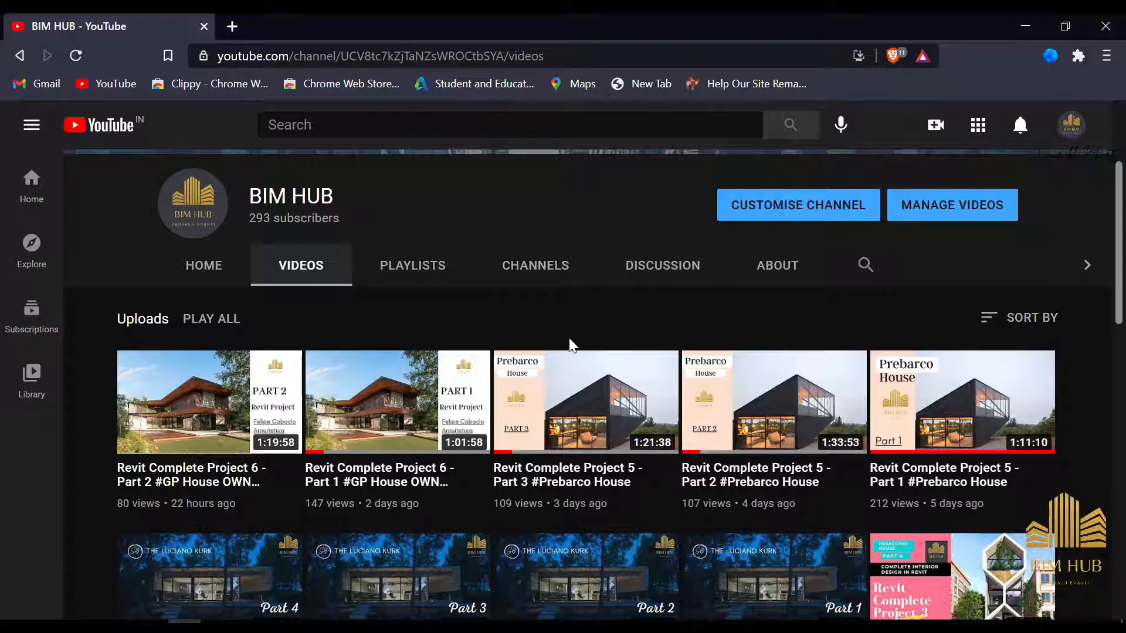
# - Read the recent viewer comments in the YouTube channel's notifications and switch to the GP House model in Revit
pyautogui.scroll(3, 535, 329)
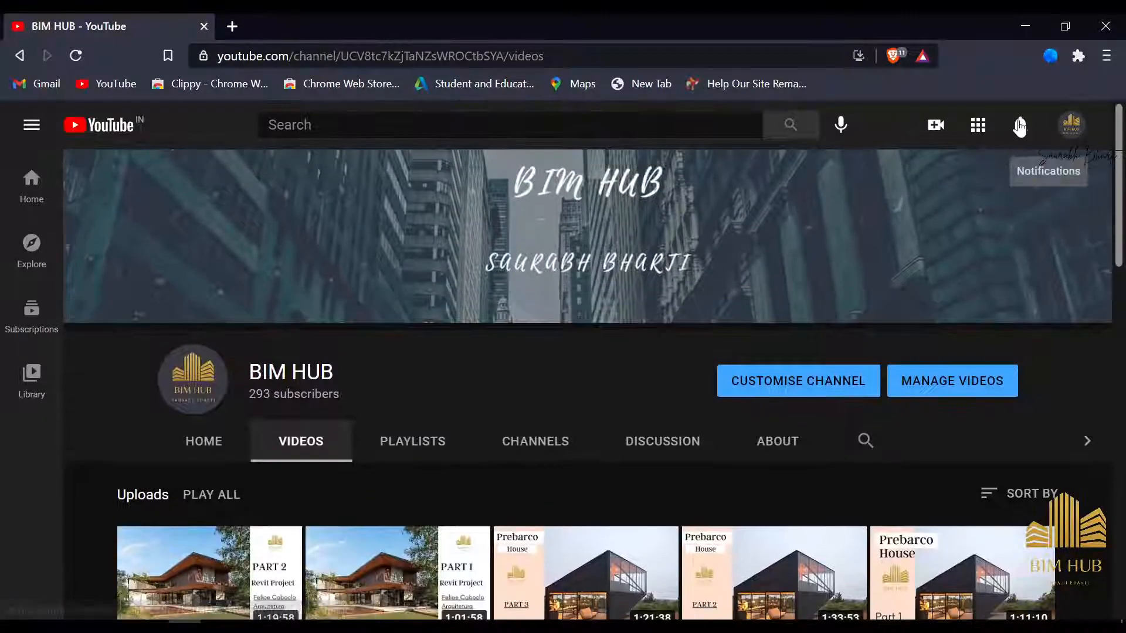
pyautogui.click(1019, 126)
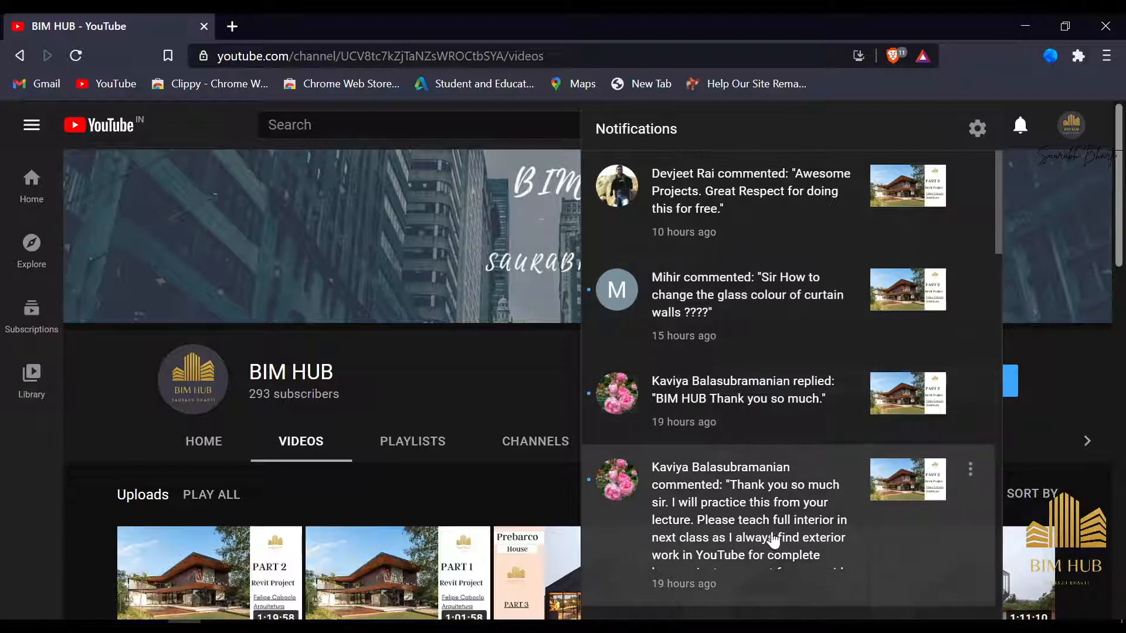
pyautogui.scroll(-2, 737, 417)
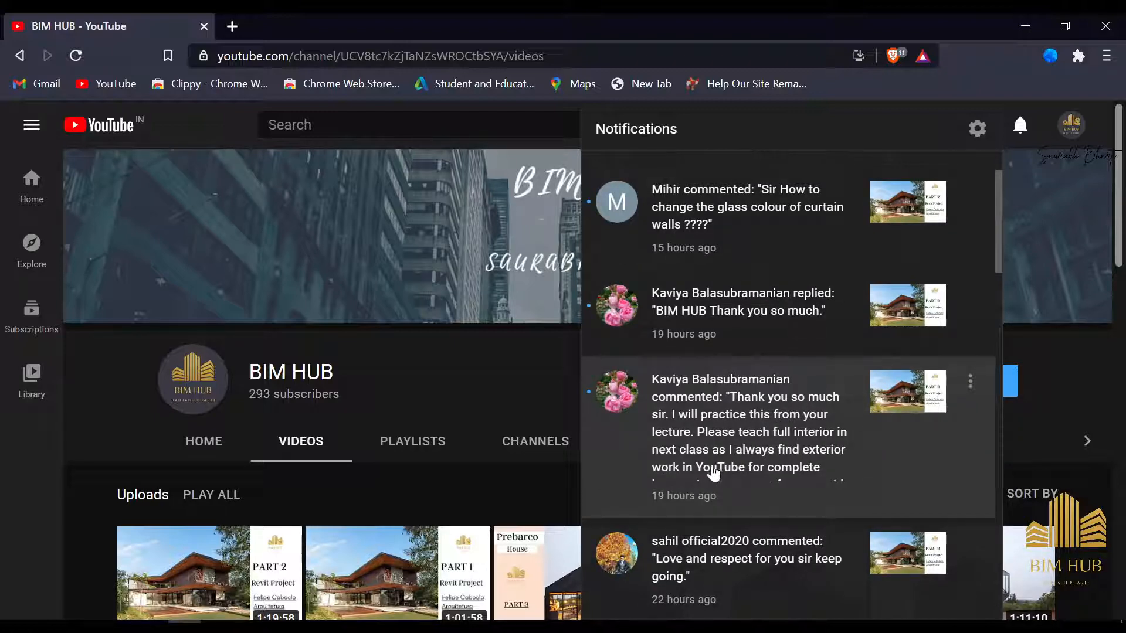
pyautogui.scroll(2, 808, 449)
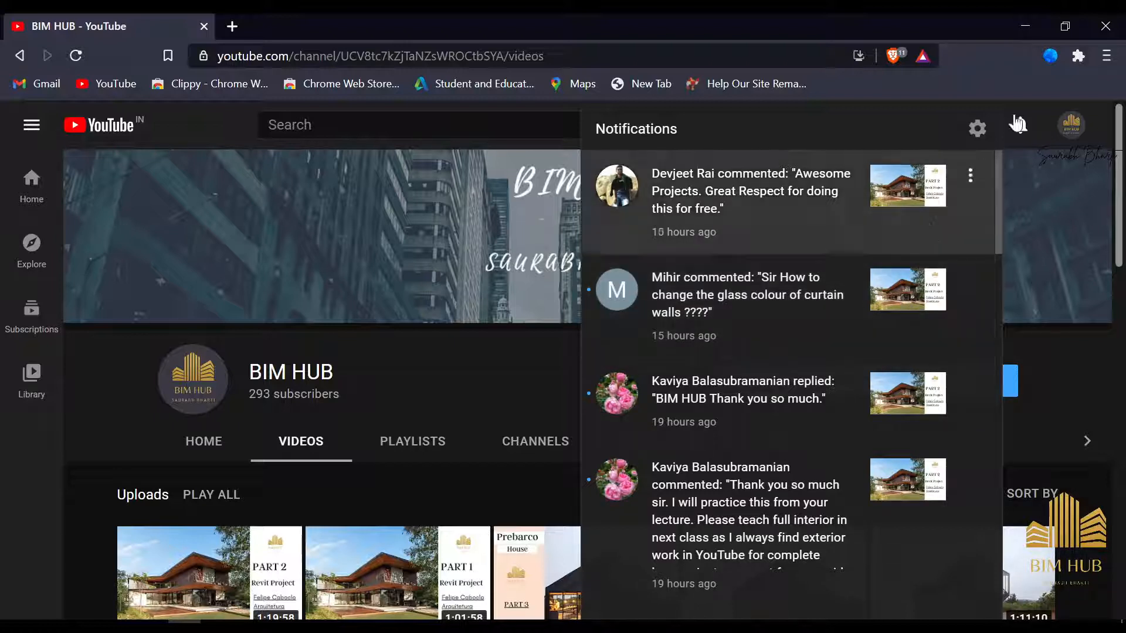
pyautogui.click(1025, 138)
pyautogui.click(1029, 23)
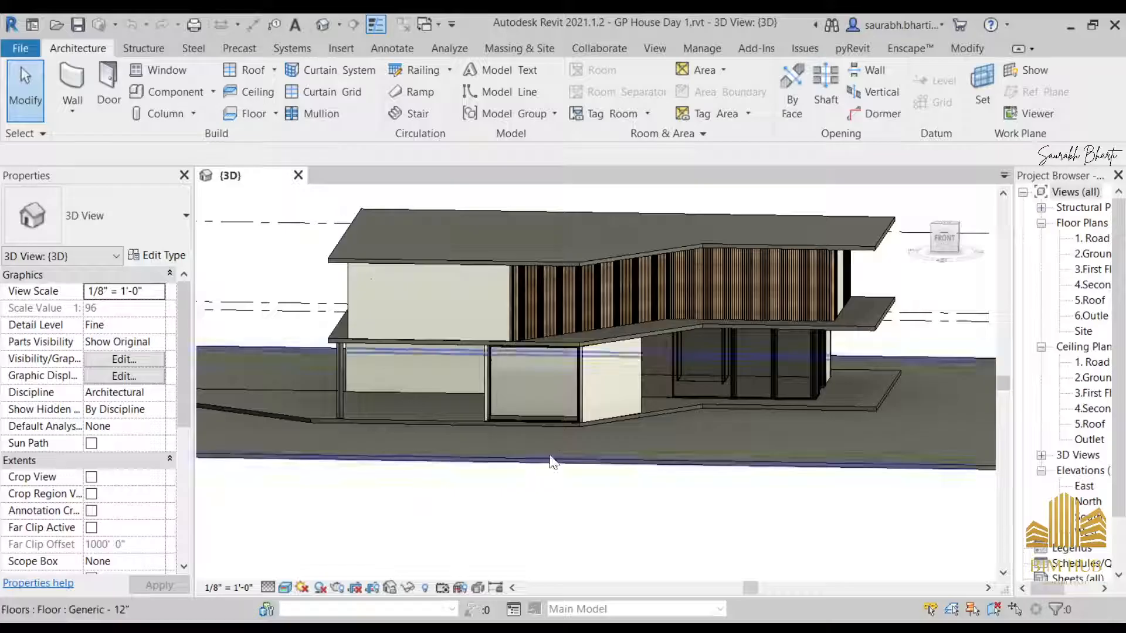
# - Open the type properties of the ground-floor curtain wall's Glass Panel, beside the sliding-door opening
pyautogui.keyDown('shift'); pyautogui.moveTo(703, 469); pyautogui.dragTo(699, 411, button='middle'); pyautogui.keyUp('shift')
pyautogui.scroll(5, 657, 438)
pyautogui.scroll(5, 498, 390)
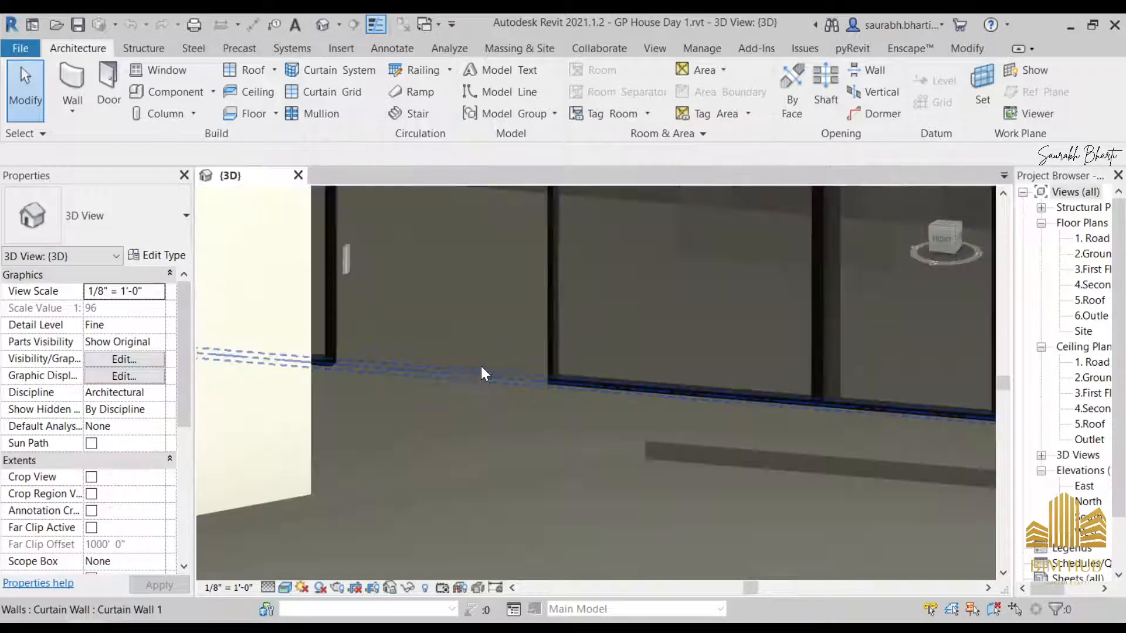
pyautogui.scroll(-3, 478, 373)
pyautogui.keyDown('shift'); pyautogui.moveTo(598, 378); pyautogui.dragTo(677, 320, button='middle'); pyautogui.keyUp('shift')
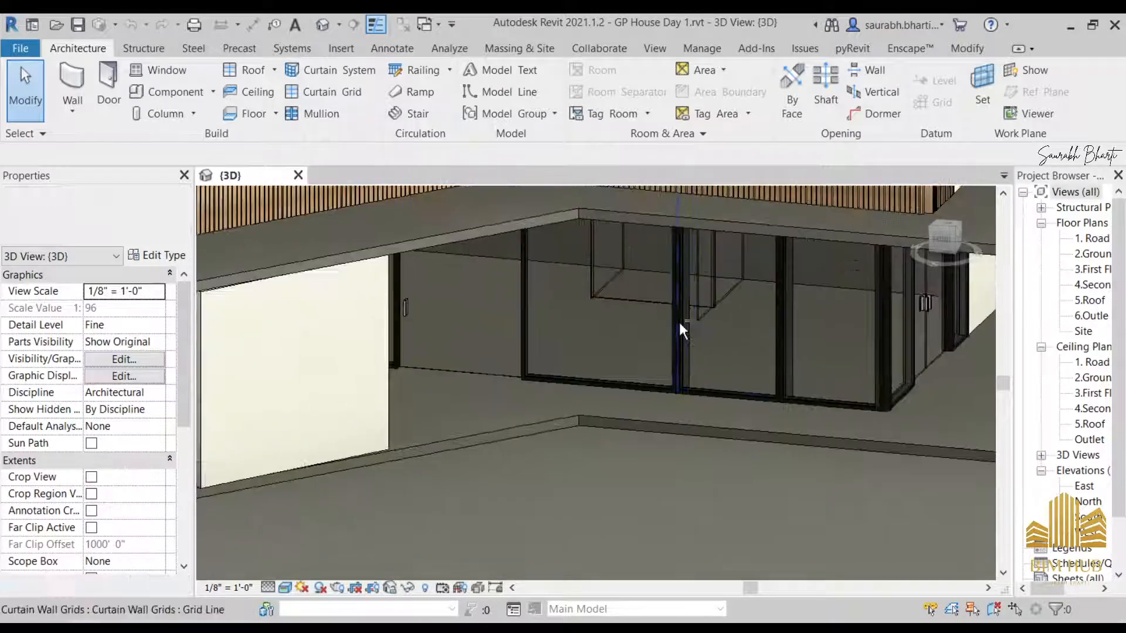
pyautogui.press('Tab')
pyautogui.press('Tab')
pyautogui.click(632, 380)
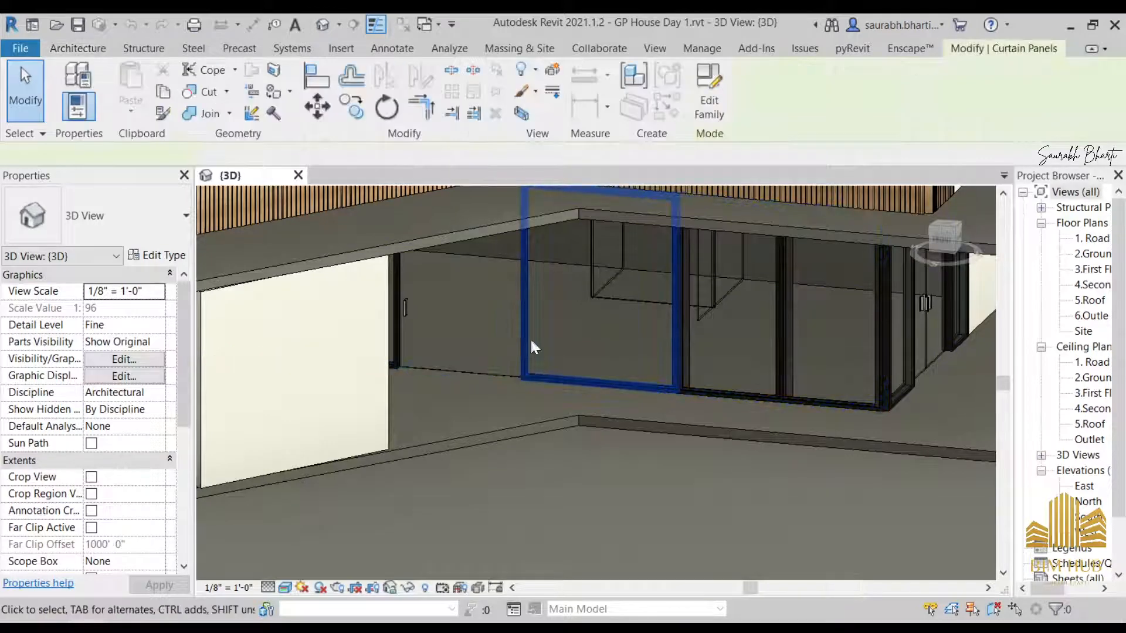
pyautogui.click(173, 256)
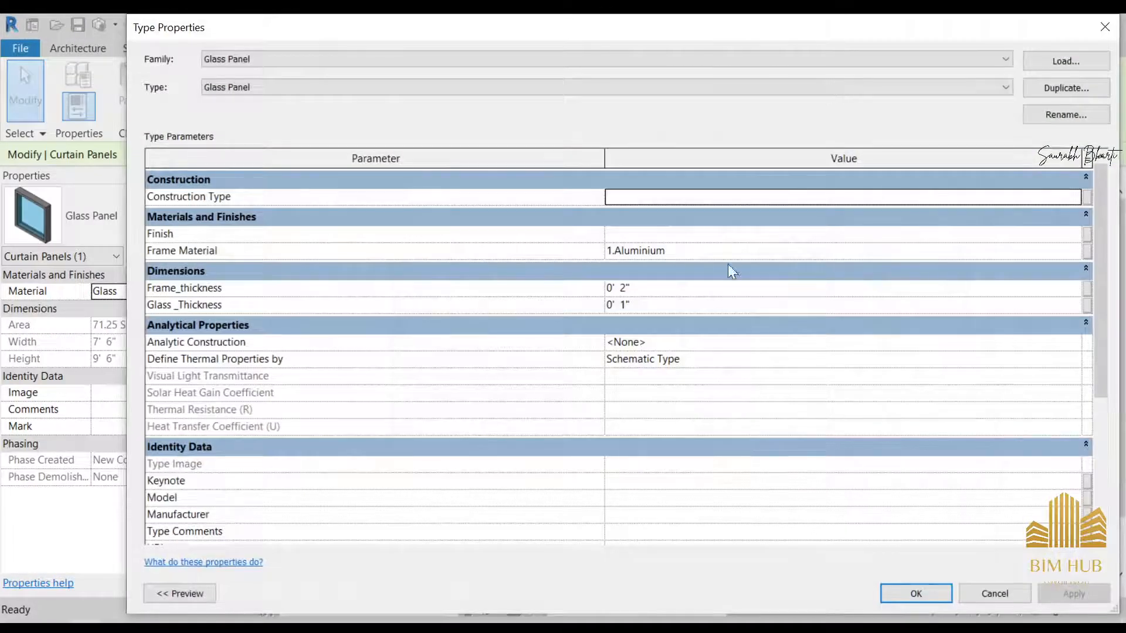
# - Check the Finish options of the Glass Panel type, close its properties and deselect the panel
pyautogui.moveTo(742, 34); pyautogui.dragTo(662, 35)
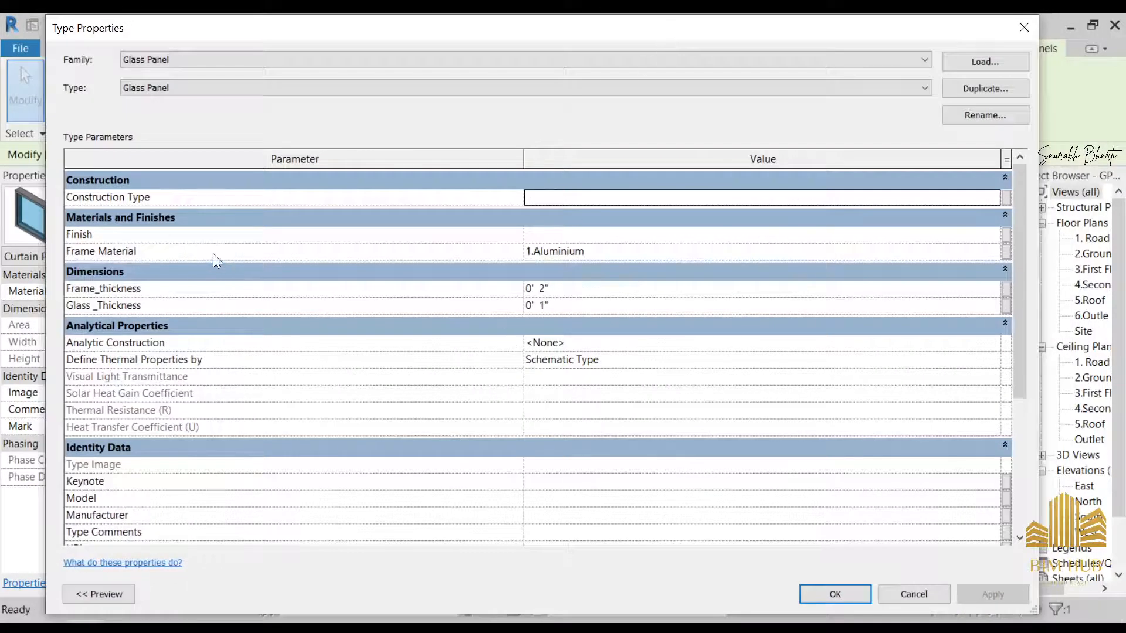
pyautogui.click(679, 234)
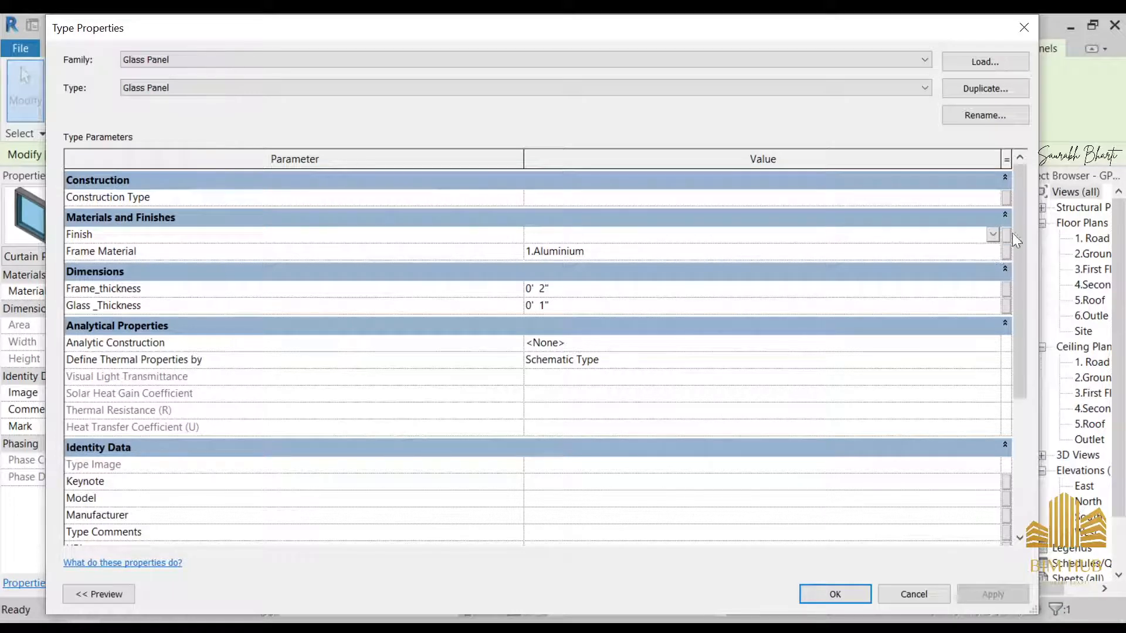
pyautogui.click(992, 235)
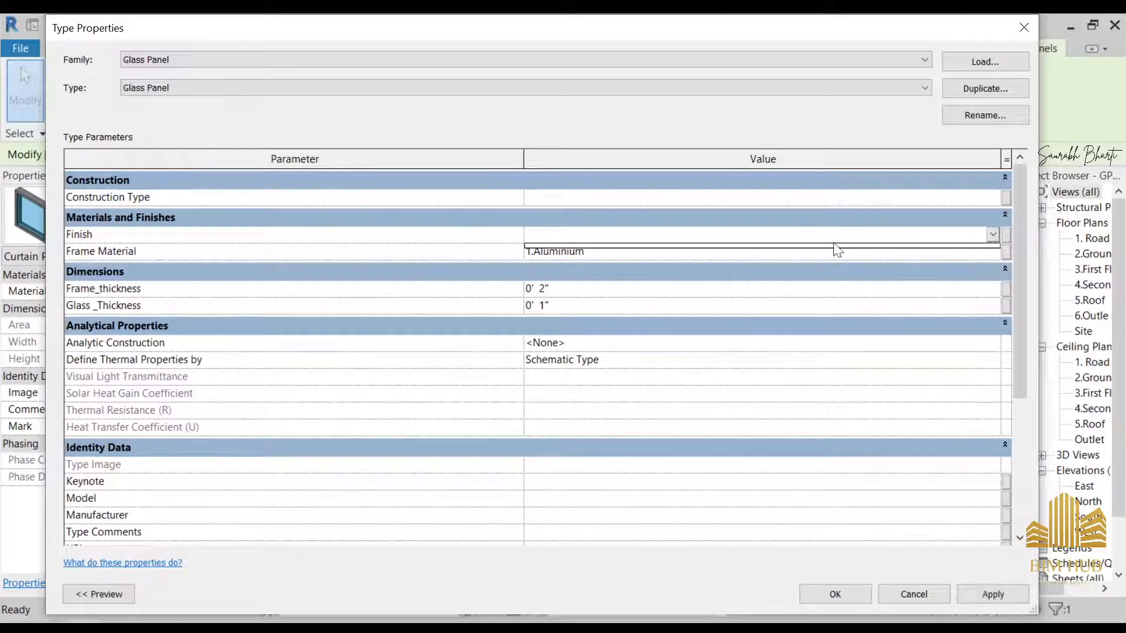
pyautogui.click(617, 256)
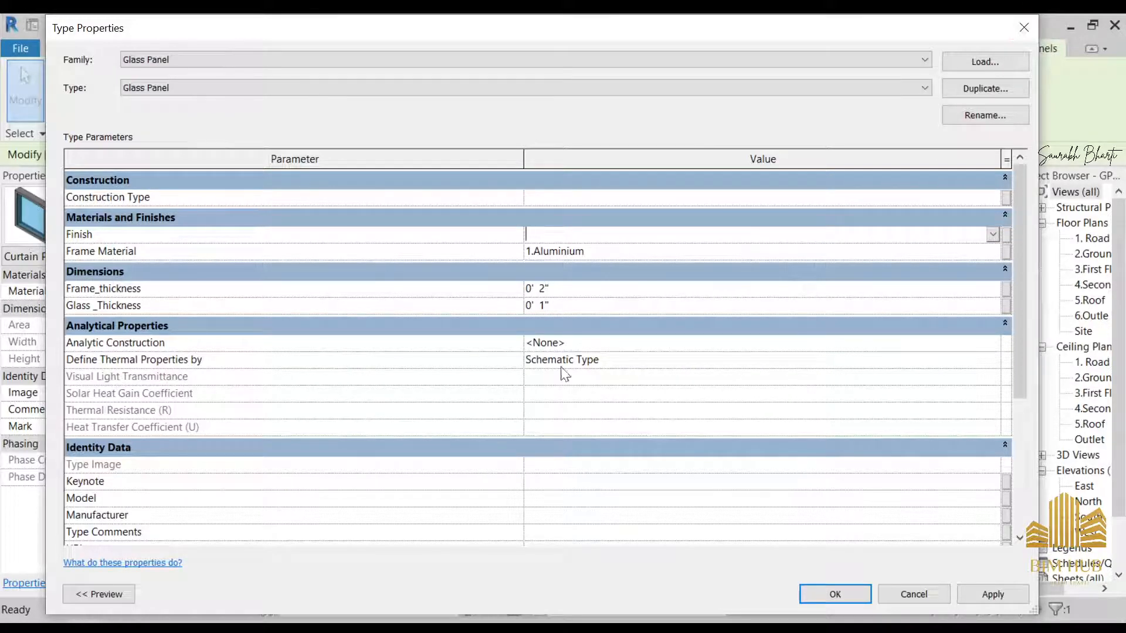
pyautogui.press('Return')
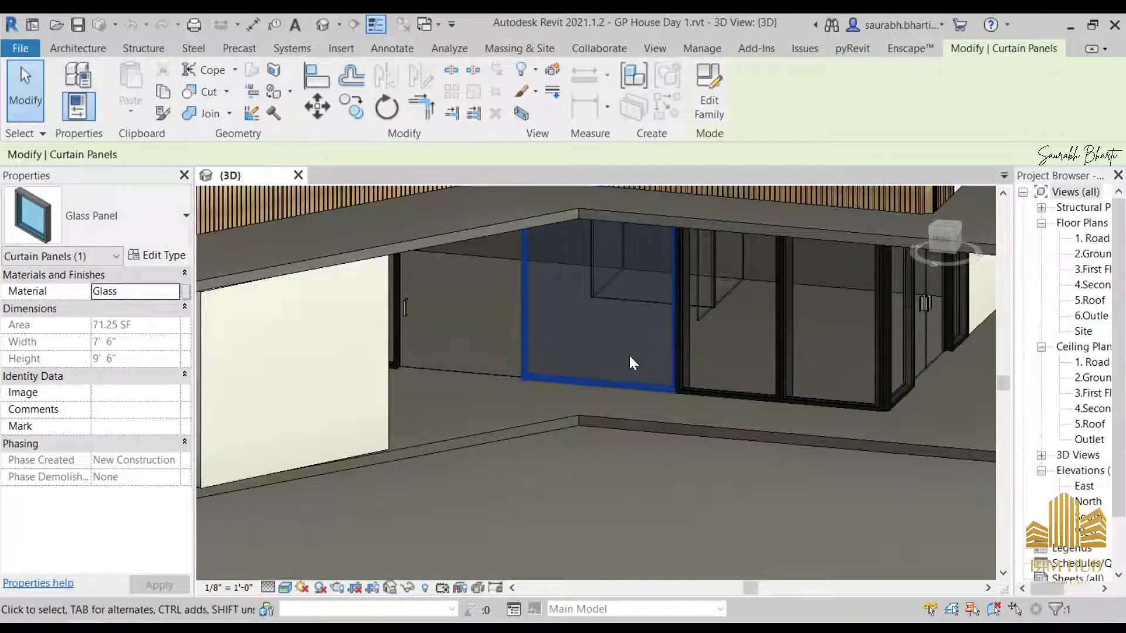
pyautogui.scroll(-3, 629, 356)
pyautogui.keyDown('shift'); pyautogui.moveTo(634, 413); pyautogui.dragTo(748, 407, button='middle'); pyautogui.keyUp('shift')
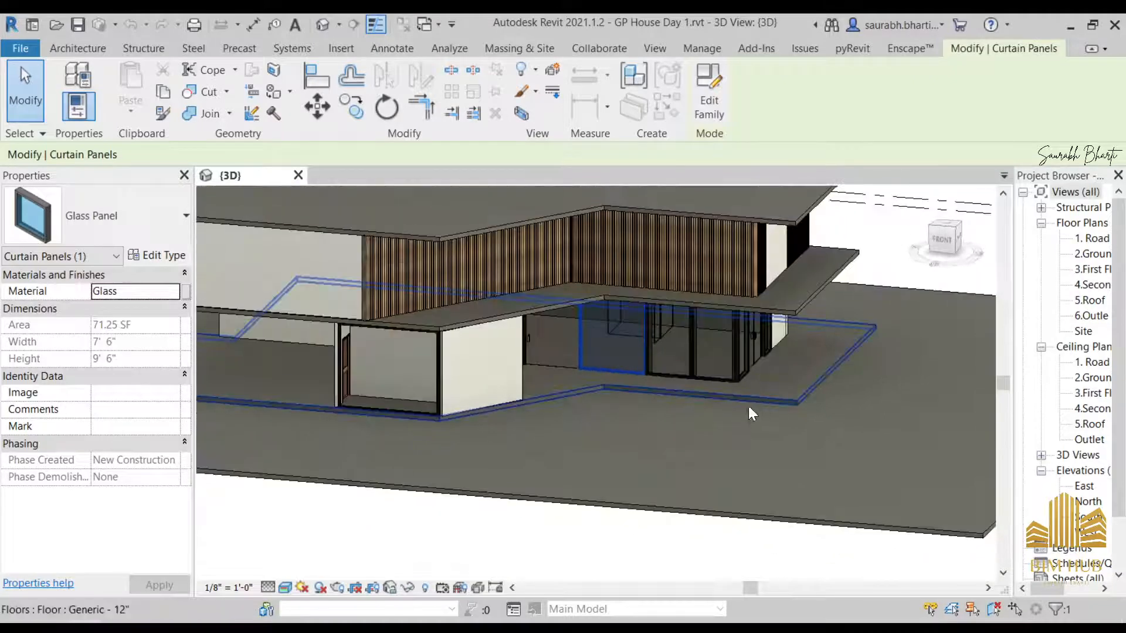
pyautogui.scroll(-5, 746, 410)
pyautogui.keyDown('shift'); pyautogui.moveTo(707, 438); pyautogui.dragTo(710, 457, button='middle'); pyautogui.keyUp('shift')
pyautogui.press('Escape')
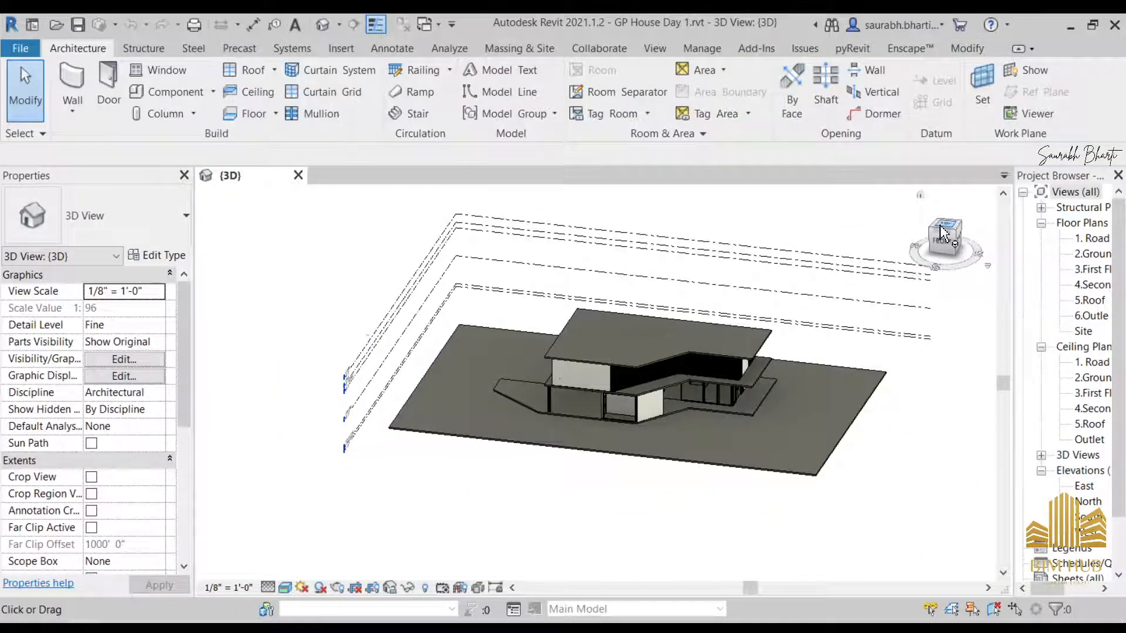
# - Draw a 20' long wall of type Curtain Wall 1 in plan, on the open area in front of the site slab
pyautogui.click(941, 230)
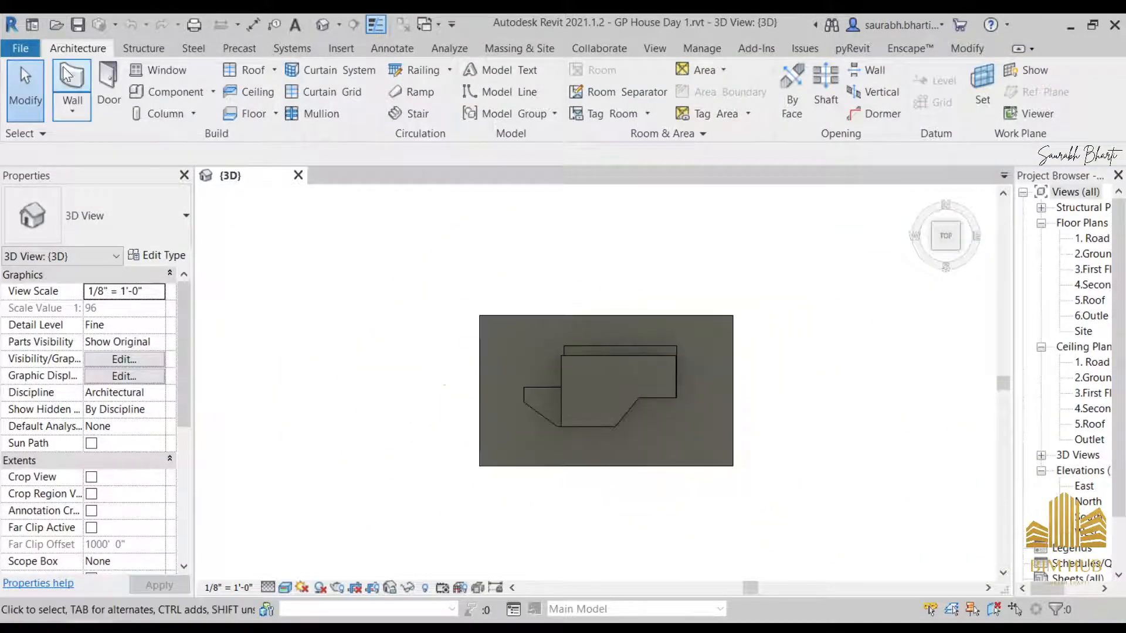
pyautogui.click(66, 74)
pyautogui.click(117, 215)
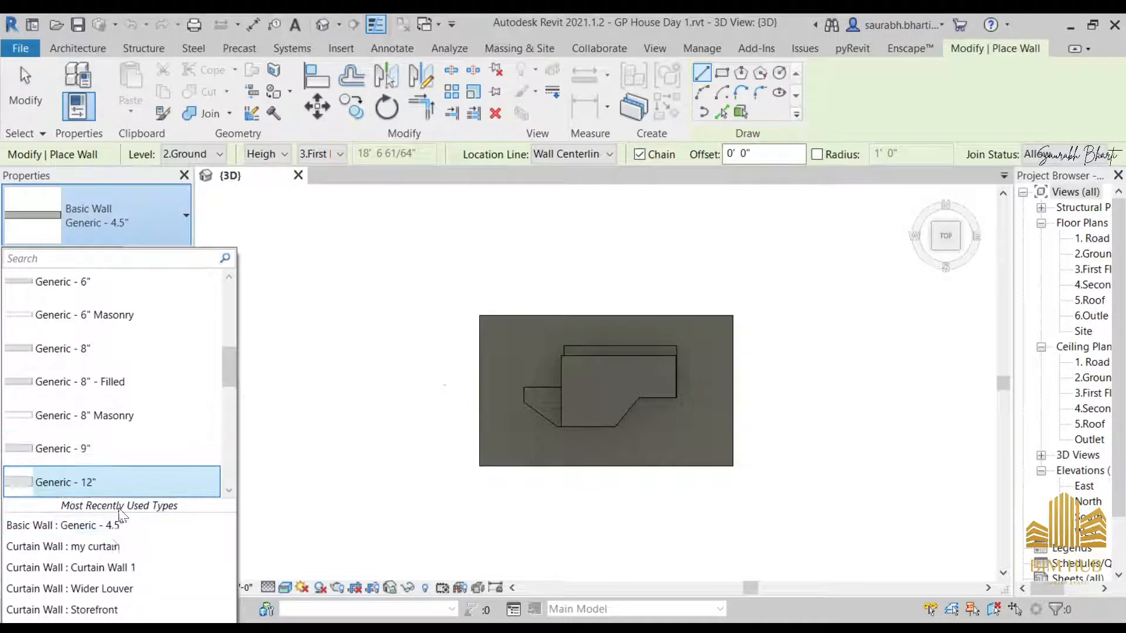
pyautogui.click(113, 569)
pyautogui.moveTo(581, 524); pyautogui.dragTo(456, 442, button='middle')
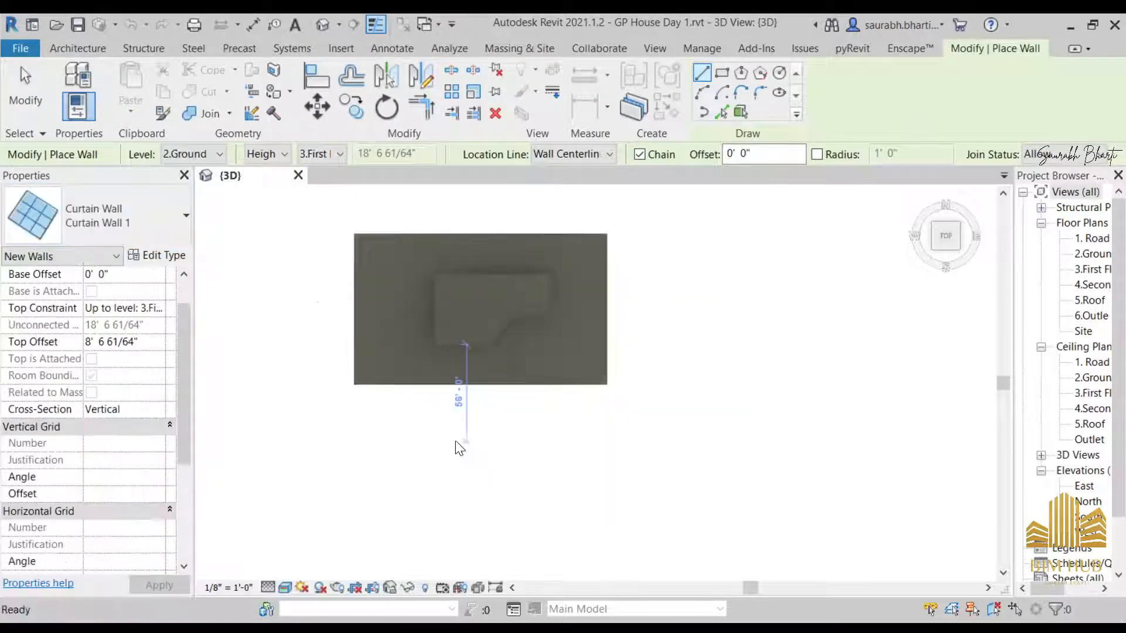
pyautogui.click(556, 452)
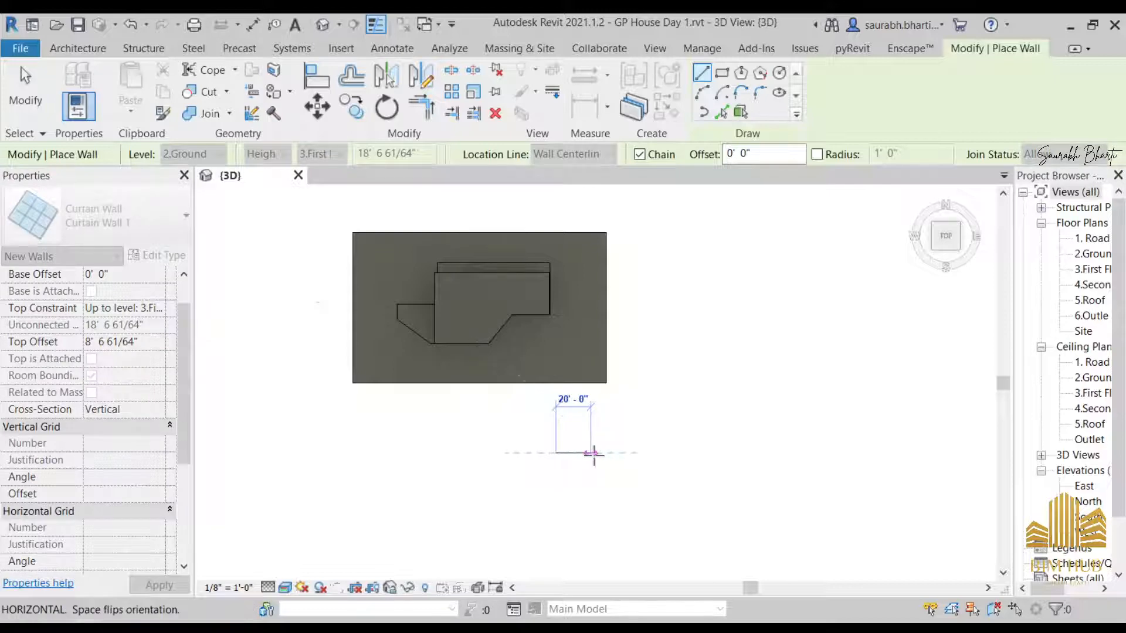
pyautogui.press('Escape')
pyautogui.press('Escape')
# - Examine the new curtain wall from the front in the Realistic visual style
pyautogui.keyDown('shift'); pyautogui.moveTo(583, 477); pyautogui.dragTo(664, 229, button='middle'); pyautogui.keyUp('shift')
pyautogui.click(946, 237)
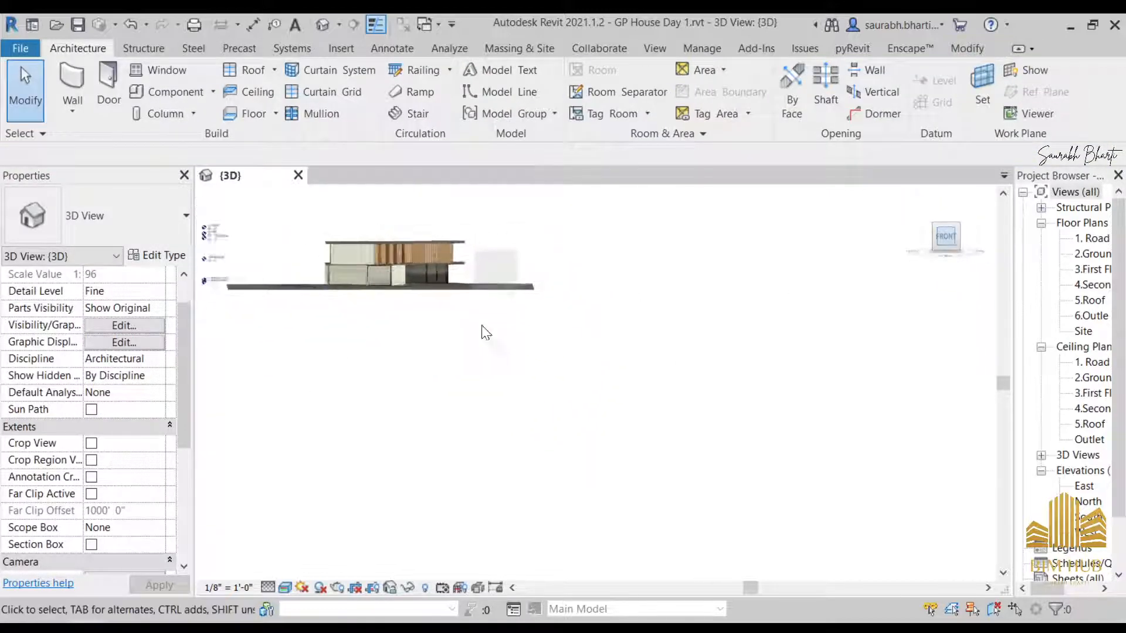
pyautogui.scroll(10, 486, 332)
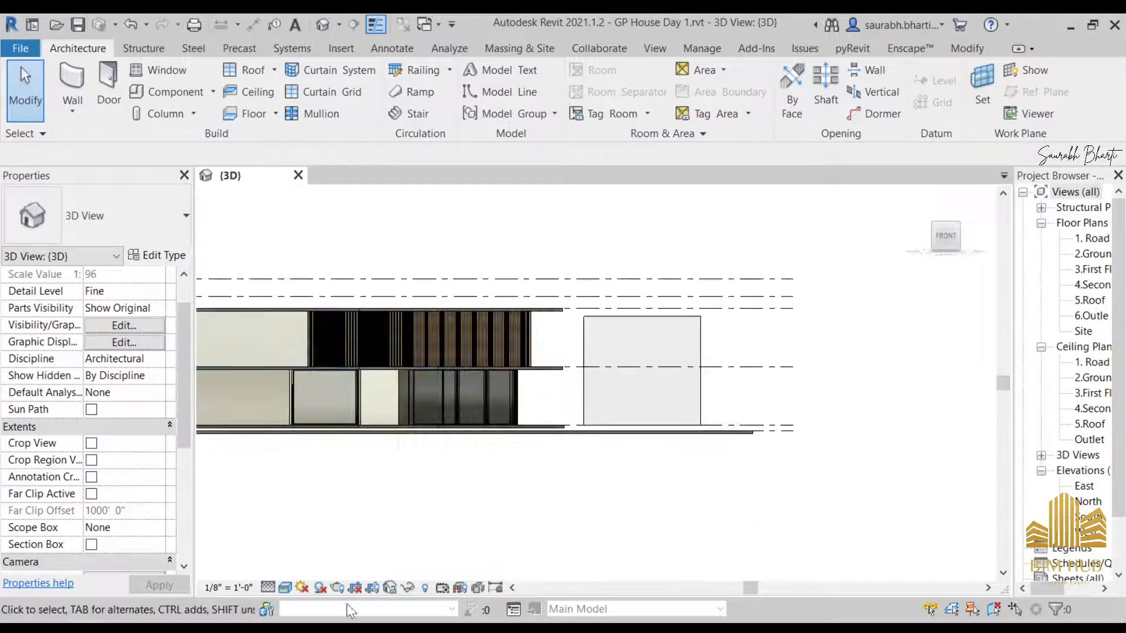
pyautogui.click(275, 587)
pyautogui.click(289, 589)
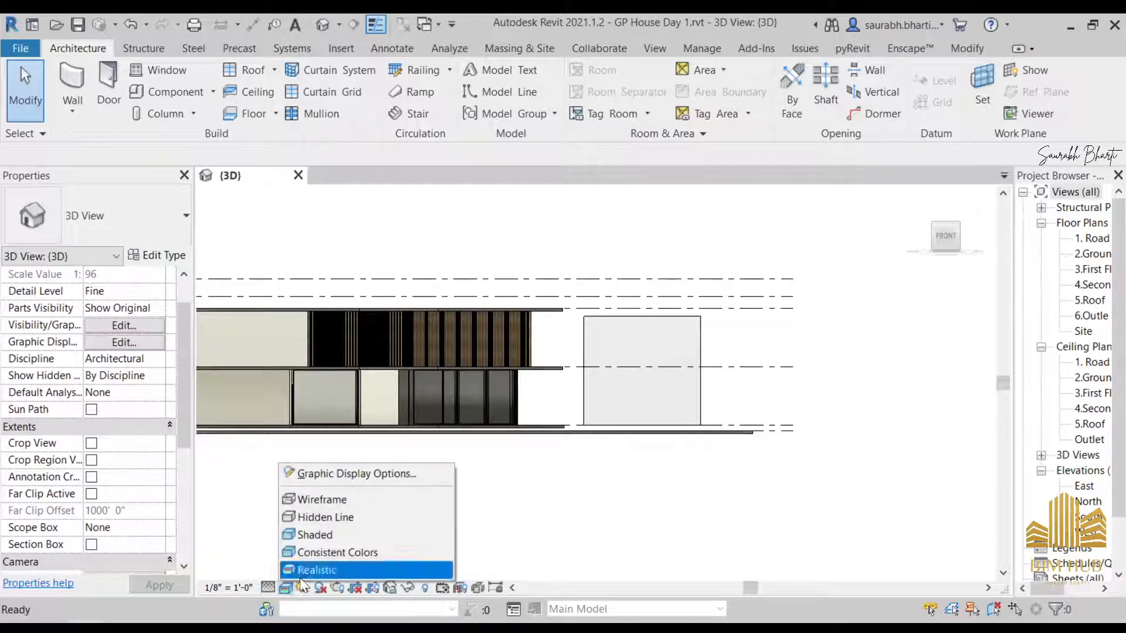
pyautogui.click(306, 570)
pyautogui.keyDown('shift'); pyautogui.moveTo(628, 369); pyautogui.dragTo(673, 389, button='middle'); pyautogui.keyUp('shift')
pyautogui.click(945, 244)
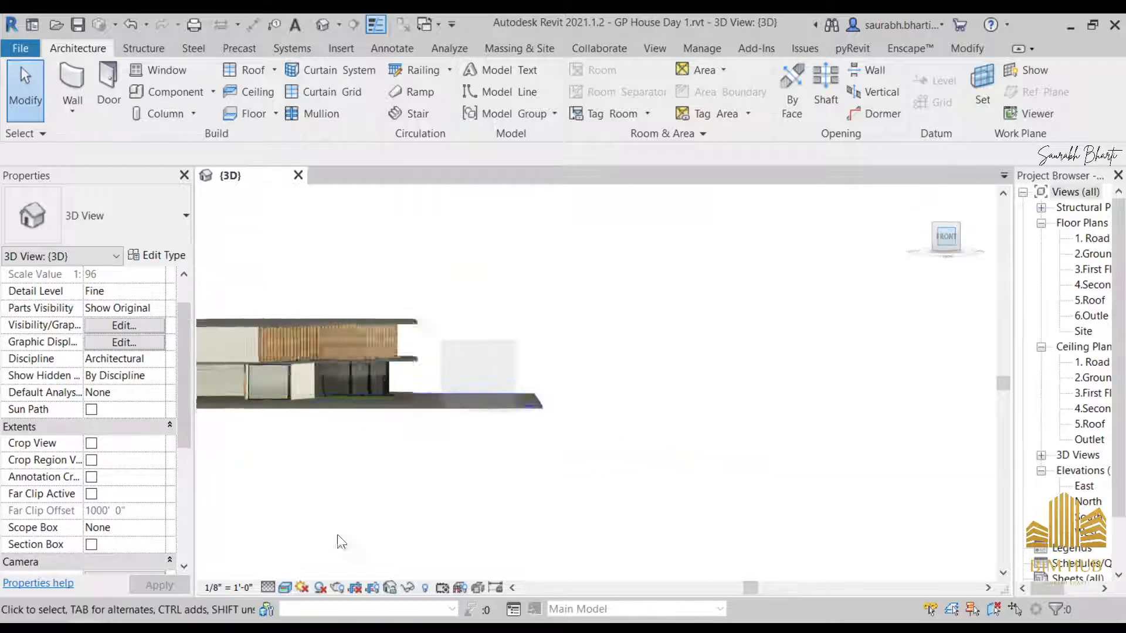
# - Try the Consistent Colors visual style and set the 3D view to Shaded
pyautogui.click(285, 587)
pyautogui.click(322, 551)
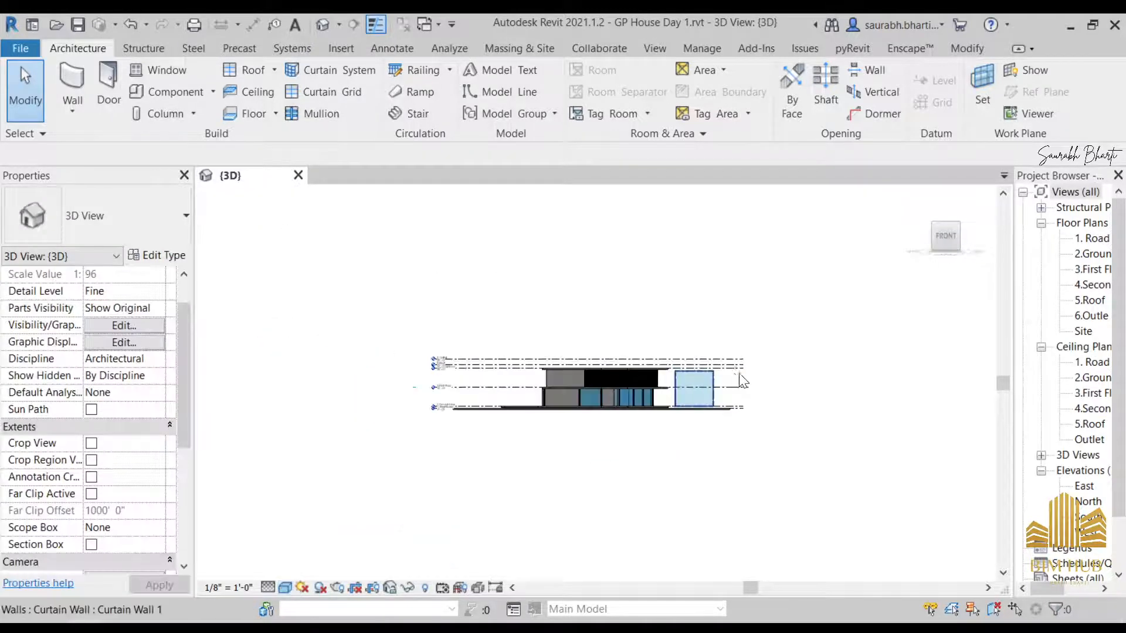
pyautogui.scroll(5, 673, 378)
pyautogui.click(285, 586)
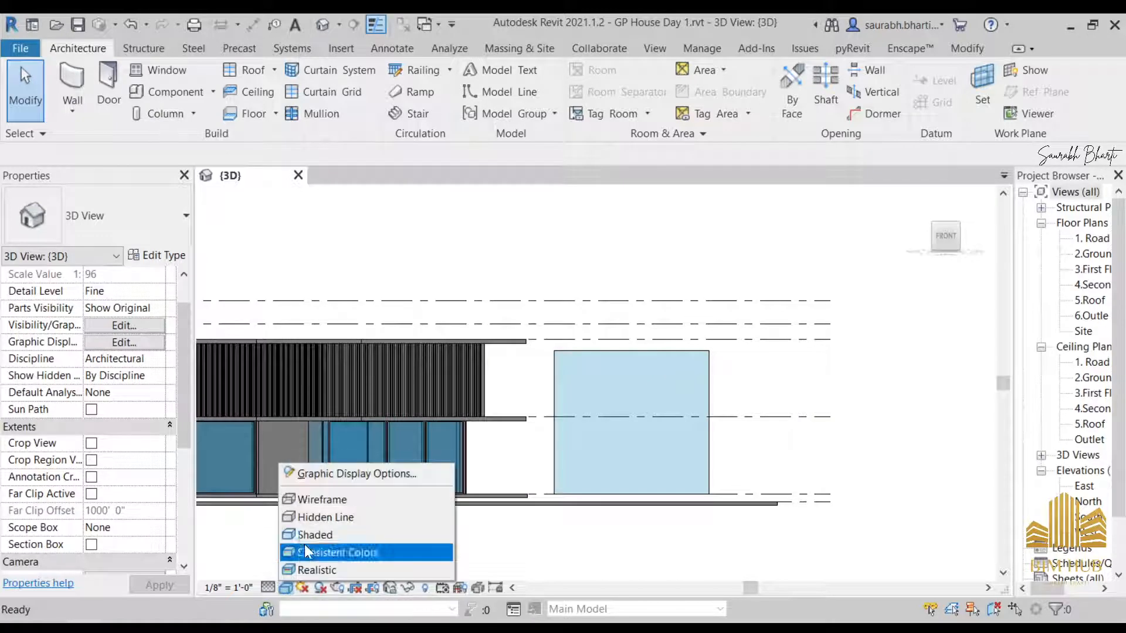
pyautogui.click(319, 531)
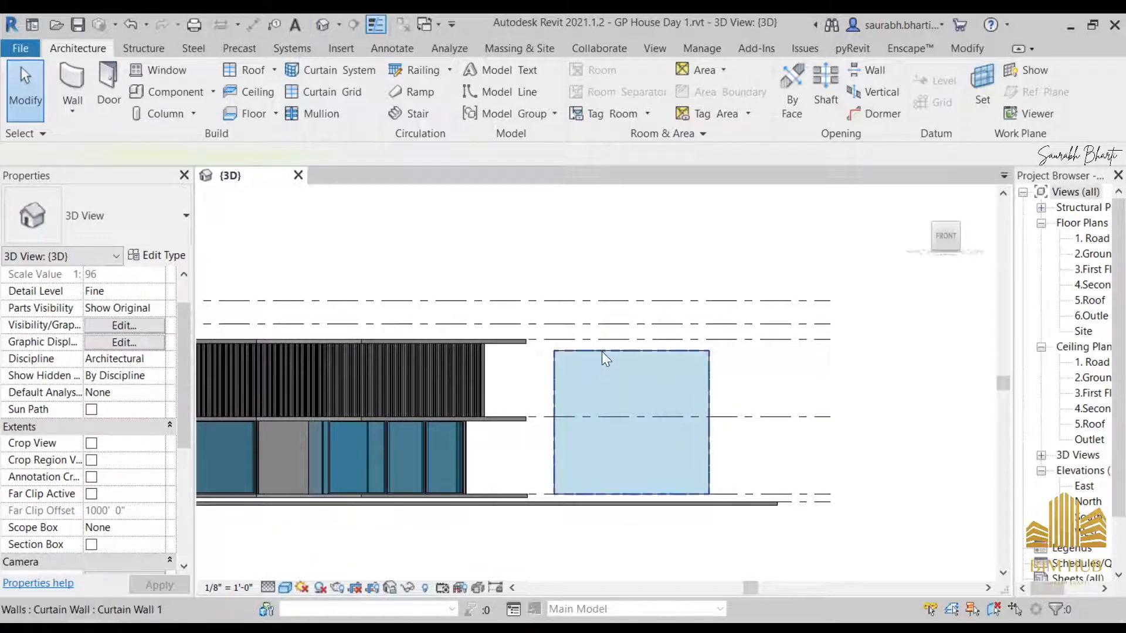
# - Duplicate the freestanding curtain wall's type as "colour curtain" and apply it to the wall
pyautogui.click(602, 351)
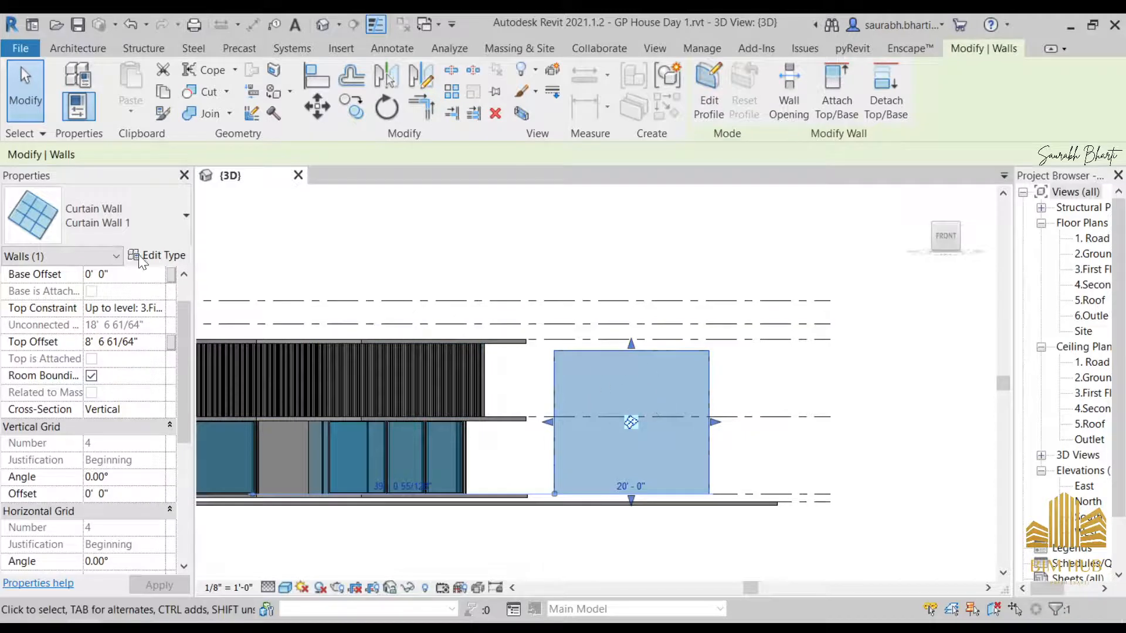
pyautogui.click(156, 255)
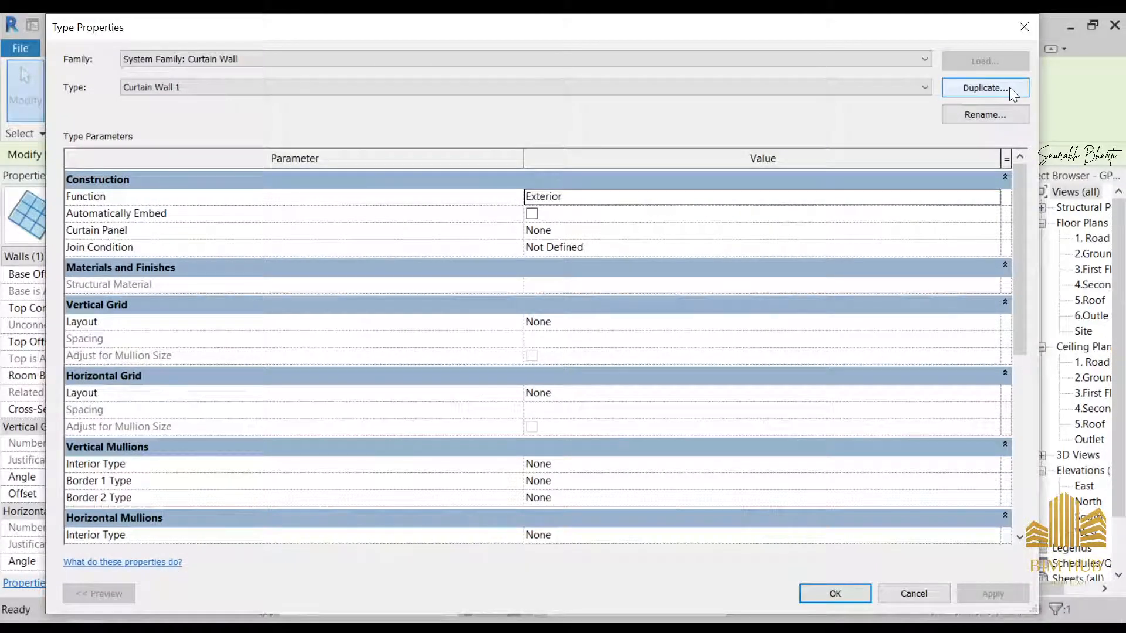
pyautogui.click(1008, 87)
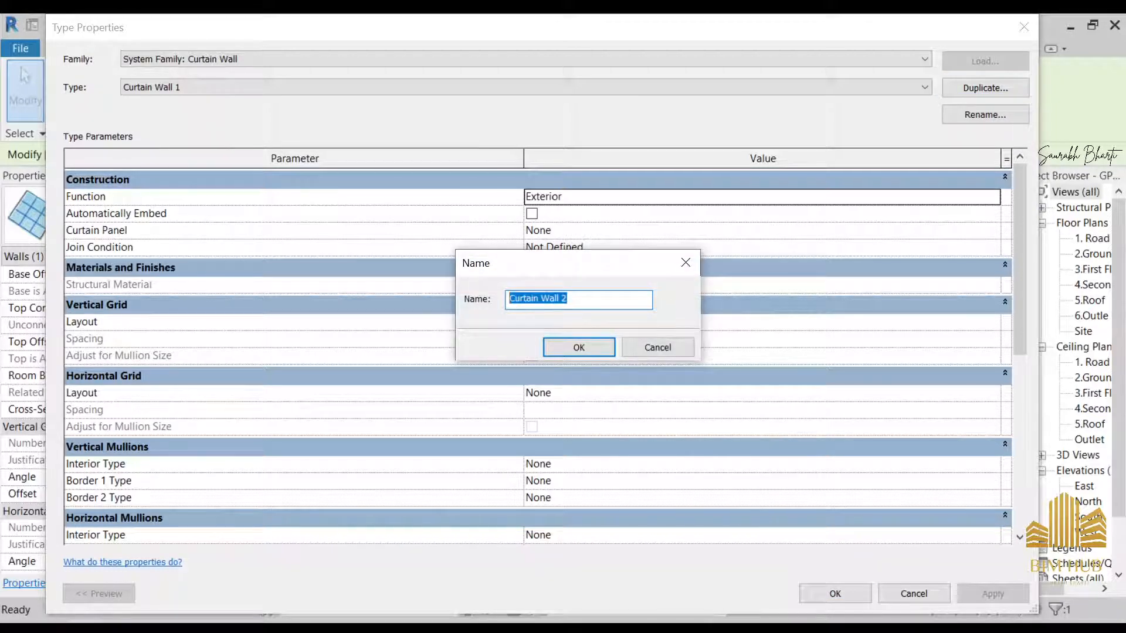
pyautogui.write('colour curtain')
pyautogui.press('Return')
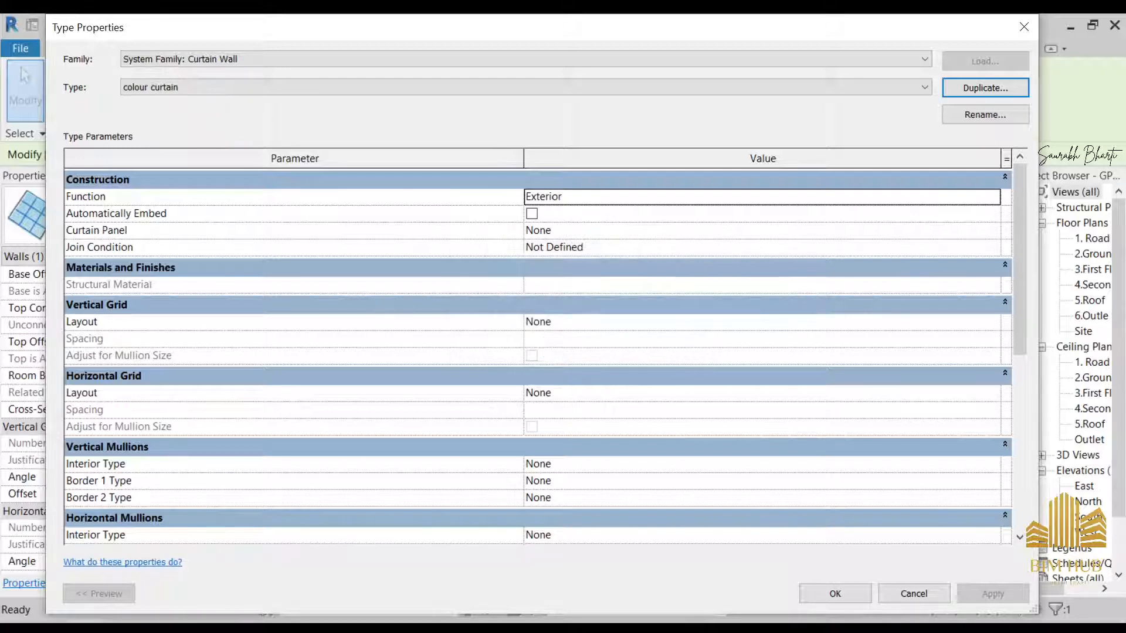
pyautogui.click(824, 592)
pyautogui.press('Escape')
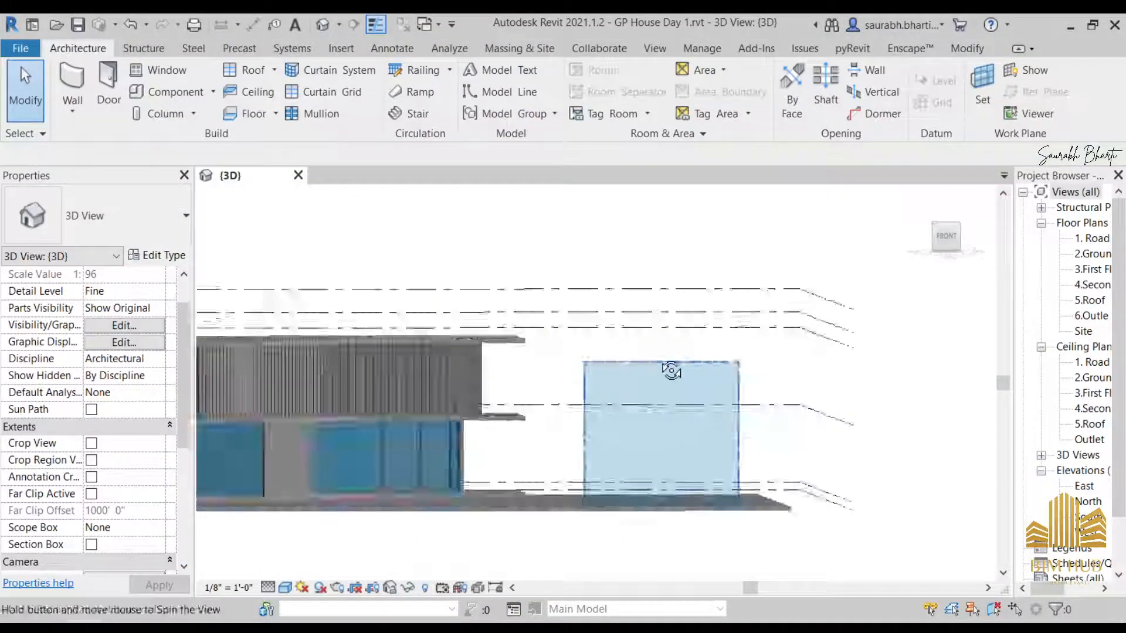
# - Select the test curtain wall's glazed panel and open the material of its type for editing
pyautogui.click(714, 432)
pyautogui.press('Escape')
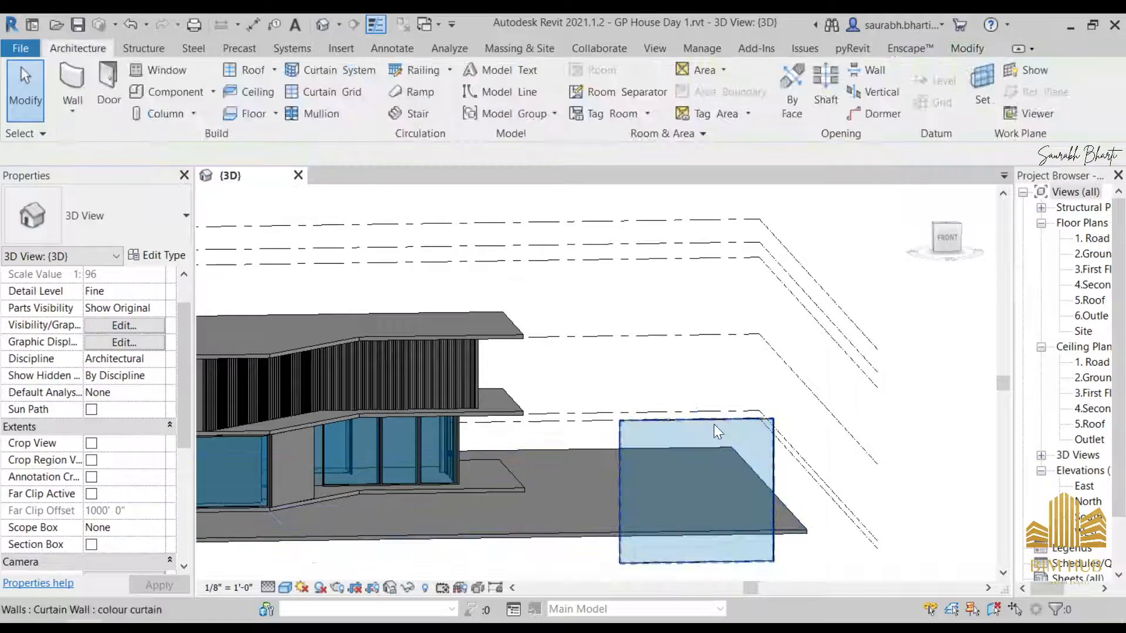
pyautogui.press('Tab')
pyautogui.click(714, 426)
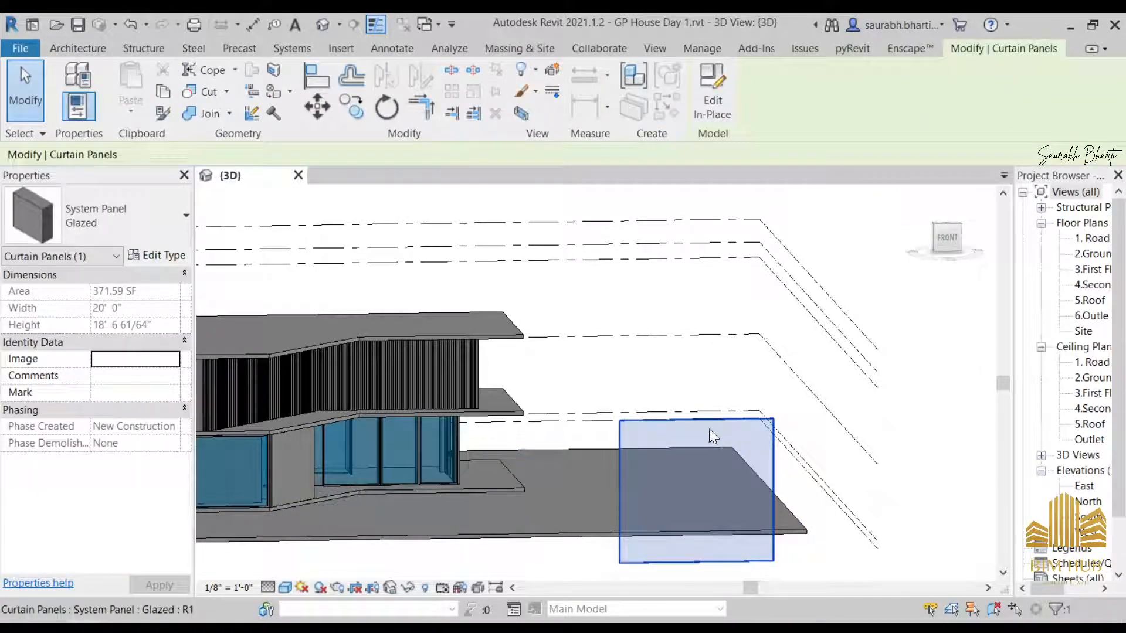
pyautogui.keyDown('shift'); pyautogui.moveTo(714, 433); pyautogui.dragTo(736, 451, button='middle'); pyautogui.keyUp('shift')
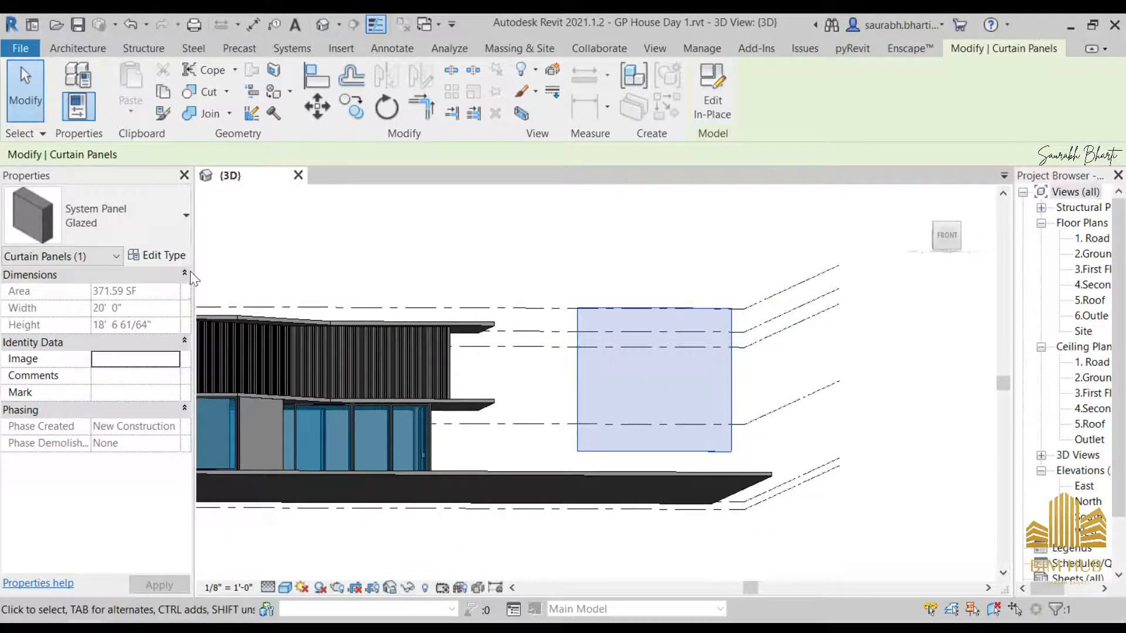
pyautogui.click(169, 258)
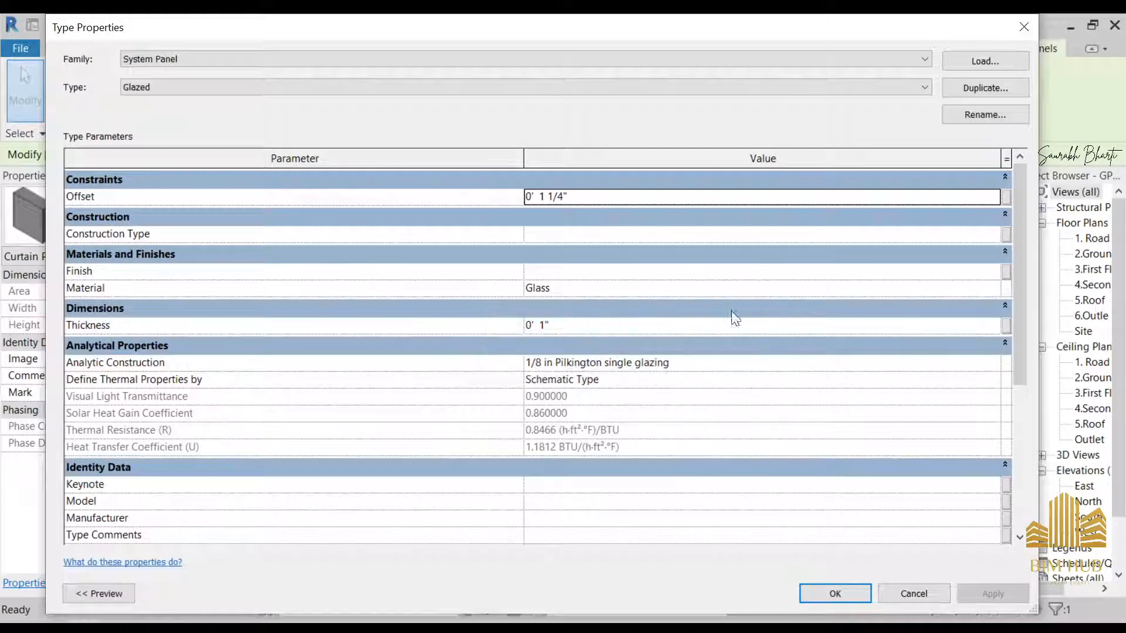
pyautogui.click(996, 289)
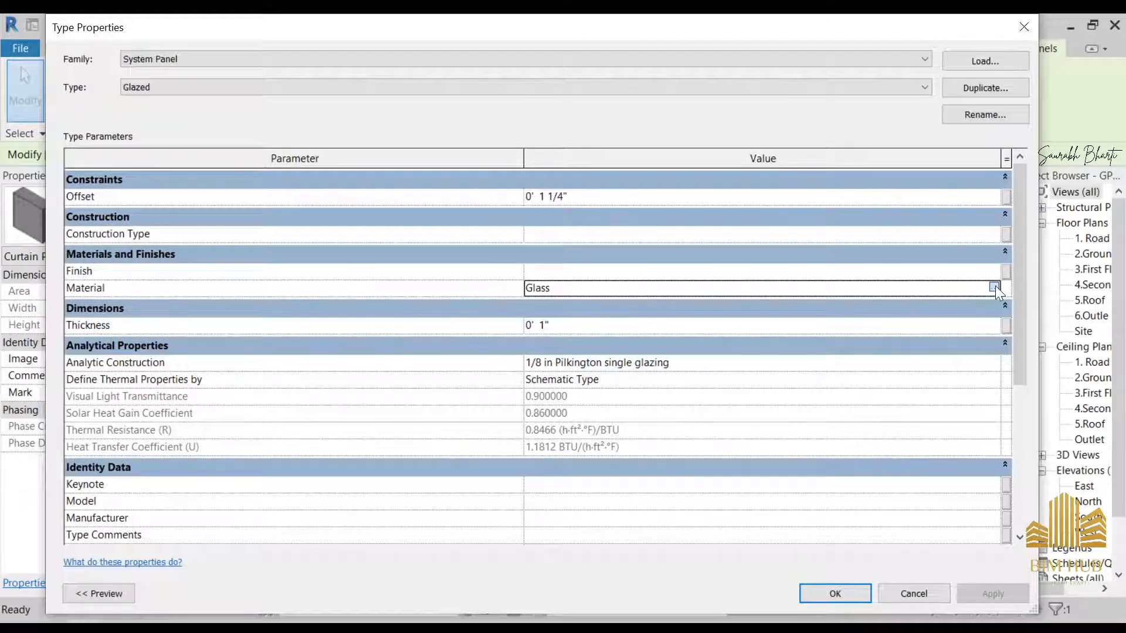
pyautogui.click(994, 286)
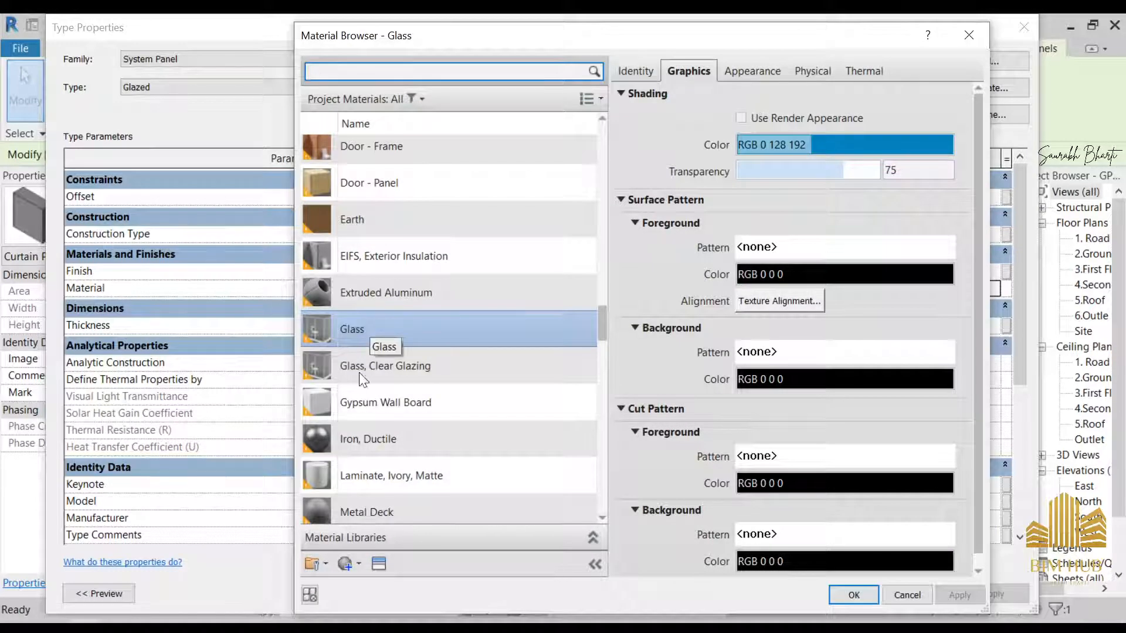
# - Duplicate the Glass material and name the copy "colour glass"
pyautogui.rightClick(371, 327)
pyautogui.click(421, 354)
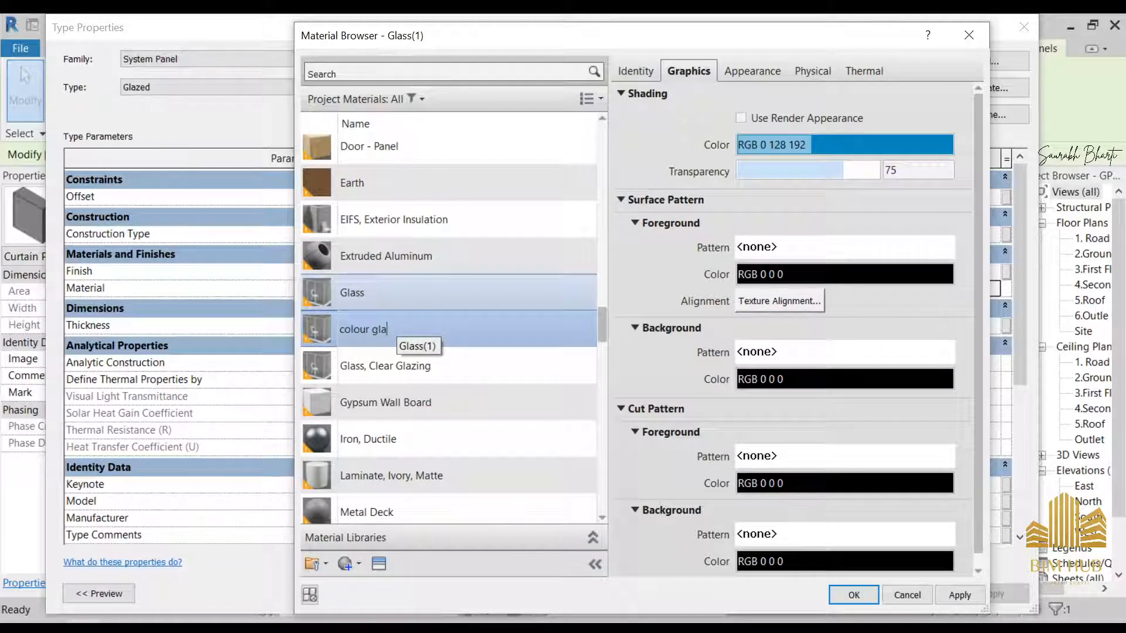
pyautogui.write('colour glass')
pyautogui.press('Return')
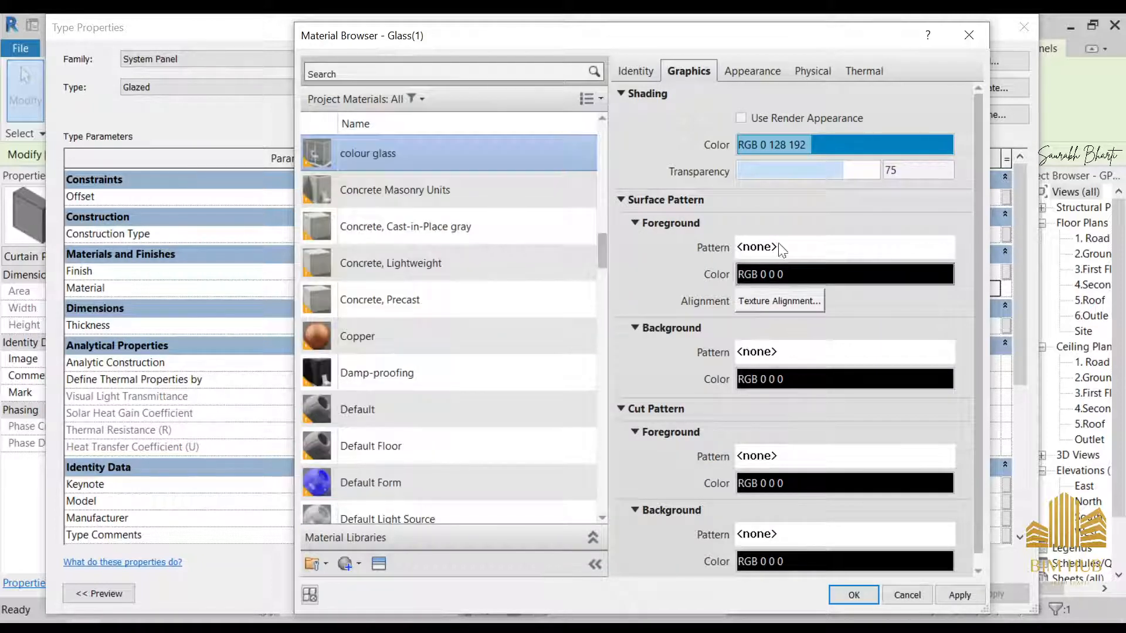
# - Make the colour glass material use its render appearance for shading, and duplicate its Clear appearance asset
pyautogui.click(765, 118)
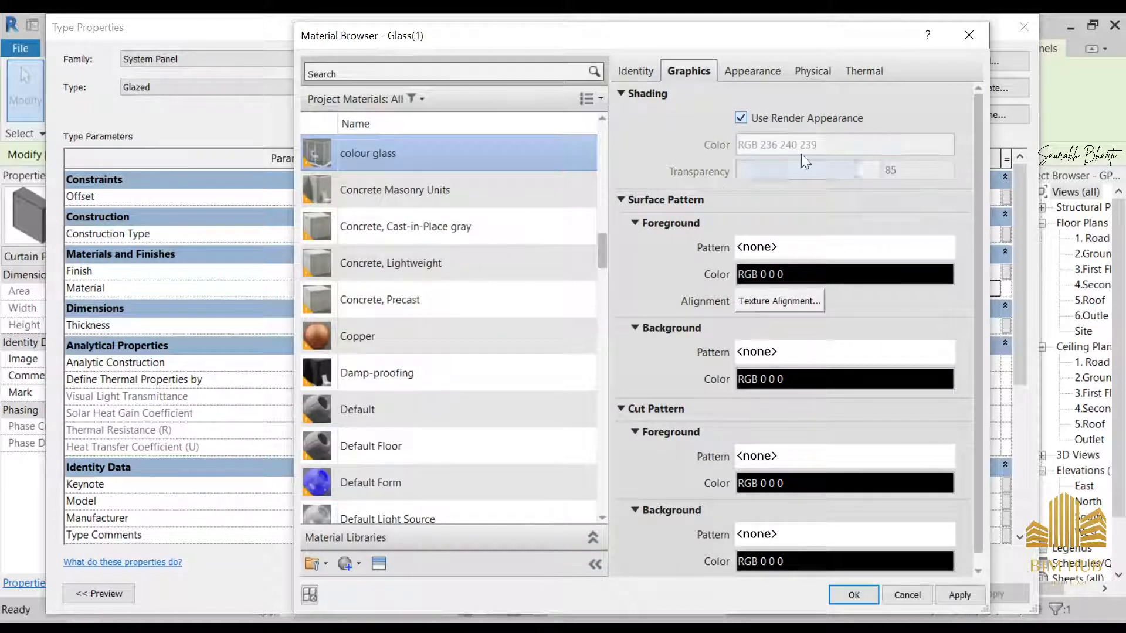
pyautogui.click(762, 69)
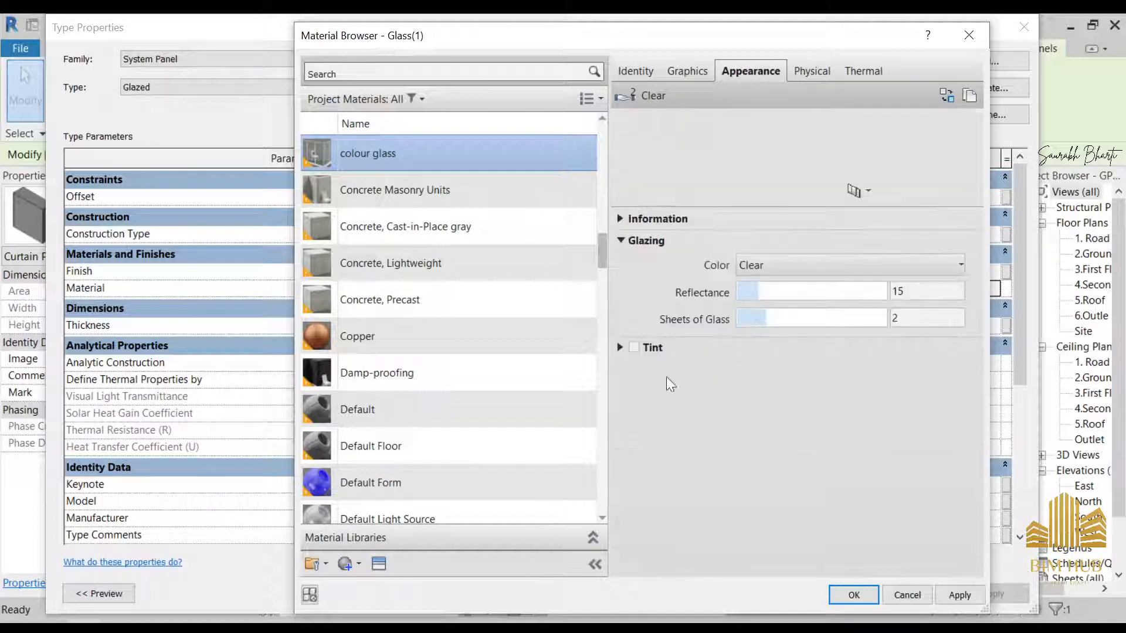
pyautogui.click(845, 273)
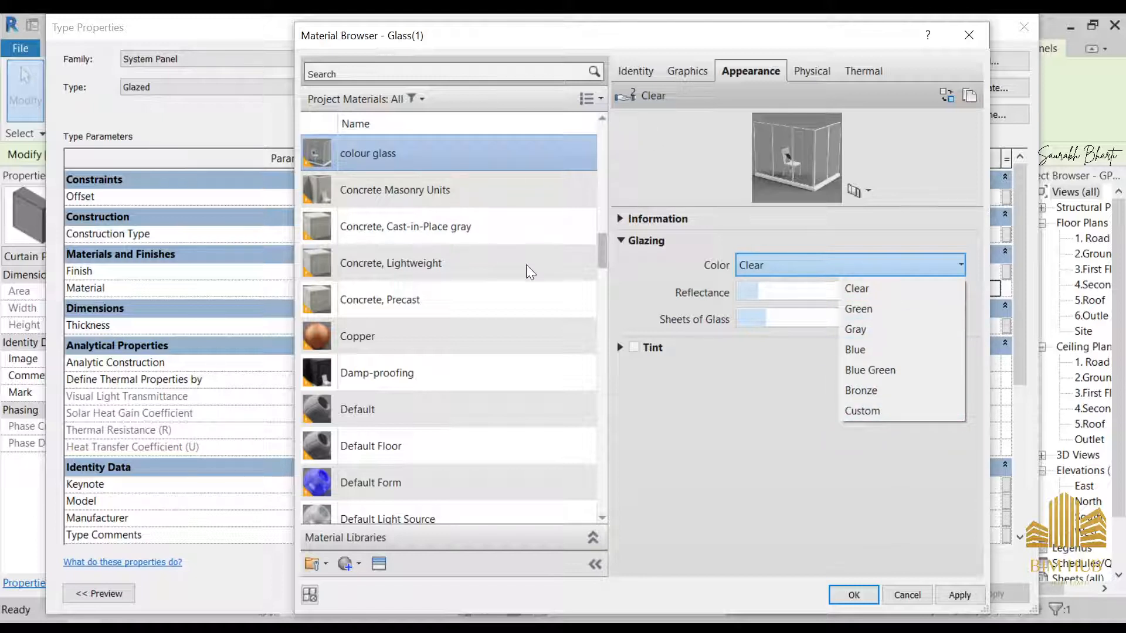
pyautogui.click(725, 422)
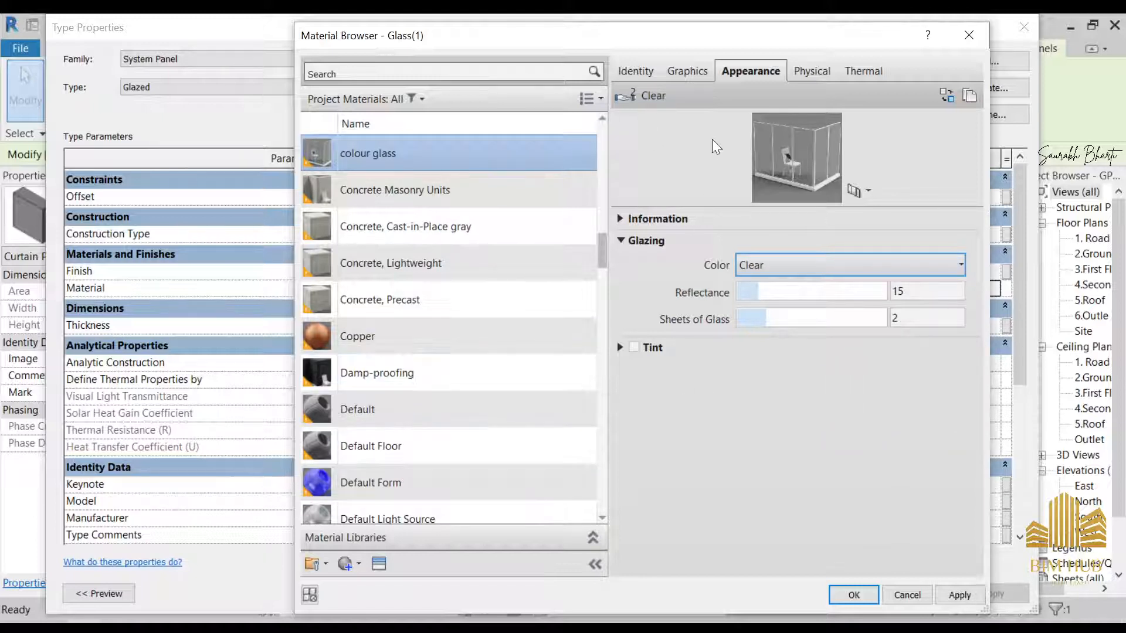
pyautogui.rightClick(755, 74)
pyautogui.click(805, 76)
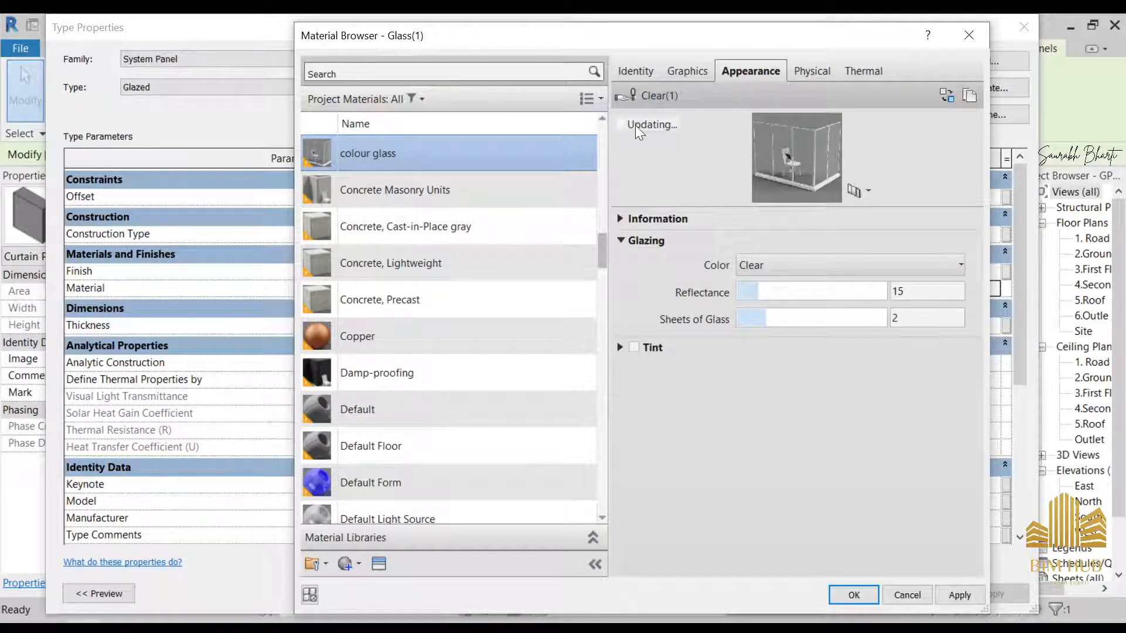
# - Try the Blue, Blue Green and Bronze glazing colours for the colour glass material, and expand its Tint settings
pyautogui.click(821, 265)
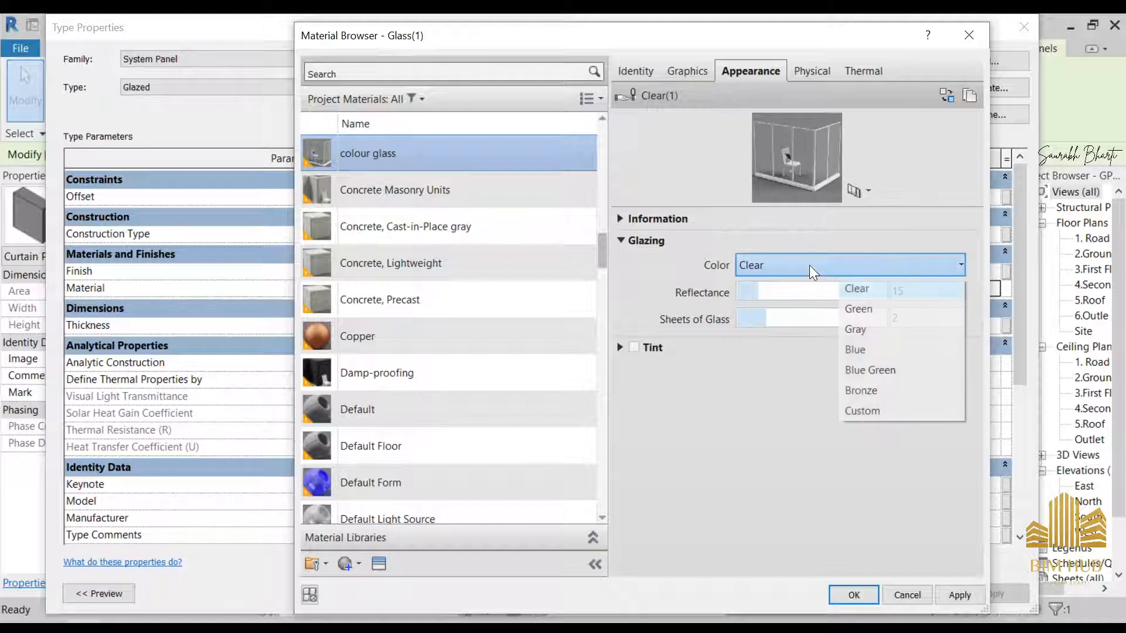
pyautogui.click(856, 352)
pyautogui.click(850, 265)
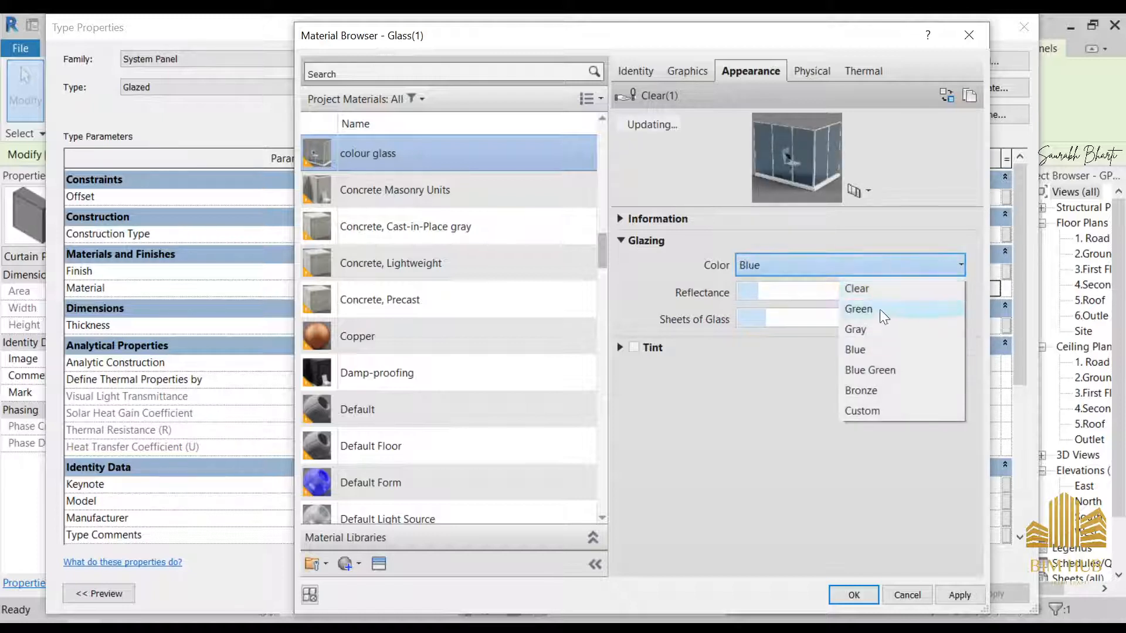
pyautogui.click(870, 370)
pyautogui.click(850, 265)
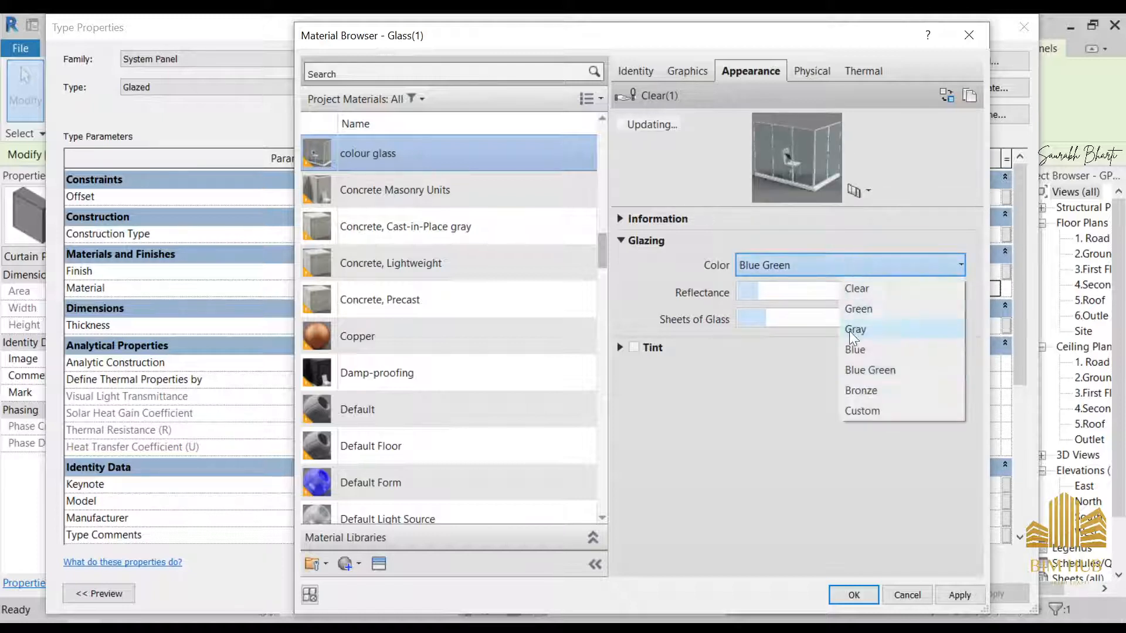
pyautogui.click(860, 390)
pyautogui.click(826, 267)
pyautogui.click(820, 286)
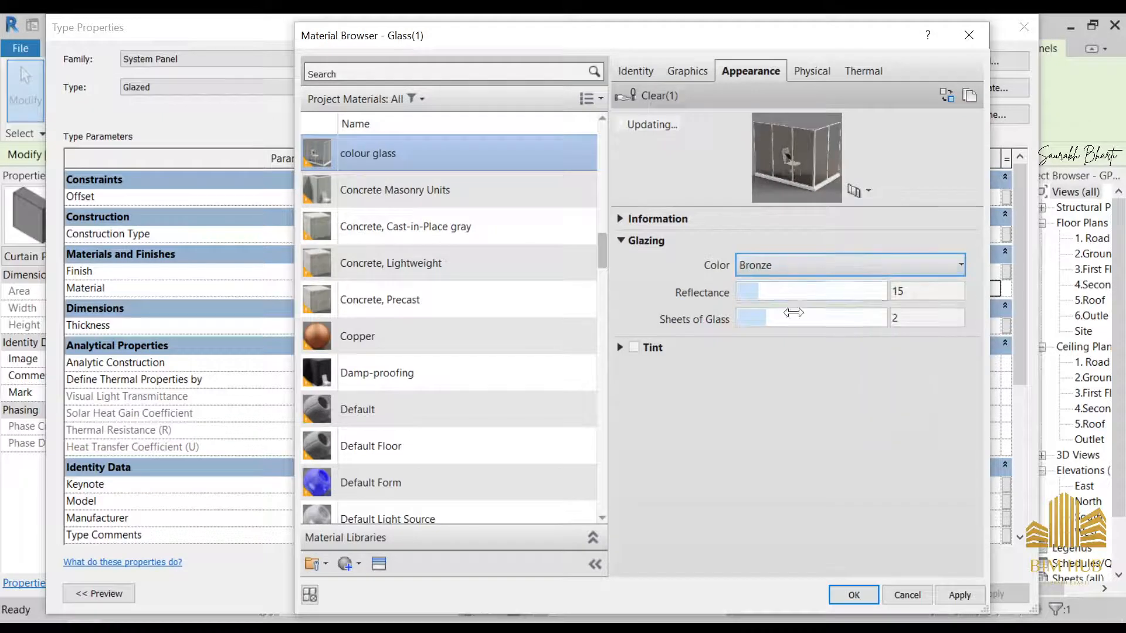
pyautogui.click(645, 349)
# - Set the colour glass material's glazing colour to Custom with the reddish tone RGB 255 164 153
pyautogui.click(820, 265)
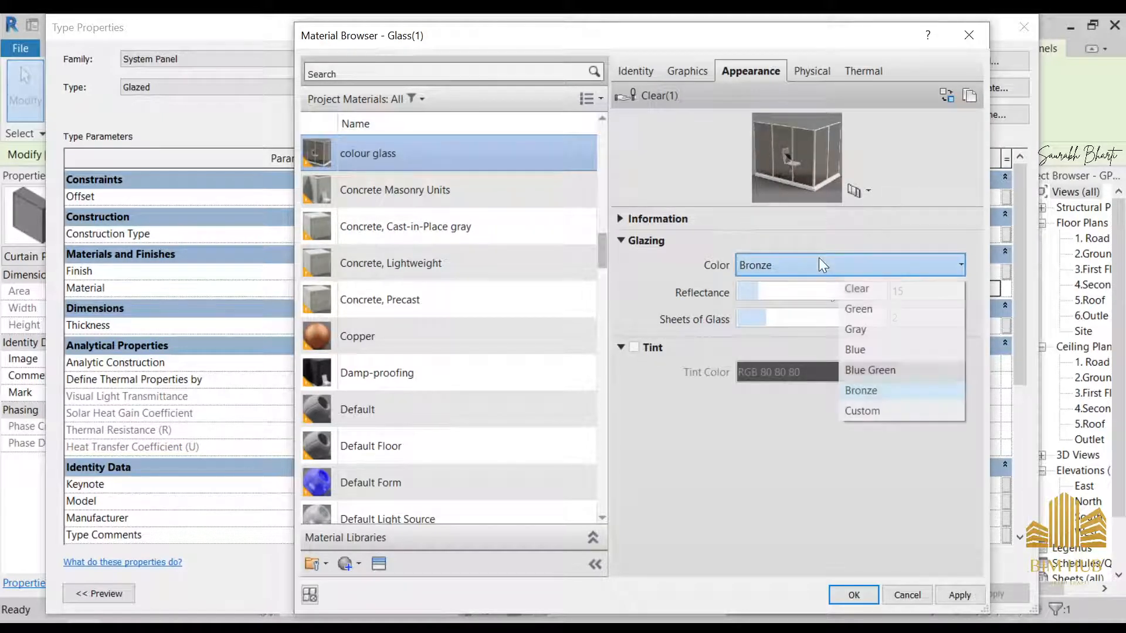
pyautogui.click(857, 410)
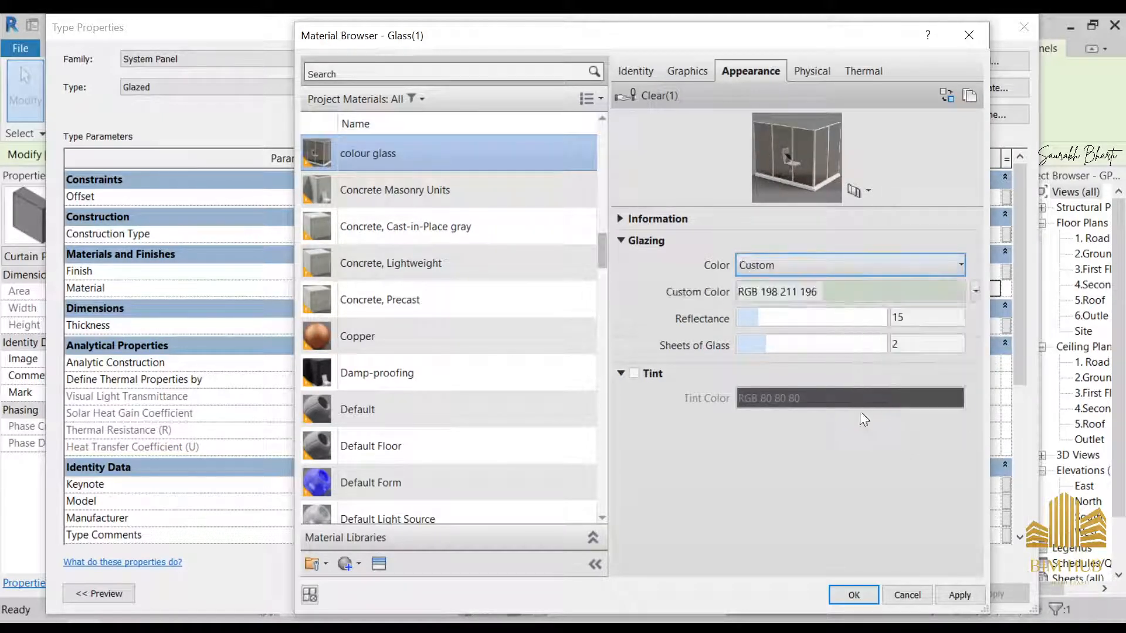
pyautogui.click(862, 291)
pyautogui.moveTo(616, 164); pyautogui.dragTo(454, 142)
pyautogui.moveTo(576, 281); pyautogui.dragTo(503, 172)
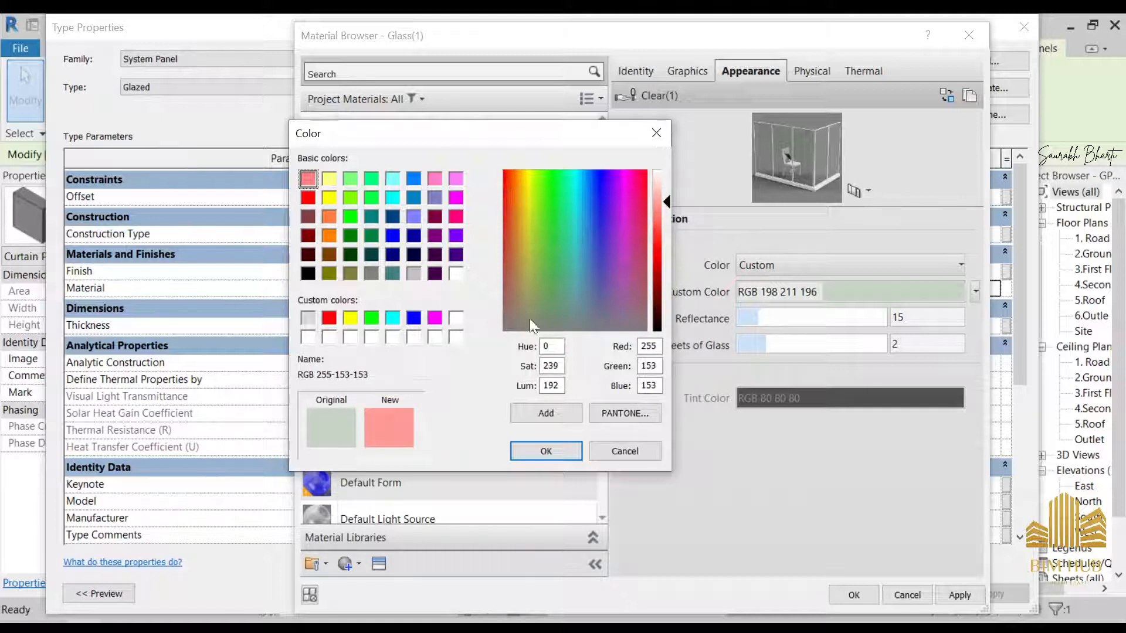
pyautogui.click(505, 178)
pyautogui.click(510, 170)
pyautogui.click(513, 188)
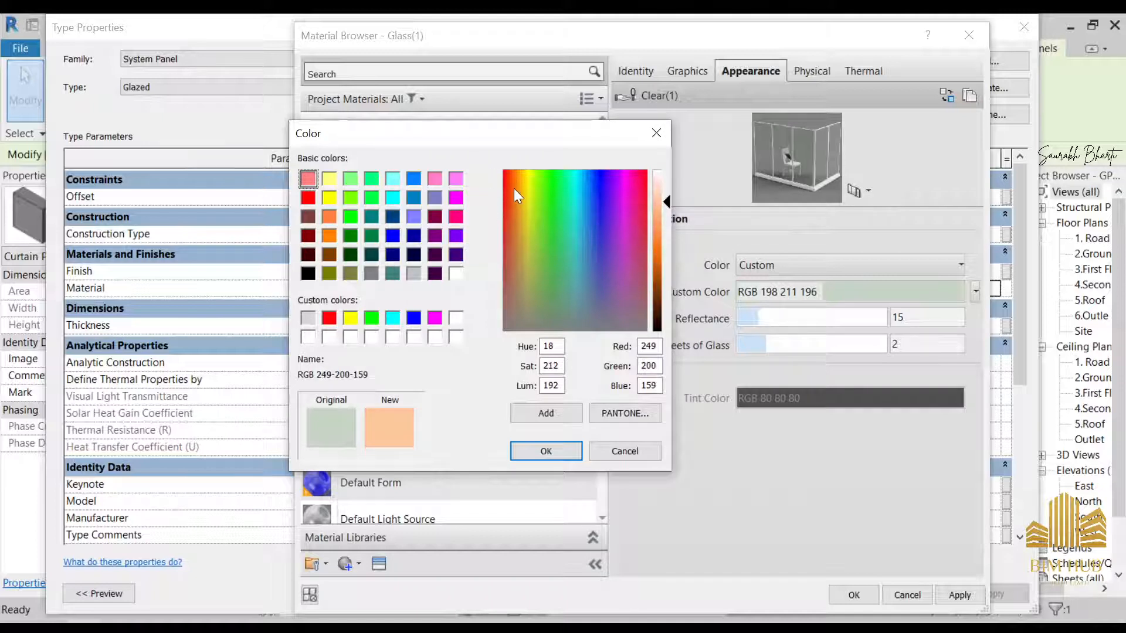
pyautogui.click(510, 174)
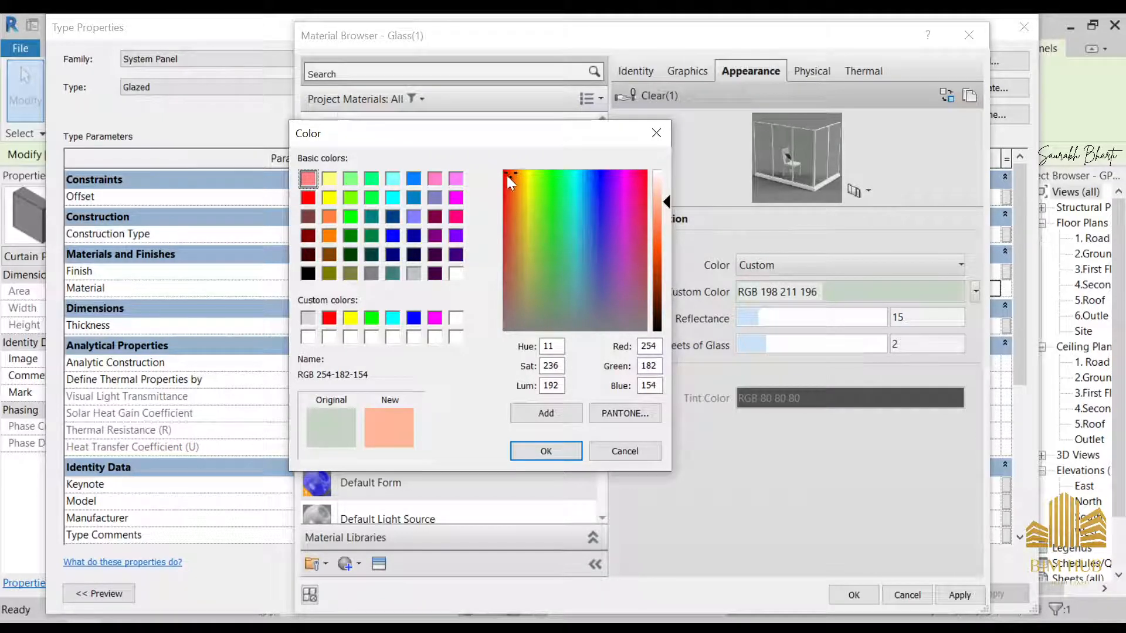
pyautogui.click(504, 180)
pyautogui.click(511, 184)
pyautogui.click(506, 170)
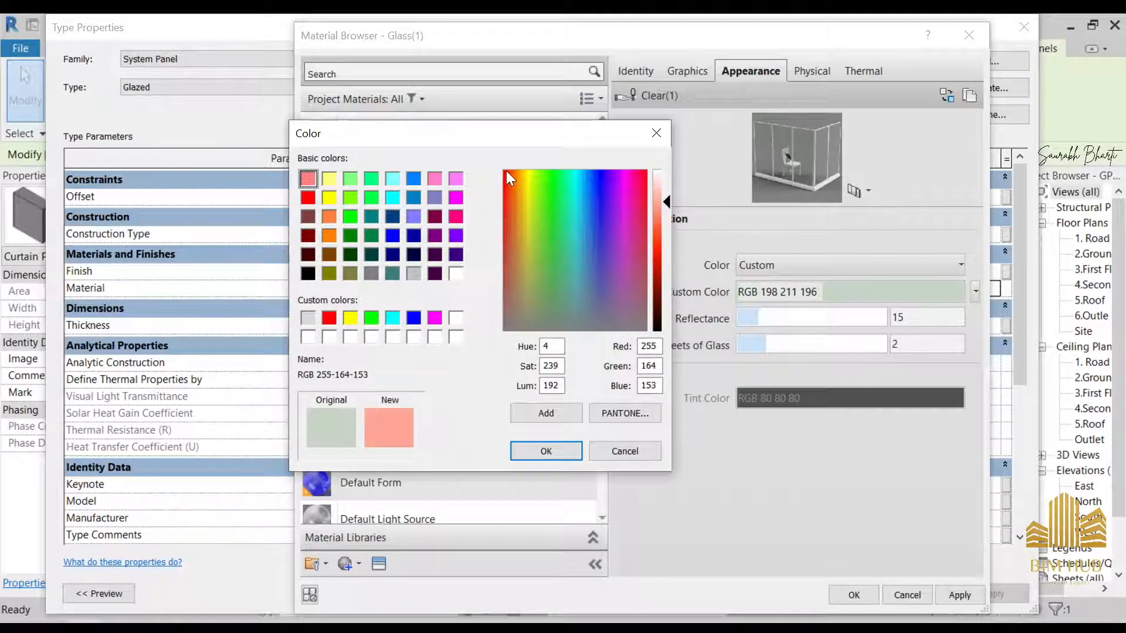
pyautogui.click(550, 450)
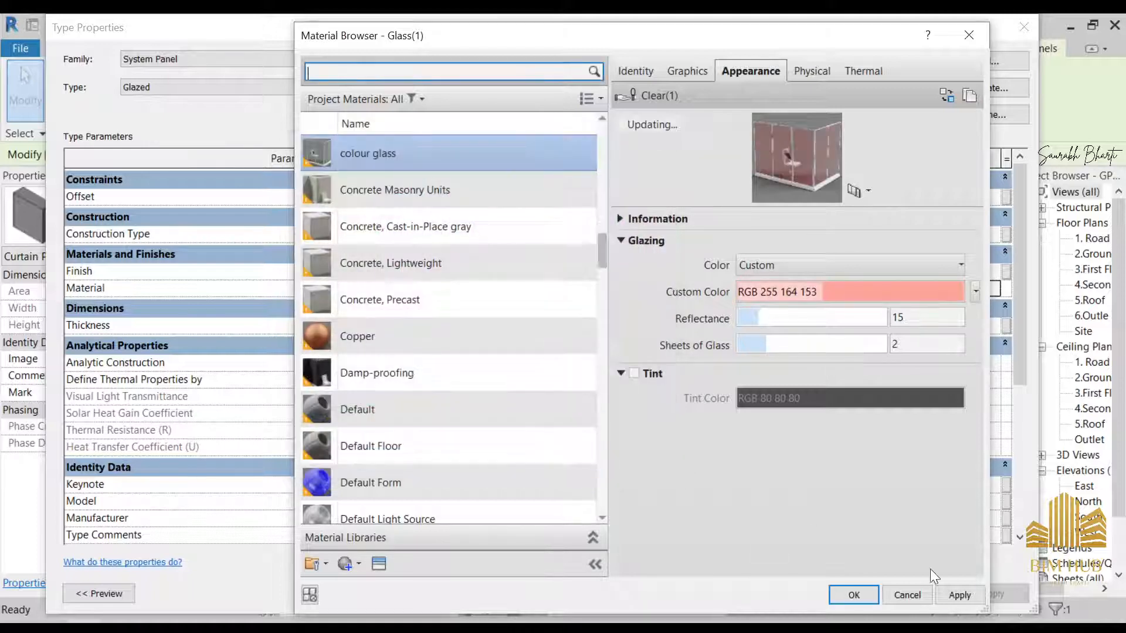
# - Apply the colour glass material to the Glazed panel type and deselect the panel
pyautogui.click(959, 595)
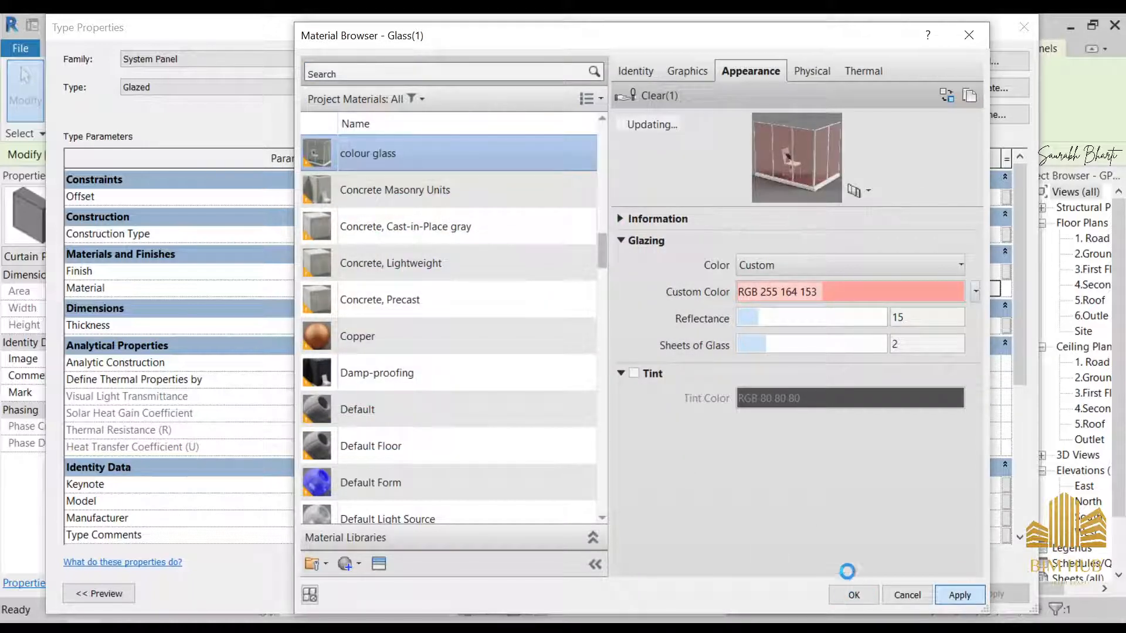
pyautogui.click(858, 591)
pyautogui.click(858, 590)
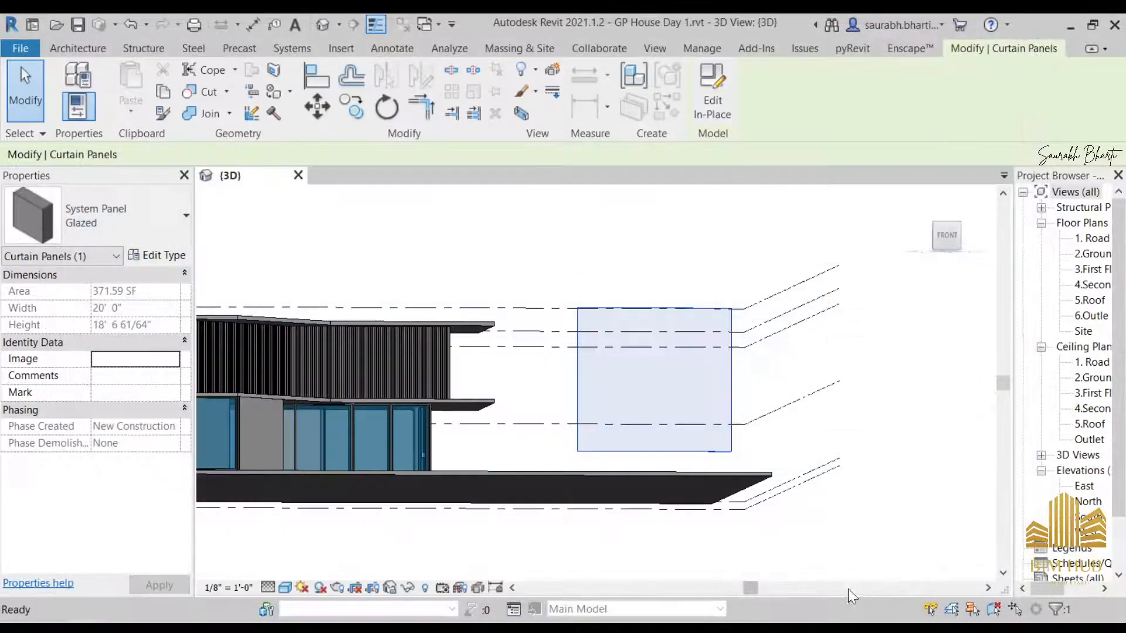
pyautogui.click(800, 494)
# - Examine the recoloured test curtain wall against the house in the Realistic visual style
pyautogui.keyDown('shift'); pyautogui.moveTo(804, 501); pyautogui.dragTo(666, 410, button='middle'); pyautogui.keyUp('shift')
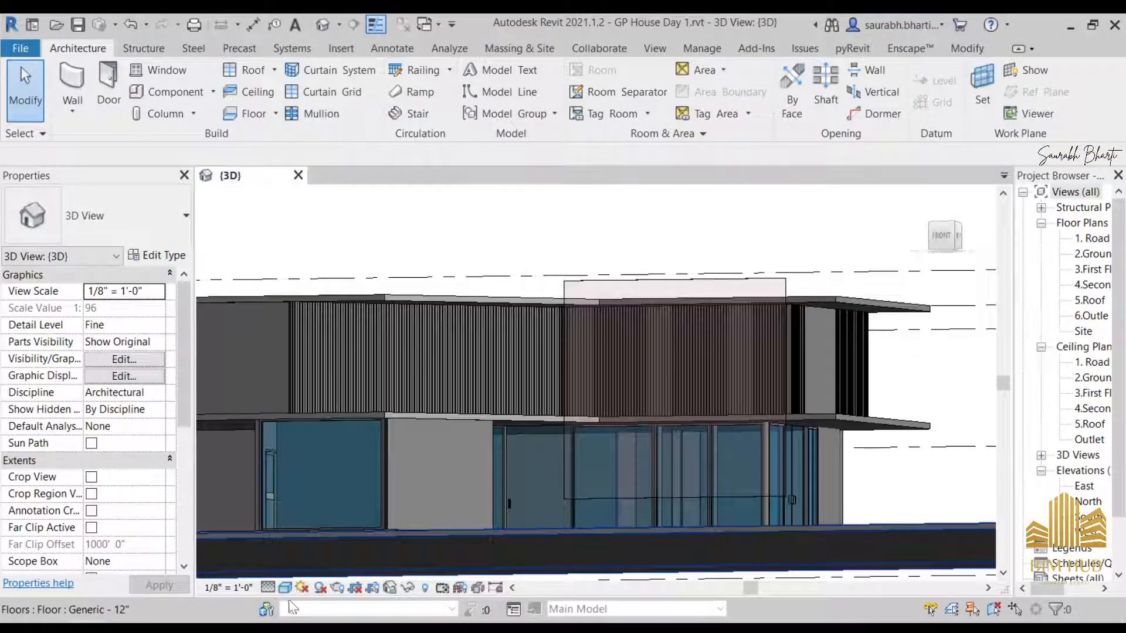
pyautogui.click(286, 588)
pyautogui.click(298, 577)
pyautogui.keyDown('shift'); pyautogui.moveTo(563, 516); pyautogui.dragTo(646, 401, button='middle'); pyautogui.keyUp('shift')
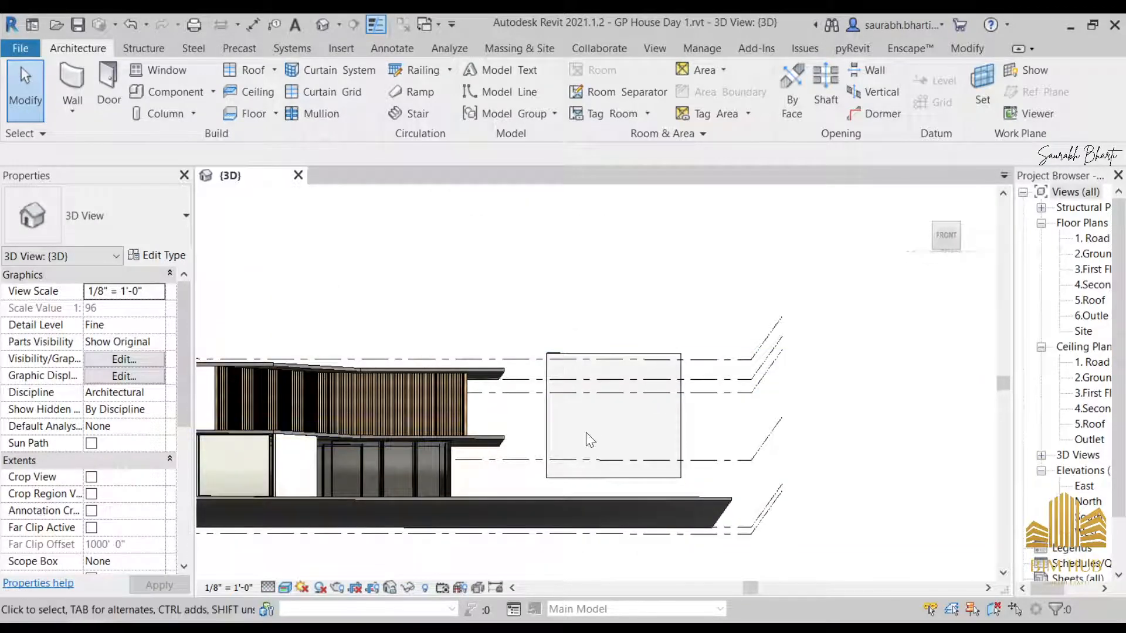
pyautogui.keyDown('shift'); pyautogui.moveTo(586, 437); pyautogui.dragTo(620, 389, button='middle'); pyautogui.keyUp('shift')
pyautogui.click(621, 352)
pyautogui.keyDown('shift'); pyautogui.moveTo(703, 431); pyautogui.dragTo(373, 543, button='middle'); pyautogui.keyUp('shift')
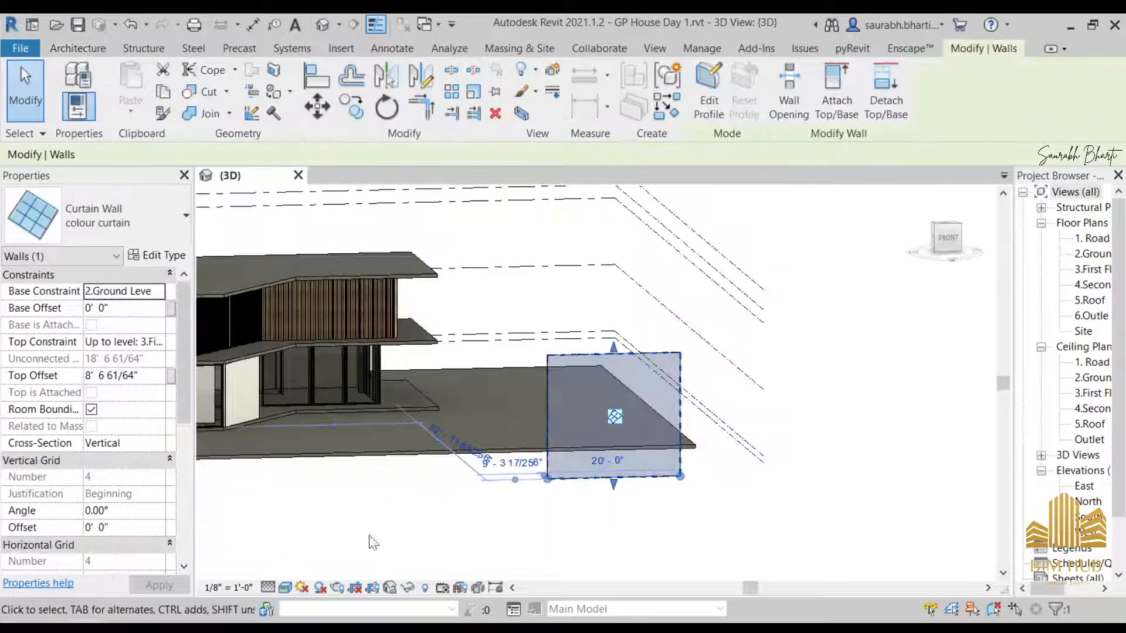
# - Try the Consistent Colors visual style, examine the test wall, and return the 3D view to Shaded
pyautogui.click(289, 586)
pyautogui.click(317, 548)
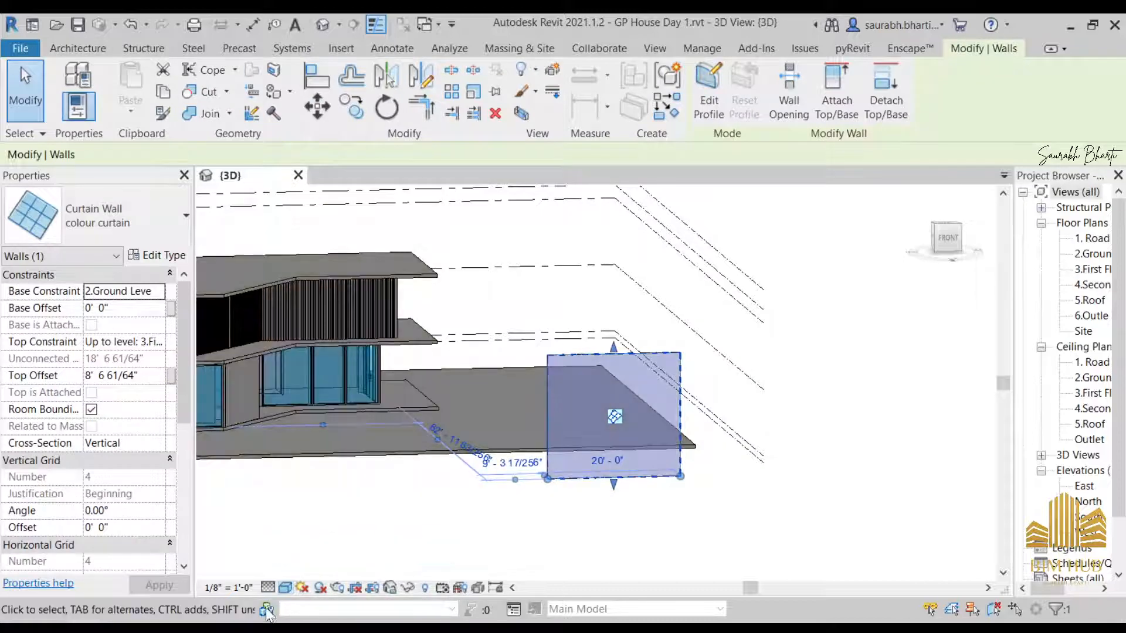
pyautogui.click(329, 509)
pyautogui.keyDown('shift'); pyautogui.moveTo(608, 474); pyautogui.dragTo(596, 372, button='middle'); pyautogui.keyUp('shift')
pyautogui.click(286, 588)
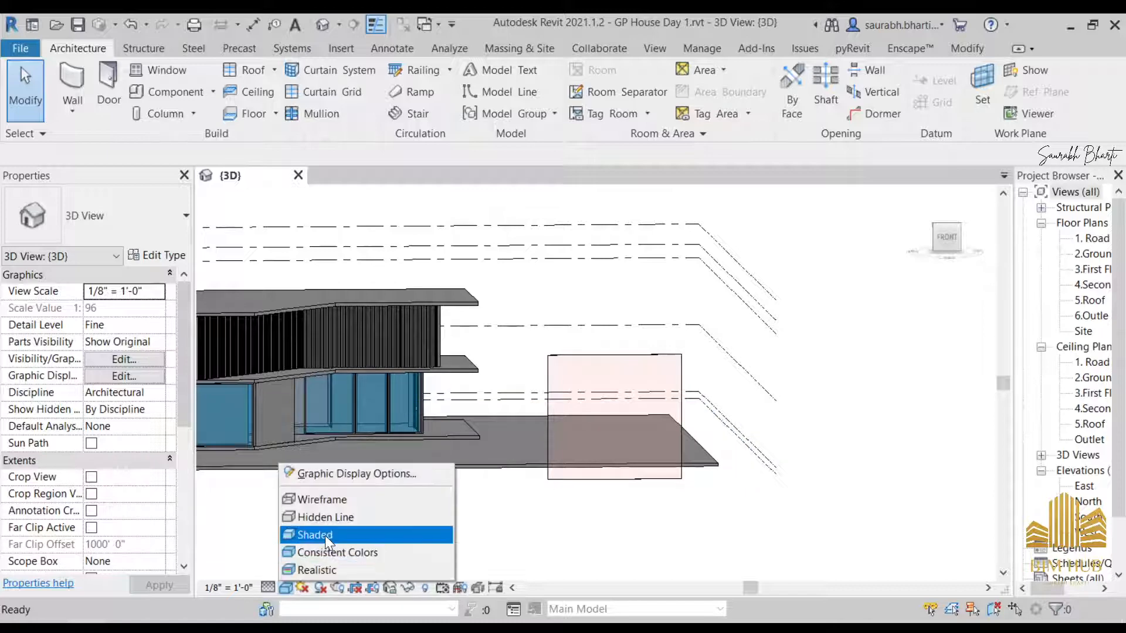
pyautogui.click(324, 533)
# - Compare the test curtain wall's glass colour with the house's glazing in the shaded 3D view
pyautogui.scroll(5, 427, 417)
pyautogui.scroll(-3, 367, 390)
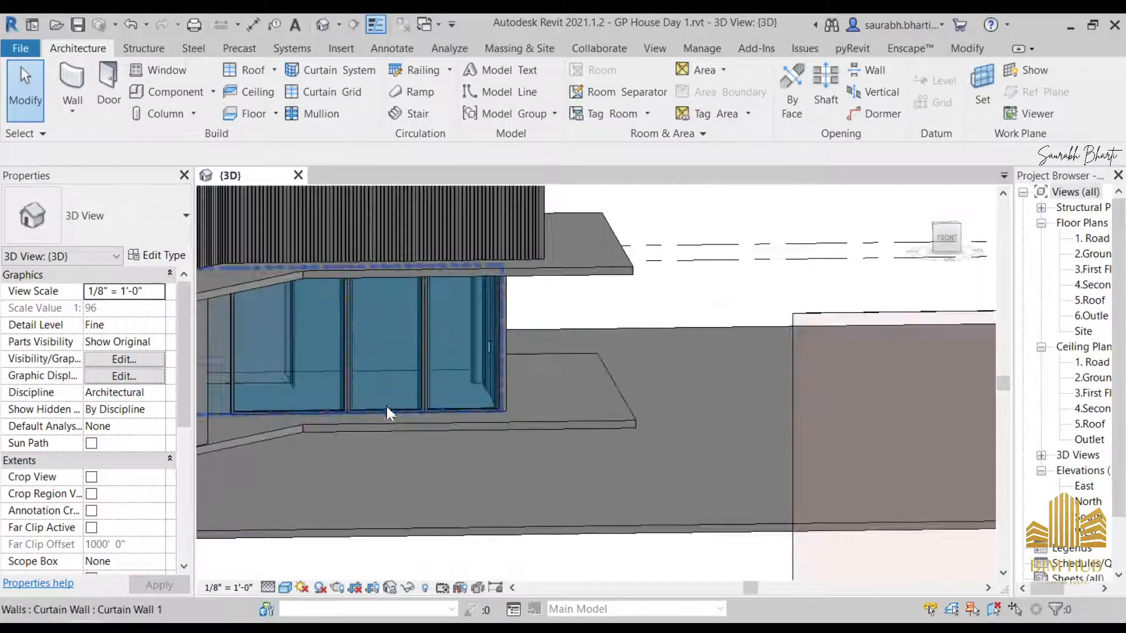
pyautogui.keyDown('shift'); pyautogui.moveTo(386, 406); pyautogui.dragTo(421, 409, button='middle'); pyautogui.keyUp('shift')
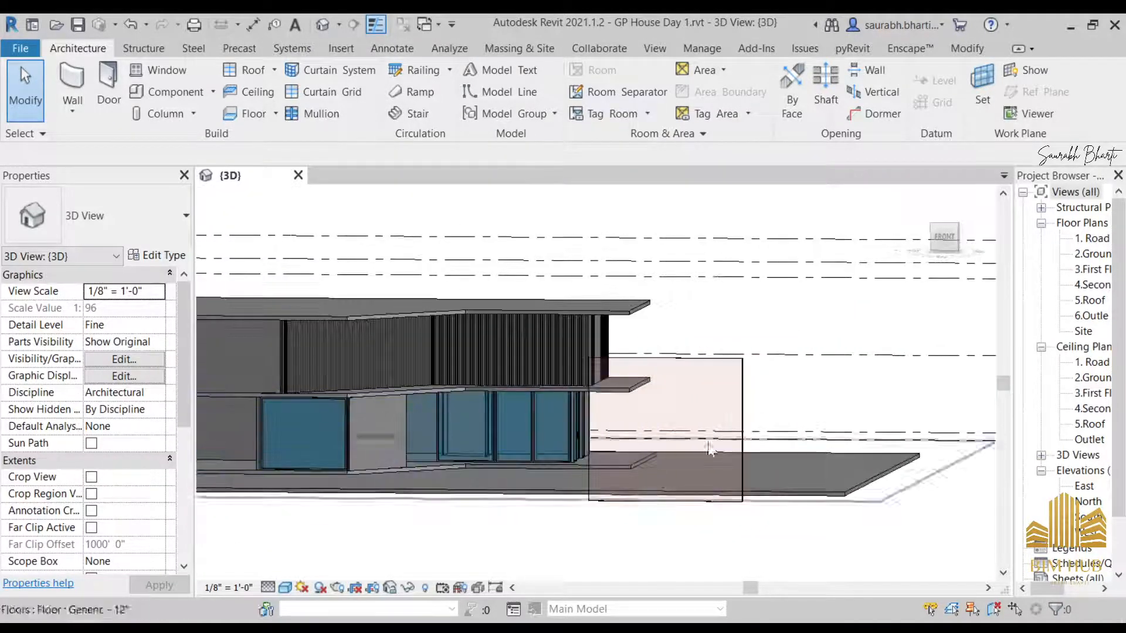
pyautogui.click(741, 382)
pyautogui.scroll(-2, 697, 407)
pyautogui.keyDown('shift'); pyautogui.moveTo(476, 488); pyautogui.dragTo(512, 424, button='middle'); pyautogui.keyUp('shift')
pyautogui.click(587, 525)
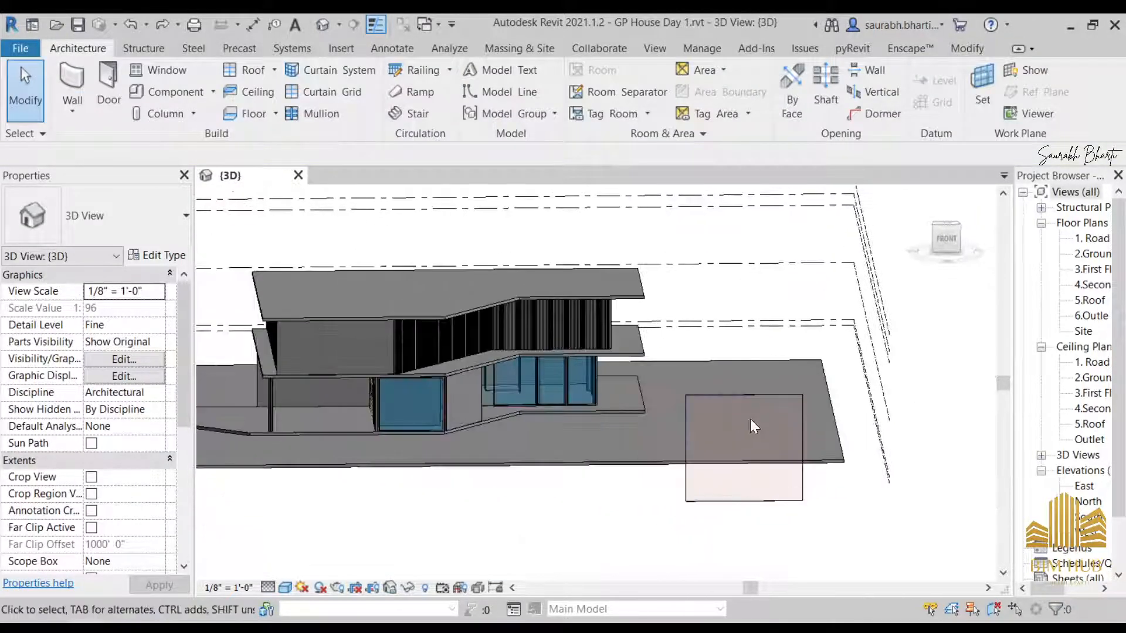
pyautogui.click(761, 397)
pyautogui.click(421, 558)
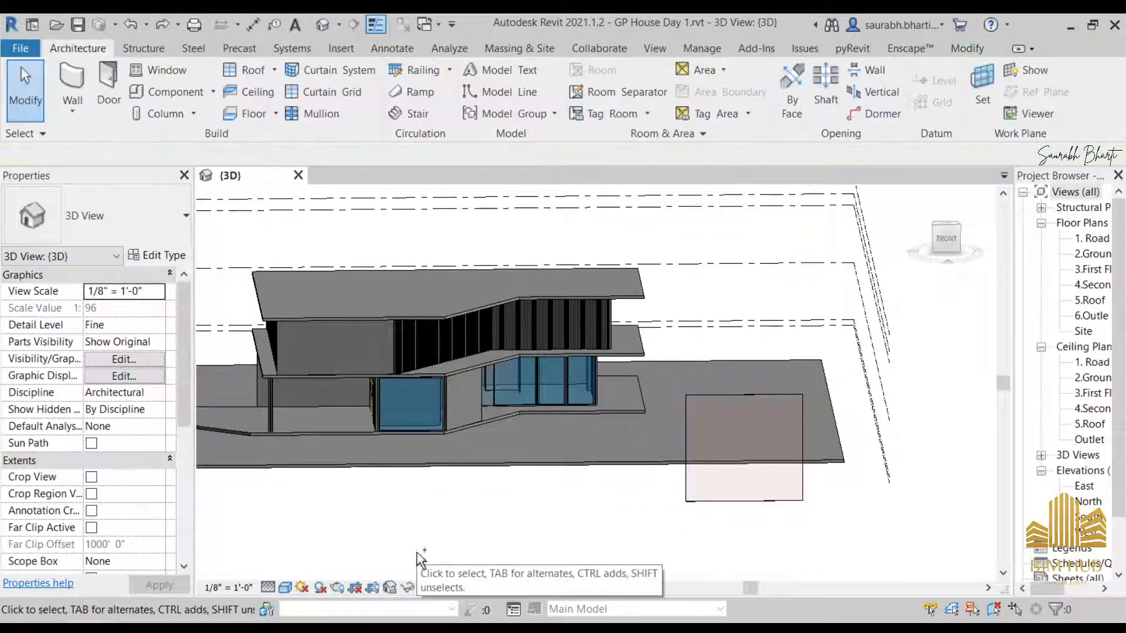
# - Examine the test curtain wall and the house's glazing and louvers in the 3D view
pyautogui.scroll(2, 423, 557)
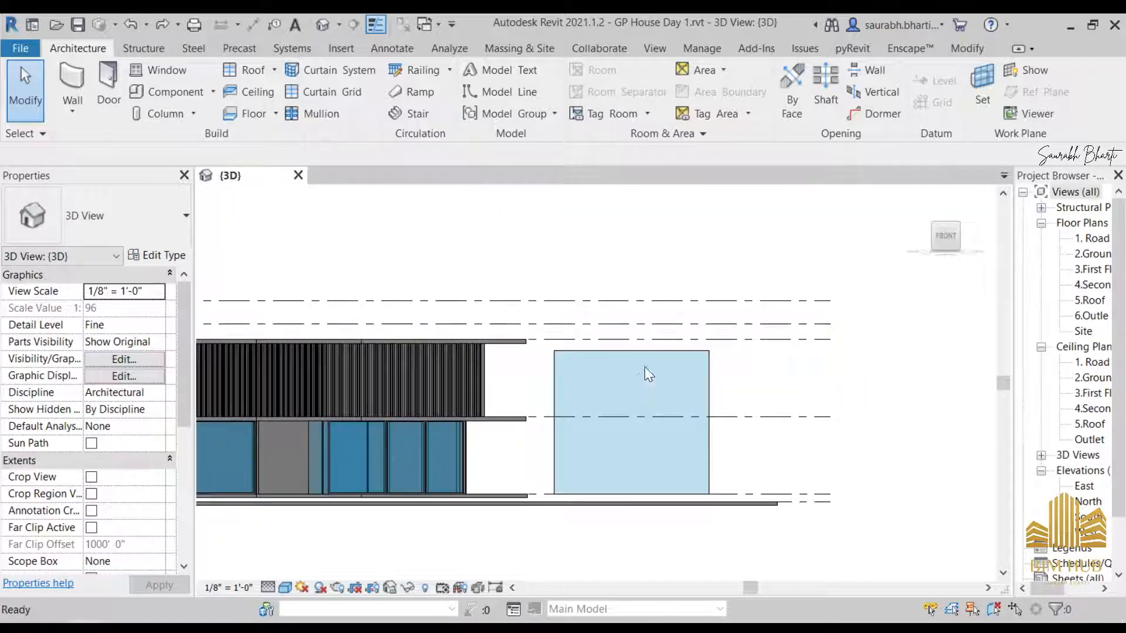
pyautogui.scroll(-5, 645, 367)
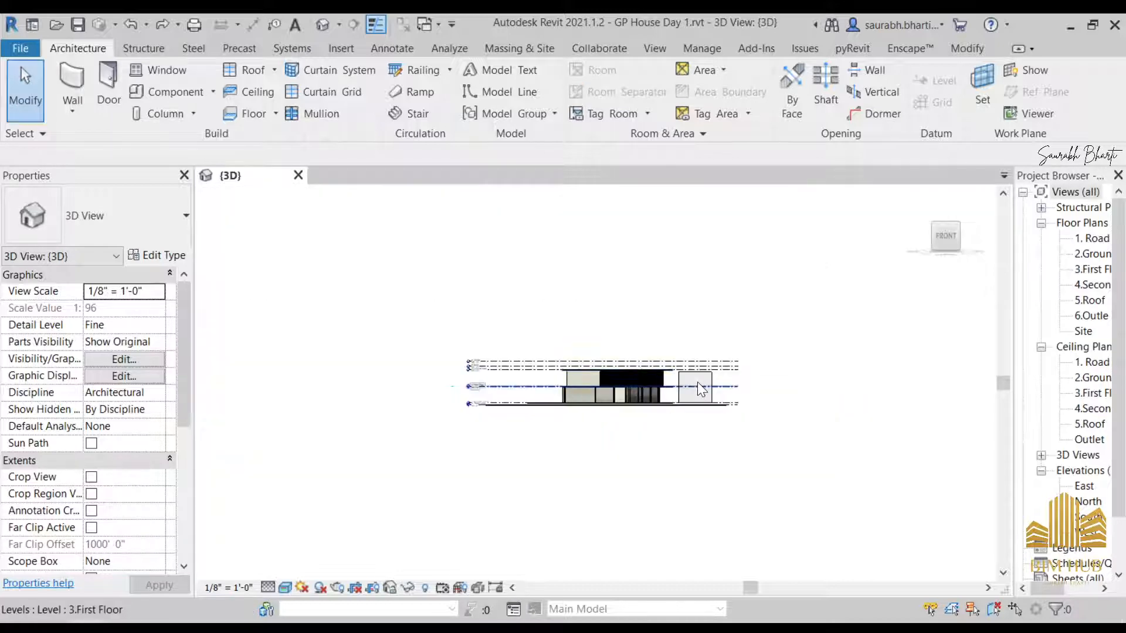
pyautogui.scroll(2, 698, 387)
pyautogui.scroll(5, 522, 307)
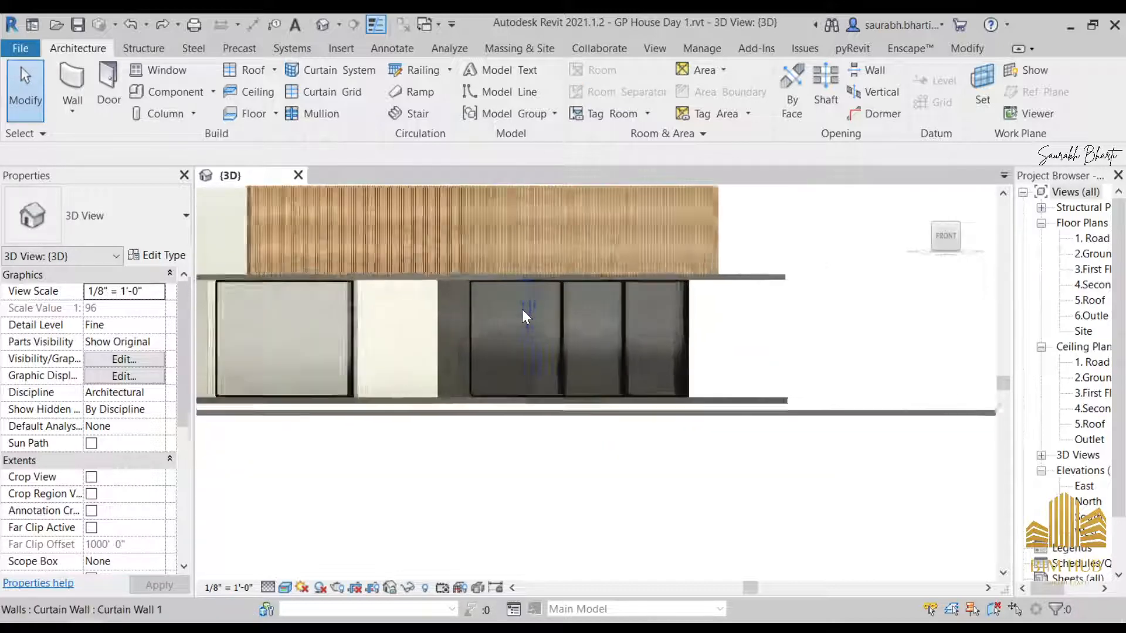
pyautogui.keyDown('shift'); pyautogui.moveTo(528, 315); pyautogui.dragTo(786, 498, button='middle'); pyautogui.keyUp('shift')
pyautogui.scroll(-6, 786, 498)
pyautogui.keyDown('shift'); pyautogui.moveTo(650, 437); pyautogui.dragTo(590, 427, button='middle'); pyautogui.keyUp('shift')
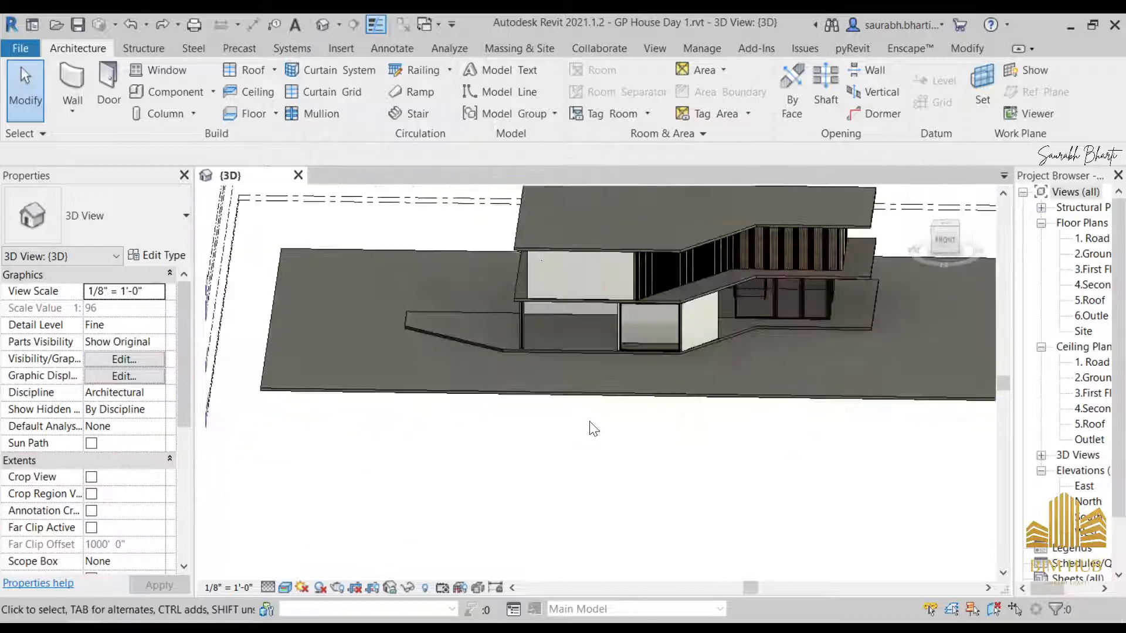
pyautogui.scroll(2, 554, 395)
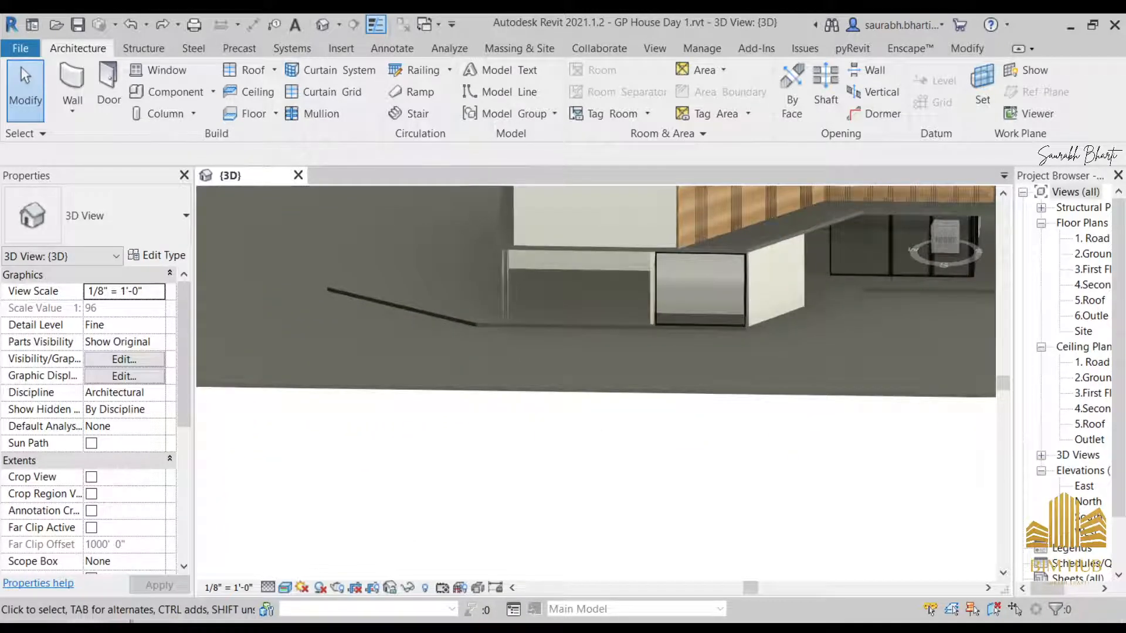
# - Switch to File Explorer, examine the roof and slab edge covers in the reference photo Back 2.jpg, and return to Revit
pyautogui.click(167, 554)
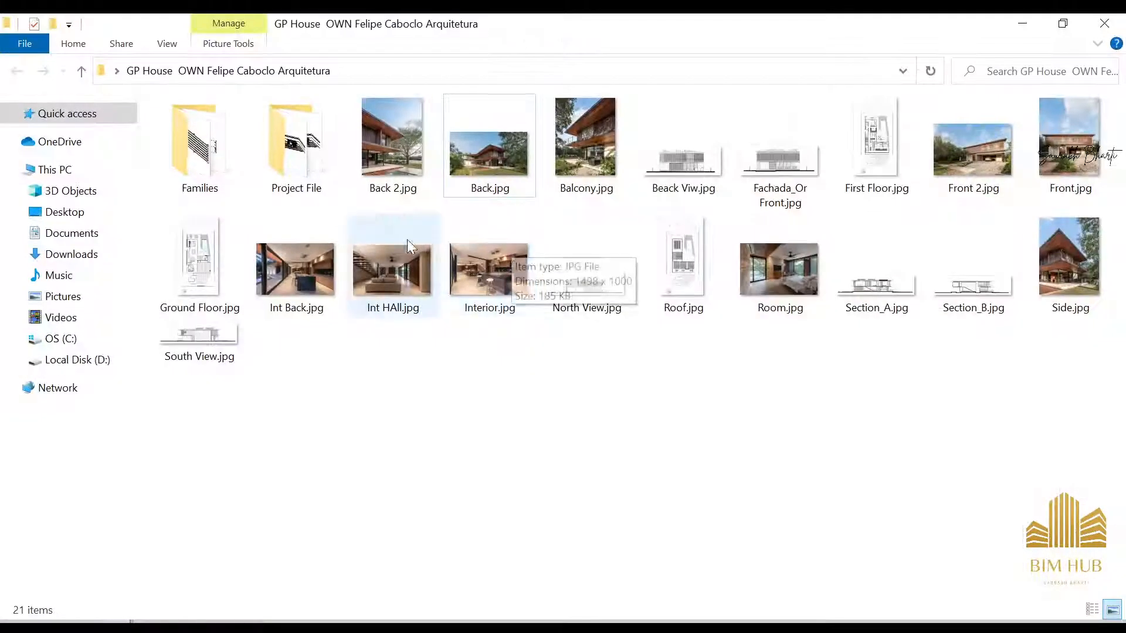
pyautogui.doubleClick(381, 148)
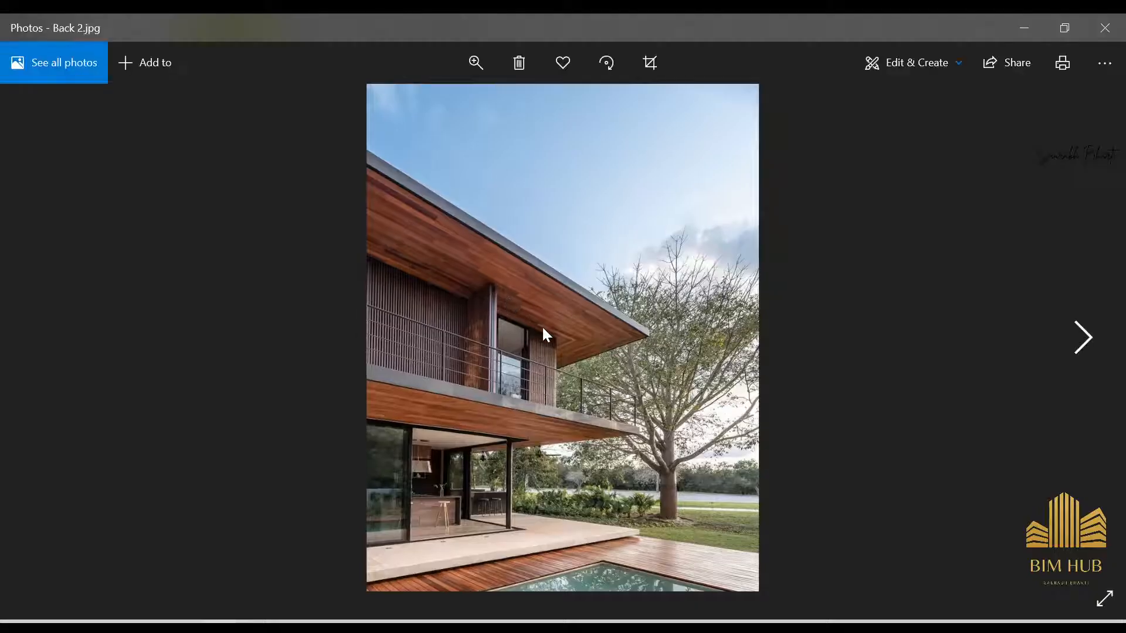
pyautogui.scroll(3, 520, 329)
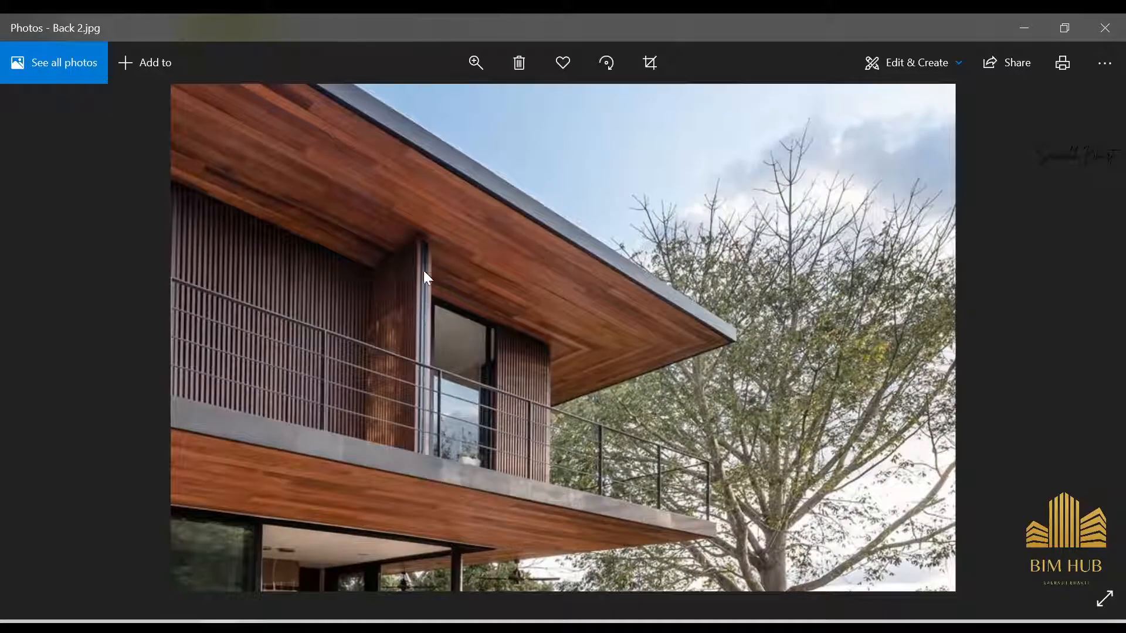
pyautogui.moveTo(492, 337); pyautogui.dragTo(614, 217)
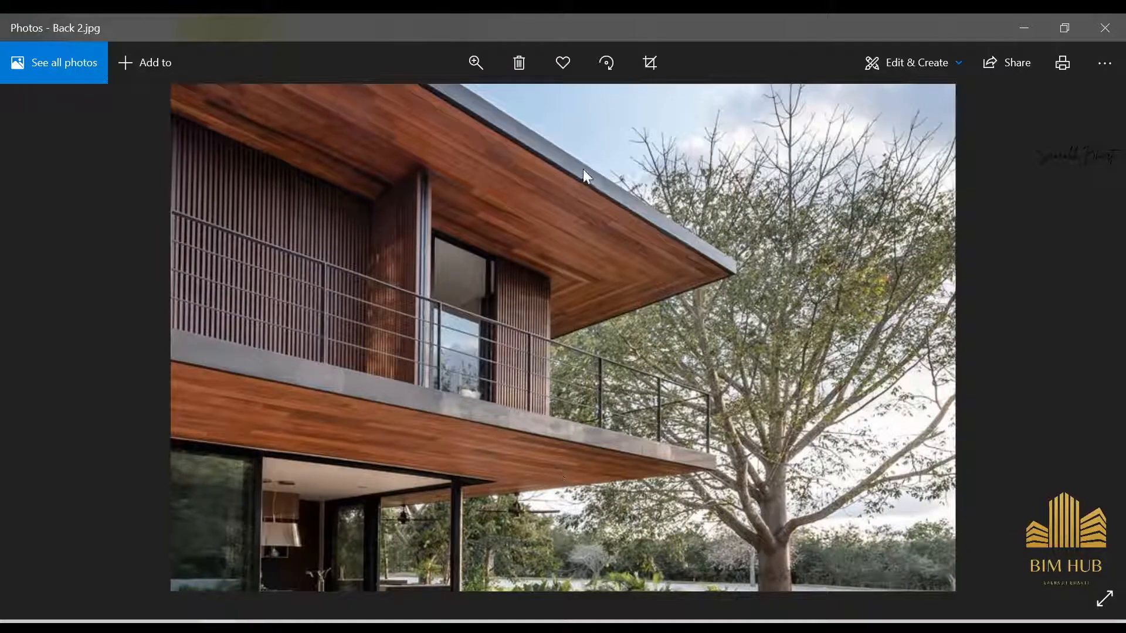
pyautogui.scroll(4, 588, 163)
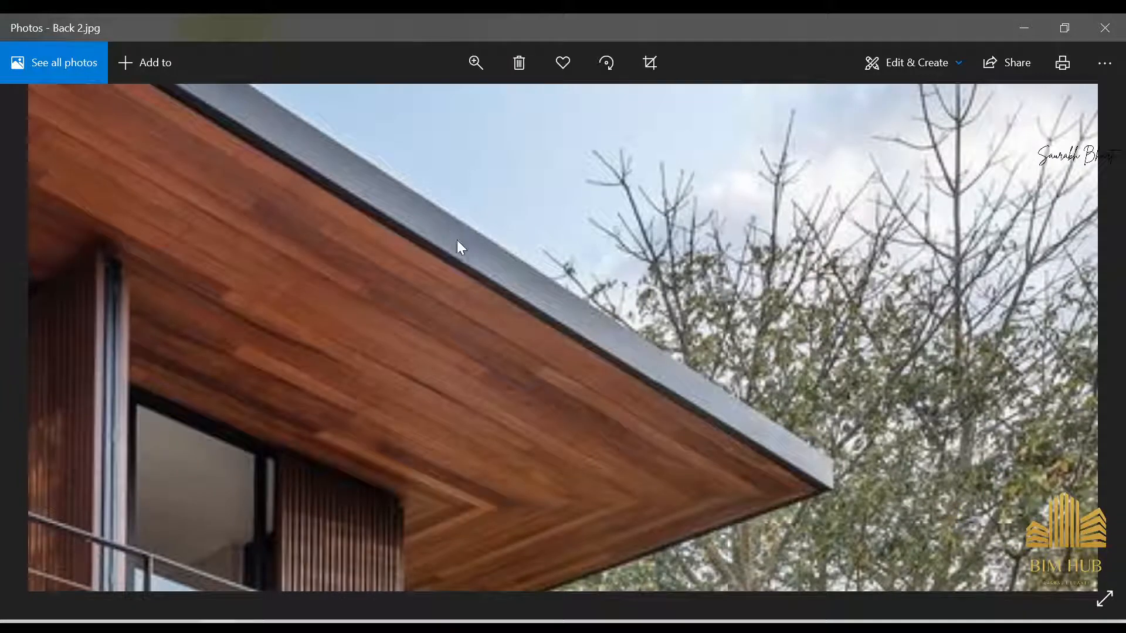
pyautogui.scroll(-5, 372, 225)
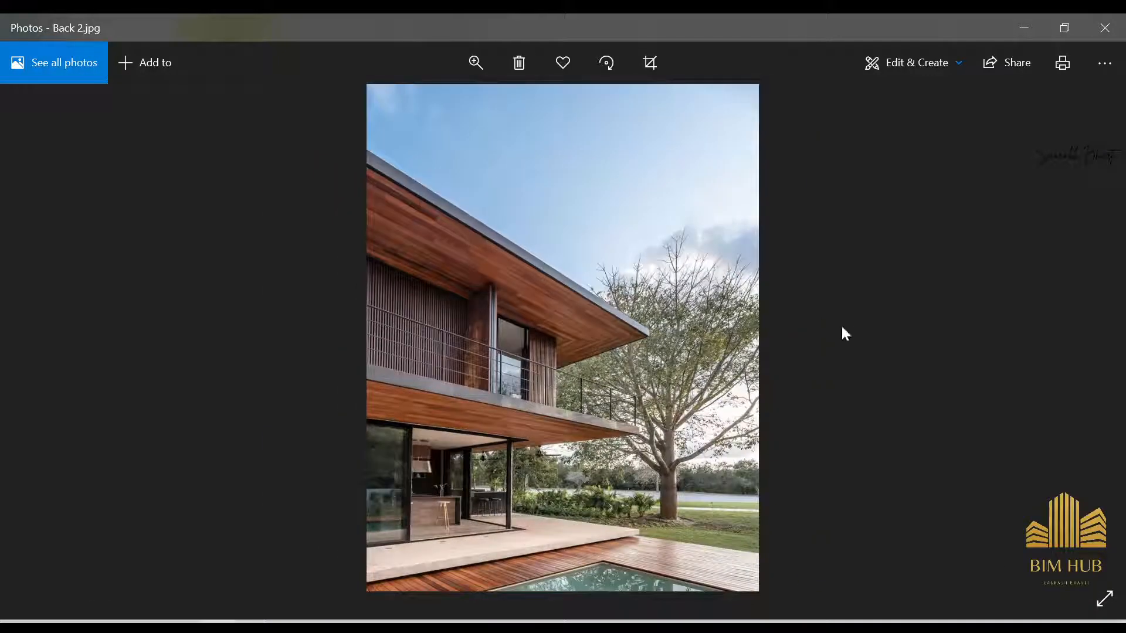
pyautogui.scroll(3, 392, 186)
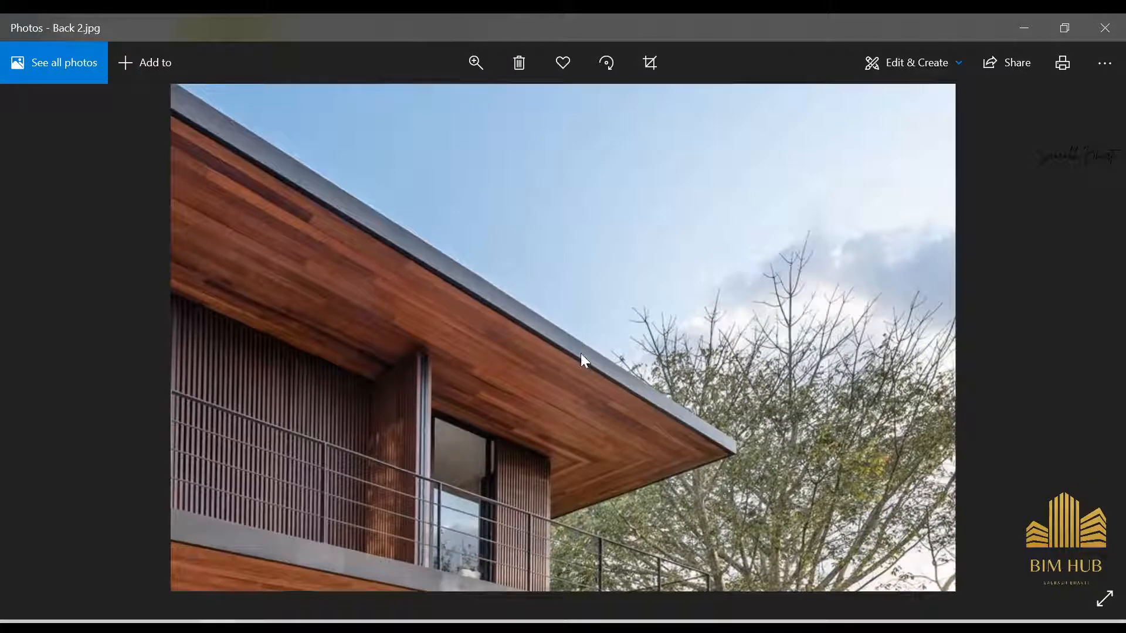
pyautogui.click(1016, 22)
pyautogui.click(1016, 25)
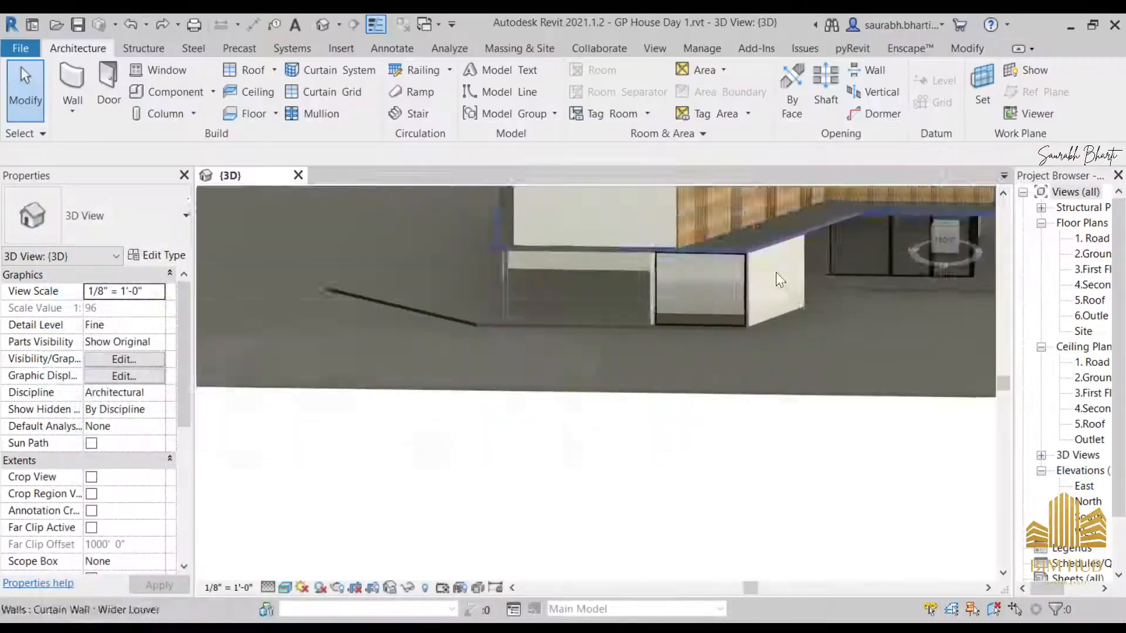
# - Orient the 3D view to the front of the house and select the first-floor slab
pyautogui.scroll(-3, 616, 381)
pyautogui.moveTo(616, 381); pyautogui.dragTo(627, 322, button='middle')
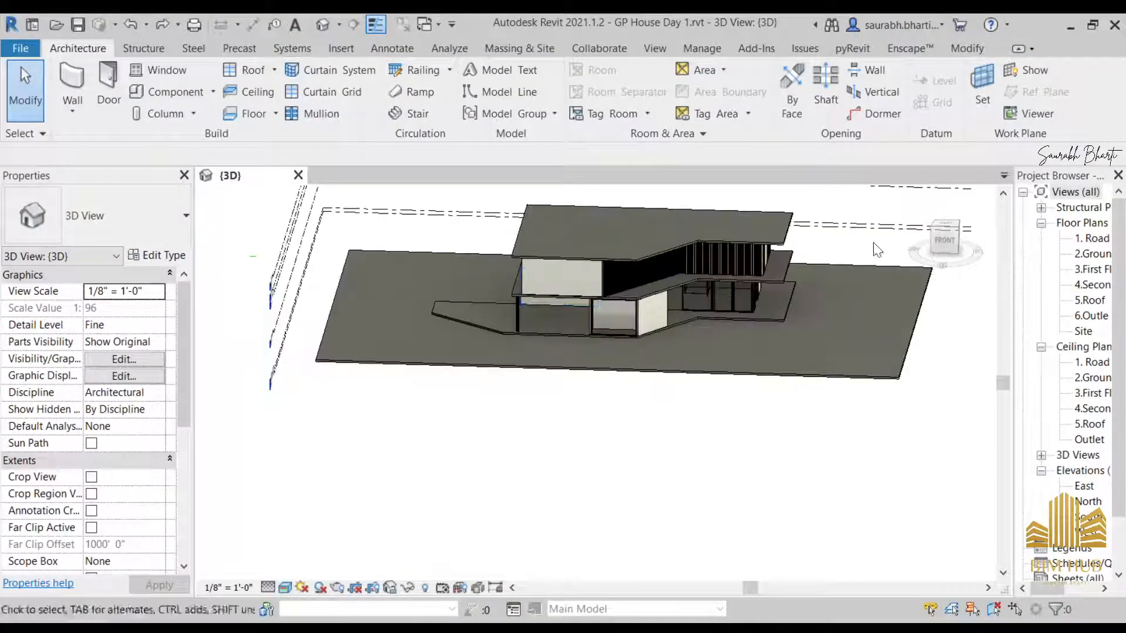
pyautogui.click(944, 243)
pyautogui.scroll(5, 661, 364)
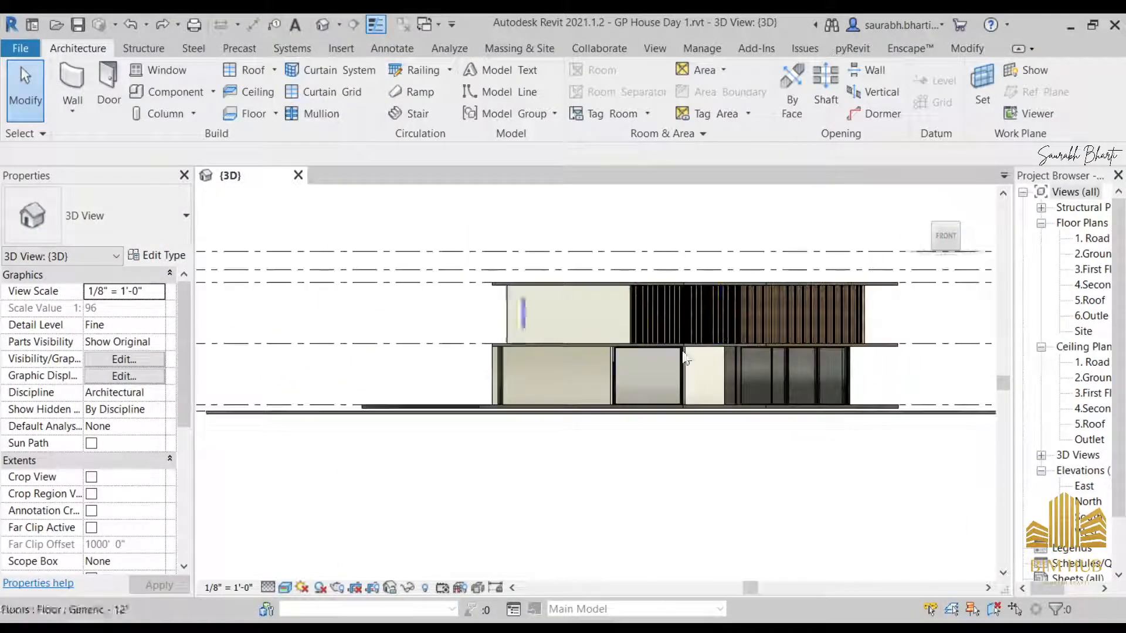
pyautogui.keyDown('shift'); pyautogui.moveTo(662, 367); pyautogui.dragTo(662, 418, button='middle'); pyautogui.keyUp('shift')
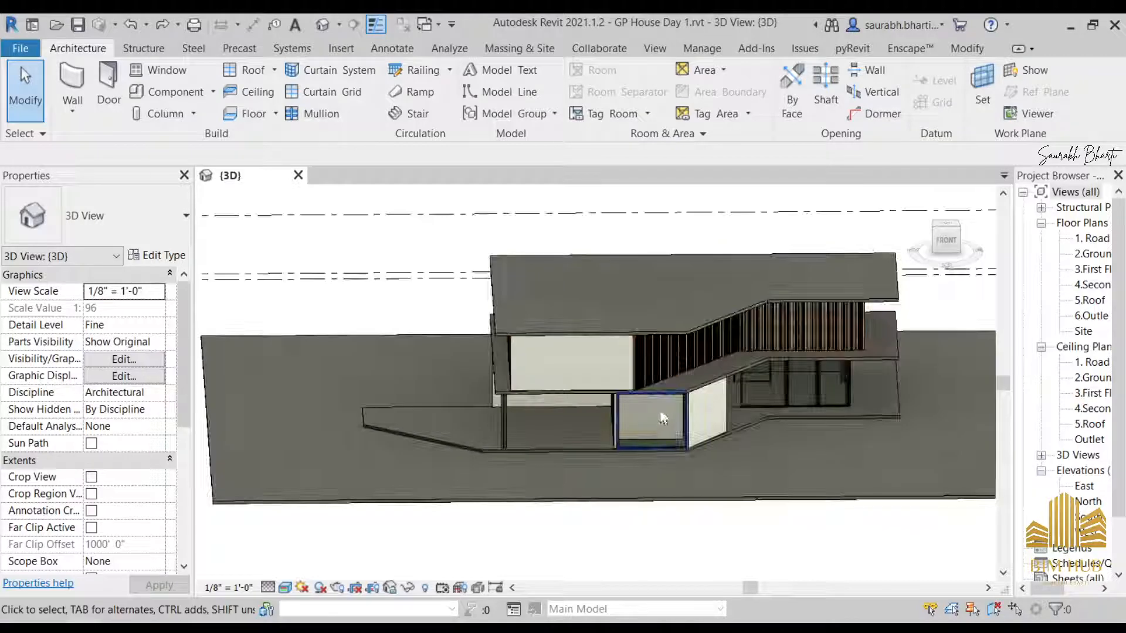
pyautogui.click(715, 378)
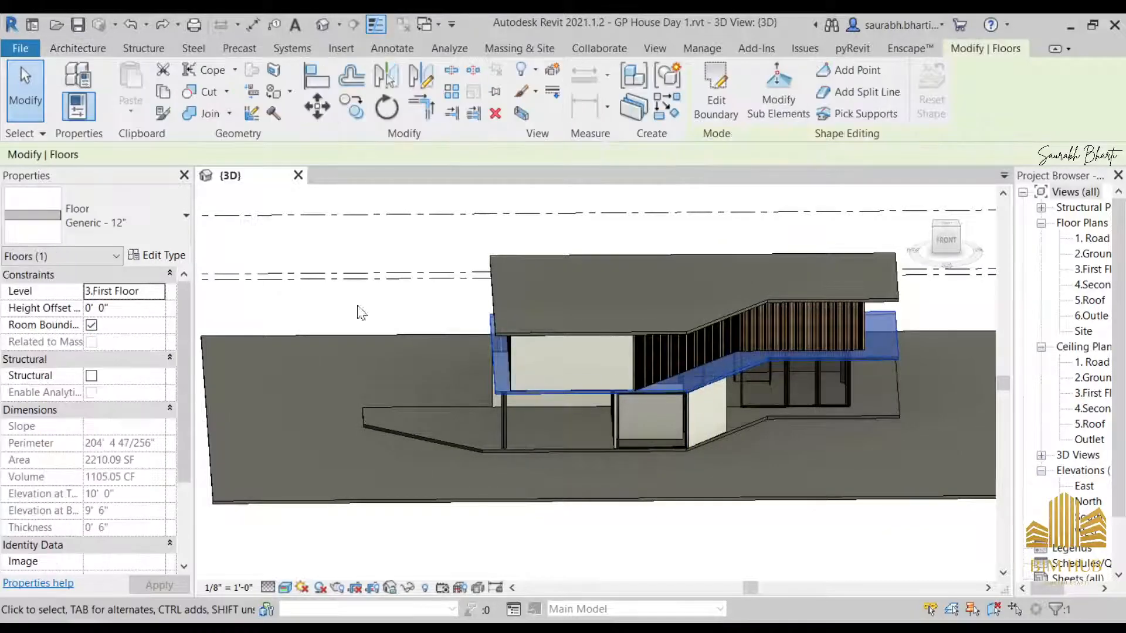
# - Start an in-place model in the Roofs category with the name "side cover"
pyautogui.click(80, 50)
pyautogui.click(212, 93)
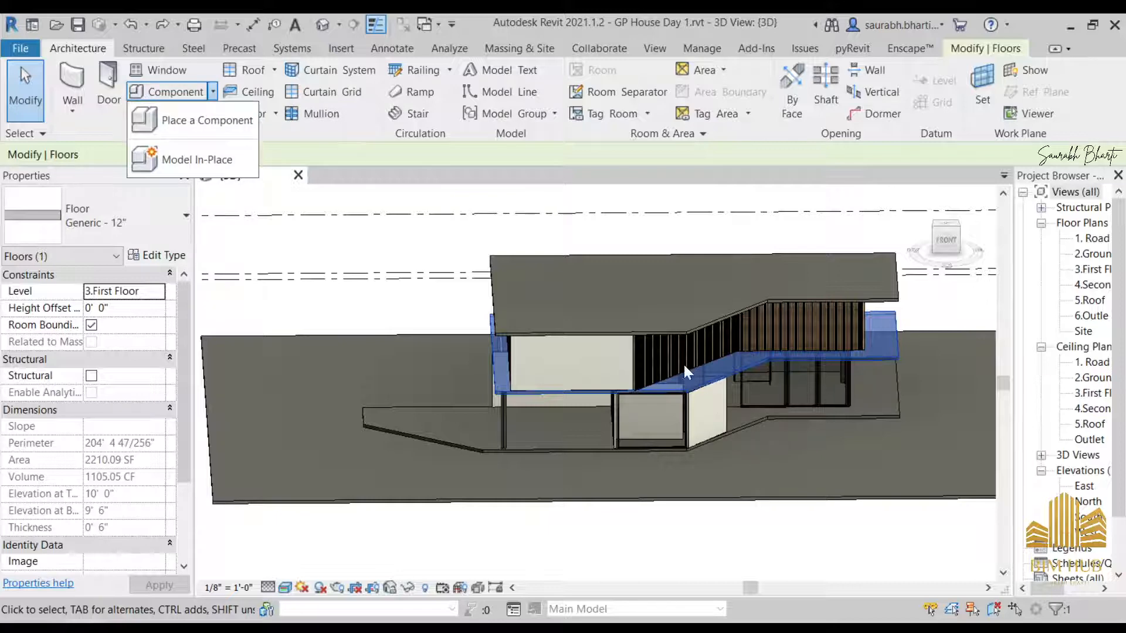
pyautogui.click(188, 160)
pyautogui.scroll(-2, 527, 301)
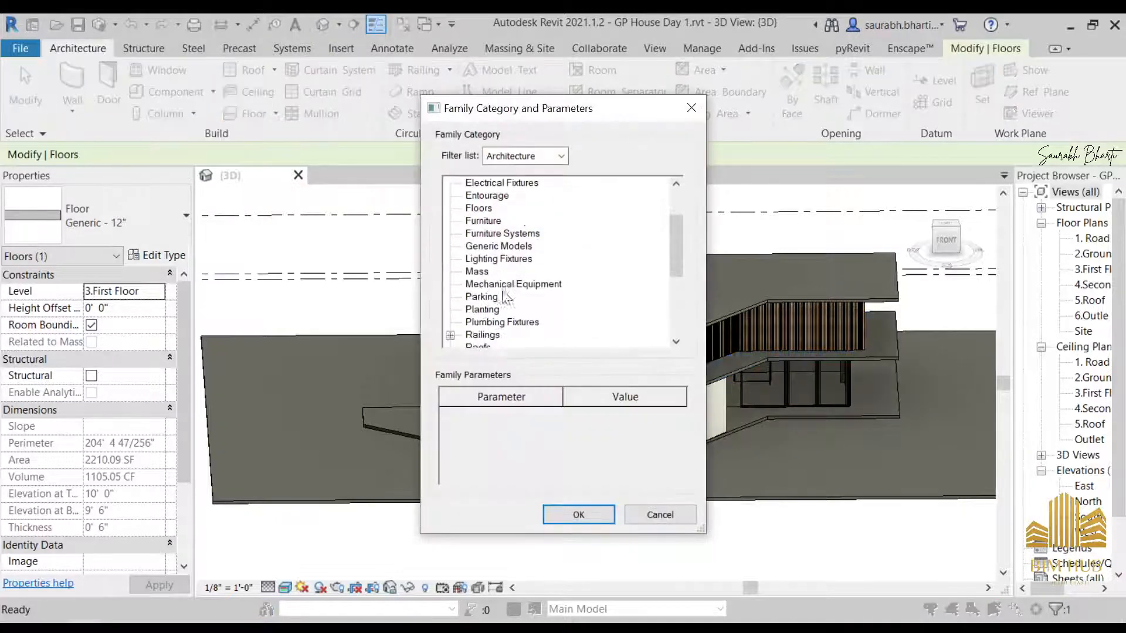
pyautogui.scroll(-4, 507, 252)
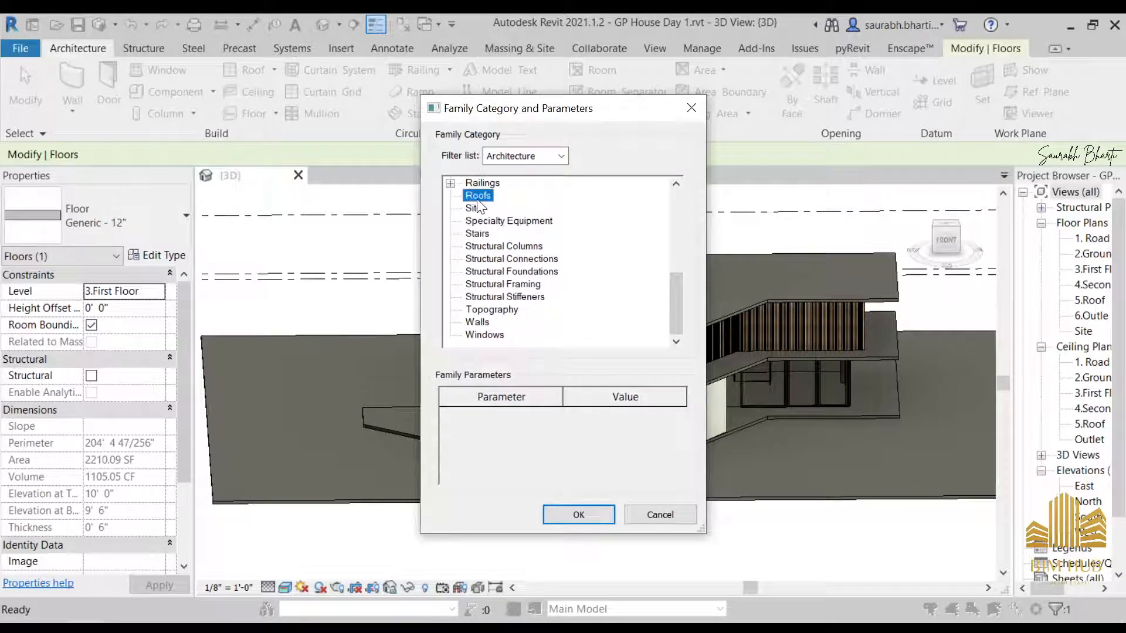
pyautogui.press('Return')
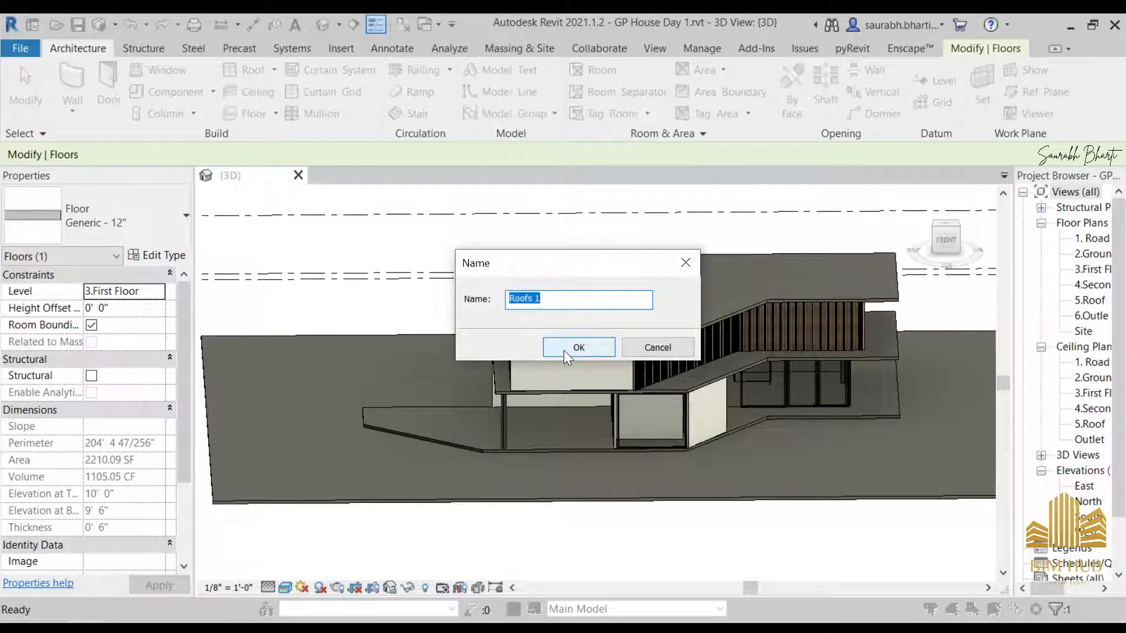
pyautogui.press('End')
pyautogui.press('BackSpace')
pyautogui.write('side cover')
pyautogui.press('Return')
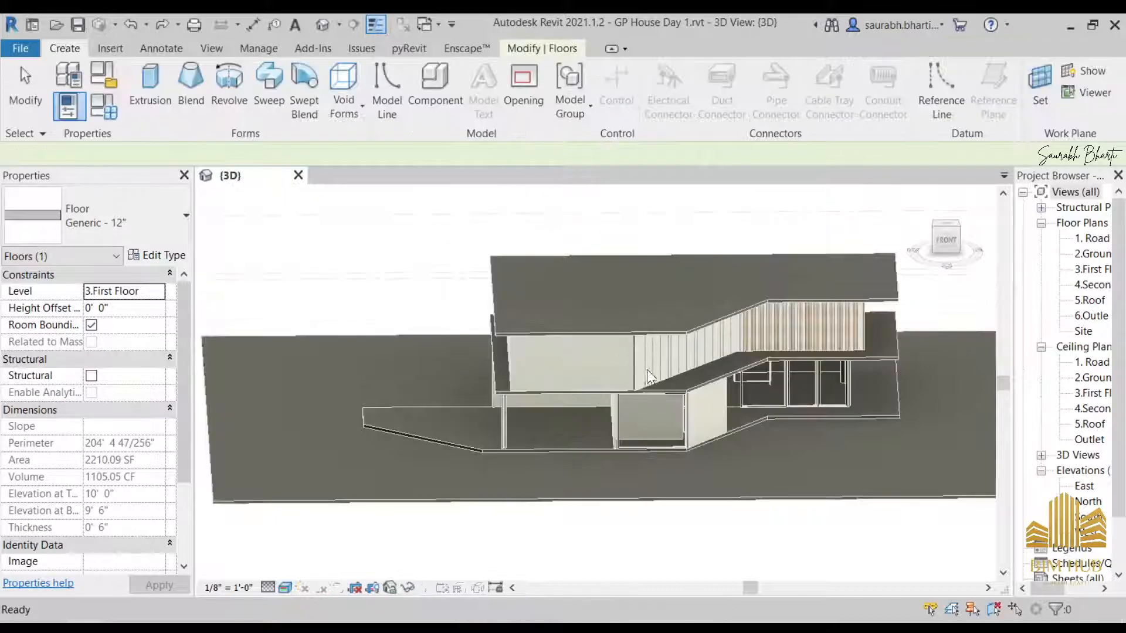
# - Start a Sweep with a picked path and pick the top angled edge along the front of the first-floor slab
pyautogui.keyDown('shift'); pyautogui.moveTo(710, 357); pyautogui.dragTo(633, 410, button='middle'); pyautogui.keyUp('shift')
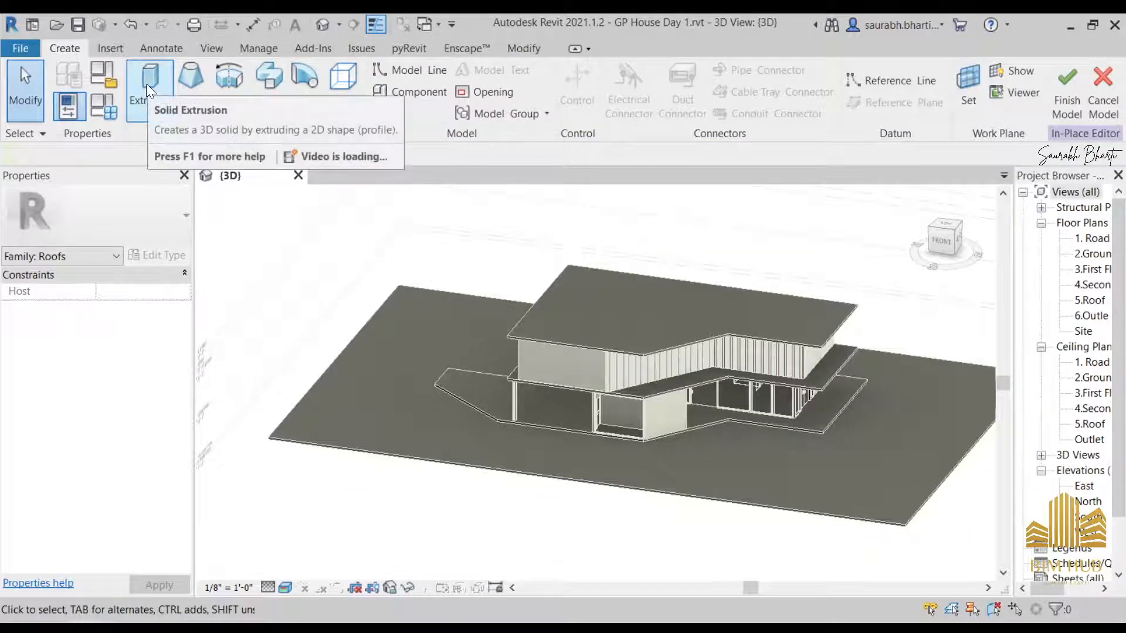
pyautogui.click(271, 82)
pyautogui.keyDown('shift'); pyautogui.moveTo(632, 390); pyautogui.dragTo(710, 378, button='middle'); pyautogui.keyUp('shift')
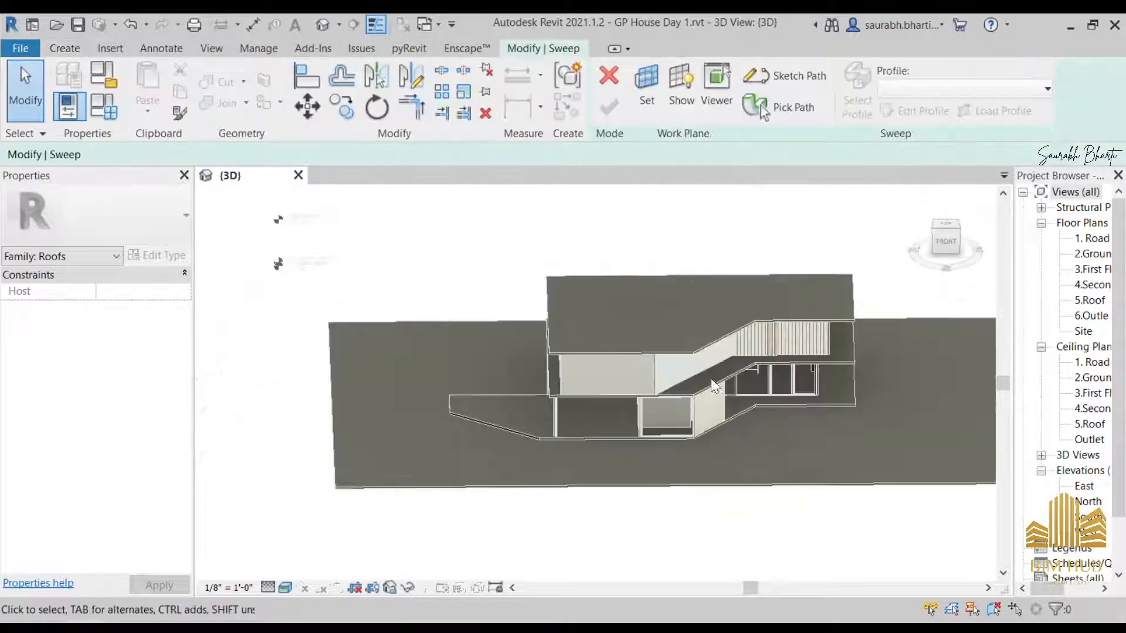
pyautogui.scroll(5, 733, 392)
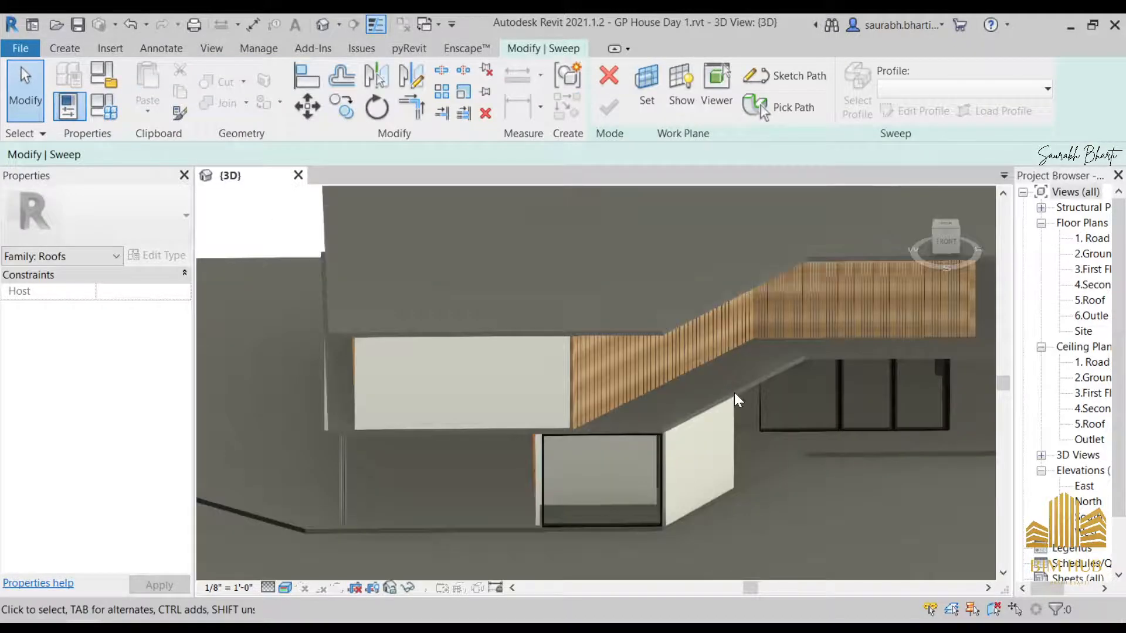
pyautogui.click(775, 106)
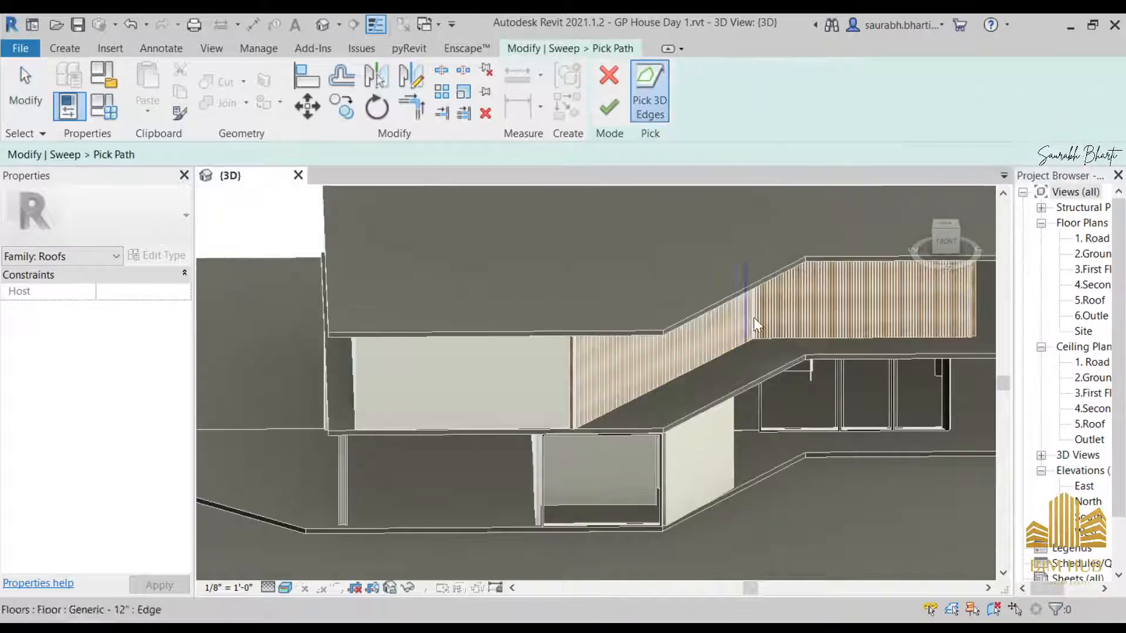
pyautogui.scroll(4, 762, 381)
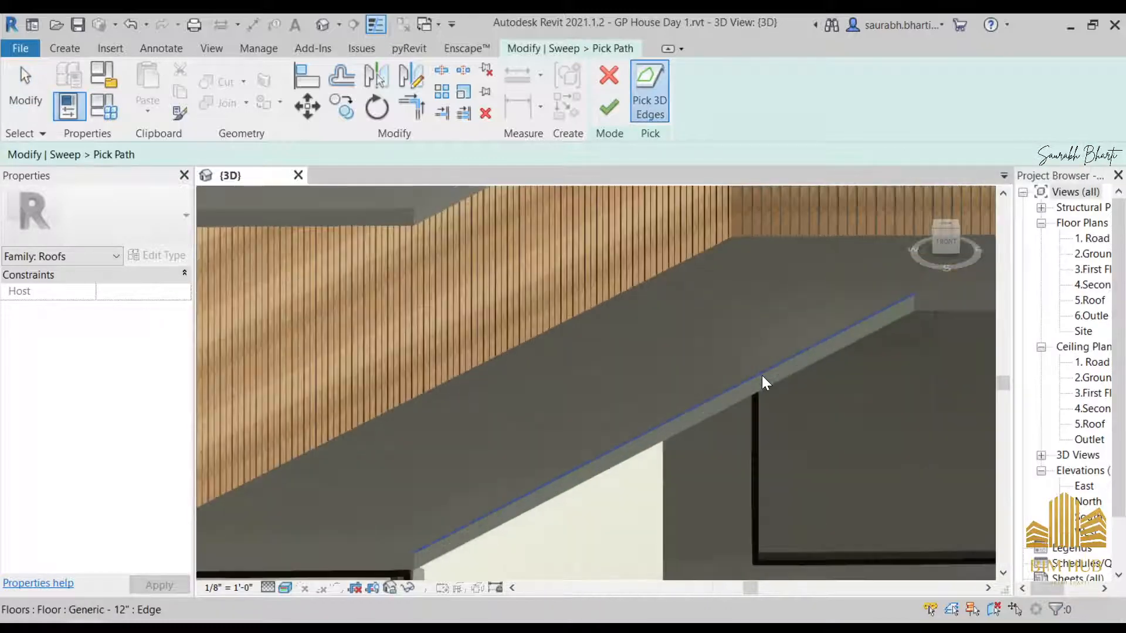
pyautogui.click(761, 375)
# - Extend the sweep path along the first-floor slab's adjoining straight front edge, right side edge and back edge
pyautogui.moveTo(820, 364); pyautogui.dragTo(512, 345, button='middle')
pyautogui.scroll(-2, 631, 299)
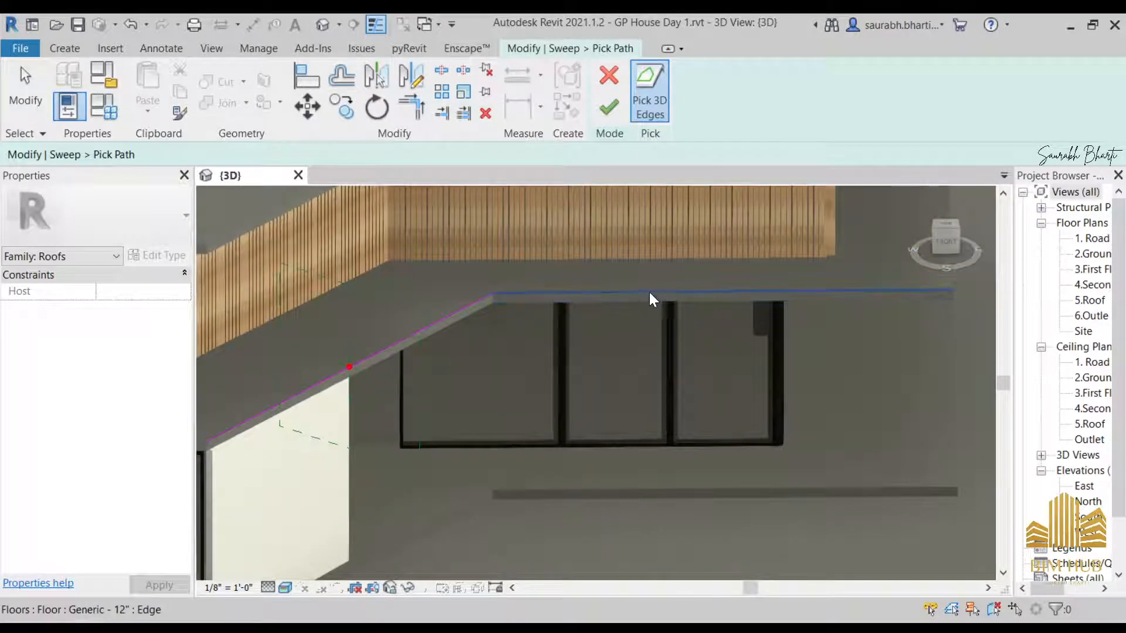
pyautogui.keyDown('shift'); pyautogui.moveTo(649, 293); pyautogui.dragTo(632, 359, button='middle'); pyautogui.keyUp('shift')
pyautogui.click(466, 448)
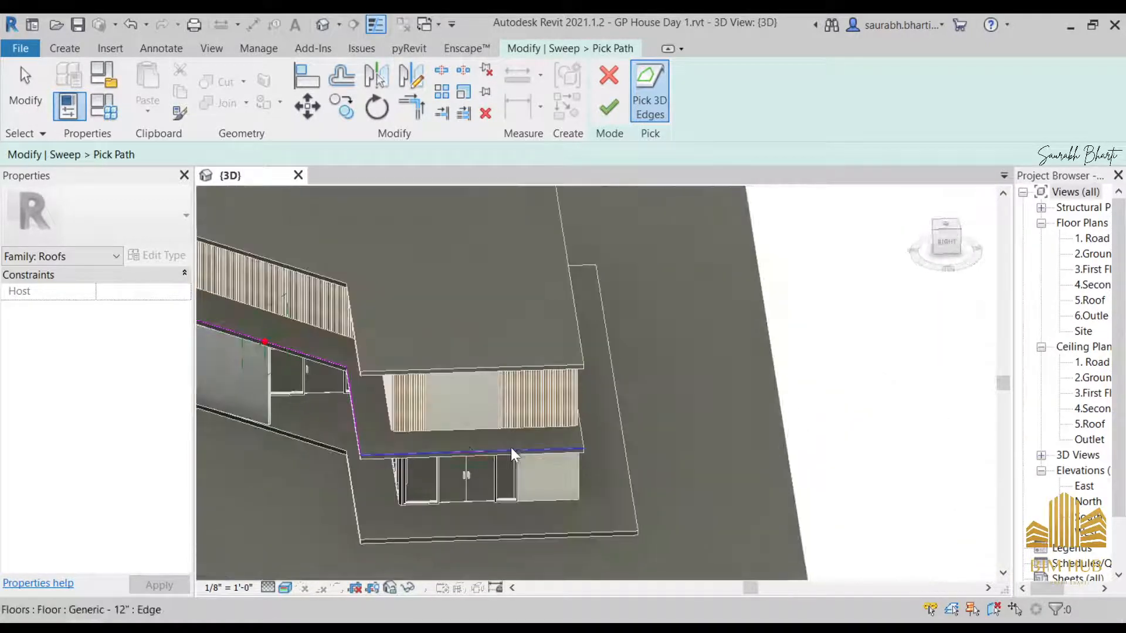
pyautogui.scroll(-3, 511, 448)
pyautogui.keyDown('shift'); pyautogui.moveTo(692, 451); pyautogui.dragTo(455, 411, button='middle'); pyautogui.keyUp('shift')
pyautogui.scroll(3, 441, 391)
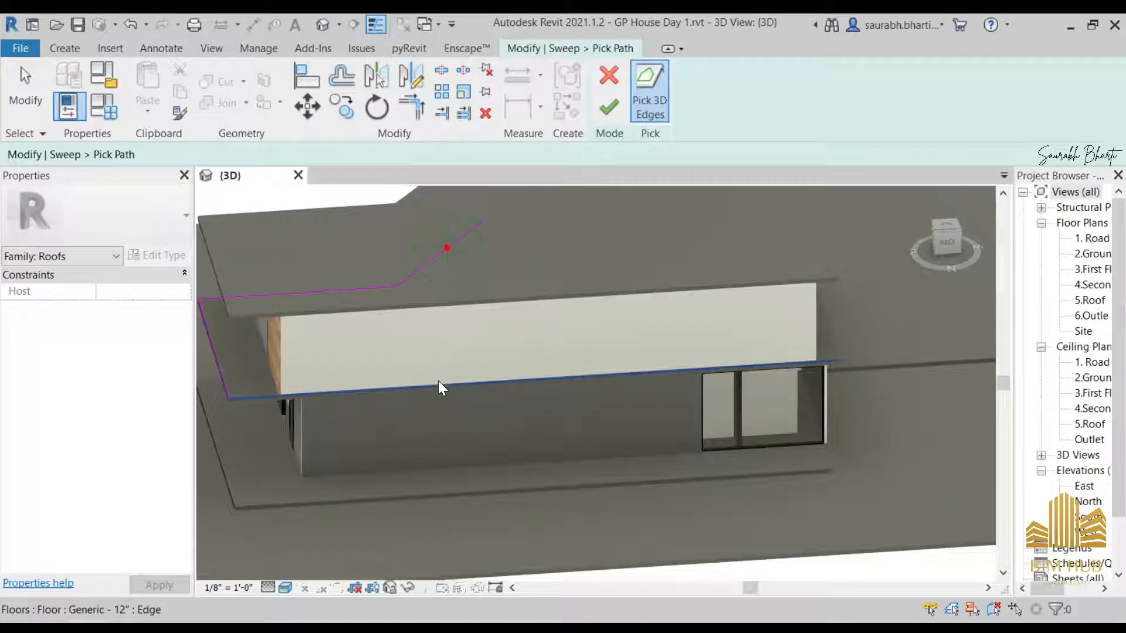
pyautogui.click(437, 381)
# - Add the first-floor slab's left side edge to the sweep path
pyautogui.scroll(-4, 540, 381)
pyautogui.keyDown('shift'); pyautogui.moveTo(651, 387); pyautogui.dragTo(468, 372, button='middle'); pyautogui.keyUp('shift')
pyautogui.scroll(4, 577, 378)
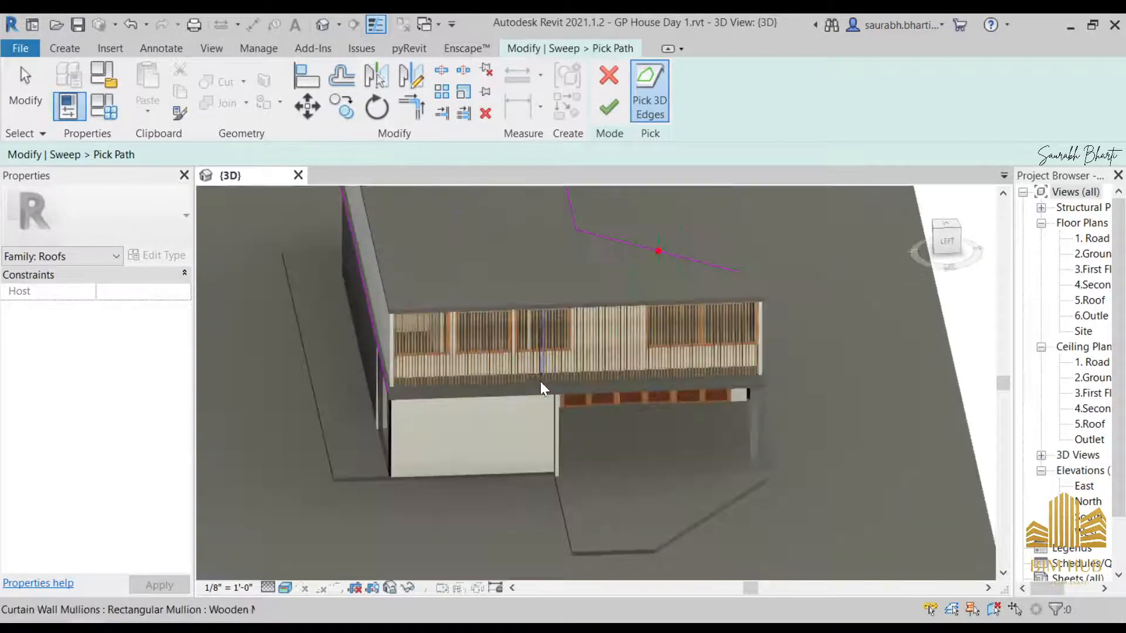
pyautogui.scroll(2, 540, 381)
pyautogui.click(420, 402)
# - Close the sweep path with the remaining front edge of the first-floor slab and finish the path
pyautogui.scroll(-3, 651, 405)
pyautogui.keyDown('shift'); pyautogui.moveTo(839, 440); pyautogui.dragTo(603, 414, button='middle'); pyautogui.keyUp('shift')
pyautogui.scroll(3, 498, 419)
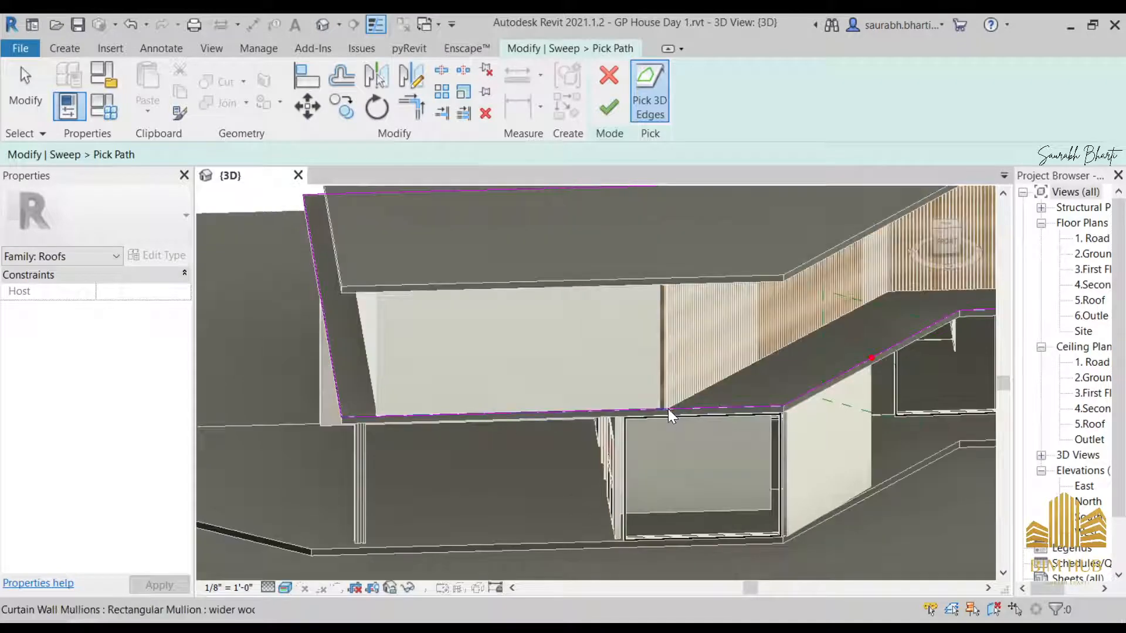
pyautogui.scroll(-3, 671, 412)
pyautogui.keyDown('shift'); pyautogui.moveTo(777, 431); pyautogui.dragTo(726, 452, button='middle'); pyautogui.keyUp('shift')
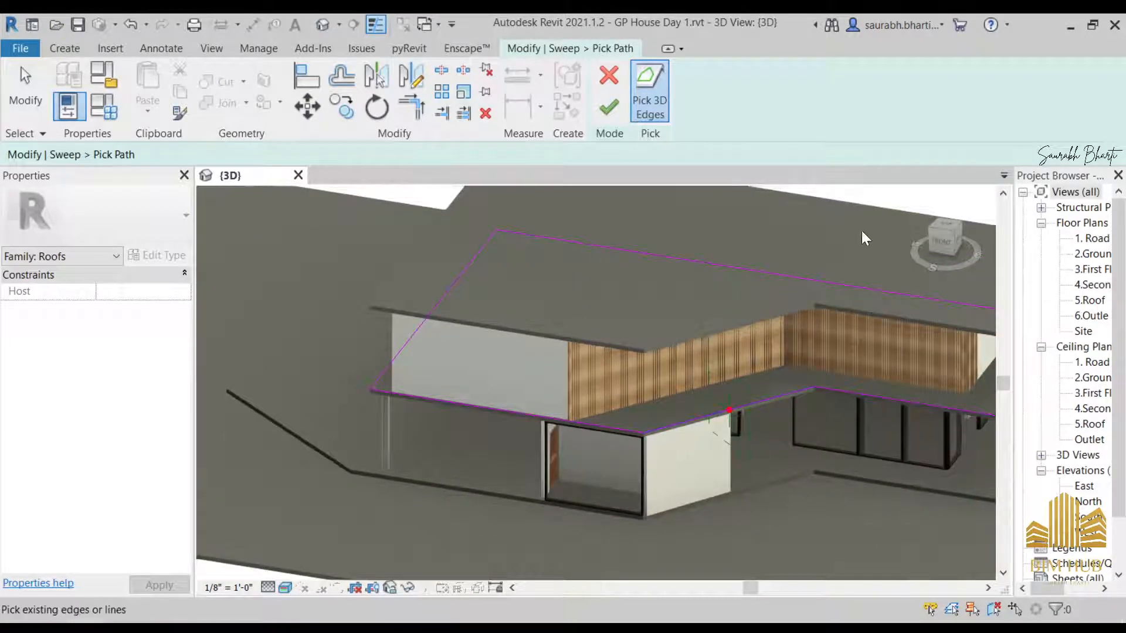
pyautogui.click(607, 109)
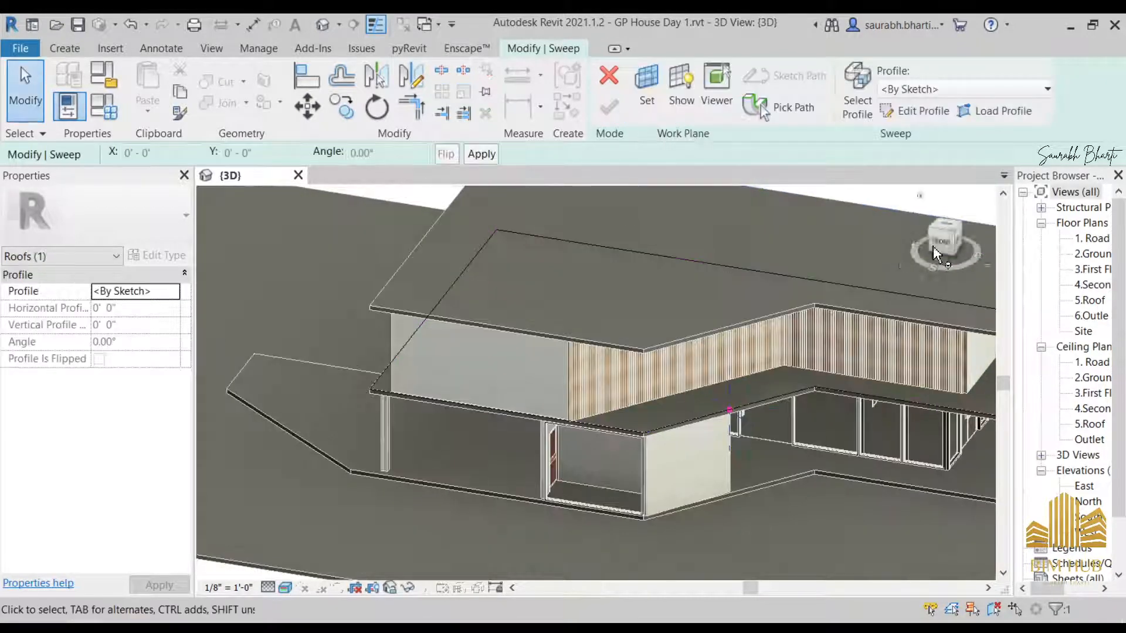
# - Open the sweep's profile for sketching at the first-floor slab edge
pyautogui.click(914, 111)
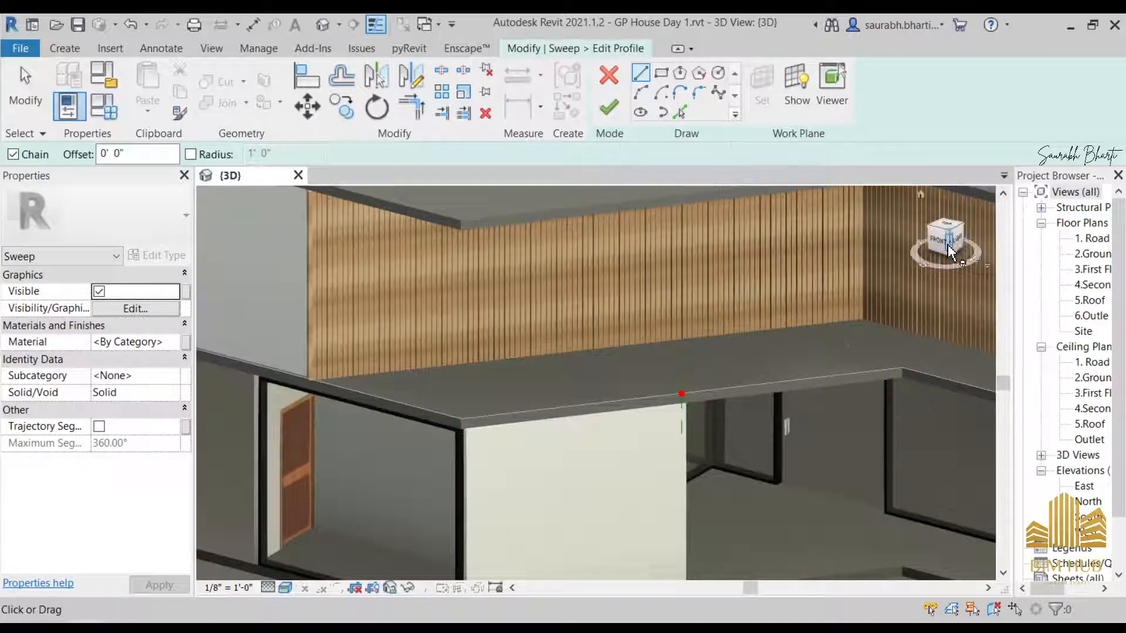
pyautogui.click(948, 247)
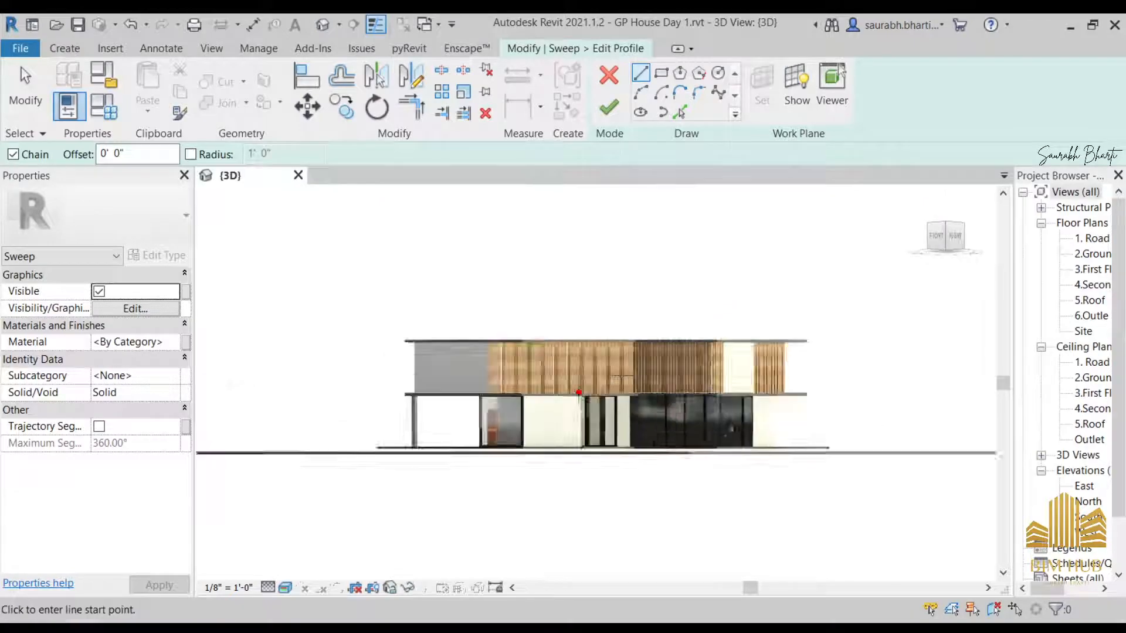
pyautogui.scroll(10, 581, 390)
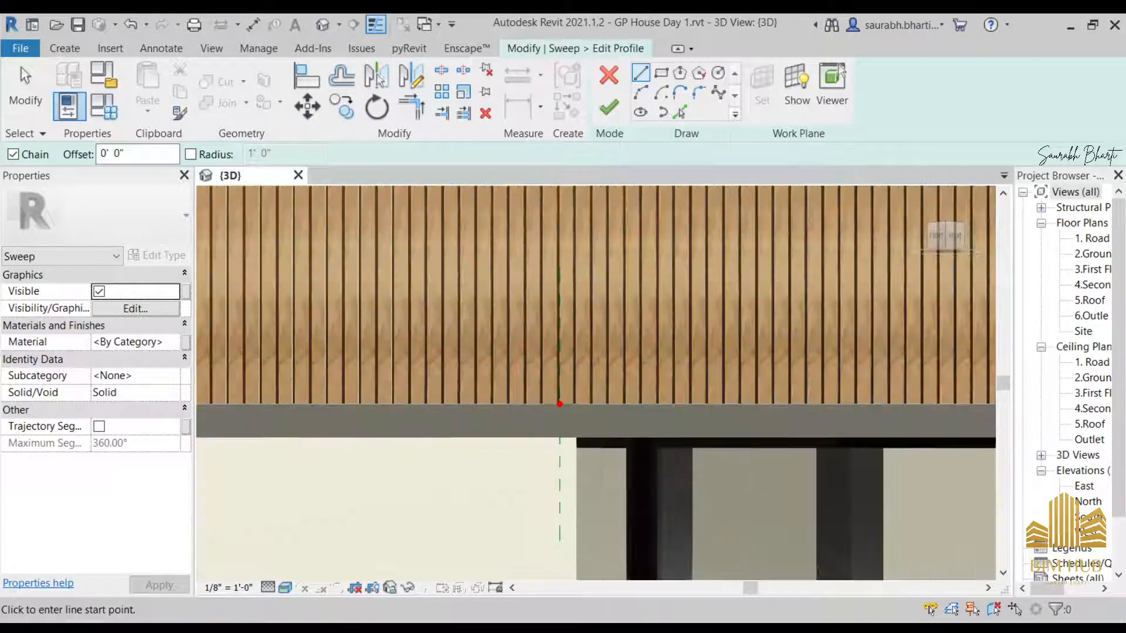
# - Switch to the Photos app and examine the slab edge cover in the reference image Back 2.jpg
pyautogui.hotkey('alt', 'Tab')
pyautogui.scroll(2, 510, 388)
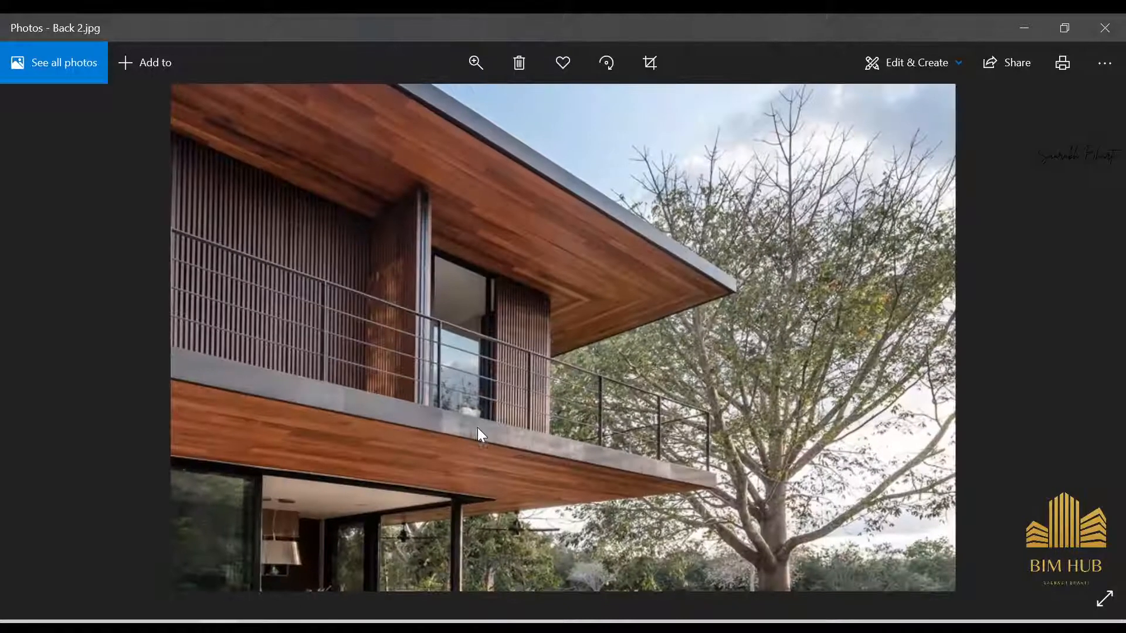
pyautogui.scroll(2, 393, 435)
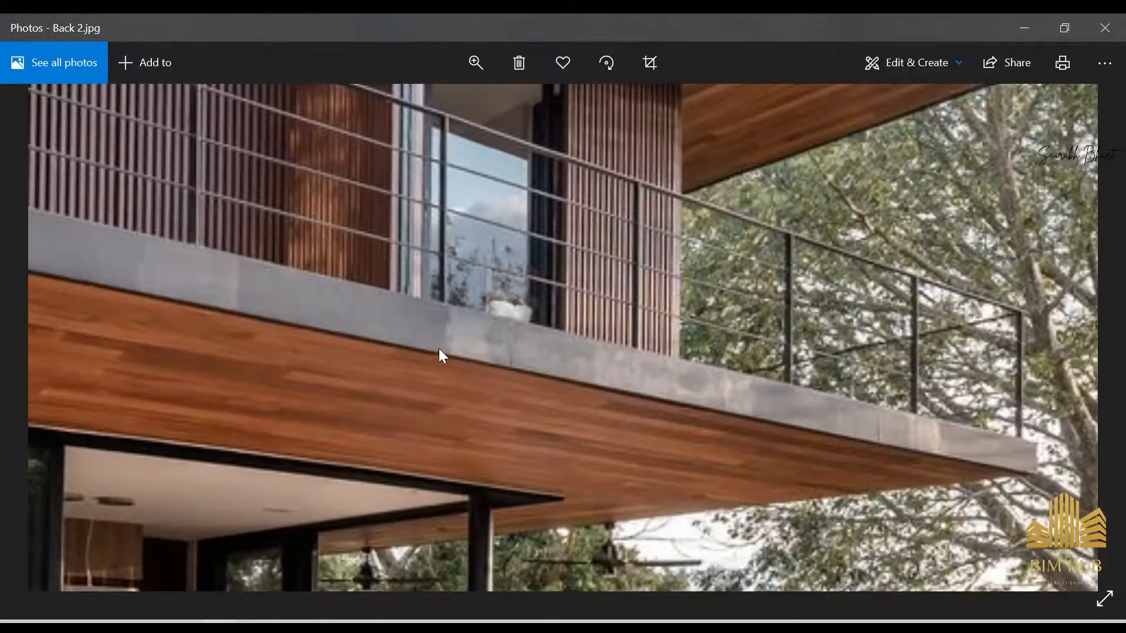
pyautogui.scroll(2, 404, 344)
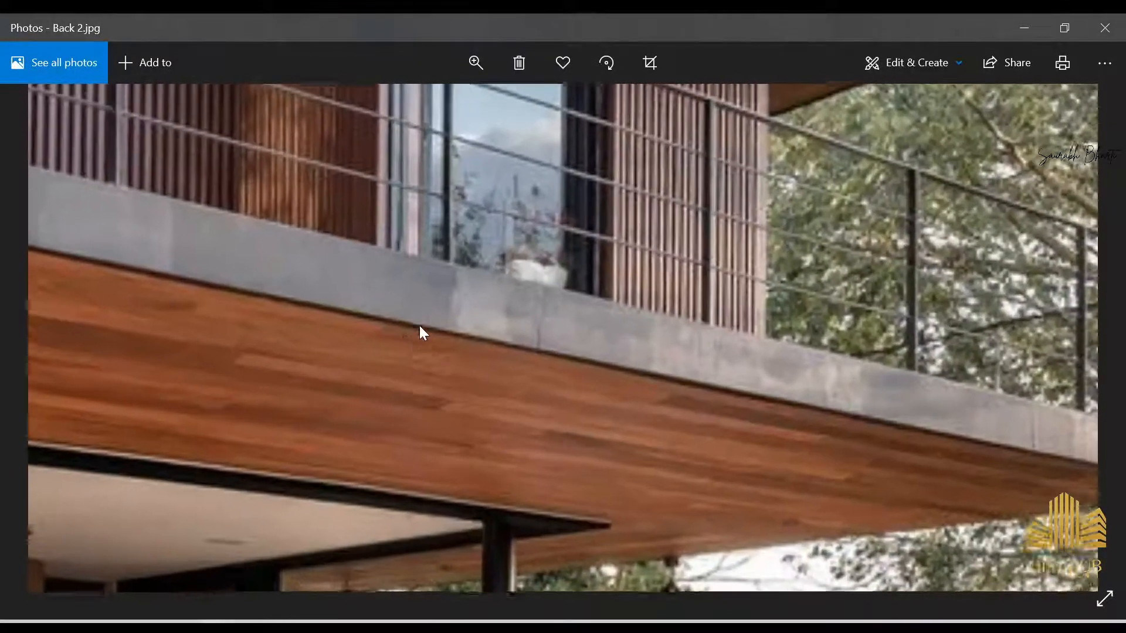
pyautogui.scroll(-1, 420, 326)
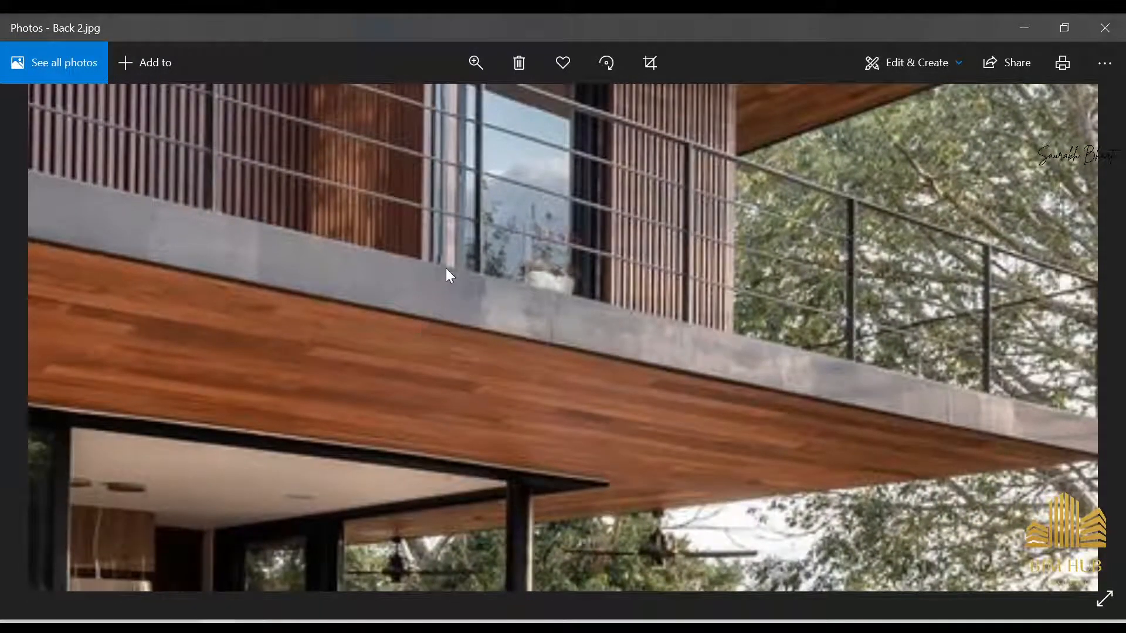
pyautogui.click(1023, 29)
# - Switch back to Revit and draw a vertical profile line from the path's red point down to the slab's underside
pyautogui.scroll(3, 522, 413)
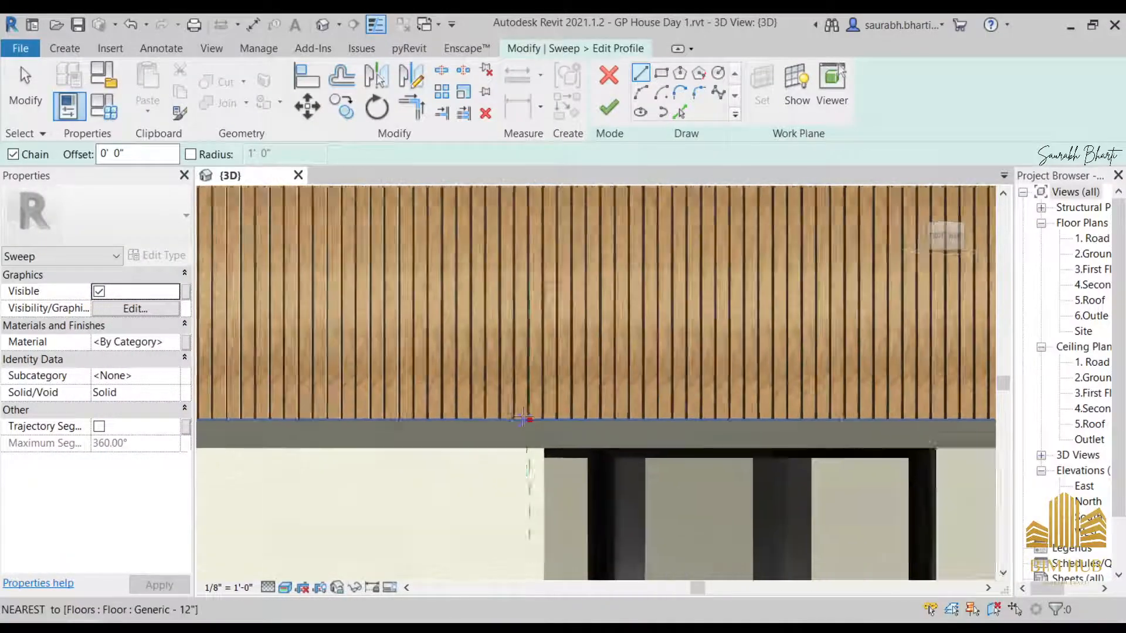
pyautogui.scroll(-5, 523, 418)
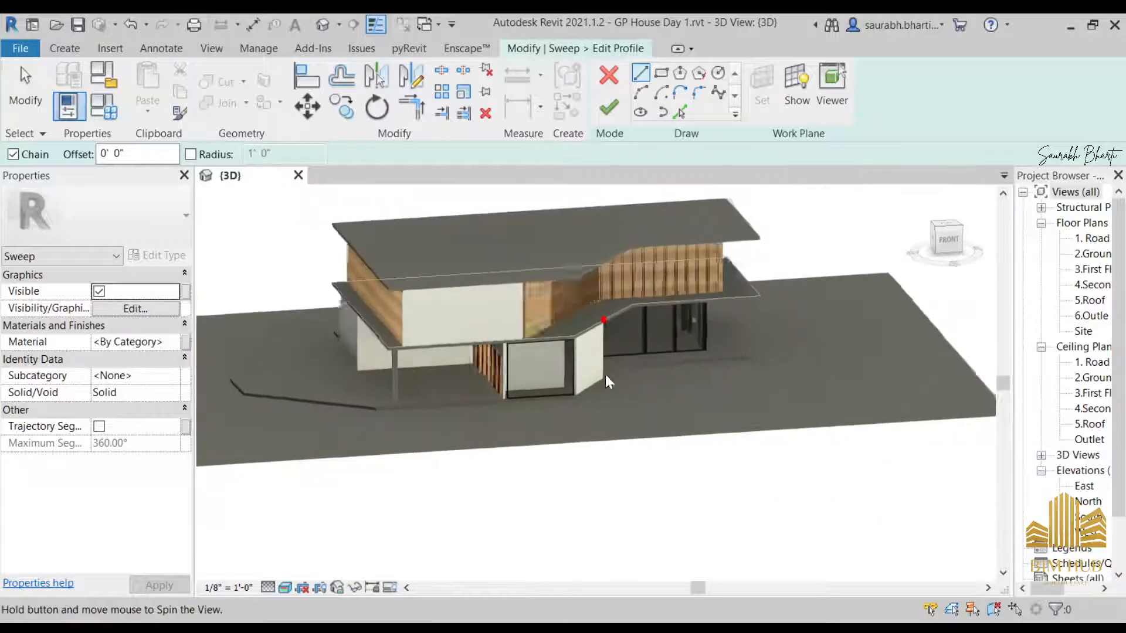
pyautogui.click(946, 238)
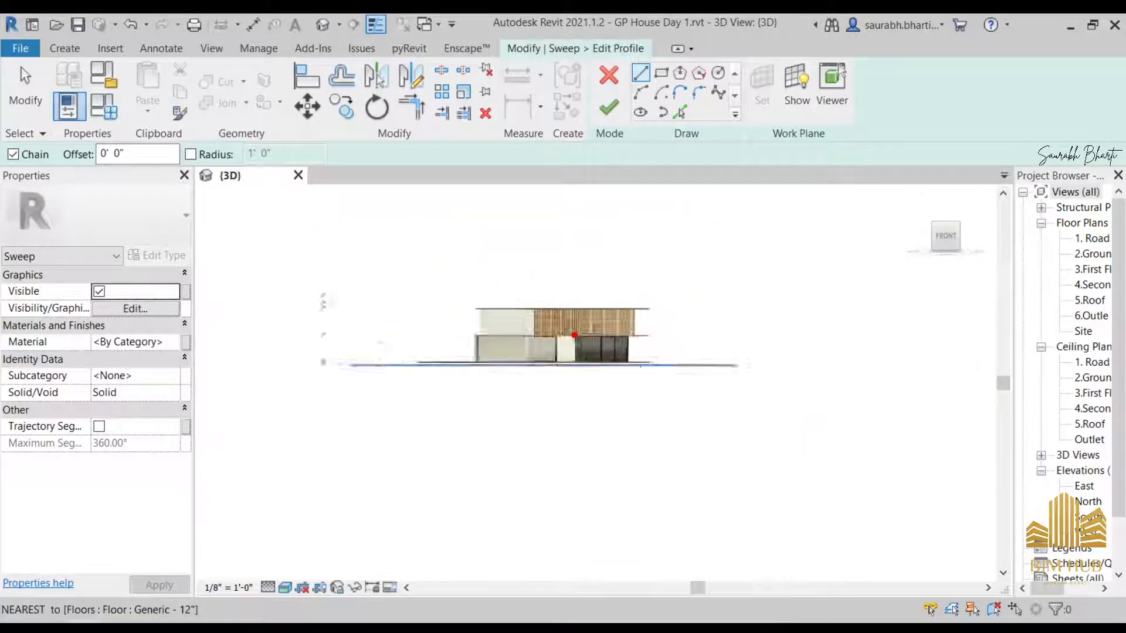
pyautogui.scroll(6, 574, 337)
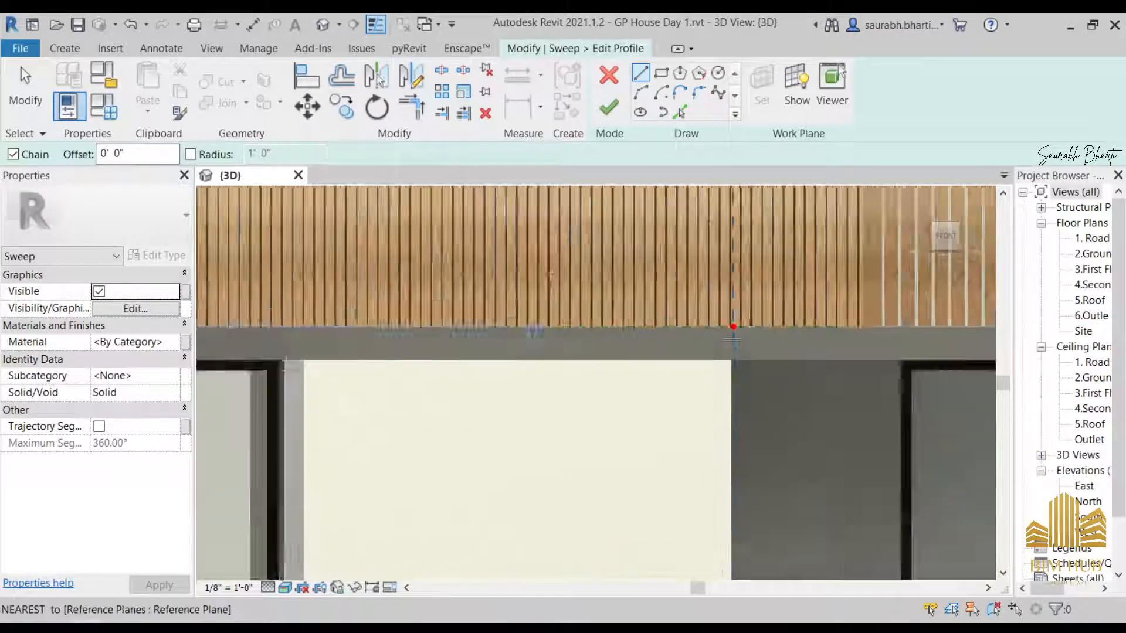
pyautogui.scroll(4, 732, 342)
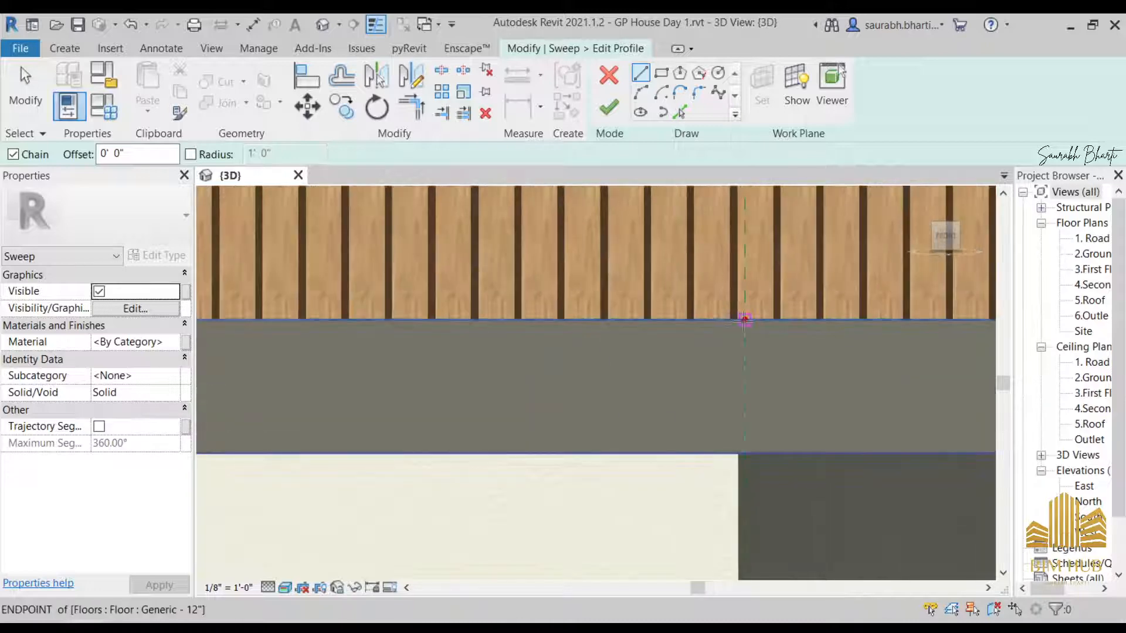
pyautogui.click(744, 320)
pyautogui.scroll(2, 746, 452)
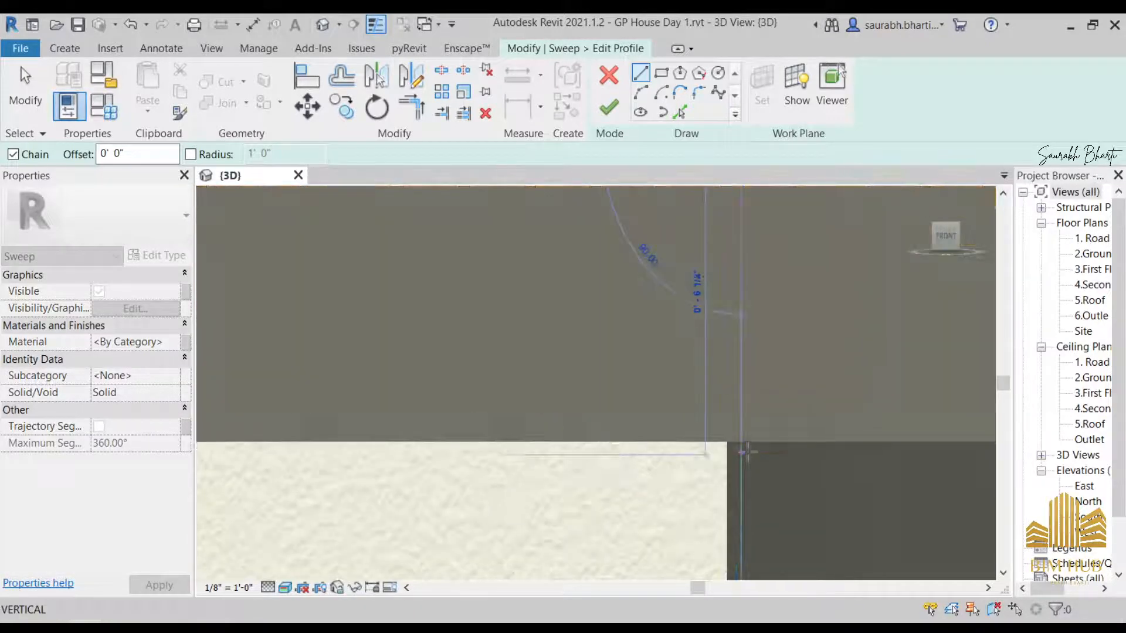
pyautogui.click(742, 444)
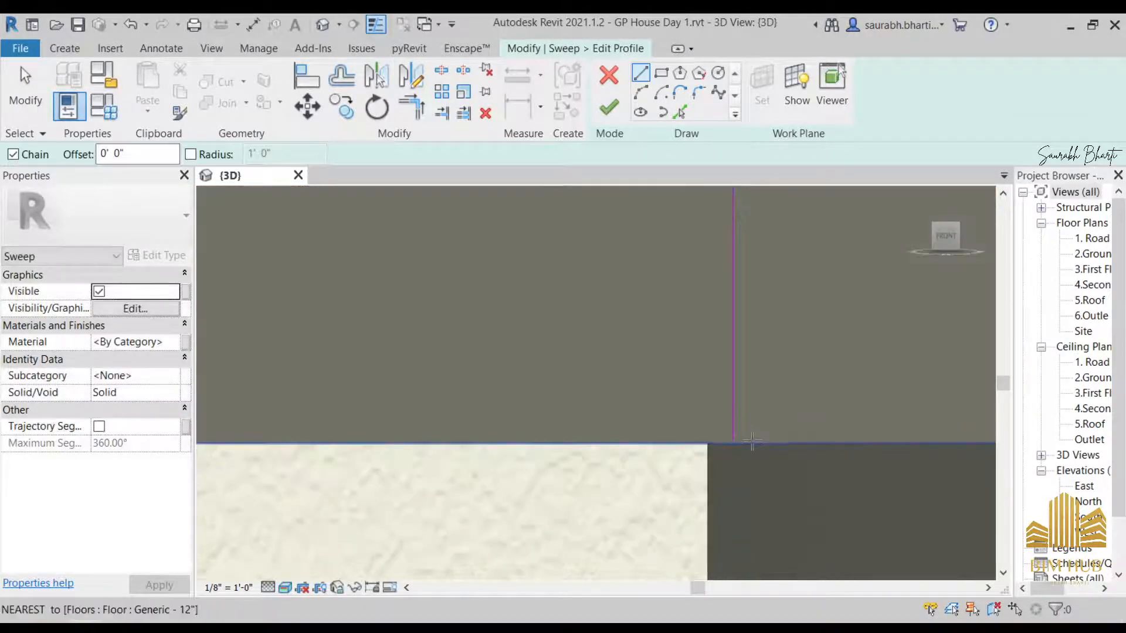
# - Continue the vertical profile line 0.5" below the slab's underside
pyautogui.click(736, 447)
pyautogui.scroll(2, 732, 464)
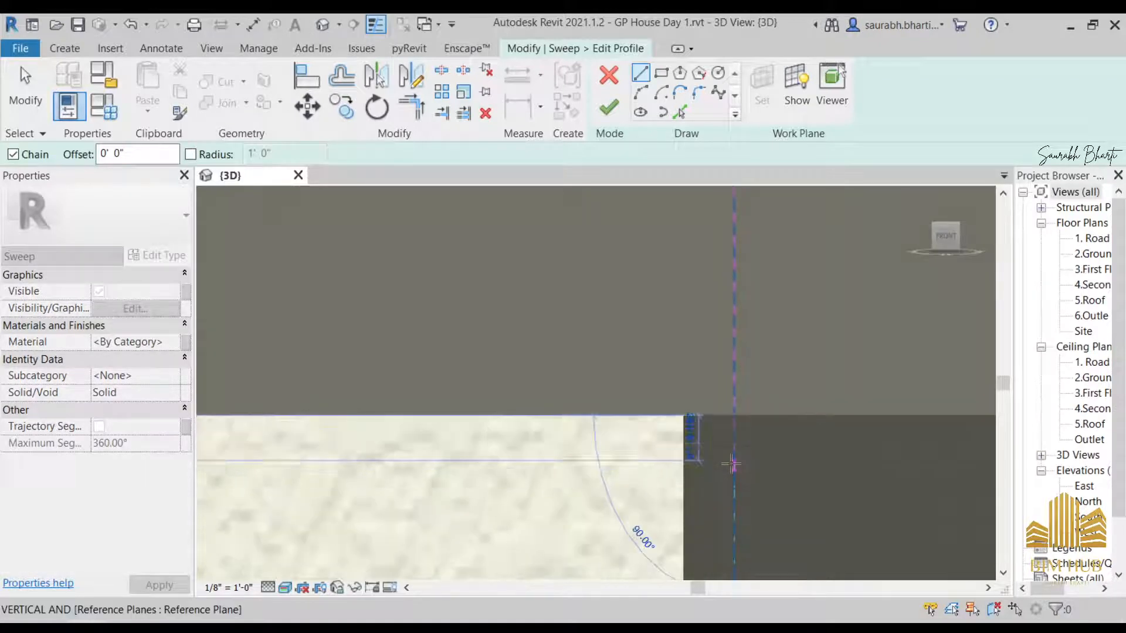
pyautogui.scroll(1, 732, 449)
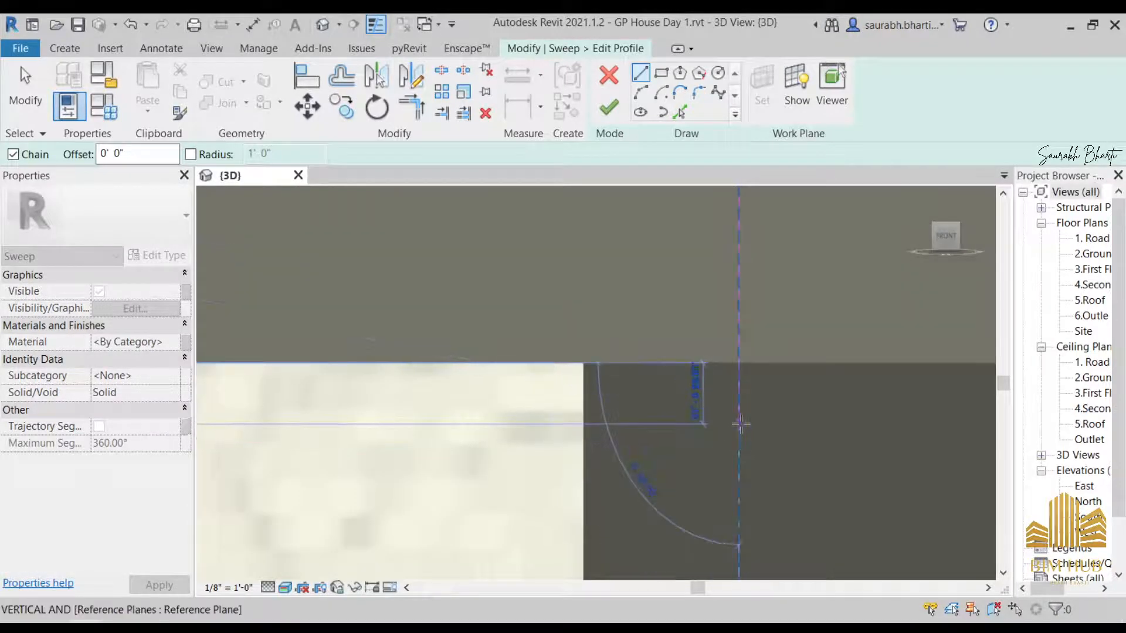
pyautogui.scroll(1, 740, 410)
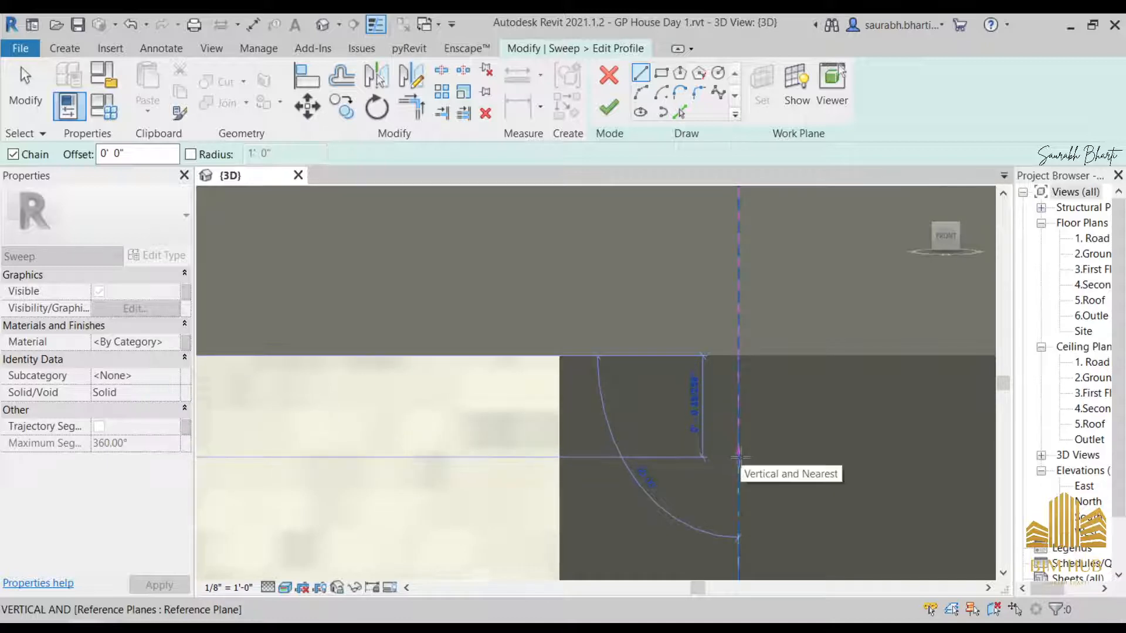
pyautogui.press('XF86MonBrightnessUp')
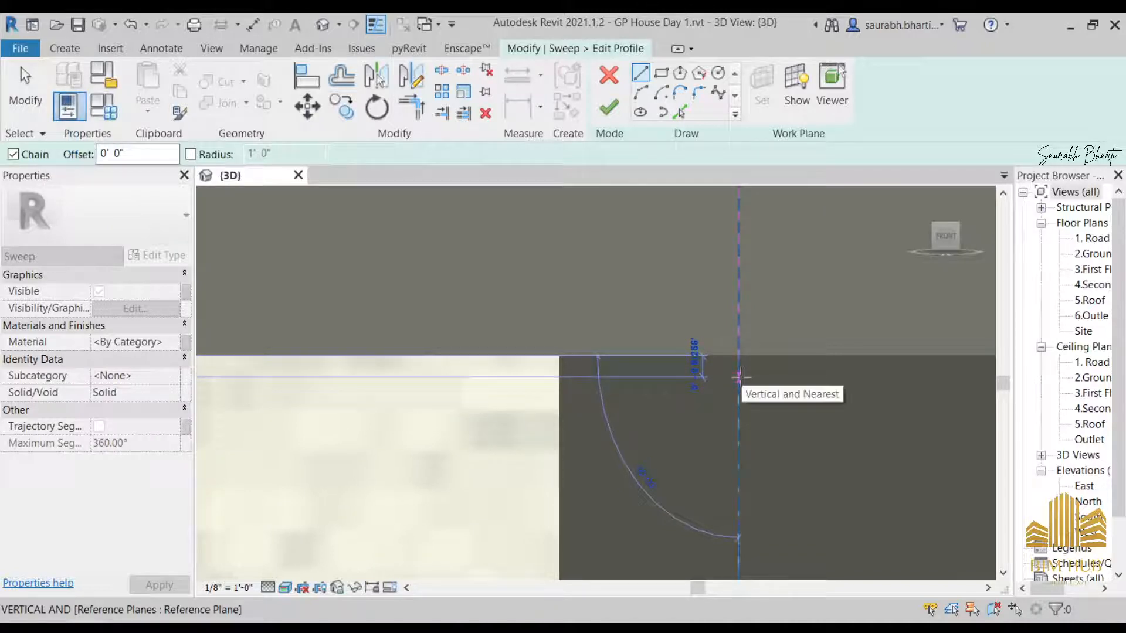
pyautogui.write('0.5"')
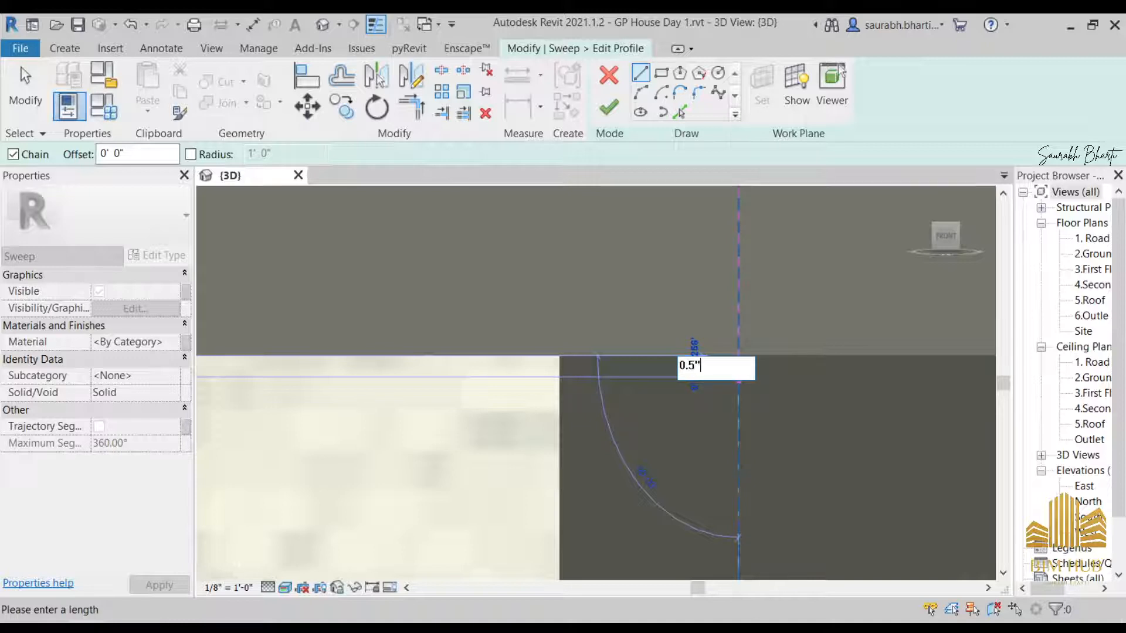
pyautogui.press('Return')
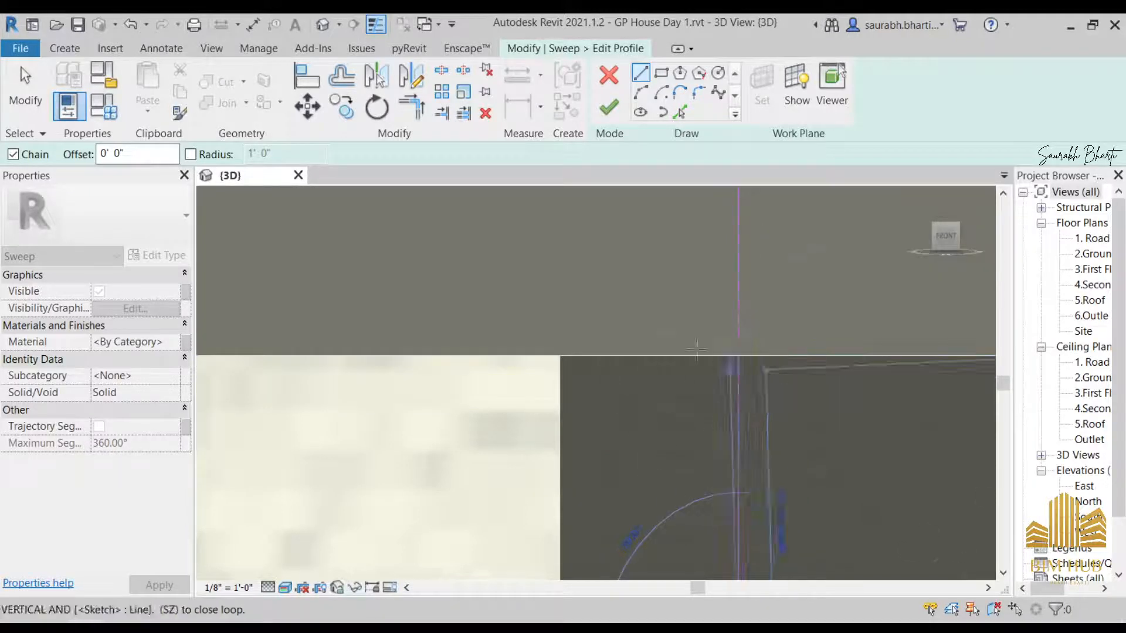
# - Draw the profile's 1/2" horizontal bottom edge leftward from the lower end of the vertical line
pyautogui.scroll(-2, 640, 375)
pyautogui.scroll(-5, 643, 372)
pyautogui.moveTo(666, 427); pyautogui.dragTo(646, 443, button='middle')
pyautogui.scroll(-5, 577, 449)
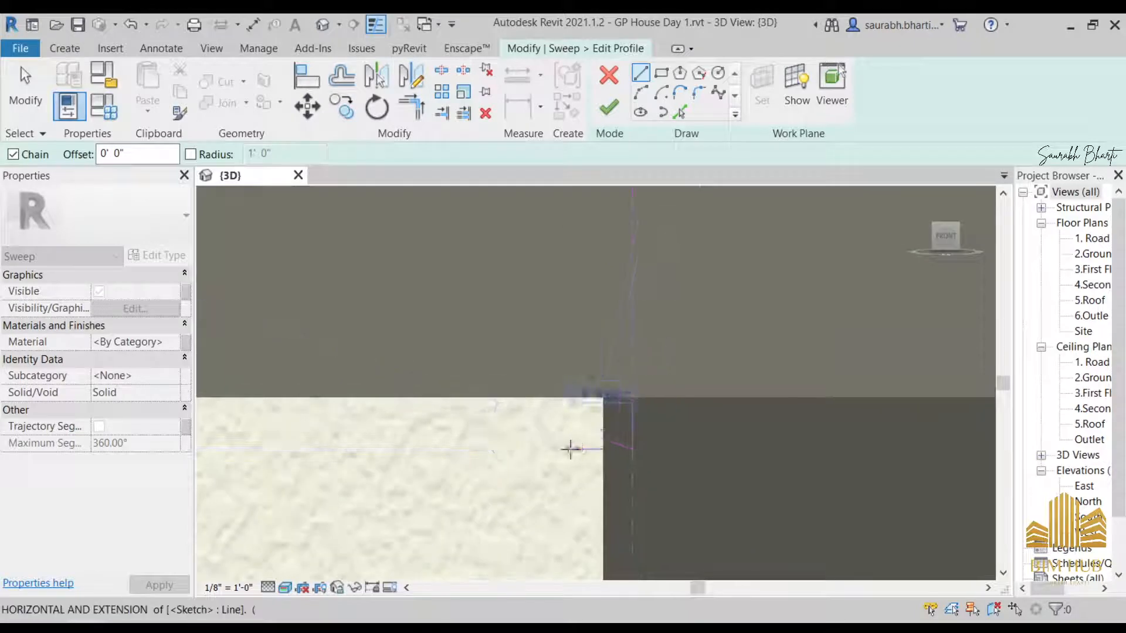
pyautogui.scroll(-5, 563, 449)
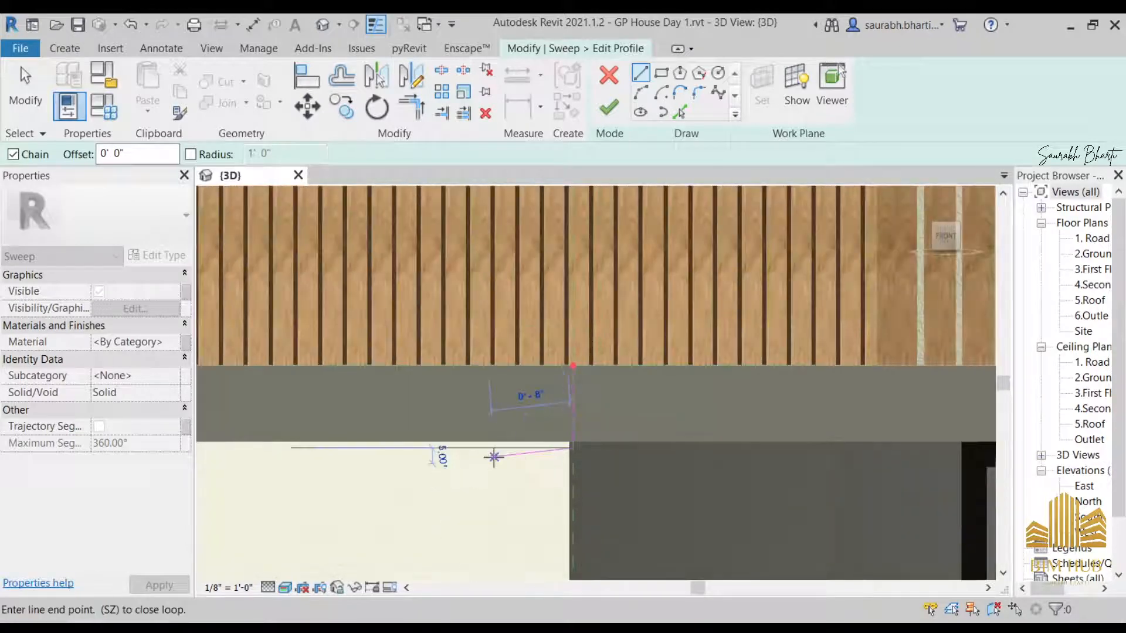
pyautogui.scroll(-2, 502, 452)
pyautogui.scroll(7, 558, 447)
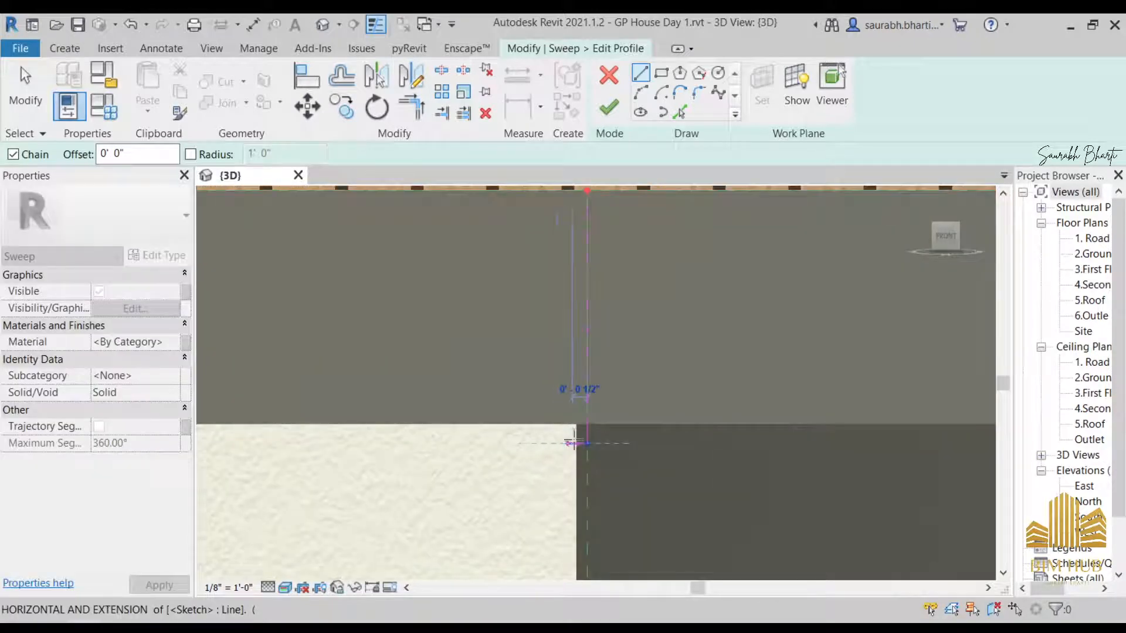
pyautogui.click(571, 443)
# - Draw the profile's second vertical side up to the slab's top edge and continue it 0.5" above
pyautogui.moveTo(568, 255); pyautogui.dragTo(550, 306, button='middle')
pyautogui.scroll(7, 550, 337)
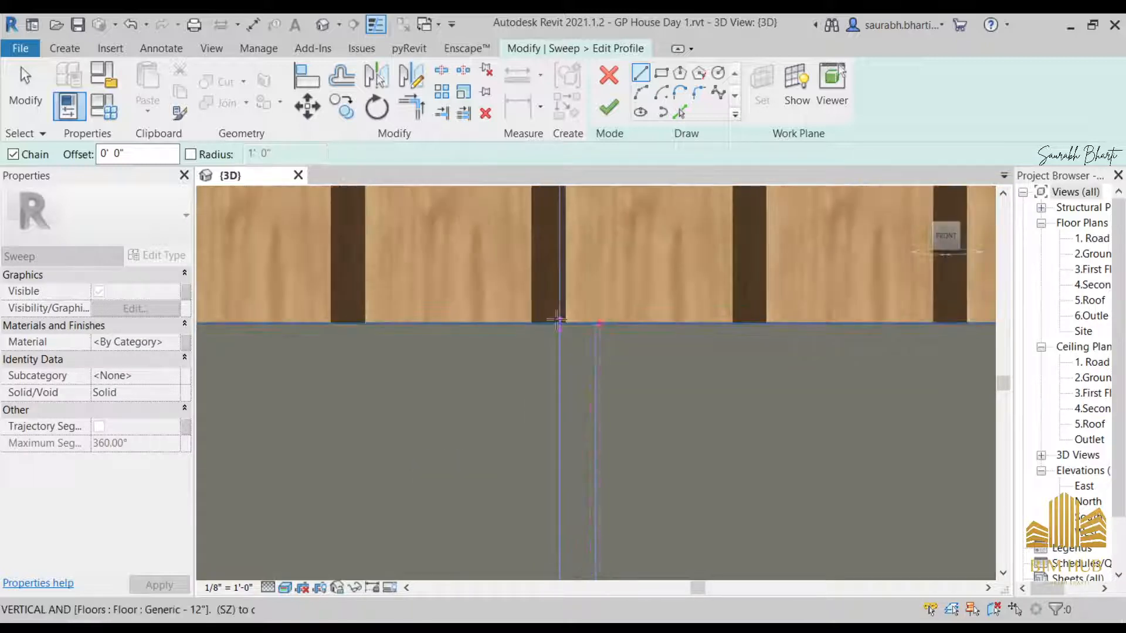
pyautogui.click(559, 322)
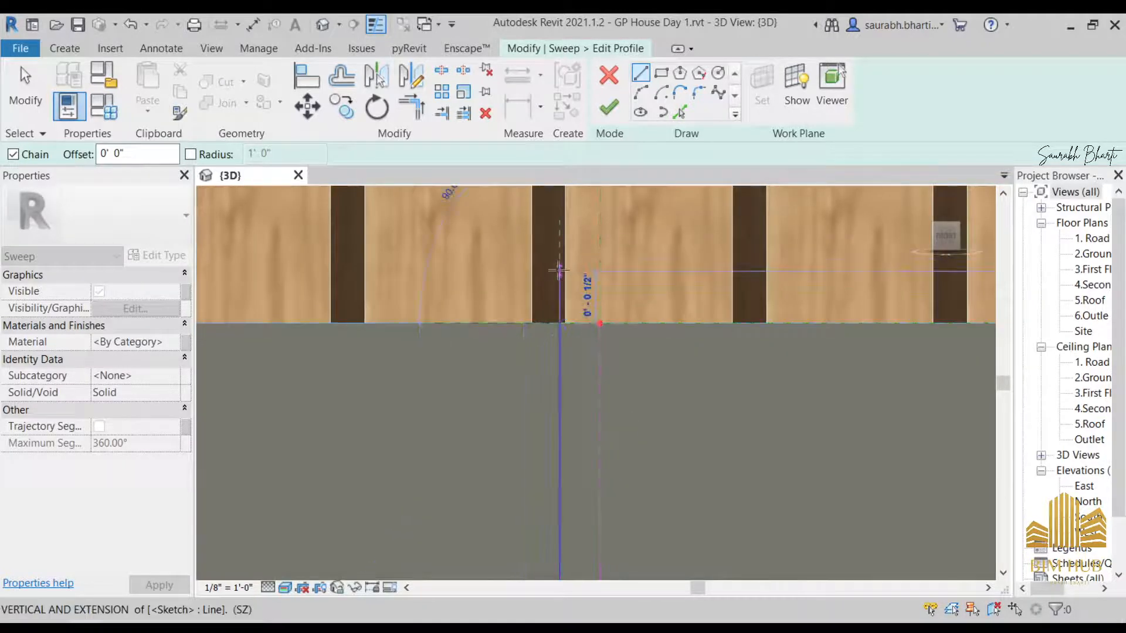
pyautogui.write("0'5")
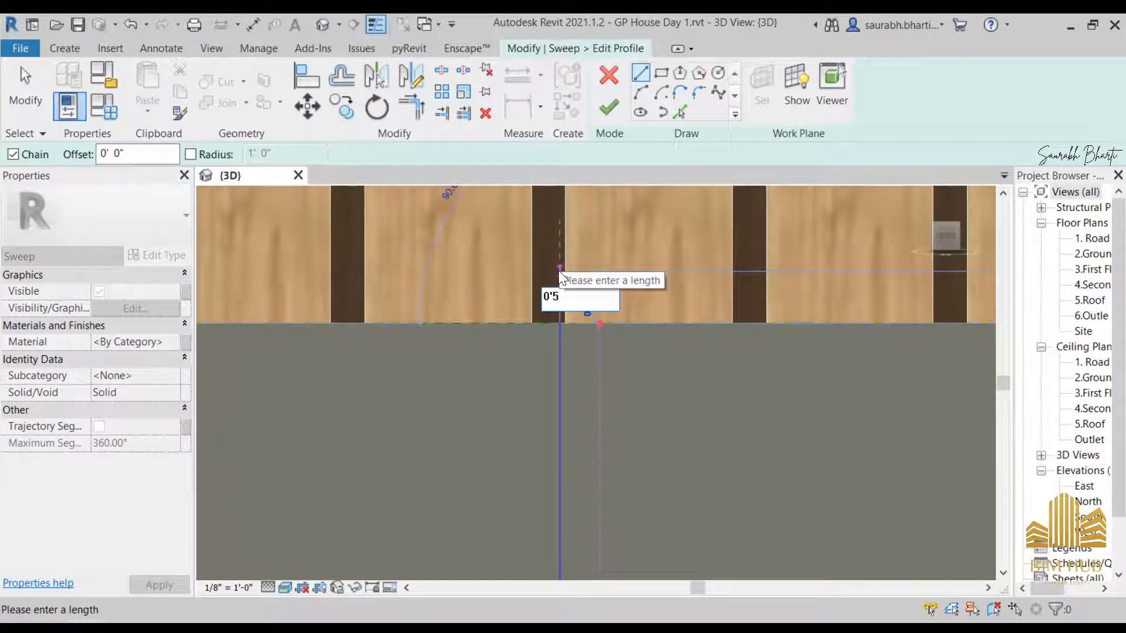
pyautogui.press('BackSpace')
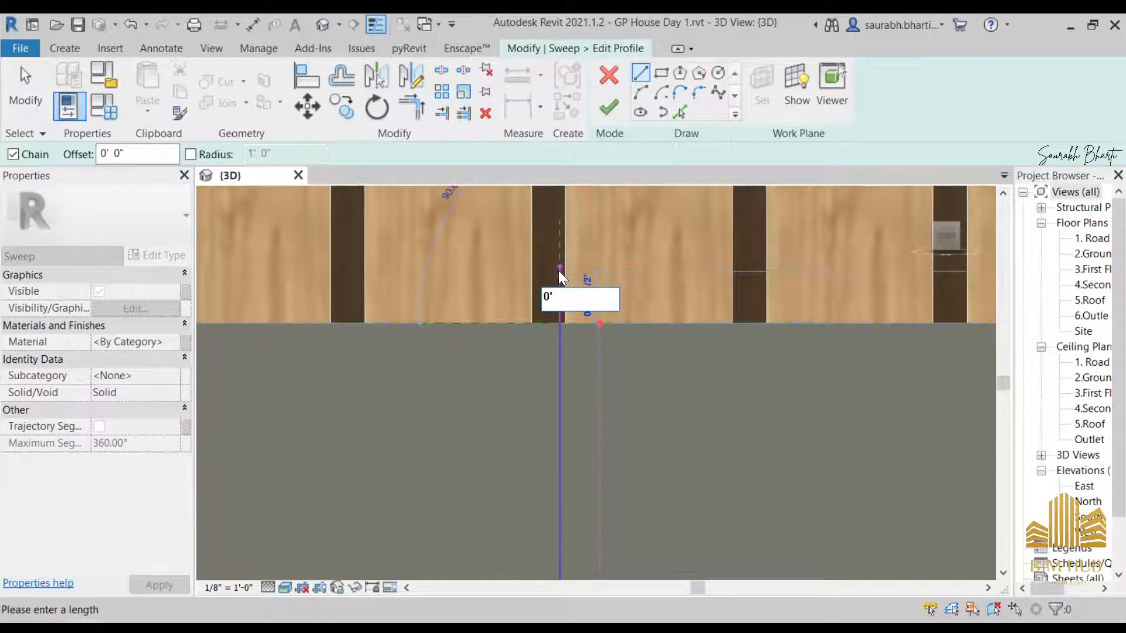
pyautogui.write('.5')
pyautogui.press('Return')
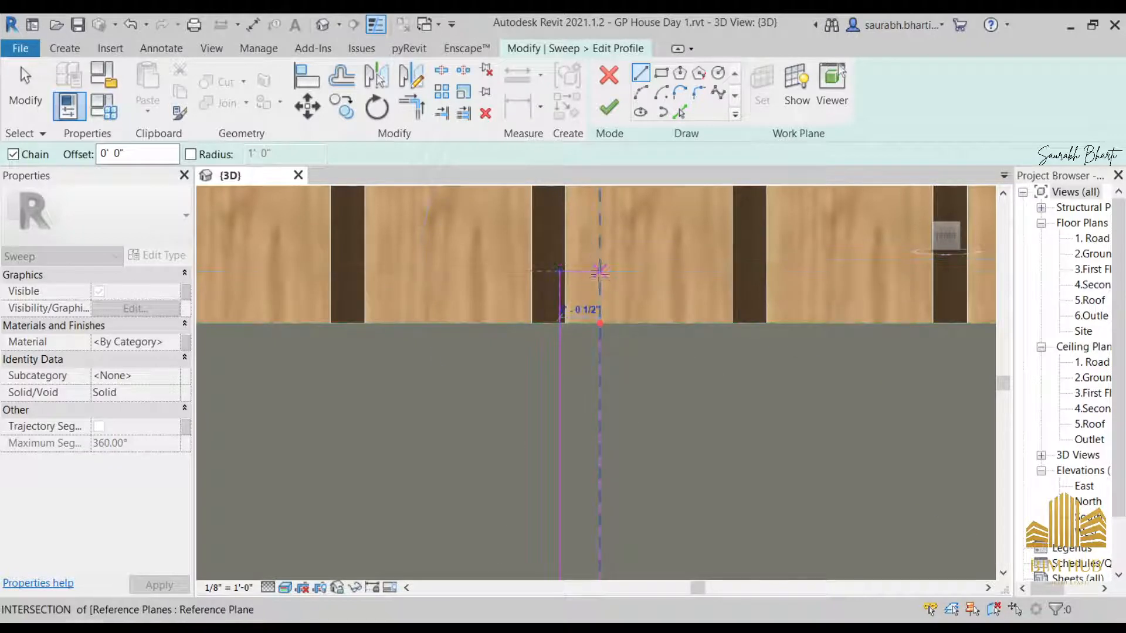
# - Draw the profile's top edge to the vertical reference plane and trim it to the first vertical side, closing the rectangle
pyautogui.click(599, 271)
pyautogui.press('Escape')
pyautogui.press('Escape')
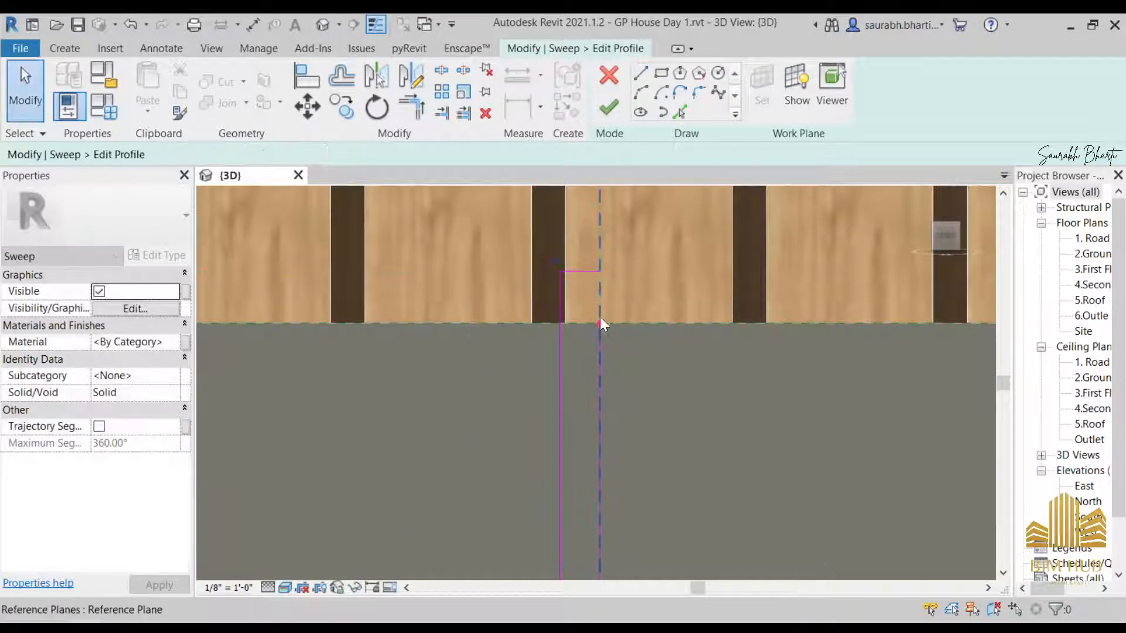
pyautogui.press('t')
pyautogui.press('r')
pyautogui.click(601, 337)
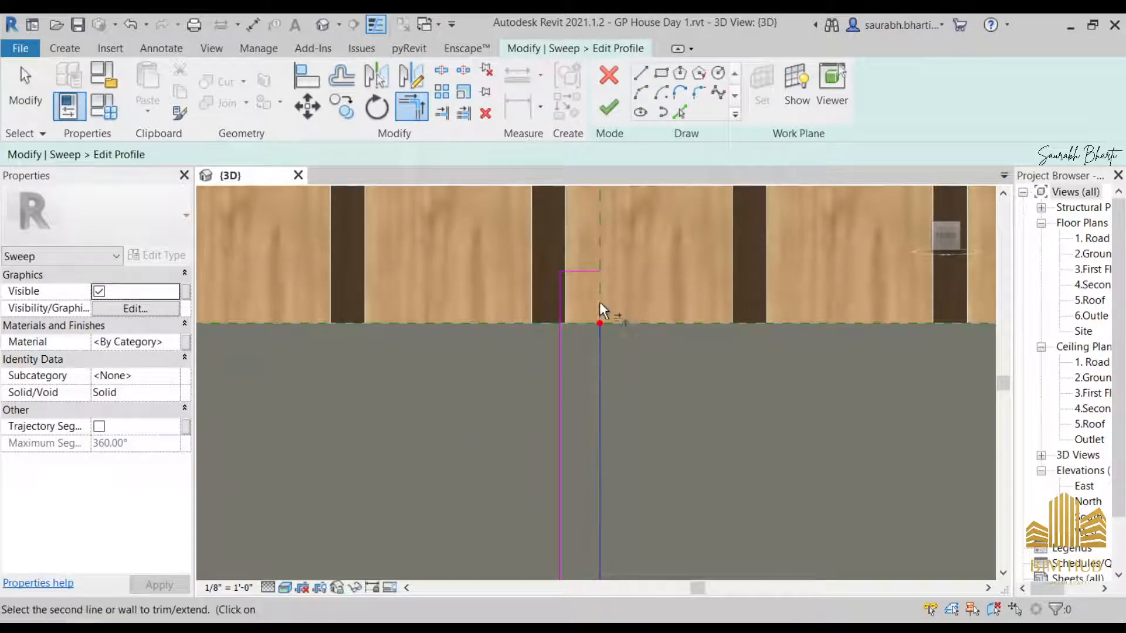
pyautogui.click(594, 273)
# - Examine the closed profile sketch against the slab edge from the front-left corner, leaving the Trim command
pyautogui.scroll(-5, 594, 281)
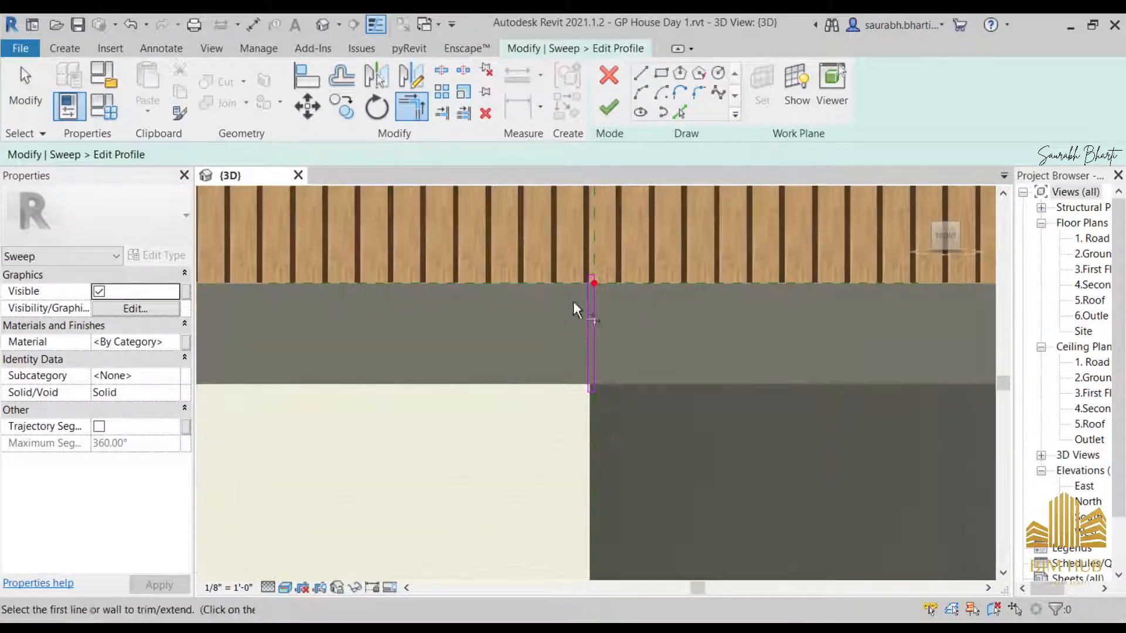
pyautogui.scroll(-3, 598, 293)
pyautogui.keyDown('shift'); pyautogui.moveTo(598, 294); pyautogui.dragTo(827, 382, button='middle'); pyautogui.keyUp('shift')
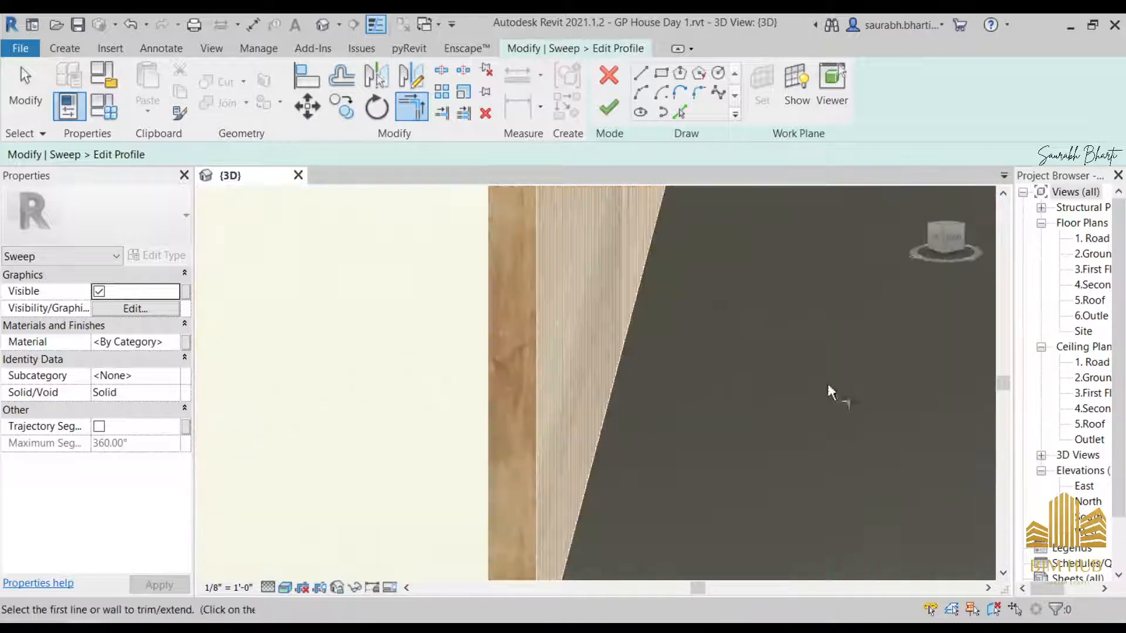
pyautogui.scroll(-2, 825, 381)
pyautogui.scroll(-3, 934, 281)
pyautogui.keyDown('shift'); pyautogui.moveTo(946, 367); pyautogui.dragTo(939, 267, button='middle'); pyautogui.keyUp('shift')
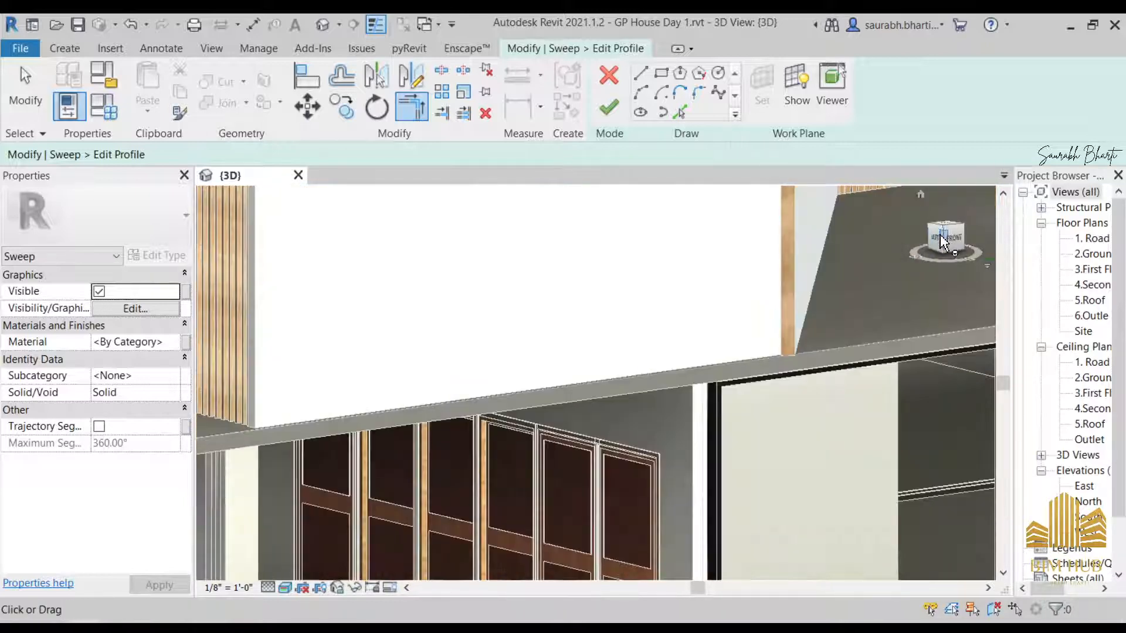
pyautogui.click(943, 238)
pyautogui.scroll(10, 727, 406)
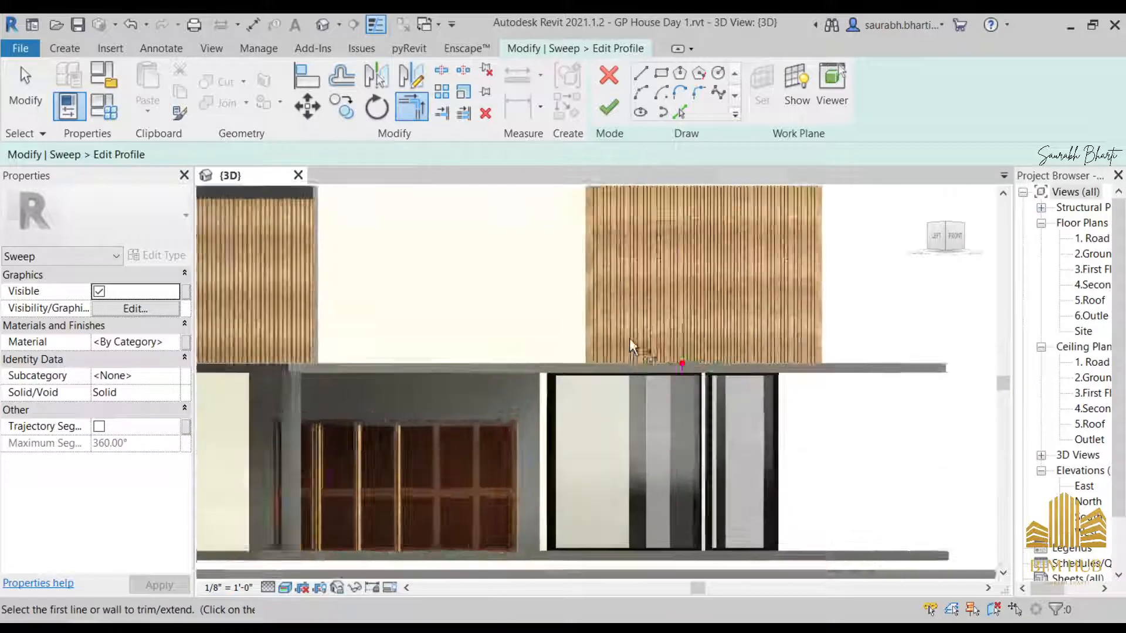
pyautogui.press('Escape')
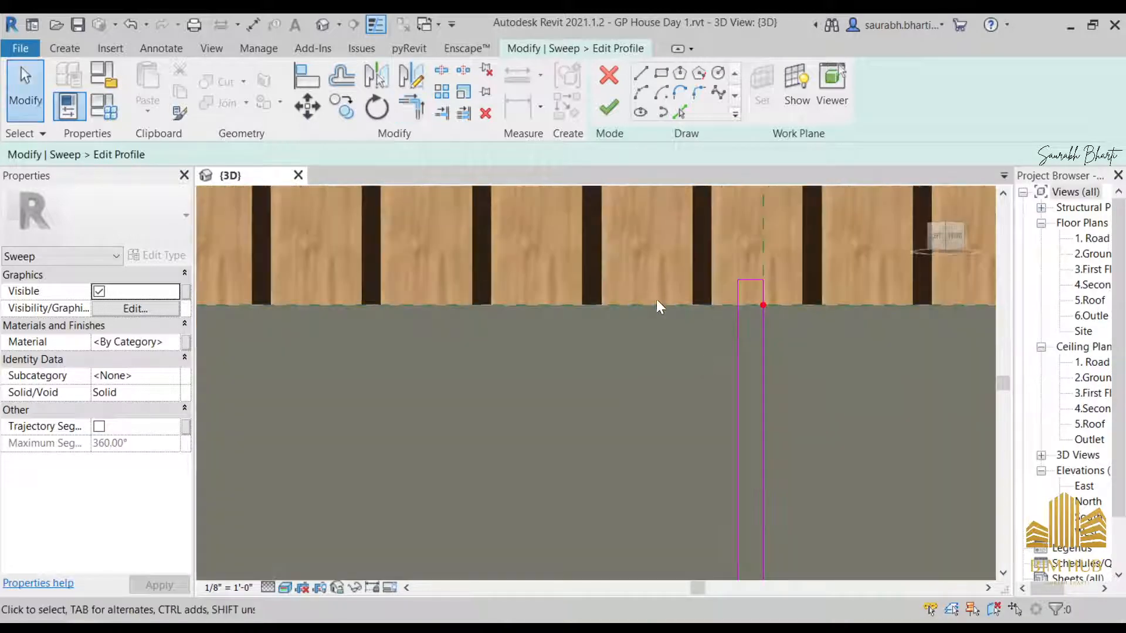
# - Examine the profile sketch's position against the slab edge from above, from underneath and from the front-left corner
pyautogui.scroll(-6, 761, 303)
pyautogui.keyDown('shift'); pyautogui.moveTo(762, 302); pyautogui.dragTo(859, 302, button='middle'); pyautogui.keyUp('shift')
pyautogui.scroll(-4, 744, 324)
pyautogui.click(952, 229)
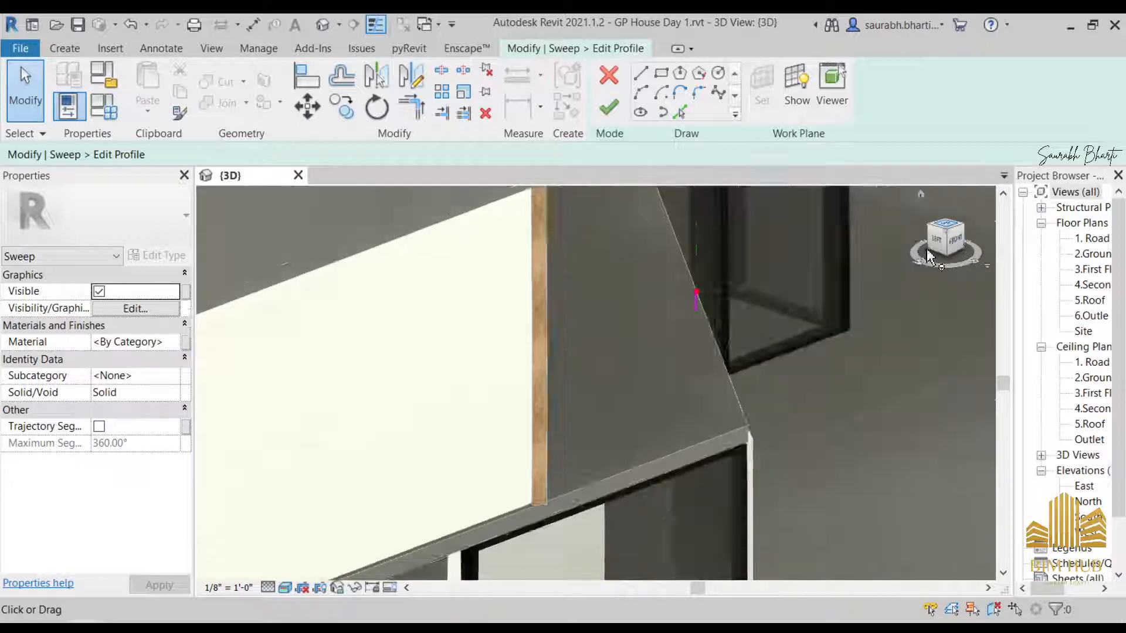
pyautogui.scroll(10, 609, 357)
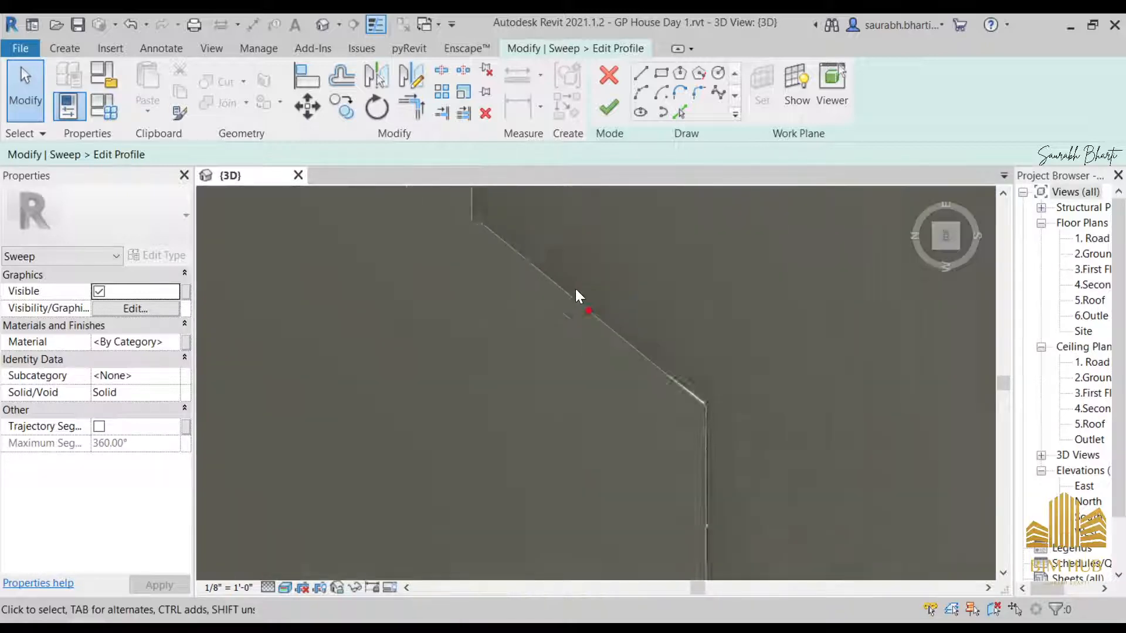
pyautogui.moveTo(489, 261); pyautogui.dragTo(545, 379, button='middle')
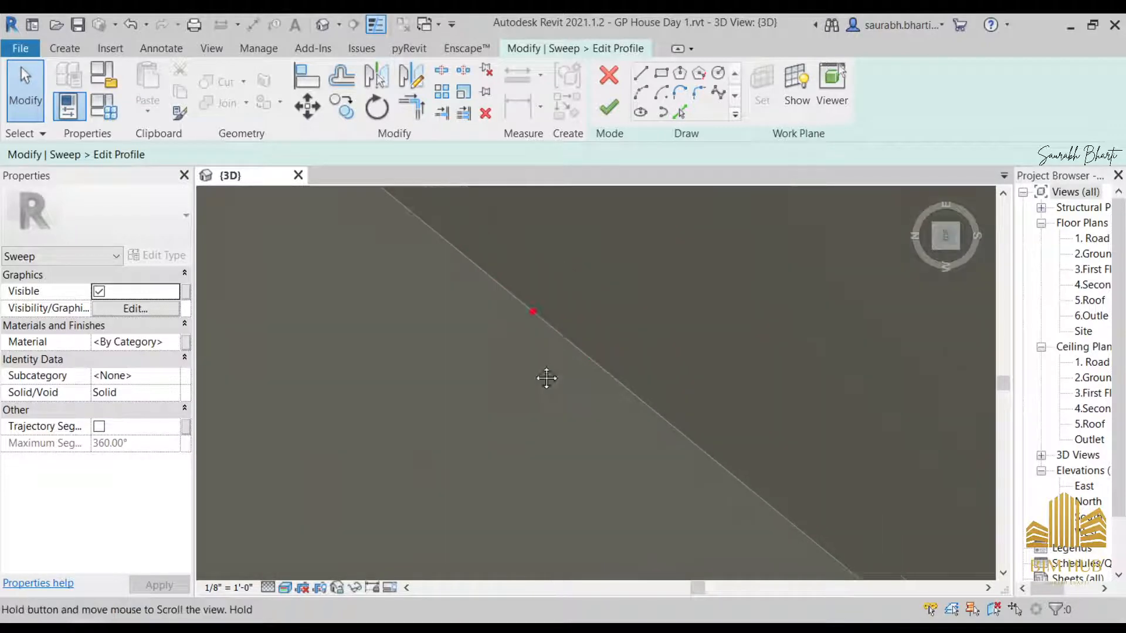
pyautogui.scroll(3, 528, 333)
pyautogui.scroll(4, 484, 273)
pyautogui.scroll(-4, 487, 278)
pyautogui.keyDown('shift'); pyautogui.moveTo(551, 297); pyautogui.dragTo(595, 422, button='middle'); pyautogui.keyUp('shift')
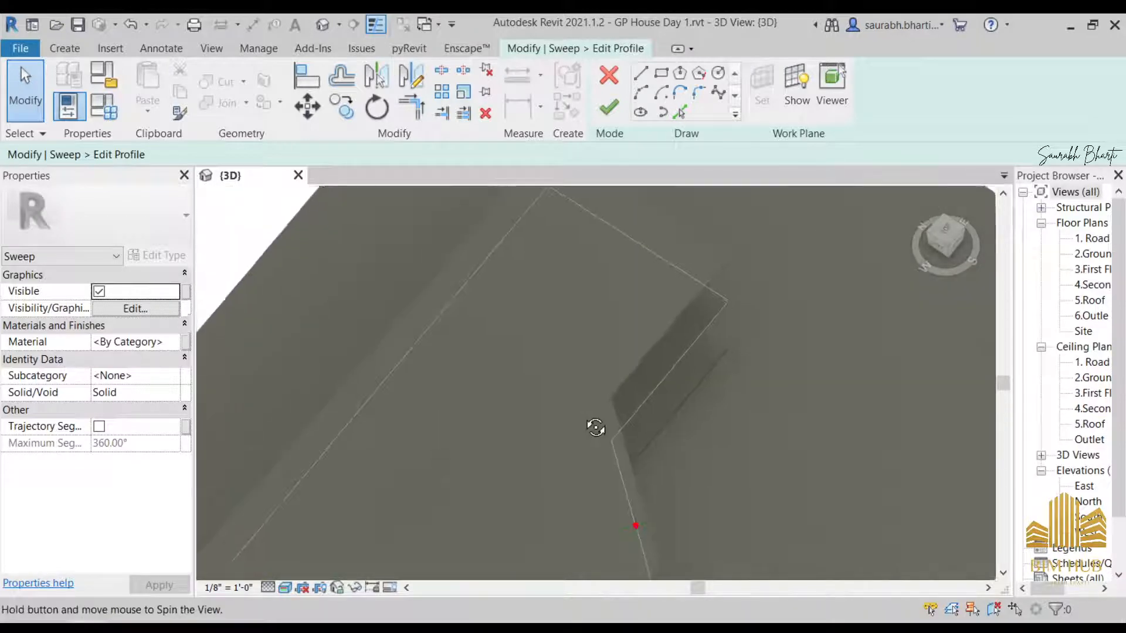
pyautogui.scroll(-5, 617, 474)
pyautogui.scroll(8, 614, 367)
pyautogui.moveTo(616, 320)
pyautogui.keyDown('shift'); pyautogui.mouseDown(button='middle')
pyautogui.moveTo(568, 420)
pyautogui.moveTo(593, 414)
pyautogui.moveTo(613, 447)
pyautogui.moveTo(576, 427)
pyautogui.moveTo(595, 445)
pyautogui.moveTo(608, 422)
pyautogui.mouseUp(button='middle'); pyautogui.keyUp('shift')
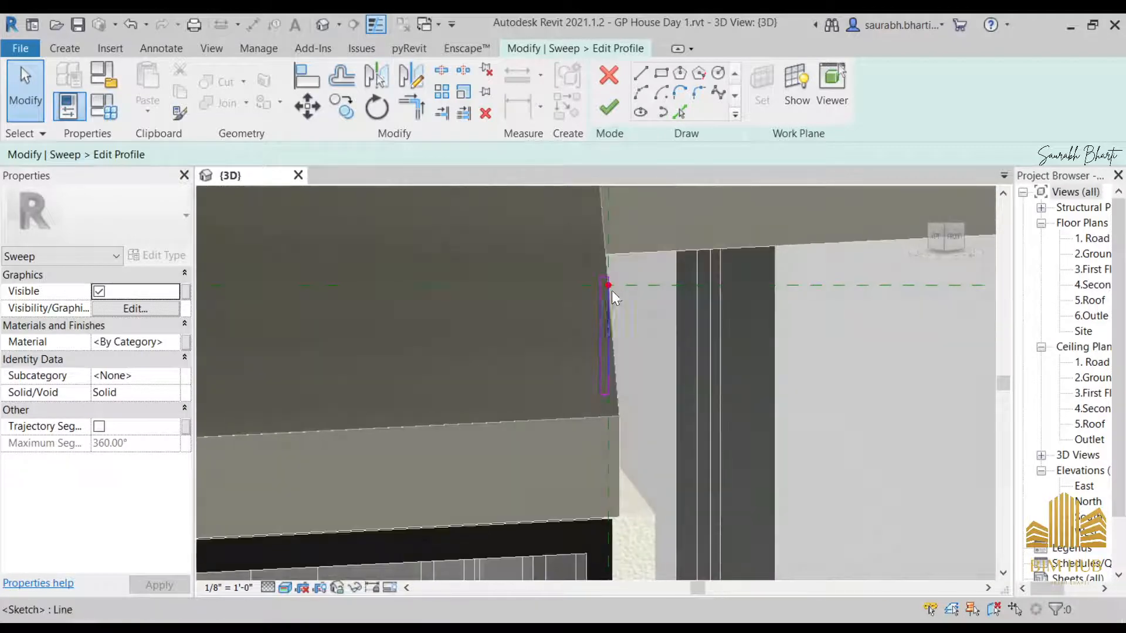
# - Check the profile's inner vertical side from the front-left corner, finish the profile sketch and complete the sweep around the first-floor slab edge
pyautogui.click(604, 305)
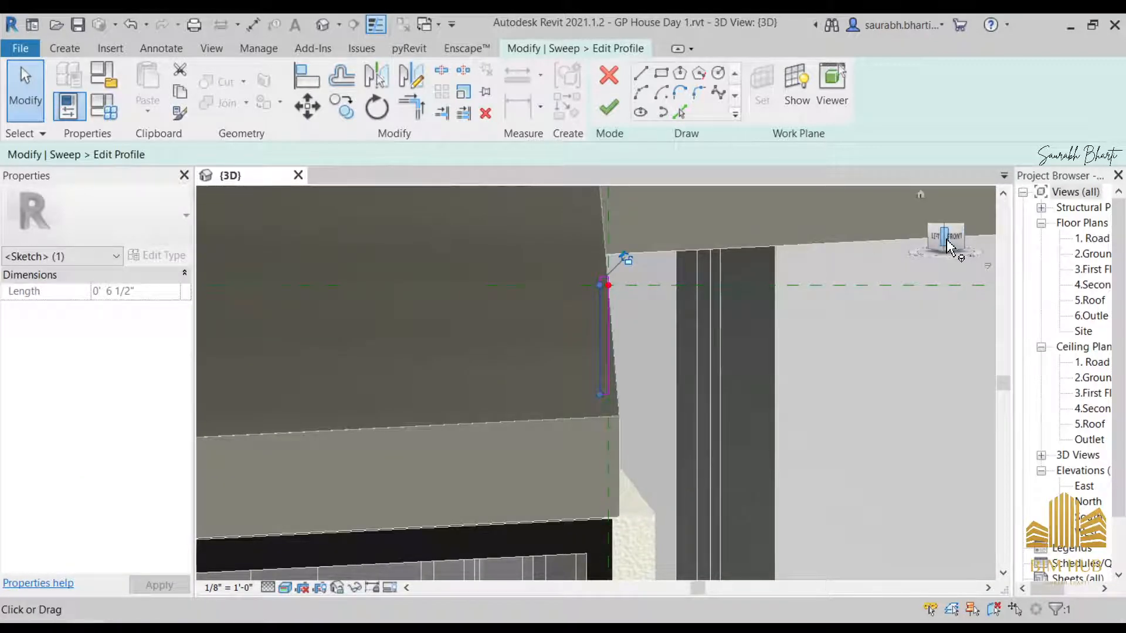
pyautogui.click(947, 241)
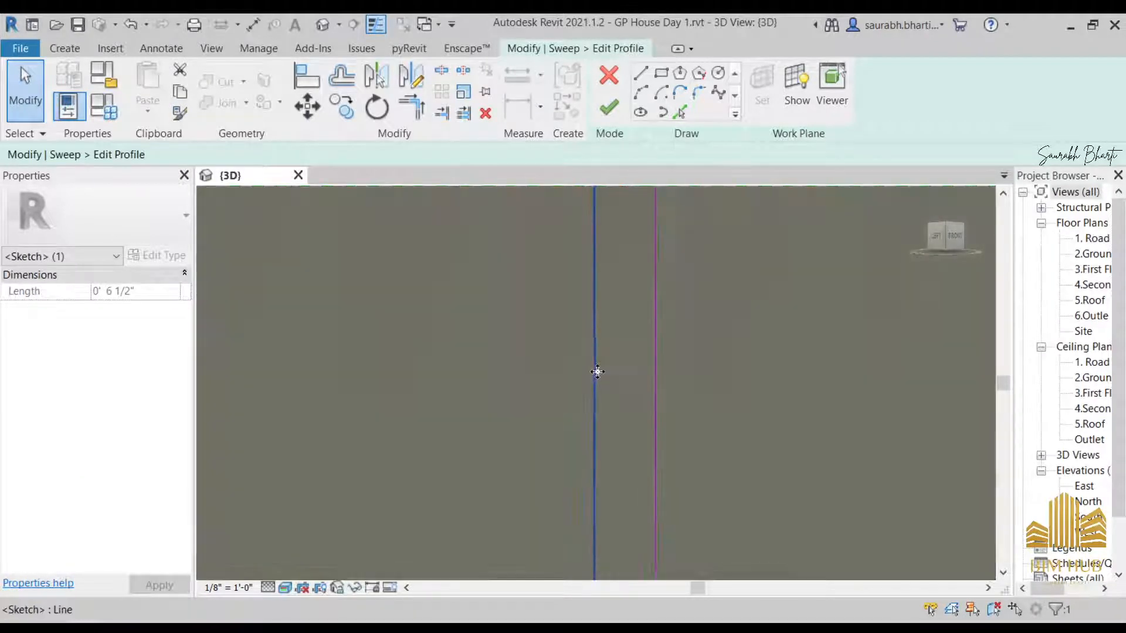
pyautogui.scroll(-5, 597, 371)
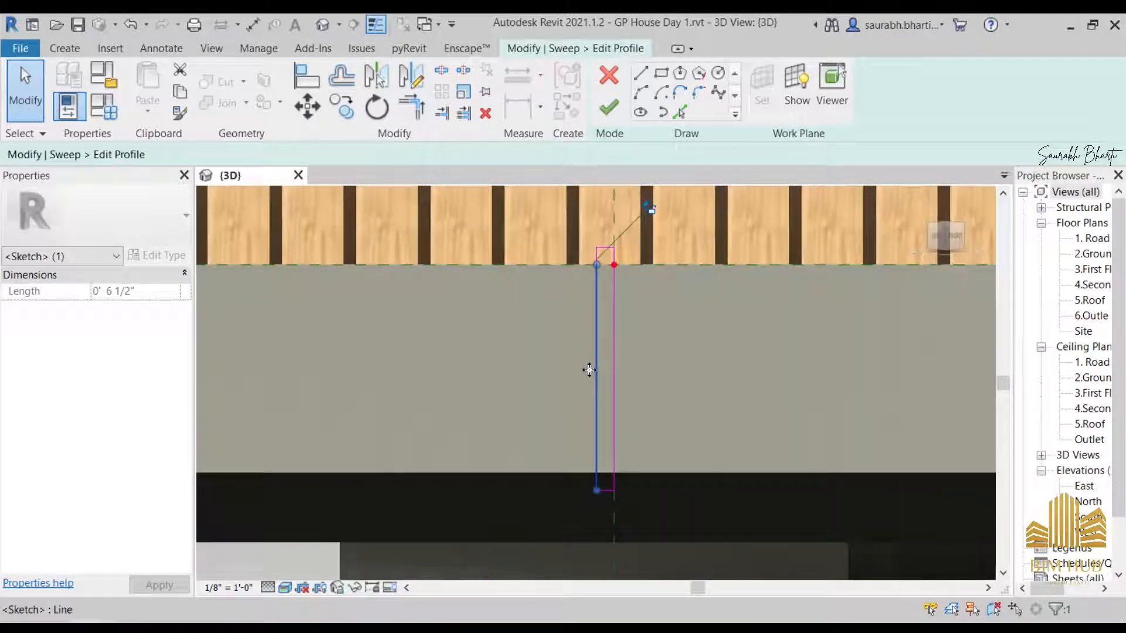
pyautogui.moveTo(576, 365); pyautogui.dragTo(586, 364)
pyautogui.moveTo(586, 364)
pyautogui.keyDown('shift'); pyautogui.mouseDown(button='middle')
pyautogui.moveTo(628, 409)
pyautogui.moveTo(683, 417)
pyautogui.mouseUp(button='middle'); pyautogui.keyUp('shift')
pyautogui.click(608, 108)
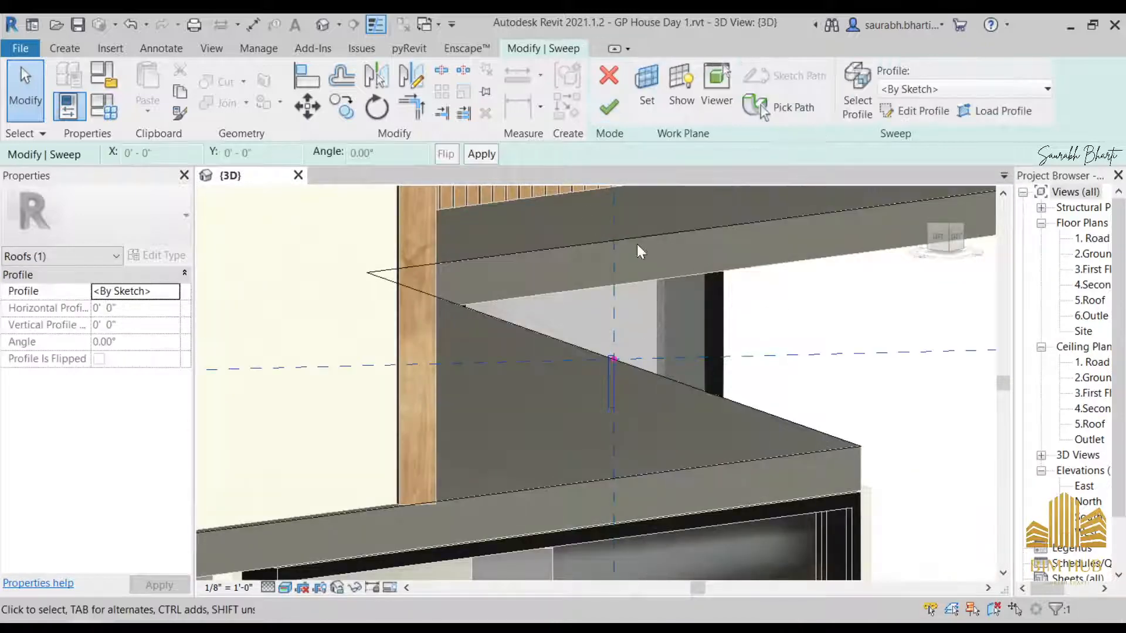
pyautogui.click(610, 106)
pyautogui.keyDown('shift'); pyautogui.moveTo(635, 252); pyautogui.dragTo(466, 375, button='middle'); pyautogui.keyUp('shift')
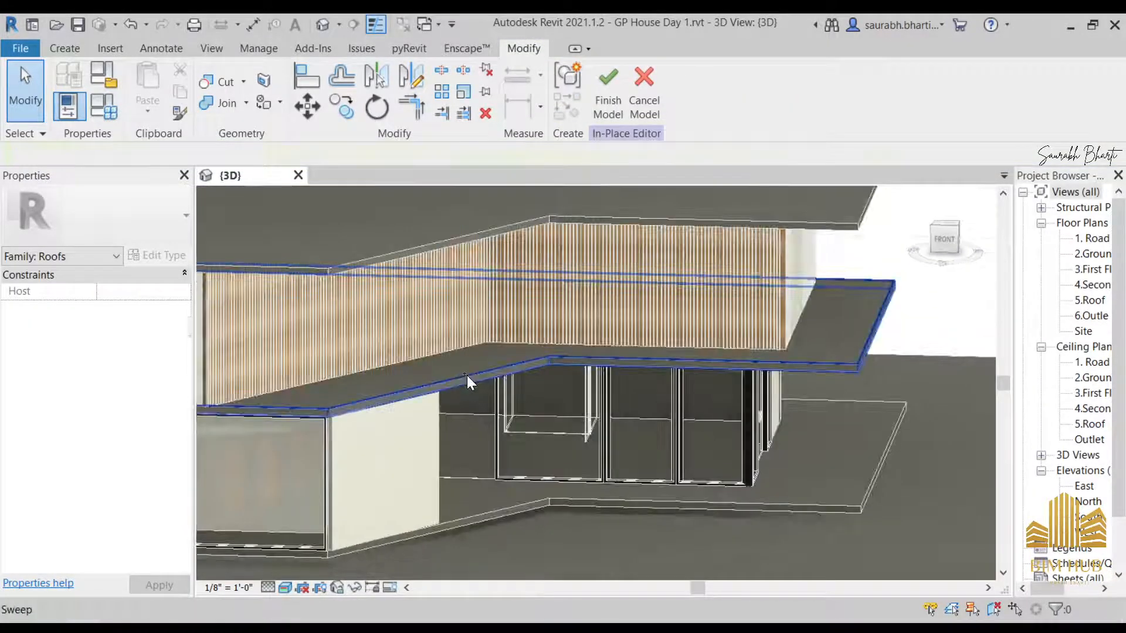
# - Assign the 1.Aluminium material to the slab-edge sweep and finish the in-place model
pyautogui.keyDown('shift'); pyautogui.moveTo(495, 418); pyautogui.dragTo(541, 337, button='middle'); pyautogui.keyUp('shift')
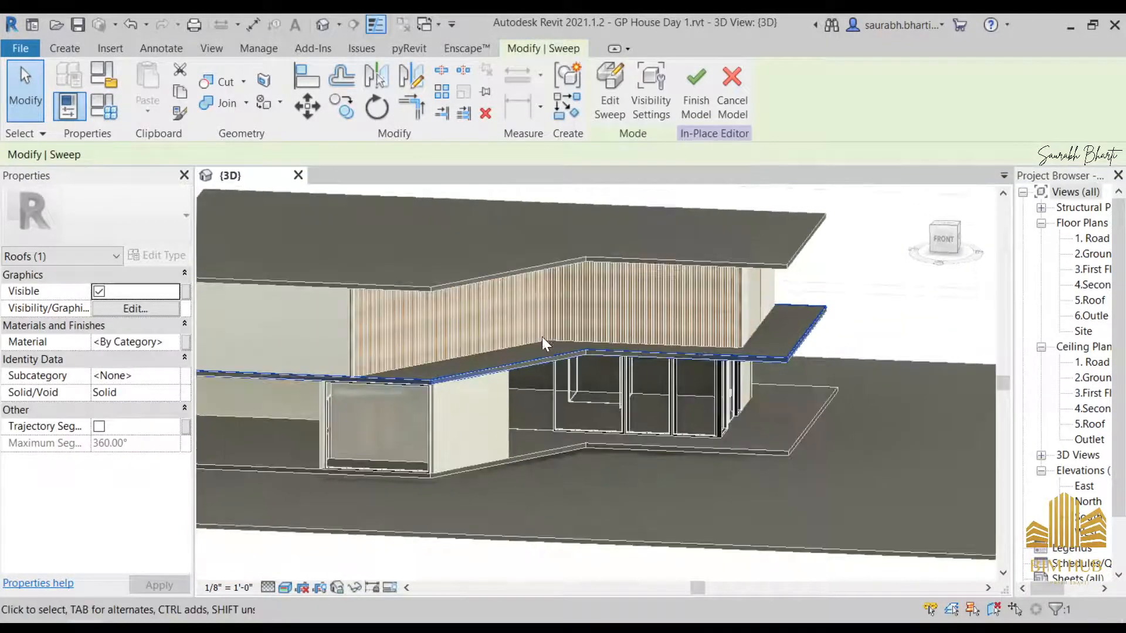
pyautogui.click(175, 342)
pyautogui.click(175, 343)
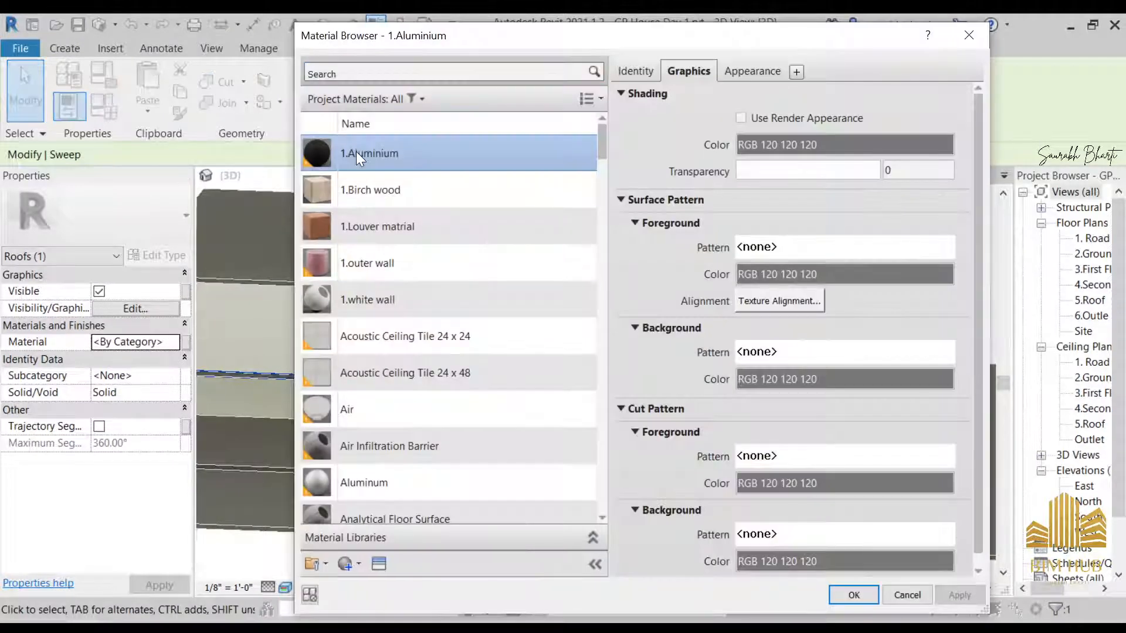
pyautogui.doubleClick(356, 151)
pyautogui.click(705, 98)
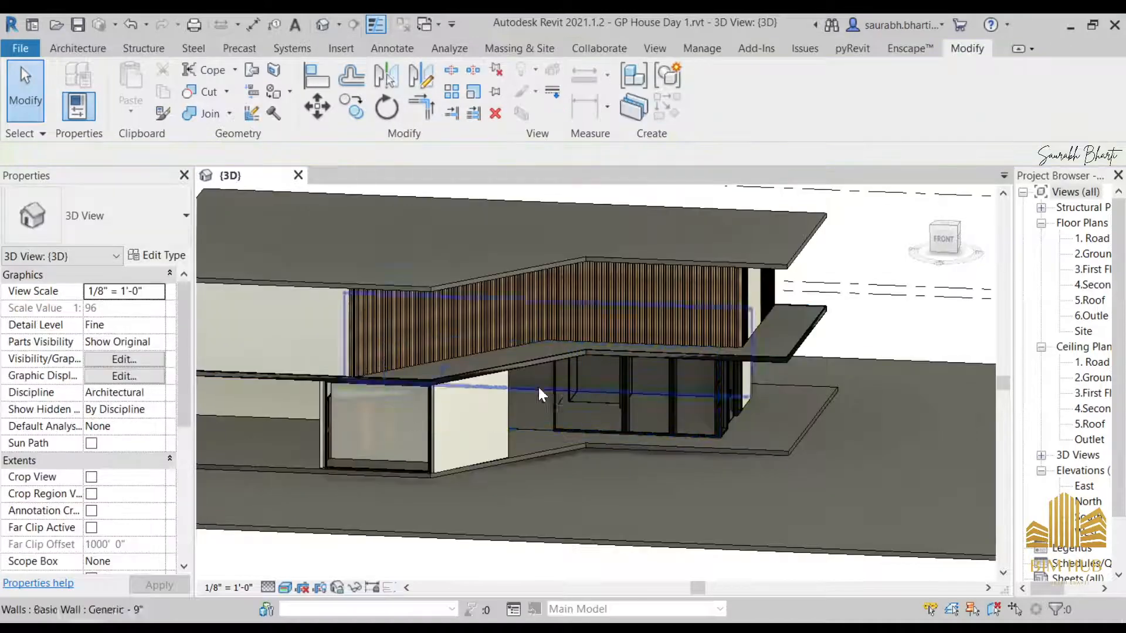
# - Inspect the side cover along the angled front edge and compare it with the first-floor slab by selecting each in turn
pyautogui.scroll(5, 517, 362)
pyautogui.click(691, 322)
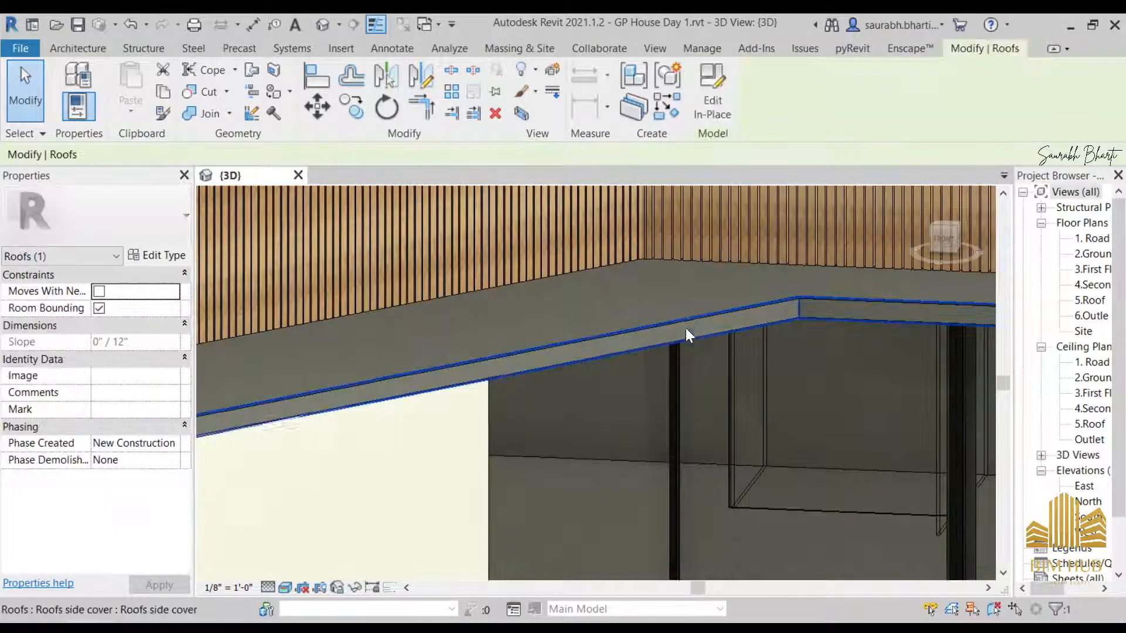
pyautogui.scroll(-3, 685, 330)
pyautogui.keyDown('shift'); pyautogui.moveTo(573, 377); pyautogui.dragTo(590, 364, button='middle'); pyautogui.keyUp('shift')
pyautogui.press('Escape')
pyautogui.click(600, 346)
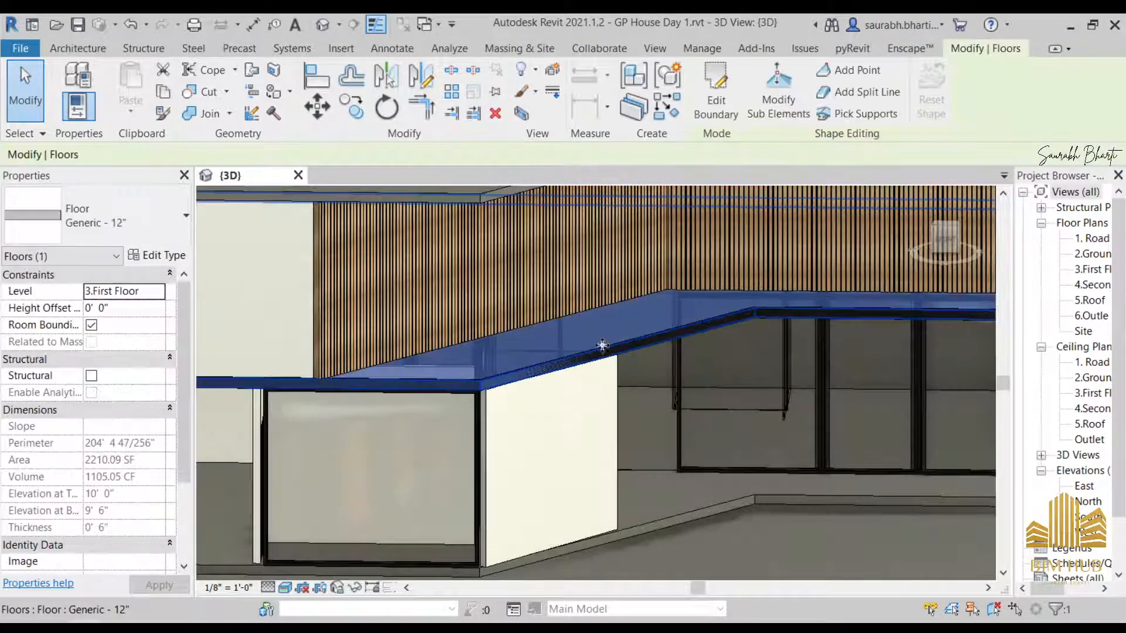
pyautogui.scroll(-3, 601, 345)
pyautogui.keyDown('shift'); pyautogui.moveTo(674, 375); pyautogui.dragTo(730, 358, button='middle'); pyautogui.keyUp('shift')
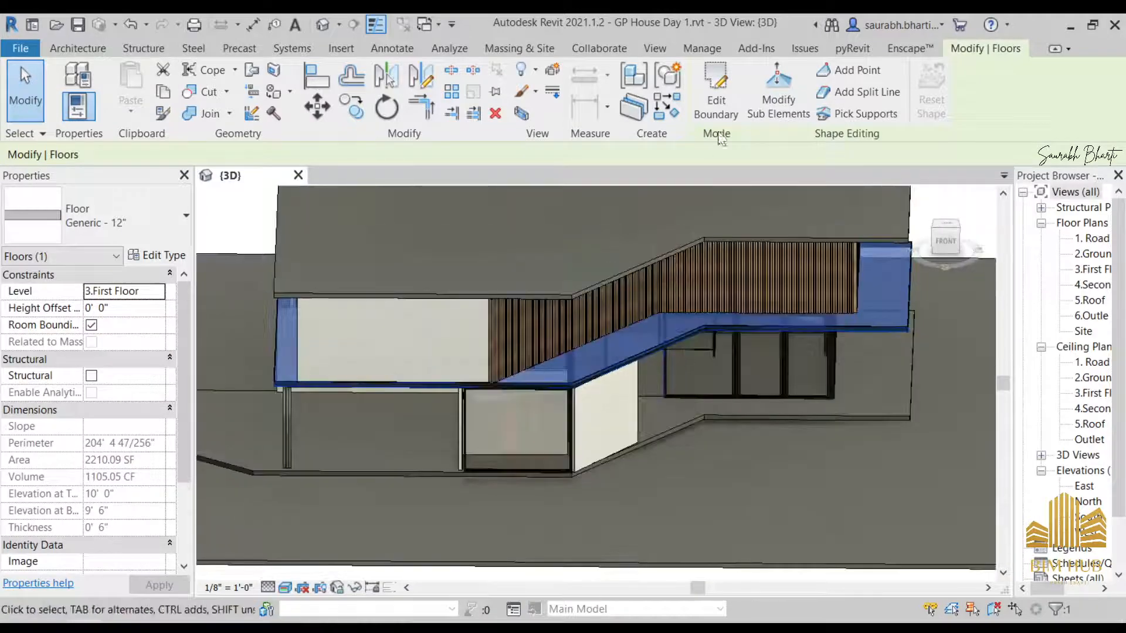
# - Inspect the angled front line in the first-floor slab's boundary sketch and finish the sketch
pyautogui.click(724, 99)
pyautogui.scroll(3, 663, 346)
pyautogui.scroll(-5, 664, 345)
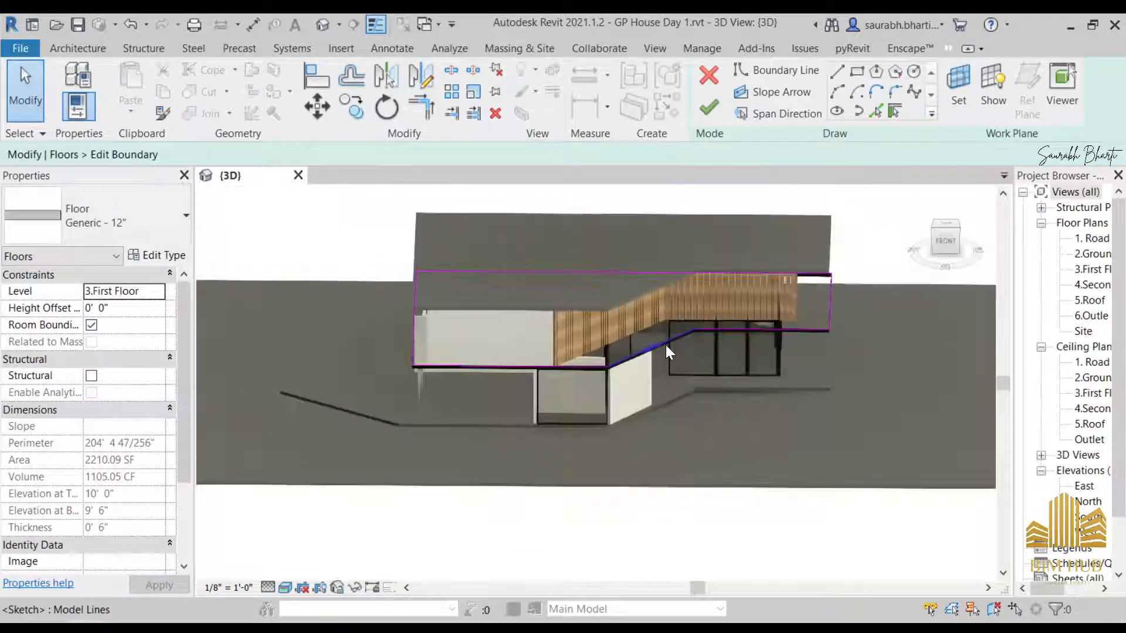
pyautogui.click(676, 342)
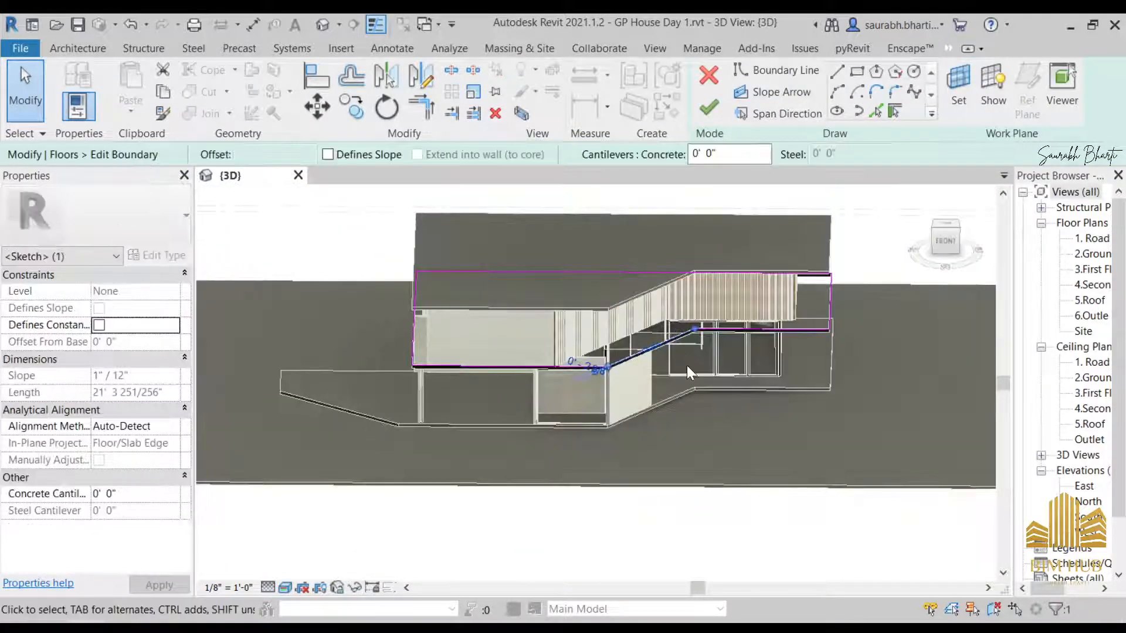
pyautogui.moveTo(687, 364)
pyautogui.keyDown('shift'); pyautogui.mouseDown(button='middle')
pyautogui.moveTo(671, 394)
pyautogui.moveTo(699, 382)
pyautogui.moveTo(675, 315)
pyautogui.moveTo(772, 343)
pyautogui.moveTo(640, 360)
pyautogui.moveTo(731, 315)
pyautogui.moveTo(734, 294)
pyautogui.mouseUp(button='middle'); pyautogui.keyUp('shift')
pyautogui.scroll(4, 664, 358)
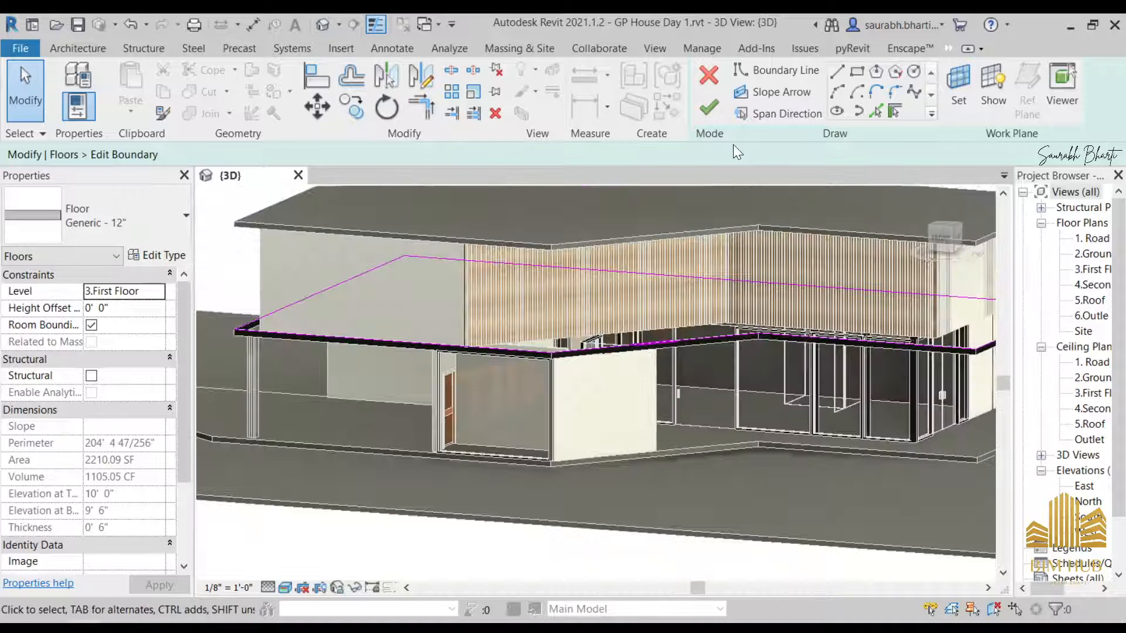
pyautogui.click(710, 114)
pyautogui.click(631, 333)
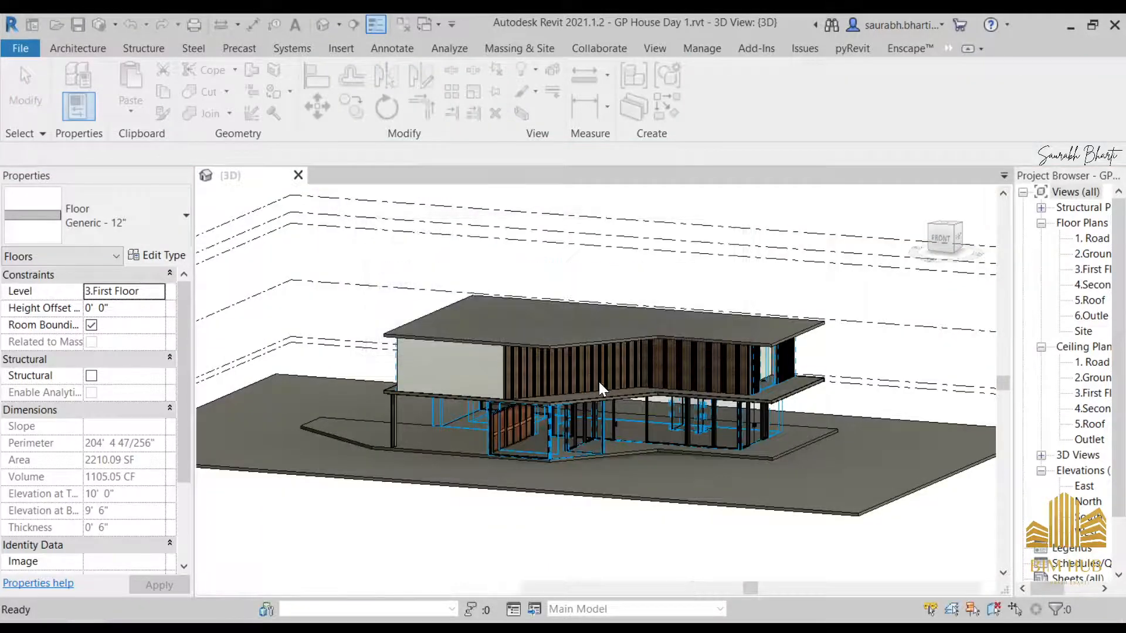
pyautogui.scroll(3, 599, 384)
pyautogui.click(686, 383)
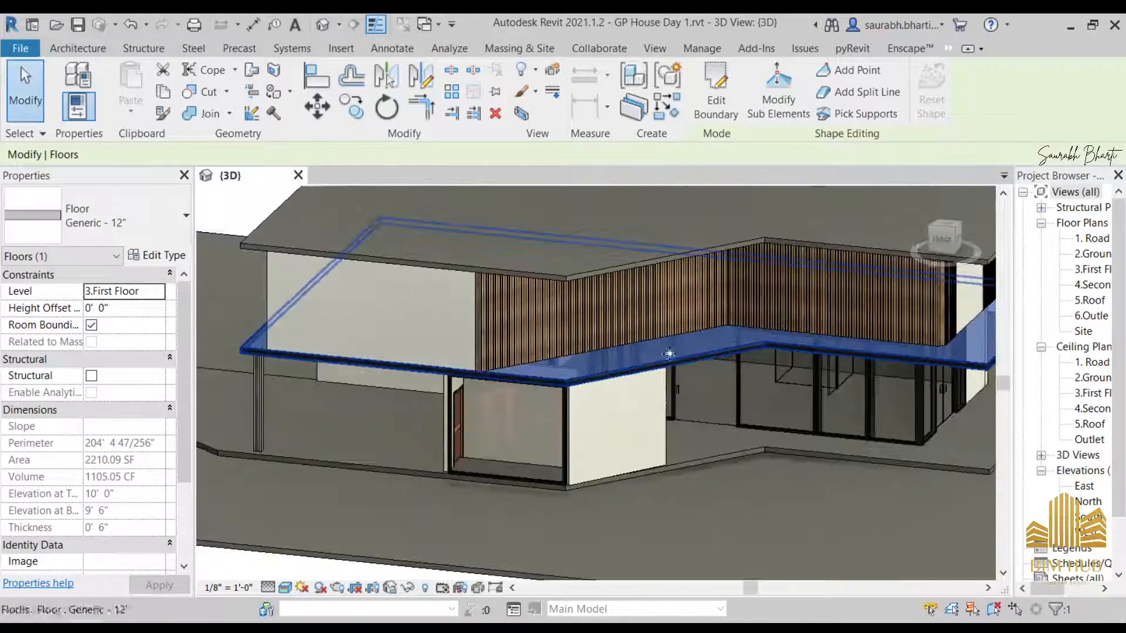
pyautogui.scroll(3, 645, 365)
pyautogui.click(716, 100)
pyautogui.scroll(3, 673, 371)
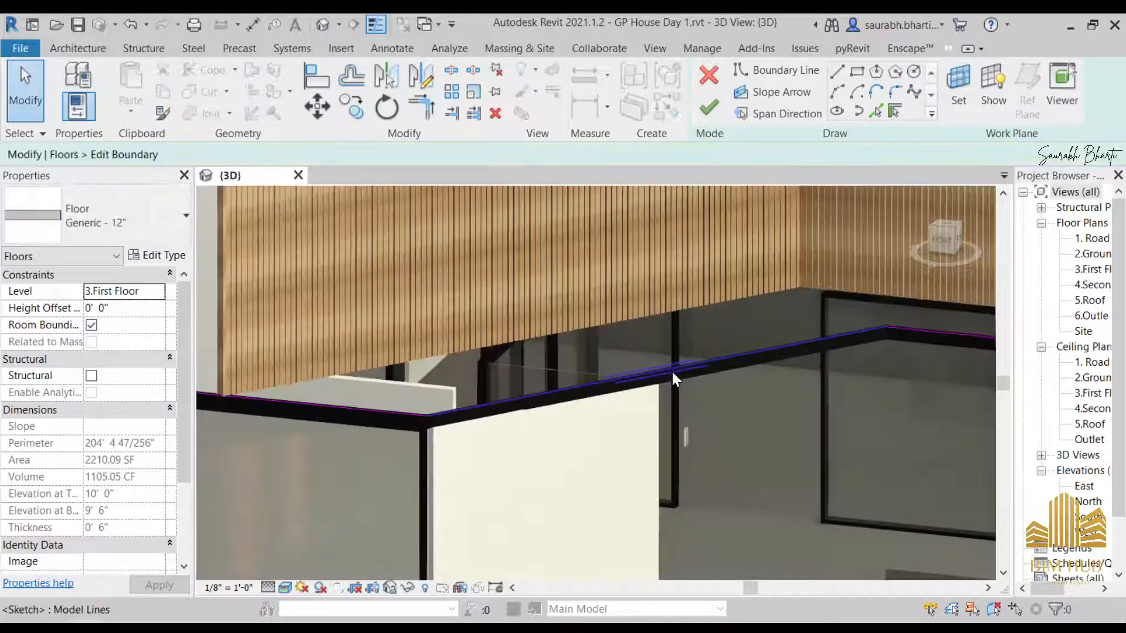
pyautogui.click(670, 370)
pyautogui.press('Escape')
pyautogui.scroll(-8, 645, 381)
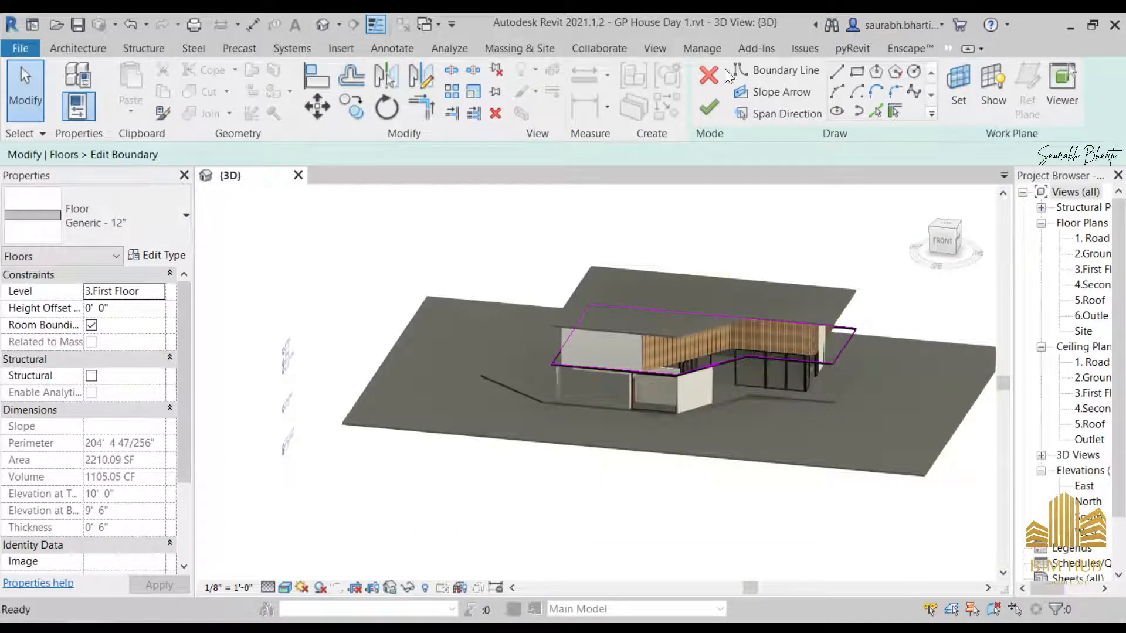
pyautogui.click(709, 76)
pyautogui.press('Escape')
# - Open the slab-edge side cover for in-place editing, edit its sweep and select the sweep's profile
pyautogui.scroll(1, 685, 380)
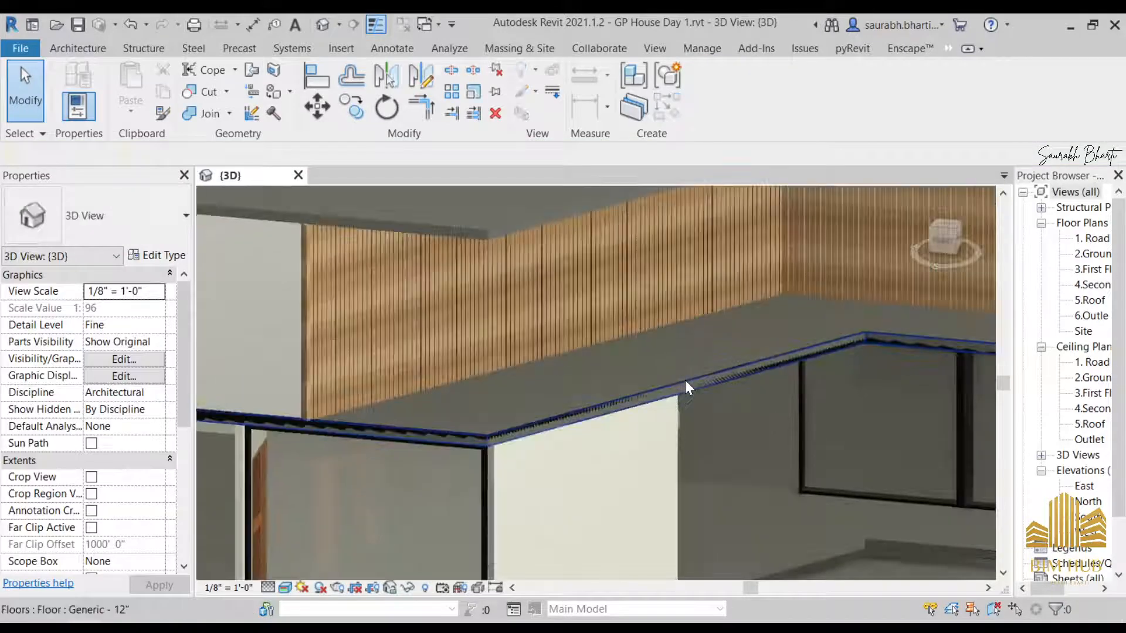
pyautogui.click(685, 380)
pyautogui.press('Escape')
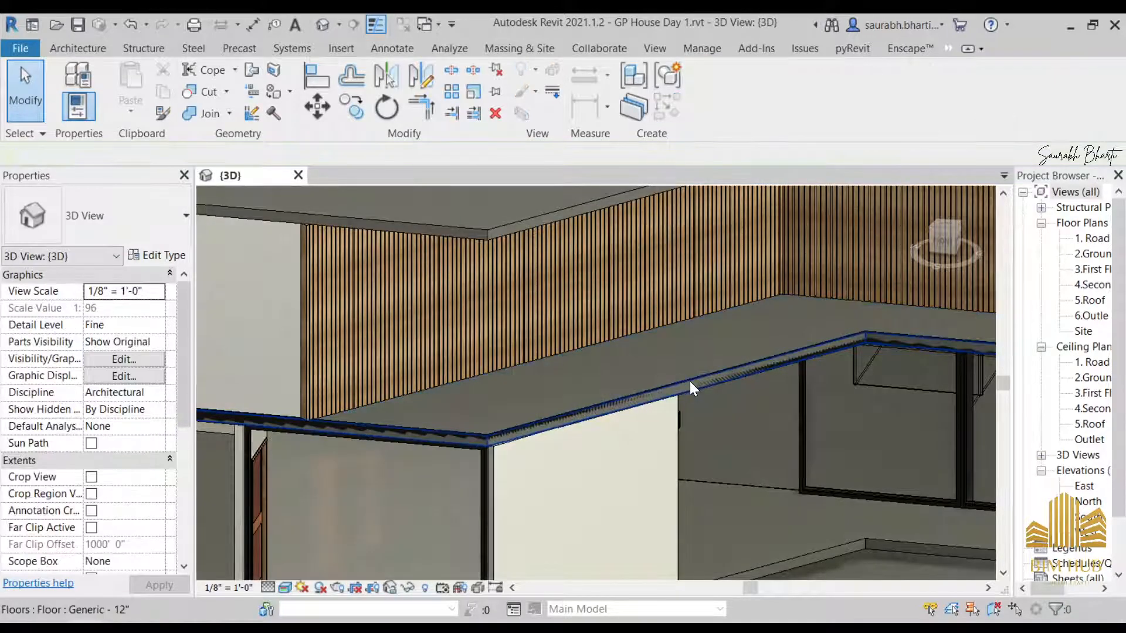
pyautogui.press('Tab')
pyautogui.click(689, 384)
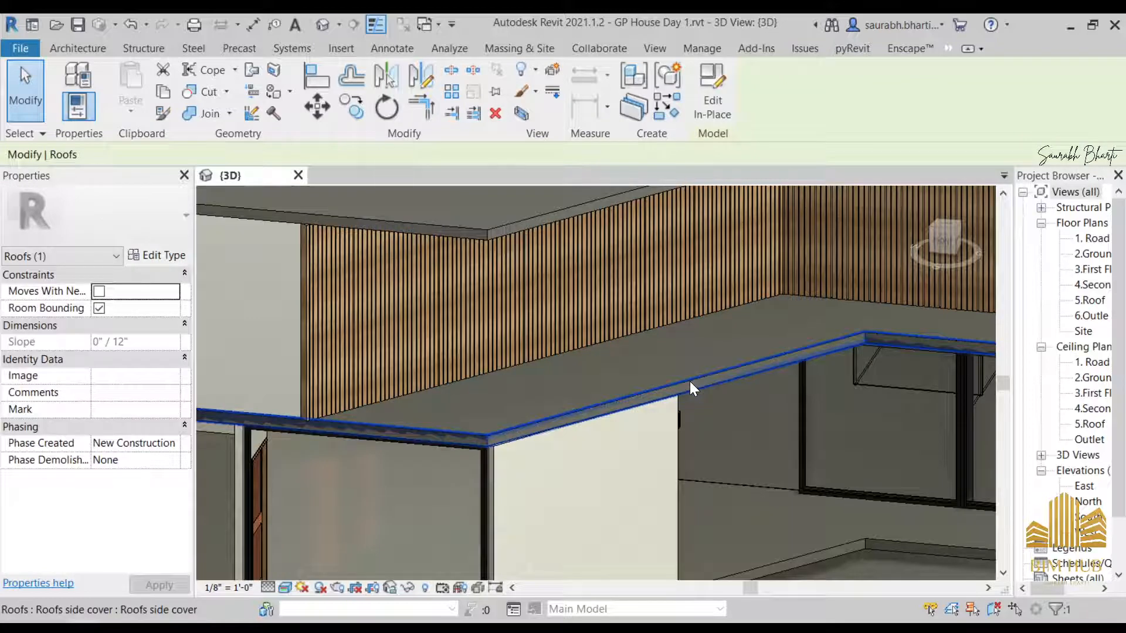
pyautogui.click(711, 103)
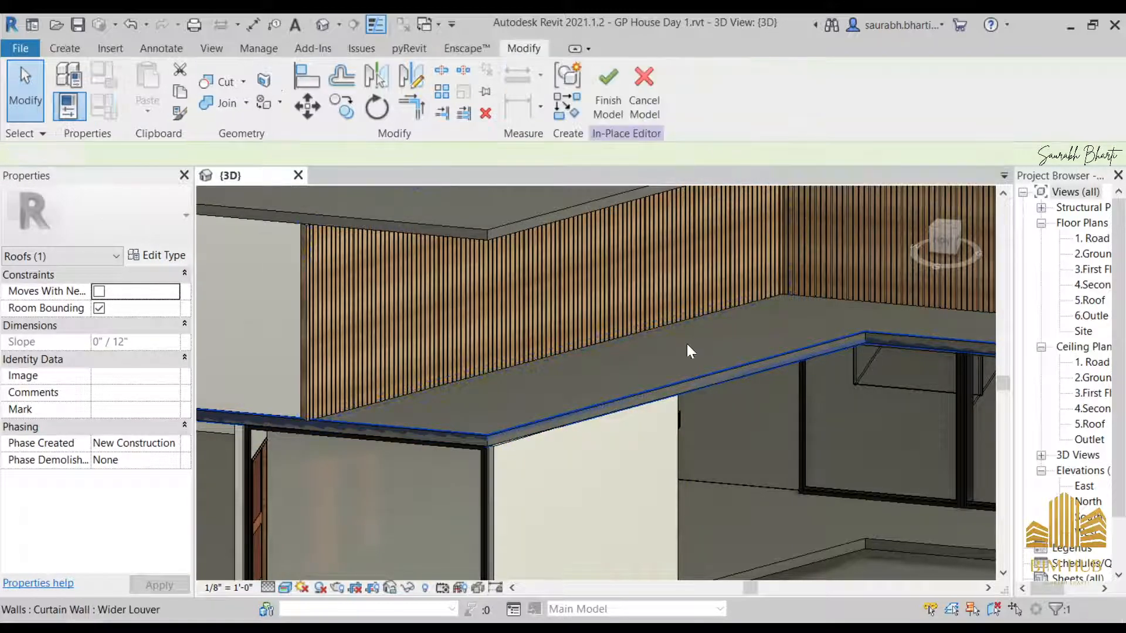
pyautogui.scroll(-3, 688, 364)
pyautogui.click(697, 378)
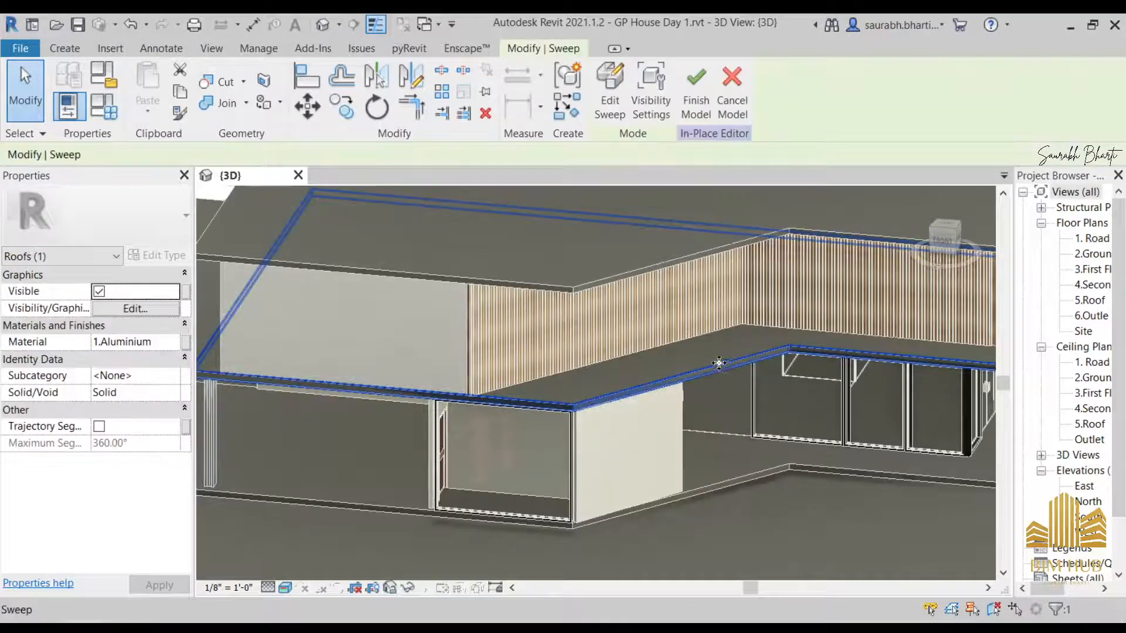
pyautogui.click(609, 93)
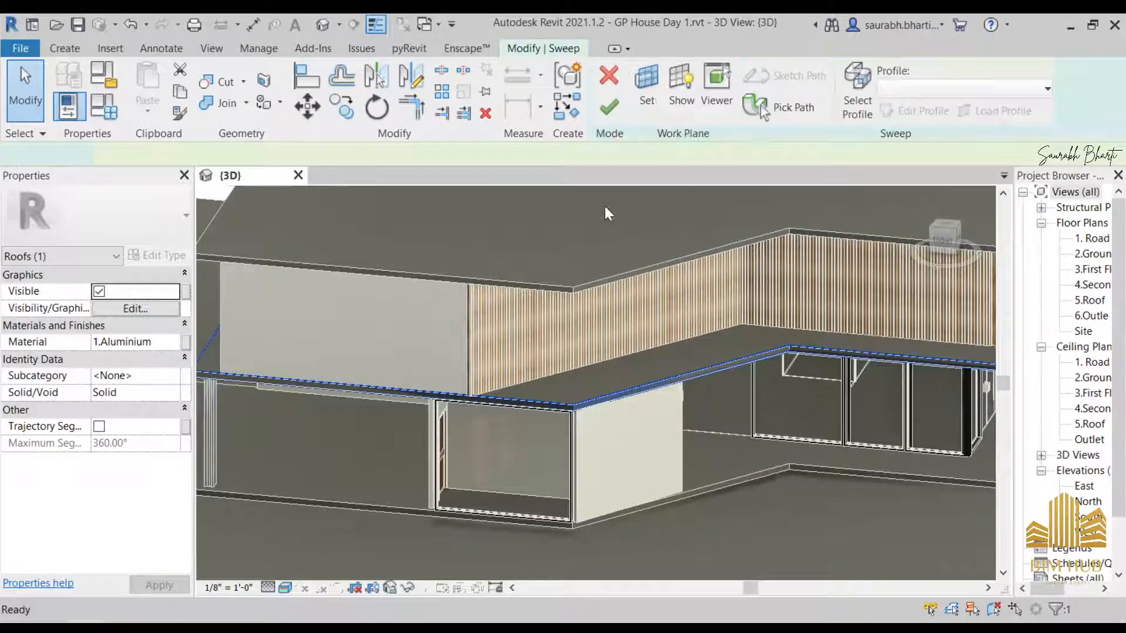
pyautogui.click(681, 379)
# - Examine the sweep profile's offset from the slab edge and the reference planes from several angles
pyautogui.scroll(4, 682, 379)
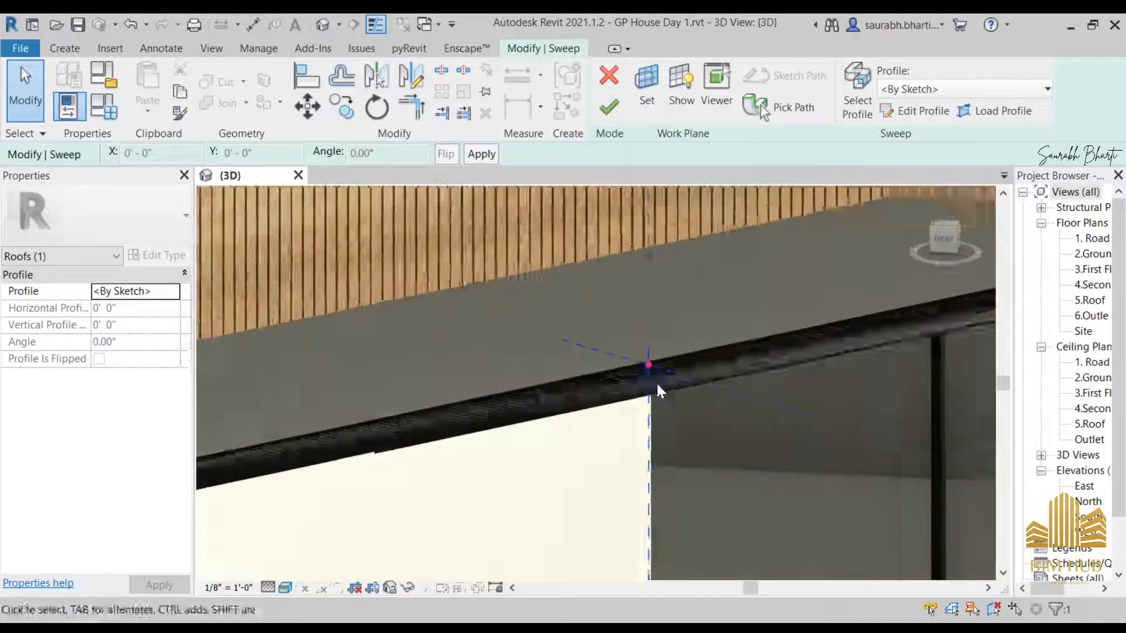
pyautogui.scroll(3, 656, 373)
pyautogui.scroll(2, 614, 382)
pyautogui.scroll(-1, 657, 370)
pyautogui.keyDown('shift'); pyautogui.moveTo(663, 367); pyautogui.dragTo(932, 206, button='middle'); pyautogui.keyUp('shift')
pyautogui.click(941, 243)
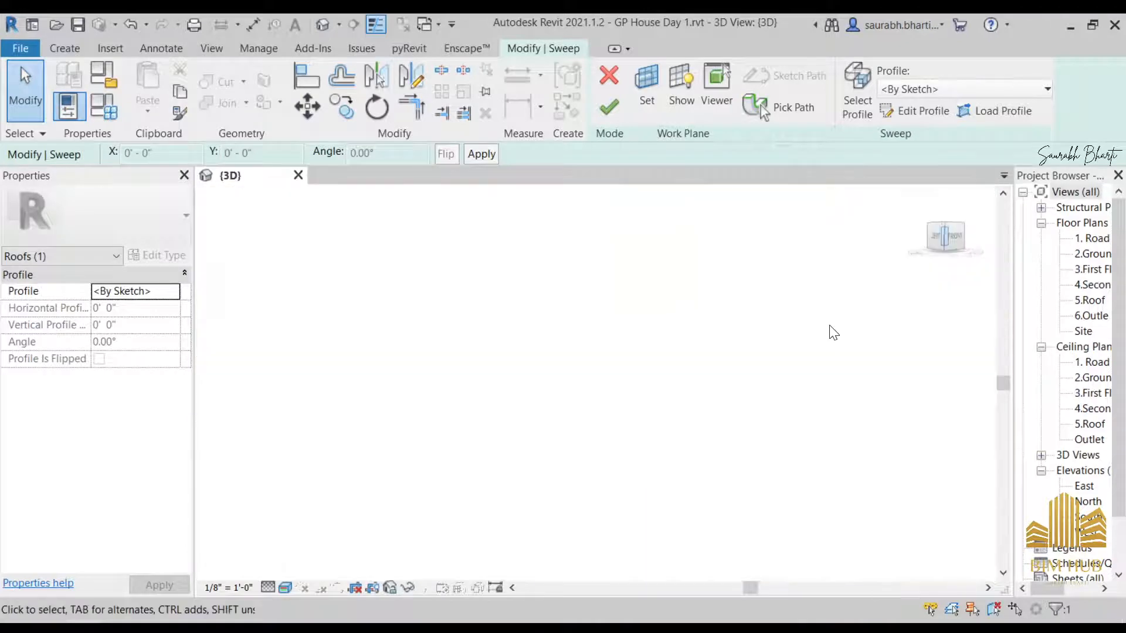
pyautogui.scroll(5, 600, 368)
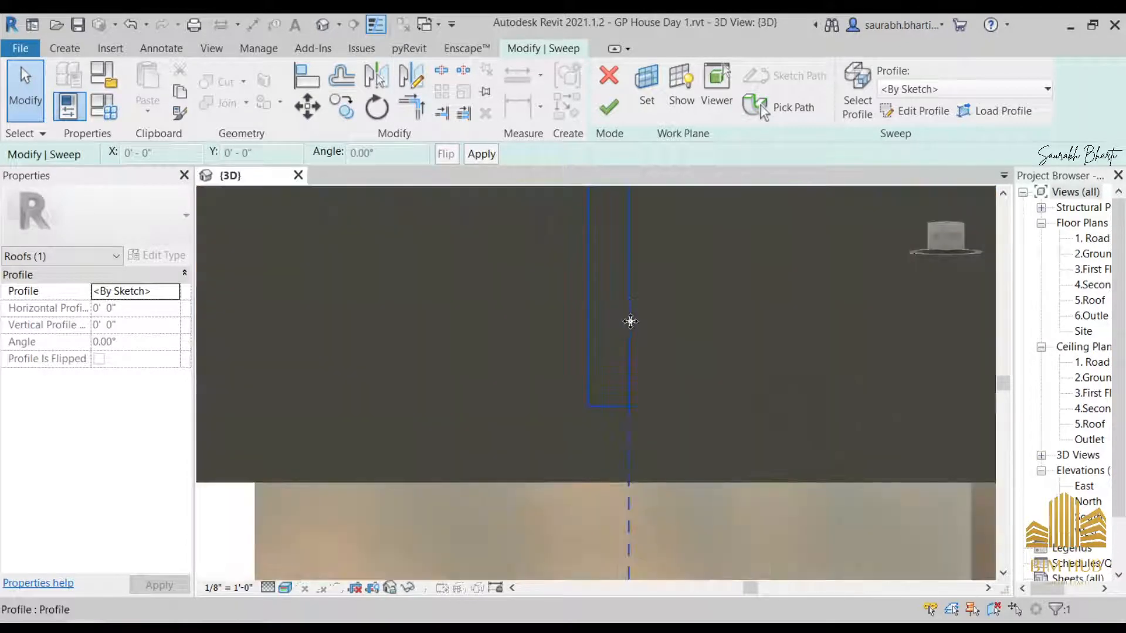
pyautogui.moveTo(629, 322); pyautogui.dragTo(628, 439, button='middle')
pyautogui.scroll(-2, 645, 325)
pyautogui.keyDown('shift'); pyautogui.moveTo(644, 319); pyautogui.dragTo(827, 280, button='middle'); pyautogui.keyUp('shift')
pyautogui.scroll(-3, 667, 338)
pyautogui.moveTo(951, 232); pyautogui.dragTo(593, 431)
pyautogui.keyDown('shift'); pyautogui.moveTo(593, 432); pyautogui.dragTo(587, 387, button='middle'); pyautogui.keyUp('shift')
pyautogui.scroll(3, 590, 397)
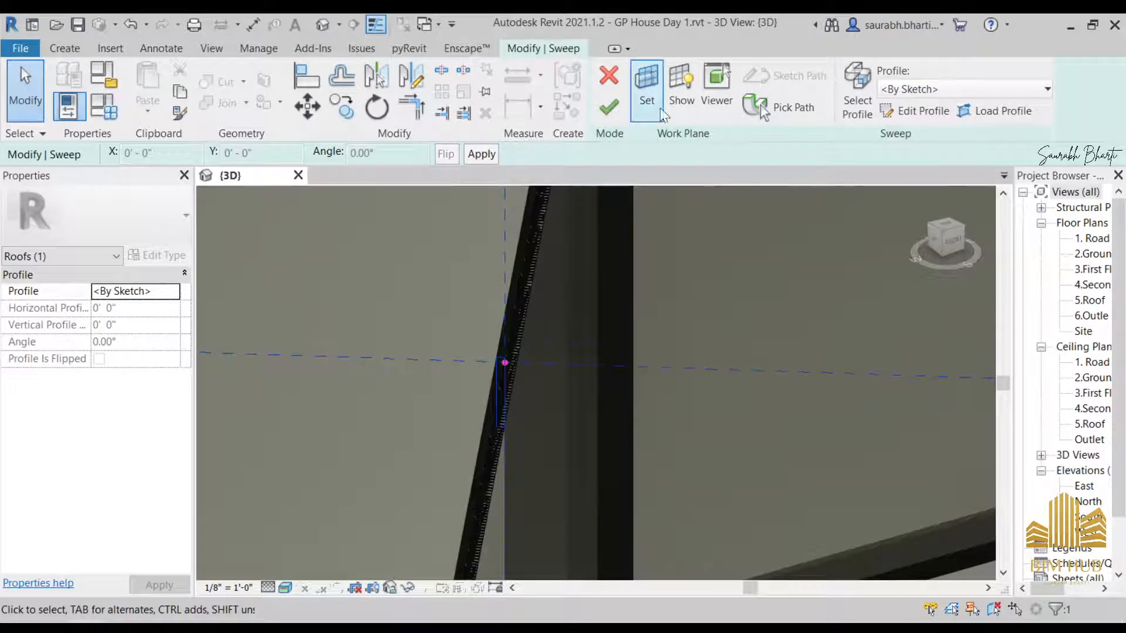
# - Edit the sweep profile by moving its inner vertical line onto the vertical reference plane, so the profile lies outside it, and finish the sketch
pyautogui.click(927, 118)
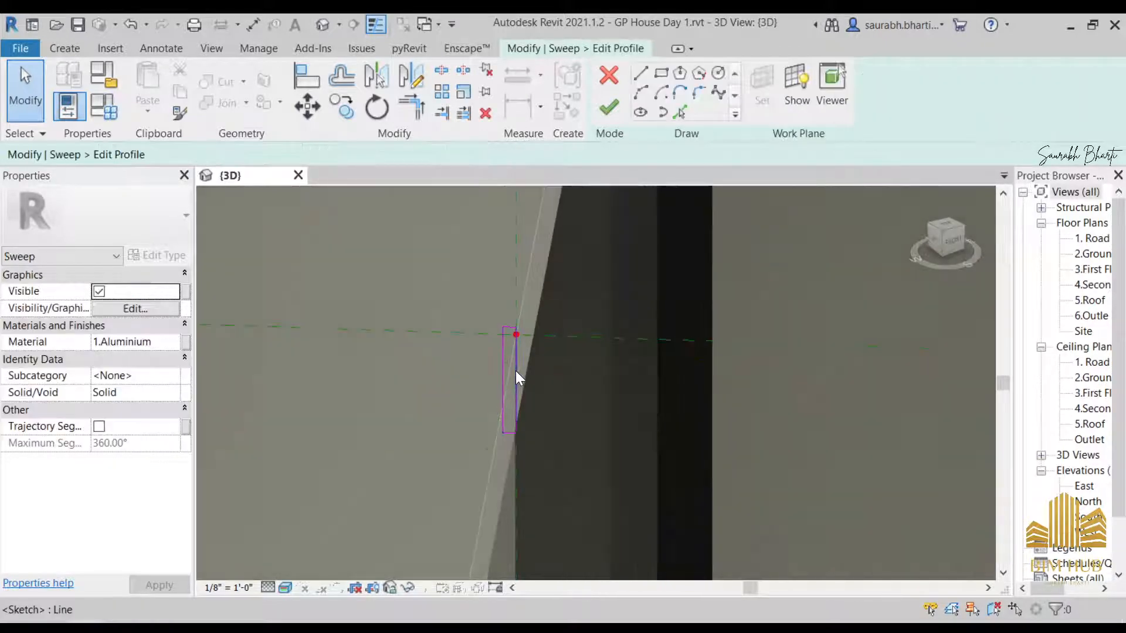
pyautogui.click(515, 370)
pyautogui.moveTo(532, 372); pyautogui.dragTo(508, 369)
pyautogui.scroll(3, 507, 368)
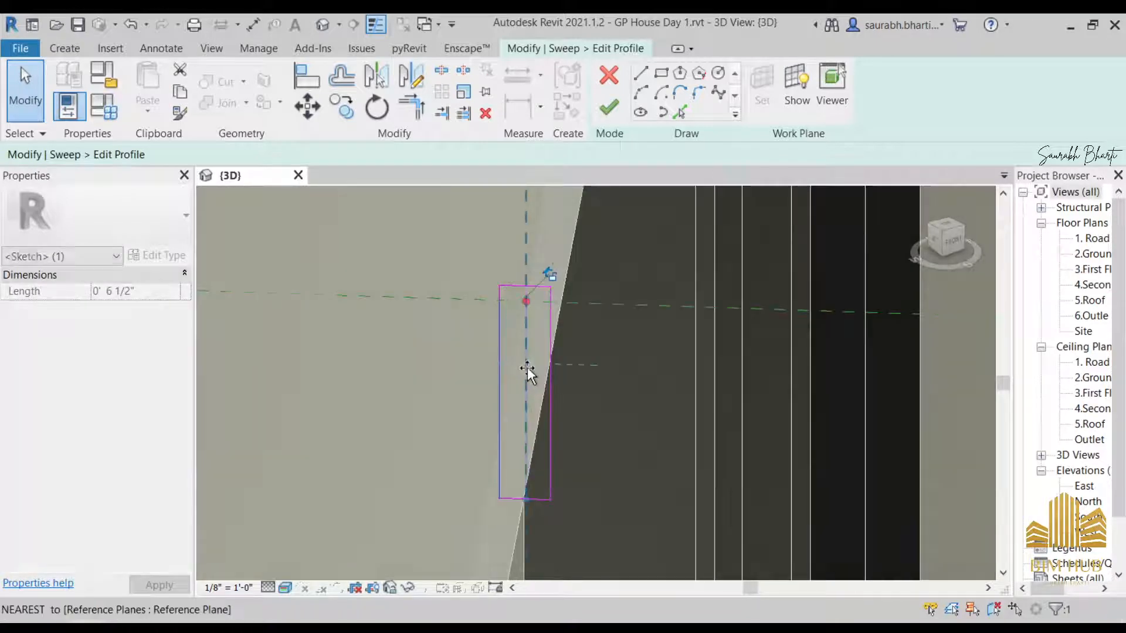
pyautogui.moveTo(519, 364); pyautogui.dragTo(550, 301)
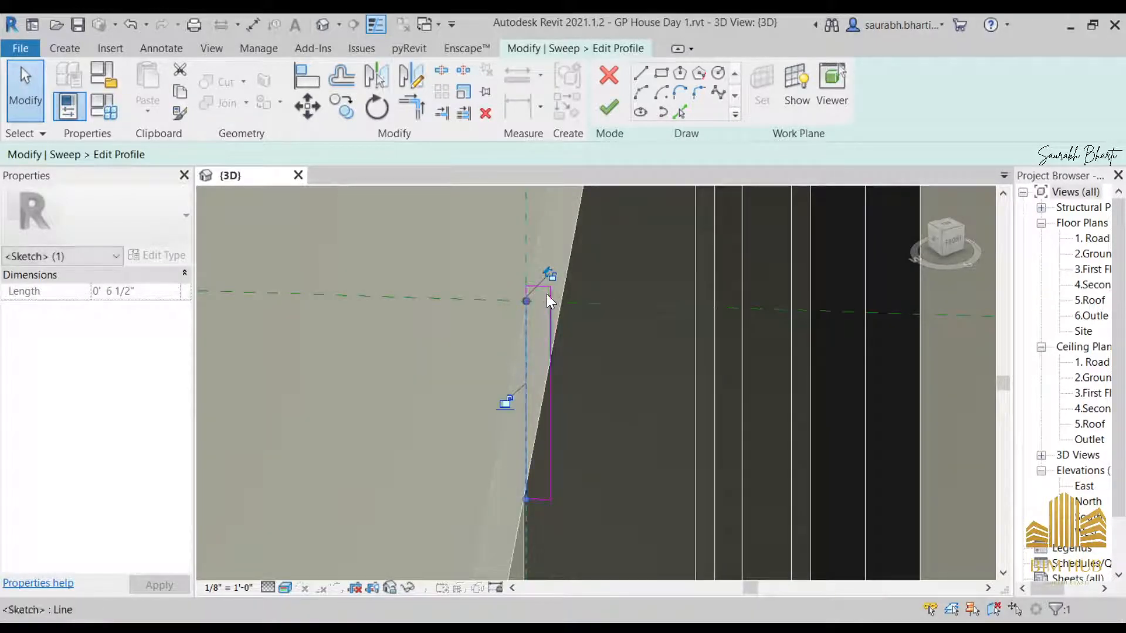
pyautogui.moveTo(532, 380)
pyautogui.keyDown('shift'); pyautogui.mouseDown(button='middle')
pyautogui.moveTo(520, 329)
pyautogui.moveTo(528, 362)
pyautogui.moveTo(567, 394)
pyautogui.moveTo(528, 387)
pyautogui.moveTo(547, 316)
pyautogui.moveTo(649, 402)
pyautogui.mouseUp(button='middle'); pyautogui.keyUp('shift')
pyautogui.click(606, 120)
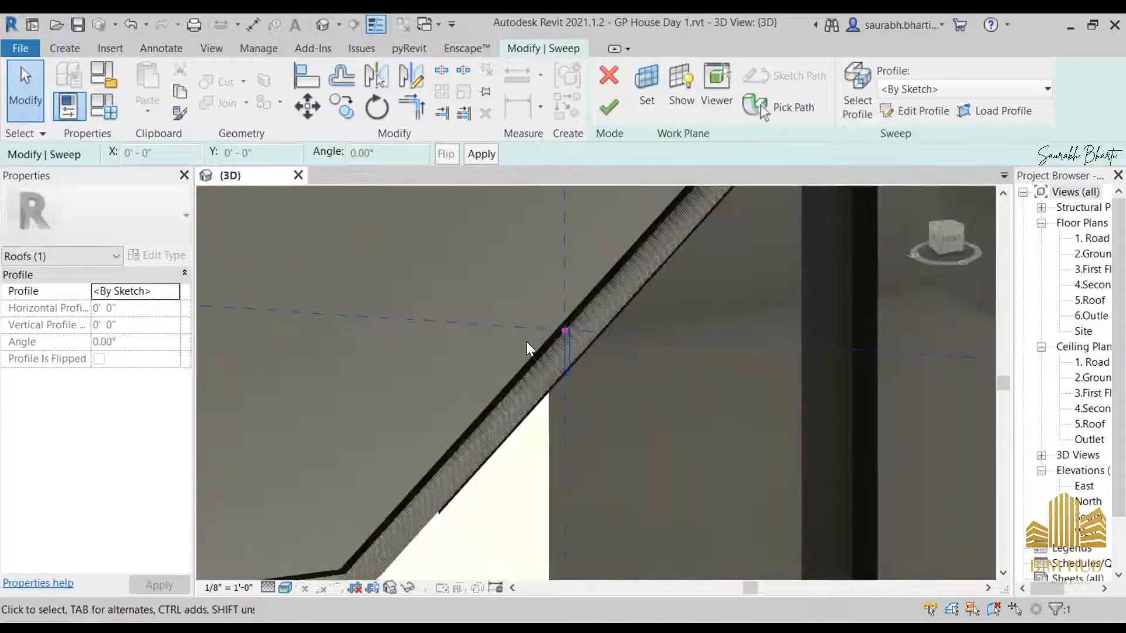
# - Reopen the sweep profile for editing and check its lines against the slab edge from the front
pyautogui.keyDown('shift'); pyautogui.moveTo(526, 341); pyautogui.dragTo(579, 328, button='middle'); pyautogui.keyUp('shift')
pyautogui.keyDown('shift'); pyautogui.moveTo(569, 375); pyautogui.dragTo(561, 404, button='middle'); pyautogui.keyUp('shift')
pyautogui.keyDown('shift'); pyautogui.moveTo(547, 325); pyautogui.dragTo(565, 389, button='middle'); pyautogui.keyUp('shift')
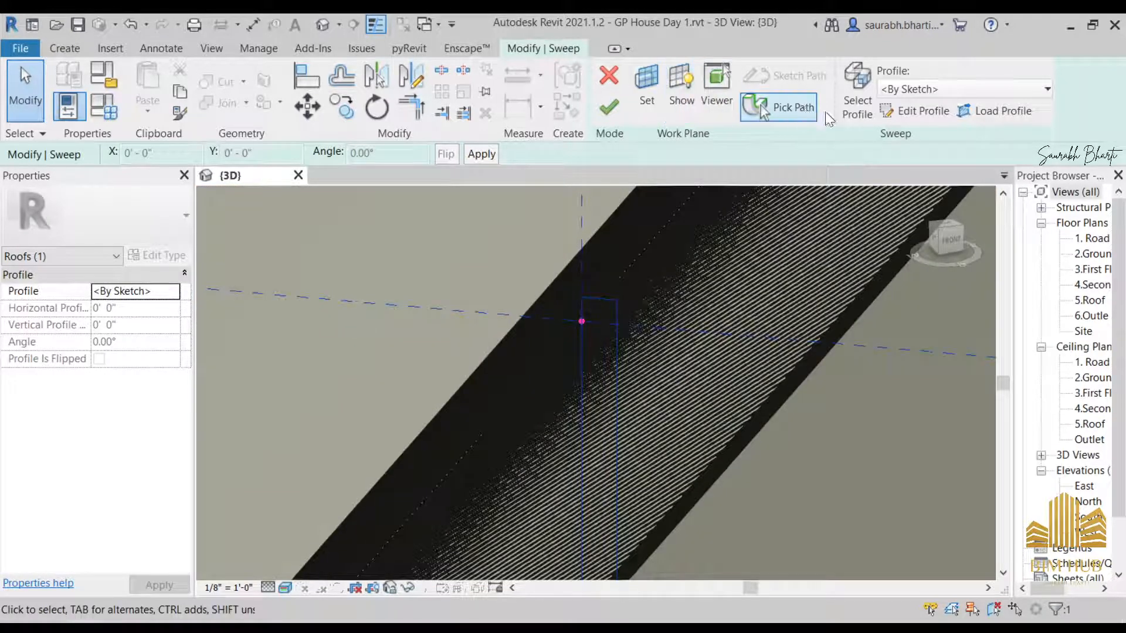
pyautogui.click(887, 119)
pyautogui.click(599, 353)
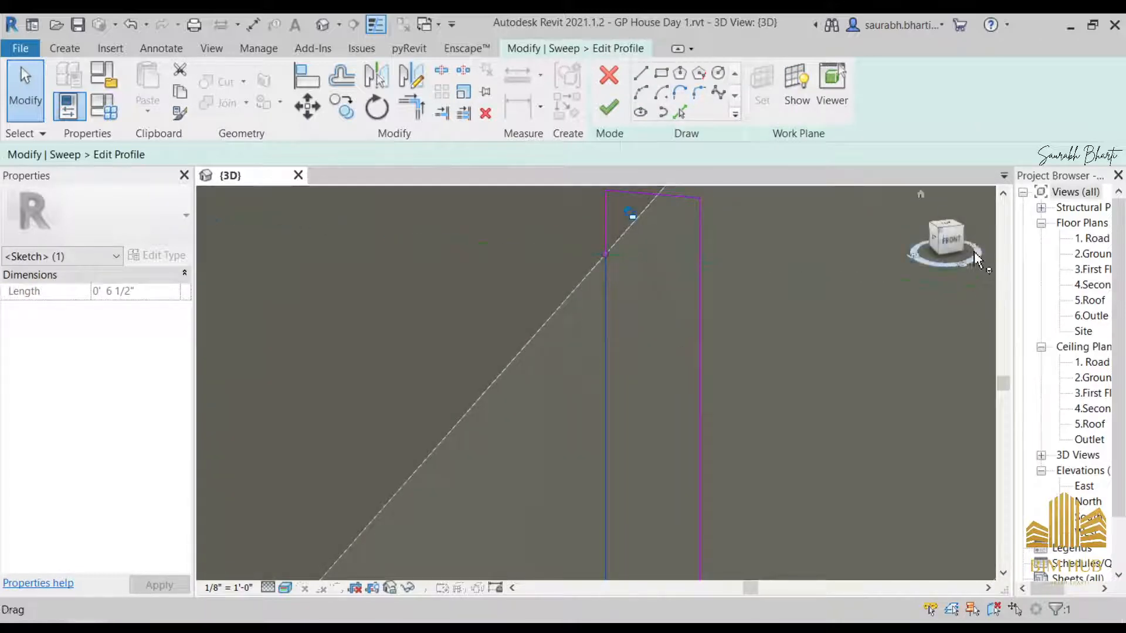
pyautogui.click(939, 243)
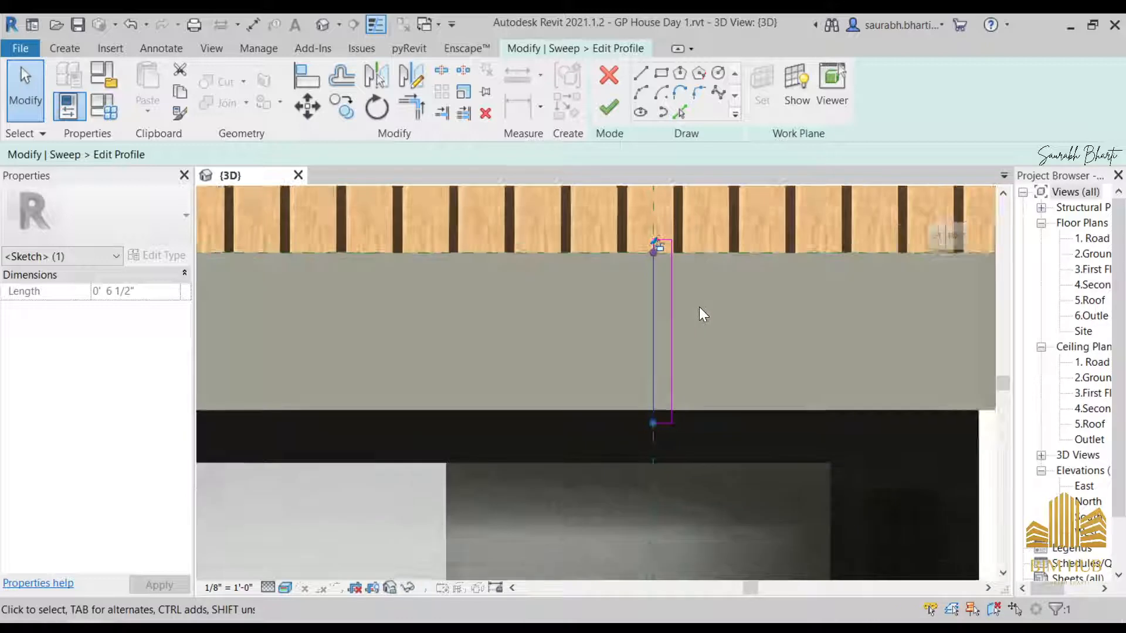
pyautogui.moveTo(699, 307)
pyautogui.keyDown('shift'); pyautogui.mouseDown(button='middle')
pyautogui.moveTo(721, 352)
pyautogui.moveTo(670, 306)
pyautogui.mouseUp(button='middle'); pyautogui.keyUp('shift')
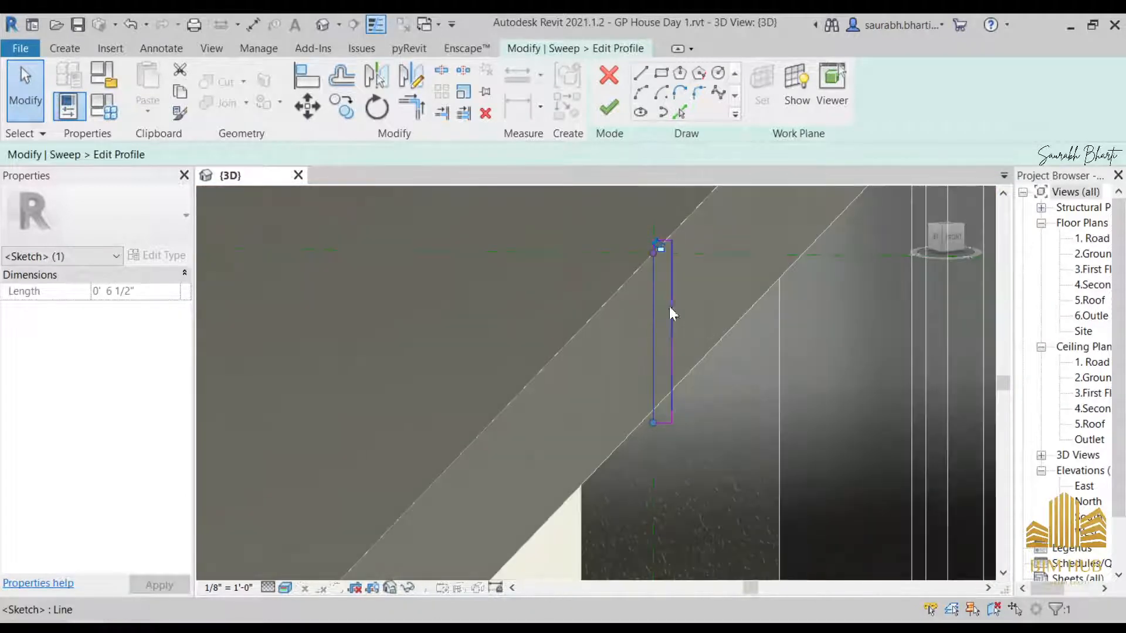
# - Draw a short horizontal line outward from the profile's origin, continuing vertically down to the profile's bottom line, close to the inner edge
pyautogui.click(641, 72)
pyautogui.scroll(4, 665, 281)
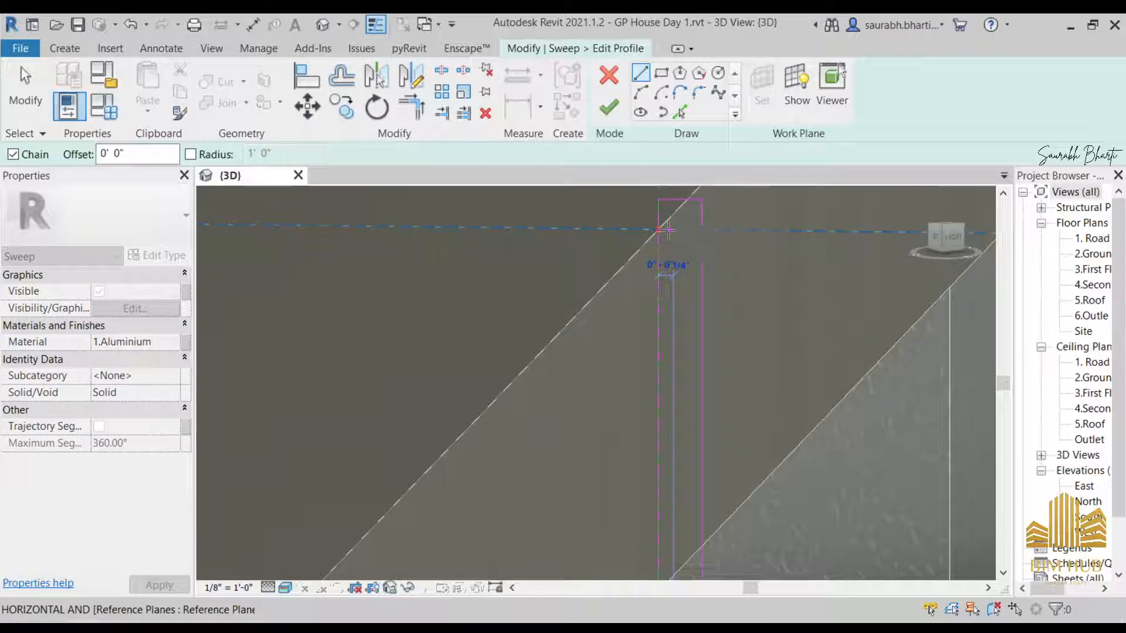
pyautogui.keyDown('shift'); pyautogui.moveTo(668, 229); pyautogui.dragTo(647, 228, button='middle'); pyautogui.keyUp('shift')
pyautogui.click(636, 229)
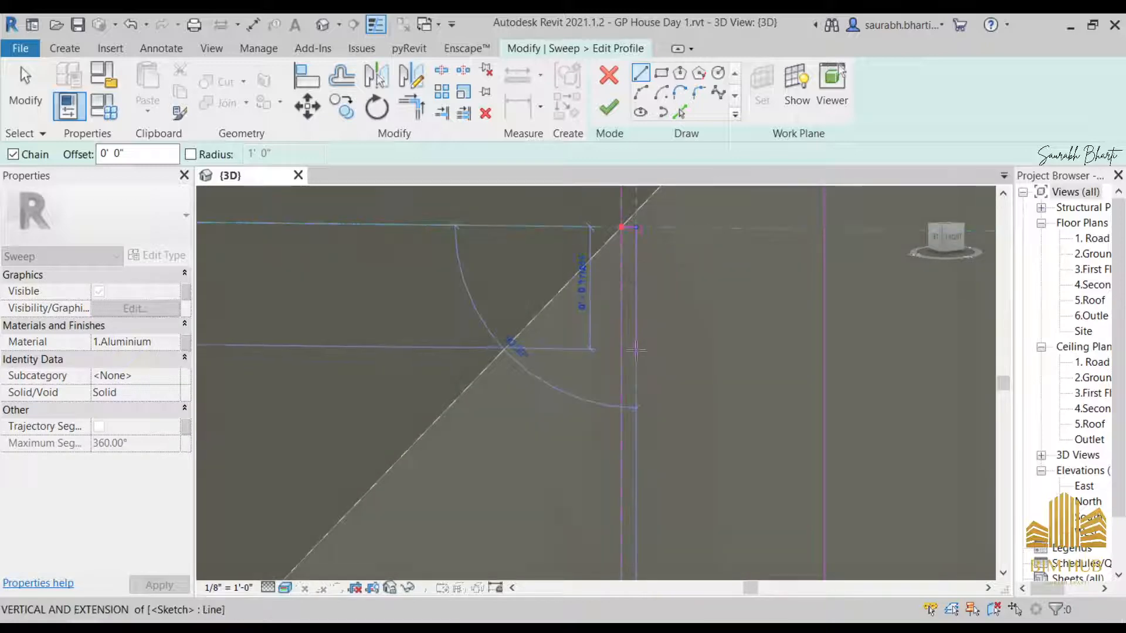
pyautogui.scroll(-4, 637, 350)
pyautogui.moveTo(654, 520); pyautogui.dragTo(663, 287, button='middle')
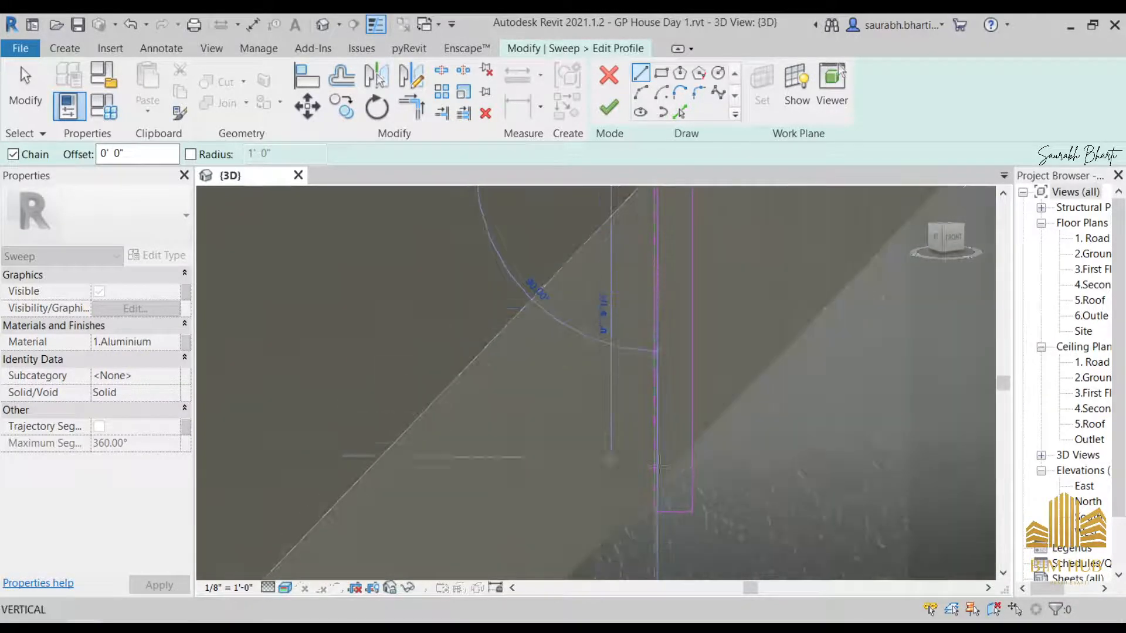
pyautogui.scroll(5, 655, 510)
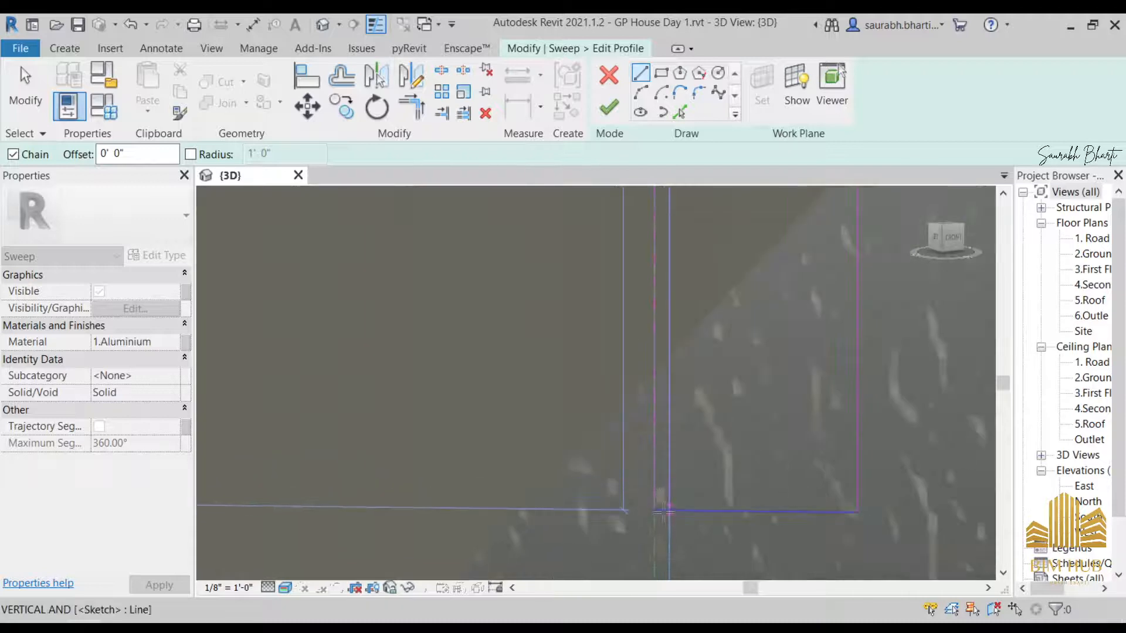
pyautogui.click(654, 510)
pyautogui.press('Escape')
pyautogui.press('Escape')
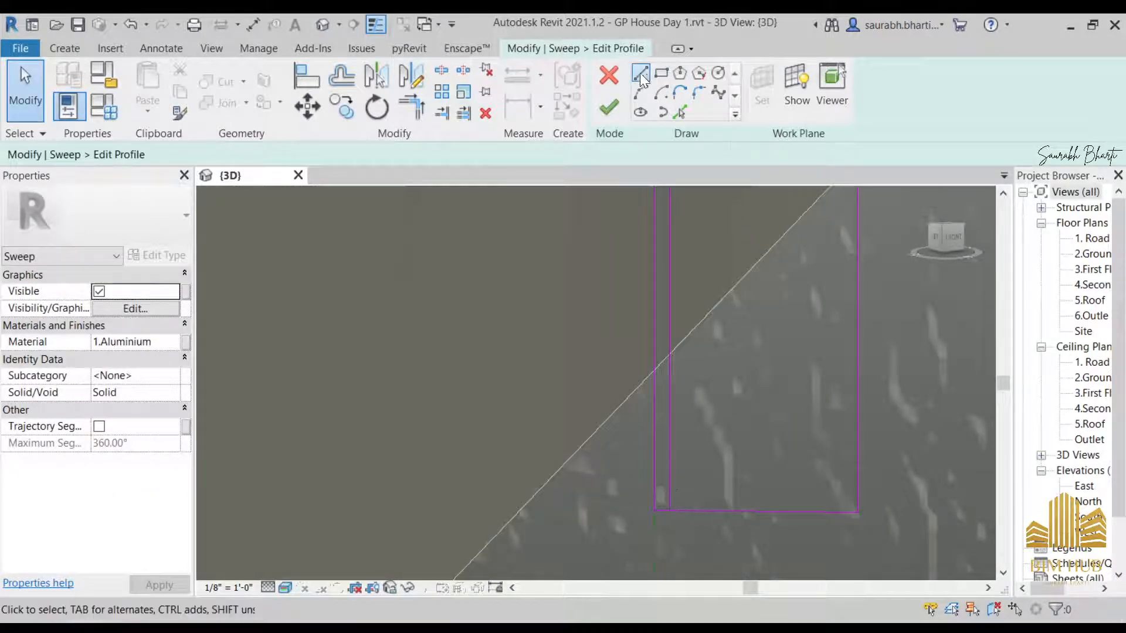
# - Draw a short horizontal line along the slab's underside between the profile's two closely spaced vertical lines
pyautogui.moveTo(645, 356)
pyautogui.keyDown('shift'); pyautogui.mouseDown(button='middle')
pyautogui.moveTo(702, 354)
pyautogui.moveTo(875, 238)
pyautogui.mouseUp(button='middle'); pyautogui.keyUp('shift')
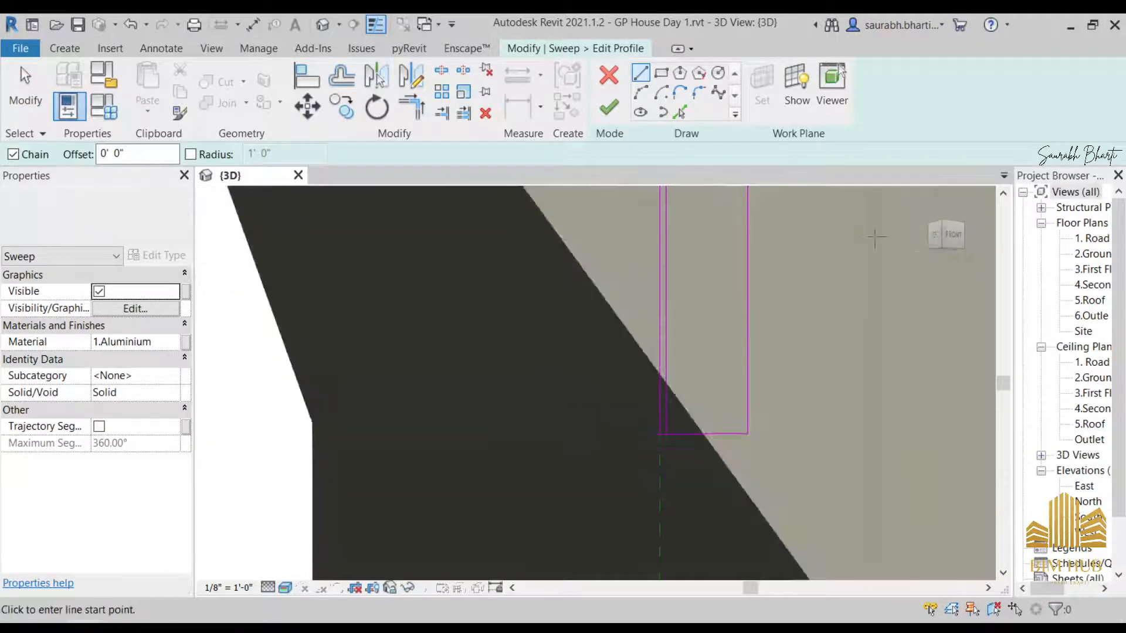
pyautogui.click(942, 238)
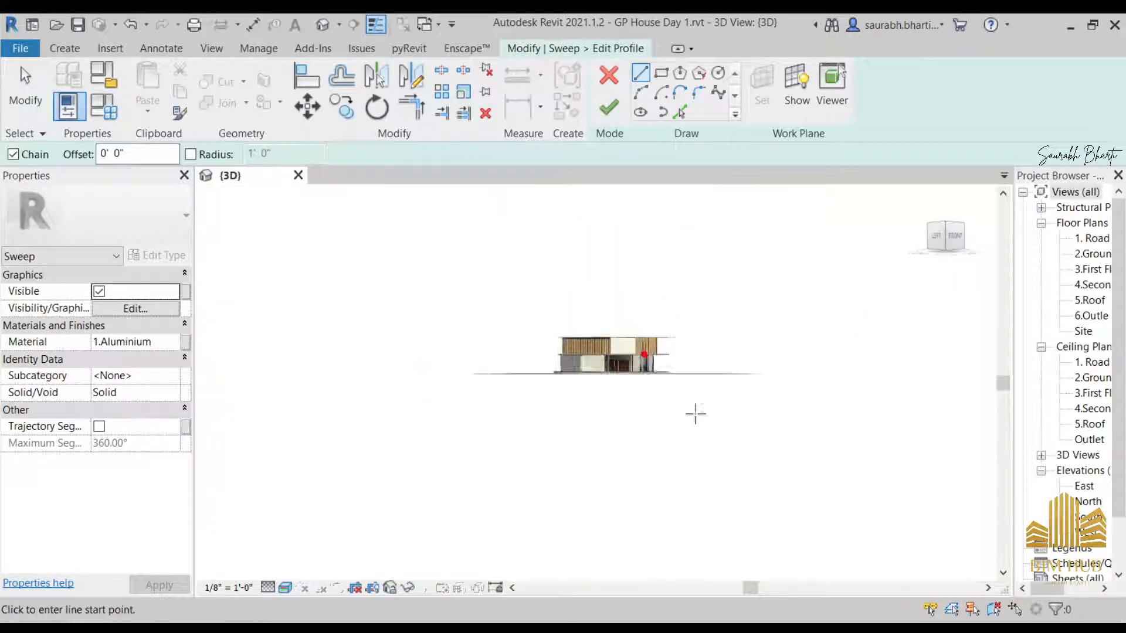
pyautogui.scroll(10, 633, 390)
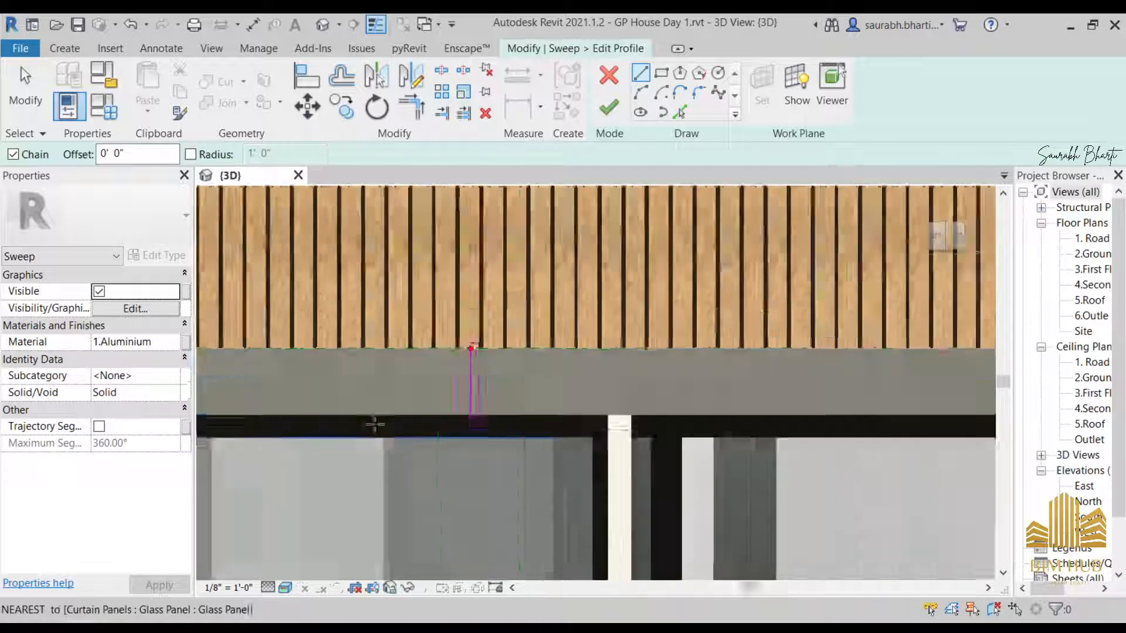
pyautogui.scroll(5, 375, 423)
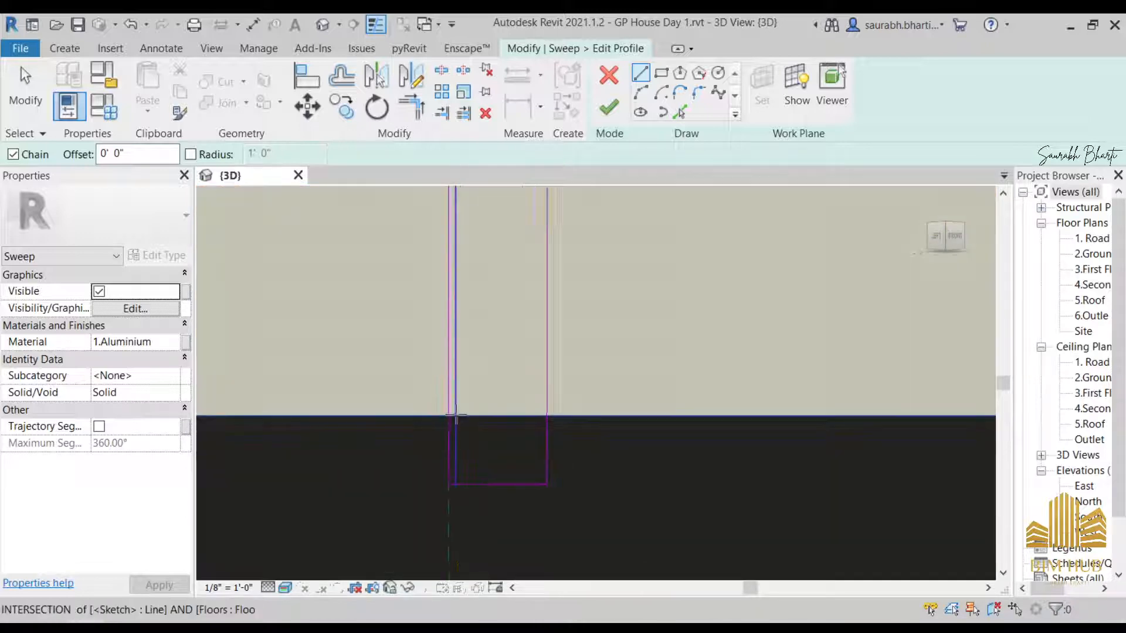
pyautogui.scroll(3, 456, 415)
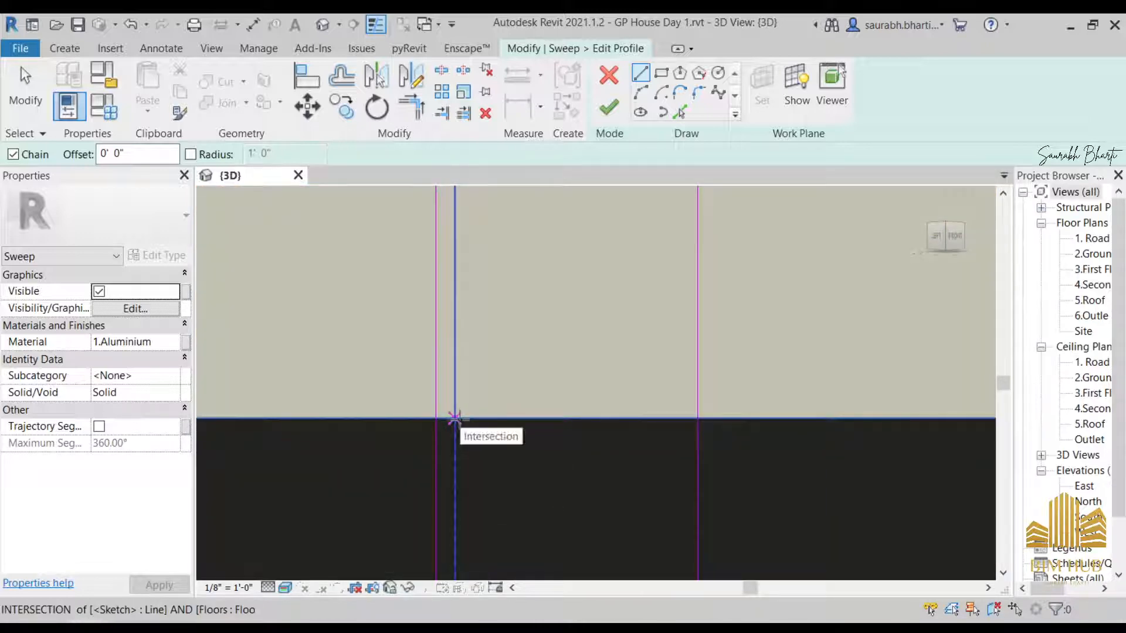
pyautogui.click(436, 420)
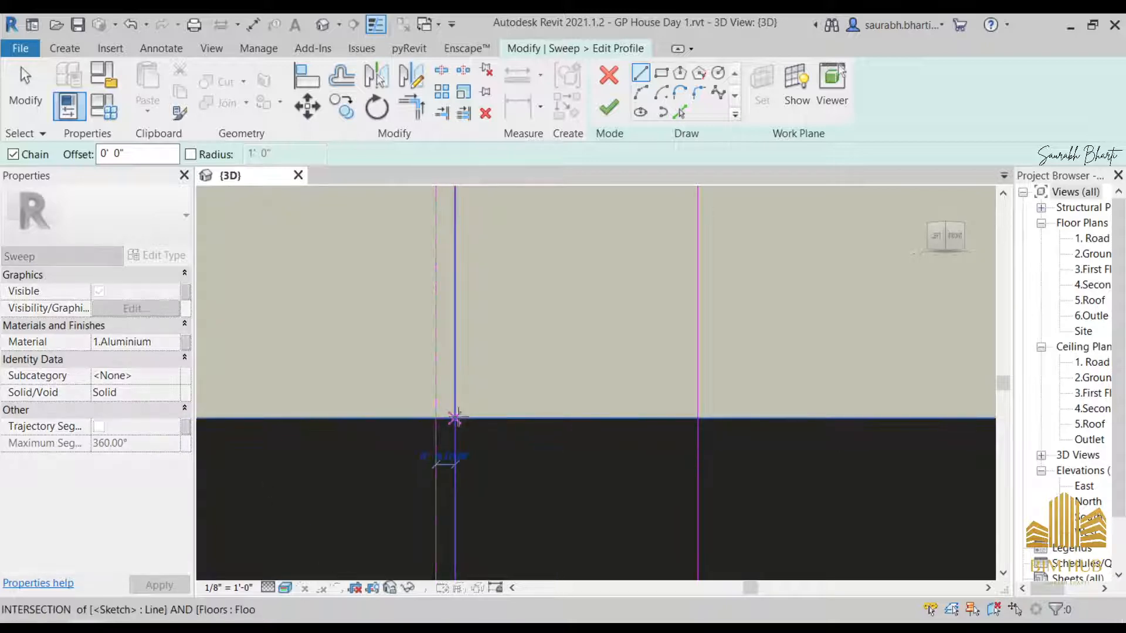
pyautogui.click(458, 417)
pyautogui.press('Escape')
pyautogui.press('Escape')
# - Trim both inner vertical lines to the short horizontal line, forming a small step under the slab
pyautogui.scroll(-3, 486, 417)
pyautogui.press('t')
pyautogui.press('r')
pyautogui.scroll(1, 482, 418)
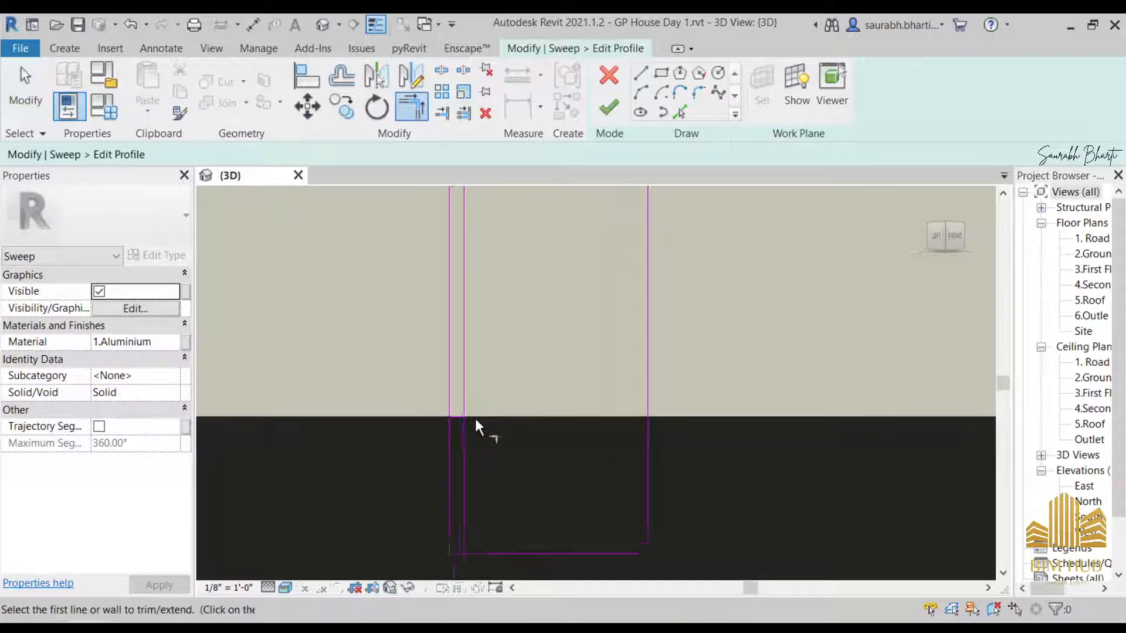
pyautogui.scroll(2, 475, 420)
pyautogui.click(441, 417)
pyautogui.click(435, 430)
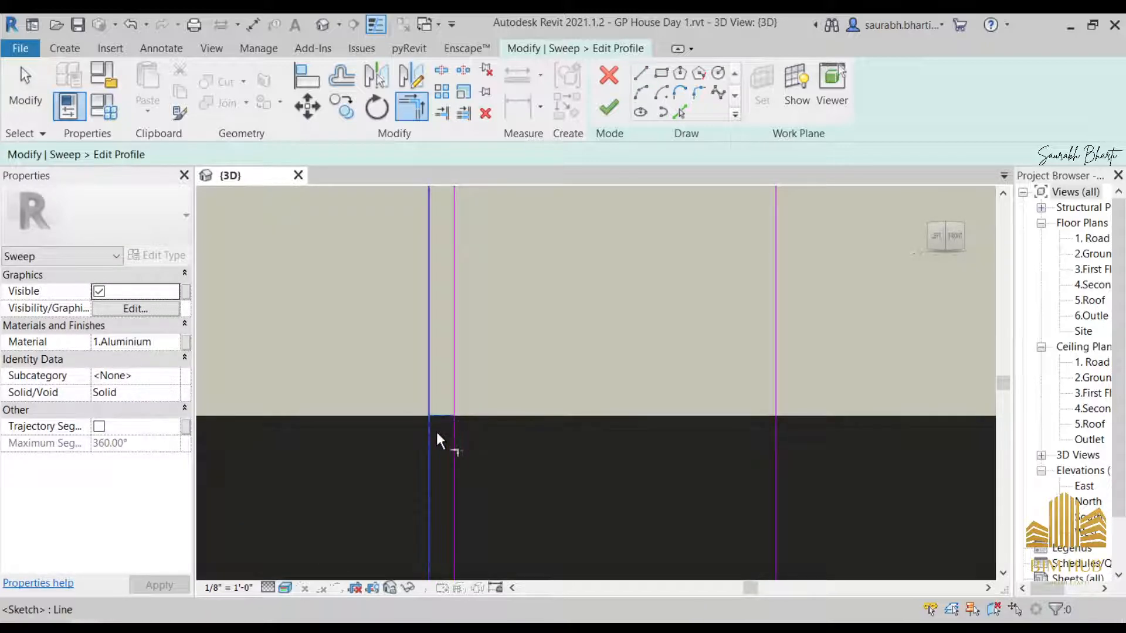
pyautogui.scroll(-2, 435, 430)
pyautogui.moveTo(470, 468); pyautogui.dragTo(484, 421, button='middle')
pyautogui.scroll(-1, 466, 397)
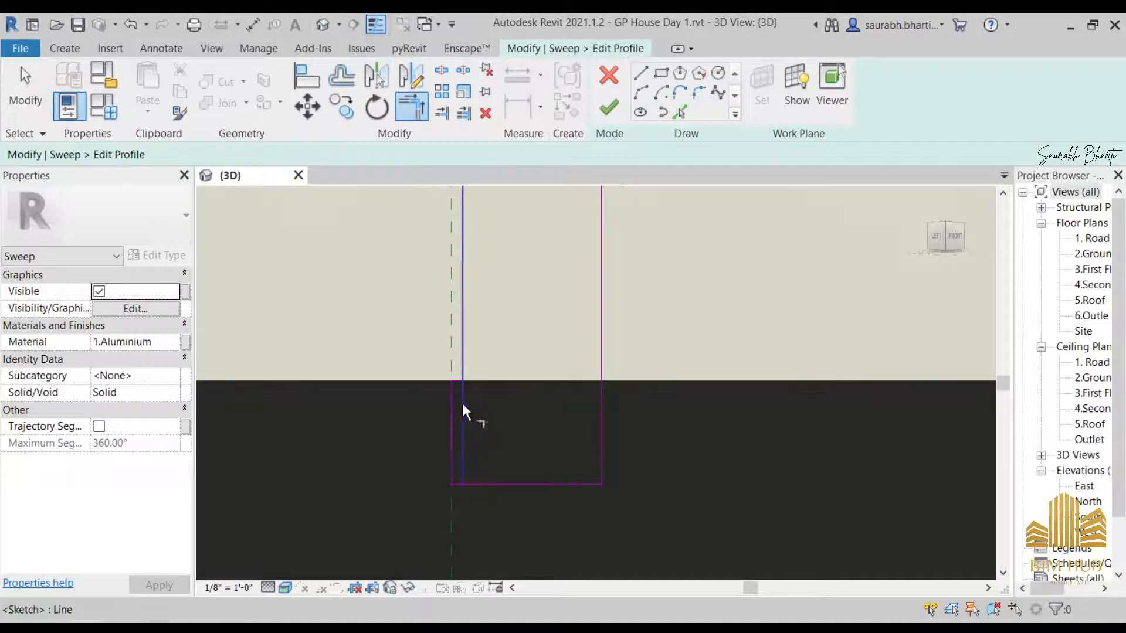
pyautogui.click(462, 401)
pyautogui.scroll(3, 464, 381)
pyautogui.click(455, 401)
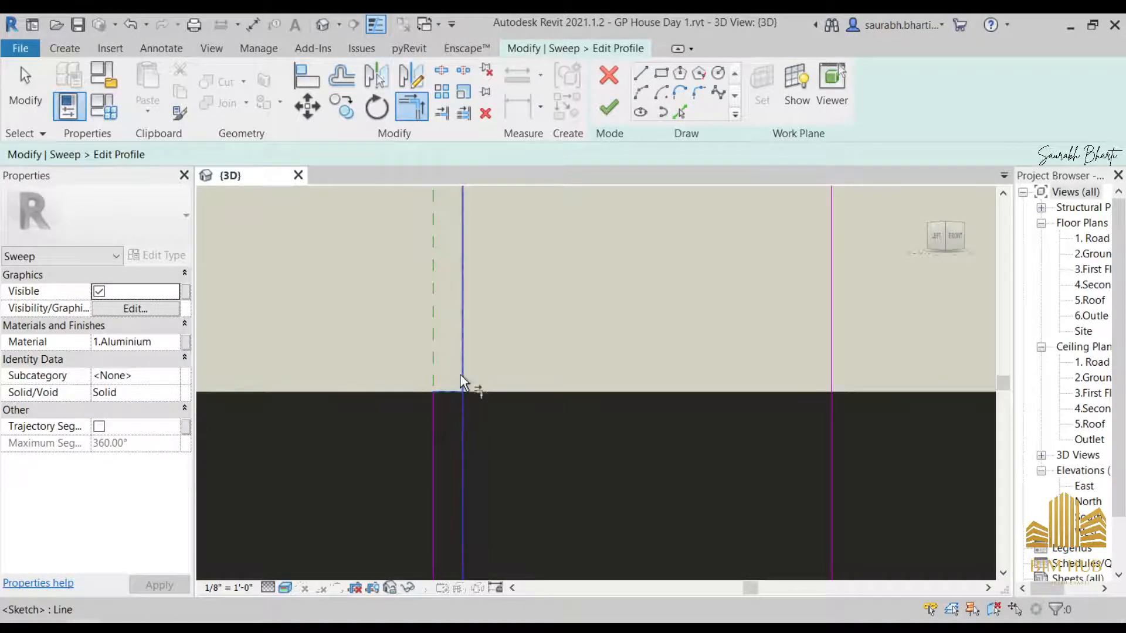
# - Check the upper end of the stepped profile, then finish the profile sketch, the sweep and the in-place model
pyautogui.scroll(3, 469, 385)
pyautogui.moveTo(527, 372); pyautogui.dragTo(557, 589, button='middle')
pyautogui.scroll(-2, 545, 328)
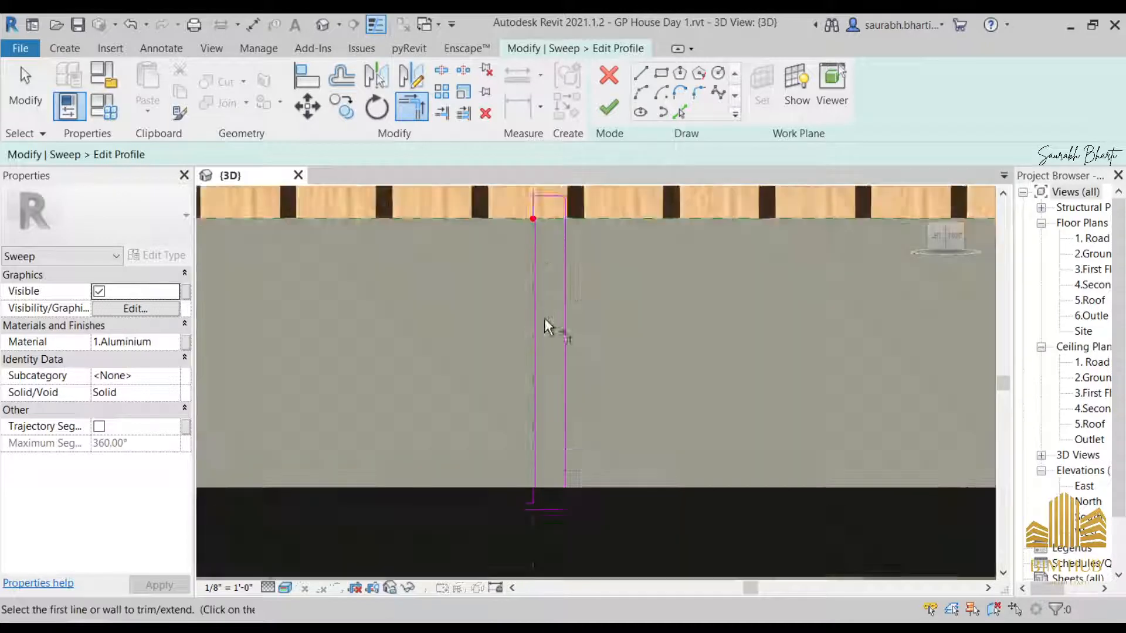
pyautogui.scroll(-2, 545, 319)
pyautogui.moveTo(556, 332); pyautogui.dragTo(537, 437, button='middle')
pyautogui.scroll(2, 526, 398)
pyautogui.scroll(3, 515, 343)
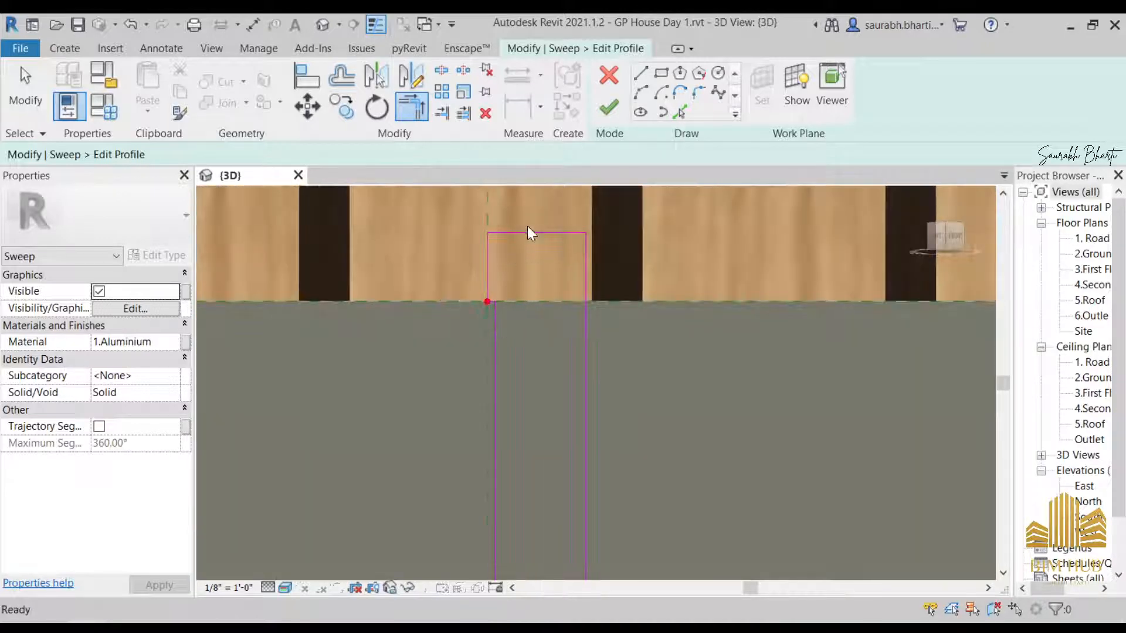
pyautogui.click(609, 107)
pyautogui.scroll(-4, 561, 361)
pyautogui.keyDown('shift'); pyautogui.moveTo(570, 364); pyautogui.dragTo(579, 336, button='middle'); pyautogui.keyUp('shift')
pyautogui.click(615, 114)
pyautogui.press('Escape')
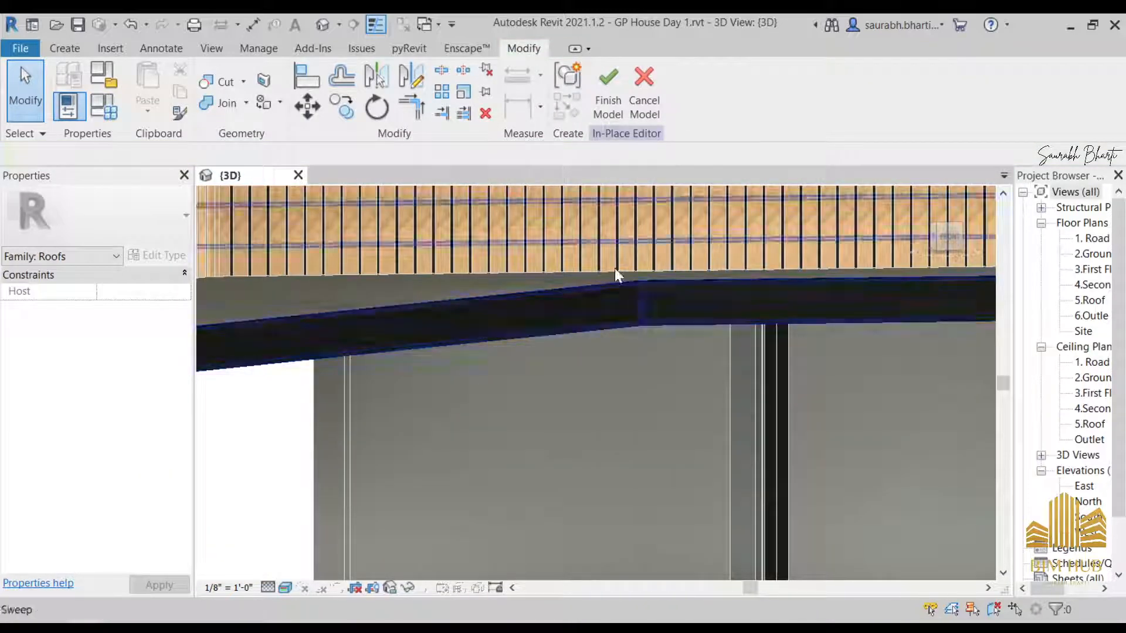
pyautogui.click(619, 100)
pyautogui.keyDown('shift'); pyautogui.moveTo(610, 287); pyautogui.dragTo(627, 367, button='middle'); pyautogui.keyUp('shift')
# - Try to copy the slab-edge side cover and paste it aligned to the 4.Second Floor level
pyautogui.click(623, 343)
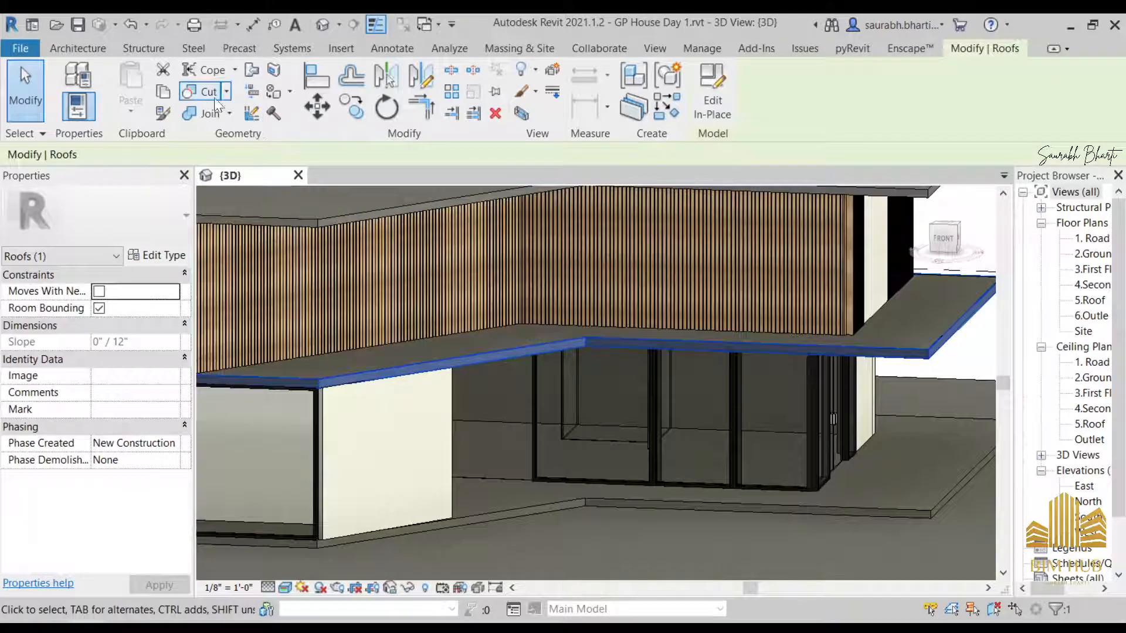
pyautogui.click(142, 111)
pyautogui.click(194, 176)
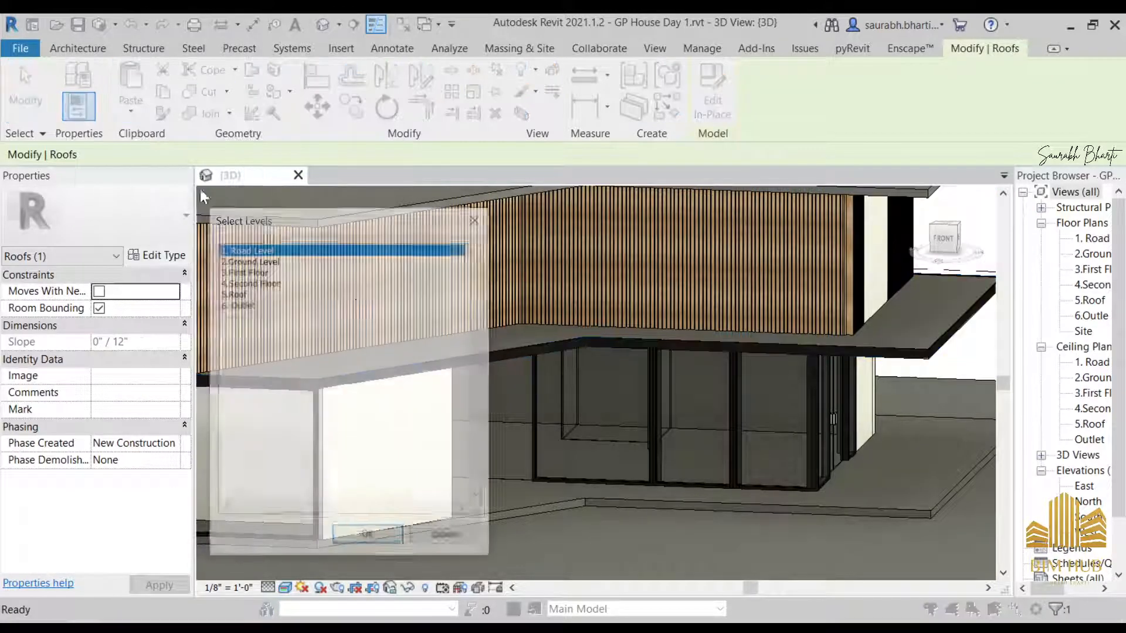
pyautogui.click(246, 272)
pyautogui.click(256, 283)
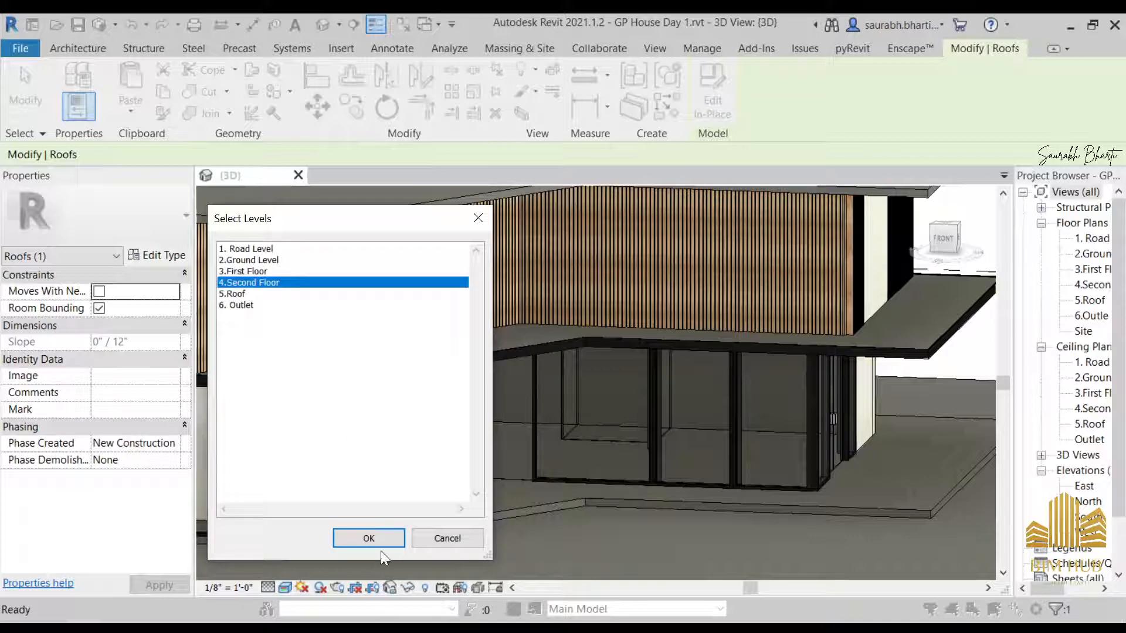
pyautogui.click(376, 544)
pyautogui.scroll(-3, 545, 496)
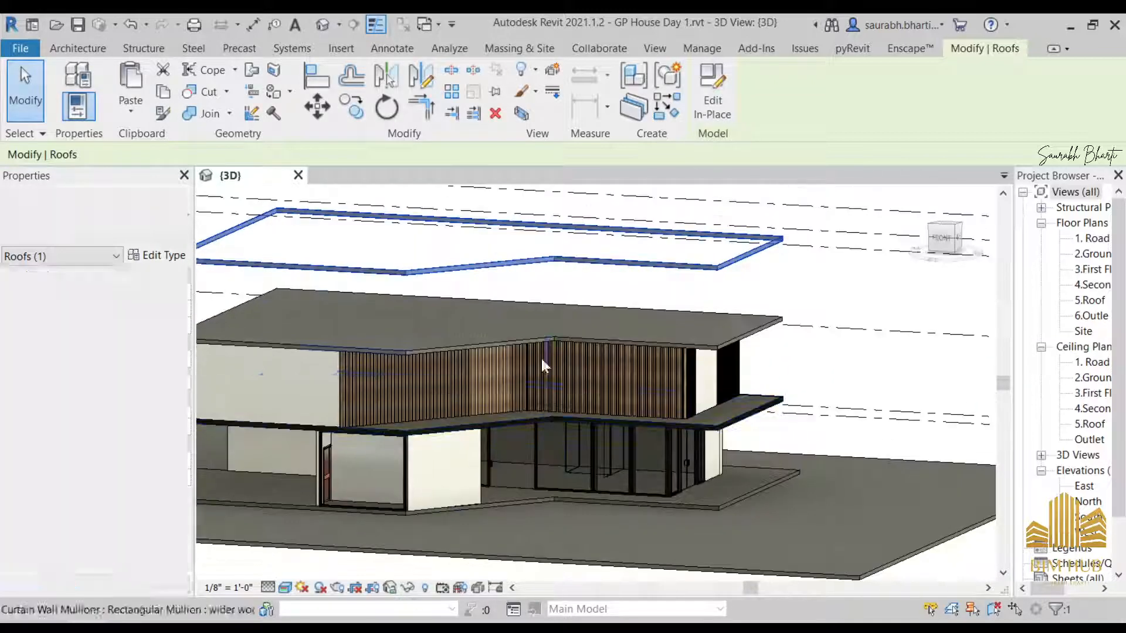
pyautogui.scroll(3, 501, 299)
pyautogui.press('Escape')
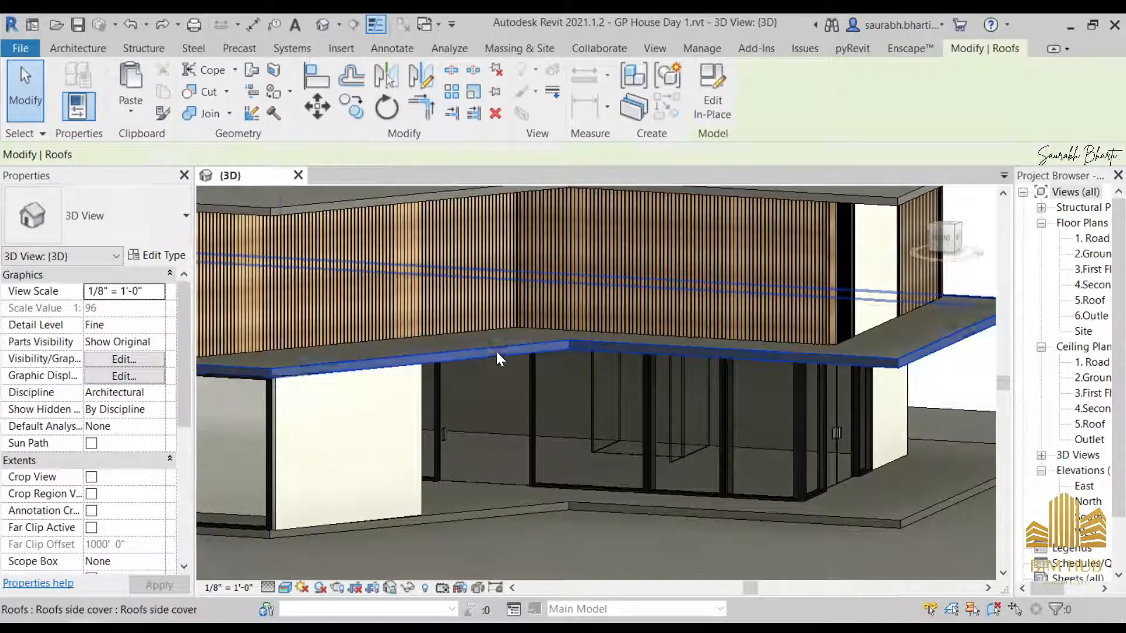
# - Copy the slab-edge side cover and paste it aligned to the 3.First Floor level, placing it around the upper roof slab
pyautogui.click(497, 353)
pyautogui.click(164, 91)
pyautogui.click(131, 110)
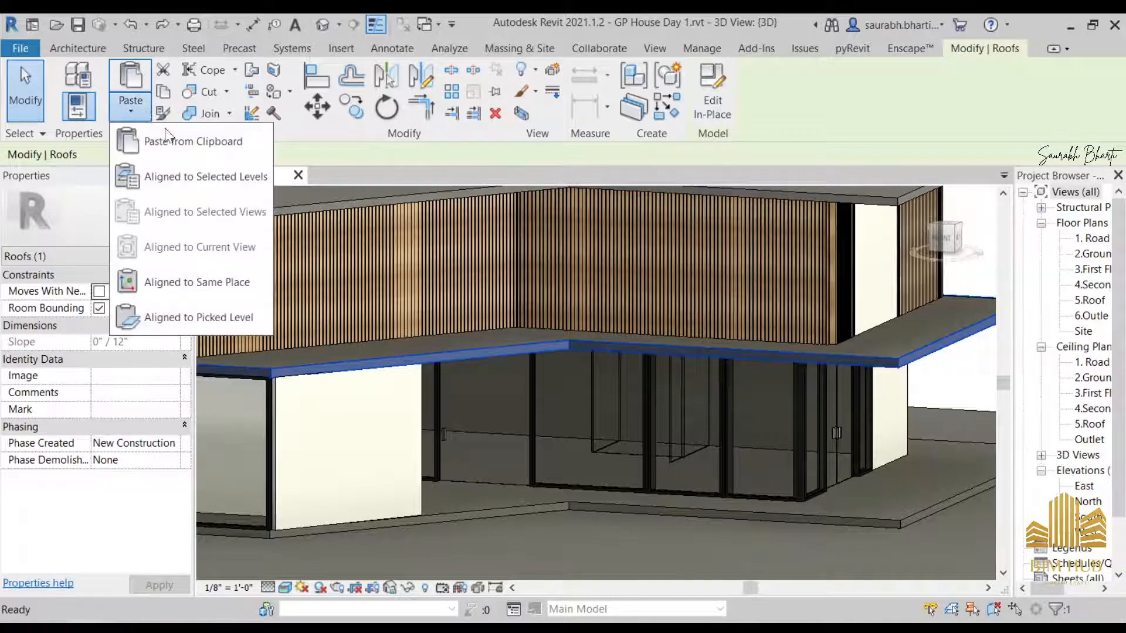
pyautogui.click(226, 176)
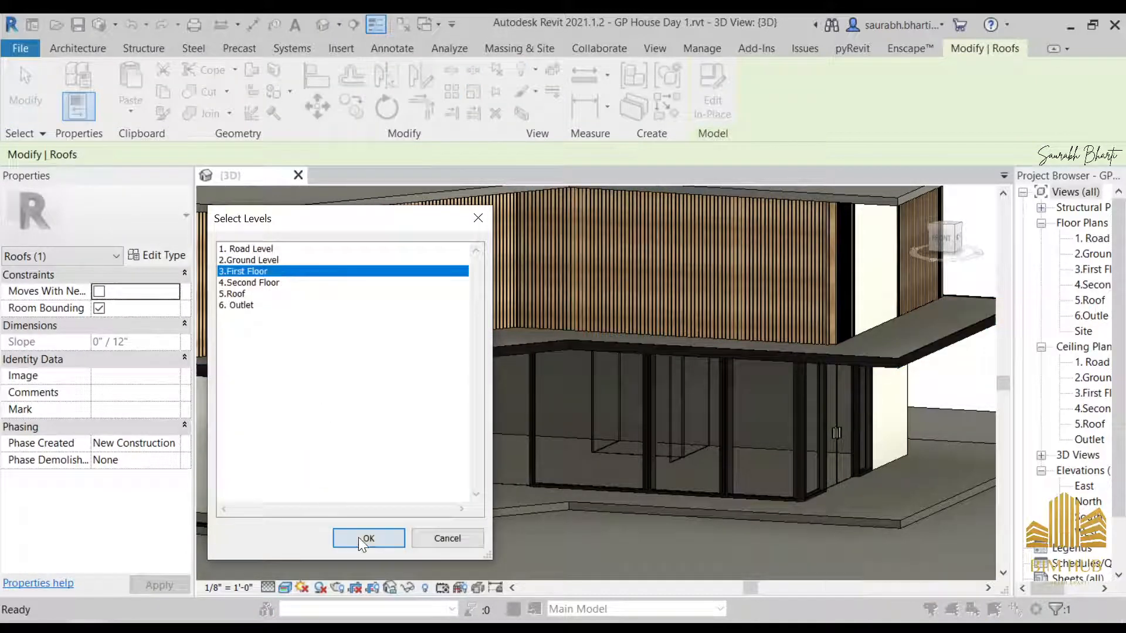
pyautogui.click(368, 539)
pyautogui.keyDown('shift'); pyautogui.moveTo(447, 337); pyautogui.dragTo(504, 412, button='middle'); pyautogui.keyUp('shift')
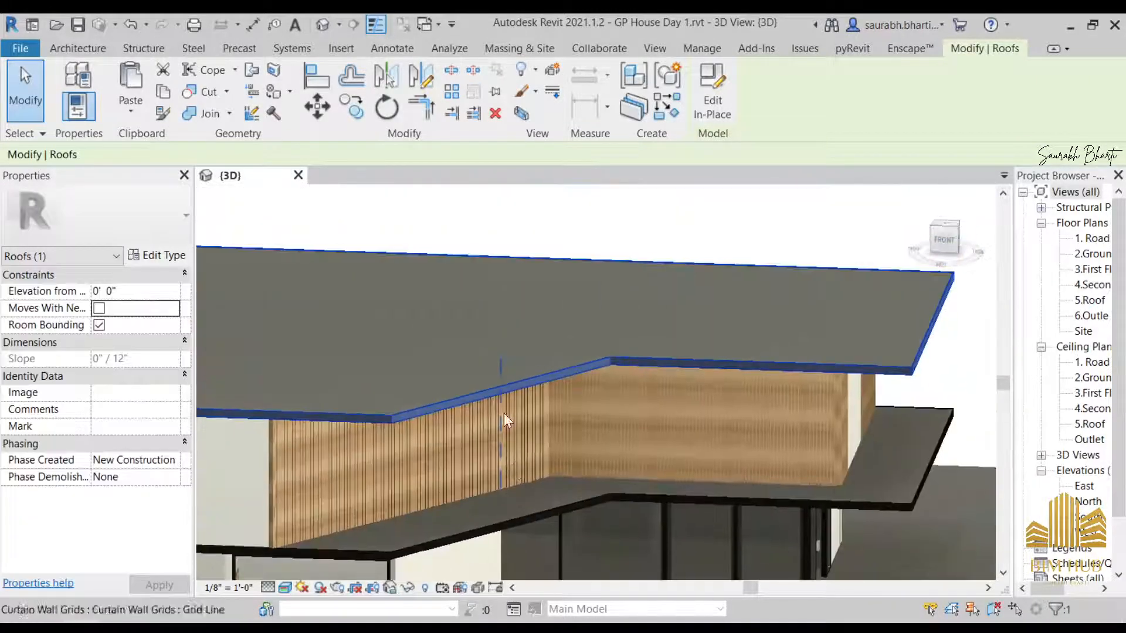
pyautogui.press('Escape')
pyautogui.scroll(-3, 563, 387)
pyautogui.keyDown('shift'); pyautogui.moveTo(589, 419); pyautogui.dragTo(621, 460, button='middle'); pyautogui.keyUp('shift')
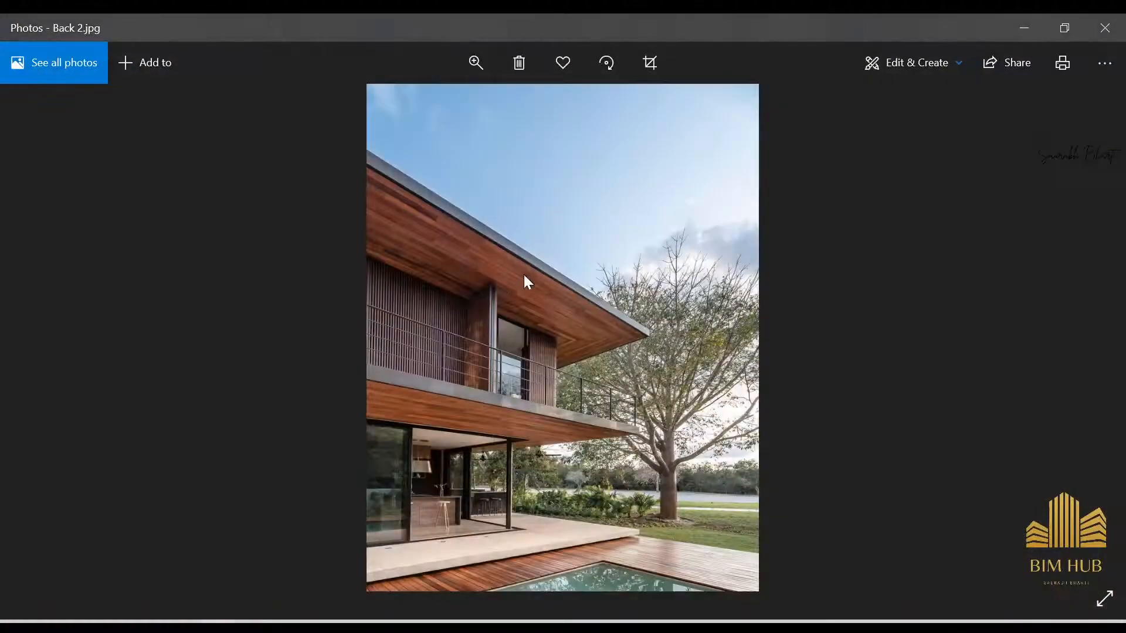
# - Examine the roof edge in the Back 2.jpg photo, then return to Revit and open the lower slab-edge side cover's sweep for in-place editing
pyautogui.keyDown('ctrl'); pyautogui.scroll(2, 533, 262); pyautogui.keyUp('ctrl')
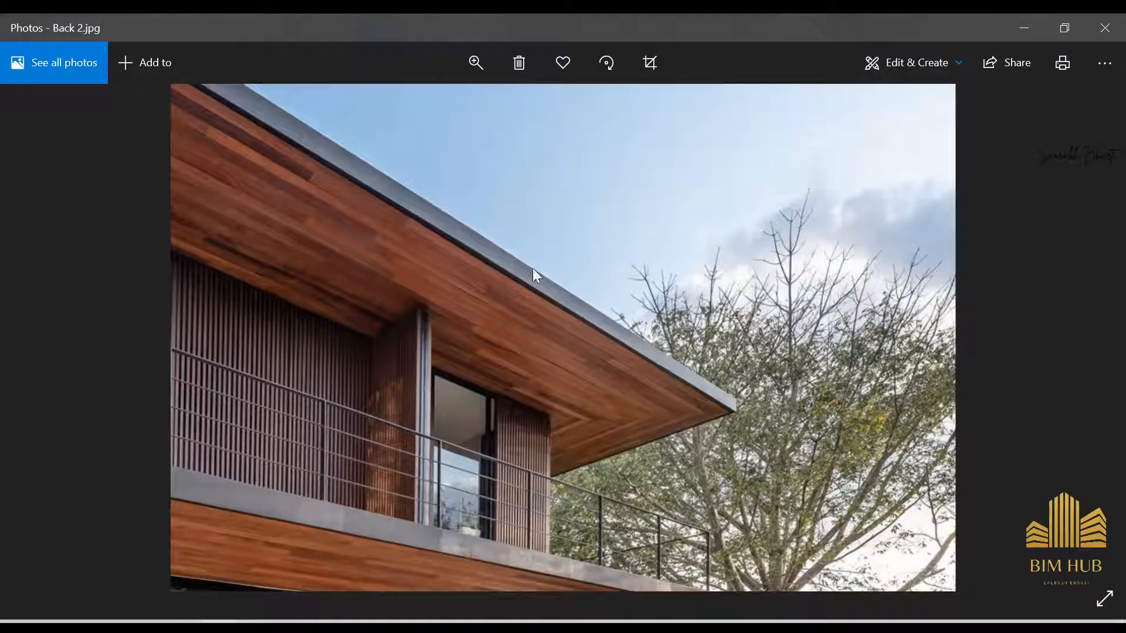
pyautogui.keyDown('ctrl'); pyautogui.scroll(2, 572, 297); pyautogui.keyUp('ctrl')
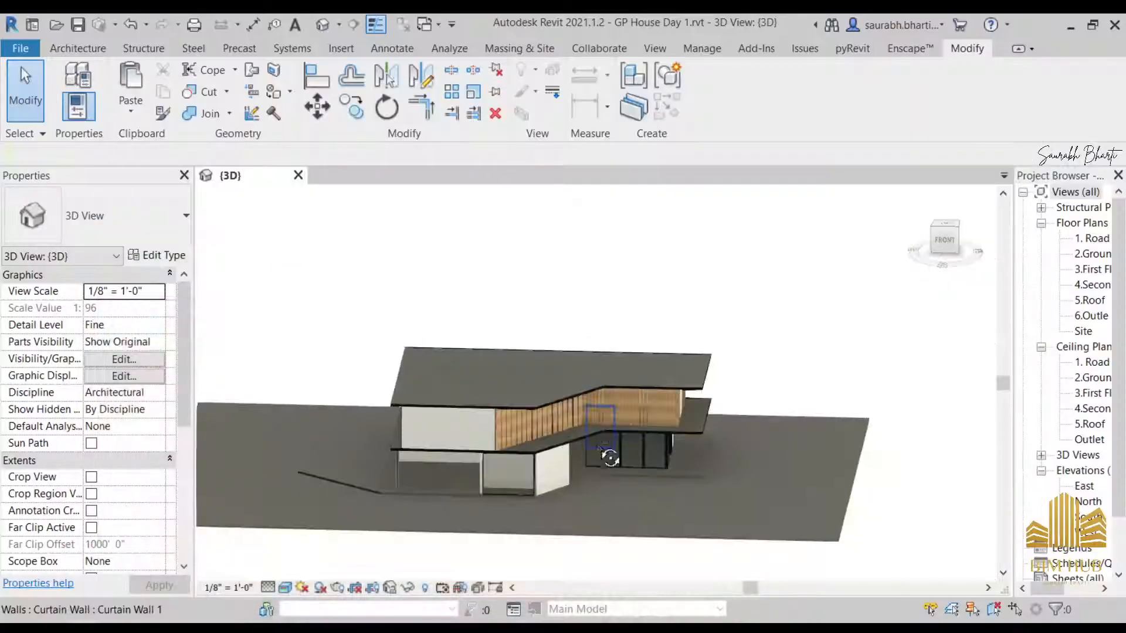
pyautogui.scroll(5, 615, 426)
pyautogui.click(621, 432)
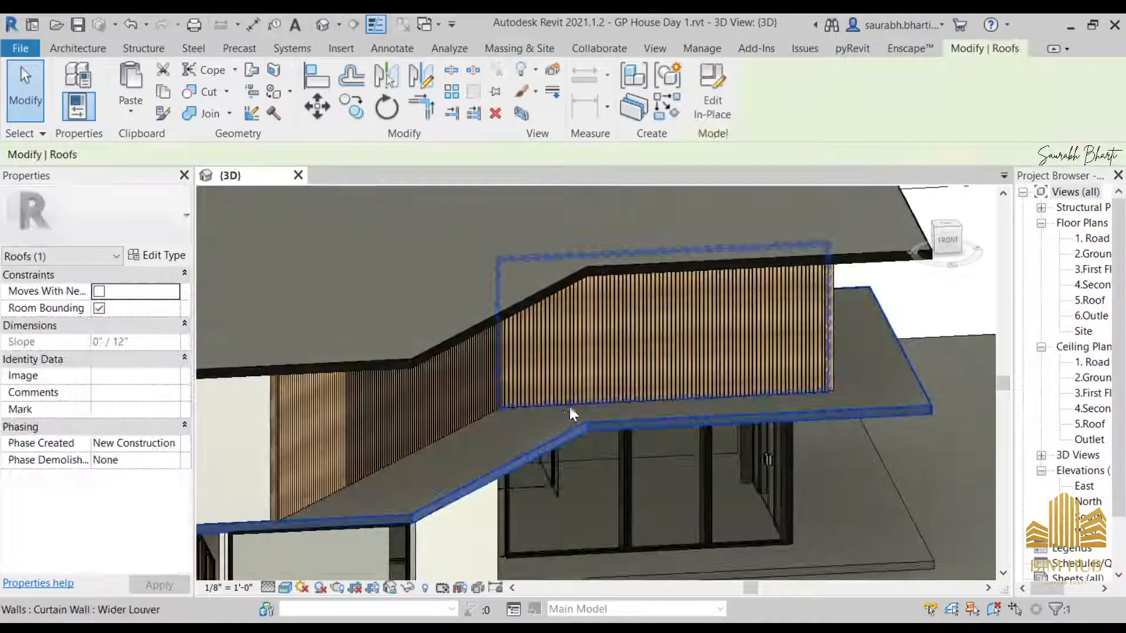
pyautogui.click(713, 101)
pyautogui.scroll(3, 561, 442)
pyautogui.click(561, 443)
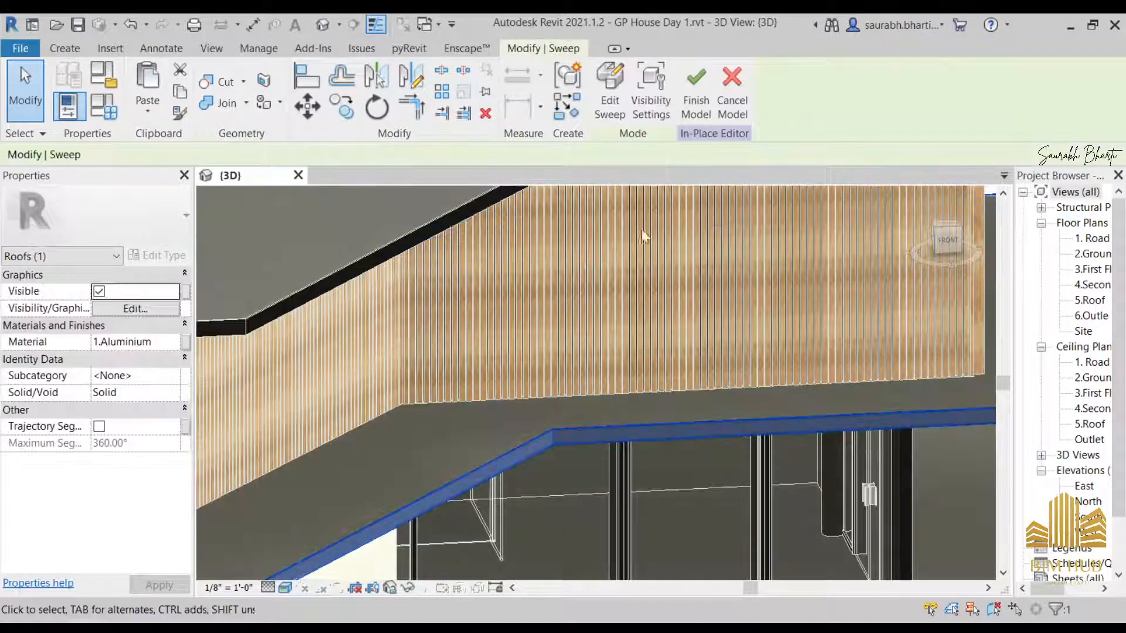
pyautogui.click(613, 94)
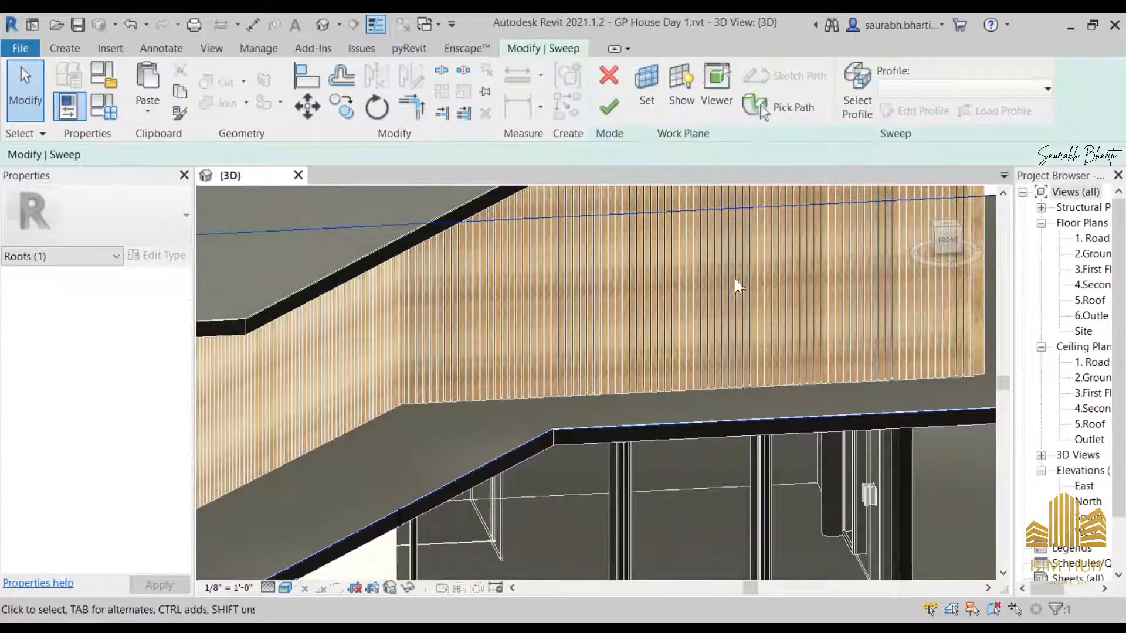
# - Select the sweep's profile on the slab edge and open its sketch for editing
pyautogui.keyDown('shift'); pyautogui.moveTo(645, 399); pyautogui.dragTo(476, 413, button='middle'); pyautogui.keyUp('shift')
pyautogui.scroll(2, 476, 405)
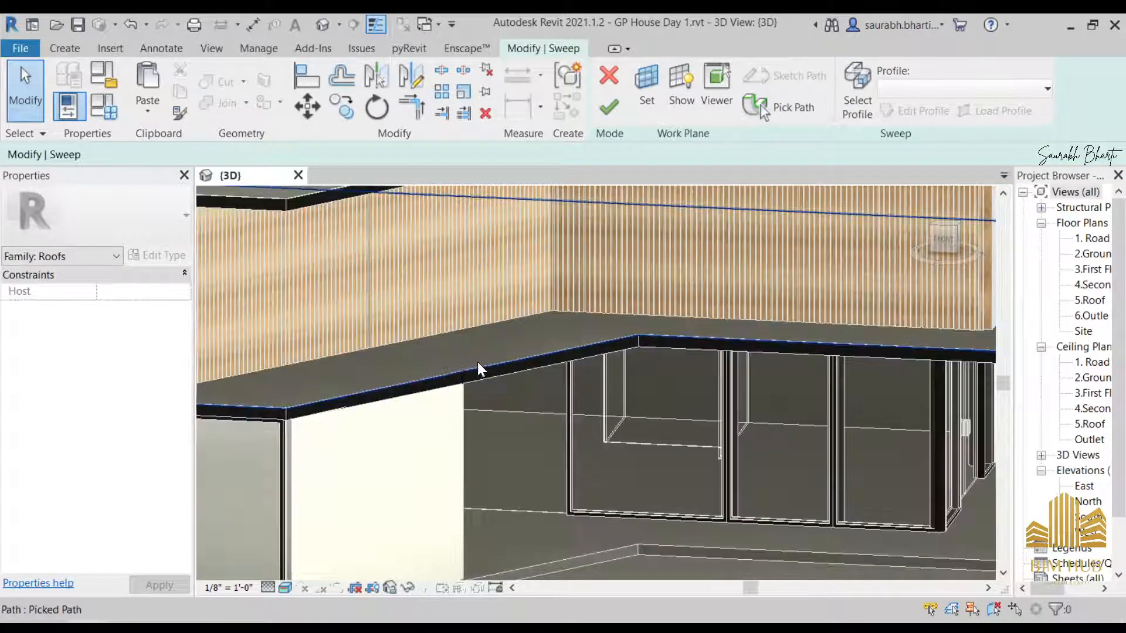
pyautogui.scroll(2, 477, 365)
pyautogui.click(511, 361)
pyautogui.scroll(-2, 502, 379)
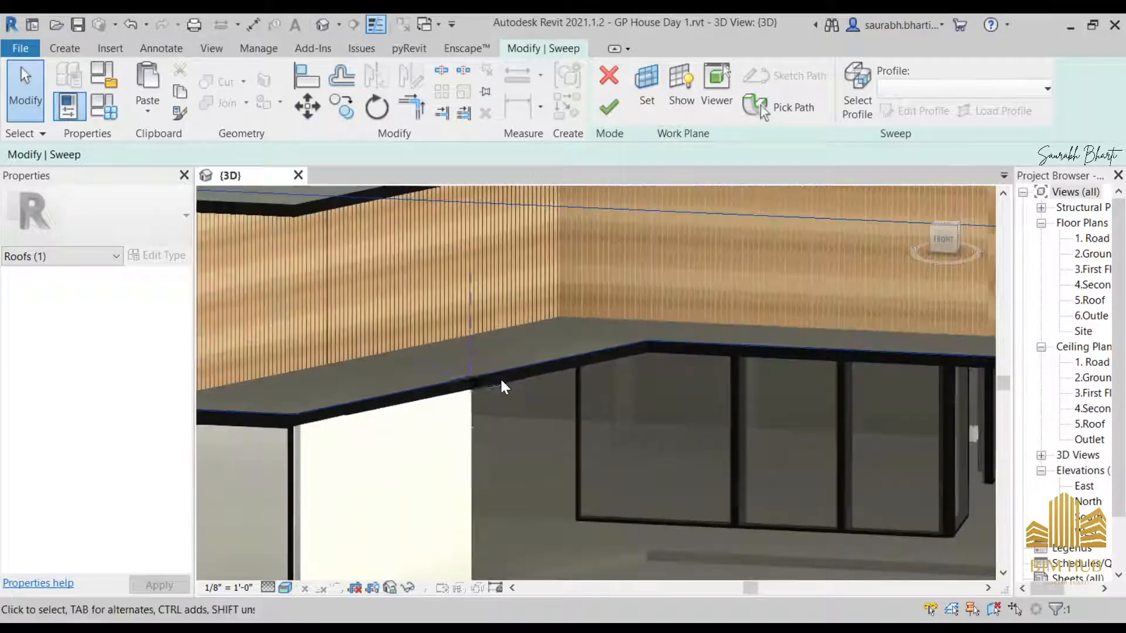
pyautogui.keyDown('shift'); pyautogui.moveTo(486, 403); pyautogui.dragTo(486, 329, button='middle'); pyautogui.keyUp('shift')
pyautogui.scroll(1, 500, 382)
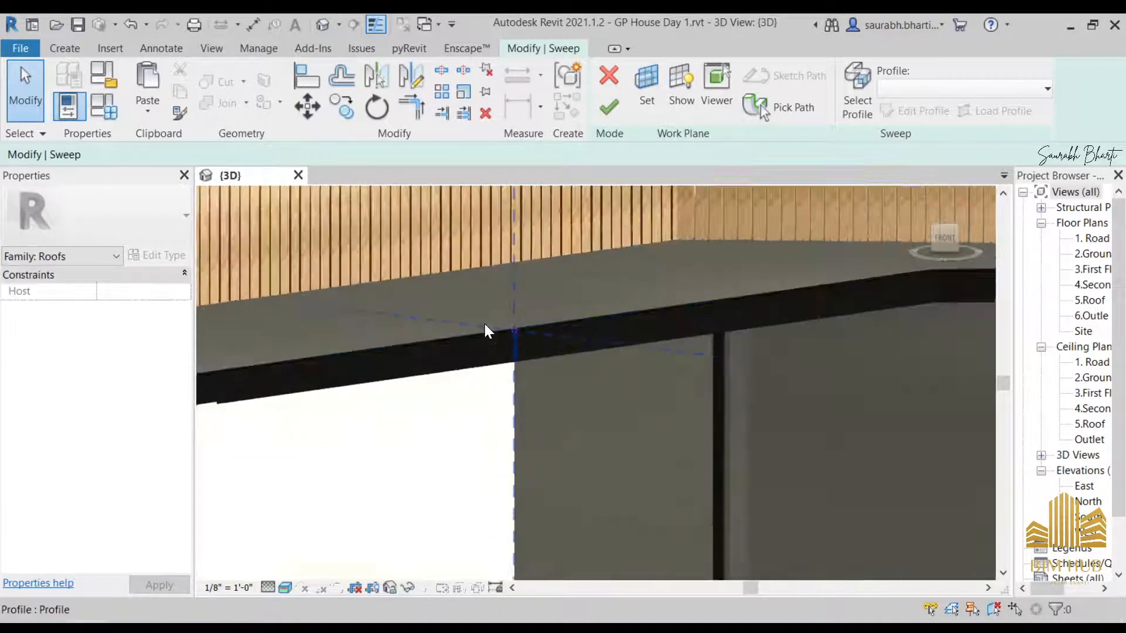
pyautogui.click(516, 332)
pyautogui.click(923, 111)
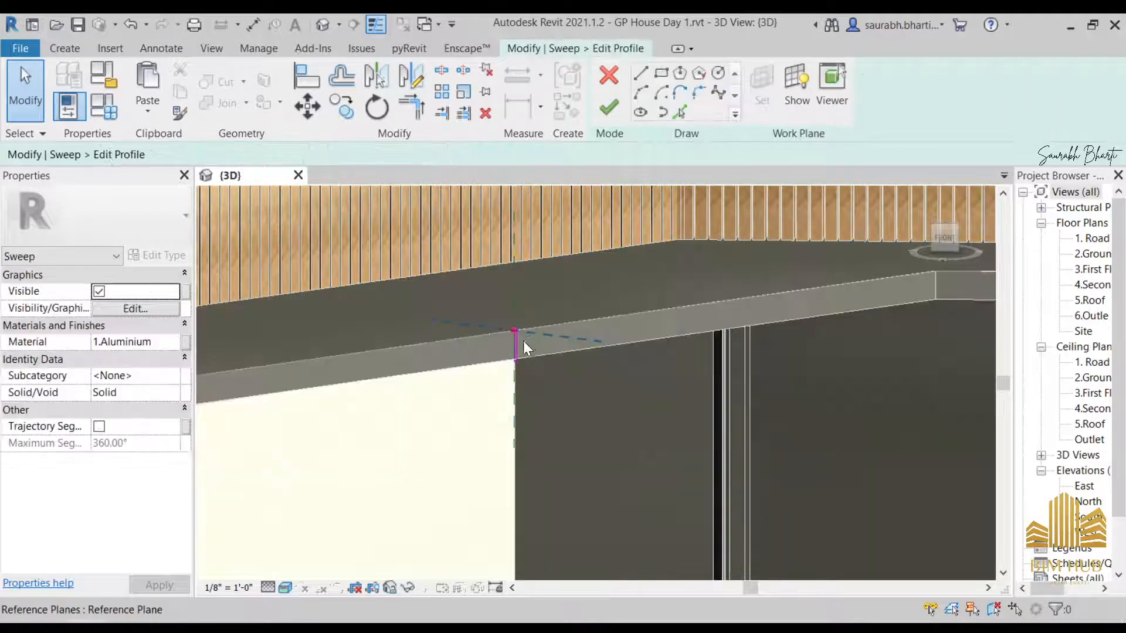
# - View the profile sketch face-on and move its outer vertical line outward to widen the cover
pyautogui.keyDown('shift'); pyautogui.moveTo(523, 340); pyautogui.dragTo(591, 351, button='middle'); pyautogui.keyUp('shift')
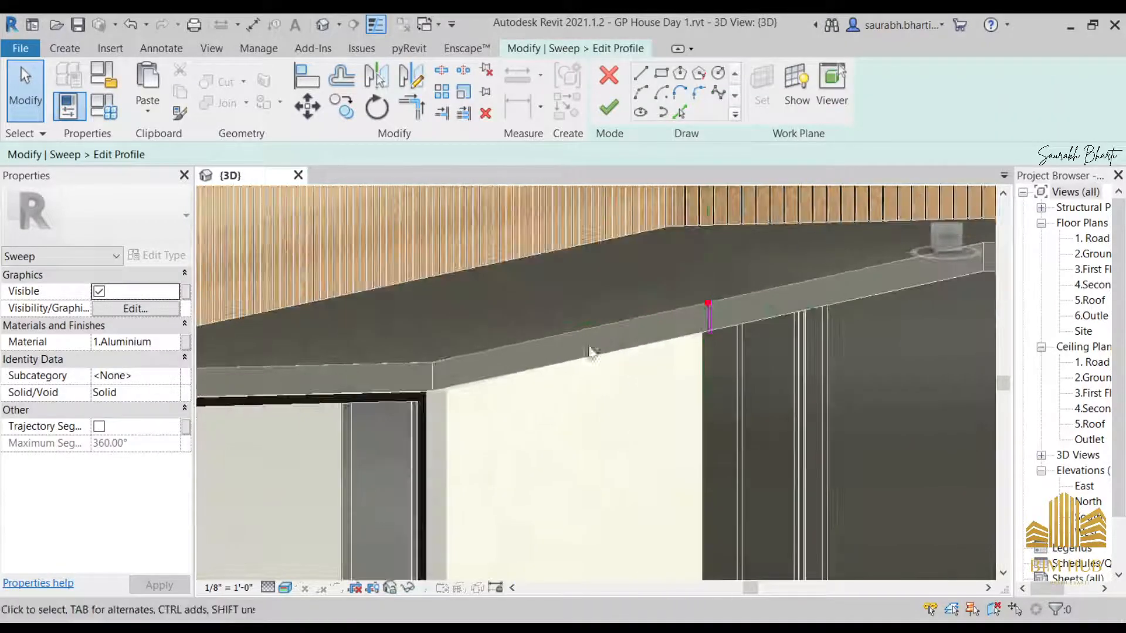
pyautogui.click(941, 239)
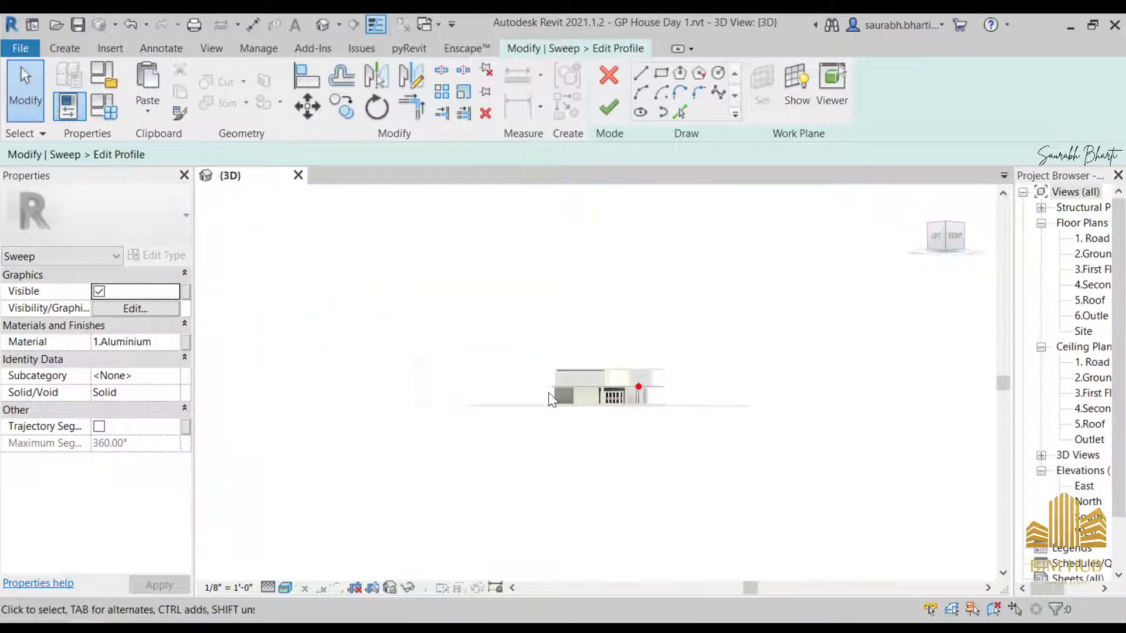
pyautogui.scroll(8, 694, 407)
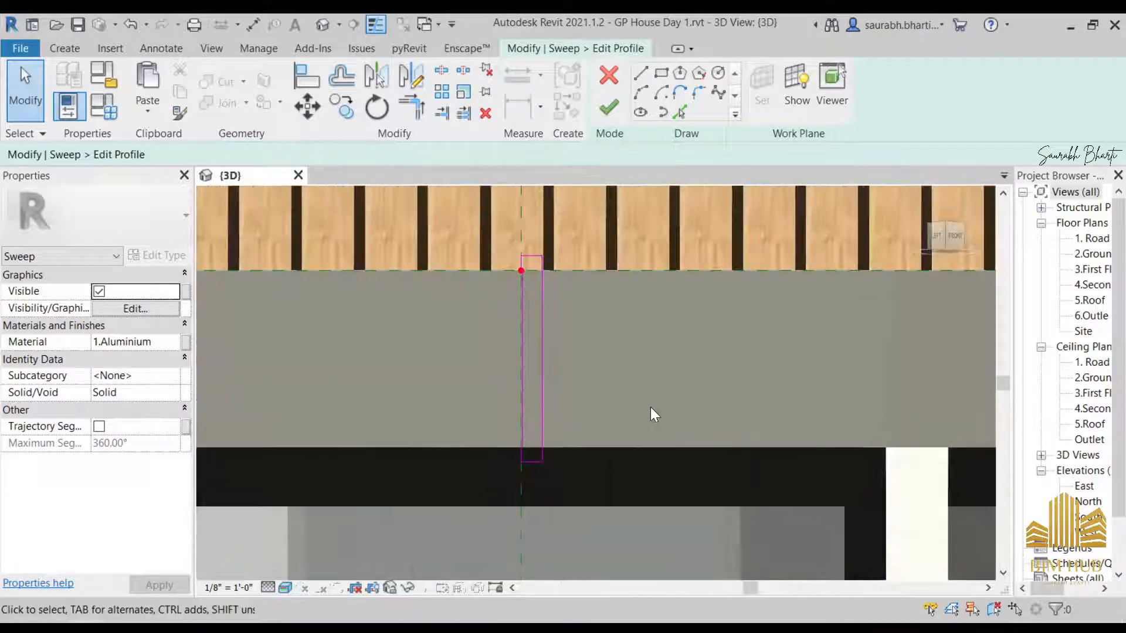
pyautogui.scroll(2, 595, 381)
pyautogui.click(522, 359)
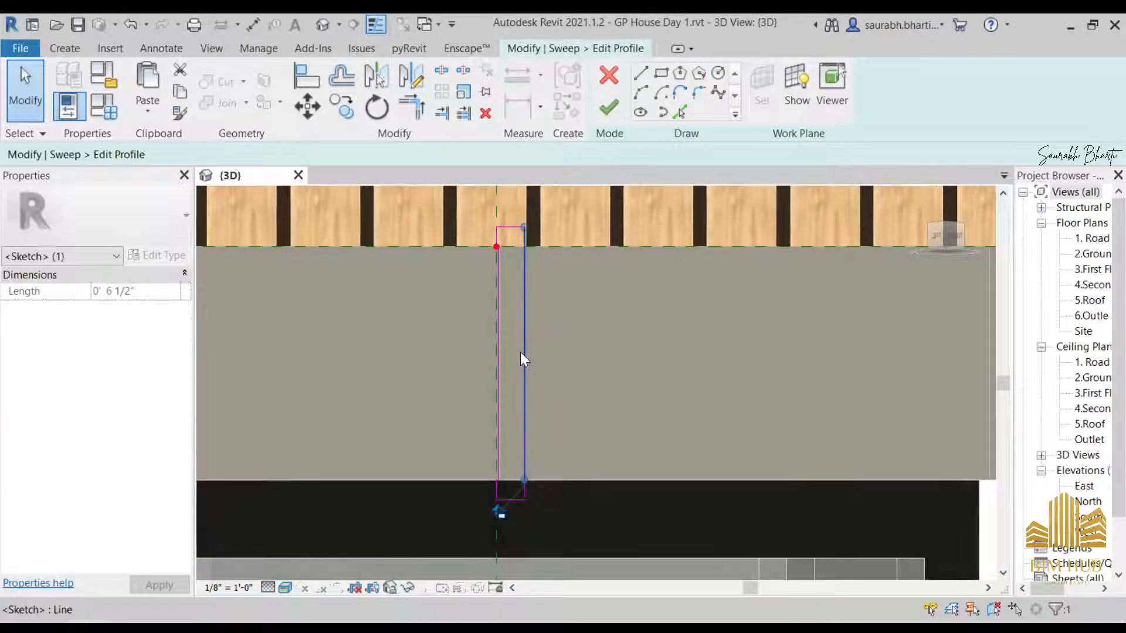
pyautogui.moveTo(522, 359)
pyautogui.mouseDown()
pyautogui.moveTo(545, 360)
pyautogui.moveTo(548, 337)
pyautogui.mouseUp()
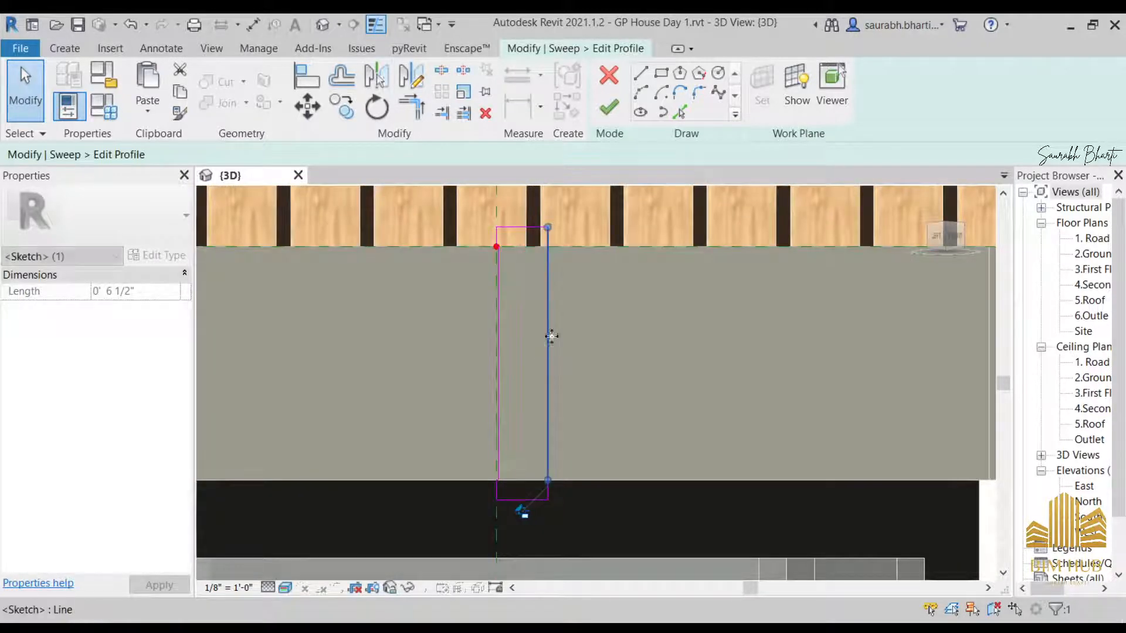
# - Draw a shallow inward-curving Start-End-Radius arc between the profile's upper and lower outer corners
pyautogui.click(645, 92)
pyautogui.click(547, 227)
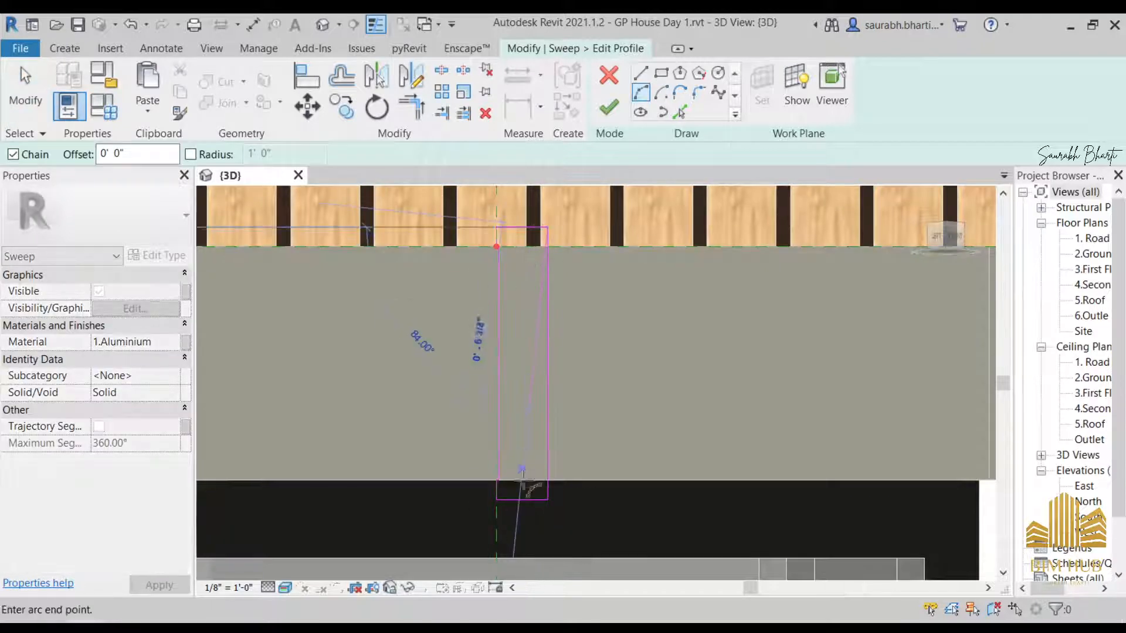
pyautogui.click(547, 498)
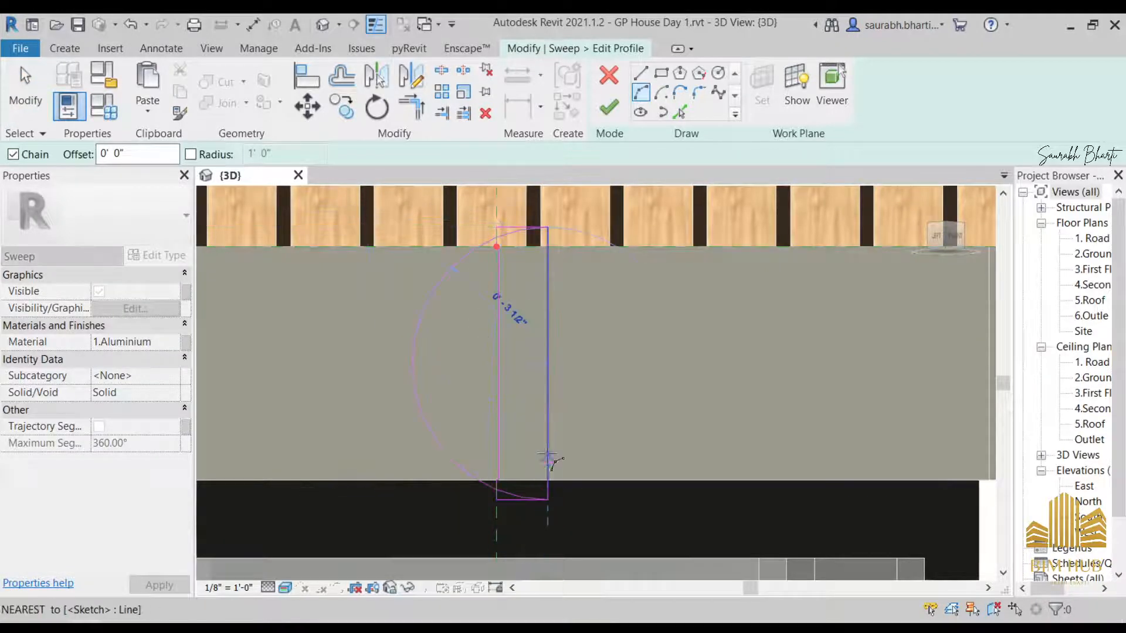
pyautogui.click(535, 370)
pyautogui.press('Escape')
pyautogui.press('Escape')
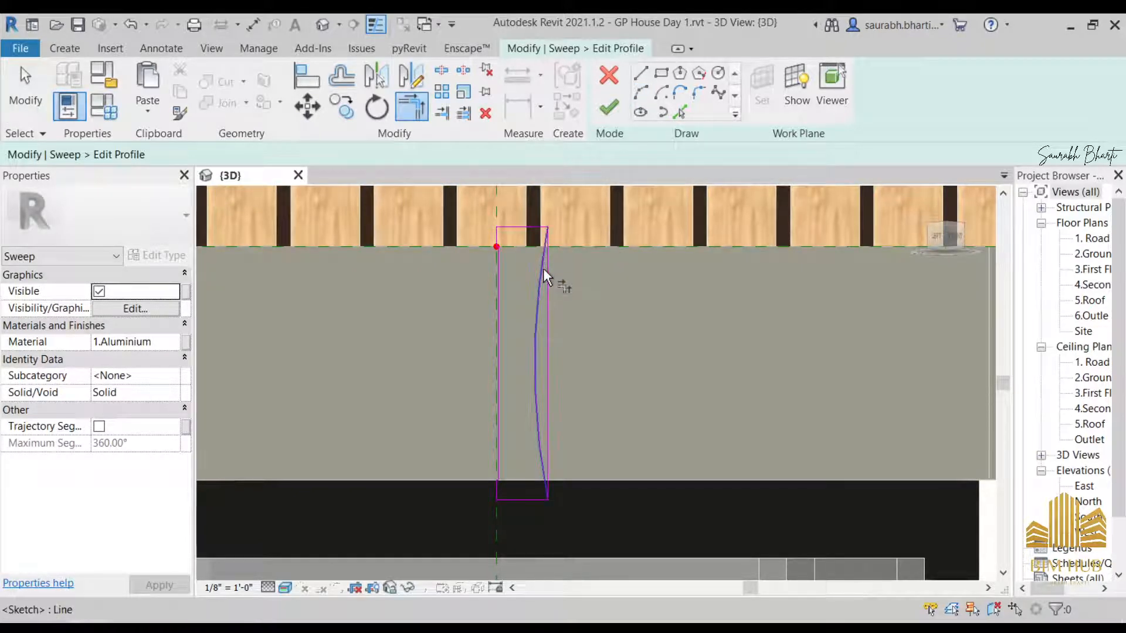
# - Delete the straight outer vertical line of the profile, keeping the arc as the outer face
pyautogui.press('Escape')
pyautogui.click(545, 290)
pyautogui.press('Escape')
pyautogui.click(548, 295)
pyautogui.press('Delete')
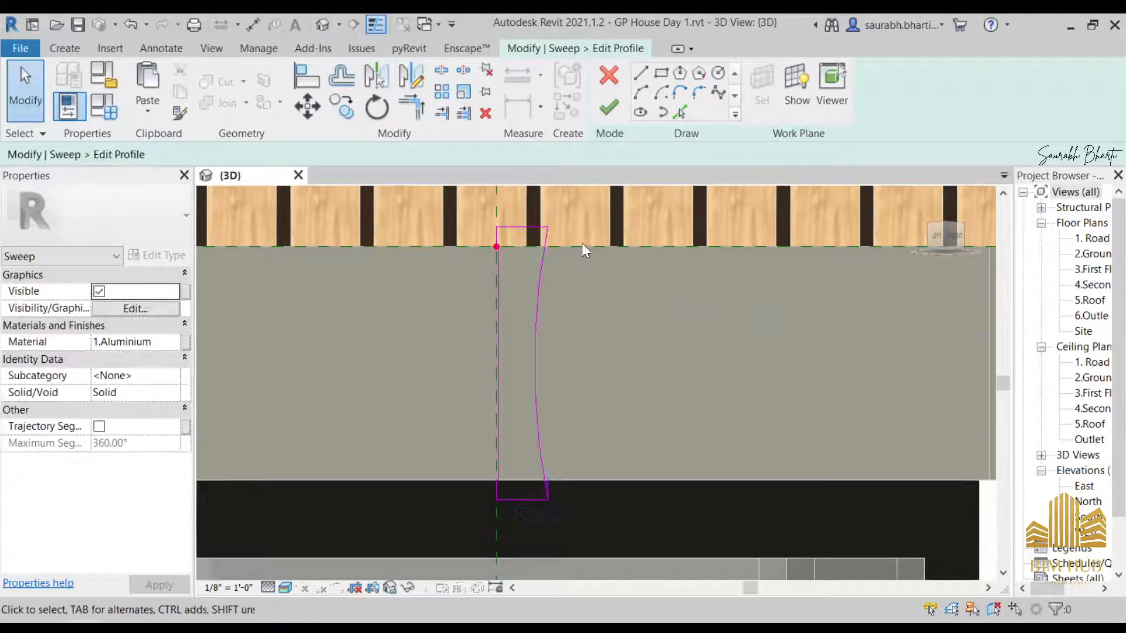
# - Delete the leftover short vertical line at the profile's lower outer corner and finish the profile sketch
pyautogui.click(608, 108)
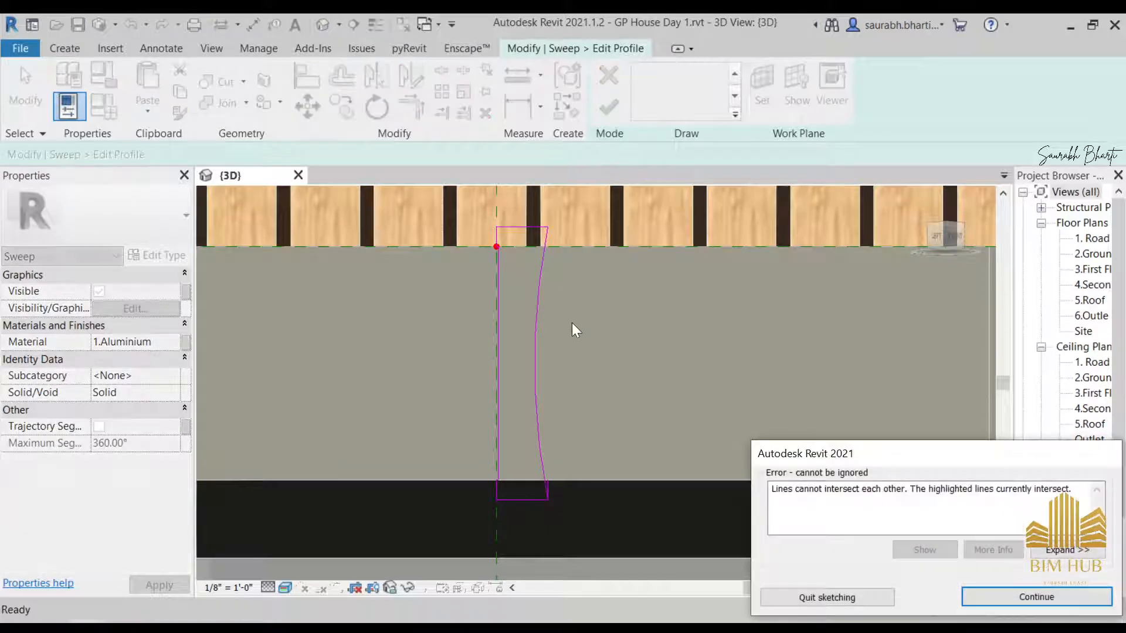
pyautogui.click(1018, 593)
pyautogui.scroll(3, 590, 490)
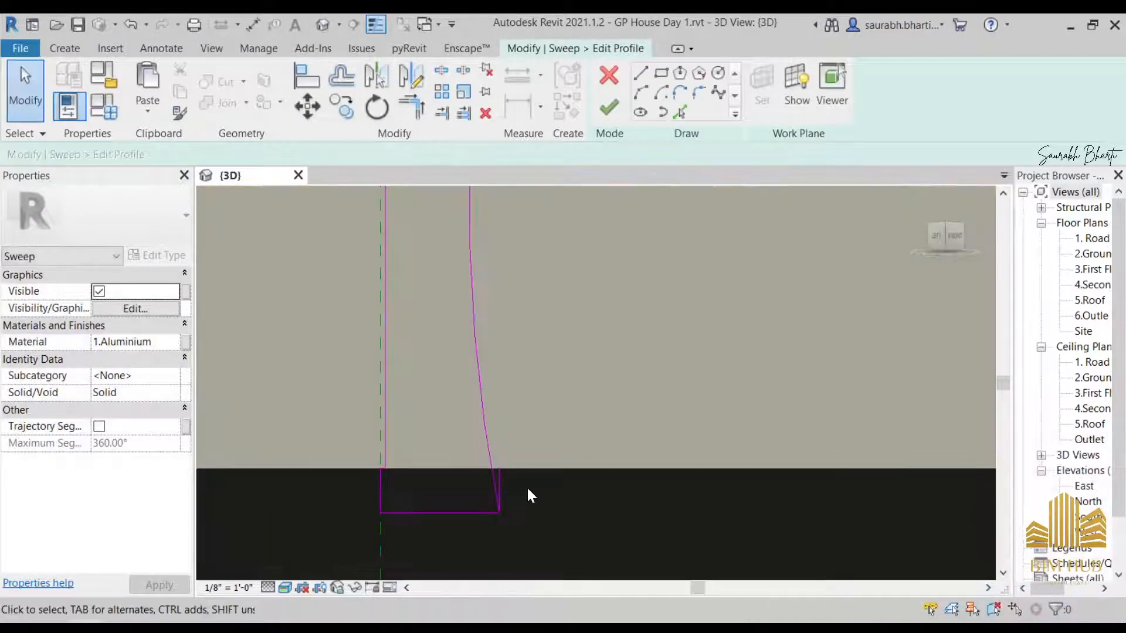
pyautogui.click(504, 473)
pyautogui.press('Delete')
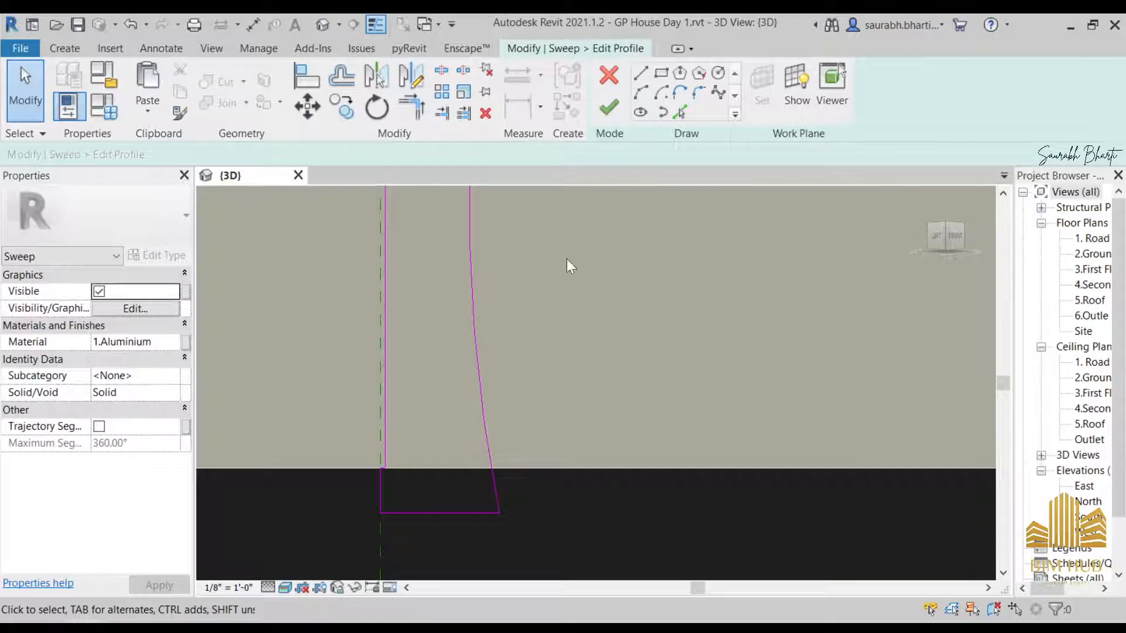
pyautogui.click(610, 111)
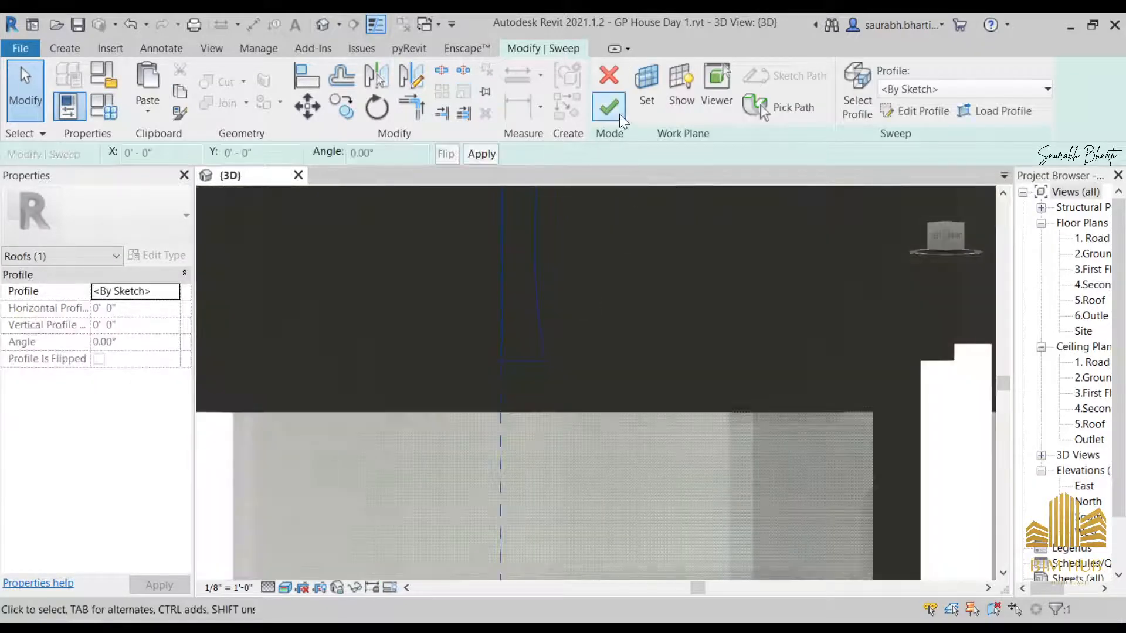
# - Finish the sweep, check the curved cover around the slab corner and finish the in-place model
pyautogui.click(610, 108)
pyautogui.keyDown('shift'); pyautogui.moveTo(572, 209); pyautogui.dragTo(687, 399, button='middle'); pyautogui.keyUp('shift')
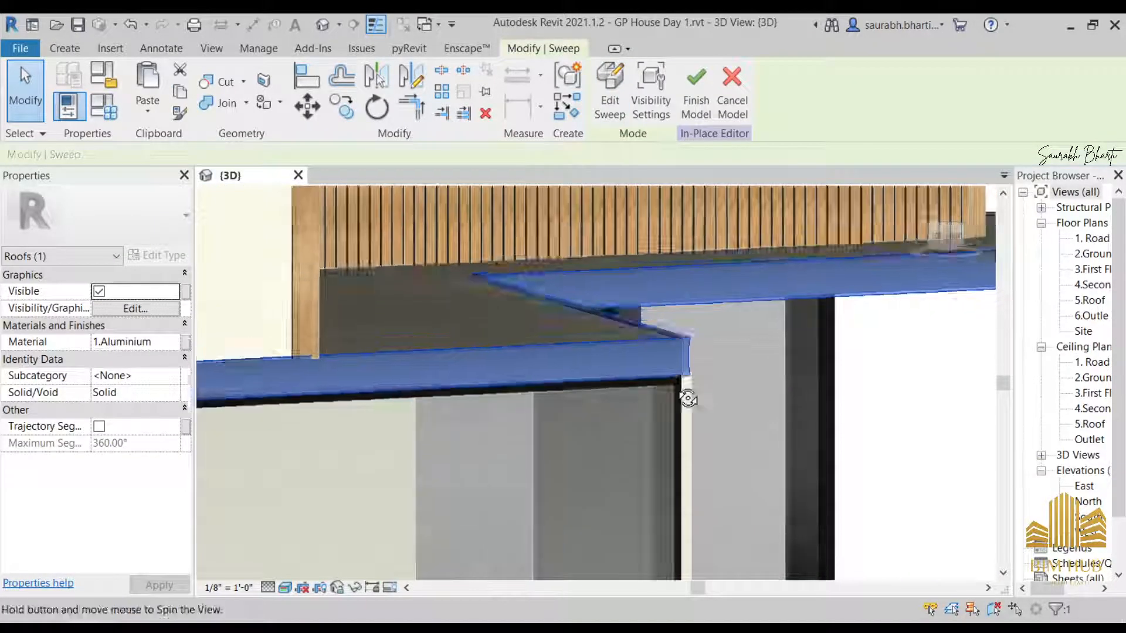
pyautogui.press('Escape')
pyautogui.keyDown('shift'); pyautogui.moveTo(756, 381); pyautogui.dragTo(623, 143, button='middle'); pyautogui.keyUp('shift')
pyautogui.click(612, 86)
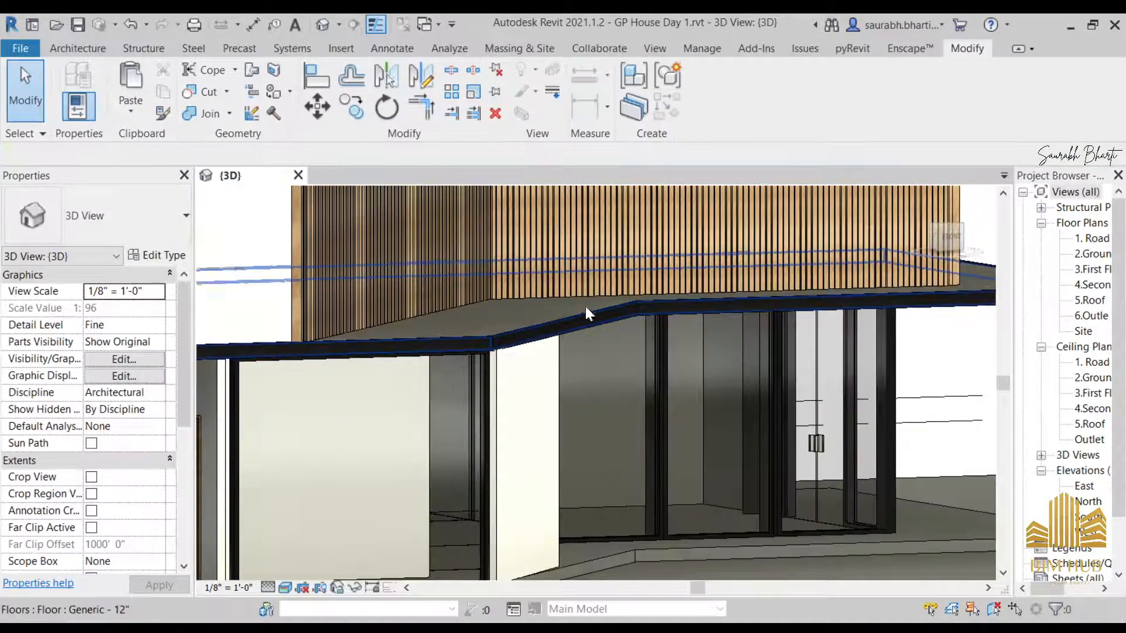
# - Delete the outdated side cover around the upper roof slab
pyautogui.keyDown('shift'); pyautogui.moveTo(585, 306); pyautogui.dragTo(547, 340, button='middle'); pyautogui.keyUp('shift')
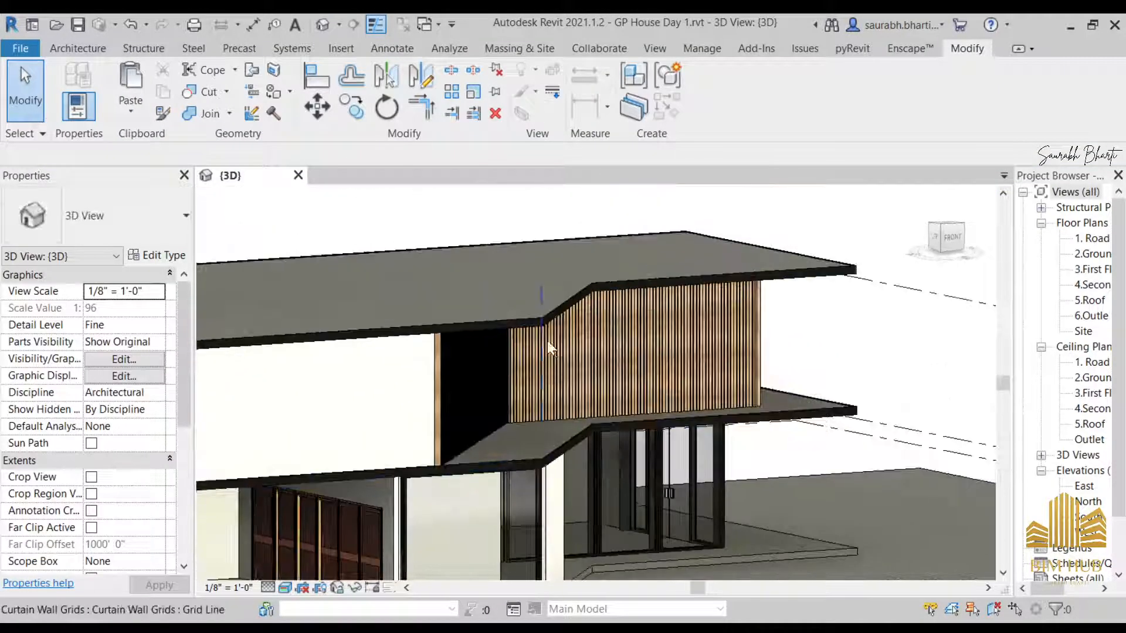
pyautogui.scroll(2, 547, 340)
pyautogui.click(546, 309)
pyautogui.press('Escape')
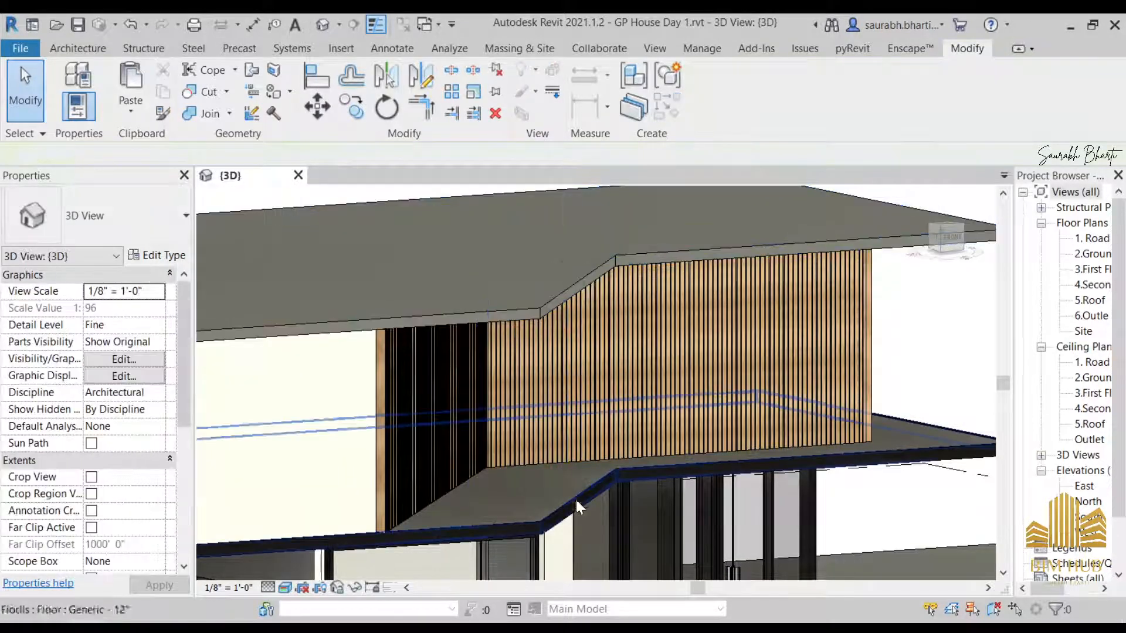
# - Copy the revised slab-edge side cover and paste it aligned to the 3.First Floor level, around the upper roof slab
pyautogui.click(576, 509)
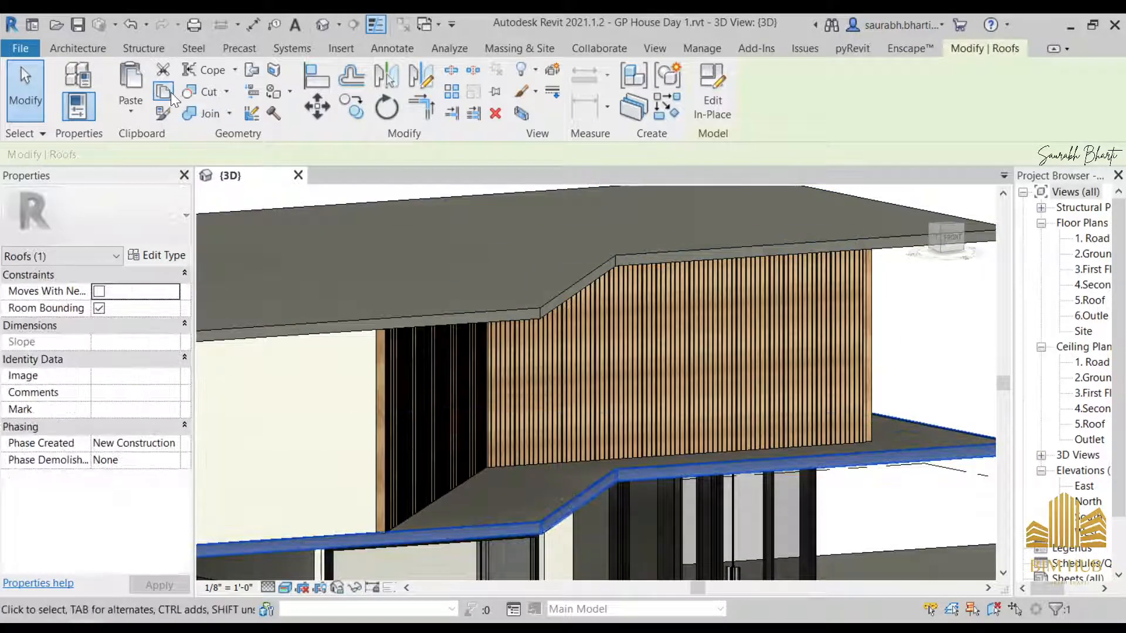
pyautogui.click(131, 111)
pyautogui.click(174, 163)
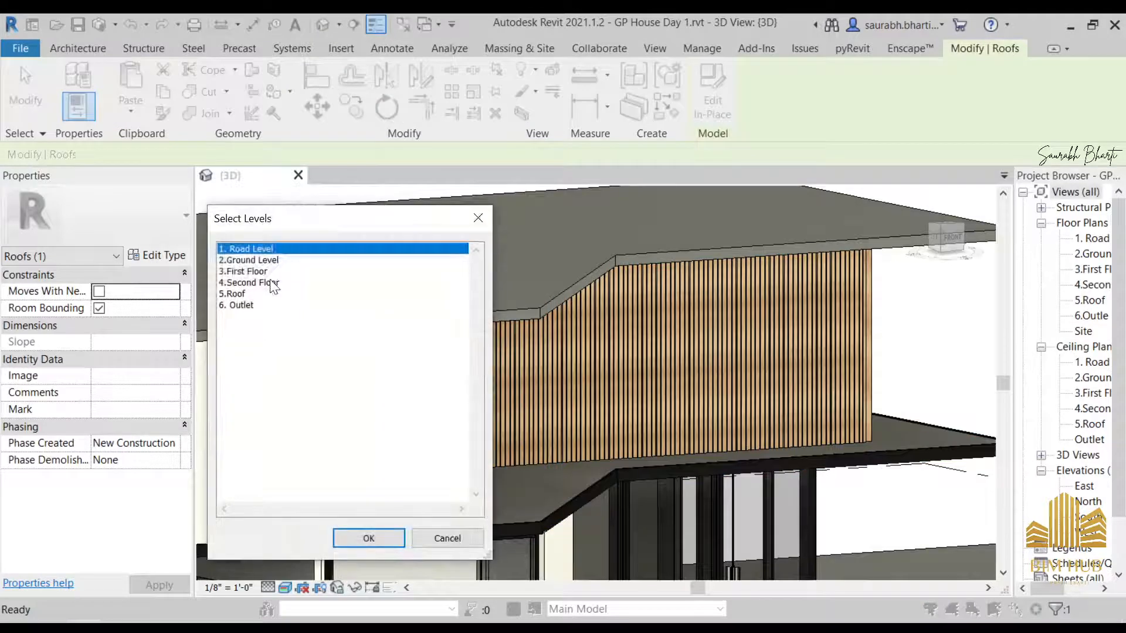
pyautogui.click(246, 271)
pyautogui.click(369, 544)
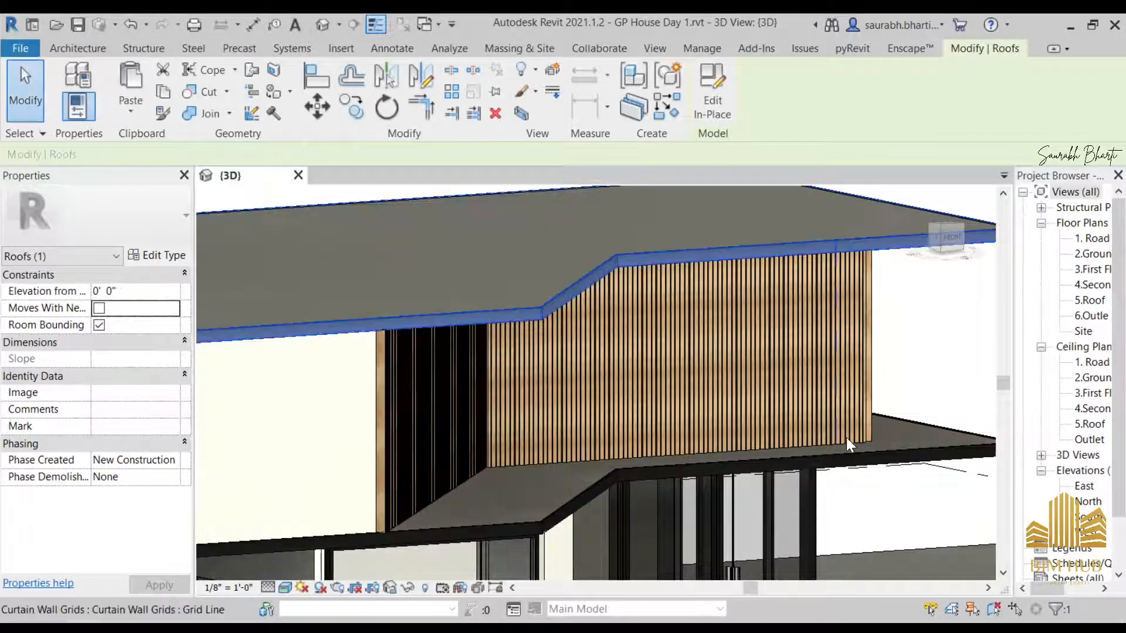
pyautogui.keyDown('shift'); pyautogui.moveTo(846, 439); pyautogui.dragTo(692, 469, button='middle'); pyautogui.keyUp('shift')
pyautogui.moveTo(691, 469); pyautogui.dragTo(696, 398, button='middle')
pyautogui.scroll(-3, 696, 399)
pyautogui.press('Escape')
pyautogui.keyDown('shift'); pyautogui.moveTo(651, 430); pyautogui.dragTo(563, 512, button='middle'); pyautogui.keyUp('shift')
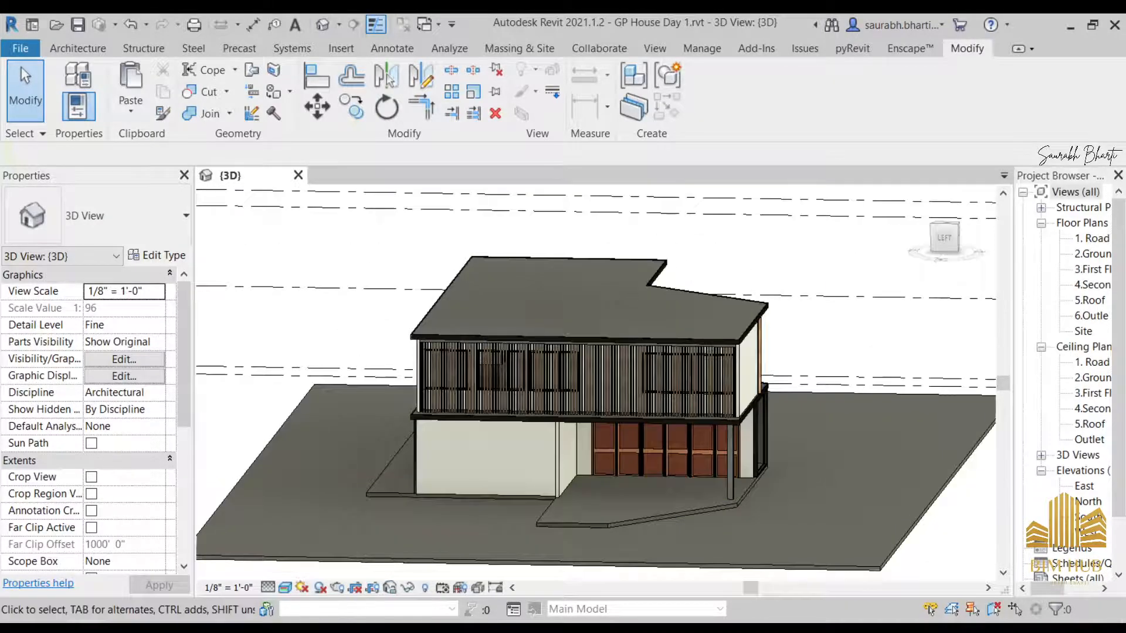
# - Browse the reference images, examine the street facade in Front 2.jpg closely, and return to the Revit model
pyautogui.click(358, 628)
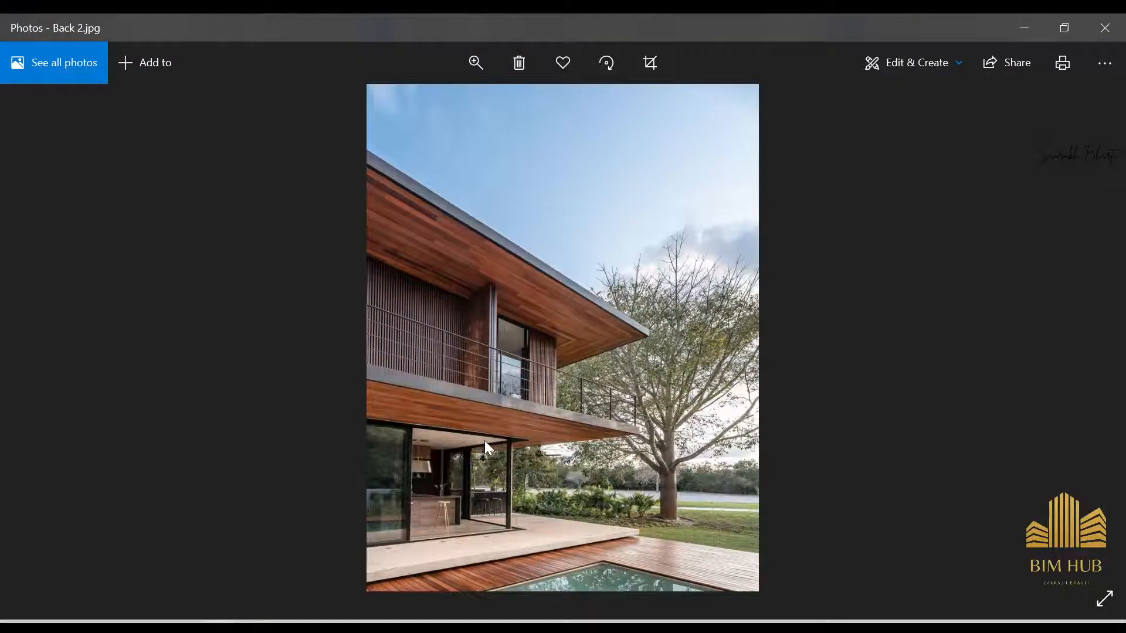
pyautogui.press('Right')
pyautogui.press('Right')
pyautogui.press('Right')
pyautogui.press('Right')
pyautogui.press('Right')
pyautogui.press('Right')
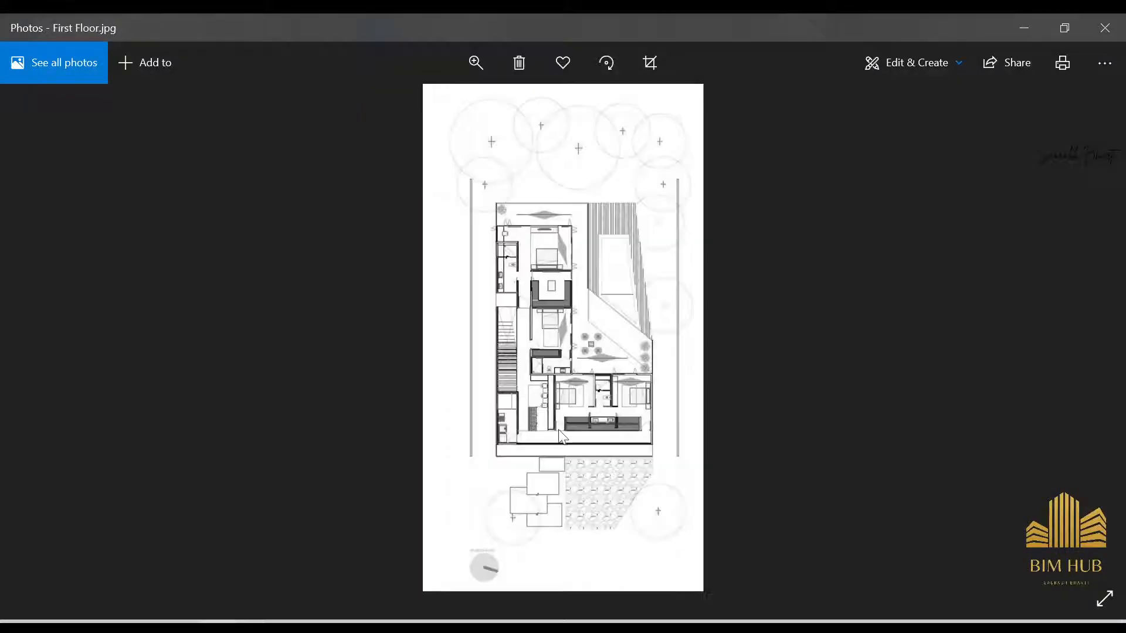
pyautogui.keyDown('ctrl'); pyautogui.scroll(2, 663, 435); pyautogui.keyUp('ctrl')
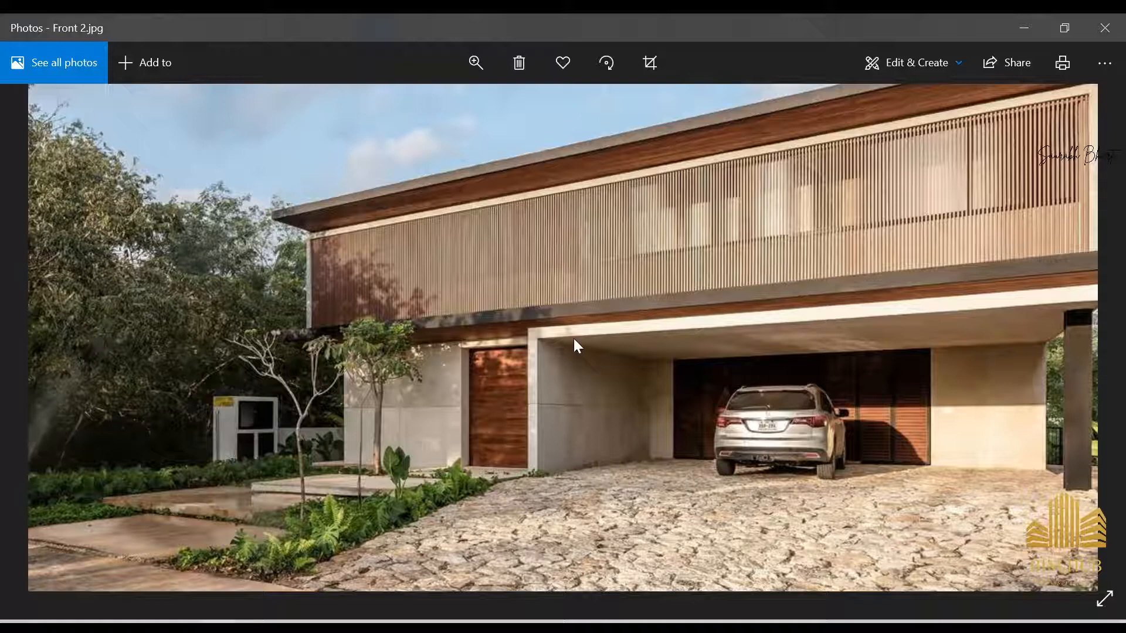
pyautogui.moveTo(974, 321); pyautogui.dragTo(803, 335)
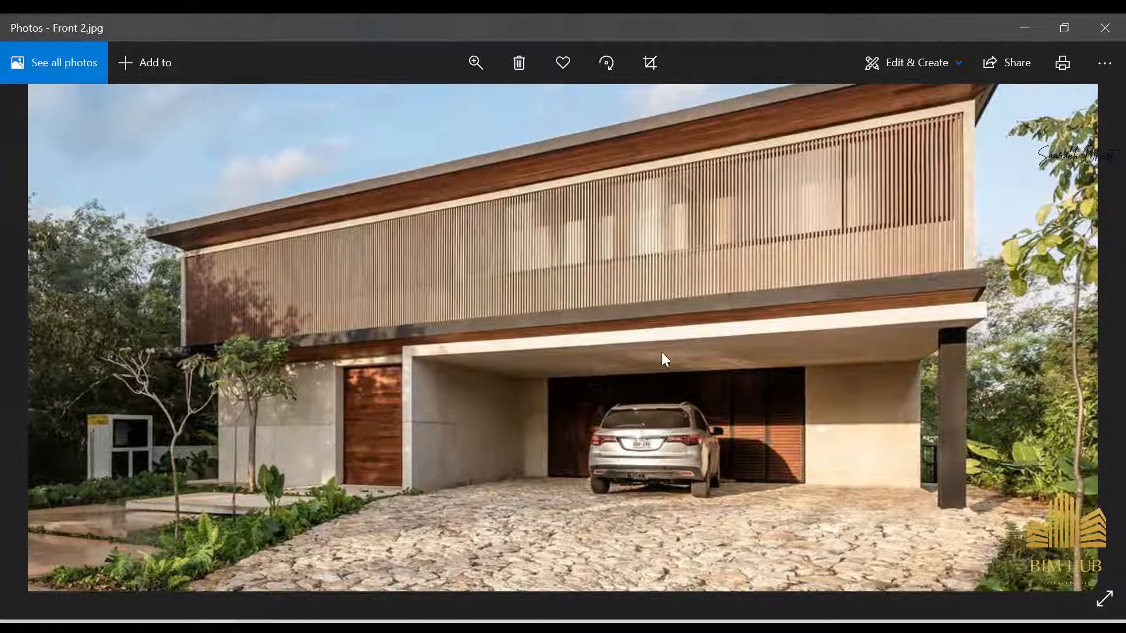
pyautogui.click(1017, 18)
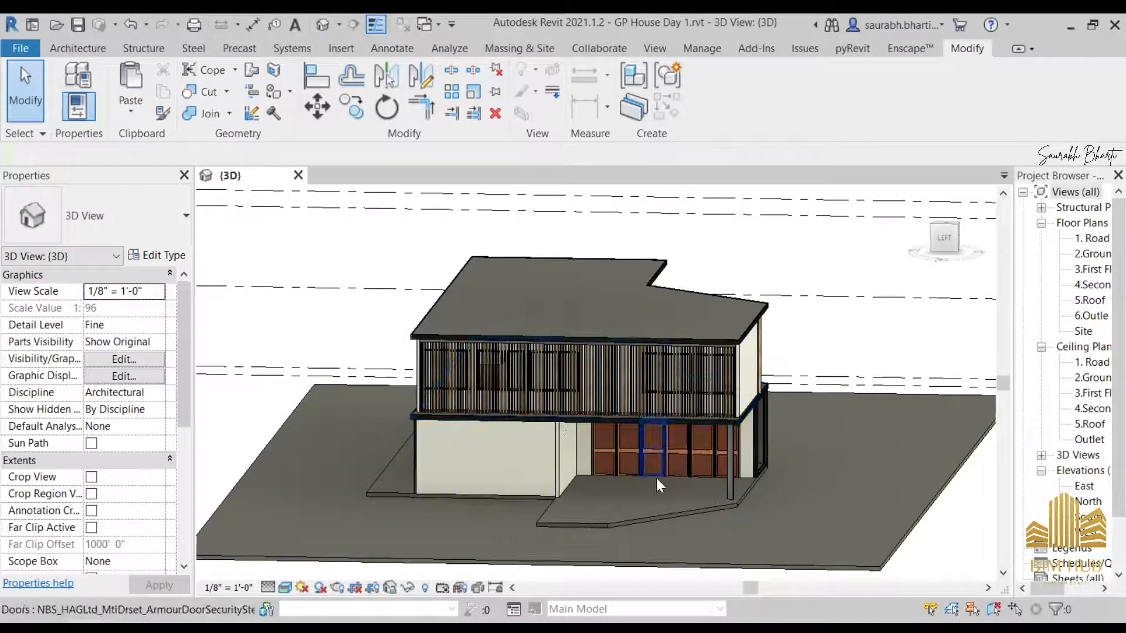
pyautogui.keyDown('shift'); pyautogui.moveTo(656, 477); pyautogui.dragTo(636, 492, button='middle'); pyautogui.keyUp('shift')
pyautogui.click(562, 456)
pyautogui.press('Escape')
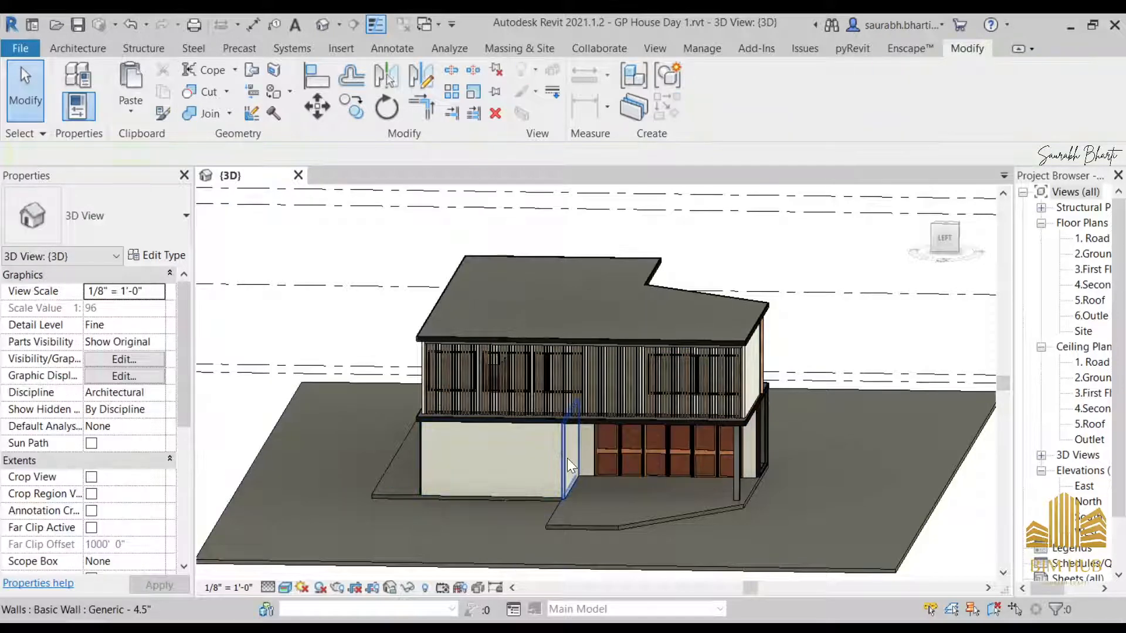
pyautogui.click(568, 458)
pyautogui.keyDown('shift'); pyautogui.moveTo(567, 458); pyautogui.dragTo(560, 463, button='middle'); pyautogui.keyUp('shift')
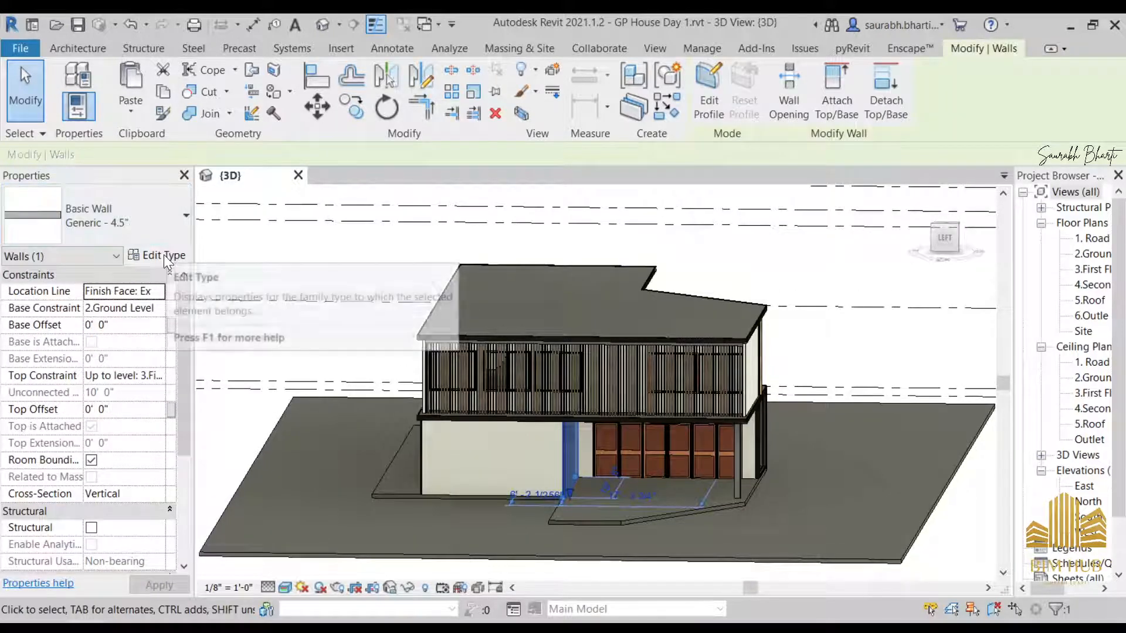
pyautogui.click(164, 220)
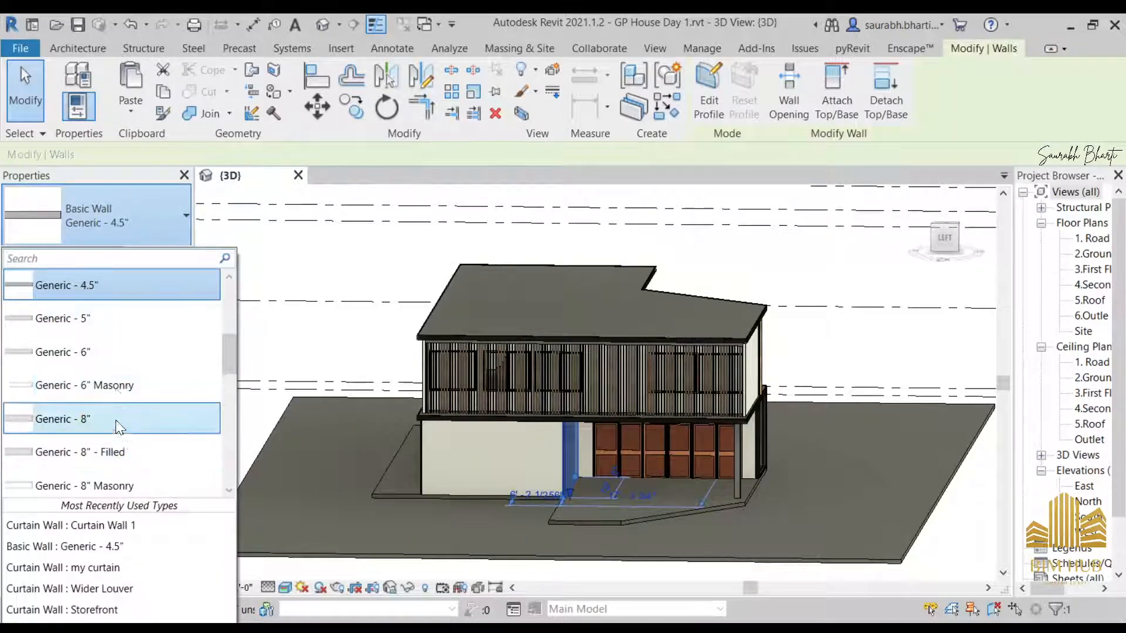
pyautogui.scroll(-2, 114, 420)
pyautogui.press('Escape')
pyautogui.press('Escape')
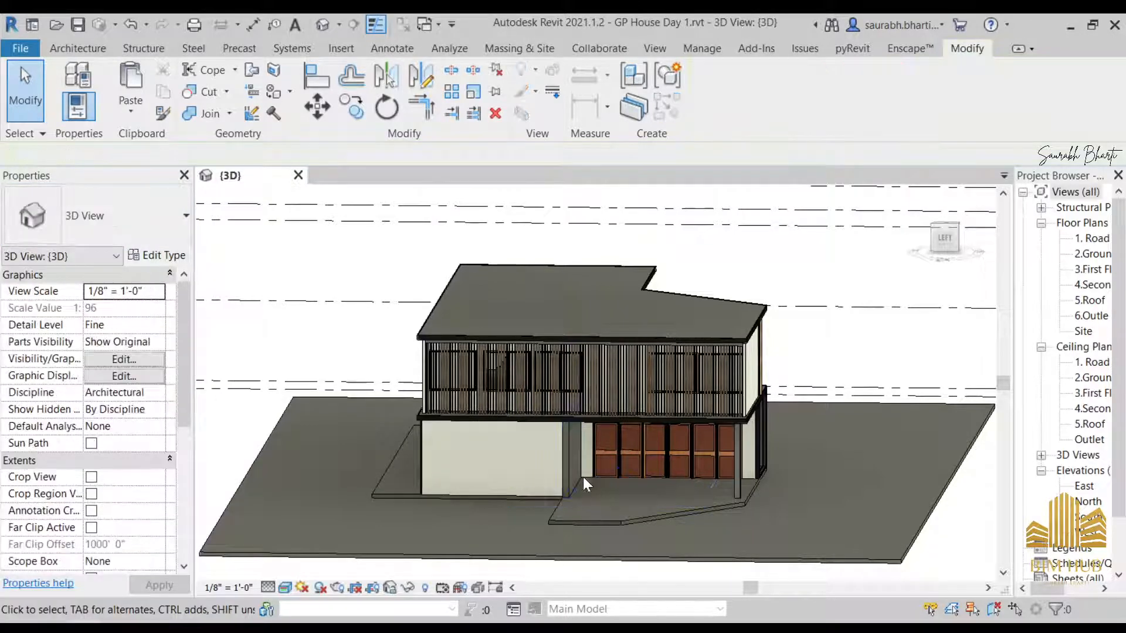
# - Examine the carport side wall in Front 2.jpg and compare it with the same wall in the Revit model
pyautogui.keyDown('shift'); pyautogui.moveTo(584, 478); pyautogui.dragTo(572, 418, button='middle'); pyautogui.keyUp('shift')
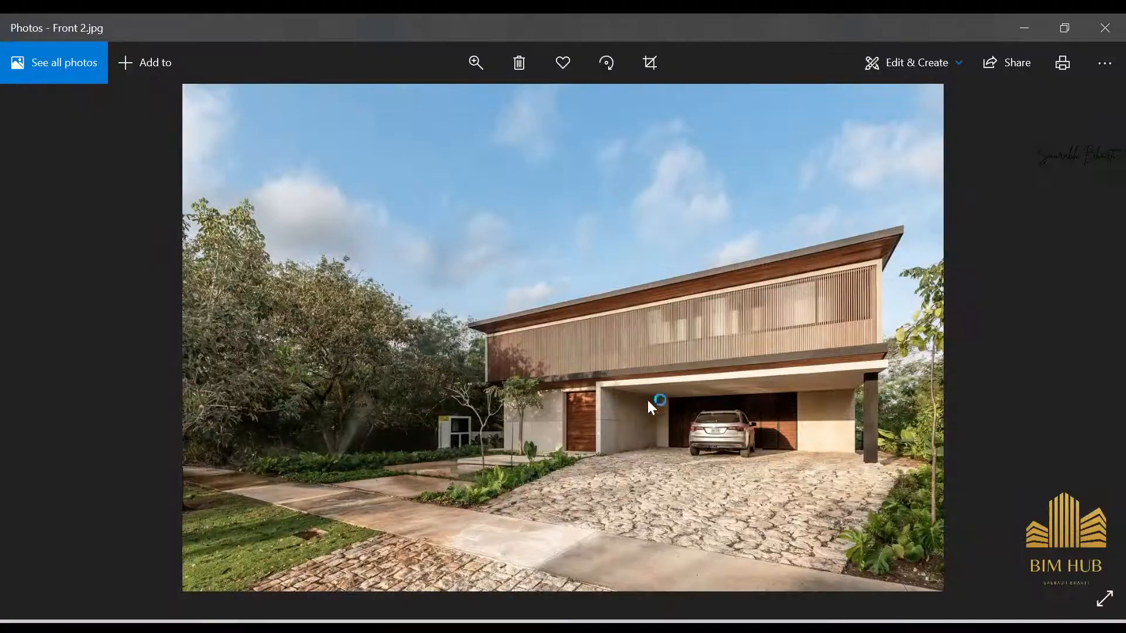
pyautogui.press('Right')
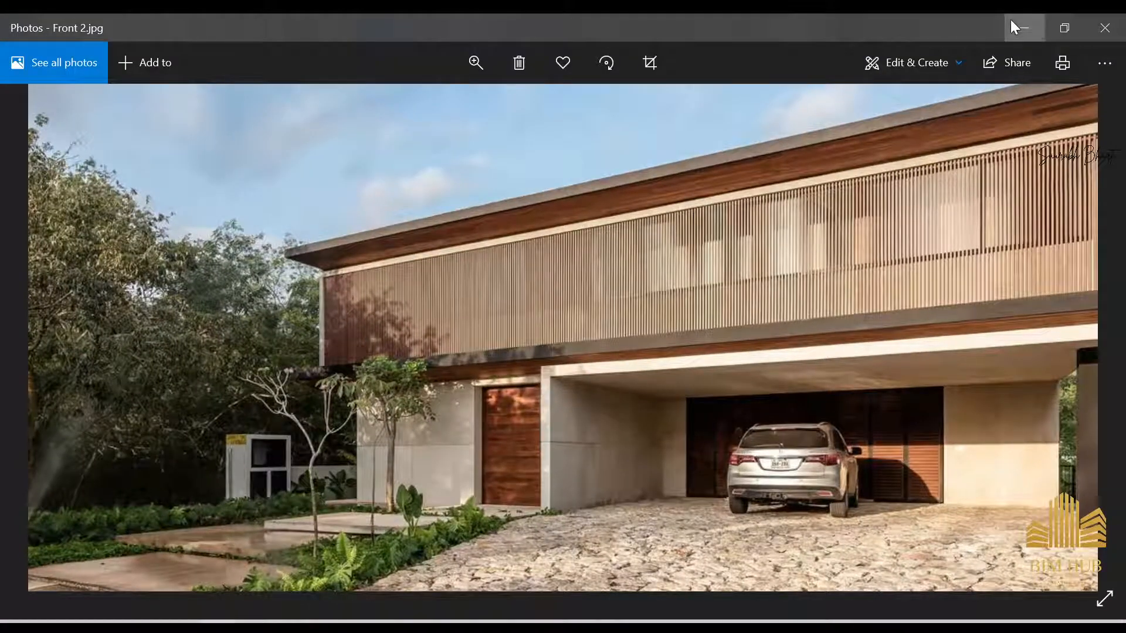
pyautogui.click(1011, 20)
pyautogui.scroll(3, 581, 436)
# - Open the profile of the Generic - 9" carport side wall for editing and select its upper sketch line, checking it against Front 2.jpg
pyautogui.click(588, 426)
pyautogui.keyDown('shift'); pyautogui.moveTo(588, 424); pyautogui.dragTo(615, 458, button='middle'); pyautogui.keyUp('shift')
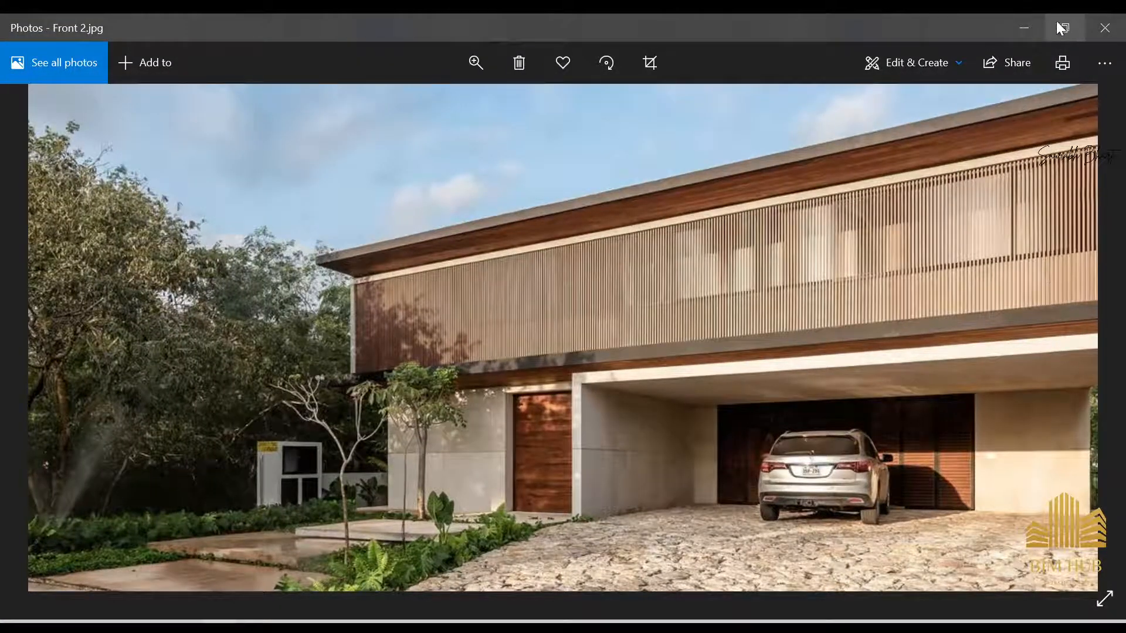
pyautogui.click(1027, 29)
pyautogui.scroll(-3, 691, 382)
pyautogui.keyDown('shift'); pyautogui.moveTo(692, 382); pyautogui.dragTo(903, 262, button='middle'); pyautogui.keyUp('shift')
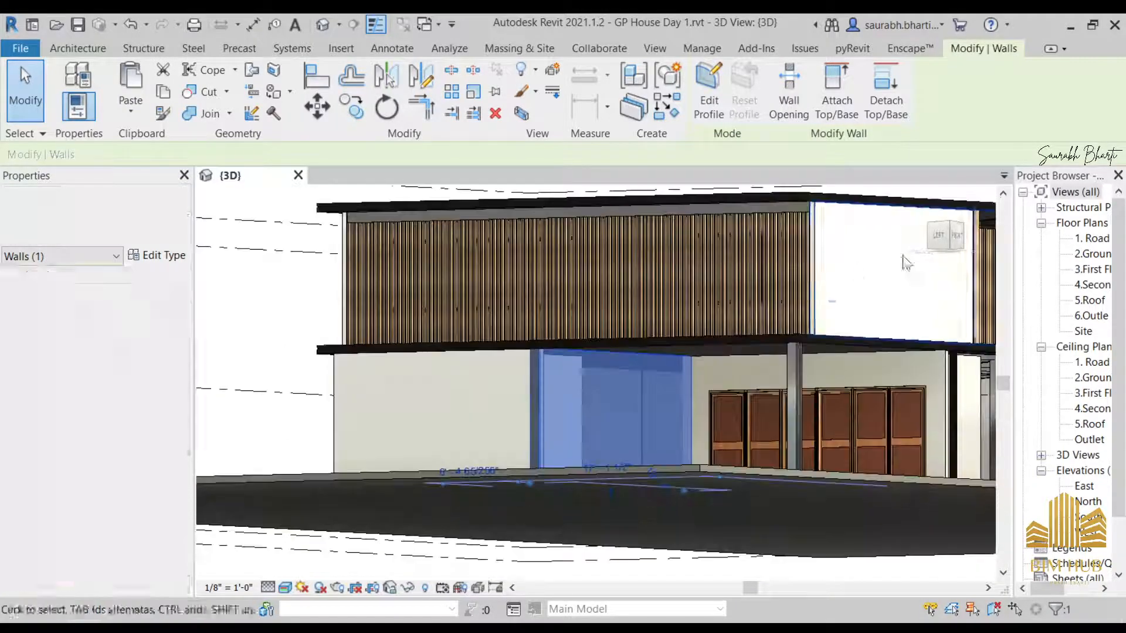
pyautogui.click(709, 88)
pyautogui.click(670, 335)
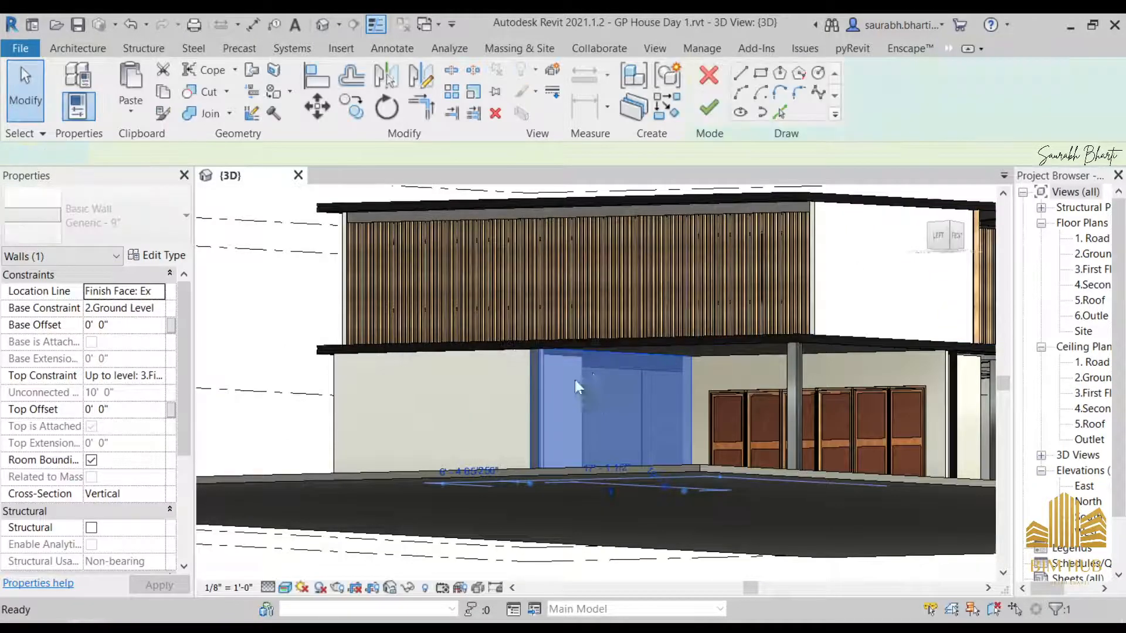
pyautogui.scroll(5, 575, 379)
pyautogui.click(619, 331)
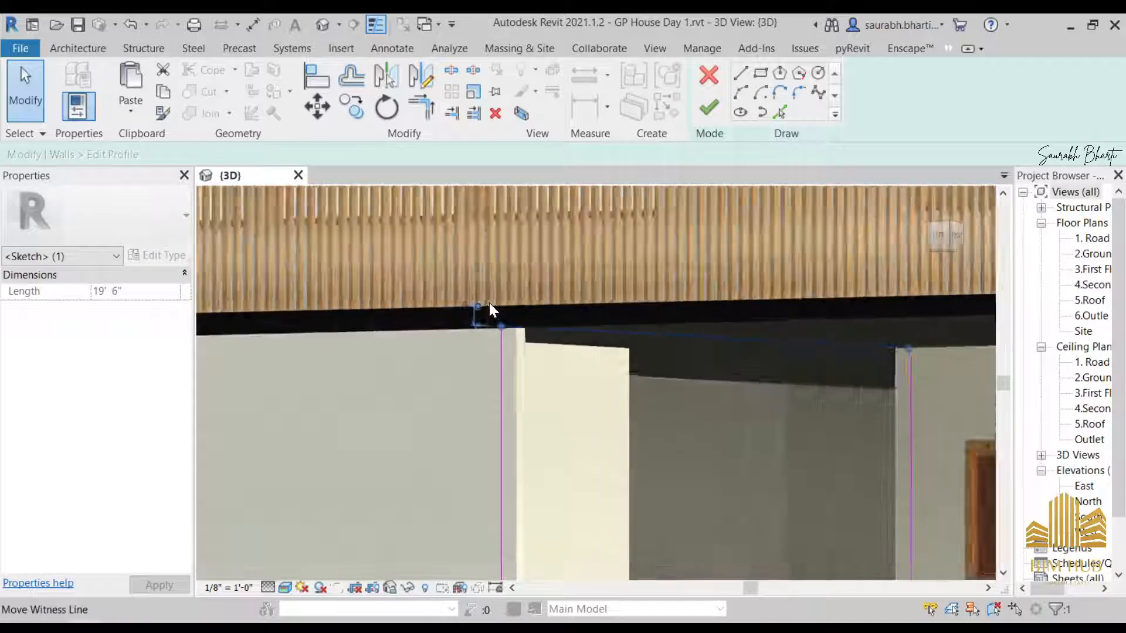
# - Lower the wall profile's upper sketch line to about 1' 6" below the first-floor level, removing the conflicting constraints
pyautogui.scroll(2, 490, 305)
pyautogui.scroll(-3, 589, 367)
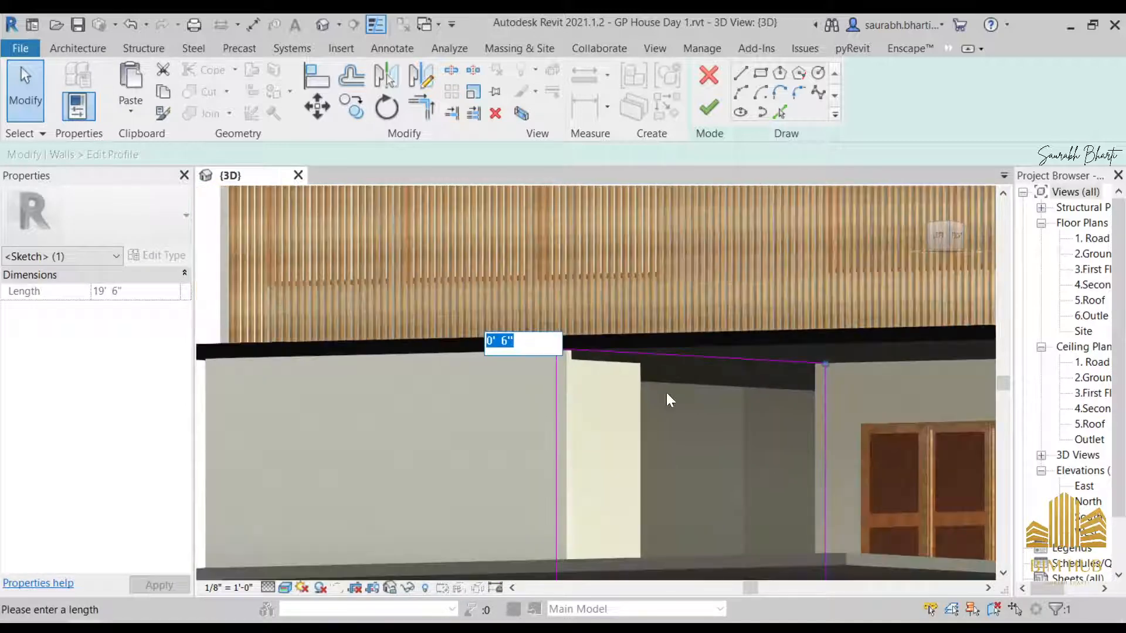
pyautogui.keyDown('shift'); pyautogui.moveTo(703, 415); pyautogui.dragTo(564, 413, button='middle'); pyautogui.keyUp('shift')
pyautogui.click(956, 237)
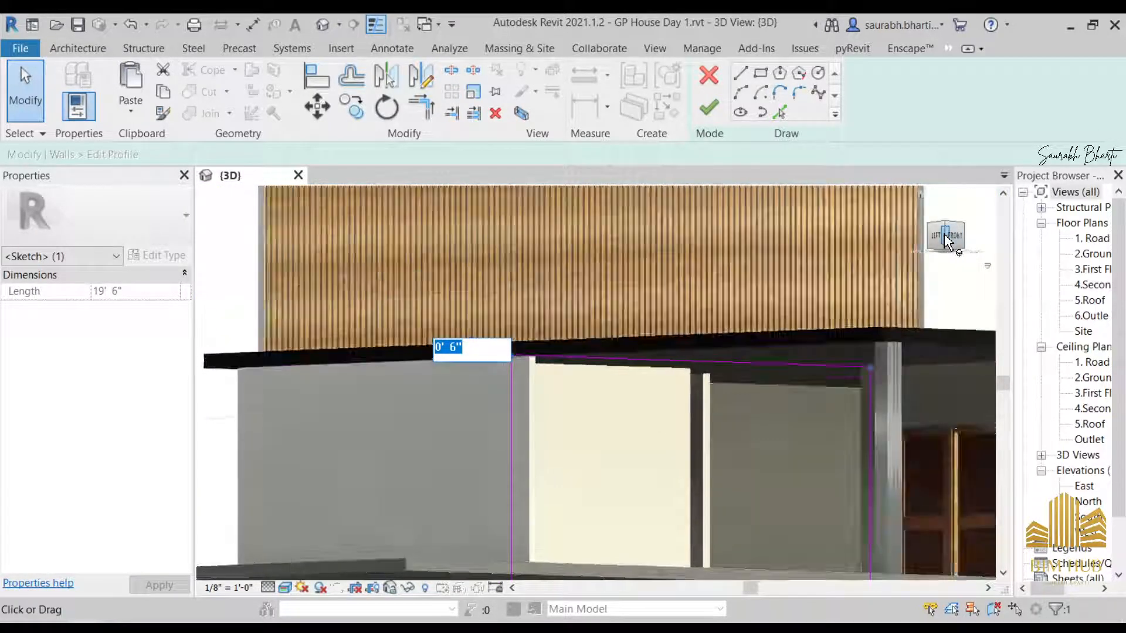
pyautogui.scroll(2, 626, 393)
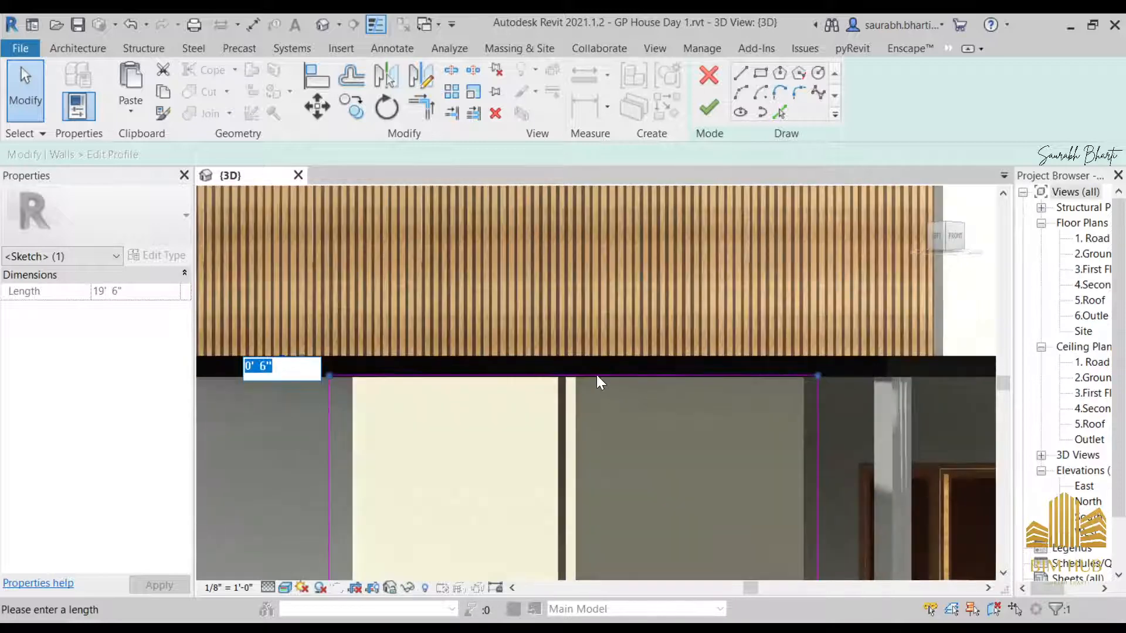
pyautogui.click(596, 375)
pyautogui.moveTo(596, 376); pyautogui.dragTo(598, 430)
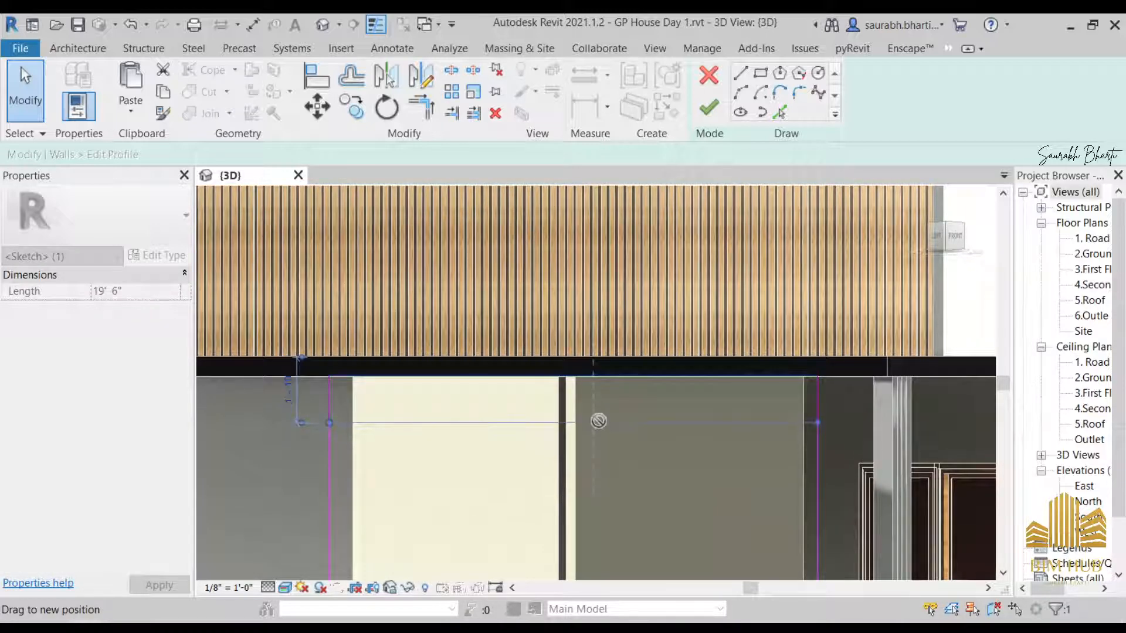
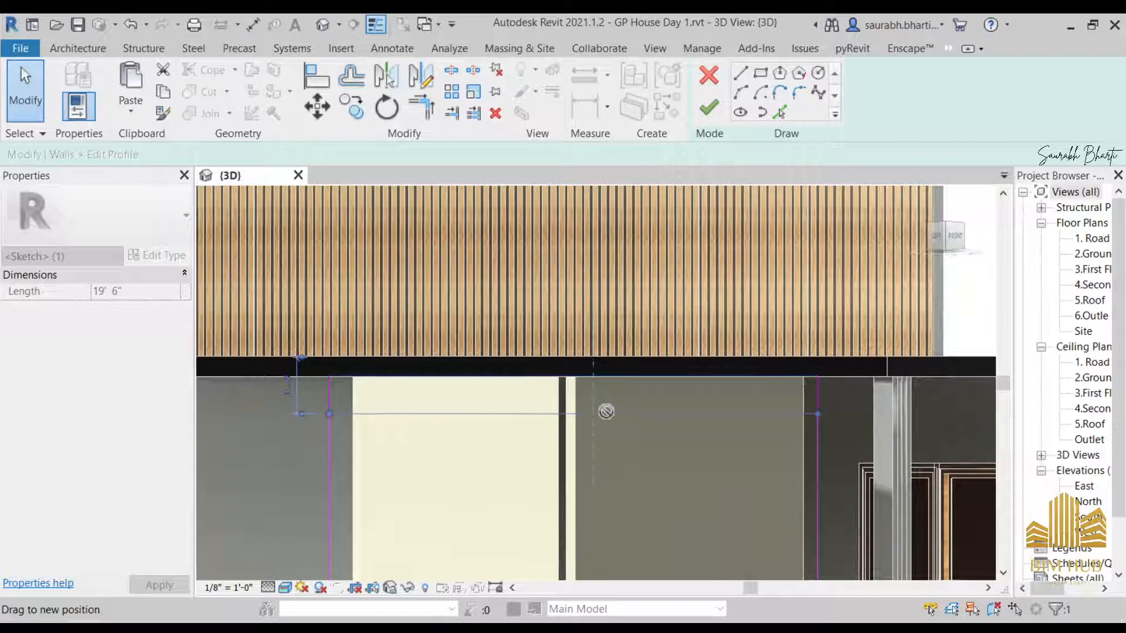
pyautogui.moveTo(606, 407); pyautogui.dragTo(601, 410)
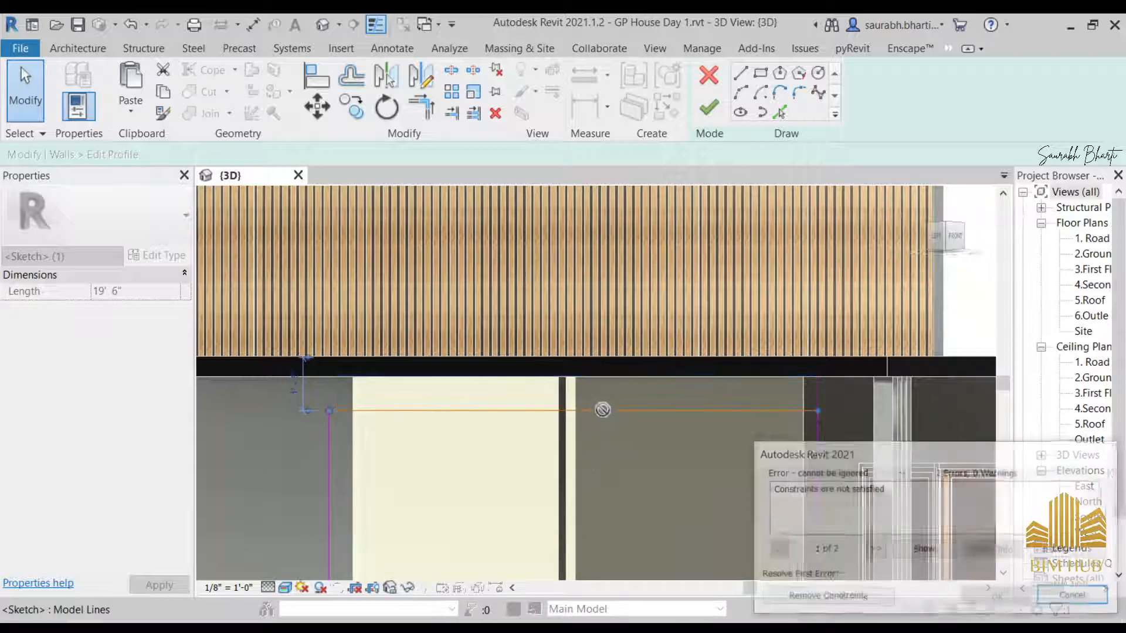
pyautogui.click(827, 597)
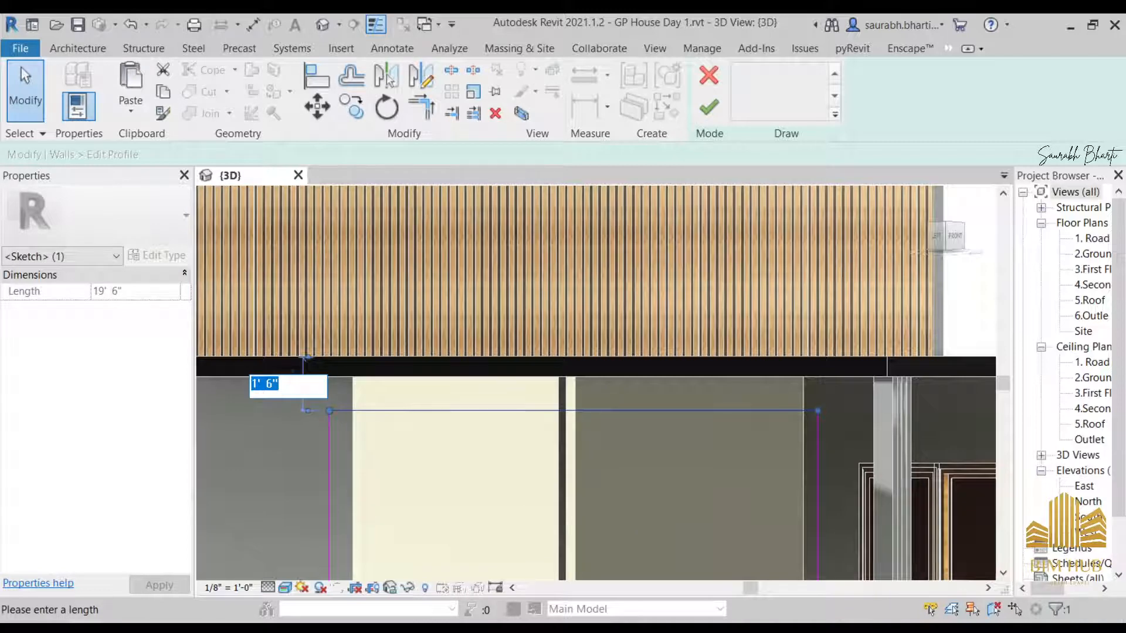
# - Finish the wall profile, unjoin the conflicting elements, and check the lowered wall from the street side
pyautogui.click(707, 108)
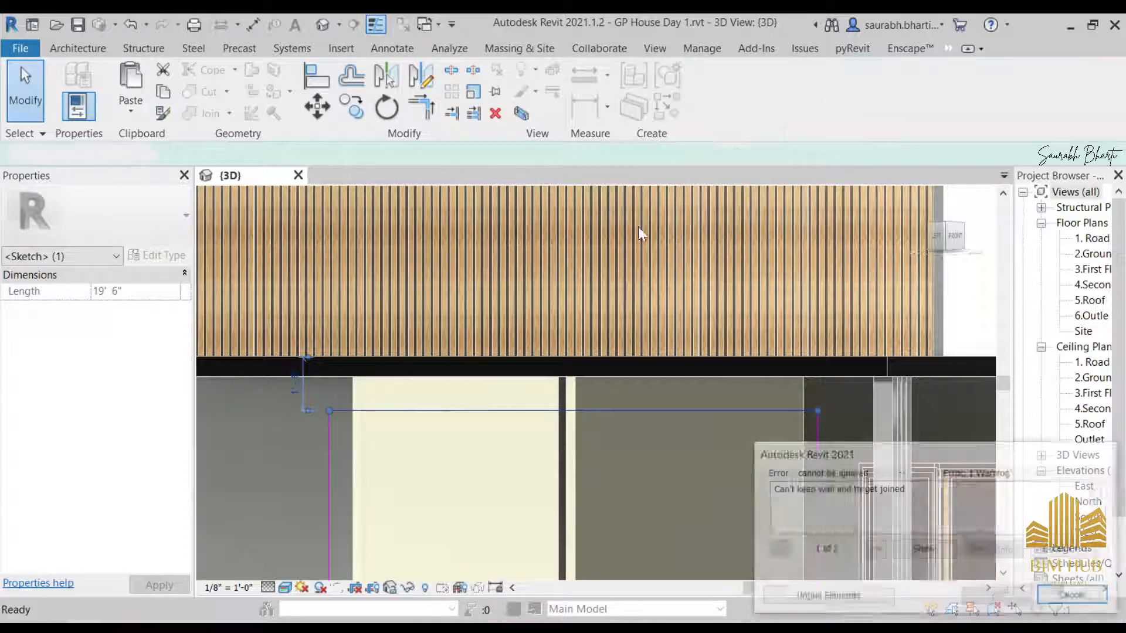
pyautogui.click(829, 597)
pyautogui.scroll(-3, 490, 407)
pyautogui.keyDown('shift'); pyautogui.moveTo(490, 407); pyautogui.dragTo(551, 392, button='middle'); pyautogui.keyUp('shift')
pyautogui.press('Escape')
pyautogui.keyDown('shift'); pyautogui.moveTo(748, 403); pyautogui.dragTo(548, 402, button='middle'); pyautogui.keyUp('shift')
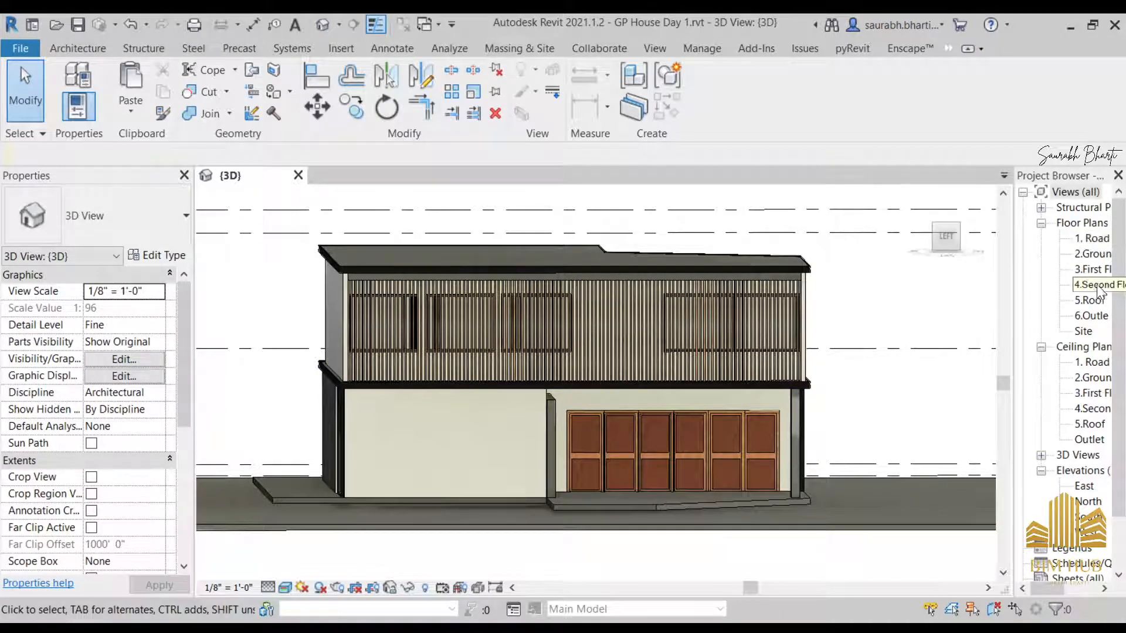
# - Open the 2.Ground Level floor plan and examine the walls and the Generic - 12" floor outline around the carport
pyautogui.doubleClick(1093, 253)
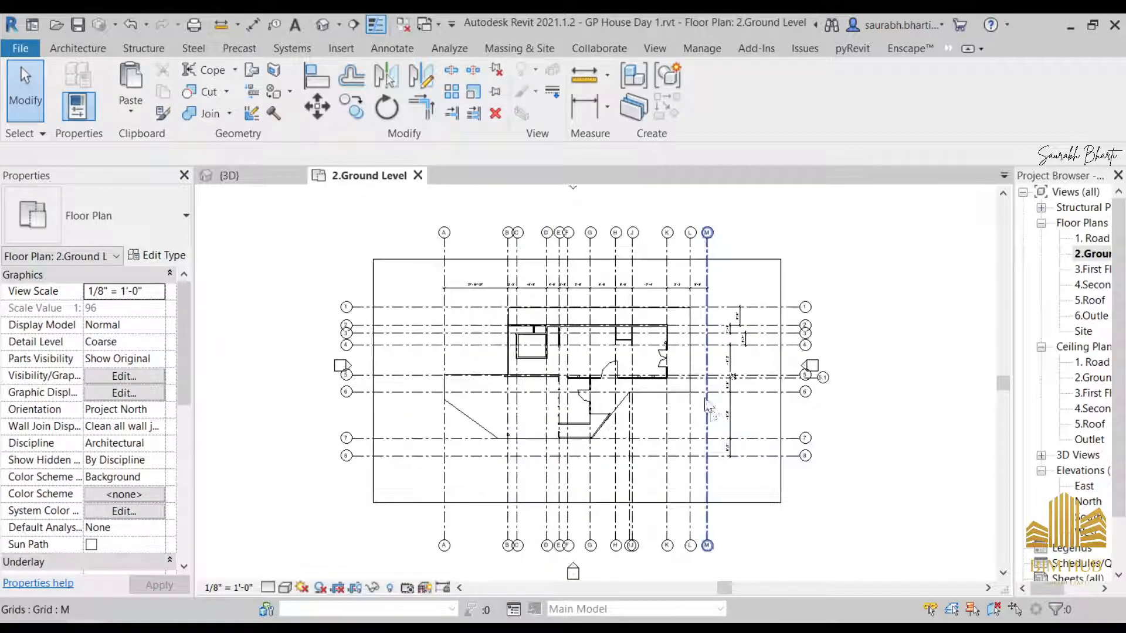
pyautogui.scroll(3, 514, 380)
pyautogui.moveTo(561, 299); pyautogui.dragTo(571, 373, button='middle')
pyautogui.scroll(2, 572, 372)
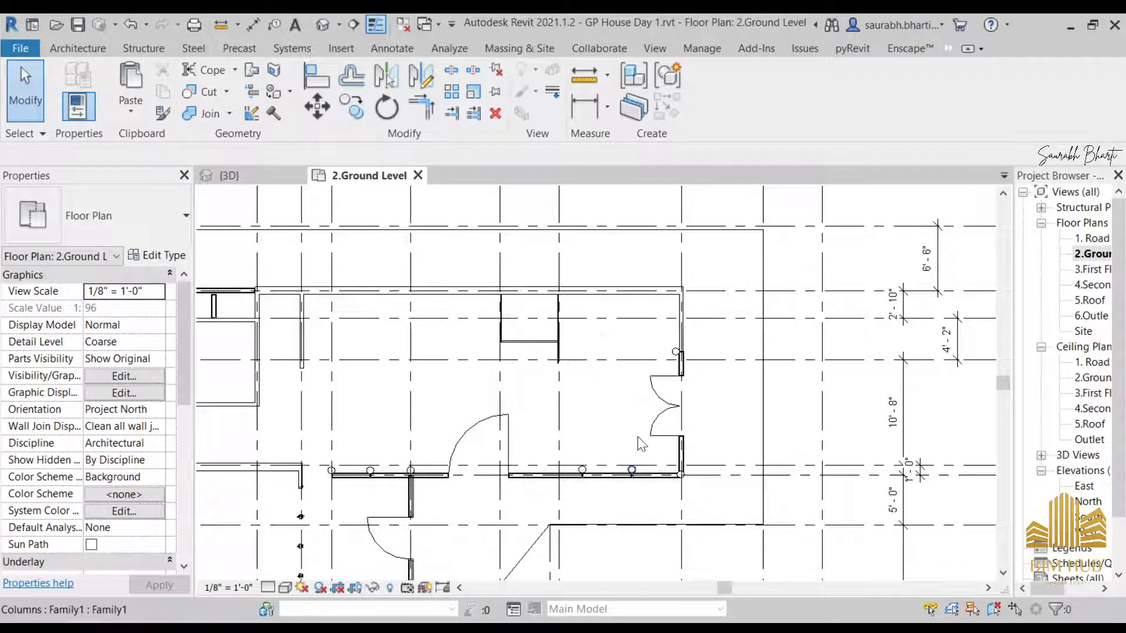
pyautogui.scroll(-4, 745, 313)
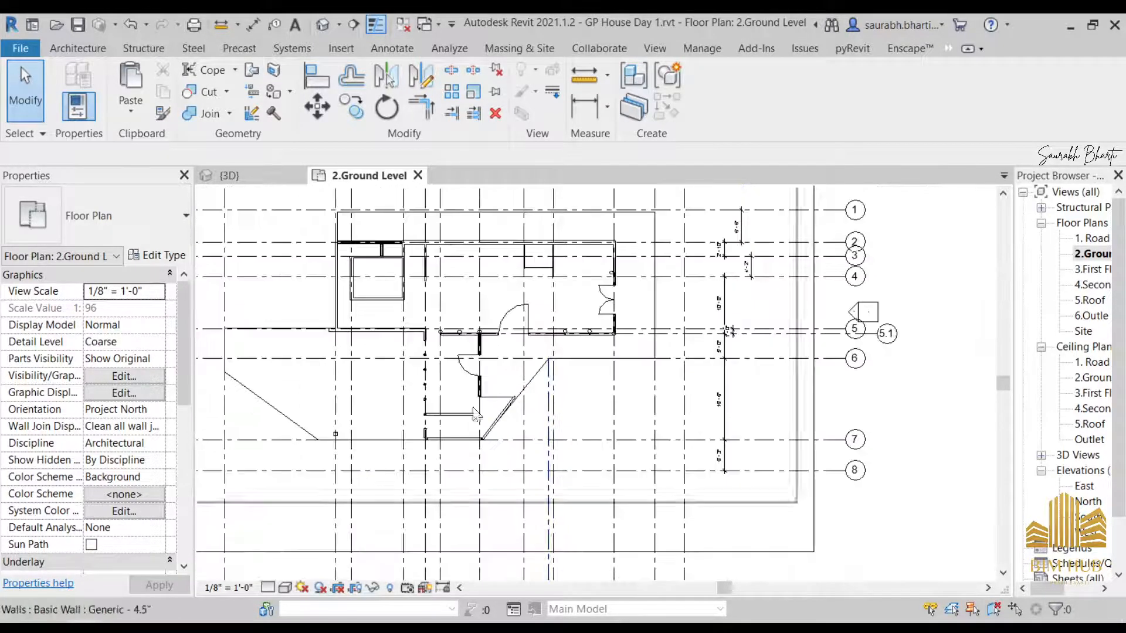
pyautogui.moveTo(316, 375); pyautogui.dragTo(581, 406, button='middle')
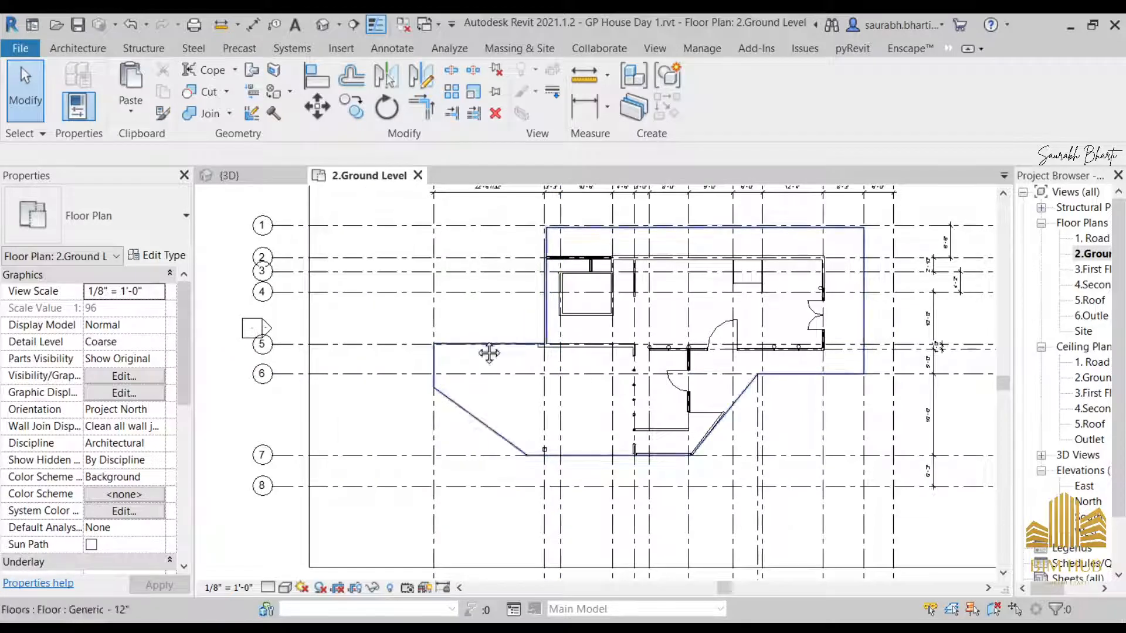
pyautogui.moveTo(488, 353); pyautogui.dragTo(542, 398, button='middle')
pyautogui.click(571, 424)
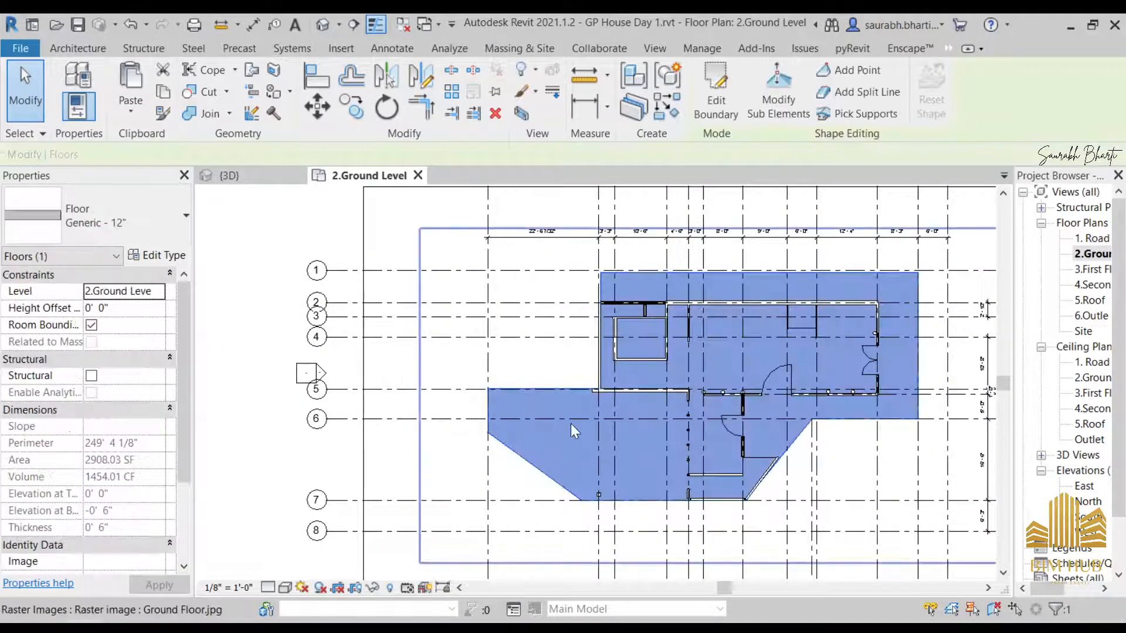
# - Return to the 3D view and examine the slab-edge side cover and the overhang above the carport
pyautogui.click(323, 25)
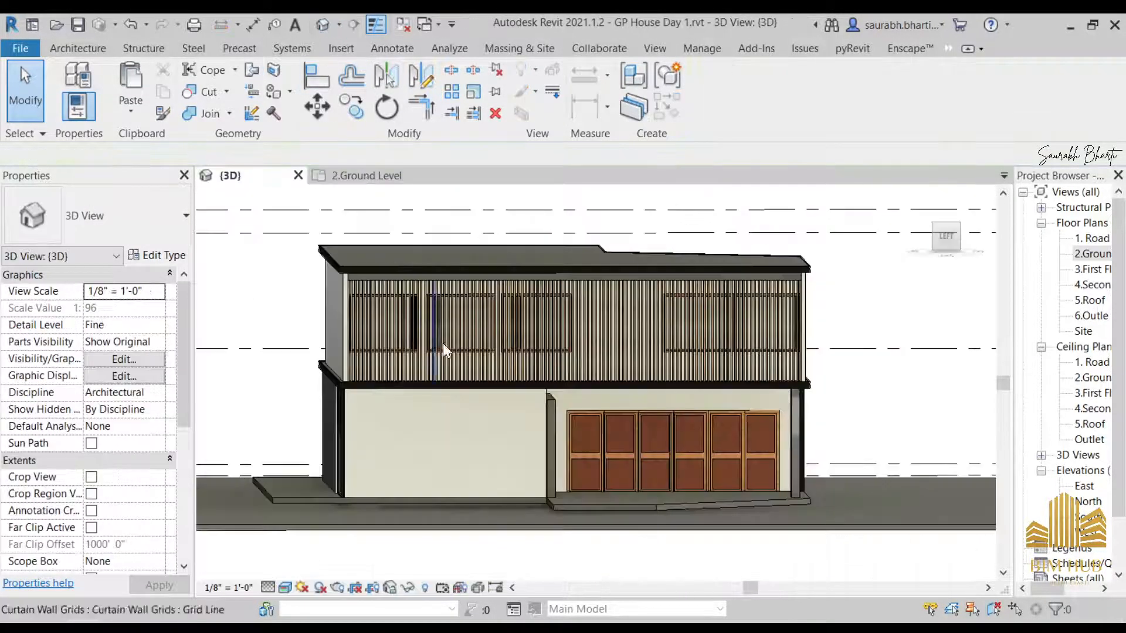
pyautogui.keyDown('shift'); pyautogui.moveTo(442, 343); pyautogui.dragTo(644, 505, button='middle'); pyautogui.keyUp('shift')
pyautogui.click(642, 399)
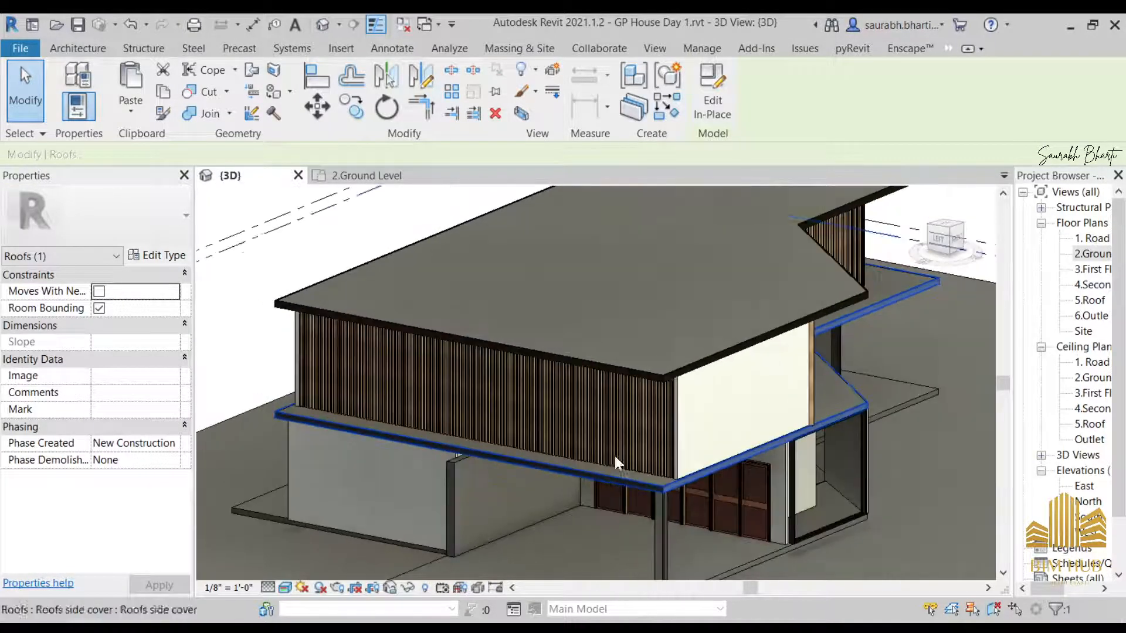
# - Start a new 9" floor in the 2.Ground Level plan using a rectangular boundary, locating its start point at the carport wall
pyautogui.doubleClick(1088, 254)
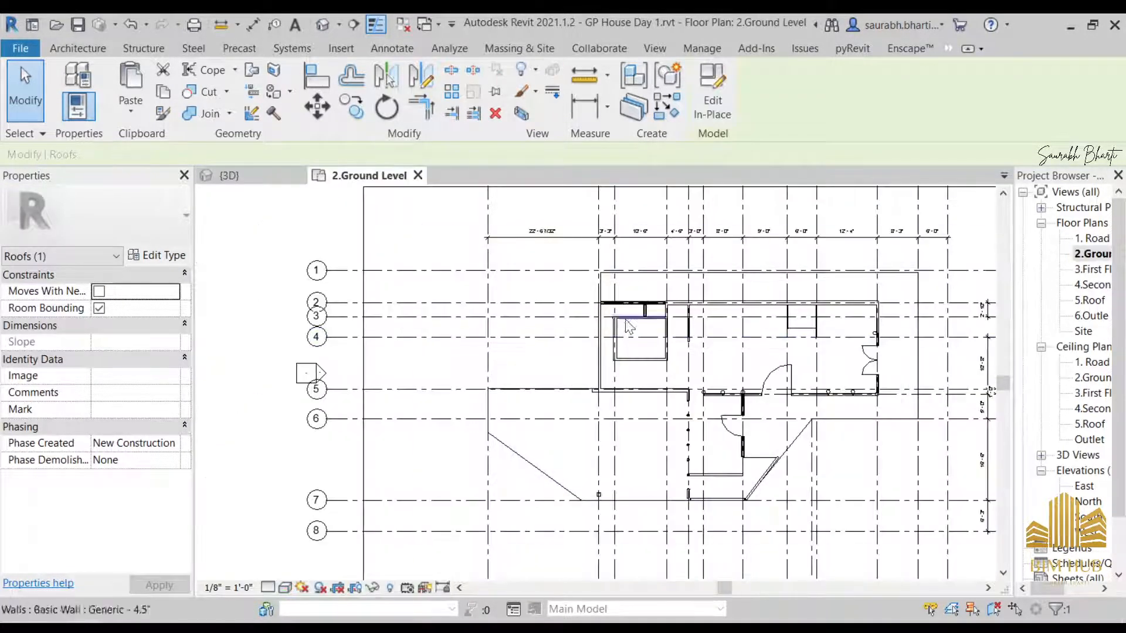
pyautogui.click(77, 48)
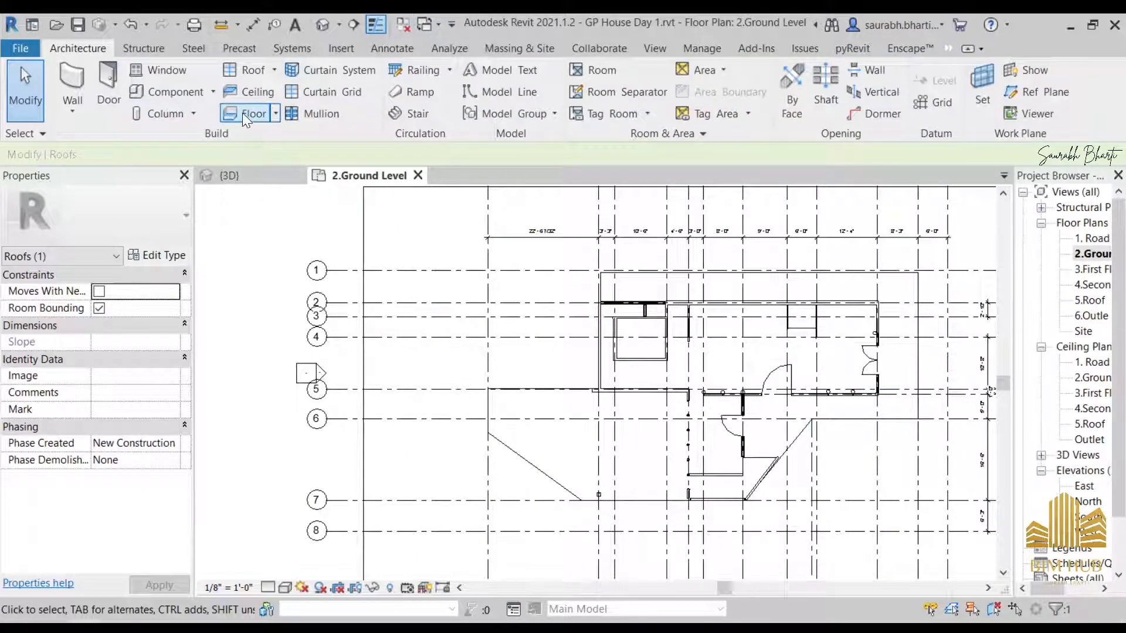
pyautogui.click(244, 116)
pyautogui.click(856, 71)
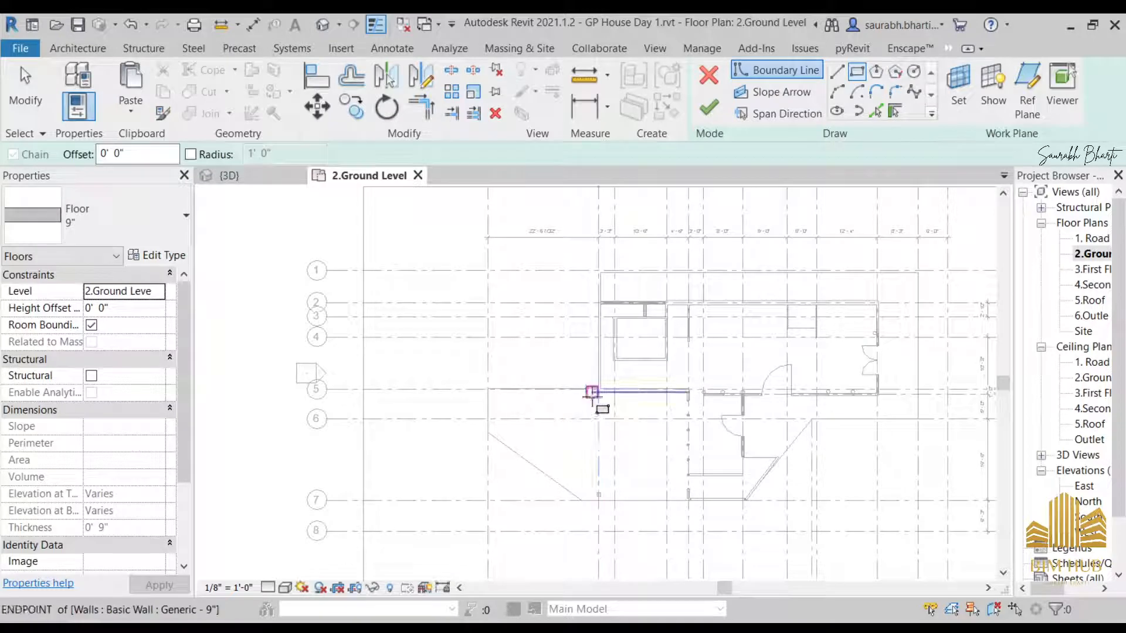
pyautogui.scroll(3, 608, 422)
pyautogui.scroll(1, 659, 422)
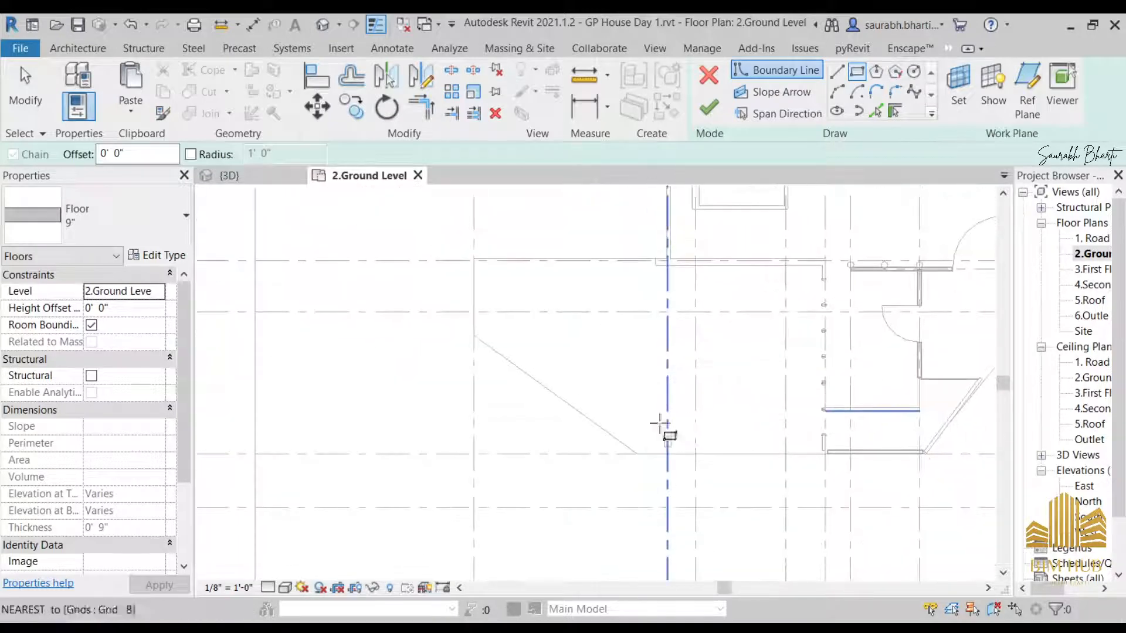
pyautogui.scroll(-3, 666, 422)
pyautogui.moveTo(691, 456); pyautogui.dragTo(545, 486, button='middle')
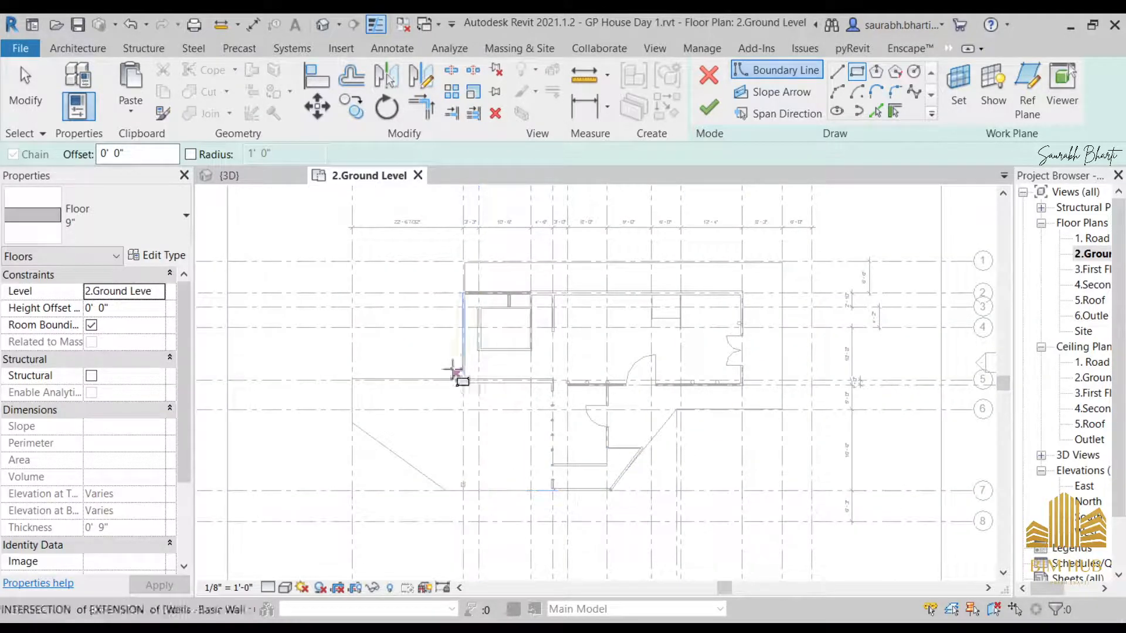
pyautogui.scroll(2, 458, 385)
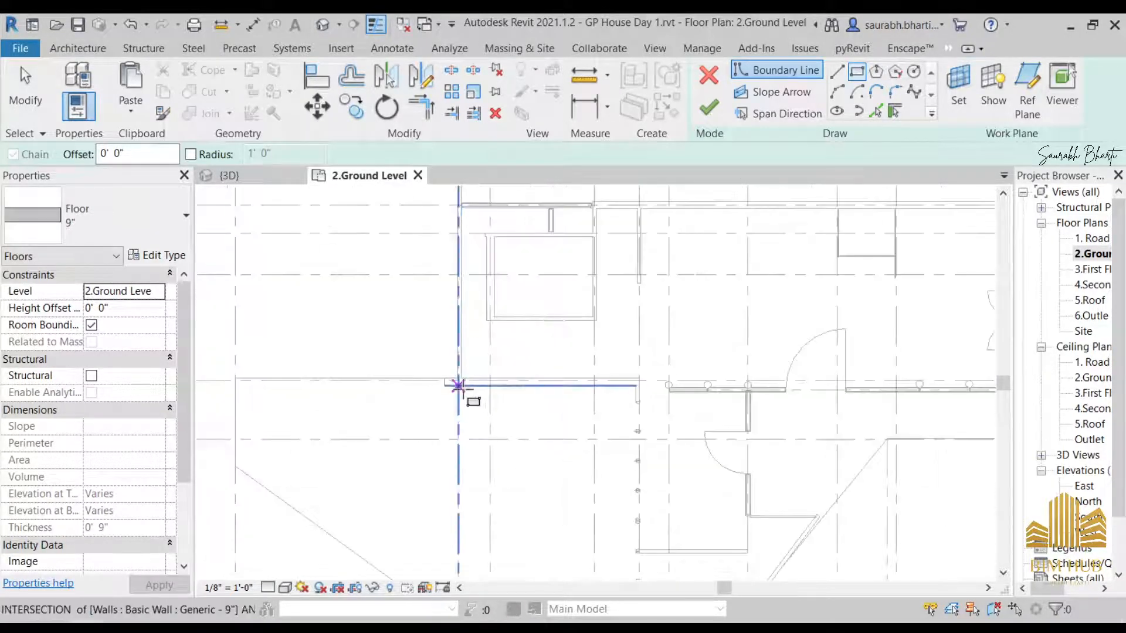
pyautogui.click(459, 386)
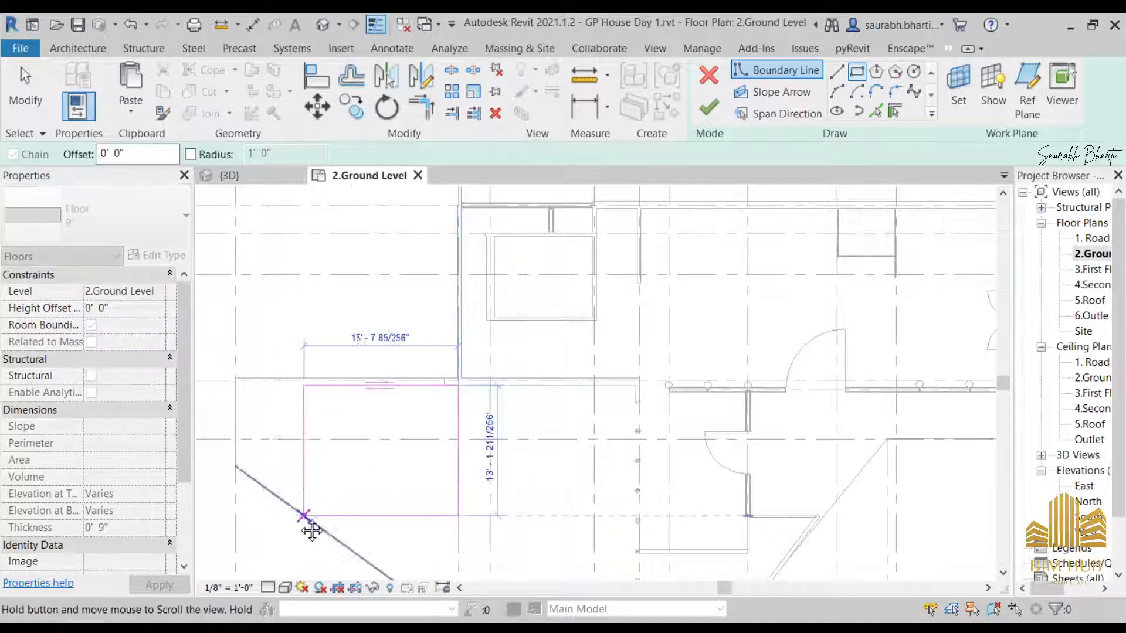
pyautogui.moveTo(302, 522); pyautogui.dragTo(465, 432, button='middle')
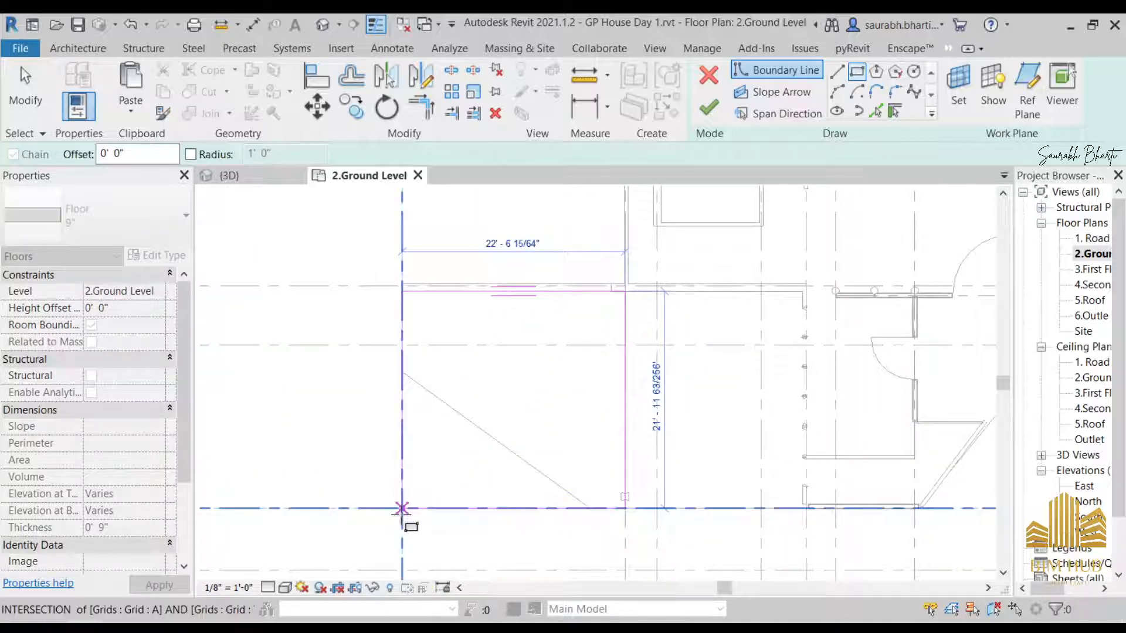
pyautogui.scroll(-2, 402, 505)
pyautogui.scroll(4, 639, 384)
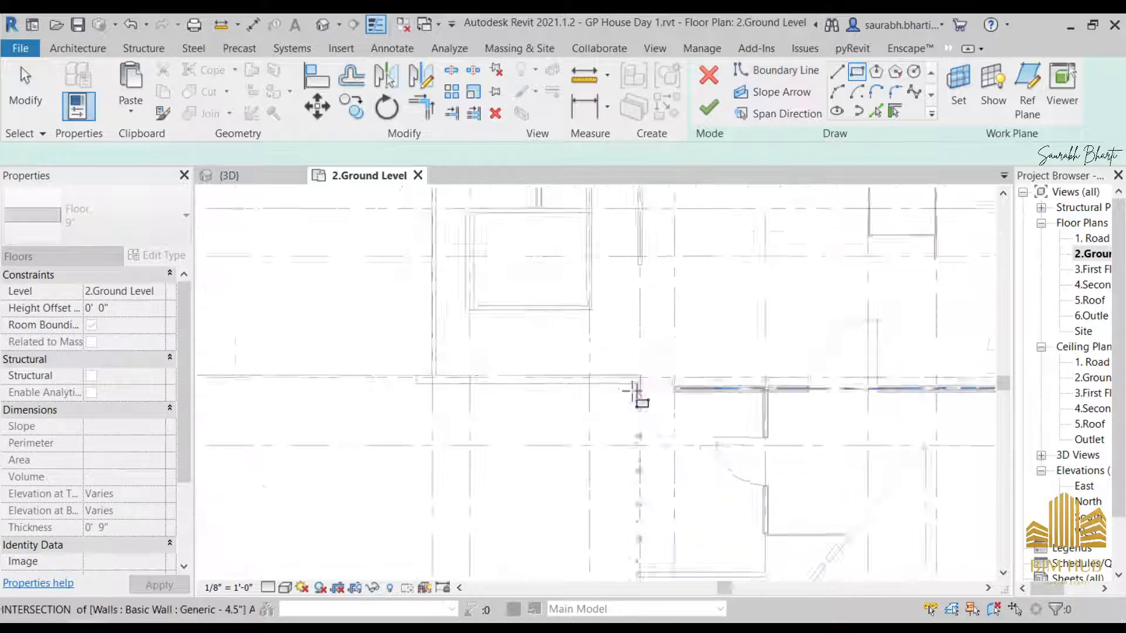
# - Draw the rectangular 9" floor boundary from the carport's inner wall corner to the grid B and 7 intersection, and finish the floor
pyautogui.click(637, 384)
pyautogui.moveTo(509, 535); pyautogui.dragTo(577, 373, button='middle')
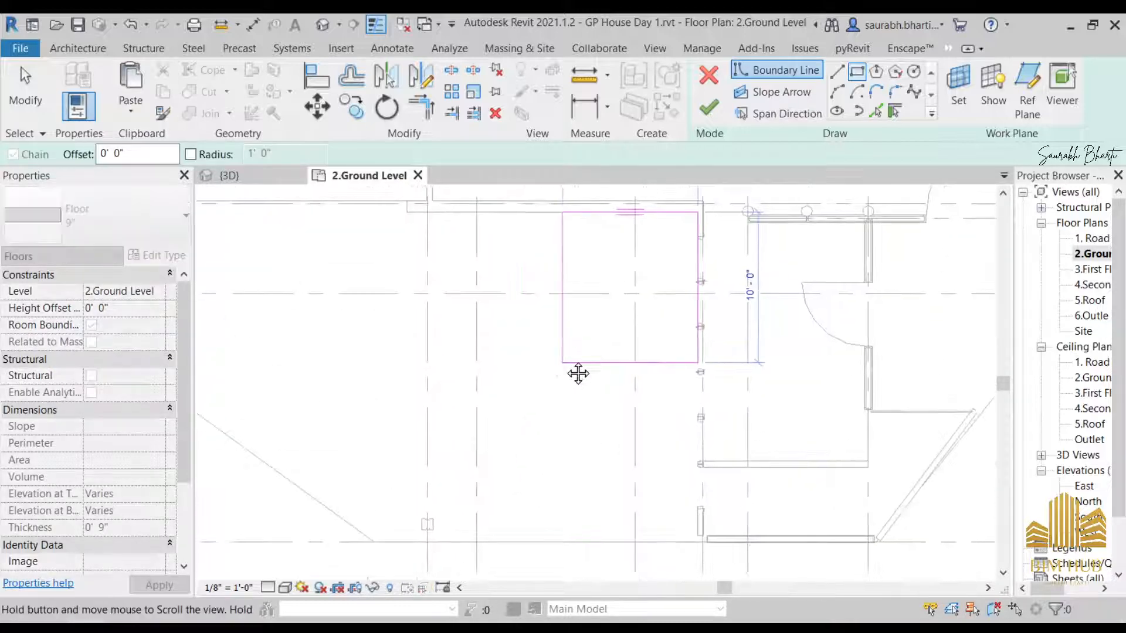
pyautogui.click(427, 541)
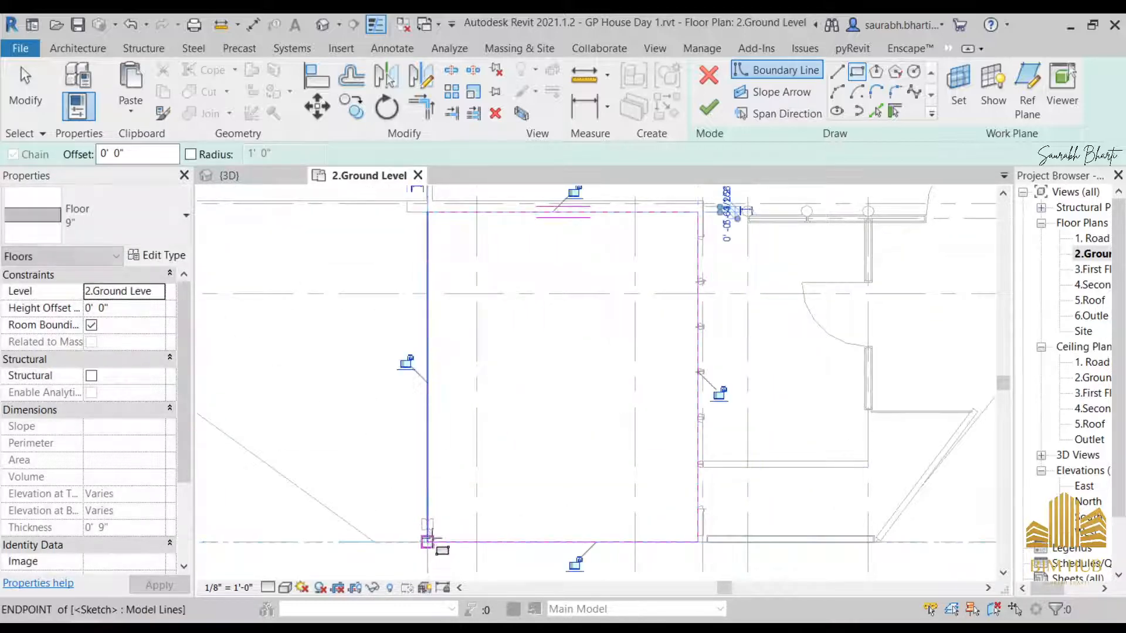
pyautogui.click(714, 107)
pyautogui.scroll(-3, 608, 220)
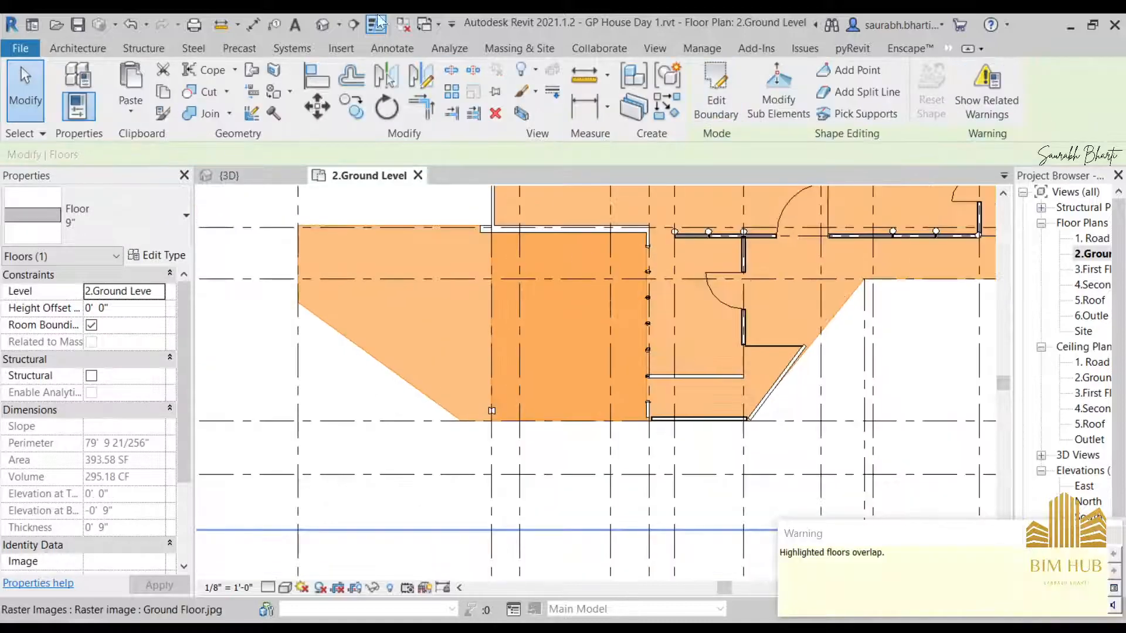
# - Open the 3D view, raise the new carport floor to a 9' 0" height offset, and check it under the overhang
pyautogui.click(318, 20)
pyautogui.keyDown('shift'); pyautogui.moveTo(434, 220); pyautogui.dragTo(568, 442, button='middle'); pyautogui.keyUp('shift')
pyautogui.click(544, 419)
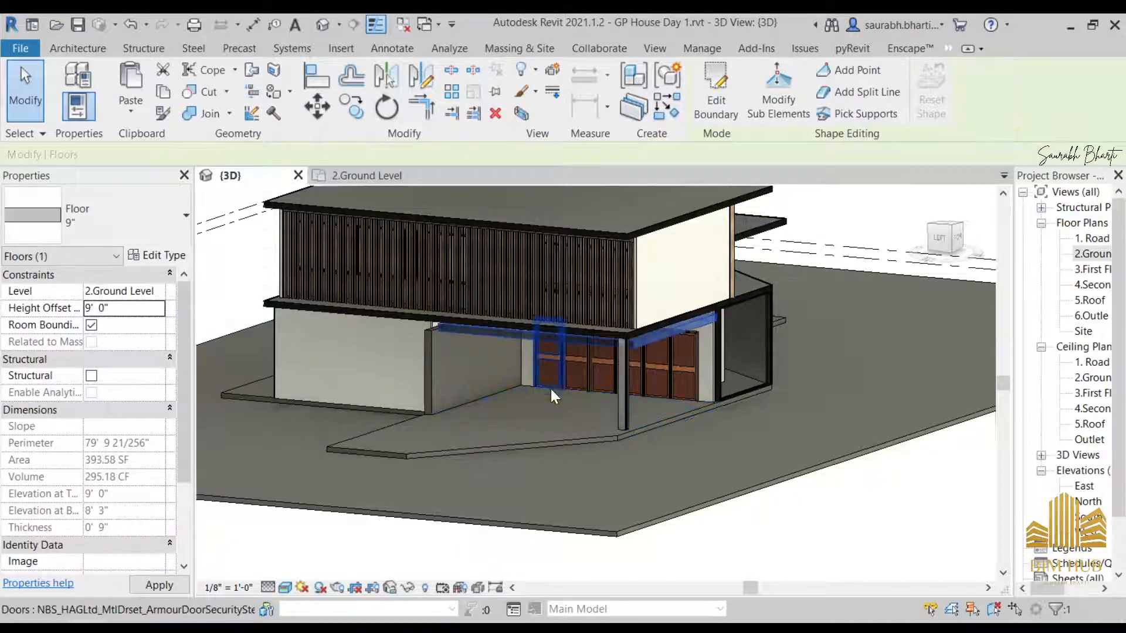
pyautogui.keyDown('shift'); pyautogui.moveTo(552, 391); pyautogui.dragTo(635, 352, button='middle'); pyautogui.keyUp('shift')
pyautogui.press('Escape')
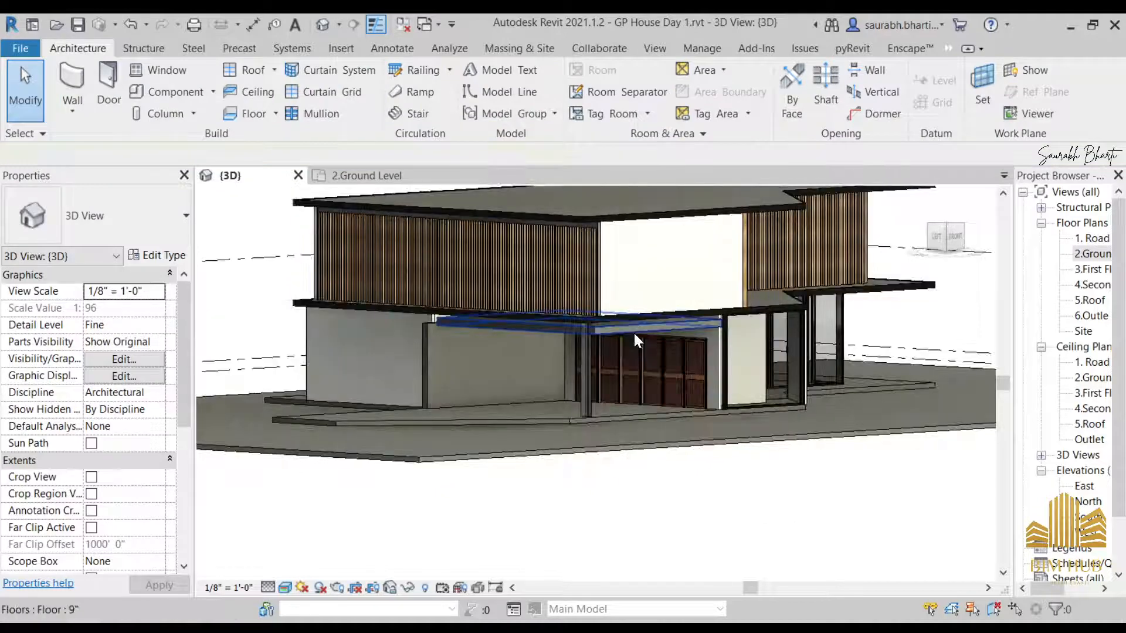
# - Adjust the carport slab to a 9' 0 35/256" height offset against the lowered side wall
pyautogui.click(634, 335)
pyautogui.keyDown('shift'); pyautogui.moveTo(530, 397); pyautogui.dragTo(508, 339, button='middle'); pyautogui.keyUp('shift')
pyautogui.press('Escape')
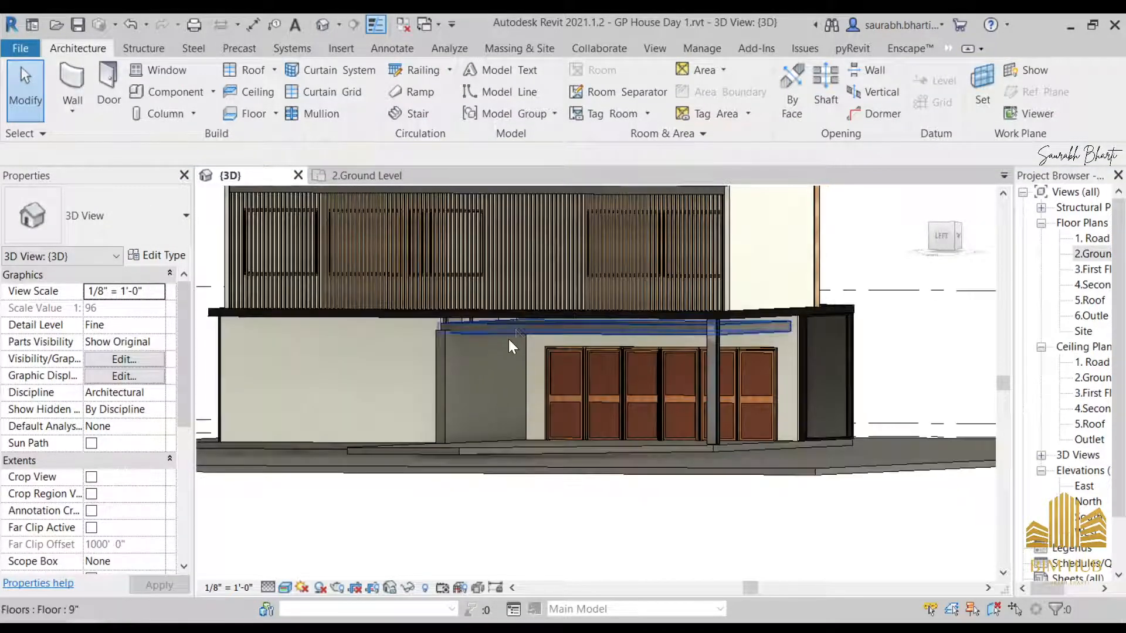
pyautogui.click(515, 329)
pyautogui.press('Escape')
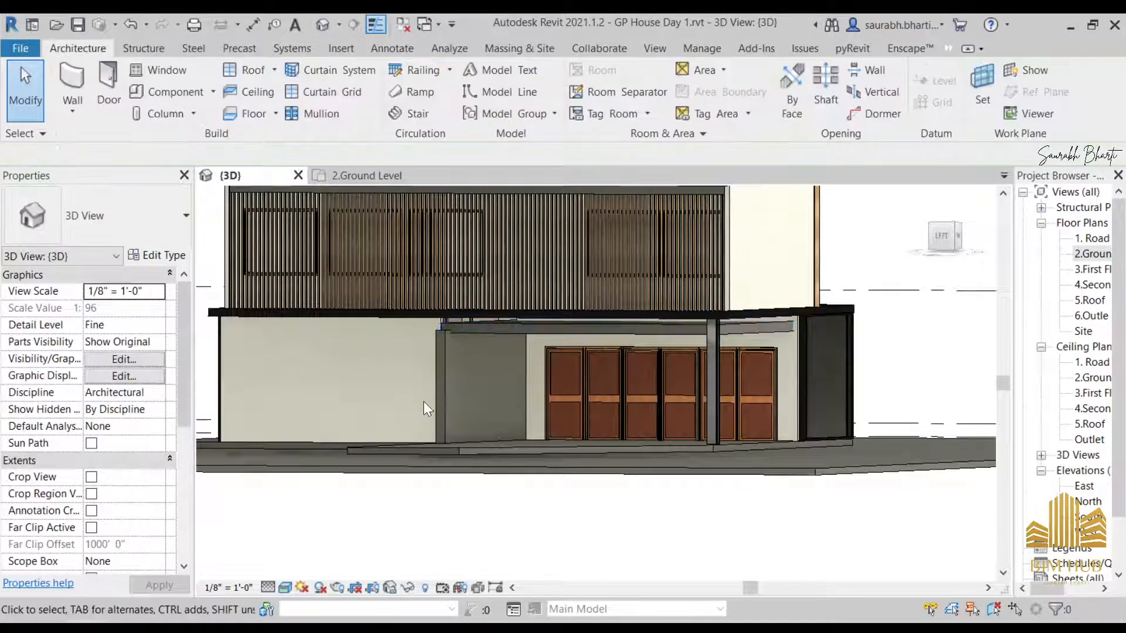
pyautogui.click(449, 378)
pyautogui.keyDown('shift'); pyautogui.moveTo(482, 355); pyautogui.dragTo(560, 330, button='middle'); pyautogui.keyUp('shift')
pyautogui.click(483, 351)
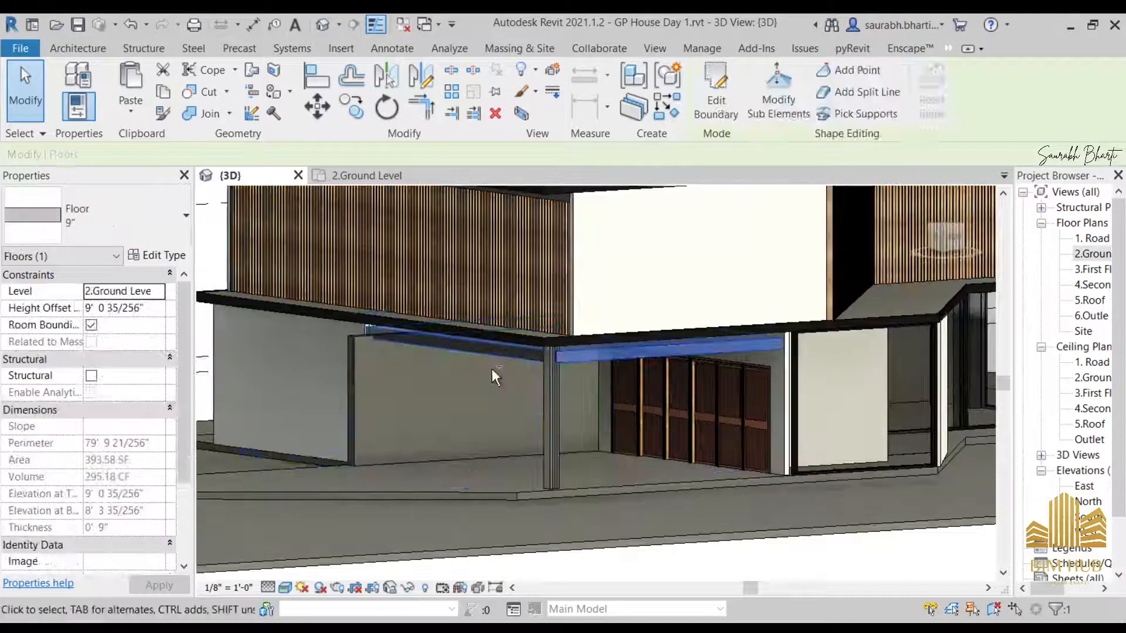
# - Temporarily hide the carport slab and examine the carport wall and ceiling in the Front 2.jpg reference photo
pyautogui.keyDown('shift'); pyautogui.moveTo(491, 368); pyautogui.dragTo(452, 367, button='middle'); pyautogui.keyUp('shift')
pyautogui.press('h')
pyautogui.press('h')
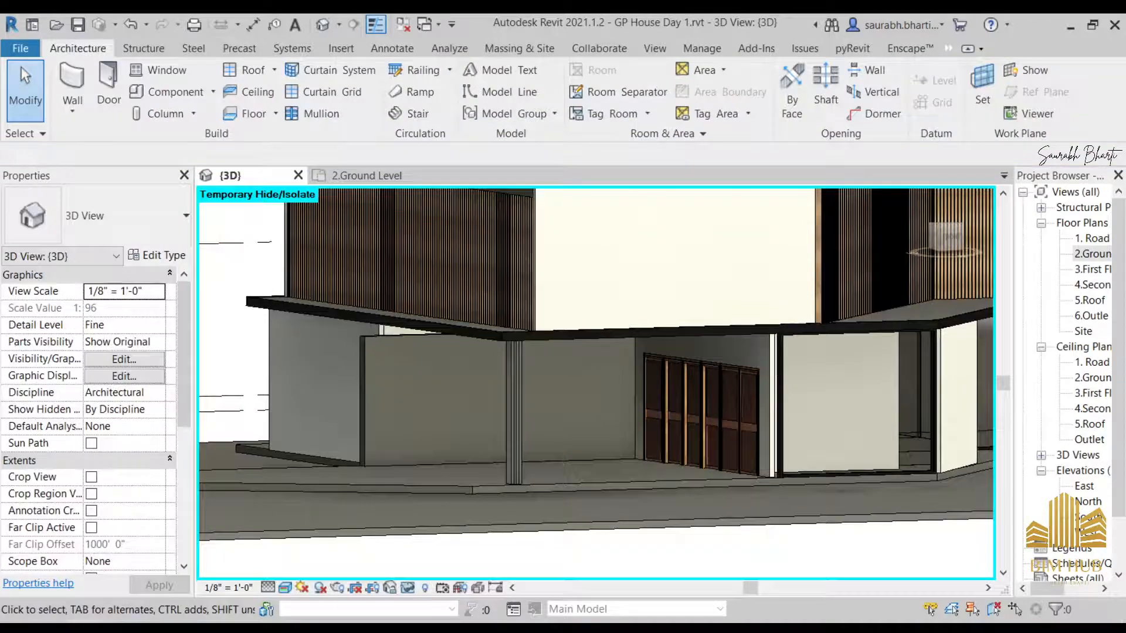
pyautogui.hotkey('alt', 'Tab')
pyautogui.scroll(3, 611, 393)
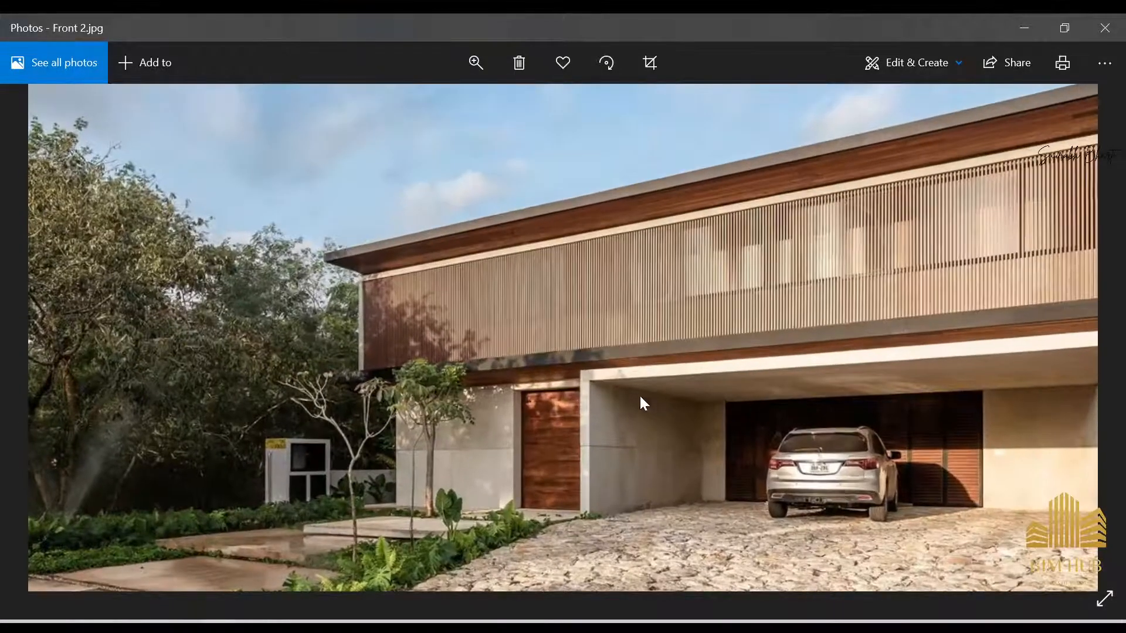
pyautogui.click(1034, 24)
pyautogui.scroll(1, 361, 354)
# - Examine the slab-edge cover and the 9" side wall around the gap, and restore the temporarily hidden slab
pyautogui.click(426, 324)
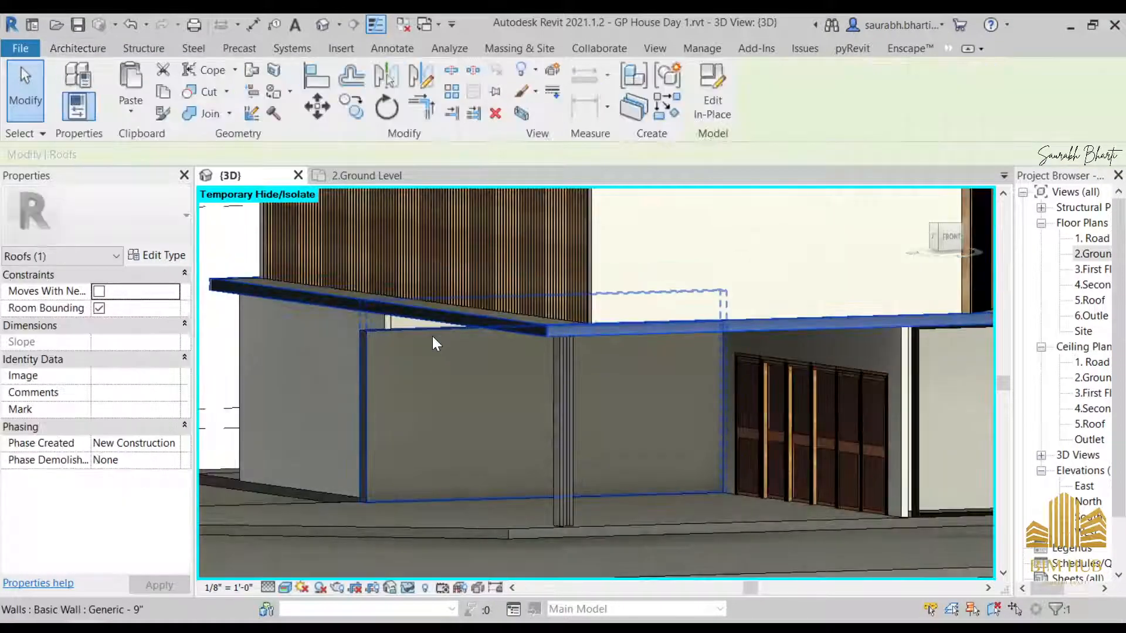
pyautogui.press('Escape')
pyautogui.click(432, 333)
pyautogui.keyDown('shift'); pyautogui.moveTo(434, 350); pyautogui.dragTo(448, 377, button='middle'); pyautogui.keyUp('shift')
pyautogui.press('Escape')
pyautogui.press('h')
pyautogui.press('r')
# - Compare the 9" carport side wall with the Front 2.jpg photo, viewing the model straight from its left side
pyautogui.click(554, 363)
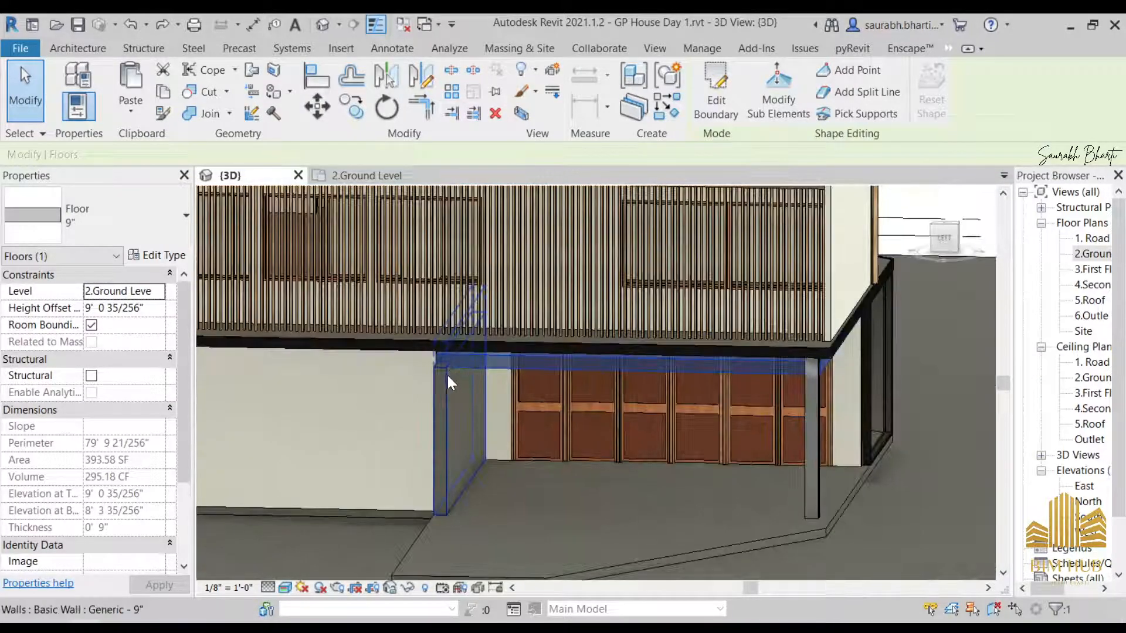
pyautogui.click(446, 381)
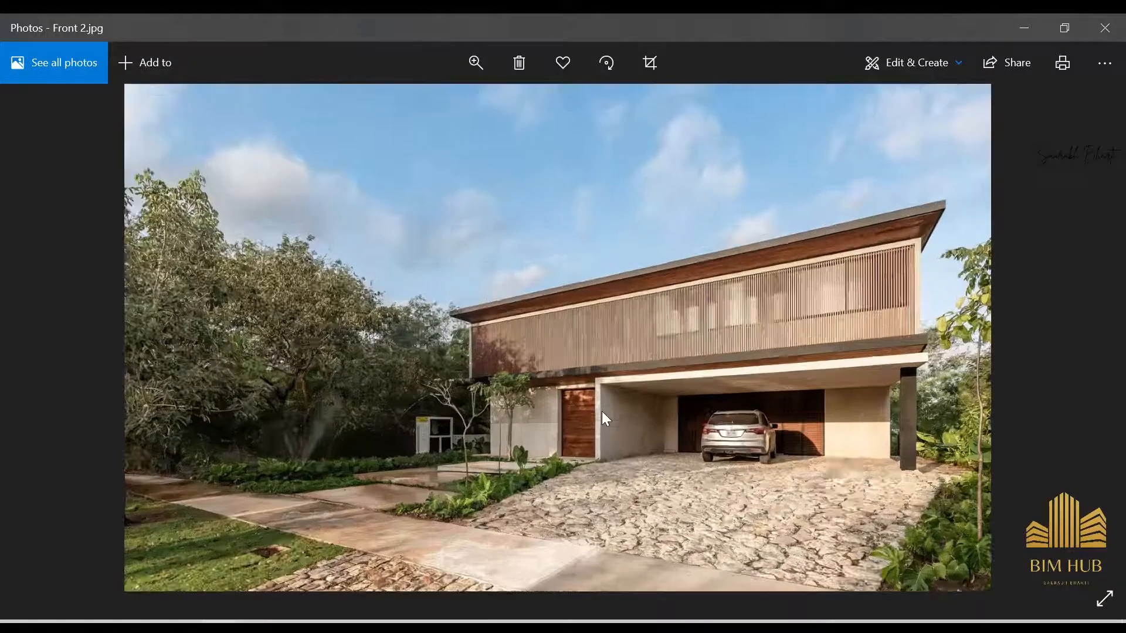
pyautogui.scroll(2, 602, 412)
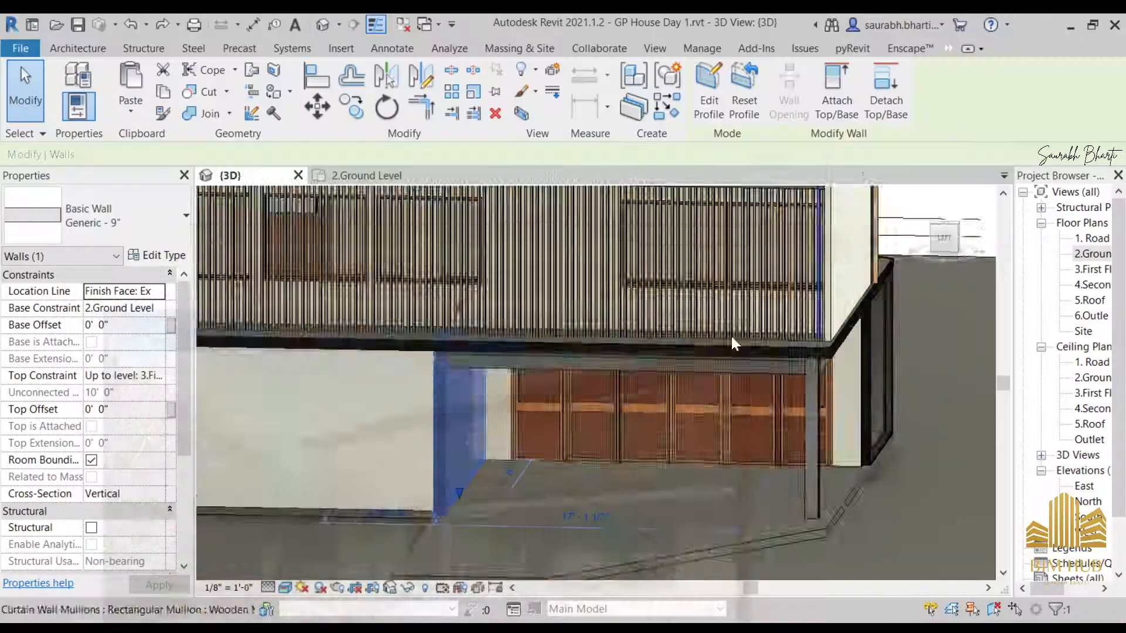
pyautogui.scroll(-5, 730, 337)
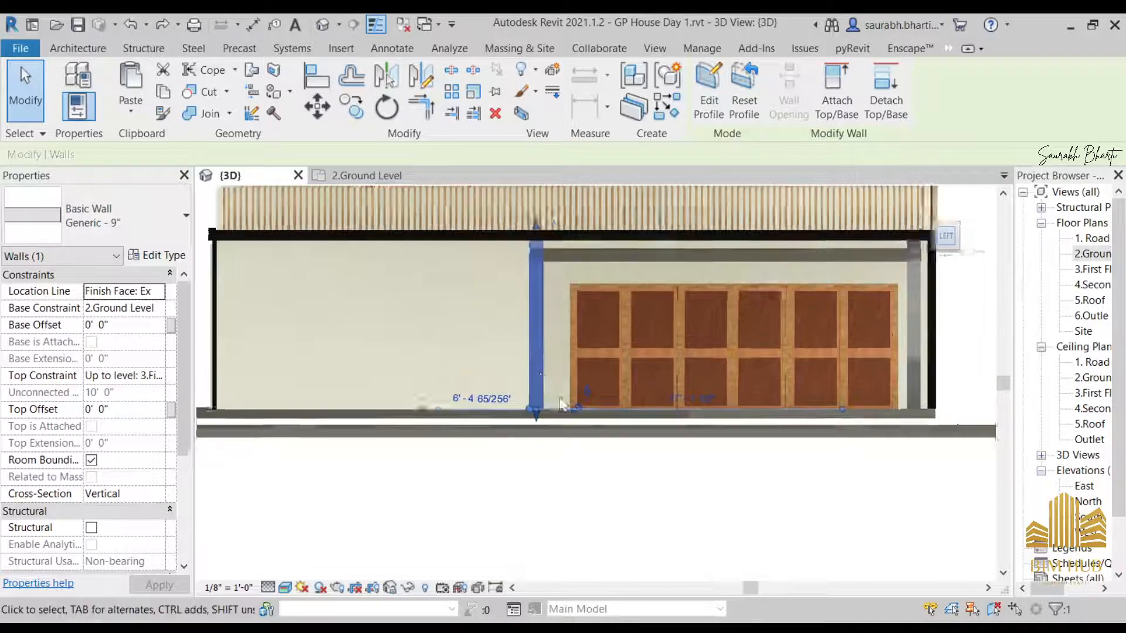
pyautogui.scroll(-2, 559, 388)
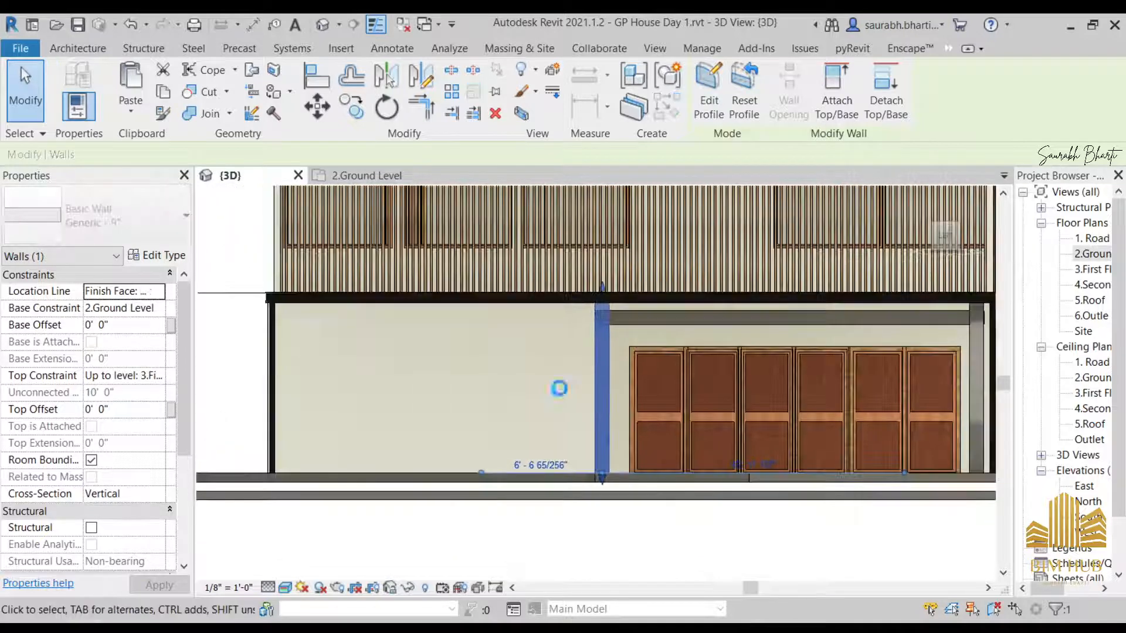
pyautogui.press('Escape')
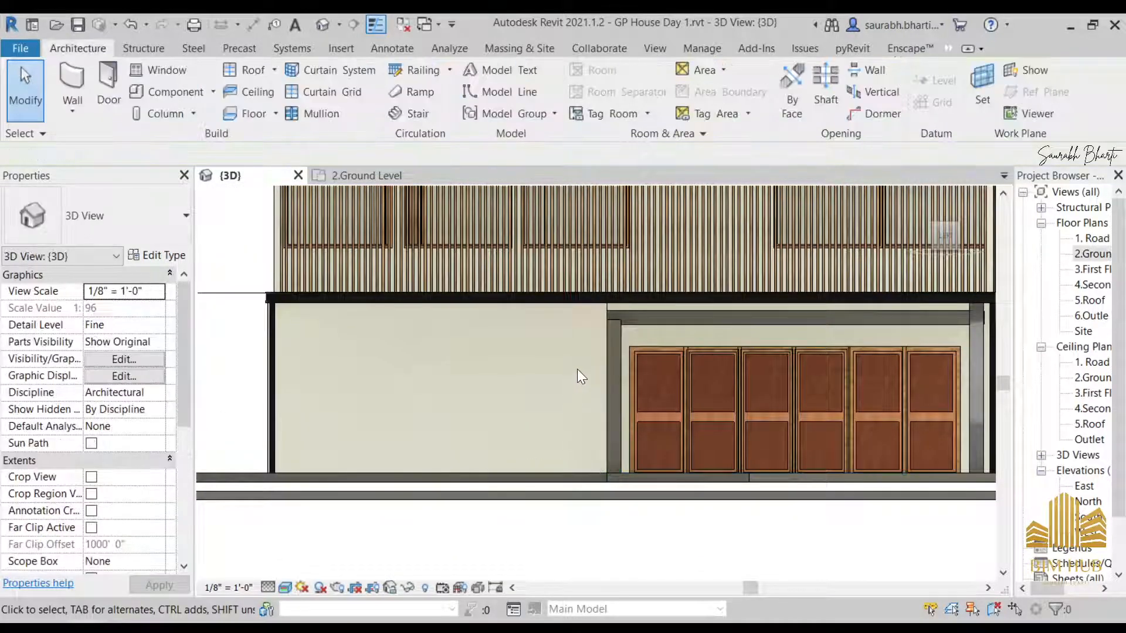
# - Edit the profile of the 4.5" front wall beside the carport, adjusting its end edge near the 9" side wall
pyautogui.click(603, 312)
pyautogui.click(710, 101)
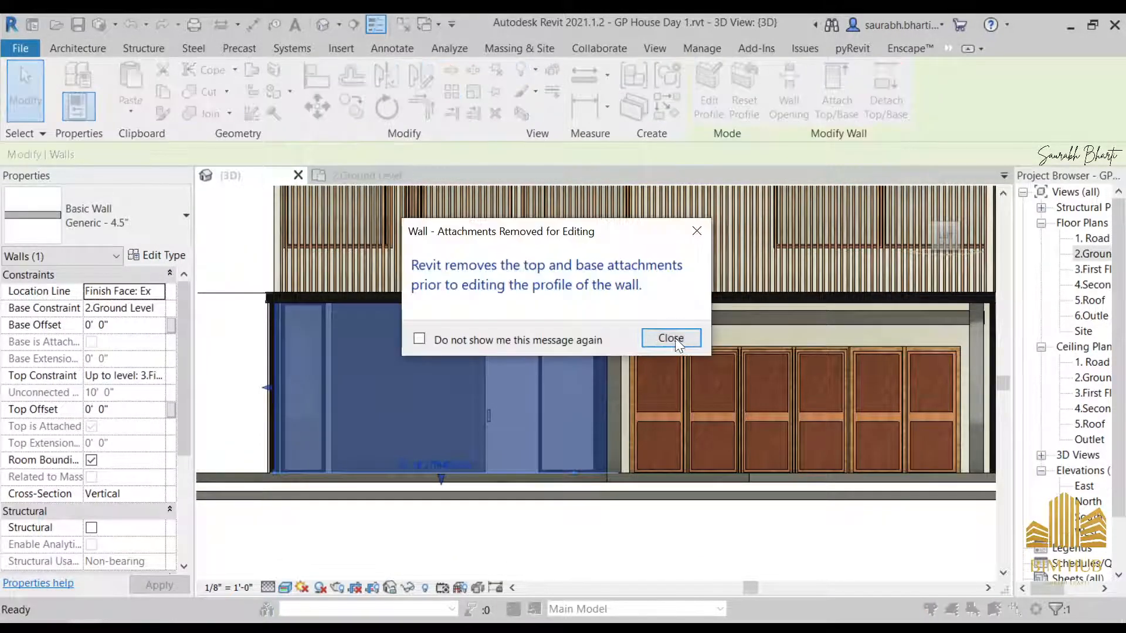
pyautogui.click(670, 339)
pyautogui.moveTo(611, 374)
pyautogui.mouseDown()
pyautogui.moveTo(563, 370)
pyautogui.moveTo(599, 367)
pyautogui.mouseUp()
pyautogui.click(886, 594)
pyautogui.keyDown('shift'); pyautogui.moveTo(646, 384); pyautogui.dragTo(622, 403, button='middle'); pyautogui.keyUp('shift')
pyautogui.click(710, 107)
# - Temporarily hide the 9" carport side wall and examine the opening behind it under the overhang
pyautogui.click(622, 404)
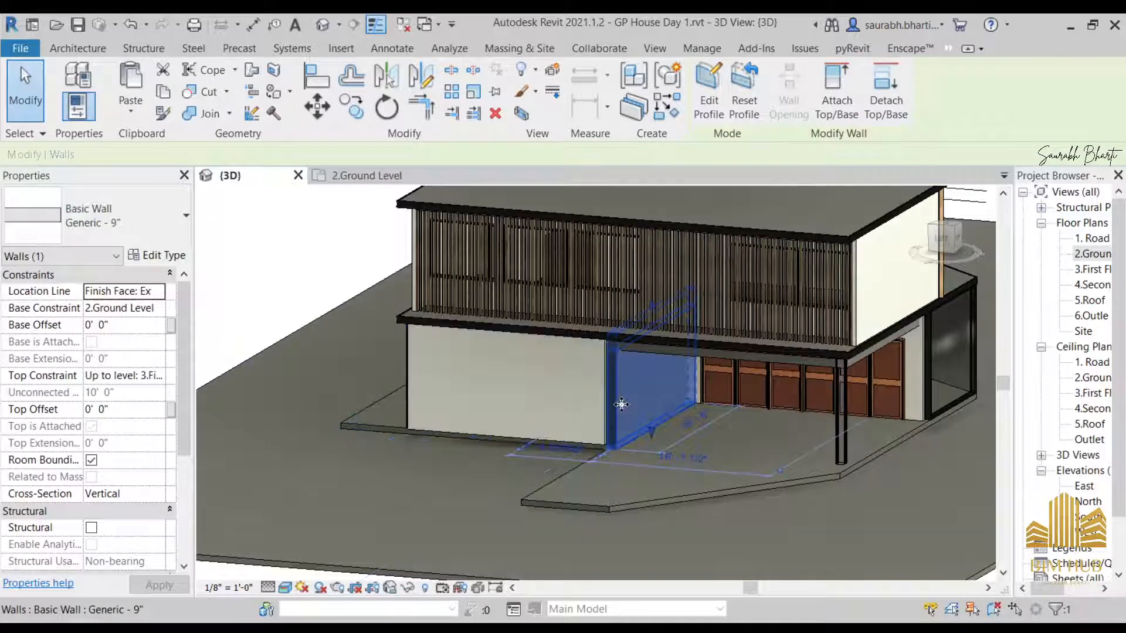
pyautogui.press('h')
pyautogui.press('h')
pyautogui.keyDown('shift'); pyautogui.moveTo(661, 439); pyautogui.dragTo(633, 463, button='middle'); pyautogui.keyUp('shift')
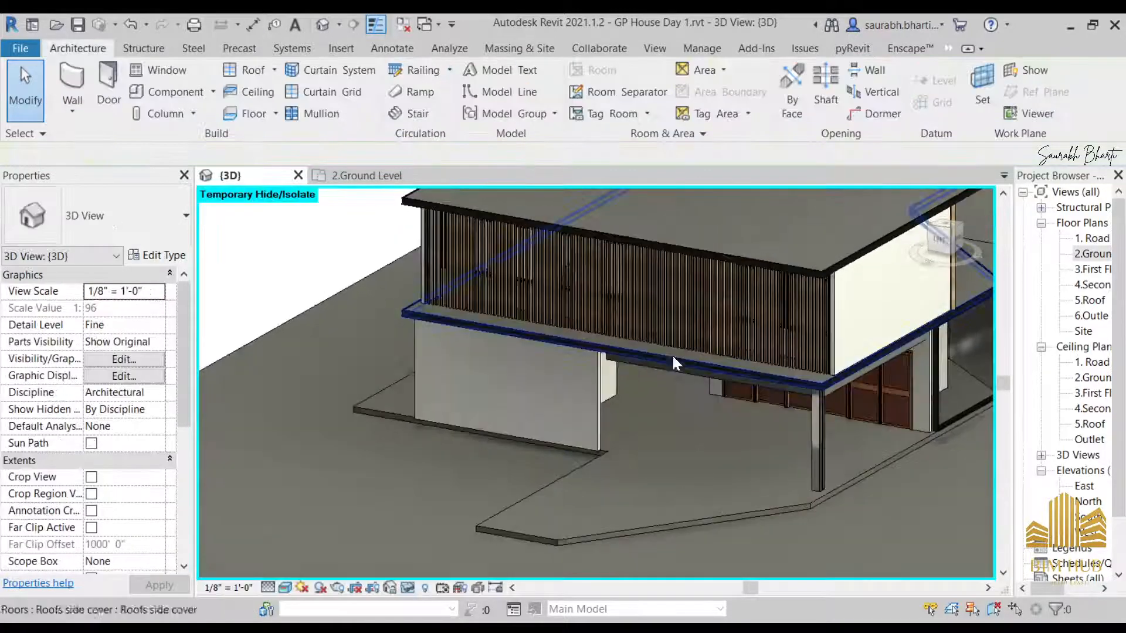
pyautogui.keyDown('shift'); pyautogui.moveTo(655, 397); pyautogui.dragTo(623, 414, button='middle'); pyautogui.keyUp('shift')
# - Open the 2.Ground Level floor plan and start a new wall using the Basic Wall Generic - 4.5" type
pyautogui.doubleClick(1119, 254)
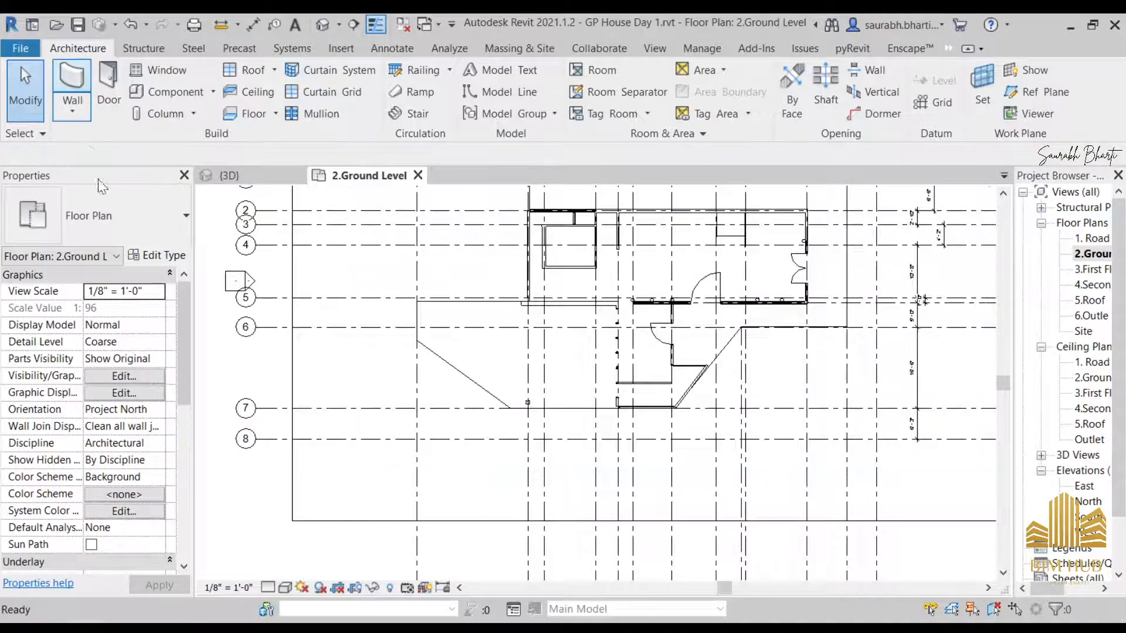
pyautogui.press('w')
pyautogui.press('a')
pyautogui.click(138, 256)
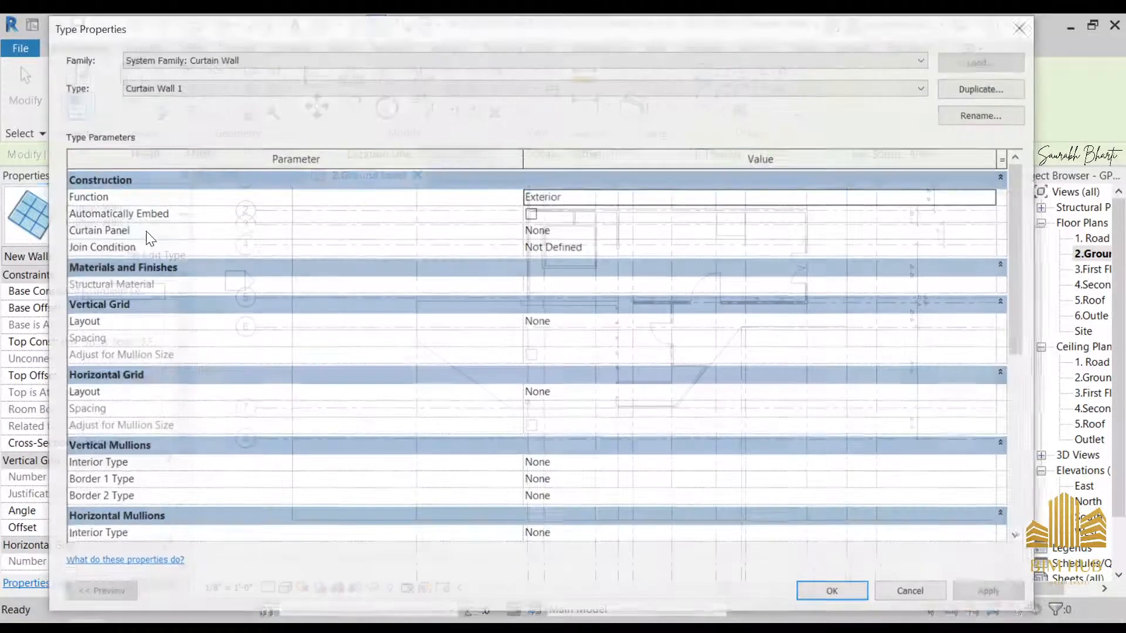
pyautogui.press('Escape')
pyautogui.click(149, 223)
pyautogui.scroll(3, 88, 410)
pyautogui.scroll(2, 100, 410)
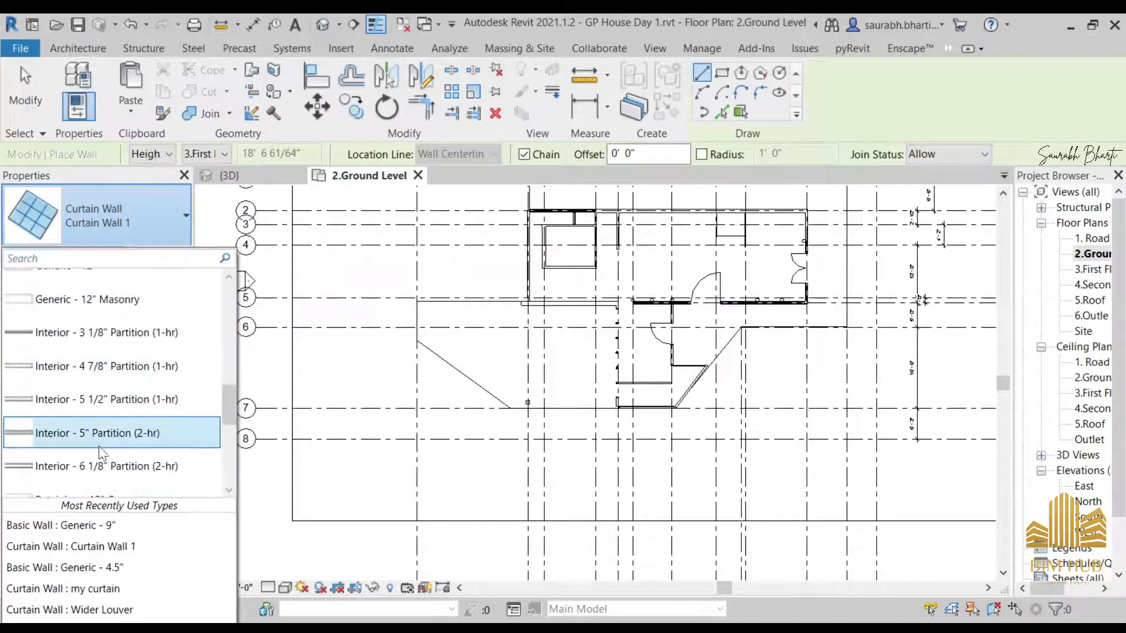
pyautogui.scroll(-8, 118, 381)
pyautogui.click(88, 568)
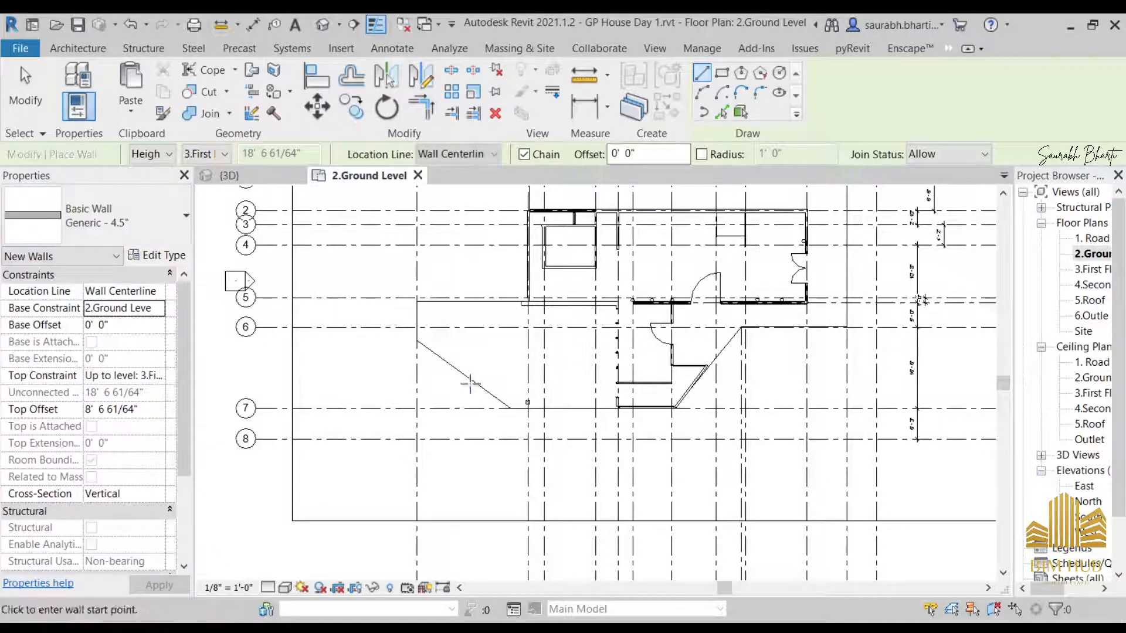
# - Draw an 18' long 4.5" wall along the 9" carport side wall, from the outer room wall to the carport's inner corner
pyautogui.moveTo(466, 343); pyautogui.dragTo(451, 413, button='middle')
pyautogui.moveTo(634, 488); pyautogui.dragTo(718, 483, button='middle')
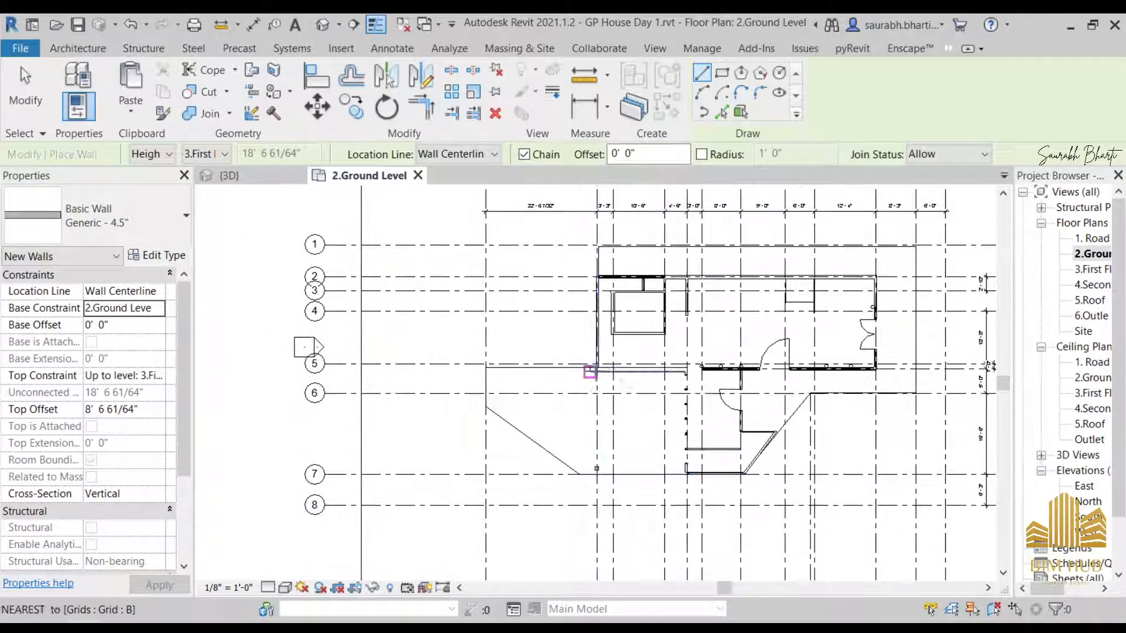
pyautogui.moveTo(629, 476); pyautogui.dragTo(560, 526, button='middle')
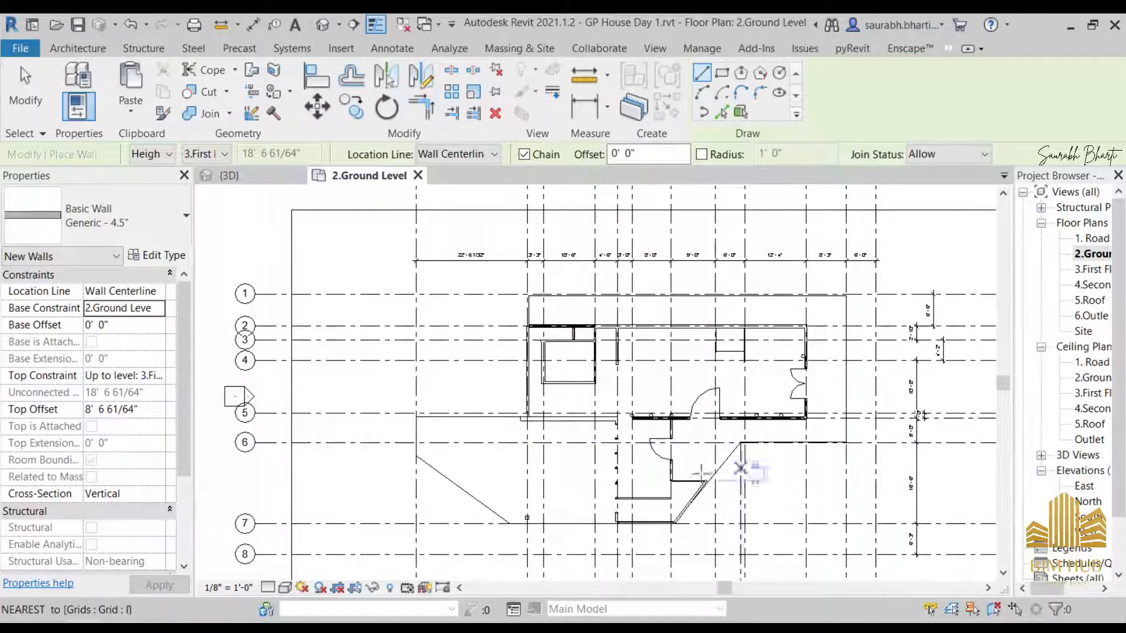
pyautogui.scroll(5, 543, 443)
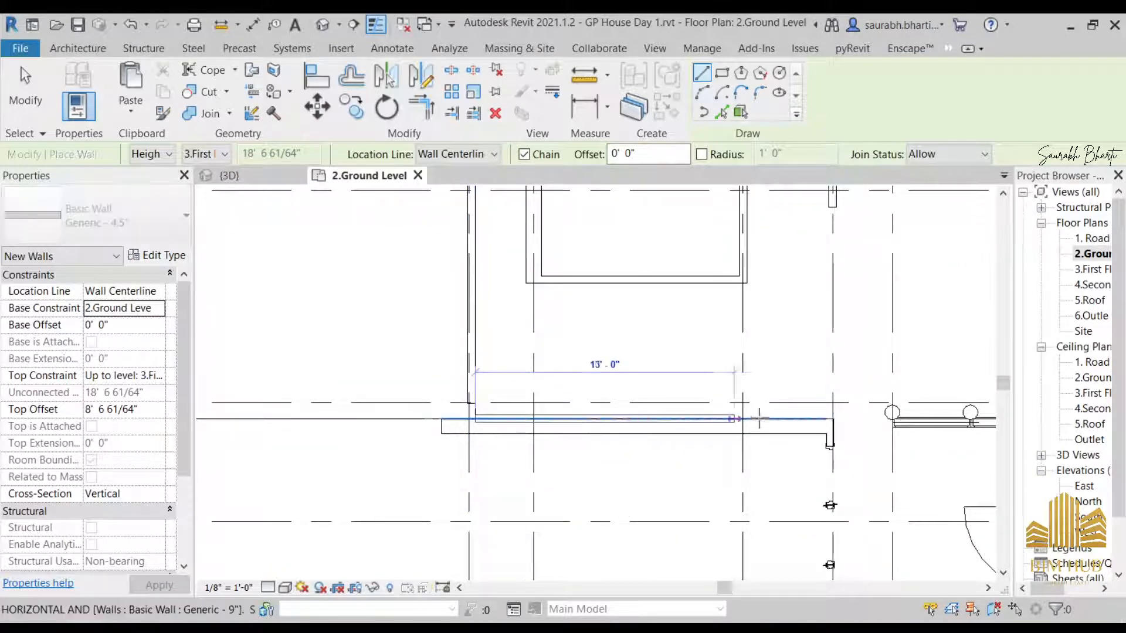
pyautogui.click(833, 419)
pyautogui.press('Escape')
pyautogui.press('Escape')
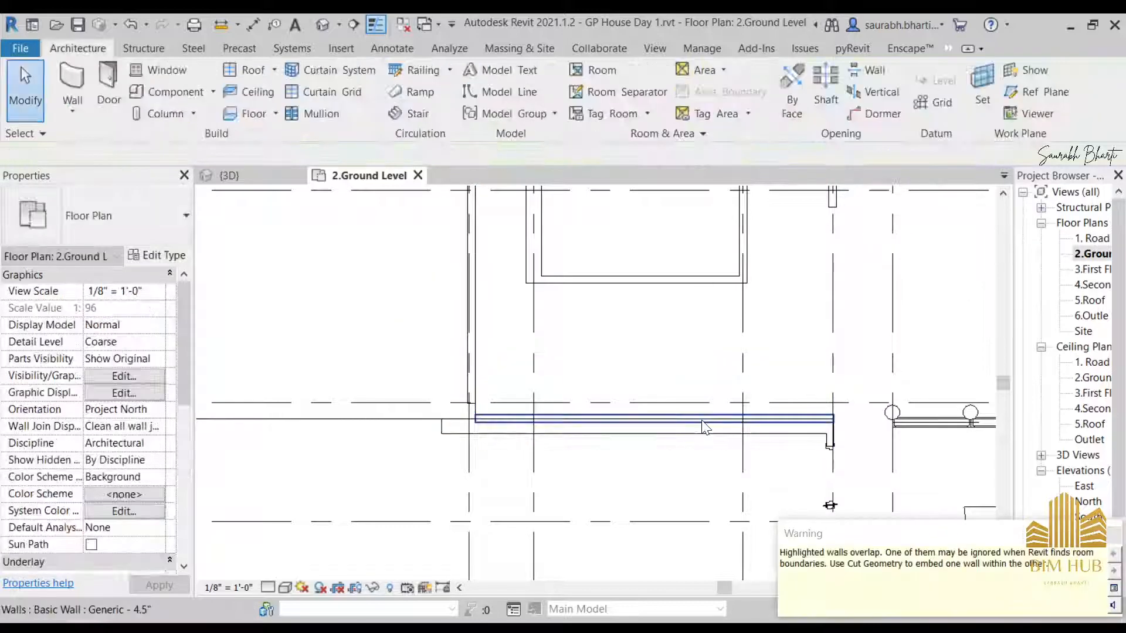
# - Nudge the new 4.5" wall toward the interior, clear of the overlapping 9" carport side wall
pyautogui.click(703, 426)
pyautogui.scroll(2, 702, 420)
pyautogui.press('Up')
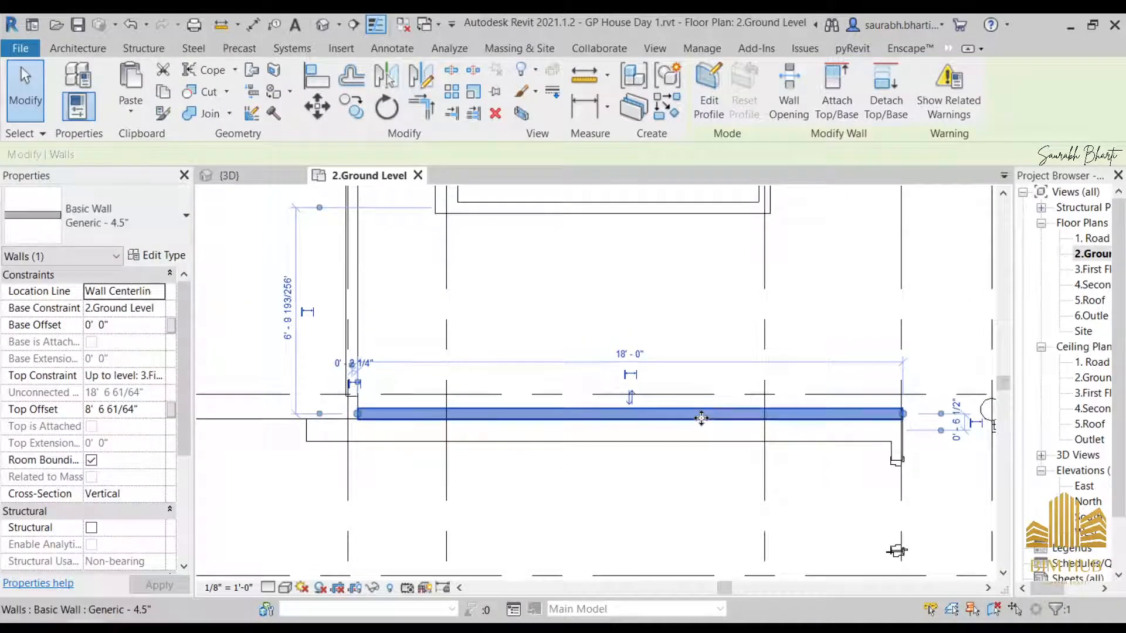
pyautogui.press('Up')
pyautogui.press('Down')
pyautogui.press('Escape')
pyautogui.scroll(2, 667, 421)
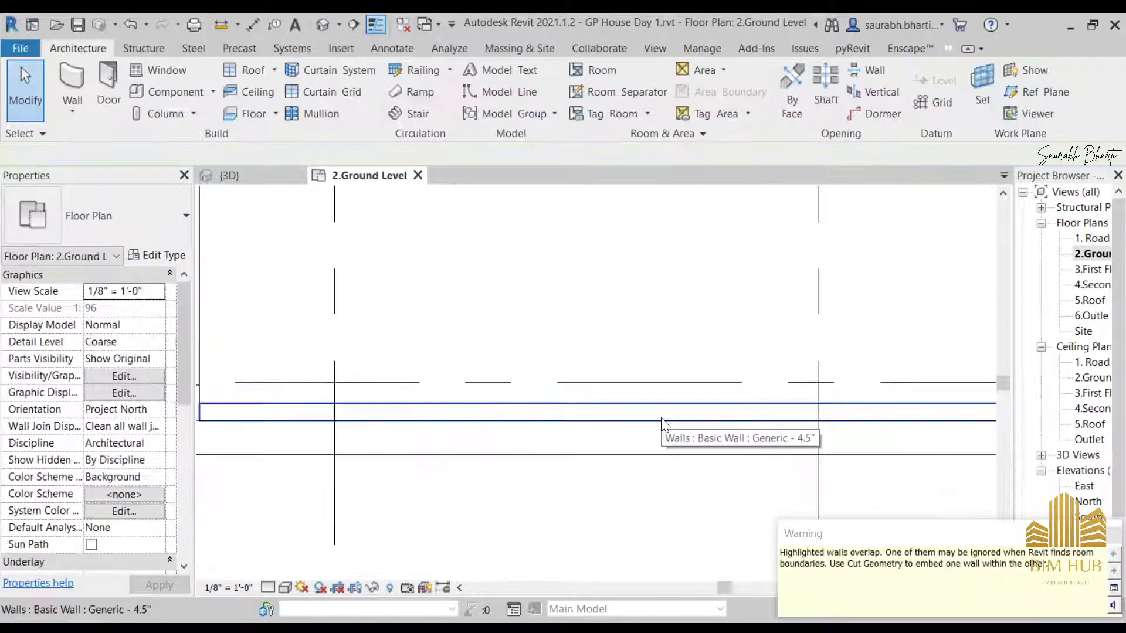
pyautogui.click(664, 421)
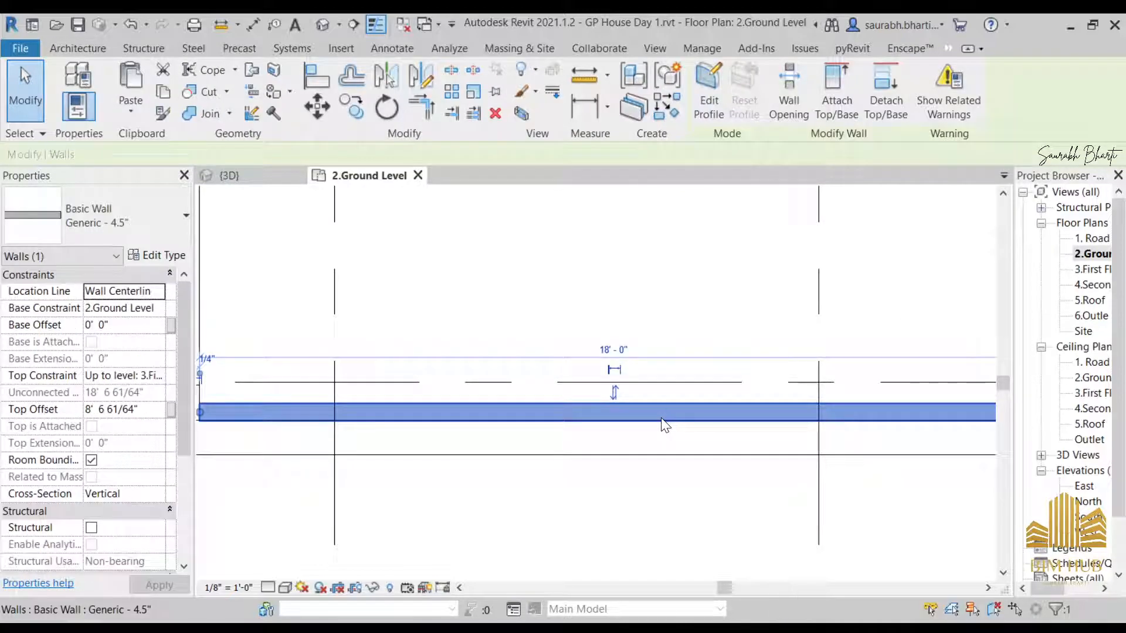
pyautogui.press('Up')
pyautogui.press('Up')
pyautogui.scroll(2, 667, 421)
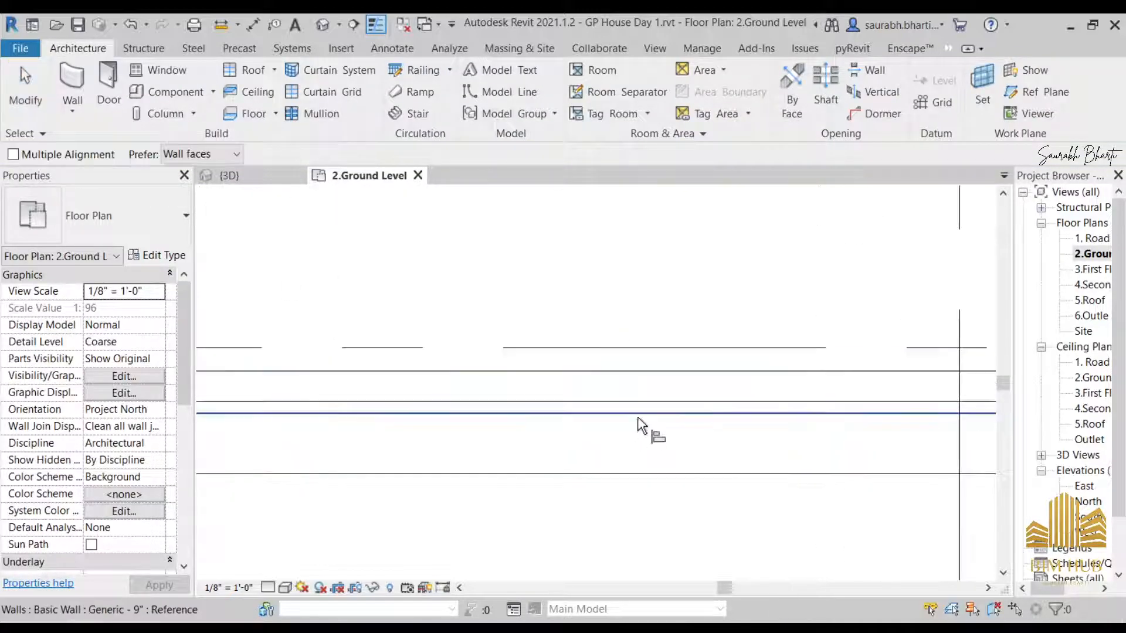
# - Return to the 3D view and examine the new 4.5" wall beside the carport from several angles
pyautogui.scroll(-4, 647, 406)
pyautogui.press('Escape')
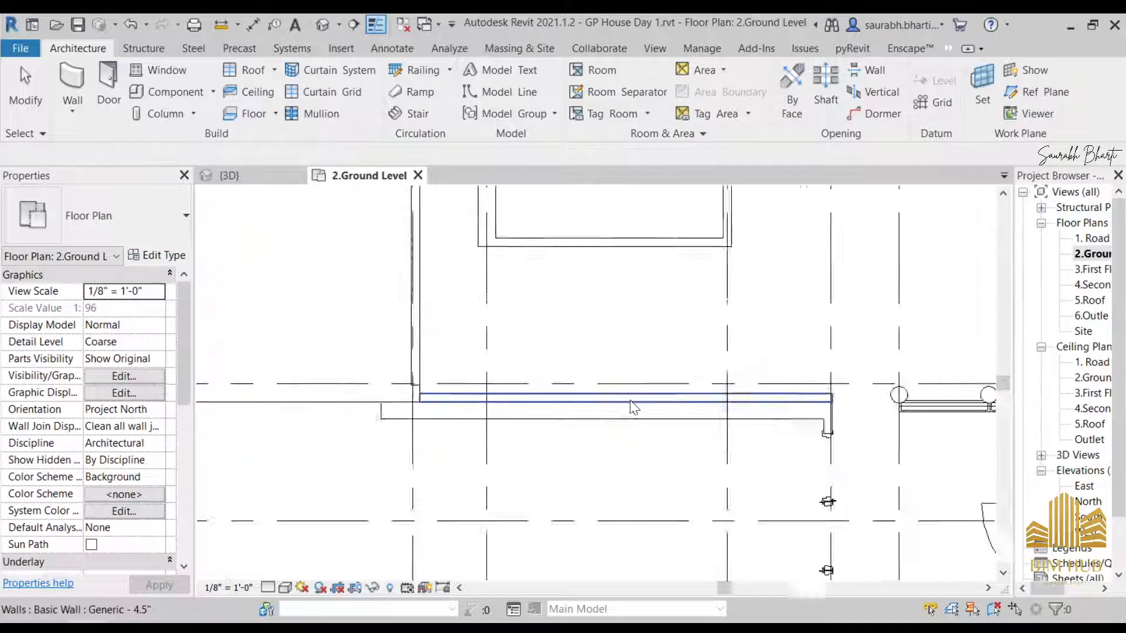
pyautogui.click(320, 24)
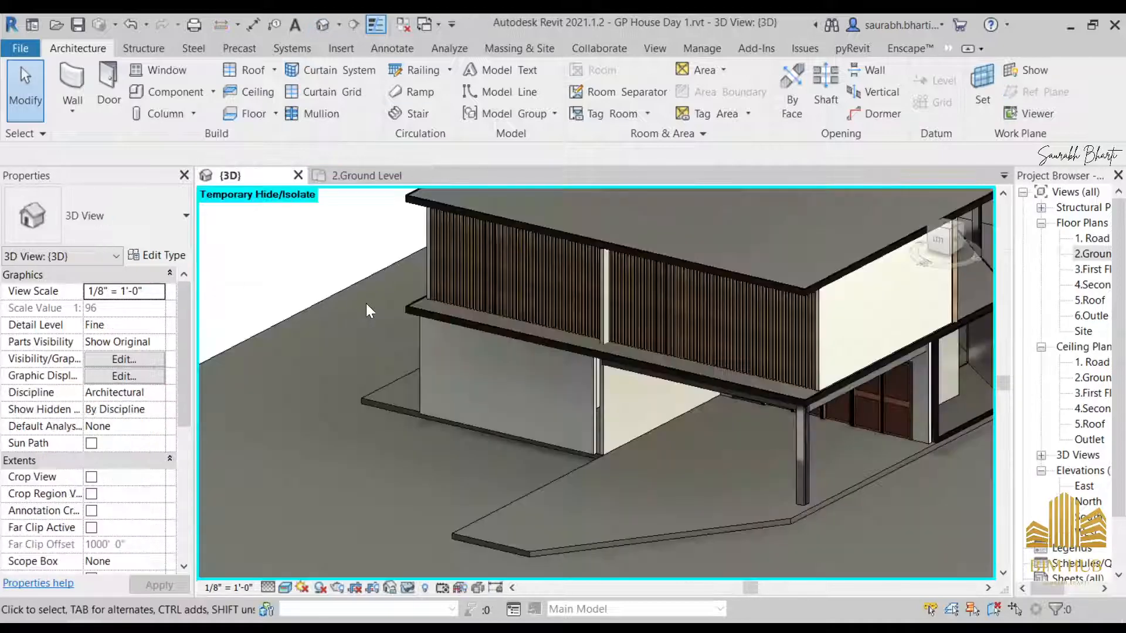
pyautogui.scroll(-4, 367, 306)
pyautogui.keyDown('shift'); pyautogui.moveTo(404, 375); pyautogui.dragTo(537, 364, button='middle'); pyautogui.keyUp('shift')
pyautogui.scroll(4, 518, 343)
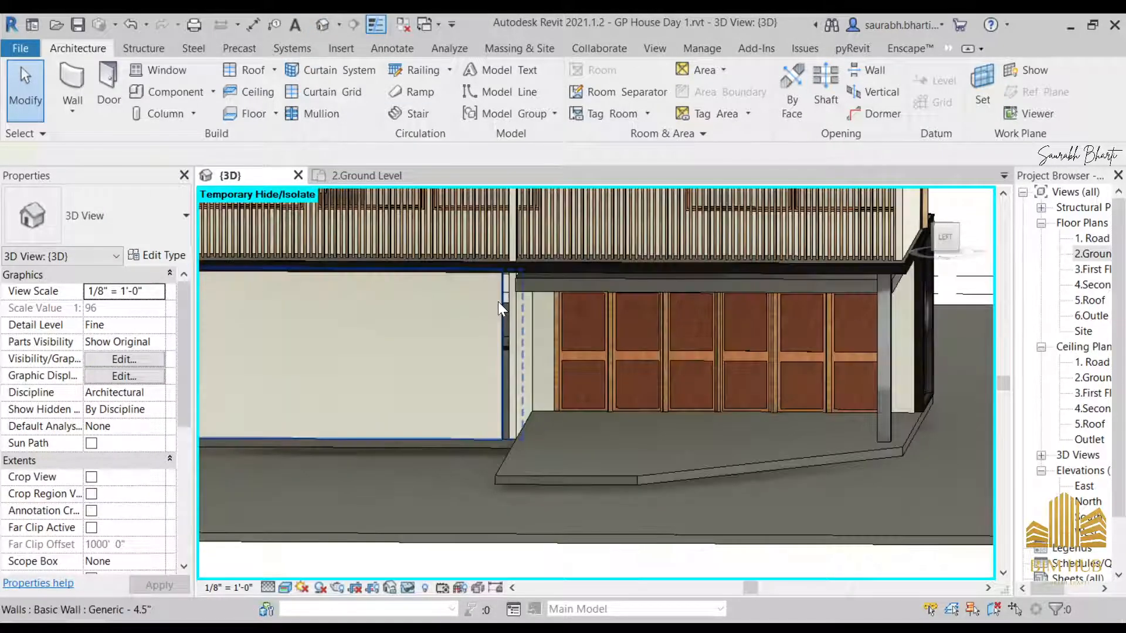
pyautogui.click(498, 301)
pyautogui.keyDown('shift'); pyautogui.moveTo(569, 344); pyautogui.dragTo(708, 373, button='middle'); pyautogui.keyUp('shift')
pyautogui.scroll(3, 765, 378)
pyautogui.moveTo(748, 386)
pyautogui.mouseDown()
pyautogui.moveTo(778, 385)
pyautogui.moveTo(753, 378)
pyautogui.mouseUp()
pyautogui.scroll(-3, 752, 378)
pyautogui.moveTo(753, 378); pyautogui.dragTo(463, 388, button='middle')
pyautogui.press('Escape')
pyautogui.keyDown('shift'); pyautogui.moveTo(628, 376); pyautogui.dragTo(328, 563, button='middle'); pyautogui.keyUp('shift')
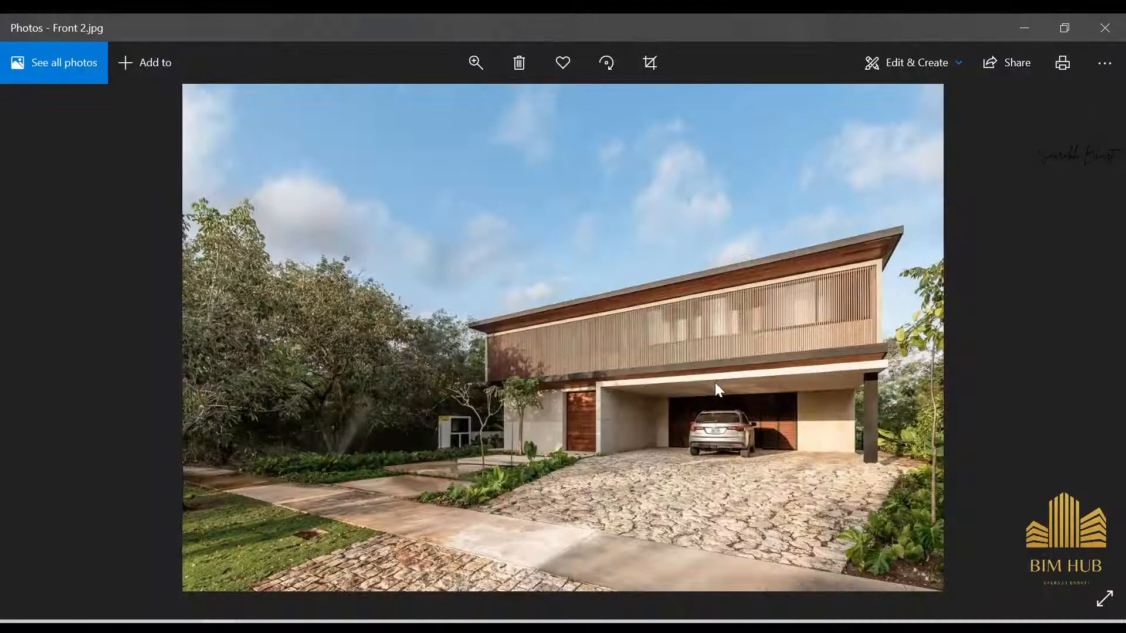
# - Check the carport front in the Front 2.jpg reference photo and nudge the 9"X9" corner column inward beneath the carport ceiling slab
pyautogui.scroll(3, 844, 382)
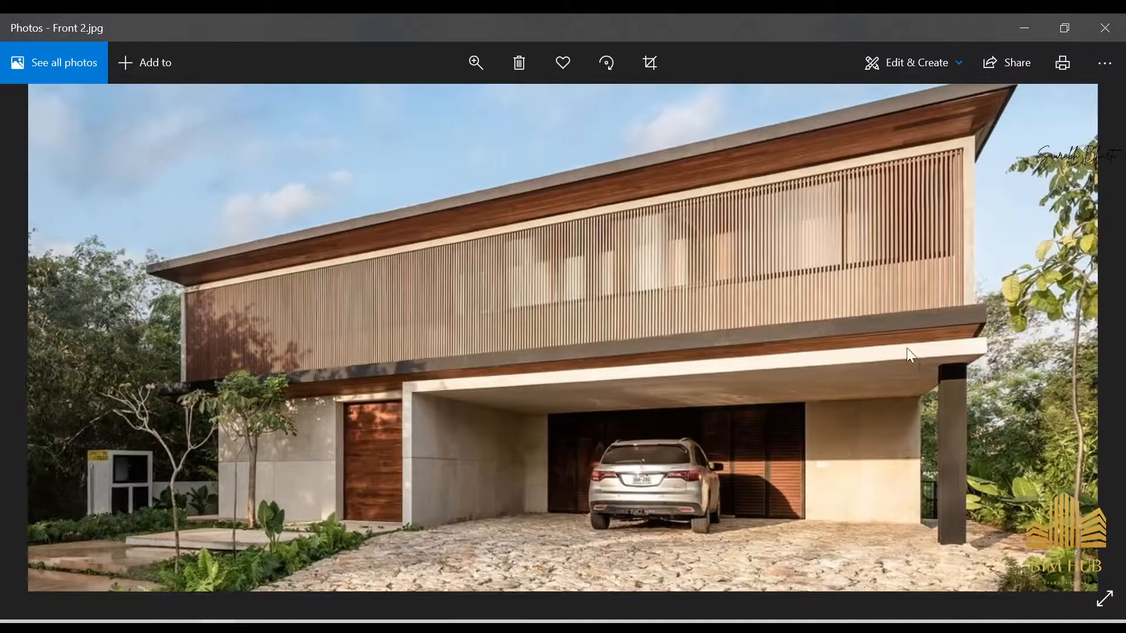
pyautogui.click(1024, 34)
pyautogui.keyDown('shift'); pyautogui.moveTo(592, 399); pyautogui.dragTo(536, 428, button='middle'); pyautogui.keyUp('shift')
pyautogui.click(535, 430)
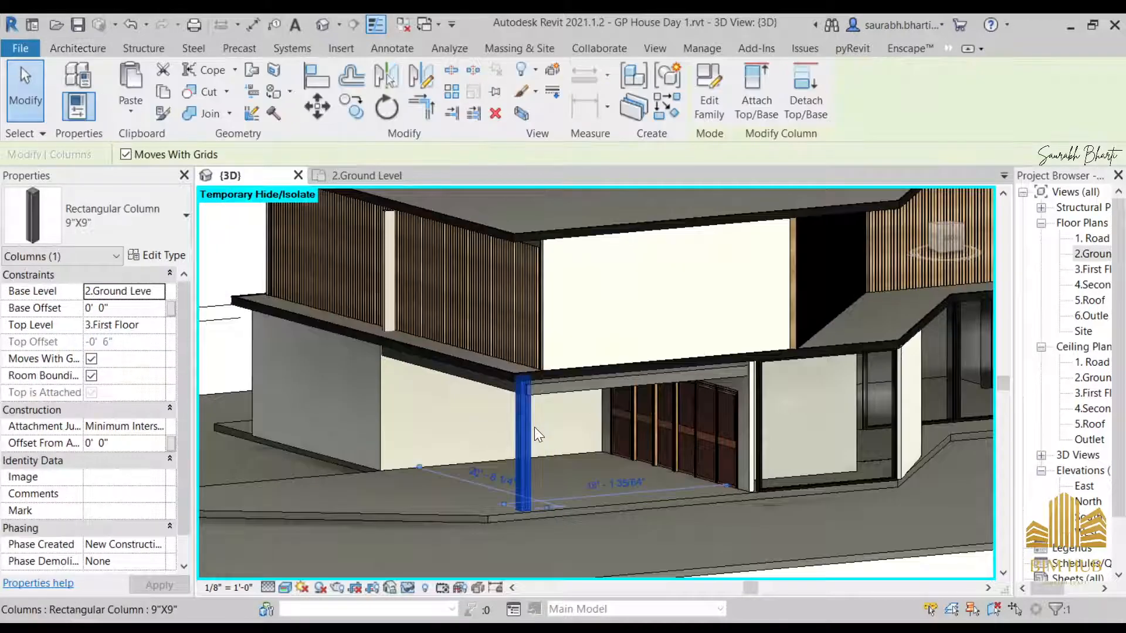
pyautogui.press('Right')
pyautogui.press('Right')
pyautogui.press('Right')
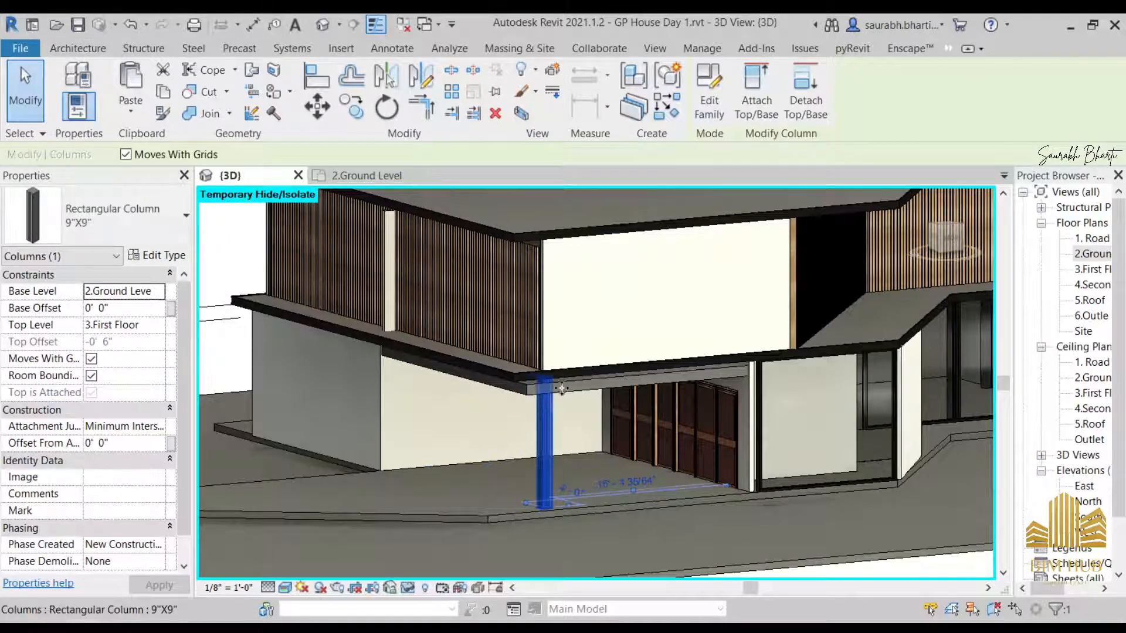
pyautogui.press('Escape')
# - Attach the top of the 9"X9" corner column to the carport ceiling slab
pyautogui.keyDown('shift'); pyautogui.moveTo(562, 389); pyautogui.dragTo(448, 431, button='middle'); pyautogui.keyUp('shift')
pyautogui.click(462, 423)
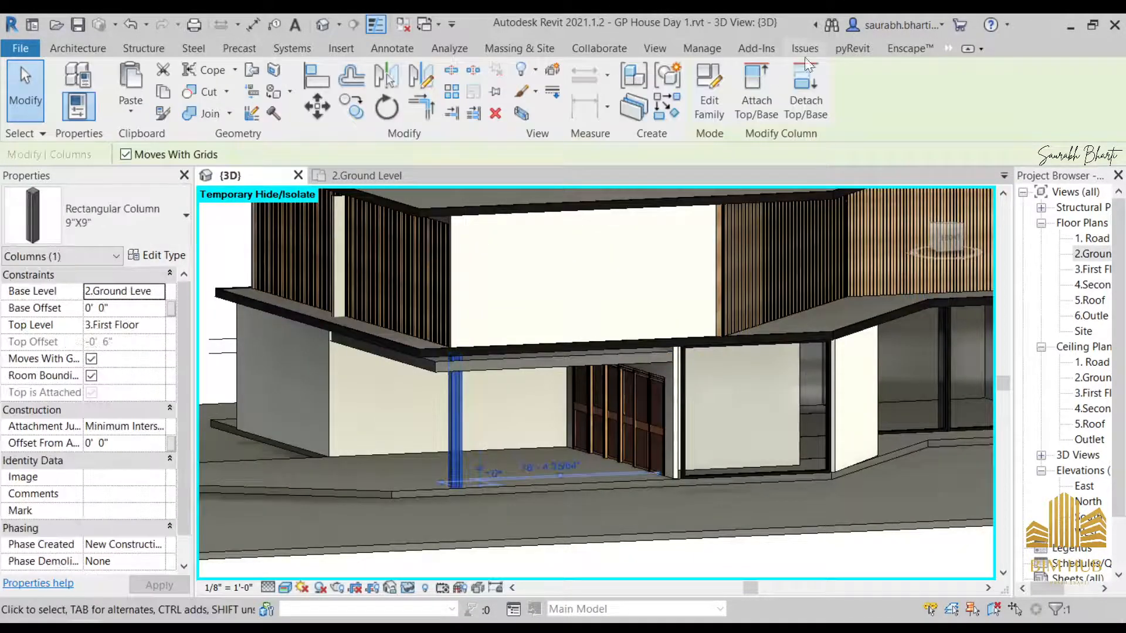
pyautogui.click(756, 94)
pyautogui.click(460, 365)
pyautogui.press('Escape')
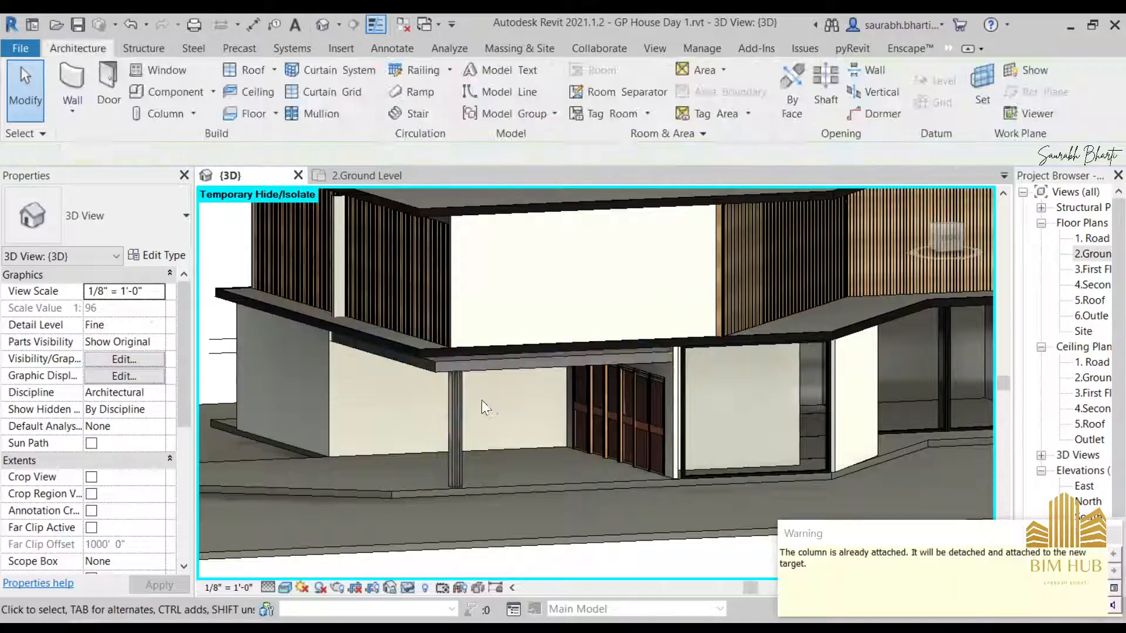
# - Edit the boundary of the 9" carport ceiling slab, moving its street-side edge outward past the roof edge above
pyautogui.keyDown('shift'); pyautogui.moveTo(482, 404); pyautogui.dragTo(563, 446, button='middle'); pyautogui.keyUp('shift')
pyautogui.click(456, 368)
pyautogui.click(953, 234)
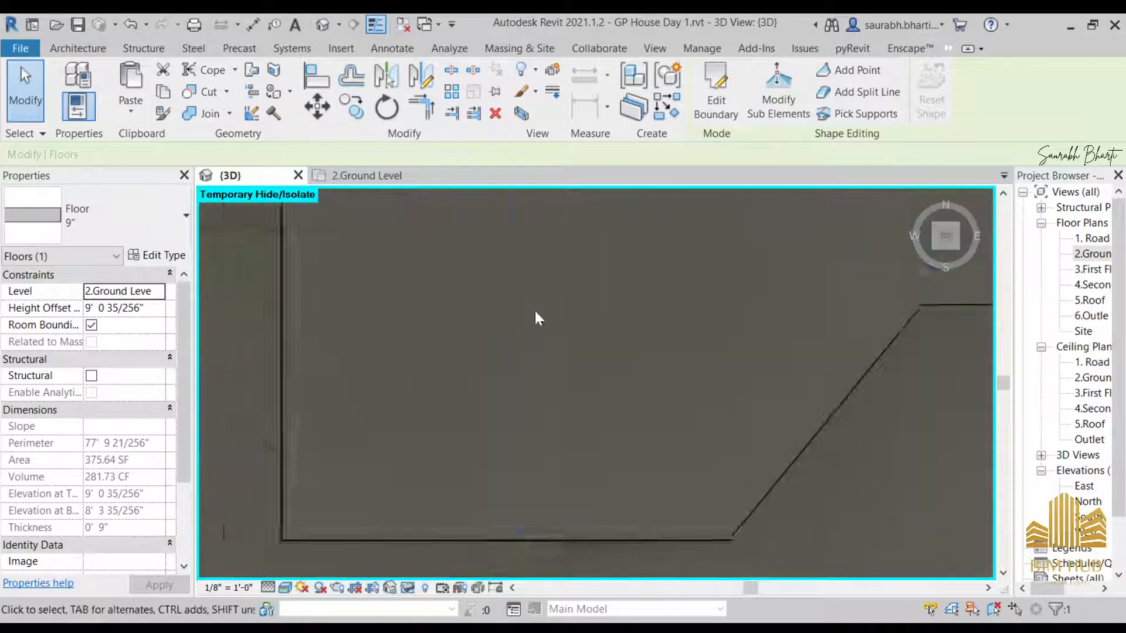
pyautogui.scroll(2, 445, 392)
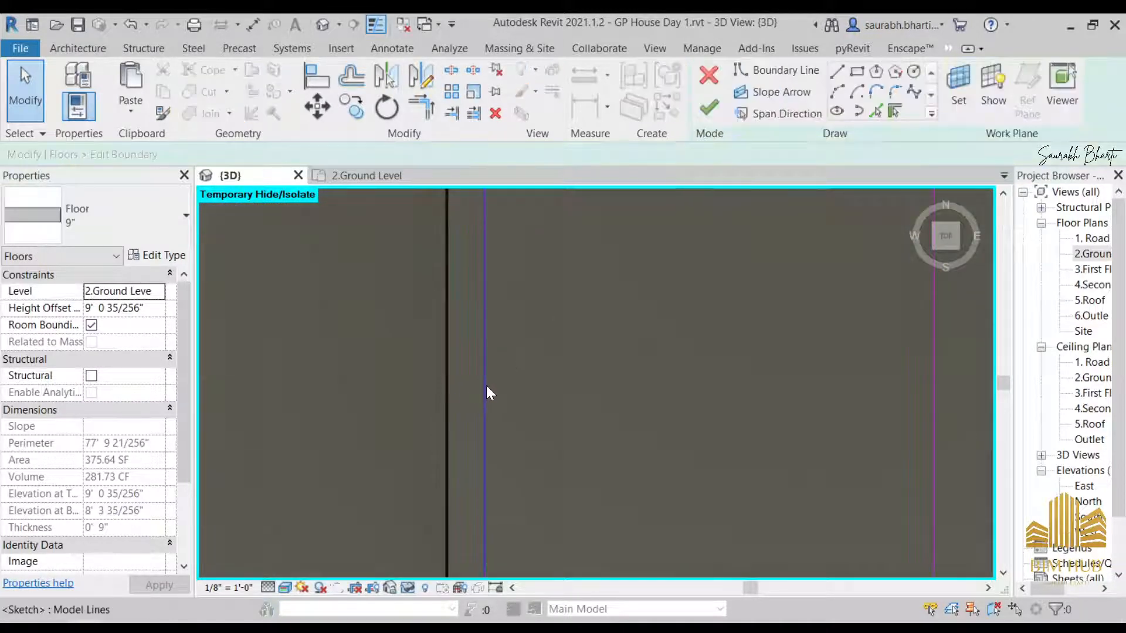
pyautogui.moveTo(487, 385); pyautogui.dragTo(430, 377)
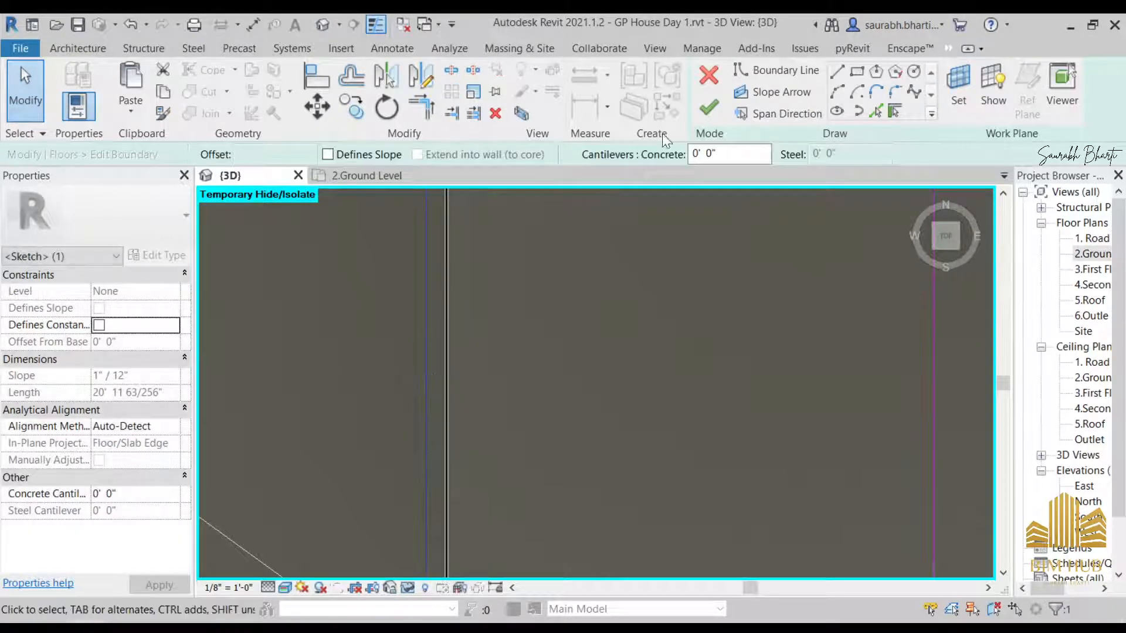
pyautogui.click(715, 112)
# - Set the top constraint of the 4.5" carport wall to Up to level: 2.Ground Level
pyautogui.scroll(-3, 456, 382)
pyautogui.moveTo(456, 382)
pyautogui.keyDown('shift'); pyautogui.mouseDown(button='middle')
pyautogui.moveTo(562, 374)
pyautogui.moveTo(588, 460)
pyautogui.moveTo(535, 429)
pyautogui.moveTo(445, 440)
pyautogui.moveTo(440, 515)
pyautogui.moveTo(410, 498)
pyautogui.mouseUp(button='middle'); pyautogui.keyUp('shift')
pyautogui.click(486, 471)
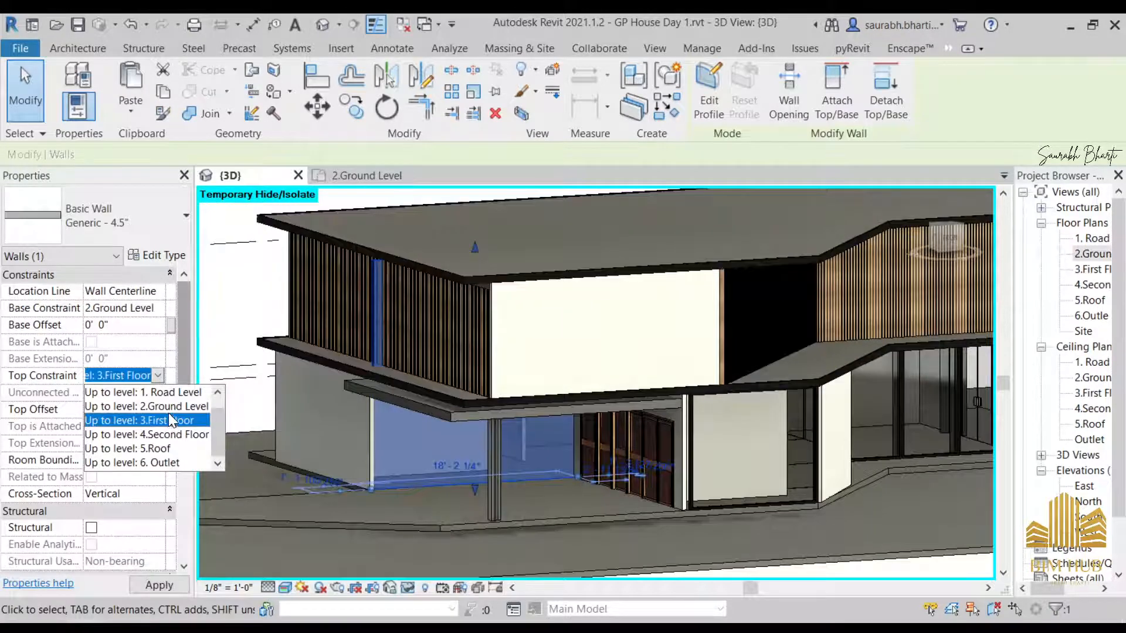
pyautogui.click(169, 407)
pyautogui.press('Escape')
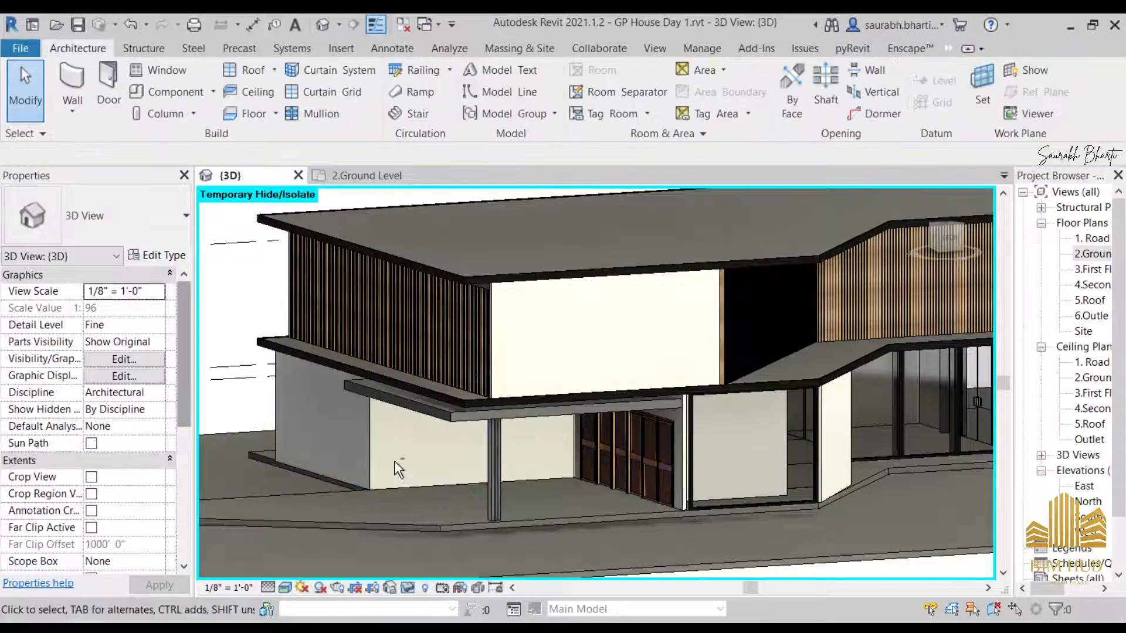
# - Edit the profile of the 4.5" carport wall, shifting its outer vertical edge slightly outward and removing the blocking constraints
pyautogui.moveTo(394, 459)
pyautogui.keyDown('shift'); pyautogui.mouseDown(button='middle')
pyautogui.moveTo(415, 483)
pyautogui.moveTo(377, 463)
pyautogui.moveTo(448, 472)
pyautogui.moveTo(455, 452)
pyautogui.moveTo(445, 439)
pyautogui.moveTo(393, 466)
pyautogui.mouseUp(button='middle'); pyautogui.keyUp('shift')
pyautogui.click(417, 481)
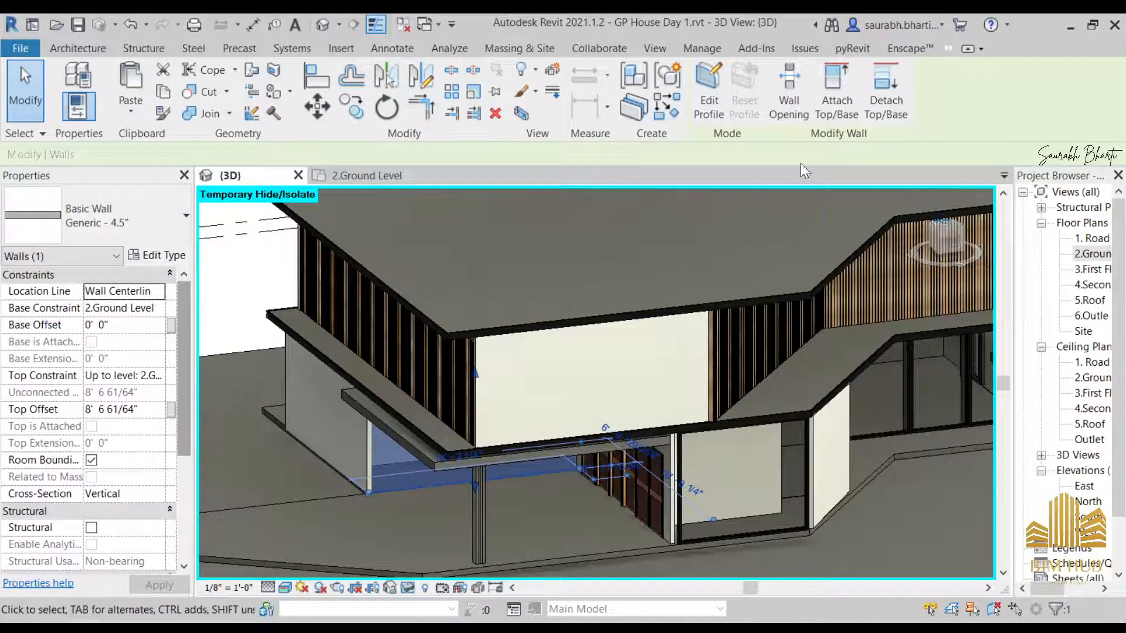
pyautogui.click(715, 93)
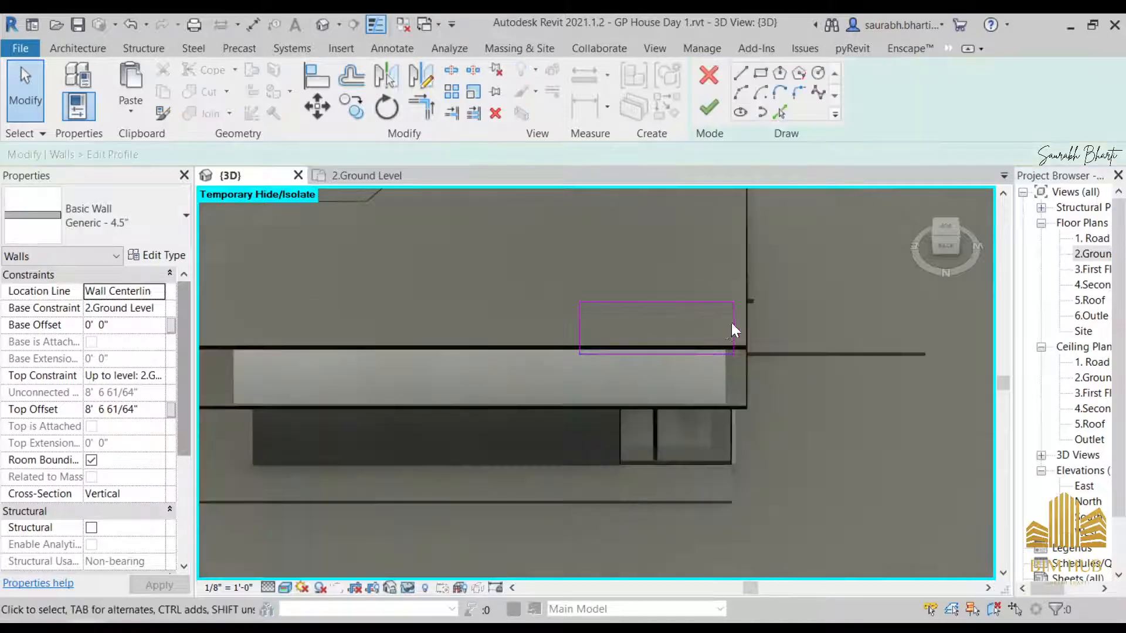
pyautogui.keyDown('shift'); pyautogui.moveTo(728, 312); pyautogui.dragTo(951, 221, button='middle'); pyautogui.keyUp('shift')
pyautogui.click(945, 239)
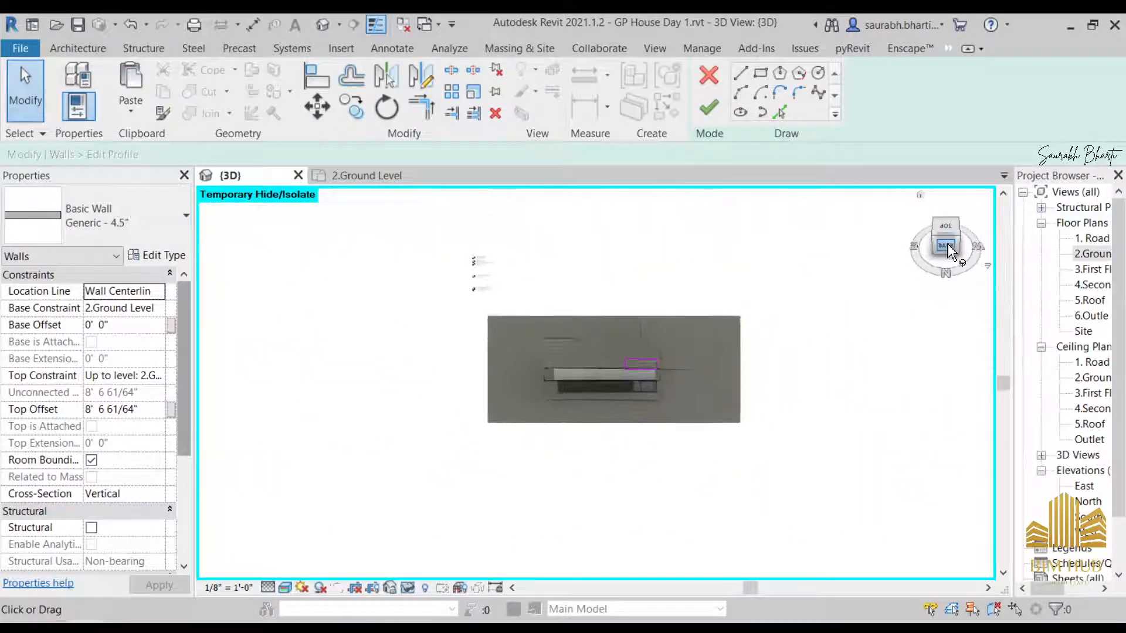
pyautogui.scroll(9, 617, 389)
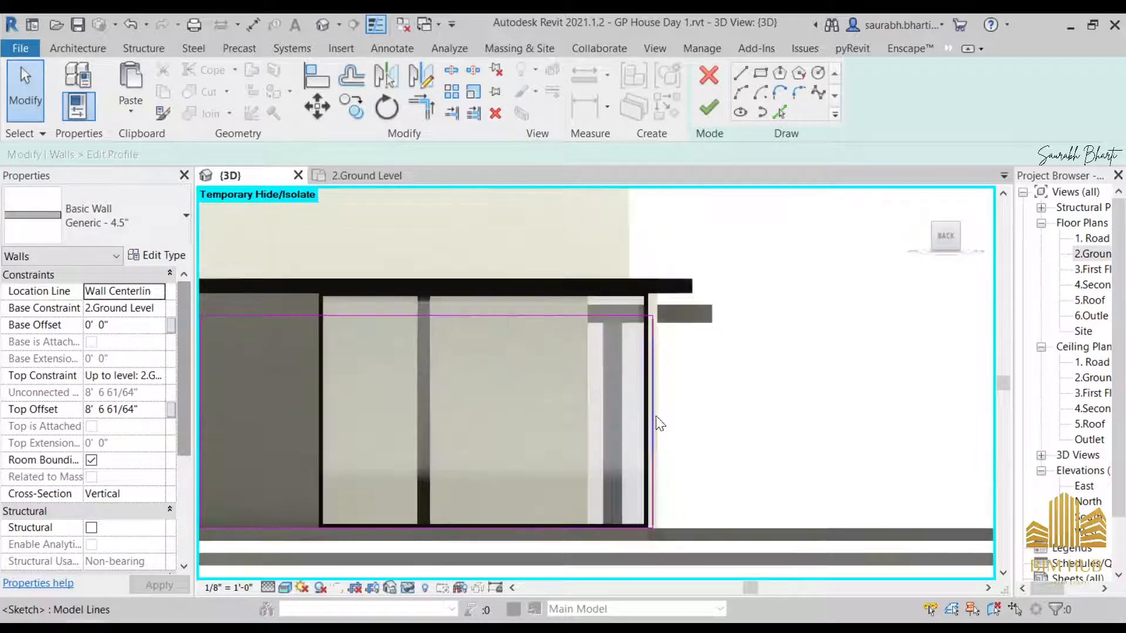
pyautogui.moveTo(650, 413)
pyautogui.mouseDown()
pyautogui.moveTo(691, 413)
pyautogui.moveTo(668, 405)
pyautogui.mouseUp()
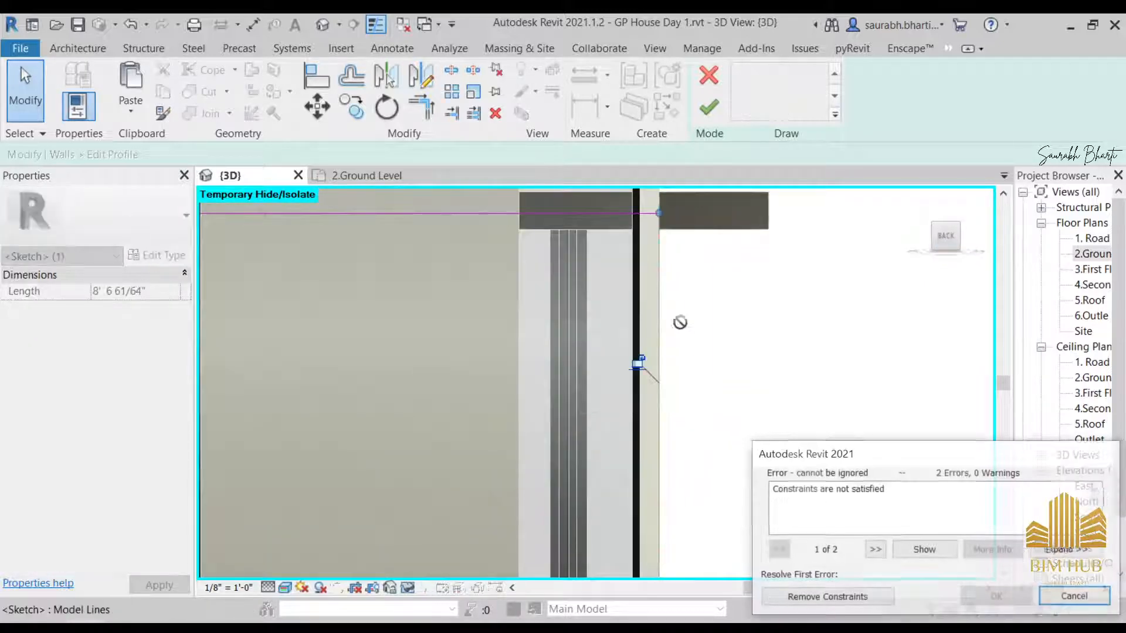
pyautogui.click(814, 590)
pyautogui.click(709, 108)
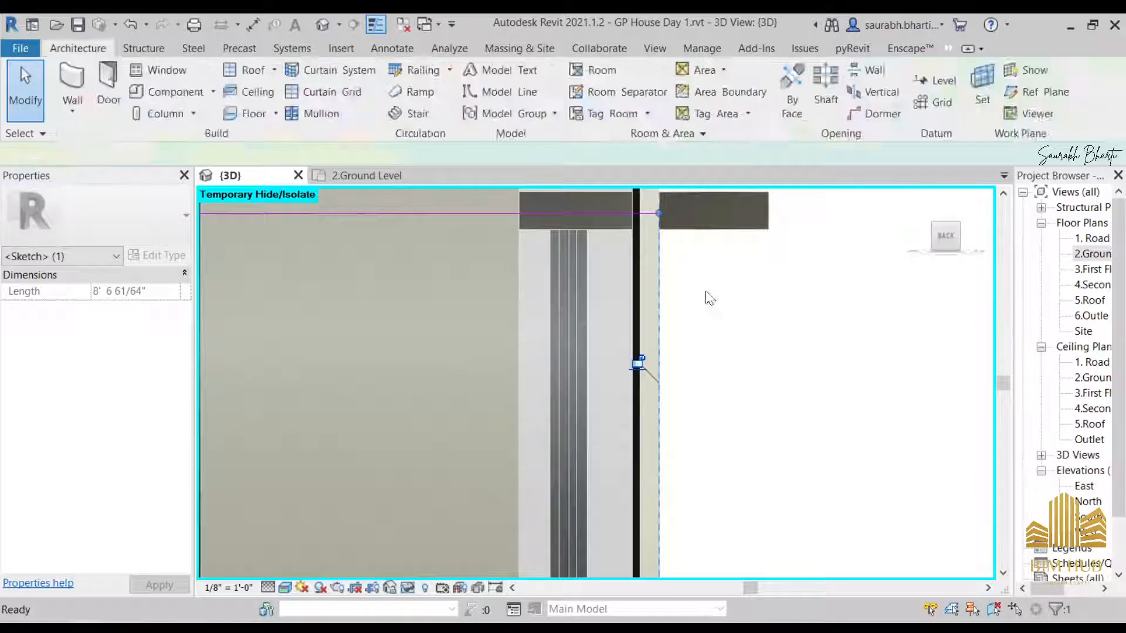
pyautogui.scroll(-3, 700, 328)
pyautogui.keyDown('shift'); pyautogui.moveTo(759, 378); pyautogui.dragTo(440, 446, button='middle'); pyautogui.keyUp('shift')
pyautogui.press('Escape')
# - Extend the 4.5" wall's profile outward until its outer vertical edge meets the end of the carport ceiling slab
pyautogui.click(396, 490)
pyautogui.scroll(-3, 396, 490)
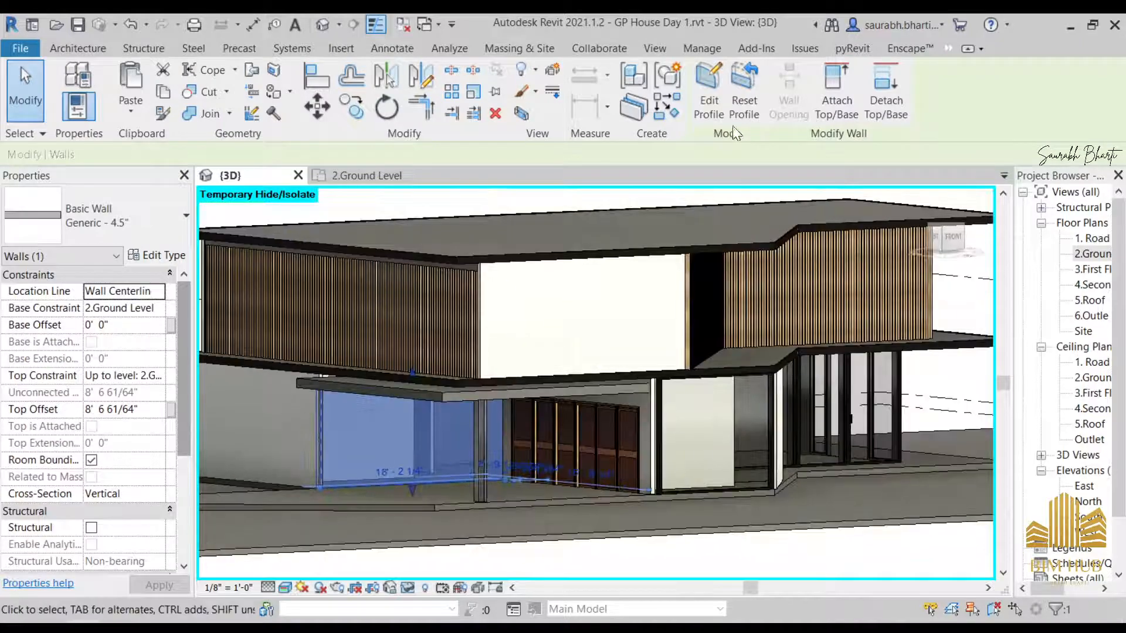
pyautogui.click(708, 94)
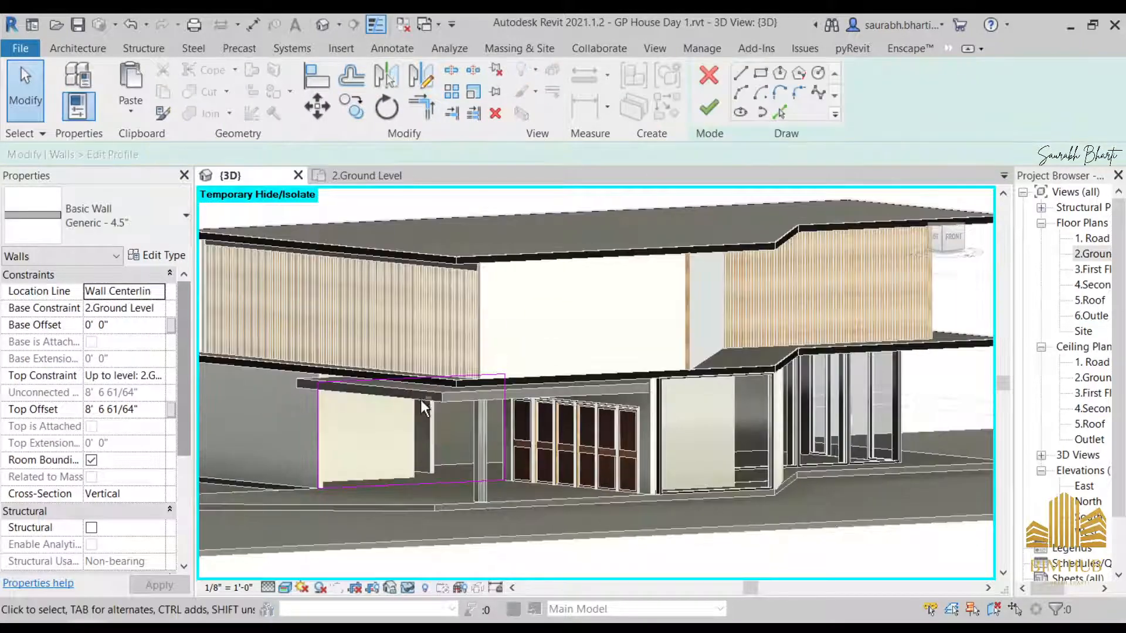
pyautogui.keyDown('shift'); pyautogui.moveTo(421, 400); pyautogui.dragTo(884, 225, button='middle'); pyautogui.keyUp('shift')
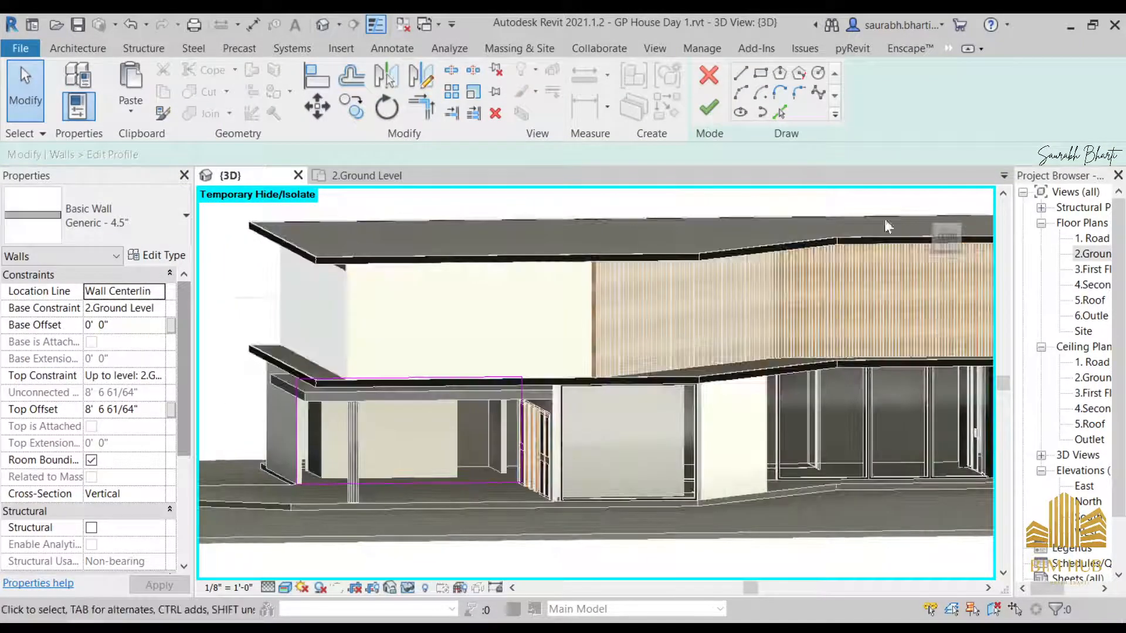
pyautogui.click(954, 246)
pyautogui.scroll(5, 515, 435)
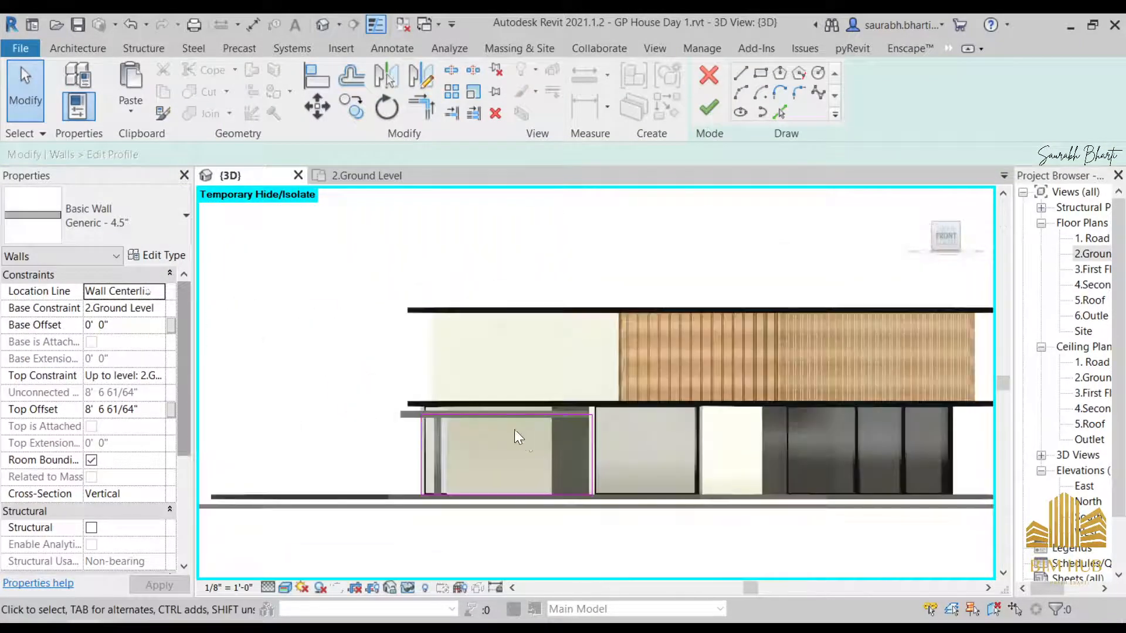
pyautogui.scroll(4, 432, 456)
pyautogui.moveTo(371, 446)
pyautogui.mouseDown()
pyautogui.moveTo(301, 441)
pyautogui.moveTo(318, 434)
pyautogui.mouseUp()
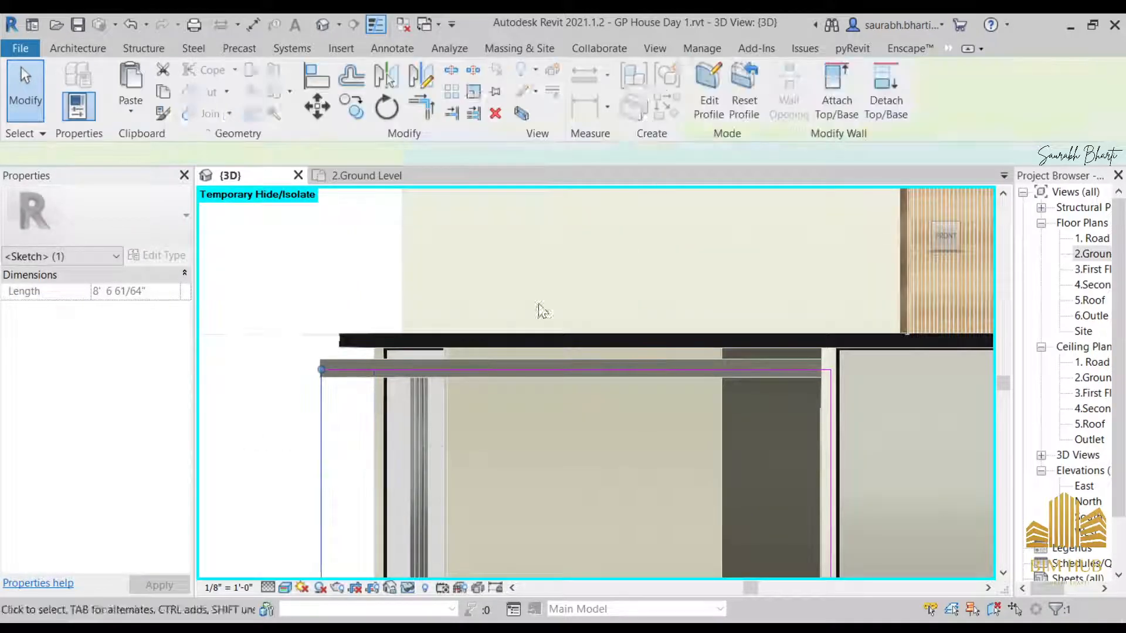
pyautogui.scroll(-3, 503, 323)
pyautogui.keyDown('shift'); pyautogui.moveTo(503, 323); pyautogui.dragTo(586, 417, button='middle'); pyautogui.keyUp('shift')
pyautogui.keyDown('shift'); pyautogui.moveTo(509, 421); pyautogui.dragTo(626, 419, button='middle'); pyautogui.keyUp('shift')
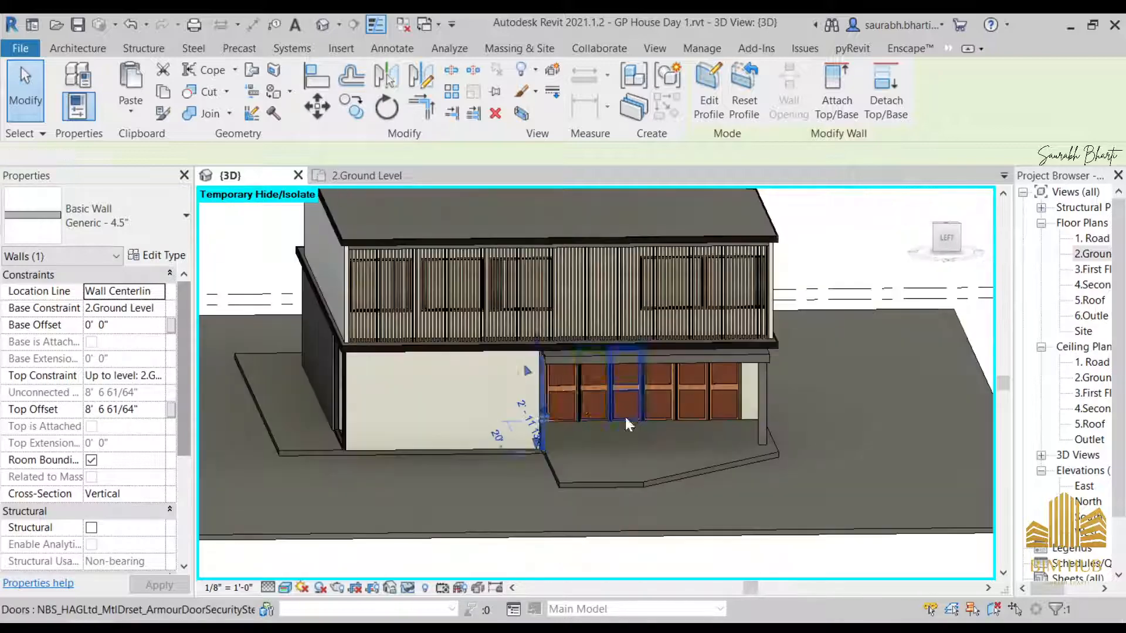
pyautogui.press('Escape')
# - Stretch the top of the 4.5" carport wall up to the top of the adjoining ceiling slab
pyautogui.scroll(3, 557, 381)
pyautogui.scroll(3, 527, 382)
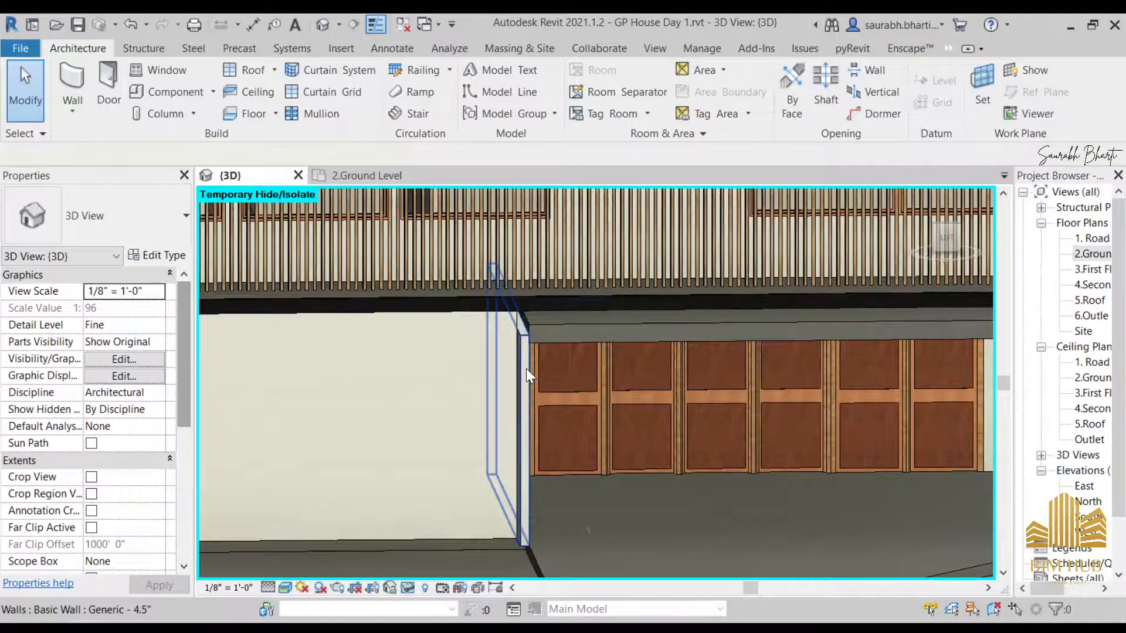
pyautogui.click(526, 368)
pyautogui.keyDown('shift'); pyautogui.moveTo(525, 368); pyautogui.dragTo(526, 298, button='middle'); pyautogui.keyUp('shift')
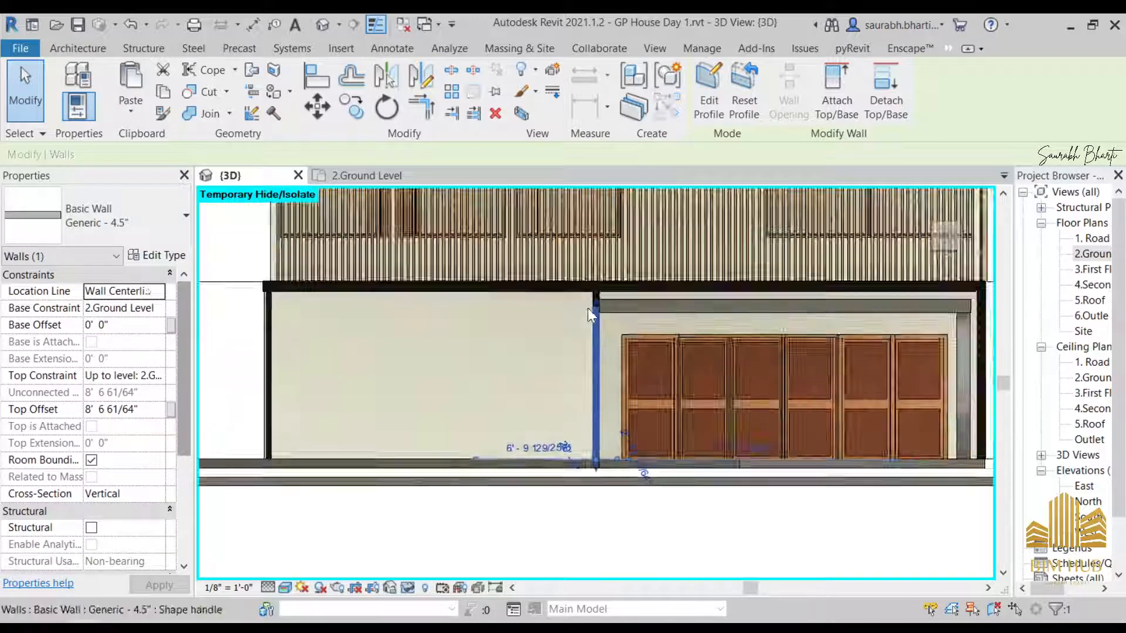
pyautogui.scroll(3, 591, 299)
pyautogui.scroll(4, 613, 296)
pyautogui.moveTo(576, 340); pyautogui.dragTo(594, 258)
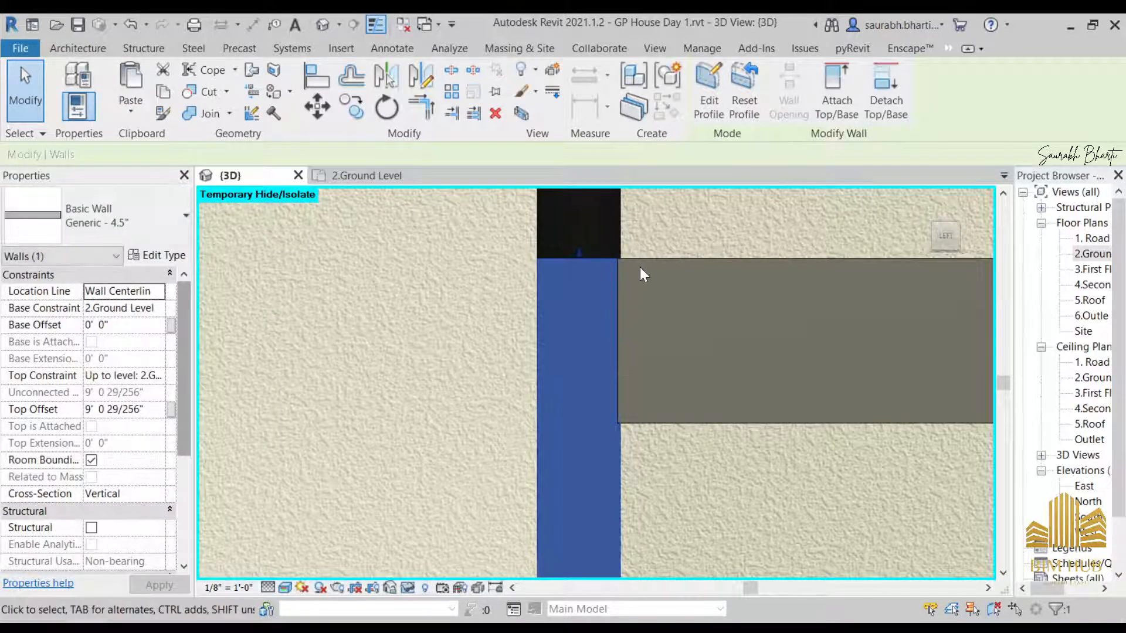
pyautogui.press('Escape')
# - Align the top face of the 4.5" wall with the top face of the carport ceiling slab
pyautogui.keyDown('shift'); pyautogui.moveTo(638, 277); pyautogui.dragTo(613, 329, button='middle'); pyautogui.keyUp('shift')
pyautogui.scroll(-1, 612, 332)
pyautogui.press('a')
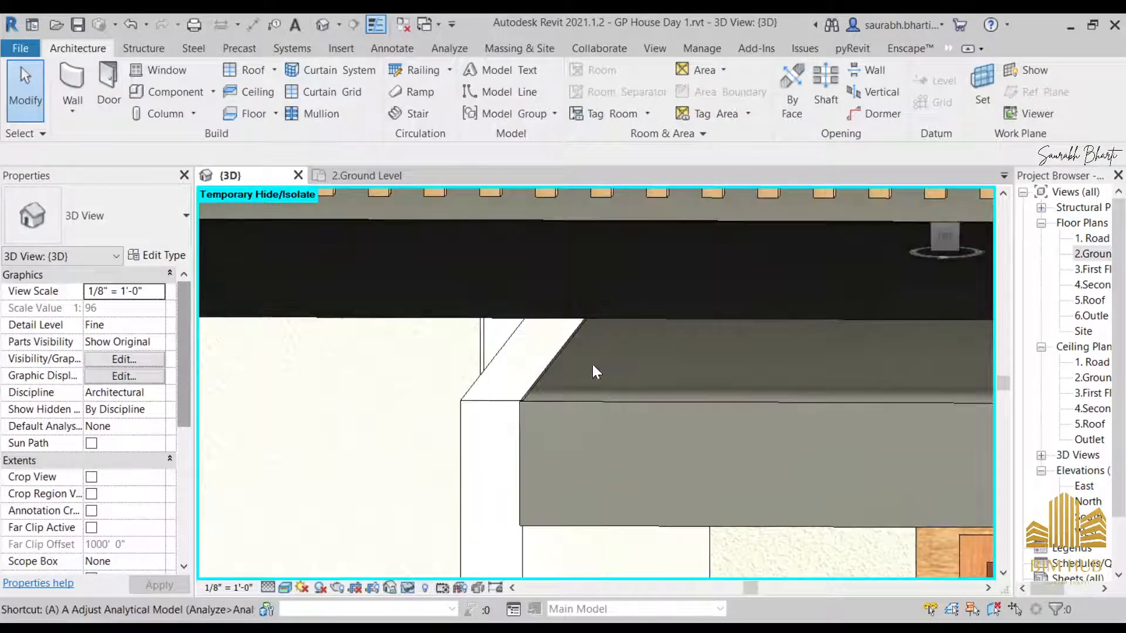
pyautogui.press('l')
pyautogui.scroll(2, 592, 371)
pyautogui.click(580, 413)
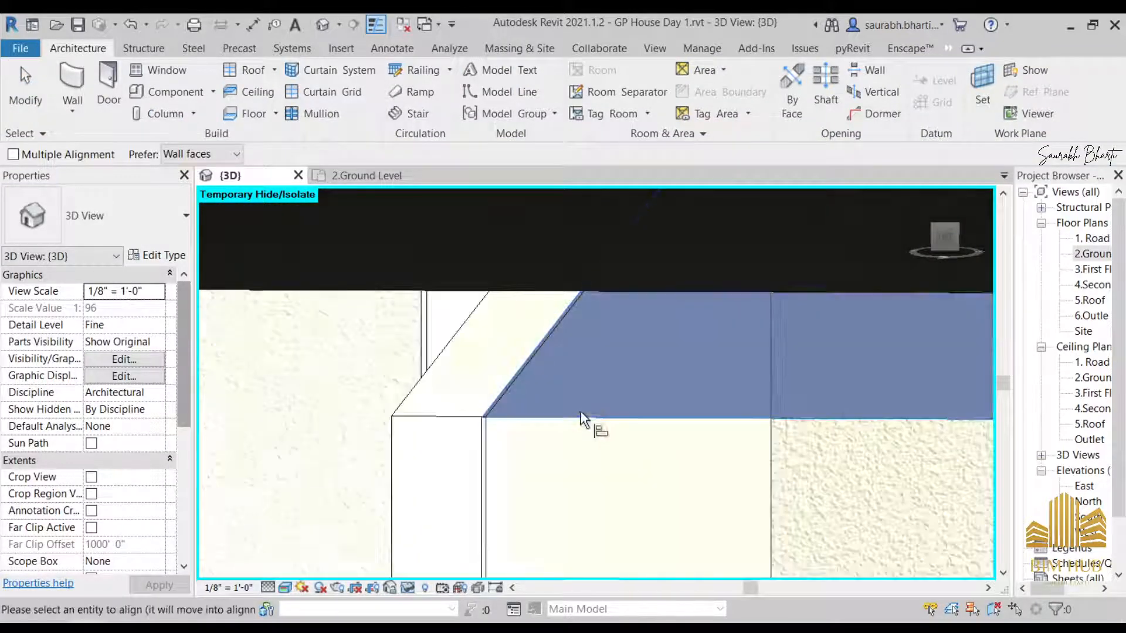
pyautogui.click(439, 415)
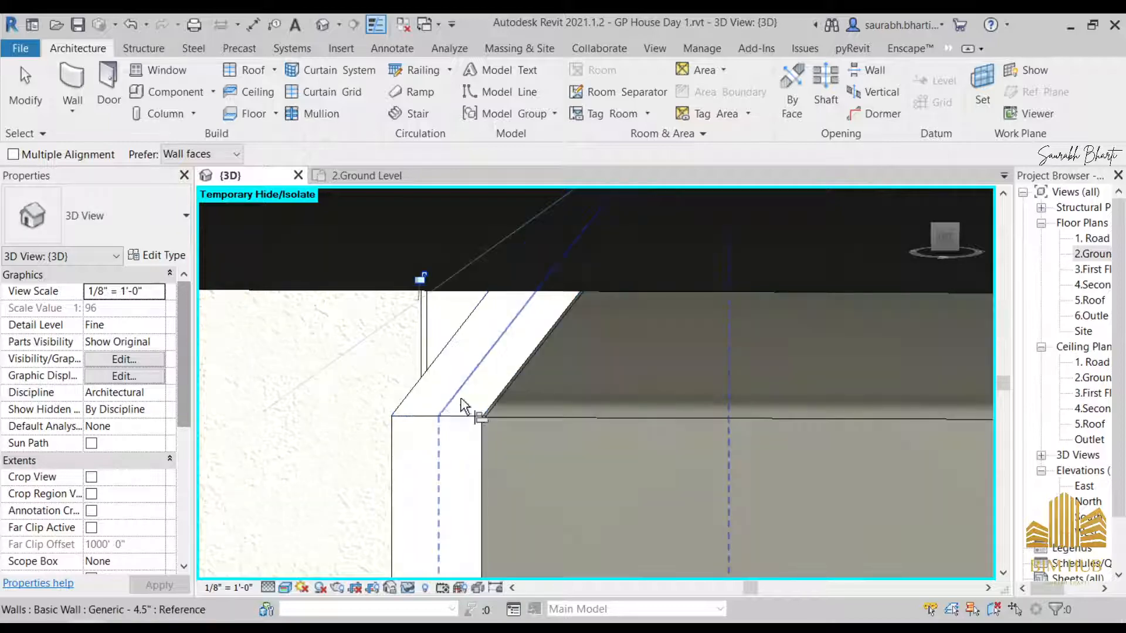
pyautogui.scroll(-3, 461, 402)
pyautogui.scroll(-3, 524, 429)
pyautogui.keyDown('shift'); pyautogui.moveTo(592, 476); pyautogui.dragTo(504, 476, button='middle'); pyautogui.keyUp('shift')
pyautogui.press('Escape')
# - Delete the 4.5" wall along the side of the carport
pyautogui.click(486, 469)
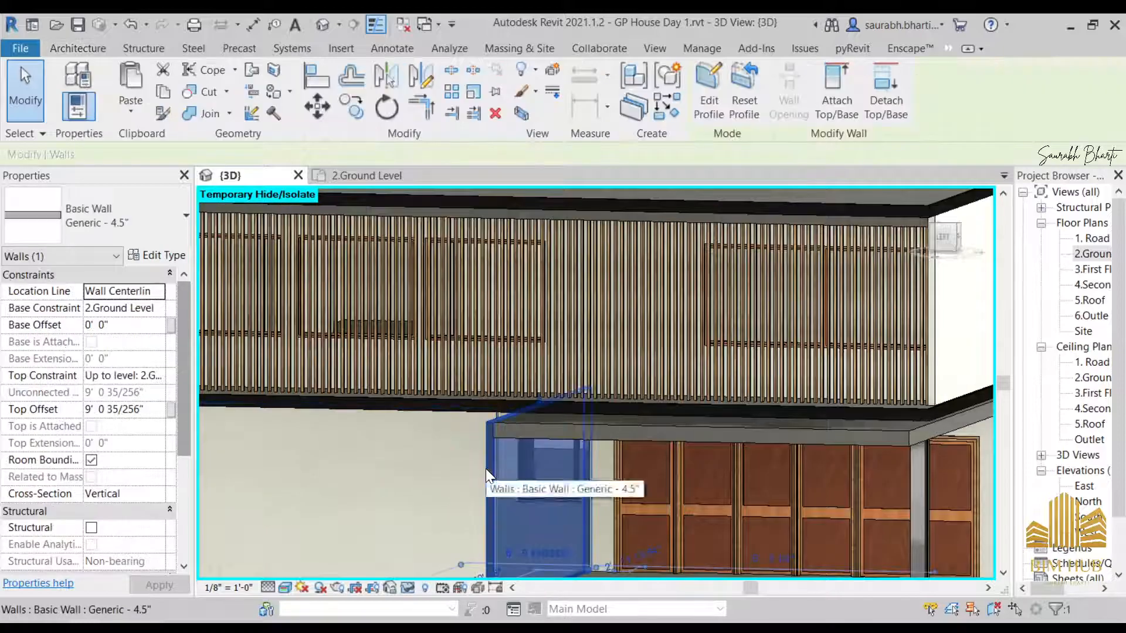
pyautogui.press('Delete')
pyautogui.keyDown('shift'); pyautogui.moveTo(550, 508); pyautogui.dragTo(567, 518, button='middle'); pyautogui.keyUp('shift')
pyautogui.moveTo(554, 465); pyautogui.dragTo(561, 305, button='middle')
pyautogui.scroll(-1, 561, 305)
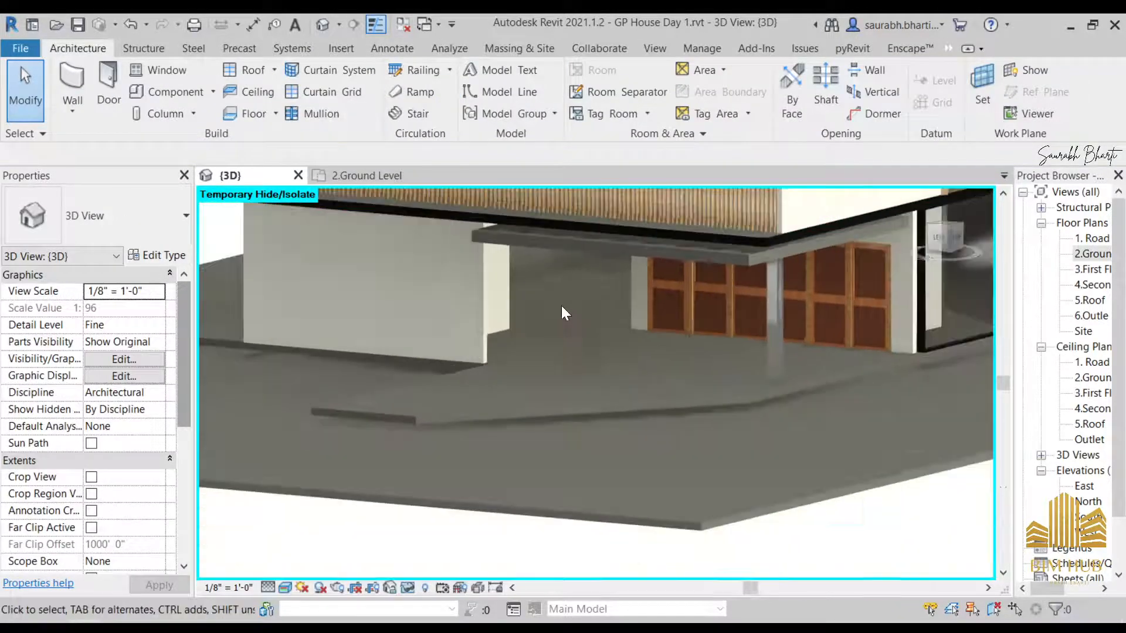
pyautogui.keyDown('shift'); pyautogui.moveTo(577, 347); pyautogui.dragTo(589, 375, button='middle'); pyautogui.keyUp('shift')
pyautogui.moveTo(583, 288); pyautogui.dragTo(525, 401, button='middle')
pyautogui.scroll(-1, 572, 448)
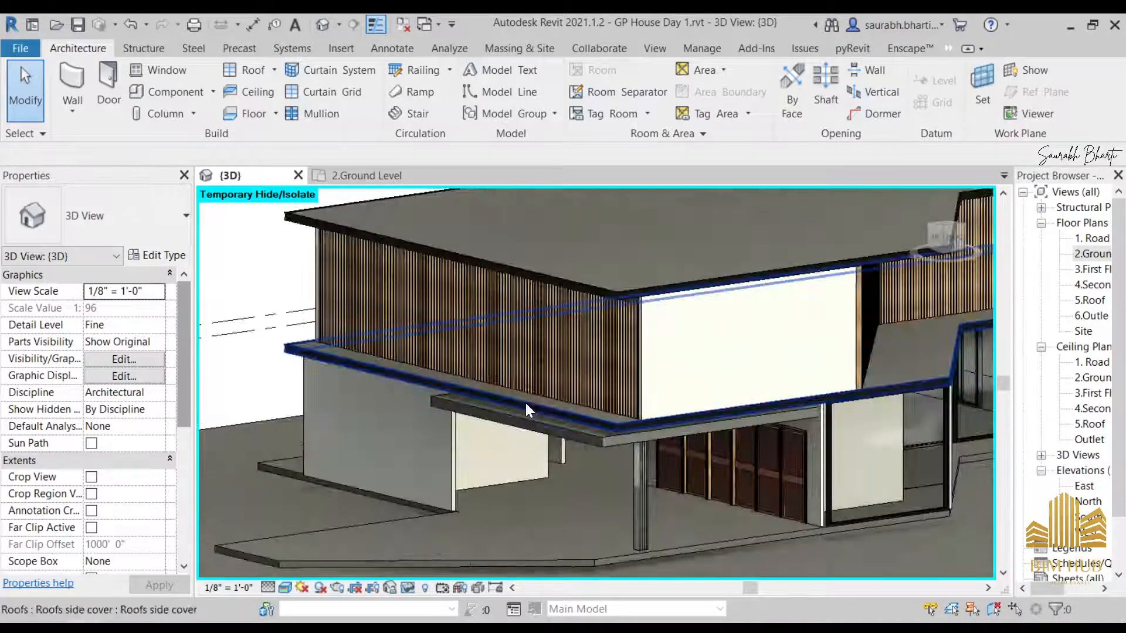
# - Temporarily hide the first-floor slatted curtain wall above the carport and the 4.5" windowed wall behind it
pyautogui.click(522, 402)
pyautogui.click(509, 387)
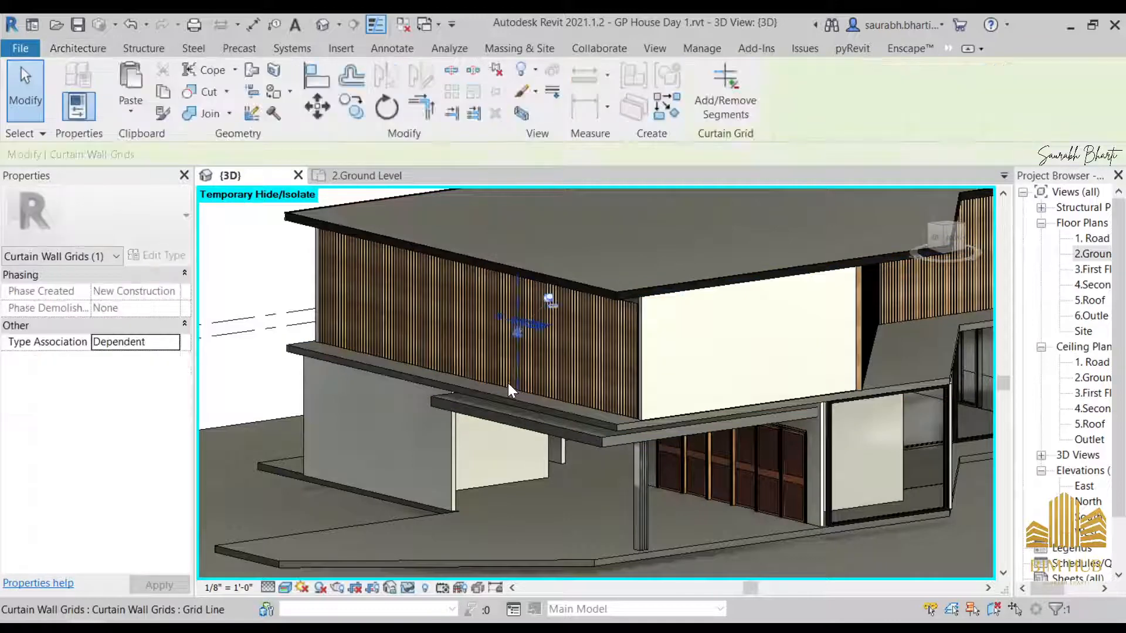
pyautogui.press('Escape')
pyautogui.click(492, 386)
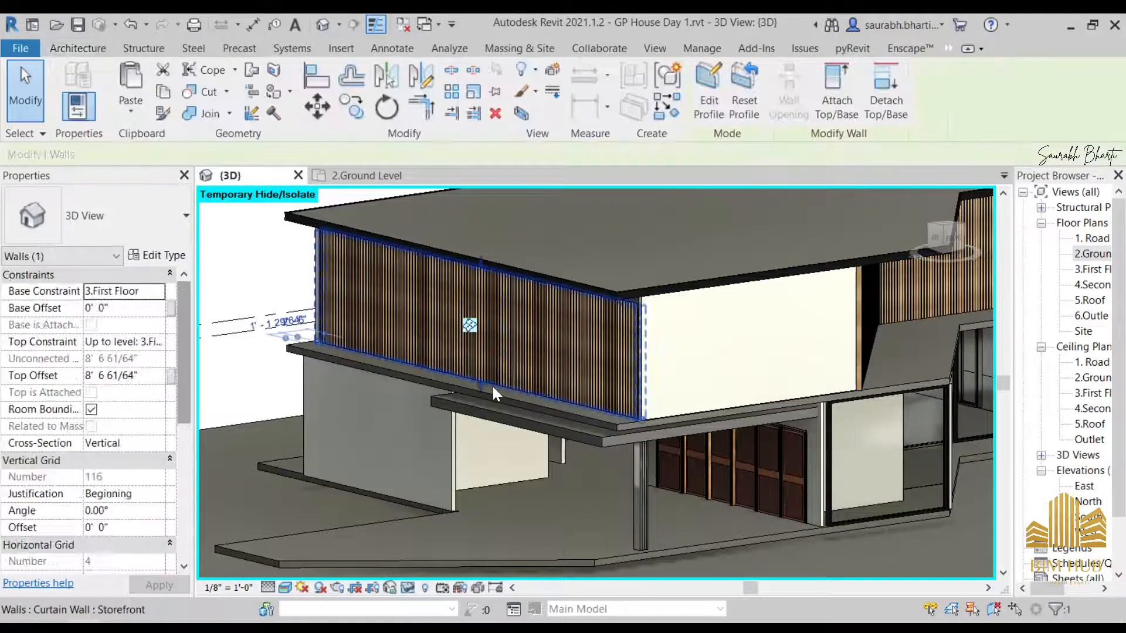
pyautogui.press('h')
pyautogui.press('h')
pyautogui.click(496, 385)
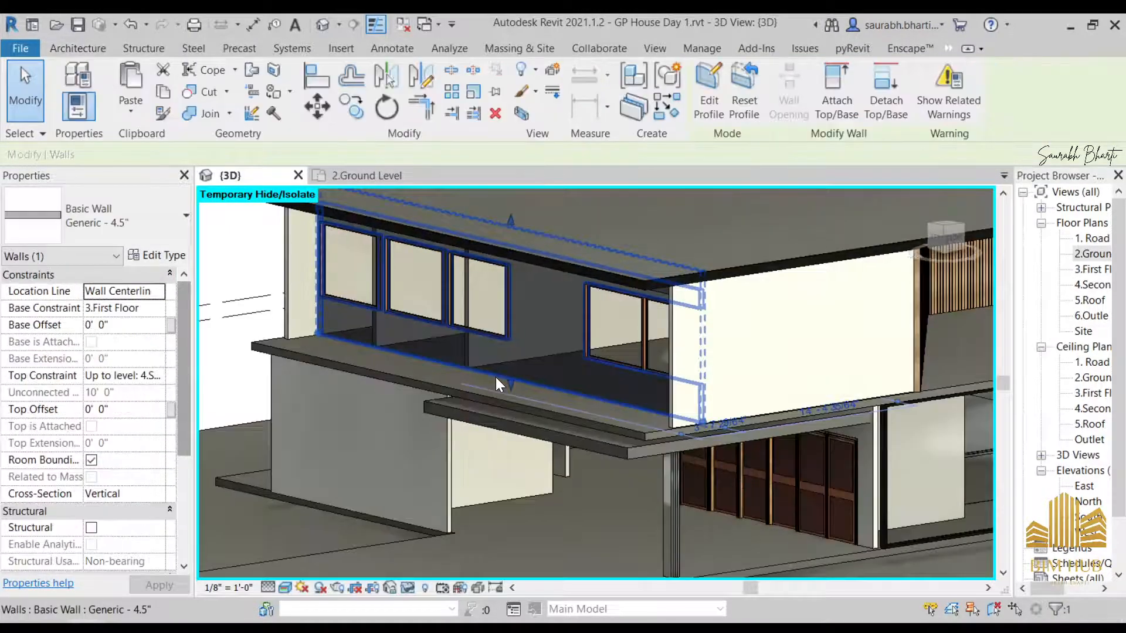
pyautogui.press('h')
pyautogui.press('h')
# - Constrain the first-floor inner 4.5" wall above the carport from 2.Ground Level at its base to 3.First Floor at its top
pyautogui.click(487, 359)
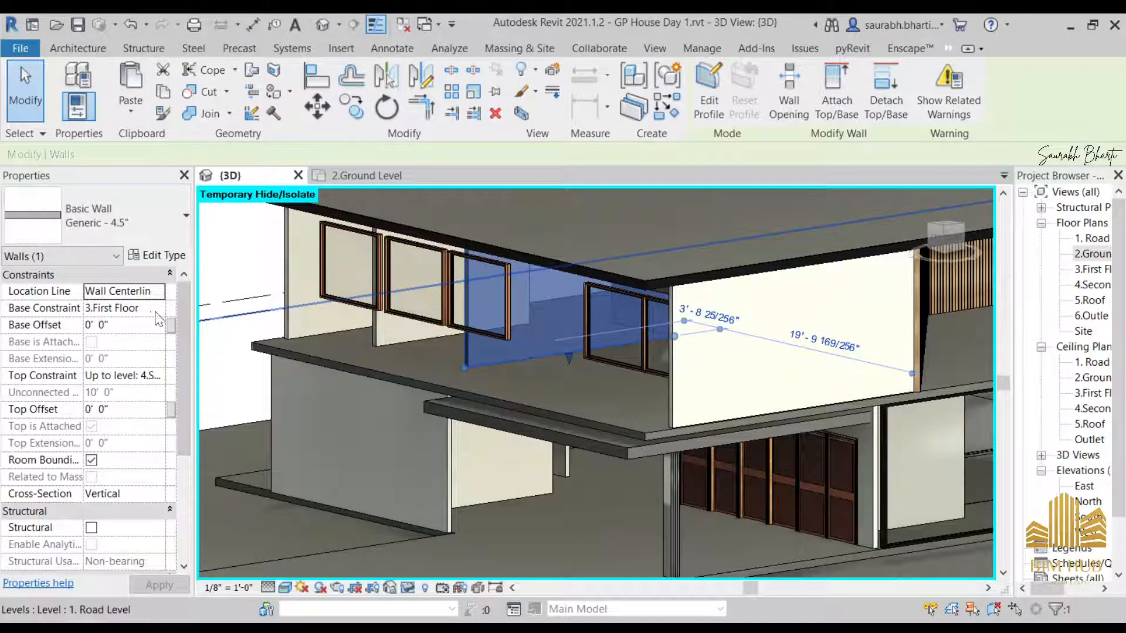
pyautogui.click(153, 309)
pyautogui.click(157, 308)
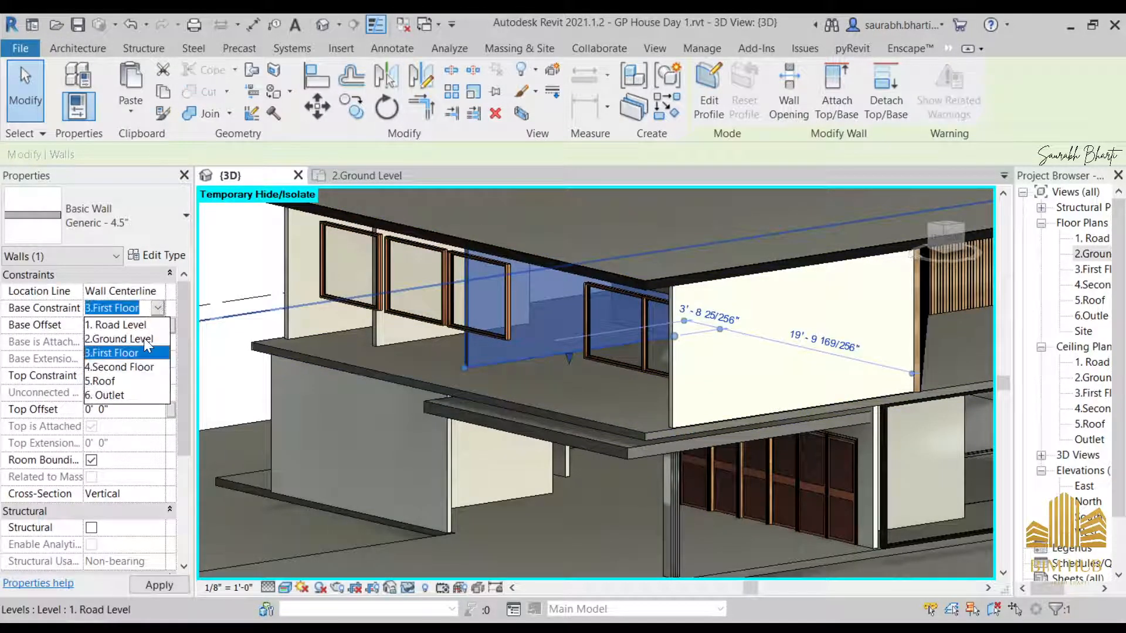
pyautogui.click(143, 337)
pyautogui.click(124, 375)
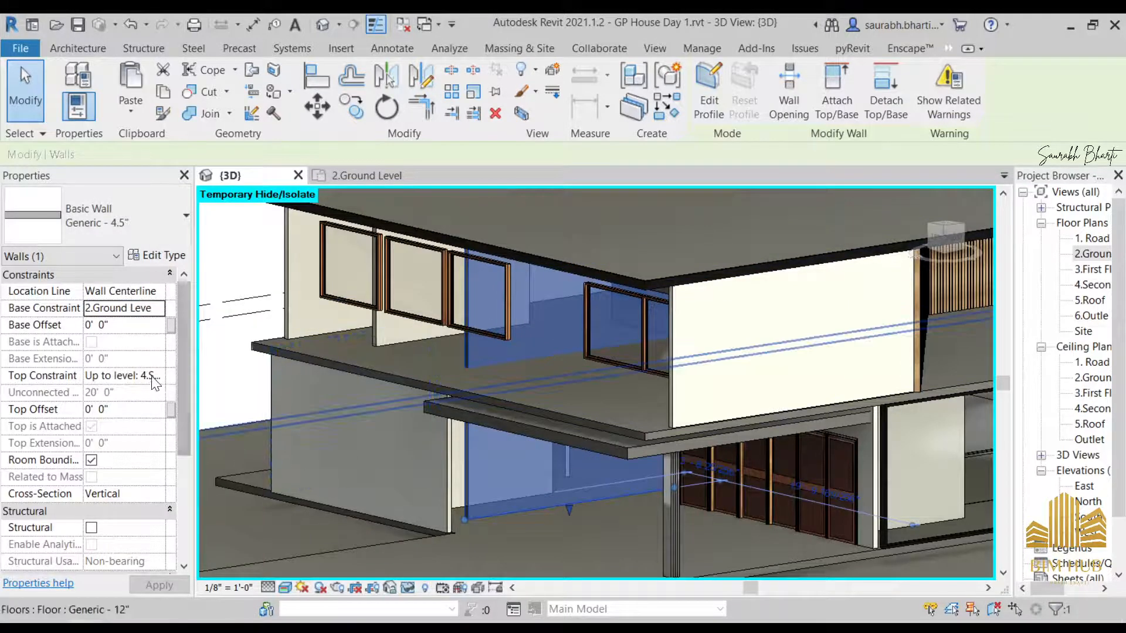
pyautogui.click(157, 376)
pyautogui.click(159, 435)
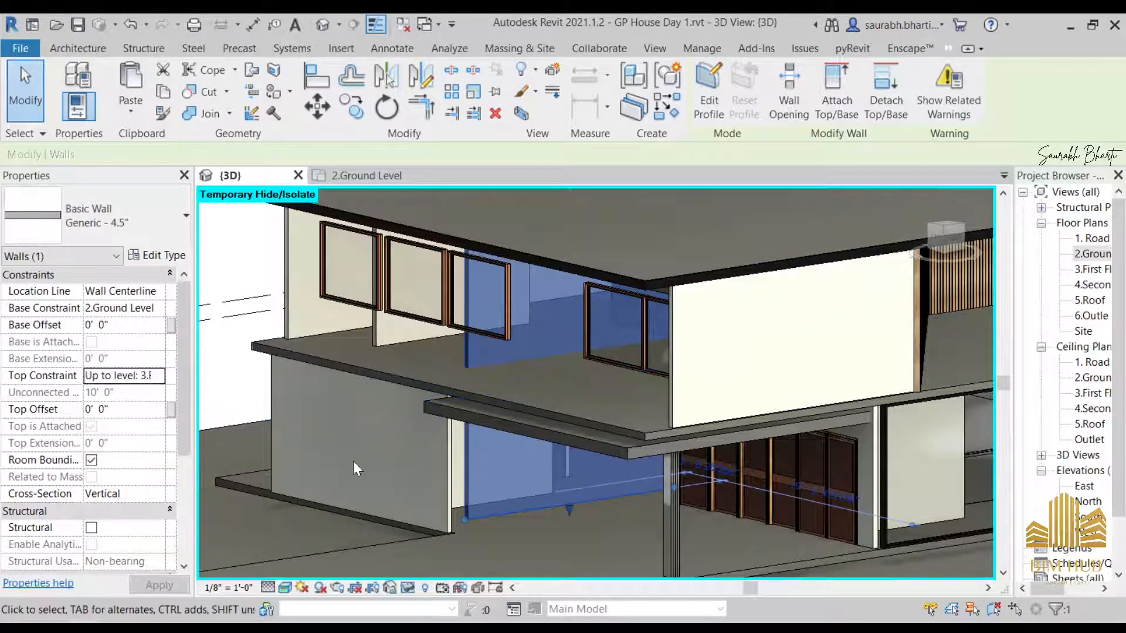
# - Try the inner 4.5" wall's top constraint at 2.Ground Level and return it to 3.First Floor
pyautogui.click(158, 376)
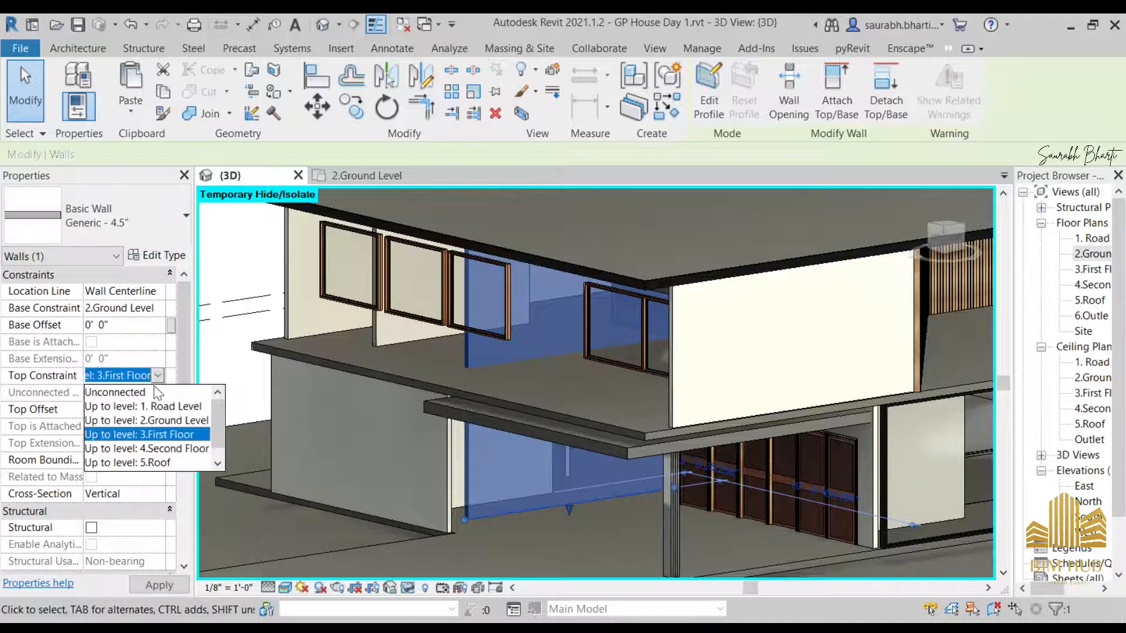
pyautogui.click(153, 421)
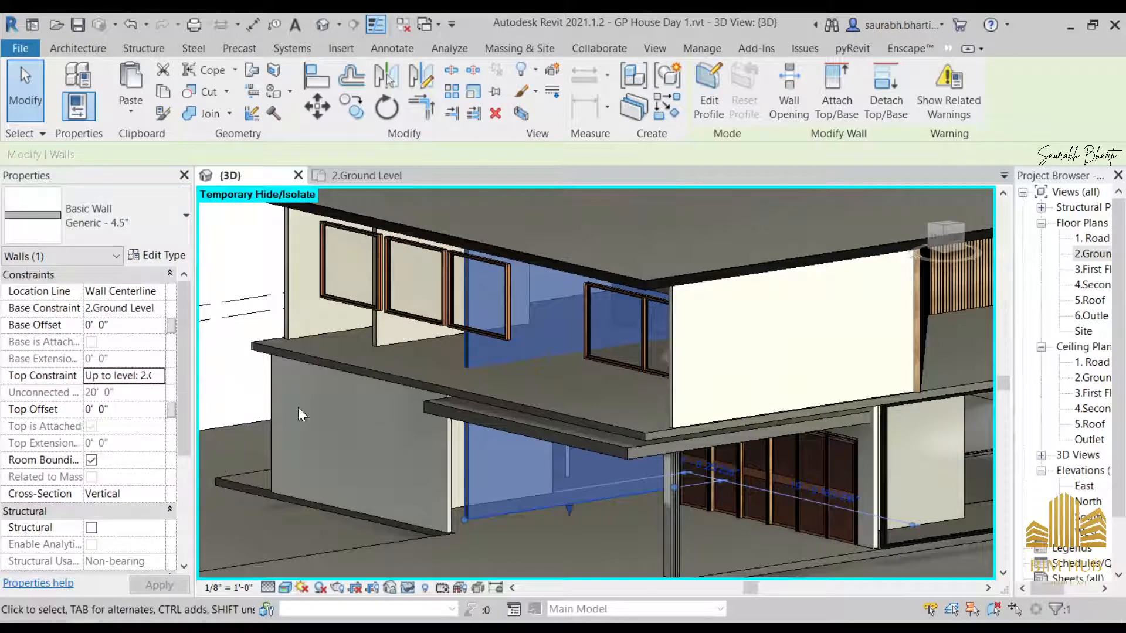
pyautogui.click(157, 375)
pyautogui.click(155, 429)
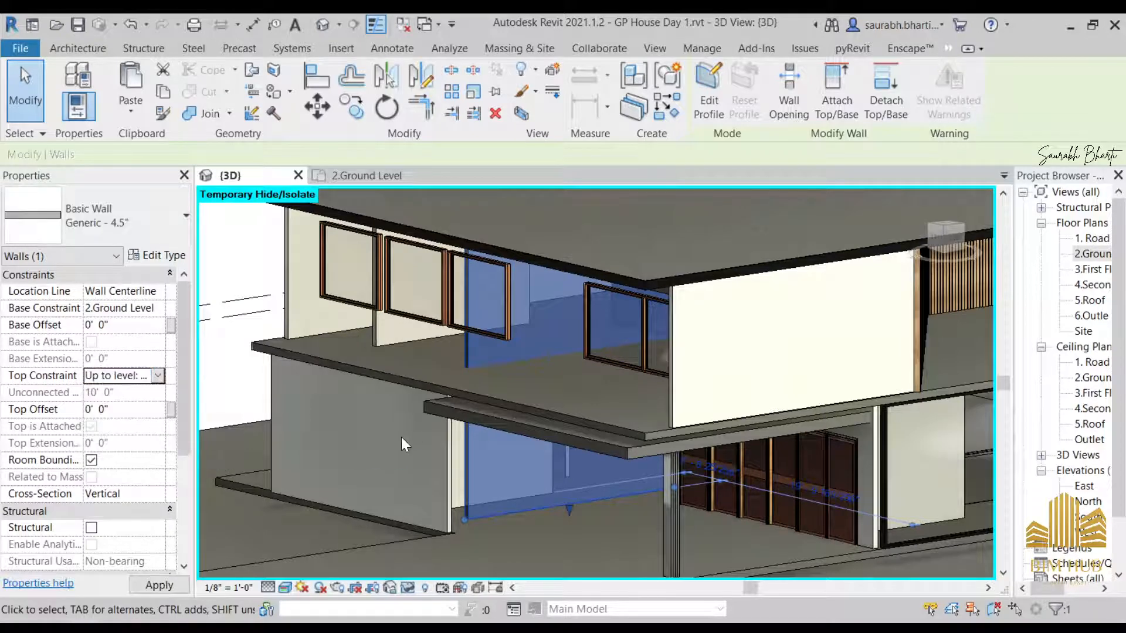
# - Detach the top of the Generic - 4.5" wall beside the carport from the roof
pyautogui.press('Escape')
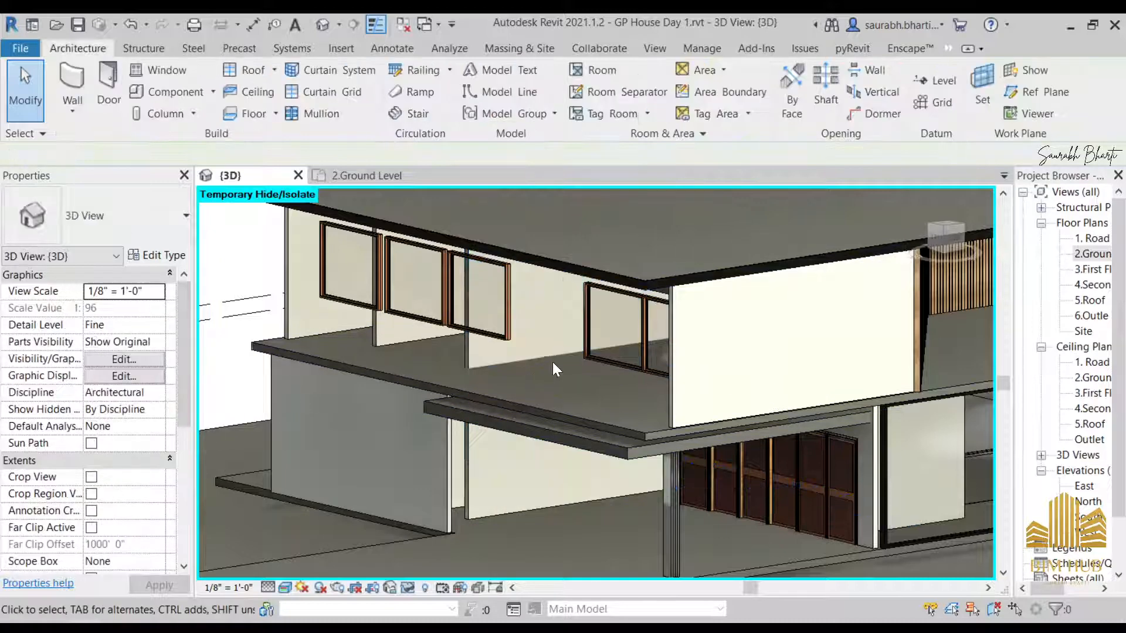
pyautogui.keyDown('shift'); pyautogui.moveTo(552, 361); pyautogui.dragTo(533, 364, button='middle'); pyautogui.keyUp('shift')
pyautogui.click(512, 348)
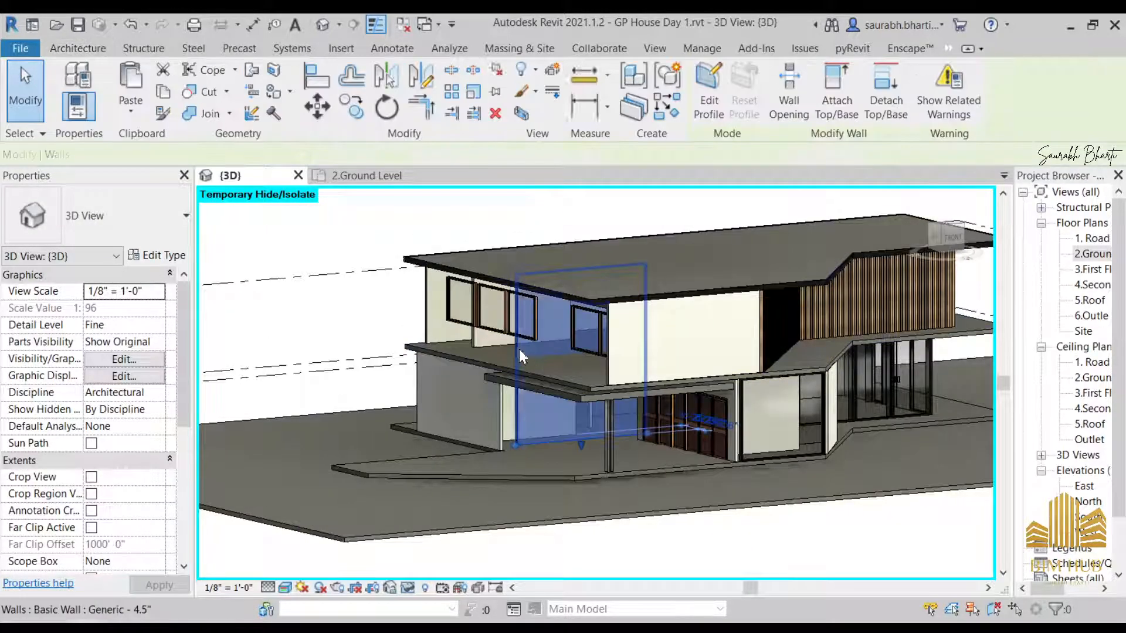
pyautogui.click(885, 104)
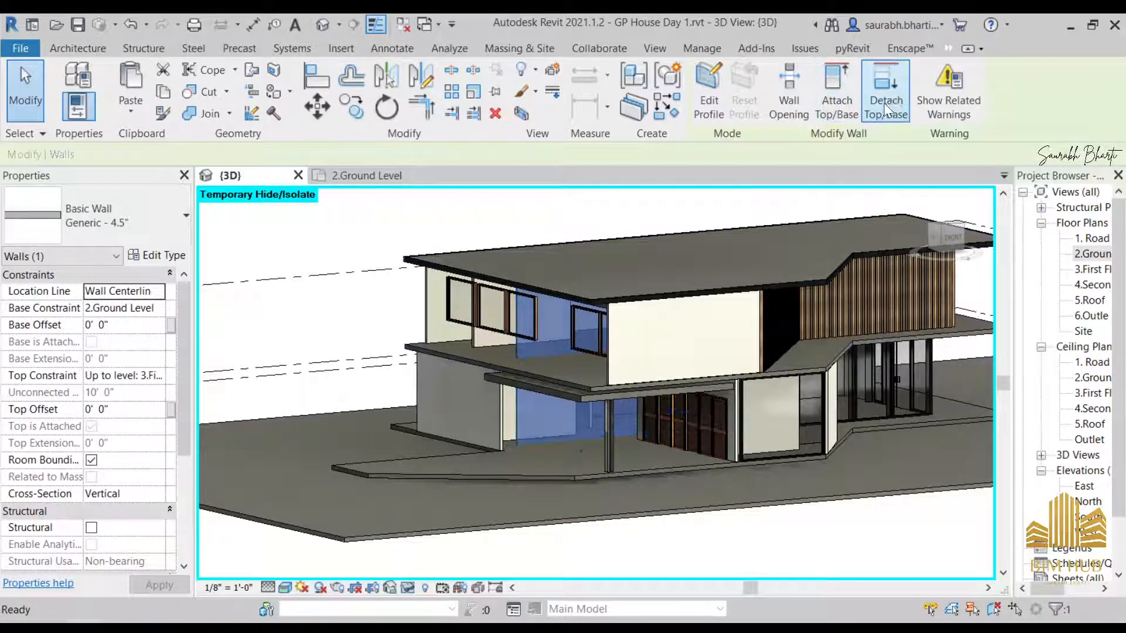
pyautogui.click(557, 286)
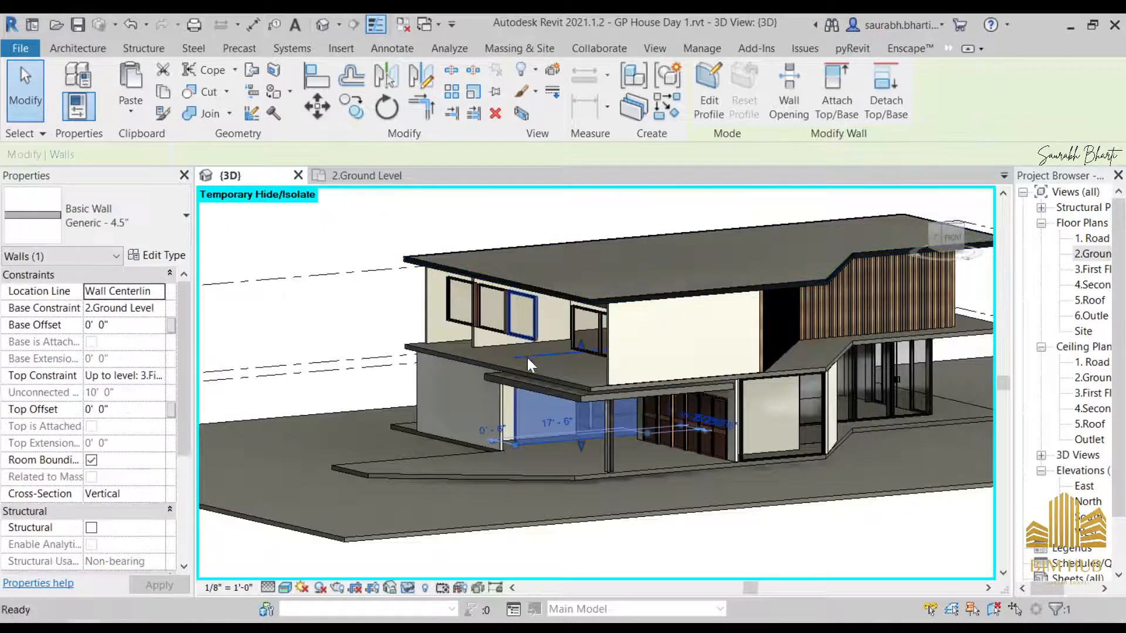
pyautogui.press('Escape')
# - Attach the top of the carport side wall to the Generic - 12" floor slab above it
pyautogui.scroll(5, 534, 359)
pyautogui.keyDown('shift'); pyautogui.moveTo(511, 349); pyautogui.dragTo(581, 377, button='middle'); pyautogui.keyUp('shift')
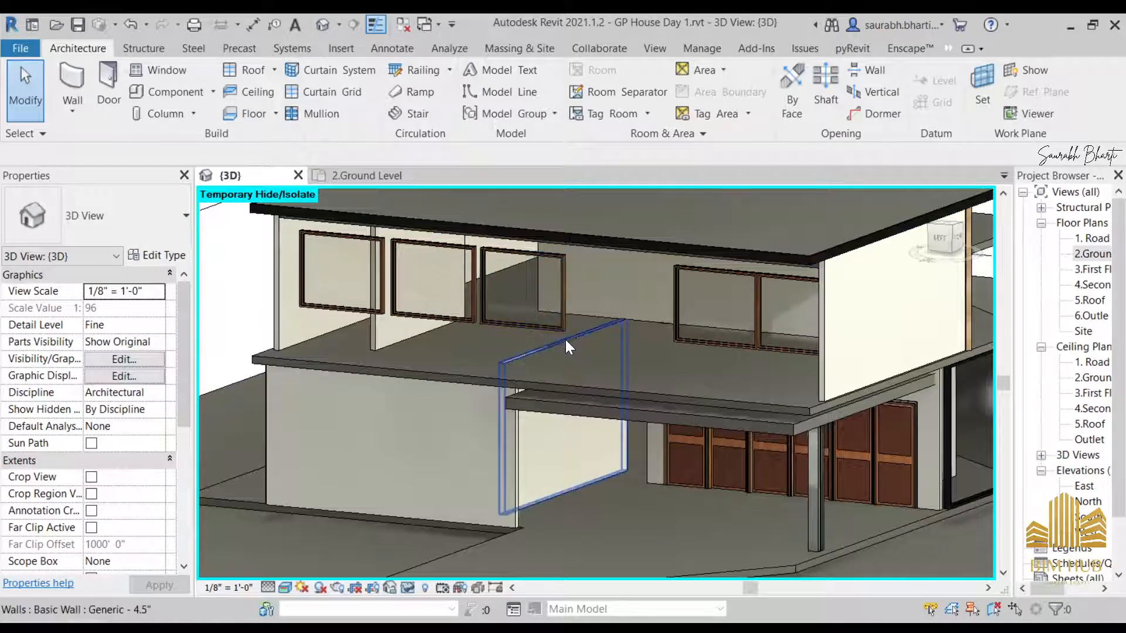
pyautogui.click(566, 340)
pyautogui.click(819, 102)
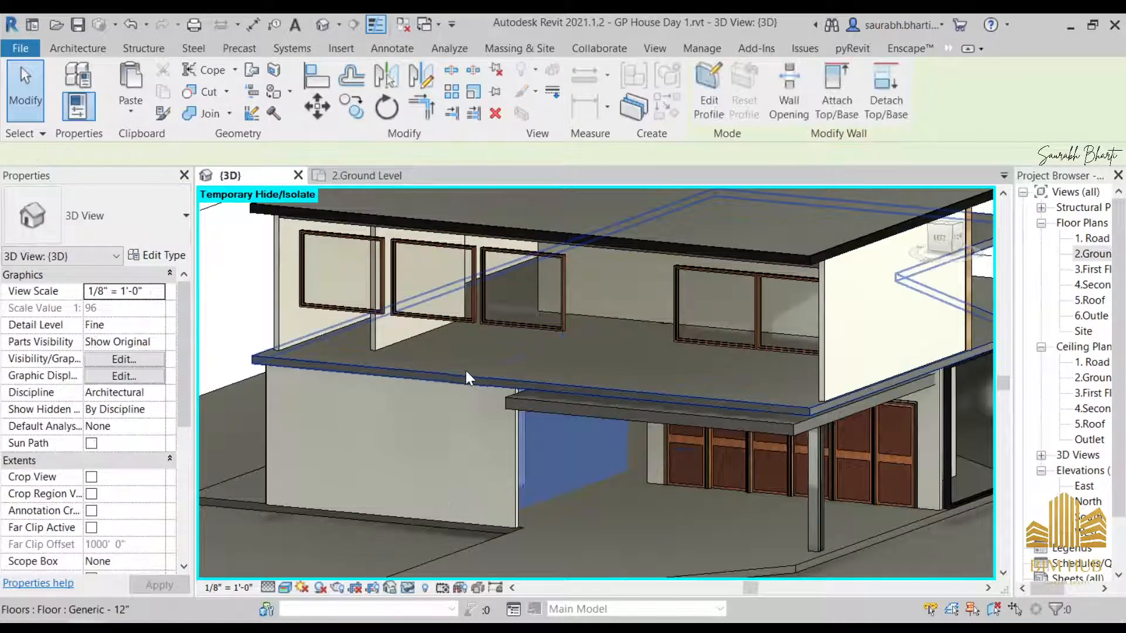
pyautogui.click(466, 370)
pyautogui.press('Escape')
# - Reset the temporary hide/isolate in the 3D view so all elements are shown
pyautogui.scroll(-4, 459, 374)
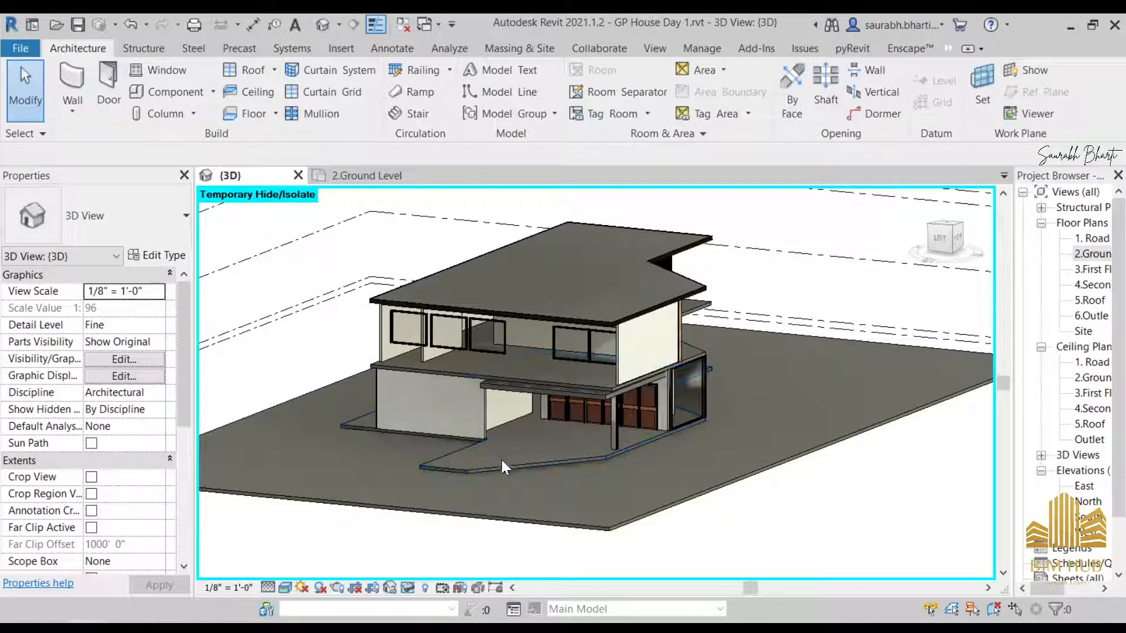
pyautogui.press('h')
pyautogui.press('r')
# - Inspect the model's carport side and examine the entrance door beside the garage in the Photos reference image Front 2.jpg
pyautogui.scroll(-2, 510, 452)
pyautogui.keyDown('shift'); pyautogui.moveTo(510, 452); pyautogui.dragTo(352, 437, button='middle'); pyautogui.keyUp('shift')
pyautogui.scroll(3, 493, 448)
pyautogui.scroll(2, 493, 448)
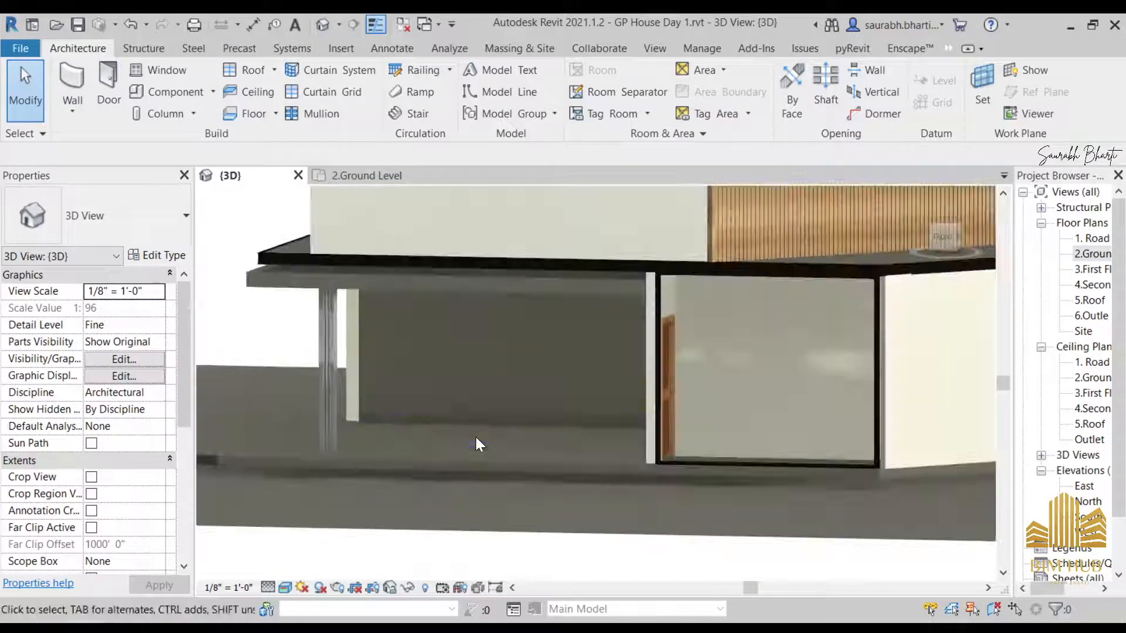
pyautogui.scroll(-2, 476, 437)
pyautogui.keyDown('shift'); pyautogui.moveTo(453, 414); pyautogui.dragTo(482, 490, button='middle'); pyautogui.keyUp('shift')
pyautogui.scroll(-4, 463, 463)
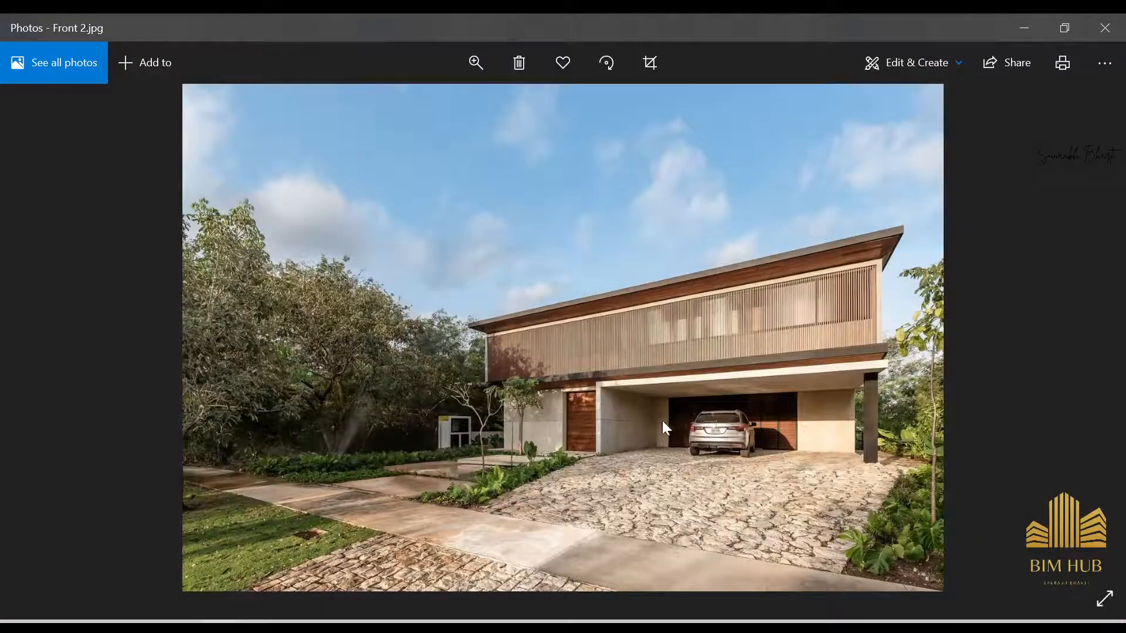
pyautogui.scroll(3, 662, 420)
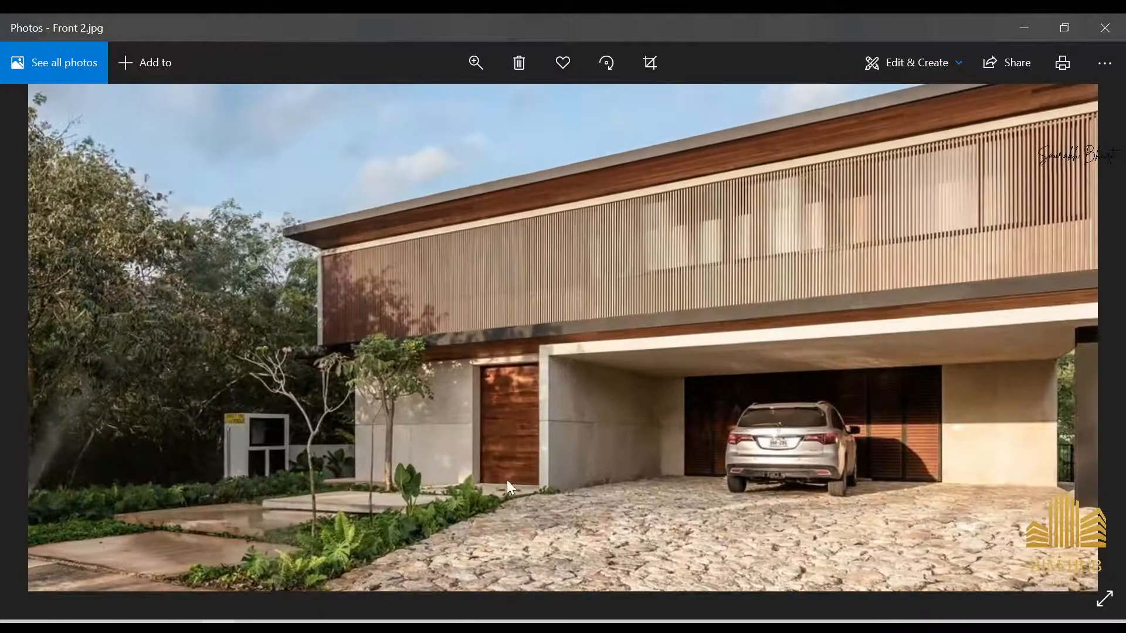
pyautogui.scroll(3, 523, 431)
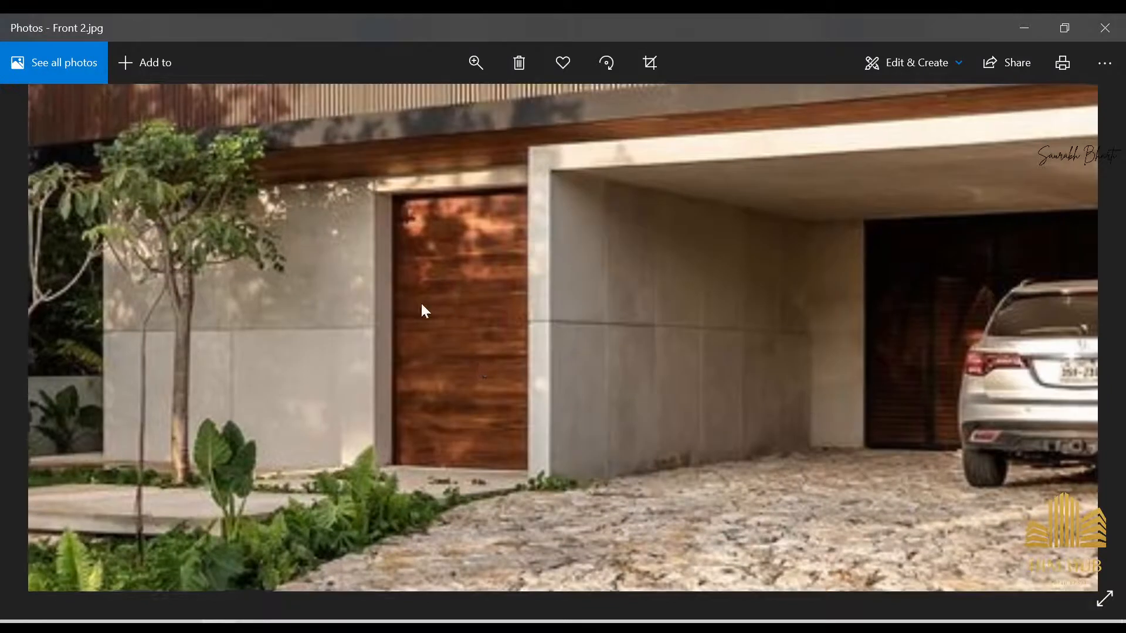
pyautogui.moveTo(482, 234); pyautogui.dragTo(439, 303)
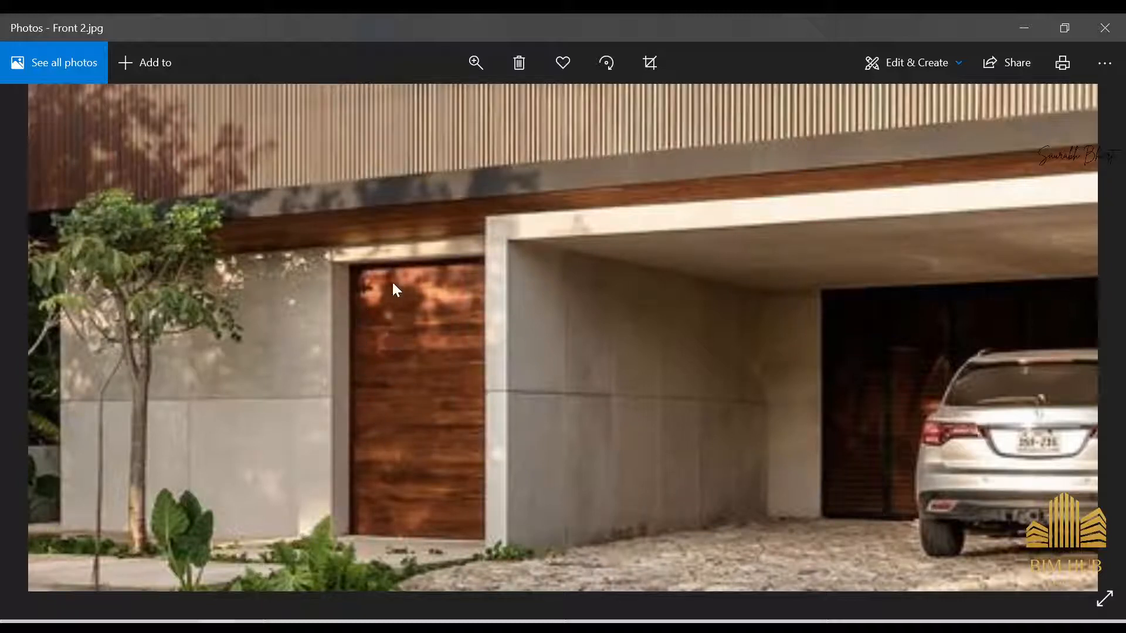
pyautogui.click(1026, 23)
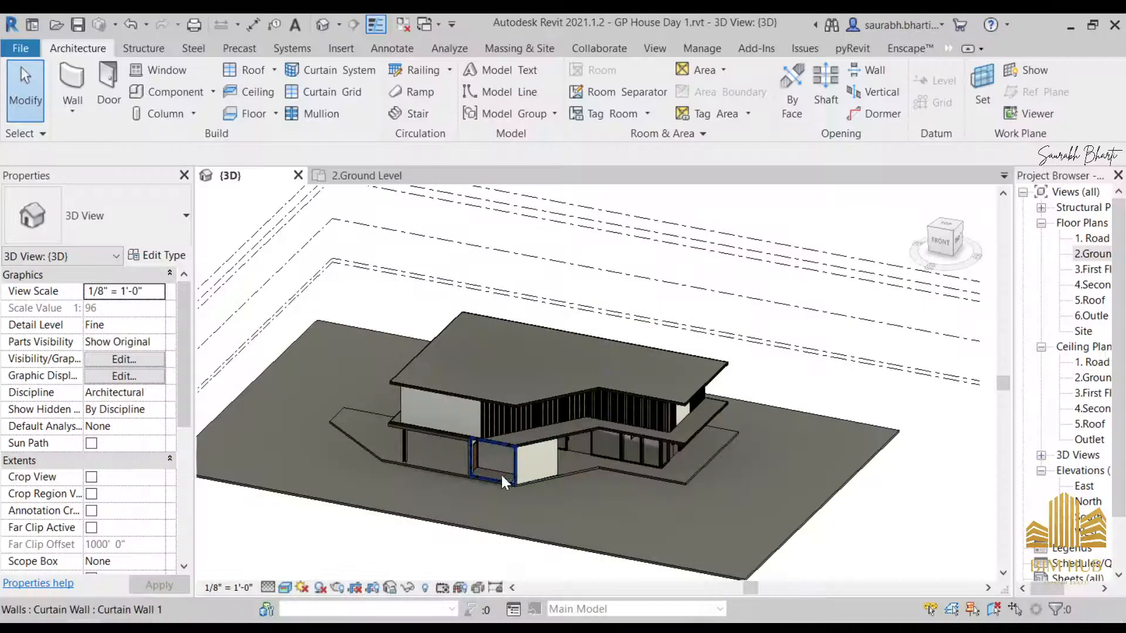
# - Change the ground-floor front wall beside the carport to the Basic Wall type Generic - 9"
pyautogui.scroll(2, 482, 477)
pyautogui.keyDown('shift'); pyautogui.moveTo(482, 478); pyautogui.dragTo(662, 466, button='middle'); pyautogui.keyUp('shift')
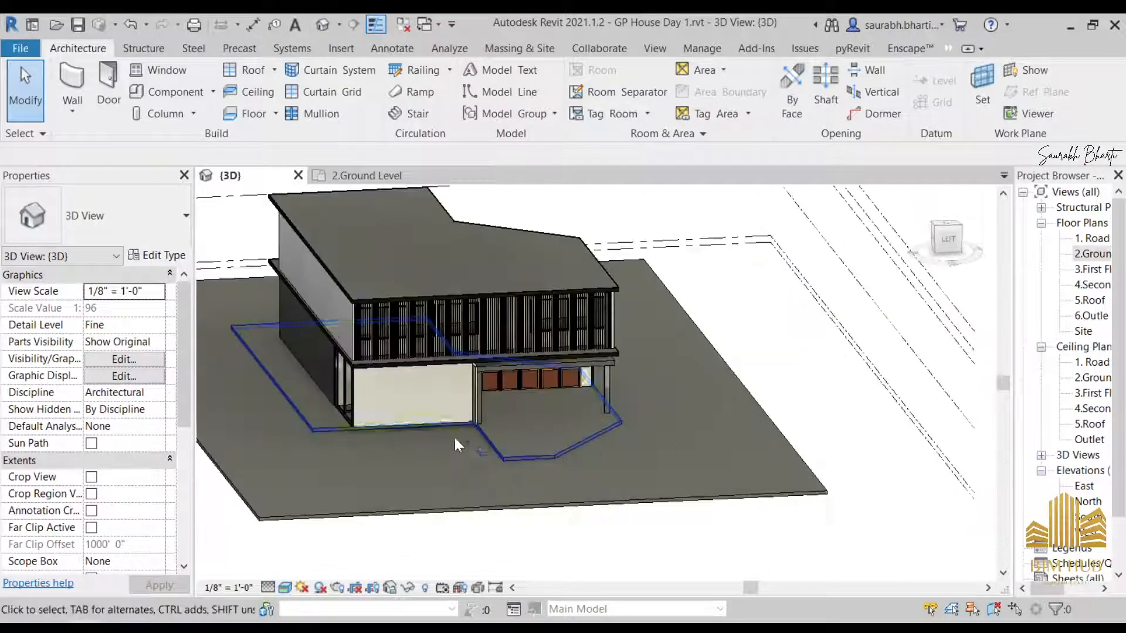
pyautogui.scroll(2, 433, 431)
pyautogui.keyDown('shift'); pyautogui.moveTo(345, 414); pyautogui.dragTo(421, 446, button='middle'); pyautogui.keyUp('shift')
pyautogui.click(421, 448)
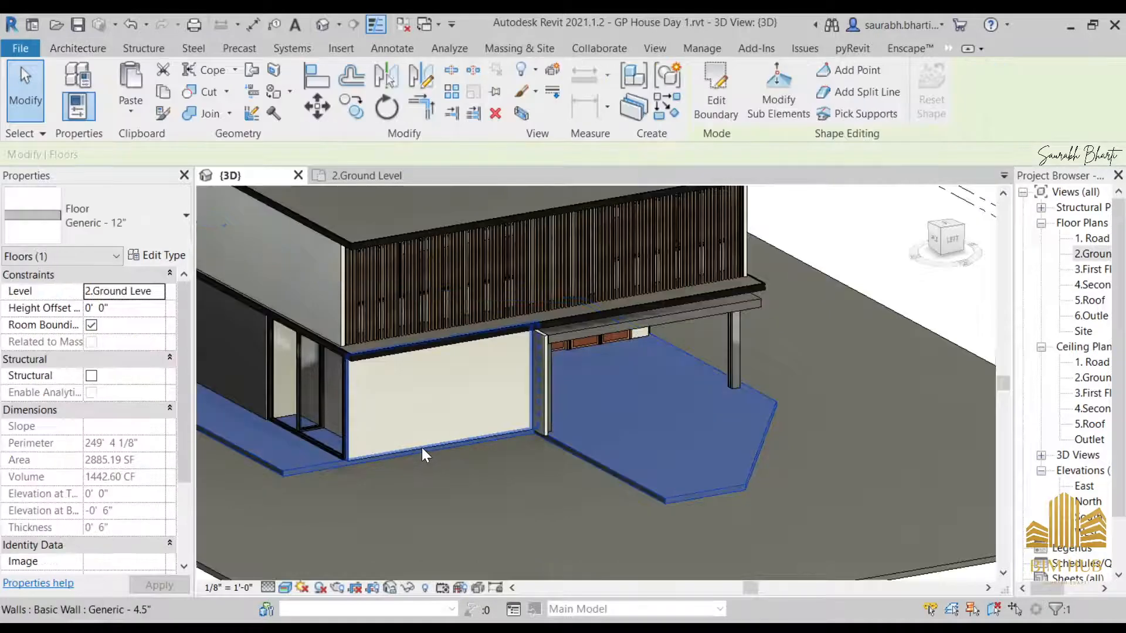
pyautogui.press('Escape')
pyautogui.click(430, 447)
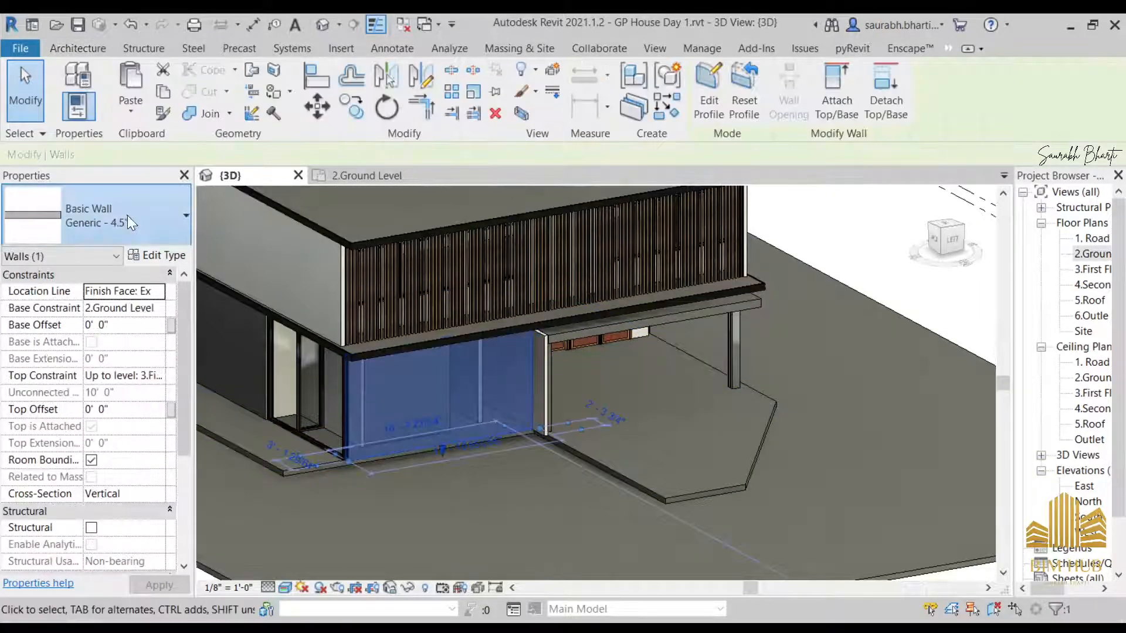
pyautogui.click(128, 216)
pyautogui.scroll(-2, 117, 446)
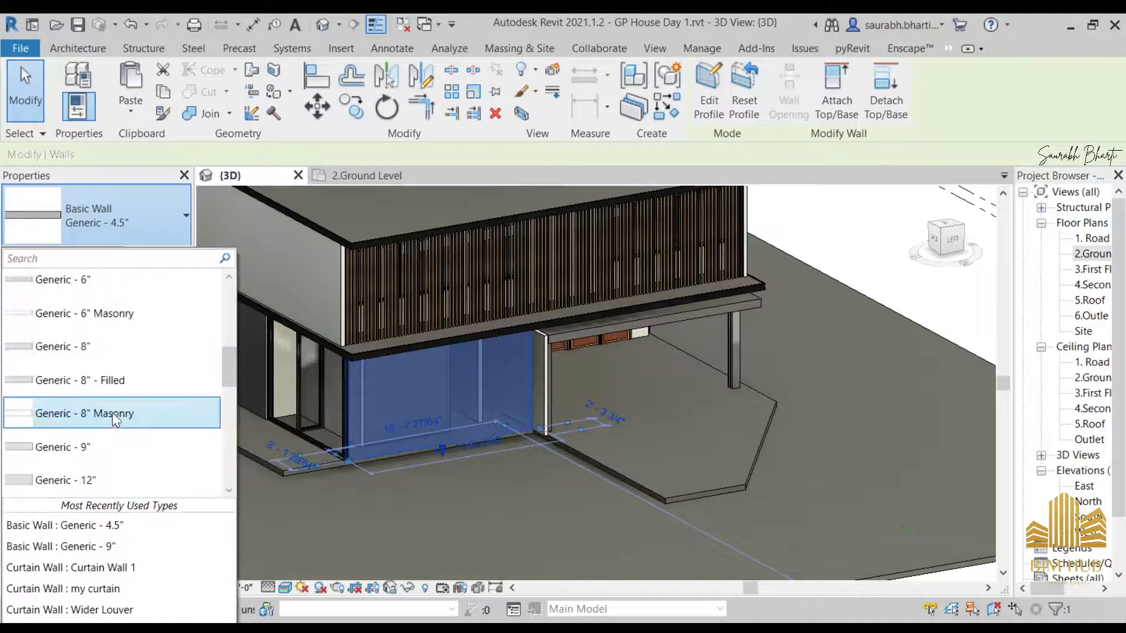
pyautogui.click(129, 449)
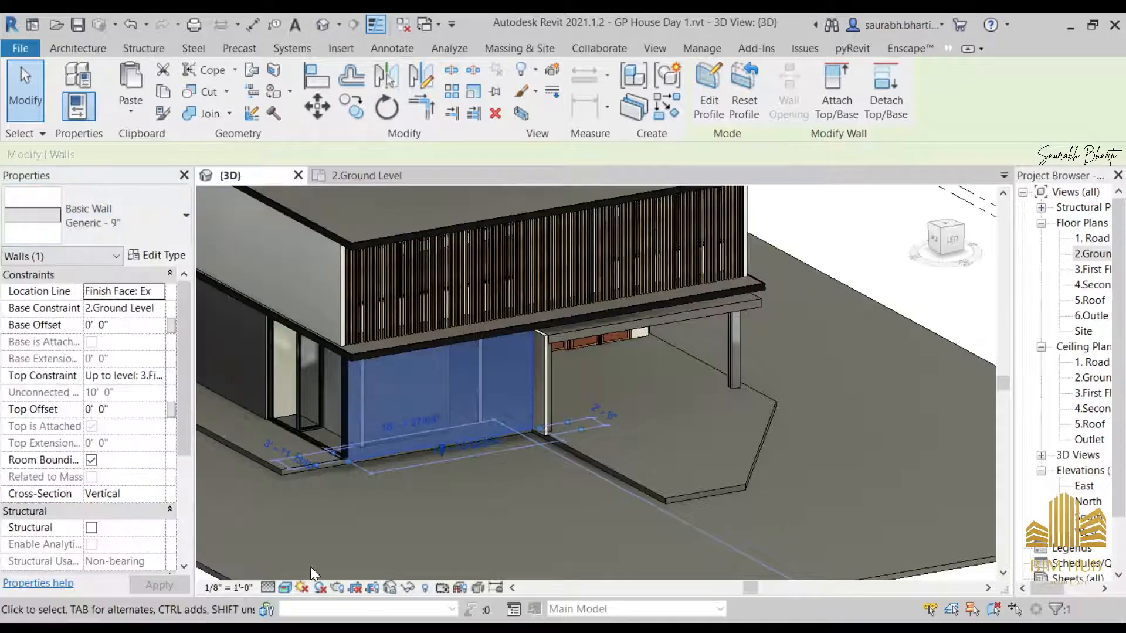
# - Check the entrance door in the reference photo Front 2.jpg and view the front wall straight on from the Left side
pyautogui.hotkey('alt', 'Tab')
pyautogui.scroll(3, 583, 399)
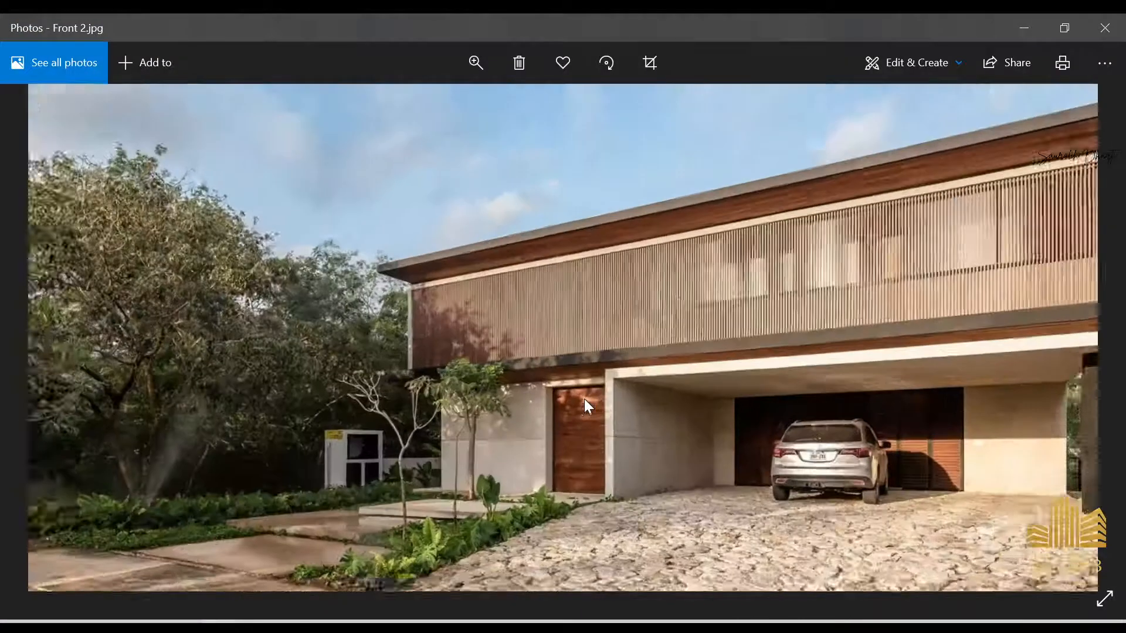
pyautogui.click(1025, 27)
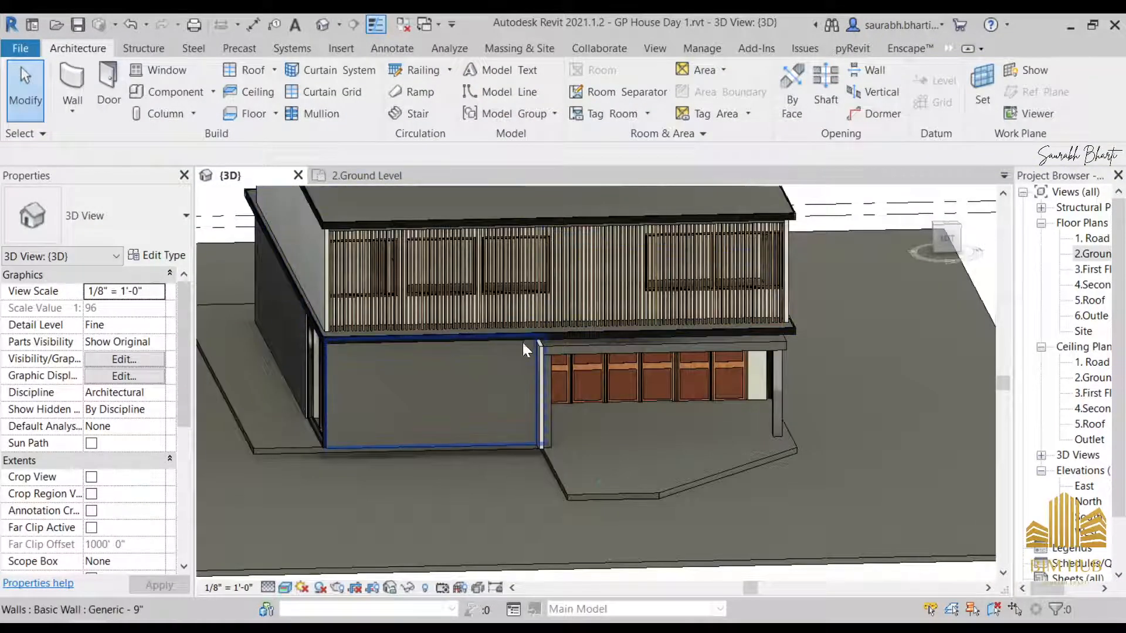
pyautogui.click(330, 385)
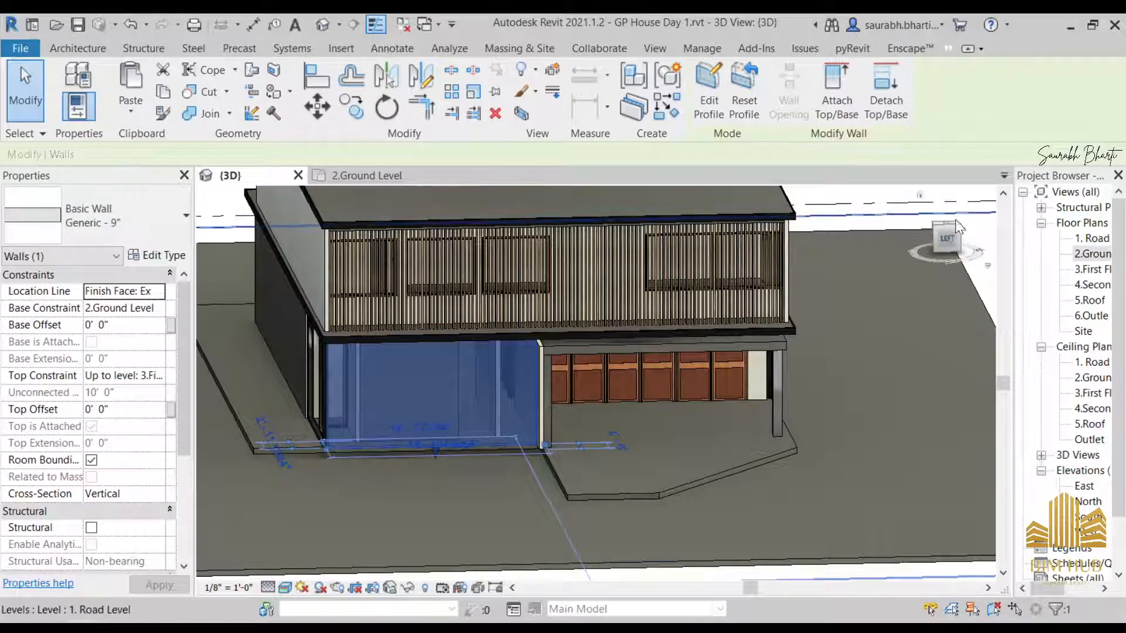
pyautogui.click(946, 239)
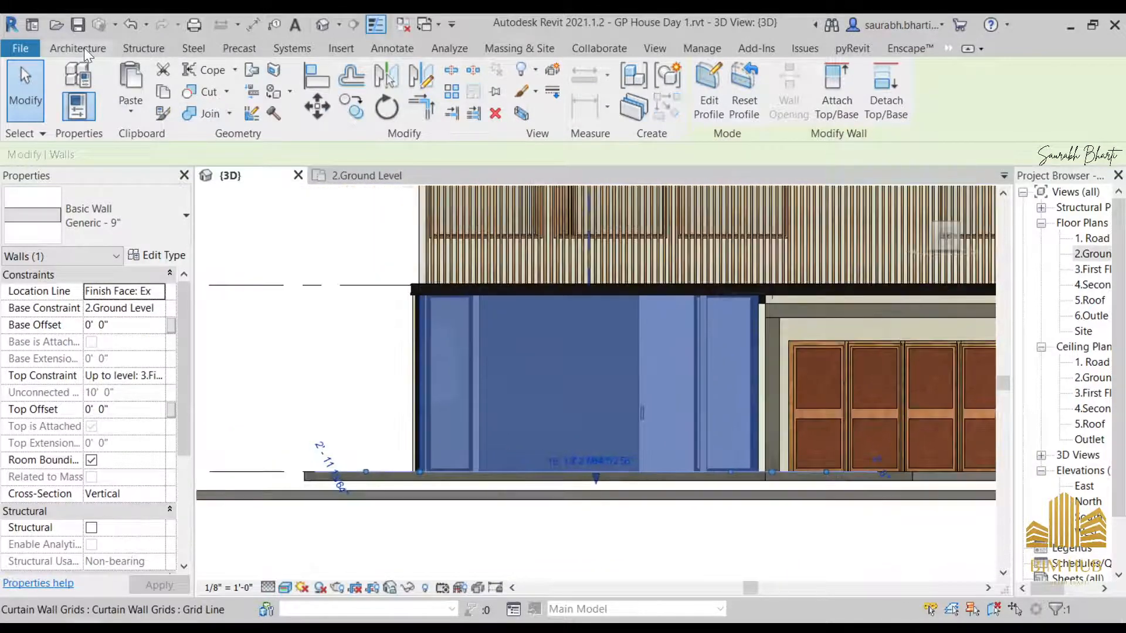
pyautogui.click(83, 47)
pyautogui.click(213, 92)
pyautogui.click(200, 161)
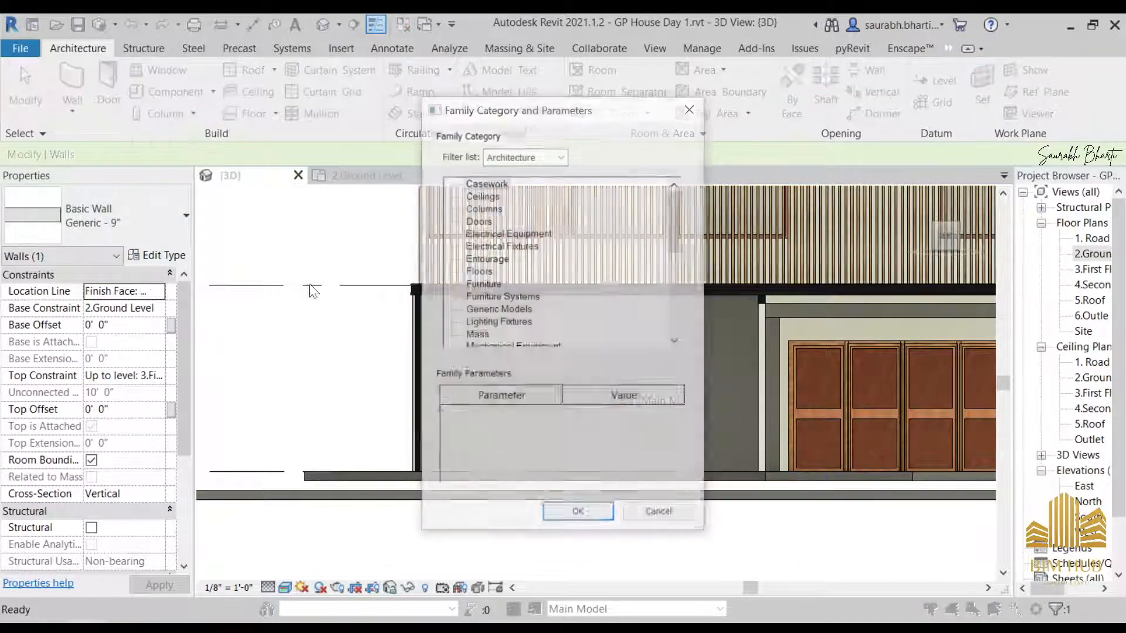
pyautogui.scroll(-1, 505, 292)
pyautogui.click(478, 183)
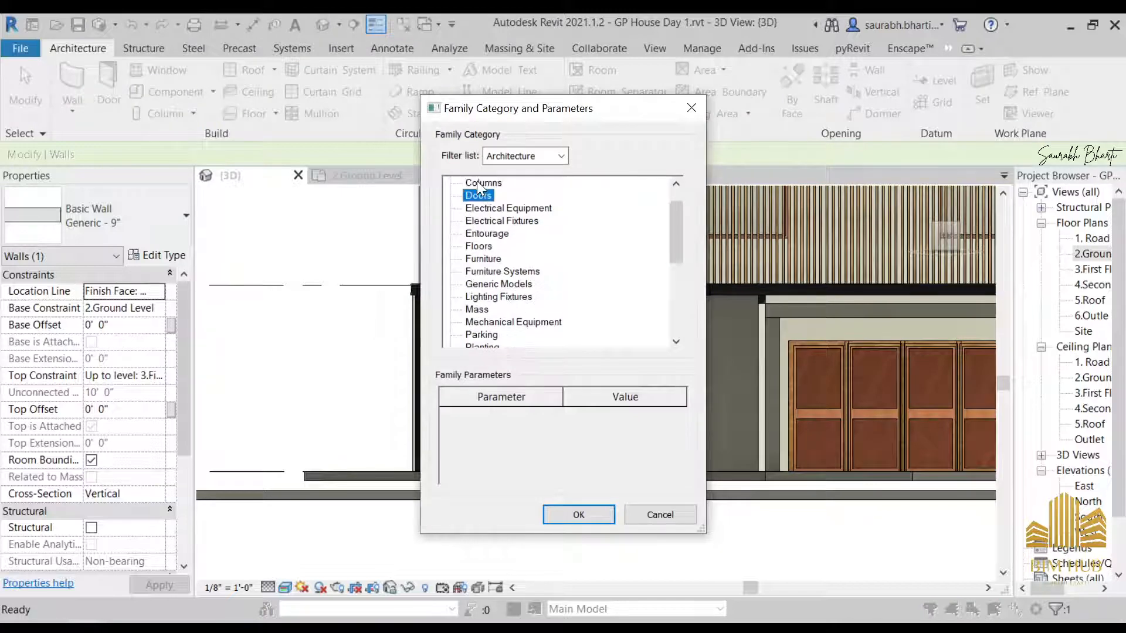
pyautogui.click(476, 181)
pyautogui.click(575, 514)
pyautogui.click(590, 341)
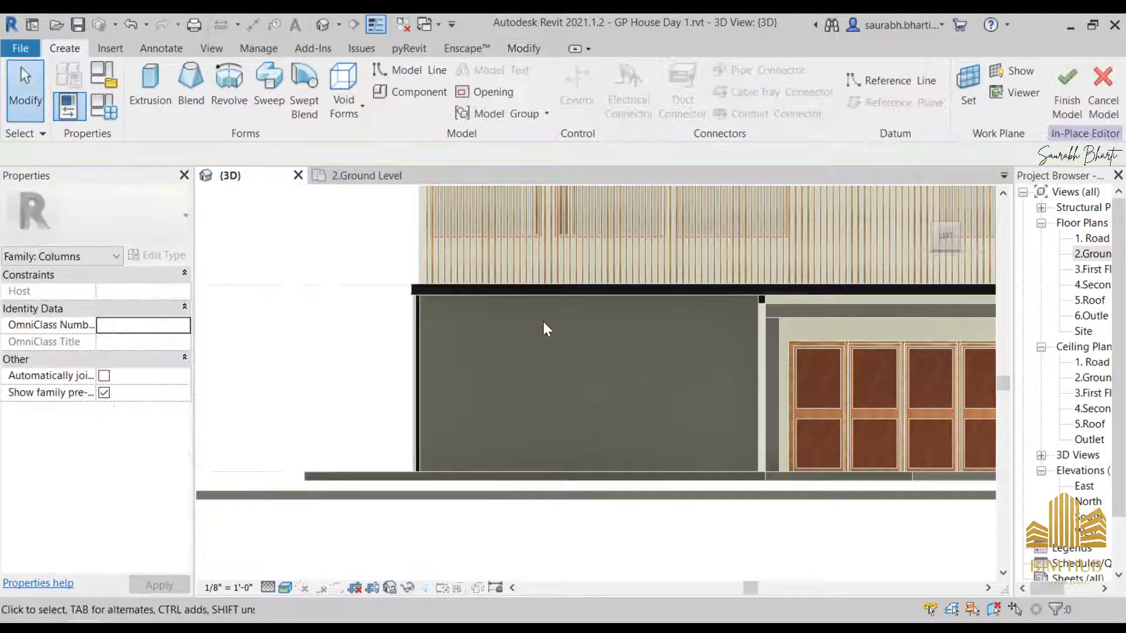
pyautogui.click(1102, 94)
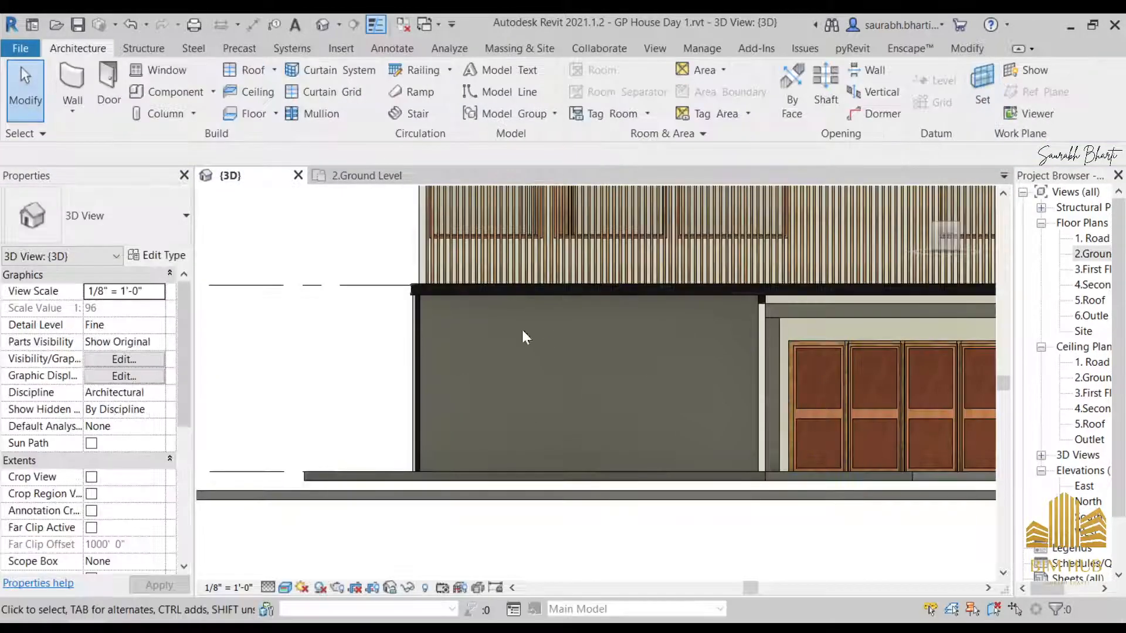
# - Start a new in-place model in the Doors category, accepting the default name
pyautogui.click(212, 91)
pyautogui.click(218, 162)
pyautogui.click(485, 259)
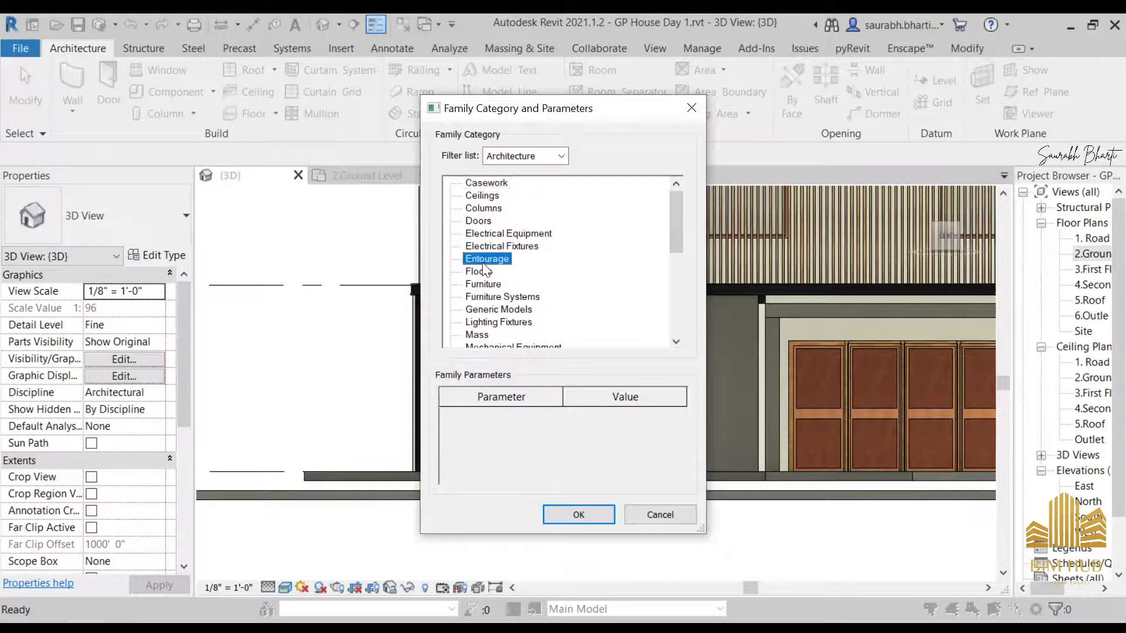
pyautogui.click(478, 221)
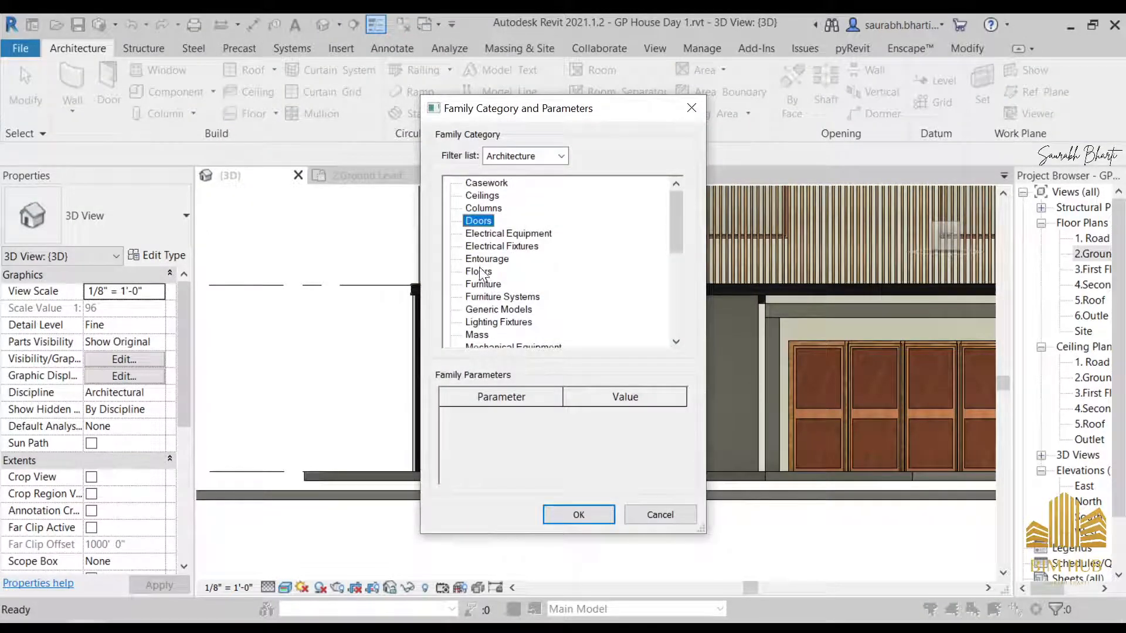
pyautogui.click(578, 515)
pyautogui.click(578, 346)
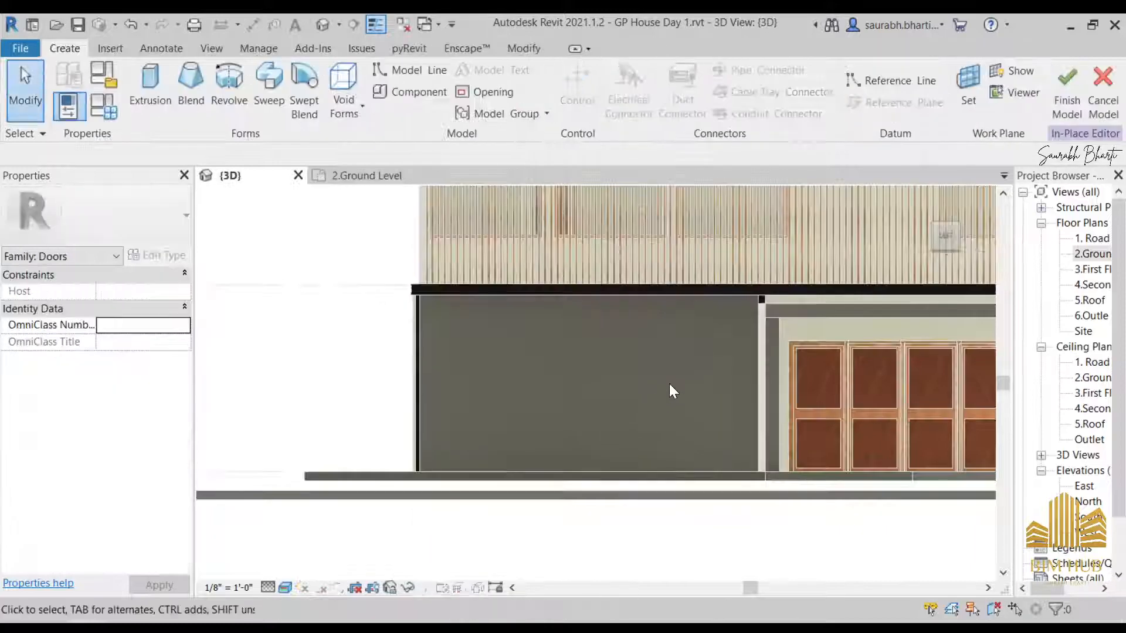
# - Start an extrusion for the in-place door and try to set its work plane by picking a plane on the front wall
pyautogui.click(160, 104)
pyautogui.scroll(5, 459, 406)
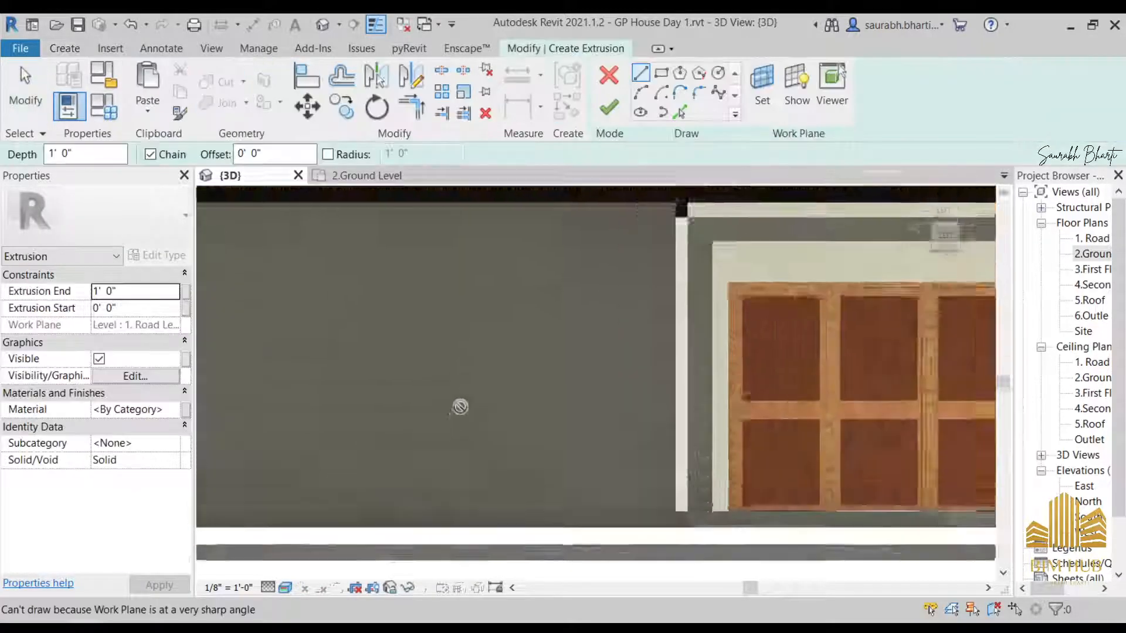
pyautogui.scroll(-6, 515, 345)
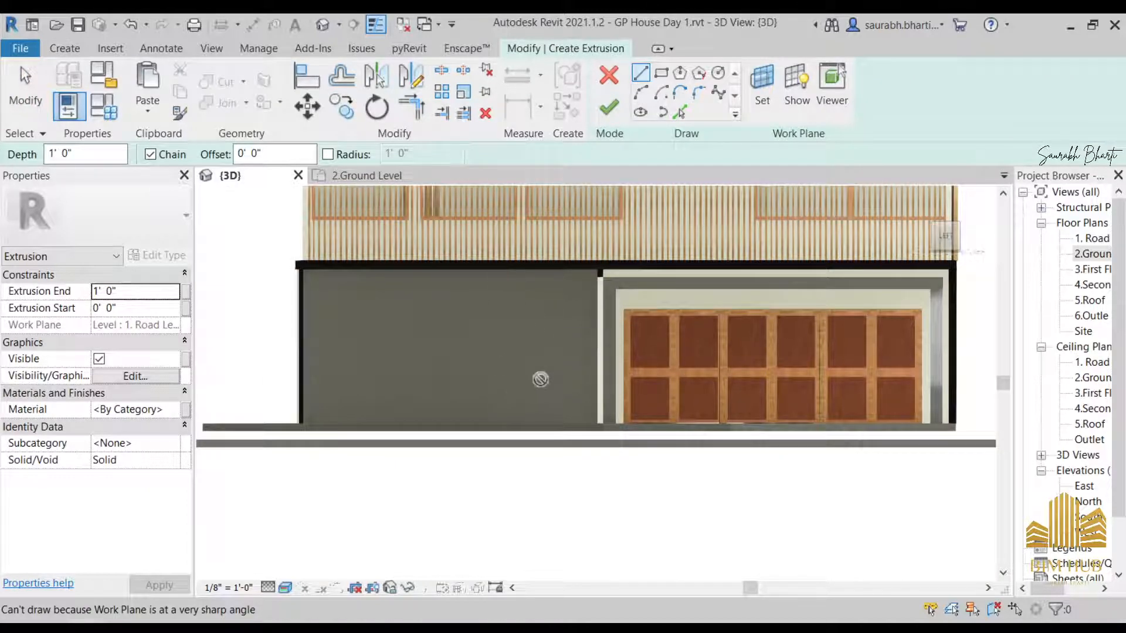
pyautogui.keyDown('shift'); pyautogui.moveTo(554, 392); pyautogui.dragTo(557, 404, button='middle'); pyautogui.keyUp('shift')
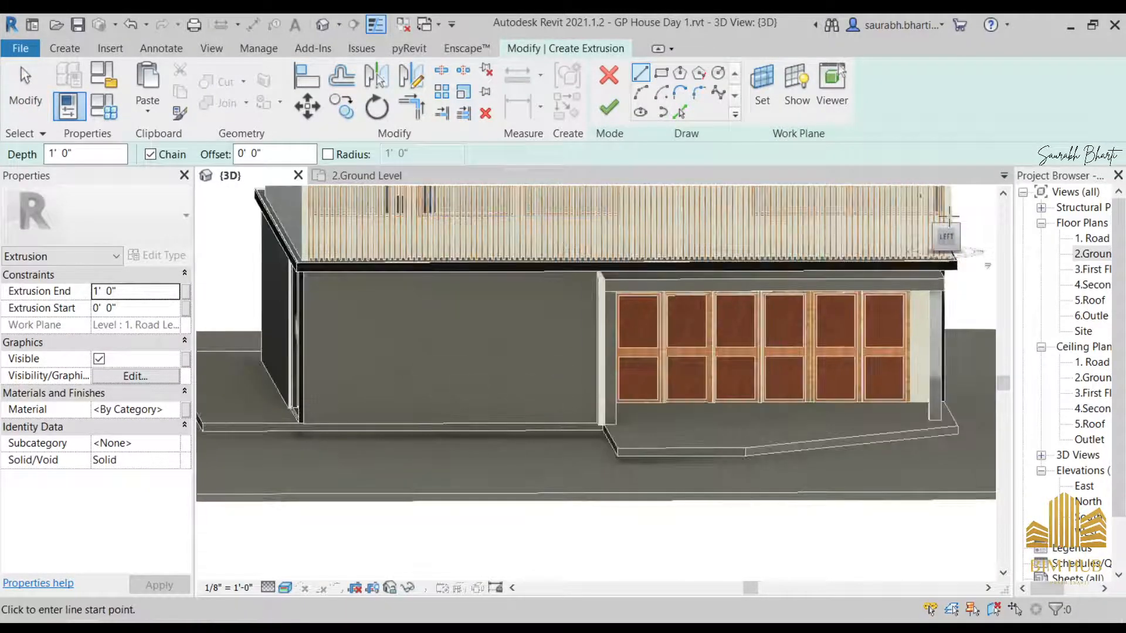
pyautogui.click(948, 238)
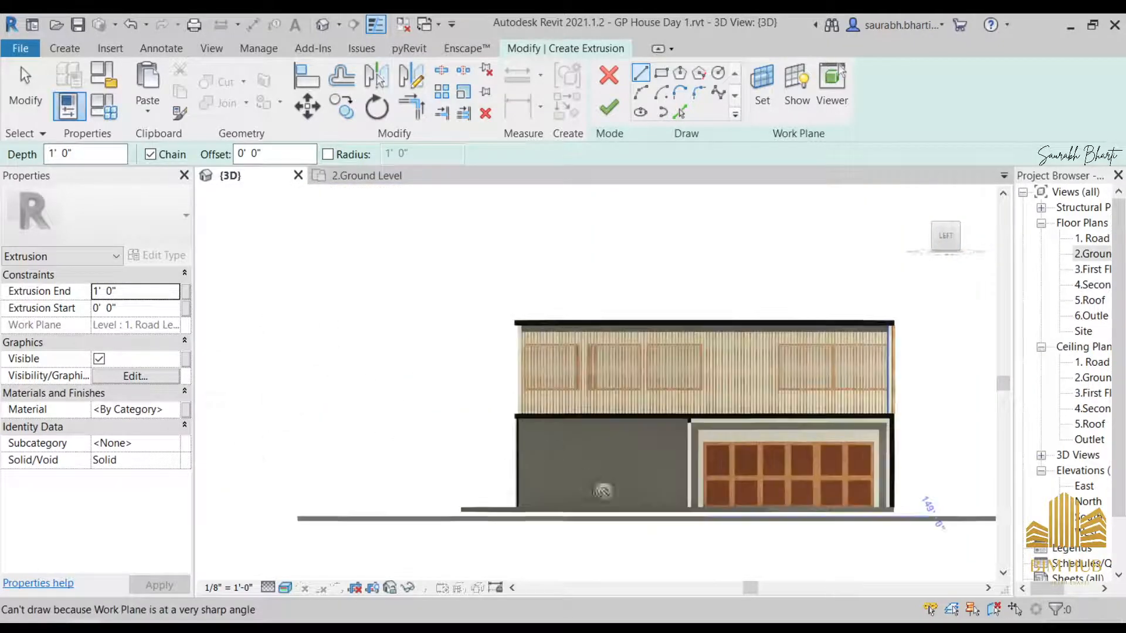
pyautogui.click(762, 88)
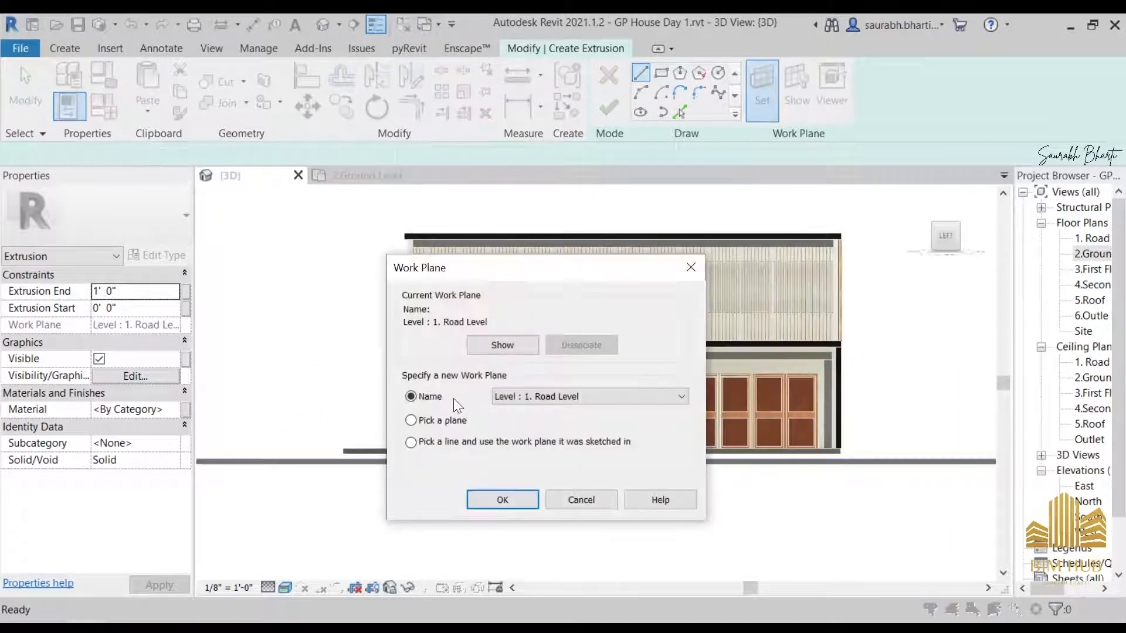
pyautogui.click(503, 499)
pyautogui.scroll(5, 572, 355)
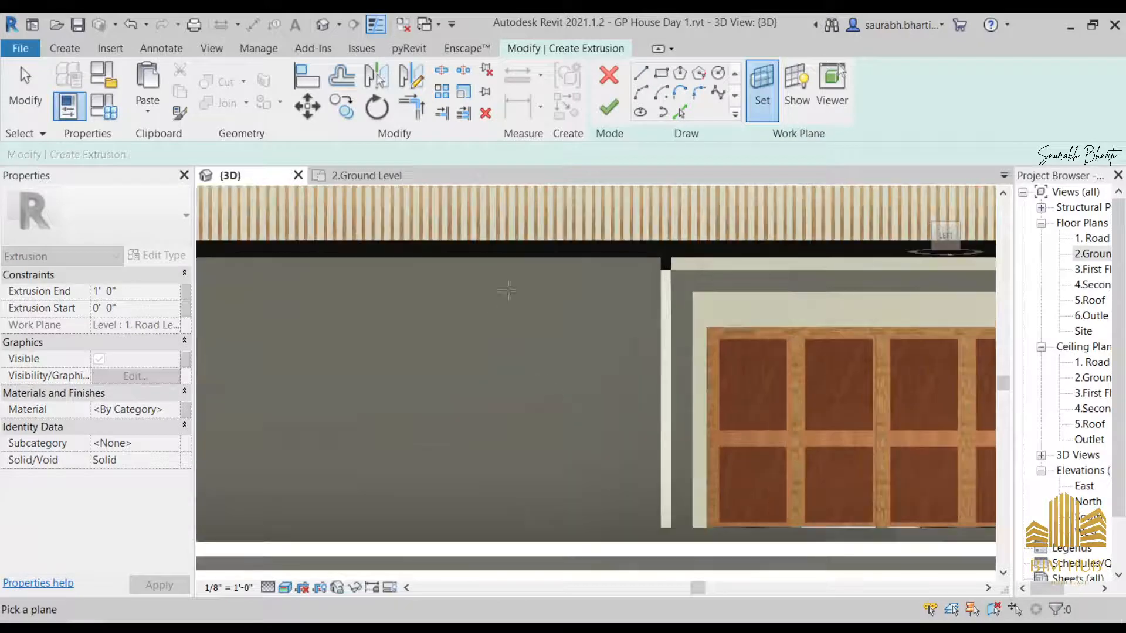
pyautogui.scroll(-5, 546, 369)
pyautogui.scroll(5, 555, 392)
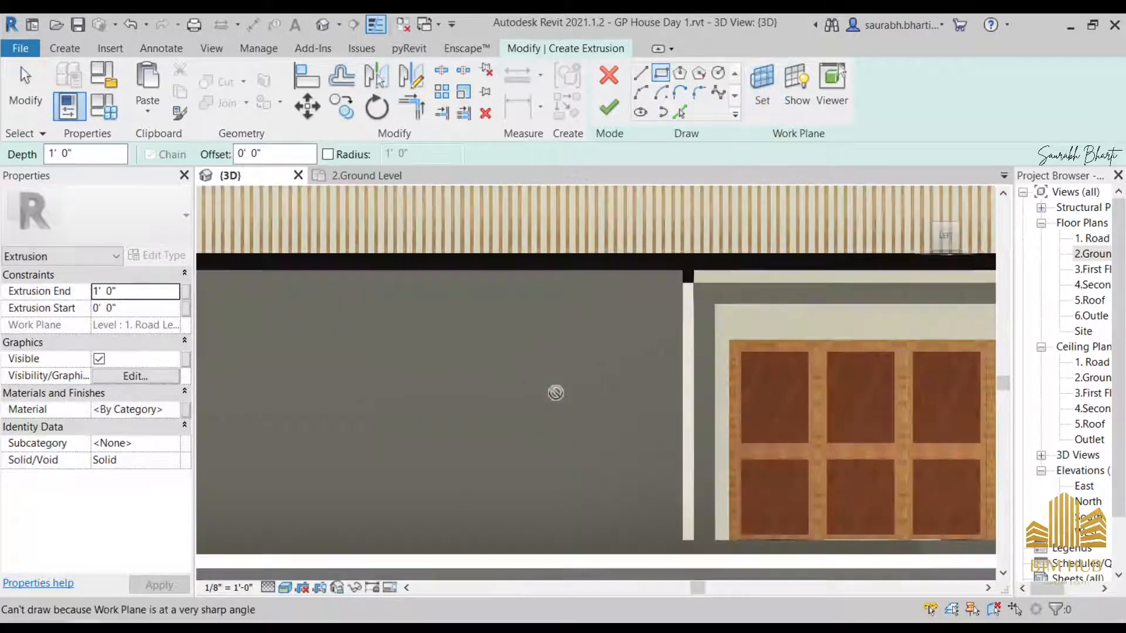
pyautogui.moveTo(555, 392); pyautogui.dragTo(556, 375, button='middle')
# - Set the extrusion's work plane by picking the outer face of the Generic - 9" front wall beside the carport
pyautogui.click(761, 94)
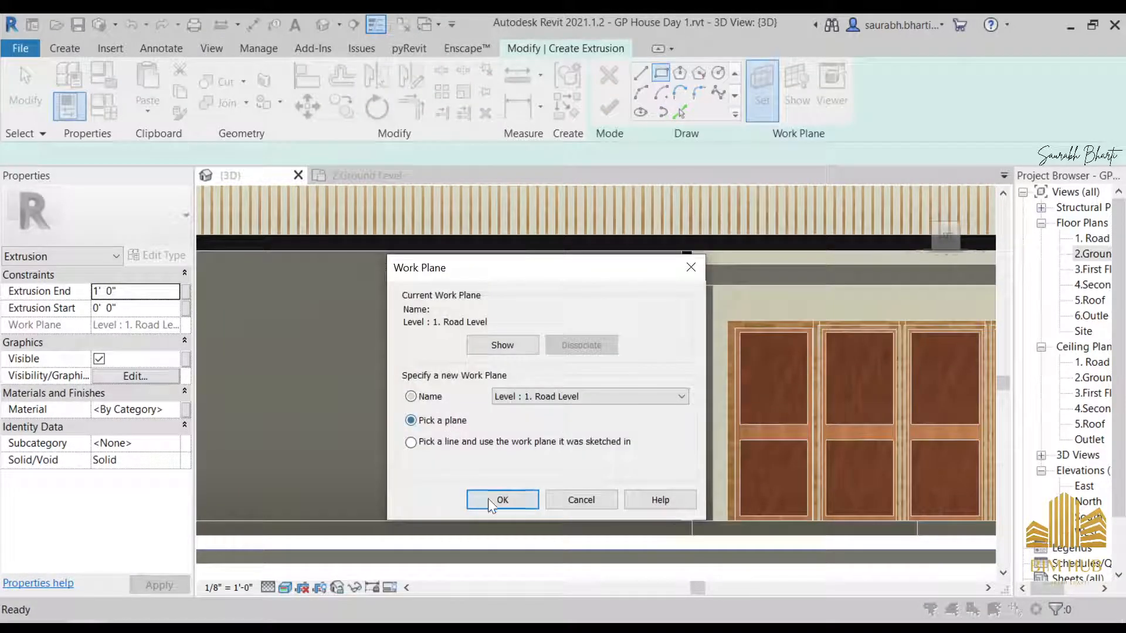
pyautogui.click(489, 502)
pyautogui.scroll(-3, 419, 278)
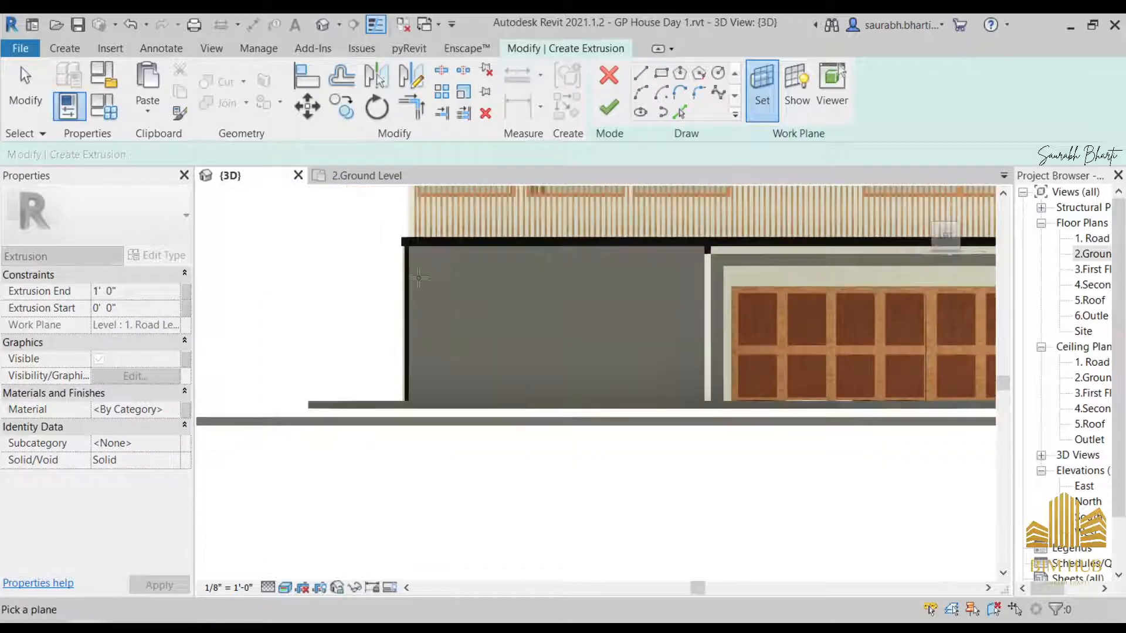
pyautogui.keyDown('shift'); pyautogui.moveTo(418, 278); pyautogui.dragTo(480, 404, button='middle'); pyautogui.keyUp('shift')
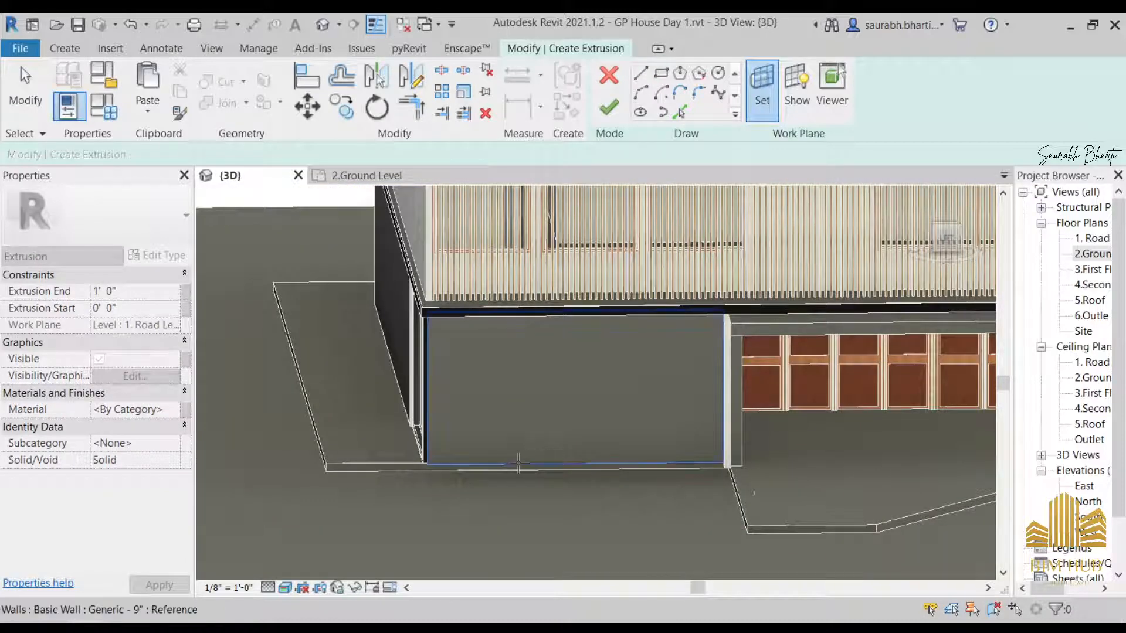
pyautogui.click(519, 463)
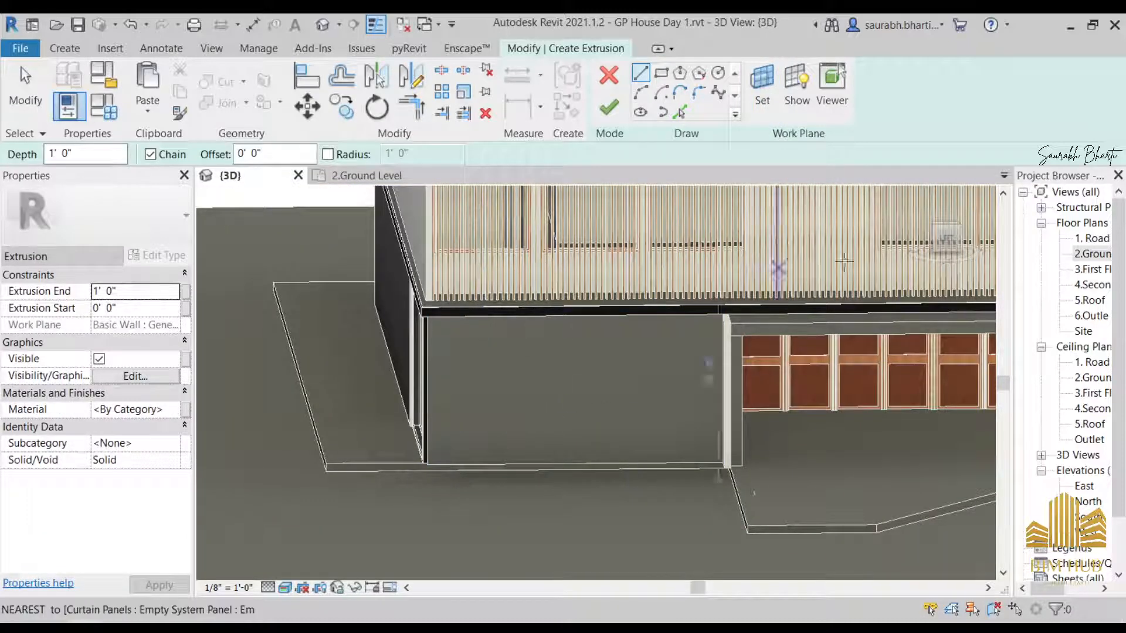
# - Sketch a rectangular door outline about 6' wide and 7' 2" high at the wall's base, next to the carport column
pyautogui.click(946, 239)
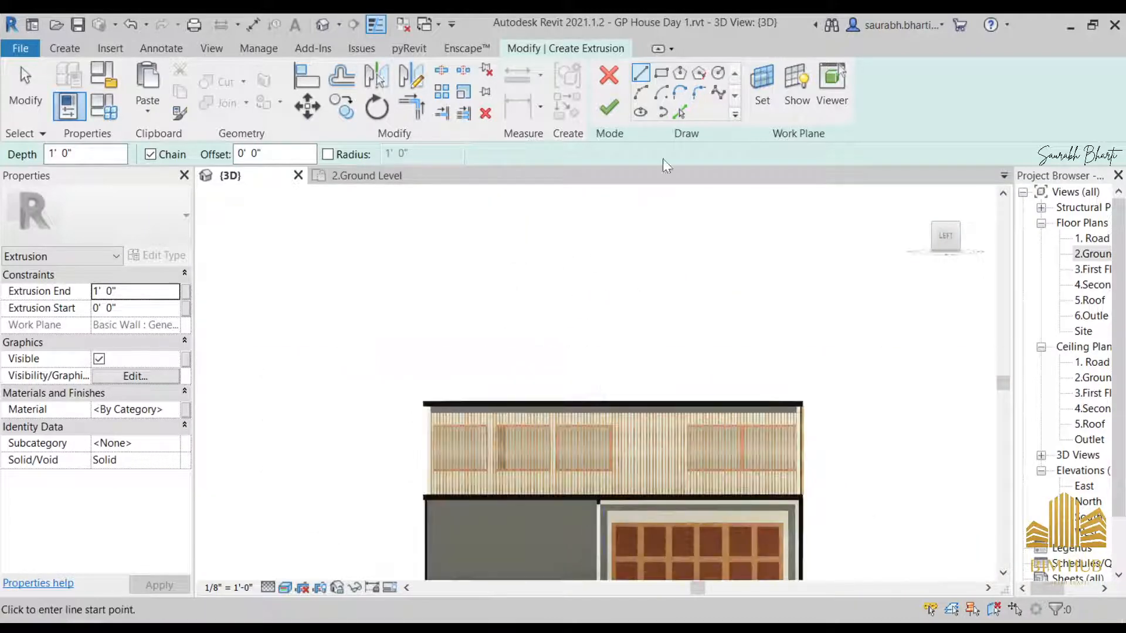
pyautogui.click(661, 72)
pyautogui.scroll(5, 558, 410)
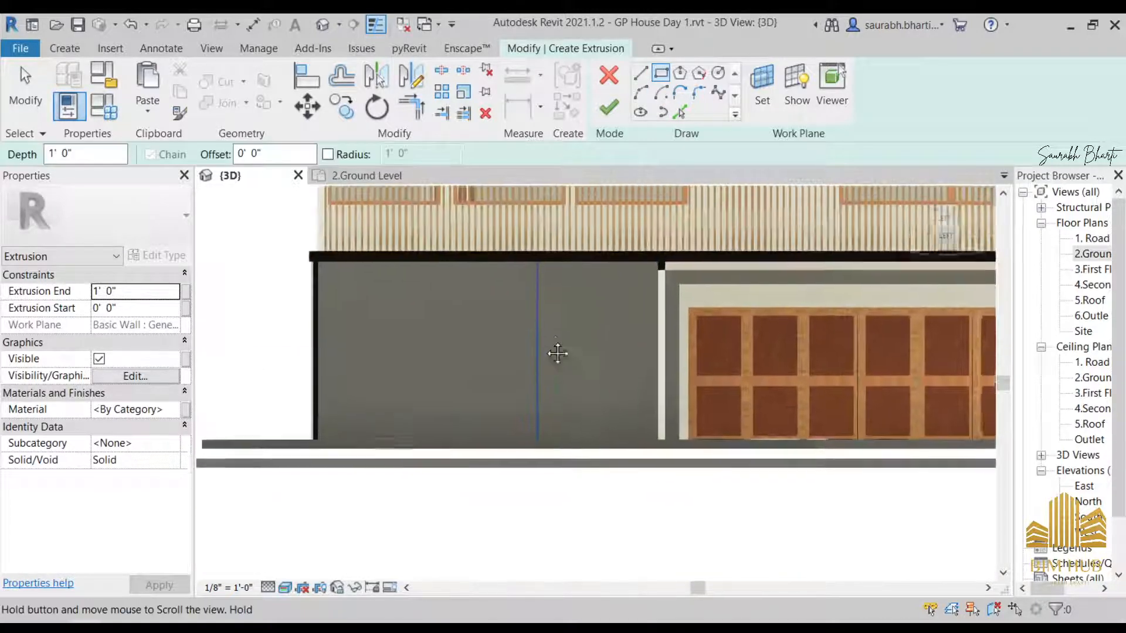
pyautogui.moveTo(557, 353); pyautogui.dragTo(556, 348, button='middle')
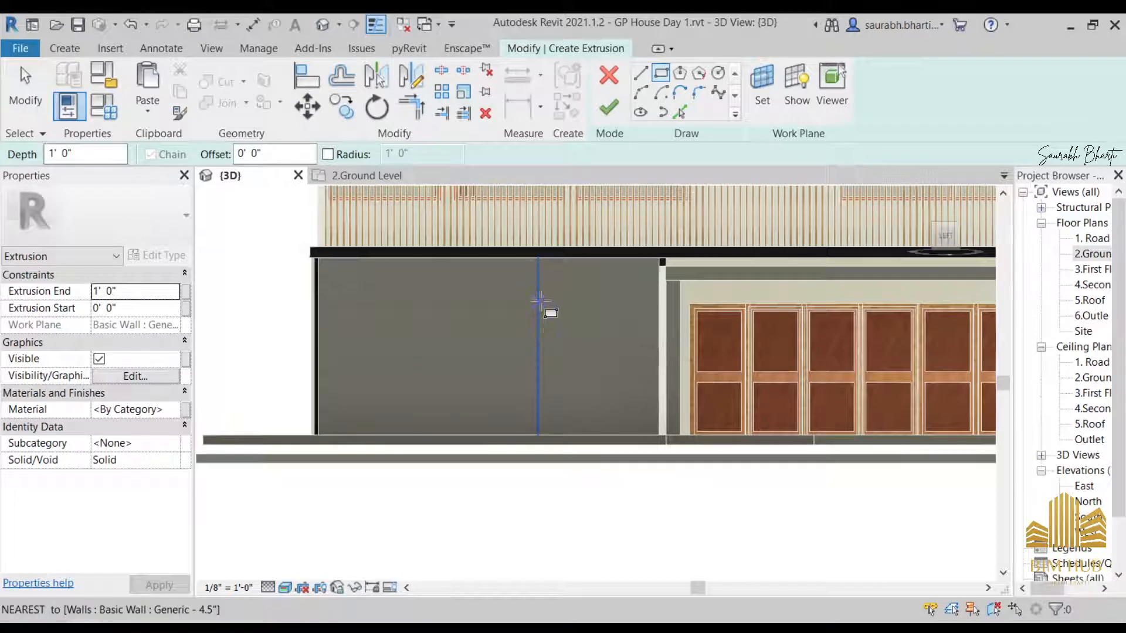
pyautogui.click(539, 301)
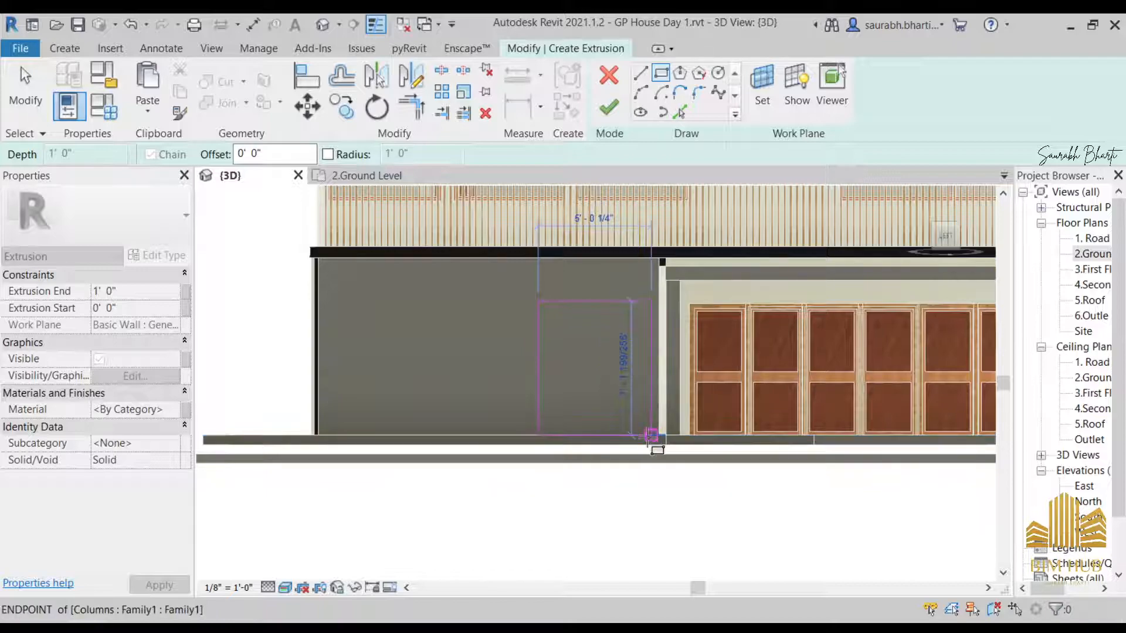
pyautogui.click(650, 434)
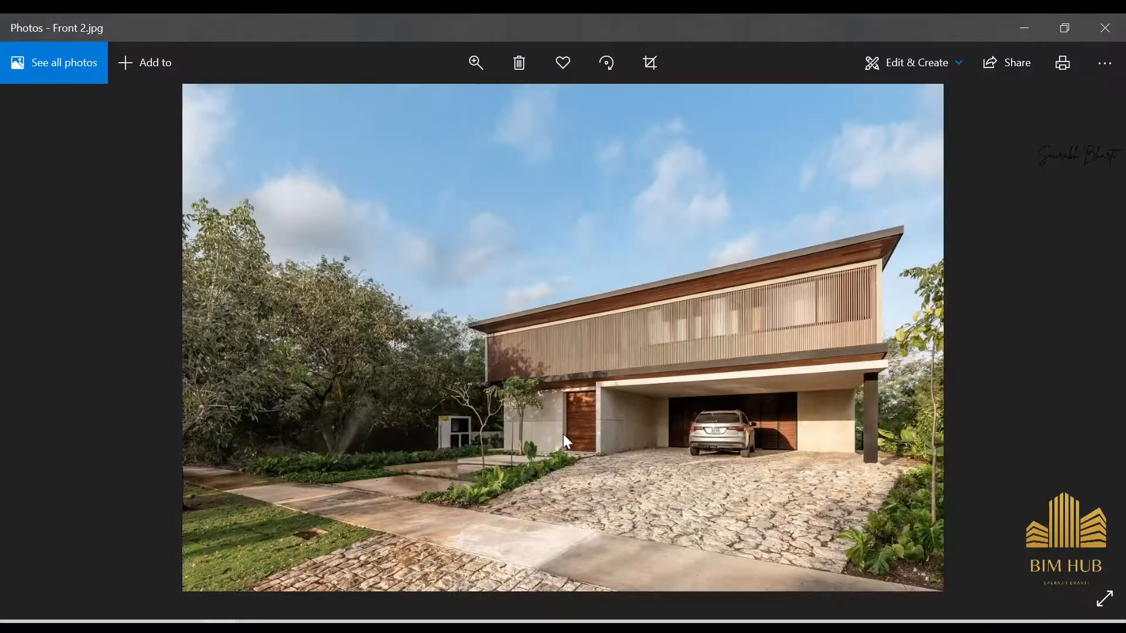
# - Check the entrance door in the reference photo Front 2.jpg and set the sketched door outline's height to 8'
pyautogui.scroll(3, 564, 434)
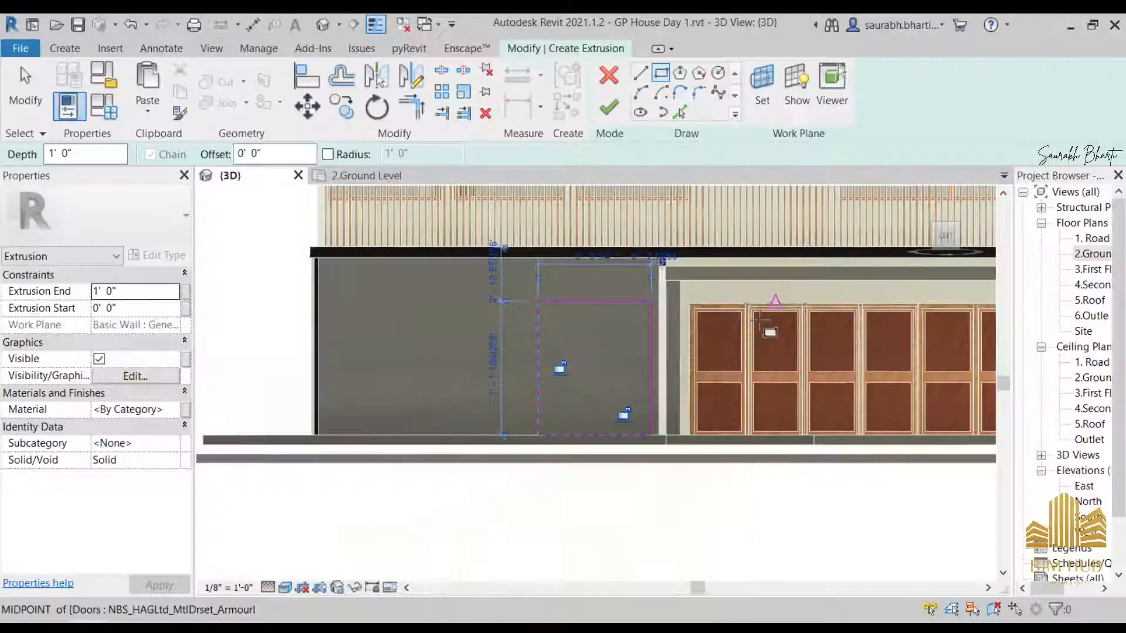
pyautogui.scroll(2, 586, 364)
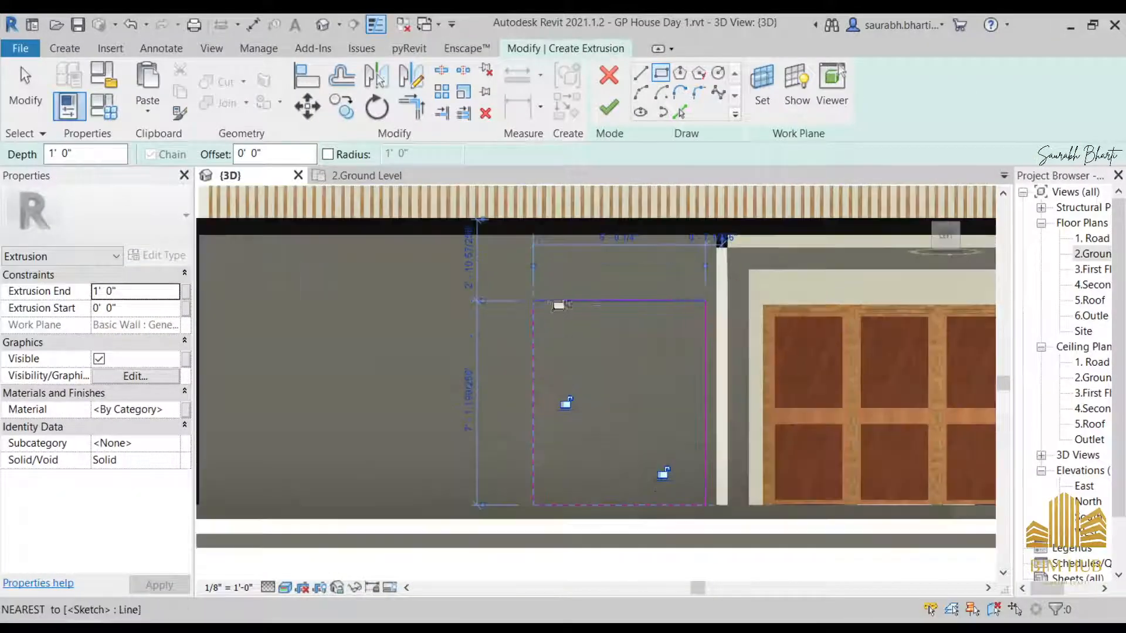
pyautogui.click(532, 360)
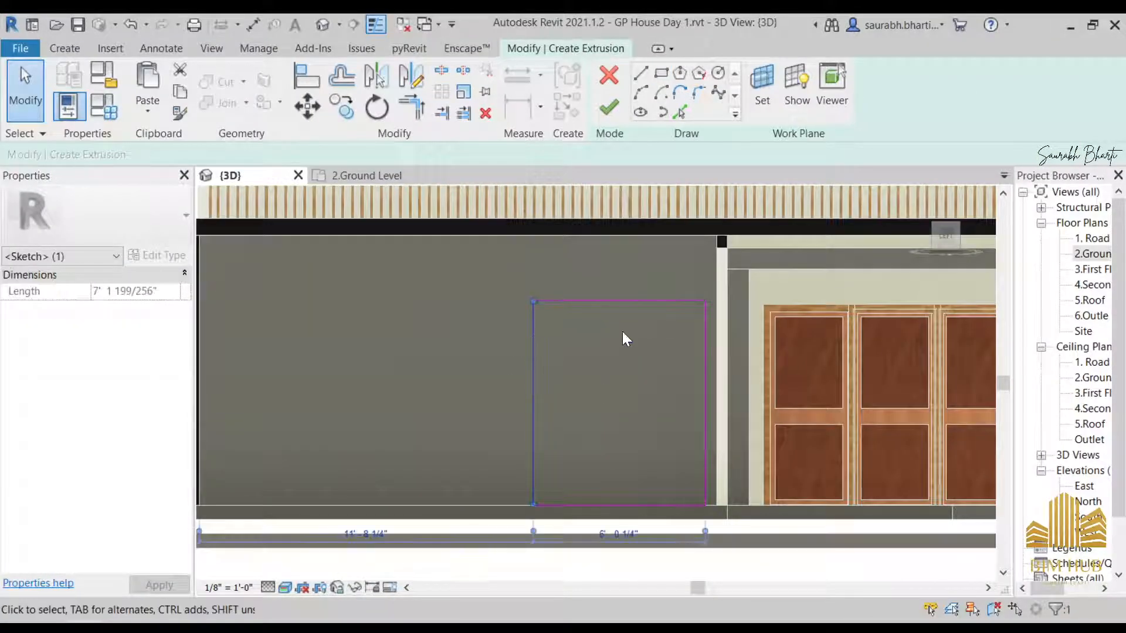
pyautogui.click(634, 311)
pyautogui.click(637, 301)
pyautogui.click(486, 402)
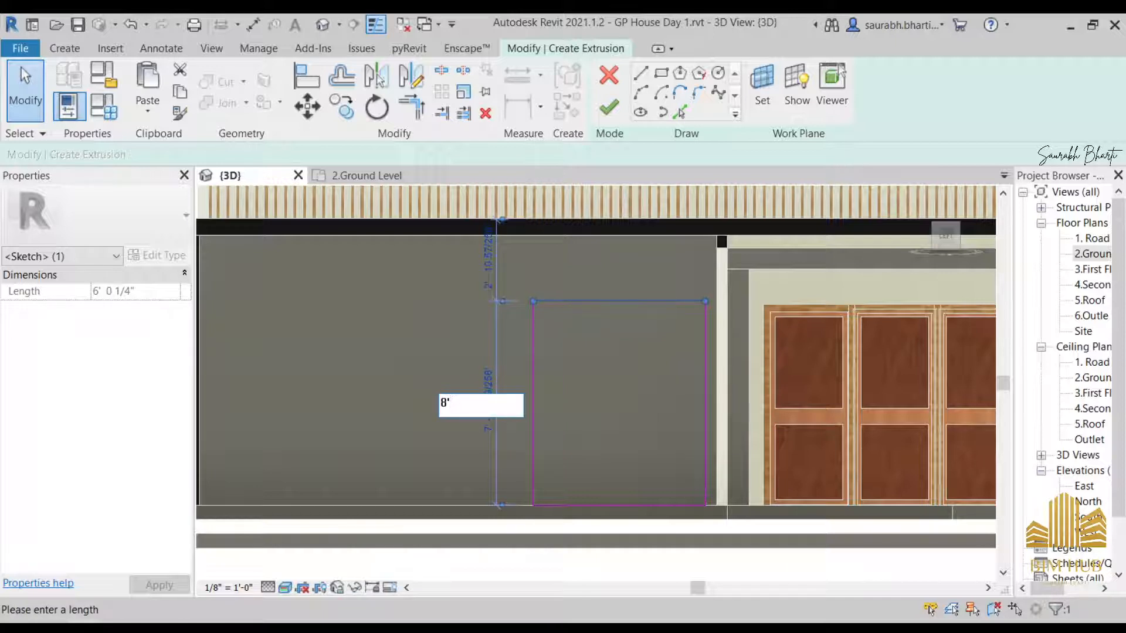
pyautogui.press('Return')
# - Set the door outline's width to 6' by moving its edge farther from the carport
pyautogui.click(549, 409)
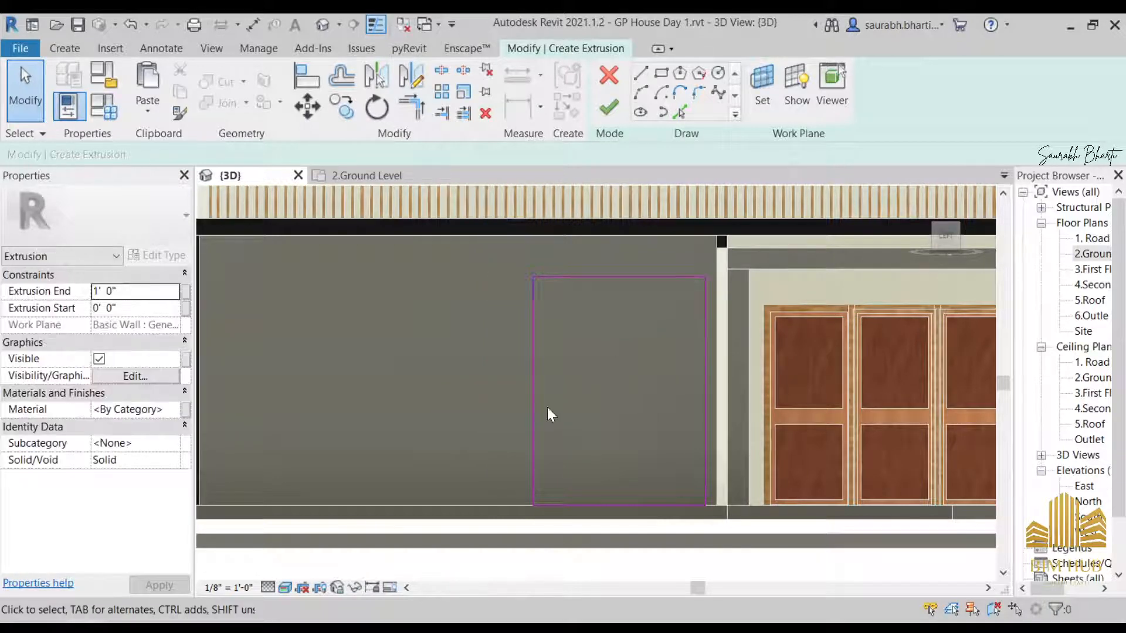
pyautogui.click(533, 435)
pyautogui.click(596, 480)
pyautogui.click(534, 381)
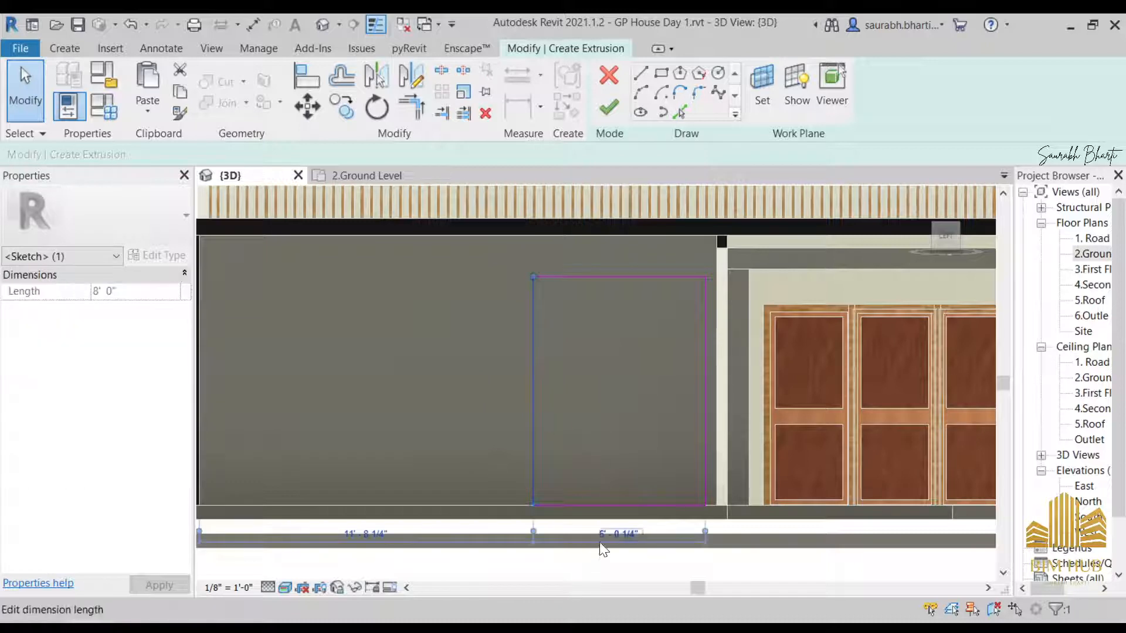
pyautogui.click(623, 537)
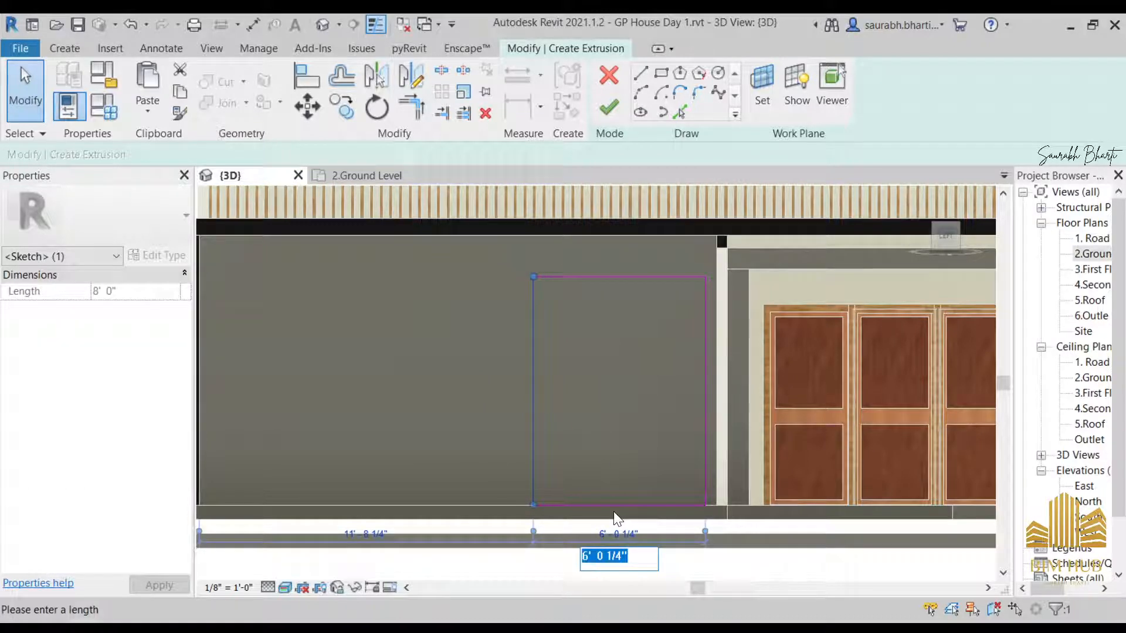
pyautogui.write('6')
pyautogui.press('Return')
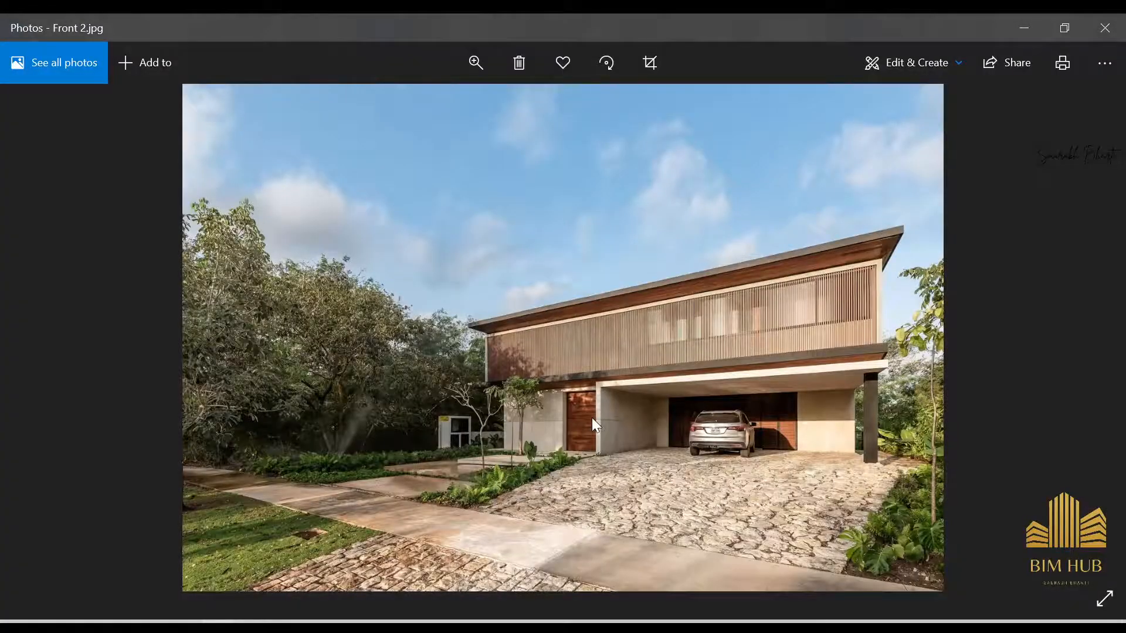
# - Compare the outline with the entrance door in the reference photo Front 2.jpg and finish the extrusion sketch
pyautogui.scroll(2, 592, 417)
pyautogui.click(1023, 27)
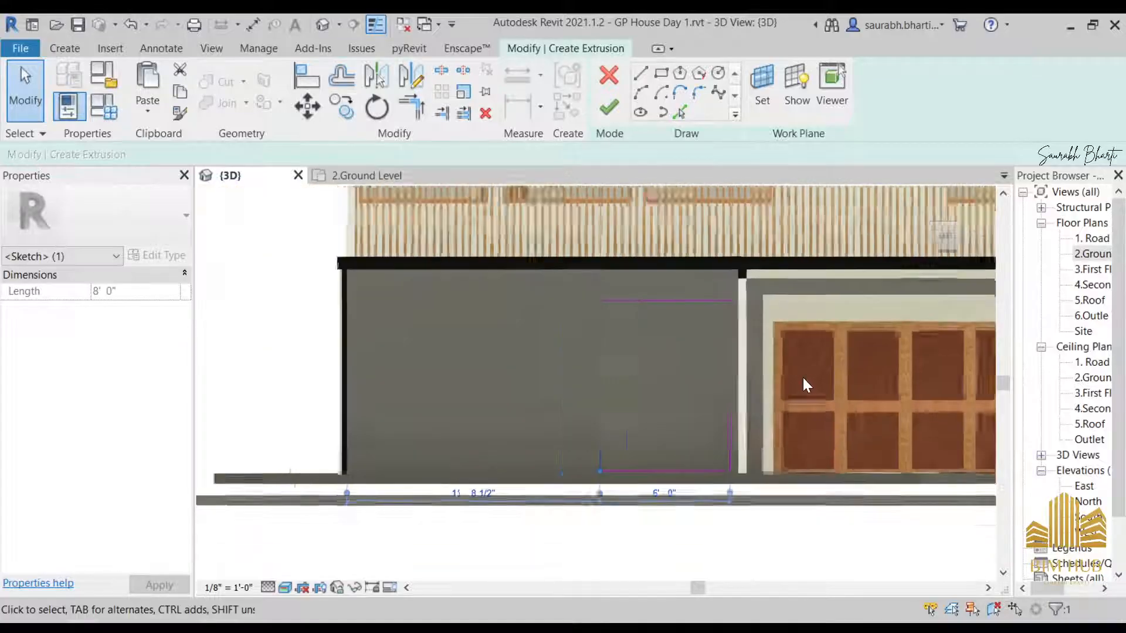
pyautogui.click(609, 107)
# - Set the door extrusion's start to -9" and its end to 4"
pyautogui.moveTo(693, 363)
pyautogui.keyDown('shift'); pyautogui.mouseDown(button='middle')
pyautogui.moveTo(675, 438)
pyautogui.moveTo(799, 452)
pyautogui.moveTo(802, 420)
pyautogui.moveTo(645, 404)
pyautogui.mouseUp(button='middle'); pyautogui.keyUp('shift')
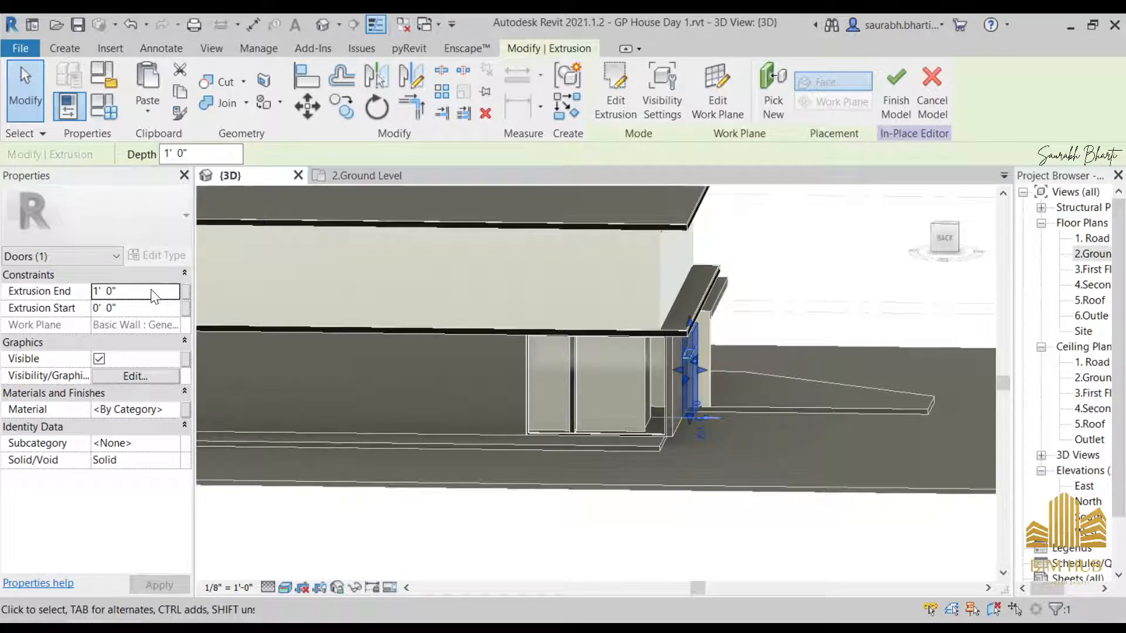
pyautogui.click(150, 308)
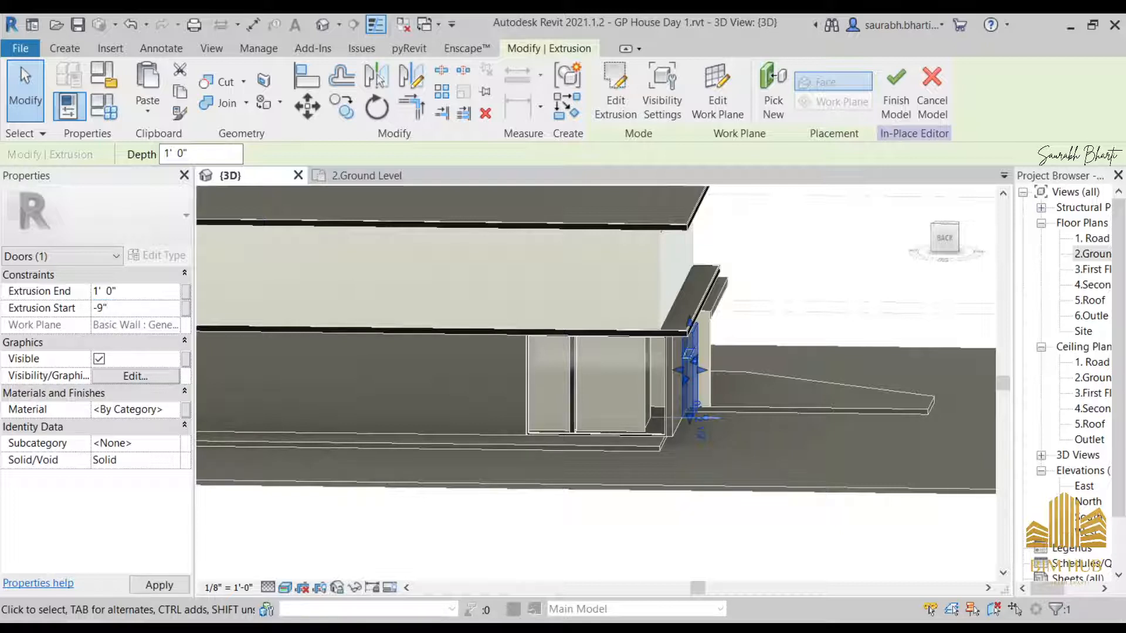
pyautogui.press('Return')
pyautogui.click(137, 291)
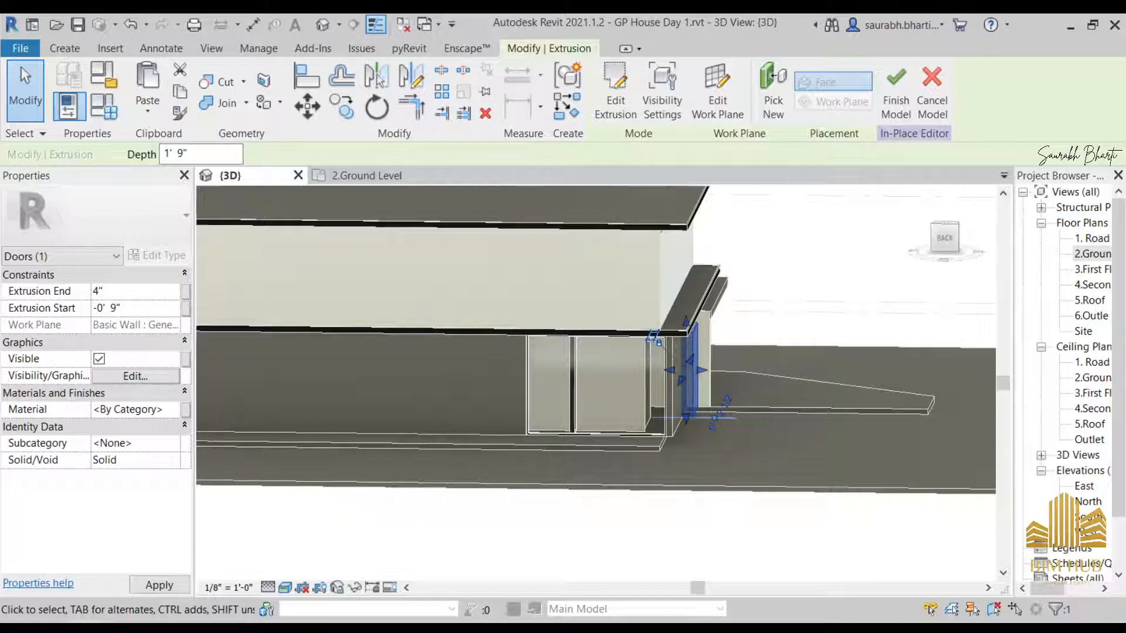
pyautogui.click(566, 531)
# - Inspect the door extrusion's depth at the front wall and set its extrusion end to -4"
pyautogui.keyDown('shift'); pyautogui.moveTo(566, 531); pyautogui.dragTo(486, 563, button='middle'); pyautogui.keyUp('shift')
pyautogui.keyDown('shift'); pyautogui.moveTo(747, 403); pyautogui.dragTo(783, 402, button='middle'); pyautogui.keyUp('shift')
pyautogui.click(681, 386)
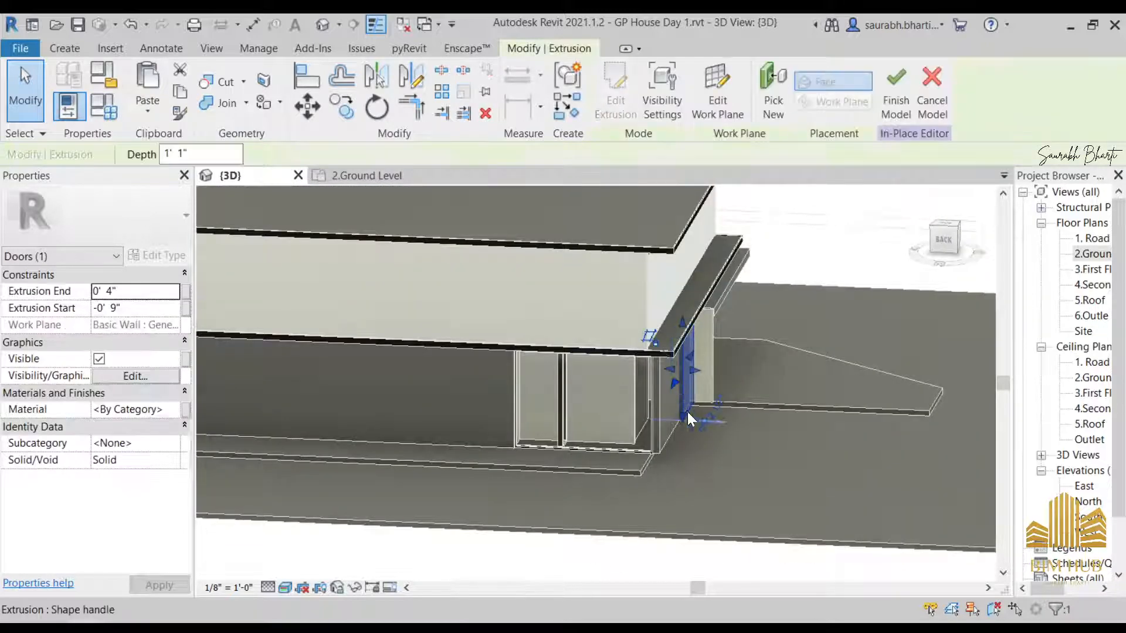
pyautogui.keyDown('shift'); pyautogui.moveTo(687, 412); pyautogui.dragTo(660, 407, button='middle'); pyautogui.keyUp('shift')
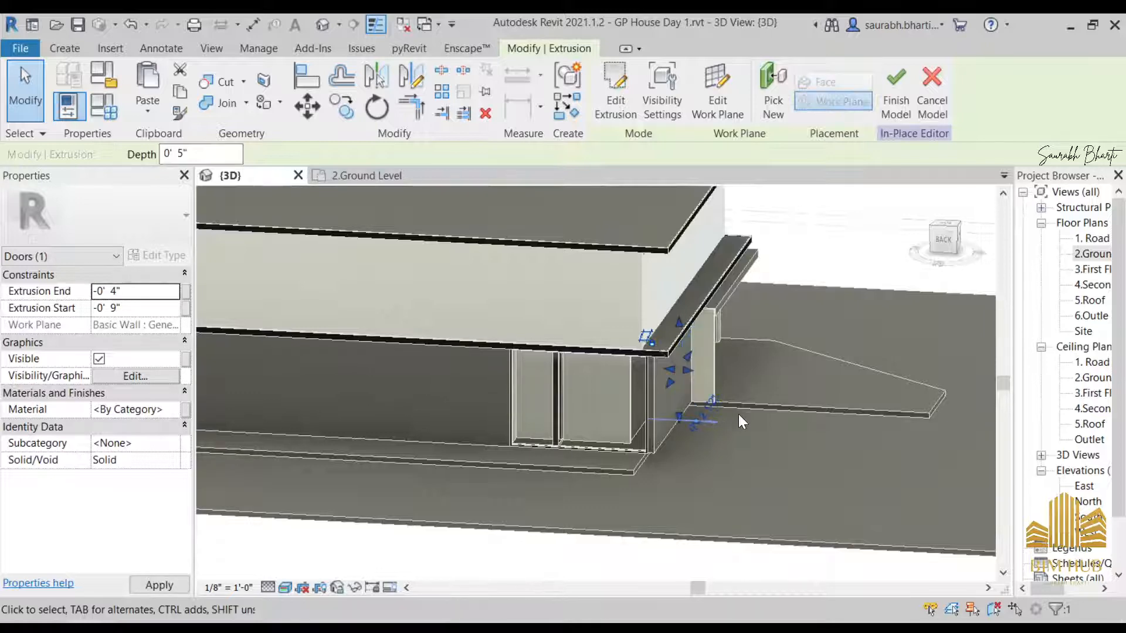
pyautogui.keyDown('shift'); pyautogui.moveTo(741, 420); pyautogui.dragTo(695, 446, button='middle'); pyautogui.keyUp('shift')
pyautogui.press('Escape')
# - View the front wall from outside and finish the in-place door model
pyautogui.keyDown('shift'); pyautogui.moveTo(656, 455); pyautogui.dragTo(717, 326, button='middle'); pyautogui.keyUp('shift')
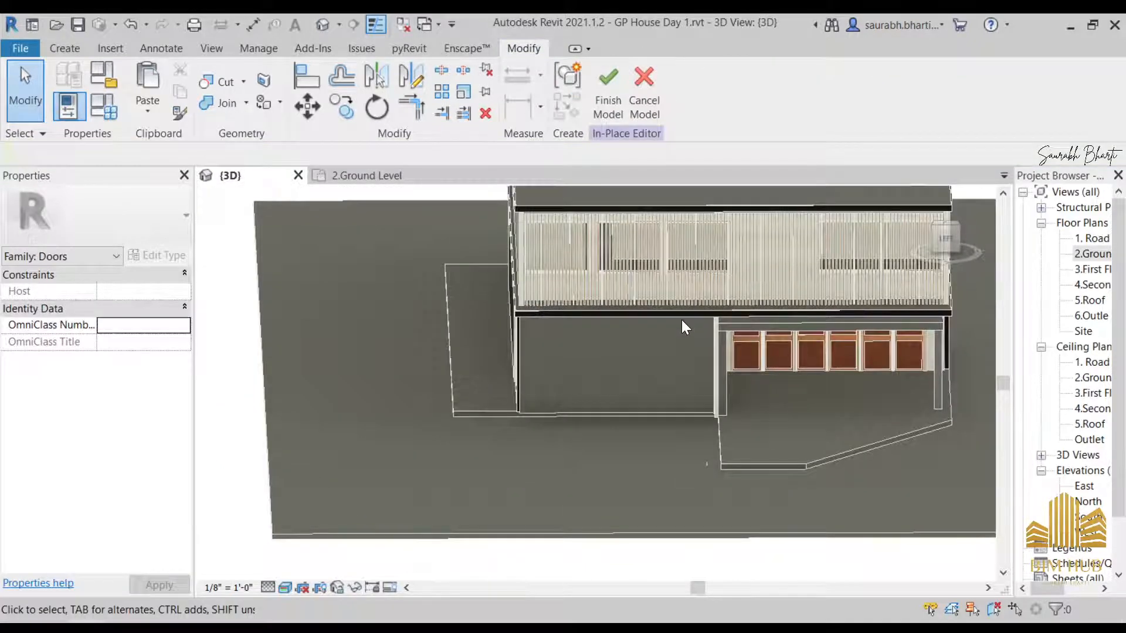
pyautogui.click(608, 89)
pyautogui.scroll(3, 674, 329)
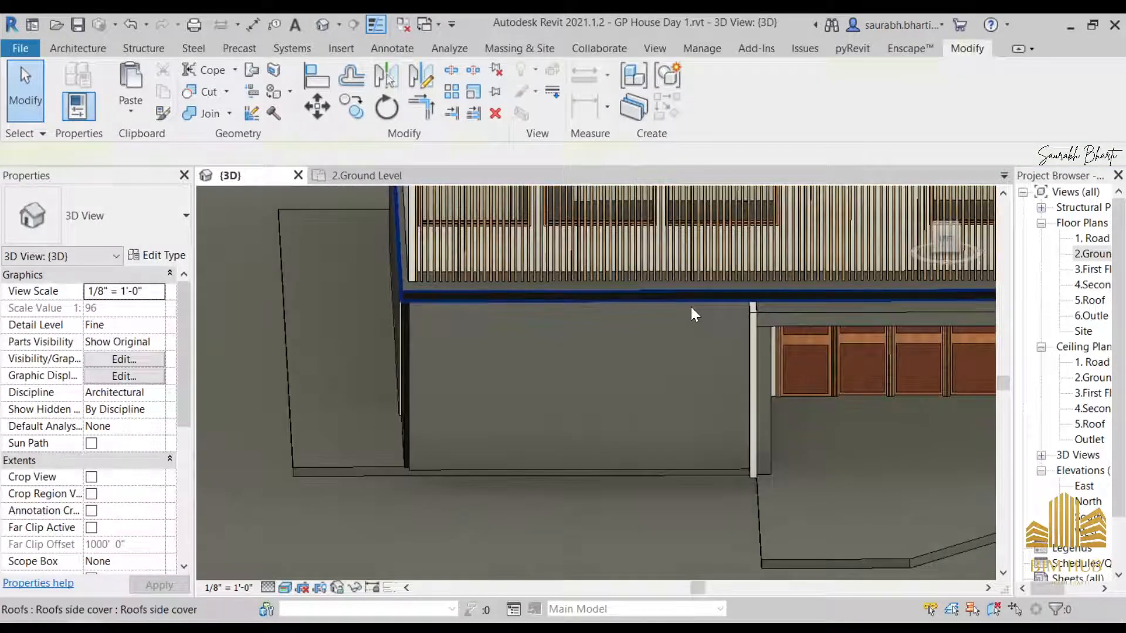
pyautogui.click(314, 416)
pyautogui.press('Escape')
# - Edit the ground-floor front wall's profile and draw a rectangle over the entrance door, ending slightly above the wall base
pyautogui.click(416, 422)
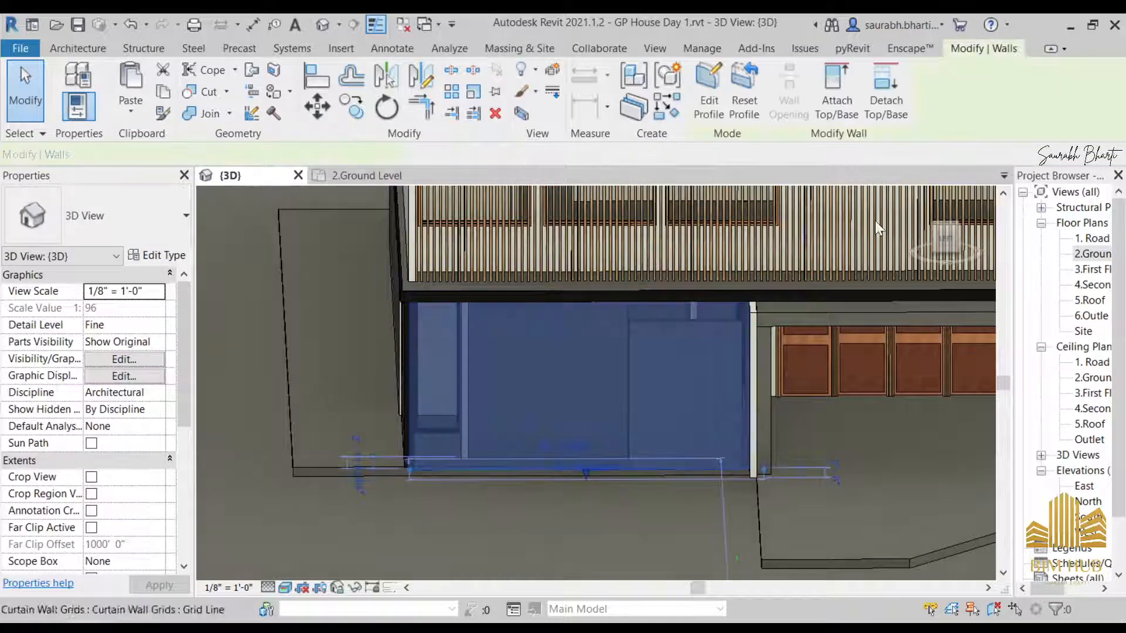
pyautogui.click(946, 240)
pyautogui.click(709, 88)
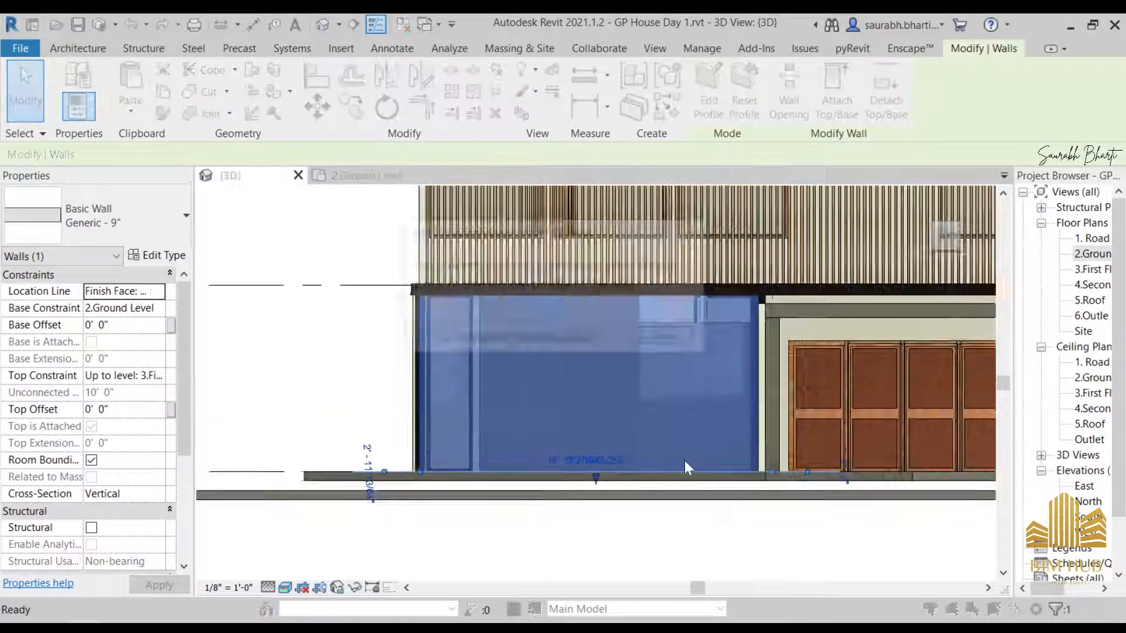
pyautogui.click(671, 333)
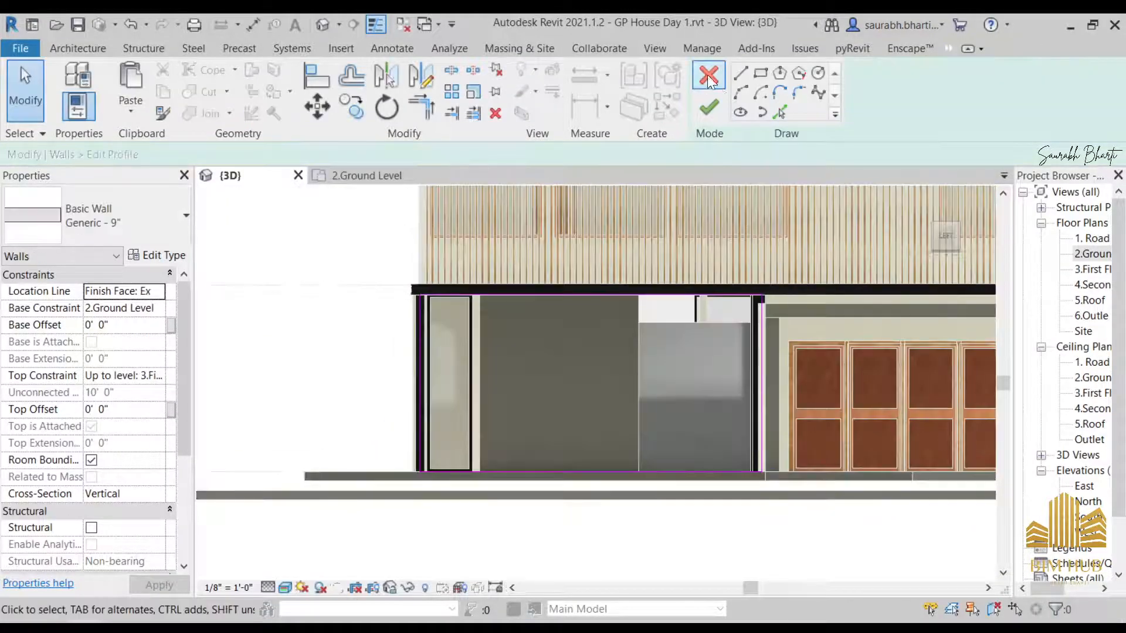
pyautogui.click(761, 73)
pyautogui.scroll(2, 557, 270)
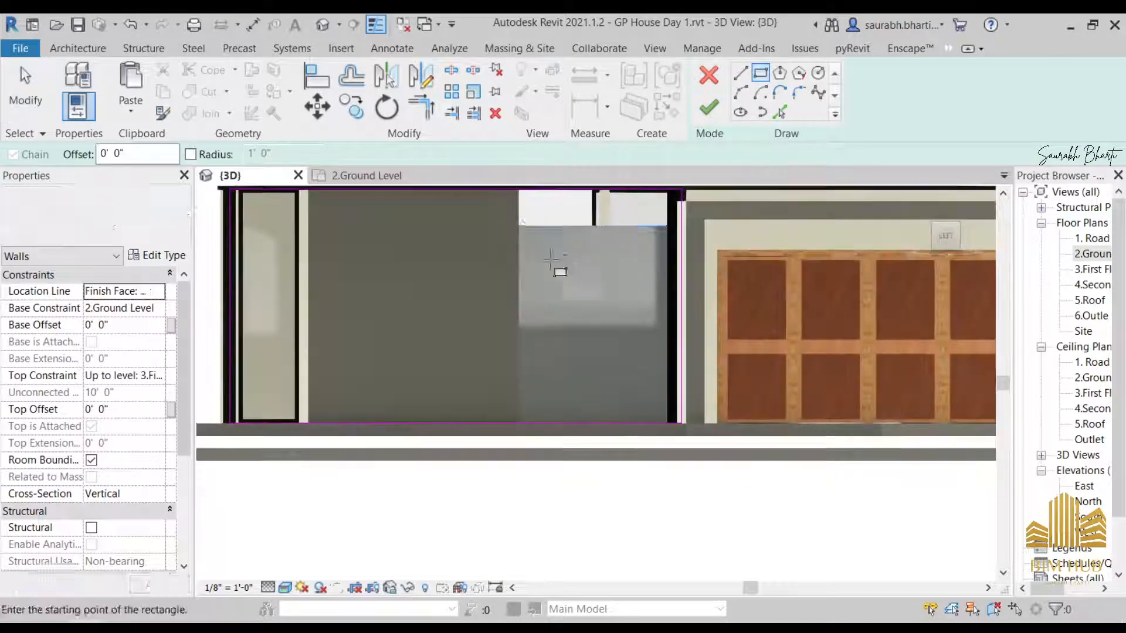
pyautogui.click(519, 226)
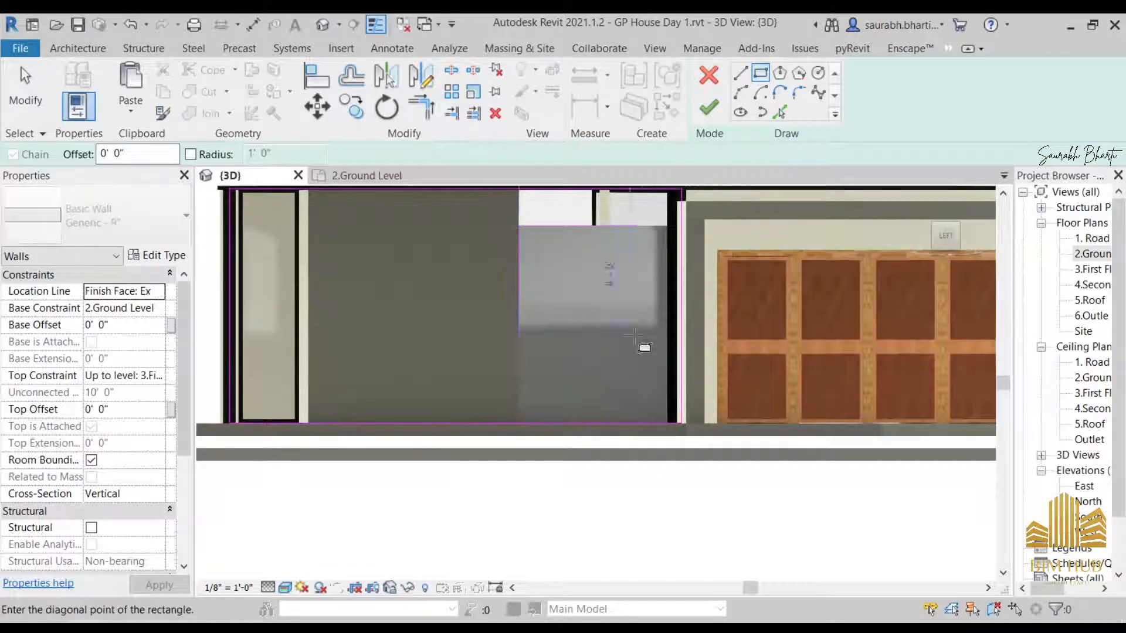
pyautogui.click(666, 413)
pyautogui.press('Escape')
pyautogui.press('Escape')
pyautogui.moveTo(610, 370); pyautogui.dragTo(623, 389, button='middle')
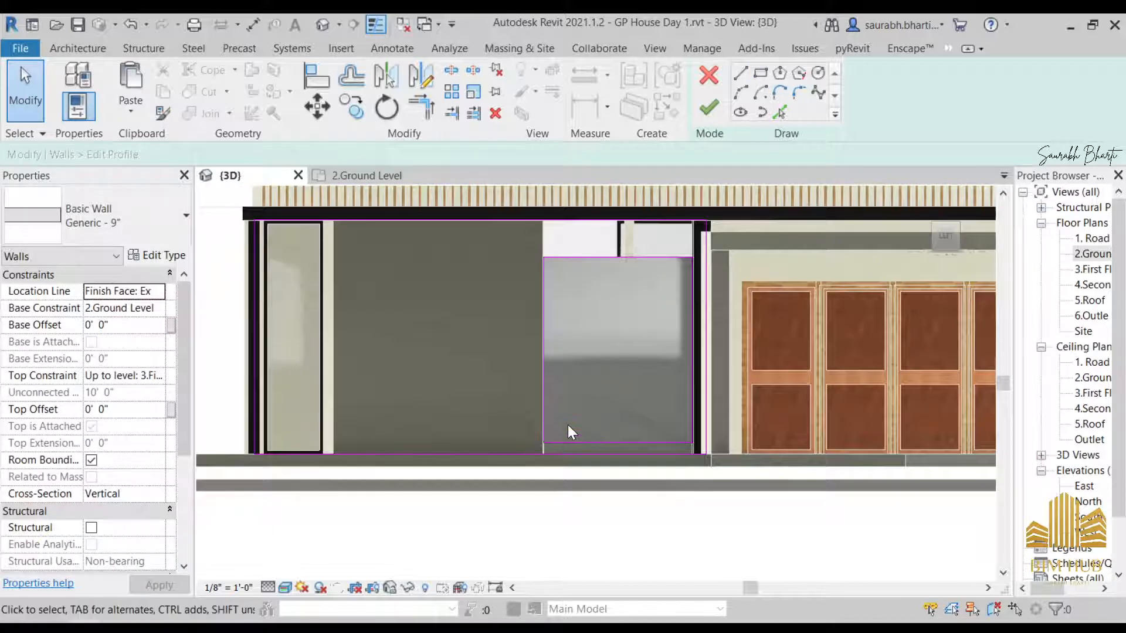
# - Try to trim the wall profile's base line against the door rectangle's left side, and undo the trim
pyautogui.press('t')
pyautogui.press('r')
pyautogui.scroll(2, 516, 460)
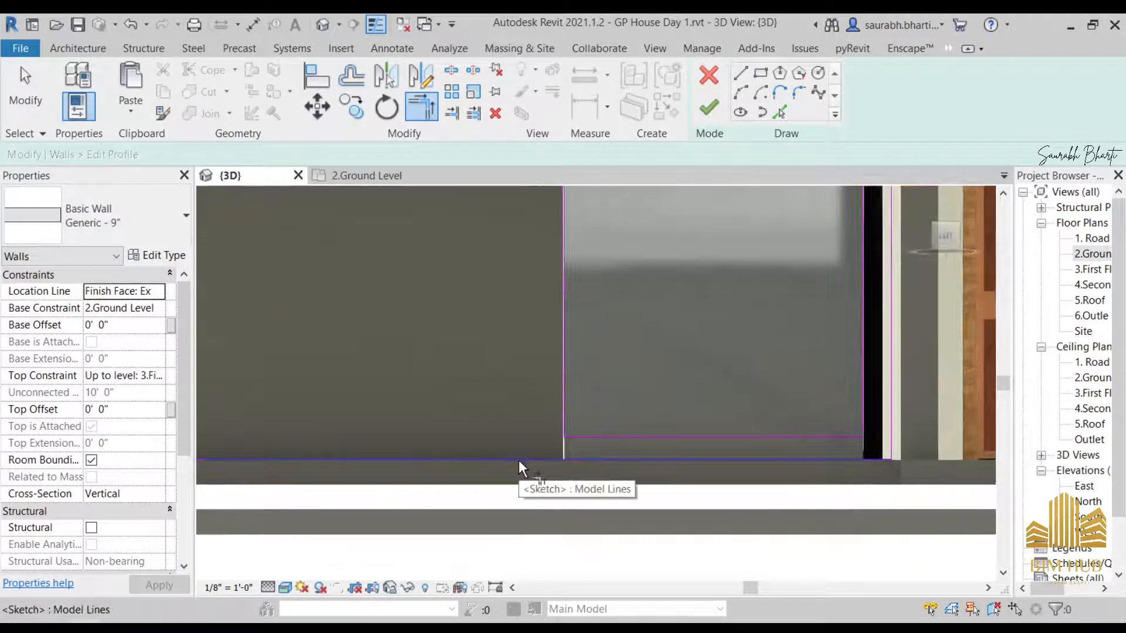
pyautogui.click(519, 459)
pyautogui.click(565, 414)
pyautogui.scroll(-2, 655, 411)
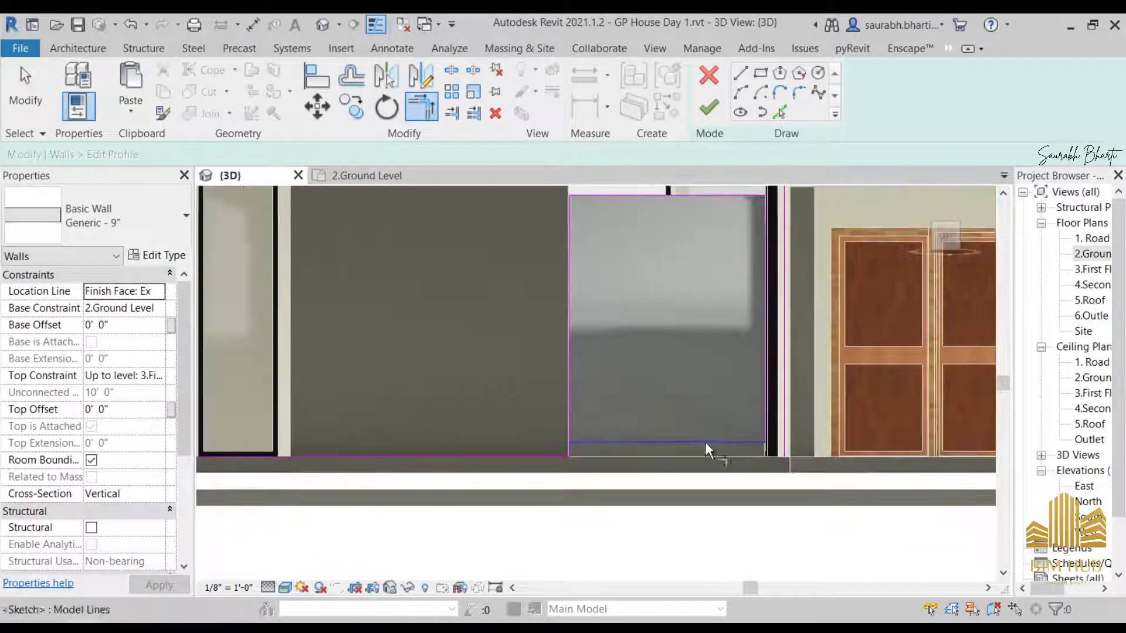
pyautogui.scroll(2, 768, 443)
pyautogui.scroll(-3, 765, 421)
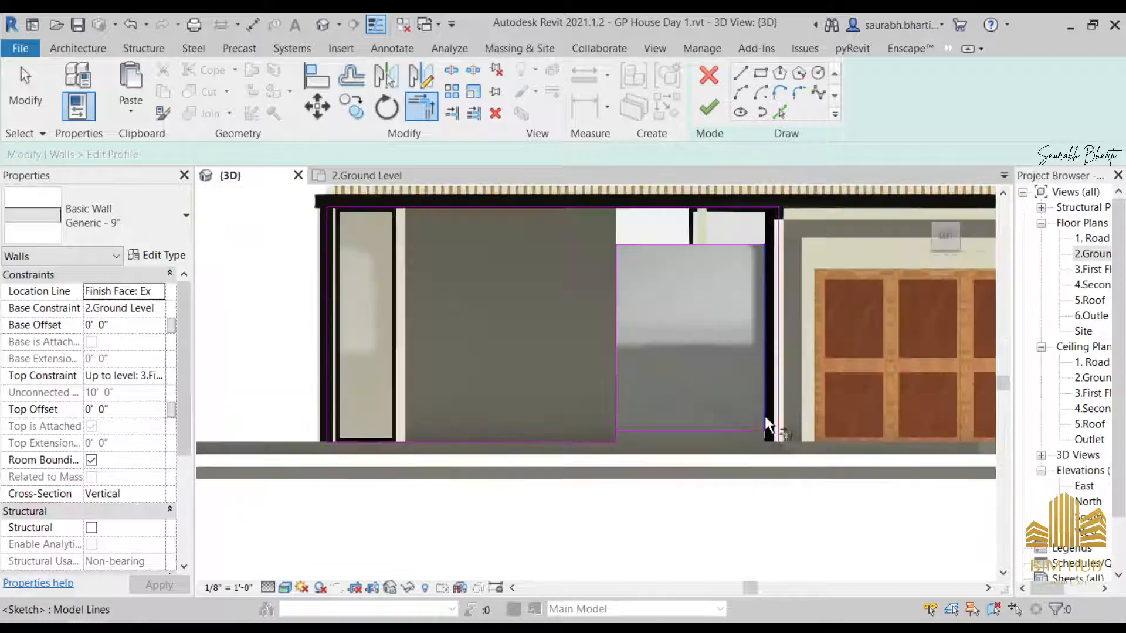
pyautogui.scroll(2, 764, 416)
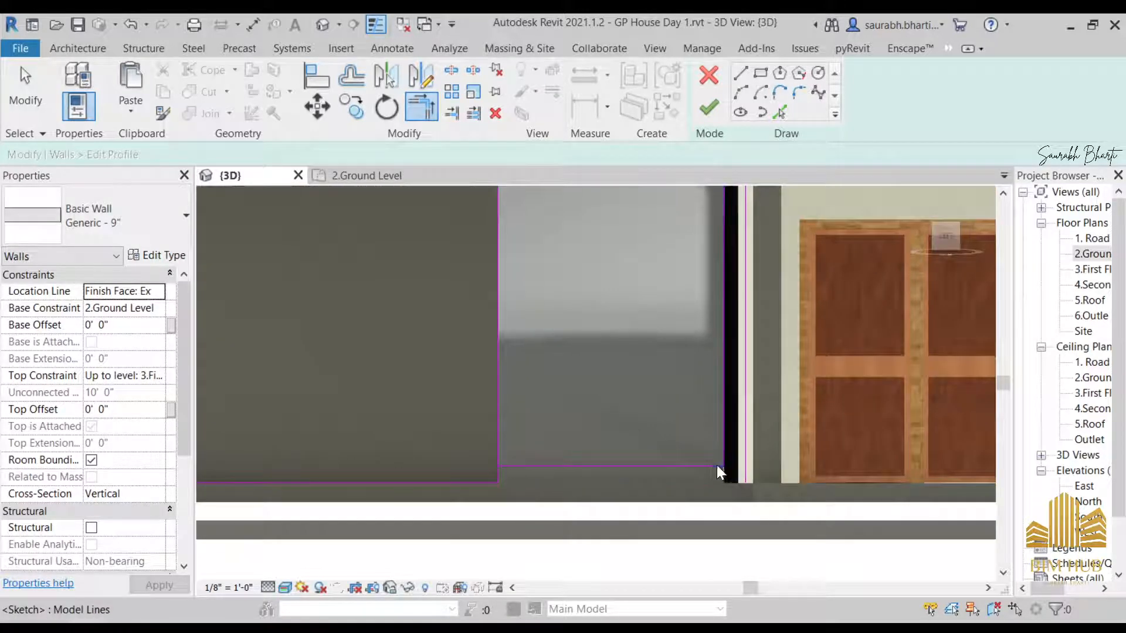
pyautogui.hotkey('ctrl', 'z')
# - Split the wall profile's base line beneath the door and trim both parts to the rectangle's vertical sides
pyautogui.press('s')
pyautogui.press('l')
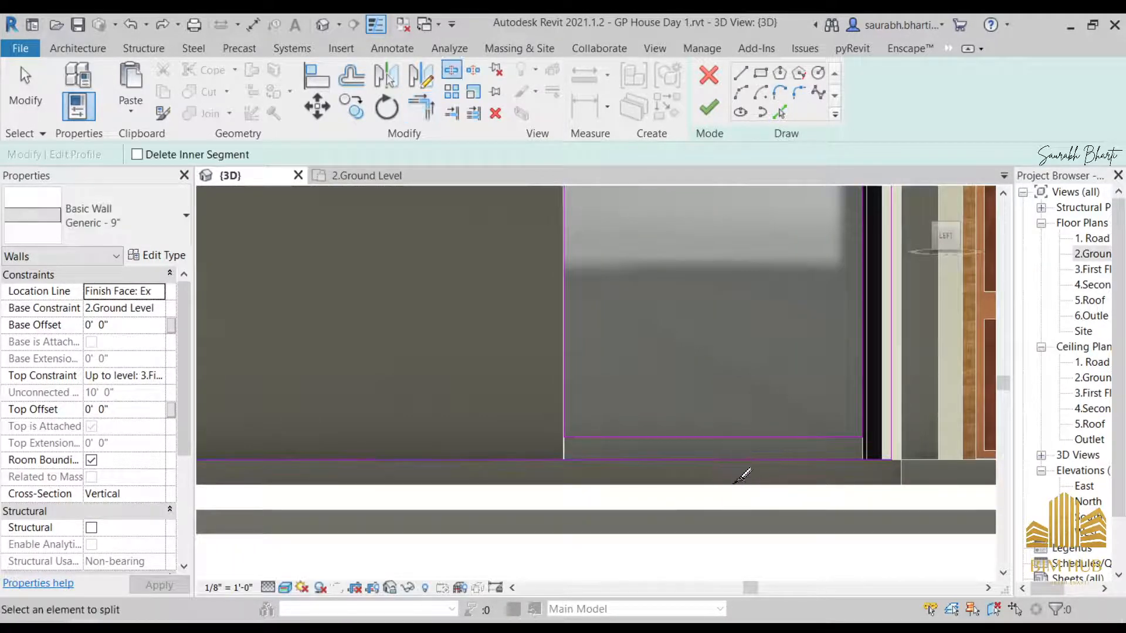
pyautogui.press('t')
pyautogui.press('r')
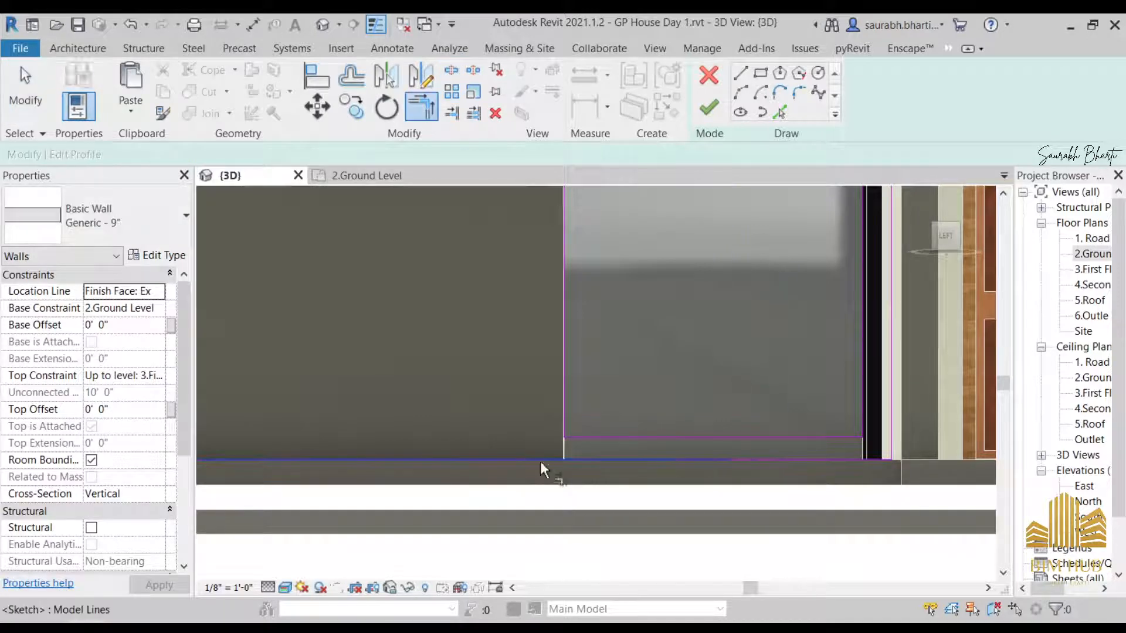
pyautogui.click(557, 434)
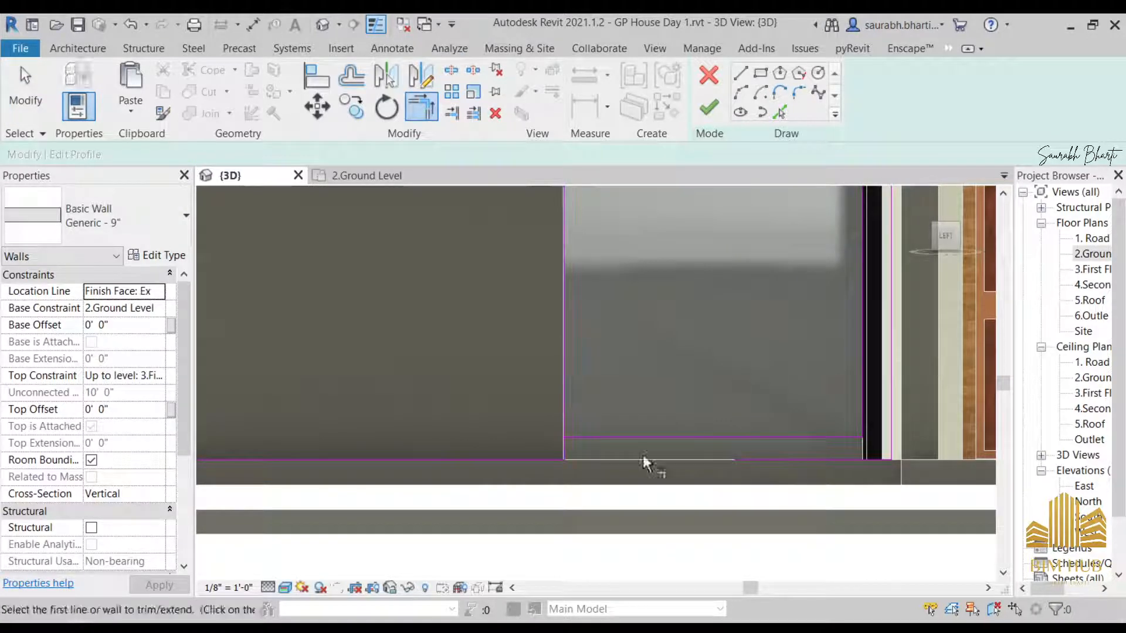
pyautogui.click(863, 392)
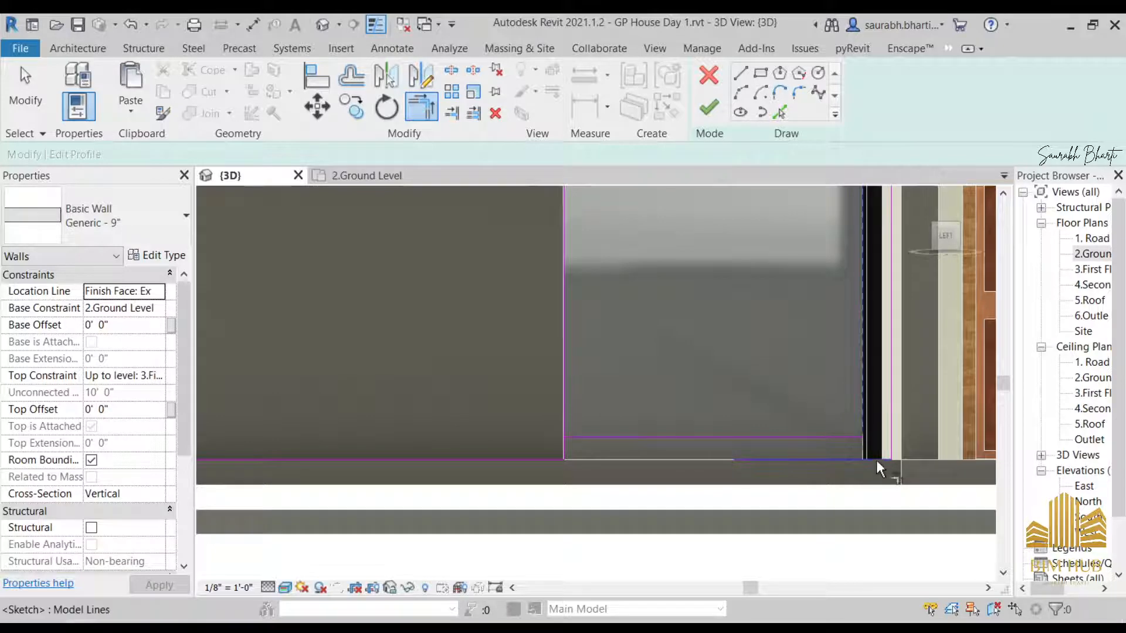
pyautogui.press('Escape')
pyautogui.press('Escape')
# - Delete the door rectangle's bottom line and finish the wall profile edit
pyautogui.scroll(-2, 853, 488)
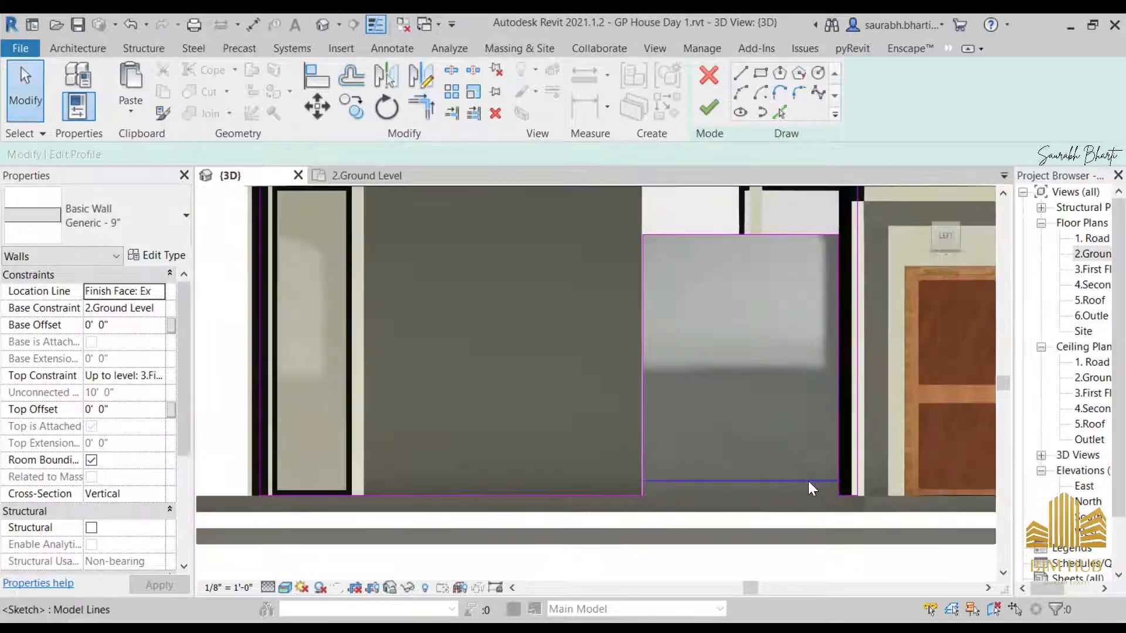
pyautogui.click(807, 481)
pyautogui.press('Delete')
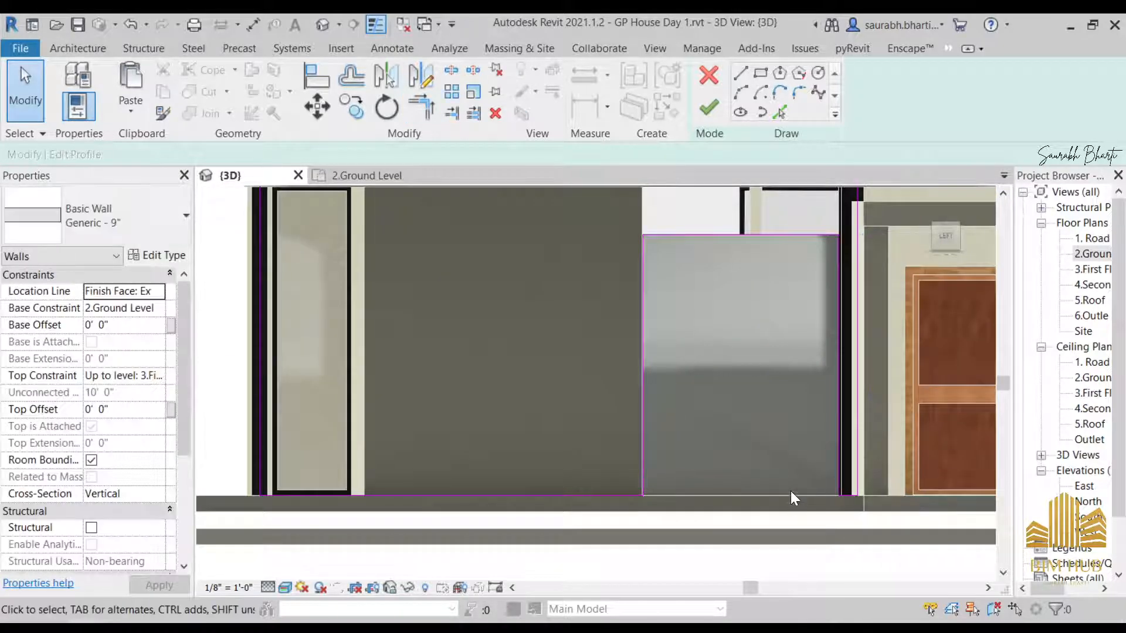
pyautogui.moveTo(750, 350); pyautogui.dragTo(710, 427, button='middle')
pyautogui.scroll(-1, 656, 395)
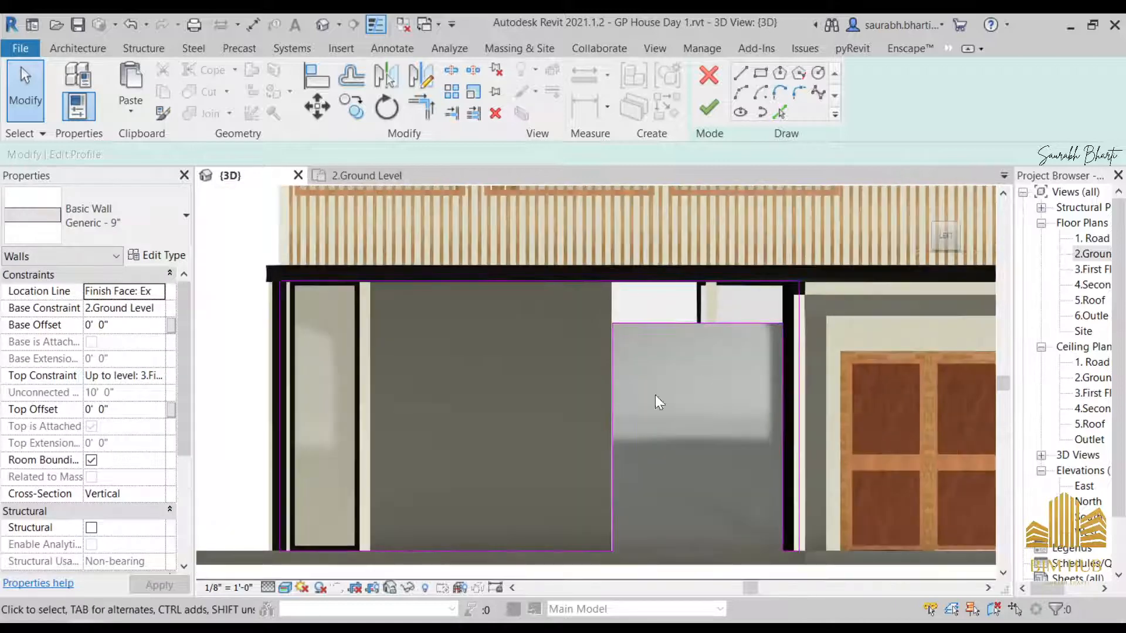
pyautogui.click(709, 108)
pyautogui.moveTo(655, 314)
pyautogui.keyDown('shift'); pyautogui.mouseDown(button='middle')
pyautogui.moveTo(761, 407)
pyautogui.moveTo(702, 416)
pyautogui.moveTo(762, 445)
pyautogui.moveTo(728, 384)
pyautogui.moveTo(639, 422)
pyautogui.mouseUp(button='middle'); pyautogui.keyUp('shift')
pyautogui.press('Escape')
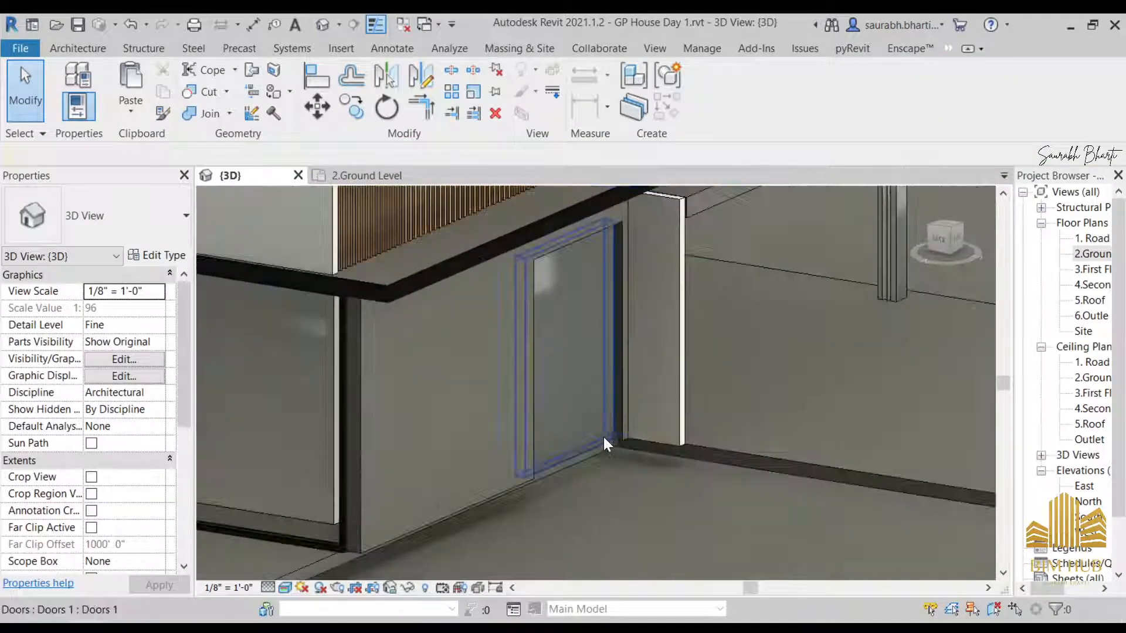
# - Open the entrance door for in-place editing and set its extrusion end to -3"
pyautogui.click(603, 437)
pyautogui.keyDown('shift'); pyautogui.moveTo(611, 462); pyautogui.dragTo(563, 434, button='middle'); pyautogui.keyUp('shift')
pyautogui.press('Escape')
pyautogui.click(521, 449)
pyautogui.click(714, 88)
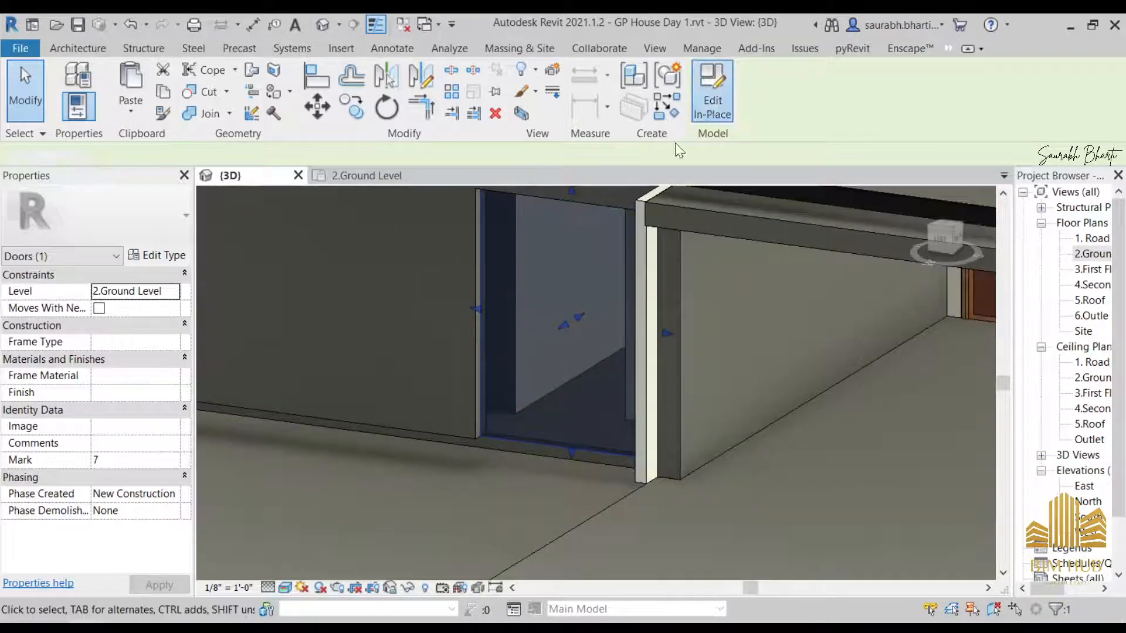
pyautogui.click(565, 442)
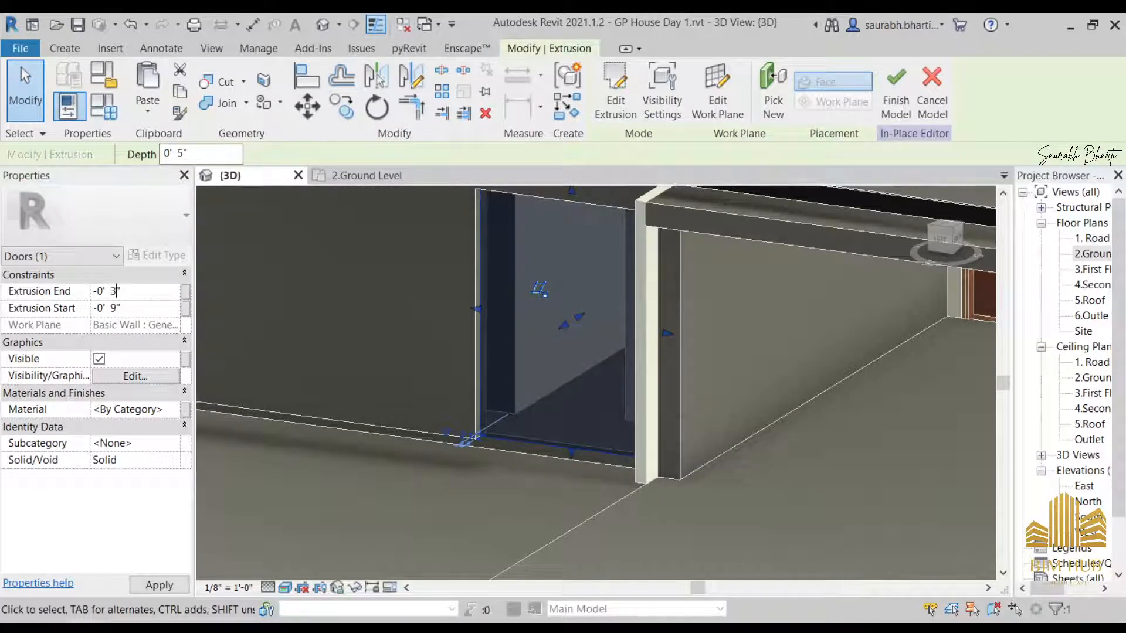
pyautogui.click(491, 497)
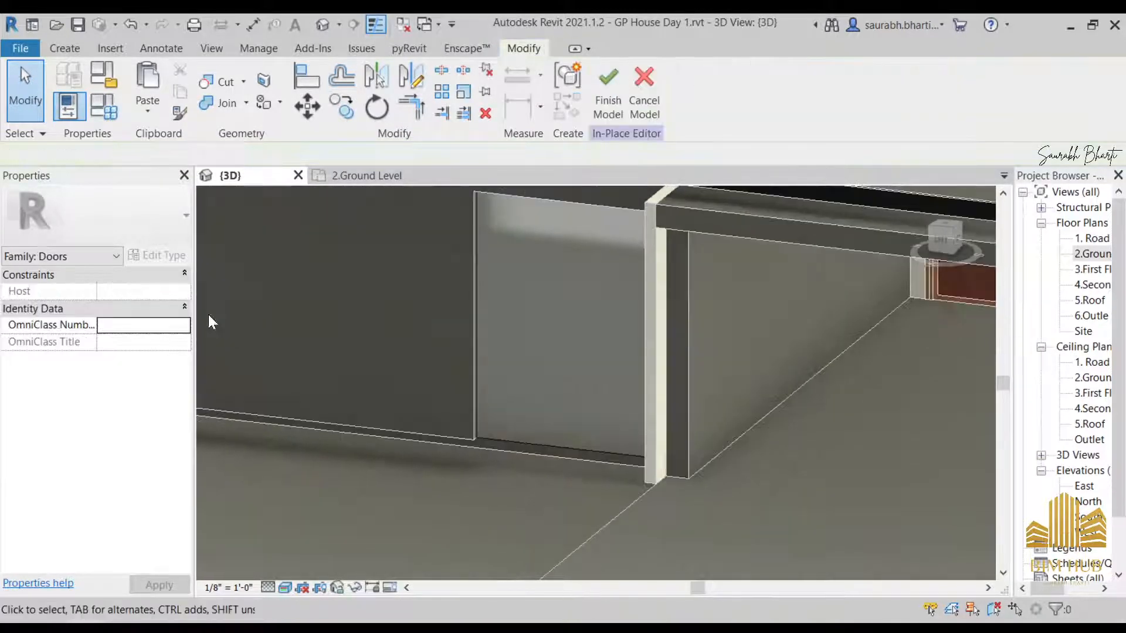
# - Set the door extrusion's end to -5" and finish the in-place model
pyautogui.click(534, 442)
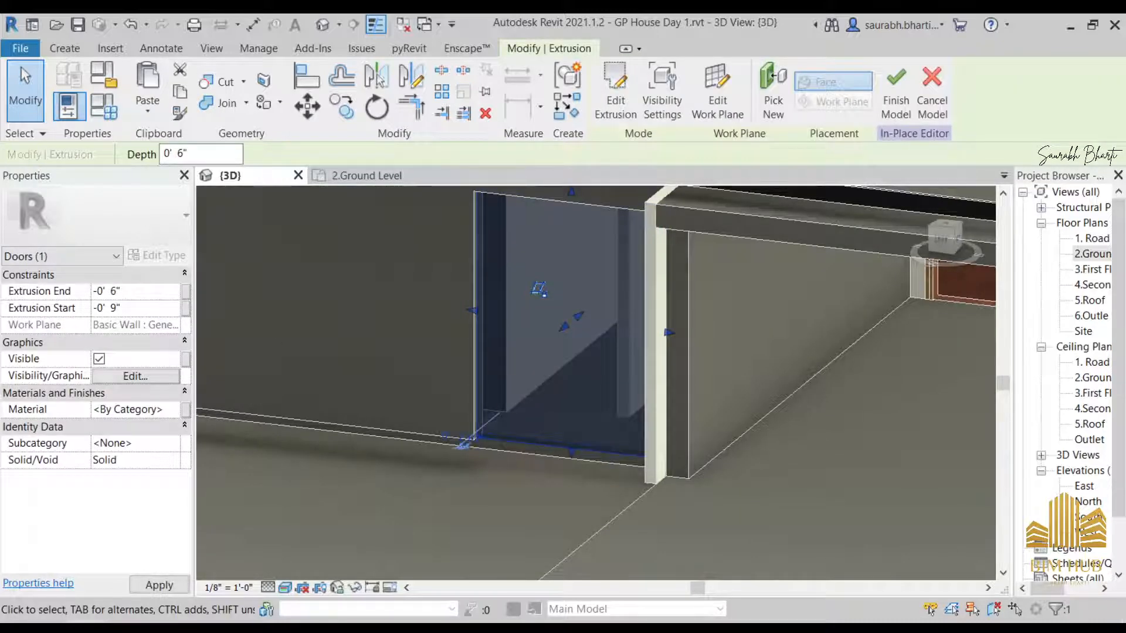
pyautogui.press('Return')
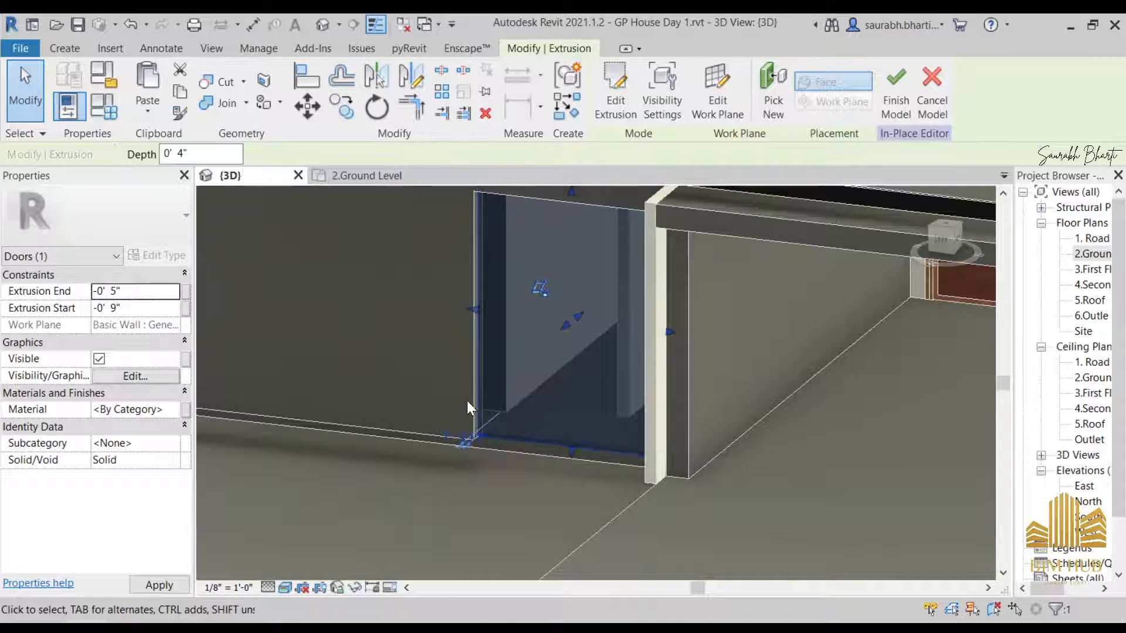
pyautogui.click(891, 87)
# - Compare the modelled entrance door and its recess in the front wall with the reference photo Front 2.jpg
pyautogui.keyDown('shift'); pyautogui.moveTo(513, 367); pyautogui.dragTo(594, 369, button='middle'); pyautogui.keyUp('shift')
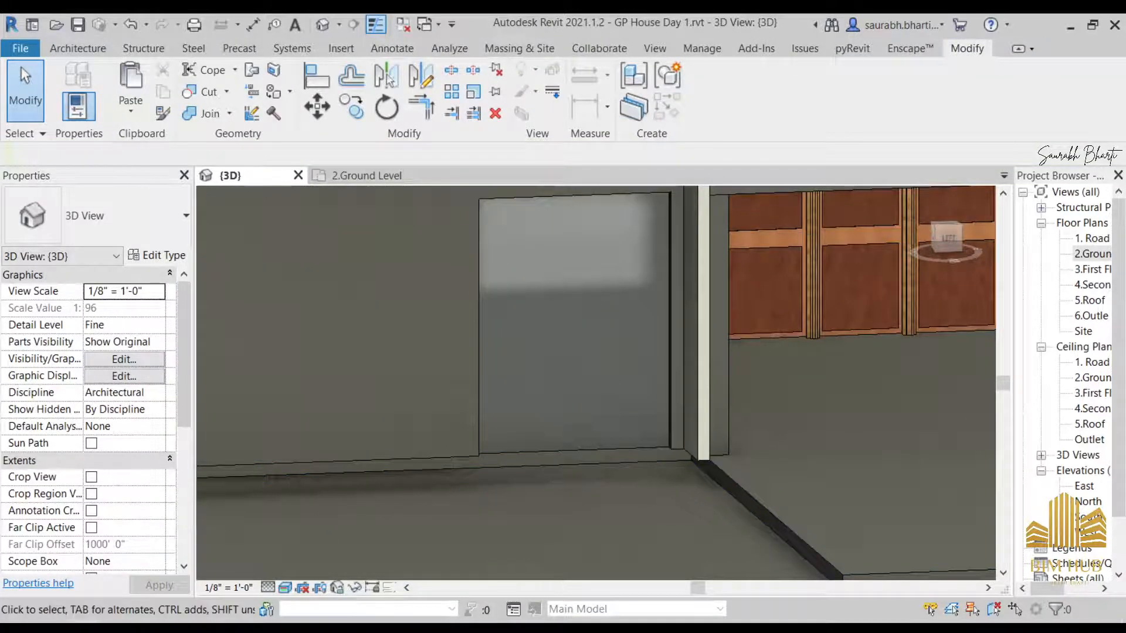
pyautogui.click(236, 622)
pyautogui.keyDown('ctrl'); pyautogui.scroll(3, 566, 469); pyautogui.keyUp('ctrl')
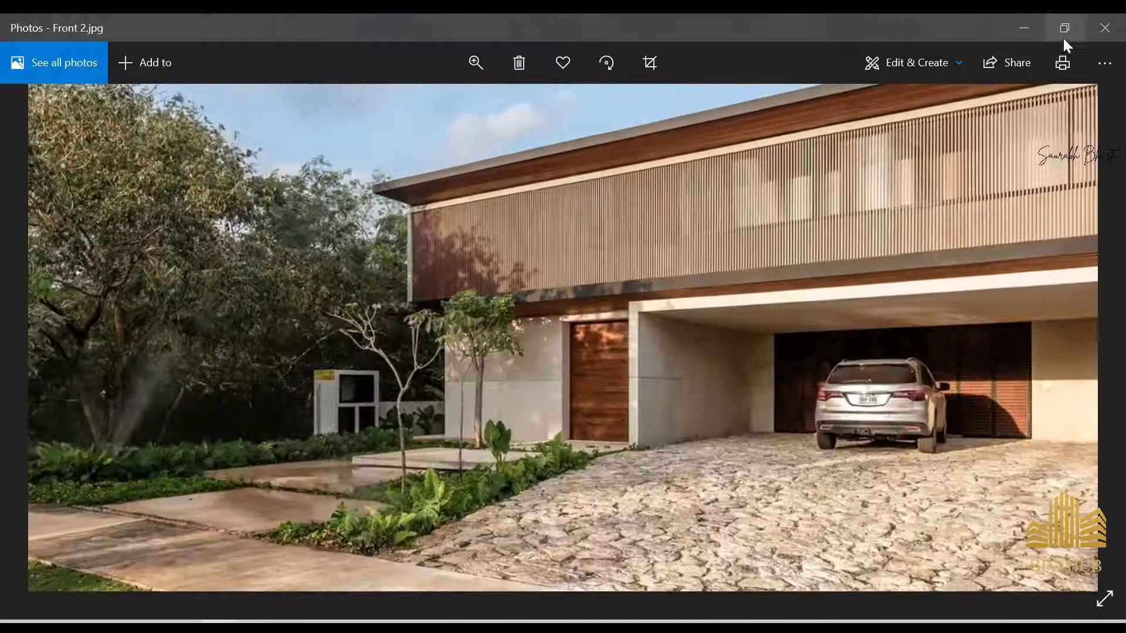
pyautogui.click(1011, 27)
pyautogui.scroll(-3, 628, 365)
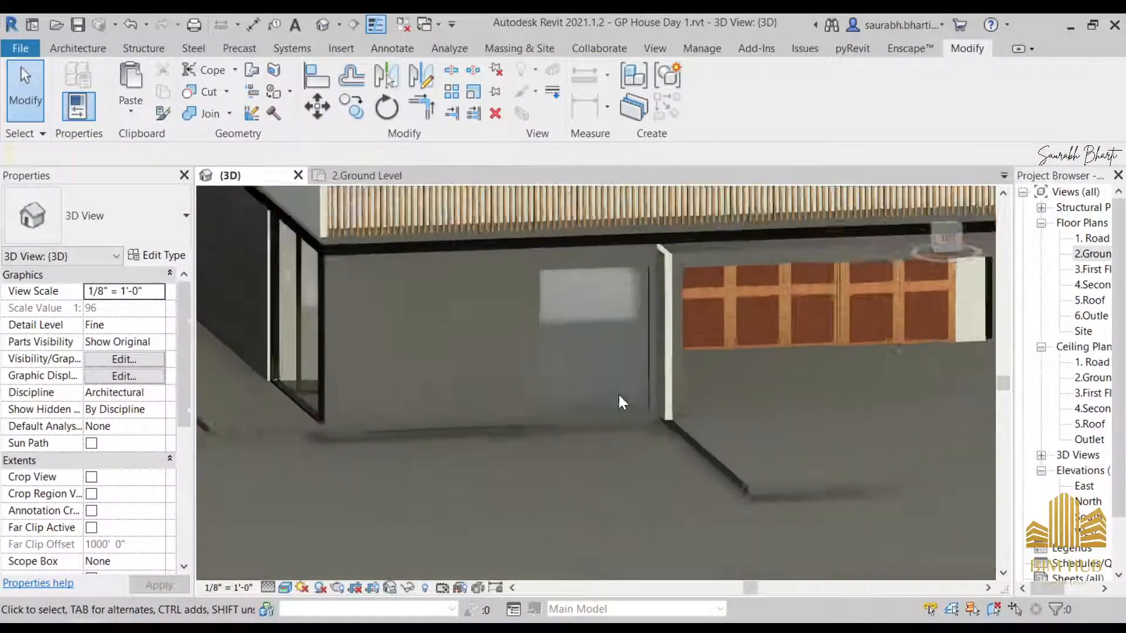
pyautogui.keyDown('shift'); pyautogui.moveTo(620, 401); pyautogui.dragTo(603, 427, button='middle'); pyautogui.keyUp('shift')
pyautogui.scroll(3, 603, 410)
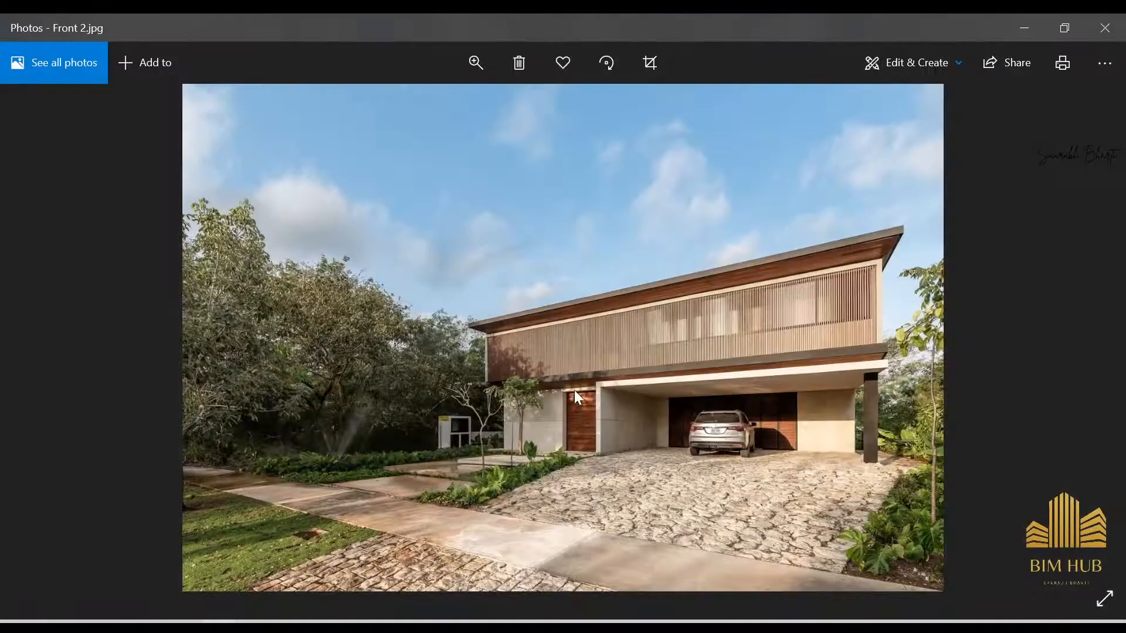
pyautogui.scroll(5, 574, 389)
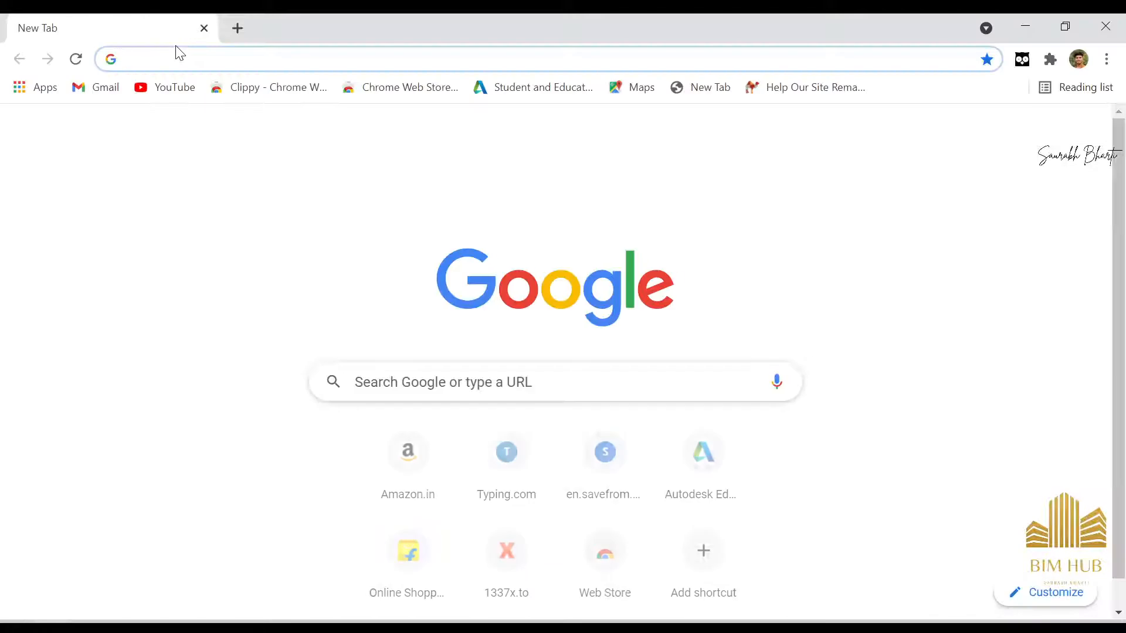
# - Switch to Chrome and search Google Images for "wooden door texture"
pyautogui.click(176, 59)
pyautogui.write('ooden door te')
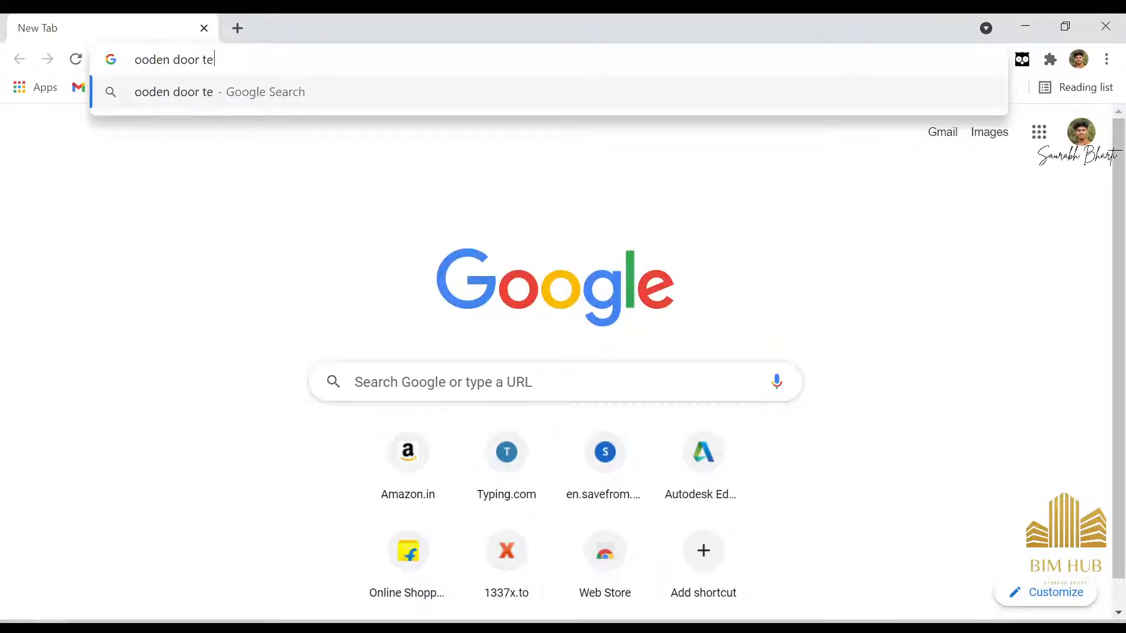
pyautogui.write('xture')
pyautogui.press('Return')
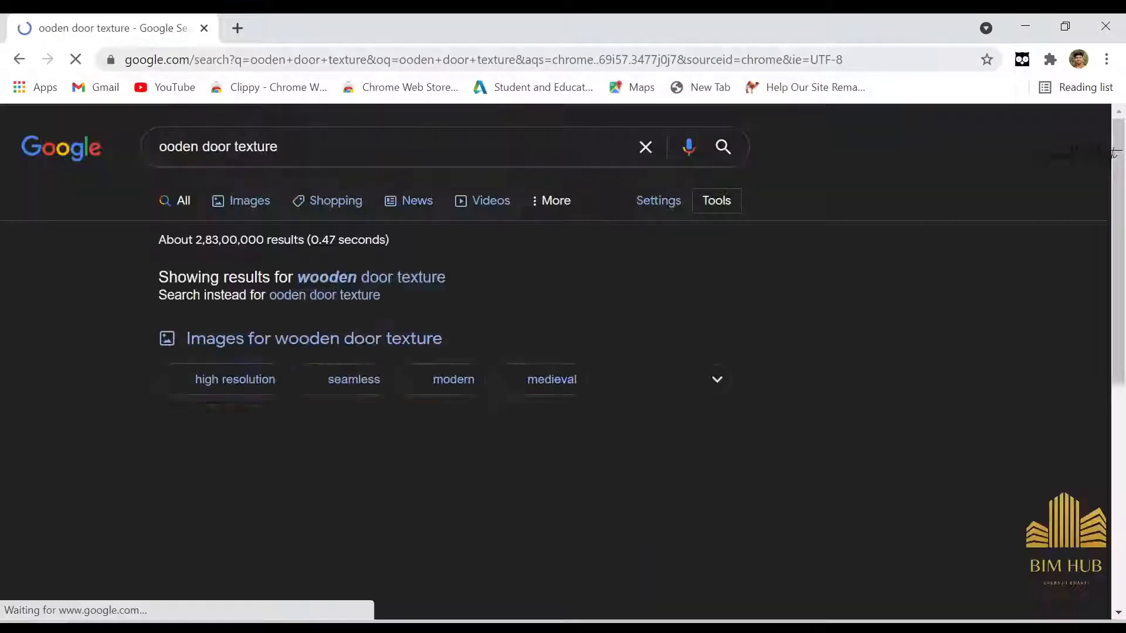
pyautogui.click(234, 202)
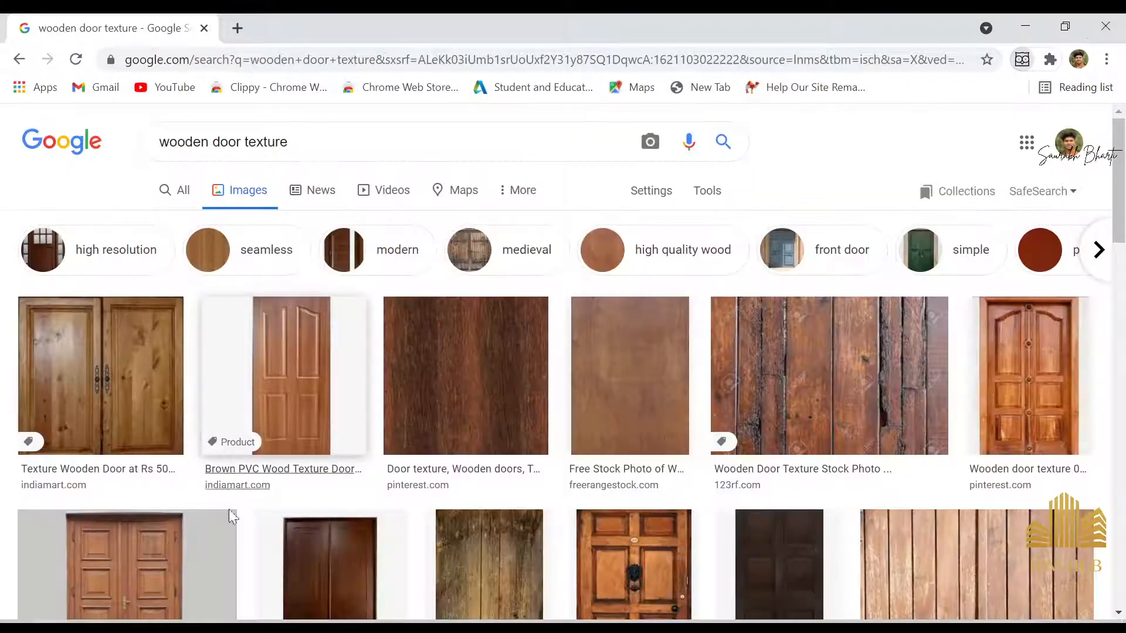
# - Look through the wooden door texture results and open the dark reddish-brown Wallpaperflare wood grain image in a new tab
pyautogui.scroll(-2, 630, 477)
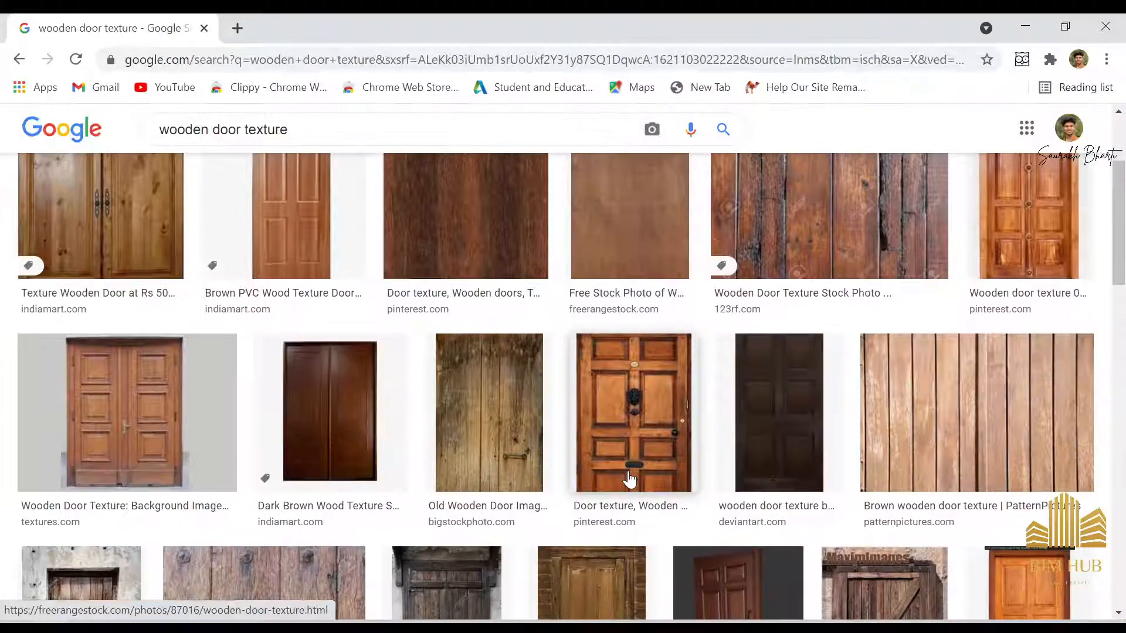
pyautogui.scroll(2, 145, 370)
pyautogui.scroll(-6, 237, 431)
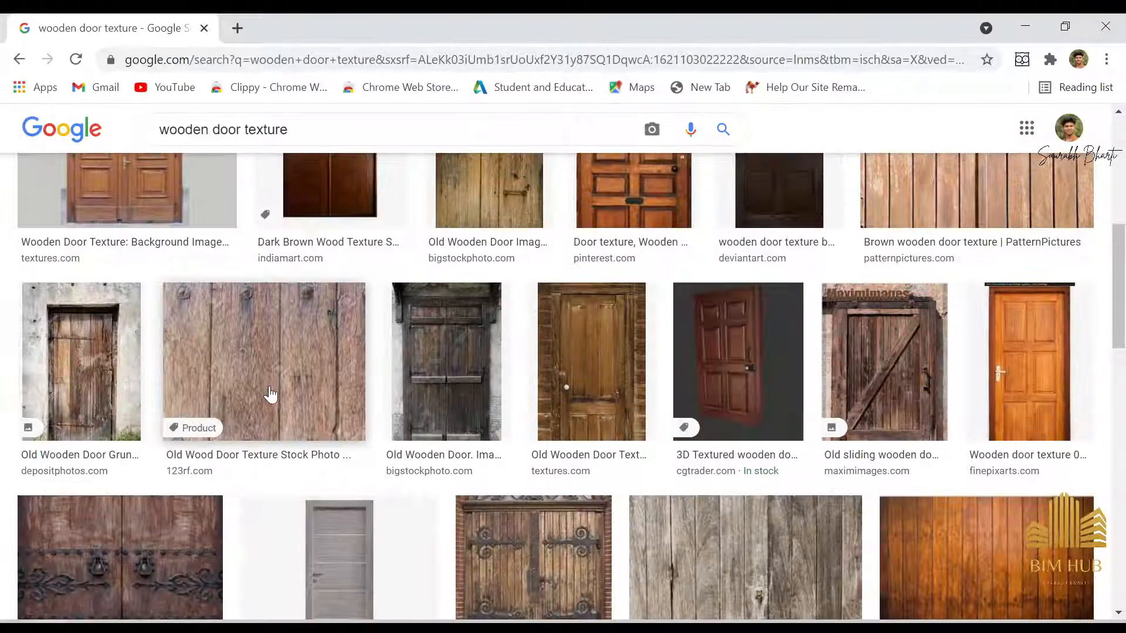
pyautogui.scroll(-5, 271, 395)
pyautogui.scroll(-3, 475, 384)
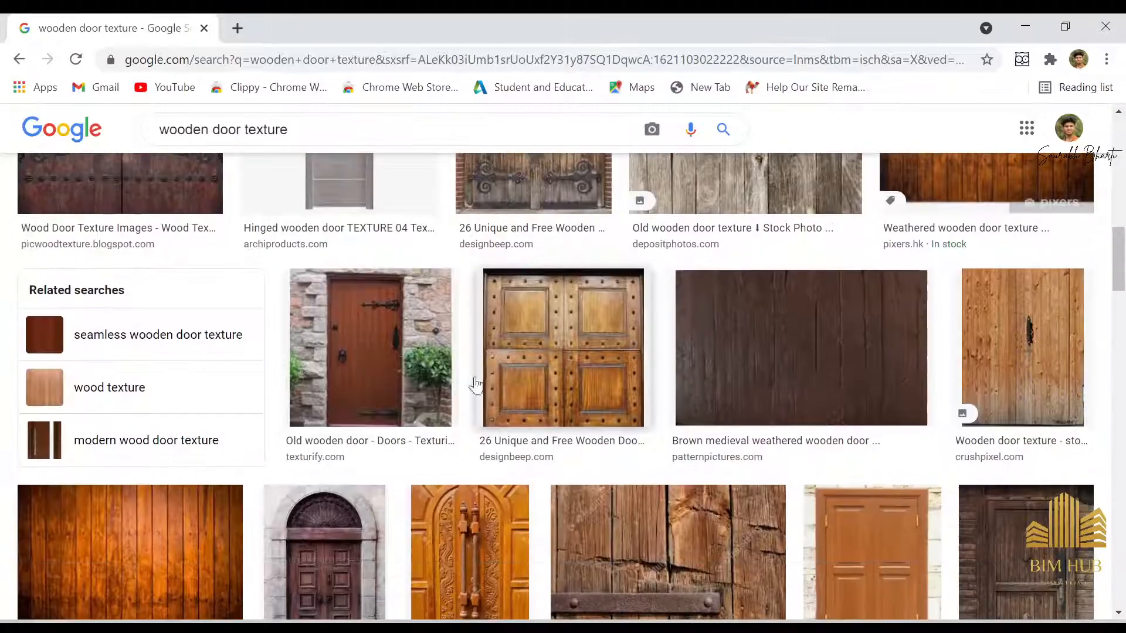
pyautogui.scroll(-13, 476, 387)
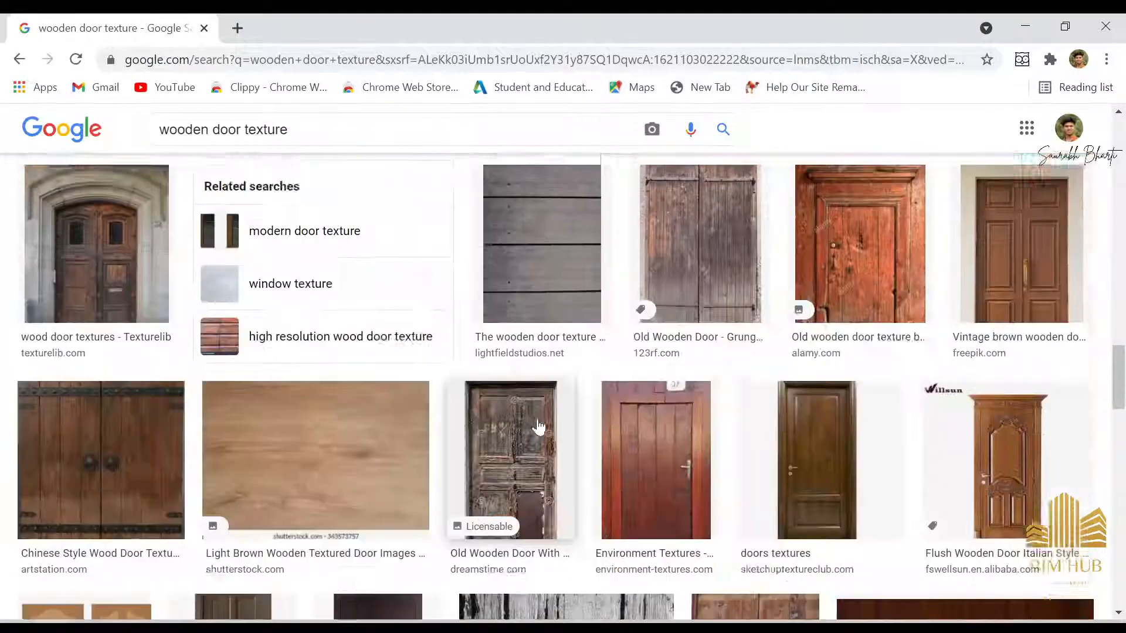
pyautogui.scroll(-3, 538, 427)
pyautogui.rightClick(925, 402)
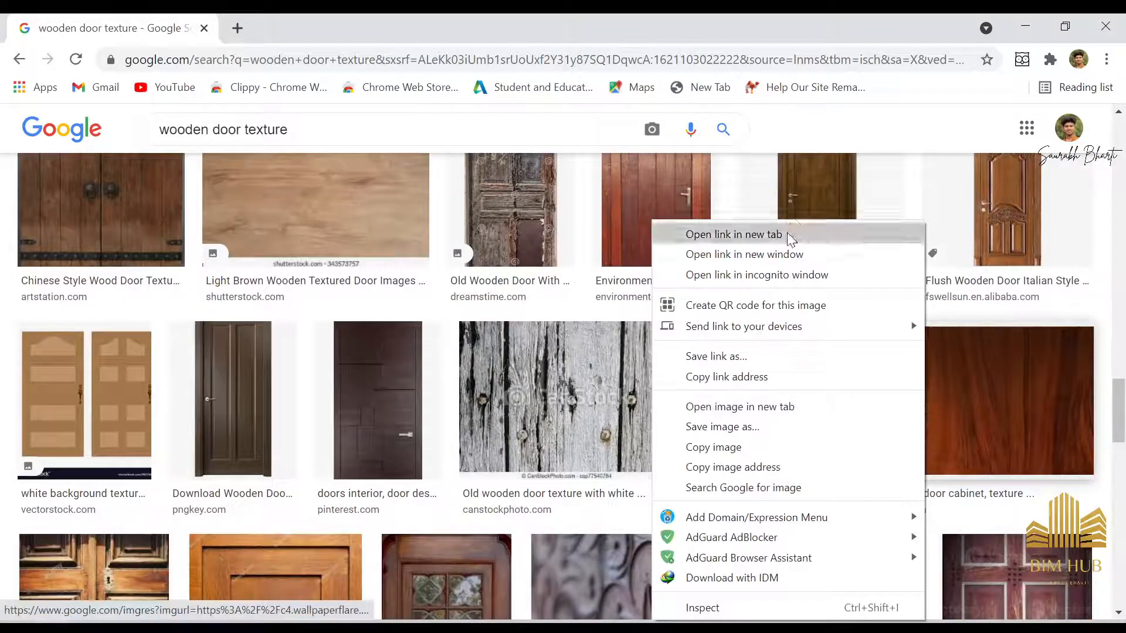
pyautogui.click(791, 235)
# - Browse further texture results and open the plain orange-brown wooden door texture from DeviantArt in a new tab
pyautogui.scroll(-4, 684, 428)
pyautogui.scroll(-5, 713, 441)
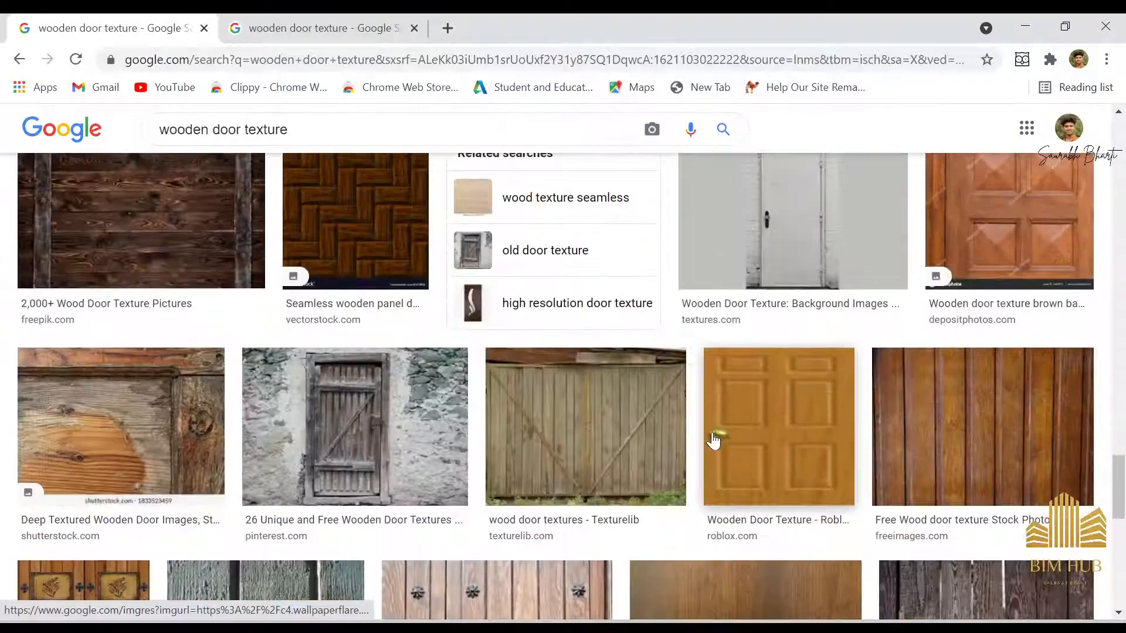
pyautogui.scroll(-5, 628, 457)
pyautogui.scroll(5, 630, 441)
pyautogui.scroll(-5, 630, 441)
pyautogui.scroll(-9, 685, 427)
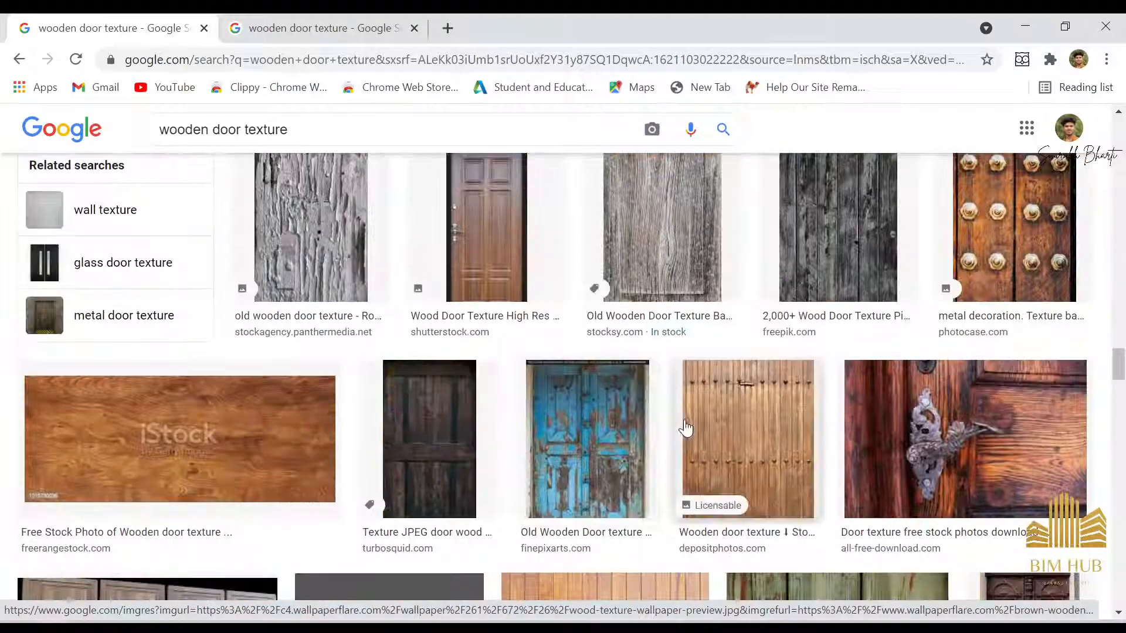
pyautogui.scroll(-6, 364, 422)
pyautogui.scroll(2, 555, 340)
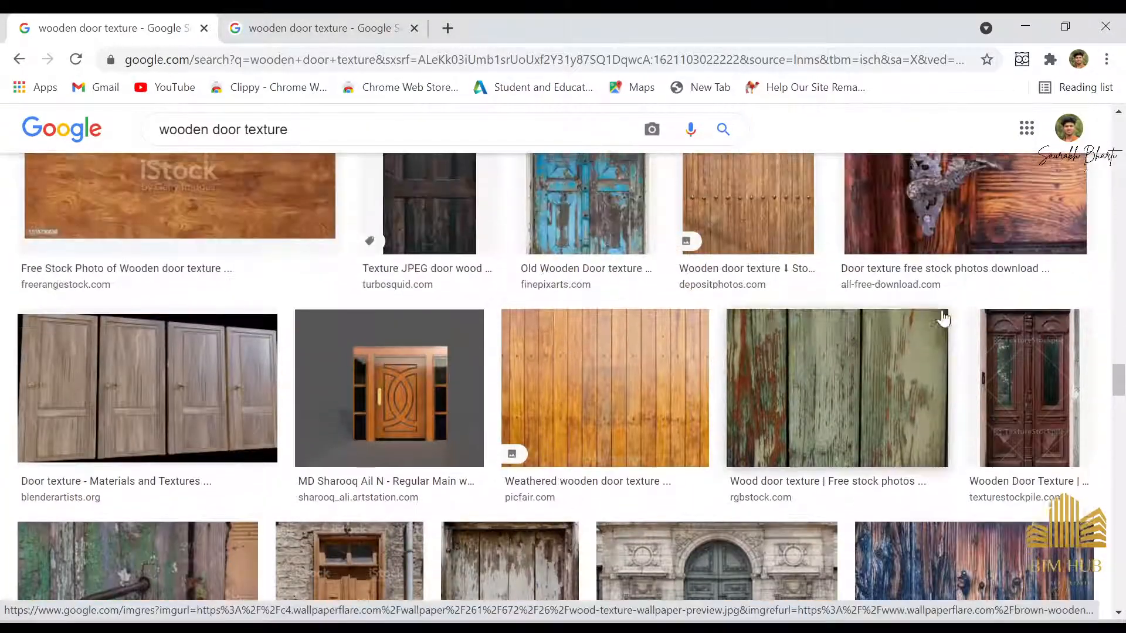
pyautogui.scroll(-10, 862, 377)
pyautogui.scroll(1, 820, 396)
pyautogui.scroll(-3, 817, 400)
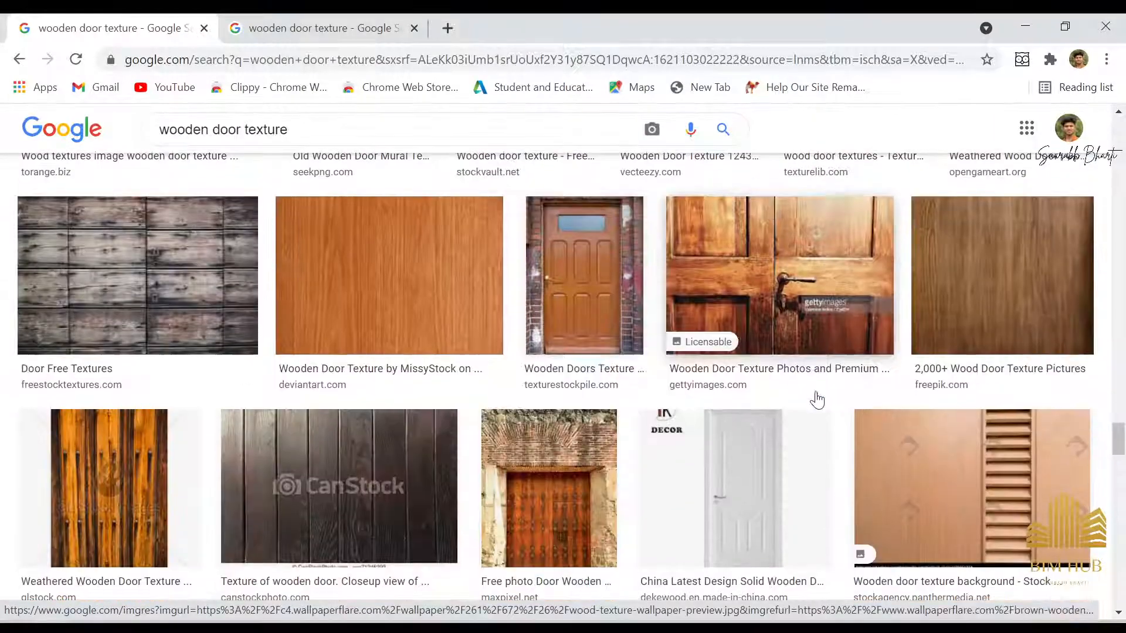
pyautogui.rightClick(437, 311)
pyautogui.click(461, 238)
# - Save the dark reddish-brown Wallpaperflare texture image to the Desktop as 1.jpg
pyautogui.scroll(-2, 372, 388)
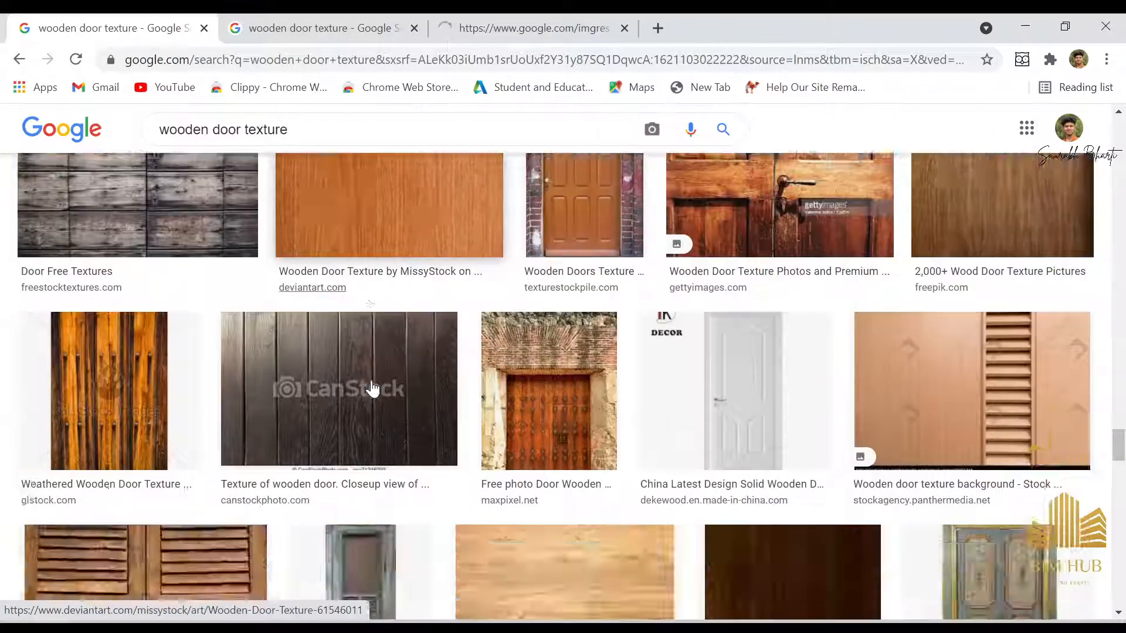
pyautogui.scroll(-5, 372, 388)
pyautogui.hotkey('ctrl', 'Tab')
pyautogui.rightClick(533, 350)
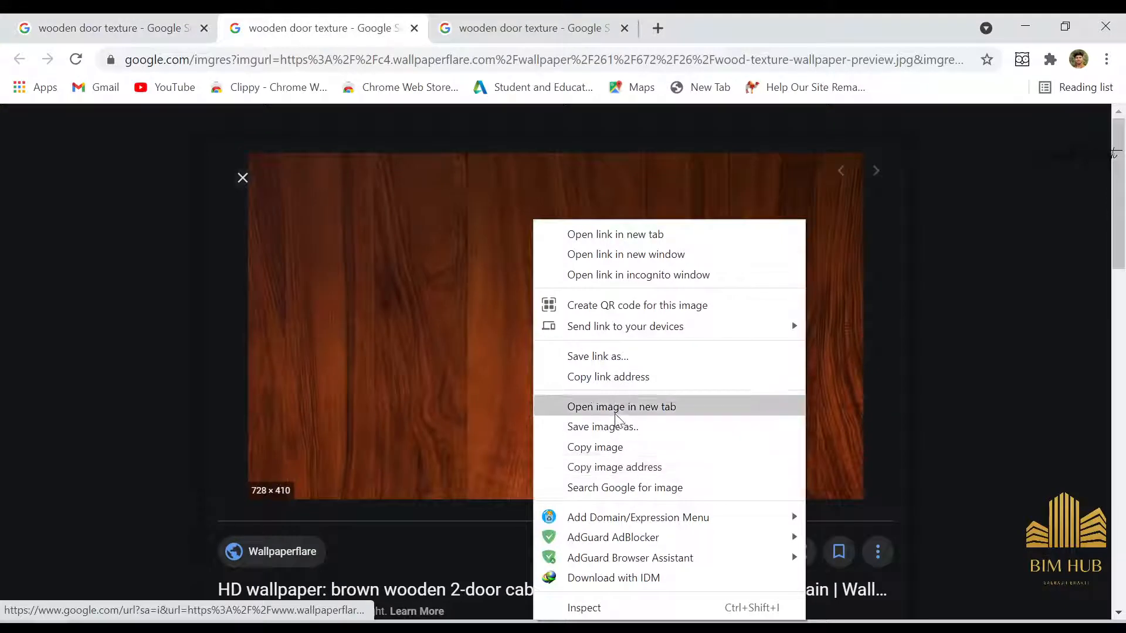
pyautogui.click(626, 428)
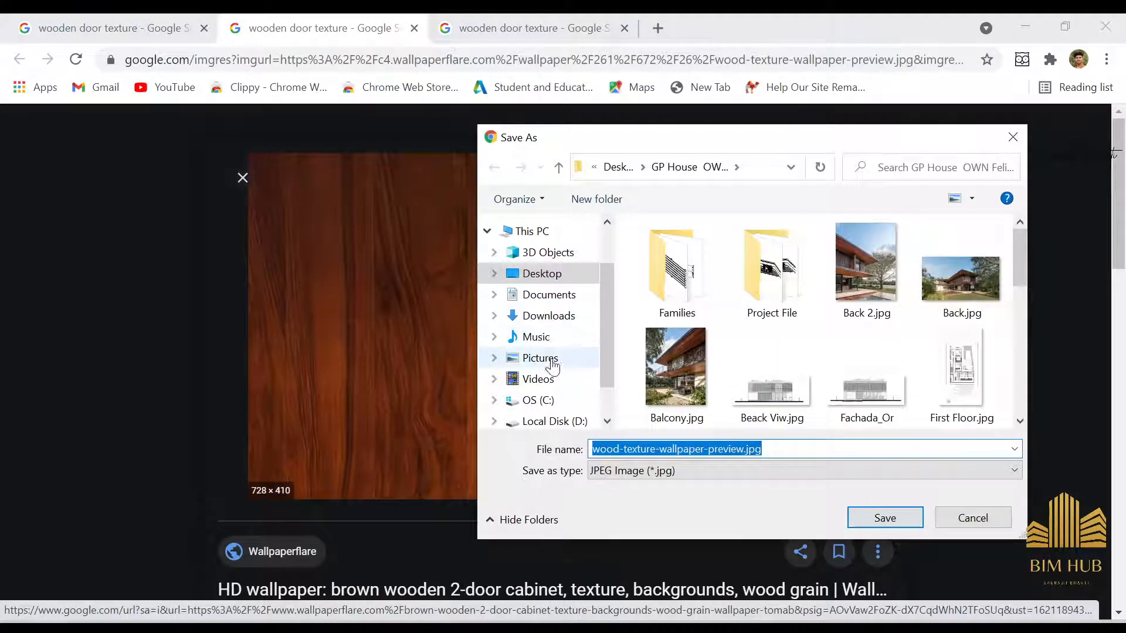
pyautogui.click(539, 274)
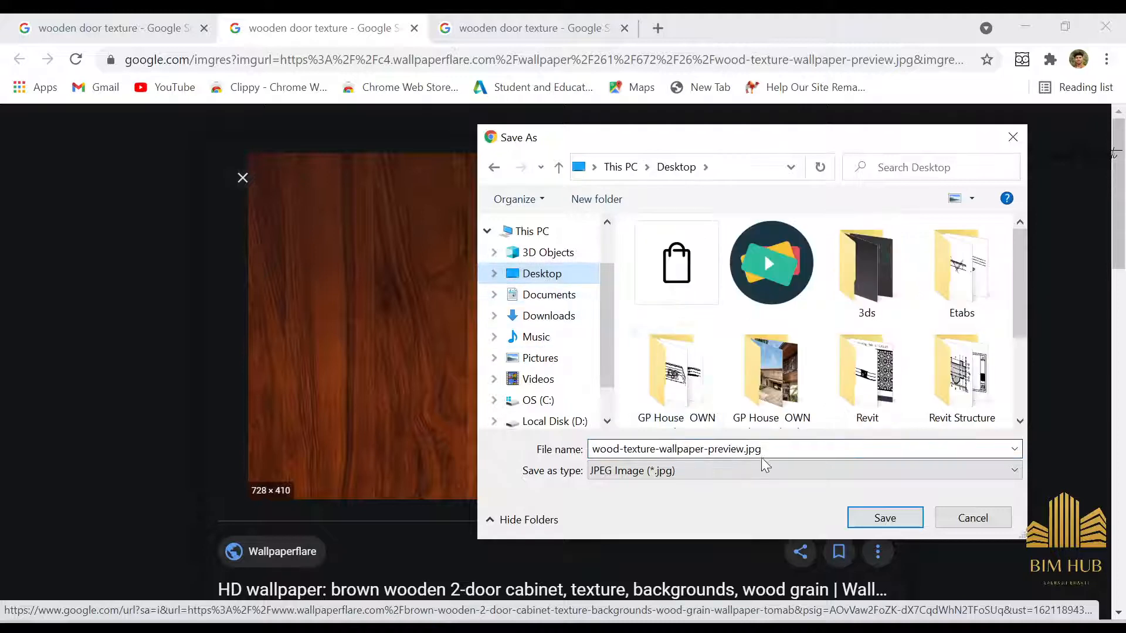
pyautogui.moveTo(736, 449); pyautogui.dragTo(458, 457)
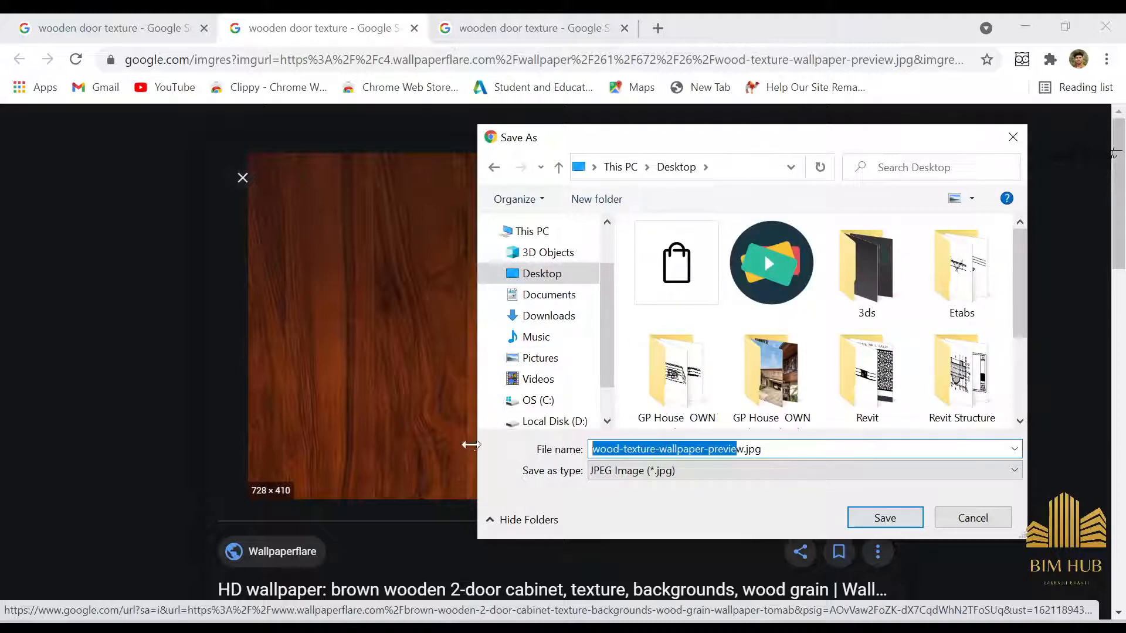
pyautogui.press('Delete')
pyautogui.press('Delete')
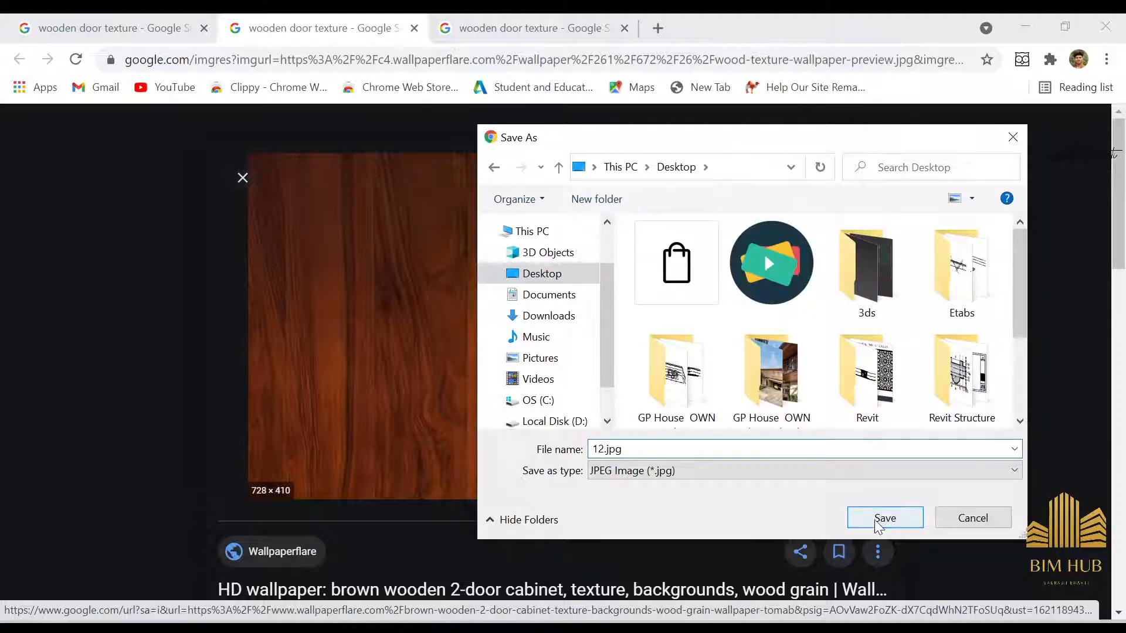
pyautogui.click(885, 517)
# - Save the orange-brown DeviantArt wood texture image to the Desktop as 2.jpg
pyautogui.hotkey('ctrl', 'Tab')
pyautogui.rightClick(649, 359)
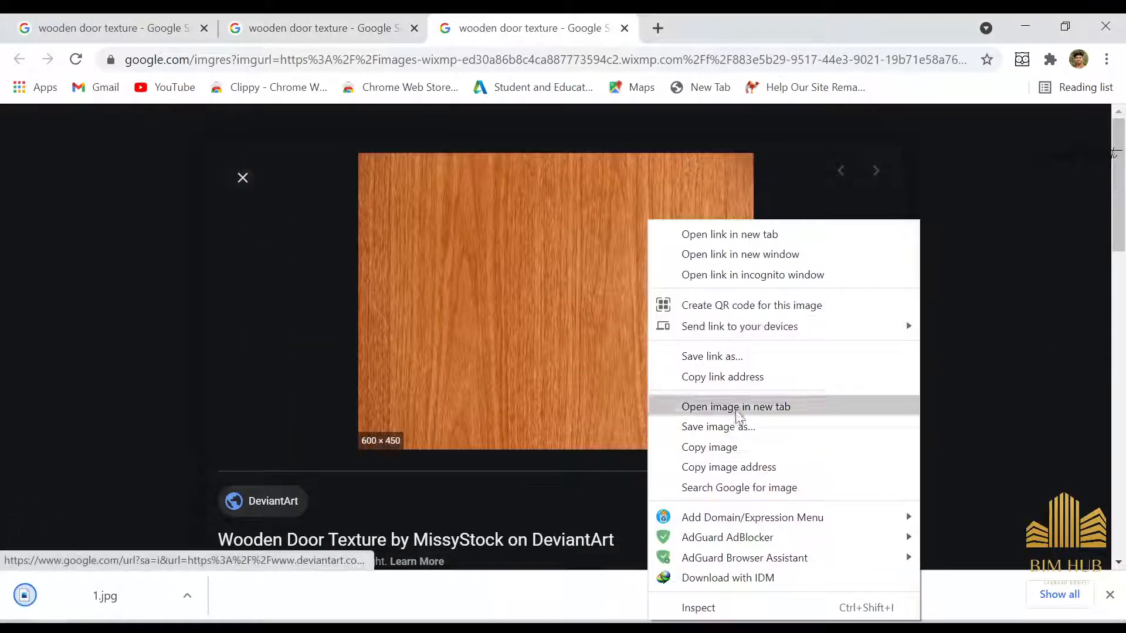
pyautogui.click(770, 429)
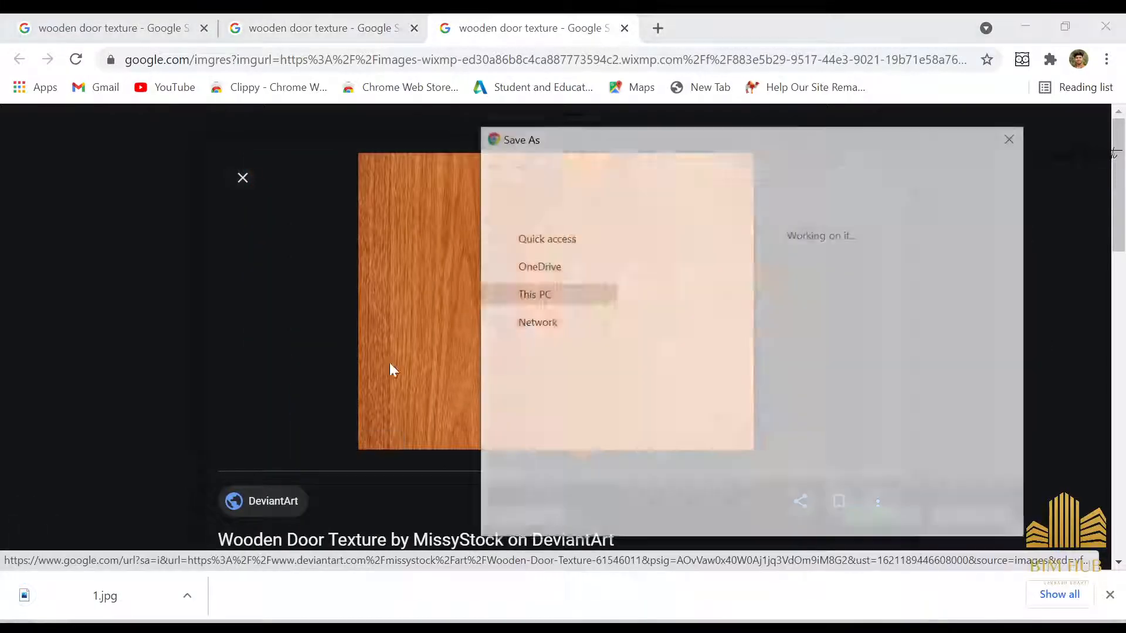
pyautogui.click(550, 274)
pyautogui.click(847, 449)
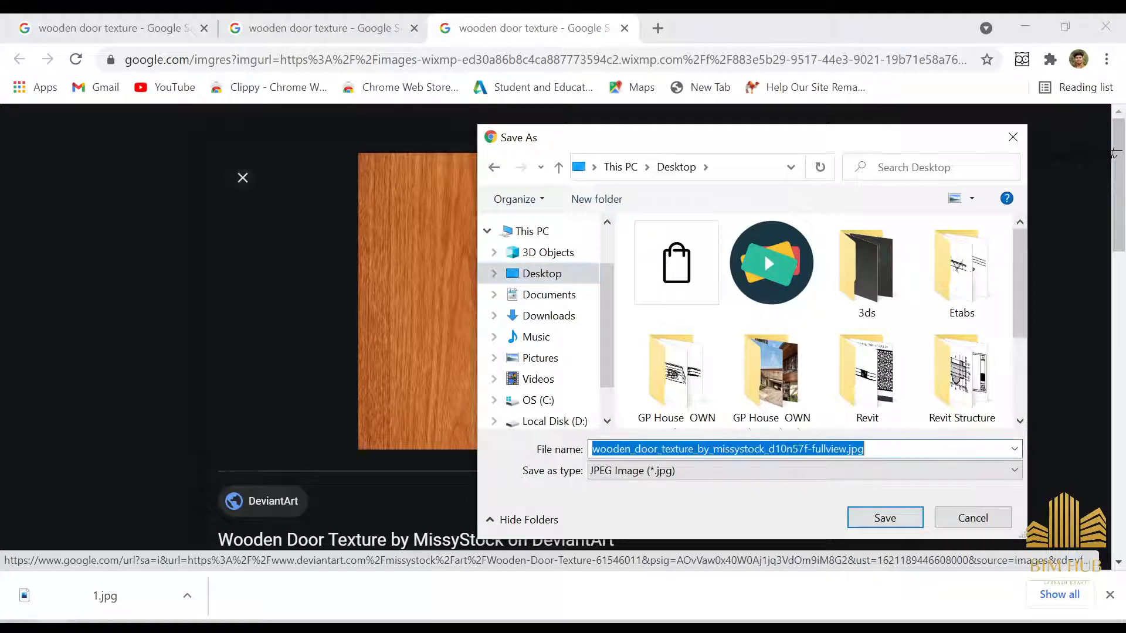
pyautogui.click(846, 449)
pyautogui.moveTo(847, 449); pyautogui.dragTo(590, 450)
pyautogui.write('2')
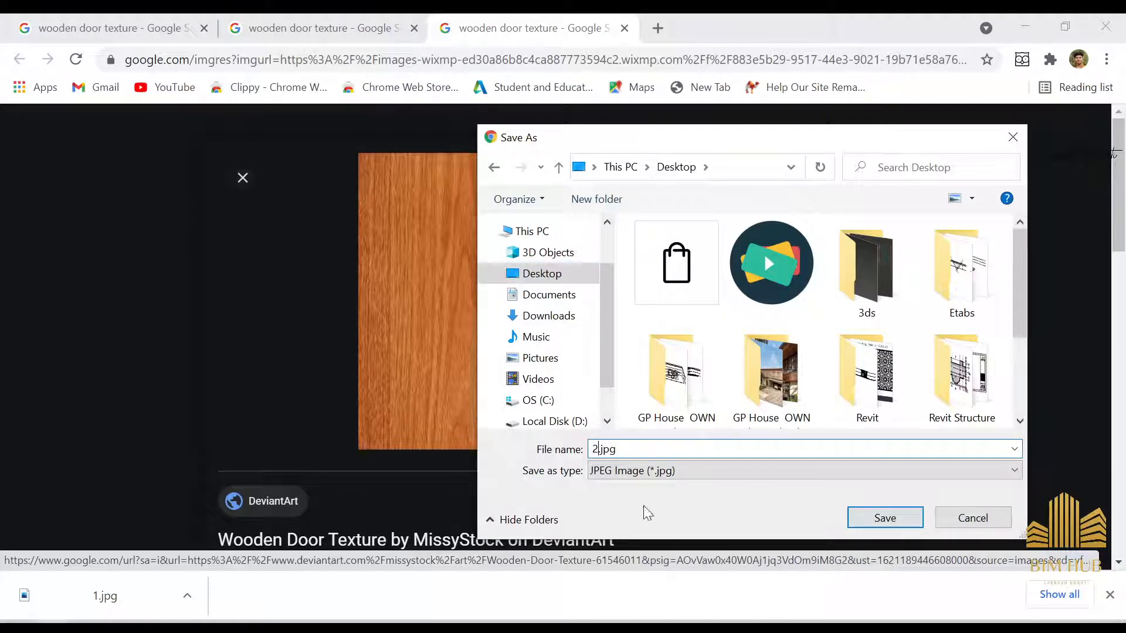
pyautogui.click(885, 518)
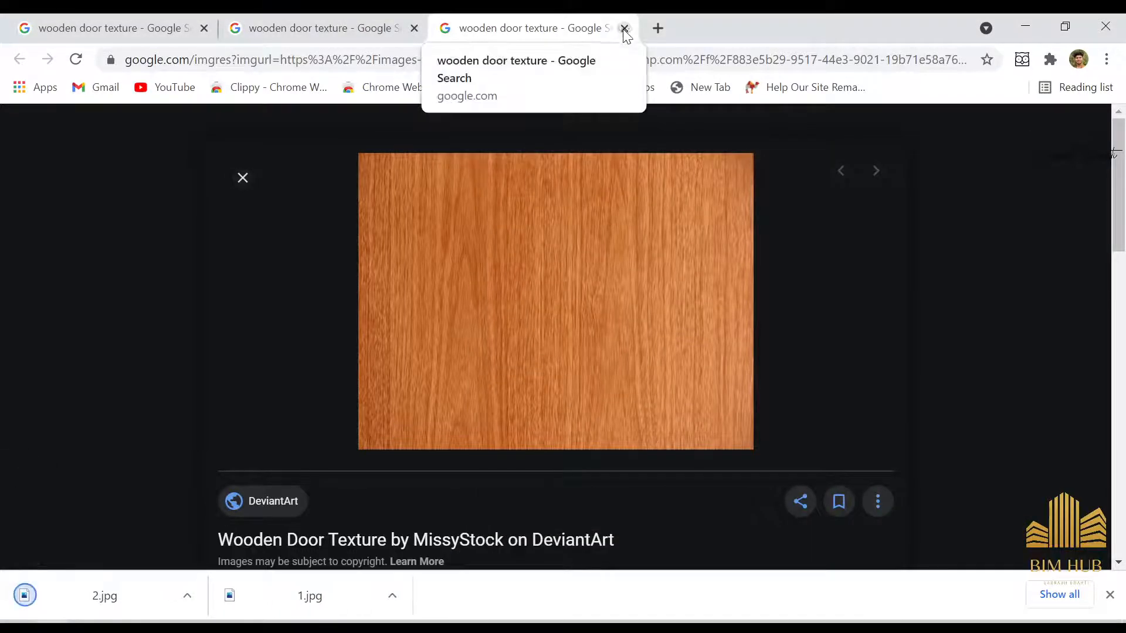
# - Close the two texture image tabs and switch back to the GP House model in Revit
pyautogui.click(624, 28)
pyautogui.click(413, 28)
pyautogui.click(1024, 27)
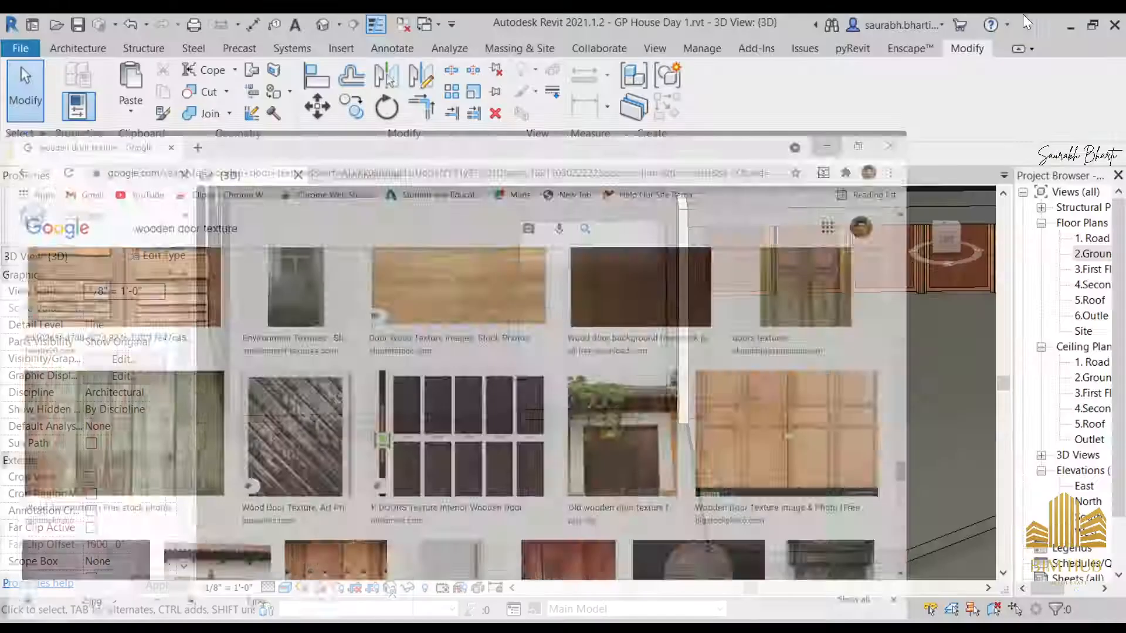
# - Create a new project material in the Material Browser and name it 1.Door
pyautogui.scroll(-2, 633, 425)
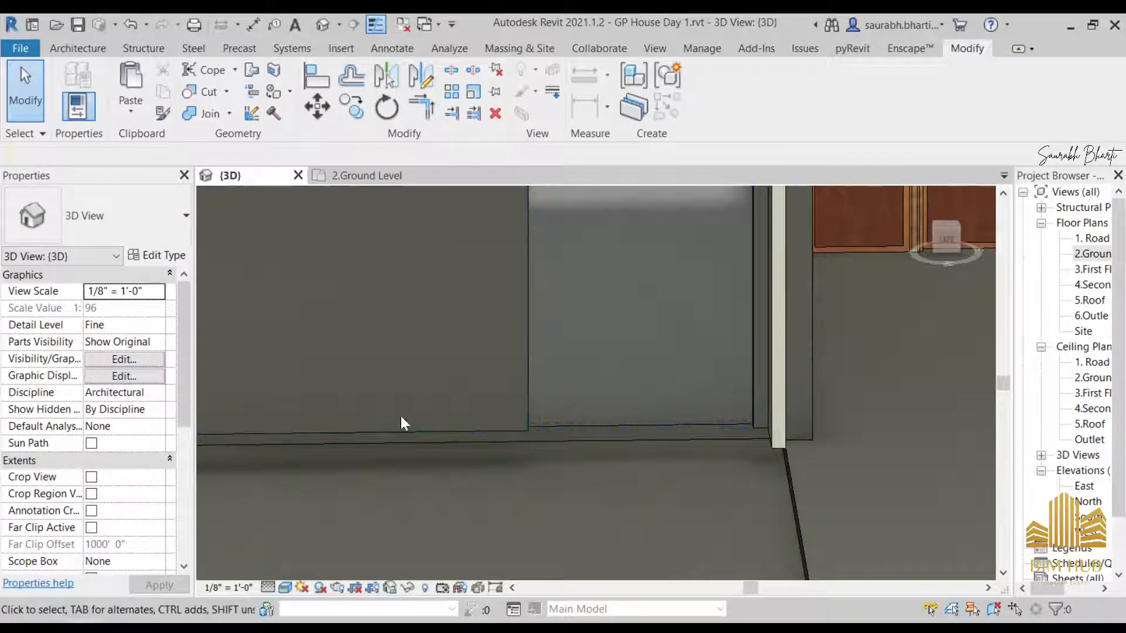
pyautogui.scroll(-3, 400, 414)
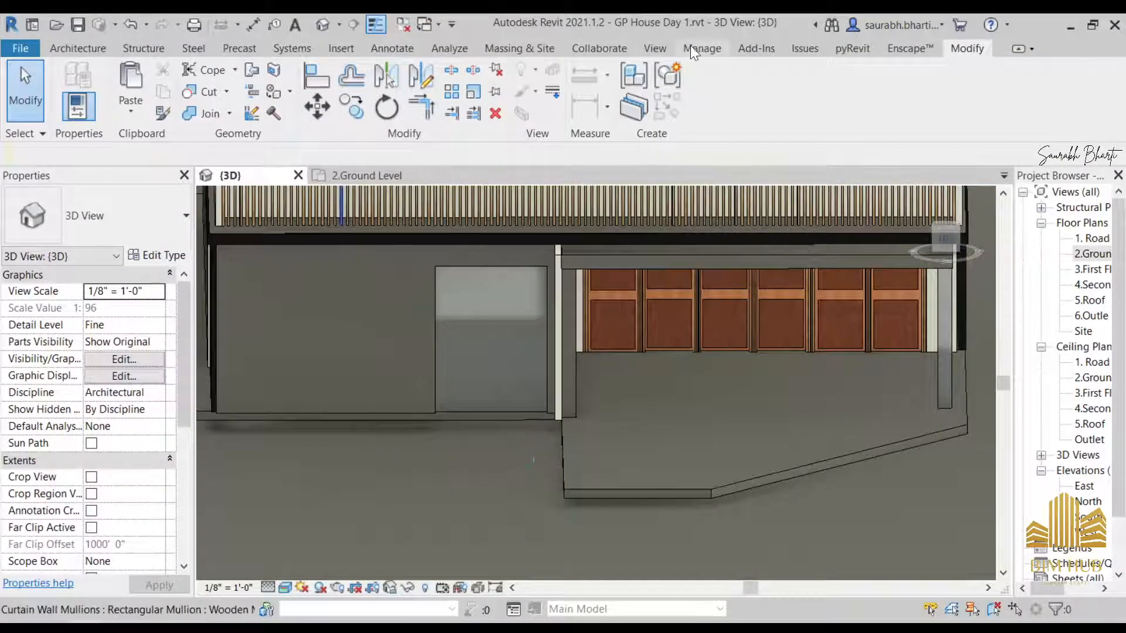
pyautogui.click(83, 85)
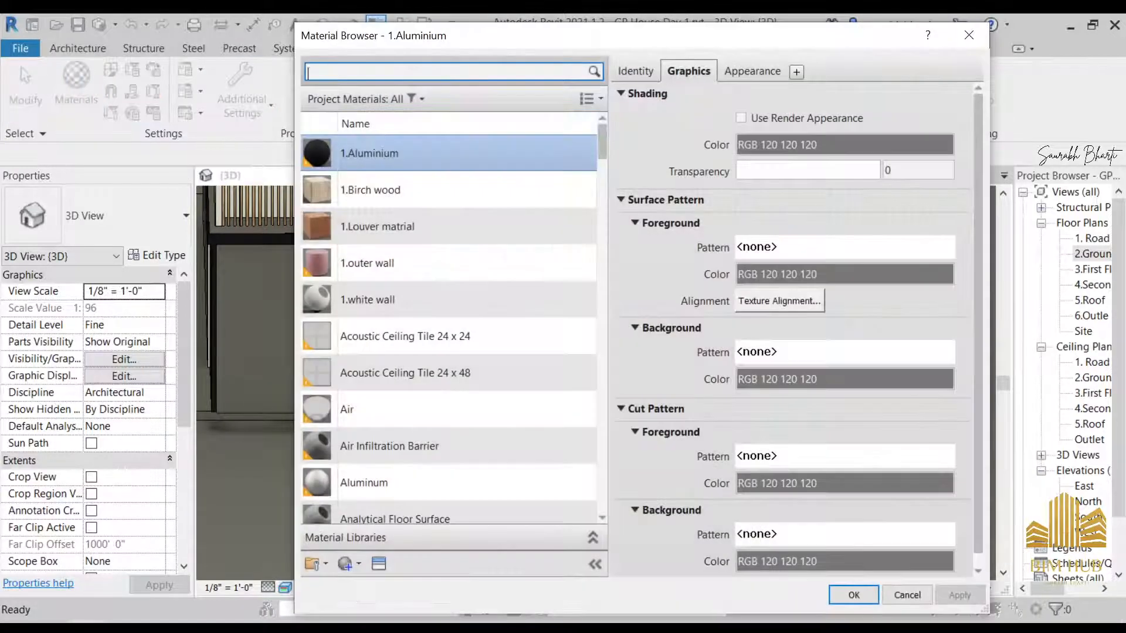
pyautogui.click(347, 565)
pyautogui.click(379, 585)
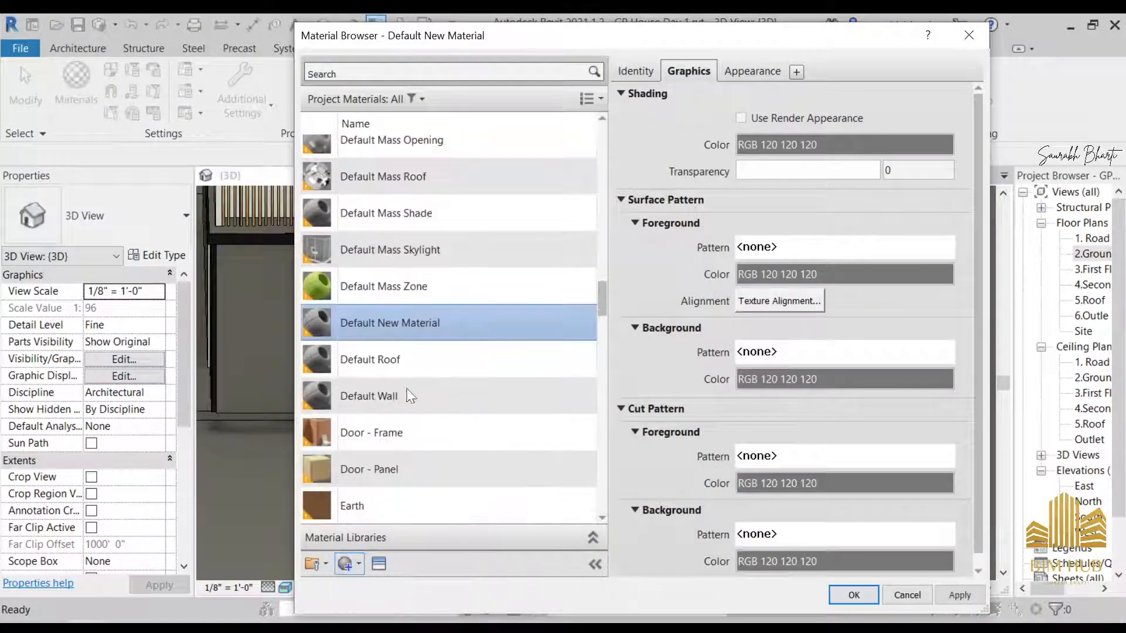
pyautogui.rightClick(409, 333)
pyautogui.click(469, 382)
pyautogui.write('1')
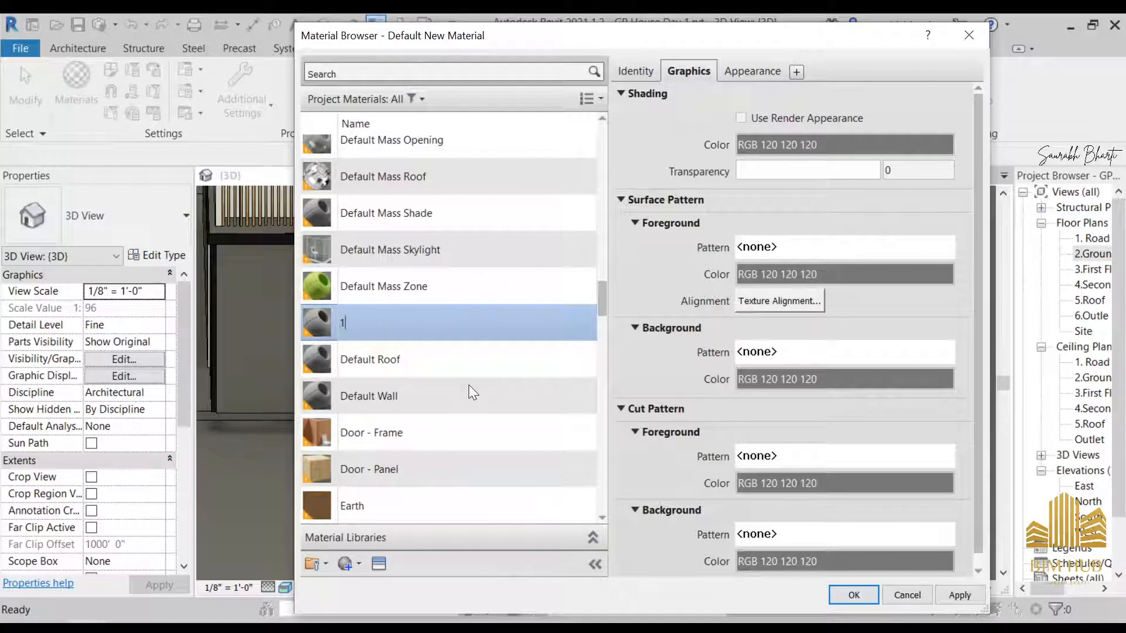
pyautogui.write('.Door')
pyautogui.press('Return')
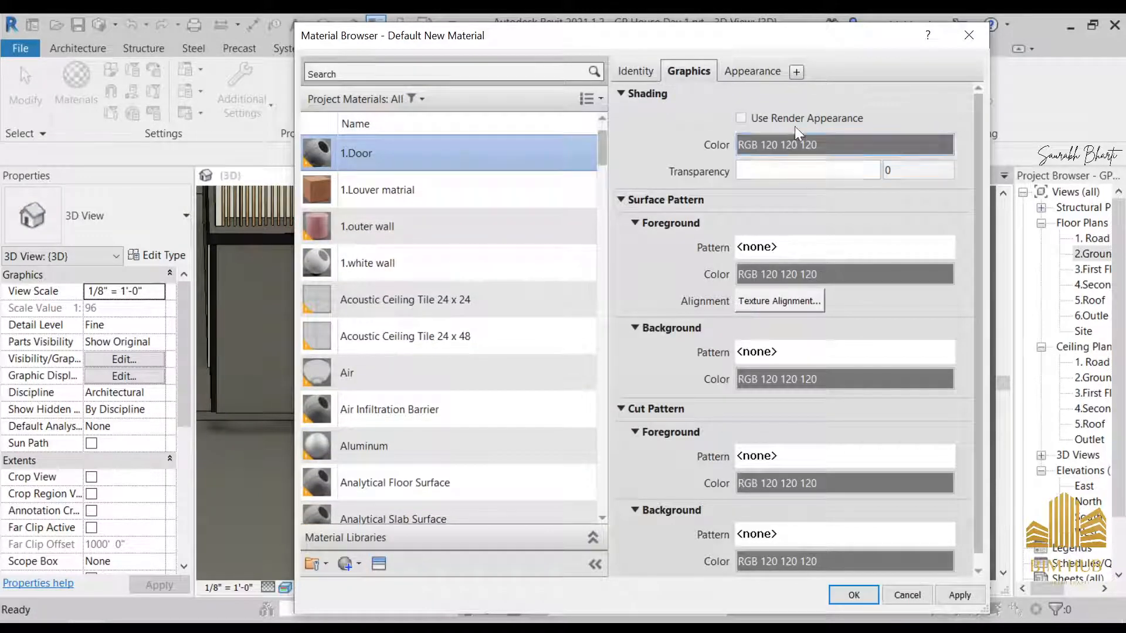
# - Make 1.Door use its render appearance for shading and assign 1.jpg from the Desktop as its appearance image
pyautogui.click(788, 120)
pyautogui.click(743, 69)
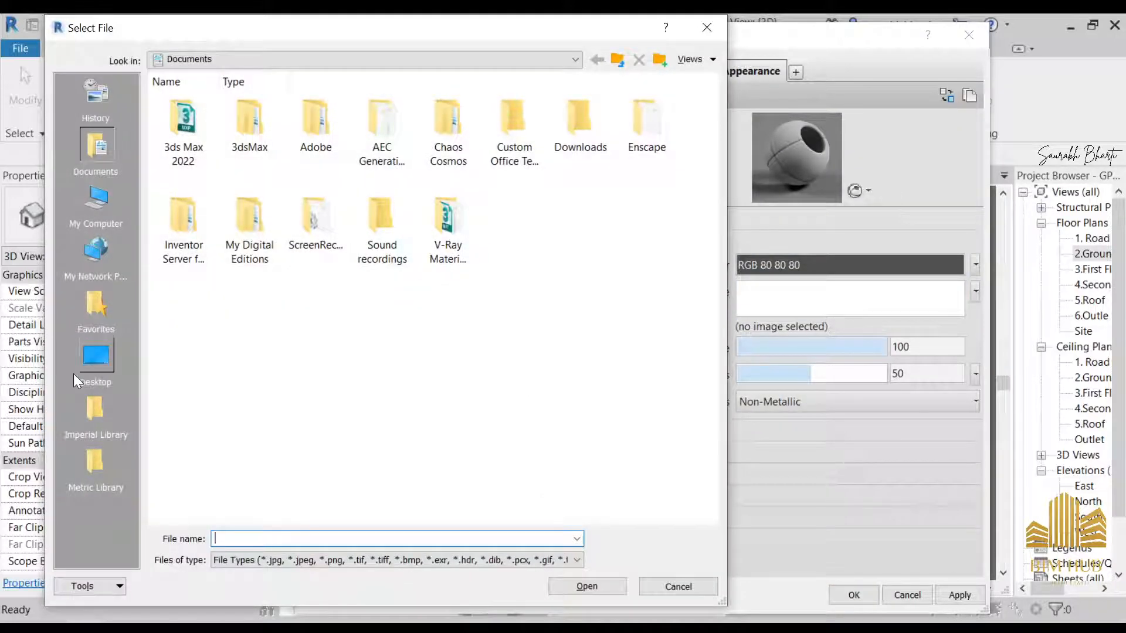
pyautogui.click(96, 357)
pyautogui.click(572, 214)
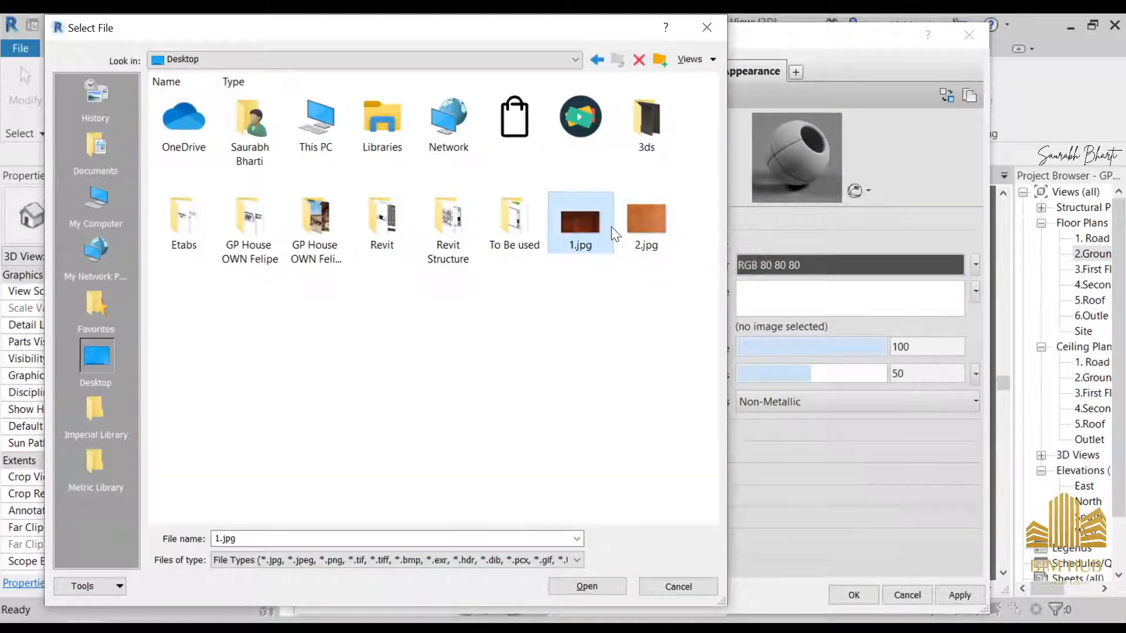
pyautogui.doubleClick(578, 251)
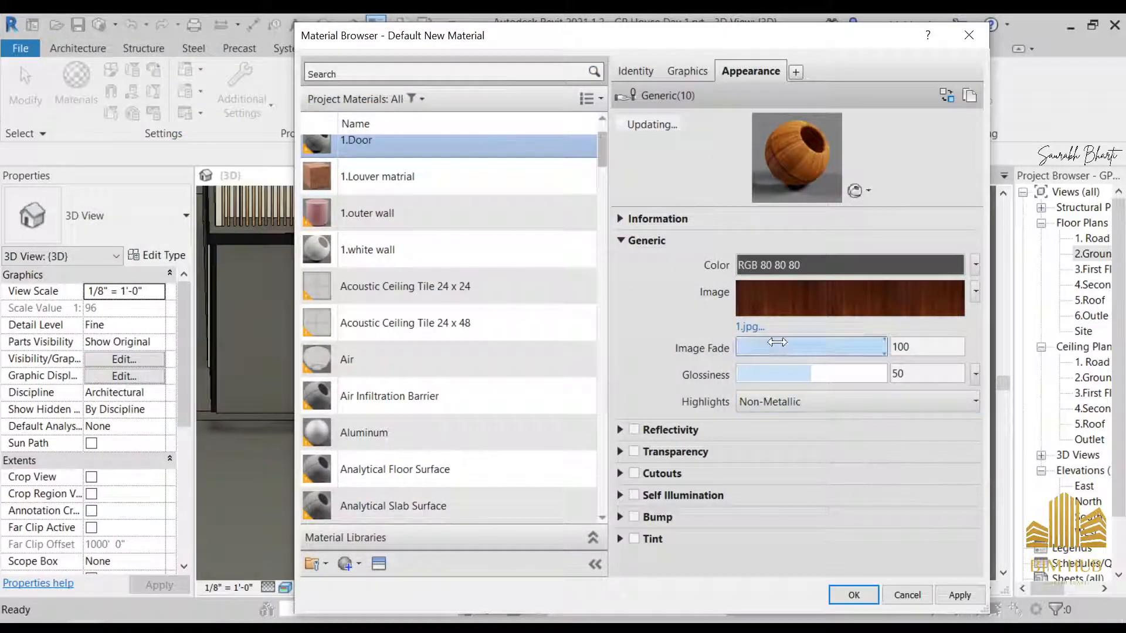
# - Set the 1.Door appearance's glossiness to 12, keep Non-Metallic highlights, and apply the material changes
pyautogui.moveTo(850, 376); pyautogui.dragTo(789, 364)
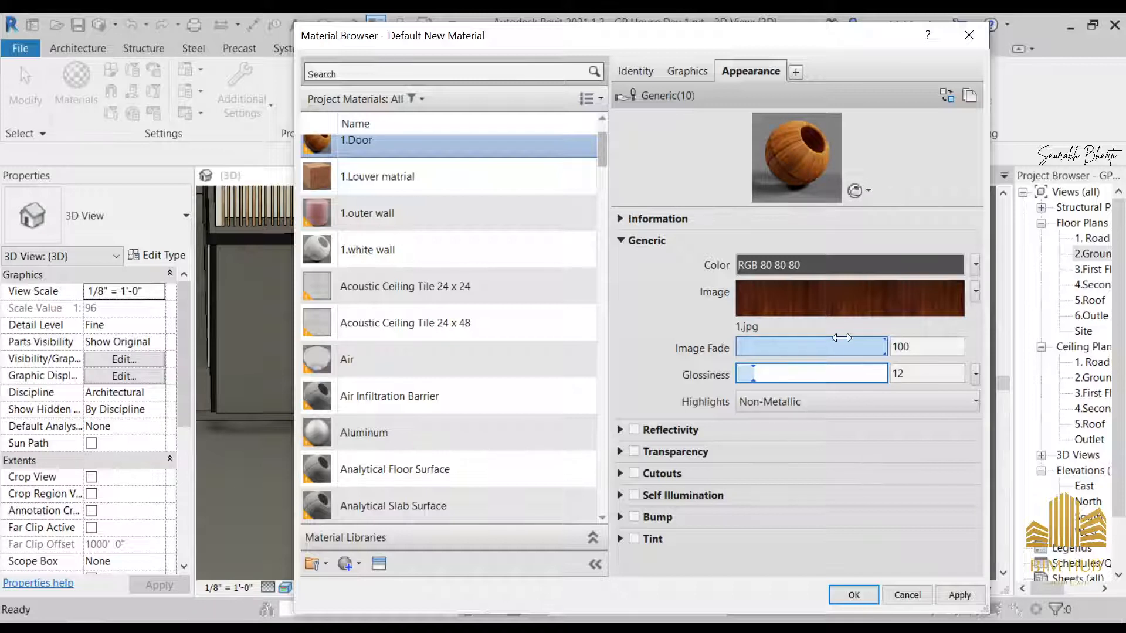
pyautogui.click(860, 403)
pyautogui.click(871, 395)
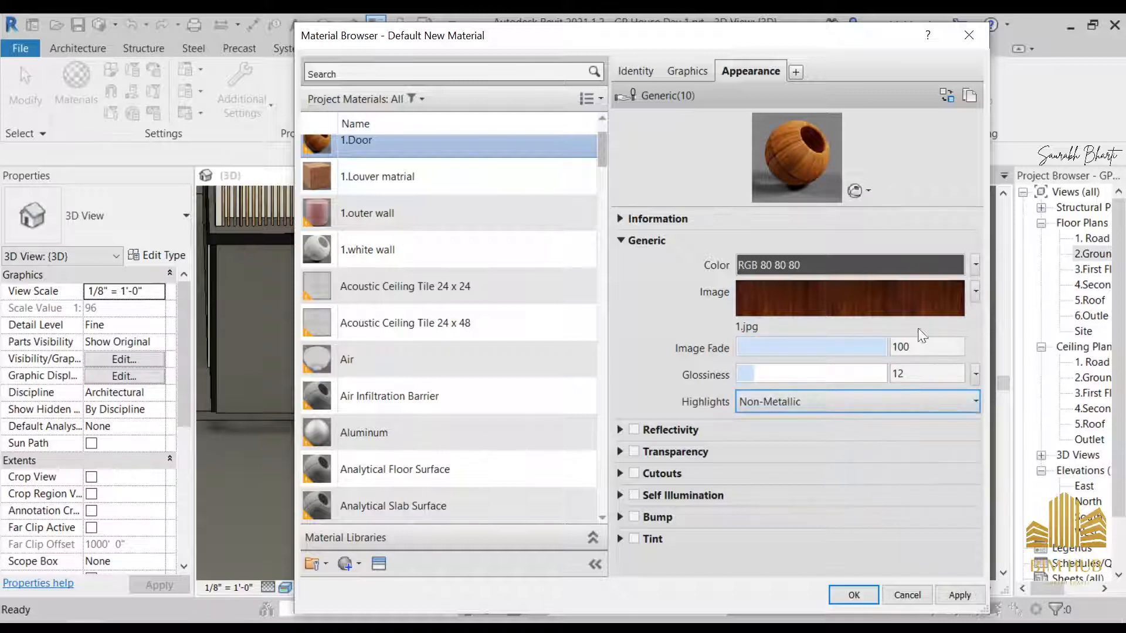
pyautogui.click(958, 593)
# - Open the 1.jpg texture settings of the 1.Door appearance and set the linked sample size to 4'-0"
pyautogui.click(657, 516)
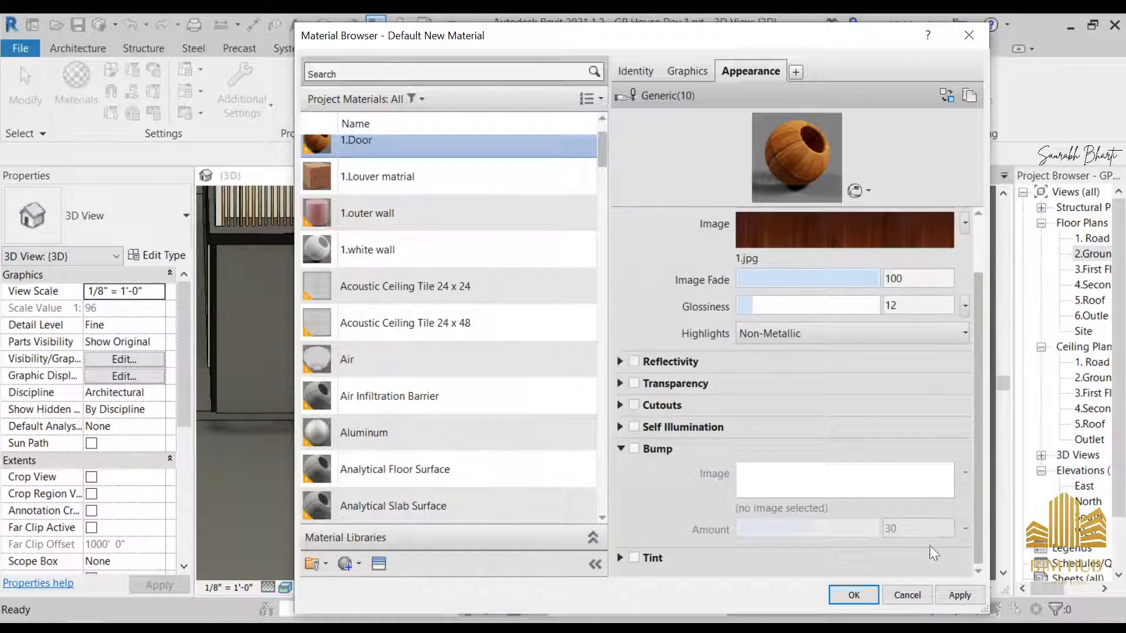
pyautogui.click(843, 241)
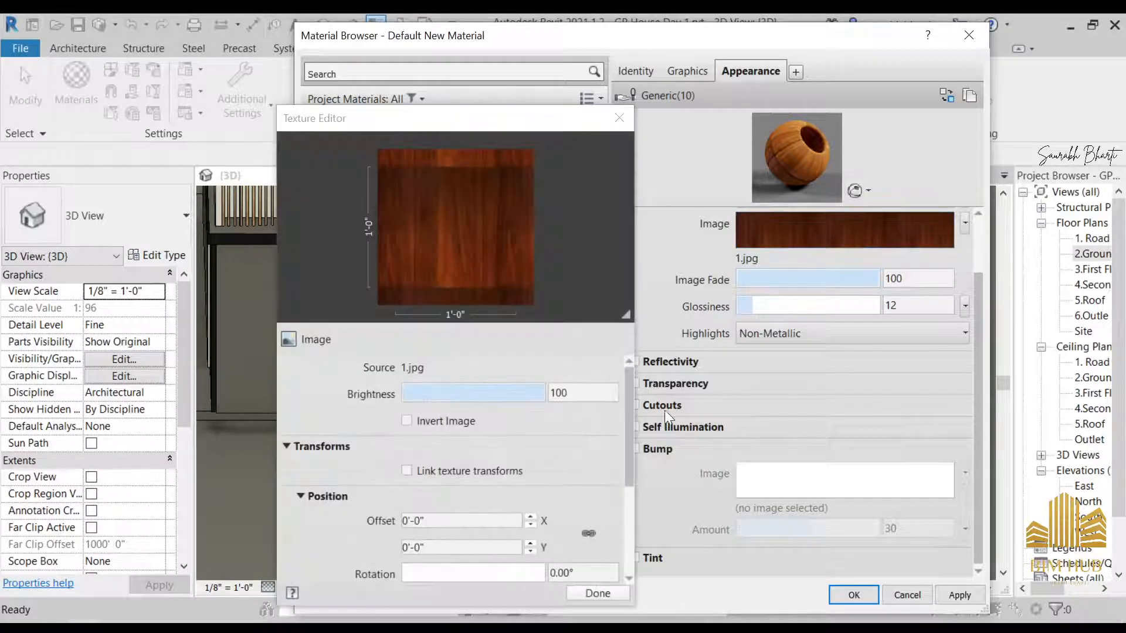
pyautogui.moveTo(626, 467); pyautogui.dragTo(626, 543)
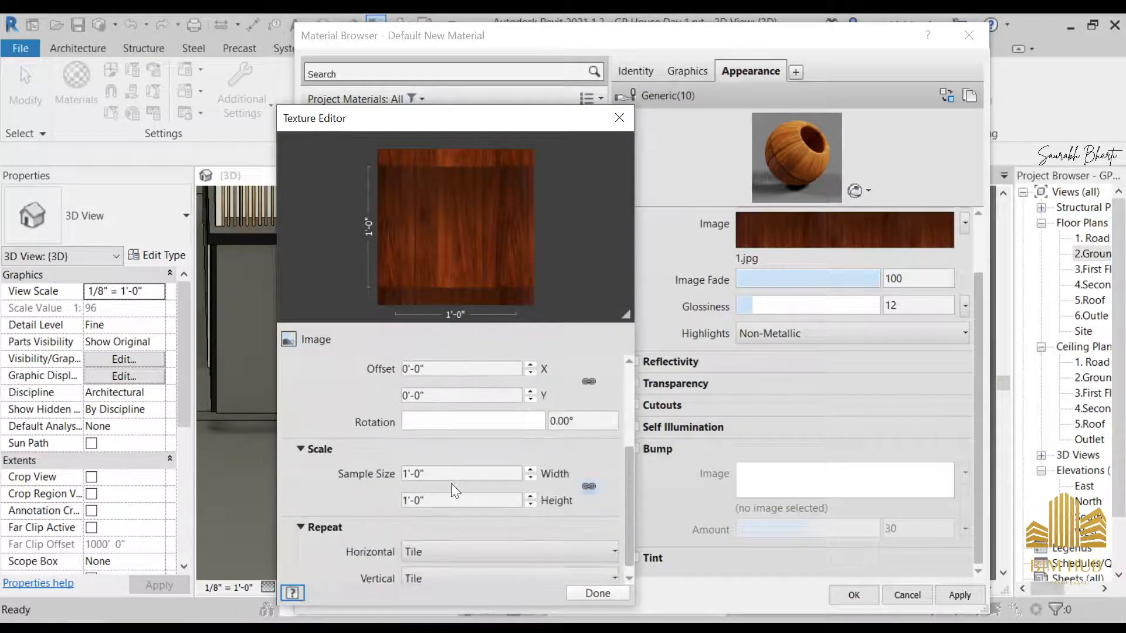
pyautogui.doubleClick(417, 473)
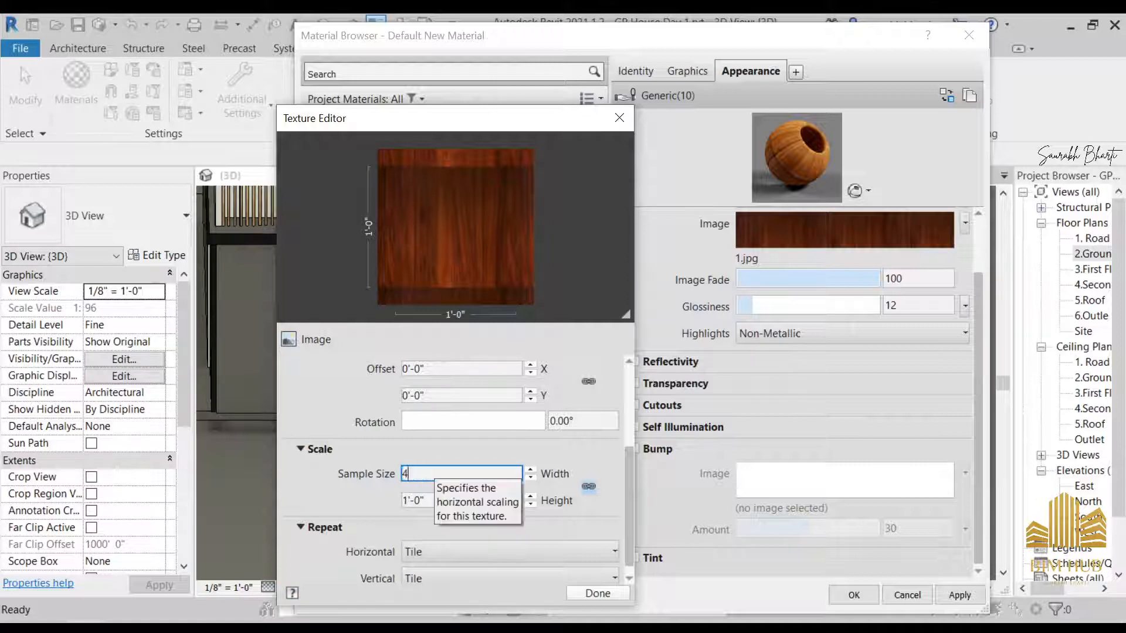
pyautogui.write("4'")
pyautogui.press('Tab')
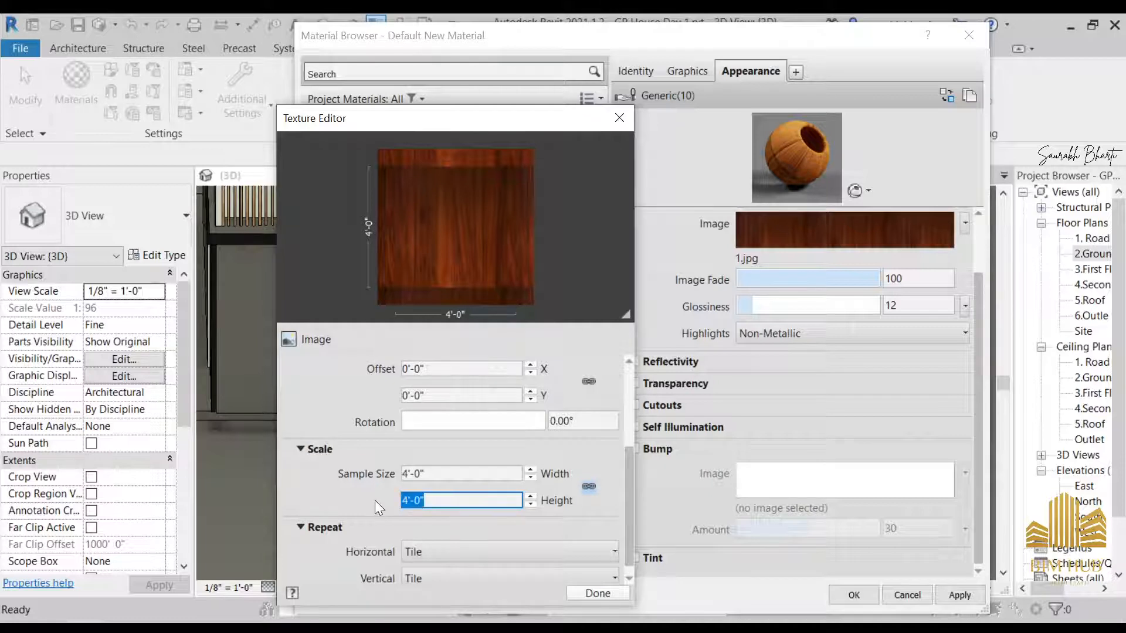
# - Try a 3'-0" sample width with a 4'-0" height, with the two dimensions unlinked
pyautogui.press('Return')
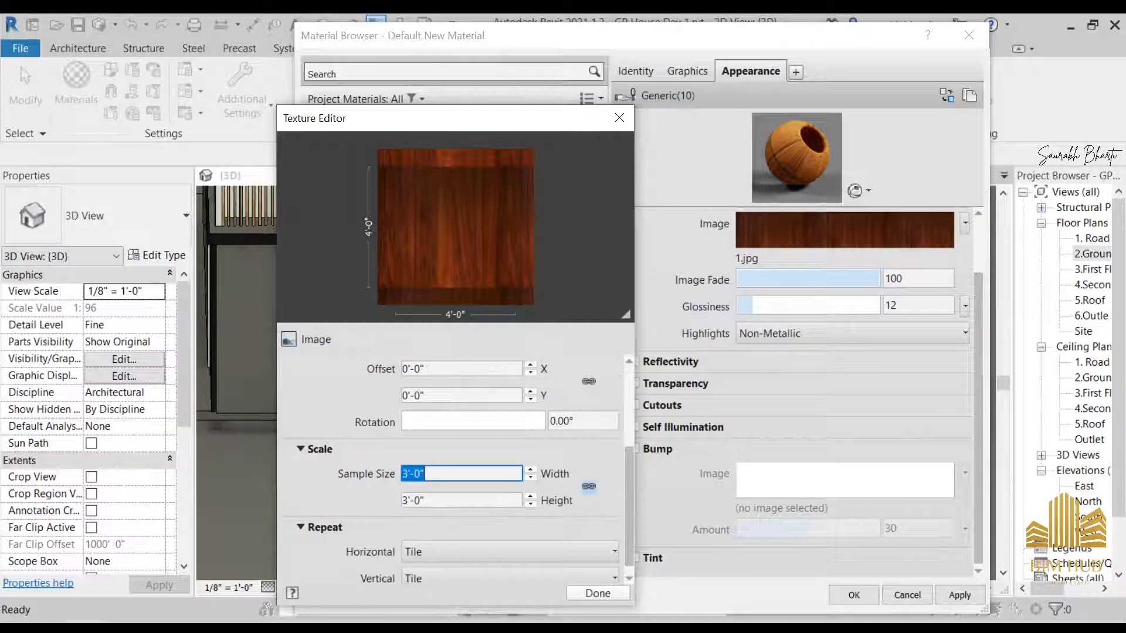
pyautogui.moveTo(455, 499); pyautogui.dragTo(394, 501)
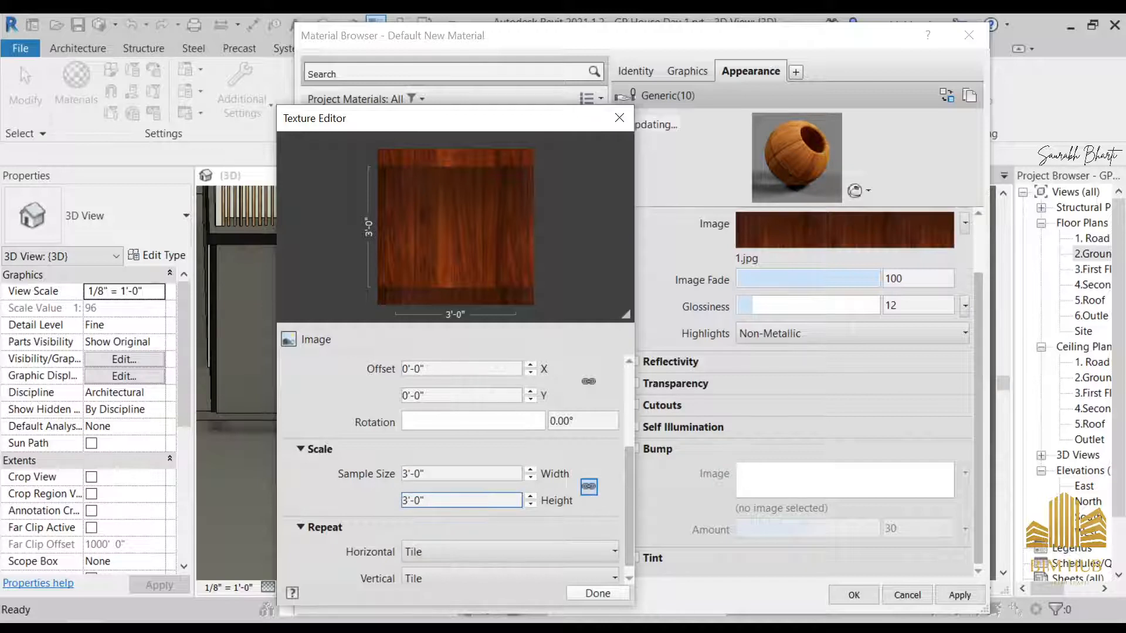
pyautogui.write("4'")
pyautogui.press('Return')
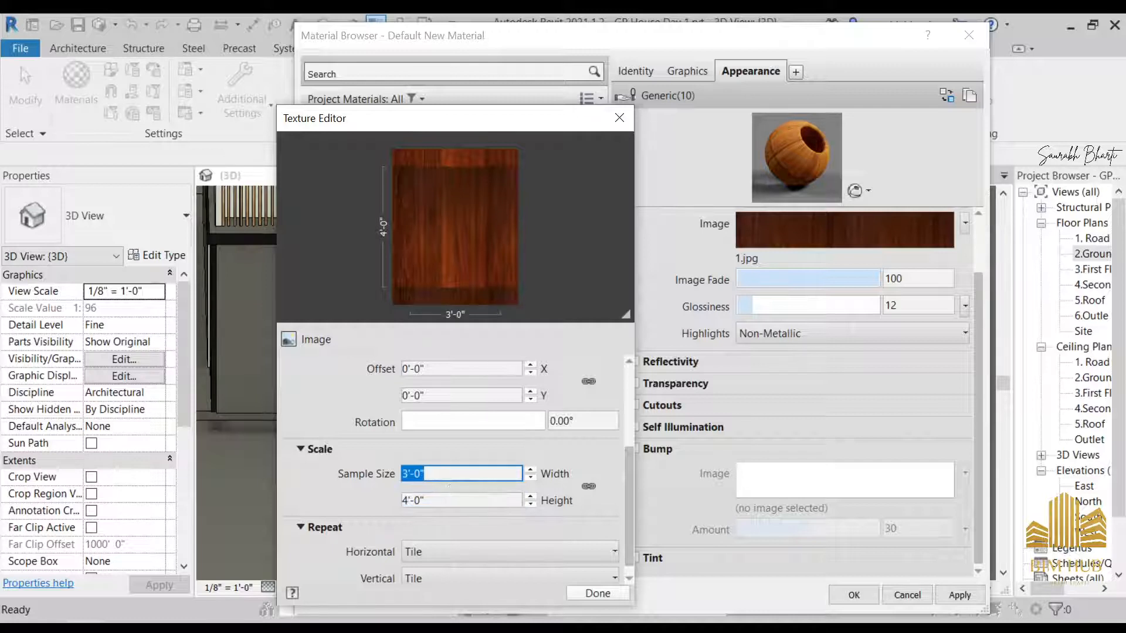
# - Try a texture sample size 5'-0" wide and 3'-0" high
pyautogui.write("5'")
pyautogui.press('Return')
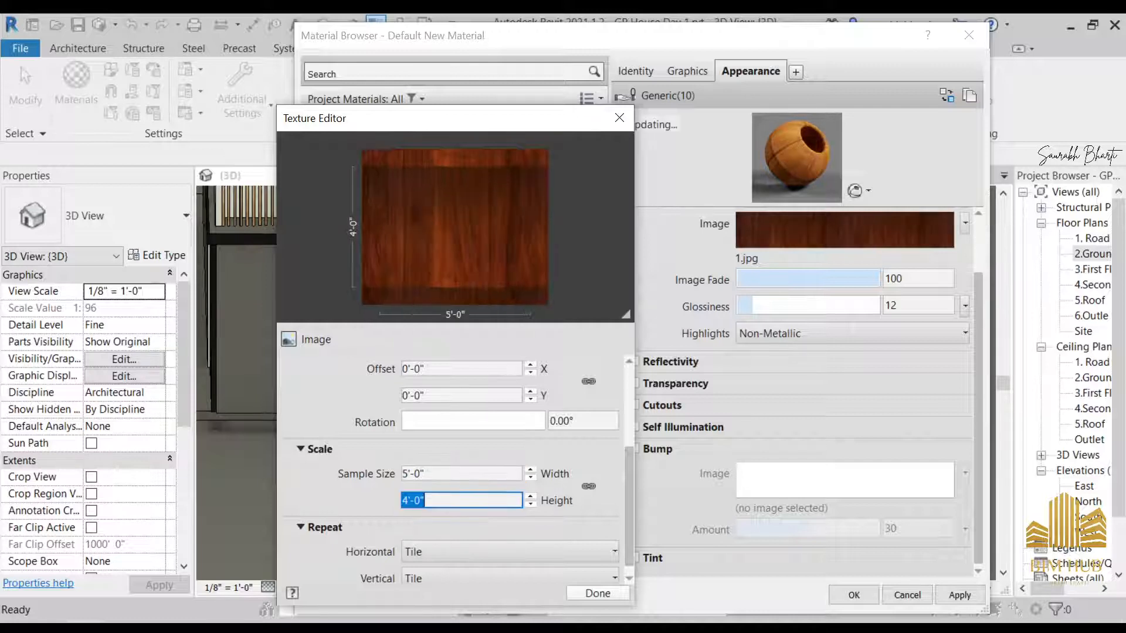
pyautogui.write('3')
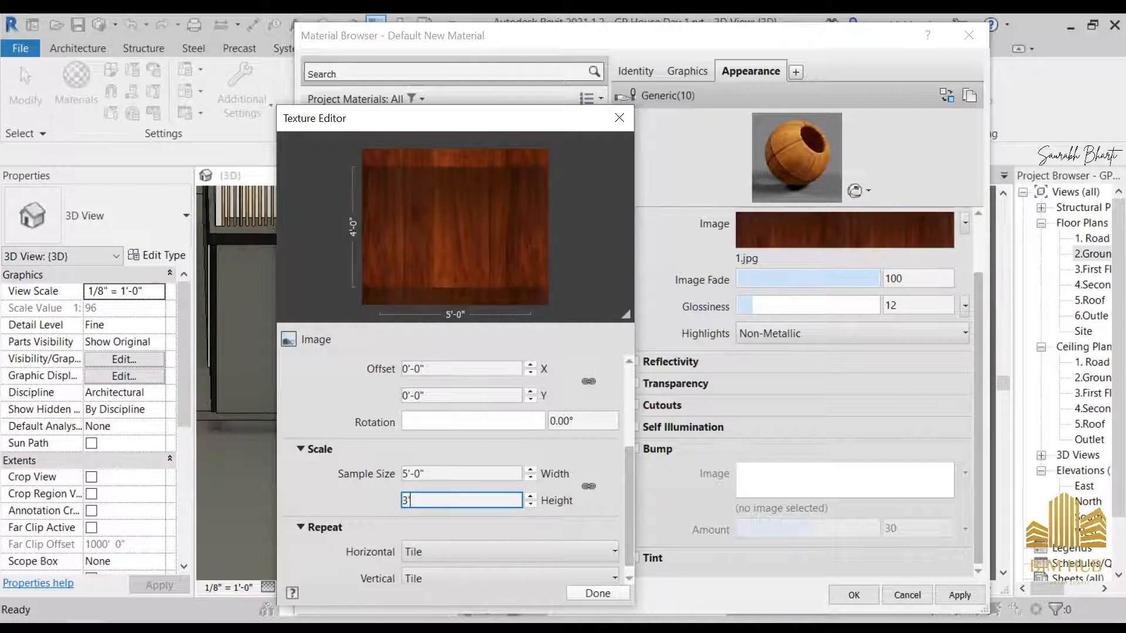
pyautogui.write("'")
pyautogui.press('Return')
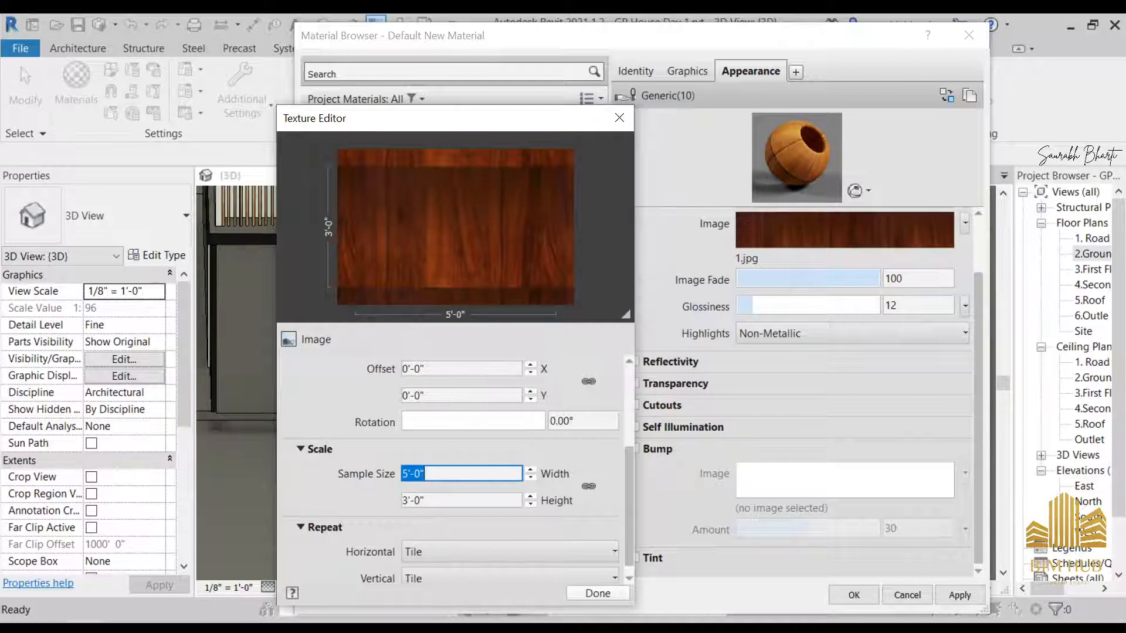
# - Try texture sample widths of 2'-0" and 0'-3", and set the sample height to 2'-0"
pyautogui.press('Tab')
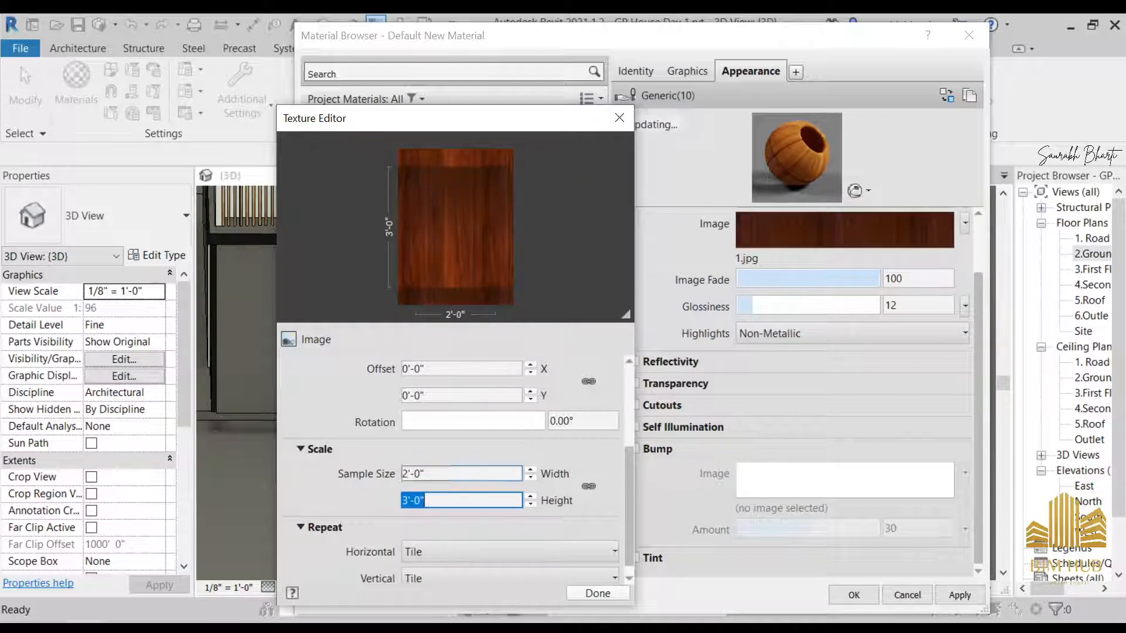
pyautogui.hotkey('shift', 'Tab')
pyautogui.write('3')
pyautogui.press('Tab')
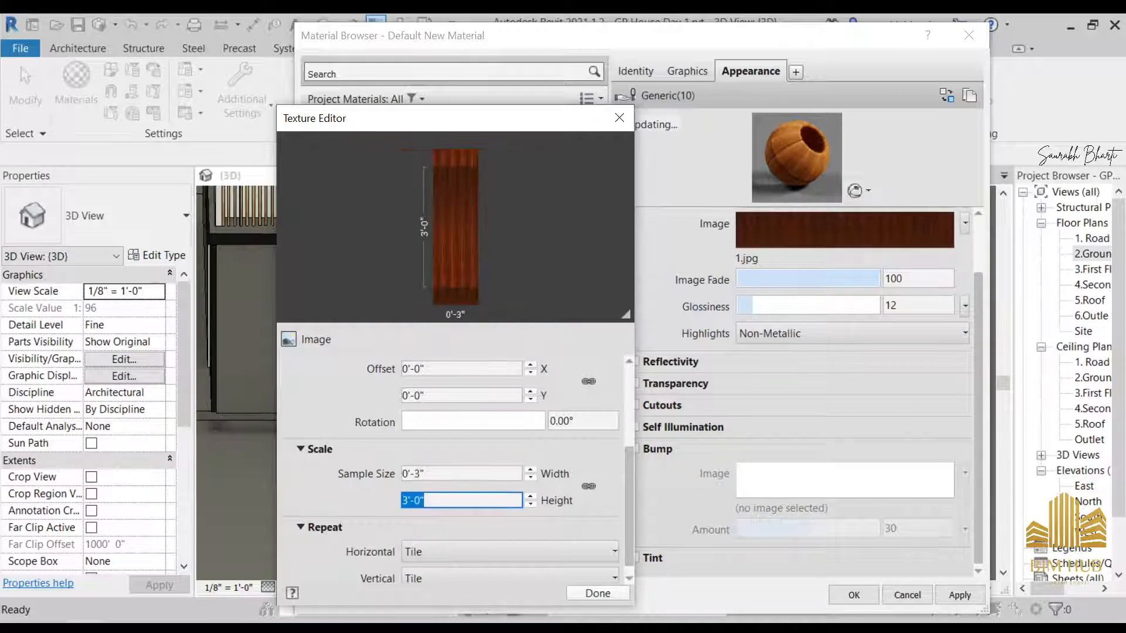
pyautogui.press('BackSpace')
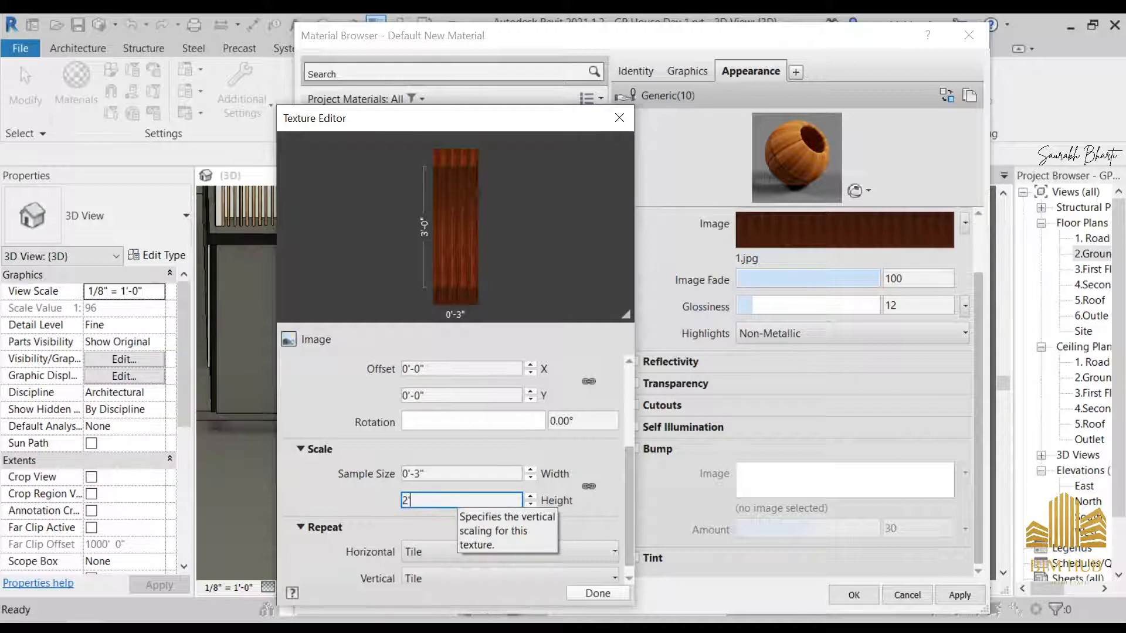
pyautogui.hotkey('shift', 'Tab')
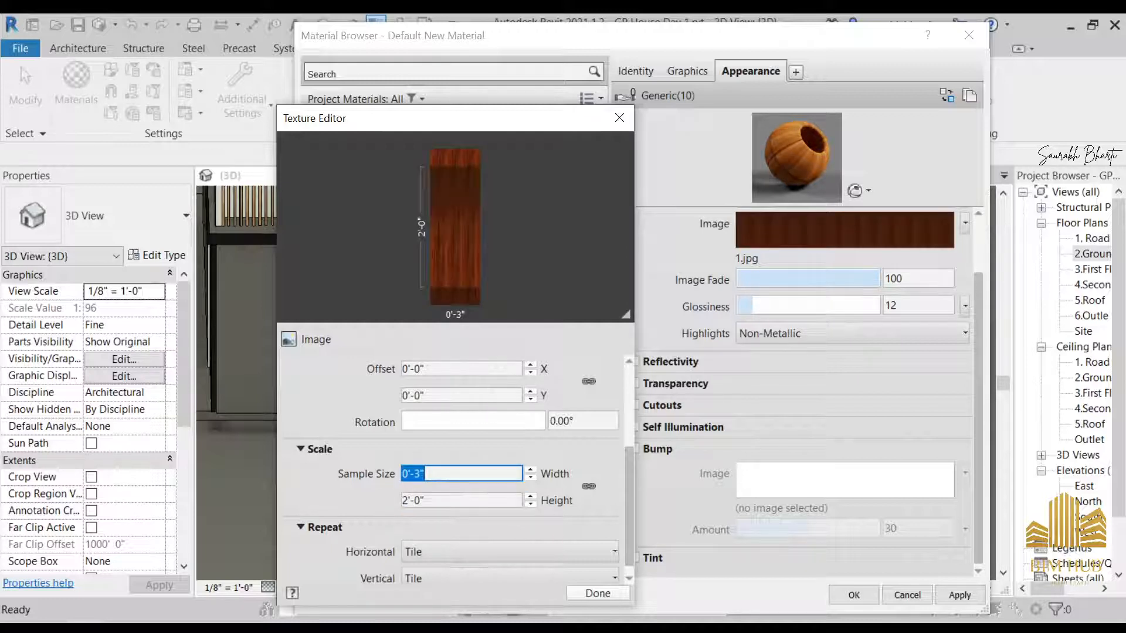
# - Set the texture sample width and height to 4'-0" each, and apply the 1.Door material changes
pyautogui.write('4')
pyautogui.press('Tab')
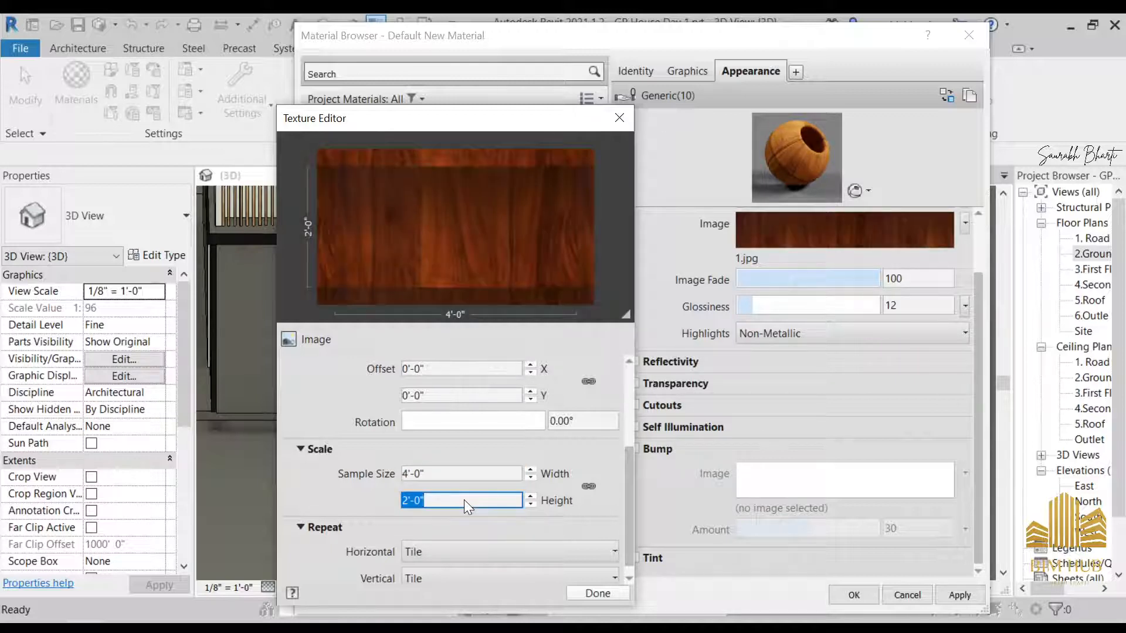
pyautogui.write('4')
pyautogui.hotkey('shift', 'Tab')
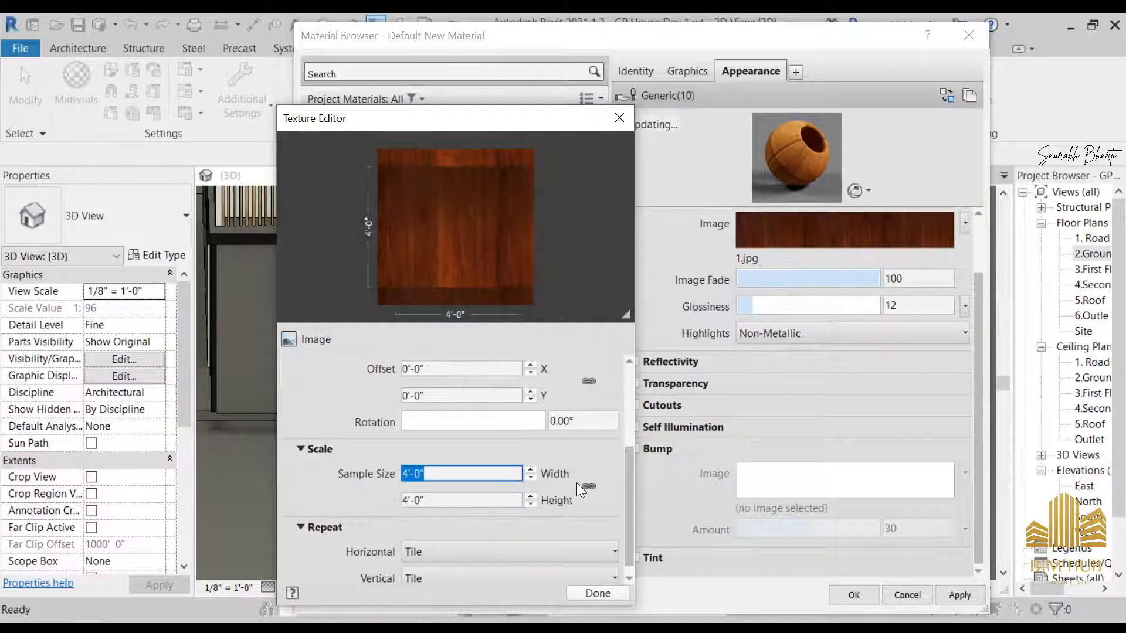
pyautogui.click(593, 593)
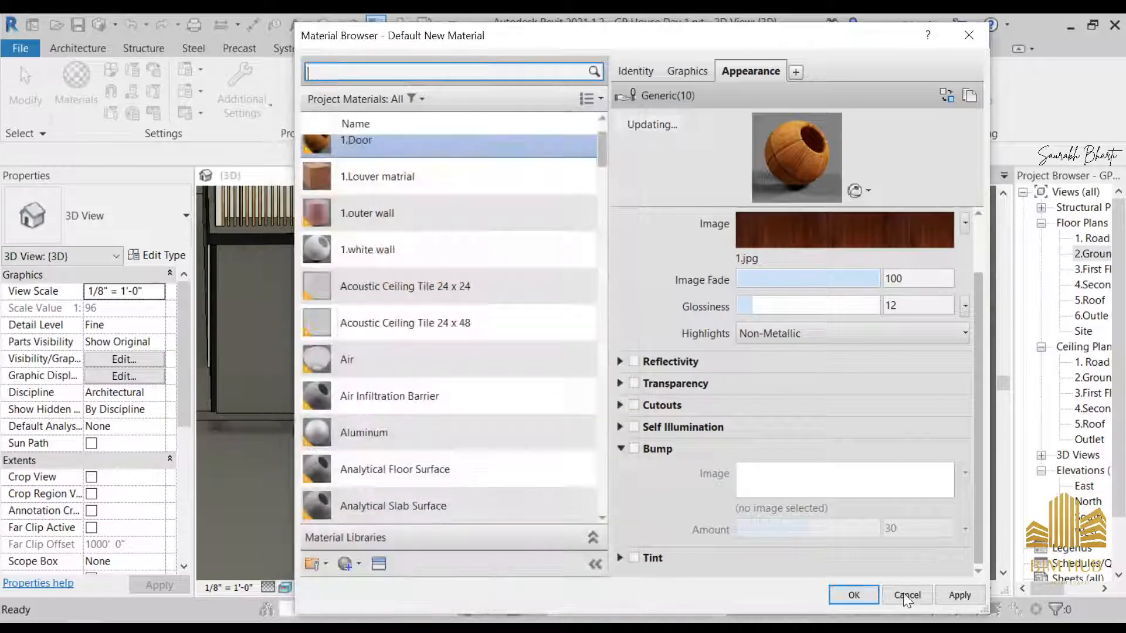
pyautogui.click(960, 595)
pyautogui.click(860, 602)
# - Edit the entrance door in place, assign the 1.Door material to its panel extrusion, and finish the model
pyautogui.scroll(3, 496, 427)
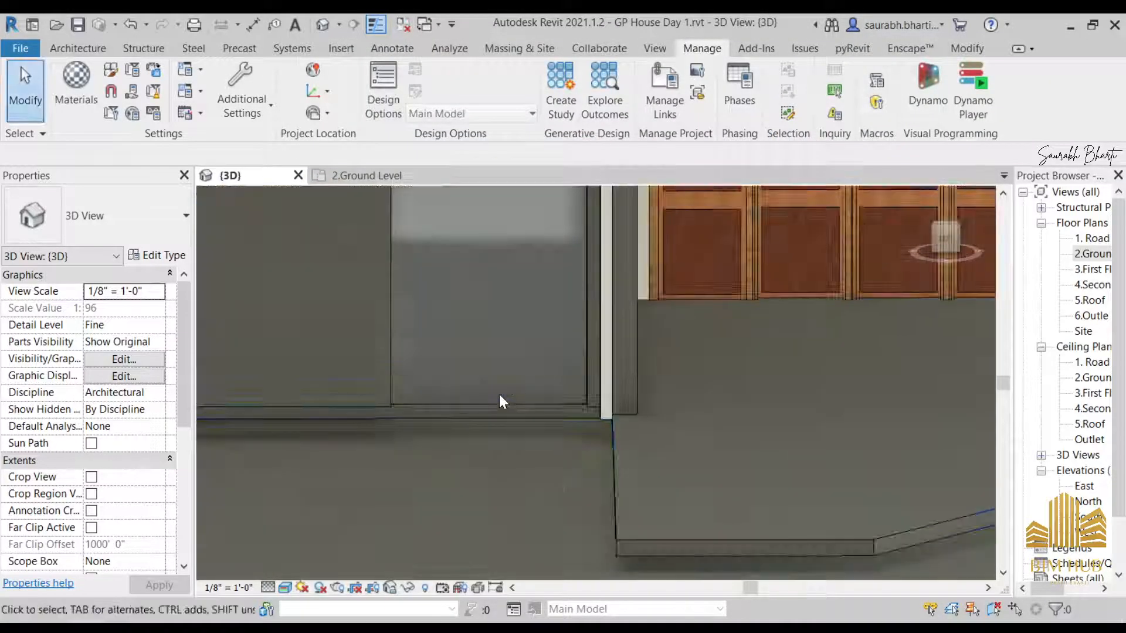
pyautogui.click(533, 374)
pyautogui.press('Escape')
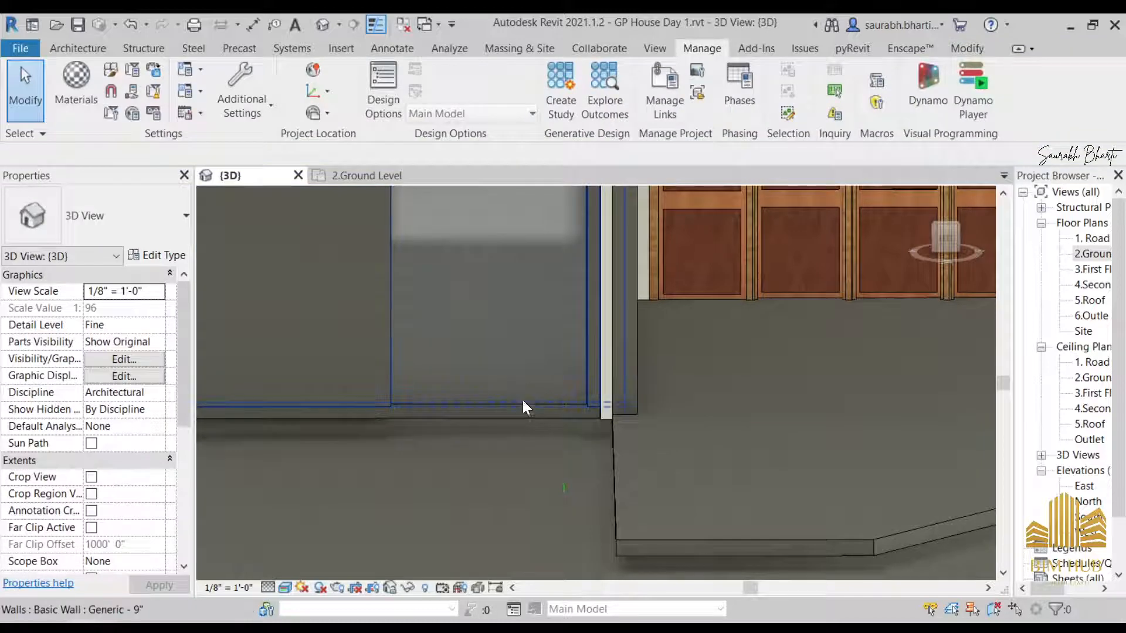
pyautogui.click(525, 408)
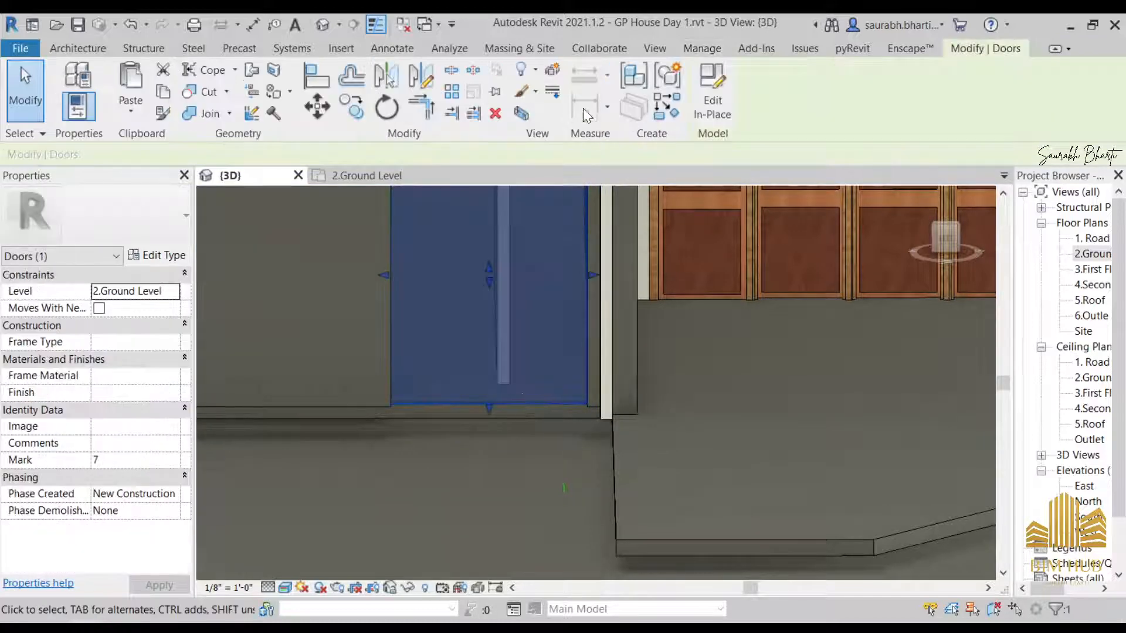
pyautogui.click(699, 85)
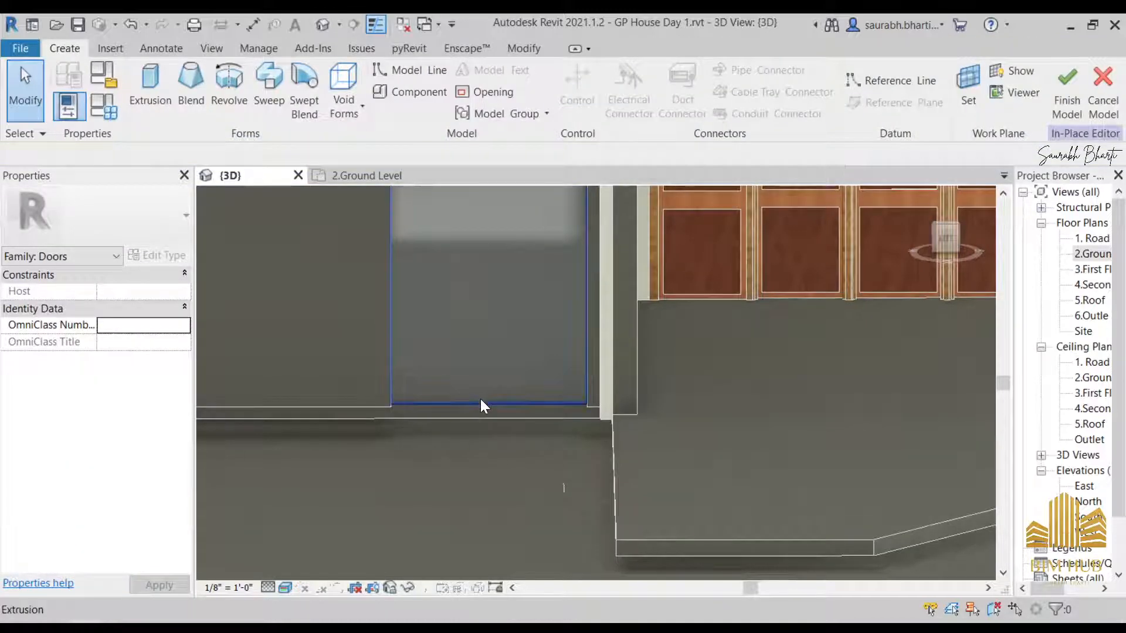
pyautogui.click(483, 405)
pyautogui.click(173, 410)
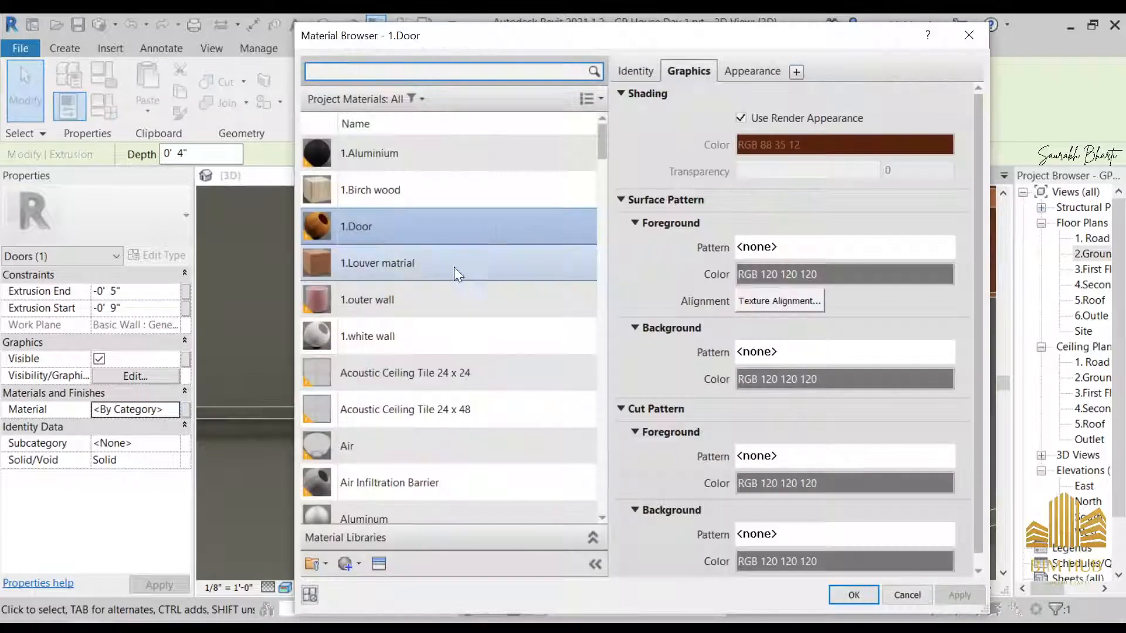
pyautogui.click(852, 594)
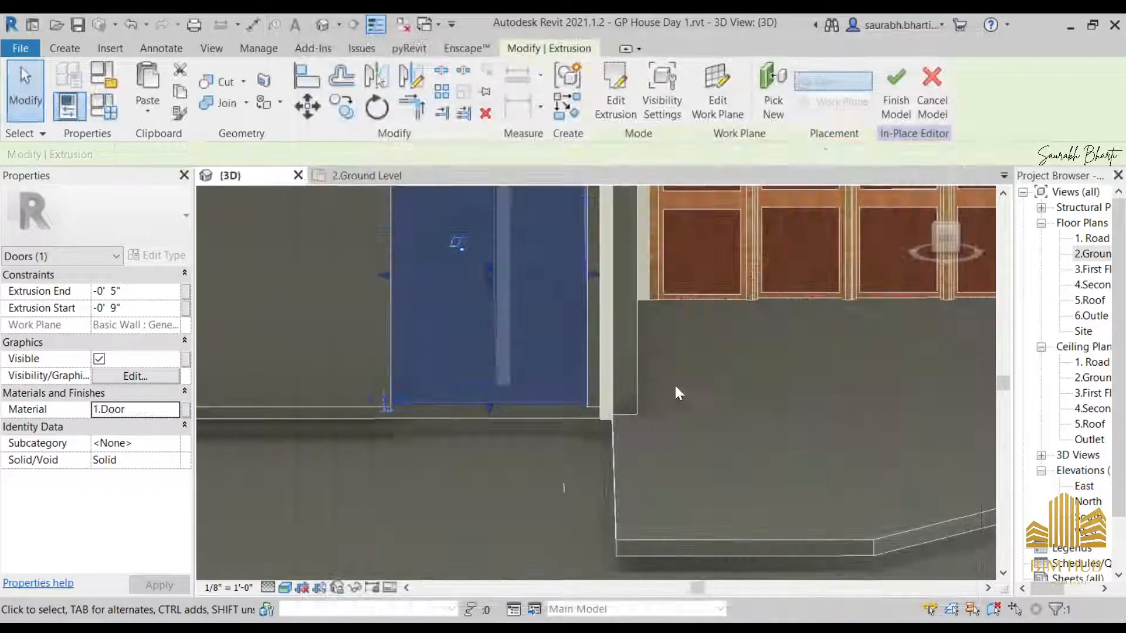
pyautogui.click(888, 105)
# - Compare the modelled door's wood finish with the entrance door in the Front 2.jpg reference photo
pyautogui.scroll(-3, 483, 442)
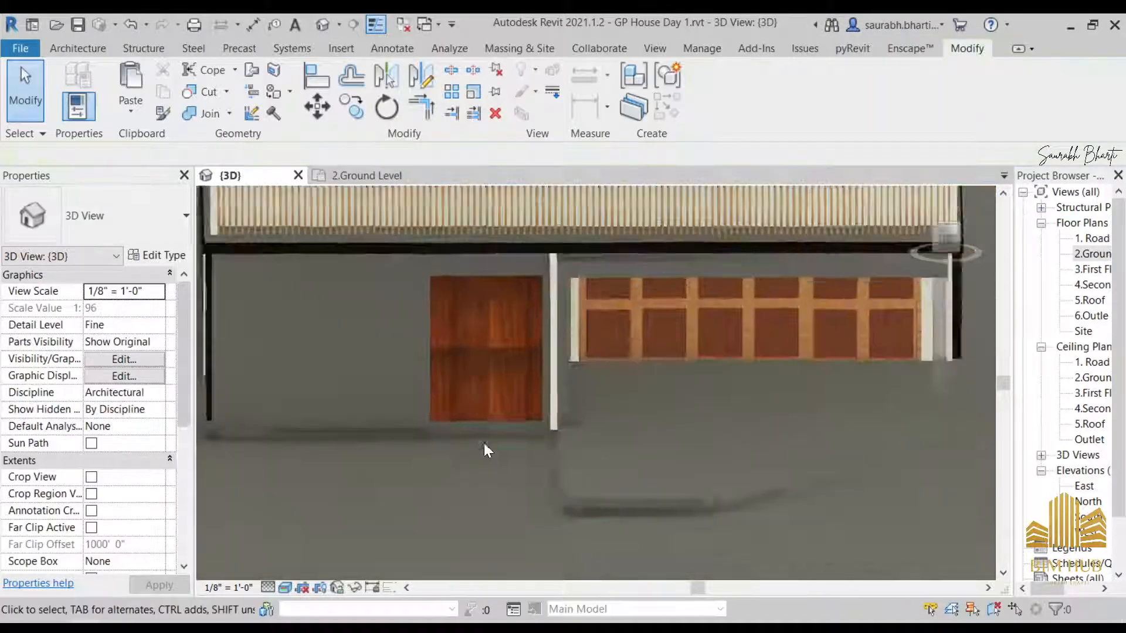
pyautogui.keyDown('shift'); pyautogui.moveTo(484, 443); pyautogui.dragTo(350, 615, button='middle'); pyautogui.keyUp('shift')
pyautogui.click(219, 628)
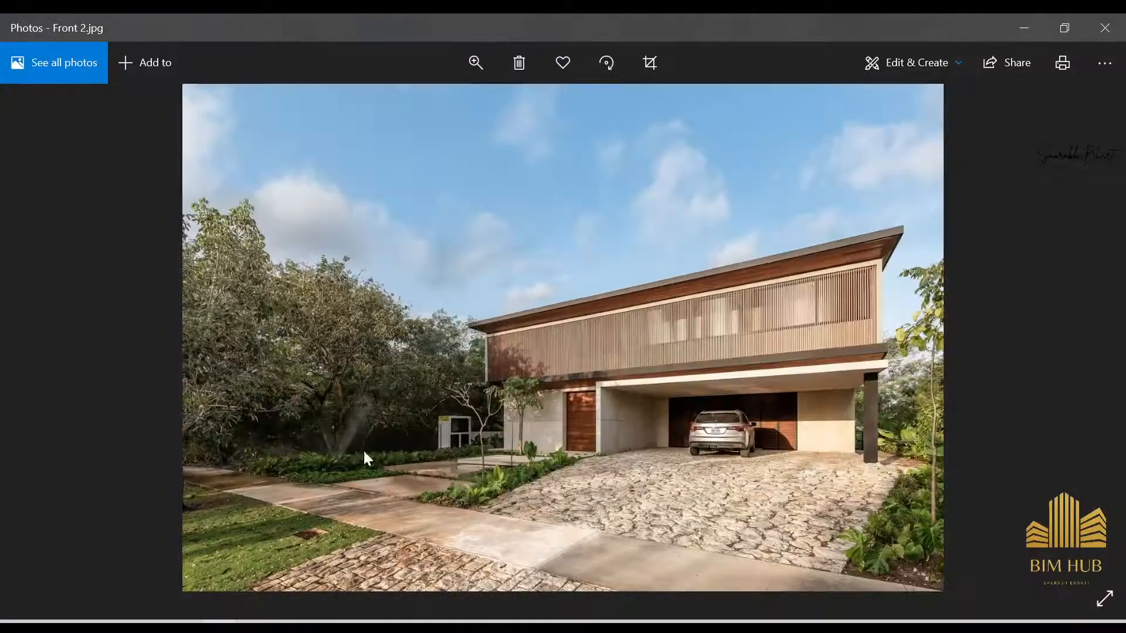
pyautogui.keyDown('ctrl'); pyautogui.scroll(6, 544, 396); pyautogui.keyUp('ctrl')
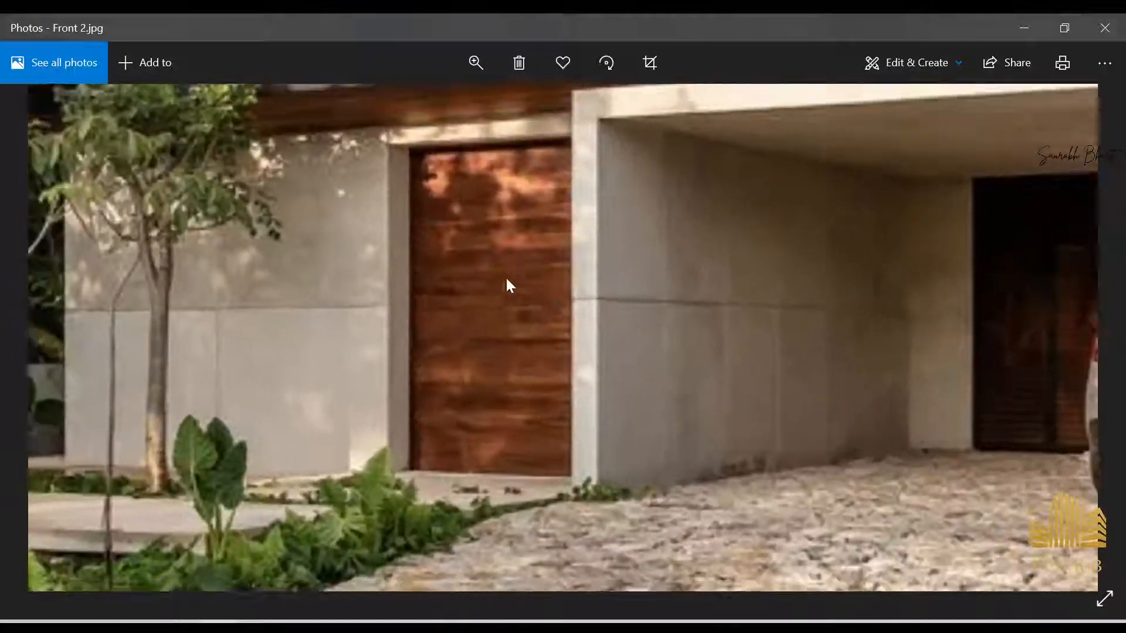
pyautogui.scroll(2, 480, 315)
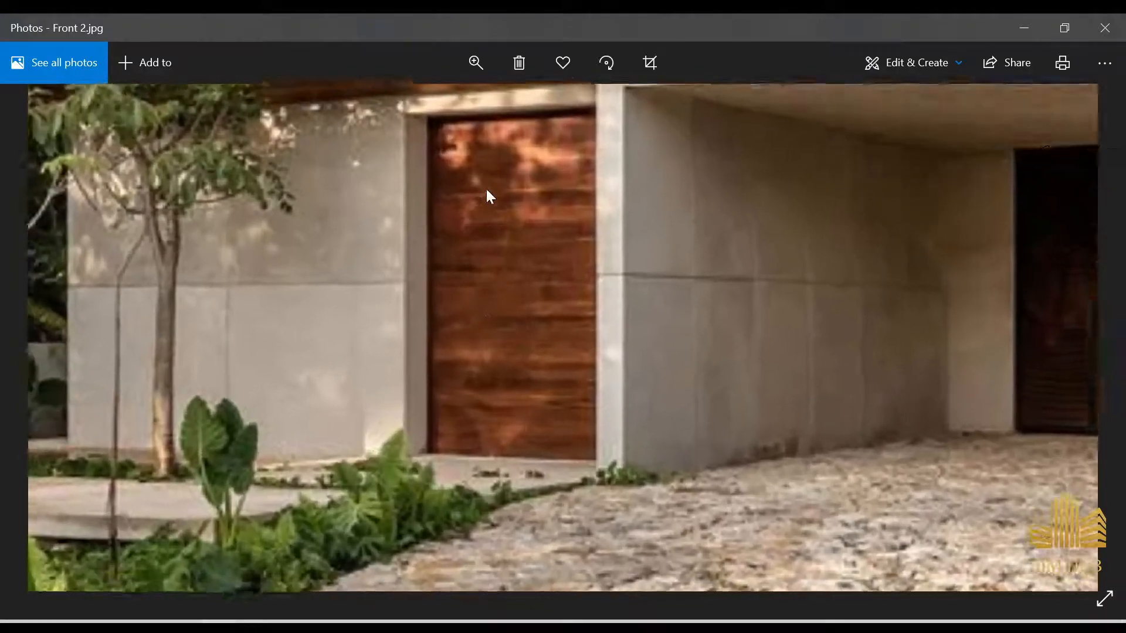
pyautogui.scroll(-2, 487, 189)
pyautogui.click(1023, 28)
# - Examine the entrance door and its wood texture in the 3D view, both at an angle and straight on
pyautogui.scroll(-1, 709, 287)
pyautogui.keyDown('shift'); pyautogui.moveTo(545, 399); pyautogui.dragTo(415, 436, button='middle'); pyautogui.keyUp('shift')
pyautogui.scroll(2, 541, 390)
pyautogui.click(526, 417)
pyautogui.keyDown('shift'); pyautogui.moveTo(403, 242); pyautogui.dragTo(516, 328, button='middle'); pyautogui.keyUp('shift')
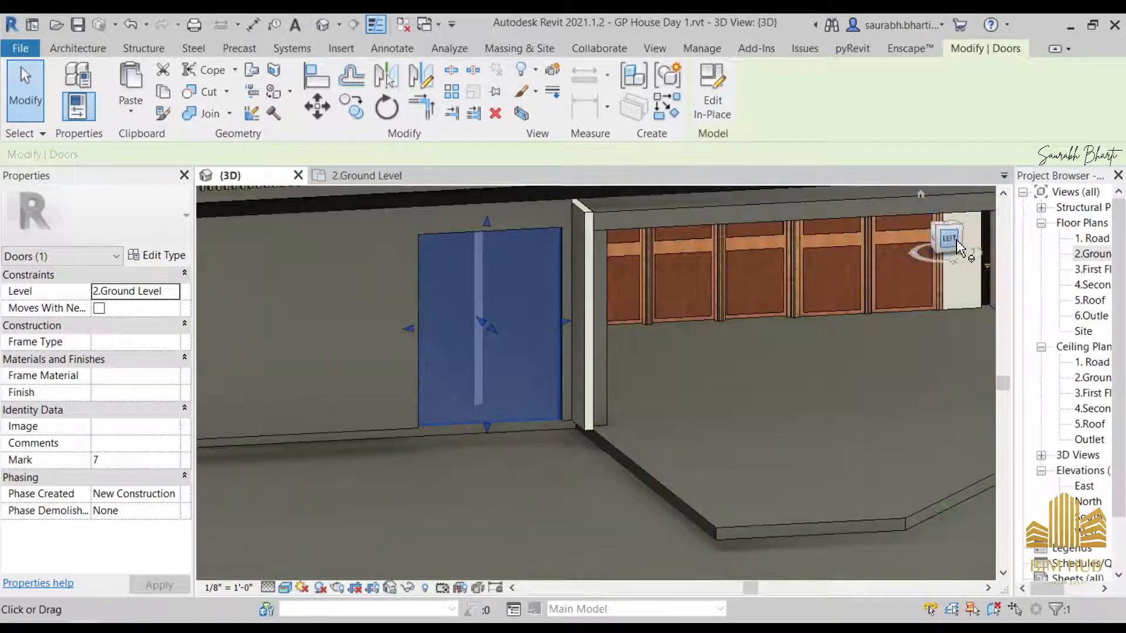
pyautogui.scroll(5, 768, 345)
pyautogui.moveTo(486, 418); pyautogui.dragTo(621, 455, button='middle')
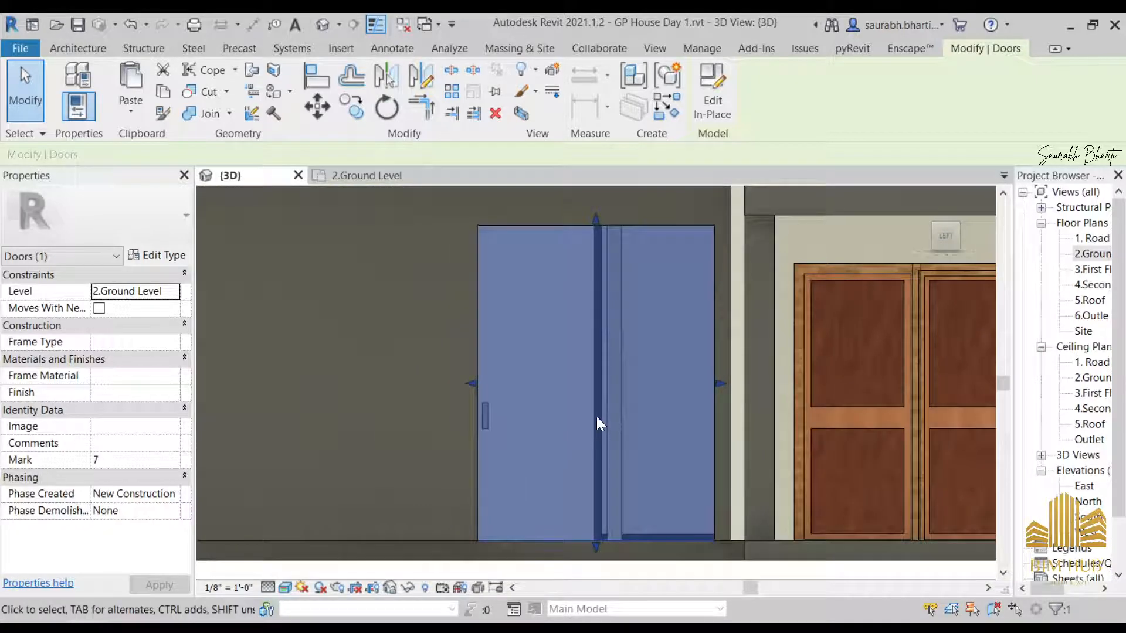
pyautogui.scroll(-1, 596, 417)
pyautogui.press('Escape')
pyautogui.scroll(2, 517, 431)
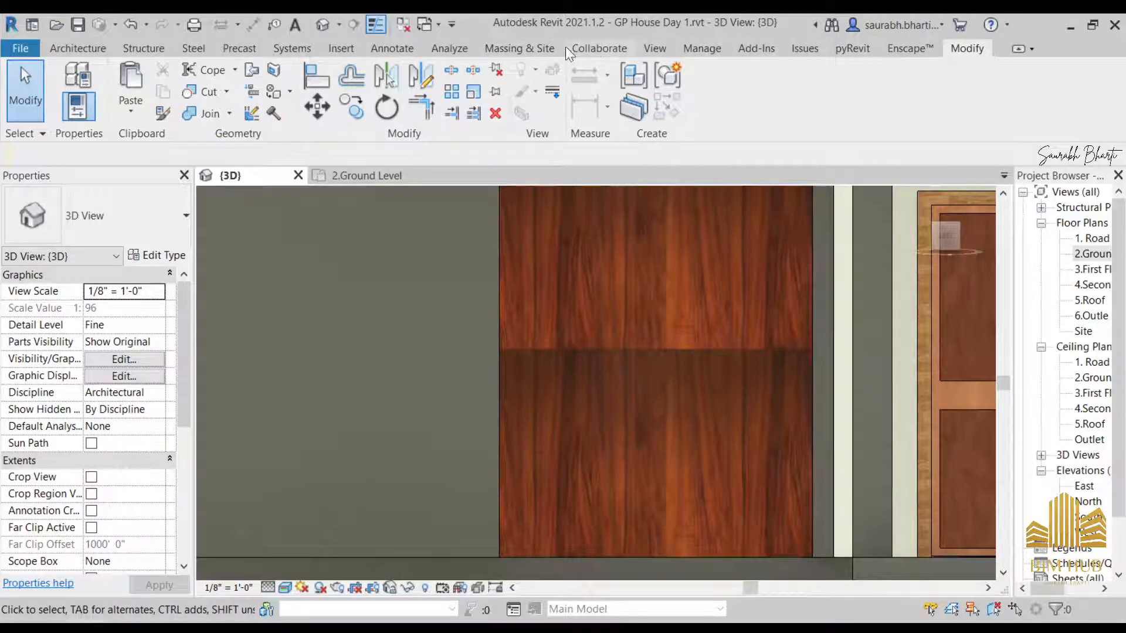
# - Load the Exterior Pull handle family from the Doors category of the Autodesk family library
pyautogui.click(88, 48)
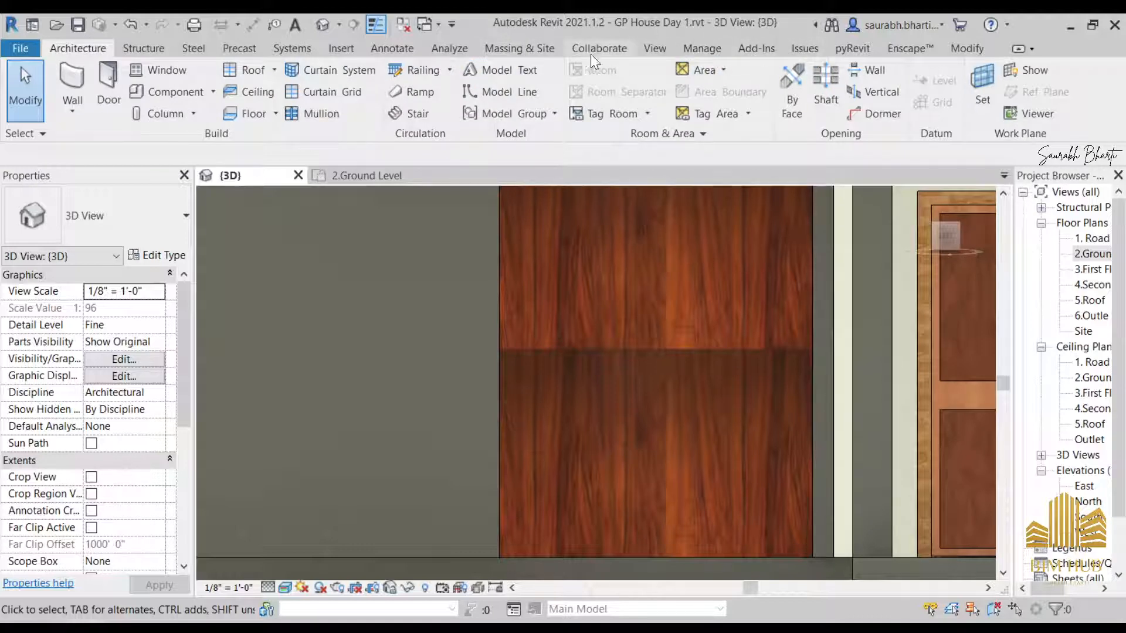
pyautogui.click(339, 48)
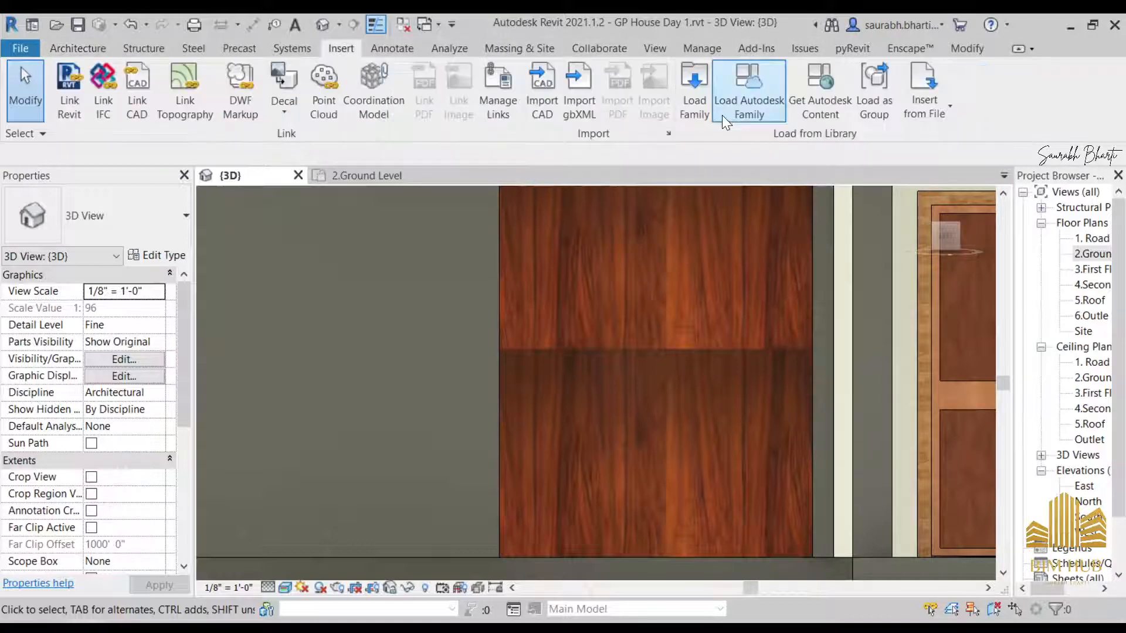
pyautogui.click(740, 85)
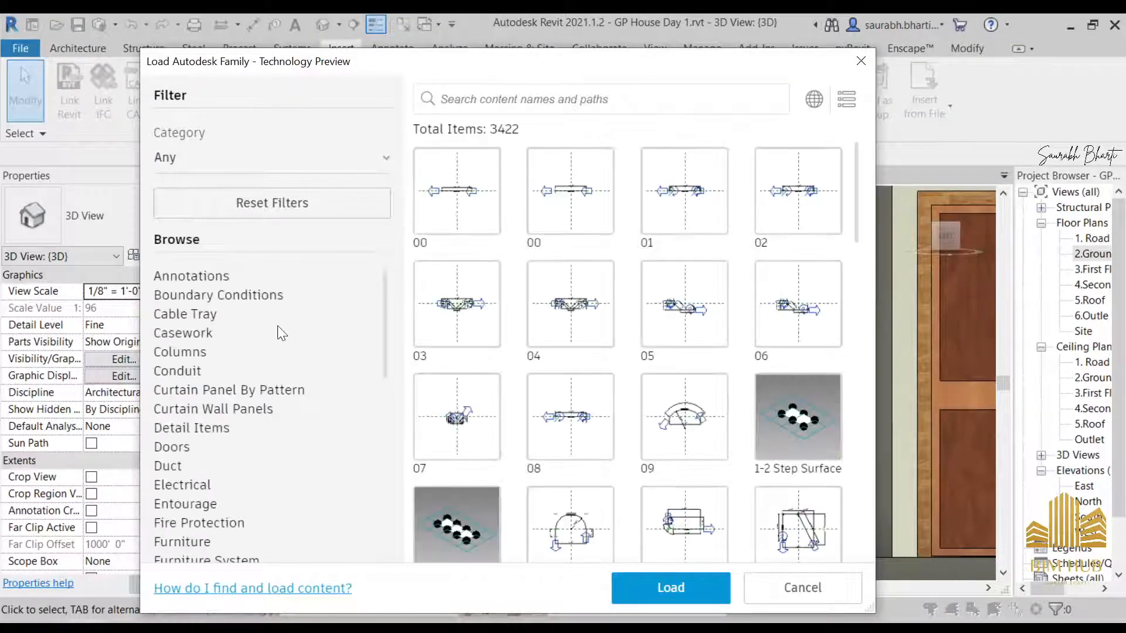
pyautogui.click(171, 448)
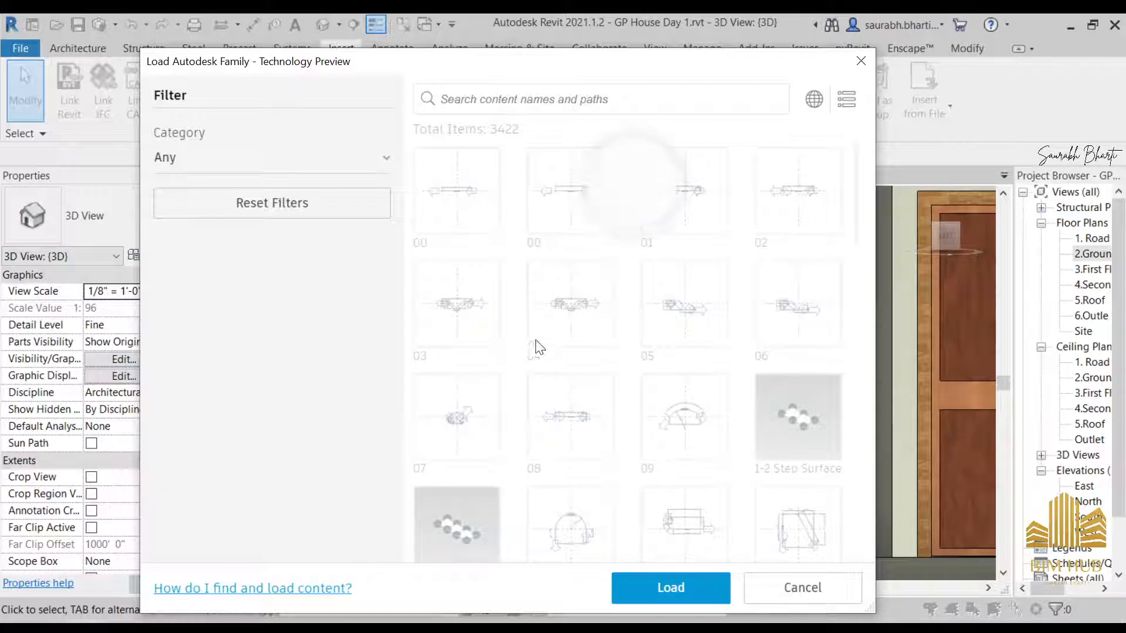
pyautogui.scroll(-6, 648, 340)
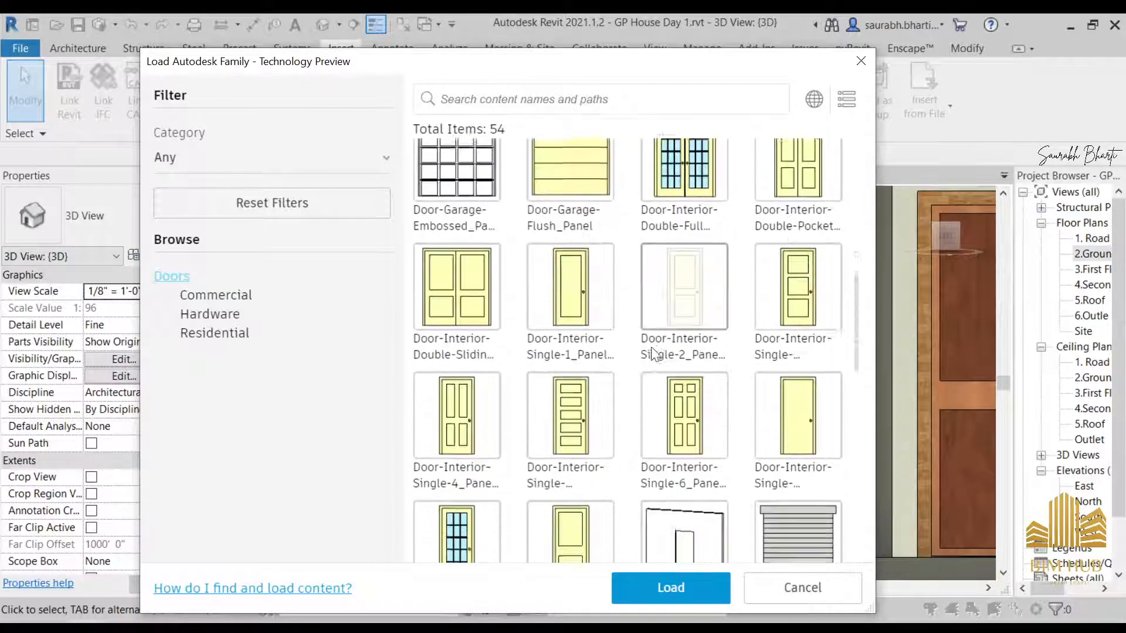
pyautogui.scroll(-8, 655, 354)
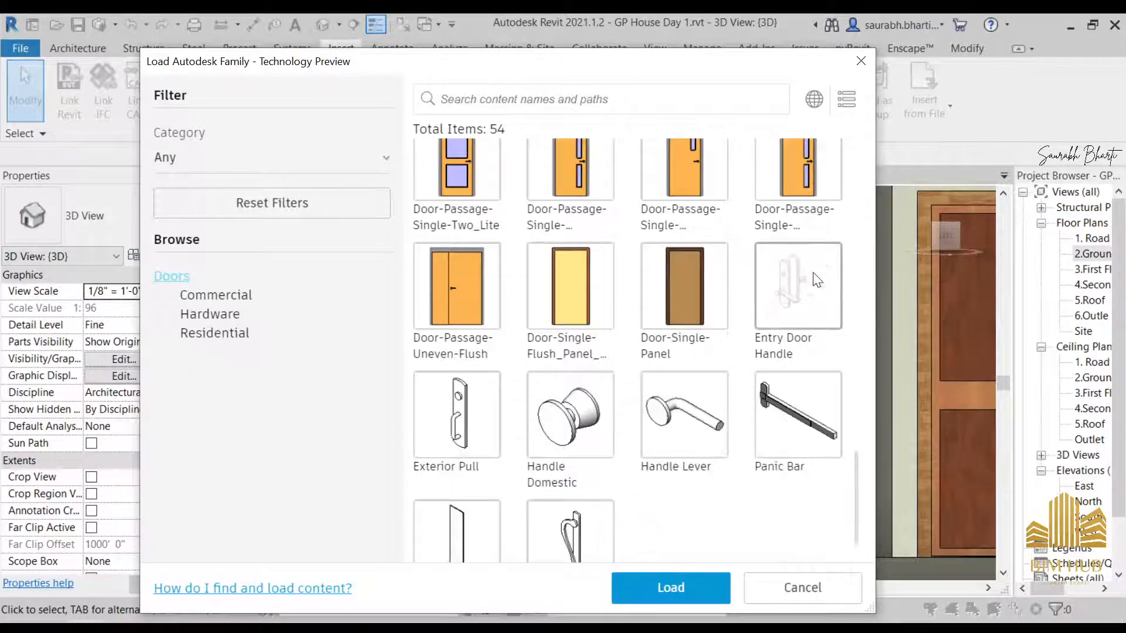
pyautogui.scroll(-1, 650, 498)
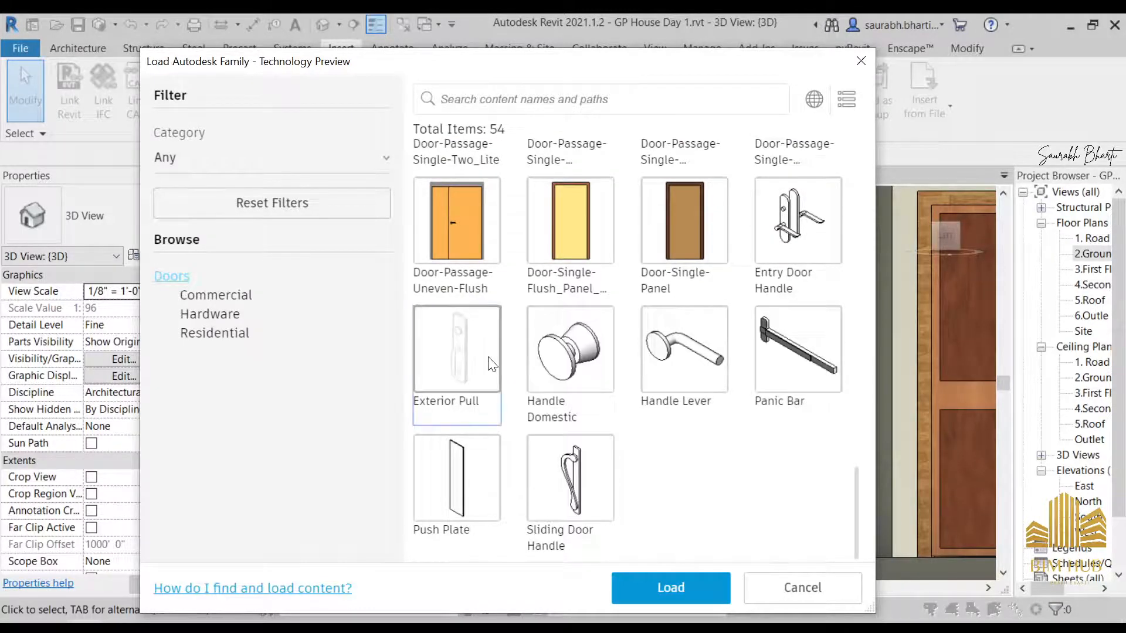
pyautogui.click(492, 384)
pyautogui.click(696, 599)
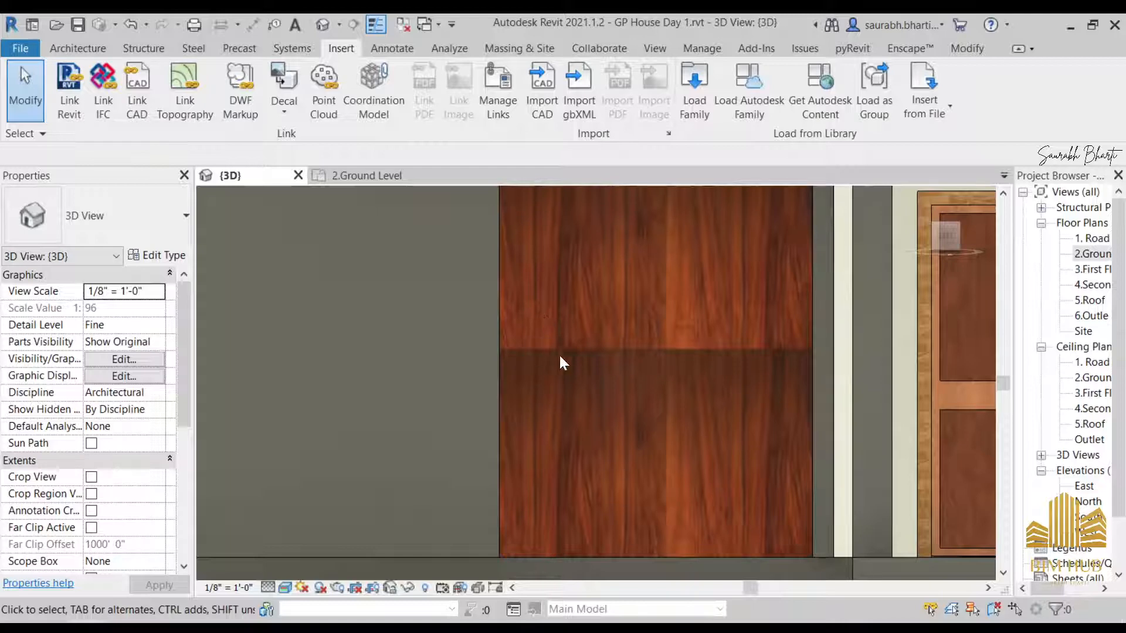
pyautogui.click(78, 48)
pyautogui.click(161, 92)
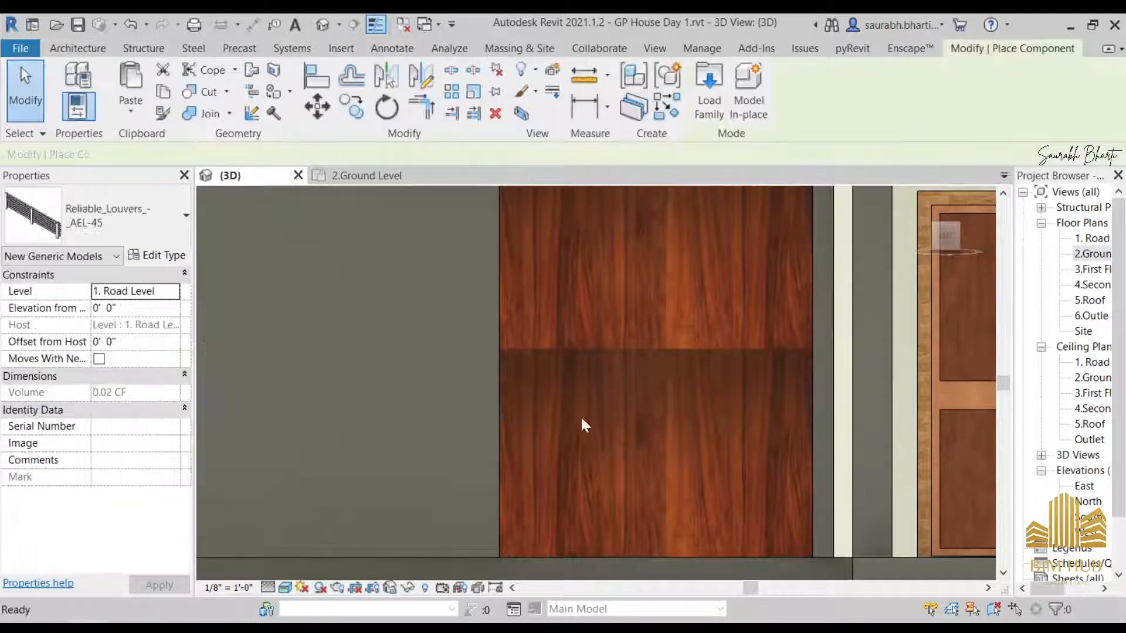
pyautogui.scroll(-3, 521, 357)
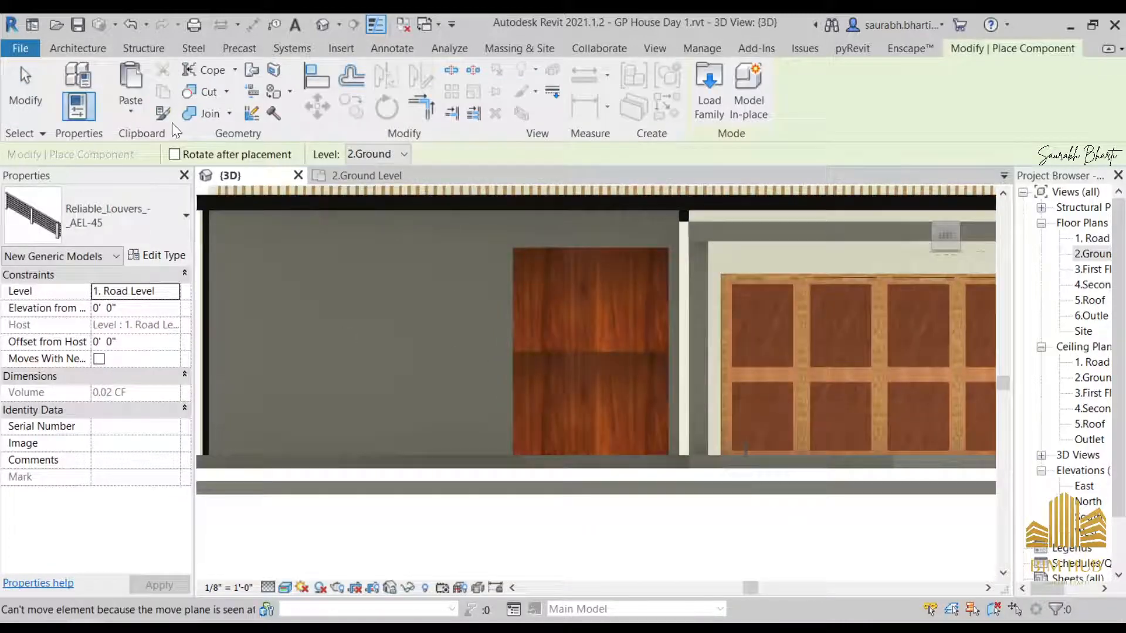
pyautogui.click(93, 52)
pyautogui.click(129, 216)
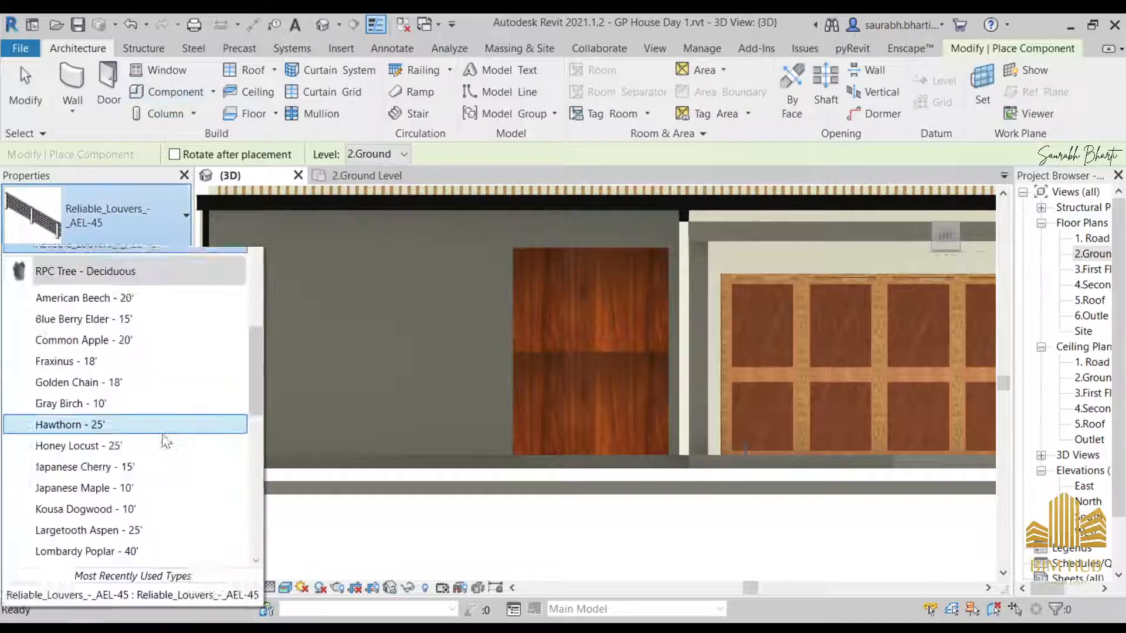
pyautogui.scroll(5, 141, 487)
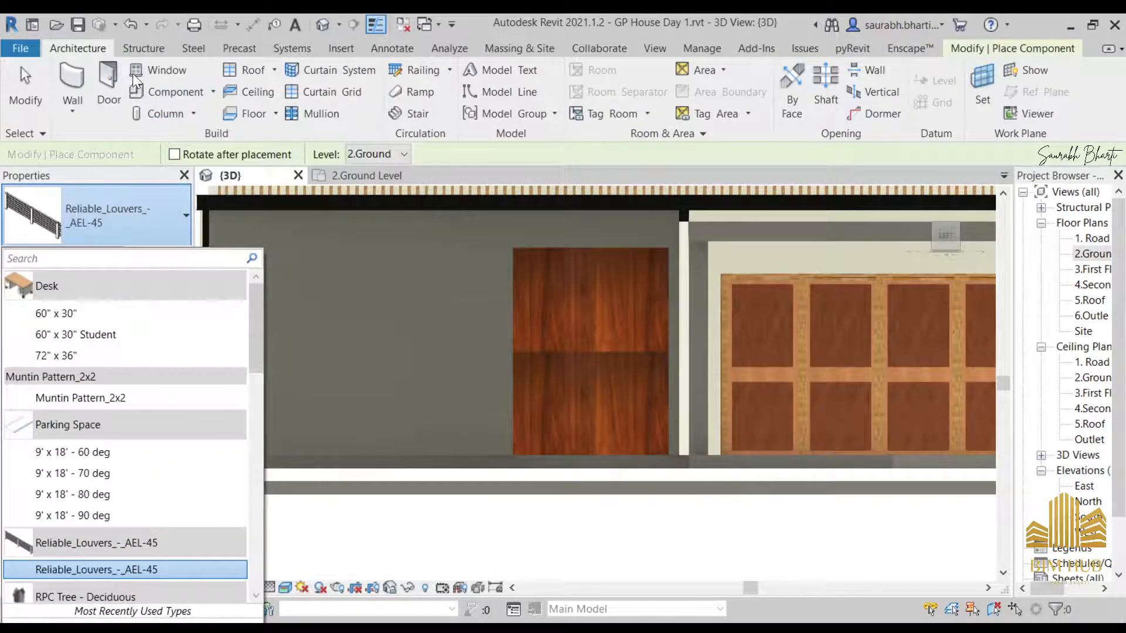
# - Try to place the Exterior Pull With Lock on the wooden entrance door in the 3D view
pyautogui.click(112, 91)
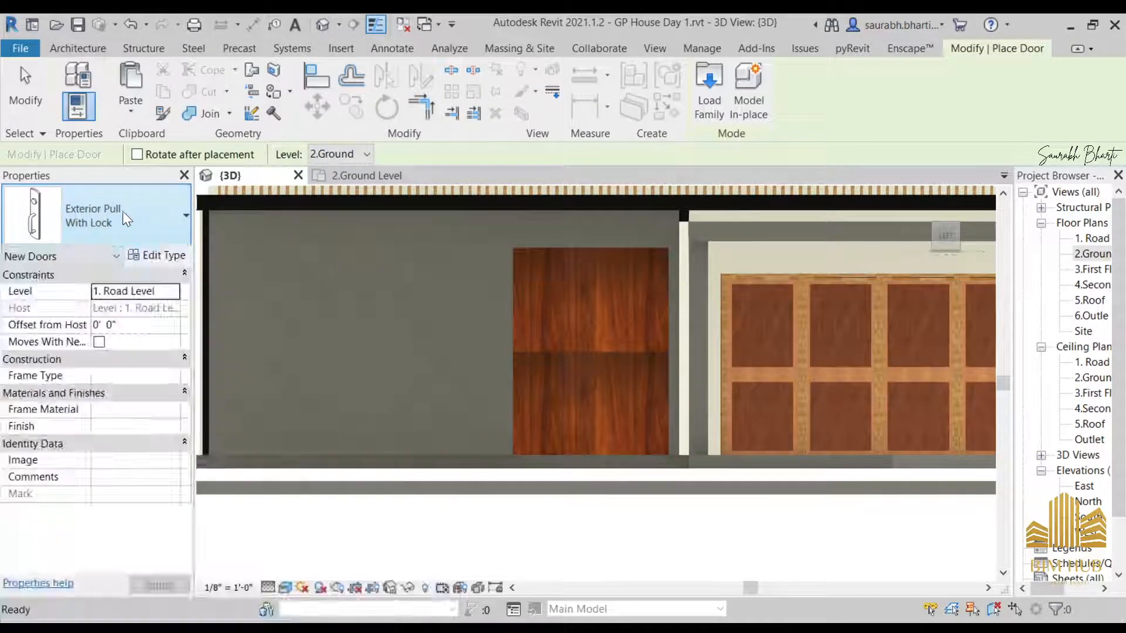
pyautogui.click(126, 218)
pyautogui.scroll(1, 559, 352)
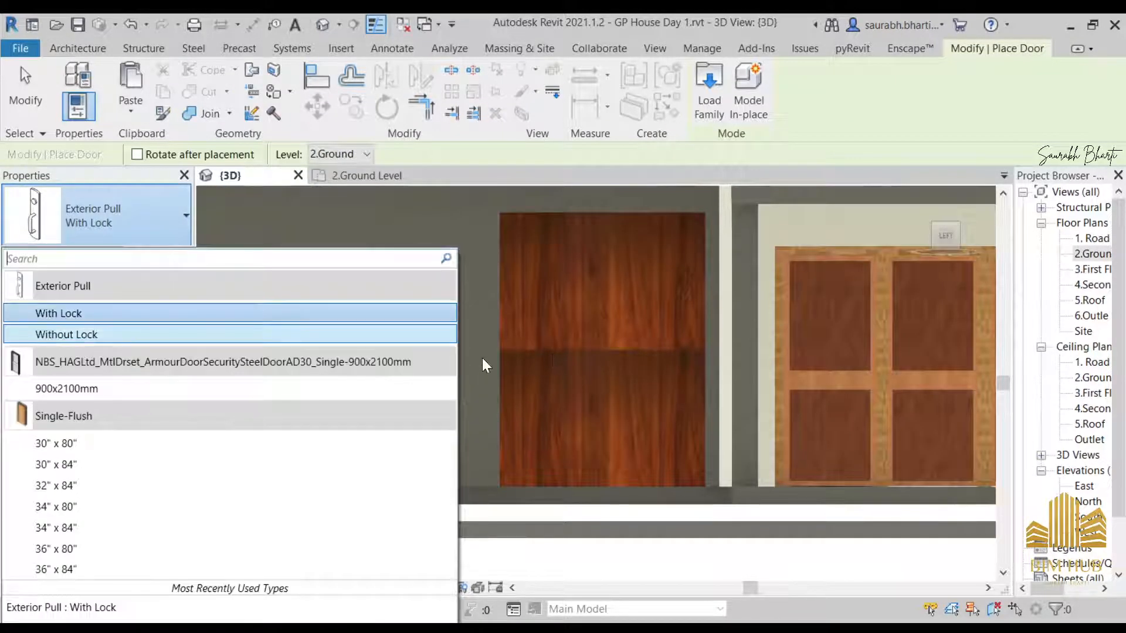
pyautogui.click(481, 315)
pyautogui.scroll(-3, 538, 358)
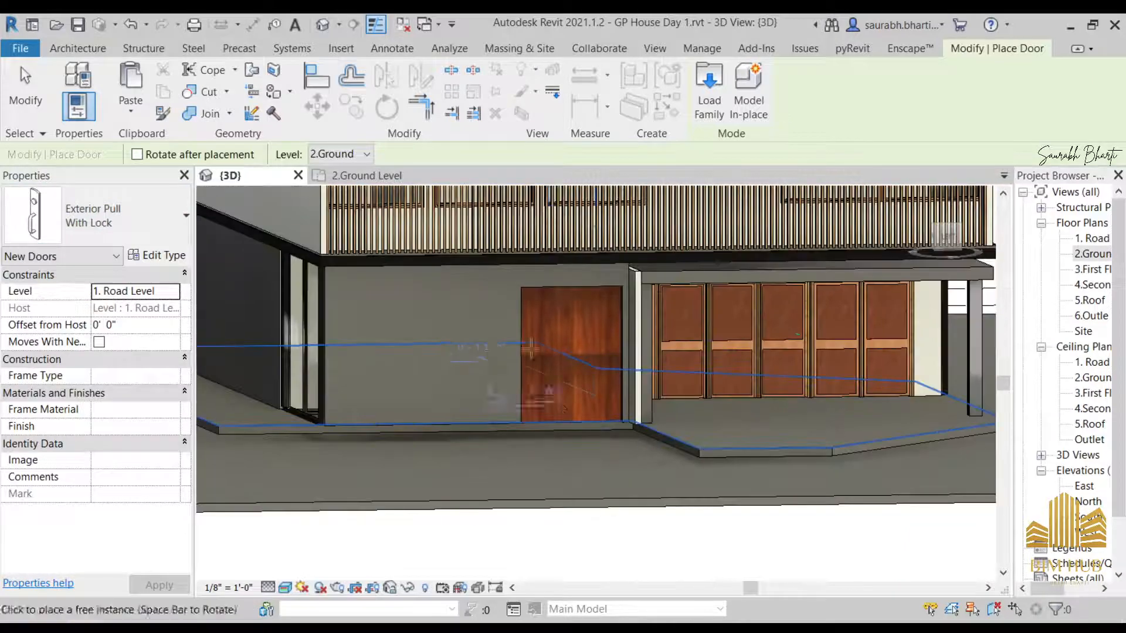
pyautogui.scroll(3, 507, 352)
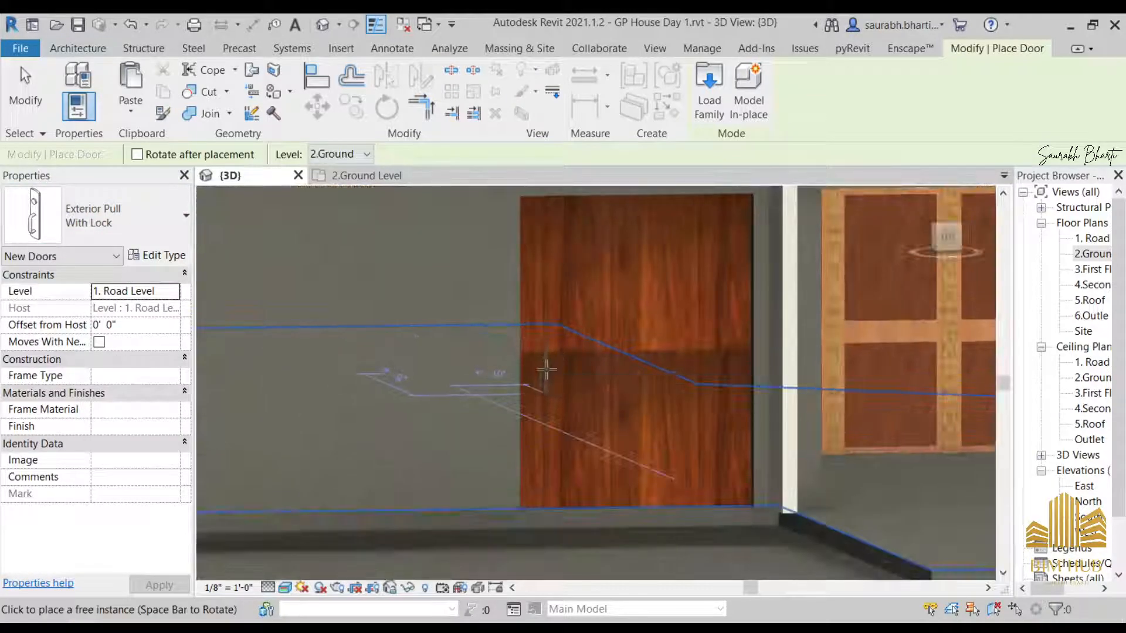
pyautogui.scroll(2, 536, 357)
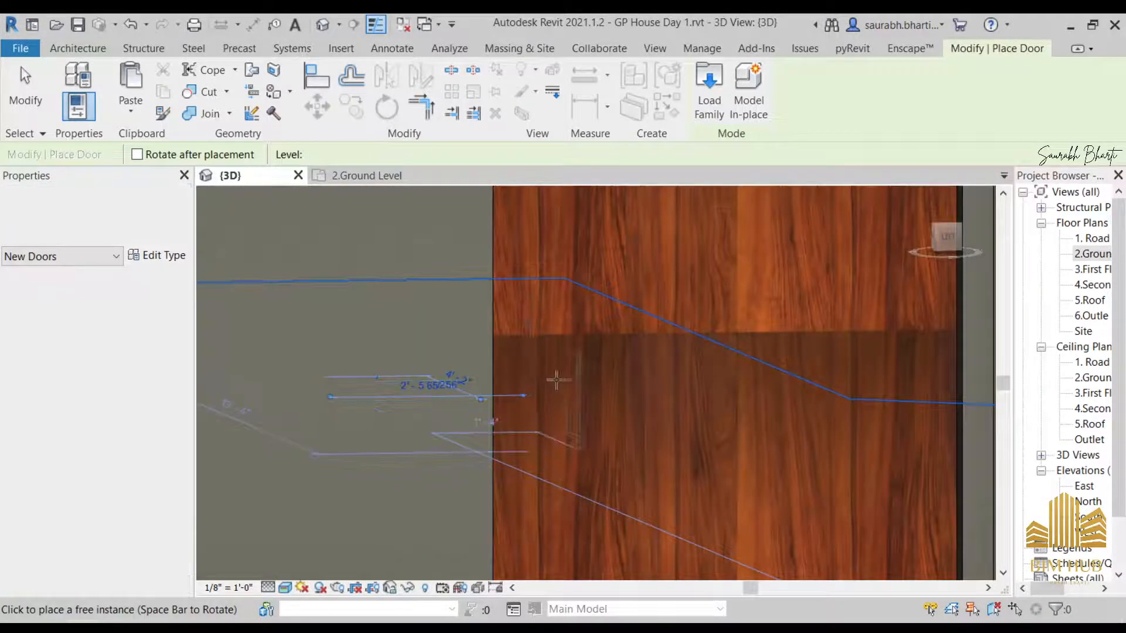
pyautogui.scroll(-2, 559, 370)
pyautogui.press('Escape')
pyautogui.press('Escape')
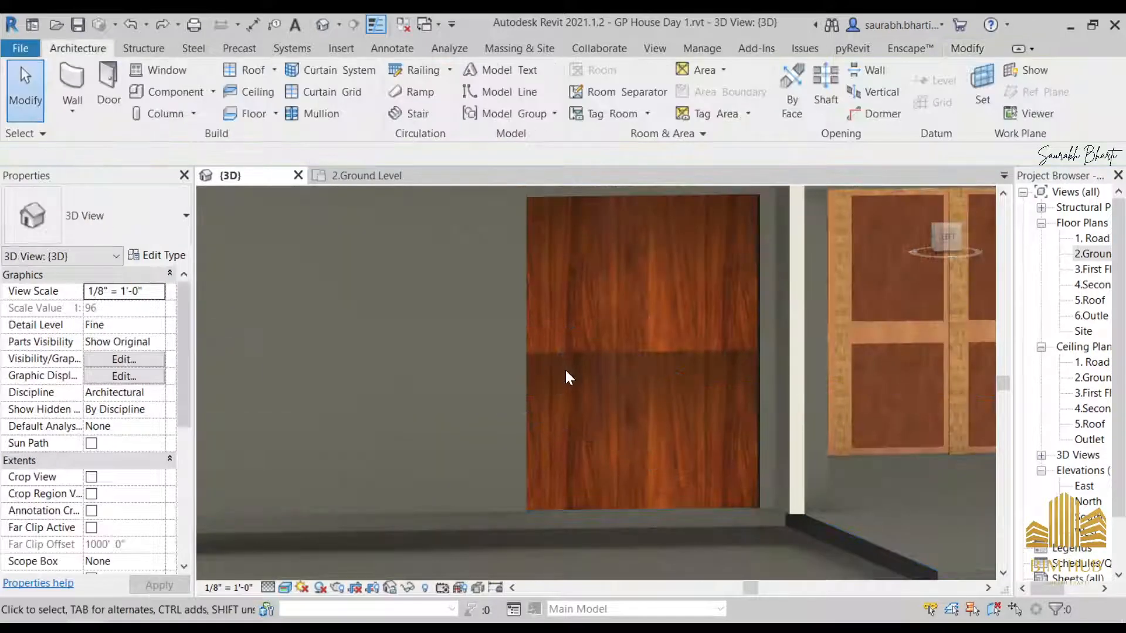
pyautogui.click(608, 508)
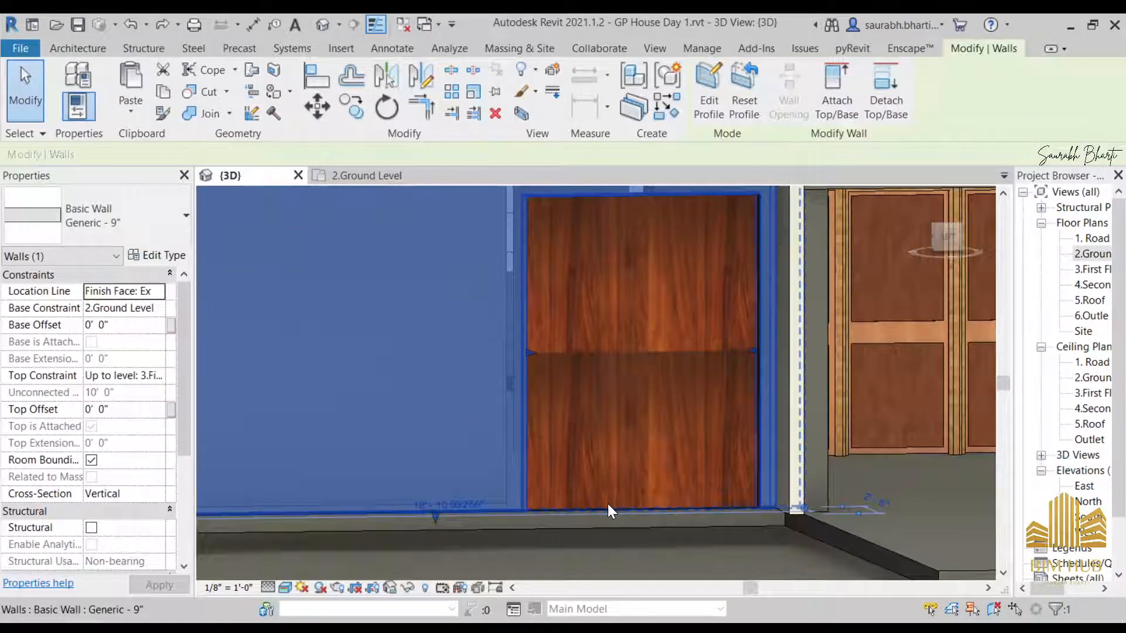
pyautogui.press('Tab')
pyautogui.click(607, 504)
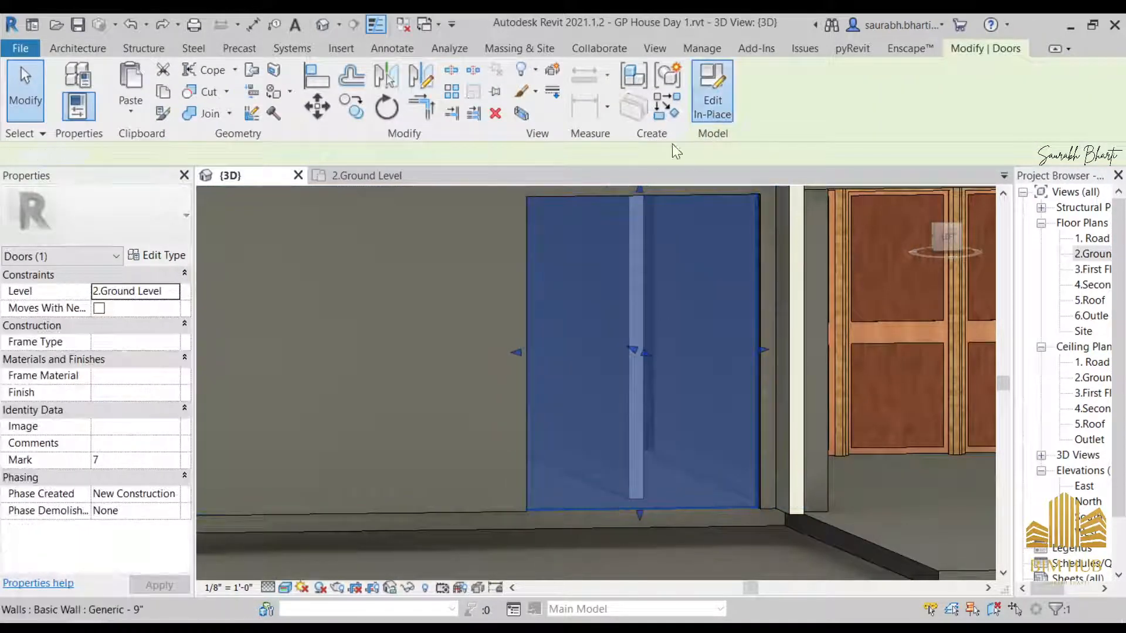
pyautogui.click(712, 94)
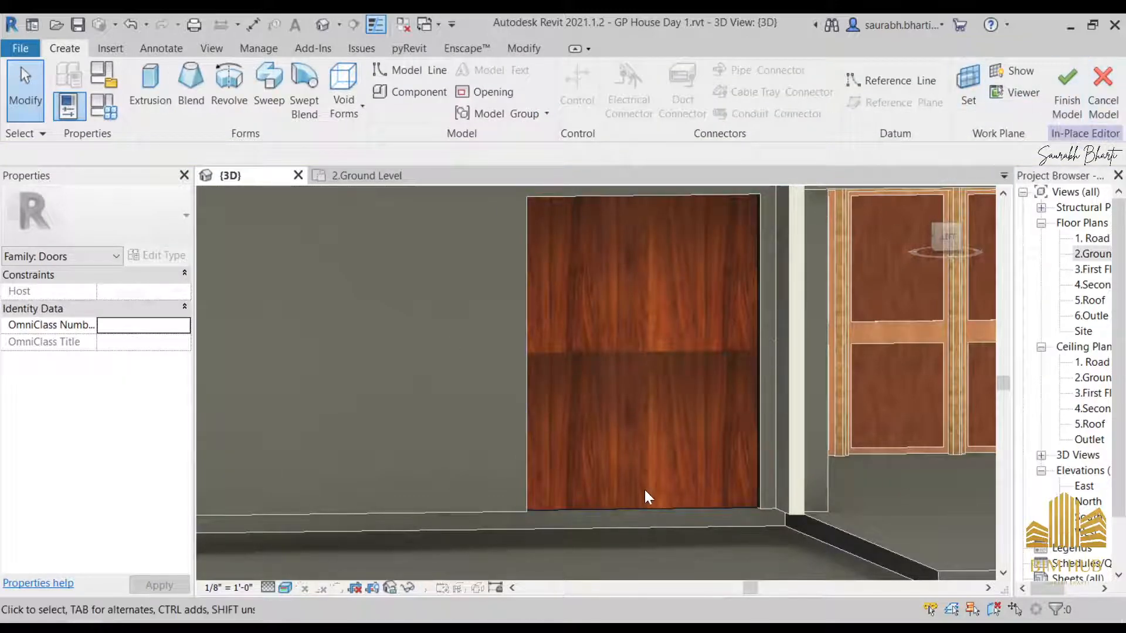
pyautogui.click(644, 506)
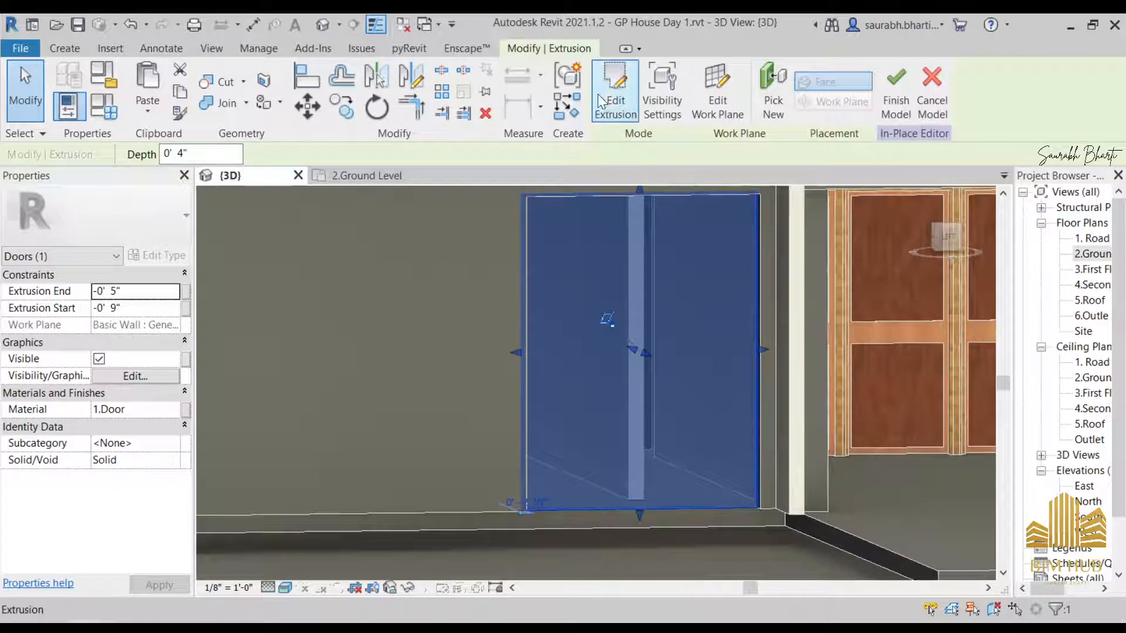
pyautogui.click(938, 82)
pyautogui.scroll(-3, 546, 352)
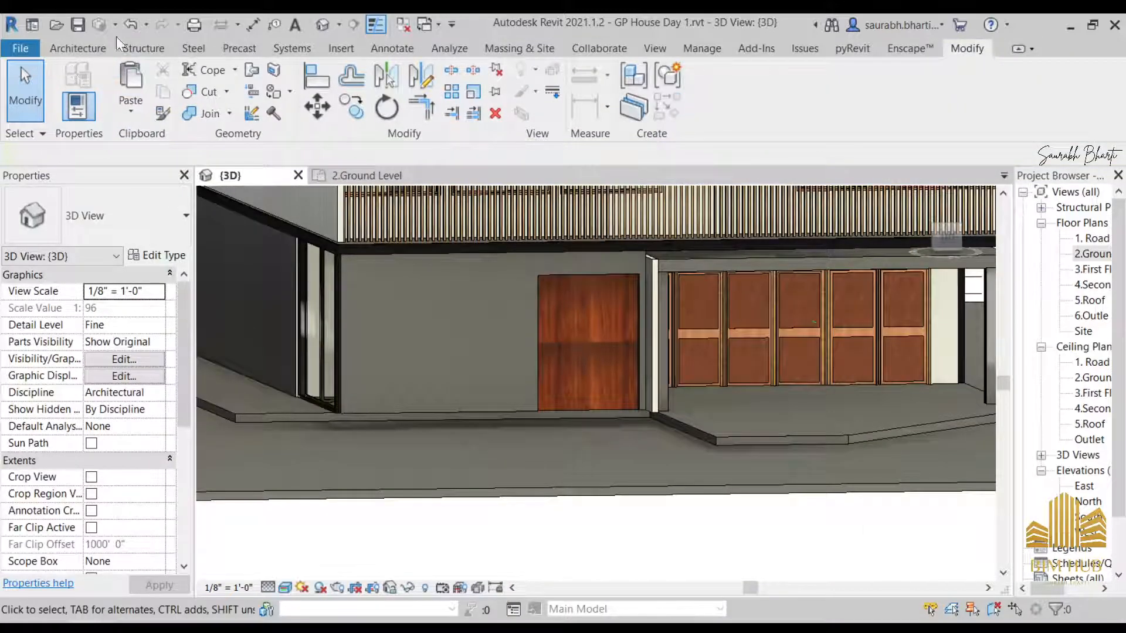
pyautogui.click(78, 48)
pyautogui.click(174, 92)
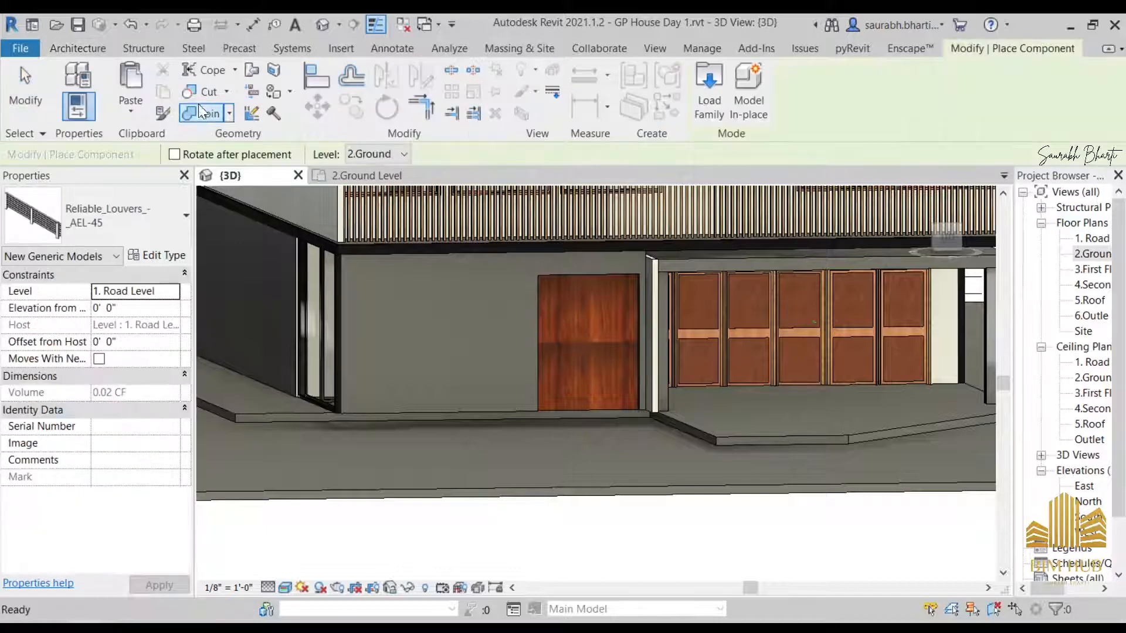
pyautogui.click(21, 68)
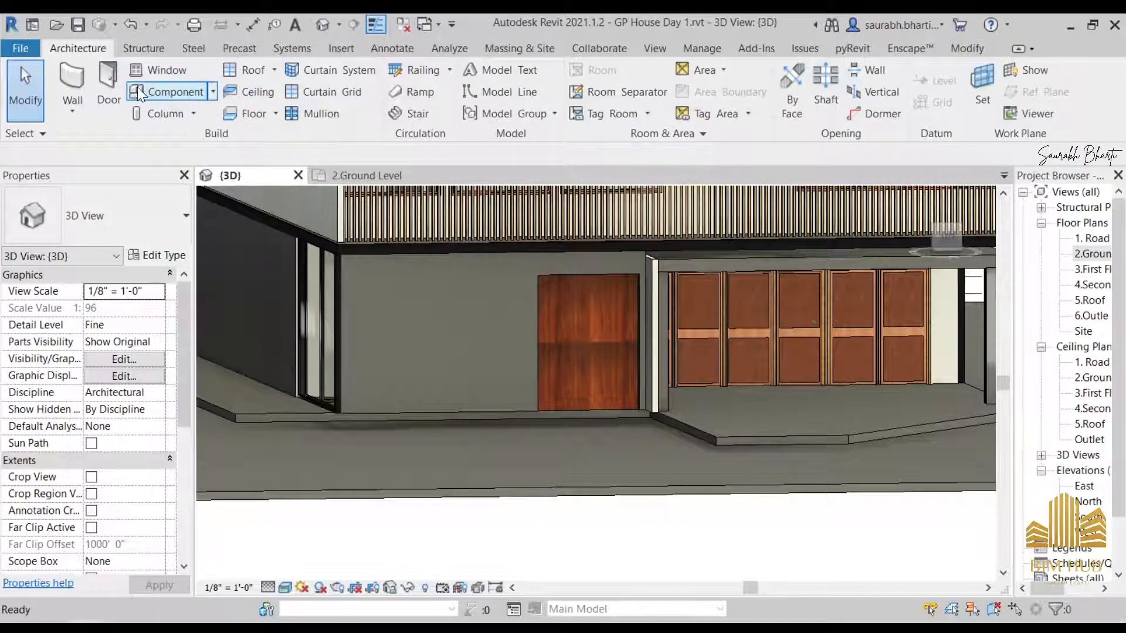
# - Try again to place the Exterior Pull With Lock near the entrance door's left edge
pyautogui.click(109, 88)
pyautogui.scroll(5, 584, 370)
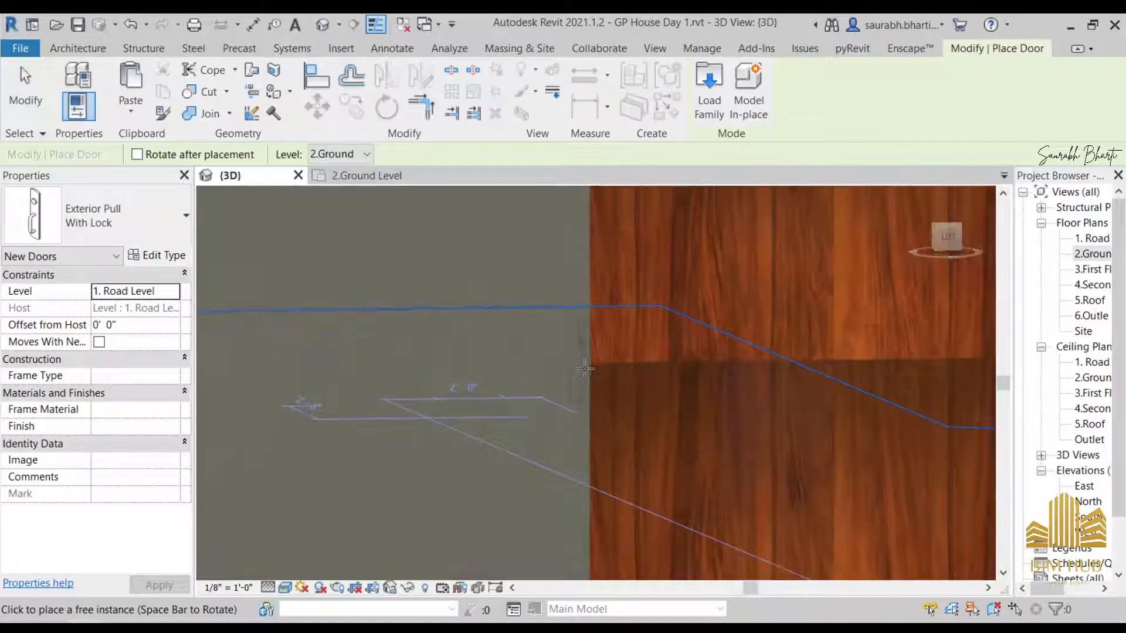
pyautogui.scroll(-5, 581, 371)
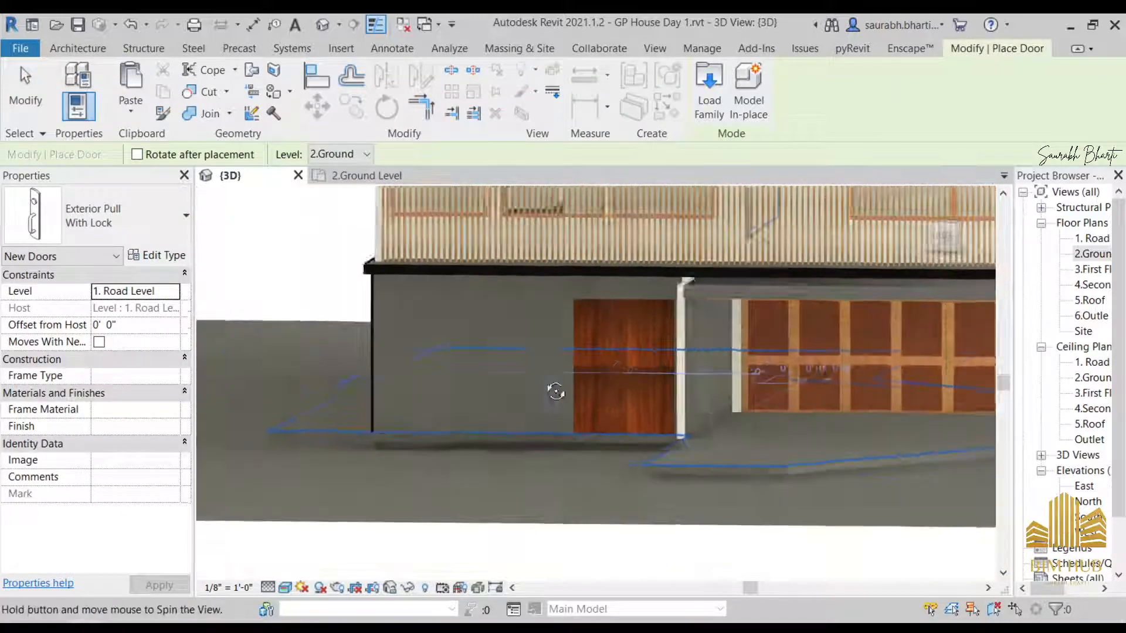
pyautogui.scroll(1, 539, 366)
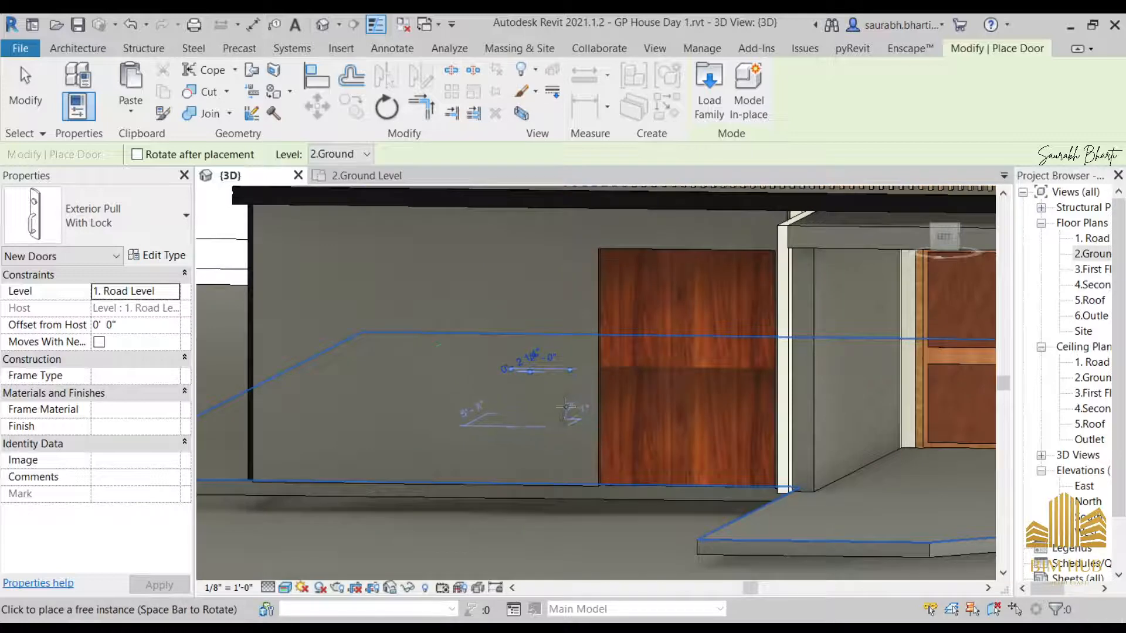
pyautogui.scroll(4, 608, 377)
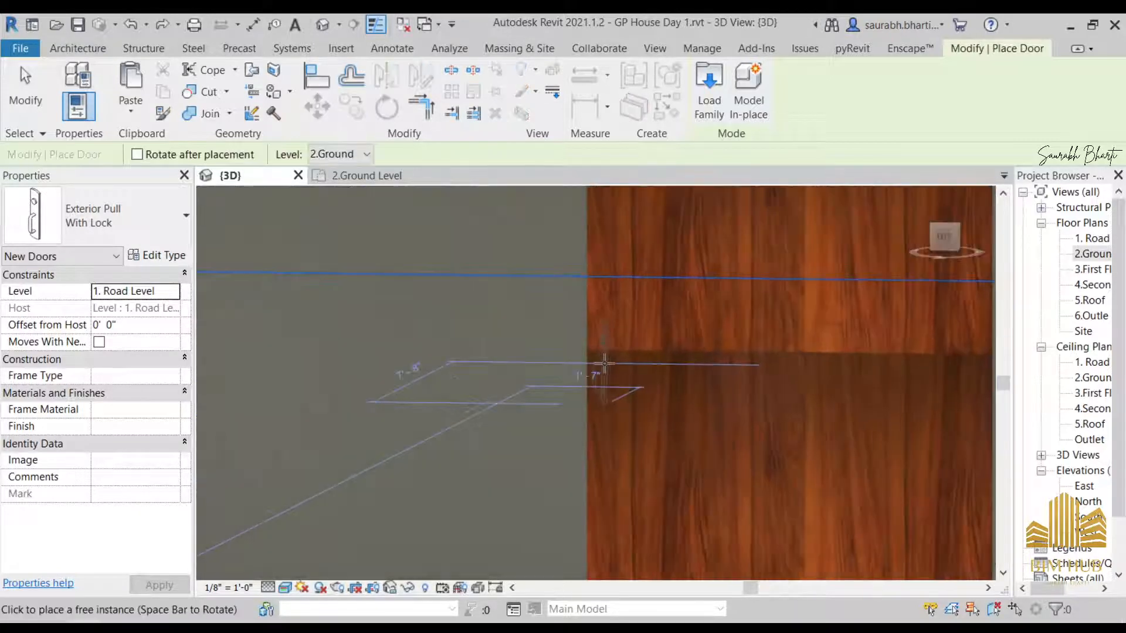
pyautogui.press('Escape')
pyautogui.scroll(-4, 613, 375)
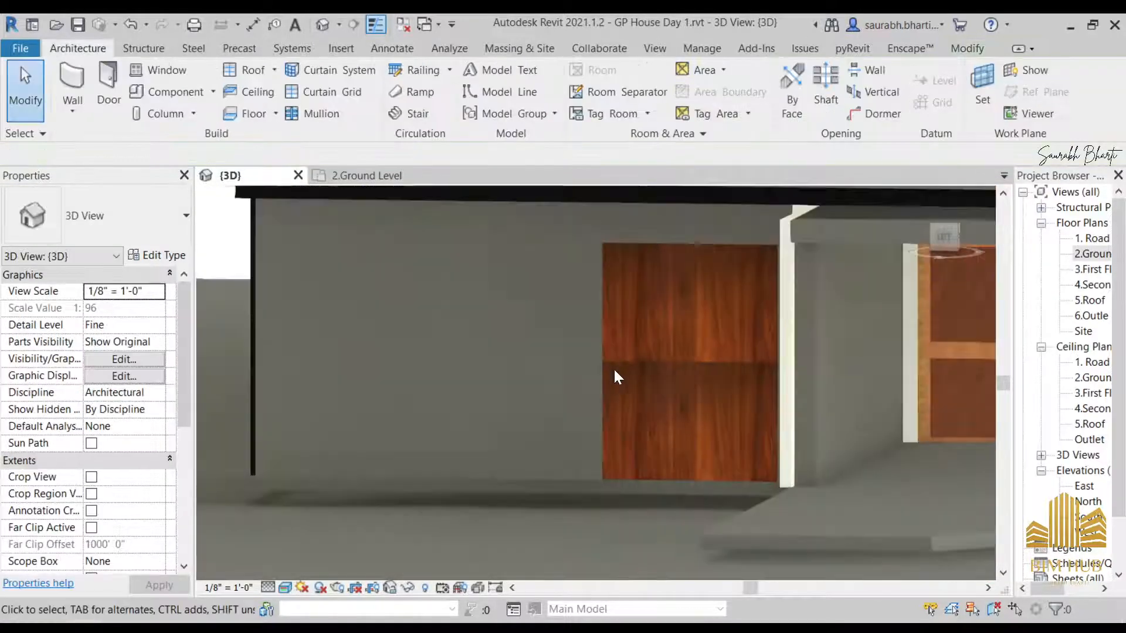
# - Temporarily hide the front wall around the entrance door, and reset the temporary hide
pyautogui.click(583, 438)
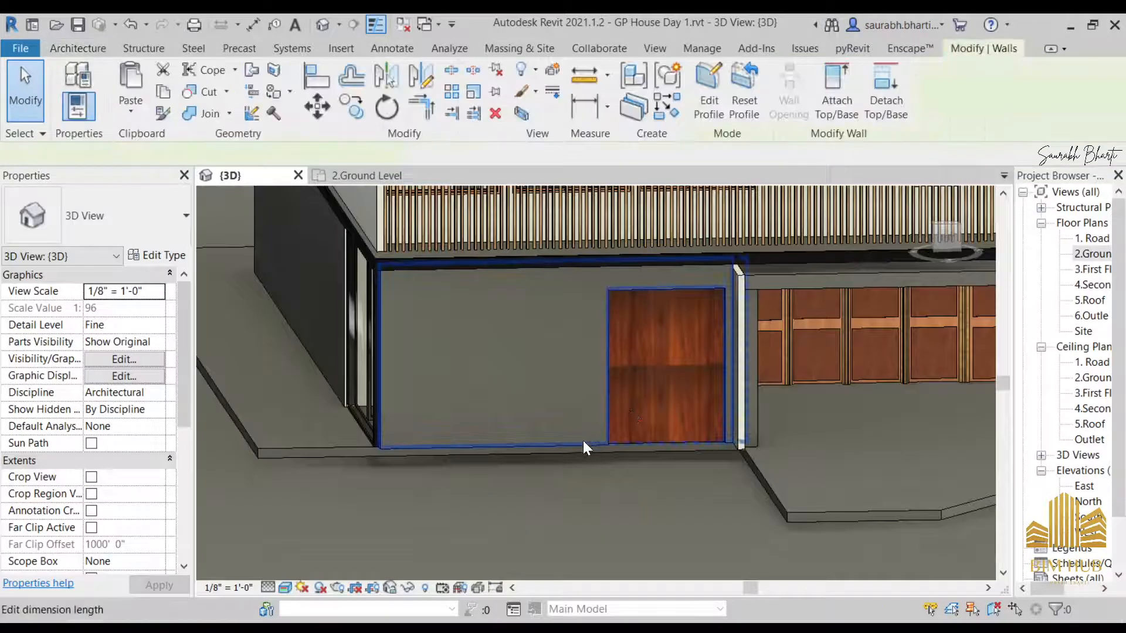
pyautogui.press('h')
pyautogui.press('h')
pyautogui.keyDown('shift'); pyautogui.moveTo(571, 420); pyautogui.dragTo(610, 414, button='middle'); pyautogui.keyUp('shift')
pyautogui.press('h')
pyautogui.press('r')
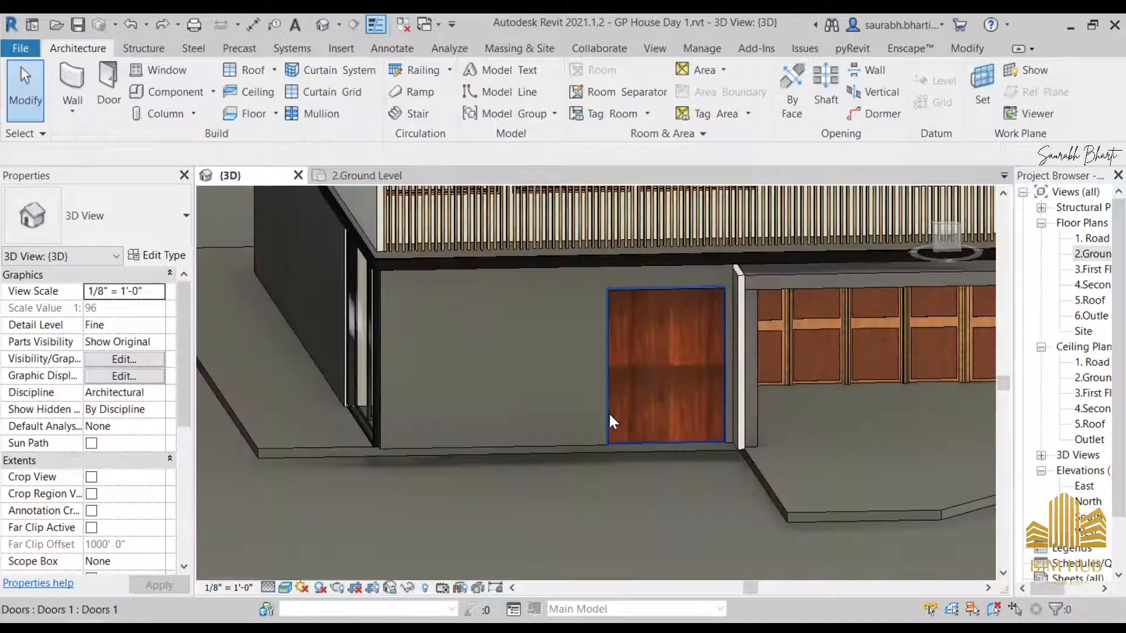
# - Place the Exterior Pull With Lock as a free instance near the partition wall beside the wooden entrance door
pyautogui.scroll(5, 613, 421)
pyautogui.scroll(-5, 621, 372)
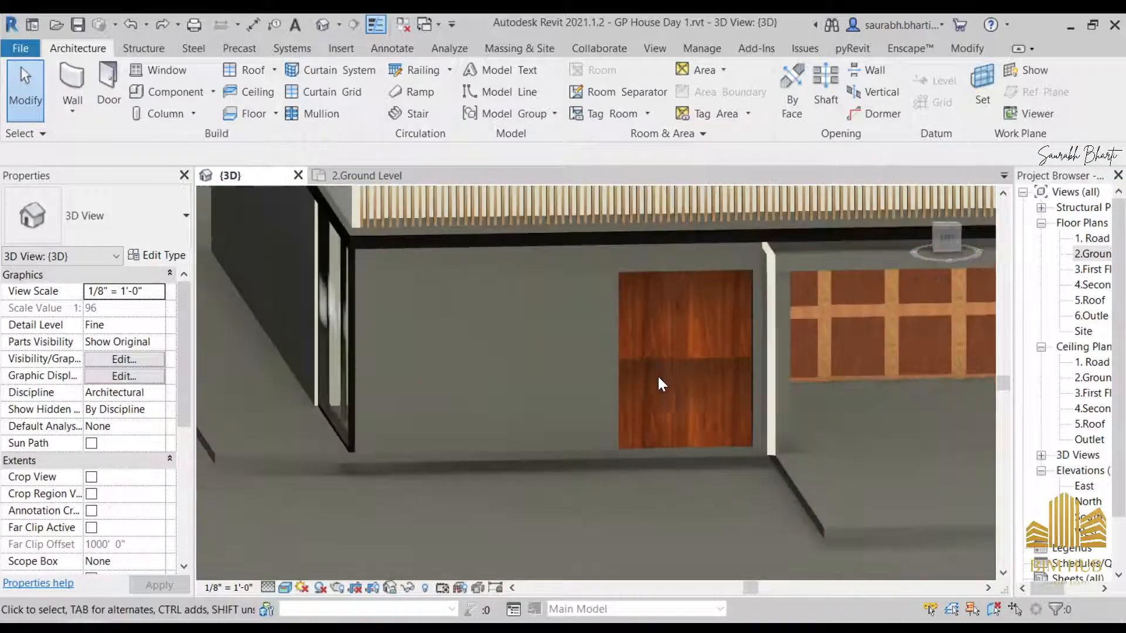
pyautogui.keyDown('shift'); pyautogui.moveTo(658, 381); pyautogui.dragTo(657, 423, button='middle'); pyautogui.keyUp('shift')
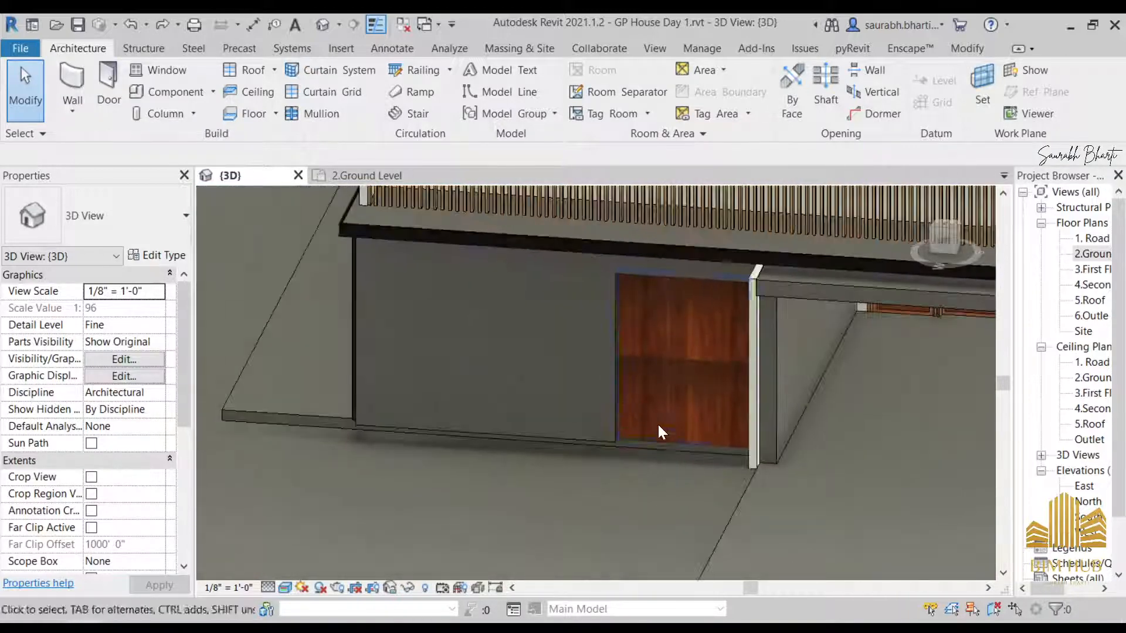
pyautogui.click(664, 436)
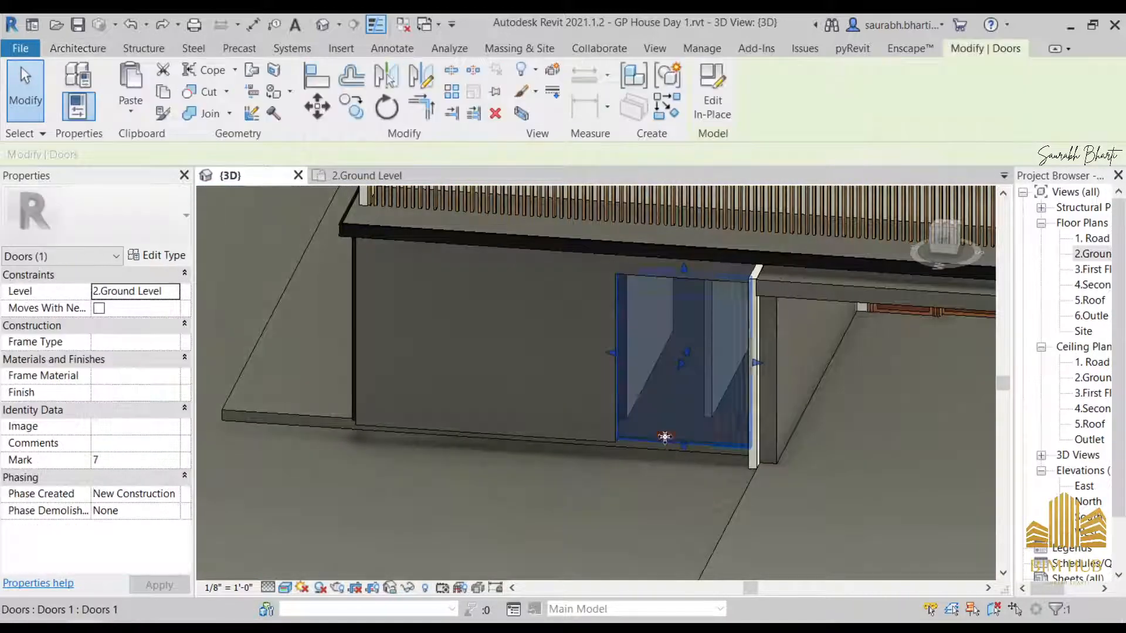
pyautogui.click(945, 245)
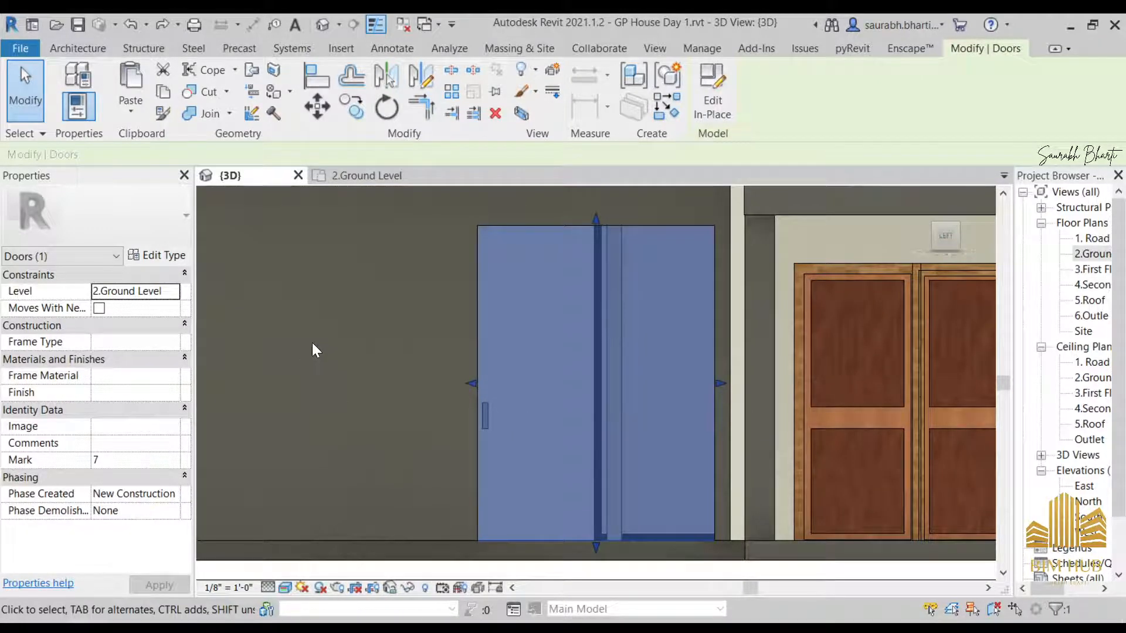
pyautogui.click(78, 48)
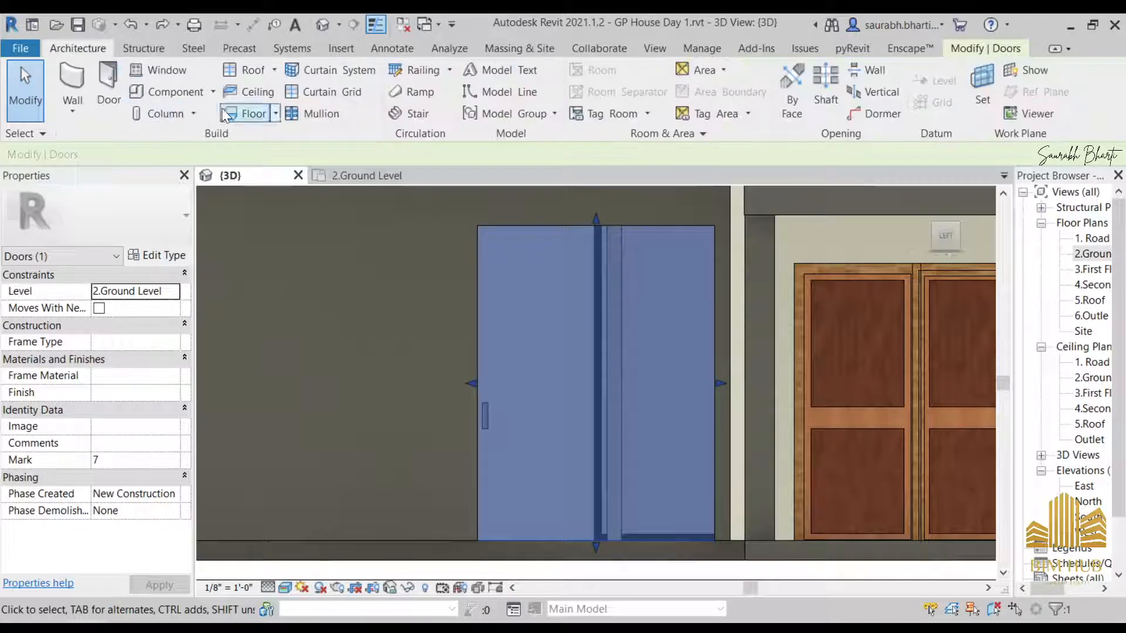
pyautogui.click(108, 84)
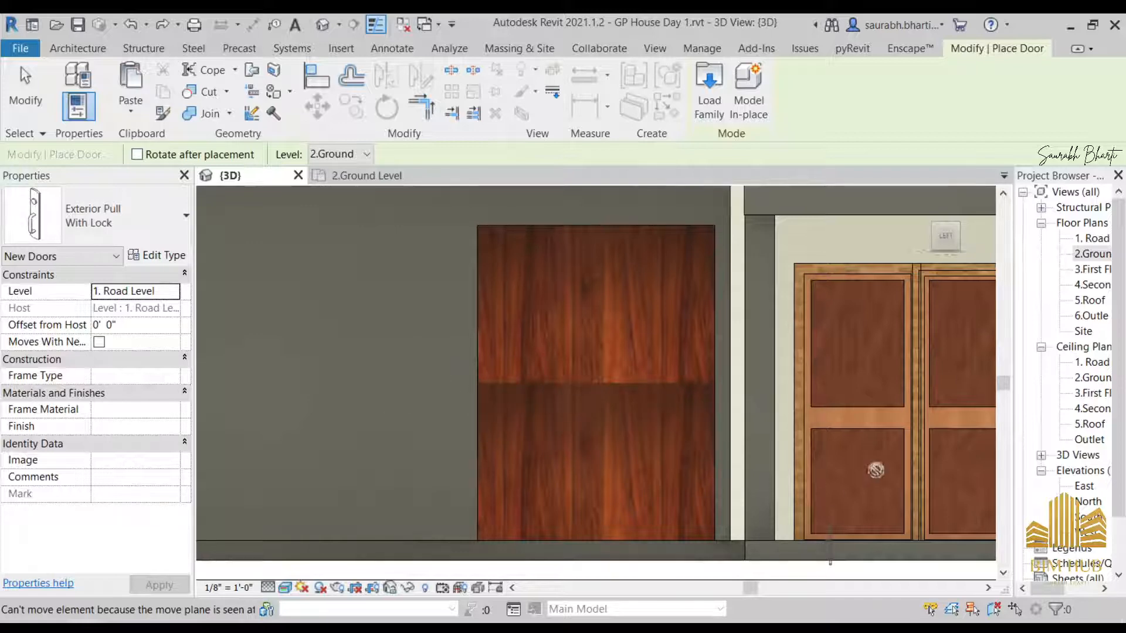
pyautogui.scroll(-5, 600, 397)
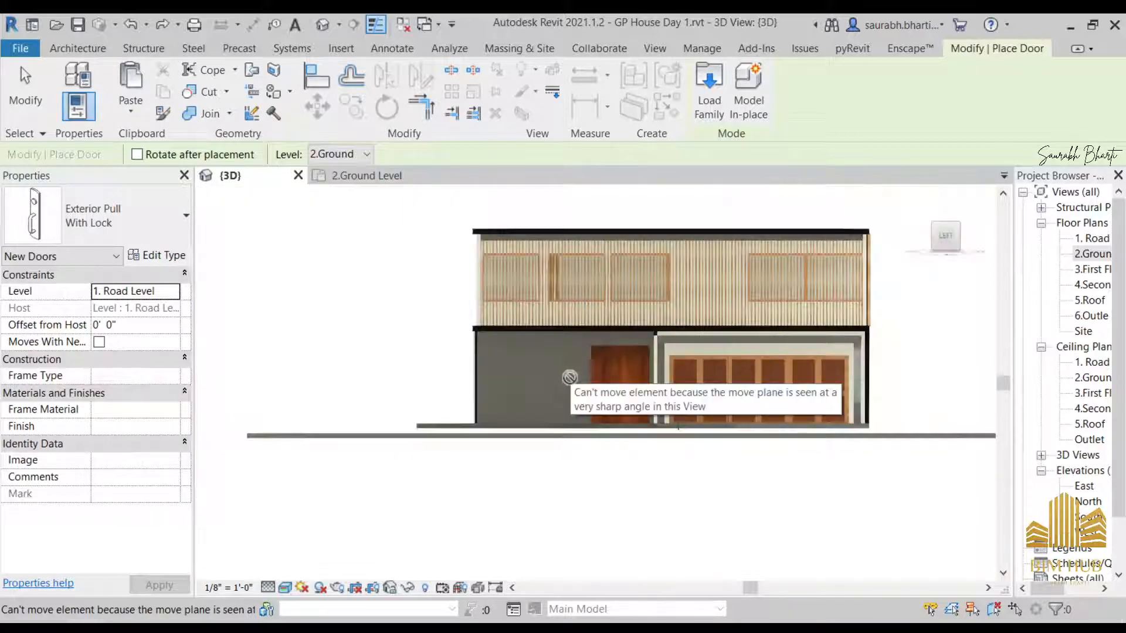
pyautogui.keyDown('shift'); pyautogui.moveTo(570, 377); pyautogui.dragTo(668, 410, button='middle'); pyautogui.keyUp('shift')
pyautogui.scroll(5, 579, 378)
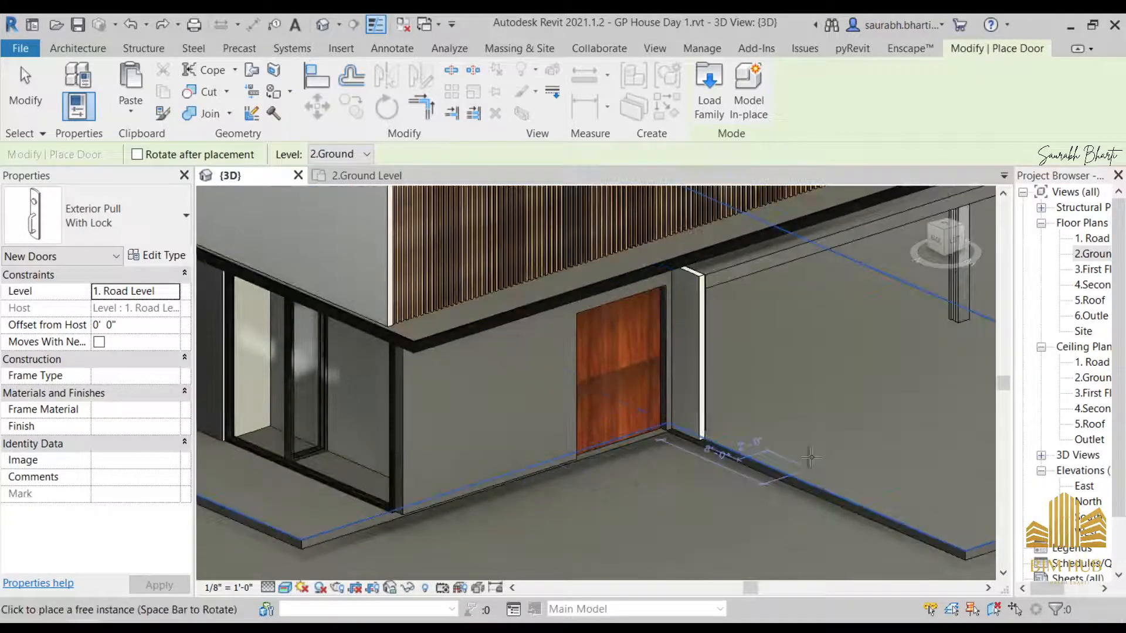
pyautogui.scroll(5, 811, 457)
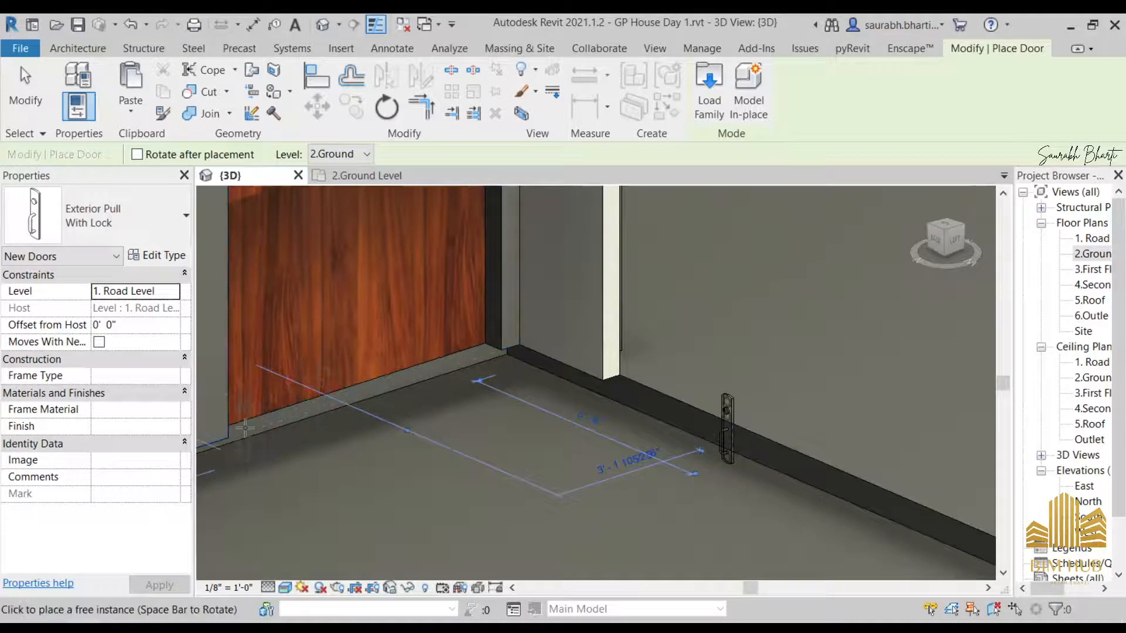
# - Try to position another Exterior Pull With Lock on the entrance door's face, cancel the placement, and undo the last changes
pyautogui.keyDown('shift'); pyautogui.moveTo(247, 428); pyautogui.dragTo(293, 334, button='middle'); pyautogui.keyUp('shift')
pyautogui.scroll(3, 281, 396)
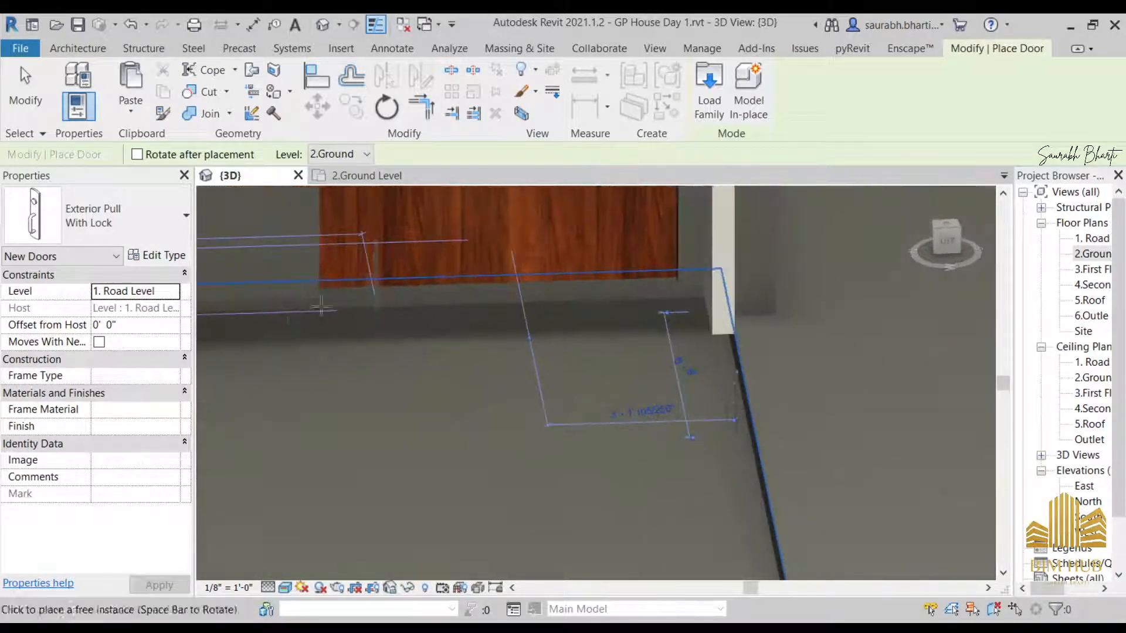
pyautogui.scroll(1, 326, 306)
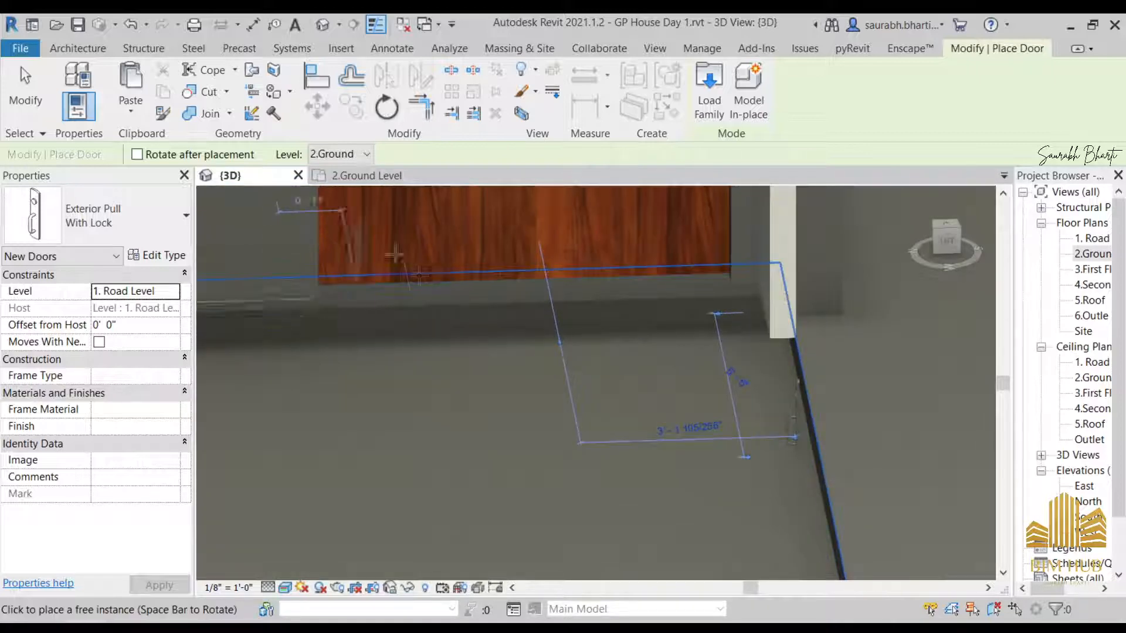
pyautogui.keyDown('shift'); pyautogui.moveTo(328, 271); pyautogui.dragTo(630, 290, button='middle'); pyautogui.keyUp('shift')
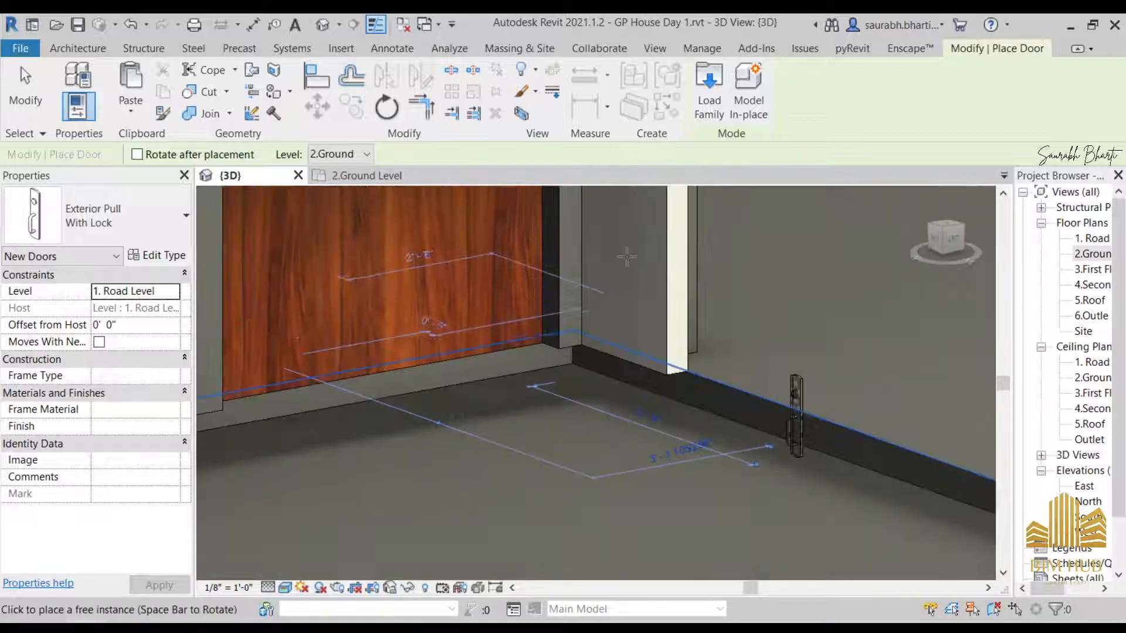
pyautogui.scroll(-2, 518, 260)
pyautogui.keyDown('shift'); pyautogui.moveTo(412, 301); pyautogui.dragTo(341, 326, button='middle'); pyautogui.keyUp('shift')
pyautogui.moveTo(589, 223); pyautogui.dragTo(407, 573, button='middle')
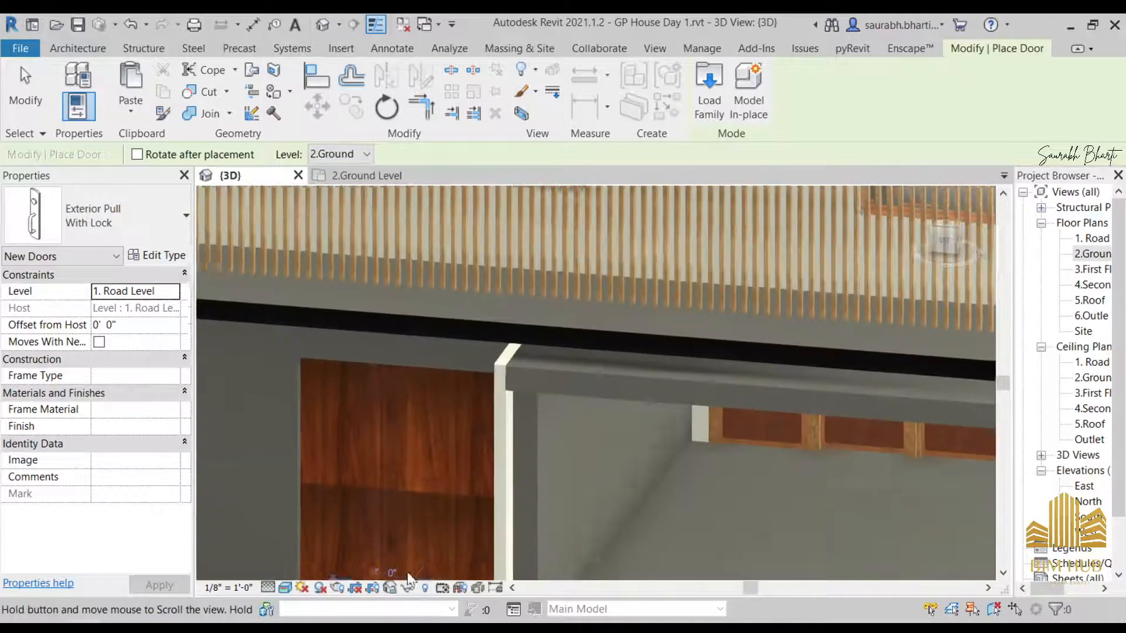
pyautogui.scroll(-2, 403, 431)
pyautogui.keyDown('shift'); pyautogui.moveTo(402, 432); pyautogui.dragTo(317, 389, button='middle'); pyautogui.keyUp('shift')
pyautogui.scroll(2, 315, 391)
pyautogui.scroll(5, 311, 393)
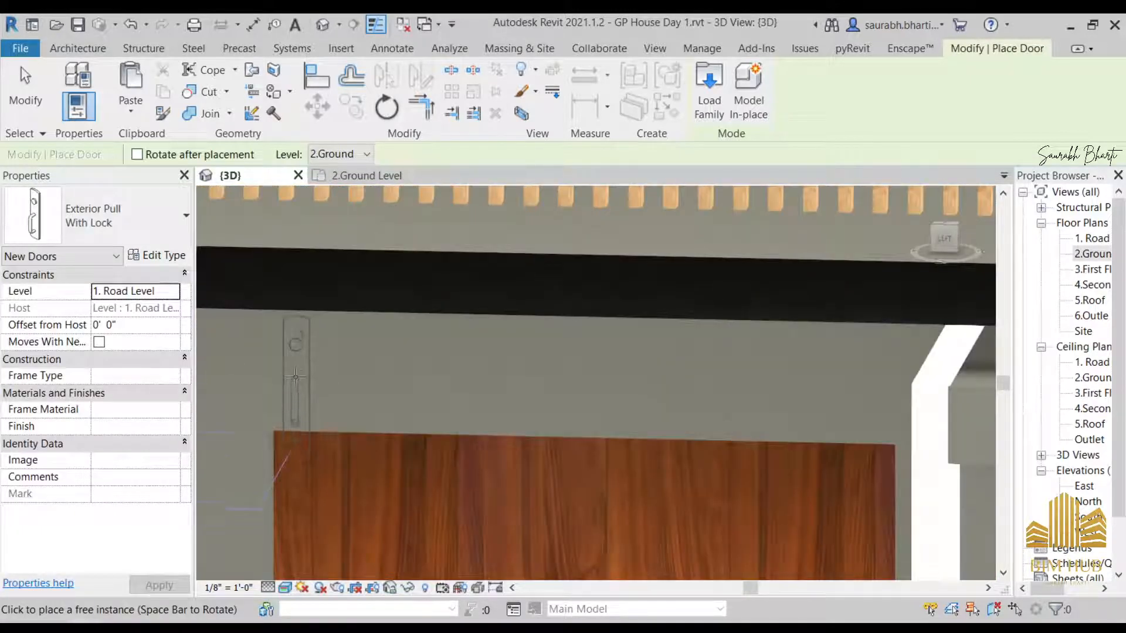
pyautogui.scroll(-2, 326, 366)
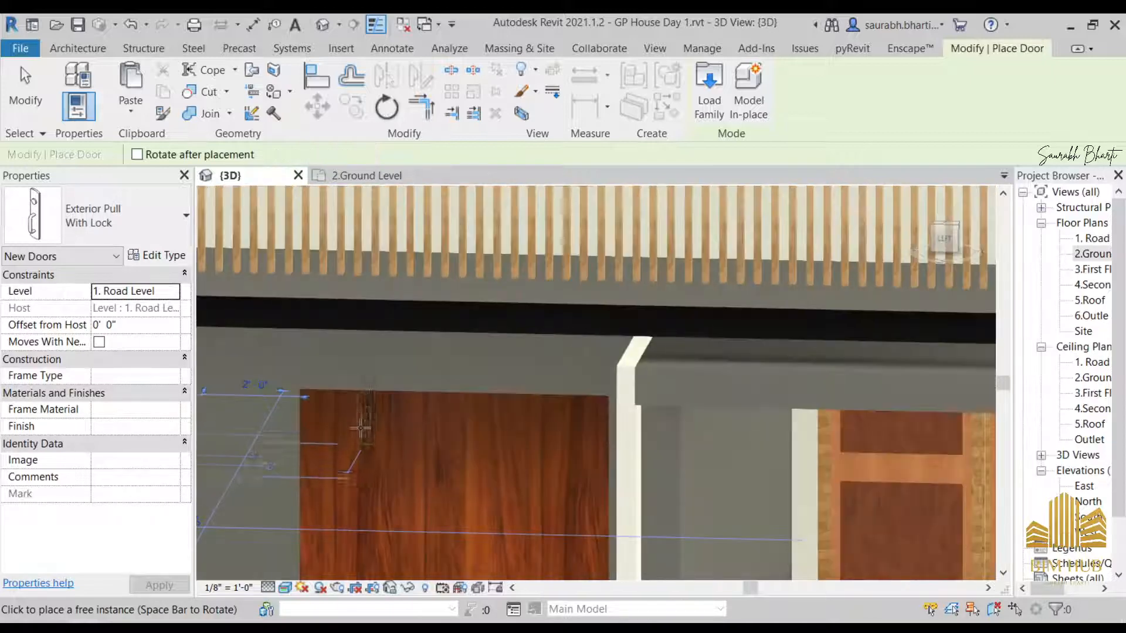
pyautogui.moveTo(337, 463); pyautogui.dragTo(394, 365, button='middle')
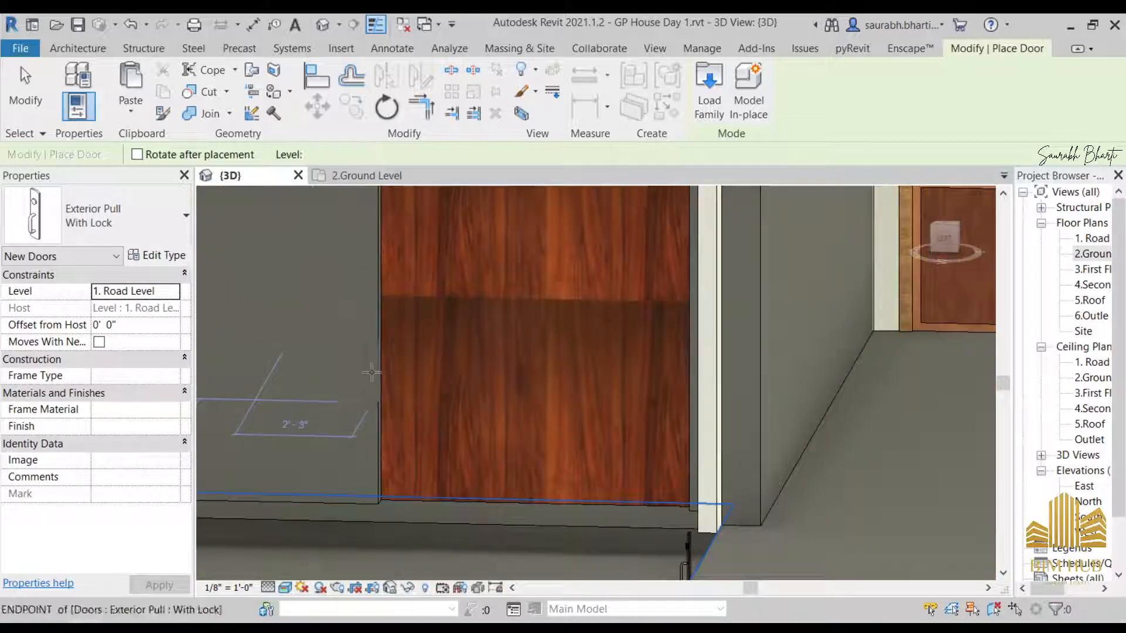
pyautogui.scroll(-3, 391, 379)
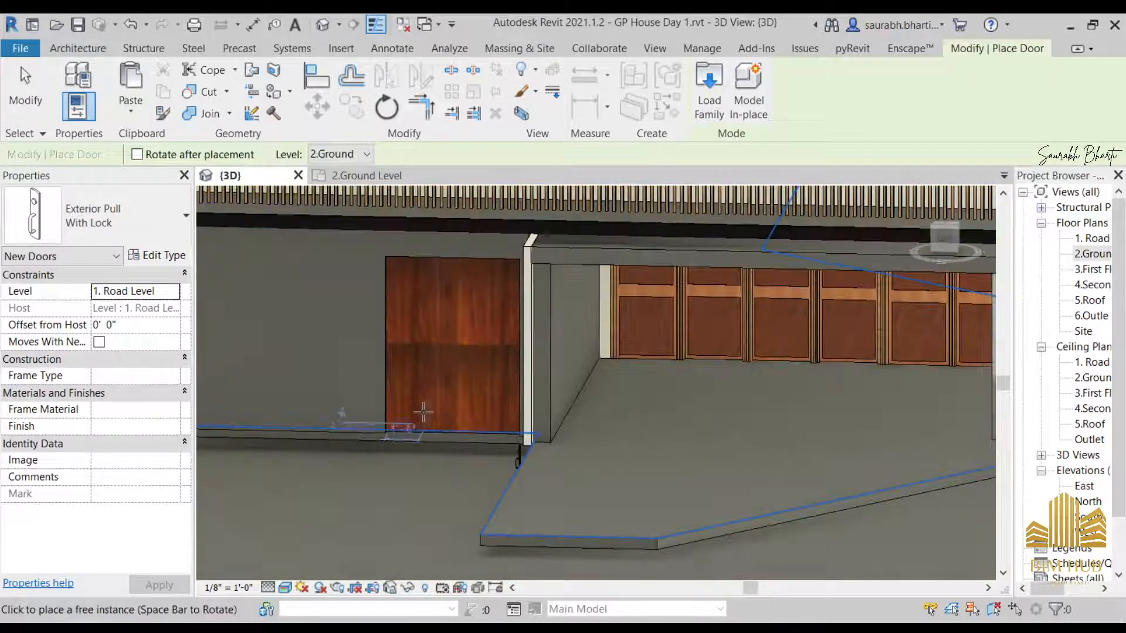
pyautogui.press('Escape')
pyautogui.hotkey('ctrl', 'z')
pyautogui.hotkey('ctrl', 'z')
# - Try to set a new work plane by picking a plane at the entrance door's edge in the front wall
pyautogui.scroll(-3, 455, 441)
pyautogui.keyDown('shift'); pyautogui.moveTo(455, 441); pyautogui.dragTo(656, 538, button='middle'); pyautogui.keyUp('shift')
pyautogui.scroll(-2, 656, 538)
pyautogui.click(938, 239)
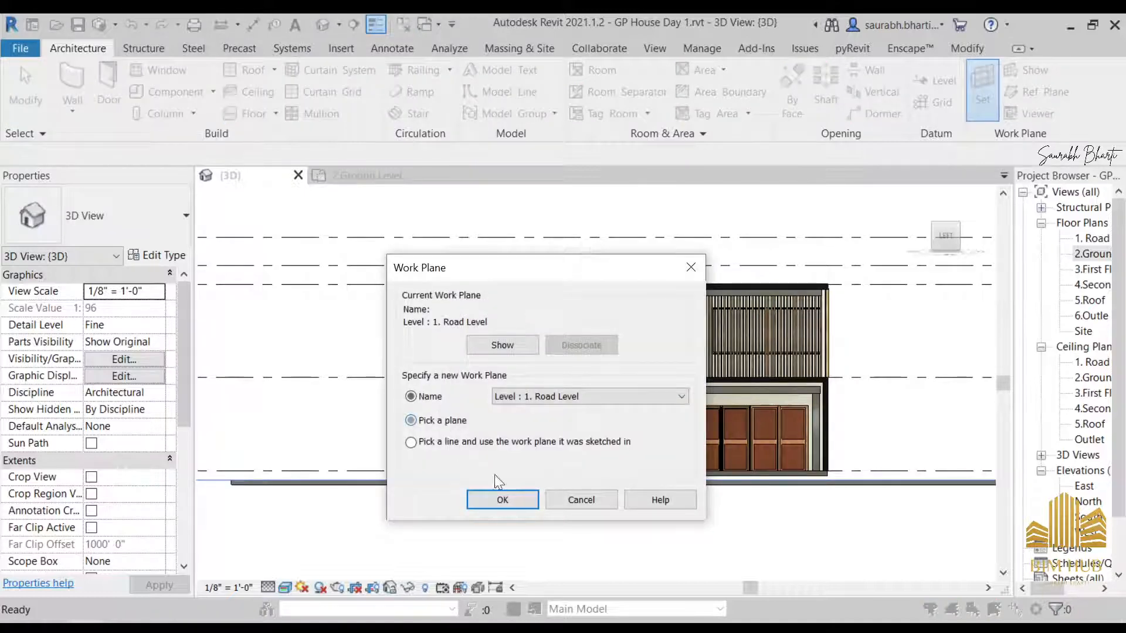
pyautogui.click(499, 498)
pyautogui.scroll(5, 553, 418)
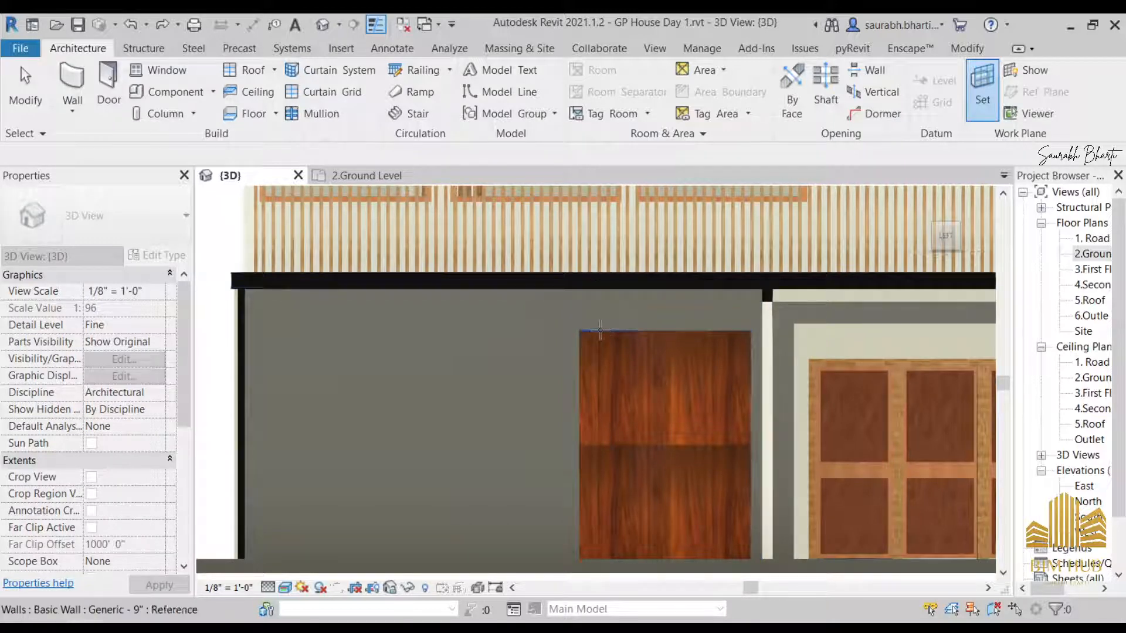
pyautogui.click(581, 382)
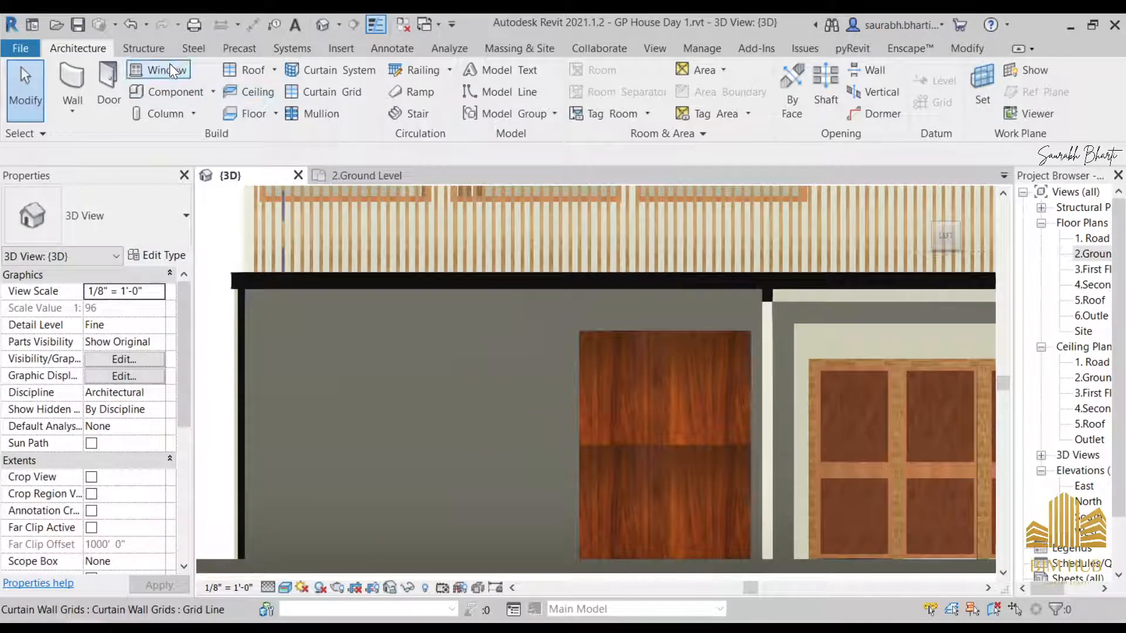
# - Try to place the Exterior Pull With Lock at mid-height near the wooden door's edge, and end the placement
pyautogui.click(108, 82)
pyautogui.scroll(-3, 583, 442)
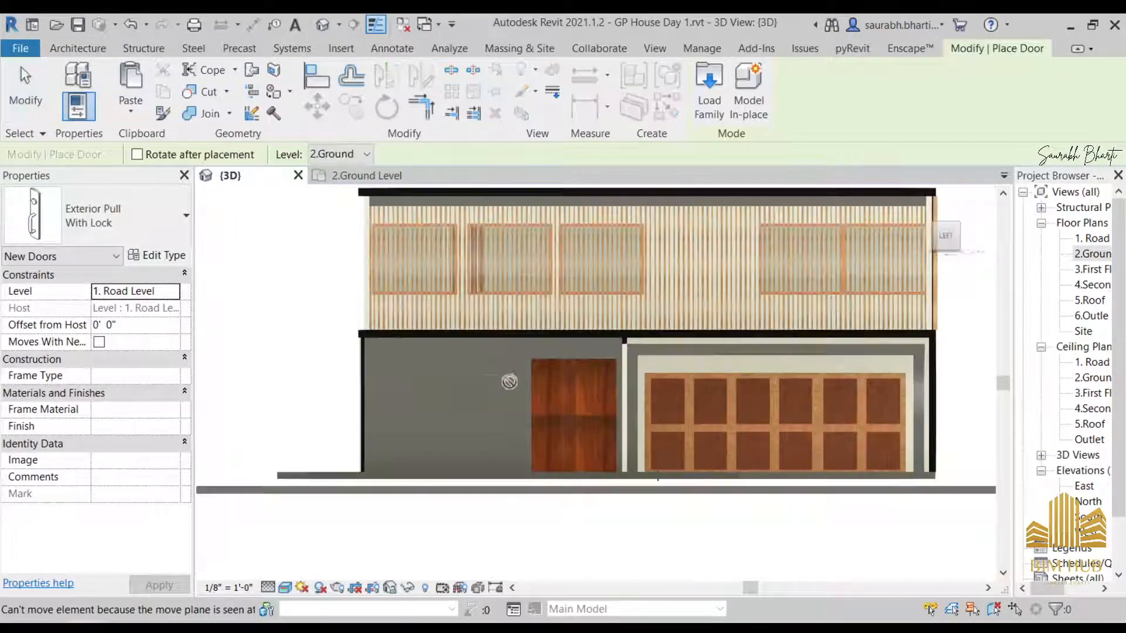
pyautogui.scroll(4, 581, 379)
pyautogui.scroll(-3, 581, 379)
pyautogui.keyDown('shift'); pyautogui.moveTo(581, 380); pyautogui.dragTo(645, 433, button='middle'); pyautogui.keyUp('shift')
pyautogui.scroll(3, 649, 437)
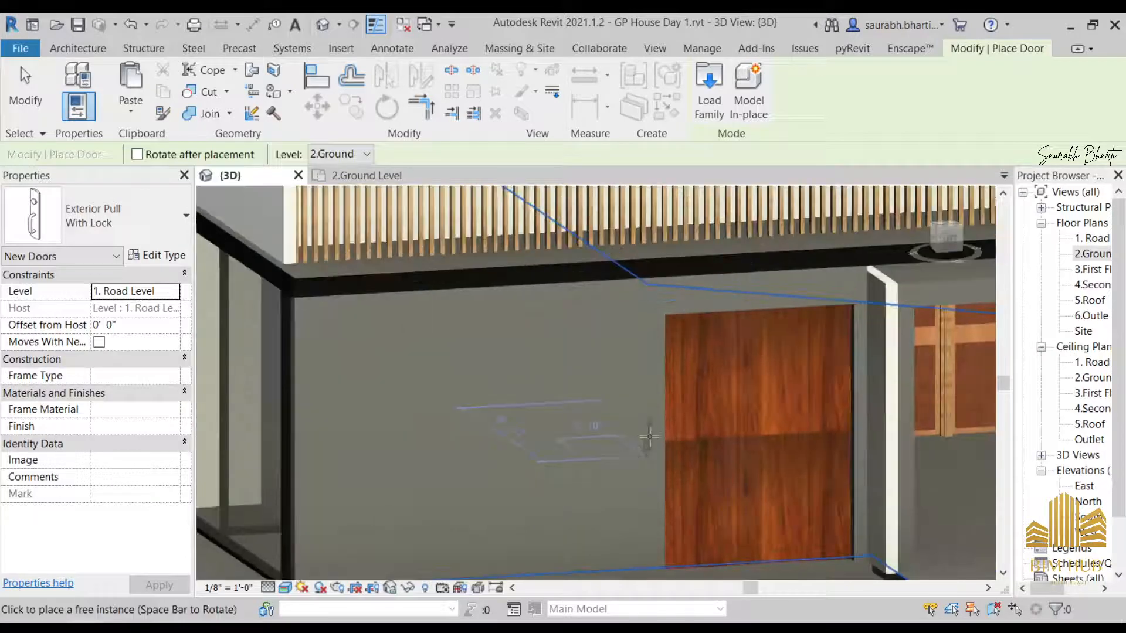
pyautogui.click(652, 433)
pyautogui.scroll(-4, 639, 461)
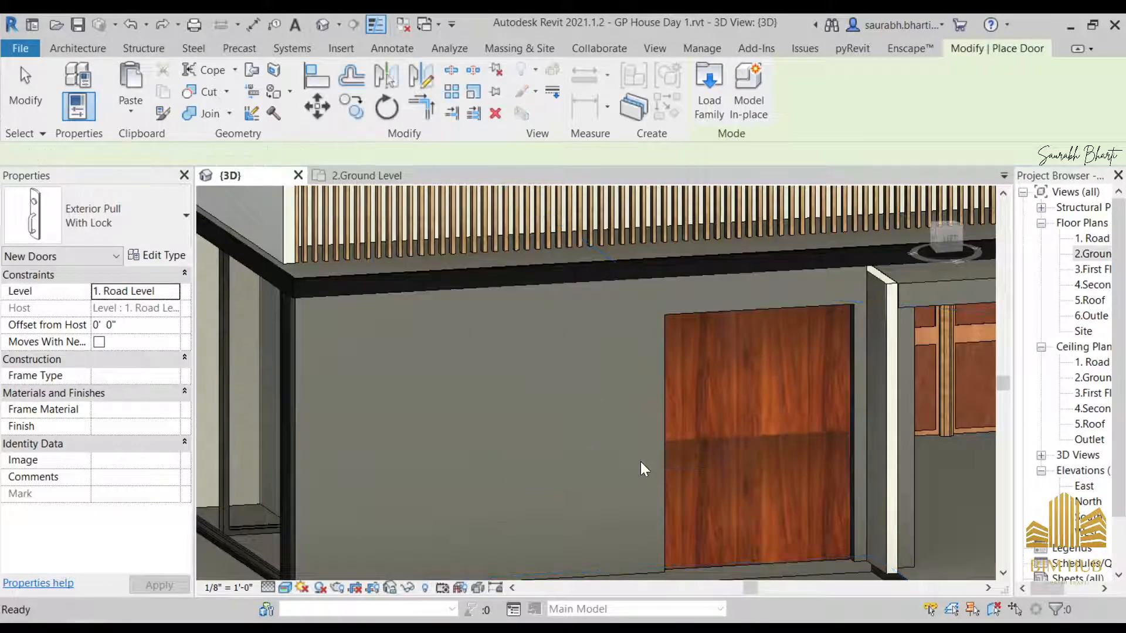
pyautogui.scroll(2, 628, 454)
pyautogui.scroll(3, 625, 450)
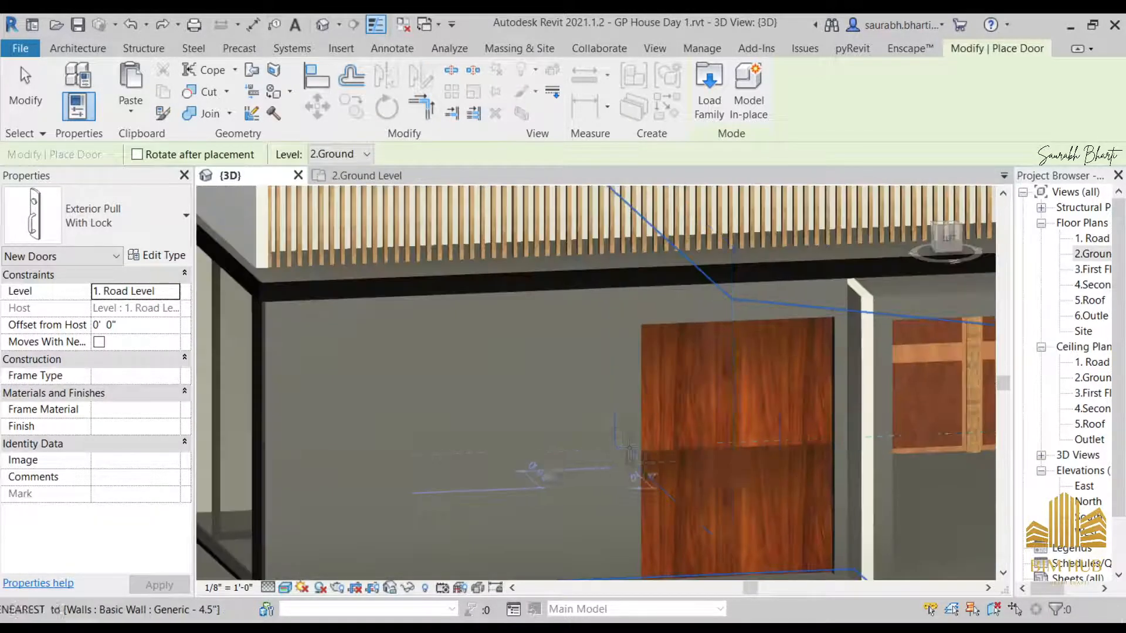
pyautogui.click(662, 475)
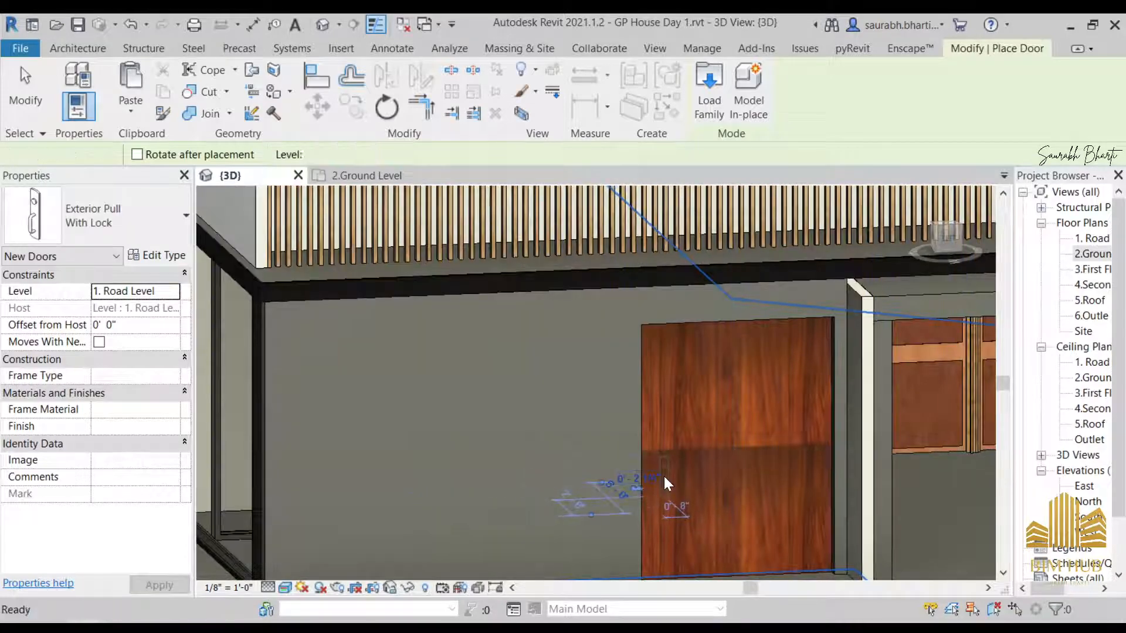
pyautogui.scroll(-3, 664, 476)
pyautogui.press('Escape')
pyautogui.press('Escape')
# - Examine the entrance door and its surroundings on the house front for the placed handle
pyautogui.scroll(2, 635, 440)
pyautogui.keyDown('shift'); pyautogui.moveTo(597, 469); pyautogui.dragTo(545, 457, button='middle'); pyautogui.keyUp('shift')
pyautogui.scroll(-3, 715, 440)
pyautogui.scroll(3, 633, 452)
pyautogui.scroll(3, 525, 421)
pyautogui.scroll(-3, 518, 389)
pyautogui.scroll(-3, 516, 419)
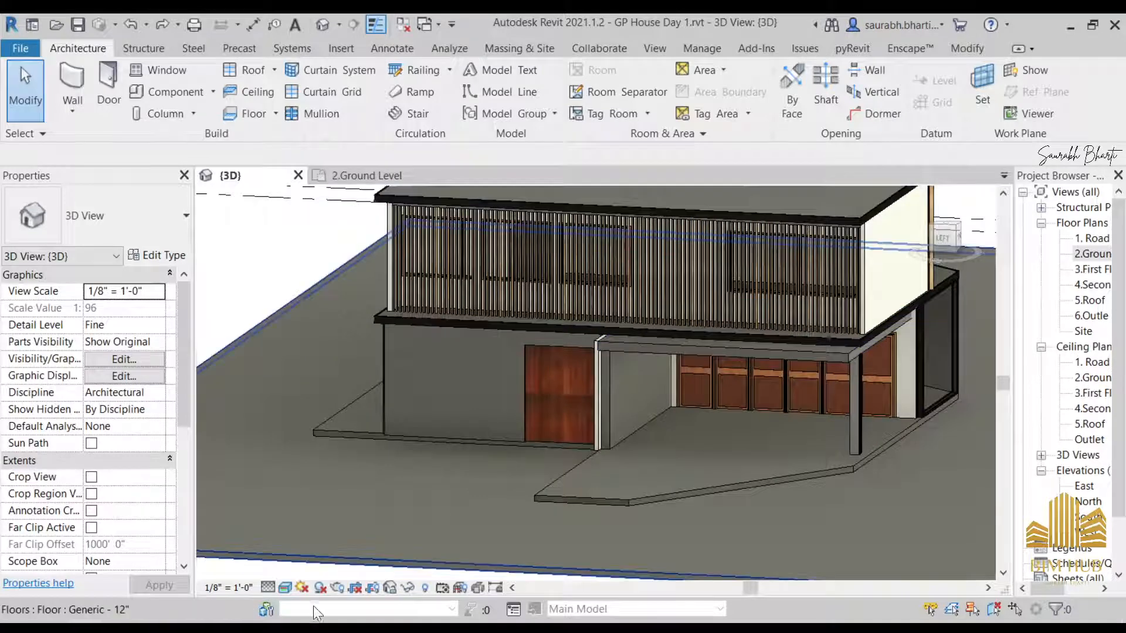
# - Try to set the base constraint of the Generic - 4.5" wall beside the entrance door to 3.First Floor
pyautogui.scroll(3, 608, 420)
pyautogui.scroll(2, 601, 392)
pyautogui.keyDown('shift'); pyautogui.moveTo(599, 387); pyautogui.dragTo(719, 338, button='middle'); pyautogui.keyUp('shift')
pyautogui.keyDown('shift'); pyautogui.moveTo(451, 314); pyautogui.dragTo(410, 375, button='middle'); pyautogui.keyUp('shift')
pyautogui.click(258, 381)
pyautogui.click(157, 310)
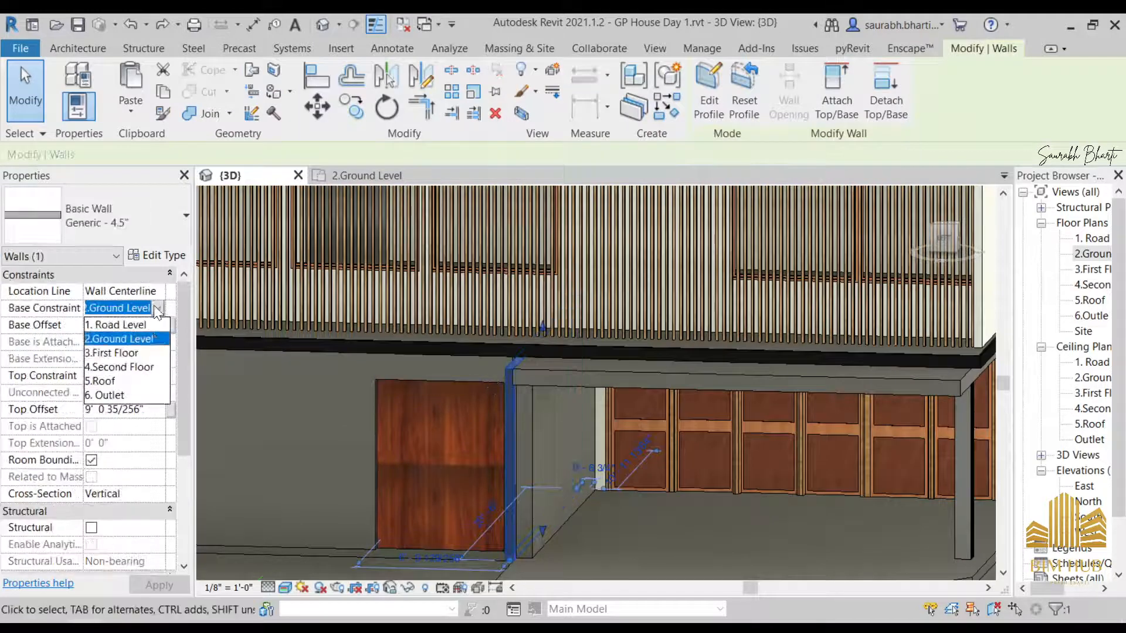
pyautogui.click(136, 352)
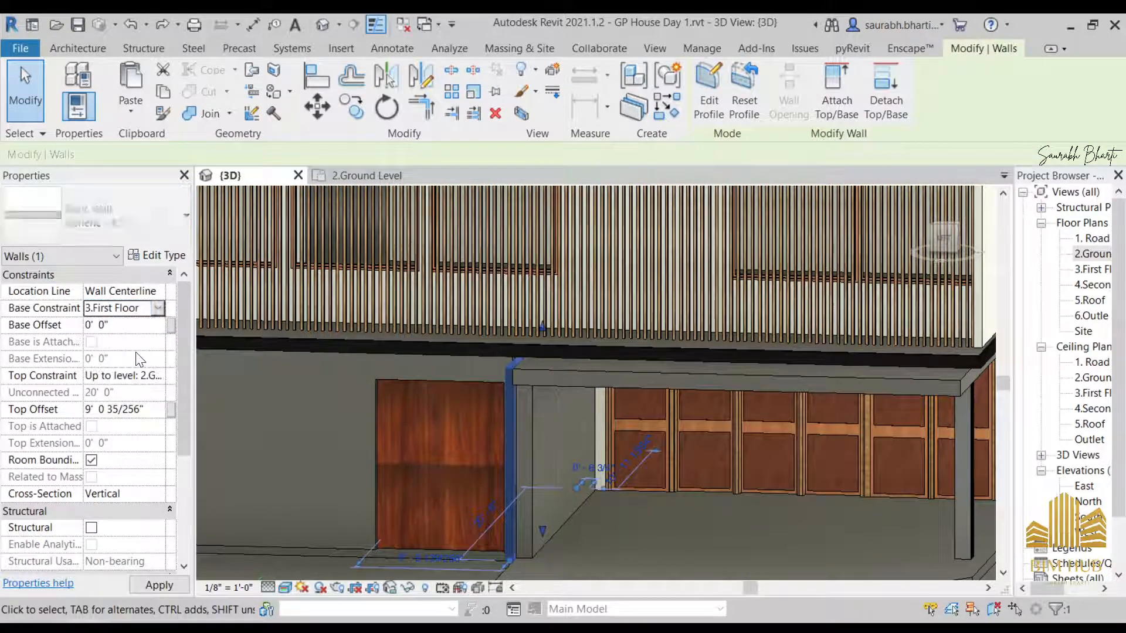
pyautogui.click(703, 381)
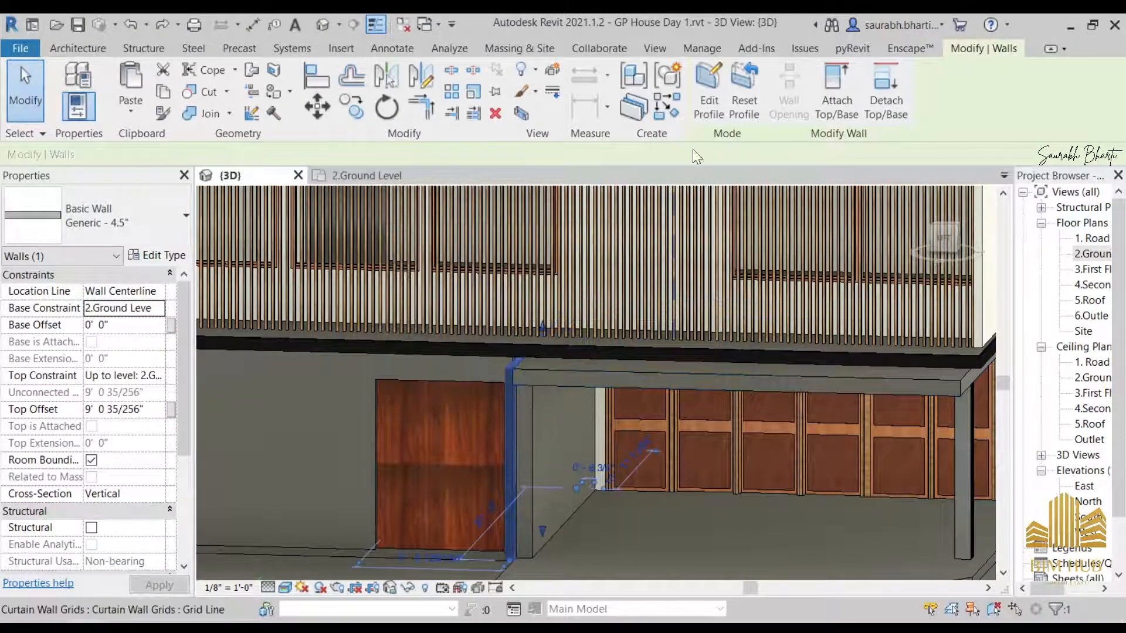
# - Raise the top edge of the 4.5" wall's profile to the underside of the floor slab, removing the conflicting constraints
pyautogui.keyDown('shift'); pyautogui.moveTo(507, 381); pyautogui.dragTo(948, 261, button='middle'); pyautogui.keyUp('shift')
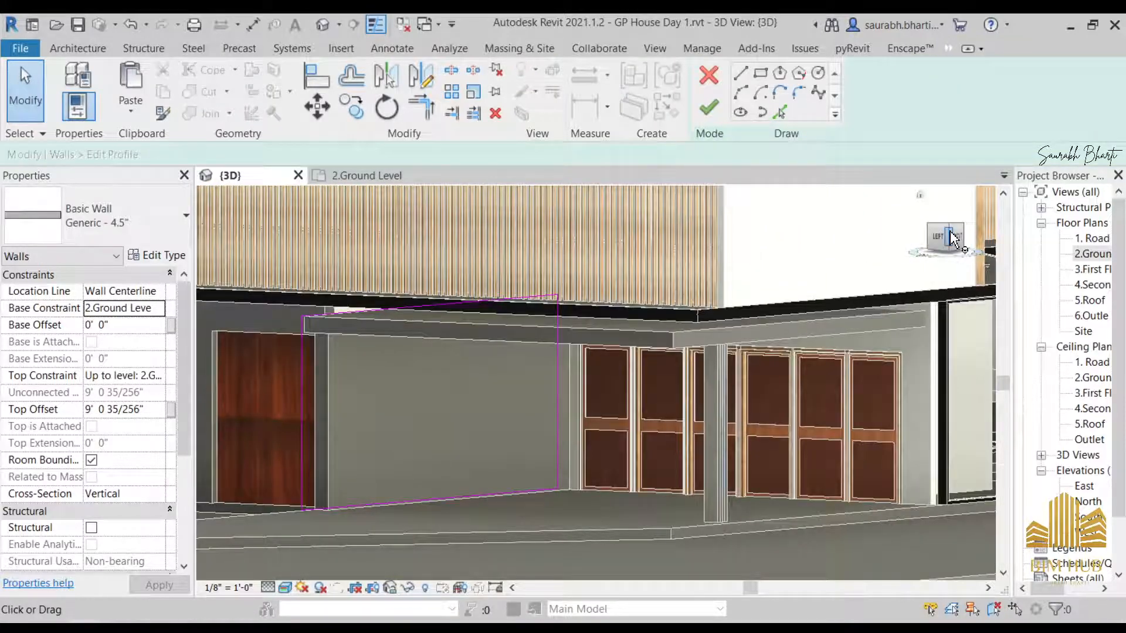
pyautogui.click(953, 238)
pyautogui.scroll(5, 521, 362)
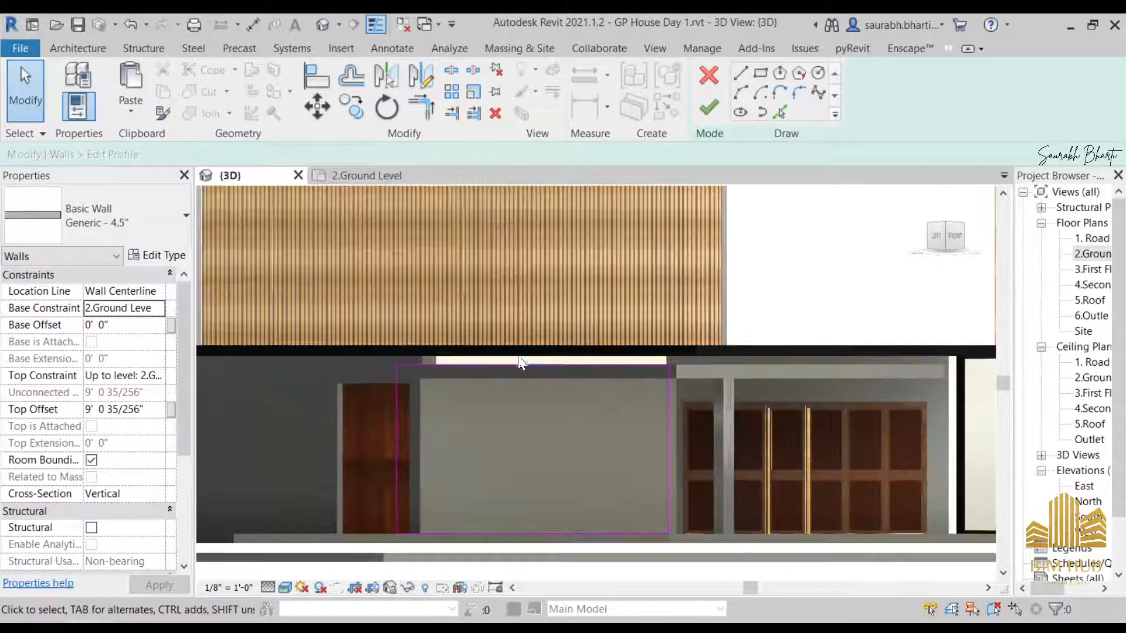
pyautogui.moveTo(526, 365)
pyautogui.mouseDown()
pyautogui.moveTo(529, 333)
pyautogui.moveTo(527, 355)
pyautogui.mouseUp()
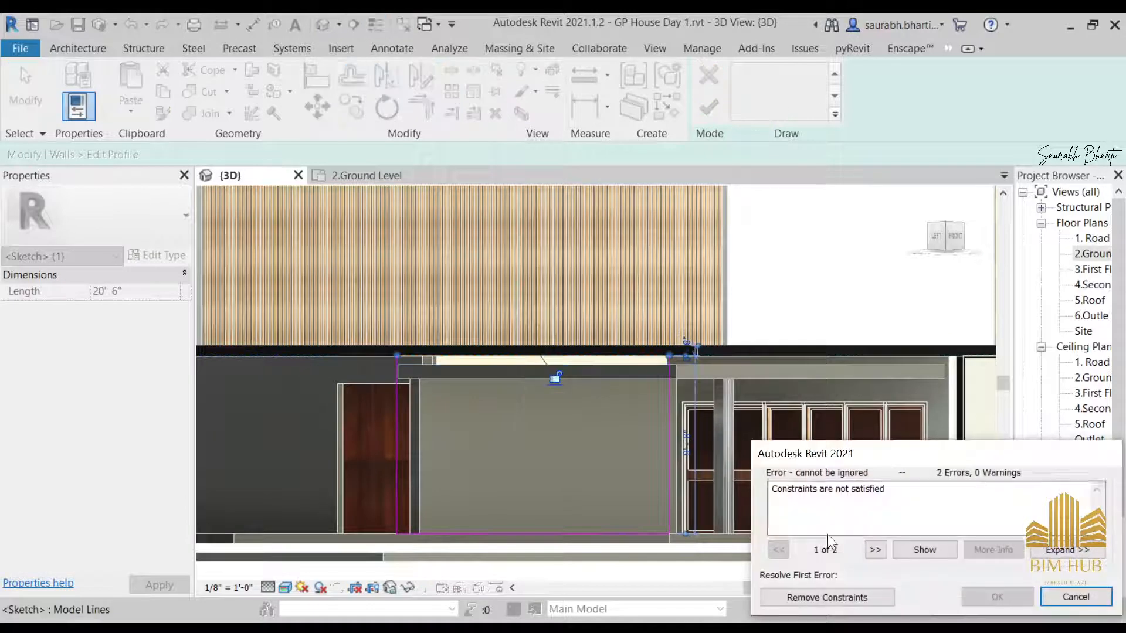
pyautogui.click(856, 594)
pyautogui.click(709, 107)
pyautogui.scroll(-3, 493, 388)
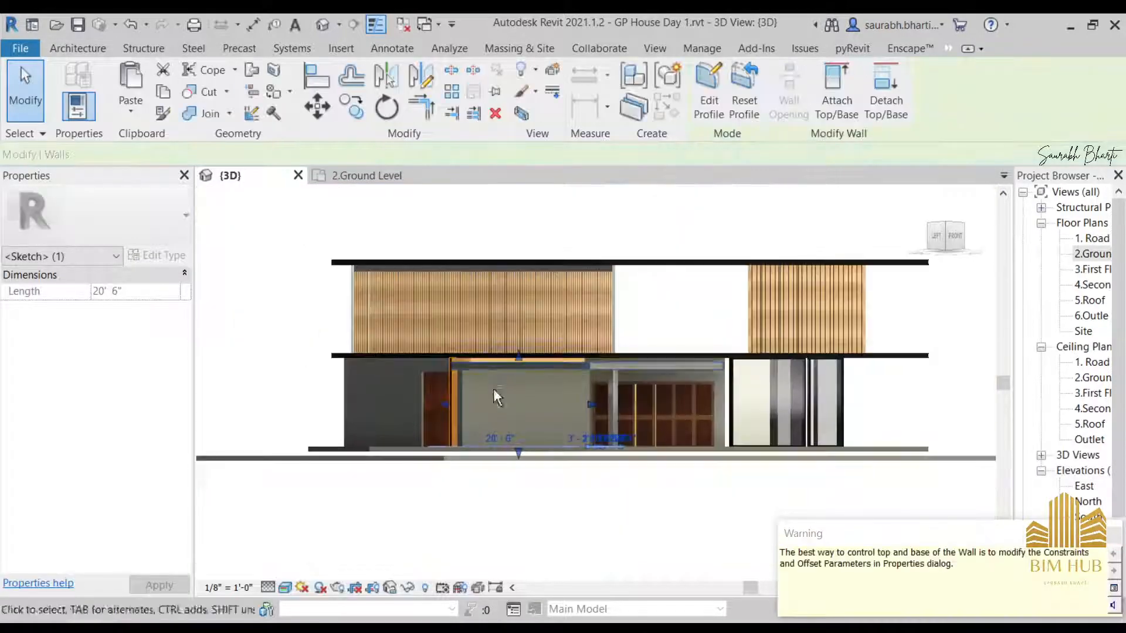
pyautogui.moveTo(493, 388)
pyautogui.keyDown('shift'); pyautogui.mouseDown(button='middle')
pyautogui.moveTo(484, 430)
pyautogui.moveTo(505, 442)
pyautogui.moveTo(496, 428)
pyautogui.moveTo(452, 449)
pyautogui.moveTo(448, 441)
pyautogui.mouseUp(button='middle'); pyautogui.keyUp('shift')
pyautogui.press('Escape')
# - Move the side edge of the Generic - 4.5" wall's profile inward to the Generic - 9" wall and finish the profile edit
pyautogui.scroll(4, 466, 417)
pyautogui.click(486, 419)
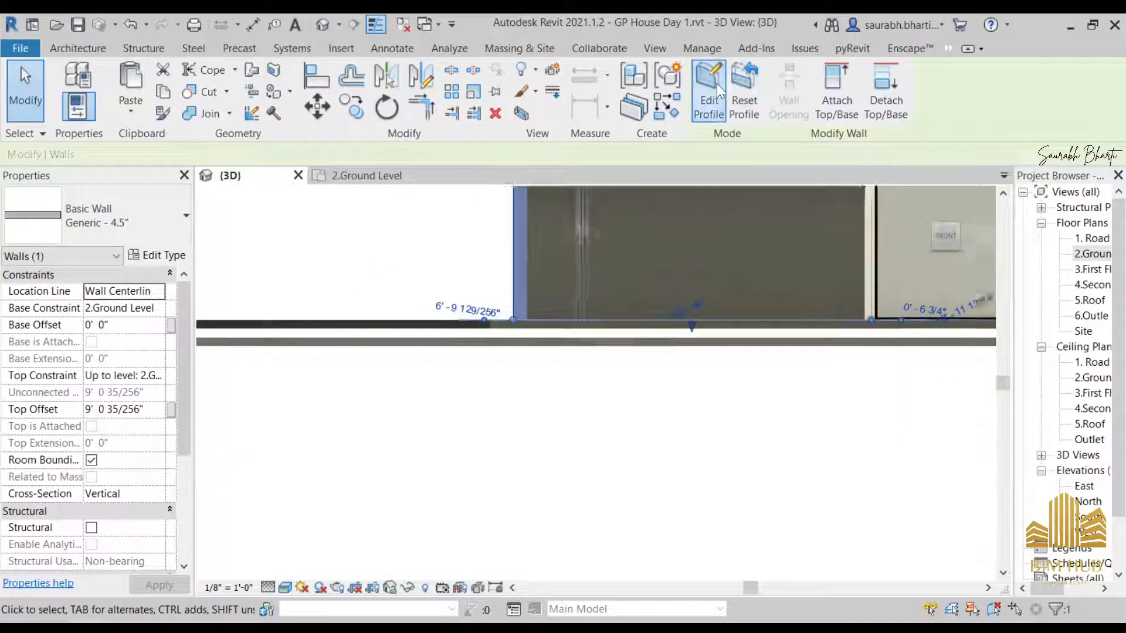
pyautogui.click(714, 83)
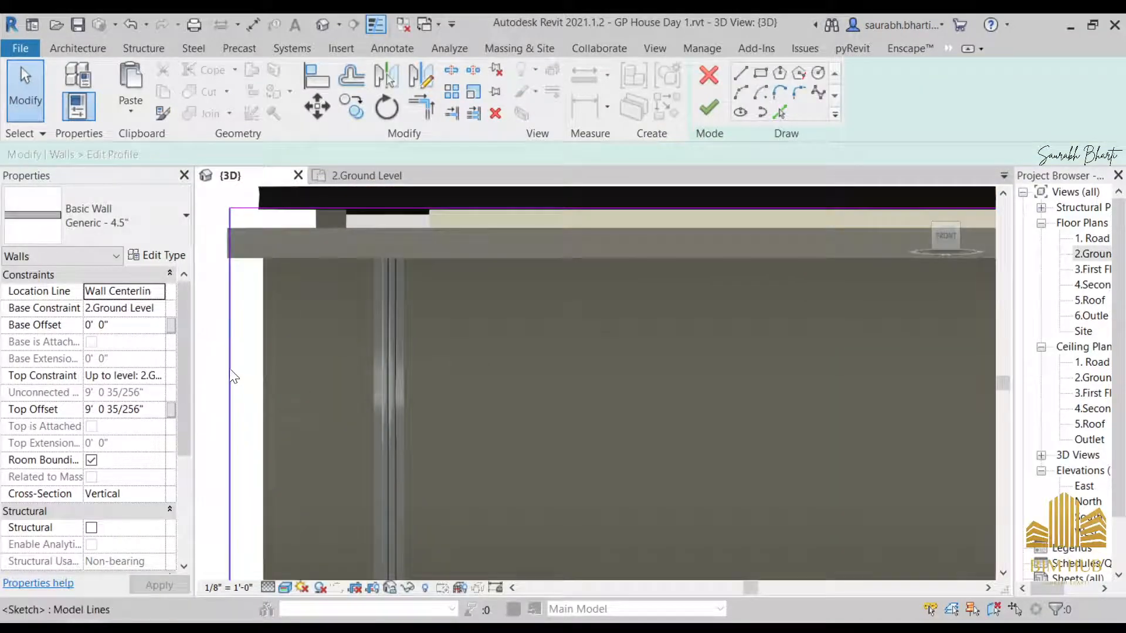
pyautogui.moveTo(230, 368); pyautogui.dragTo(321, 364)
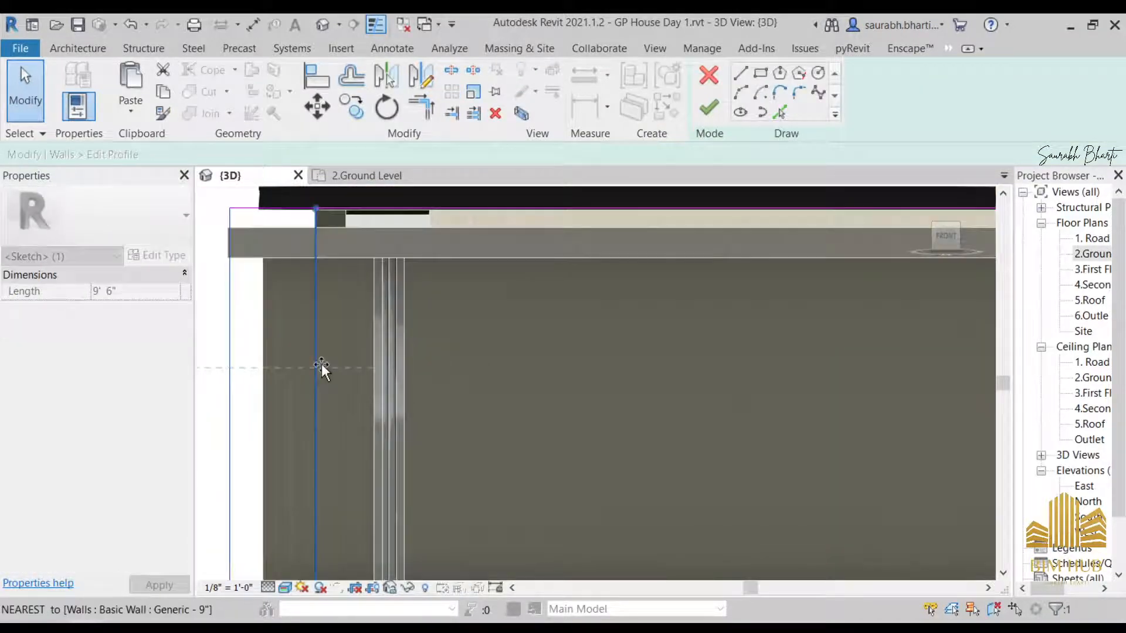
pyautogui.click(720, 109)
# - Examine the house front, the entrance door and the floor edge beneath it from several angles
pyautogui.scroll(-3, 590, 269)
pyautogui.keyDown('shift'); pyautogui.moveTo(589, 268); pyautogui.dragTo(565, 437, button='middle'); pyautogui.keyUp('shift')
pyautogui.scroll(2, 589, 355)
pyautogui.click(620, 359)
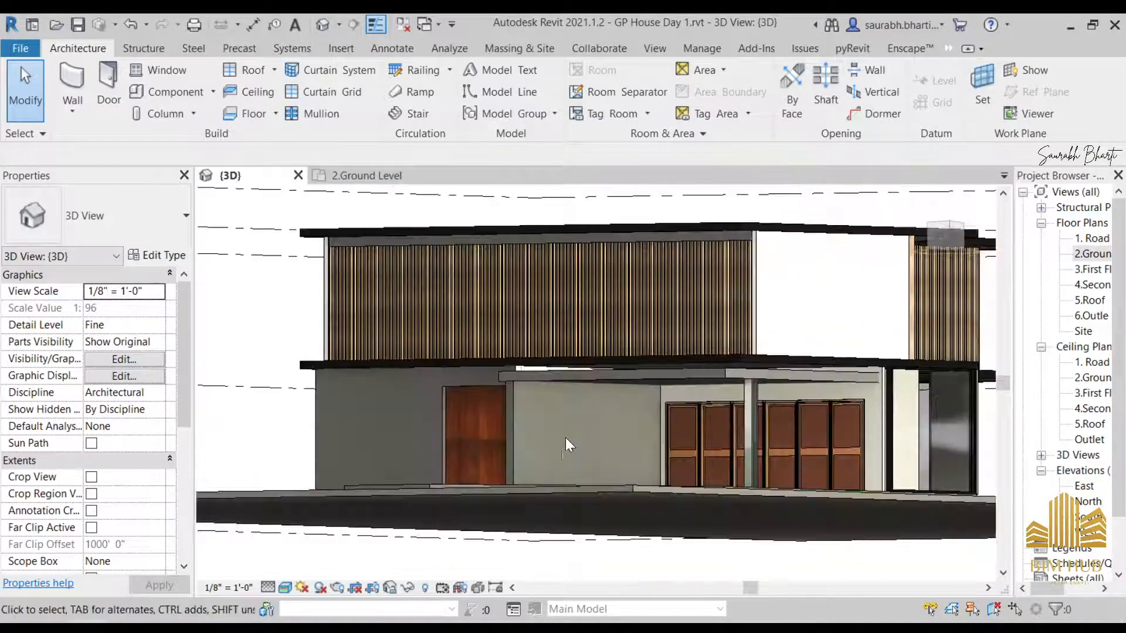
pyautogui.scroll(-2, 572, 382)
pyautogui.keyDown('shift'); pyautogui.moveTo(561, 396); pyautogui.dragTo(552, 459, button='middle'); pyautogui.keyUp('shift')
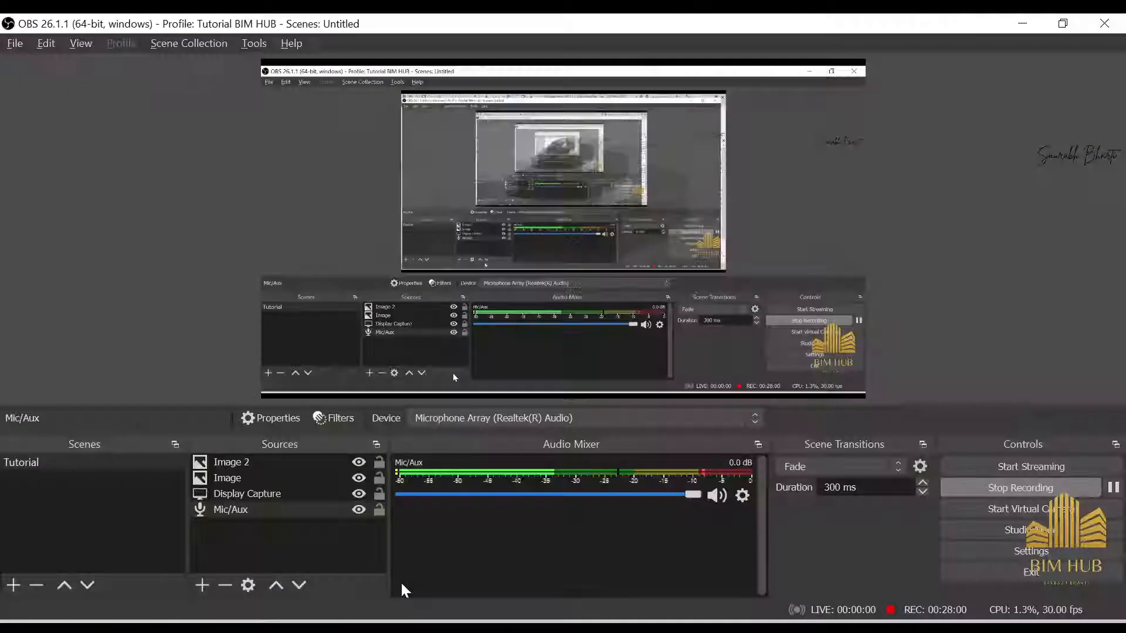
pyautogui.click(1007, 21)
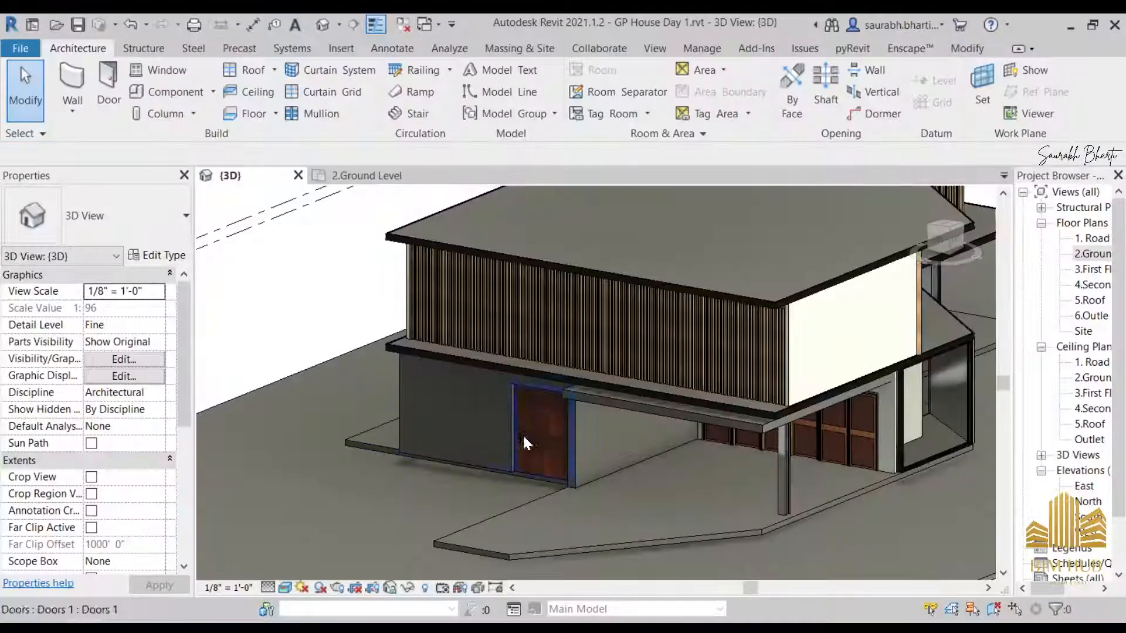
pyautogui.scroll(4, 543, 413)
pyautogui.scroll(-3, 511, 447)
pyautogui.keyDown('shift'); pyautogui.moveTo(512, 454); pyautogui.dragTo(666, 447, button='middle'); pyautogui.keyUp('shift')
pyautogui.scroll(3, 583, 389)
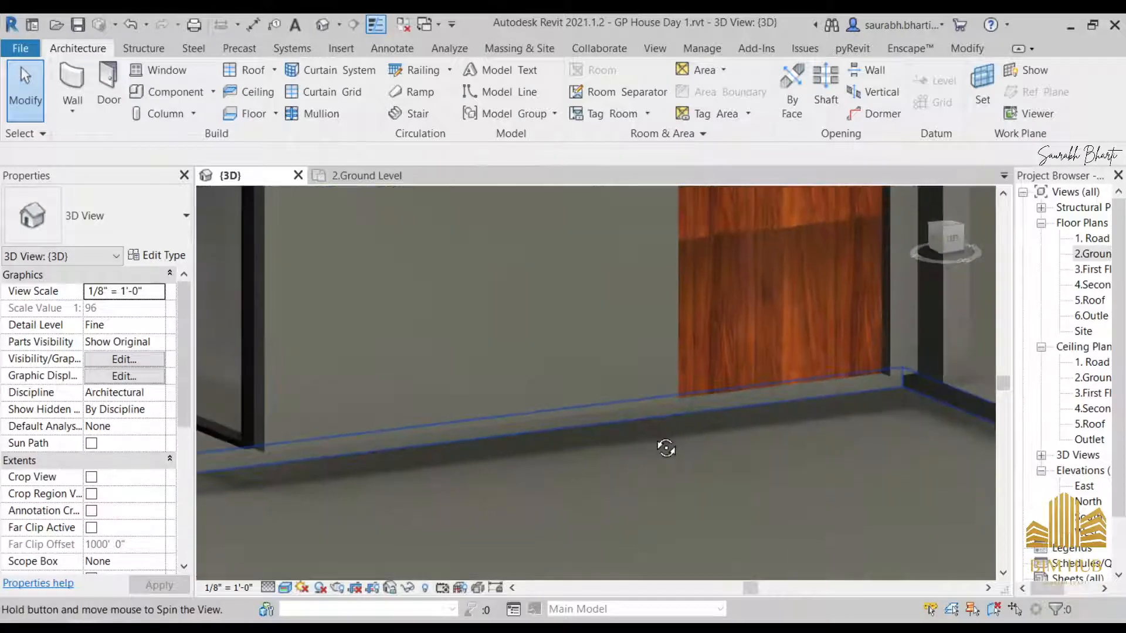
# - Edit the Generic - 12" ground floor's boundary from above, shifting its edge along the entrance side outward
pyautogui.scroll(-4, 675, 431)
pyautogui.click(452, 430)
pyautogui.keyDown('shift'); pyautogui.moveTo(468, 410); pyautogui.dragTo(604, 504, button='middle'); pyautogui.keyUp('shift')
pyautogui.keyDown('shift'); pyautogui.moveTo(543, 536); pyautogui.dragTo(613, 444, button='middle'); pyautogui.keyUp('shift')
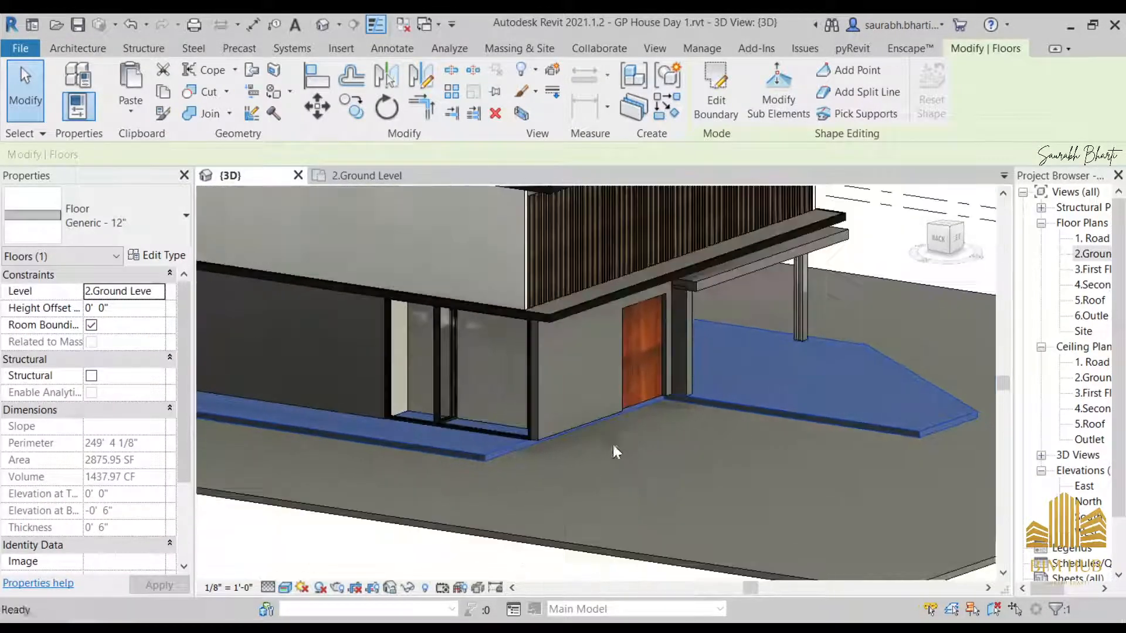
pyautogui.click(945, 232)
pyautogui.click(715, 88)
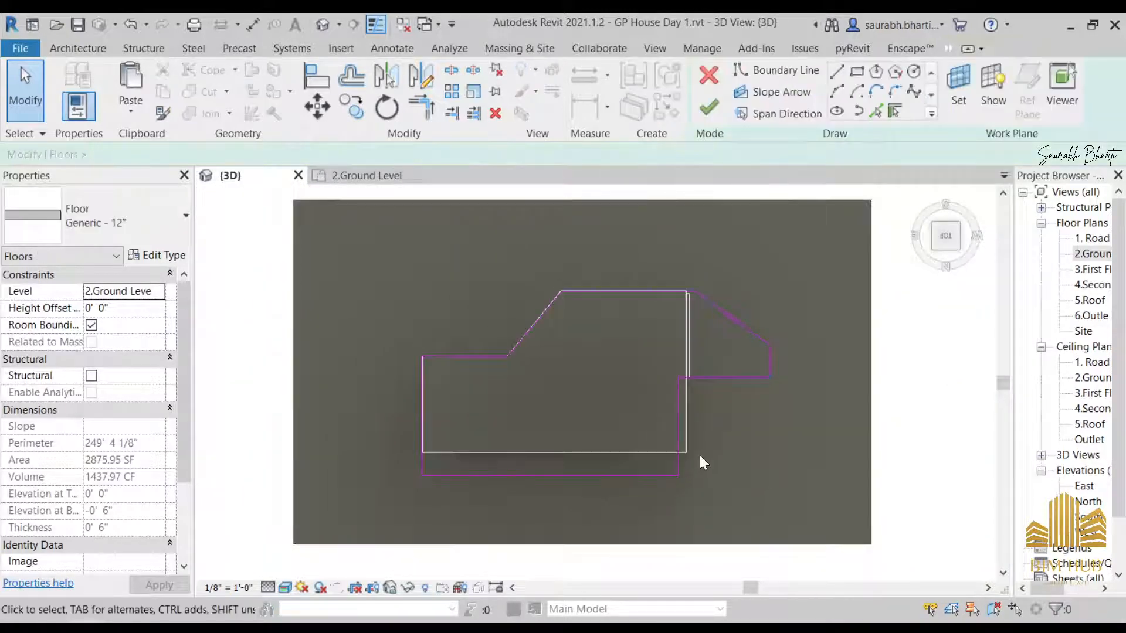
pyautogui.scroll(5, 699, 455)
pyautogui.click(616, 338)
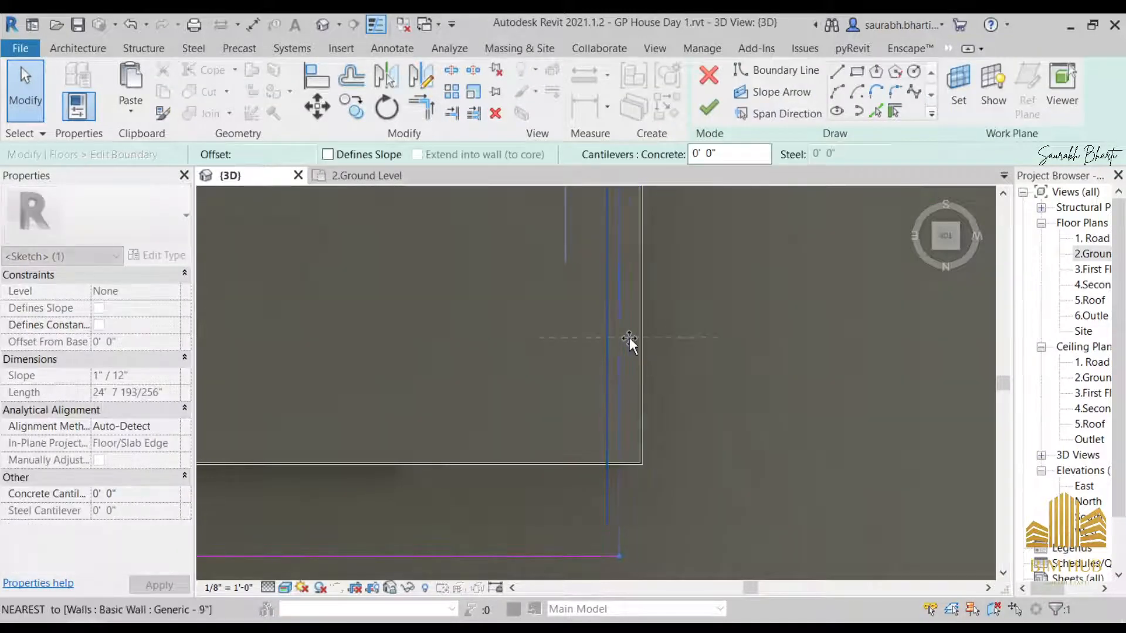
pyautogui.moveTo(618, 338); pyautogui.dragTo(629, 339)
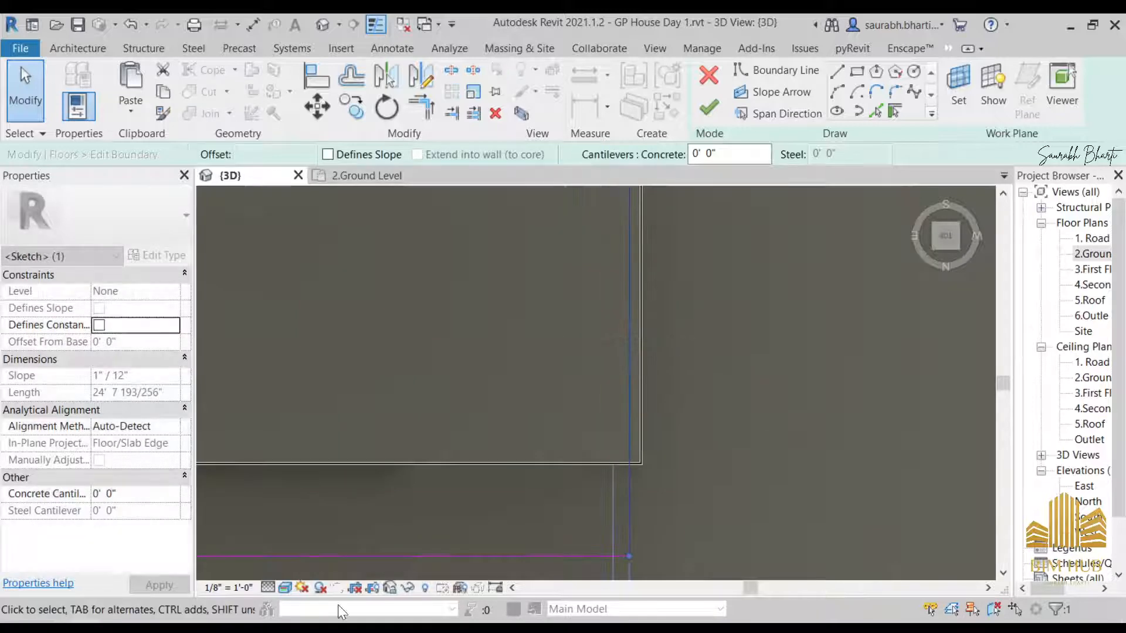
# - Display the view in Wireframe and fit the floor's boundary edge to the outer face of the entrance wall
pyautogui.click(285, 587)
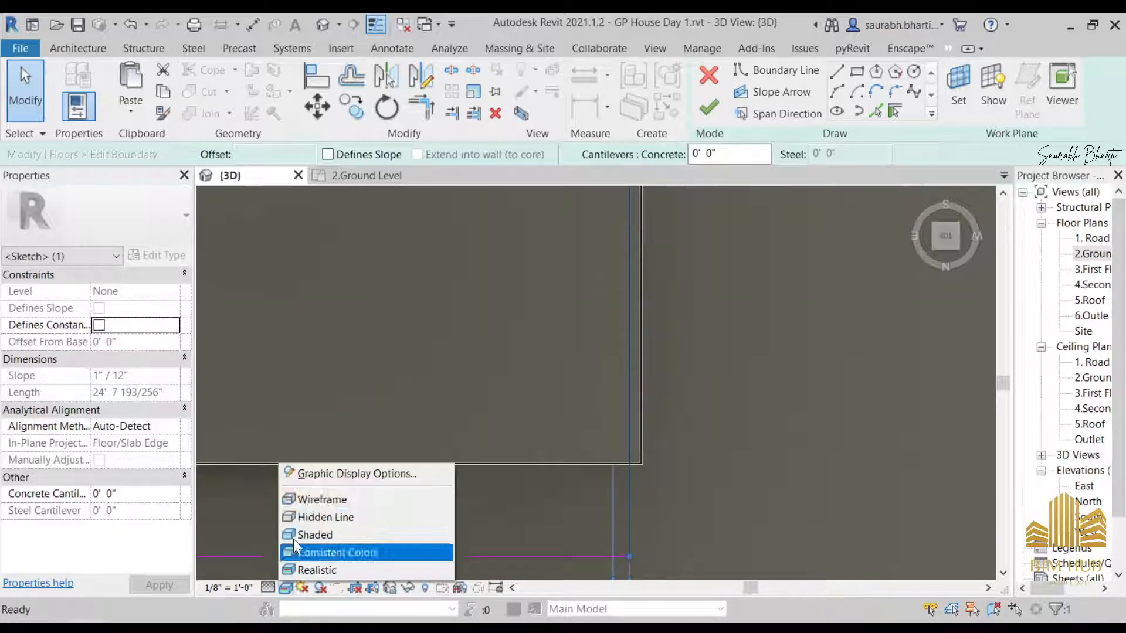
pyautogui.click(315, 497)
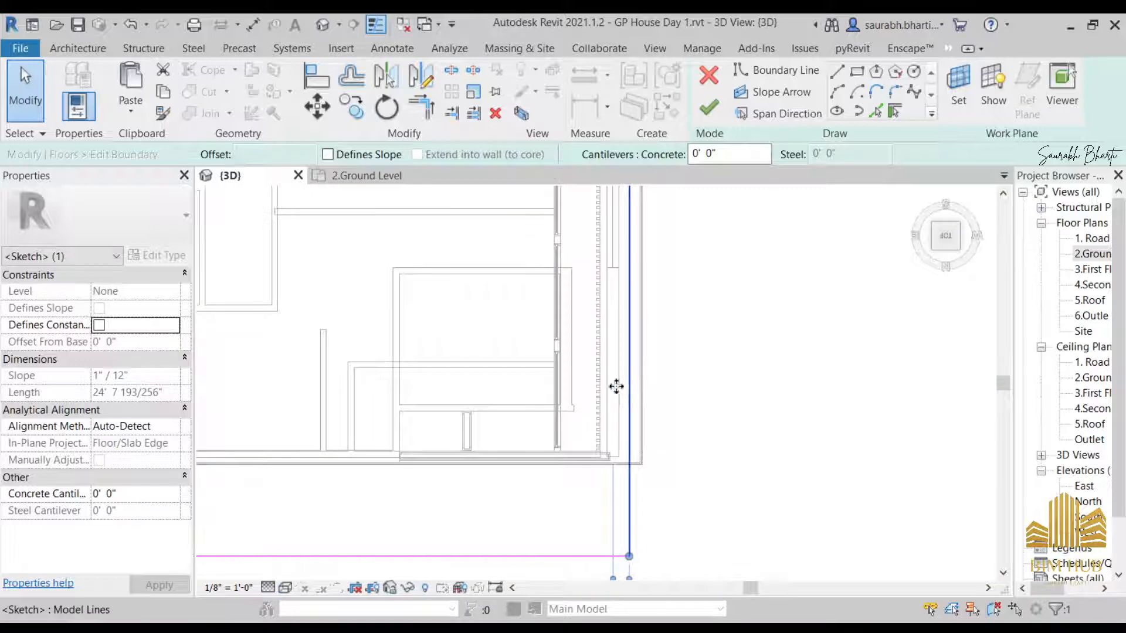
pyautogui.moveTo(616, 387); pyautogui.dragTo(616, 389)
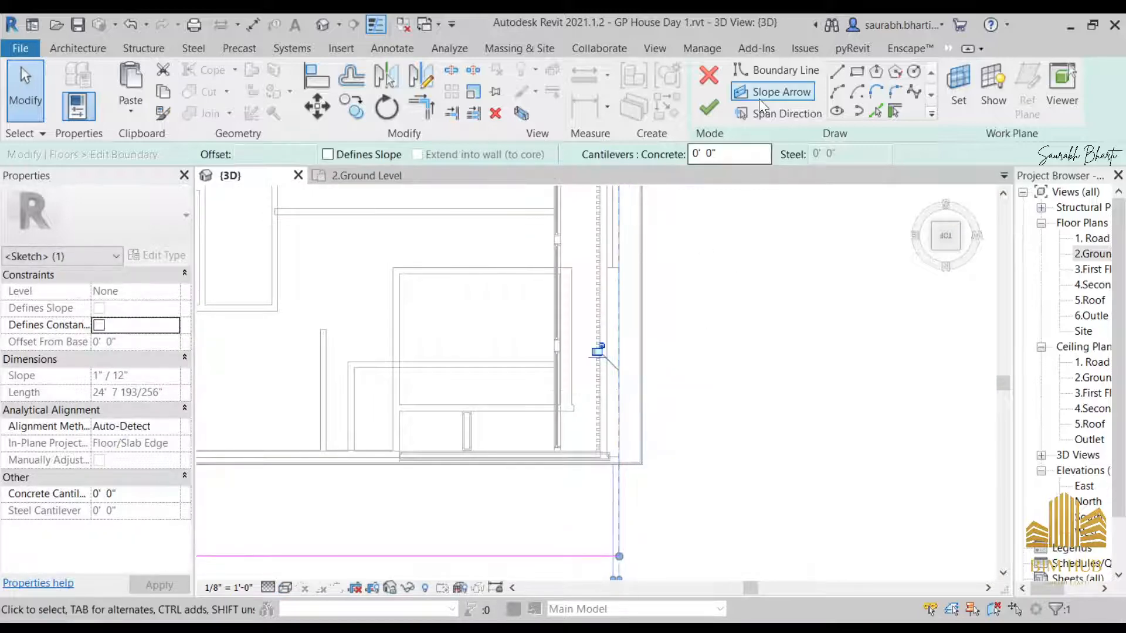
# - Finish the floor boundary edit, saving the project and attaching the walls to the floor's bottom
pyautogui.click(719, 110)
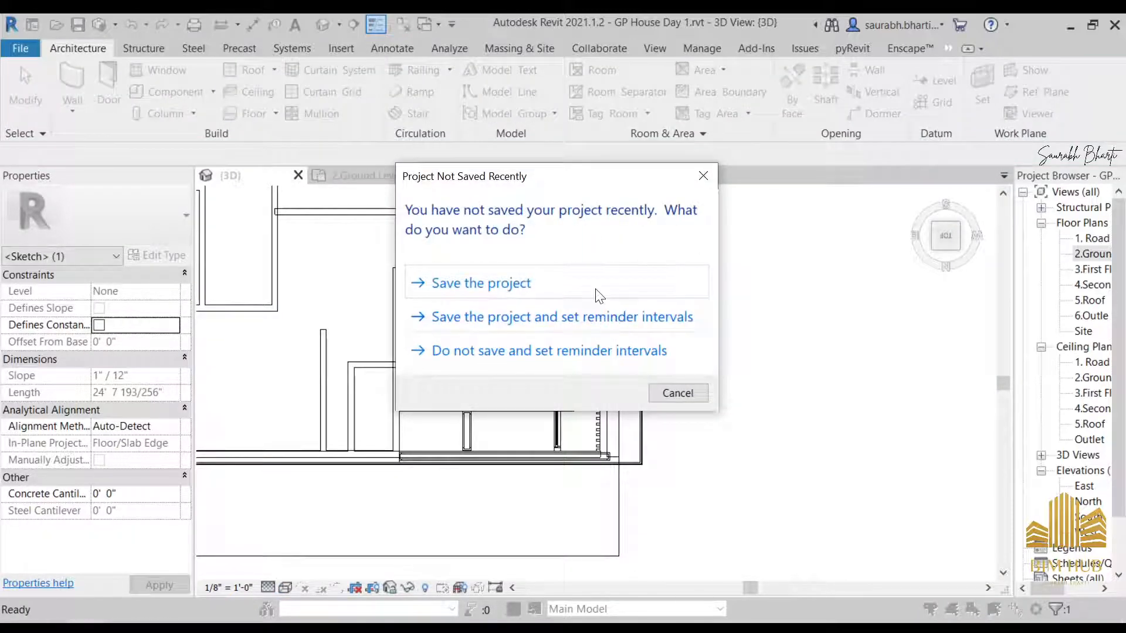
pyautogui.click(598, 293)
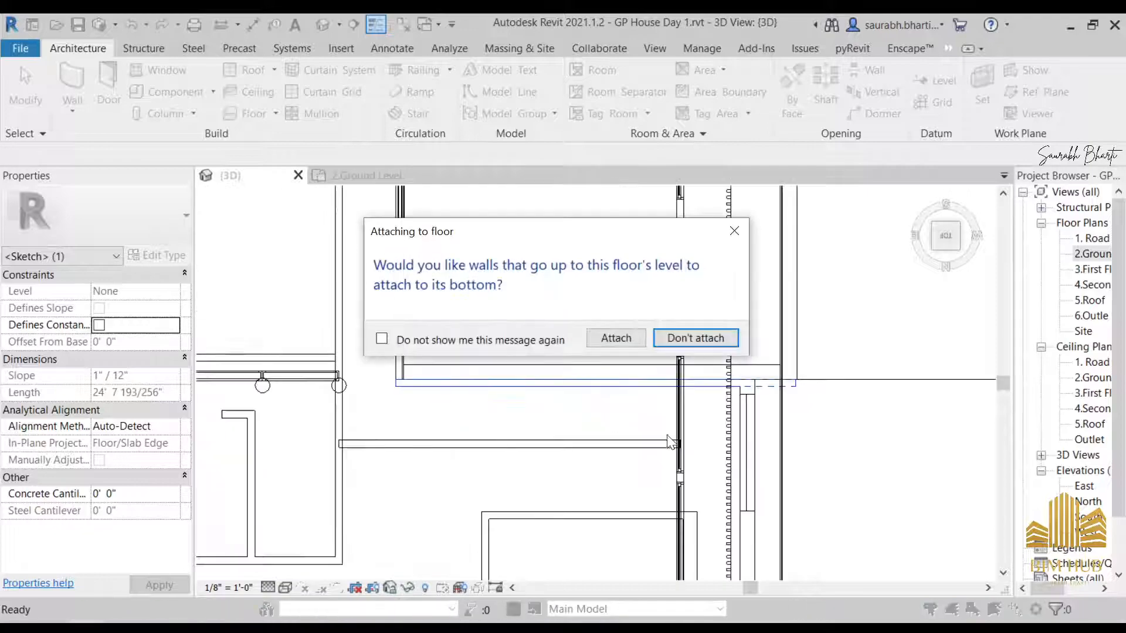
pyautogui.click(616, 339)
pyautogui.click(427, 382)
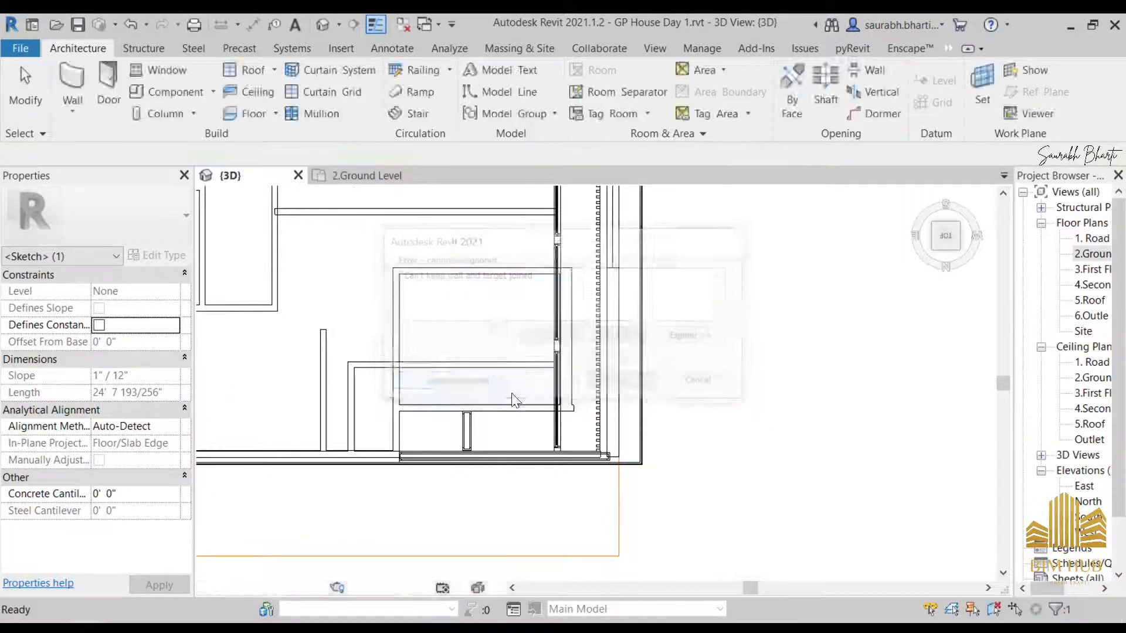
# - Return to an angled view of the entrance and set the visual style to Realistic
pyautogui.keyDown('shift'); pyautogui.moveTo(710, 471); pyautogui.dragTo(674, 422, button='middle'); pyautogui.keyUp('shift')
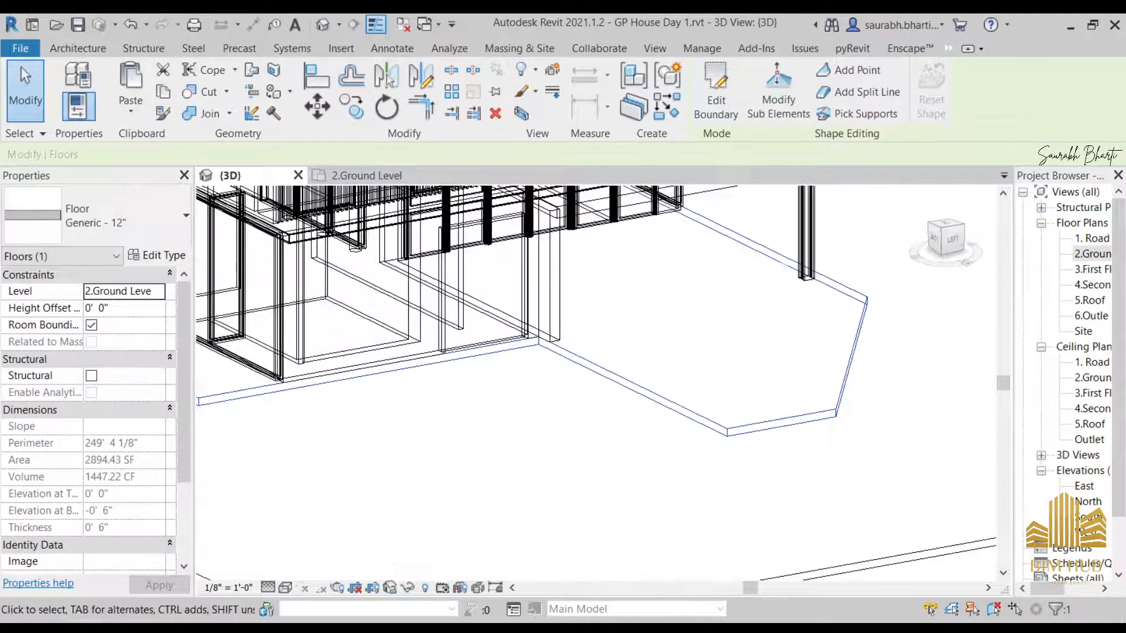
pyautogui.click(286, 587)
pyautogui.click(309, 551)
pyautogui.keyDown('shift'); pyautogui.moveTo(493, 420); pyautogui.dragTo(349, 613, button='middle'); pyautogui.keyUp('shift')
pyautogui.press('Escape')
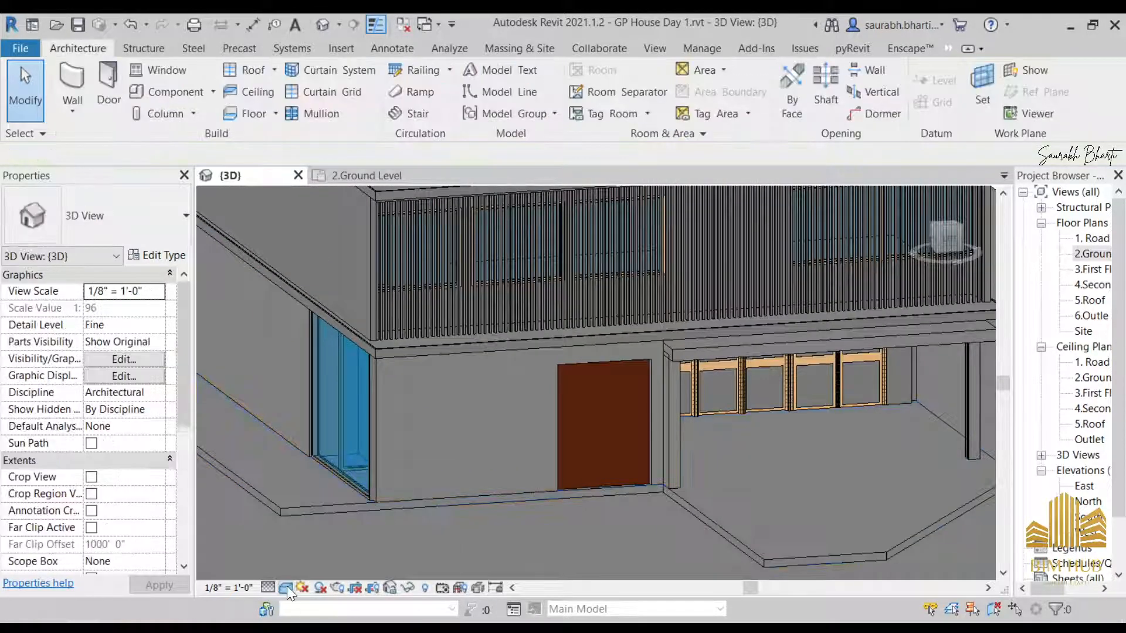
pyautogui.click(286, 586)
pyautogui.click(314, 556)
pyautogui.click(291, 585)
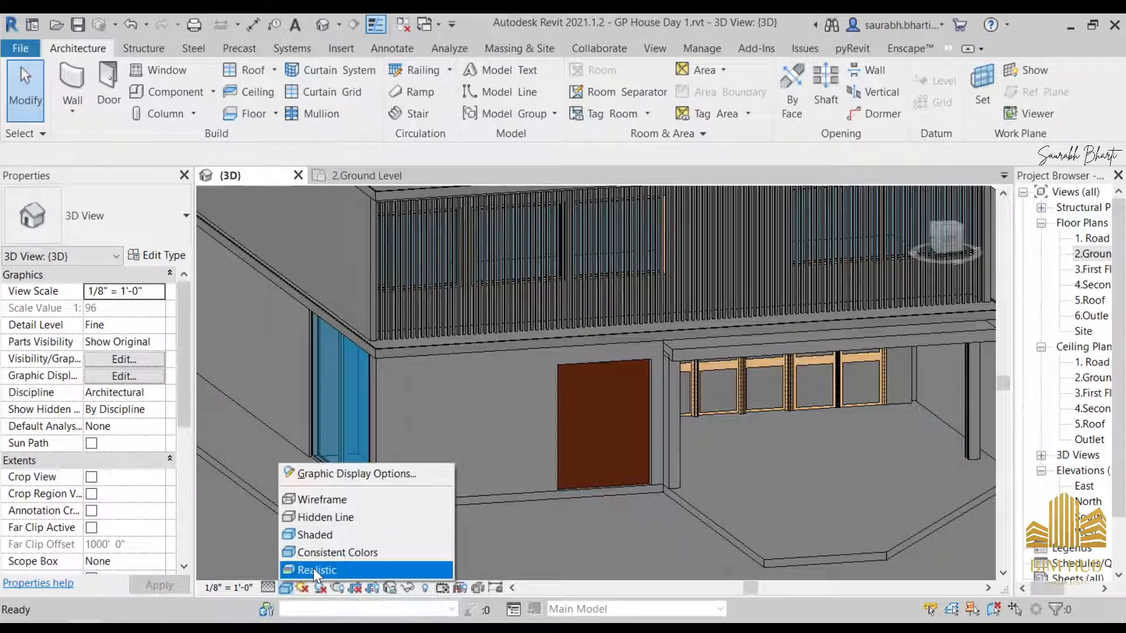
pyautogui.click(313, 569)
# - Delete the custom wooden entrance door from the Generic - 9" wall
pyautogui.keyDown('shift'); pyautogui.moveTo(583, 492); pyautogui.dragTo(553, 483, button='middle'); pyautogui.keyUp('shift')
pyautogui.scroll(3, 527, 466)
pyautogui.click(515, 490)
pyautogui.scroll(2, 555, 469)
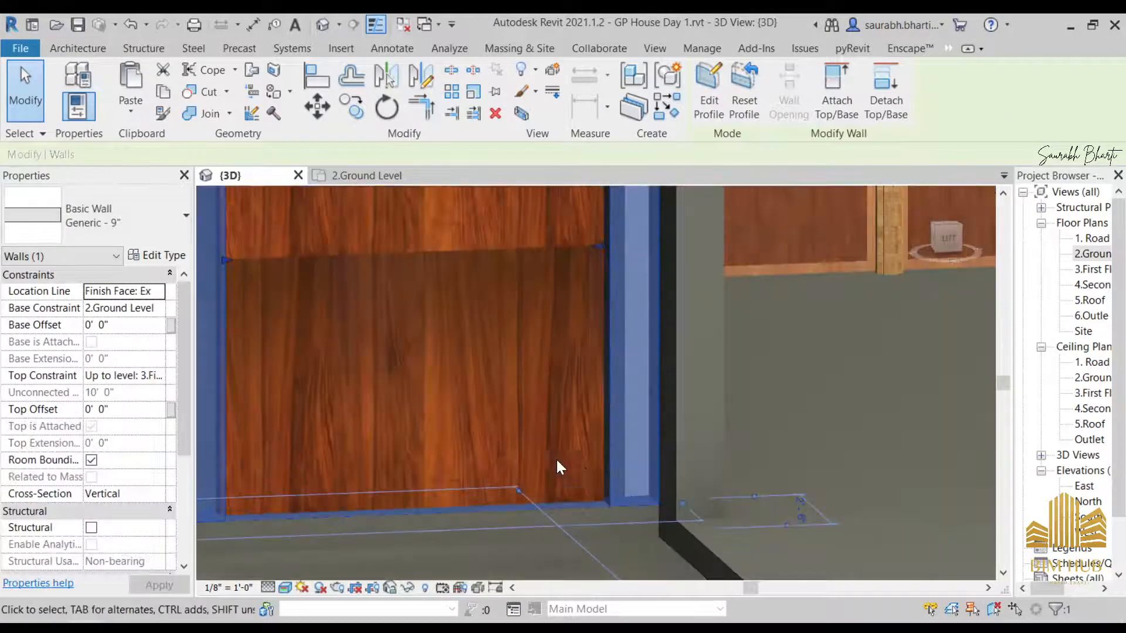
pyautogui.press('Escape')
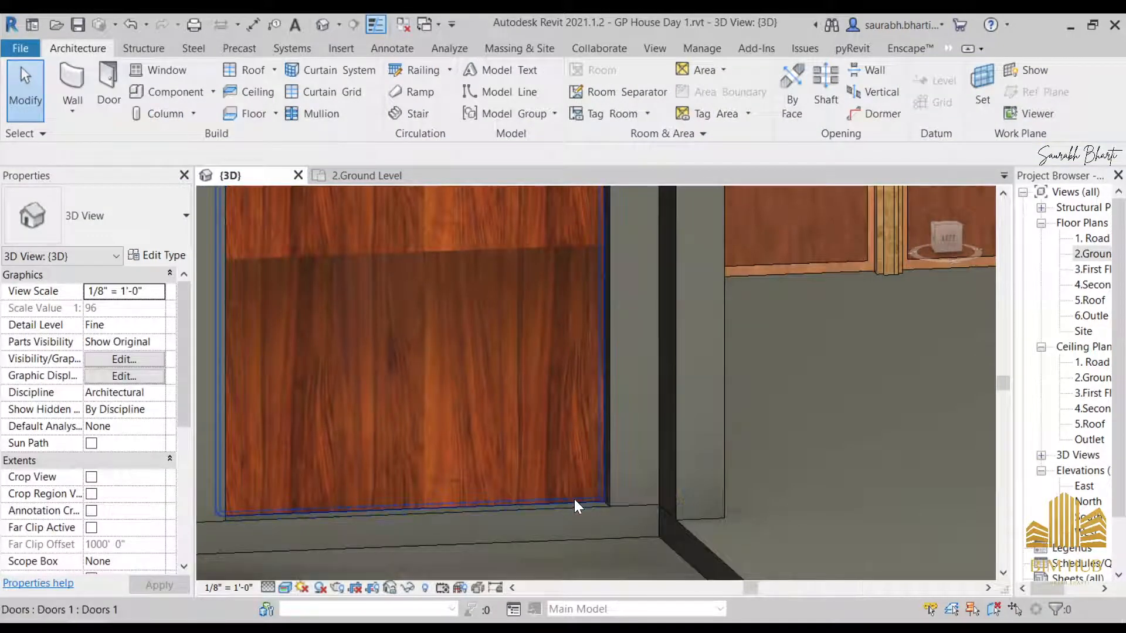
pyautogui.click(574, 500)
pyautogui.press('Escape')
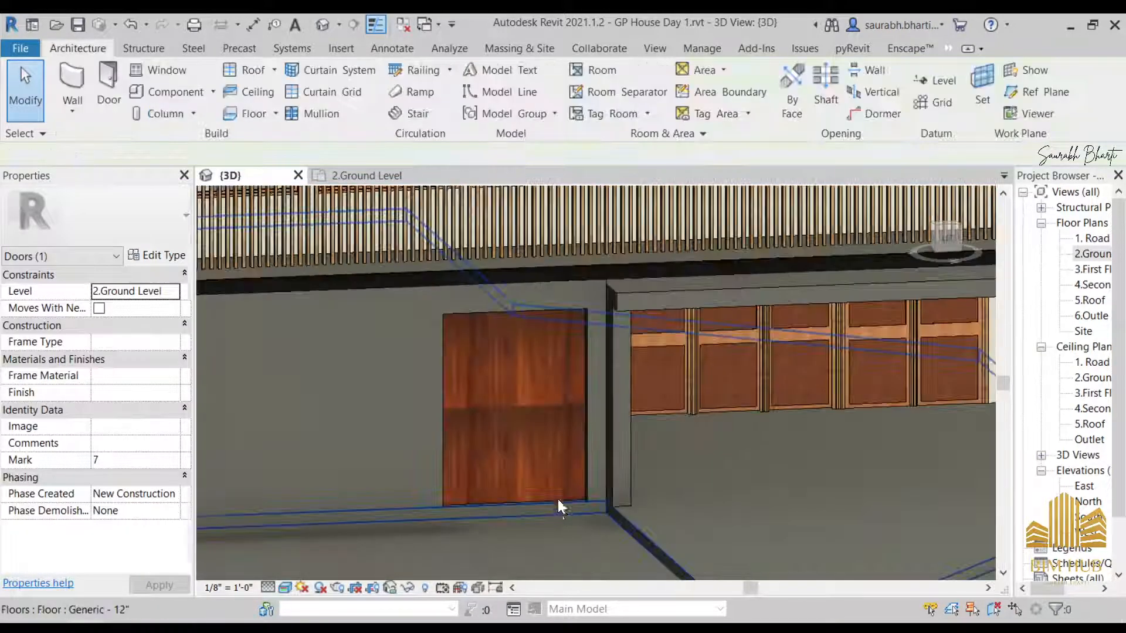
pyautogui.click(558, 498)
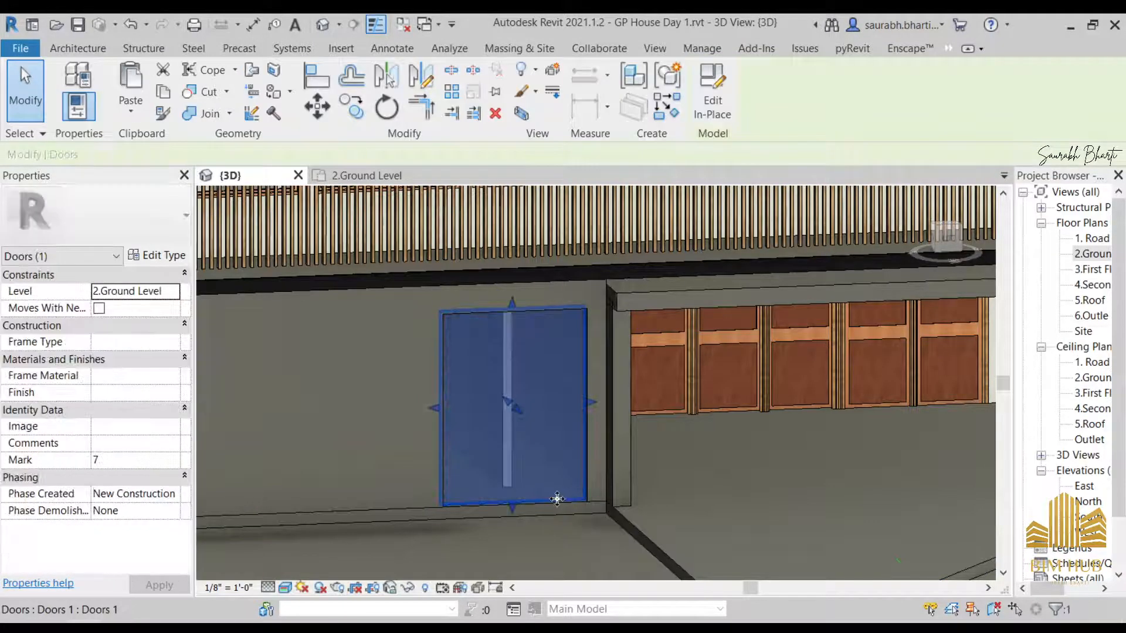
pyautogui.press('Delete')
# - Close the entrance door opening in the Generic - 9" wall by removing its outline from the profile and restoring a continuous bottom edge
pyautogui.click(545, 317)
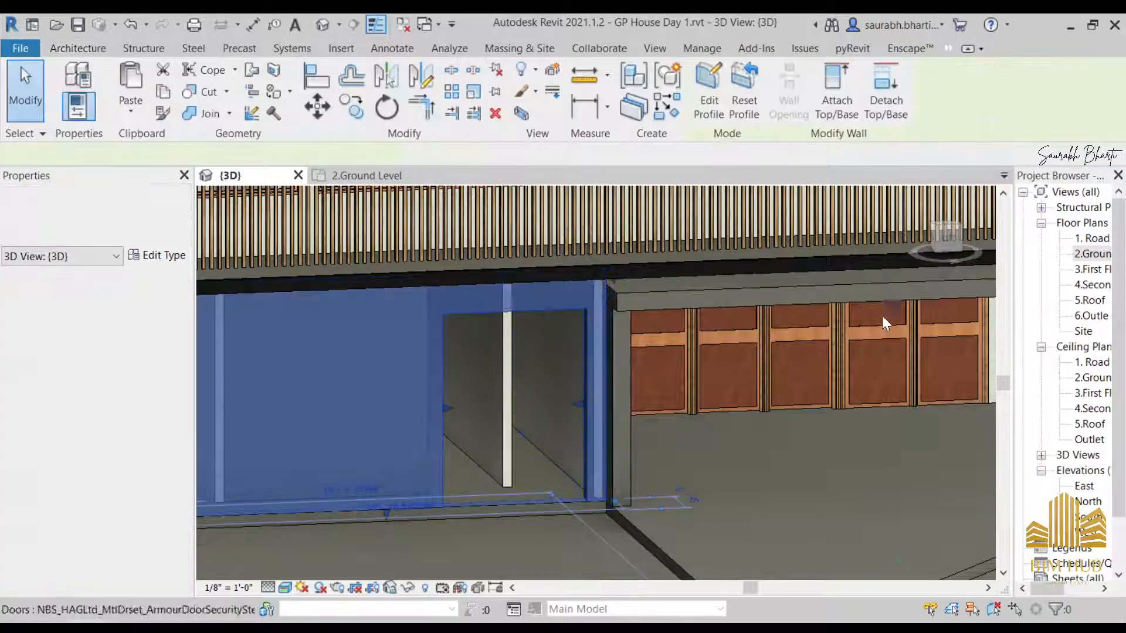
pyautogui.click(948, 238)
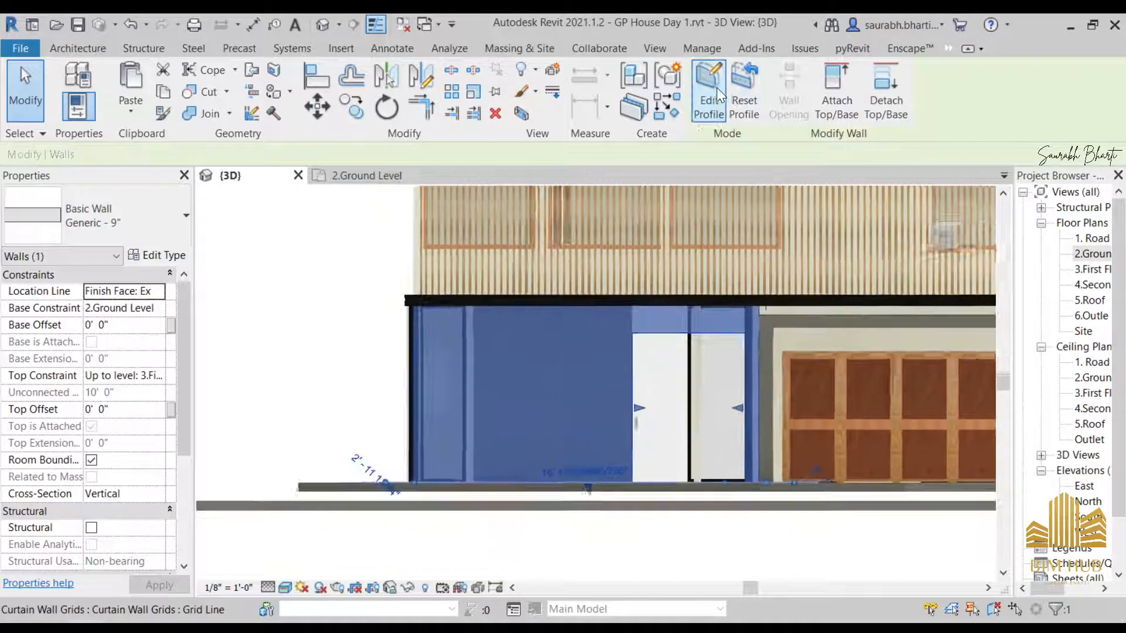
pyautogui.click(714, 87)
pyautogui.click(669, 335)
pyautogui.scroll(3, 669, 335)
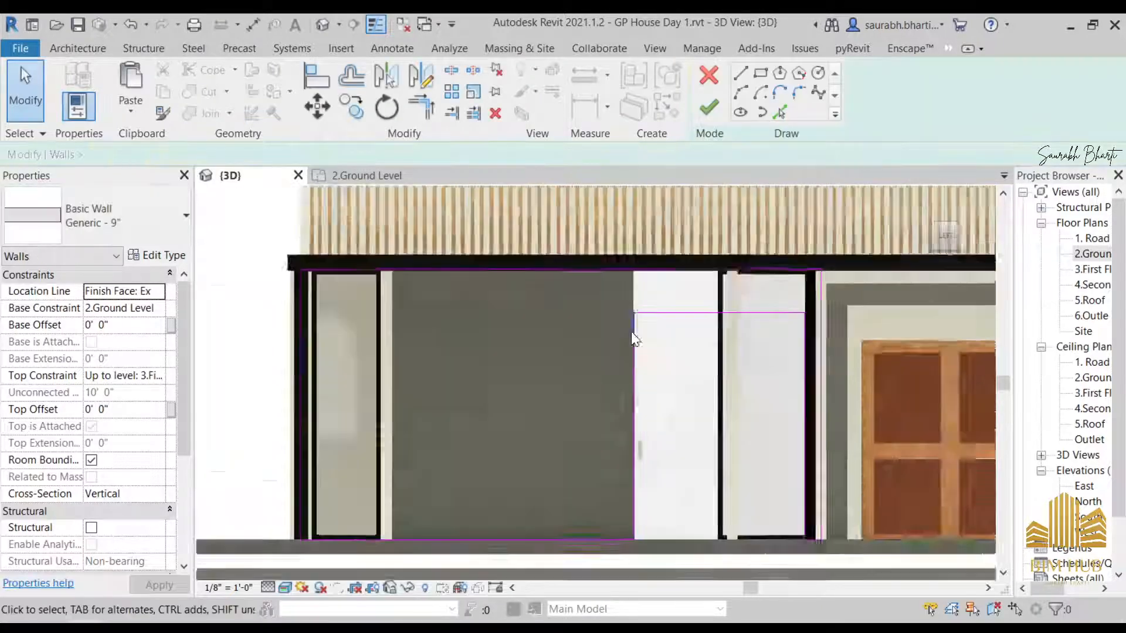
pyautogui.moveTo(702, 539); pyautogui.dragTo(703, 573)
pyautogui.click(822, 596)
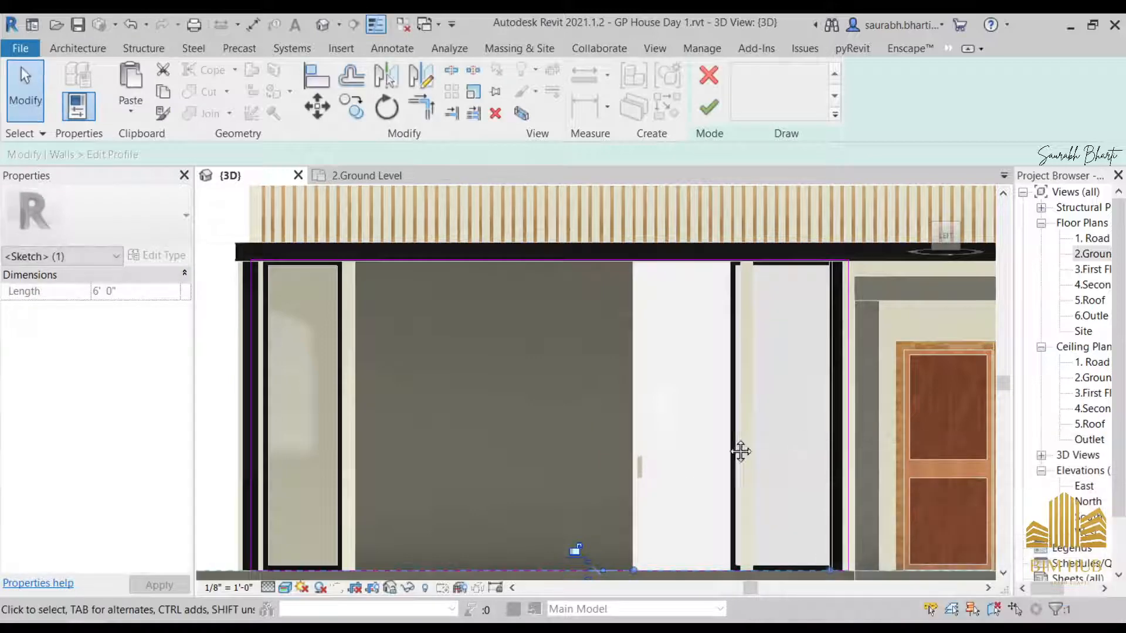
pyautogui.scroll(-1, 739, 452)
pyautogui.click(709, 106)
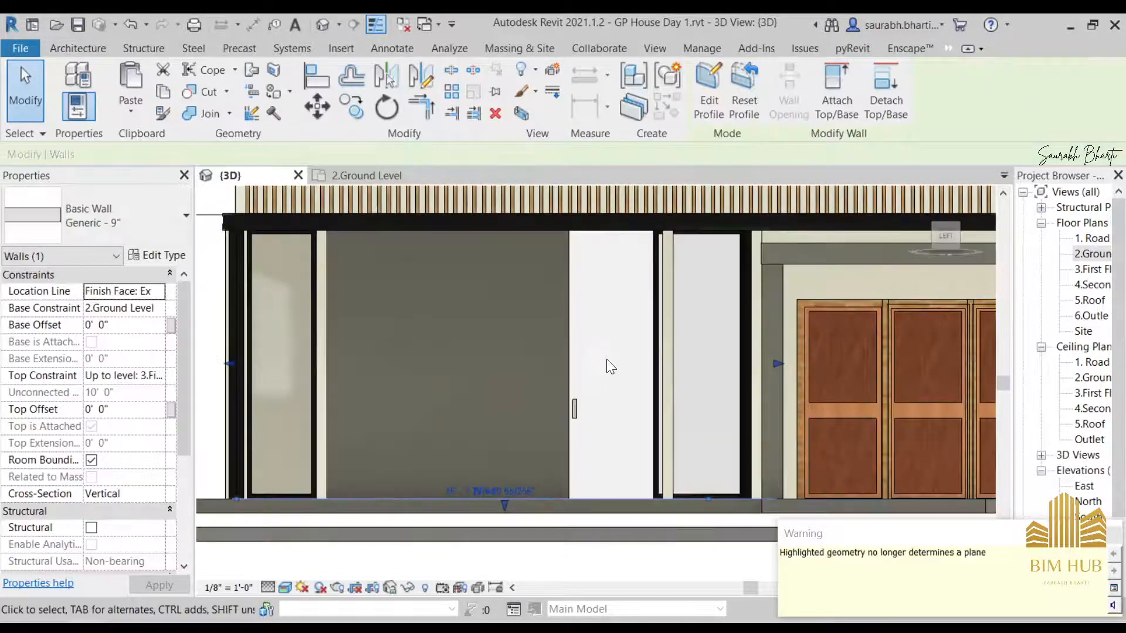
pyautogui.scroll(-2, 608, 364)
pyautogui.click(619, 401)
# - Load the OriginGlobal Kensington SE04 single door family from the Desktop for placement in the entrance wall
pyautogui.keyDown('shift'); pyautogui.moveTo(634, 420); pyautogui.dragTo(673, 465, button='middle'); pyautogui.keyUp('shift')
pyautogui.scroll(1, 635, 422)
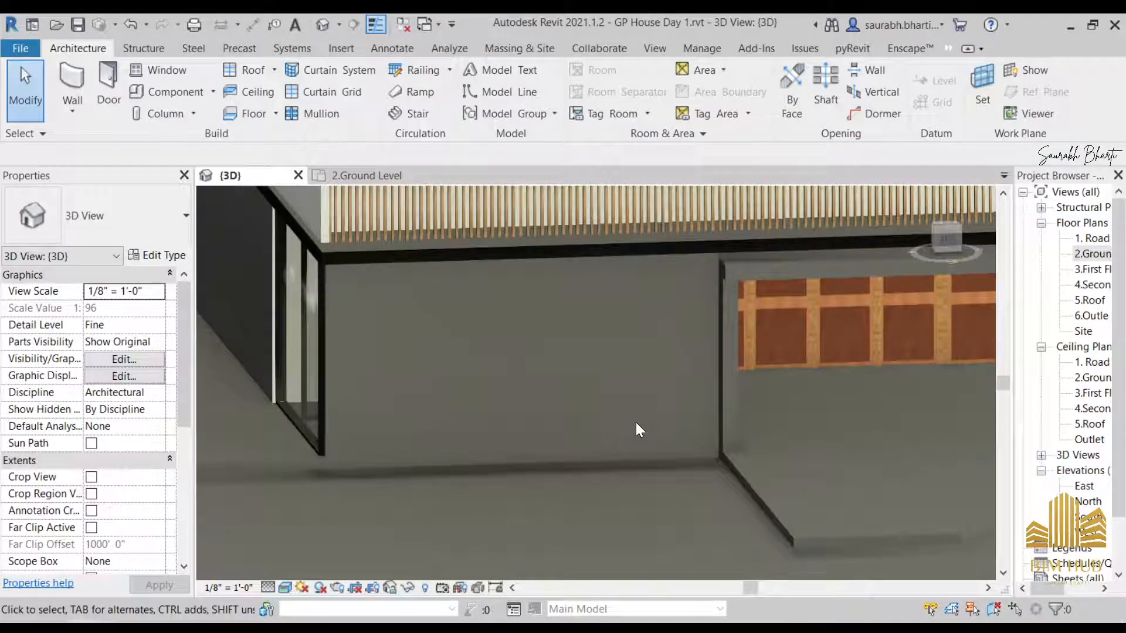
pyautogui.keyDown('shift'); pyautogui.moveTo(472, 380); pyautogui.dragTo(587, 457, button='middle'); pyautogui.keyUp('shift')
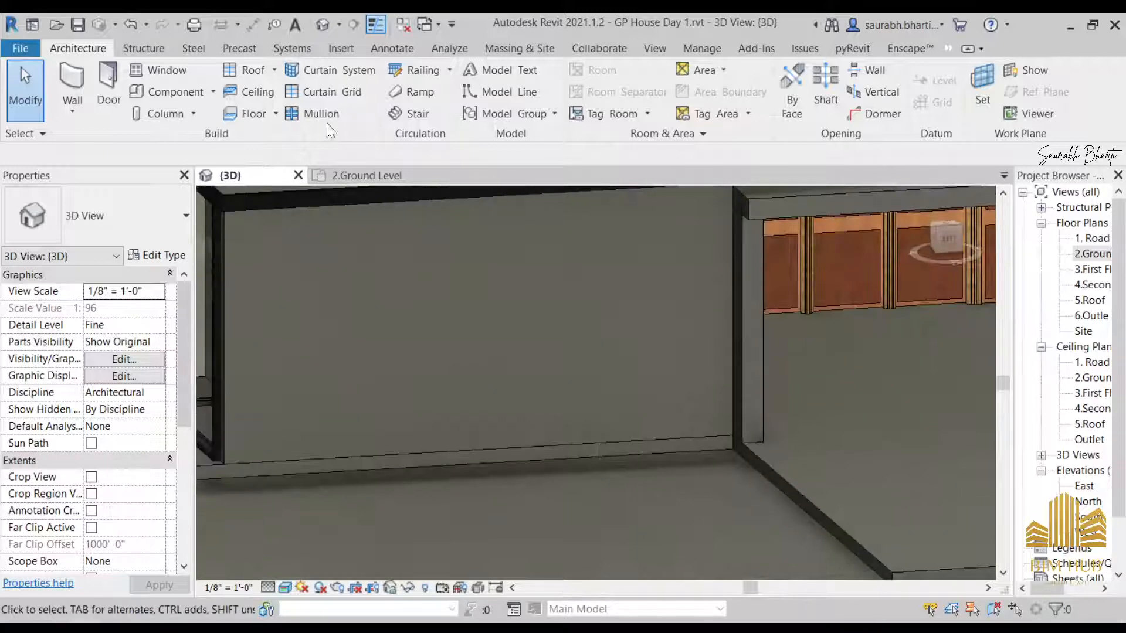
pyautogui.click(121, 75)
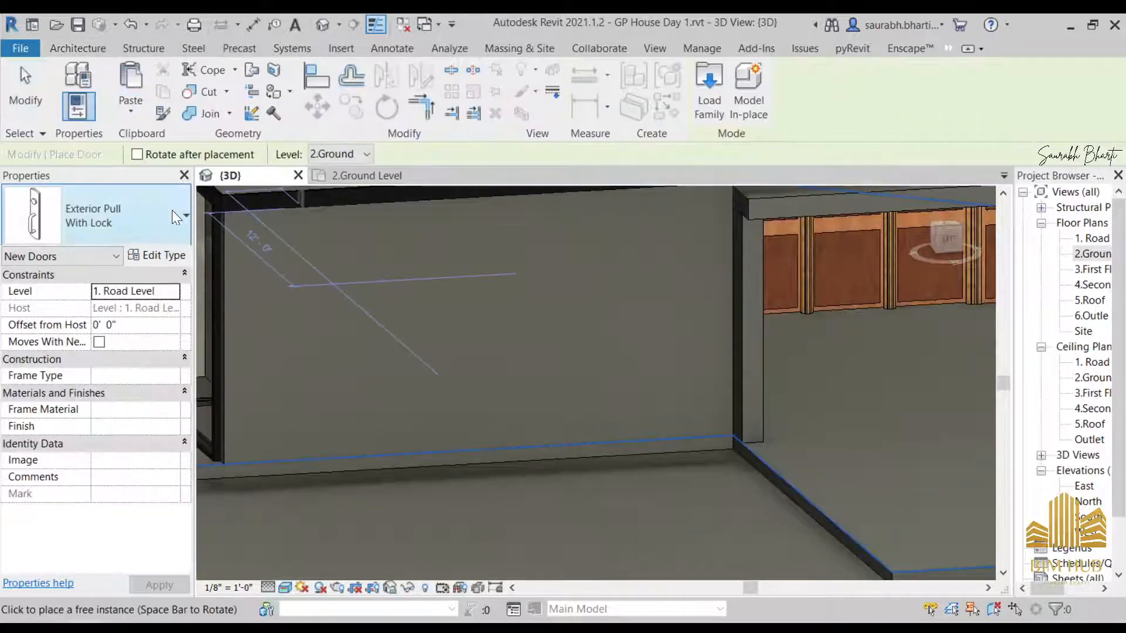
pyautogui.click(724, 77)
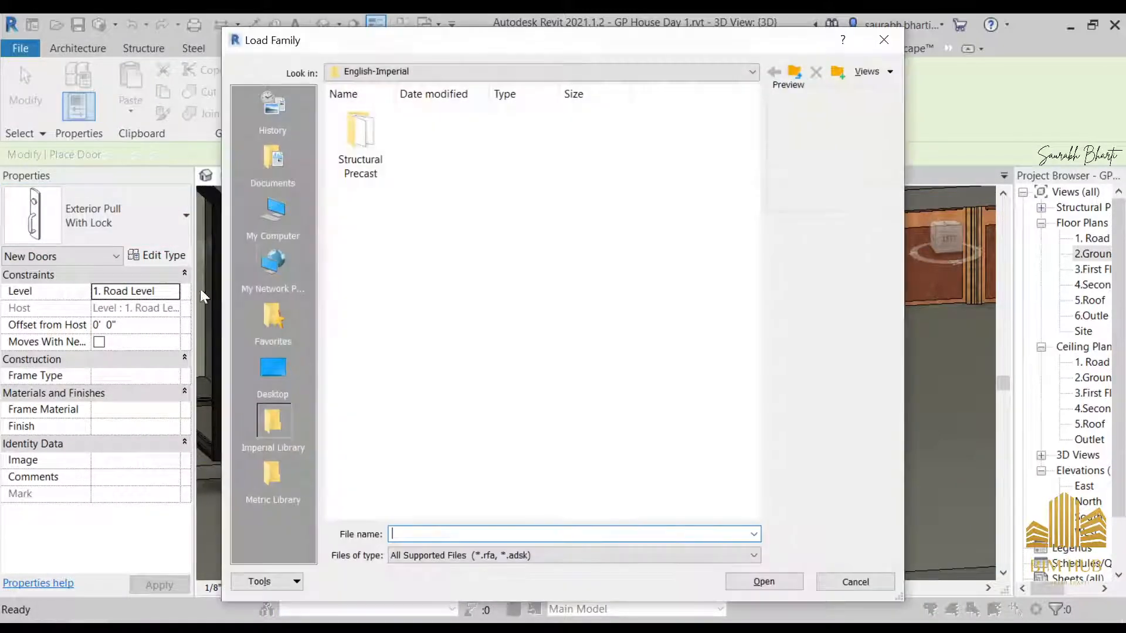
pyautogui.click(285, 370)
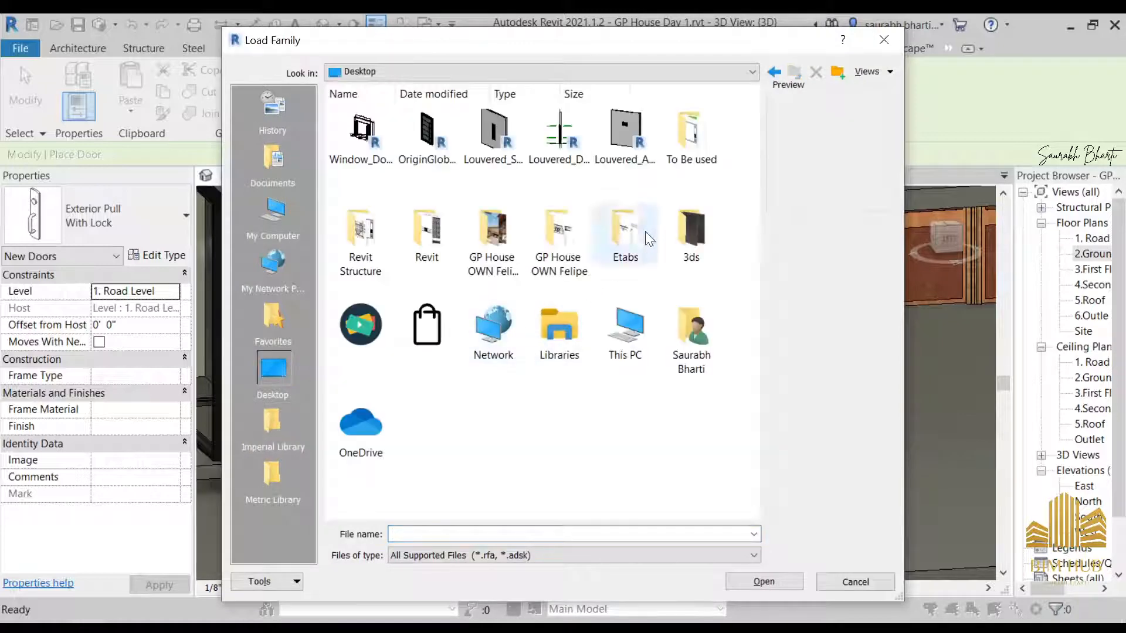
pyautogui.doubleClick(439, 132)
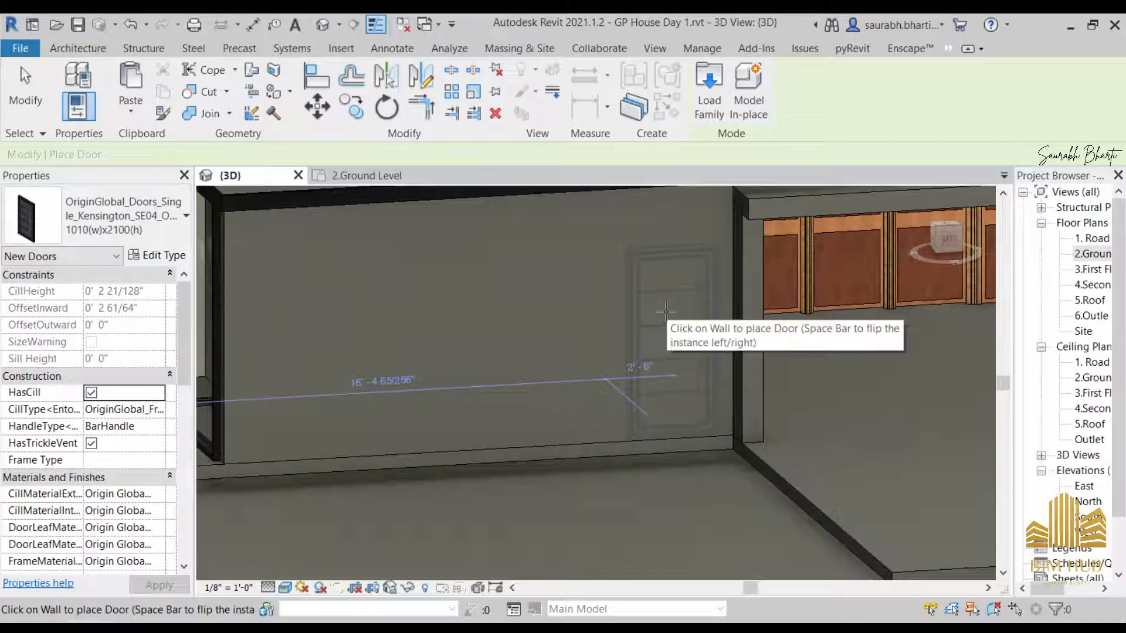
# - Place the 1010(w)x2100(h) door in the entrance wall about 2'-6" from the corner beside the recessed porch
pyautogui.click(664, 331)
pyautogui.press('Escape')
pyautogui.press('Escape')
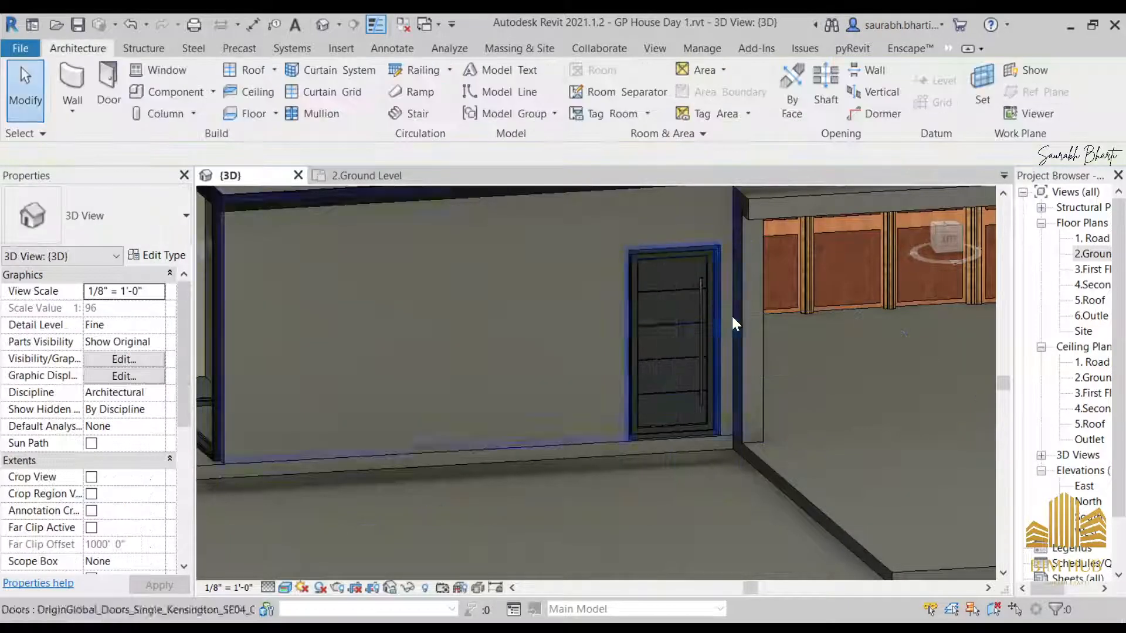
# - Set the placed entrance door type's height to 8' 0" and width to 6' 0"
pyautogui.click(941, 240)
pyautogui.scroll(5, 592, 378)
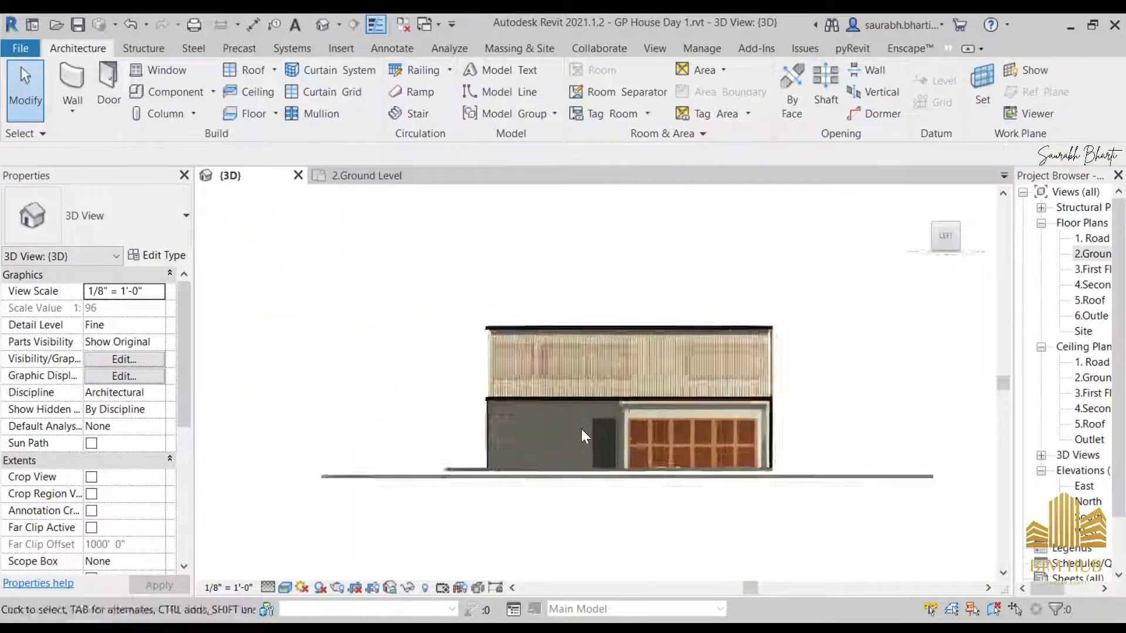
pyautogui.click(628, 441)
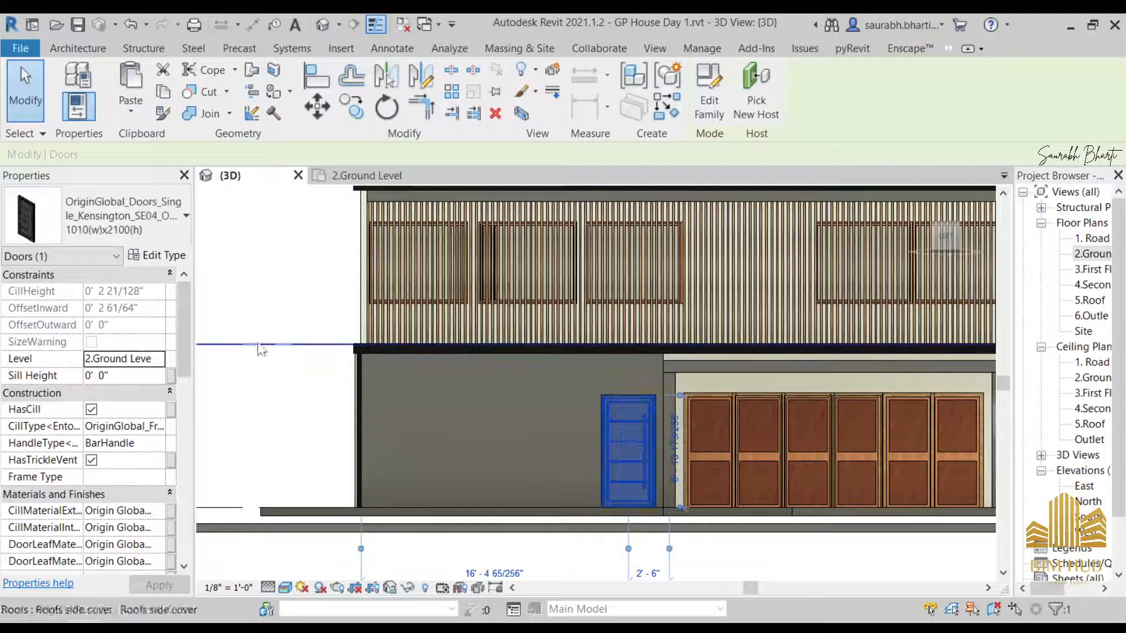
pyautogui.click(158, 257)
pyautogui.scroll(-3, 608, 476)
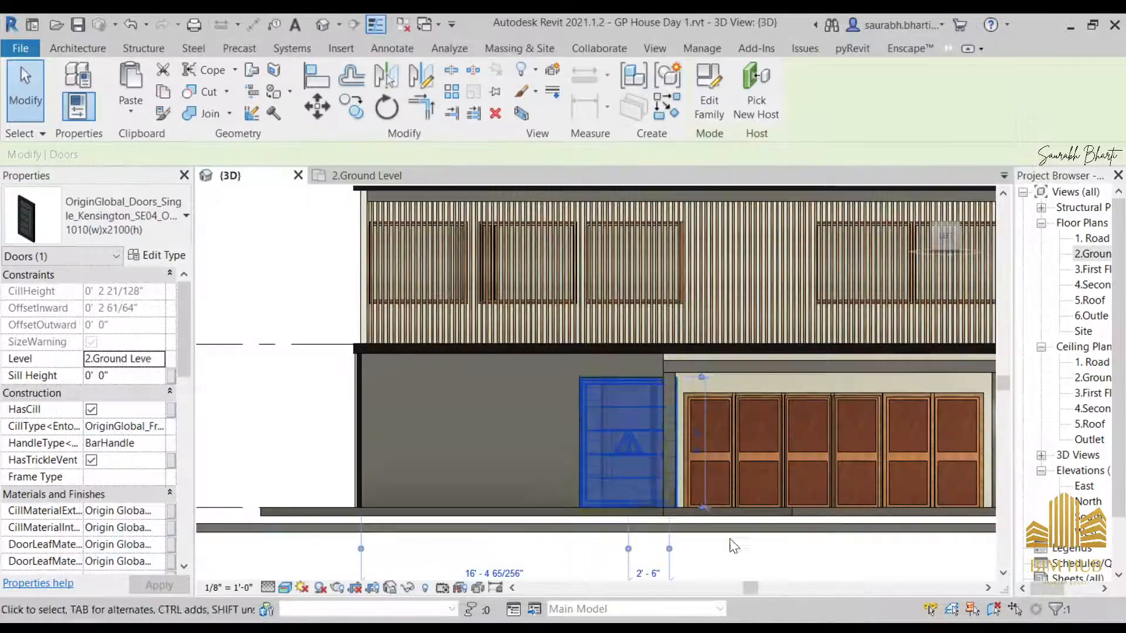
# - Move the enlarged entrance door about 1' along the wall, away from the corner beside the porch
pyautogui.keyDown('shift'); pyautogui.moveTo(648, 527); pyautogui.dragTo(589, 466, button='middle'); pyautogui.keyUp('shift')
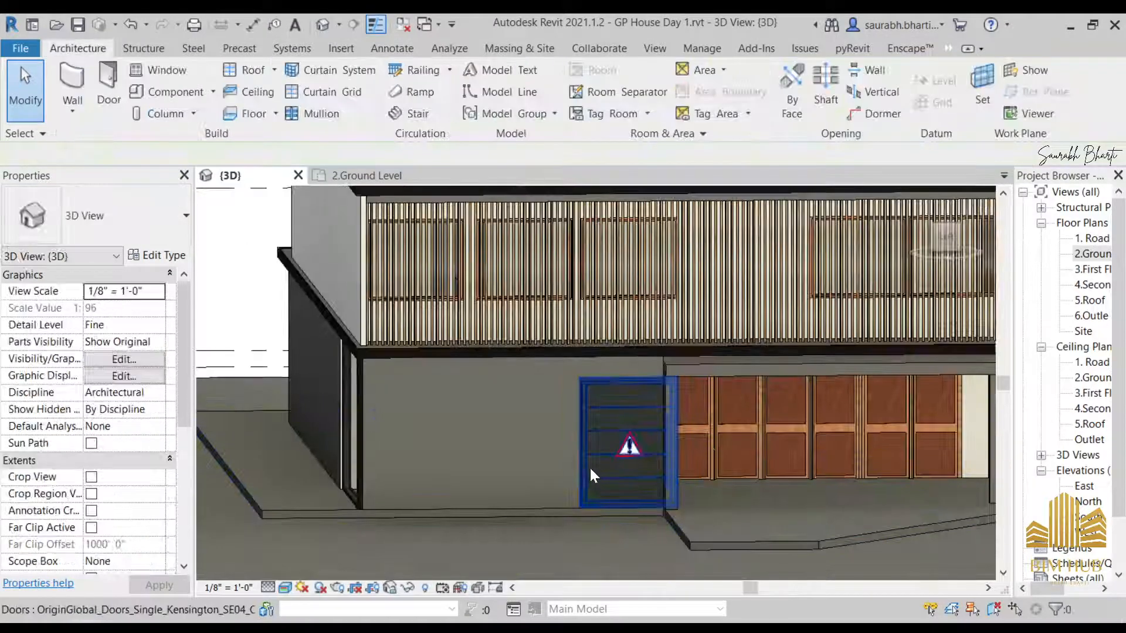
pyautogui.click(590, 467)
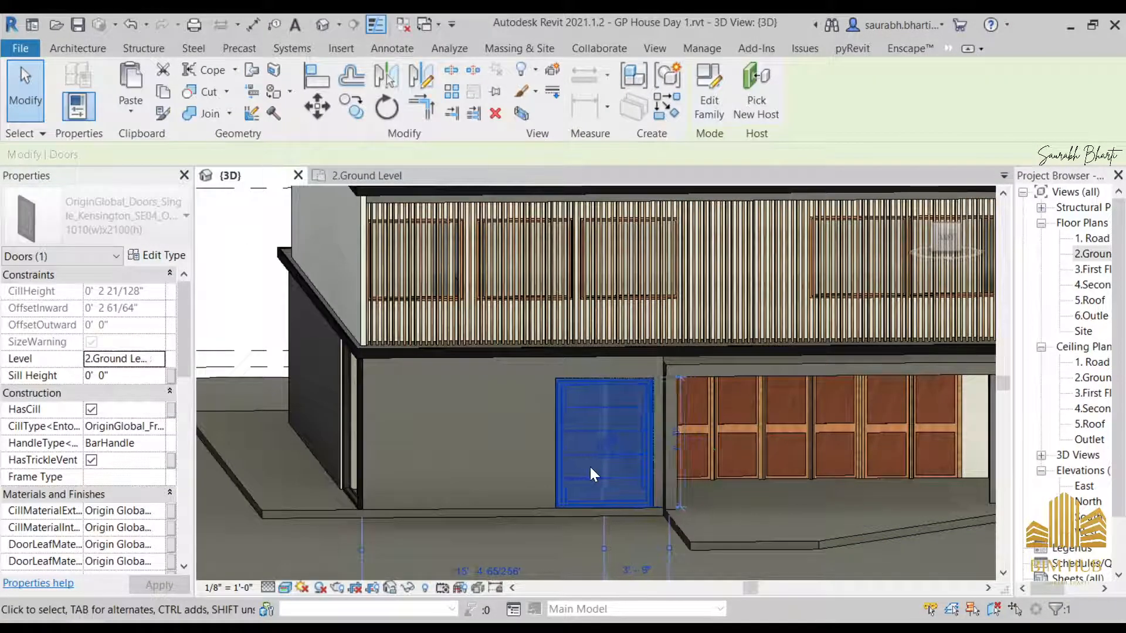
pyautogui.press('Escape')
pyautogui.scroll(-3, 595, 480)
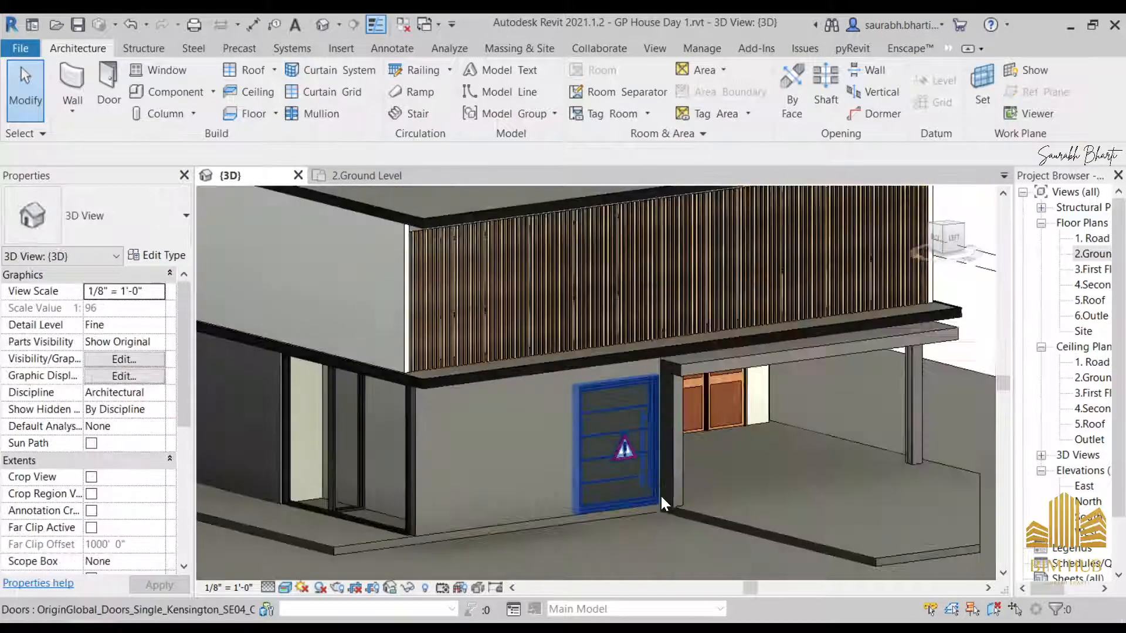
# - Examine the entrance door up close and review its type parameters, from constraints and dimensions through identity, model and warranty data
pyautogui.scroll(10, 626, 446)
pyautogui.keyDown('shift'); pyautogui.moveTo(575, 396); pyautogui.dragTo(487, 385, button='middle'); pyautogui.keyUp('shift')
pyautogui.scroll(-3, 489, 397)
pyautogui.click(487, 388)
pyautogui.press('Escape')
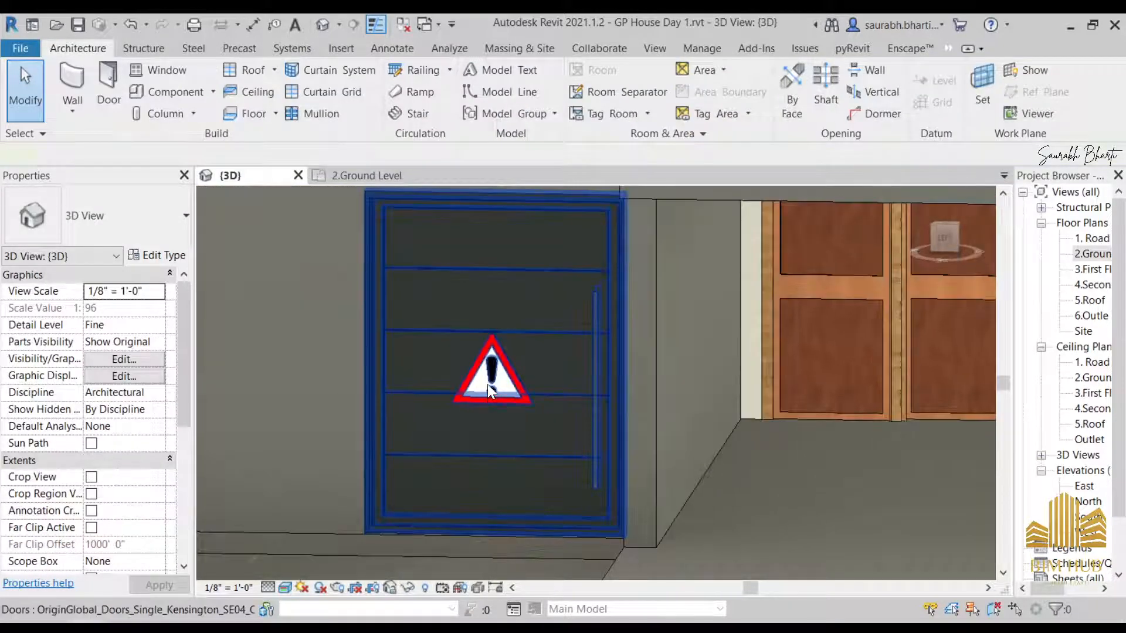
pyautogui.click(425, 444)
pyautogui.click(147, 256)
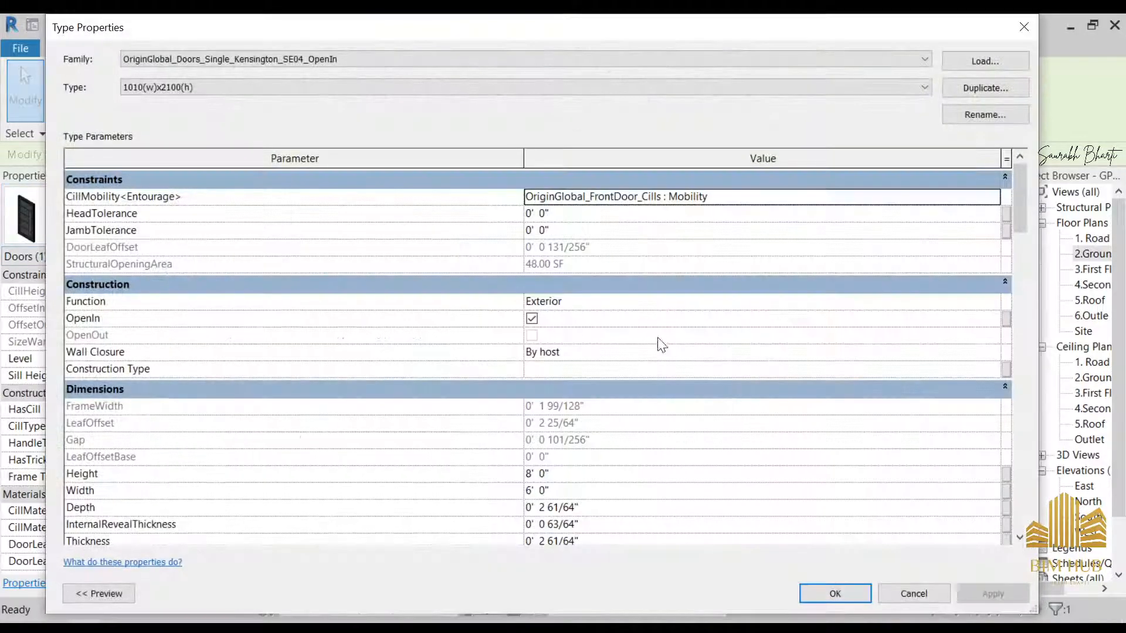
pyautogui.scroll(-2, 513, 456)
pyautogui.scroll(-1, 609, 405)
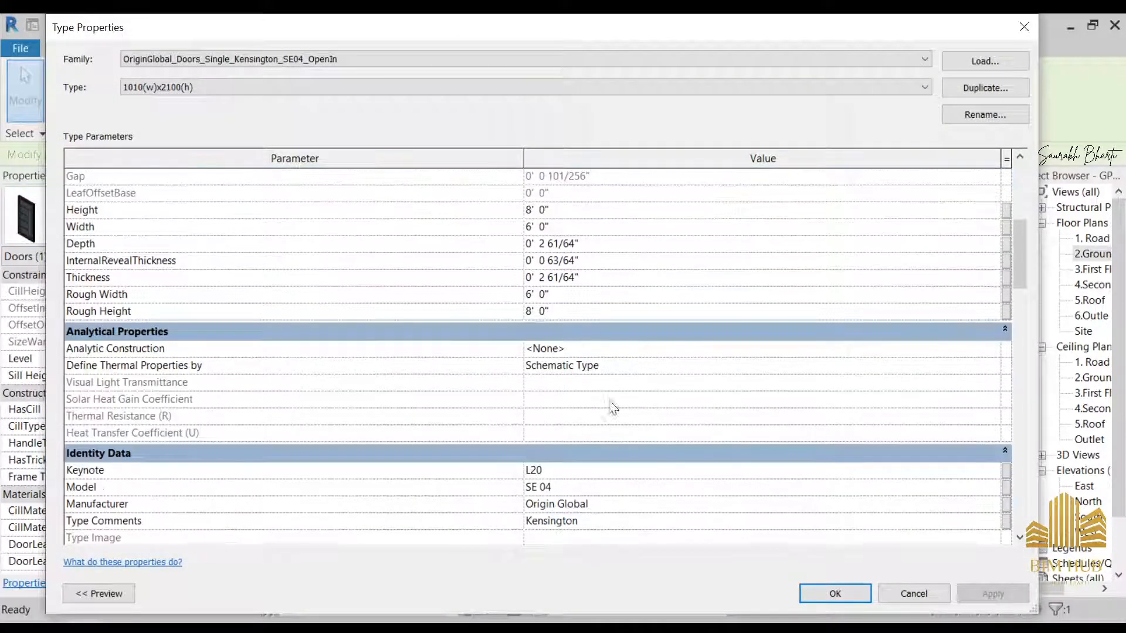
pyautogui.scroll(-5, 530, 387)
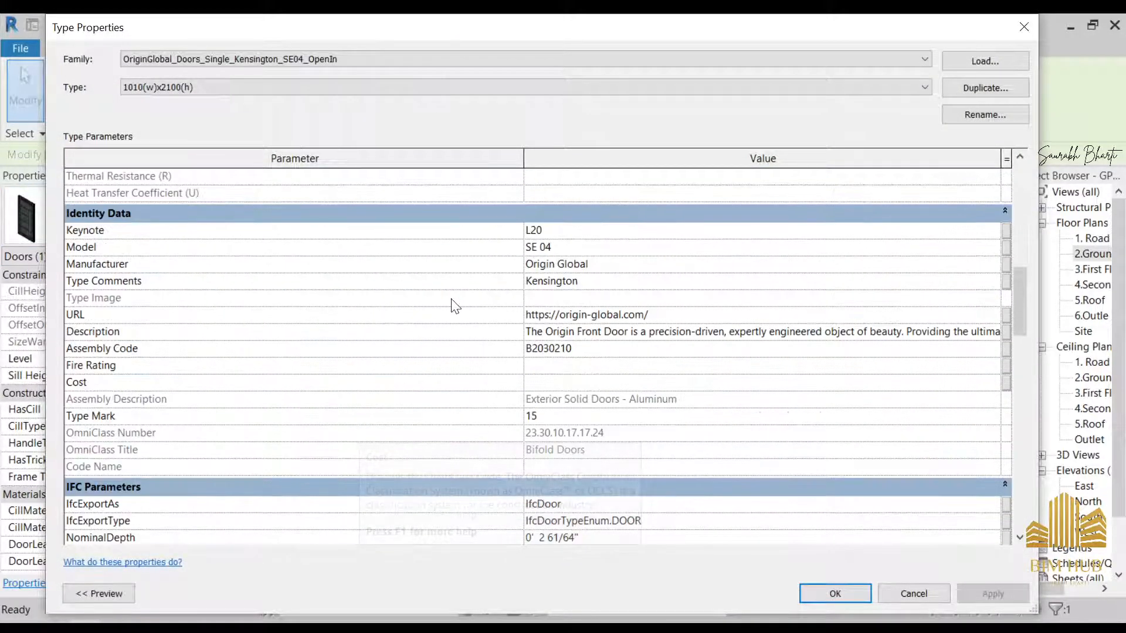
pyautogui.scroll(10, 457, 310)
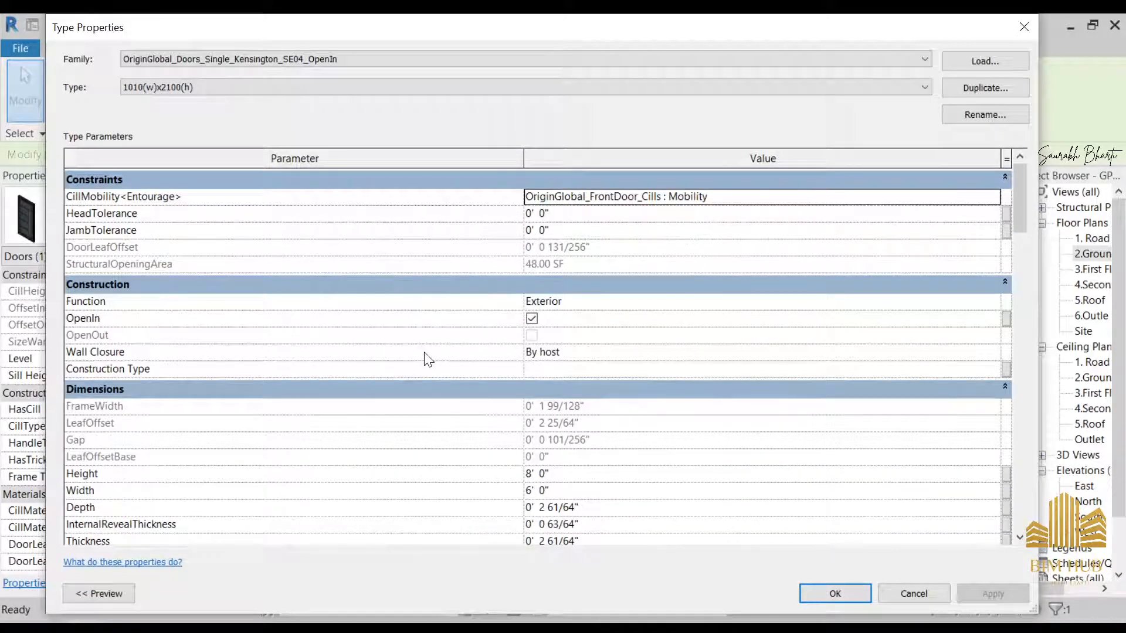
pyautogui.scroll(-2, 425, 354)
pyautogui.scroll(-2, 477, 354)
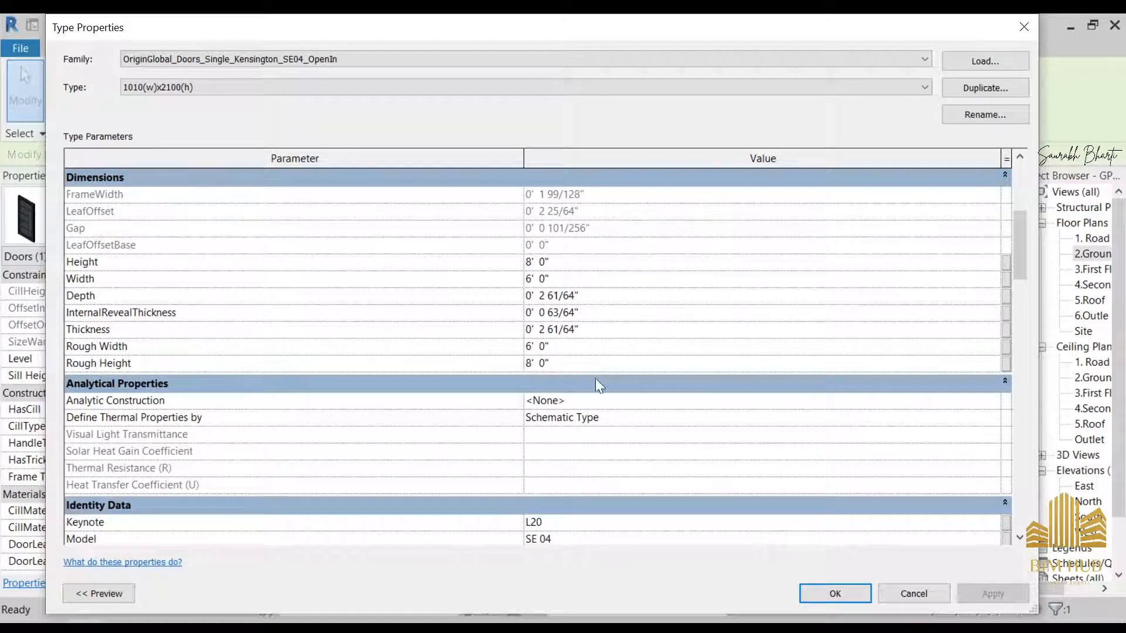
pyautogui.scroll(-3, 551, 335)
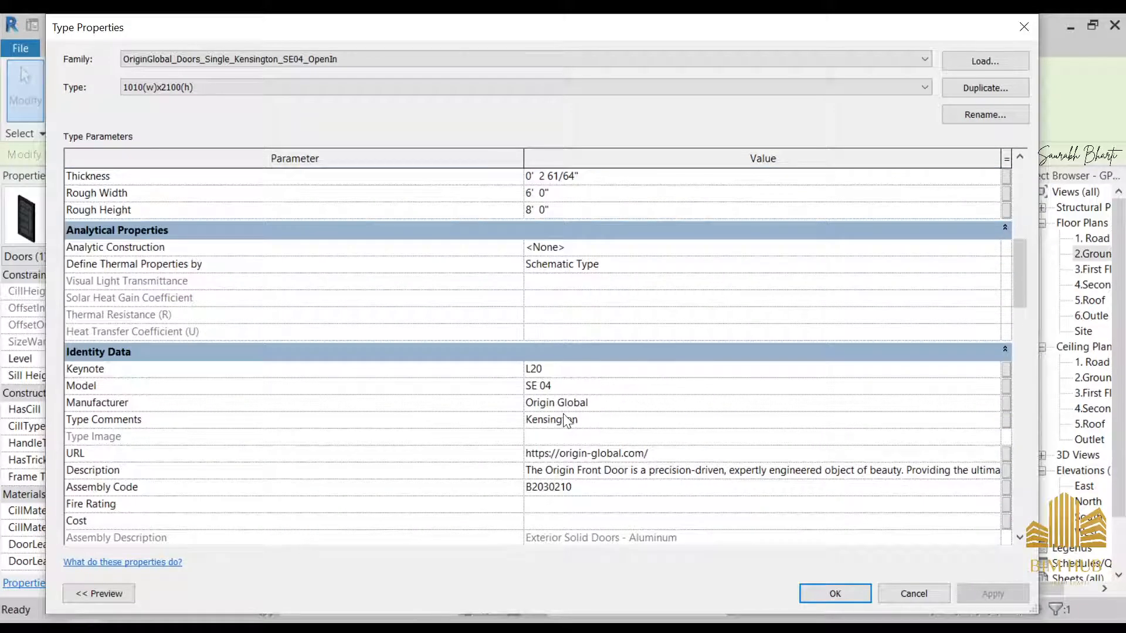
pyautogui.scroll(-5, 394, 412)
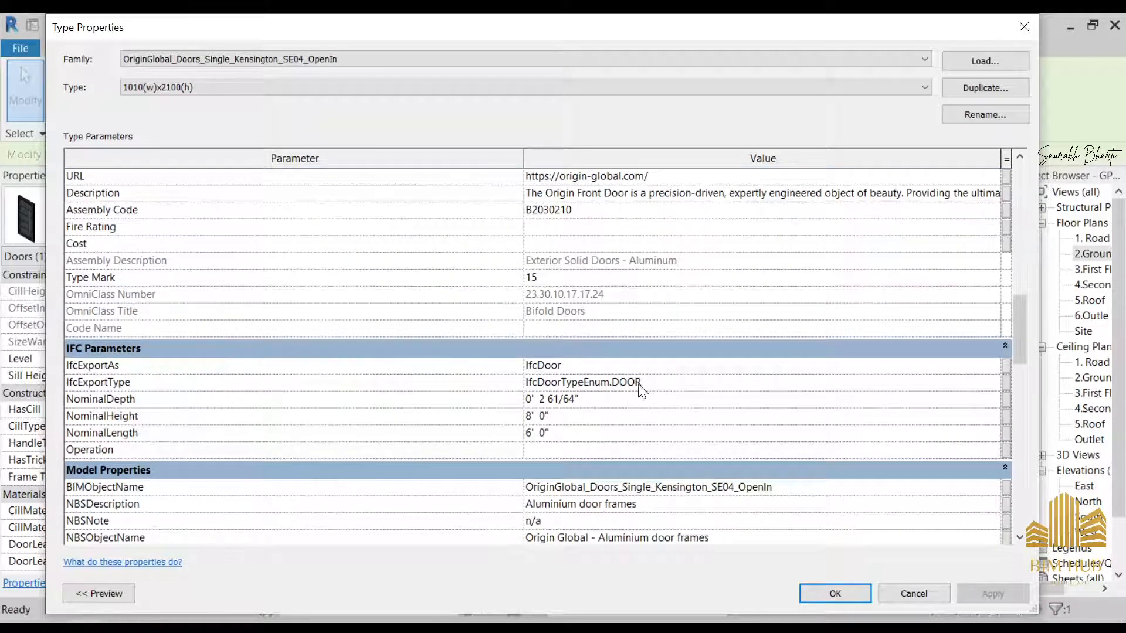
pyautogui.scroll(-5, 325, 391)
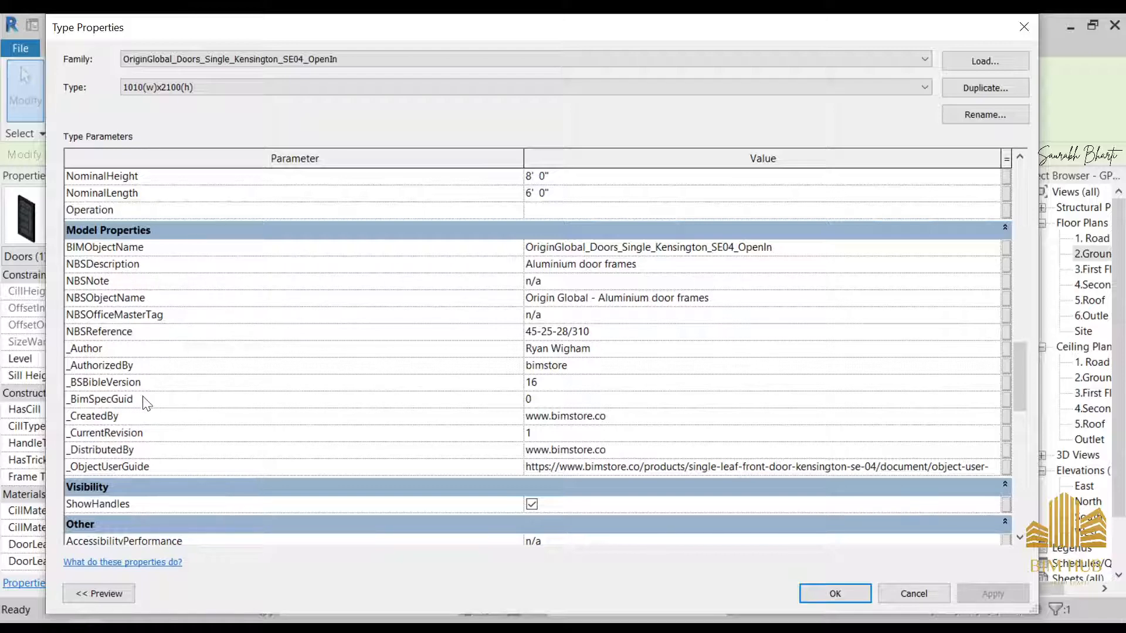
pyautogui.scroll(-10, 245, 519)
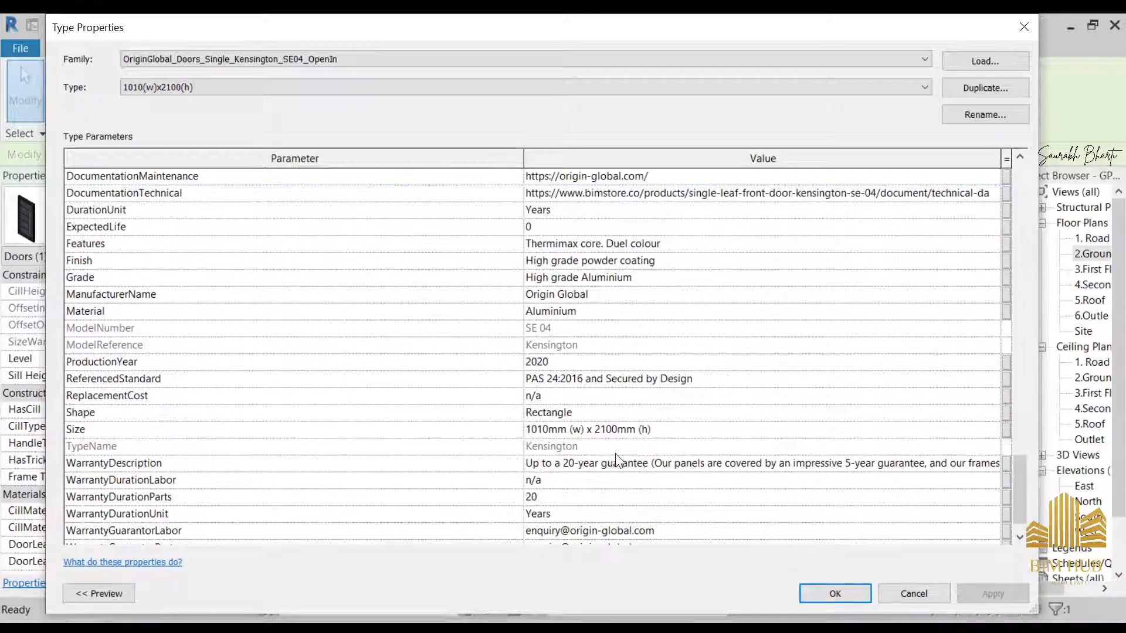
pyautogui.press('Escape')
# - Open the entrance door's family for editing and select its nested Kensington SE04 door leaf
pyautogui.click(723, 71)
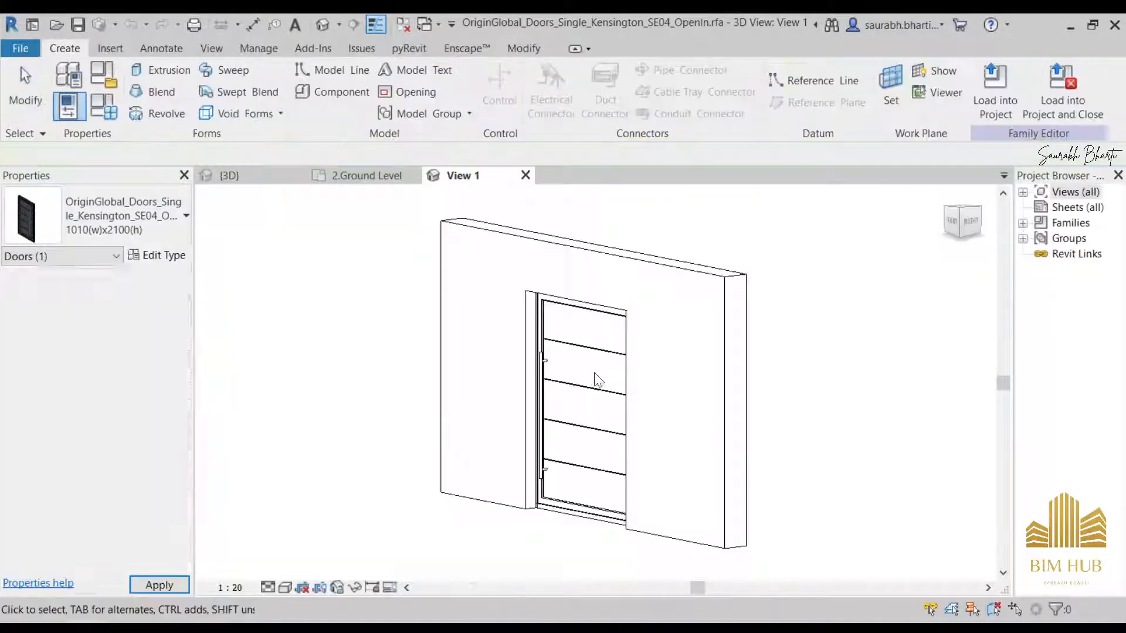
pyautogui.keyDown('shift'); pyautogui.moveTo(594, 404); pyautogui.dragTo(650, 427, button='middle'); pyautogui.keyUp('shift')
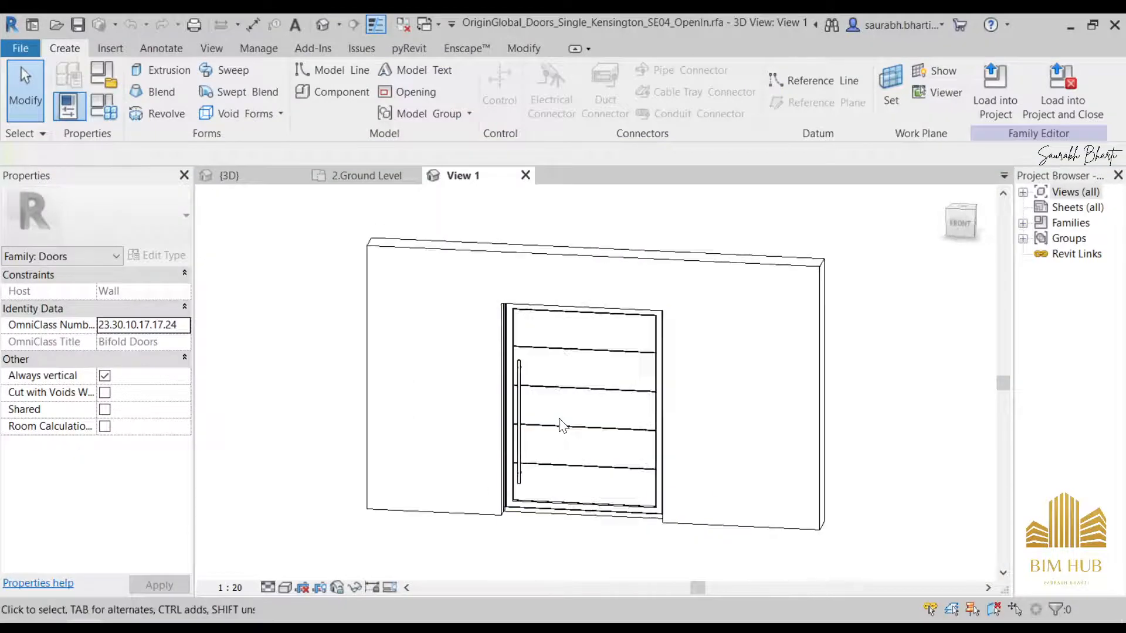
pyautogui.click(555, 425)
pyautogui.keyDown('shift'); pyautogui.moveTo(554, 419); pyautogui.dragTo(250, 474, button='middle'); pyautogui.keyUp('shift')
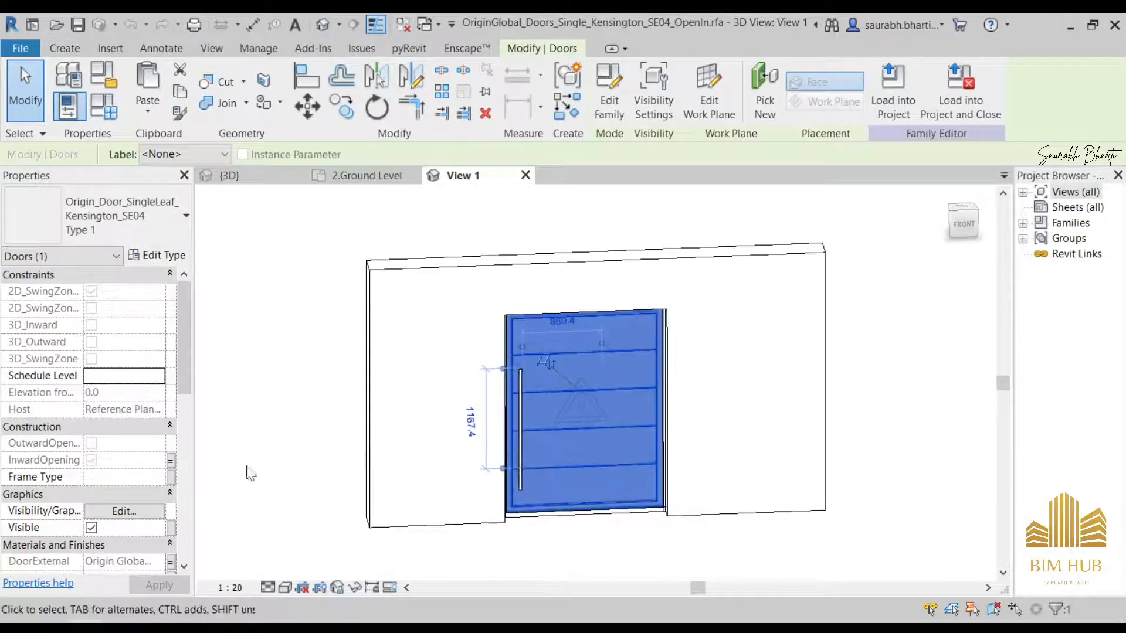
# - Review the door leaf's material properties and the family parameters available for association with Frame Material
pyautogui.scroll(-4, 143, 484)
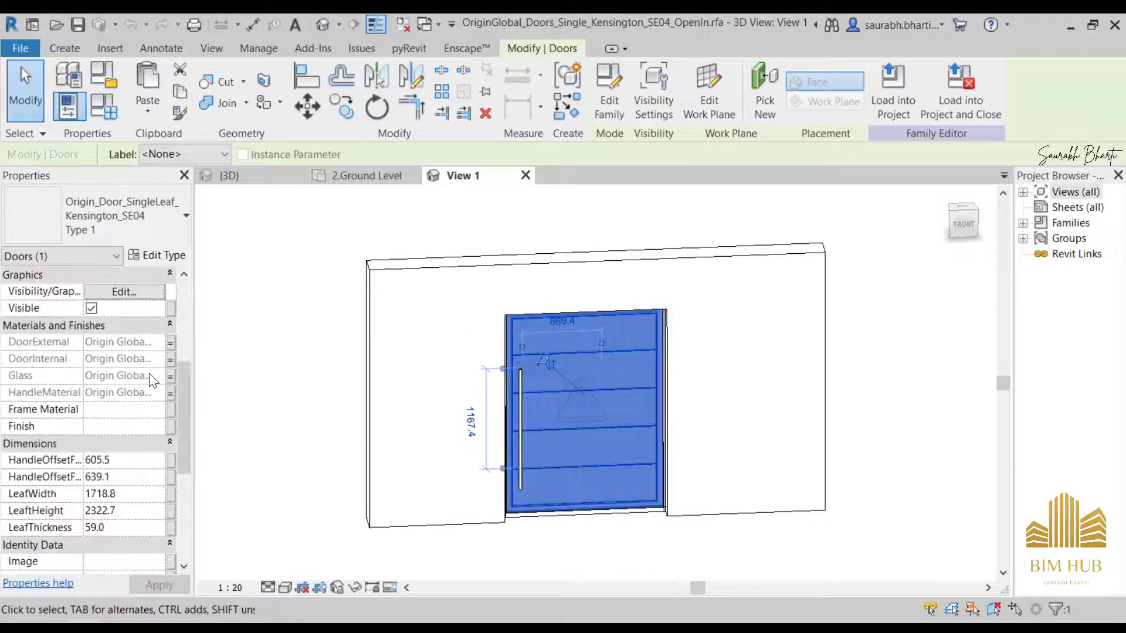
pyautogui.scroll(-4, 146, 463)
pyautogui.scroll(3, 139, 429)
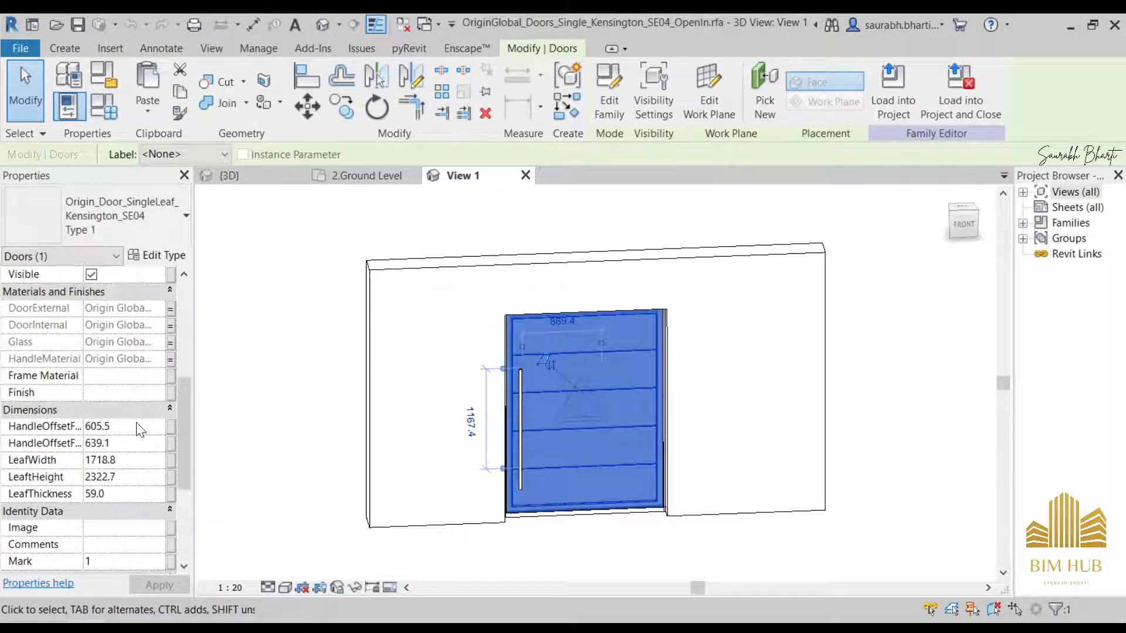
pyautogui.click(172, 376)
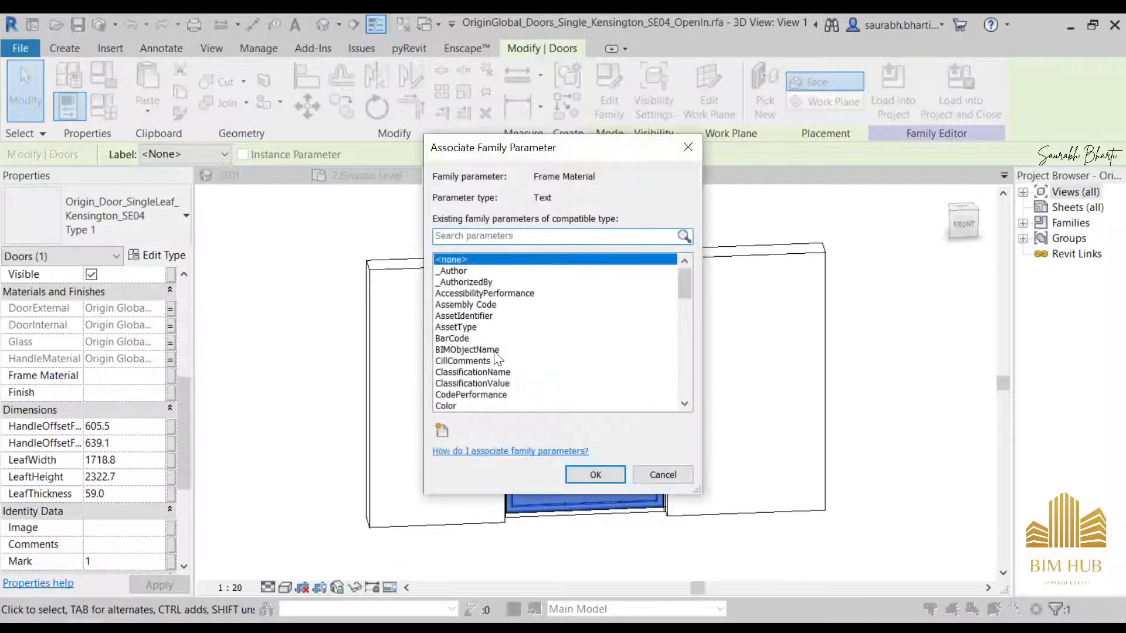
pyautogui.scroll(-20, 468, 346)
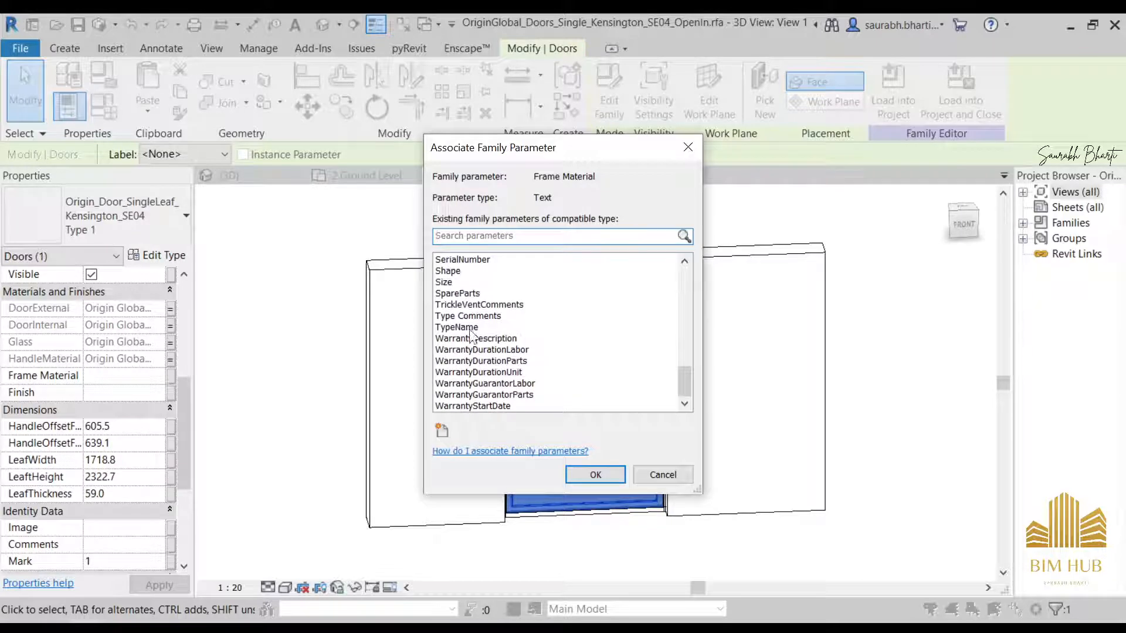
pyautogui.click(662, 474)
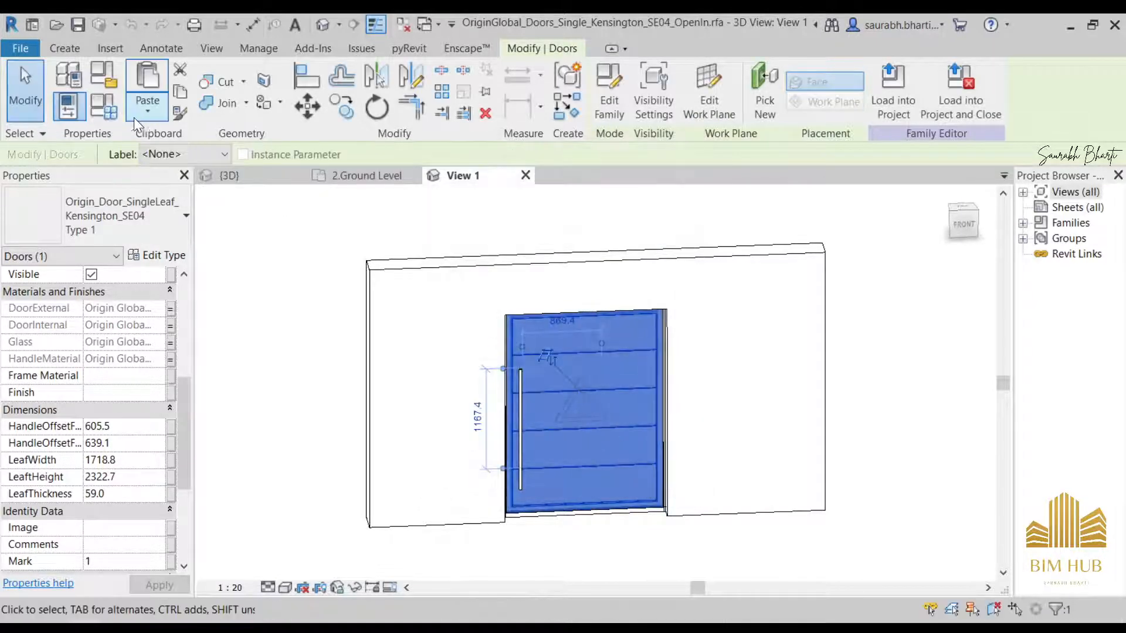
# - Open the door family's type parameters and browse the project materials available for CillMaterialExternal
pyautogui.press('f')
pyautogui.press('t')
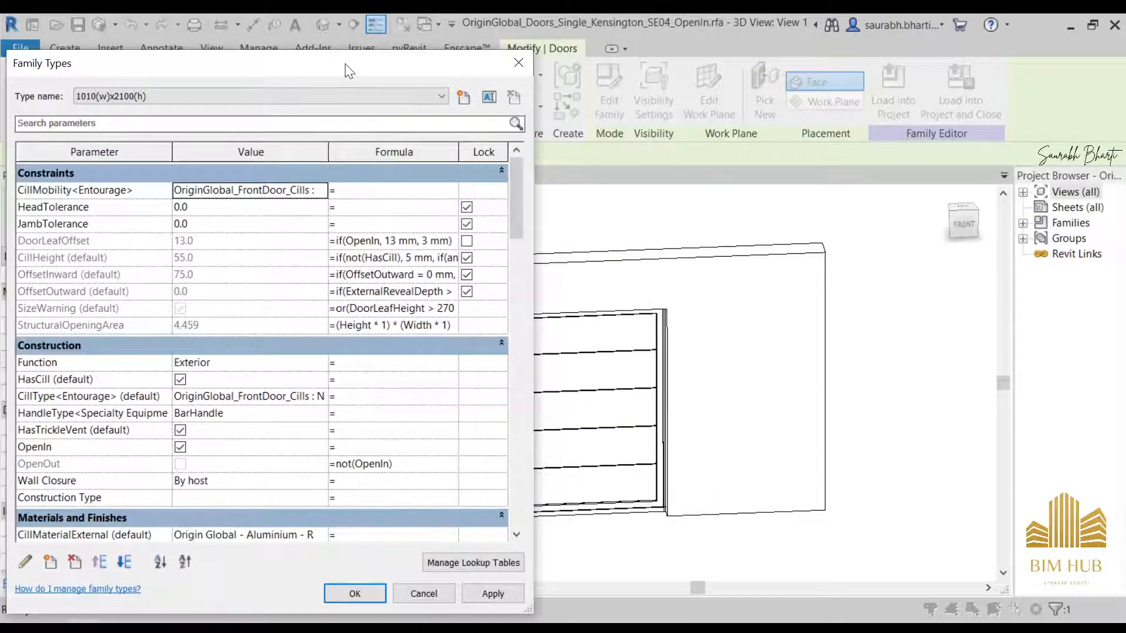
pyautogui.moveTo(346, 65); pyautogui.dragTo(378, 30)
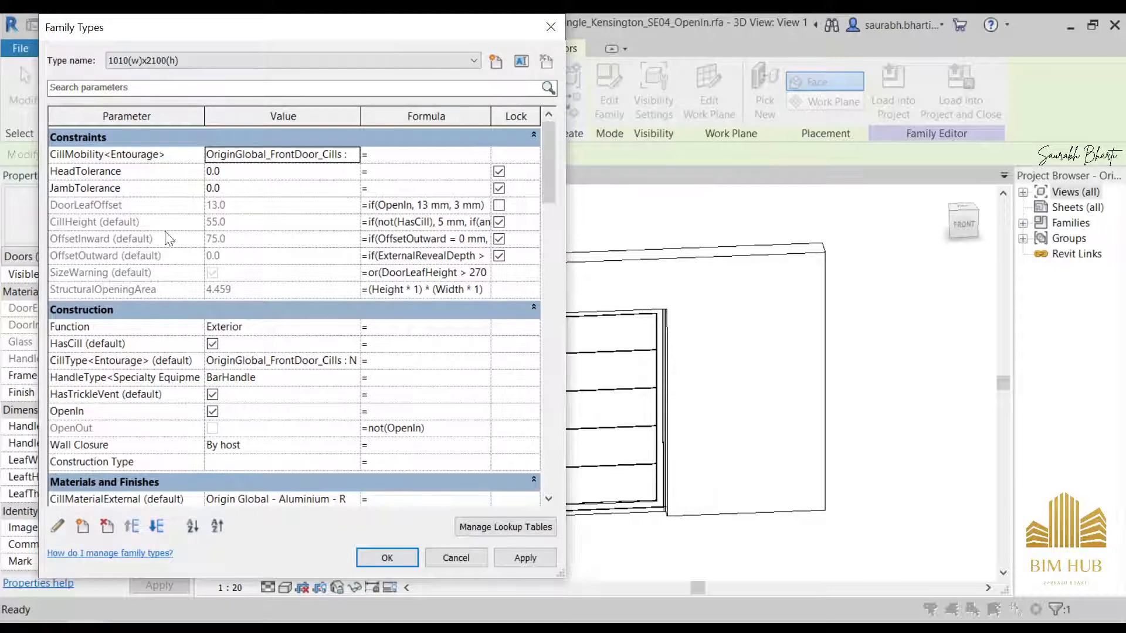
pyautogui.scroll(-4, 179, 297)
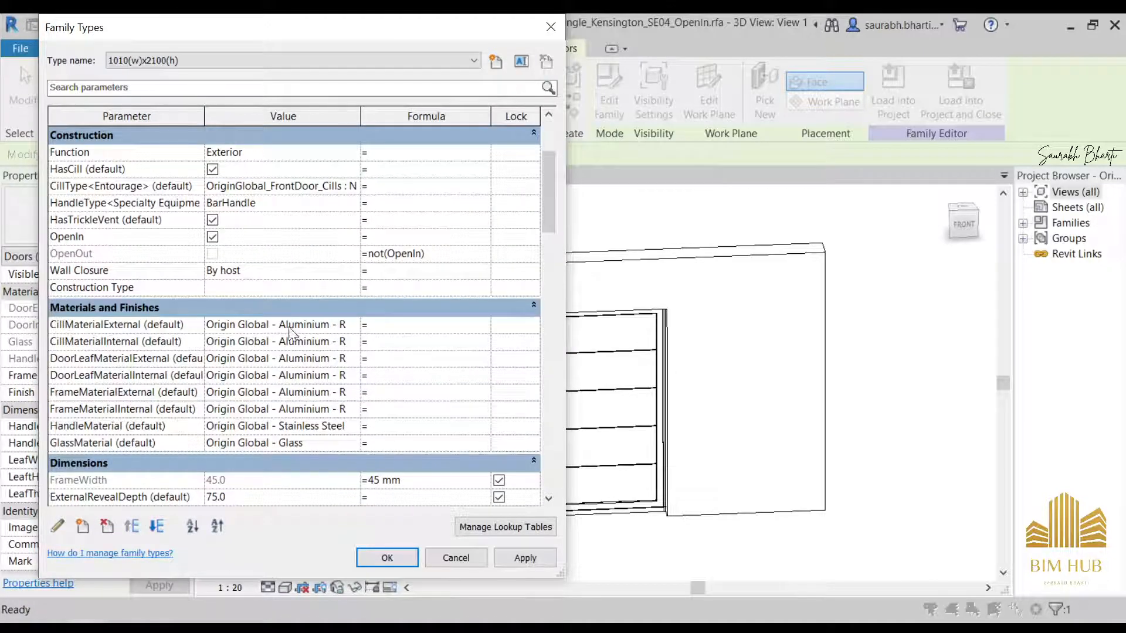
pyautogui.click(353, 325)
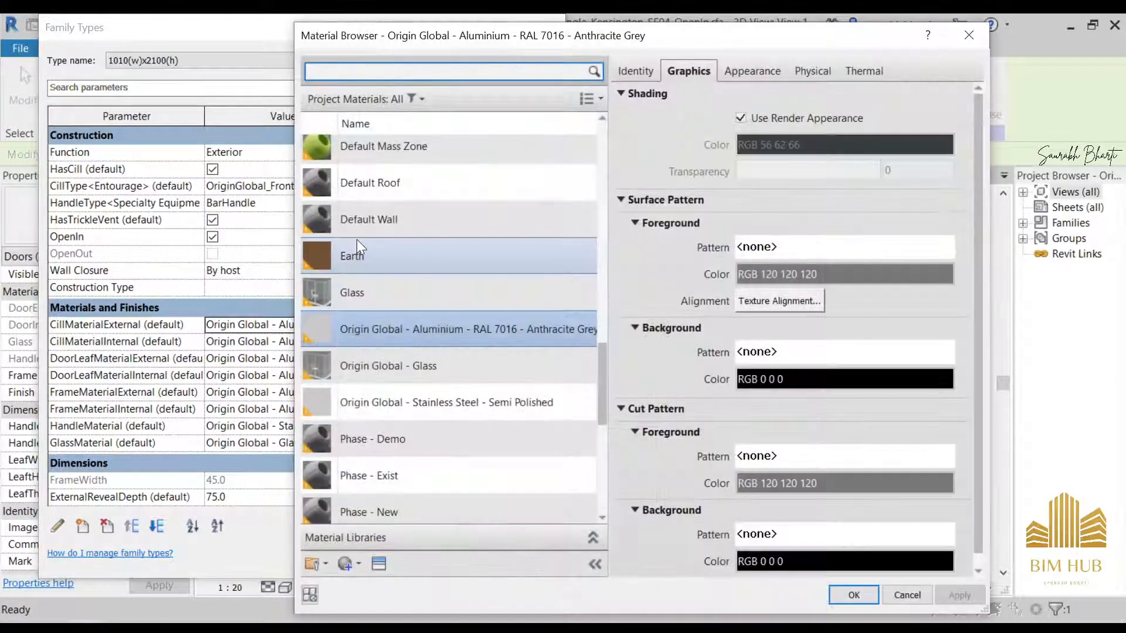
pyautogui.scroll(2, 419, 275)
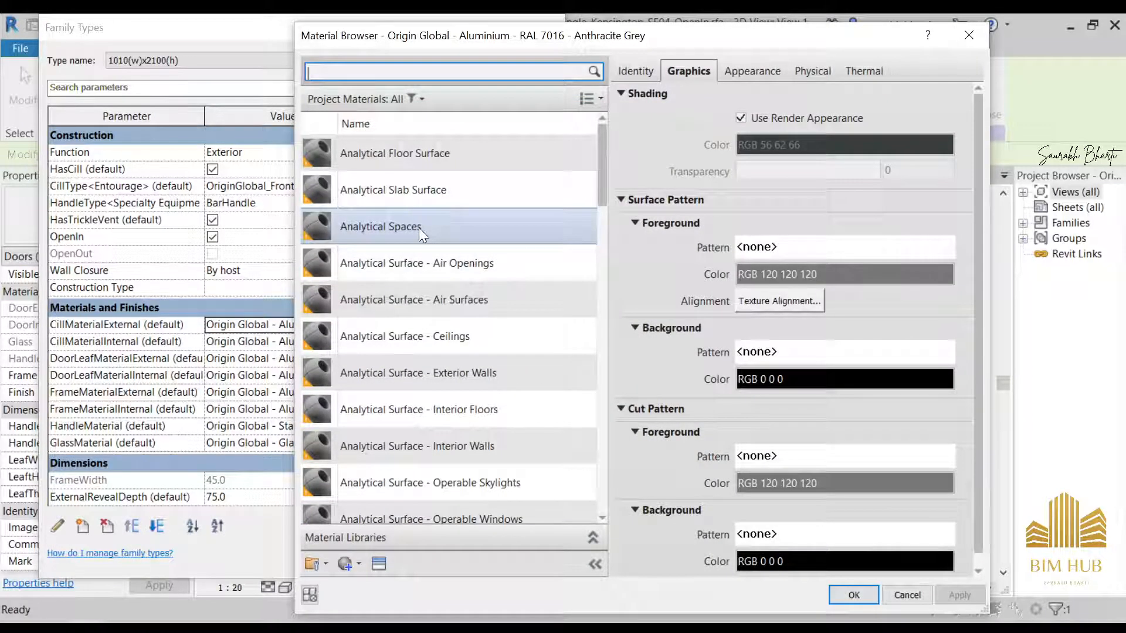
pyautogui.scroll(-8, 427, 282)
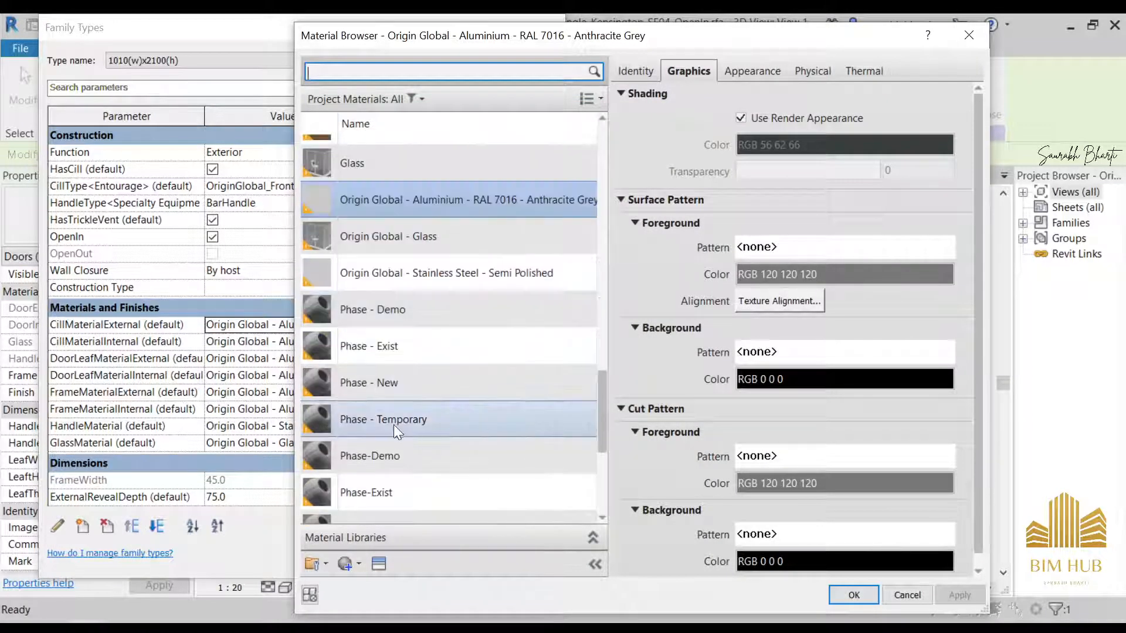
pyautogui.scroll(-7, 415, 420)
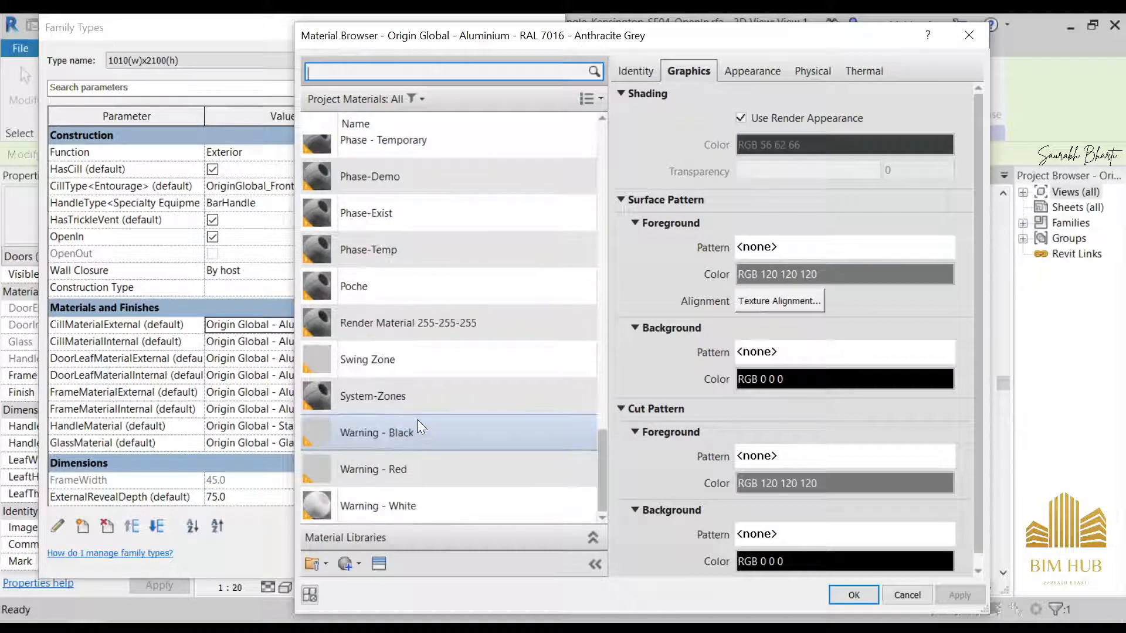
pyautogui.click(356, 566)
pyautogui.click(384, 583)
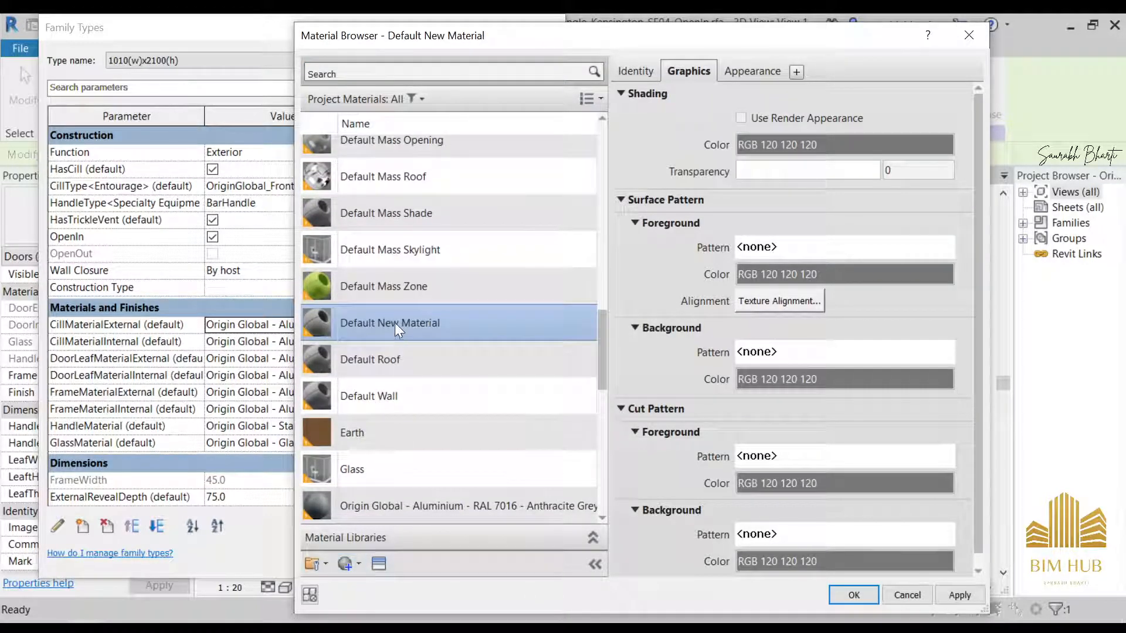
pyautogui.rightClick(395, 322)
pyautogui.click(444, 378)
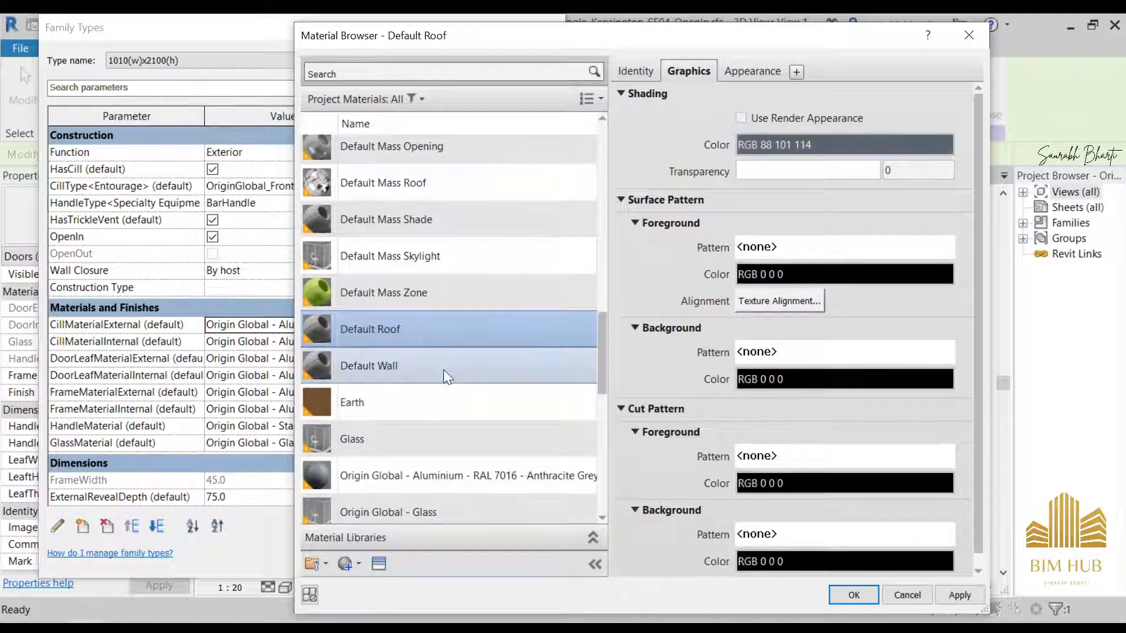
# - Rename the project material Default as "1.WOODEN dOOR" in the list for CillMaterialExternal
pyautogui.click(445, 371)
pyautogui.press('Home')
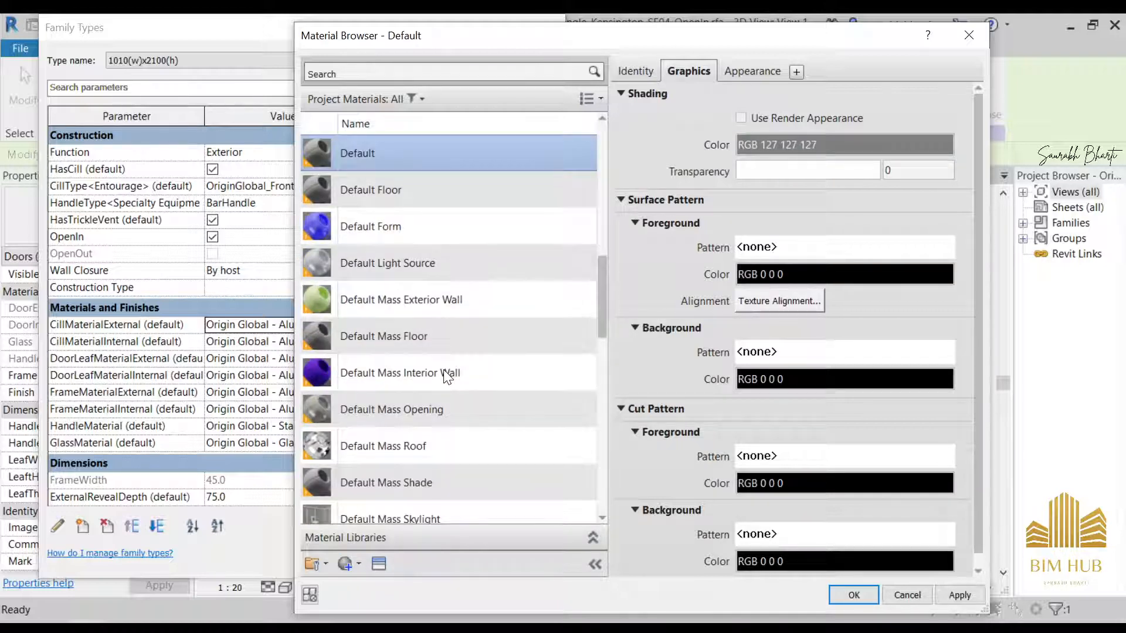
pyautogui.scroll(6, 497, 220)
pyautogui.scroll(-1, 441, 309)
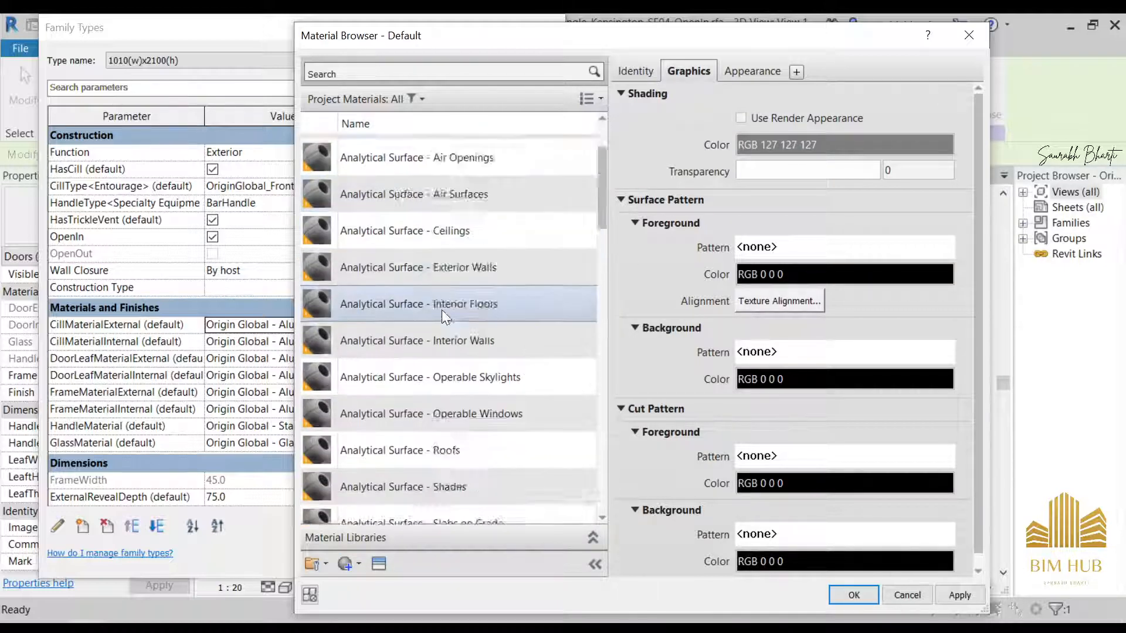
pyautogui.scroll(-5, 440, 310)
pyautogui.scroll(1, 376, 191)
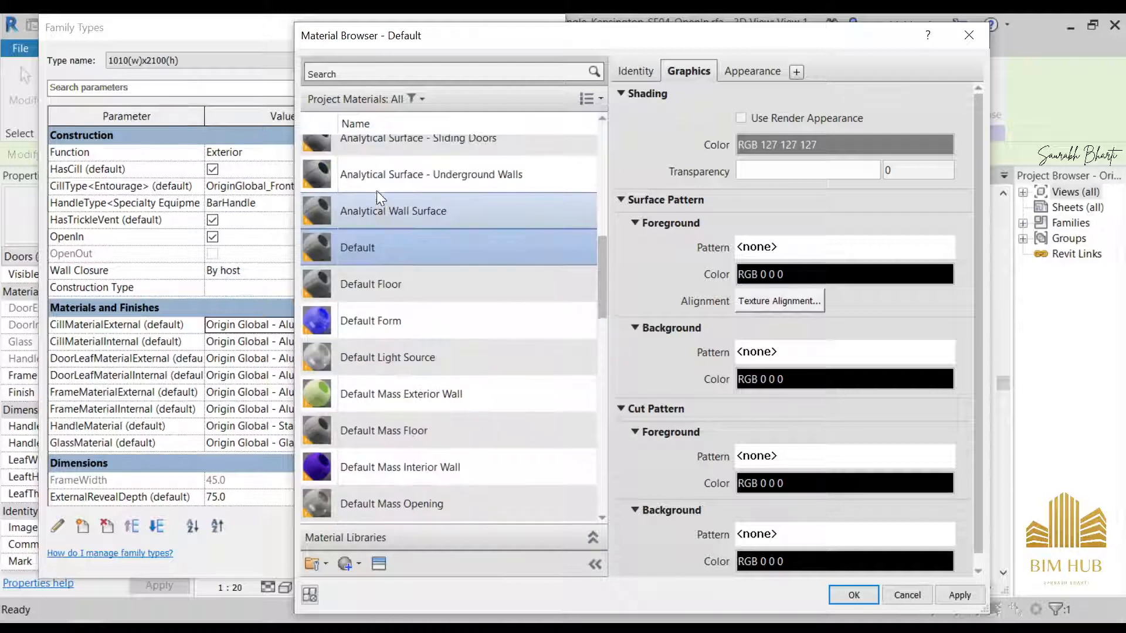
pyautogui.rightClick(384, 254)
pyautogui.click(439, 302)
pyautogui.write('1.WOODEN dOO')
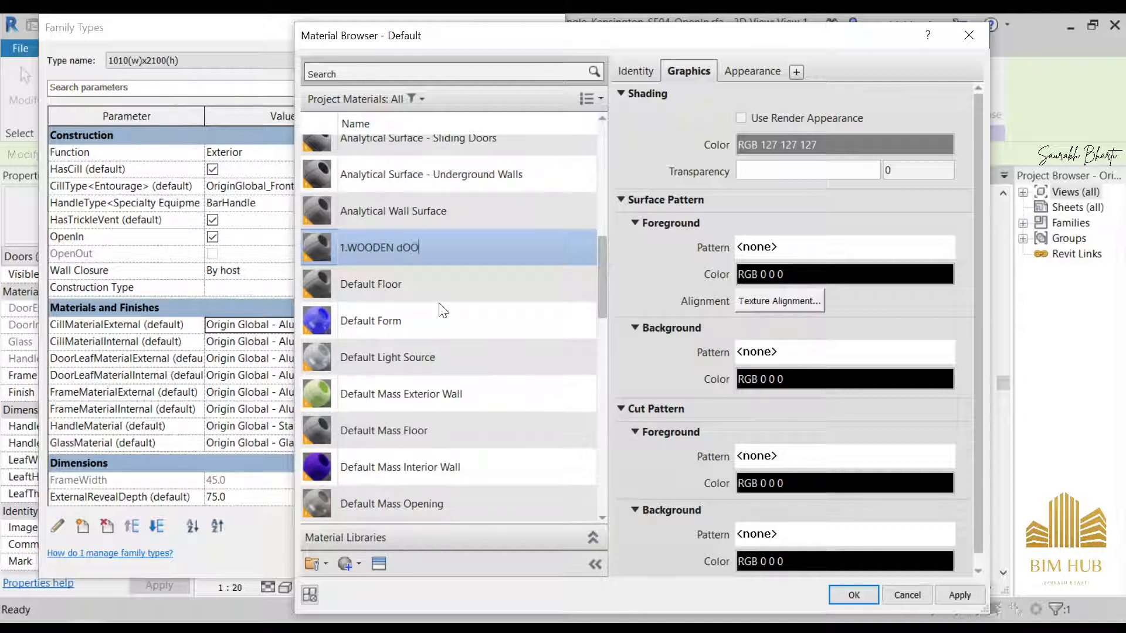
pyautogui.write('R')
pyautogui.press('Return')
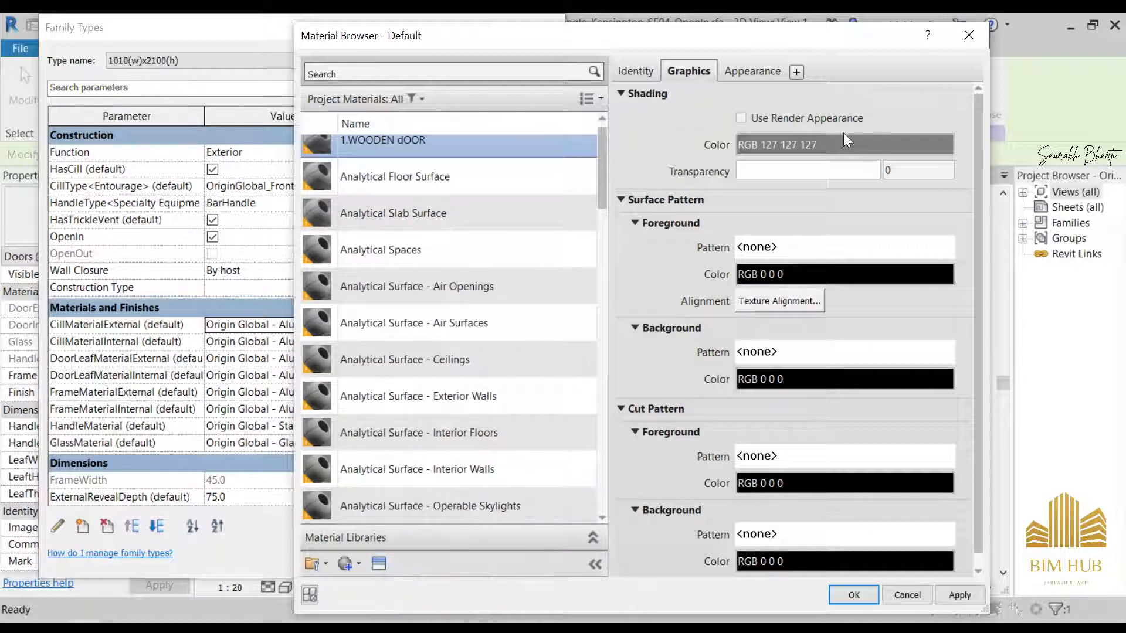
# - Turn on Use Render Appearance for the 1.WOODEN dOOR material and load 1.jpg as its appearance image
pyautogui.click(830, 118)
pyautogui.click(755, 73)
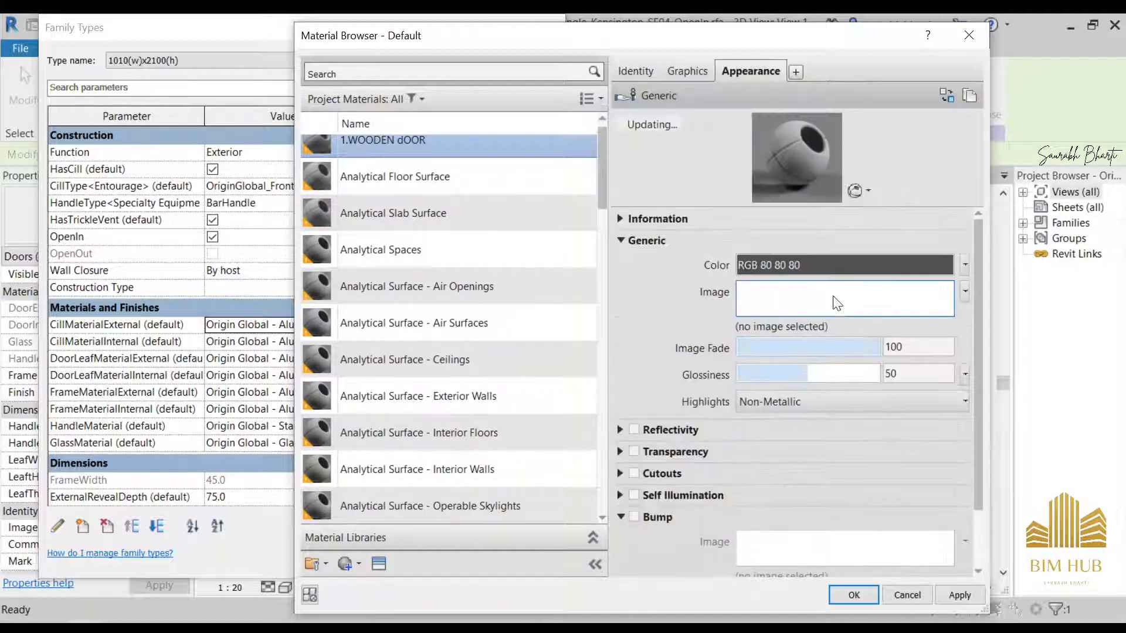
pyautogui.click(833, 297)
pyautogui.click(558, 219)
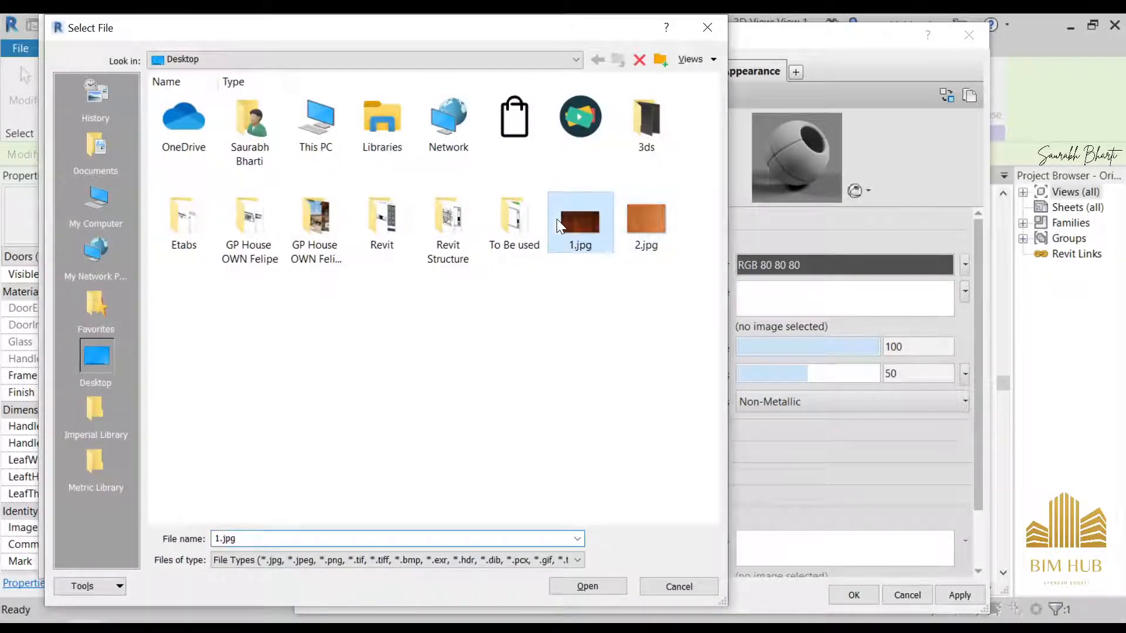
pyautogui.doubleClick(568, 221)
# - Enable Bump for the 1.WOODEN dOOR material and load 1.jpg as its bump image
pyautogui.scroll(-2, 800, 452)
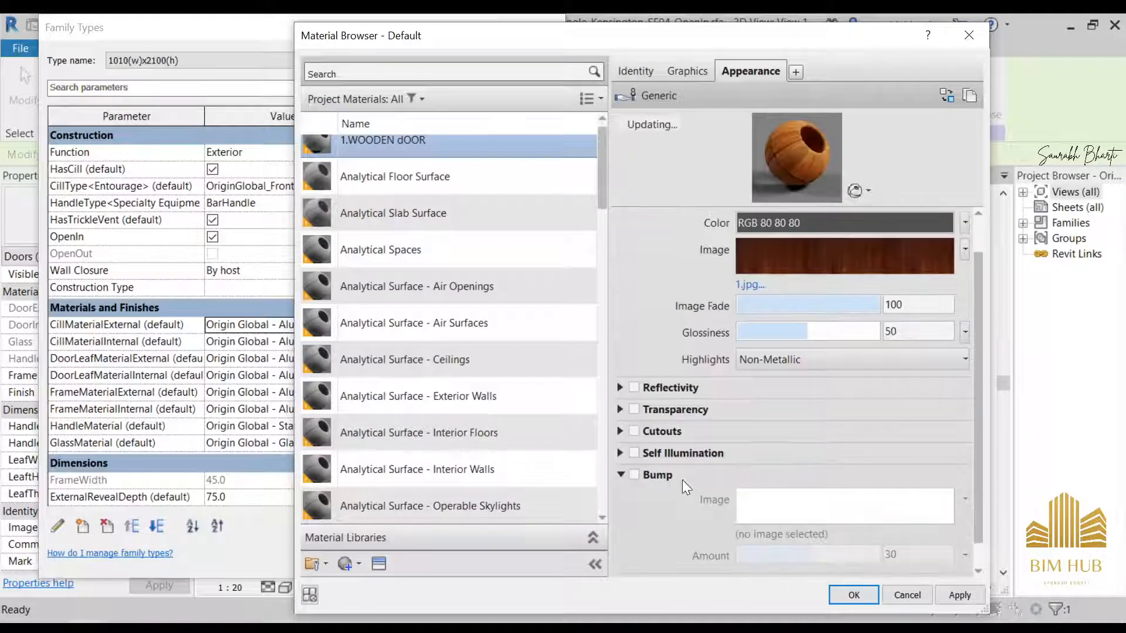
pyautogui.click(656, 474)
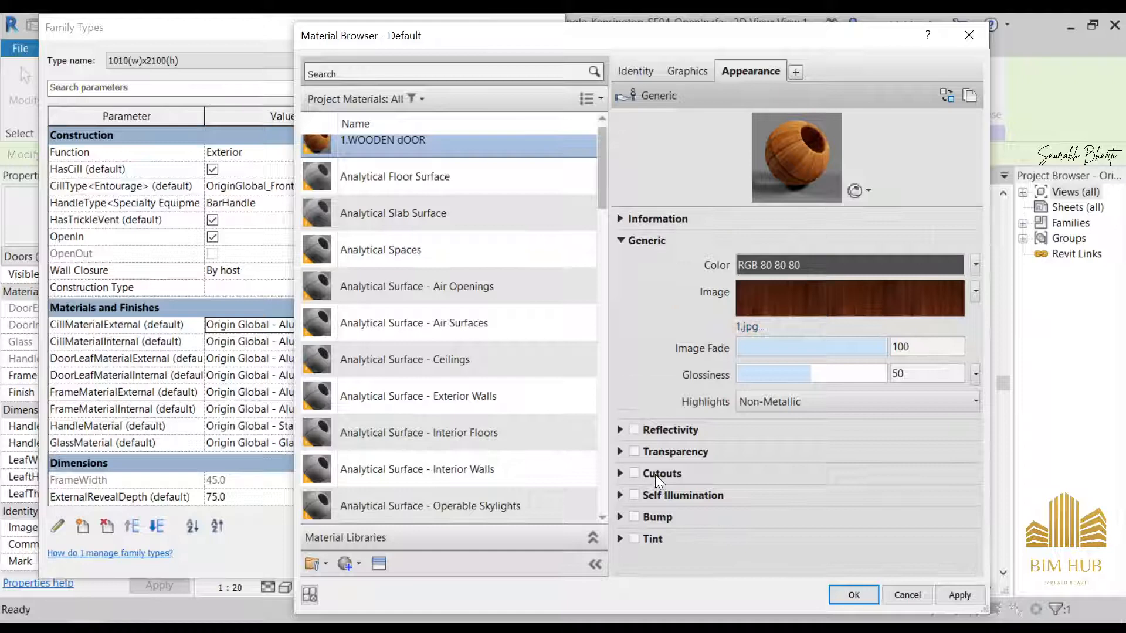
pyautogui.click(632, 518)
pyautogui.click(842, 480)
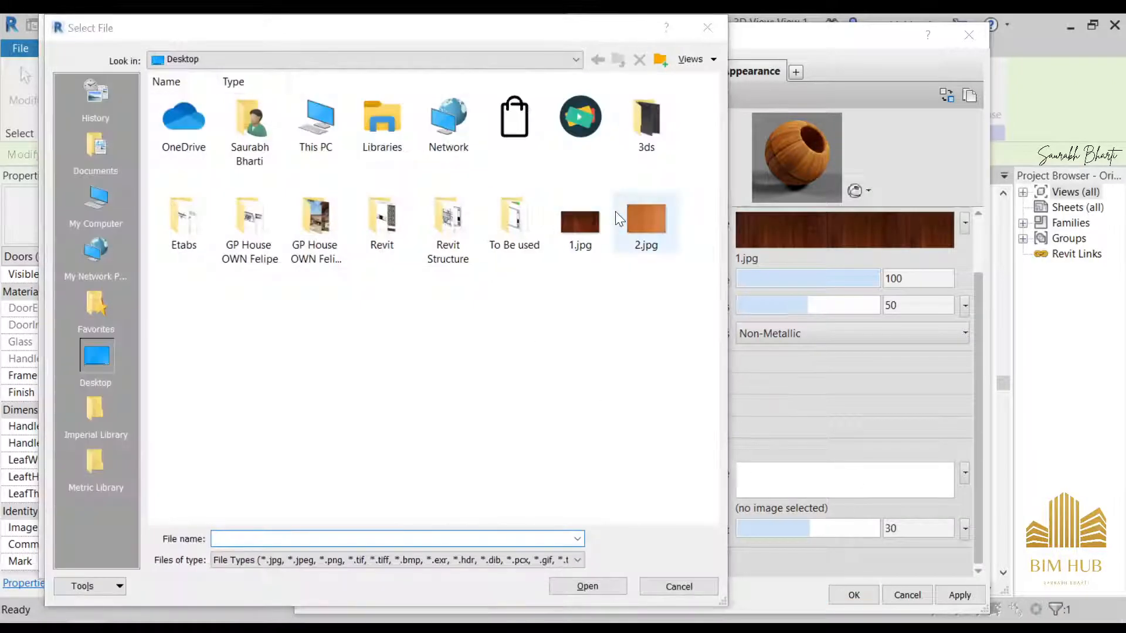
pyautogui.doubleClick(592, 218)
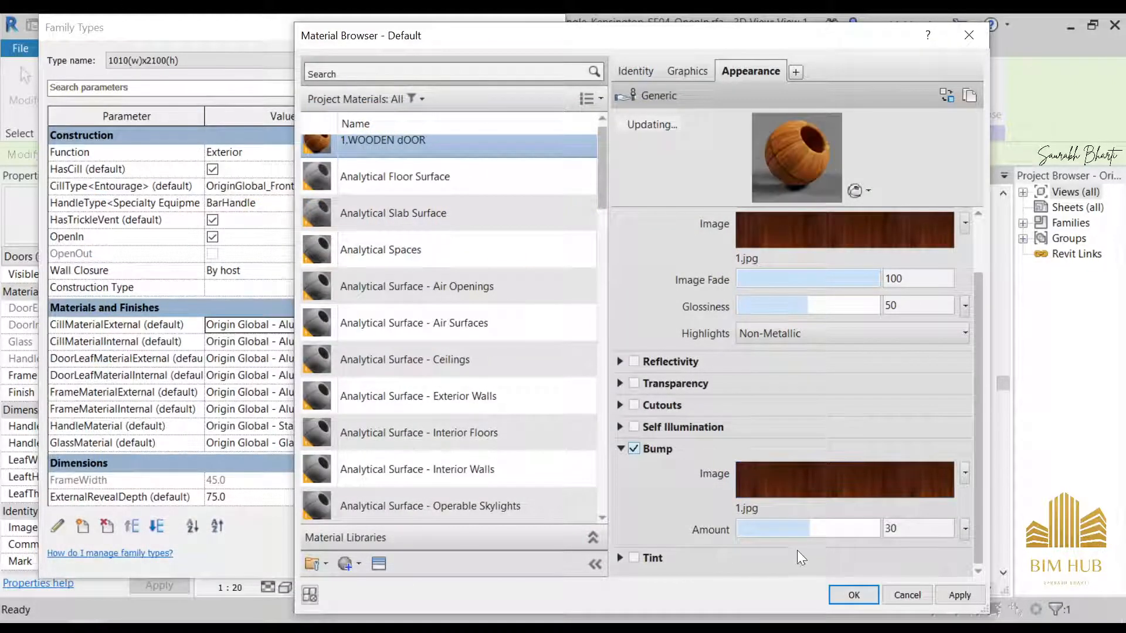
# - Set the bump amount to 790 and glossiness to 11, and assign 1.WOODEN dOOR to CillMaterialExternal
pyautogui.moveTo(810, 529); pyautogui.dragTo(864, 530)
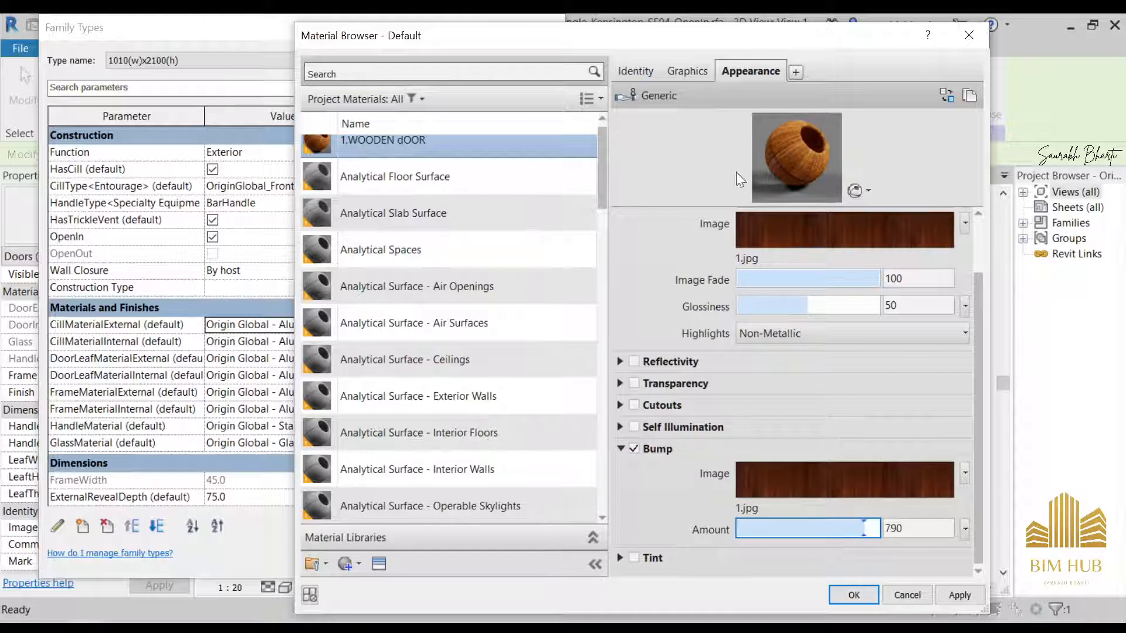
pyautogui.moveTo(867, 306); pyautogui.dragTo(806, 309)
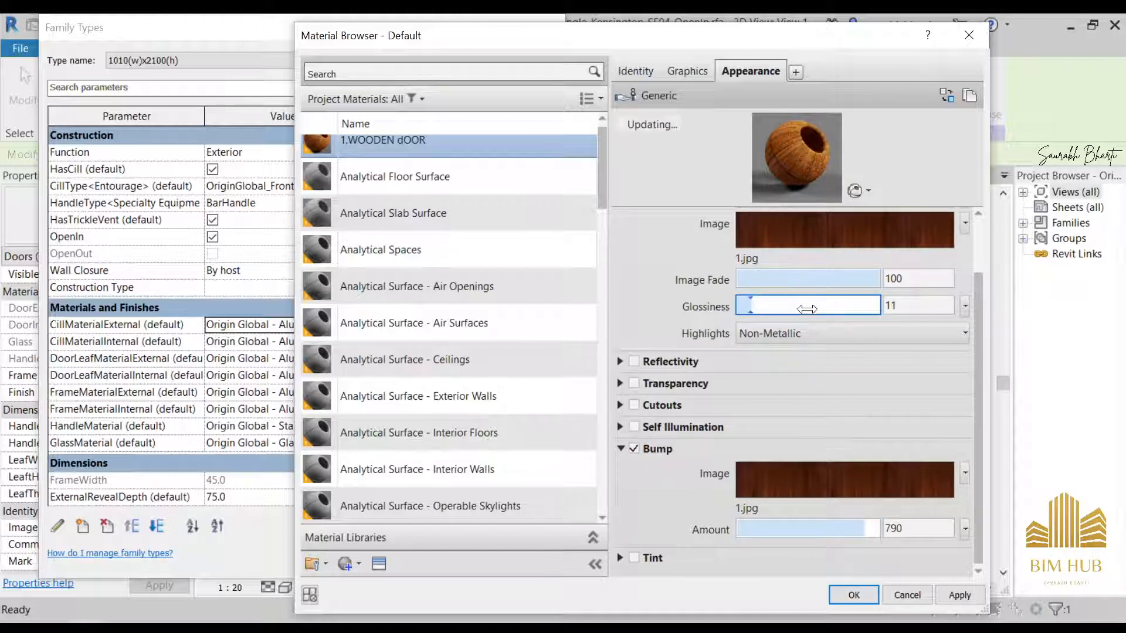
pyautogui.click(866, 597)
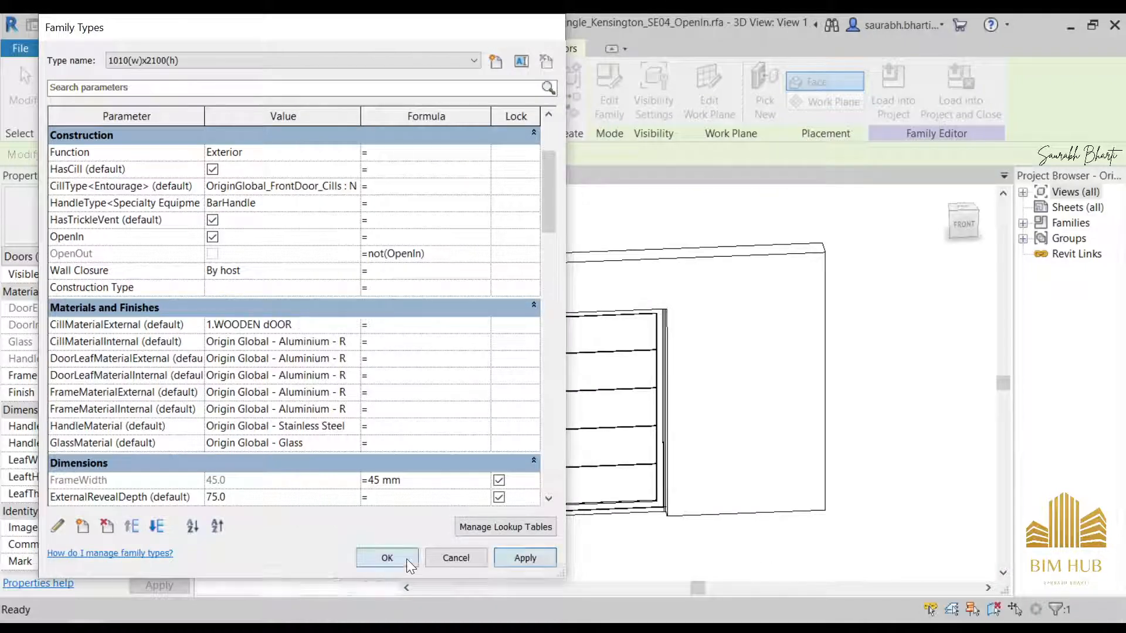
# - Apply the door family's parameter changes and switch the 3D view to a visual style that displays material textures
pyautogui.click(387, 557)
pyautogui.click(285, 586)
pyautogui.click(291, 570)
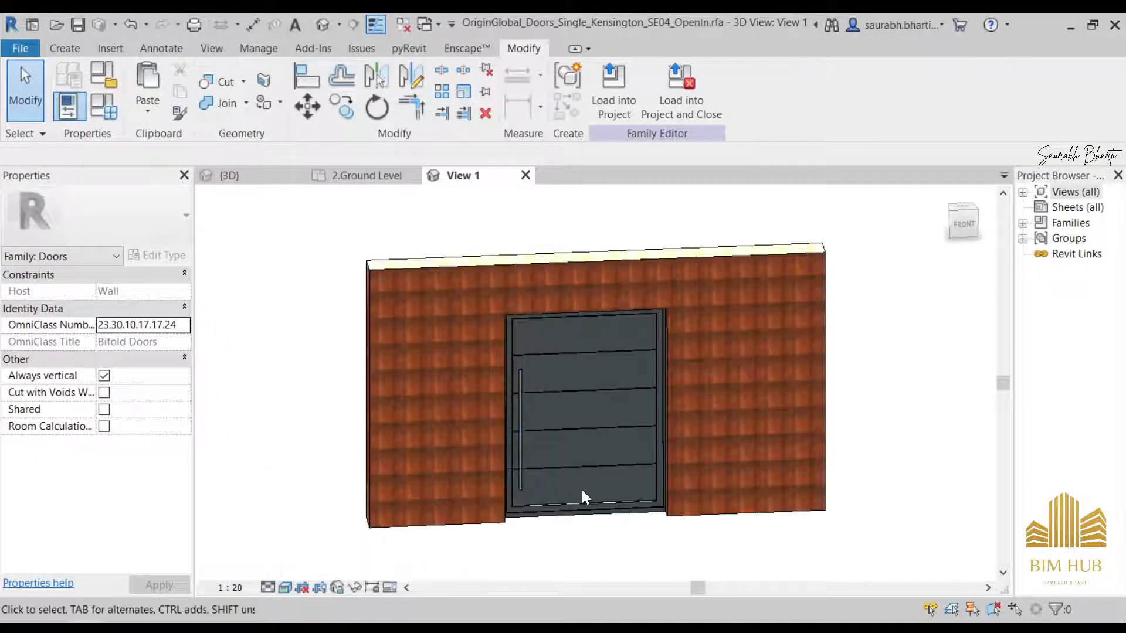
pyautogui.keyDown('shift'); pyautogui.moveTo(583, 497); pyautogui.dragTo(621, 481, button='middle'); pyautogui.keyUp('shift')
pyautogui.keyDown('shift'); pyautogui.moveTo(568, 307); pyautogui.dragTo(542, 294, button='middle'); pyautogui.keyUp('shift')
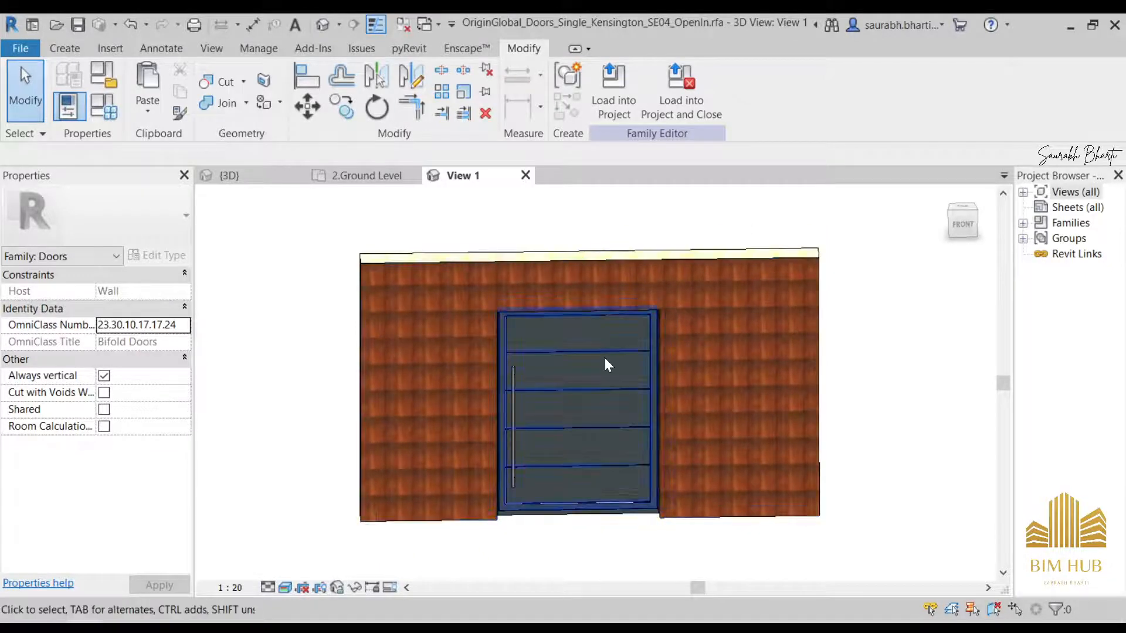
# - Review the instance properties and type parameters of the nested Kensington SE04 door leaf
pyautogui.click(587, 349)
pyautogui.scroll(-2, 143, 522)
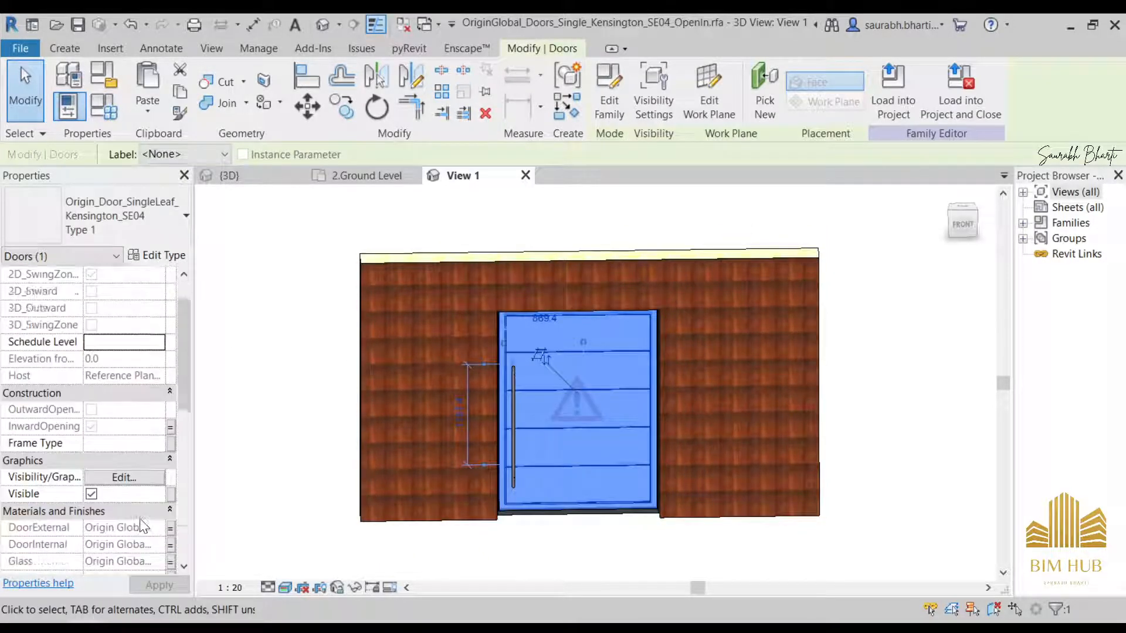
pyautogui.scroll(-2, 140, 526)
pyautogui.click(140, 255)
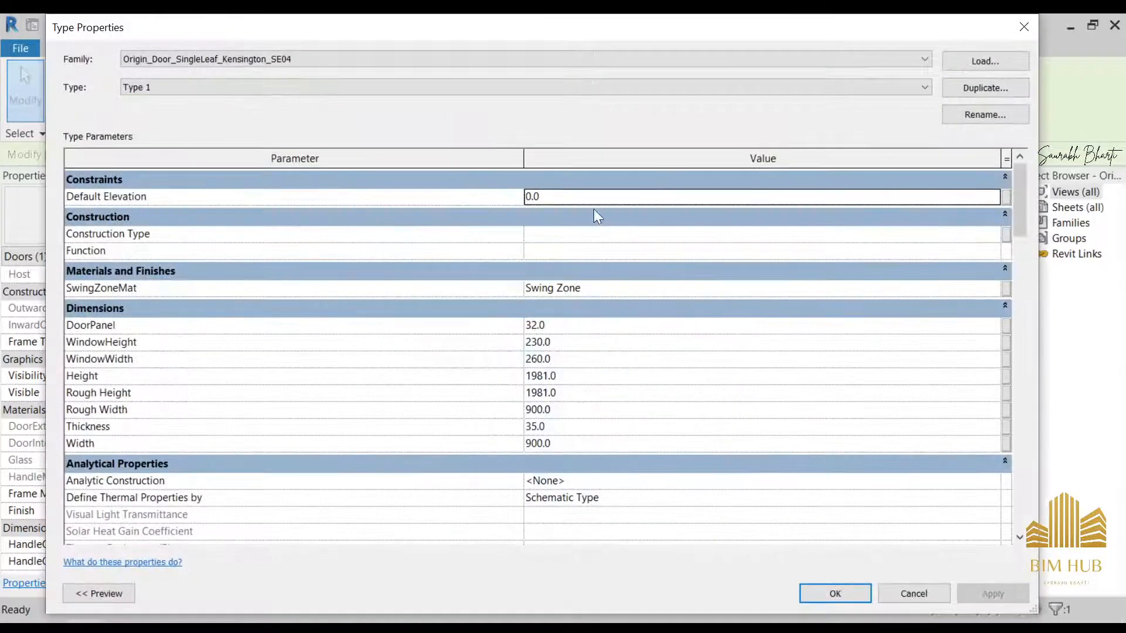
pyautogui.scroll(-5, 559, 362)
pyautogui.scroll(1, 468, 372)
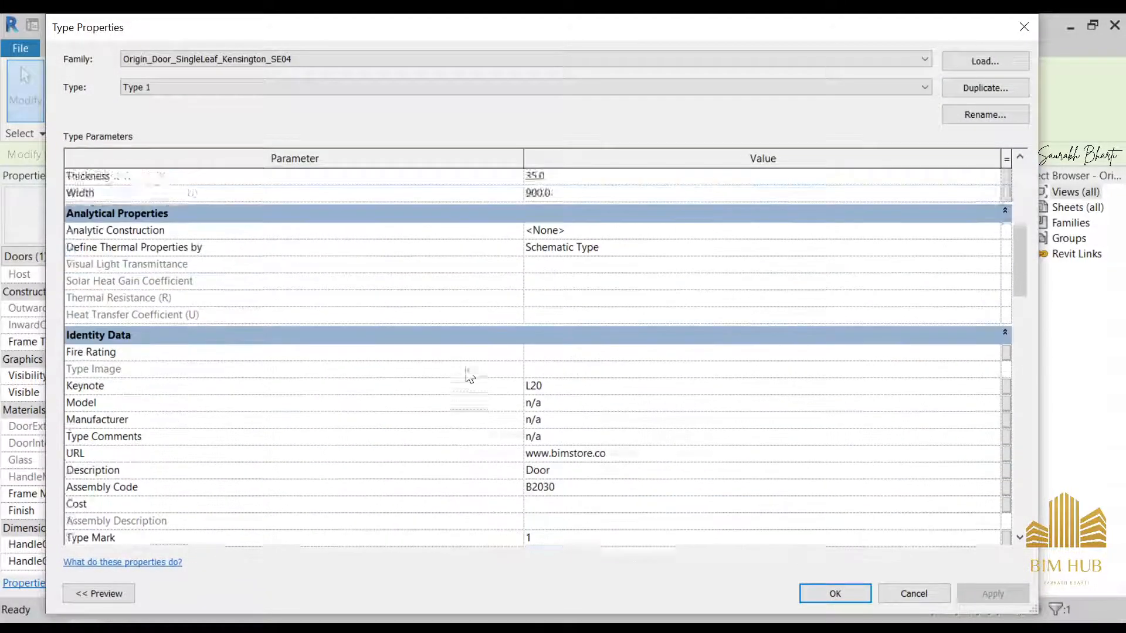
pyautogui.scroll(-1, 467, 372)
pyautogui.click(1031, 37)
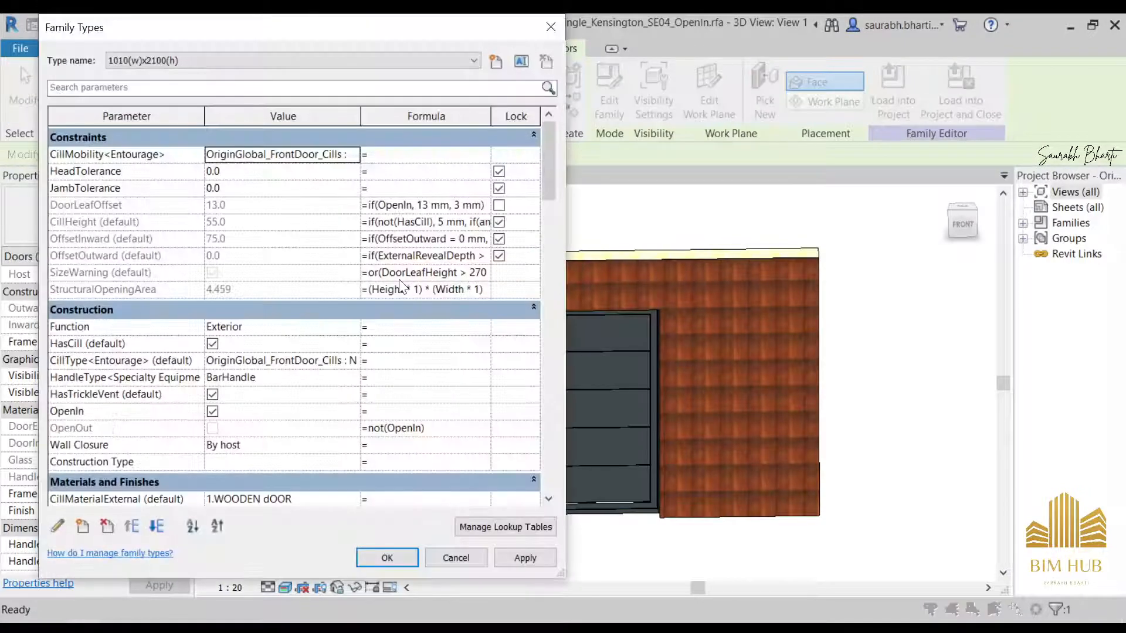
# - Review the door family's cill, door leaf, frame, handle and glass material parameters under Materials and Finishes
pyautogui.scroll(-7, 385, 296)
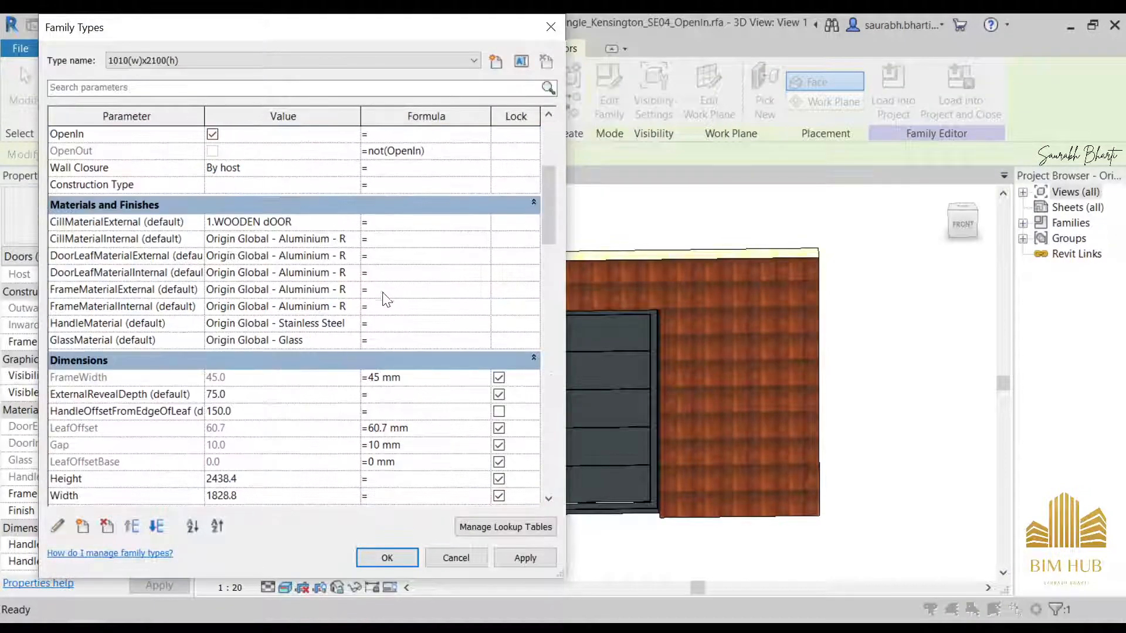
pyautogui.scroll(3, 319, 319)
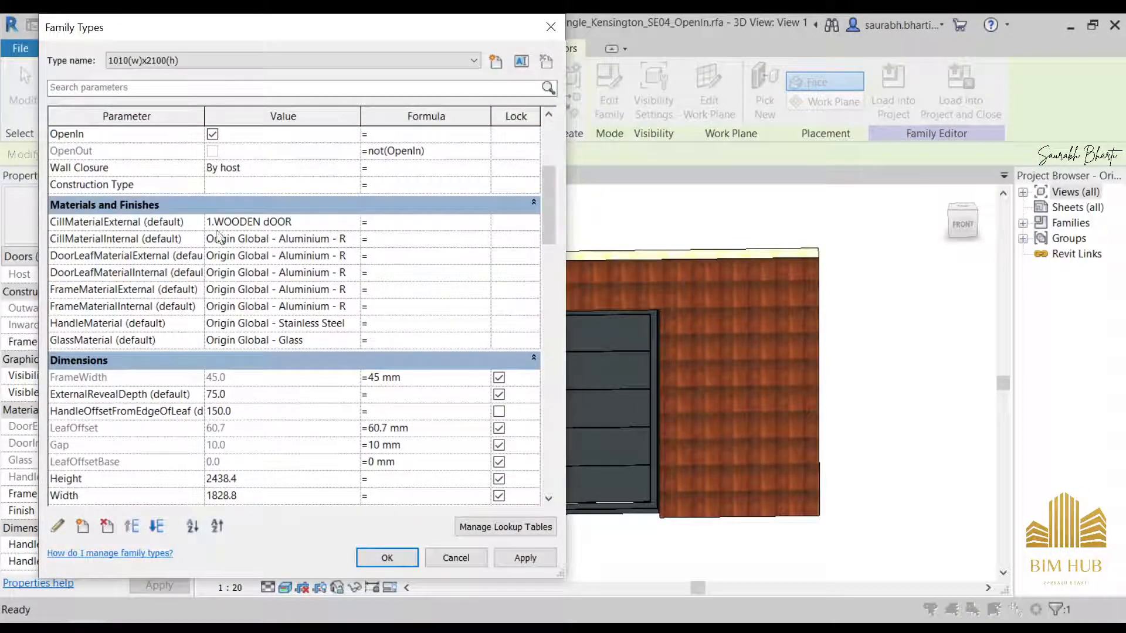
pyautogui.click(83, 238)
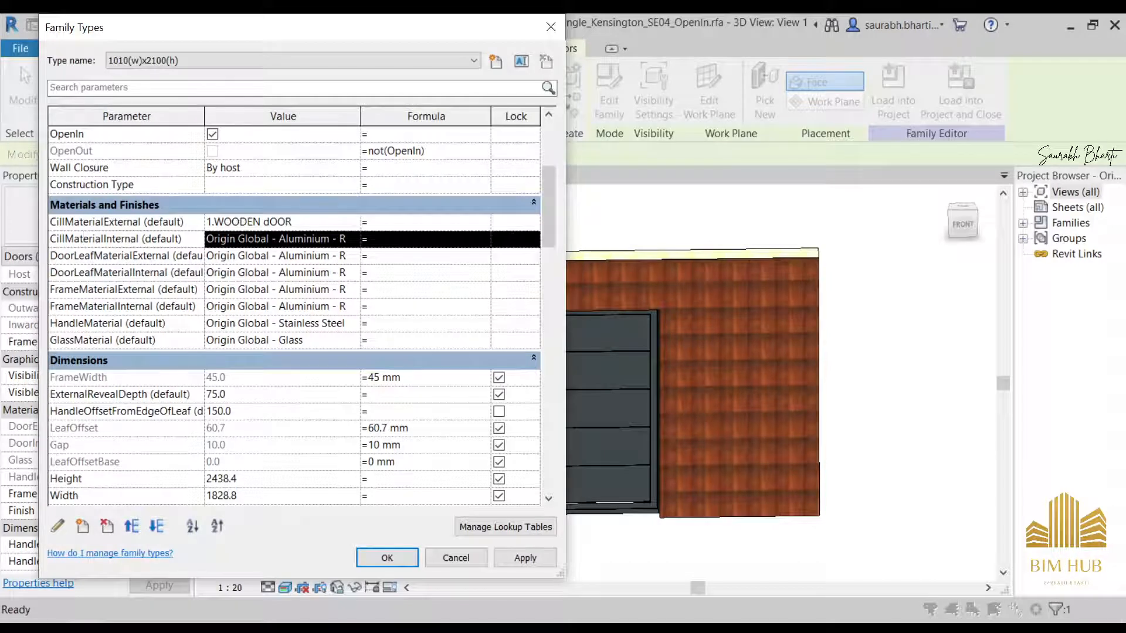
pyautogui.click(89, 259)
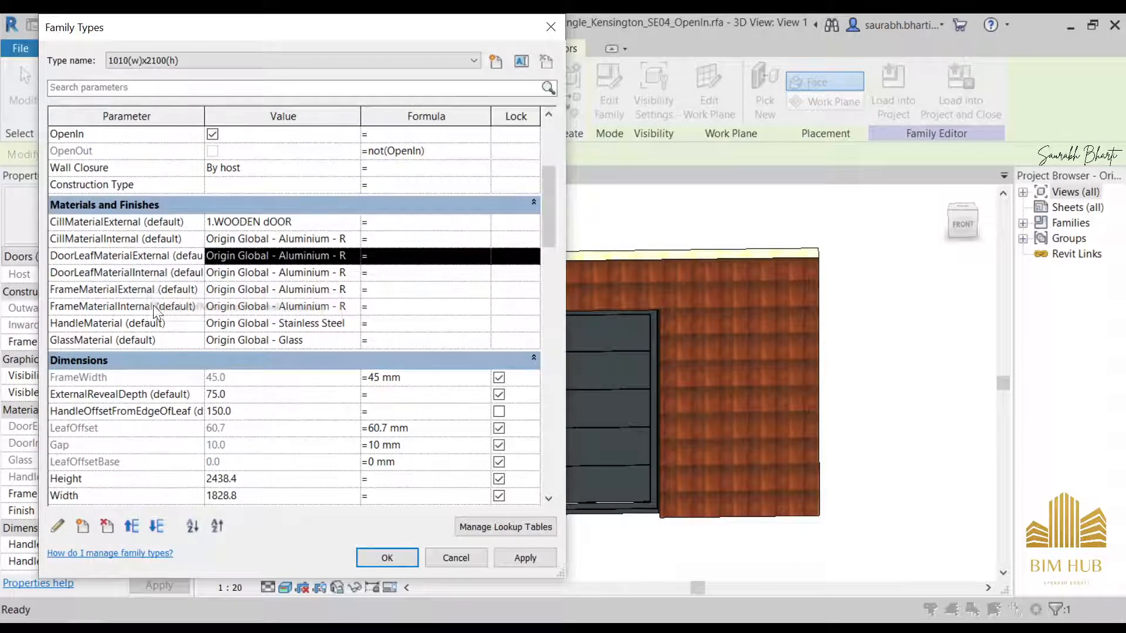
pyautogui.click(138, 328)
pyautogui.click(135, 340)
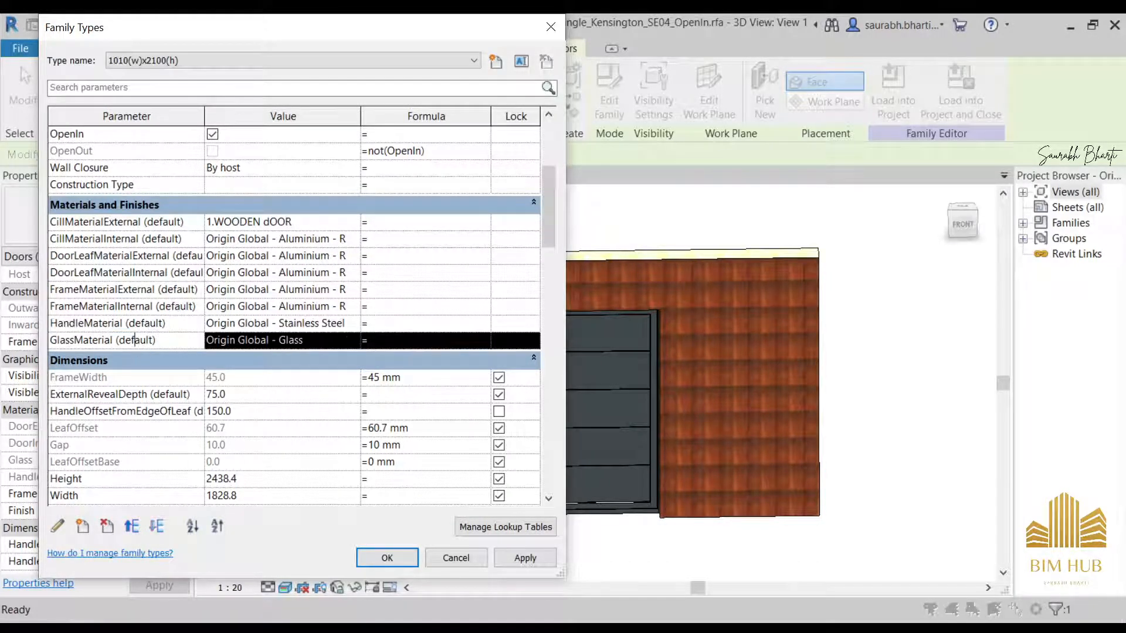
pyautogui.click(161, 290)
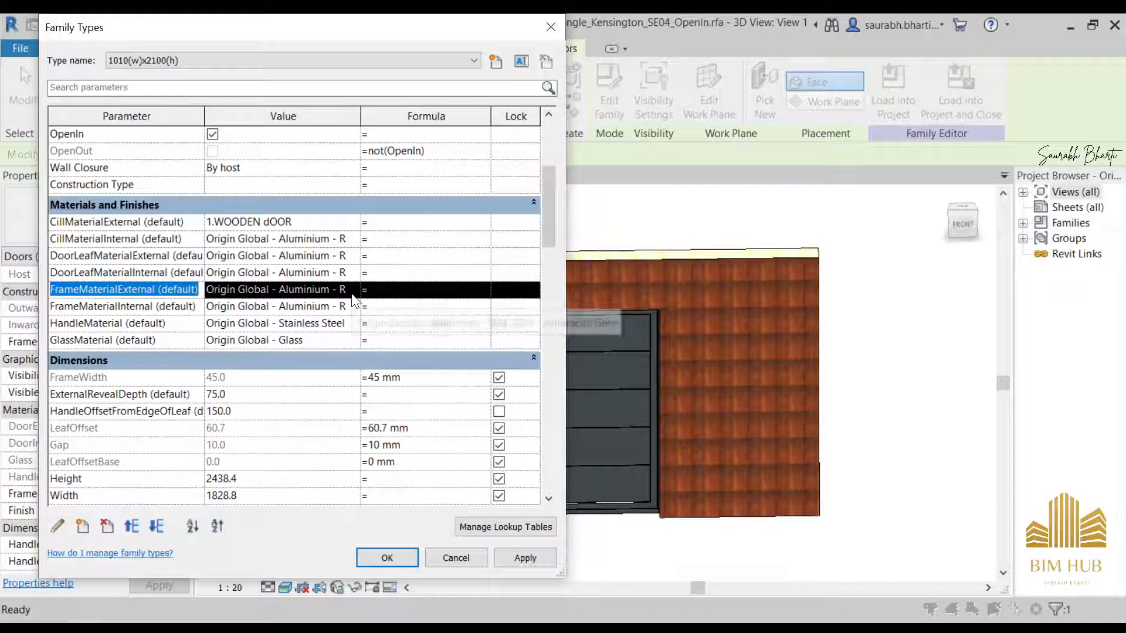
pyautogui.click(191, 309)
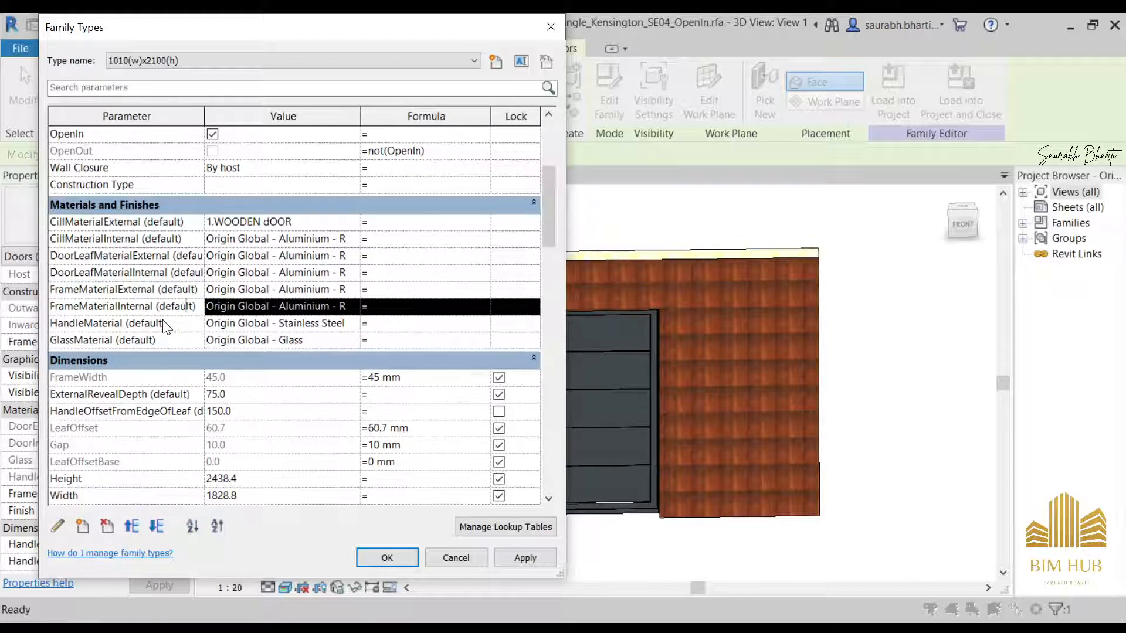
# - Assign the Default Wall material to the door family's FrameMaterialInternal parameter
pyautogui.click(352, 308)
pyautogui.click(354, 306)
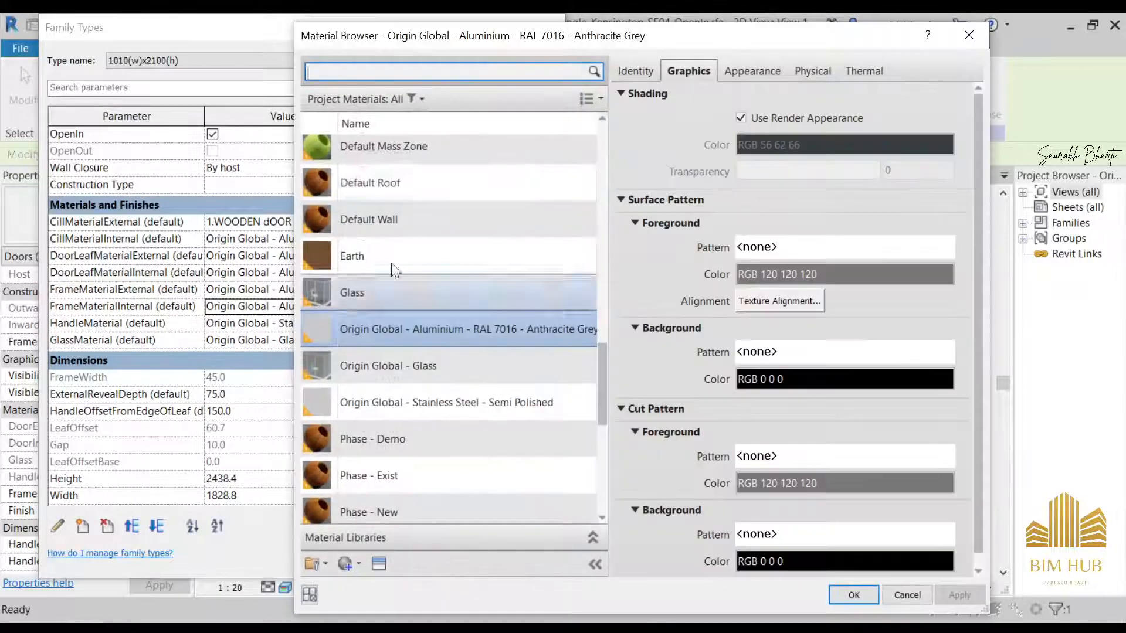
pyautogui.click(412, 200)
pyautogui.click(402, 220)
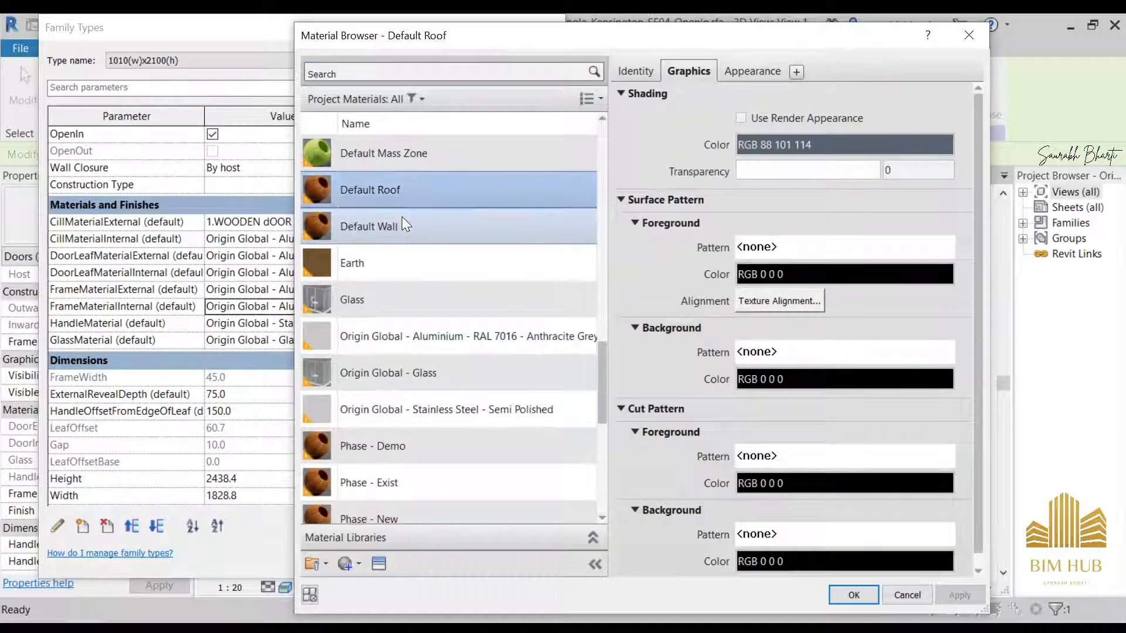
pyautogui.click(853, 594)
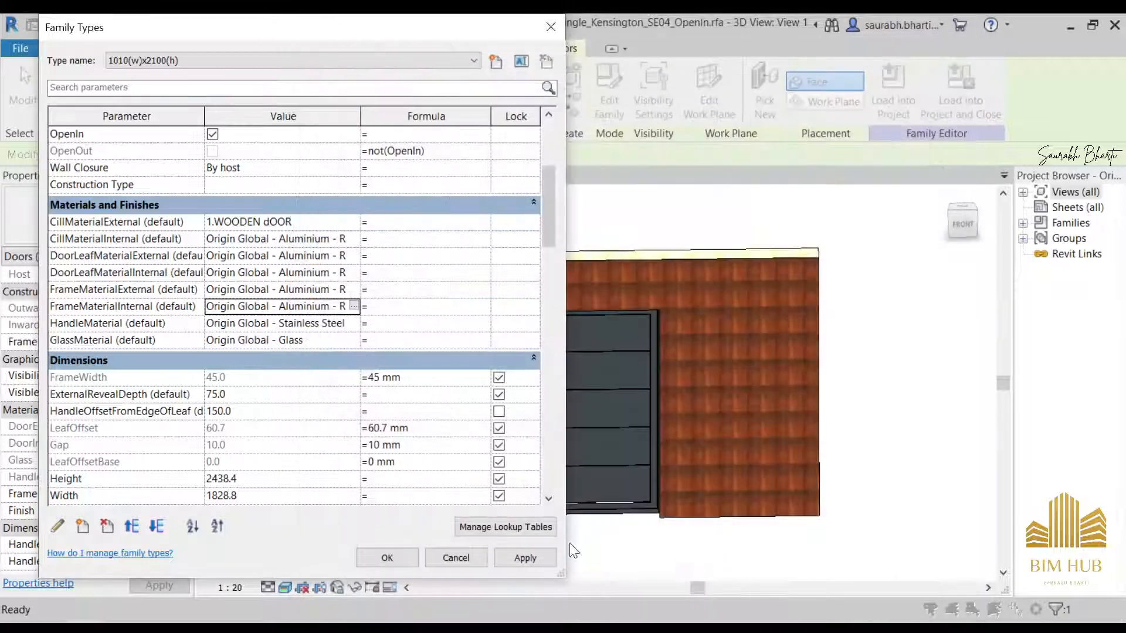
# - Set the door family's FrameMaterialInternal parameter to the 1.WOODEN dOOR material
pyautogui.click(354, 306)
pyautogui.scroll(3, 395, 325)
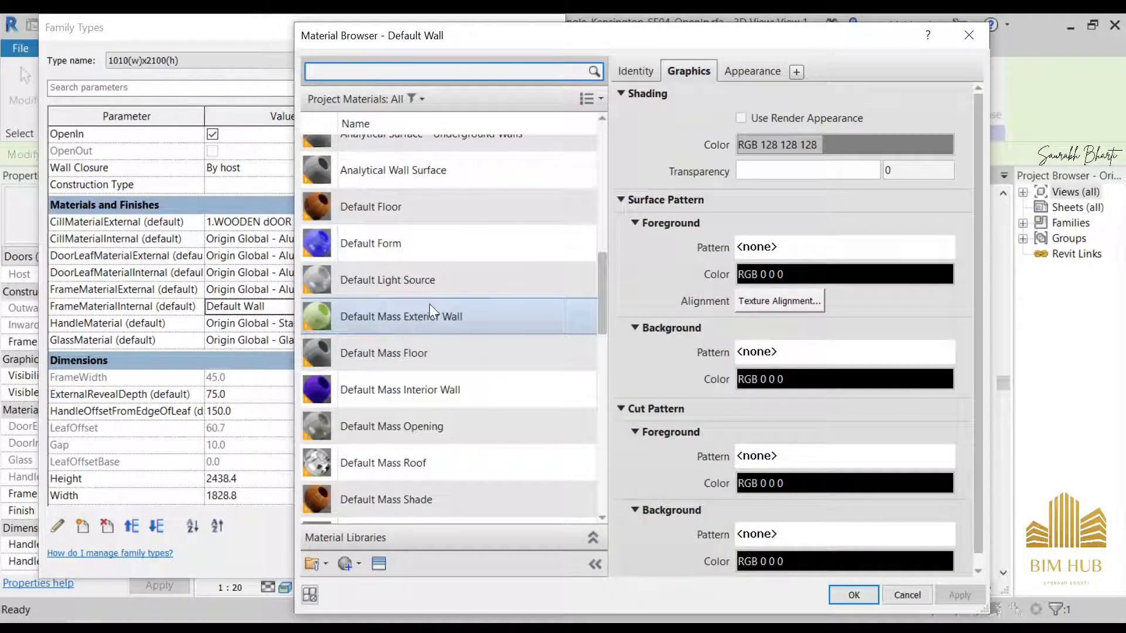
pyautogui.click(406, 204)
pyautogui.scroll(5, 388, 265)
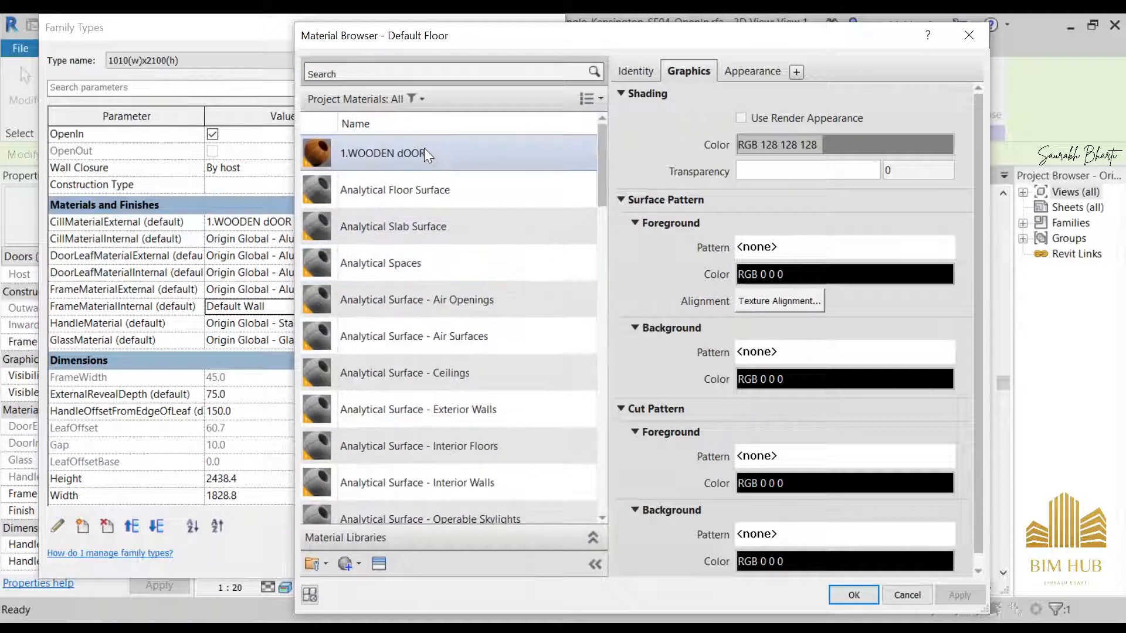
pyautogui.click(424, 153)
pyautogui.click(854, 592)
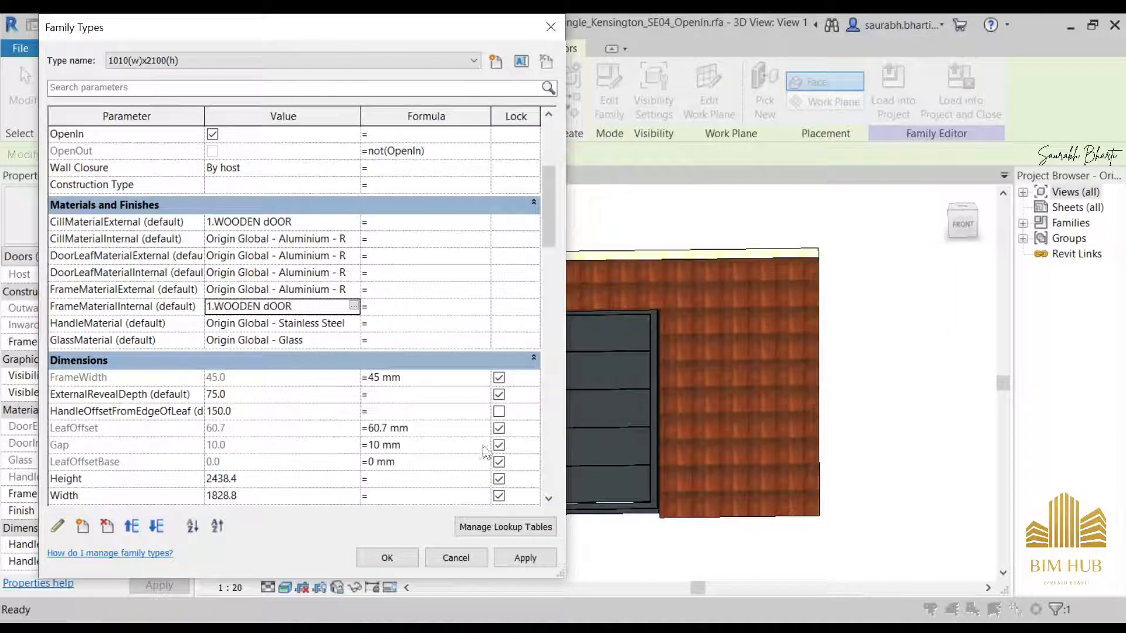
# - Set the door family's GlassMaterial parameter to the 1.WOODEN dOOR material and apply it
pyautogui.click(523, 560)
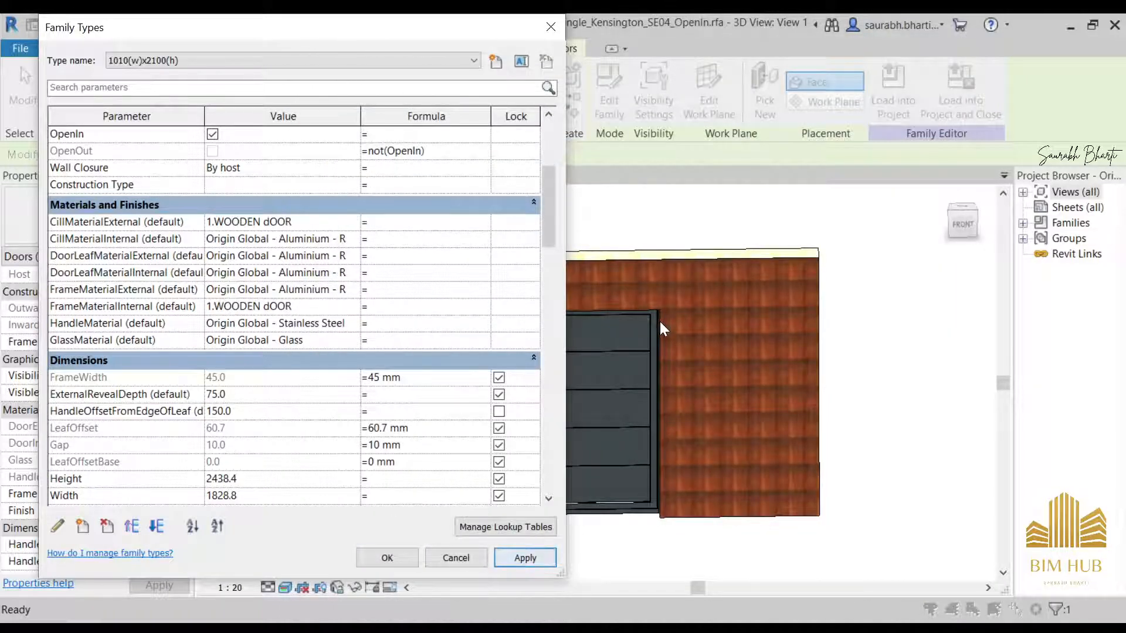
pyautogui.click(348, 293)
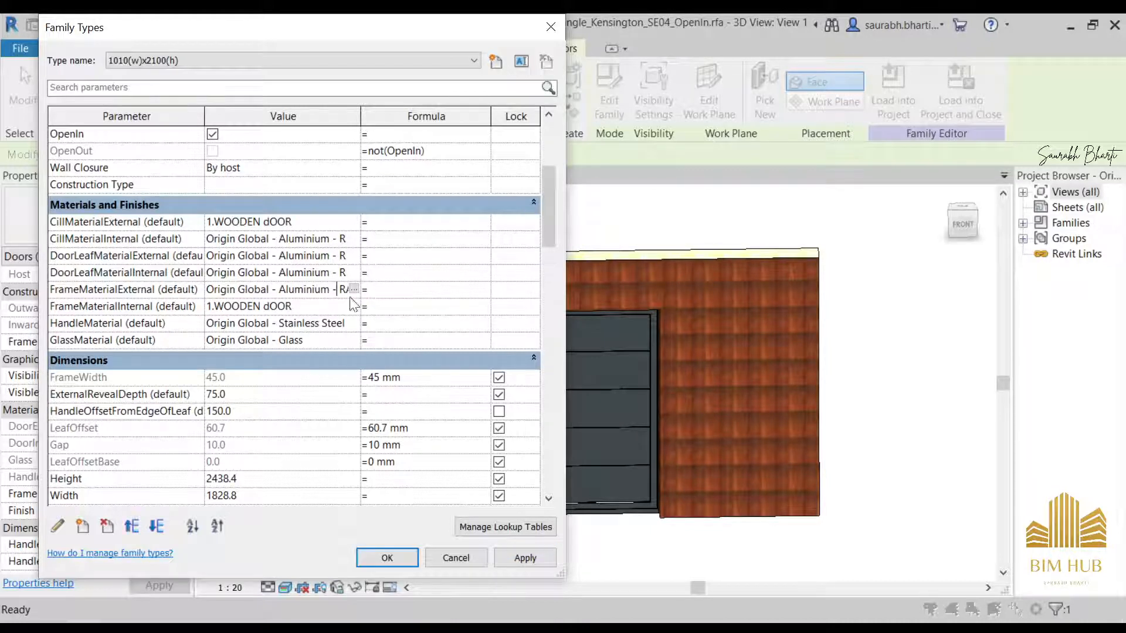
pyautogui.click(338, 323)
pyautogui.click(280, 342)
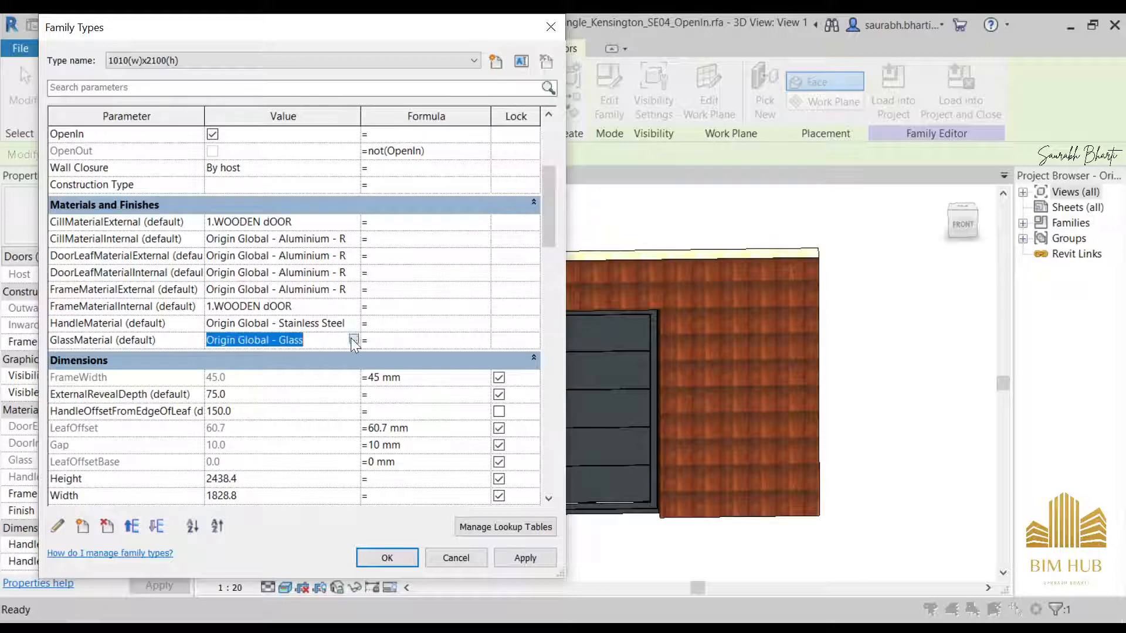
pyautogui.click(352, 339)
pyautogui.scroll(10, 410, 281)
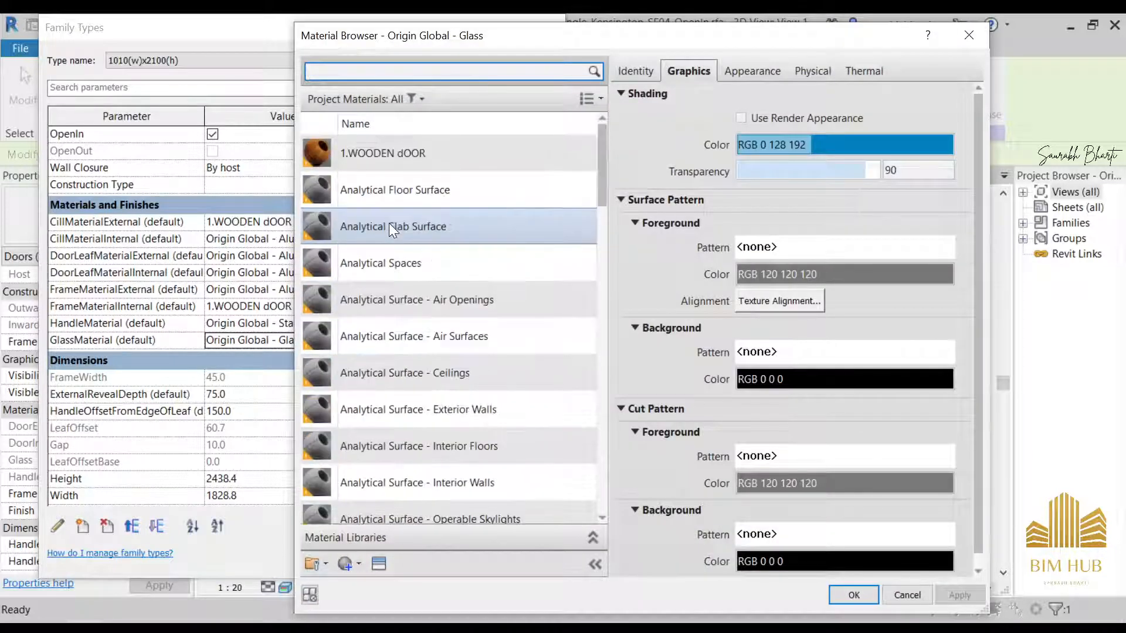
pyautogui.click(441, 169)
pyautogui.click(835, 591)
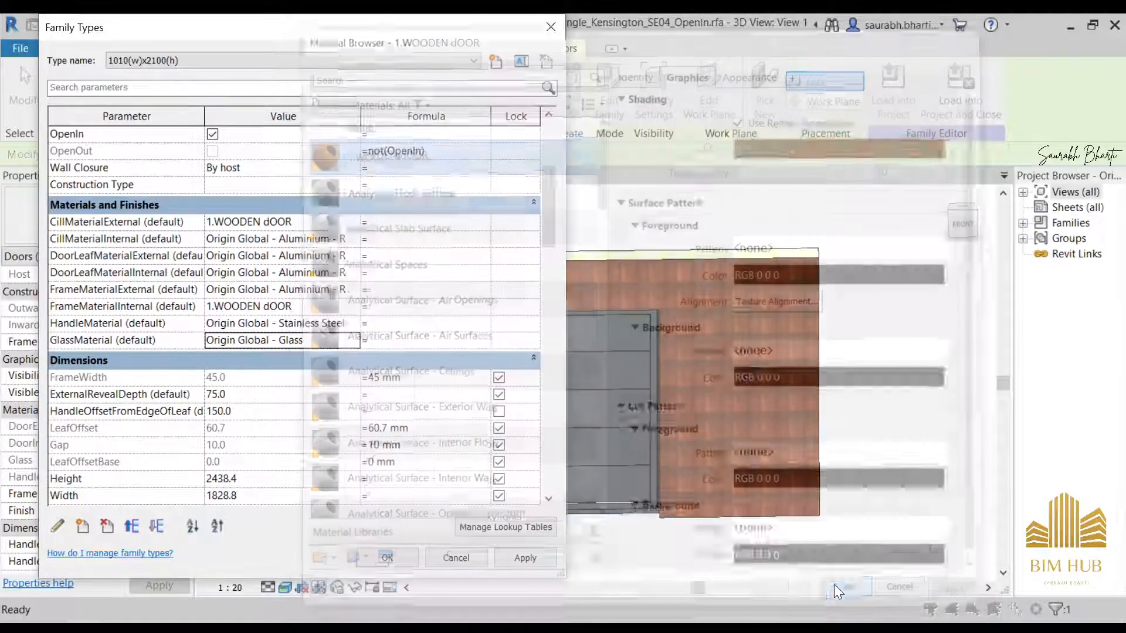
pyautogui.click(503, 557)
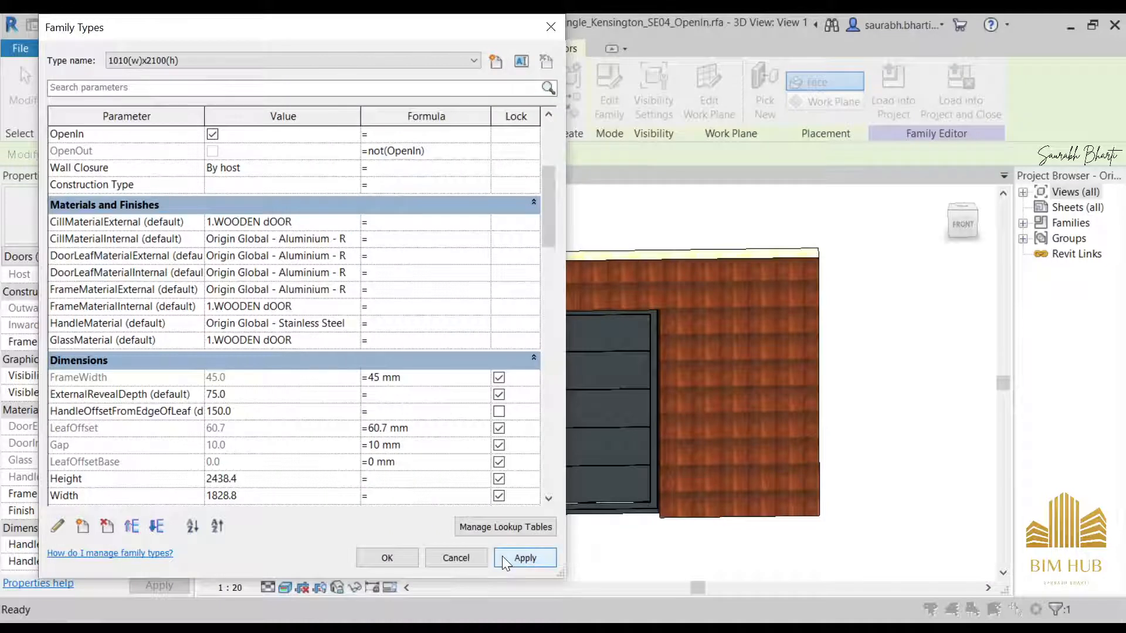
# - Set the door family's DoorLeafMaterialInternal parameter to the 1.WOODEN dOOR material and accept the family type changes
pyautogui.click(330, 289)
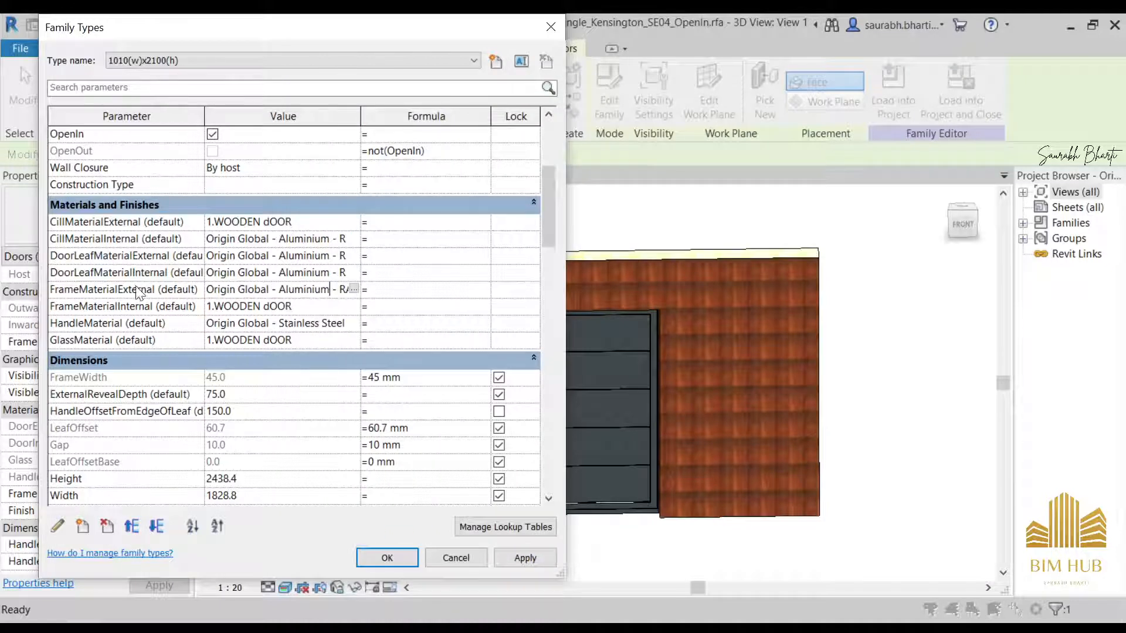
pyautogui.click(330, 272)
pyautogui.click(353, 273)
pyautogui.scroll(1, 377, 290)
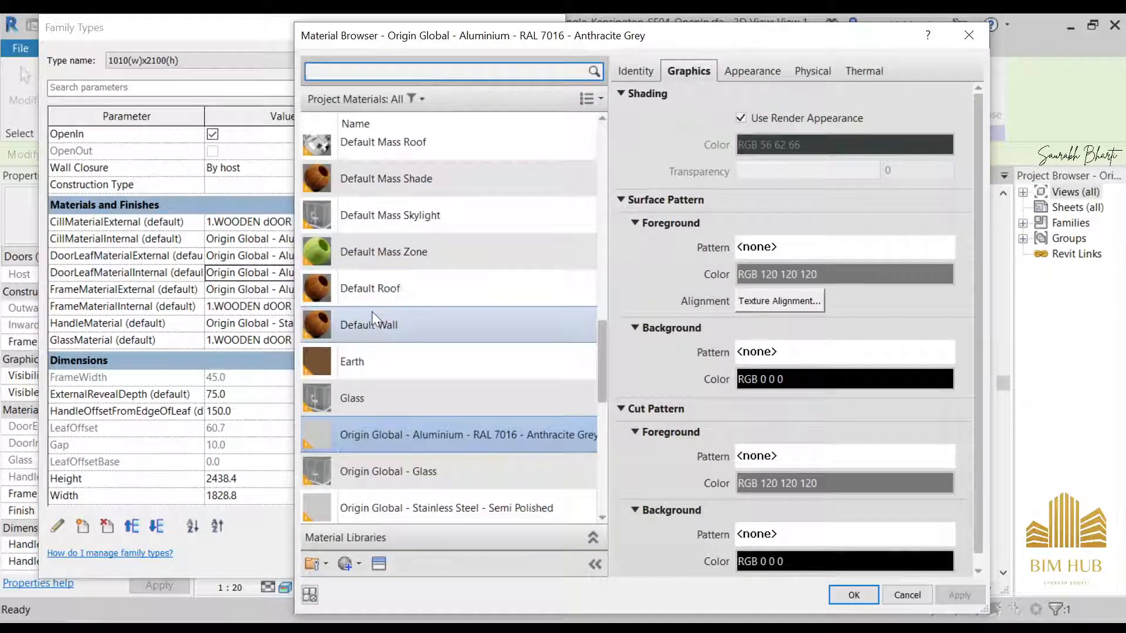
pyautogui.click(377, 289)
pyautogui.scroll(7, 384, 296)
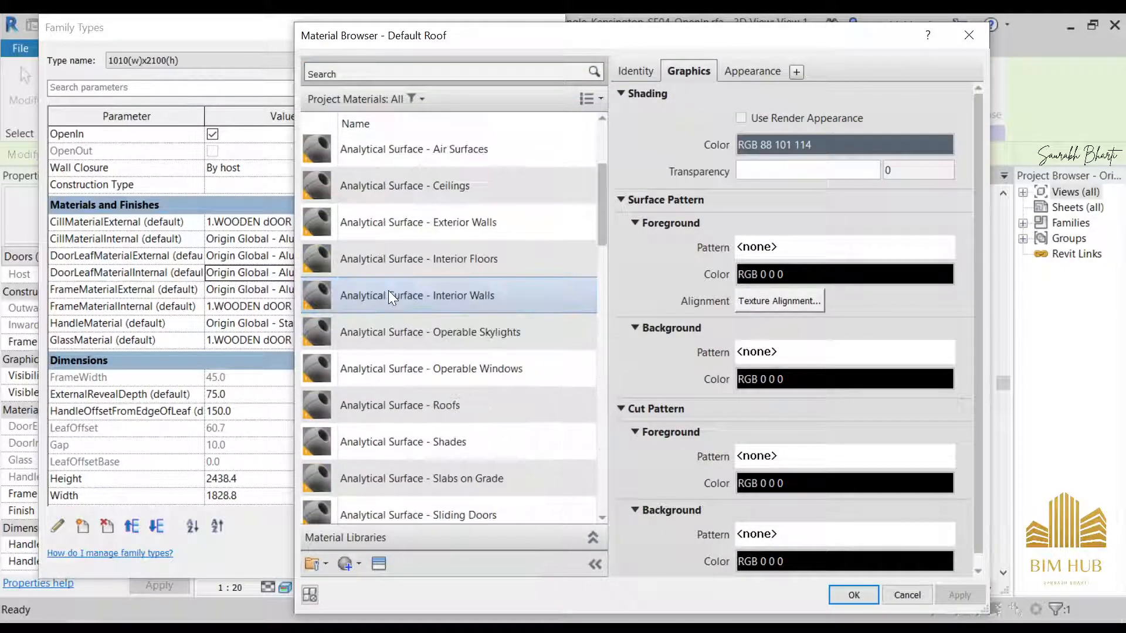
pyautogui.scroll(2, 388, 290)
pyautogui.click(410, 151)
pyautogui.click(848, 594)
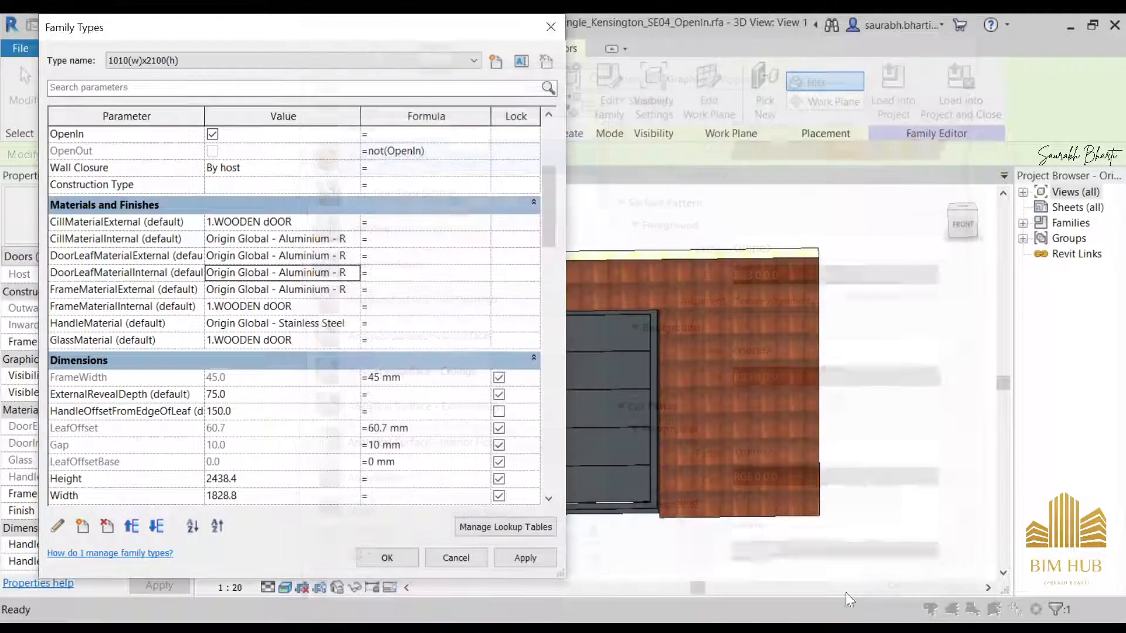
pyautogui.click(514, 555)
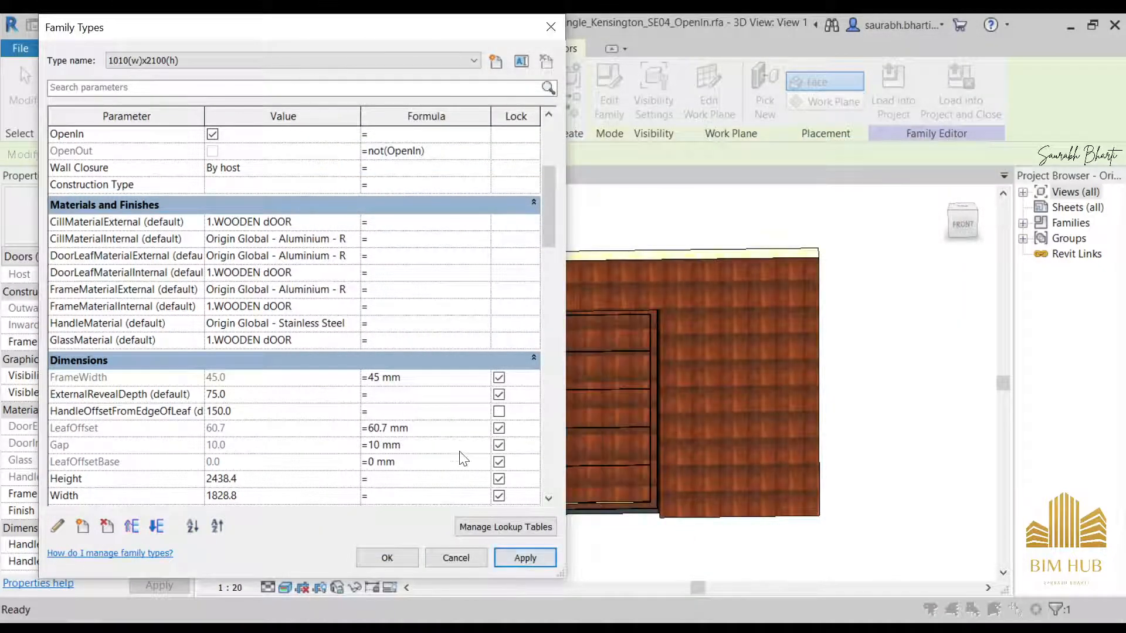
pyautogui.click(374, 560)
pyautogui.click(677, 258)
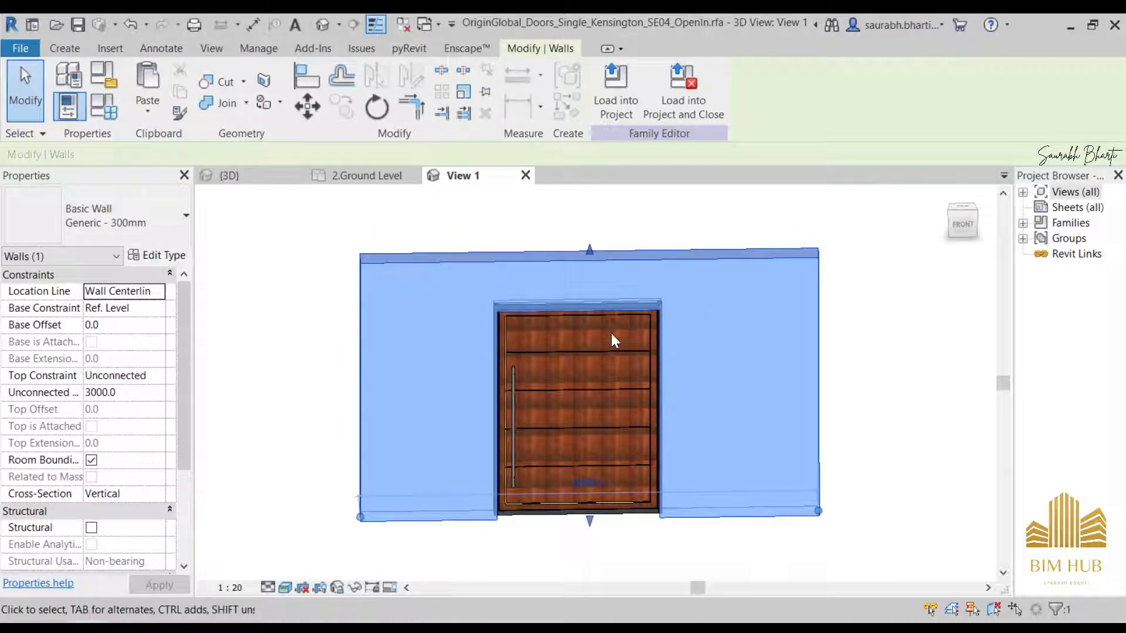
pyautogui.press('Escape')
pyautogui.click(648, 258)
pyautogui.click(156, 255)
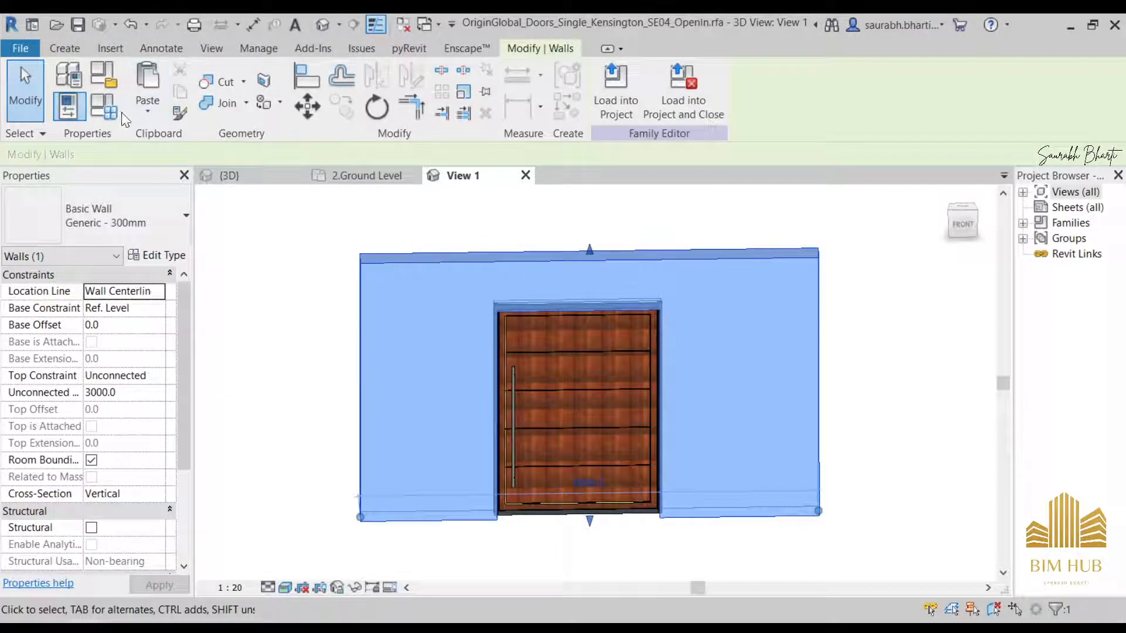
# - Set the door family's CillMaterialExternal parameter to Origin Global - Aluminium - RAL 7016 - Anthracite Grey and accept the family type changes
pyautogui.click(112, 110)
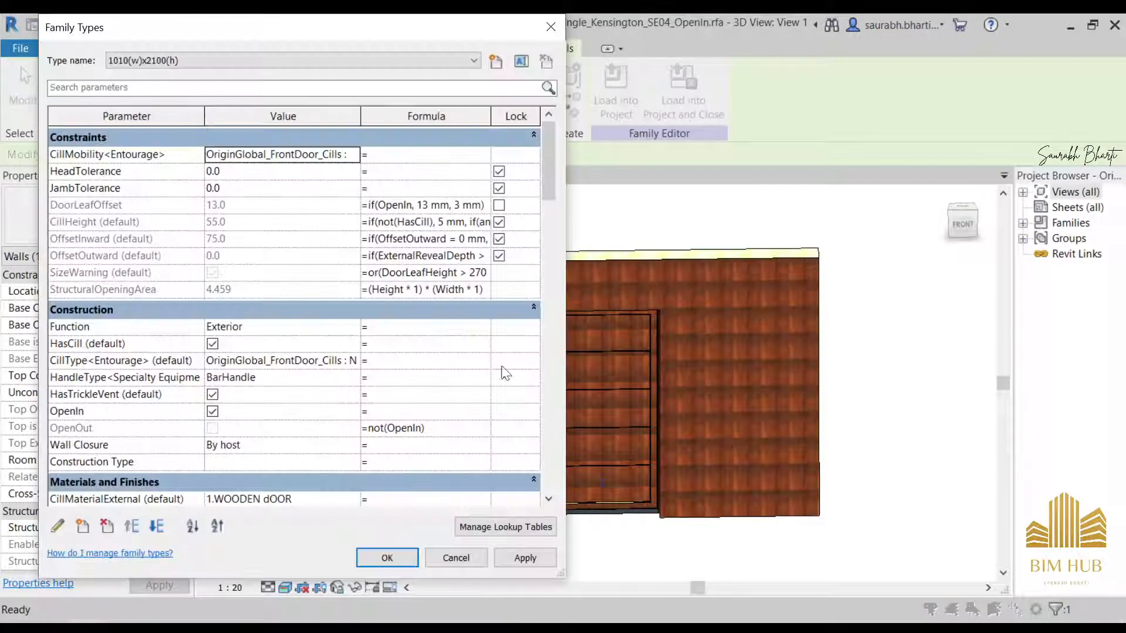
pyautogui.scroll(-3, 359, 281)
pyautogui.click(352, 360)
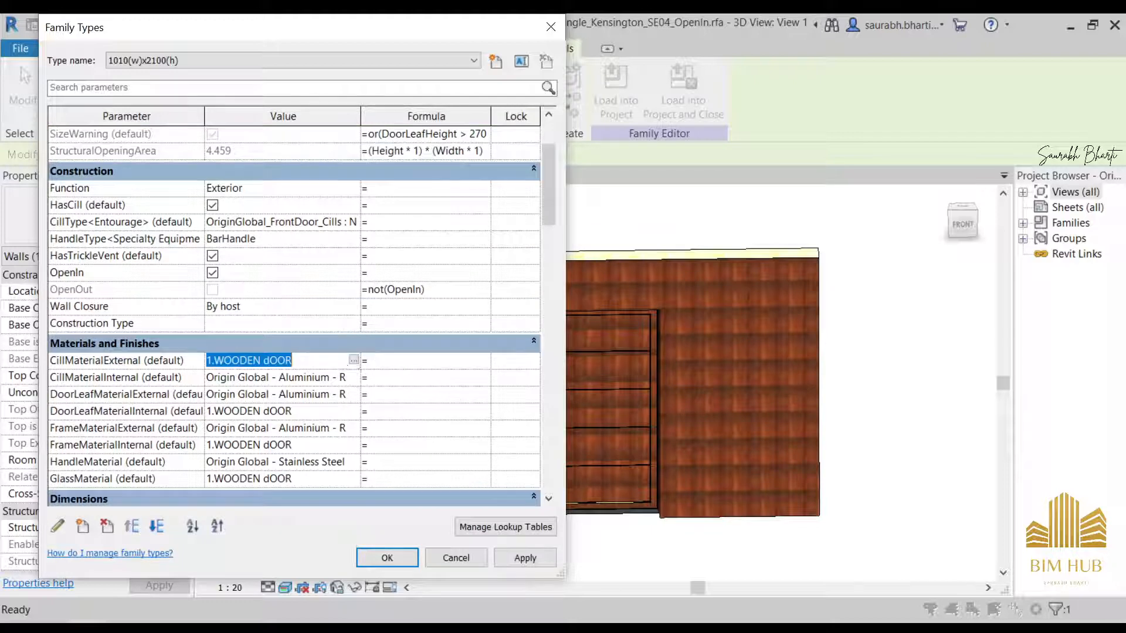
pyautogui.click(354, 360)
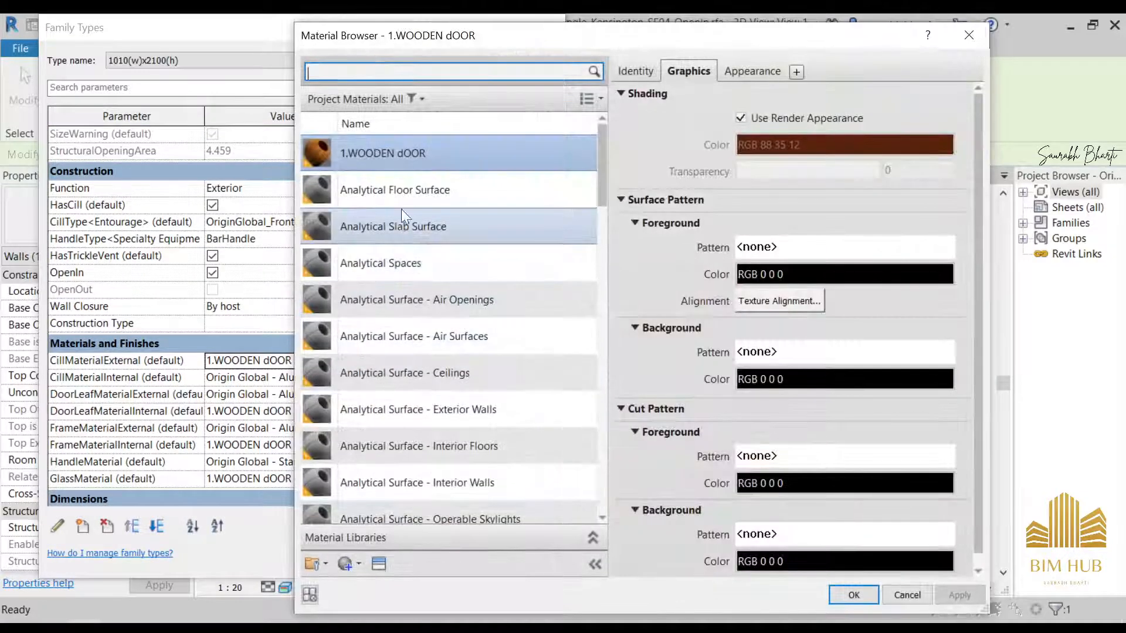
pyautogui.scroll(-10, 419, 331)
pyautogui.scroll(3, 418, 333)
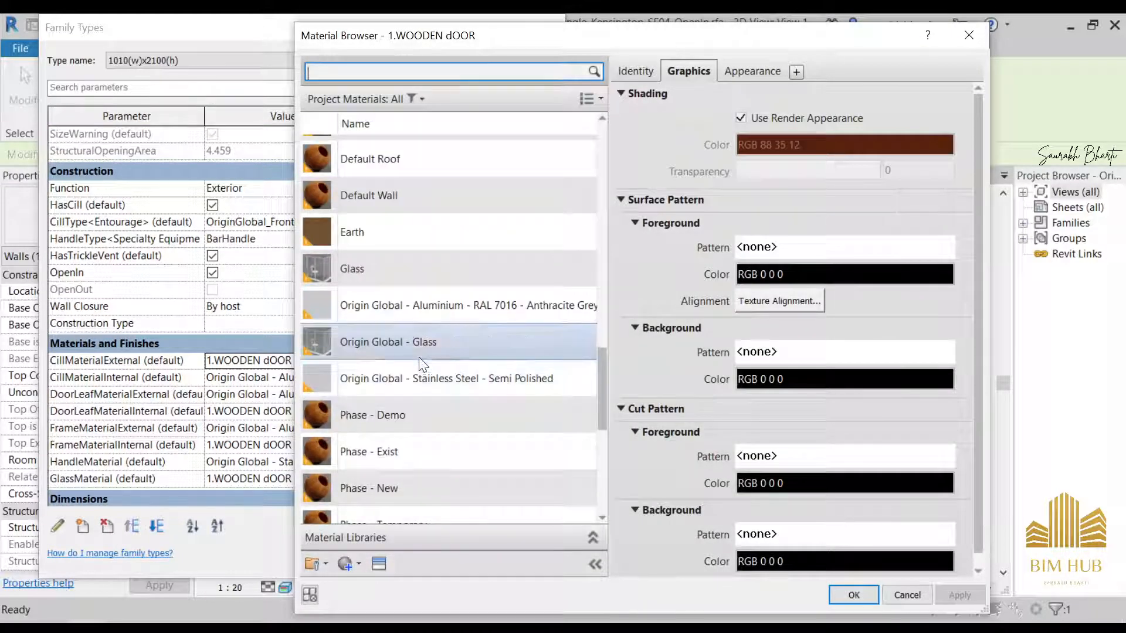
pyautogui.click(420, 309)
pyautogui.click(852, 595)
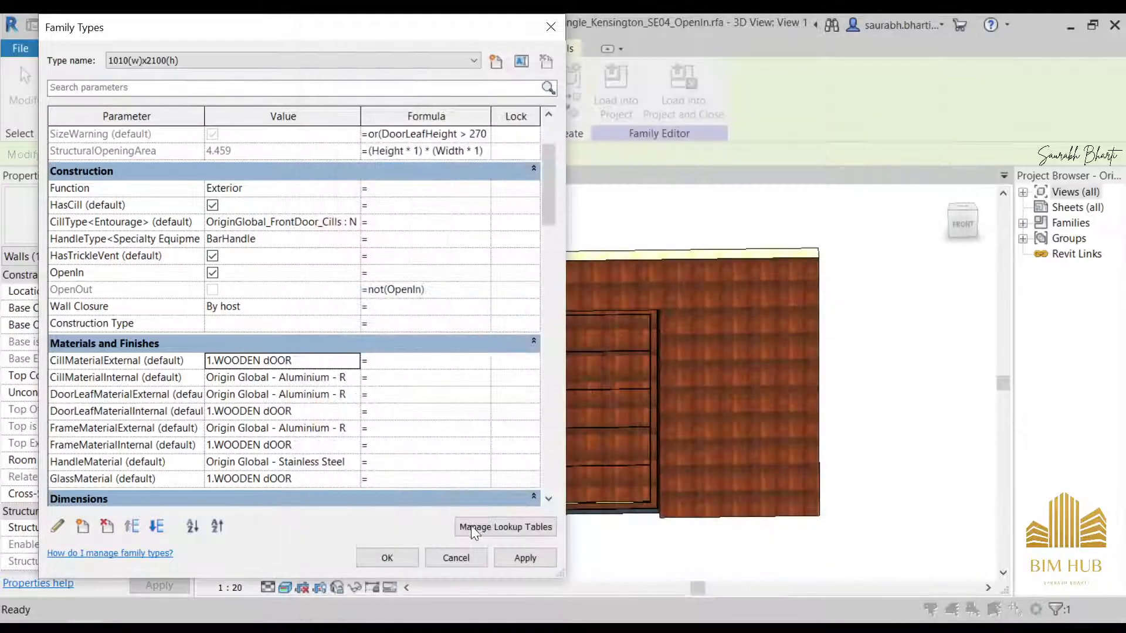
pyautogui.click(510, 558)
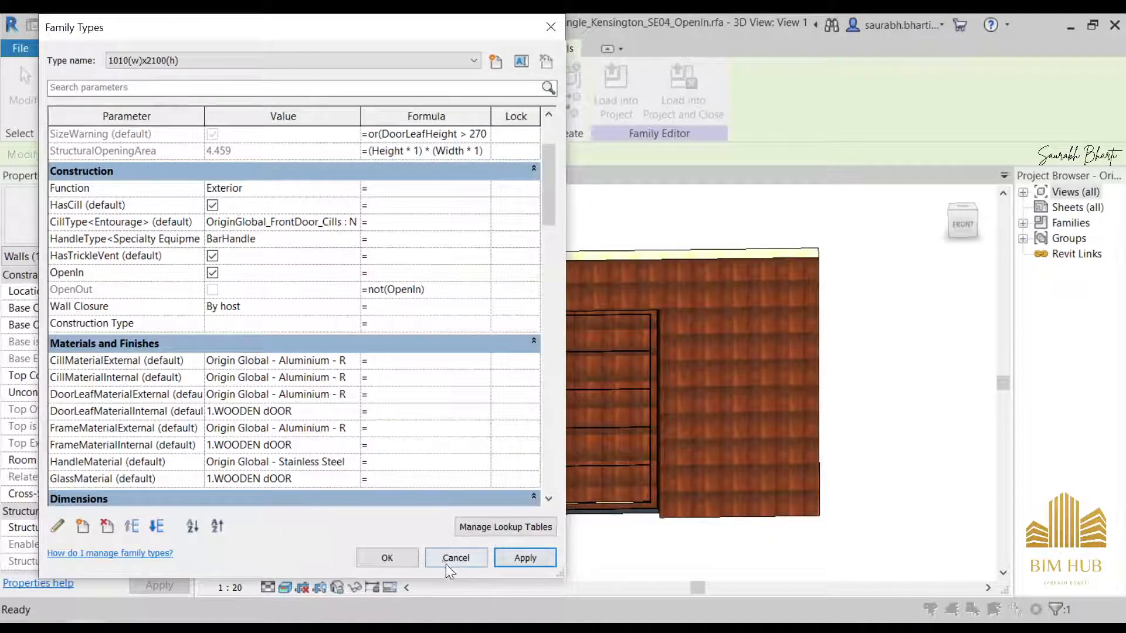
pyautogui.click(404, 554)
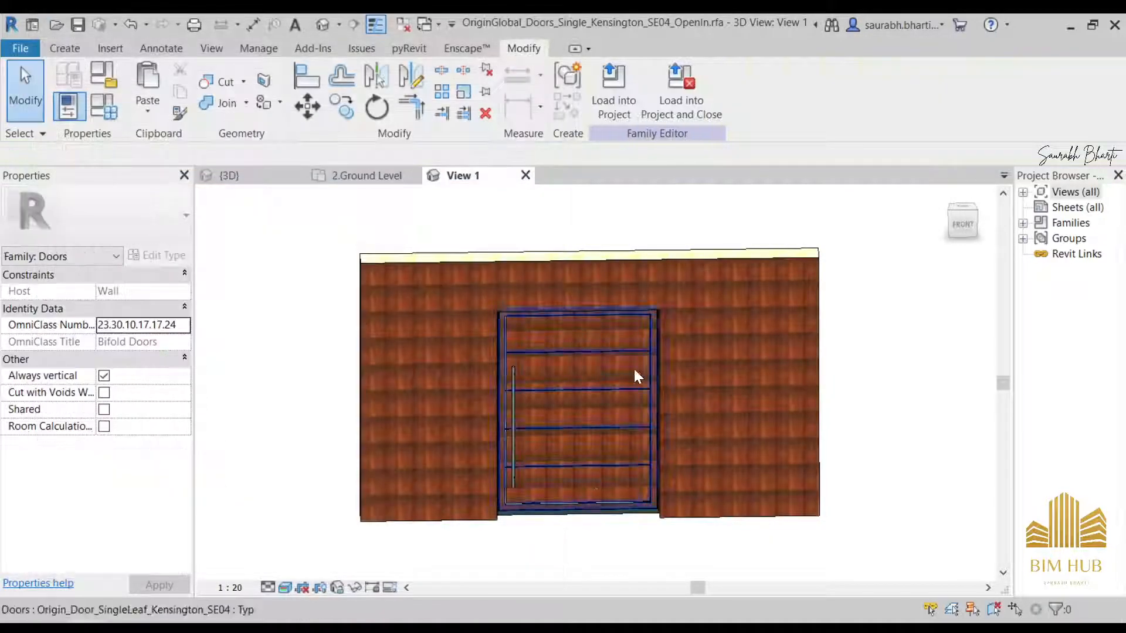
# - Load the edited door family into the GP House Day 1 project, overwriting the existing version
pyautogui.click(635, 112)
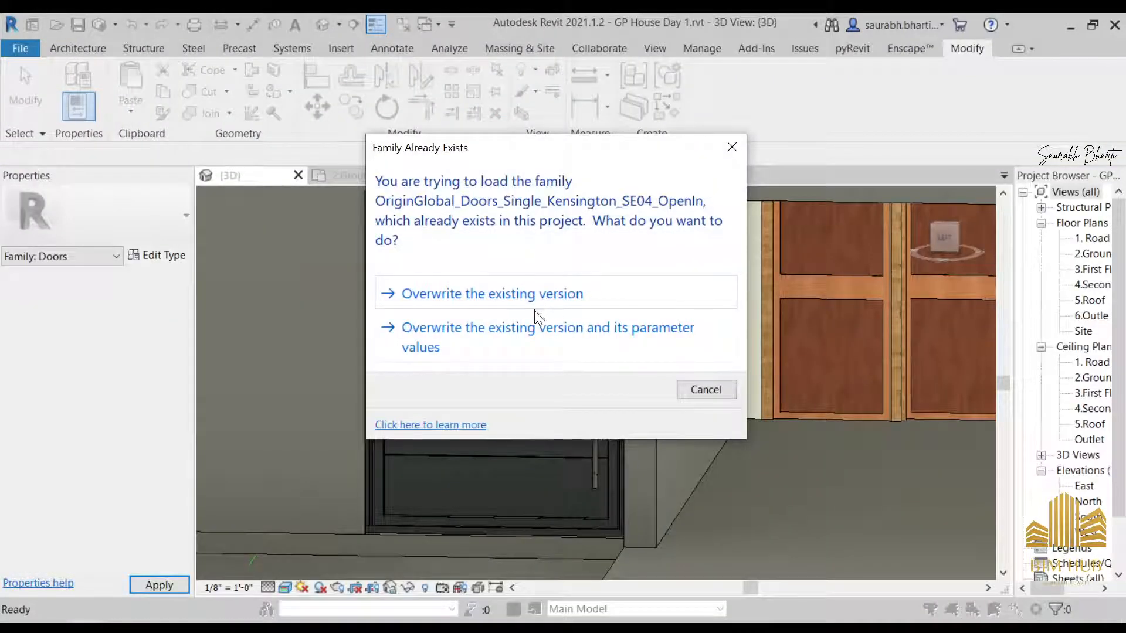
pyautogui.click(535, 307)
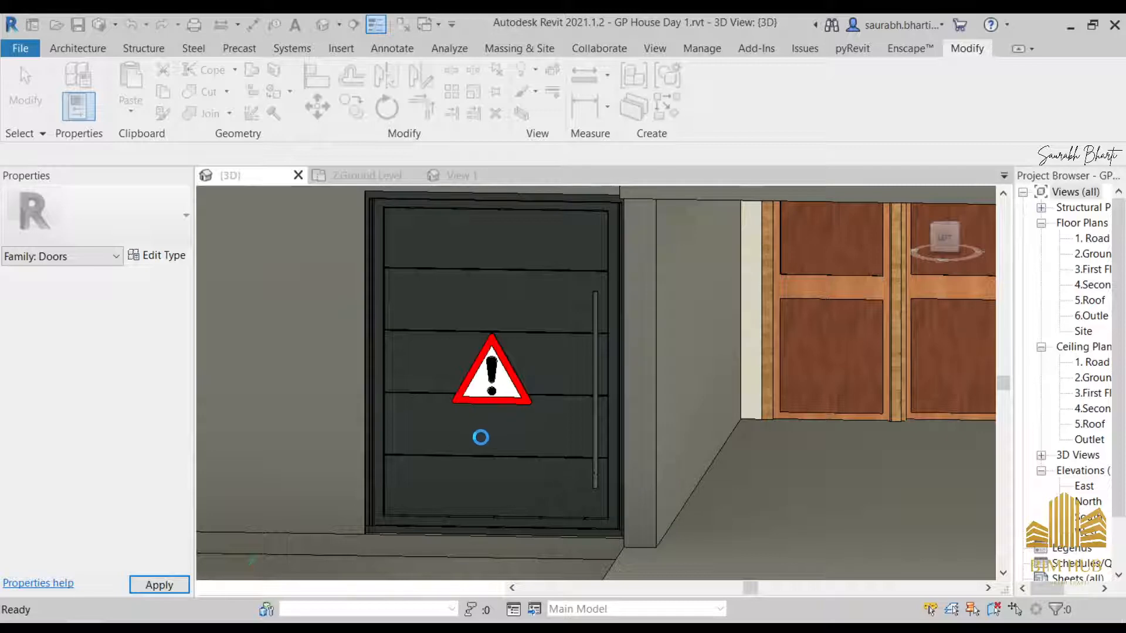
pyautogui.scroll(-3, 484, 424)
pyautogui.keyDown('shift'); pyautogui.moveTo(484, 424); pyautogui.dragTo(516, 455, button='middle'); pyautogui.keyUp('shift')
pyautogui.click(516, 455)
pyautogui.press('Escape')
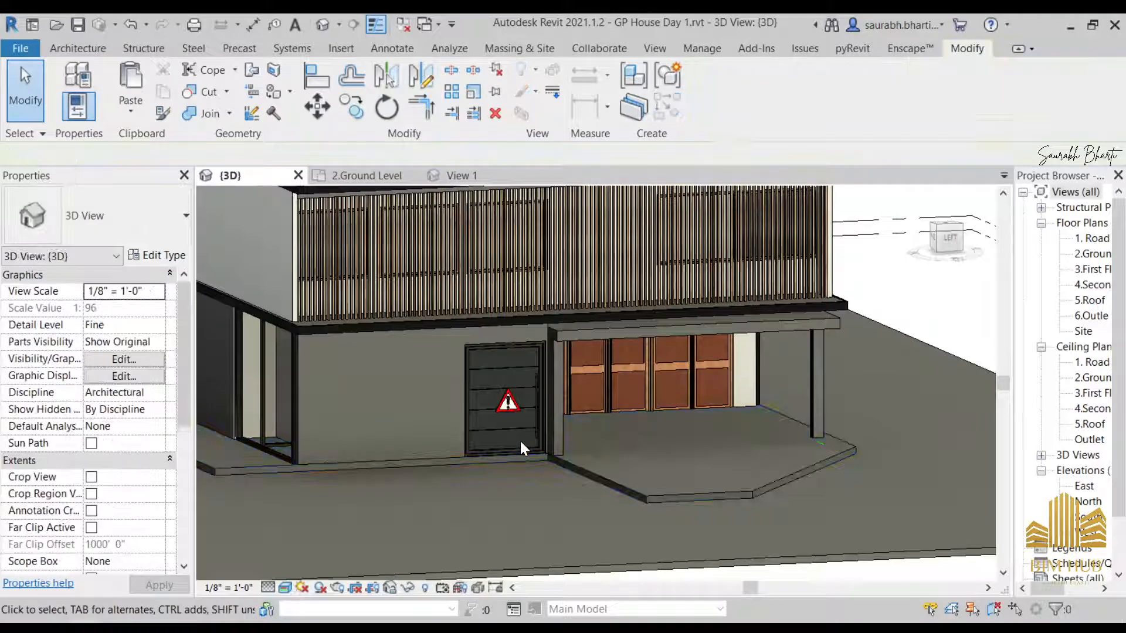
pyautogui.click(503, 407)
pyautogui.press('Escape')
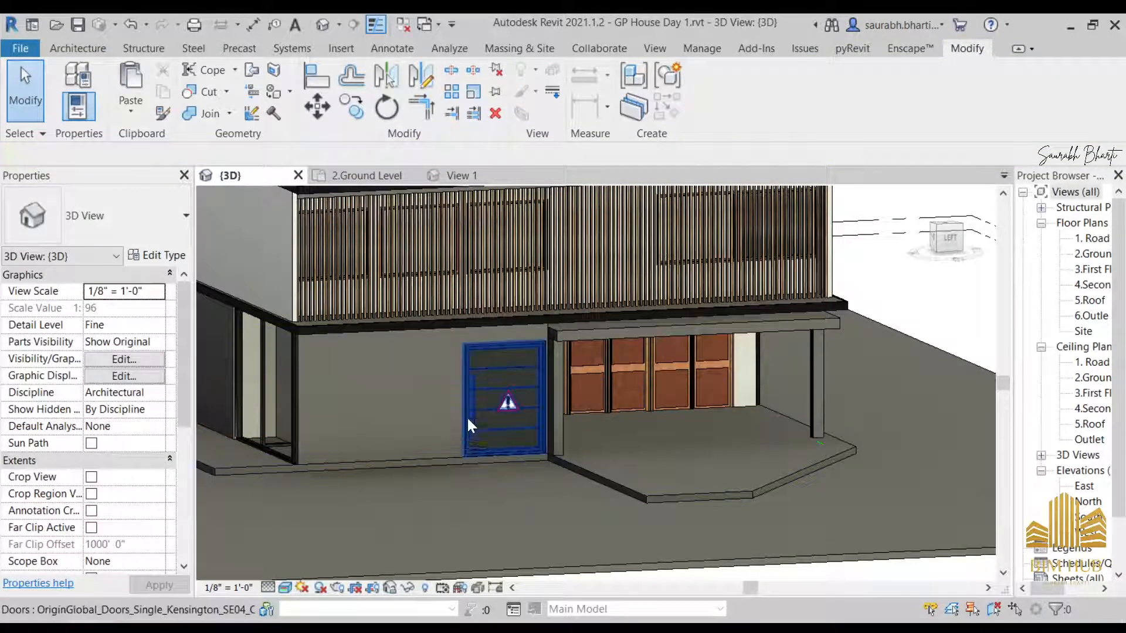
# - Reopen the entrance door's family, then load it into the project and close it, overwriting the existing version and its parameter values
pyautogui.scroll(5, 472, 422)
pyautogui.keyDown('shift'); pyautogui.moveTo(472, 422); pyautogui.dragTo(551, 352, button='middle'); pyautogui.keyUp('shift')
pyautogui.scroll(3, 524, 375)
pyautogui.scroll(-4, 559, 381)
pyautogui.click(551, 352)
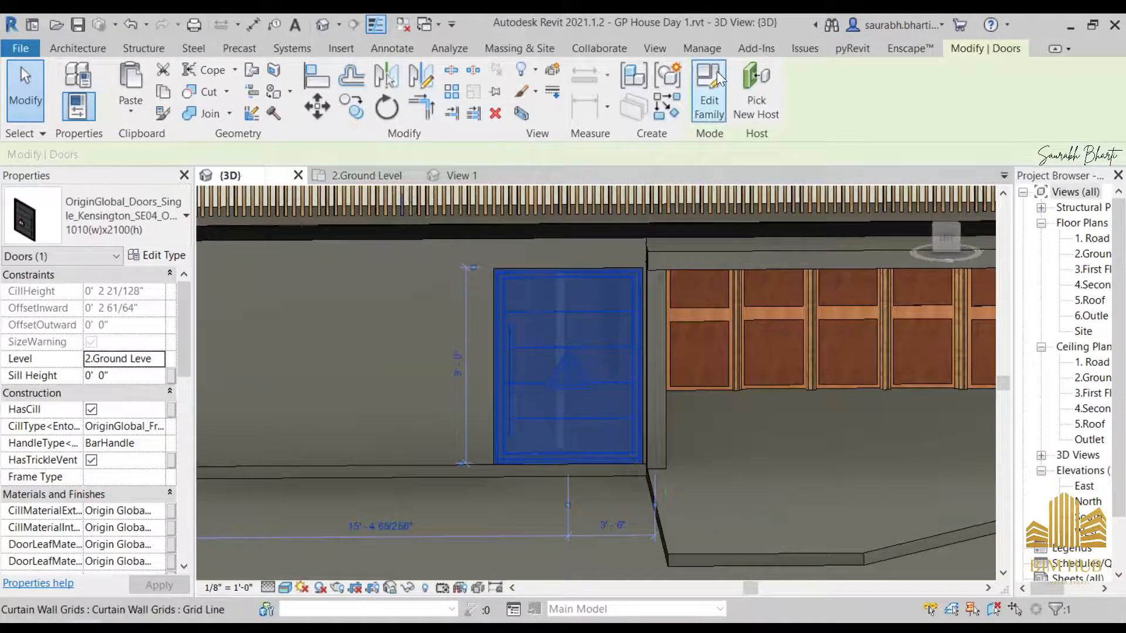
pyautogui.click(709, 82)
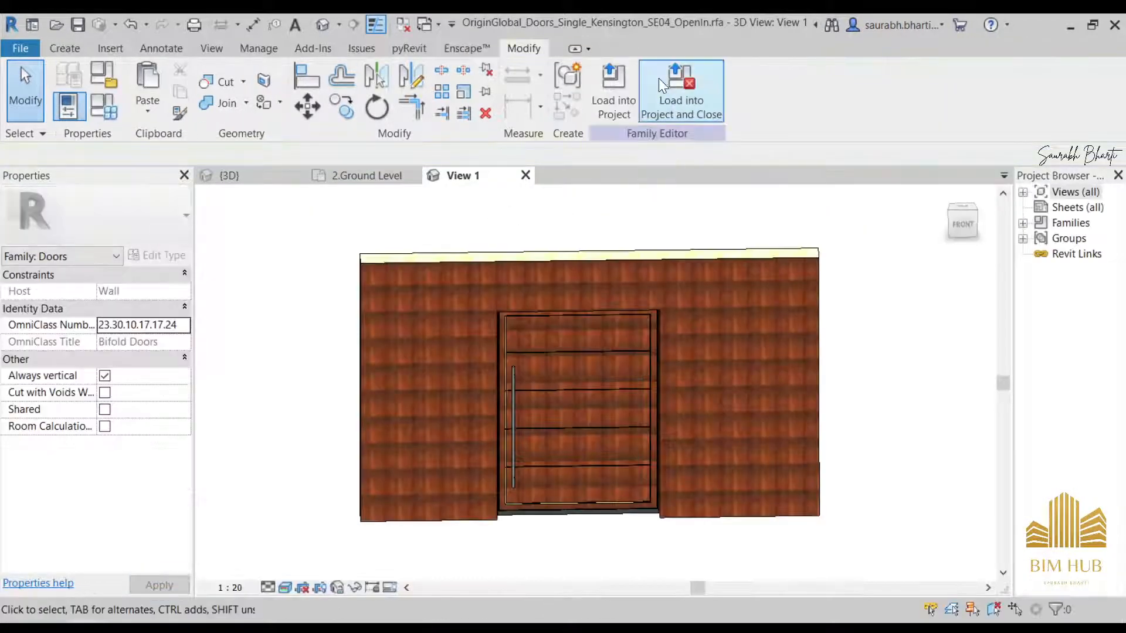
pyautogui.click(642, 83)
pyautogui.click(628, 344)
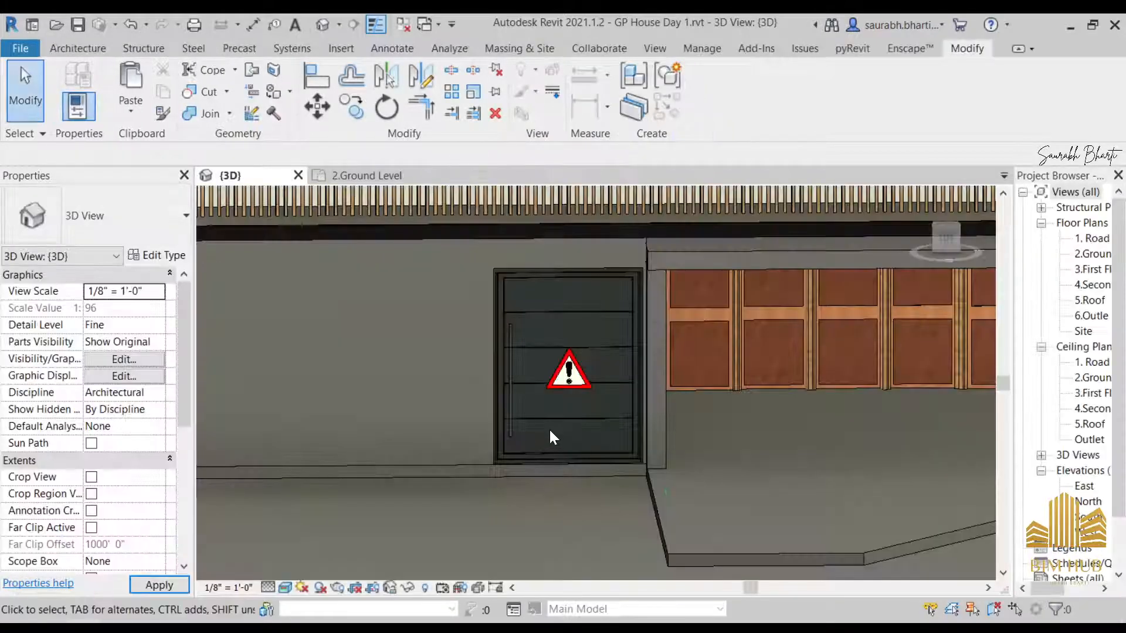
# - Review the type parameters of the placed Kensington SE04 entrance door
pyautogui.scroll(2, 551, 445)
pyautogui.scroll(1, 557, 487)
pyautogui.click(557, 486)
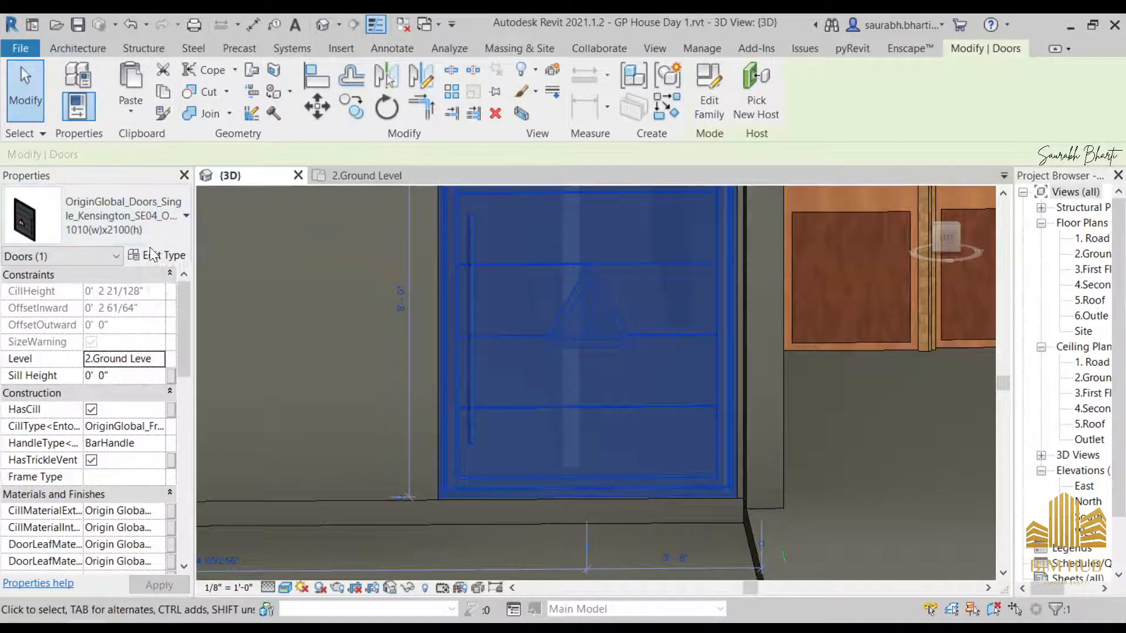
pyautogui.click(157, 255)
pyautogui.scroll(-10, 581, 382)
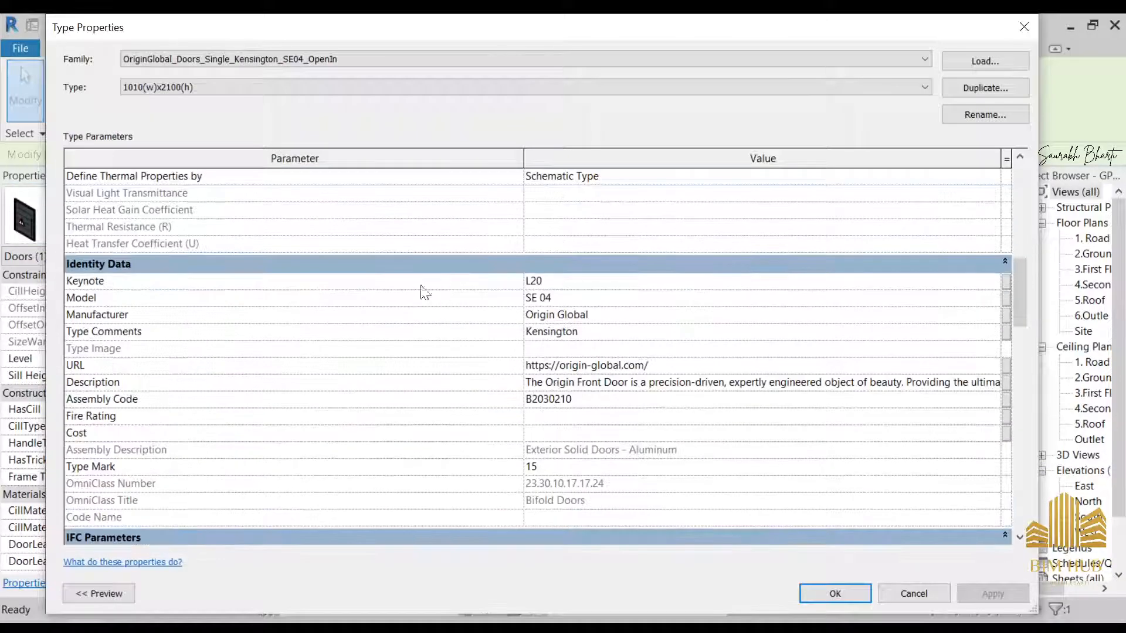
# - Examine the Kensington SE04 entrance door's type properties, from its identity data through the IFC parameters and model properties
pyautogui.scroll(-6, 221, 334)
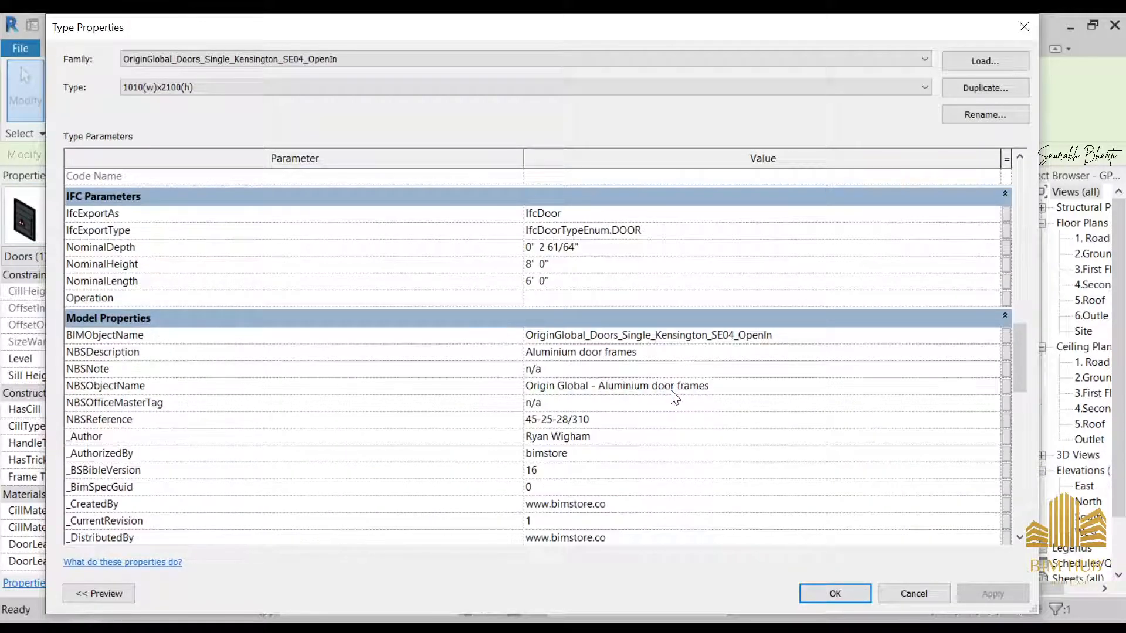
pyautogui.click(648, 355)
pyautogui.click(993, 353)
pyautogui.click(821, 372)
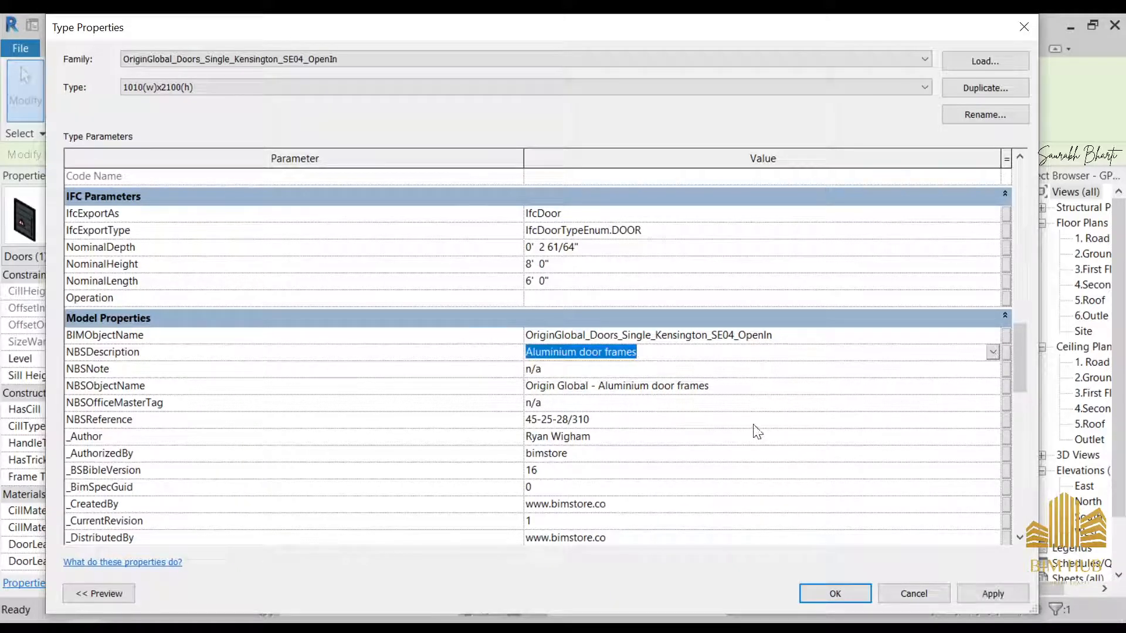
pyautogui.scroll(-1, 595, 390)
pyautogui.scroll(-5, 595, 390)
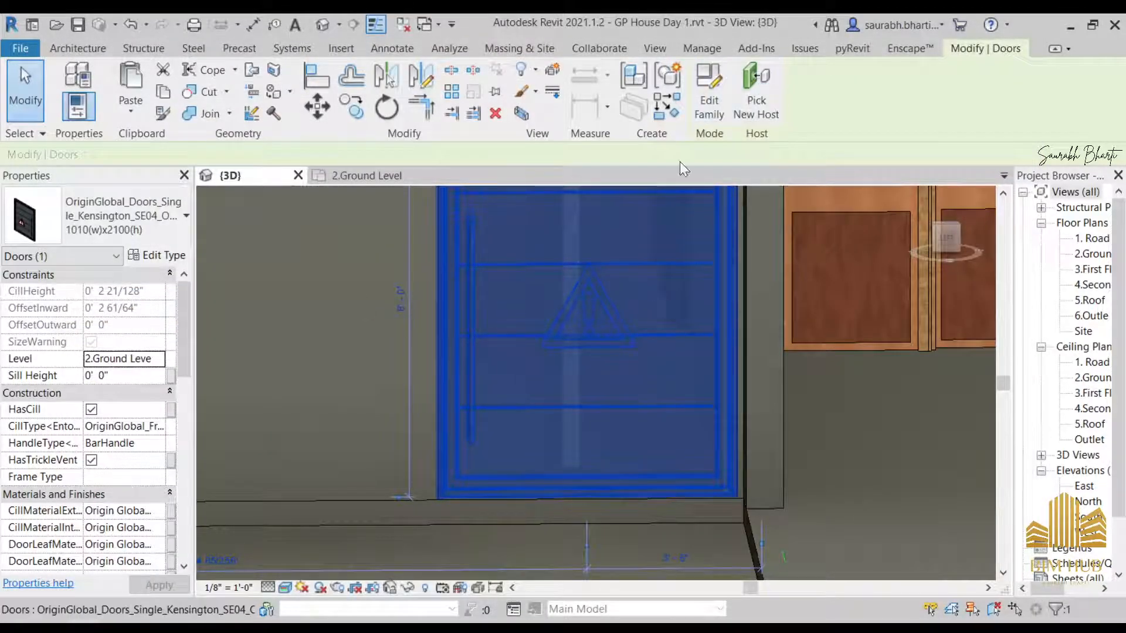
pyautogui.scroll(-8, 469, 357)
pyautogui.press('Escape')
pyautogui.keyDown('shift'); pyautogui.moveTo(465, 338); pyautogui.dragTo(299, 510, button='middle'); pyautogui.keyUp('shift')
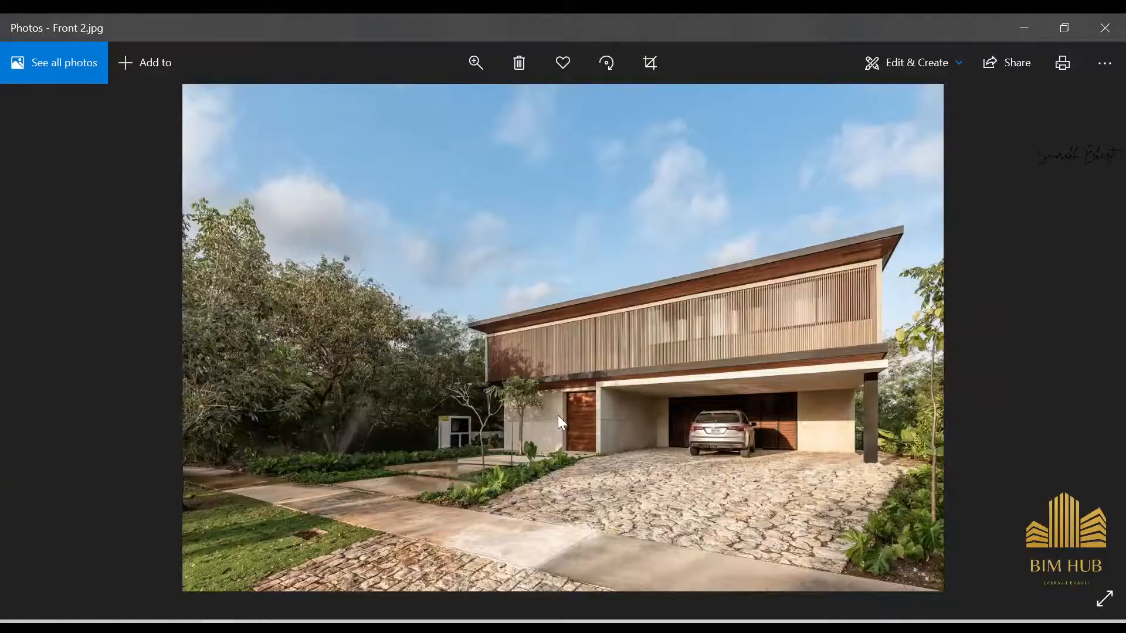
# - Compare the entrance and carport in the Front 2.jpg reference photo with the underside of the front overhang in the Revit model
pyautogui.scroll(4, 557, 415)
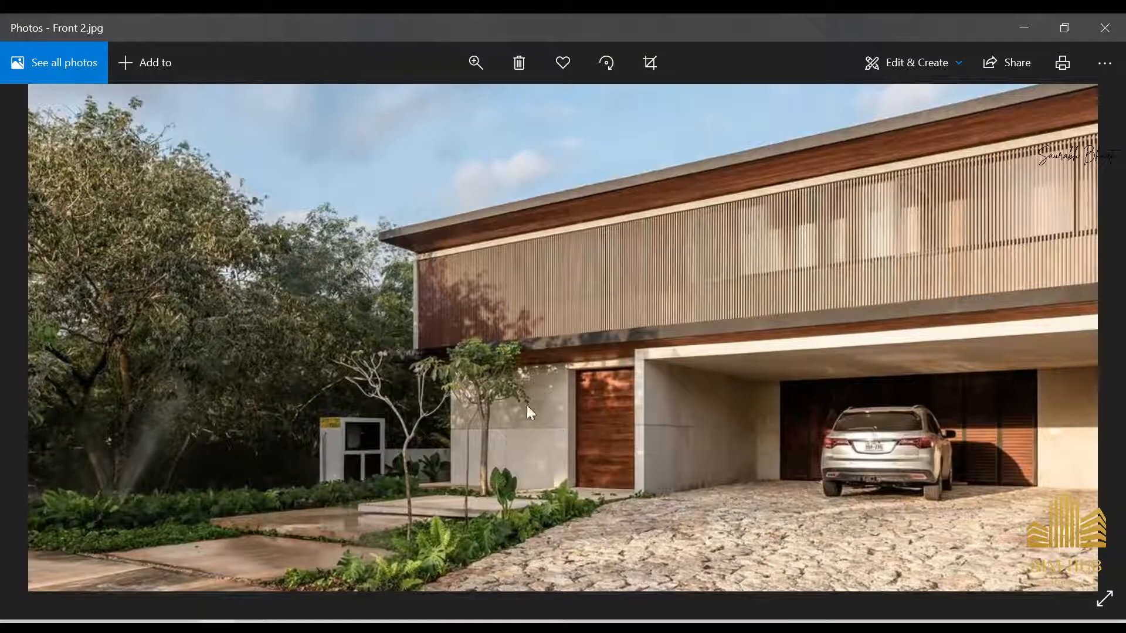
pyautogui.moveTo(600, 369); pyautogui.dragTo(436, 355)
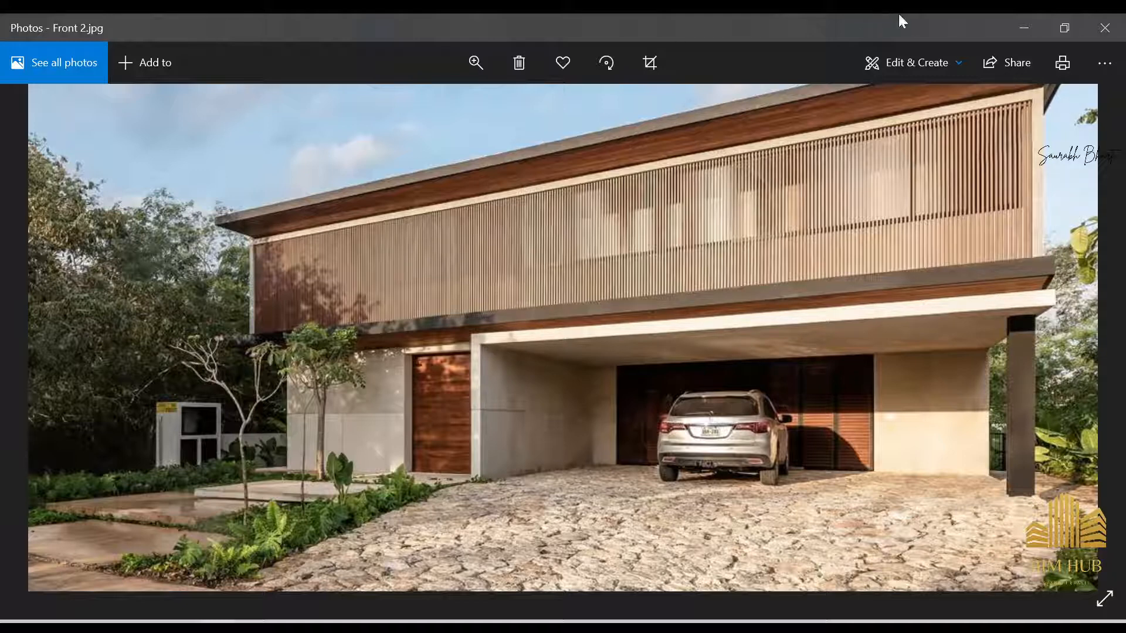
pyautogui.click(1015, 18)
pyautogui.keyDown('shift'); pyautogui.moveTo(761, 284); pyautogui.dragTo(623, 280, button='middle'); pyautogui.keyUp('shift')
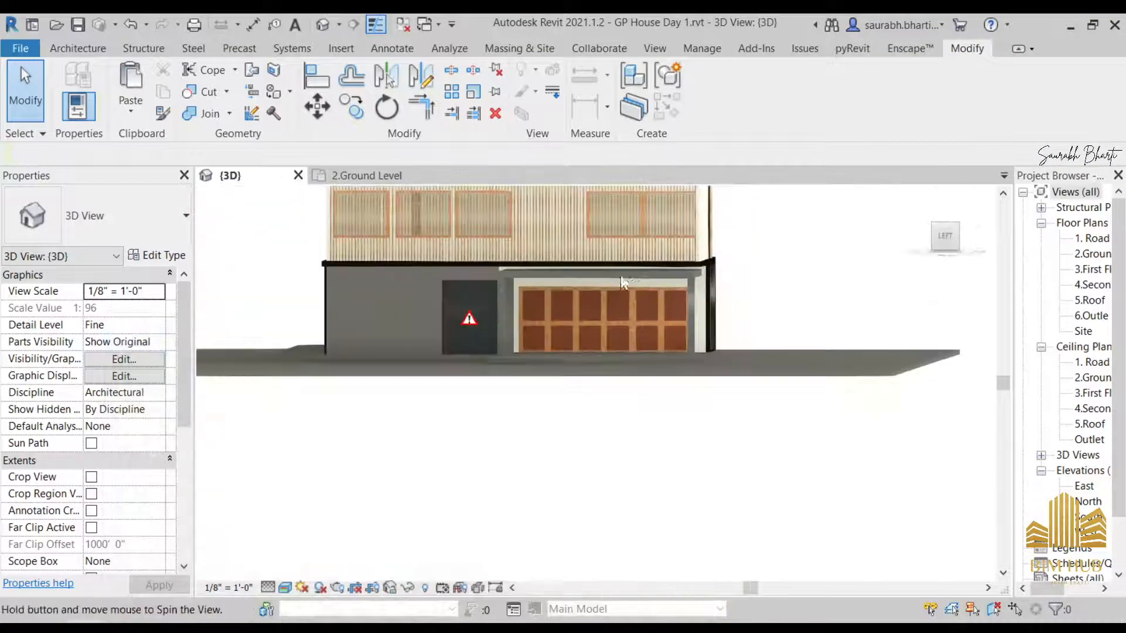
pyautogui.scroll(3, 625, 278)
pyautogui.keyDown('shift'); pyautogui.moveTo(668, 310); pyautogui.dragTo(622, 285, button='middle'); pyautogui.keyUp('shift')
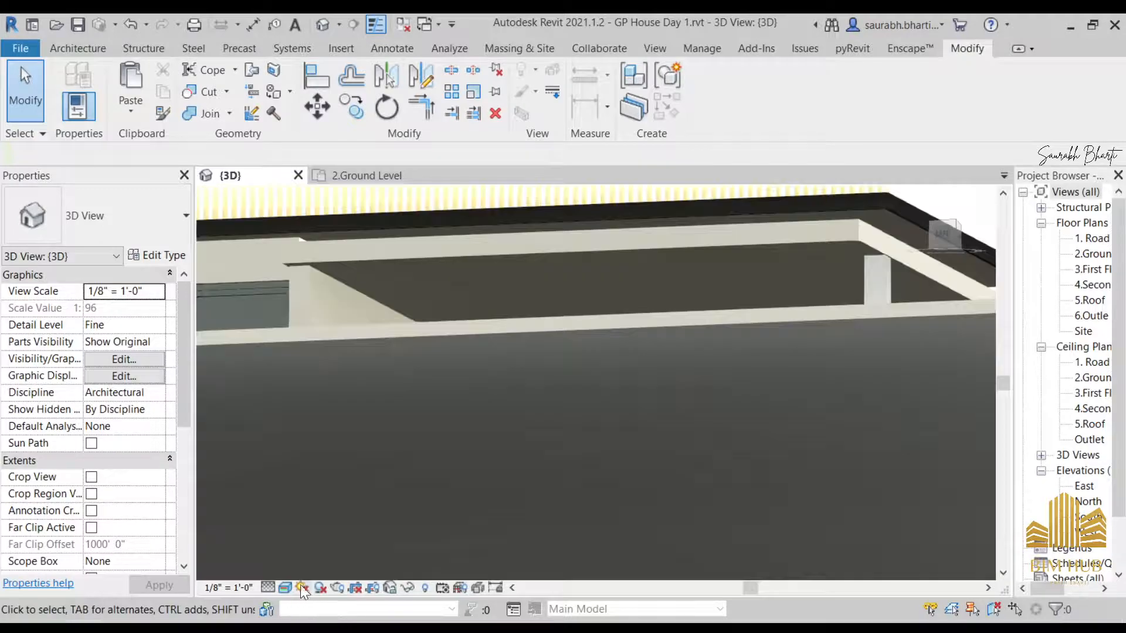
# - Choose a visual style for the 3D view of the house
pyautogui.click(287, 588)
pyautogui.click(294, 571)
pyautogui.keyDown('shift'); pyautogui.moveTo(516, 352); pyautogui.dragTo(545, 375, button='middle'); pyautogui.keyUp('shift')
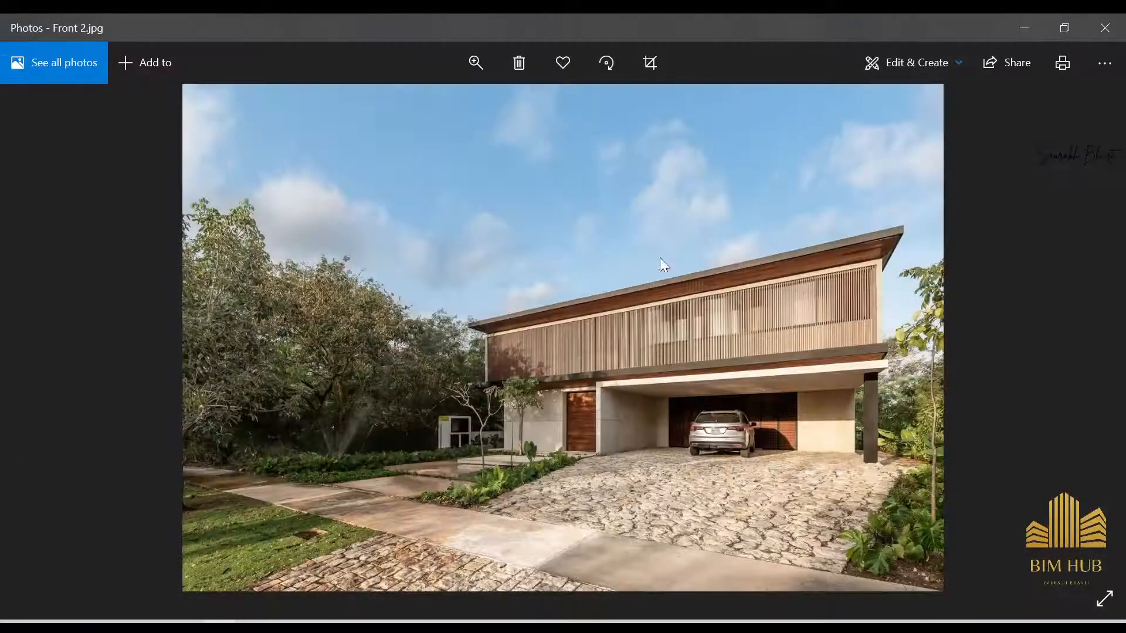
# - Study the roof edge, louvre facade and first-floor slab edge in the Front 2.jpg photo and compare them with the Revit model
pyautogui.keyDown('ctrl'); pyautogui.scroll(5, 660, 258); pyautogui.keyUp('ctrl')
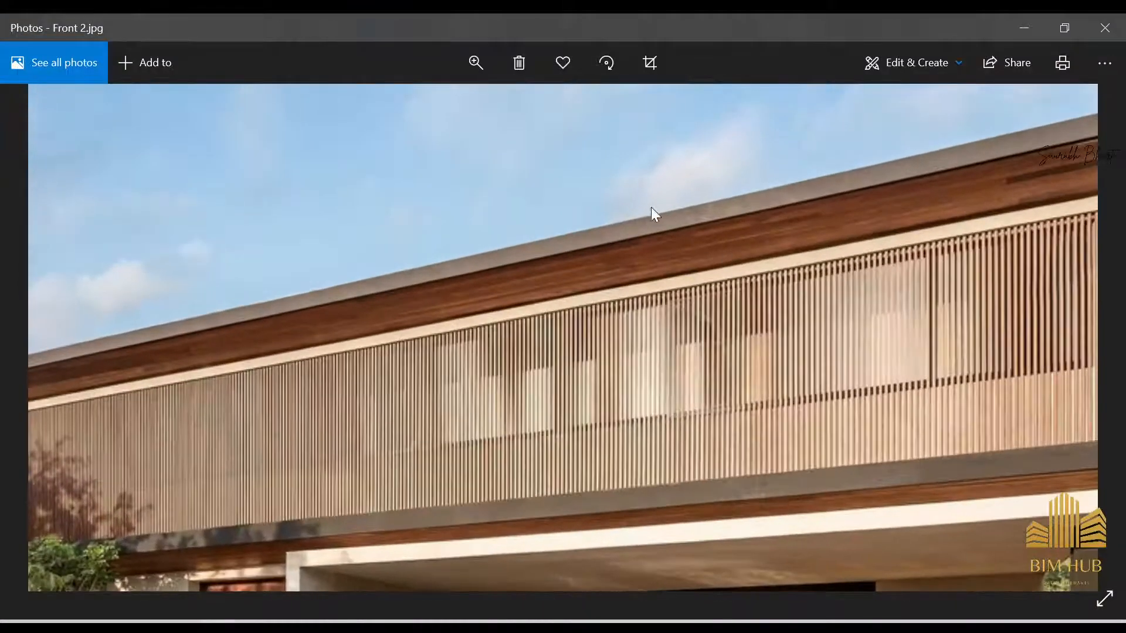
pyautogui.keyDown('ctrl'); pyautogui.scroll(-5, 508, 234); pyautogui.keyUp('ctrl')
pyautogui.keyDown('ctrl'); pyautogui.scroll(4, 442, 438); pyautogui.keyUp('ctrl')
pyautogui.moveTo(462, 174); pyautogui.dragTo(448, 260)
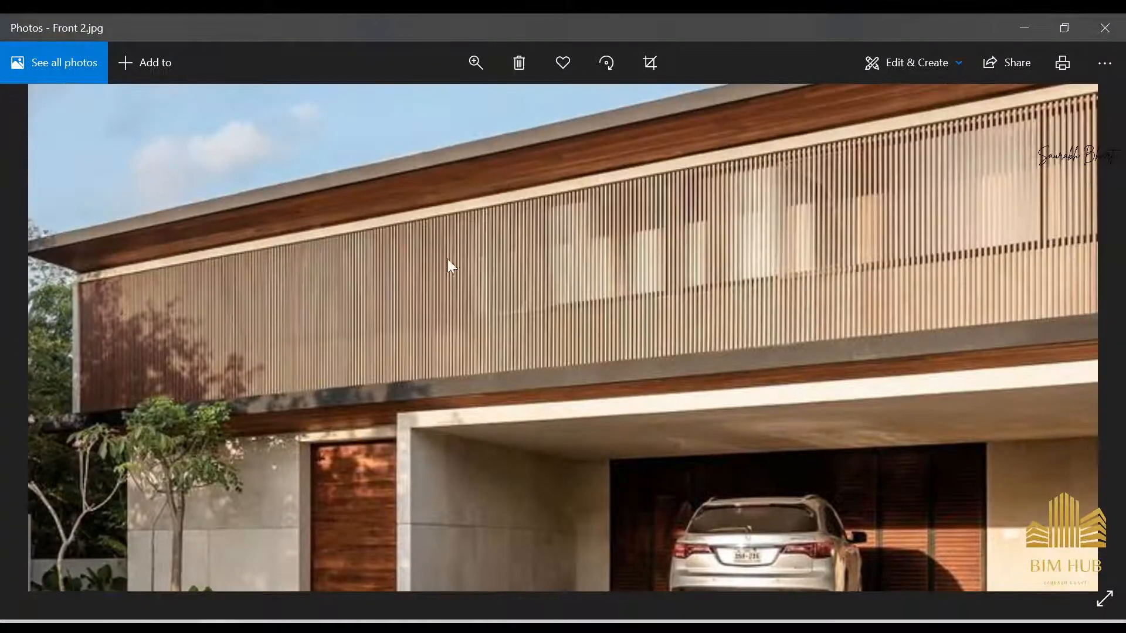
pyautogui.click(1032, 18)
pyautogui.keyDown('shift'); pyautogui.moveTo(694, 265); pyautogui.dragTo(696, 392, button='middle'); pyautogui.keyUp('shift')
pyautogui.scroll(-3, 696, 412)
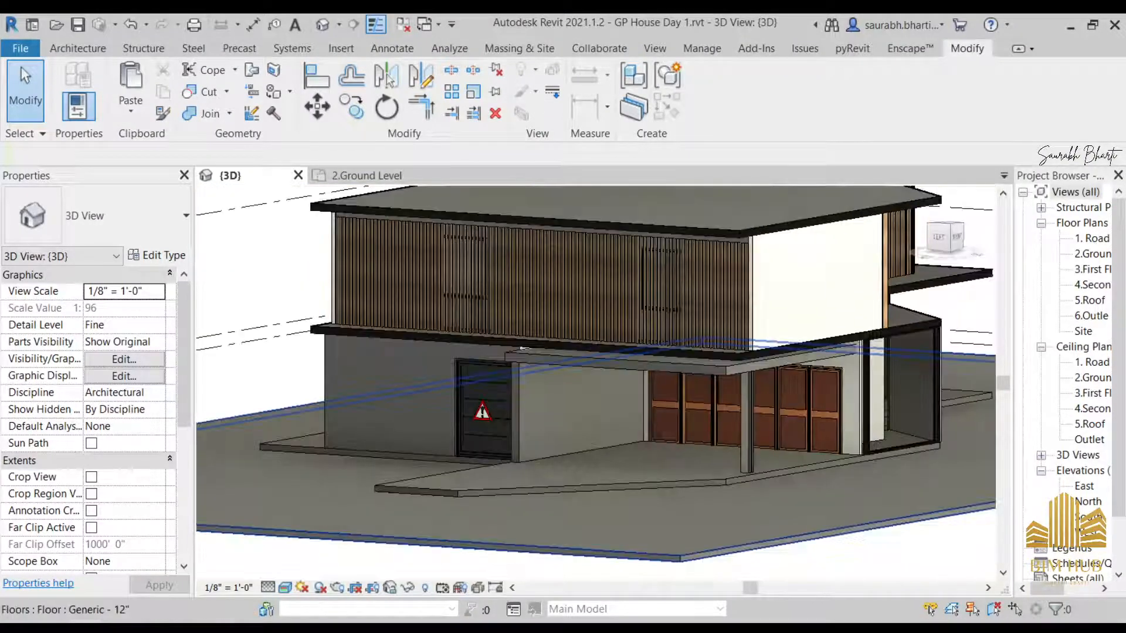
pyautogui.hotkey('alt', 'Tab')
pyautogui.scroll(2, 719, 384)
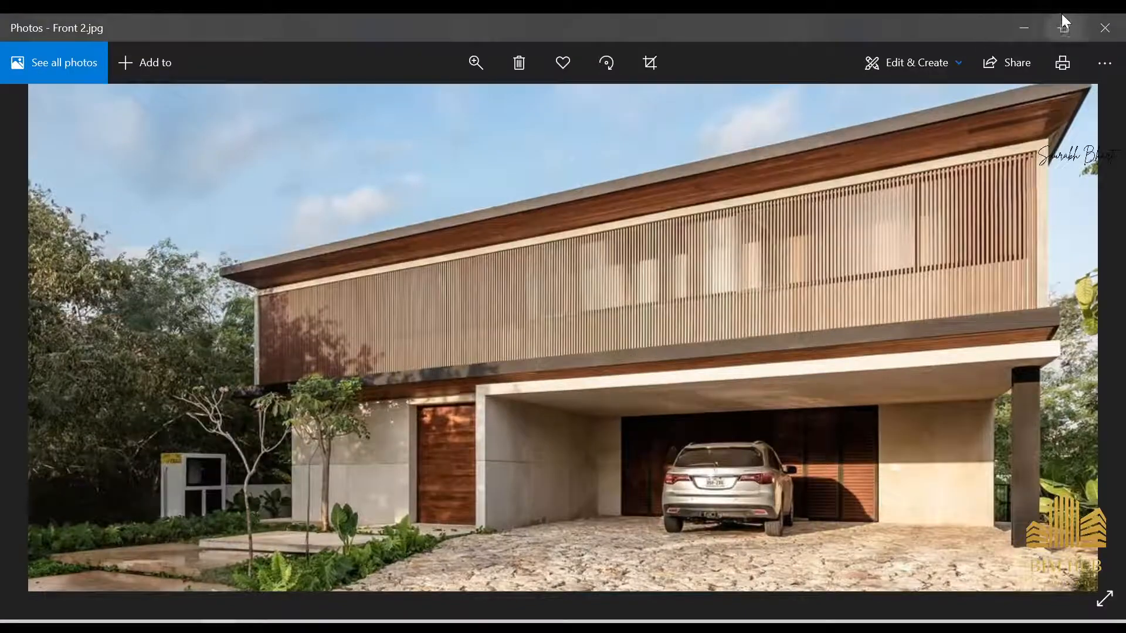
pyautogui.click(1029, 29)
pyautogui.scroll(4, 677, 375)
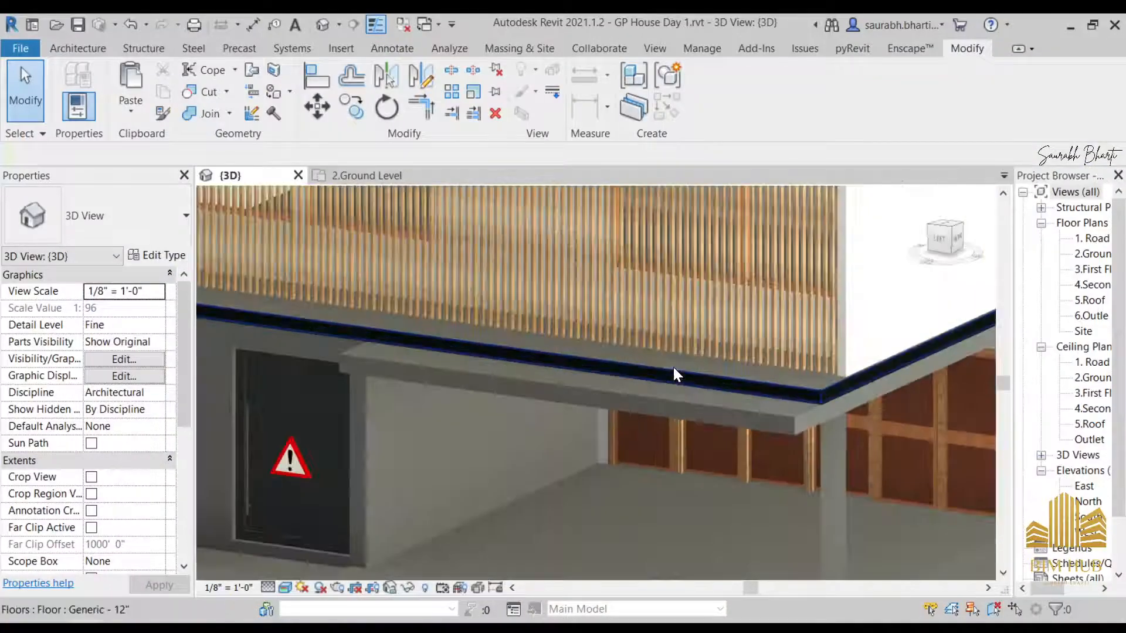
# - Temporarily hide the in-place roof fascia that runs along the first-floor slab edge
pyautogui.click(676, 374)
pyautogui.scroll(4, 686, 370)
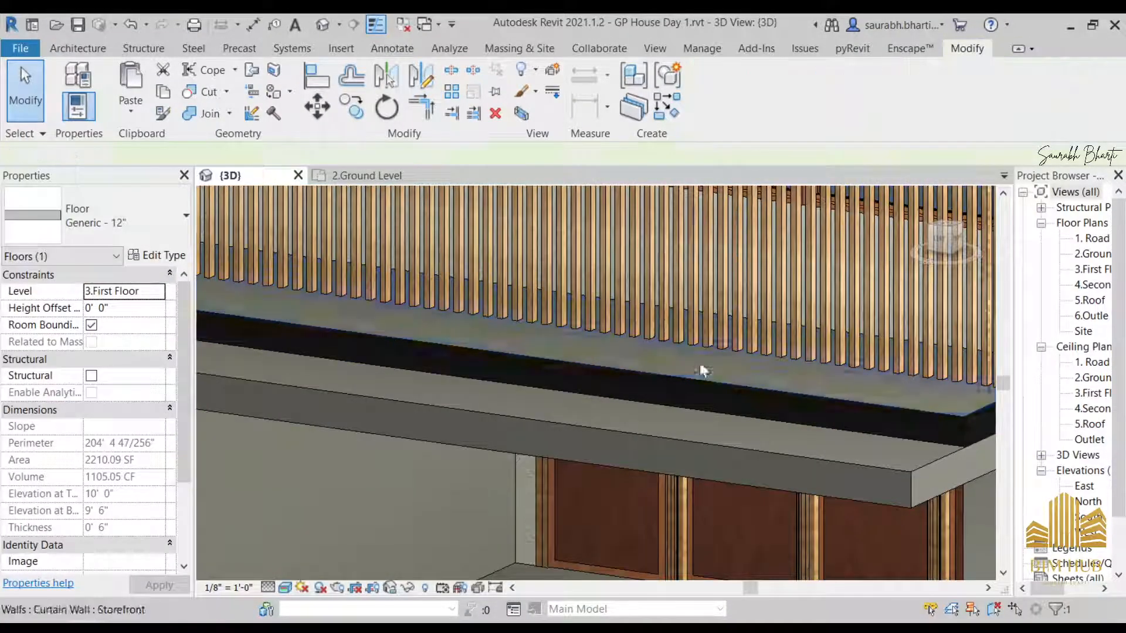
pyautogui.press('Escape')
pyautogui.click(715, 387)
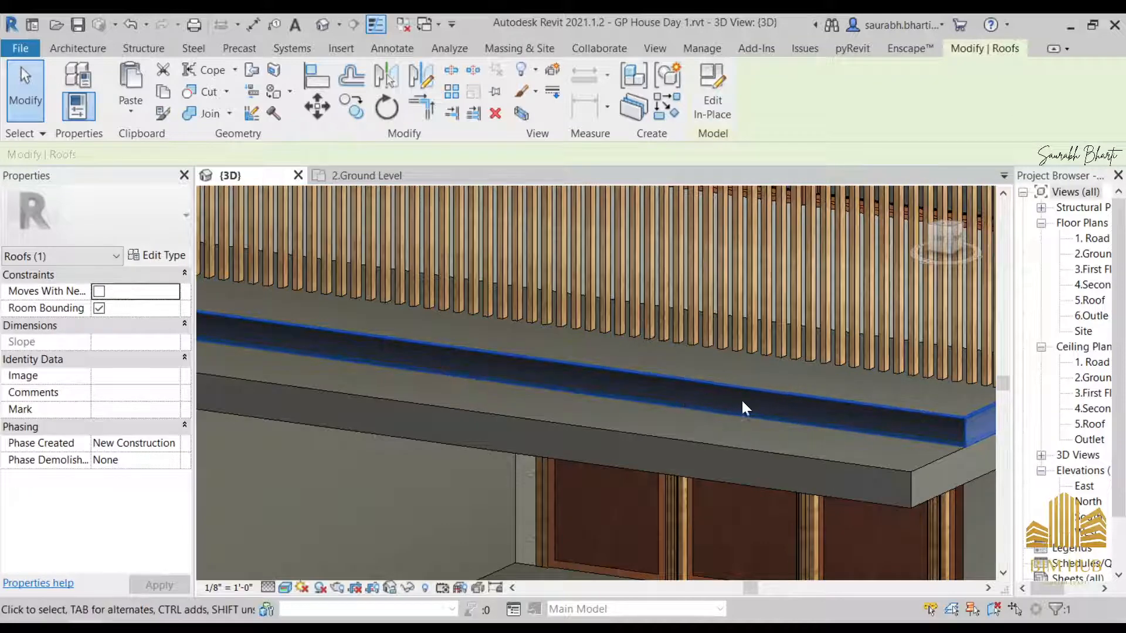
pyautogui.press('h')
pyautogui.press('h')
# - Assign the 1.Door material to the structure layer of the first-floor slab's Generic - 12" type
pyautogui.click(715, 384)
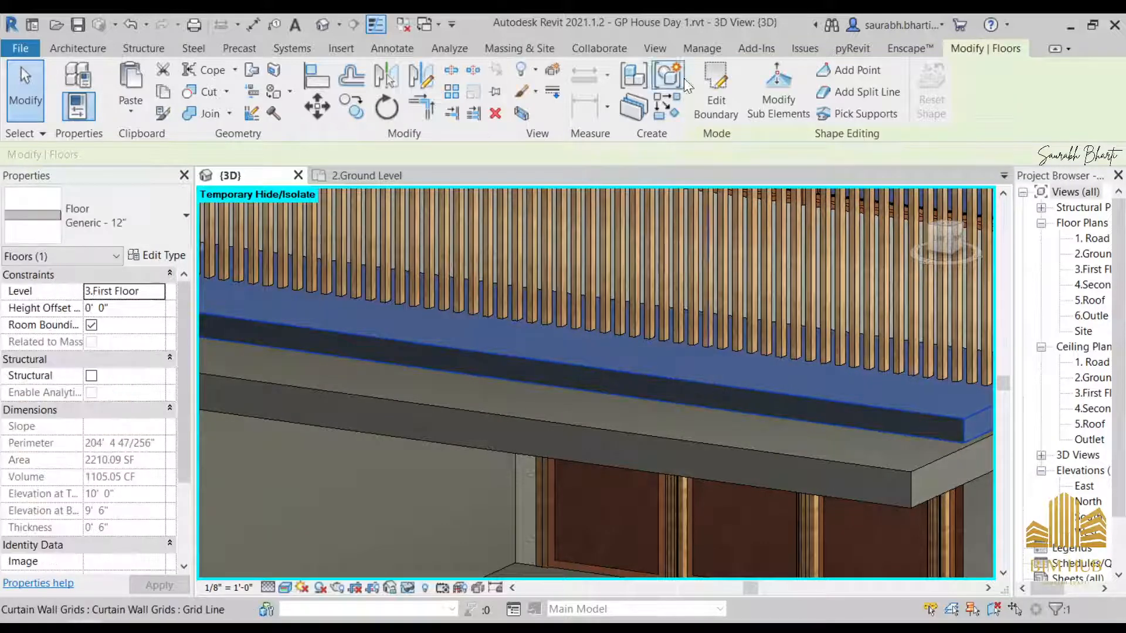
pyautogui.scroll(-3, 115, 465)
pyautogui.scroll(3, 135, 410)
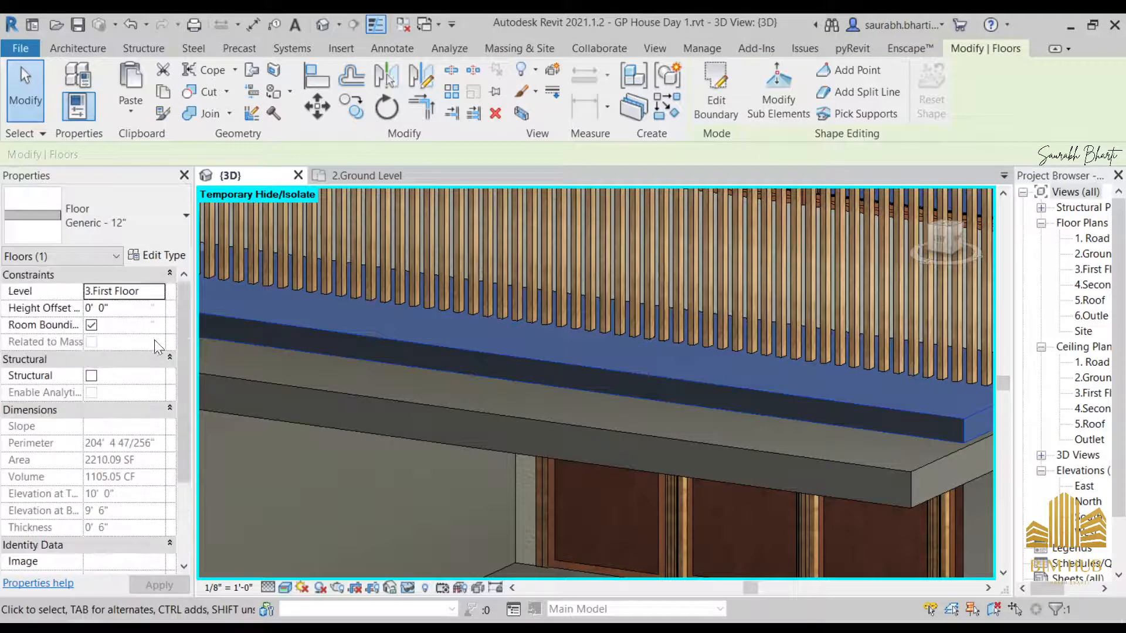
pyautogui.click(151, 255)
pyautogui.click(738, 196)
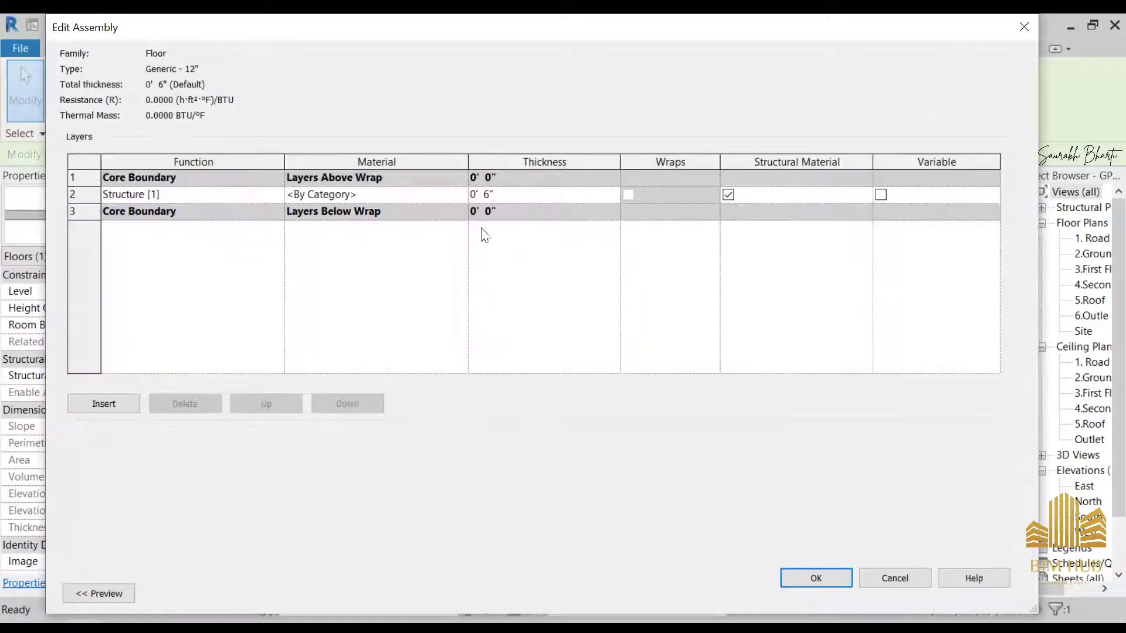
pyautogui.click(462, 196)
pyautogui.scroll(10, 386, 223)
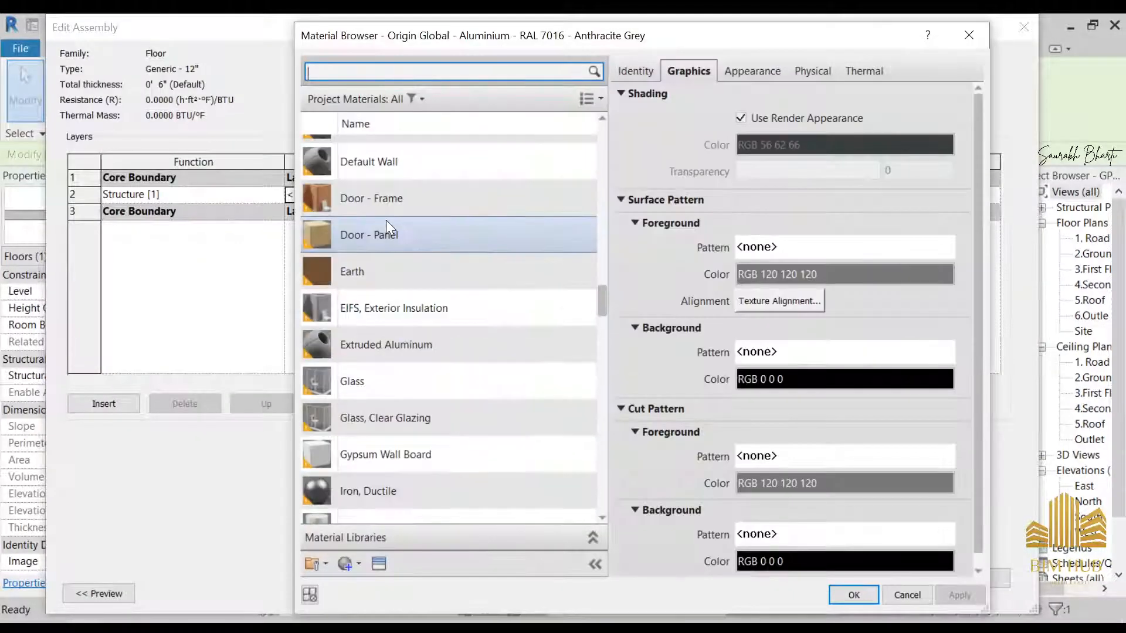
pyautogui.scroll(5, 388, 249)
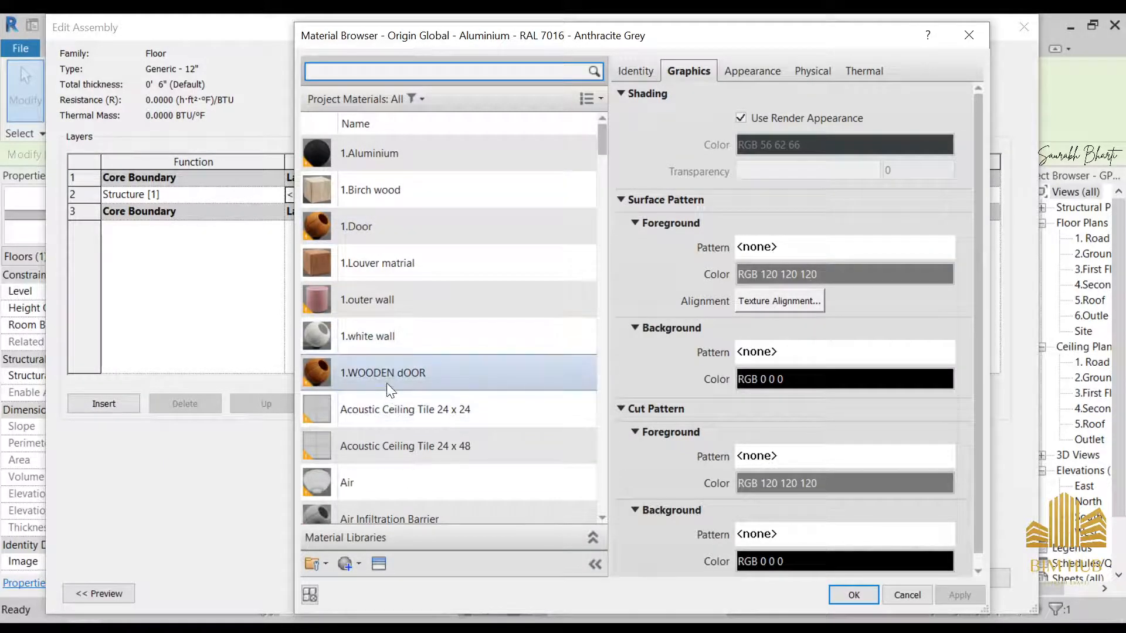
pyautogui.click(390, 220)
pyautogui.click(853, 593)
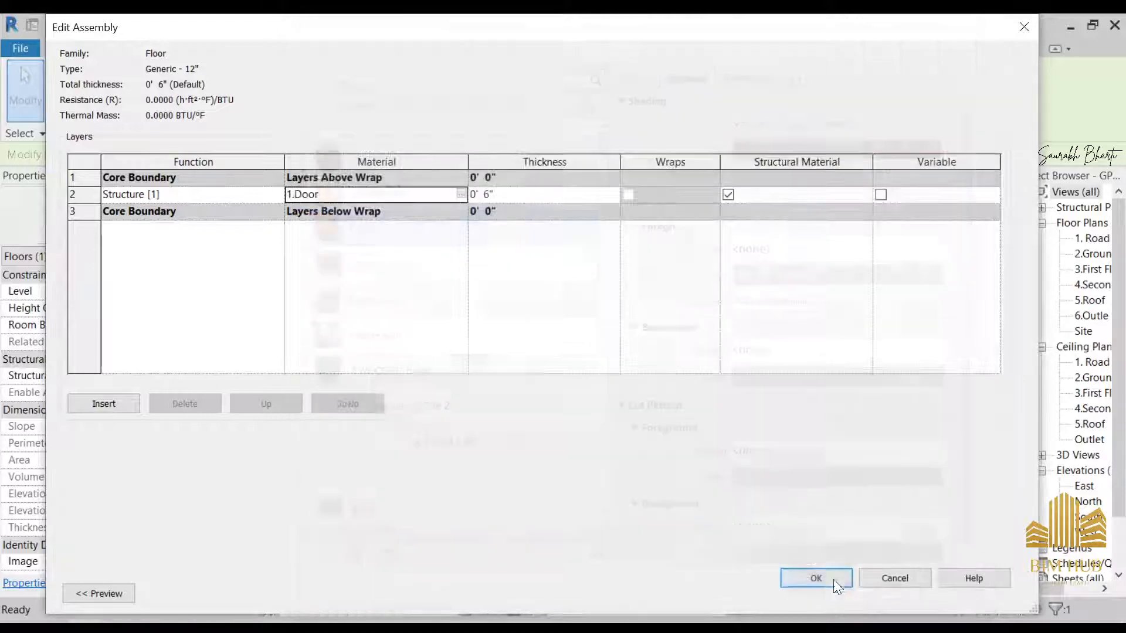
pyautogui.click(805, 579)
pyautogui.click(834, 594)
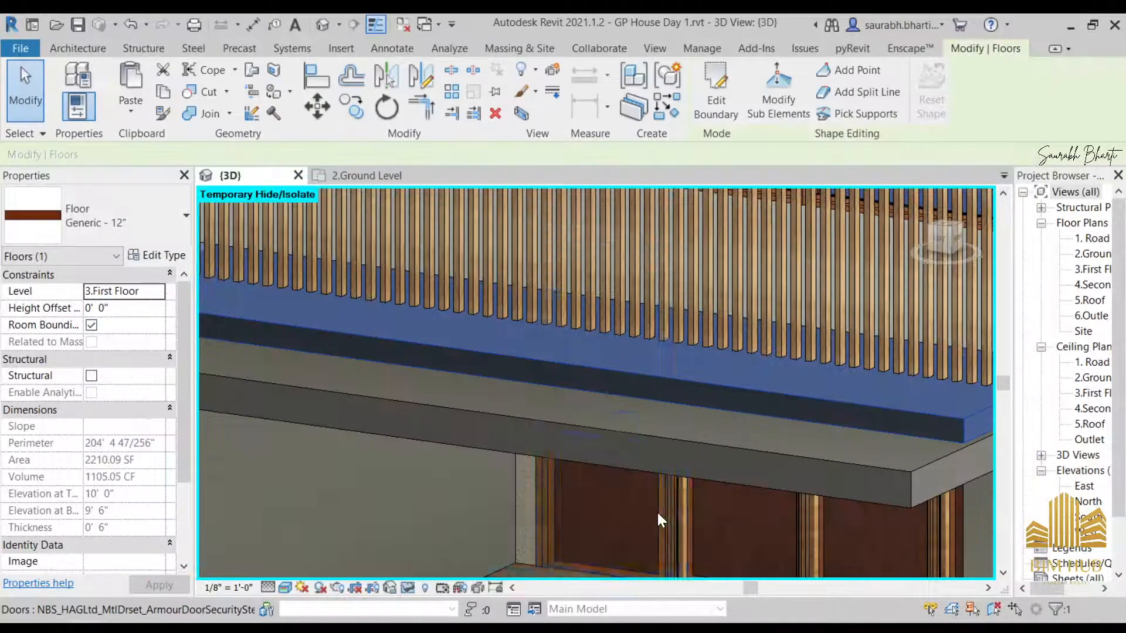
# - Check the model's floors and roof, and undo the 1.Door material assignment on the Generic - 12" floor type
pyautogui.scroll(-5, 666, 449)
pyautogui.keyDown('shift'); pyautogui.moveTo(666, 450); pyautogui.dragTo(692, 402, button='middle'); pyautogui.keyUp('shift')
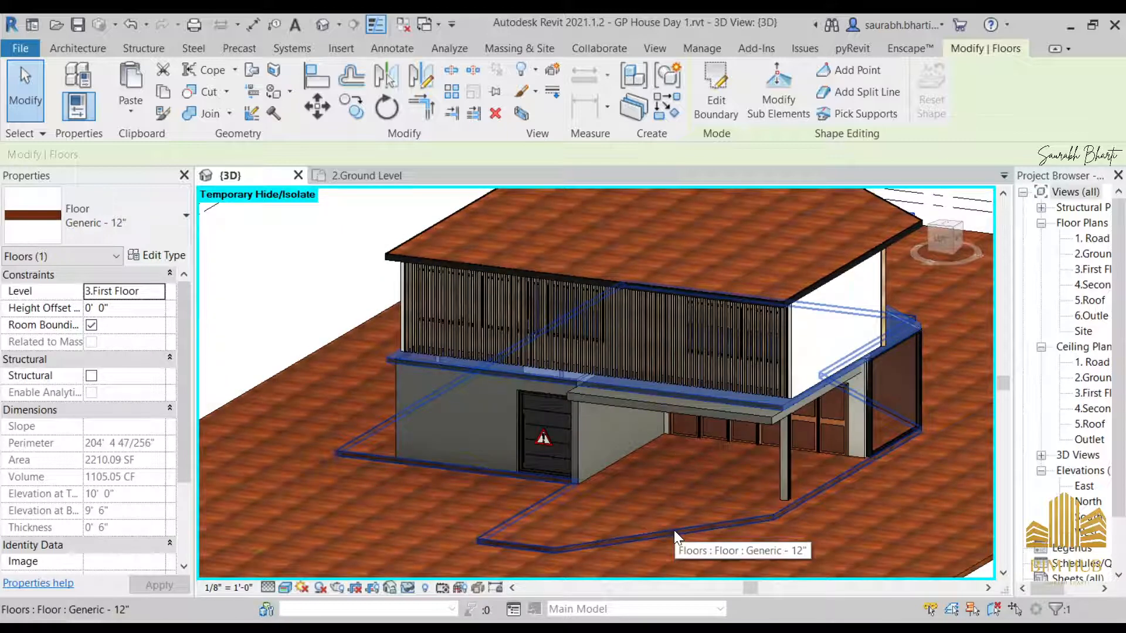
pyautogui.scroll(5, 673, 529)
pyautogui.press('Escape')
pyautogui.scroll(-6, 694, 414)
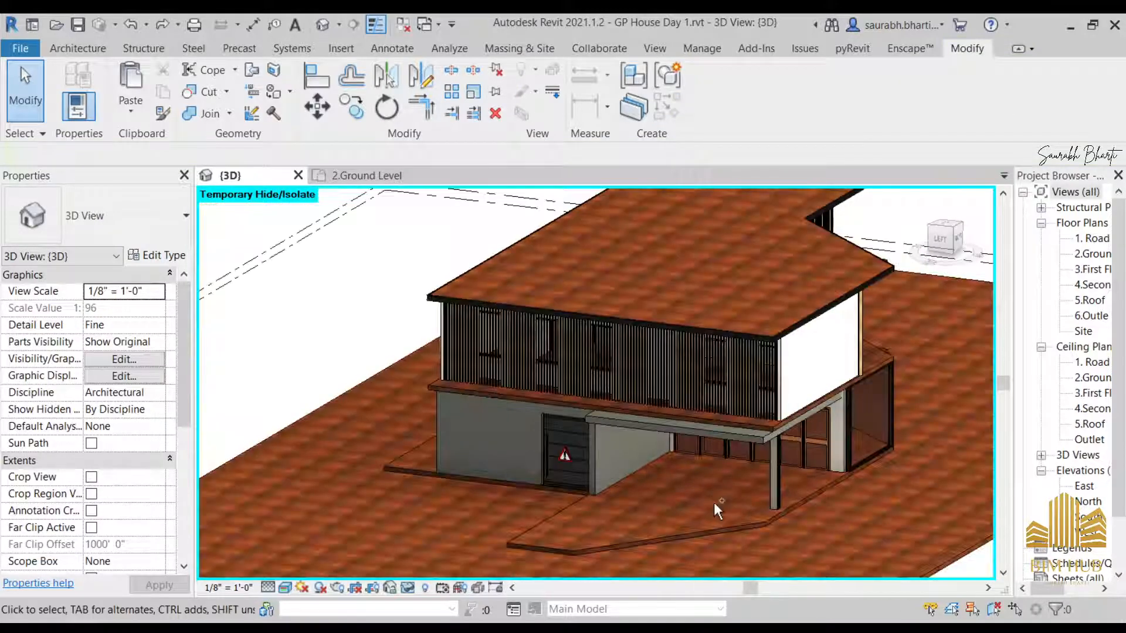
pyautogui.scroll(5, 713, 502)
pyautogui.scroll(-4, 705, 507)
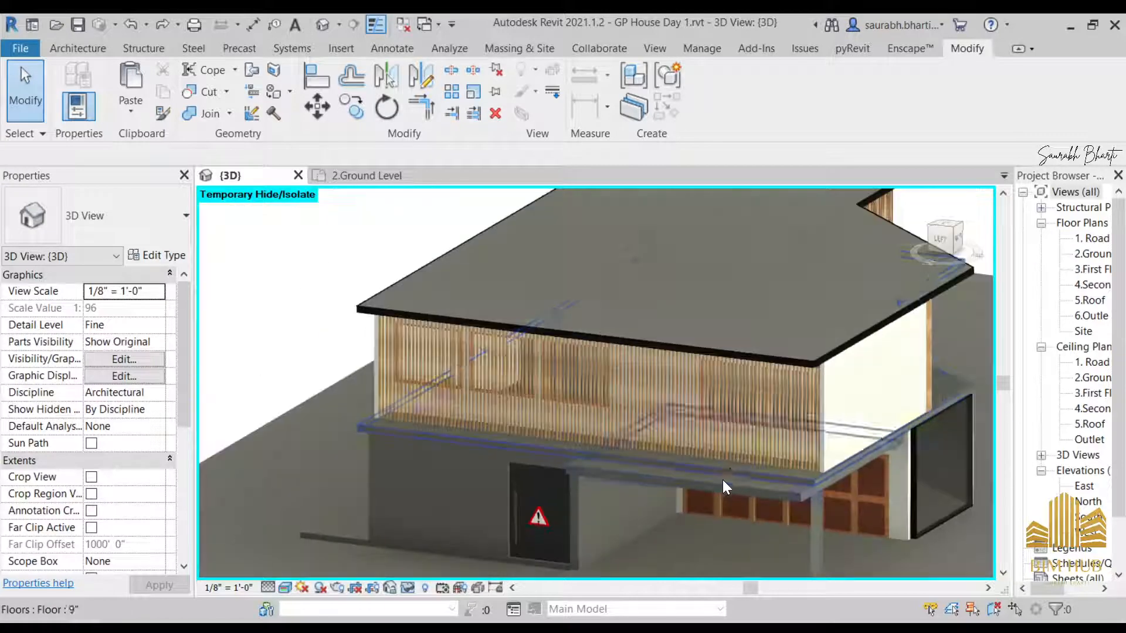
# - Duplicate the first-floor slab's Generic - 12" type as 1.floor and apply it to the slab
pyautogui.scroll(-2, 722, 480)
pyautogui.click(709, 469)
pyautogui.keyDown('shift'); pyautogui.moveTo(530, 515); pyautogui.dragTo(203, 306, button='middle'); pyautogui.keyUp('shift')
pyautogui.click(182, 255)
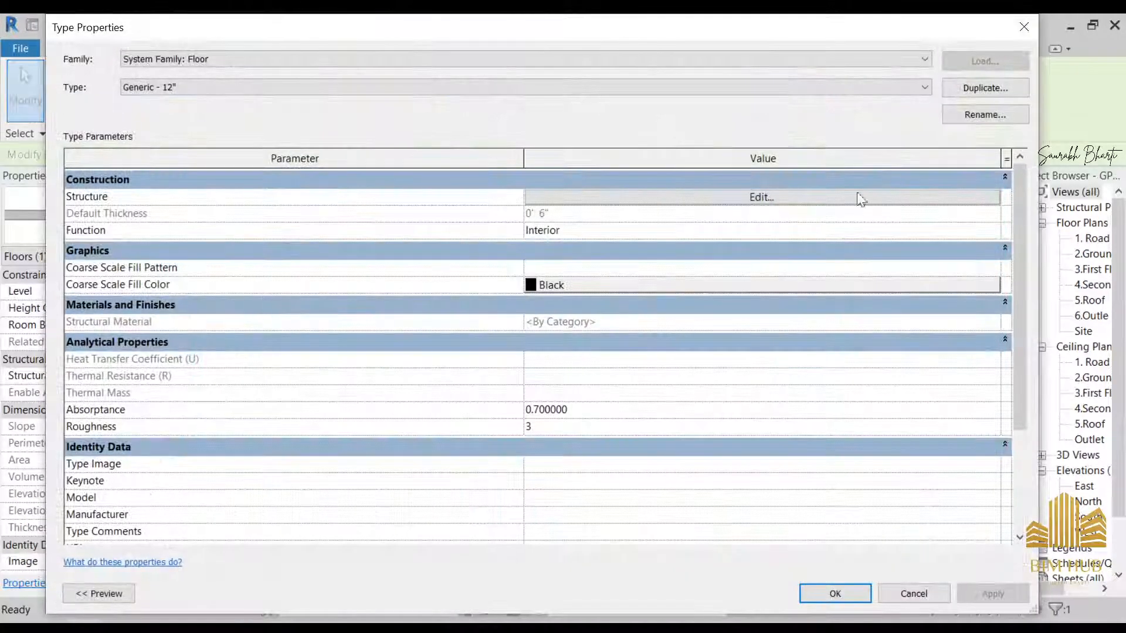
pyautogui.click(982, 93)
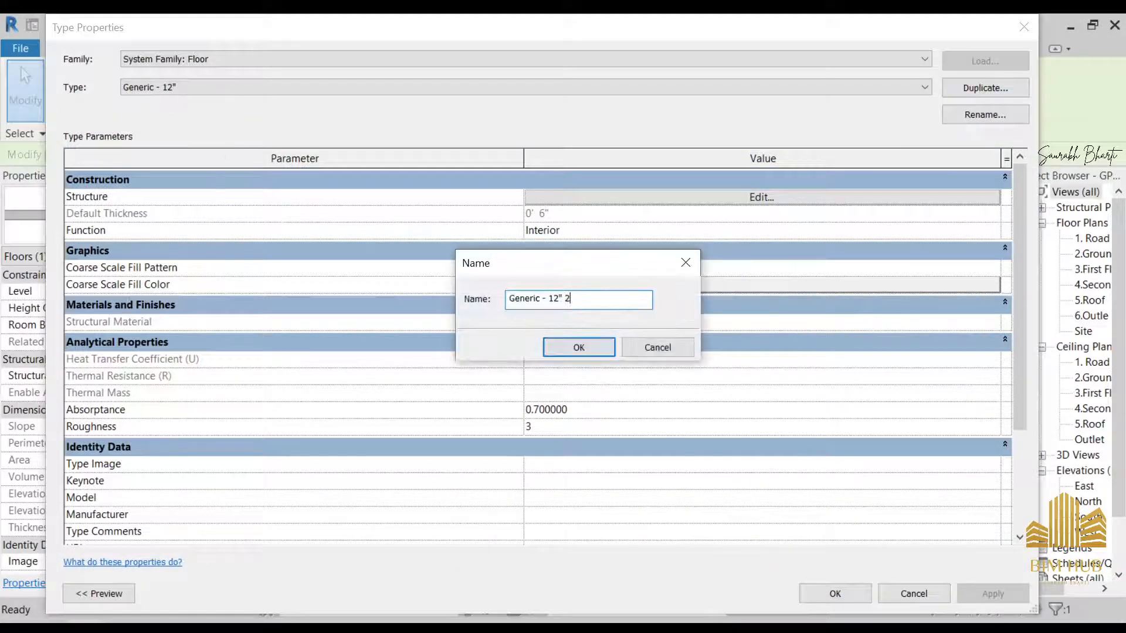
pyautogui.write('floor')
pyautogui.click(563, 353)
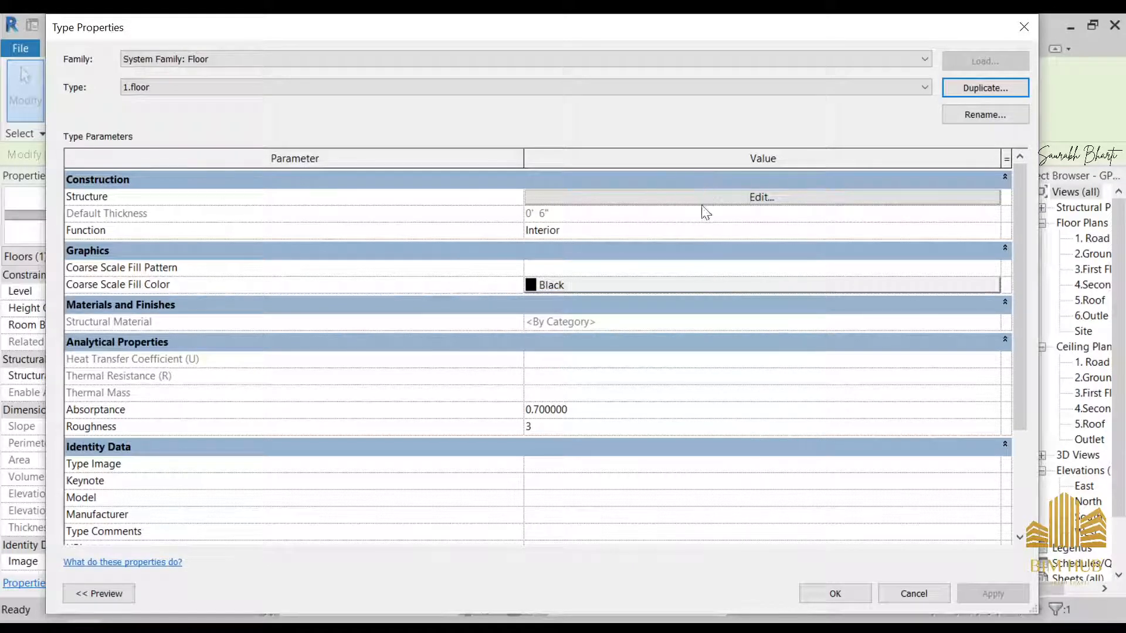
pyautogui.click(834, 594)
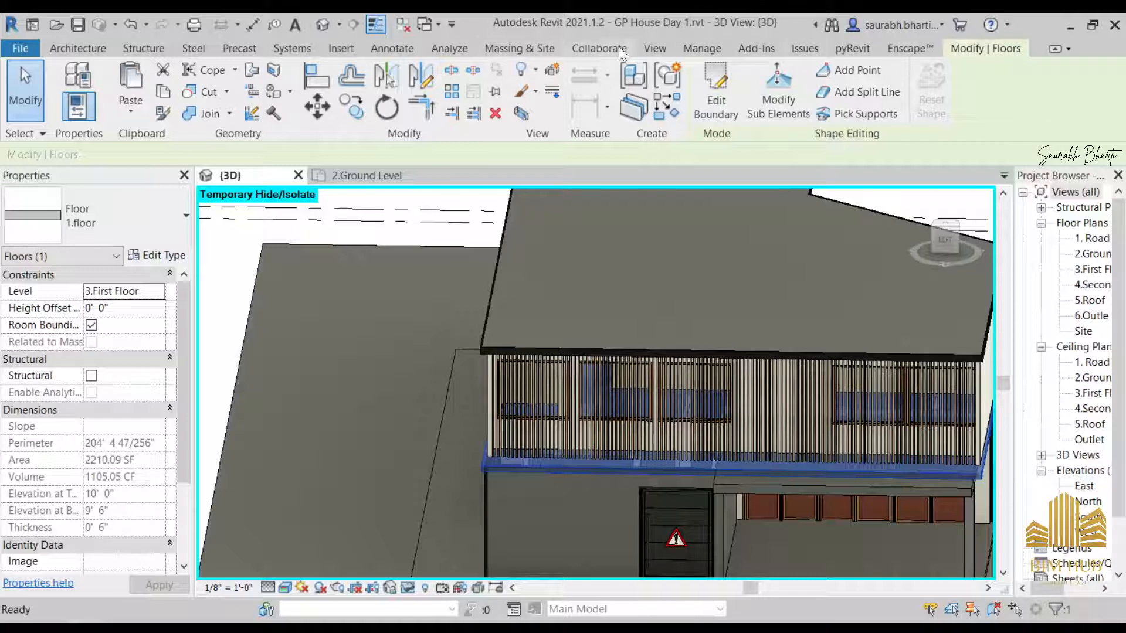
# - Set the sample size of the 1.Door material's 1.jpg texture to 20'-0" in width and height
pyautogui.click(702, 48)
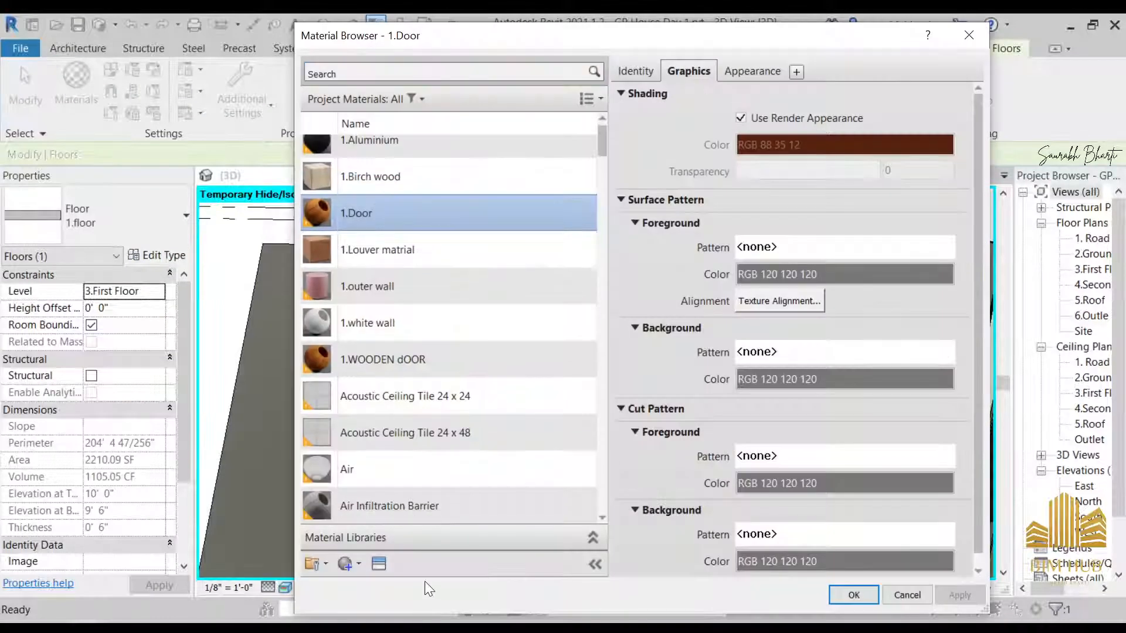
pyautogui.click(424, 581)
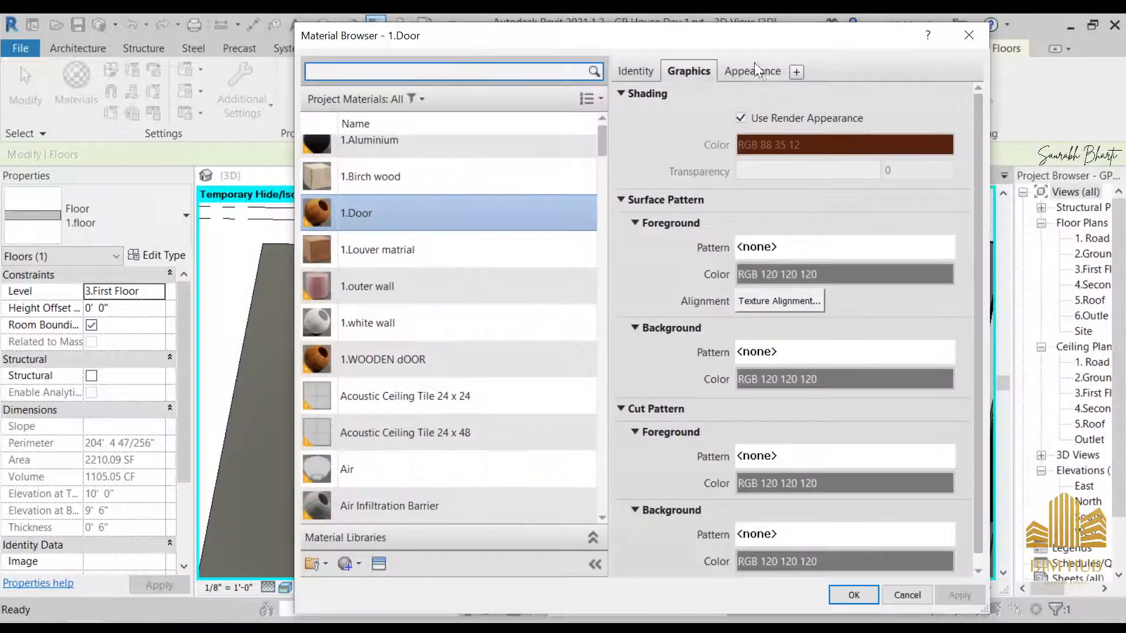
pyautogui.click(755, 64)
pyautogui.click(901, 297)
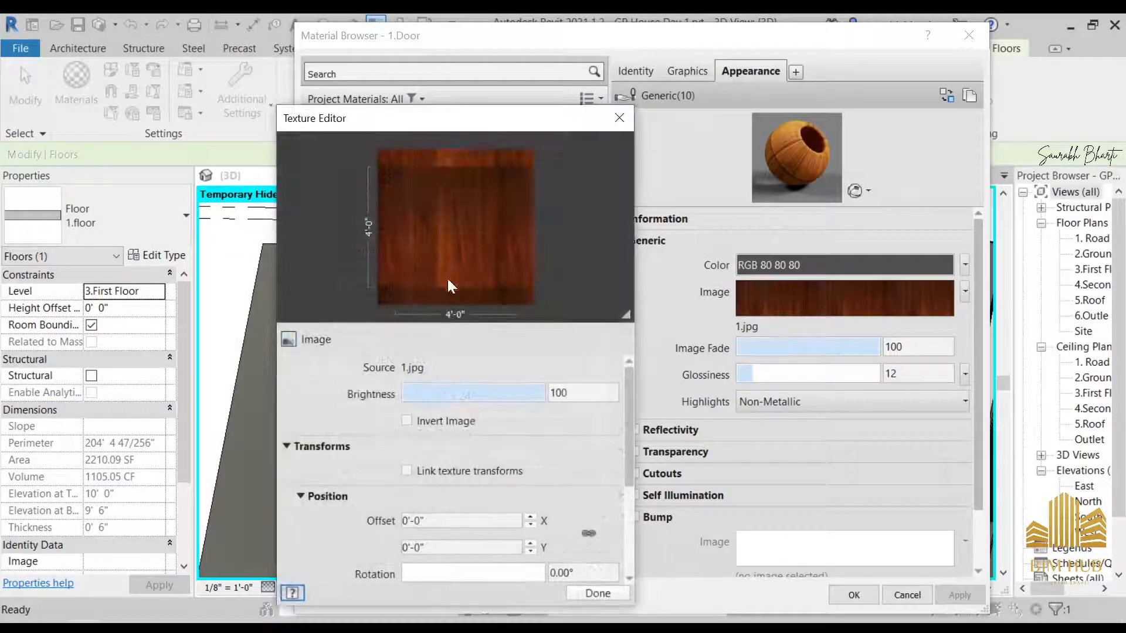
pyautogui.scroll(-2, 614, 462)
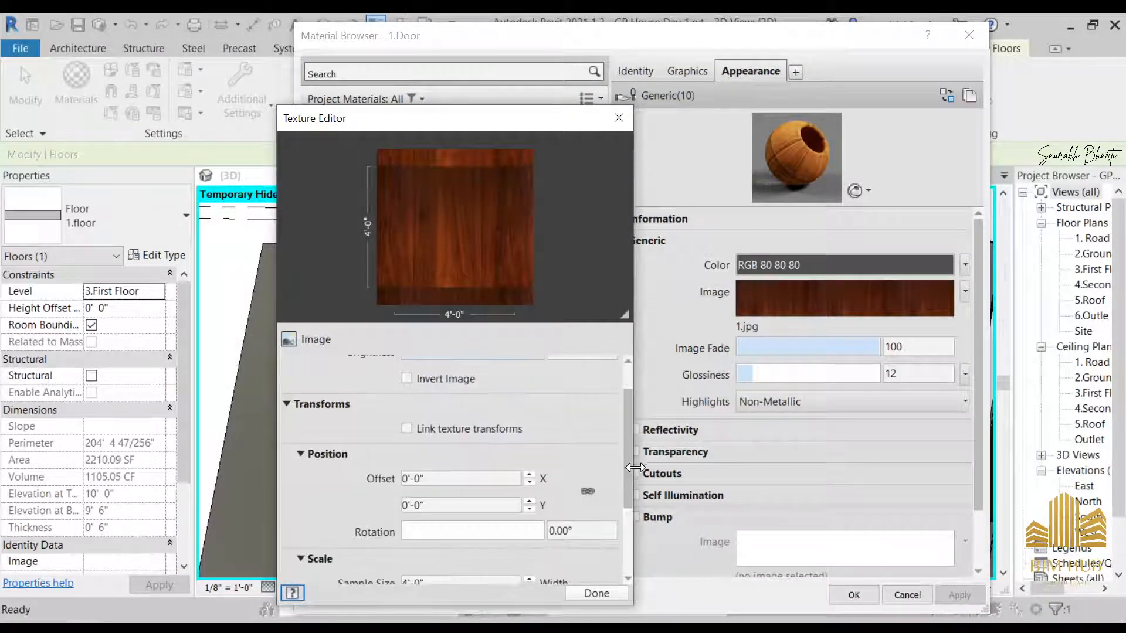
pyautogui.scroll(-4, 498, 475)
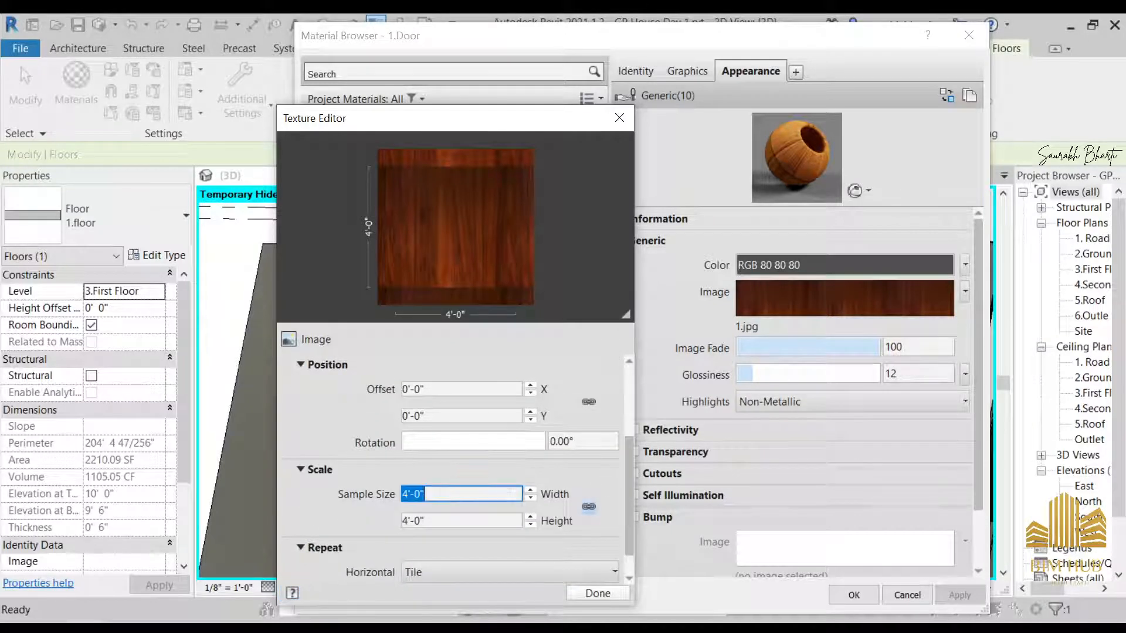
pyautogui.click(458, 494)
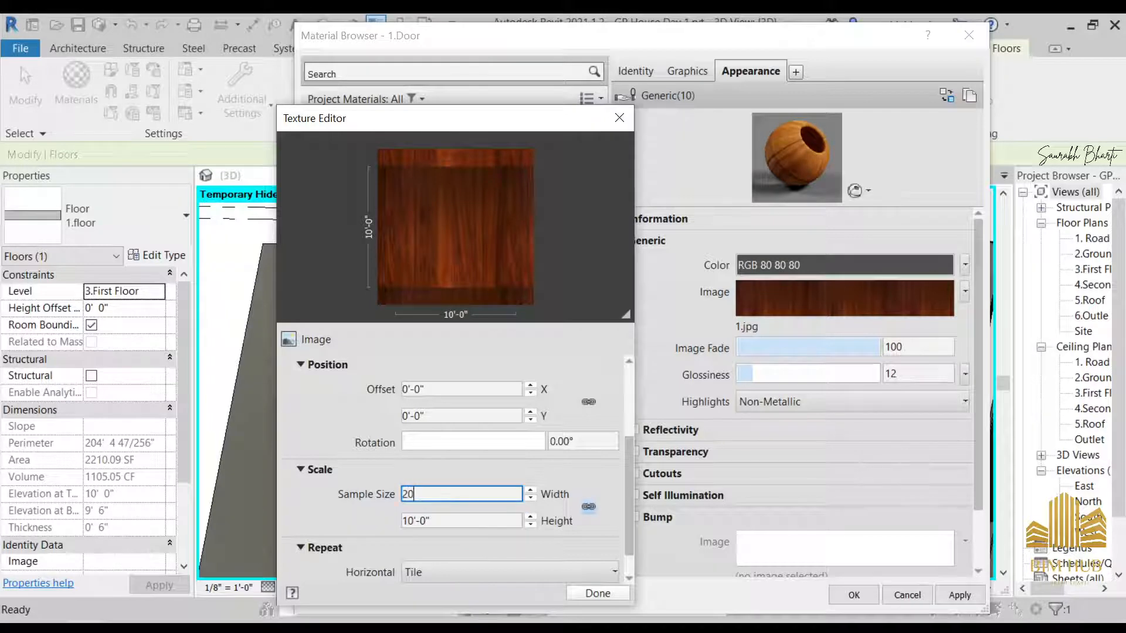
pyautogui.write("20'")
pyautogui.press('Tab')
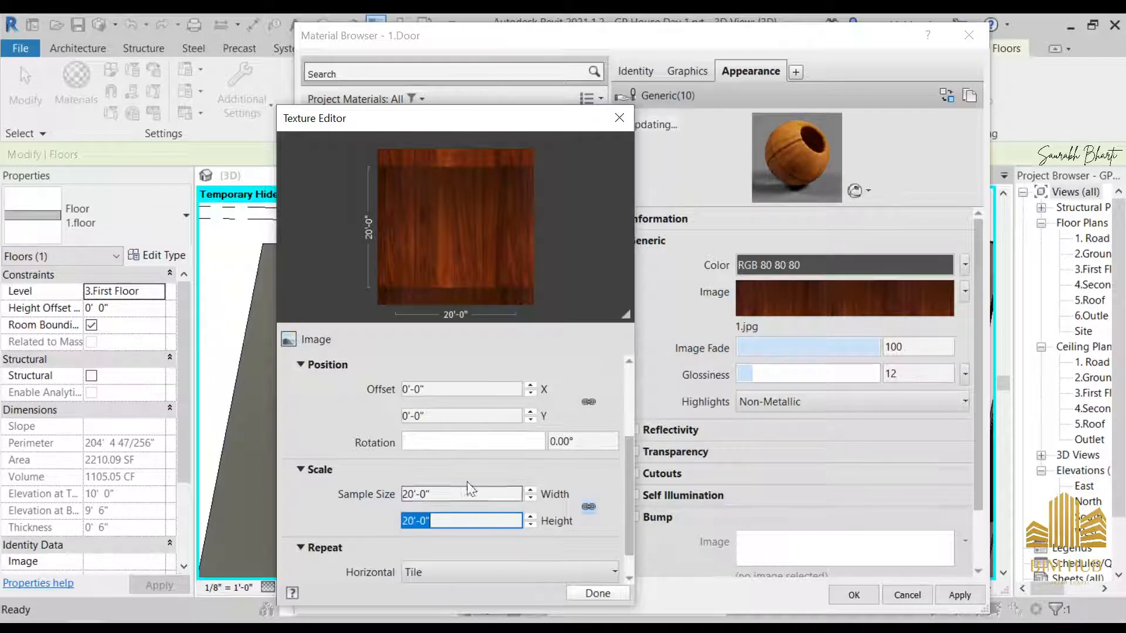
pyautogui.click(598, 593)
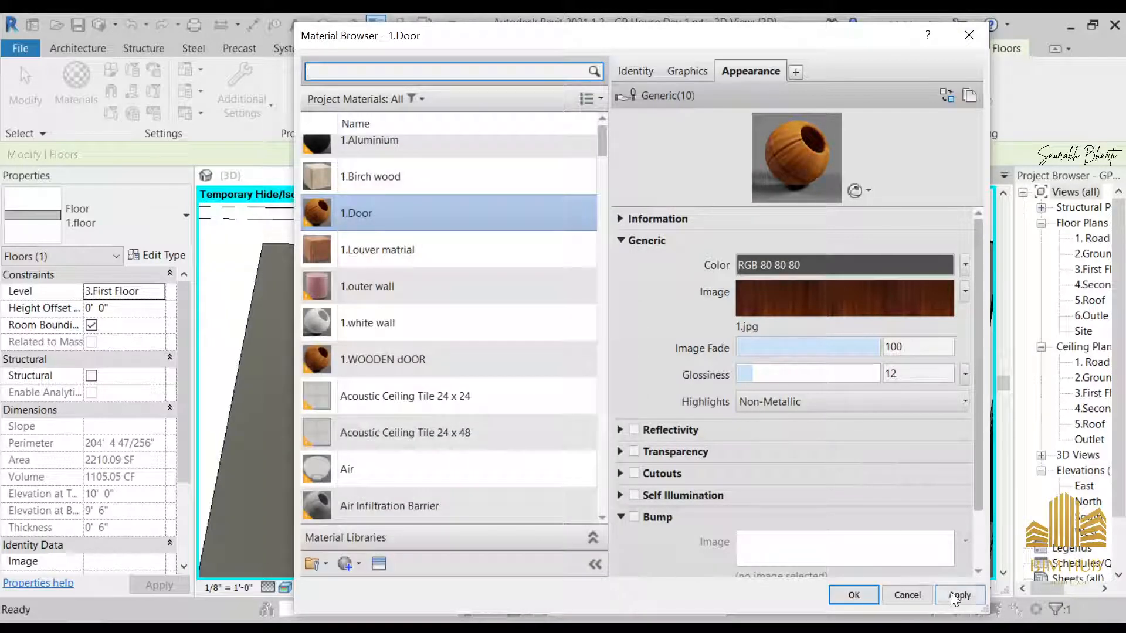
pyautogui.click(854, 595)
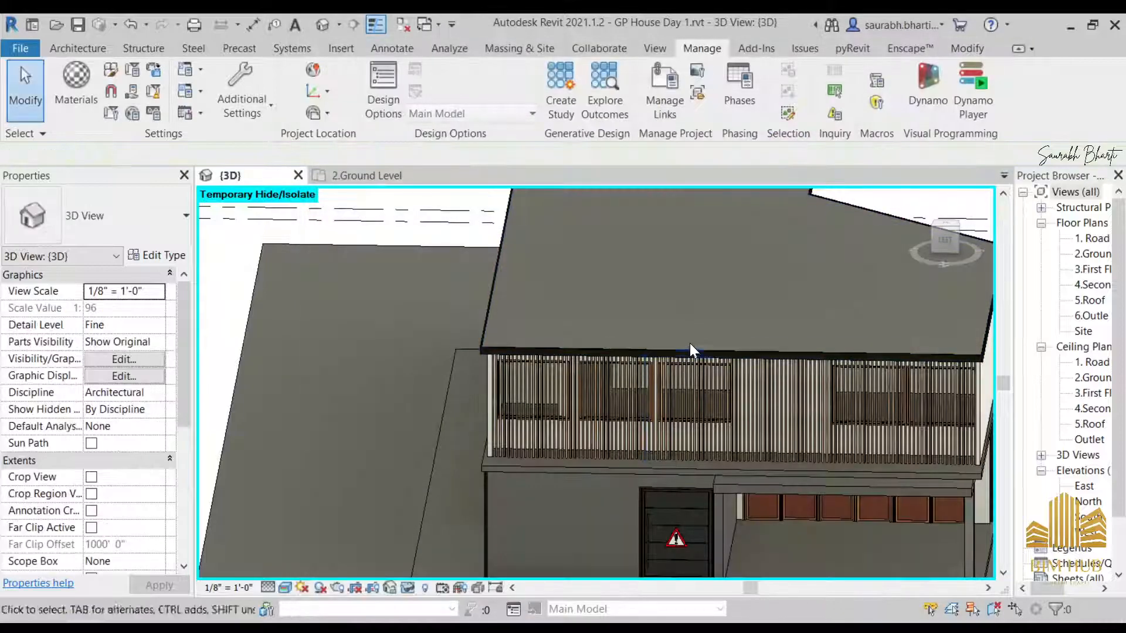
# - Open the material selection for the structure layer of the first-floor slab's 1.floor type
pyautogui.scroll(-2, 686, 347)
pyautogui.scroll(5, 648, 410)
pyautogui.click(610, 460)
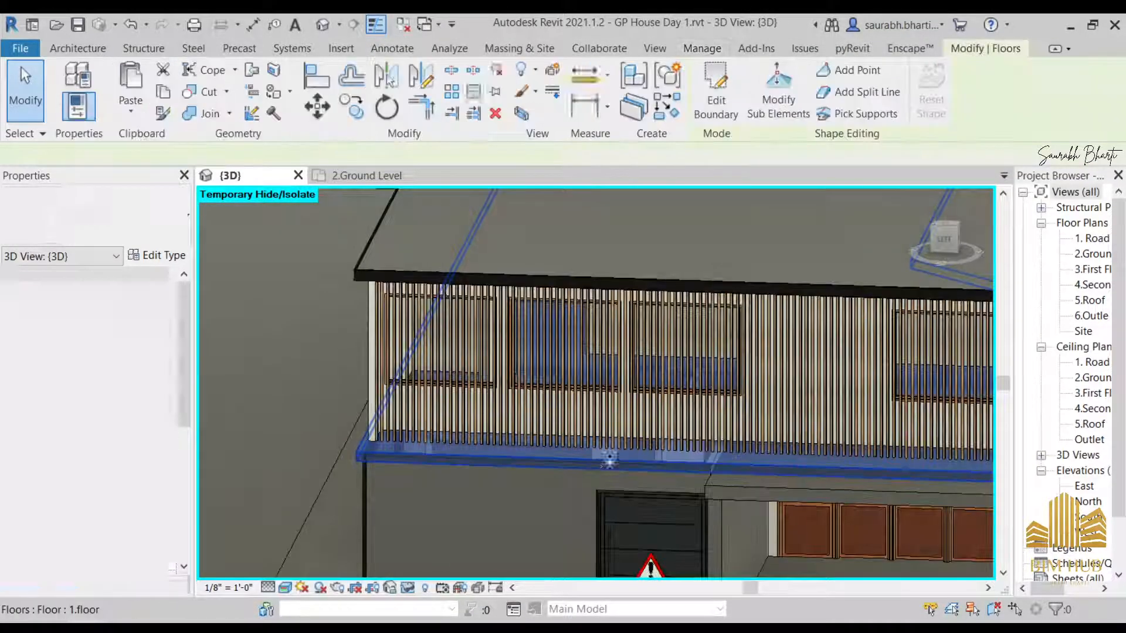
pyautogui.click(170, 256)
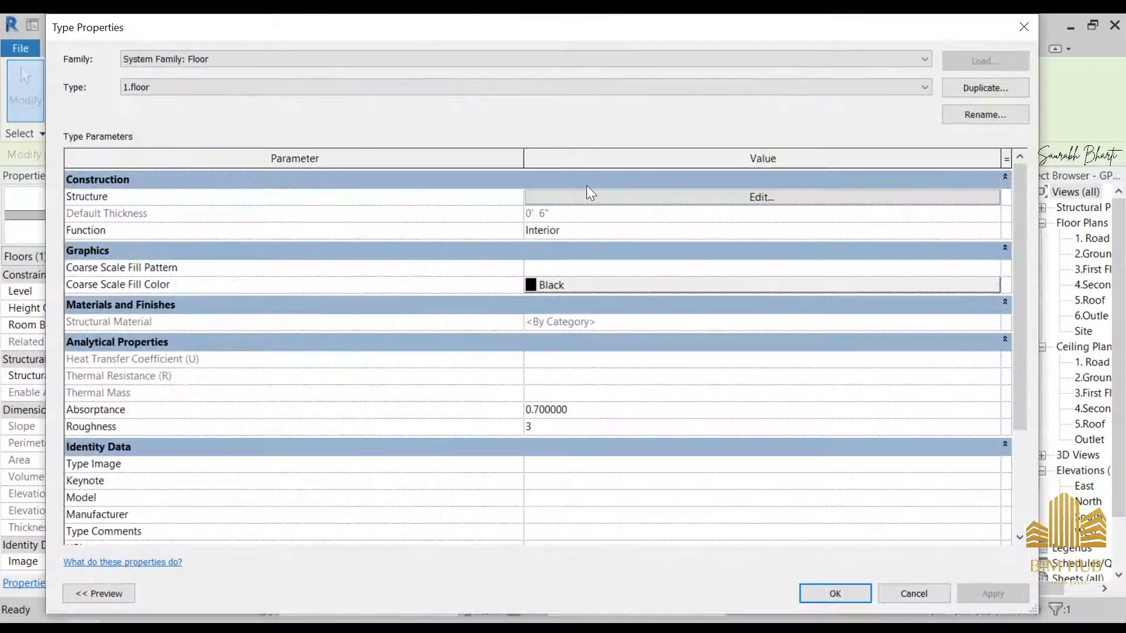
pyautogui.click(588, 196)
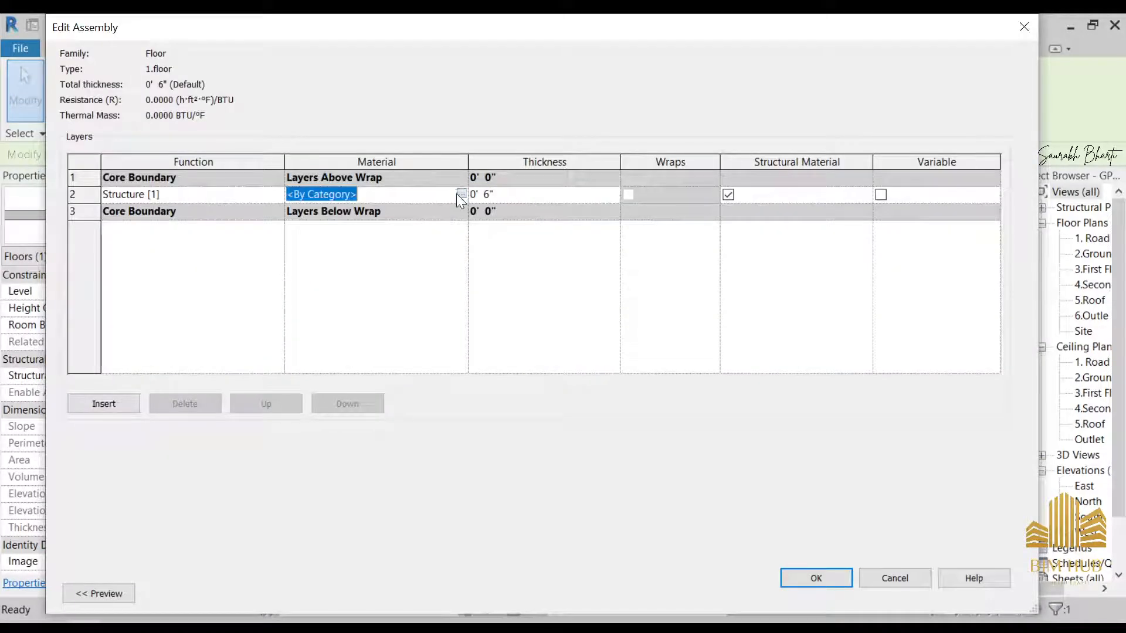
pyautogui.click(461, 194)
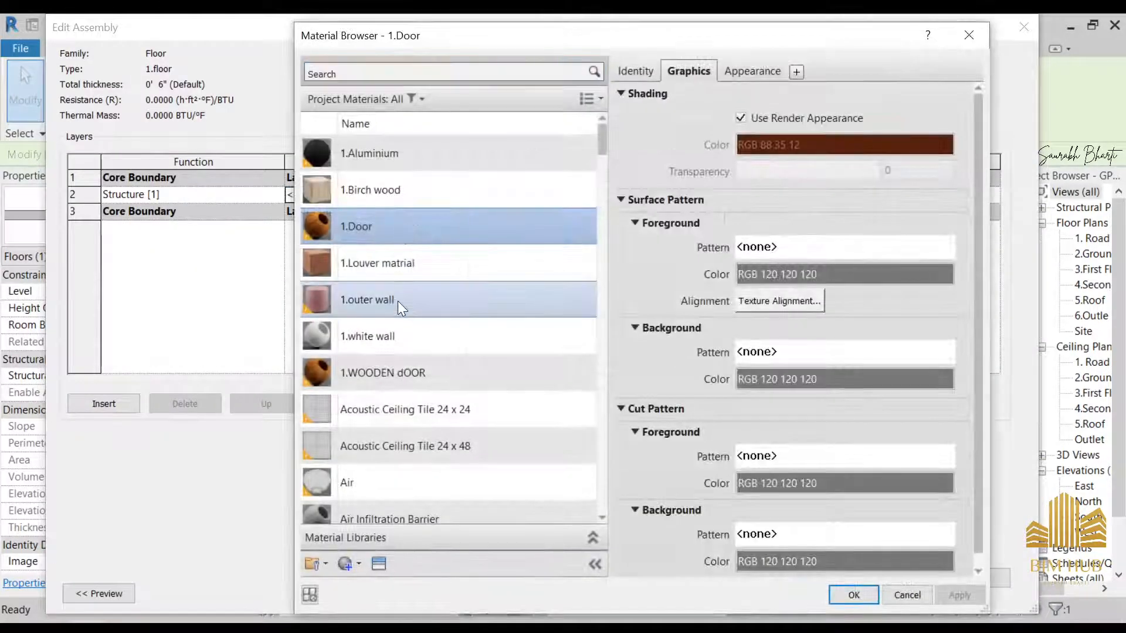
# - Look through the project materials for one that suits the first-floor slab, checking the concrete, wood, wall and aluminium entries
pyautogui.scroll(-15, 413, 364)
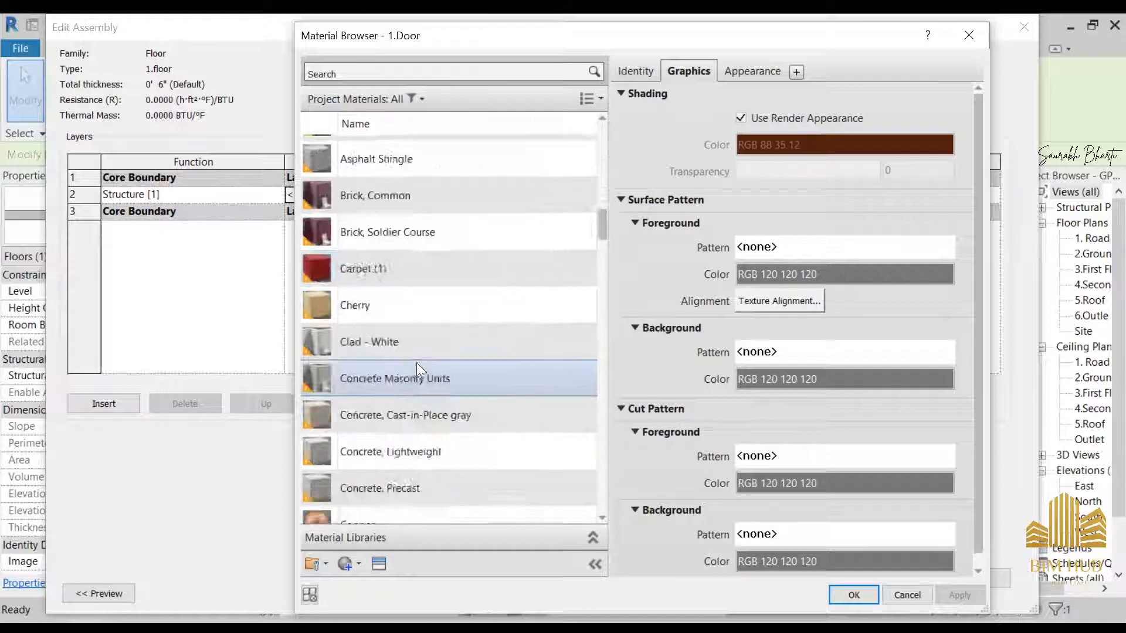
pyautogui.scroll(5, 415, 366)
pyautogui.click(413, 300)
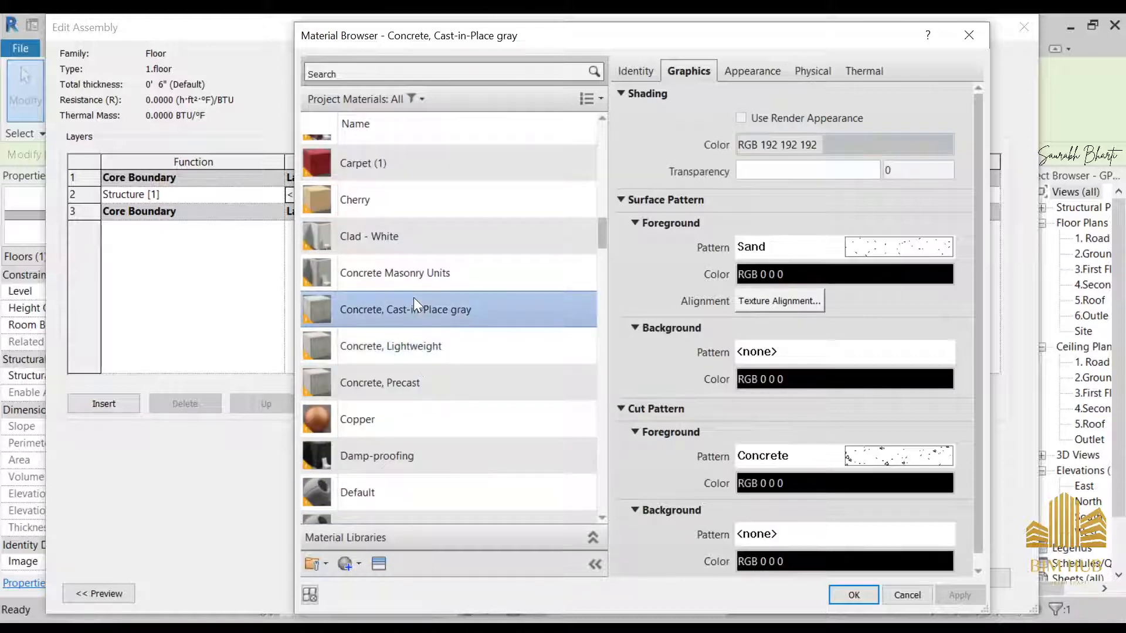
pyautogui.scroll(10, 414, 294)
pyautogui.click(397, 187)
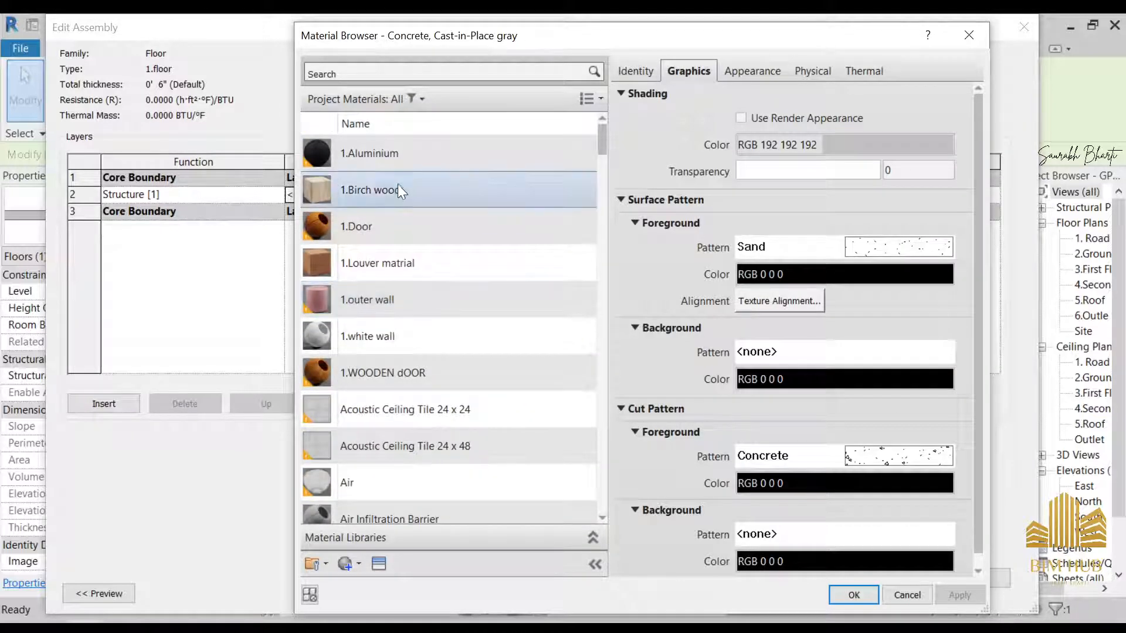
pyautogui.click(394, 228)
pyautogui.click(411, 300)
pyautogui.click(417, 336)
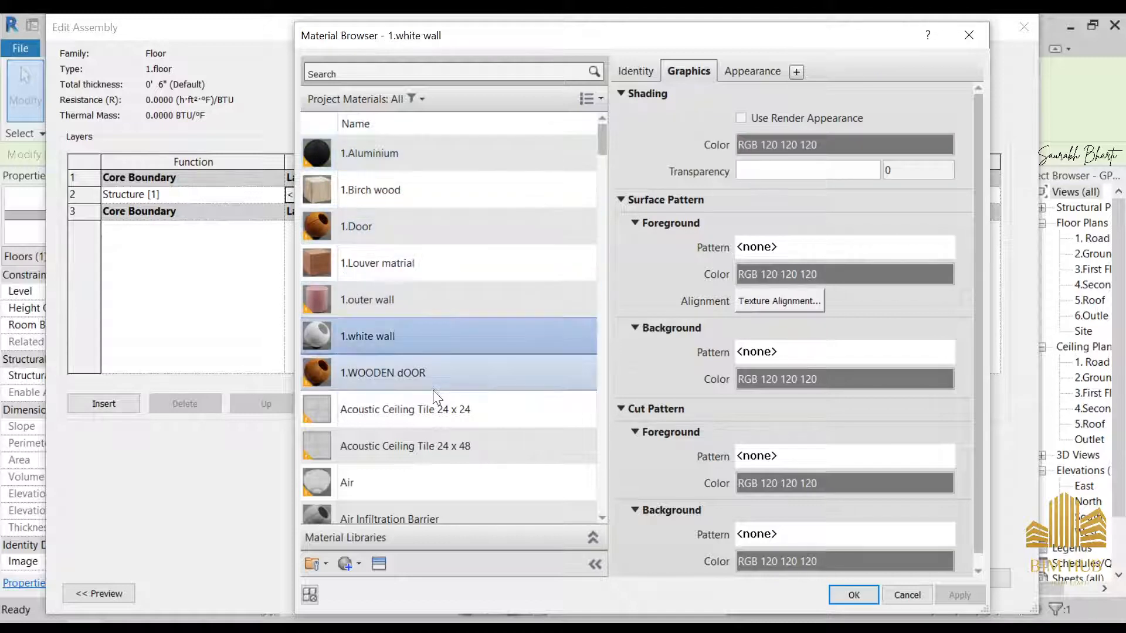
pyautogui.click(425, 373)
pyautogui.click(431, 445)
pyautogui.click(412, 369)
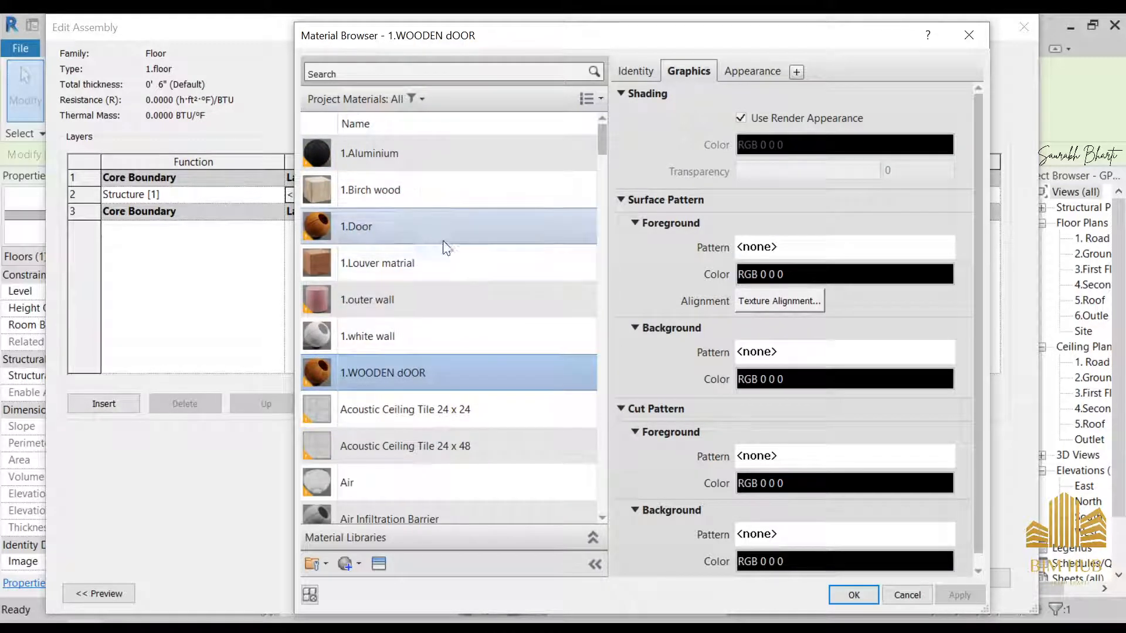
pyautogui.click(446, 232)
pyautogui.click(440, 193)
pyautogui.click(437, 157)
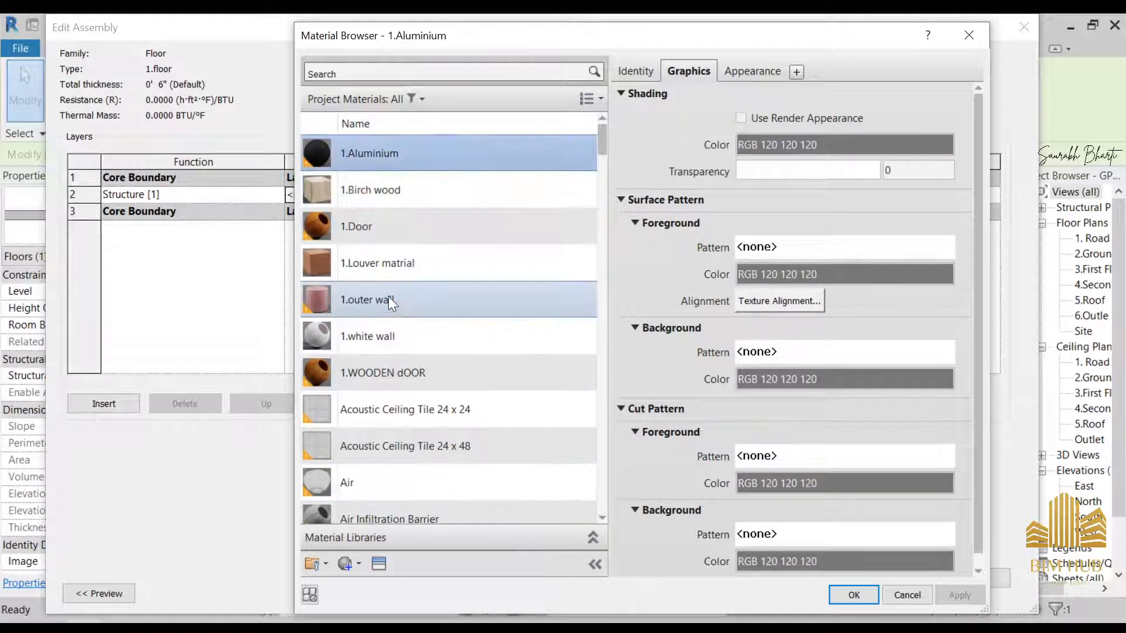
# - Create a new material named 1.FLoor level
pyautogui.click(357, 564)
pyautogui.click(387, 585)
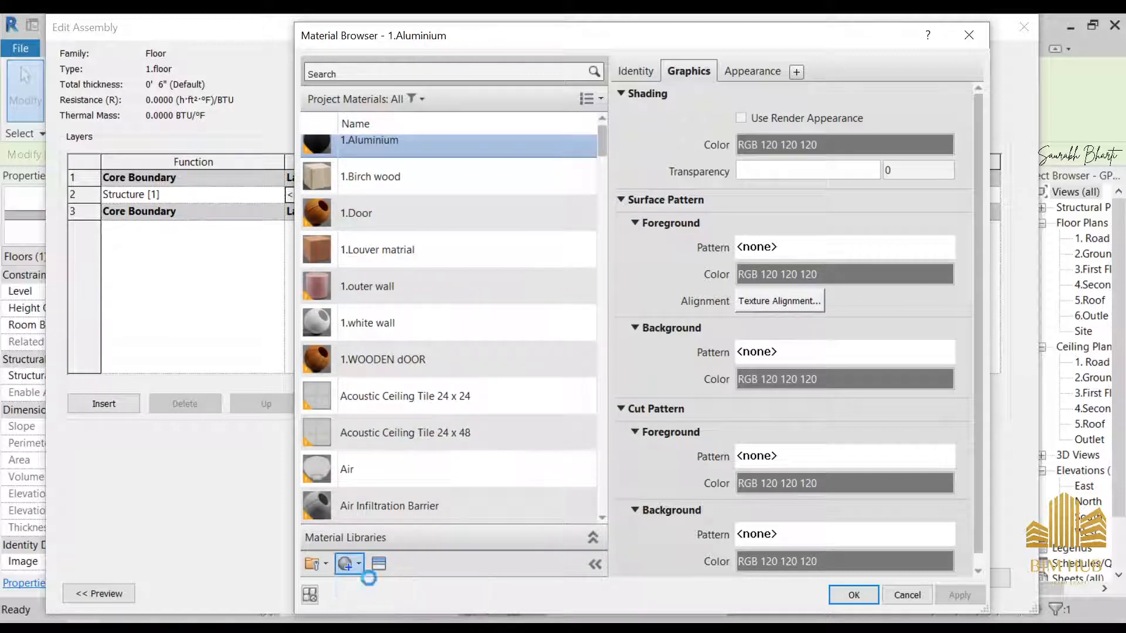
pyautogui.rightClick(368, 332)
pyautogui.click(422, 385)
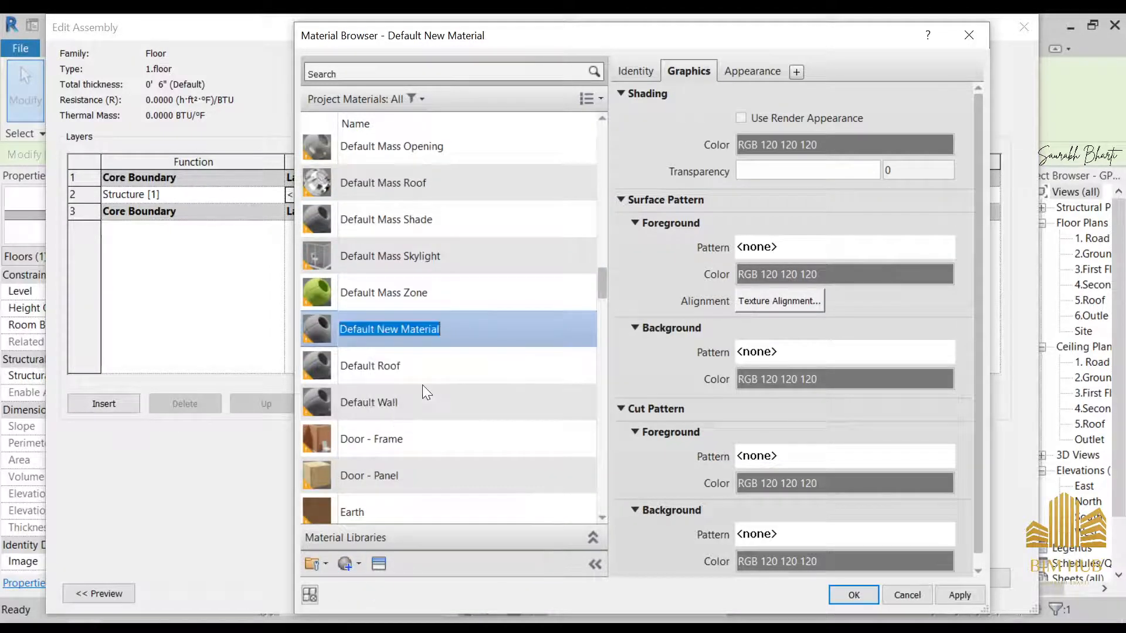
pyautogui.write('1.FLoor ')
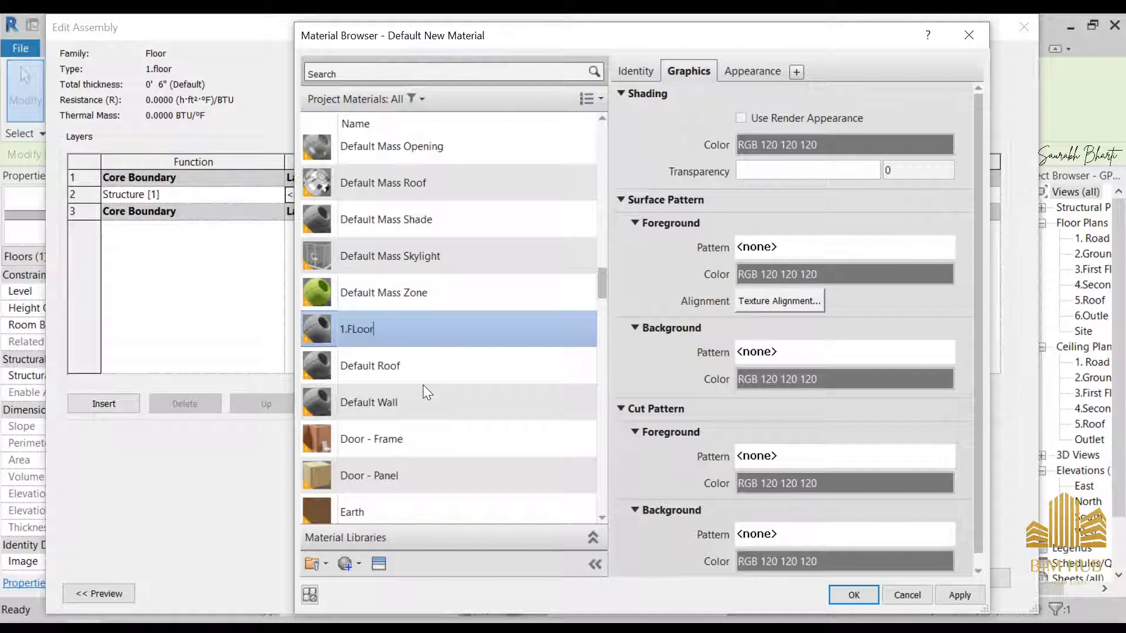
pyautogui.write('level')
pyautogui.press('Return')
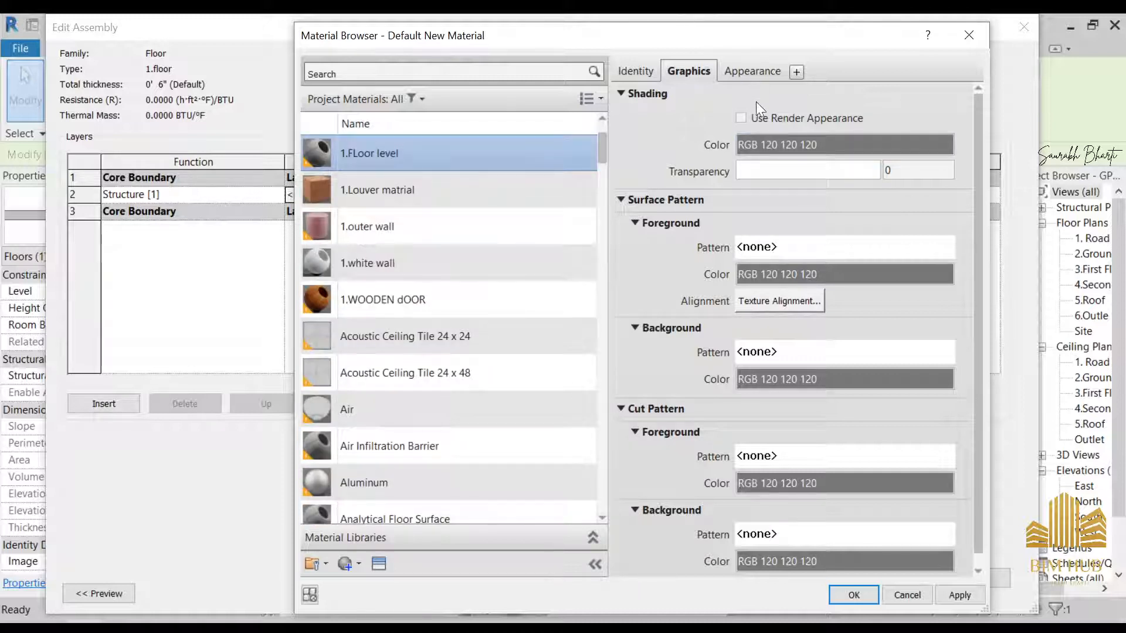
# - Make the 1.FLoor level material use its render appearance for shading
pyautogui.click(756, 141)
pyautogui.press('Escape')
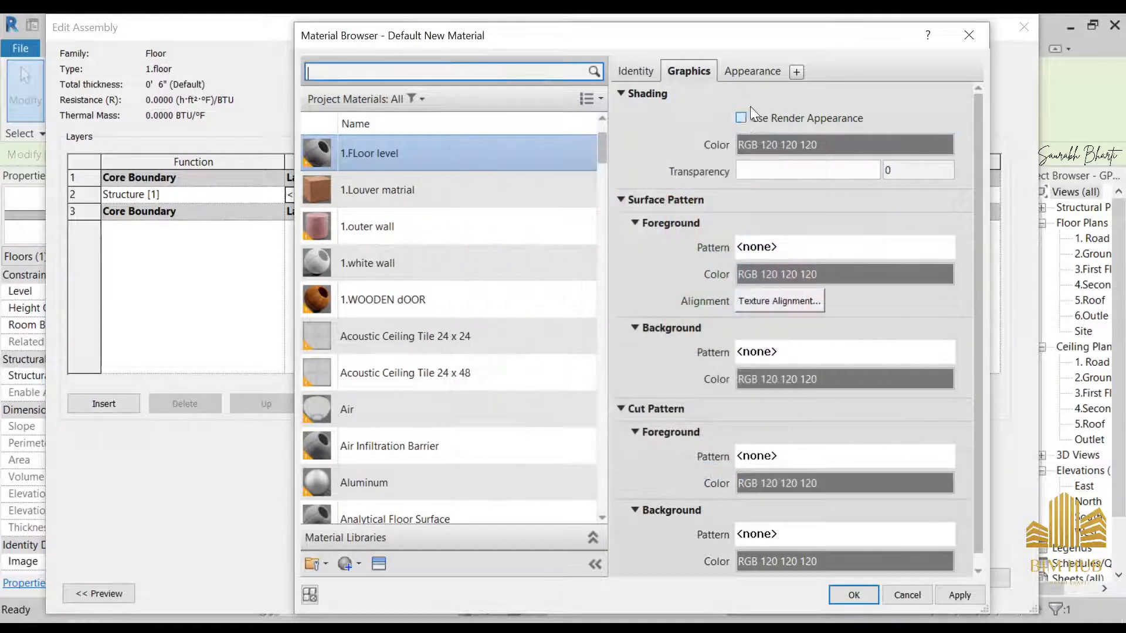
pyautogui.click(747, 115)
# - Try to use the desktop image 1.jpg as the 1.FLoor level material's appearance image, viewing 2.jpg for comparison
pyautogui.click(752, 70)
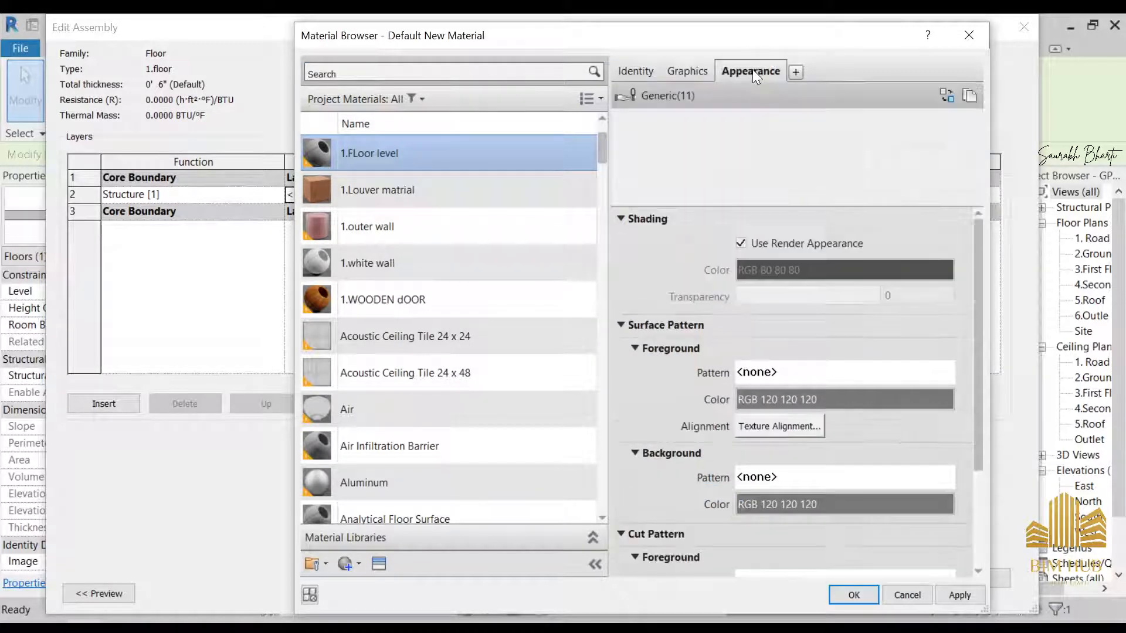
pyautogui.click(866, 293)
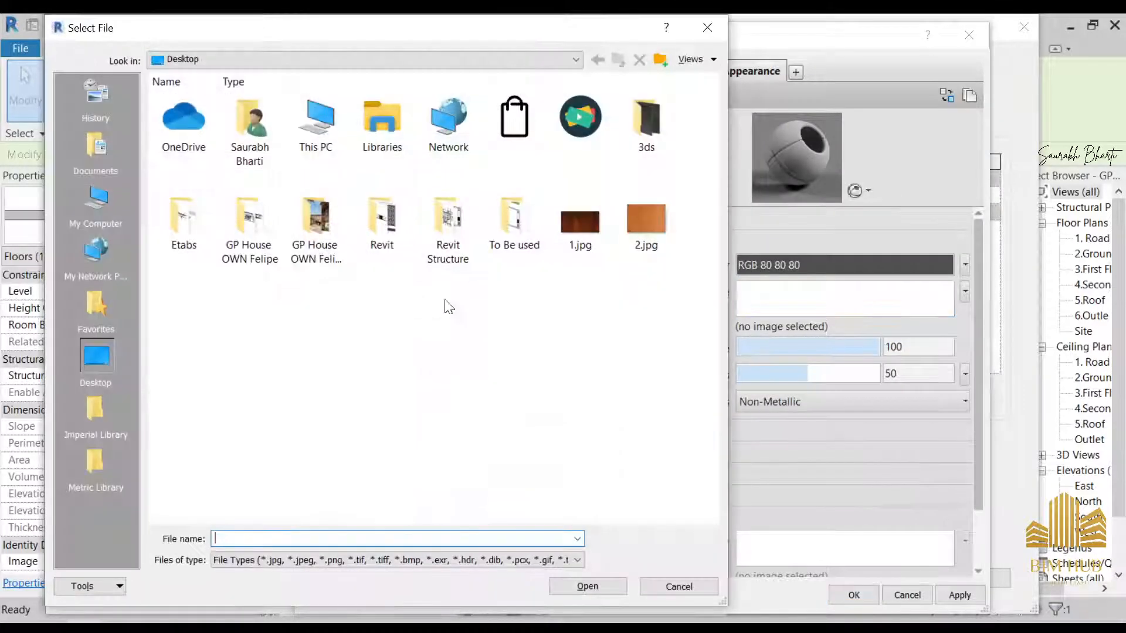
pyautogui.click(589, 212)
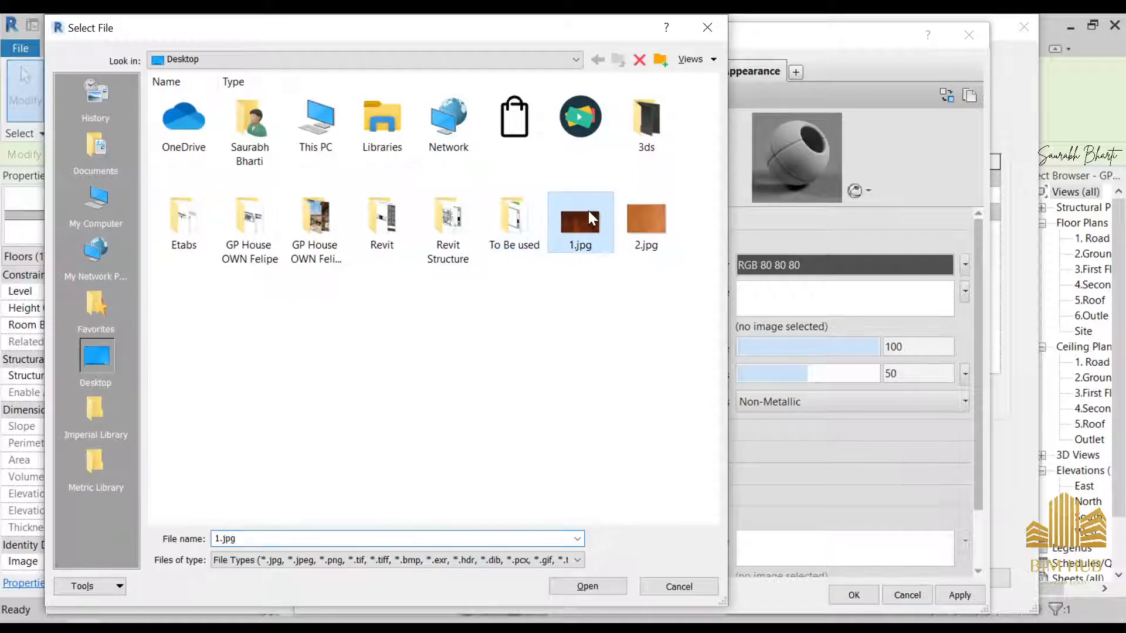
pyautogui.rightClick(655, 219)
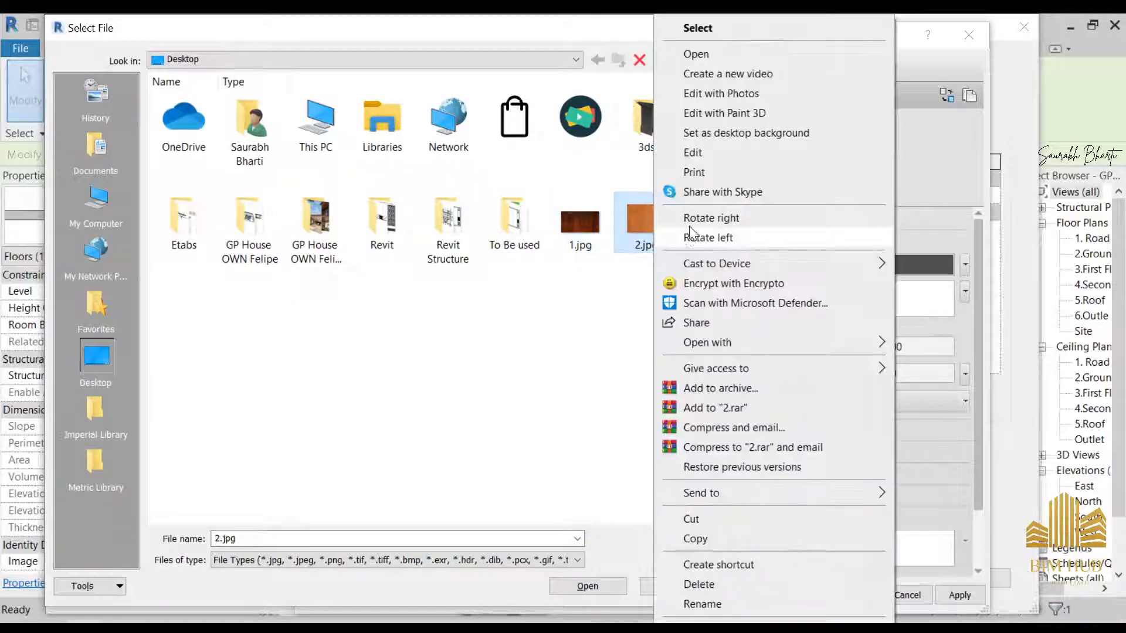
pyautogui.click(714, 58)
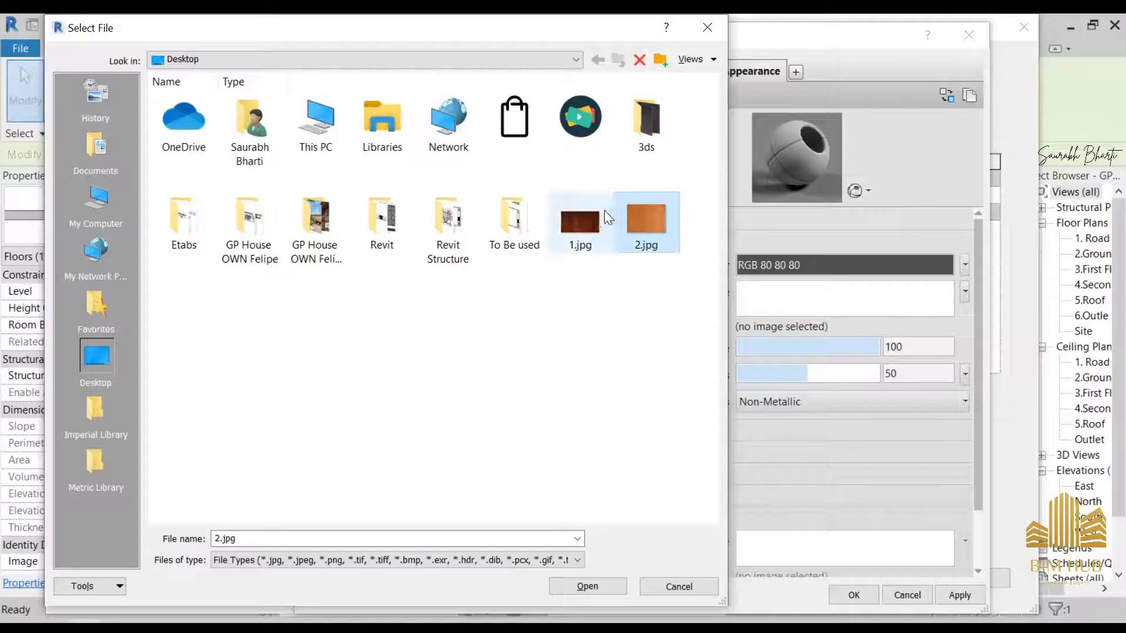
pyautogui.click(593, 213)
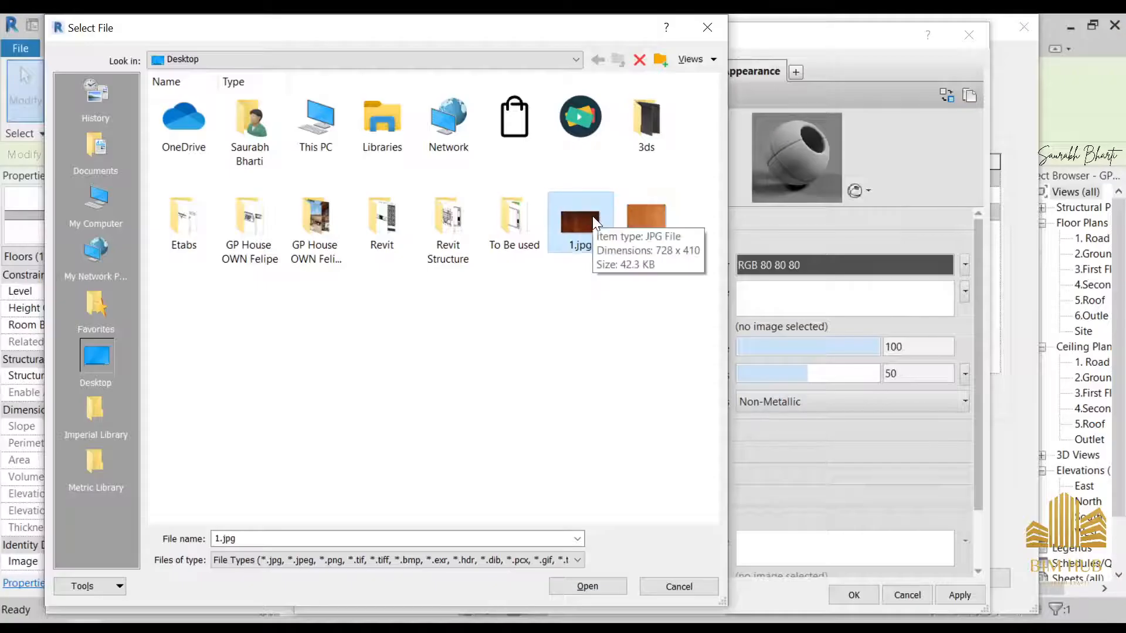
pyautogui.doubleClick(592, 216)
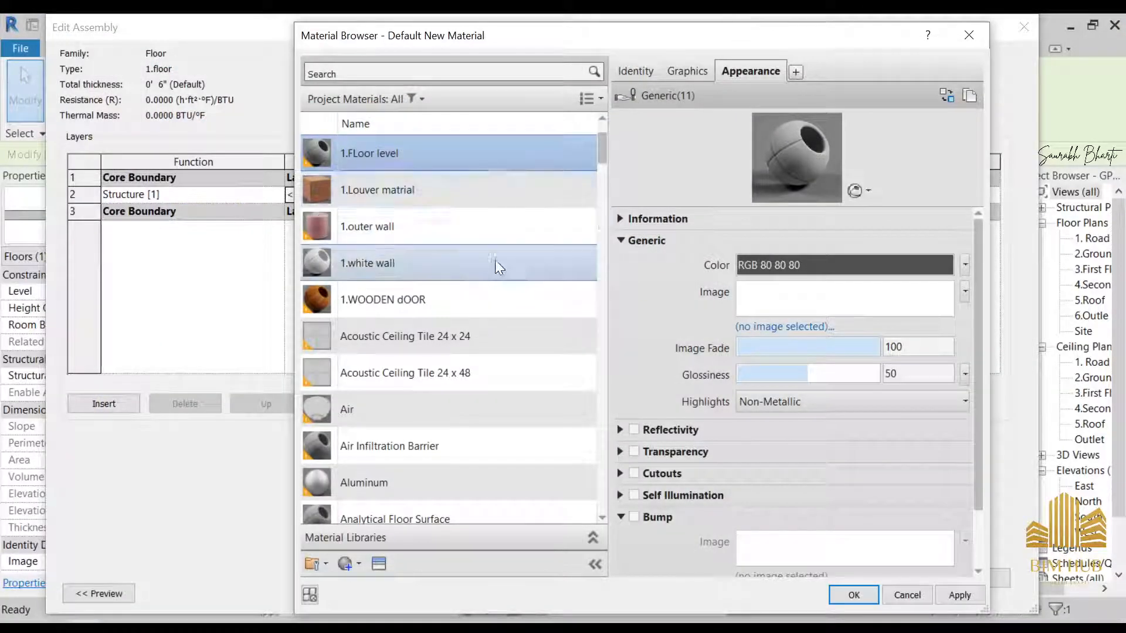
# - Replace the 1.FLoor level material's appearance with the opaque Walnut asset from the Appearance Library's Wood category
pyautogui.scroll(-5, 495, 293)
pyautogui.scroll(-1, 357, 501)
pyautogui.click(379, 564)
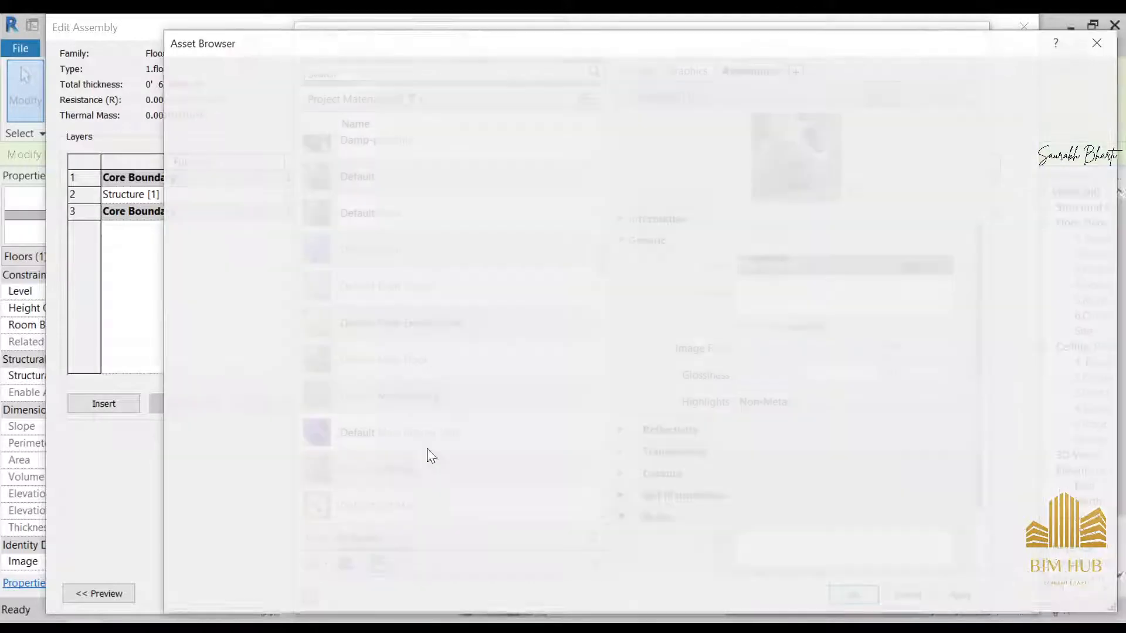
pyautogui.click(209, 167)
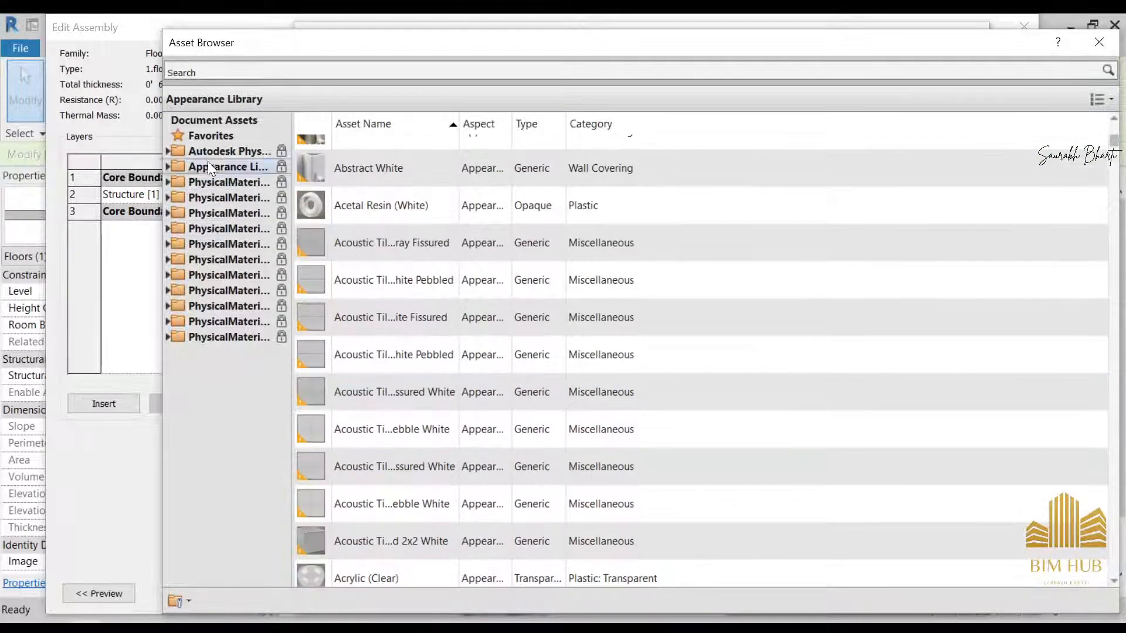
pyautogui.click(173, 167)
pyautogui.scroll(-3, 213, 276)
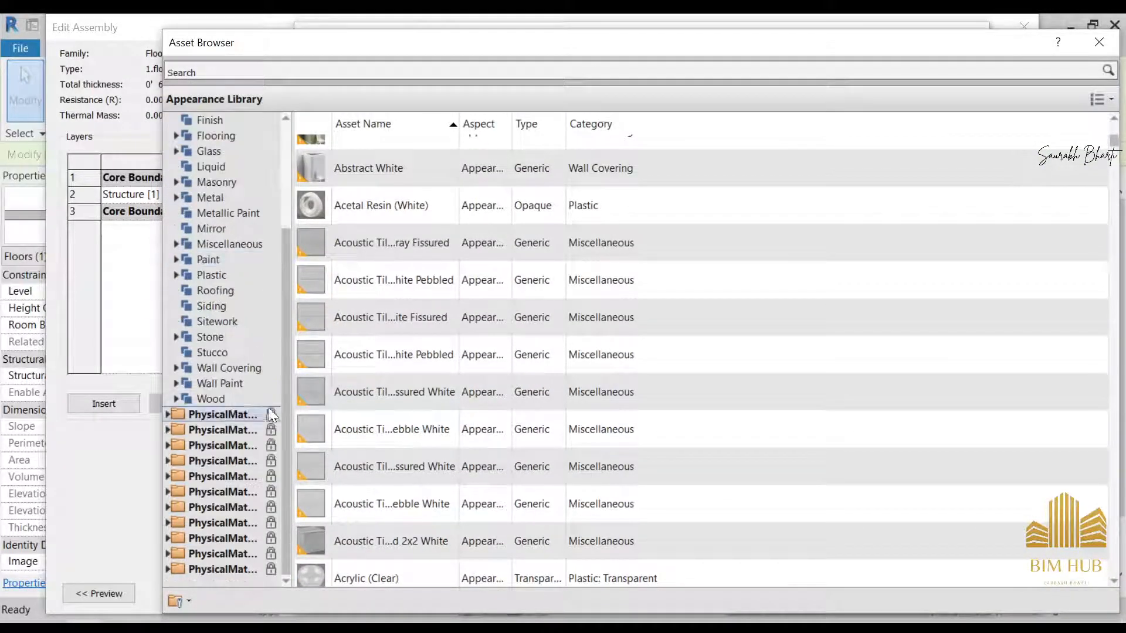
pyautogui.click(219, 396)
pyautogui.scroll(-8, 431, 400)
pyautogui.scroll(6, 425, 398)
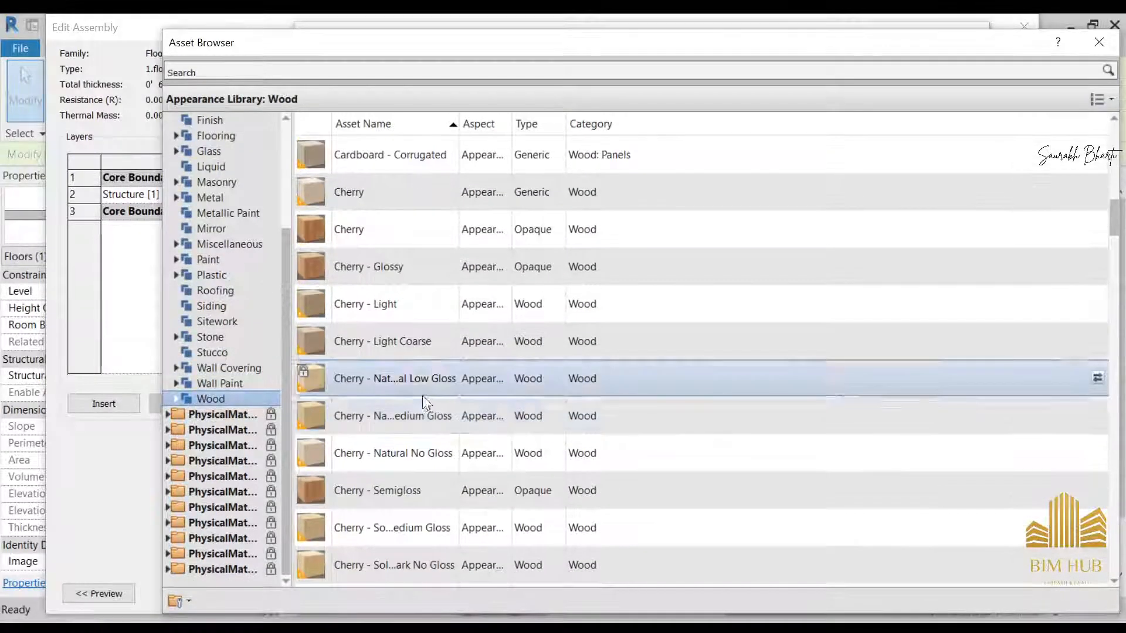
pyautogui.scroll(-5, 440, 405)
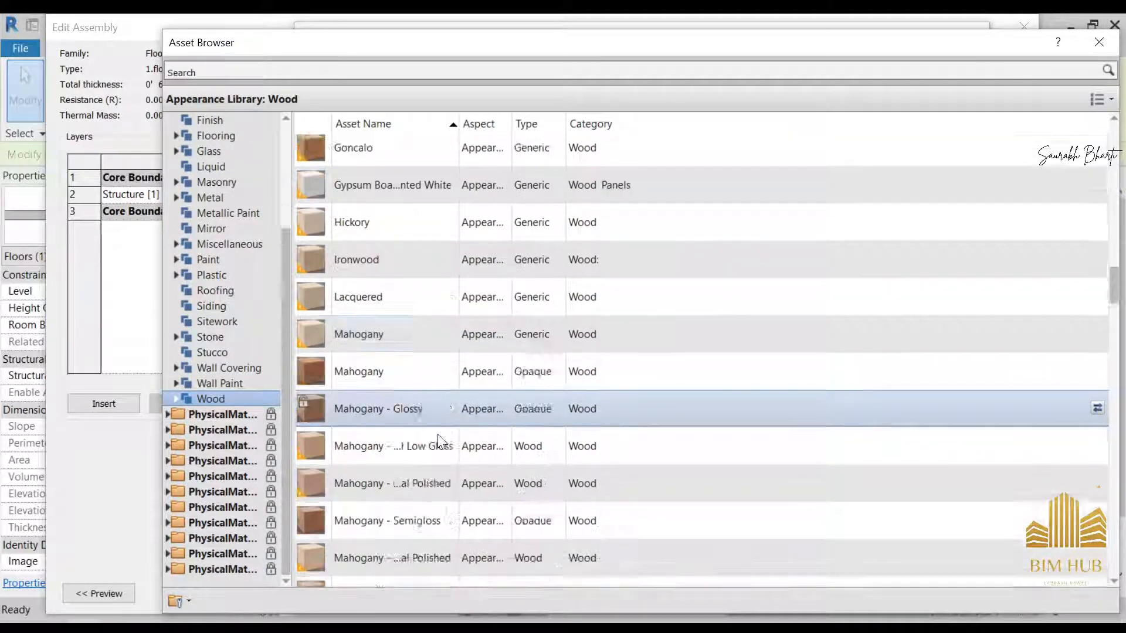
pyautogui.scroll(-15, 439, 441)
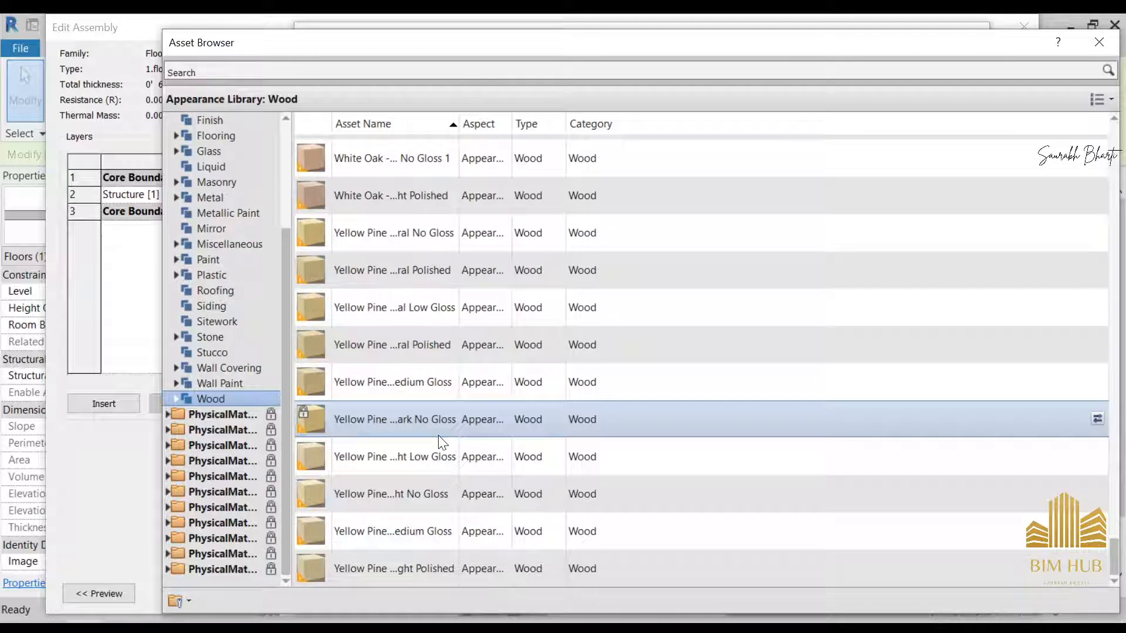
pyautogui.scroll(8, 440, 442)
pyautogui.scroll(-2, 381, 463)
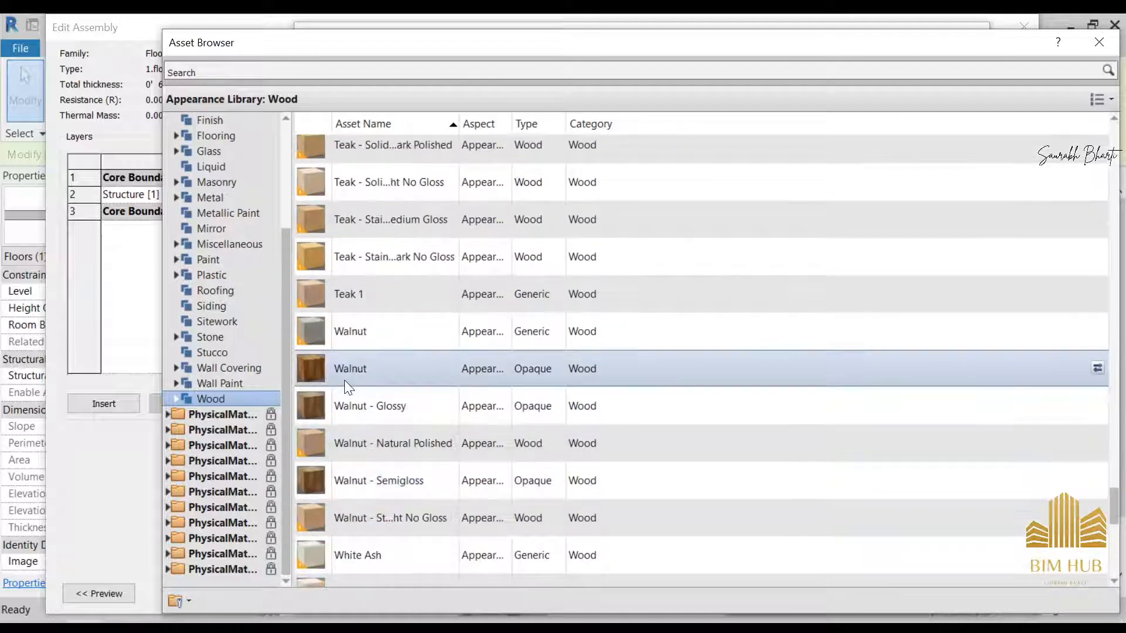
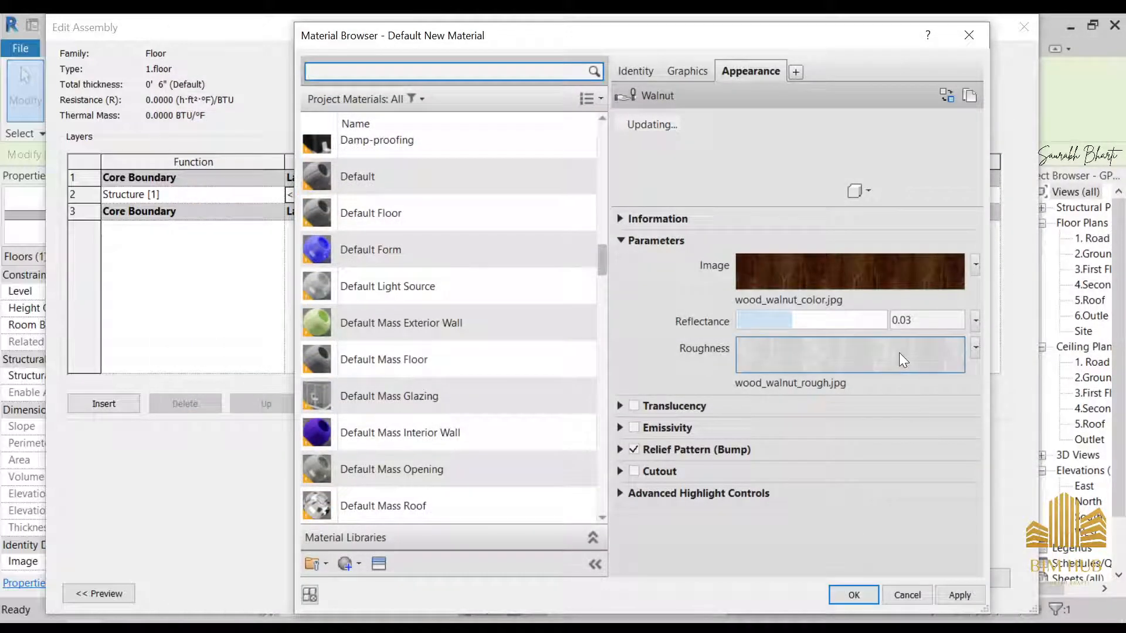
# - Set the walnut appearance's reflectance to 0.01 and review the settings of its roughness texture
pyautogui.click(898, 353)
pyautogui.click(594, 590)
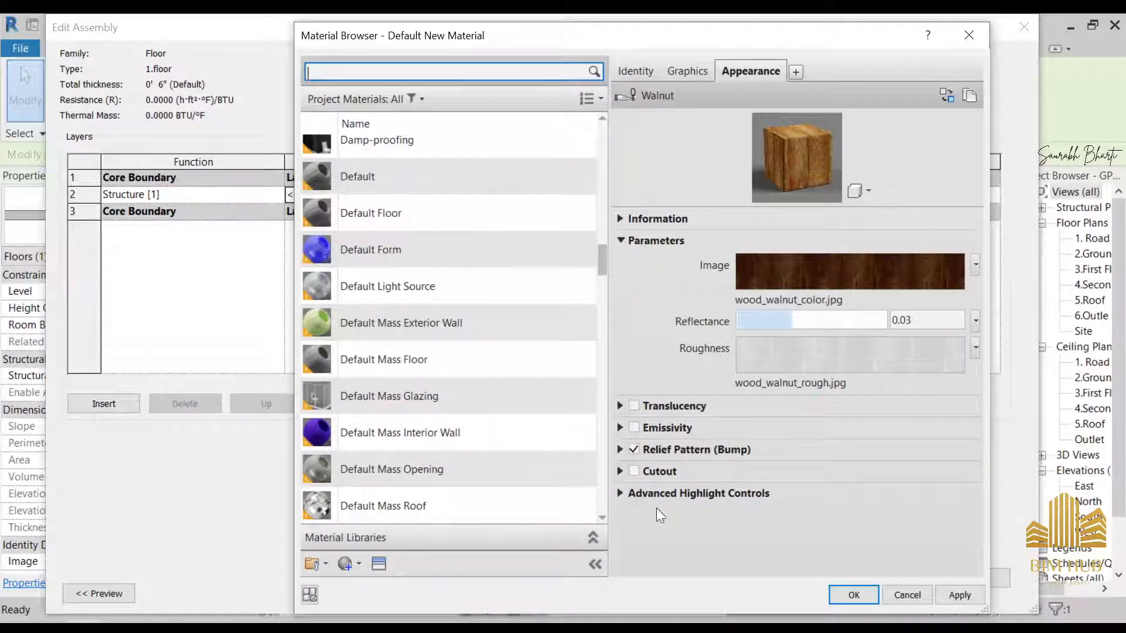
pyautogui.click(832, 322)
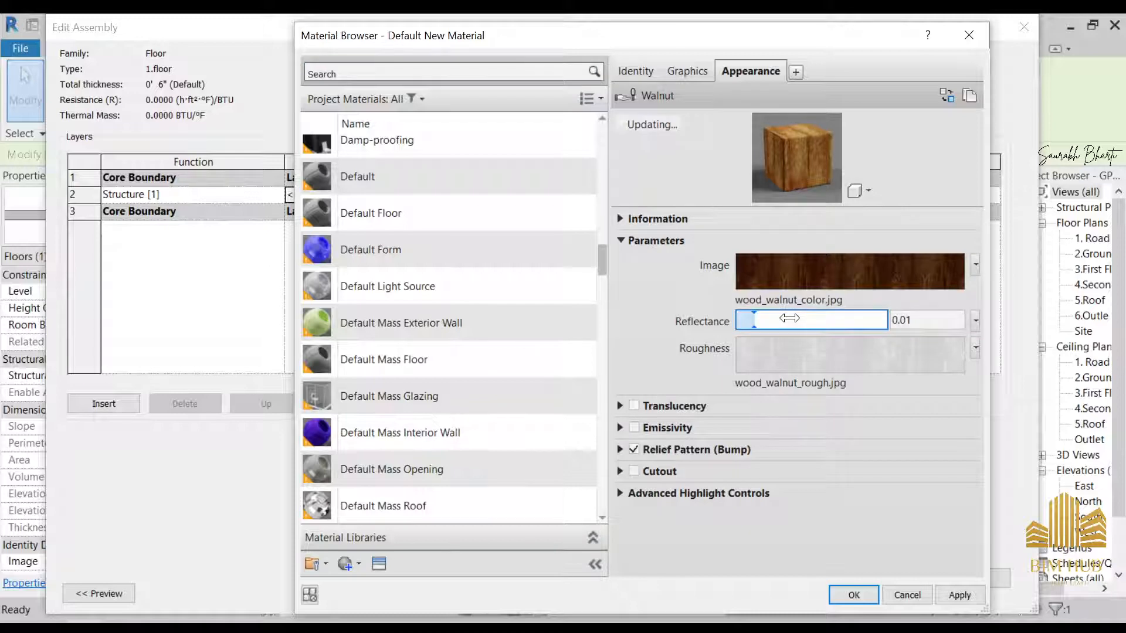
pyautogui.click(850, 350)
pyautogui.click(595, 592)
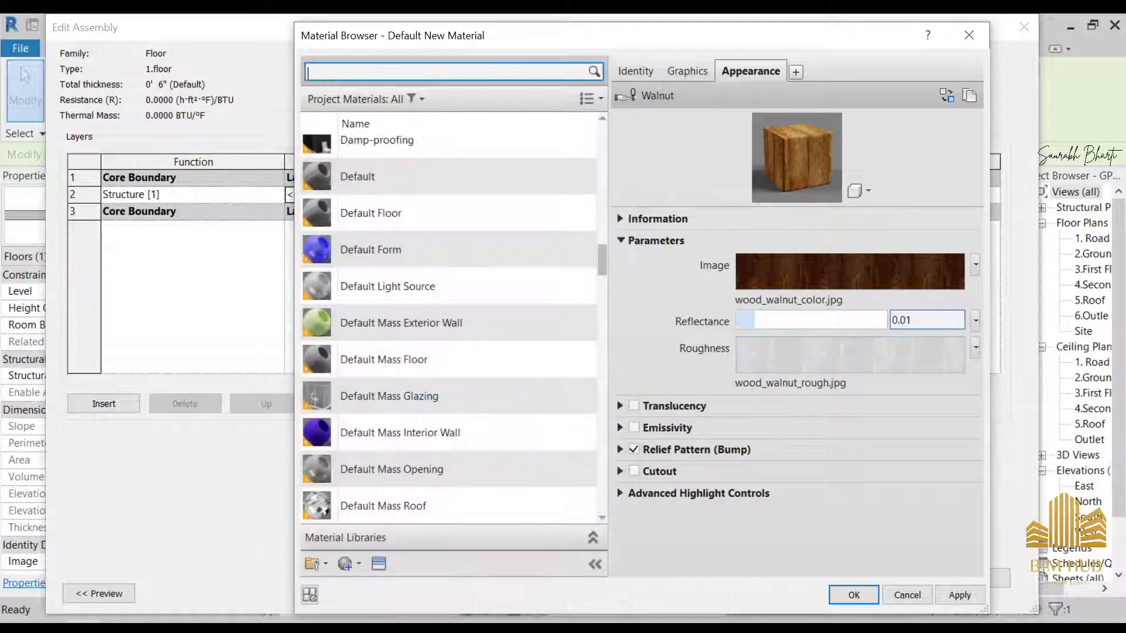
pyautogui.click(924, 320)
pyautogui.click(899, 357)
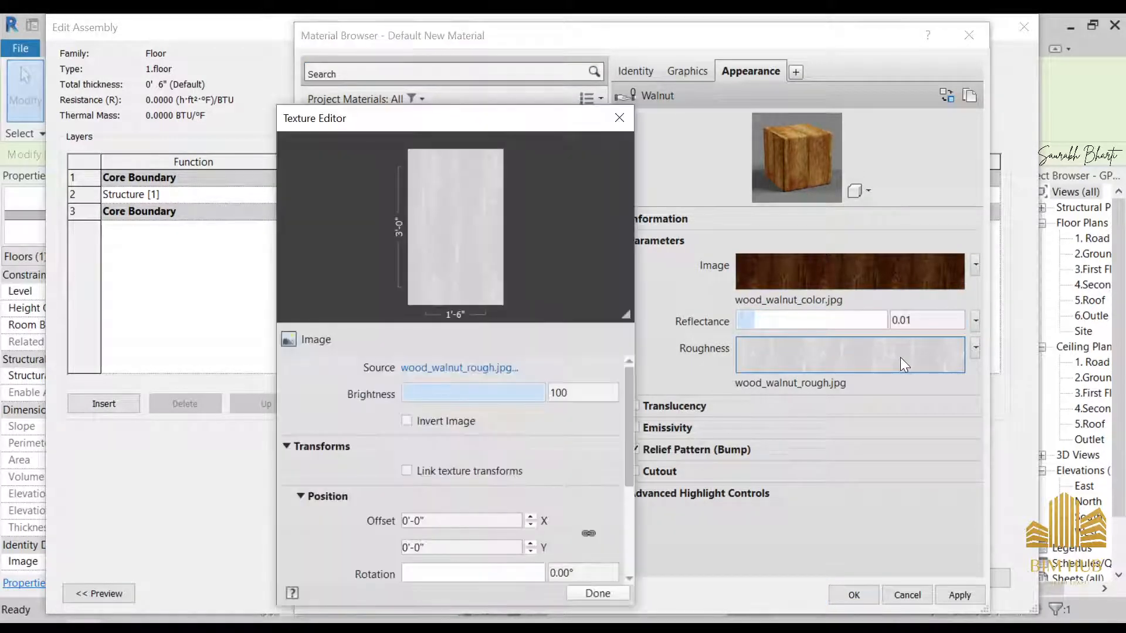
pyautogui.moveTo(626, 394); pyautogui.dragTo(626, 473)
pyautogui.press('Escape')
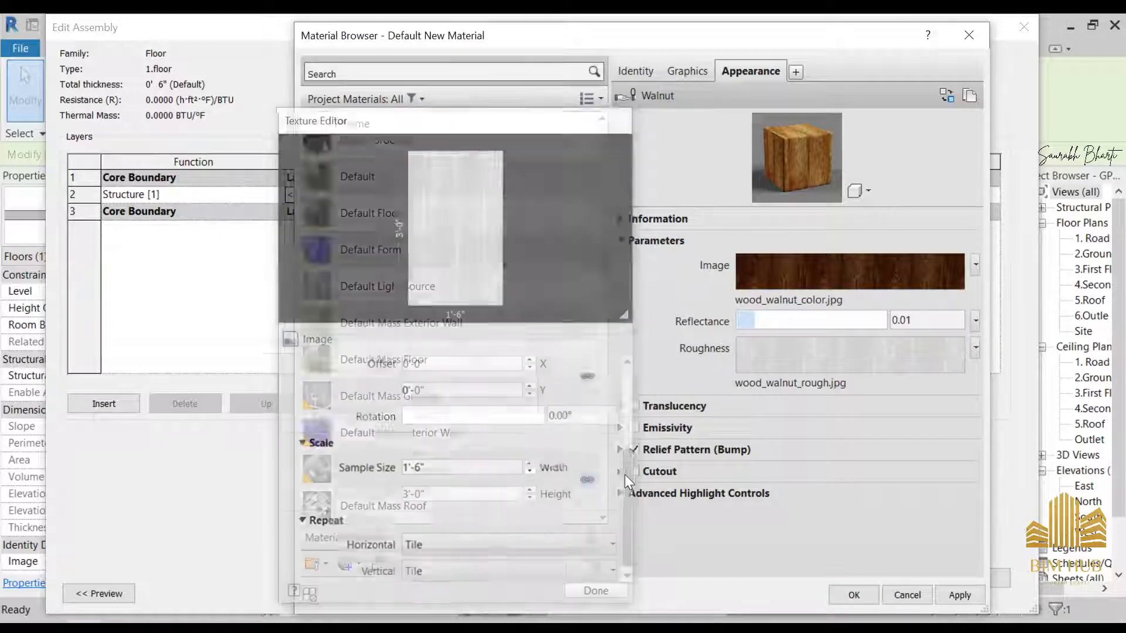
# - Assign the 1.FLoor level material to the 1.floor type's structure layer and accept the type changes
pyautogui.click(967, 595)
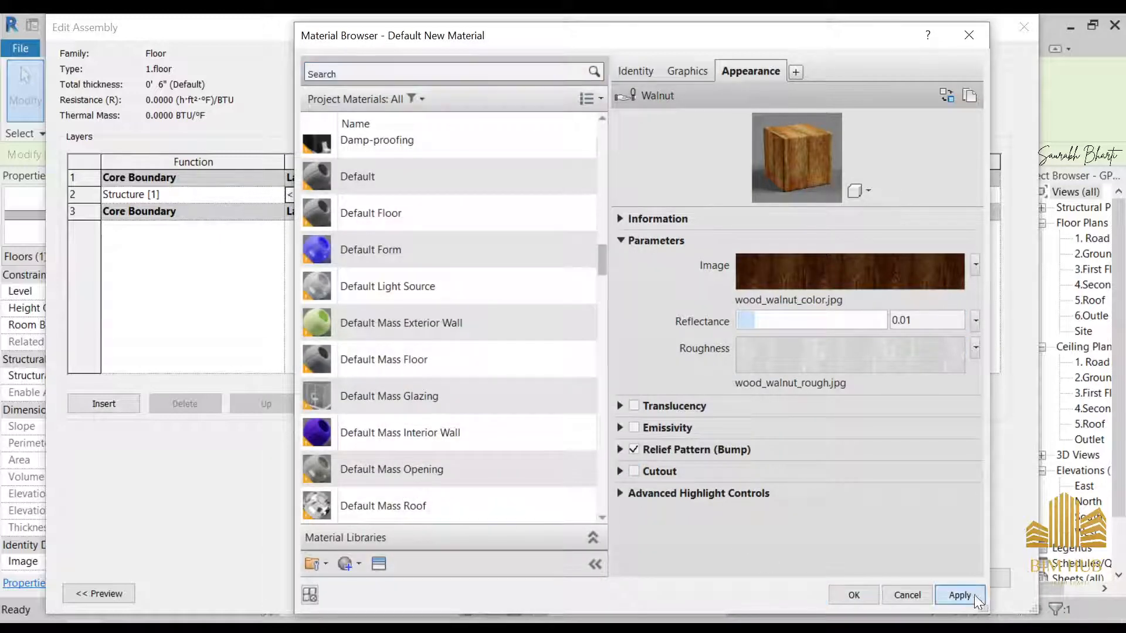
pyautogui.click(854, 593)
pyautogui.click(944, 581)
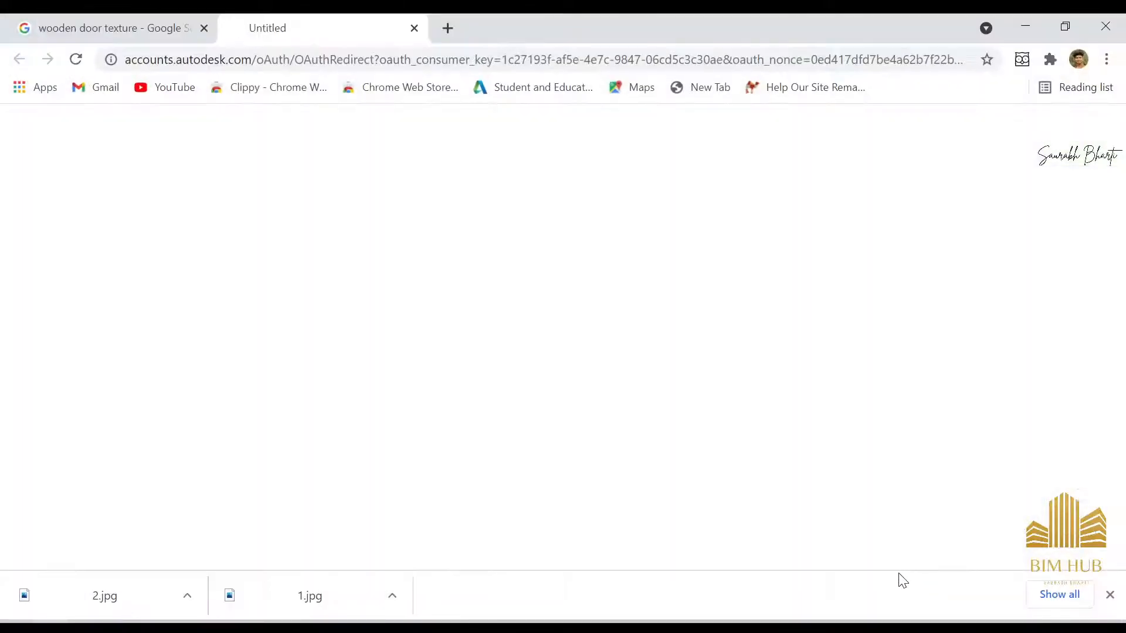
pyautogui.click(1123, 21)
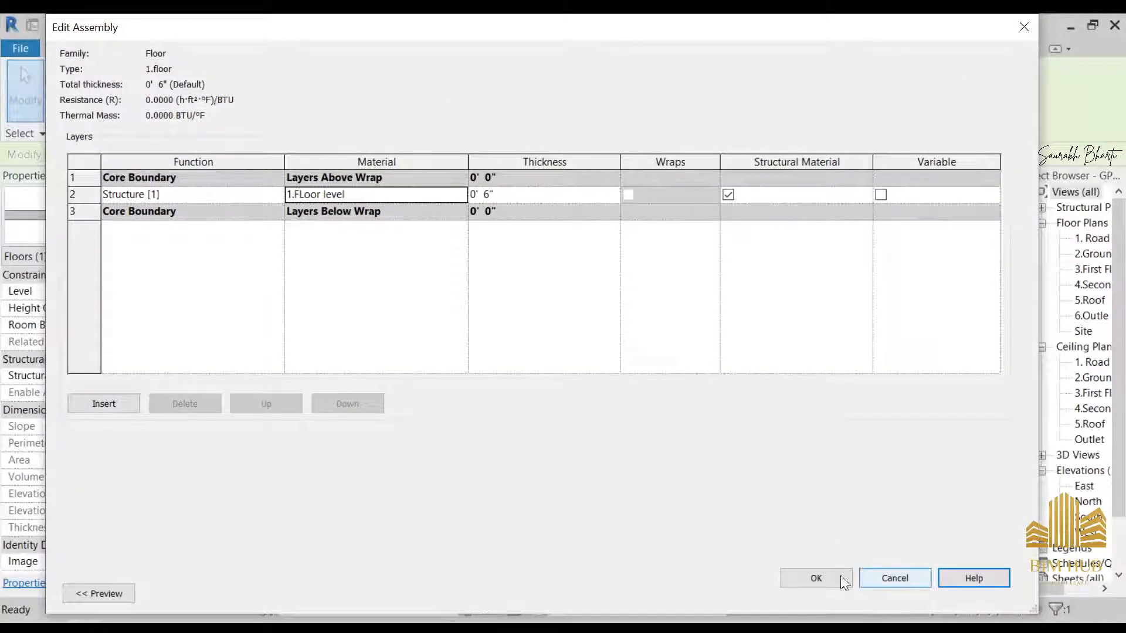
pyautogui.click(814, 578)
pyautogui.click(819, 593)
# - Examine the wood finish on the first-floor slab's edge and top surface around the louvered corner
pyautogui.scroll(-2, 685, 462)
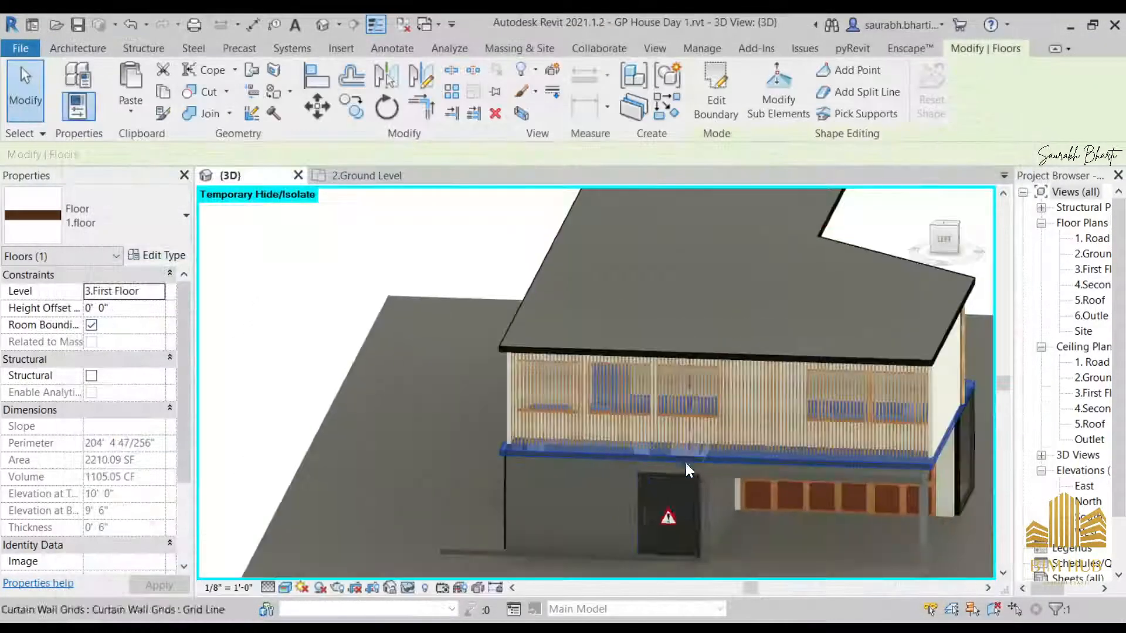
pyautogui.scroll(1, 683, 478)
pyautogui.press('Escape')
pyautogui.keyDown('shift'); pyautogui.moveTo(812, 492); pyautogui.dragTo(728, 522, button='middle'); pyautogui.keyUp('shift')
pyautogui.scroll(5, 697, 525)
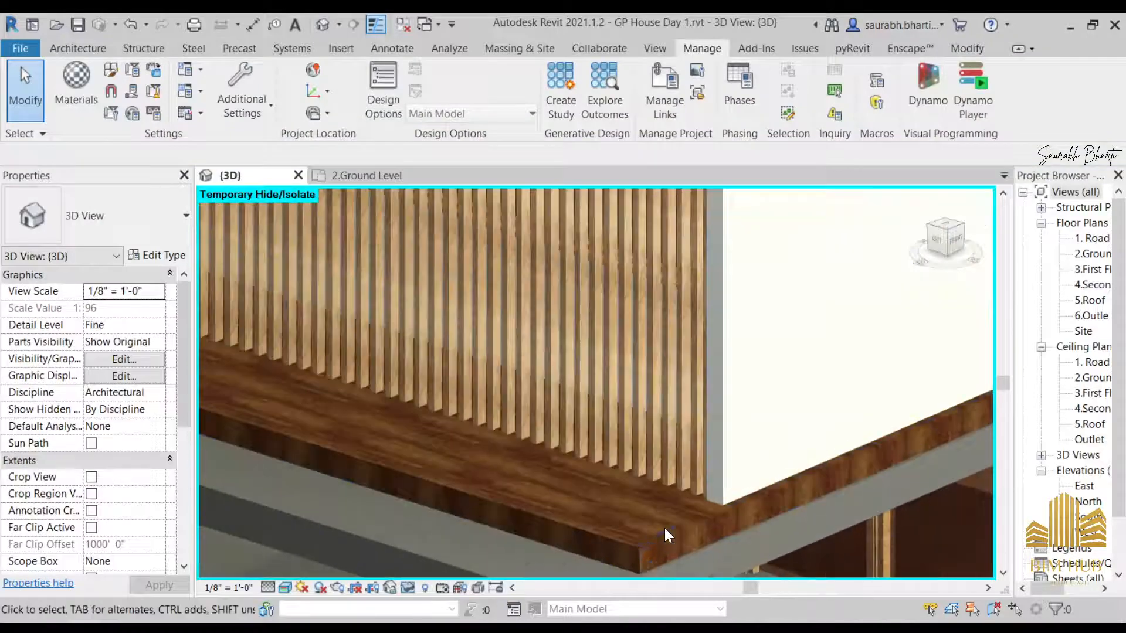
pyautogui.keyDown('shift'); pyautogui.moveTo(646, 554); pyautogui.dragTo(594, 459, button='middle'); pyautogui.keyUp('shift')
pyautogui.scroll(-3, 557, 388)
pyautogui.scroll(-3, 557, 389)
pyautogui.click(498, 322)
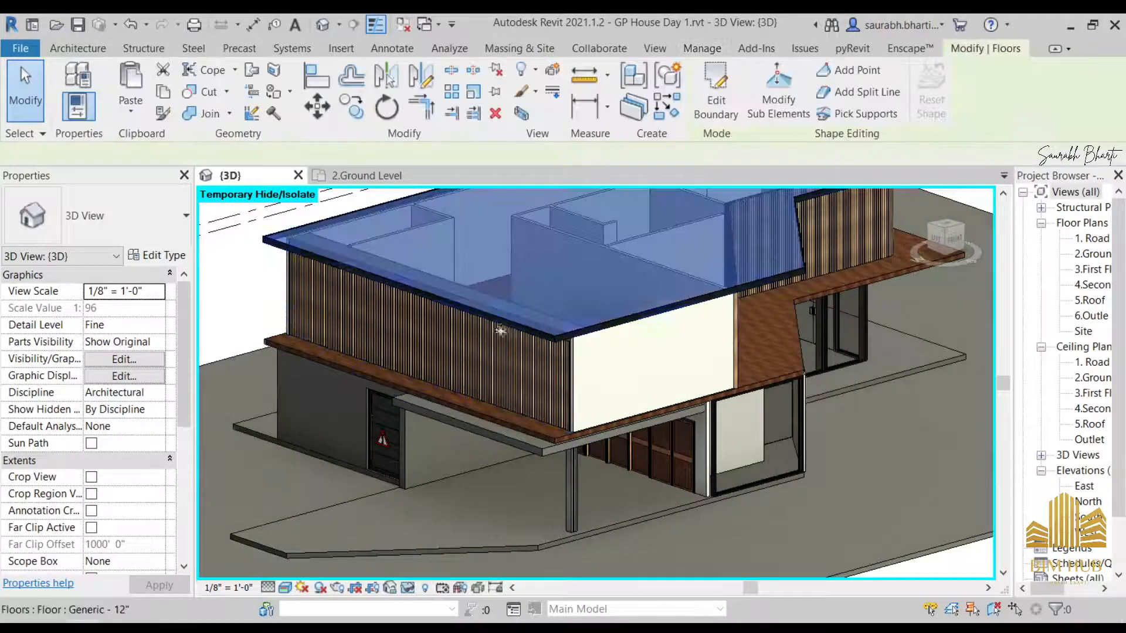
pyautogui.click(157, 257)
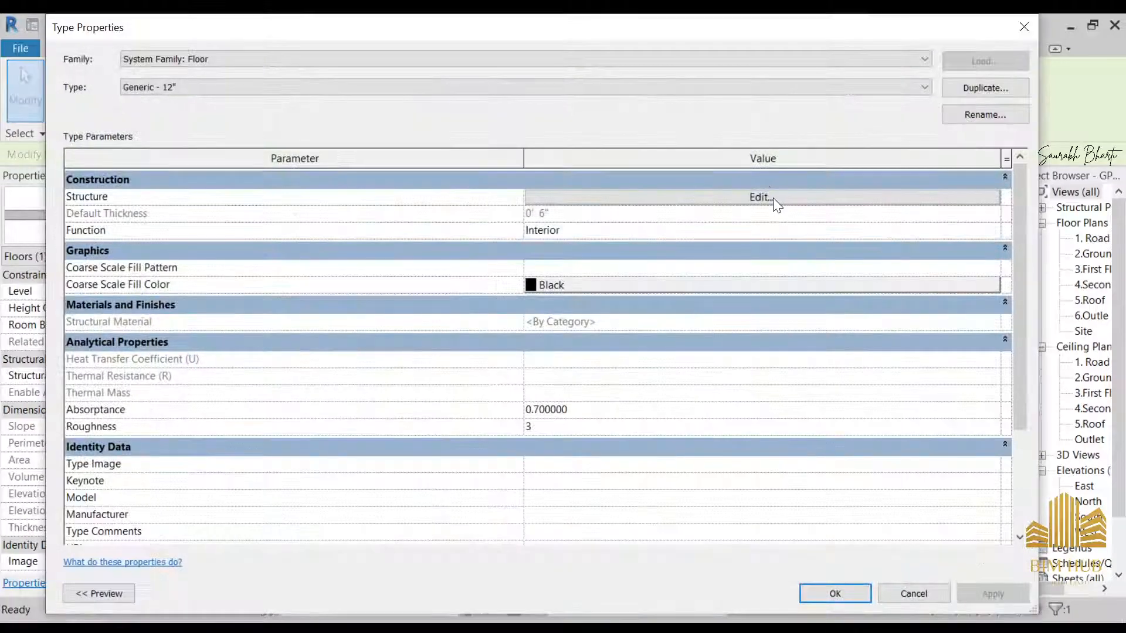
pyautogui.press('Escape')
pyautogui.click(152, 229)
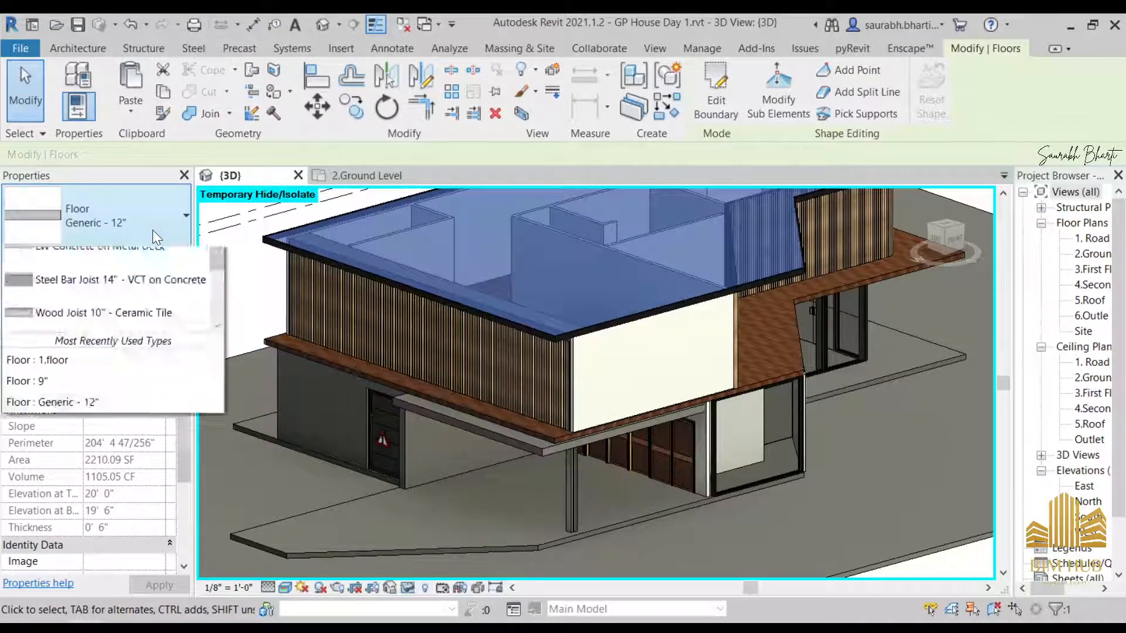
pyautogui.scroll(-1, 108, 402)
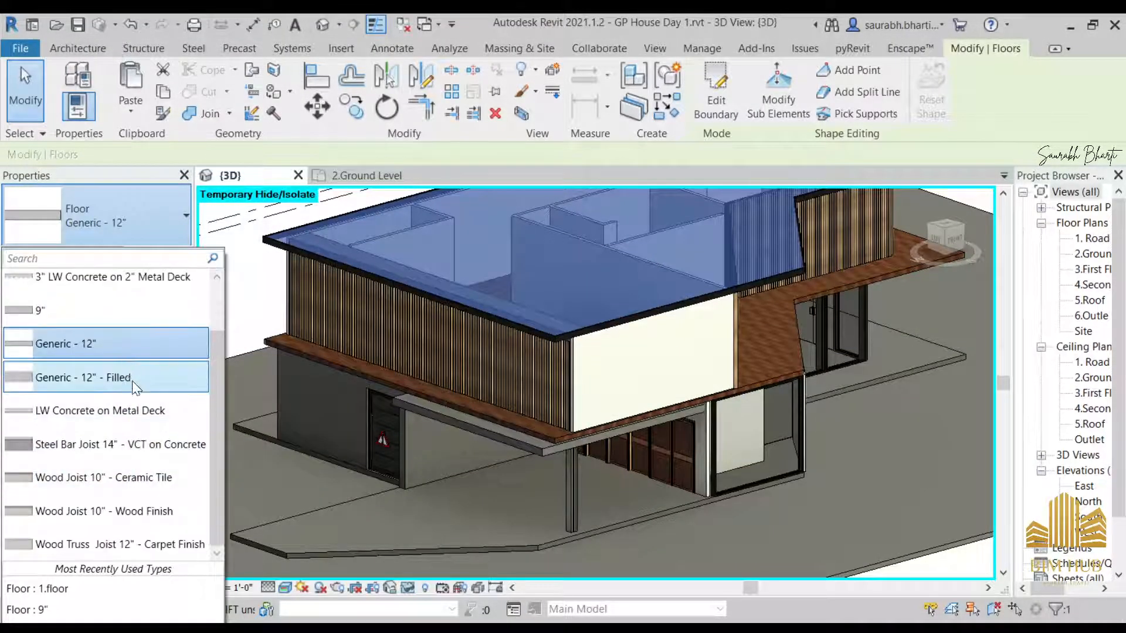
pyautogui.click(526, 428)
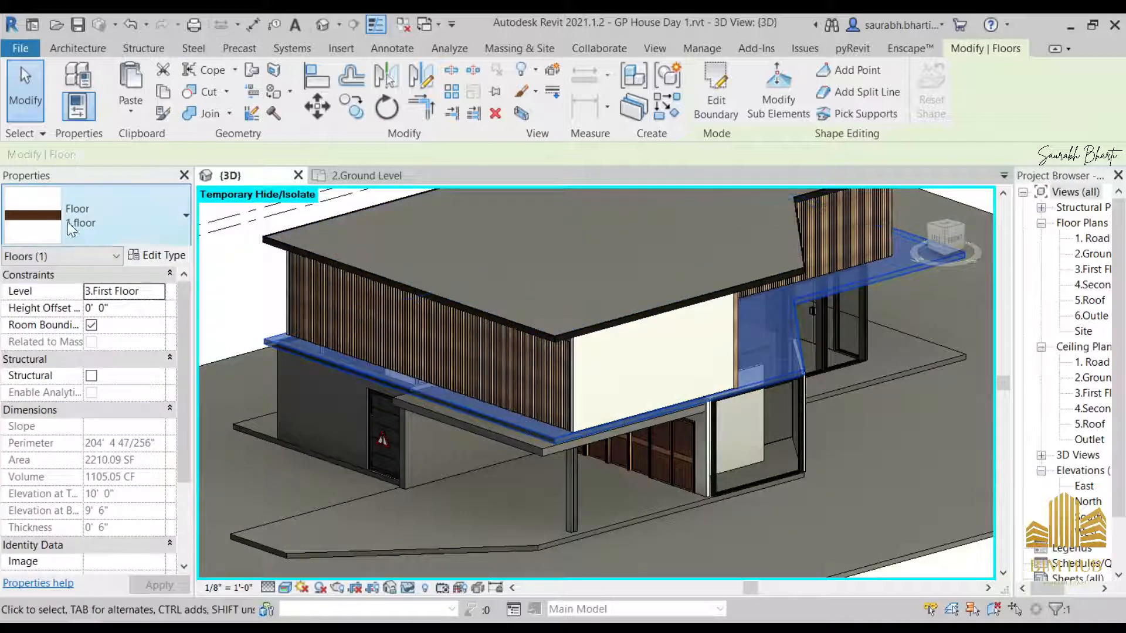
pyautogui.press('Escape')
# - Change the slab above the louvers, on level 4.Second Floor, to the 1.floor type
pyautogui.click(424, 286)
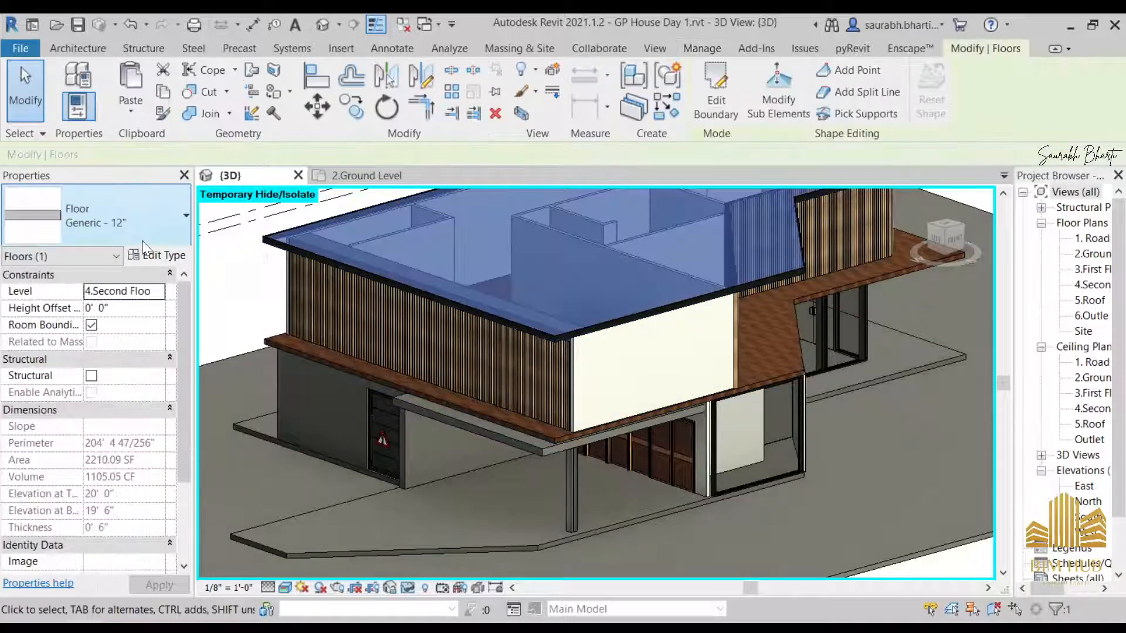
pyautogui.click(142, 241)
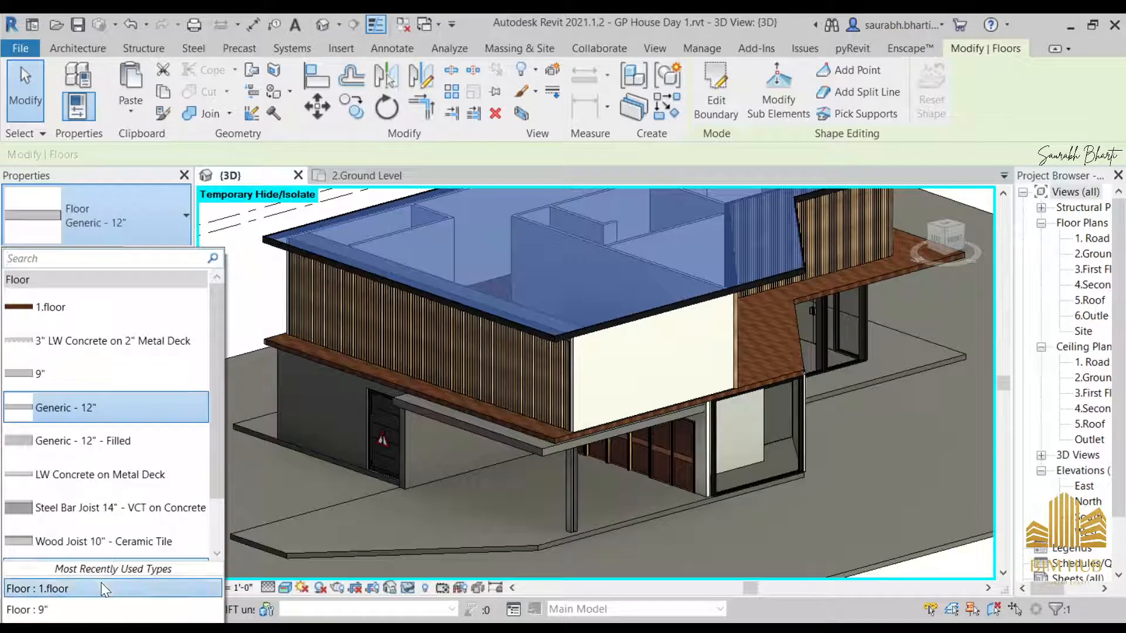
pyautogui.click(101, 583)
pyautogui.scroll(-3, 557, 413)
pyautogui.scroll(5, 600, 360)
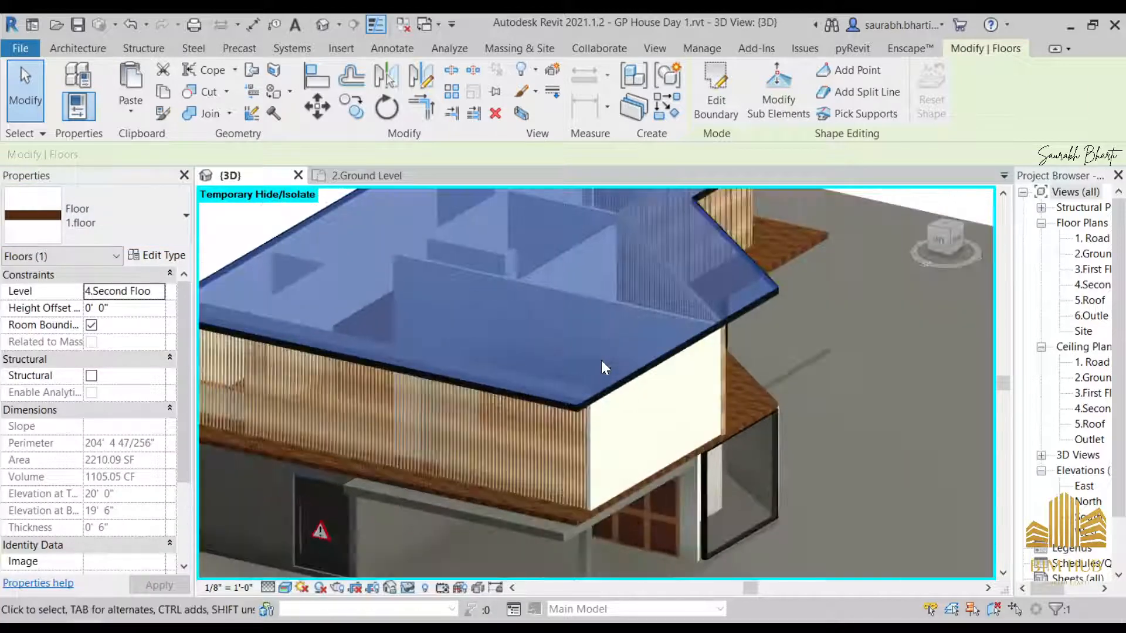
pyautogui.press('Escape')
pyautogui.keyDown('shift'); pyautogui.moveTo(644, 373); pyautogui.dragTo(623, 369, button='middle'); pyautogui.keyUp('shift')
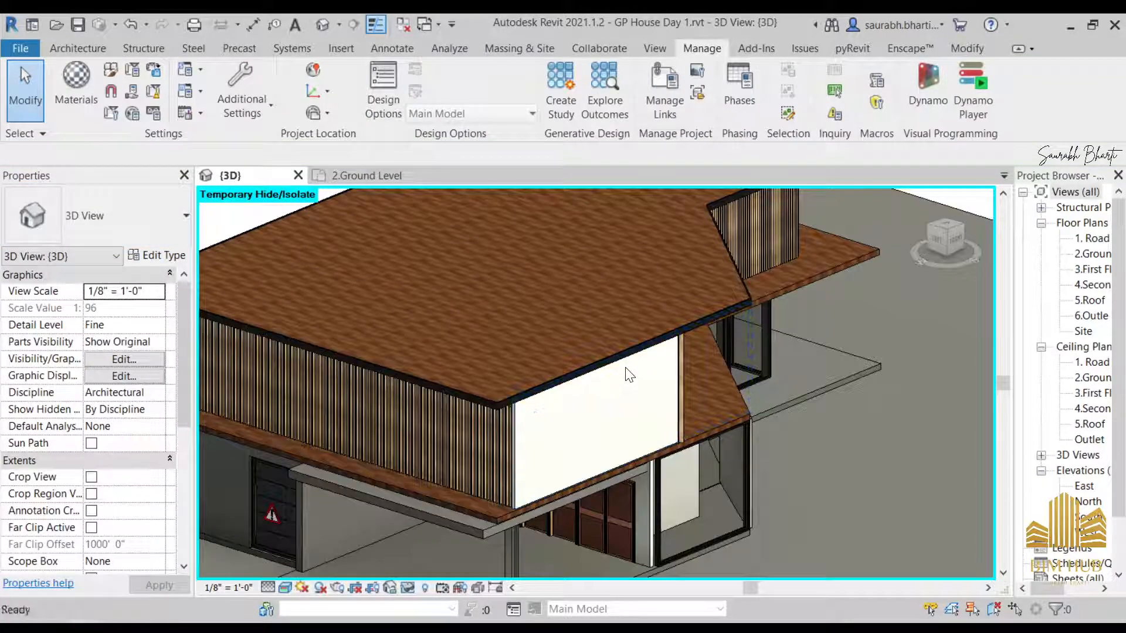
# - Reset the temporary hide/isolate in the 3D view and bring the louvered corner with both slab edges into view
pyautogui.press('h')
pyautogui.press('r')
pyautogui.scroll(3, 447, 470)
pyautogui.moveTo(513, 478); pyautogui.dragTo(655, 387, button='middle')
pyautogui.keyDown('shift'); pyautogui.moveTo(656, 387); pyautogui.dragTo(657, 404, button='middle'); pyautogui.keyUp('shift')
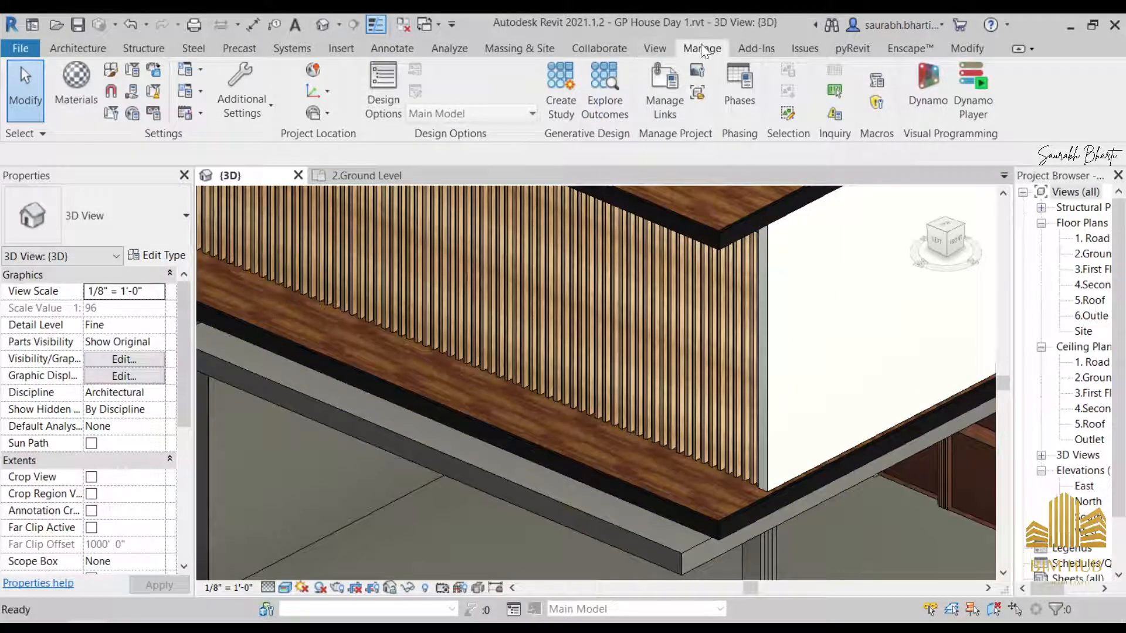
# - Check the sample size of the walnut colour texture in the 1.FLoor level material and inspect the wood grain on the first-floor slab
pyautogui.click(77, 82)
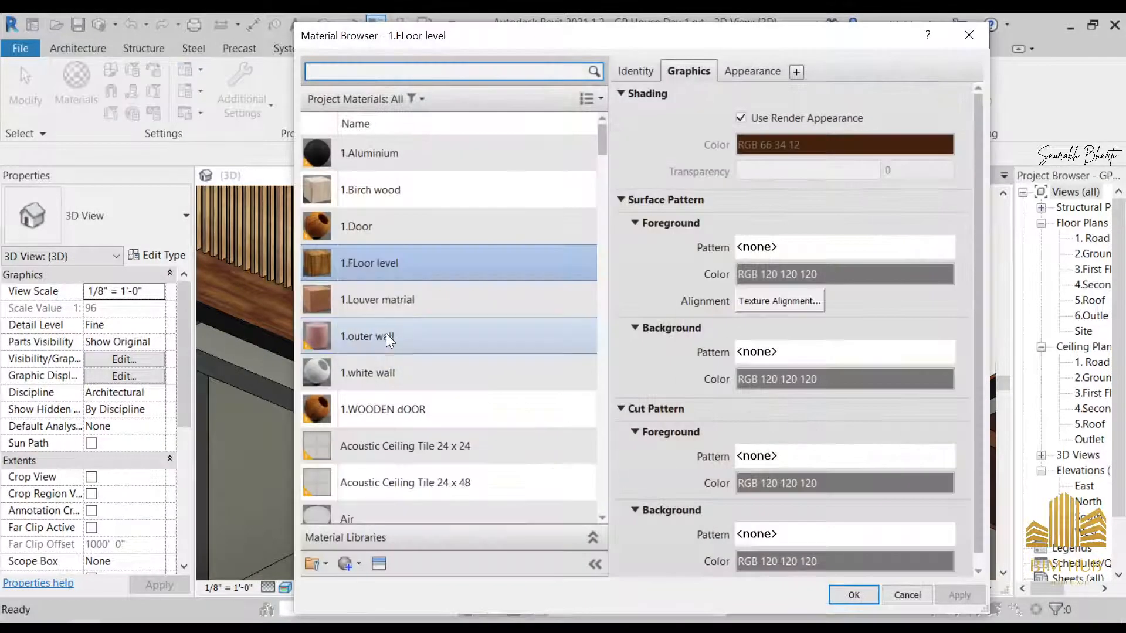
pyautogui.click(765, 77)
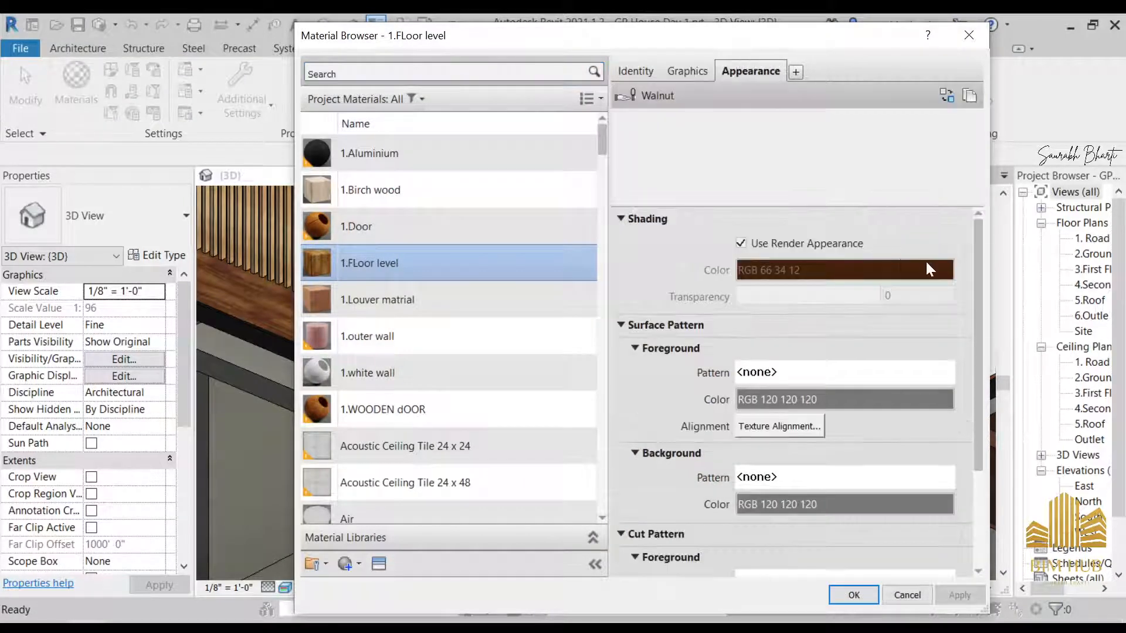
pyautogui.click(837, 264)
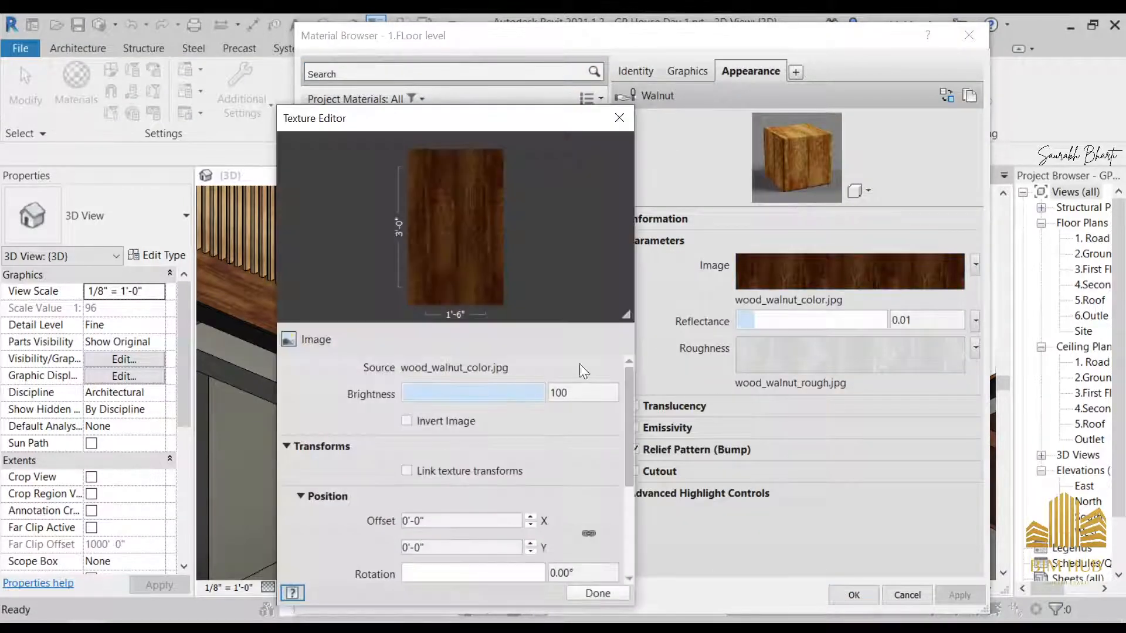
pyautogui.moveTo(625, 398); pyautogui.dragTo(615, 502)
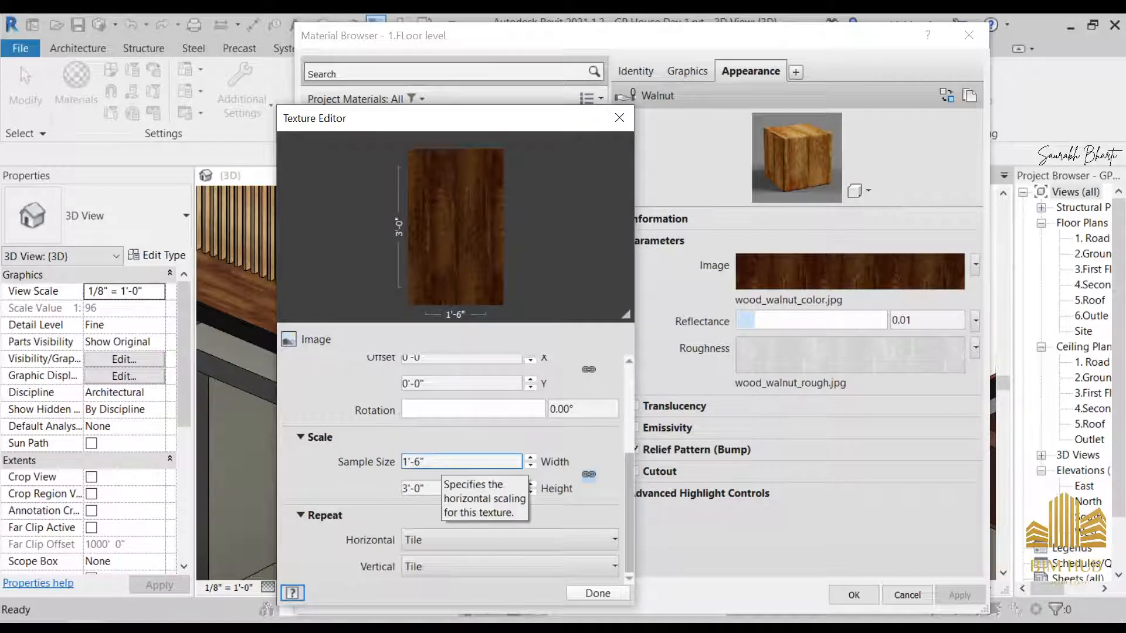
pyautogui.click(441, 462)
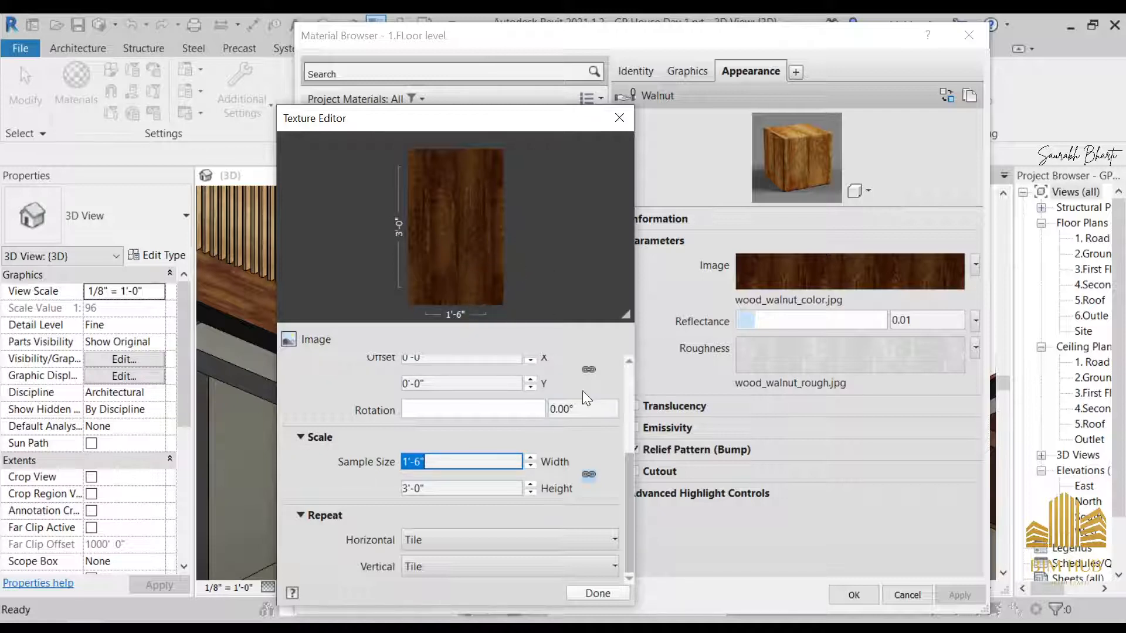
pyautogui.click(597, 593)
pyautogui.click(853, 595)
pyautogui.scroll(5, 636, 484)
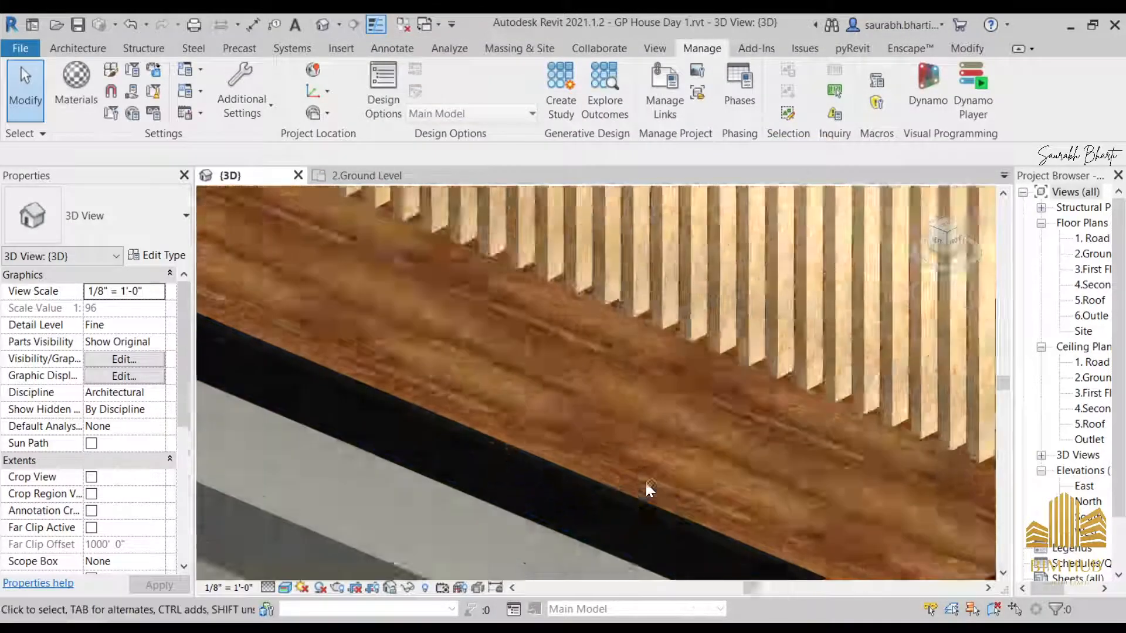
pyautogui.scroll(-6, 666, 442)
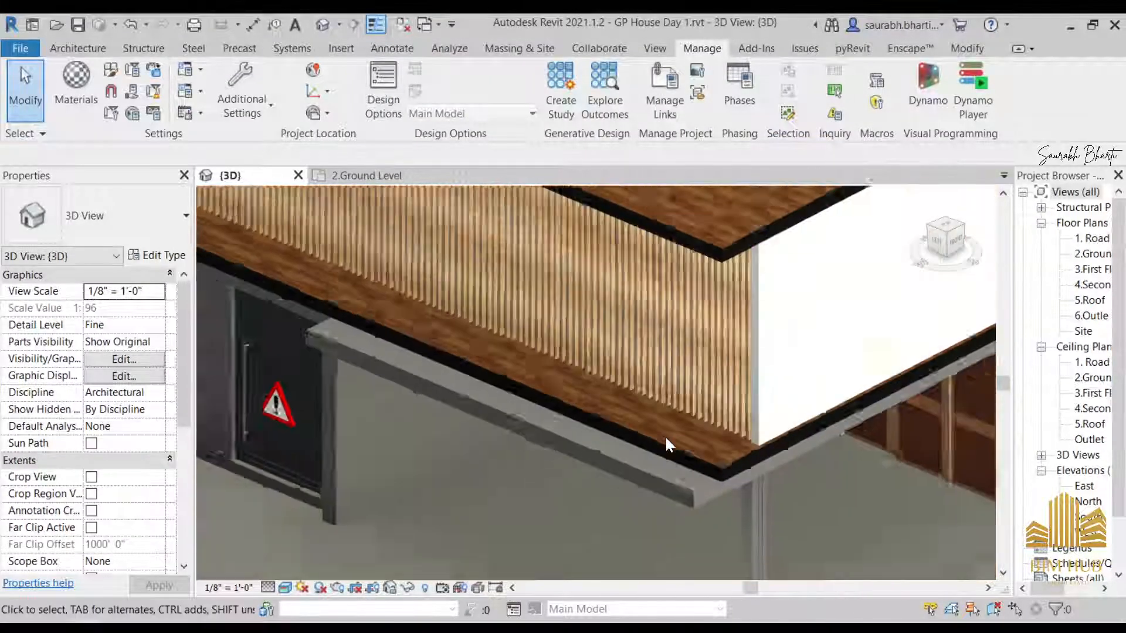
# - Examine the wooden roof soffit, slab edges and louvered upper floor in the Front 2.jpg reference photo
pyautogui.scroll(-3, 666, 438)
pyautogui.click(319, 625)
pyautogui.scroll(4, 680, 294)
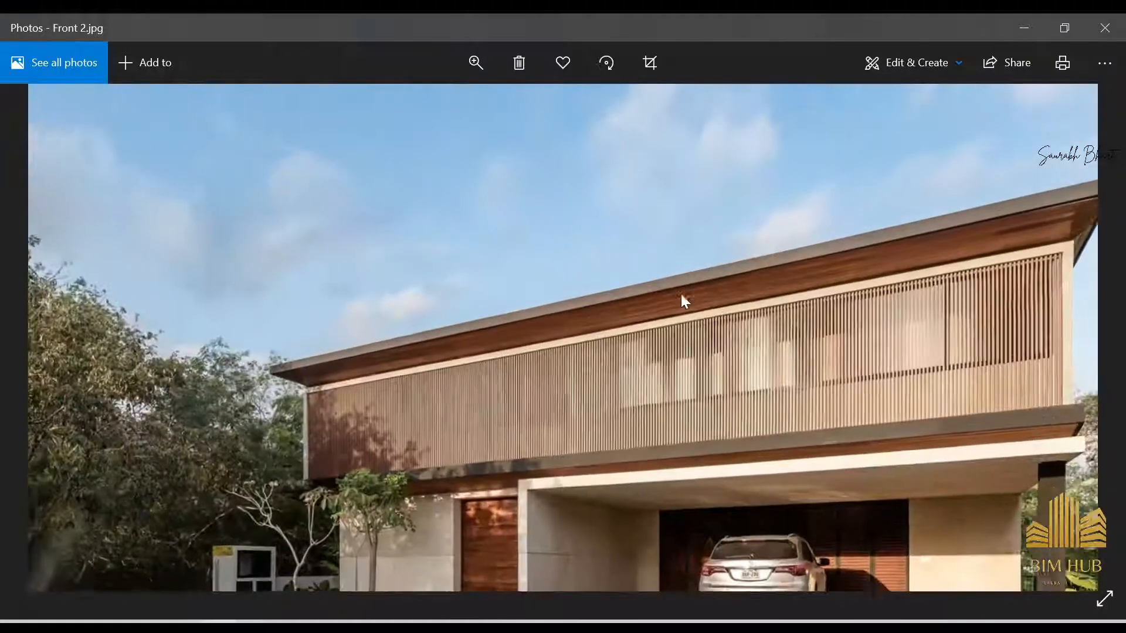
pyautogui.moveTo(819, 298); pyautogui.dragTo(508, 290)
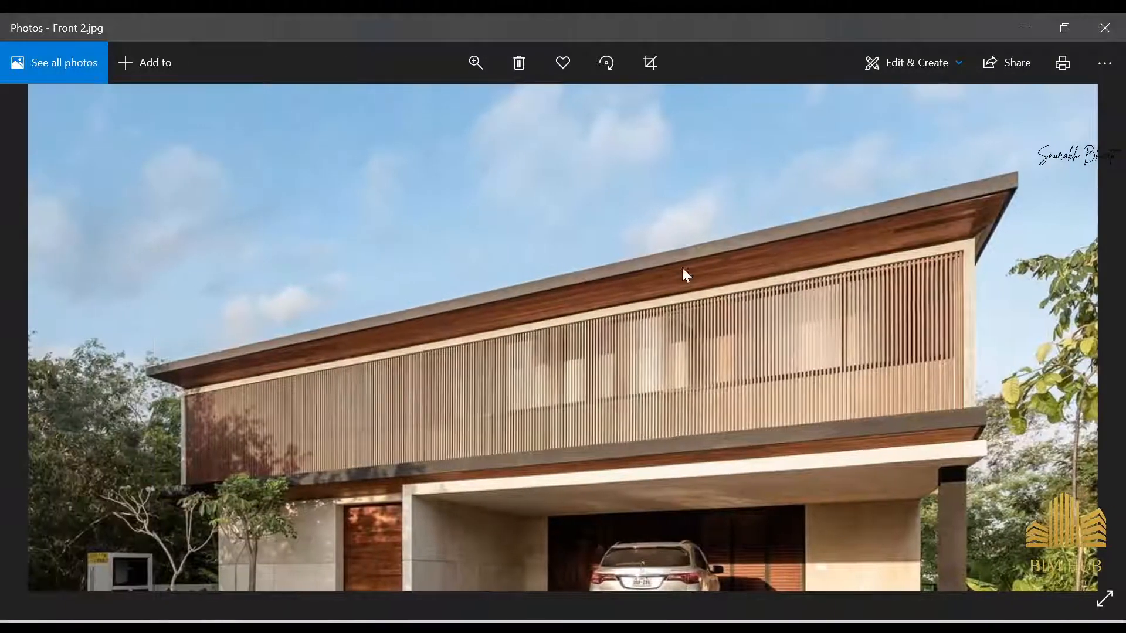
pyautogui.click(1015, 24)
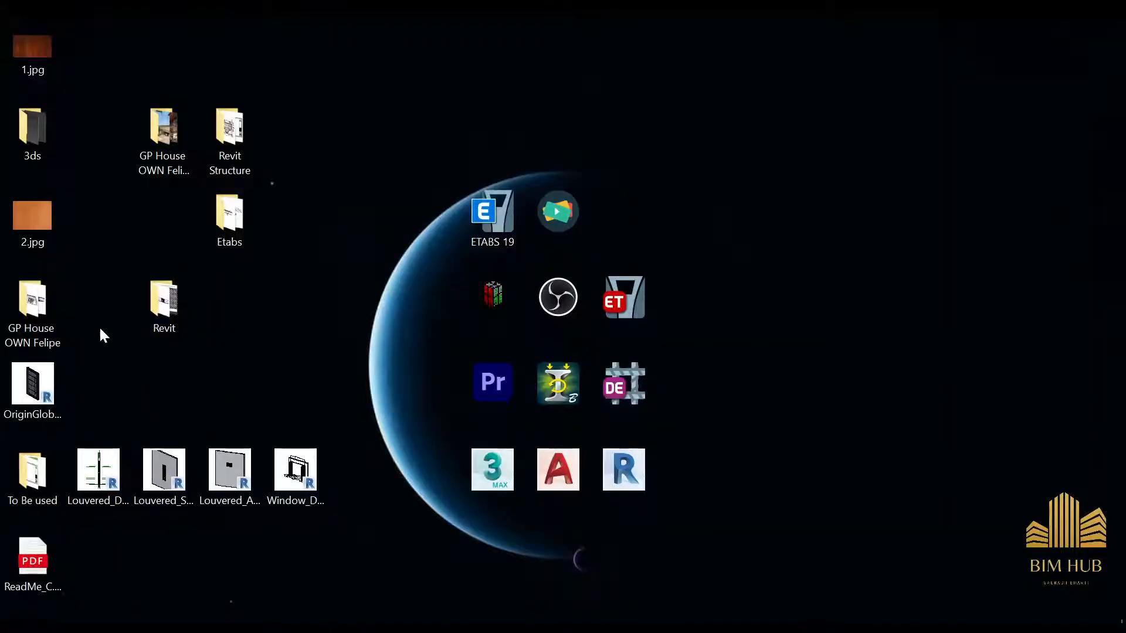
# - Browse from the To Be used folder to Render & Tutorial > Revit > Exterior > 2021 on Local Disk (D:)
pyautogui.doubleClick(41, 305)
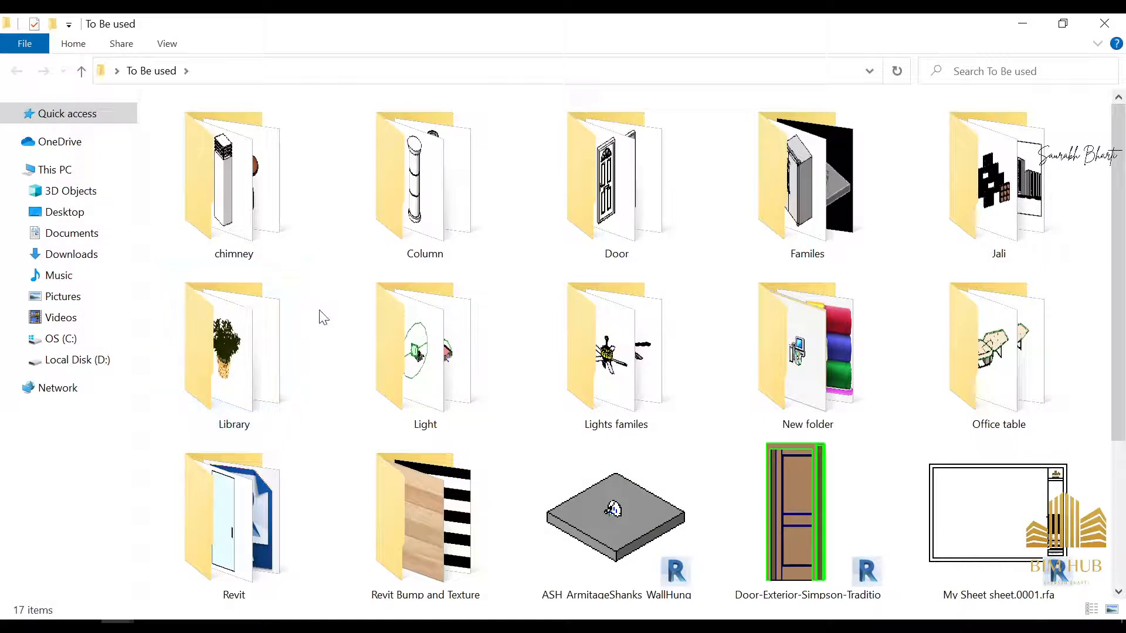
pyautogui.click(79, 361)
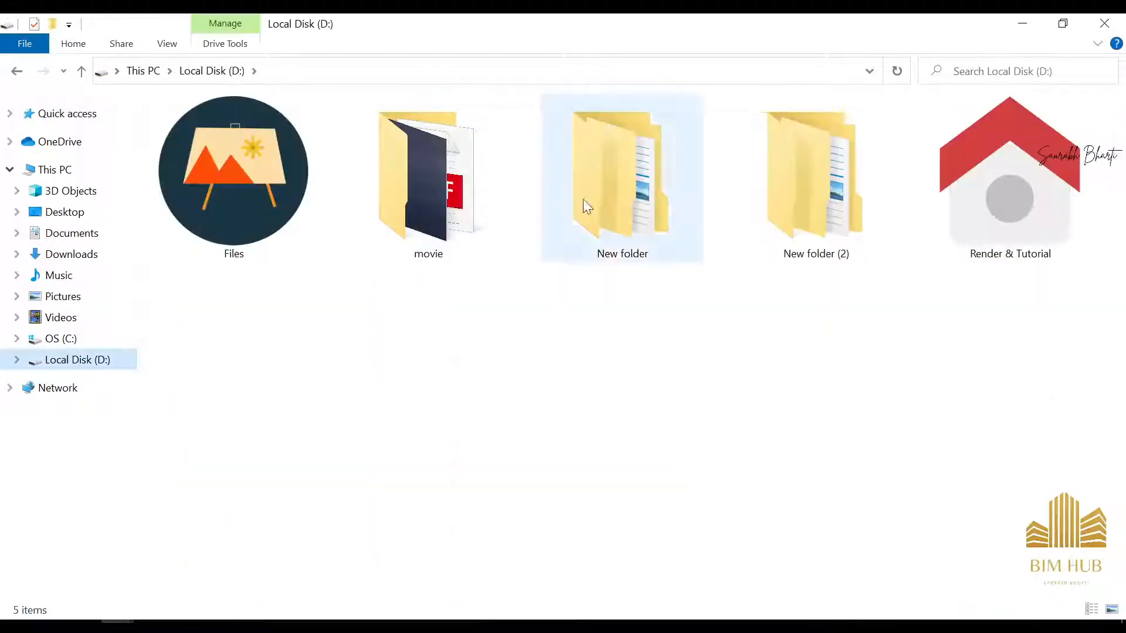
pyautogui.doubleClick(815, 176)
pyautogui.click(17, 71)
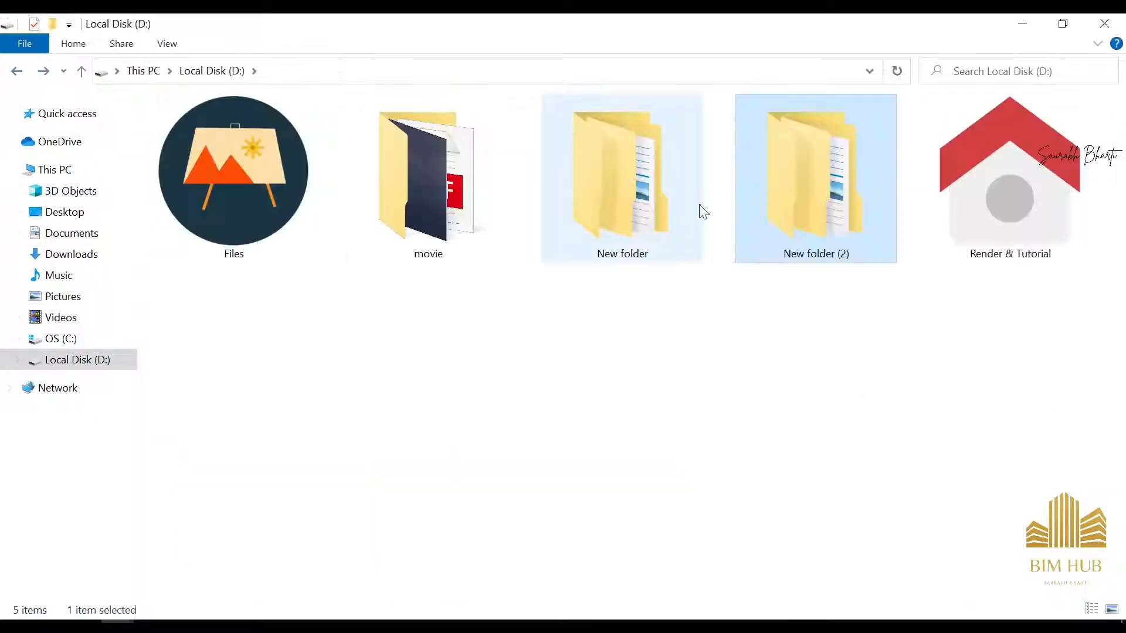
pyautogui.doubleClick(1065, 199)
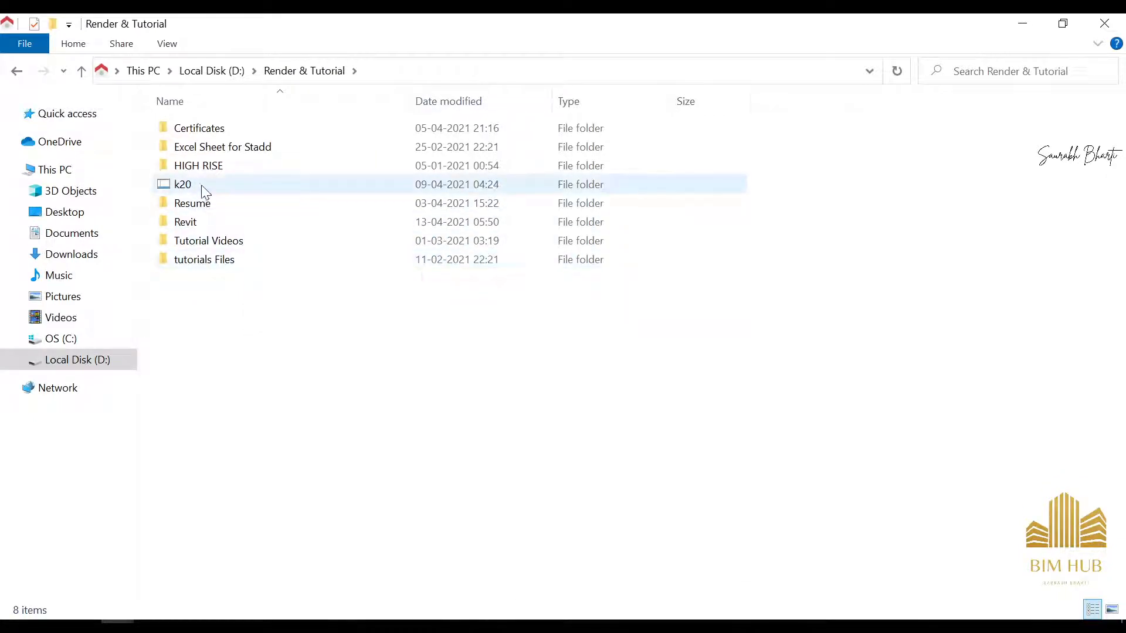
pyautogui.doubleClick(199, 221)
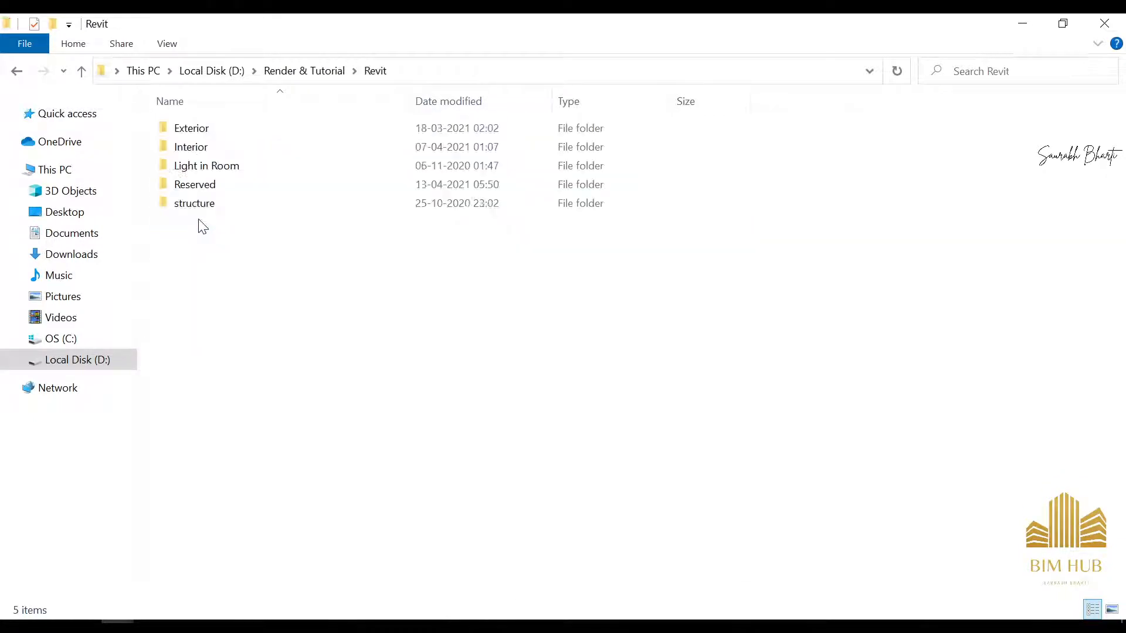
pyautogui.doubleClick(199, 129)
pyautogui.doubleClick(229, 223)
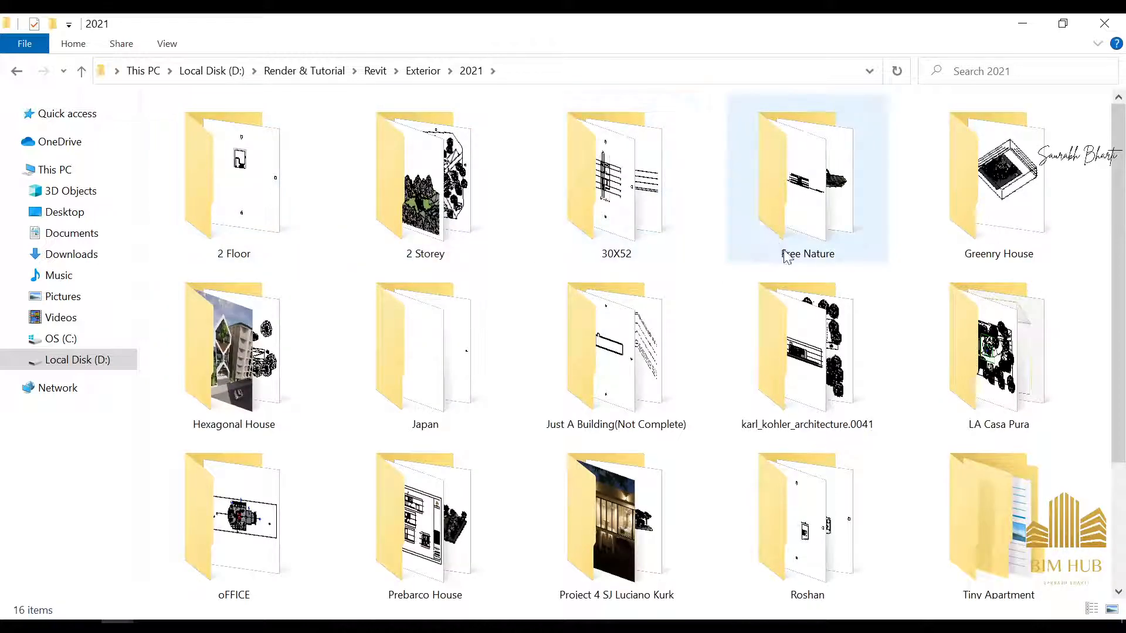
# - Look through the project folders inside the 2021 exterior folder and leave File Explorer
pyautogui.click(754, 326)
pyautogui.scroll(-2, 754, 327)
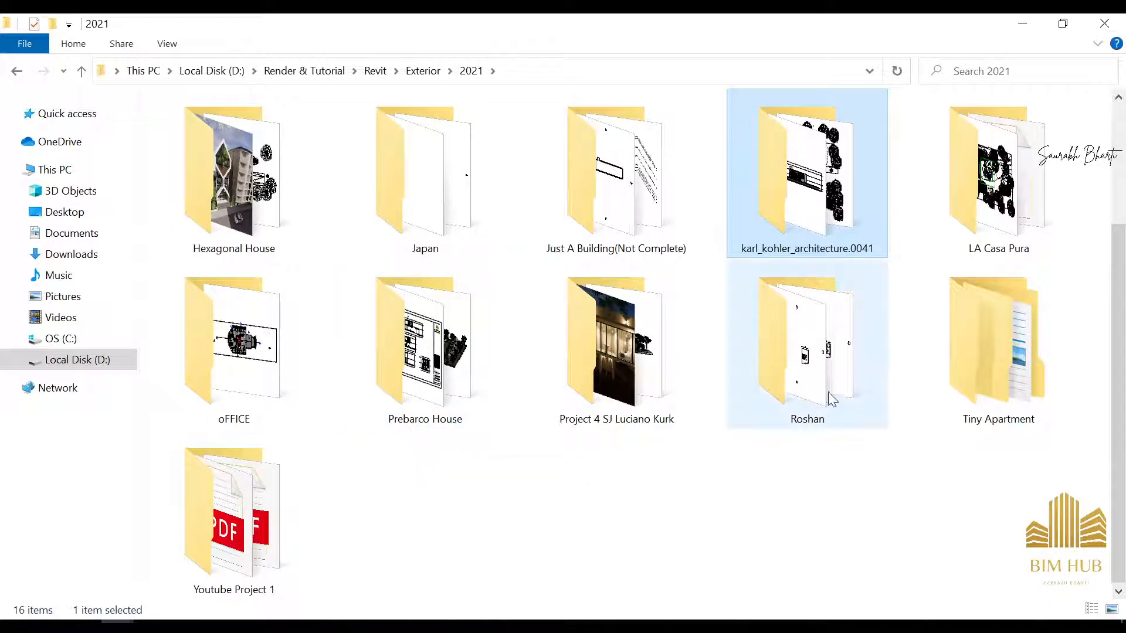
pyautogui.scroll(2, 788, 370)
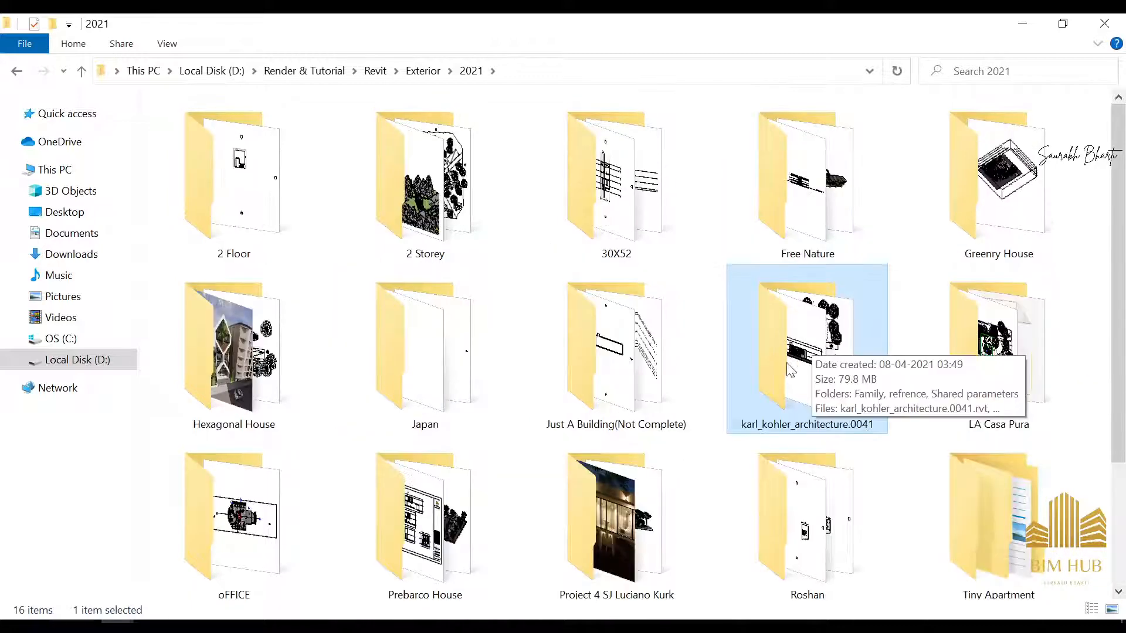
pyautogui.click(937, 191)
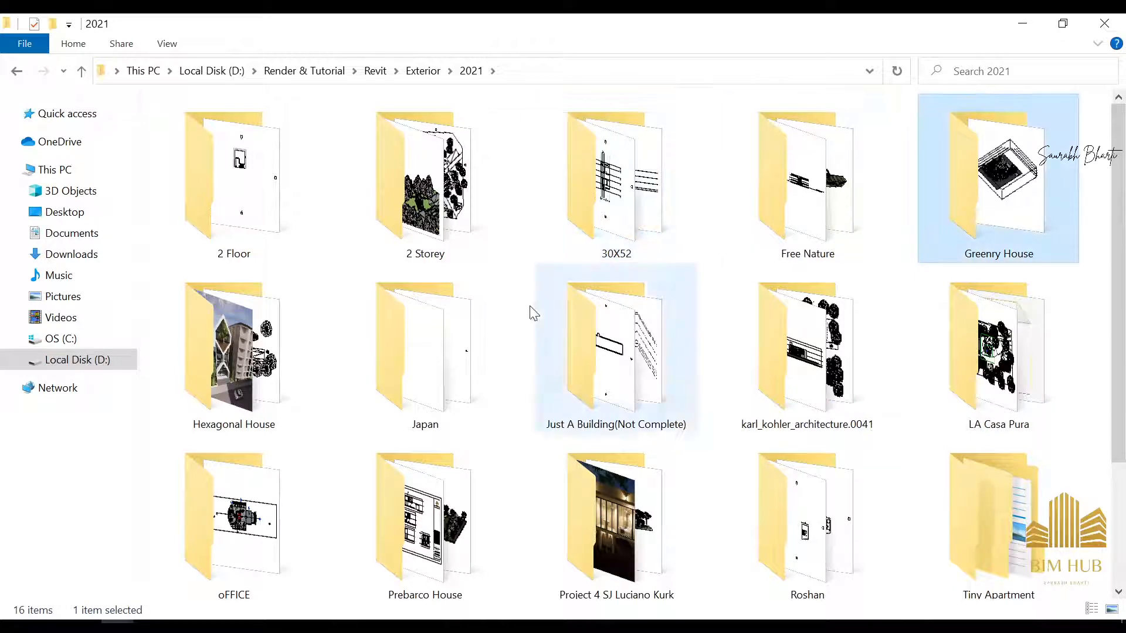
pyautogui.click(311, 327)
pyautogui.click(405, 315)
pyautogui.click(274, 203)
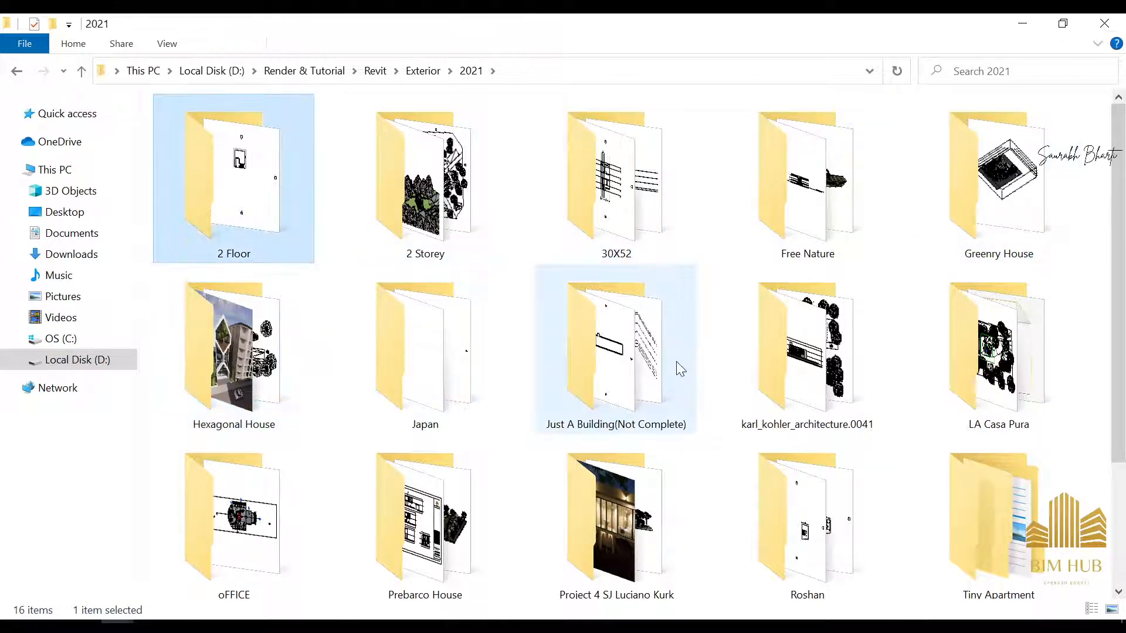
pyautogui.scroll(-2, 680, 370)
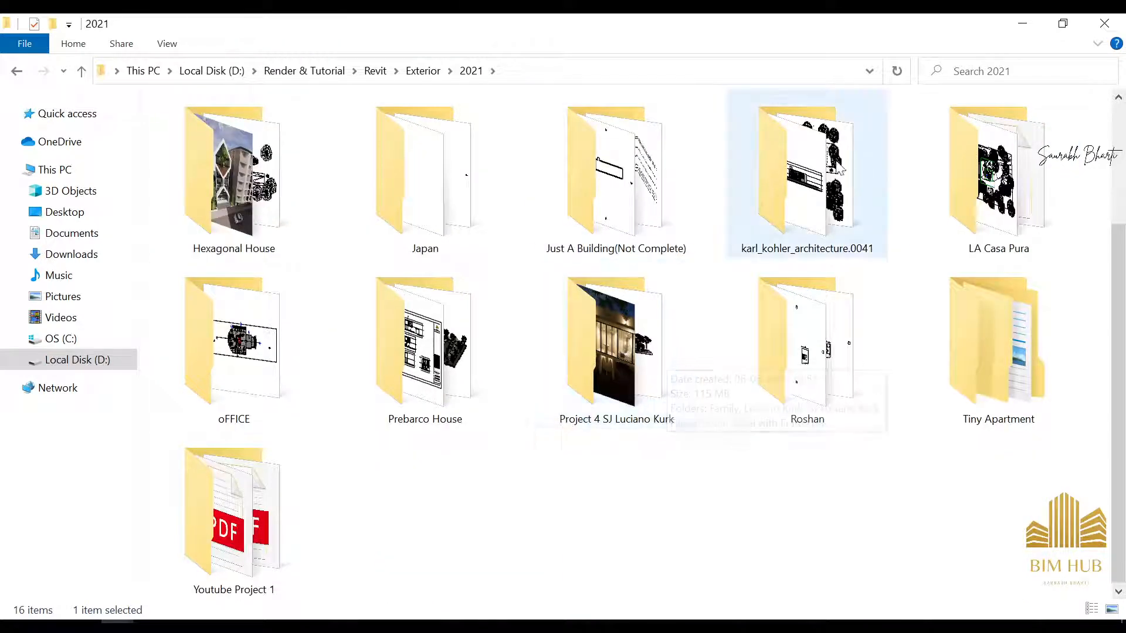
pyautogui.click(980, 363)
pyautogui.click(1033, 26)
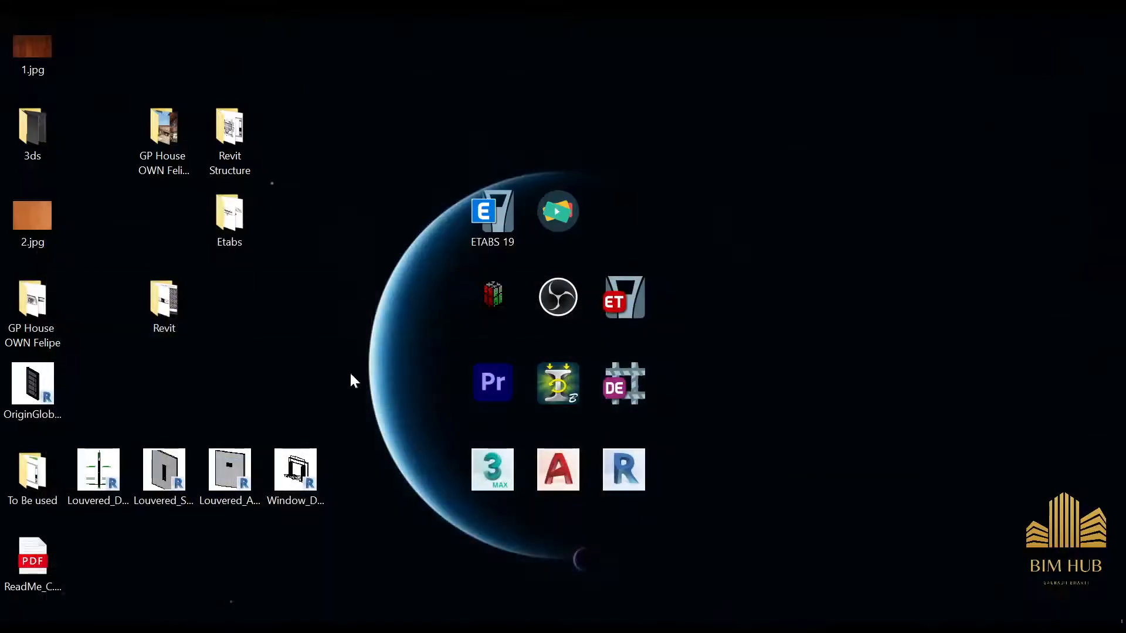
# - Check the contents of the desktop's Revit folder and the GP House folder, including its Project File subfolder
pyautogui.doubleClick(170, 302)
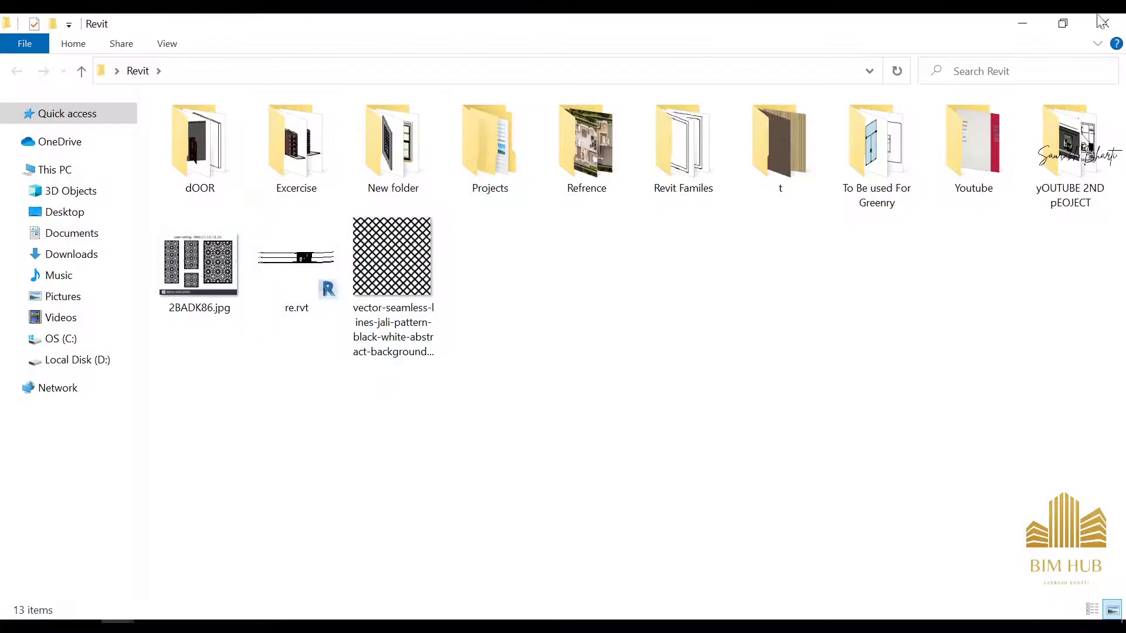
pyautogui.click(1102, 22)
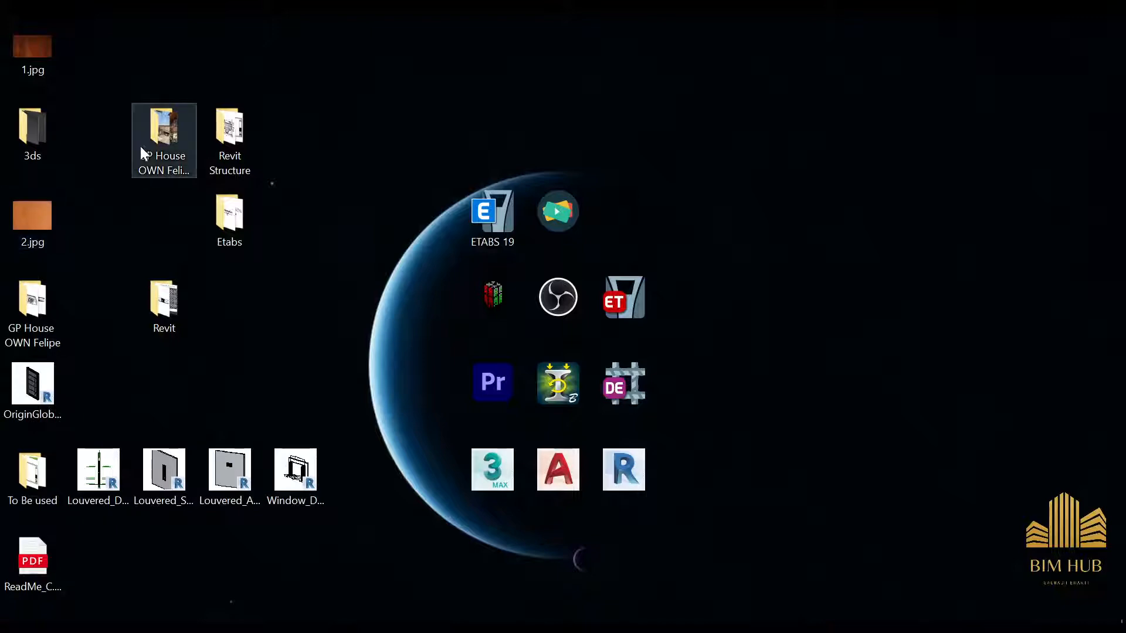
pyautogui.doubleClick(184, 122)
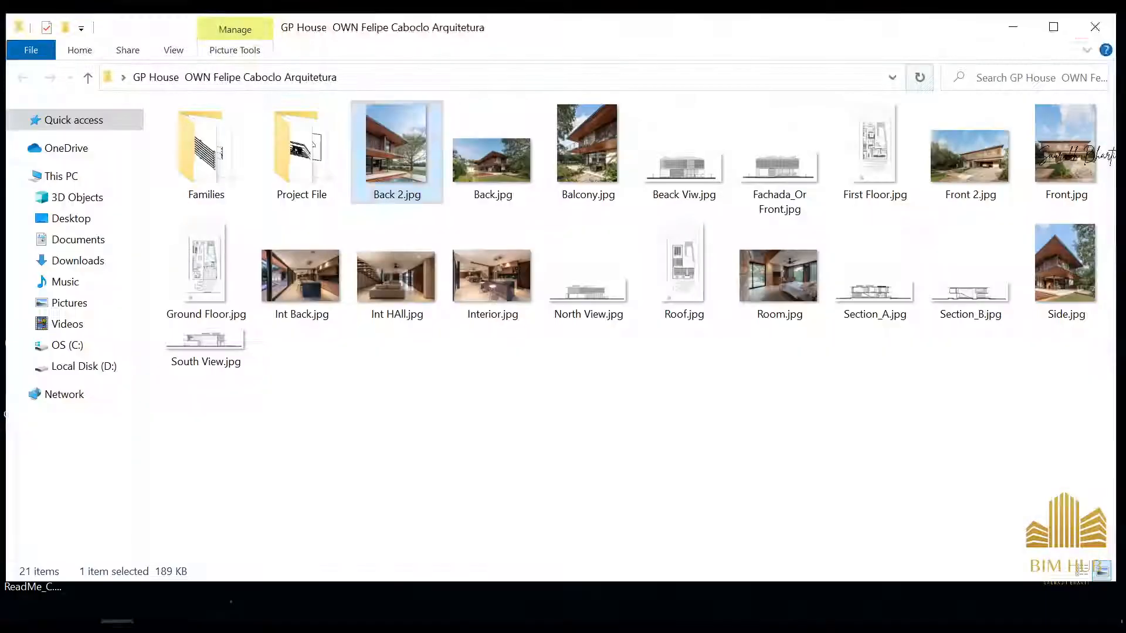
pyautogui.click(1096, 29)
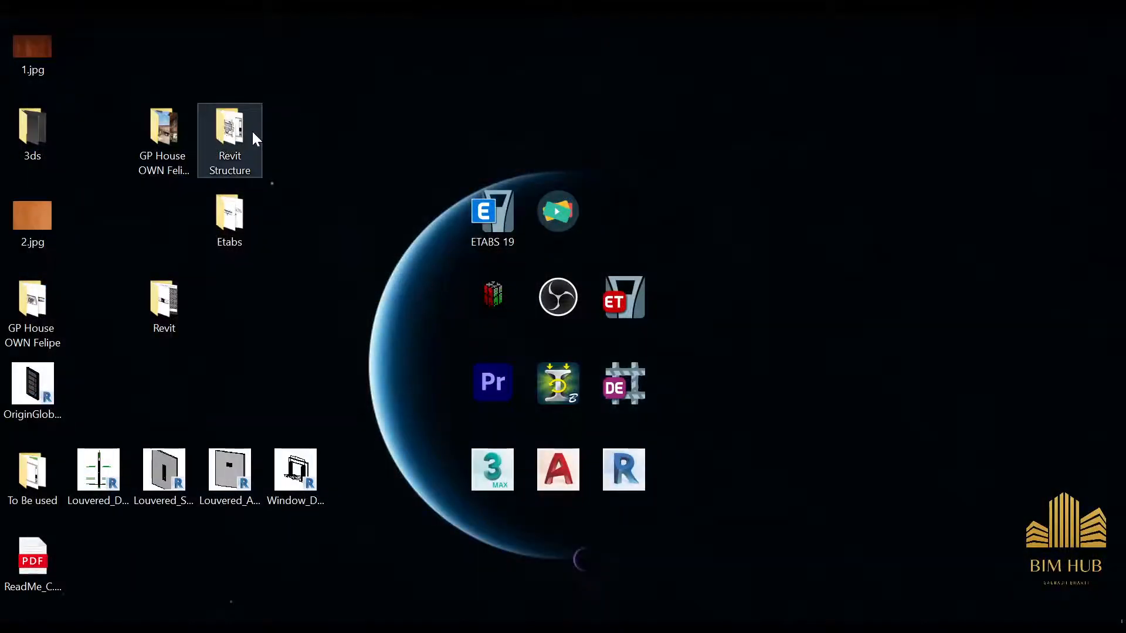
pyautogui.doubleClick(163, 136)
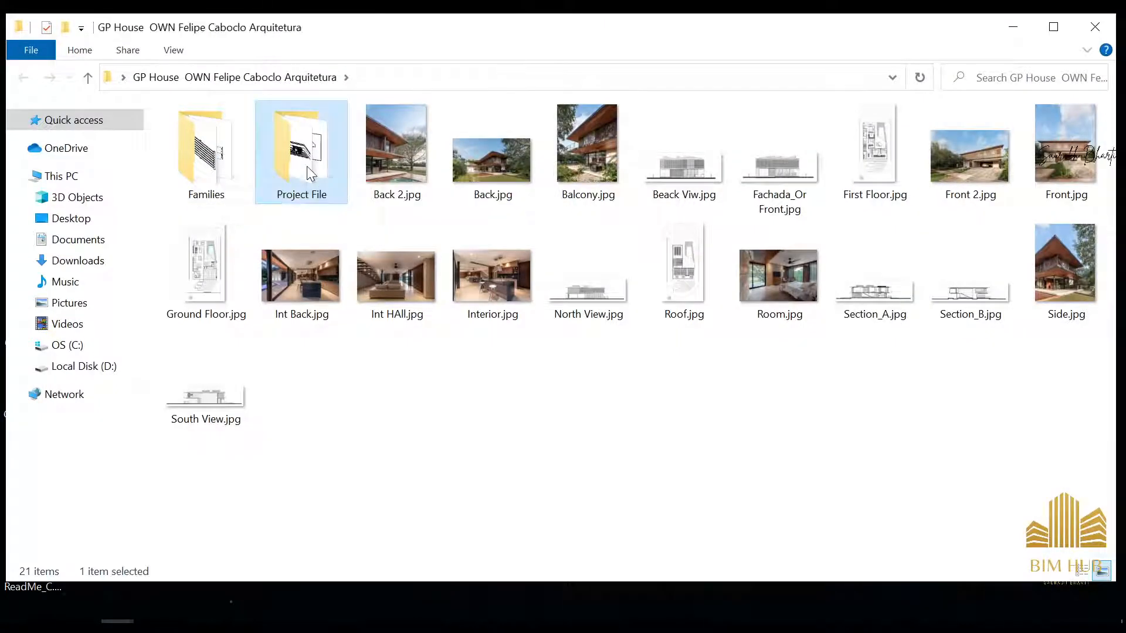
pyautogui.doubleClick(307, 170)
pyautogui.click(1096, 28)
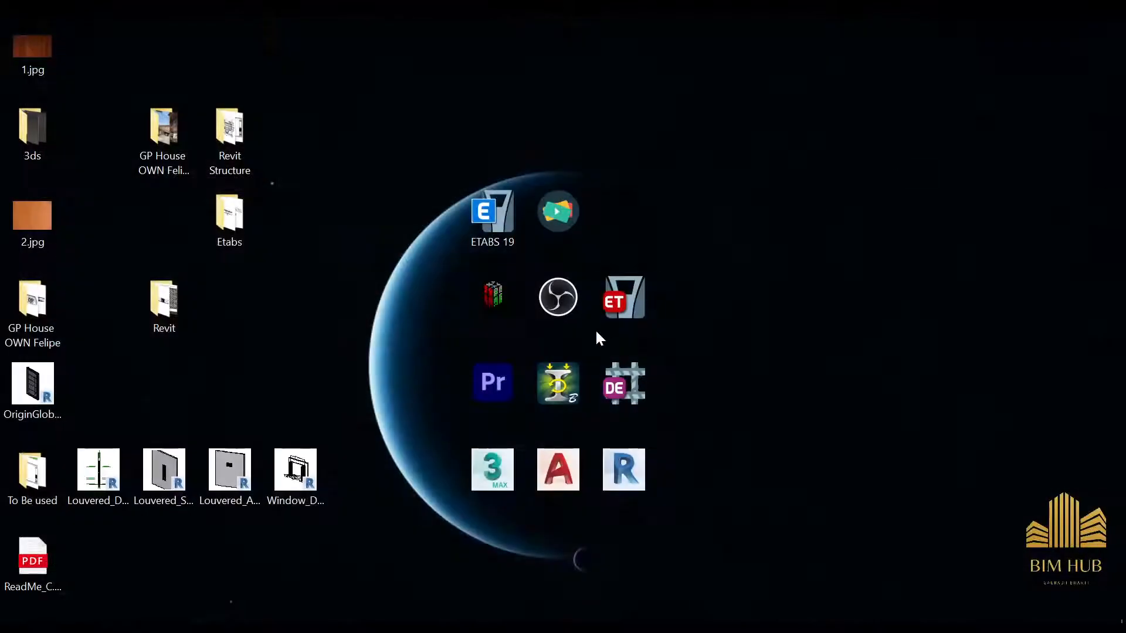
# - Check the Revit subfolder of the unnamed desktop folder with the bag icon for project files
pyautogui.doubleClick(558, 217)
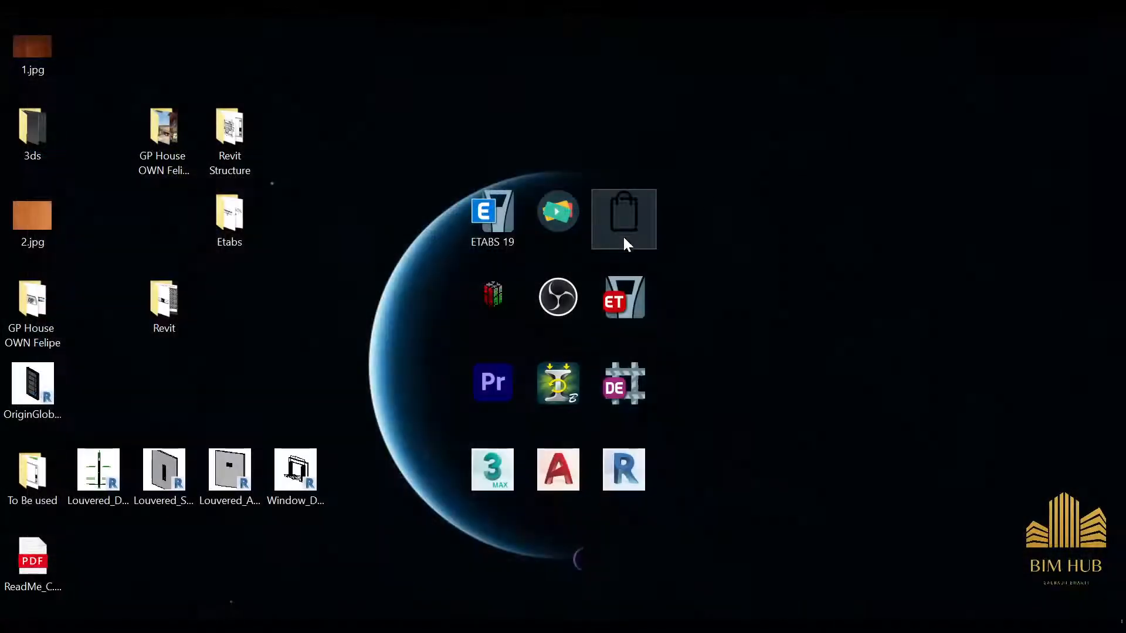
pyautogui.doubleClick(625, 238)
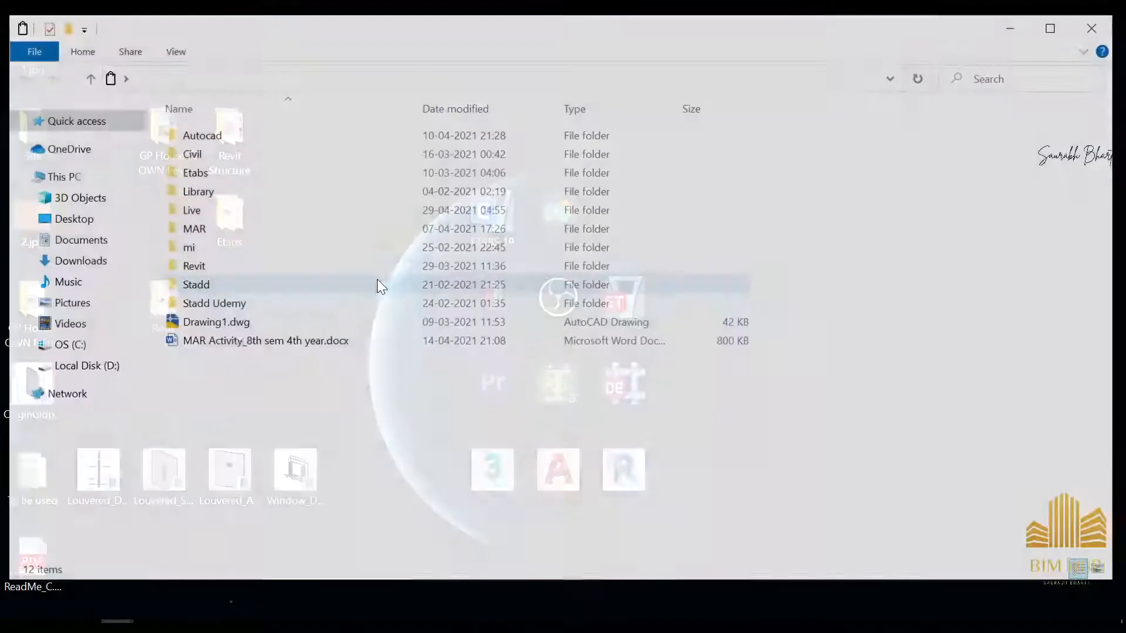
pyautogui.doubleClick(198, 266)
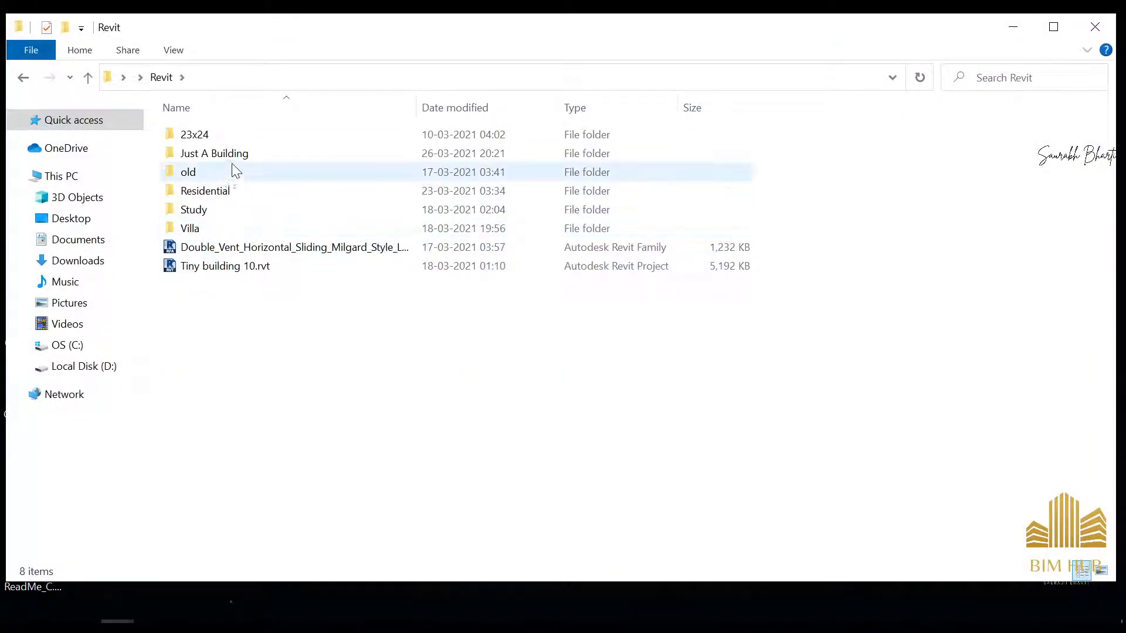
pyautogui.click(1099, 33)
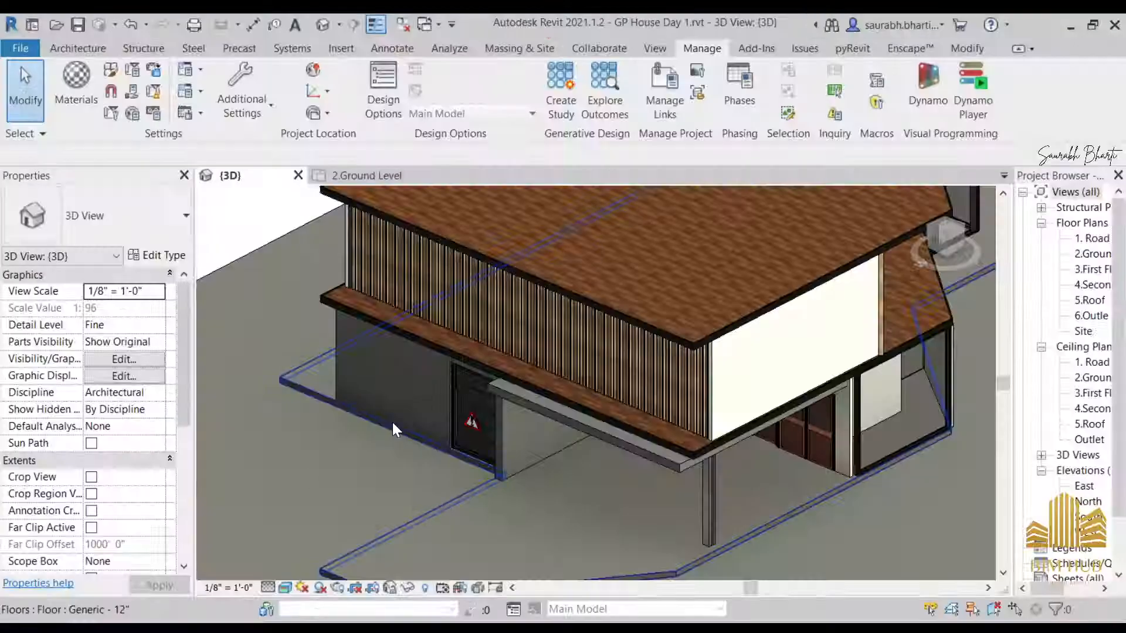
# - Compare the 3D model's exterior walls with the entrance and carport walls in the Front 2.jpg reference photo
pyautogui.scroll(5, 482, 373)
pyautogui.scroll(-5, 482, 381)
pyautogui.scroll(2, 533, 357)
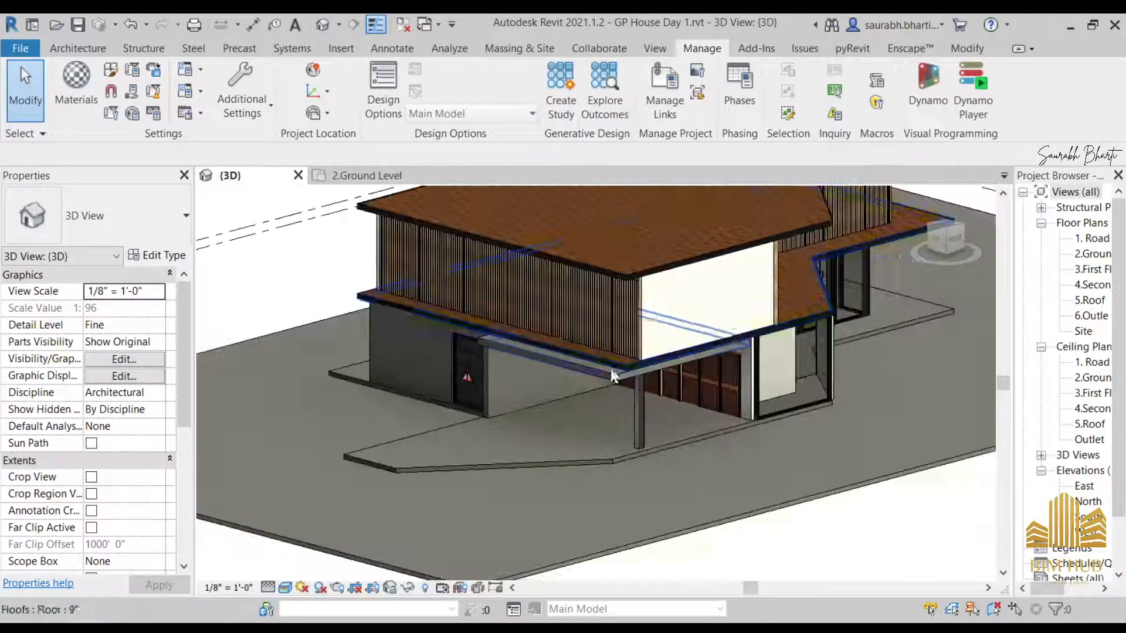
pyautogui.keyDown('shift'); pyautogui.moveTo(804, 358); pyautogui.dragTo(586, 335, button='middle'); pyautogui.keyUp('shift')
pyautogui.scroll(5, 591, 339)
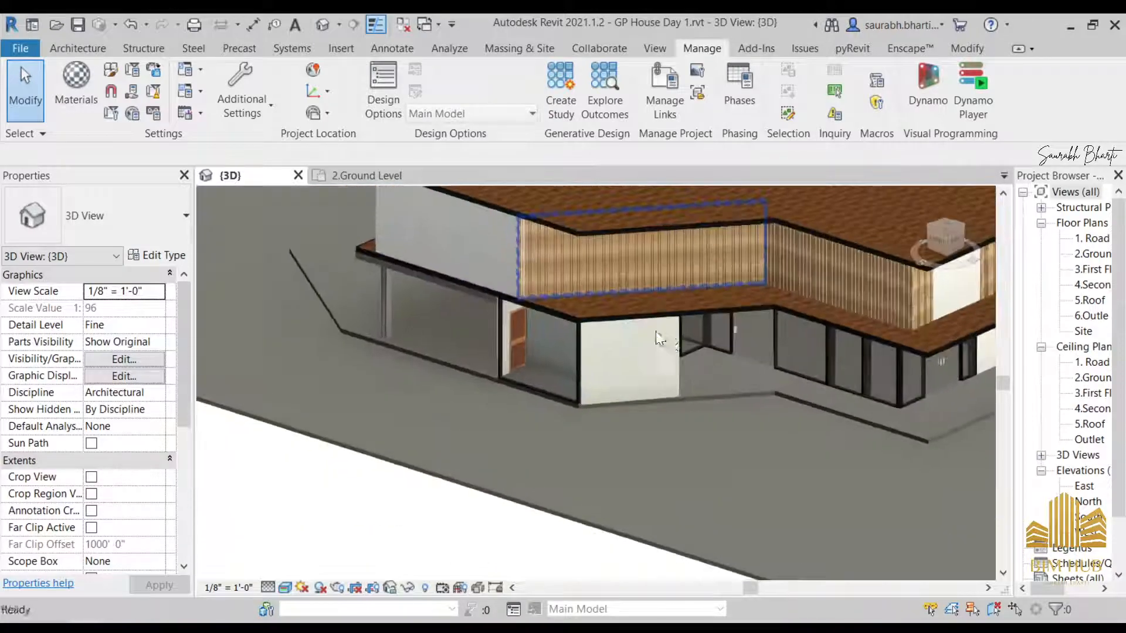
pyautogui.scroll(-2, 645, 331)
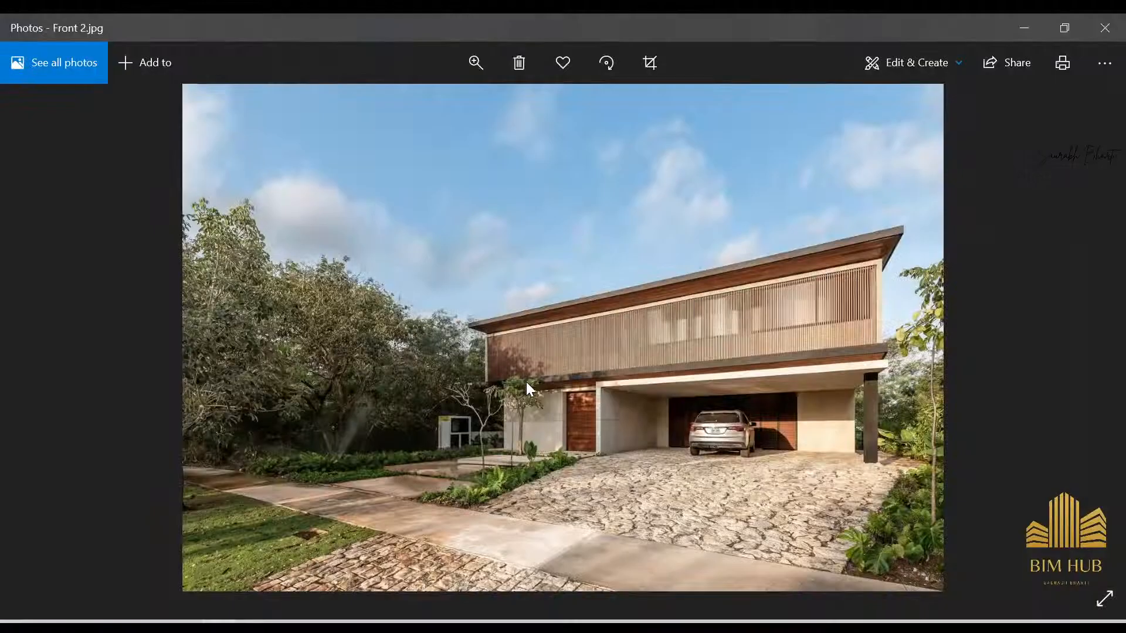
pyautogui.scroll(5, 620, 410)
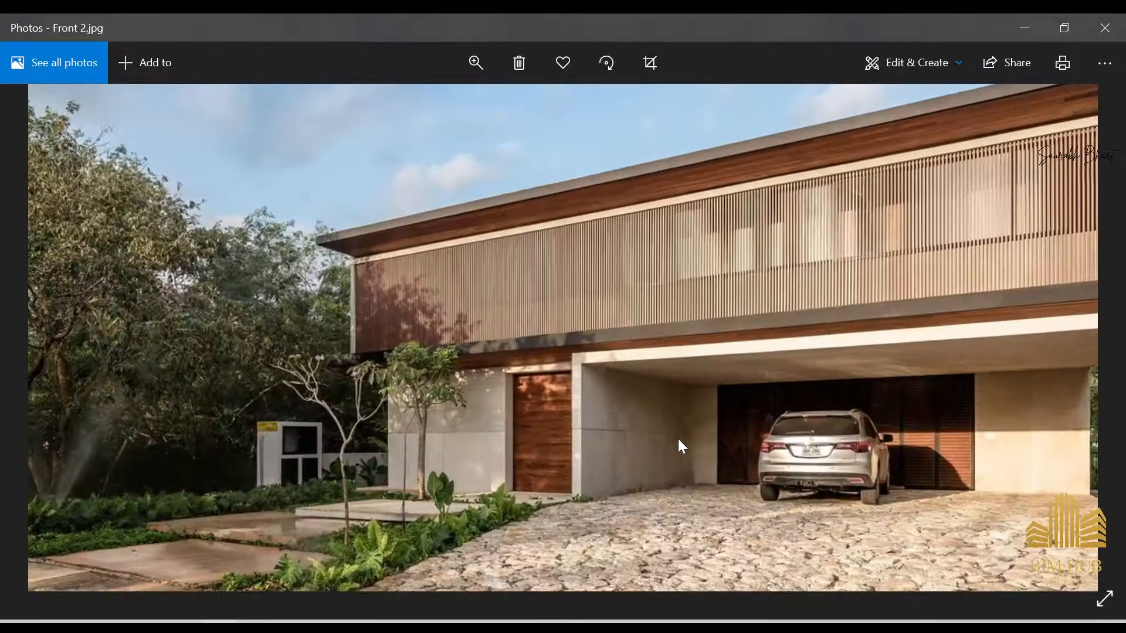
pyautogui.scroll(2, 582, 384)
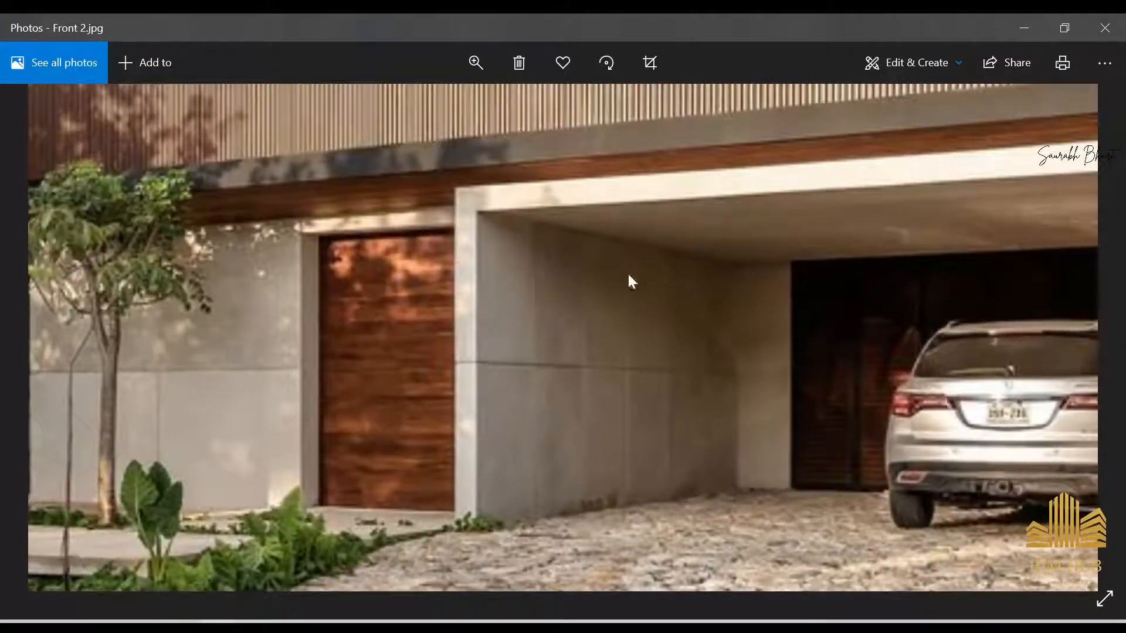
pyautogui.moveTo(600, 389); pyautogui.dragTo(378, 317)
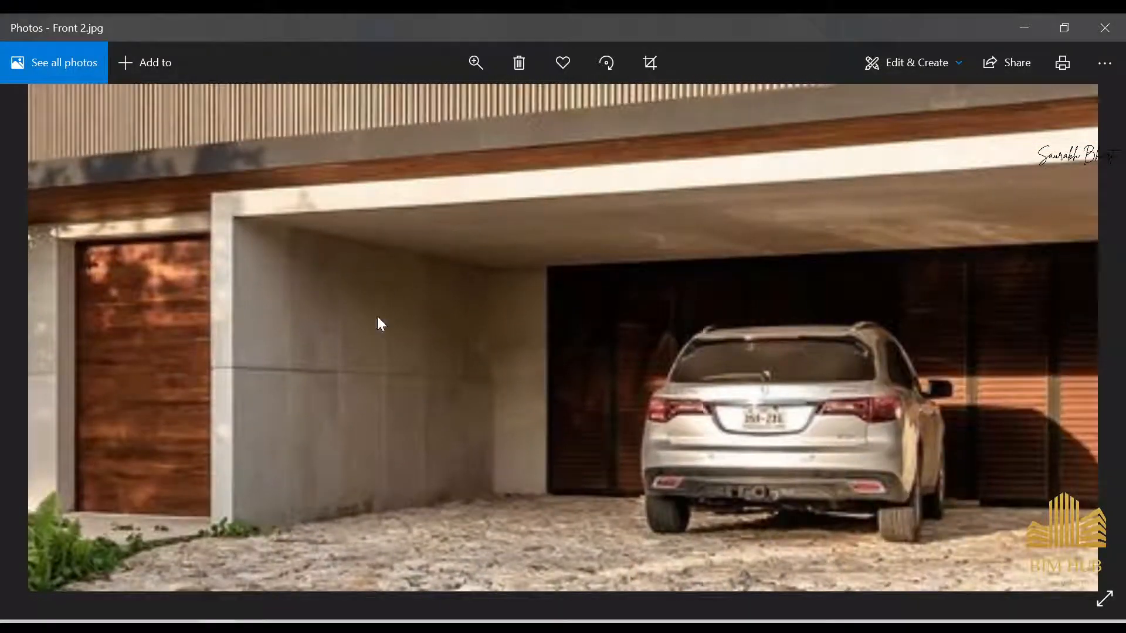
pyautogui.click(1039, 28)
# - Create a new project material named 1.marble
pyautogui.keyDown('shift'); pyautogui.moveTo(464, 480); pyautogui.dragTo(680, 404, button='middle'); pyautogui.keyUp('shift')
pyautogui.scroll(-4, 575, 402)
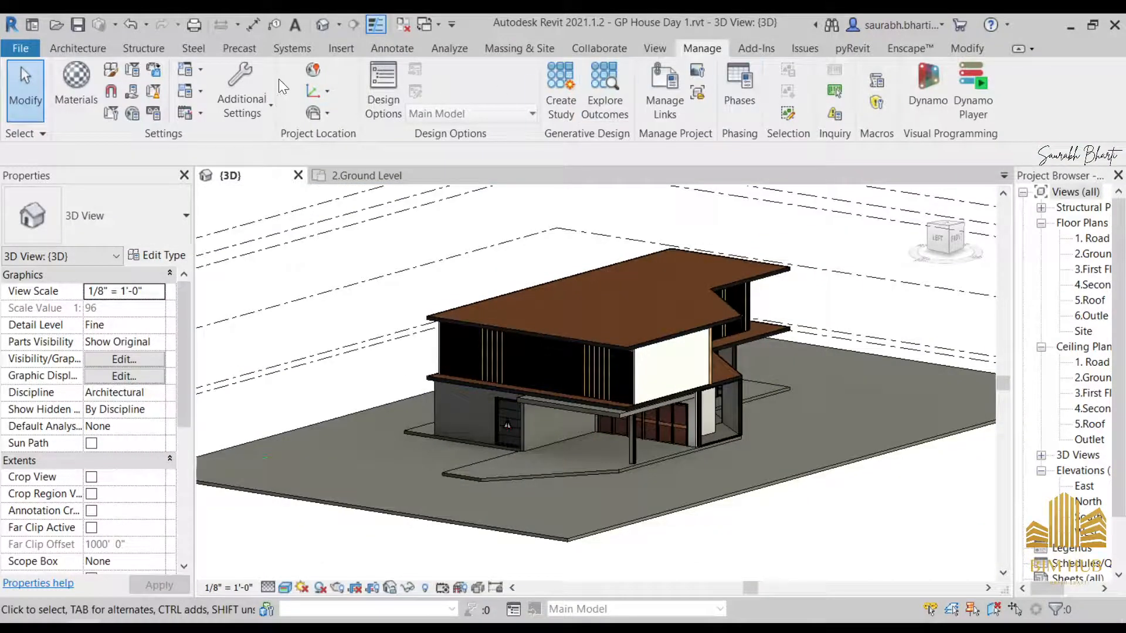
pyautogui.click(85, 71)
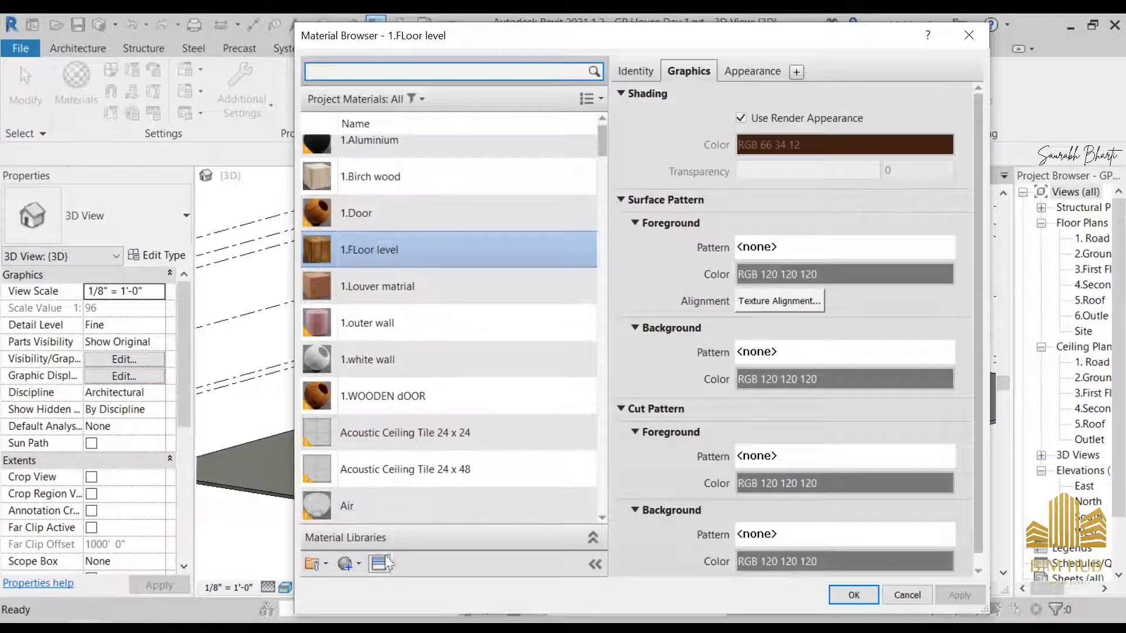
pyautogui.click(355, 560)
pyautogui.click(378, 578)
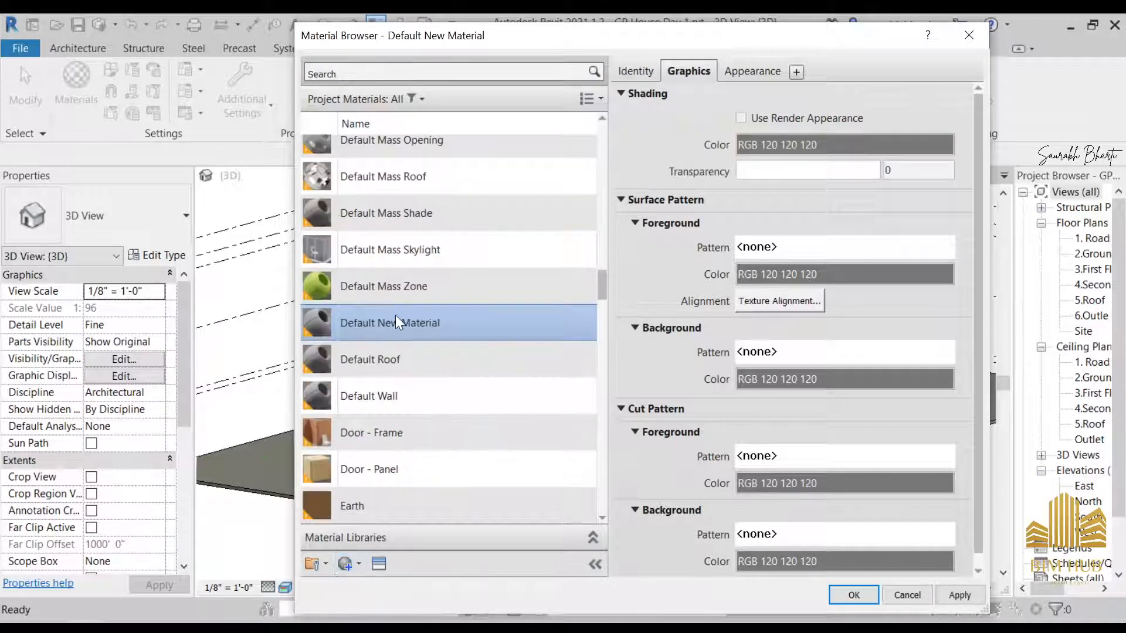
pyautogui.rightClick(395, 322)
pyautogui.click(448, 365)
pyautogui.write('1.ma')
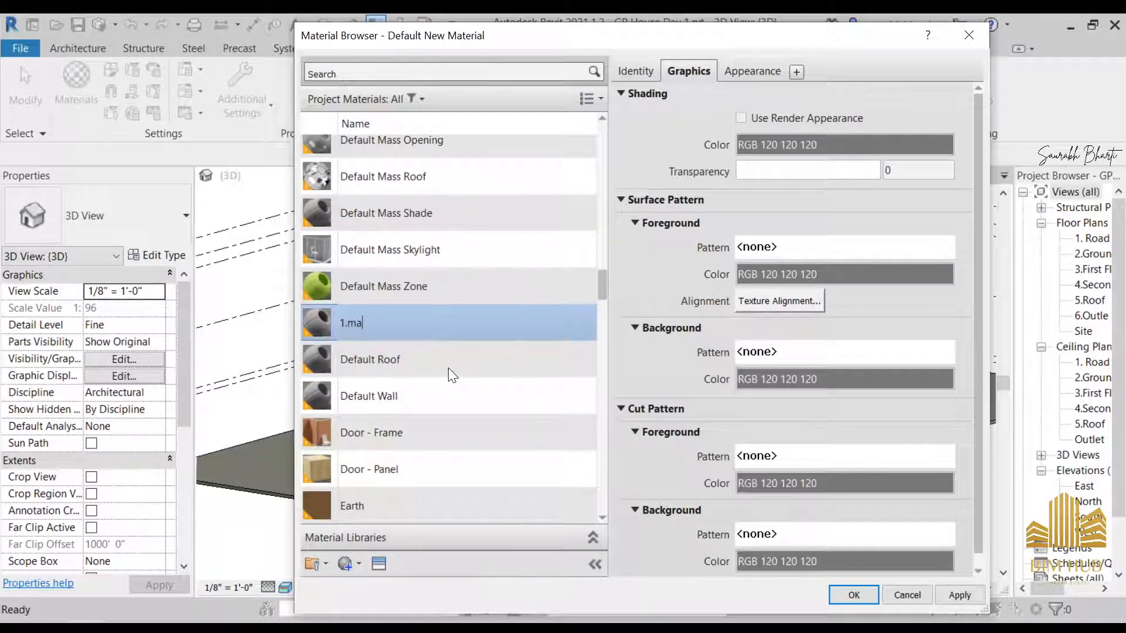
pyautogui.write('rble')
pyautogui.press('Return')
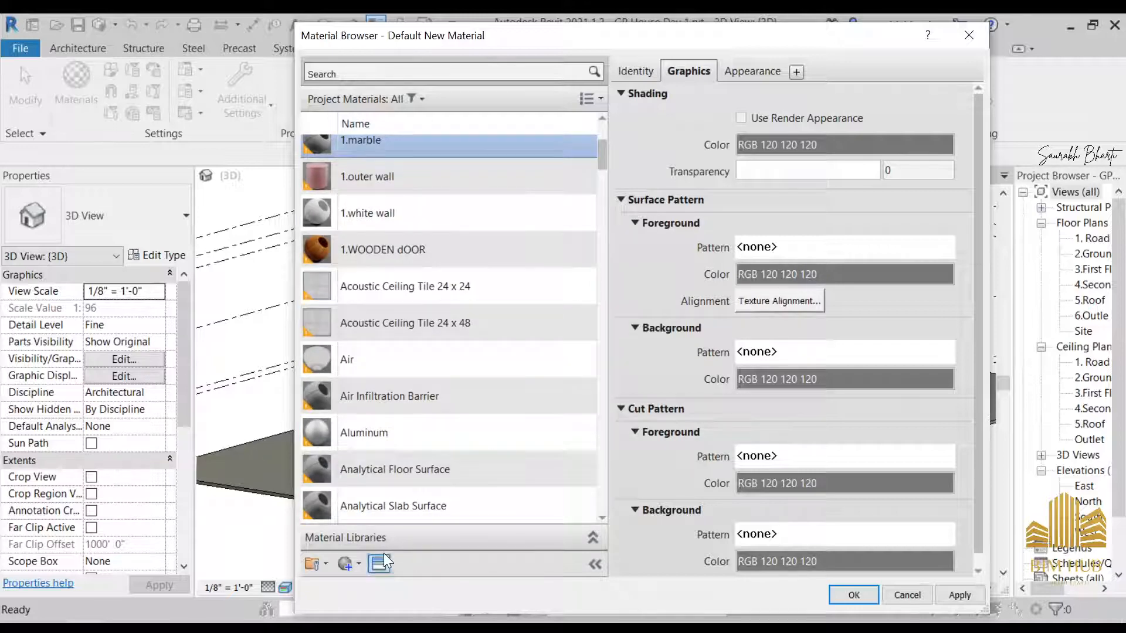
# - Open the asset library for the marble material and look through the Finish, Fabric and Flooring appearances
pyautogui.click(380, 561)
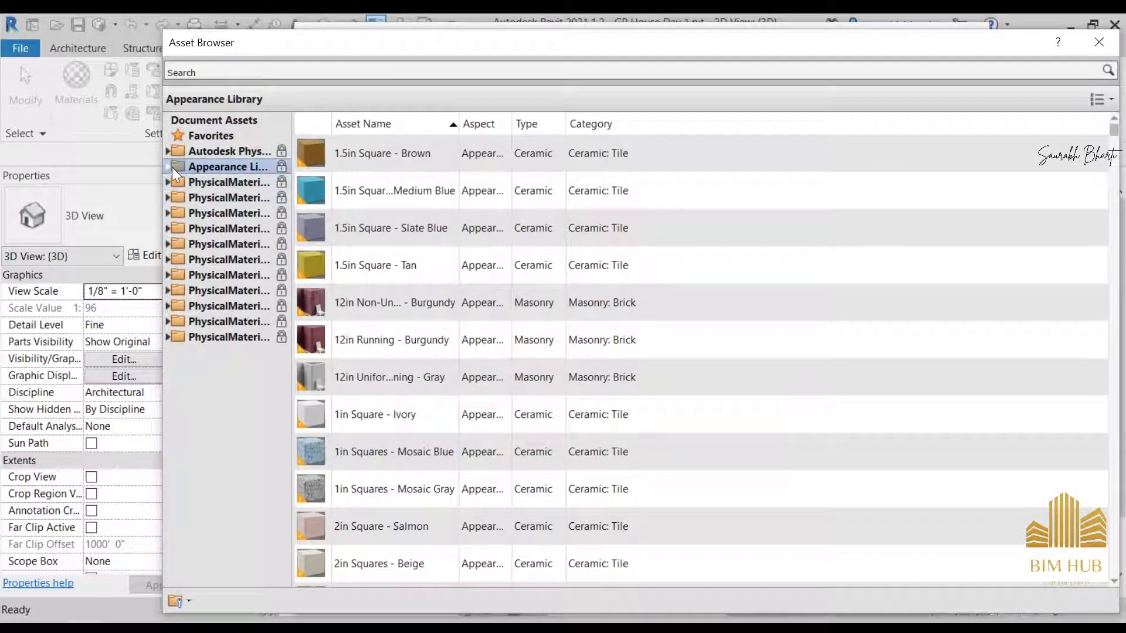
pyautogui.click(170, 167)
pyautogui.click(225, 260)
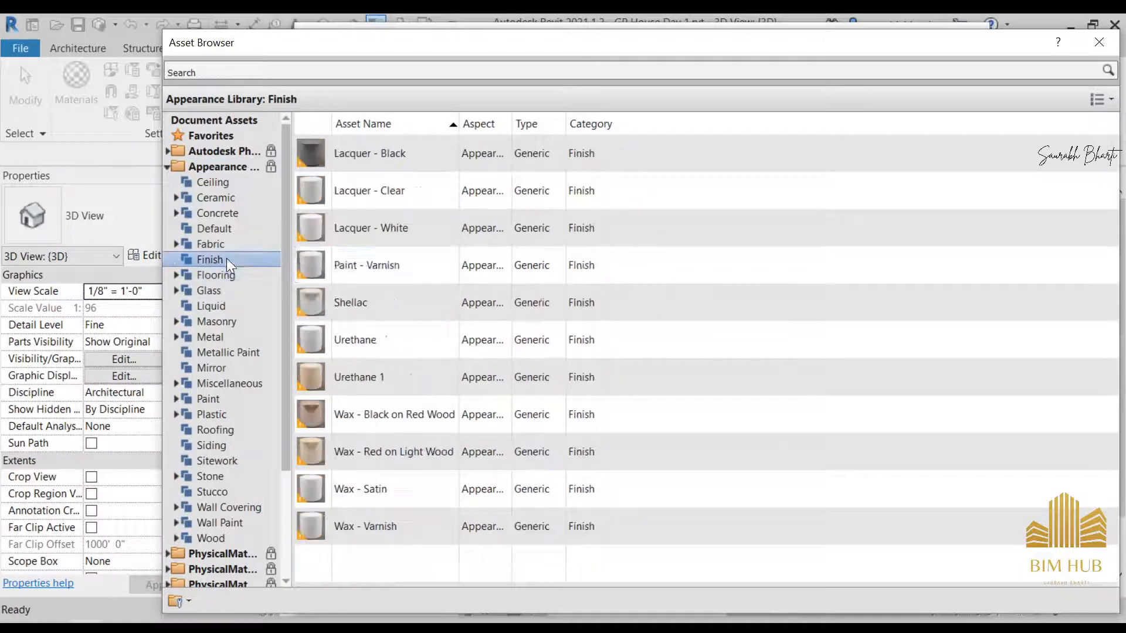
pyautogui.click(240, 243)
pyautogui.scroll(-10, 400, 284)
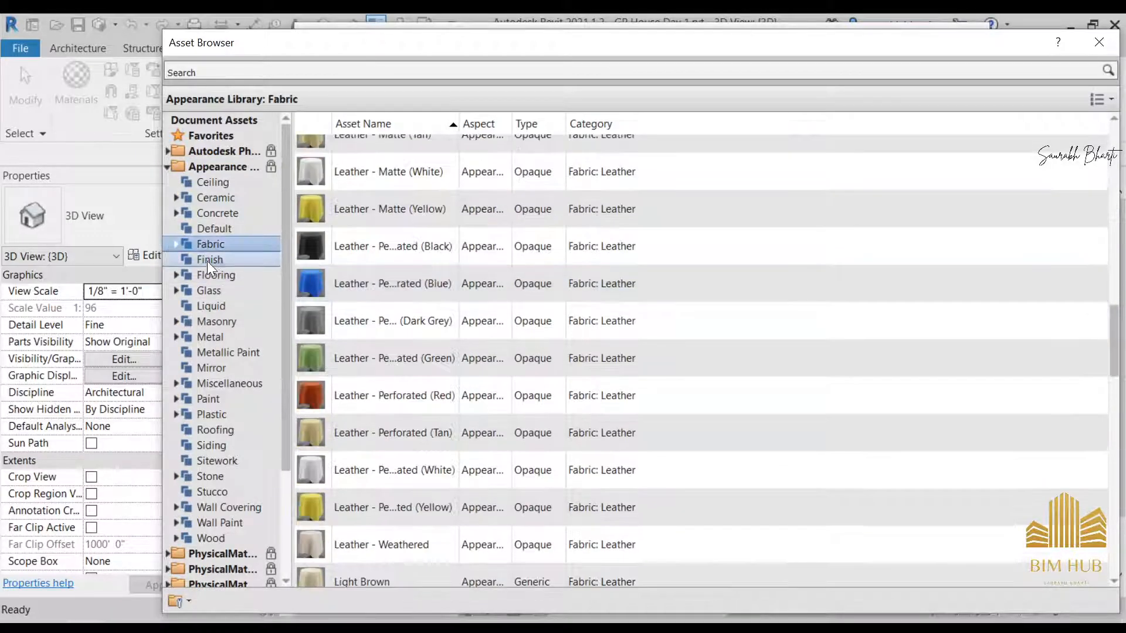
pyautogui.click(206, 260)
pyautogui.click(215, 275)
pyautogui.scroll(-6, 383, 326)
pyautogui.scroll(5, 386, 356)
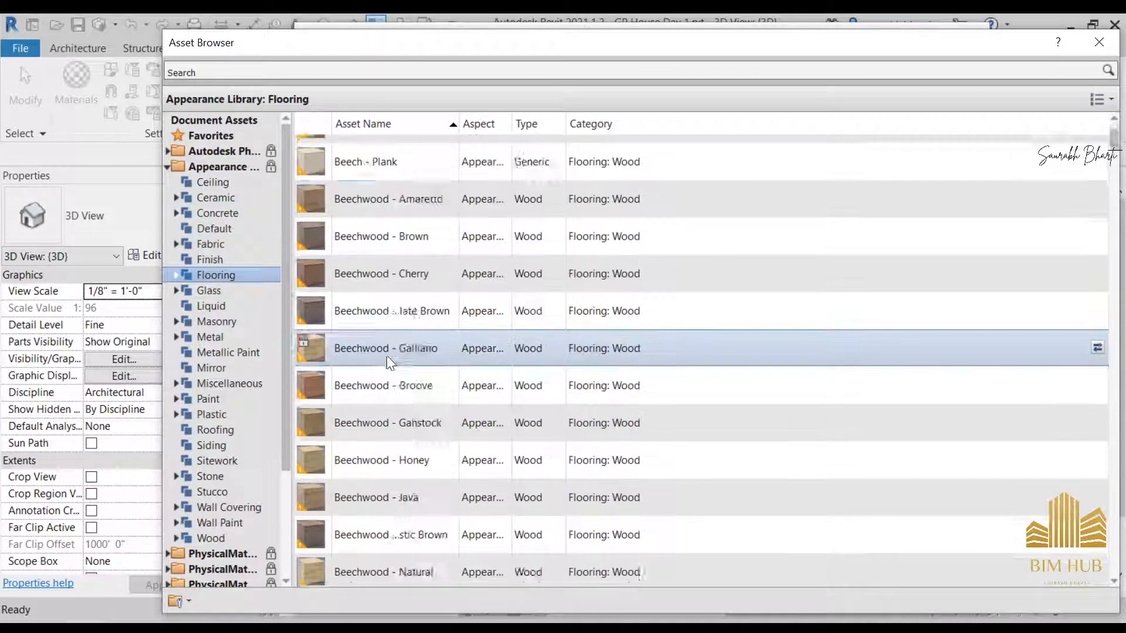
pyautogui.scroll(2, 386, 355)
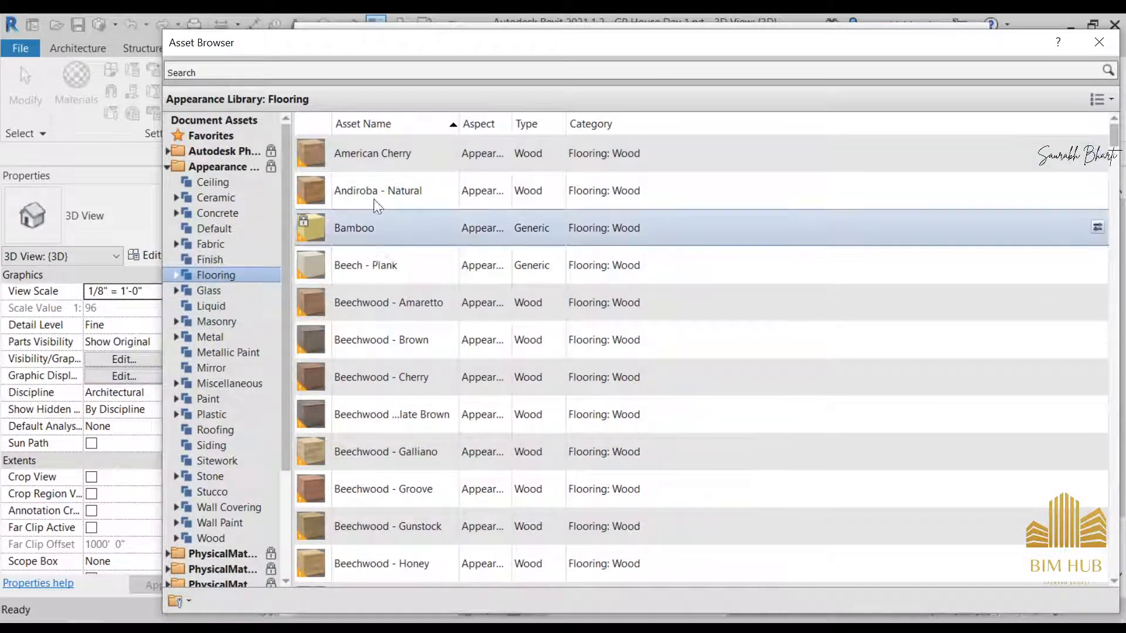
# - Check the Liquid, Glass, Metal, Stone, Sitework, Stucco, Wall Covering and Wall Paint appearance categories for a suitable wall finish
pyautogui.click(217, 306)
pyautogui.click(220, 291)
pyautogui.click(232, 338)
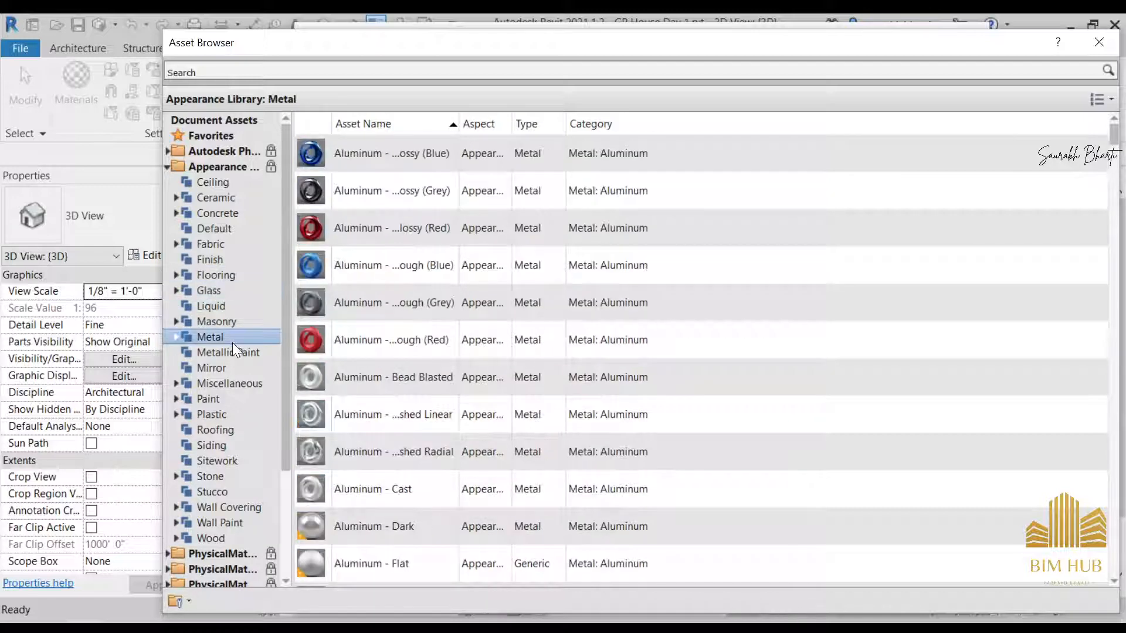
pyautogui.click(244, 521)
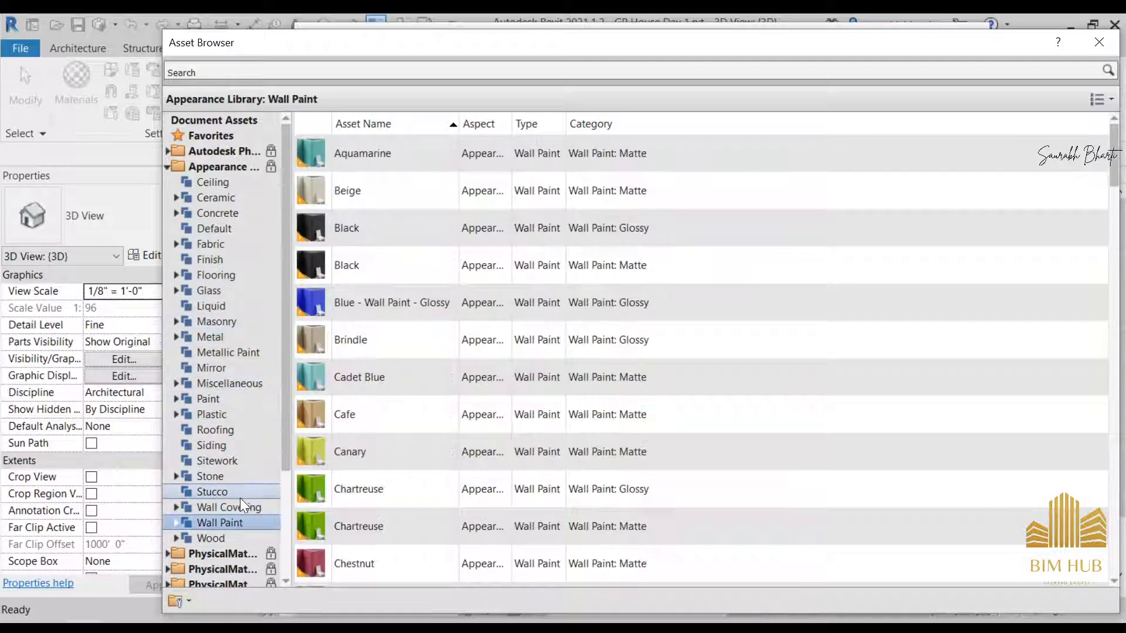
pyautogui.click(223, 475)
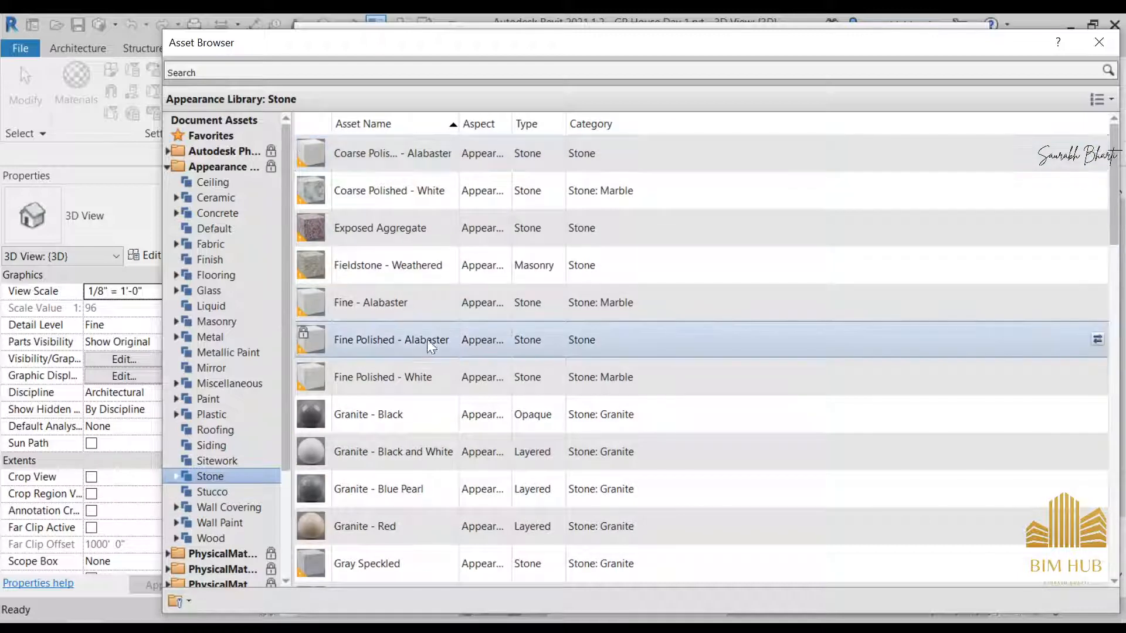
pyautogui.scroll(-4, 378, 345)
pyautogui.scroll(-7, 405, 449)
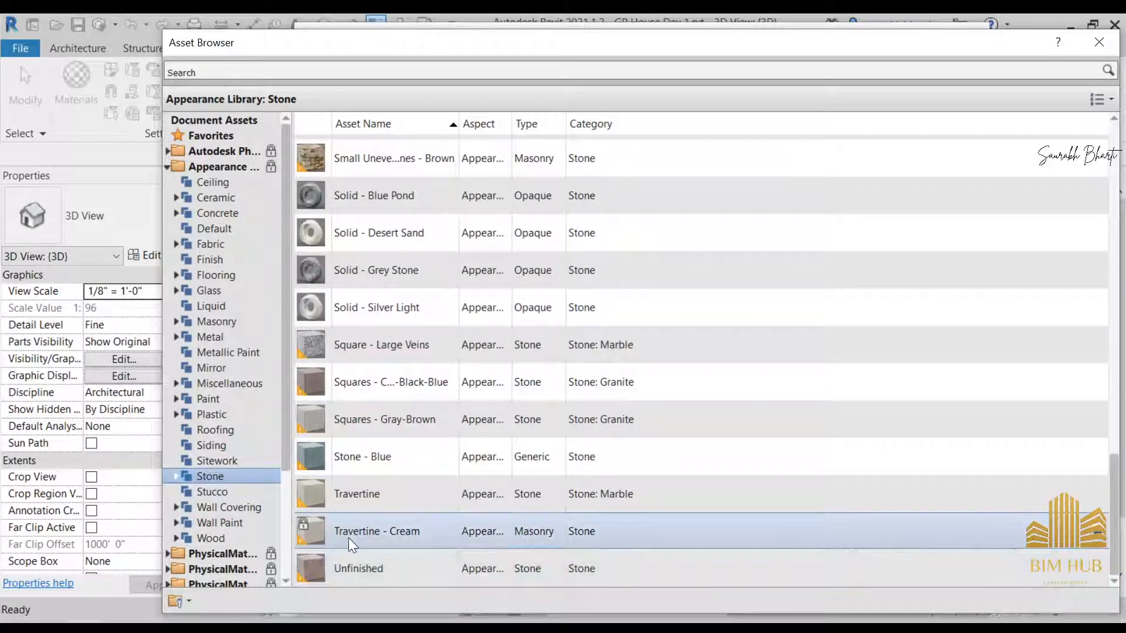
pyautogui.click(215, 461)
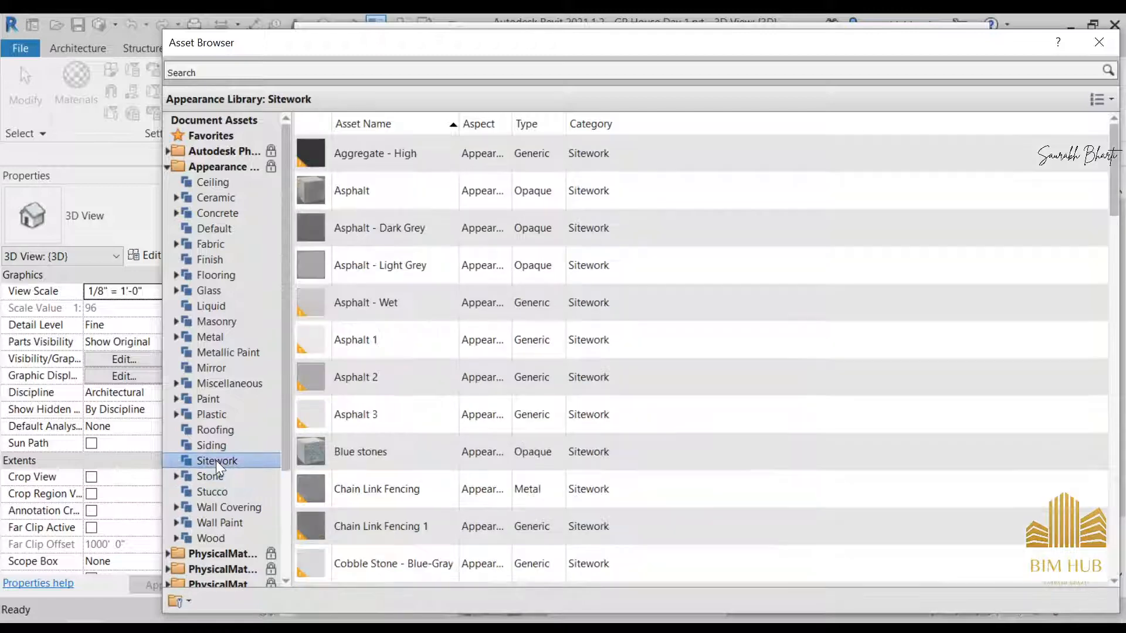
pyautogui.click(233, 493)
pyautogui.click(238, 508)
pyautogui.click(232, 522)
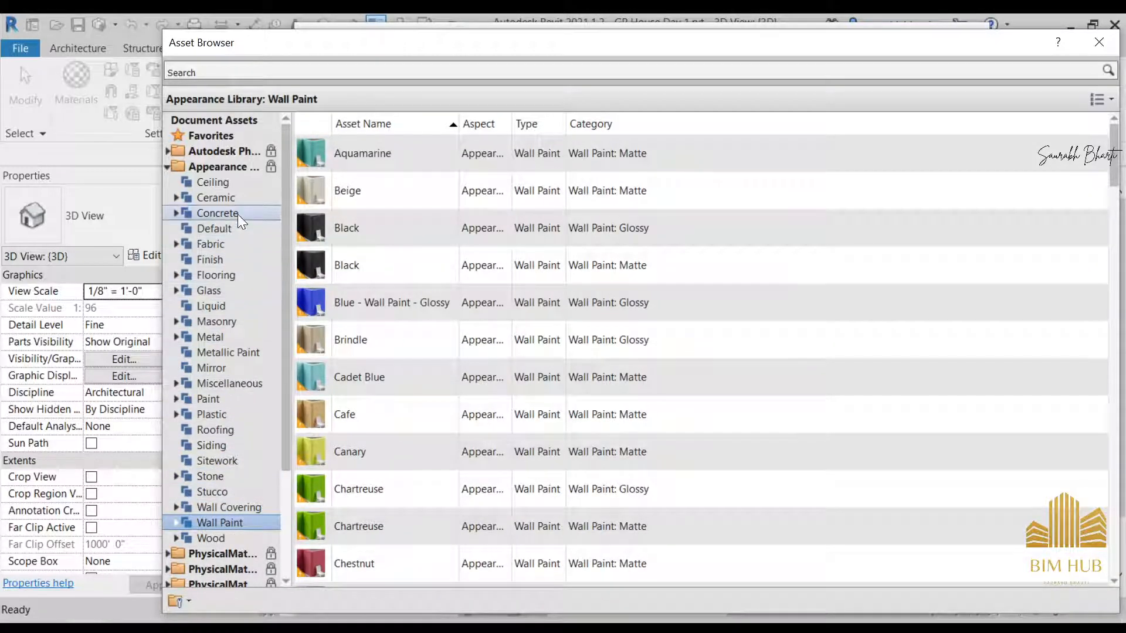
# - Examine the Ceramic appearances and check the Default, Fabric, Finish and Glass categories for a suitable wall finish
pyautogui.click(244, 200)
pyautogui.scroll(-6, 453, 349)
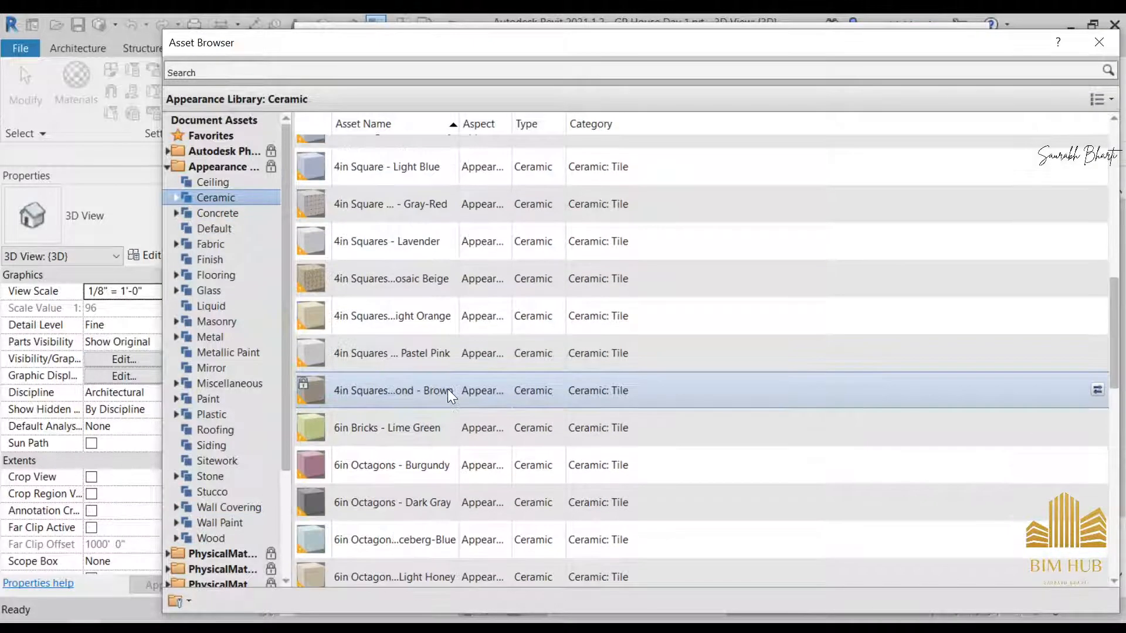
pyautogui.scroll(5, 448, 388)
pyautogui.scroll(-3, 377, 402)
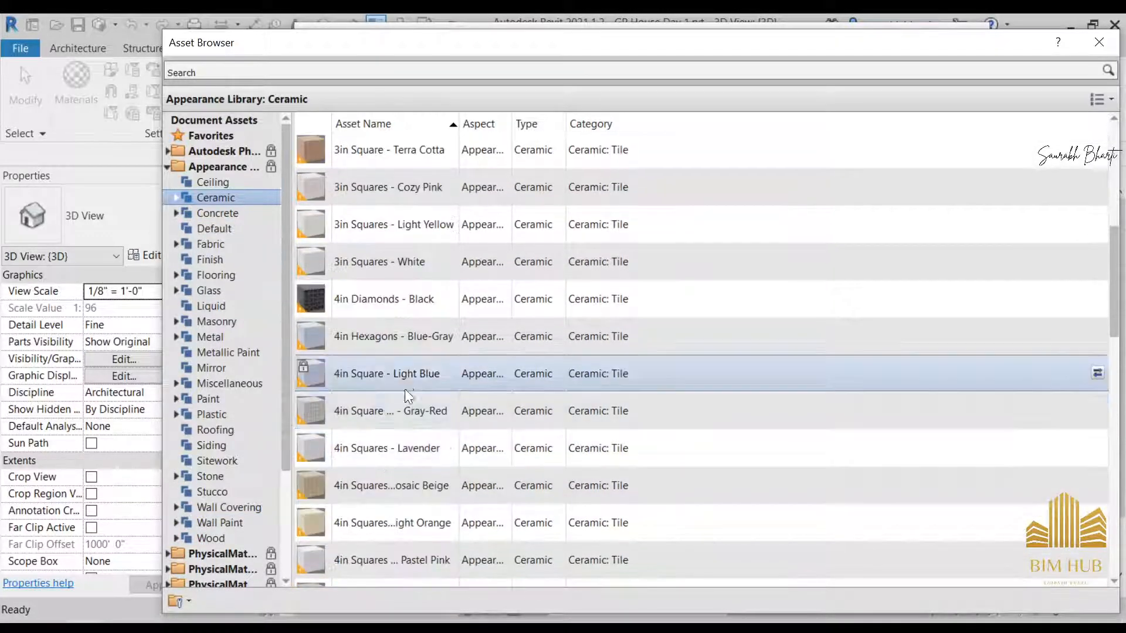
pyautogui.scroll(-5, 403, 423)
pyautogui.scroll(-4, 396, 438)
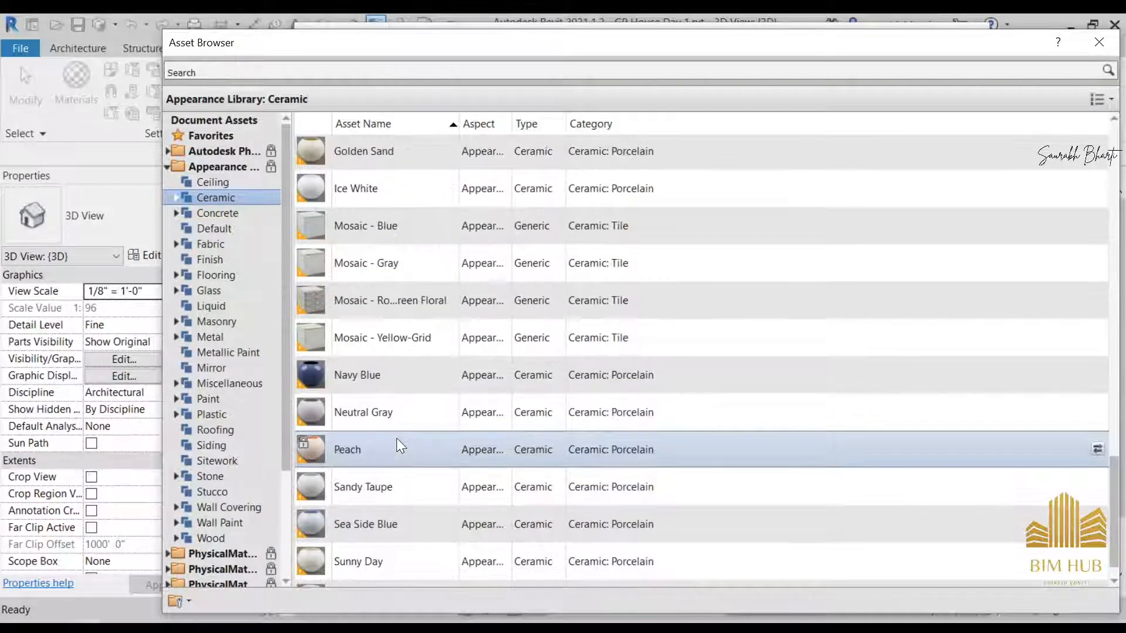
pyautogui.click(234, 226)
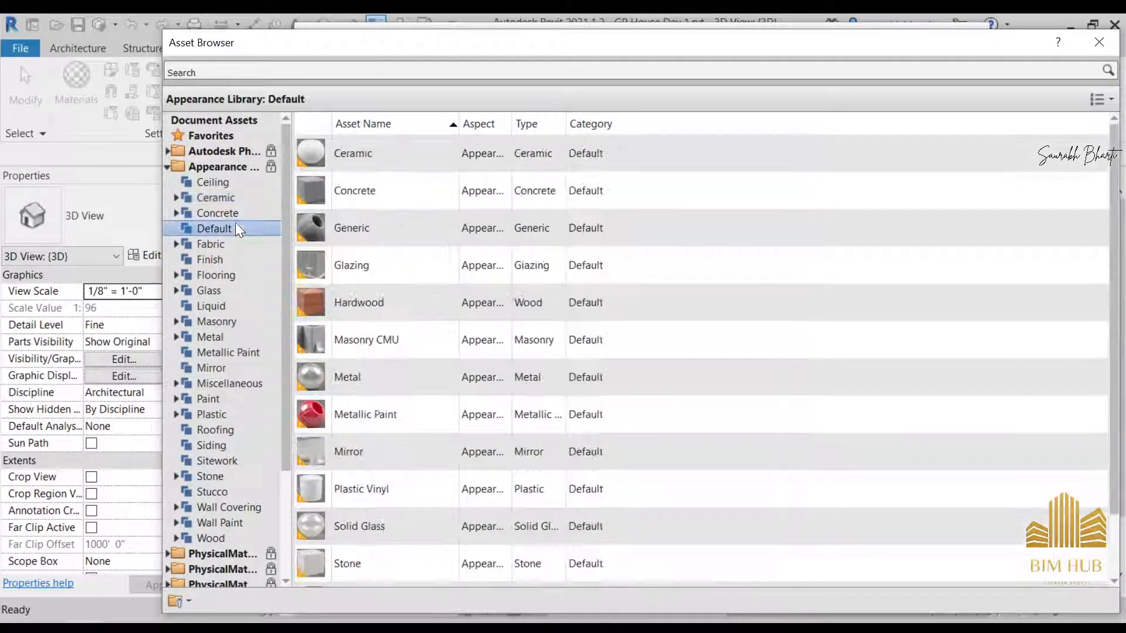
pyautogui.scroll(-1, 405, 304)
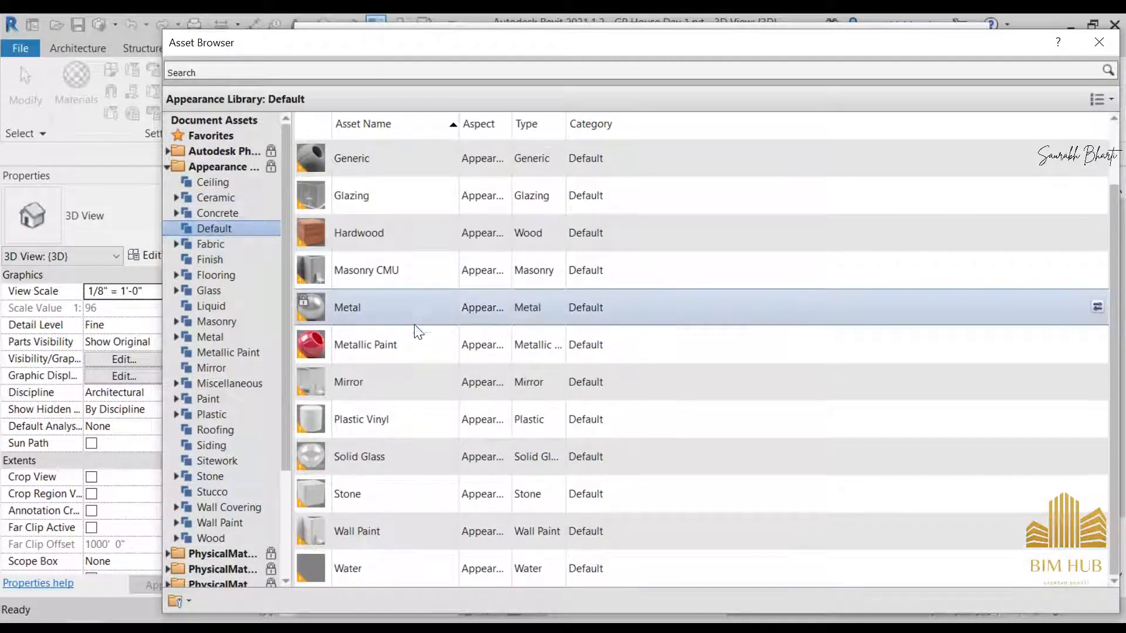
pyautogui.click(226, 245)
pyautogui.click(224, 260)
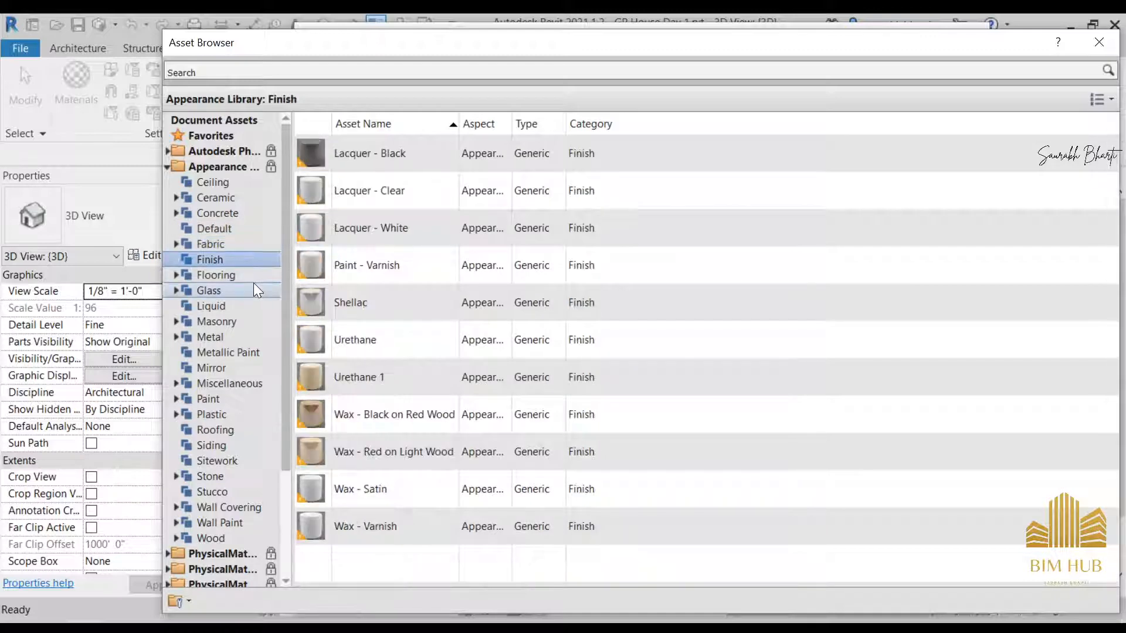
pyautogui.click(249, 290)
# - Find Onyx - Blue among the Masonry appearances and choose it to replace the marble material's appearance
pyautogui.click(239, 321)
pyautogui.scroll(-15, 389, 346)
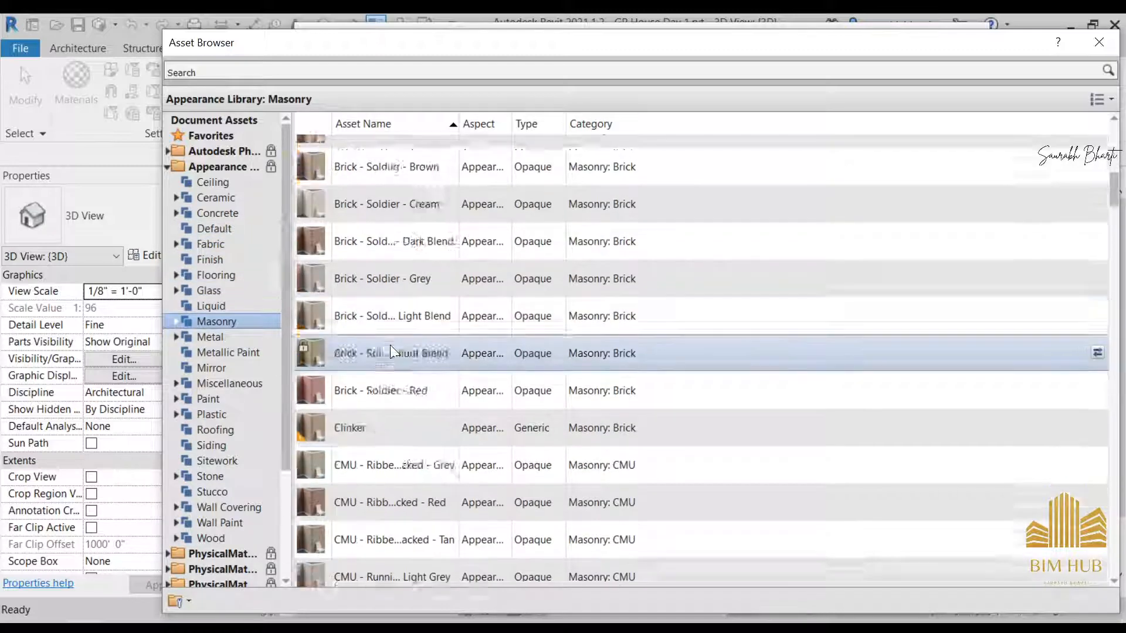
pyautogui.scroll(-5, 388, 348)
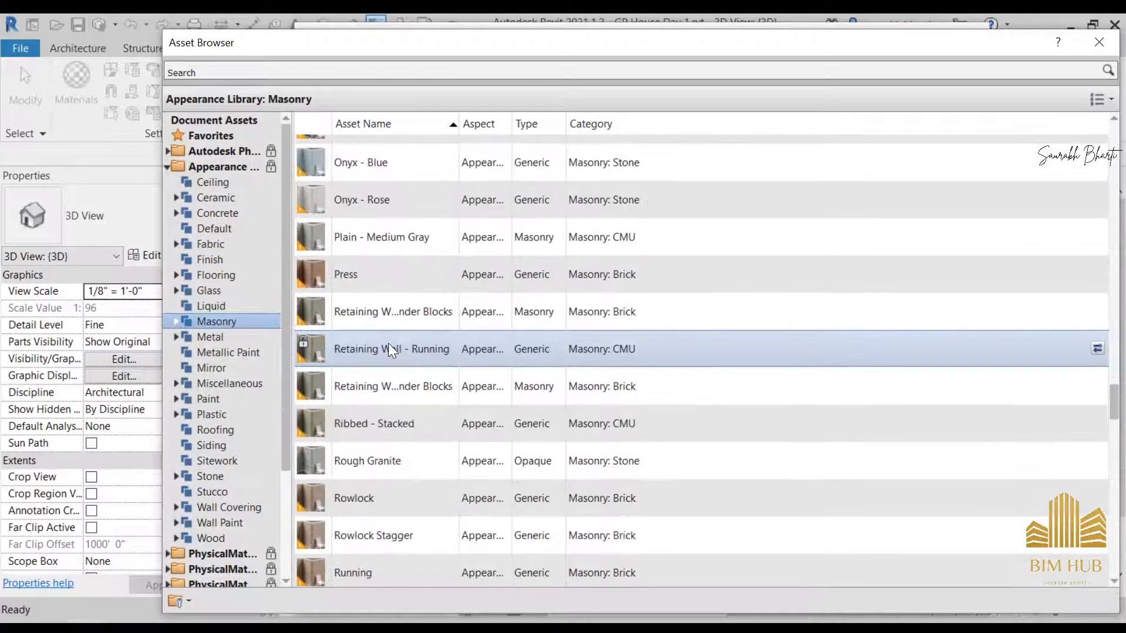
pyautogui.rightClick(839, 163)
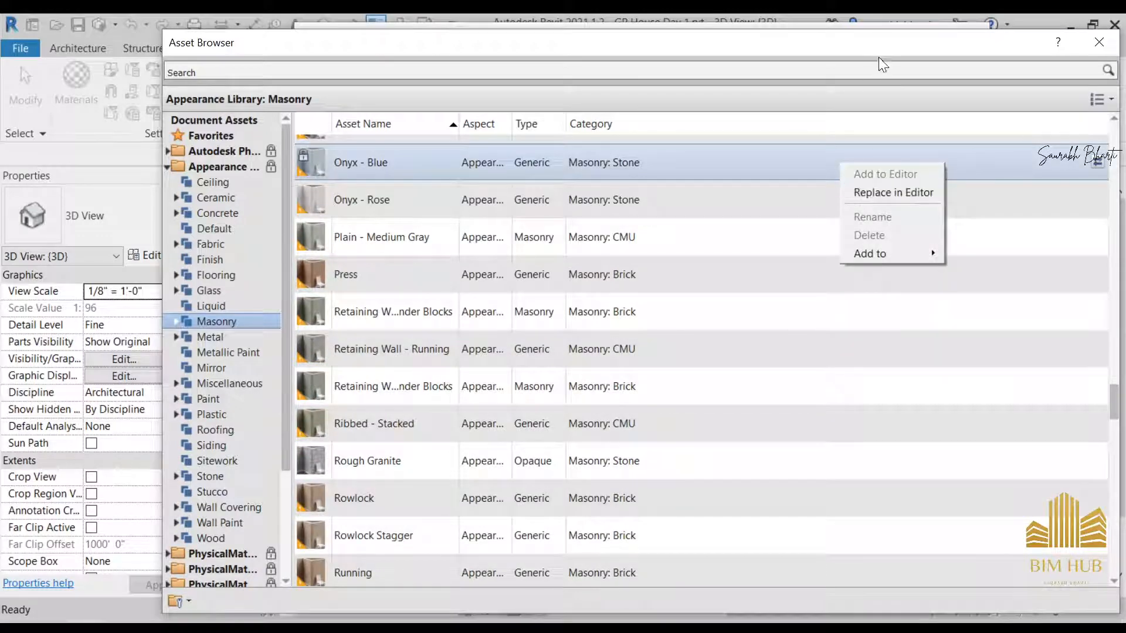
pyautogui.click(893, 192)
# - Examine the rest of the Masonry appearances, from the onyx, travertine and brick entries back to the start of the list, for a marble-like finish
pyautogui.scroll(-5, 375, 409)
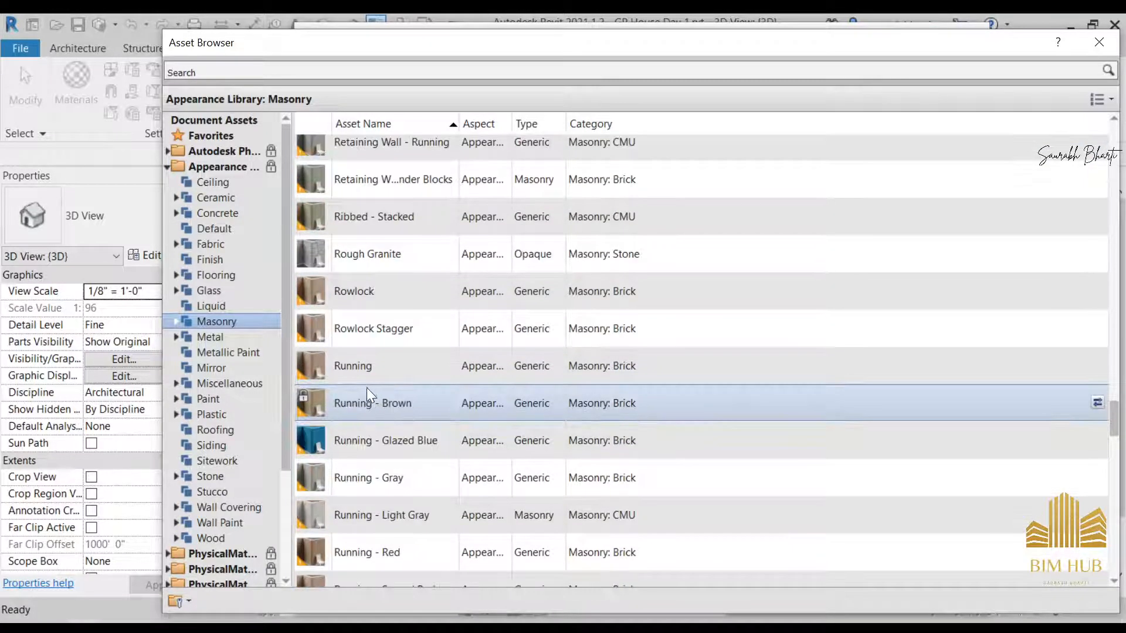
pyautogui.scroll(-2, 368, 395)
pyautogui.scroll(-3, 424, 399)
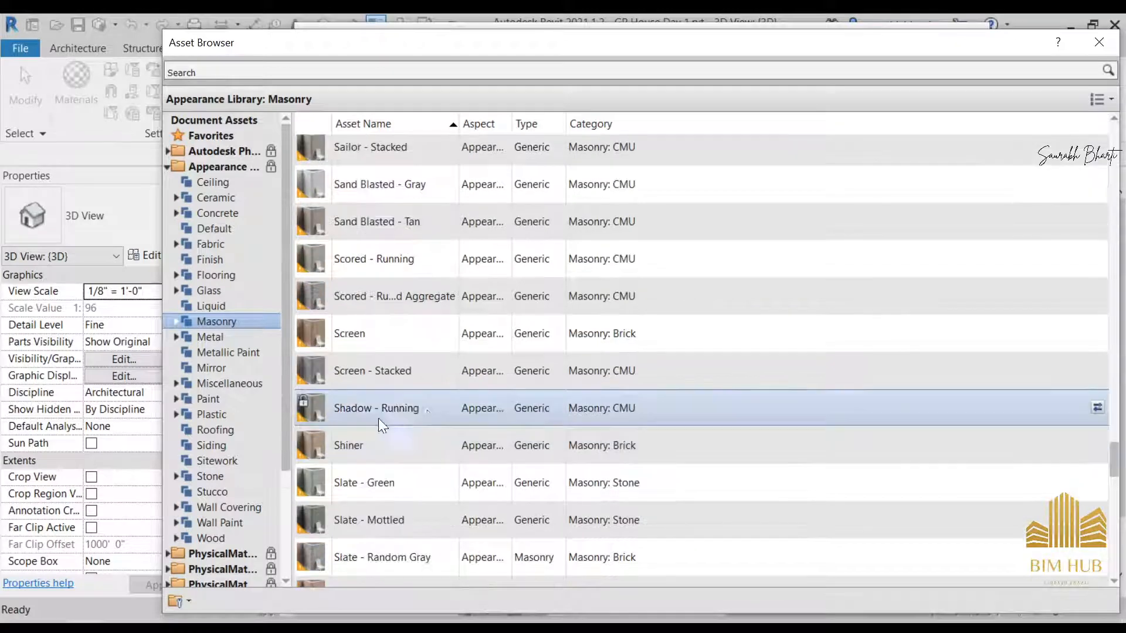
pyautogui.scroll(-9, 426, 409)
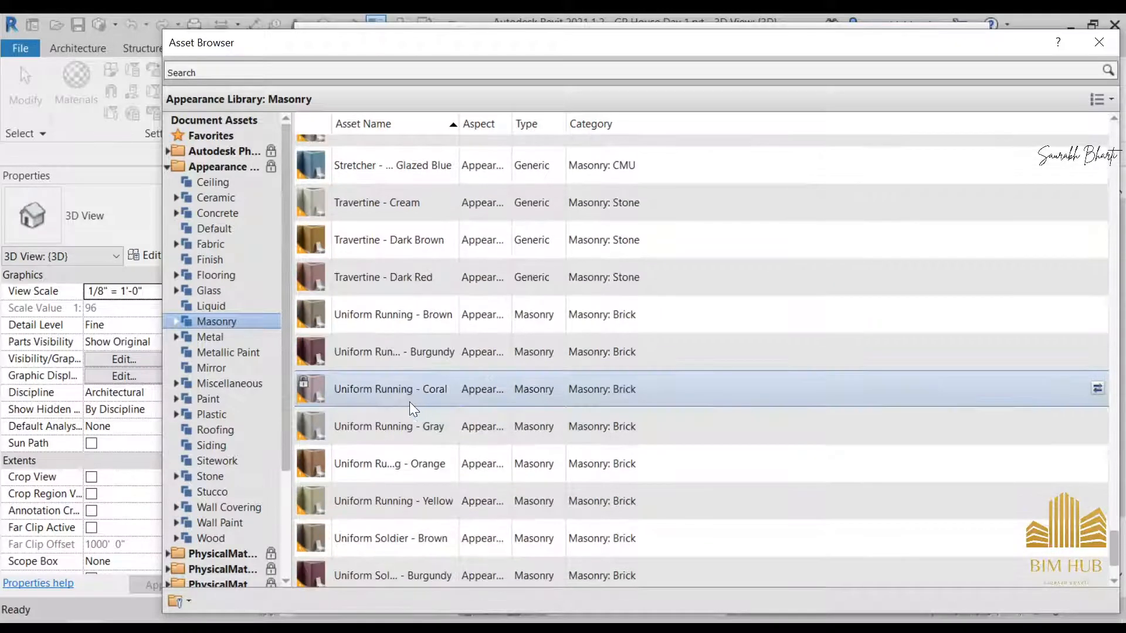
pyautogui.scroll(-3, 409, 403)
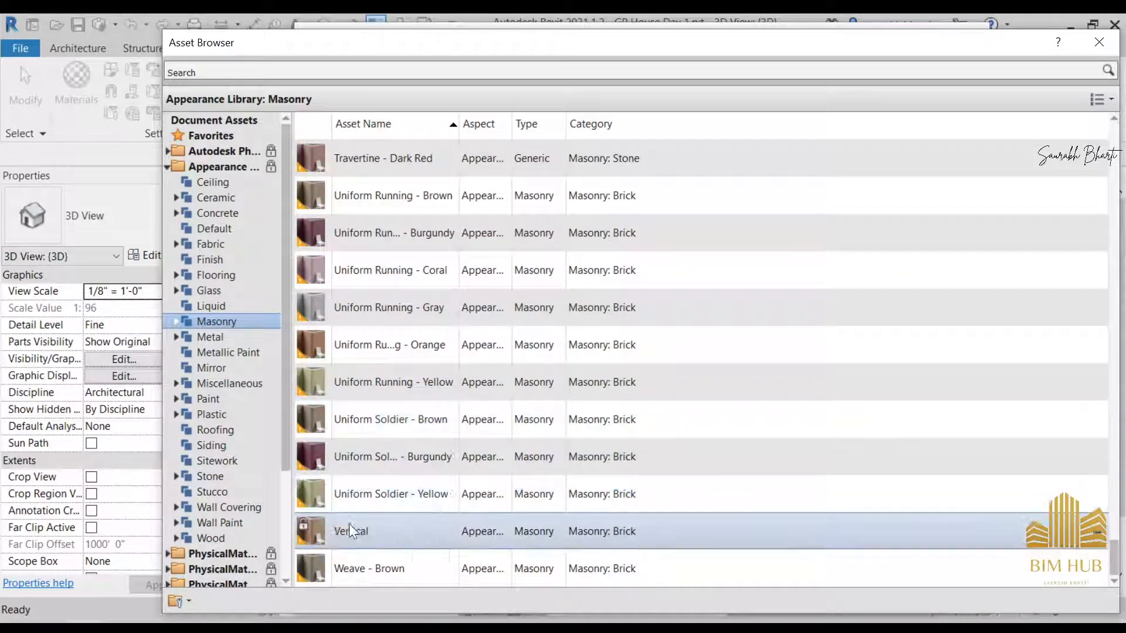
pyautogui.scroll(15, 348, 498)
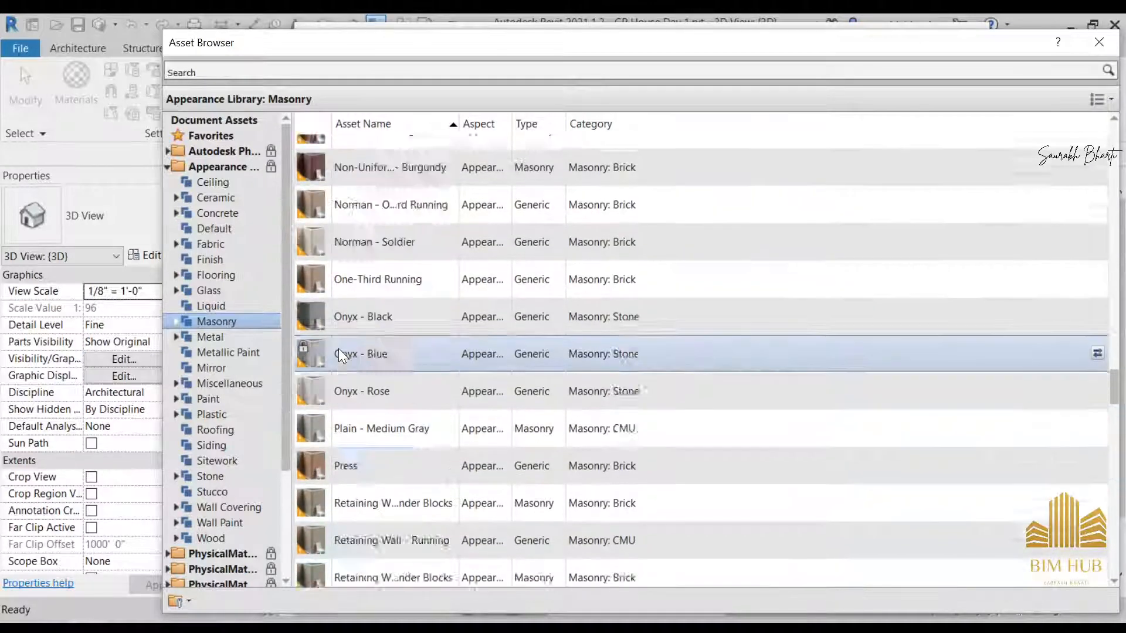
pyautogui.scroll(2, 337, 381)
pyautogui.scroll(-8, 335, 499)
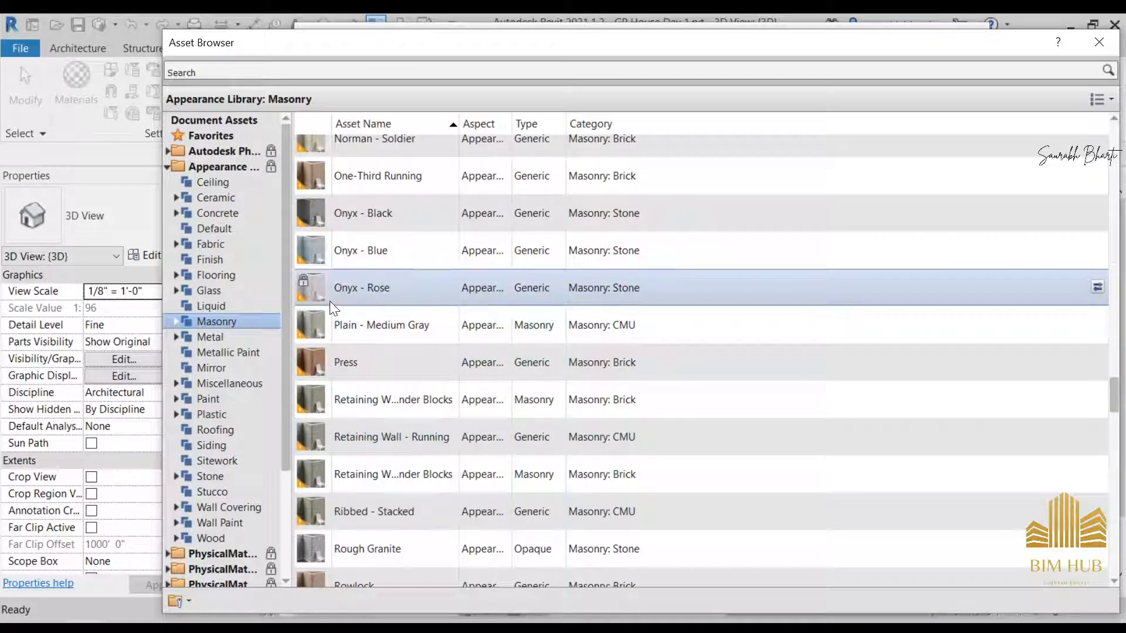
pyautogui.scroll(2, 329, 305)
pyautogui.scroll(19, 329, 314)
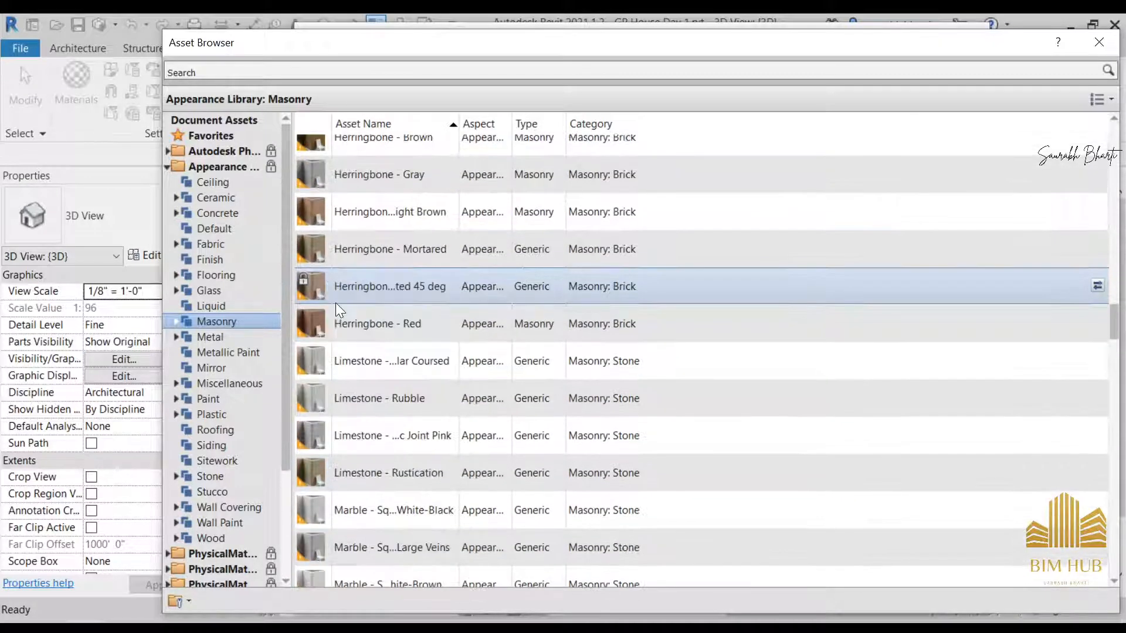
pyautogui.scroll(2, 337, 300)
pyautogui.scroll(19, 340, 293)
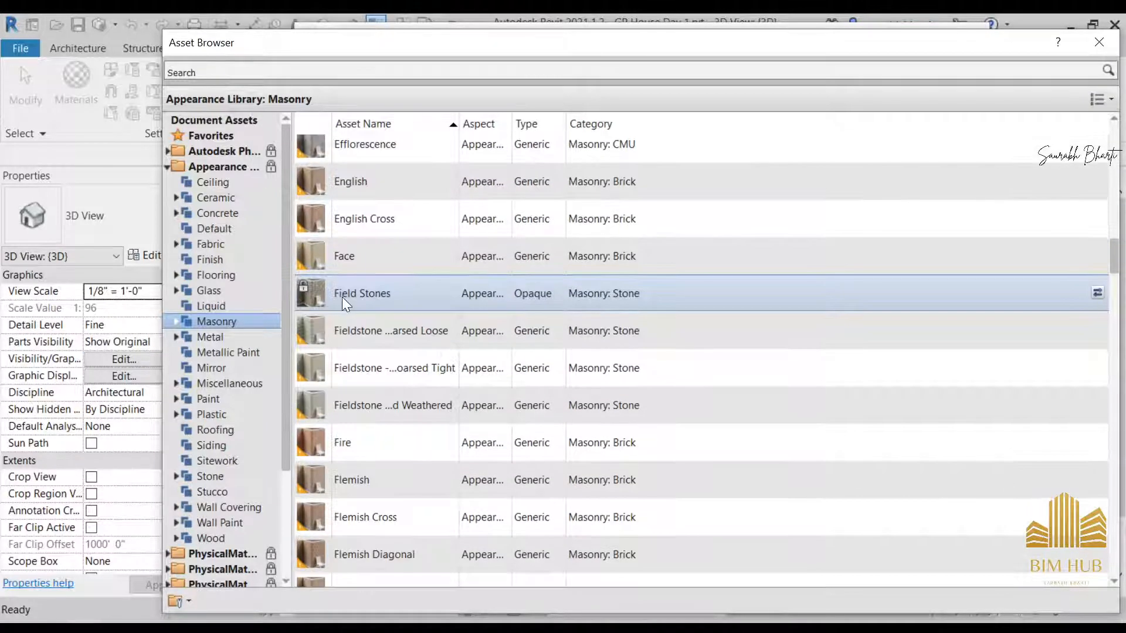
pyautogui.scroll(20, 339, 295)
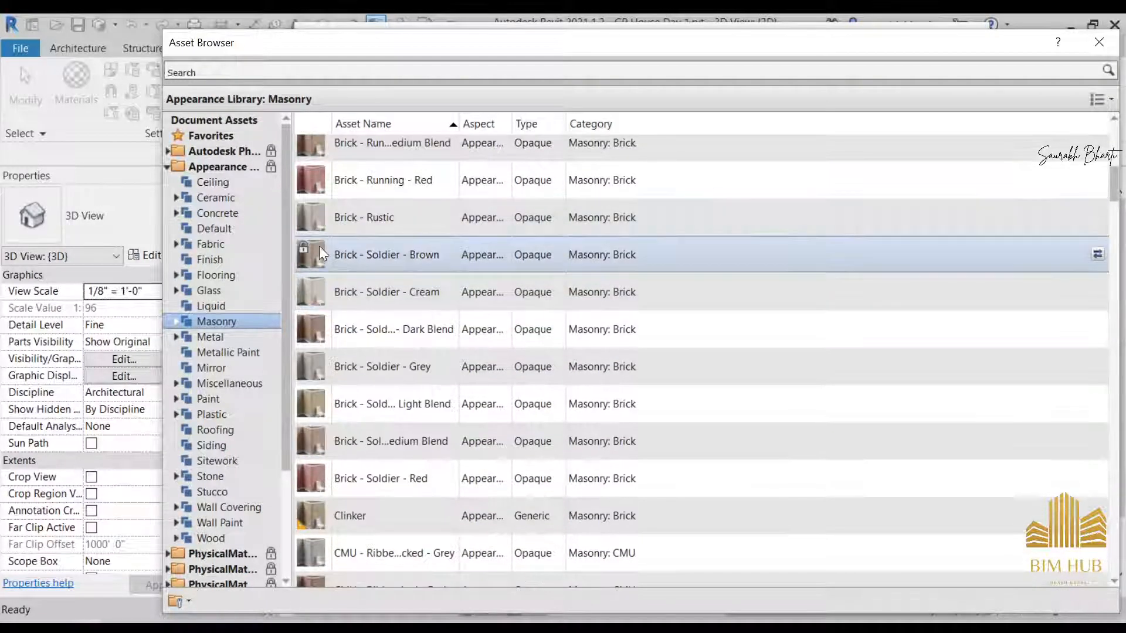
pyautogui.scroll(11, 337, 223)
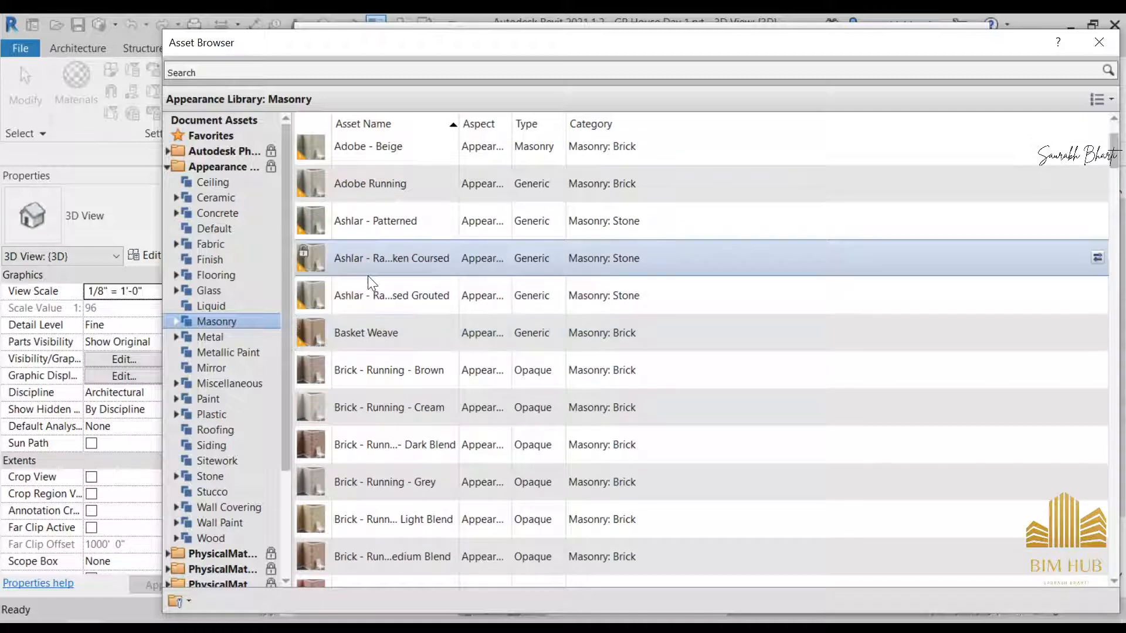
pyautogui.scroll(3, 367, 276)
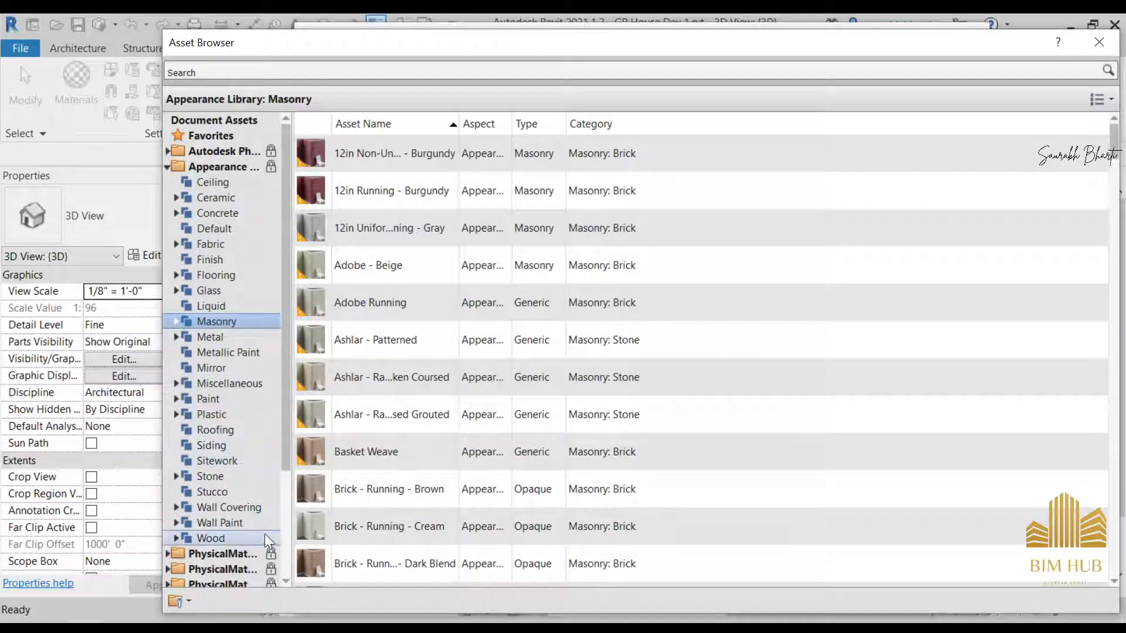
# - Look through the Stone appearances and assign Coarse Polished - Alabaster to the 1.marble material
pyautogui.click(238, 492)
pyautogui.click(236, 476)
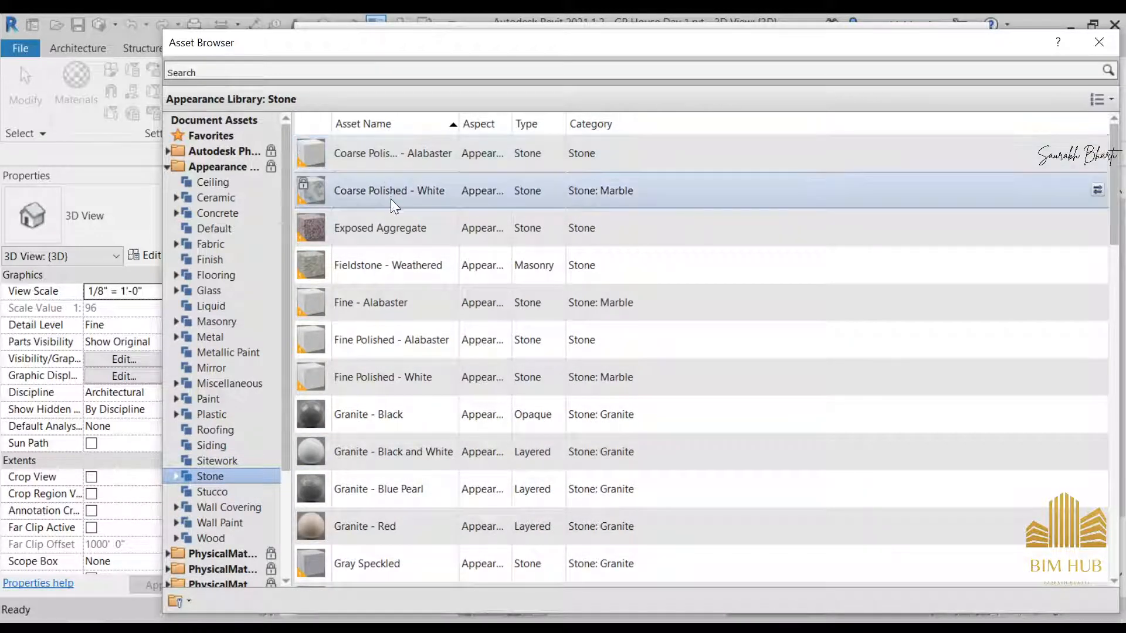
pyautogui.scroll(-8, 434, 384)
pyautogui.scroll(-5, 347, 218)
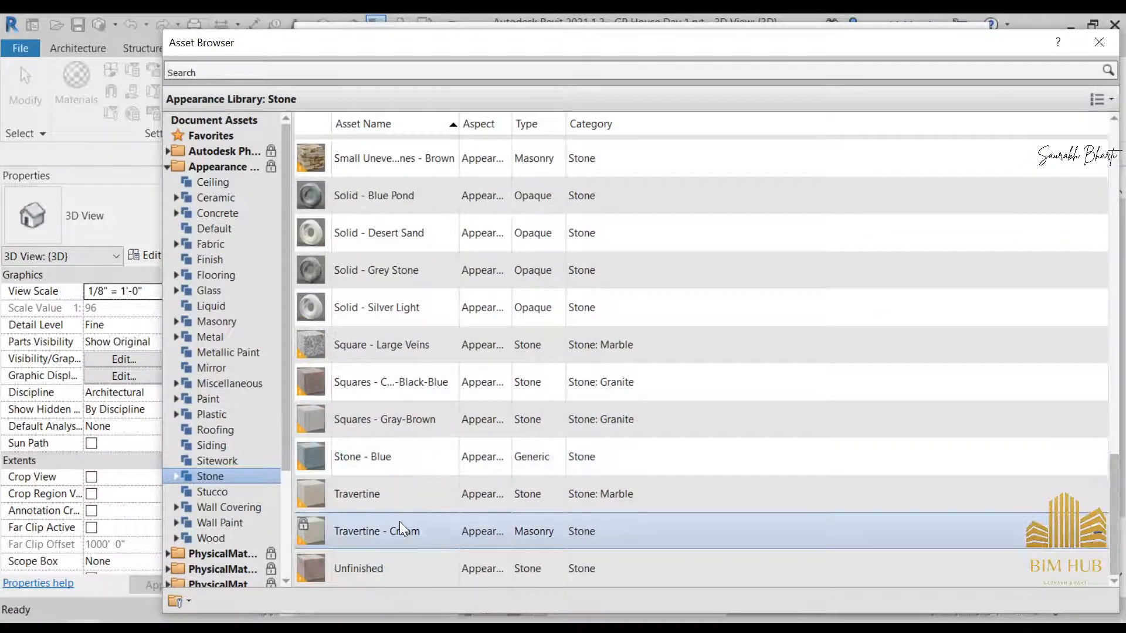
pyautogui.scroll(10, 386, 530)
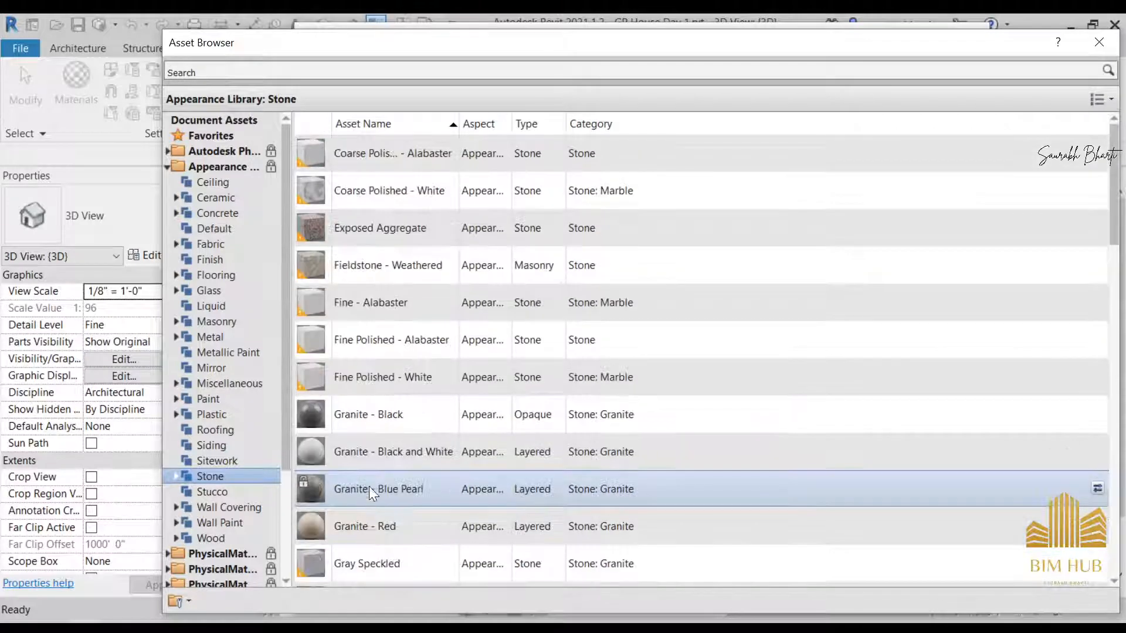
pyautogui.doubleClick(341, 156)
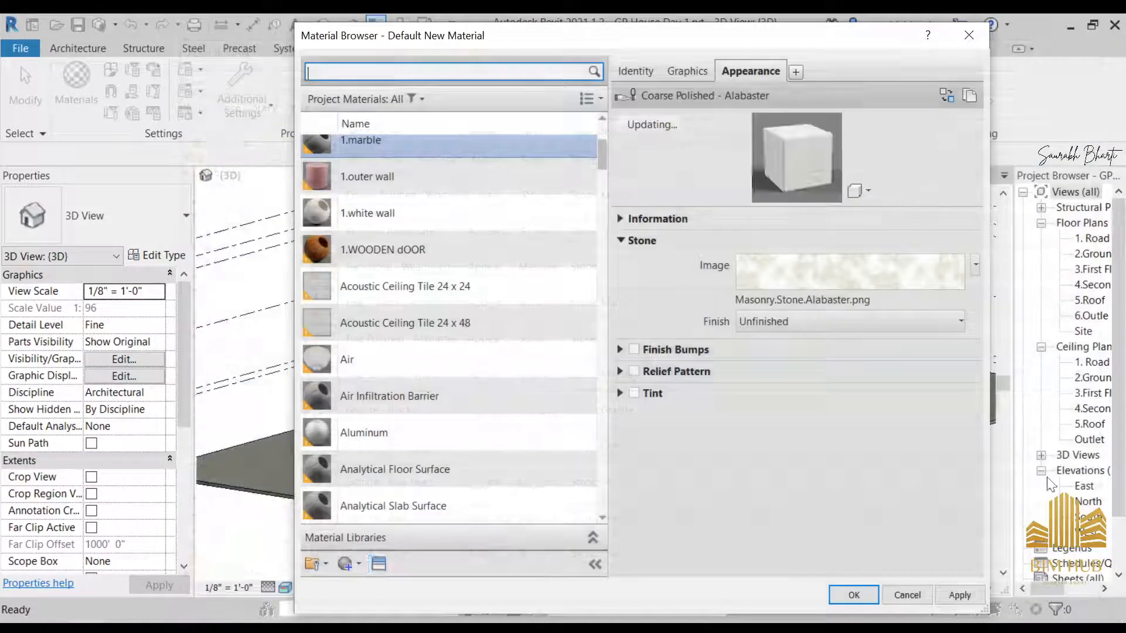
# - Keep the marble's finish as Unfinished, enable Finish Bumps with an amount of about 0.81, and apply the material changes
pyautogui.click(822, 326)
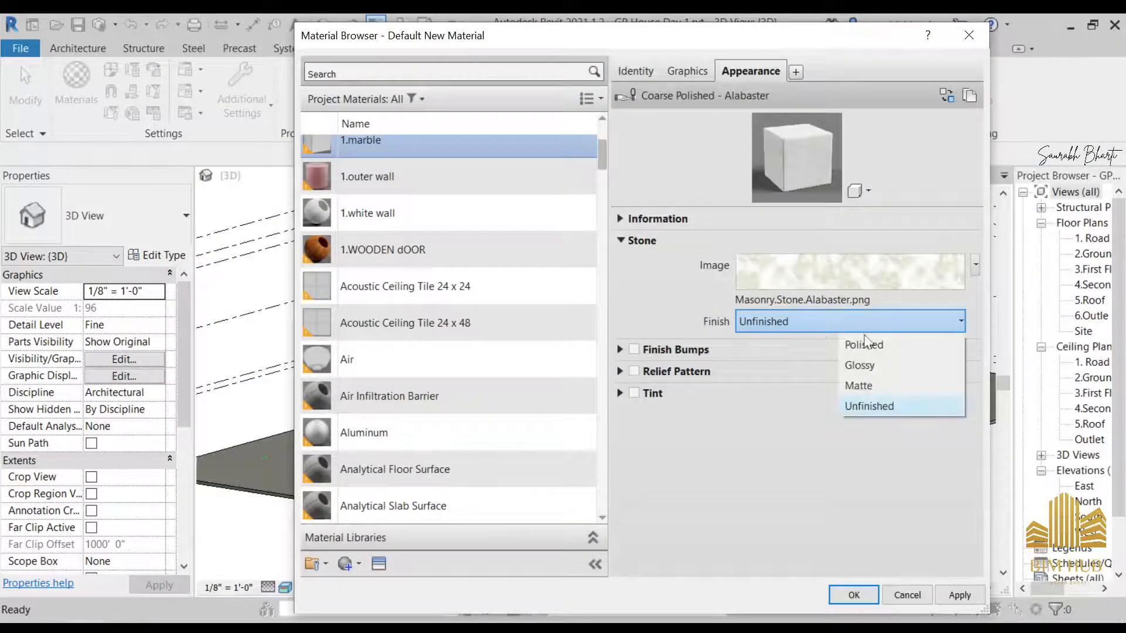
pyautogui.click(923, 412)
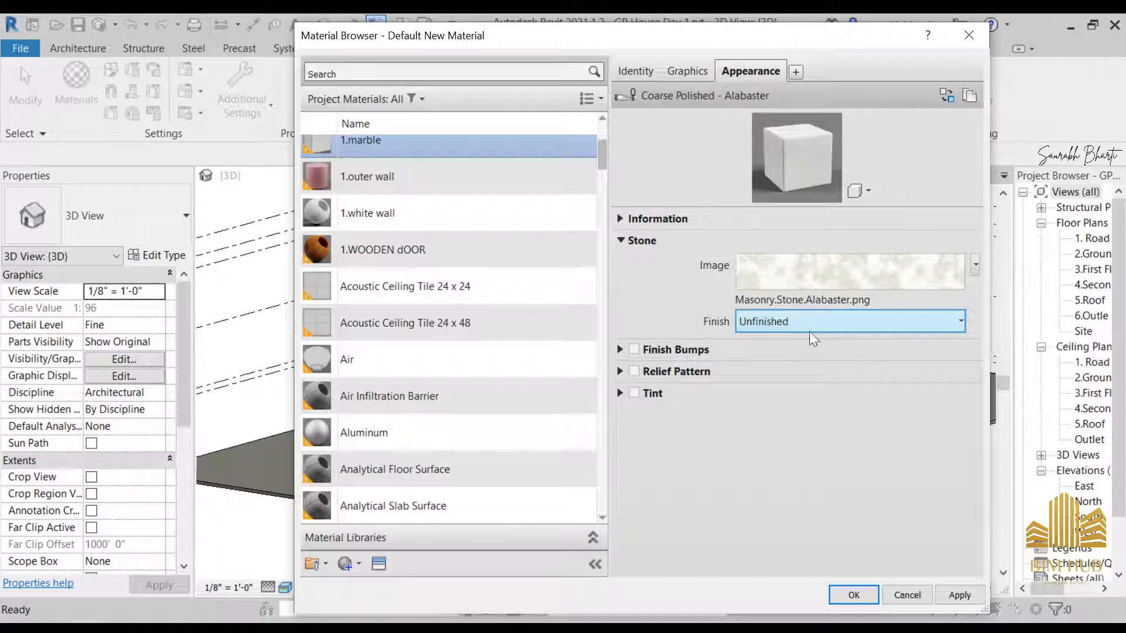
pyautogui.click(656, 368)
pyautogui.click(641, 373)
pyautogui.click(620, 349)
pyautogui.click(633, 350)
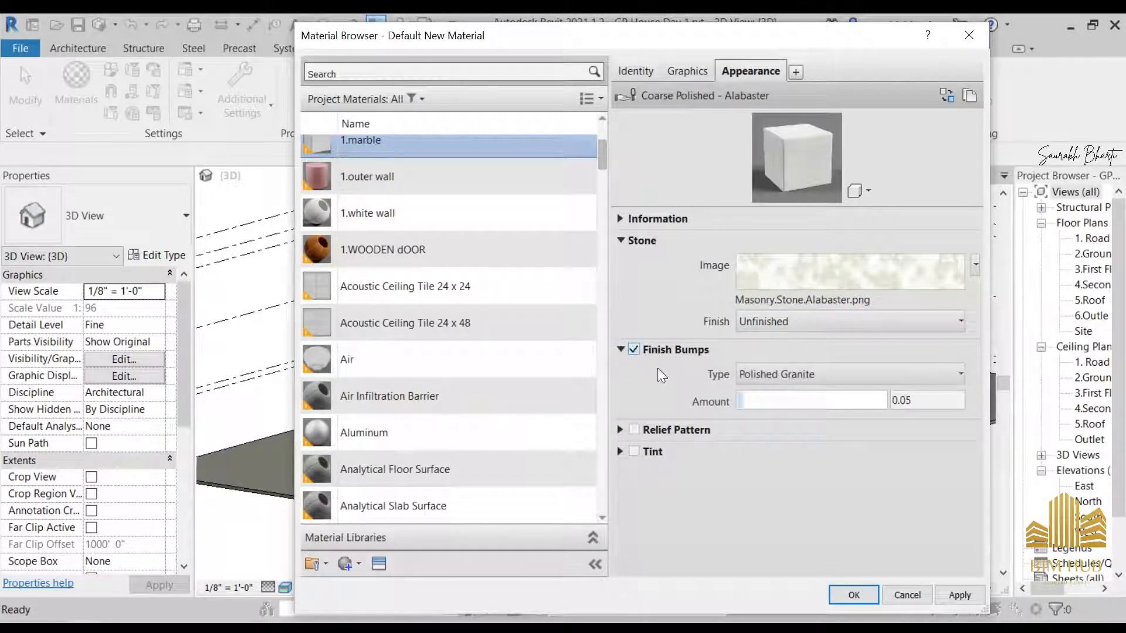
pyautogui.moveTo(741, 400); pyautogui.dragTo(923, 414)
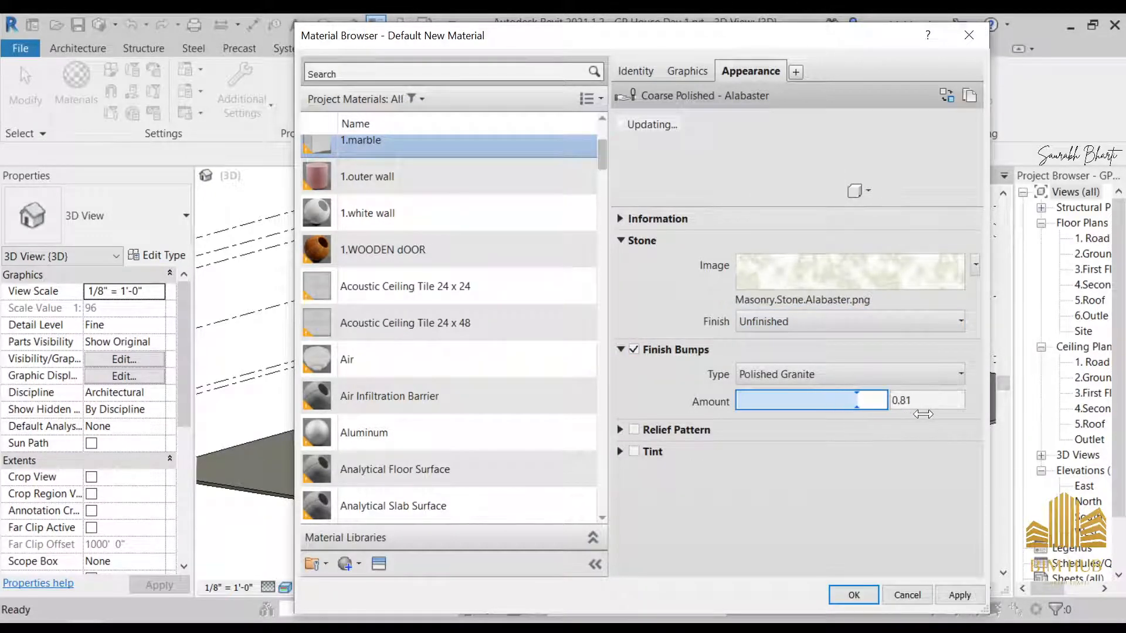
pyautogui.click(959, 595)
pyautogui.click(853, 595)
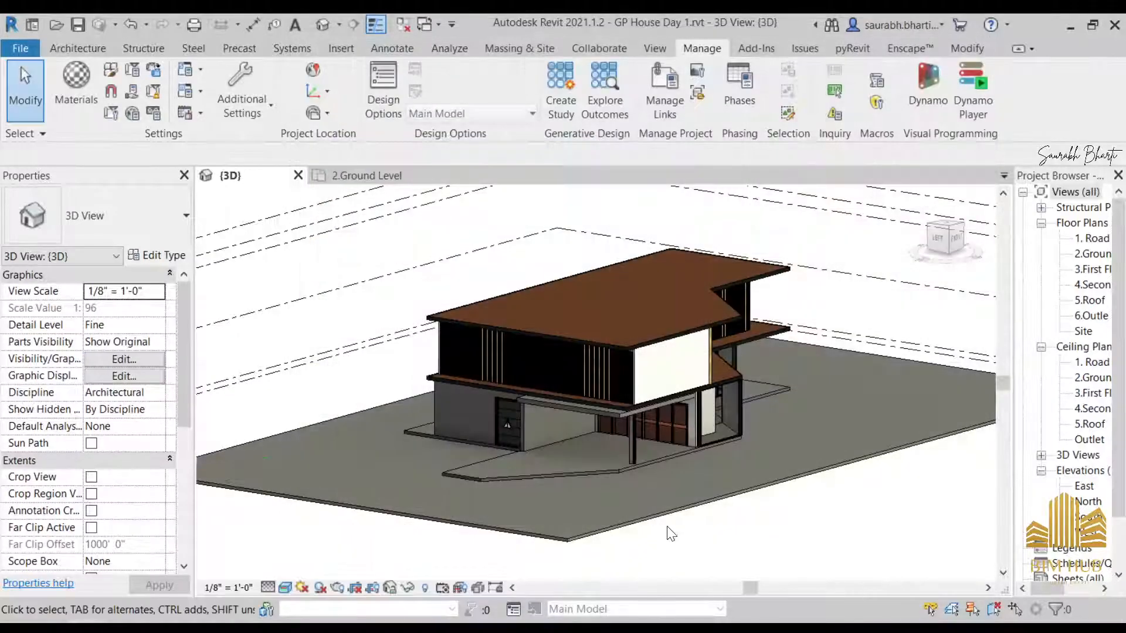
# - Assign the 1.marble material to the structure layer of the Generic - 9" ground-floor wall beside the entrance door
pyautogui.keyDown('shift'); pyautogui.moveTo(671, 530); pyautogui.dragTo(770, 535, button='middle'); pyautogui.keyUp('shift')
pyautogui.scroll(4, 680, 491)
pyautogui.keyDown('shift'); pyautogui.moveTo(671, 495); pyautogui.dragTo(736, 490, button='middle'); pyautogui.keyUp('shift')
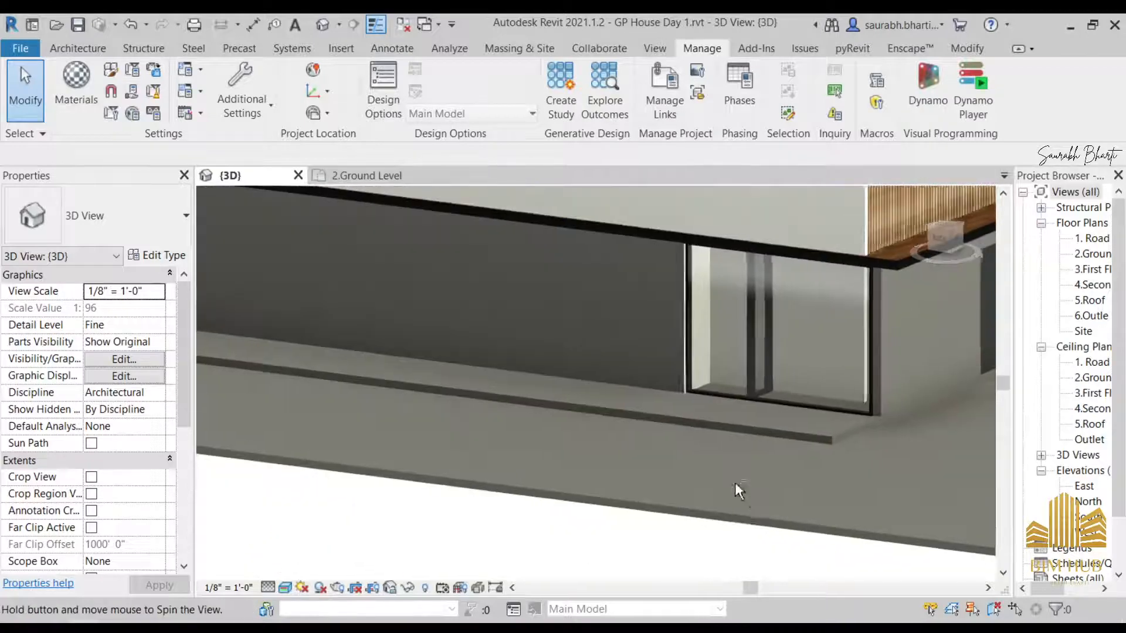
pyautogui.scroll(-2, 857, 462)
pyautogui.keyDown('shift'); pyautogui.moveTo(857, 462); pyautogui.dragTo(690, 443, button='middle'); pyautogui.keyUp('shift')
pyautogui.scroll(2, 515, 409)
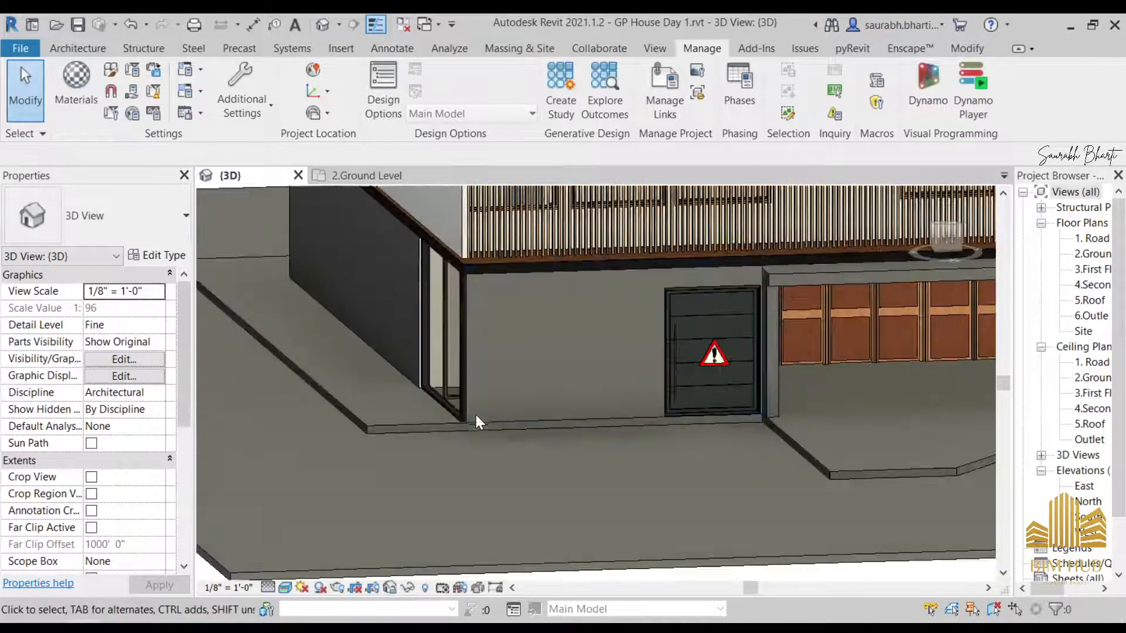
pyautogui.click(476, 412)
pyautogui.click(160, 258)
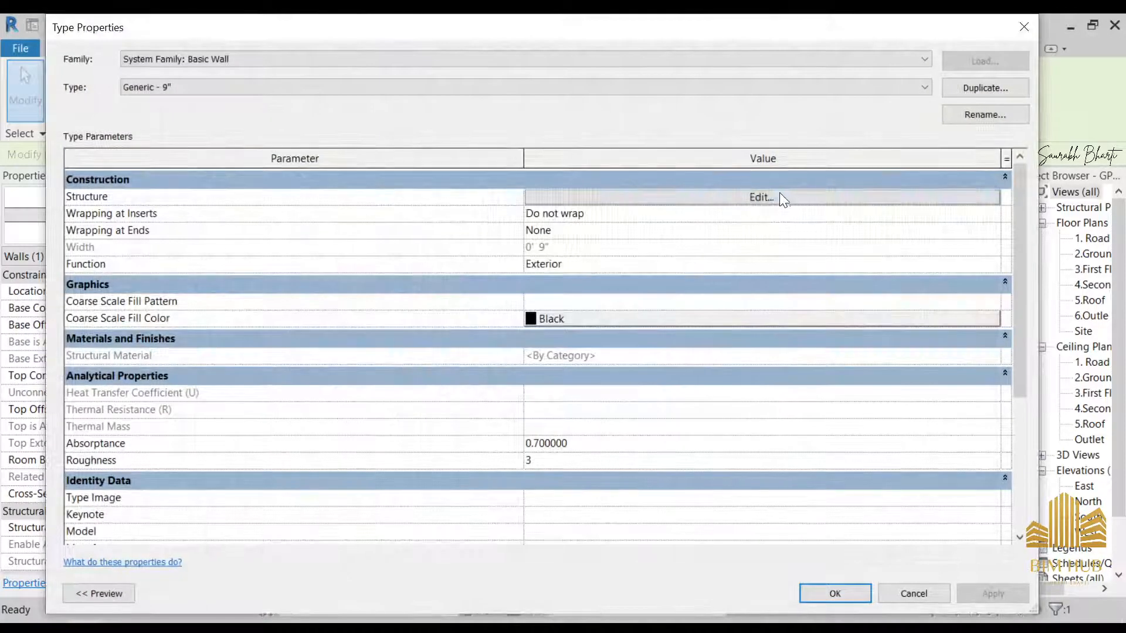
pyautogui.click(779, 194)
pyautogui.click(463, 195)
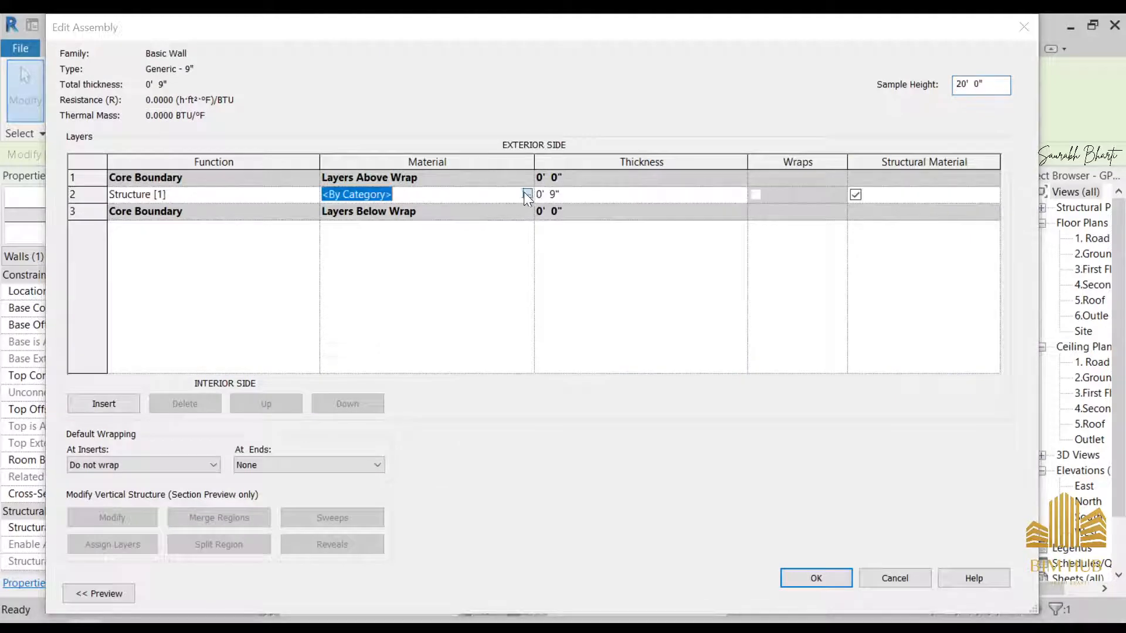
pyautogui.click(523, 193)
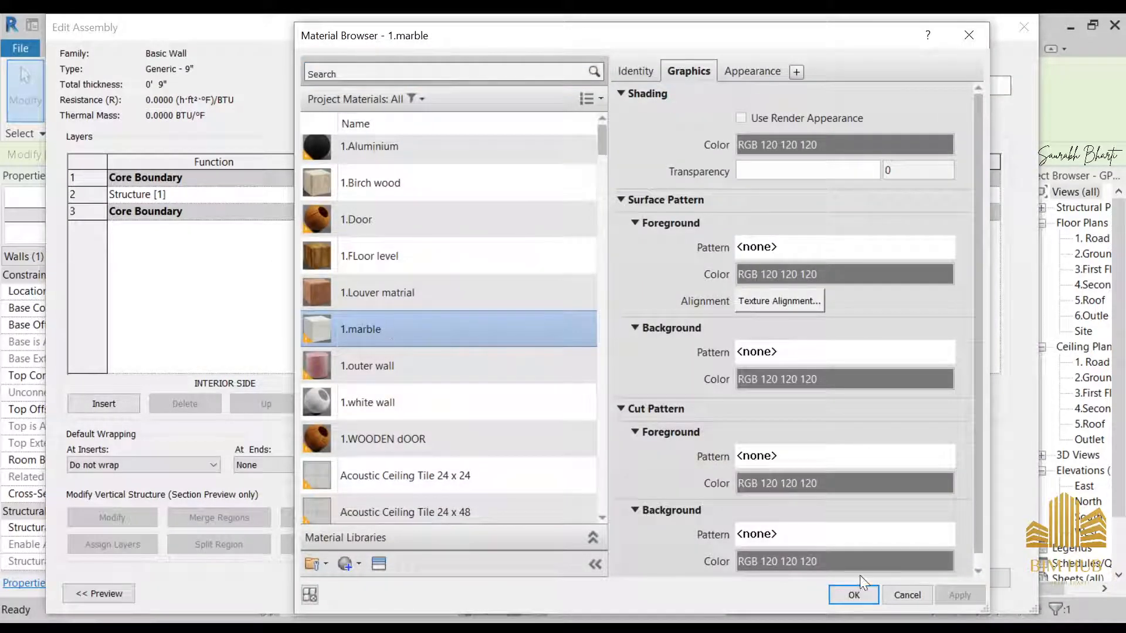
pyautogui.click(853, 595)
pyautogui.click(807, 575)
pyautogui.click(819, 595)
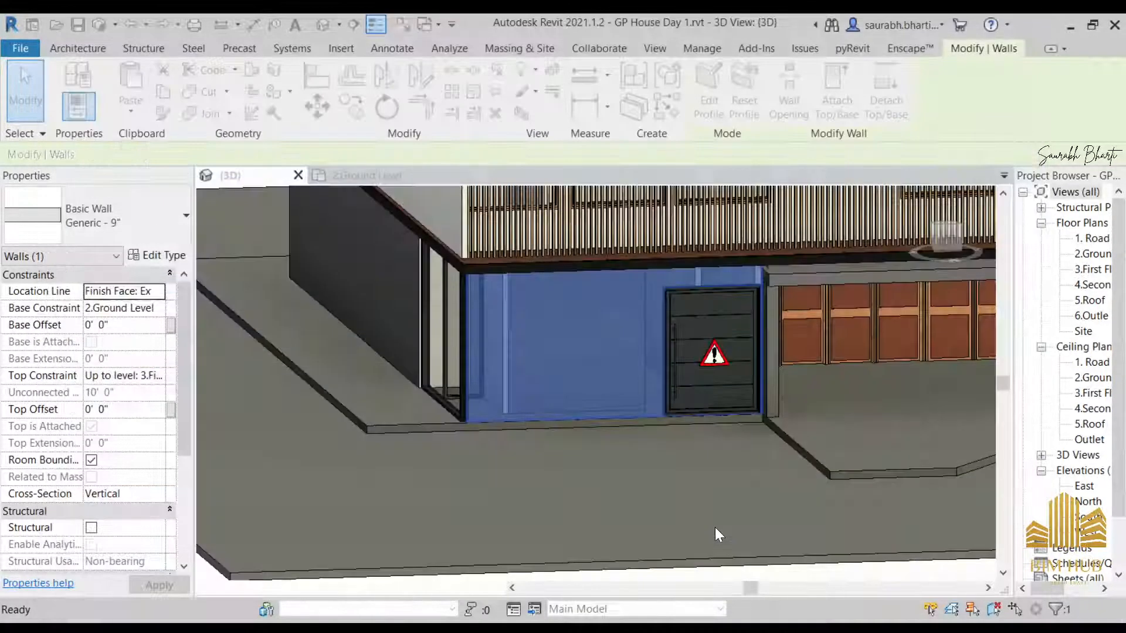
# - Examine the marble finish on the ground-floor front wall from a distance and close up
pyautogui.click(592, 465)
pyautogui.scroll(-2, 591, 456)
pyautogui.keyDown('shift'); pyautogui.moveTo(597, 463); pyautogui.dragTo(570, 402, button='middle'); pyautogui.keyUp('shift')
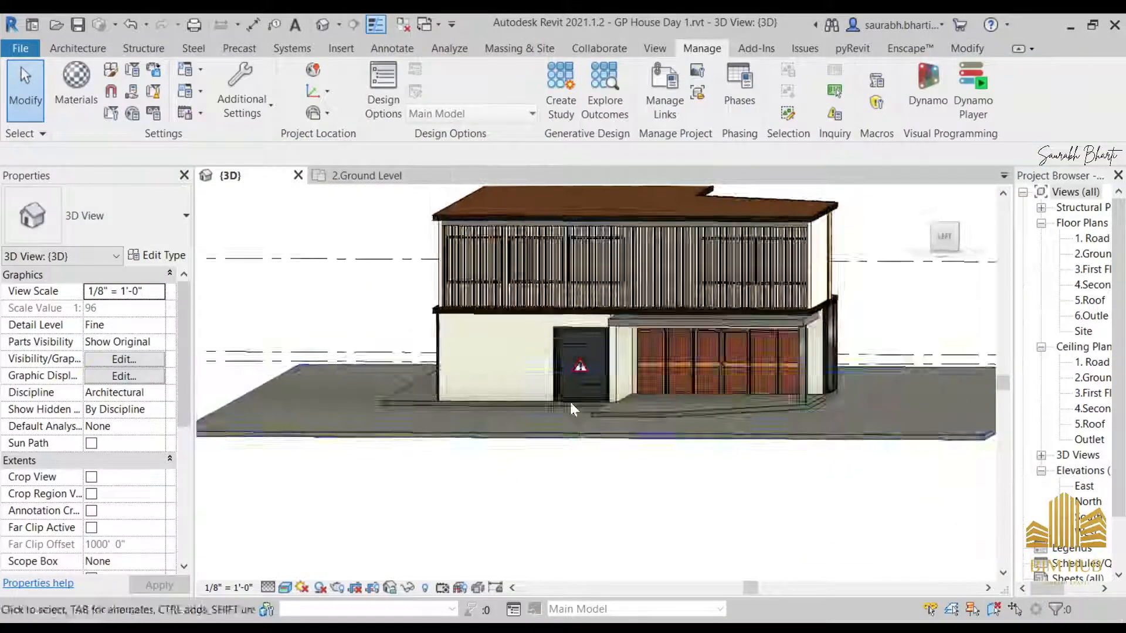
pyautogui.scroll(6, 551, 399)
pyautogui.scroll(-3, 428, 374)
pyautogui.keyDown('shift'); pyautogui.moveTo(430, 376); pyautogui.dragTo(490, 427, button='middle'); pyautogui.keyUp('shift')
pyautogui.scroll(1, 612, 414)
pyautogui.keyDown('shift'); pyautogui.moveTo(617, 411); pyautogui.dragTo(636, 402, button='middle'); pyautogui.keyUp('shift')
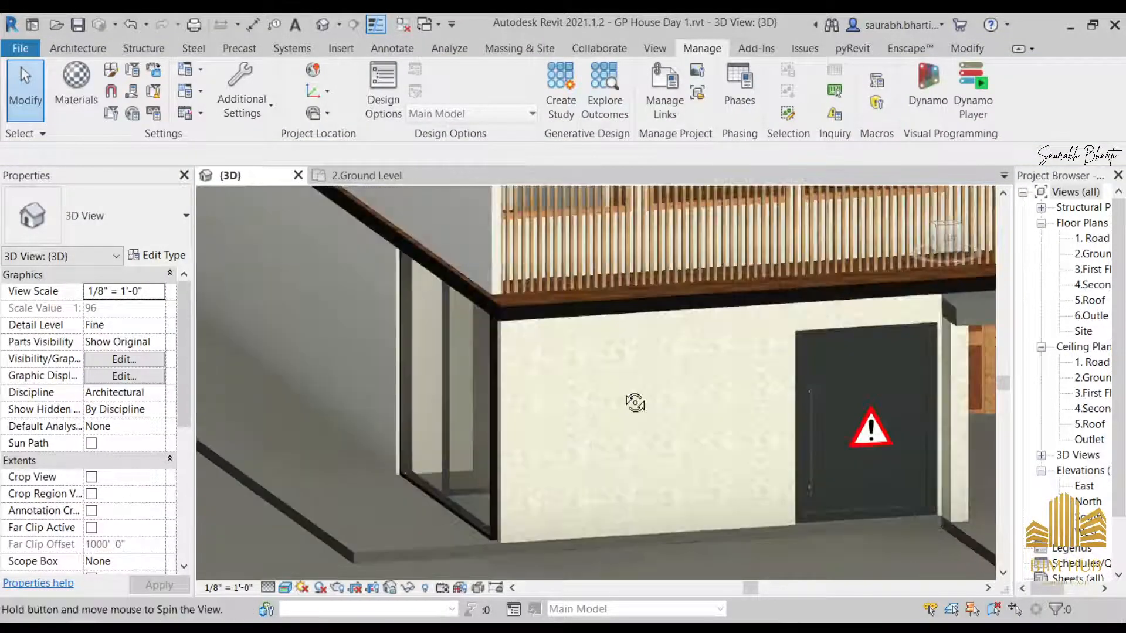
# - Select the first-floor slab of type 1.floor and inspect the appearance of its structure layer's 1.FLoor level material
pyautogui.click(597, 295)
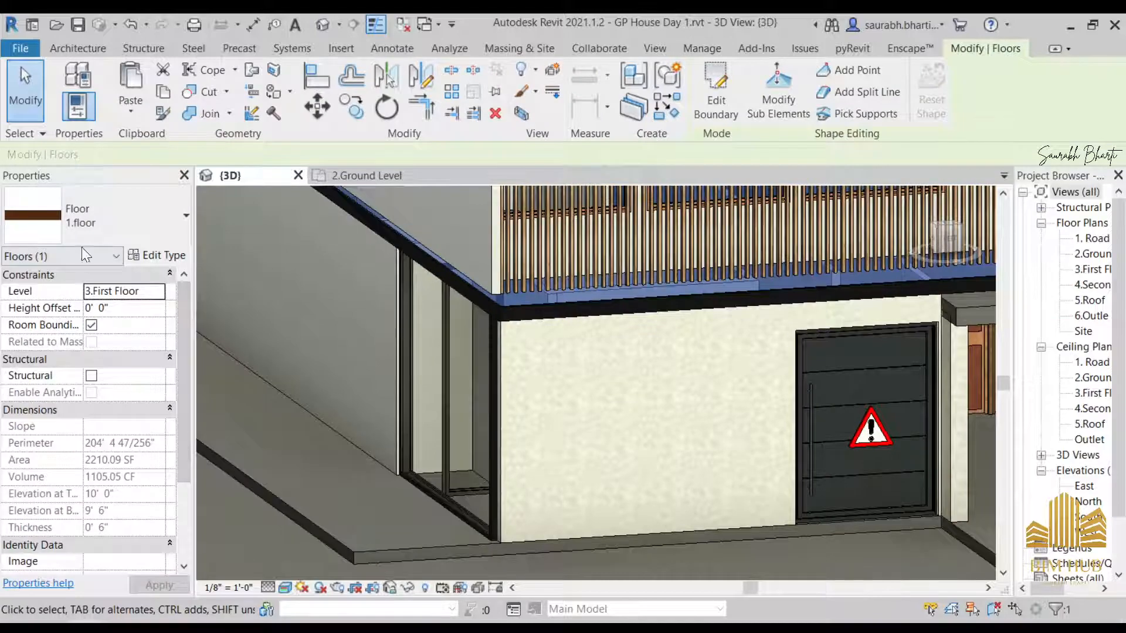
pyautogui.click(156, 255)
pyautogui.click(764, 198)
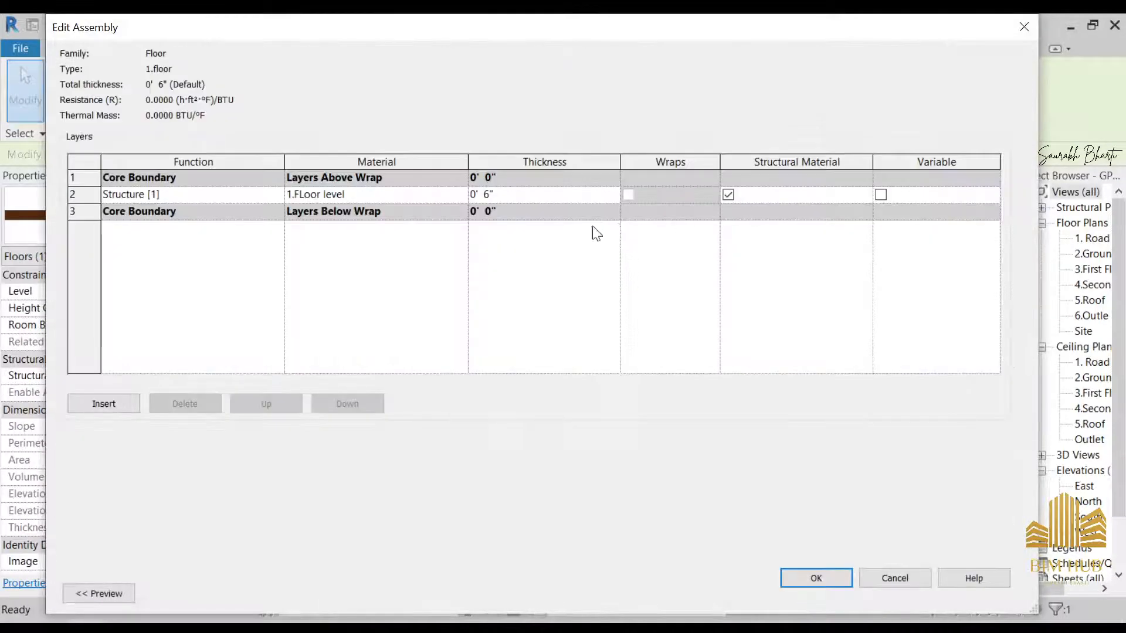
pyautogui.click(460, 194)
pyautogui.click(462, 193)
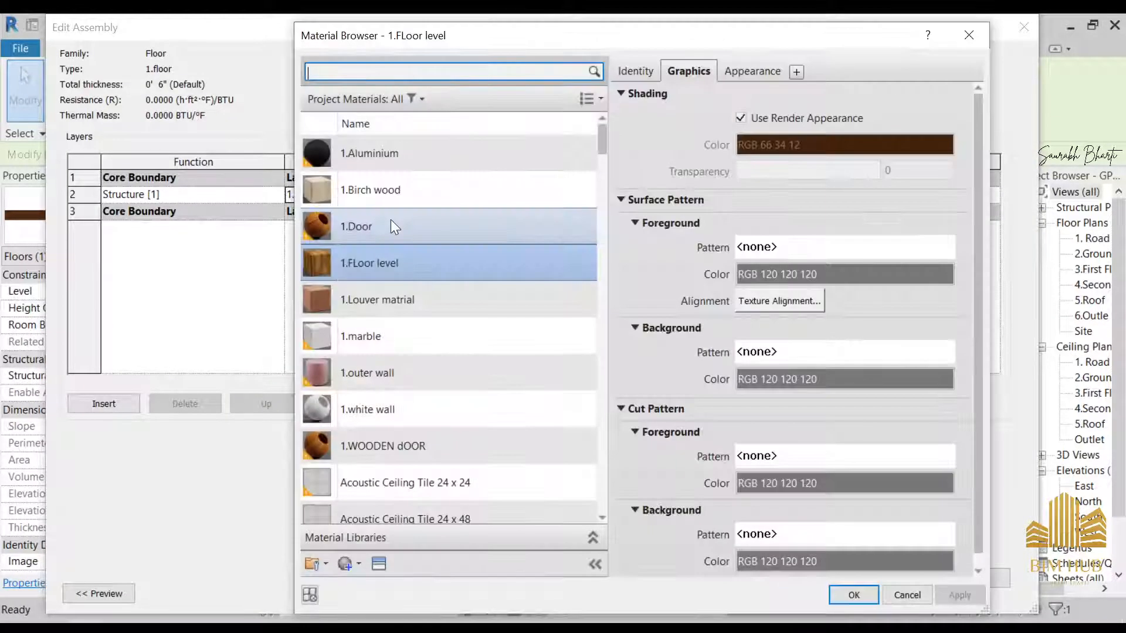
pyautogui.click(378, 564)
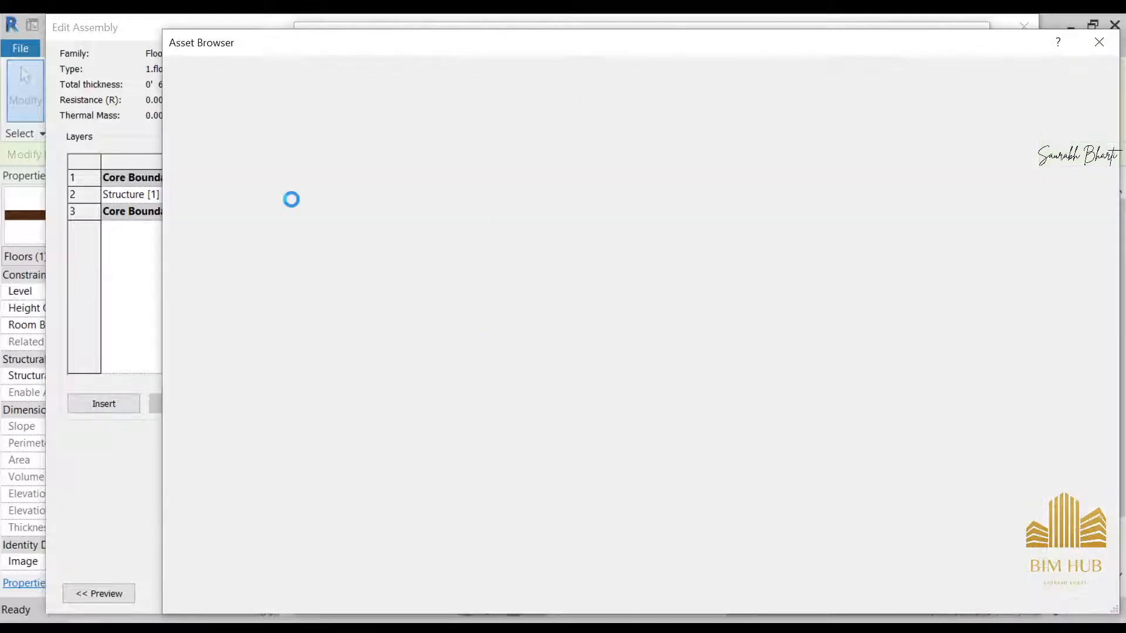
pyautogui.click(1099, 41)
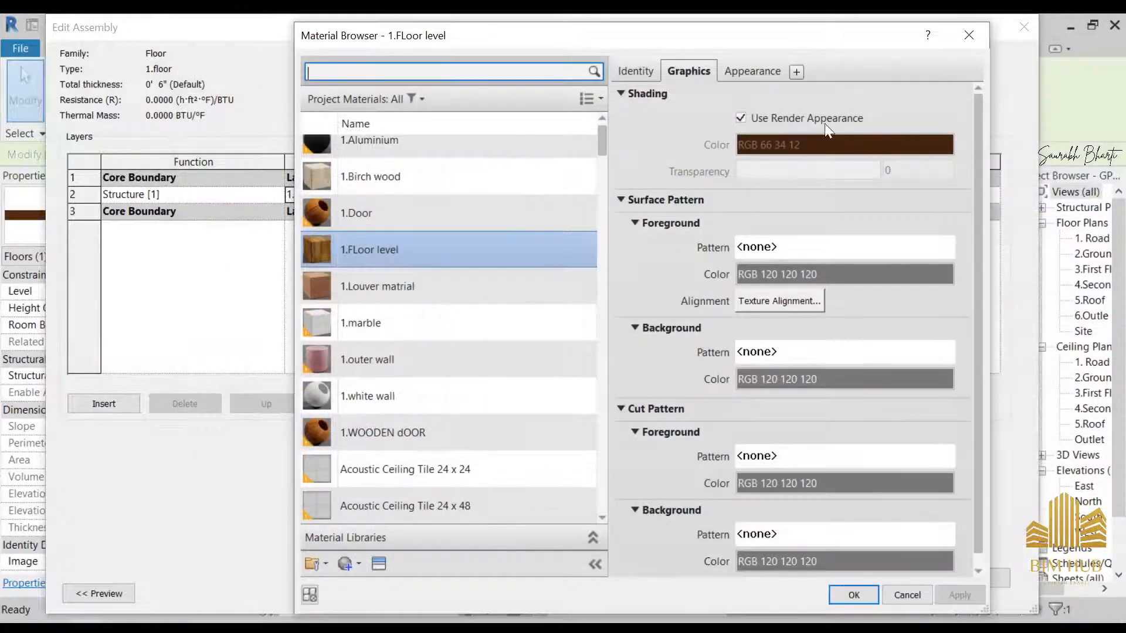
pyautogui.click(768, 71)
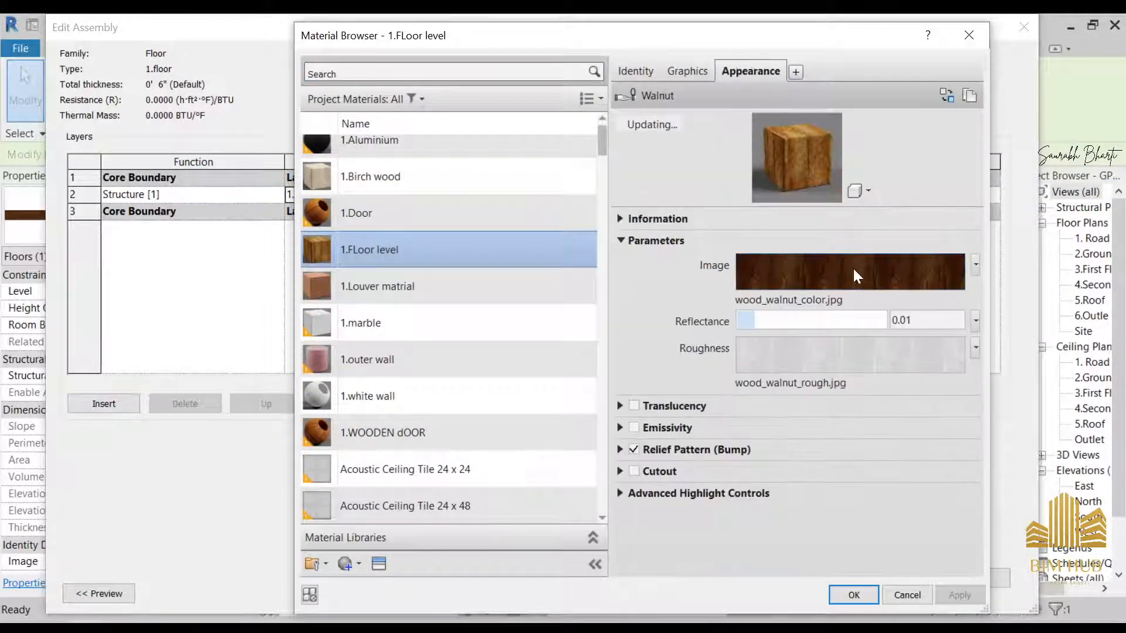
pyautogui.click(855, 265)
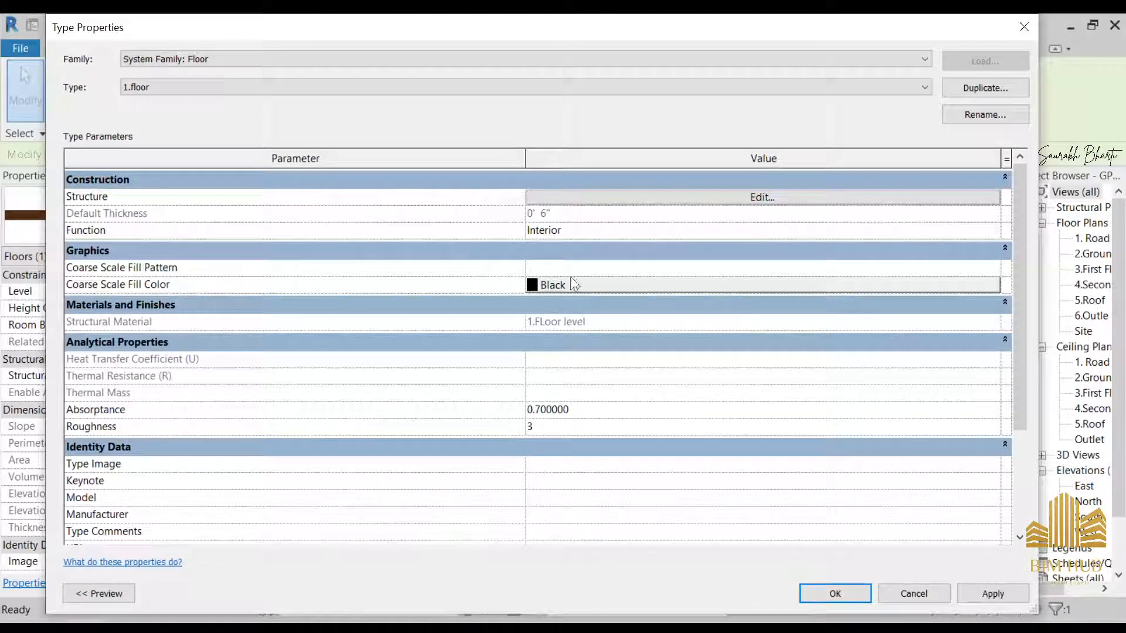
# - Reopen the slab's 1.FLoor level material and examine the image texture of its Walnut appearance
pyautogui.click(636, 200)
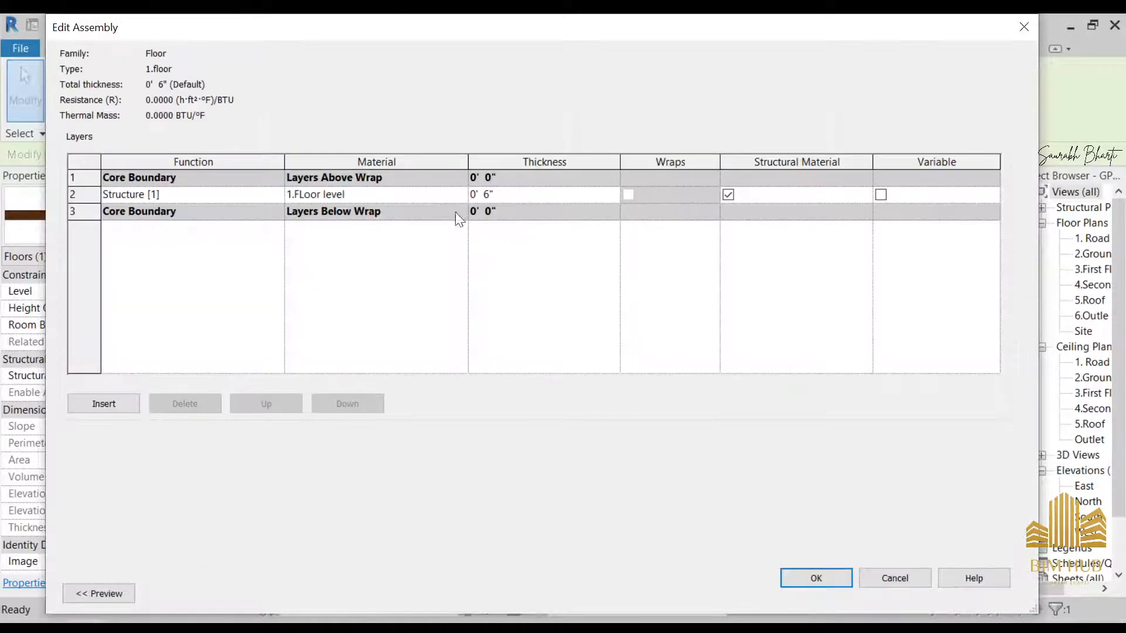
pyautogui.click(461, 194)
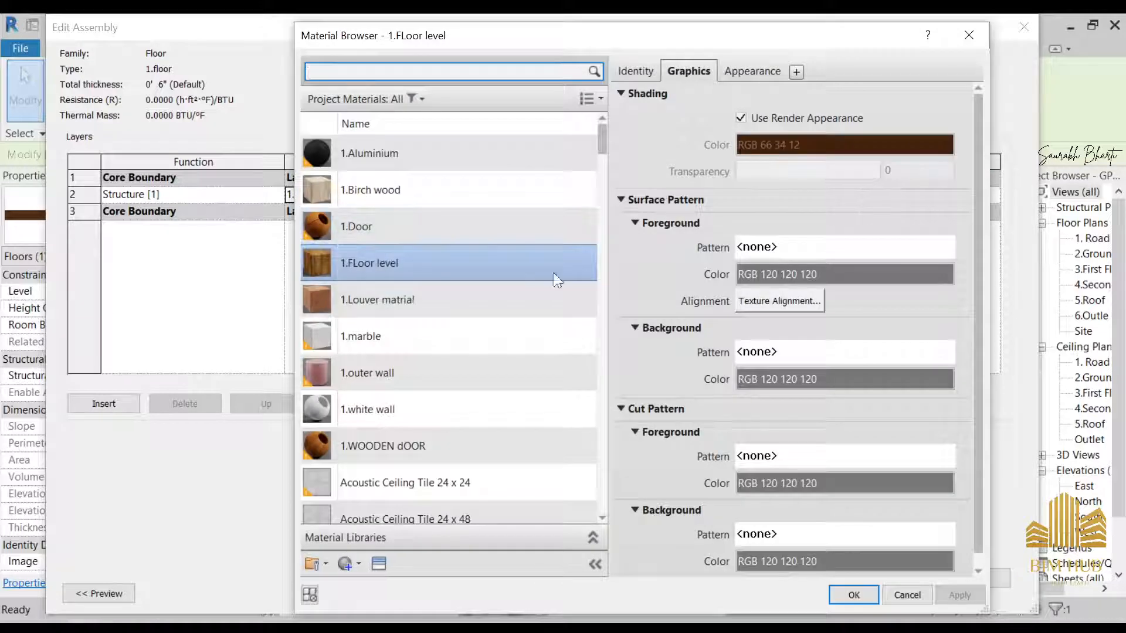
pyautogui.click(769, 66)
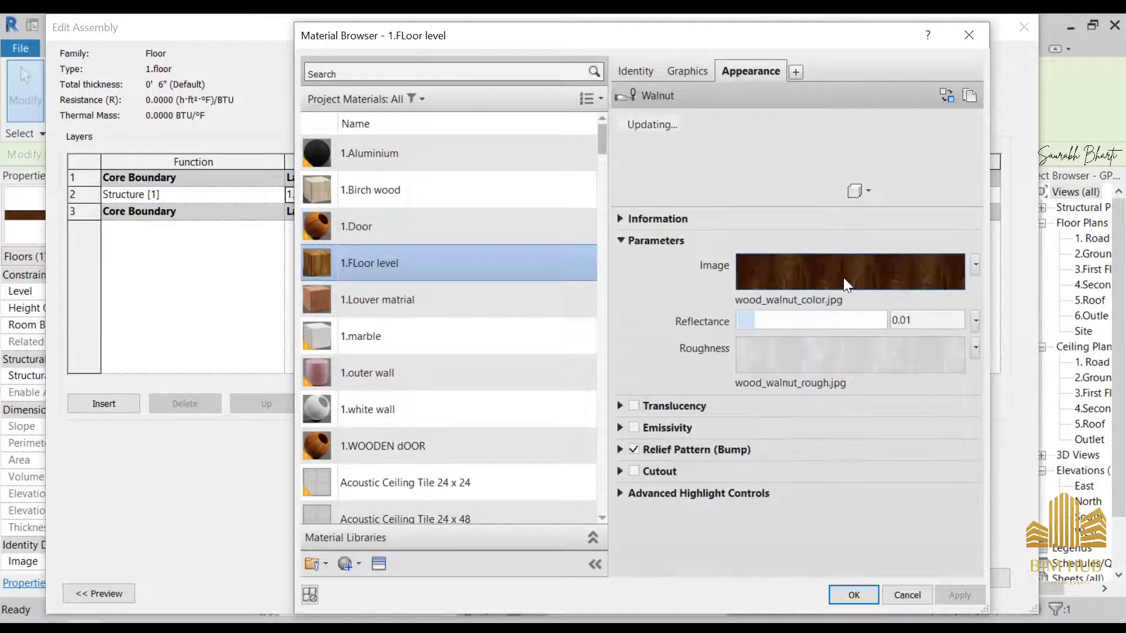
pyautogui.click(843, 277)
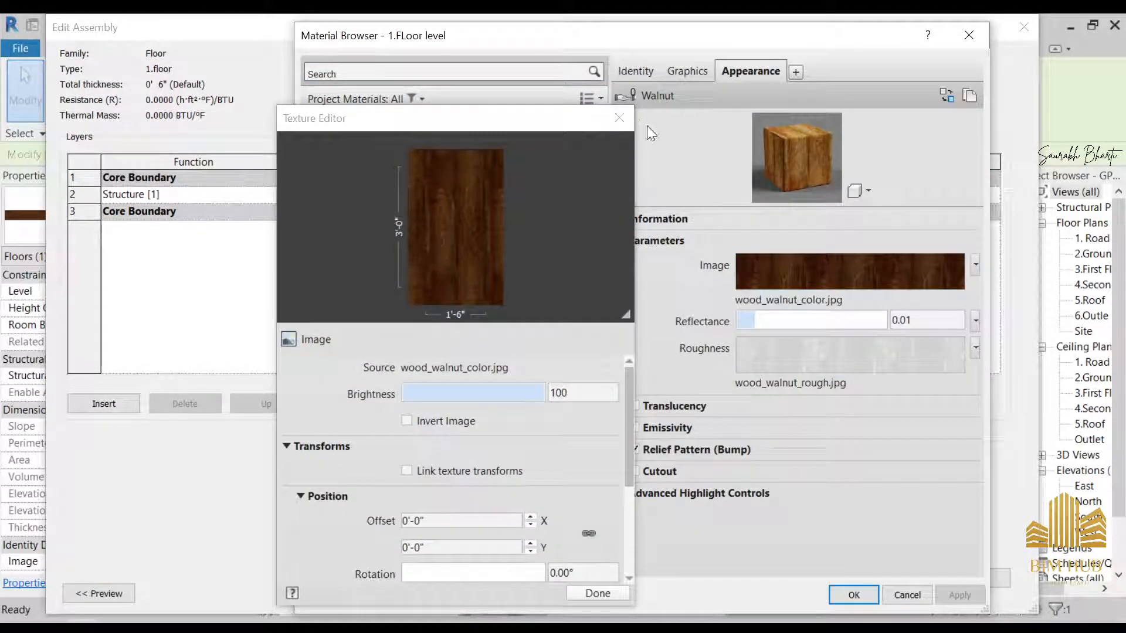
pyautogui.click(619, 118)
# - Replace the 1.FLoor level material's appearance with Andiroba - Natural from the Flooring category of the Appearance Library
pyautogui.click(378, 563)
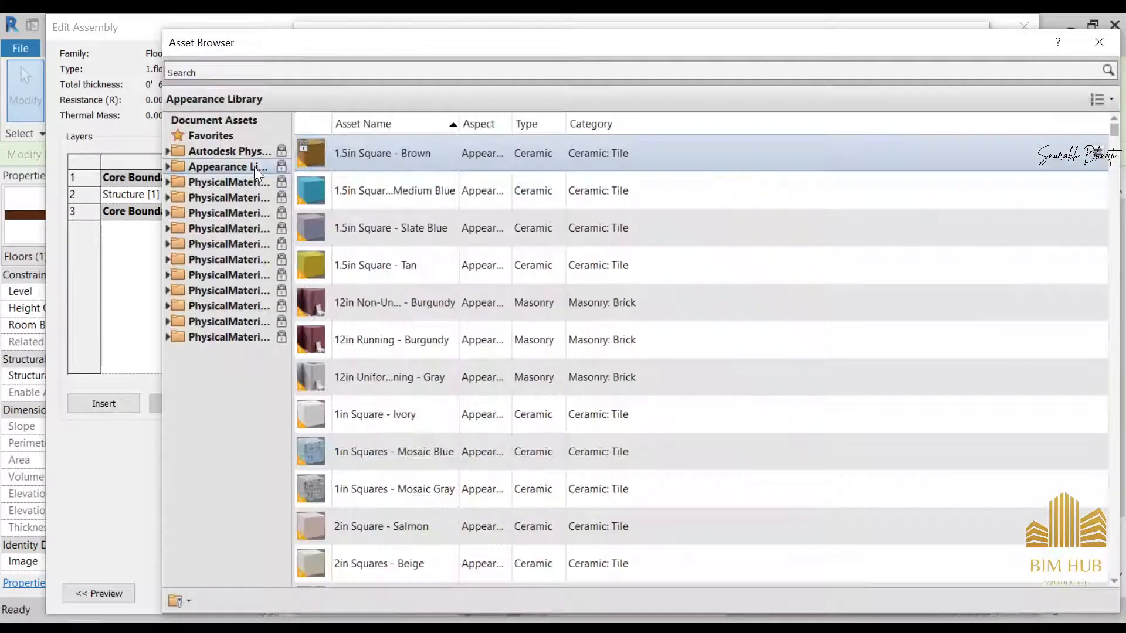
pyautogui.click(169, 166)
pyautogui.click(227, 274)
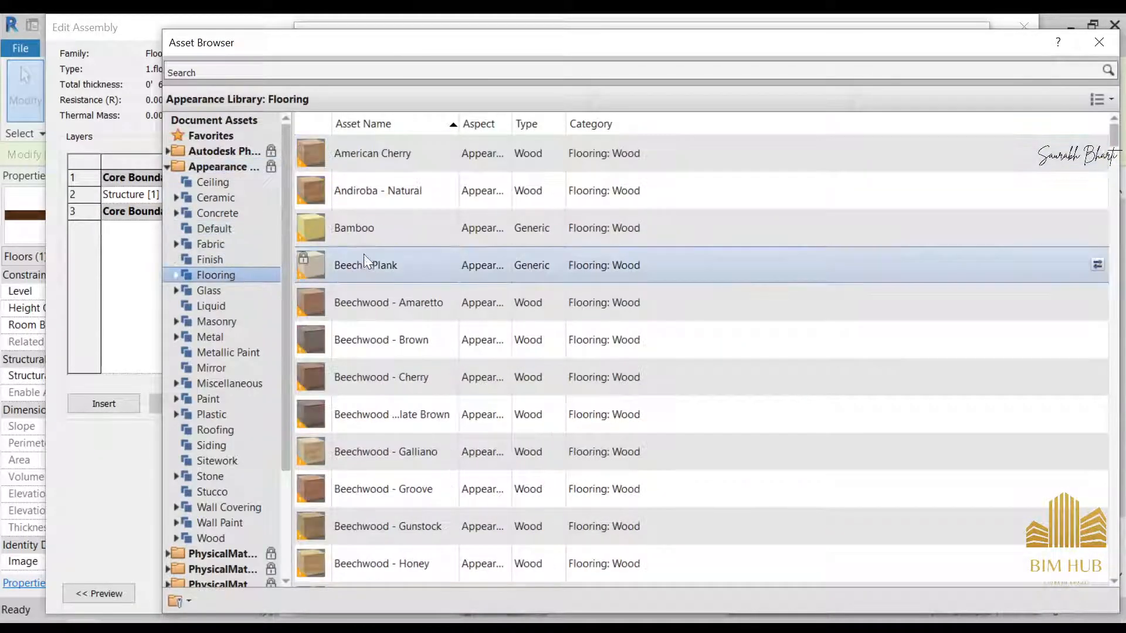
pyautogui.doubleClick(366, 189)
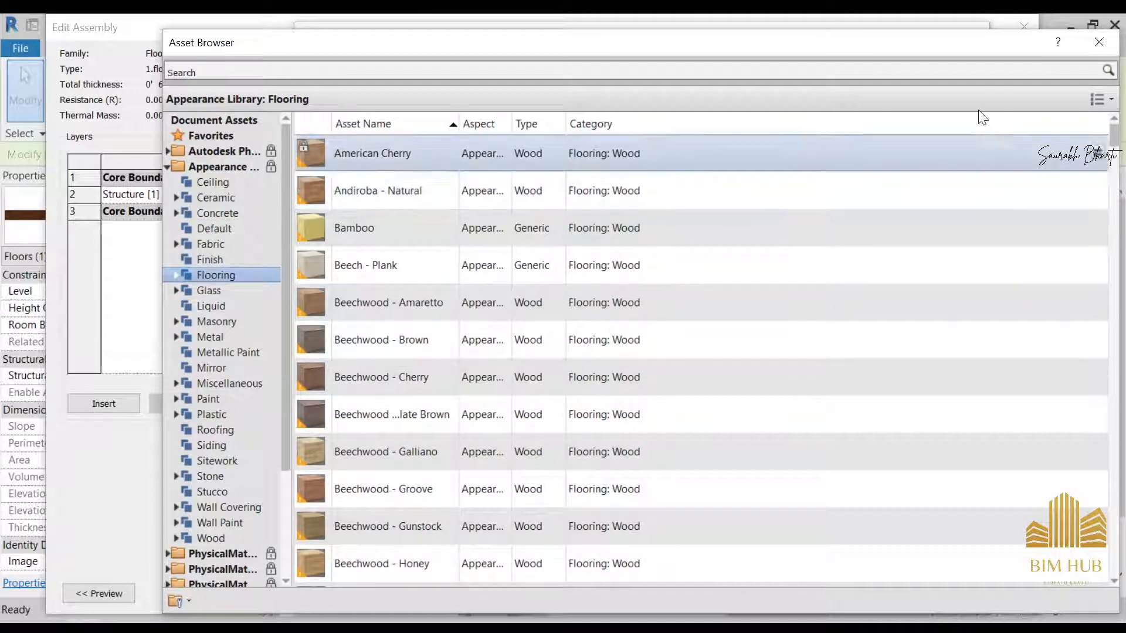
pyautogui.click(1099, 42)
# - Keep the wood's use as Flooring, set its finish to Unfinished, and apply the material changes
pyautogui.click(840, 375)
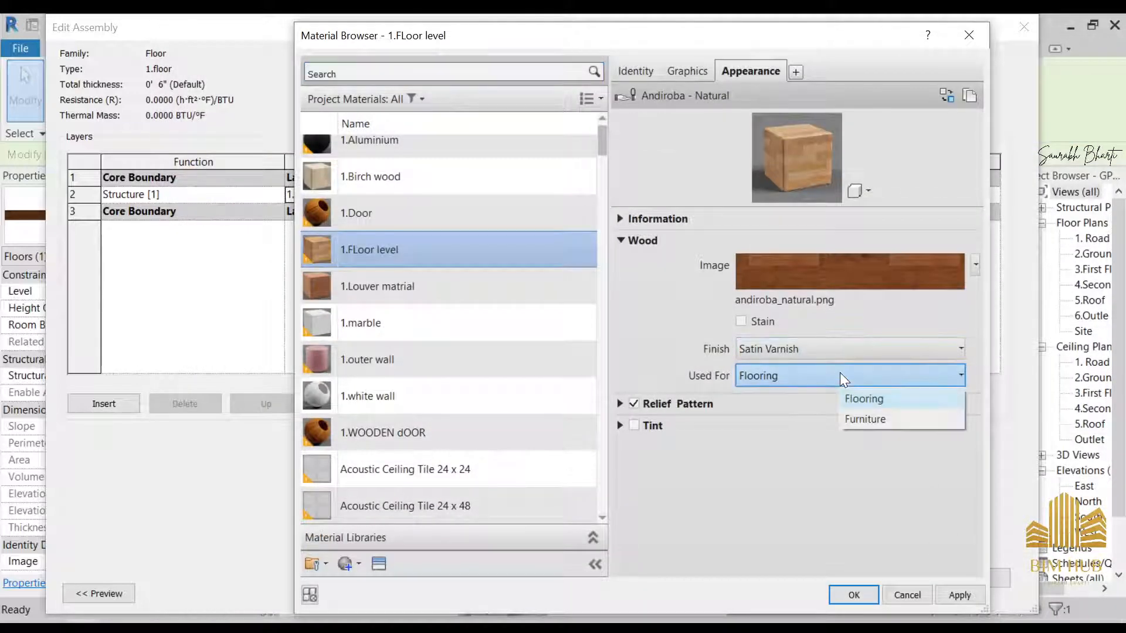
pyautogui.click(902, 405)
pyautogui.click(850, 348)
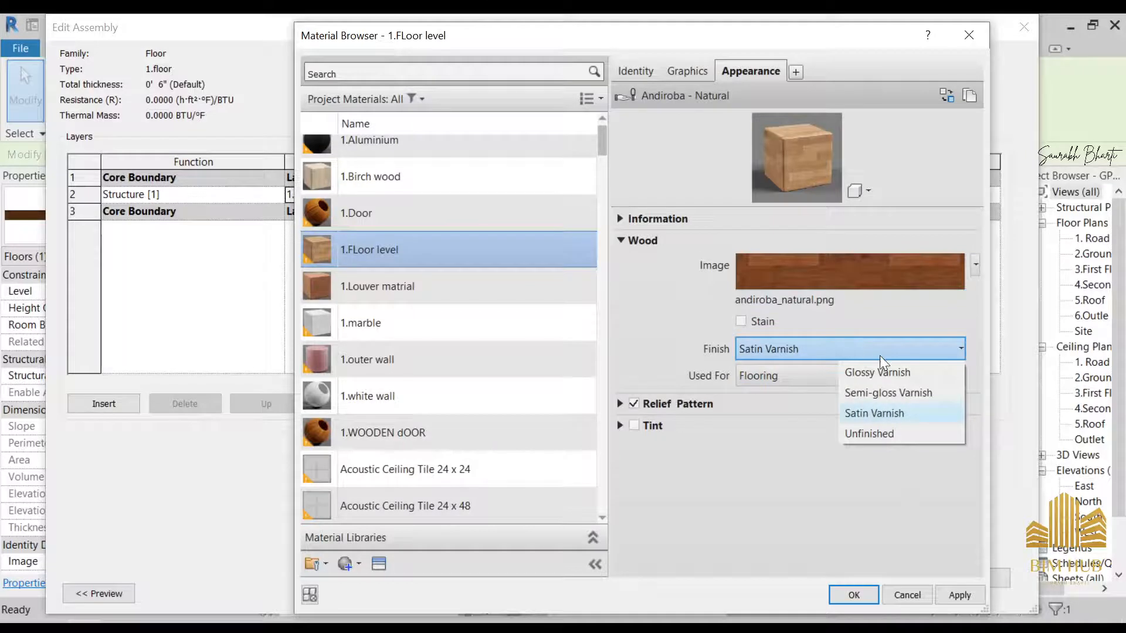
pyautogui.click(935, 435)
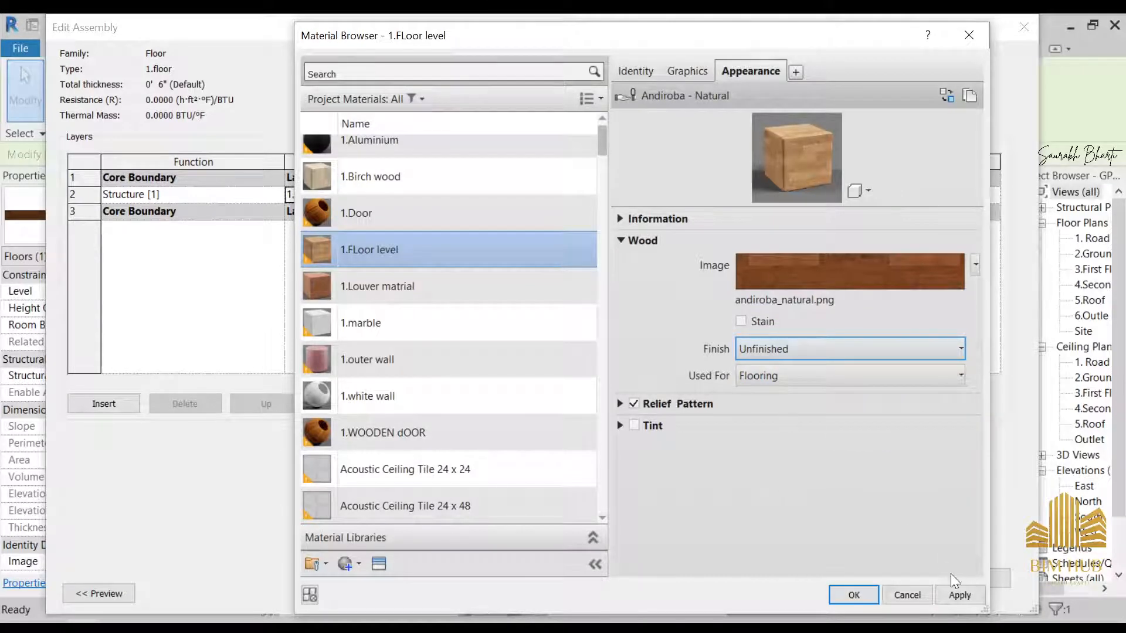
pyautogui.click(957, 594)
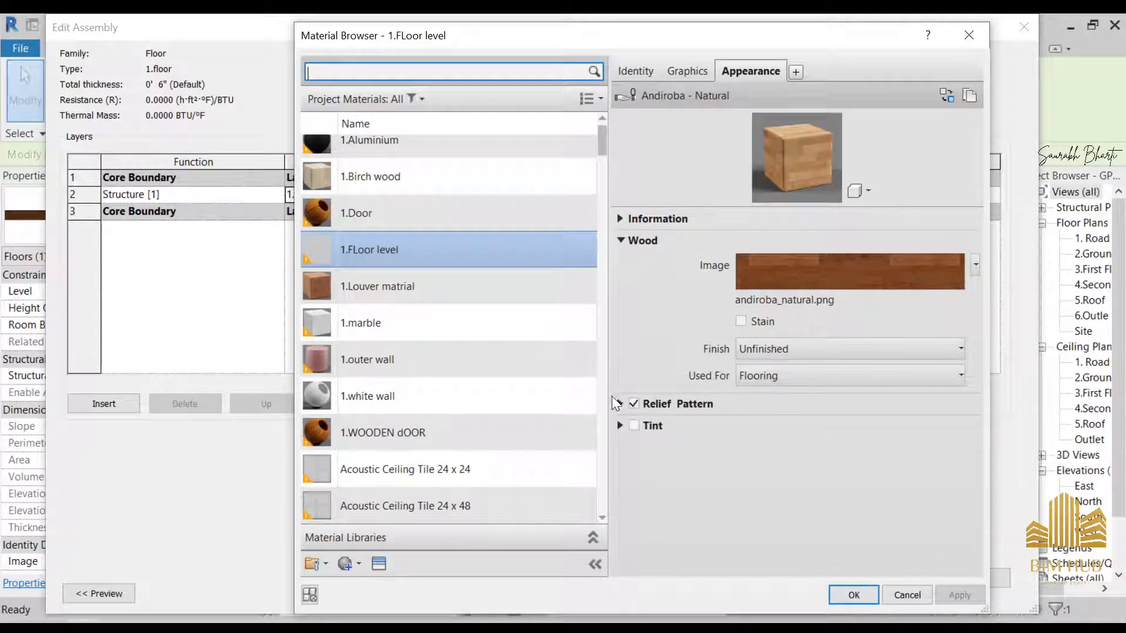
# - Set the wood's Relief Pattern amount to about -1.37 and confirm the material, assembly and floor type changes
pyautogui.click(619, 403)
pyautogui.moveTo(791, 448)
pyautogui.mouseDown()
pyautogui.moveTo(859, 451)
pyautogui.moveTo(763, 440)
pyautogui.moveTo(803, 454)
pyautogui.mouseUp()
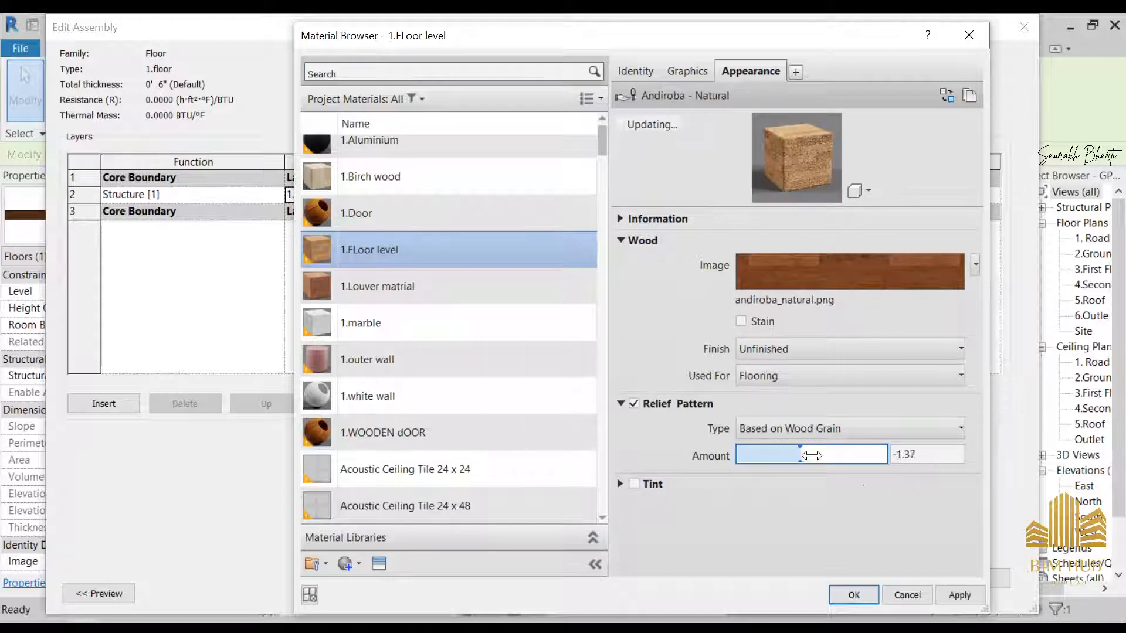
pyautogui.click(959, 595)
pyautogui.click(872, 598)
pyautogui.click(824, 577)
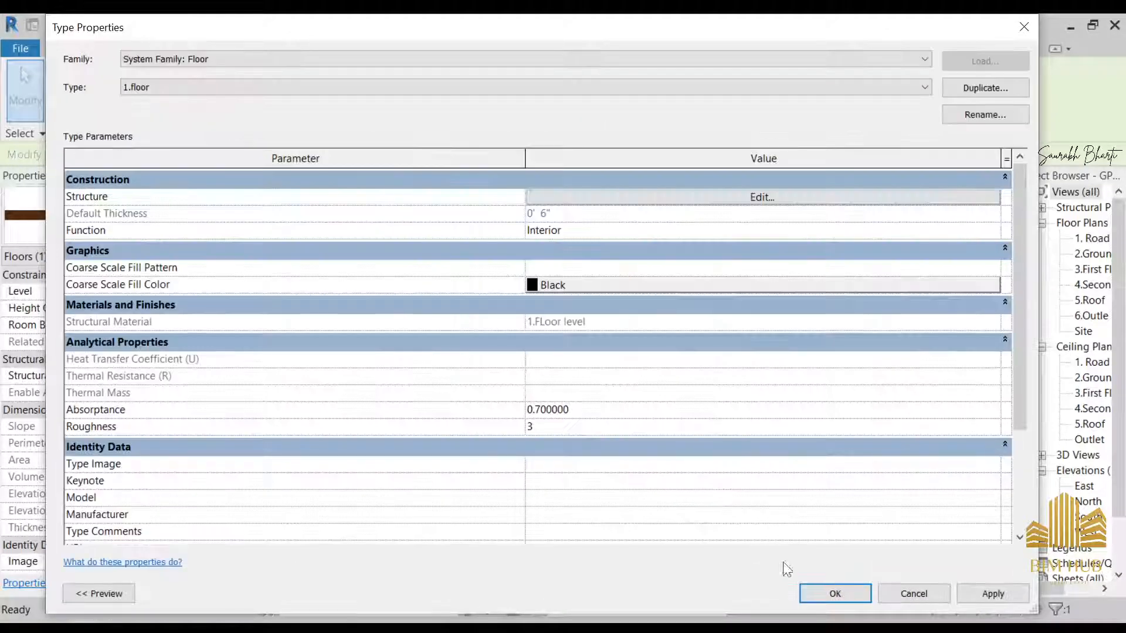
pyautogui.click(828, 596)
# - Deselect the slab and examine its wood finish in the 3D view from several angles and distances
pyautogui.scroll(-1, 579, 317)
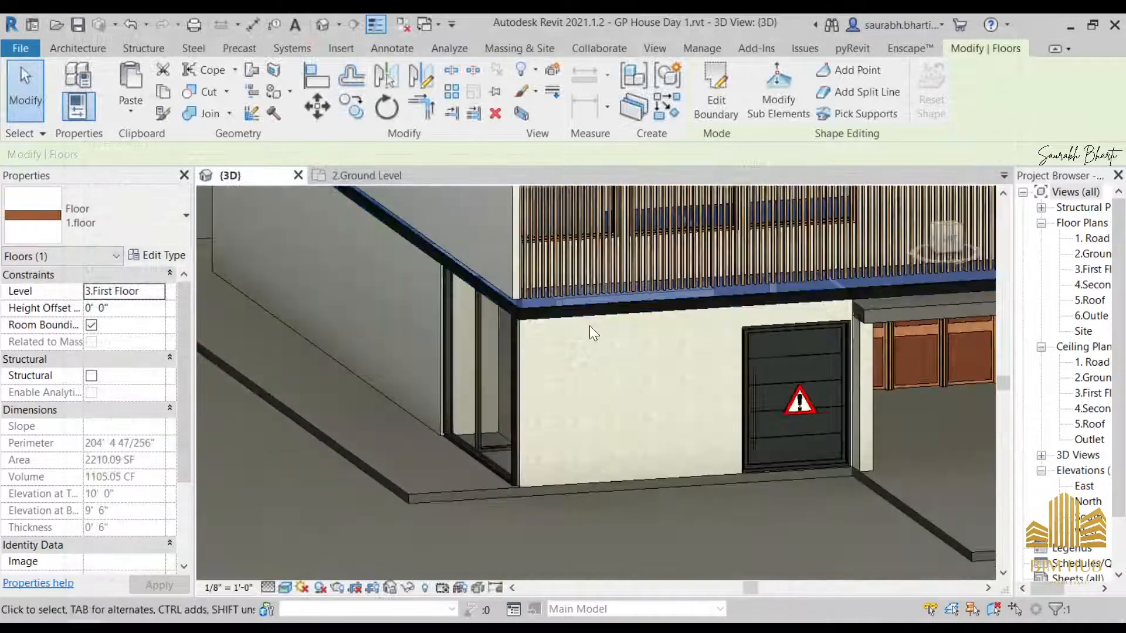
pyautogui.press('Escape')
pyautogui.keyDown('shift'); pyautogui.moveTo(714, 340); pyautogui.dragTo(685, 432, button='middle'); pyautogui.keyUp('shift')
pyautogui.scroll(3, 685, 433)
pyautogui.scroll(-3, 642, 326)
pyautogui.keyDown('shift'); pyautogui.moveTo(639, 328); pyautogui.dragTo(662, 317, button='middle'); pyautogui.keyUp('shift')
pyautogui.scroll(2, 689, 380)
pyautogui.scroll(-2, 688, 349)
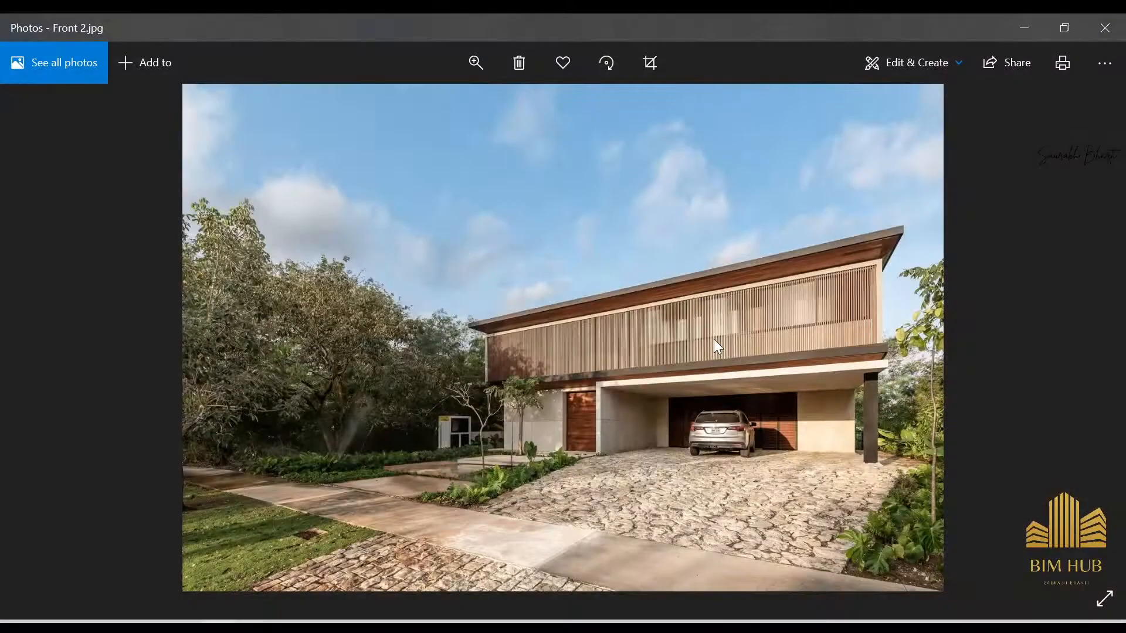
# - Switch to Photos and examine the roof soffit, louvers, slab edge and entrance in the Front 2.jpg reference photo
pyautogui.scroll(2, 713, 339)
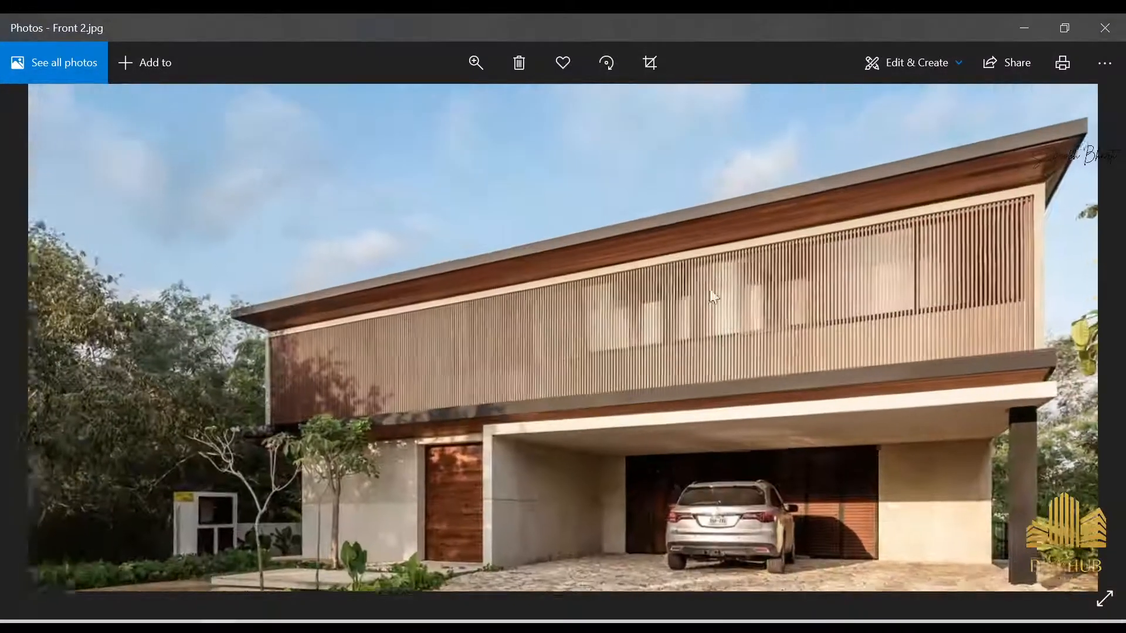
pyautogui.scroll(5, 705, 223)
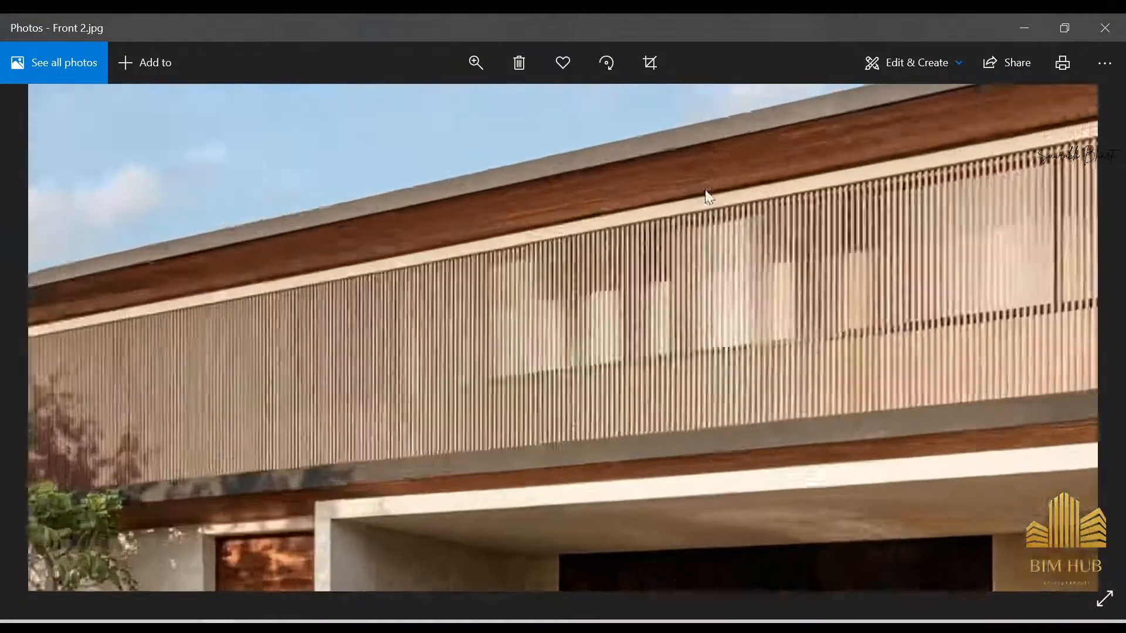
pyautogui.scroll(-1, 621, 138)
pyautogui.moveTo(610, 138); pyautogui.dragTo(593, 205)
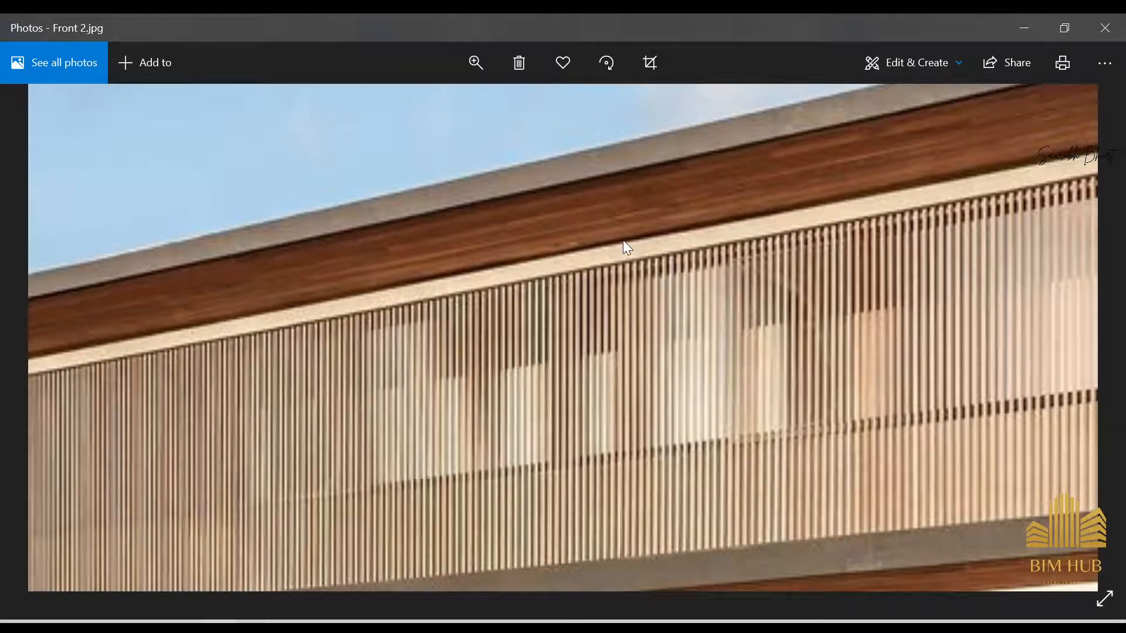
pyautogui.scroll(-5, 622, 241)
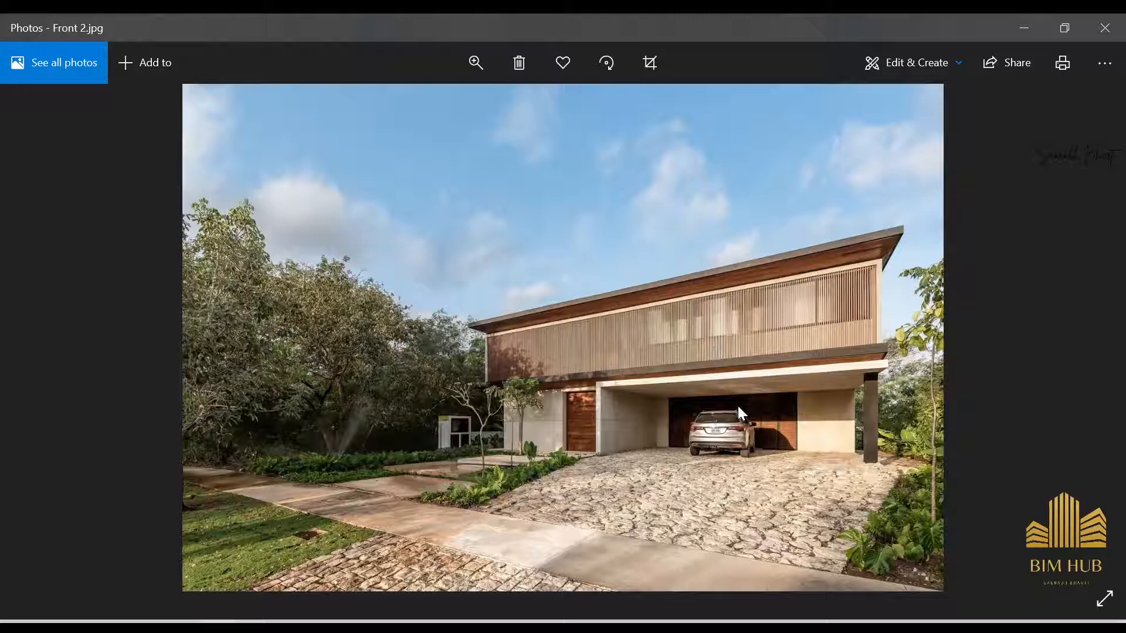
pyautogui.scroll(2, 498, 445)
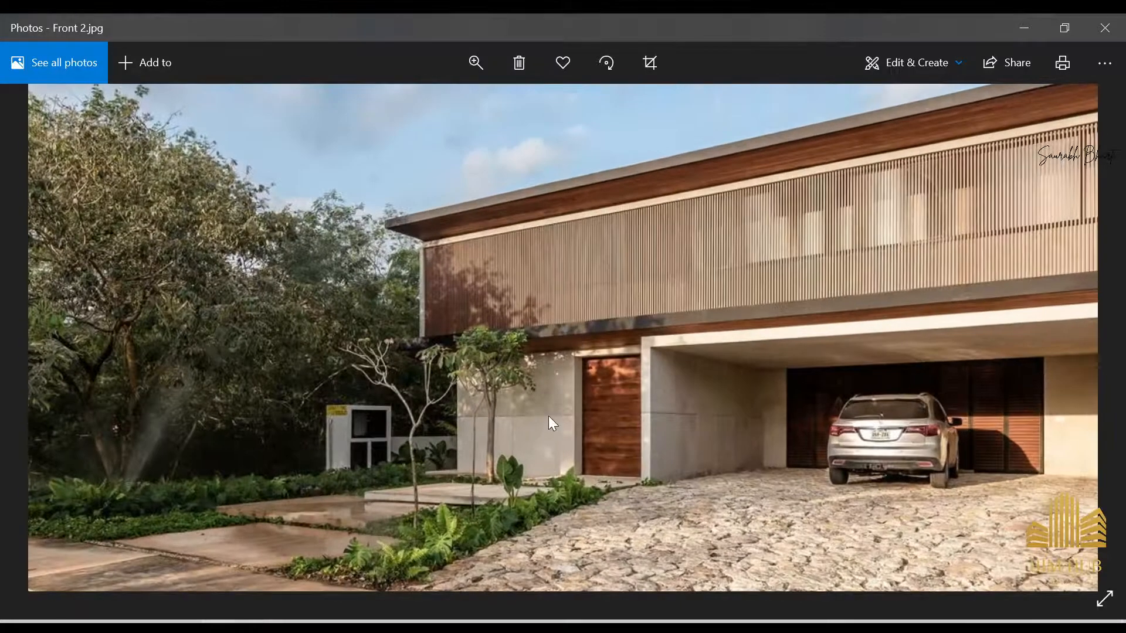
pyautogui.scroll(-2, 547, 416)
# - Look through the other reference images, from the front, interior and North View to the bedroom photo Room.jpg
pyautogui.press('Right')
pyautogui.press('Right')
pyautogui.press('Left')
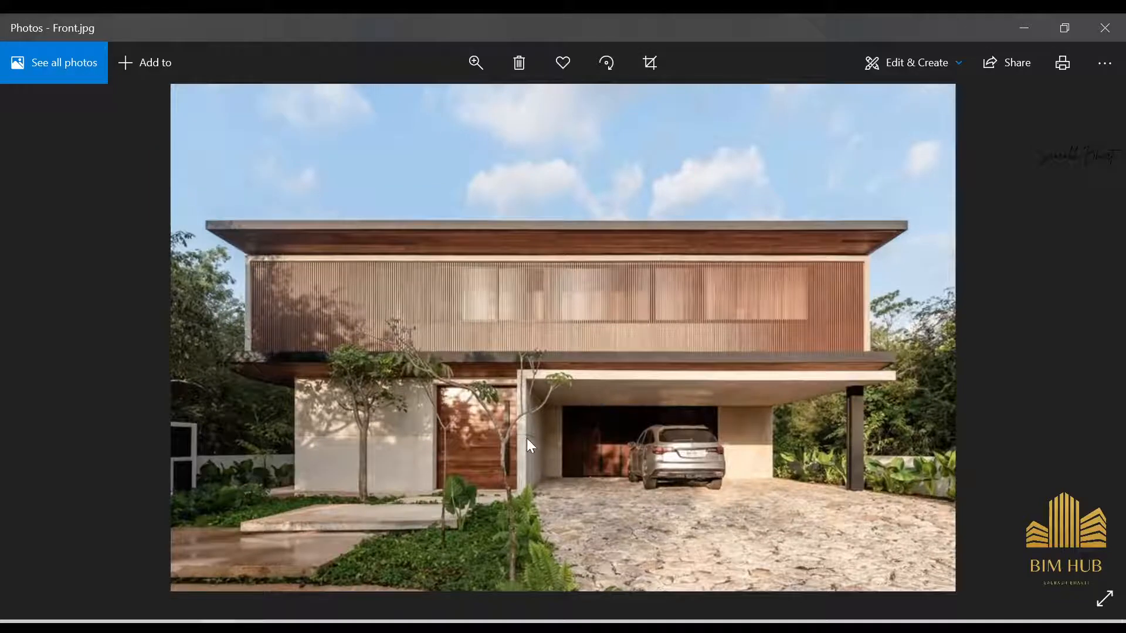
pyautogui.press('Right')
pyautogui.press('Right')
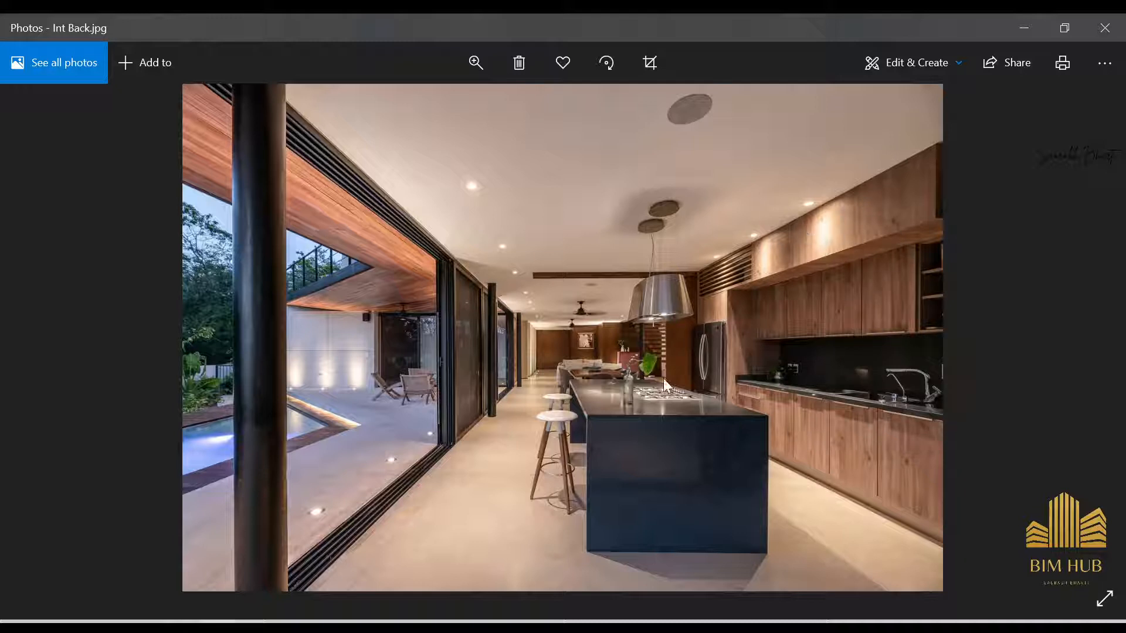
pyautogui.press('Right')
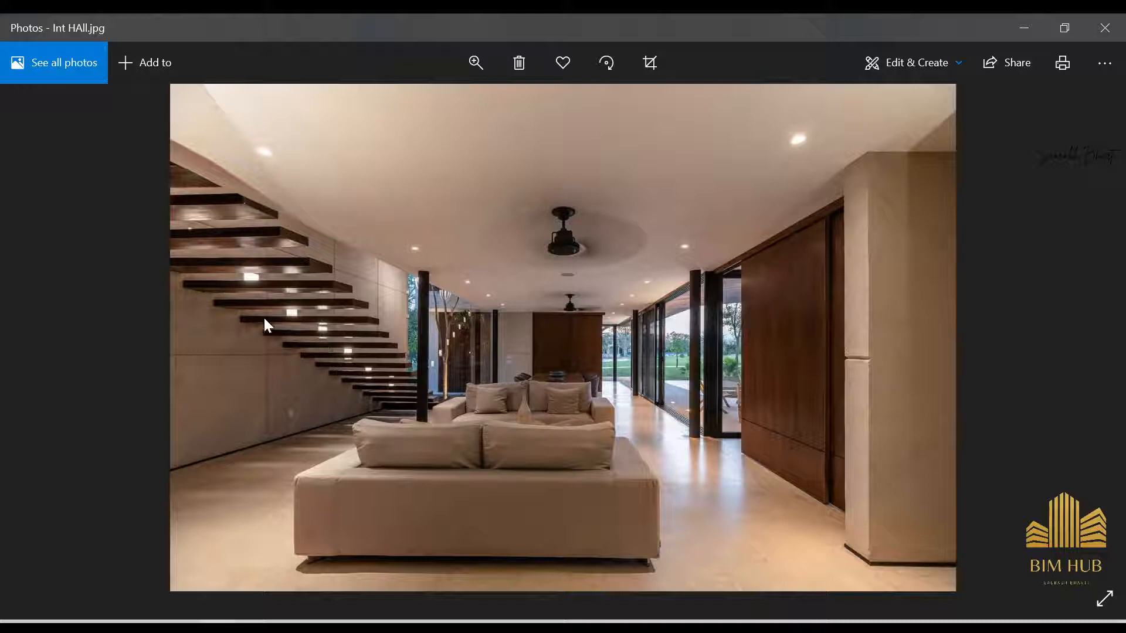
pyautogui.press('Right')
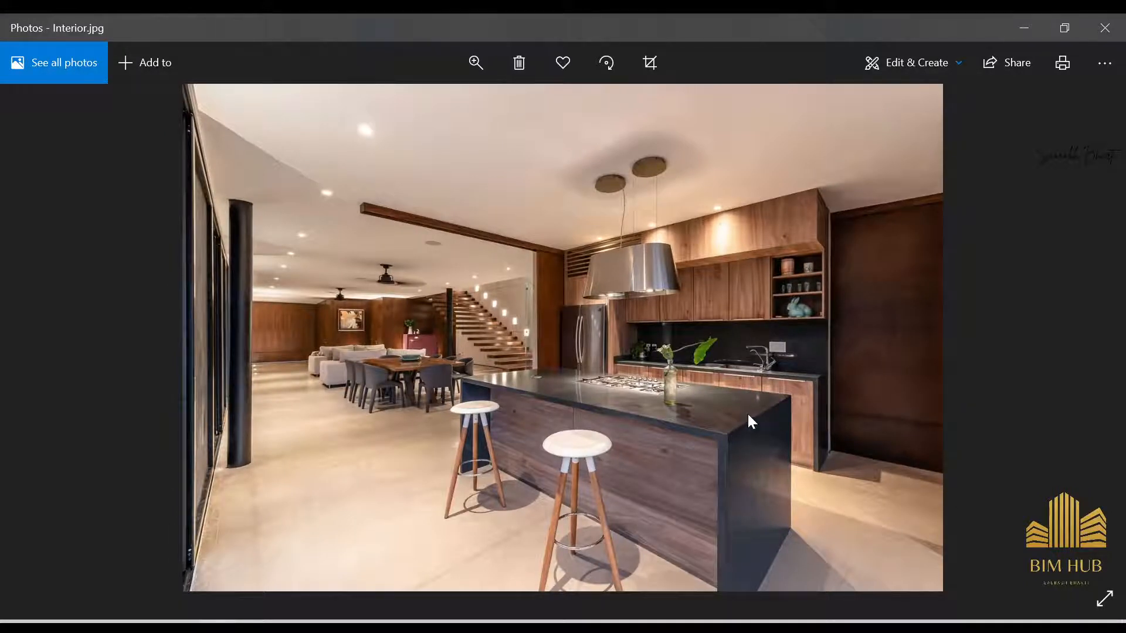
pyautogui.press('Right')
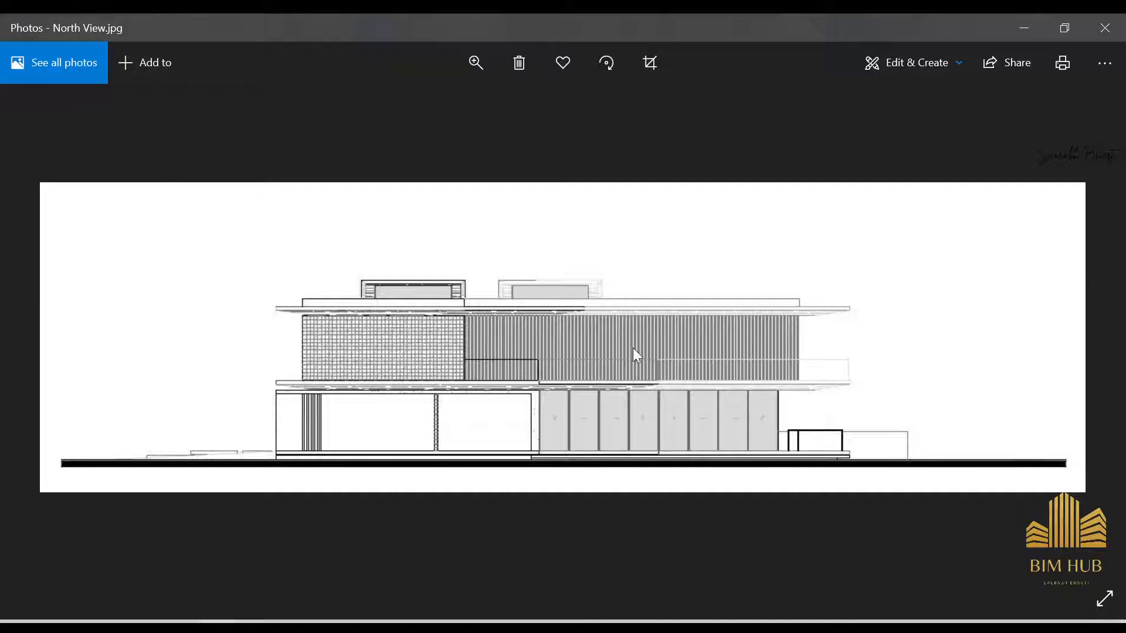
pyautogui.press('Right')
pyautogui.press('Left')
pyautogui.press('Right')
pyautogui.press('Right')
pyautogui.press('Right')
pyautogui.press('Left')
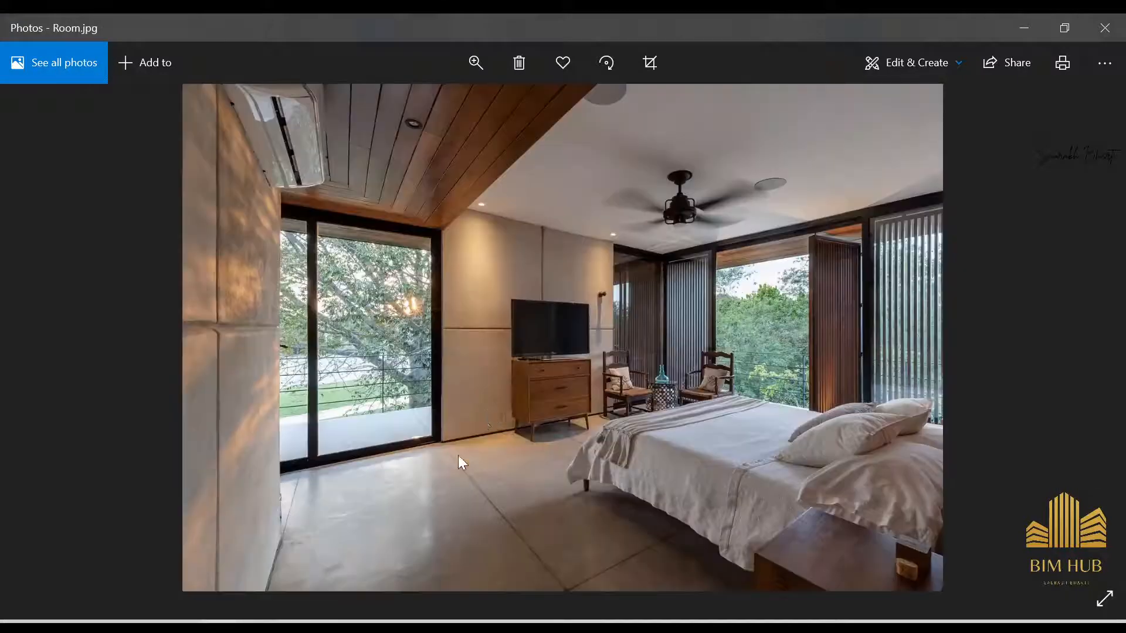
# - Examine the wooden ceiling, wall finish and louvered panels up close in Room.jpg
pyautogui.doubleClick(463, 185)
pyautogui.moveTo(490, 171); pyautogui.dragTo(468, 401)
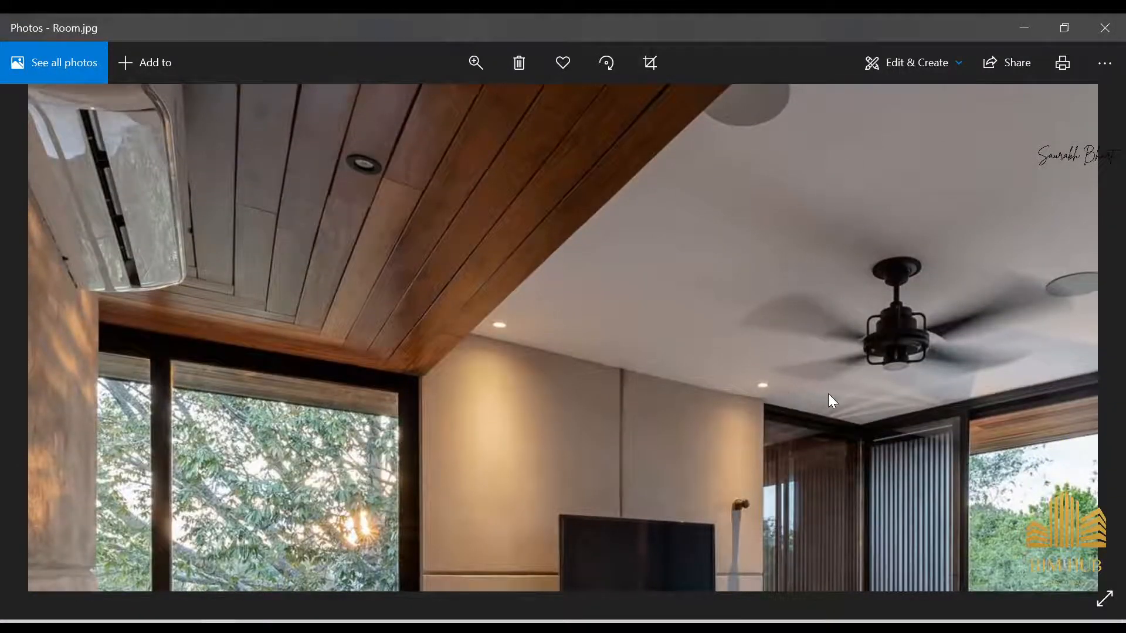
pyautogui.doubleClick(827, 394)
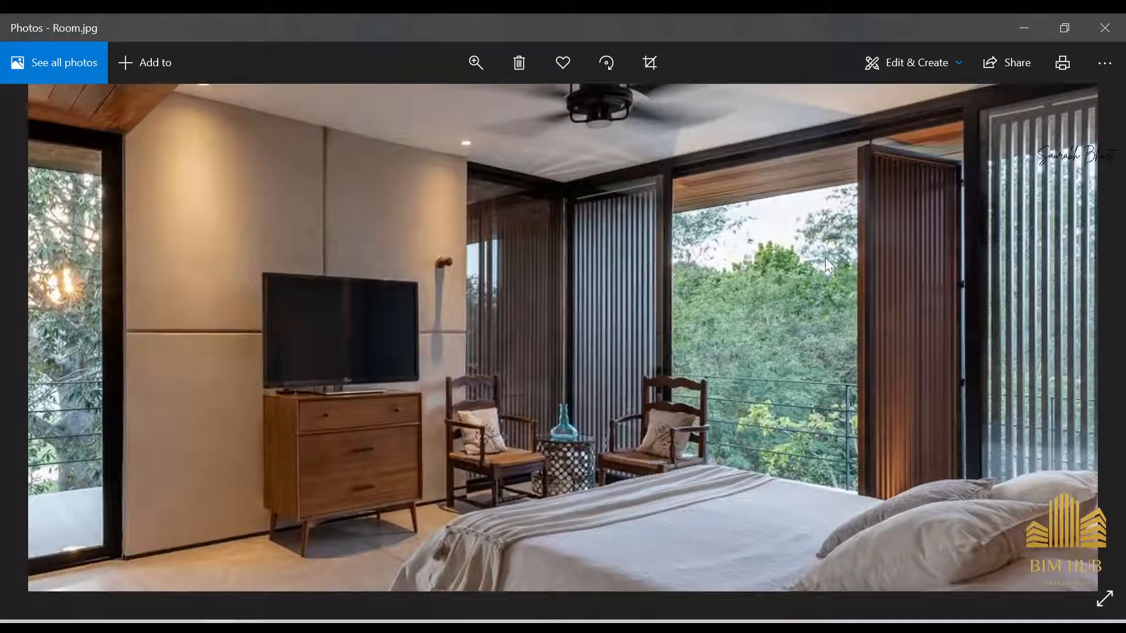
# - Return to Revit, examine the first-floor louvers in 3D from several angles, and select the Wider Louver curtain wall
pyautogui.click(1027, 17)
pyautogui.scroll(-6, 587, 245)
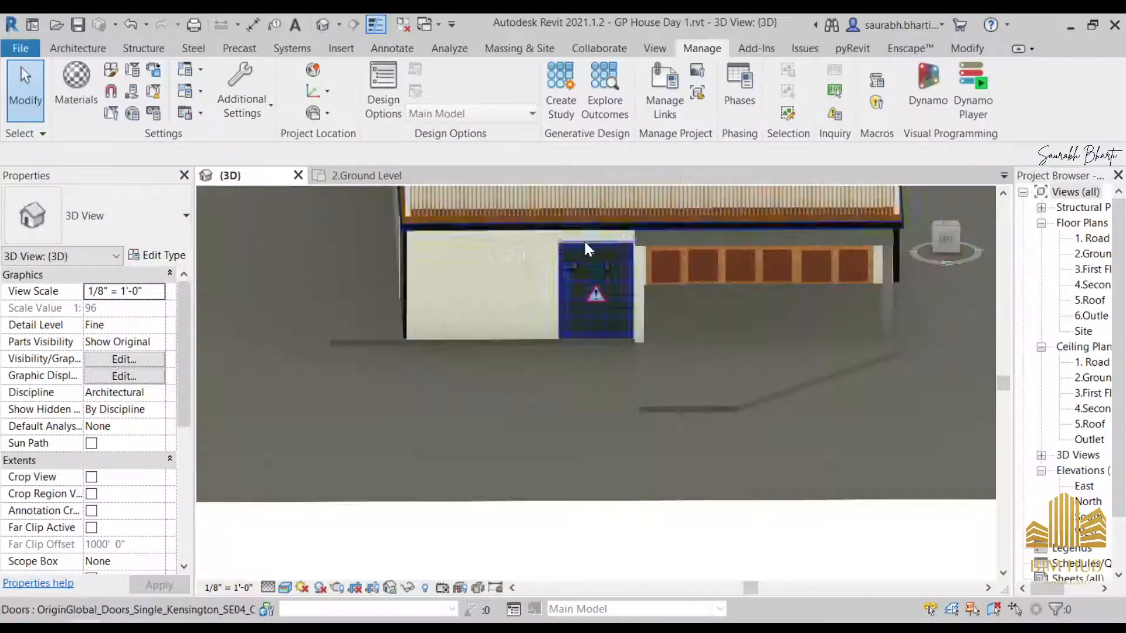
pyautogui.keyDown('shift'); pyautogui.moveTo(588, 246); pyautogui.dragTo(682, 401, button='middle'); pyautogui.keyUp('shift')
pyautogui.scroll(5, 680, 375)
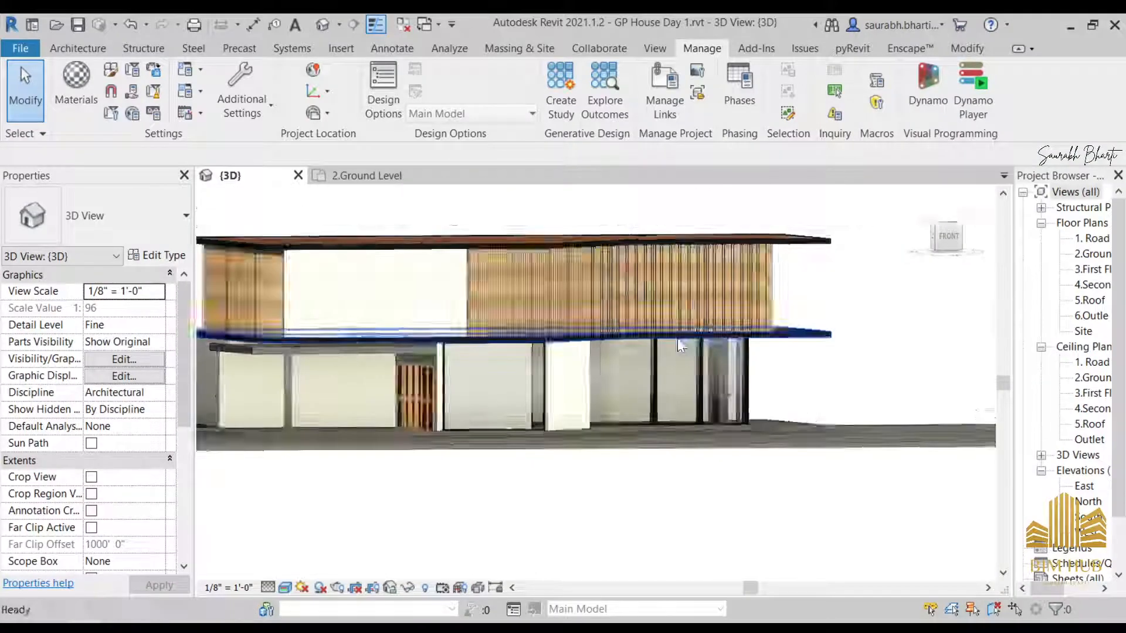
pyautogui.keyDown('shift'); pyautogui.moveTo(707, 333); pyautogui.dragTo(733, 390, button='middle'); pyautogui.keyUp('shift')
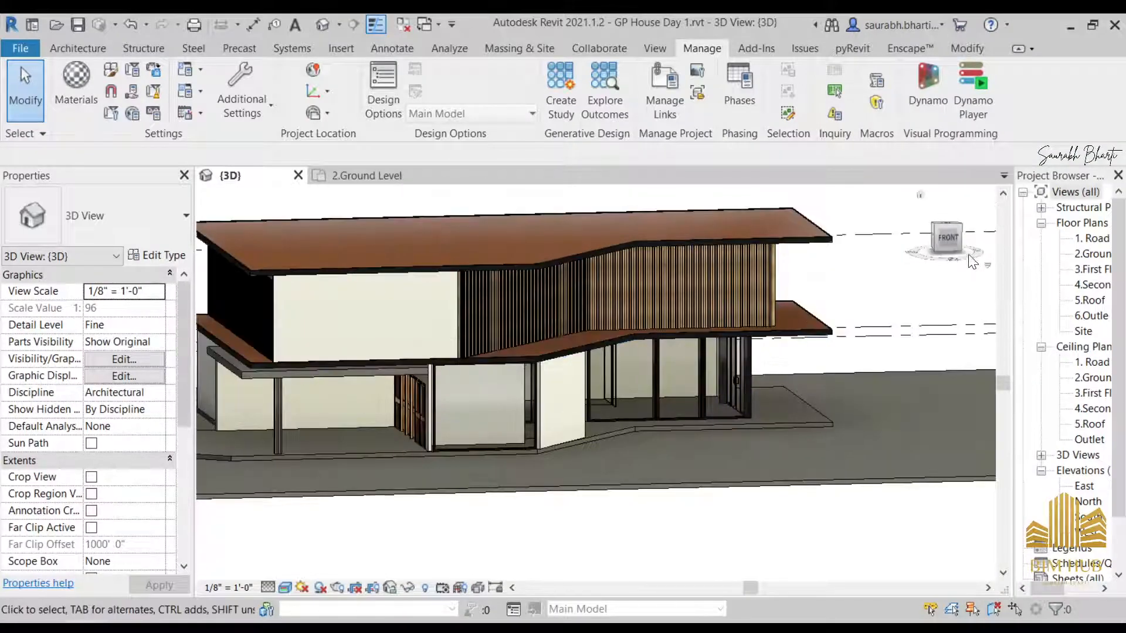
pyautogui.click(948, 241)
pyautogui.scroll(5, 539, 341)
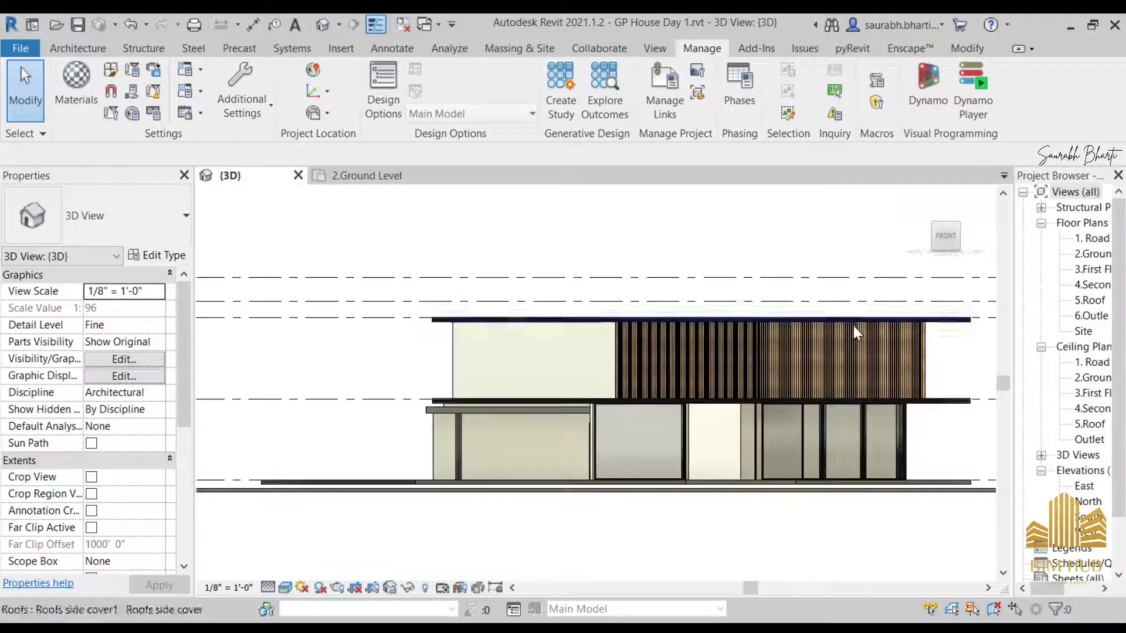
pyautogui.keyDown('shift'); pyautogui.moveTo(923, 386); pyautogui.dragTo(888, 414, button='middle'); pyautogui.keyUp('shift')
pyautogui.scroll(5, 889, 414)
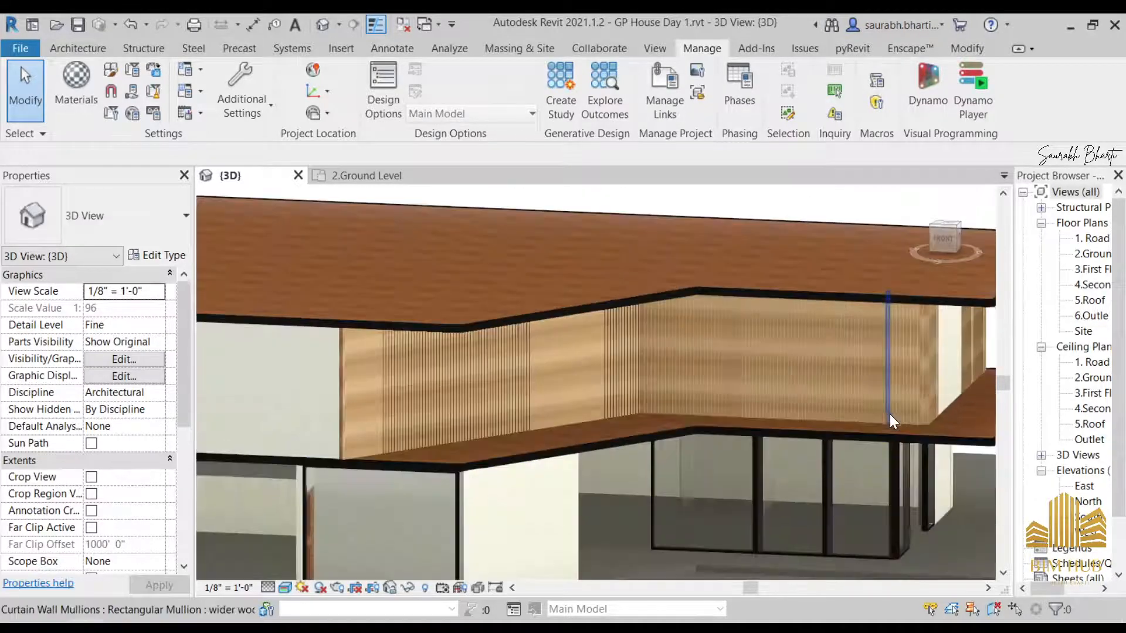
pyautogui.click(910, 427)
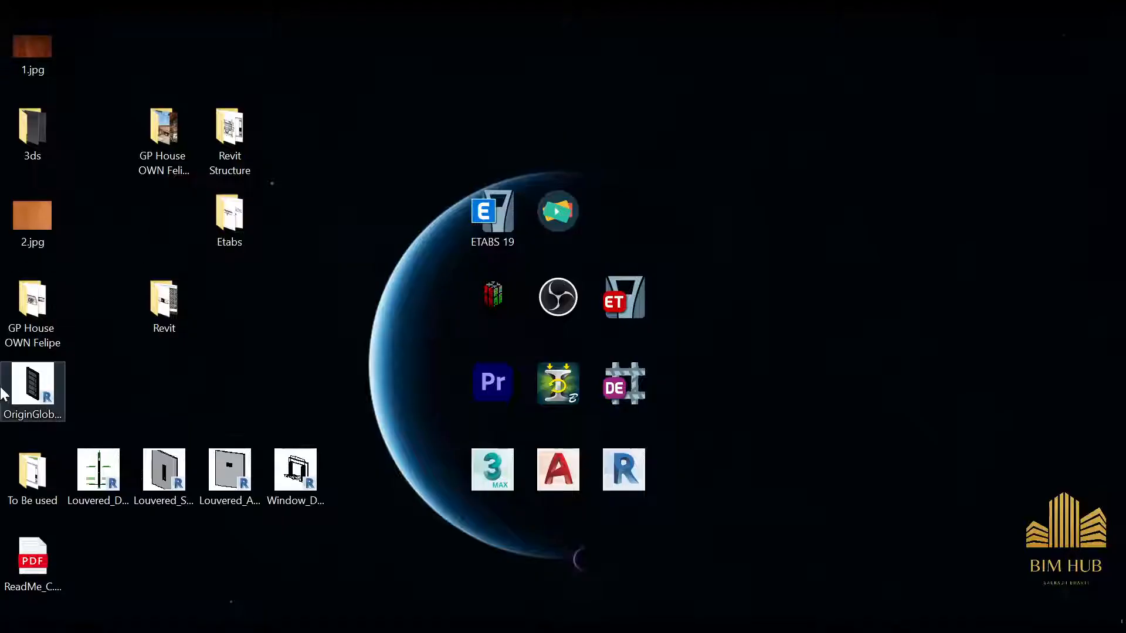
# - Look through the downloaded louvered door, shutter and window family files on the desktop
pyautogui.click(35, 384)
pyautogui.click(125, 496)
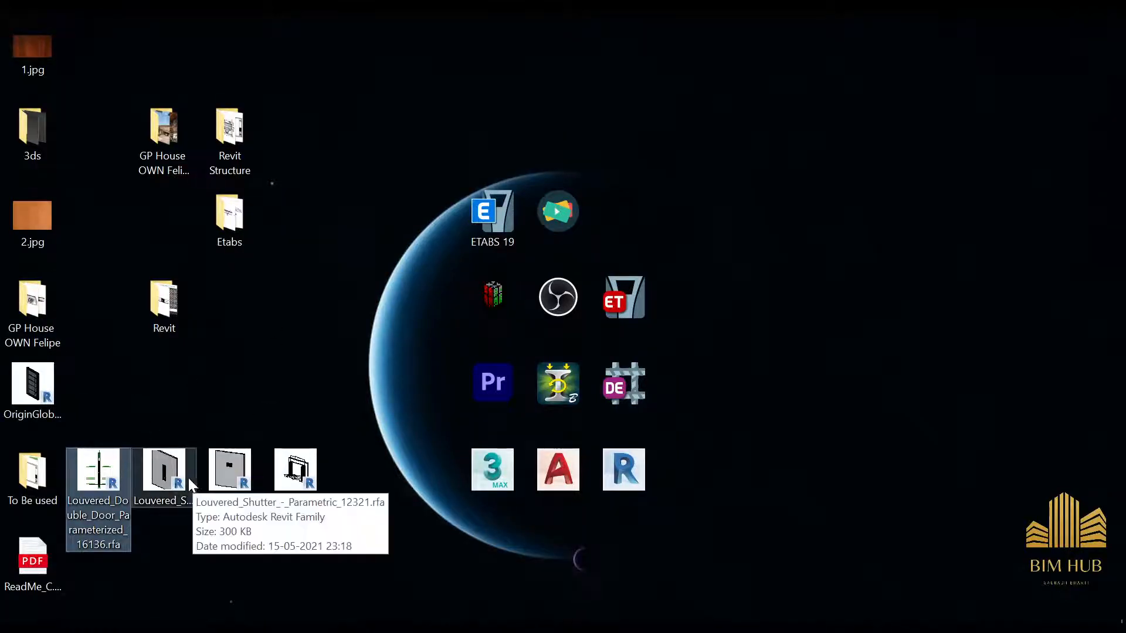
pyautogui.click(290, 476)
pyautogui.click(128, 497)
pyautogui.click(294, 471)
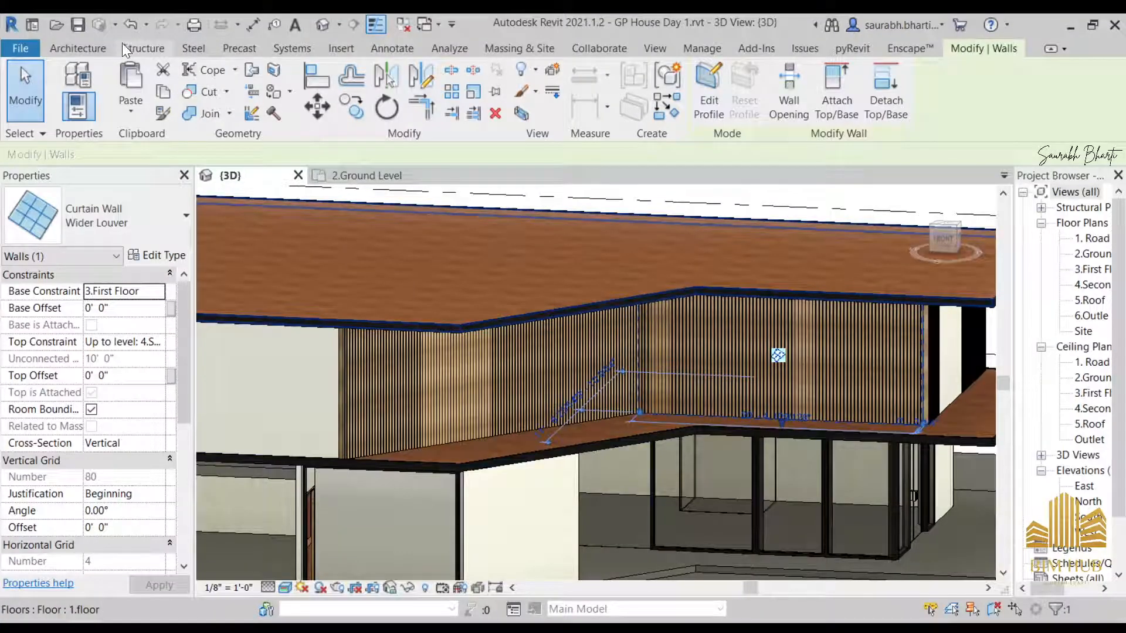
# - Load the Window_Door_Louvered_Shutters_19003, Louvered_Shutter_-_Parametric_12321 and Louvered_Double_Door_Parameterized_16136 families from the Desktop through the Door tool
pyautogui.click(106, 48)
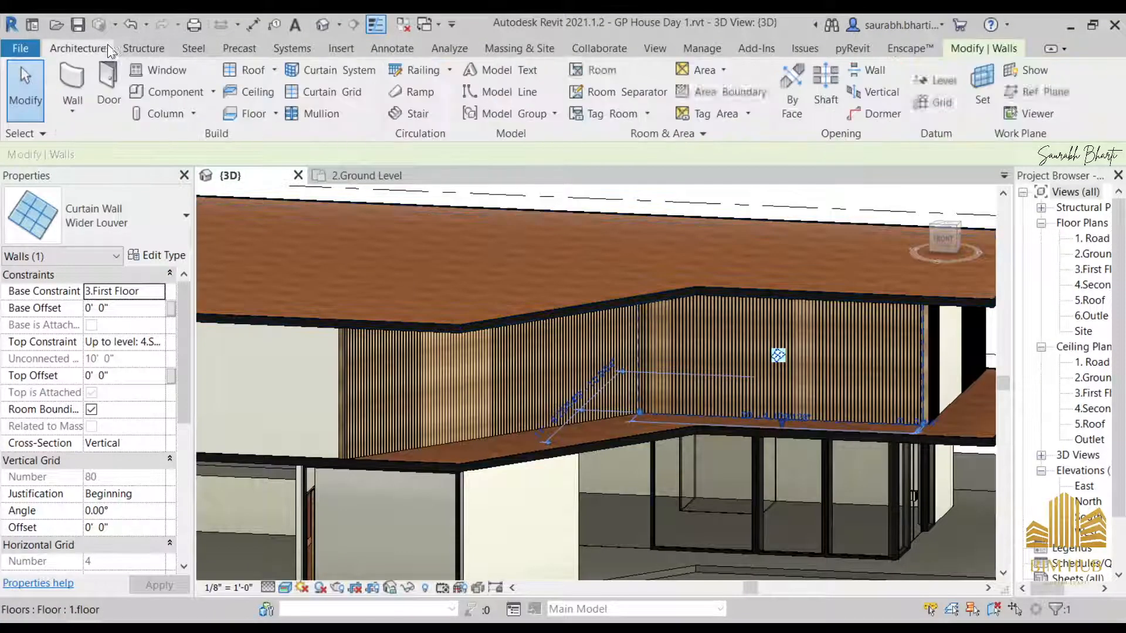
pyautogui.click(118, 76)
pyautogui.press('Escape')
pyautogui.press('Escape')
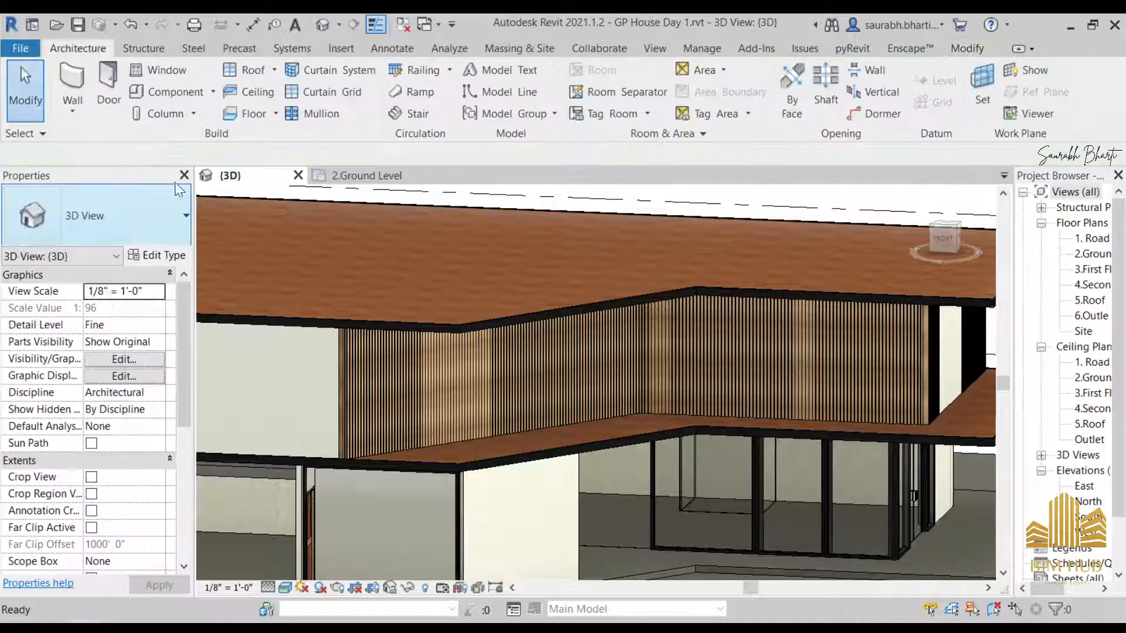
pyautogui.click(107, 70)
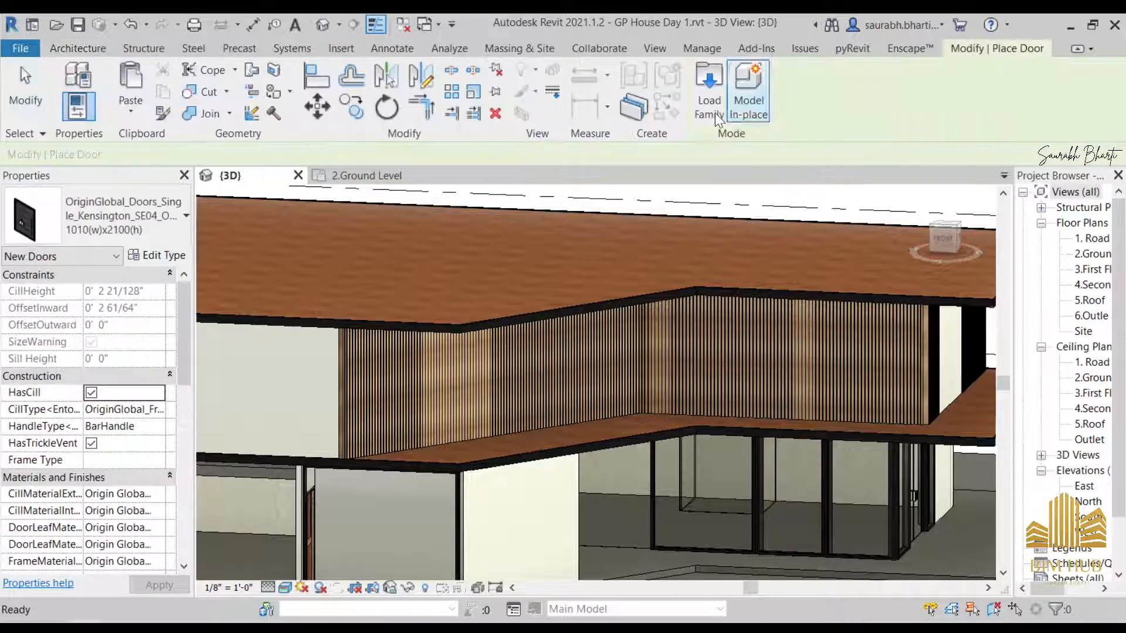
pyautogui.click(709, 103)
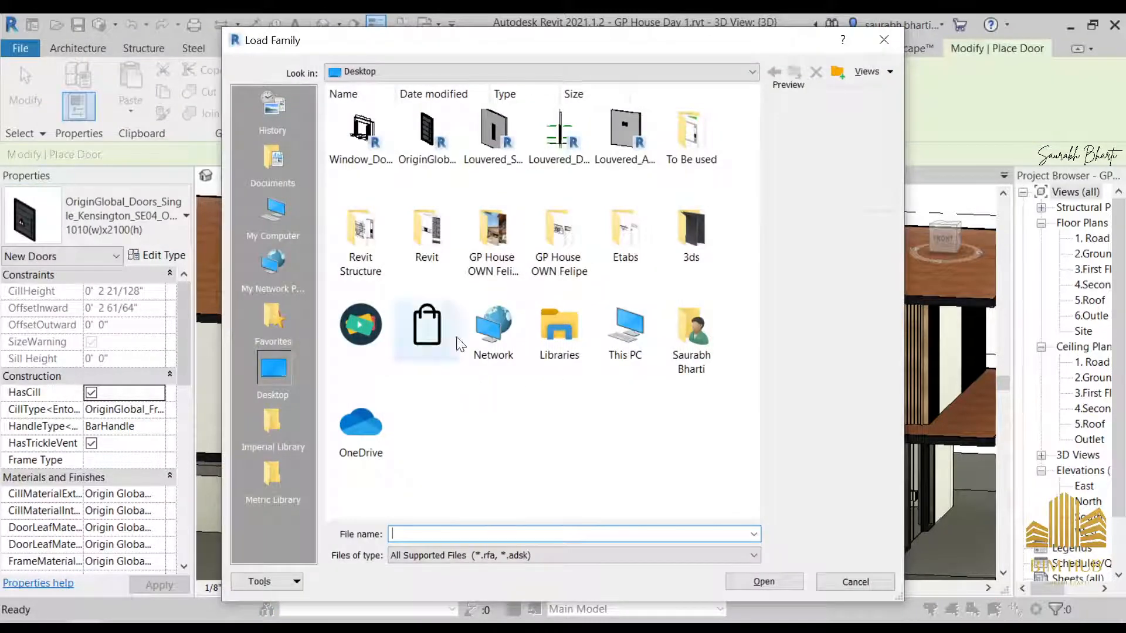
pyautogui.click(426, 134)
pyautogui.click(360, 133)
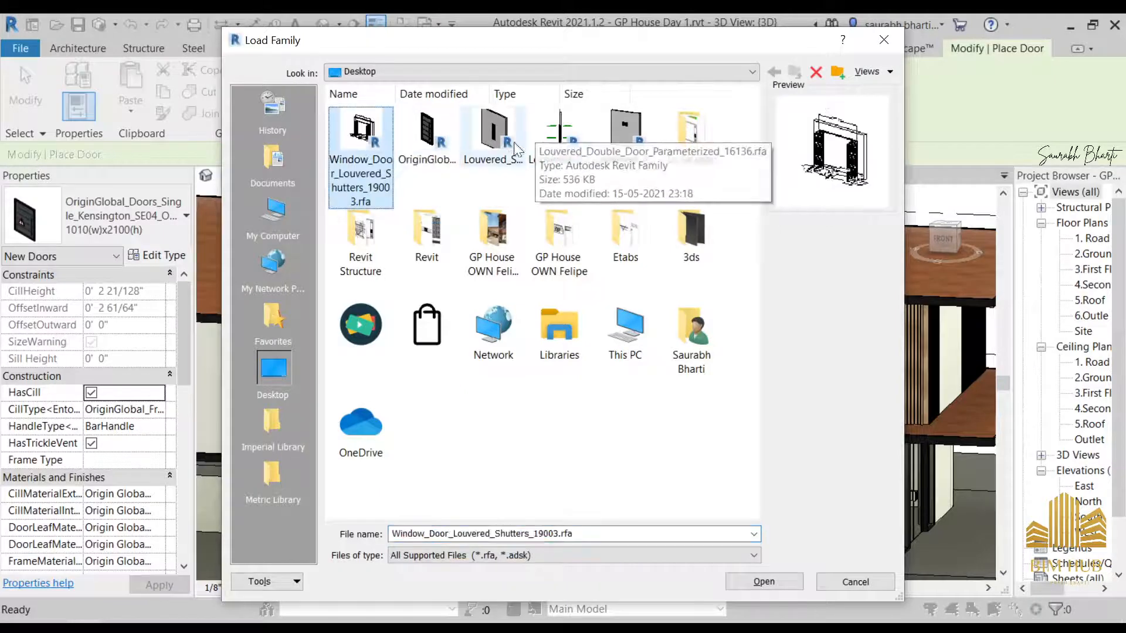
pyautogui.click(510, 137)
pyautogui.click(559, 134)
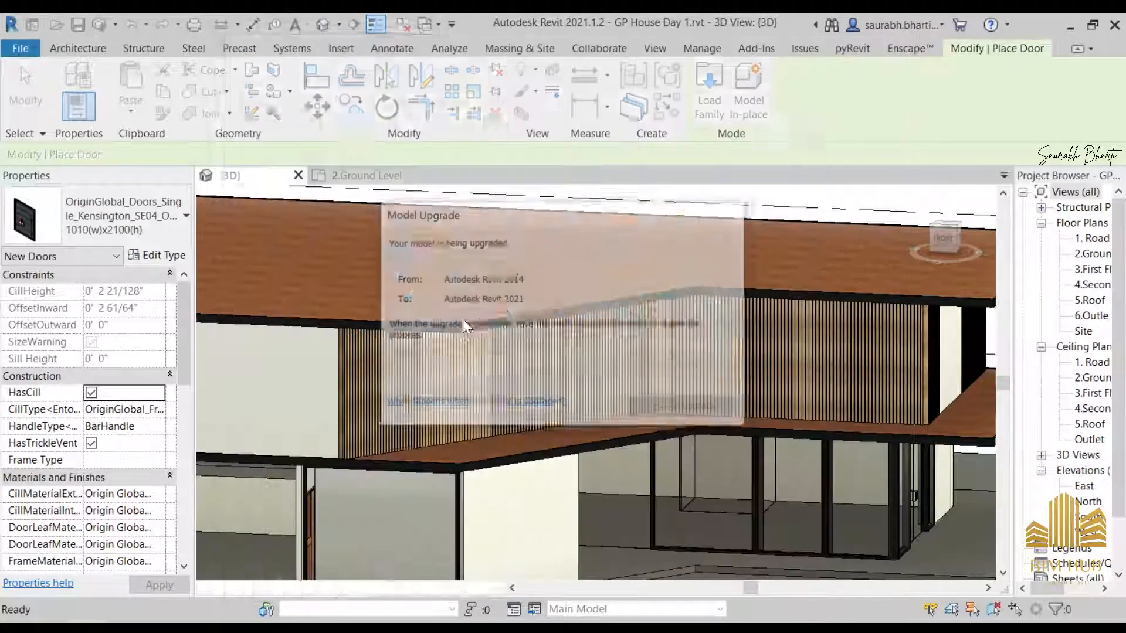
pyautogui.click(757, 582)
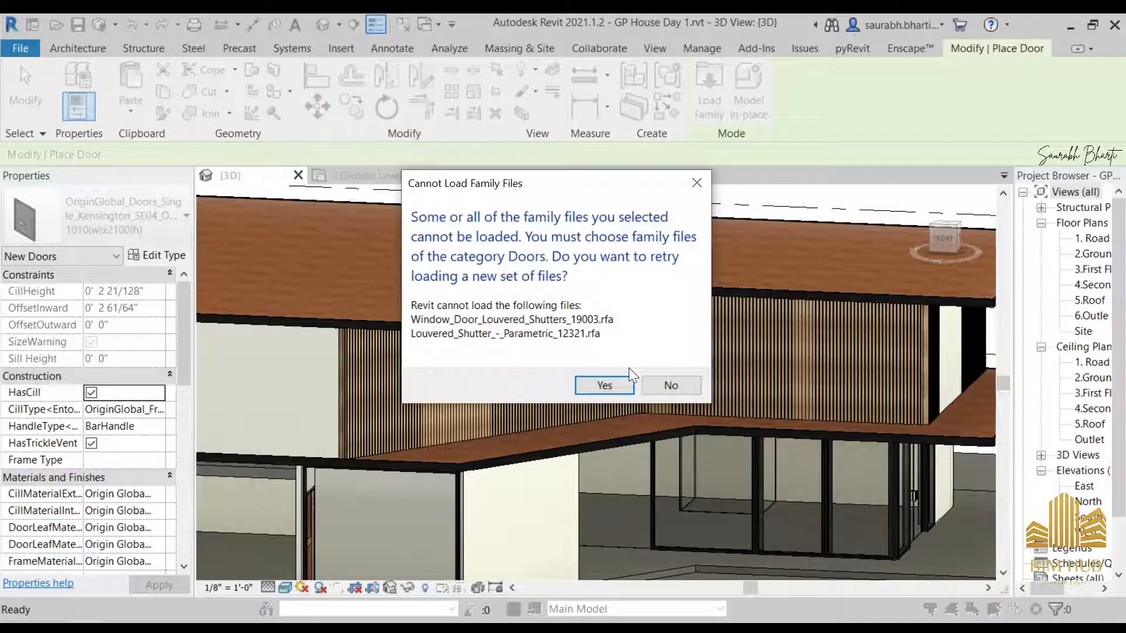
pyautogui.click(604, 386)
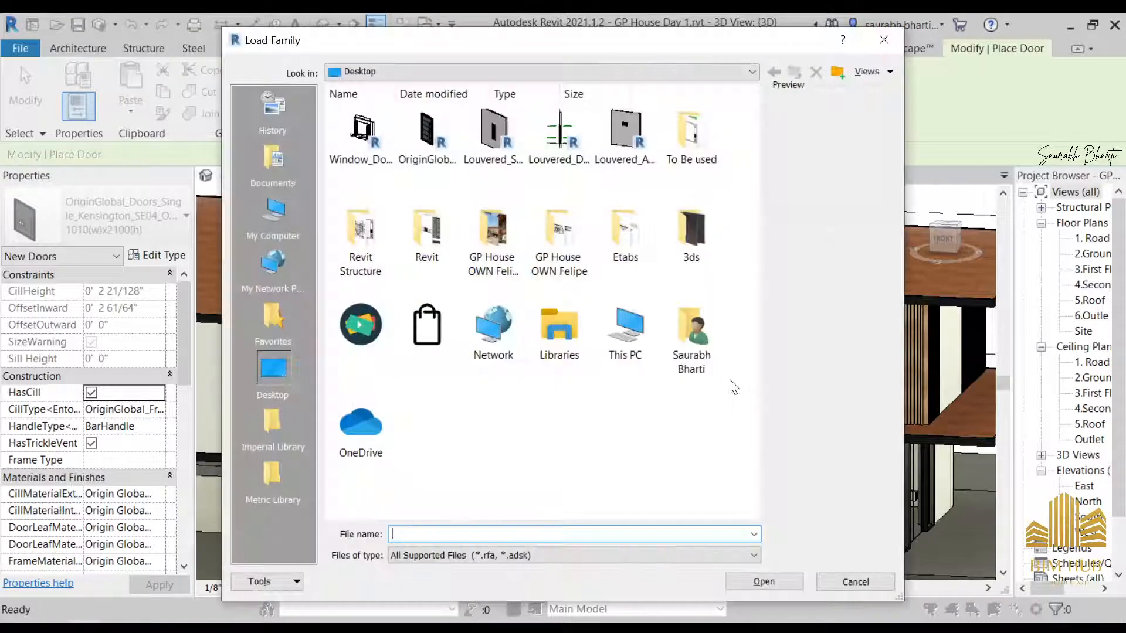
pyautogui.press('Escape')
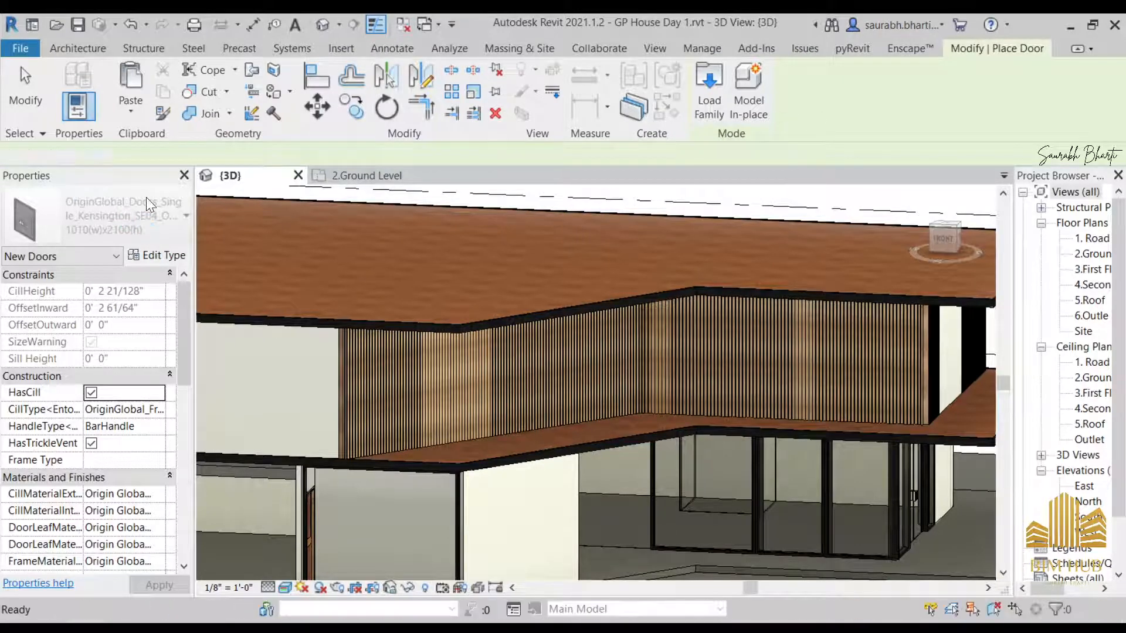
pyautogui.press('Escape')
# - Try to place a Louvered_Double_Door_Parameterized_16136 door on the first-floor louvered wall
pyautogui.click(106, 85)
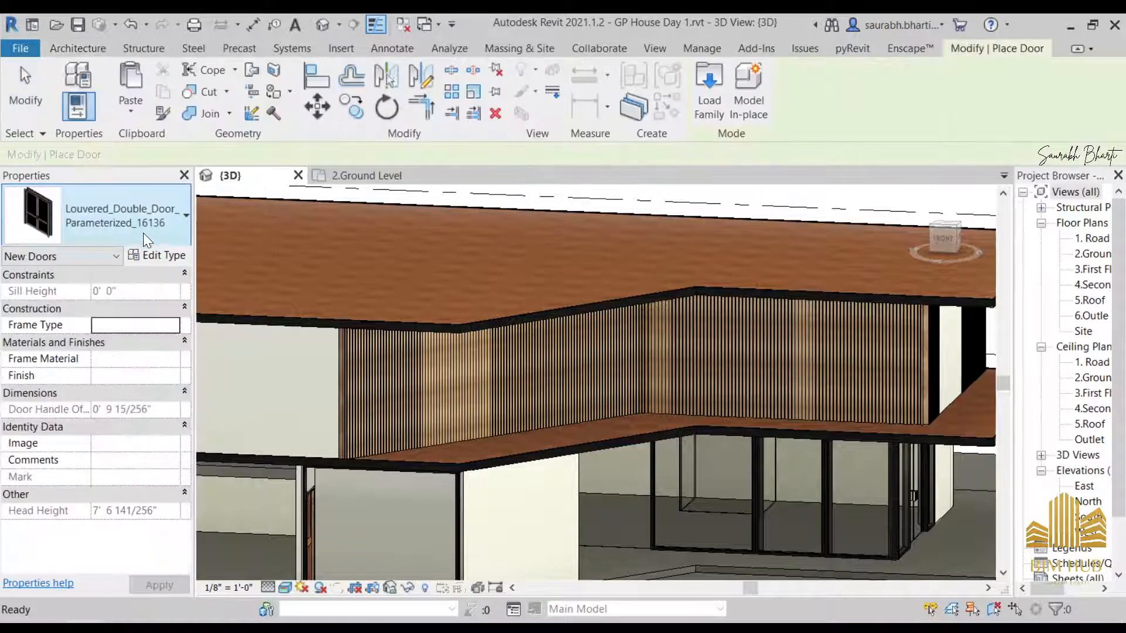
pyautogui.click(143, 228)
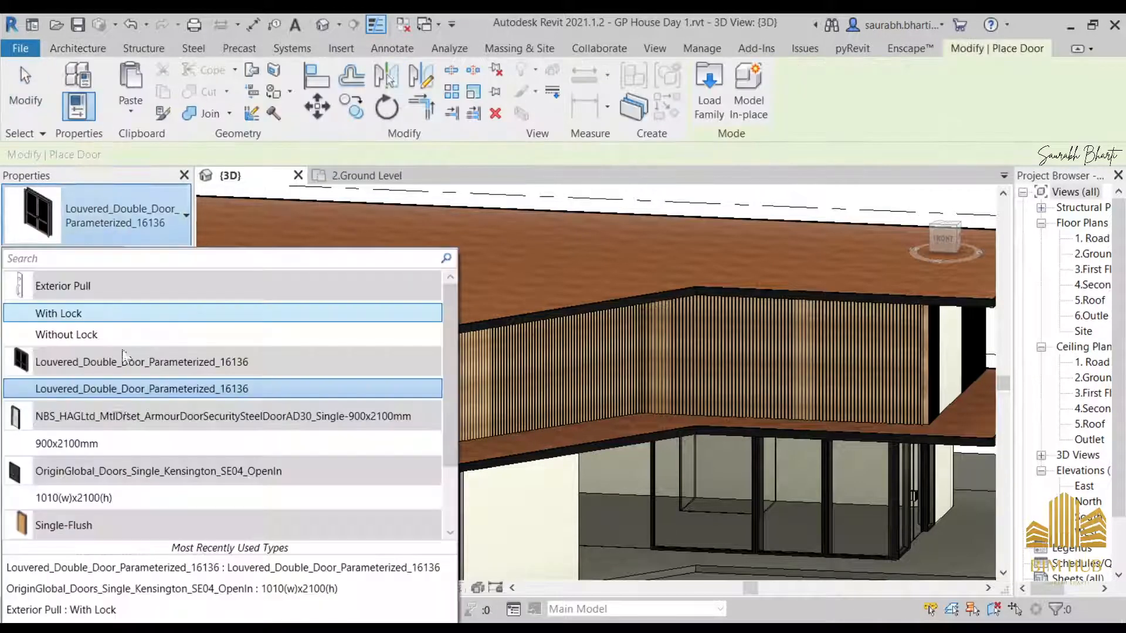
pyautogui.click(146, 573)
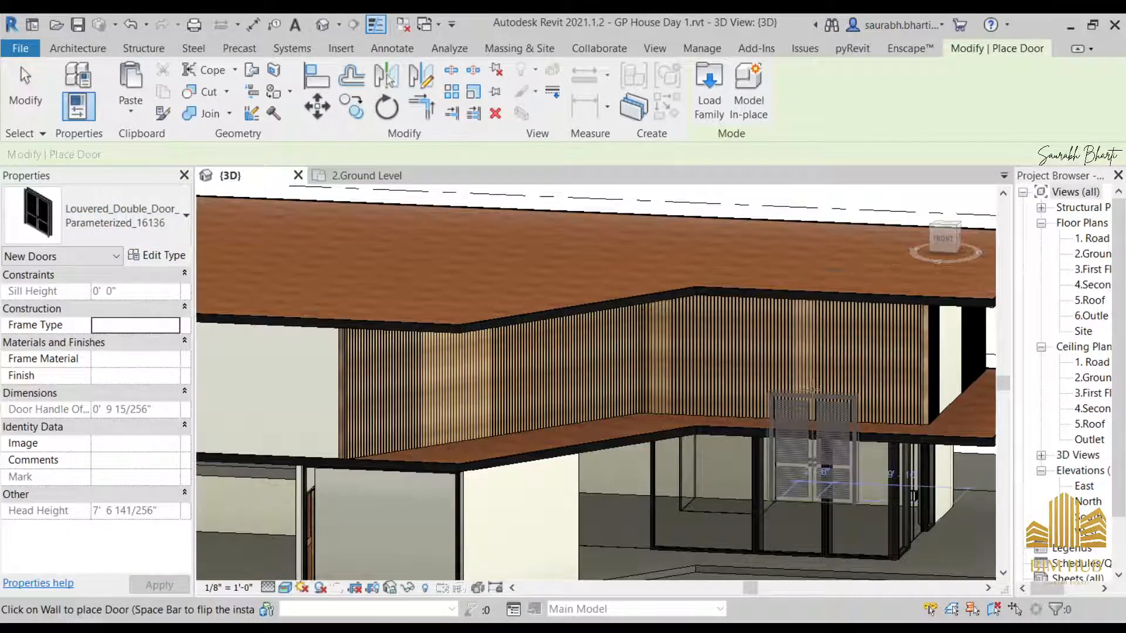
pyautogui.scroll(2, 812, 383)
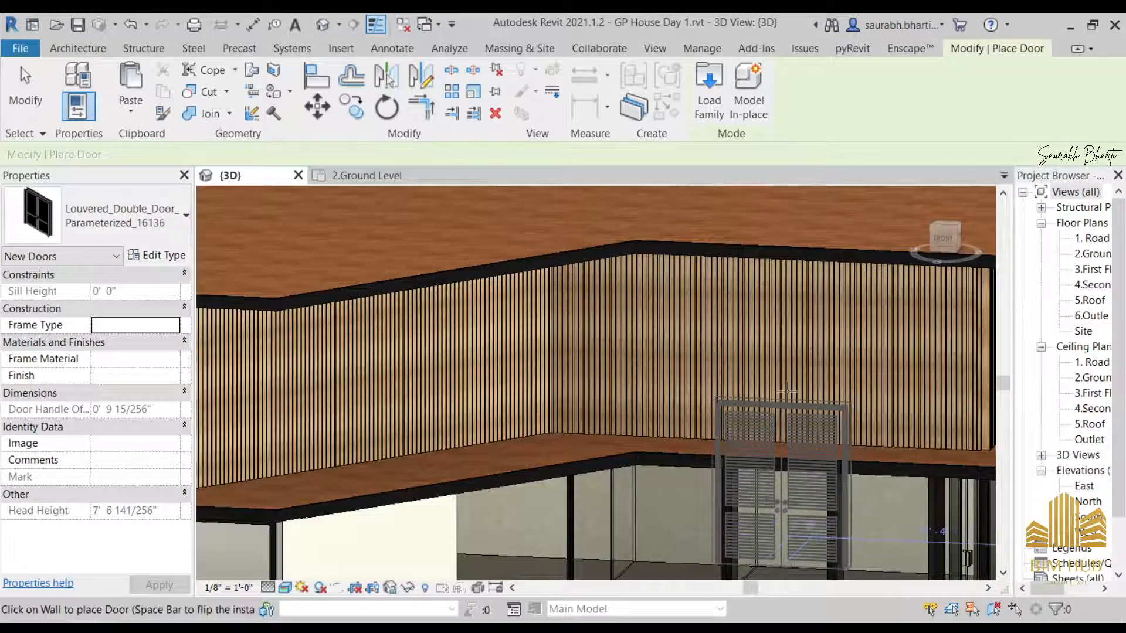
pyautogui.press('Escape')
pyautogui.press('Escape')
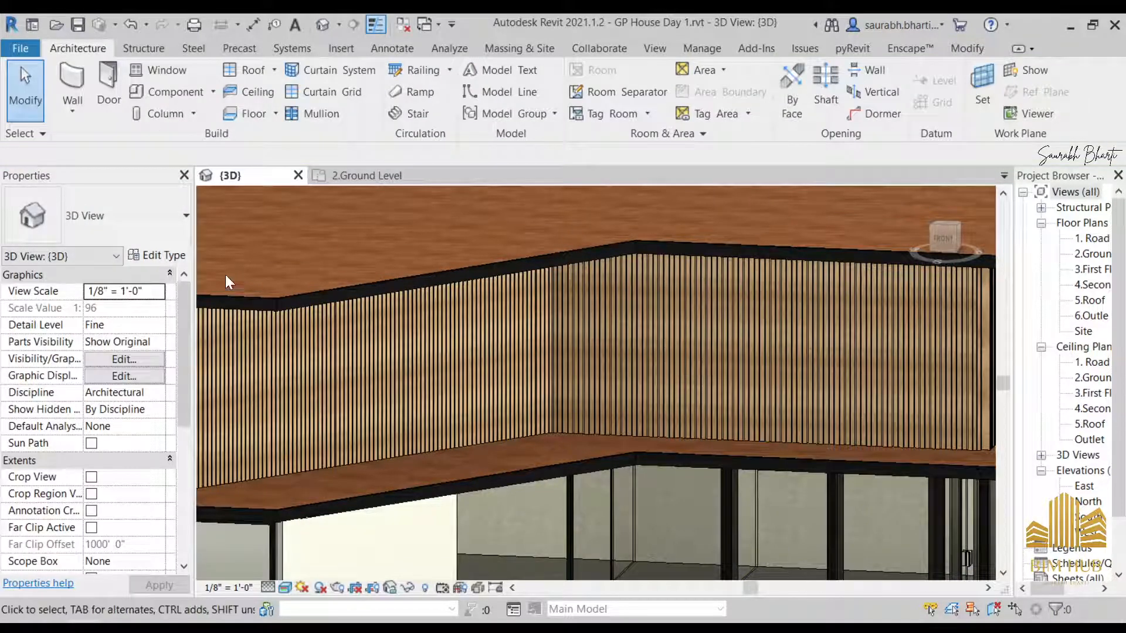
# - Preview the Louvered_Double_Door_Parameterized_16136, OriginGlobal 1010(w)x2100(h) and Exterior Pull With Lock door types on the louvered wall and browse the other door types
pyautogui.click(110, 83)
pyautogui.click(111, 194)
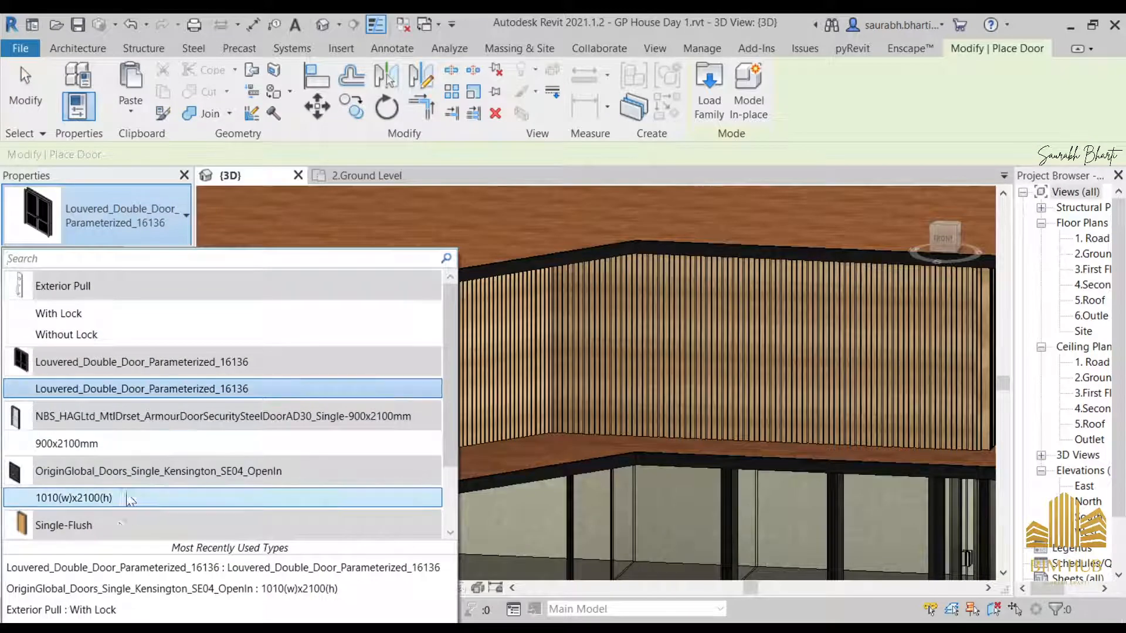
pyautogui.click(141, 567)
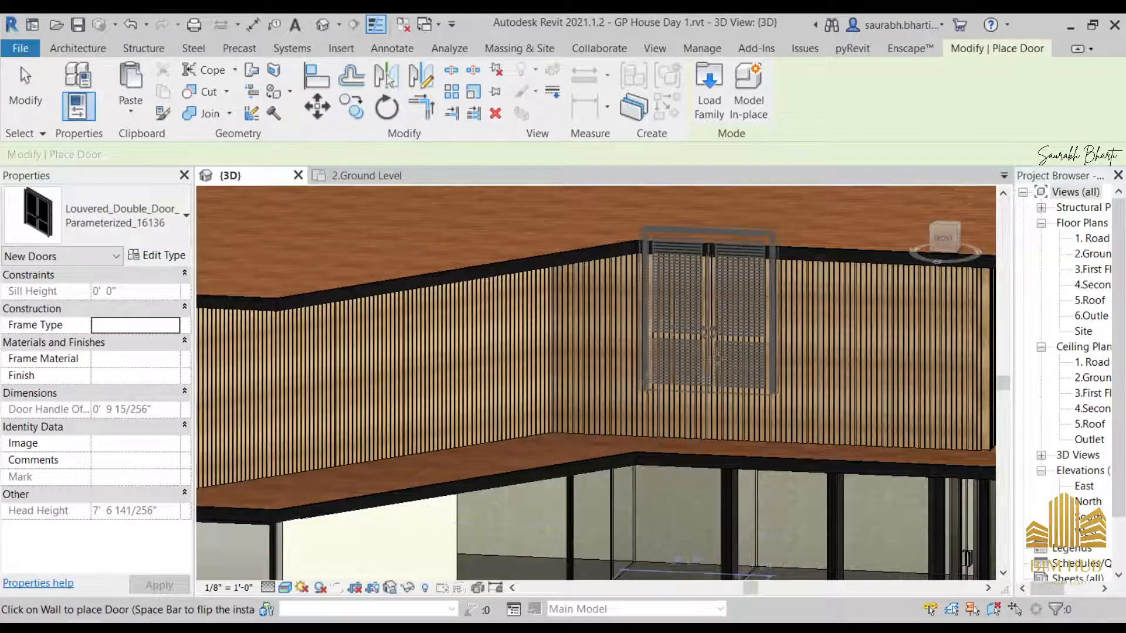
pyautogui.click(130, 224)
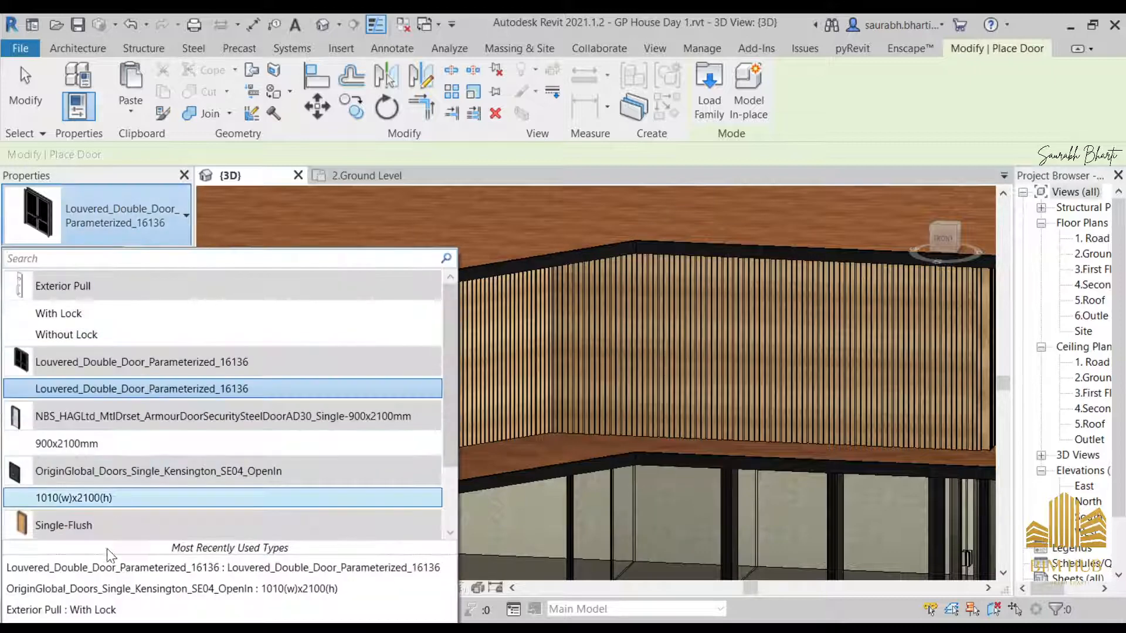
pyautogui.click(107, 581)
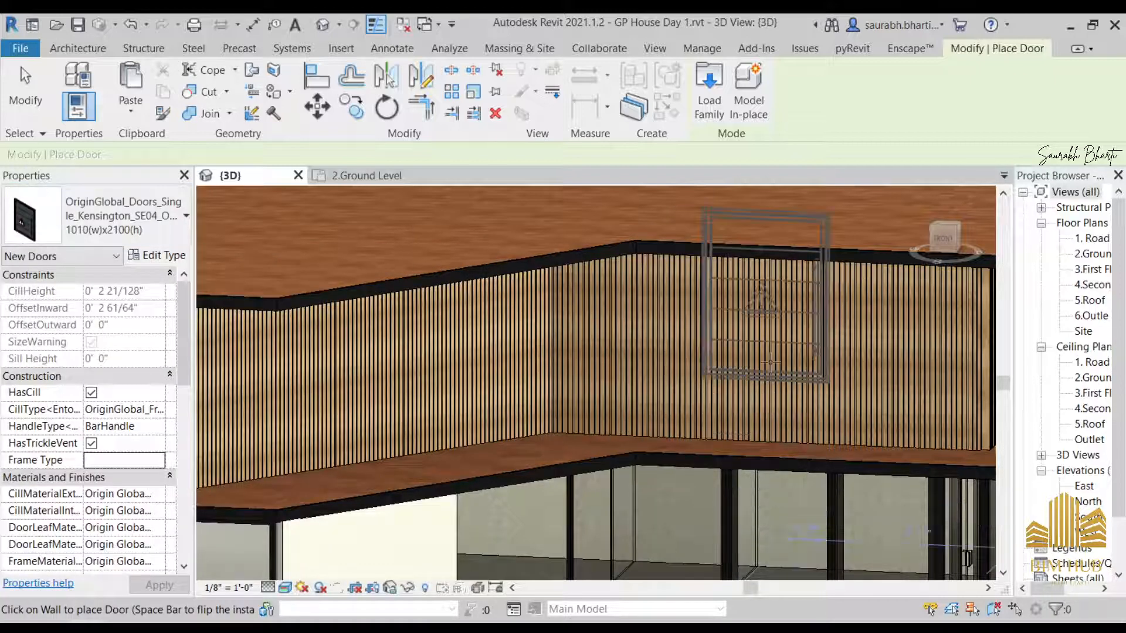
pyautogui.click(101, 220)
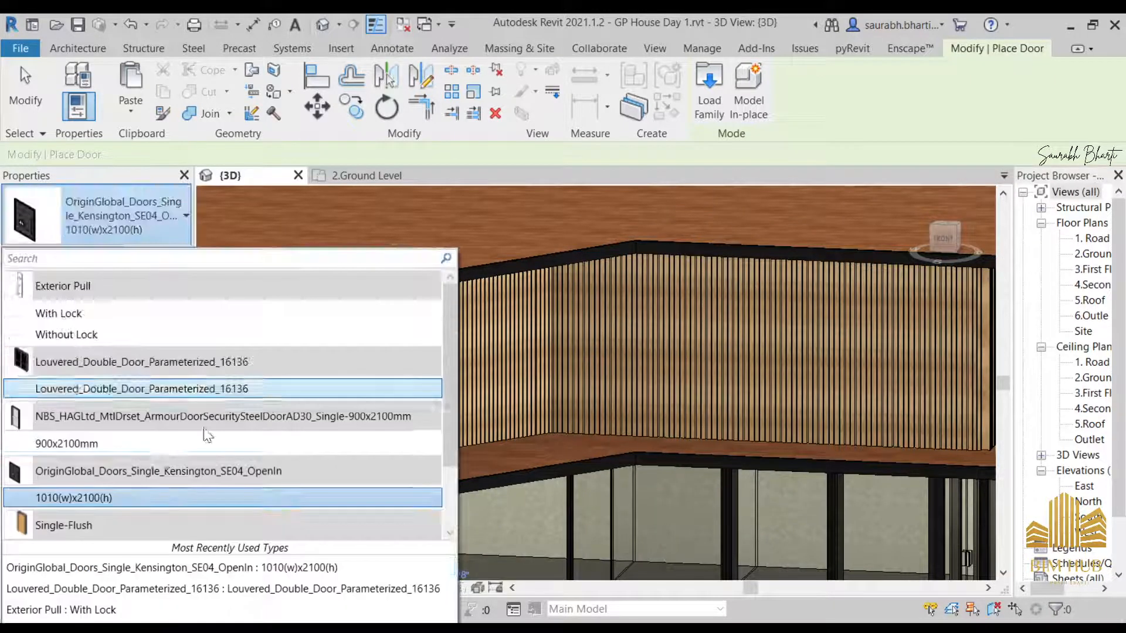
pyautogui.click(135, 606)
pyautogui.click(177, 211)
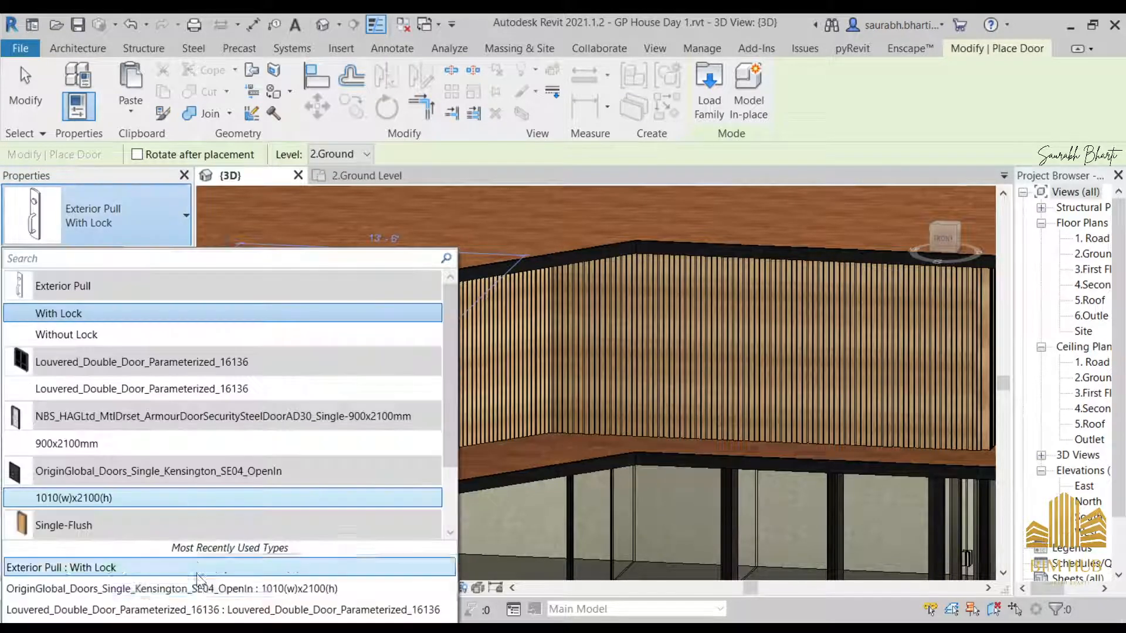
pyautogui.scroll(-3, 139, 527)
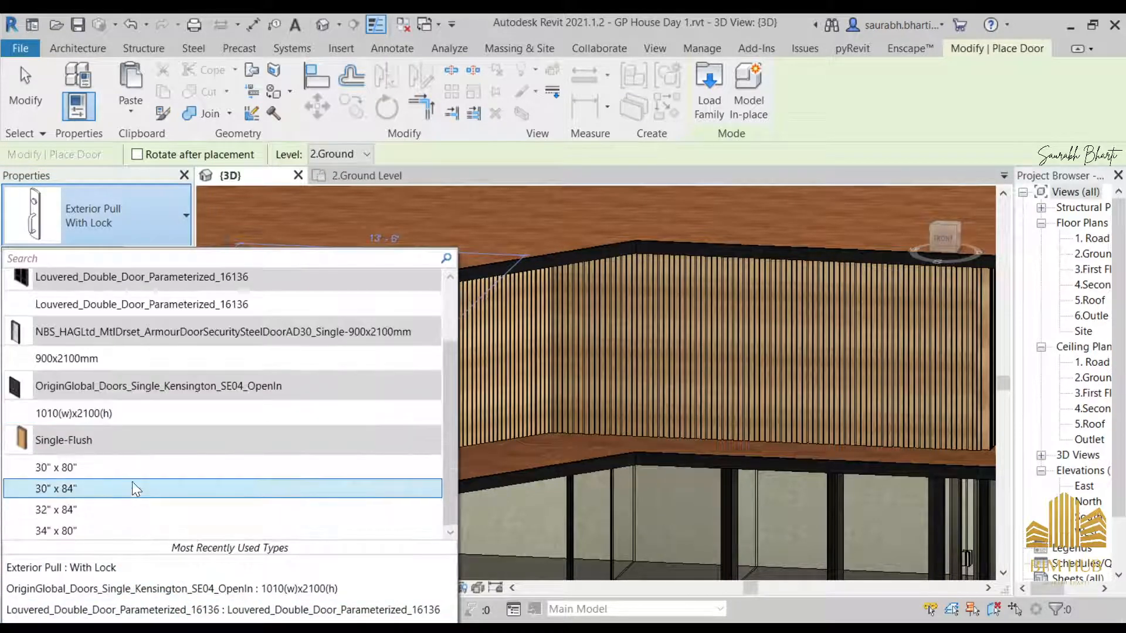
pyautogui.press('Escape')
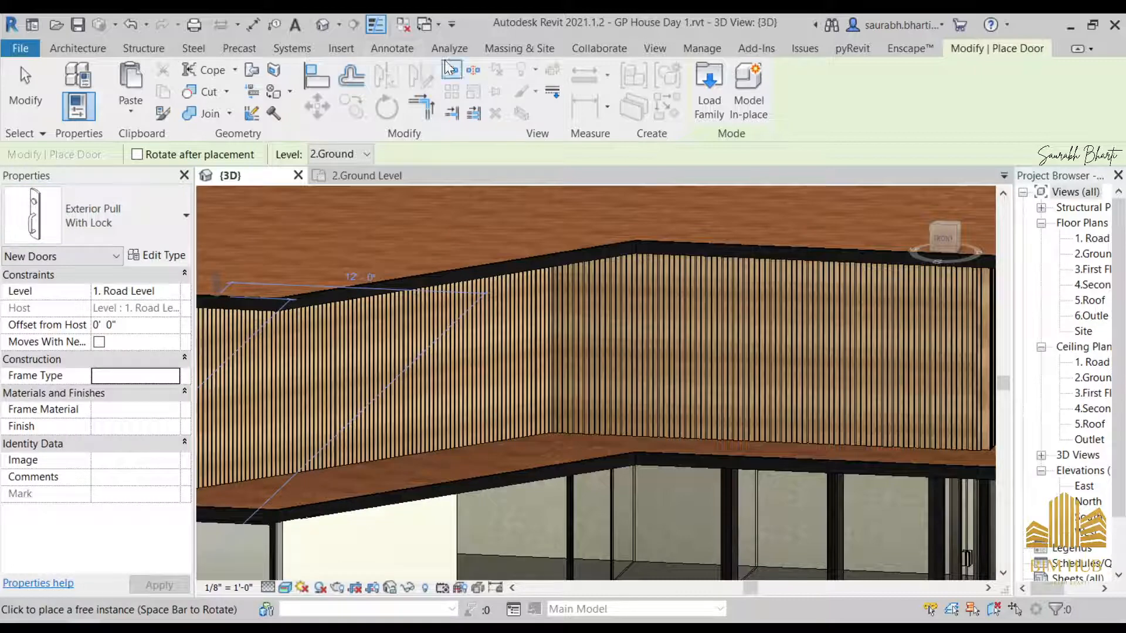
# - Try to load Window_Door_Louvered_Shutters_19003.rfa from the Desktop as a general family, retrying with another louvered family file
pyautogui.click(340, 50)
pyautogui.click(713, 89)
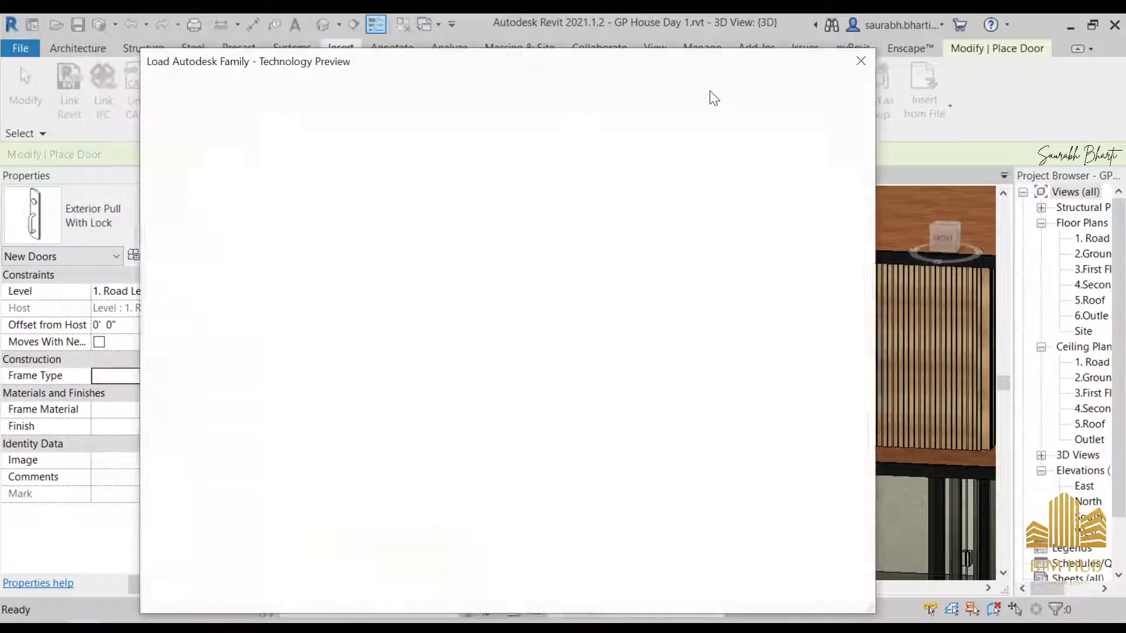
pyautogui.press('Escape')
pyautogui.click(698, 86)
pyautogui.doubleClick(363, 130)
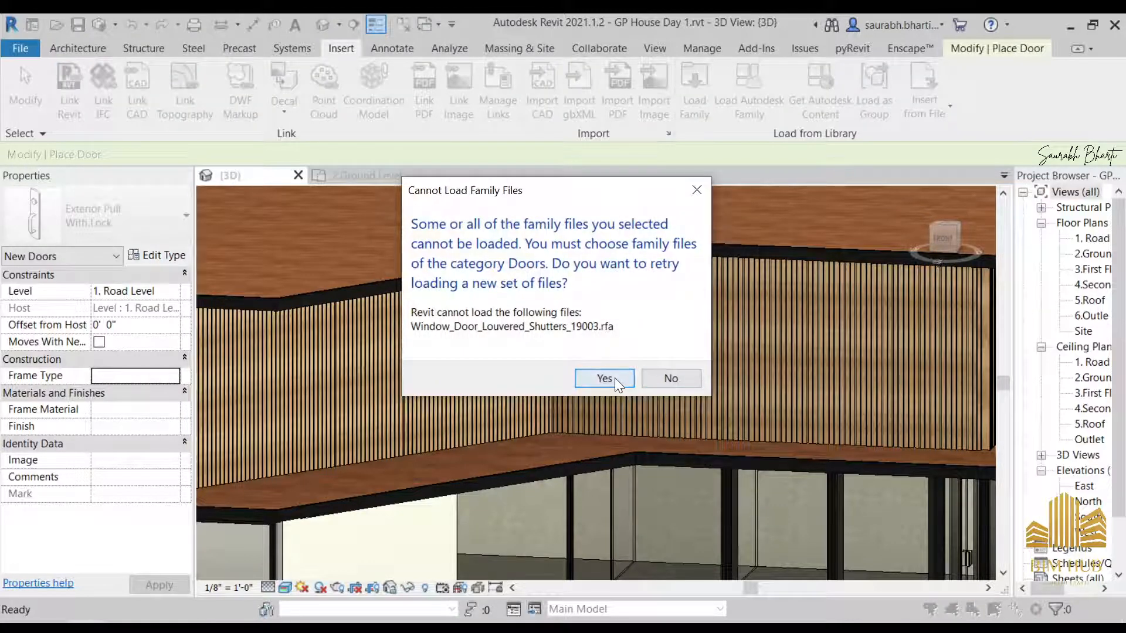
pyautogui.click(604, 378)
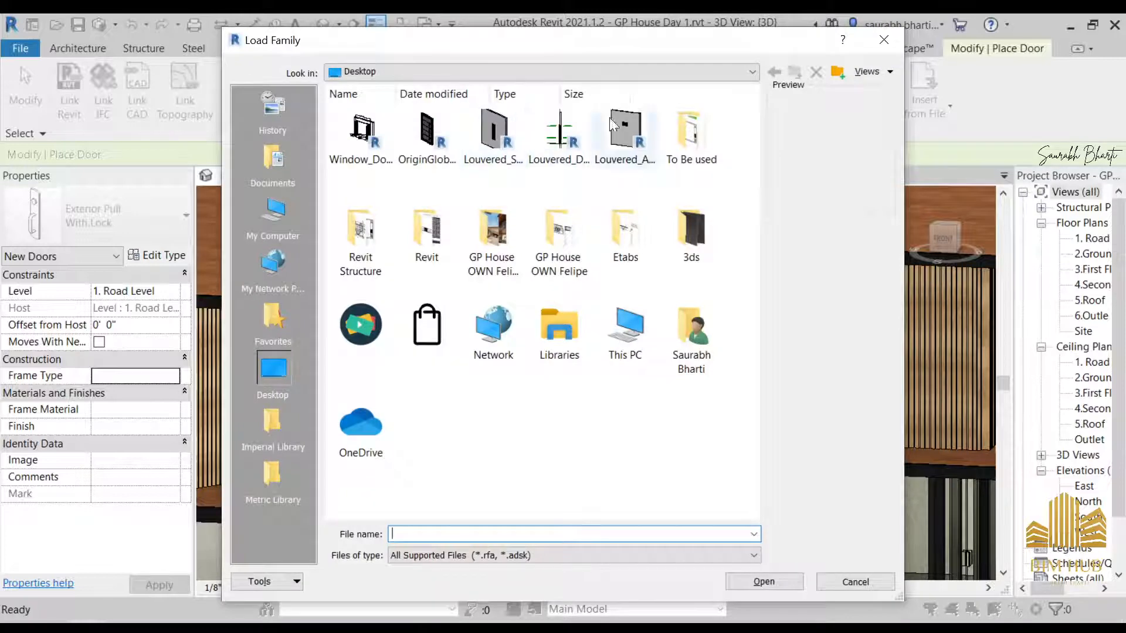
pyautogui.doubleClick(610, 117)
# - Try to load Window_Door_Louvered_Shutters_19003.rfa from the Desktop as a window family, and abandon the retry
pyautogui.click(89, 44)
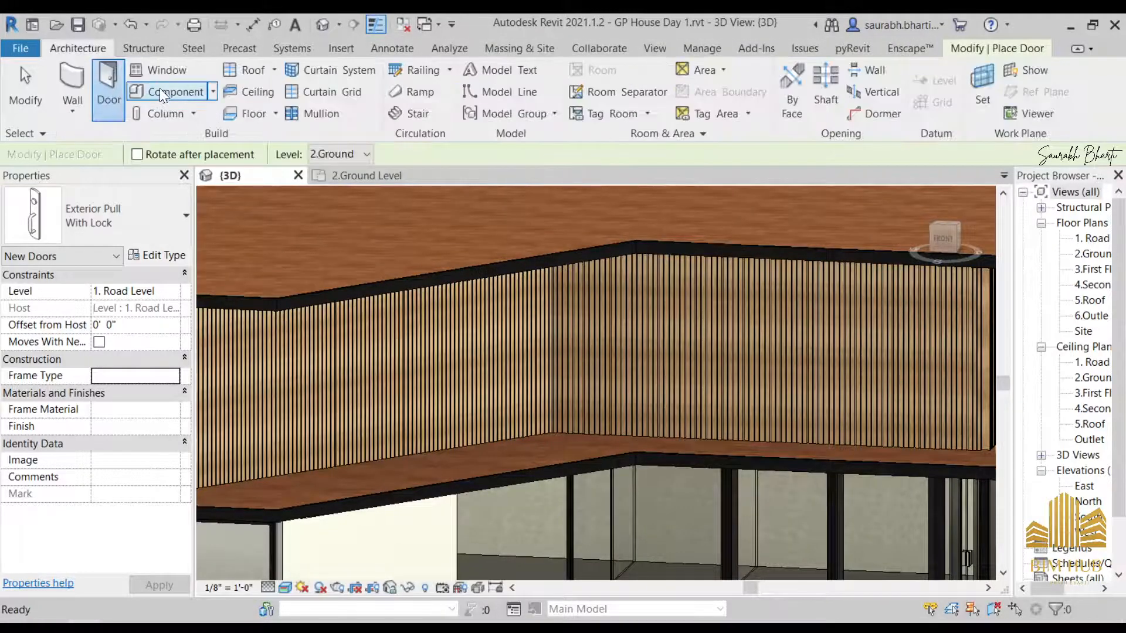
pyautogui.click(163, 71)
pyautogui.click(708, 88)
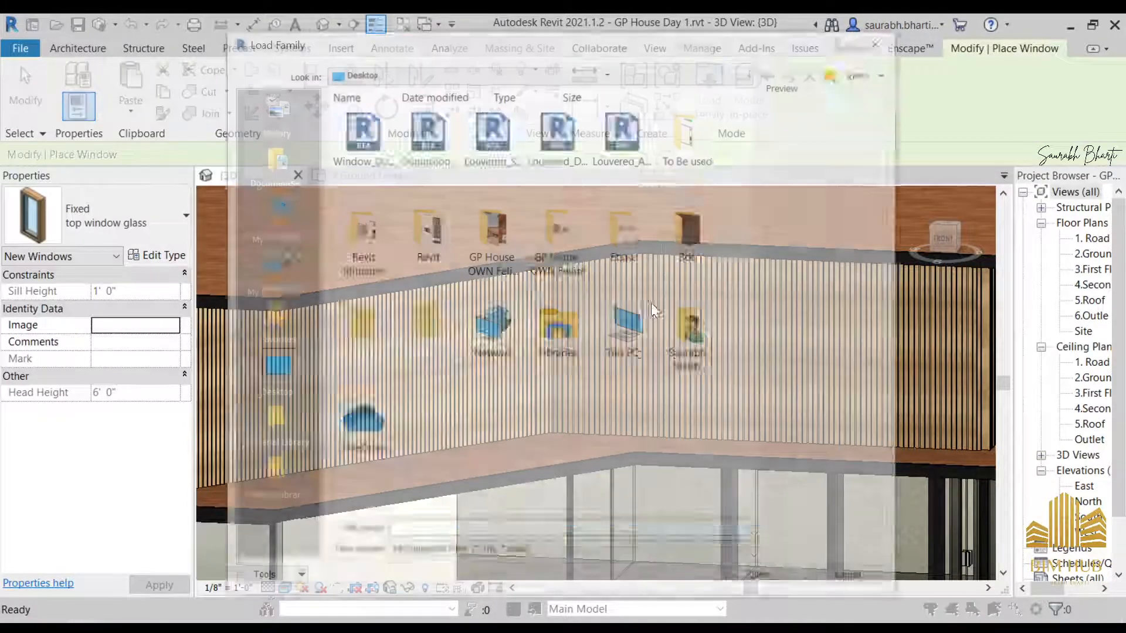
pyautogui.doubleClick(364, 132)
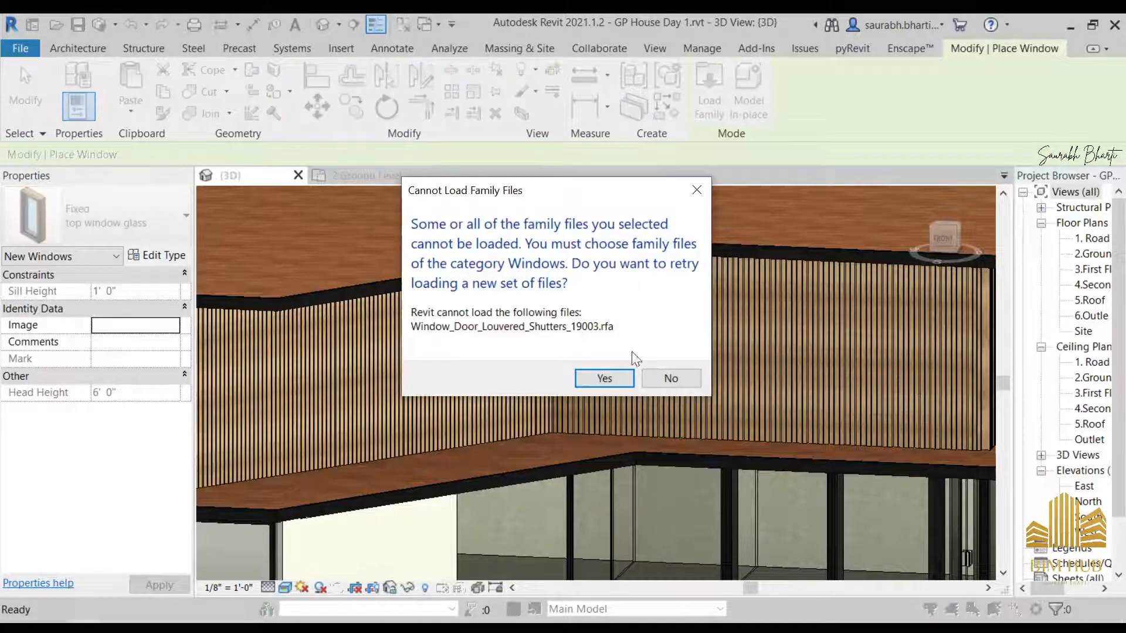
pyautogui.click(604, 378)
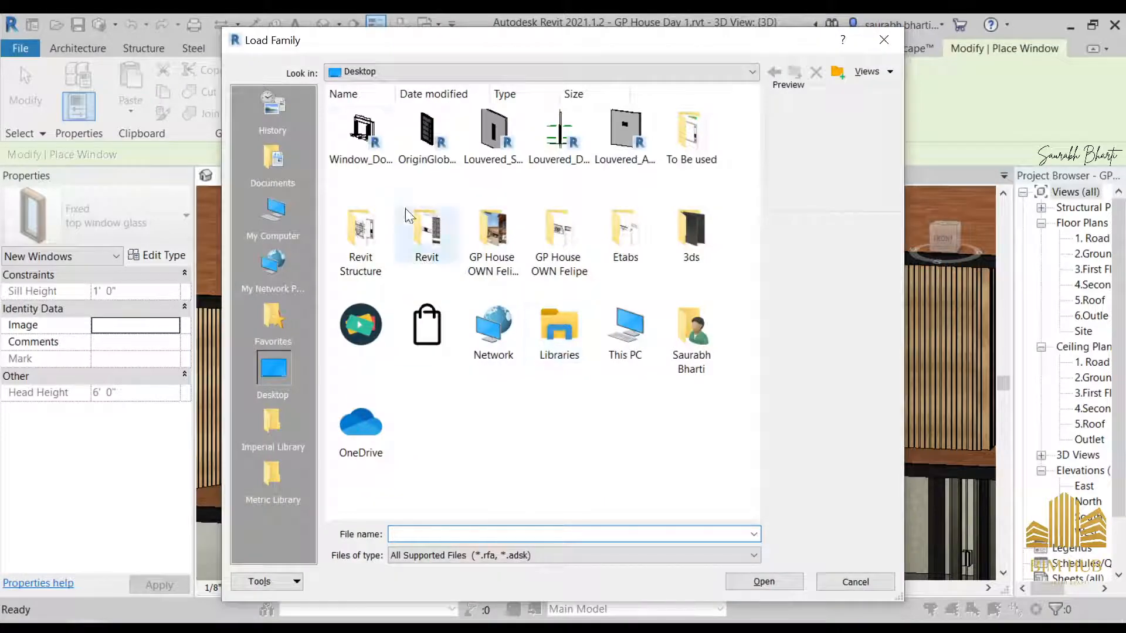
pyautogui.click(365, 138)
pyautogui.click(883, 40)
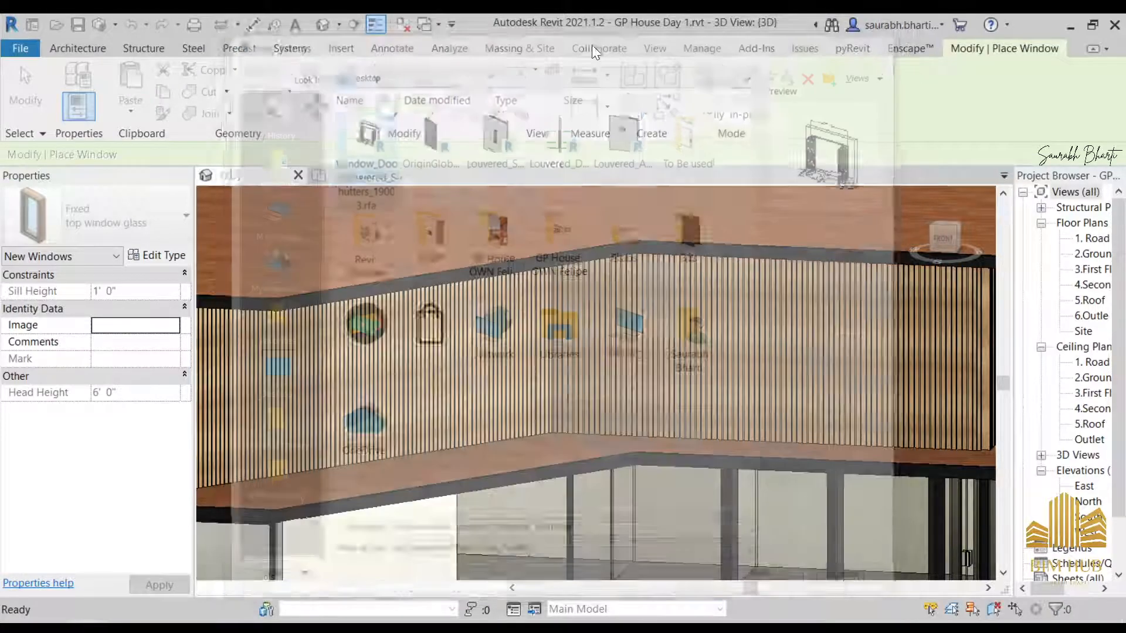
# - Load the Window_Door_Louvered_Shutters_19003 family by bringing its file from the desktop into the restored-down Revit window, and maximize the window again
pyautogui.doubleClick(624, 18)
pyautogui.moveTo(558, 26); pyautogui.dragTo(865, 14)
pyautogui.doubleClick(700, 13)
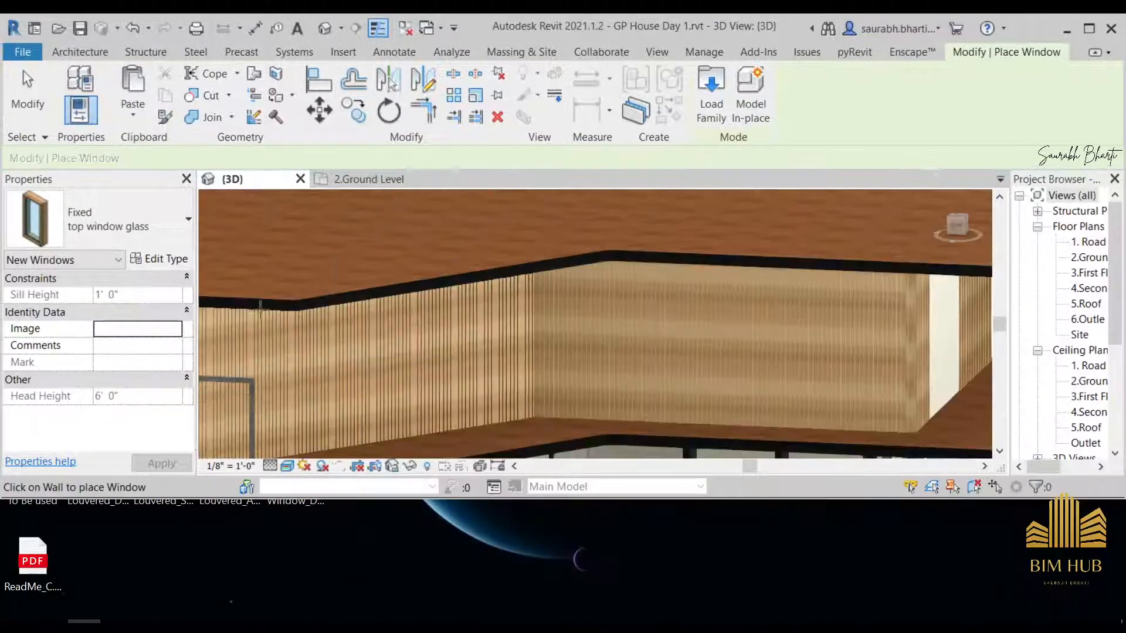
pyautogui.moveTo(598, 27); pyautogui.dragTo(767, 85)
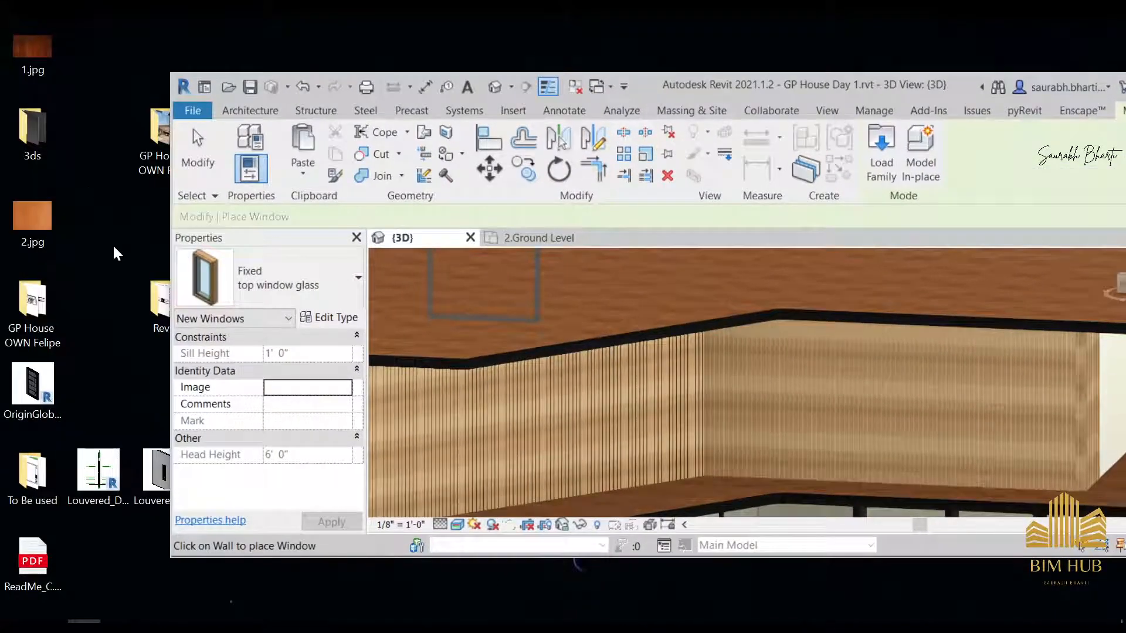
pyautogui.moveTo(131, 488); pyautogui.dragTo(90, 328)
pyautogui.moveTo(703, 94); pyautogui.dragTo(865, 77)
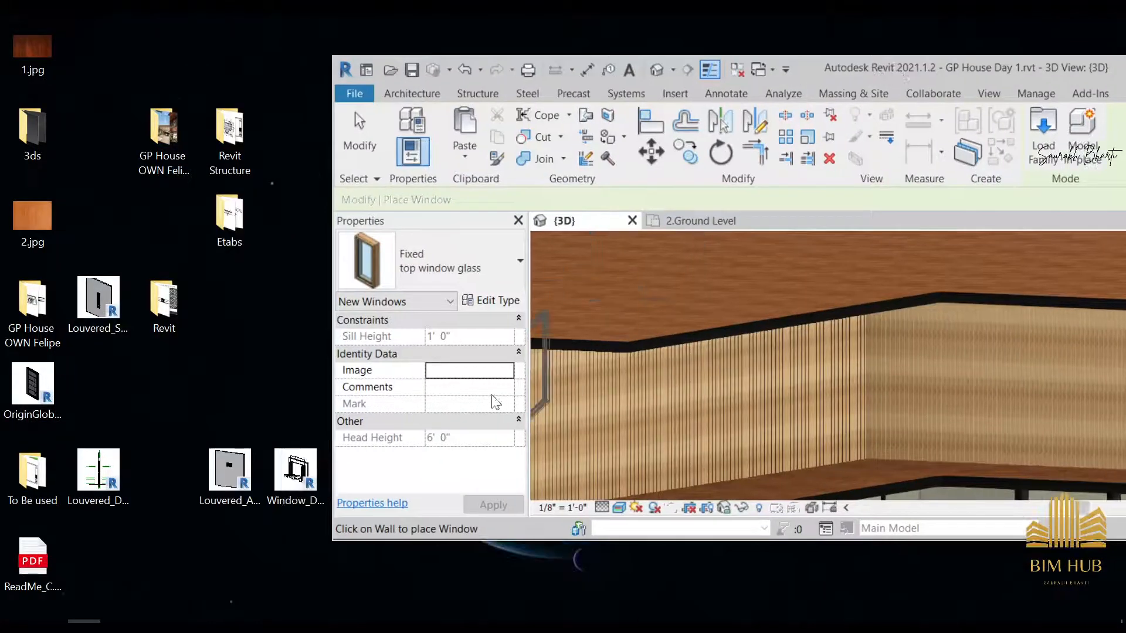
pyautogui.moveTo(829, 297); pyautogui.dragTo(838, 281)
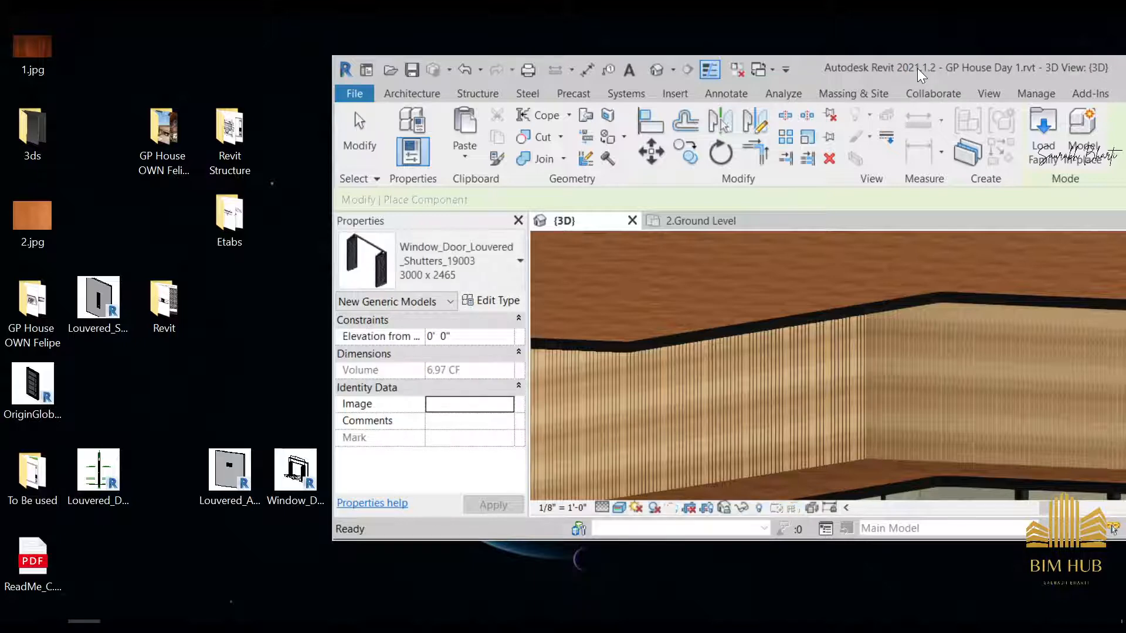
pyautogui.doubleClick(917, 68)
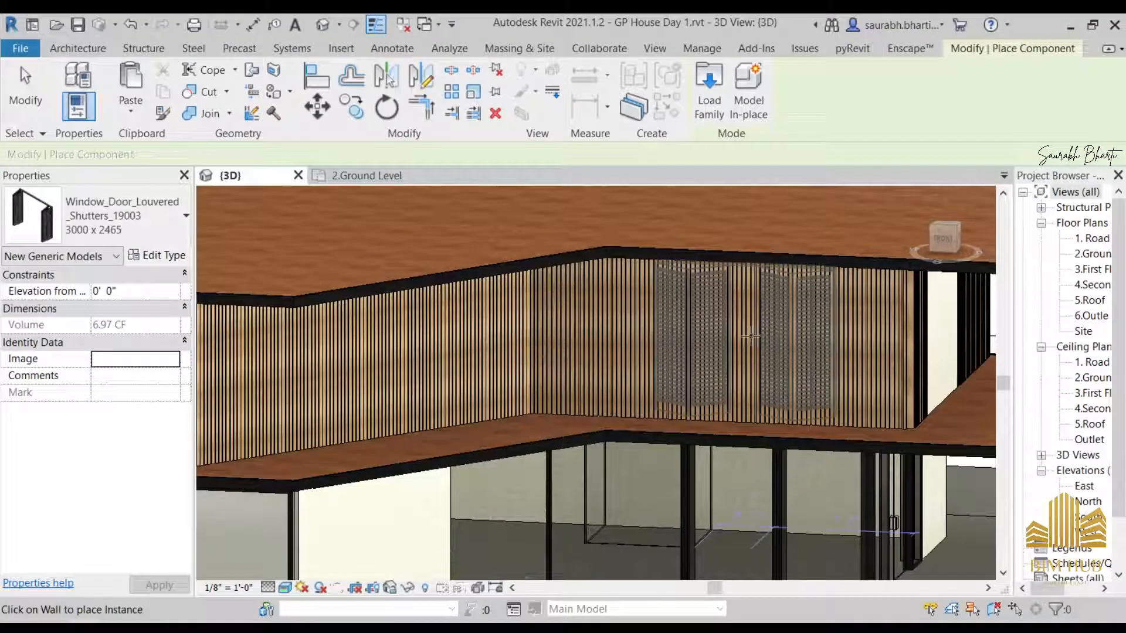
# - Place a Window_Door_Louvered_Shutters_19003 3000 x 2465 component on the front louvered wall and end the placement
pyautogui.moveTo(749, 337); pyautogui.dragTo(522, 284, button='middle')
pyautogui.scroll(-2, 519, 282)
pyautogui.scroll(1, 510, 277)
pyautogui.scroll(2, 511, 277)
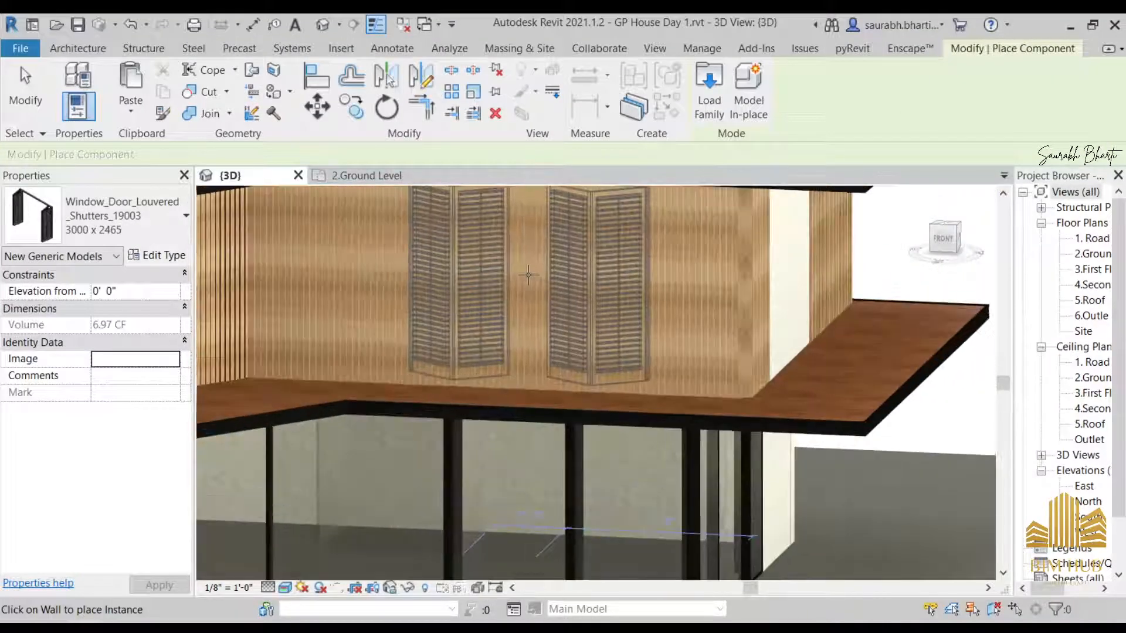
pyautogui.scroll(-4, 529, 286)
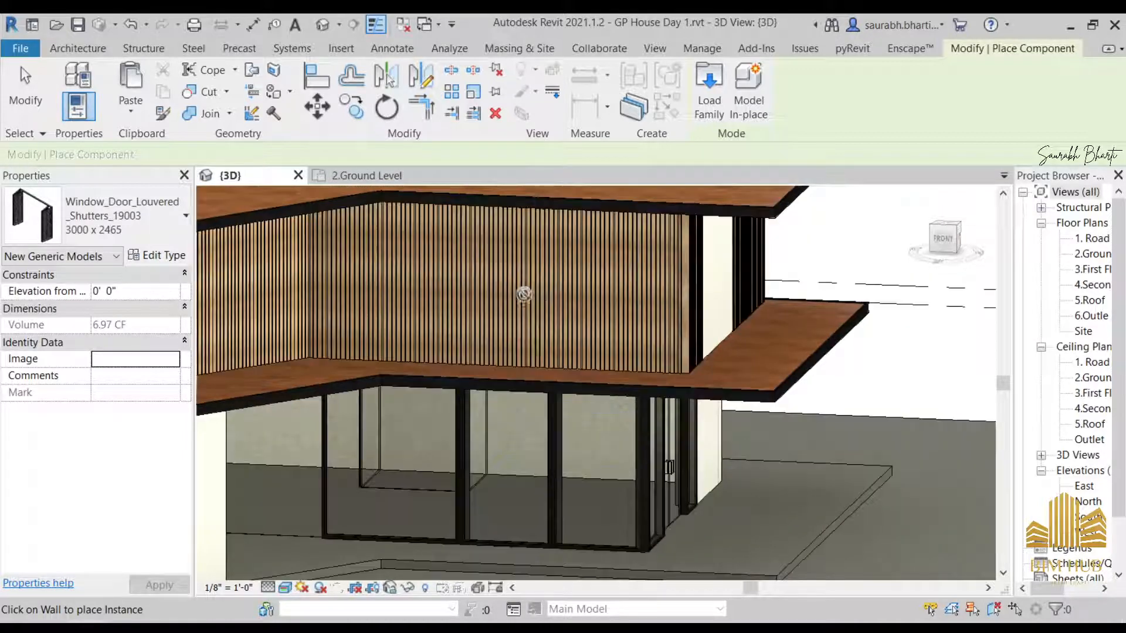
pyautogui.press('Escape')
pyautogui.press('Escape')
# - Temporarily hide the element obstructing the placed shutters and reset the temporary hide
pyautogui.keyDown('shift'); pyautogui.moveTo(553, 284); pyautogui.dragTo(576, 330, button='middle'); pyautogui.keyUp('shift')
pyautogui.click(518, 378)
pyautogui.press('h')
pyautogui.press('h')
pyautogui.scroll(3, 564, 322)
pyautogui.press('h')
pyautogui.press('r')
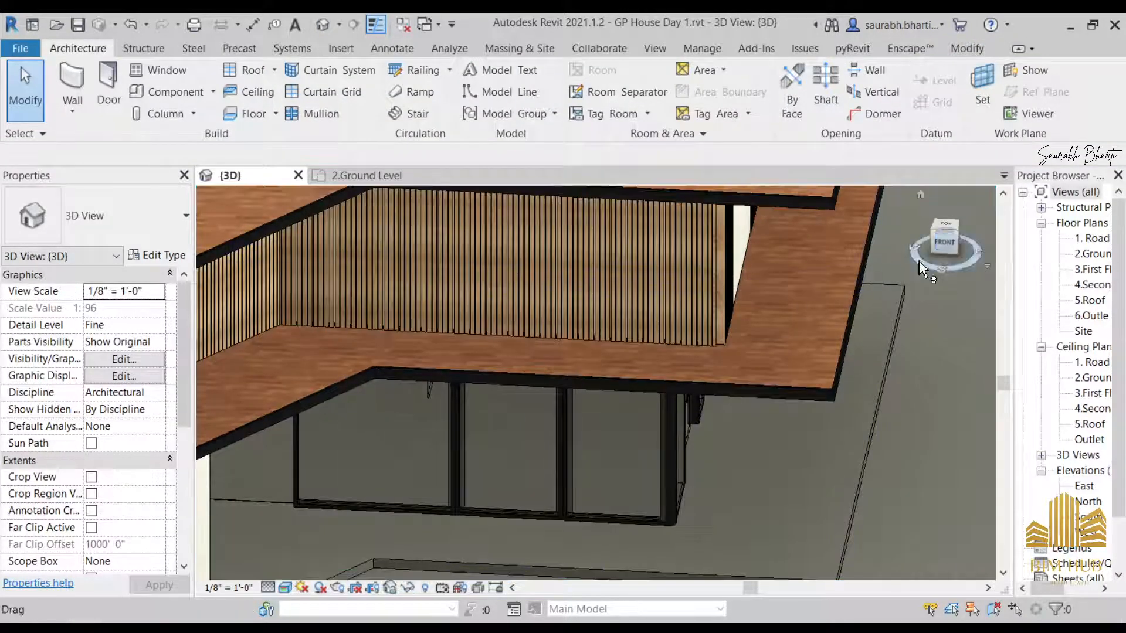
# - Raise the louvered shutters in the front view to first-floor height, at an elevation of about 10' 0"
pyautogui.click(944, 246)
pyautogui.scroll(6, 759, 413)
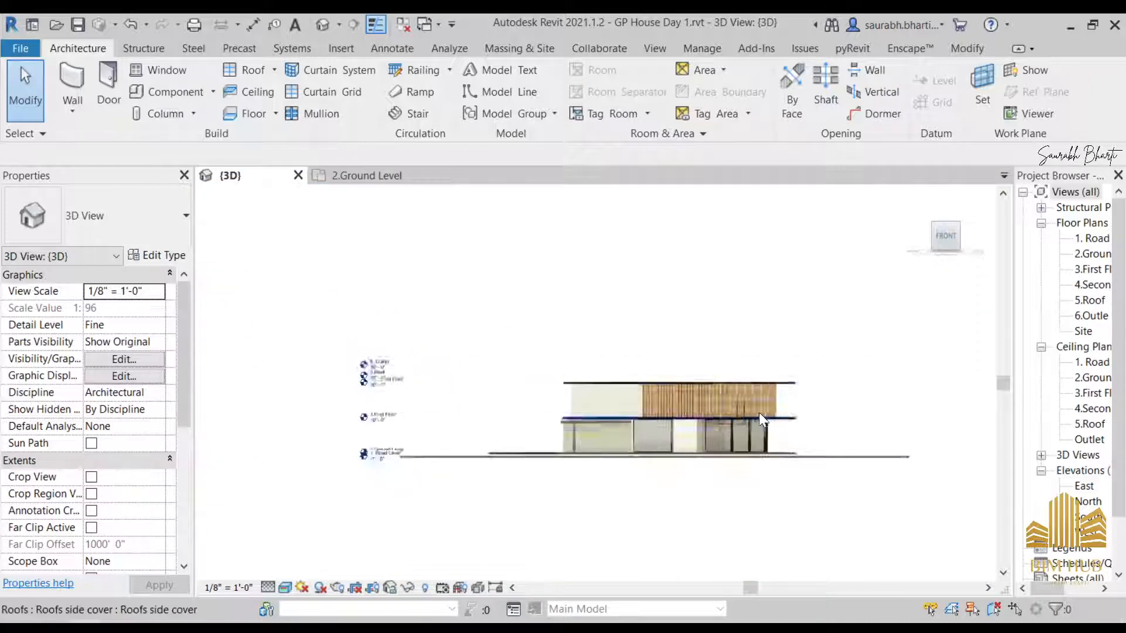
pyautogui.scroll(1, 751, 394)
pyautogui.click(777, 550)
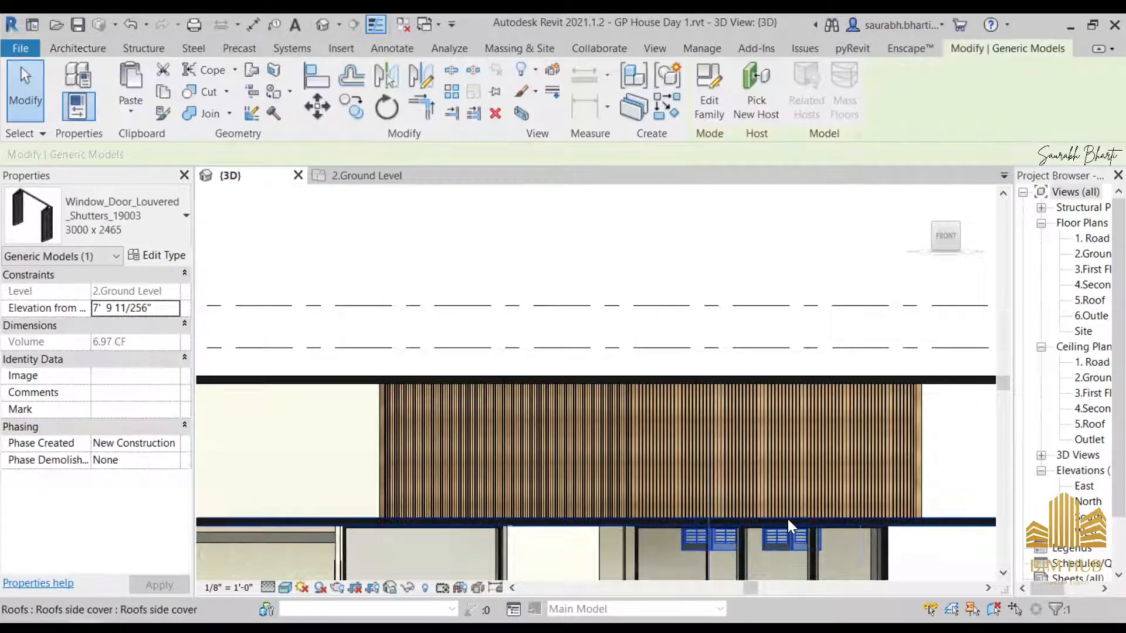
pyautogui.press('Up')
pyautogui.press('Up')
pyautogui.press('Up')
pyautogui.press('Up')
pyautogui.press('Up')
pyautogui.press('Up')
pyautogui.press('Up')
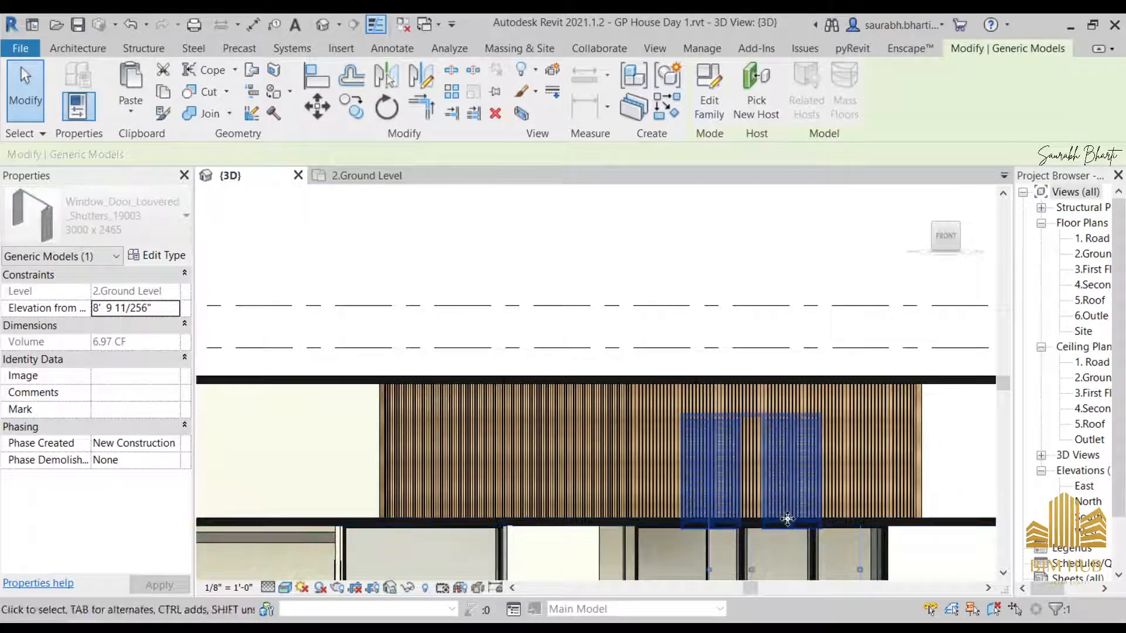
pyautogui.scroll(-3, 787, 519)
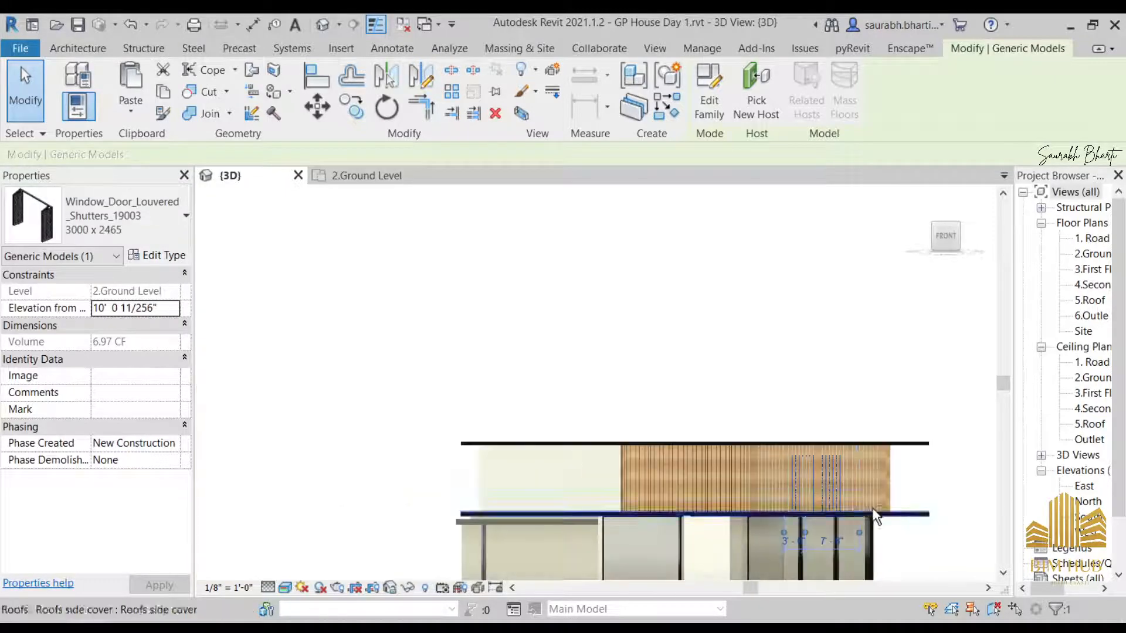
# - Try to move the louvered shutters in the top view to the inner corner of the roof edge
pyautogui.keyDown('shift'); pyautogui.moveTo(871, 507); pyautogui.dragTo(884, 472, button='middle'); pyautogui.keyUp('shift')
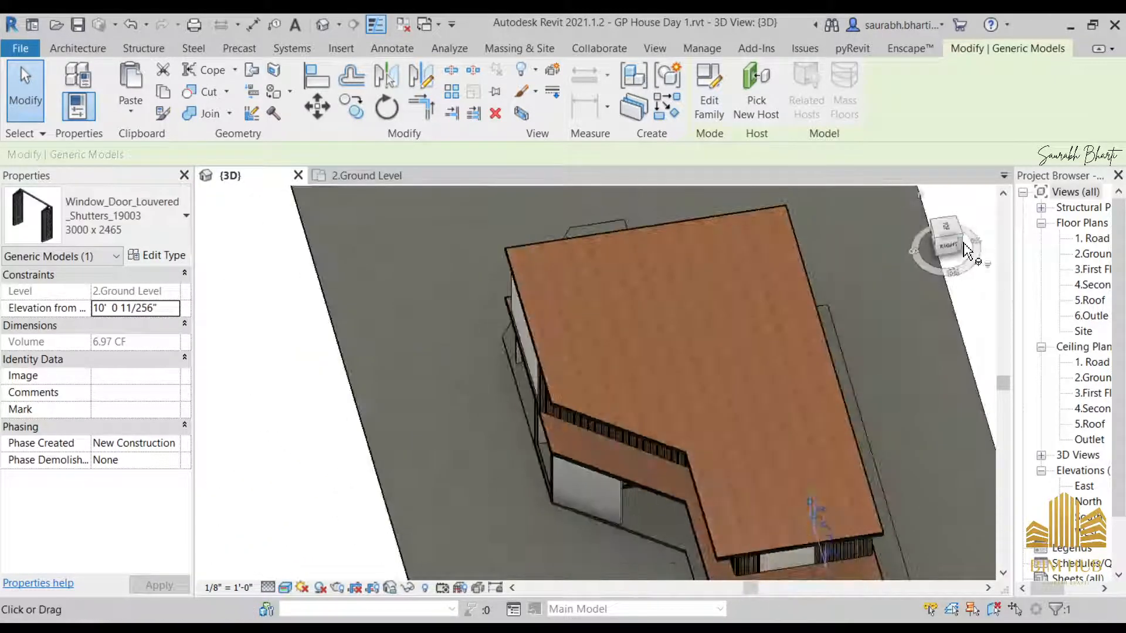
pyautogui.click(950, 231)
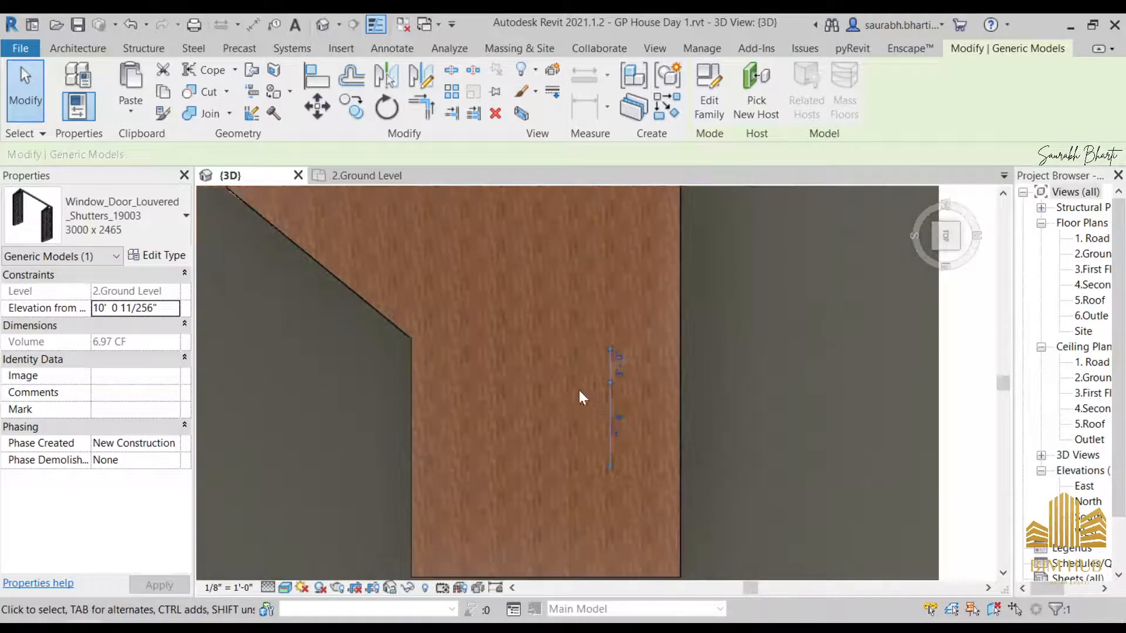
pyautogui.click(321, 104)
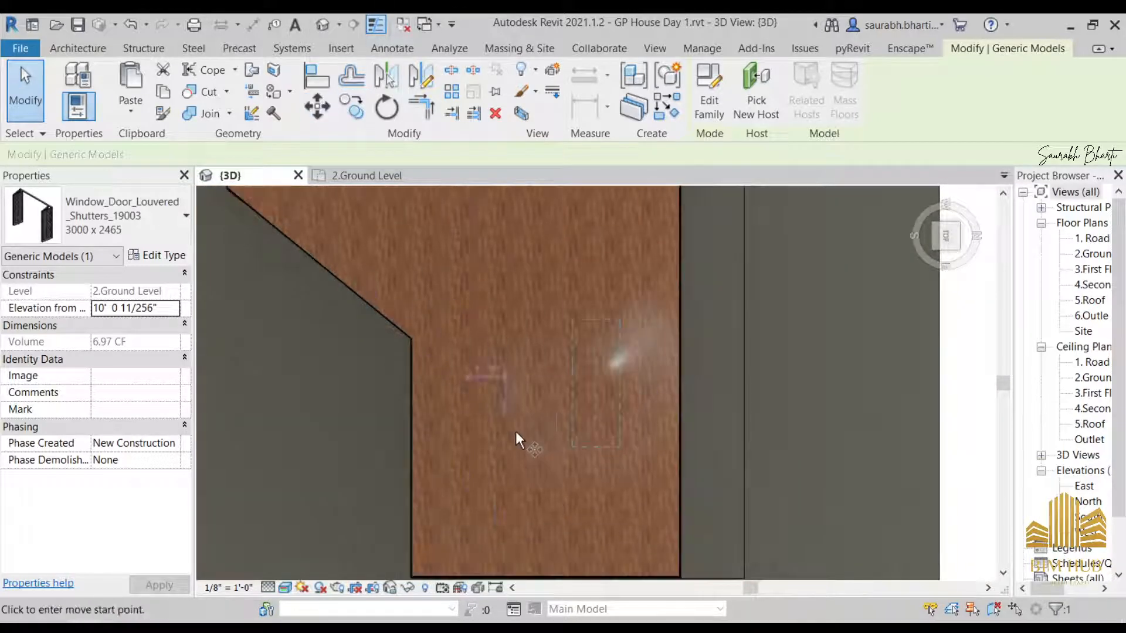
pyautogui.click(595, 329)
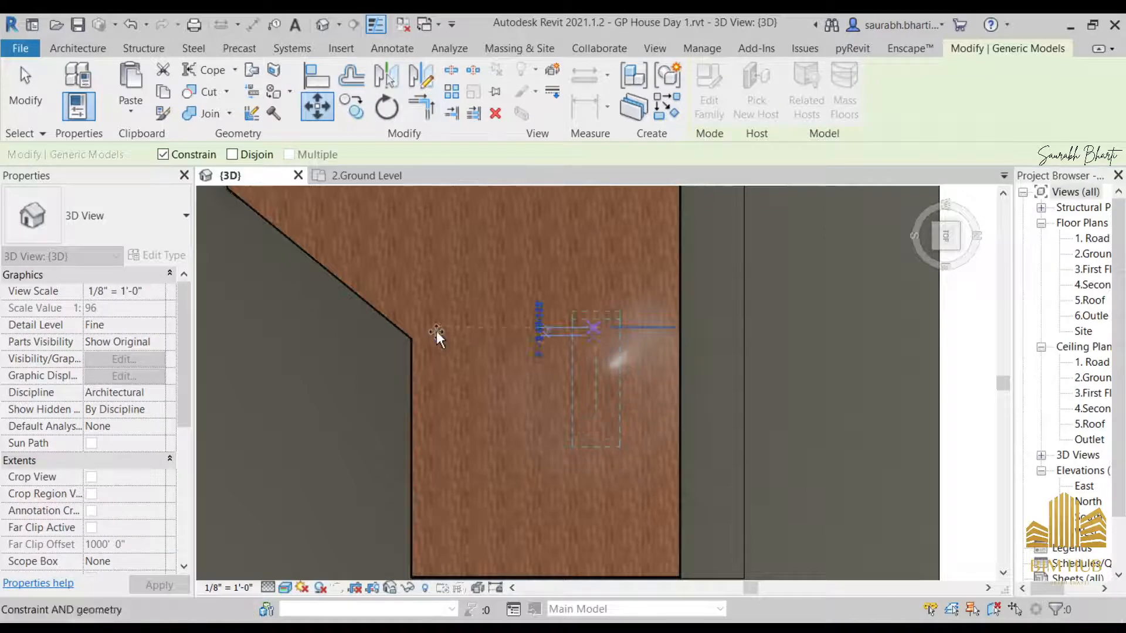
pyautogui.click(410, 340)
pyautogui.press('Escape')
pyautogui.scroll(-1, 424, 340)
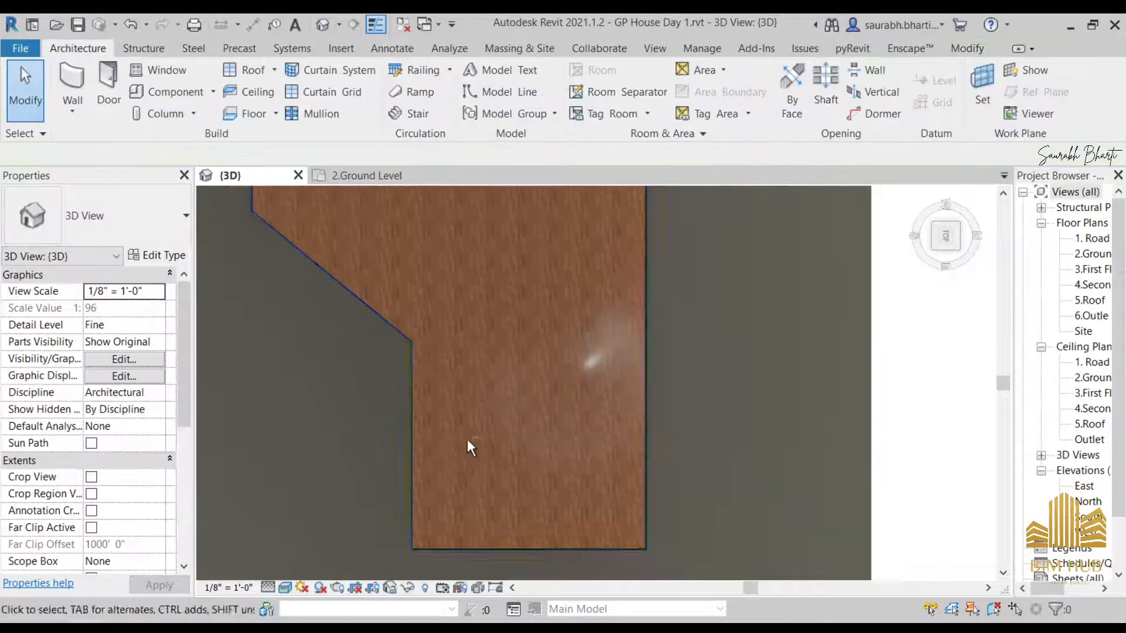
# - Temporarily hide the front Wider Louver curtain wall on the first floor and select the louvered shutters behind it
pyautogui.keyDown('shift'); pyautogui.moveTo(466, 439); pyautogui.dragTo(602, 302, button='middle'); pyautogui.keyUp('shift')
pyautogui.keyDown('shift'); pyautogui.moveTo(589, 551); pyautogui.dragTo(574, 453, button='middle'); pyautogui.keyUp('shift')
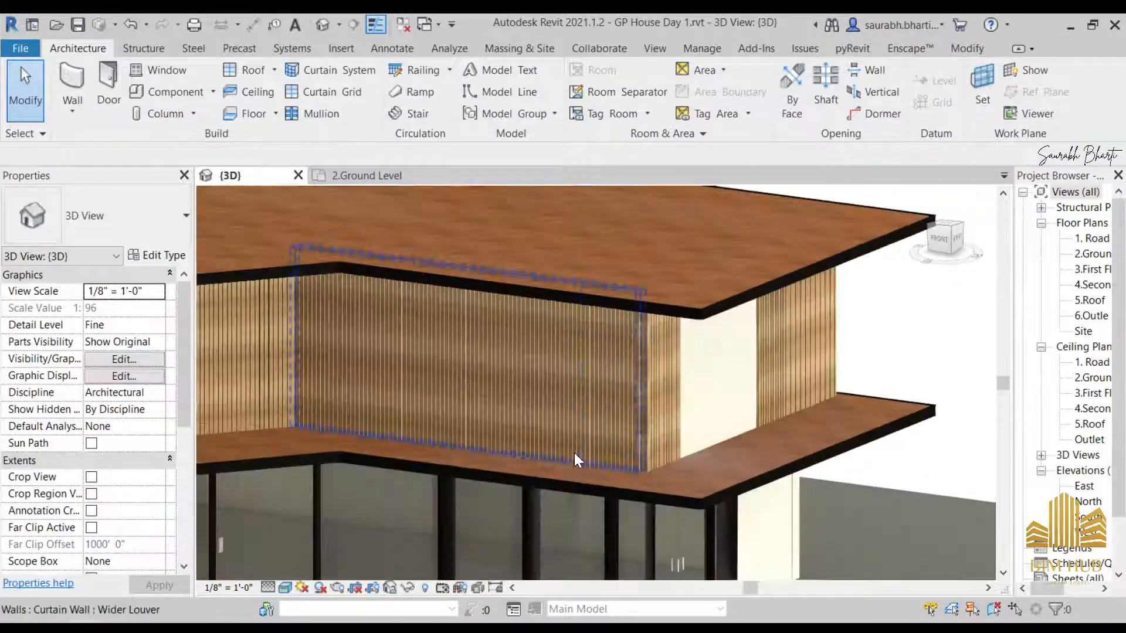
pyautogui.click(582, 468)
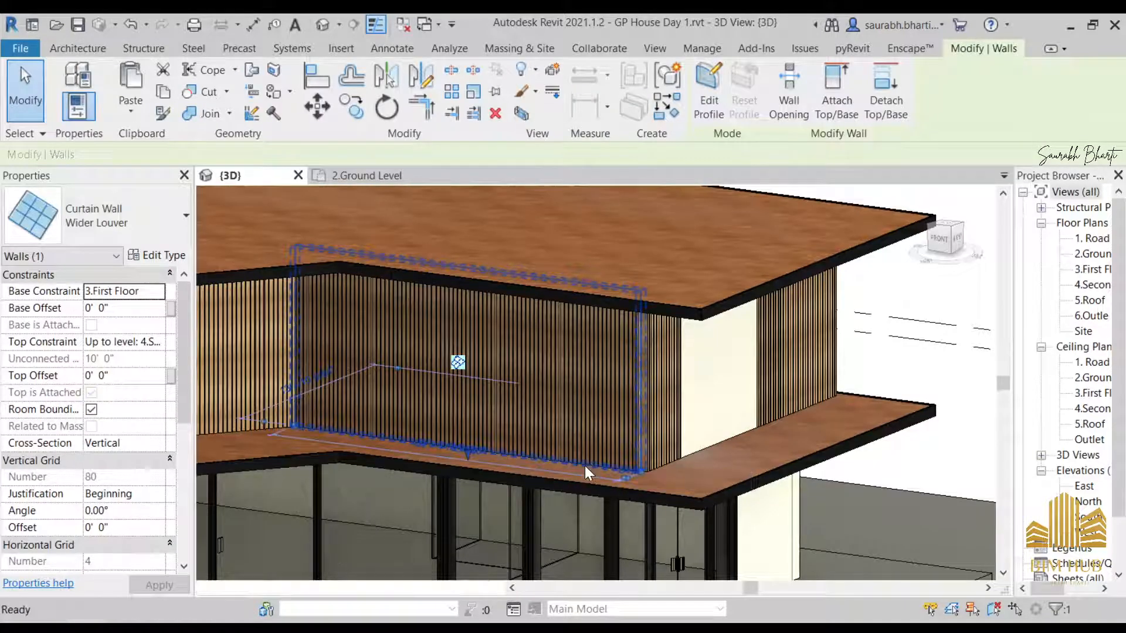
pyautogui.press('h')
pyautogui.press('h')
pyautogui.click(625, 392)
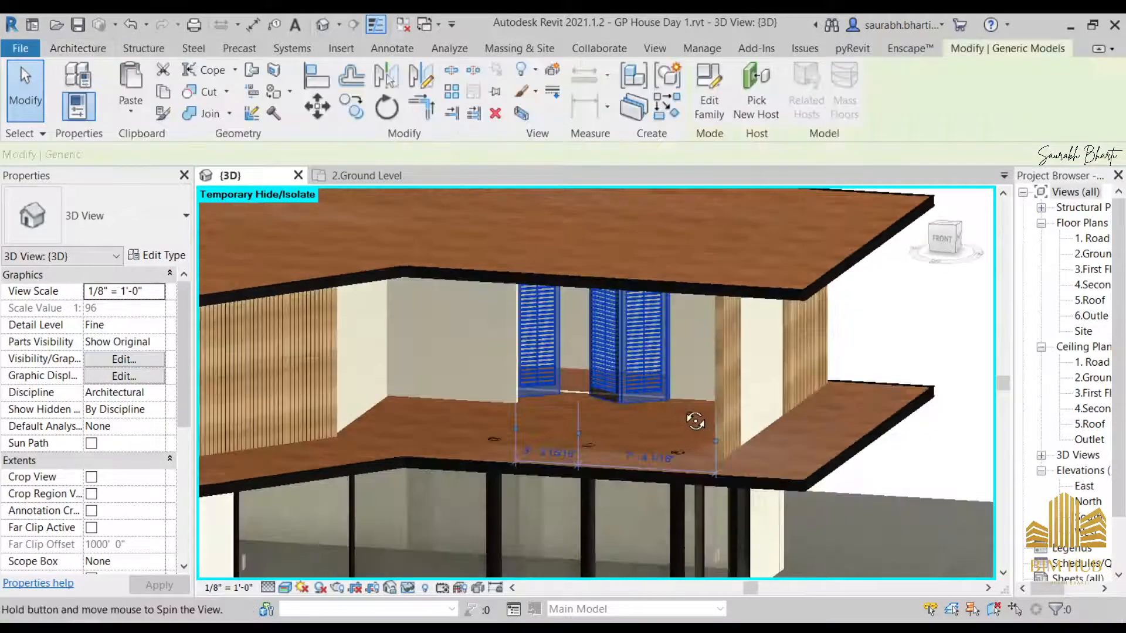
# - Try to move the louvered shutters in plan straight across to the front roof edge
pyautogui.keyDown('shift'); pyautogui.moveTo(625, 391); pyautogui.dragTo(936, 298, button='middle'); pyautogui.keyUp('shift')
pyautogui.click(944, 231)
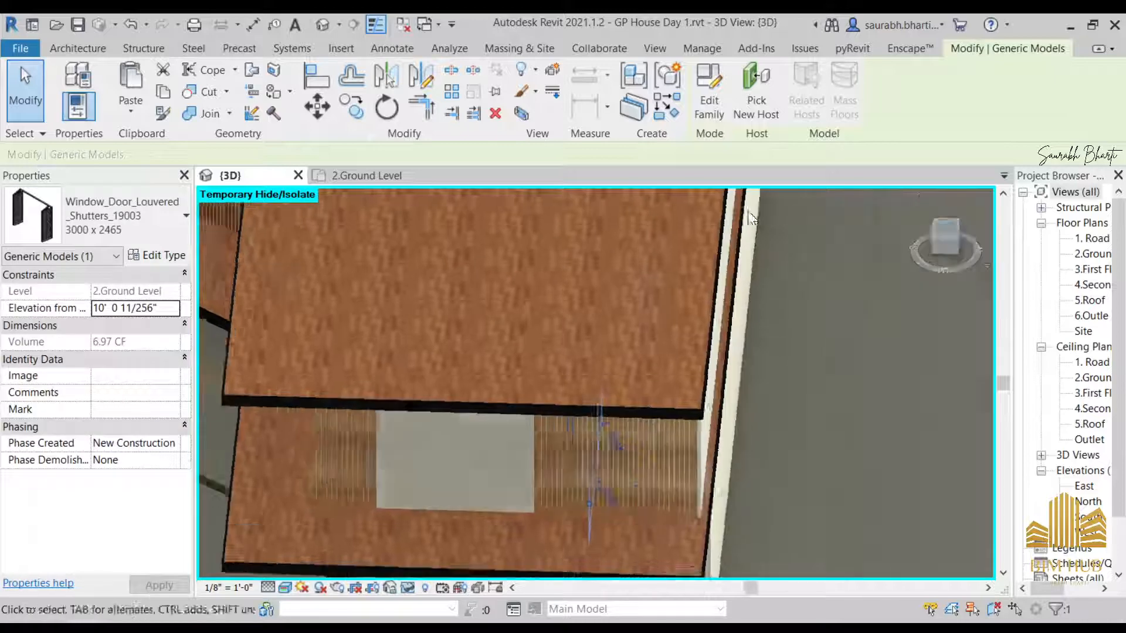
pyautogui.scroll(-3, 590, 238)
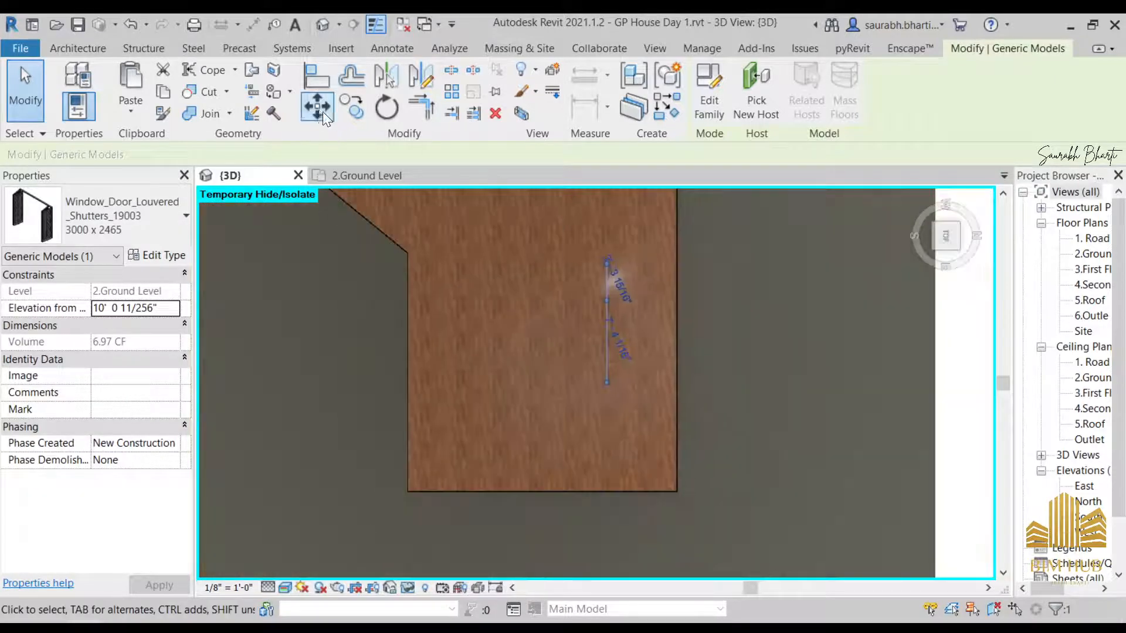
pyautogui.click(320, 109)
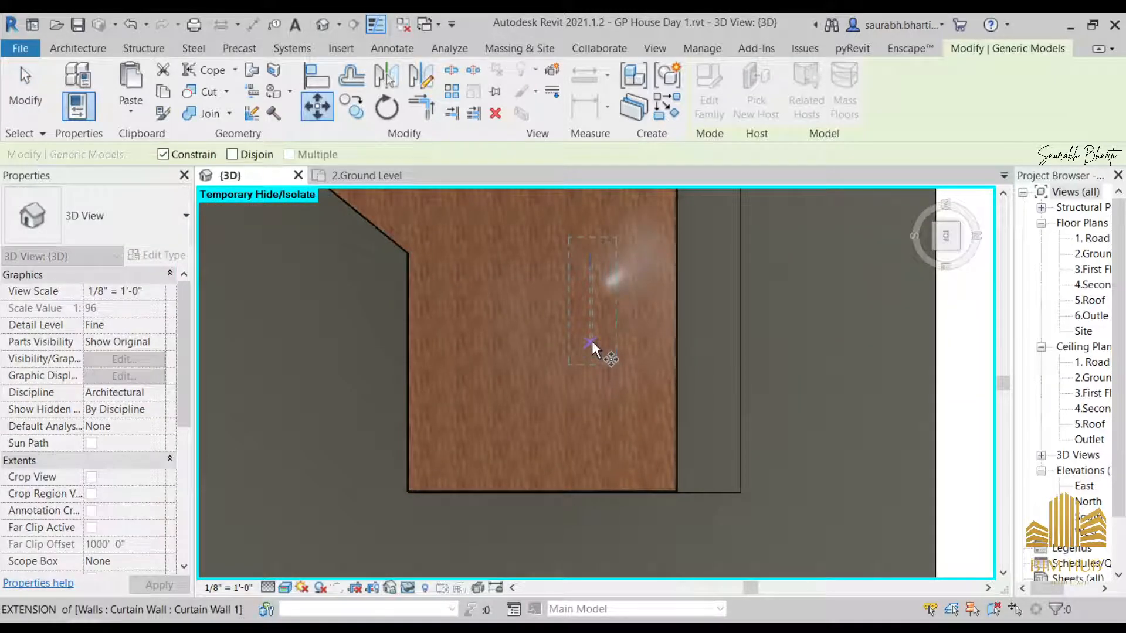
pyautogui.click(409, 343)
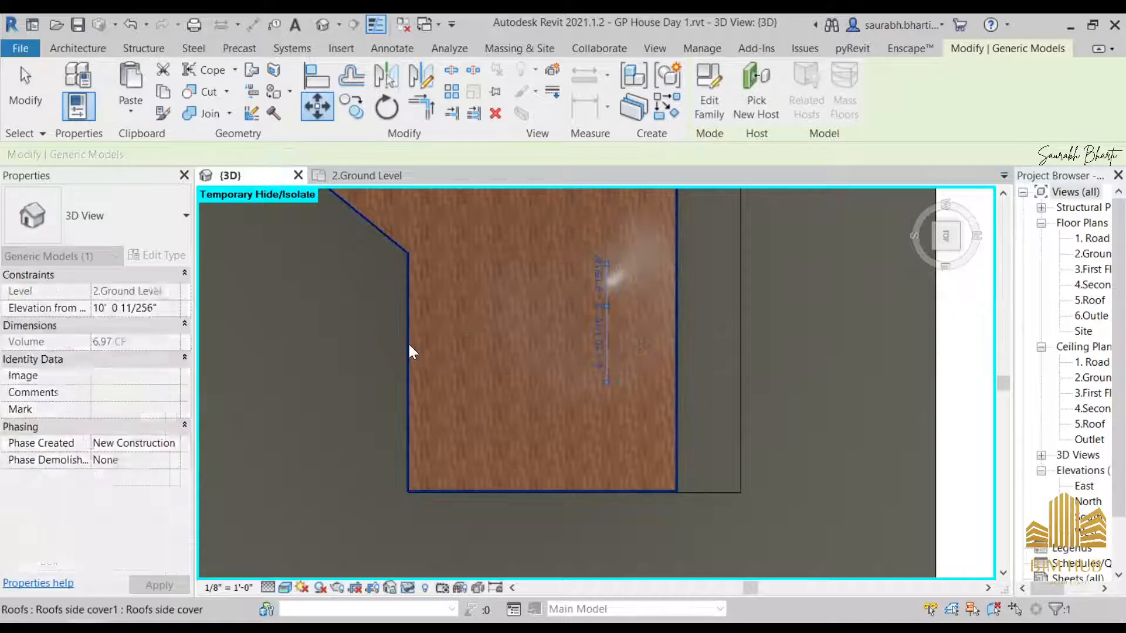
pyautogui.keyDown('shift'); pyautogui.moveTo(471, 349); pyautogui.dragTo(727, 226, button='middle'); pyautogui.keyUp('shift')
pyautogui.keyDown('shift'); pyautogui.moveTo(681, 449); pyautogui.dragTo(629, 350, button='middle'); pyautogui.keyUp('shift')
pyautogui.press('Escape')
# - Examine how the selected louvered shutters sit on the first floor from several sides of the house
pyautogui.scroll(8, 571, 364)
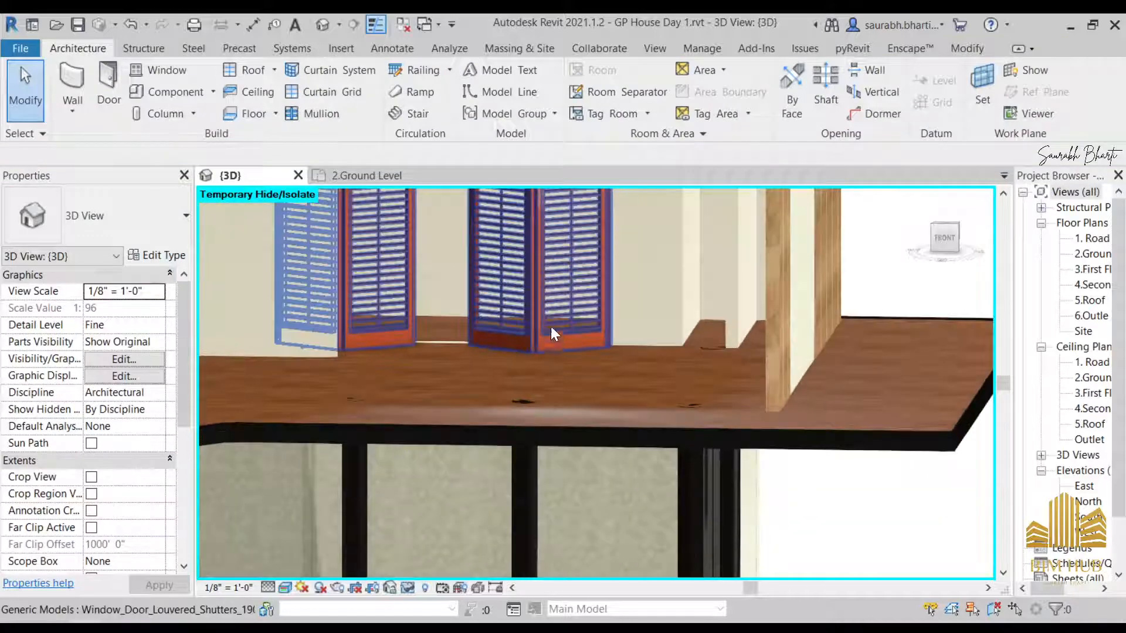
pyautogui.click(544, 336)
pyautogui.scroll(-5, 557, 354)
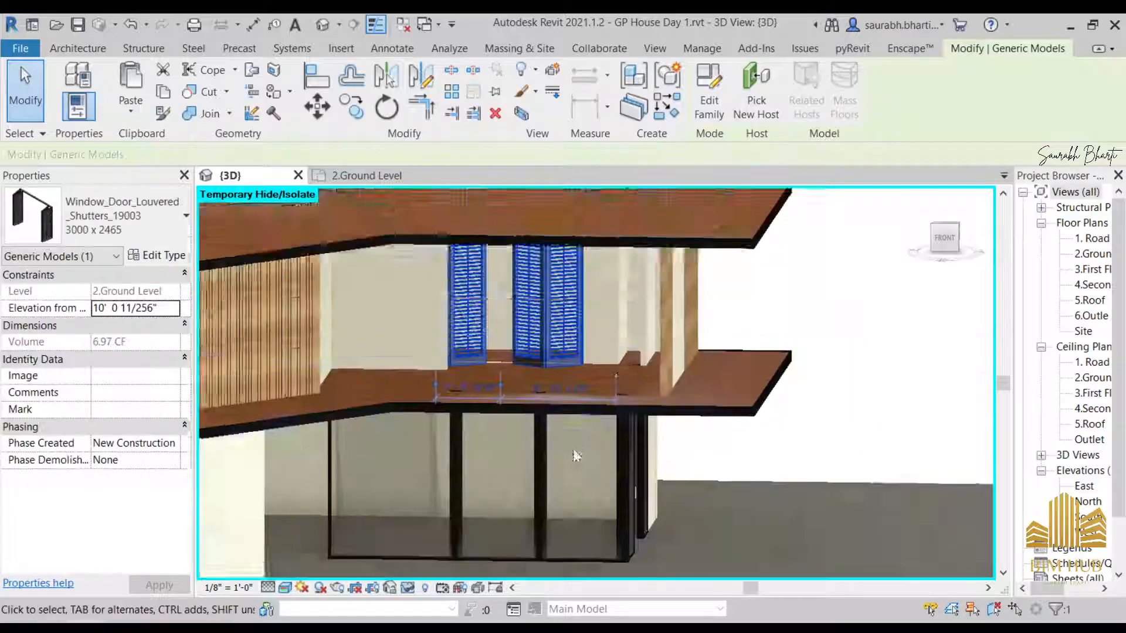
pyautogui.moveTo(563, 515); pyautogui.dragTo(627, 333, button='middle')
pyautogui.scroll(-3, 627, 333)
pyautogui.keyDown('shift'); pyautogui.moveTo(506, 383); pyautogui.dragTo(516, 342, button='middle'); pyautogui.keyUp('shift')
pyautogui.scroll(5, 544, 253)
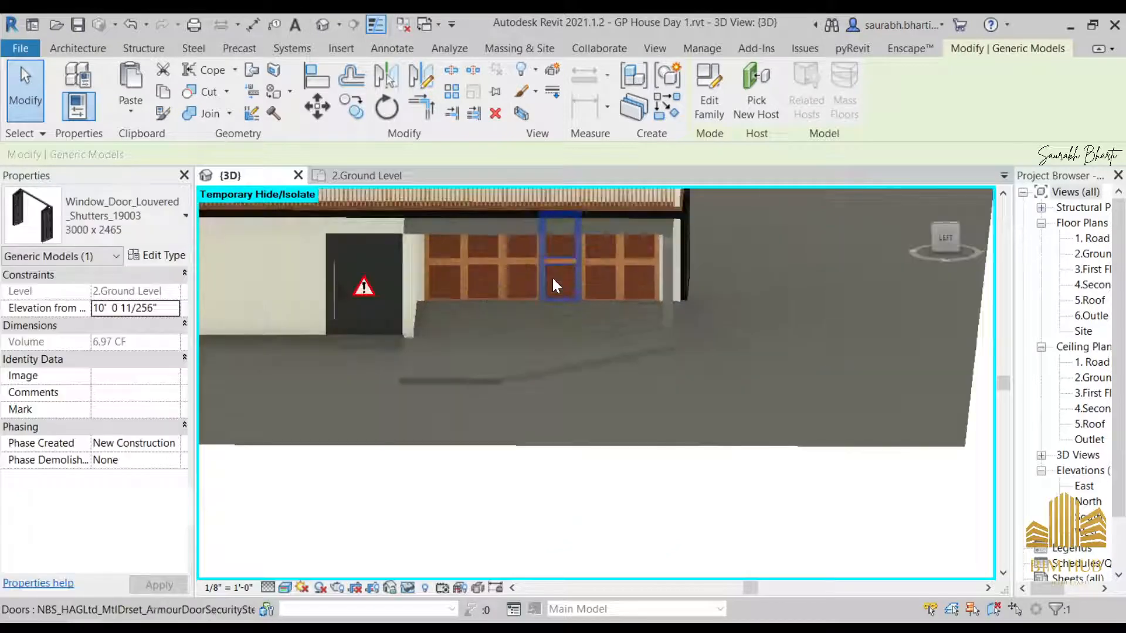
pyautogui.scroll(-3, 669, 317)
pyautogui.keyDown('shift'); pyautogui.moveTo(675, 286); pyautogui.dragTo(786, 460, button='middle'); pyautogui.keyUp('shift')
pyautogui.scroll(-4, 478, 244)
pyautogui.keyDown('shift'); pyautogui.moveTo(647, 345); pyautogui.dragTo(710, 296, button='middle'); pyautogui.keyUp('shift')
pyautogui.scroll(6, 630, 327)
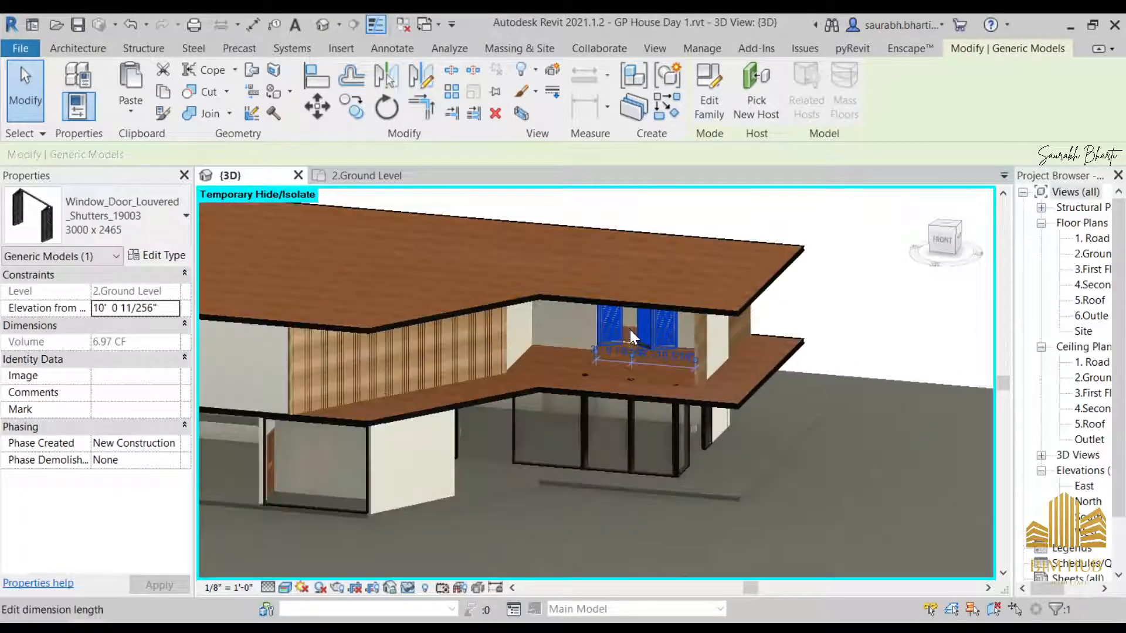
# - Delete the Window_Door_Louvered_Shutters_19003 instance from the first floor
pyautogui.press('Escape')
pyautogui.scroll(3, 654, 387)
pyautogui.keyDown('shift'); pyautogui.moveTo(654, 387); pyautogui.dragTo(758, 384, button='middle'); pyautogui.keyUp('shift')
pyautogui.click(557, 326)
pyautogui.scroll(-2, 639, 343)
pyautogui.keyDown('shift'); pyautogui.moveTo(645, 345); pyautogui.dragTo(613, 334, button='middle'); pyautogui.keyUp('shift')
pyautogui.click(564, 300)
pyautogui.press('Delete')
# - Reset the temporary hide and show the first-floor louvered wall in the front view
pyautogui.scroll(-3, 570, 306)
pyautogui.press('h')
pyautogui.press('r')
pyautogui.click(945, 241)
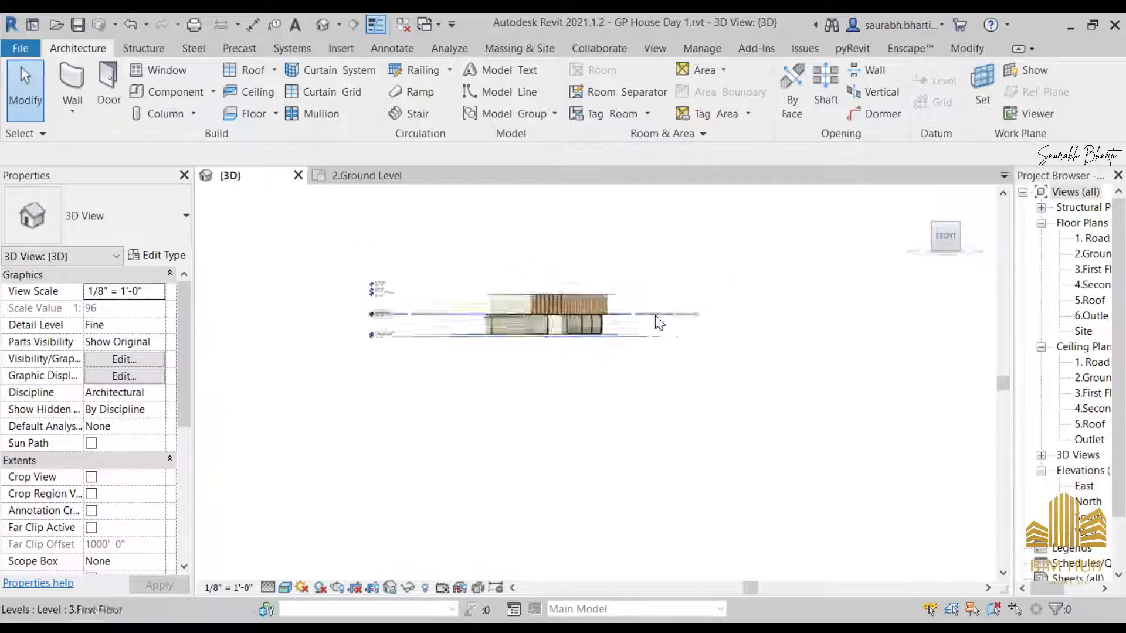
pyautogui.scroll(8, 631, 364)
pyautogui.scroll(-3, 684, 361)
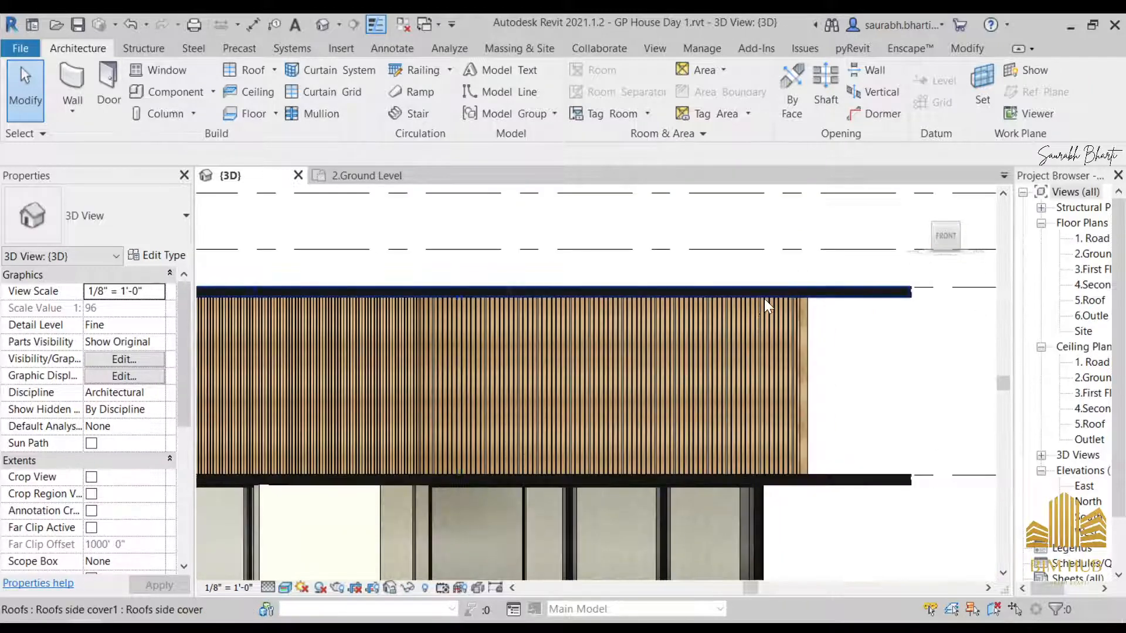
pyautogui.click(764, 296)
pyautogui.keyDown('shift'); pyautogui.moveTo(762, 290); pyautogui.dragTo(671, 451, button='middle'); pyautogui.keyUp('shift')
pyautogui.keyDown('shift'); pyautogui.moveTo(678, 393); pyautogui.dragTo(574, 428, button='middle'); pyautogui.keyUp('shift')
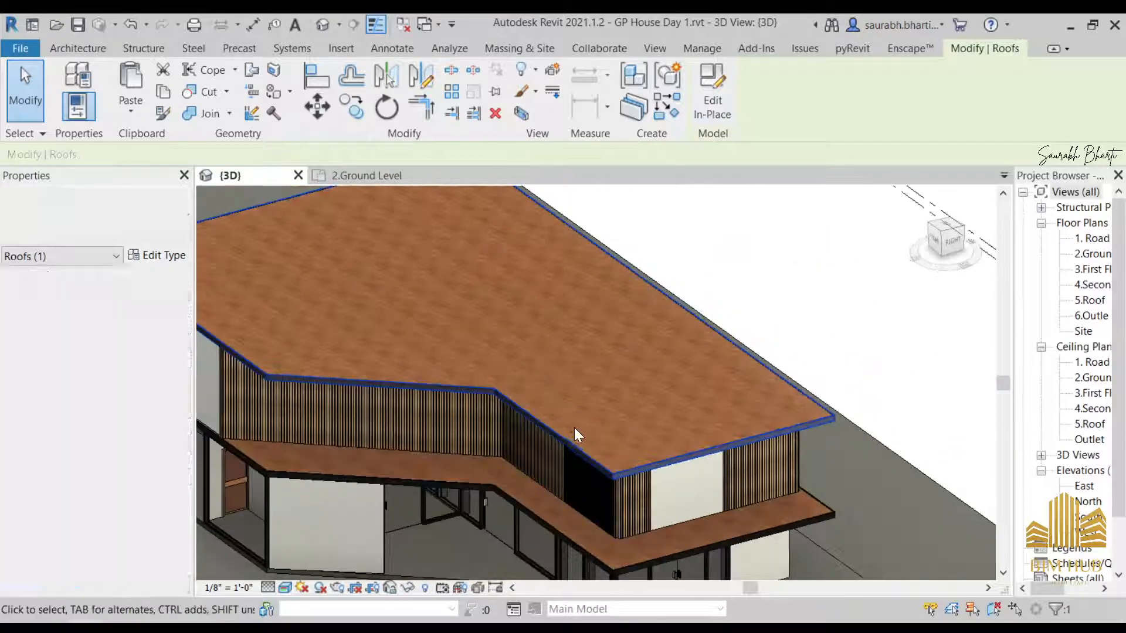
pyautogui.click(93, 50)
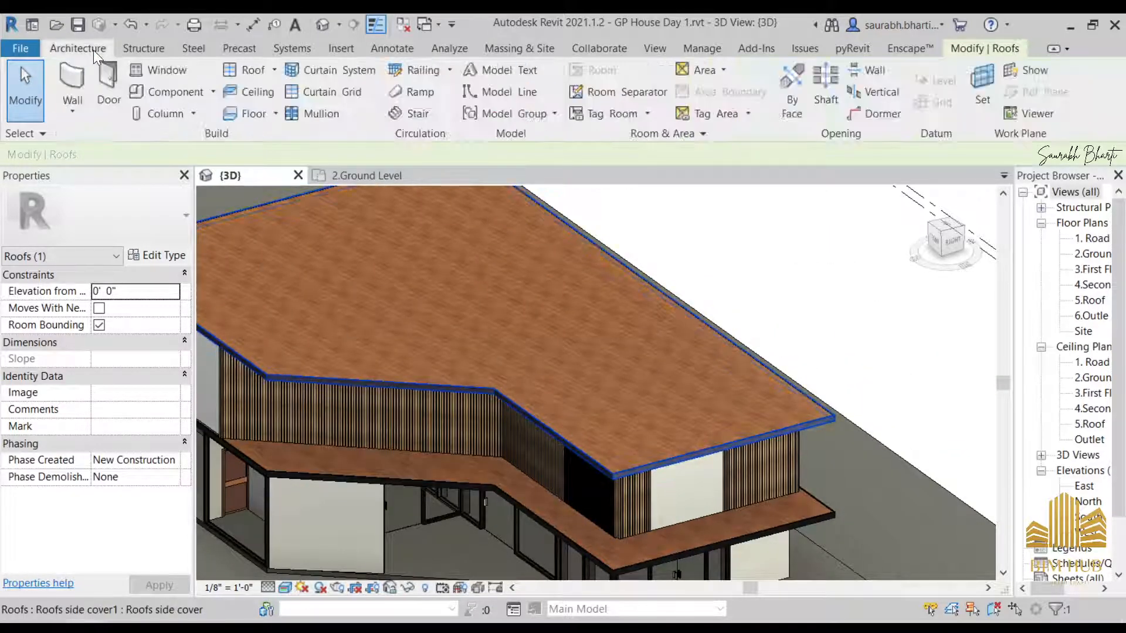
pyautogui.click(154, 70)
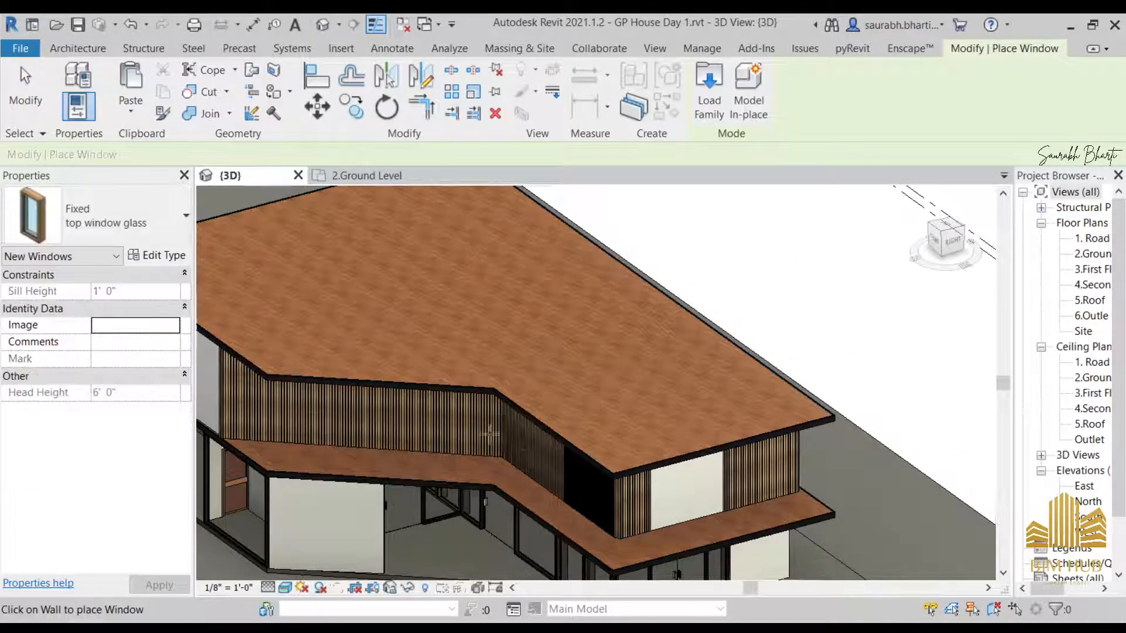
pyautogui.press('Escape')
# - Try to place the Window_Door_Louvered_Shutters_19003 component, 3000 x 2465, against the first-floor louvered wall in 3D
pyautogui.click(139, 92)
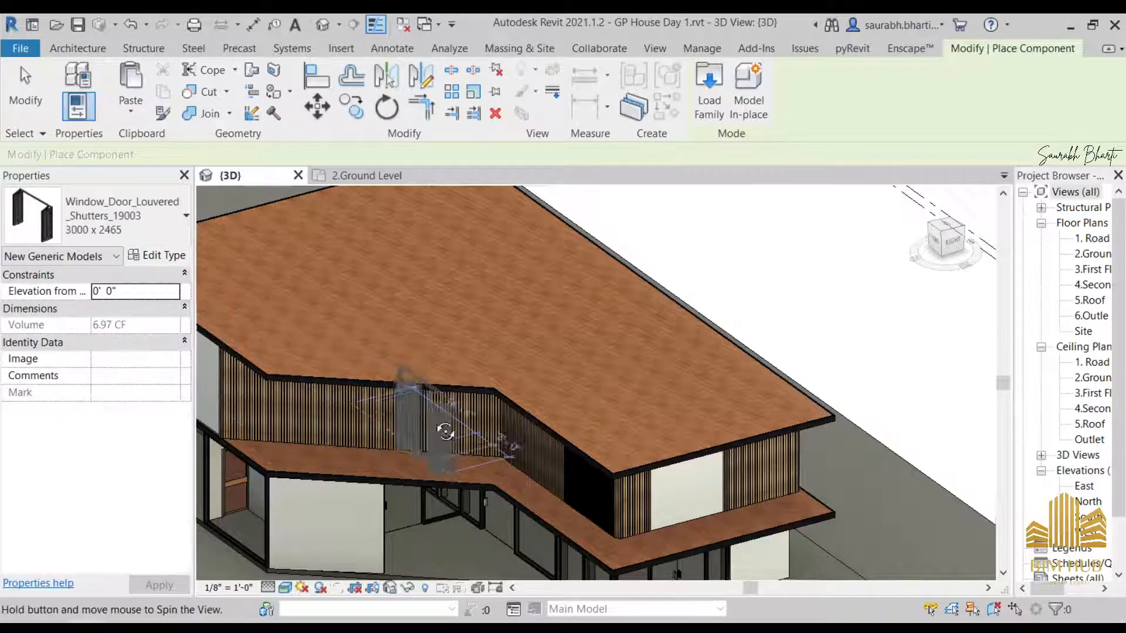
pyautogui.keyDown('shift'); pyautogui.moveTo(439, 427); pyautogui.dragTo(390, 478, button='middle'); pyautogui.keyUp('shift')
pyautogui.scroll(2, 629, 423)
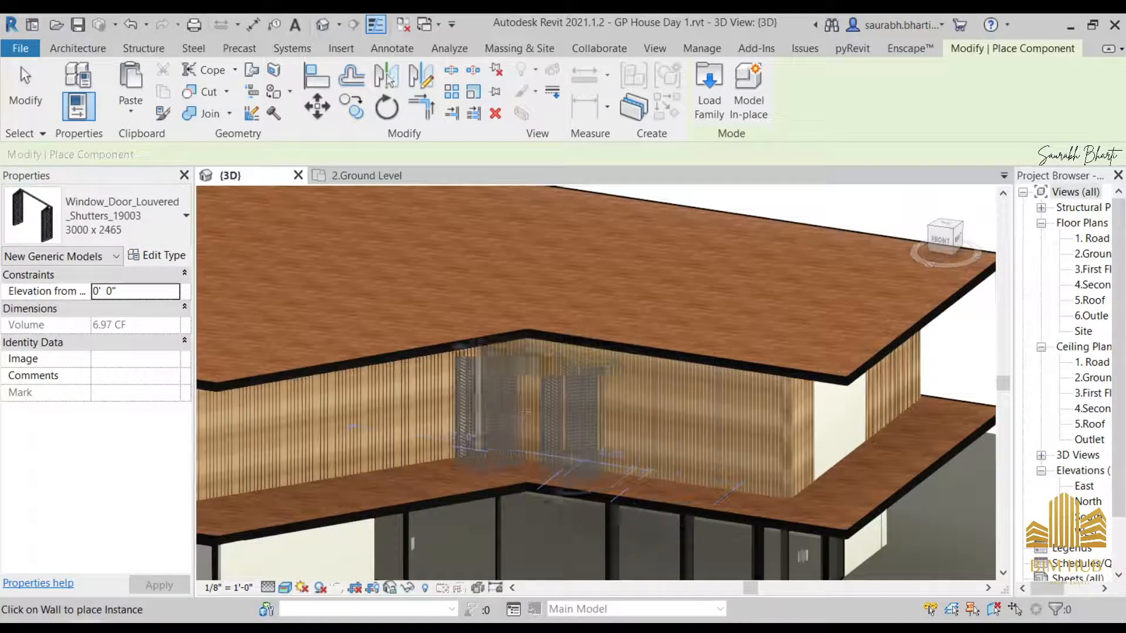
pyautogui.scroll(-3, 515, 416)
pyautogui.scroll(2, 535, 536)
pyautogui.scroll(-2, 540, 515)
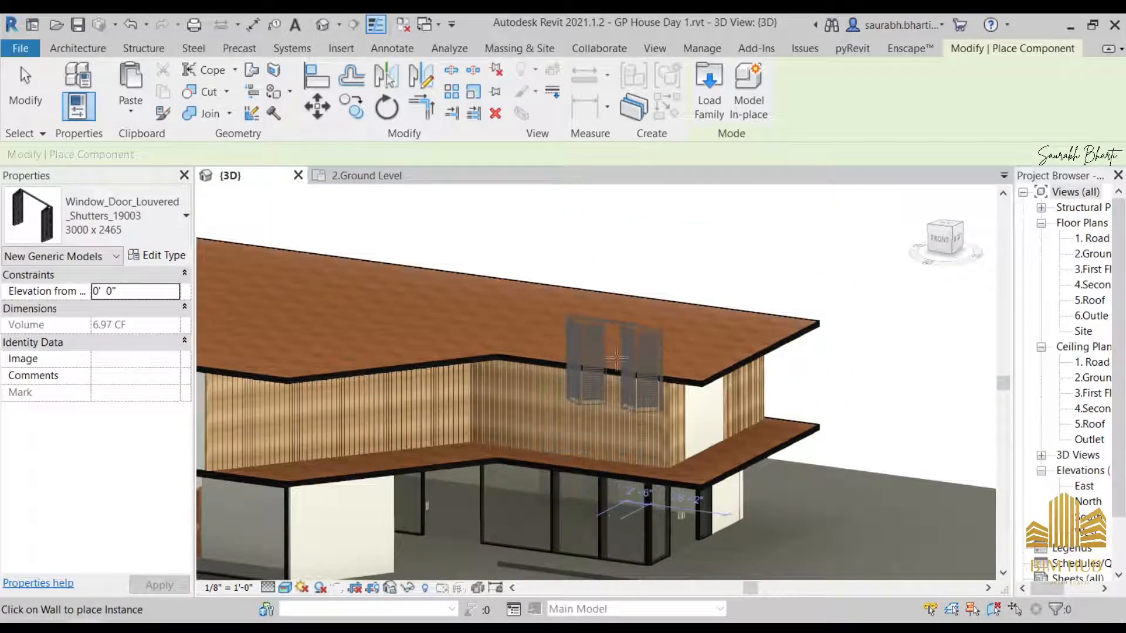
pyautogui.moveTo(327, 415); pyautogui.dragTo(323, 445, button='middle')
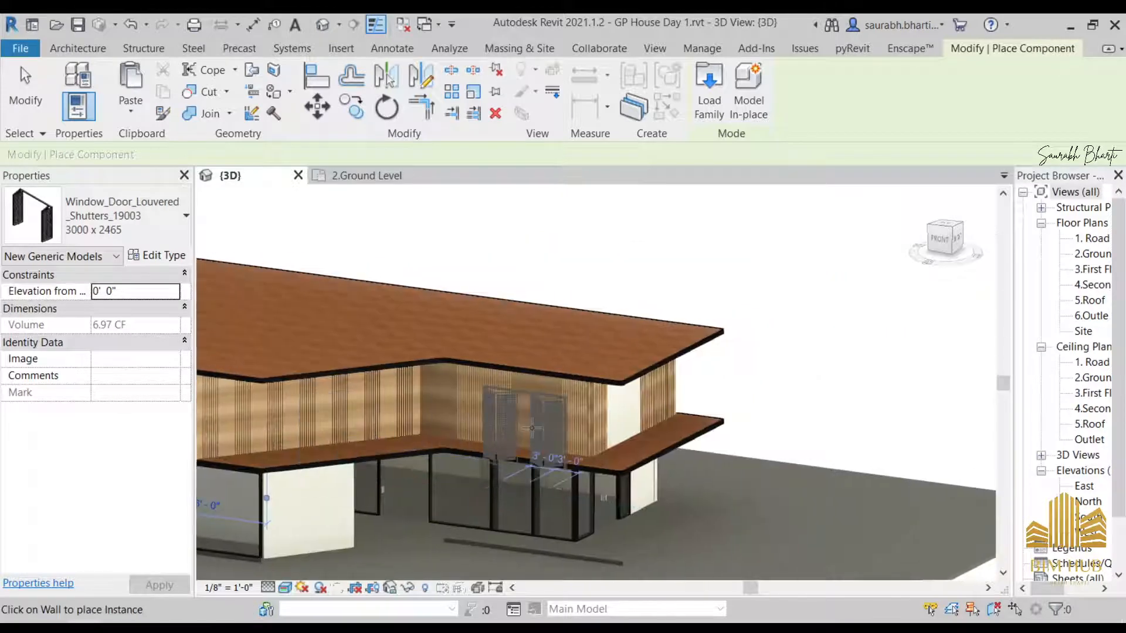
pyautogui.scroll(2, 528, 402)
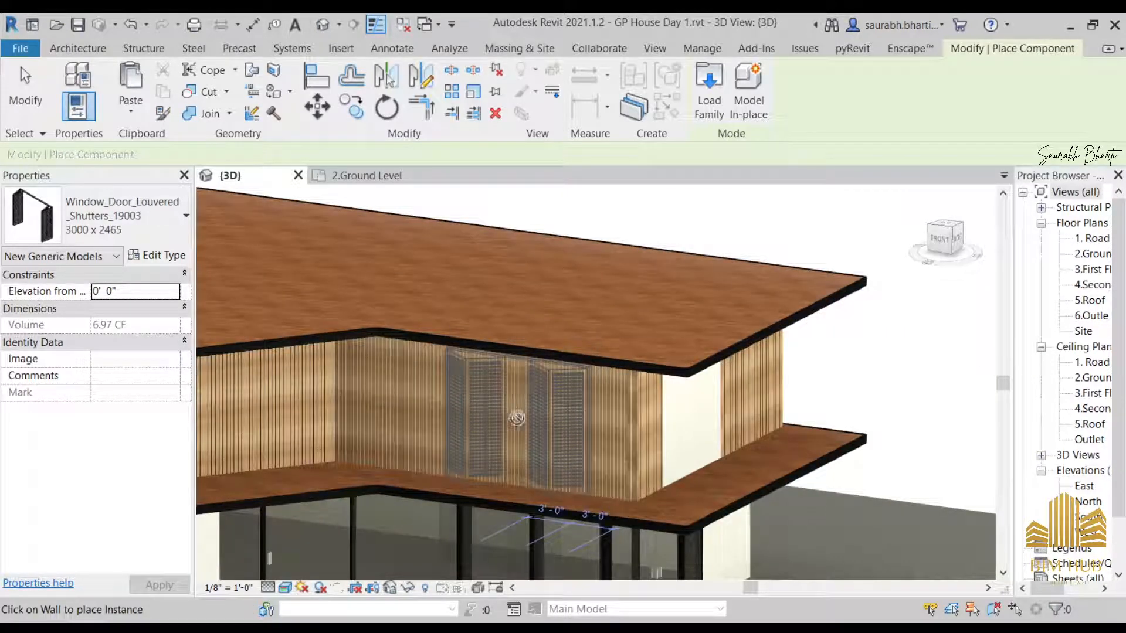
pyautogui.press('Escape')
pyautogui.press('Escape')
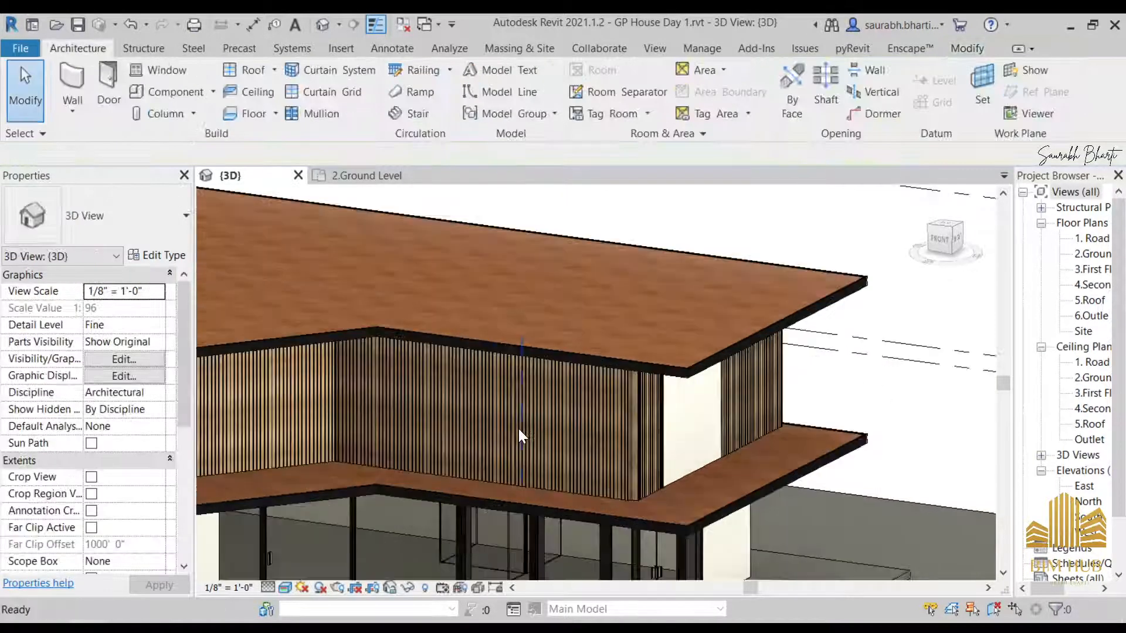
# - Edit the front Wider Louver curtain wall's profile, sketching two full-height vertical lines, the first about 8'-5" from its left edge
pyautogui.keyDown('shift'); pyautogui.moveTo(518, 427); pyautogui.dragTo(572, 447, button='middle'); pyautogui.keyUp('shift')
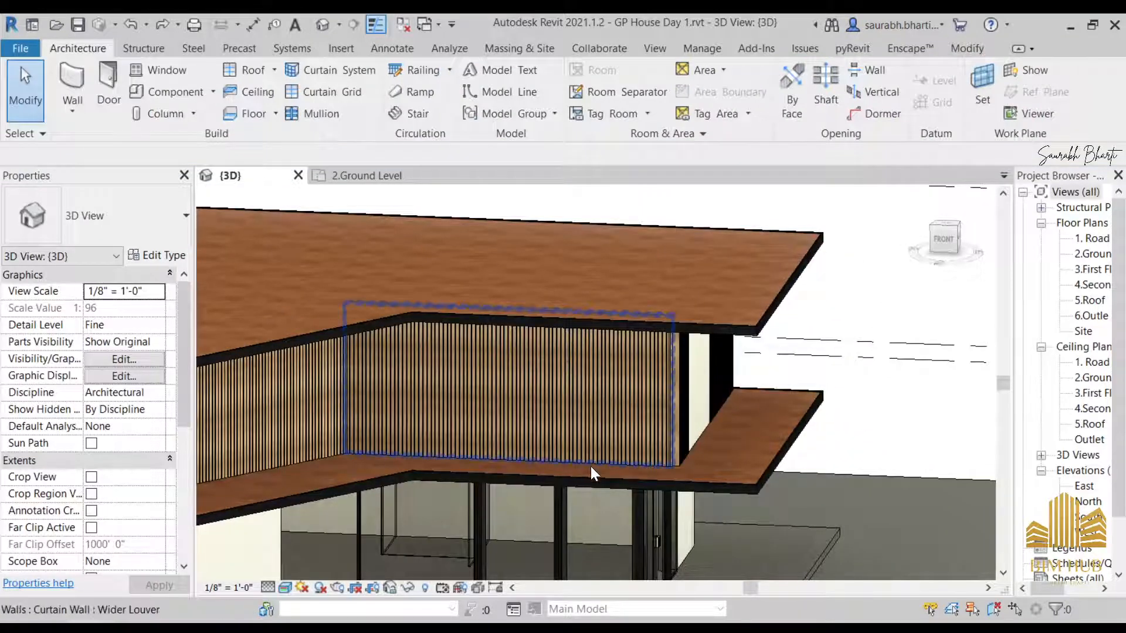
pyautogui.click(589, 466)
pyautogui.click(944, 238)
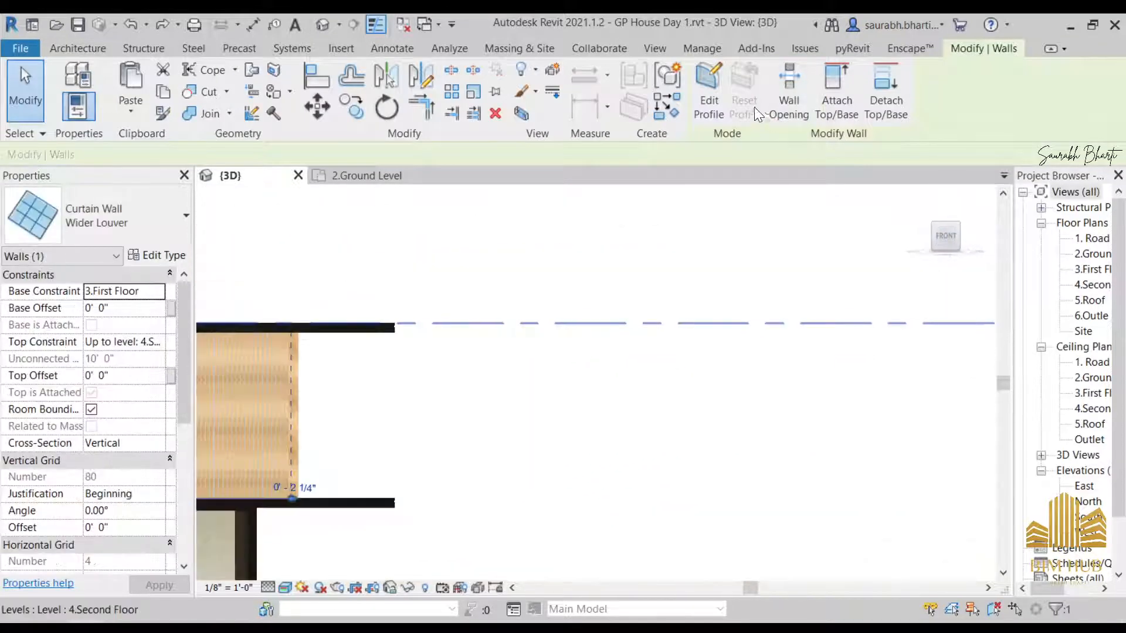
pyautogui.click(710, 91)
pyautogui.click(668, 339)
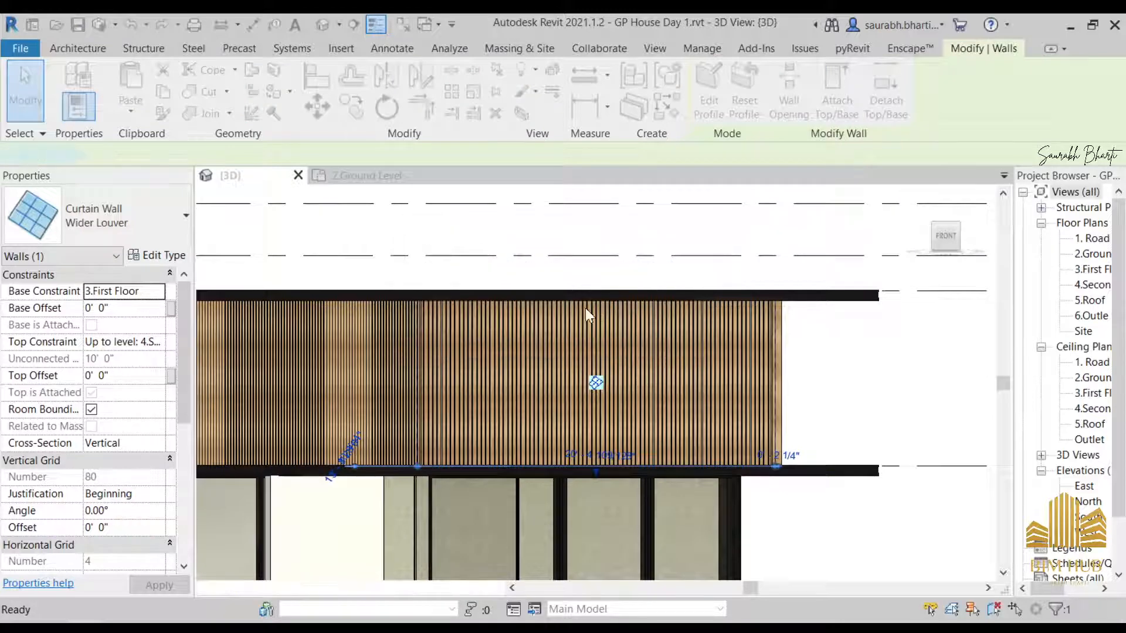
pyautogui.press('l')
pyautogui.press('i')
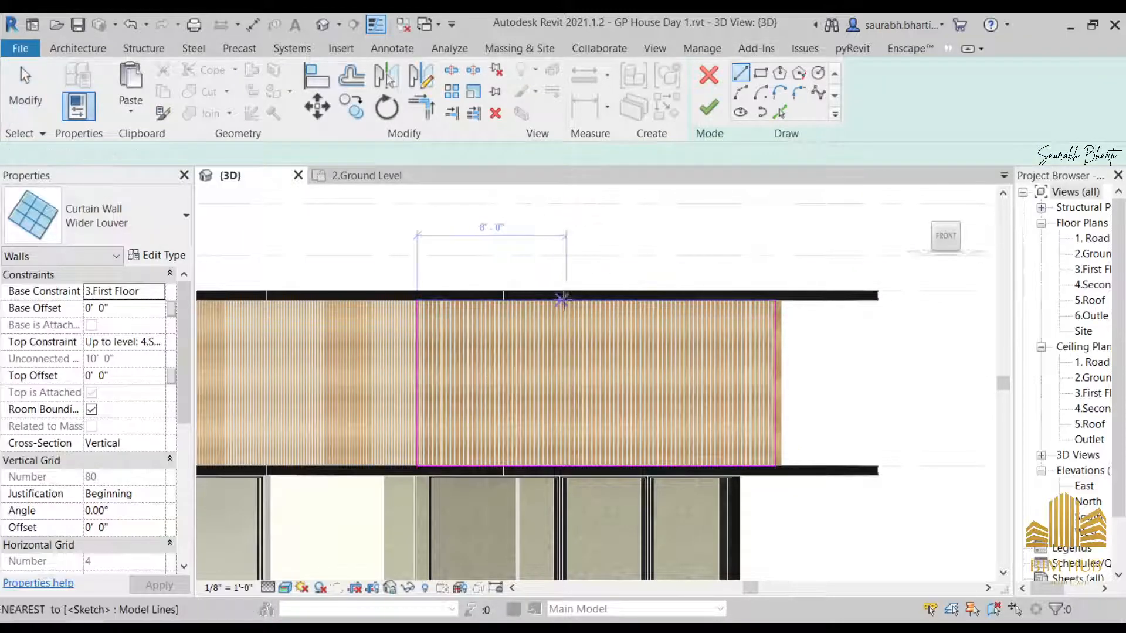
pyautogui.click(564, 300)
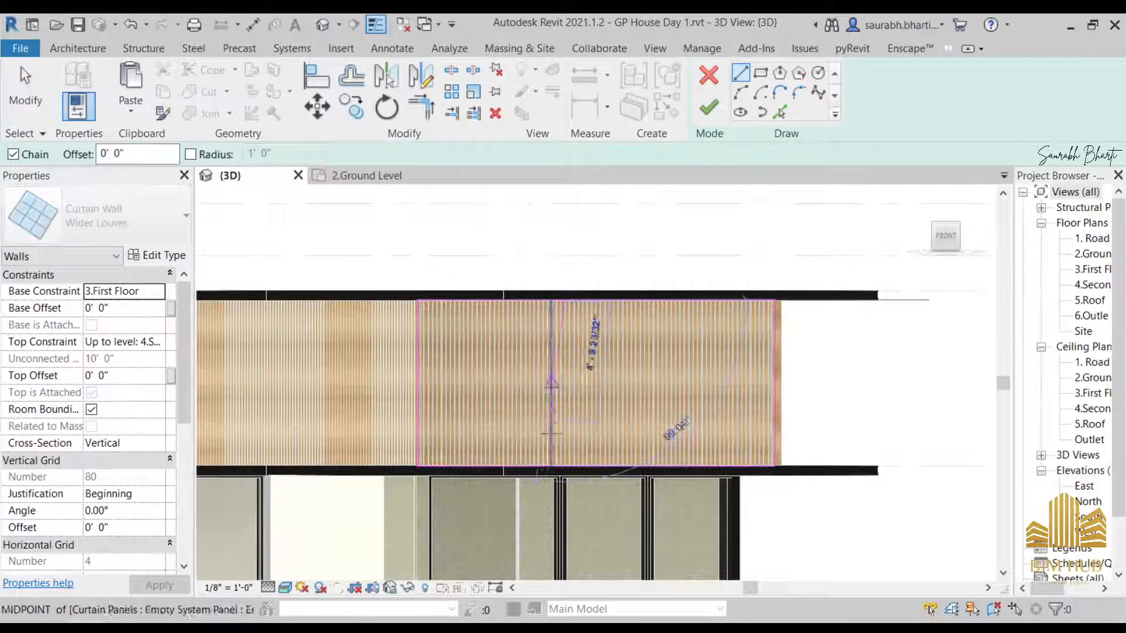
pyautogui.click(563, 469)
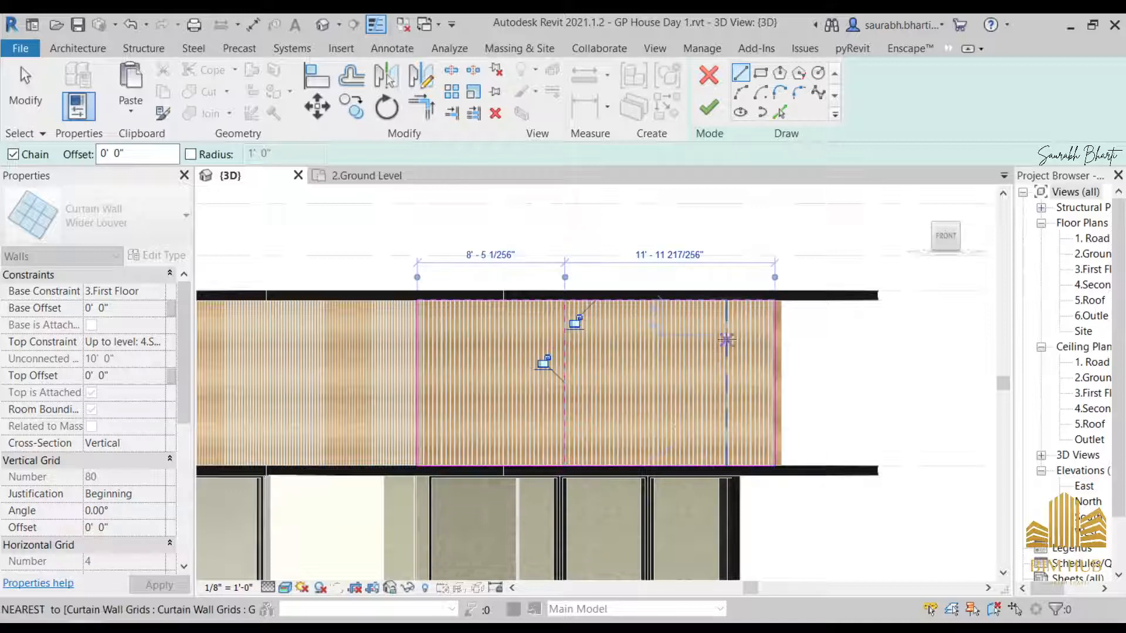
pyautogui.click(689, 301)
pyautogui.click(690, 469)
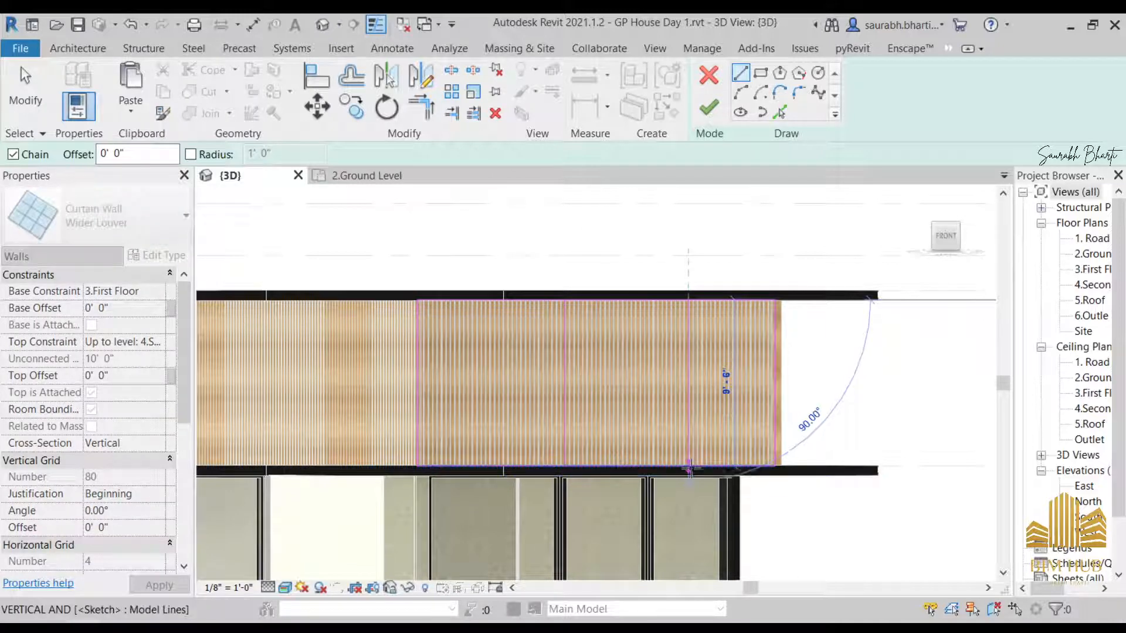
pyautogui.press('Escape')
pyautogui.press('Escape')
# - Show the 3D view in hidden line style and split the profile's horizontal edges between the two vertical lines
pyautogui.press('t')
pyautogui.press('r')
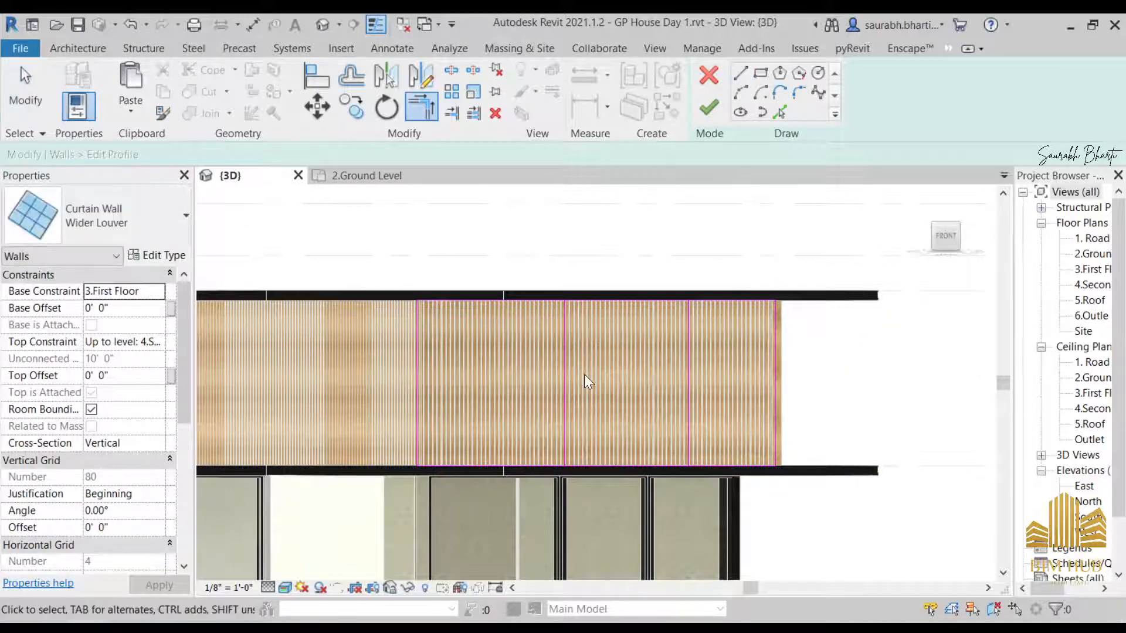
pyautogui.press('s')
pyautogui.press('l')
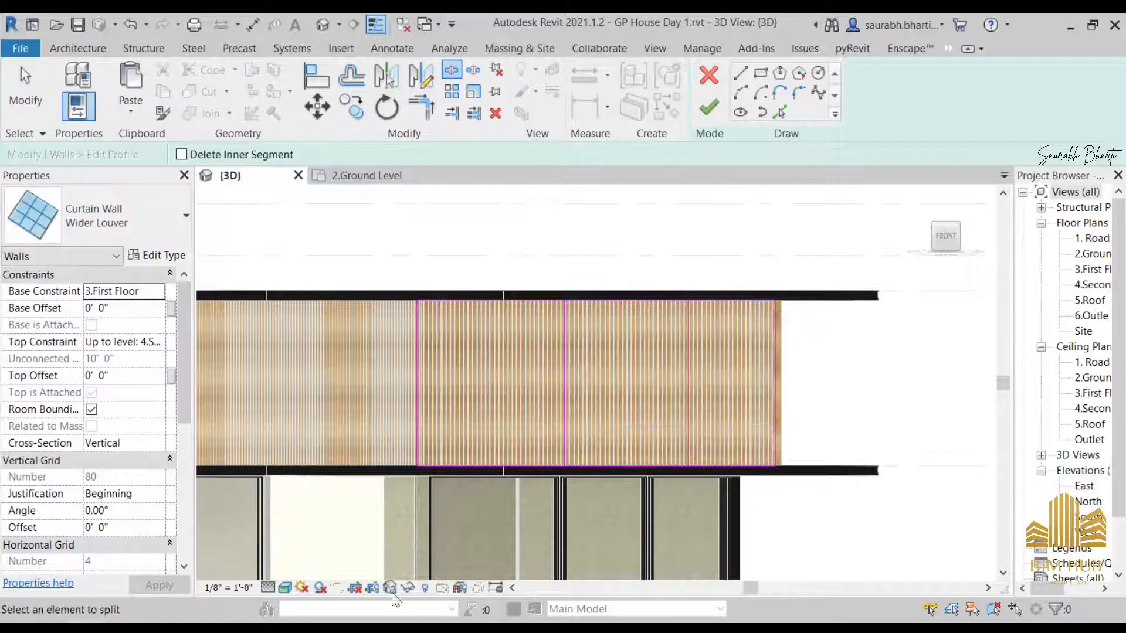
pyautogui.click(286, 587)
pyautogui.click(312, 518)
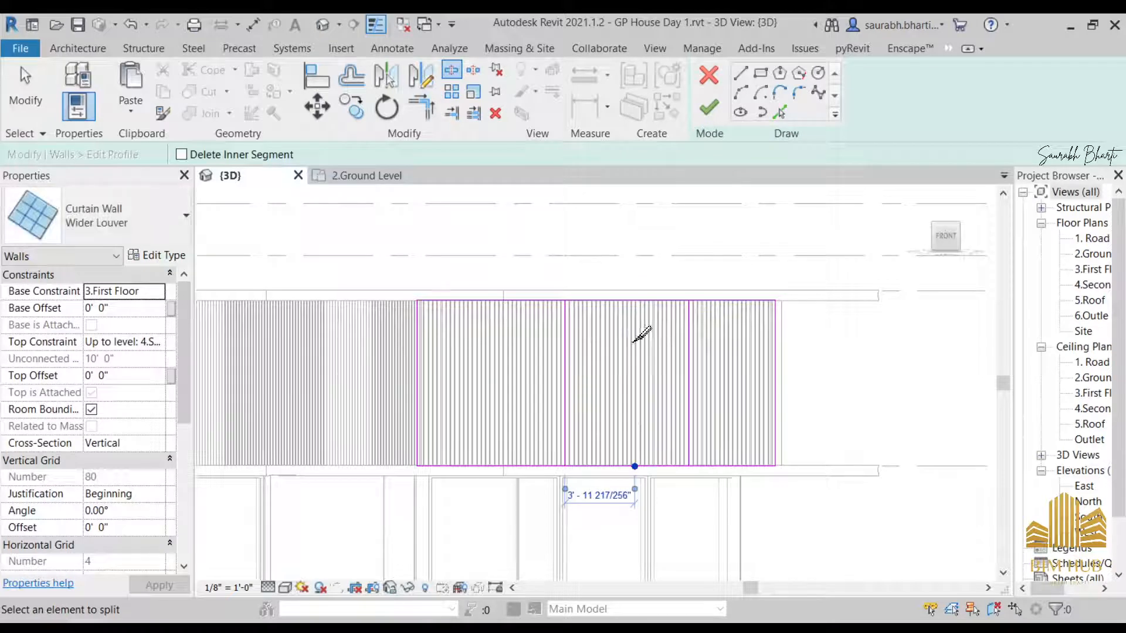
# - Trim the profile into two separate rectangles with an opening between the vertical lines, and finish the profile edit
pyautogui.press('t')
pyautogui.press('r')
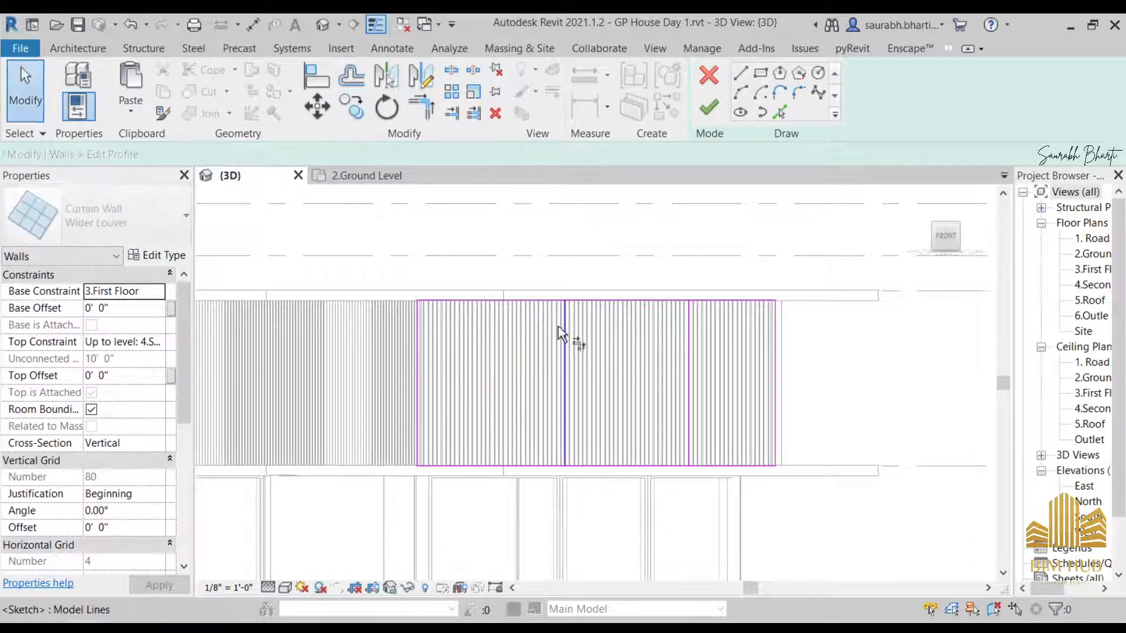
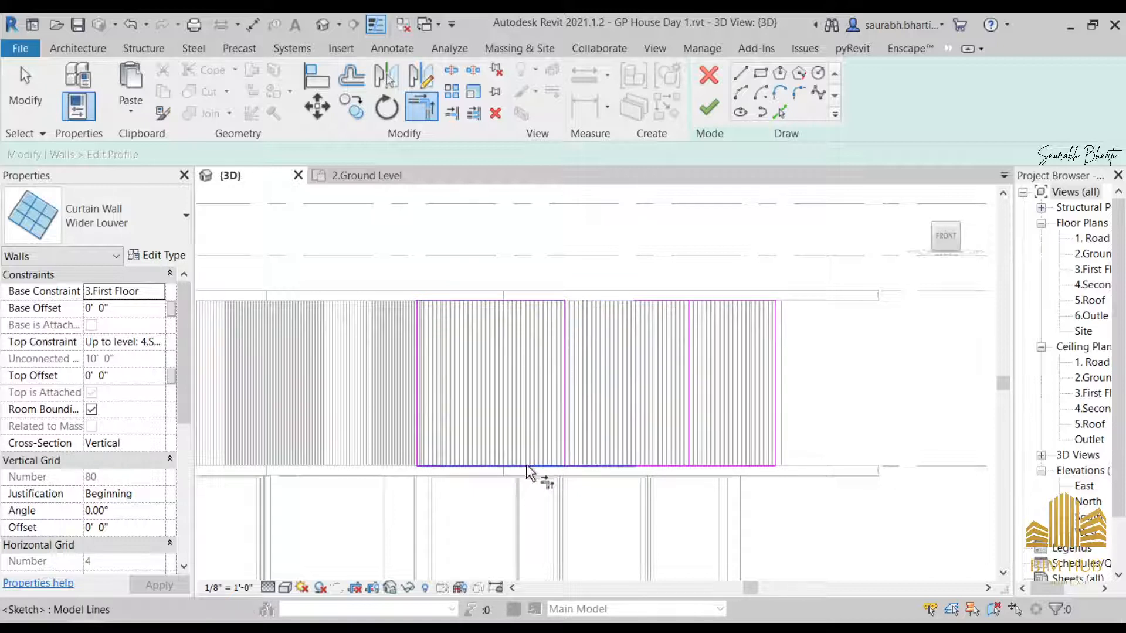
pyautogui.click(565, 433)
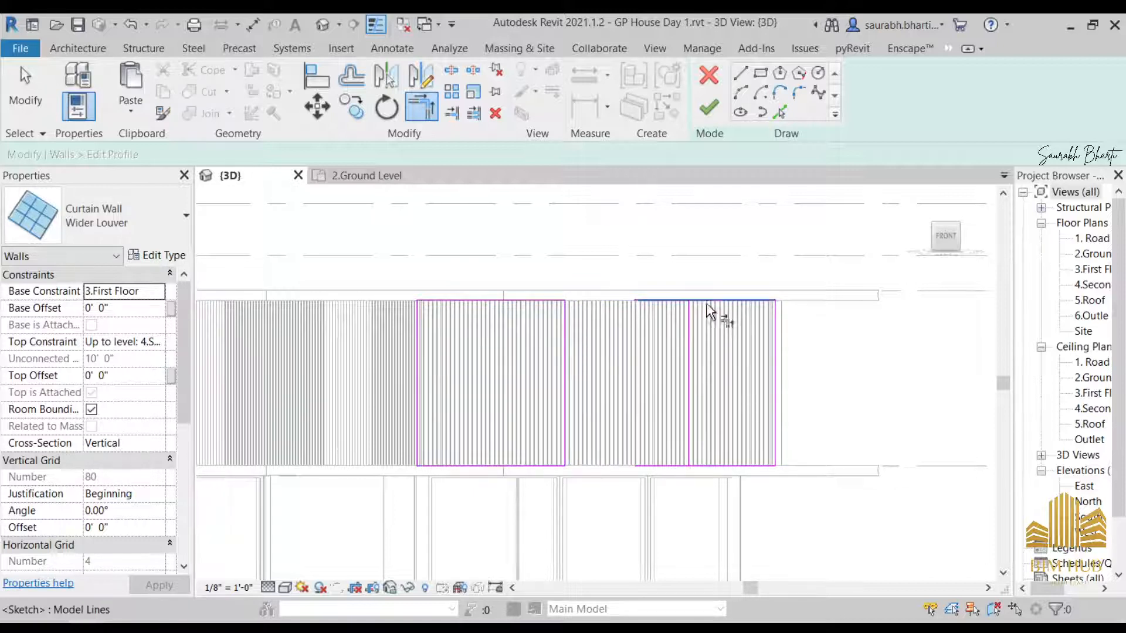
pyautogui.click(692, 374)
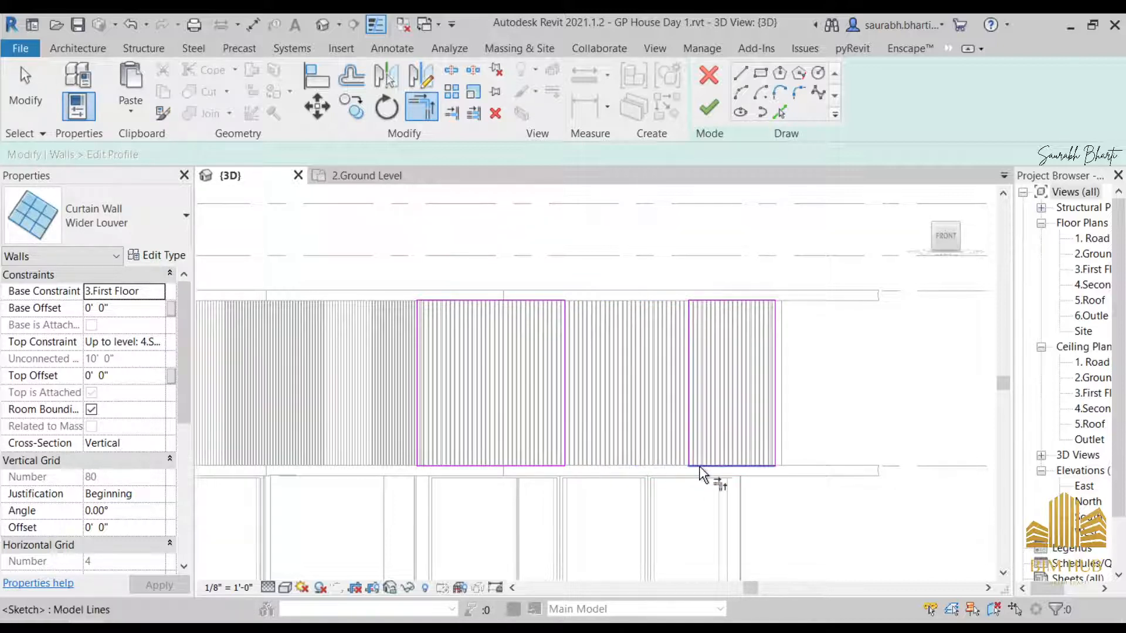
pyautogui.click(714, 115)
pyautogui.keyDown('shift'); pyautogui.moveTo(630, 280); pyautogui.dragTo(638, 436, button='middle'); pyautogui.keyUp('shift')
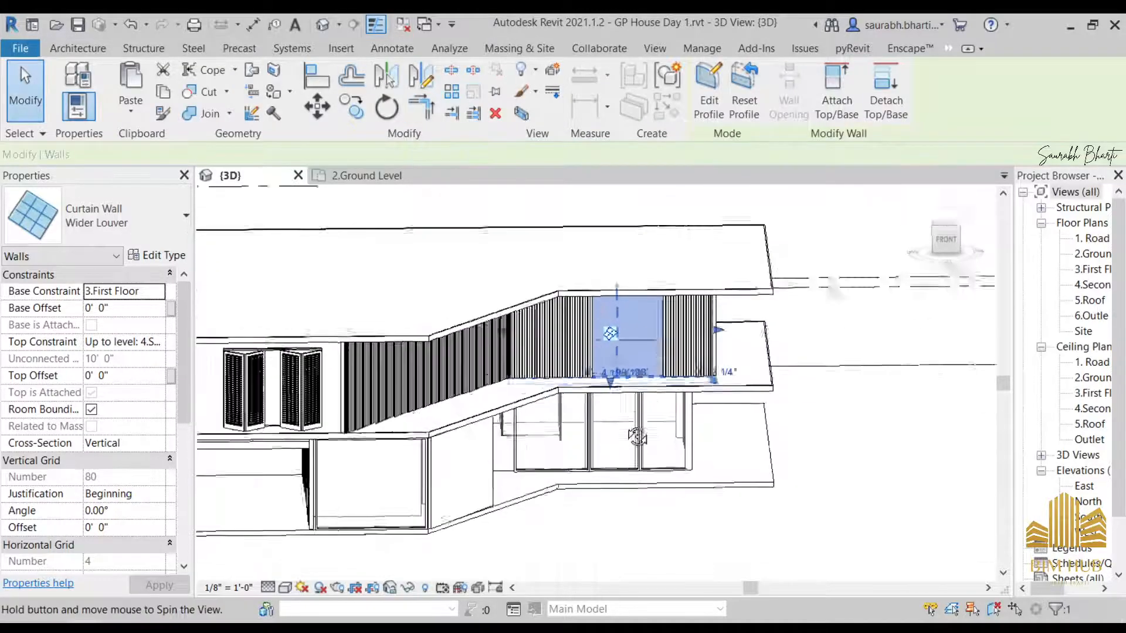
pyautogui.press('Escape')
pyautogui.scroll(5, 639, 361)
pyautogui.keyDown('shift'); pyautogui.moveTo(612, 375); pyautogui.dragTo(619, 401, button='middle'); pyautogui.keyUp('shift')
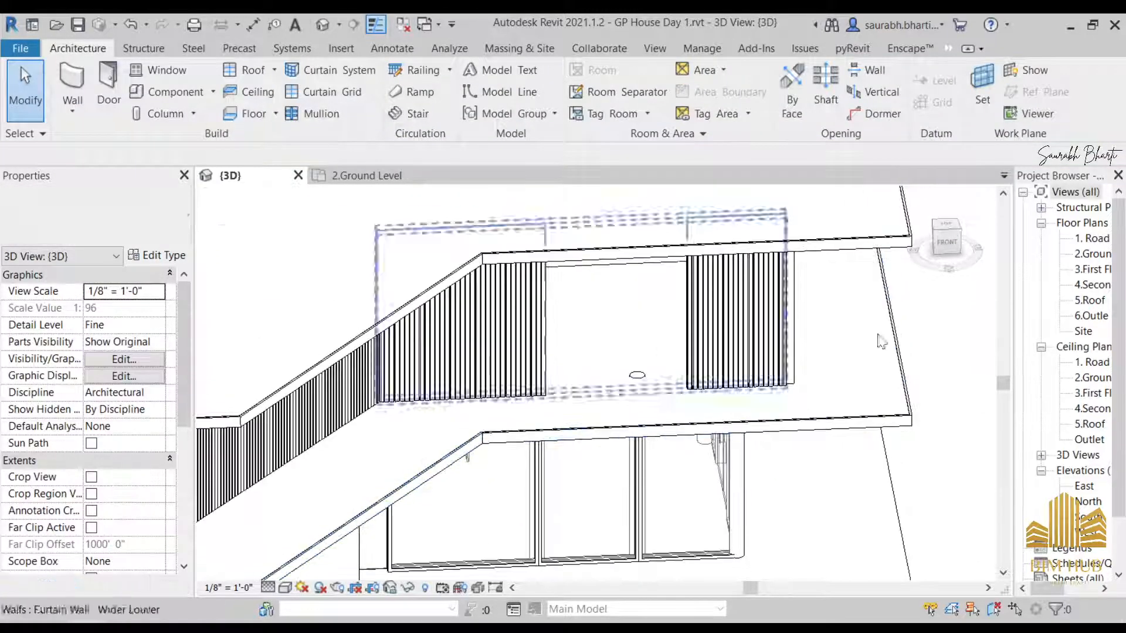
# - Open the 3.First Floor plan at the opening in the front louvered curtain wall
pyautogui.doubleClick(1090, 269)
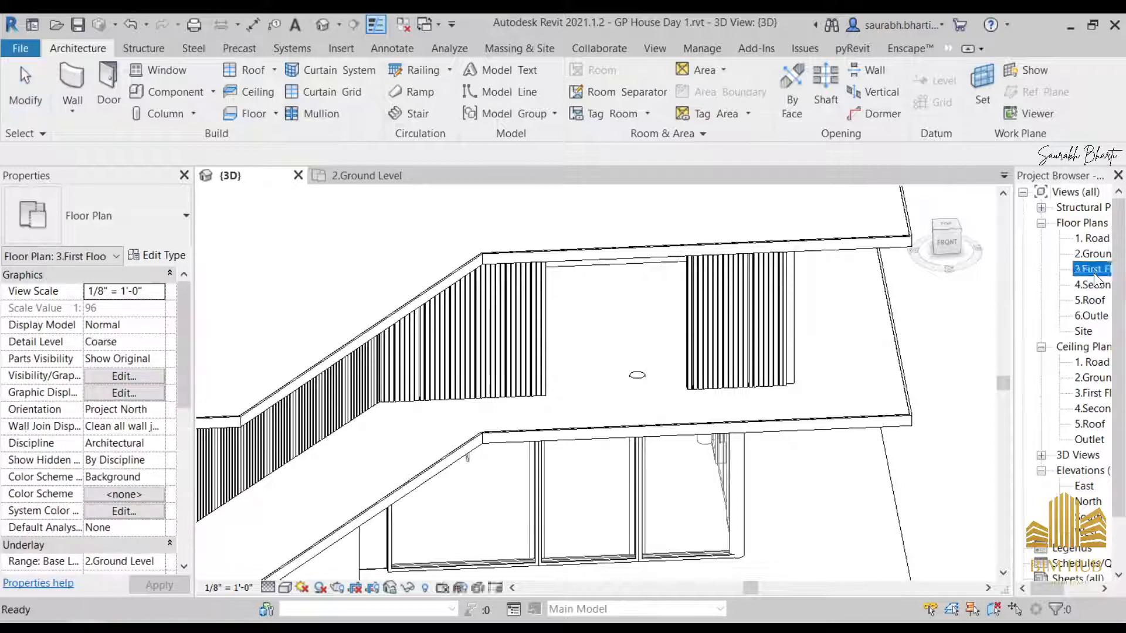
pyautogui.scroll(6, 664, 384)
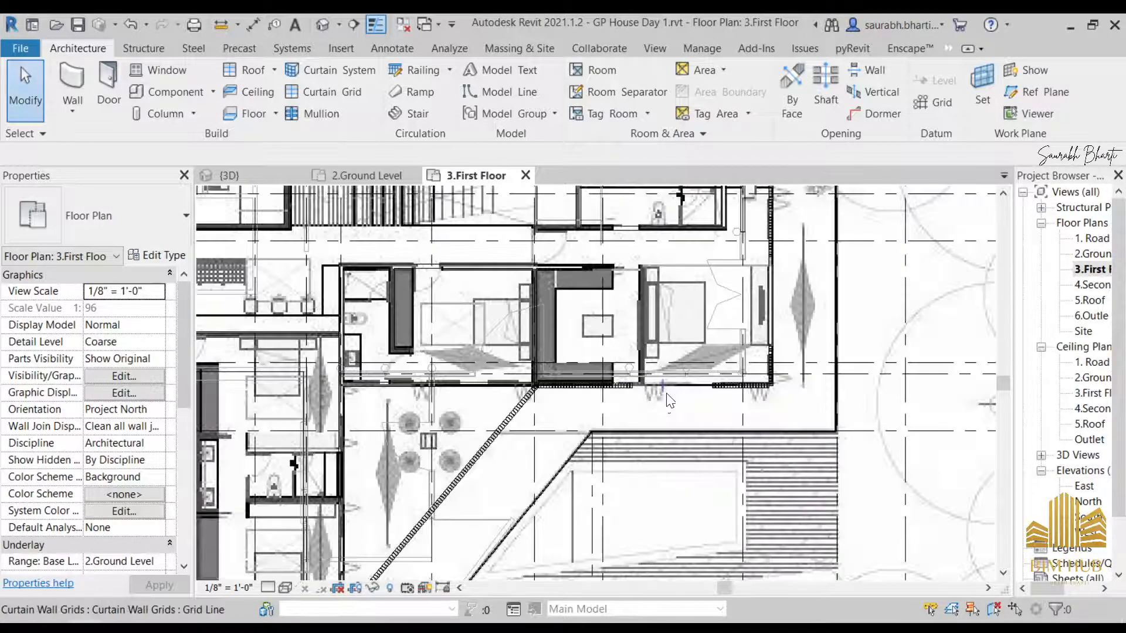
pyautogui.scroll(2, 660, 387)
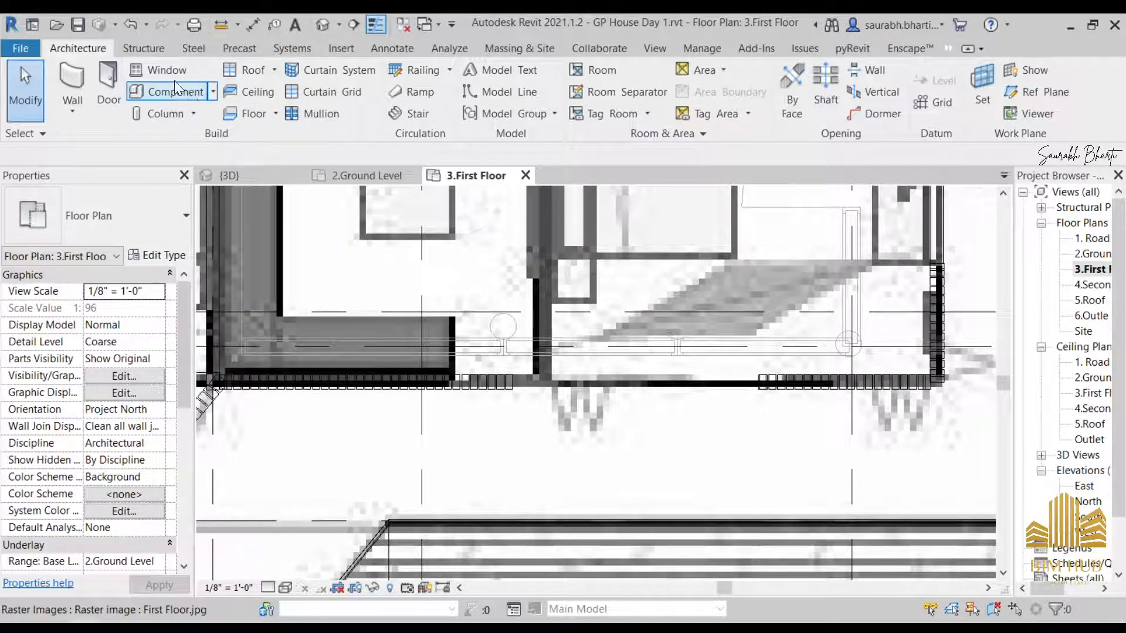
pyautogui.click(159, 70)
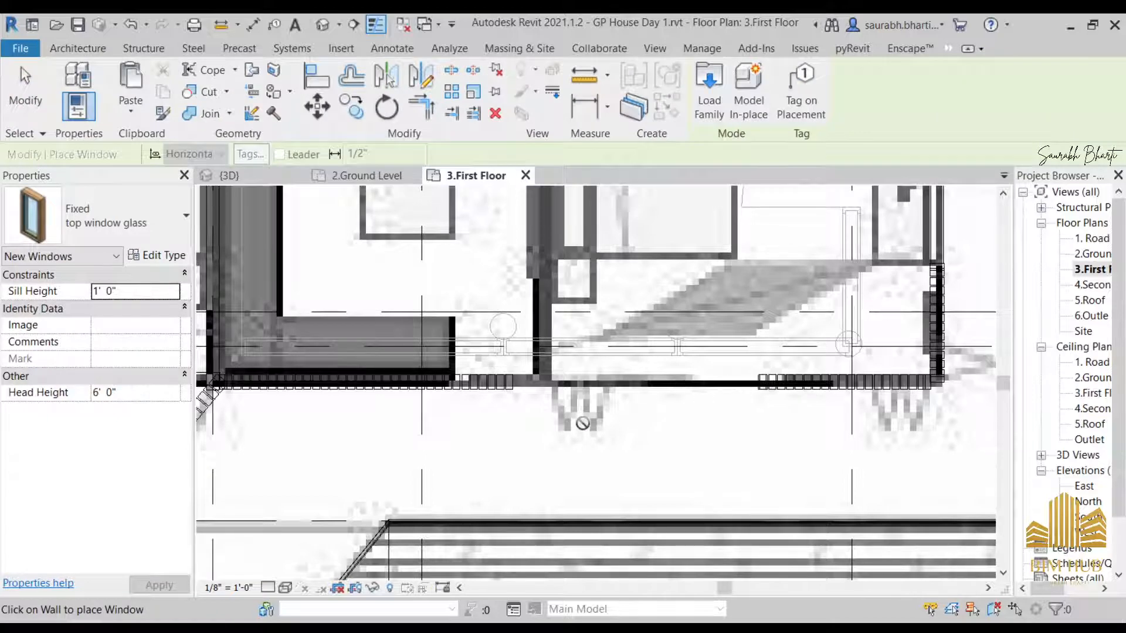
pyautogui.press('Escape')
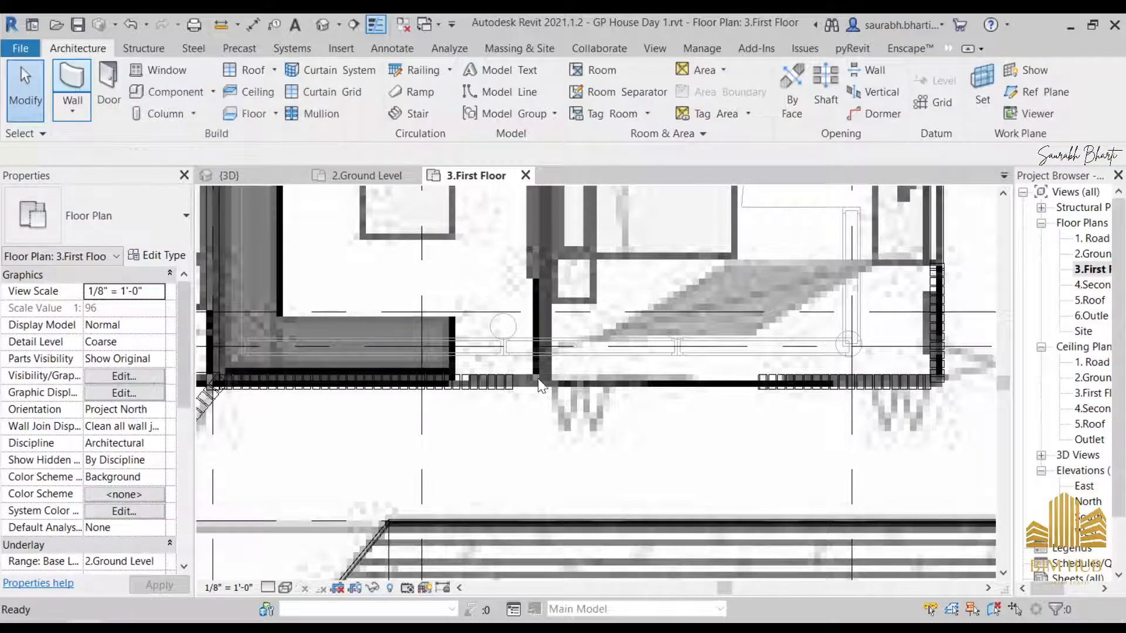
# - Draw a Generic - 4.5" basic wall across the opening, from one louvered section's end to the other
pyautogui.click(68, 80)
pyautogui.scroll(3, 489, 368)
pyautogui.scroll(2, 645, 440)
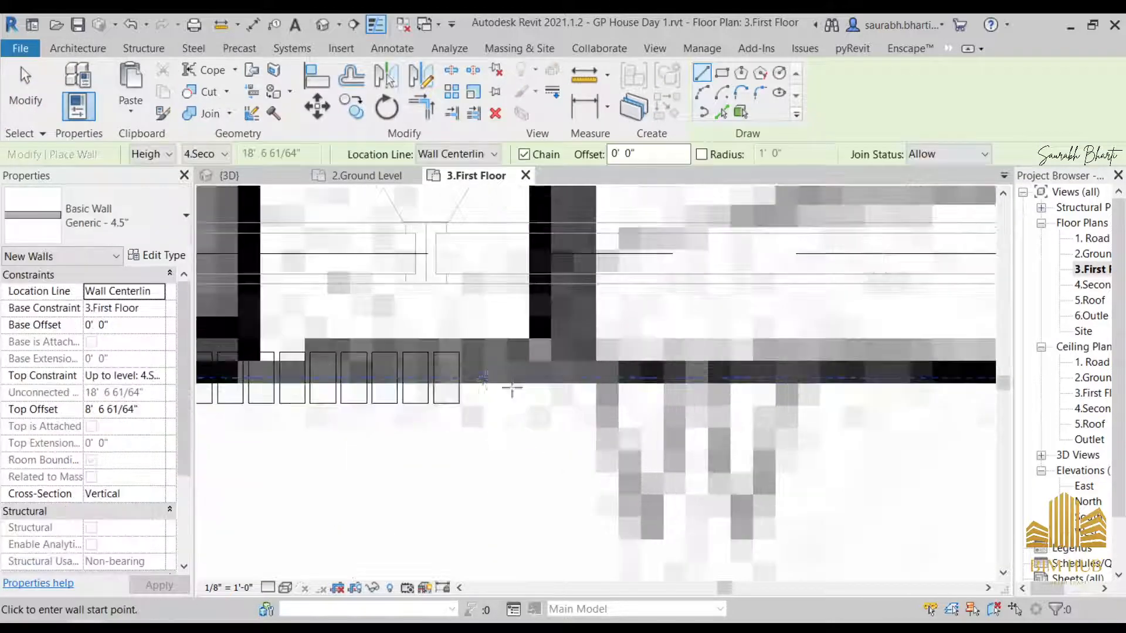
pyautogui.click(461, 378)
pyautogui.moveTo(862, 390); pyautogui.dragTo(477, 389, button='middle')
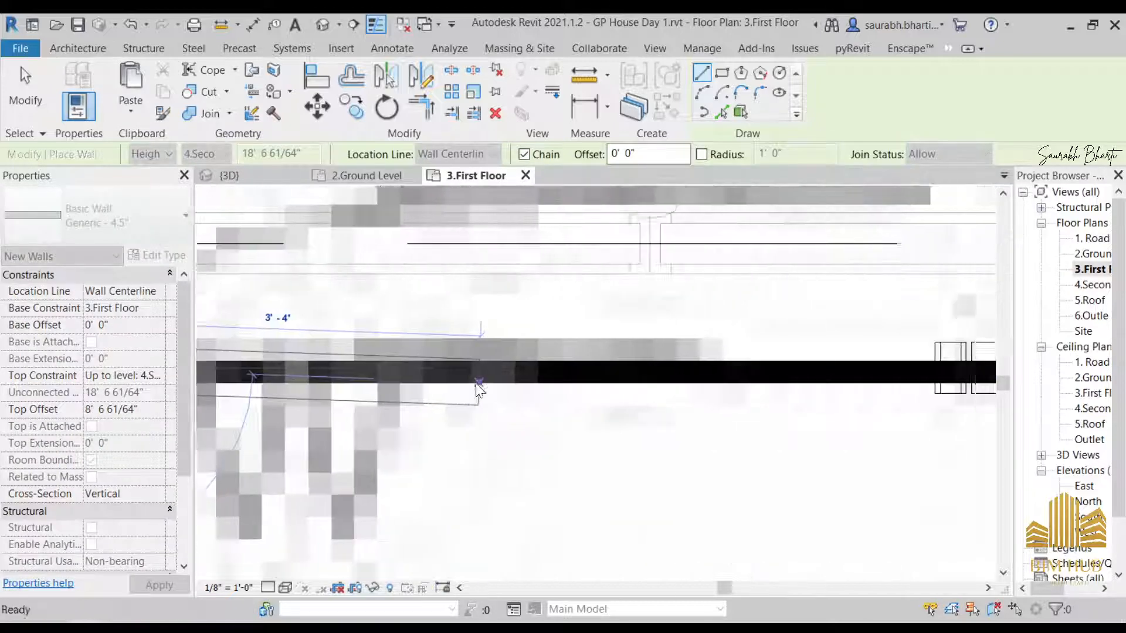
pyautogui.click(782, 373)
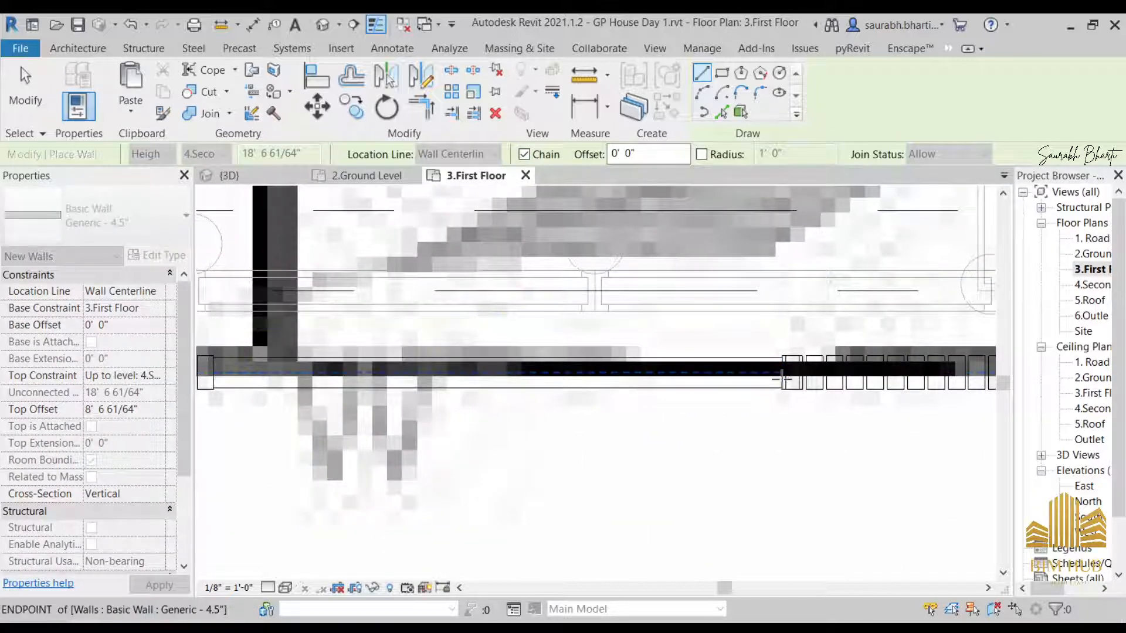
pyautogui.press('Escape')
pyautogui.press('Escape')
pyautogui.scroll(-2, 732, 370)
# - In the 3D view, set the top constraint of the new Generic - 4.5" wall up to level 3.First Floor
pyautogui.click(324, 25)
pyautogui.keyDown('shift'); pyautogui.moveTo(568, 420); pyautogui.dragTo(643, 402, button='middle'); pyautogui.keyUp('shift')
pyautogui.click(597, 203)
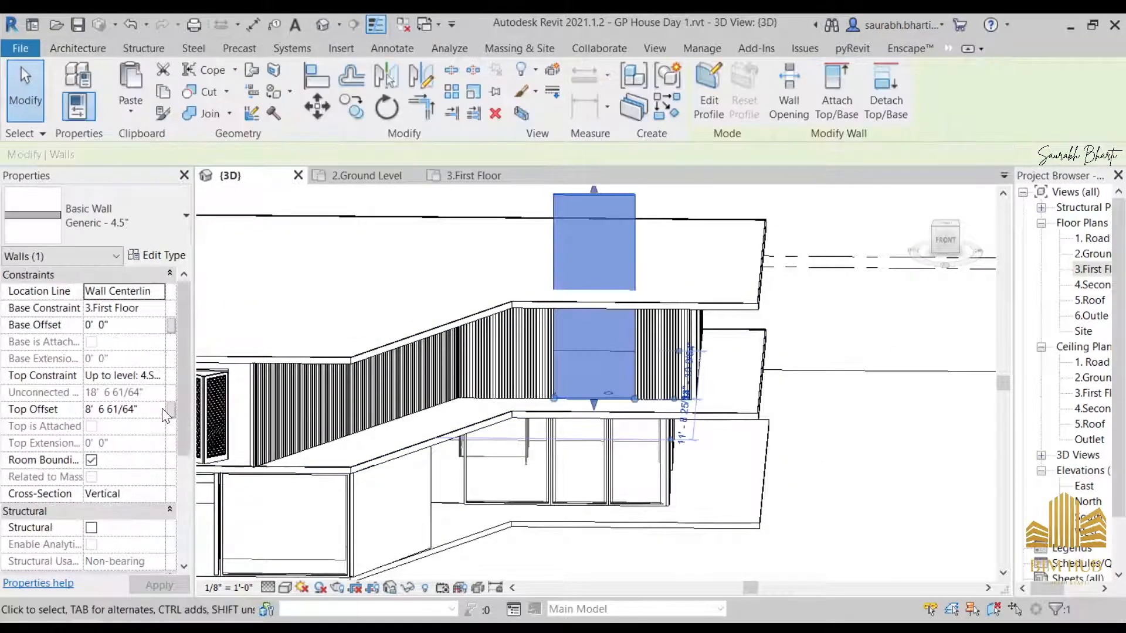
pyautogui.click(159, 377)
pyautogui.click(166, 431)
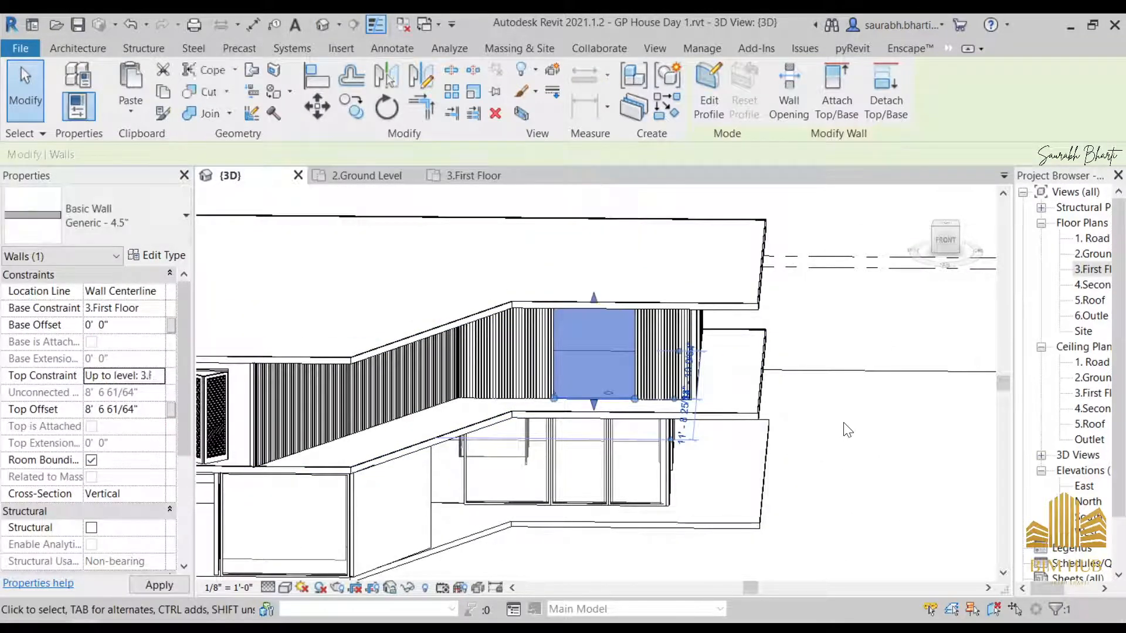
# - Try to place the 3000 x 2465 louvered shutters component in the new Generic - 4.5" wall
pyautogui.press('Escape')
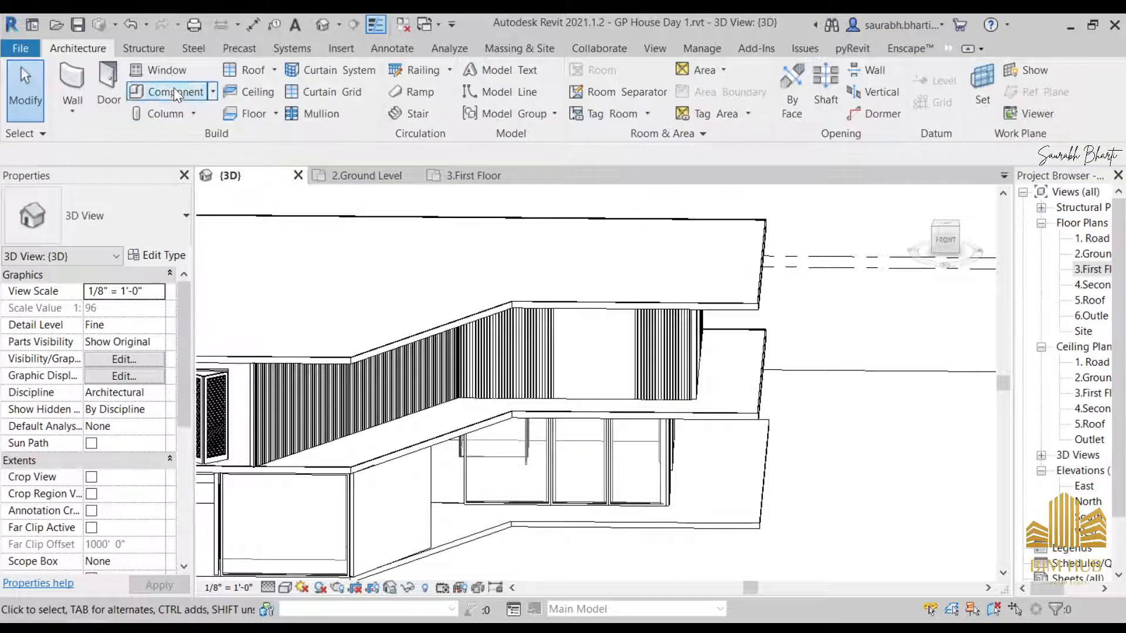
pyautogui.click(176, 93)
pyautogui.click(602, 356)
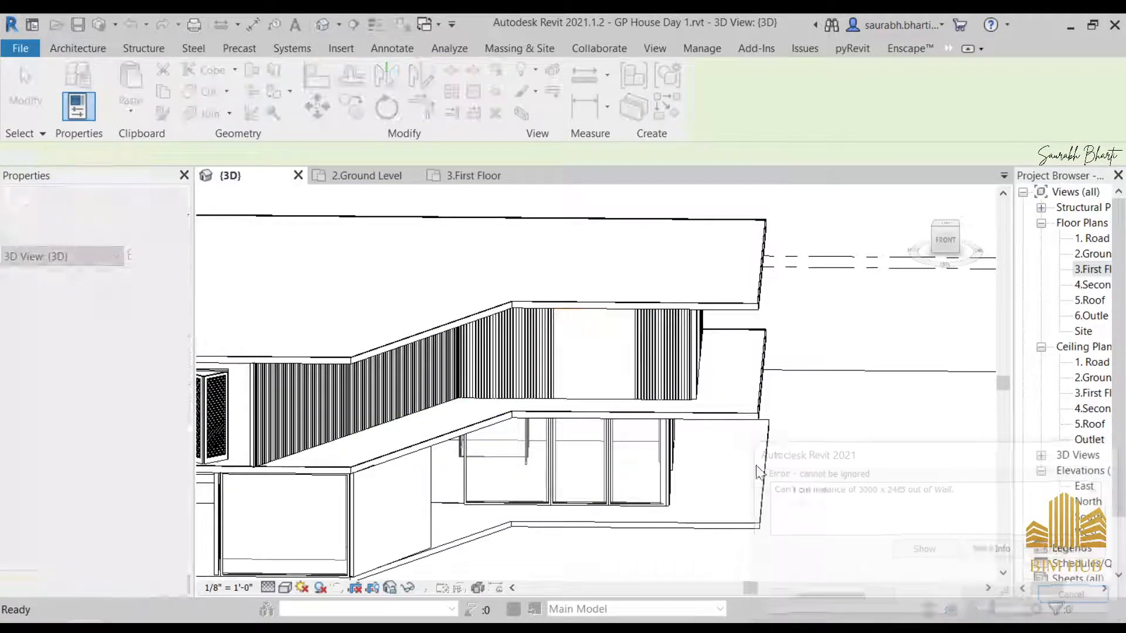
pyautogui.click(183, 95)
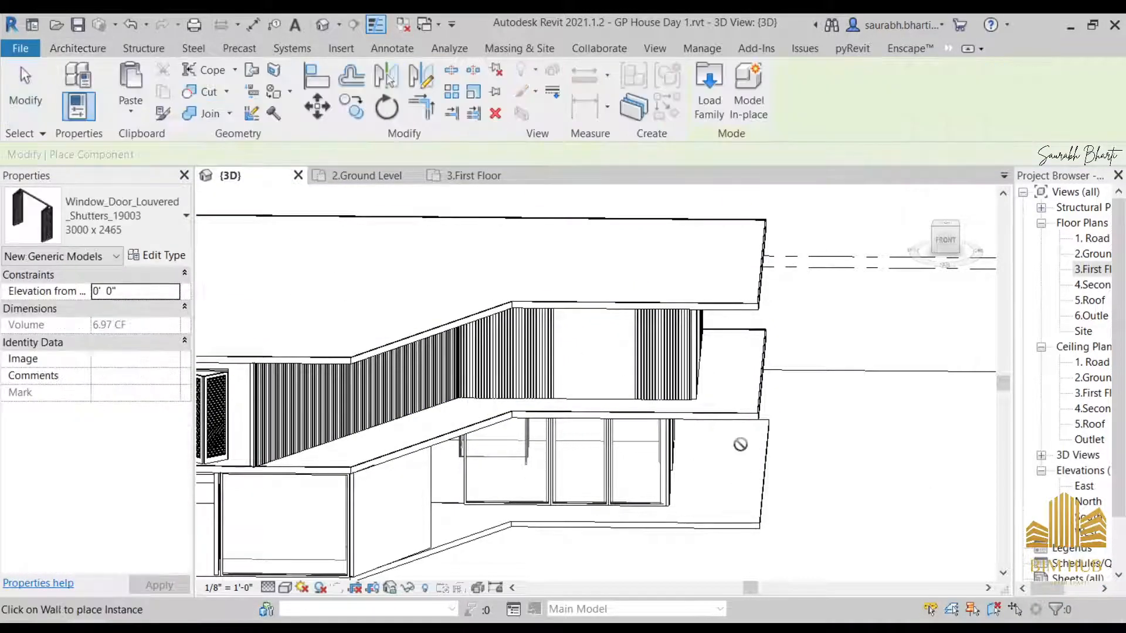
pyautogui.click(602, 349)
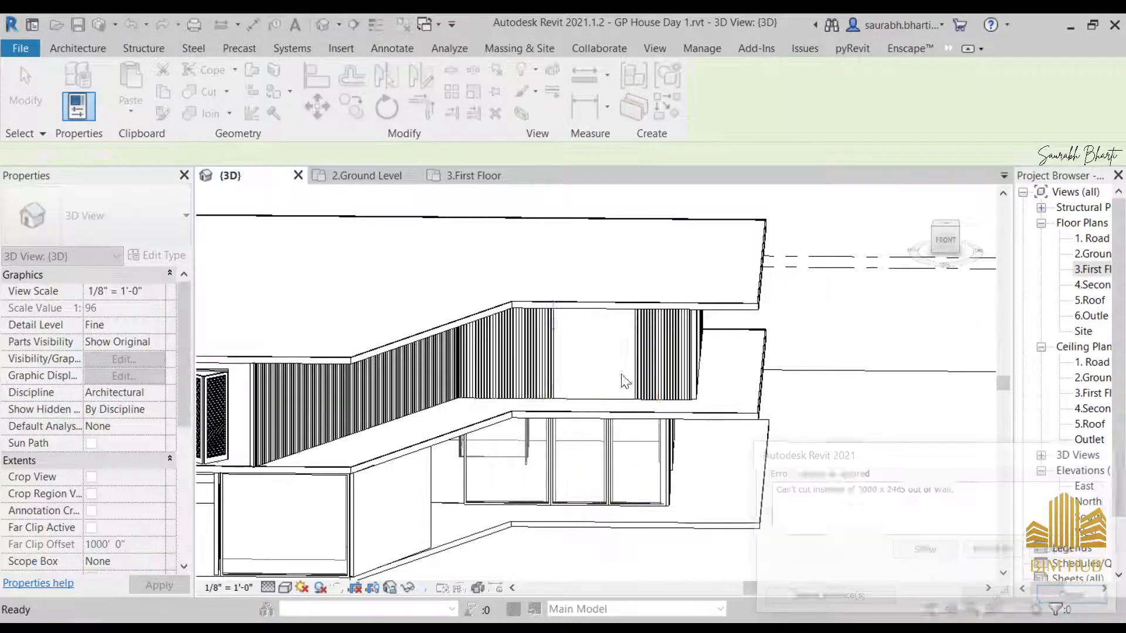
# - Edit the front Wider Louver curtain wall's profile, moving both inner vertical edges outward to widen the opening, and finish the edit
pyautogui.keyDown('shift'); pyautogui.moveTo(599, 449); pyautogui.dragTo(633, 402, button='middle'); pyautogui.keyUp('shift')
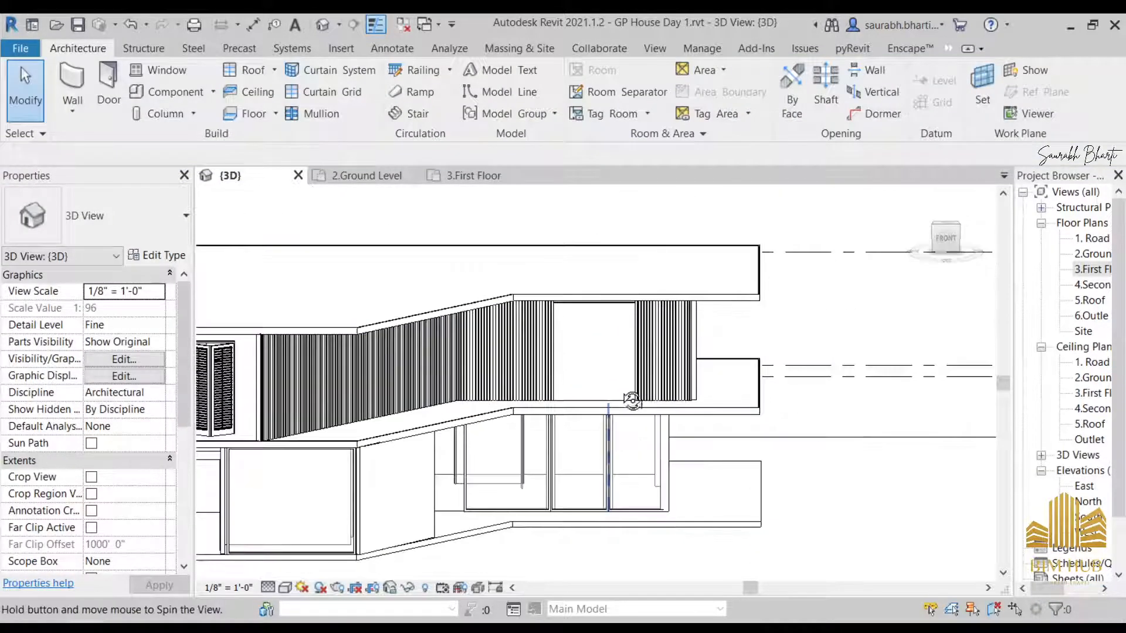
pyautogui.click(599, 403)
pyautogui.click(945, 238)
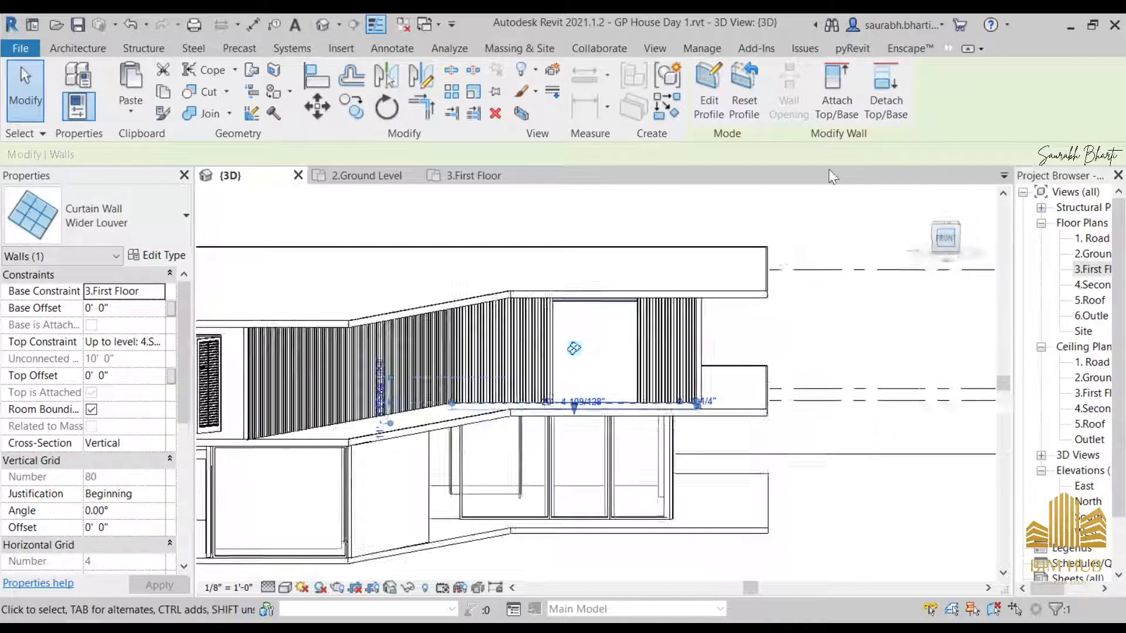
pyautogui.click(708, 89)
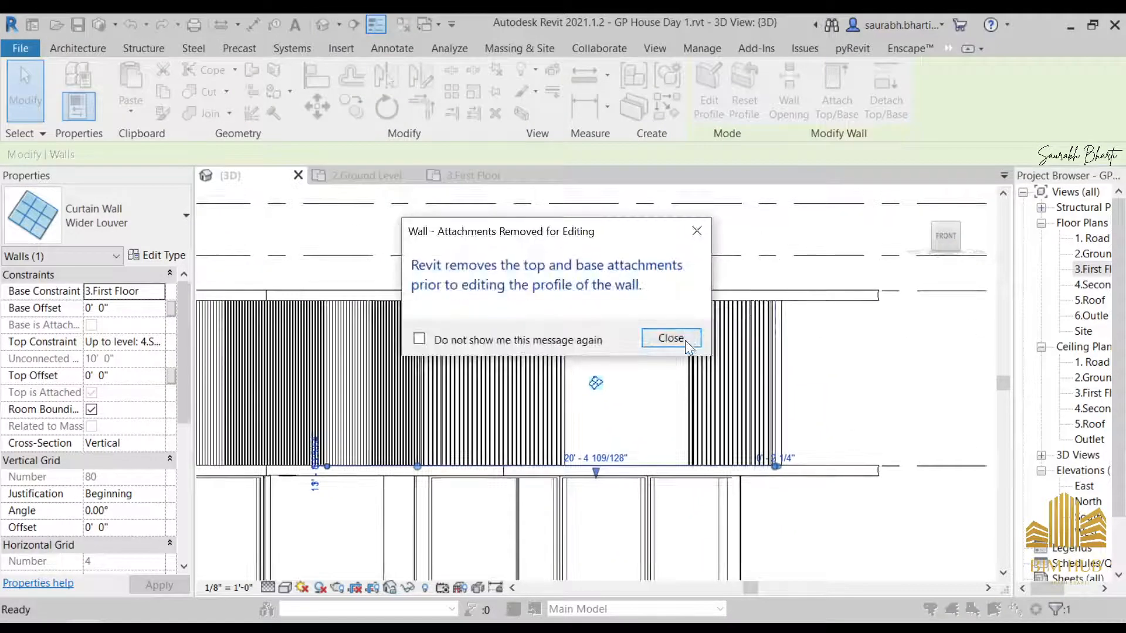
pyautogui.click(685, 340)
pyautogui.click(725, 382)
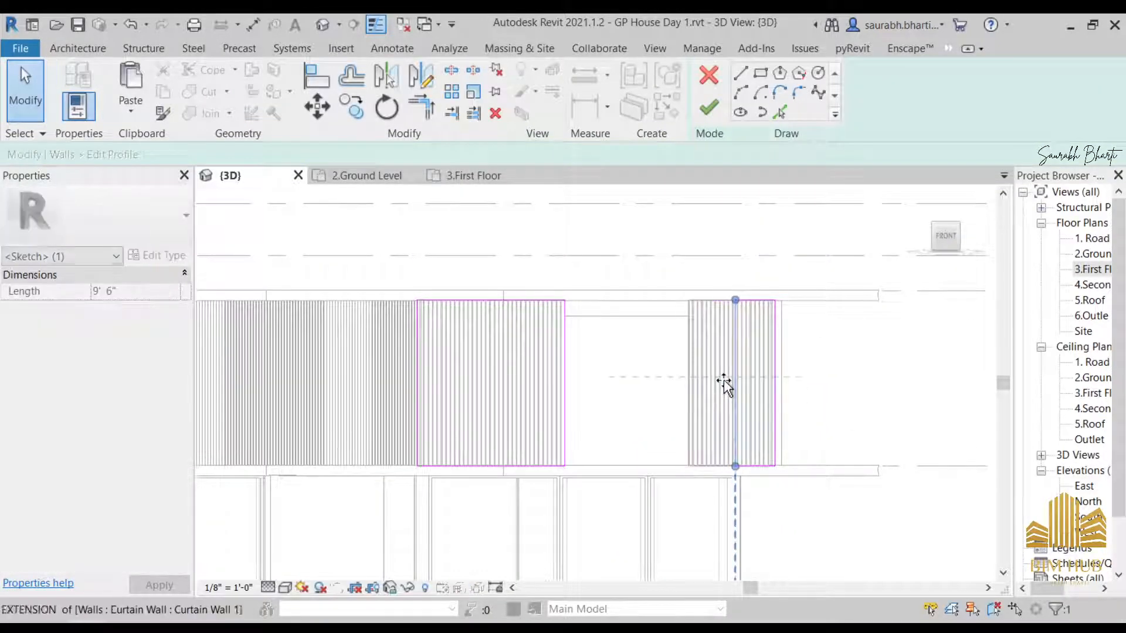
pyautogui.moveTo(724, 381); pyautogui.dragTo(518, 358)
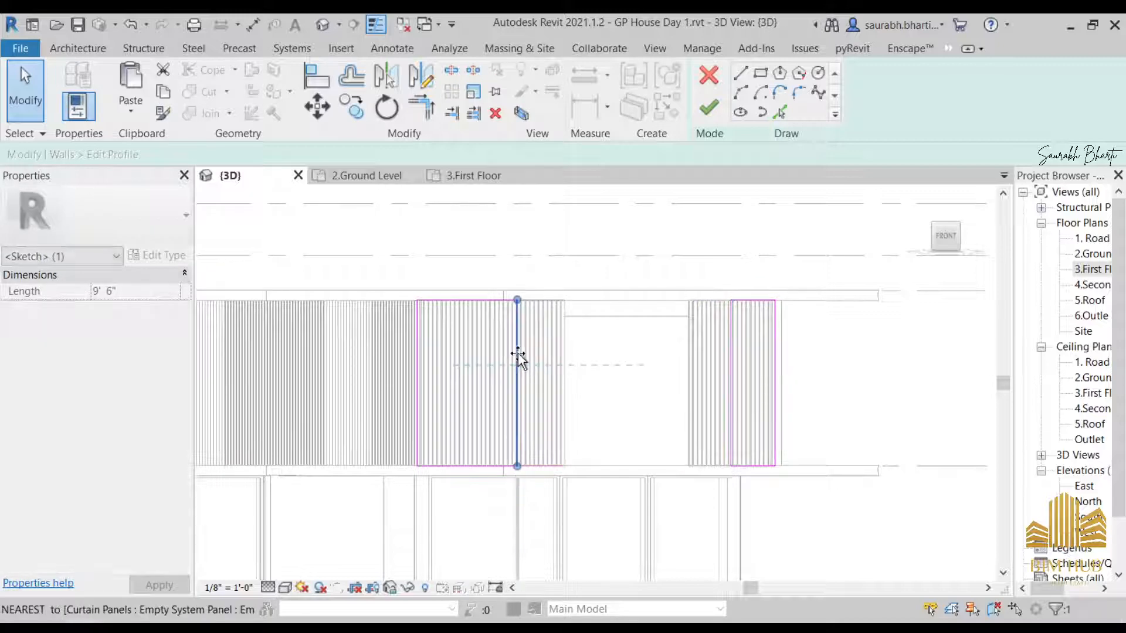
pyautogui.click(710, 110)
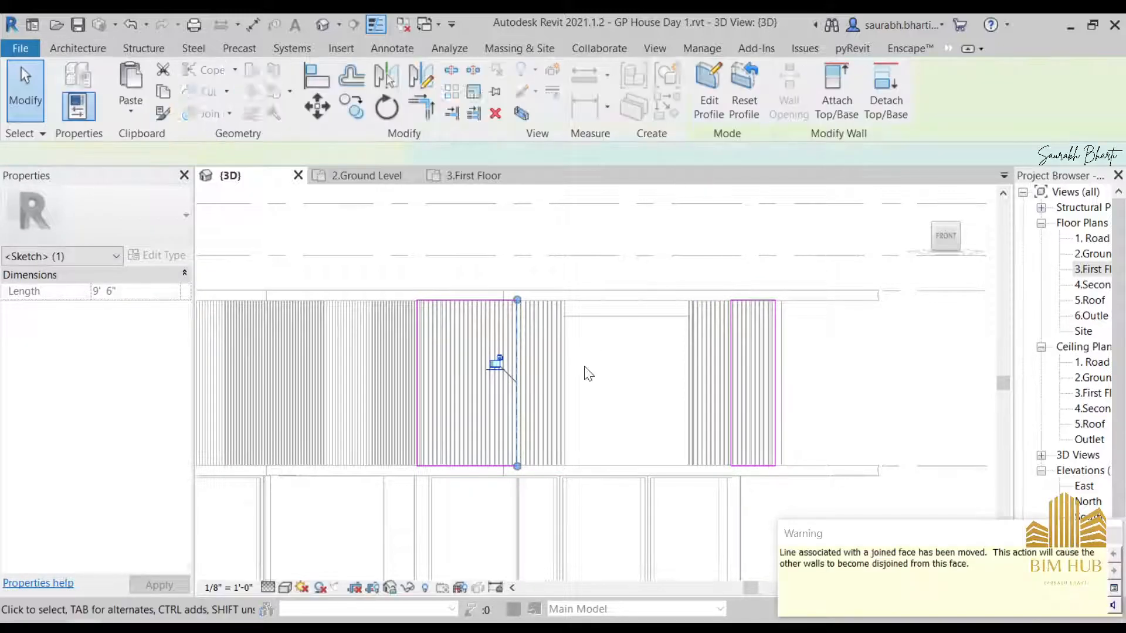
# - Edit the Generic - 4.5" wall's profile and raise its top edge to the slab underside, removing the unsatisfied constraints
pyautogui.click(610, 360)
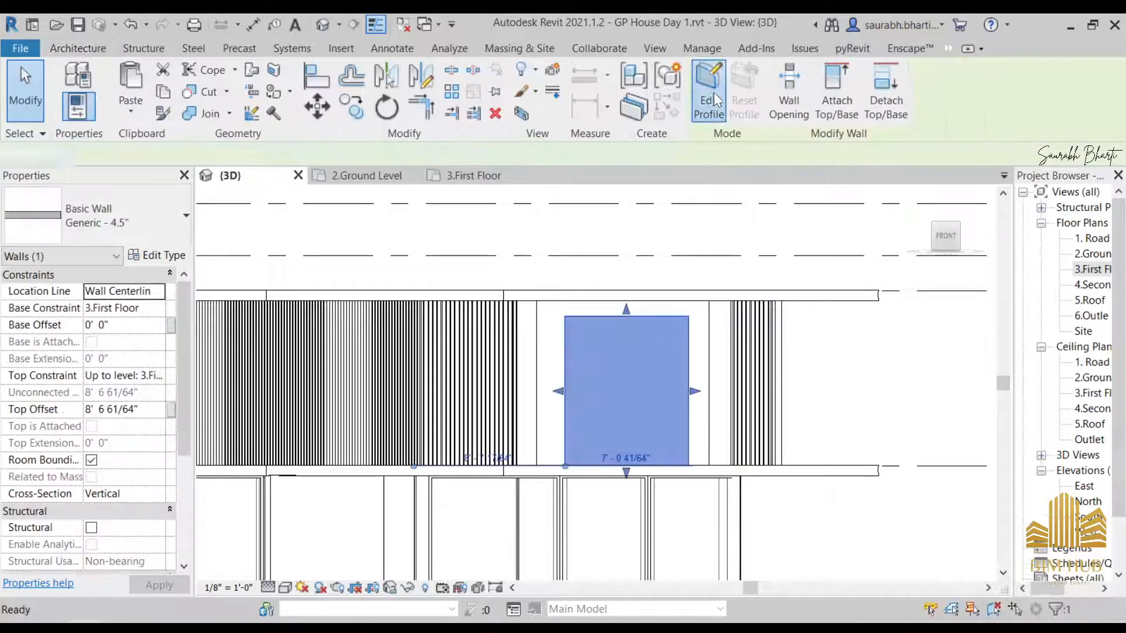
pyautogui.click(709, 101)
pyautogui.click(630, 317)
pyautogui.moveTo(631, 311)
pyautogui.mouseDown()
pyautogui.moveTo(631, 294)
pyautogui.moveTo(631, 307)
pyautogui.mouseUp()
pyautogui.click(784, 596)
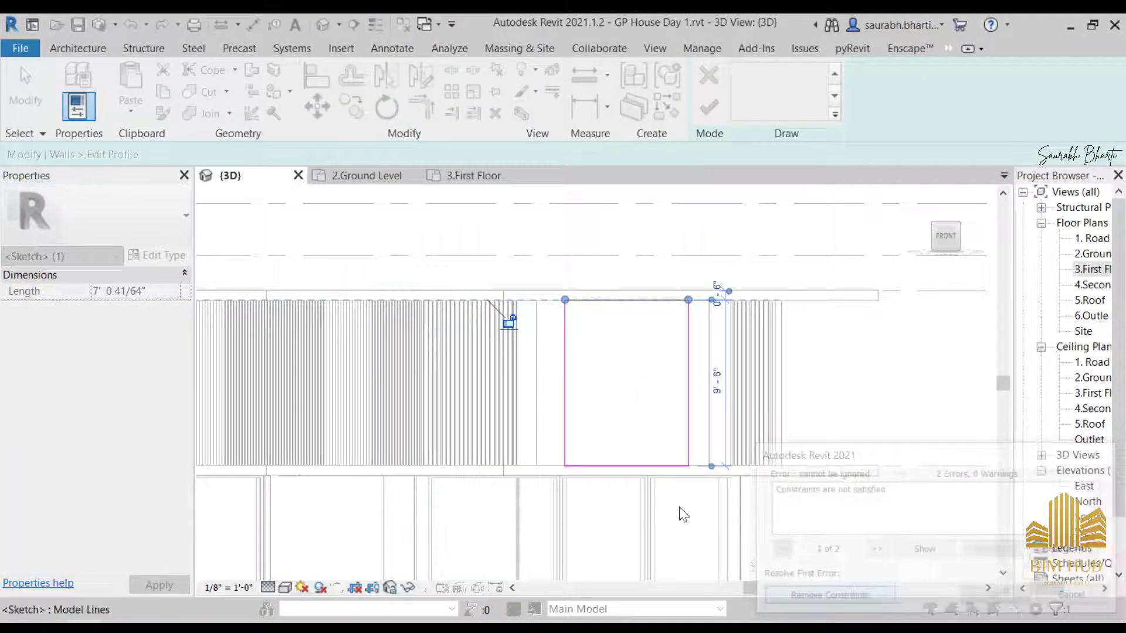
# - Extend both side edges of the wall profile to the adjoining louvered sections, removing the constraints, and finish the profile edit
pyautogui.moveTo(519, 391); pyautogui.dragTo(520, 392)
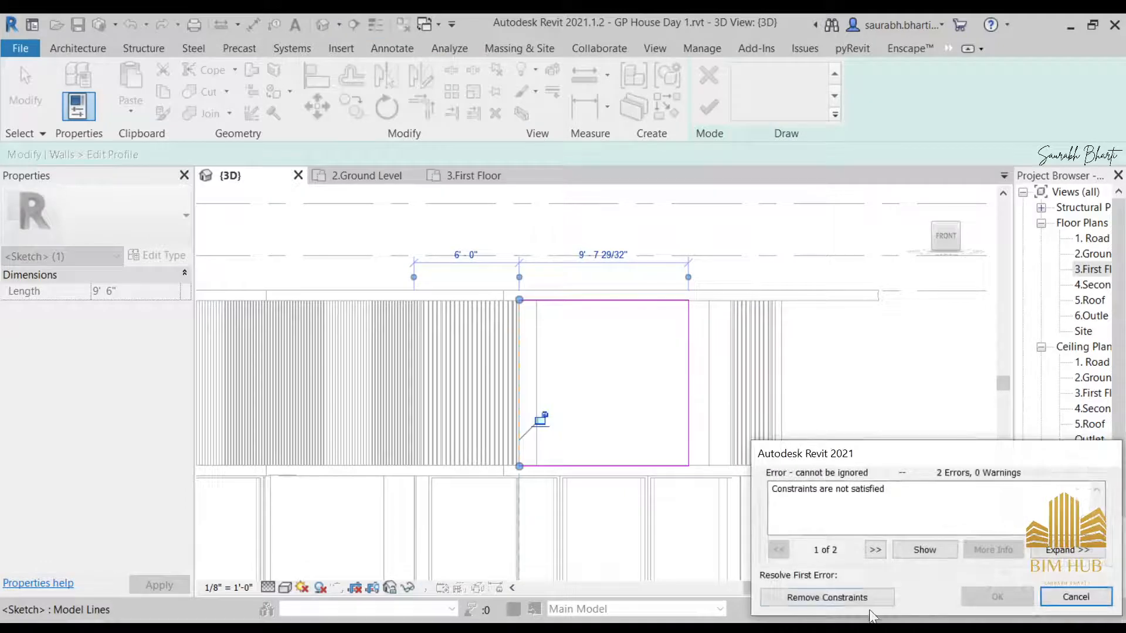
pyautogui.click(850, 595)
pyautogui.moveTo(692, 395)
pyautogui.mouseDown()
pyautogui.moveTo(761, 397)
pyautogui.moveTo(727, 384)
pyautogui.mouseUp()
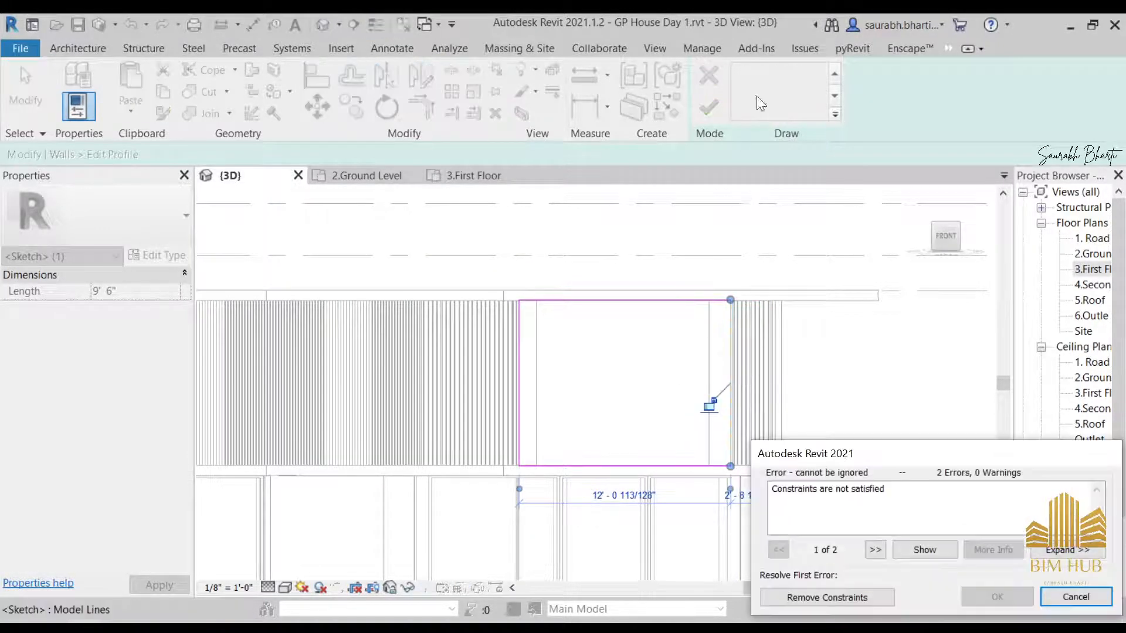
pyautogui.click(780, 596)
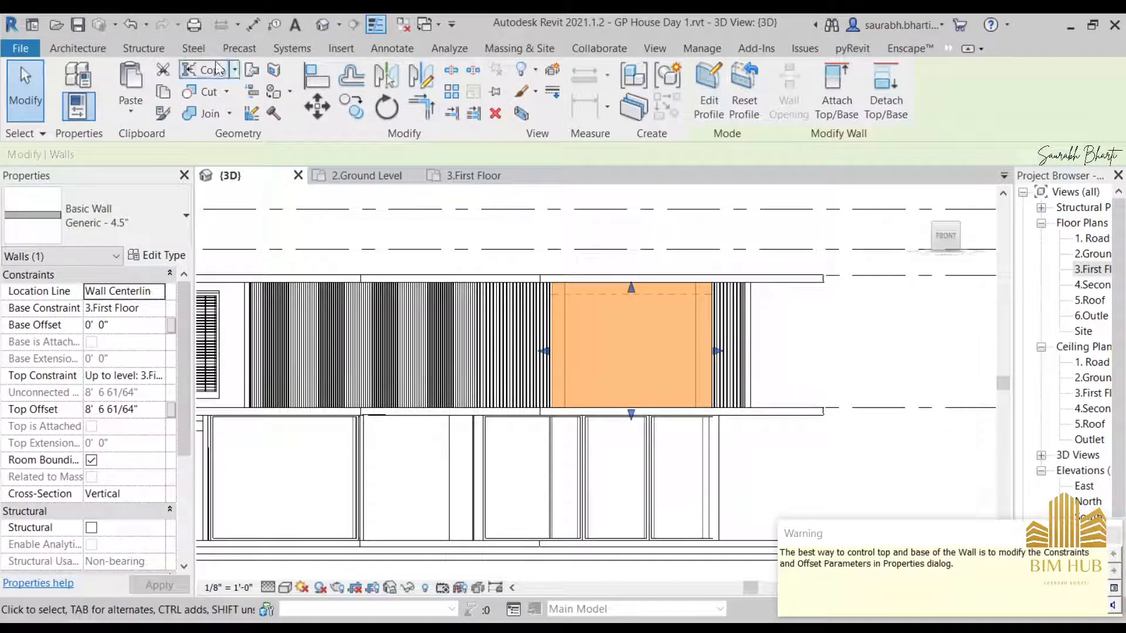
# - Place the Window_Door_Louvered_Shutters_19003 component, type 3000 x 2465, at the middle of the widened Generic - 4.5" wall
pyautogui.click(78, 49)
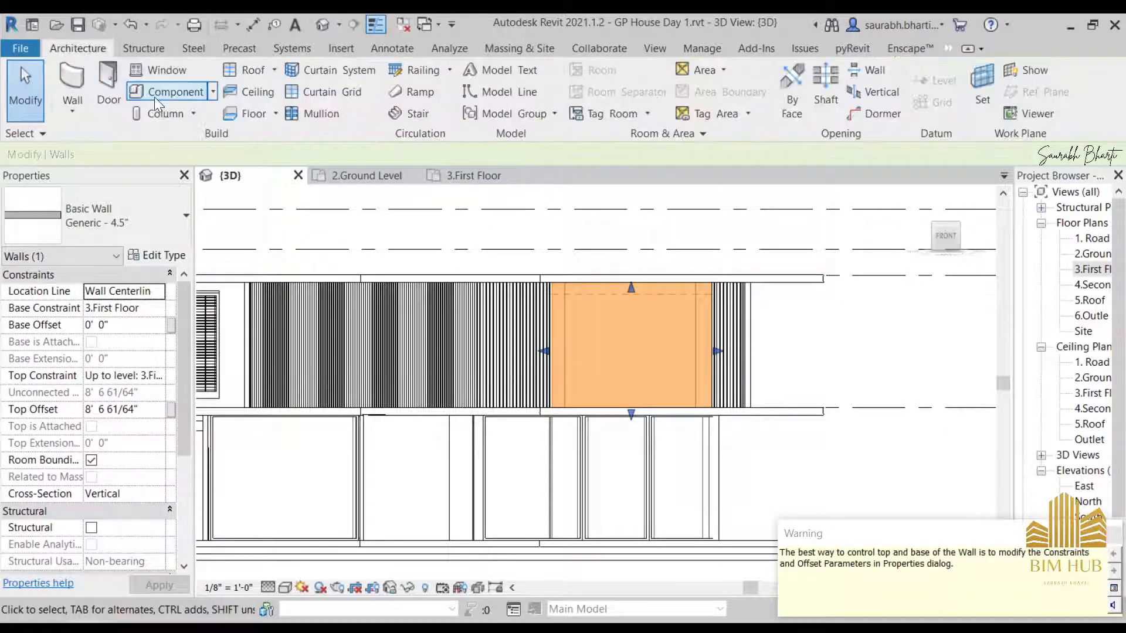
pyautogui.click(175, 93)
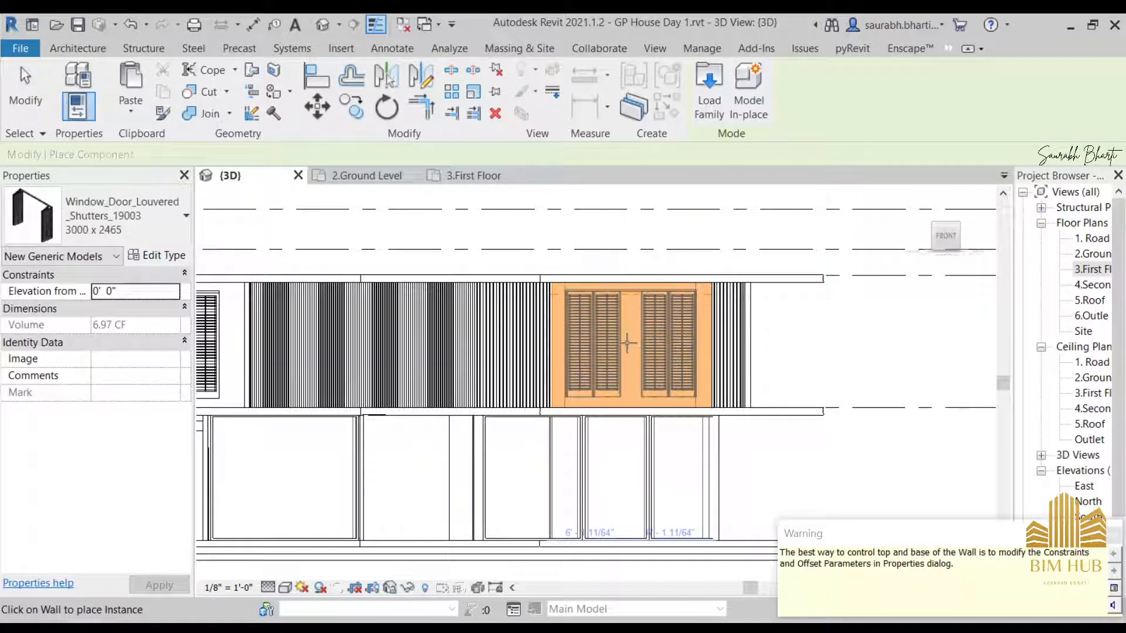
pyautogui.click(627, 348)
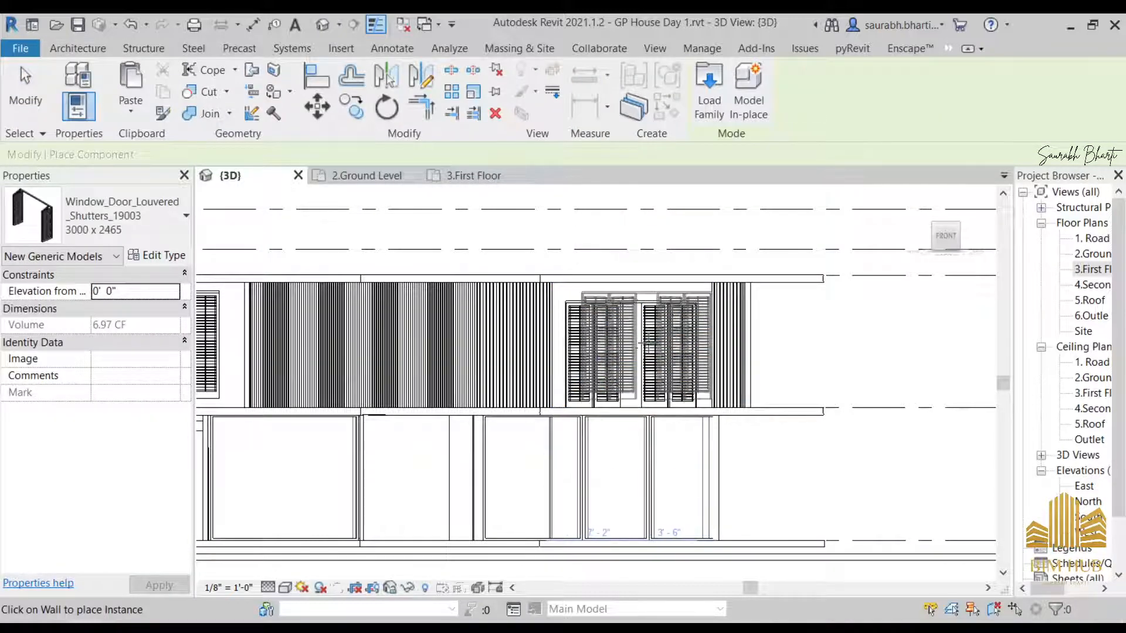
pyautogui.press('Escape')
pyautogui.press('Escape')
# - Edit the Wider Louver curtain wall's profile again, moving both inner vertical edges in to the outer sides of the shutters
pyautogui.keyDown('shift'); pyautogui.moveTo(656, 347); pyautogui.dragTo(752, 333, button='middle'); pyautogui.keyUp('shift')
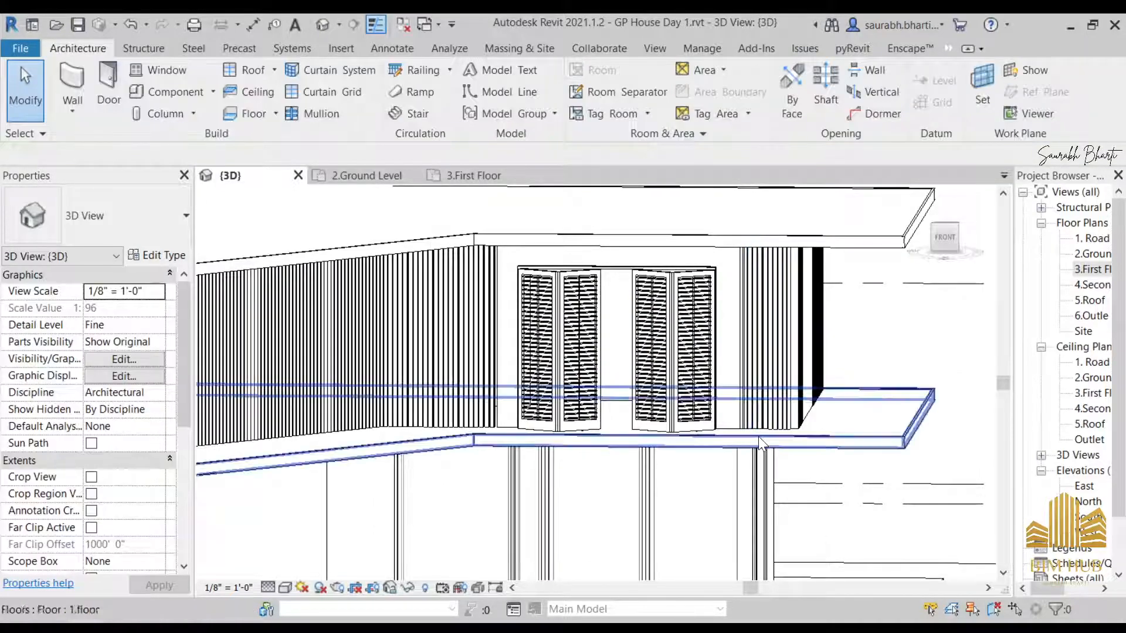
pyautogui.click(944, 237)
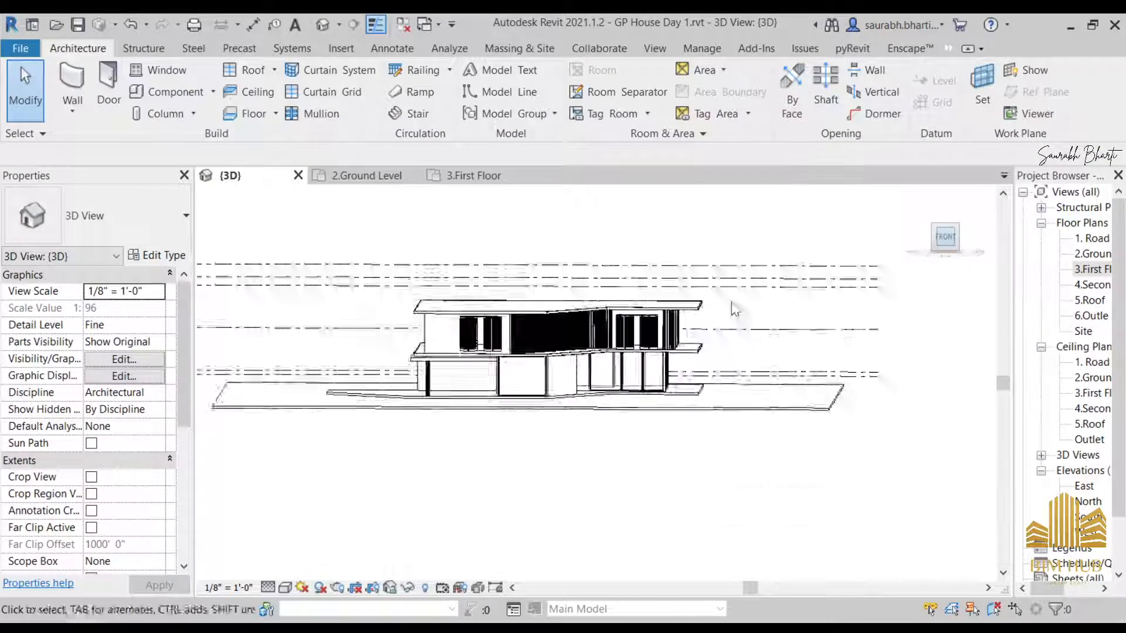
pyautogui.scroll(6, 650, 375)
pyautogui.keyDown('shift'); pyautogui.moveTo(710, 355); pyautogui.dragTo(656, 381, button='middle'); pyautogui.keyUp('shift')
pyautogui.scroll(3, 685, 365)
pyautogui.press('Tab')
pyautogui.click(685, 369)
pyautogui.click(709, 106)
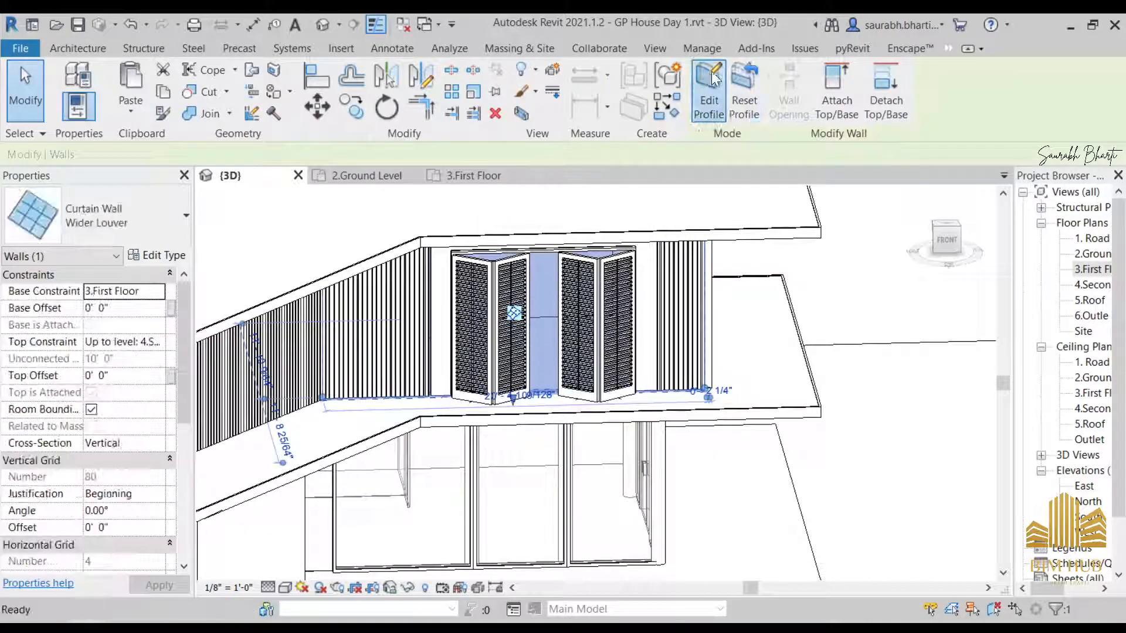
pyautogui.click(692, 338)
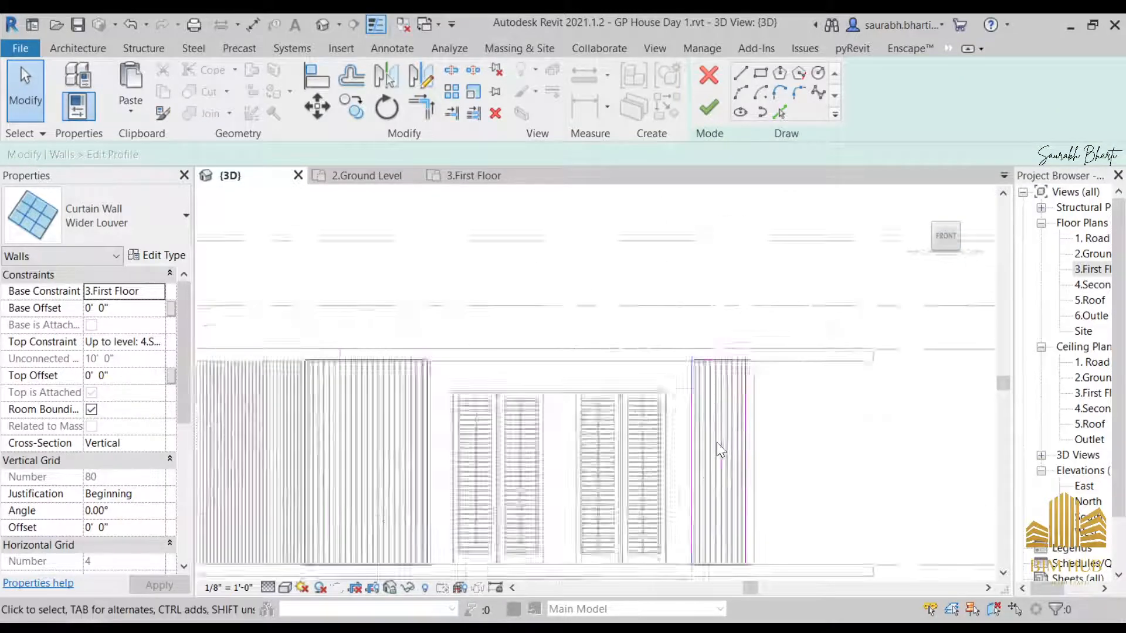
pyautogui.moveTo(736, 377); pyautogui.dragTo(727, 378)
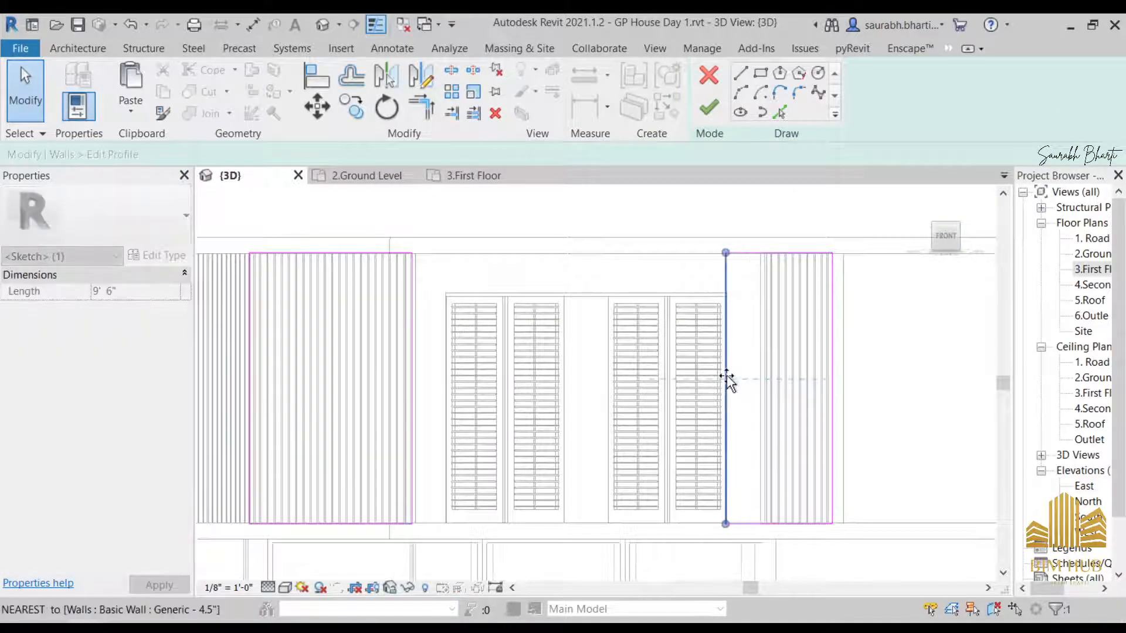
pyautogui.moveTo(411, 373); pyautogui.dragTo(439, 373)
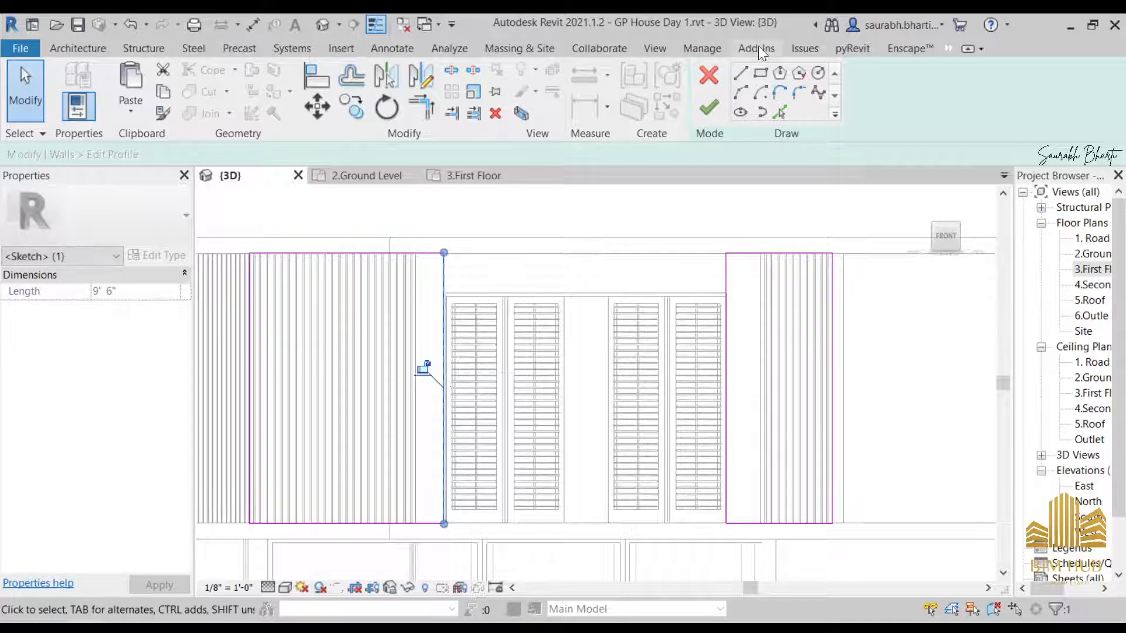
# - Draw a horizontal profile line just above the shutters, joining the two inner vertical edges
pyautogui.click(442, 291)
pyautogui.click(730, 294)
pyautogui.press('Escape')
pyautogui.press('Escape')
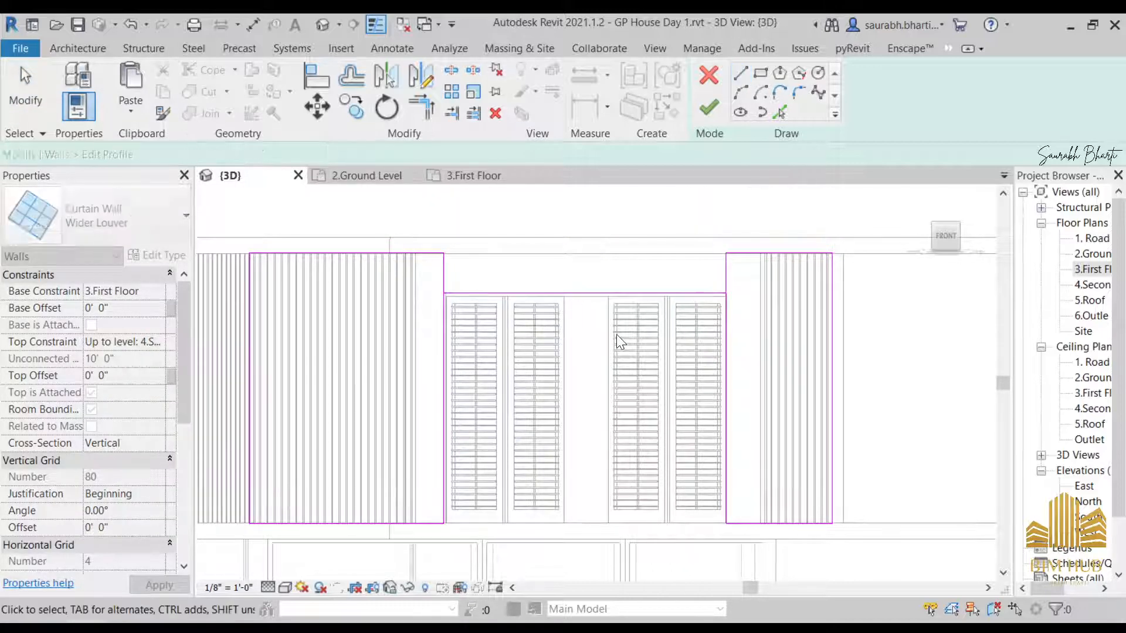
# - Split both inner vertical edges beside the shutters and trim their upper pieces to the horizontal line above the shutters
pyautogui.press('s')
pyautogui.press('l')
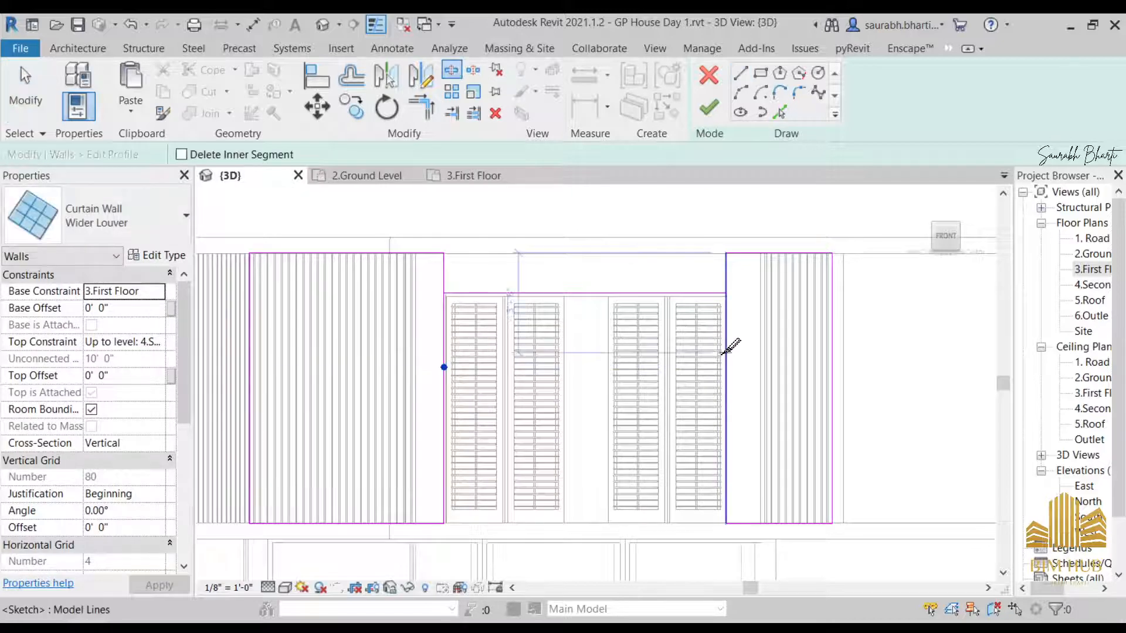
pyautogui.press('Escape')
pyautogui.press('t')
pyautogui.press('r')
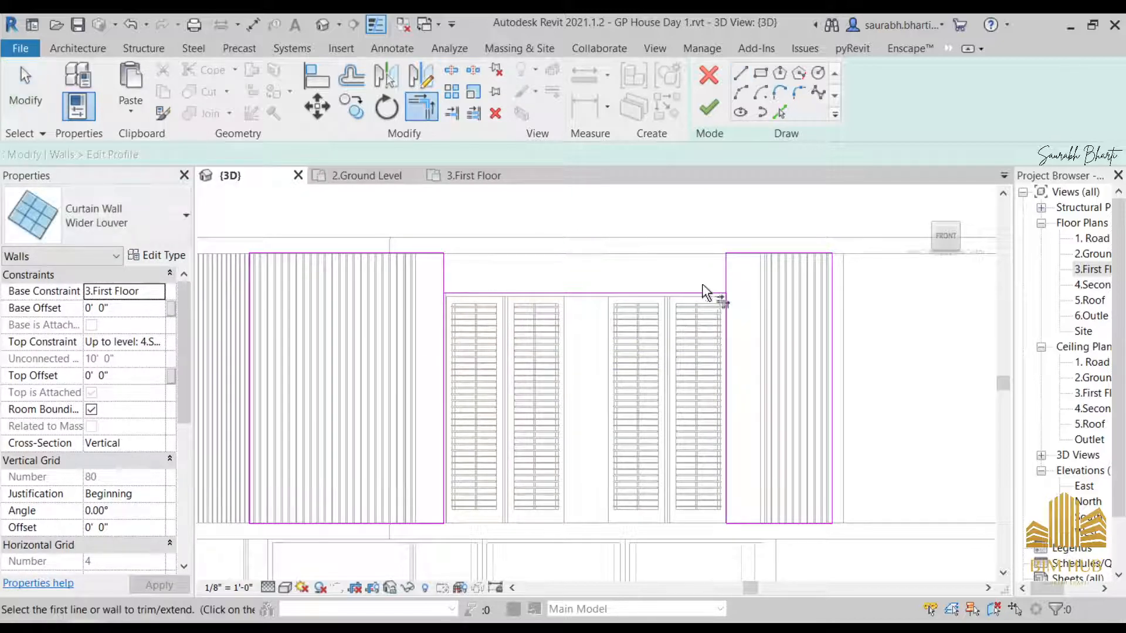
pyautogui.click(704, 287)
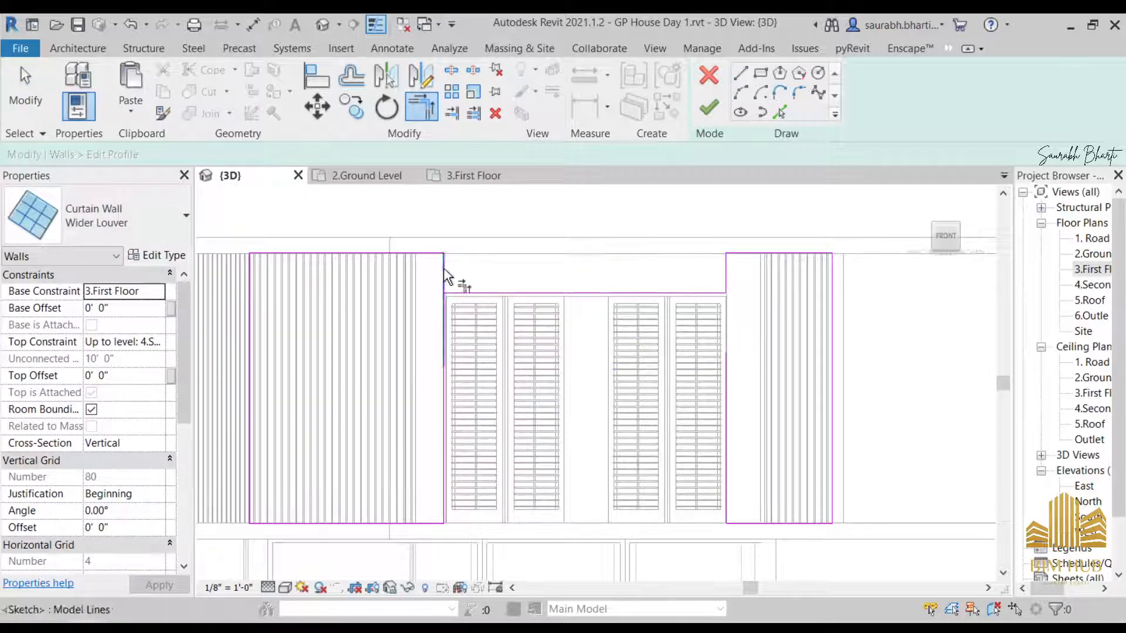
# - Move the horizontal profile line up, partway between the shutter head and the curtain wall's top edge
pyautogui.moveTo(619, 386); pyautogui.dragTo(673, 285, button='middle')
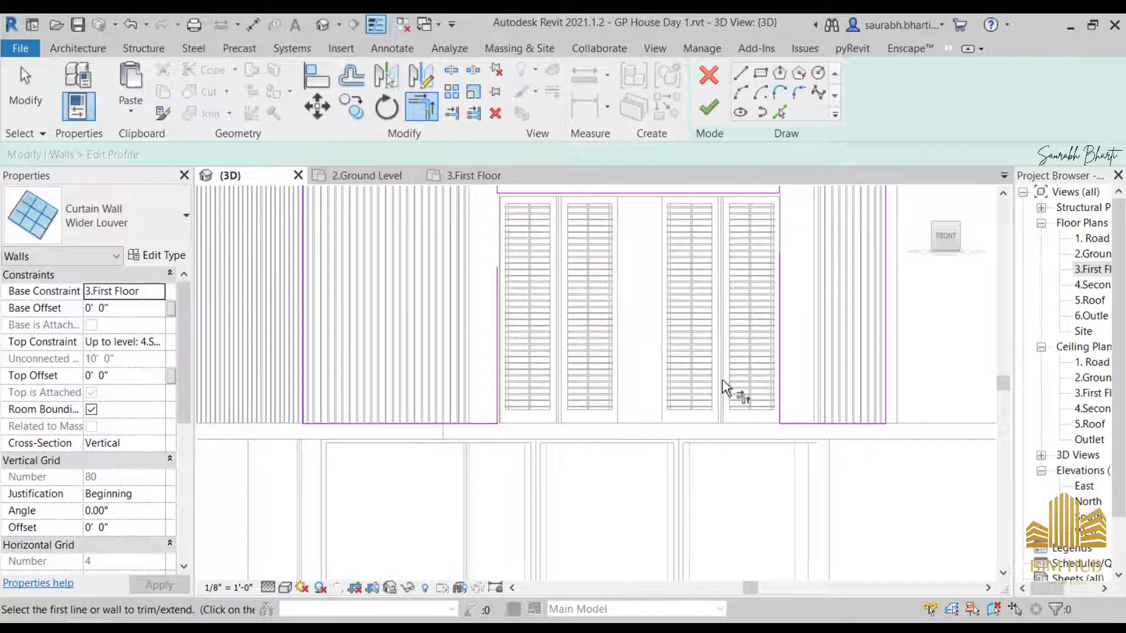
pyautogui.scroll(-3, 489, 317)
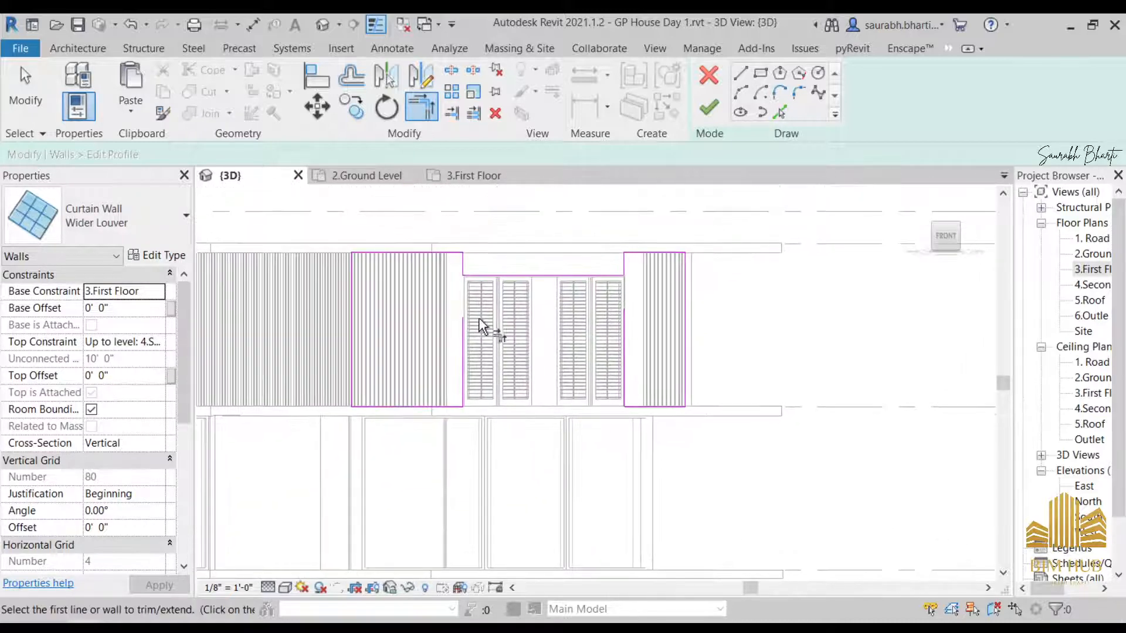
pyautogui.scroll(2, 547, 275)
pyautogui.scroll(3, 549, 276)
pyautogui.press('Escape')
pyautogui.click(533, 277)
pyautogui.moveTo(533, 278); pyautogui.dragTo(540, 248)
# - Draw a straight profile line along the top of the shutter frame, starting at its corner by the longer louvered section
pyautogui.scroll(-2, 540, 252)
pyautogui.scroll(-1, 544, 258)
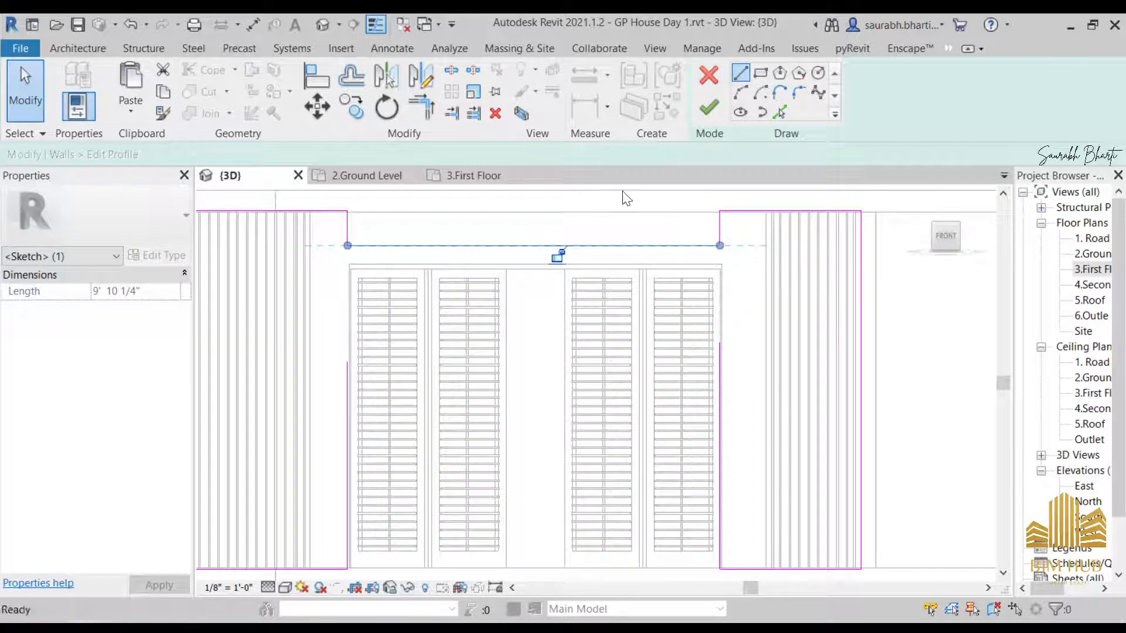
pyautogui.press('l')
pyautogui.press('i')
pyautogui.click(349, 264)
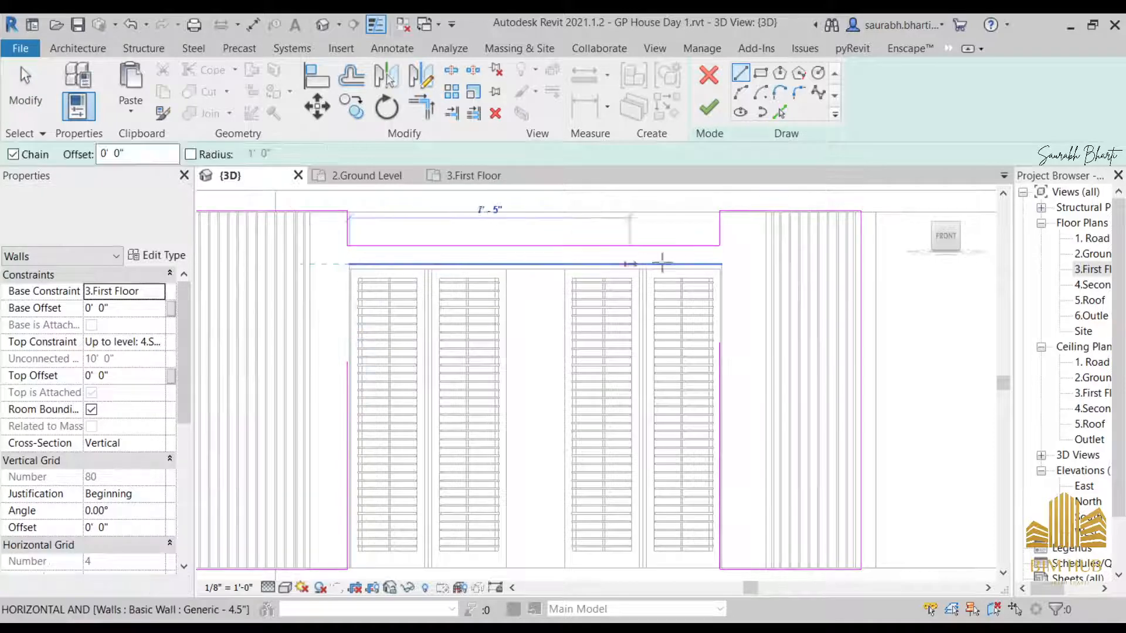
# - Sketch a horizontal profile line along the top edge of the shutter frame, starting at the upper end of the right vertical line
pyautogui.click(721, 264)
pyautogui.press('Escape')
pyautogui.press('Escape')
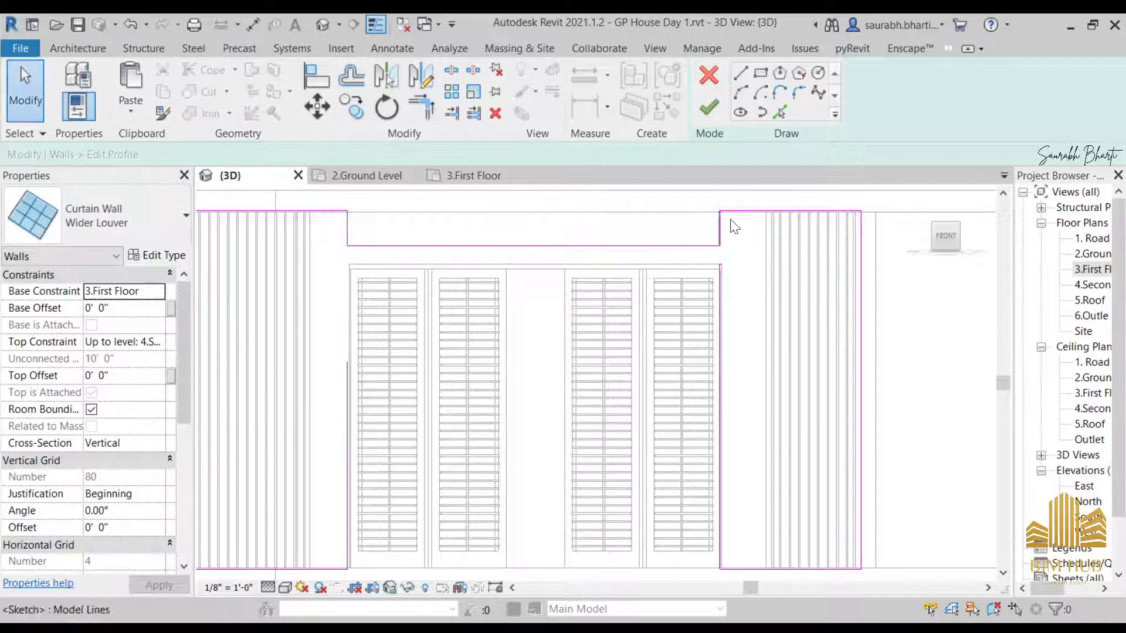
pyautogui.click(759, 76)
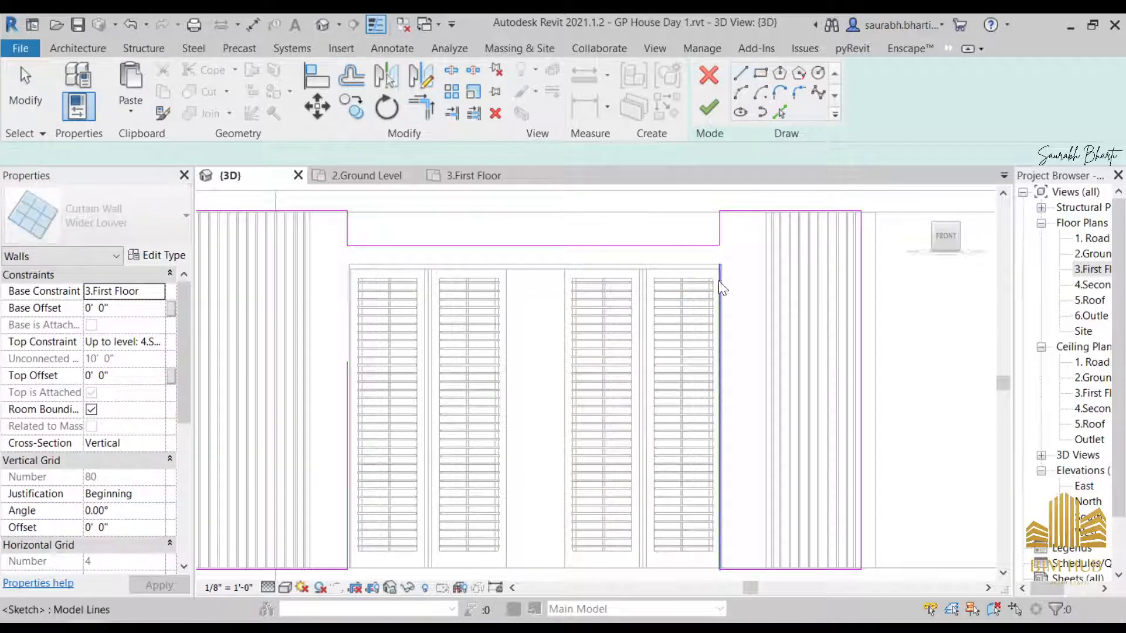
pyautogui.click(721, 278)
pyautogui.press('Escape')
pyautogui.click(739, 70)
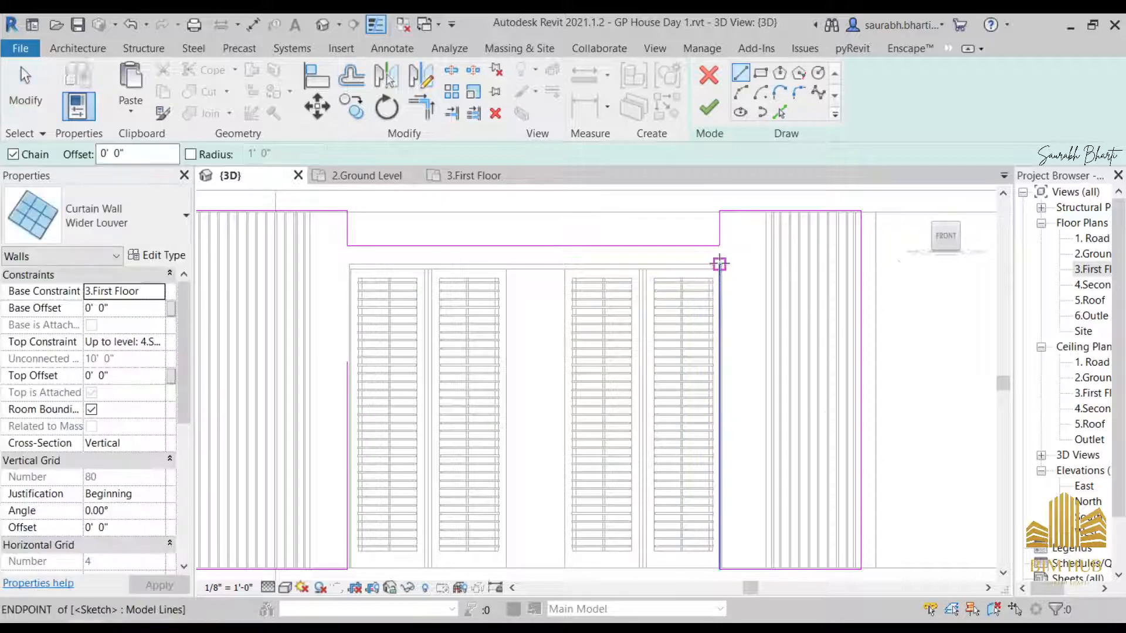
pyautogui.click(720, 265)
pyautogui.click(352, 262)
pyautogui.press('Escape')
pyautogui.press('Escape')
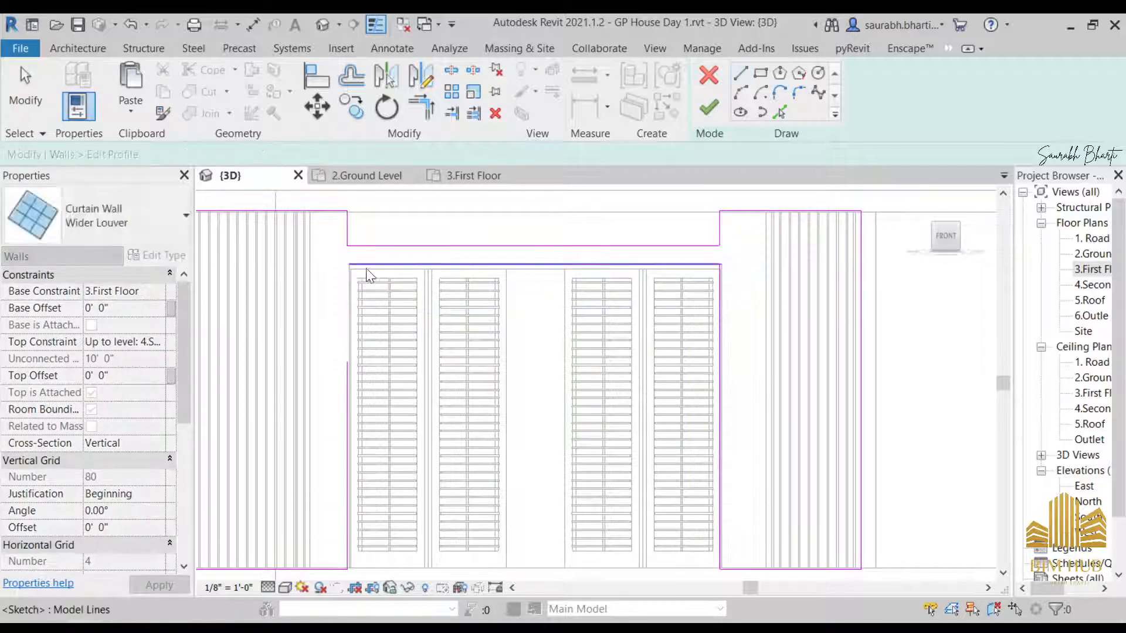
# - Trim the new top line and the left vertical profile line to a corner
pyautogui.press('t')
pyautogui.press('r')
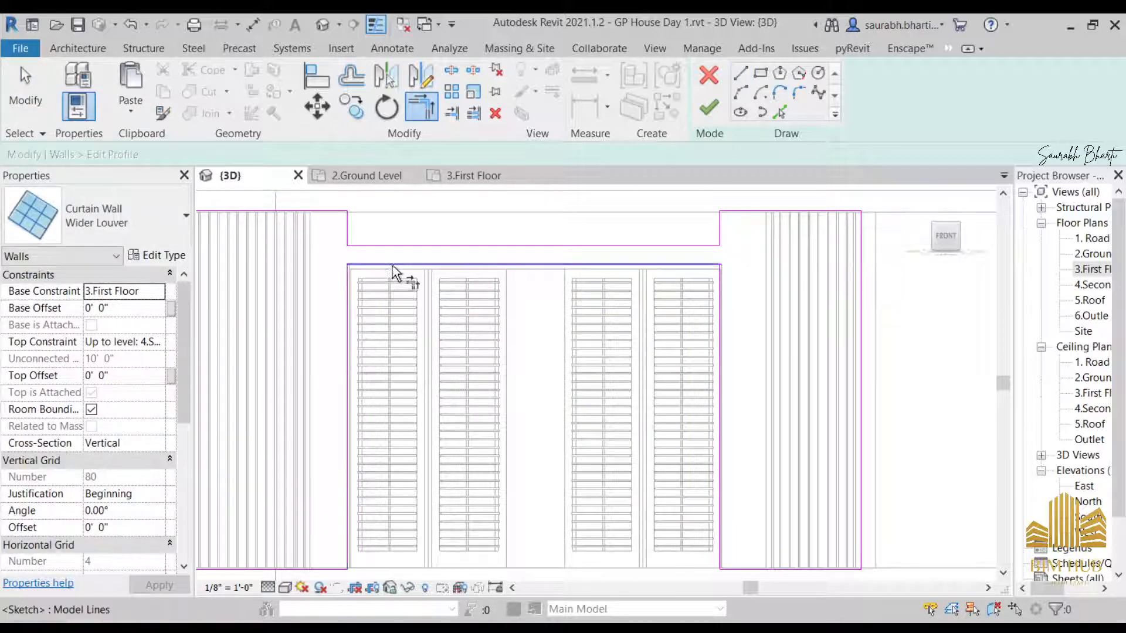
pyautogui.press('Escape')
# - Move the horizontal line of the notch above the shutters down to just above the frame's top line, and try to finish the profile
pyautogui.scroll(2, 508, 254)
pyautogui.click(518, 244)
pyautogui.scroll(2, 530, 252)
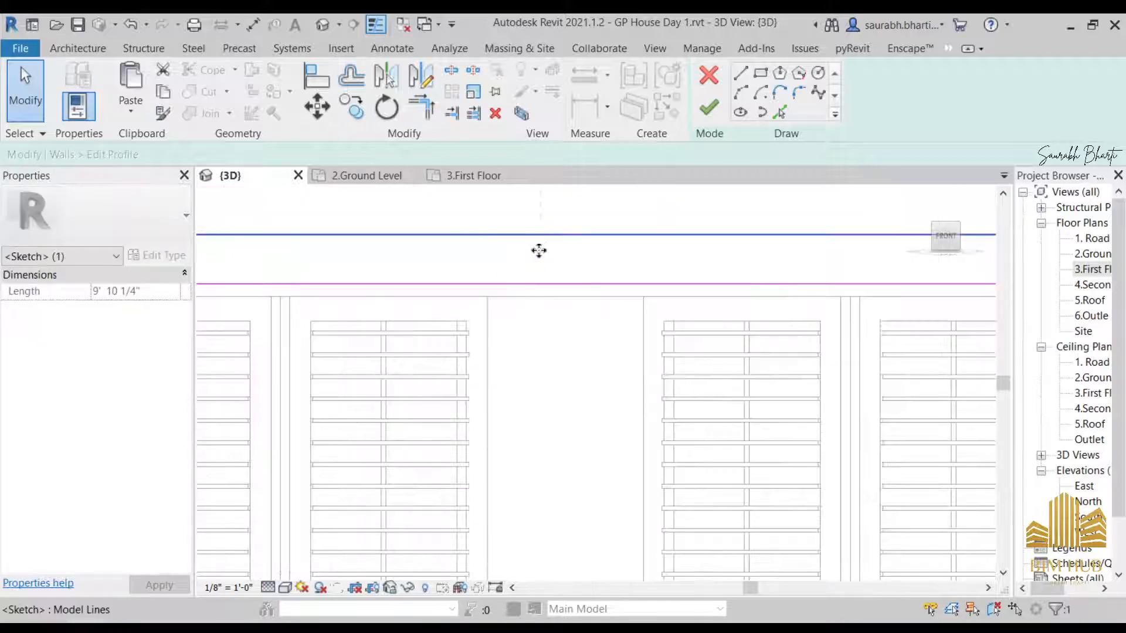
pyautogui.moveTo(539, 251); pyautogui.dragTo(533, 281)
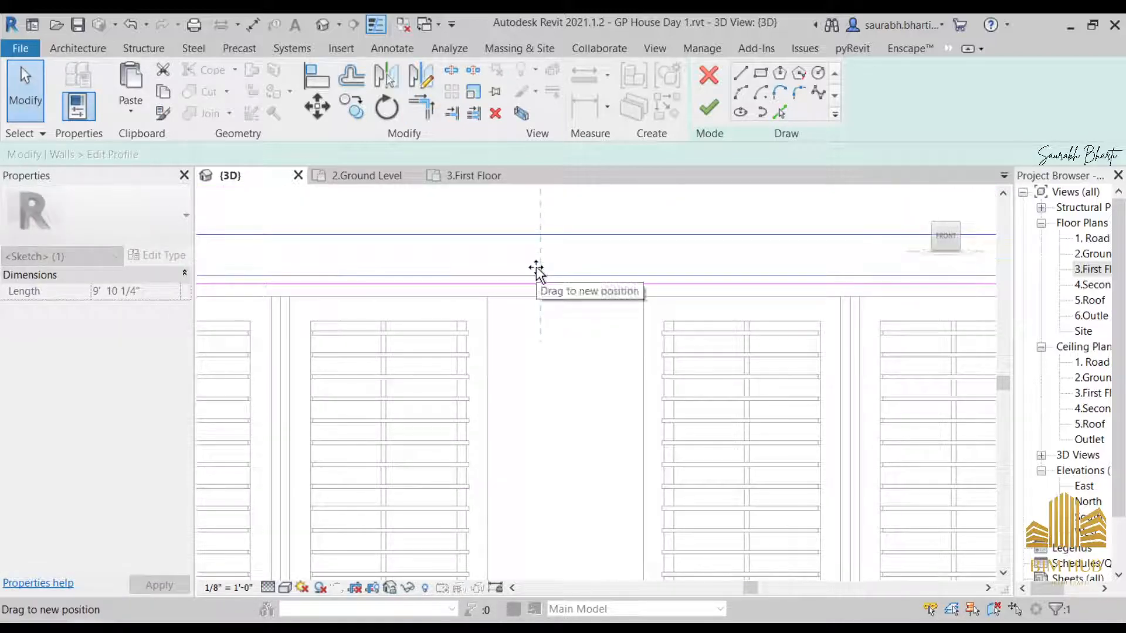
pyautogui.scroll(-3, 626, 246)
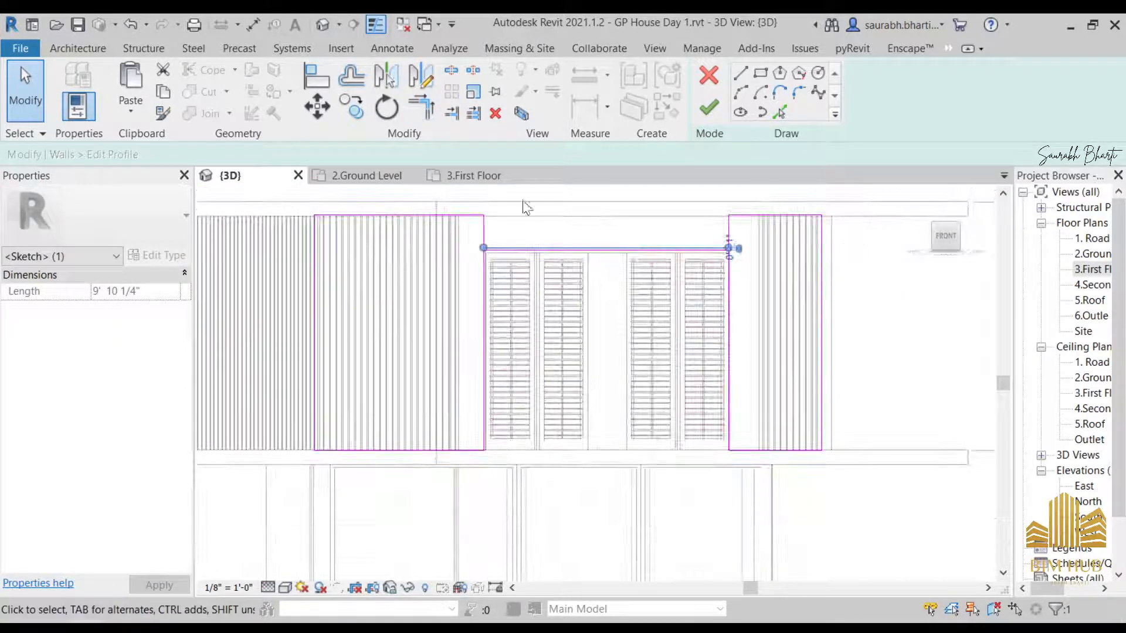
pyautogui.click(708, 107)
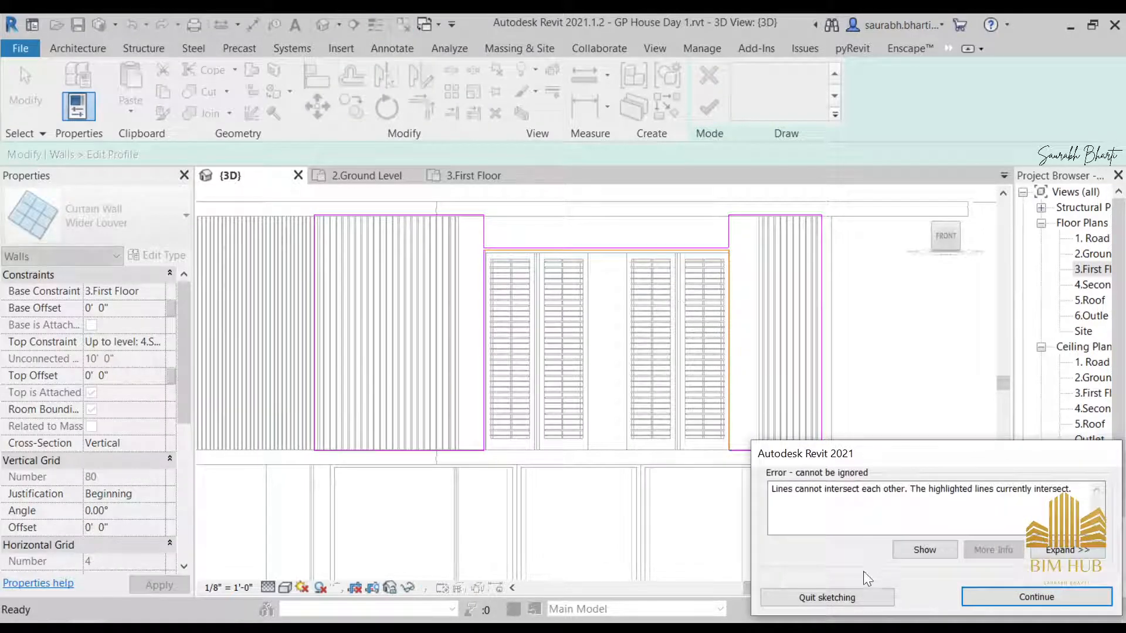
pyautogui.click(980, 593)
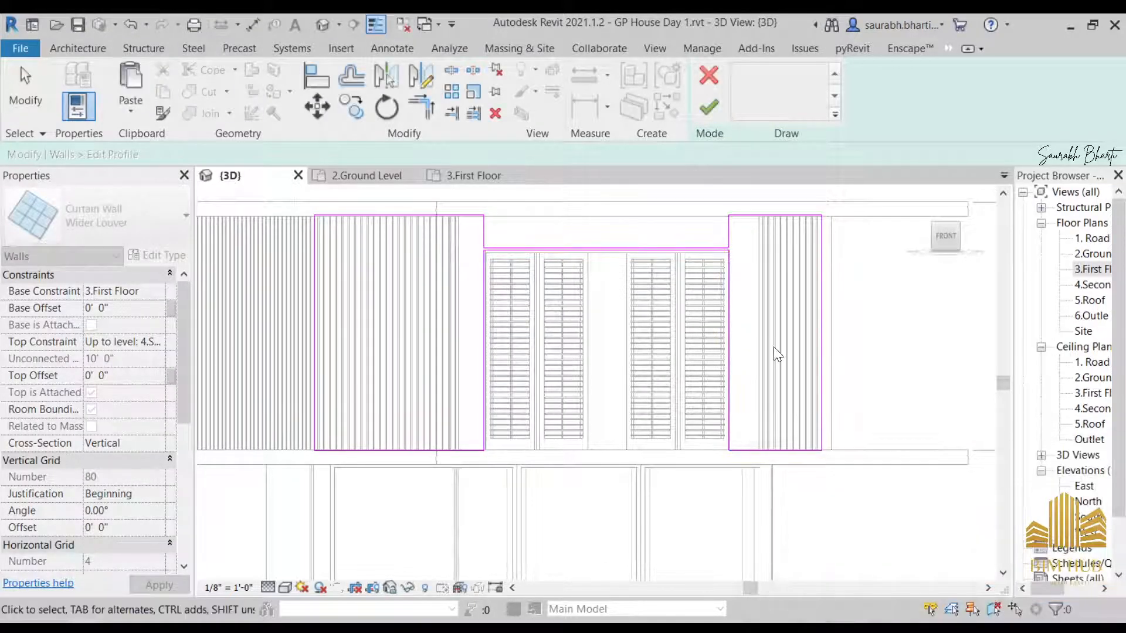
# - Delete the vertical profile line on the right side of the shutters
pyautogui.scroll(2, 733, 307)
pyautogui.click(726, 307)
pyautogui.press('Delete')
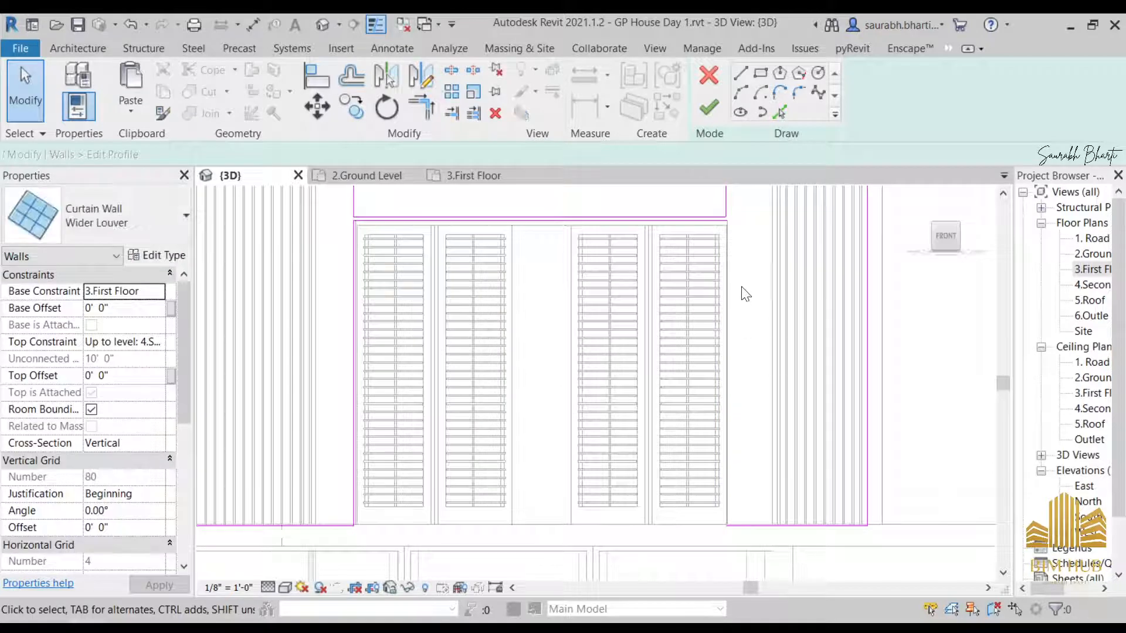
# - Redraw the right vertical line from the shutter frame's top corner down to the wall's base line and try to finish the profile
pyautogui.scroll(3, 758, 503)
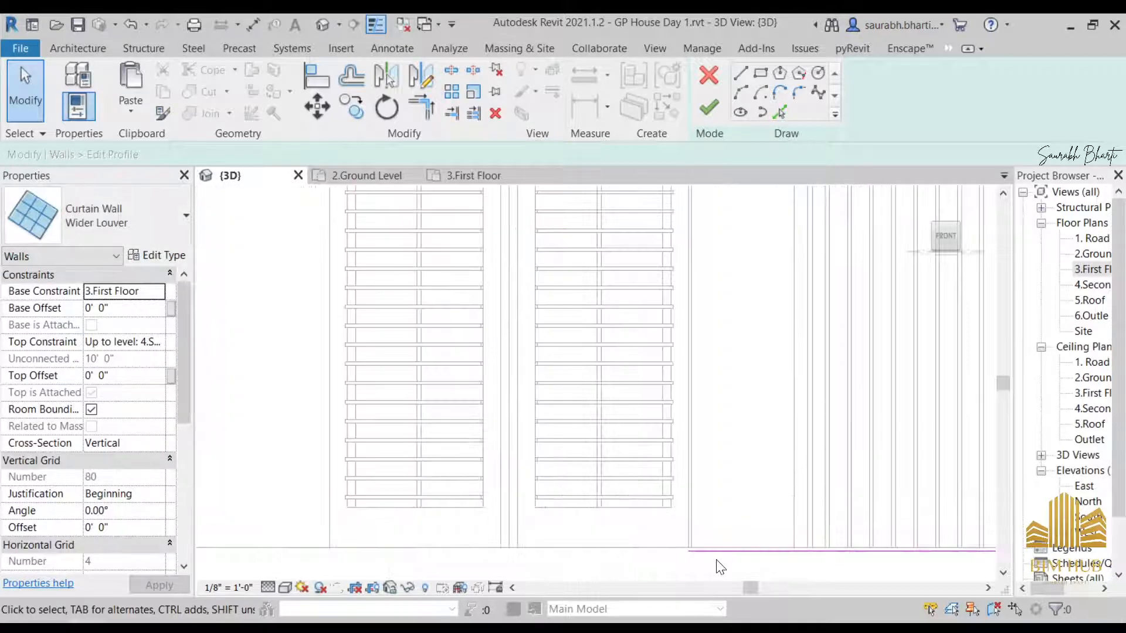
pyautogui.scroll(-3, 685, 382)
pyautogui.moveTo(762, 206); pyautogui.dragTo(724, 324, button='middle')
pyautogui.scroll(3, 653, 309)
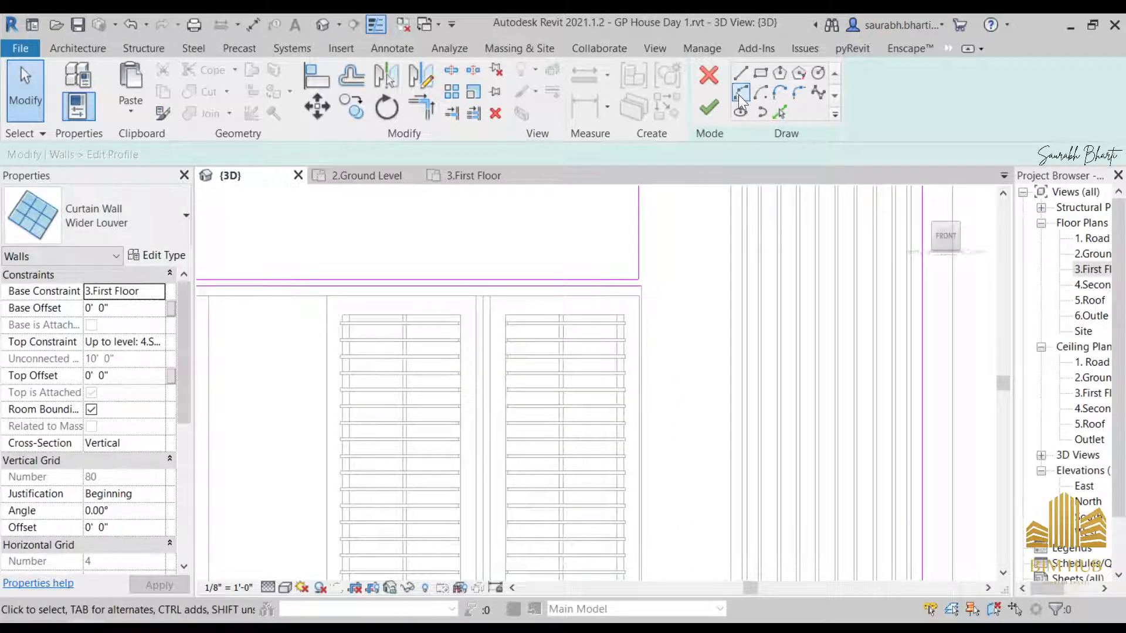
pyautogui.click(741, 74)
pyautogui.scroll(-3, 635, 331)
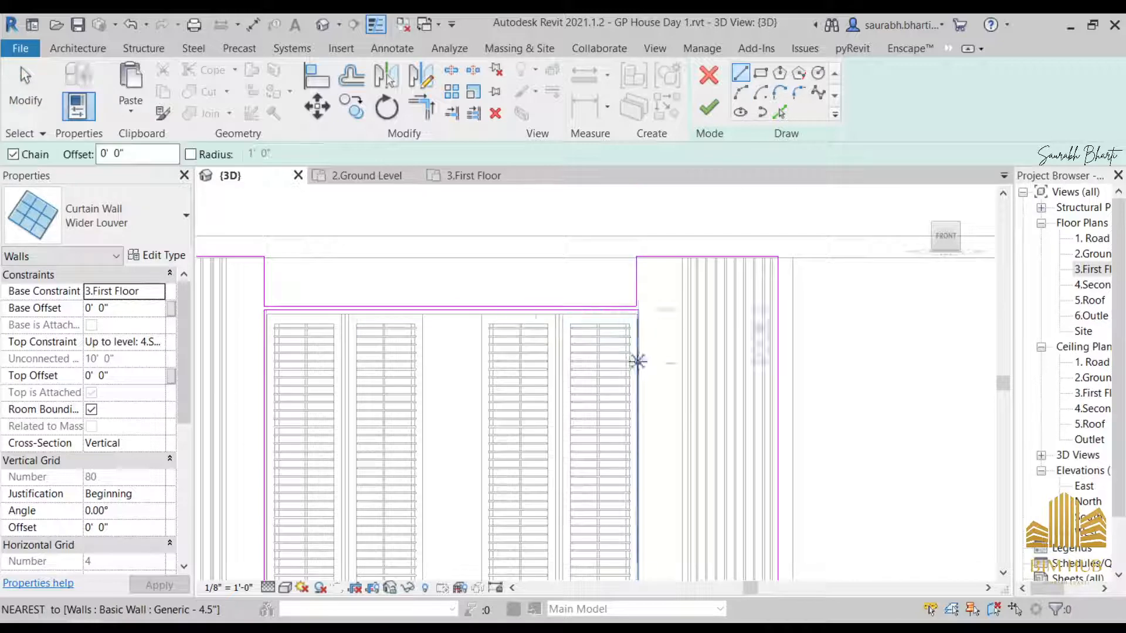
pyautogui.click(644, 308)
pyautogui.moveTo(612, 487); pyautogui.dragTo(643, 214, button='middle')
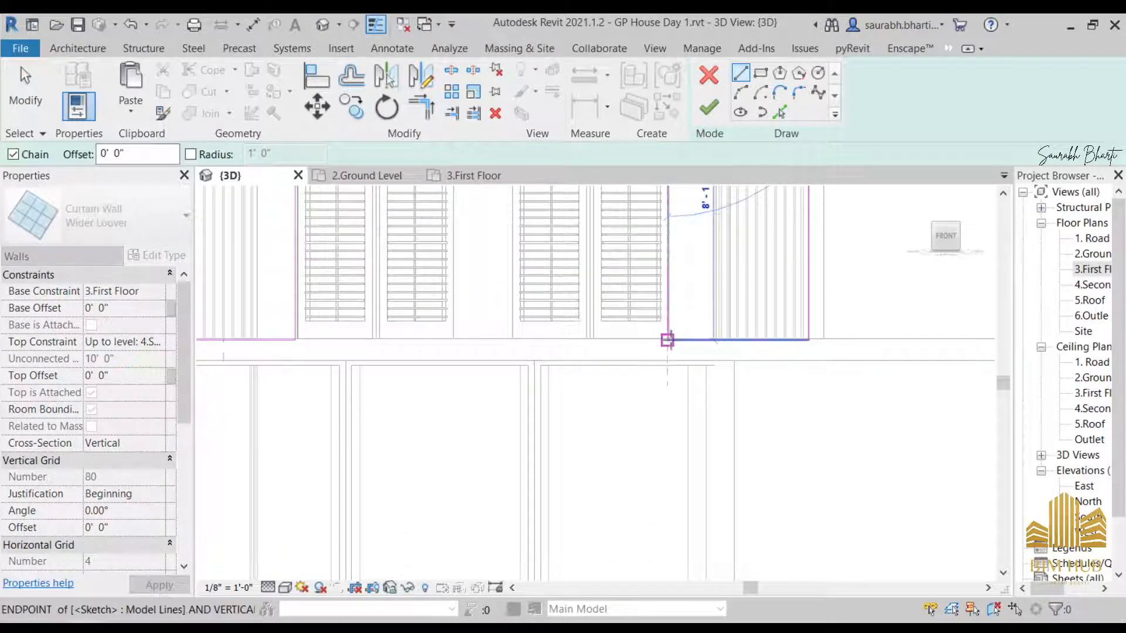
pyautogui.click(668, 339)
pyautogui.click(716, 108)
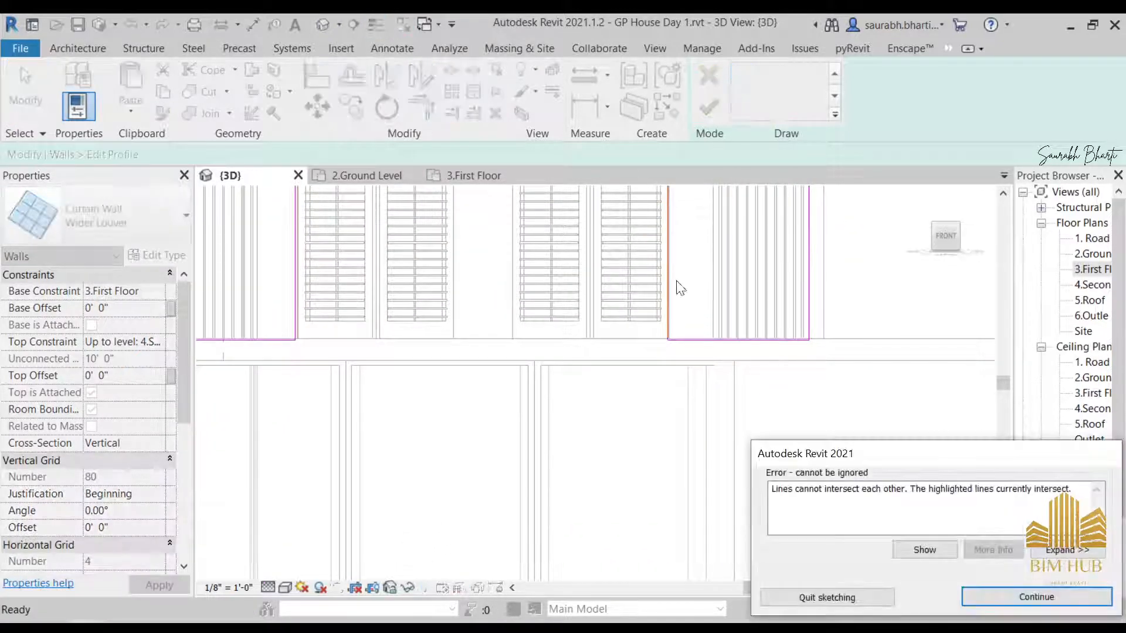
# - Dismiss the sketch error and remove the redrawn vertical line beside the shutters
pyautogui.scroll(-2, 678, 272)
pyautogui.moveTo(679, 270); pyautogui.dragTo(637, 429, button='middle')
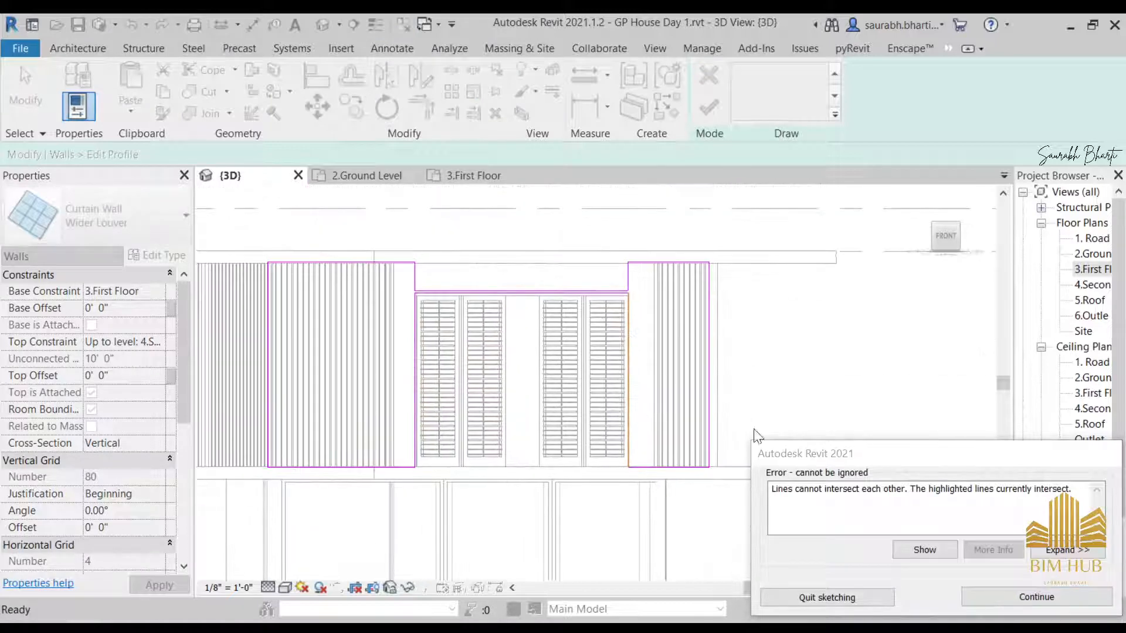
pyautogui.click(973, 597)
pyautogui.click(627, 393)
pyautogui.click(648, 322)
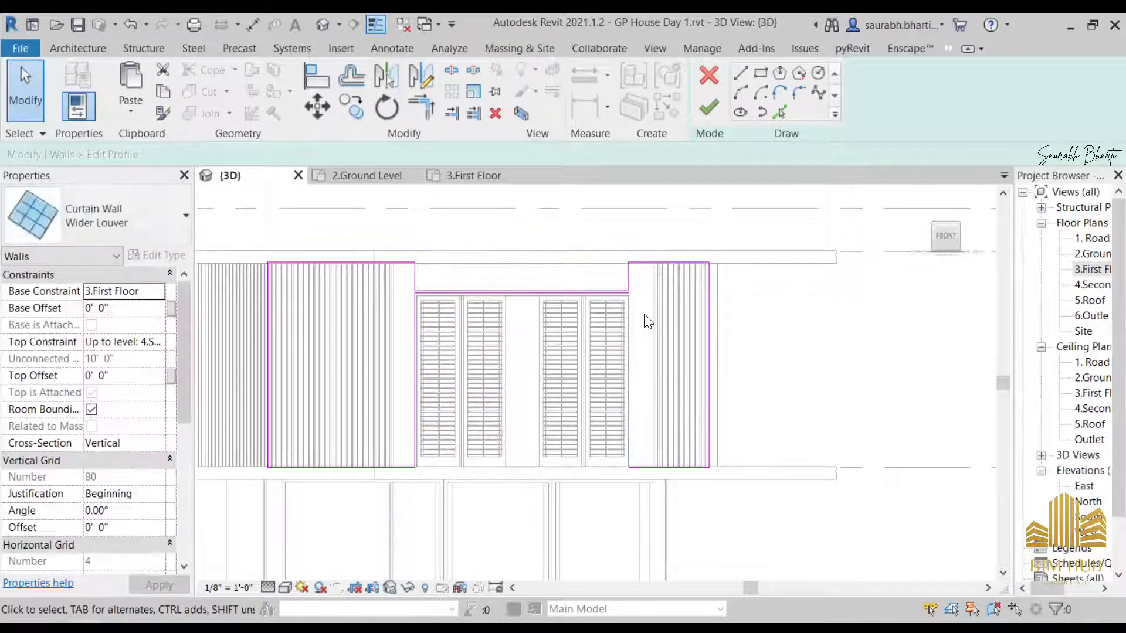
# - Delete the short leftover line segment at the shutter frame's top right corner
pyautogui.scroll(5, 615, 282)
pyautogui.click(593, 251)
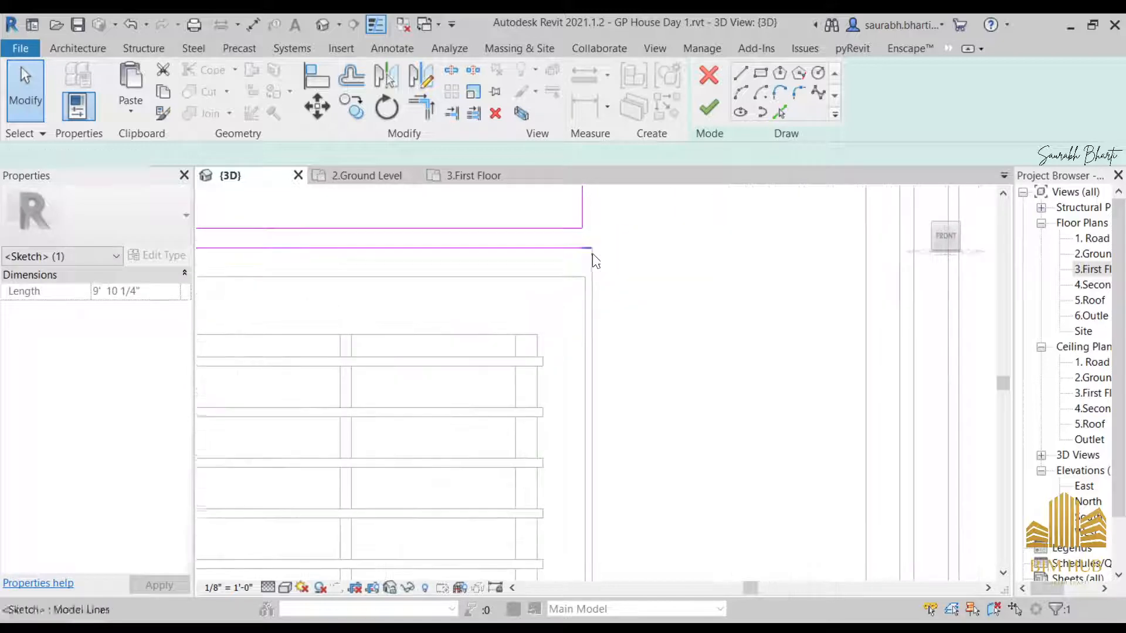
pyautogui.scroll(2, 590, 255)
pyautogui.click(591, 239)
pyautogui.press('Delete')
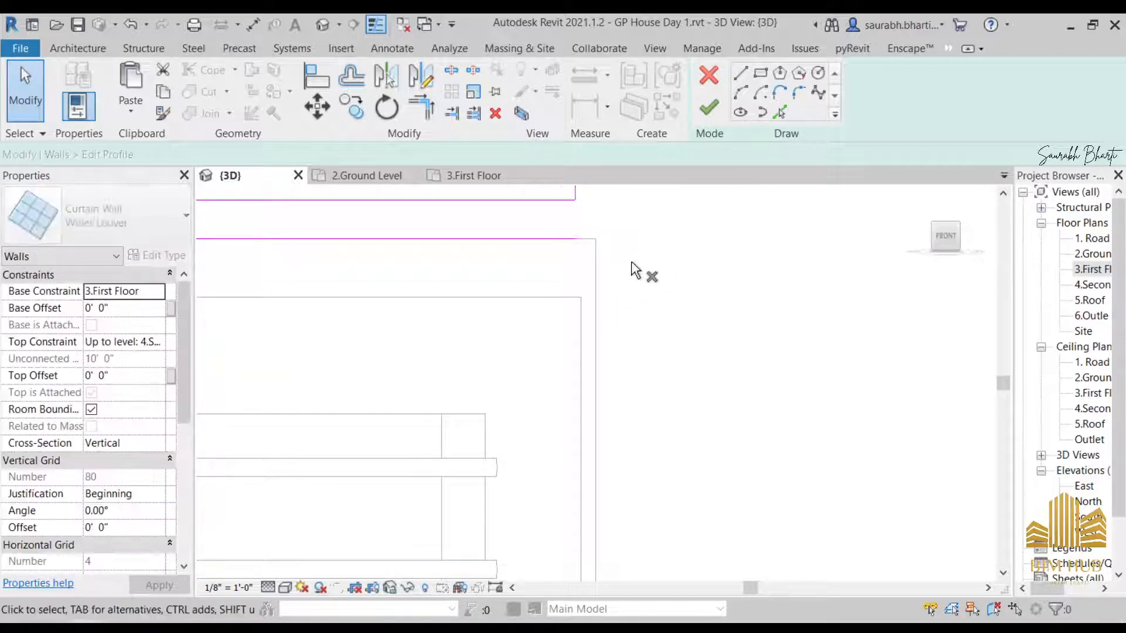
# - Draw a vertical profile line from the base line's end beside the shutters up to the notch's lower right corner
pyautogui.scroll(-2, 633, 270)
pyautogui.click(741, 75)
pyautogui.moveTo(684, 410)
pyautogui.mouseDown(button='middle')
pyautogui.moveTo(733, 395)
pyautogui.moveTo(725, 239)
pyautogui.mouseUp(button='middle')
pyautogui.click(658, 455)
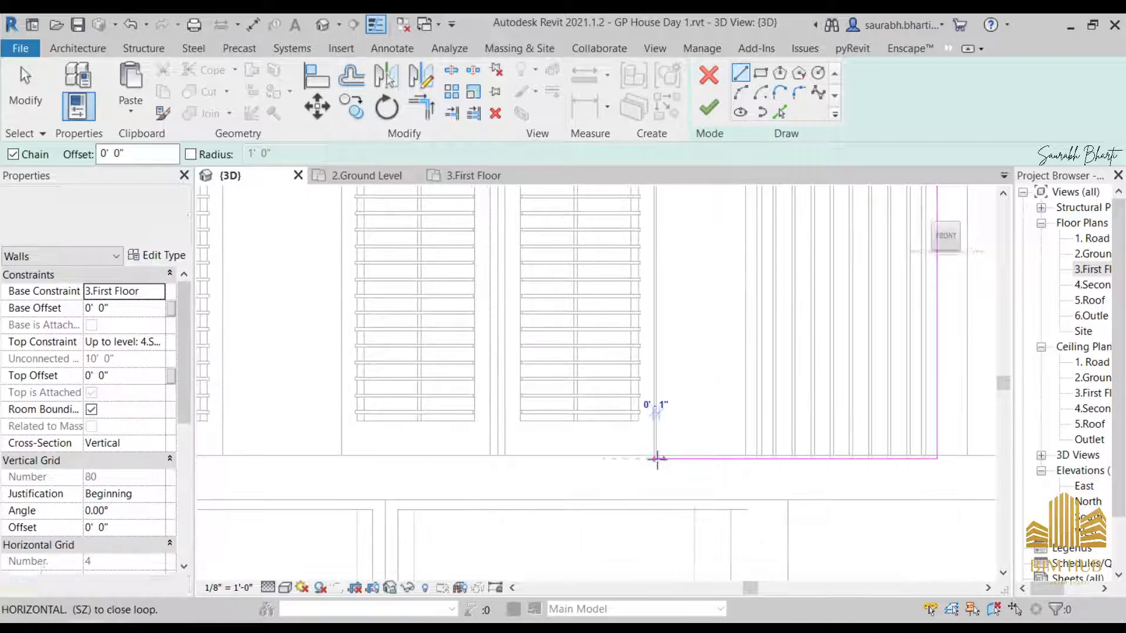
pyautogui.scroll(-3, 658, 304)
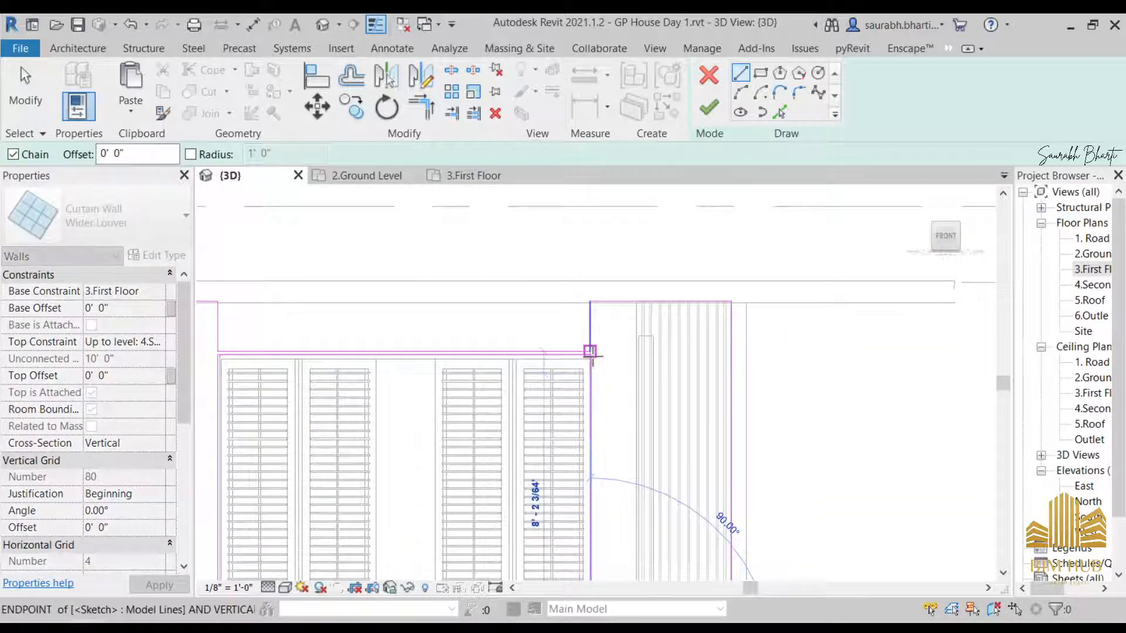
pyautogui.click(591, 346)
pyautogui.press('Escape')
pyautogui.press('Escape')
# - Trim the new vertical line to a corner with the horizontal line along the shutter frame's top
pyautogui.scroll(2, 596, 374)
pyautogui.press('t')
pyautogui.press('r')
pyautogui.scroll(2, 593, 363)
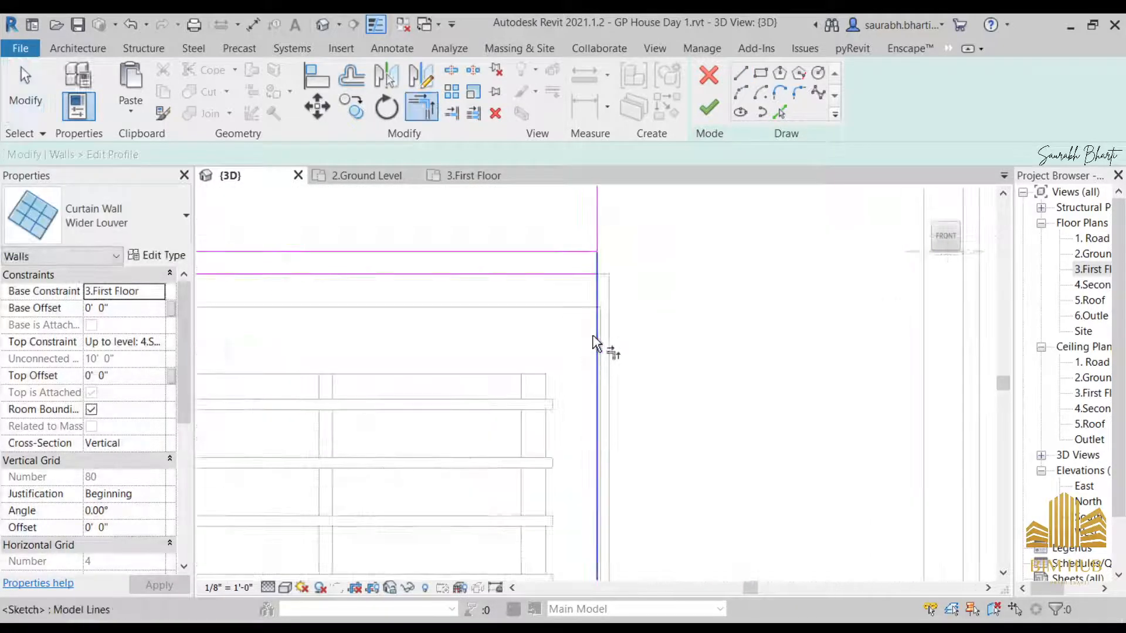
pyautogui.click(603, 289)
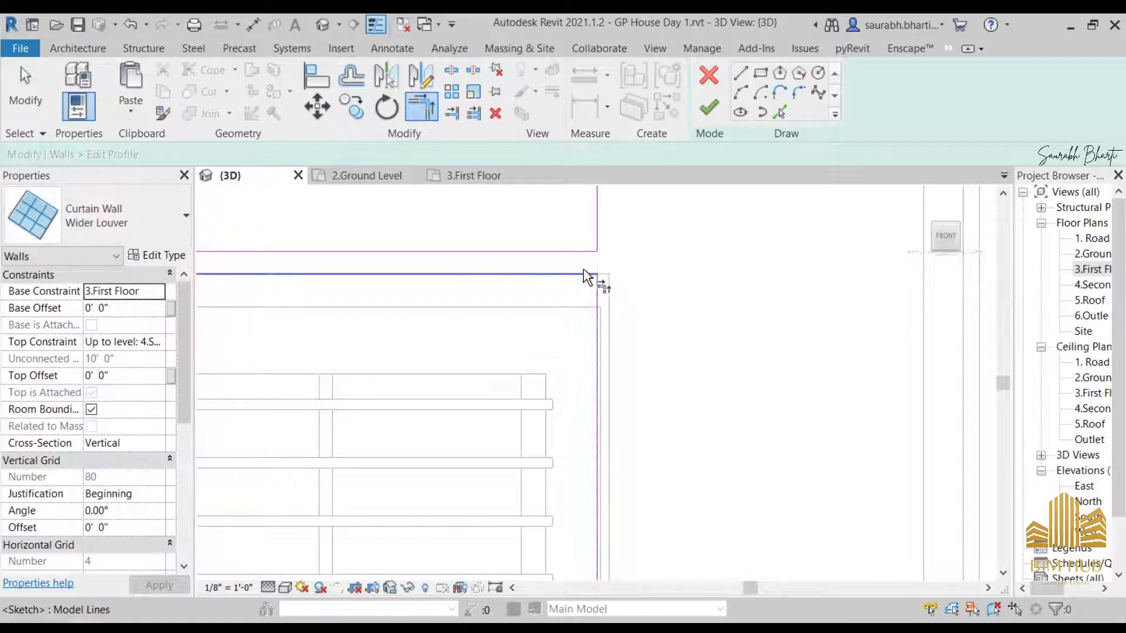
pyautogui.click(588, 276)
pyautogui.press('Escape')
pyautogui.scroll(-2, 663, 214)
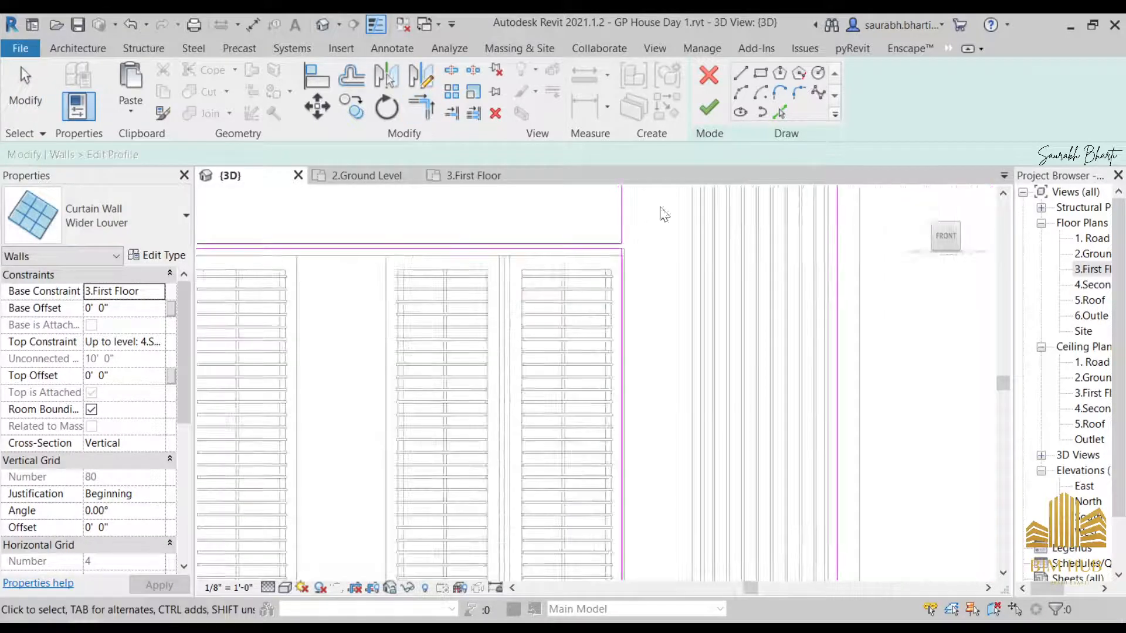
# - Nudge the right vertical profile line slightly outward from the shutters and finish the curtain wall's profile edit
pyautogui.click(709, 101)
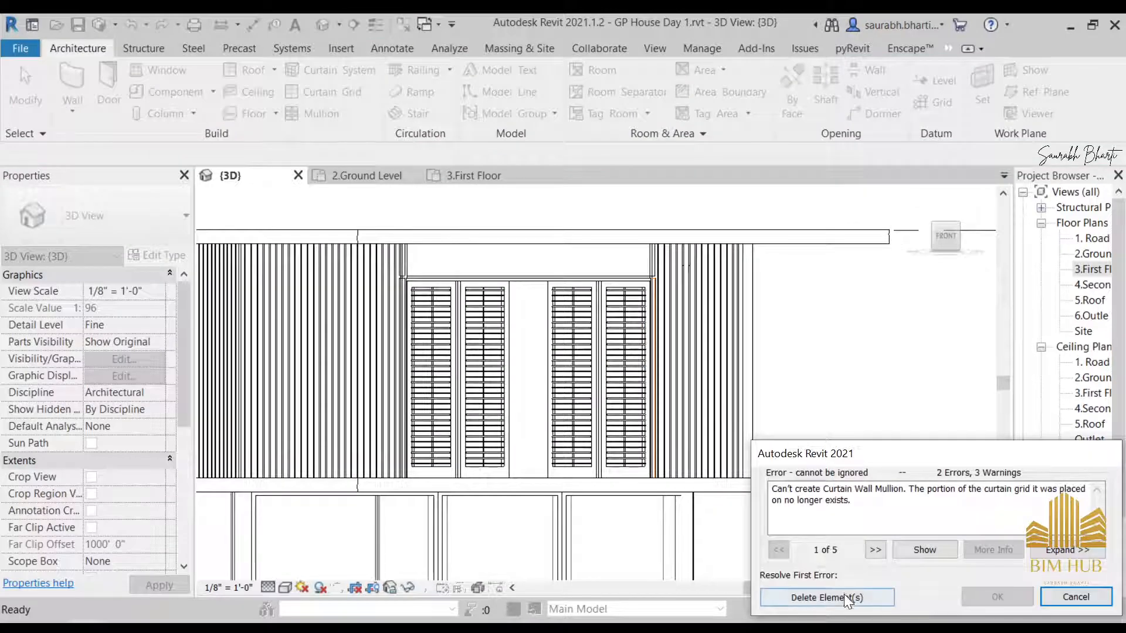
pyautogui.click(1075, 597)
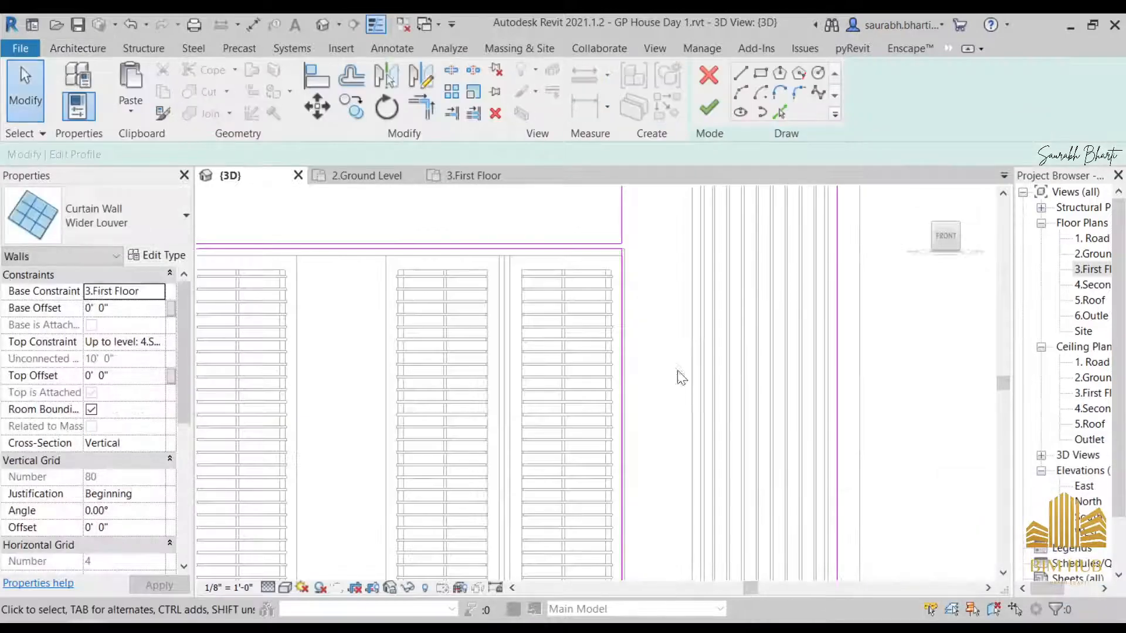
pyautogui.scroll(-2, 754, 344)
pyautogui.scroll(2, 774, 333)
pyautogui.moveTo(757, 337)
pyautogui.mouseDown()
pyautogui.moveTo(781, 340)
pyautogui.moveTo(761, 329)
pyautogui.mouseUp()
pyautogui.click(709, 106)
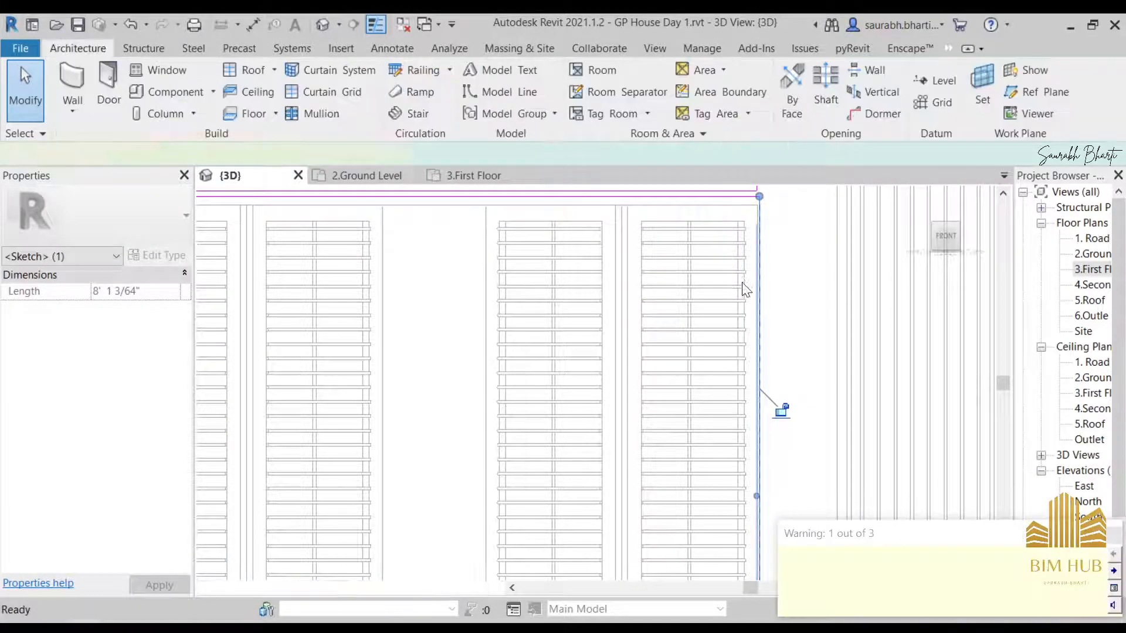
pyautogui.press('Escape')
pyautogui.scroll(-3, 622, 394)
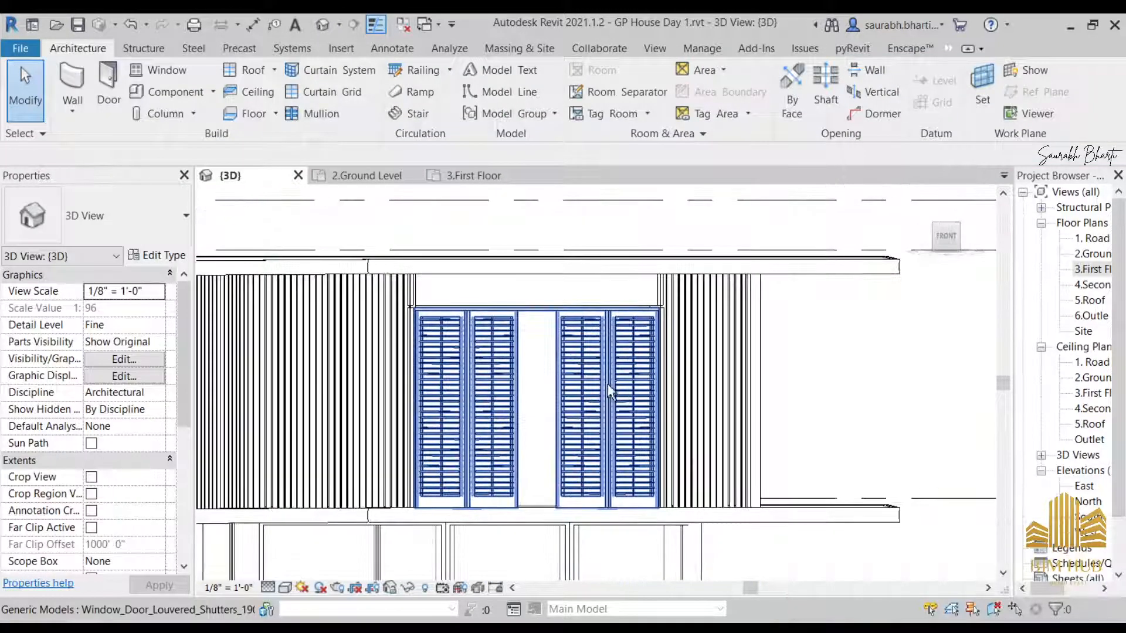
# - Inspect the first-floor louver walls and shutters from several angles in the 3D view
pyautogui.keyDown('shift'); pyautogui.moveTo(607, 382); pyautogui.dragTo(768, 299, button='middle'); pyautogui.keyUp('shift')
pyautogui.scroll(-3, 756, 302)
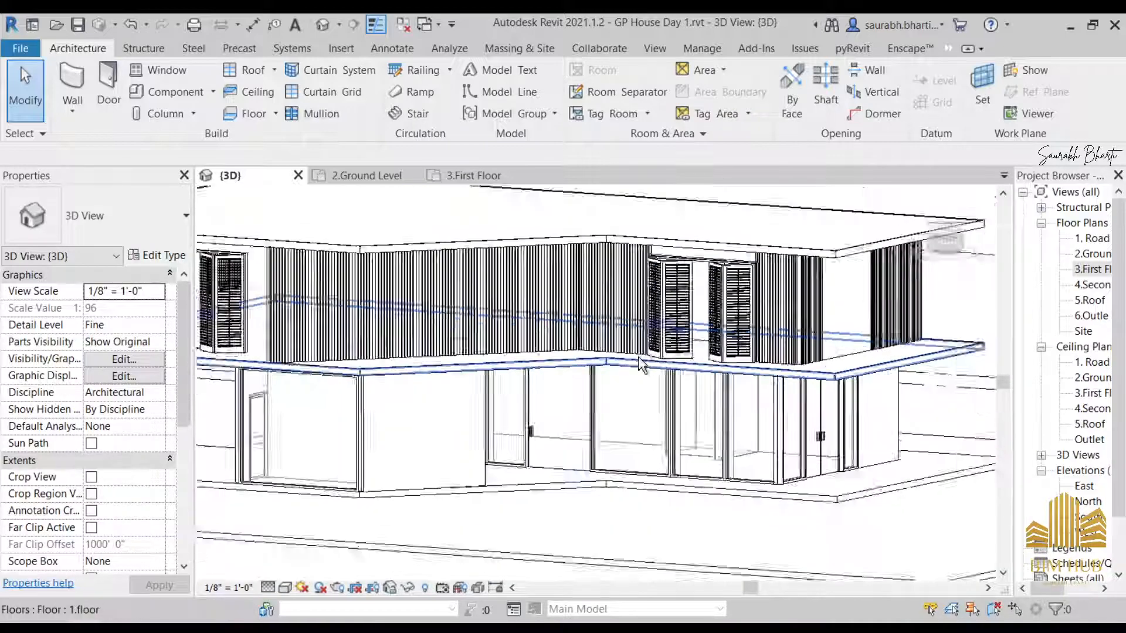
pyautogui.keyDown('shift'); pyautogui.moveTo(641, 364); pyautogui.dragTo(812, 347, button='middle'); pyautogui.keyUp('shift')
pyautogui.scroll(-1, 812, 347)
pyautogui.keyDown('shift'); pyautogui.moveTo(489, 375); pyautogui.dragTo(475, 344, button='middle'); pyautogui.keyUp('shift')
pyautogui.click(471, 343)
pyautogui.press('Escape')
pyautogui.click(456, 337)
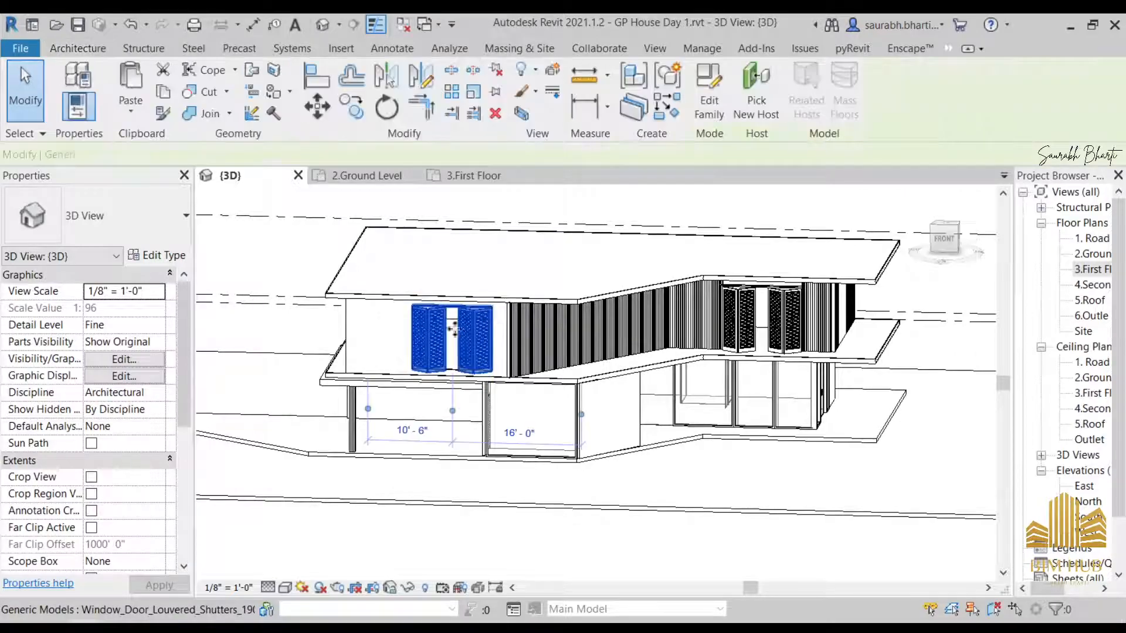
pyautogui.press('Escape')
pyautogui.scroll(3, 756, 328)
pyautogui.moveTo(736, 306)
pyautogui.keyDown('shift'); pyautogui.mouseDown(button='middle')
pyautogui.moveTo(780, 267)
pyautogui.moveTo(751, 296)
pyautogui.mouseUp(button='middle'); pyautogui.keyUp('shift')
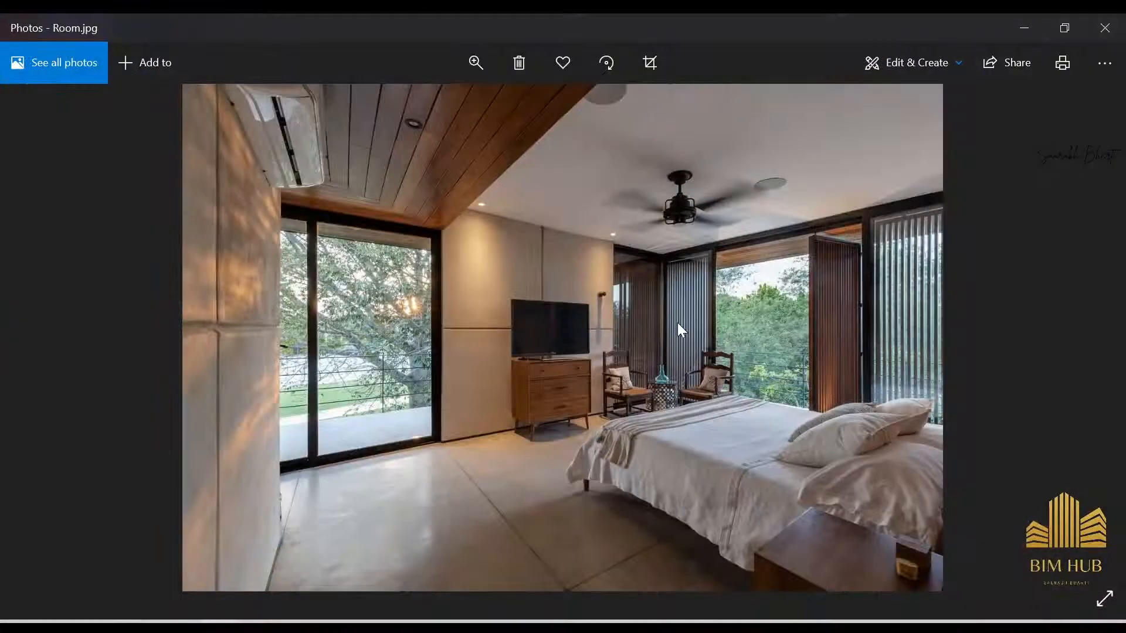
# - Switch to Photos and browse the reference images to Side.jpg, examining the balcony and louvers up close
pyautogui.press('Right')
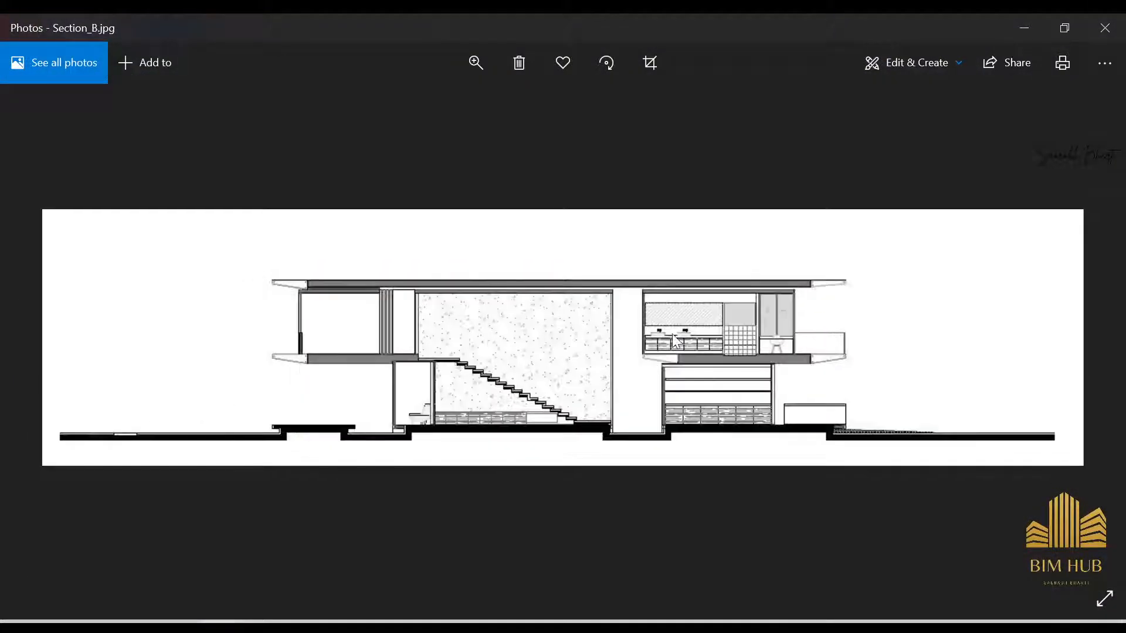
pyautogui.press('Right')
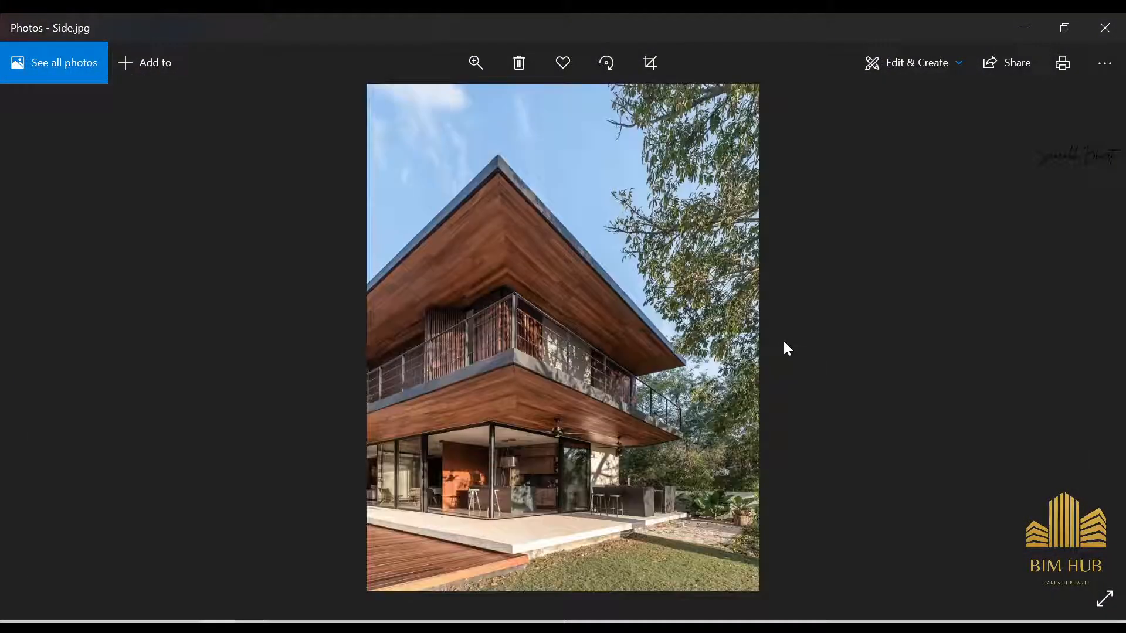
pyautogui.doubleClick(466, 346)
pyautogui.moveTo(476, 395); pyautogui.dragTo(896, 351)
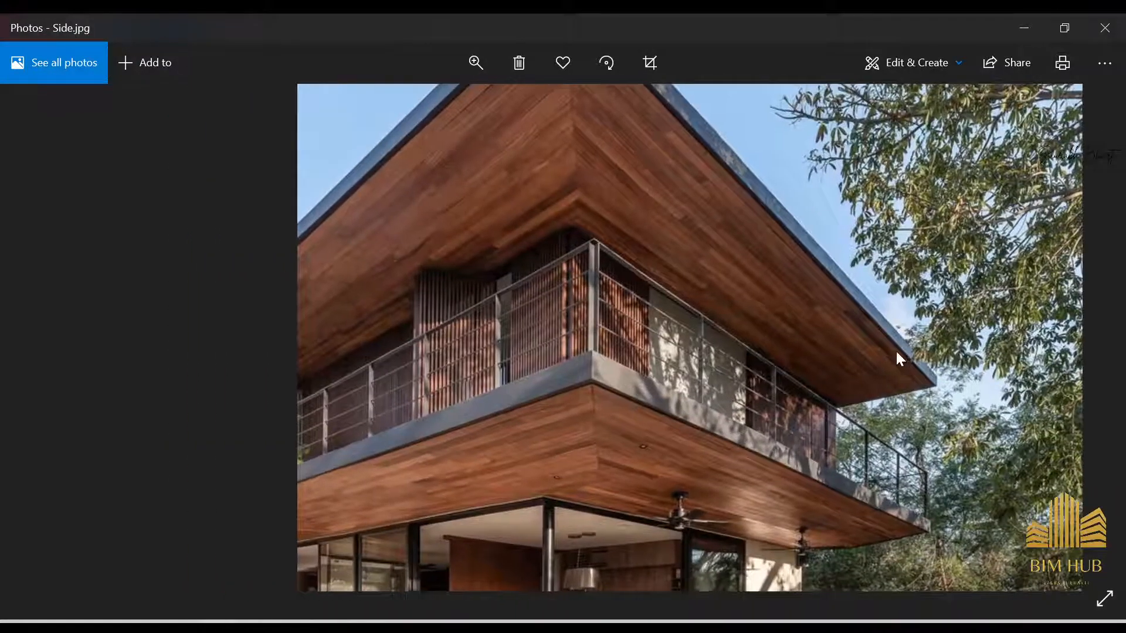
# - Browse the reference images from Side.jpg through the section, interior and floor plan pictures to the Beack Viw.jpg elevation
pyautogui.doubleClick(263, 363)
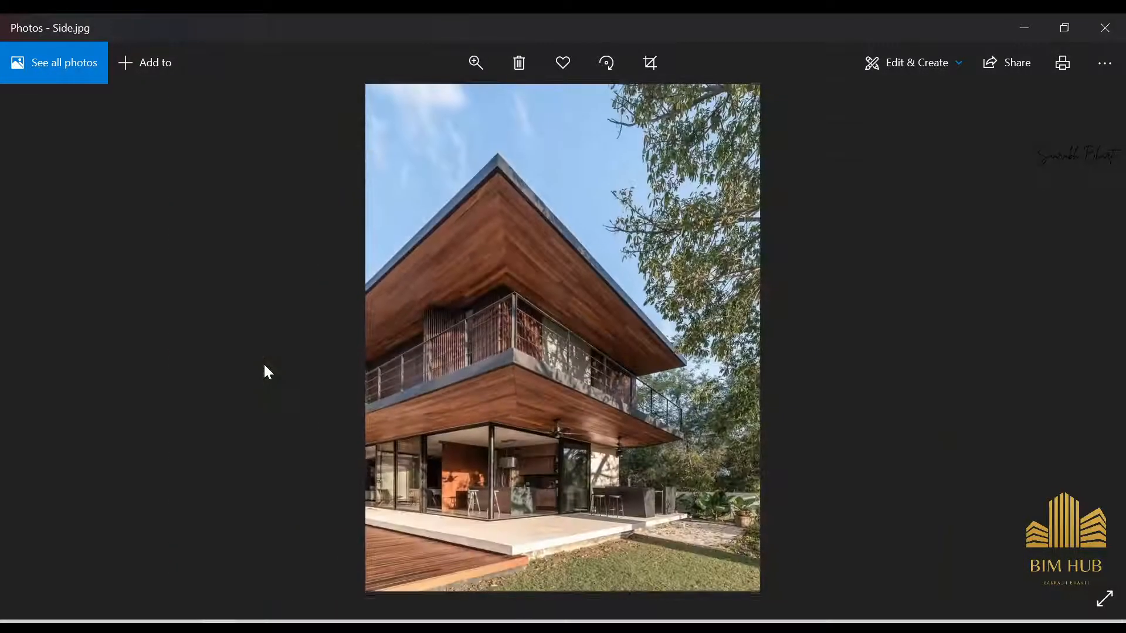
pyautogui.press('Right')
pyautogui.press('Left')
pyautogui.press('Left')
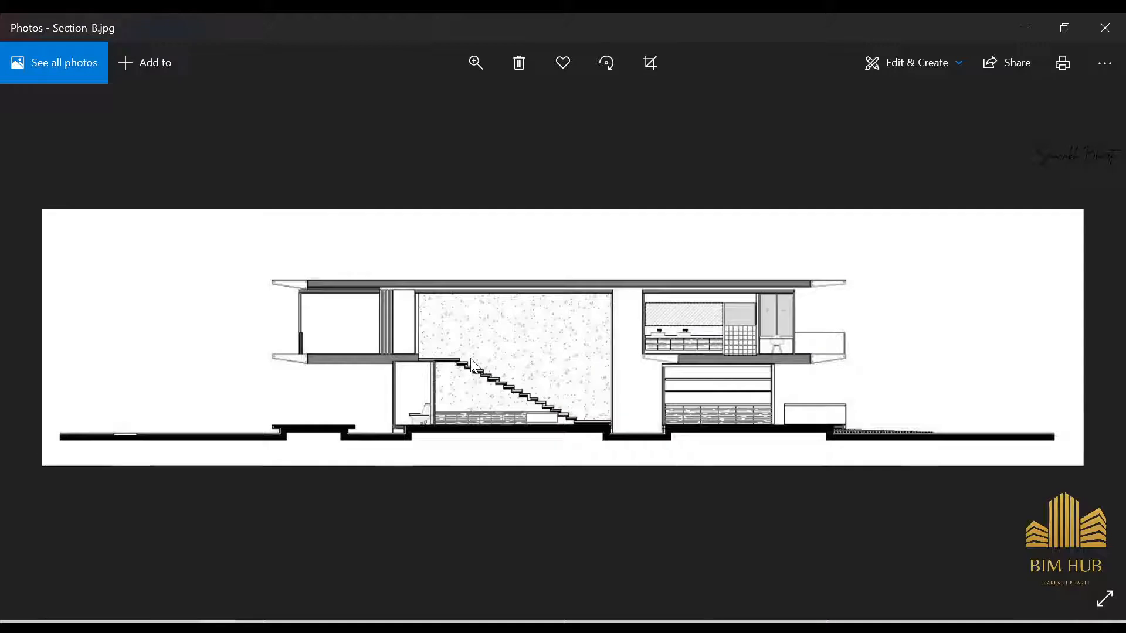
pyautogui.press('Right')
pyautogui.press('Right')
pyautogui.press('Right')
pyautogui.press('Right')
pyautogui.press('Right')
pyautogui.press('Right')
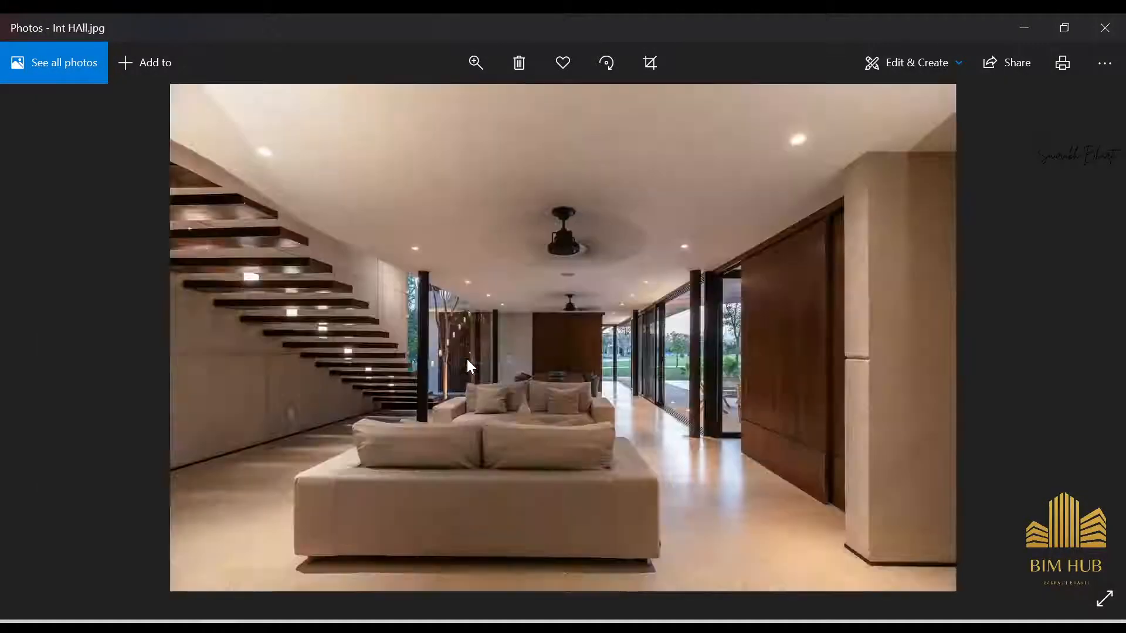
pyautogui.press('Right')
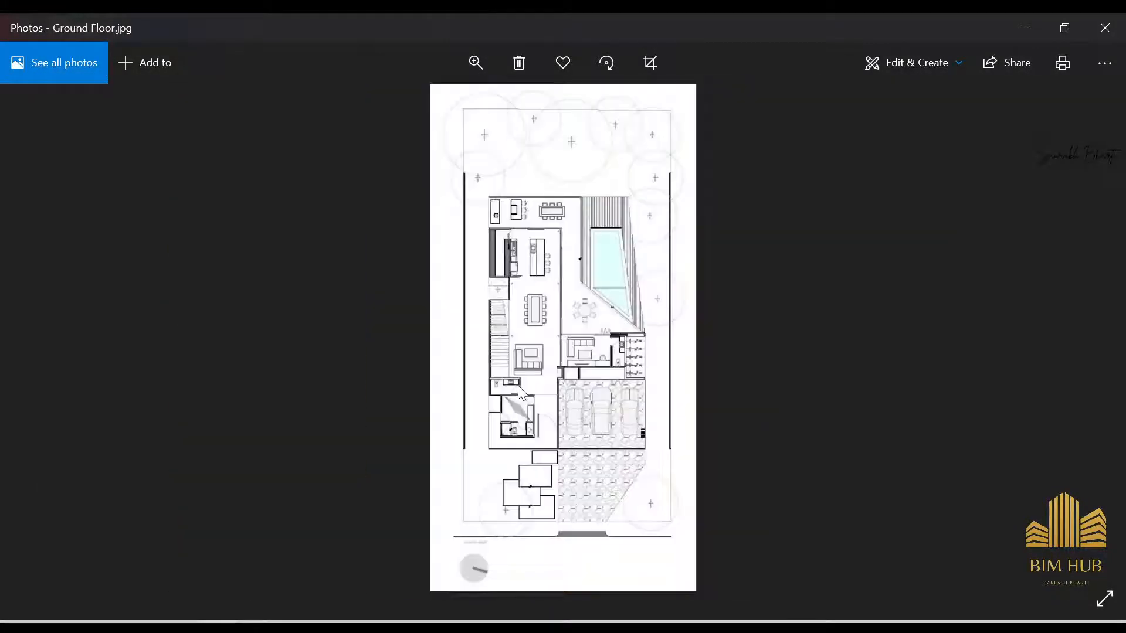
pyautogui.press('Right')
pyautogui.press('Right')
pyautogui.press('Right')
pyautogui.press('Right')
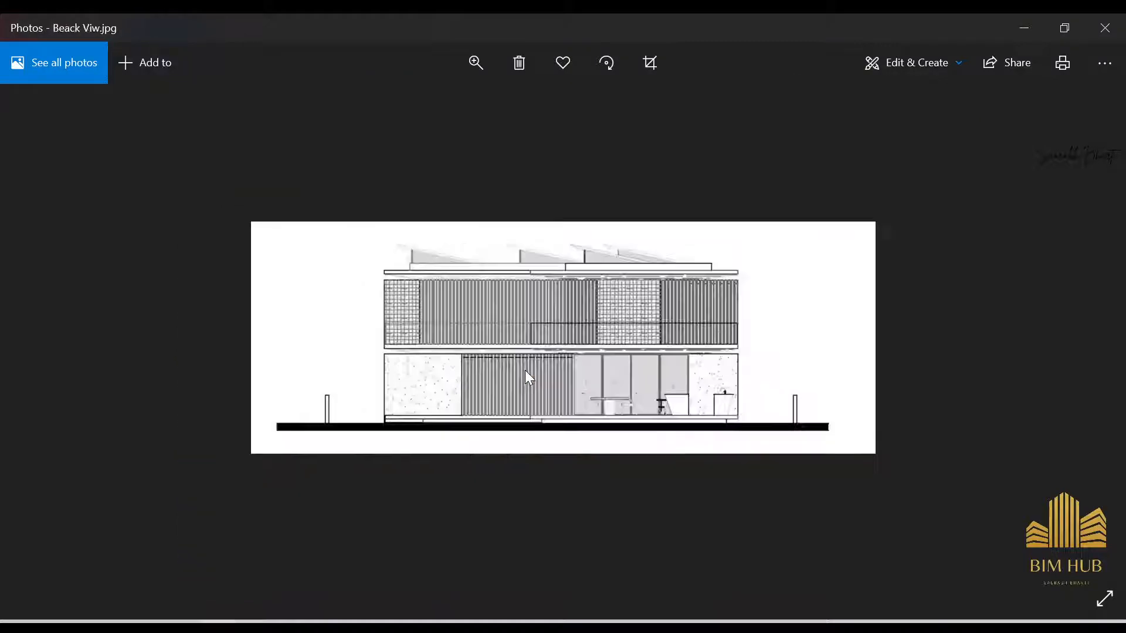
# - Examine the balcony railings in Balcony.jpg, Back.jpg and Back 2.jpg, and return to Revit
pyautogui.scroll(2, 546, 344)
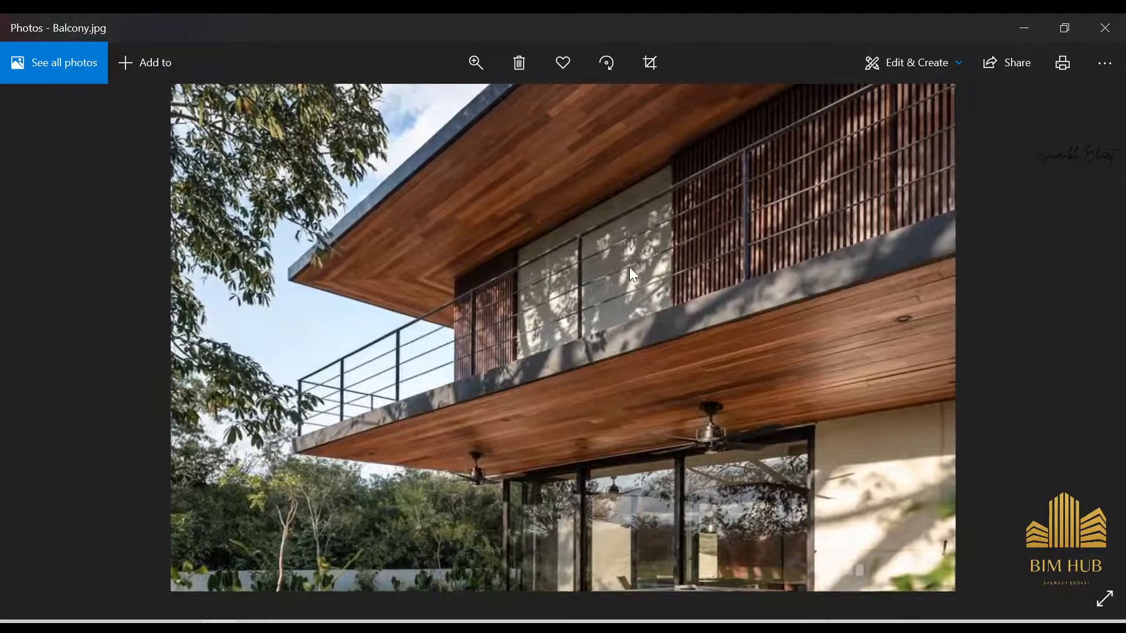
pyautogui.scroll(-2, 581, 281)
pyautogui.press('Right')
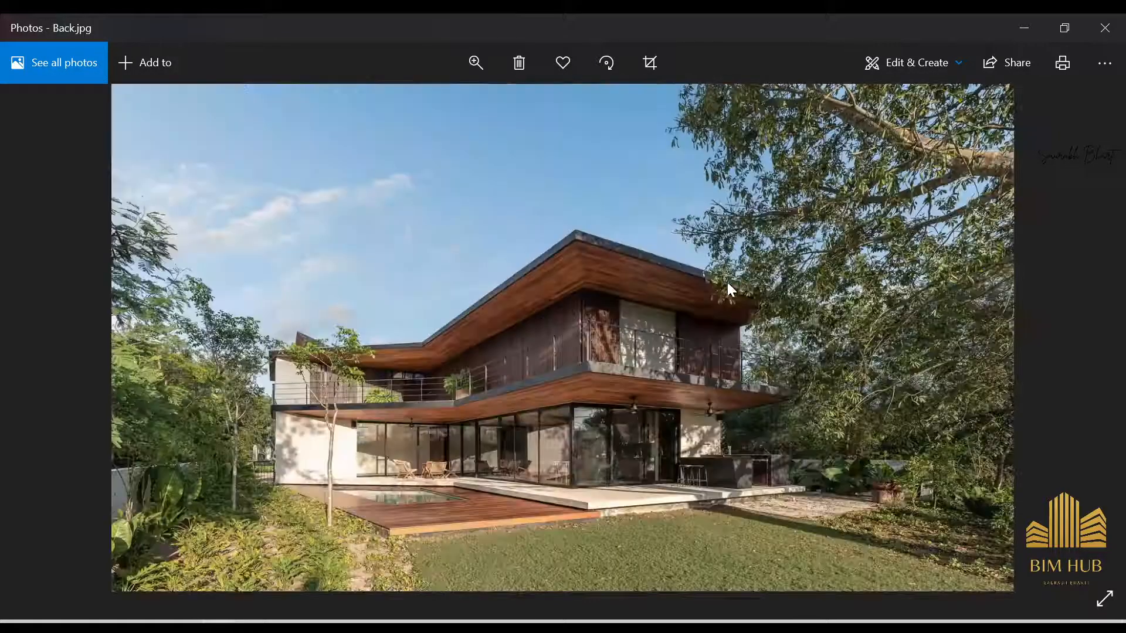
pyautogui.press('Right')
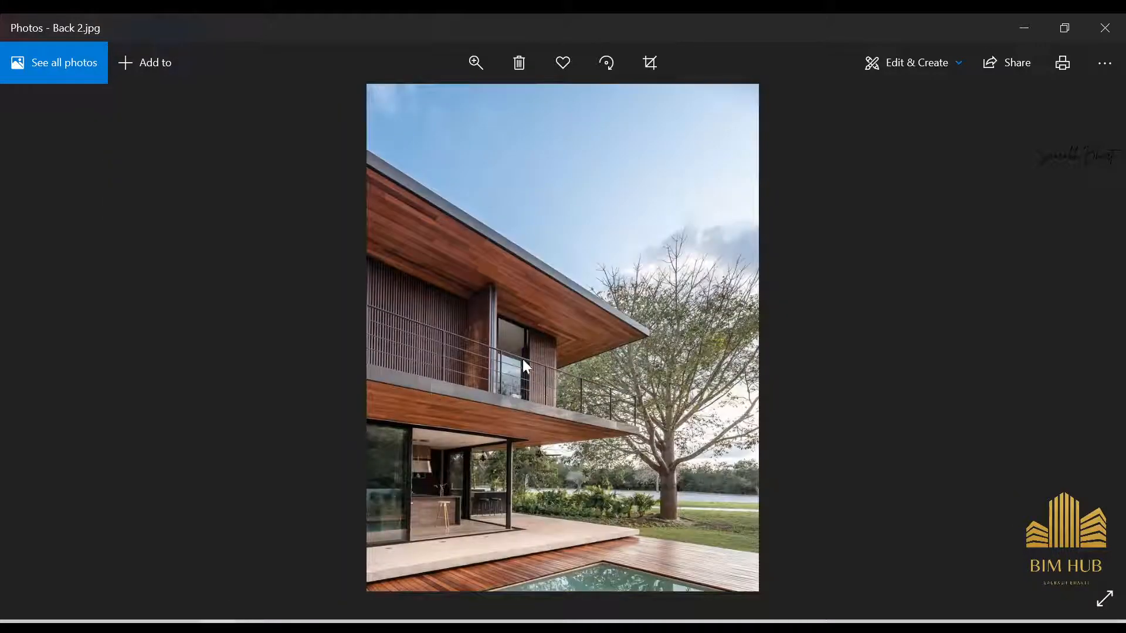
pyautogui.click(1023, 28)
pyautogui.click(1024, 25)
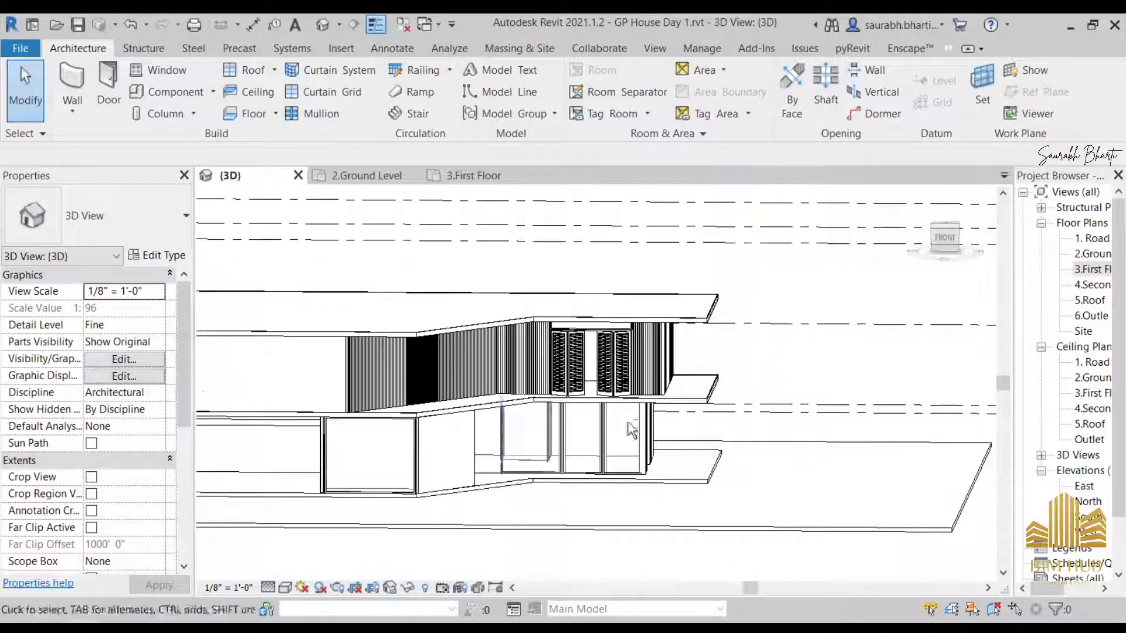
# - Temporarily hide the second-floor slab in the 3D view and look at the first-floor slab from above
pyautogui.keyDown('shift'); pyautogui.moveTo(630, 431); pyautogui.dragTo(495, 392, button='middle'); pyautogui.keyUp('shift')
pyautogui.click(496, 392)
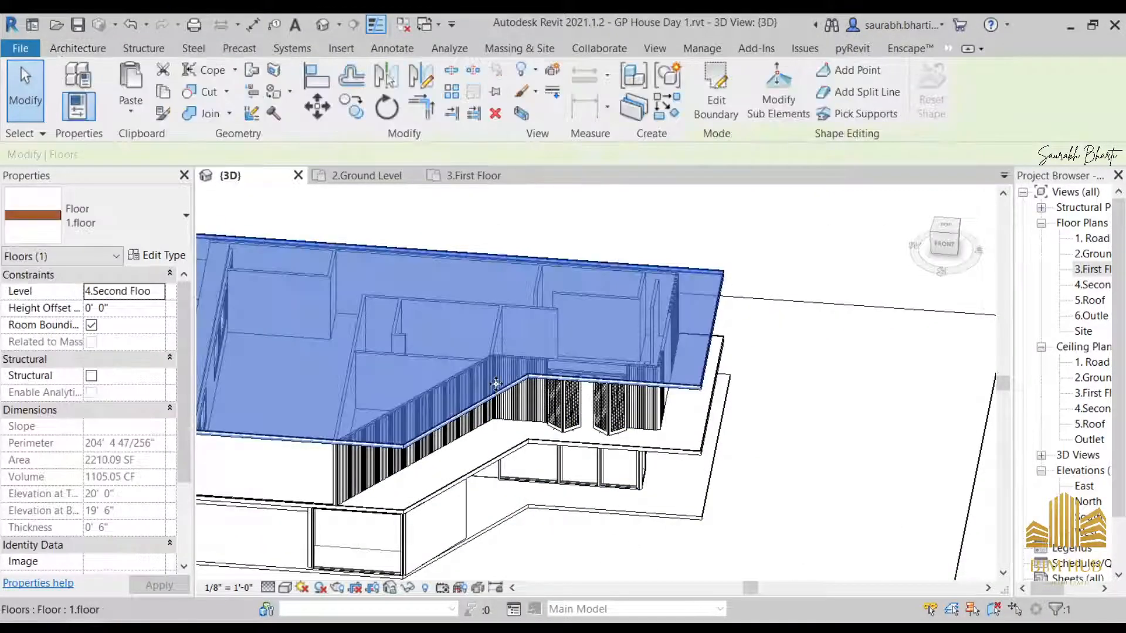
pyautogui.press('h')
pyautogui.press('h')
pyautogui.click(498, 455)
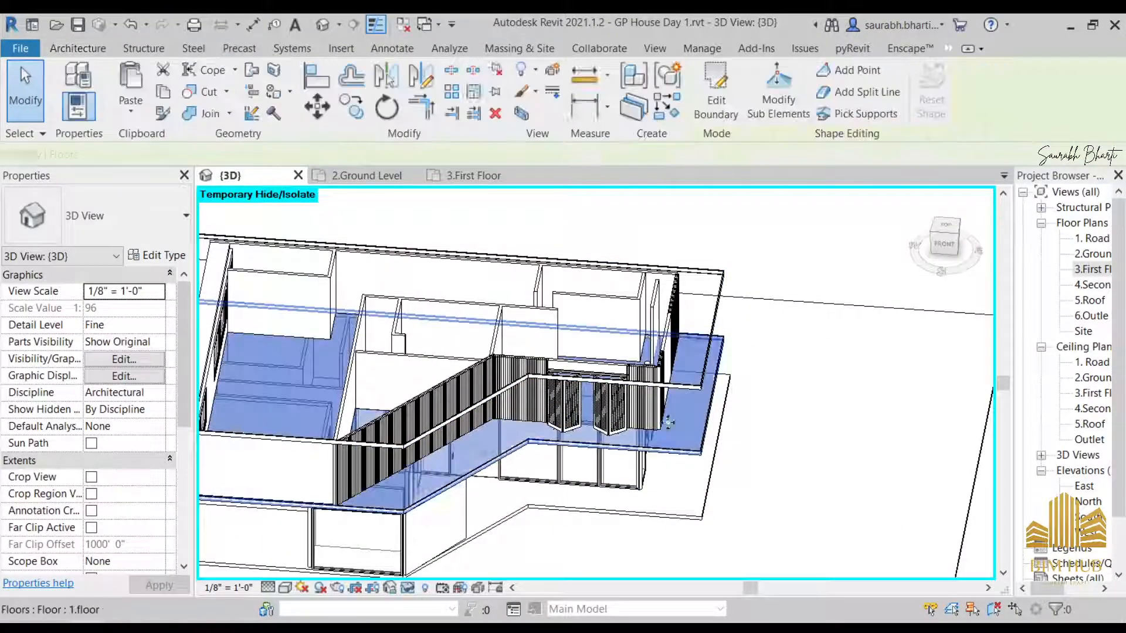
pyautogui.click(949, 221)
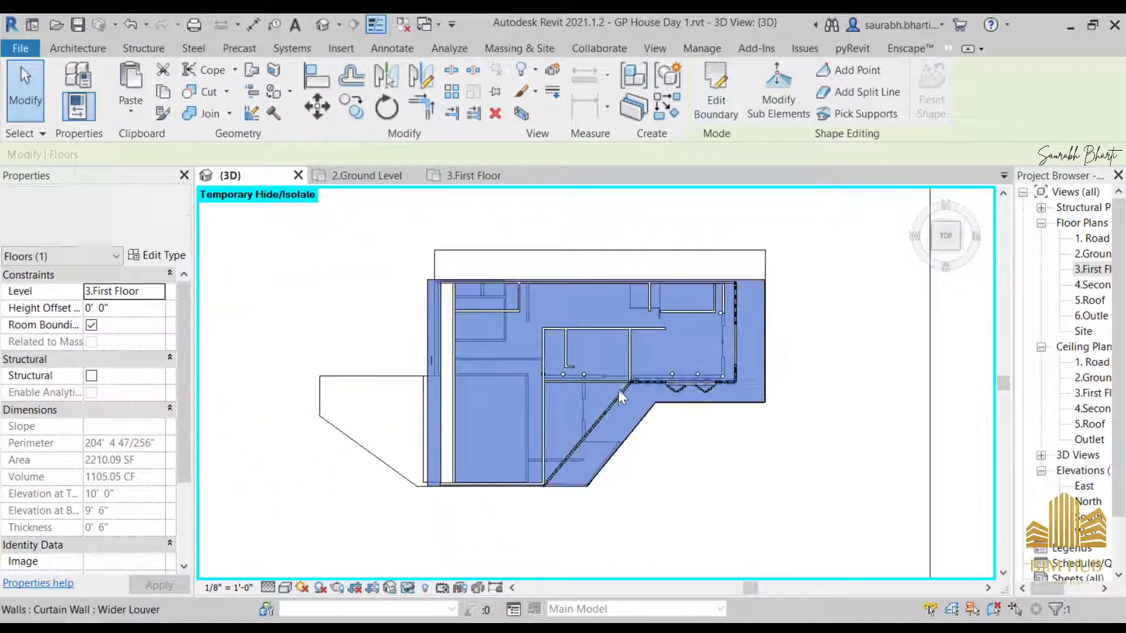
pyautogui.press('Escape')
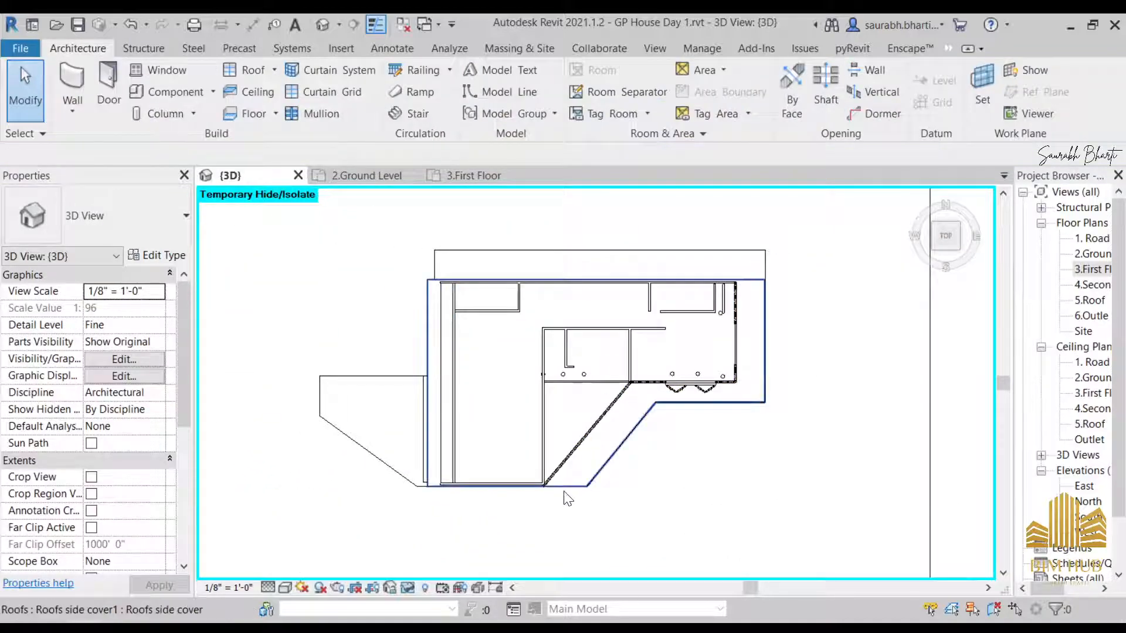
# - Temporarily hide the upper roof side cover and view the first-floor balcony edge from above
pyautogui.keyDown('shift'); pyautogui.moveTo(545, 499); pyautogui.dragTo(648, 452, button='middle'); pyautogui.keyUp('shift')
pyautogui.click(602, 445)
pyautogui.click(636, 421)
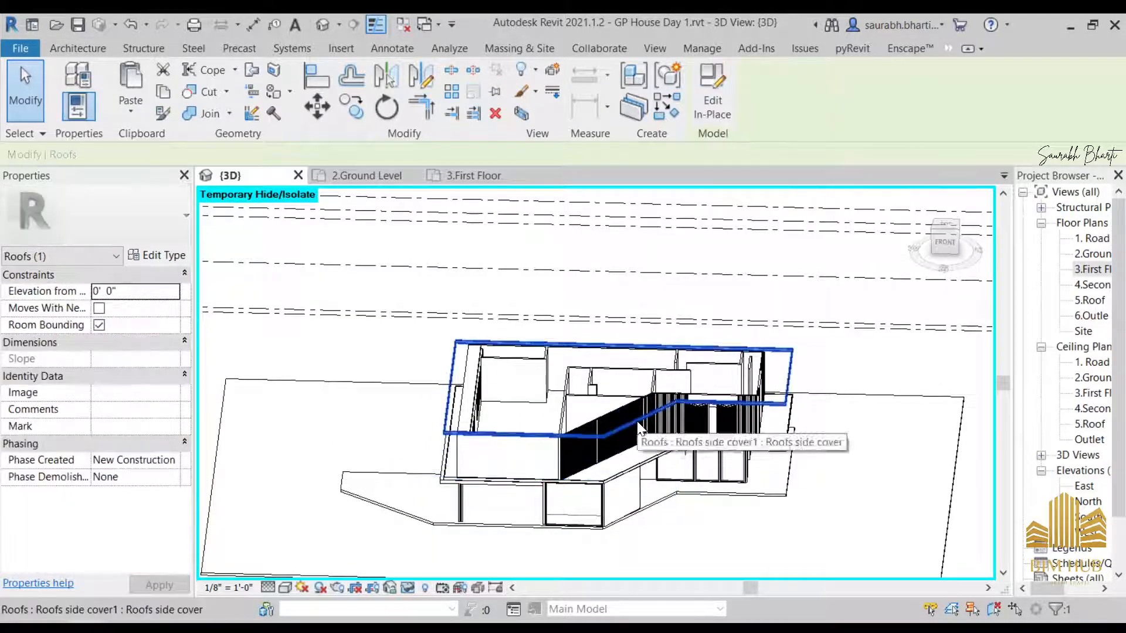
pyautogui.press('Escape')
pyautogui.keyDown('shift'); pyautogui.moveTo(612, 481); pyautogui.dragTo(623, 589, button='middle'); pyautogui.keyUp('shift')
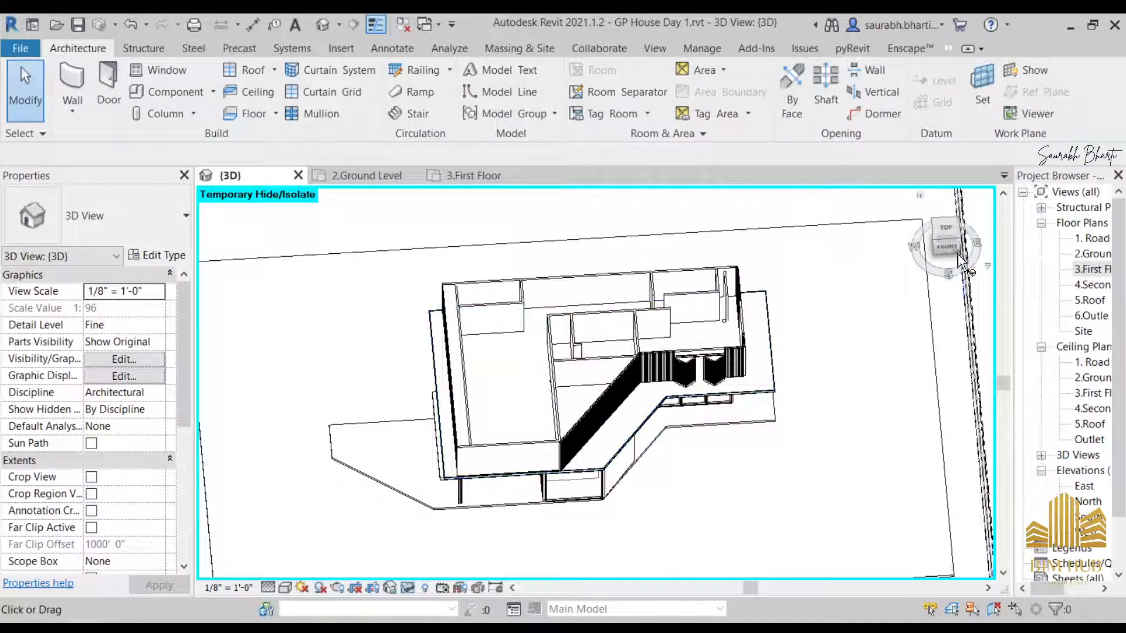
pyautogui.click(950, 237)
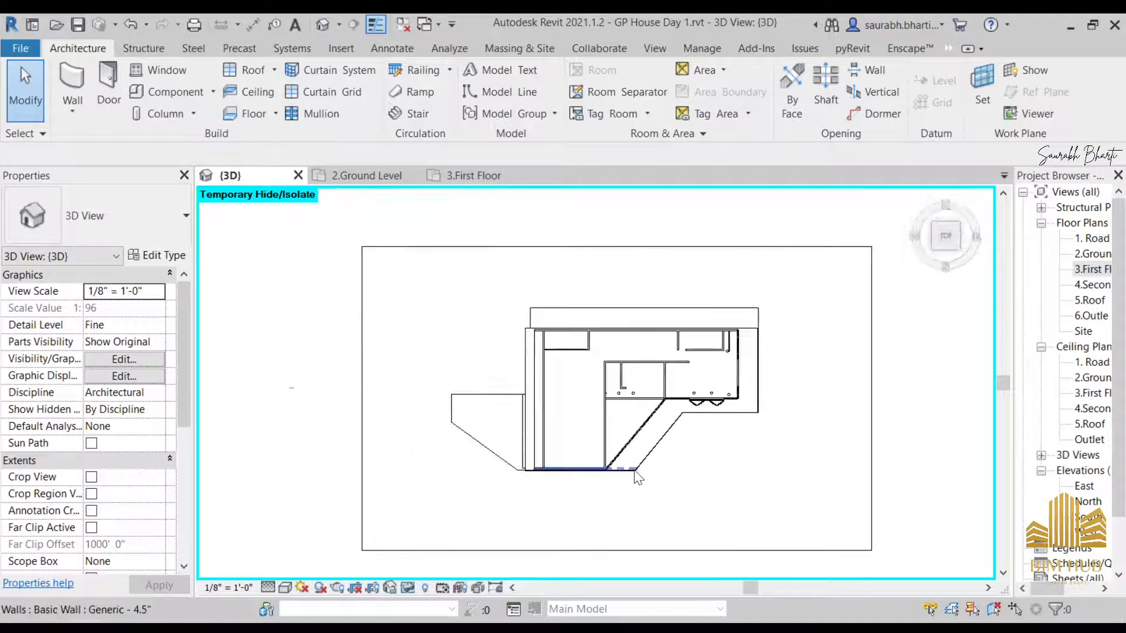
pyautogui.scroll(5, 586, 469)
# - Switch to Photos to check the balcony railing in Back 2.jpg and Back.jpg, and return to Revit
pyautogui.hotkey('alt', 'Tab')
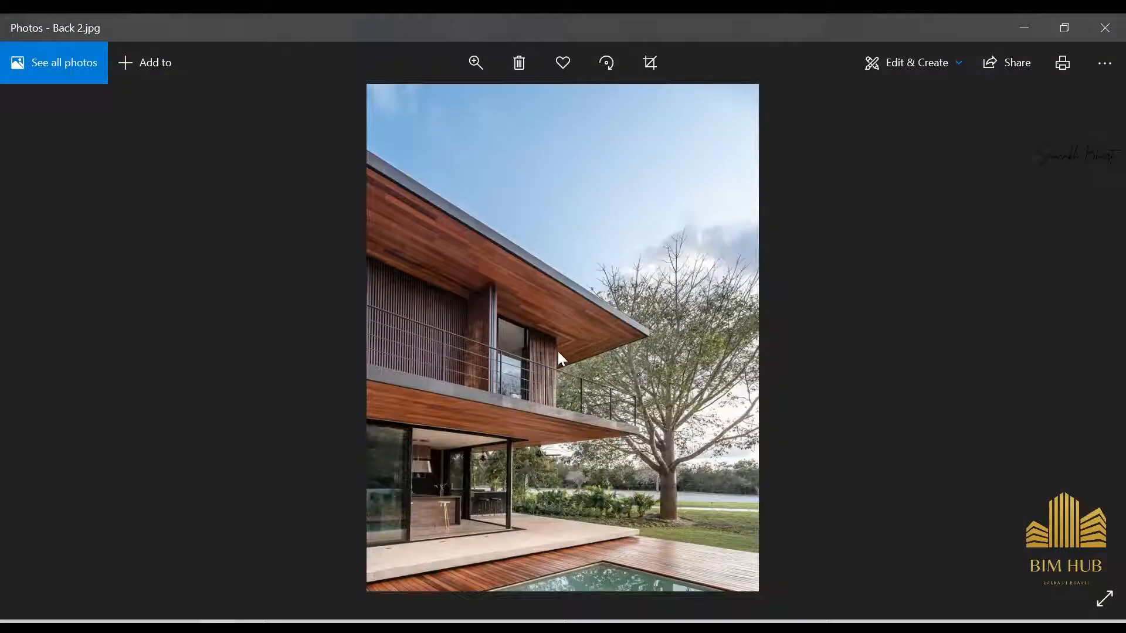
pyautogui.press('Left')
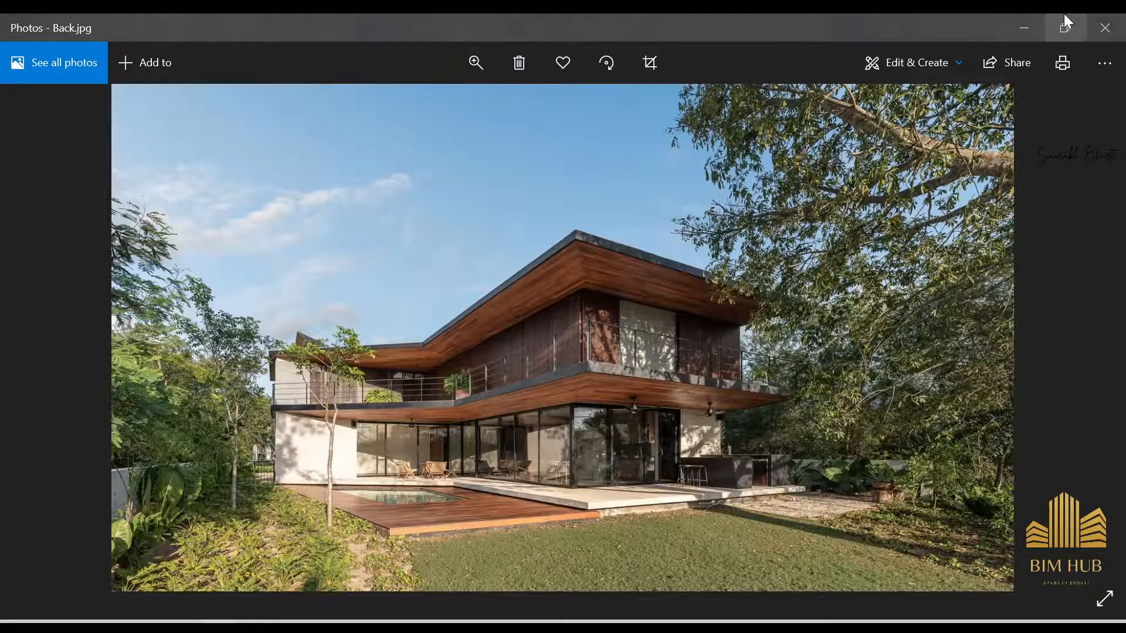
pyautogui.click(1033, 35)
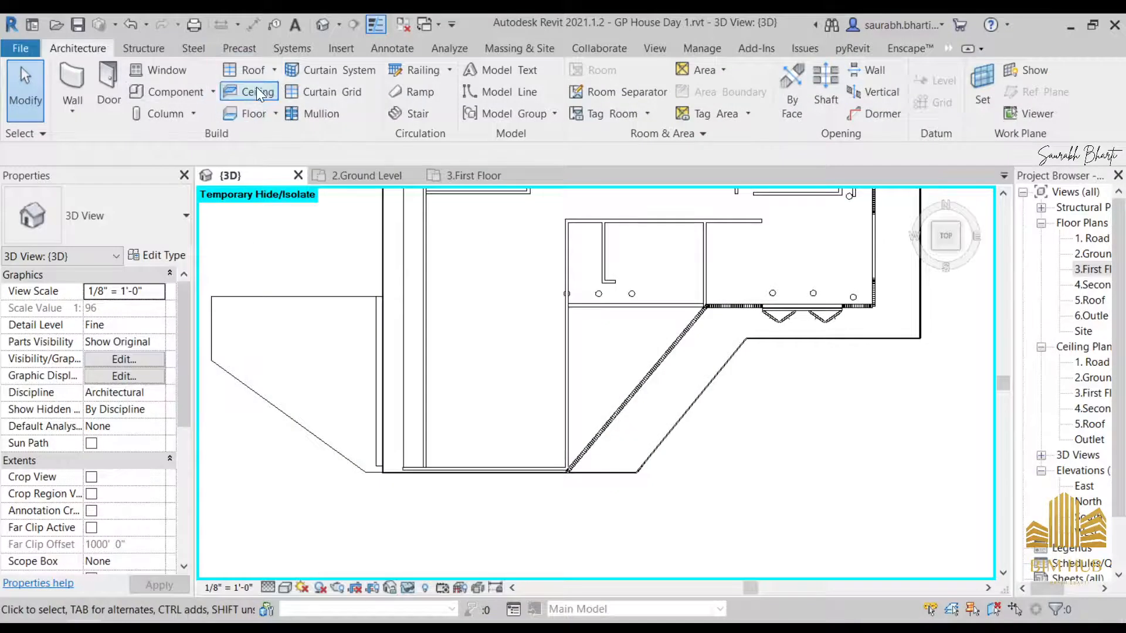
# - Try to start a railing path sketch in the 3D view
pyautogui.click(416, 92)
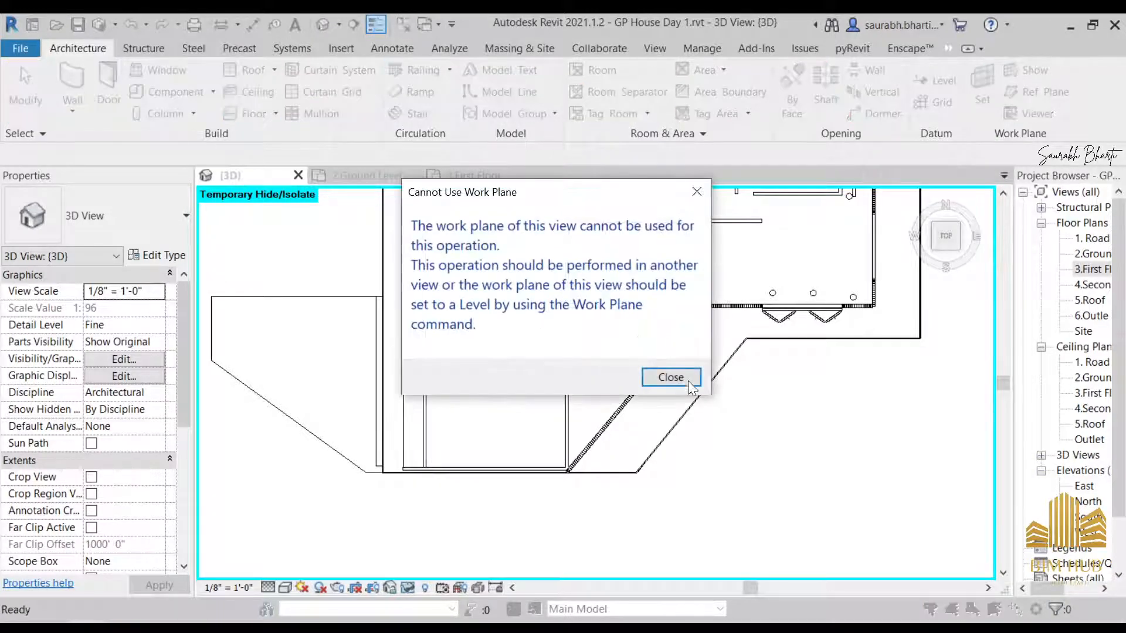
pyautogui.click(689, 384)
pyautogui.click(424, 84)
pyautogui.click(686, 379)
pyautogui.scroll(-2, 491, 290)
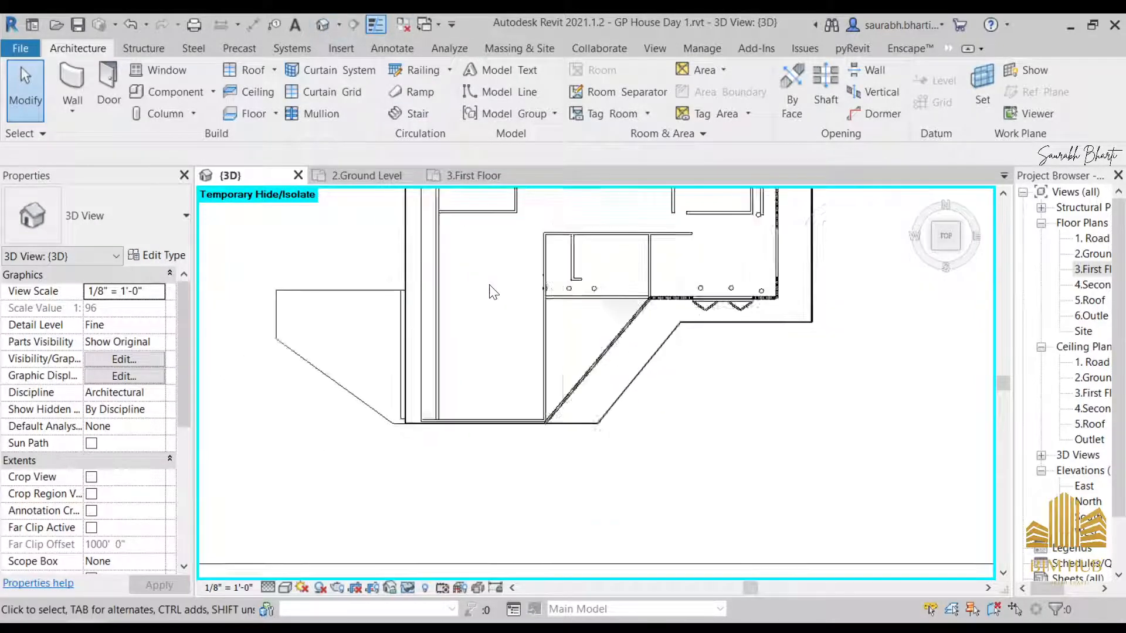
pyautogui.keyDown('shift'); pyautogui.moveTo(495, 293); pyautogui.dragTo(723, 317, button='middle'); pyautogui.keyUp('shift')
pyautogui.moveTo(724, 317); pyautogui.dragTo(768, 515, button='middle')
pyautogui.keyDown('shift'); pyautogui.moveTo(768, 515); pyautogui.dragTo(697, 458, button='middle'); pyautogui.keyUp('shift')
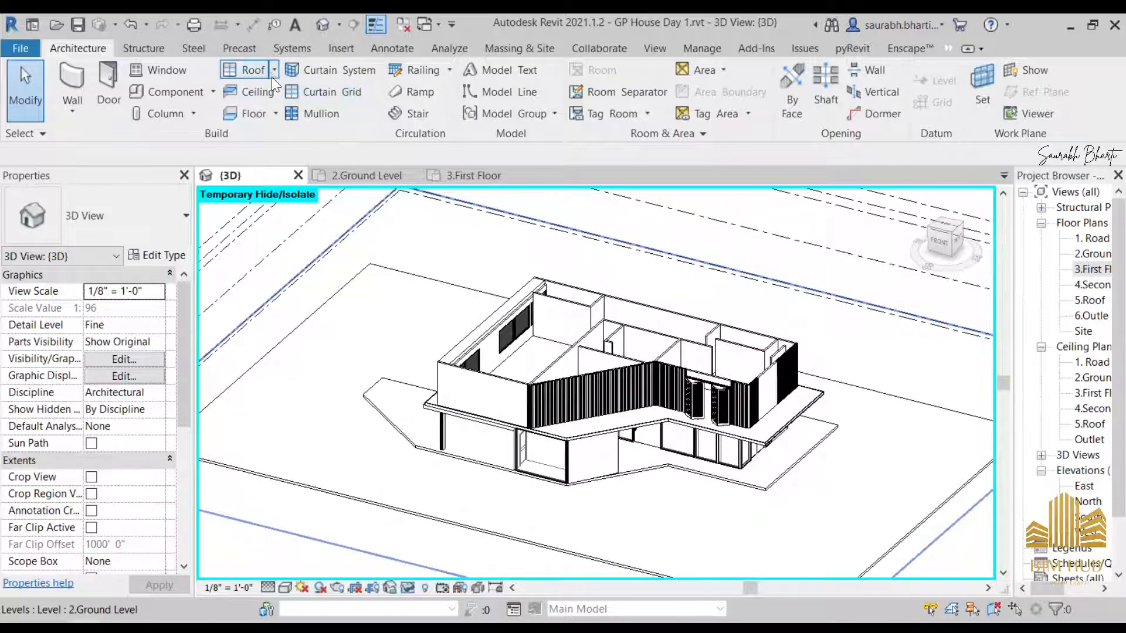
pyautogui.click(413, 74)
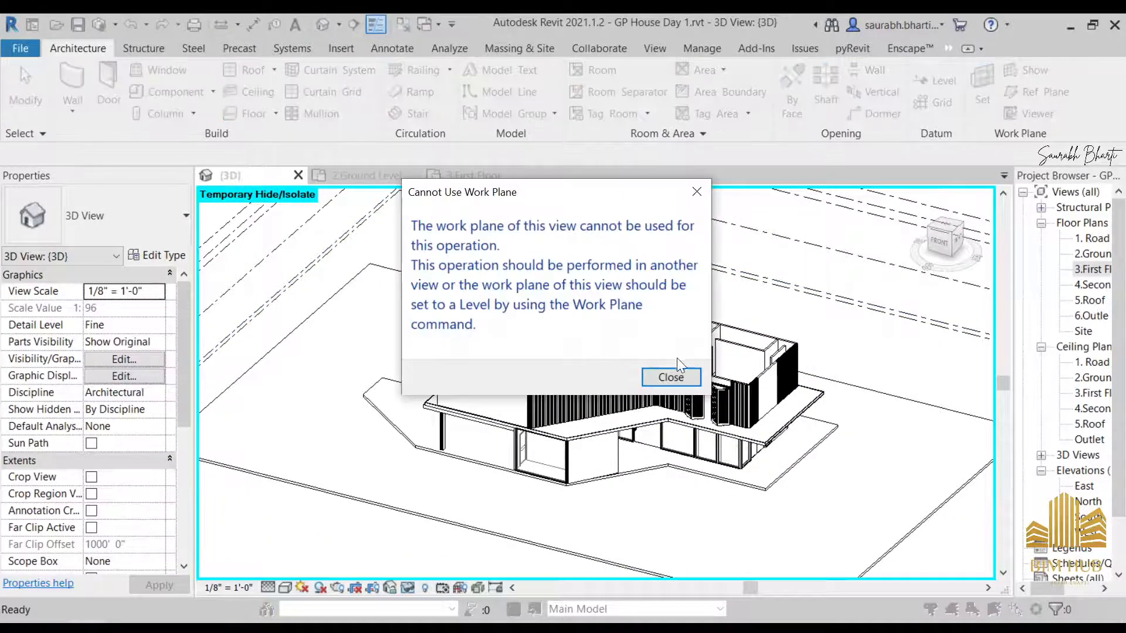
pyautogui.click(674, 375)
# - Reset the temporary hide in the 3D view and open the 3.First Floor plan
pyautogui.keyDown('shift'); pyautogui.moveTo(703, 399); pyautogui.dragTo(516, 465, button='middle'); pyautogui.keyUp('shift')
pyautogui.press('r')
pyautogui.scroll(-3, 600, 367)
pyautogui.keyDown('shift'); pyautogui.moveTo(609, 375); pyautogui.dragTo(976, 355, button='middle'); pyautogui.keyUp('shift')
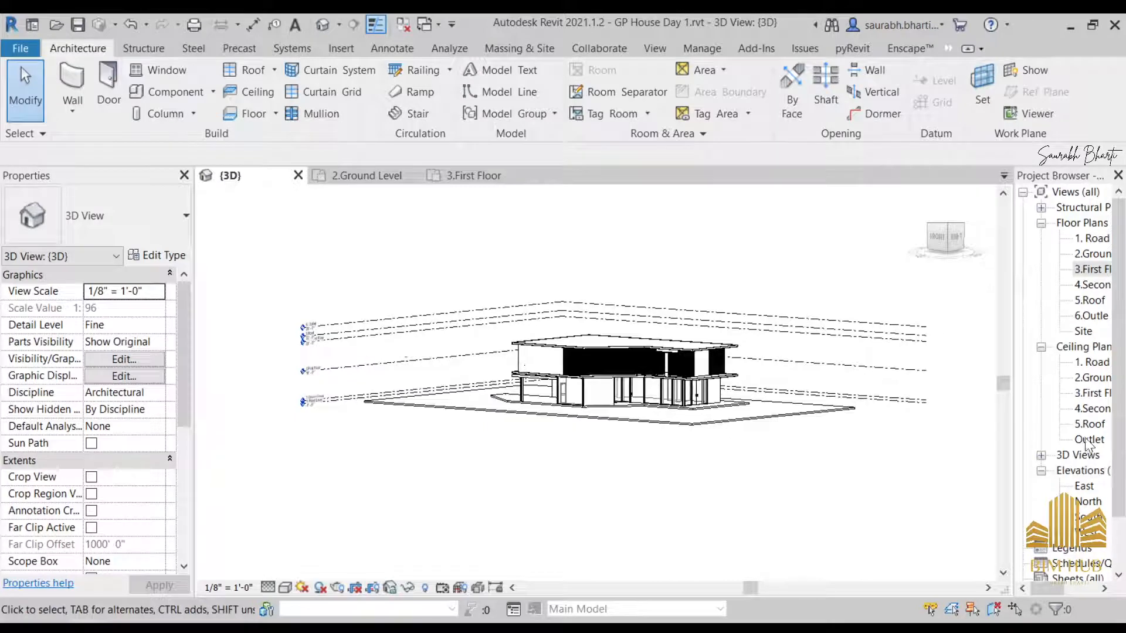
pyautogui.click(1091, 253)
pyautogui.doubleClick(1091, 269)
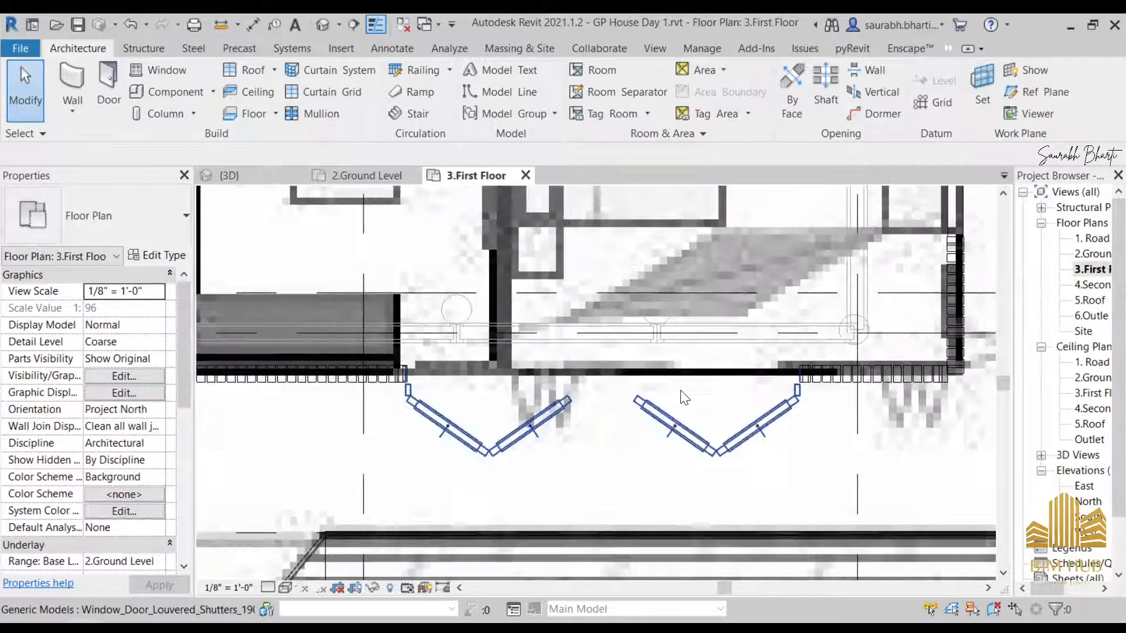
pyautogui.scroll(-4, 678, 391)
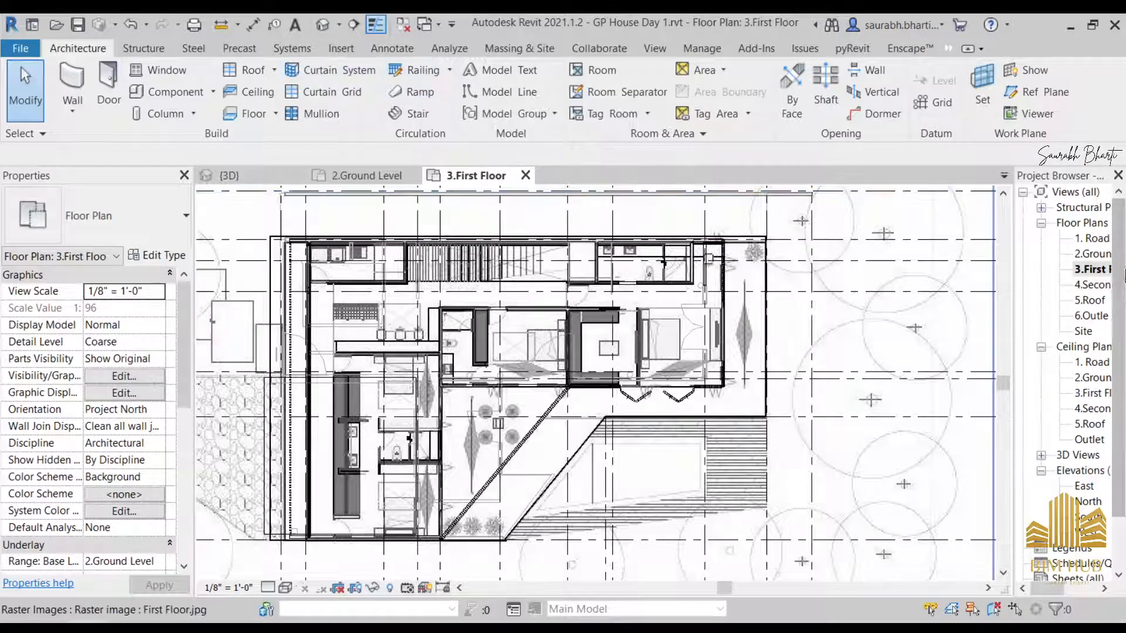
pyautogui.click(413, 69)
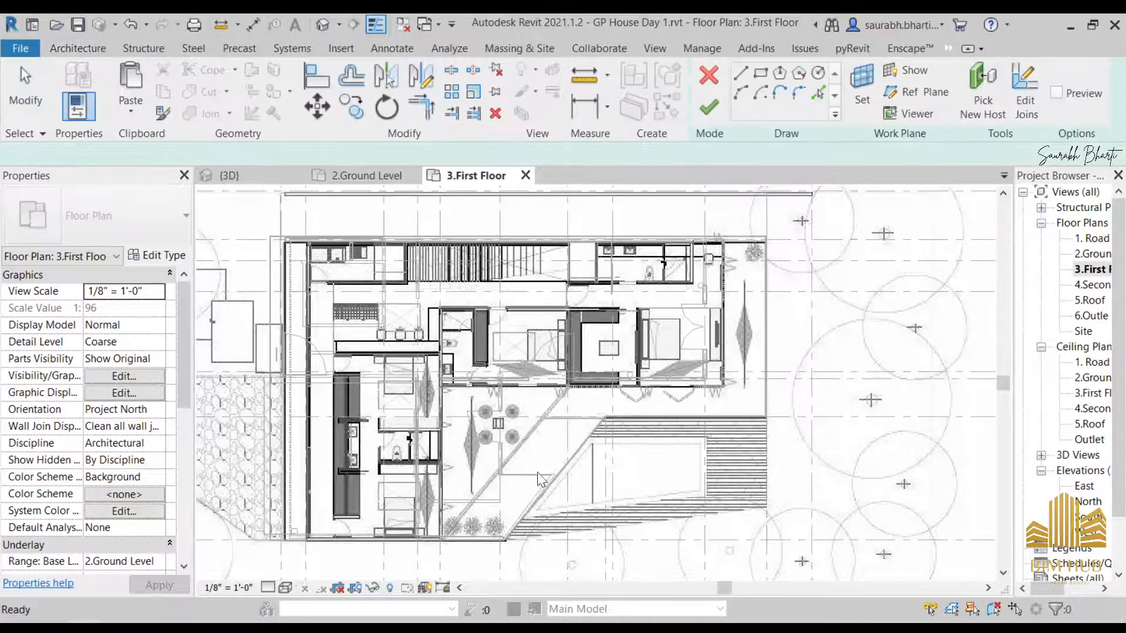
pyautogui.scroll(3, 504, 538)
pyautogui.press('Escape')
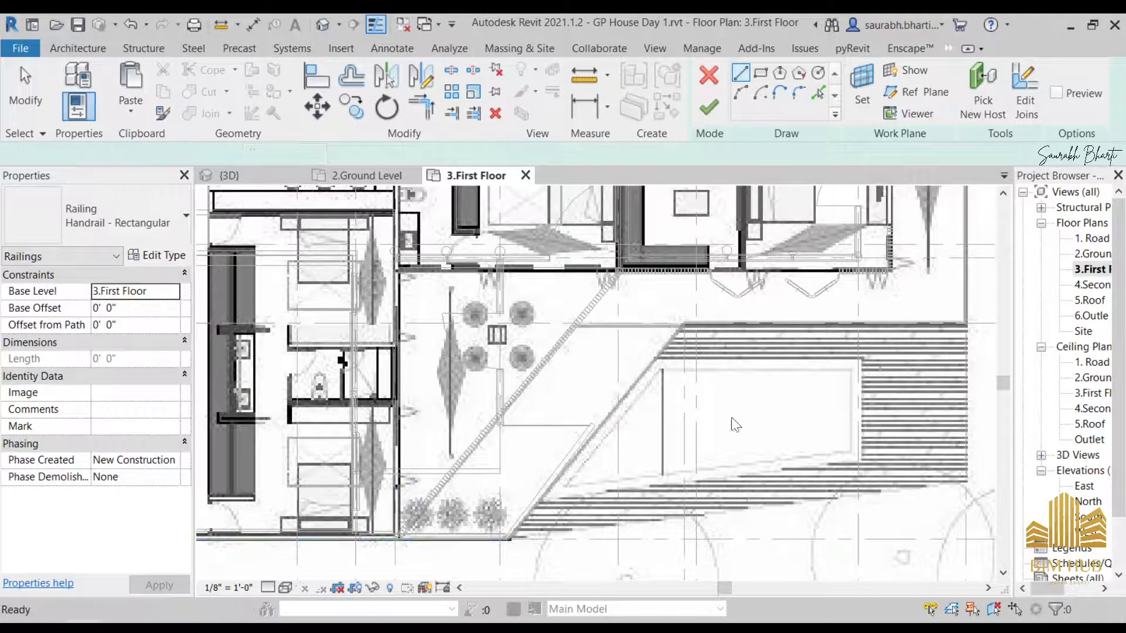
pyautogui.scroll(-5, 807, 417)
pyautogui.scroll(-3, 791, 402)
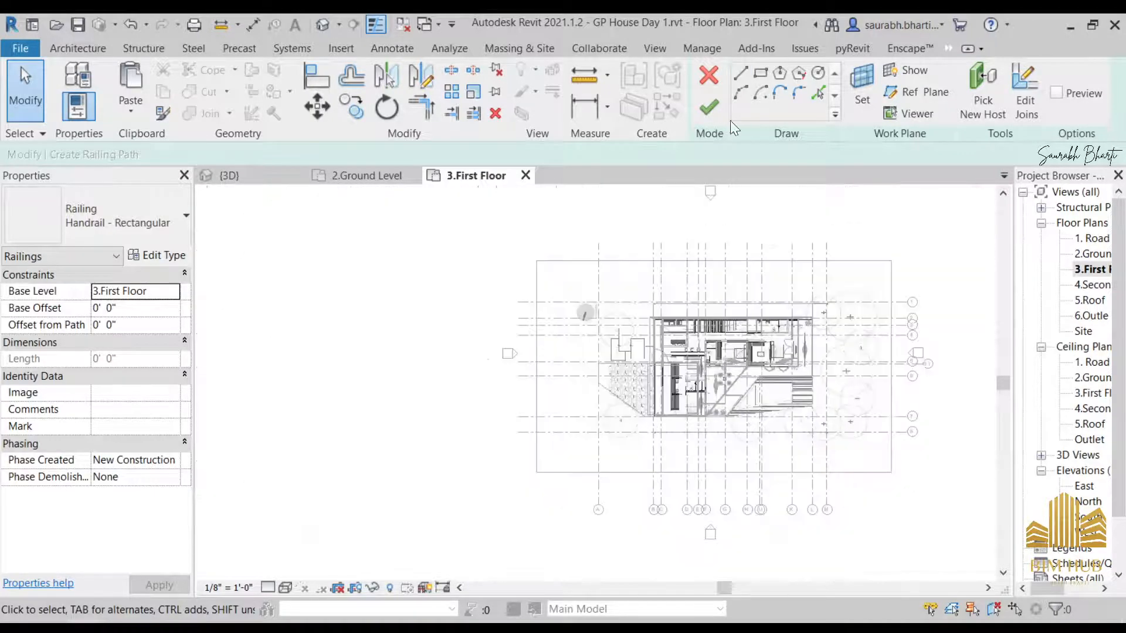
pyautogui.click(708, 76)
# - Temporarily hide the First Floor.jpg raster image in the first-floor plan
pyautogui.click(715, 452)
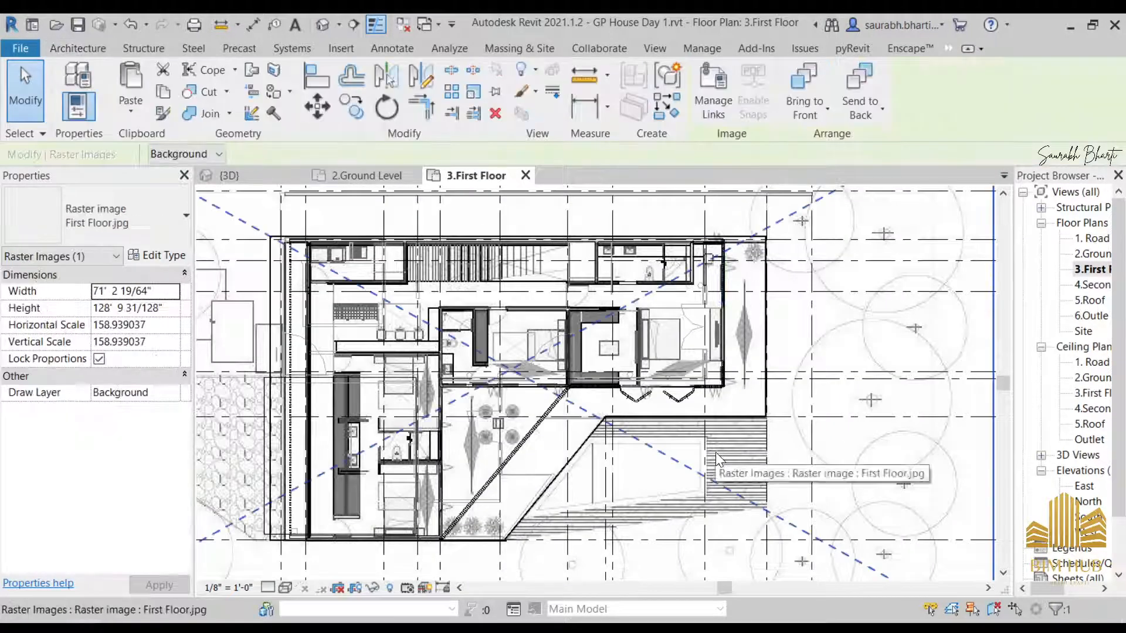
pyautogui.press('h')
pyautogui.press('h')
pyautogui.moveTo(705, 393); pyautogui.dragTo(812, 342, button='middle')
pyautogui.scroll(2, 686, 376)
pyautogui.scroll(-2, 636, 282)
pyautogui.scroll(1, 680, 393)
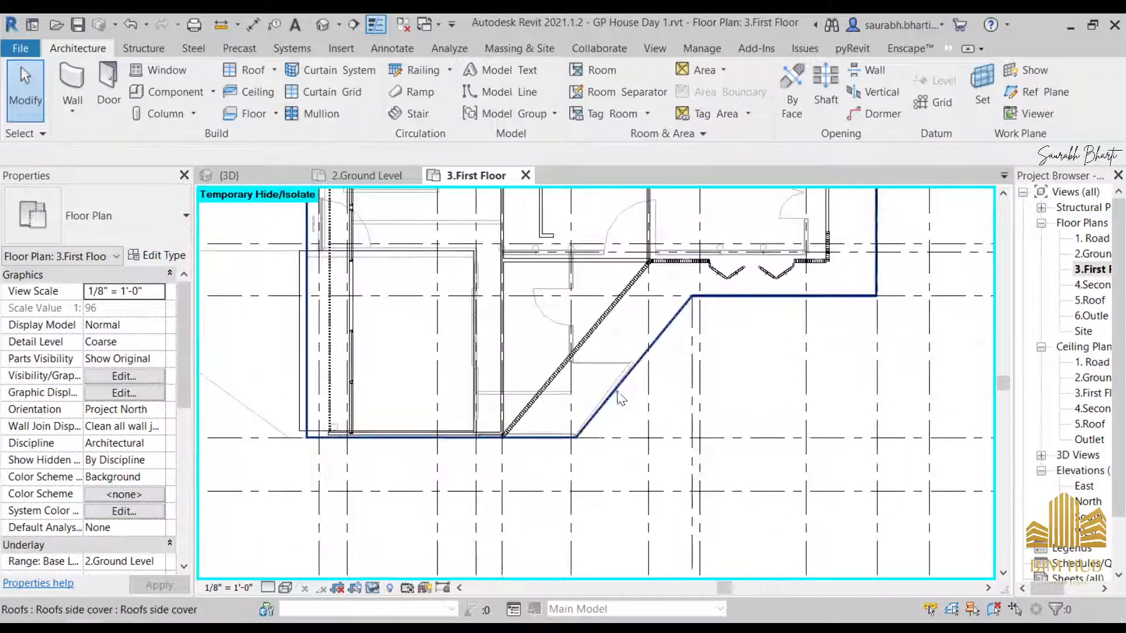
# - Start a railing path in the first-floor plan by picking the slab's diagonal edge and the adjoining south, east and north edges
pyautogui.click(615, 394)
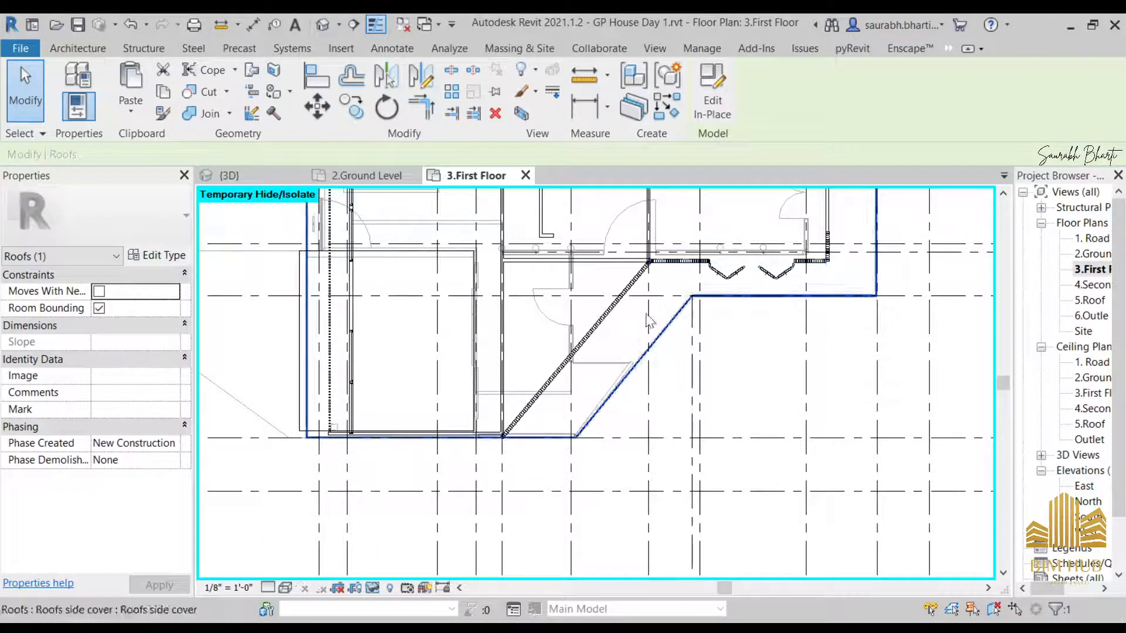
pyautogui.click(95, 48)
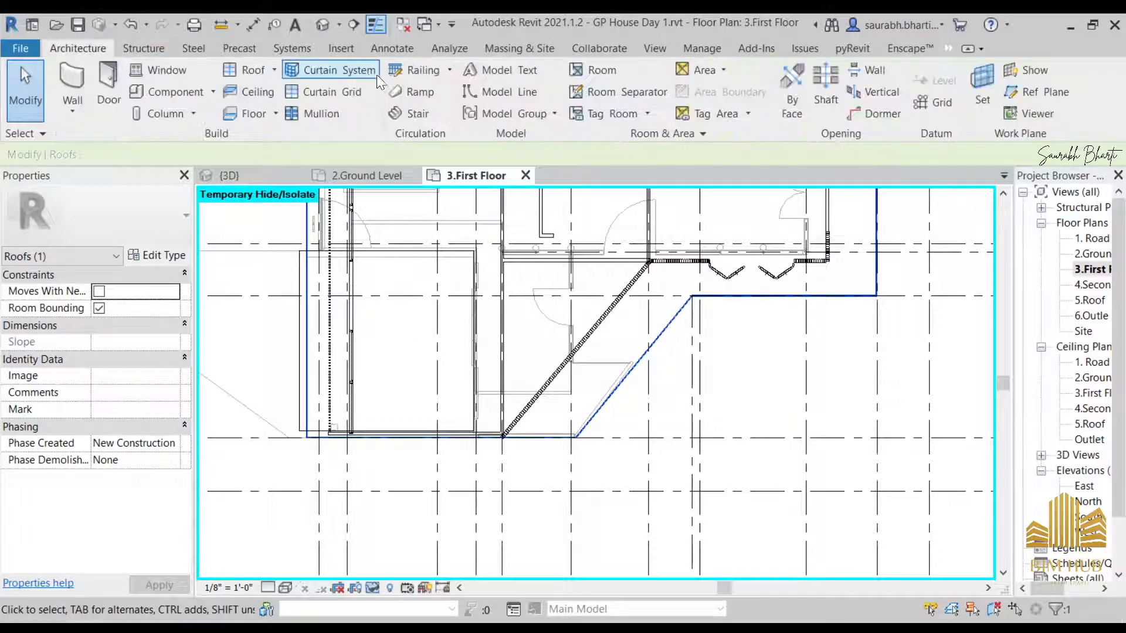
pyautogui.click(405, 70)
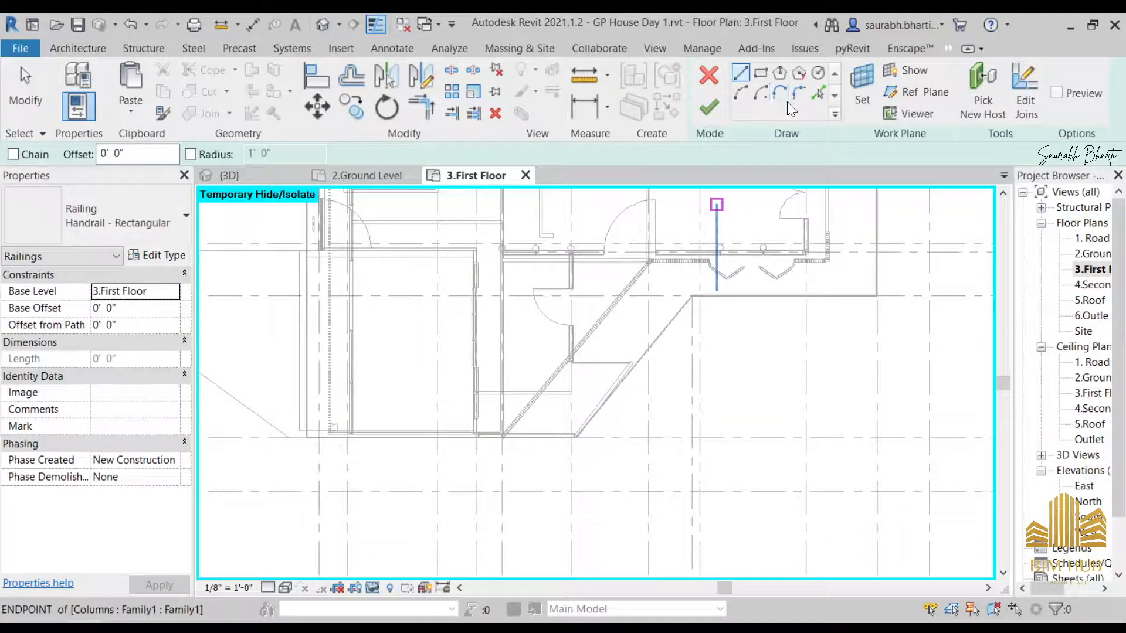
pyautogui.click(817, 93)
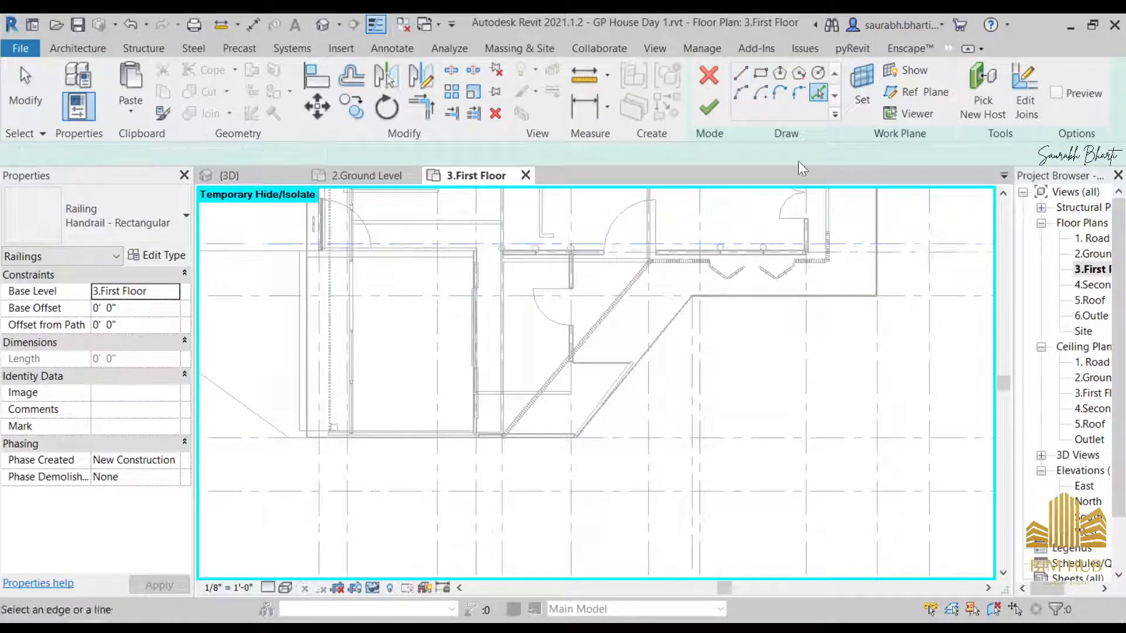
pyautogui.click(649, 353)
pyautogui.click(764, 299)
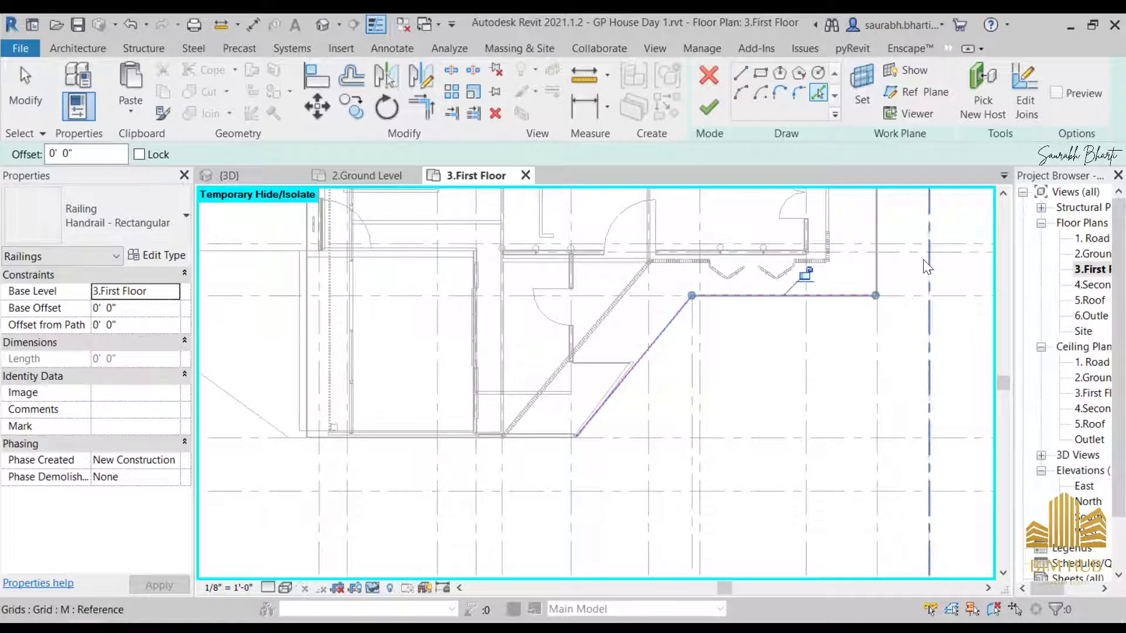
pyautogui.click(875, 246)
pyautogui.moveTo(873, 252)
pyautogui.mouseDown(button='middle')
pyautogui.moveTo(838, 455)
pyautogui.moveTo(786, 500)
pyautogui.moveTo(794, 413)
pyautogui.moveTo(720, 367)
pyautogui.mouseUp(button='middle')
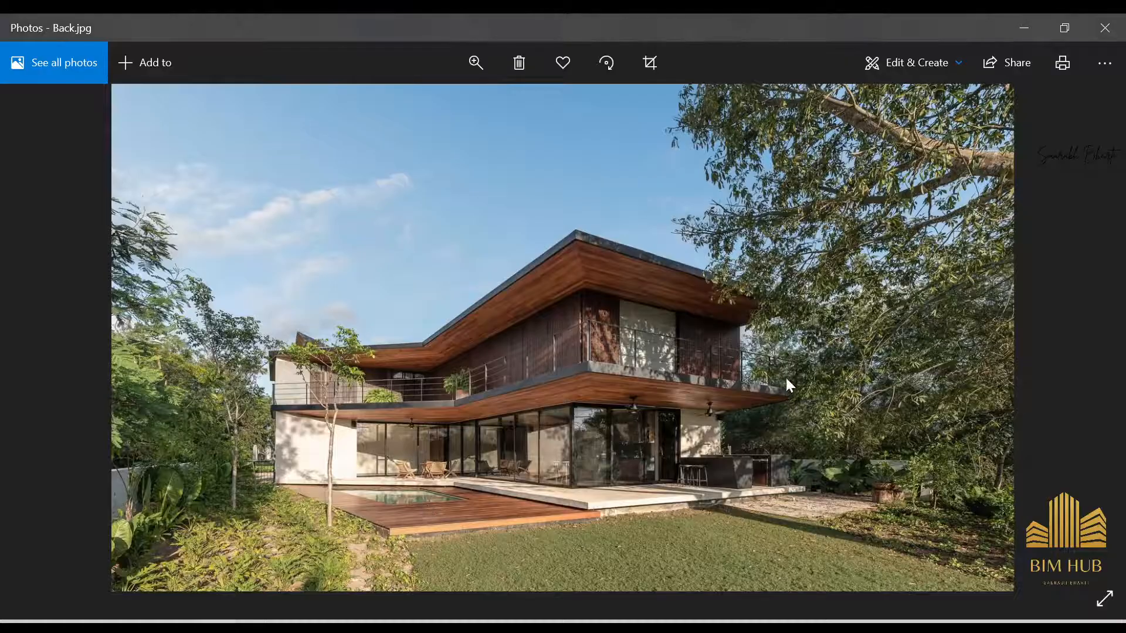
# - Switch to Photos to compare the balcony railing in Back.jpg, Back 2.jpg and Balcony.jpg, and return to Revit
pyautogui.press('Right')
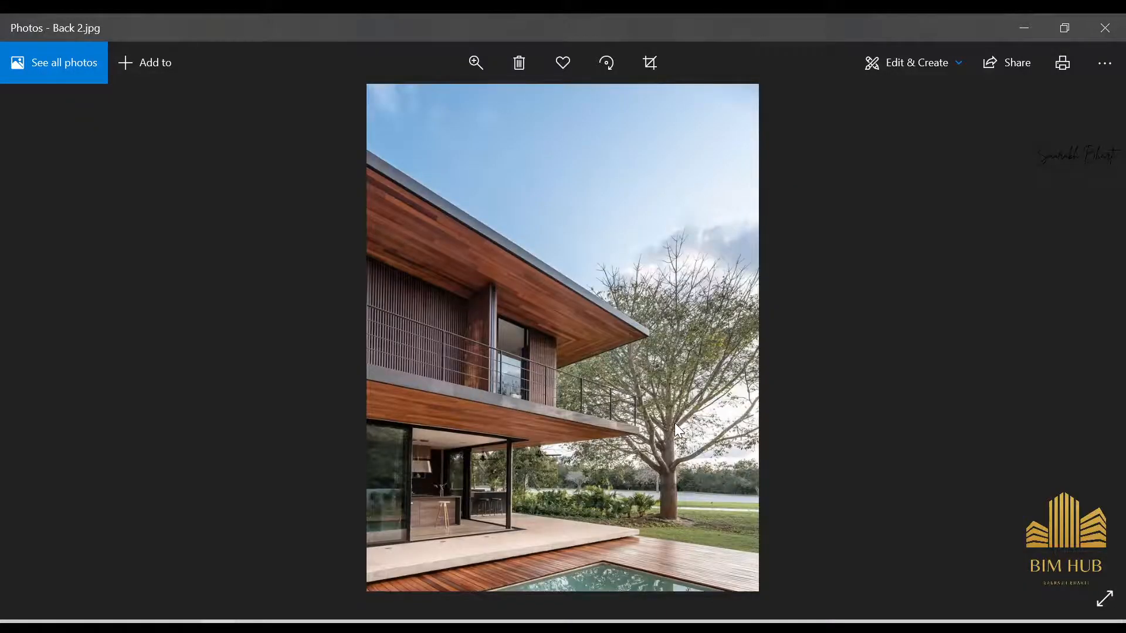
pyautogui.press('Right')
pyautogui.press('Right')
pyautogui.press('Left')
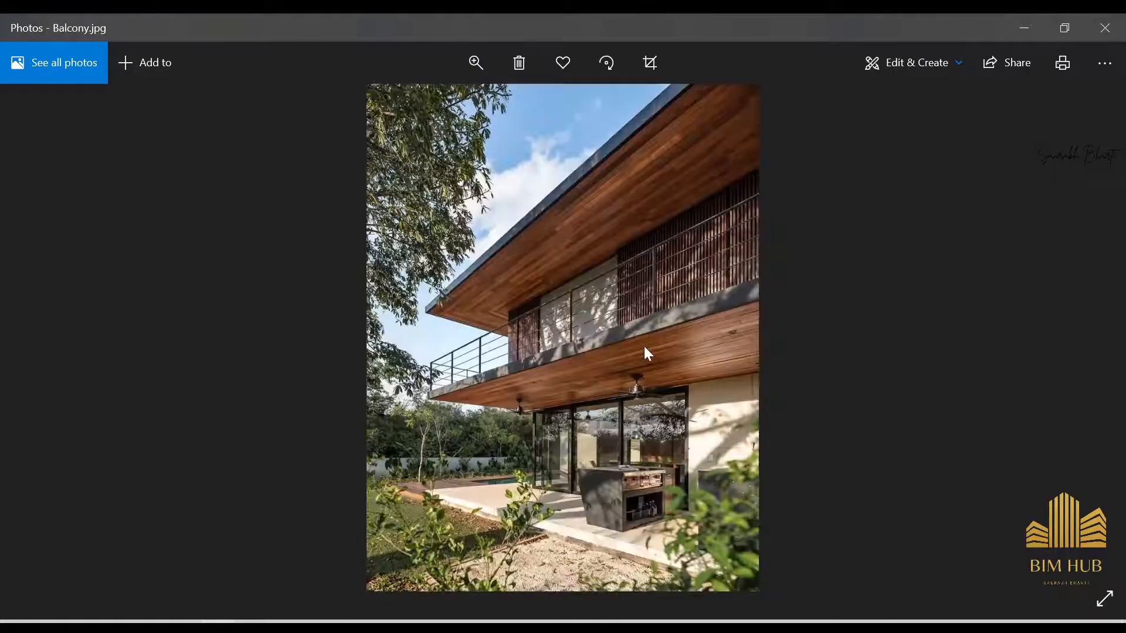
pyautogui.keyDown('ctrl'); pyautogui.scroll(2, 646, 352); pyautogui.keyUp('ctrl')
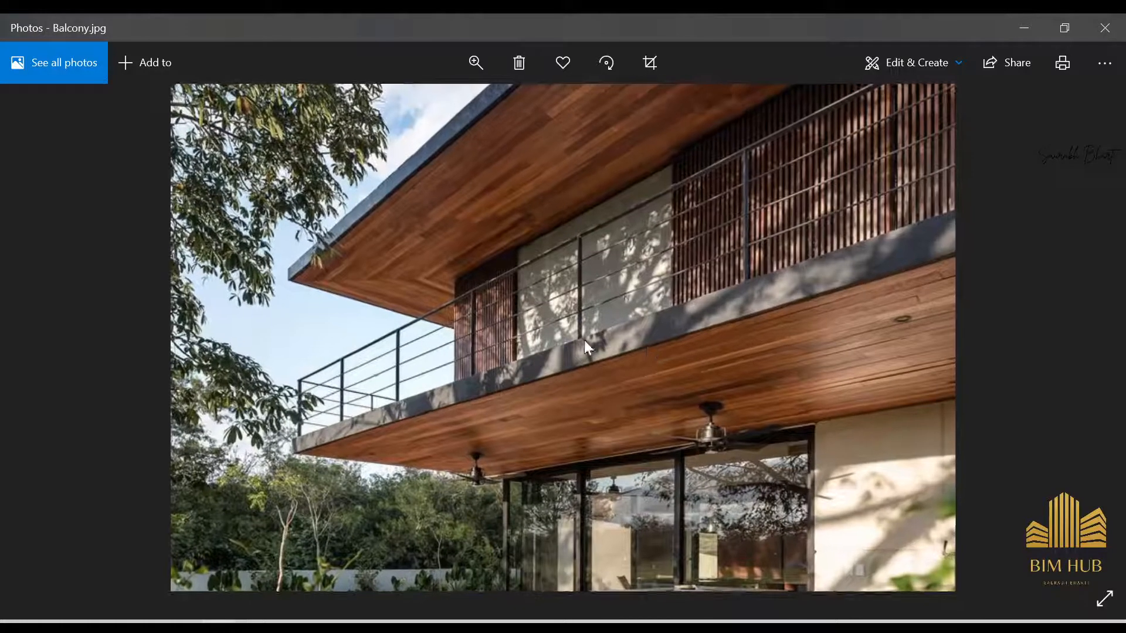
pyautogui.click(1042, 27)
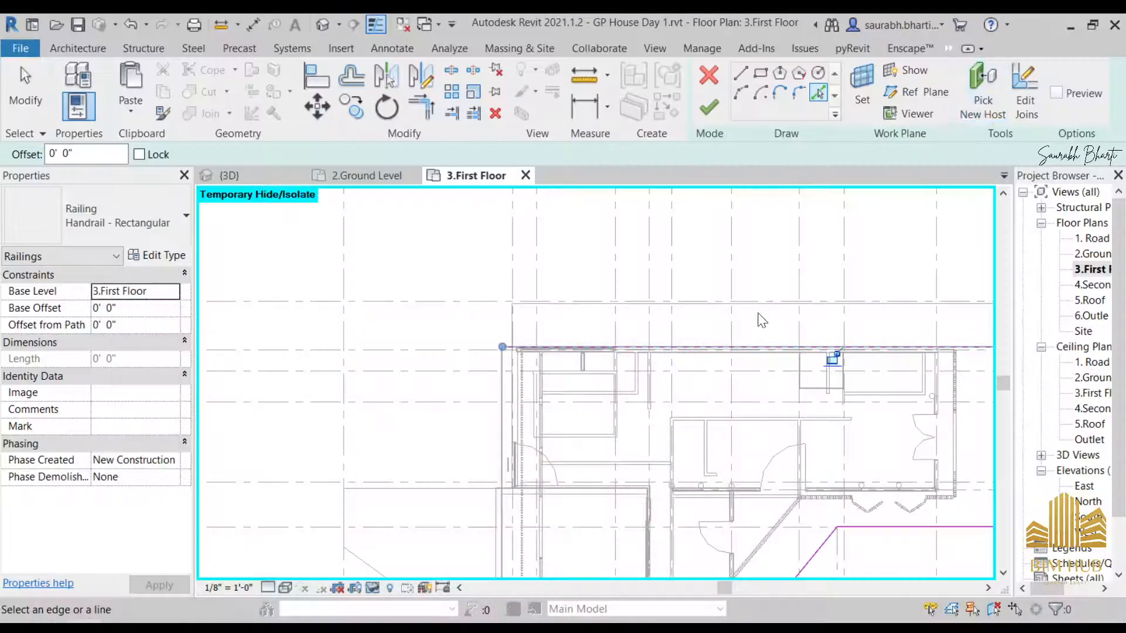
# - Examine the sketched railing path around the first-floor slab from several sides in the 3D view
pyautogui.click(332, 25)
pyautogui.keyDown('shift'); pyautogui.moveTo(778, 438); pyautogui.dragTo(633, 457, button='middle'); pyautogui.keyUp('shift')
pyautogui.scroll(4, 625, 441)
pyautogui.scroll(6, 567, 416)
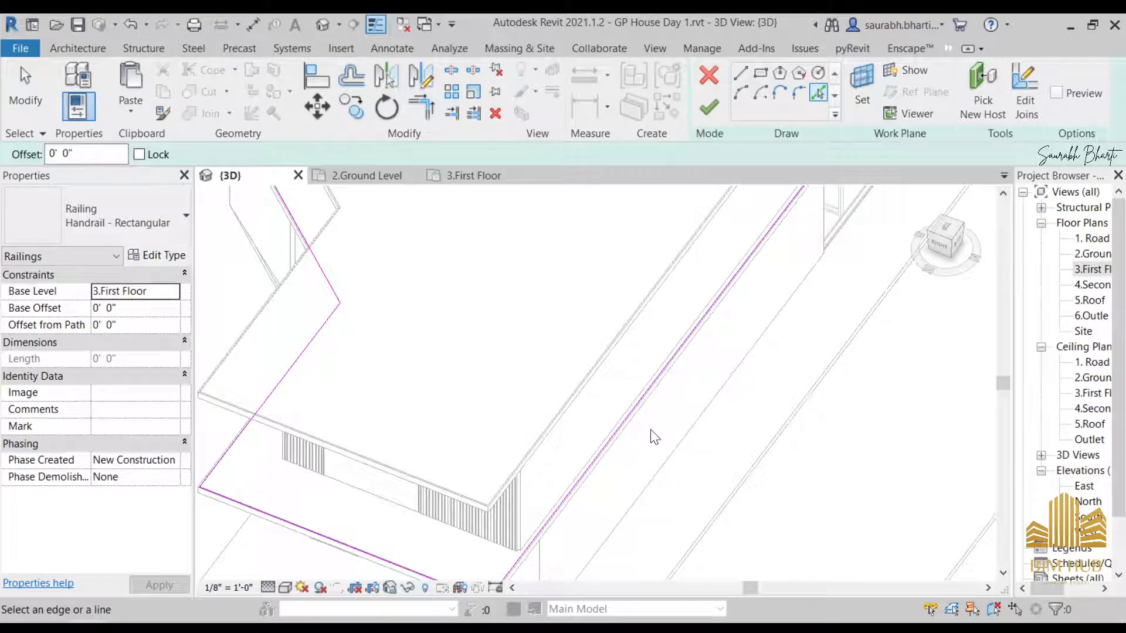
pyautogui.scroll(-4, 649, 427)
pyautogui.keyDown('shift'); pyautogui.moveTo(648, 427); pyautogui.dragTo(586, 375, button='middle'); pyautogui.keyUp('shift')
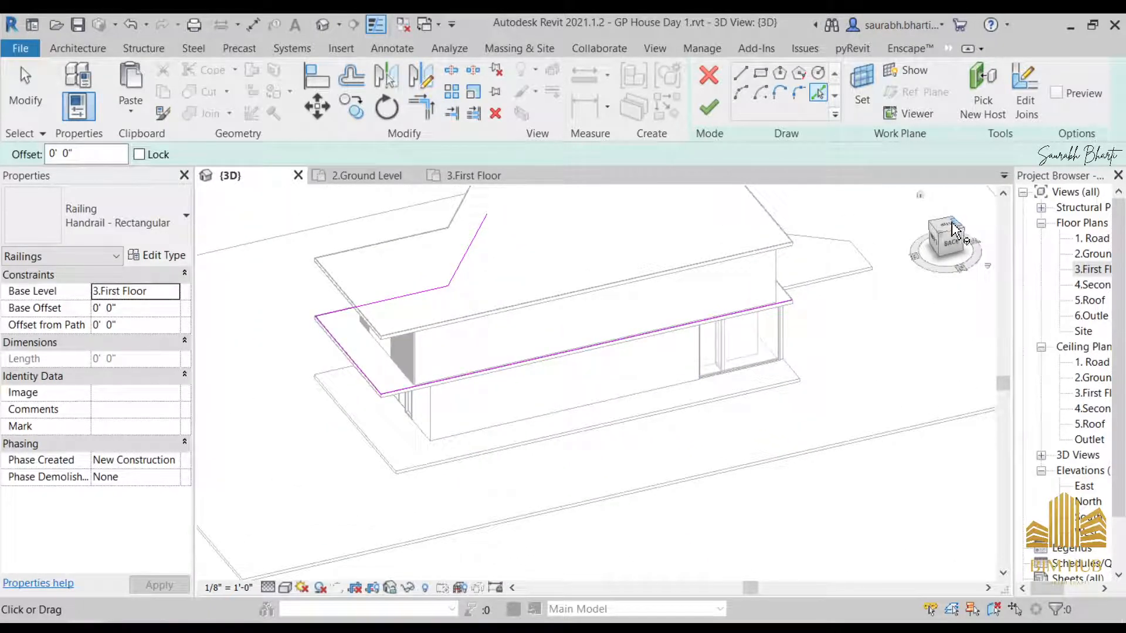
pyautogui.keyDown('shift'); pyautogui.moveTo(778, 319); pyautogui.dragTo(536, 294, button='middle'); pyautogui.keyUp('shift')
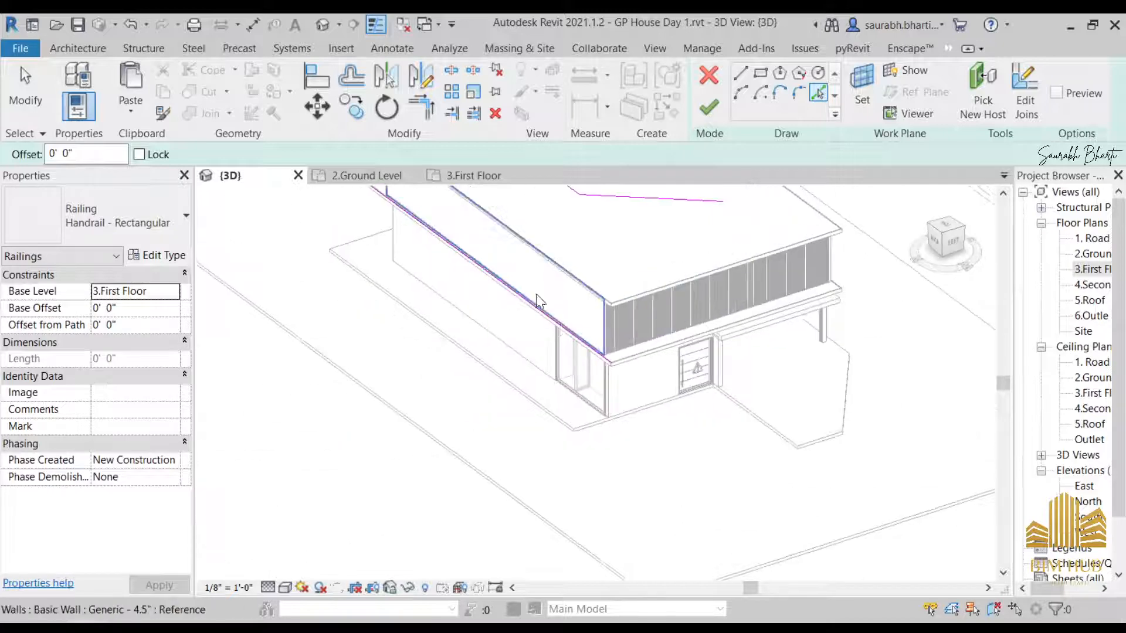
pyautogui.click(96, 45)
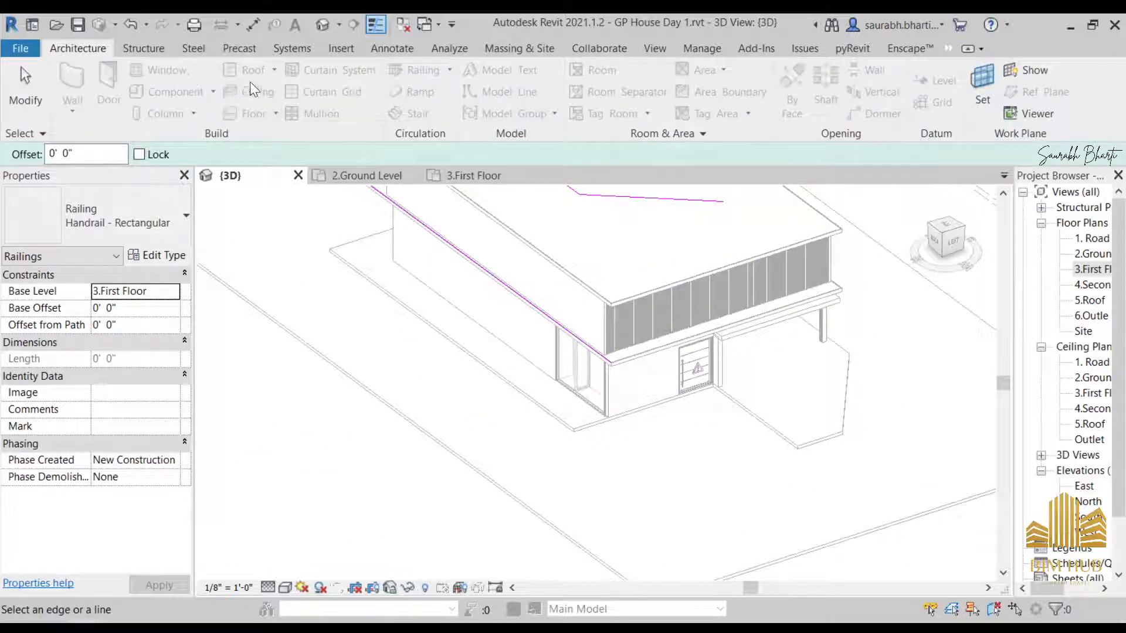
# - Add the slab's west edge to the railing path in the 3.First Floor plan and finish the railing sketch
pyautogui.doubleClick(1096, 269)
pyautogui.scroll(2, 610, 396)
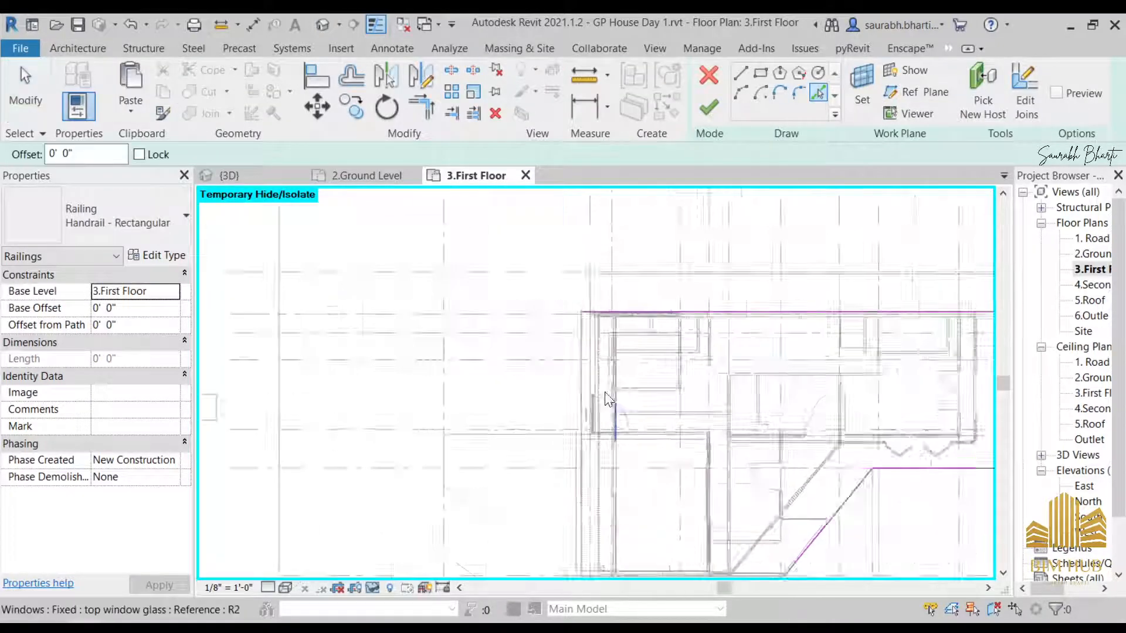
pyautogui.click(572, 356)
pyautogui.scroll(-2, 600, 335)
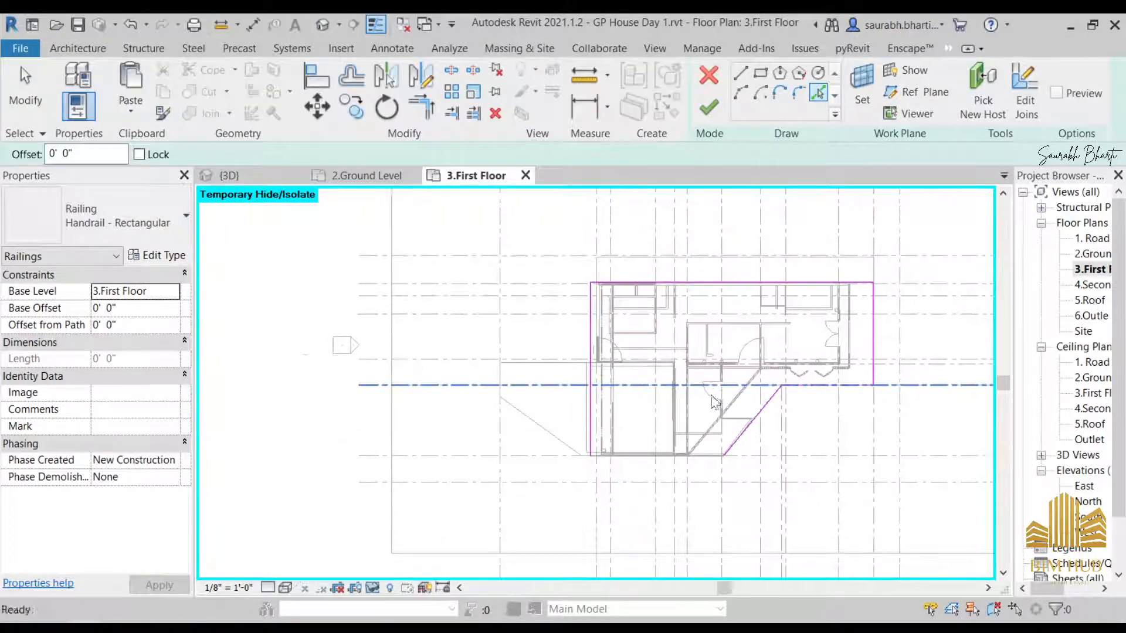
pyautogui.scroll(2, 721, 403)
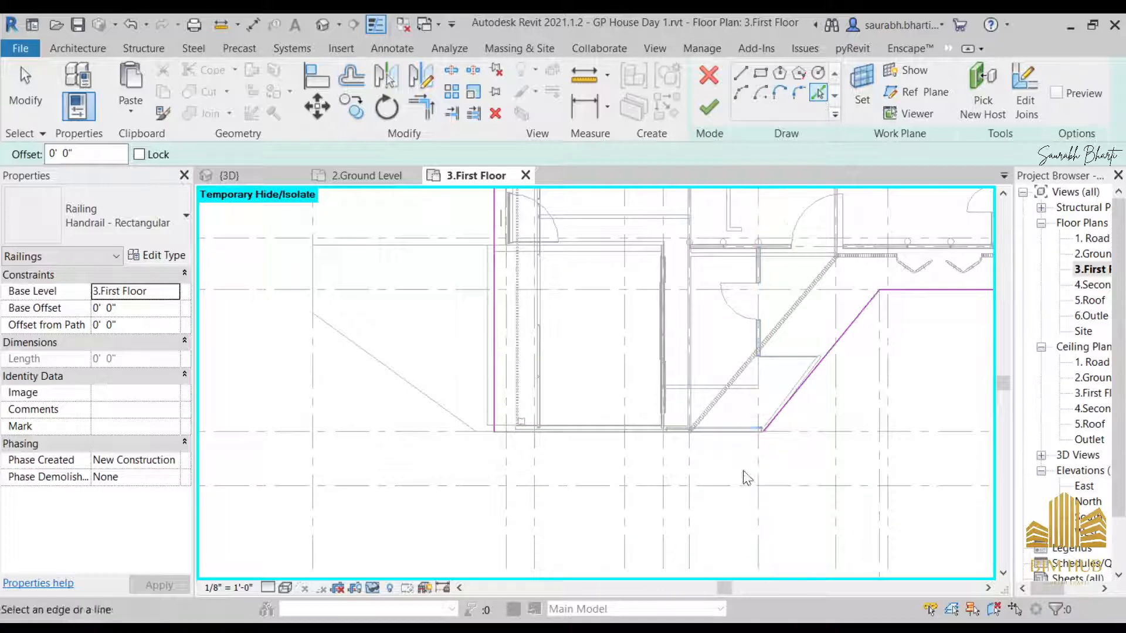
pyautogui.moveTo(799, 387); pyautogui.dragTo(728, 447, button='middle')
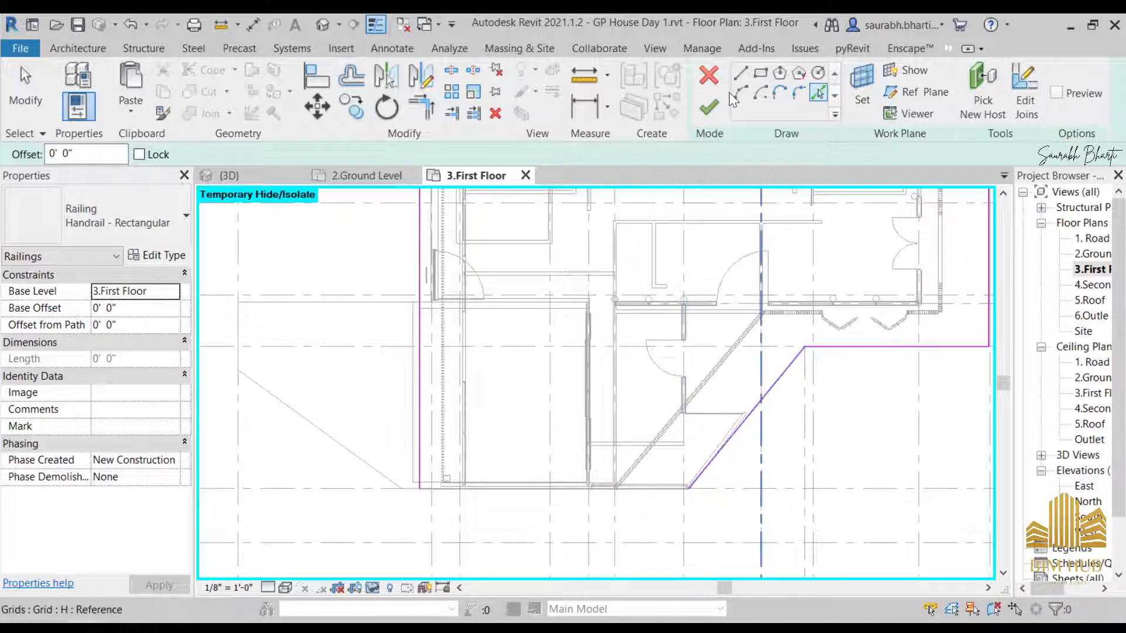
pyautogui.click(709, 105)
pyautogui.scroll(-3, 714, 285)
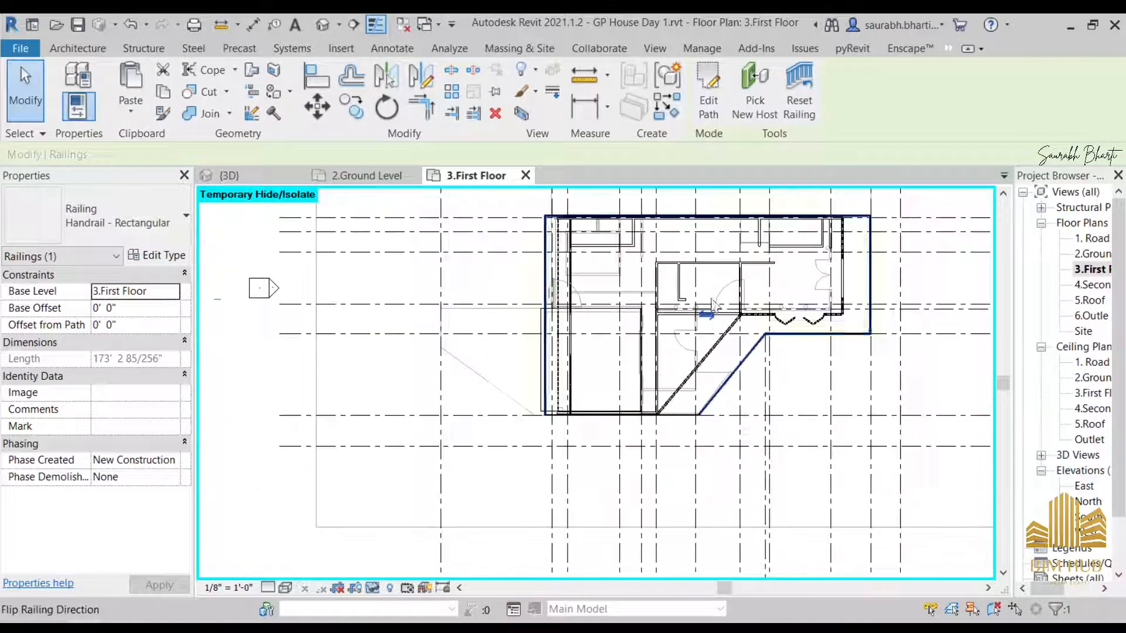
# - Open the 3D view and set the balcony railing's type to Guardrail - Rectangular
pyautogui.click(323, 25)
pyautogui.keyDown('shift'); pyautogui.moveTo(617, 297); pyautogui.dragTo(861, 342, button='middle'); pyautogui.keyUp('shift')
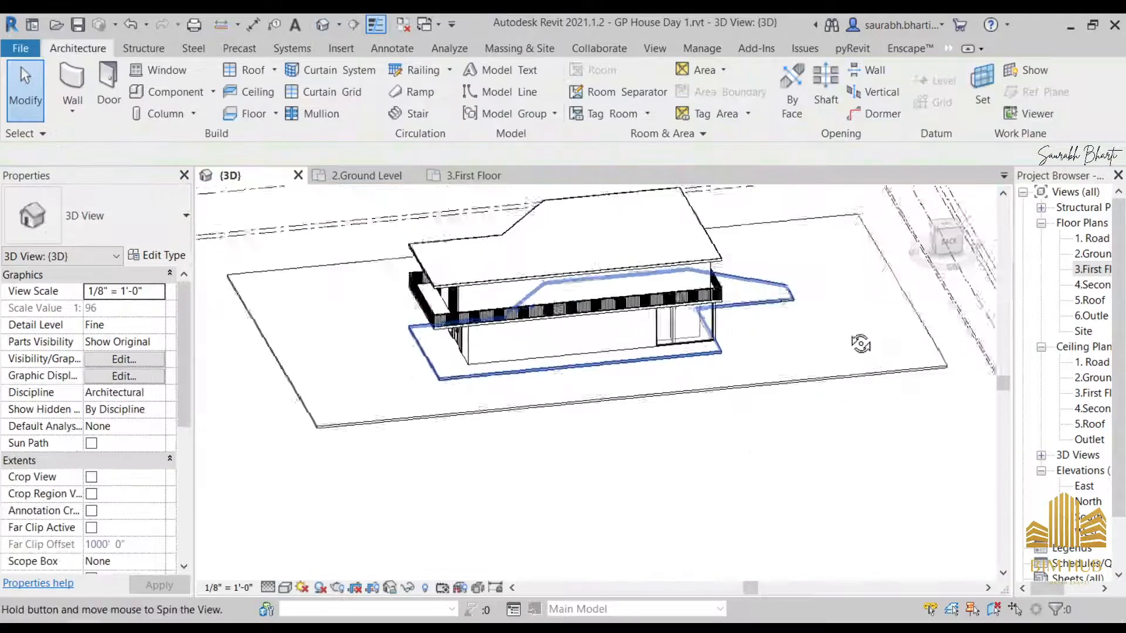
pyautogui.scroll(3, 636, 299)
pyautogui.scroll(-2, 638, 300)
pyautogui.click(656, 277)
pyautogui.keyDown('shift'); pyautogui.moveTo(384, 288); pyautogui.dragTo(252, 221, button='middle'); pyautogui.keyUp('shift')
pyautogui.click(173, 216)
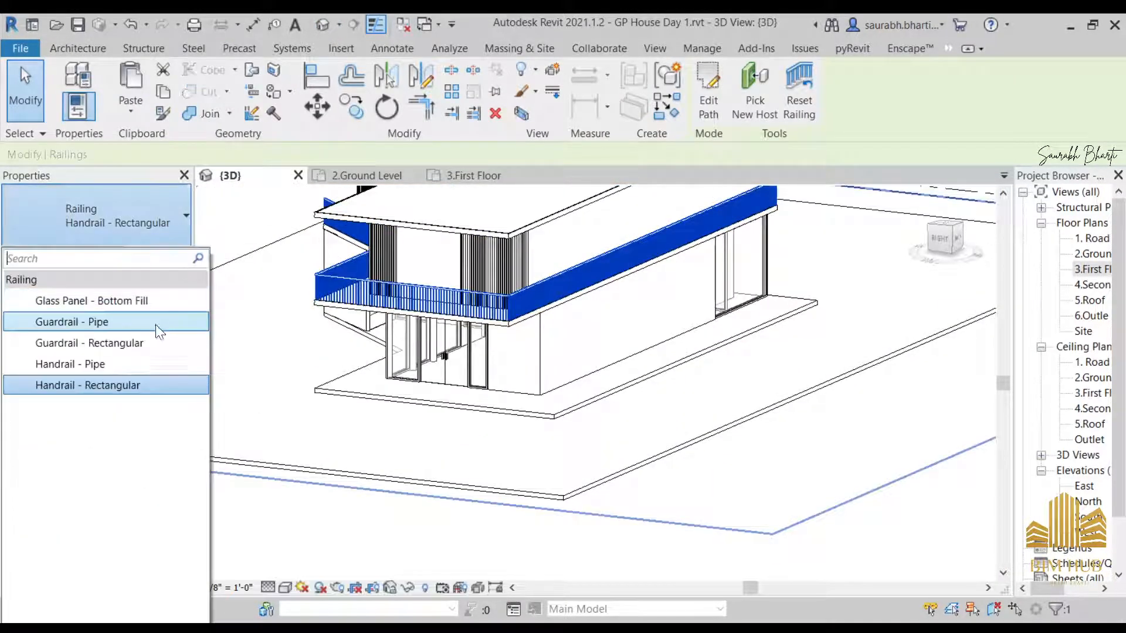
pyautogui.click(121, 343)
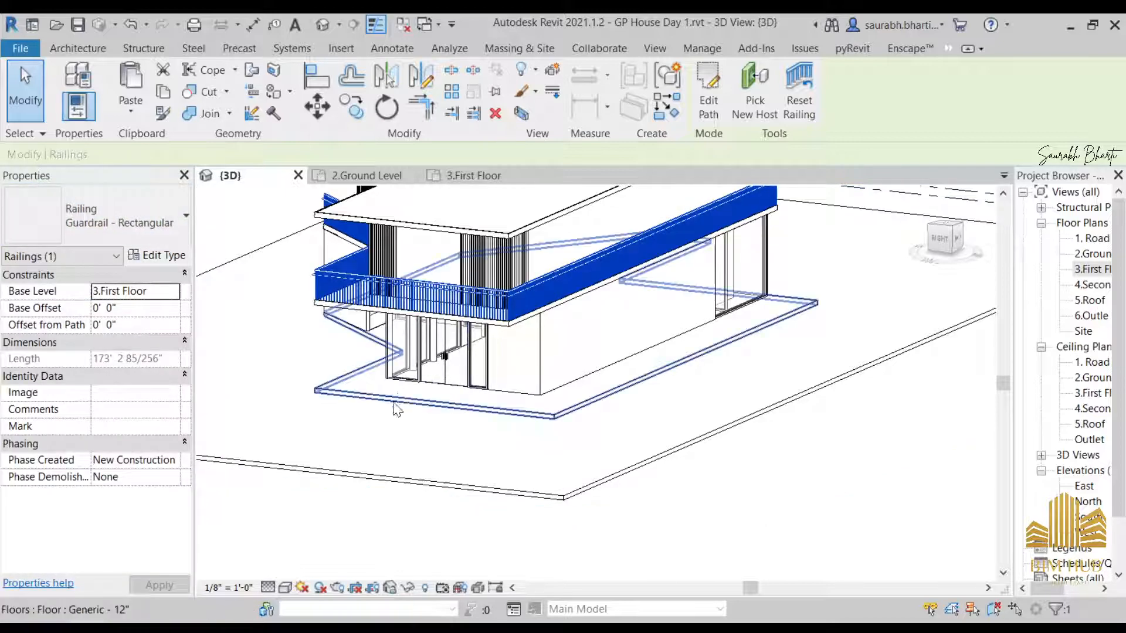
pyautogui.press('Escape')
# - Set the balcony railing's type to Handrail - Pipe
pyautogui.click(473, 293)
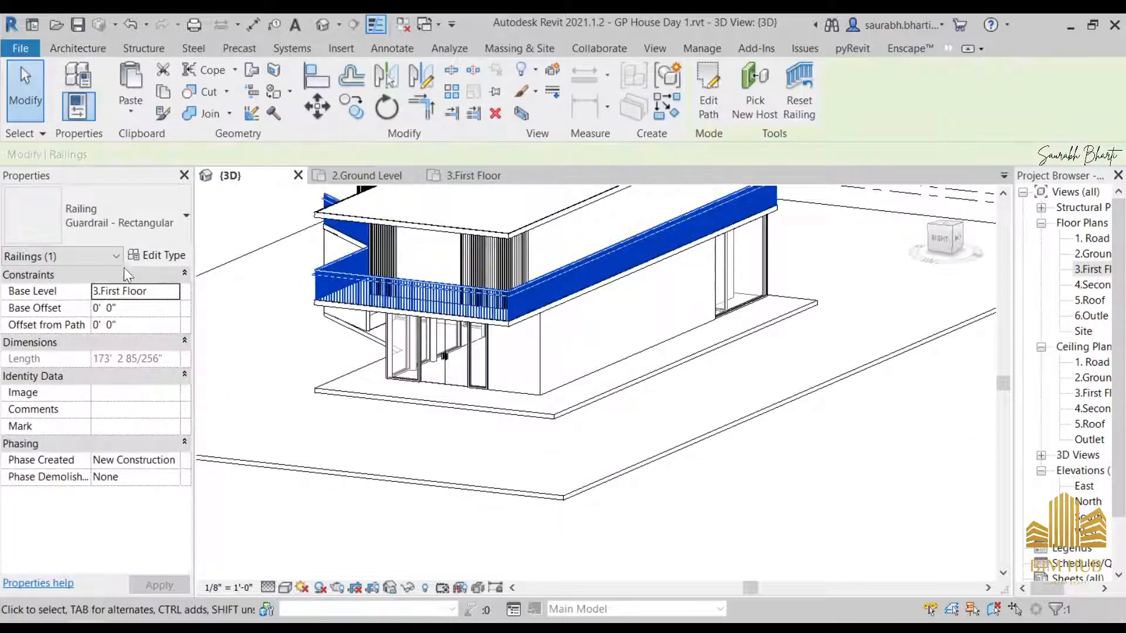
pyautogui.click(176, 216)
pyautogui.click(146, 364)
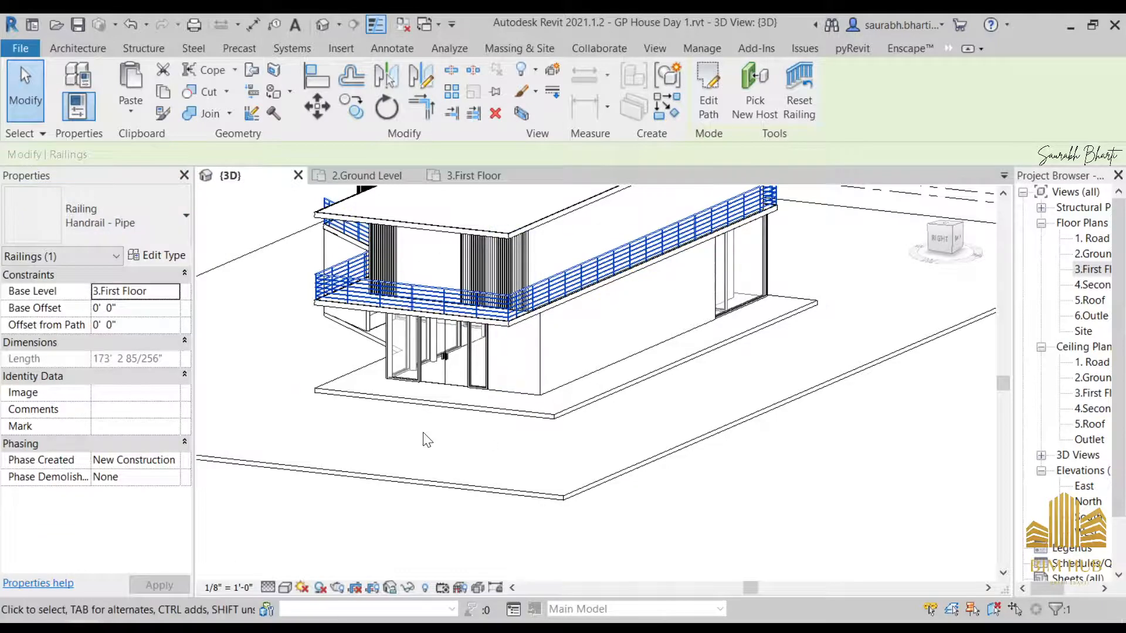
pyautogui.press('Escape')
pyautogui.keyDown('shift'); pyautogui.moveTo(441, 451); pyautogui.dragTo(647, 506, button='middle'); pyautogui.keyUp('shift')
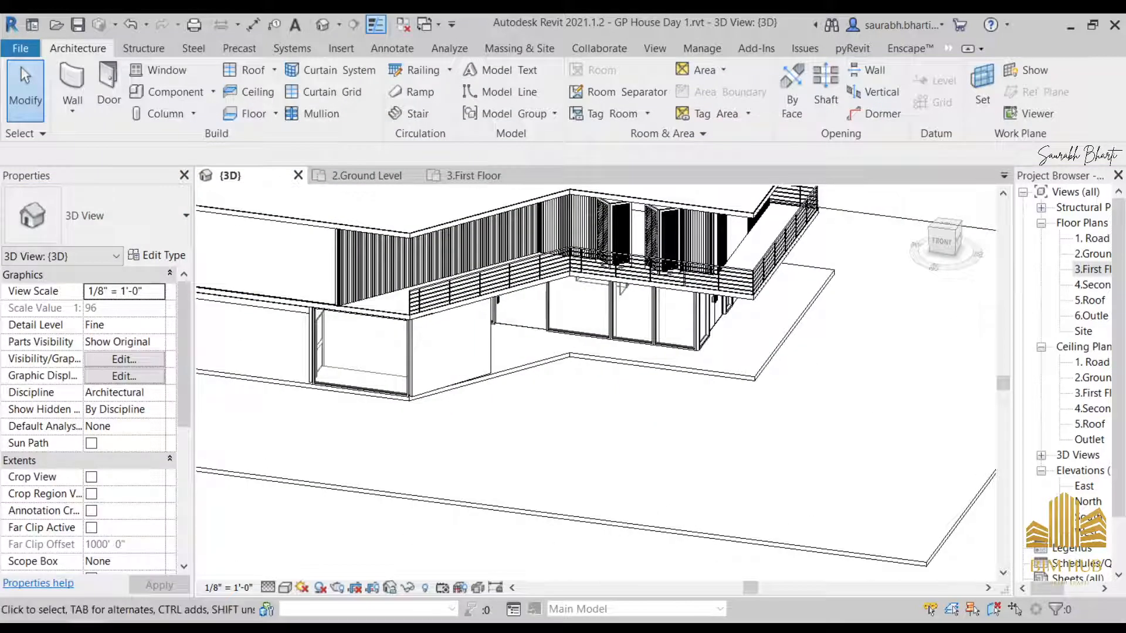
# - Switch to Photos to check the rail spacing in Balcony.jpg up close, and return to Revit
pyautogui.hotkey('alt', 'Tab')
pyautogui.keyDown('ctrl'); pyautogui.scroll(3, 631, 308); pyautogui.keyUp('ctrl')
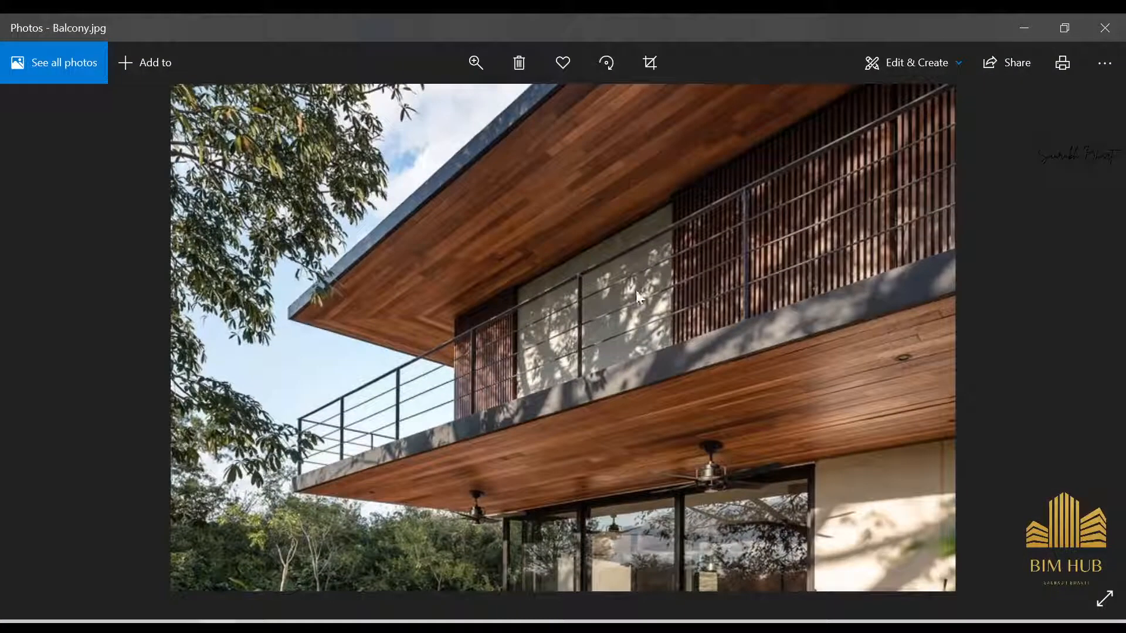
pyautogui.click(1025, 28)
# - Inspect the non-continuous rail structure in the type properties of the Handrail - Pipe balcony railing
pyautogui.scroll(3, 638, 403)
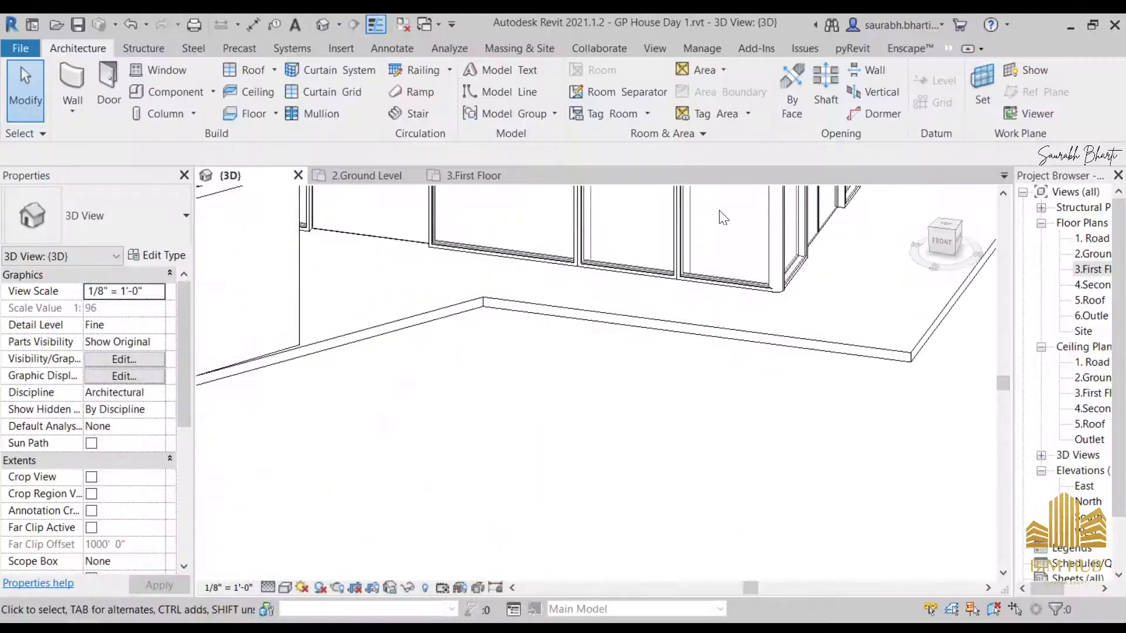
pyautogui.moveTo(727, 282); pyautogui.dragTo(647, 544, button='middle')
pyautogui.keyDown('shift'); pyautogui.moveTo(794, 385); pyautogui.dragTo(780, 317, button='middle'); pyautogui.keyUp('shift')
pyautogui.scroll(3, 783, 316)
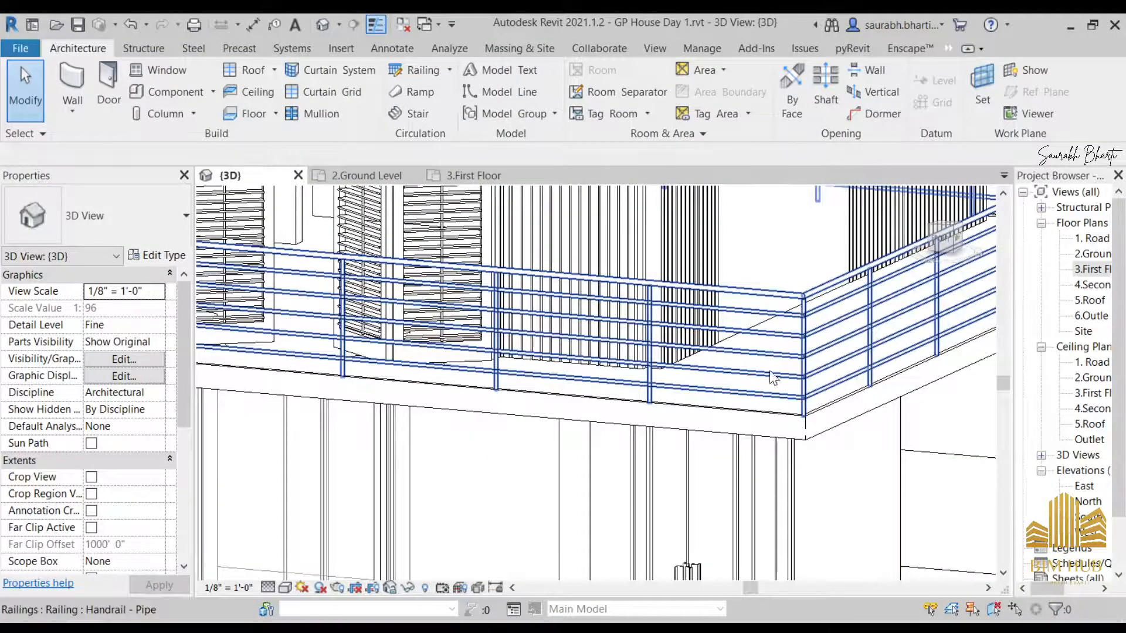
pyautogui.click(774, 334)
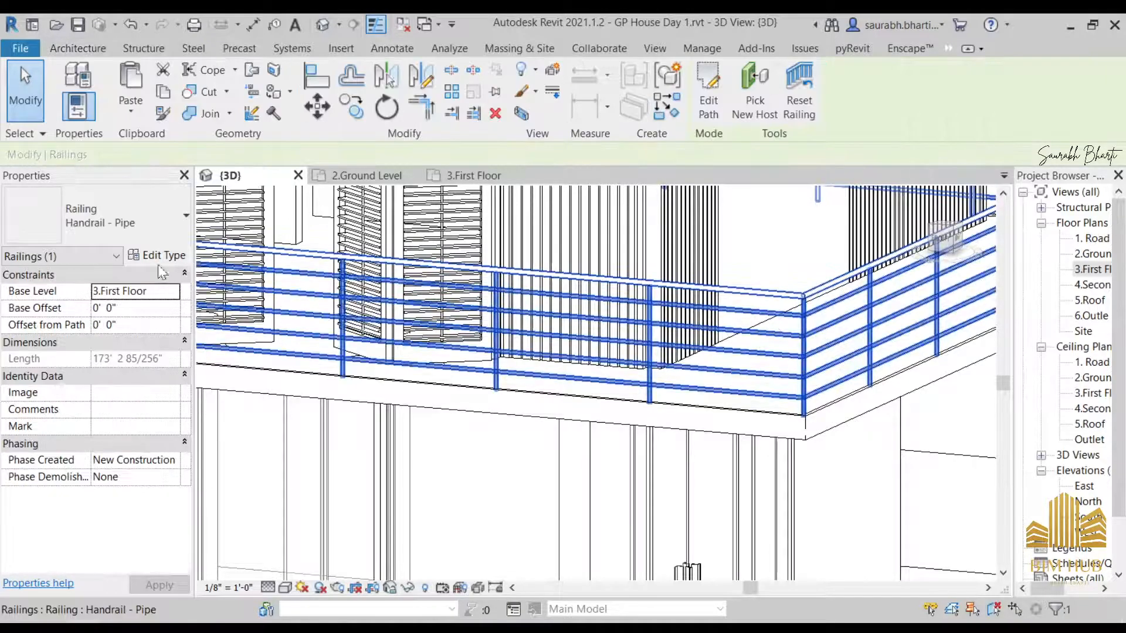
pyautogui.click(140, 260)
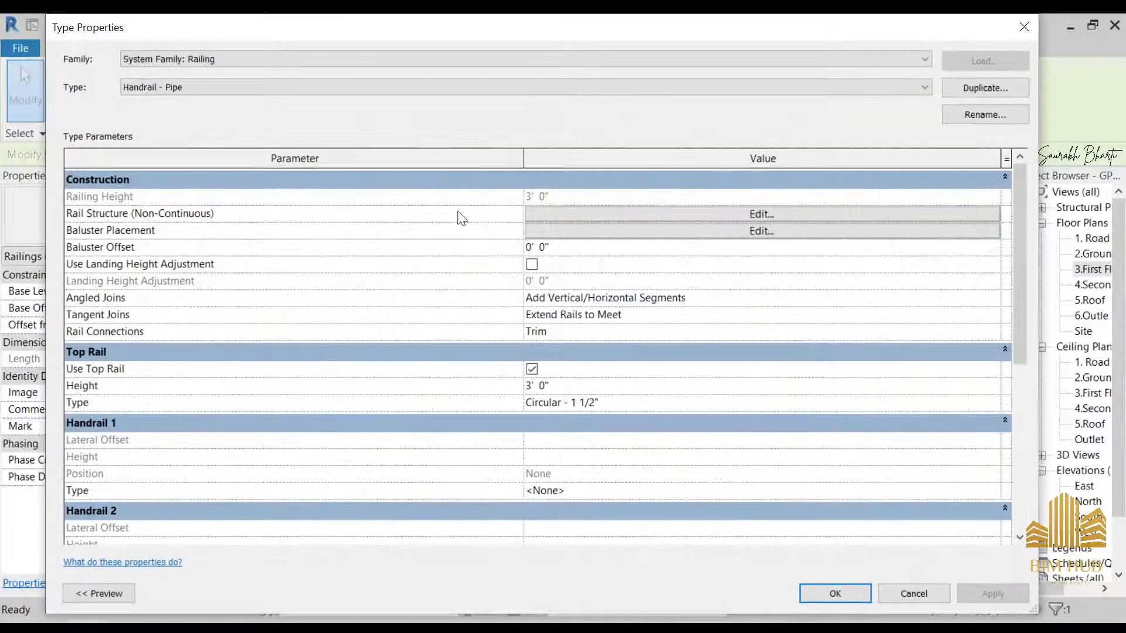
pyautogui.click(697, 217)
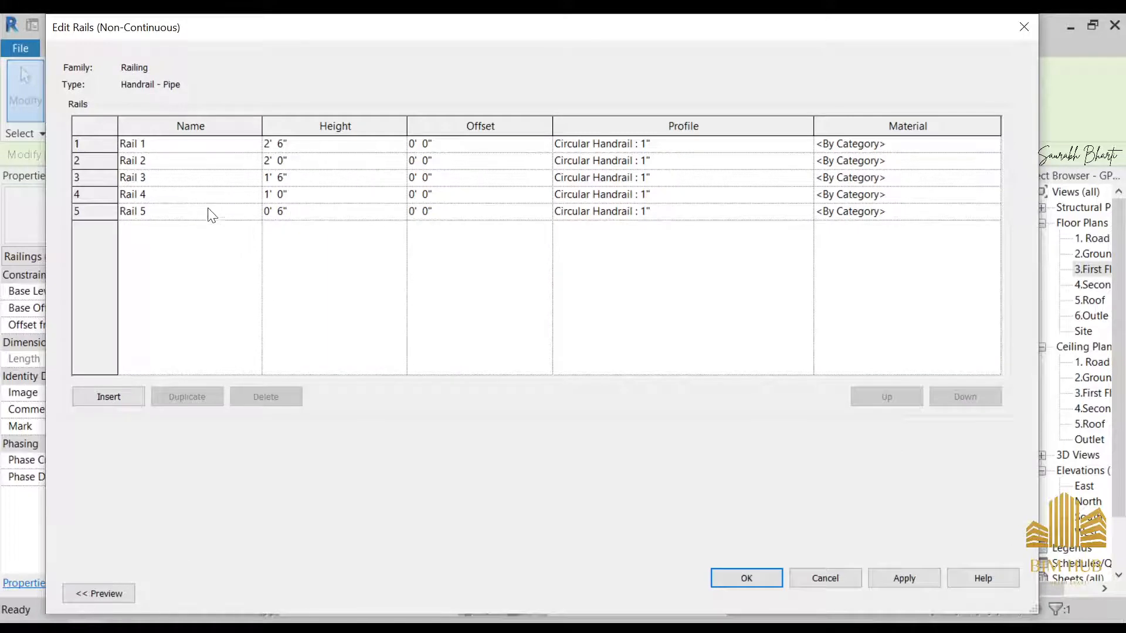
pyautogui.click(1025, 27)
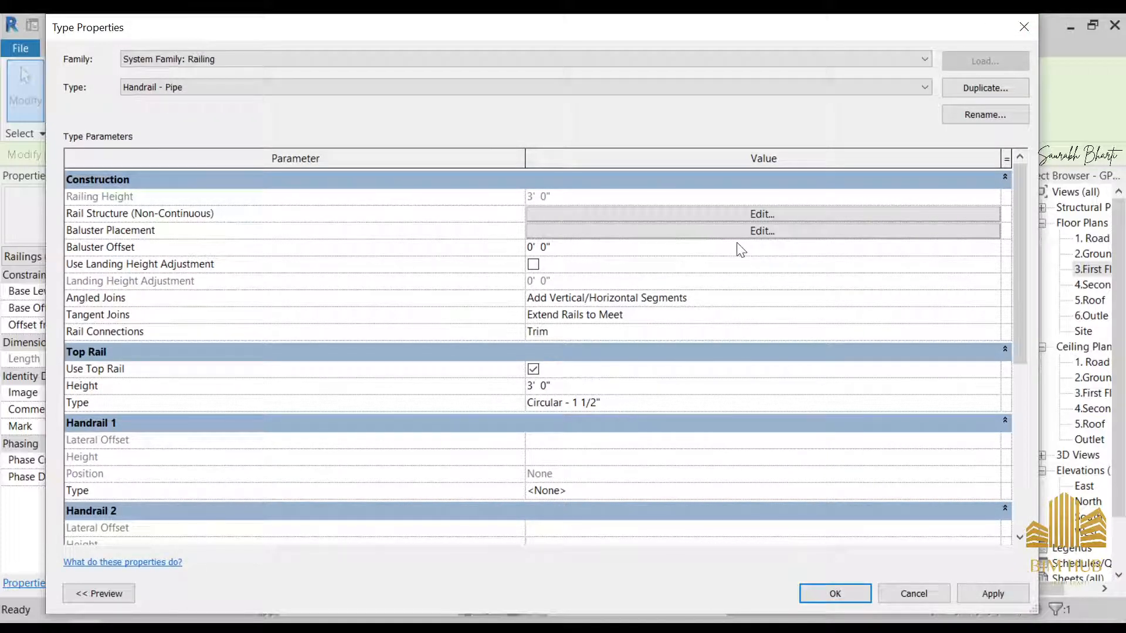
# - Delete Rail 5 and Rail 4 from the non-continuous rail structure of the Handrail - Pipe type
pyautogui.click(755, 216)
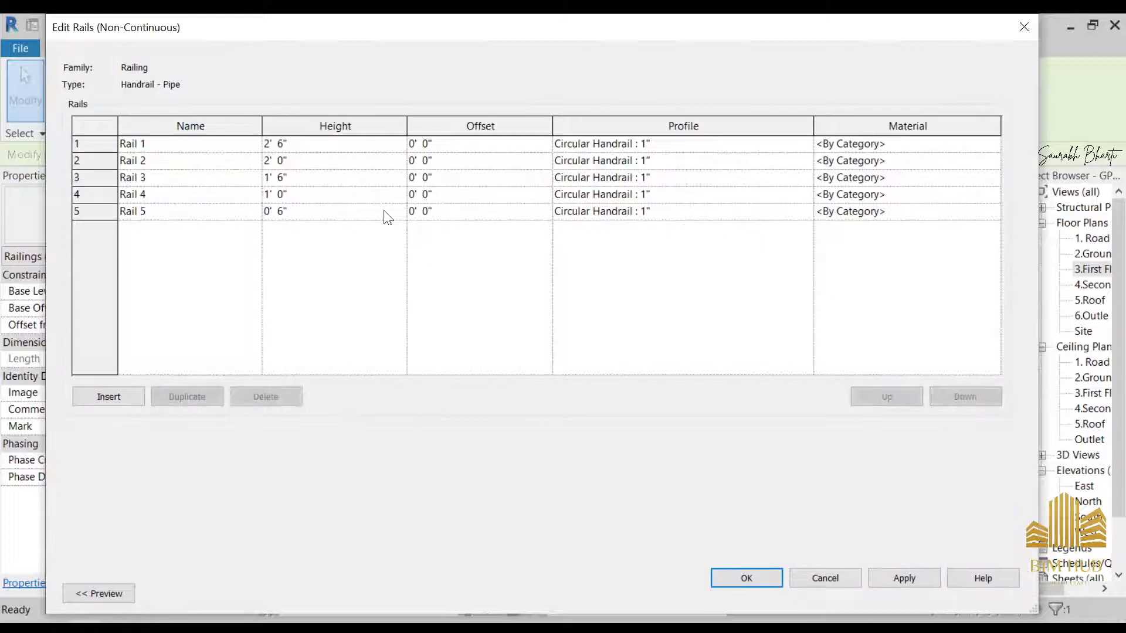
pyautogui.click(344, 213)
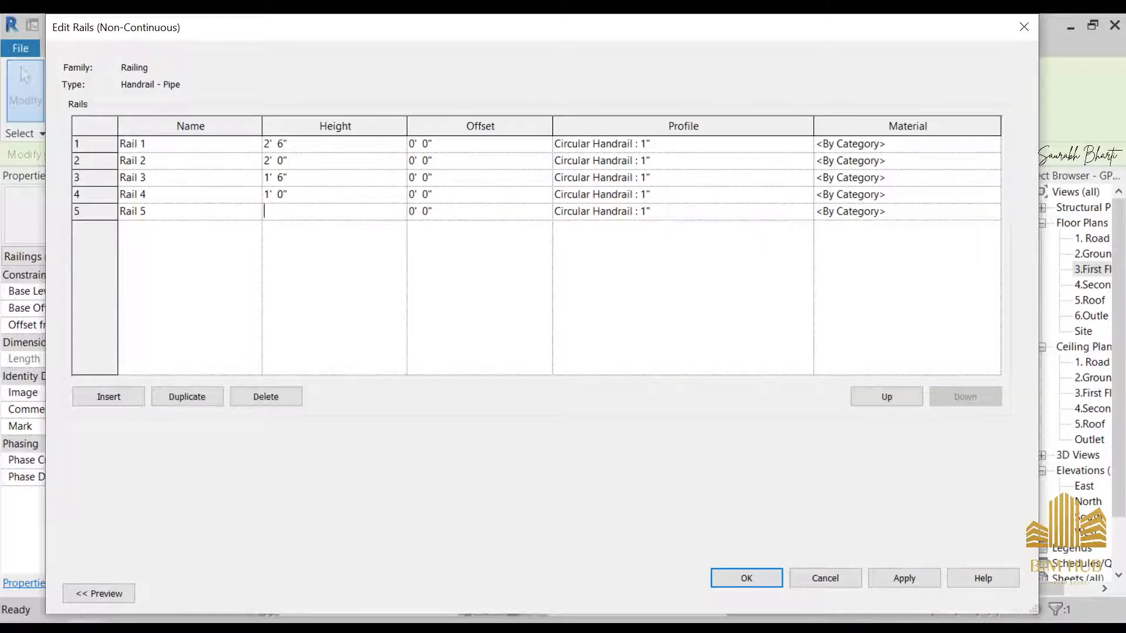
pyautogui.click(343, 176)
pyautogui.click(673, 329)
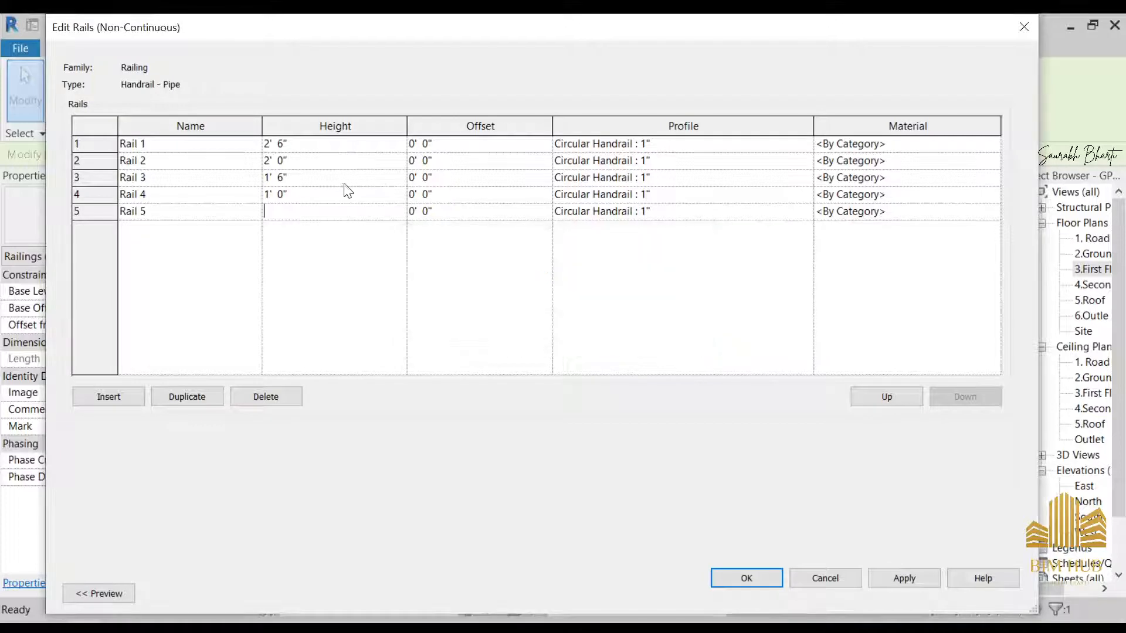
pyautogui.click(342, 180)
pyautogui.click(654, 329)
pyautogui.click(304, 227)
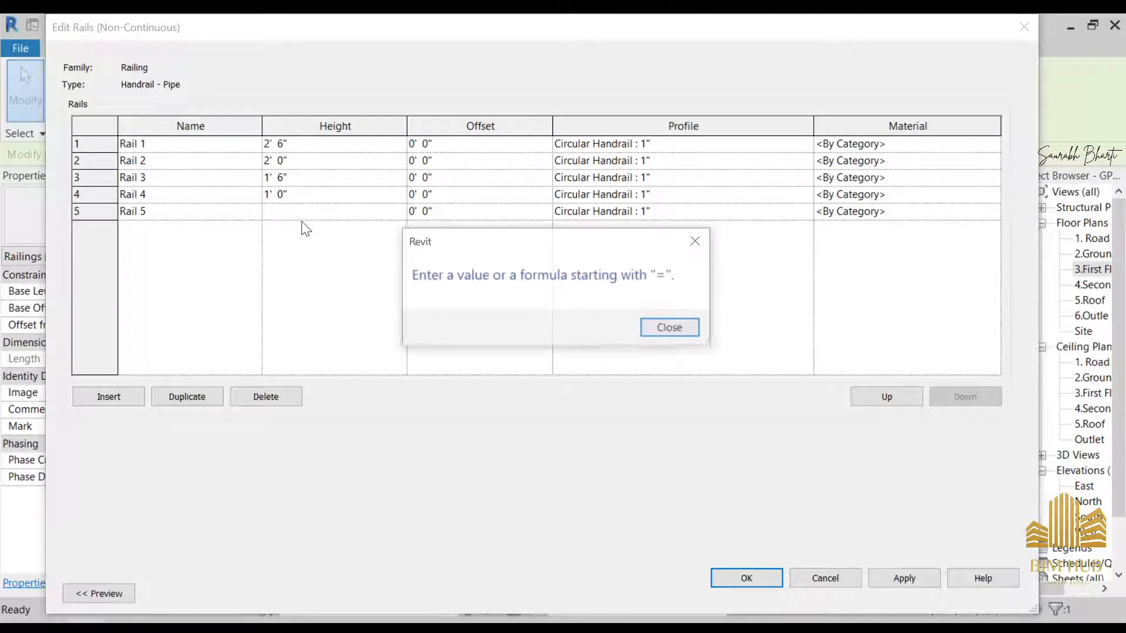
pyautogui.click(673, 327)
pyautogui.click(119, 220)
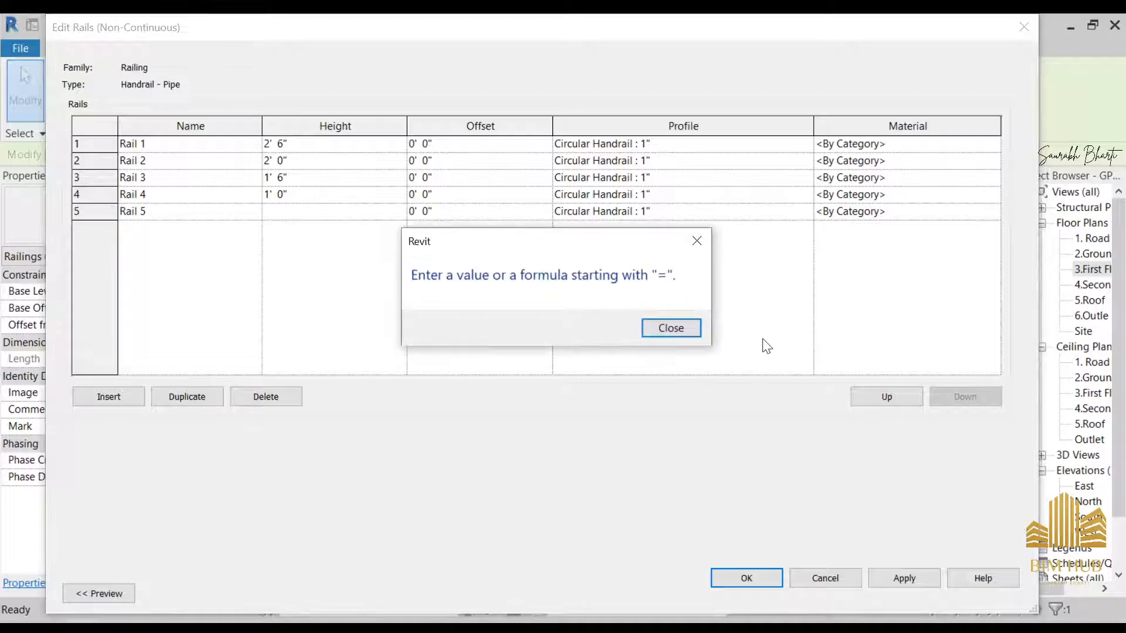
pyautogui.click(674, 331)
pyautogui.click(287, 398)
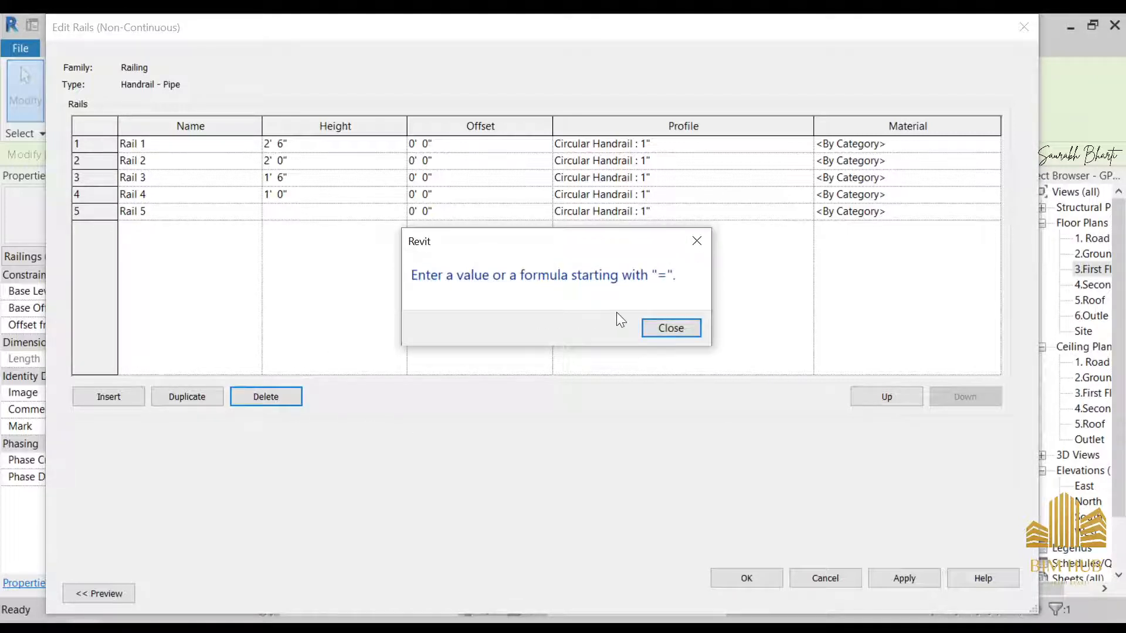
pyautogui.click(657, 324)
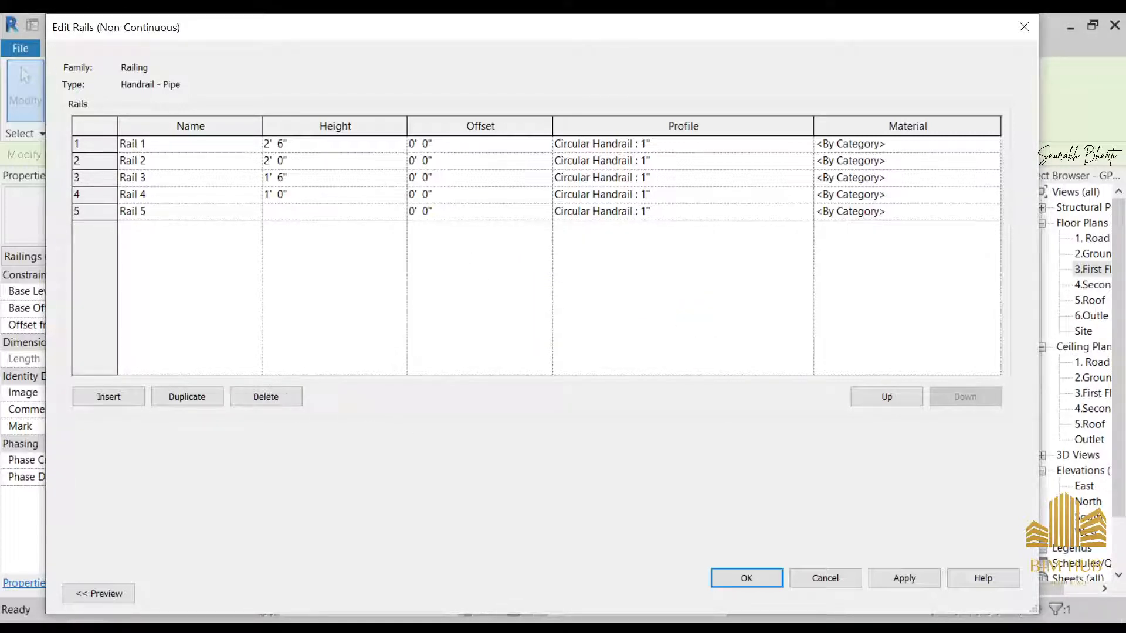
pyautogui.click(101, 223)
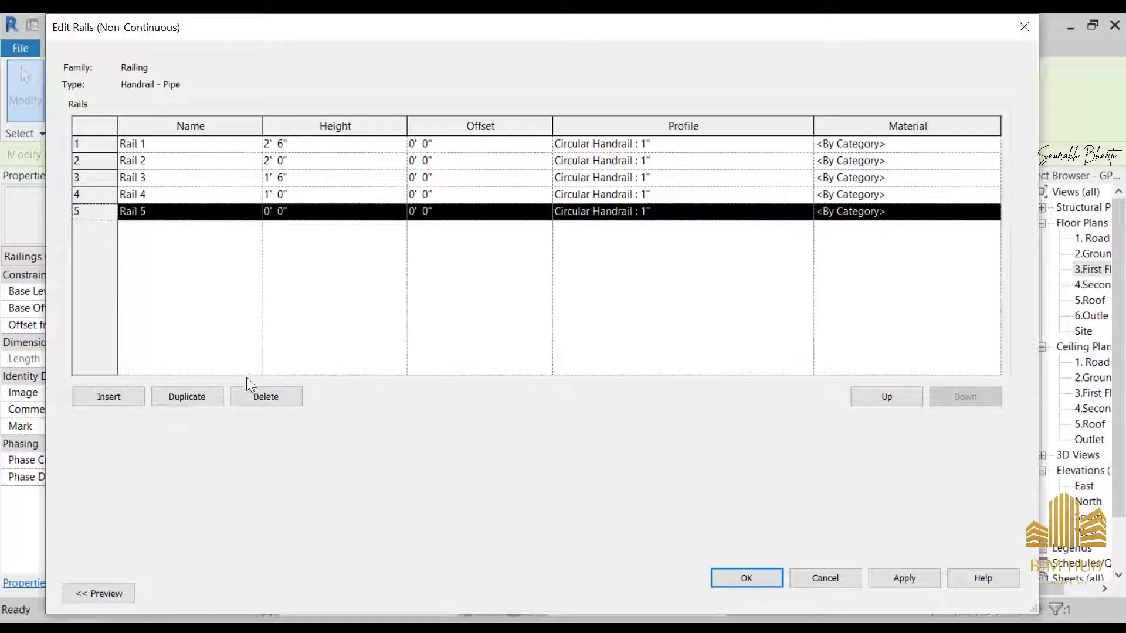
pyautogui.click(255, 399)
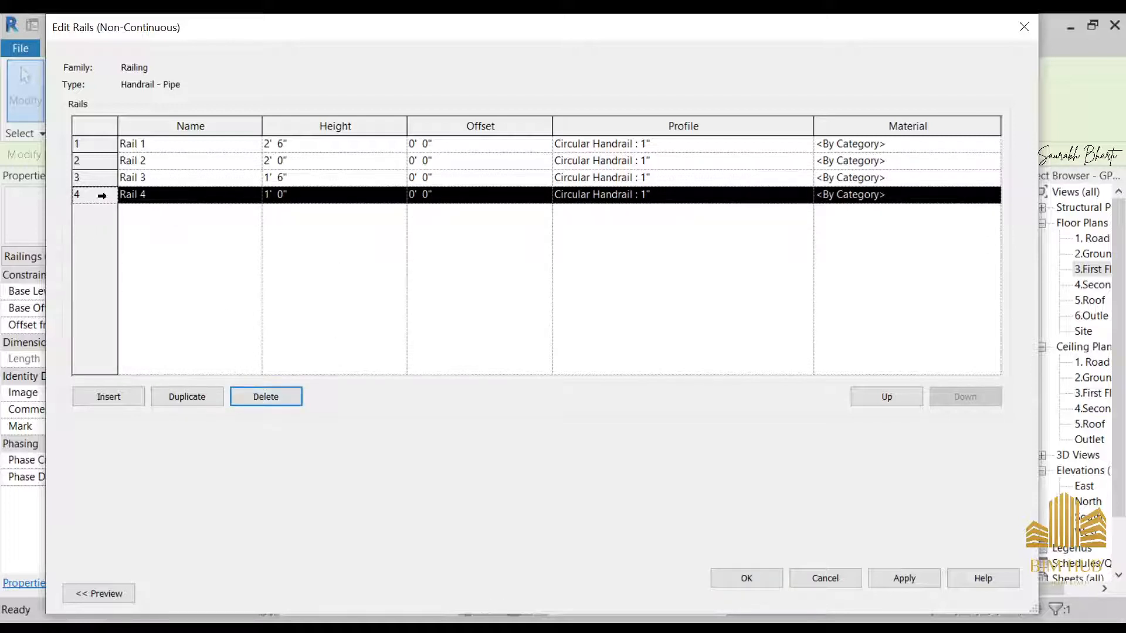
pyautogui.click(296, 396)
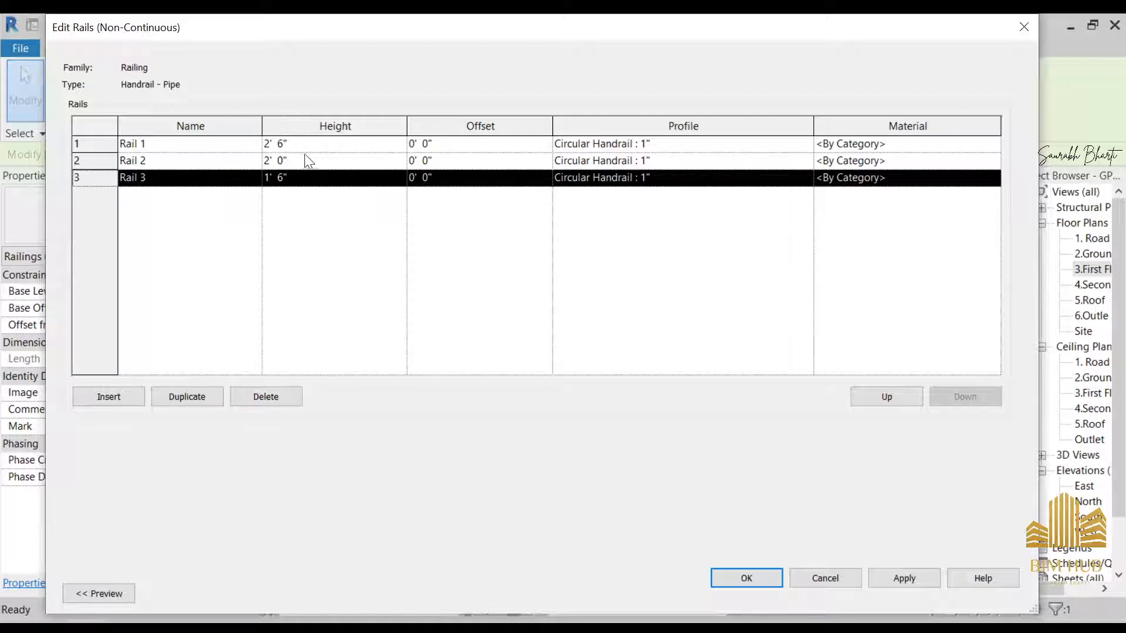
# - Set the height of Rail 2 to 1' 8" and Rail 3 to 0' 10", and apply the railing type changes
pyautogui.click(334, 146)
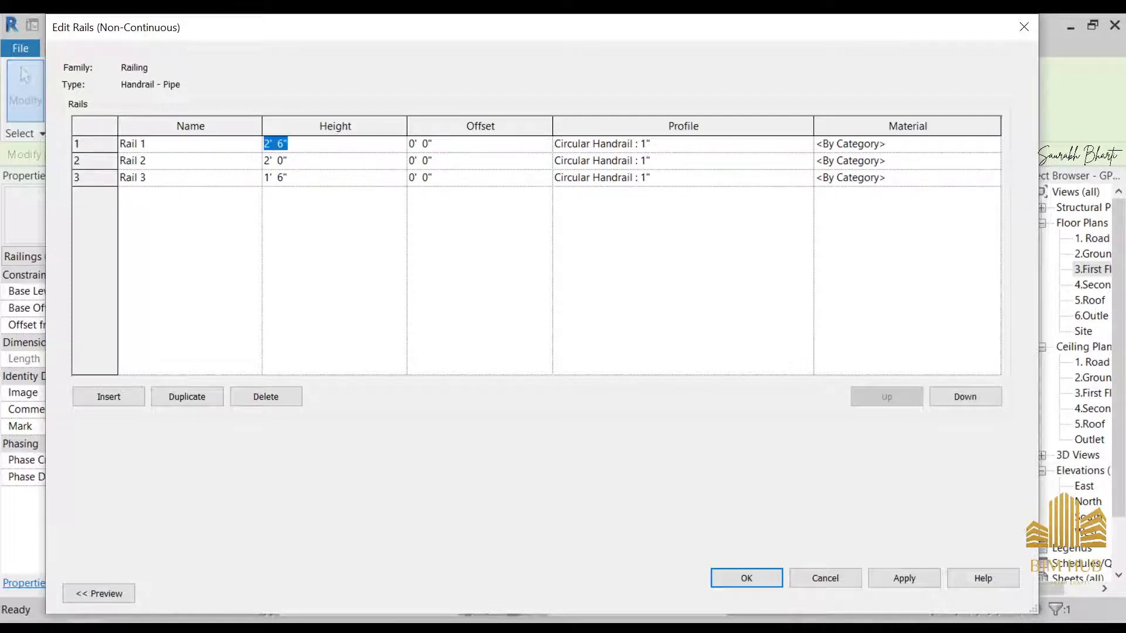
pyautogui.click(346, 179)
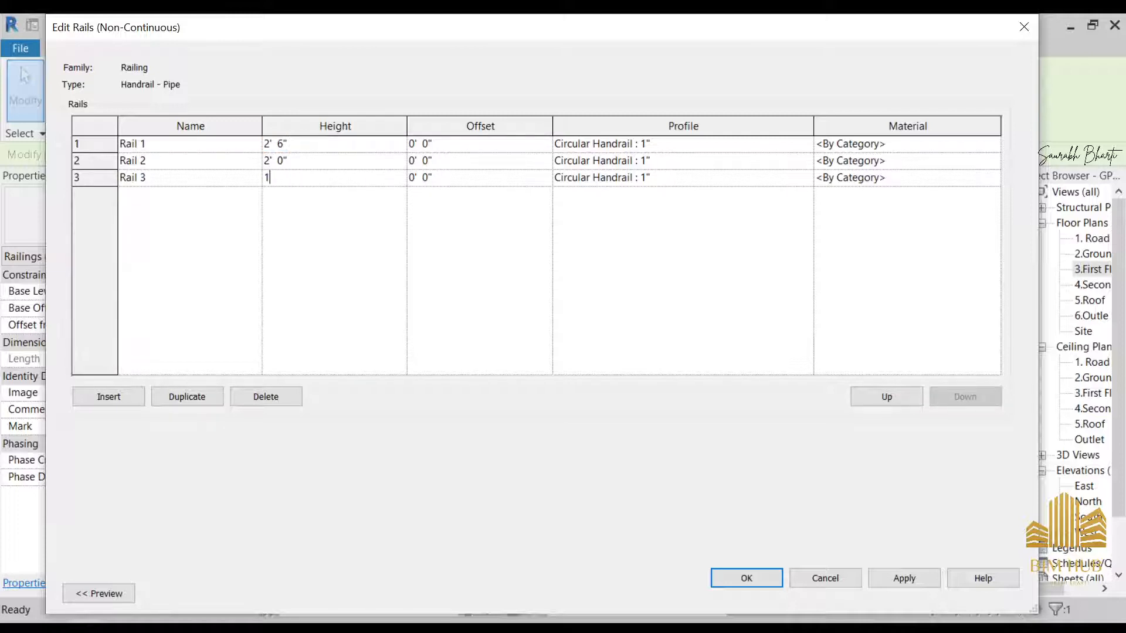
pyautogui.press('Up')
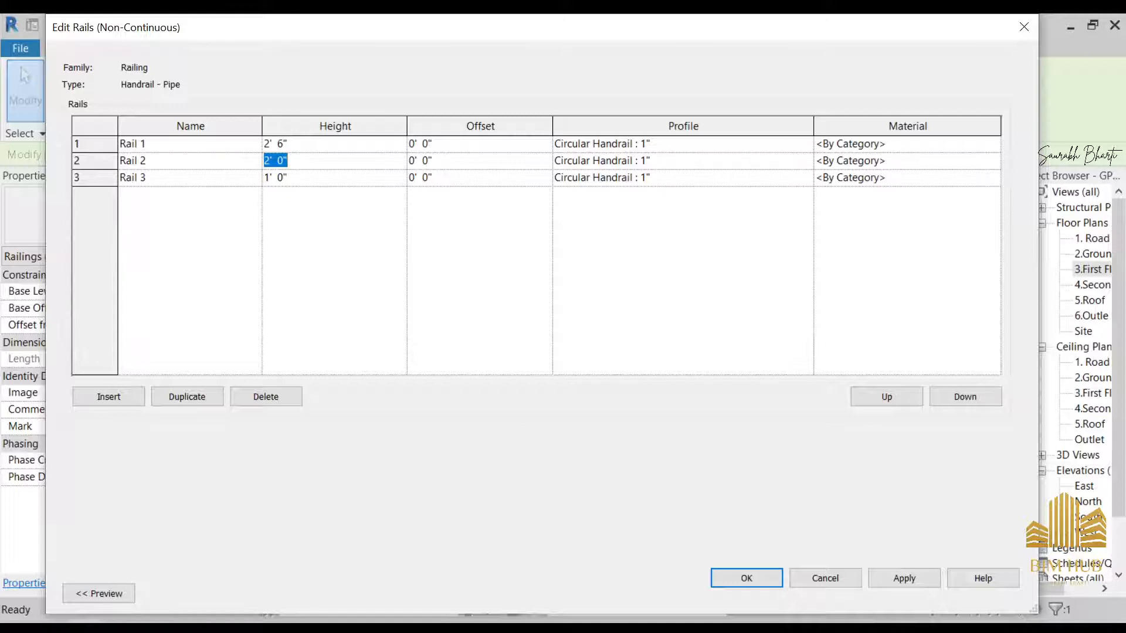
pyautogui.click(333, 176)
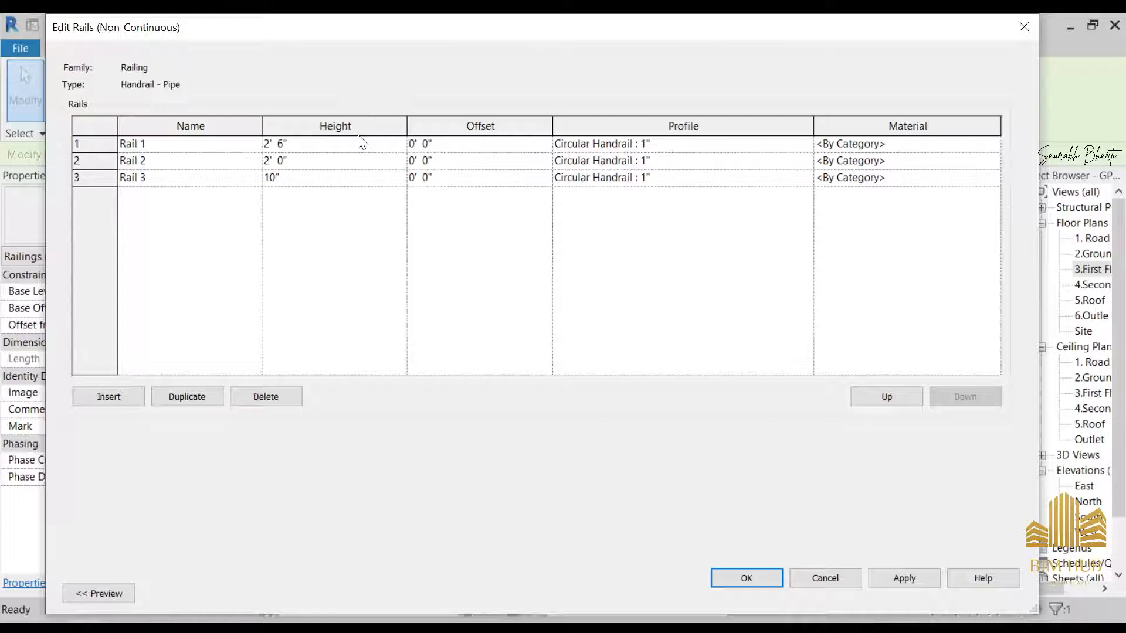
pyautogui.click(360, 164)
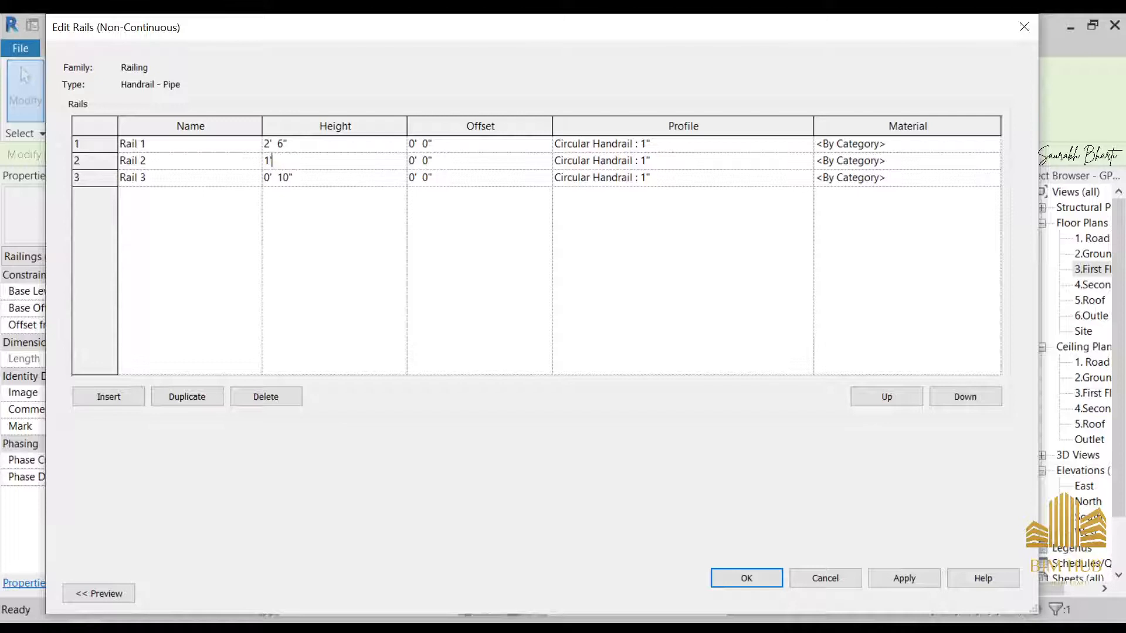
pyautogui.click(306, 144)
pyautogui.click(907, 579)
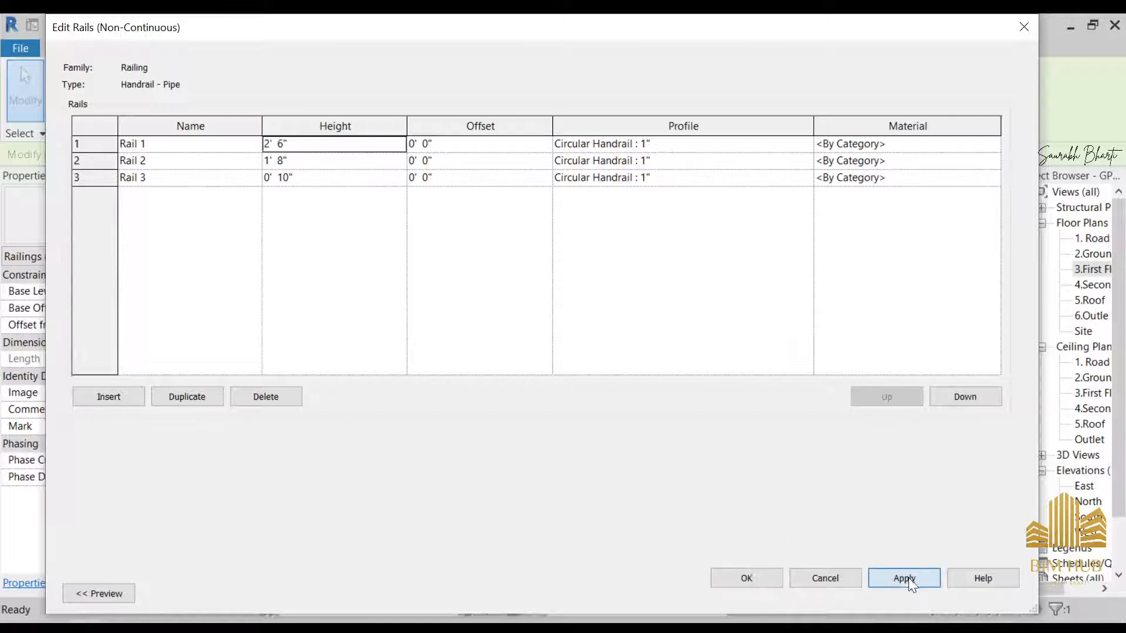
pyautogui.click(740, 576)
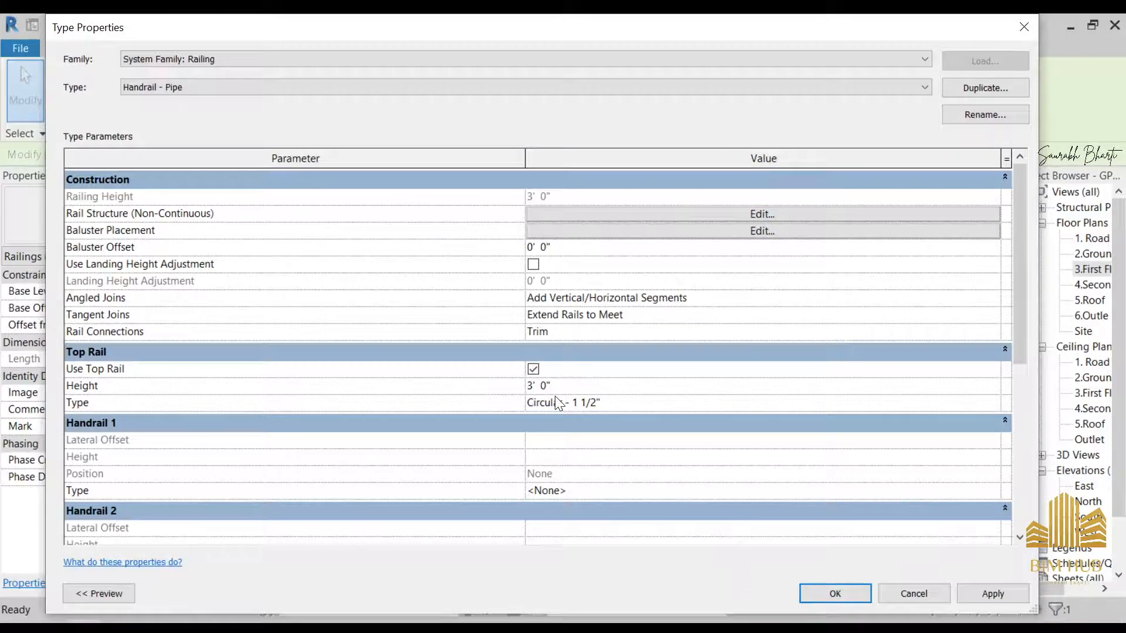
pyautogui.click(847, 602)
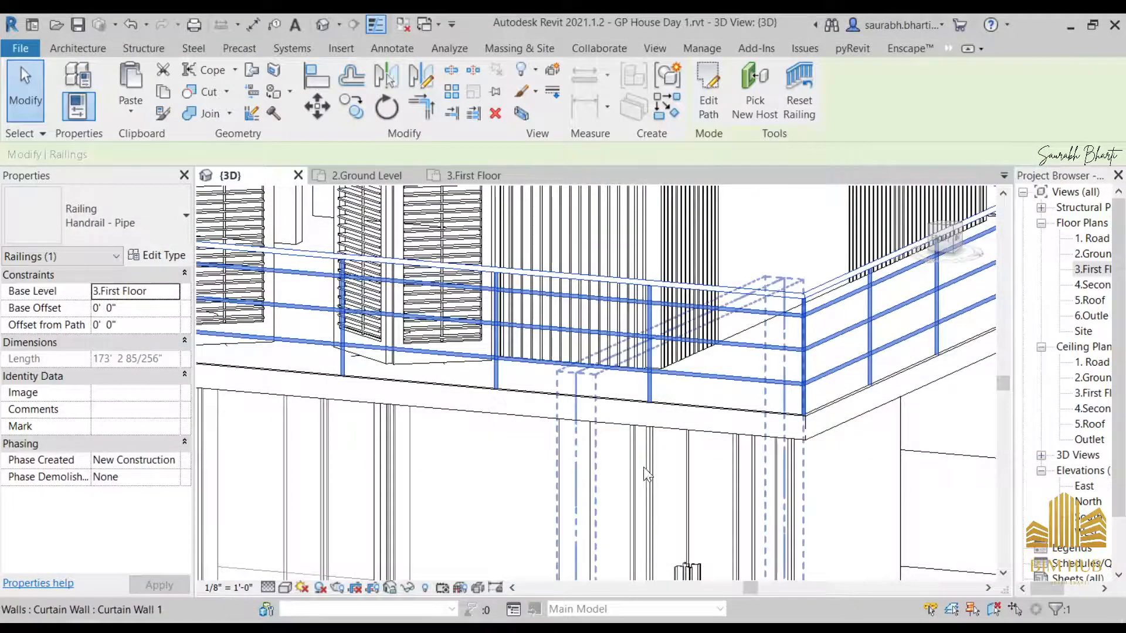
# - Examine the revised balcony railing from several sides of the house in the 3D view
pyautogui.click(739, 347)
pyautogui.scroll(-3, 741, 349)
pyautogui.keyDown('shift'); pyautogui.moveTo(774, 384); pyautogui.dragTo(727, 369, button='middle'); pyautogui.keyUp('shift')
pyautogui.scroll(-2, 685, 343)
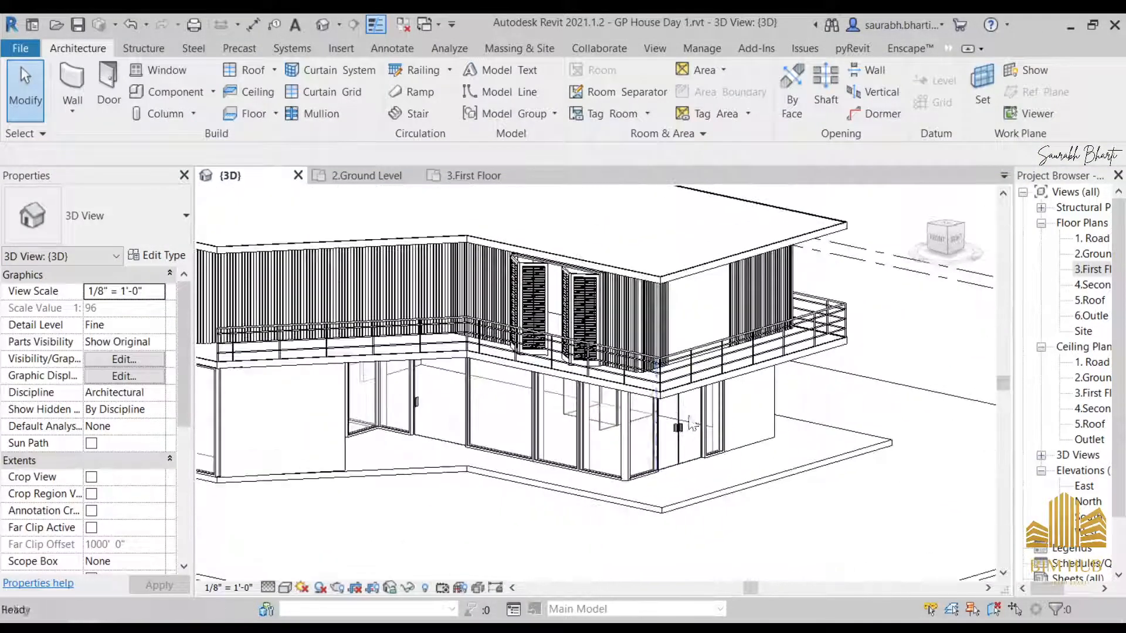
pyautogui.scroll(5, 670, 366)
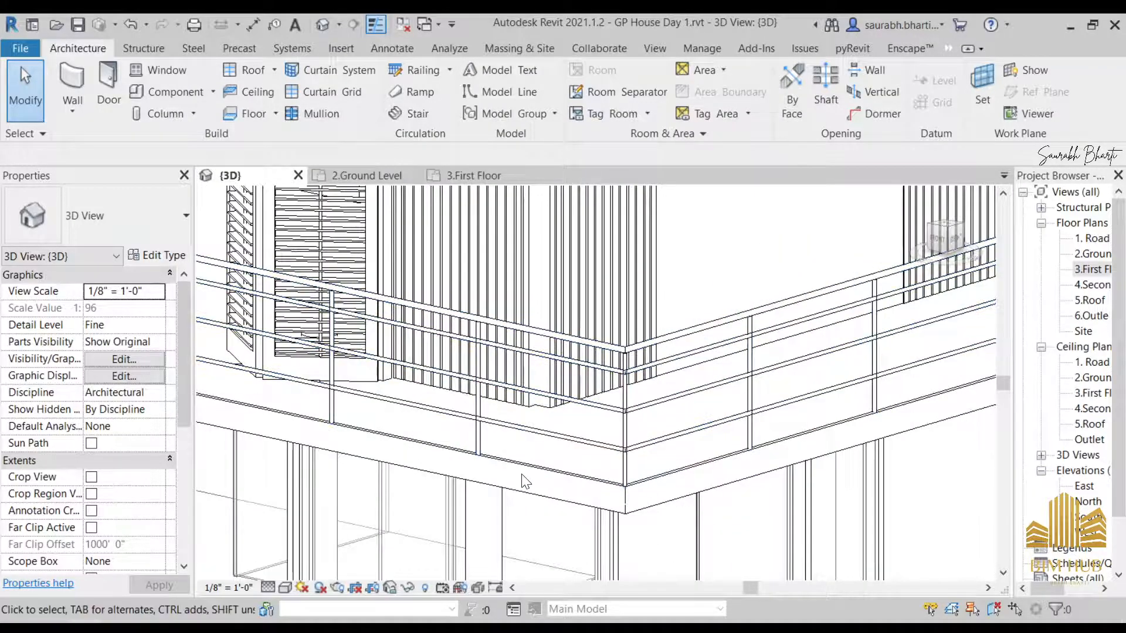
pyautogui.scroll(-5, 509, 476)
pyautogui.keyDown('shift'); pyautogui.moveTo(514, 467); pyautogui.dragTo(498, 485, button='middle'); pyautogui.keyUp('shift')
pyautogui.scroll(3, 497, 485)
pyautogui.click(494, 464)
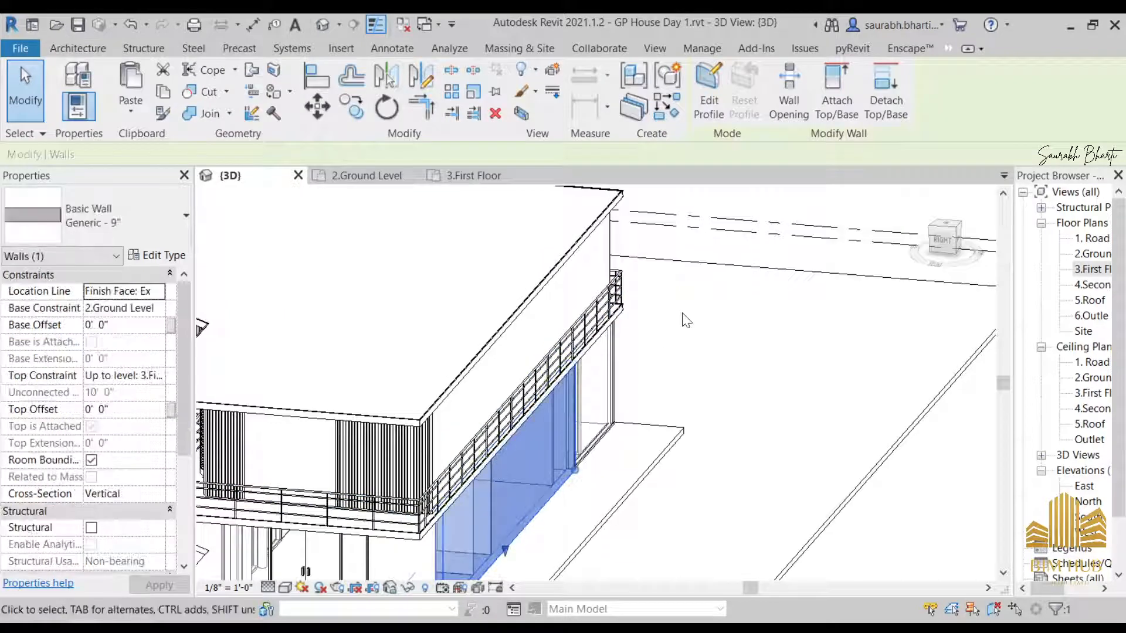
pyautogui.click(661, 329)
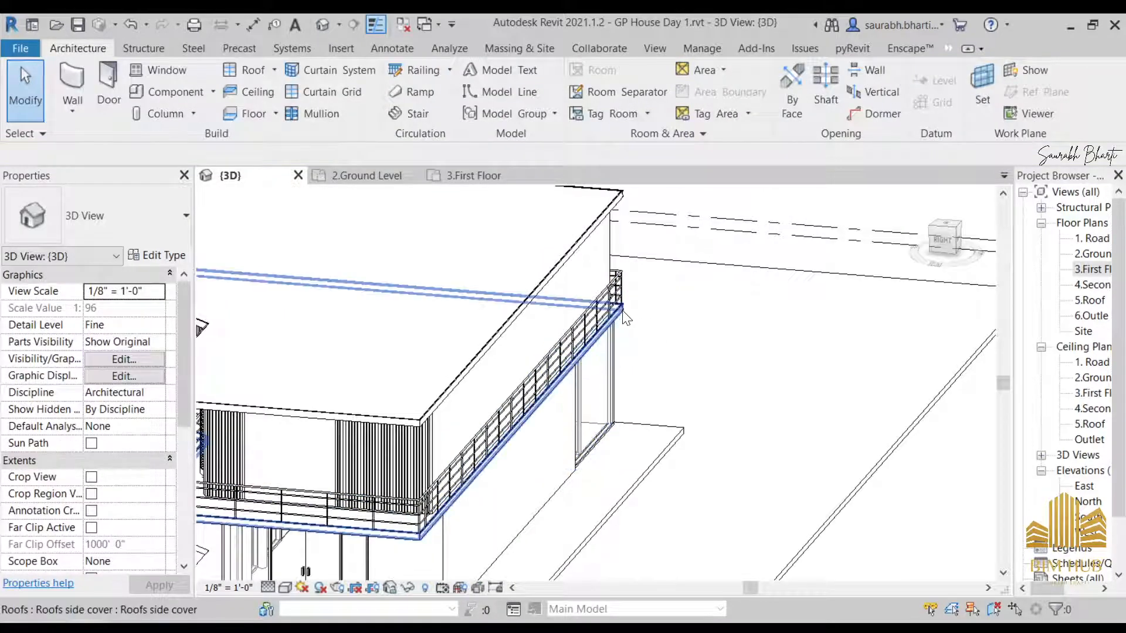
# - Temporarily hide the side cover running along the first-floor slab edge
pyautogui.click(622, 309)
pyautogui.scroll(-3, 631, 305)
pyautogui.keyDown('shift'); pyautogui.moveTo(631, 305); pyautogui.dragTo(687, 423, button='middle'); pyautogui.keyUp('shift')
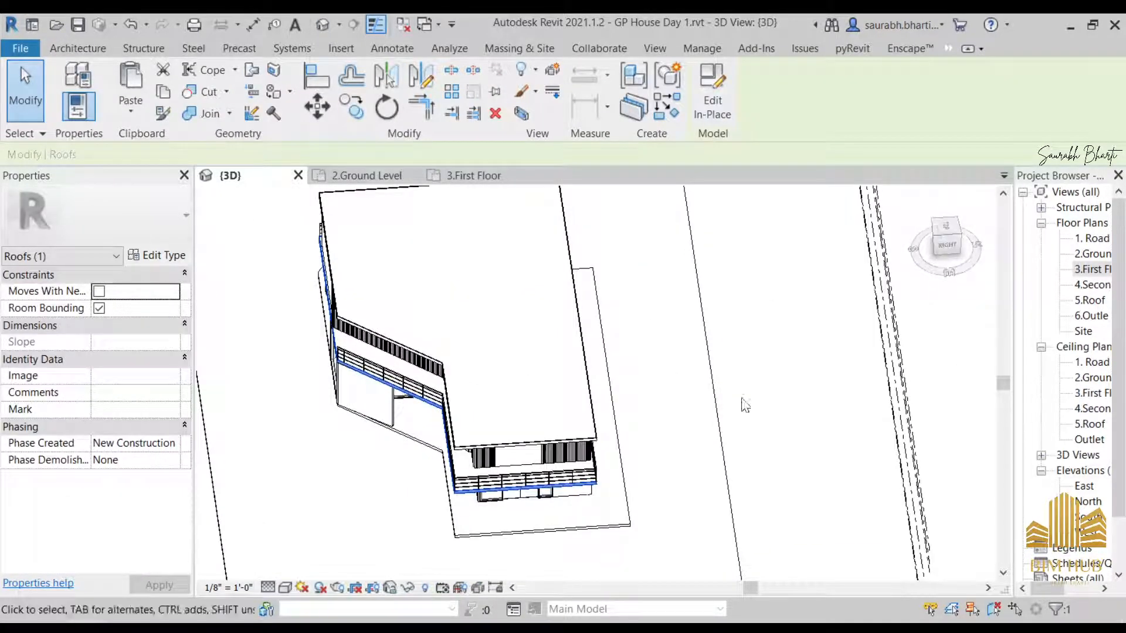
pyautogui.press('h')
pyautogui.press('h')
pyautogui.scroll(4, 560, 486)
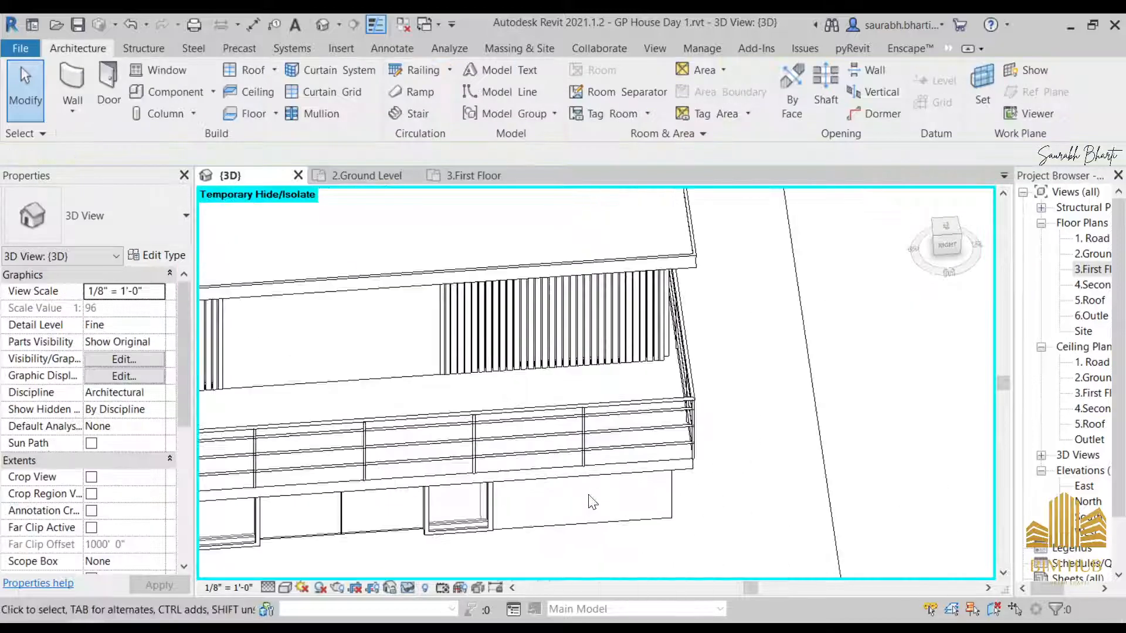
# - Edit the first-floor slab boundary from above, moving its long straight side edge outward, and finish the sketch
pyautogui.click(611, 470)
pyautogui.click(946, 225)
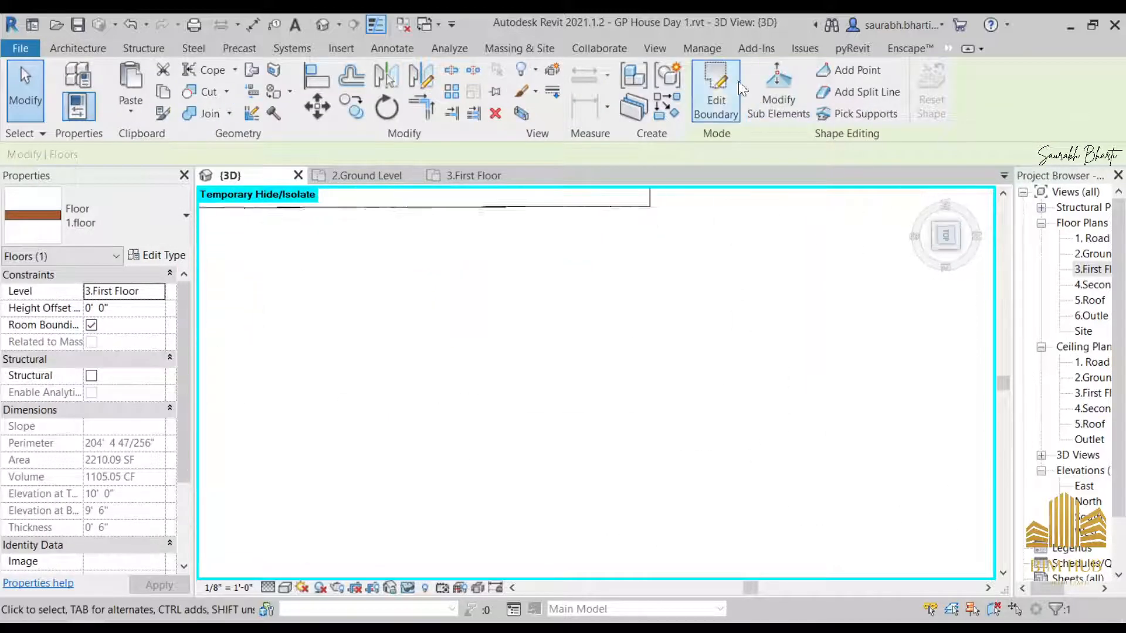
pyautogui.click(716, 102)
pyautogui.scroll(2, 719, 382)
pyautogui.moveTo(681, 402)
pyautogui.mouseDown()
pyautogui.moveTo(751, 402)
pyautogui.moveTo(738, 401)
pyautogui.mouseUp()
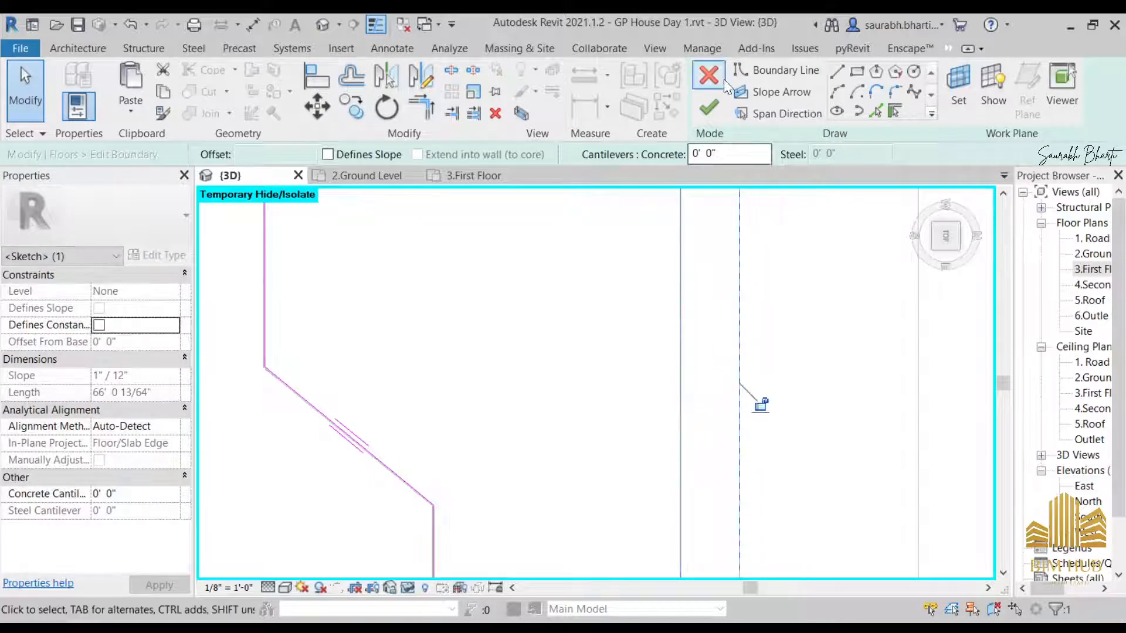
pyautogui.click(708, 107)
pyautogui.click(669, 342)
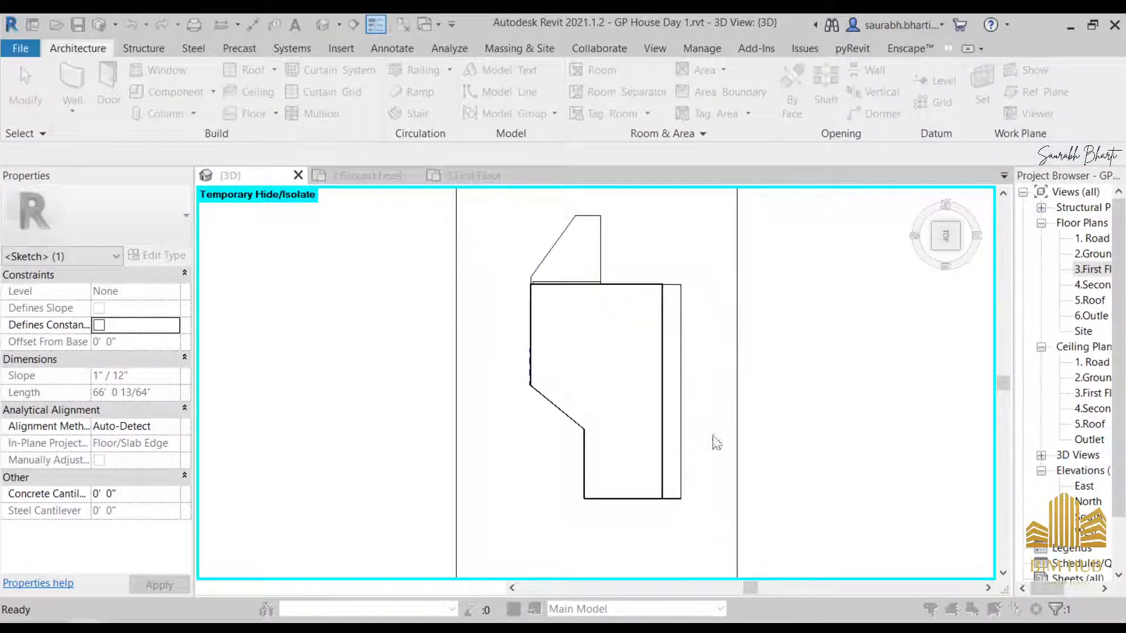
pyautogui.click(498, 389)
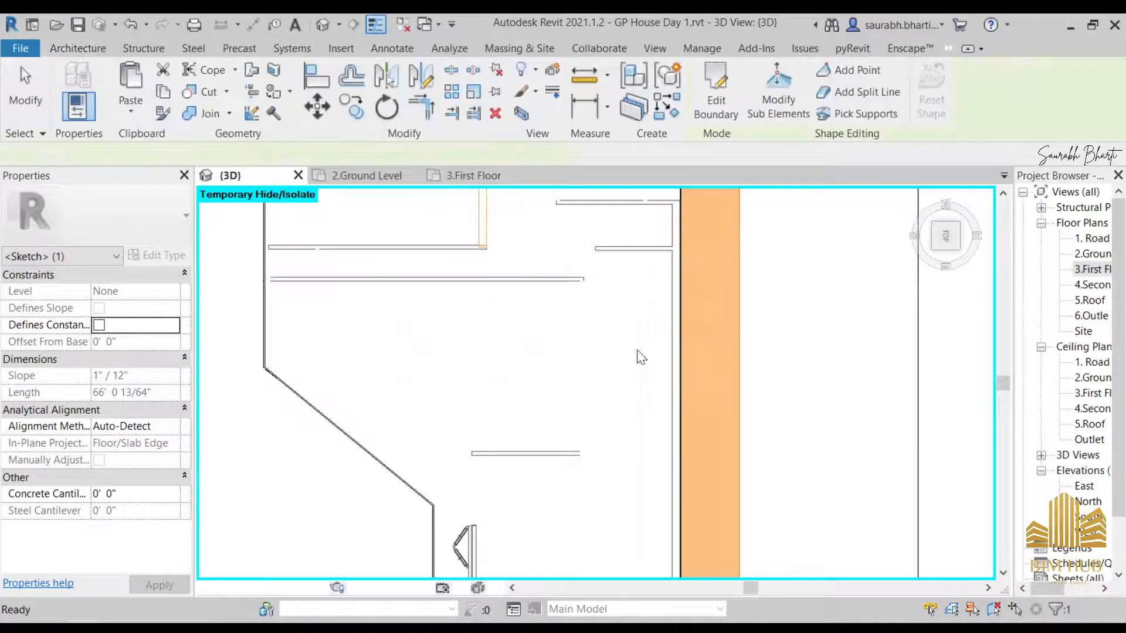
pyautogui.scroll(-4, 621, 382)
pyautogui.scroll(2, 601, 430)
pyautogui.press('Escape')
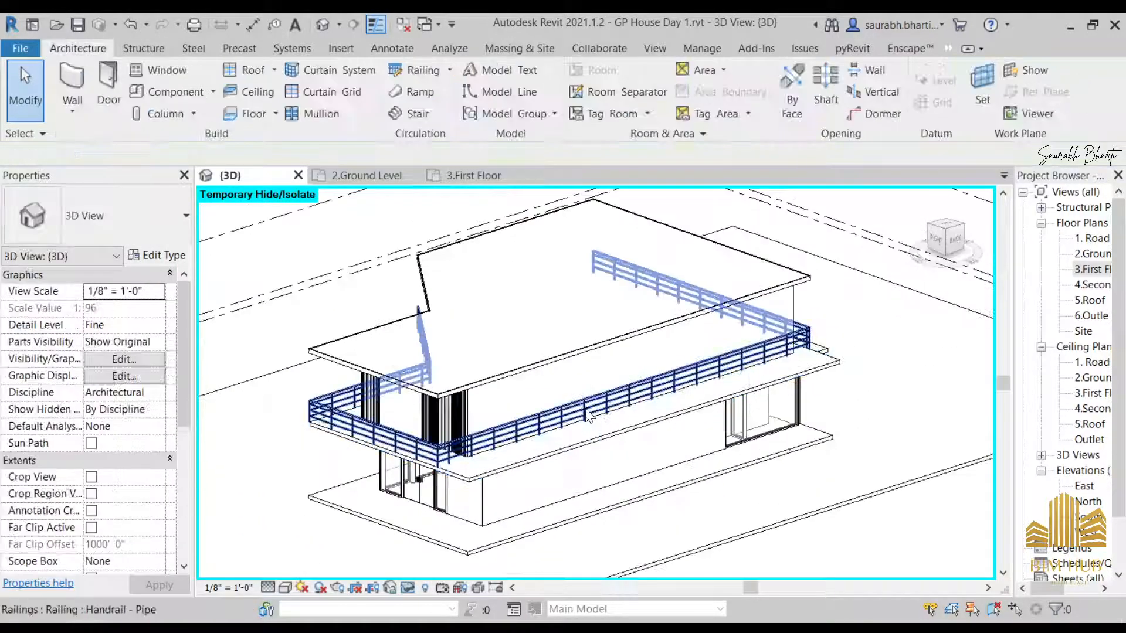
# - Edit the balcony railing's path so its long side line follows the extended slab edge, and finish the sketch
pyautogui.click(588, 409)
pyautogui.moveTo(945, 228); pyautogui.dragTo(976, 224)
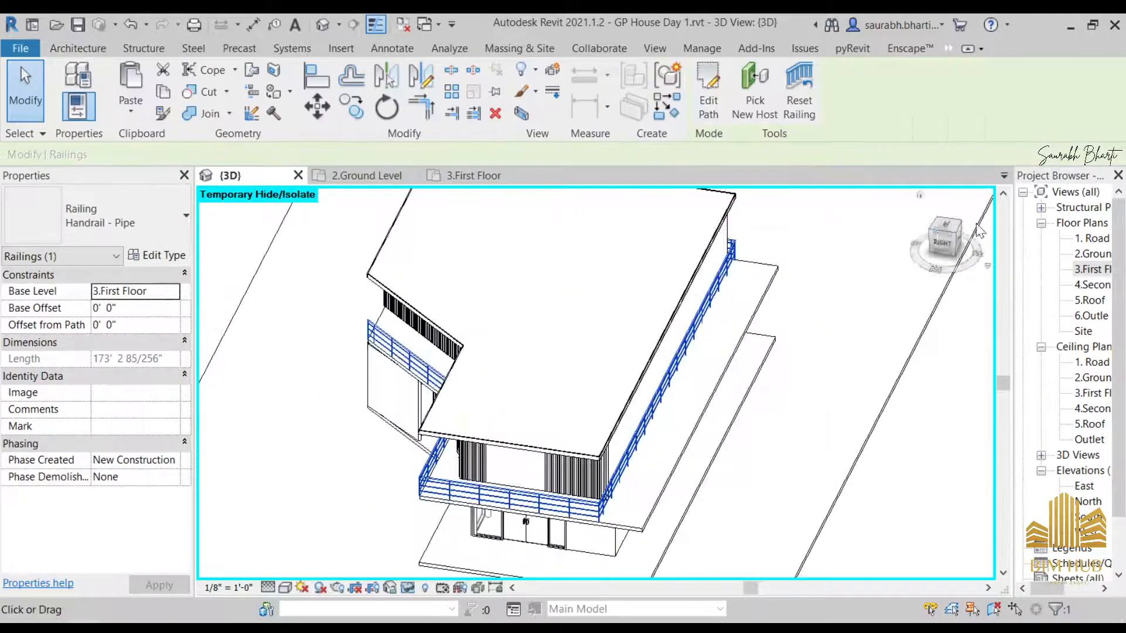
pyautogui.click(945, 227)
pyautogui.click(710, 105)
pyautogui.scroll(2, 685, 362)
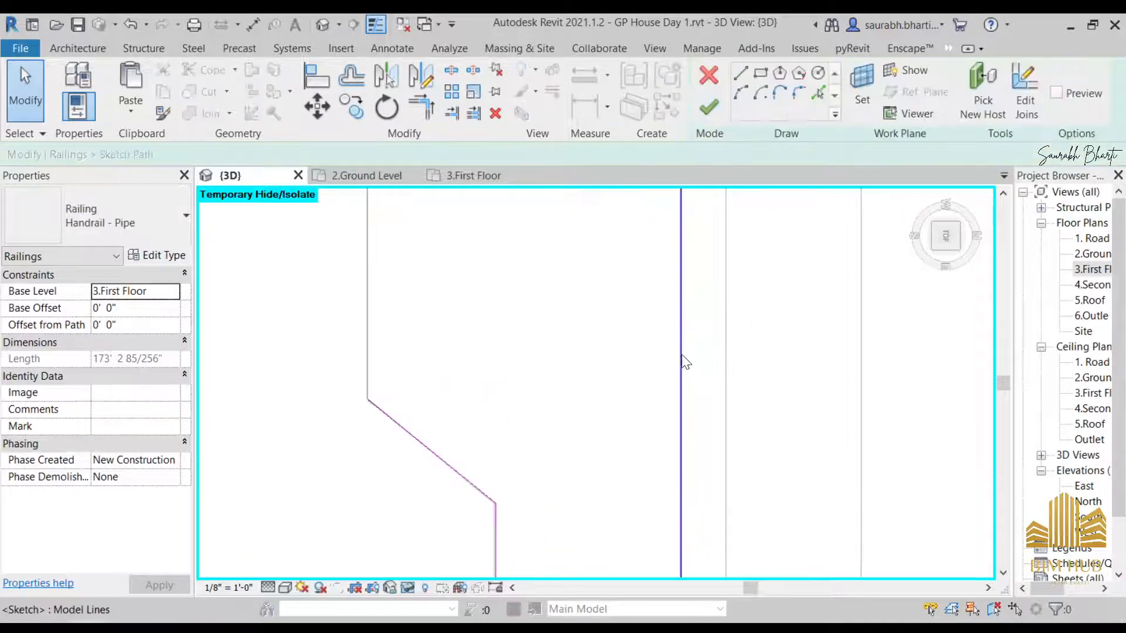
pyautogui.moveTo(684, 361); pyautogui.dragTo(726, 364)
pyautogui.click(710, 108)
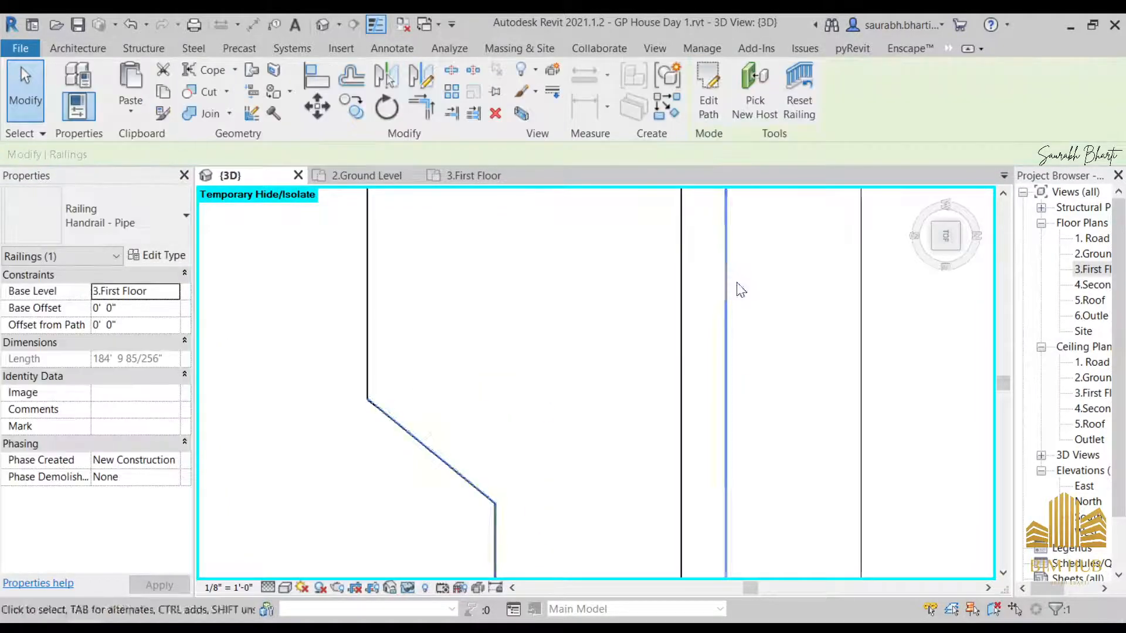
pyautogui.keyDown('shift'); pyautogui.moveTo(740, 288); pyautogui.dragTo(516, 316, button='middle'); pyautogui.keyUp('shift')
pyautogui.press('Escape')
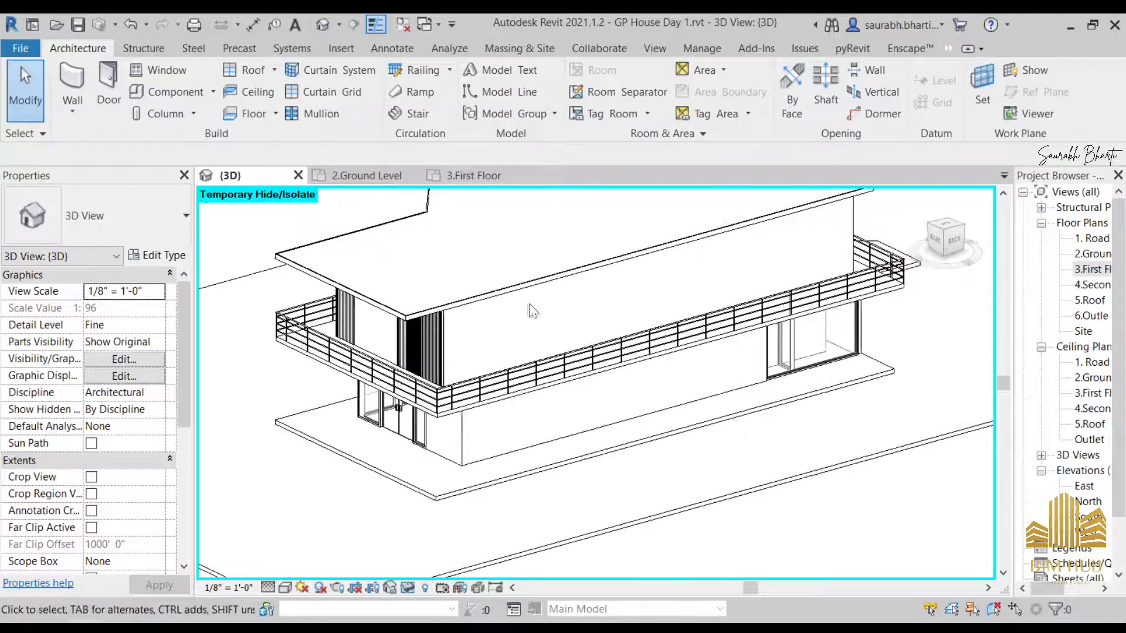
# - Delete the existing second-floor slab with the curtain wall elements that block its removal, and delete the side cover around its edge
pyautogui.click(419, 305)
pyautogui.scroll(-4, 440, 314)
pyautogui.keyDown('shift'); pyautogui.moveTo(446, 320); pyautogui.dragTo(479, 313, button='middle'); pyautogui.keyUp('shift')
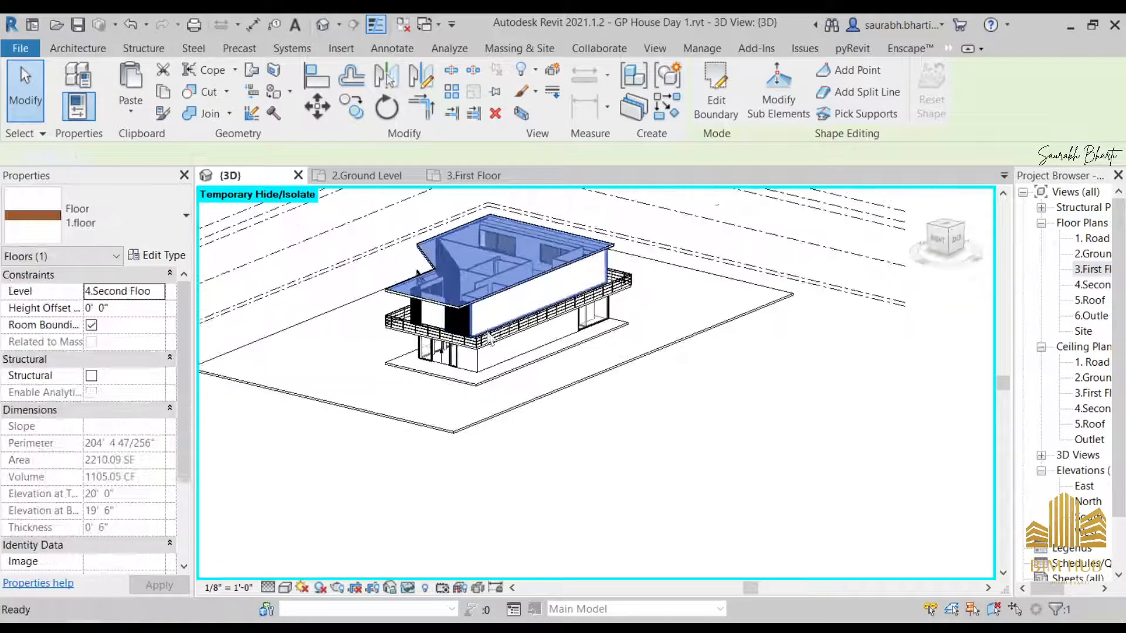
pyautogui.scroll(3, 490, 340)
pyautogui.press('Delete')
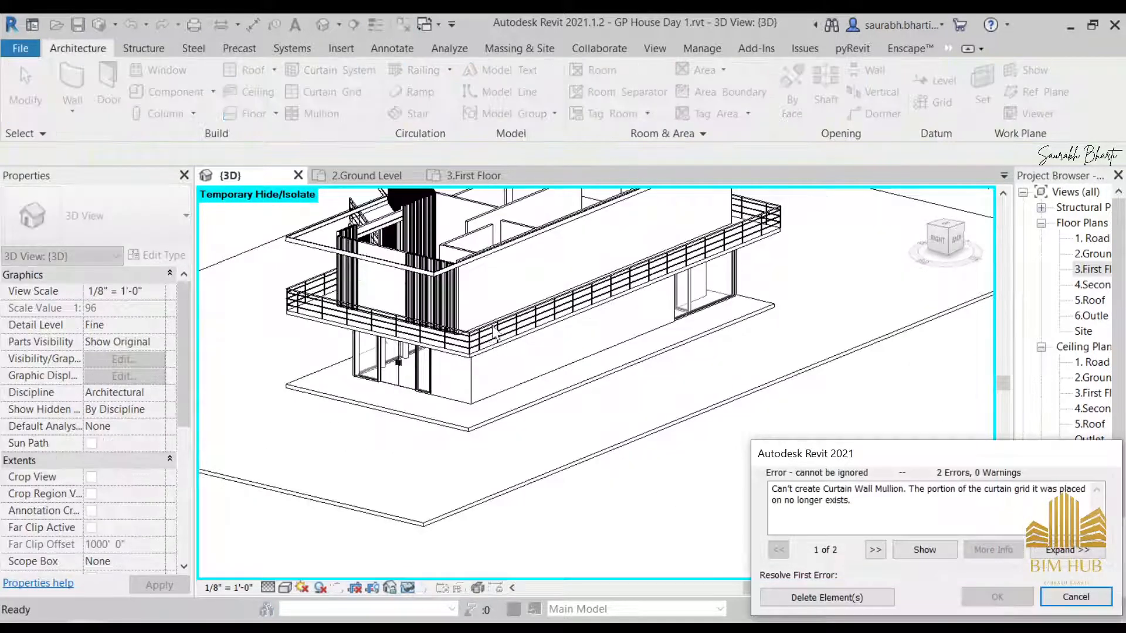
pyautogui.click(861, 596)
pyautogui.click(445, 272)
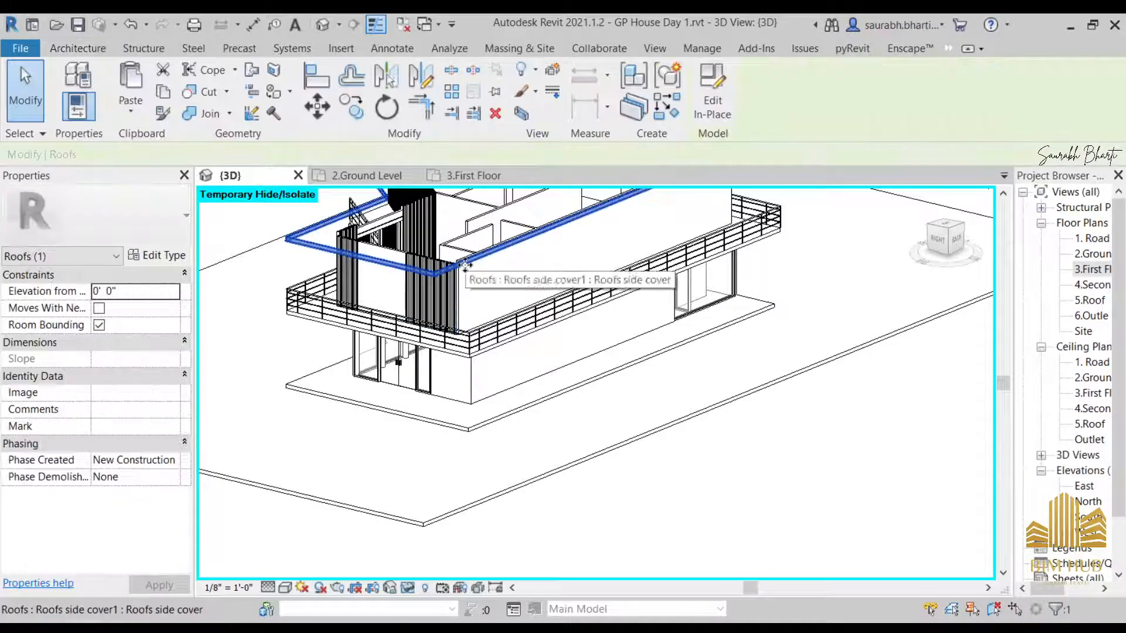
pyautogui.press('Delete')
# - Reset the temporary hide so the first-floor slab's side cover is restored in the 3D view
pyautogui.click(488, 356)
pyautogui.scroll(5, 488, 356)
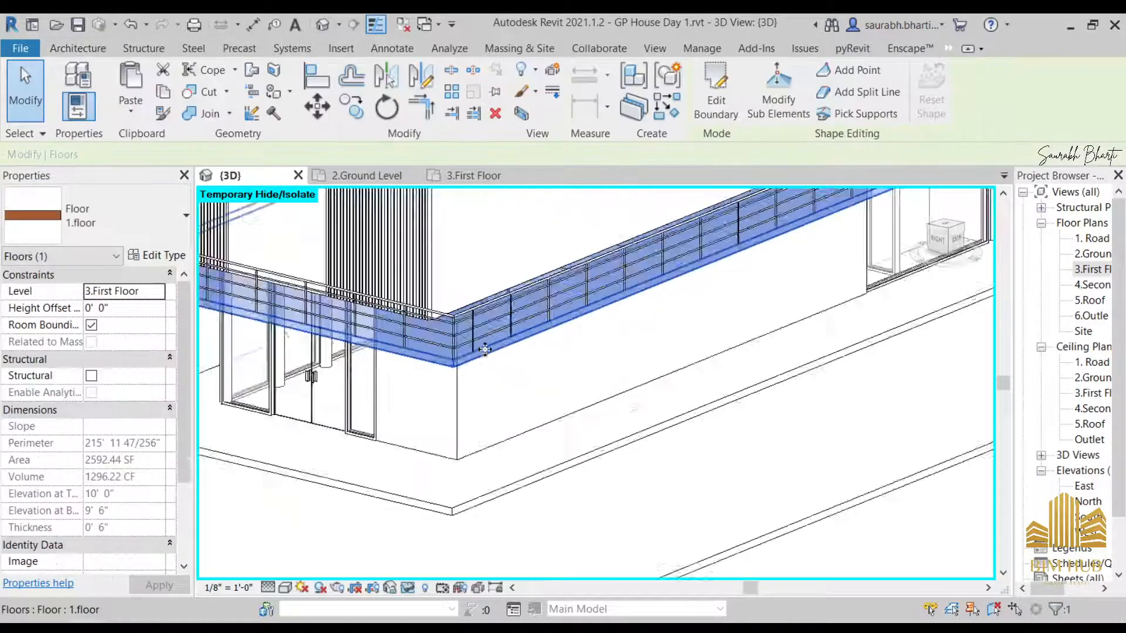
pyautogui.press('h')
pyautogui.press('r')
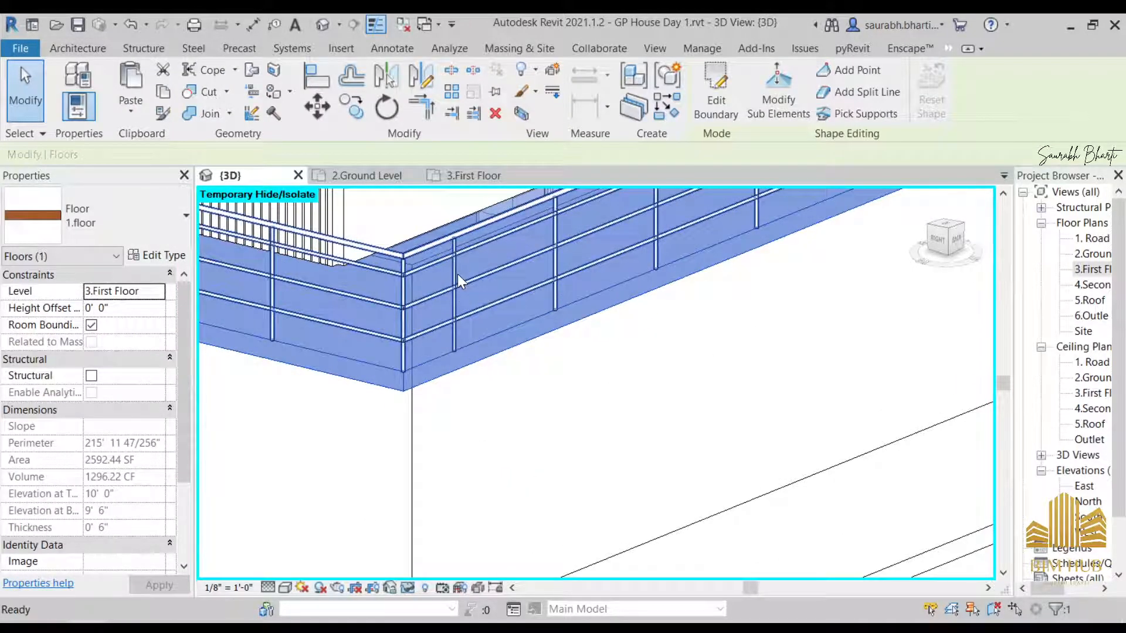
# - Copy the first-floor side cover and pipe railing together and paste them aligned to the 4.Second Floor level
pyautogui.click(440, 358)
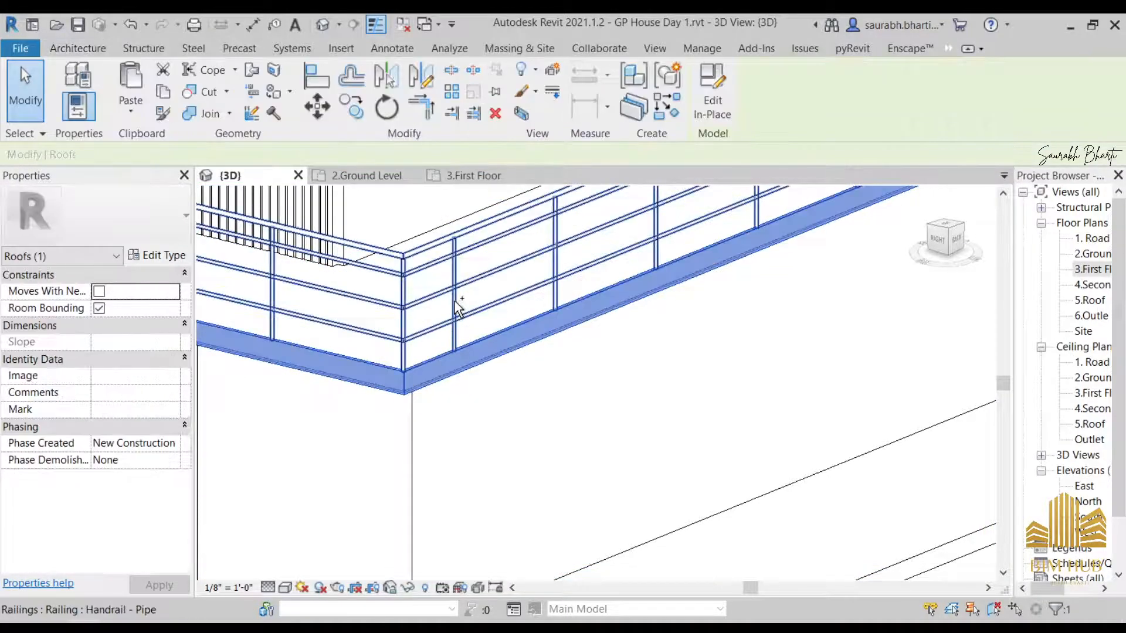
pyautogui.keyDown('ctrl'); pyautogui.click(456, 298); pyautogui.keyUp('ctrl')
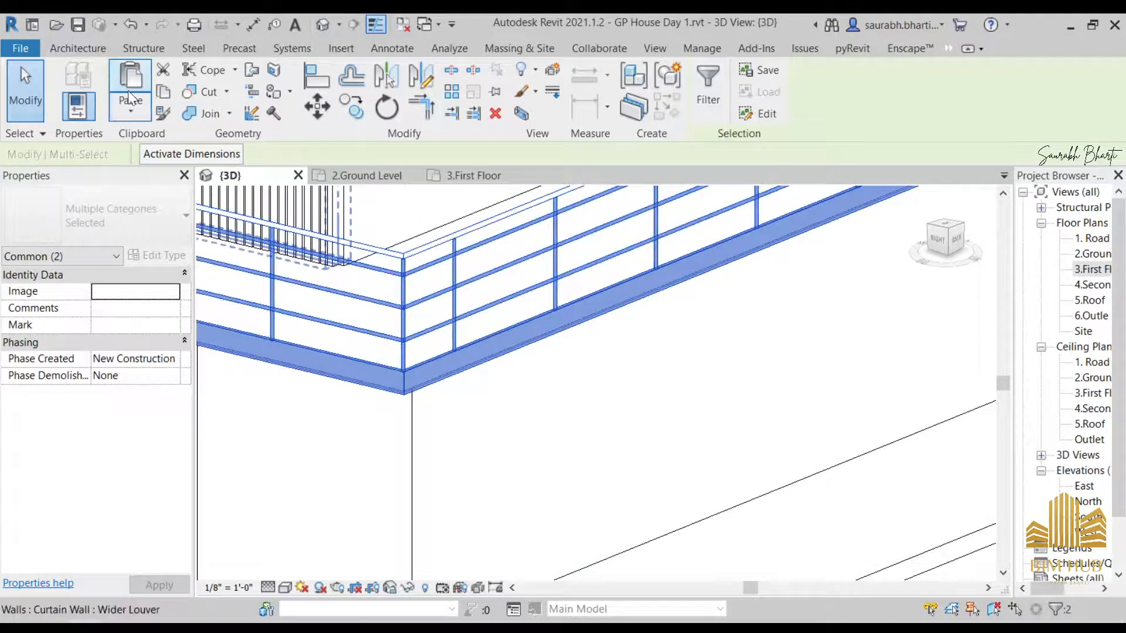
pyautogui.click(161, 94)
pyautogui.click(129, 112)
pyautogui.click(200, 175)
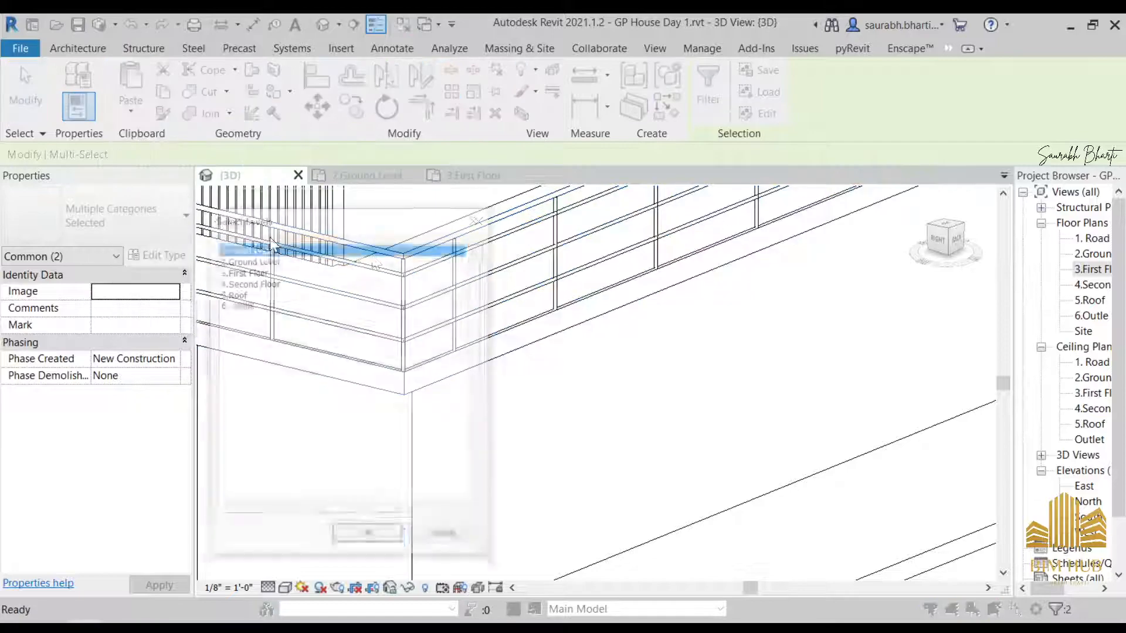
pyautogui.click(283, 271)
pyautogui.click(269, 294)
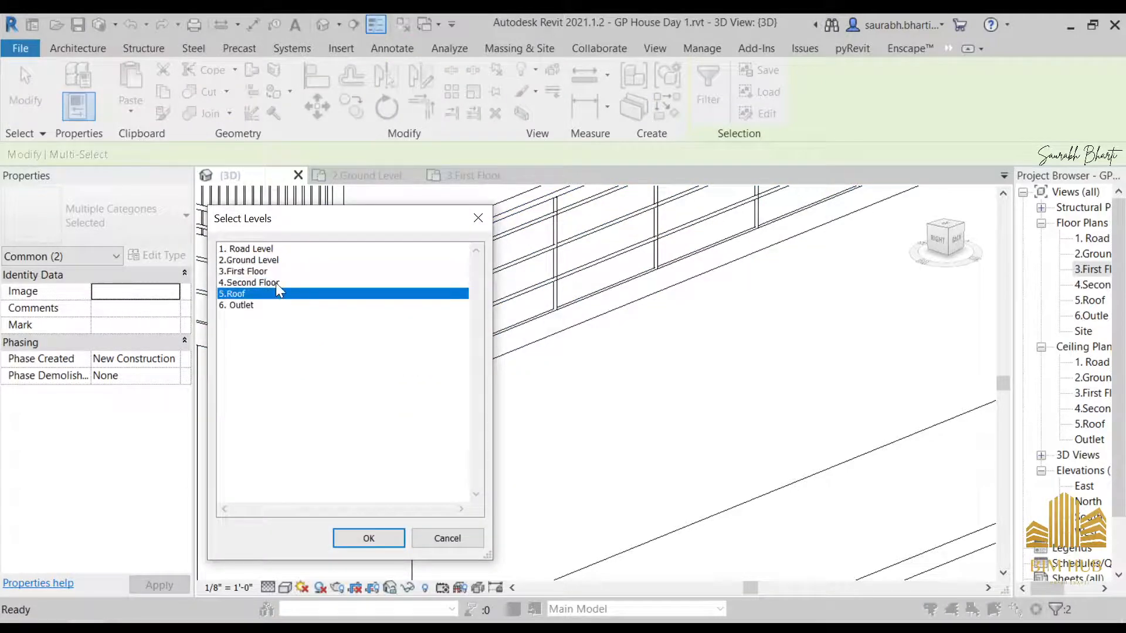
pyautogui.click(275, 282)
pyautogui.click(368, 538)
pyautogui.scroll(-5, 466, 442)
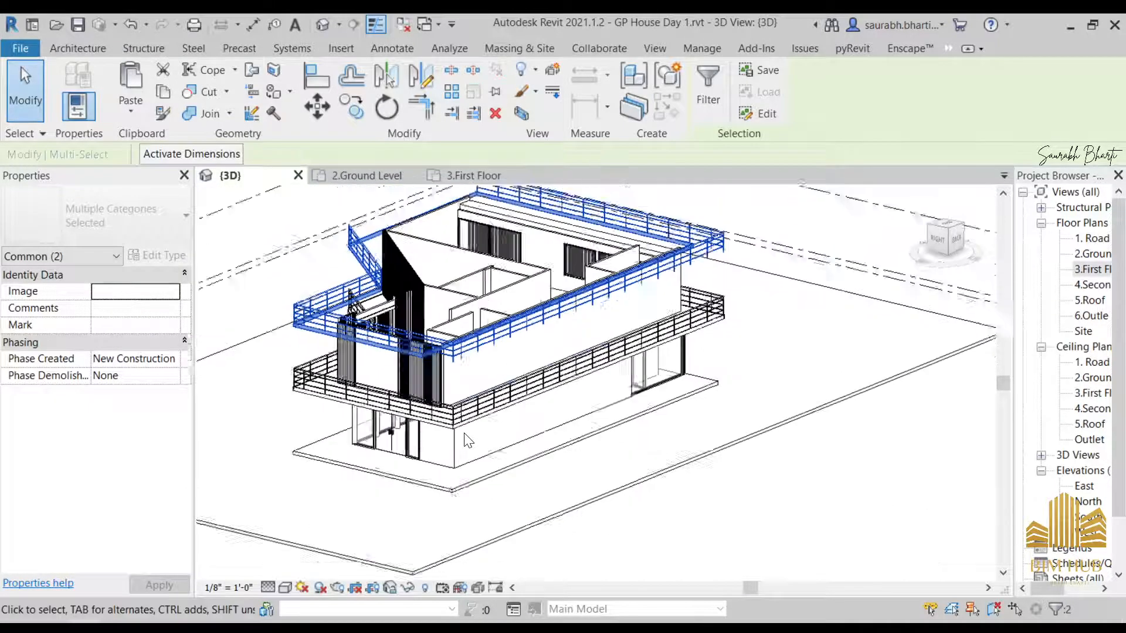
pyautogui.keyDown('shift'); pyautogui.moveTo(467, 440); pyautogui.dragTo(521, 493, button='middle'); pyautogui.keyUp('shift')
pyautogui.press('Escape')
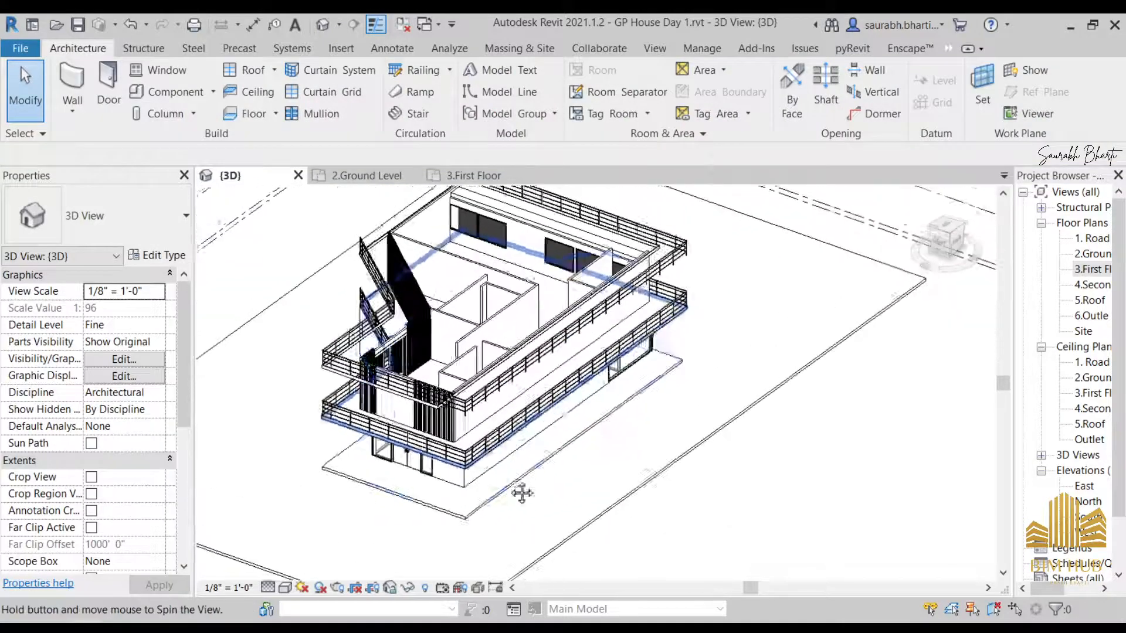
# - Temporarily hide the first-floor side cover to expose the slab edge behind it
pyautogui.scroll(5, 469, 457)
pyautogui.click(463, 451)
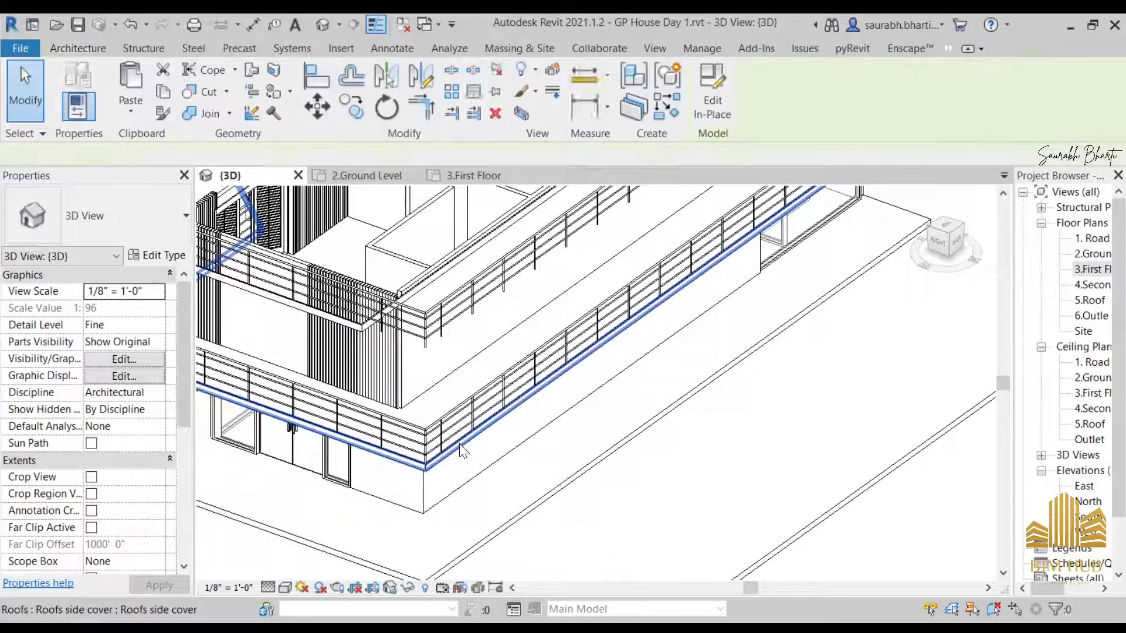
pyautogui.click(463, 450)
pyautogui.press('h')
pyautogui.press('h')
# - Copy the first-floor slab and paste it aligned to the 4.Second Floor level
pyautogui.click(463, 451)
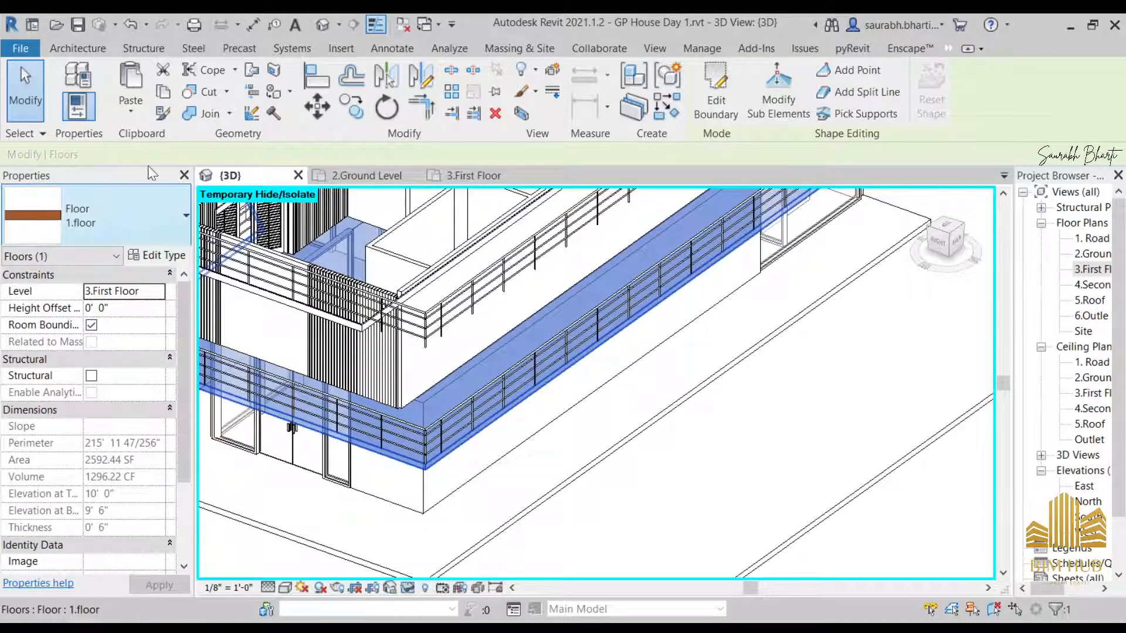
pyautogui.click(130, 110)
pyautogui.click(201, 176)
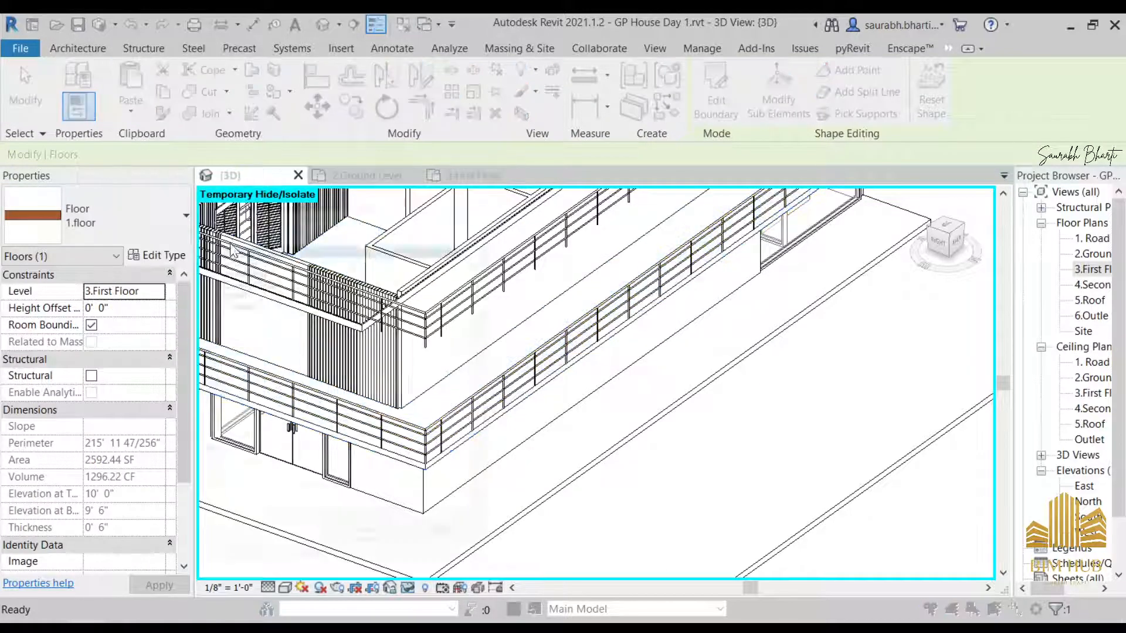
pyautogui.click(275, 272)
pyautogui.click(281, 283)
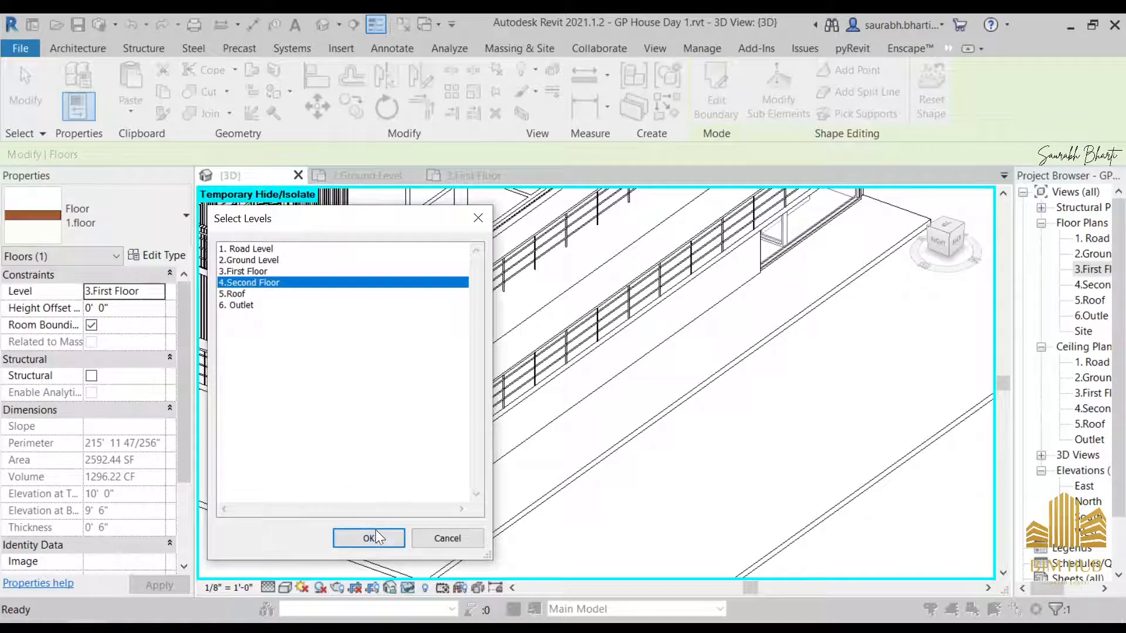
pyautogui.click(370, 537)
pyautogui.press('Escape')
# - Reopen and finish the new second-floor slab's boundary, attach the walls below to its underside, and resolve the join errors by unjoining elements
pyautogui.keyDown('shift'); pyautogui.moveTo(522, 462); pyautogui.dragTo(551, 481, button='middle'); pyautogui.keyUp('shift')
pyautogui.keyDown('shift'); pyautogui.moveTo(454, 328); pyautogui.dragTo(519, 361, button='middle'); pyautogui.keyUp('shift')
pyautogui.moveTo(519, 361); pyautogui.dragTo(562, 455, button='middle')
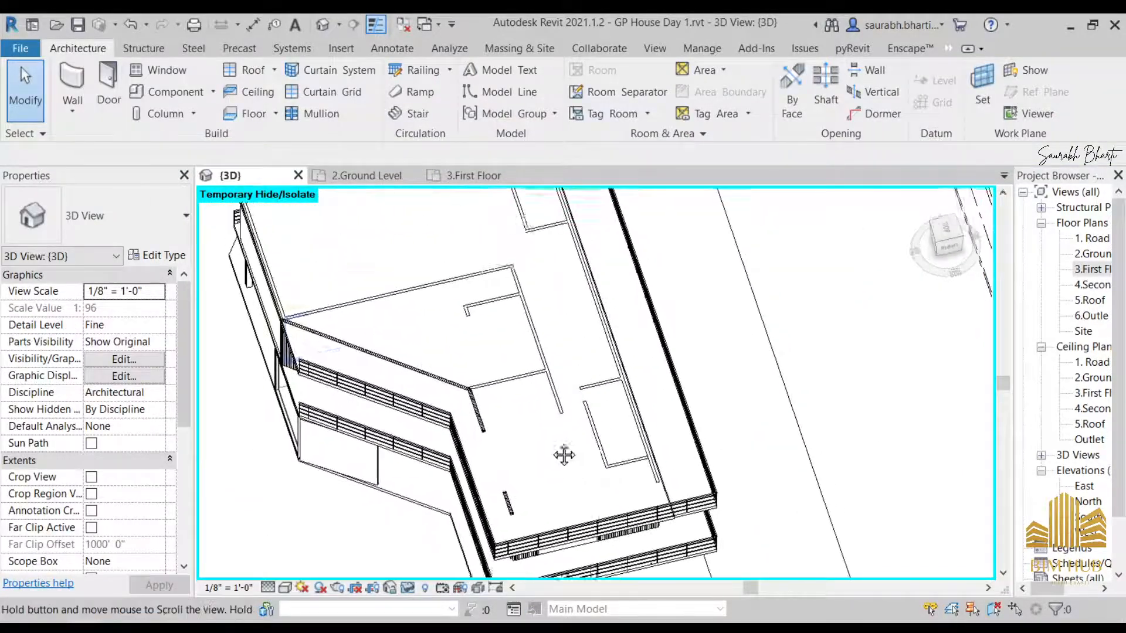
pyautogui.keyDown('shift'); pyautogui.moveTo(494, 299); pyautogui.dragTo(557, 261, button='middle'); pyautogui.keyUp('shift')
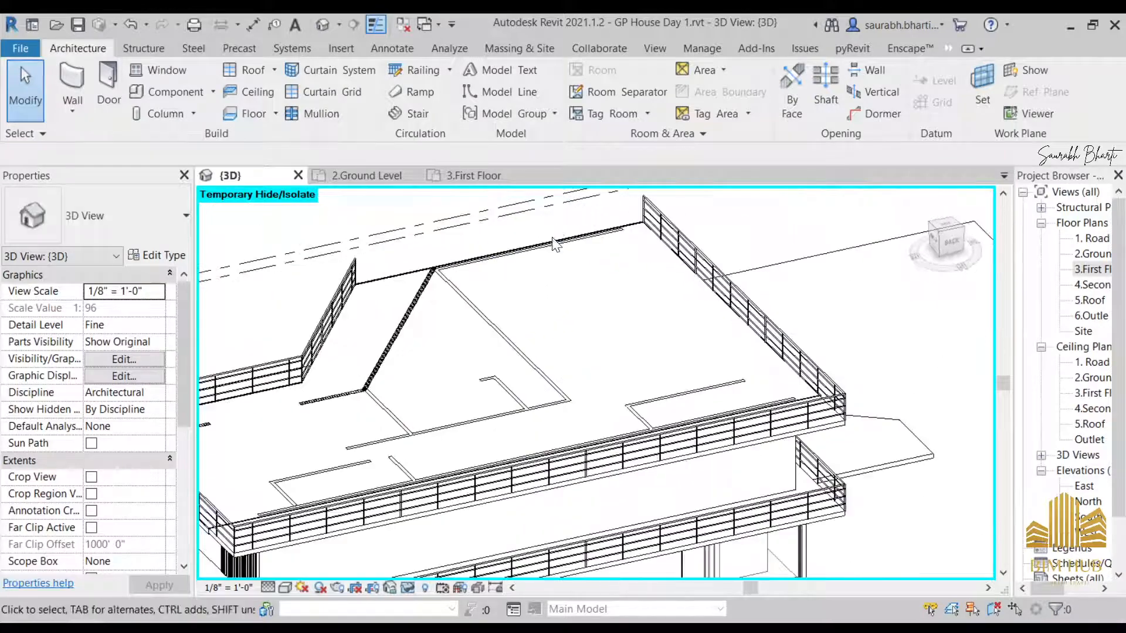
pyautogui.click(555, 253)
pyautogui.press('Escape')
pyautogui.click(637, 228)
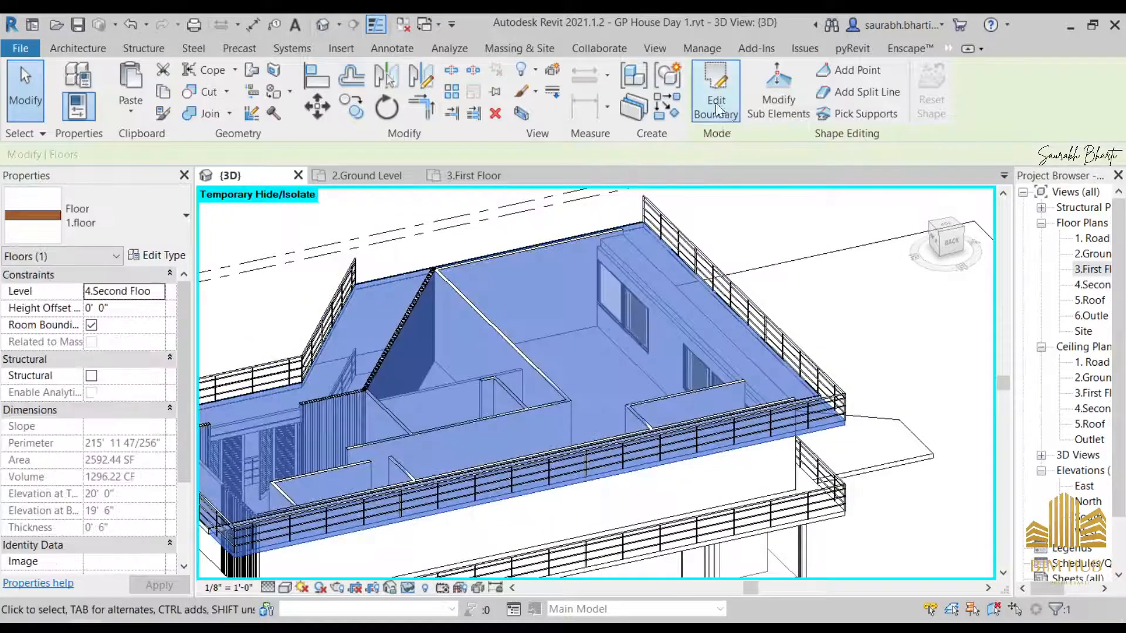
pyautogui.click(709, 90)
pyautogui.click(709, 107)
pyautogui.scroll(-5, 656, 408)
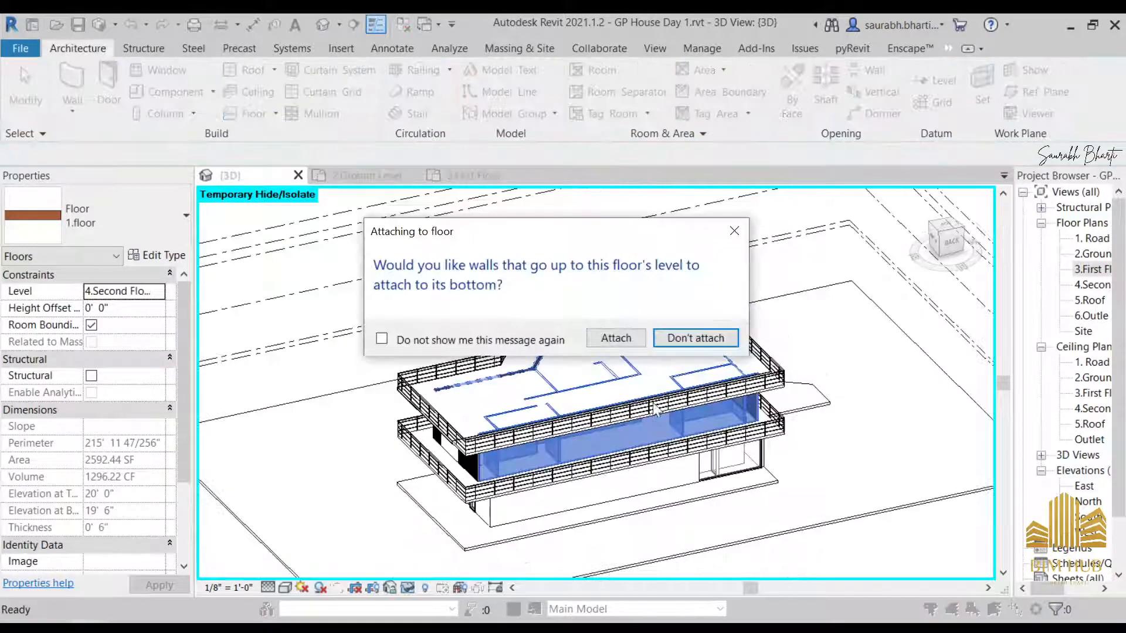
pyautogui.click(616, 339)
pyautogui.scroll(5, 488, 375)
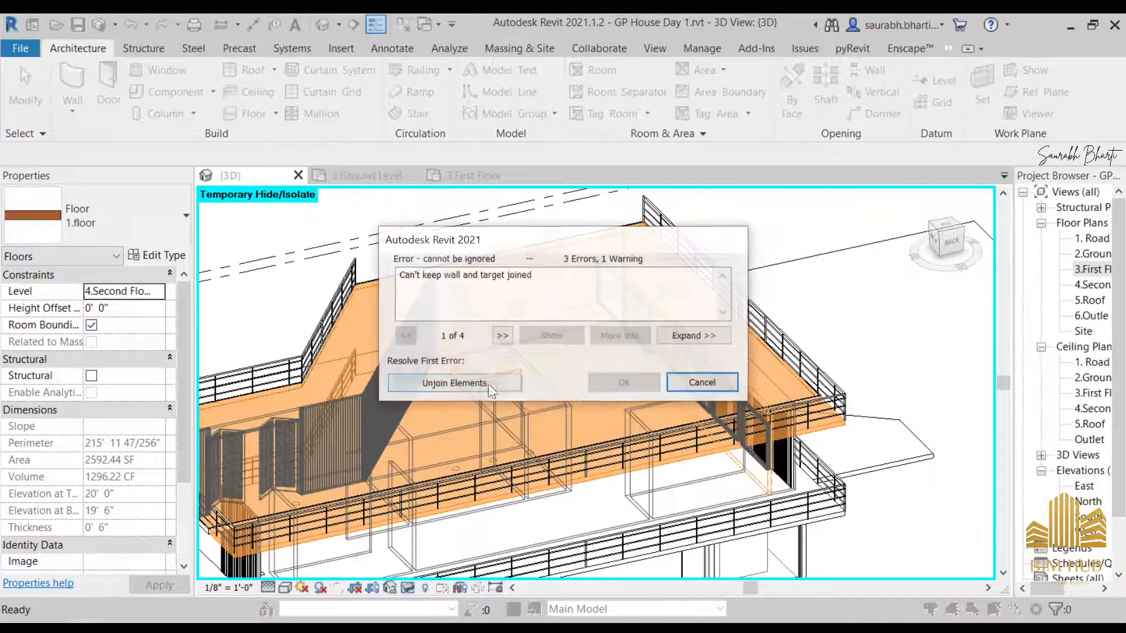
pyautogui.click(454, 383)
pyautogui.click(513, 383)
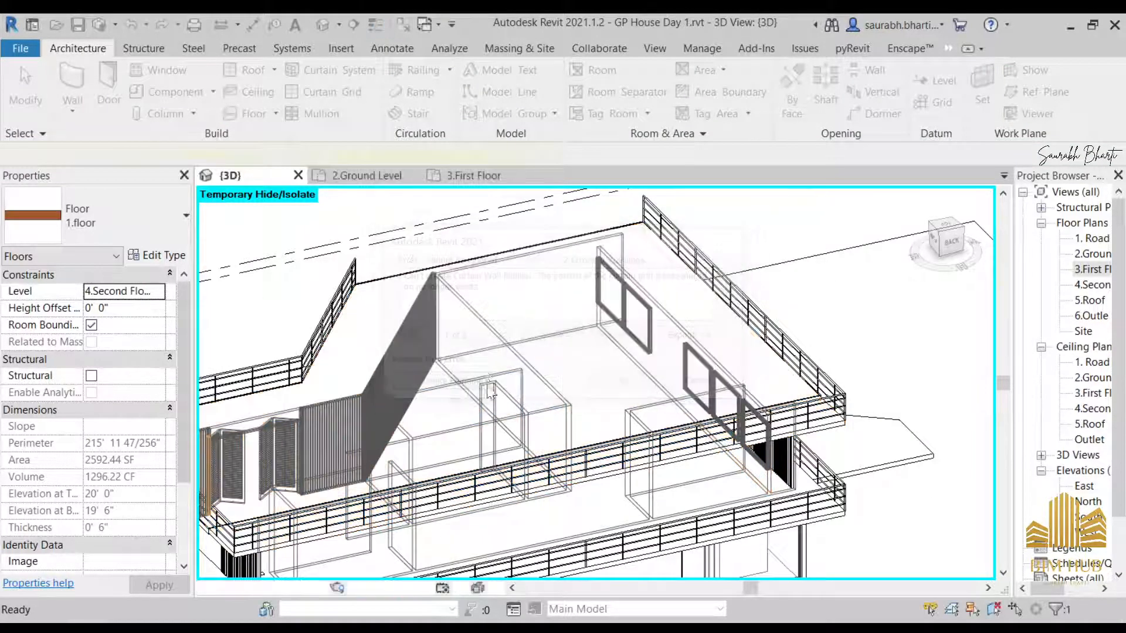
pyautogui.scroll(-5, 483, 393)
pyautogui.click(592, 314)
# - Delete the copied pipe railing from around the second-floor slab
pyautogui.keyDown('shift'); pyautogui.moveTo(483, 393); pyautogui.dragTo(473, 449, button='middle'); pyautogui.keyUp('shift')
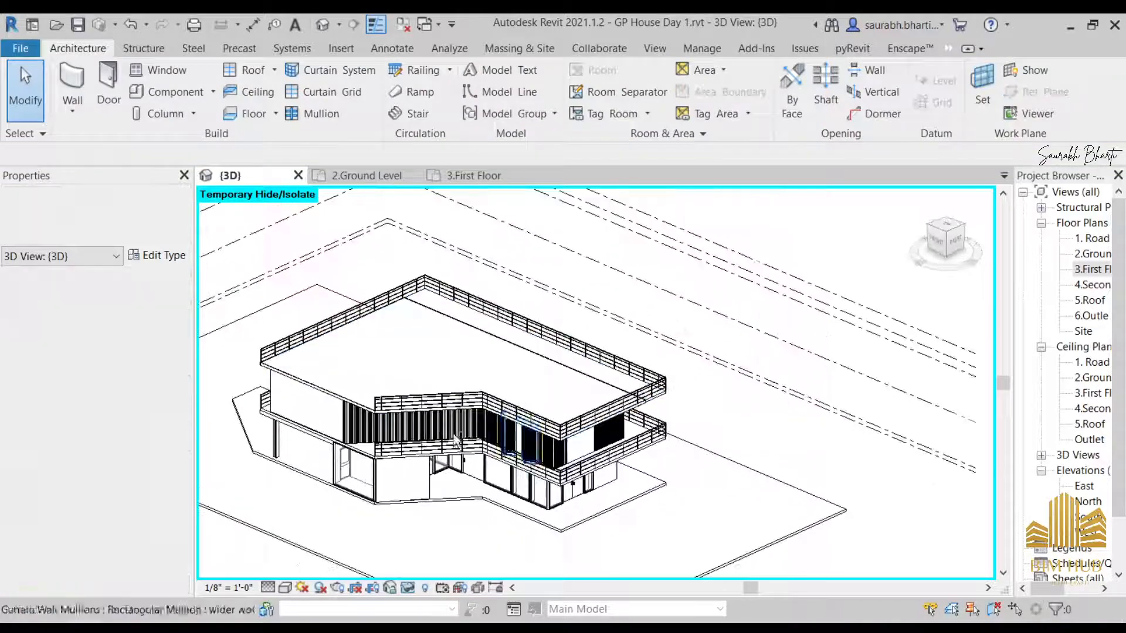
pyautogui.keyDown('shift'); pyautogui.moveTo(422, 490); pyautogui.dragTo(451, 465, button='middle'); pyautogui.keyUp('shift')
pyautogui.click(516, 384)
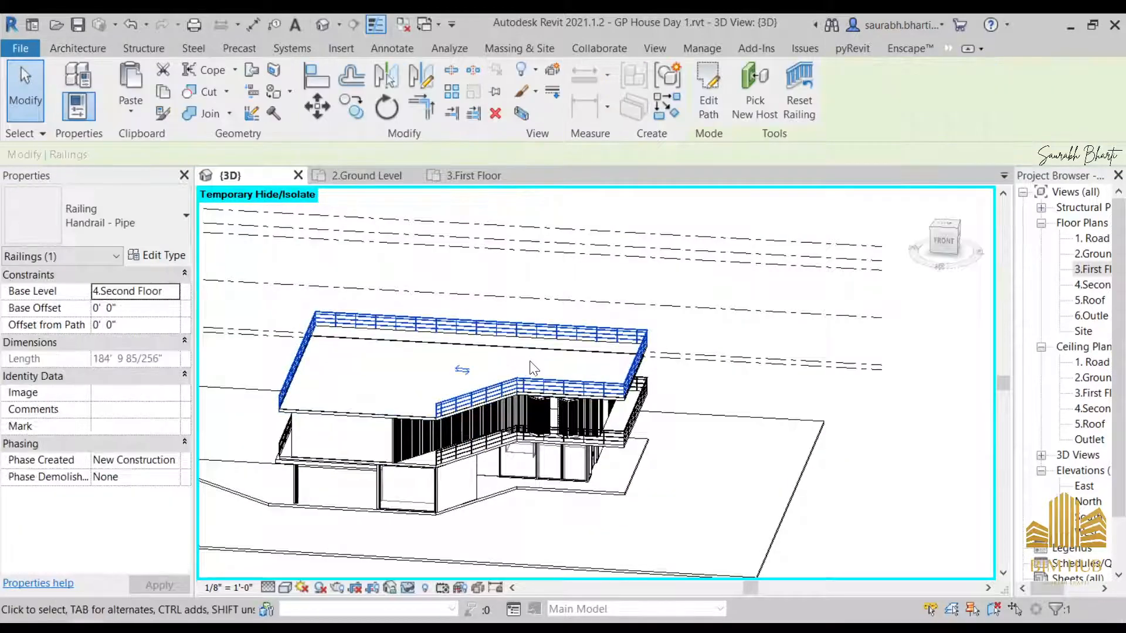
pyautogui.press('Delete')
# - Extend the first-floor railing path in plan with an 8'-6" line from its open diagonal end to the louver wall, and finish the sketch
pyautogui.scroll(6, 440, 501)
pyautogui.keyDown('shift'); pyautogui.moveTo(421, 474); pyautogui.dragTo(481, 520, button='middle'); pyautogui.keyUp('shift')
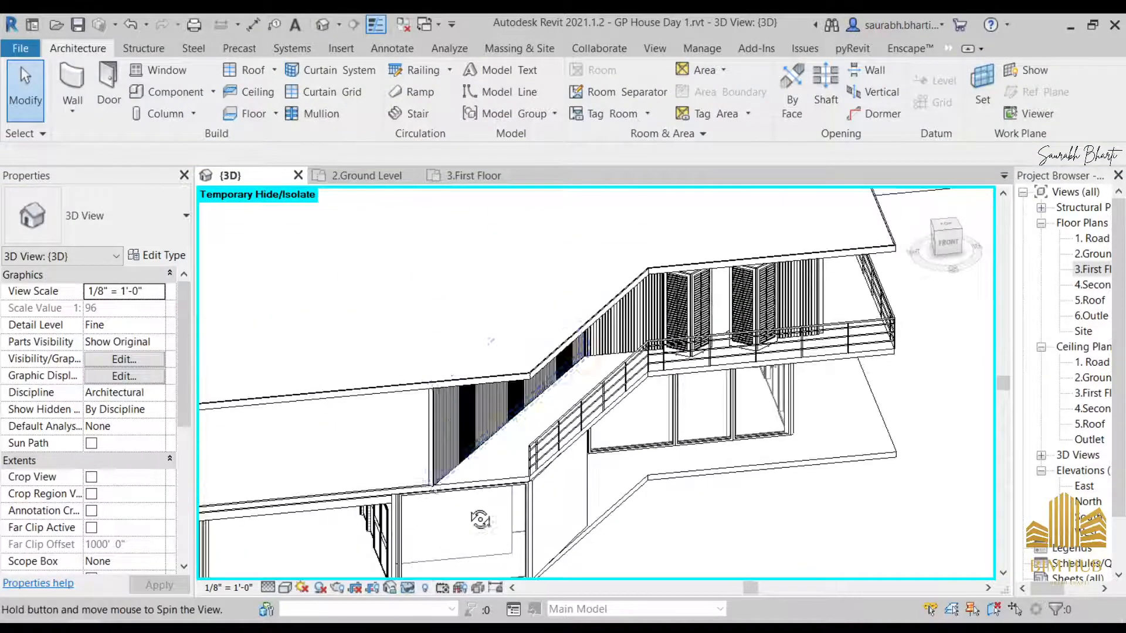
pyautogui.doubleClick(1092, 269)
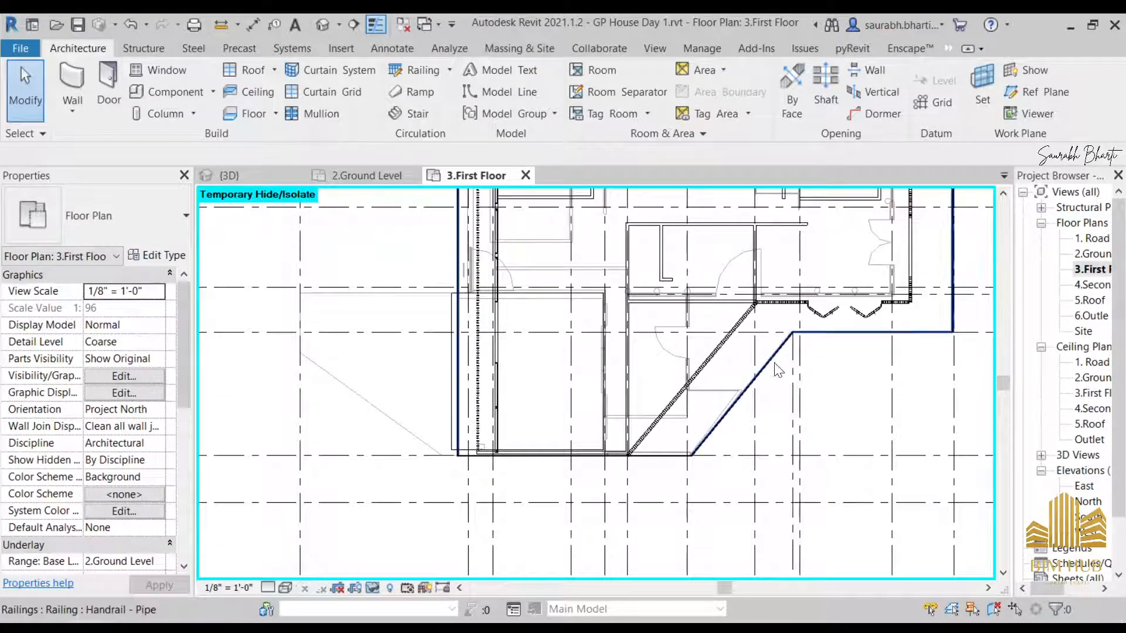
pyautogui.click(725, 423)
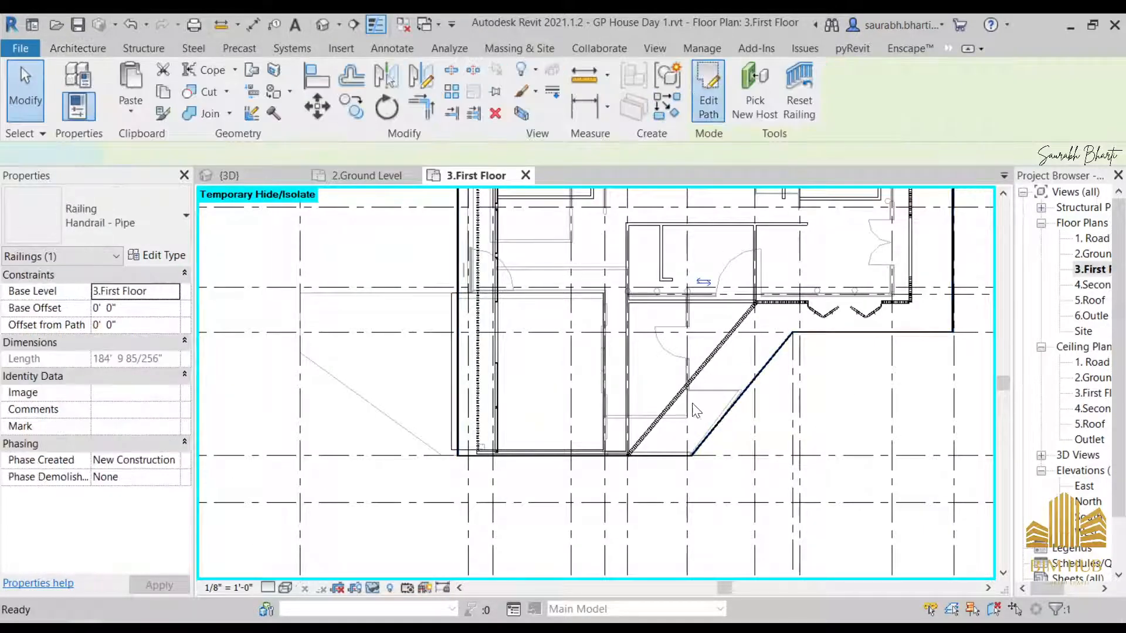
pyautogui.click(716, 102)
pyautogui.click(740, 74)
pyautogui.scroll(3, 674, 515)
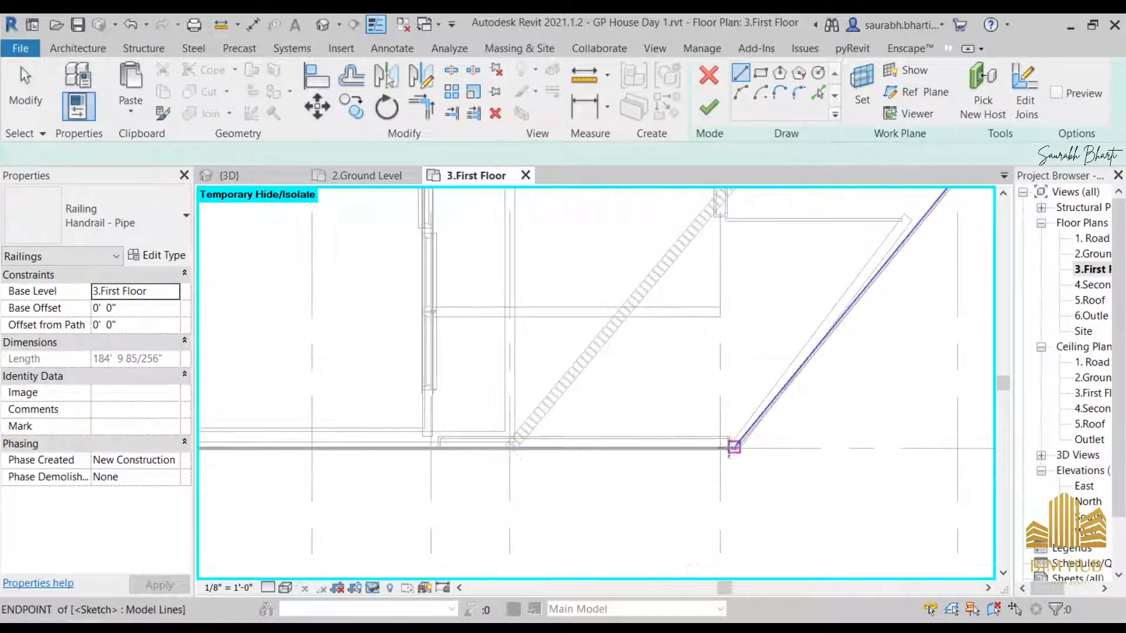
pyautogui.click(695, 483)
pyautogui.click(512, 446)
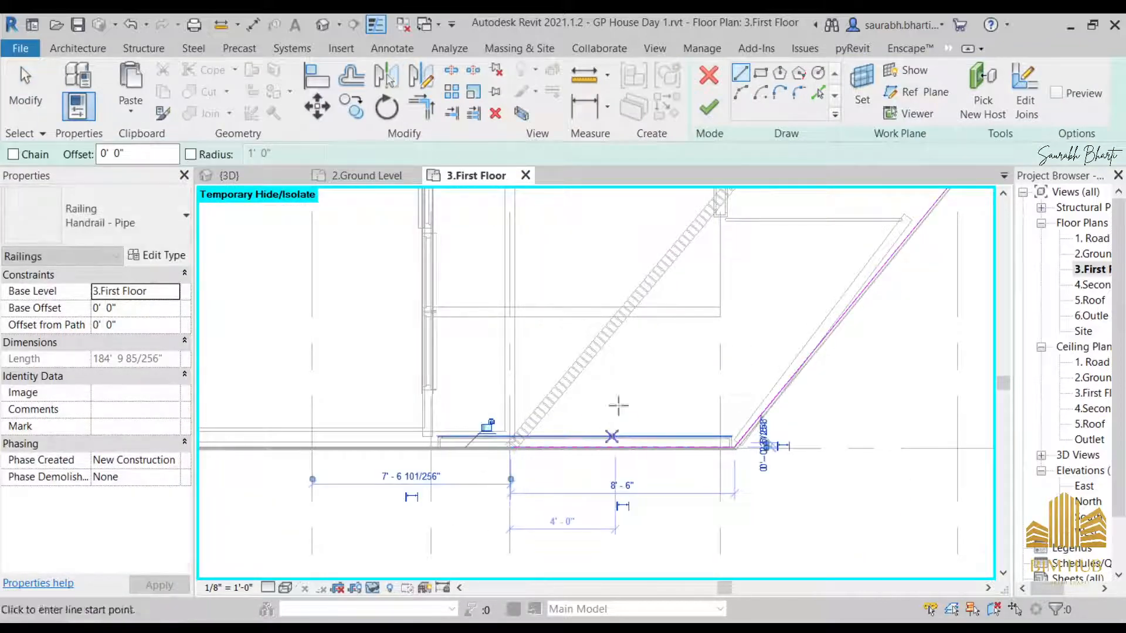
pyautogui.press('Escape')
pyautogui.click(708, 108)
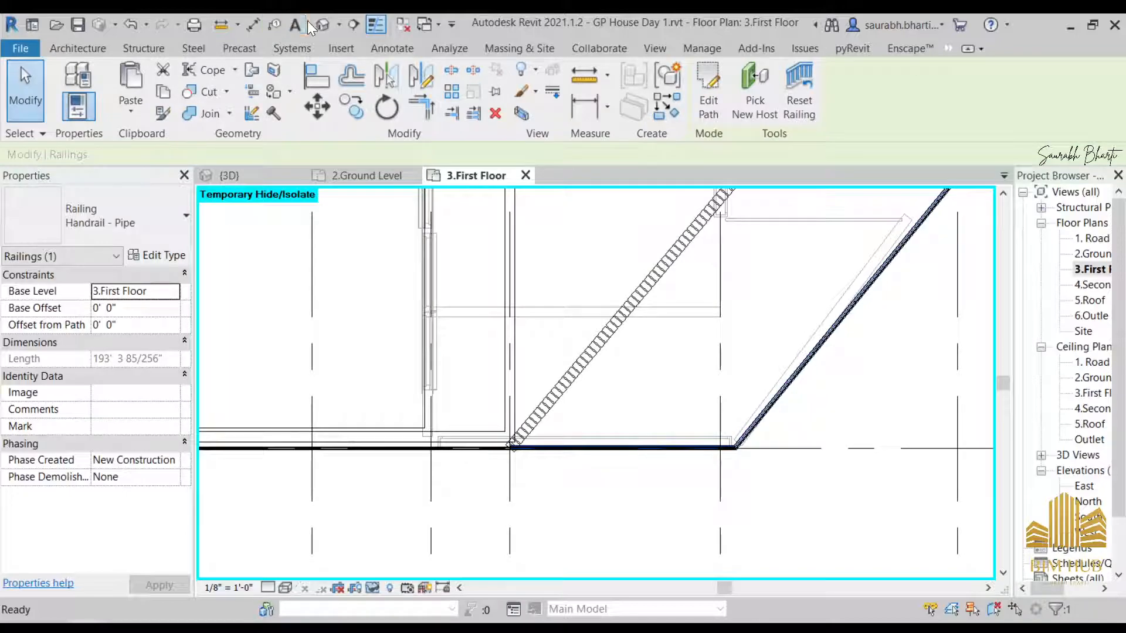
pyautogui.click(321, 25)
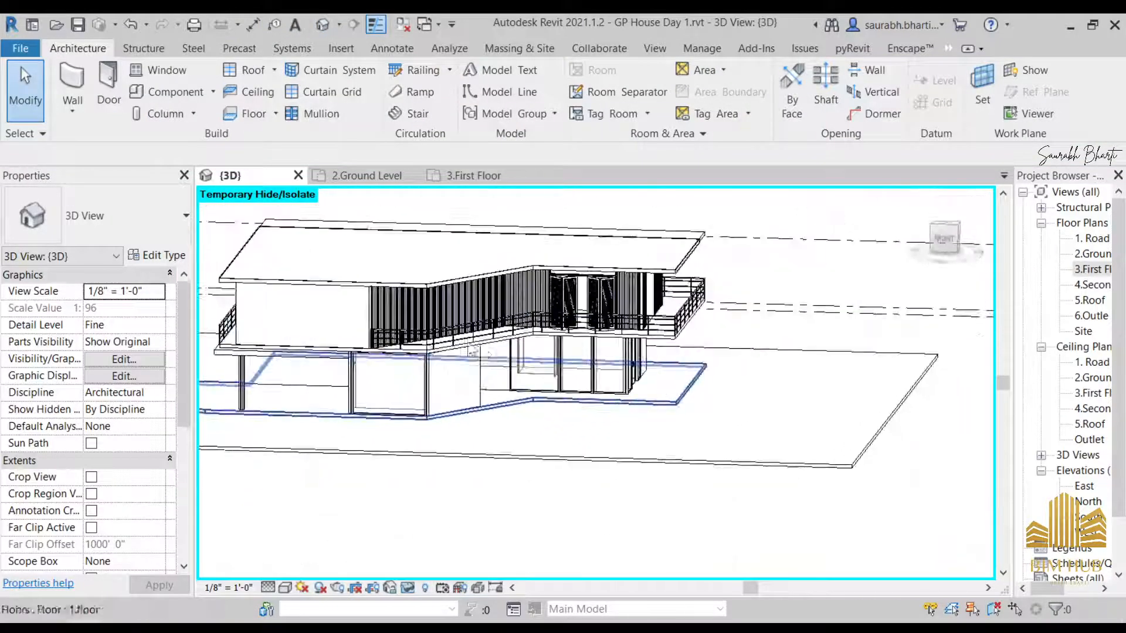
pyautogui.keyDown('shift'); pyautogui.moveTo(472, 350); pyautogui.dragTo(328, 486, button='middle'); pyautogui.keyUp('shift')
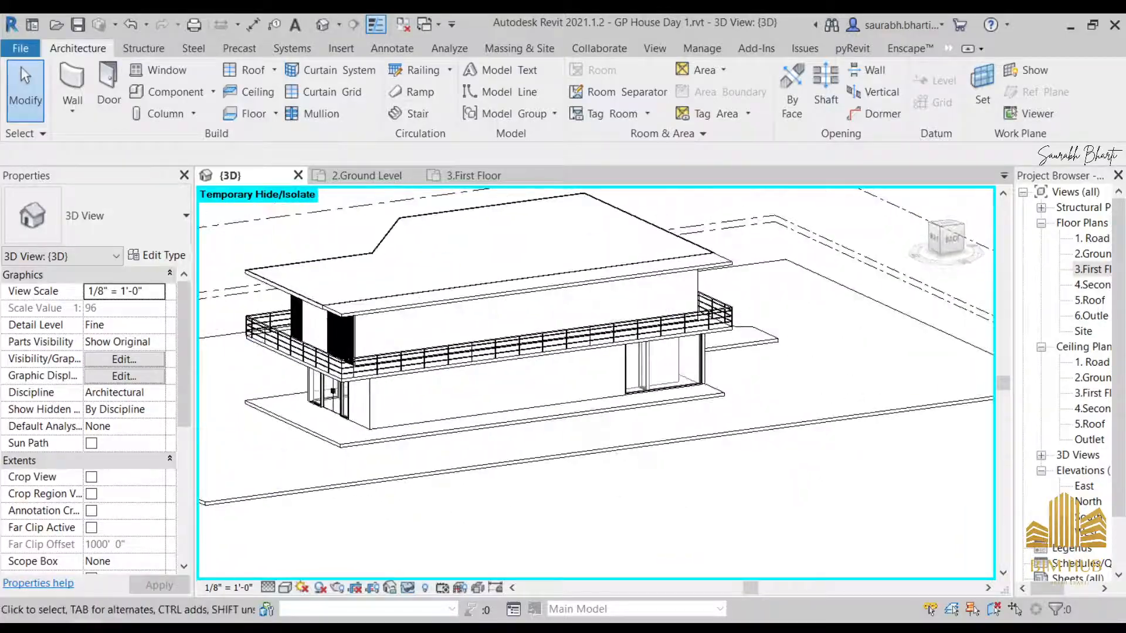
# - Switch to the Photos app and compare the balcony photo, back and front elevations, and first-floor plan
pyautogui.hotkey('alt', 'Tab')
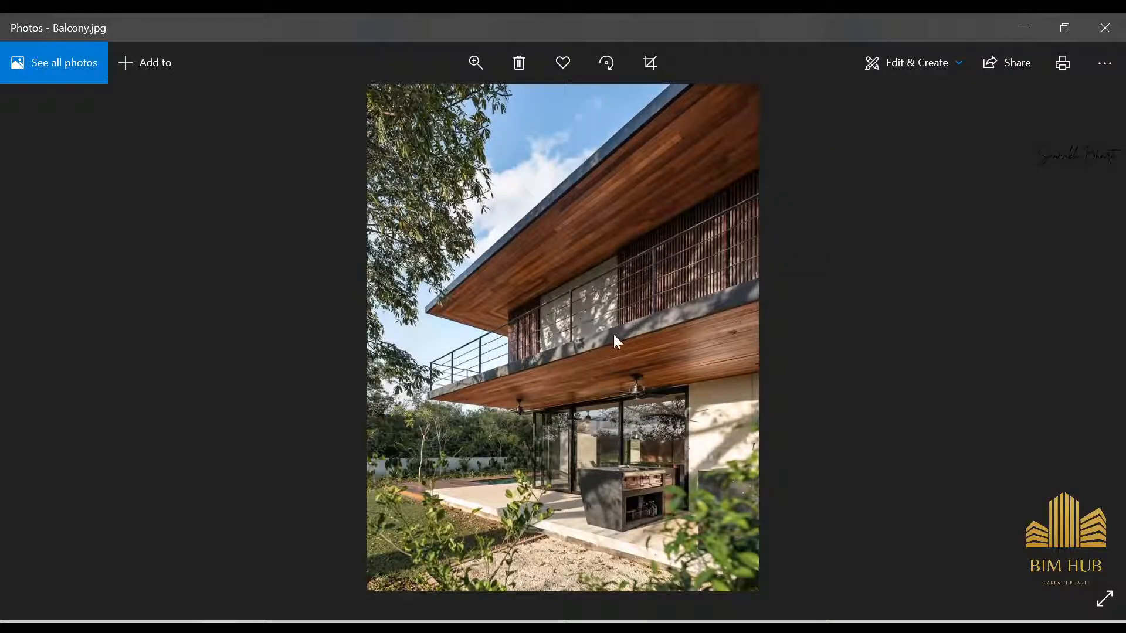
pyautogui.press('Right')
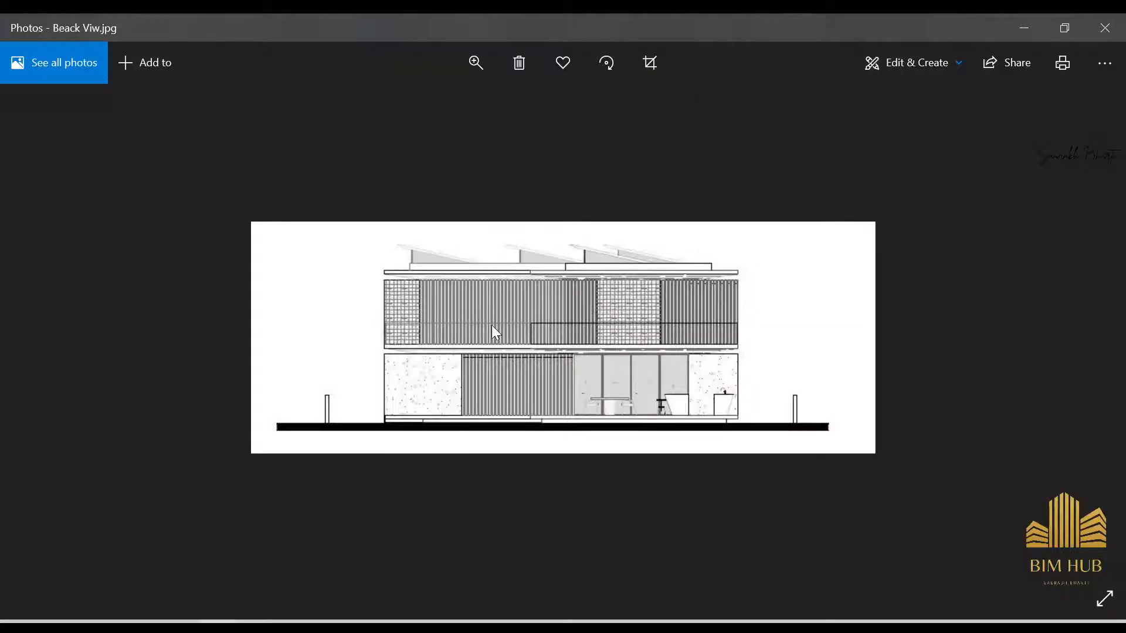
pyautogui.press('Right')
pyautogui.press('Right')
pyautogui.press('Left')
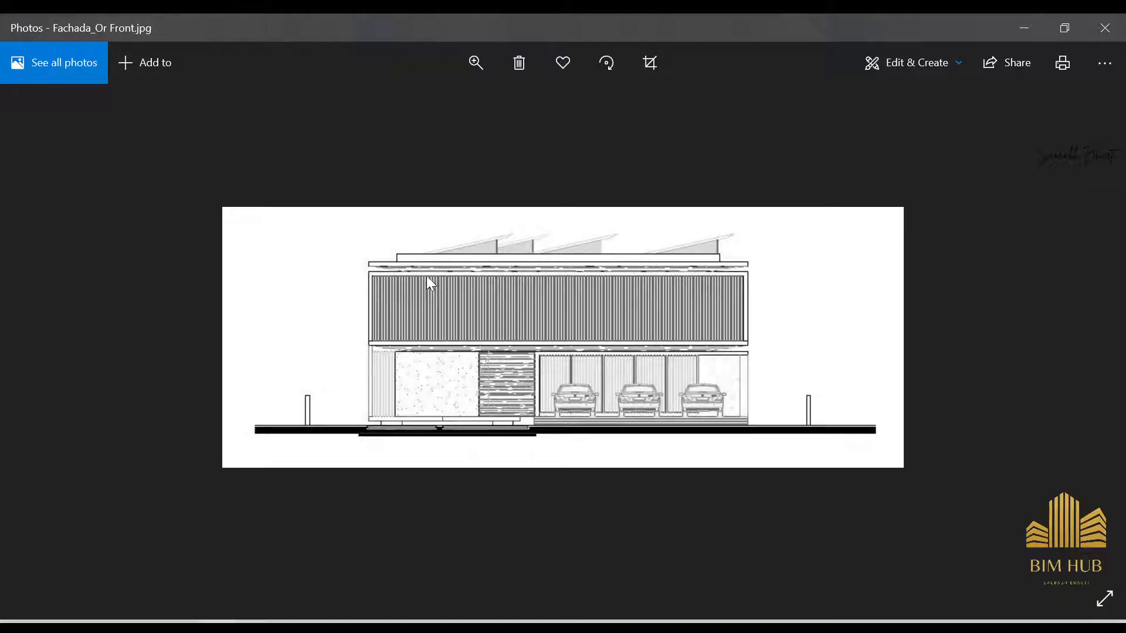
pyautogui.press('Right')
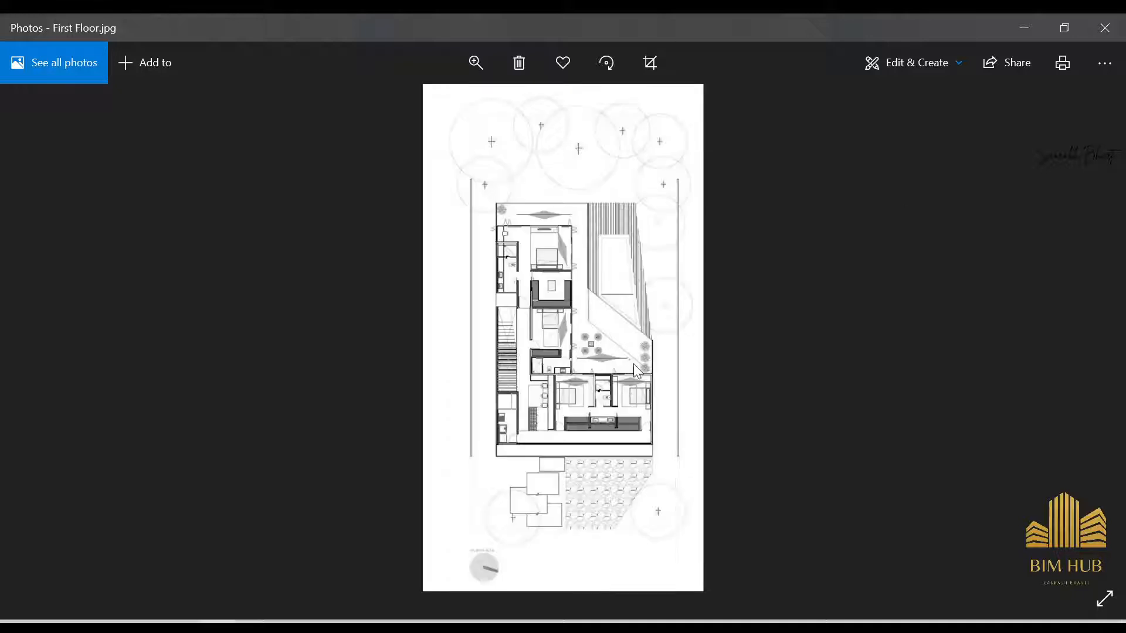
# - Examine the front-facade photo and zoom into the kitchen and living area of the Int Back.jpg interior photo
pyautogui.press('Right')
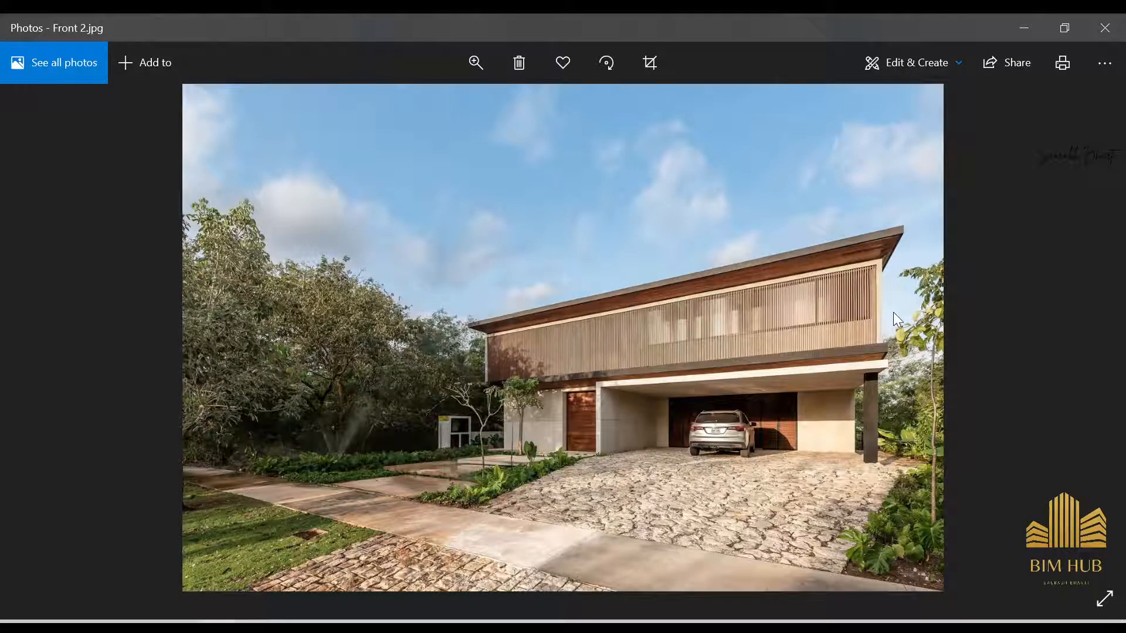
pyautogui.press('Right')
pyautogui.press('Right')
pyautogui.press('Right')
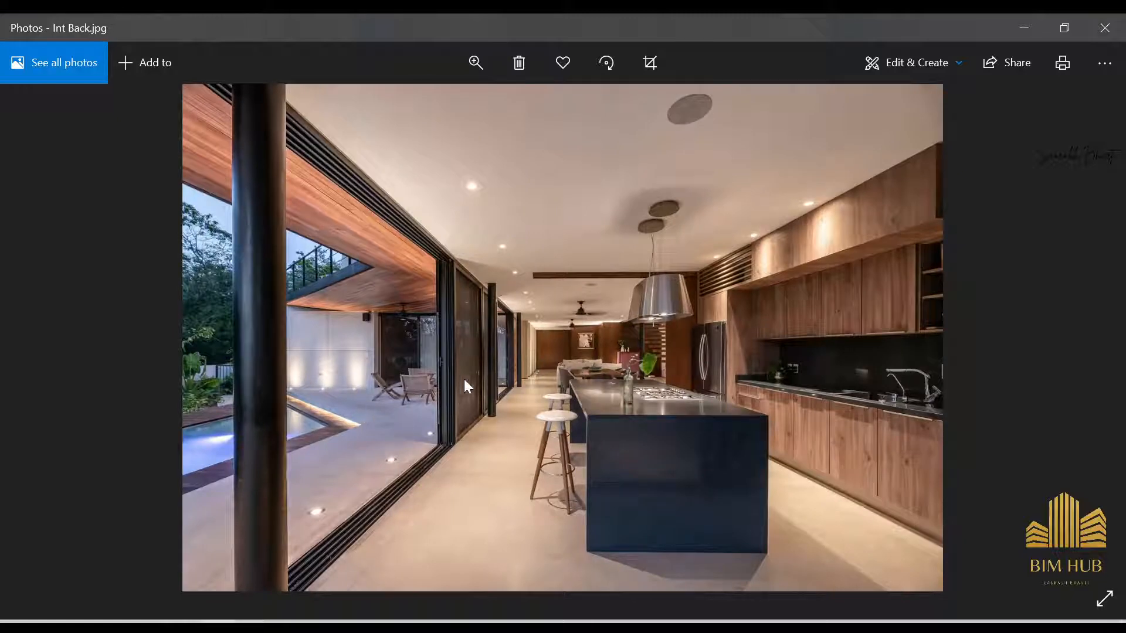
pyautogui.doubleClick(351, 492)
pyautogui.moveTo(729, 423); pyautogui.dragTo(399, 497)
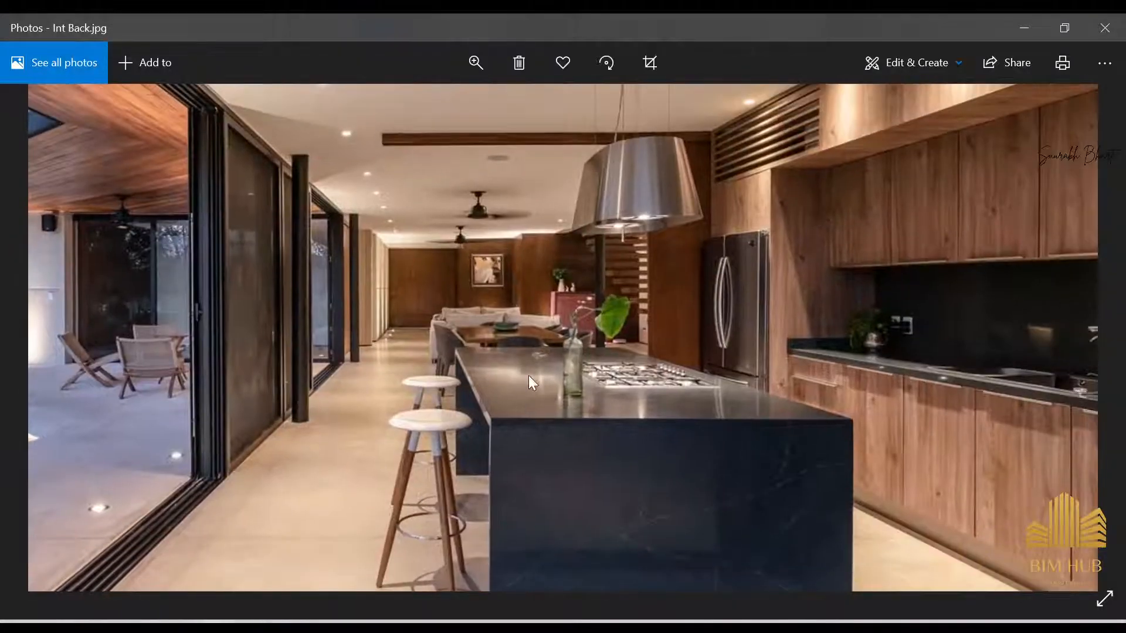
pyautogui.moveTo(555, 292); pyautogui.dragTo(557, 395)
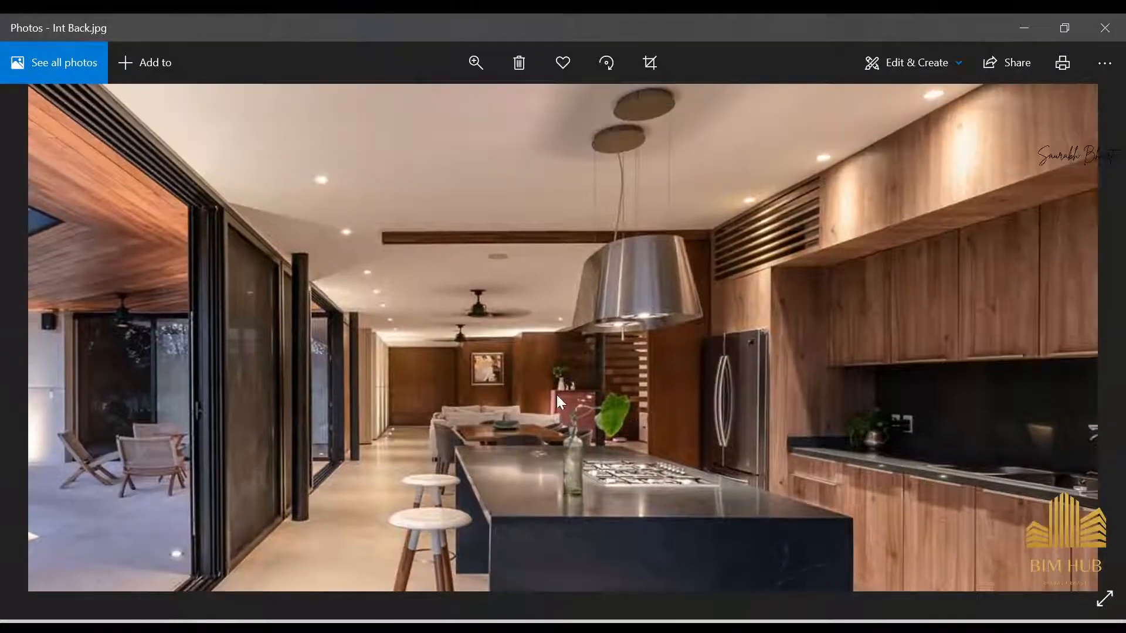
pyautogui.doubleClick(448, 378)
pyautogui.doubleClick(583, 339)
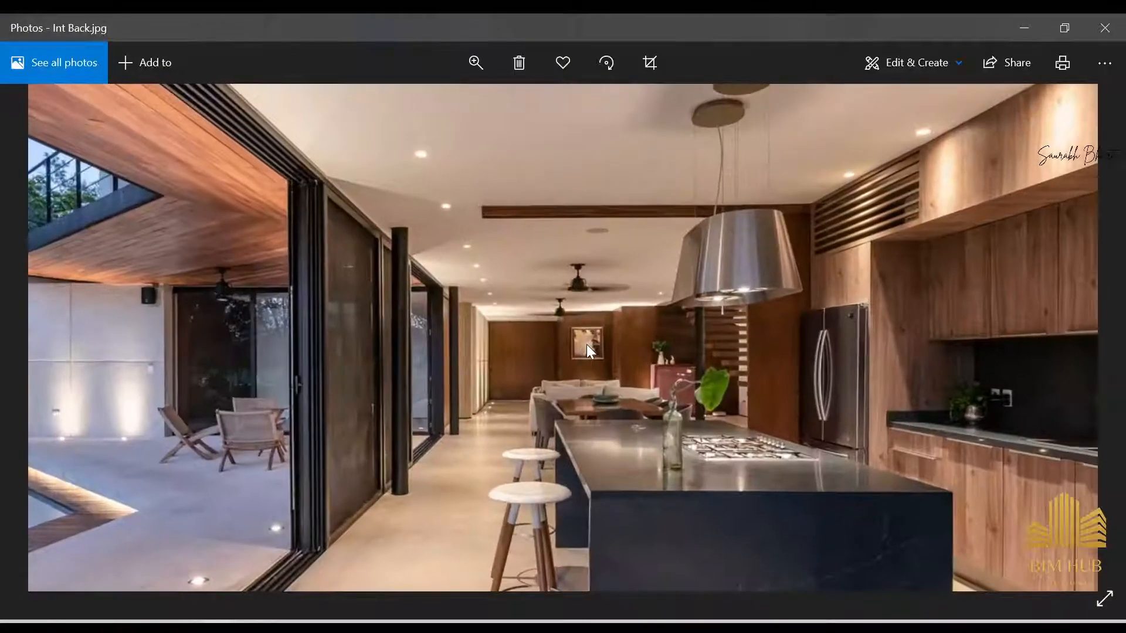
pyautogui.scroll(4, 587, 344)
pyautogui.moveTo(586, 343); pyautogui.dragTo(506, 259)
pyautogui.scroll(2, 507, 260)
pyautogui.scroll(-1, 506, 259)
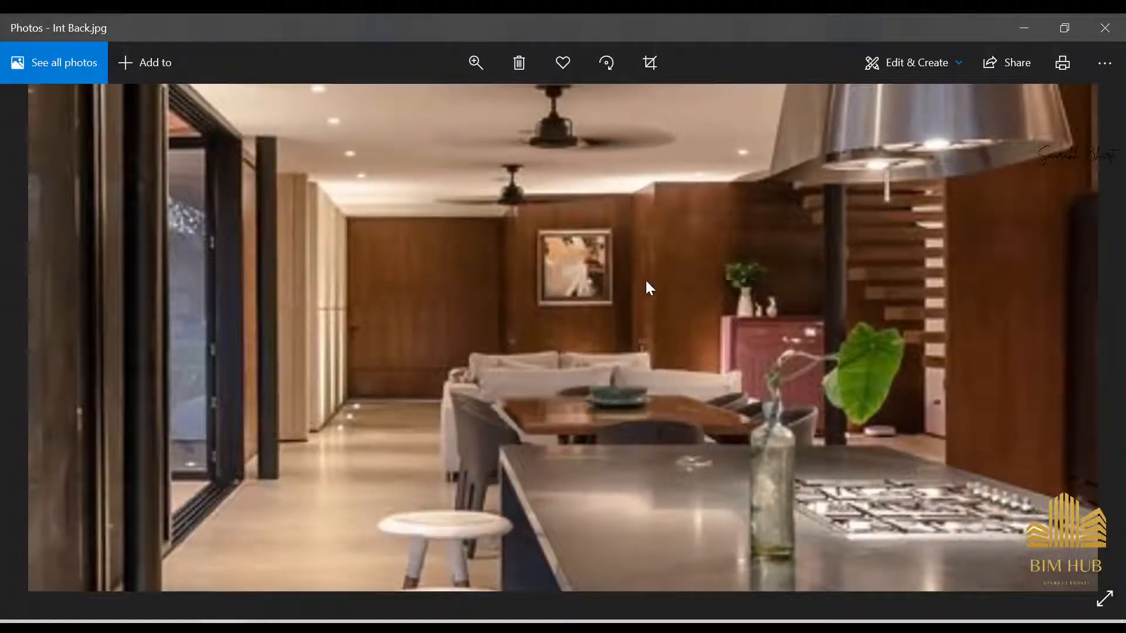
pyautogui.moveTo(646, 282); pyautogui.dragTo(591, 295)
pyautogui.moveTo(372, 420); pyautogui.dragTo(387, 356)
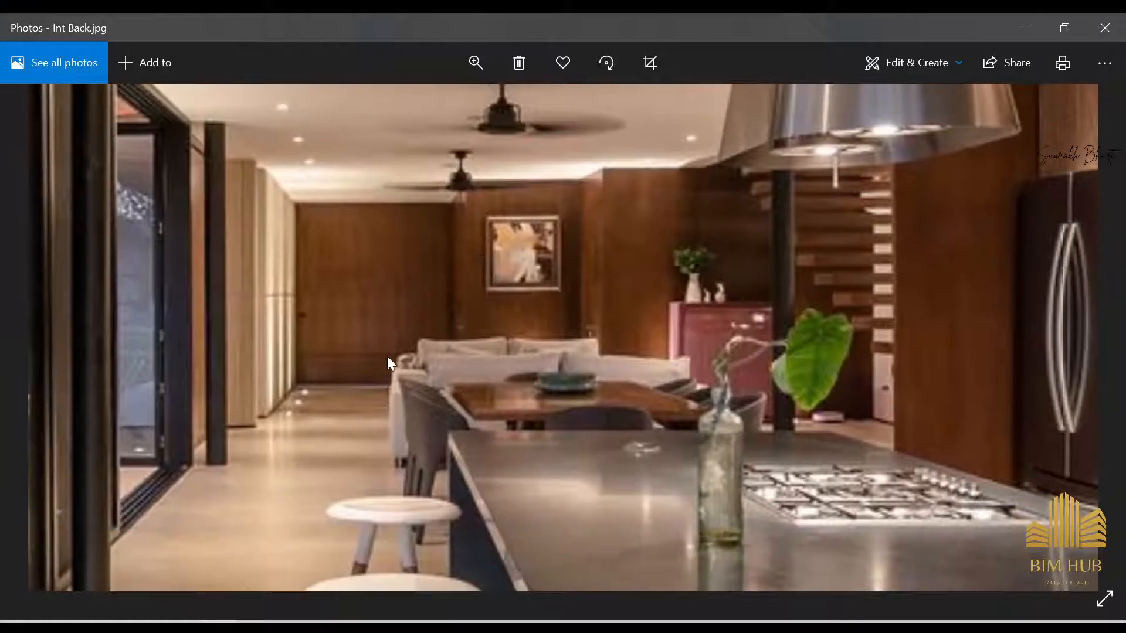
pyautogui.scroll(-5, 547, 267)
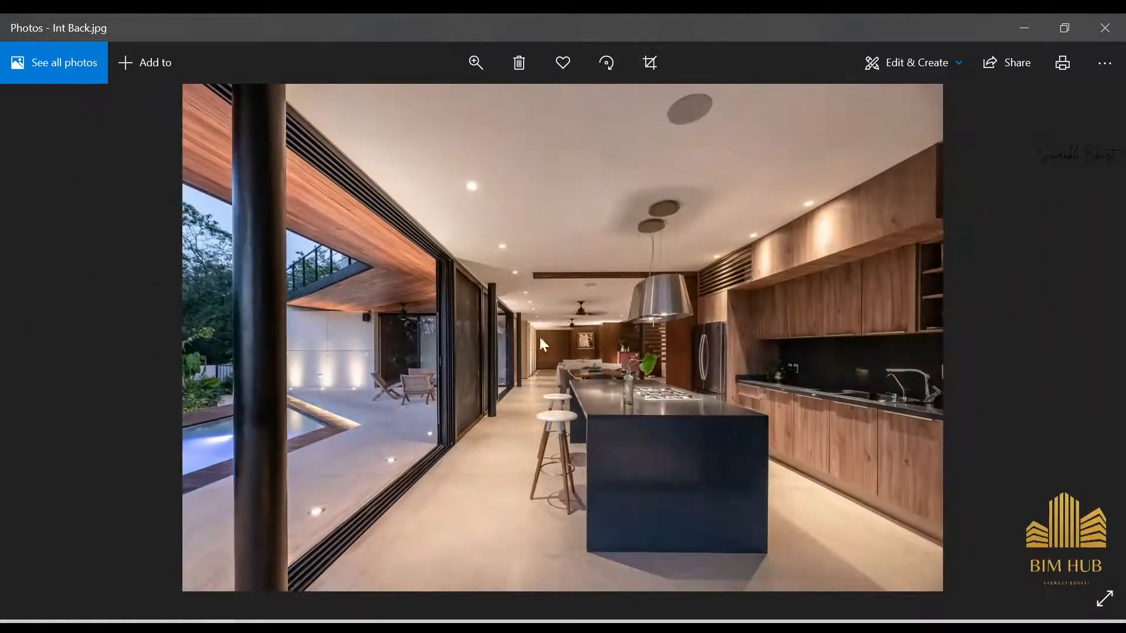
# - Switch back to Revit and change the 3D view to a shaded visual style that displays the materials
pyautogui.click(1021, 22)
pyautogui.scroll(-3, 720, 300)
pyautogui.keyDown('shift'); pyautogui.moveTo(764, 337); pyautogui.dragTo(733, 423, button='middle'); pyautogui.keyUp('shift')
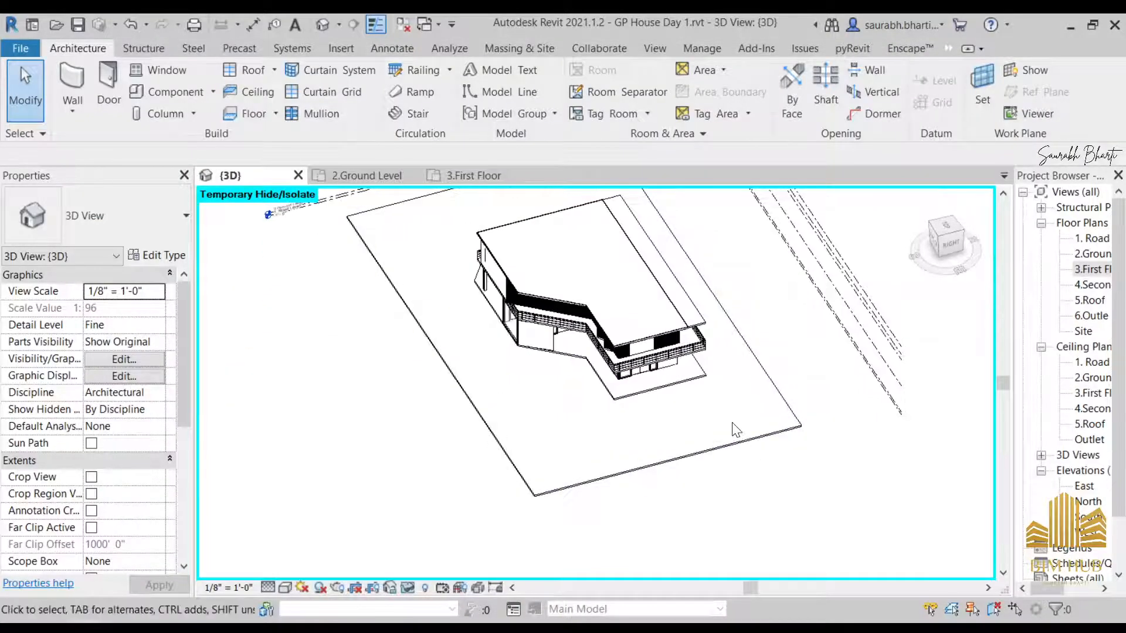
pyautogui.keyDown('shift'); pyautogui.moveTo(799, 408); pyautogui.dragTo(818, 487, button='middle'); pyautogui.keyUp('shift')
pyautogui.click(285, 587)
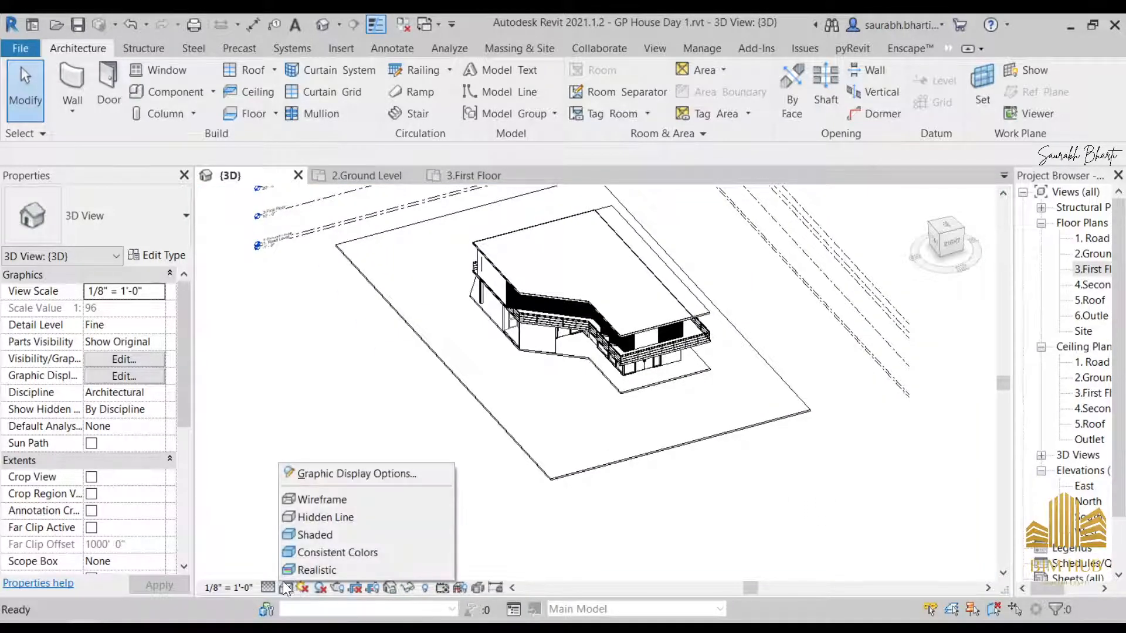
pyautogui.click(355, 530)
pyautogui.scroll(10, 657, 322)
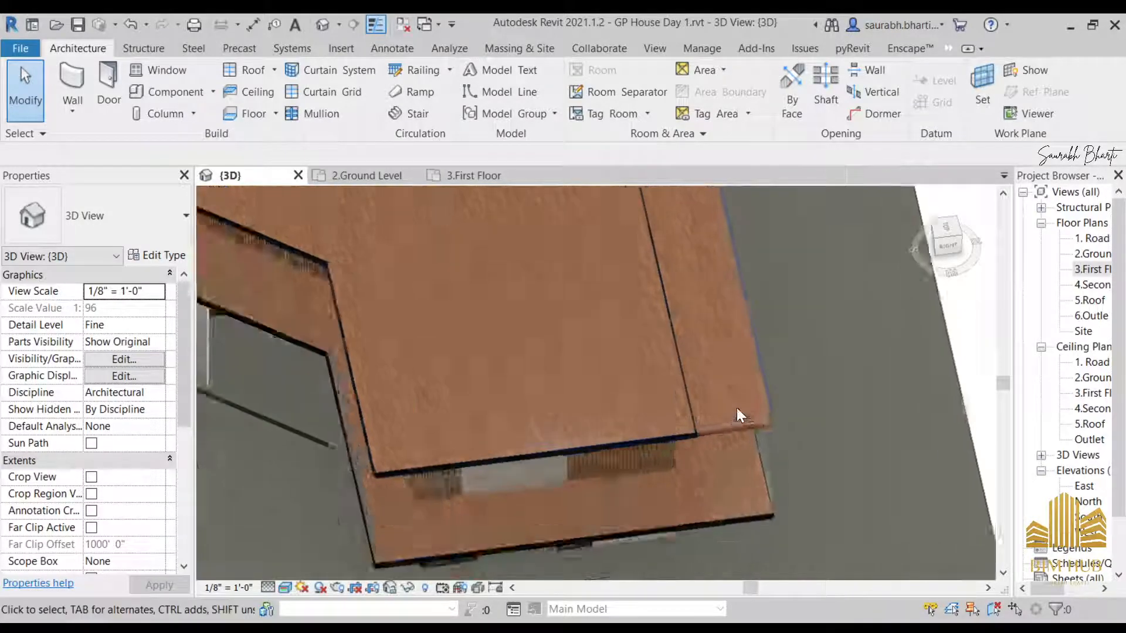
pyautogui.click(726, 441)
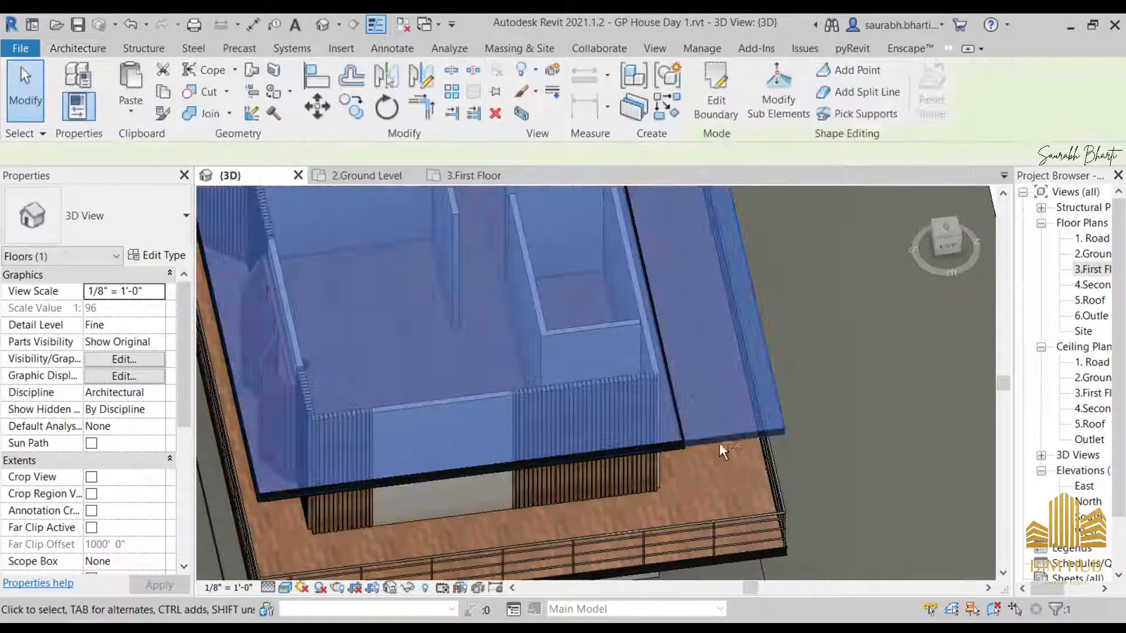
pyautogui.keyDown('shift'); pyautogui.moveTo(718, 442); pyautogui.dragTo(697, 409, button='middle'); pyautogui.keyUp('shift')
pyautogui.click(733, 89)
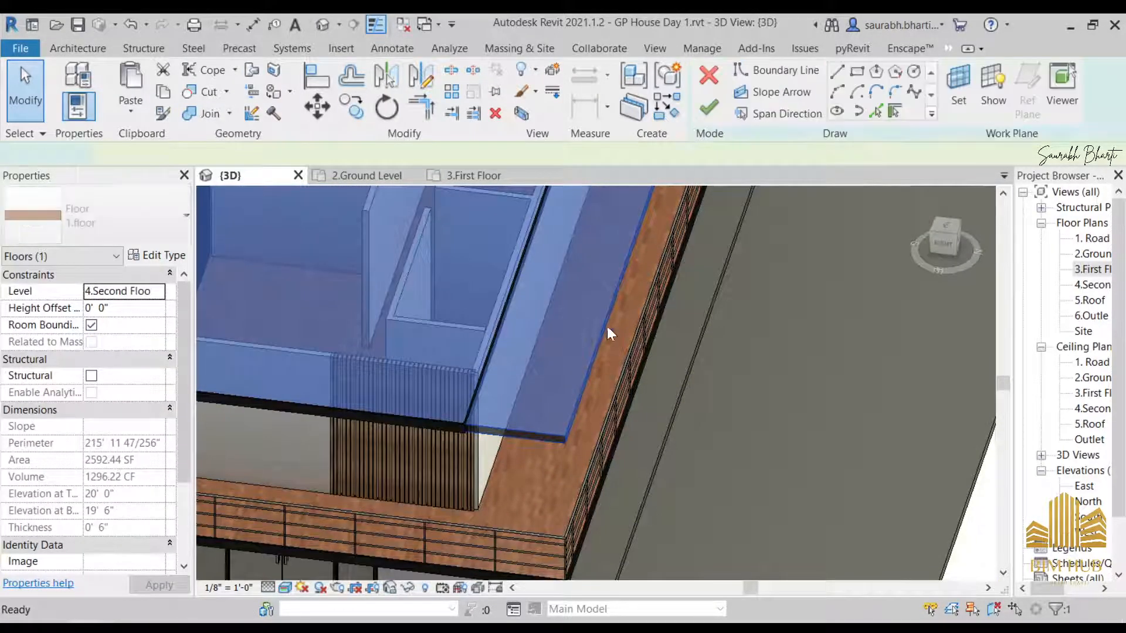
pyautogui.scroll(-3, 594, 329)
pyautogui.moveTo(593, 329)
pyautogui.keyDown('shift'); pyautogui.mouseDown(button='middle')
pyautogui.moveTo(642, 428)
pyautogui.moveTo(663, 346)
pyautogui.mouseUp(button='middle'); pyautogui.keyUp('shift')
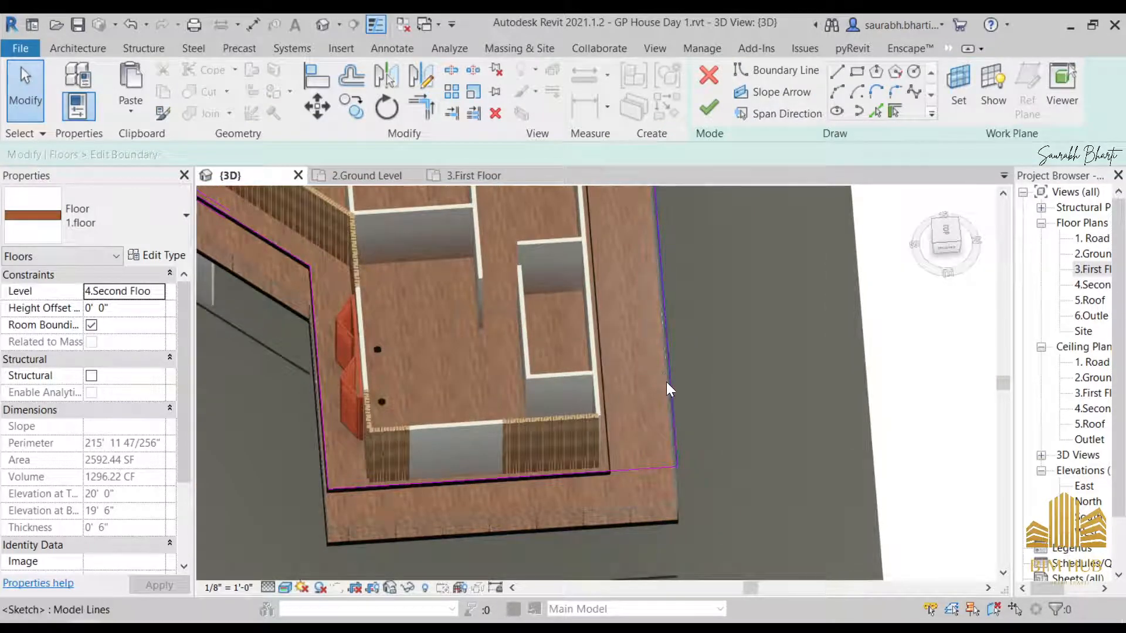
pyautogui.keyDown('shift'); pyautogui.moveTo(665, 379); pyautogui.dragTo(635, 240, button='middle'); pyautogui.keyUp('shift')
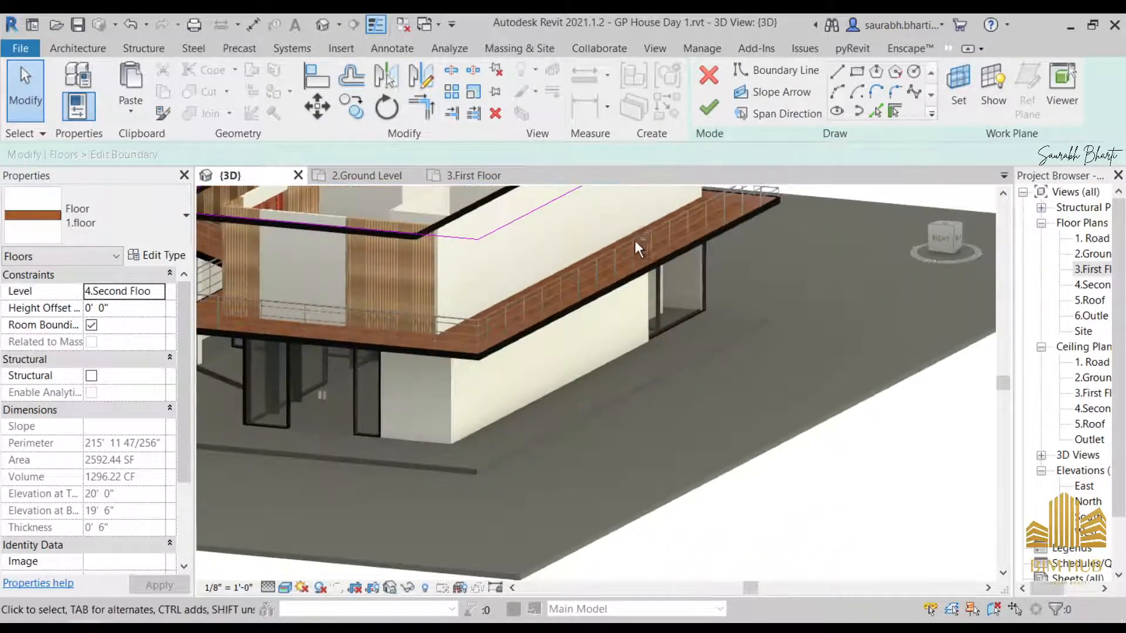
pyautogui.scroll(3, 558, 335)
pyautogui.click(710, 82)
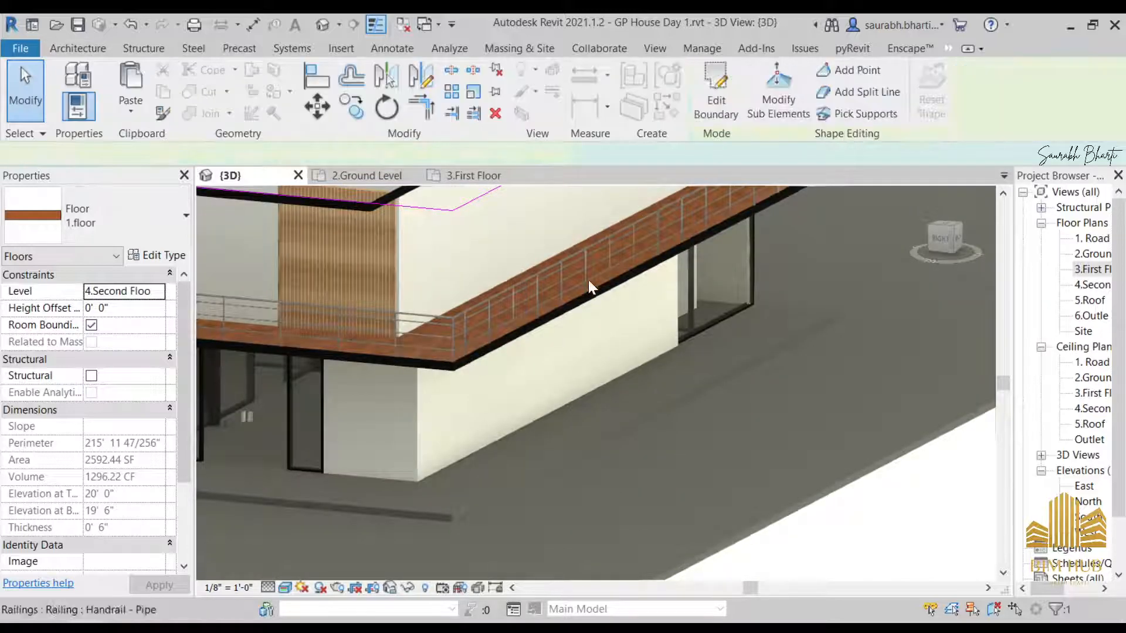
pyautogui.scroll(1, 586, 281)
pyautogui.scroll(-5, 491, 322)
pyautogui.keyDown('shift'); pyautogui.moveTo(491, 322); pyautogui.dragTo(528, 366, button='middle'); pyautogui.keyUp('shift')
pyautogui.press('Escape')
# - Edit the second-floor roof side cover in place and open its sweep's picked path for editing in 3D
pyautogui.scroll(1, 512, 264)
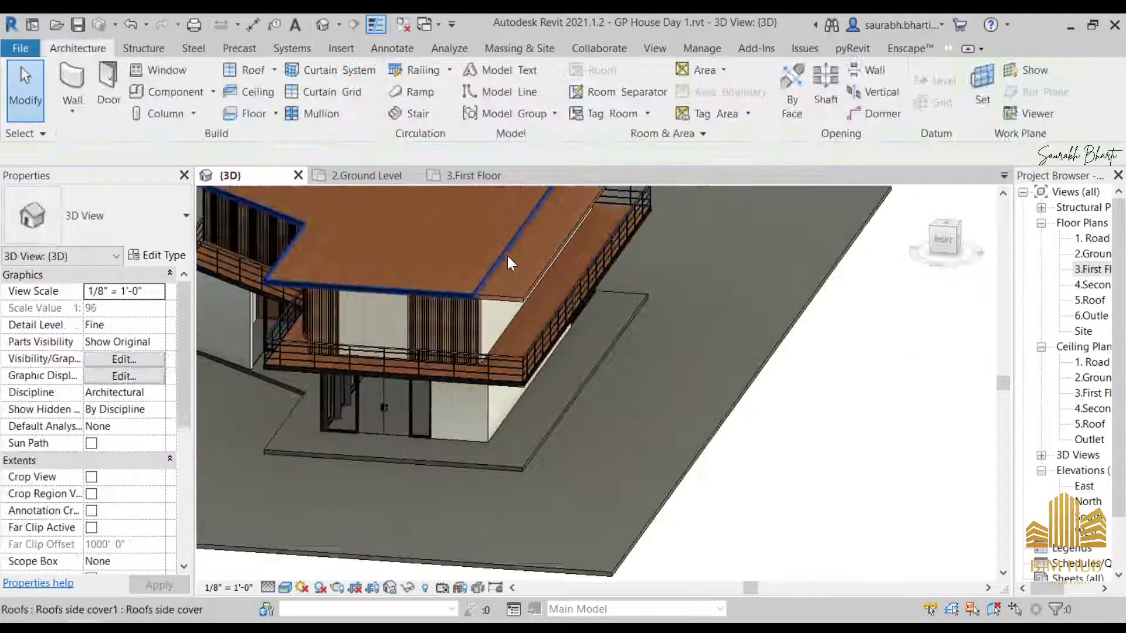
pyautogui.click(508, 257)
pyautogui.keyDown('shift'); pyautogui.moveTo(530, 269); pyautogui.dragTo(566, 346, button='middle'); pyautogui.keyUp('shift')
pyautogui.click(921, 239)
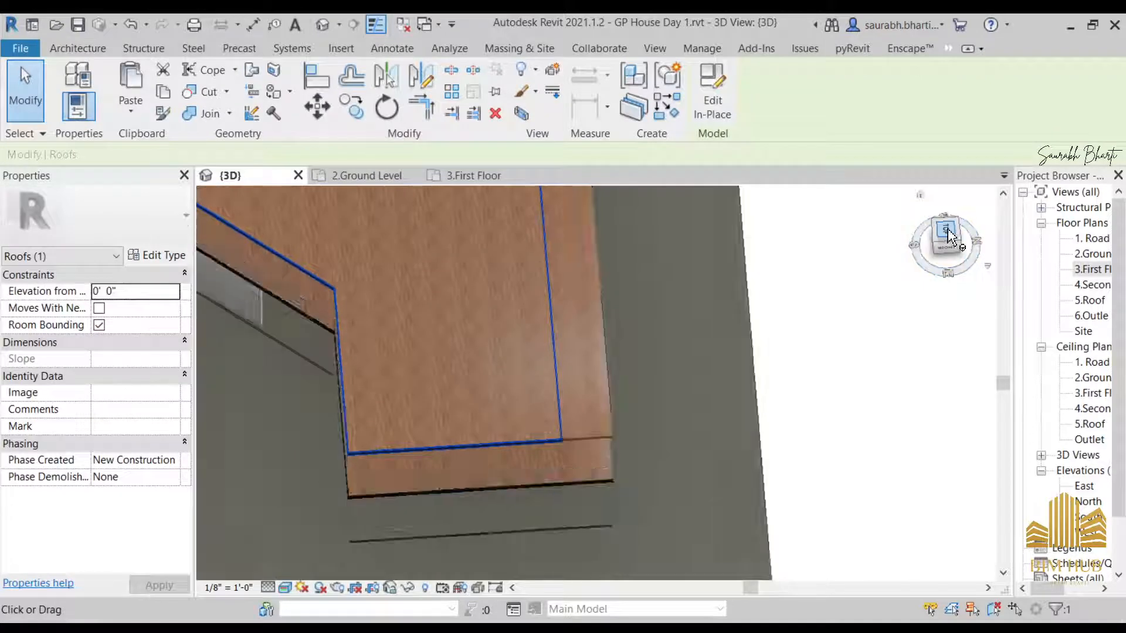
pyautogui.click(701, 85)
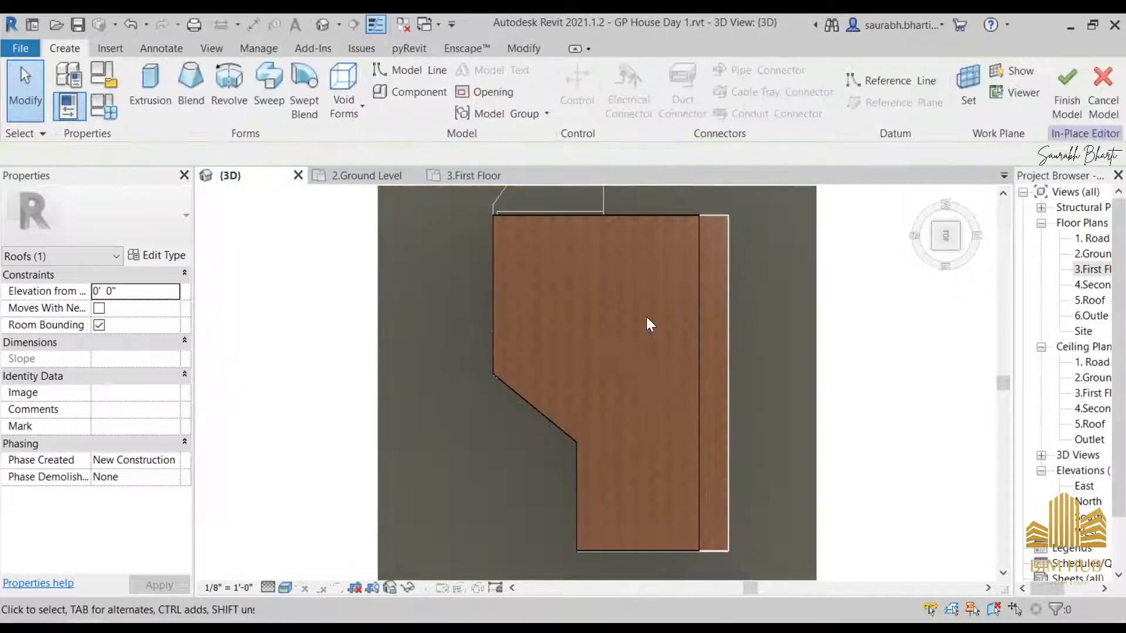
pyautogui.click(700, 375)
pyautogui.keyDown('shift'); pyautogui.moveTo(721, 433); pyautogui.dragTo(706, 342, button='middle'); pyautogui.keyUp('shift')
pyautogui.click(609, 89)
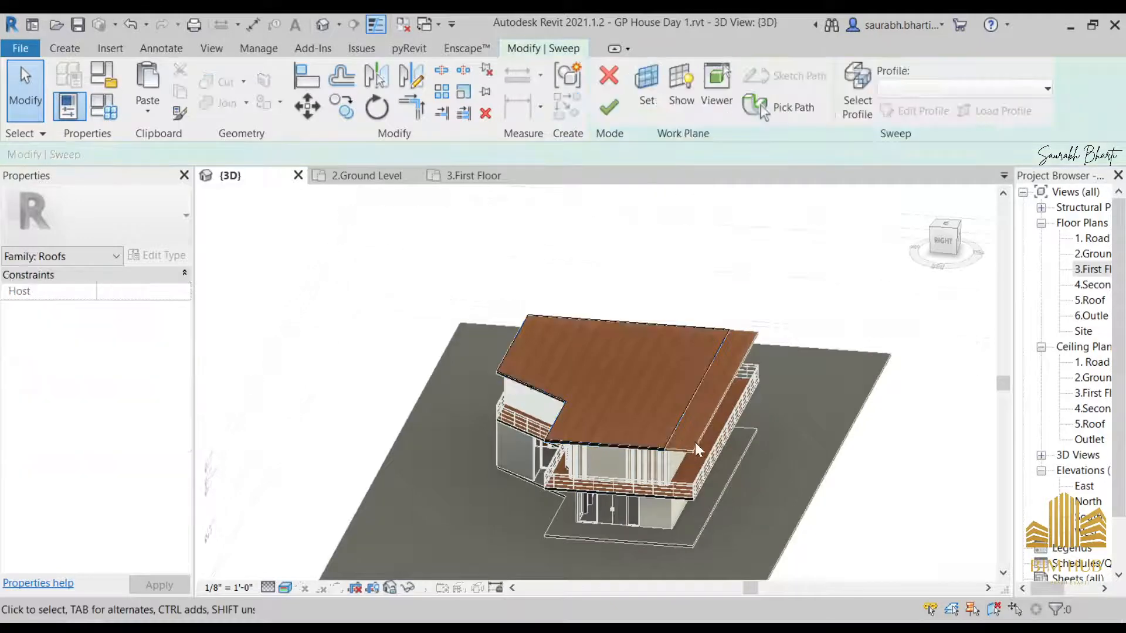
pyautogui.keyDown('shift'); pyautogui.moveTo(694, 442); pyautogui.dragTo(736, 560, button='middle'); pyautogui.keyUp('shift')
pyautogui.click(722, 451)
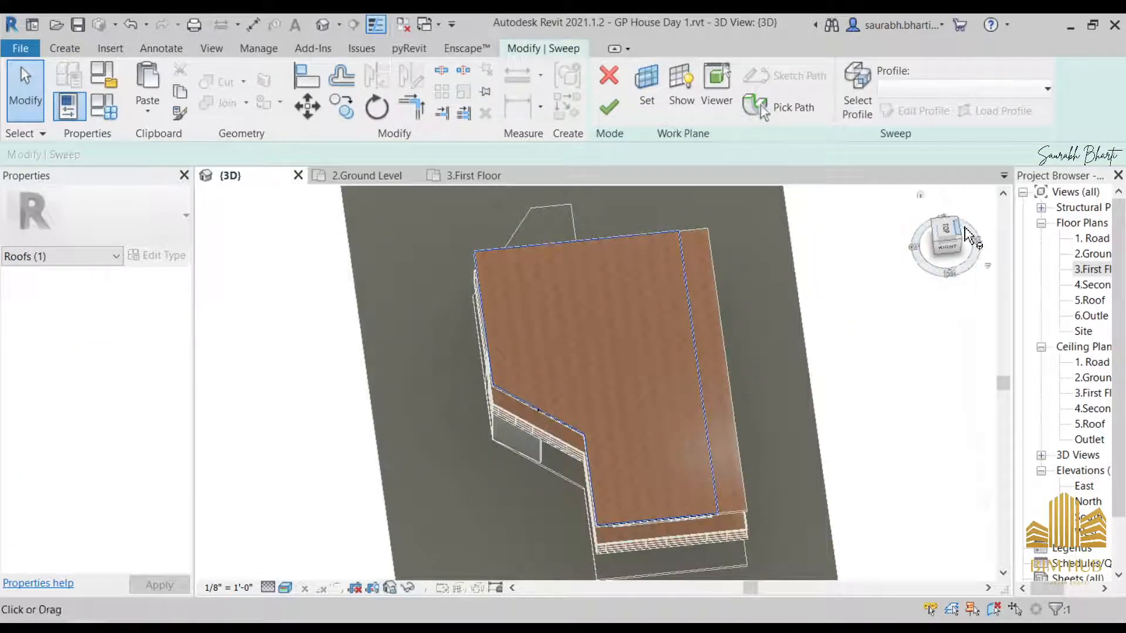
pyautogui.click(778, 108)
# - Move the long straight segment of the sweep path out to the slab's outer edge and finish the sweep and in-place model
pyautogui.keyDown('shift'); pyautogui.moveTo(740, 483); pyautogui.dragTo(694, 379, button='middle'); pyautogui.keyUp('shift')
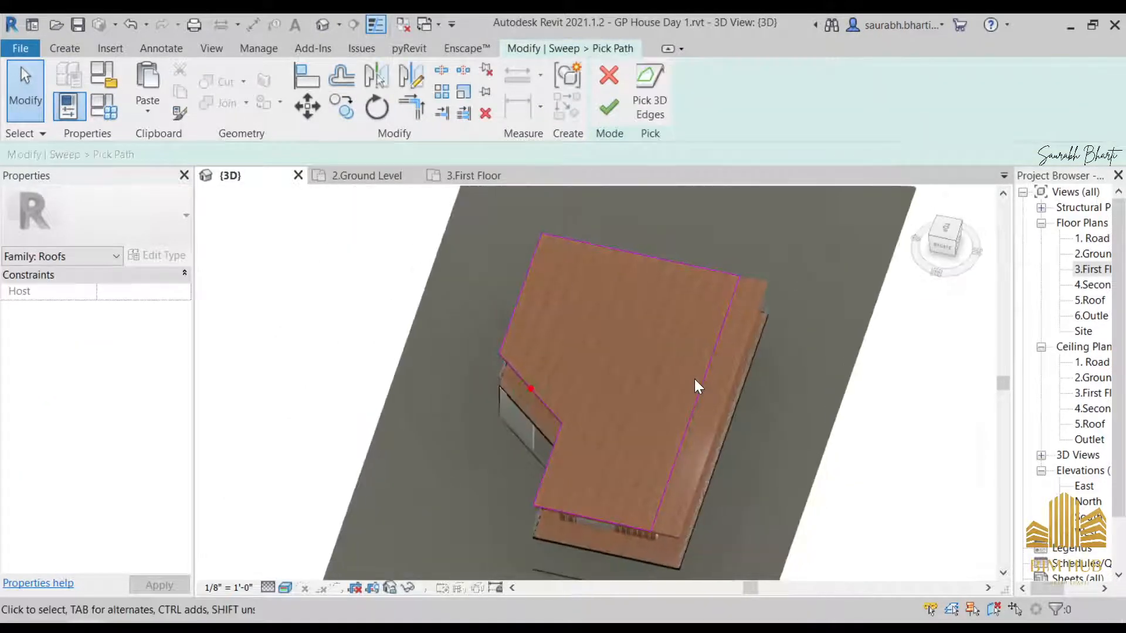
pyautogui.click(948, 226)
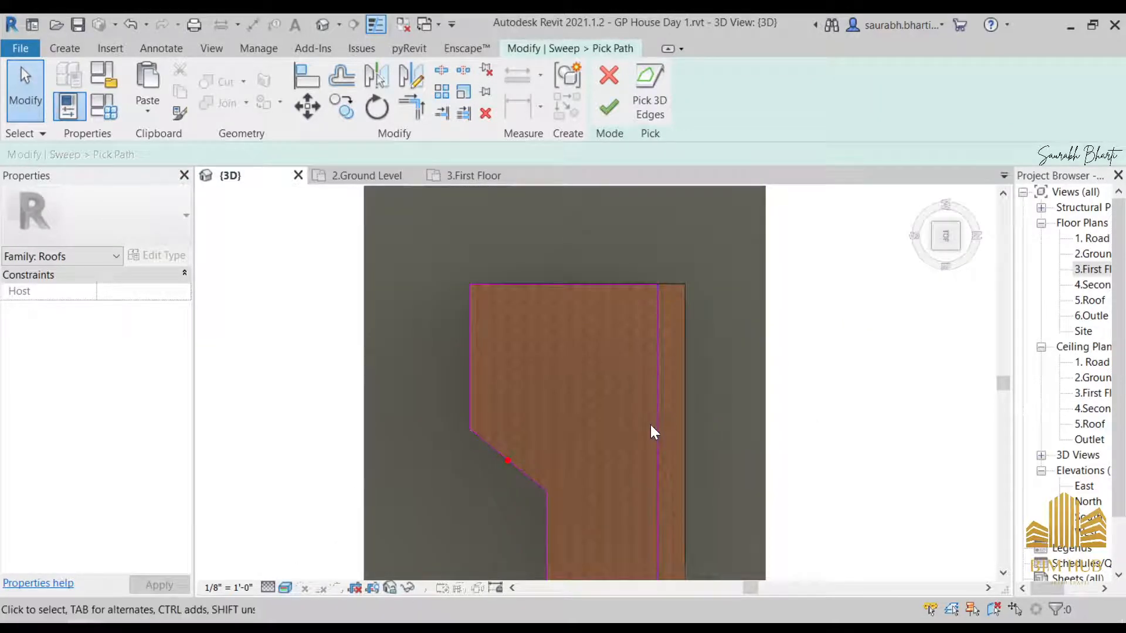
pyautogui.moveTo(658, 425)
pyautogui.mouseDown()
pyautogui.moveTo(706, 430)
pyautogui.moveTo(687, 428)
pyautogui.mouseUp()
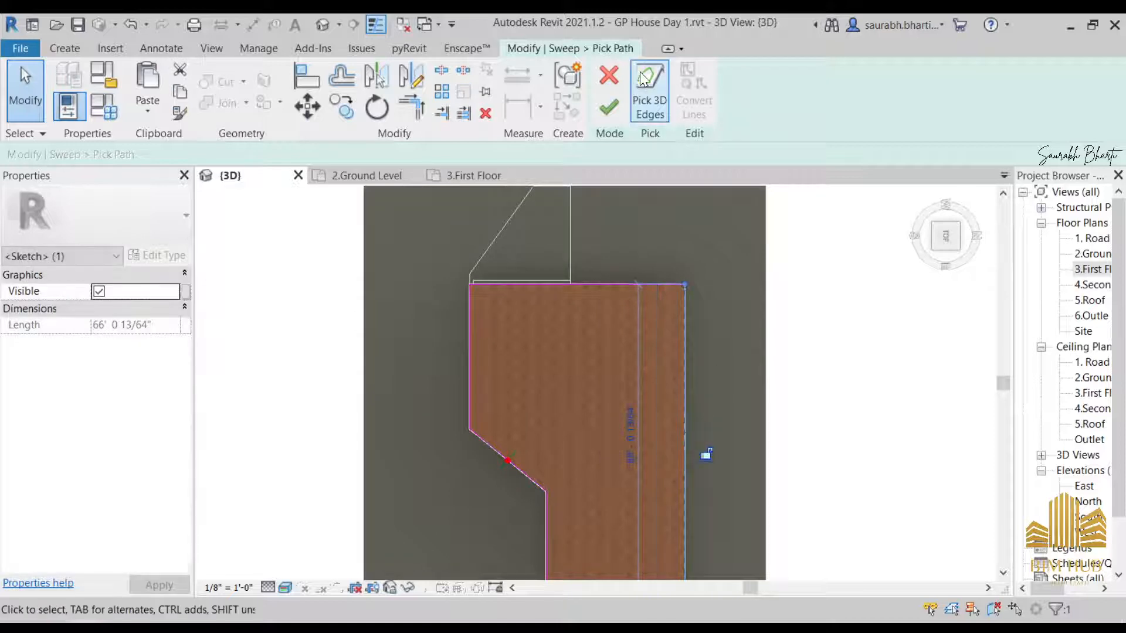
pyautogui.click(618, 107)
pyautogui.click(596, 109)
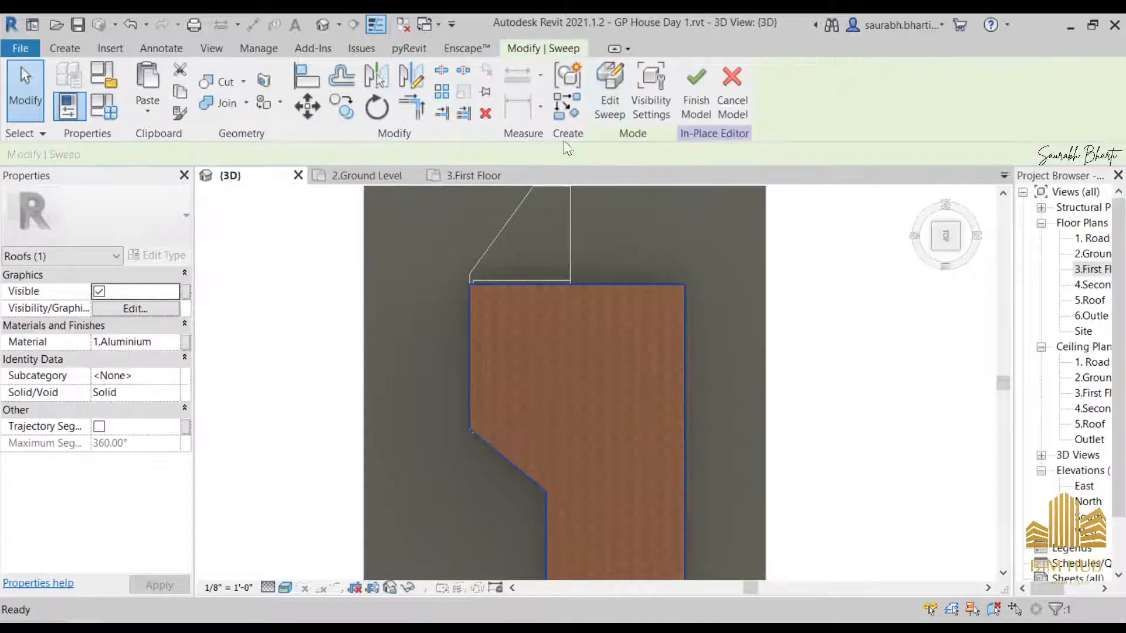
pyautogui.click(691, 99)
# - Inspect the extended side cover, slab overhang and balcony from several sides of the house in 3D
pyautogui.scroll(-4, 634, 351)
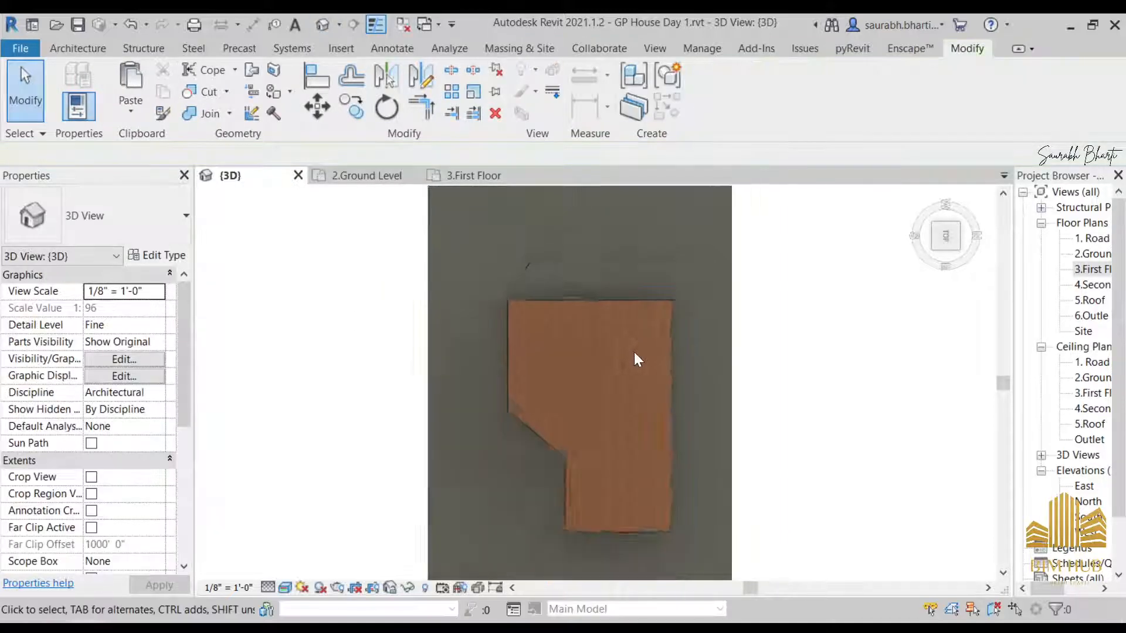
pyautogui.keyDown('shift'); pyautogui.moveTo(634, 463); pyautogui.dragTo(608, 392, button='middle'); pyautogui.keyUp('shift')
pyautogui.scroll(8, 608, 391)
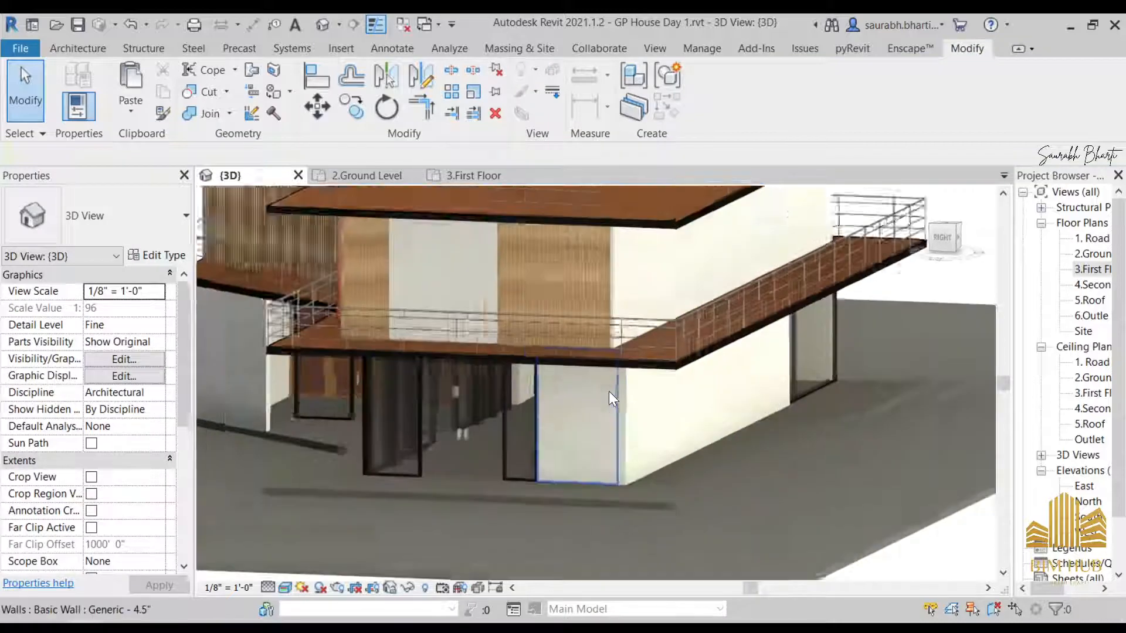
pyautogui.click(589, 375)
pyautogui.keyDown('shift'); pyautogui.moveTo(753, 395); pyautogui.dragTo(674, 388, button='middle'); pyautogui.keyUp('shift')
pyautogui.scroll(-3, 691, 399)
pyautogui.scroll(-4, 690, 399)
pyautogui.press('Escape')
pyautogui.scroll(4, 673, 386)
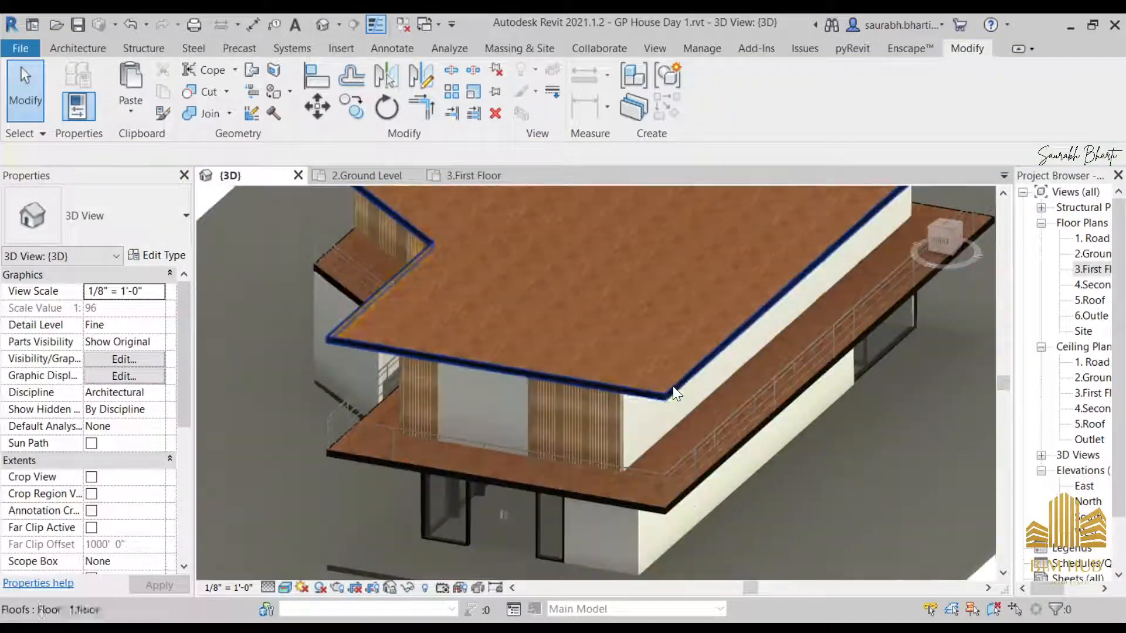
pyautogui.click(666, 396)
pyautogui.keyDown('shift'); pyautogui.moveTo(629, 491); pyautogui.dragTo(586, 391, button='middle'); pyautogui.keyUp('shift')
pyautogui.scroll(-3, 617, 385)
pyautogui.scroll(2, 680, 390)
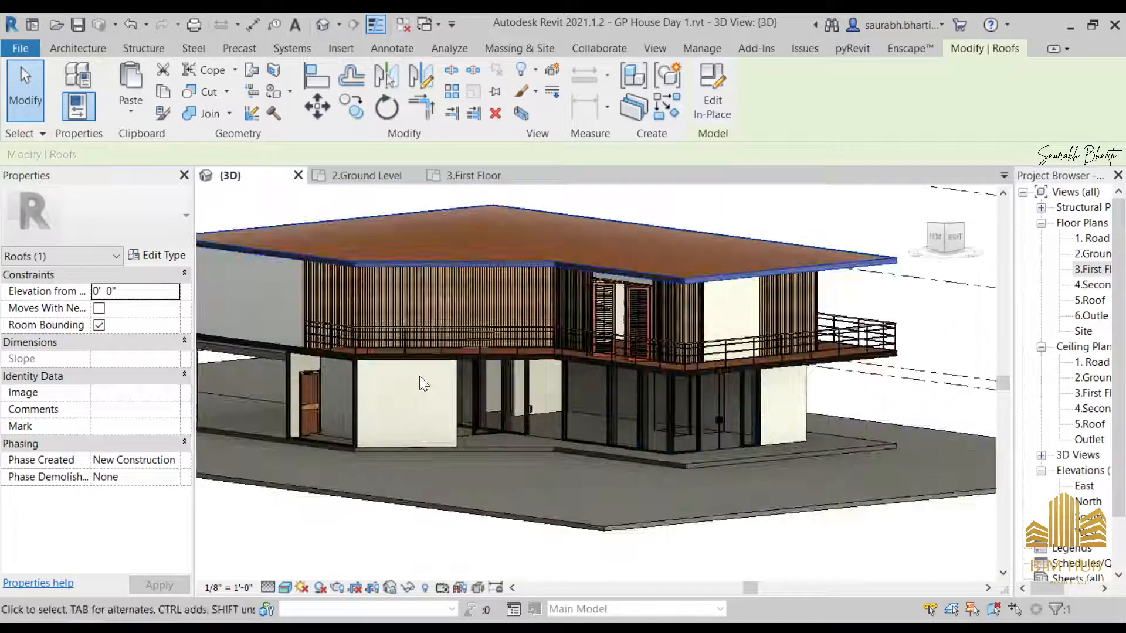
pyautogui.keyDown('shift'); pyautogui.moveTo(421, 378); pyautogui.dragTo(606, 423, button='middle'); pyautogui.keyUp('shift')
pyautogui.keyDown('shift'); pyautogui.moveTo(490, 387); pyautogui.dragTo(523, 467, button='middle'); pyautogui.keyUp('shift')
pyautogui.scroll(-3, 558, 396)
pyautogui.keyDown('shift'); pyautogui.moveTo(558, 396); pyautogui.dragTo(603, 452, button='middle'); pyautogui.keyUp('shift')
pyautogui.scroll(4, 603, 452)
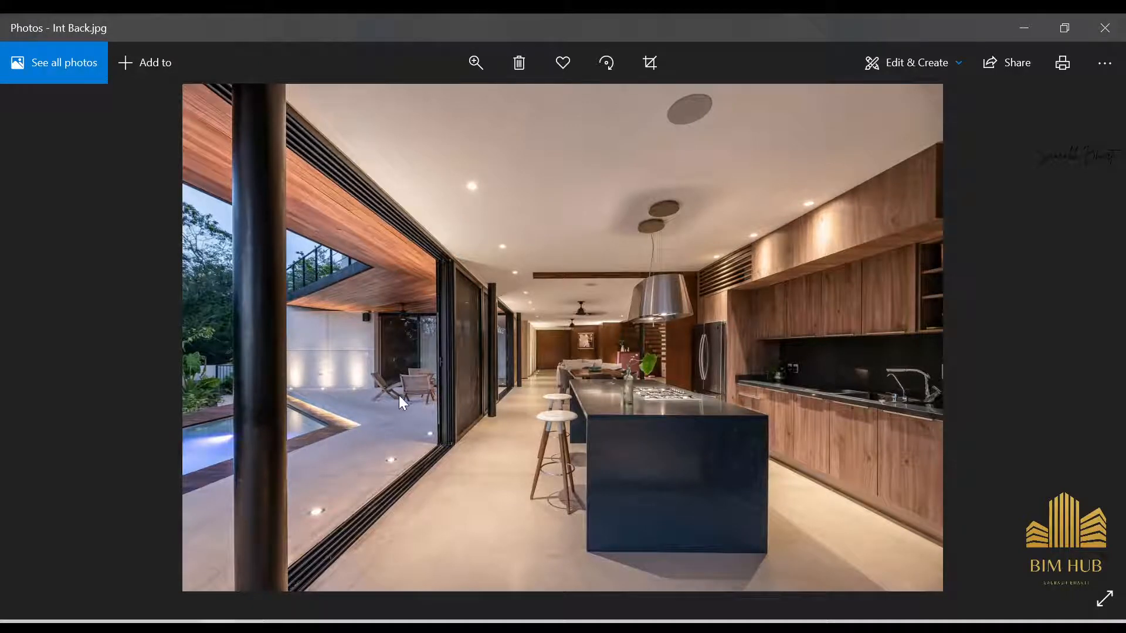
# - Switch to the Photos app and examine the kitchen island, cabinets and sliding glazing in Int Back.jpg
pyautogui.scroll(3, 592, 356)
pyautogui.moveTo(856, 355); pyautogui.dragTo(726, 364)
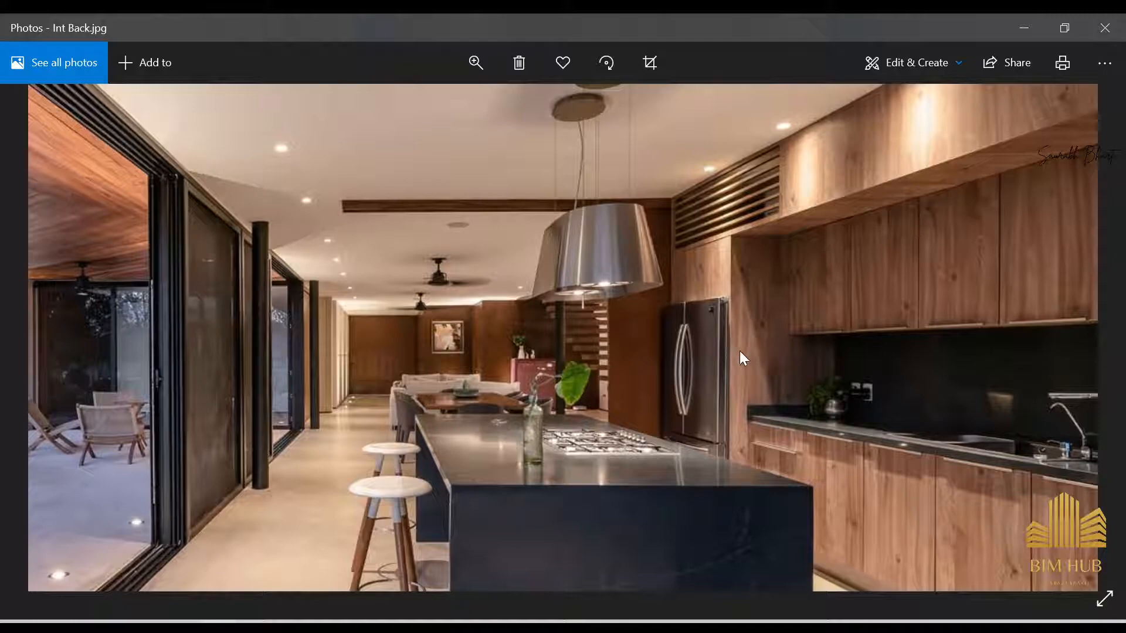
pyautogui.scroll(-3, 763, 354)
pyautogui.scroll(4, 673, 382)
pyautogui.scroll(-4, 673, 382)
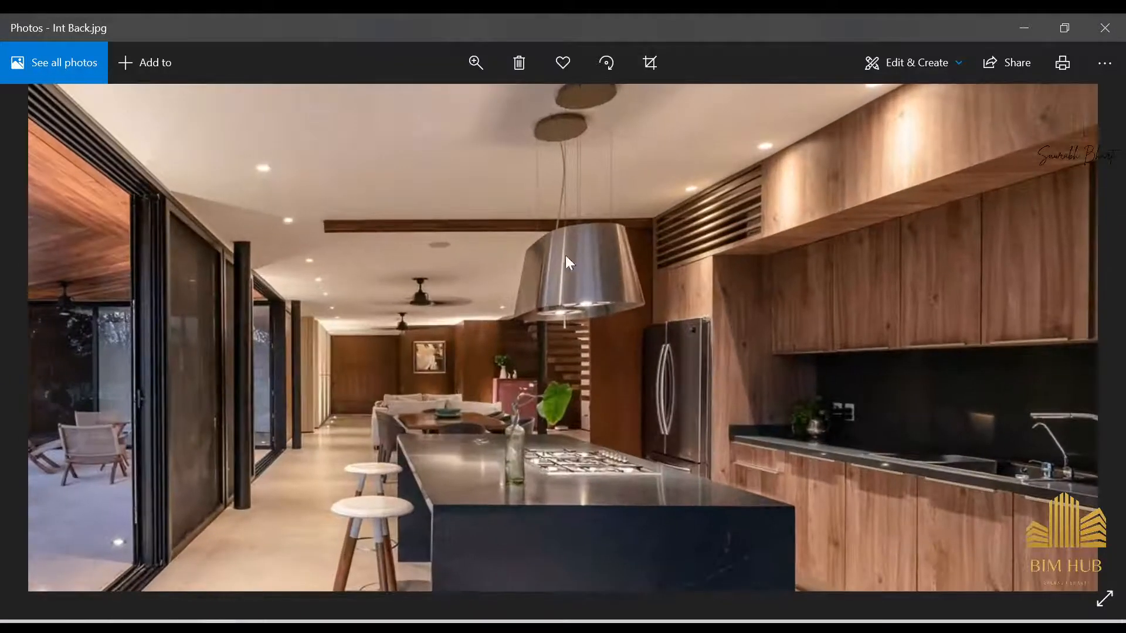
# - Return to Revit, open the 2.Ground Level floor plan, and save the project when reminded
pyautogui.click(1024, 27)
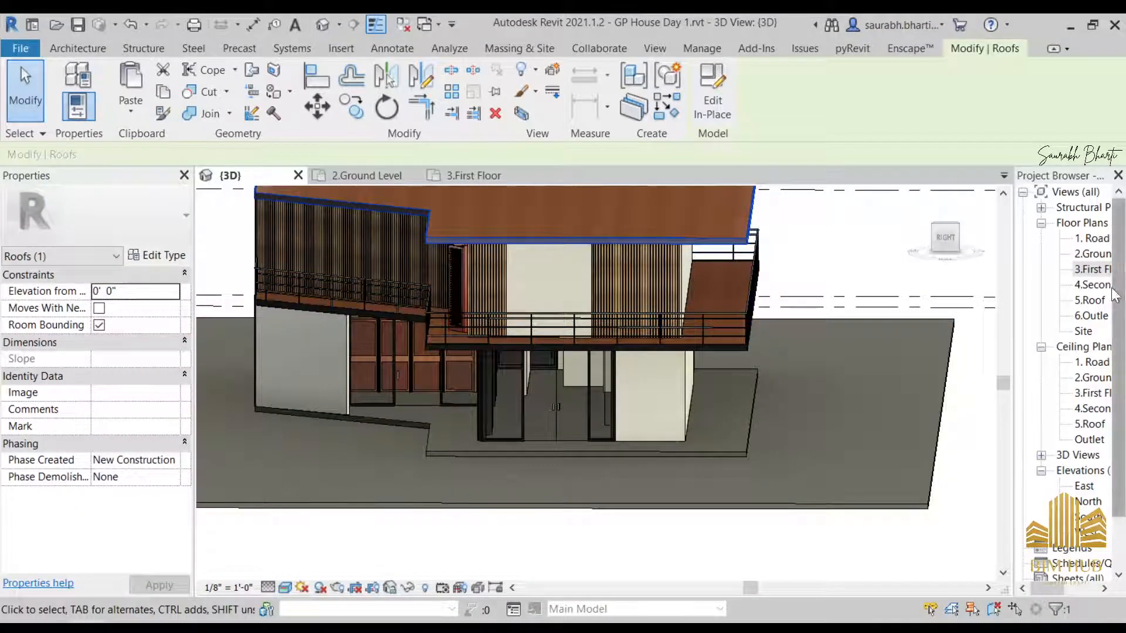
pyautogui.click(1092, 269)
pyautogui.doubleClick(1106, 256)
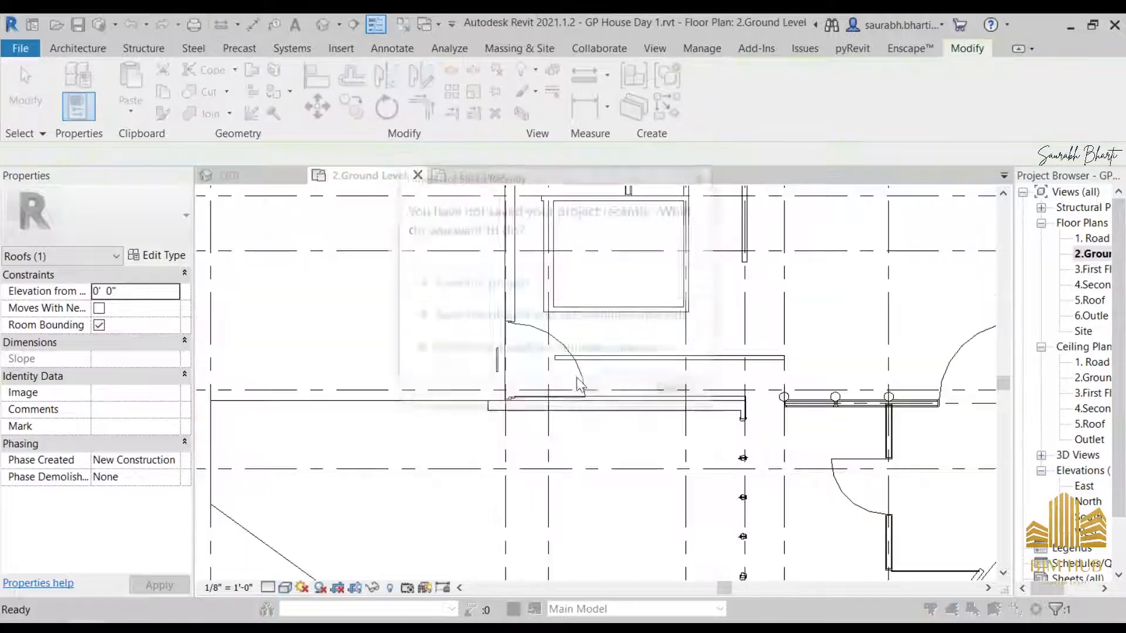
pyautogui.click(504, 283)
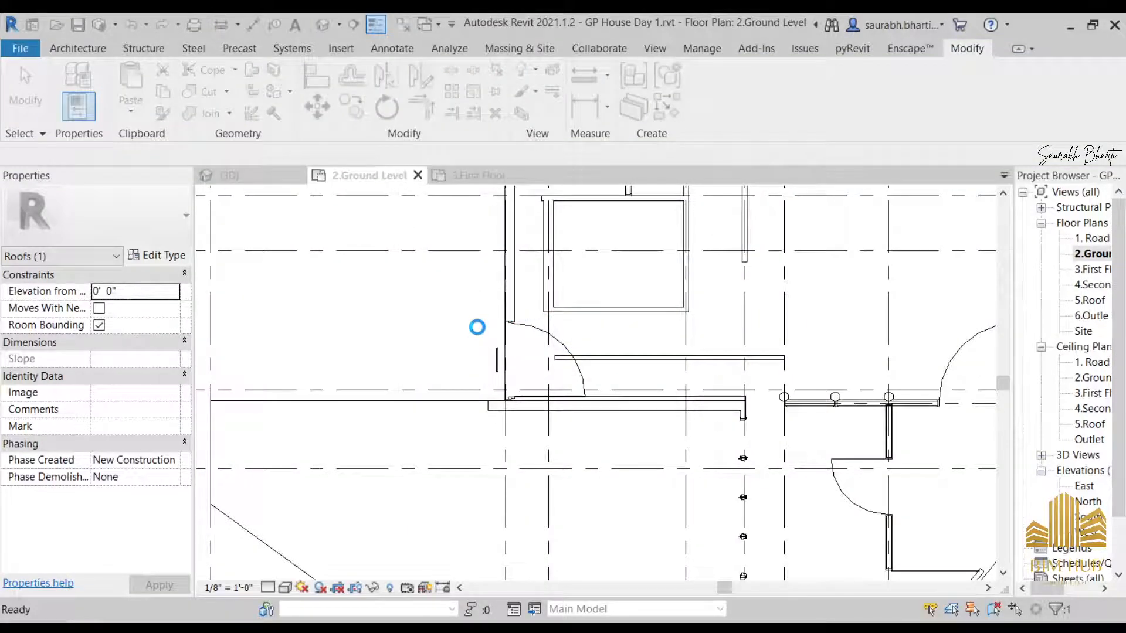
# - Temporarily hide the large 1. Road Level site floor covering the ground level plan
pyautogui.scroll(-3, 477, 326)
pyautogui.click(444, 324)
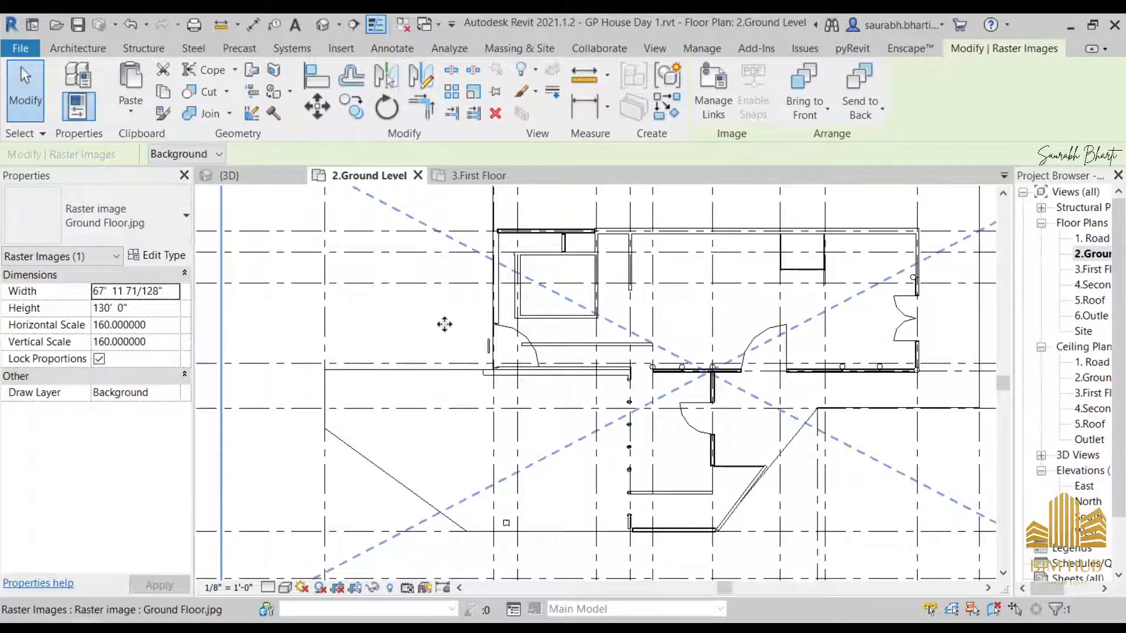
pyautogui.press('Escape')
pyautogui.scroll(-3, 484, 346)
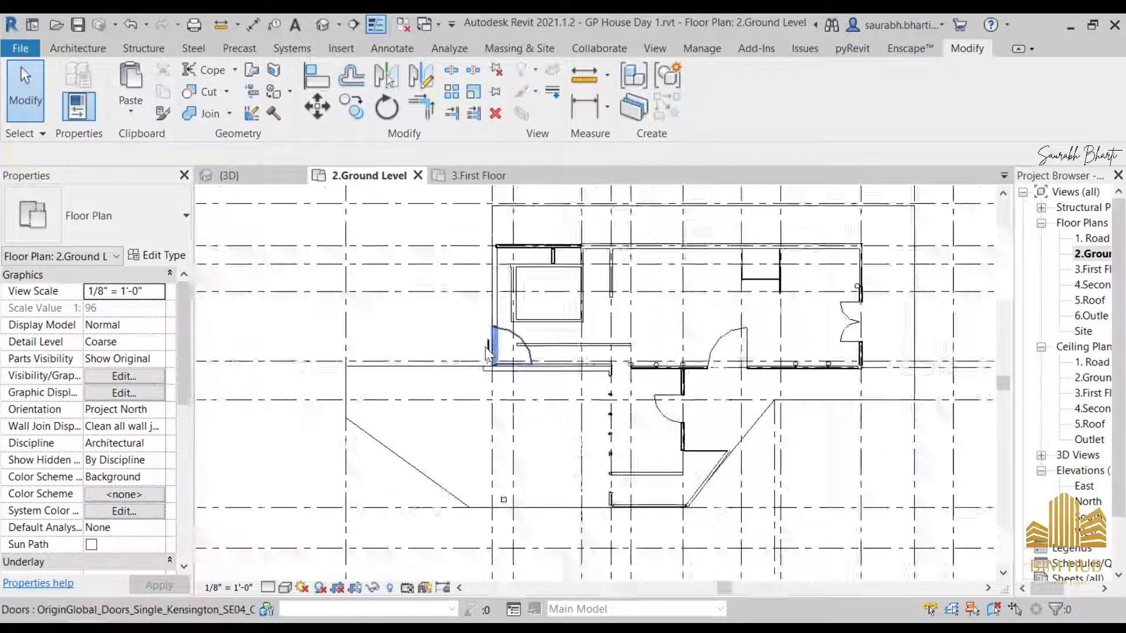
pyautogui.click(690, 287)
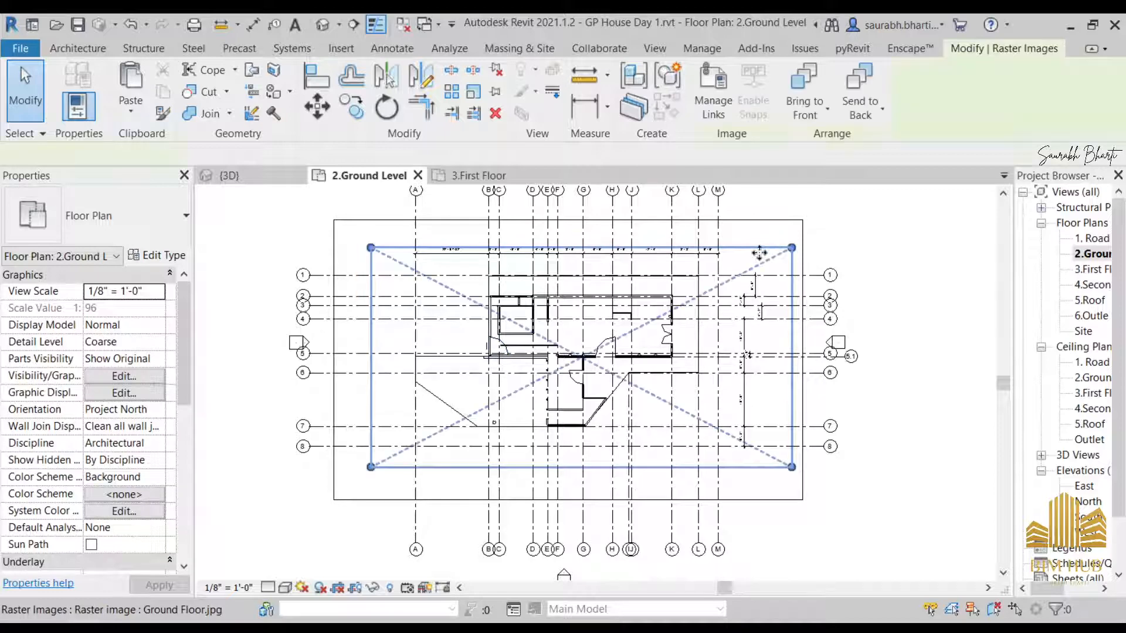
pyautogui.press('Escape')
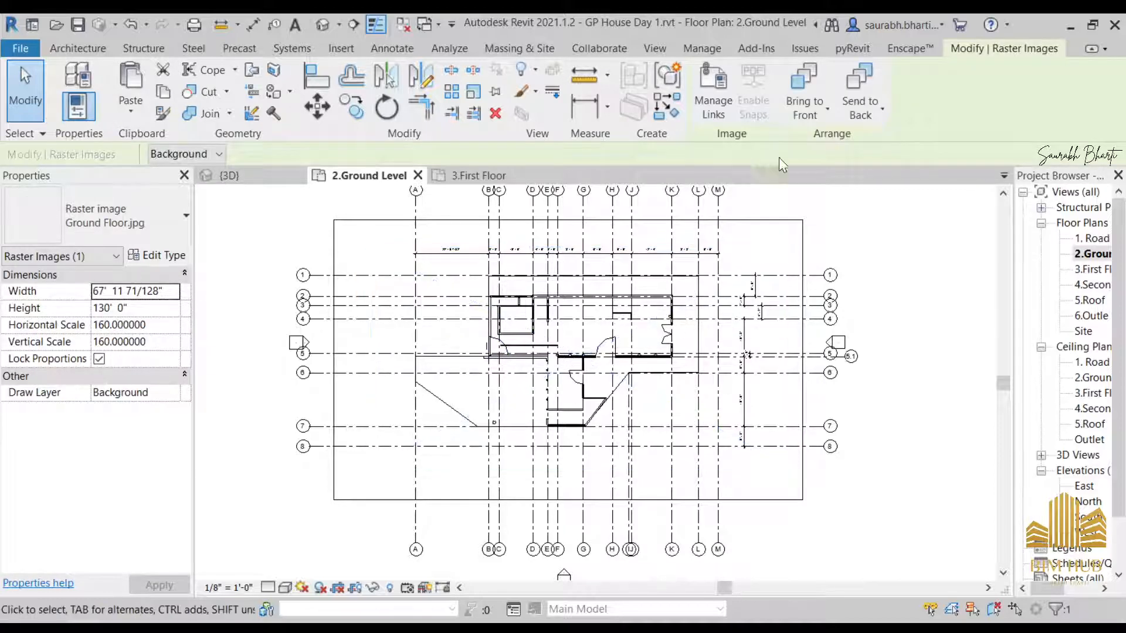
pyautogui.click(784, 218)
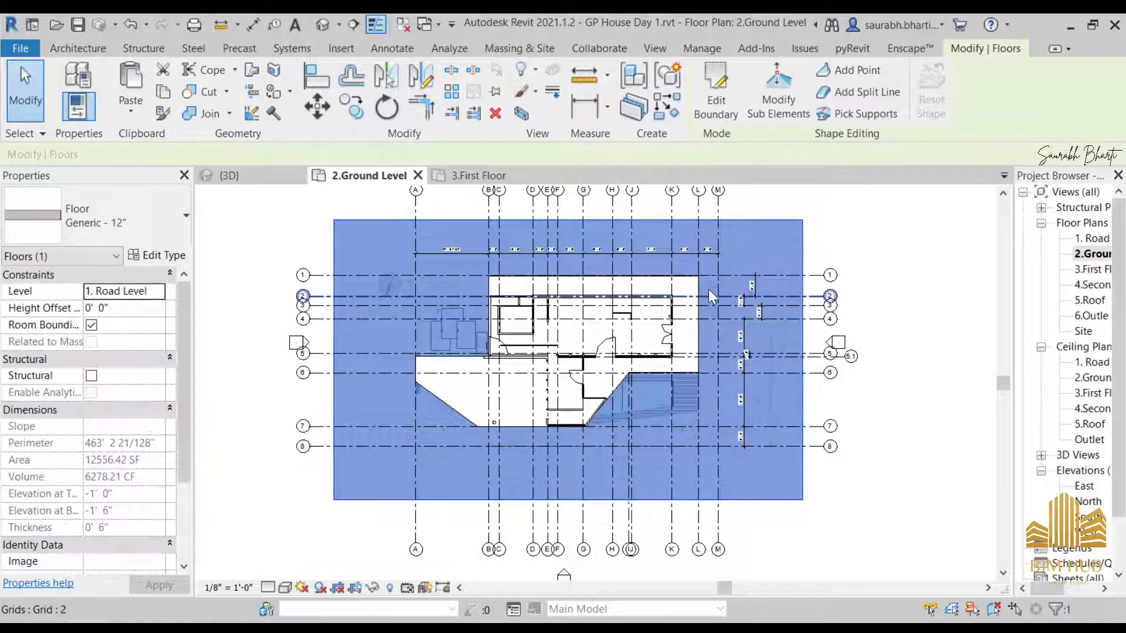
pyautogui.press('h')
pyautogui.press('h')
pyautogui.scroll(5, 544, 369)
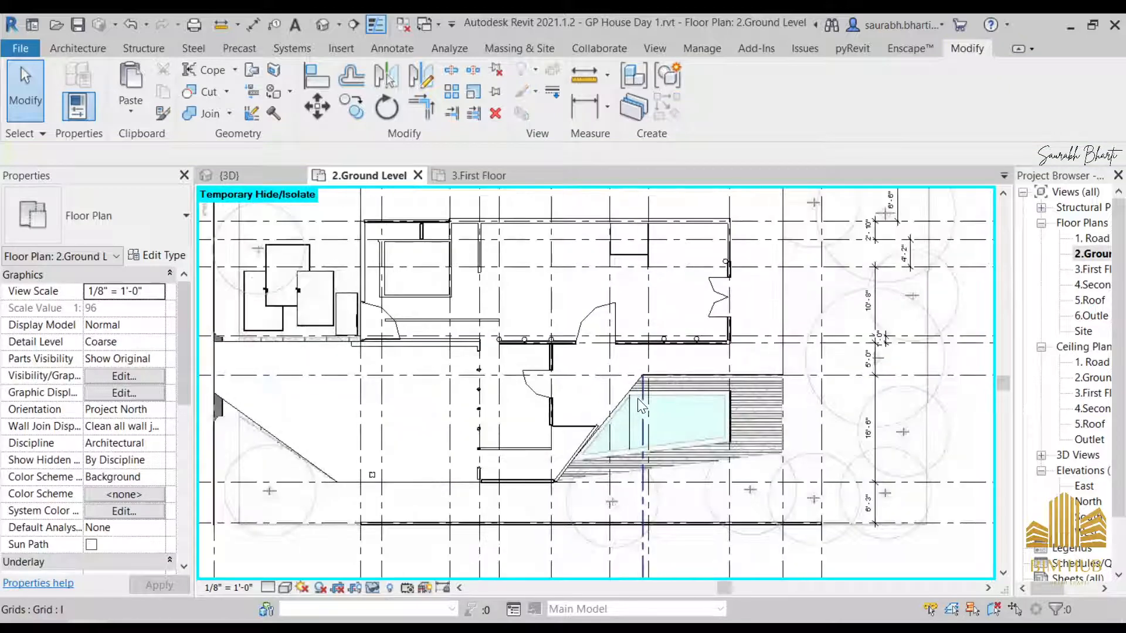
# - Temporarily hide the house's 2.Ground Level floor slab to uncover the reference floor plan image beneath it
pyautogui.scroll(-1, 762, 392)
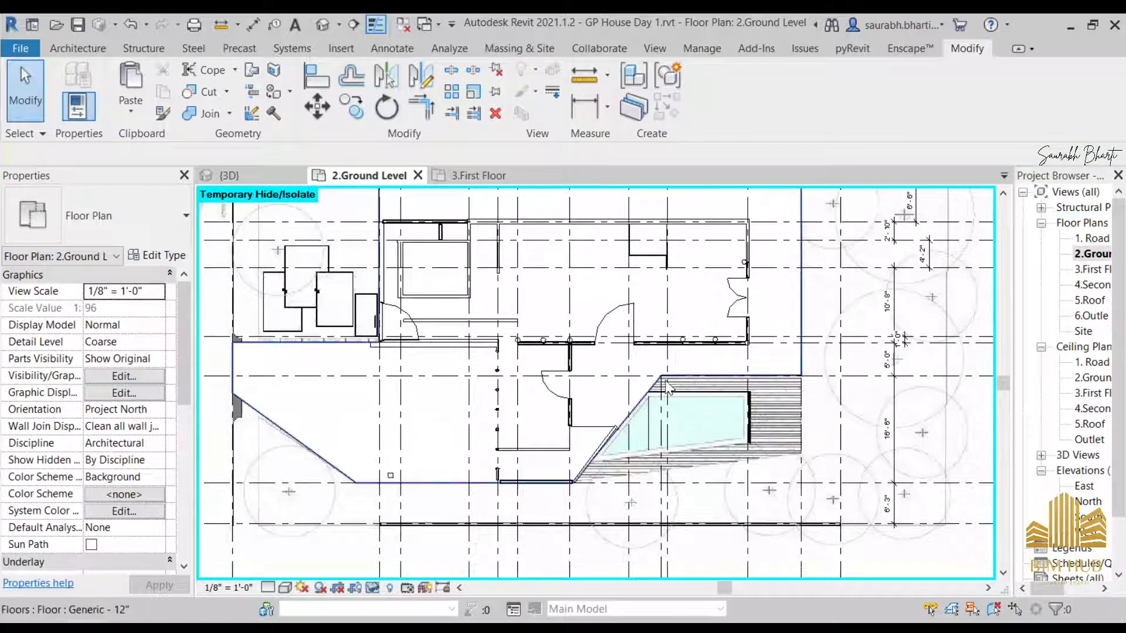
pyautogui.click(613, 384)
pyautogui.press('h')
pyautogui.press('h')
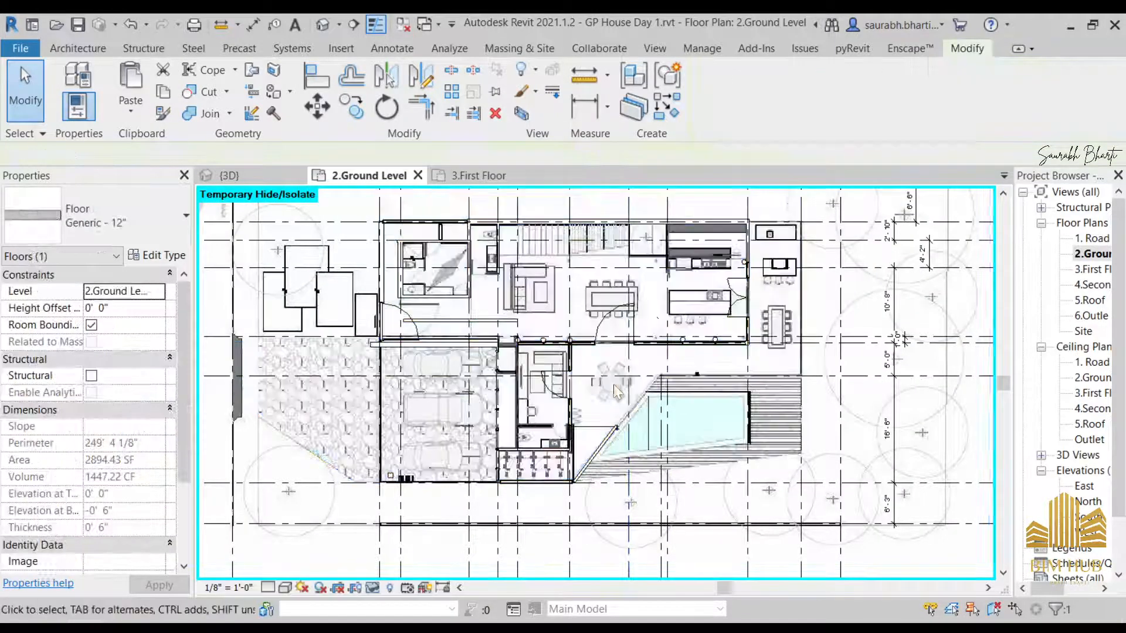
# - Switch to the Photos app, examine the kitchen, living area and stair in Int Back.jpg, and return to Revit
pyautogui.scroll(5, 572, 237)
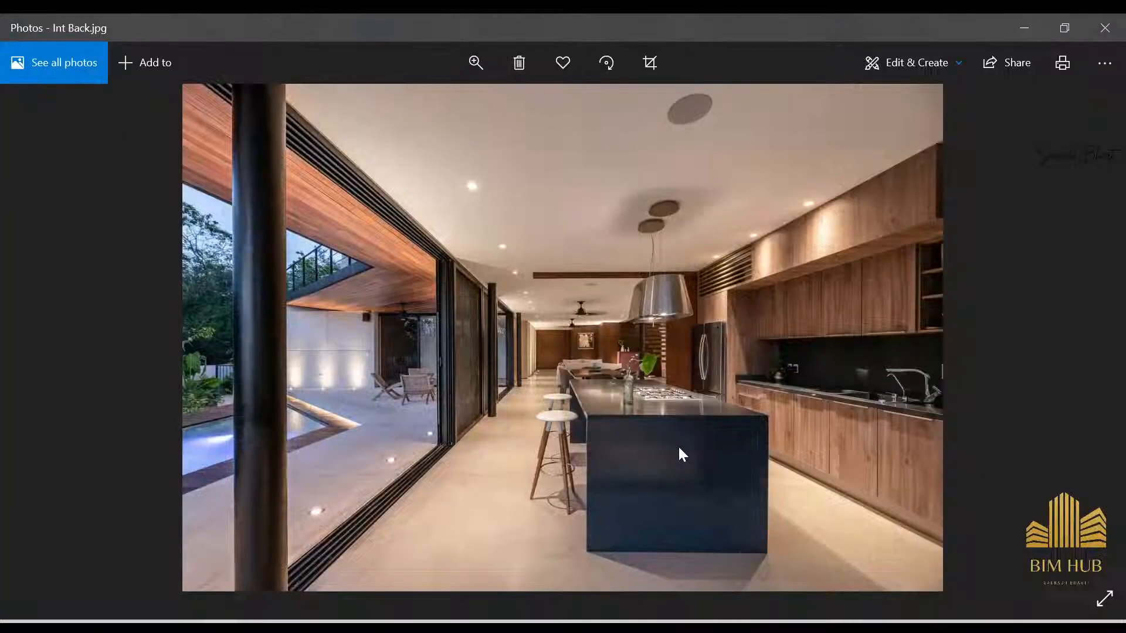
pyautogui.scroll(3, 699, 375)
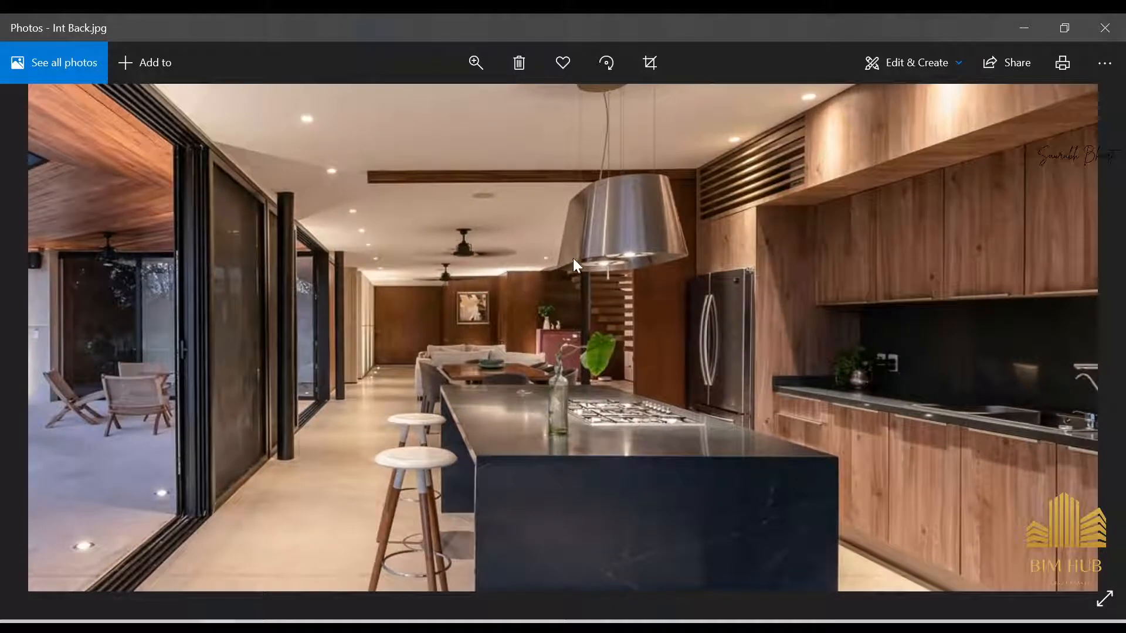
pyautogui.click(1023, 28)
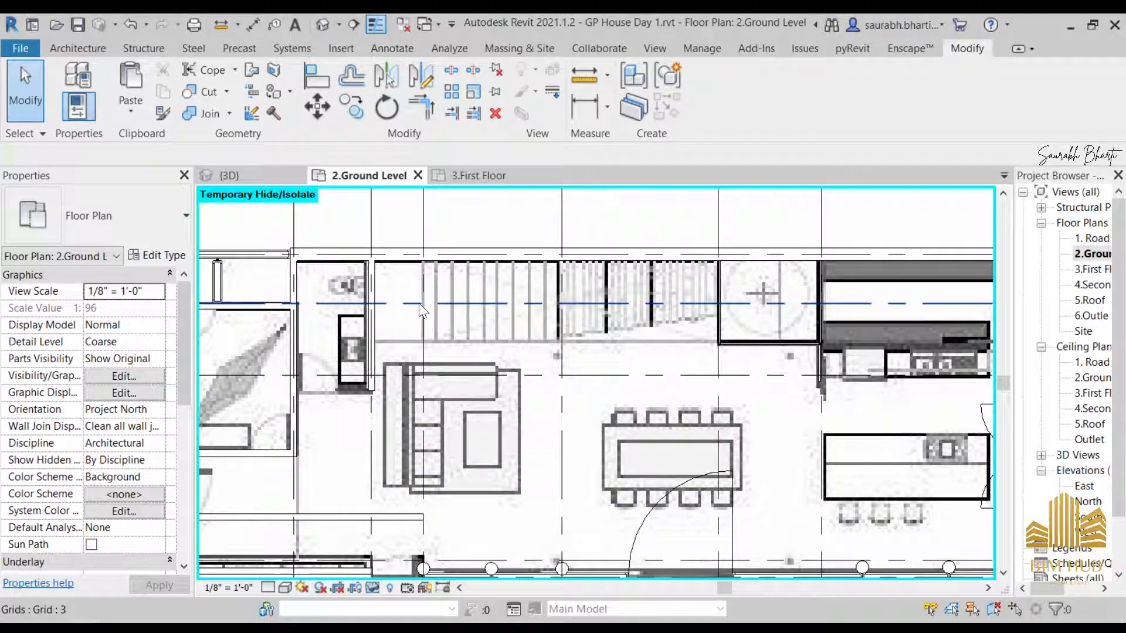
# - Start a stair from 2.Ground Level to 3.First Floor at the staircase shown behind the living and dining areas
pyautogui.scroll(-2, 724, 320)
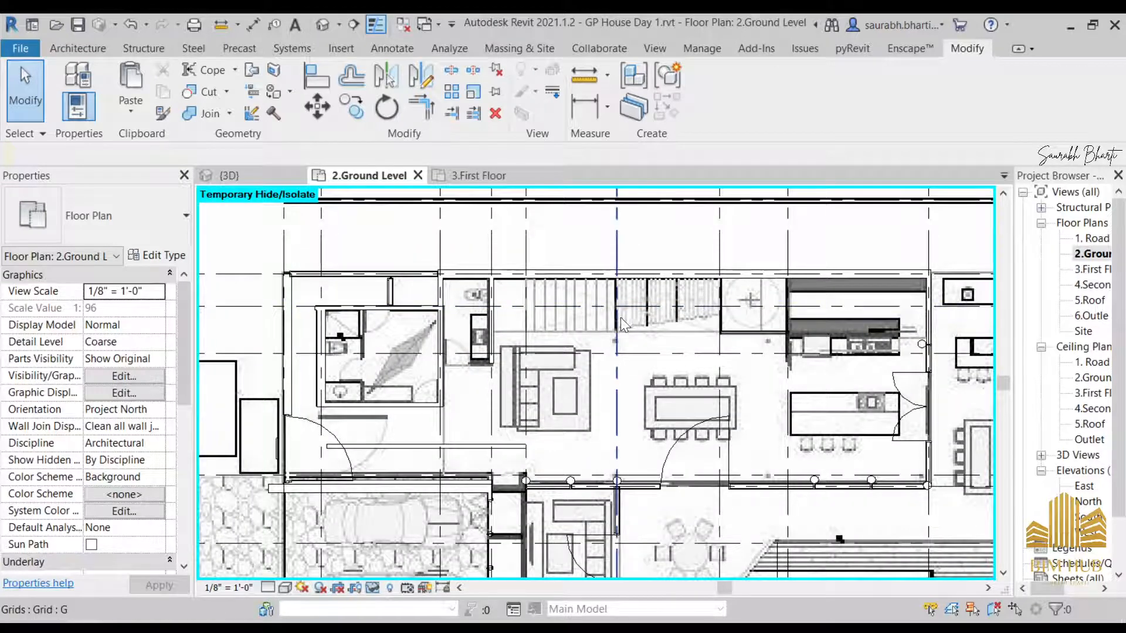
pyautogui.scroll(3, 614, 319)
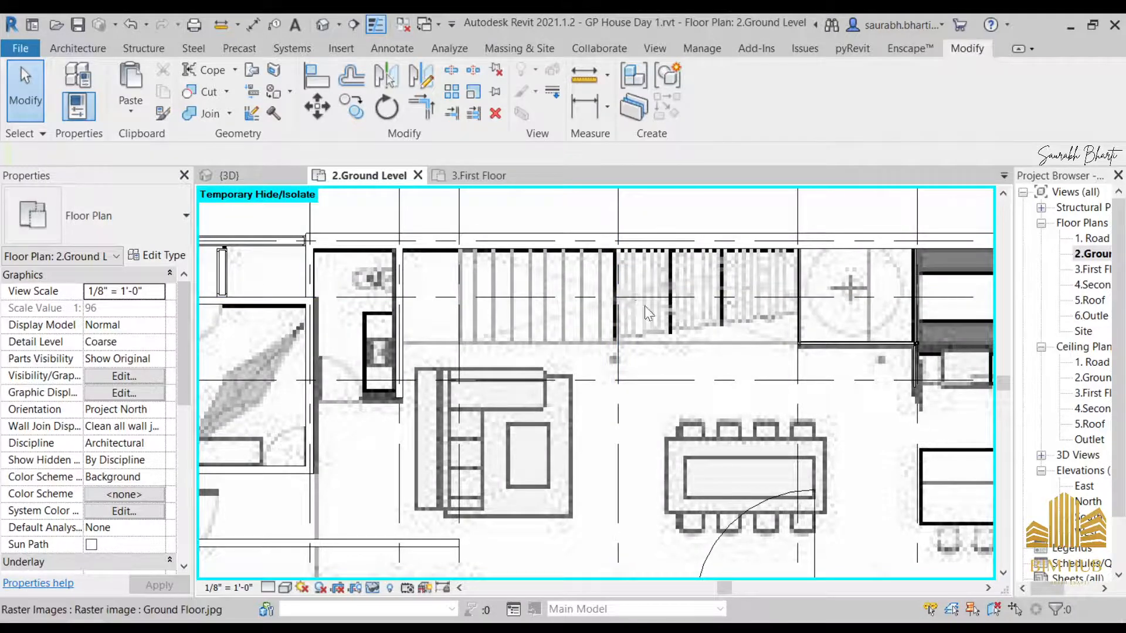
pyautogui.scroll(-2, 647, 313)
pyautogui.scroll(1, 815, 325)
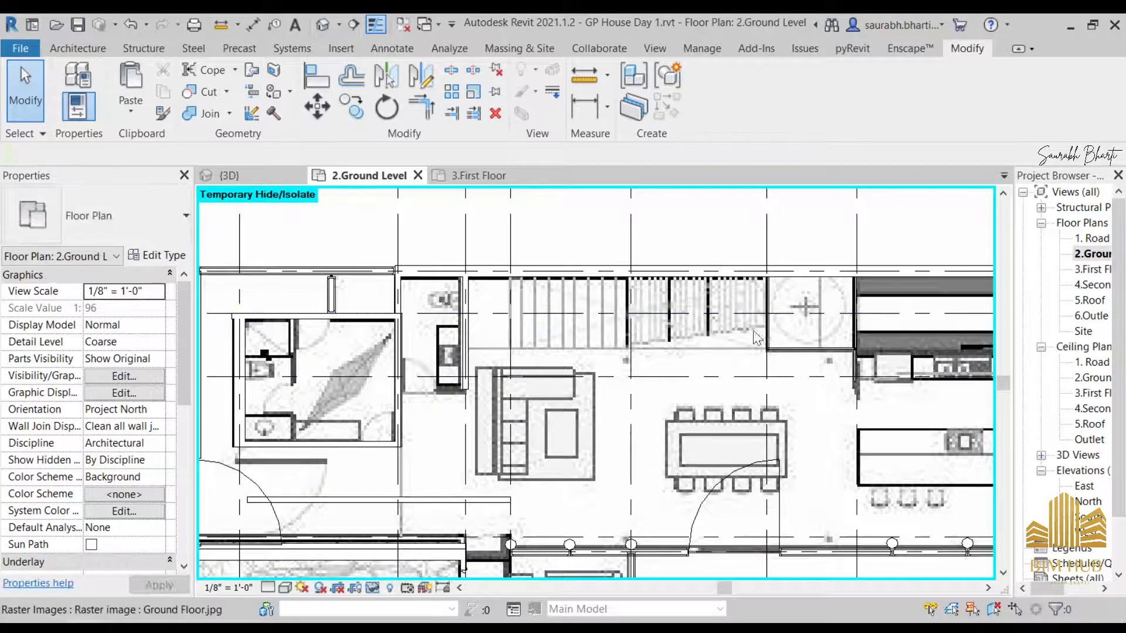
pyautogui.scroll(3, 718, 342)
pyautogui.scroll(-2, 500, 263)
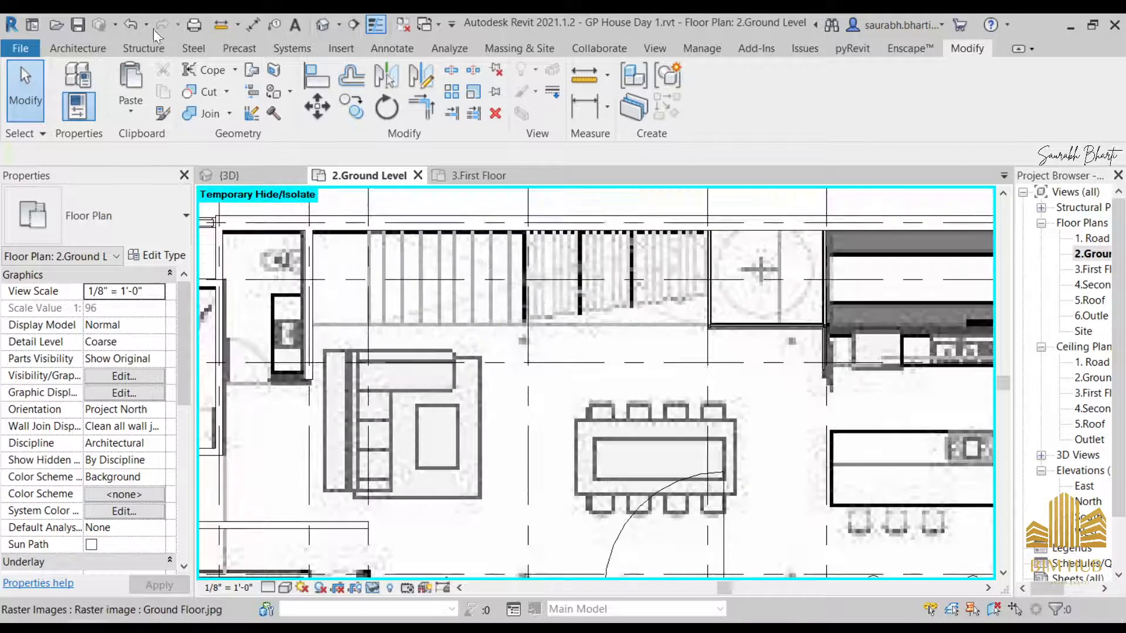
pyautogui.click(85, 47)
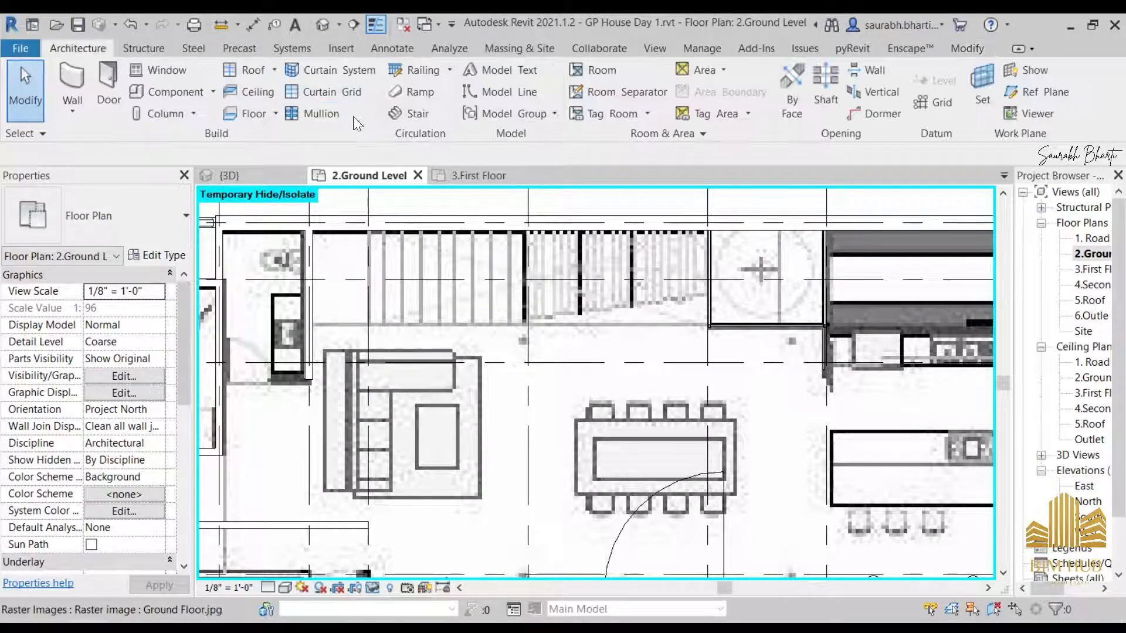
pyautogui.click(408, 118)
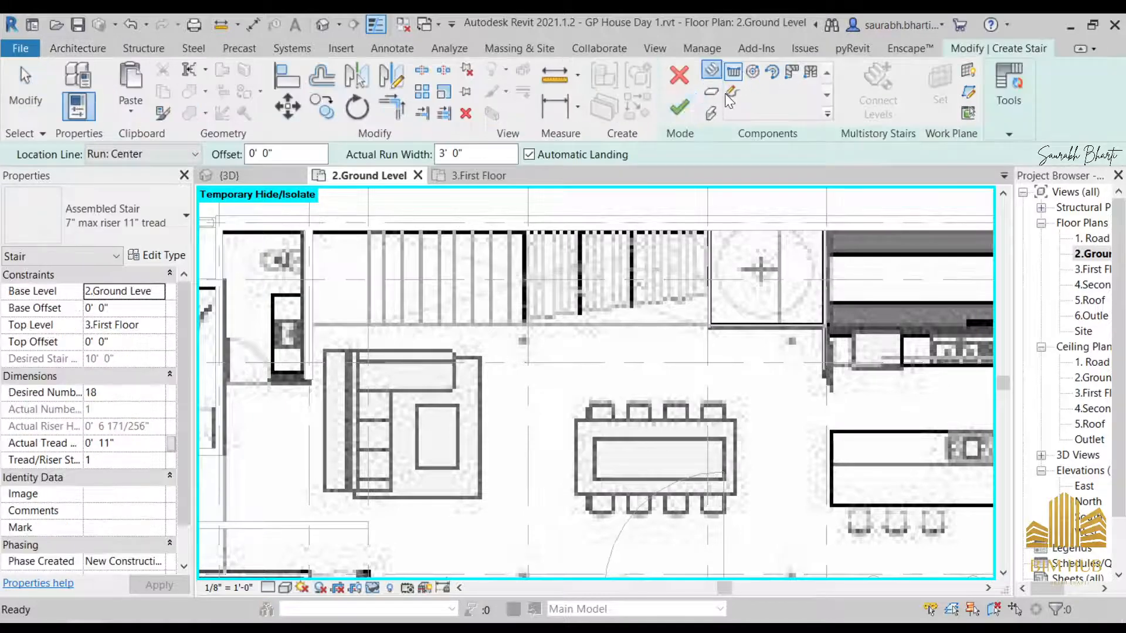
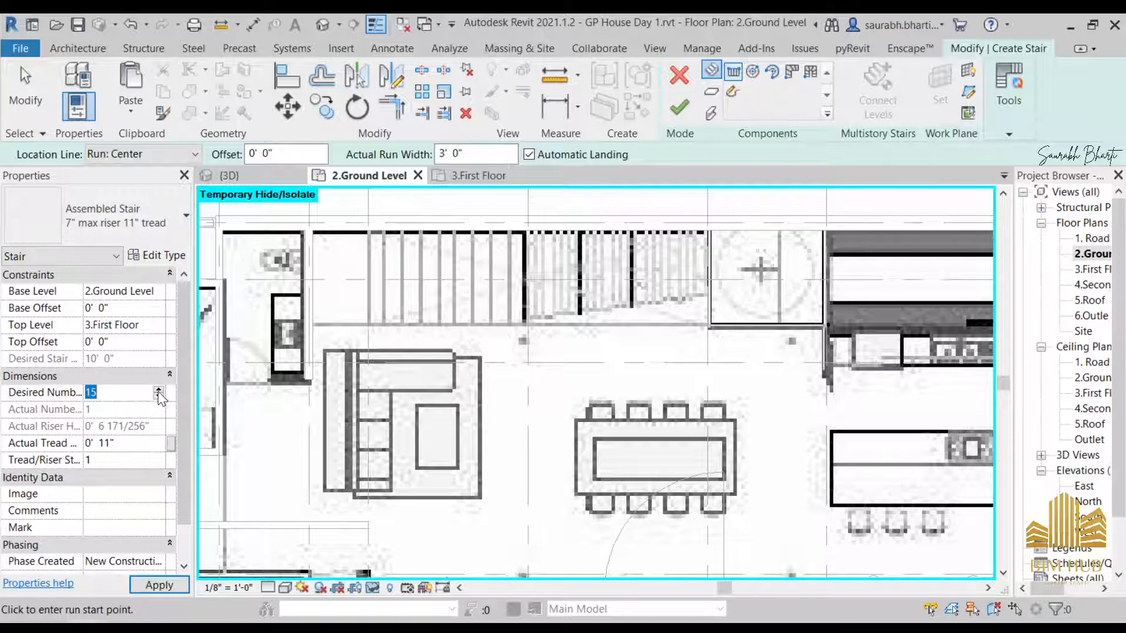
# - Set the stair to 15 risers and draw a straight run along grid 3, starting beside the planter
pyautogui.press('Return')
pyautogui.click(626, 383)
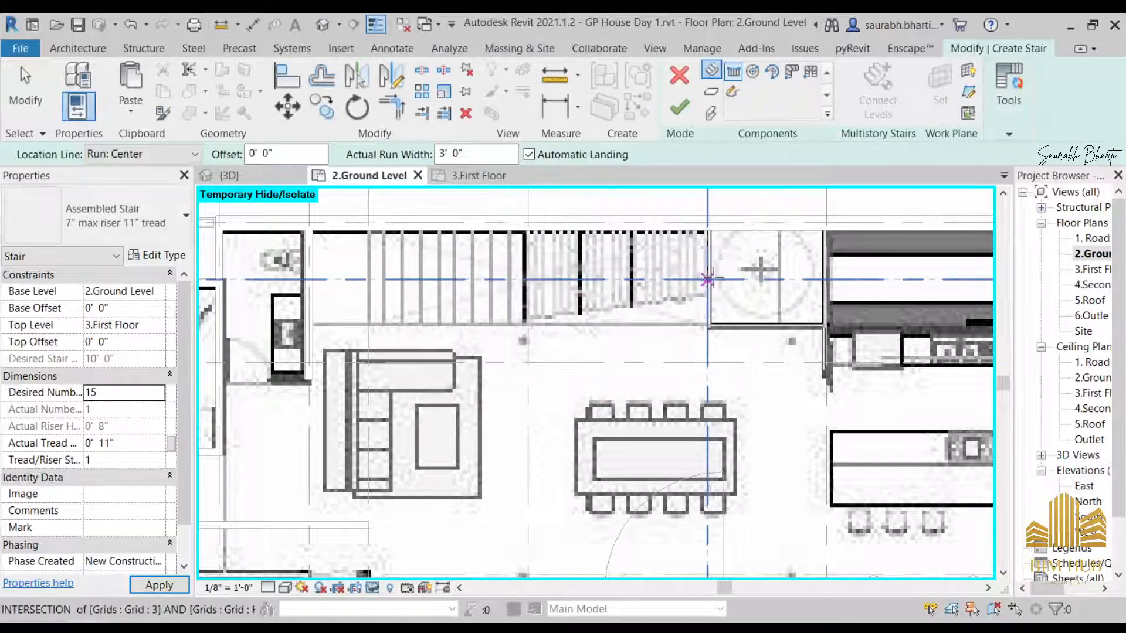
pyautogui.click(707, 279)
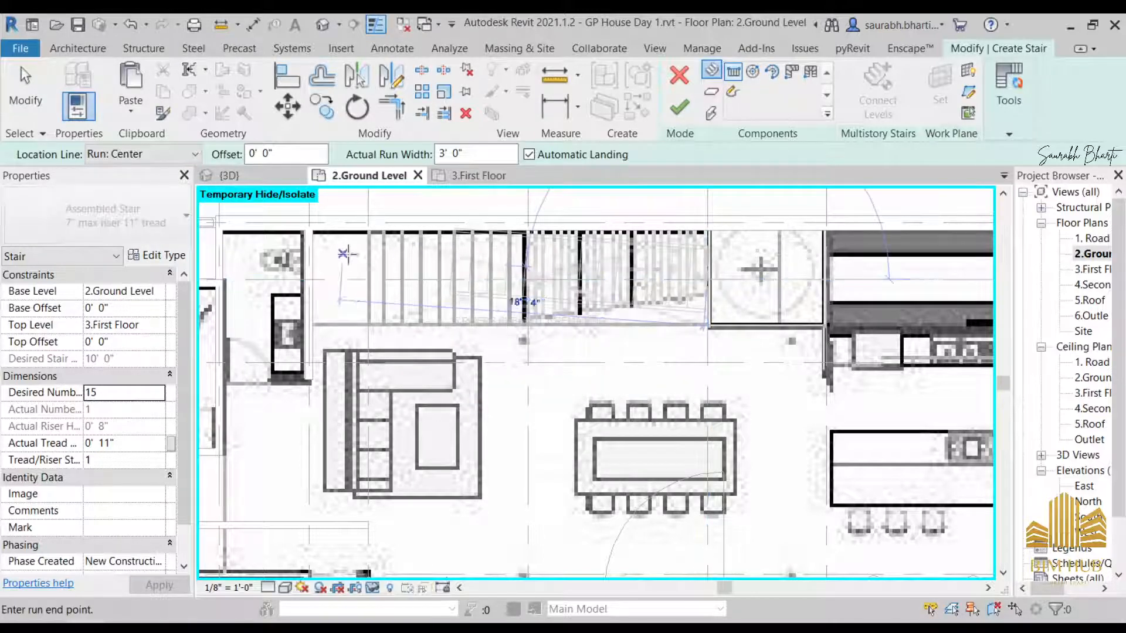
pyautogui.click(309, 279)
# - Nudge the 15-riser run along grid 3, away from the planter and toward the toilet
pyautogui.click(536, 274)
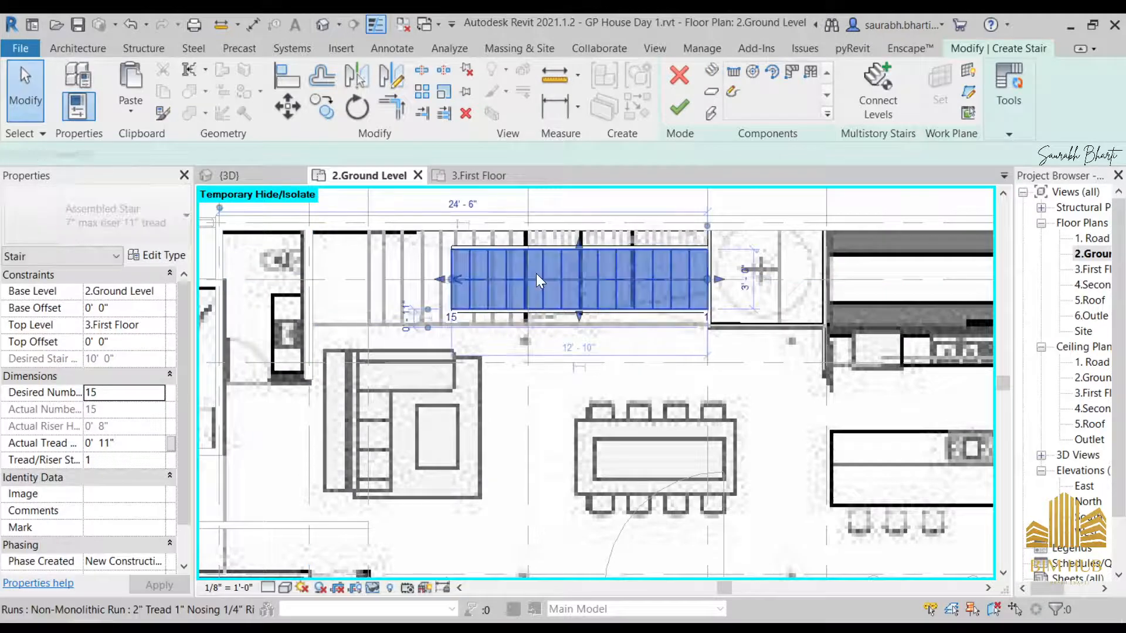
pyautogui.press('Left')
pyautogui.press('Left')
pyautogui.press('Left')
pyautogui.press('Left')
pyautogui.press('Left')
pyautogui.press('Left')
pyautogui.press('Left')
pyautogui.press('Left')
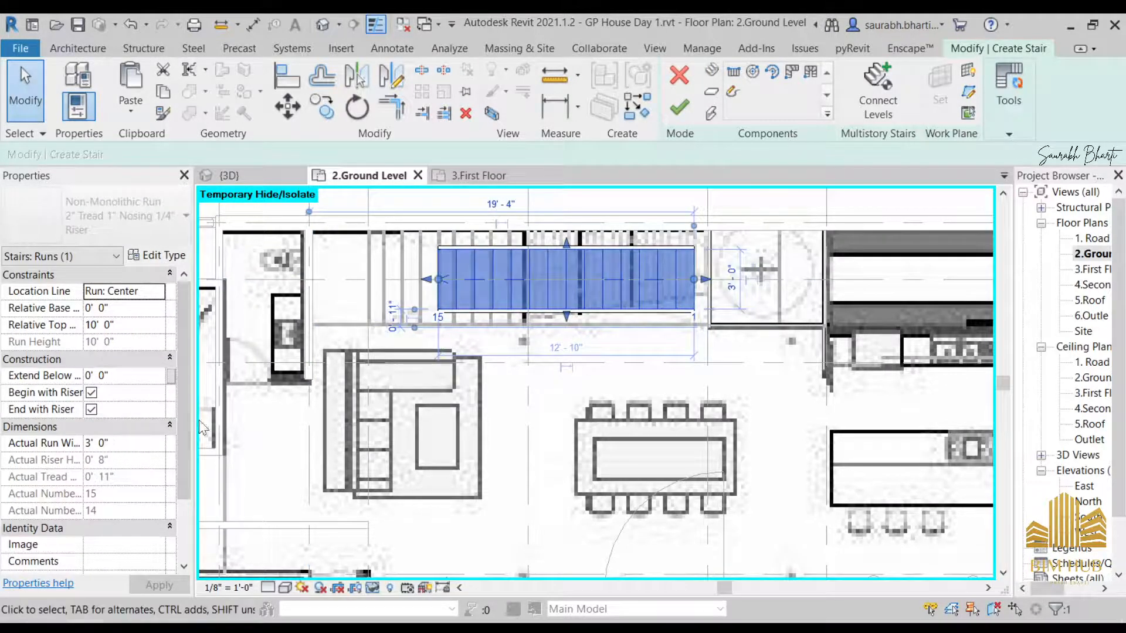
# - Convert the 15-riser run to a custom sketch-based component
pyautogui.press('Escape')
pyautogui.click(486, 295)
pyautogui.scroll(-2, 144, 413)
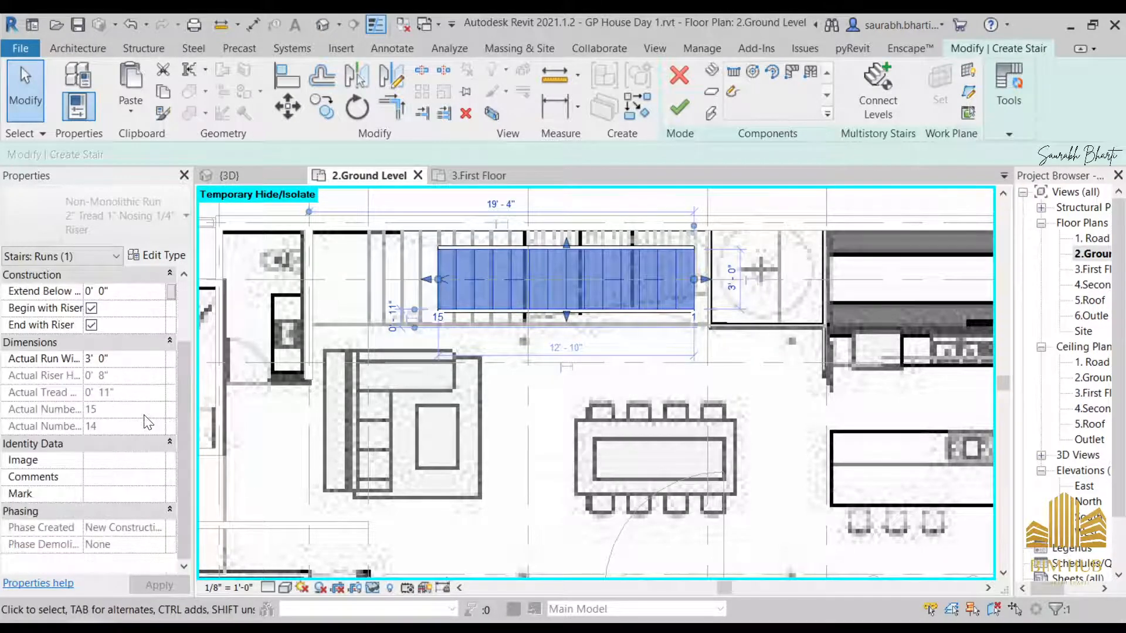
pyautogui.click(510, 326)
pyautogui.click(510, 327)
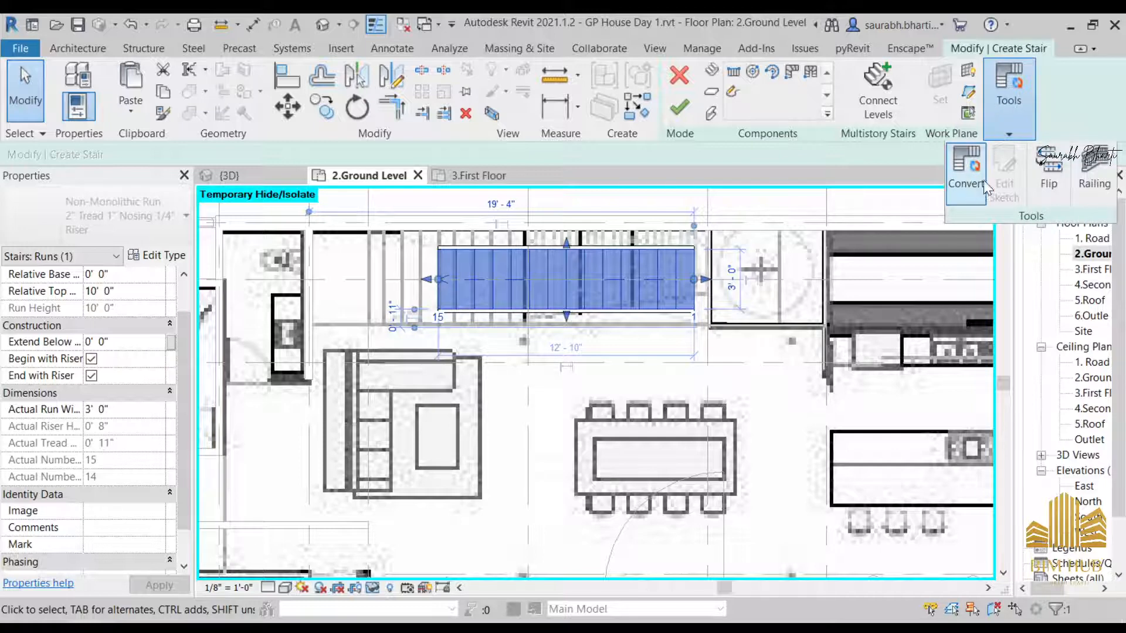
pyautogui.click(985, 185)
pyautogui.click(660, 355)
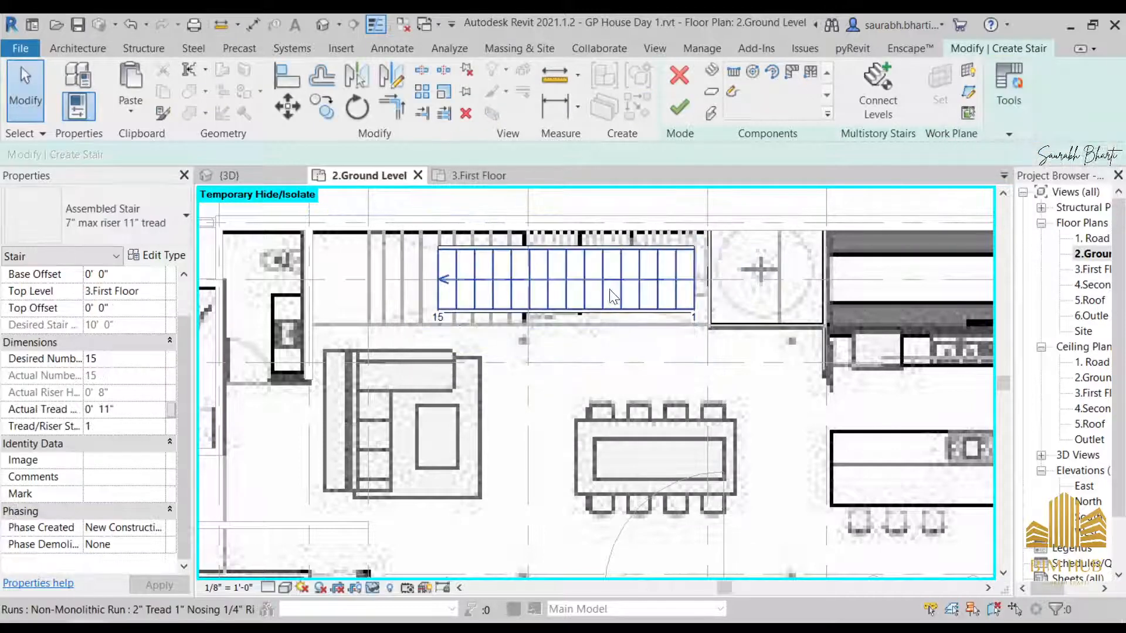
# - Delete the converted 15-riser run from the stair
pyautogui.click(610, 287)
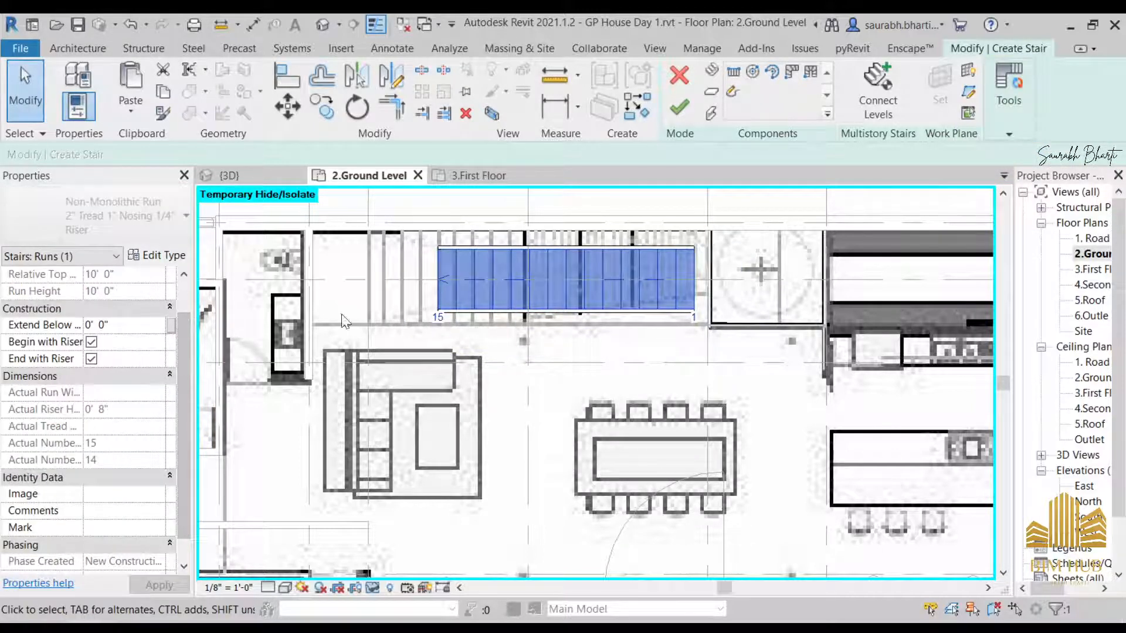
pyautogui.click(727, 77)
pyautogui.press('Escape')
pyautogui.click(569, 281)
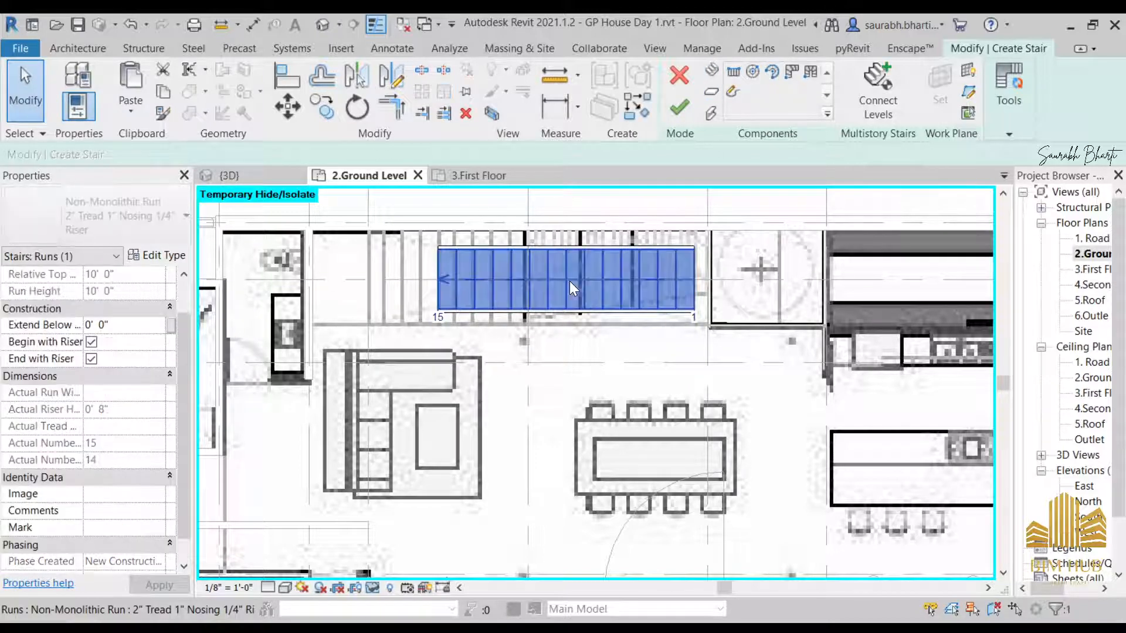
pyautogui.click(437, 321)
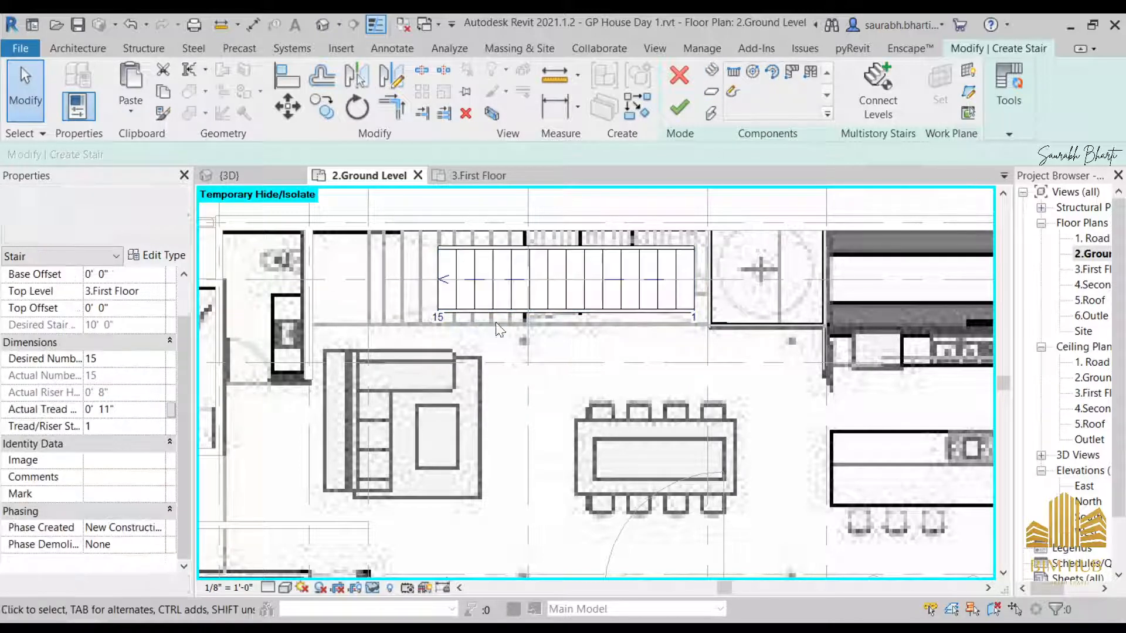
pyautogui.click(540, 311)
pyautogui.press('Delete')
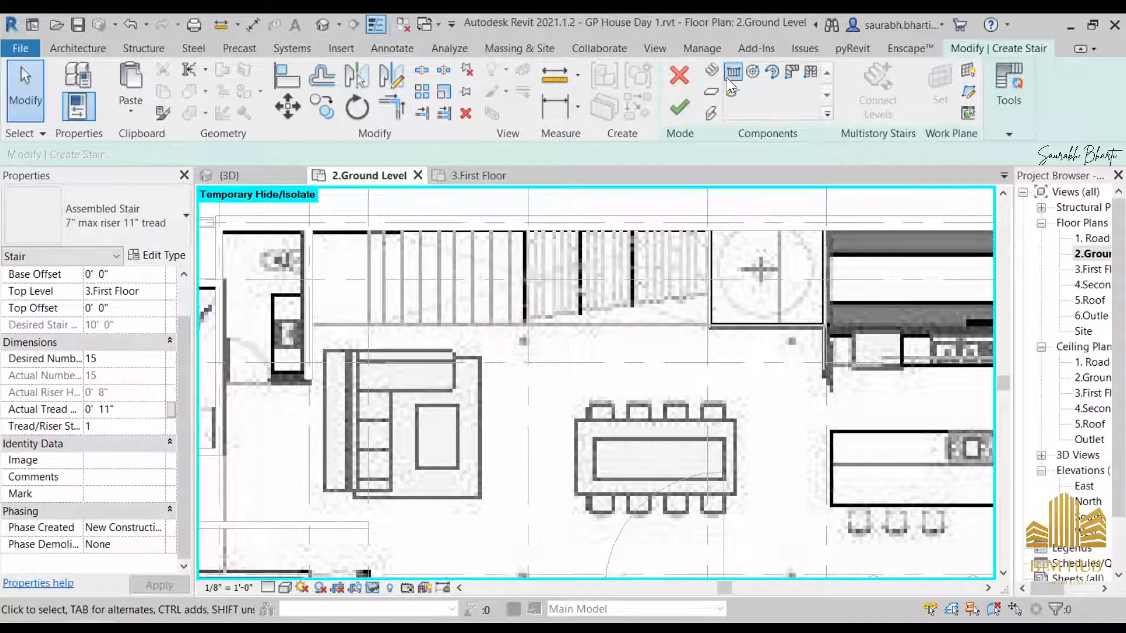
# - Set the stair to 18 risers and draw a new straight run from the planter edge along grid 3
pyautogui.click(727, 78)
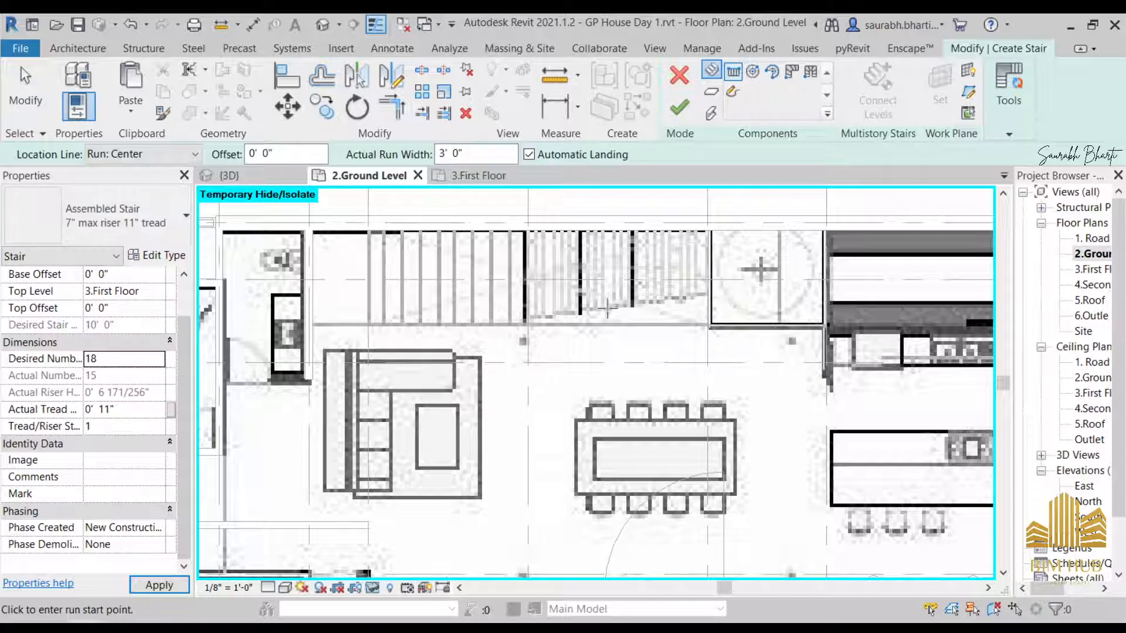
pyautogui.click(708, 280)
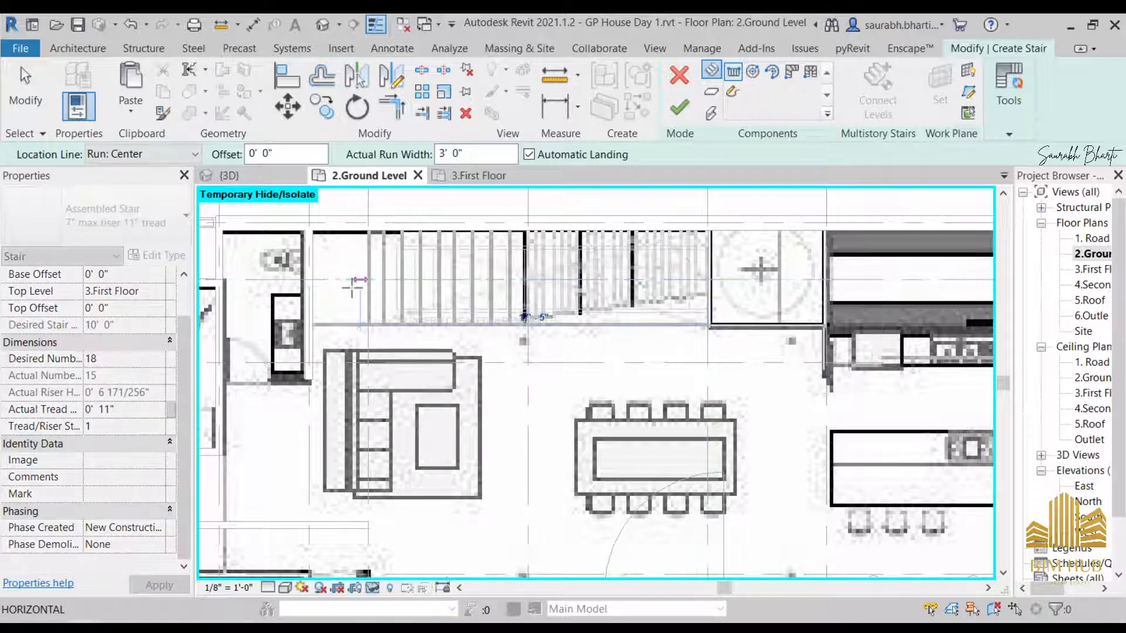
pyautogui.click(397, 279)
# - Shift the 18-riser run slightly away from the planter and closer to the rear wall, matching the reference stair
pyautogui.press('Escape')
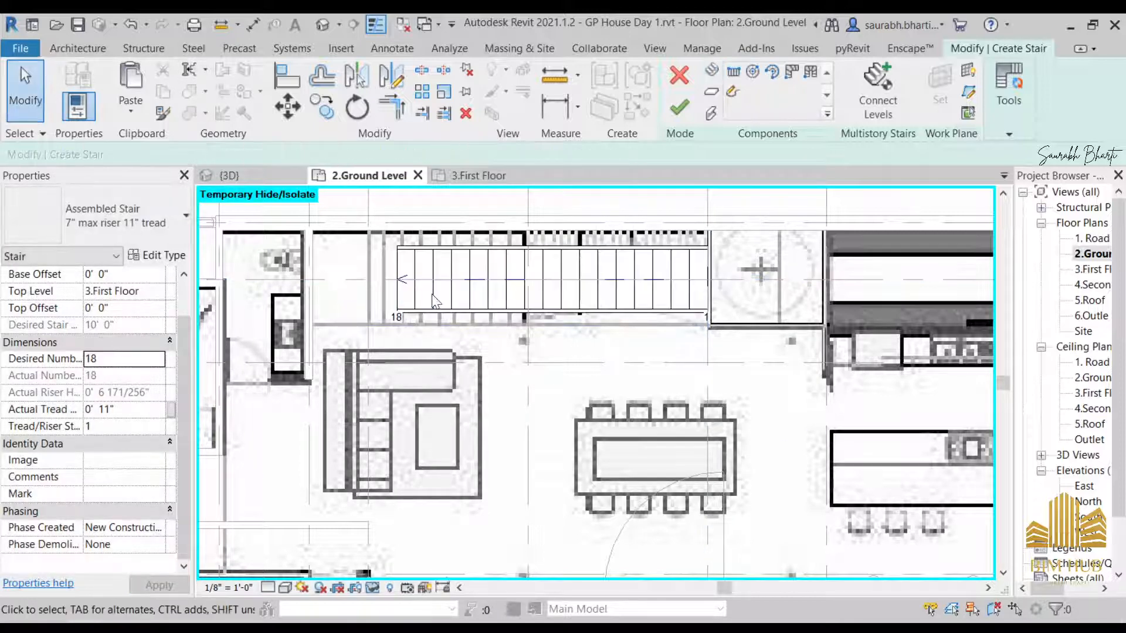
pyautogui.click(526, 297)
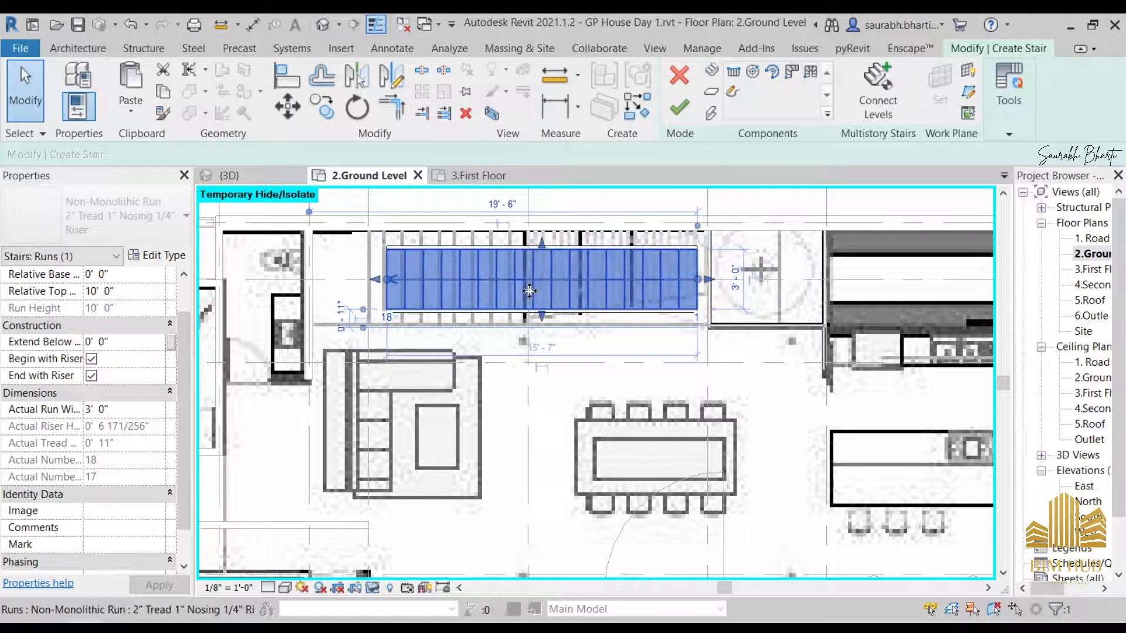
pyautogui.moveTo(529, 290); pyautogui.dragTo(529, 287)
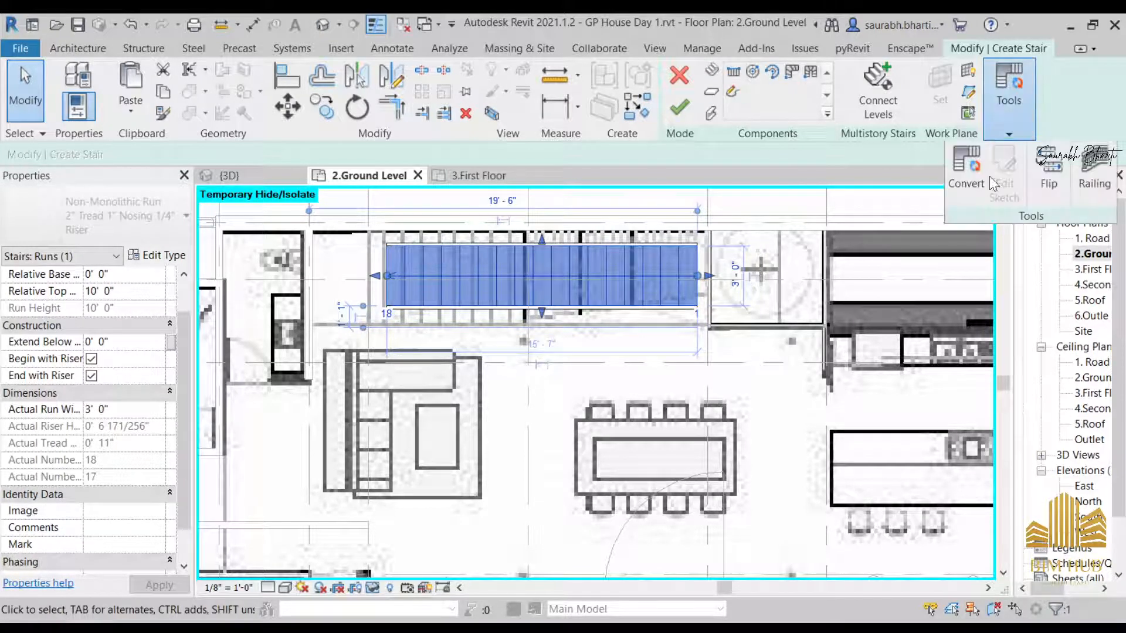
pyautogui.click(708, 302)
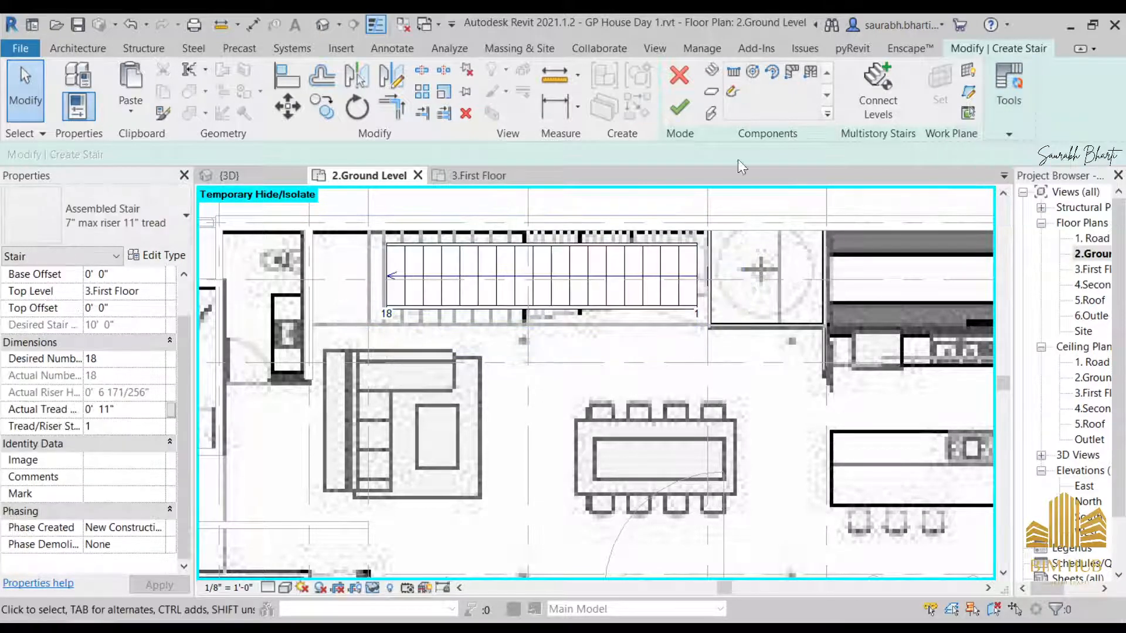
# - Duplicate the assembled stair type under the name "My stair" and apply it to the stair
pyautogui.click(157, 256)
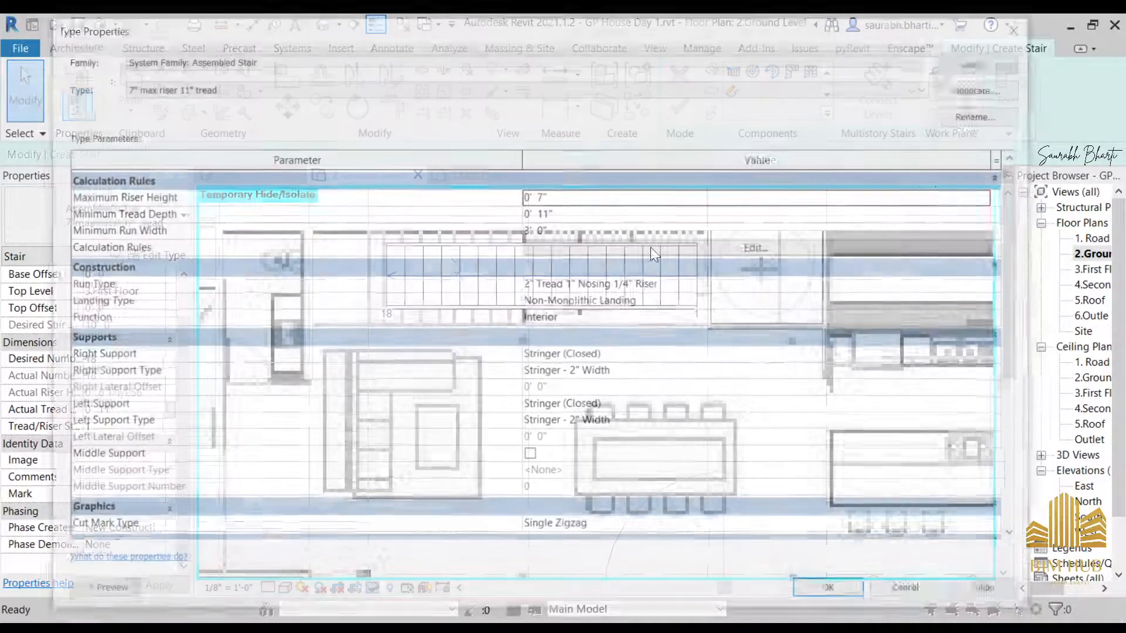
pyautogui.click(1019, 81)
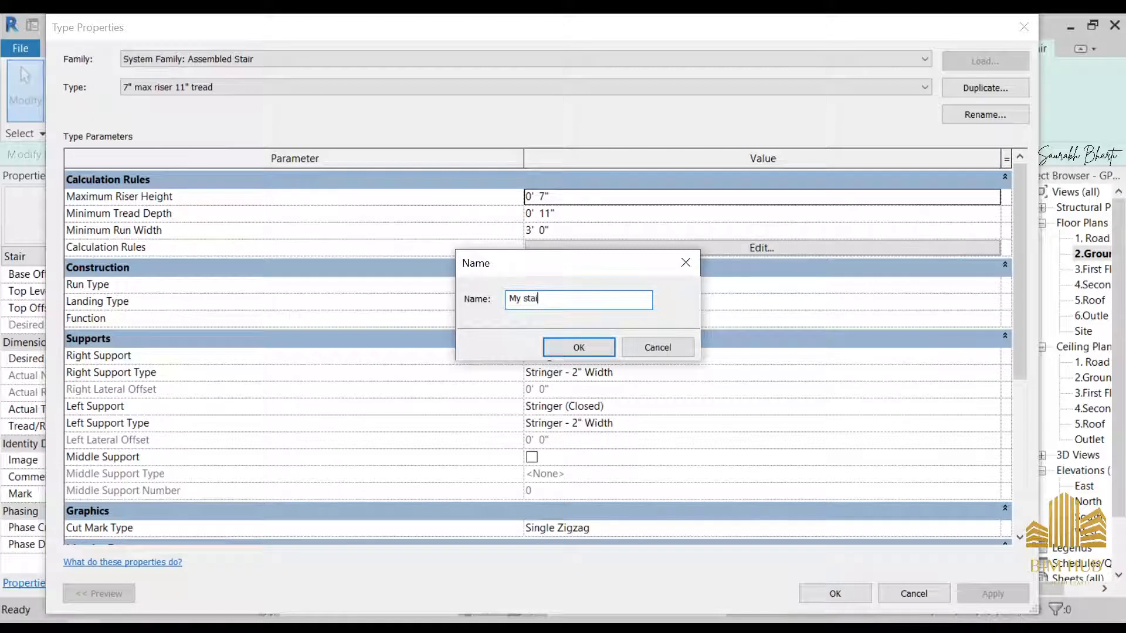
pyautogui.click(579, 347)
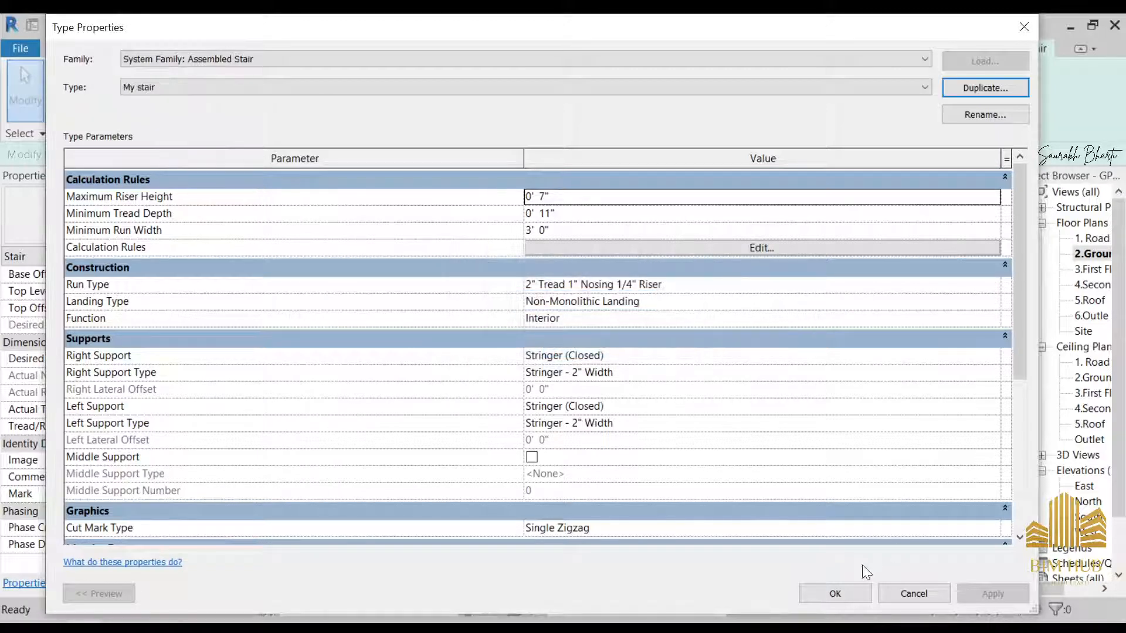
pyautogui.click(834, 593)
# - Finish the stair edit and select the completed stair in the ground level plan
pyautogui.click(586, 279)
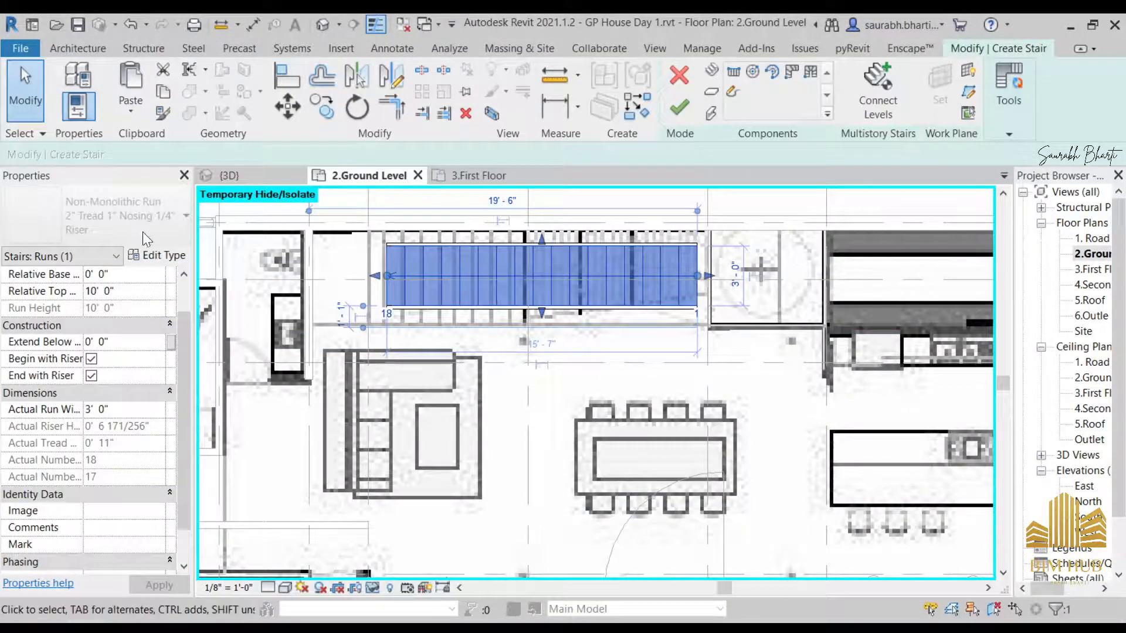
pyautogui.press('Escape')
pyautogui.click(577, 279)
pyautogui.click(545, 280)
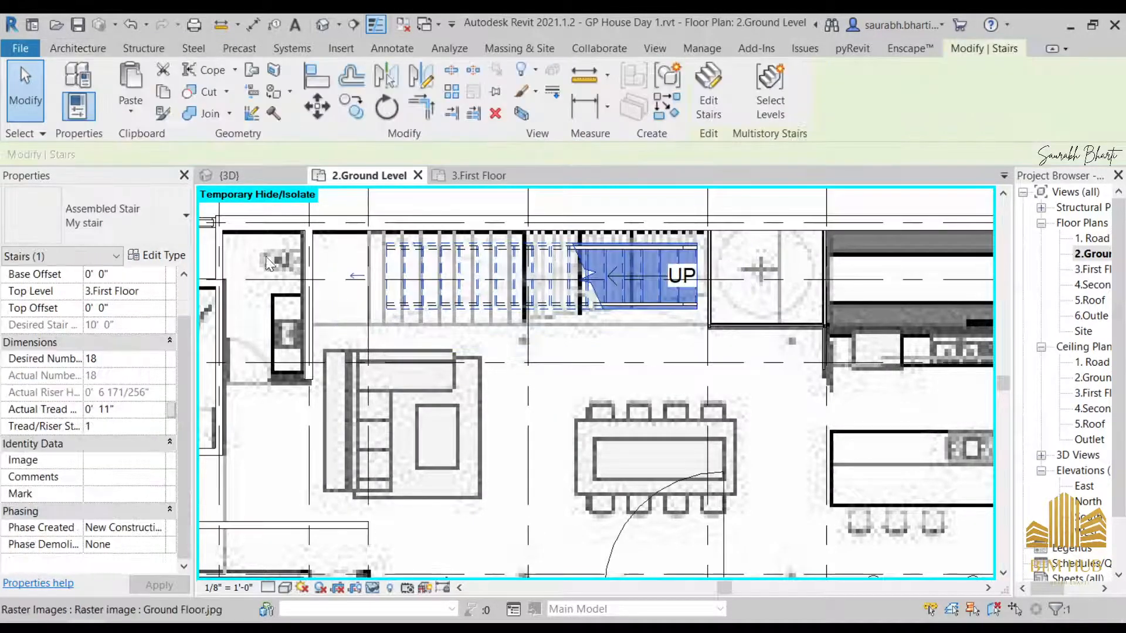
pyautogui.click(154, 234)
pyautogui.click(153, 231)
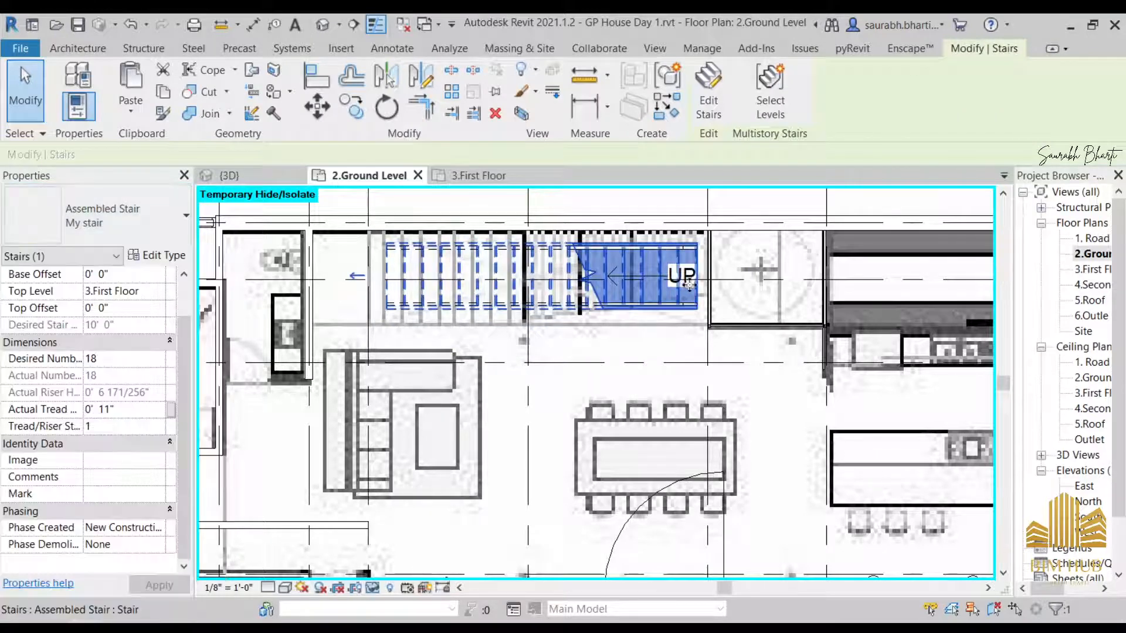
# - Reopen the stair for editing and convert its 18-riser run to a custom sketch-based component
pyautogui.click(709, 88)
pyautogui.moveTo(994, 117)
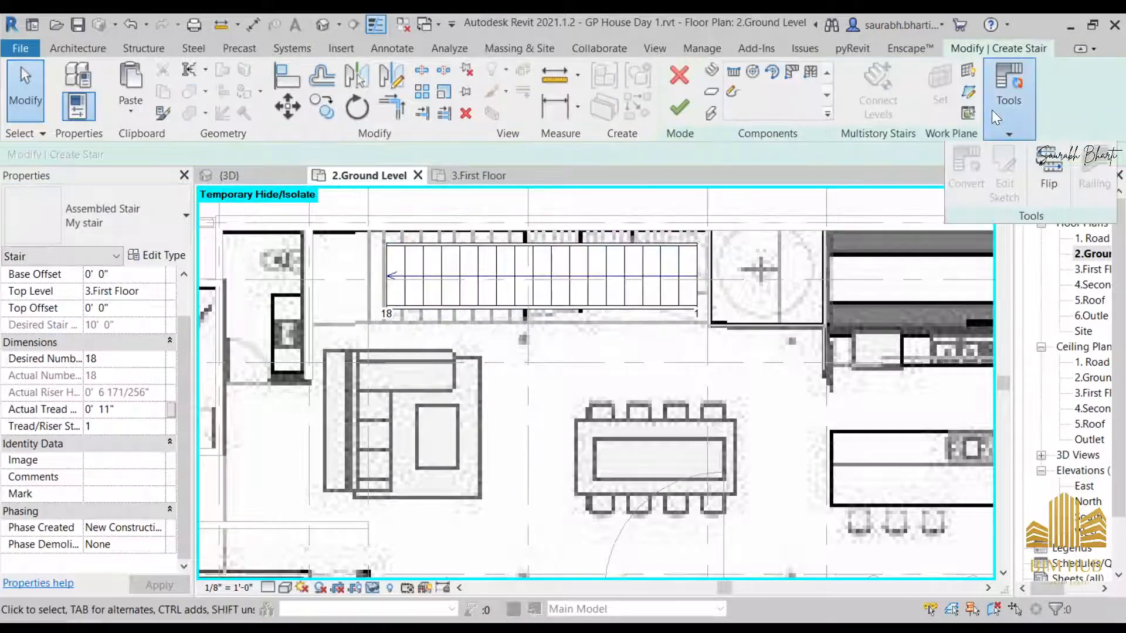
pyautogui.click(620, 276)
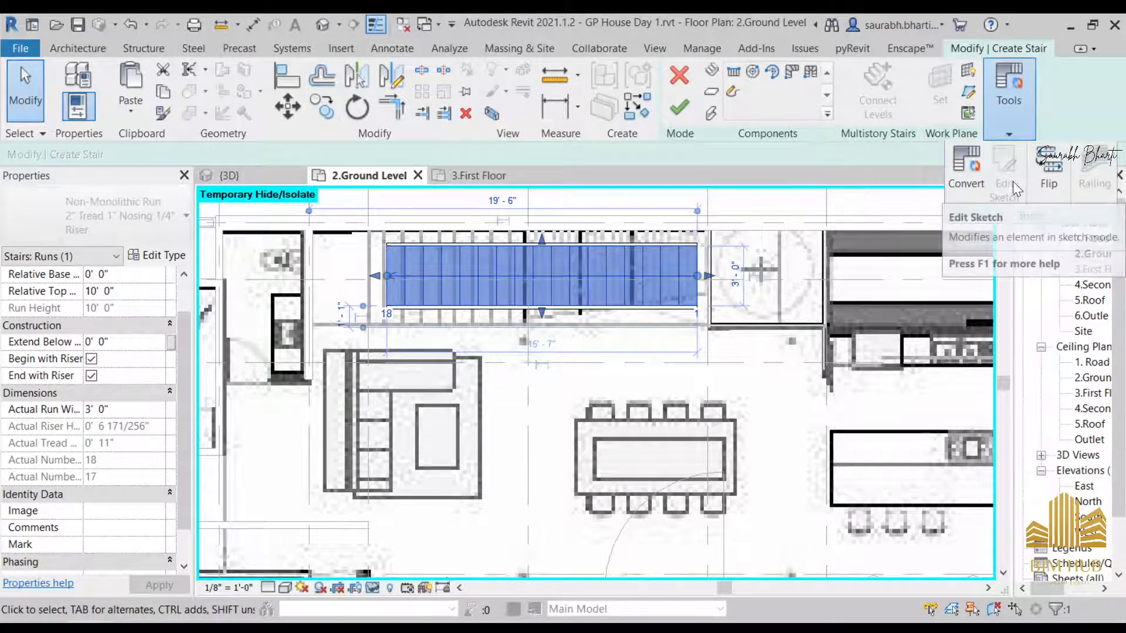
pyautogui.press('Escape')
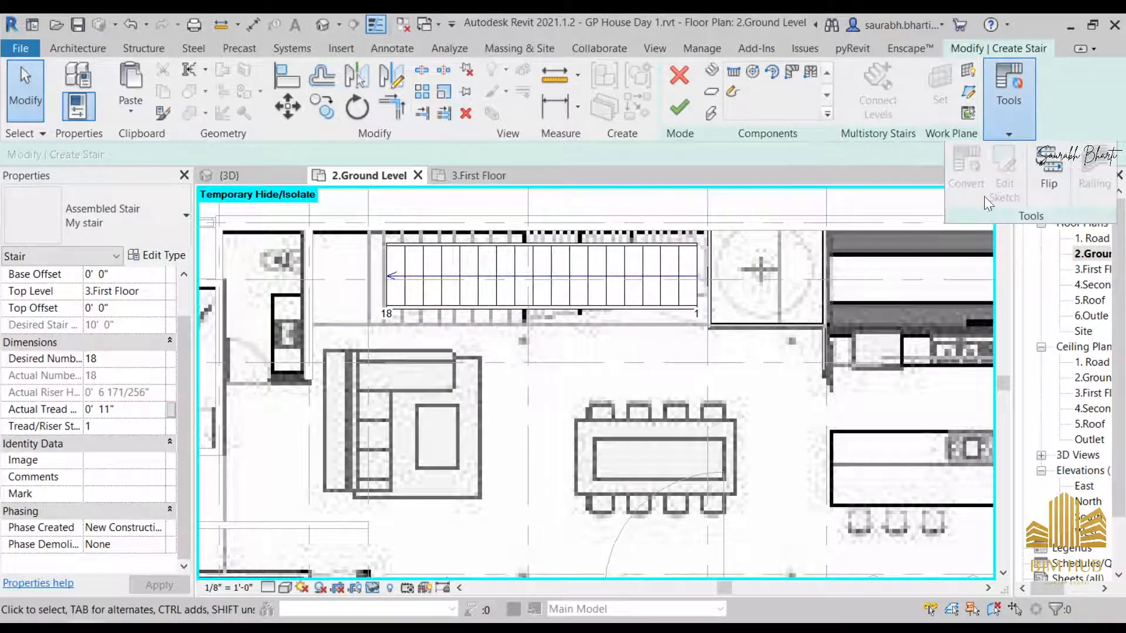
pyautogui.click(575, 271)
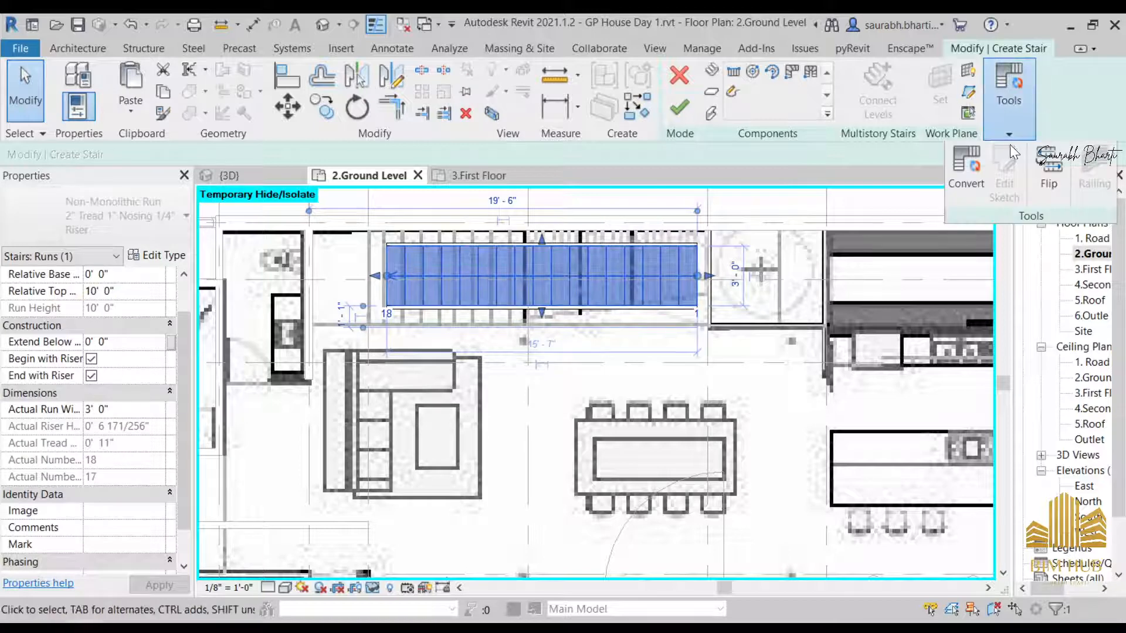
pyautogui.click(968, 167)
pyautogui.click(671, 354)
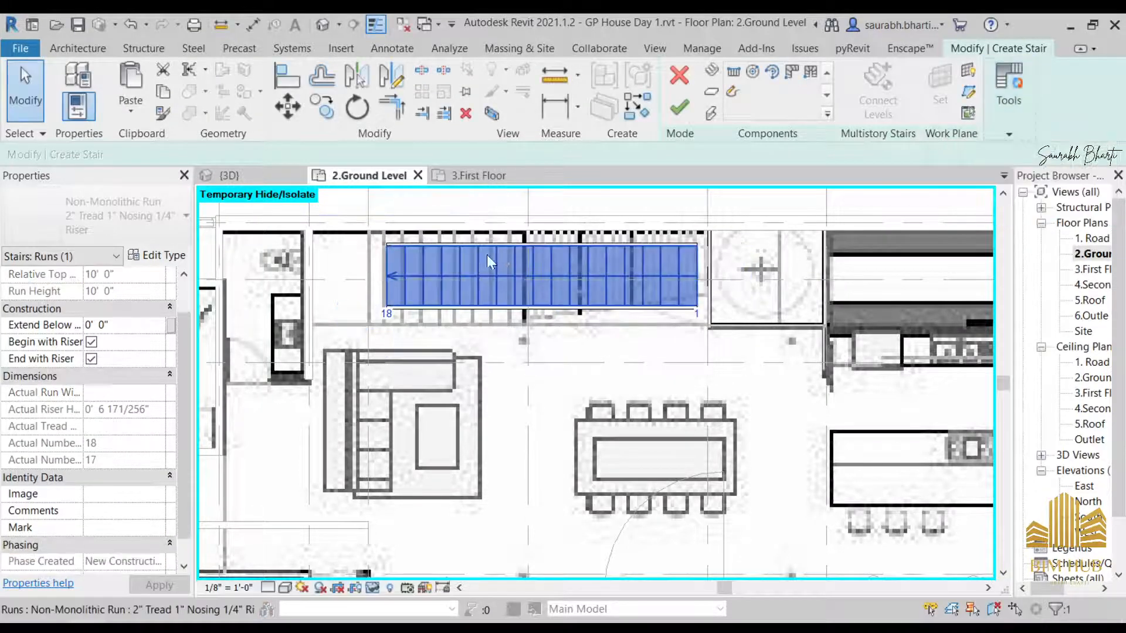
pyautogui.click(733, 91)
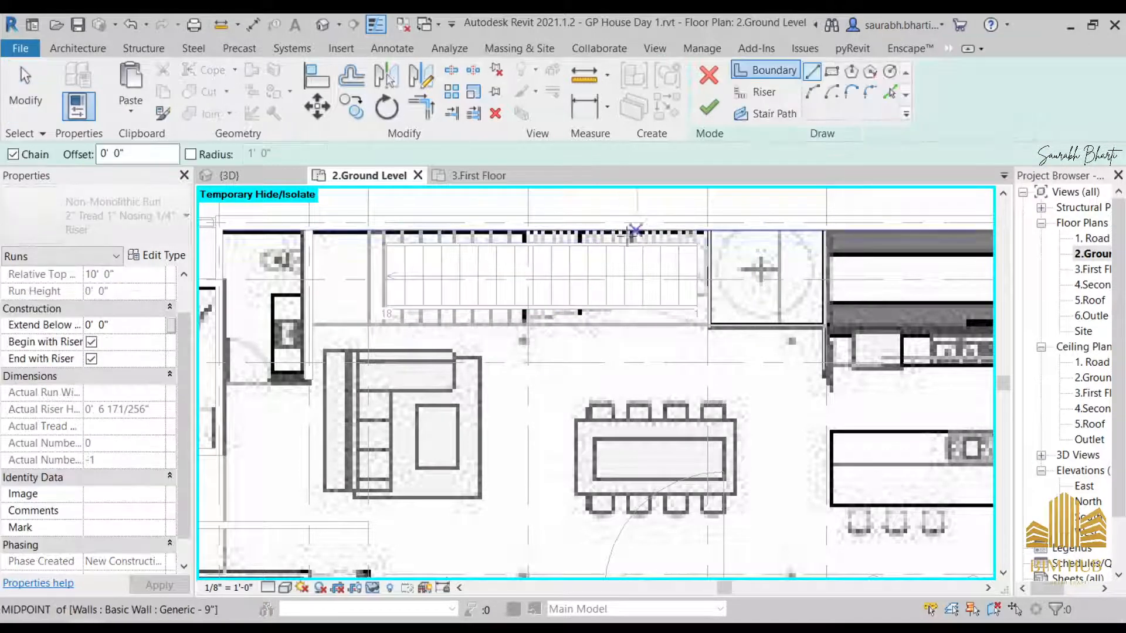
pyautogui.press('Escape')
pyautogui.click(708, 104)
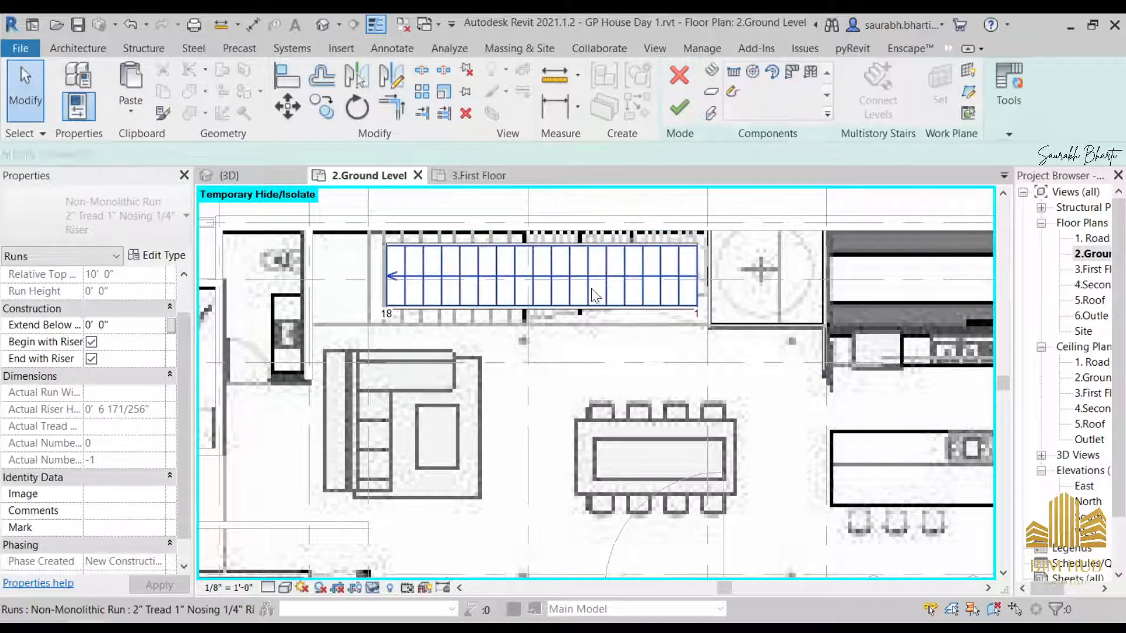
# - Open the converted run's sketch and move its rear boundary line onto the face of the rear wall
pyautogui.click(591, 286)
pyautogui.moveTo(990, 129)
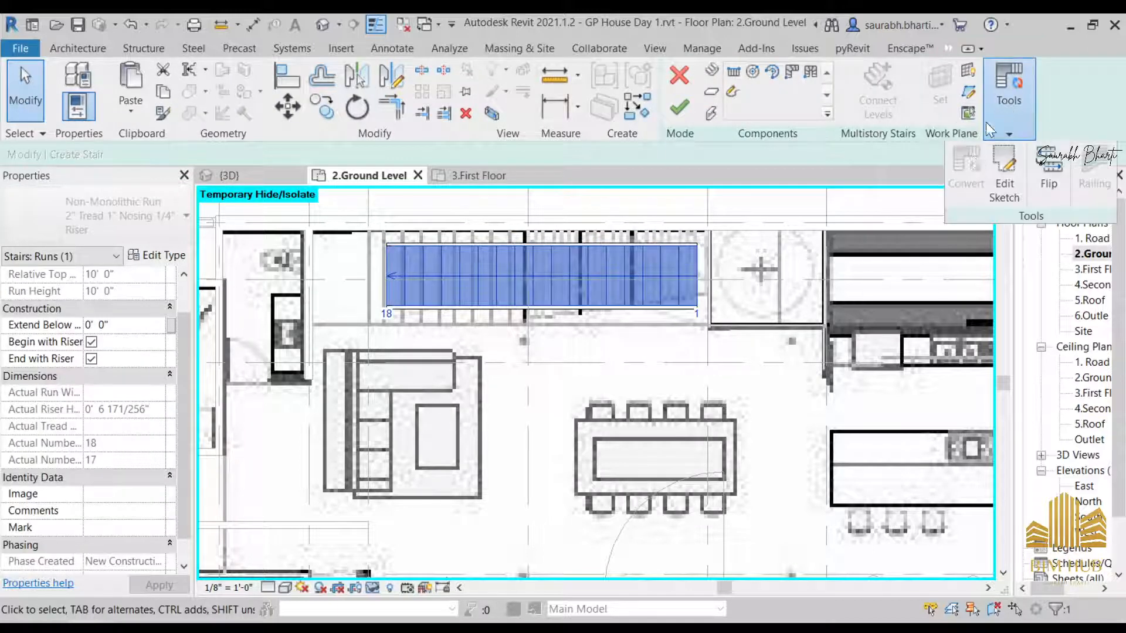
pyautogui.click(1017, 182)
pyautogui.scroll(5, 522, 234)
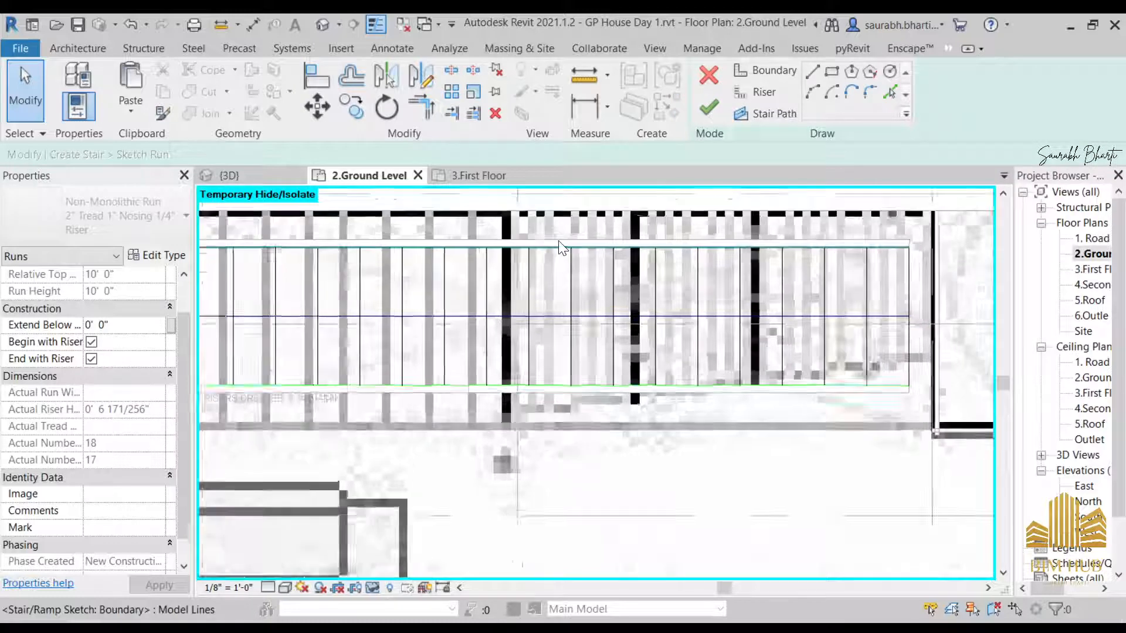
pyautogui.scroll(2, 562, 247)
pyautogui.moveTo(561, 248); pyautogui.dragTo(663, 377, button='middle')
pyautogui.moveTo(661, 382); pyautogui.dragTo(667, 332)
pyautogui.scroll(-3, 644, 370)
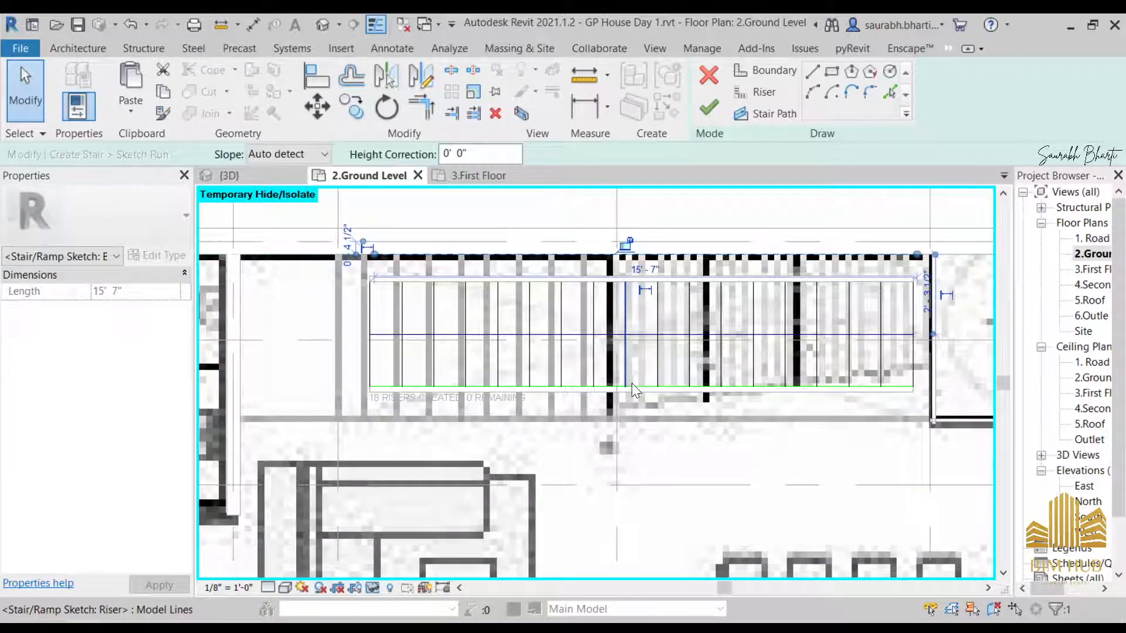
pyautogui.moveTo(632, 382)
pyautogui.mouseDown()
pyautogui.moveTo(626, 437)
pyautogui.moveTo(604, 475)
pyautogui.moveTo(588, 452)
pyautogui.moveTo(584, 380)
pyautogui.moveTo(594, 399)
pyautogui.mouseUp()
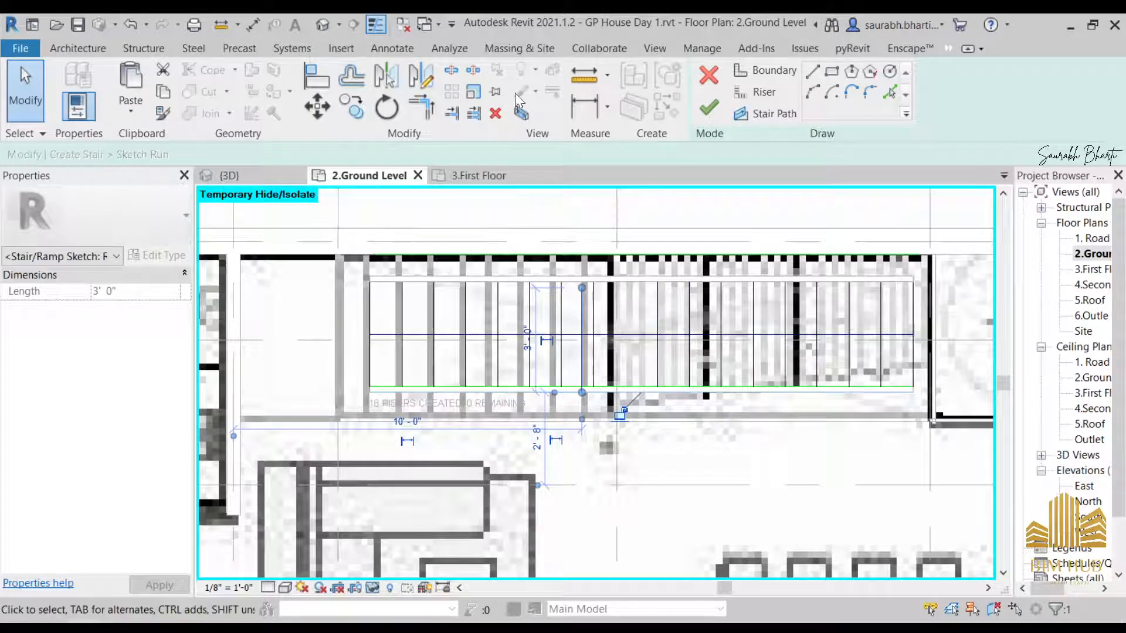
# - Extend the run's riser lines to the relocated rear boundary with Trim/Extend Multiple Elements
pyautogui.click(479, 115)
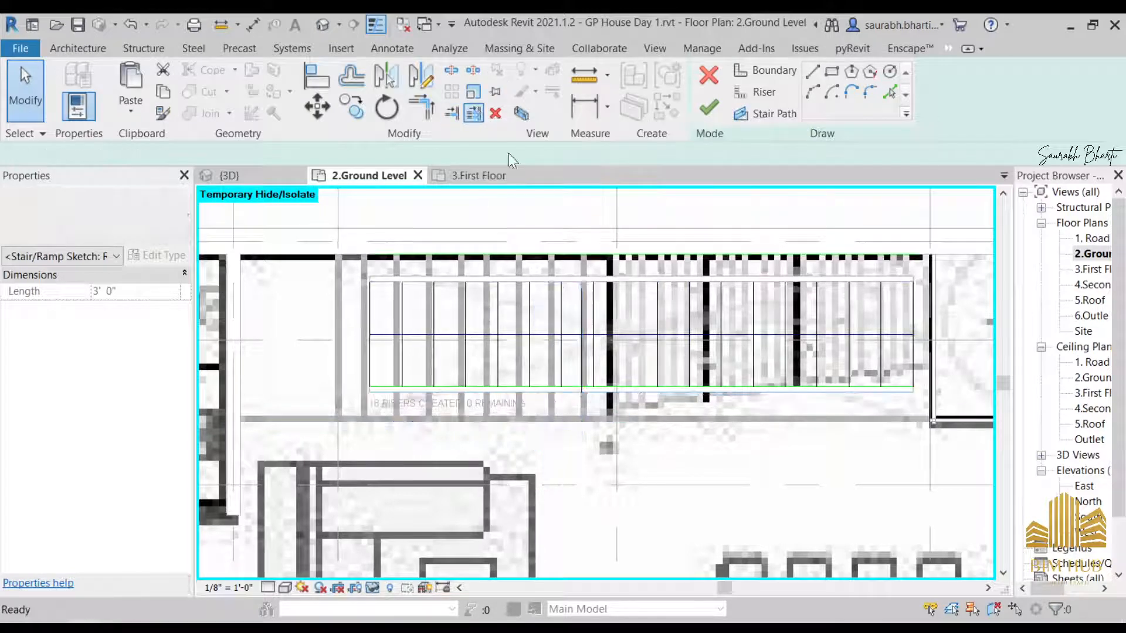
pyautogui.click(670, 255)
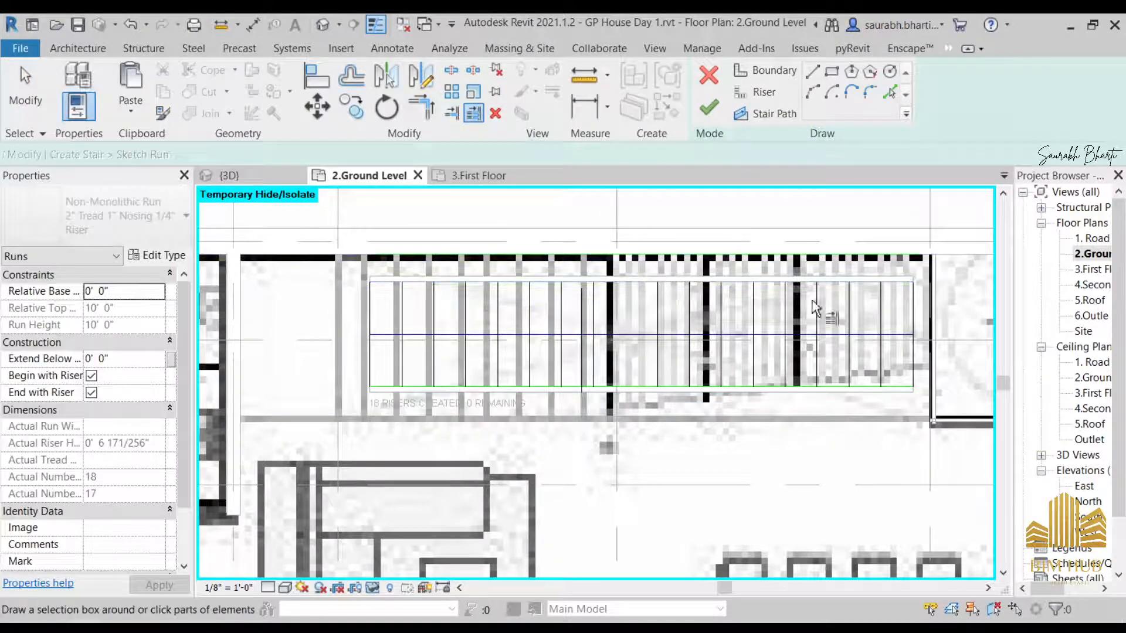
pyautogui.click(268, 588)
pyautogui.click(302, 516)
pyautogui.click(913, 285)
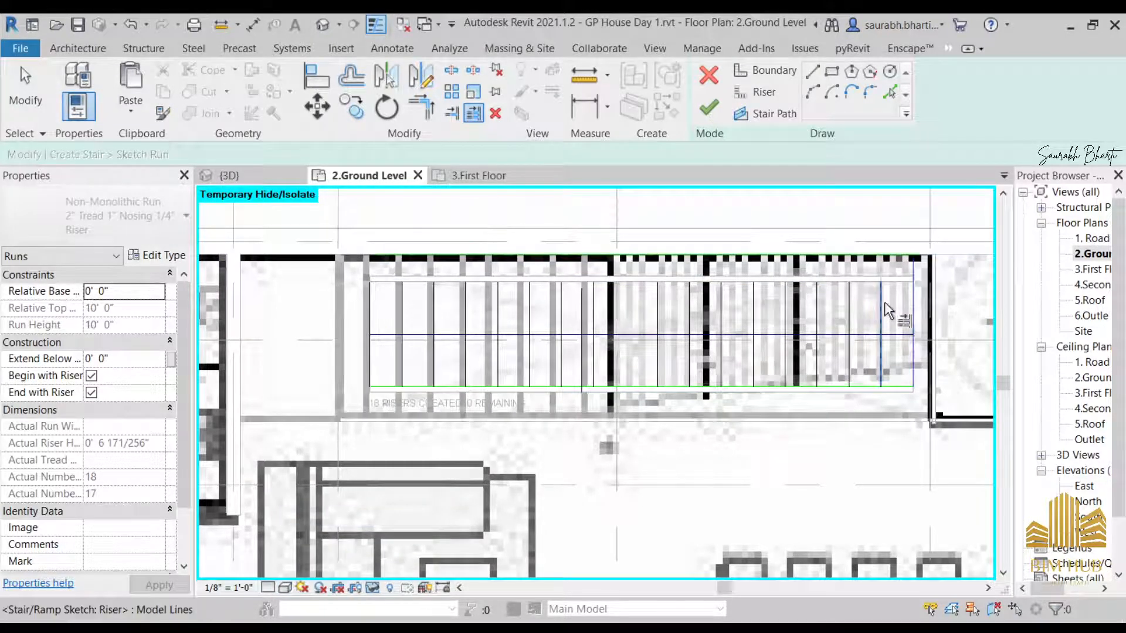
pyautogui.click(882, 304)
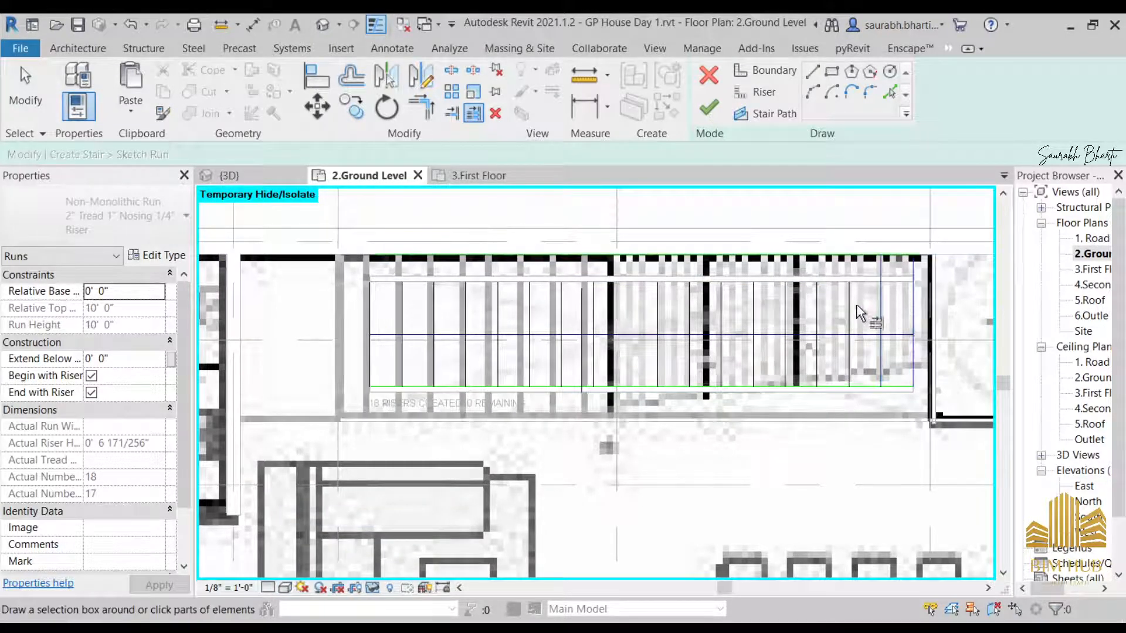
pyautogui.click(785, 310)
pyautogui.click(753, 311)
pyautogui.click(721, 313)
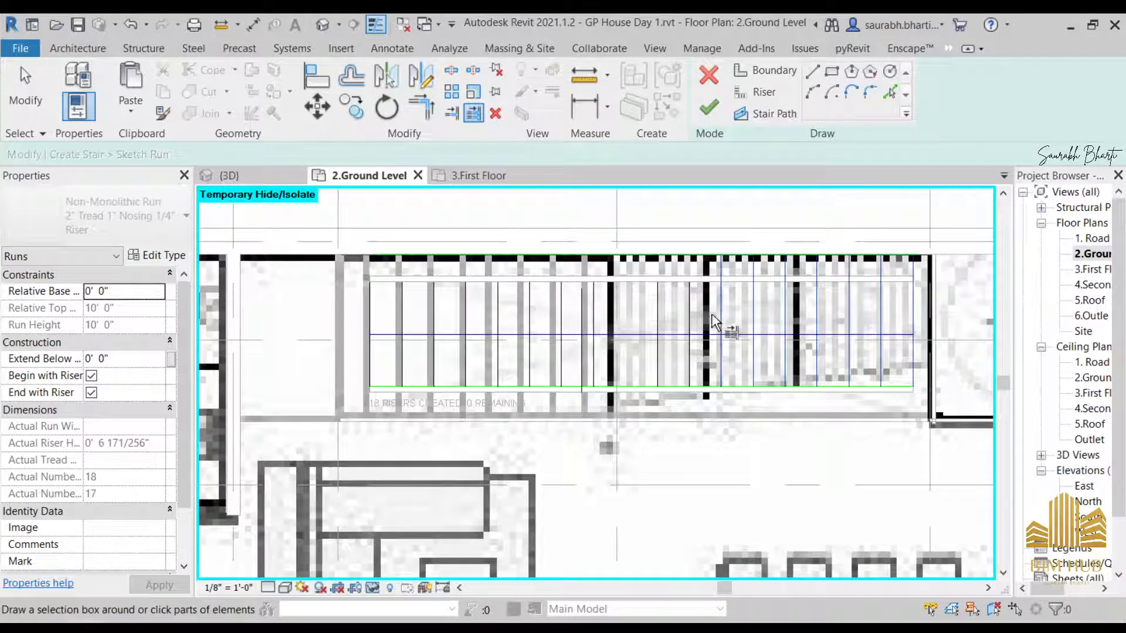
pyautogui.click(690, 311)
pyautogui.click(658, 309)
pyautogui.click(594, 337)
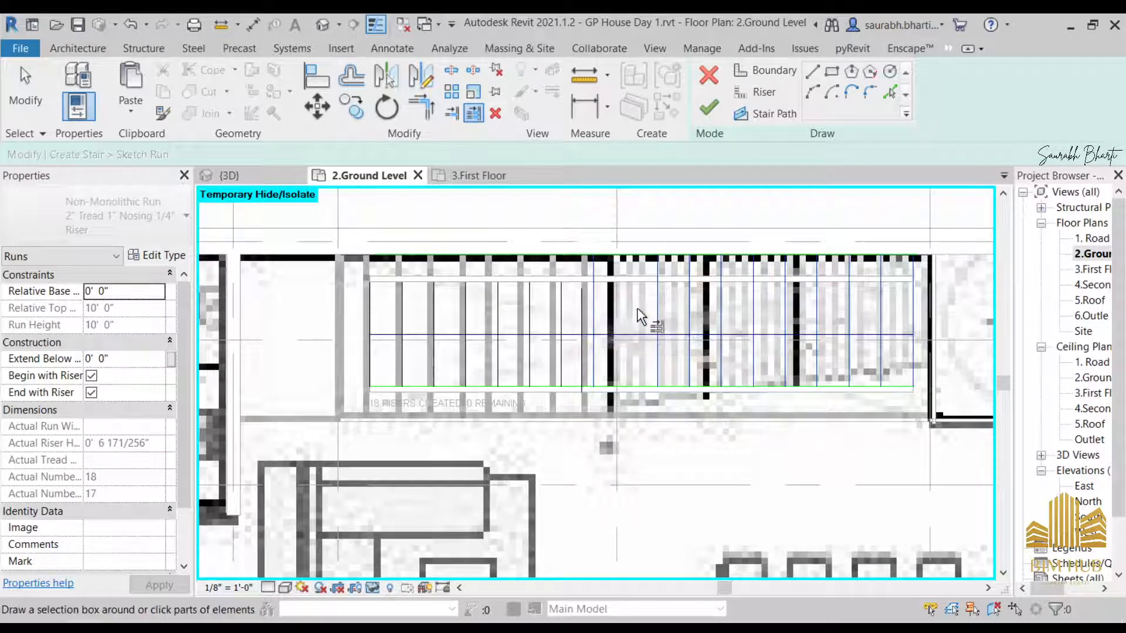
pyautogui.click(582, 310)
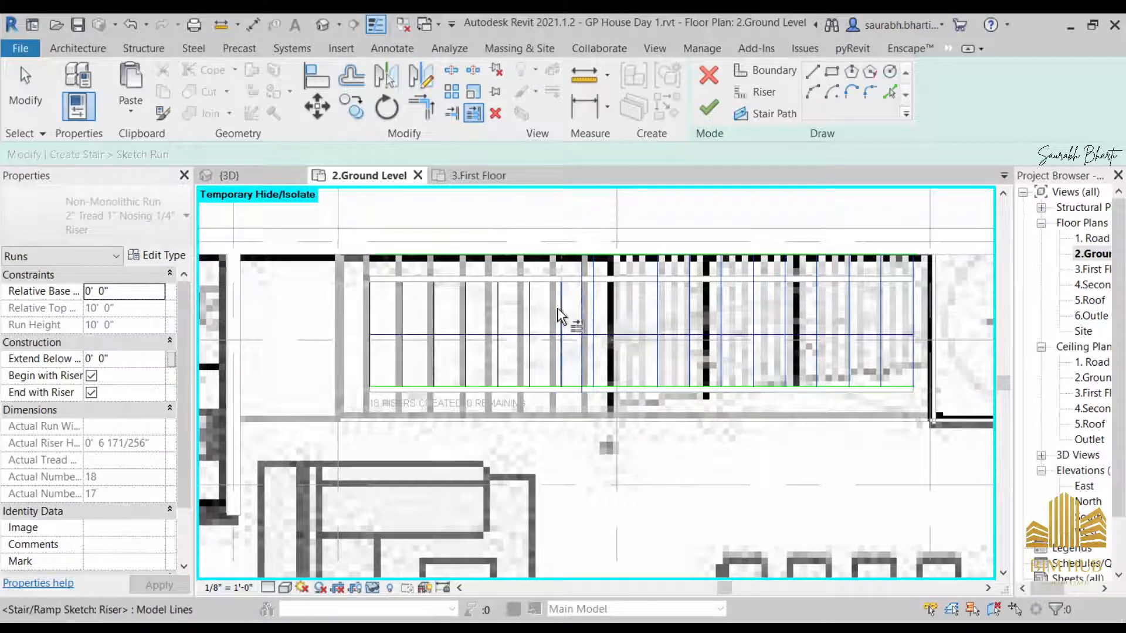
pyautogui.click(561, 319)
pyautogui.click(531, 311)
pyautogui.click(498, 311)
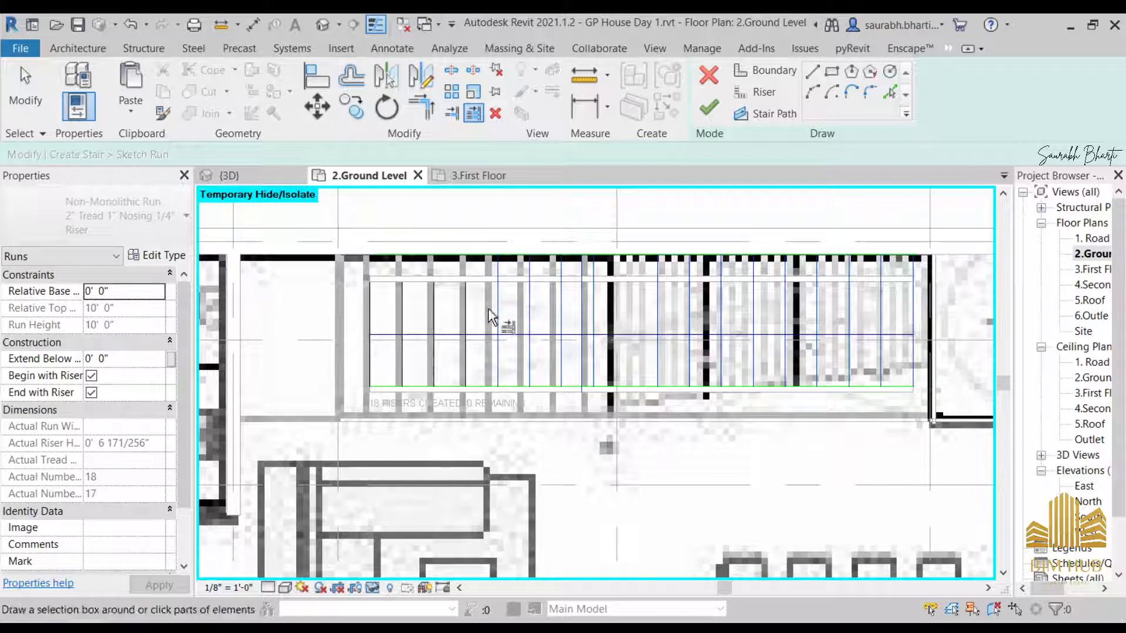
pyautogui.click(467, 310)
pyautogui.click(435, 311)
pyautogui.click(403, 319)
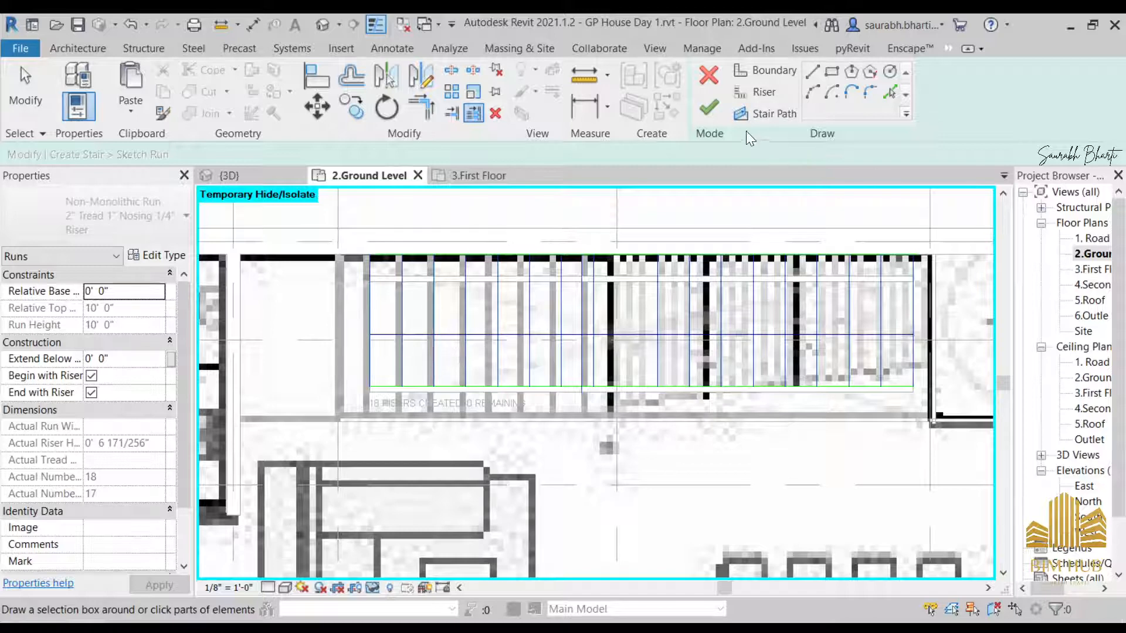
# - Try to finish the run sketch, then return to editing it and leave the extend command
pyautogui.click(718, 109)
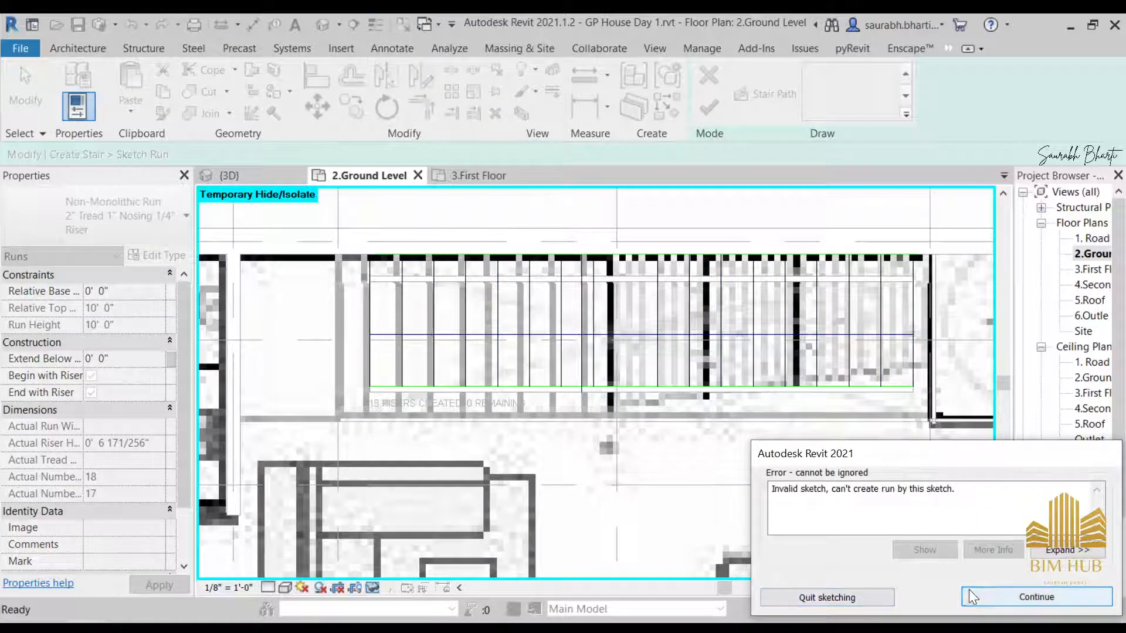
pyautogui.click(998, 602)
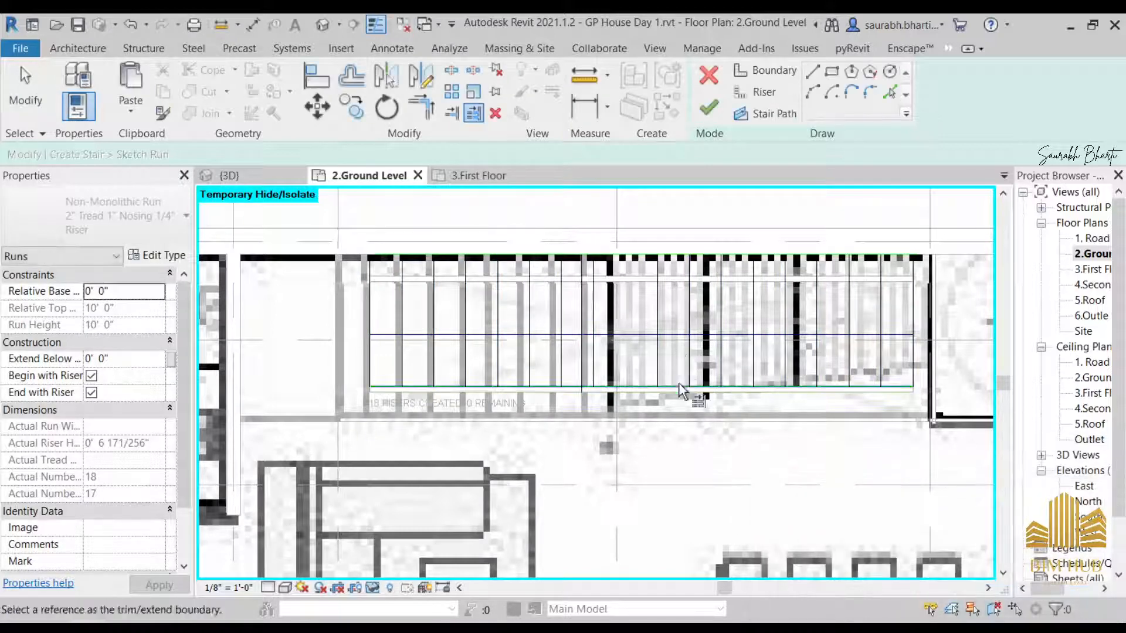
pyautogui.press('Escape')
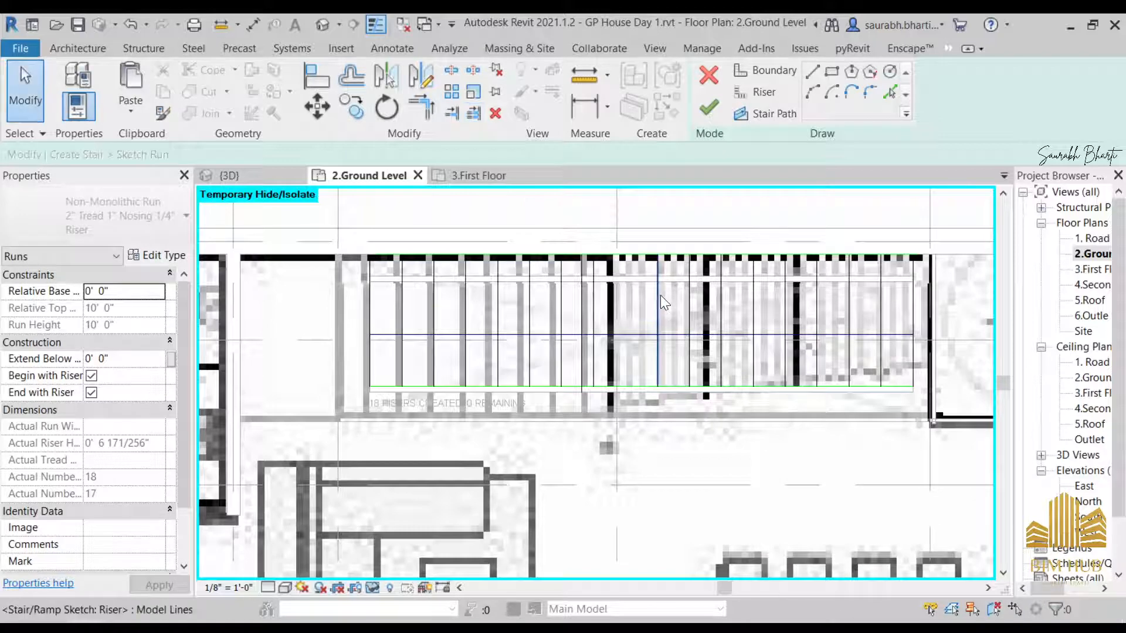
# - Move the middle riser line toward the planter to fill the gap in the riser spacing
pyautogui.click(604, 303)
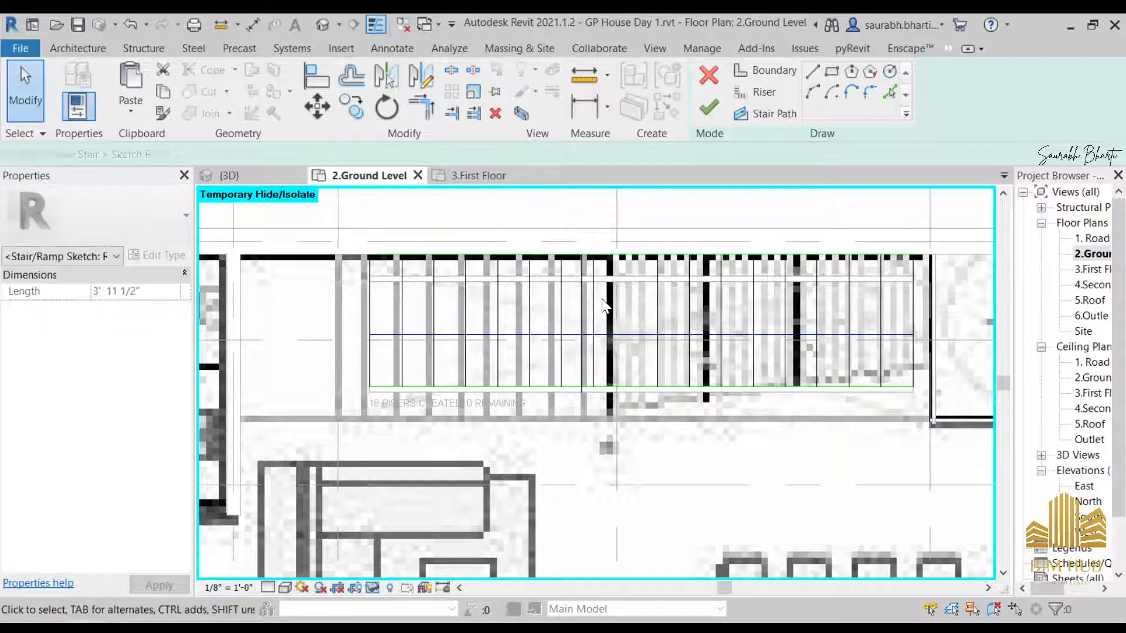
pyautogui.moveTo(594, 299); pyautogui.dragTo(600, 299)
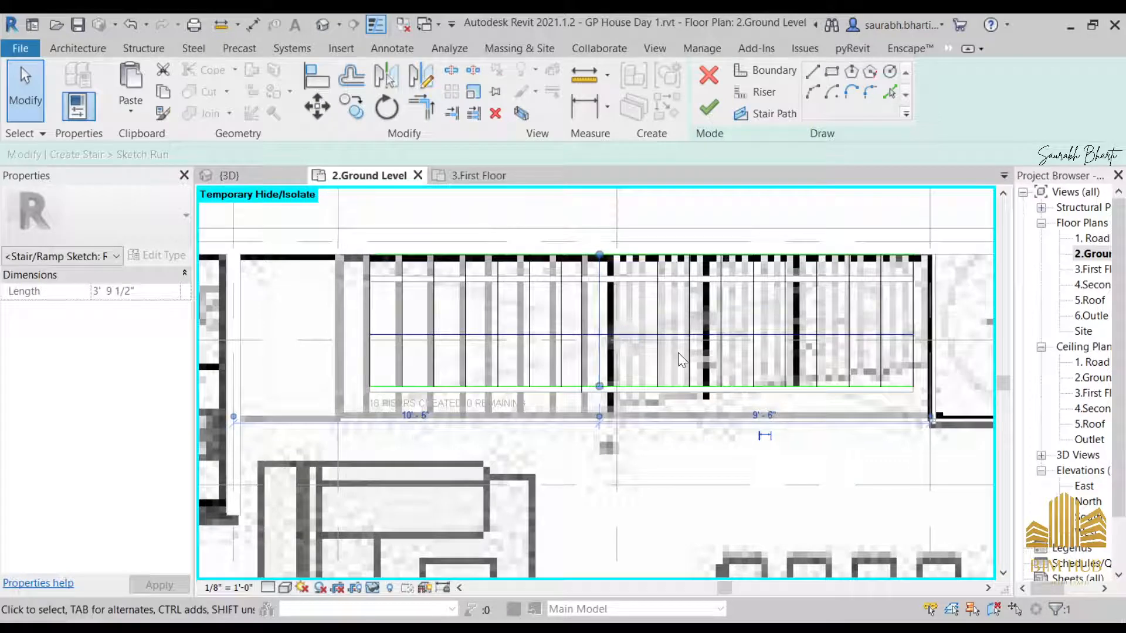
pyautogui.click(633, 321)
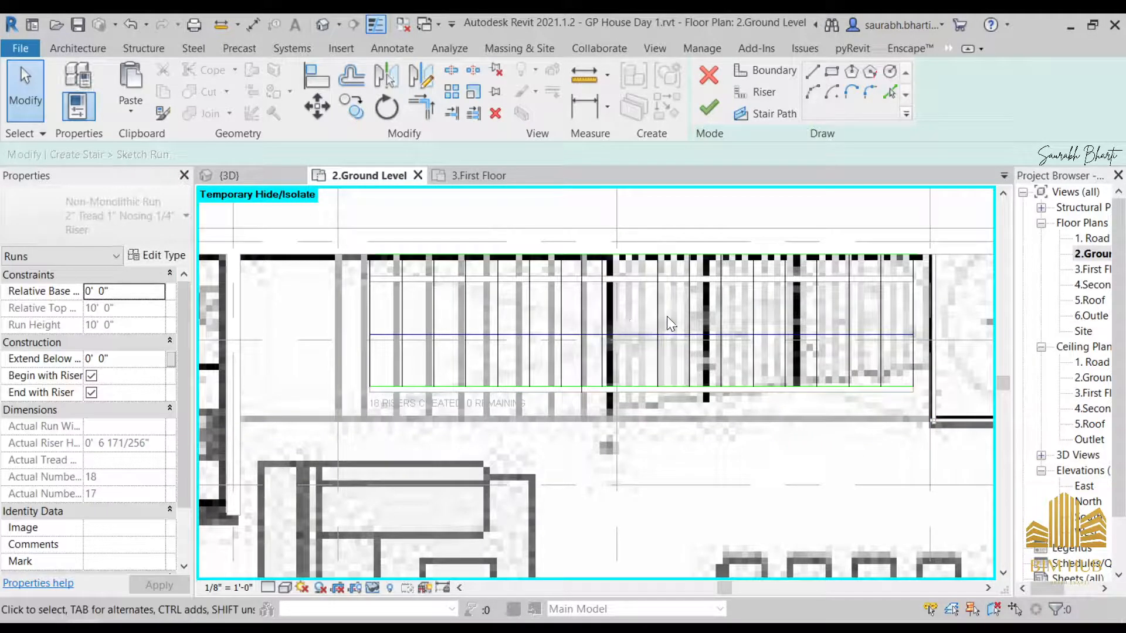
pyautogui.click(658, 315)
pyautogui.click(607, 322)
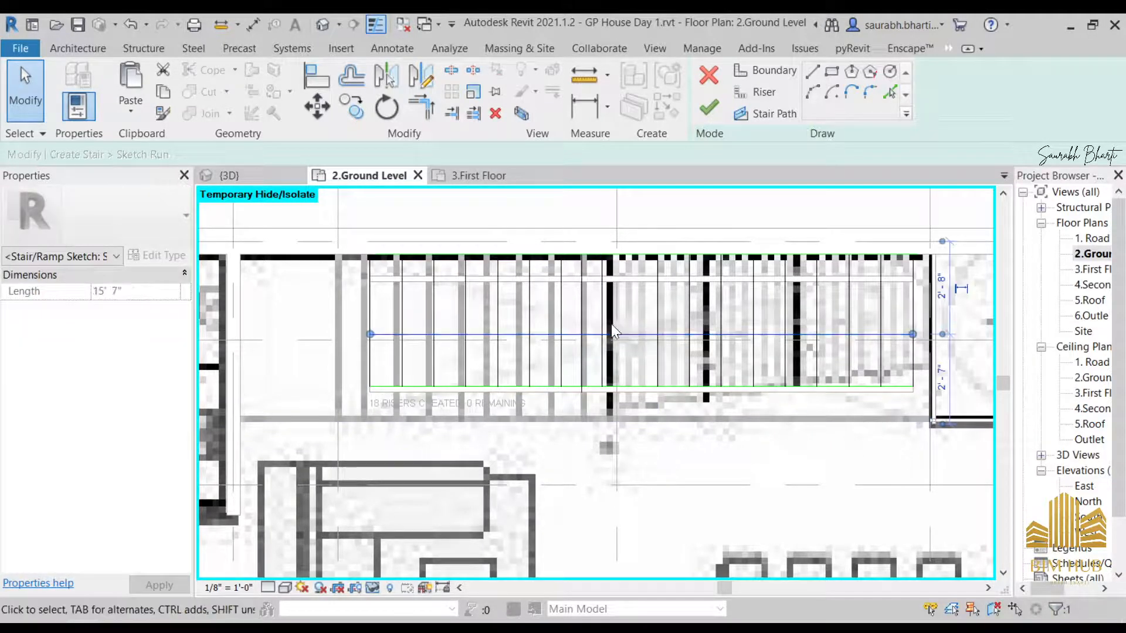
pyautogui.moveTo(608, 320); pyautogui.dragTo(610, 326)
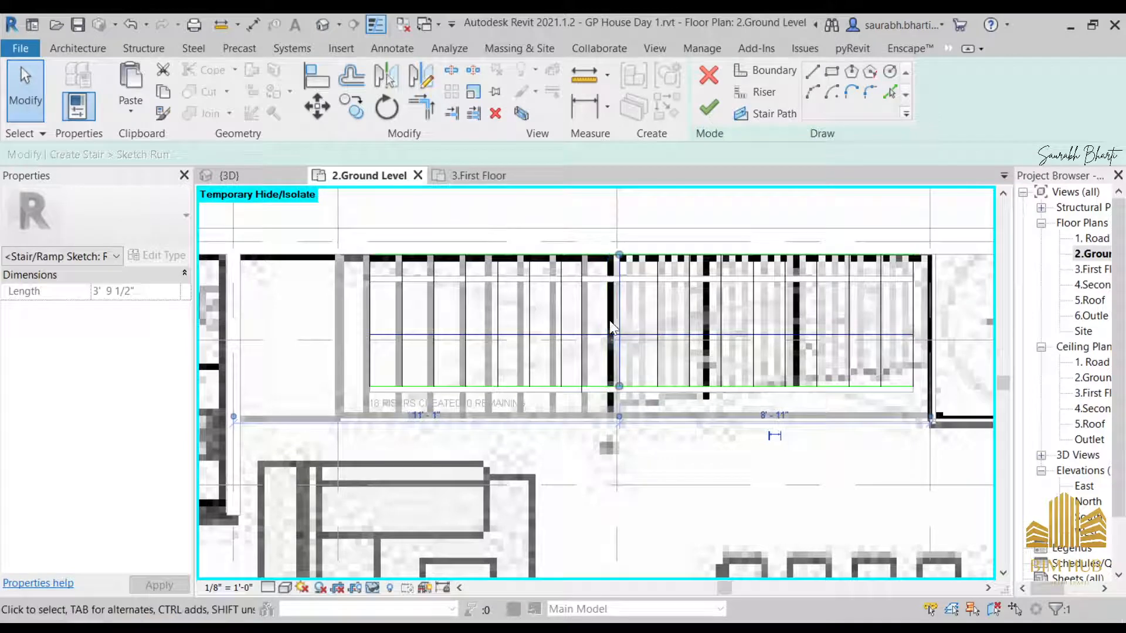
pyautogui.press('Right')
# - Nudge the overlong middle riser line toward the planter to even out the tread spacing and try to finish the run sketch
pyautogui.click(582, 318)
pyautogui.press('Right')
pyautogui.press('Right')
pyautogui.press('Right')
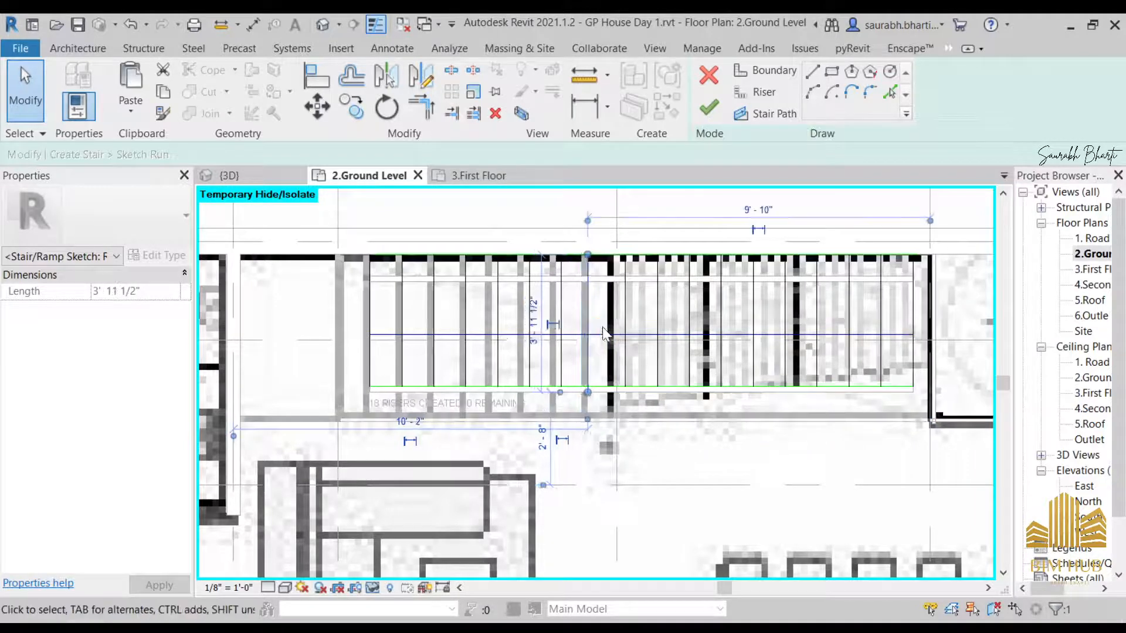
pyautogui.press('Escape')
pyautogui.click(709, 109)
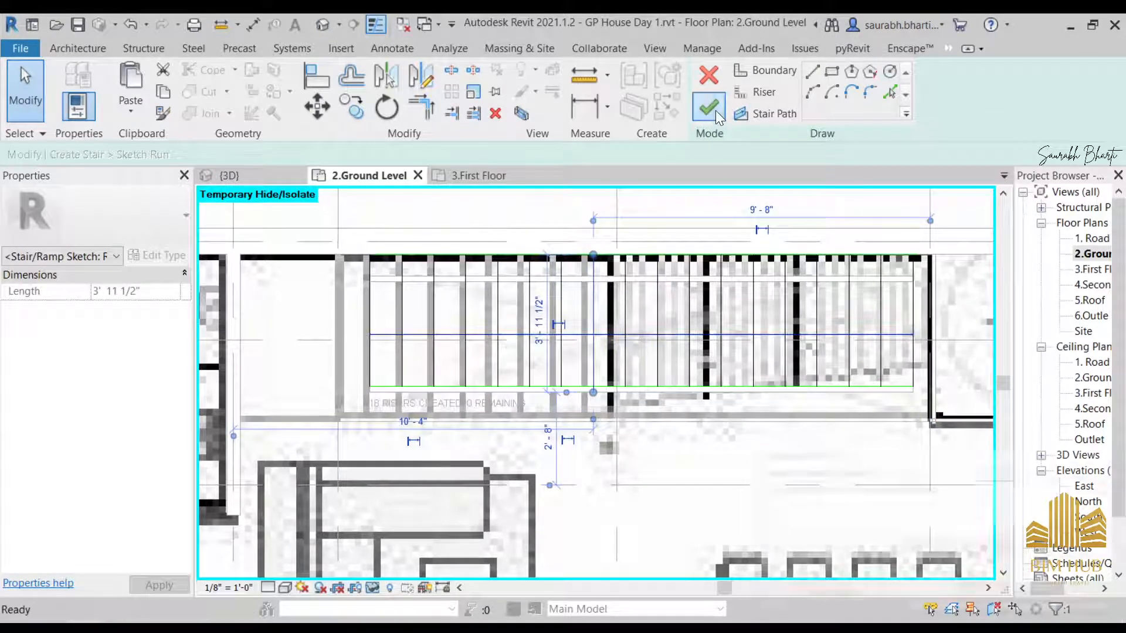
pyautogui.moveTo(828, 488); pyautogui.dragTo(955, 488)
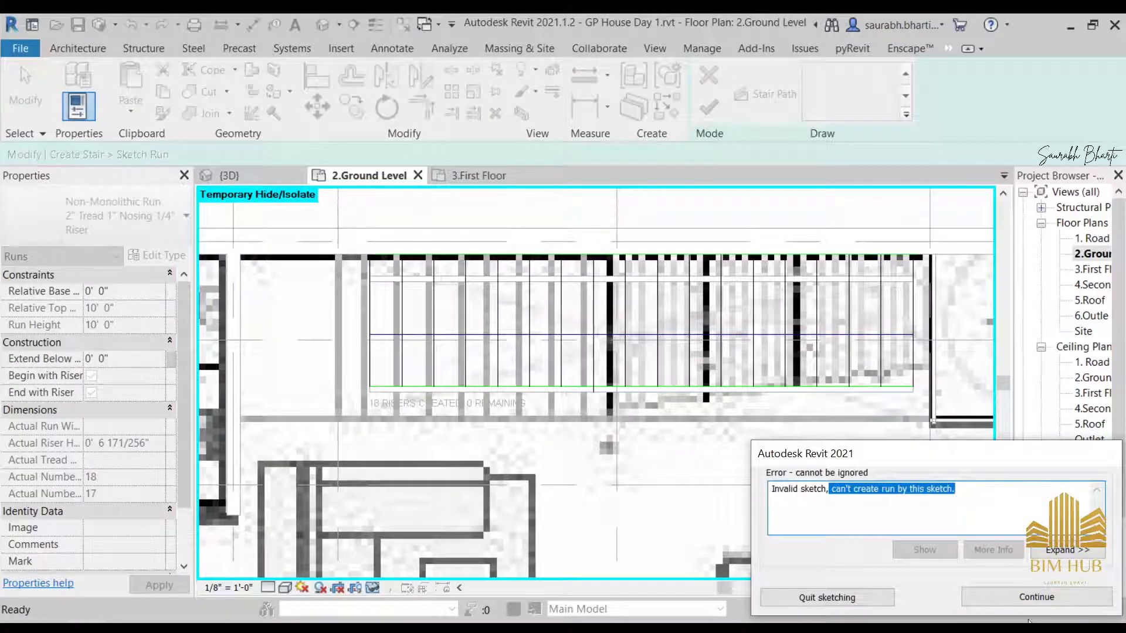
pyautogui.press('Escape')
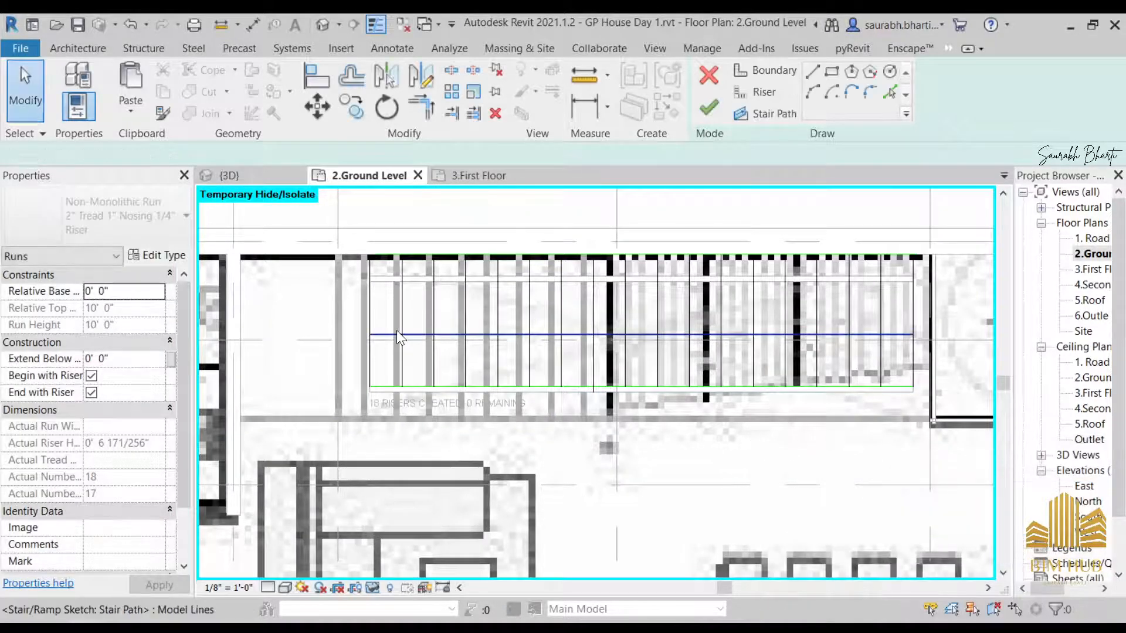
# - Shorten the overlong middle riser line so it ends on the front boundary, and try again to finish the run sketch
pyautogui.click(396, 334)
pyautogui.click(894, 349)
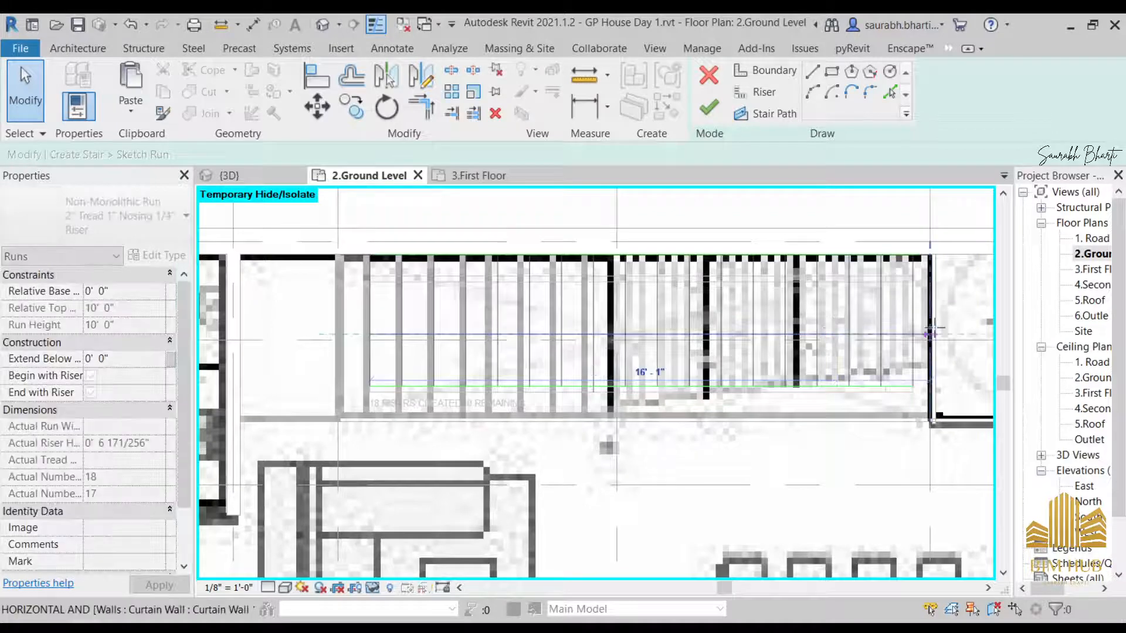
pyautogui.scroll(7, 701, 385)
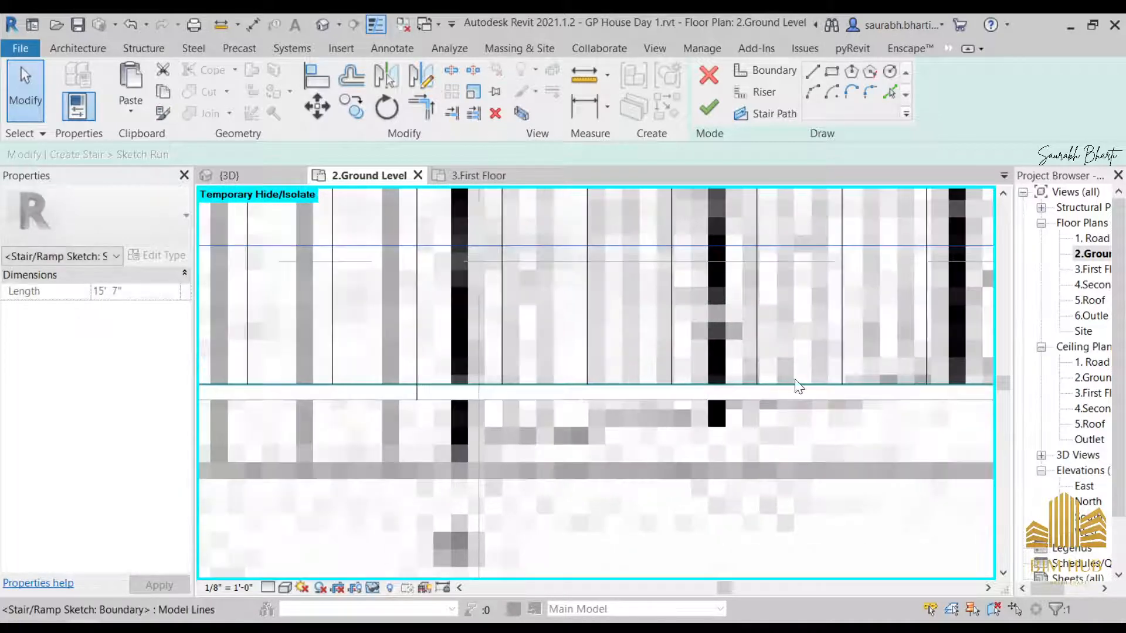
pyautogui.scroll(-1, 592, 384)
pyautogui.scroll(3, 446, 396)
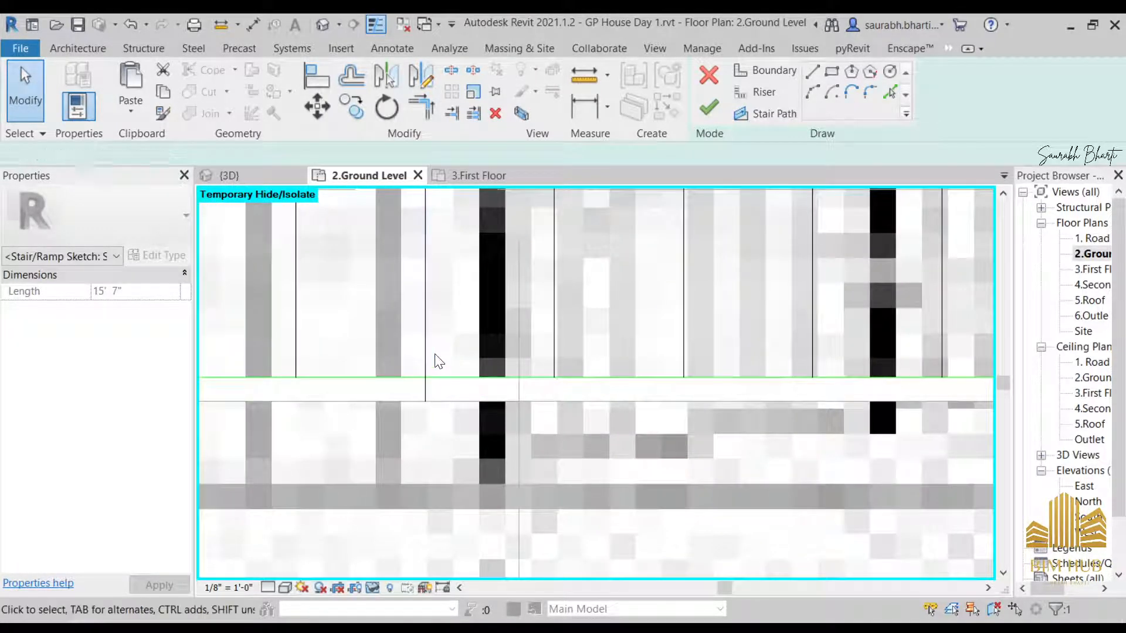
pyautogui.click(430, 386)
pyautogui.moveTo(425, 401); pyautogui.dragTo(428, 378)
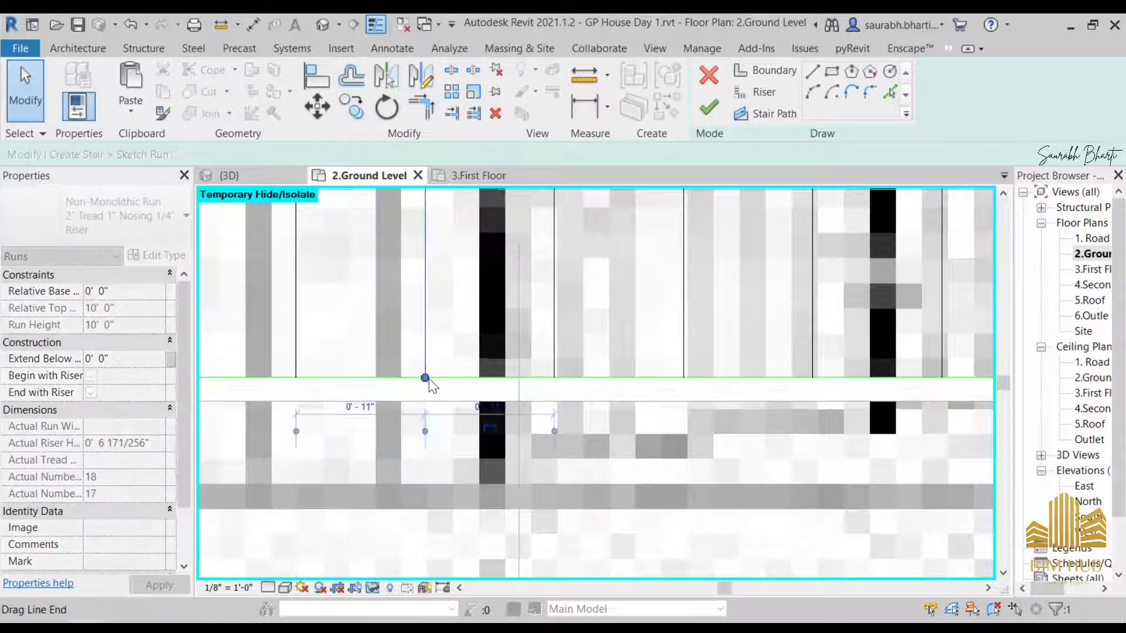
pyautogui.scroll(-3, 430, 378)
pyautogui.scroll(-2, 797, 334)
pyautogui.moveTo(796, 338); pyautogui.dragTo(795, 400, button='middle')
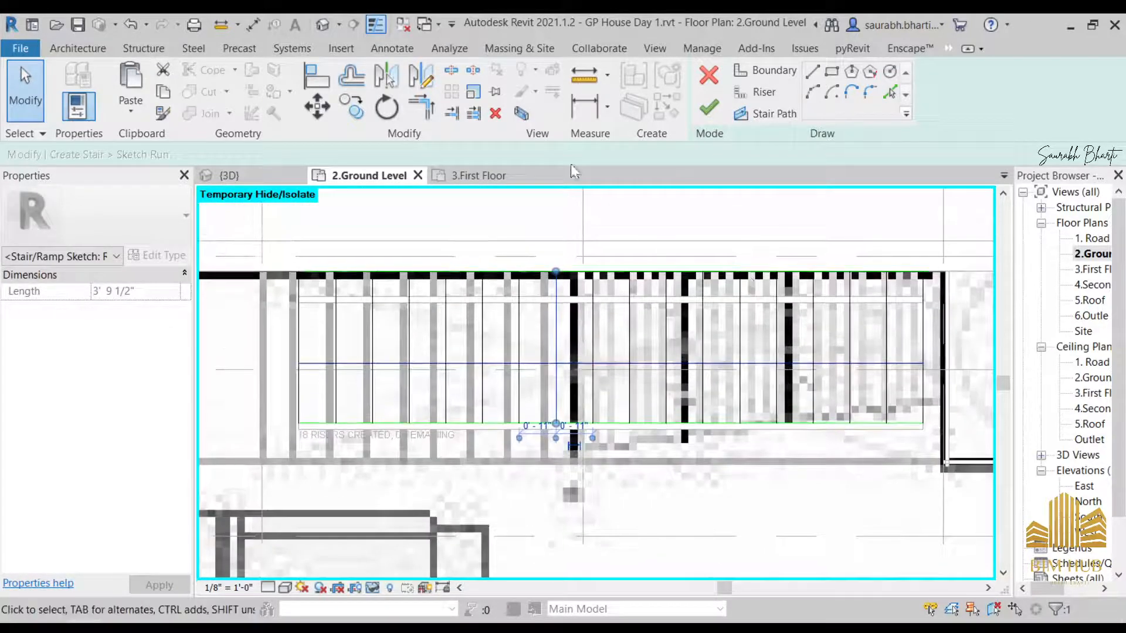
pyautogui.click(708, 108)
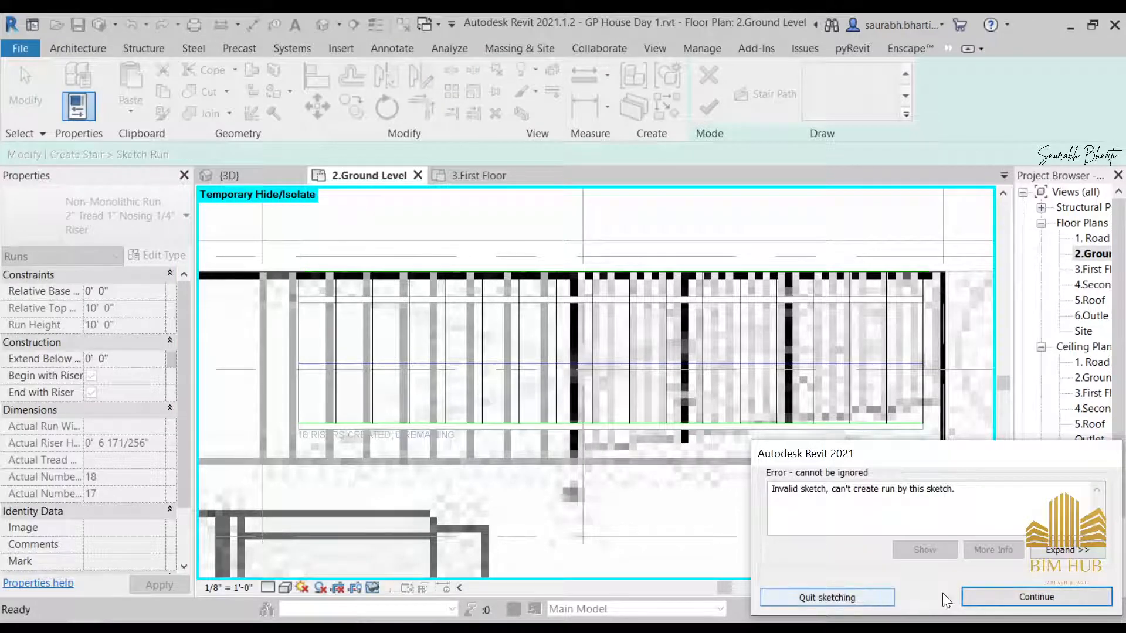
pyautogui.click(1075, 597)
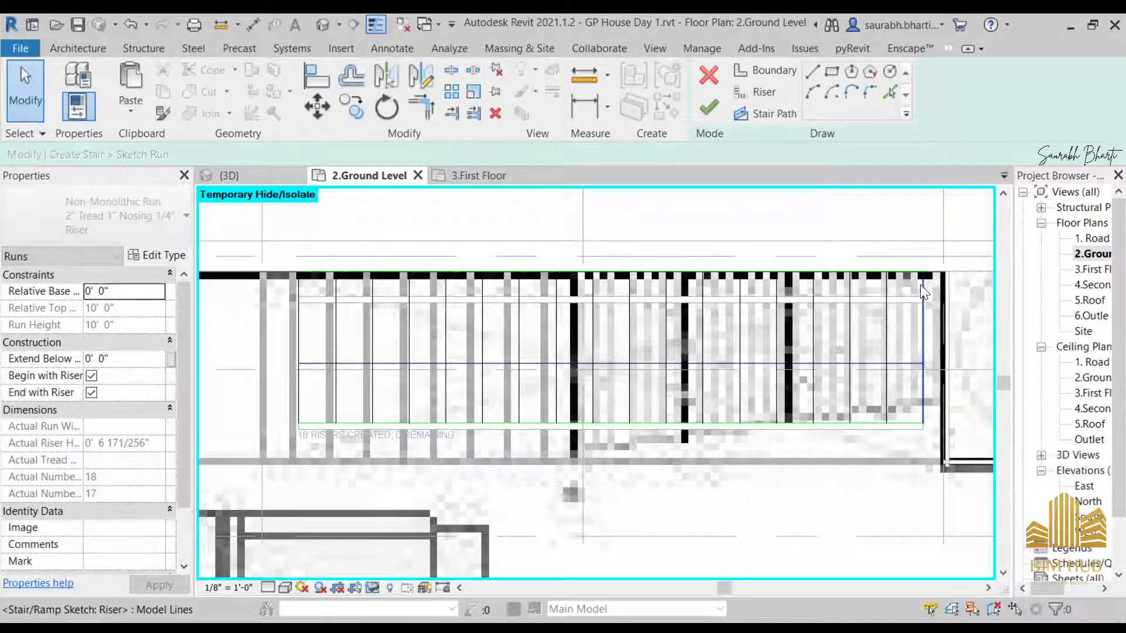
# - Examine the riser and boundary line ends along the whole run for gaps or overshoots
pyautogui.click(923, 280)
pyautogui.scroll(2, 924, 280)
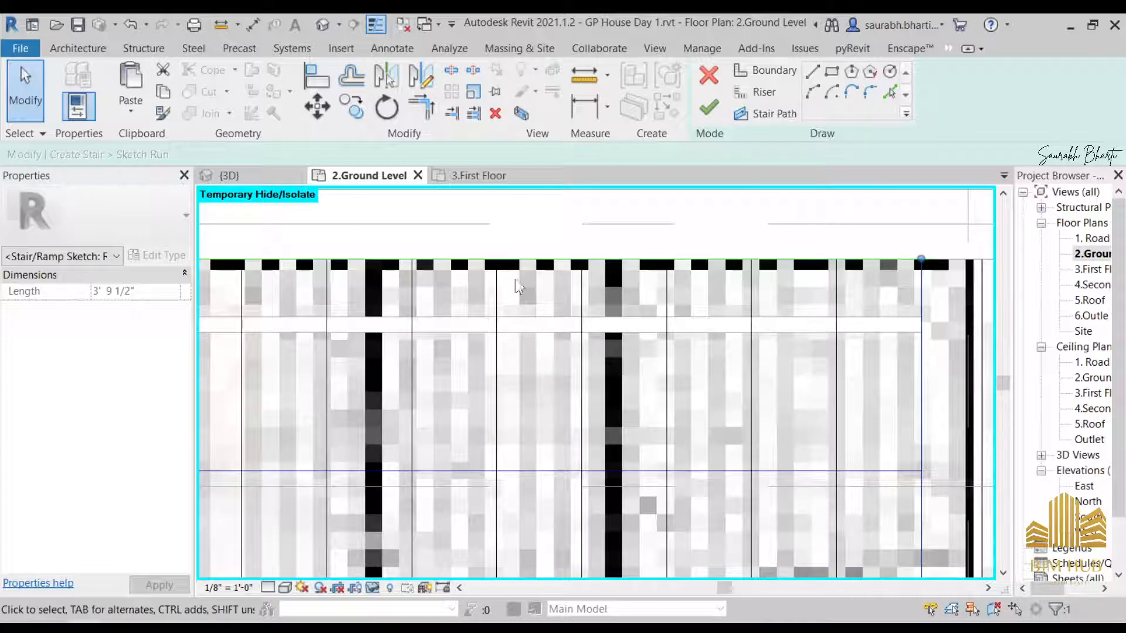
pyautogui.scroll(-1, 478, 329)
pyautogui.moveTo(399, 350); pyautogui.dragTo(654, 360, button='middle')
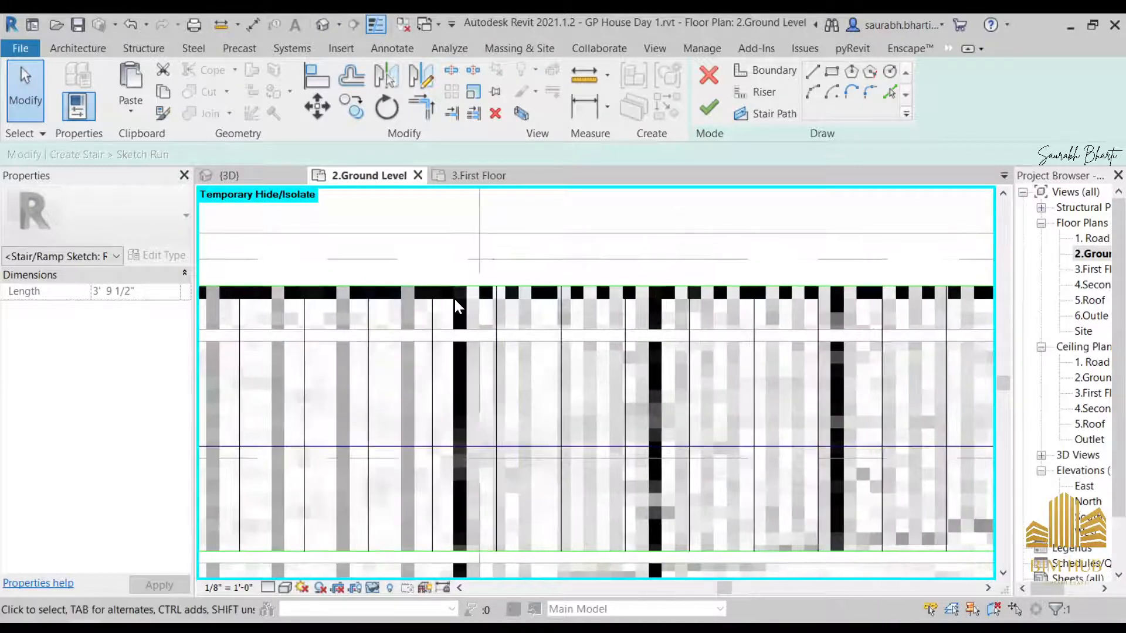
pyautogui.moveTo(469, 313); pyautogui.dragTo(532, 314, button='middle')
pyautogui.moveTo(453, 320); pyautogui.dragTo(767, 322, button='middle')
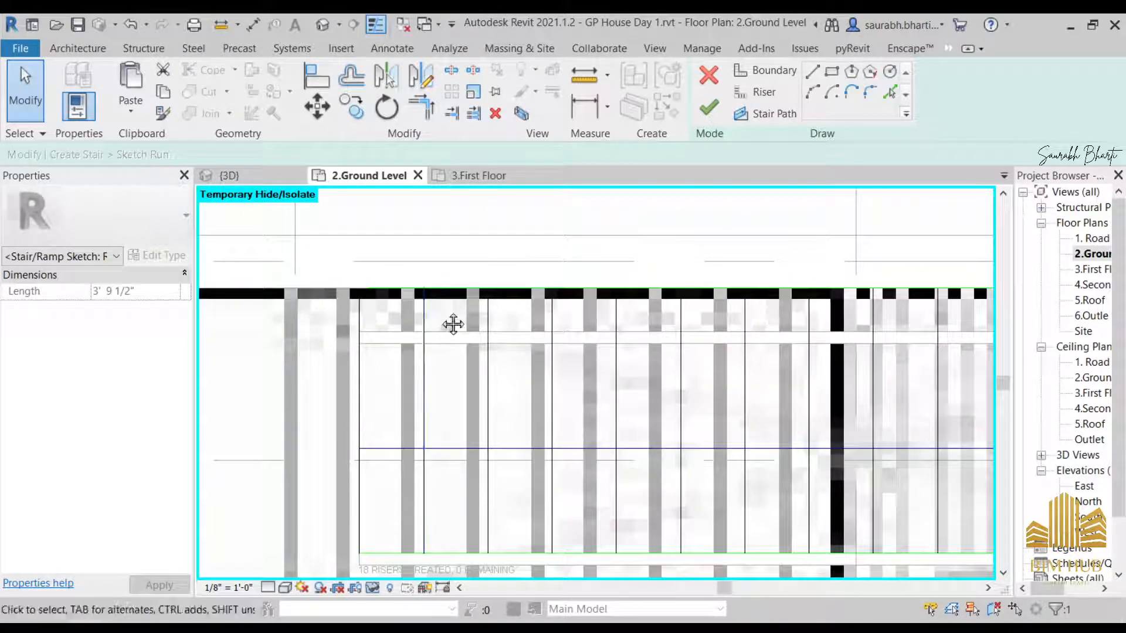
pyautogui.moveTo(453, 325); pyautogui.dragTo(534, 295, button='middle')
pyautogui.scroll(-4, 524, 256)
pyautogui.scroll(5, 592, 416)
pyautogui.moveTo(779, 435); pyautogui.dragTo(479, 428, button='middle')
pyautogui.moveTo(815, 428); pyautogui.dragTo(576, 422, button='middle')
pyautogui.scroll(-2, 779, 394)
pyautogui.moveTo(807, 425); pyautogui.dragTo(589, 428, button='middle')
pyautogui.scroll(2, 768, 395)
pyautogui.scroll(-5, 473, 406)
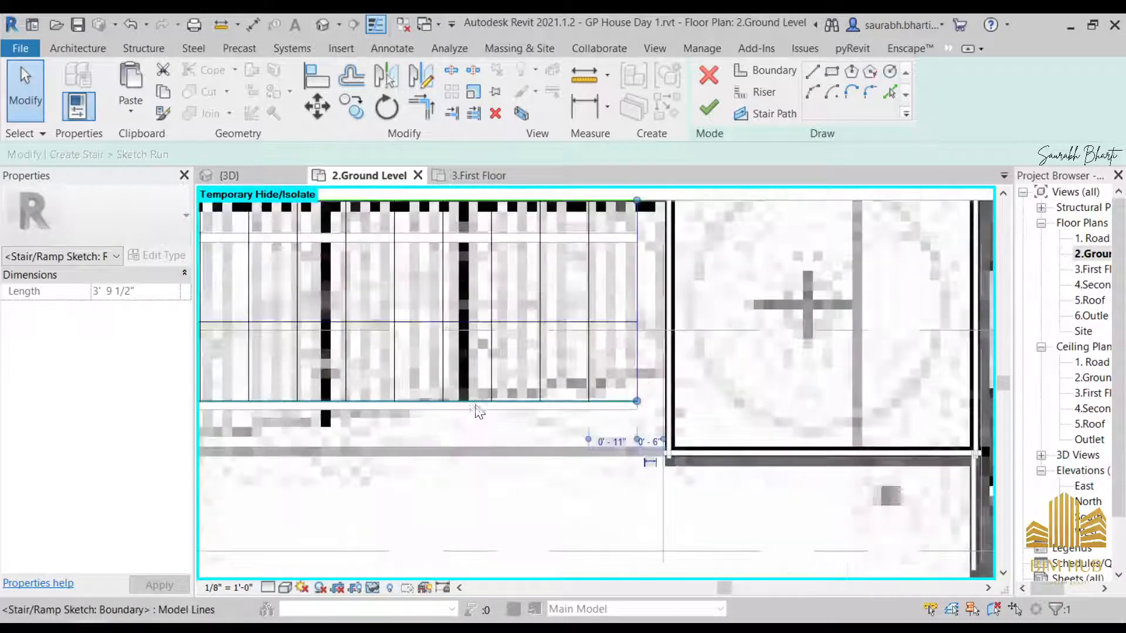
pyautogui.moveTo(473, 406); pyautogui.dragTo(619, 428, button='middle')
pyautogui.press('Escape')
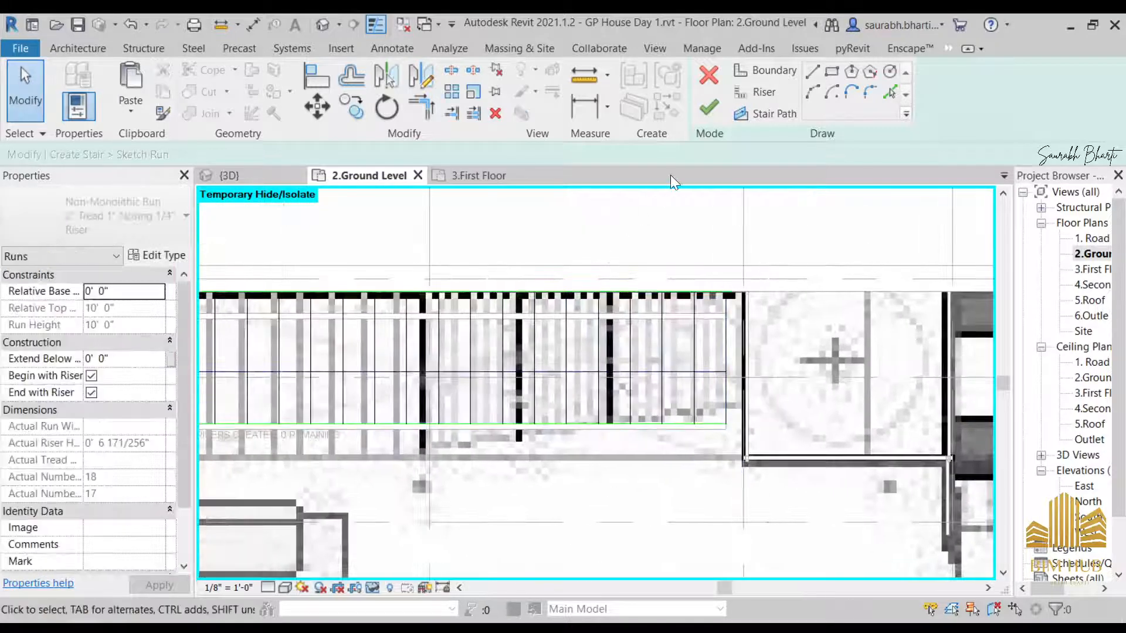
# - Discard the run sketch edits and reopen the stair run's sketch for editing
pyautogui.click(707, 75)
pyautogui.click(669, 334)
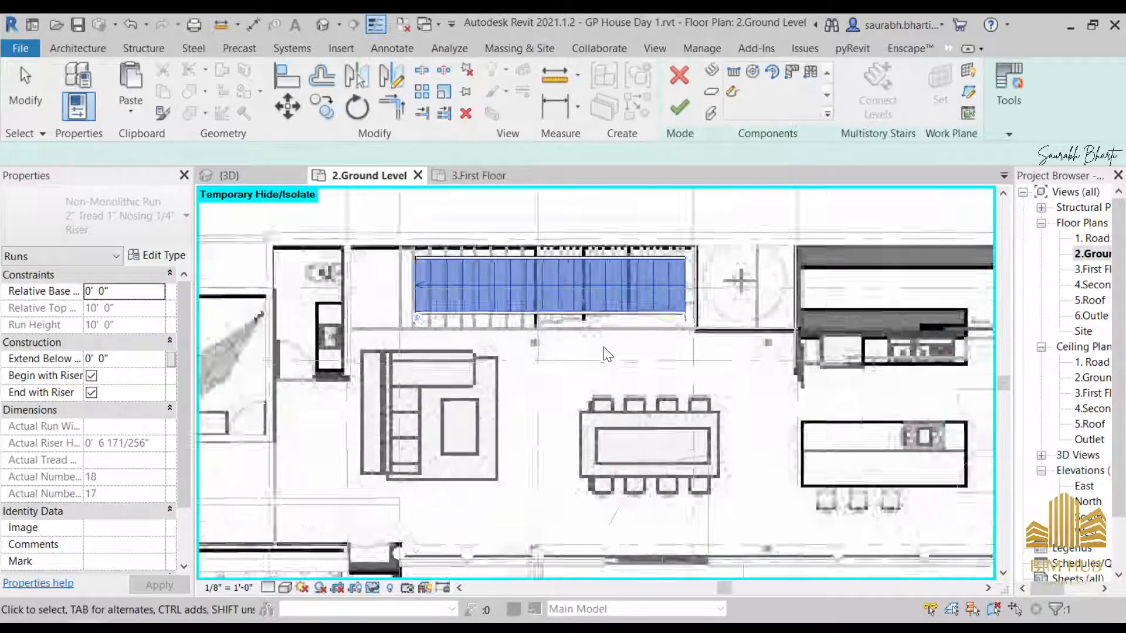
pyautogui.scroll(-3, 604, 347)
pyautogui.scroll(5, 571, 306)
pyautogui.click(1007, 103)
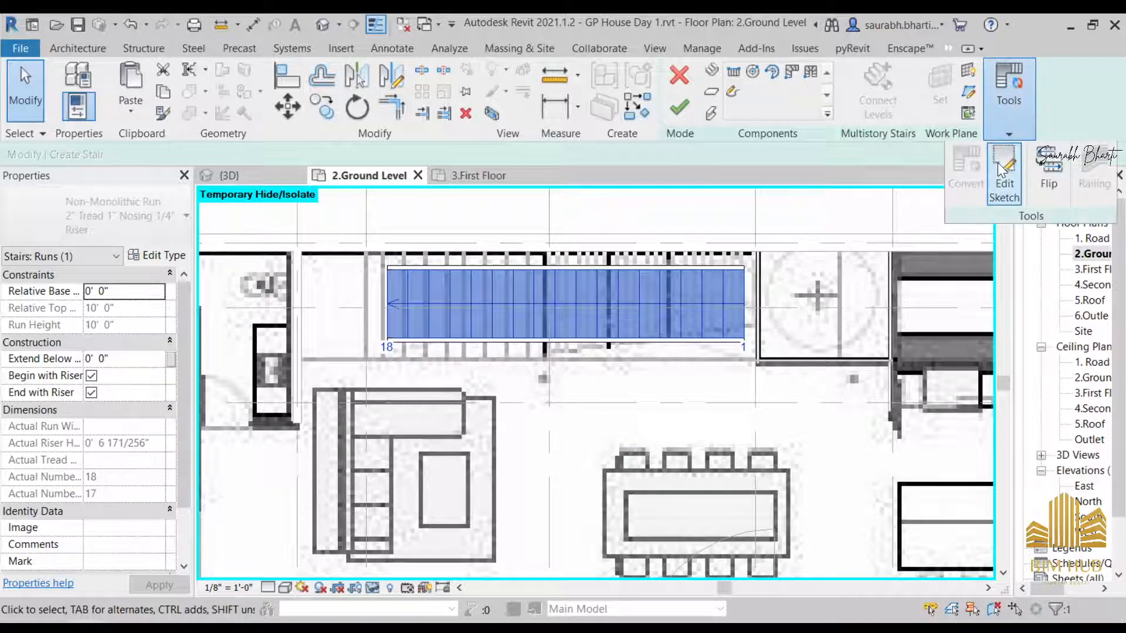
pyautogui.click(1005, 167)
# - Move the rear boundary onto the rear wall face and the front boundary onto the reference plan's stair edge, then try finishing the sketch
pyautogui.scroll(3, 566, 270)
pyautogui.click(568, 269)
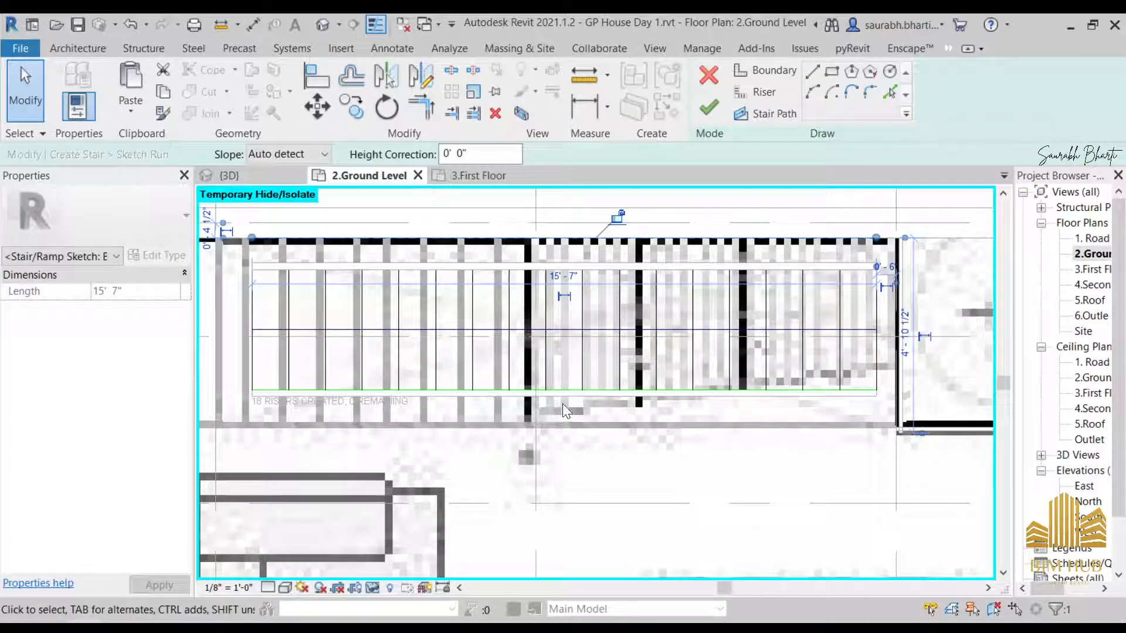
pyautogui.moveTo(564, 391); pyautogui.dragTo(557, 427)
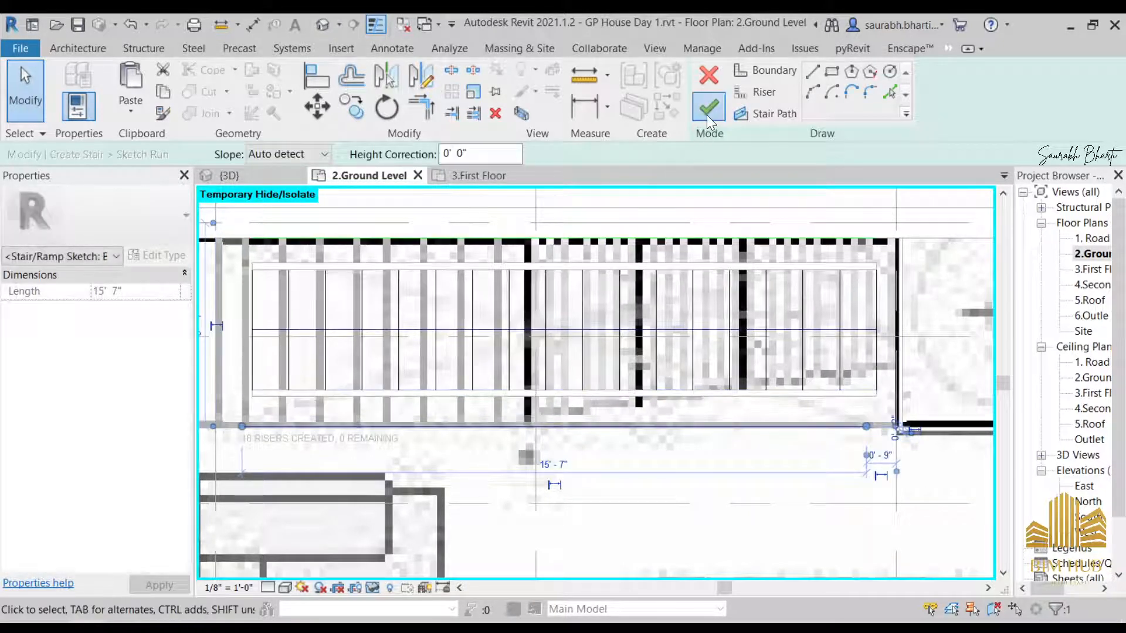
pyautogui.click(708, 108)
pyautogui.click(976, 596)
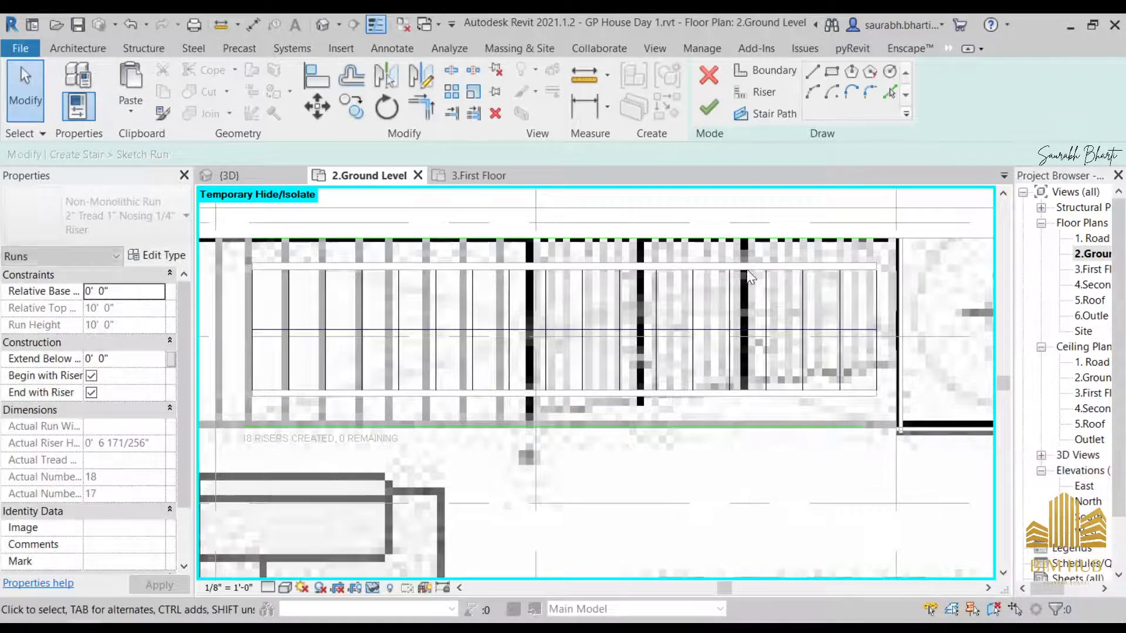
# - Extend the riser lines to the rear boundary with Trim/Extend Multiple Elements and try to finish the run sketch
pyautogui.click(876, 298)
pyautogui.click(848, 252)
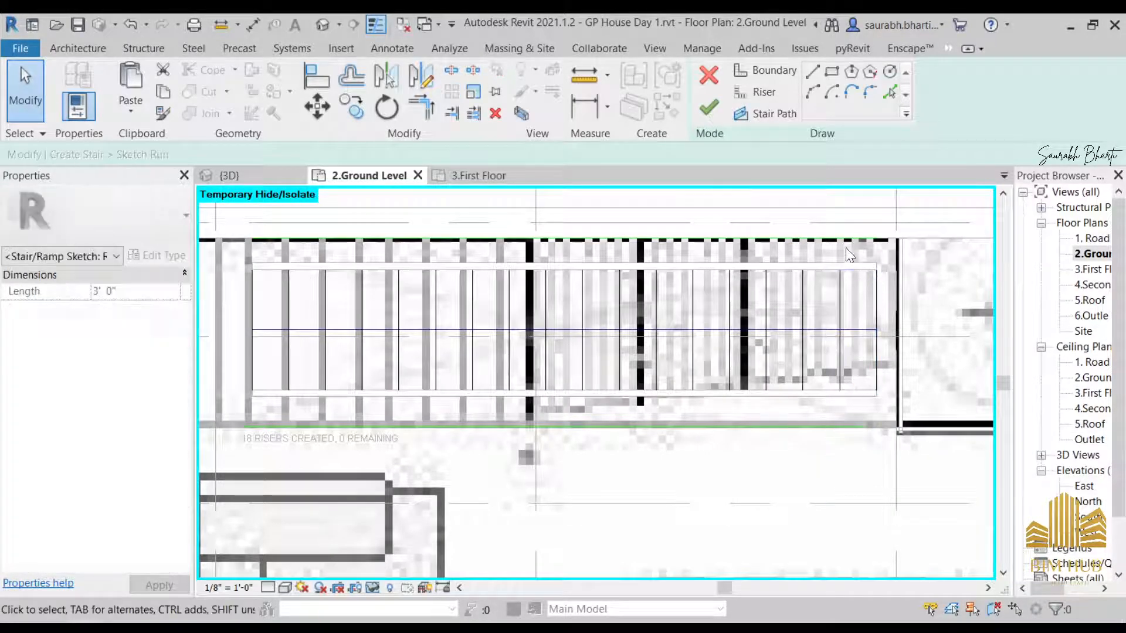
pyautogui.click(482, 114)
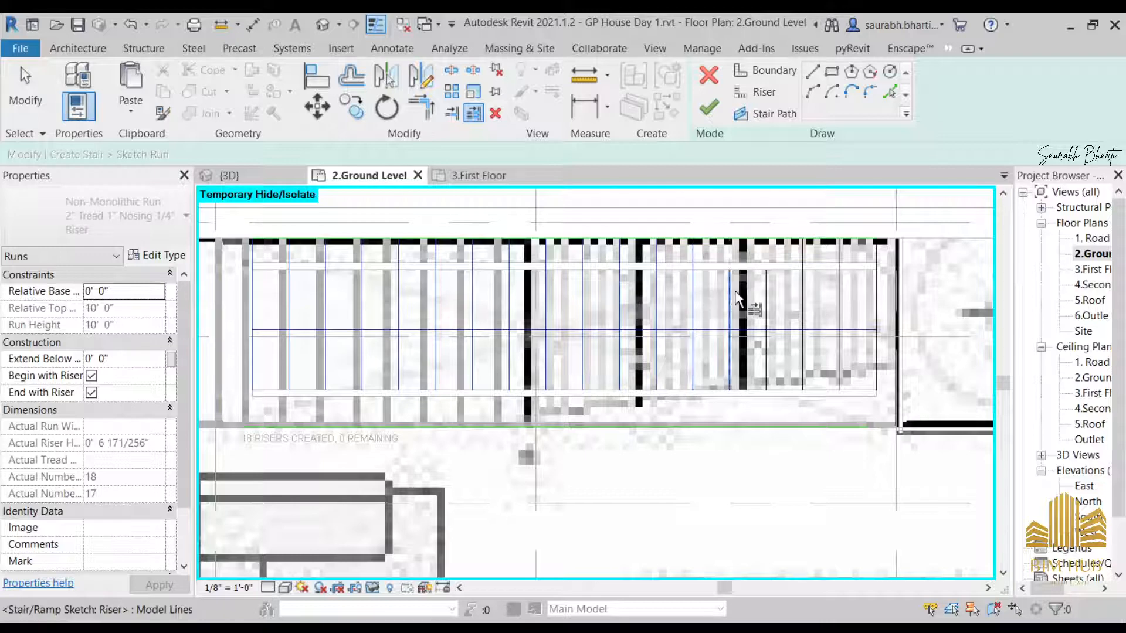
pyautogui.click(708, 107)
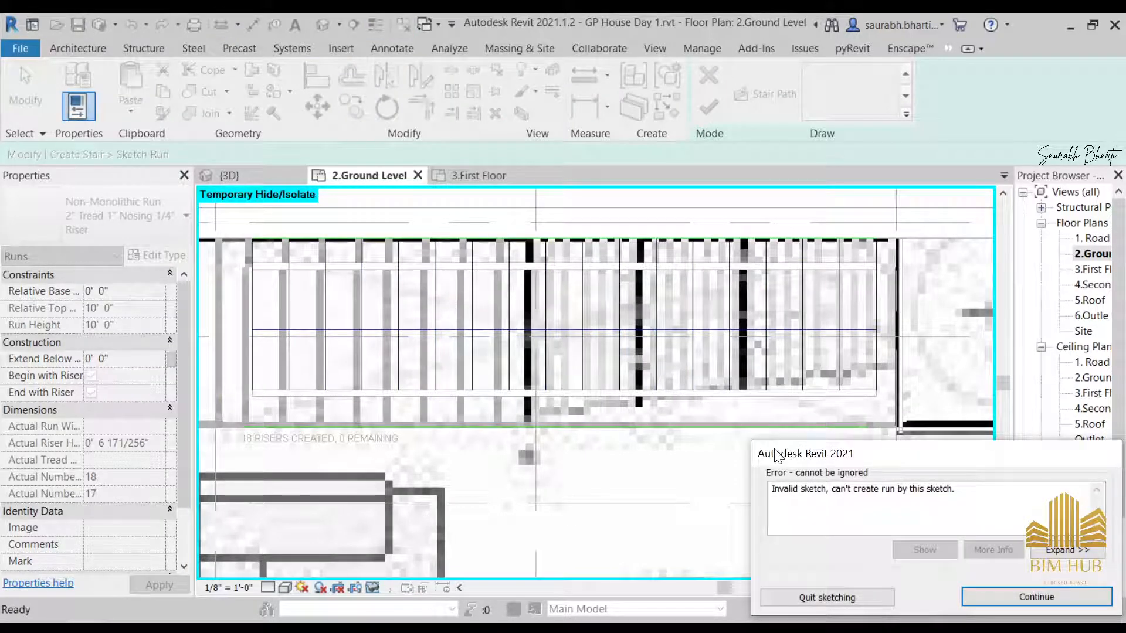
pyautogui.press('Return')
# - Inspect where the first riser beside the planter meets the rear and front boundary lines
pyautogui.scroll(4, 847, 234)
pyautogui.scroll(2, 841, 239)
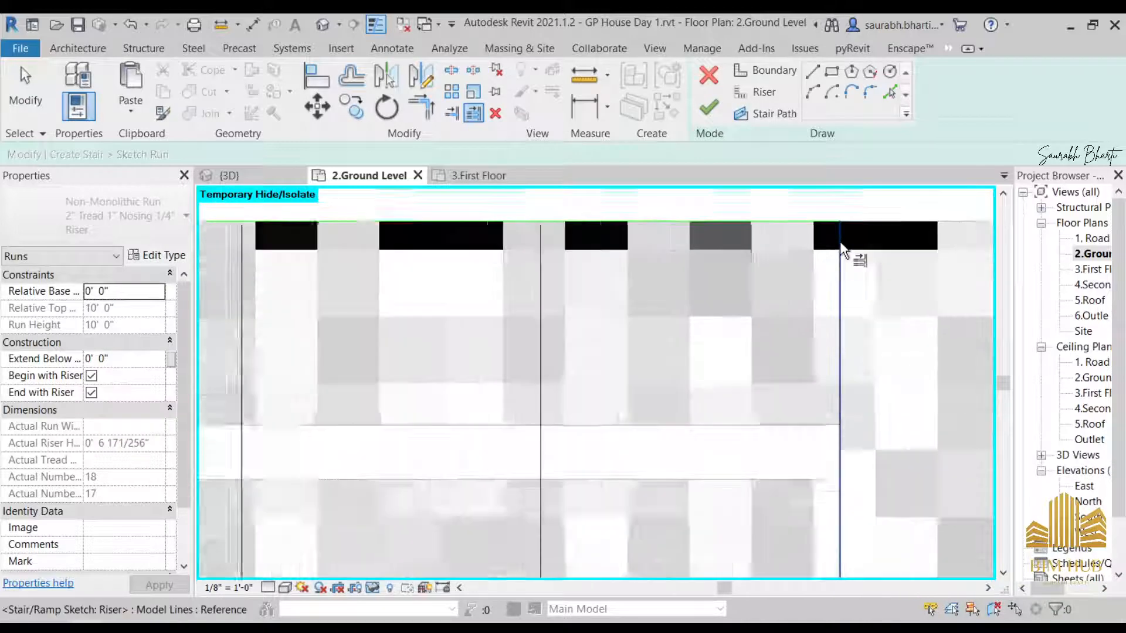
pyautogui.scroll(1, 840, 241)
pyautogui.press('a')
pyautogui.press('l')
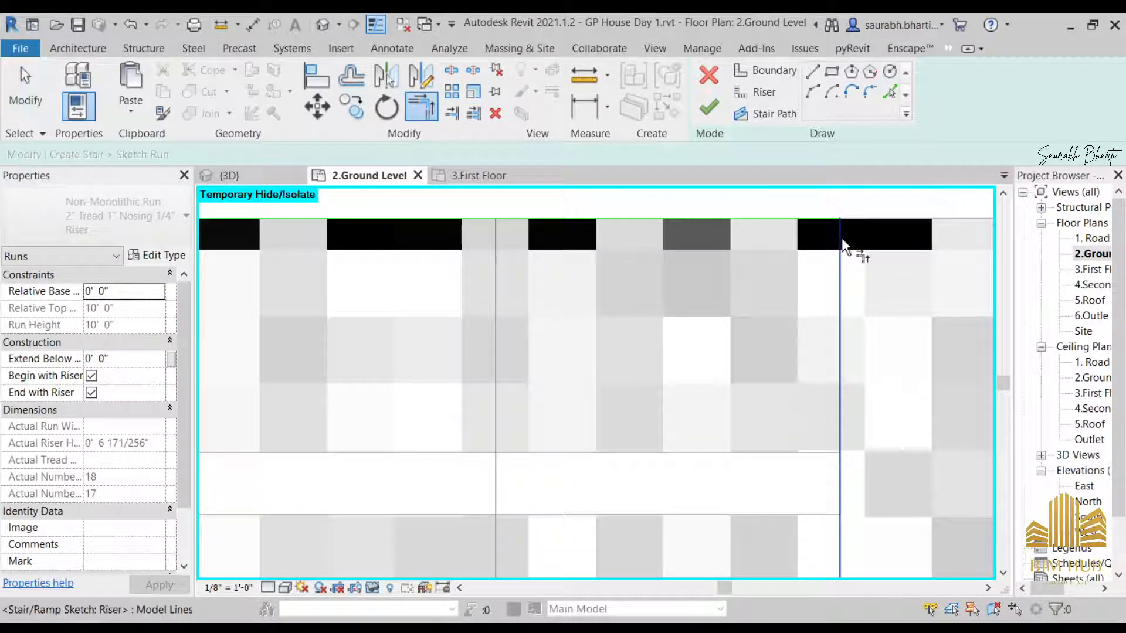
pyautogui.moveTo(827, 224); pyautogui.dragTo(857, 223, button='middle')
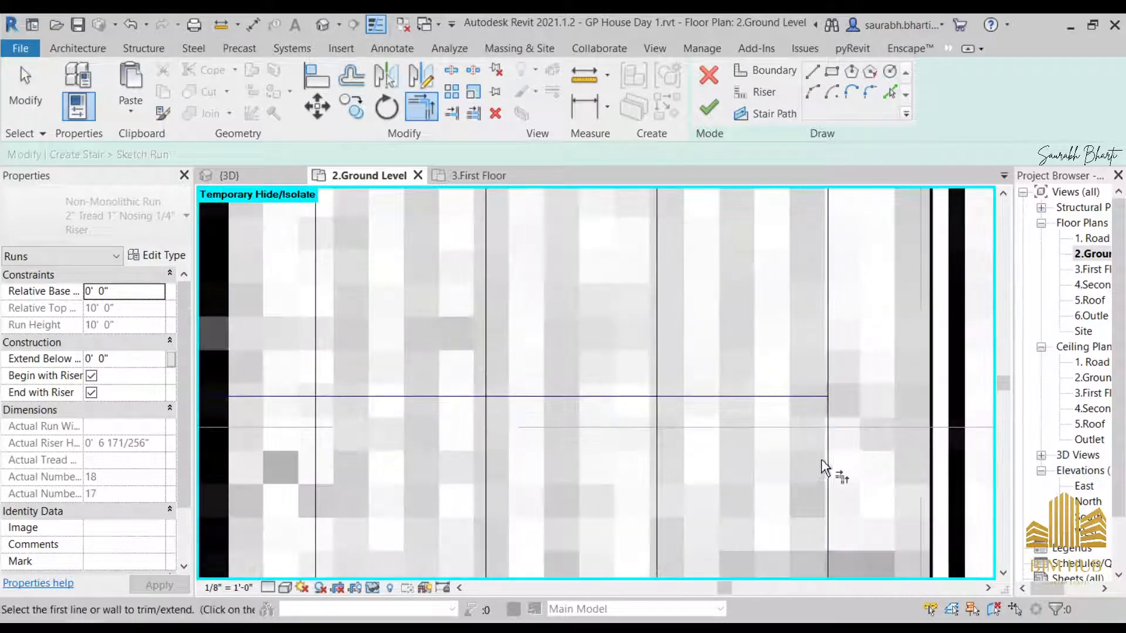
pyautogui.moveTo(820, 459); pyautogui.dragTo(857, 274, button='middle')
pyautogui.scroll(1, 868, 490)
pyautogui.scroll(-1, 847, 450)
pyautogui.scroll(-3, 848, 454)
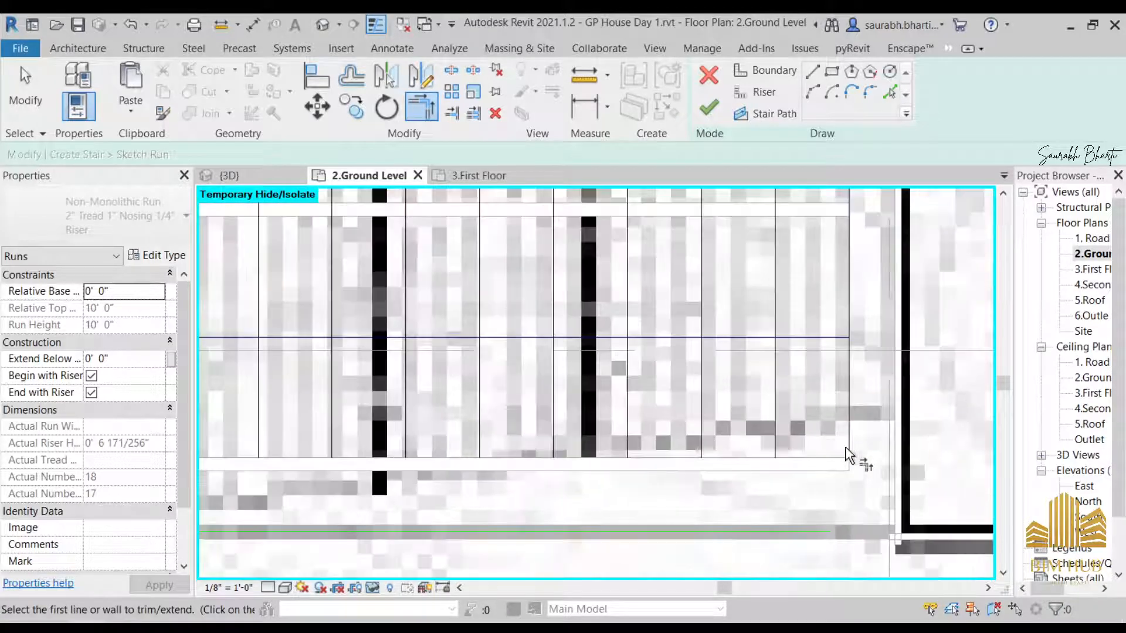
pyautogui.scroll(2, 856, 481)
pyautogui.scroll(-2, 860, 478)
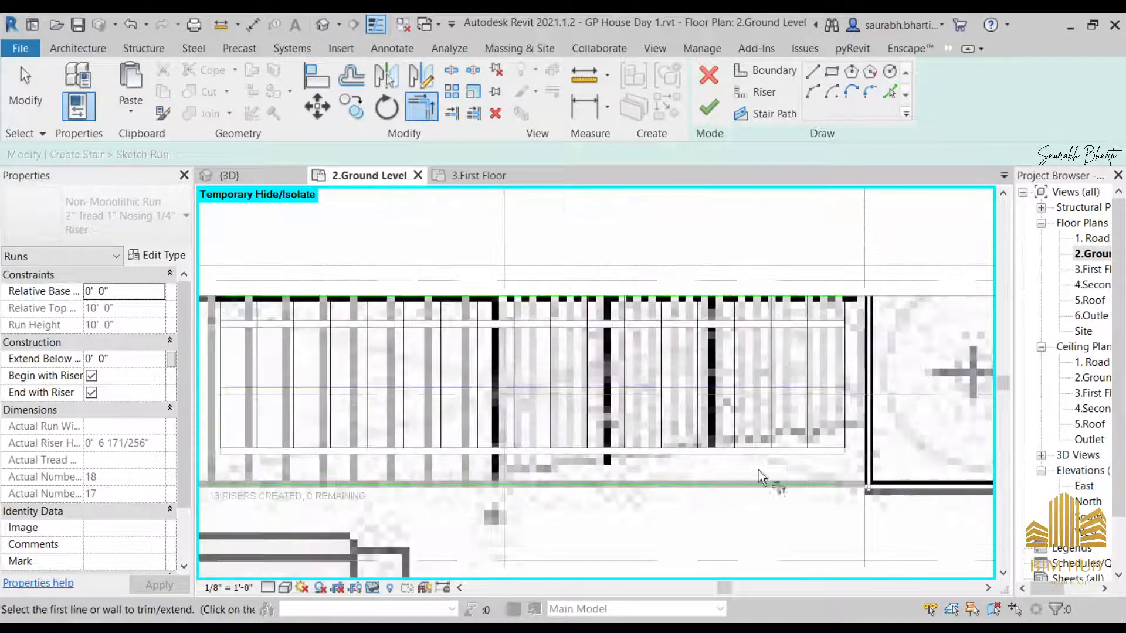
pyautogui.press('Escape')
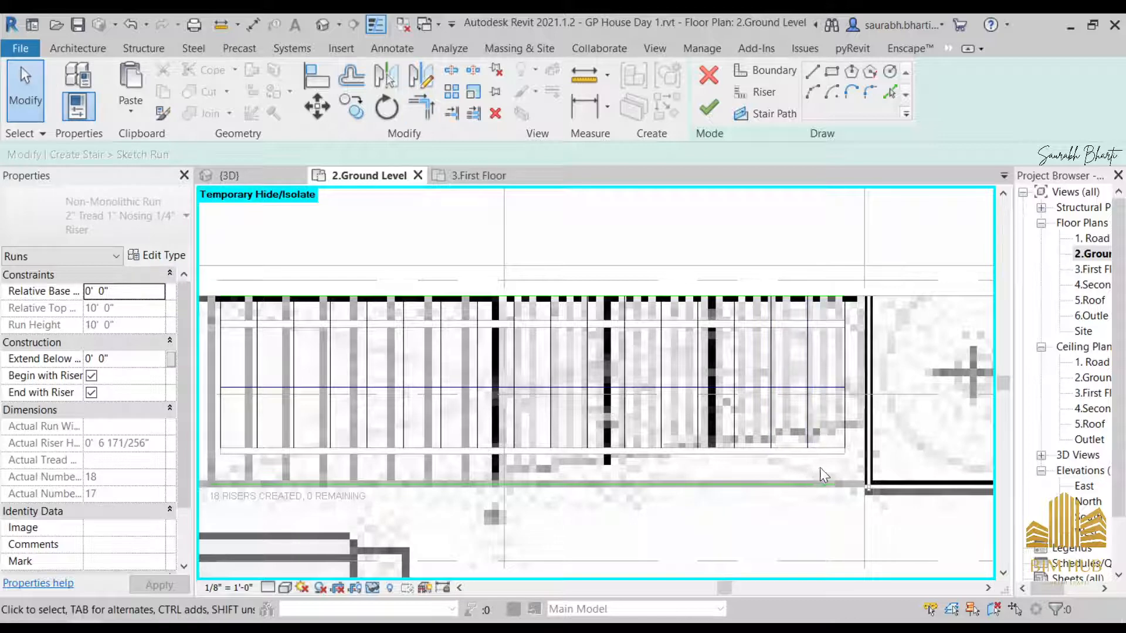
# - Stretch the front boundary line's planter-side end to the first riser, making the line 15' 10" long
pyautogui.click(821, 485)
pyautogui.moveTo(837, 486); pyautogui.dragTo(844, 484)
pyautogui.press('Escape')
# - Extend the riser lines to the front boundary line with Trim/Extend Multiple Elements
pyautogui.click(711, 481)
pyautogui.click(494, 112)
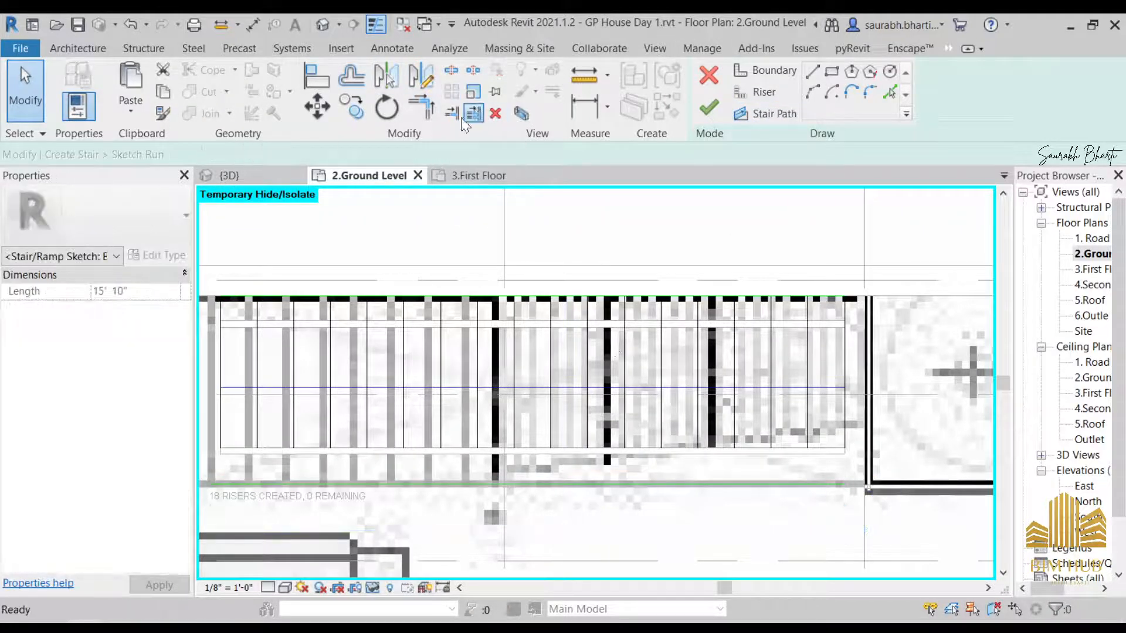
pyautogui.click(845, 416)
pyautogui.click(809, 421)
pyautogui.click(772, 418)
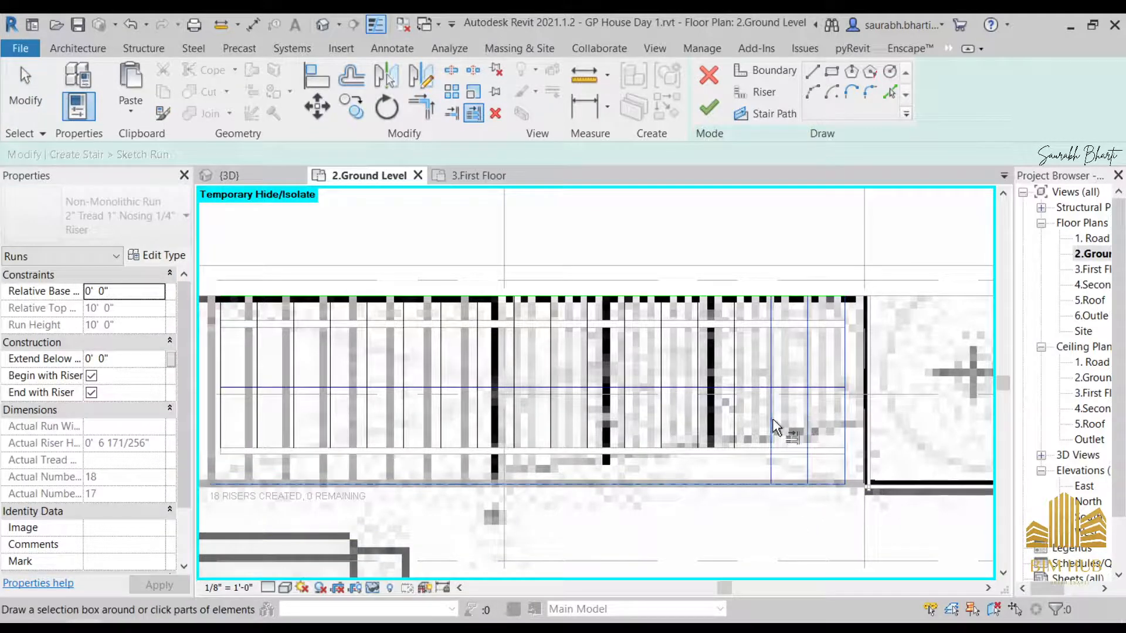
pyautogui.click(737, 420)
pyautogui.click(696, 427)
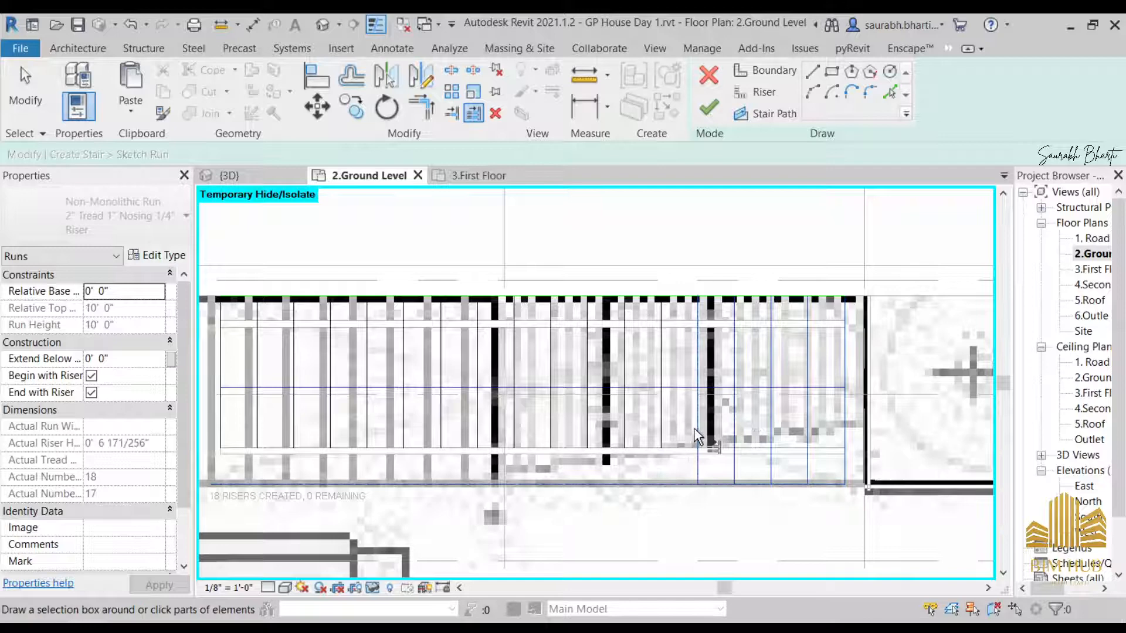
pyautogui.click(659, 434)
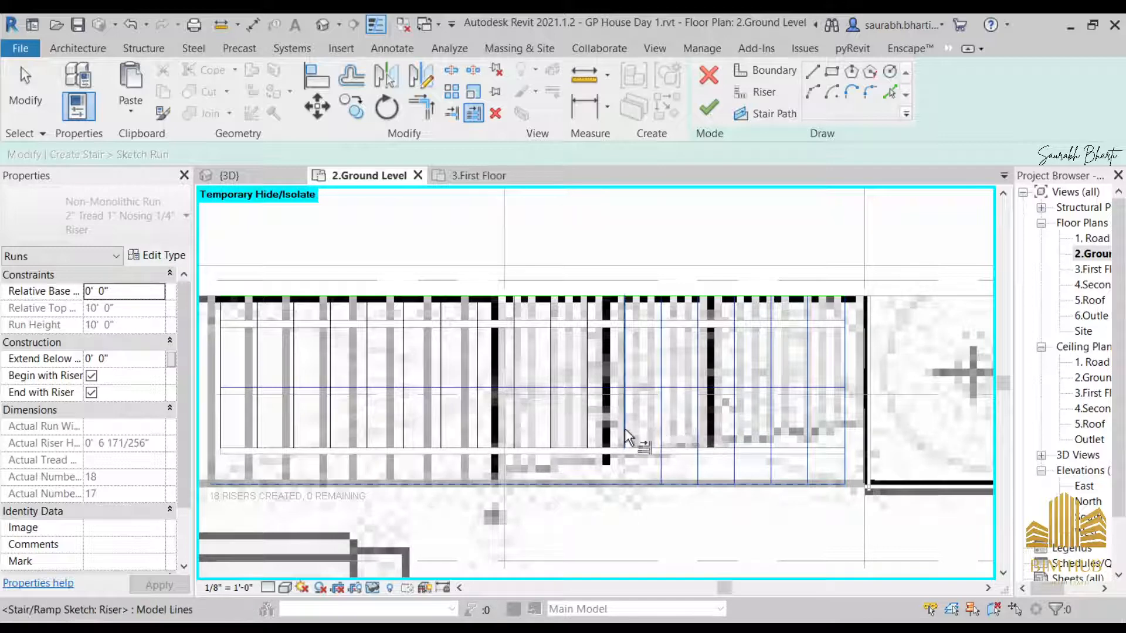
pyautogui.click(516, 428)
pyautogui.click(480, 434)
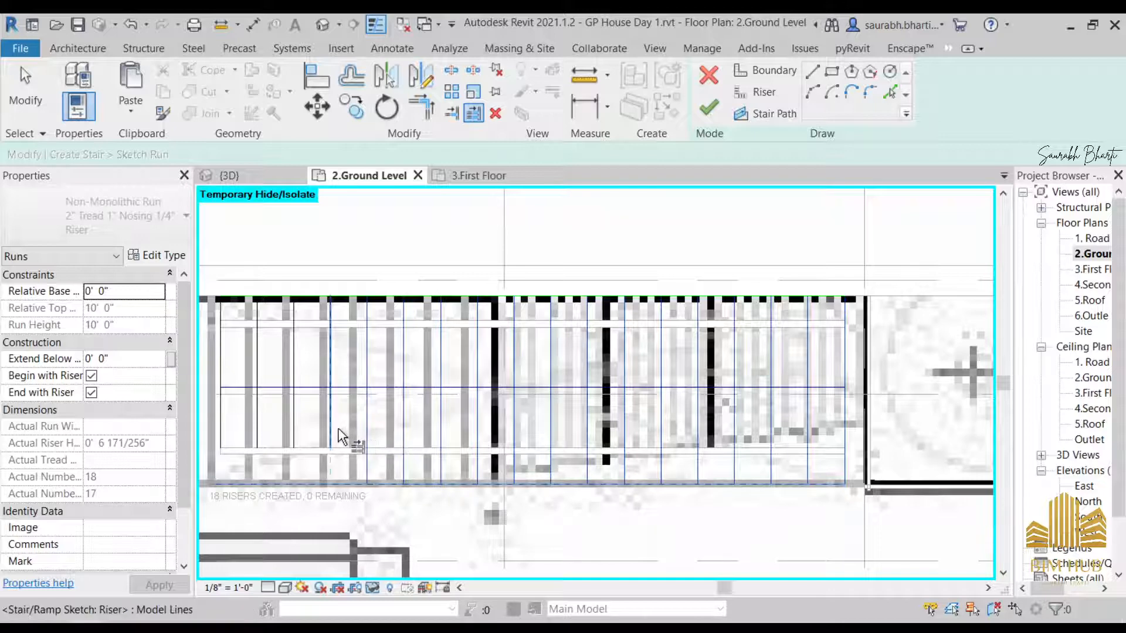
pyautogui.moveTo(360, 440); pyautogui.dragTo(612, 440, button='middle')
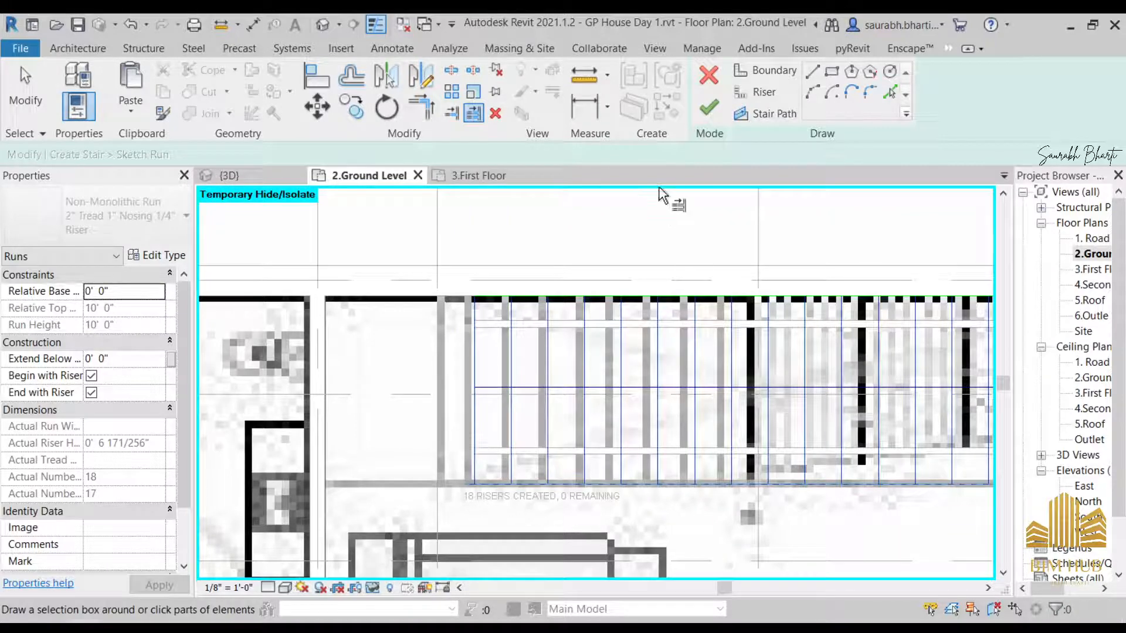
# - Finish the run sketch and complete the stair edit
pyautogui.click(708, 107)
pyautogui.scroll(-3, 729, 387)
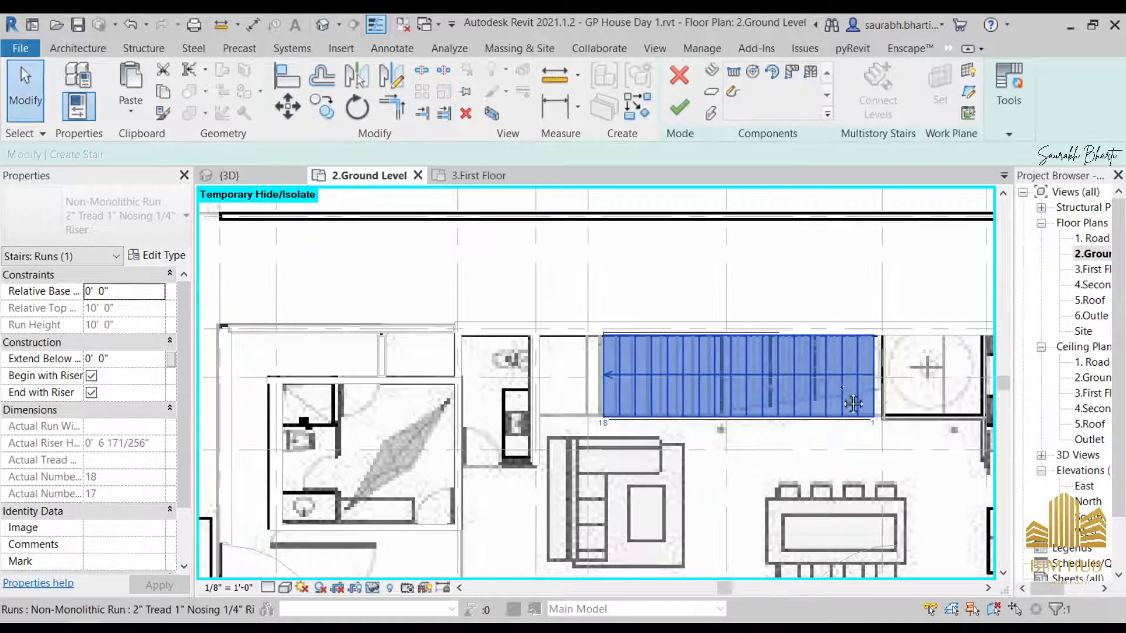
pyautogui.click(680, 106)
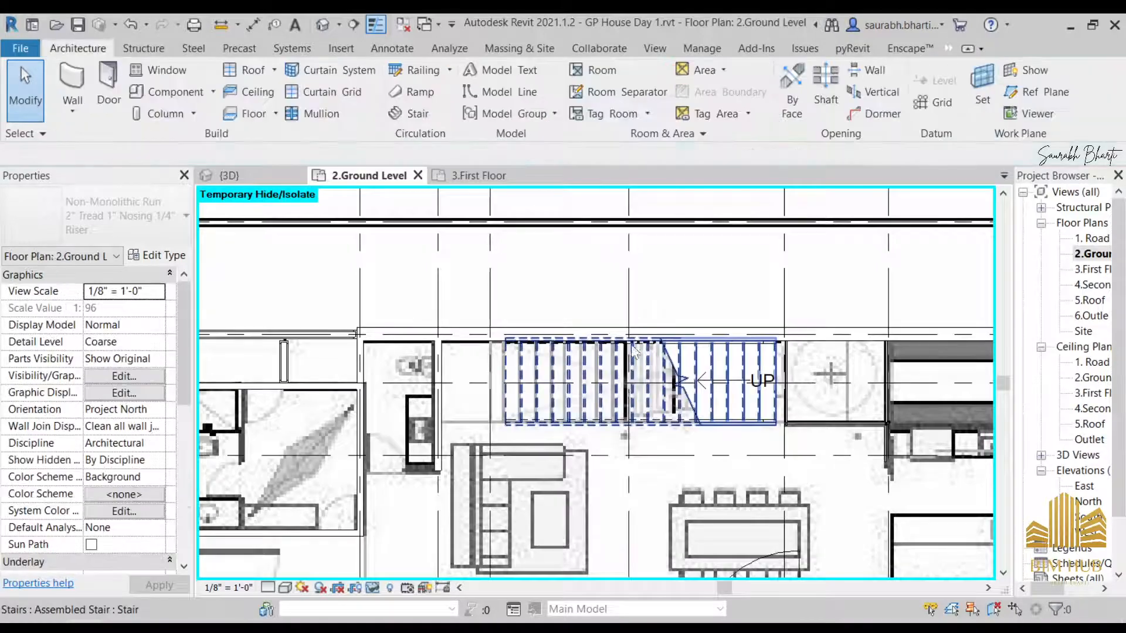
# - Temporarily hide the outer curtain wall in front of the staircase in the 3D view
pyautogui.scroll(-2, 652, 388)
pyautogui.click(334, 26)
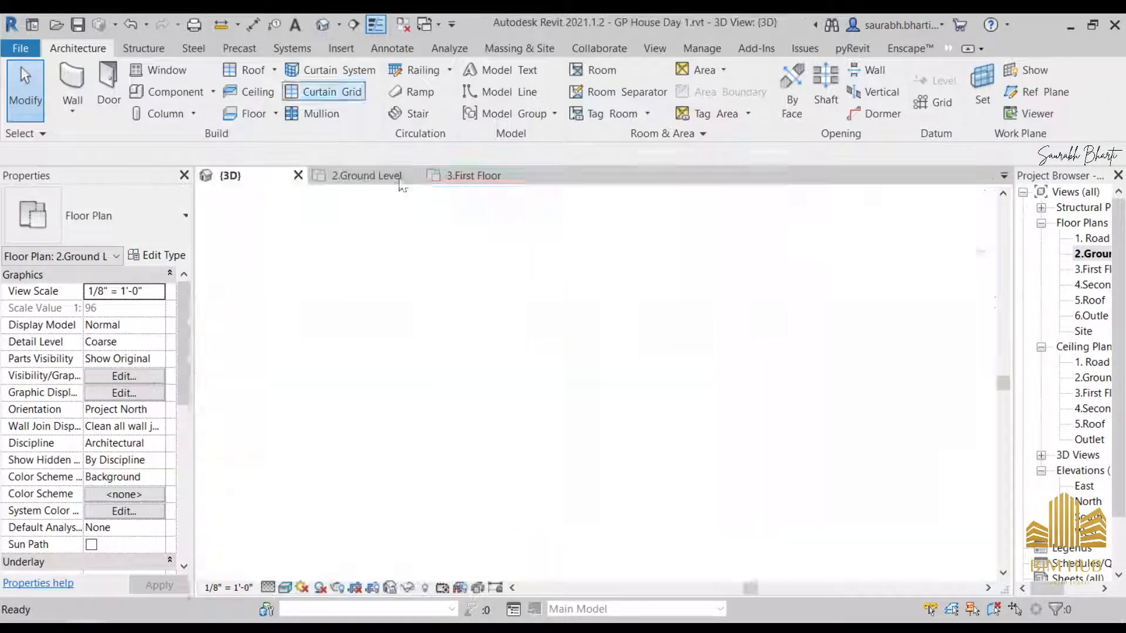
pyautogui.keyDown('shift'); pyautogui.moveTo(649, 339); pyautogui.dragTo(694, 333, button='middle'); pyautogui.keyUp('shift')
pyautogui.scroll(5, 681, 328)
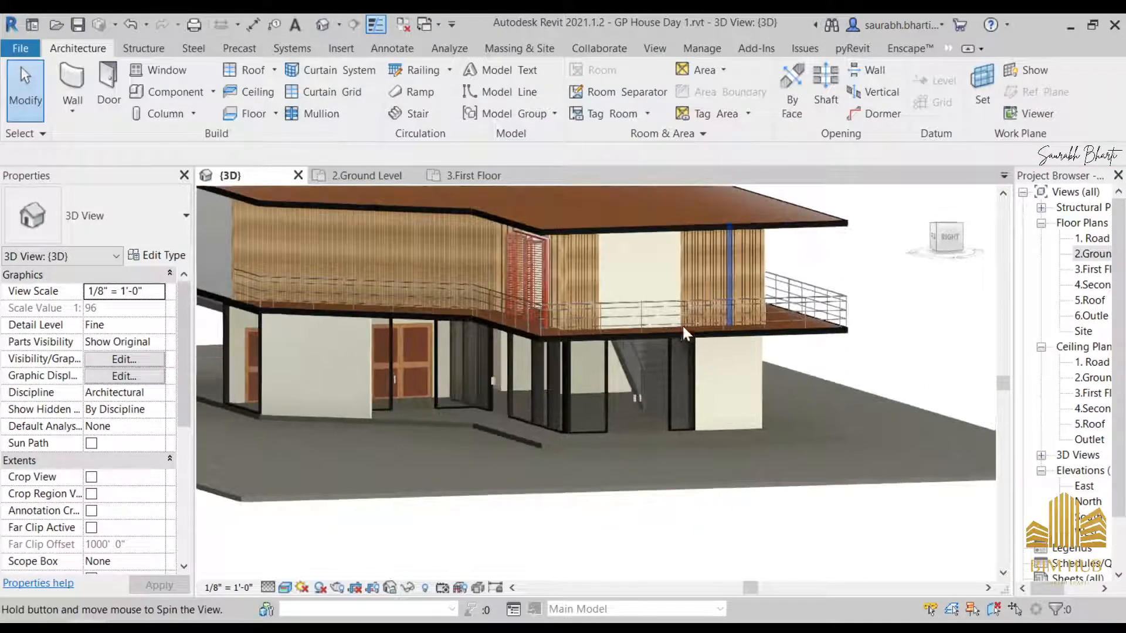
pyautogui.scroll(1, 669, 391)
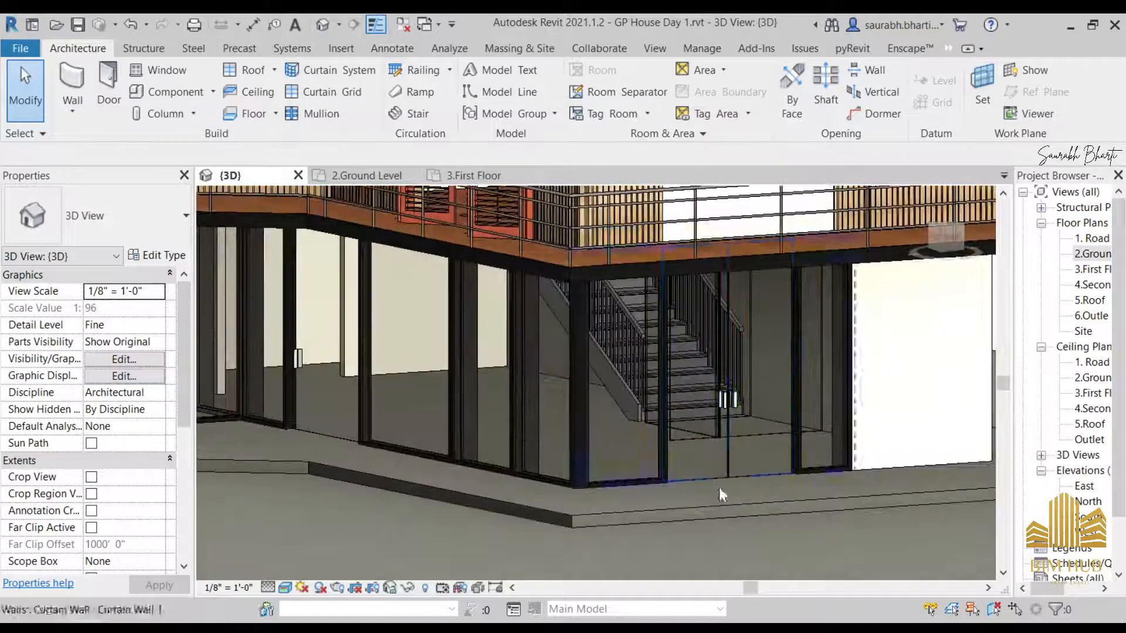
pyautogui.click(702, 487)
pyautogui.press('h')
pyautogui.press('h')
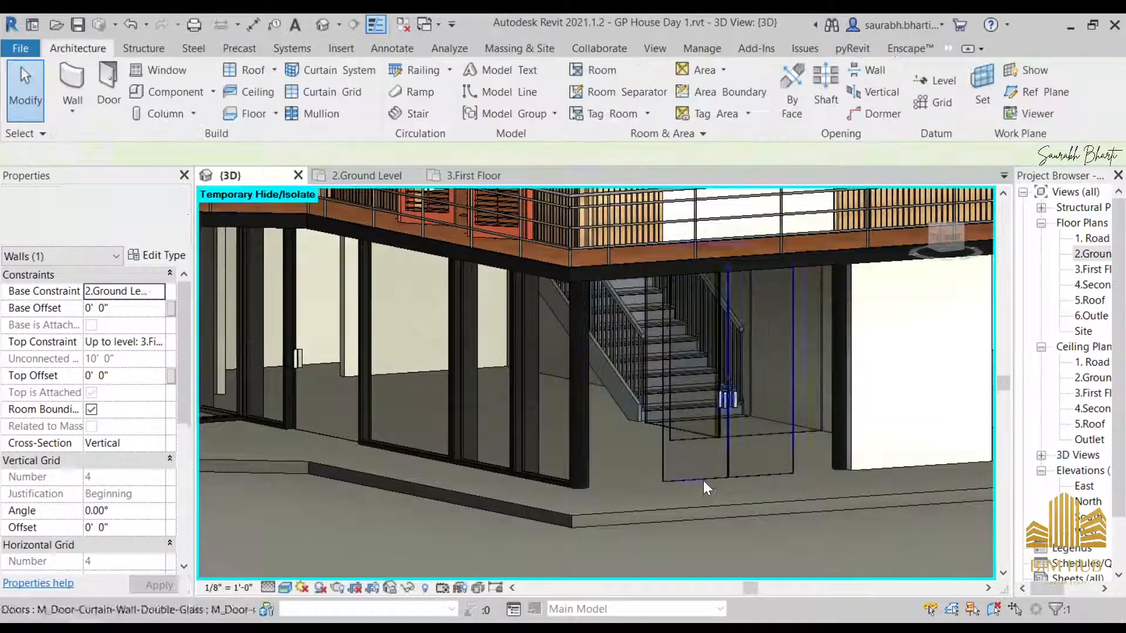
# - Temporarily hide the remaining glass door panel and inner curtain walls around the foot of the staircase
pyautogui.click(691, 480)
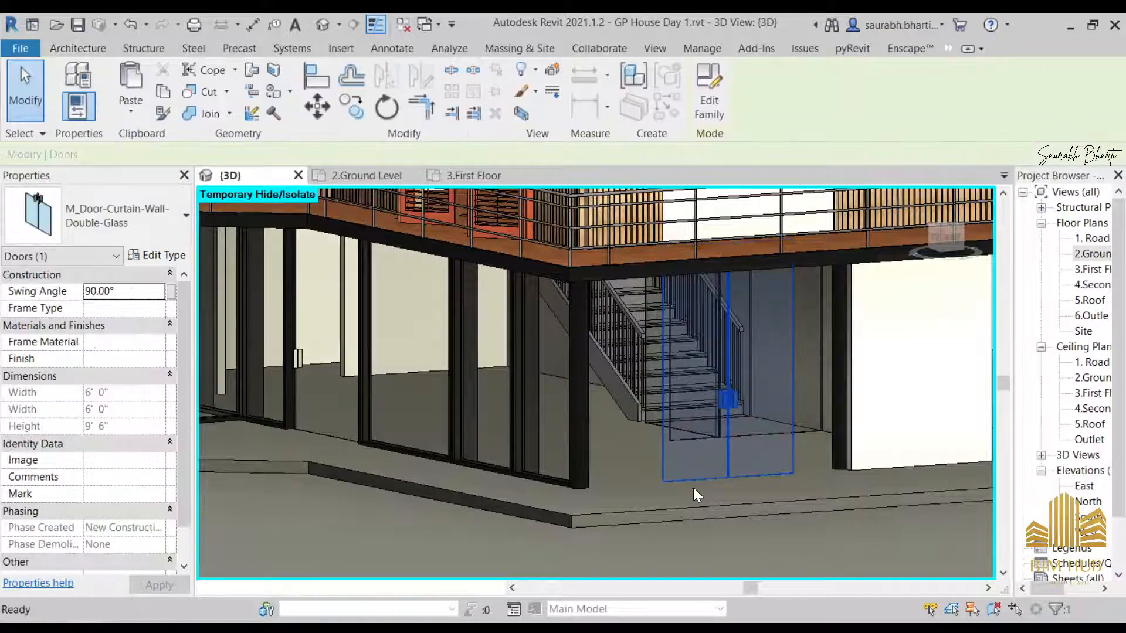
pyautogui.press('Escape')
pyautogui.scroll(3, 753, 451)
pyautogui.click(751, 449)
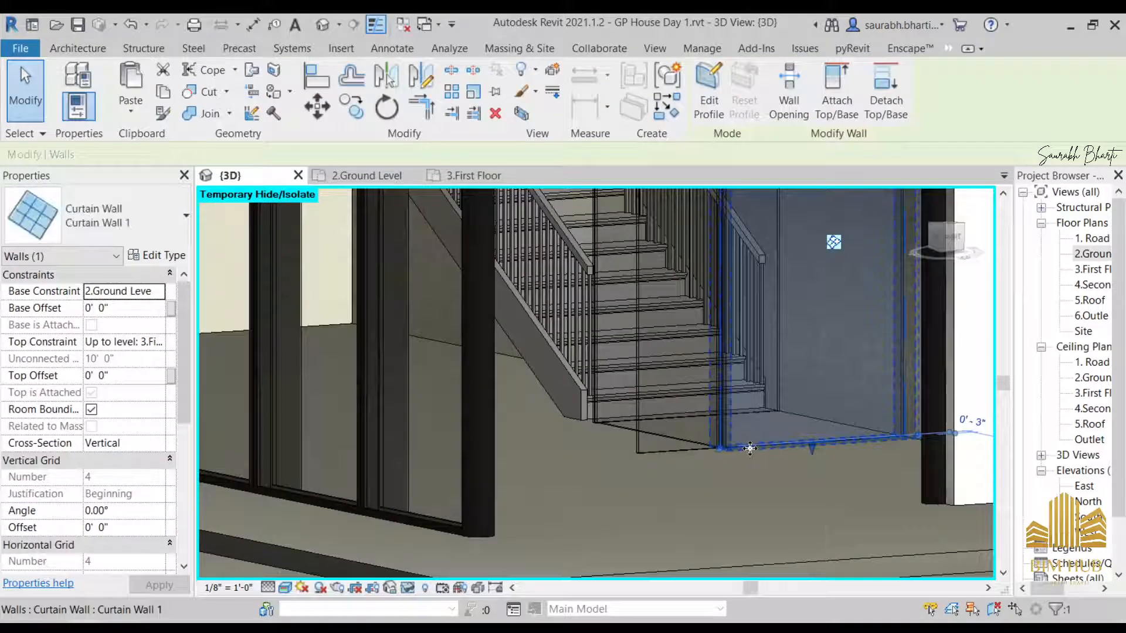
pyautogui.click(677, 449)
pyautogui.press('h')
pyautogui.press('h')
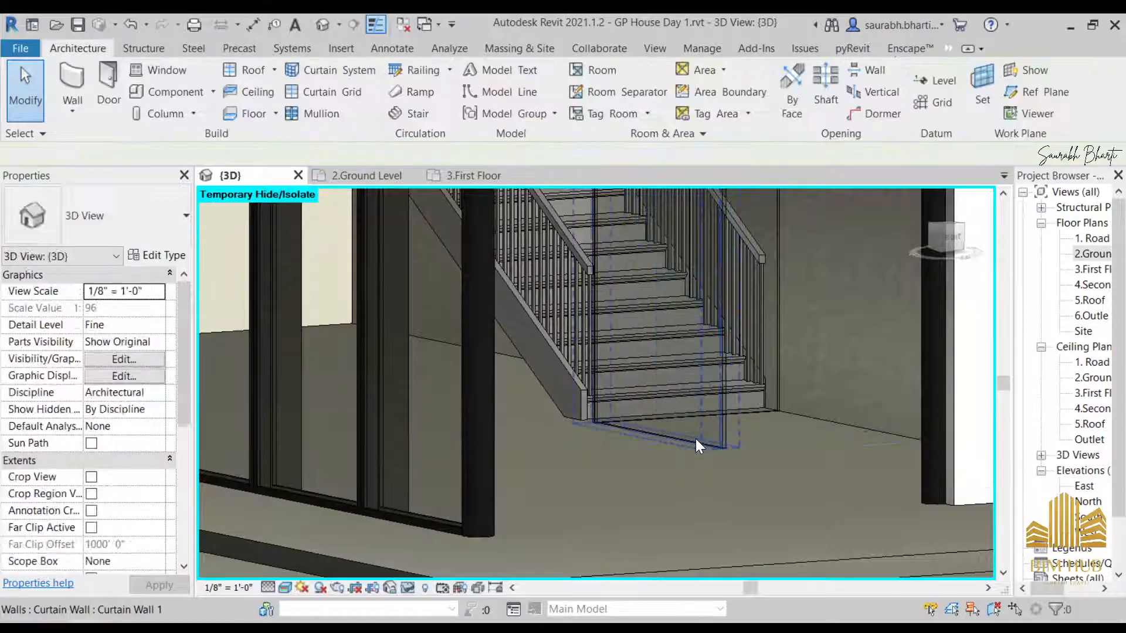
pyautogui.click(717, 435)
pyautogui.press('h')
pyautogui.press('h')
# - Switch to Photos and study the staircase's treads and supports in the Int HAll.jpg and Interior.jpg reference images
pyautogui.scroll(-5, 706, 424)
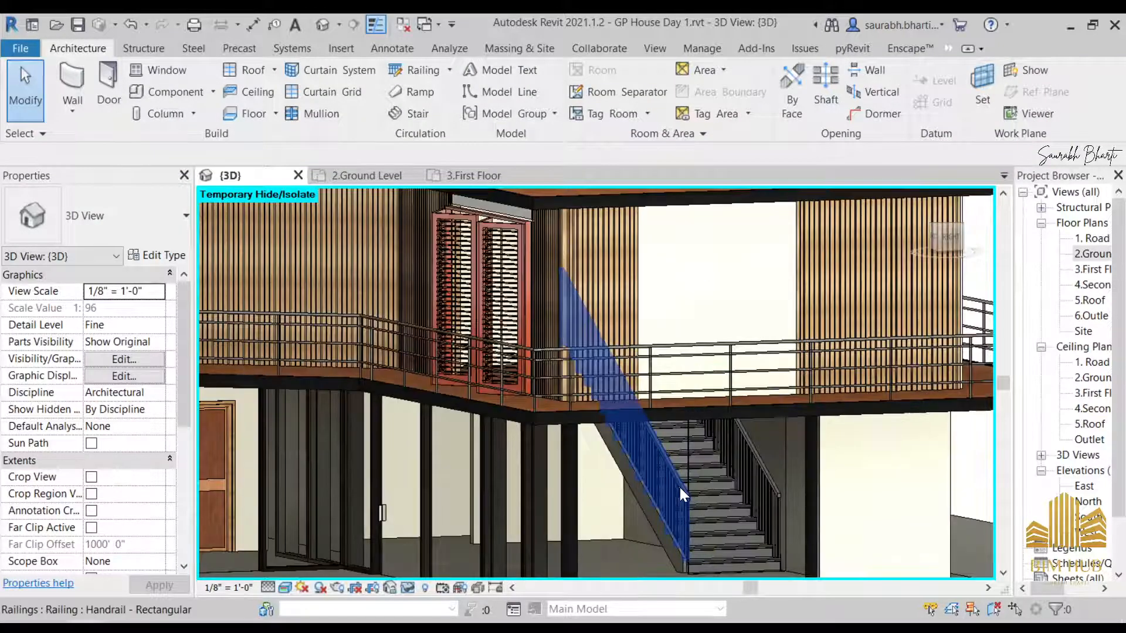
pyautogui.moveTo(680, 487)
pyautogui.keyDown('shift'); pyautogui.mouseDown(button='middle')
pyautogui.moveTo(692, 497)
pyautogui.moveTo(703, 485)
pyautogui.moveTo(709, 506)
pyautogui.moveTo(748, 525)
pyautogui.moveTo(700, 573)
pyautogui.moveTo(756, 533)
pyautogui.moveTo(786, 537)
pyautogui.moveTo(687, 505)
pyautogui.mouseUp(button='middle'); pyautogui.keyUp('shift')
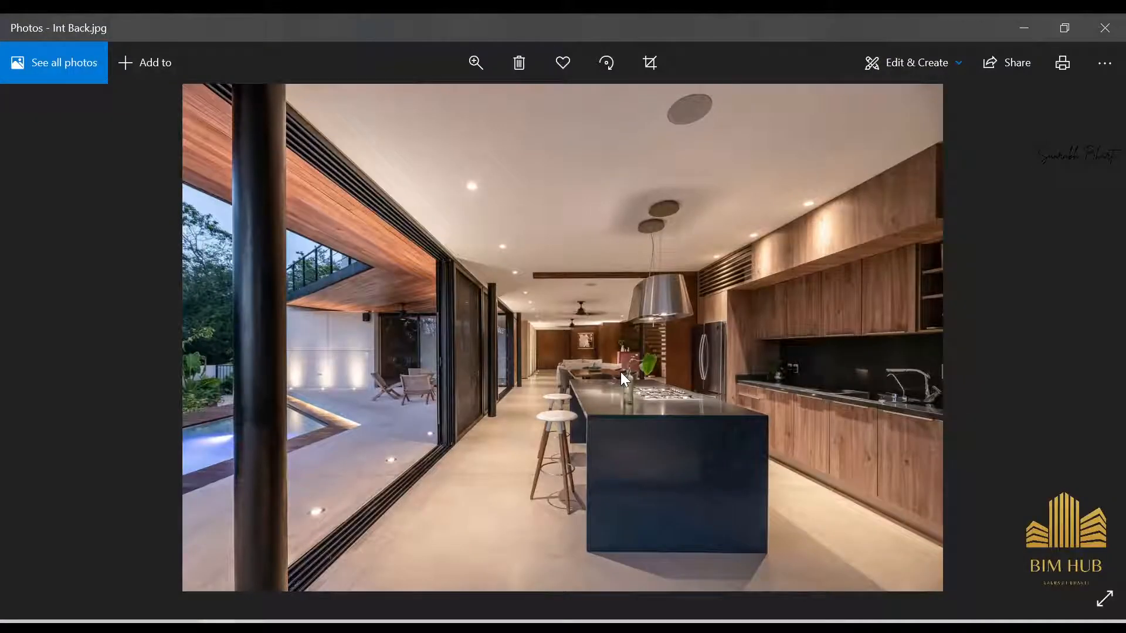
pyautogui.press('Right')
pyautogui.press('Right')
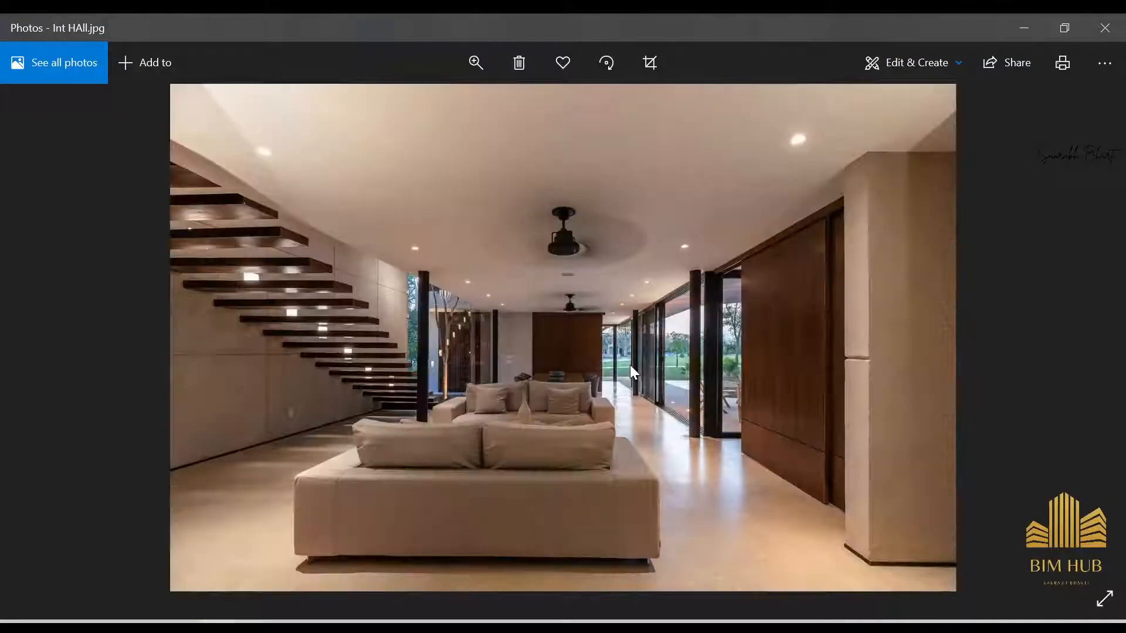
pyautogui.scroll(3, 468, 332)
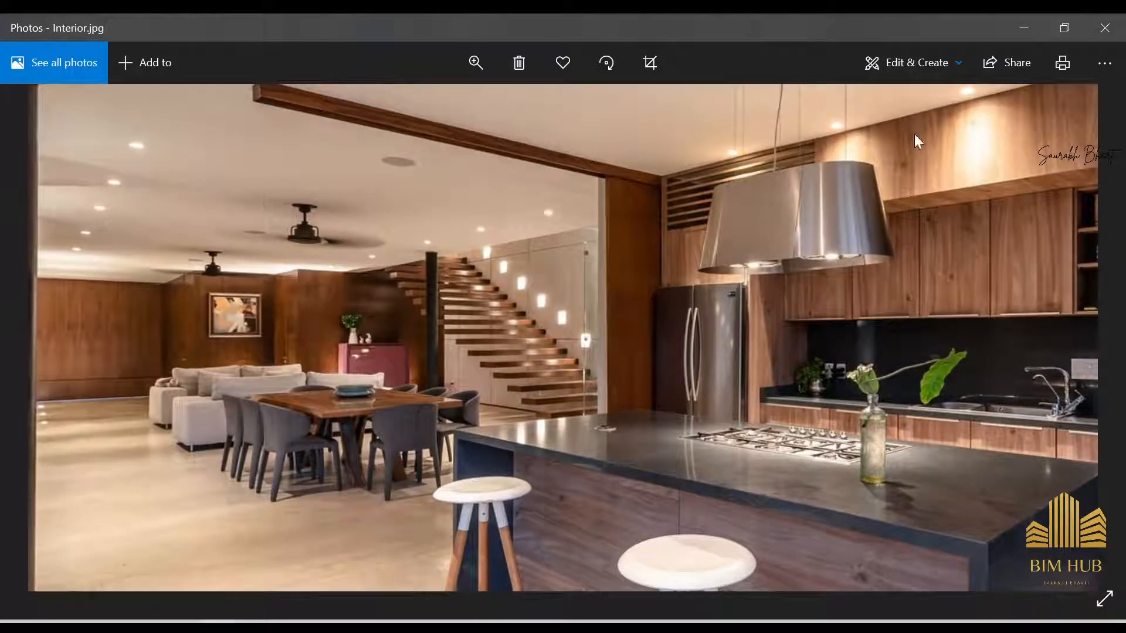
pyautogui.click(1019, 34)
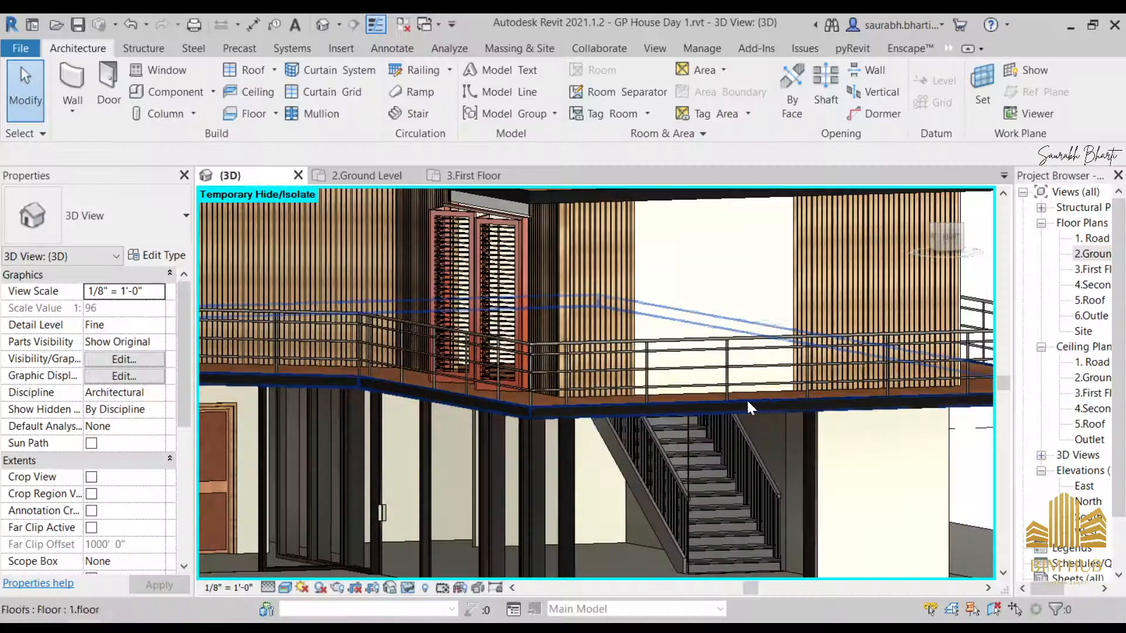
# - Remove the staircase's railings in the 3D view and check the stair against Interior.jpg
pyautogui.click(673, 470)
pyautogui.press('Escape')
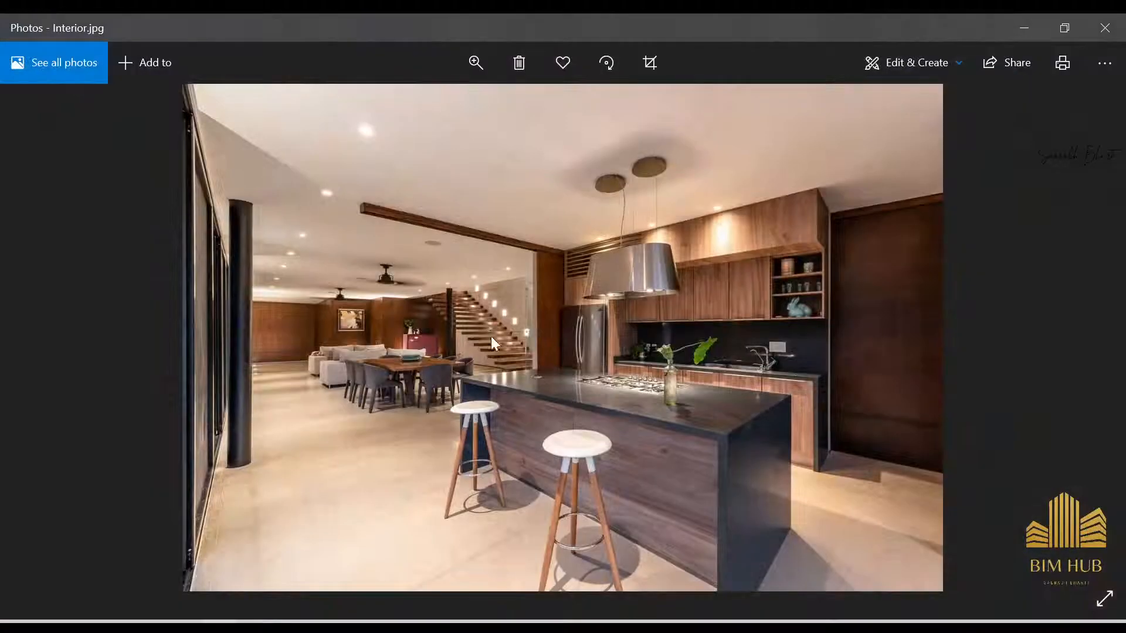
pyautogui.click(1023, 28)
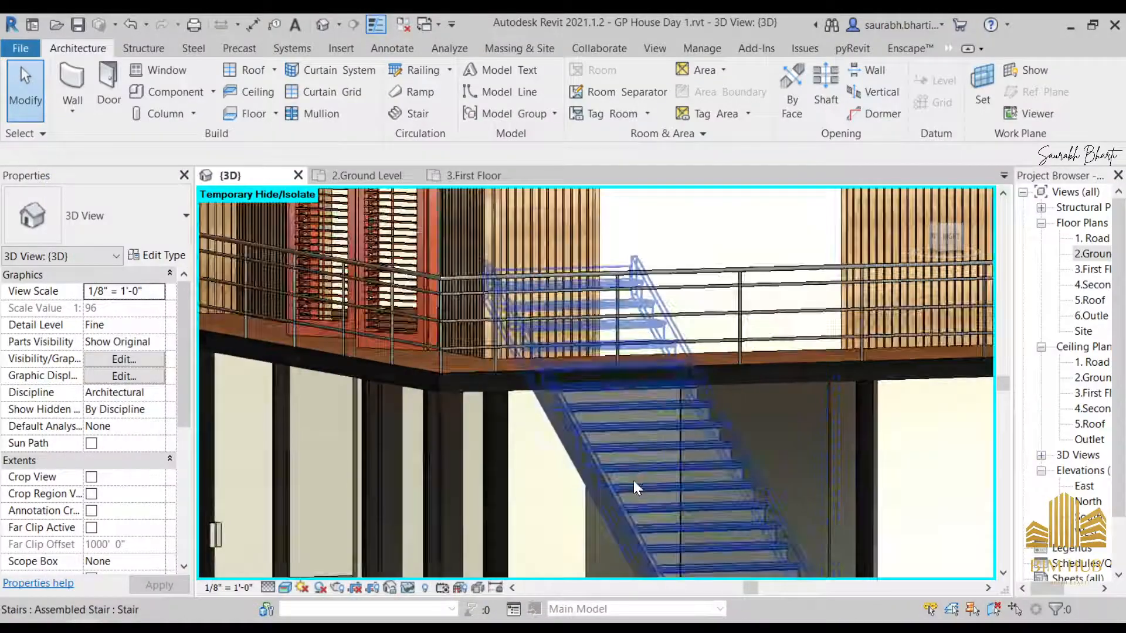
# - Turn off Riser in the 2" Tread 1" Nosing 1/4" Riser run type used by the My stair type
pyautogui.click(632, 480)
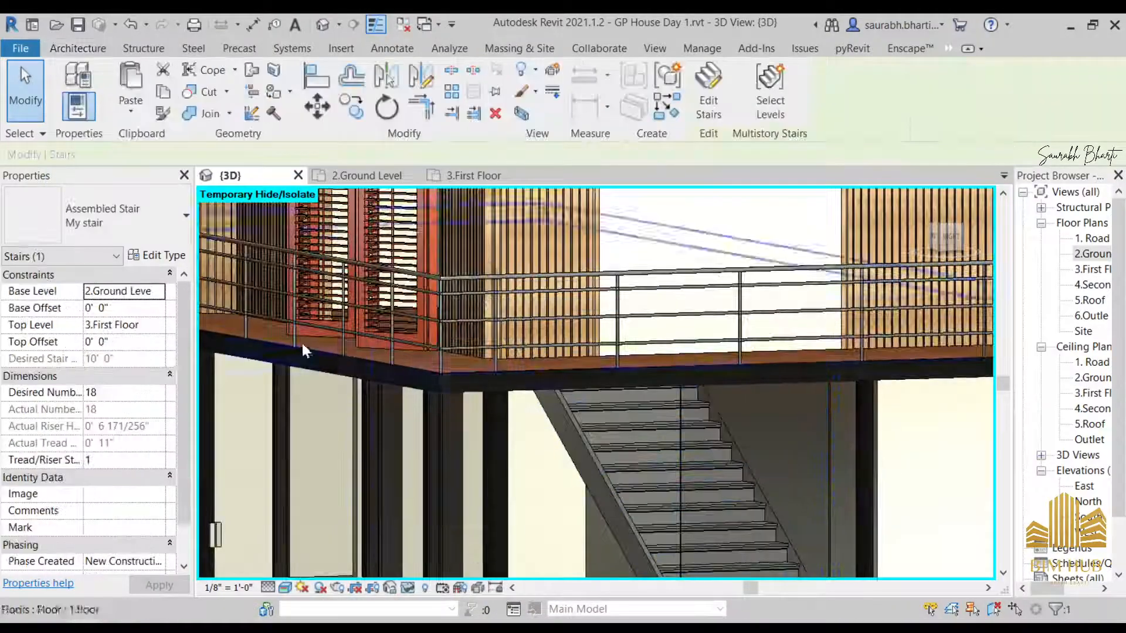
pyautogui.click(158, 255)
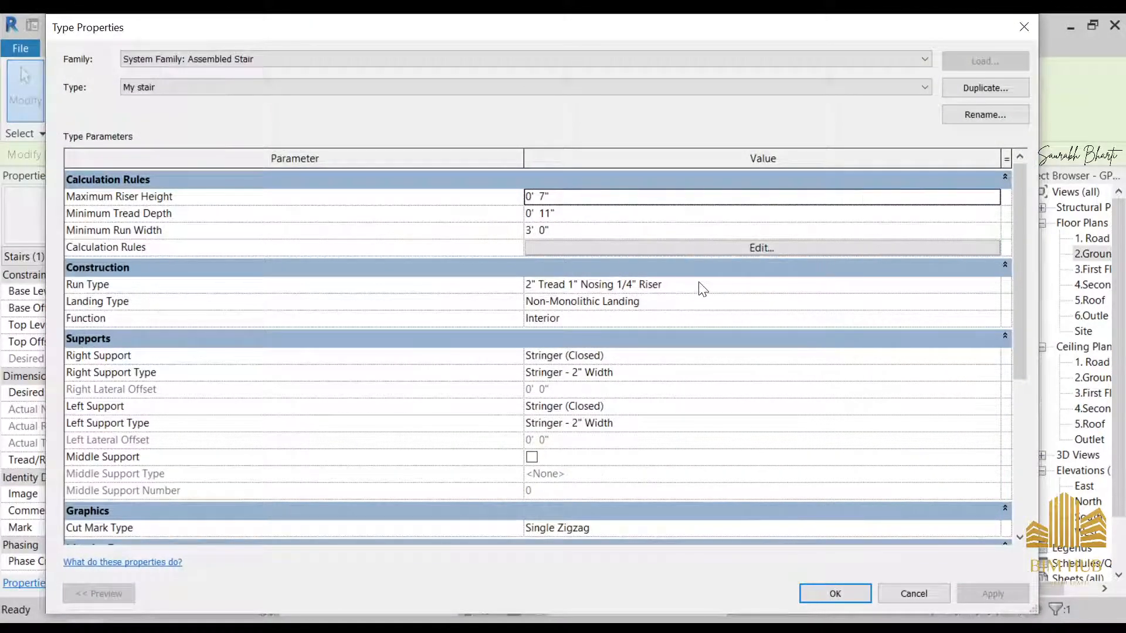
pyautogui.click(982, 287)
pyautogui.click(992, 285)
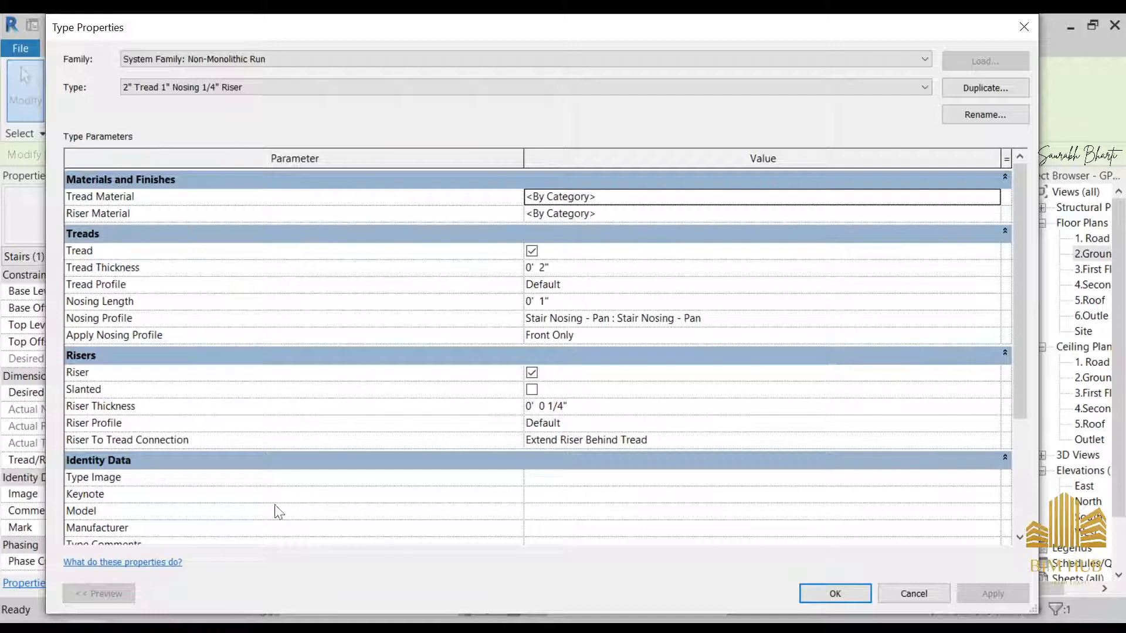
pyautogui.click(532, 372)
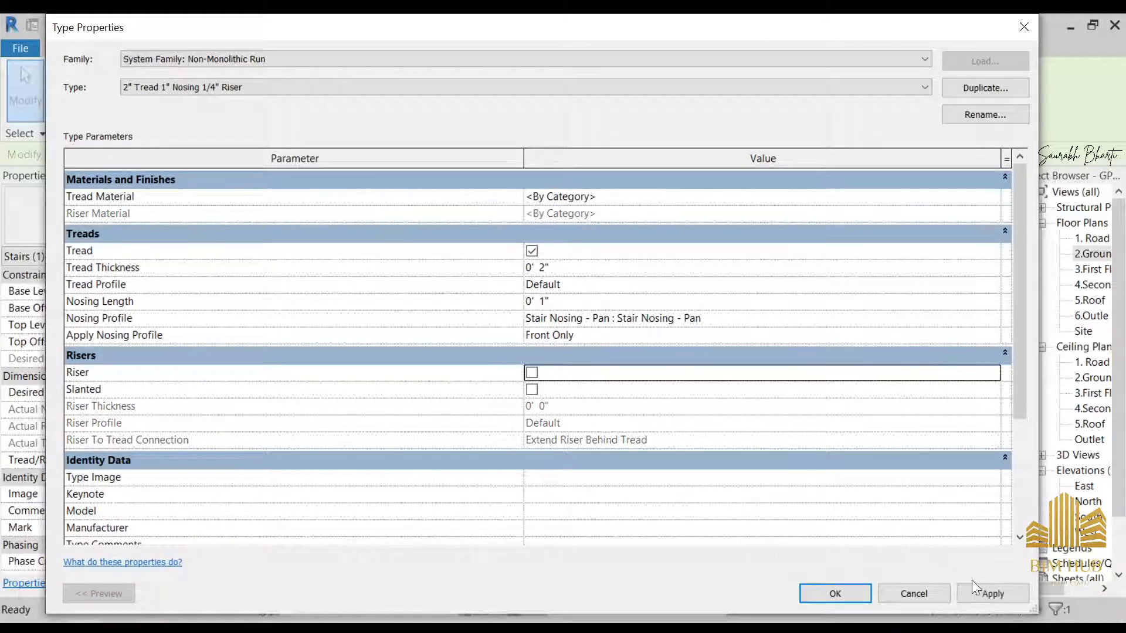
pyautogui.click(856, 594)
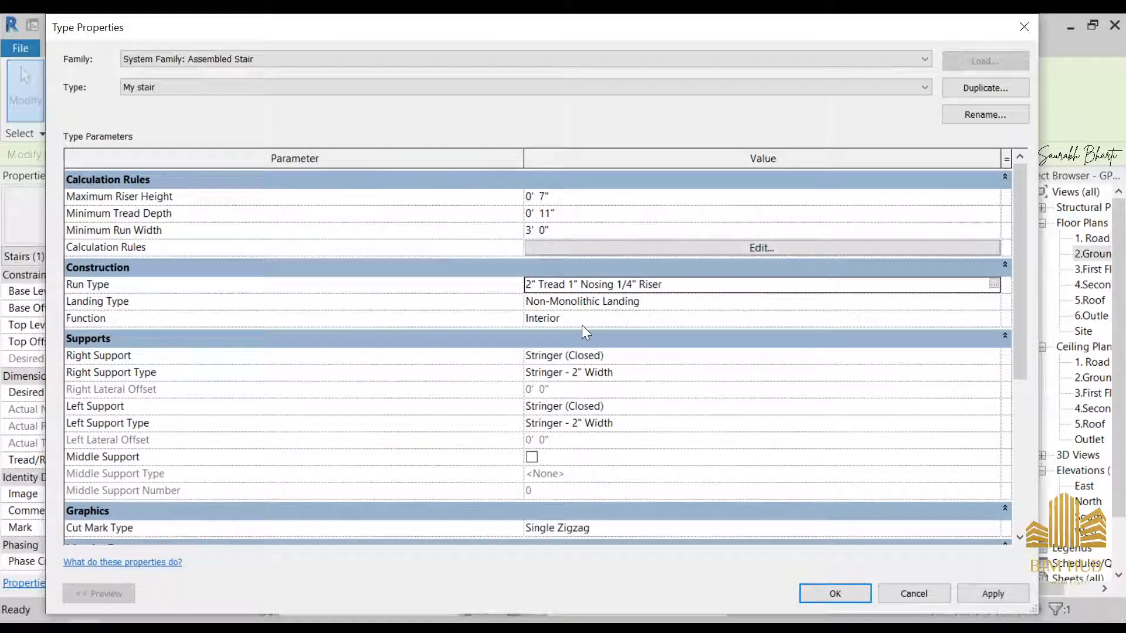
# - Set the My stair type's Right Support and Left Support to None, checking Interior.jpg before applying the change
pyautogui.click(991, 356)
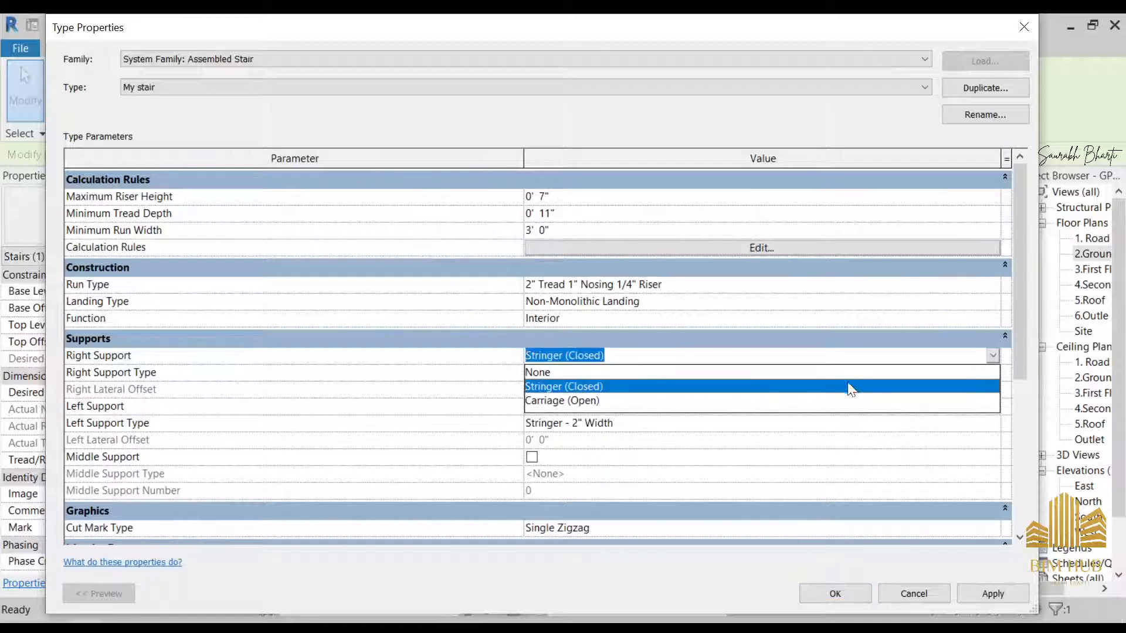
pyautogui.click(647, 373)
pyautogui.click(992, 406)
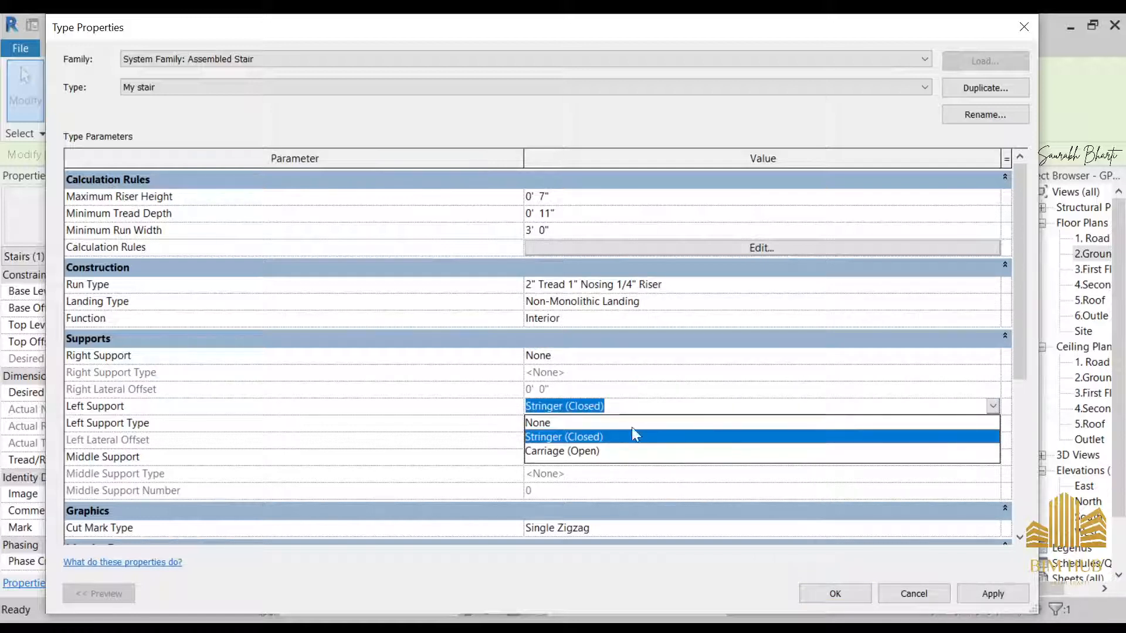
pyautogui.click(572, 423)
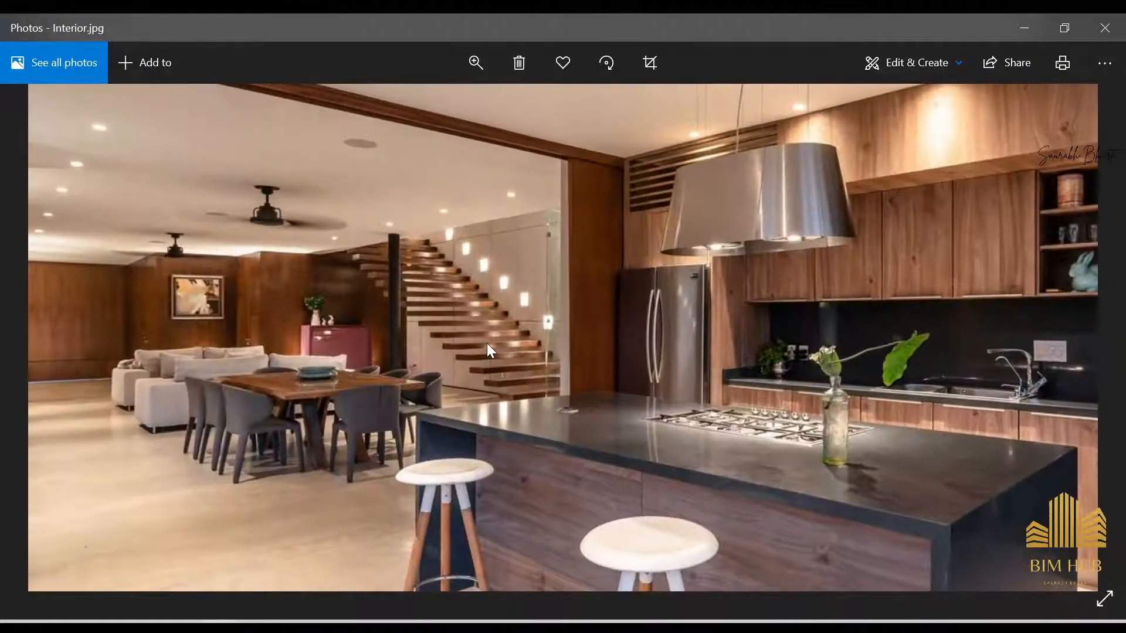
pyautogui.scroll(5, 487, 343)
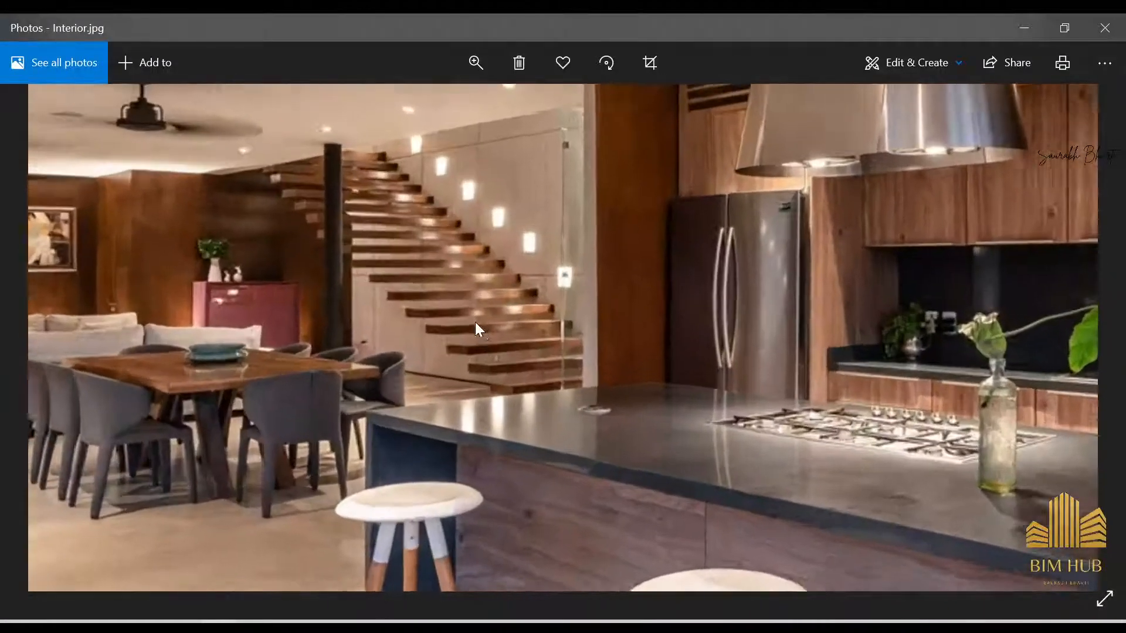
pyautogui.scroll(-1, 472, 311)
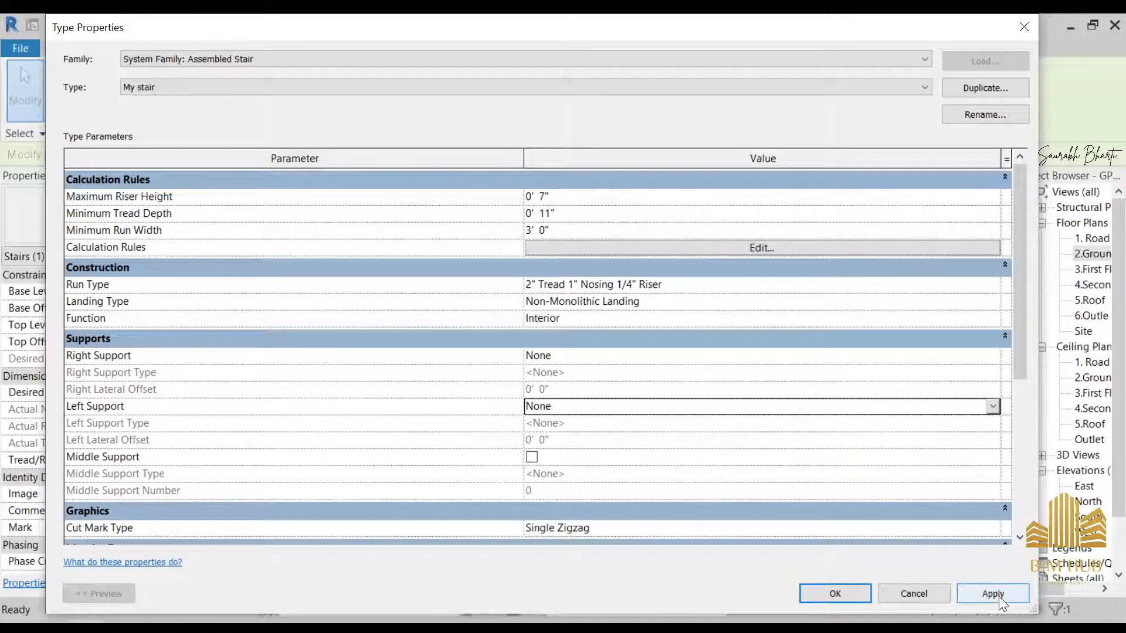
pyautogui.click(998, 594)
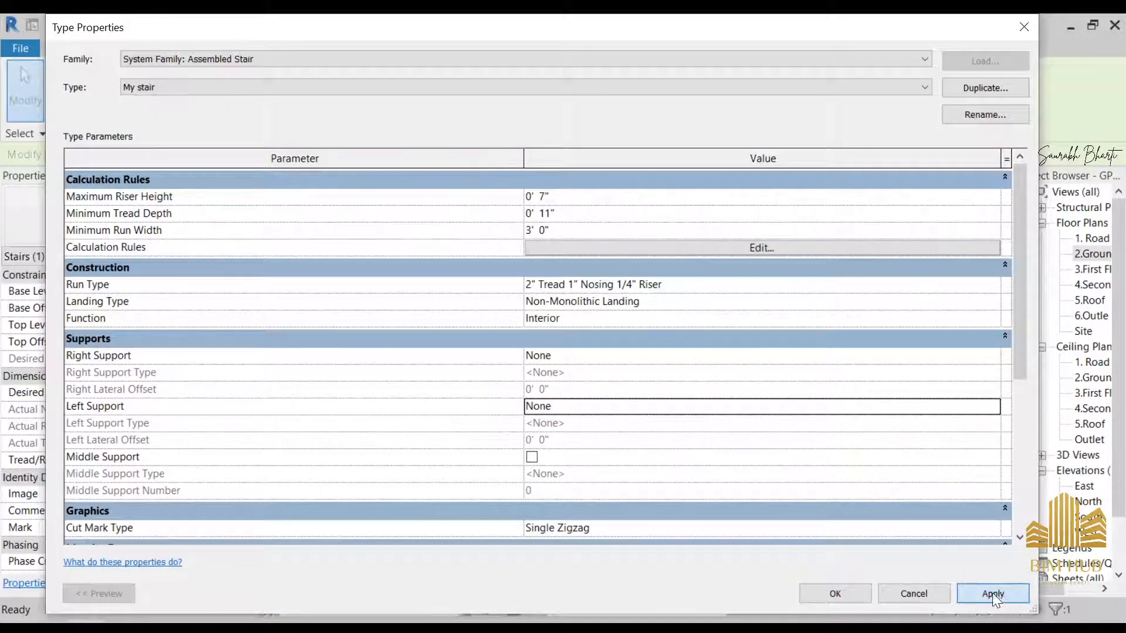
pyautogui.click(847, 594)
# - Inspect the staircase's treads and the adjoining curtain wall from the front of the house in 3D
pyautogui.scroll(-2, 584, 415)
pyautogui.keyDown('shift'); pyautogui.moveTo(584, 415); pyautogui.dragTo(666, 518, button='middle'); pyautogui.keyUp('shift')
pyautogui.click(731, 518)
pyautogui.scroll(1, 612, 511)
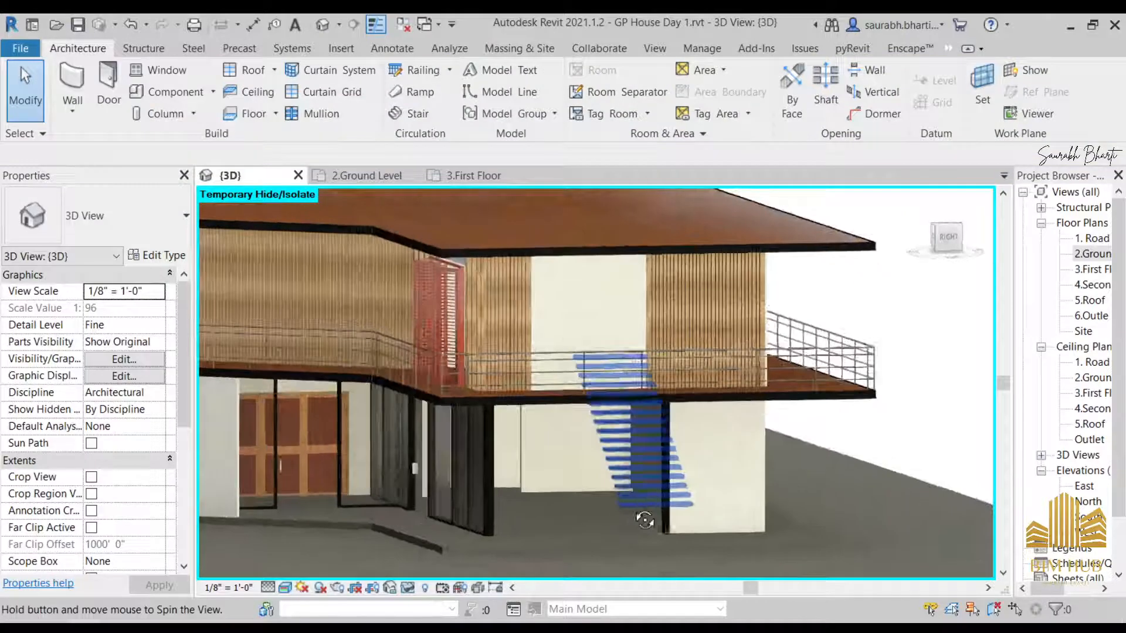
pyautogui.scroll(4, 614, 512)
pyautogui.keyDown('shift'); pyautogui.moveTo(626, 469); pyautogui.dragTo(671, 523, button='middle'); pyautogui.keyUp('shift')
pyautogui.click(670, 523)
pyautogui.press('Escape')
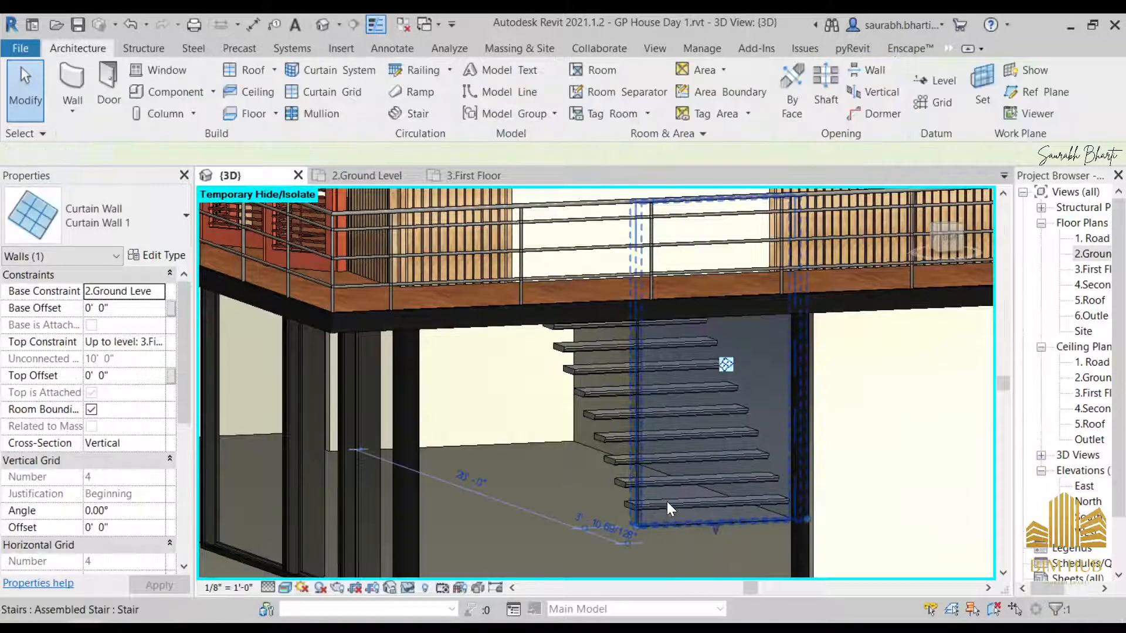
# - Temporarily hide the first-floor slab above the staircase in the 3D view
pyautogui.click(669, 505)
pyautogui.keyDown('shift'); pyautogui.moveTo(669, 505); pyautogui.dragTo(745, 360, button='middle'); pyautogui.keyUp('shift')
pyautogui.click(761, 307)
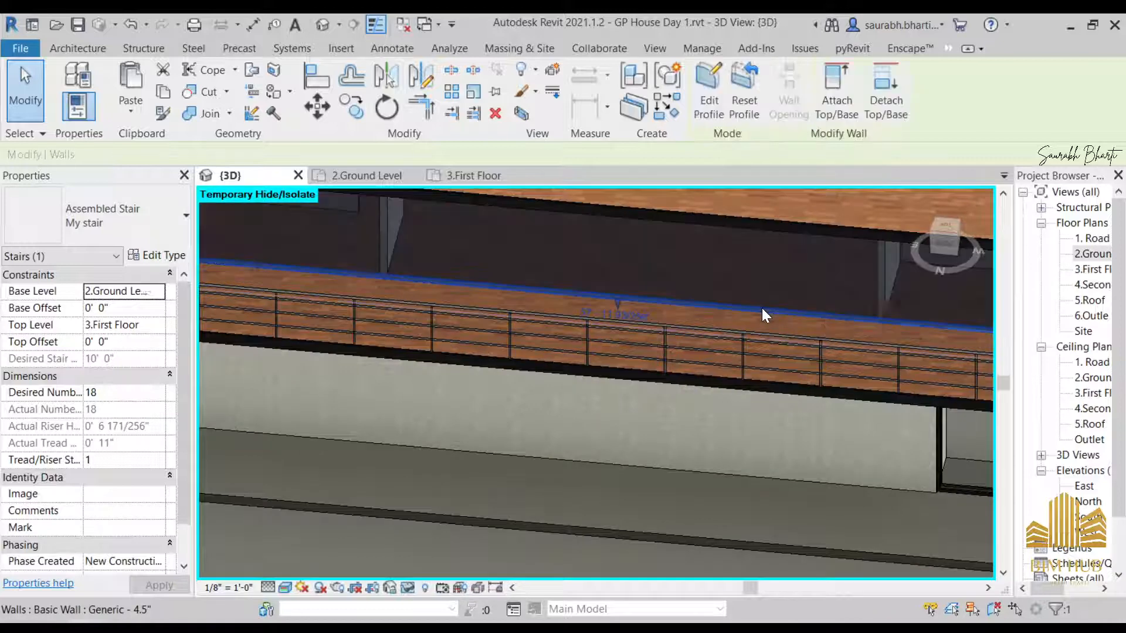
pyautogui.keyDown('shift'); pyautogui.moveTo(801, 310); pyautogui.dragTo(823, 346, button='middle'); pyautogui.keyUp('shift')
pyautogui.click(812, 364)
pyautogui.press('Escape')
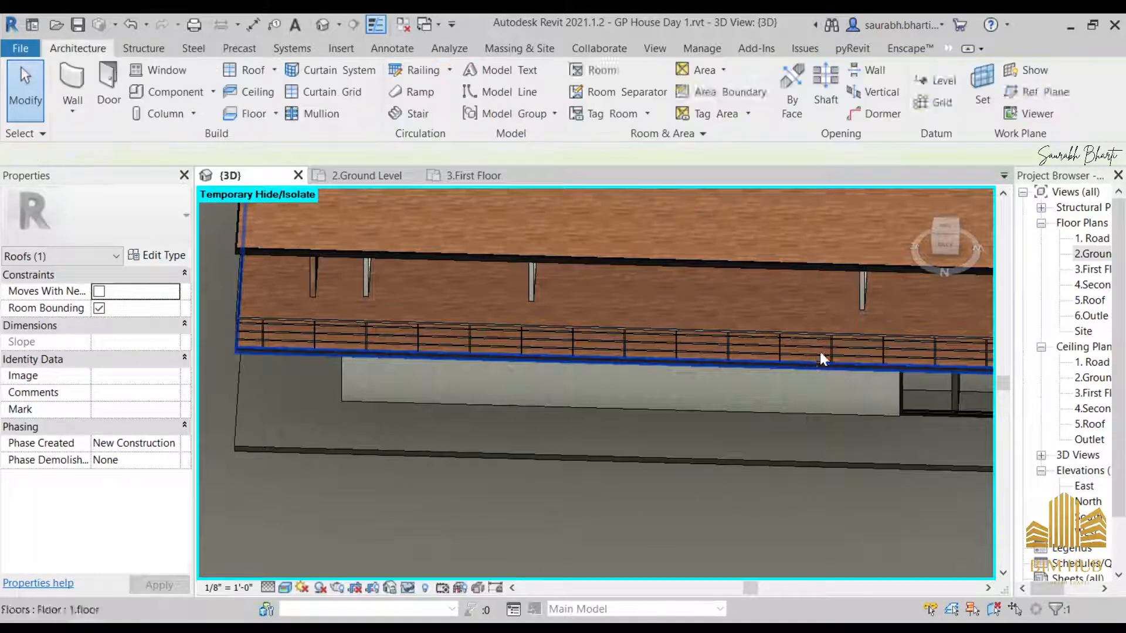
pyautogui.click(812, 362)
pyautogui.press('h')
pyautogui.press('h')
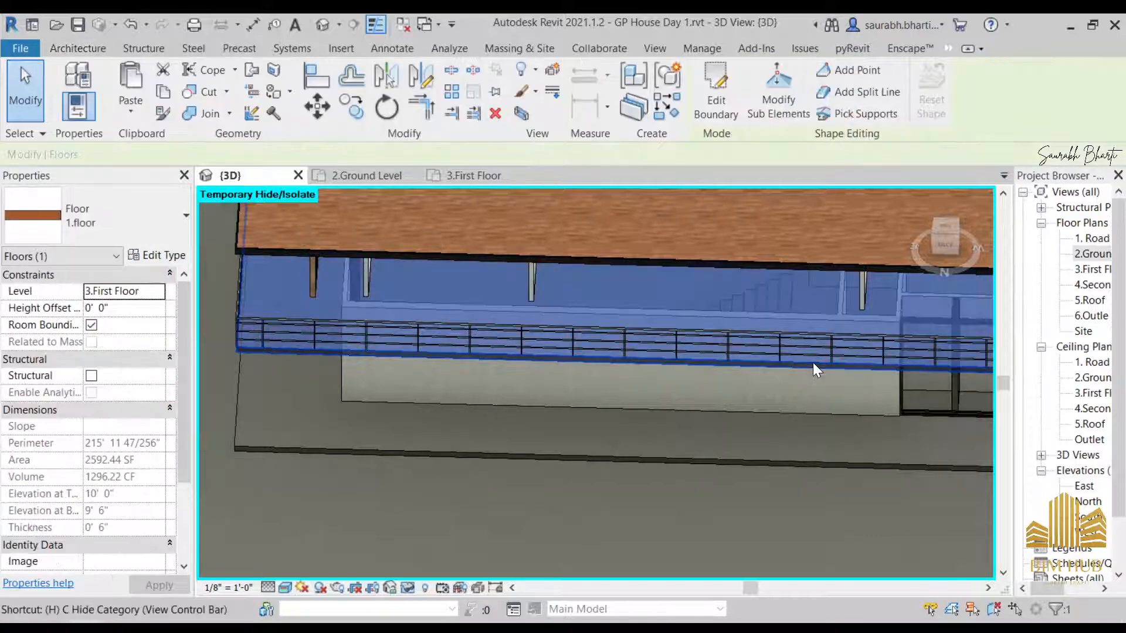
# - Temporarily hide the roof side cover and the roof above the staircase in the 3D view
pyautogui.keyDown('shift'); pyautogui.moveTo(814, 342); pyautogui.dragTo(824, 295, button='middle'); pyautogui.keyUp('shift')
pyautogui.click(828, 277)
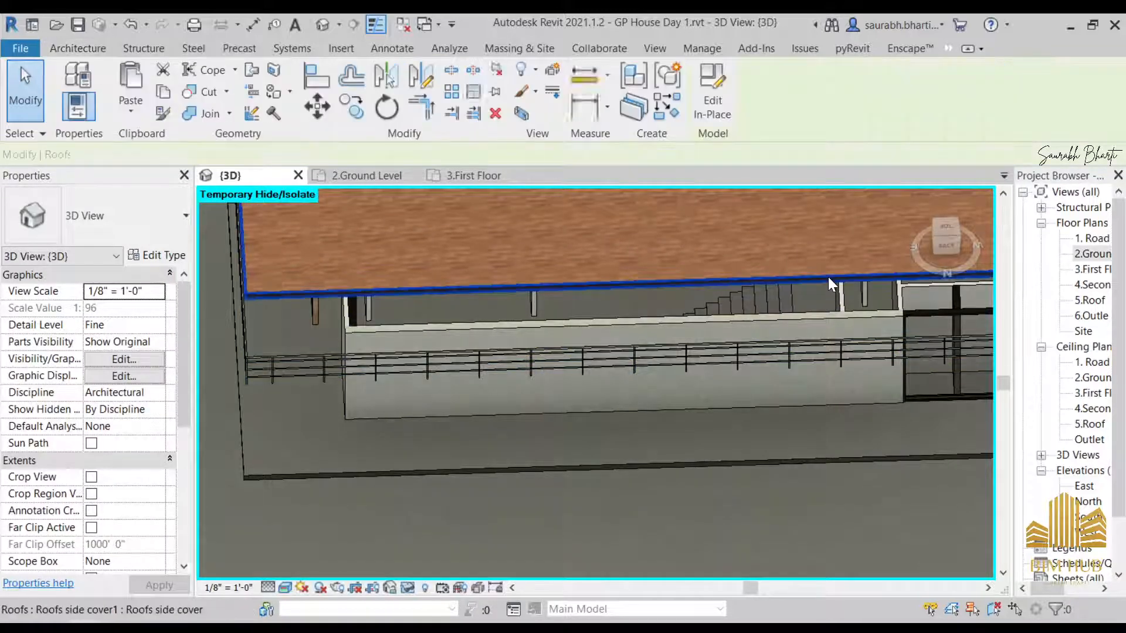
pyautogui.press('h')
pyautogui.press('h')
pyautogui.click(828, 276)
pyautogui.press('h')
pyautogui.press('h')
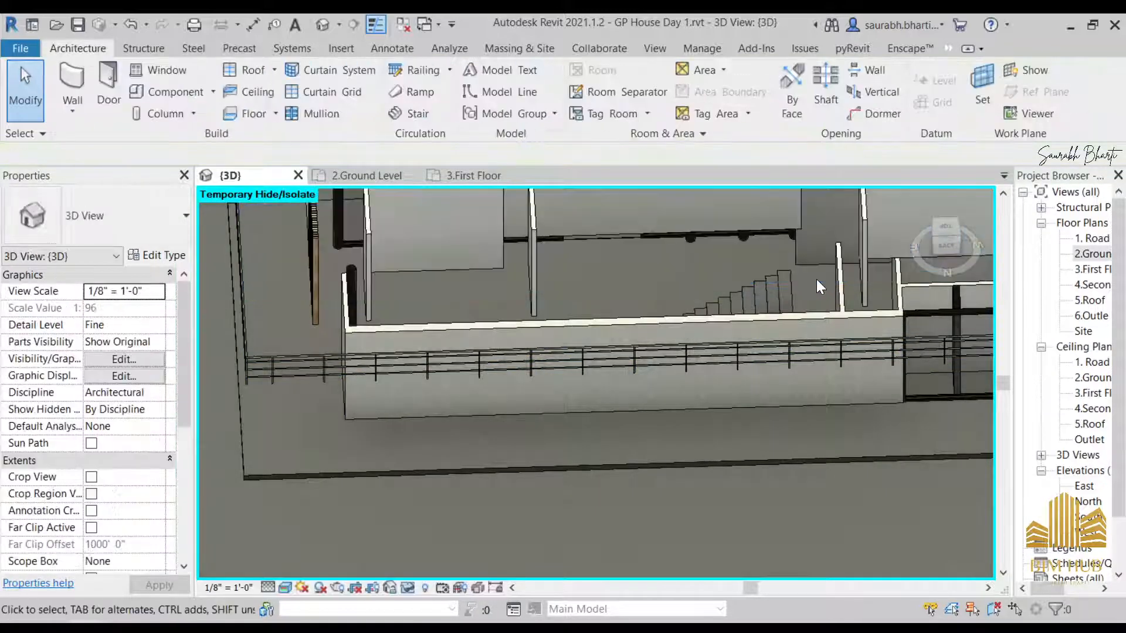
# - Inspect the staircase's treads from above, then reset the temporary hide/isolate in the 3D view
pyautogui.click(800, 290)
pyautogui.keyDown('shift'); pyautogui.moveTo(800, 291); pyautogui.dragTo(853, 330, button='middle'); pyautogui.keyUp('shift')
pyautogui.moveTo(957, 238); pyautogui.dragTo(556, 457)
pyautogui.press('h')
pyautogui.press('r')
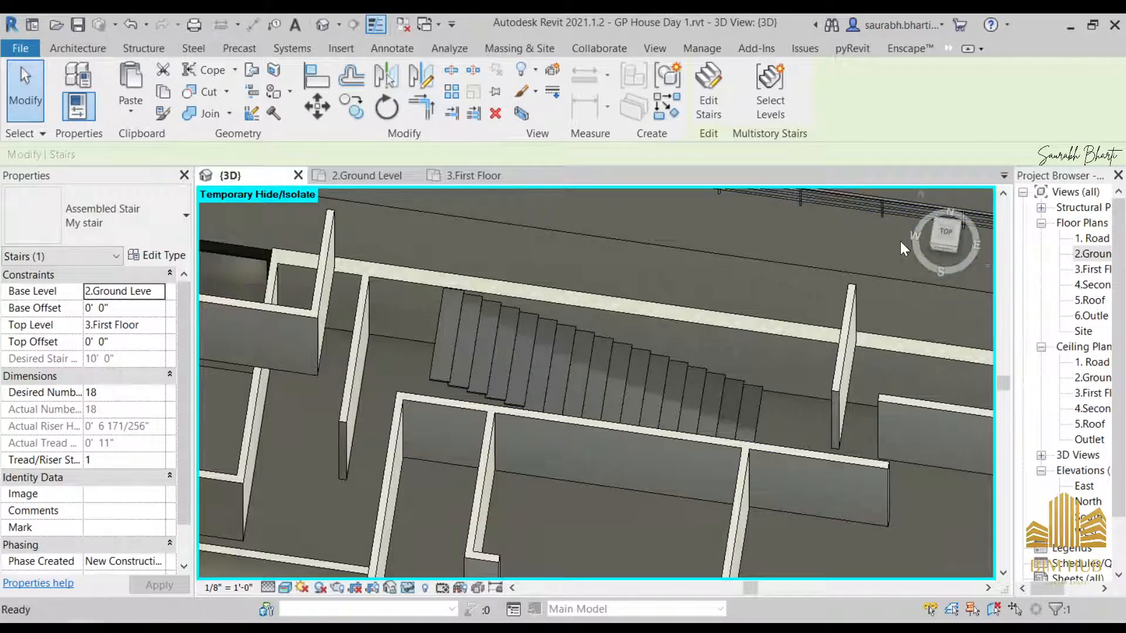
# - Turn on the 3D view's section box and lower its top to the first-floor level, exposing the ground-level staircase
pyautogui.scroll(-4, 653, 399)
pyautogui.keyDown('shift'); pyautogui.moveTo(689, 452); pyautogui.dragTo(620, 385, button='middle'); pyautogui.keyUp('shift')
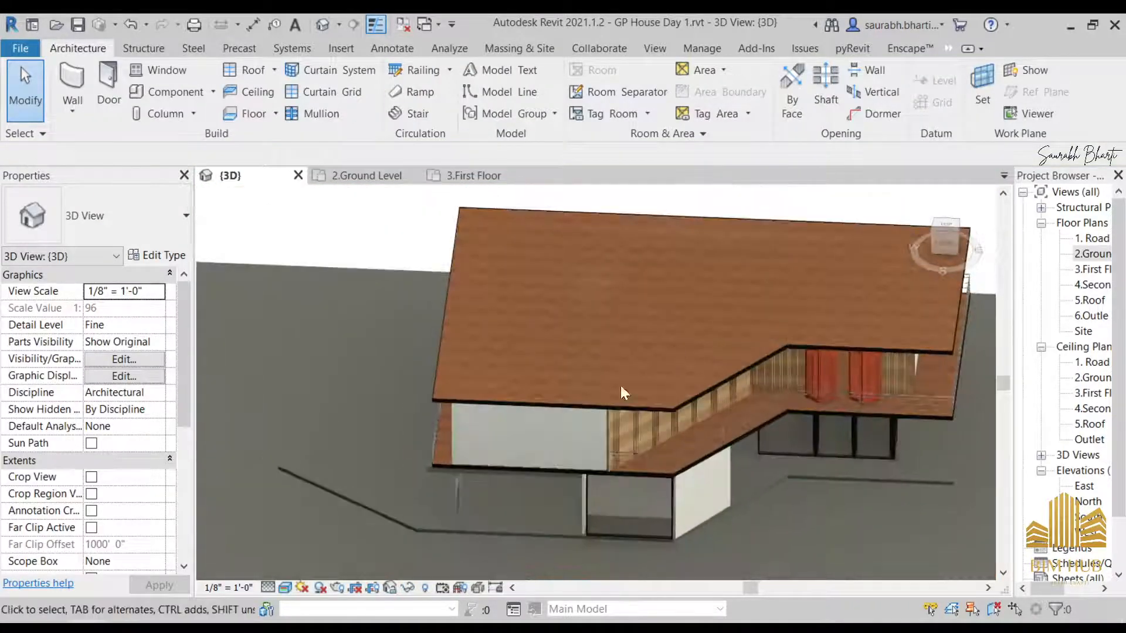
pyautogui.scroll(-5, 96, 542)
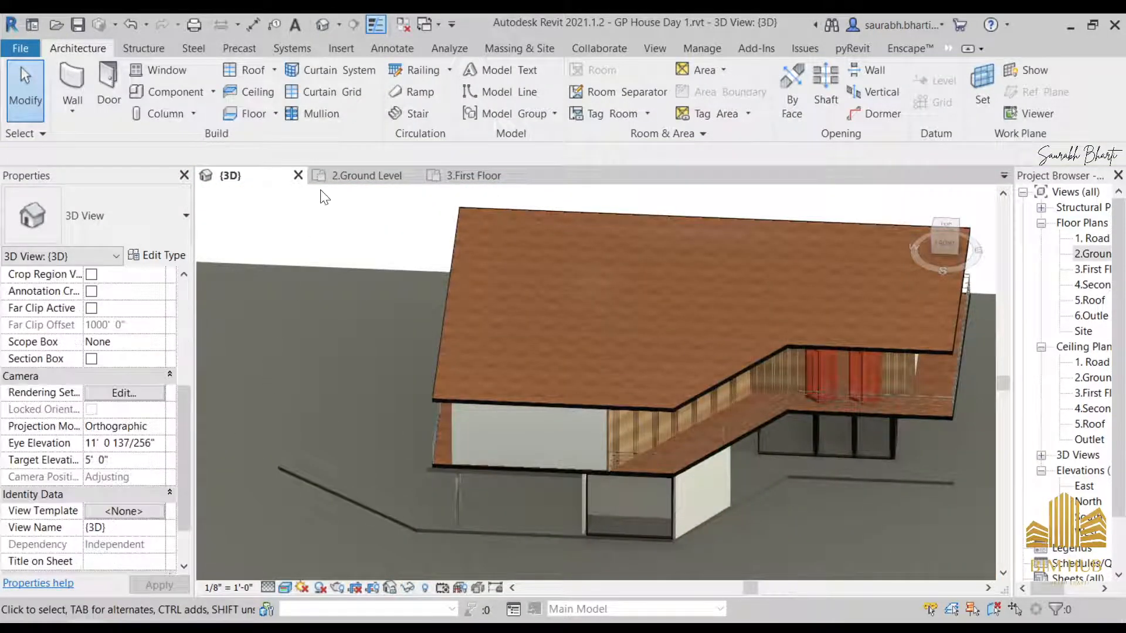
pyautogui.click(91, 358)
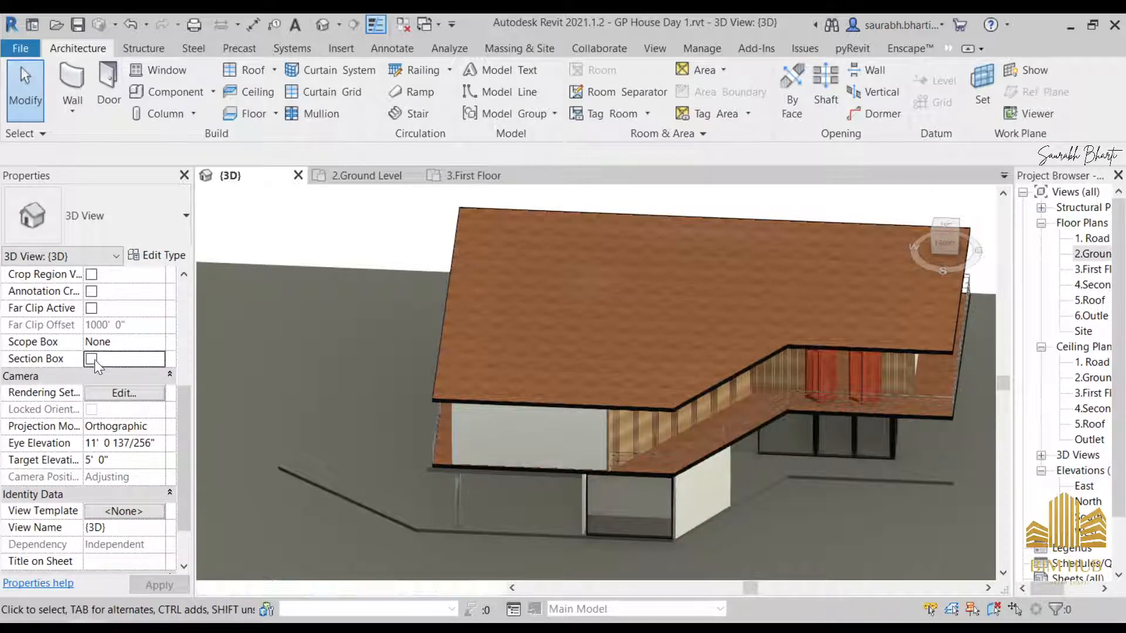
pyautogui.click(944, 238)
pyautogui.click(683, 327)
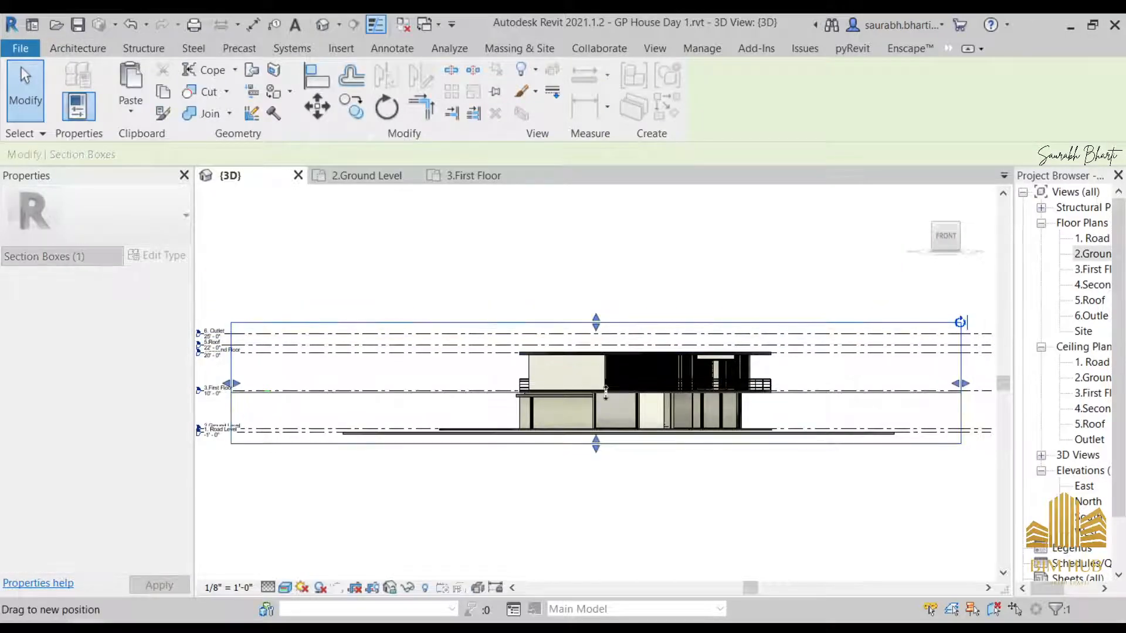
pyautogui.moveTo(603, 392); pyautogui.dragTo(603, 393)
pyautogui.keyDown('shift'); pyautogui.moveTo(641, 352); pyautogui.dragTo(673, 573, button='middle'); pyautogui.keyUp('shift')
pyautogui.scroll(3, 670, 359)
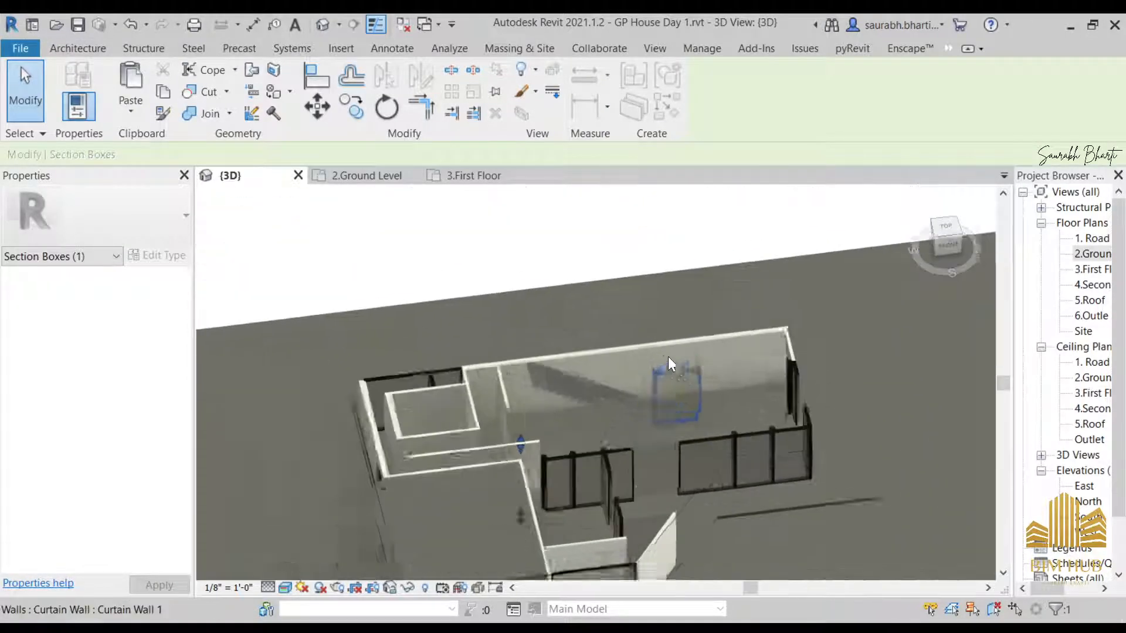
pyautogui.keyDown('shift'); pyautogui.moveTo(667, 359); pyautogui.dragTo(631, 365, button='middle'); pyautogui.keyUp('shift')
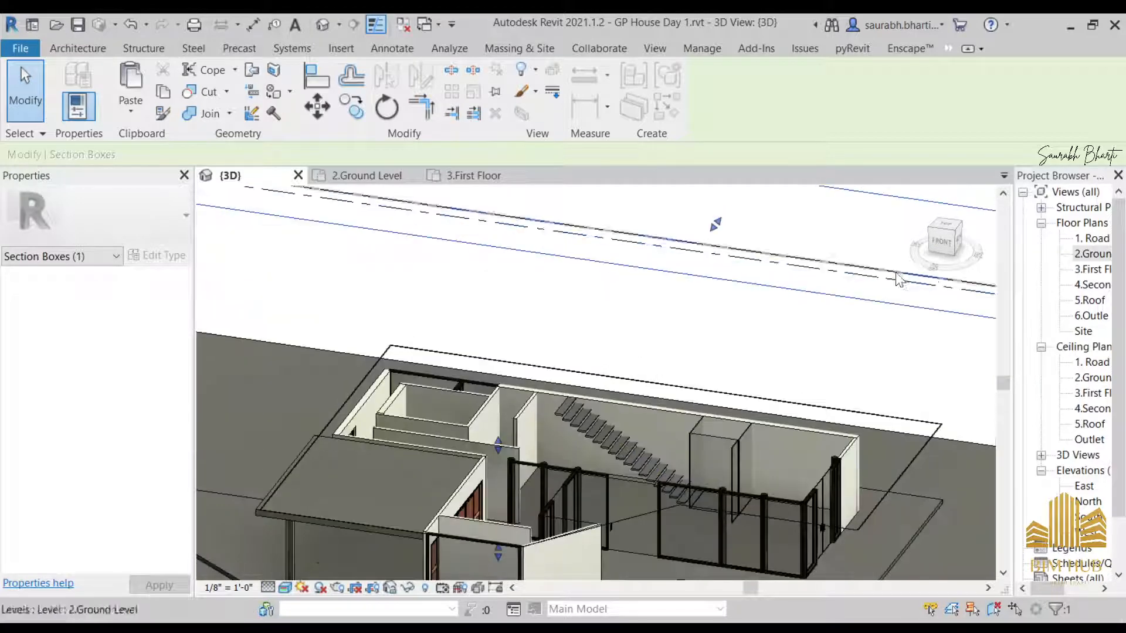
# - Raise the section box's top from the front view so the cut passes through the walls above the first-floor slab
pyautogui.click(946, 246)
pyautogui.scroll(2, 523, 414)
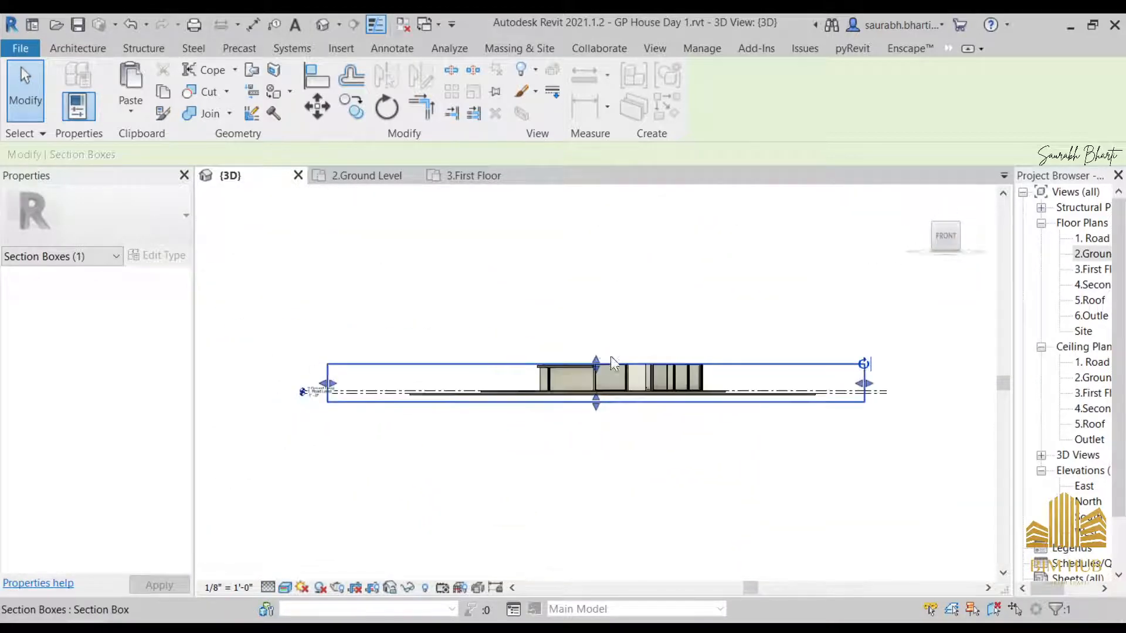
pyautogui.moveTo(604, 357); pyautogui.dragTo(597, 350)
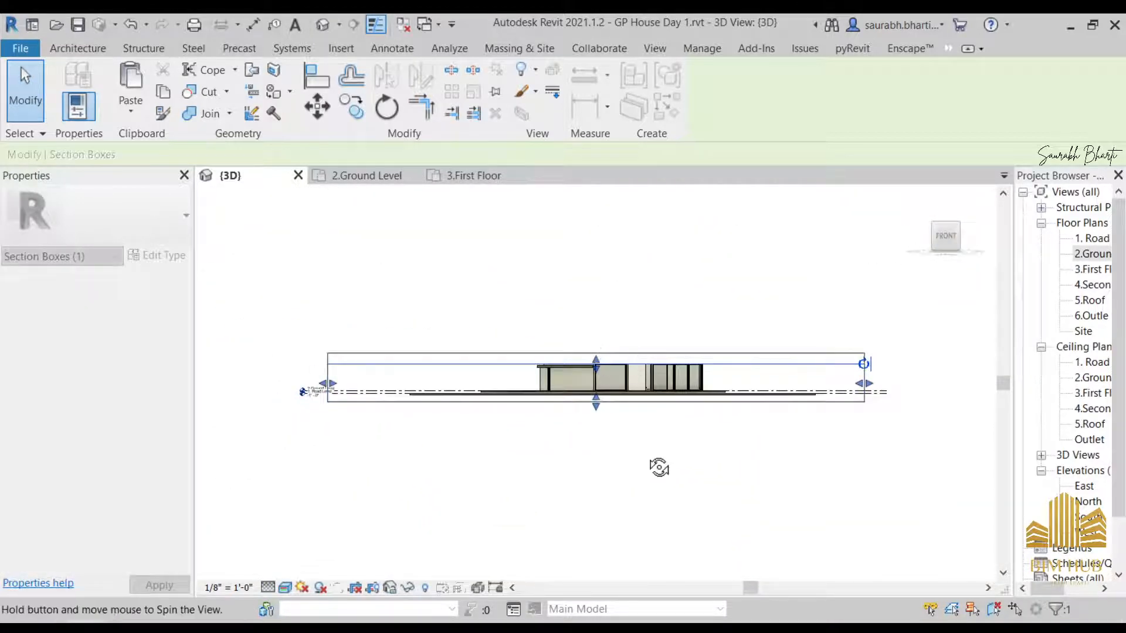
pyautogui.keyDown('shift'); pyautogui.moveTo(658, 467); pyautogui.dragTo(669, 413, button='middle'); pyautogui.keyUp('shift')
pyautogui.scroll(3, 752, 394)
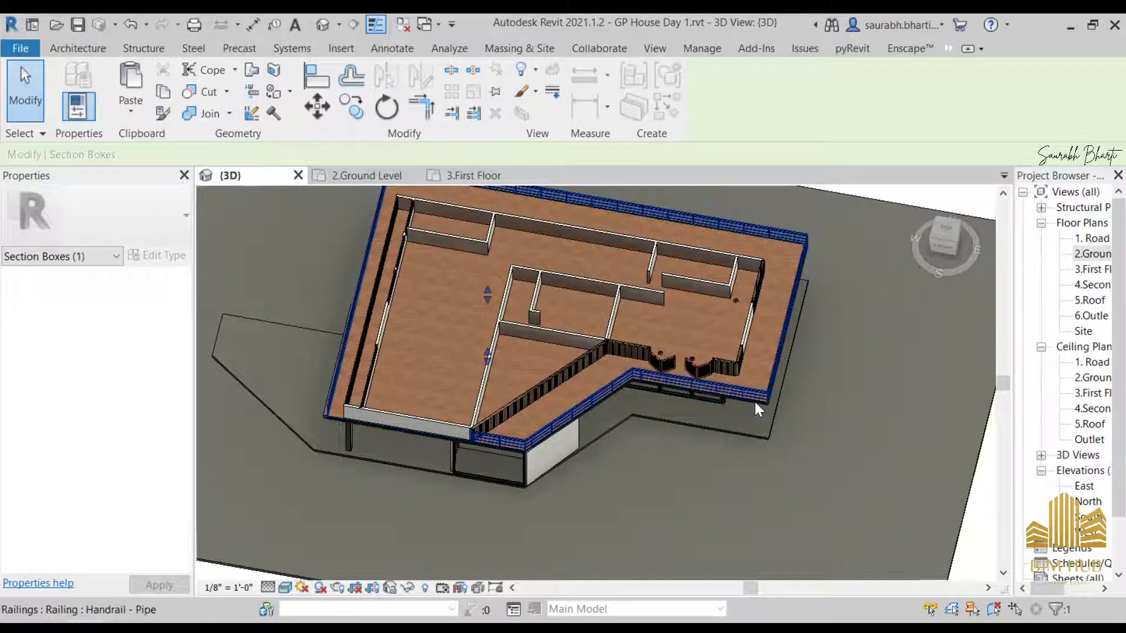
# - Select the roof side cover running around the first-floor slab's edge
pyautogui.click(754, 402)
pyautogui.click(754, 402)
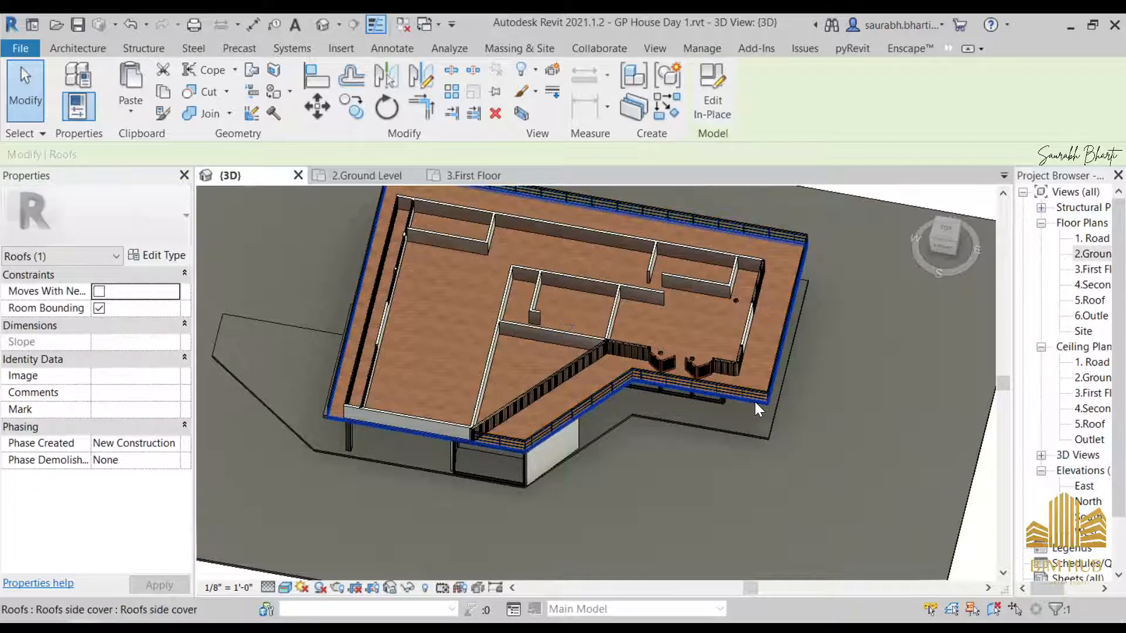
# - Temporarily hide the roof side cover around the first-floor slab in the 3D view
pyautogui.press('h')
pyautogui.press('h')
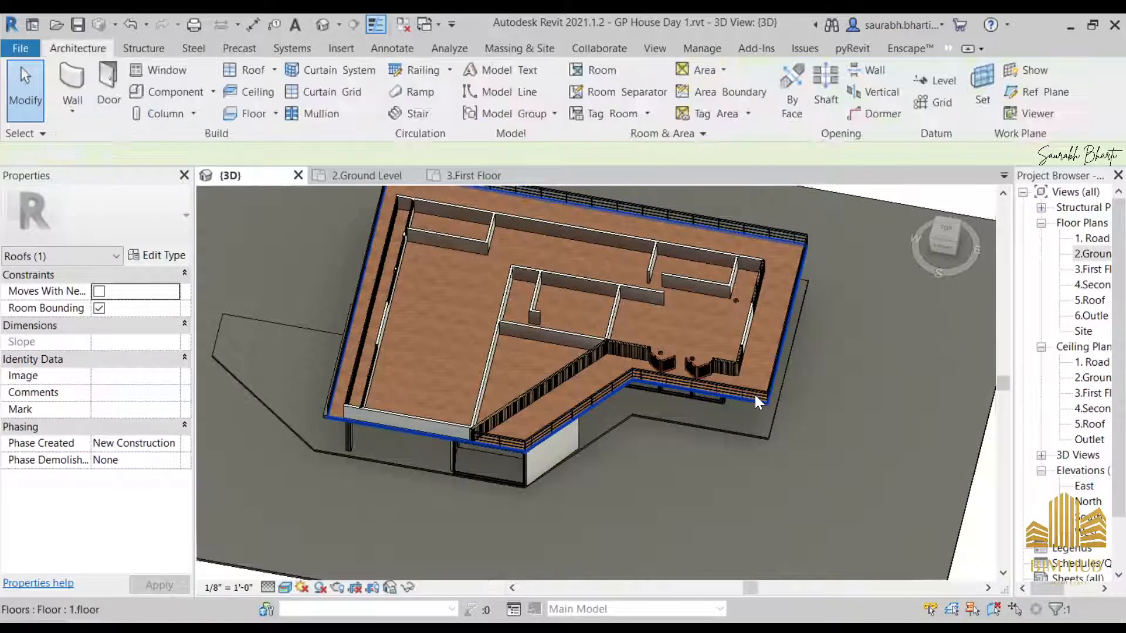
pyautogui.click(757, 388)
pyautogui.press('Escape')
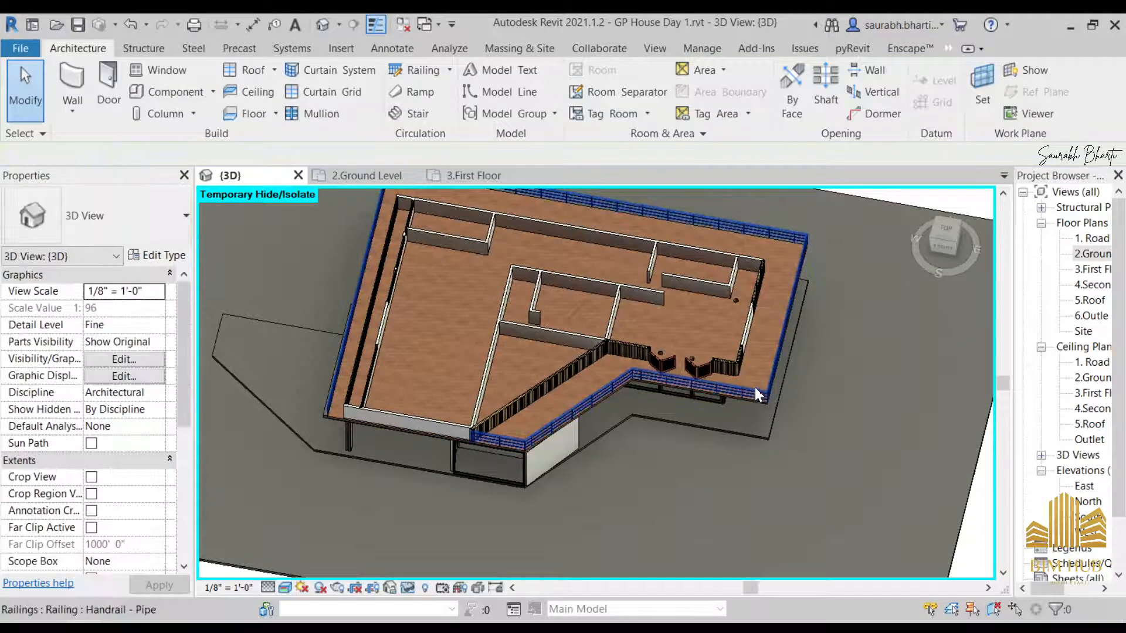
# - Edit the first-floor slab's boundary and sketch a rectangular opening above the staircase, against the inner face of the long wall
pyautogui.click(755, 393)
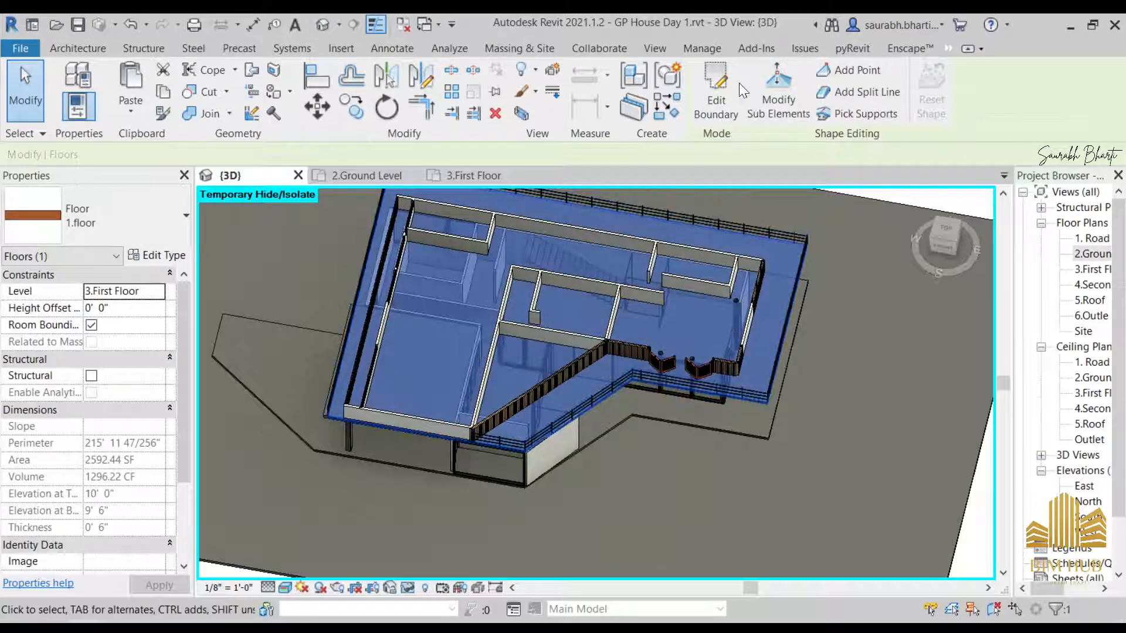
pyautogui.click(727, 95)
pyautogui.click(953, 238)
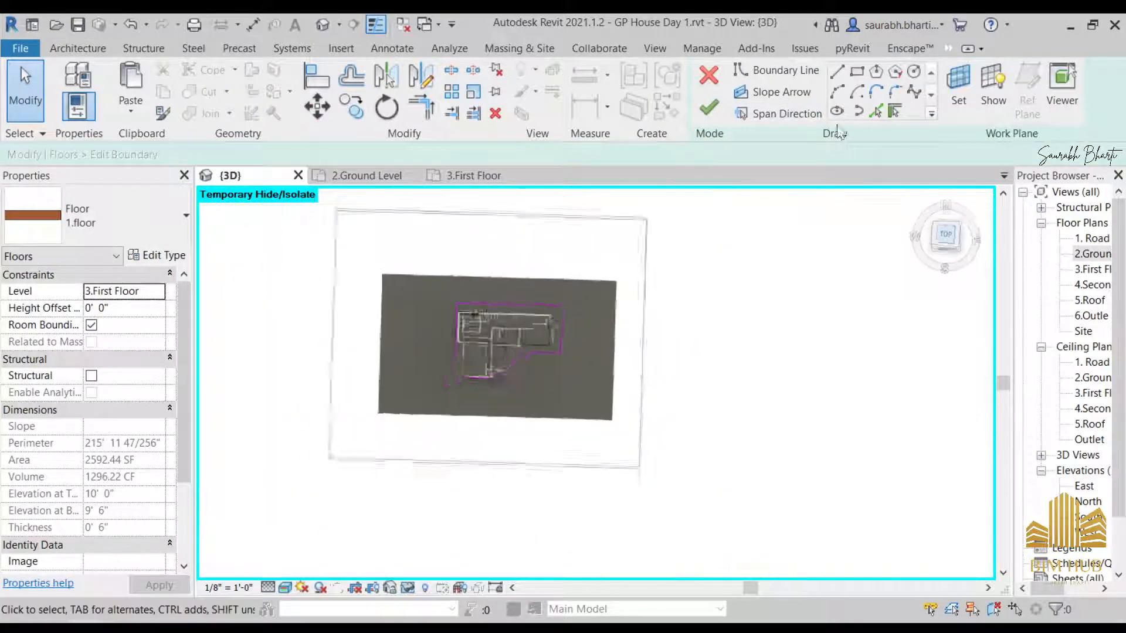
pyautogui.click(857, 72)
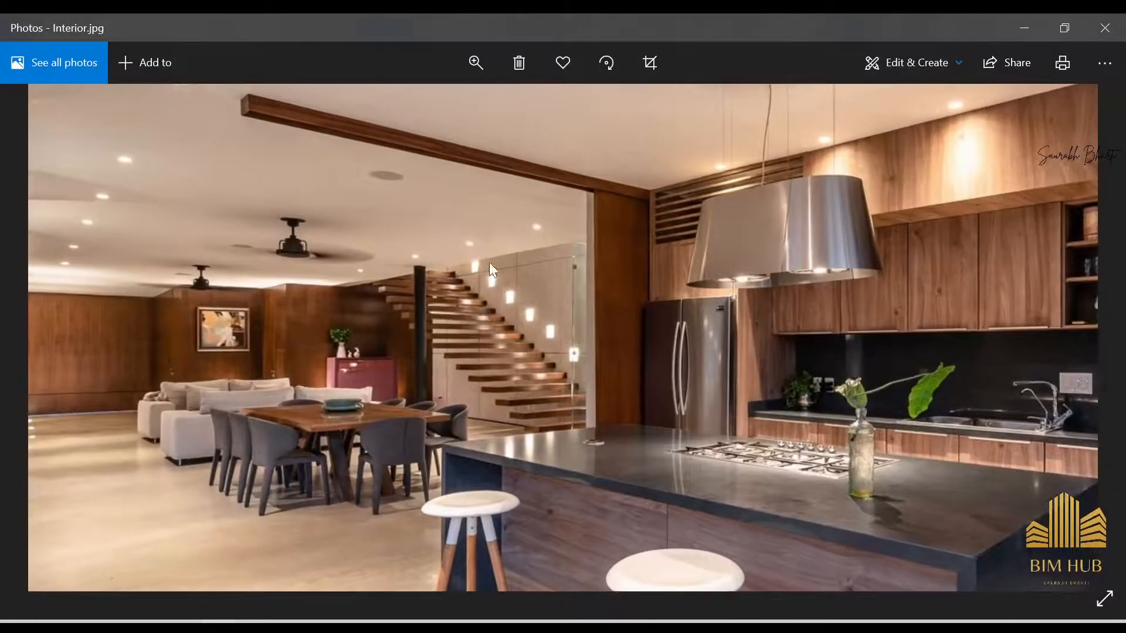
pyautogui.click(1021, 27)
pyautogui.scroll(6, 661, 315)
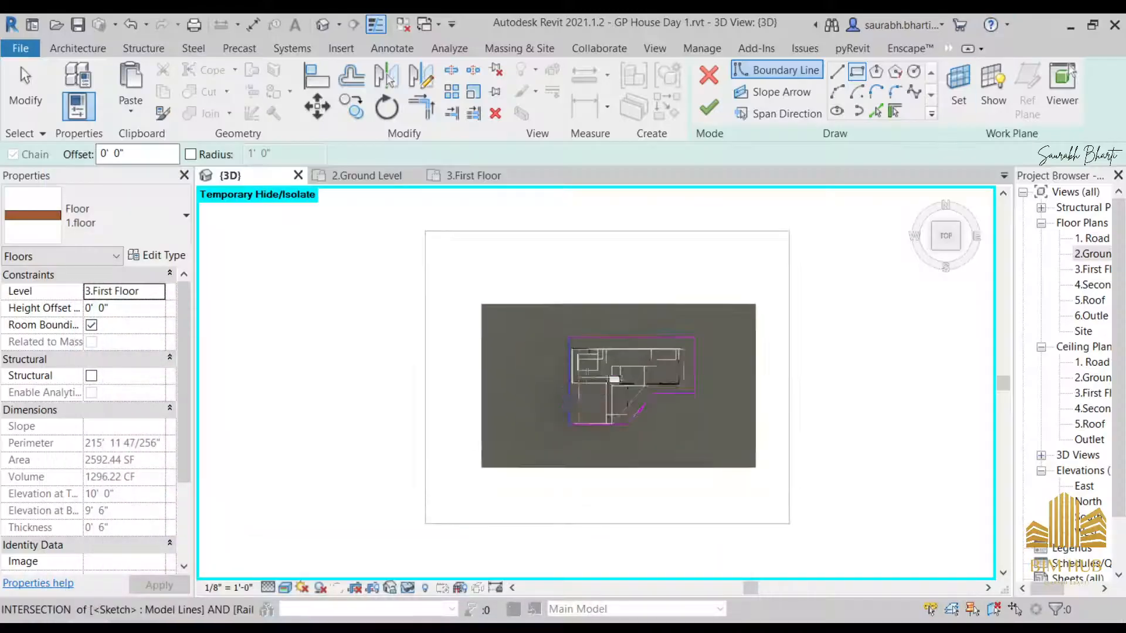
pyautogui.scroll(3, 844, 408)
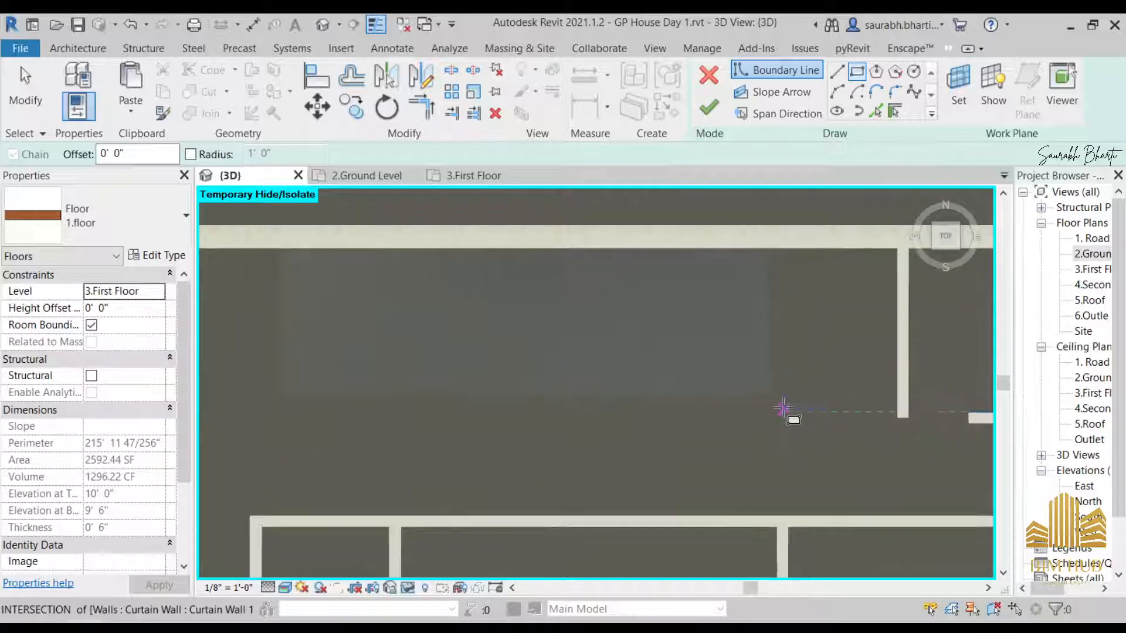
pyautogui.click(767, 393)
pyautogui.moveTo(485, 266); pyautogui.dragTo(550, 327, button='middle')
pyautogui.click(524, 305)
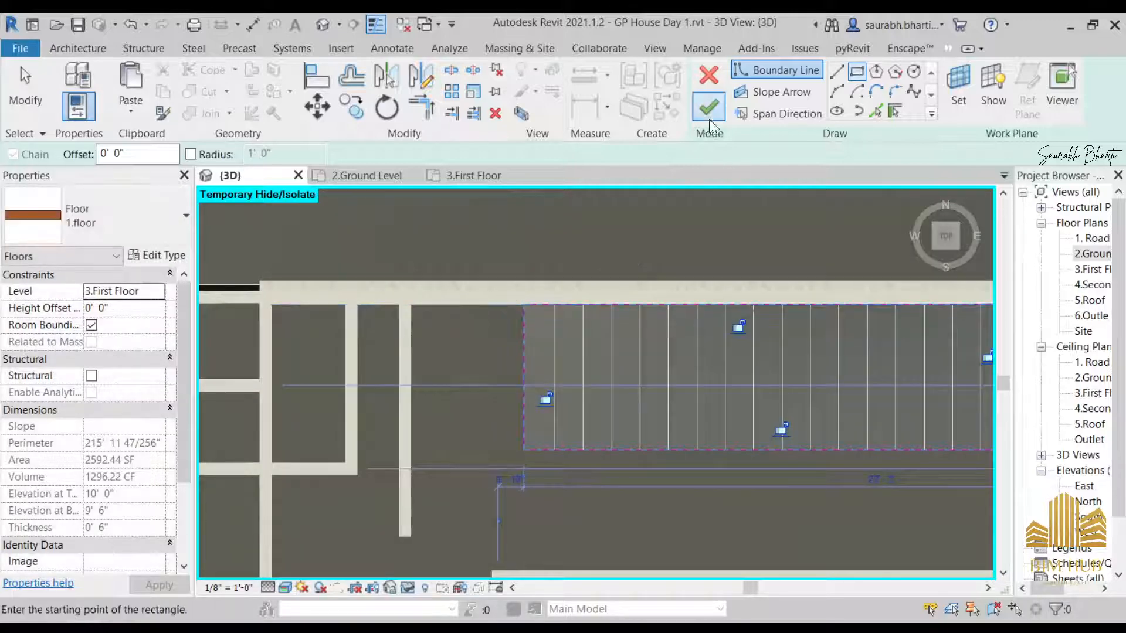
# - Finish the floor boundary, attach the walls below to the floor, and unjoin the elements that cannot stay joined
pyautogui.click(708, 109)
pyautogui.scroll(-5, 632, 479)
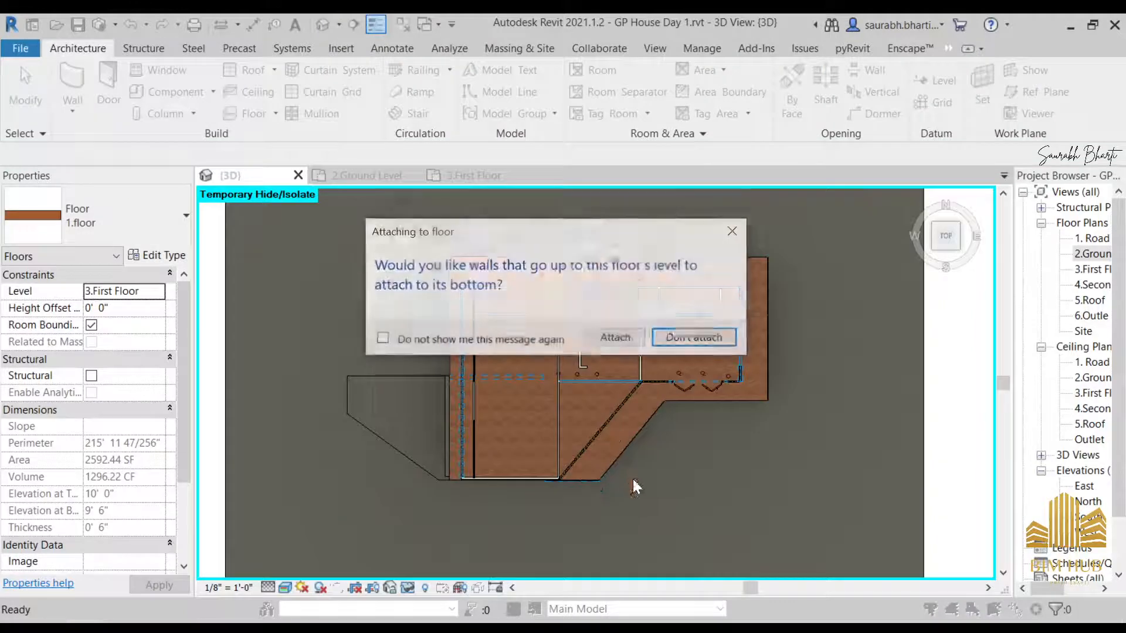
pyautogui.click(611, 339)
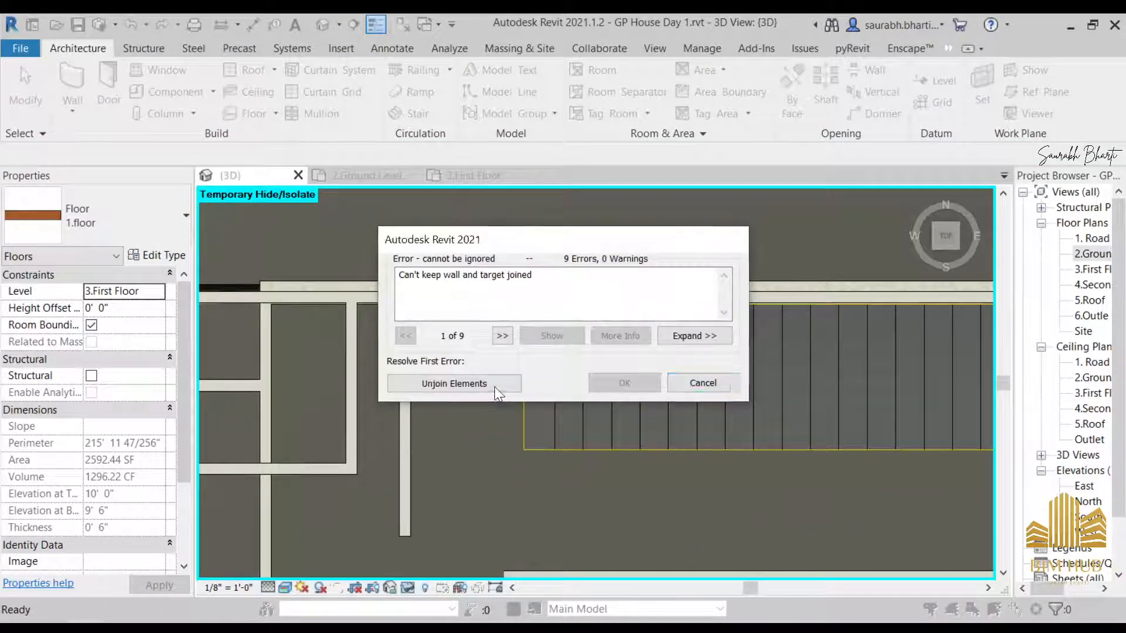
pyautogui.click(494, 385)
pyautogui.keyDown('shift'); pyautogui.moveTo(611, 444); pyautogui.dragTo(575, 320, button='middle'); pyautogui.keyUp('shift')
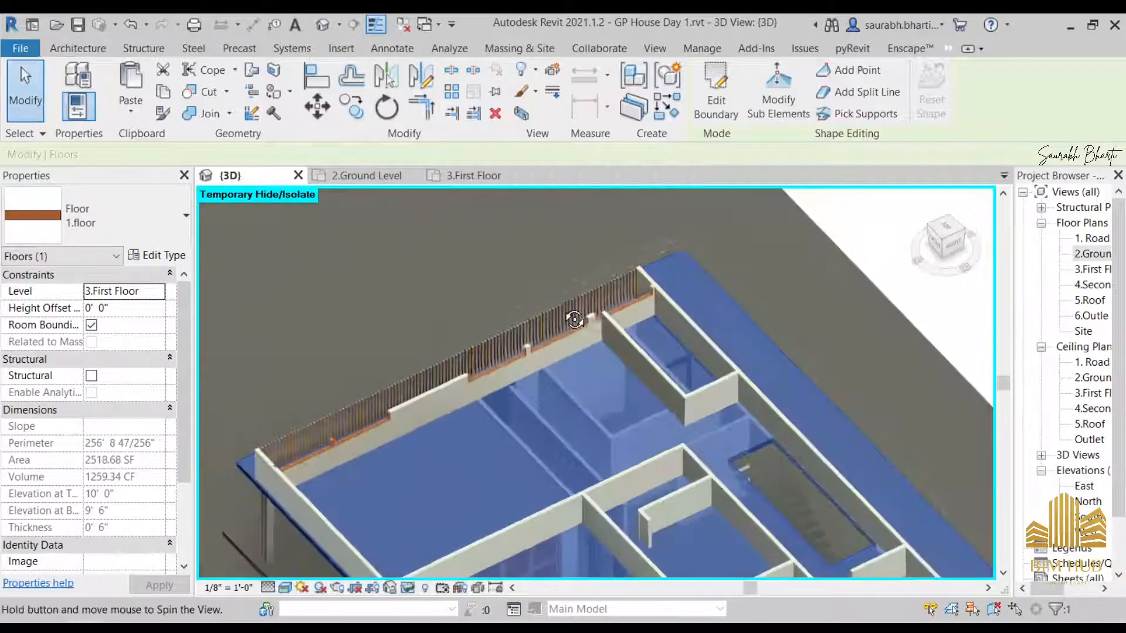
pyautogui.press('Escape')
# - Set the assembled stair's desired number of risers to 19
pyautogui.keyDown('shift'); pyautogui.moveTo(812, 490); pyautogui.dragTo(762, 445, button='middle'); pyautogui.keyUp('shift')
pyautogui.moveTo(891, 571); pyautogui.dragTo(783, 434, button='middle')
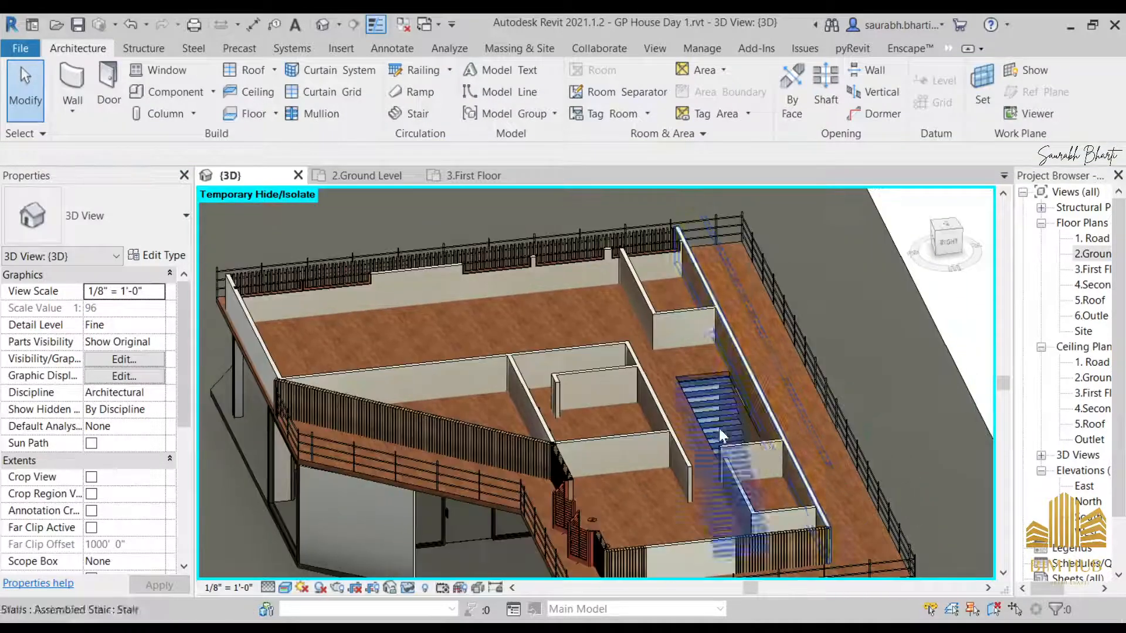
pyautogui.scroll(3, 718, 433)
pyautogui.click(714, 353)
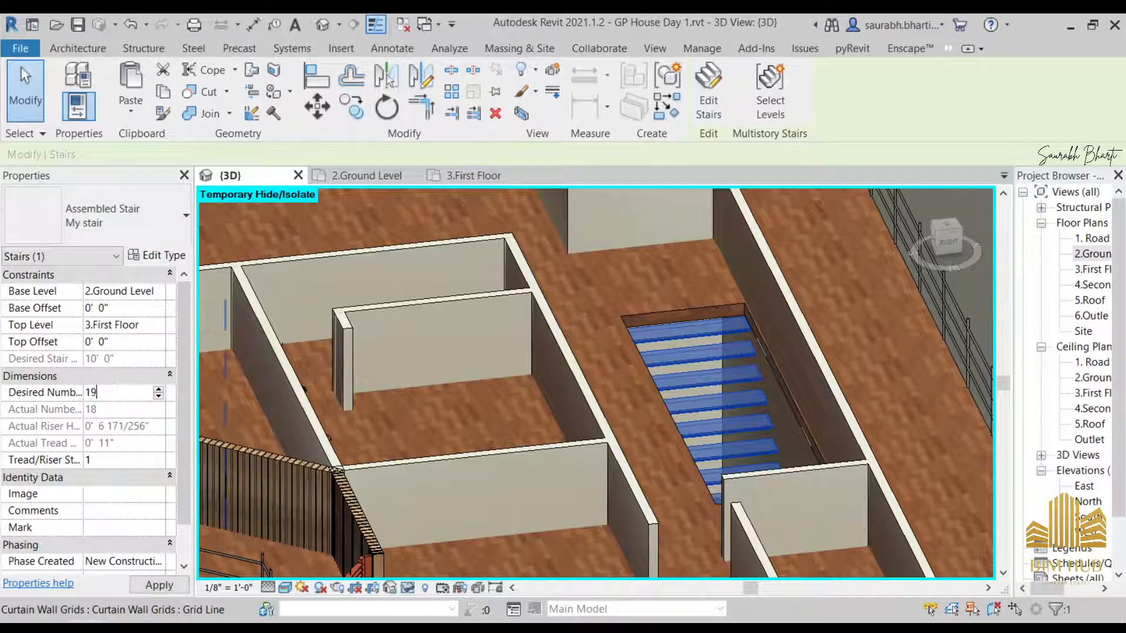
pyautogui.press('Return')
pyautogui.click(639, 390)
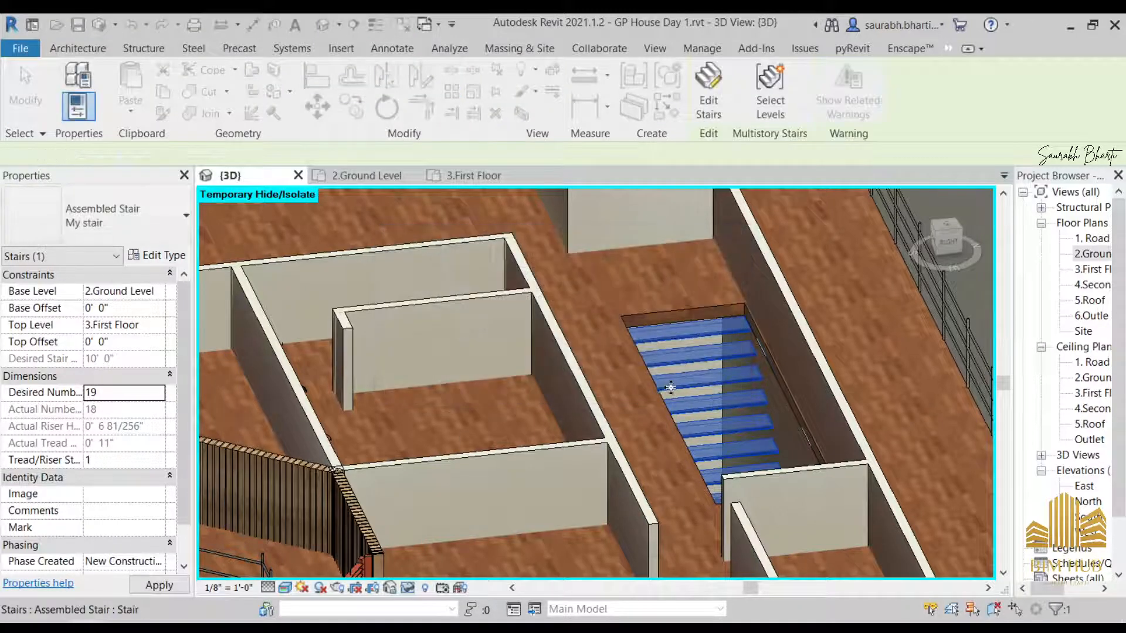
# - Set the assembled stair's desired number of risers to 17
pyautogui.scroll(3, 757, 485)
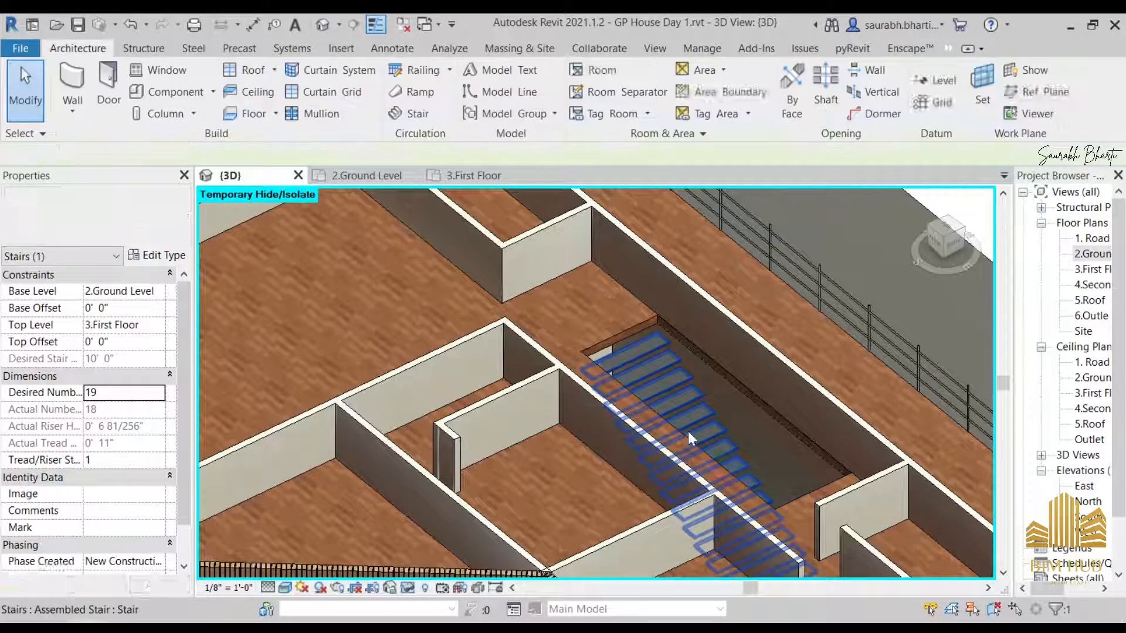
pyautogui.keyDown('shift'); pyautogui.moveTo(688, 431); pyautogui.dragTo(706, 400, button='middle'); pyautogui.keyUp('shift')
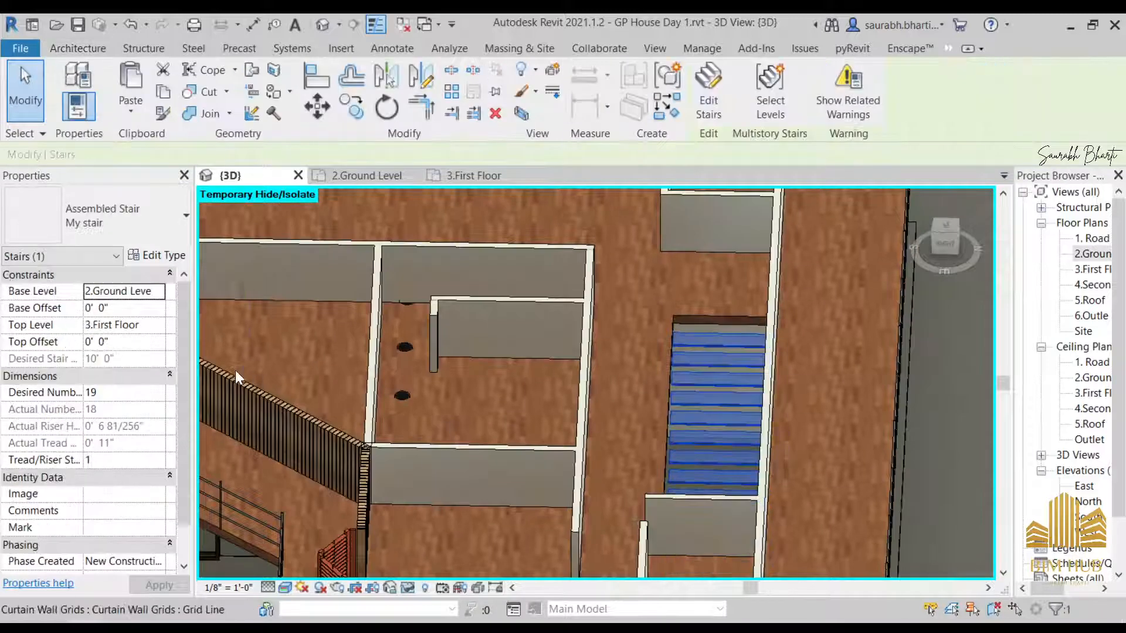
pyautogui.click(141, 393)
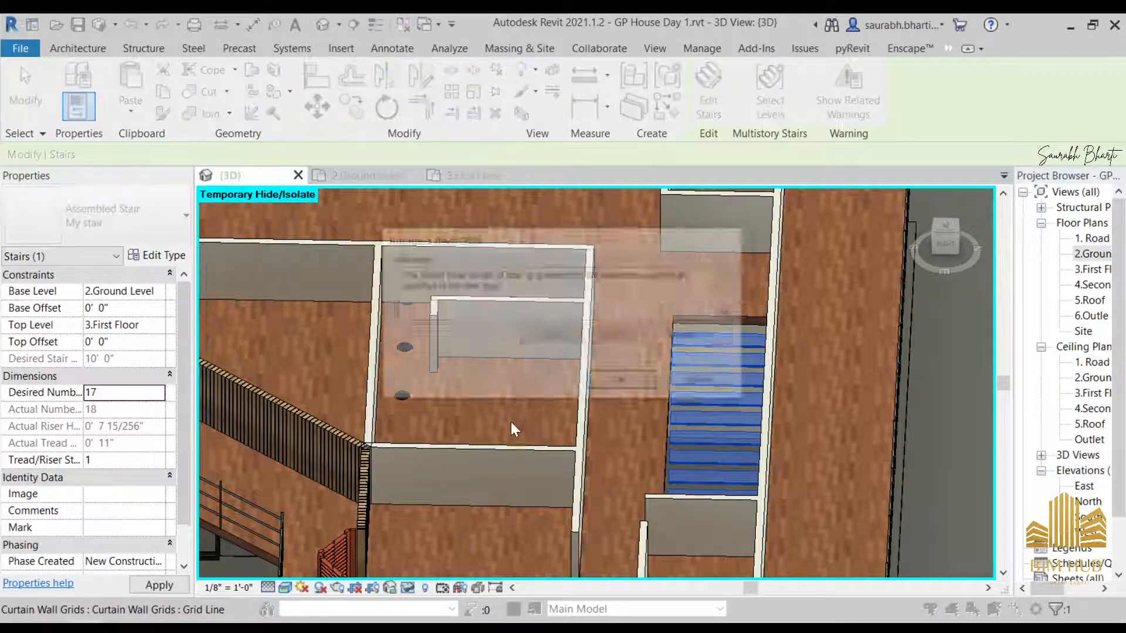
pyautogui.click(606, 389)
pyautogui.keyDown('shift'); pyautogui.moveTo(603, 392); pyautogui.dragTo(678, 429, button='middle'); pyautogui.keyUp('shift')
pyautogui.press('Escape')
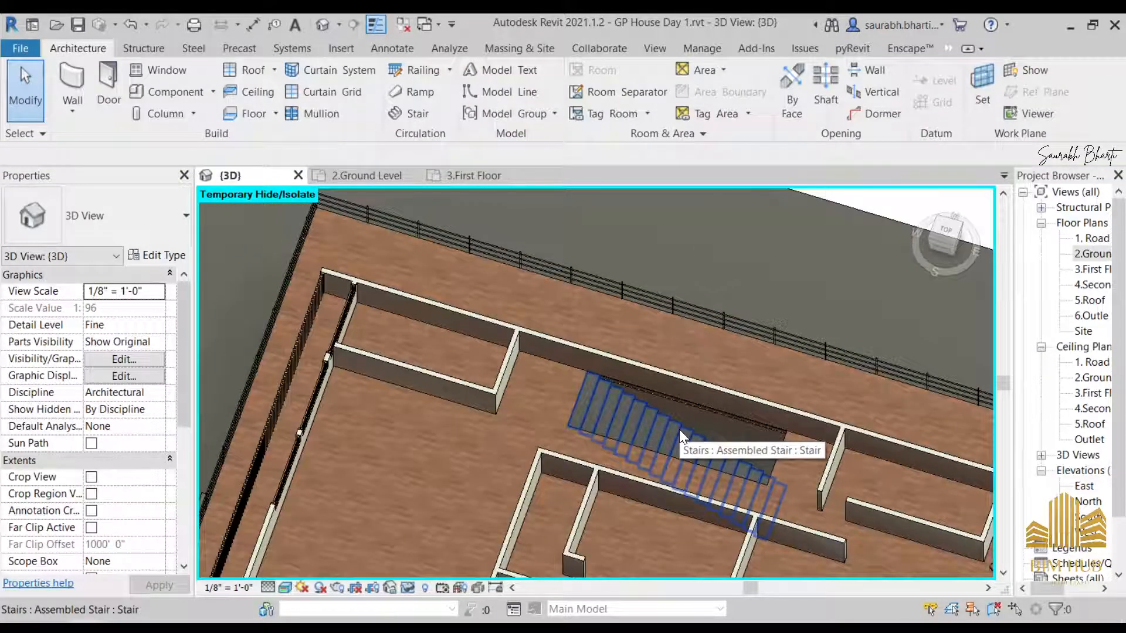
# - Check the staircase in the Interior.jpg reference photo and open the Tread Material selection of the My stair type's run
pyautogui.click(679, 429)
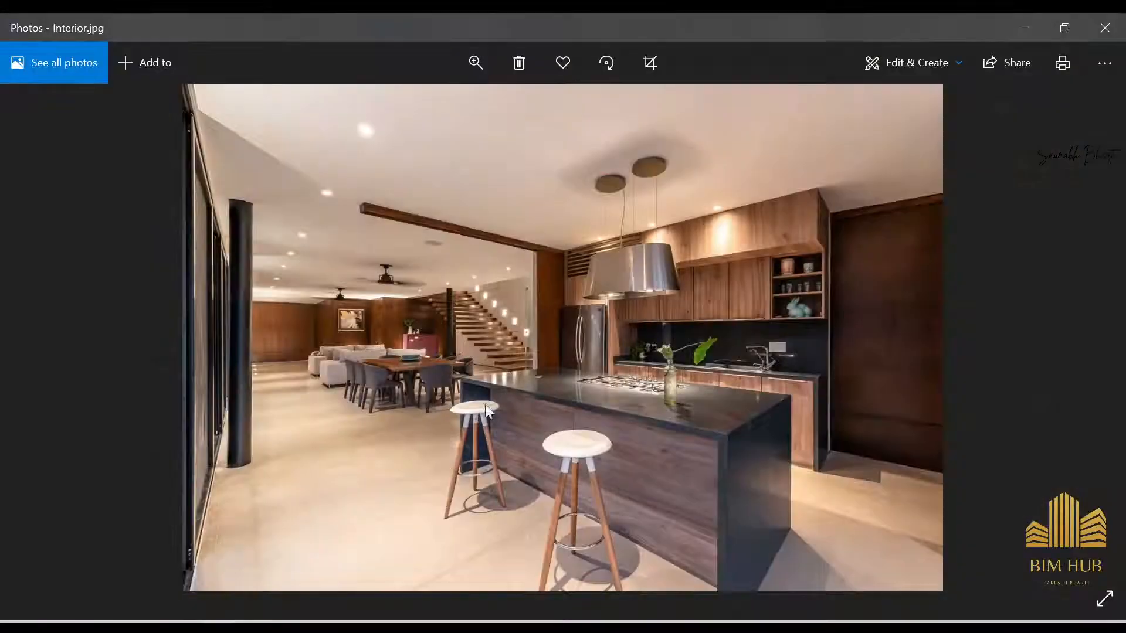
pyautogui.keyDown('ctrl'); pyautogui.scroll(4, 486, 318); pyautogui.keyUp('ctrl')
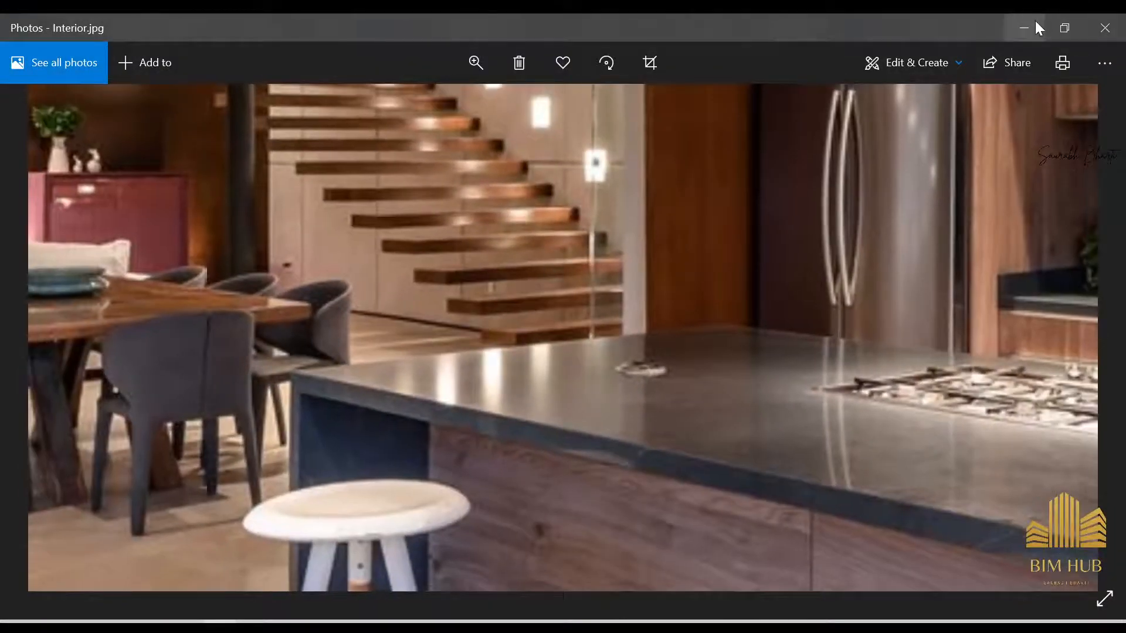
pyautogui.click(1035, 28)
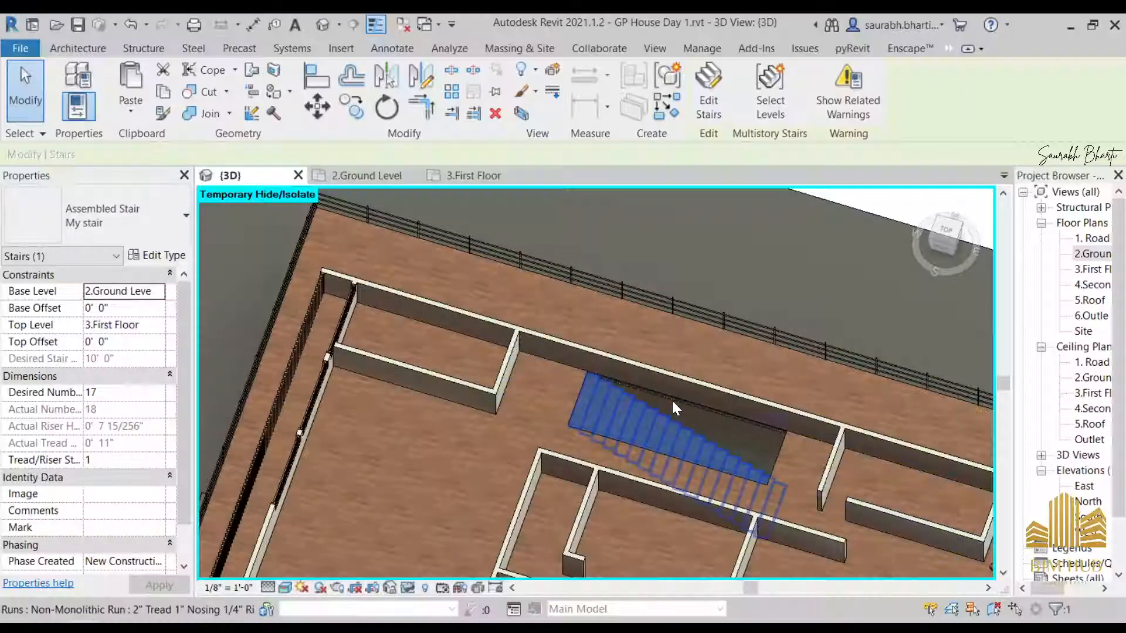
pyautogui.click(158, 256)
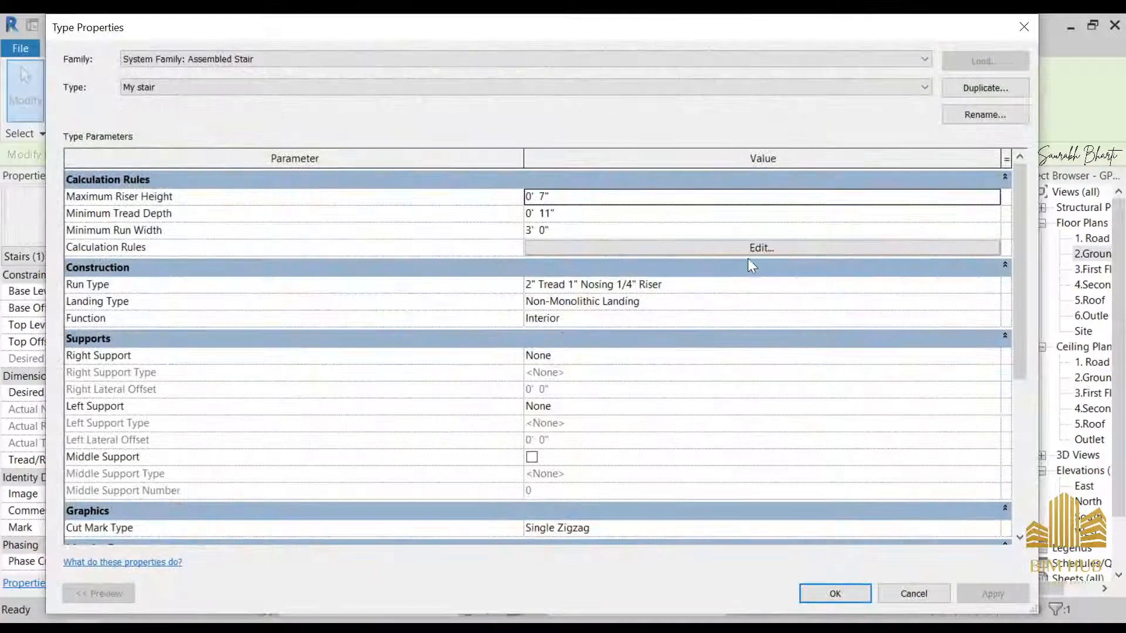
pyautogui.click(995, 289)
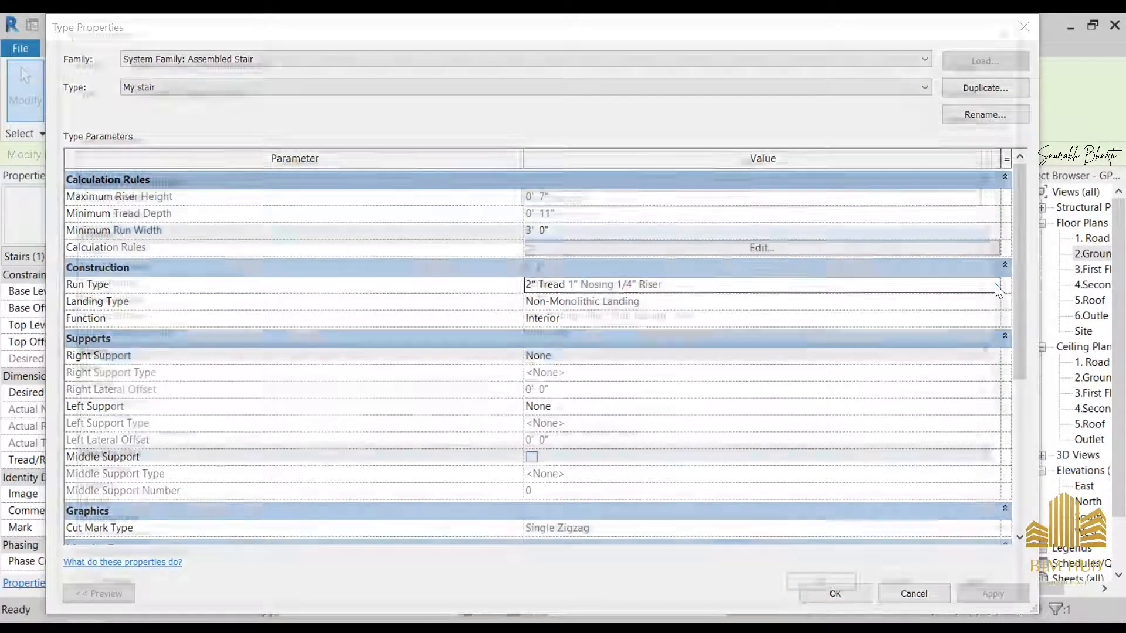
pyautogui.click(999, 285)
pyautogui.click(989, 200)
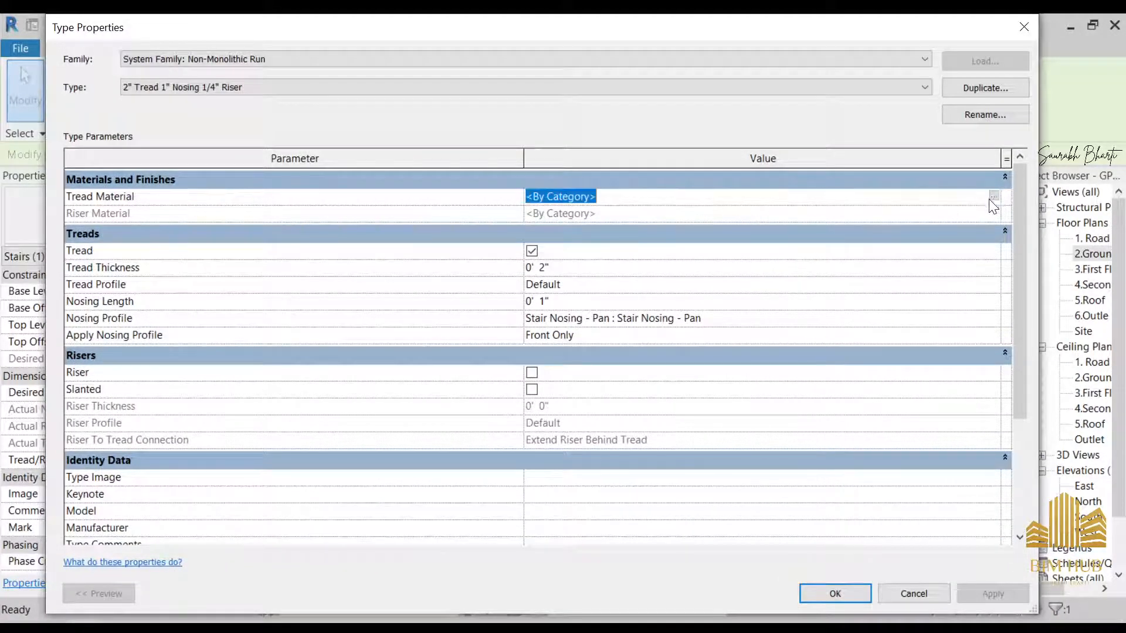
pyautogui.click(994, 196)
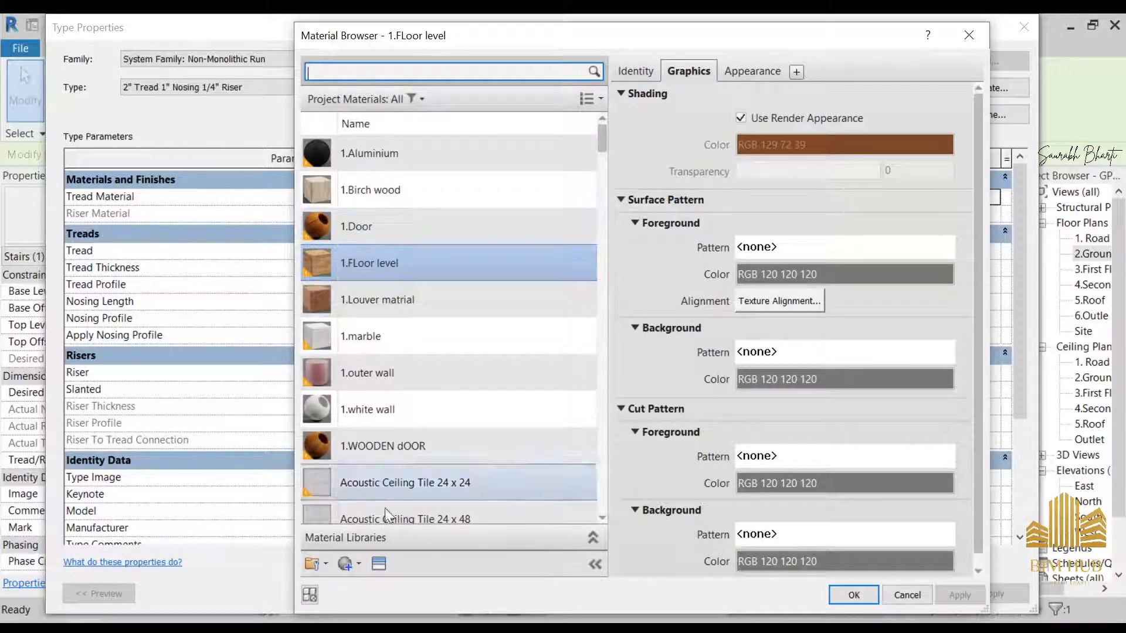
# - Create a new material for the stair treads and name it 1.stair wood
pyautogui.scroll(-1, 385, 507)
pyautogui.click(348, 572)
pyautogui.click(411, 585)
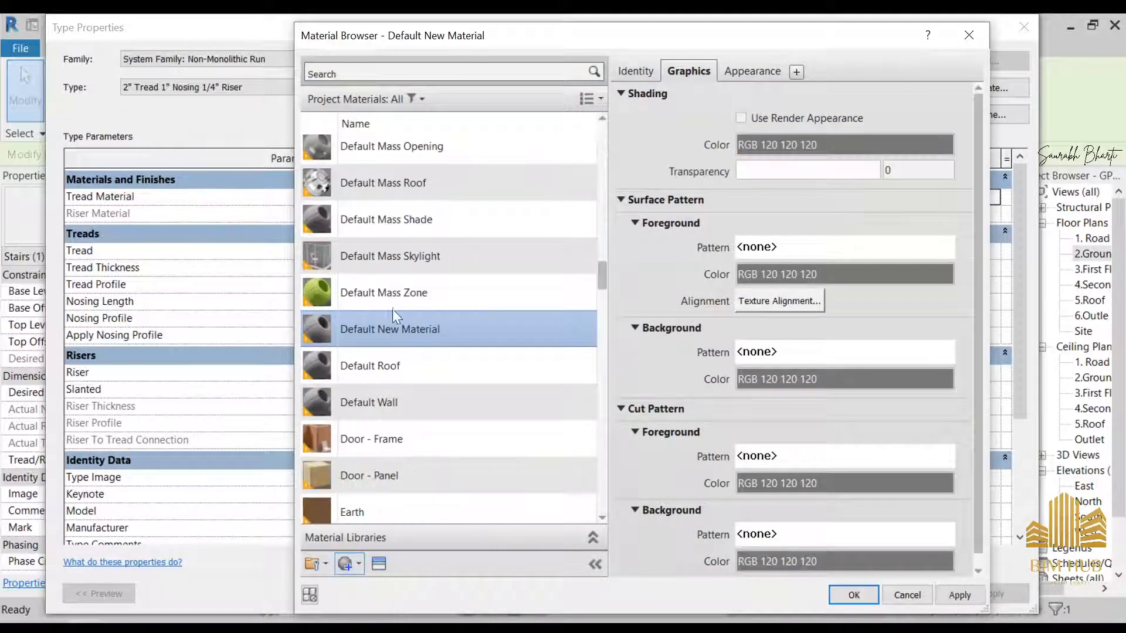
pyautogui.rightClick(398, 320)
pyautogui.click(436, 367)
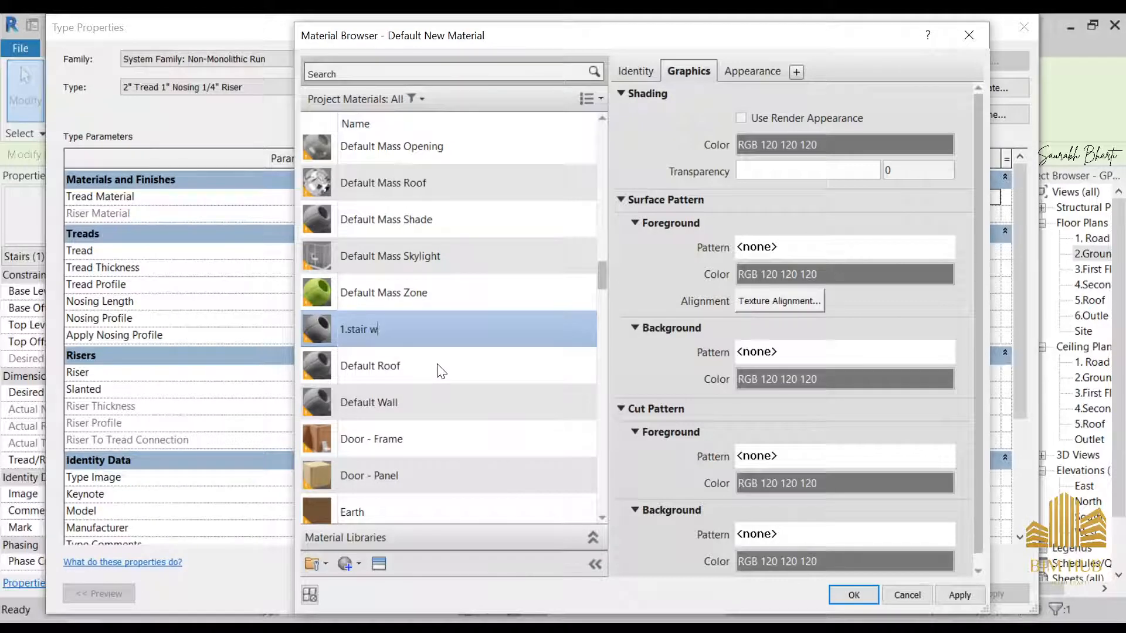
pyautogui.write('1.stair wood')
pyautogui.press('Return')
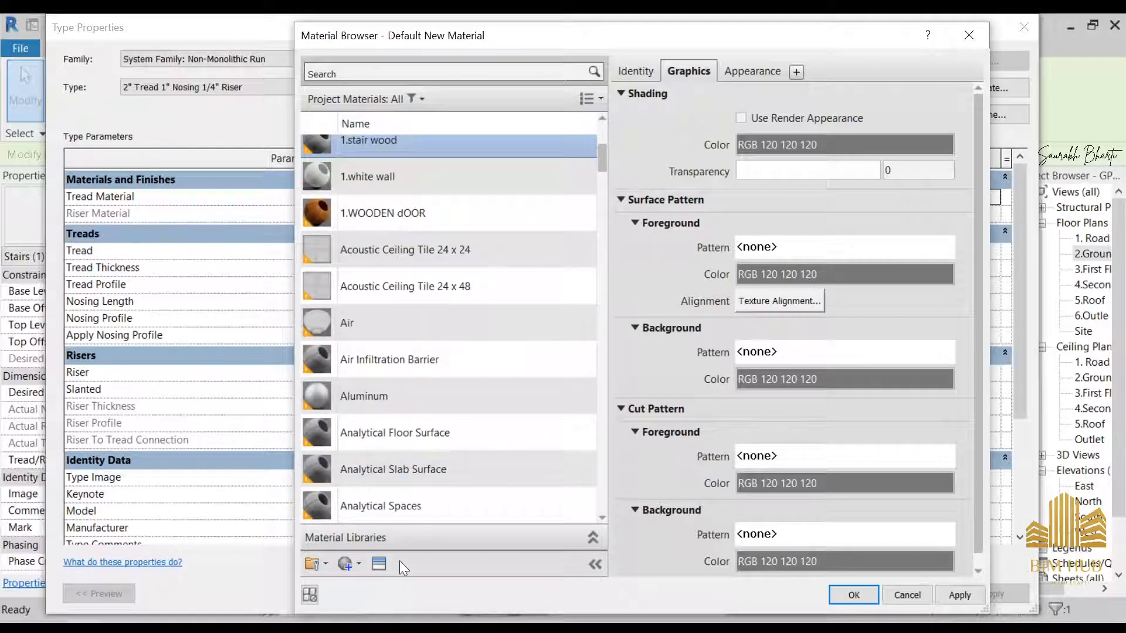
# - Assign the Beechwood - Amaretto appearance from the library's Flooring category to the 1.stair wood material
pyautogui.click(379, 564)
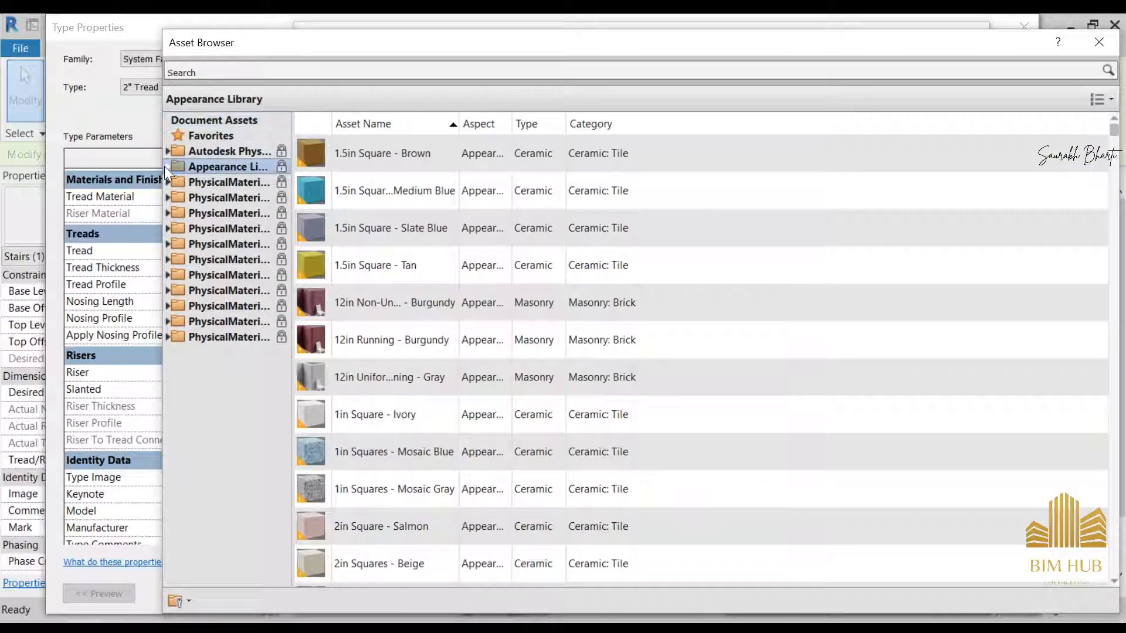
pyautogui.click(167, 167)
pyautogui.click(219, 244)
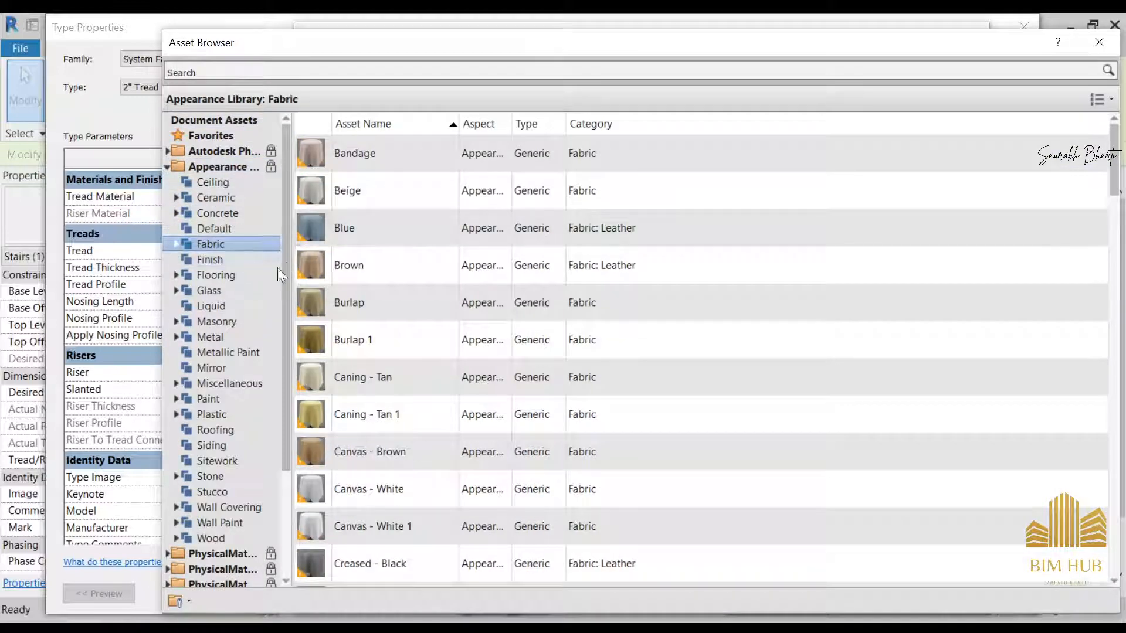
pyautogui.click(235, 259)
pyautogui.click(227, 290)
pyautogui.click(254, 274)
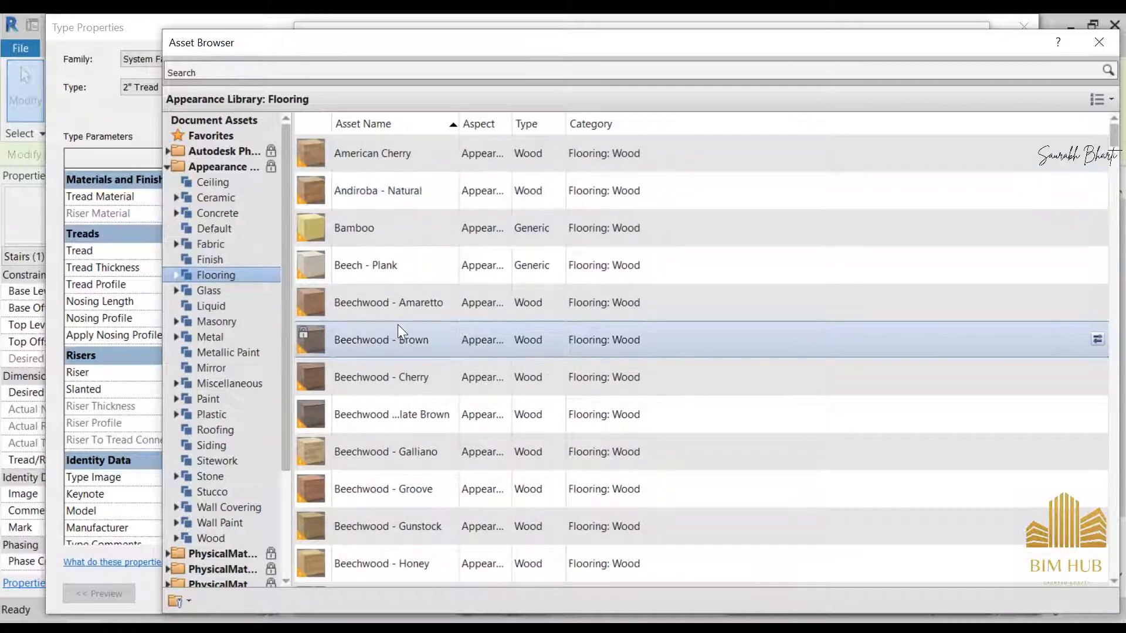
pyautogui.click(1101, 42)
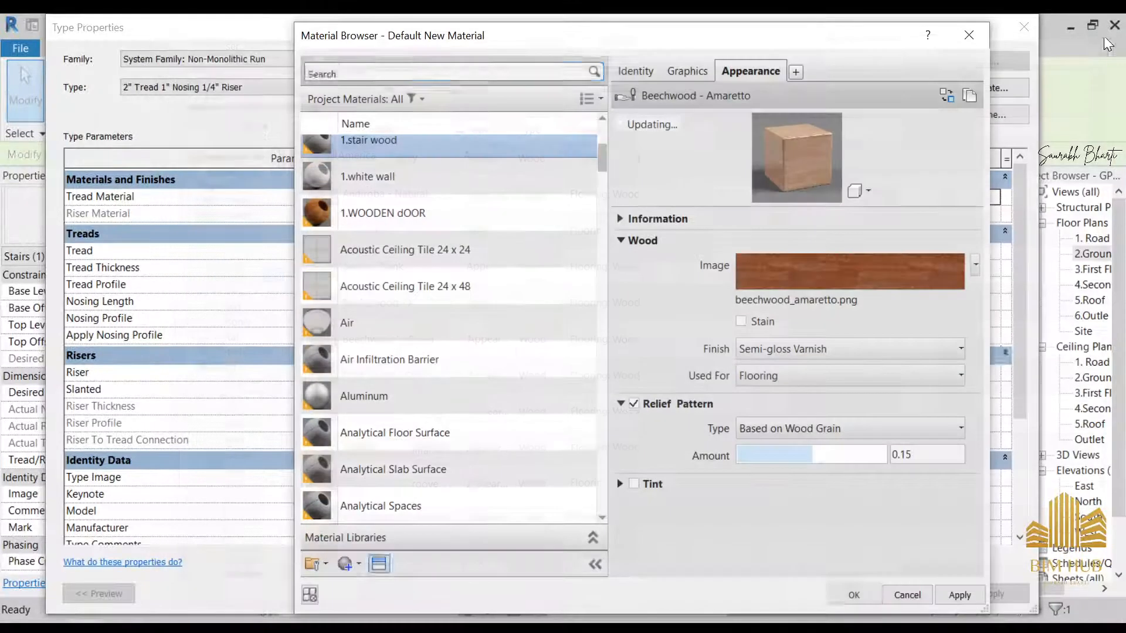
# - Set the 1.stair wood appearance's relief pattern amount to -0.13 and its finish to Glossy Varnish
pyautogui.moveTo(843, 461)
pyautogui.mouseDown()
pyautogui.moveTo(870, 458)
pyautogui.moveTo(832, 455)
pyautogui.moveTo(847, 456)
pyautogui.mouseUp()
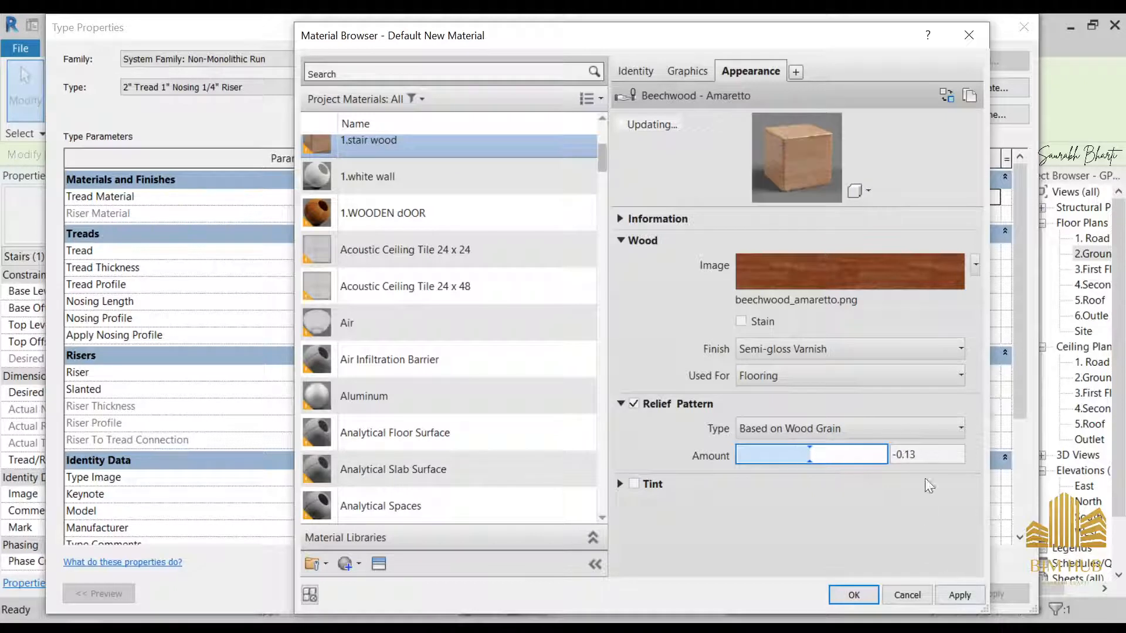
pyautogui.click(886, 358)
pyautogui.click(826, 377)
pyautogui.click(826, 377)
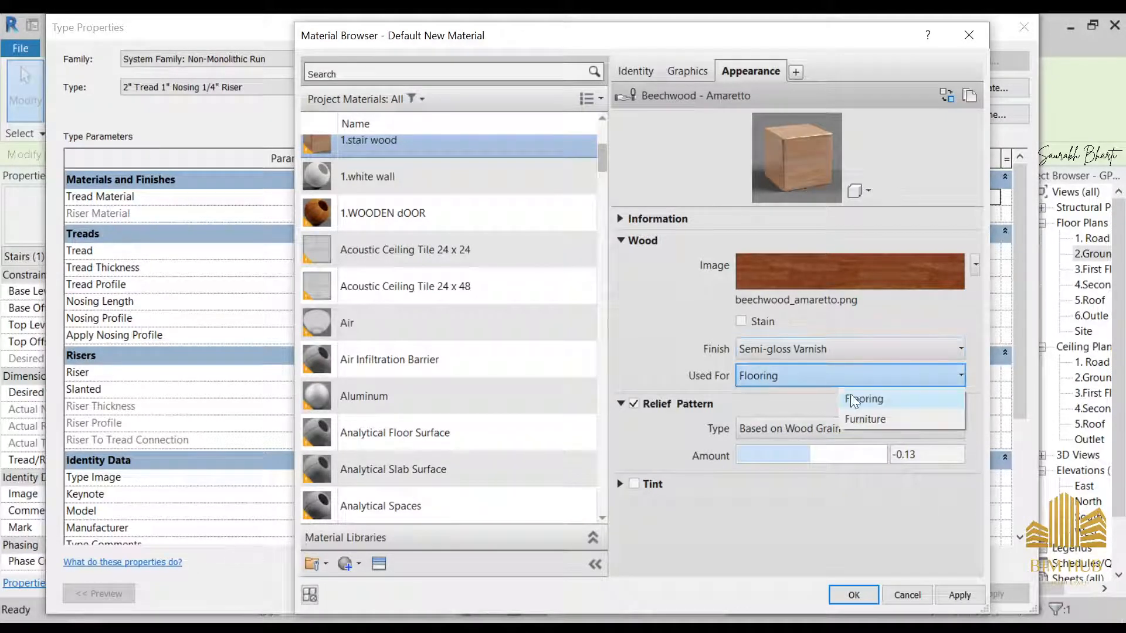
pyautogui.click(857, 354)
pyautogui.click(861, 352)
pyautogui.click(897, 373)
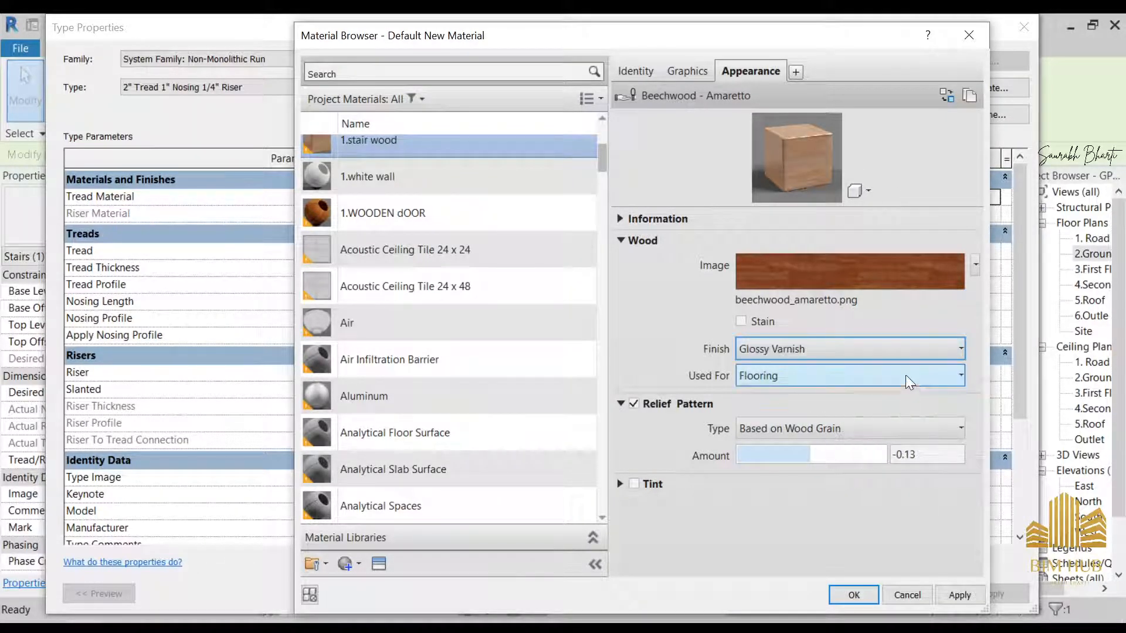
# - Apply the 1.stair wood material to the stair run's treads and check the treads in the 3D view
pyautogui.click(874, 588)
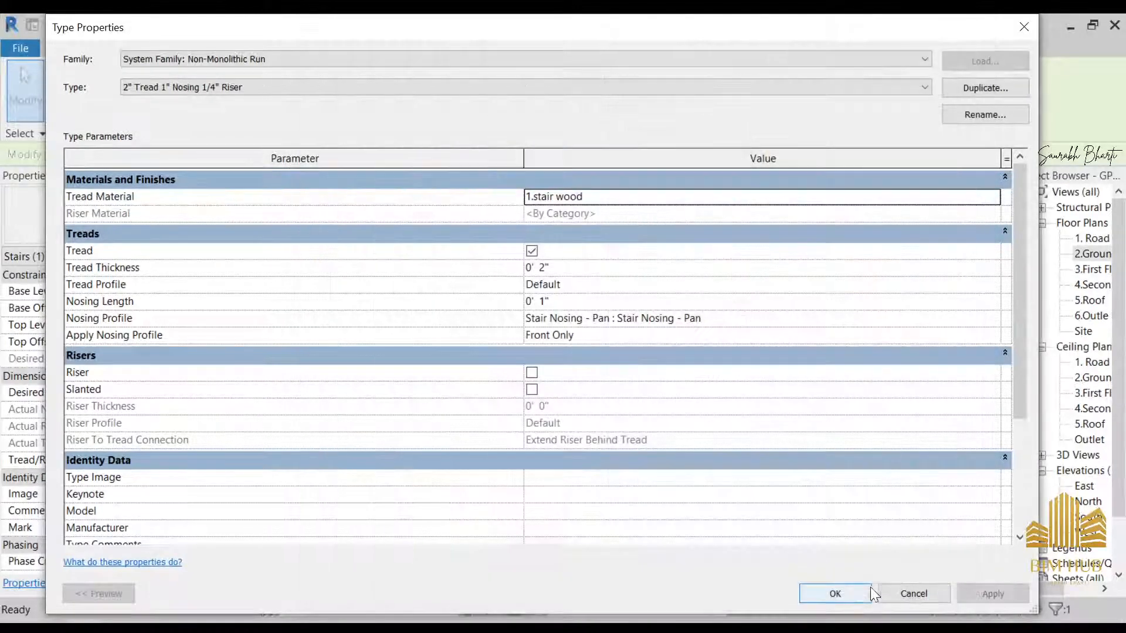
pyautogui.click(843, 586)
pyautogui.click(843, 590)
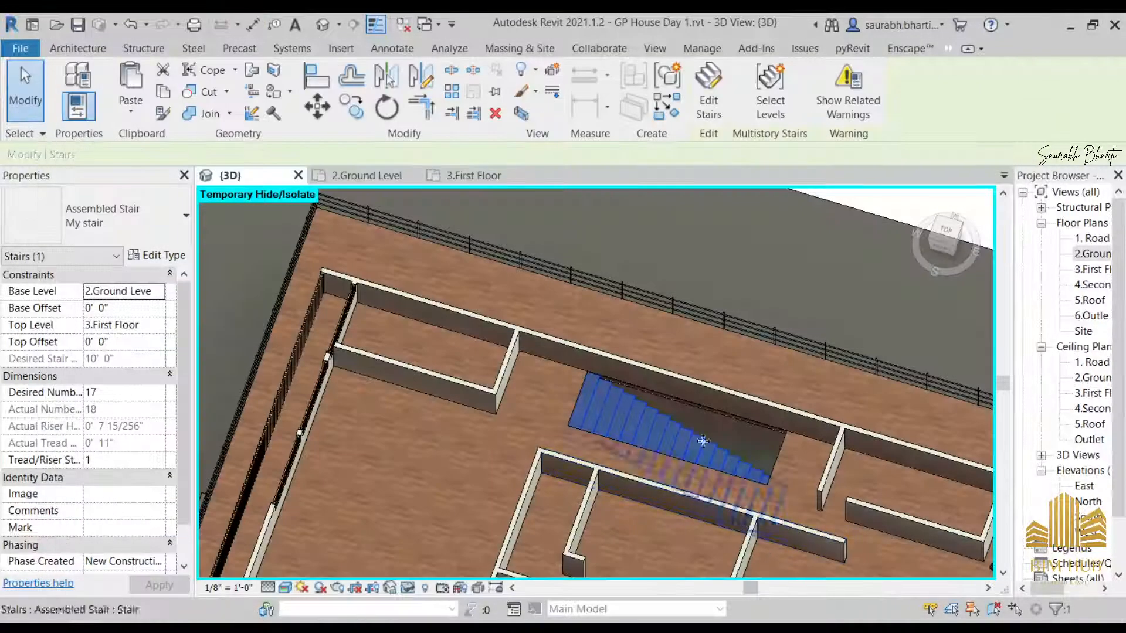
pyautogui.click(653, 345)
pyautogui.keyDown('shift'); pyautogui.moveTo(761, 427); pyautogui.dragTo(636, 402, button='middle'); pyautogui.keyUp('shift')
pyautogui.scroll(2, 659, 411)
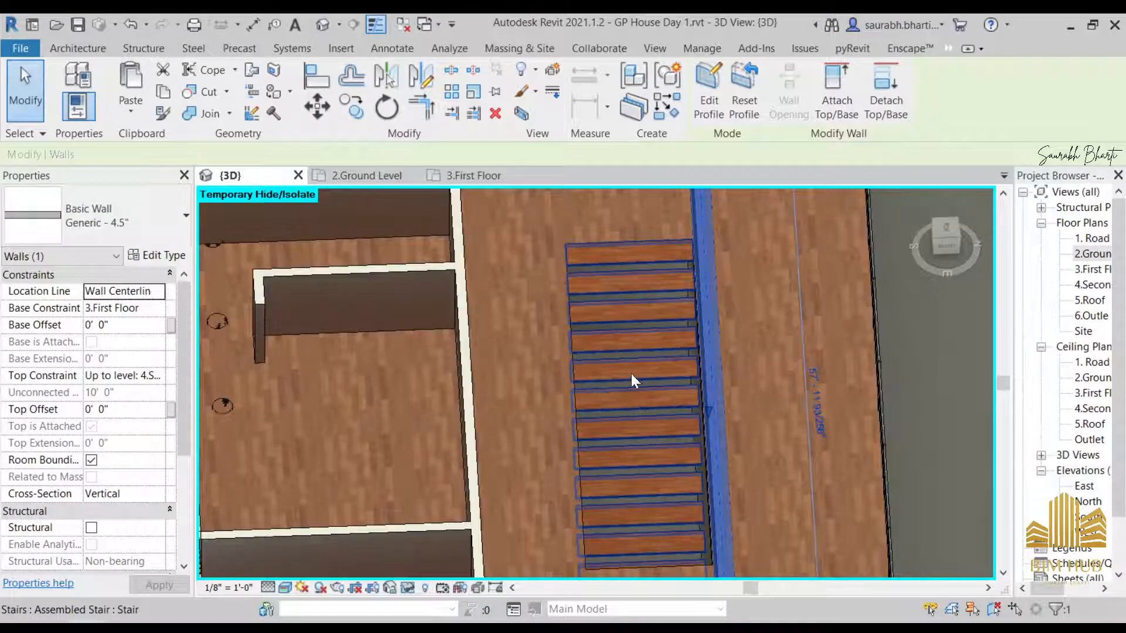
pyautogui.scroll(5, 631, 376)
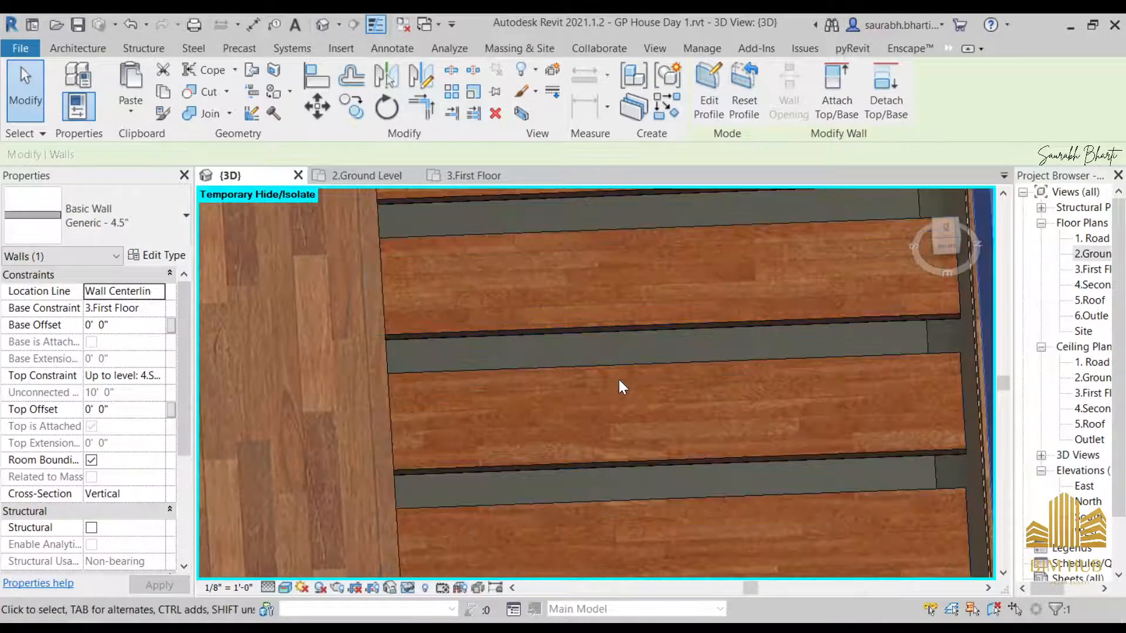
pyautogui.scroll(-5, 618, 387)
pyautogui.keyDown('shift'); pyautogui.moveTo(532, 382); pyautogui.dragTo(758, 456, button='middle'); pyautogui.keyUp('shift')
pyautogui.scroll(3, 753, 440)
# - Open the structure layer's material of the first-floor slab's 1.floor type for editing
pyautogui.click(745, 419)
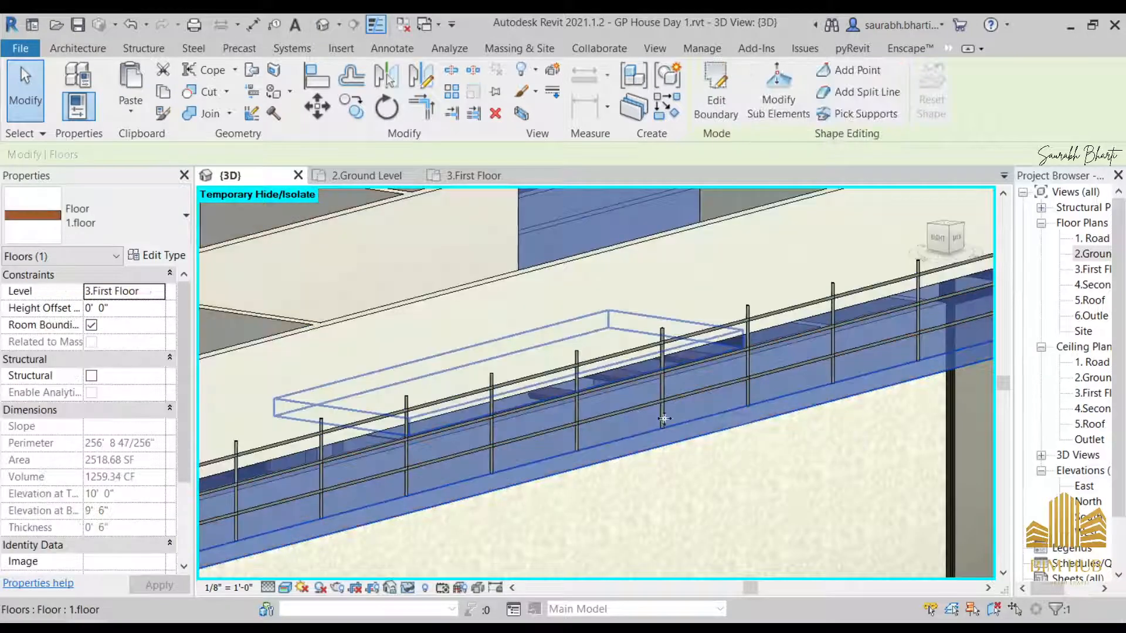
pyautogui.scroll(-5, 551, 403)
pyautogui.click(188, 252)
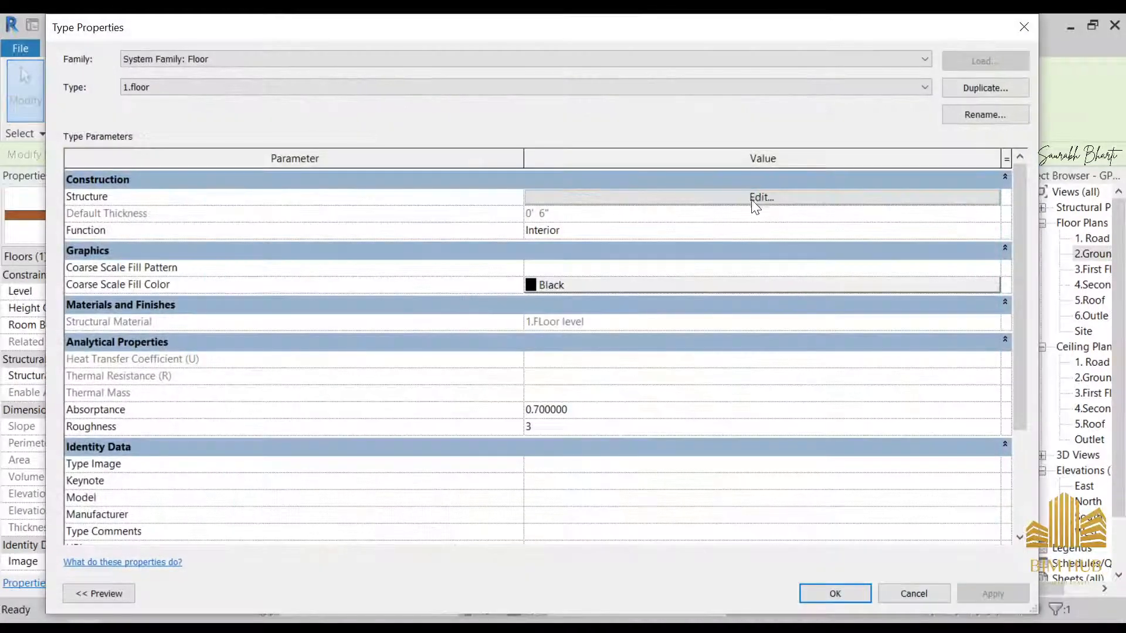
pyautogui.click(757, 194)
pyautogui.click(460, 194)
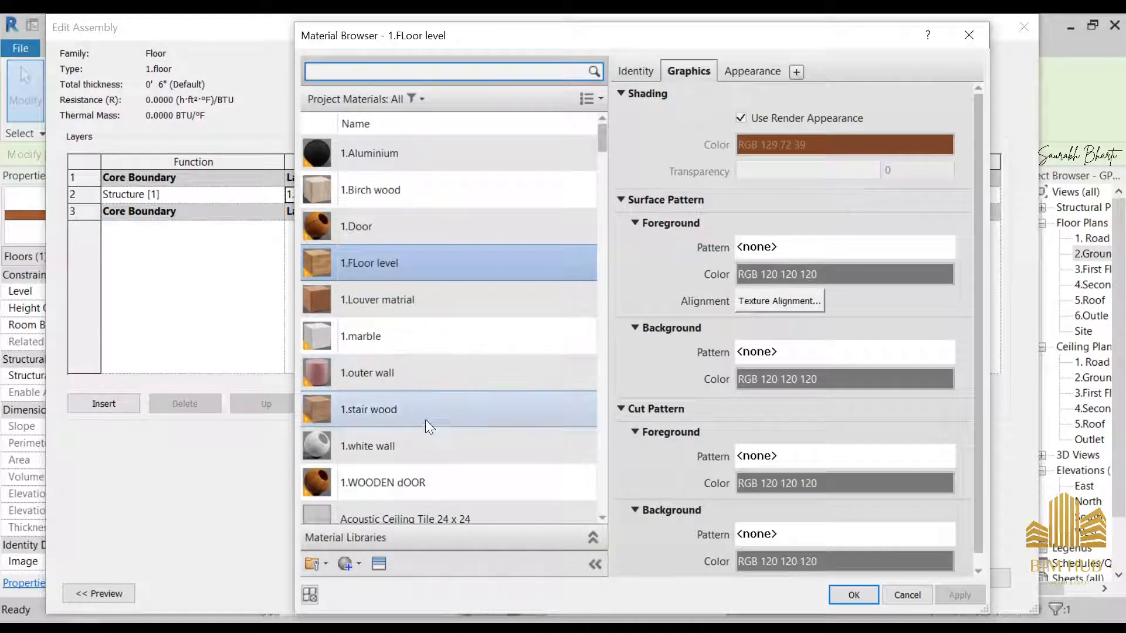
pyautogui.scroll(-8, 425, 419)
pyautogui.scroll(3, 411, 342)
pyautogui.scroll(5, 410, 342)
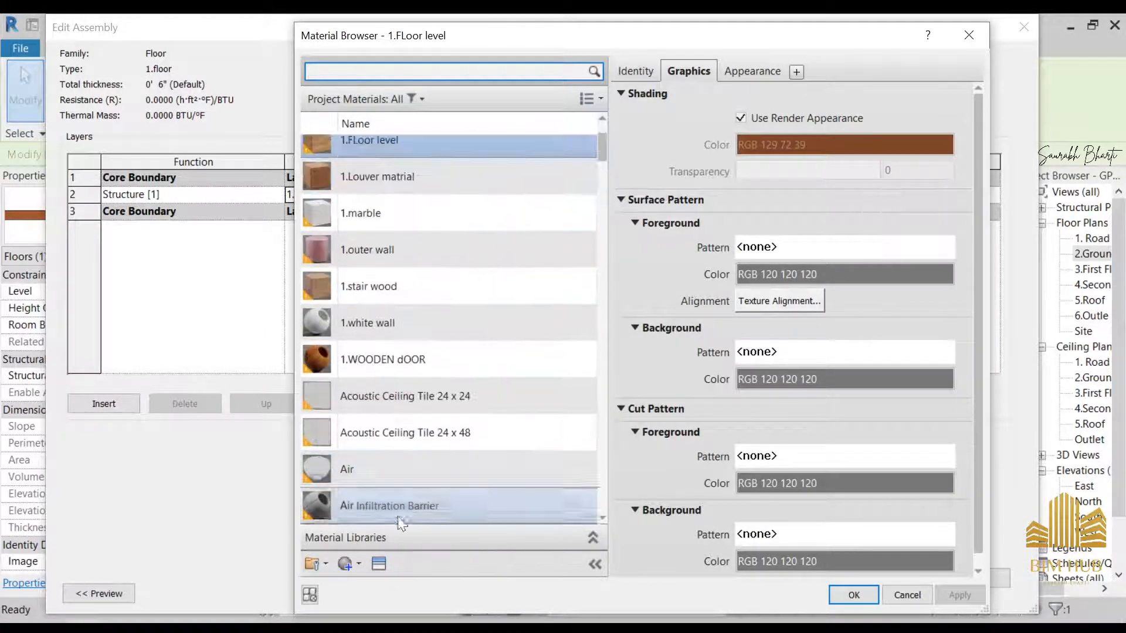
# - Replace the 1.FLoor level material's appearance with Beechwood - Rosewood from the library's Flooring category and apply it to the floor type
pyautogui.click(379, 563)
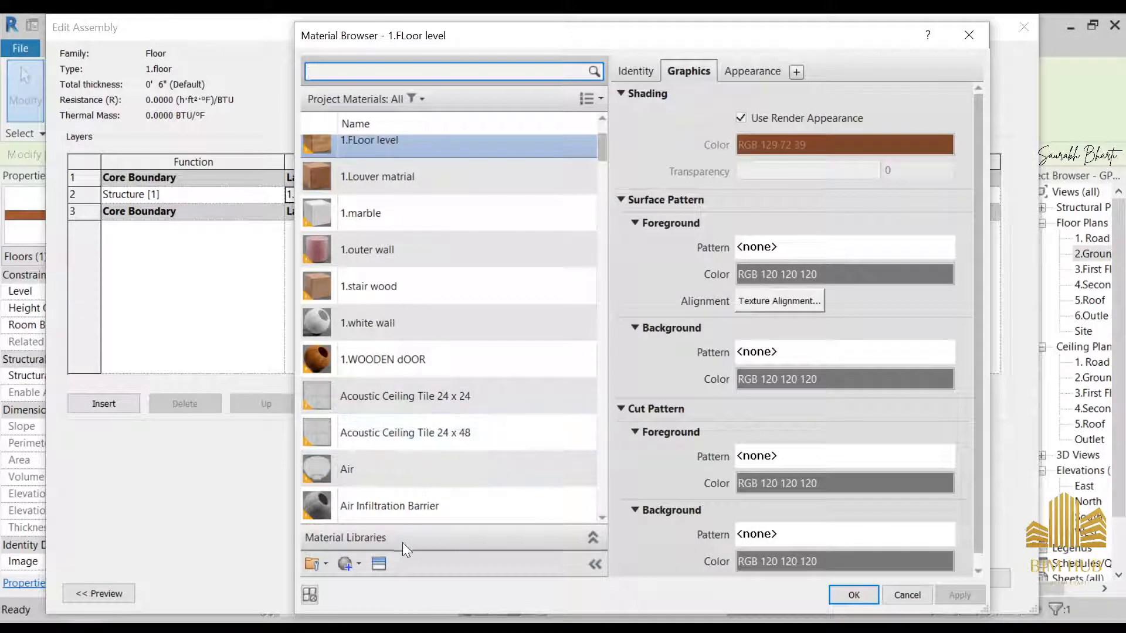
pyautogui.click(379, 564)
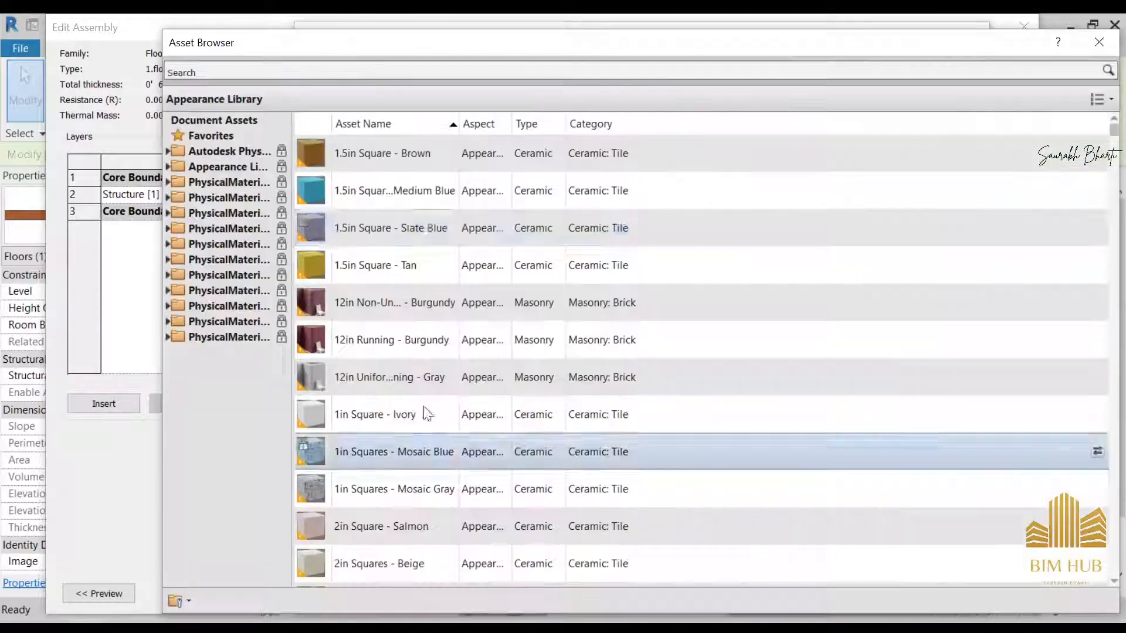
pyautogui.click(167, 166)
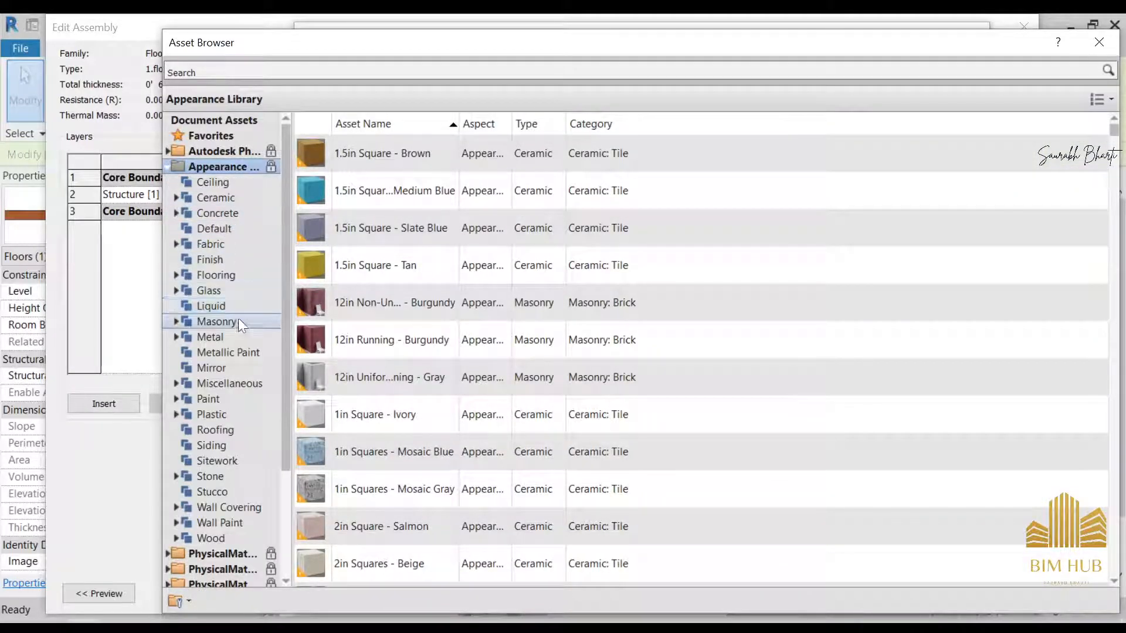
pyautogui.click(237, 289)
pyautogui.click(238, 277)
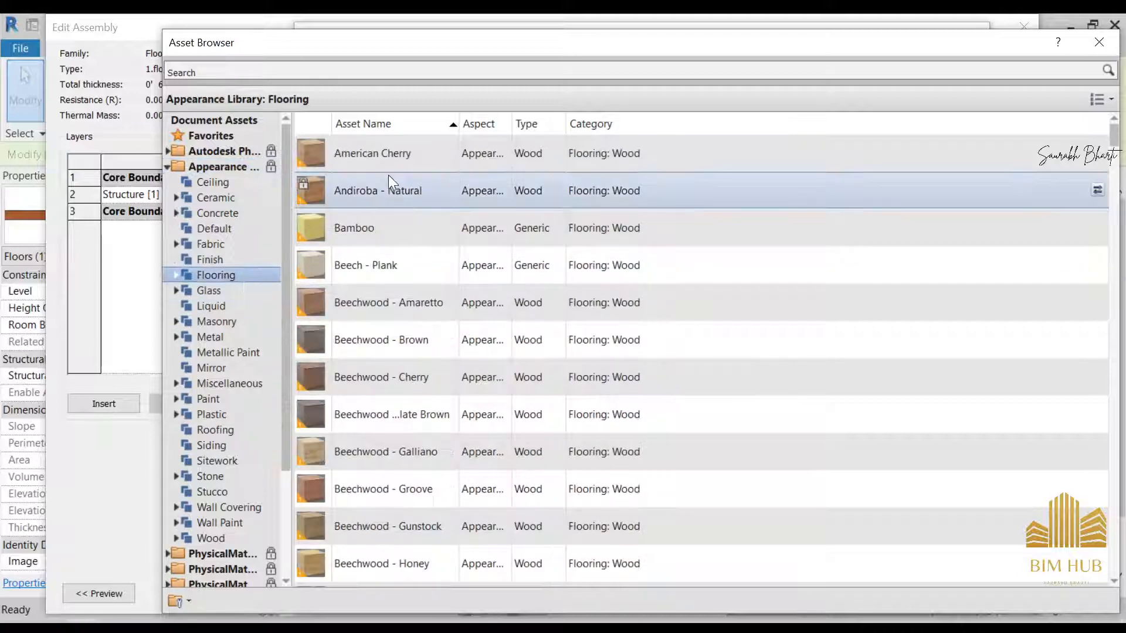
pyautogui.scroll(-3, 441, 358)
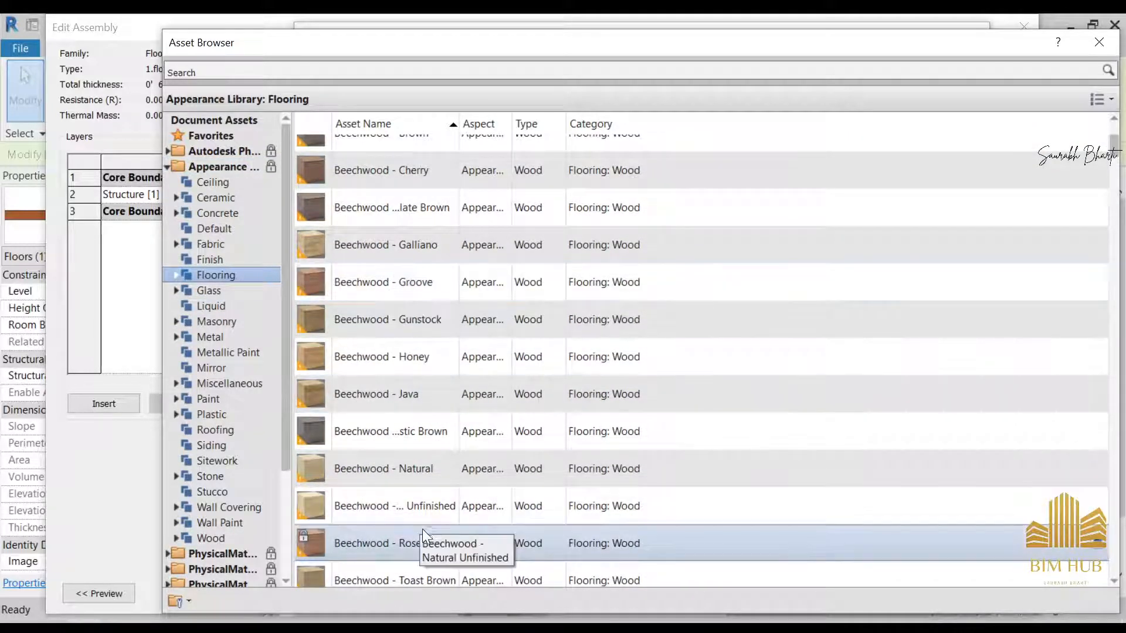
pyautogui.doubleClick(399, 544)
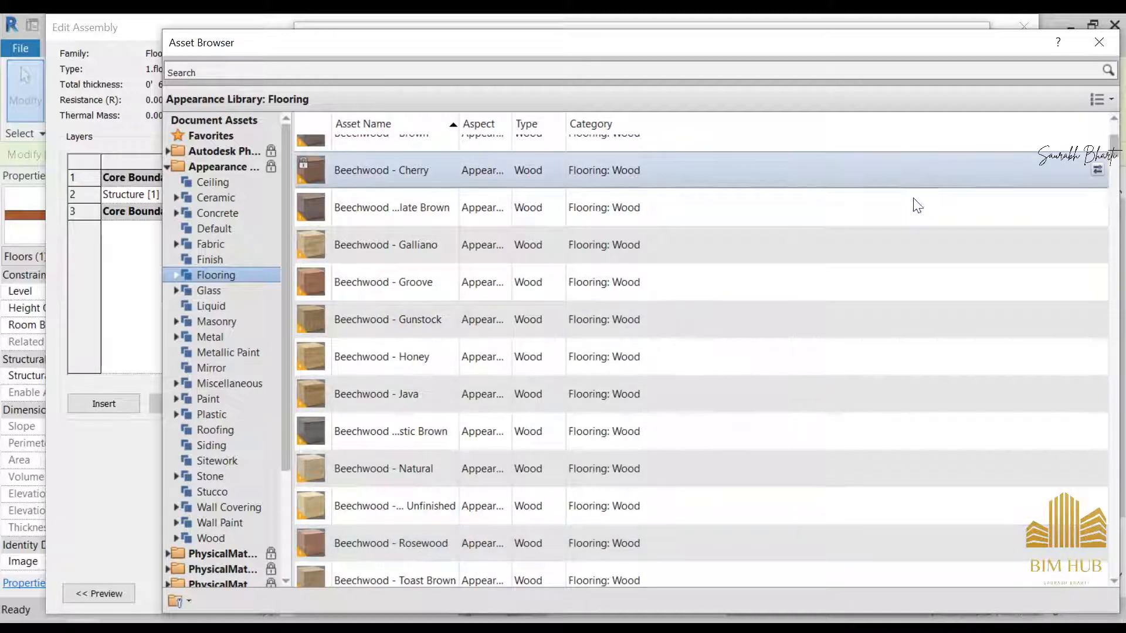
pyautogui.click(959, 594)
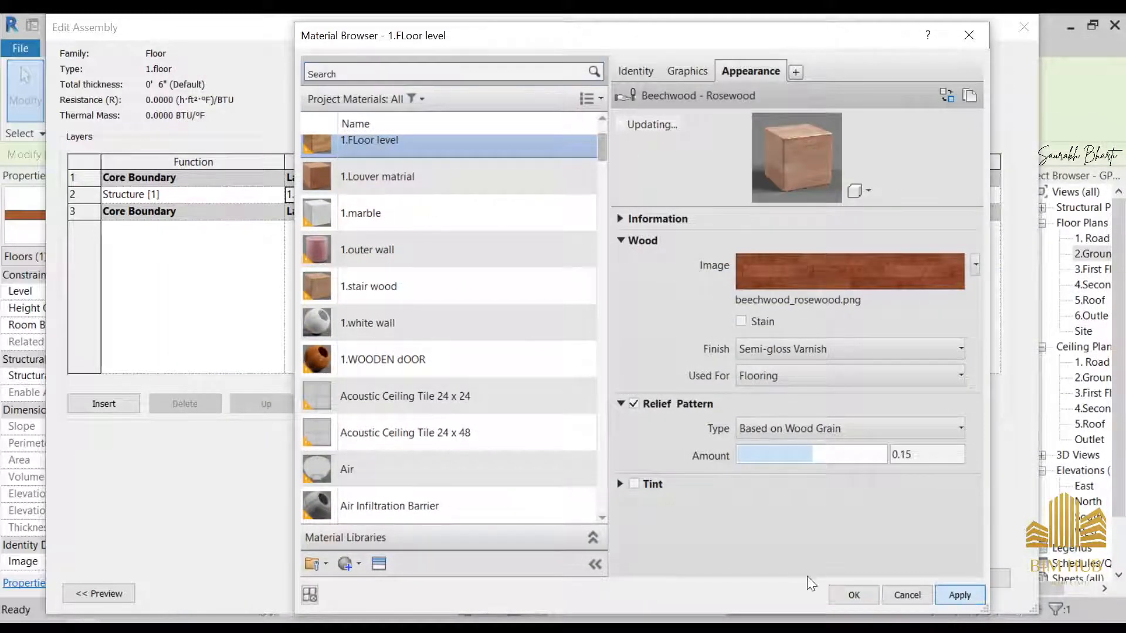
pyautogui.click(853, 595)
pyautogui.click(838, 579)
pyautogui.click(836, 591)
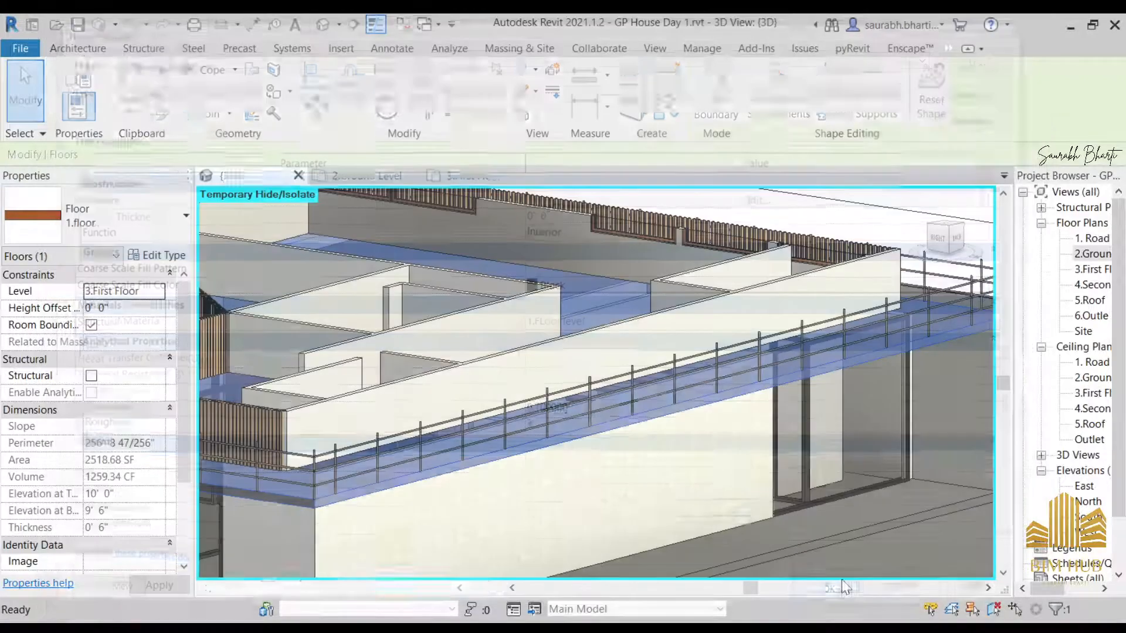
# - Check the new floor finish, reset the 3D view's temporary hide/isolate and consult the Interior.jpg reference photo
pyautogui.click(732, 460)
pyautogui.keyDown('shift'); pyautogui.moveTo(633, 403); pyautogui.dragTo(708, 510, button='middle'); pyautogui.keyUp('shift')
pyautogui.scroll(3, 604, 439)
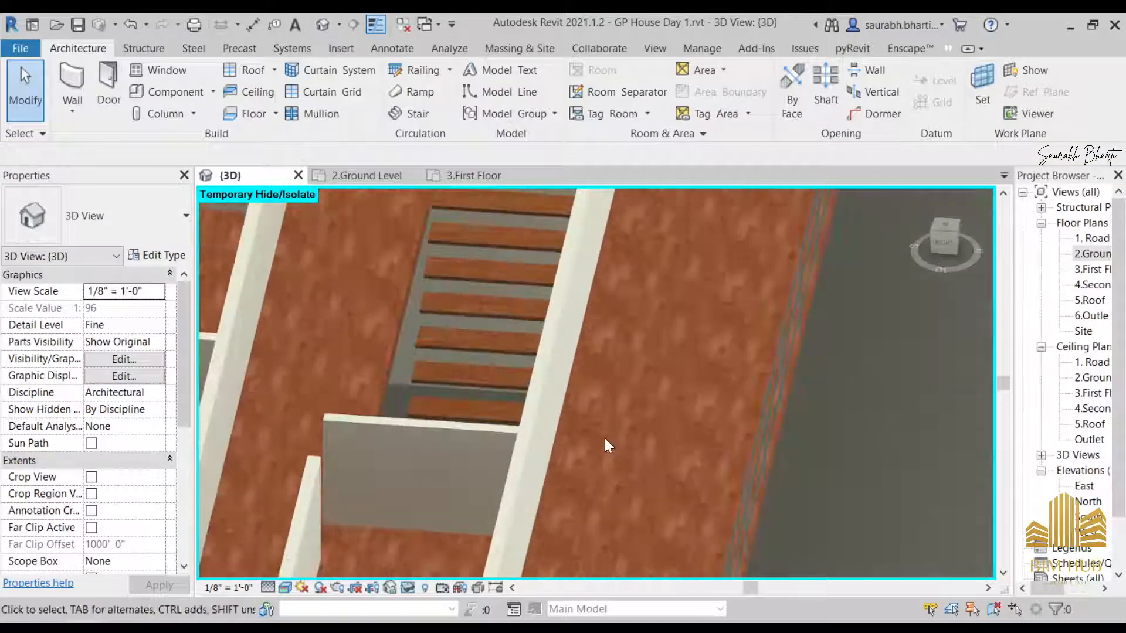
pyautogui.scroll(-6, 655, 391)
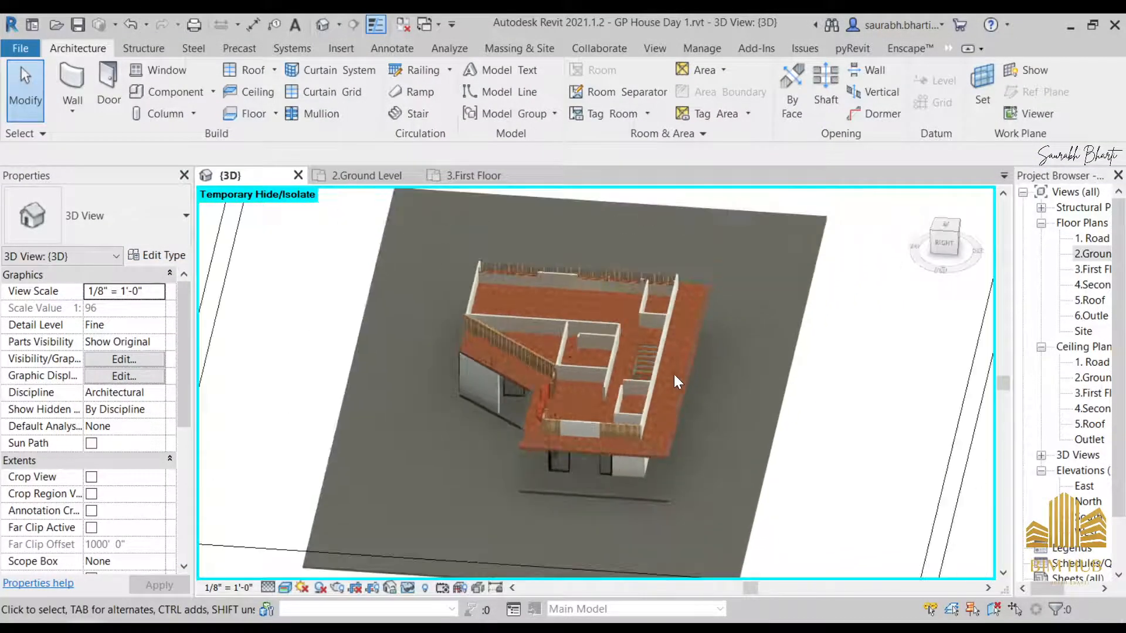
pyautogui.press('r')
pyautogui.keyDown('shift'); pyautogui.moveTo(661, 471); pyautogui.dragTo(731, 465, button='middle'); pyautogui.keyUp('shift')
pyautogui.scroll(3, 628, 411)
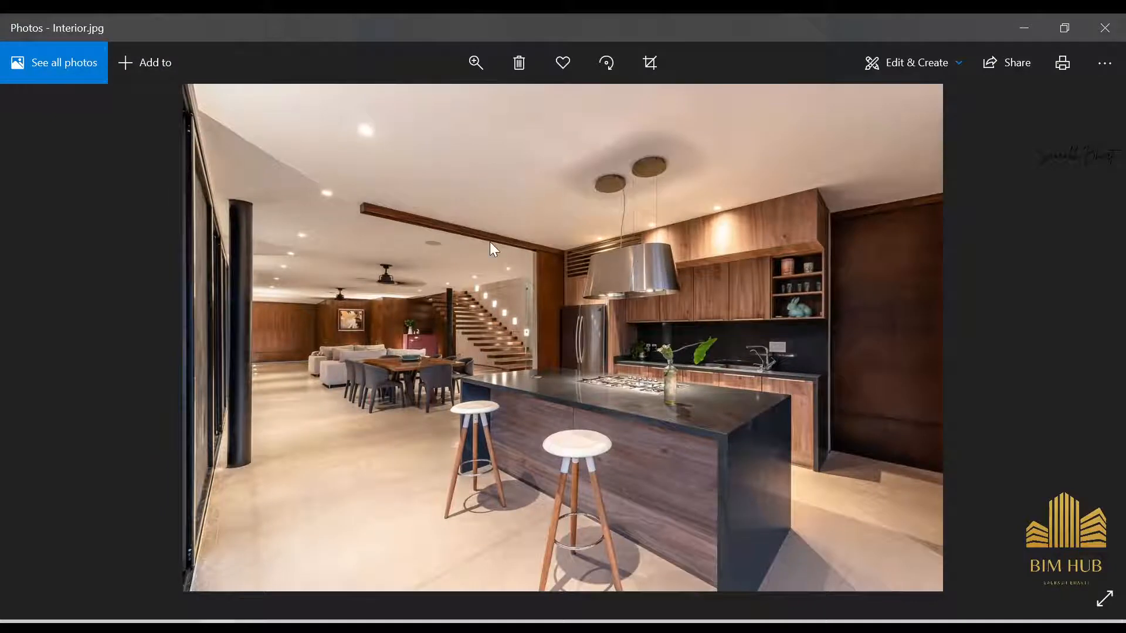
pyautogui.click(1037, 27)
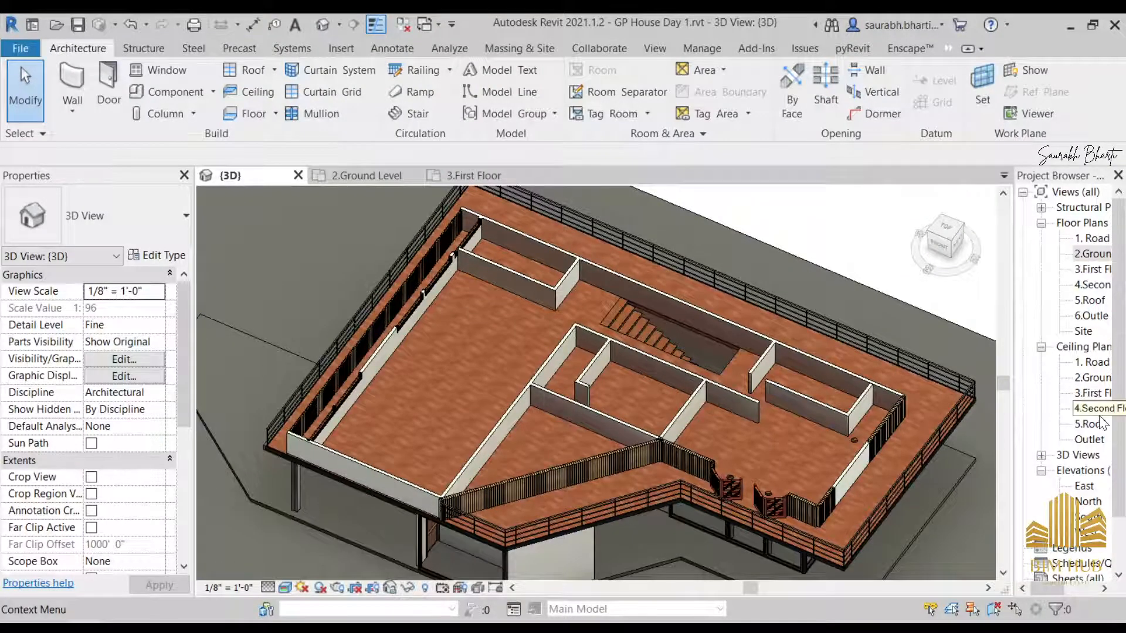
# - Try to place an automatic 2' x 4' ACT System ceiling in the main room of the 2.Ground Level ceiling plan
pyautogui.doubleClick(1092, 377)
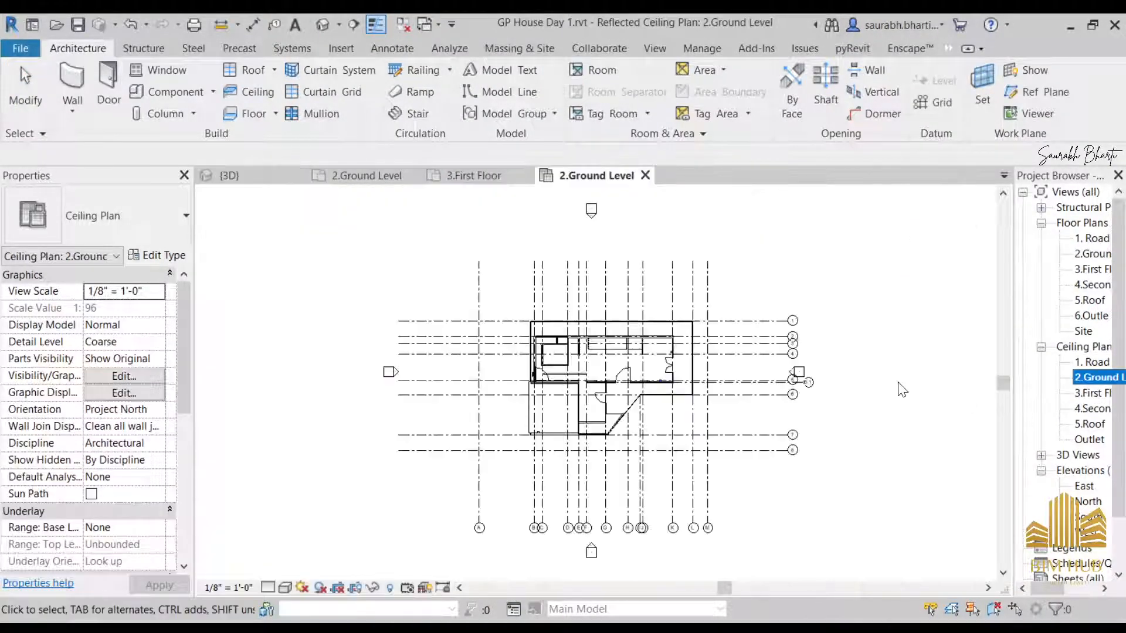
pyautogui.scroll(3, 580, 343)
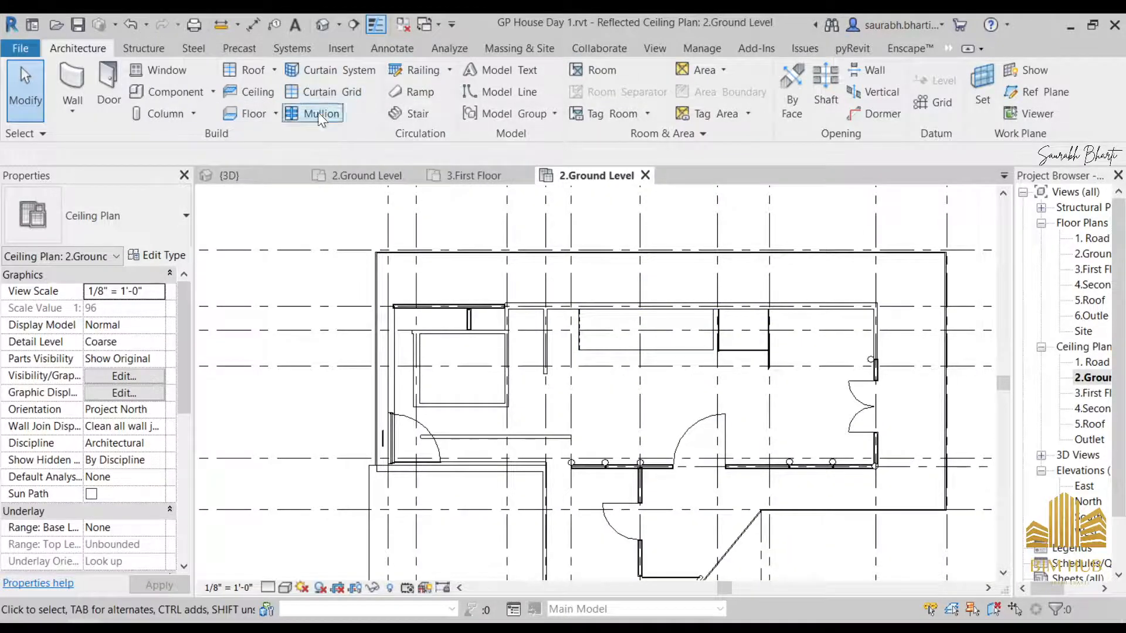
pyautogui.click(250, 92)
pyautogui.scroll(1, 674, 375)
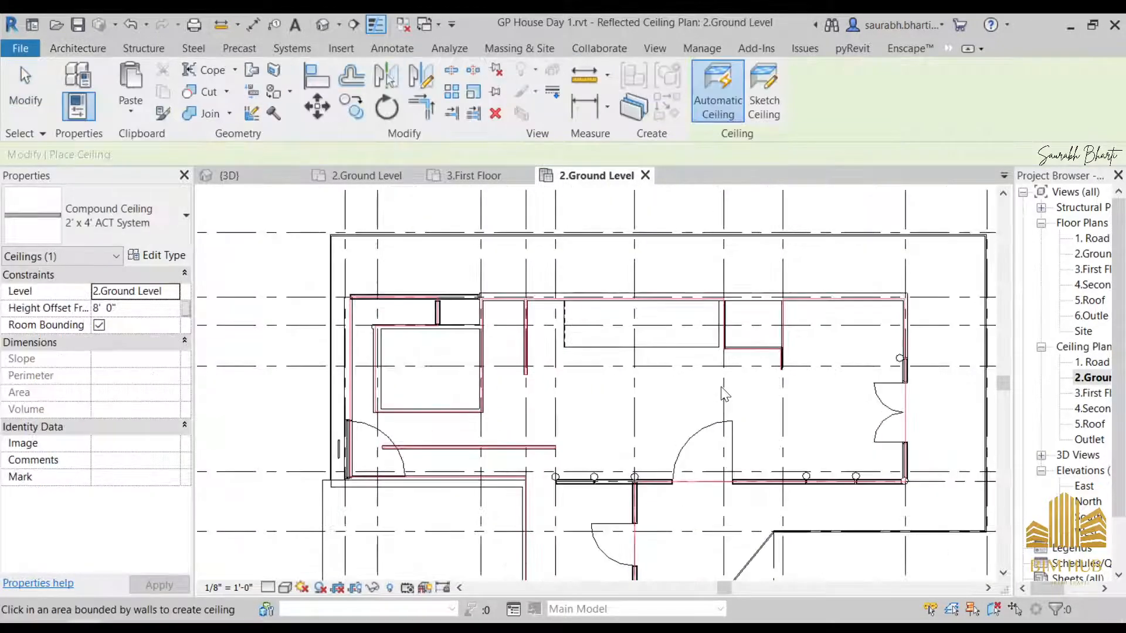
pyautogui.click(726, 395)
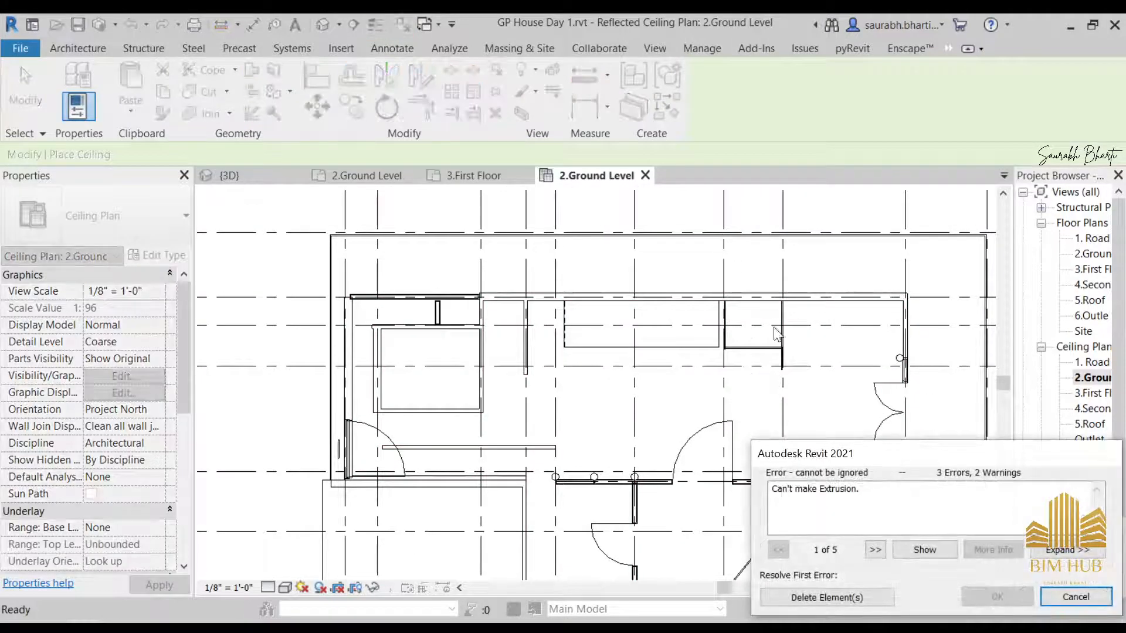
pyautogui.click(866, 588)
pyautogui.scroll(-2, 678, 398)
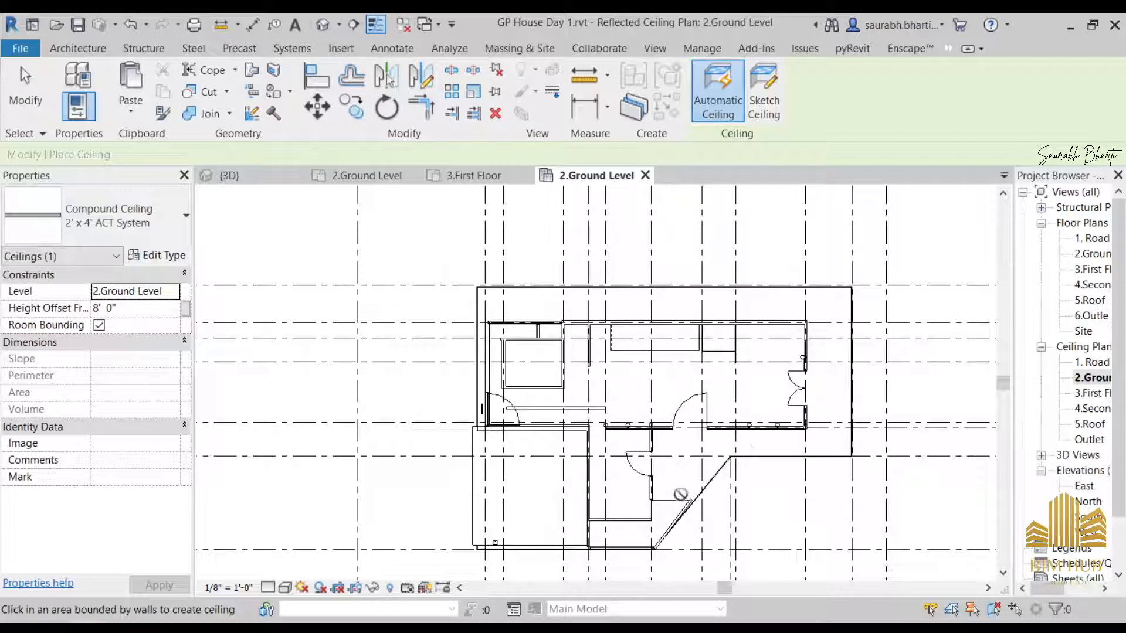
# - Inspect the first-floor slab's underside around the stair in the 3D view and return to the 2.Ground Level ceiling plan
pyautogui.click(323, 26)
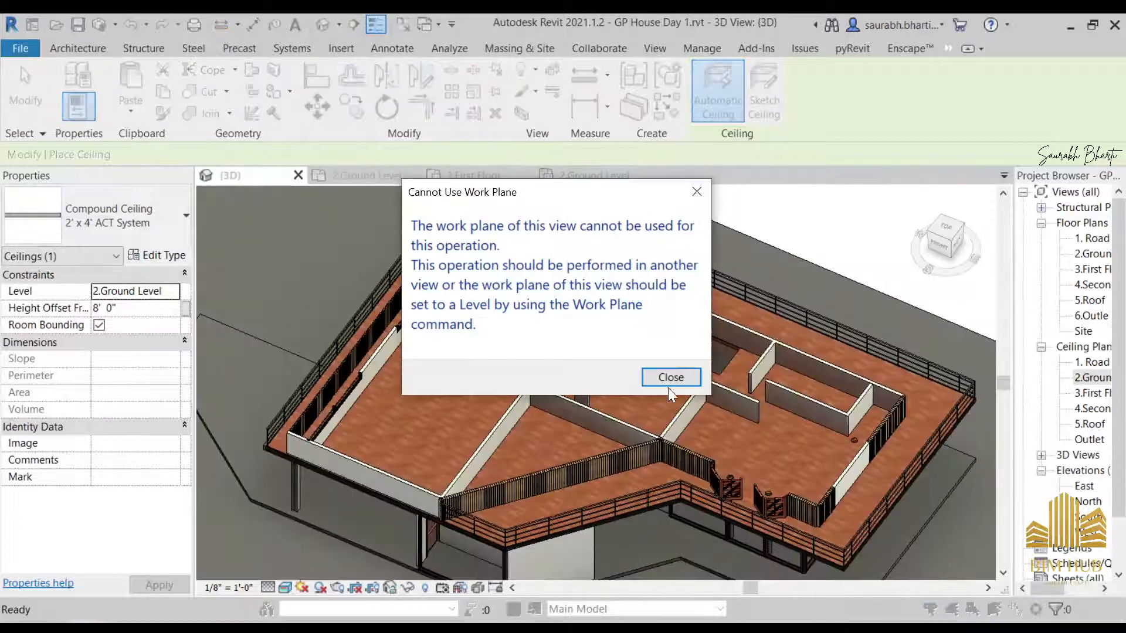
pyautogui.click(669, 377)
pyautogui.keyDown('shift'); pyautogui.moveTo(738, 456); pyautogui.dragTo(603, 344, button='middle'); pyautogui.keyUp('shift')
pyautogui.scroll(2, 599, 293)
pyautogui.keyDown('shift'); pyautogui.moveTo(600, 273); pyautogui.dragTo(656, 296, button='middle'); pyautogui.keyUp('shift')
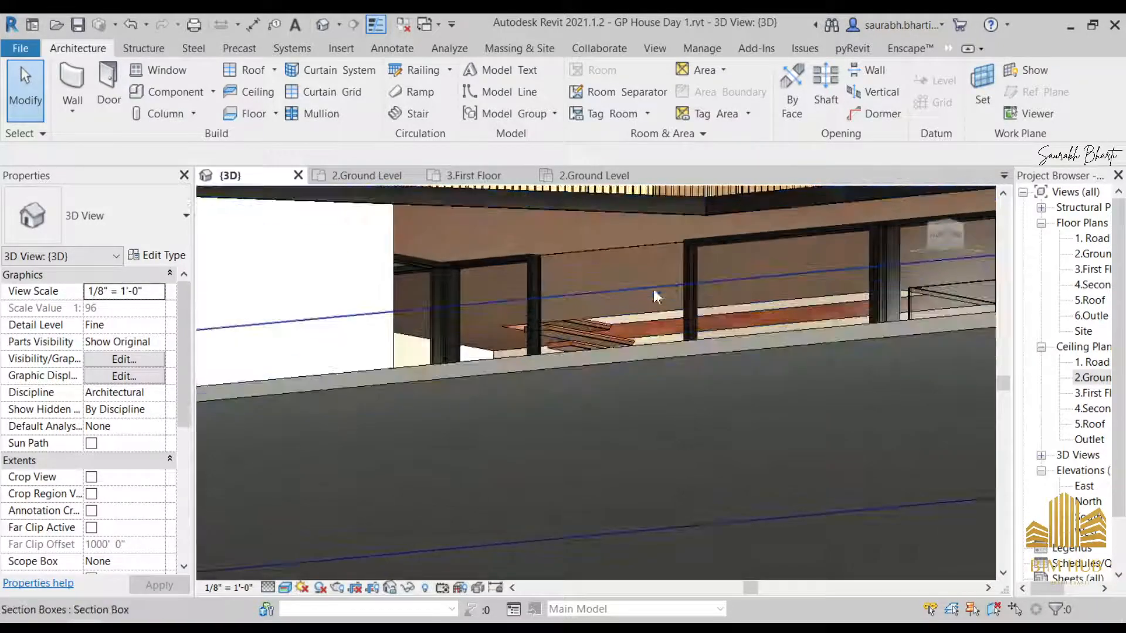
pyautogui.scroll(2, 609, 299)
pyautogui.scroll(-2, 609, 299)
pyautogui.click(680, 315)
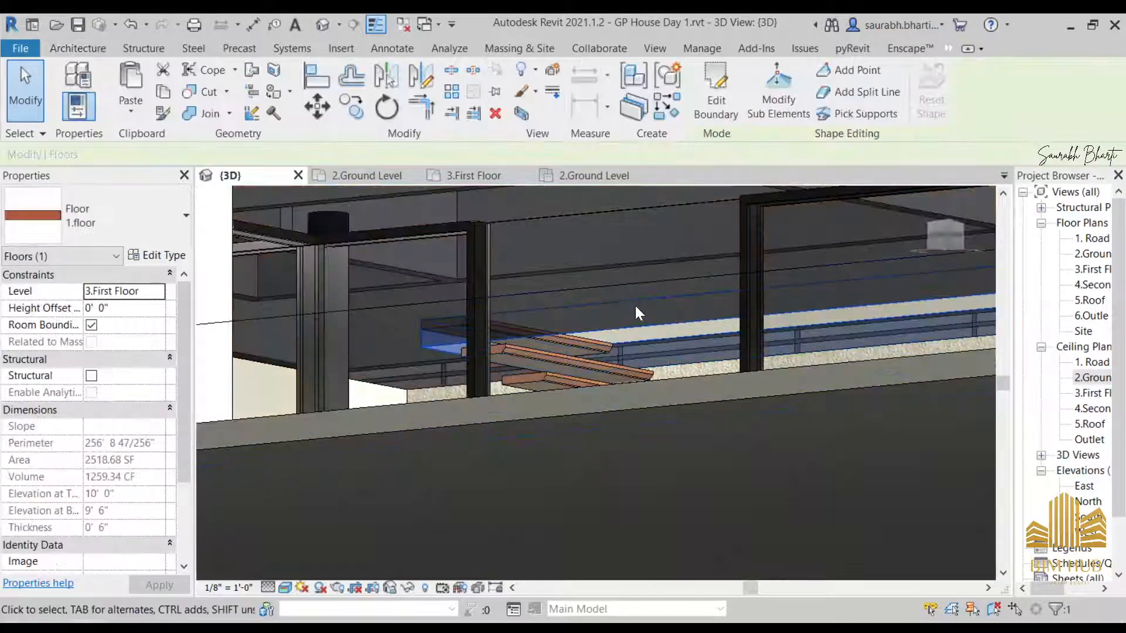
pyautogui.keyDown('shift'); pyautogui.moveTo(619, 286); pyautogui.dragTo(578, 390, button='middle'); pyautogui.keyUp('shift')
pyautogui.scroll(-3, 636, 342)
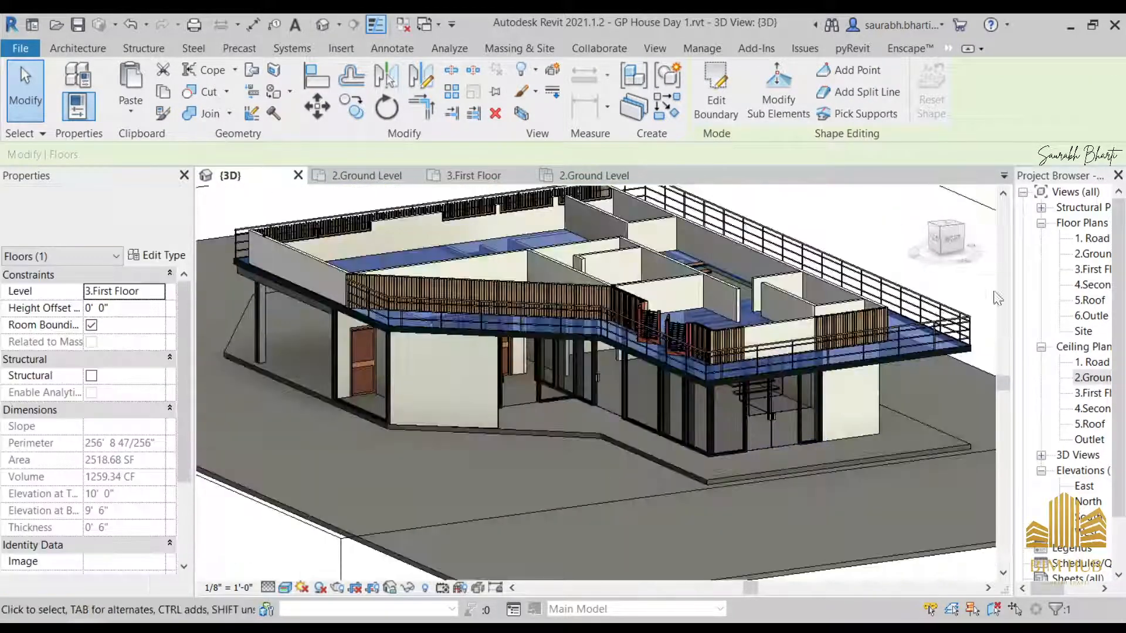
pyautogui.doubleClick(1091, 376)
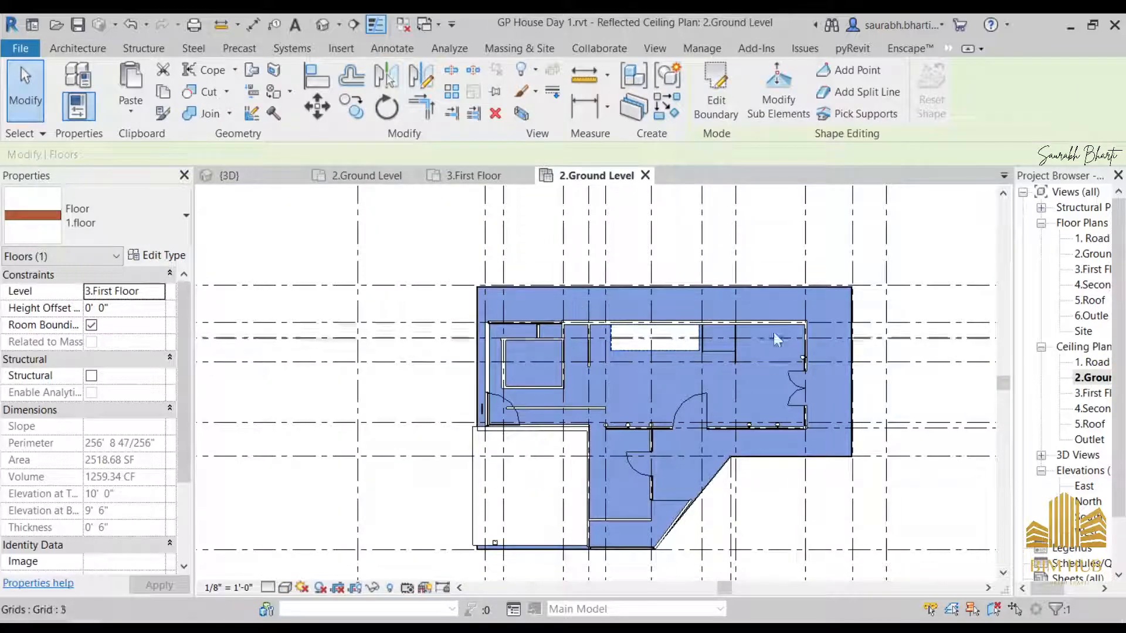
pyautogui.click(651, 233)
pyautogui.click(679, 235)
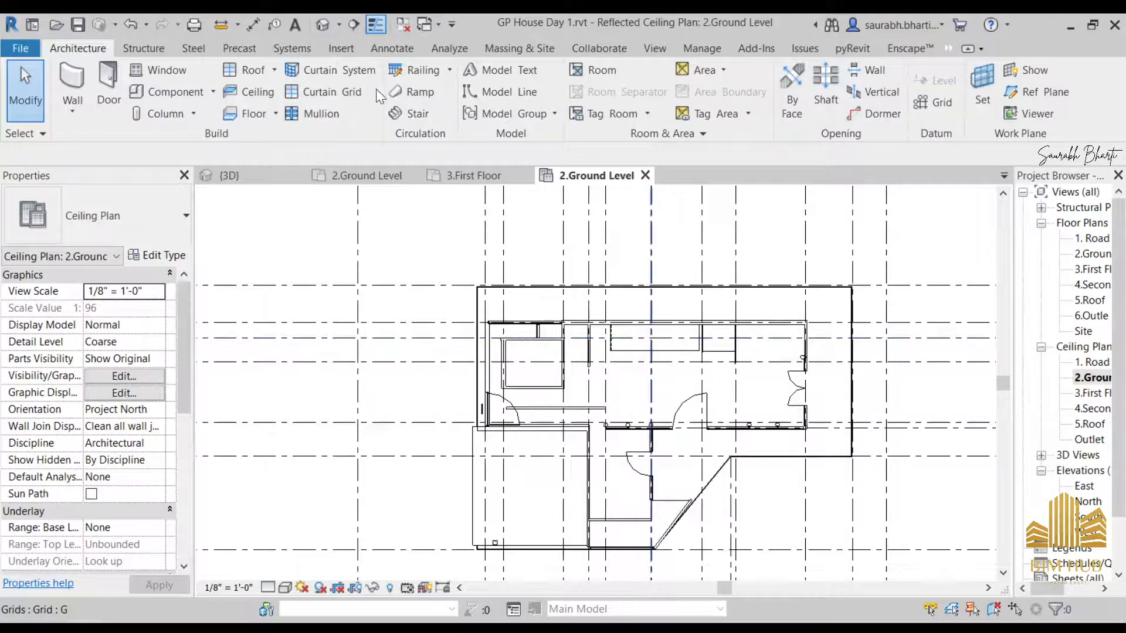
# - Examine the roof side cover along the first-floor slab edge in 3D and reopen the 2.Ground Level ceiling plan
pyautogui.click(321, 25)
pyautogui.scroll(10, 608, 389)
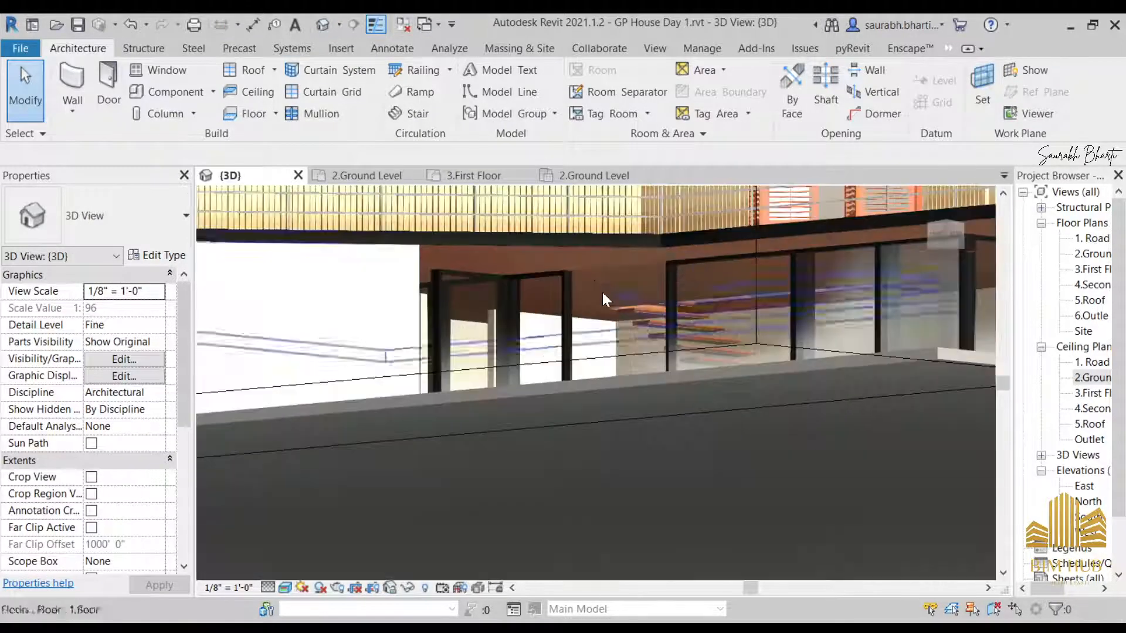
pyautogui.click(634, 241)
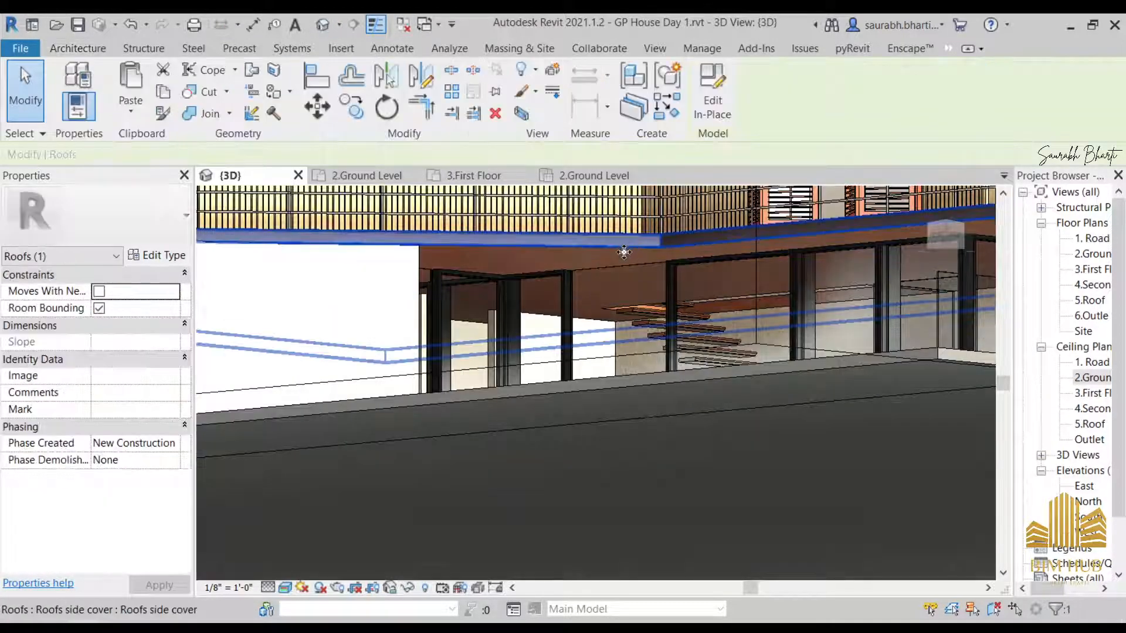
pyautogui.scroll(3, 620, 256)
pyautogui.click(620, 257)
pyautogui.click(620, 247)
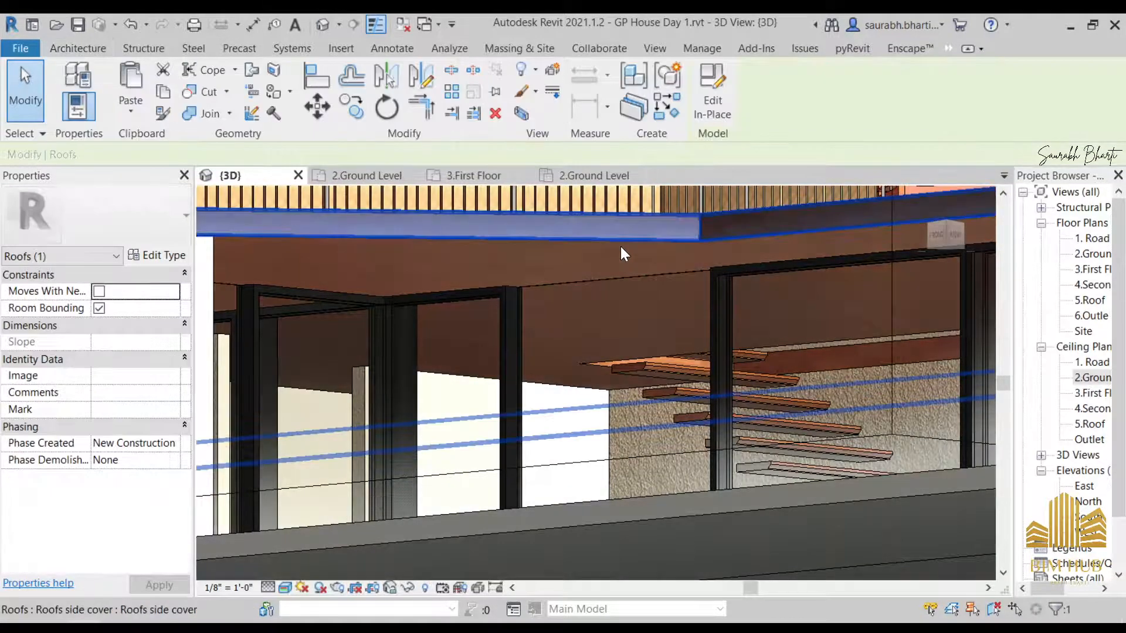
pyautogui.scroll(-3, 619, 251)
pyautogui.keyDown('shift'); pyautogui.moveTo(618, 252); pyautogui.dragTo(639, 328, button='middle'); pyautogui.keyUp('shift')
pyautogui.doubleClick(1090, 377)
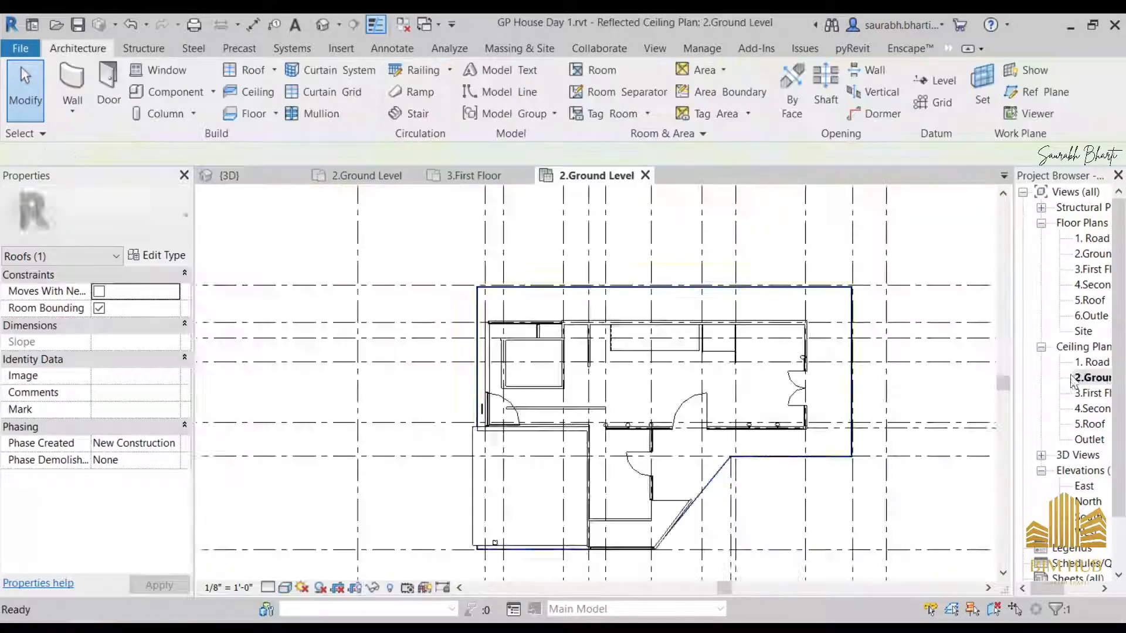
# - Start a sketched 2' x 4' ACT System ceiling and pick the main room's north wall face as its first boundary line
pyautogui.click(91, 48)
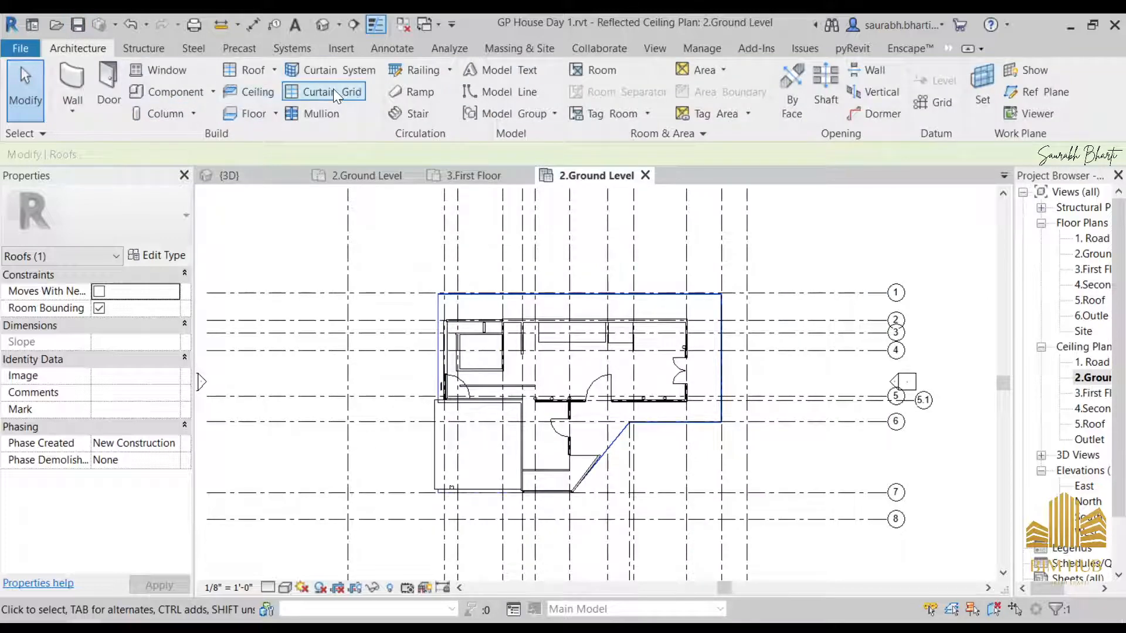
pyautogui.click(265, 92)
pyautogui.click(755, 85)
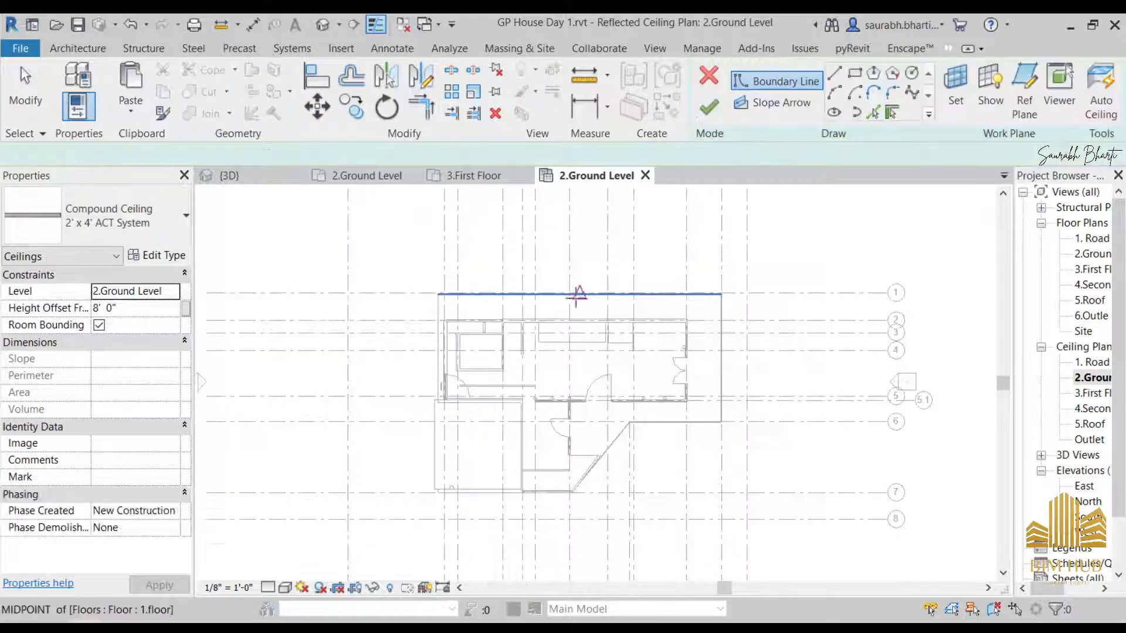
pyautogui.scroll(3, 666, 321)
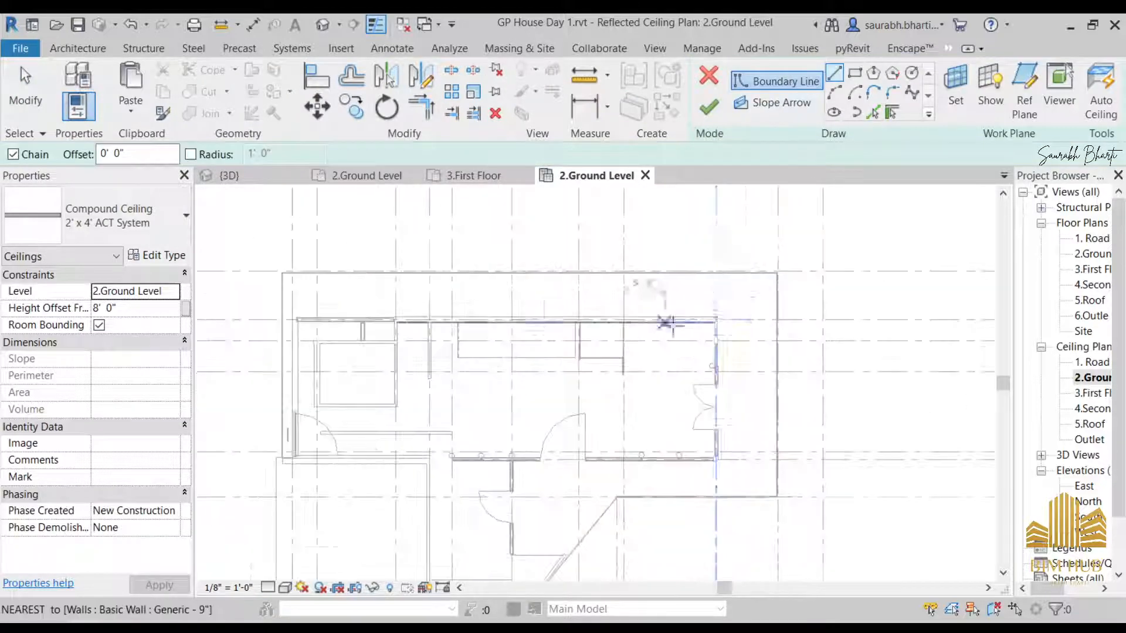
pyautogui.click(874, 112)
pyautogui.scroll(2, 604, 329)
pyautogui.click(668, 320)
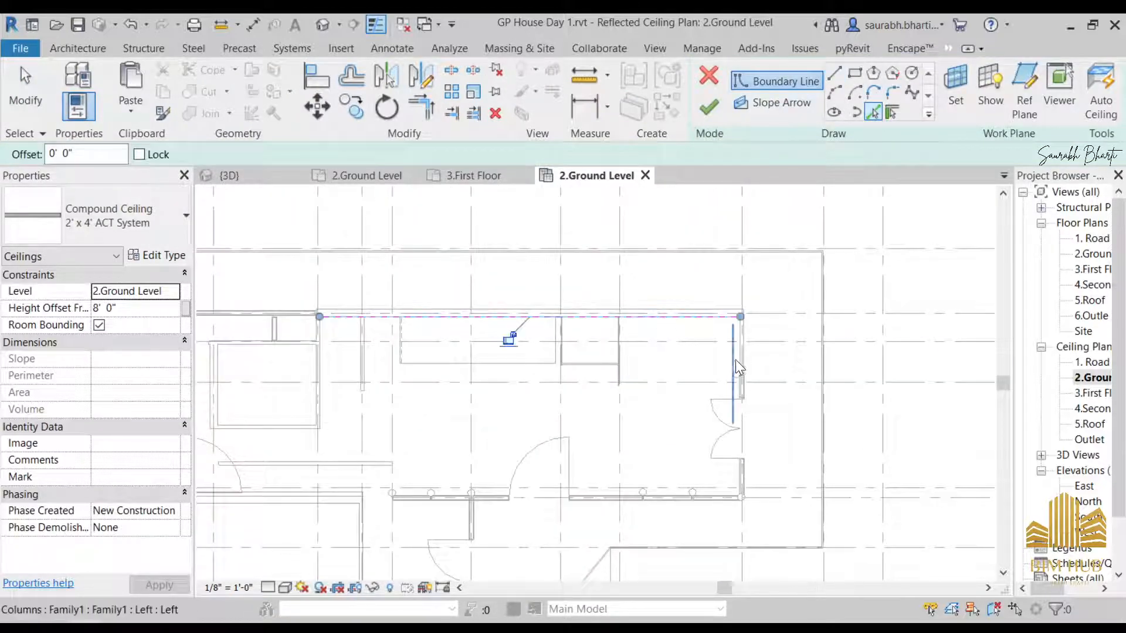
# - Add ceiling boundary lines along the main room's east wall and its glazed south wall
pyautogui.scroll(2, 737, 366)
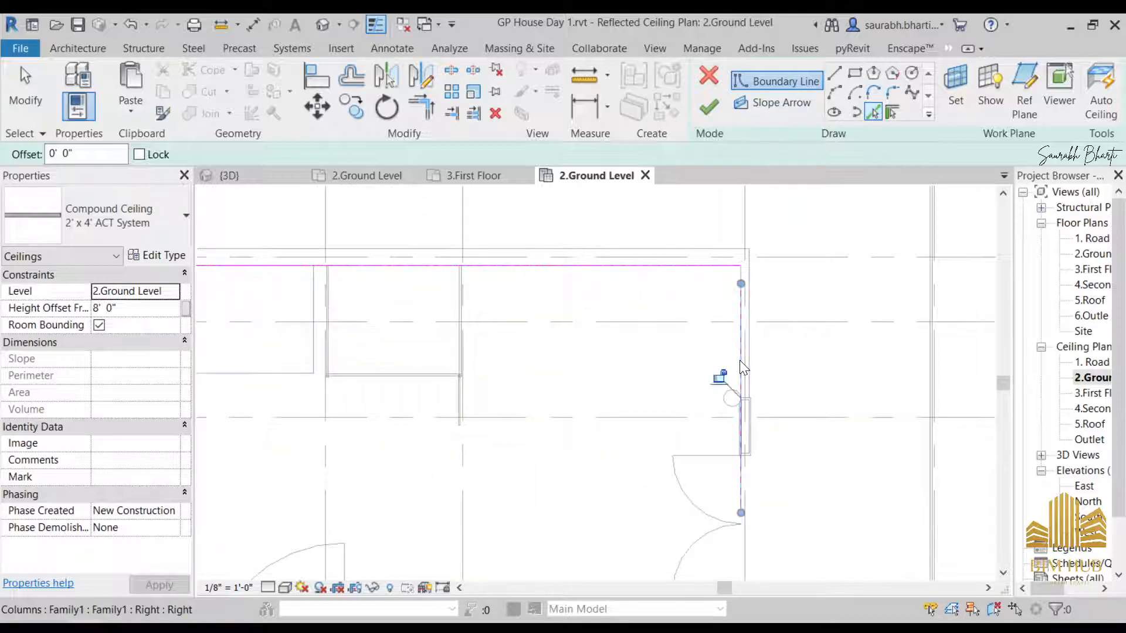
pyautogui.scroll(-2, 727, 365)
pyautogui.moveTo(665, 483); pyautogui.dragTo(676, 230, button='middle')
pyautogui.scroll(2, 674, 227)
pyautogui.scroll(2, 607, 335)
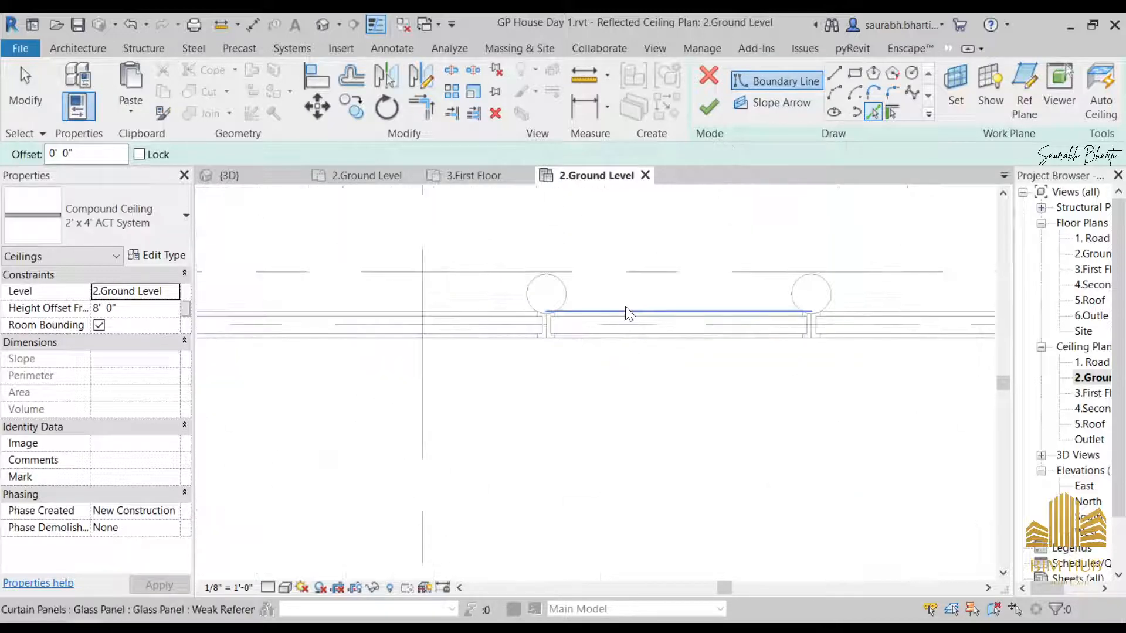
pyautogui.click(626, 308)
# - Add a ceiling boundary line along the wall beside the entrance passage door, south of the glazed wall
pyautogui.scroll(-4, 310, 264)
pyautogui.moveTo(376, 286); pyautogui.dragTo(764, 355, button='middle')
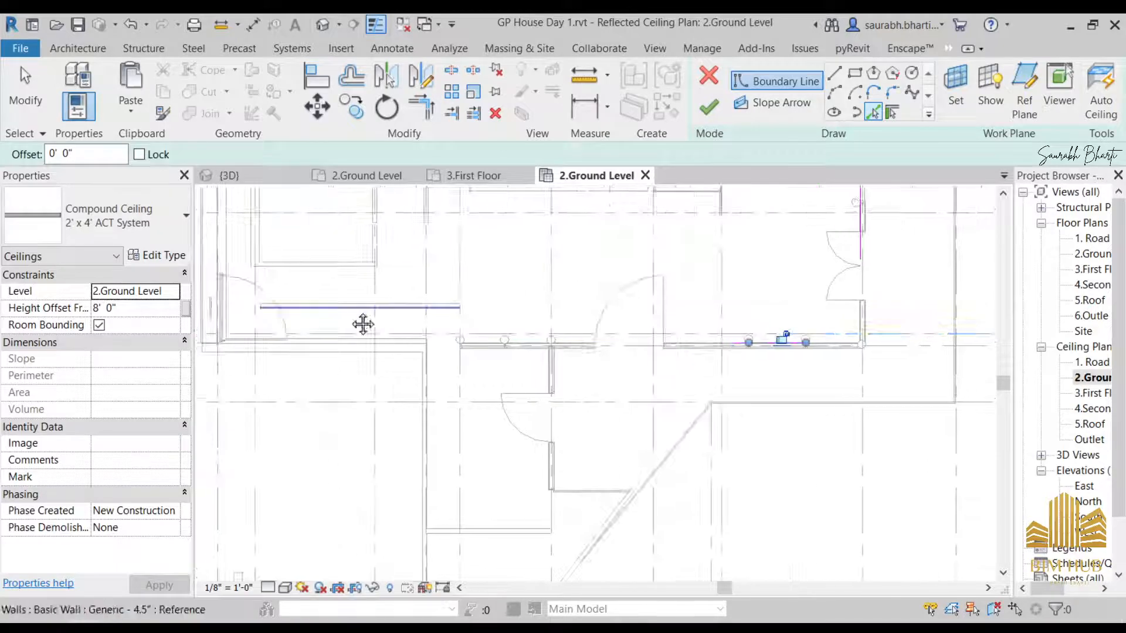
pyautogui.moveTo(363, 323); pyautogui.dragTo(833, 317, button='middle')
pyautogui.moveTo(697, 309); pyautogui.dragTo(632, 457, button='middle')
pyautogui.scroll(-3, 633, 425)
pyautogui.scroll(3, 641, 402)
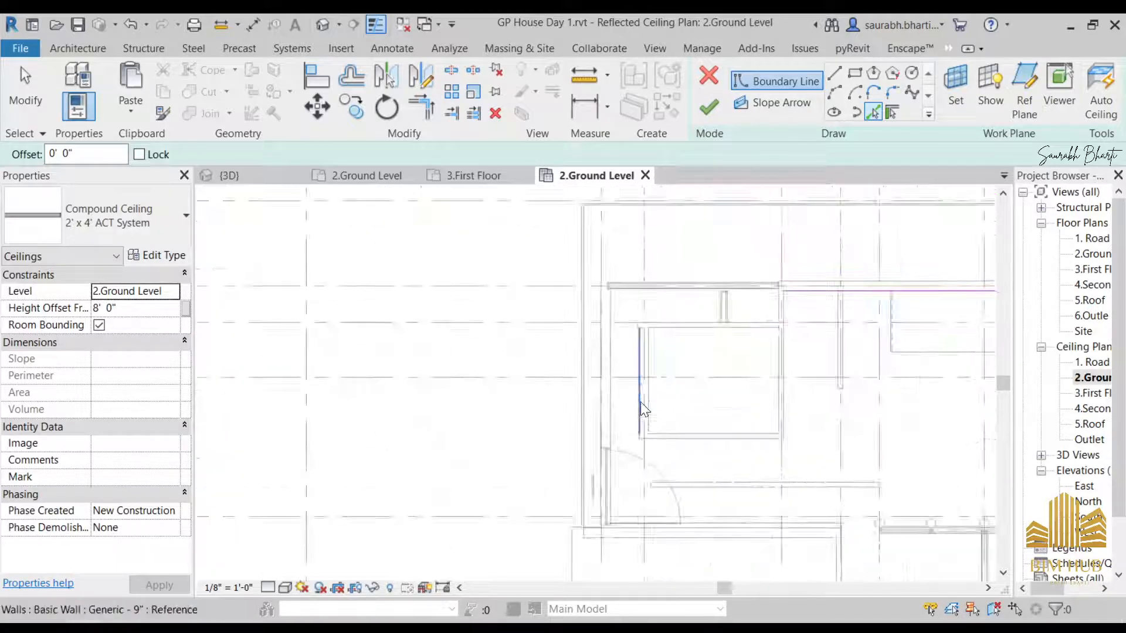
pyautogui.moveTo(640, 402); pyautogui.dragTo(467, 175, button='middle')
pyautogui.moveTo(745, 382); pyautogui.dragTo(548, 351, button='middle')
pyautogui.scroll(-1, 596, 317)
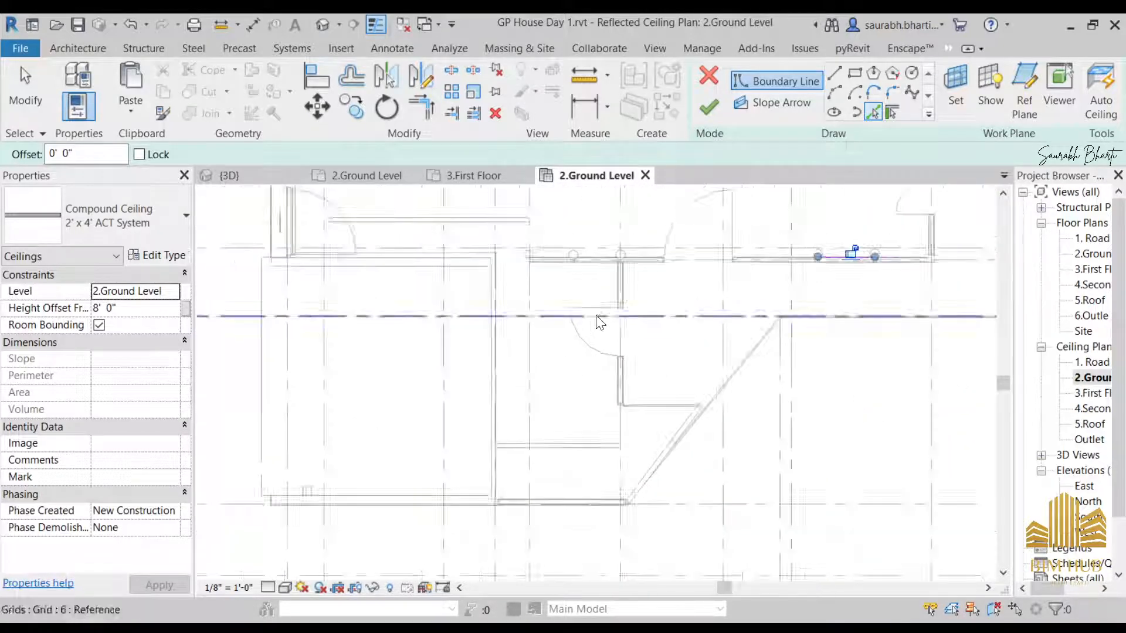
pyautogui.scroll(2, 604, 302)
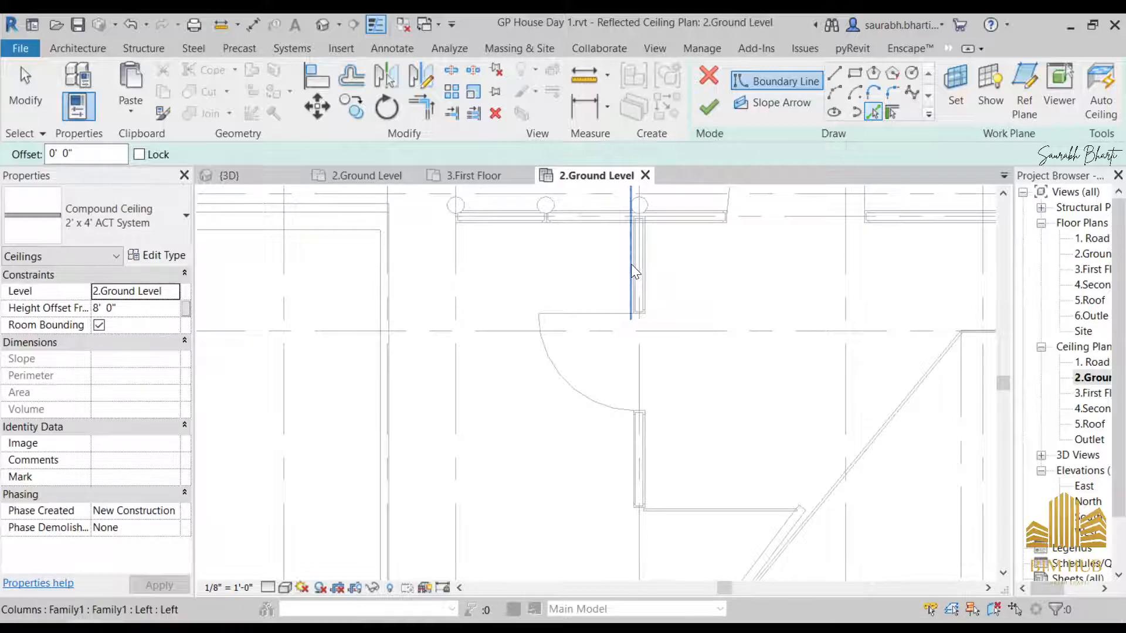
pyautogui.click(631, 263)
# - Add ceiling boundary lines along the south and west walls of the stair area
pyautogui.scroll(-2, 528, 343)
pyautogui.moveTo(526, 344); pyautogui.dragTo(584, 449, button='middle')
pyautogui.scroll(3, 421, 377)
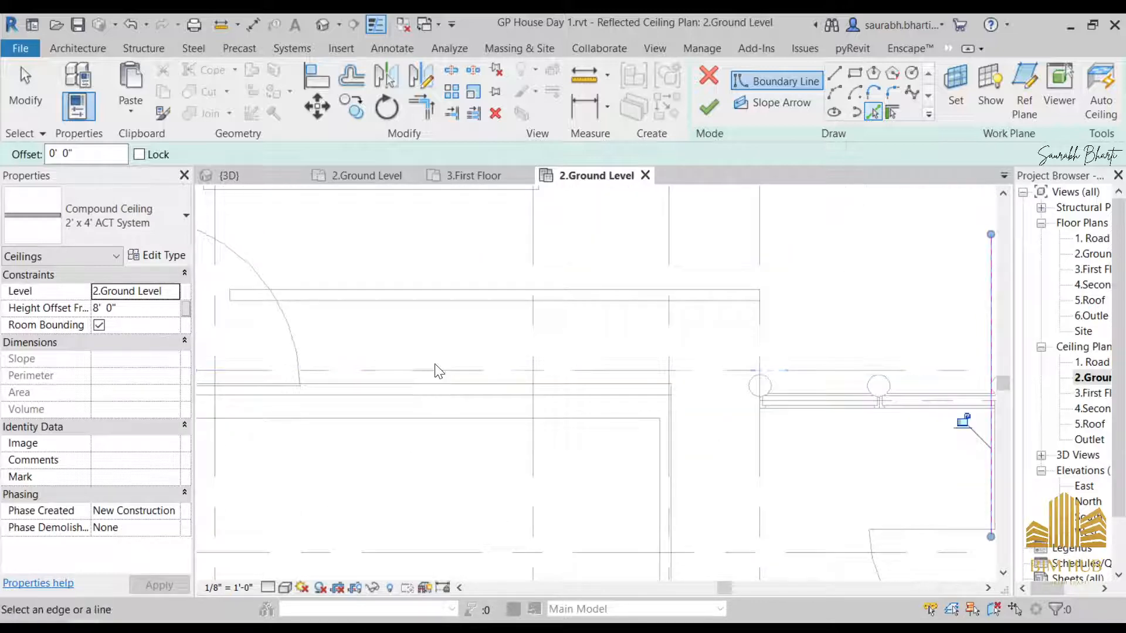
pyautogui.scroll(1, 421, 384)
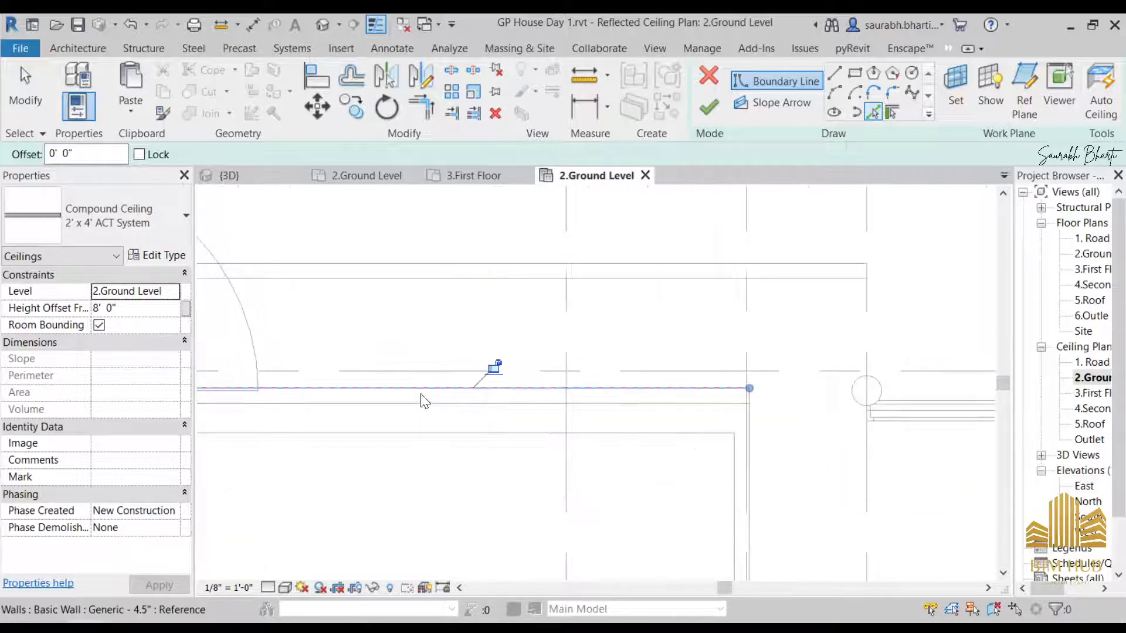
pyautogui.scroll(-2, 421, 402)
pyautogui.scroll(-3, 446, 358)
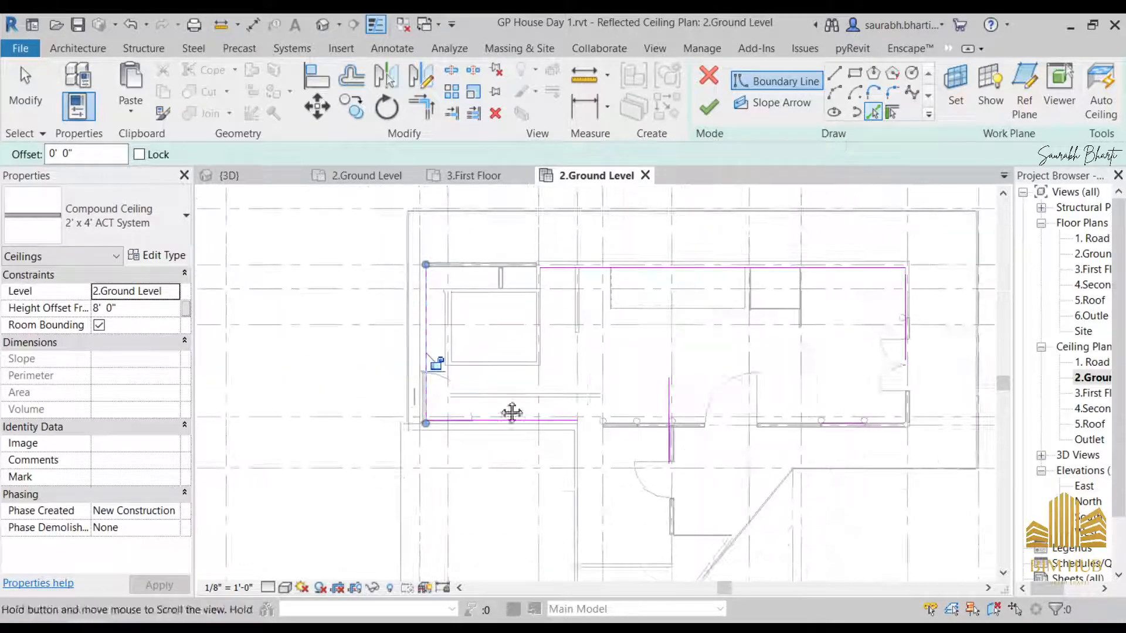
# - Trim/extend the north and west ceiling boundary lines to meet in the northwest corner
pyautogui.press('Escape')
pyautogui.press('t')
pyautogui.press('r')
pyautogui.scroll(1, 561, 391)
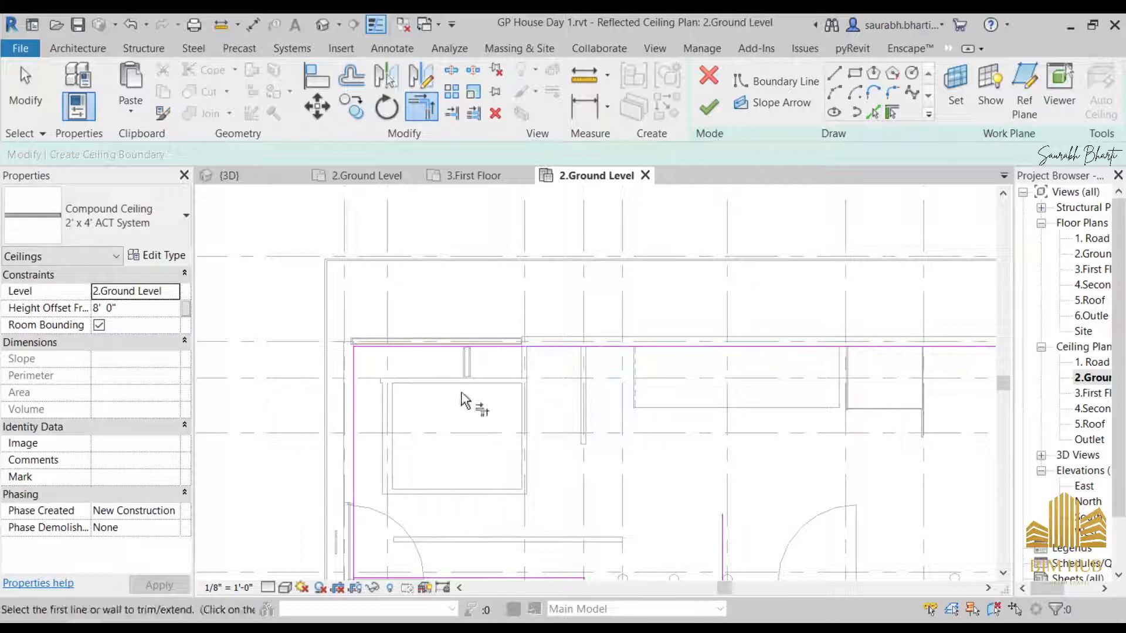
pyautogui.press('Escape')
# - Add ceiling boundary lines along the entrance passage's west wall and its south end
pyautogui.moveTo(469, 425); pyautogui.dragTo(491, 313, button='middle')
pyautogui.scroll(-2, 523, 398)
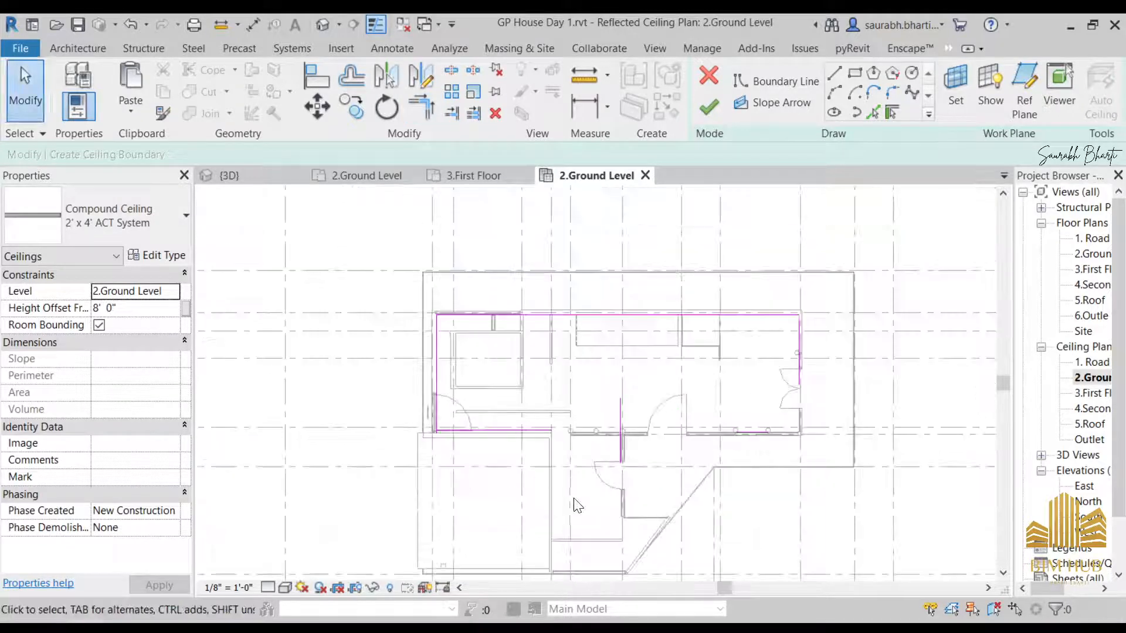
pyautogui.moveTo(583, 502); pyautogui.dragTo(542, 381, button='middle')
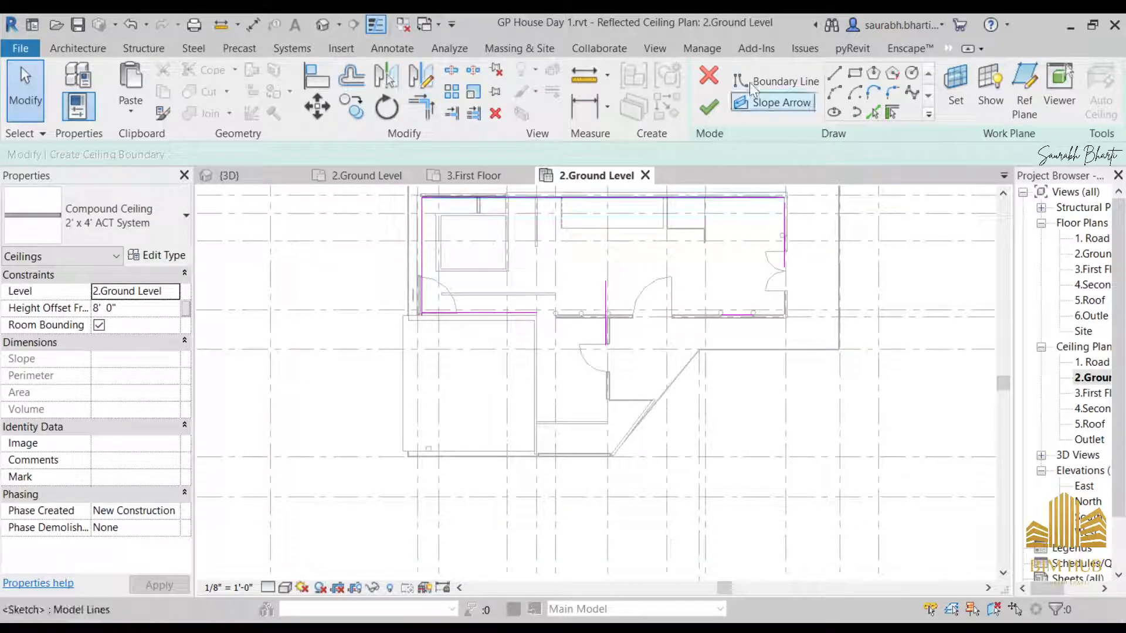
pyautogui.click(877, 112)
pyautogui.scroll(2, 571, 358)
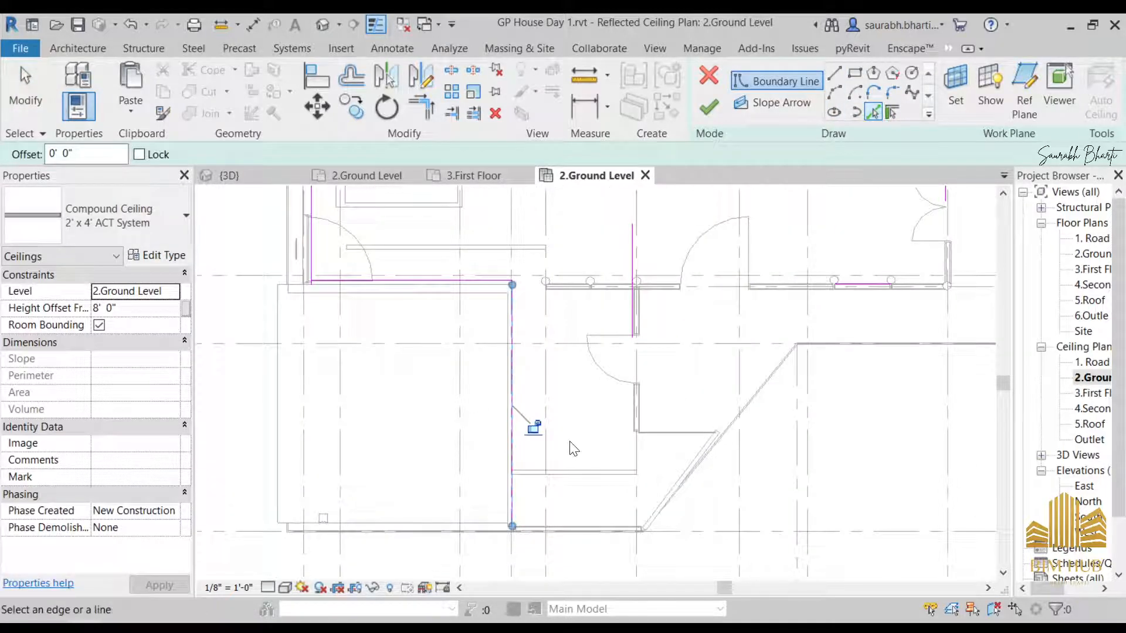
pyautogui.press('Escape')
pyautogui.press('Escape')
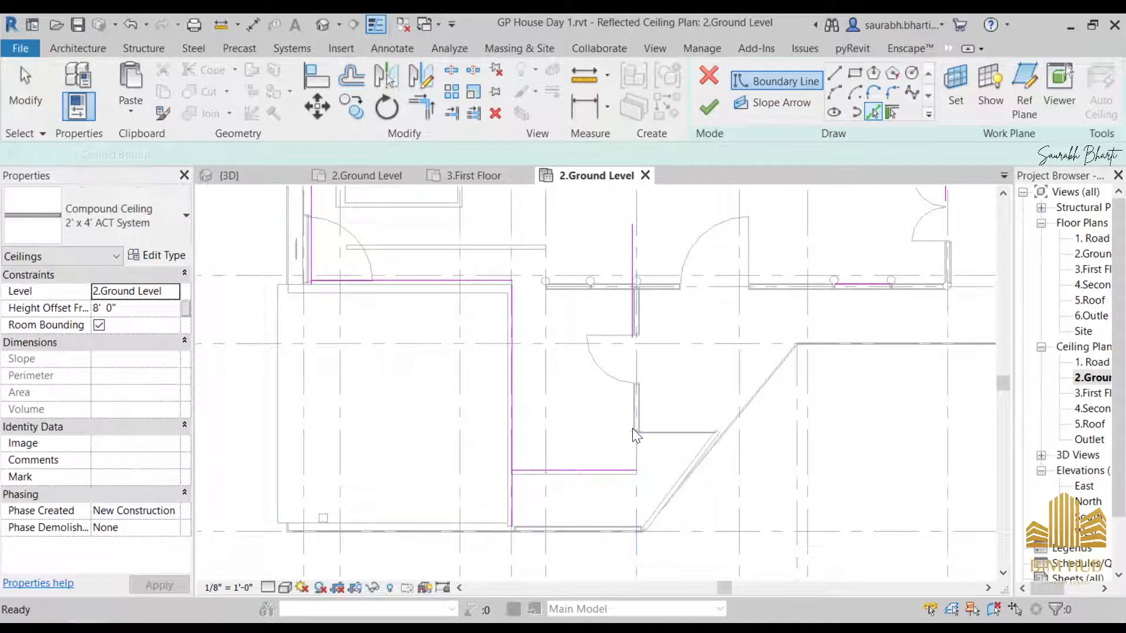
# - Trim/extend the entrance passage's boundary lines to close its south end and join its east side to the glazed wall line
pyautogui.press('t')
pyautogui.press('r')
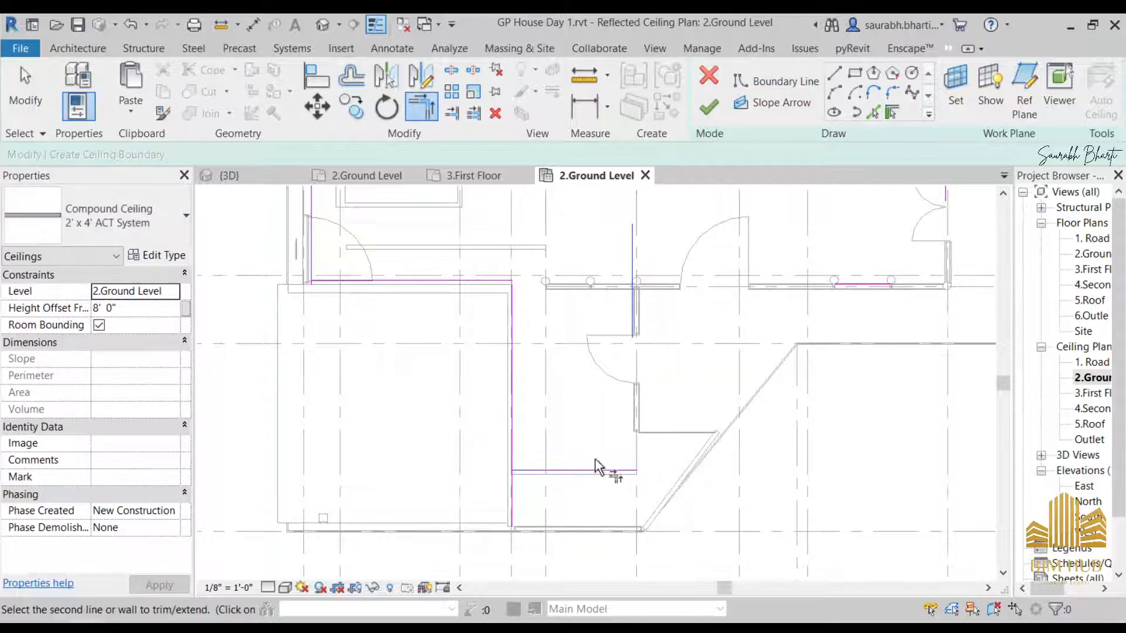
pyautogui.click(596, 460)
pyautogui.moveTo(515, 452); pyautogui.dragTo(493, 469, button='middle')
pyautogui.click(510, 391)
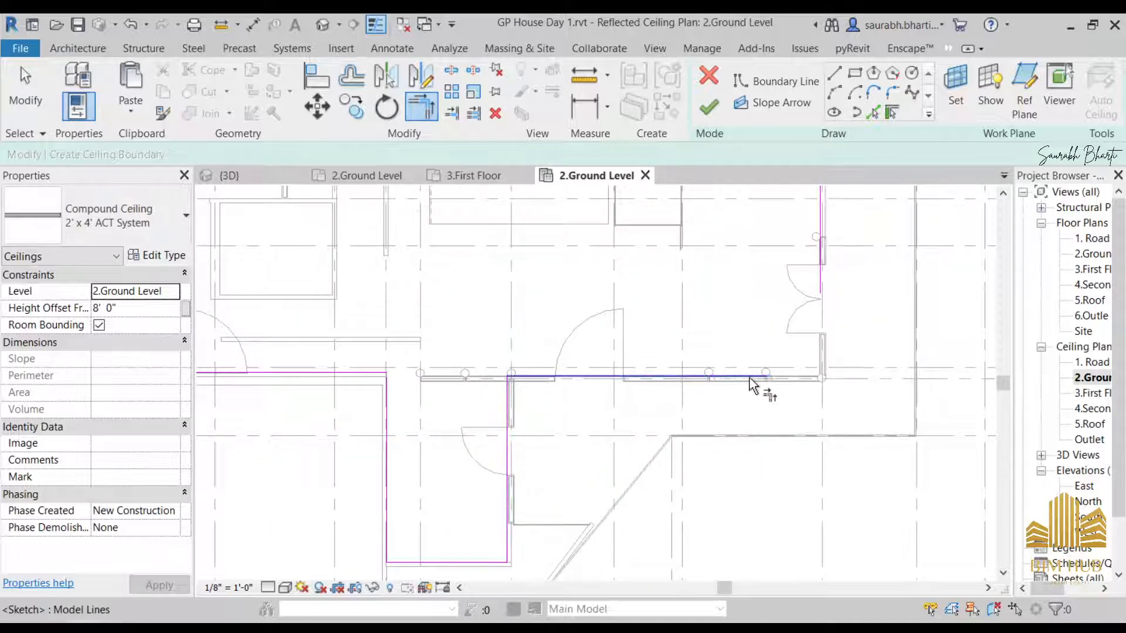
# - Trim/extend the remaining boundary corners of the main room and try to finish the ceiling sketch
pyautogui.moveTo(751, 317); pyautogui.dragTo(747, 443, button='middle')
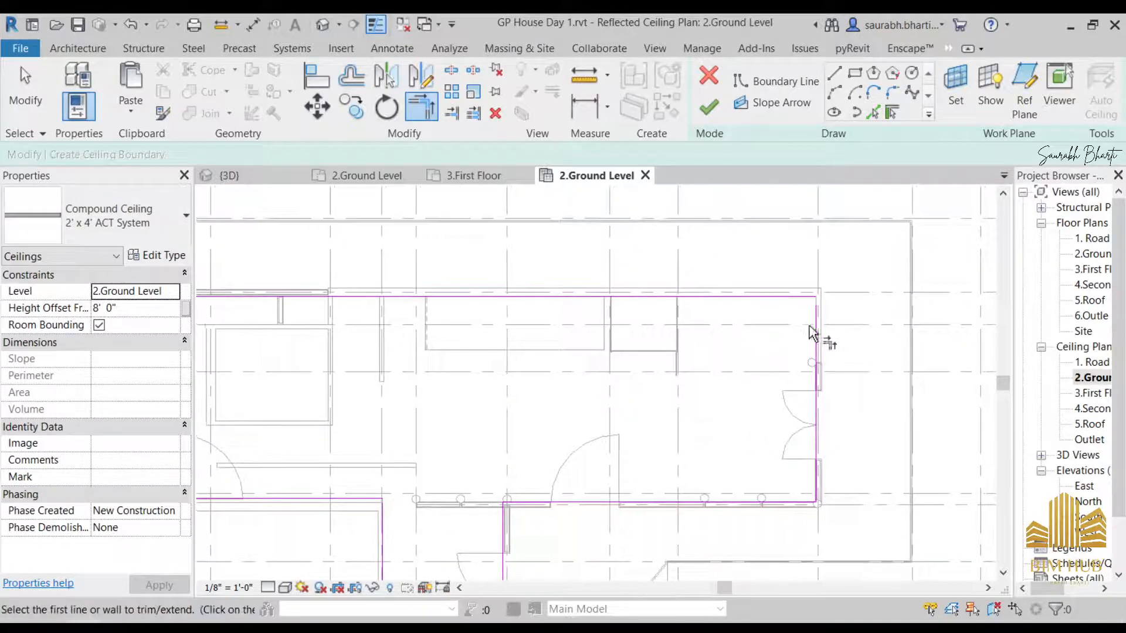
pyautogui.click(814, 301)
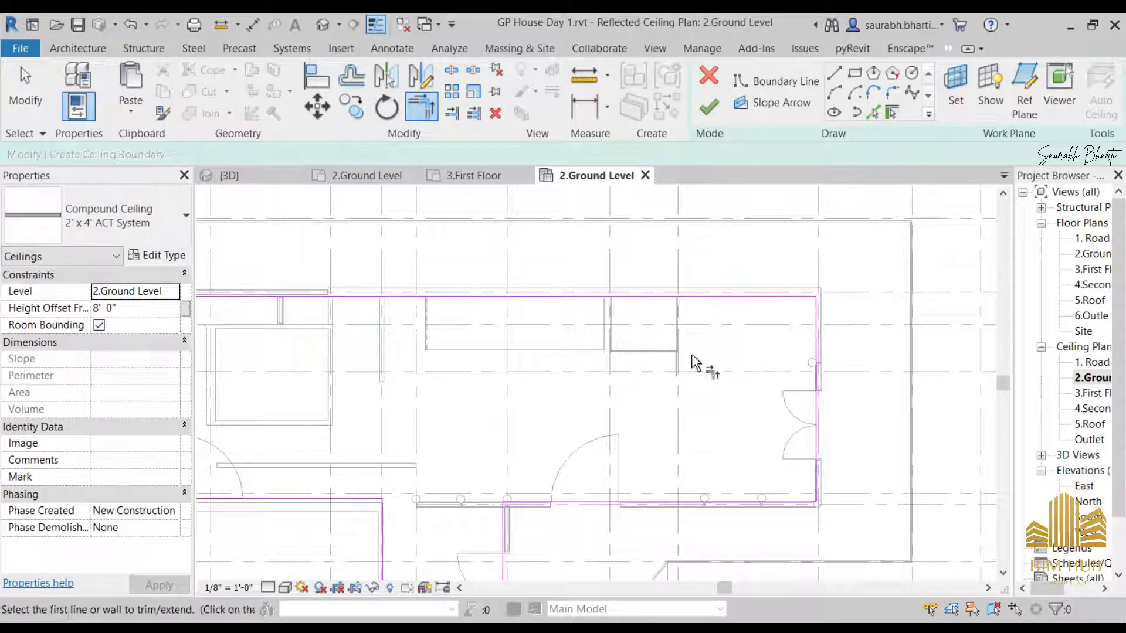
pyautogui.moveTo(696, 364); pyautogui.dragTo(837, 313, button='middle')
pyautogui.click(417, 254)
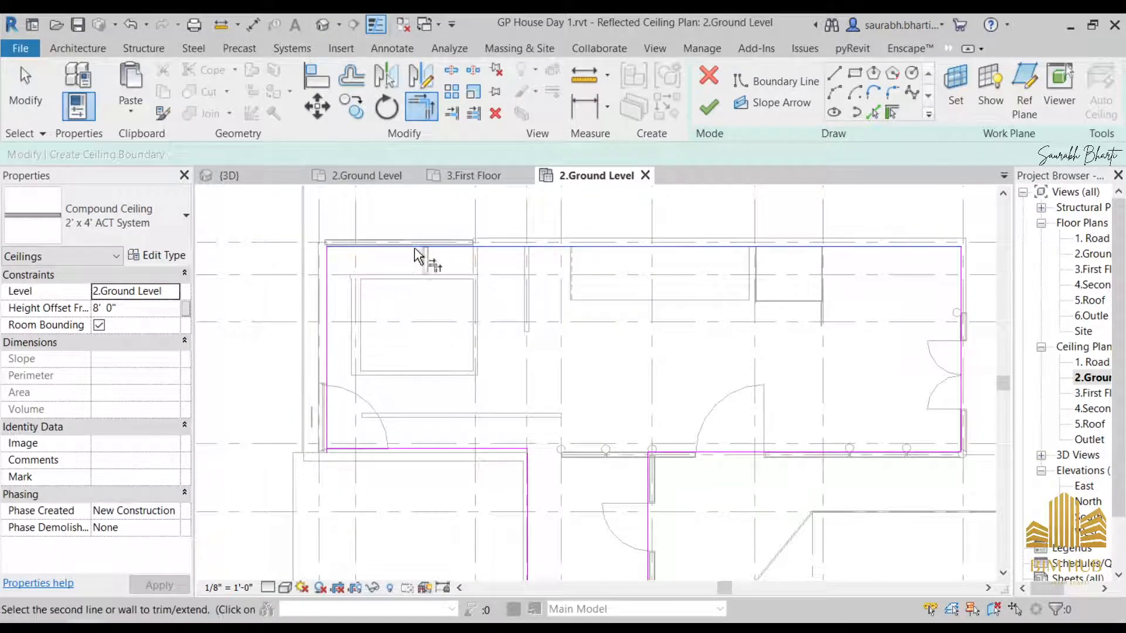
pyautogui.scroll(-3, 691, 469)
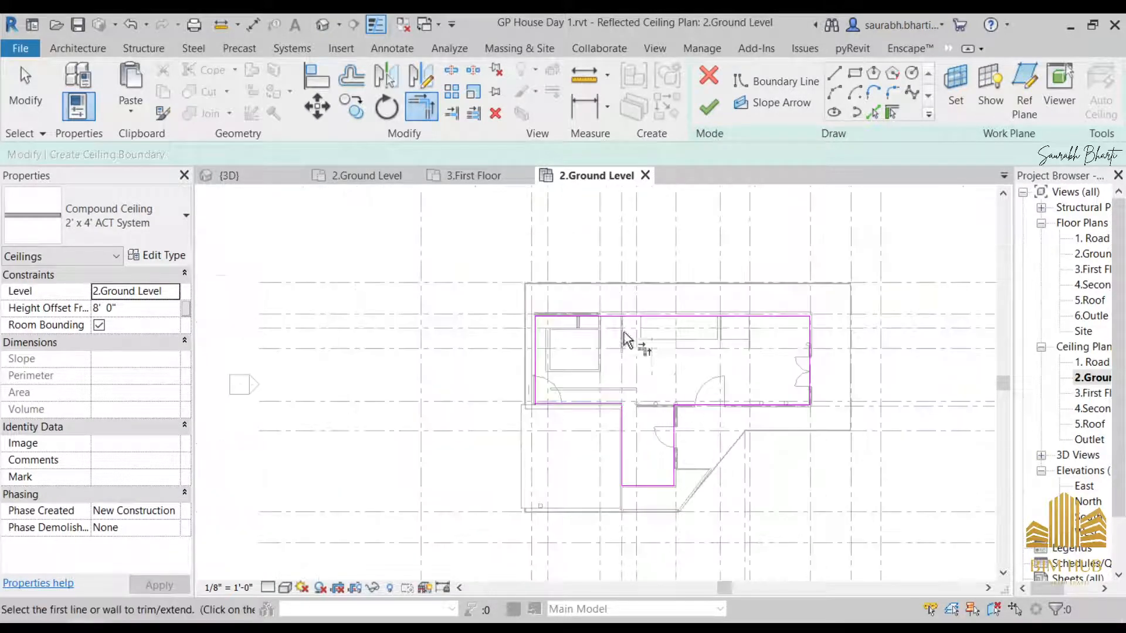
pyautogui.scroll(3, 626, 340)
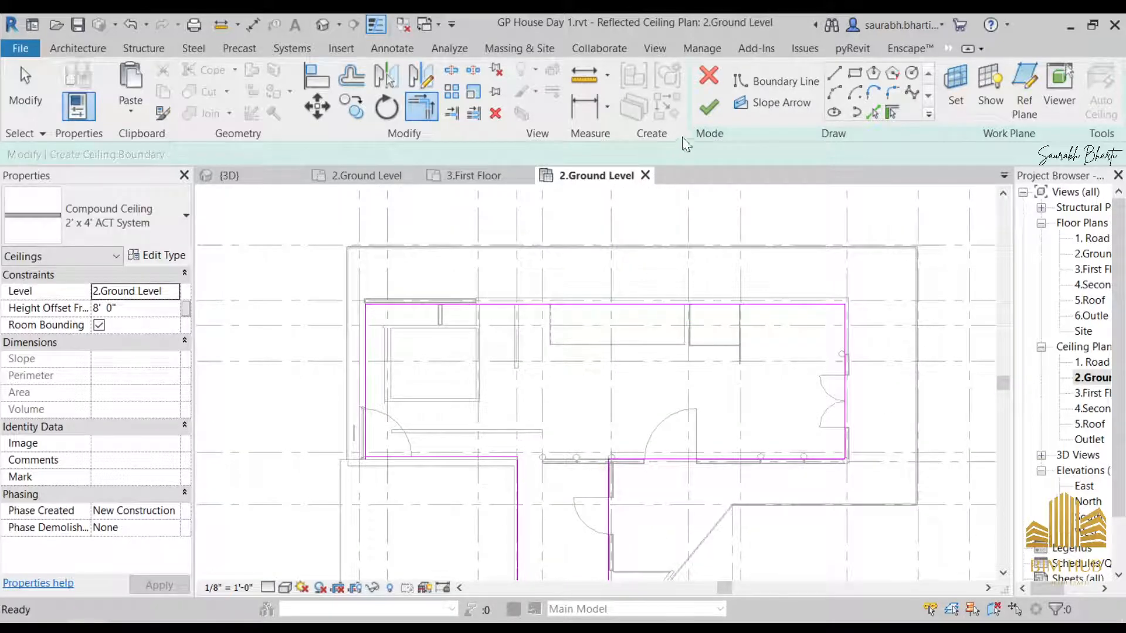
pyautogui.click(709, 108)
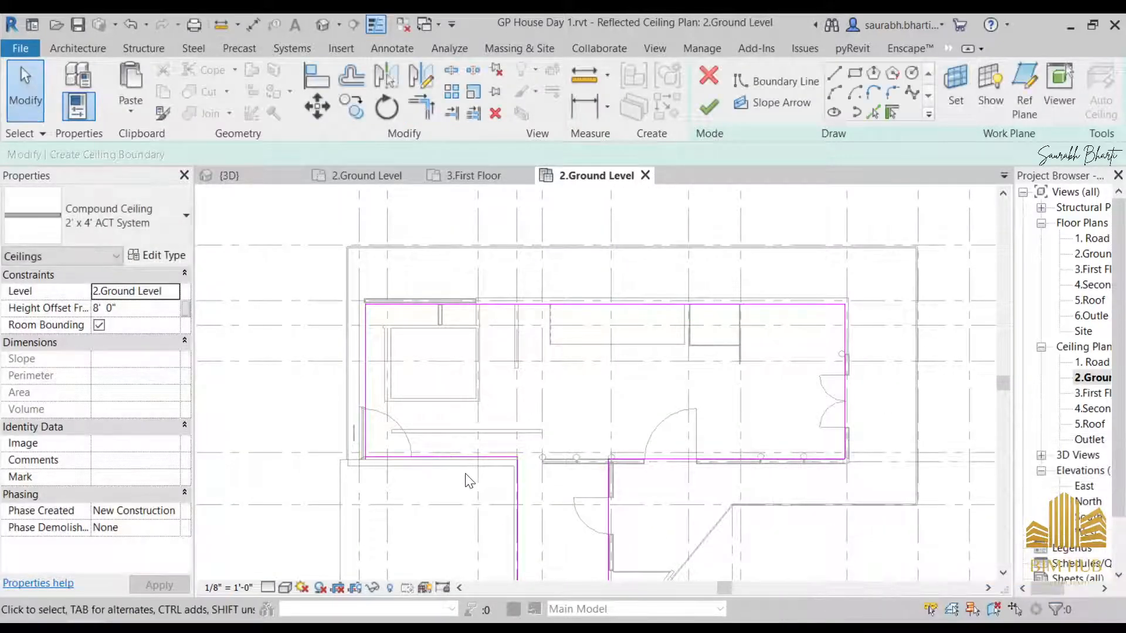
# - Trim the boundary corner where the stair area's south wall meets the entrance passage, and try finishing the sketch again
pyautogui.click(469, 458)
pyautogui.press('Escape')
pyautogui.scroll(6, 516, 463)
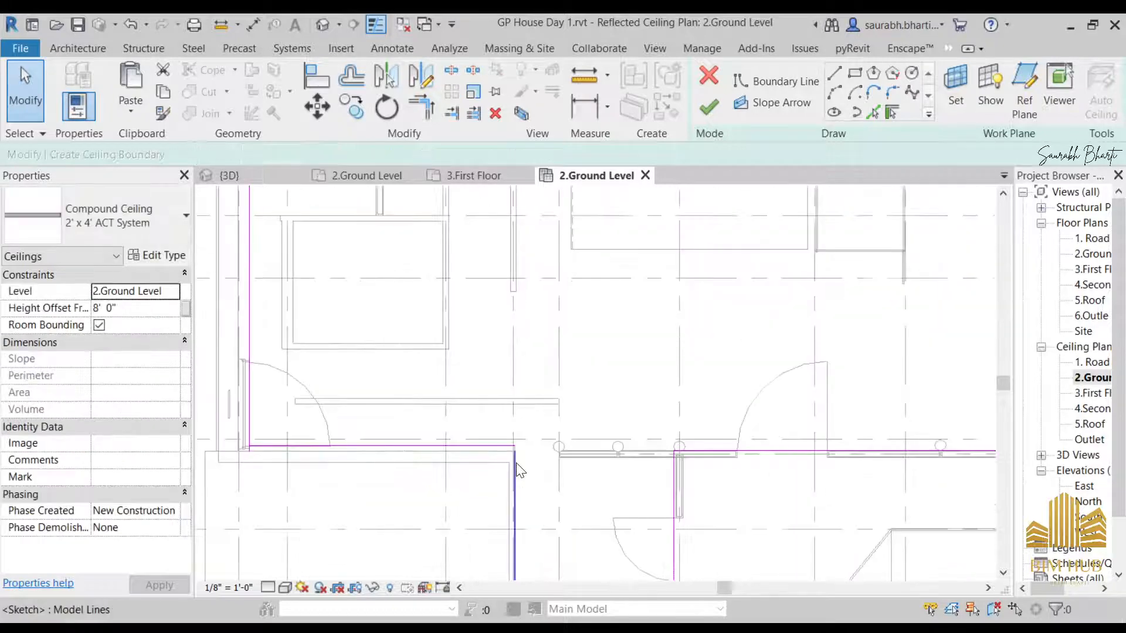
pyautogui.press('t')
pyautogui.press('r')
pyautogui.click(512, 456)
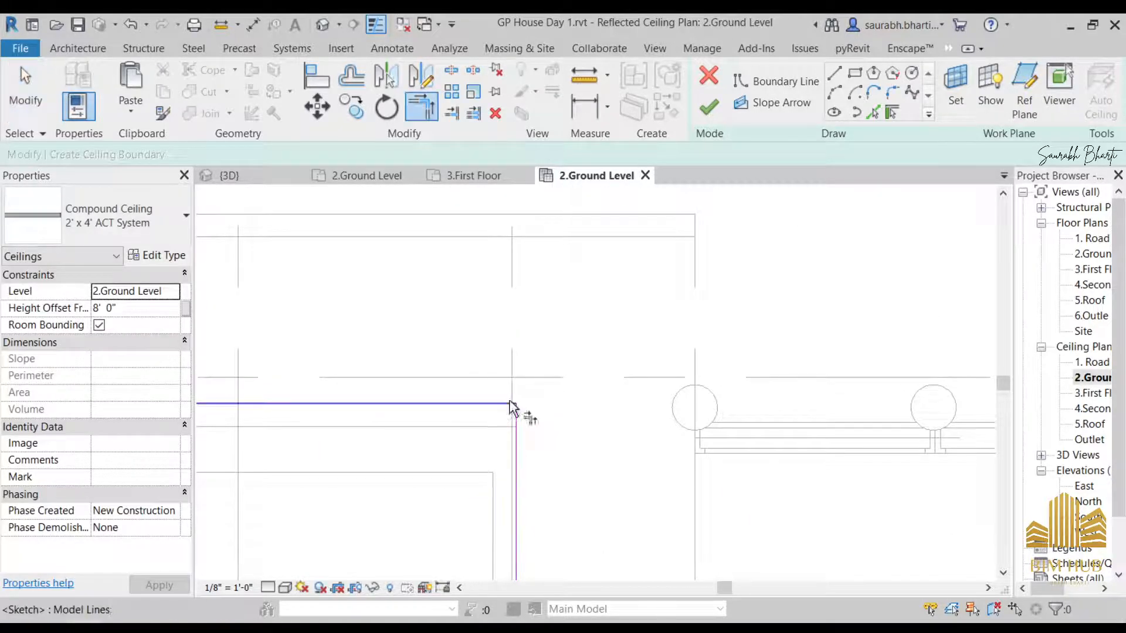
pyautogui.click(515, 406)
pyautogui.scroll(-3, 674, 409)
pyautogui.scroll(-3, 578, 412)
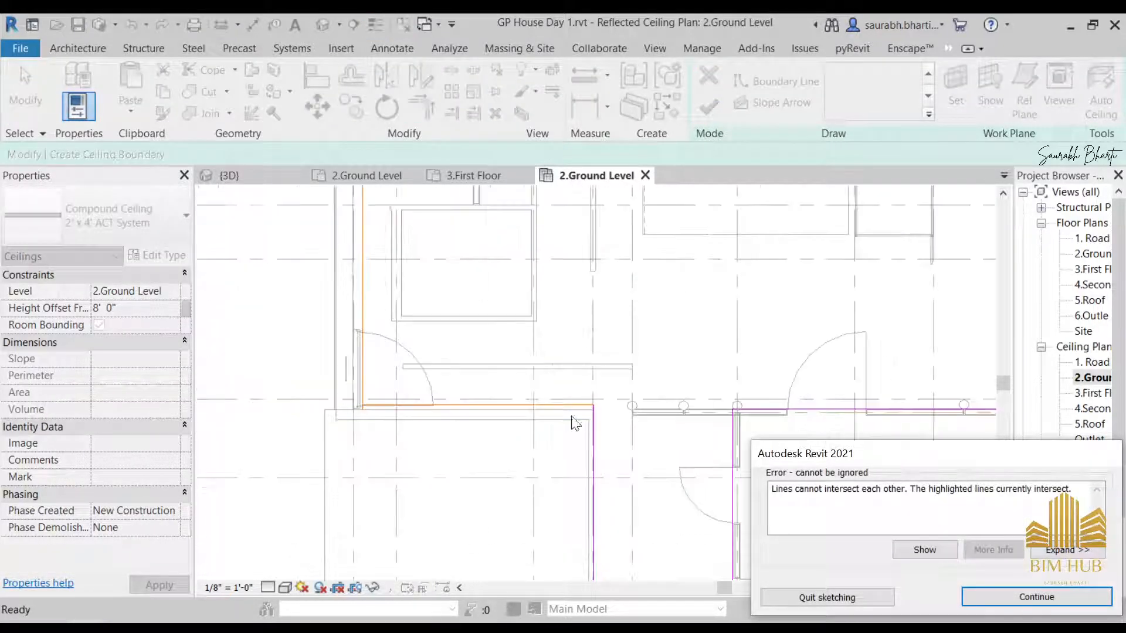
# - Trim the intersecting boundary lines at the stair area's southwest corner and finish the ceiling sketch
pyautogui.press('Escape')
pyautogui.press('Escape')
pyautogui.scroll(6, 393, 406)
pyautogui.press('t')
pyautogui.press('r')
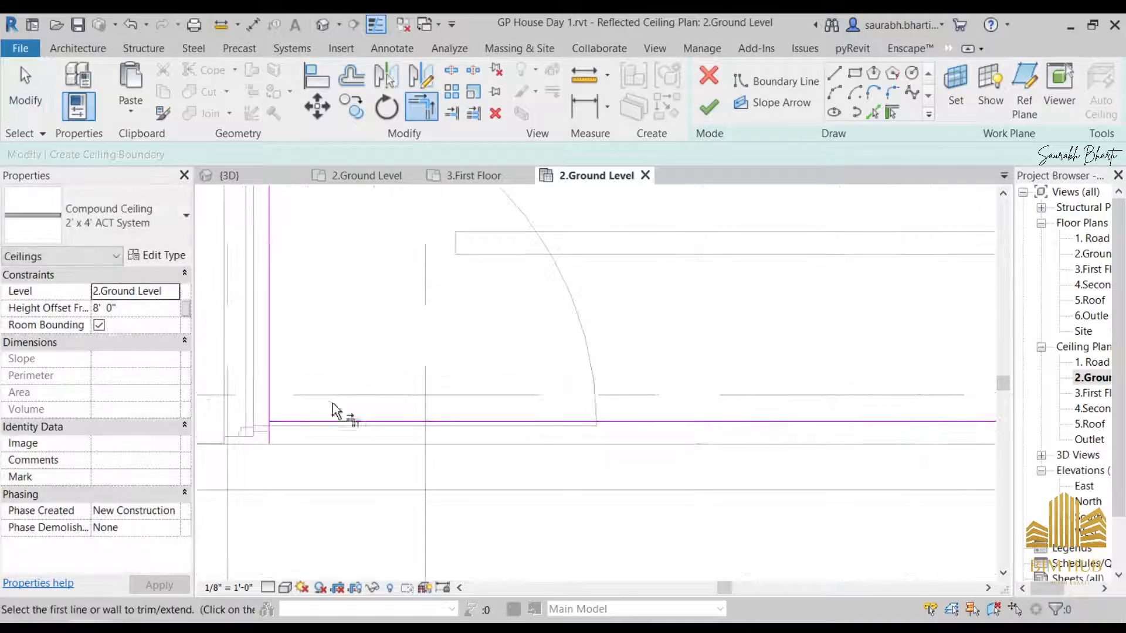
pyautogui.click(329, 421)
pyautogui.click(271, 384)
pyautogui.scroll(3, 632, 426)
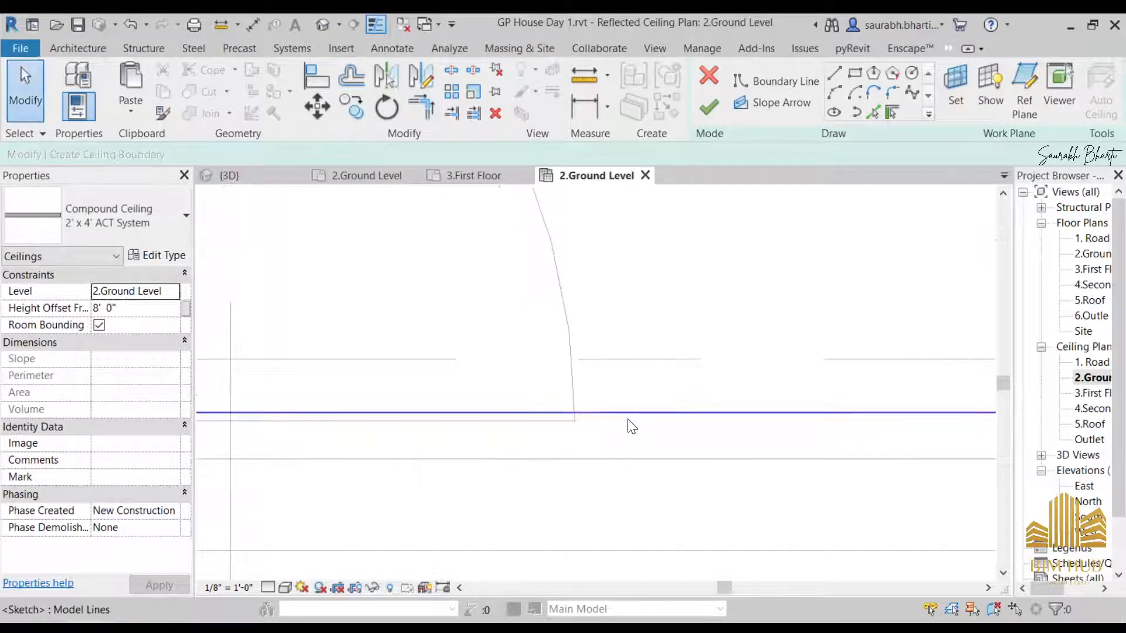
pyautogui.click(636, 425)
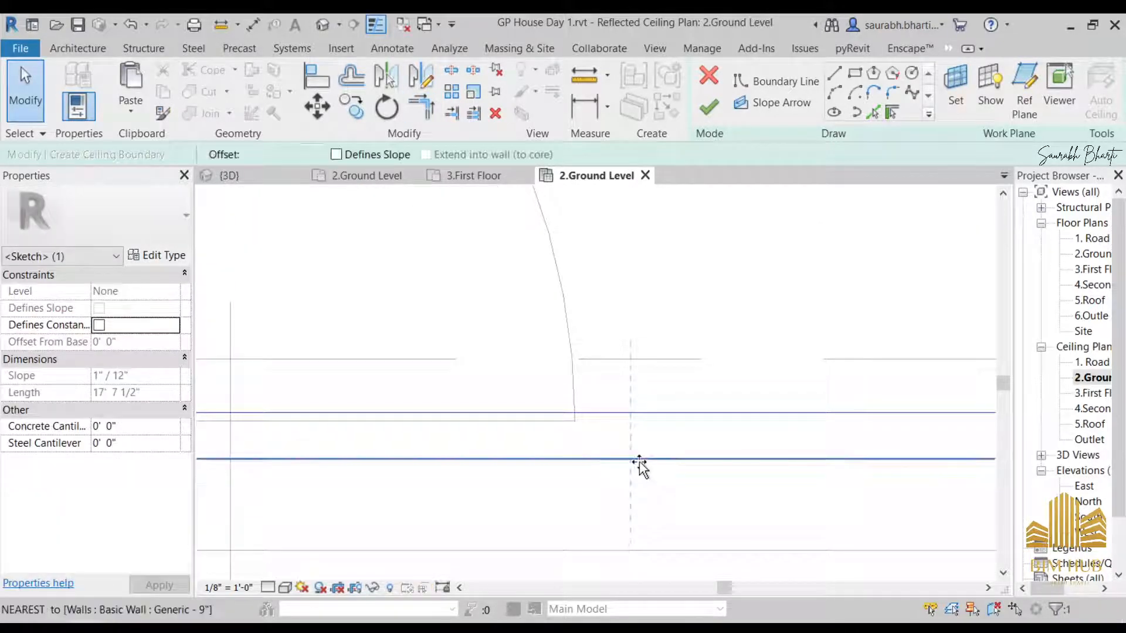
pyautogui.click(709, 107)
# - Examine the new ceiling's height behind the ground-level glazing in the 3D view and select the ceiling
pyautogui.scroll(-5, 683, 369)
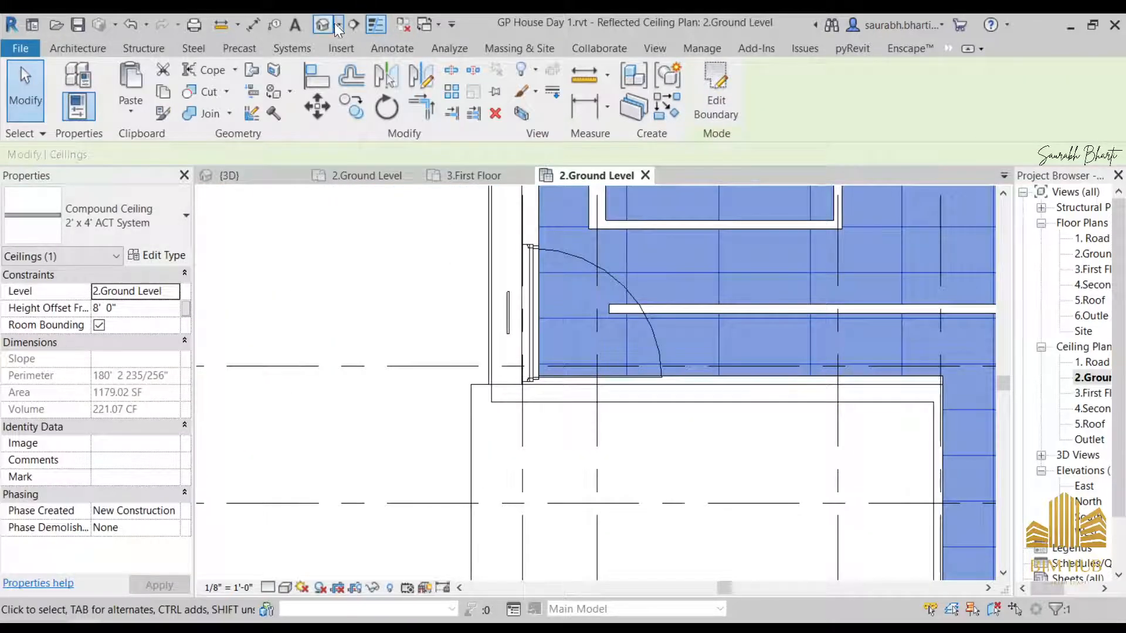
pyautogui.click(325, 26)
pyautogui.keyDown('shift'); pyautogui.moveTo(551, 369); pyautogui.dragTo(575, 339, button='middle'); pyautogui.keyUp('shift')
pyautogui.scroll(3, 510, 301)
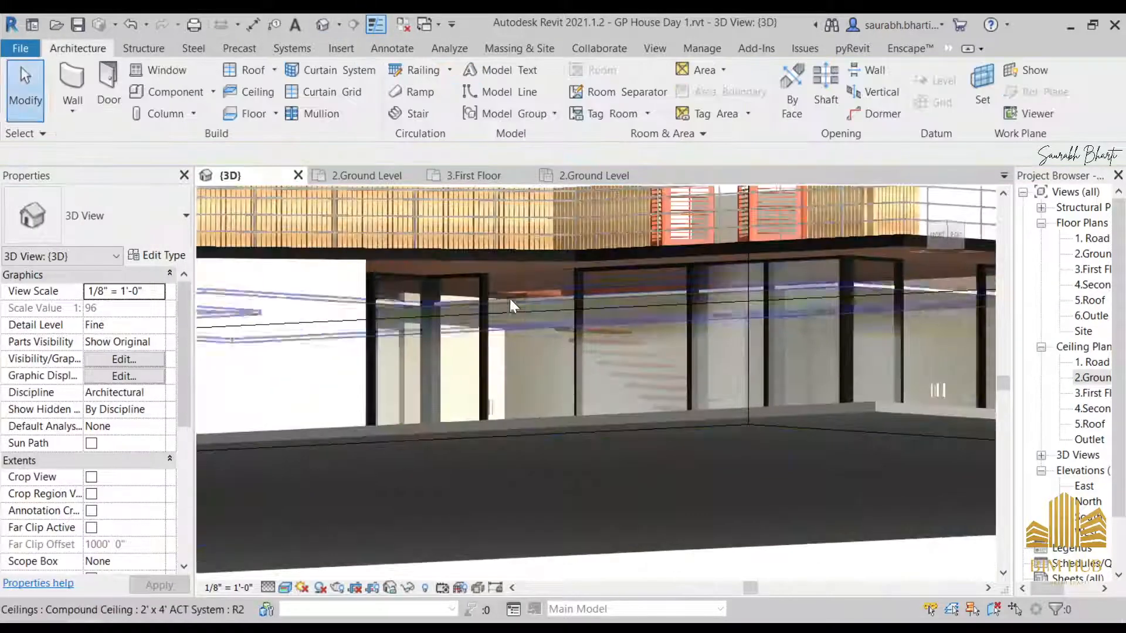
pyautogui.click(526, 306)
pyautogui.keyDown('shift'); pyautogui.moveTo(526, 306); pyautogui.dragTo(467, 334, button='middle'); pyautogui.keyUp('shift')
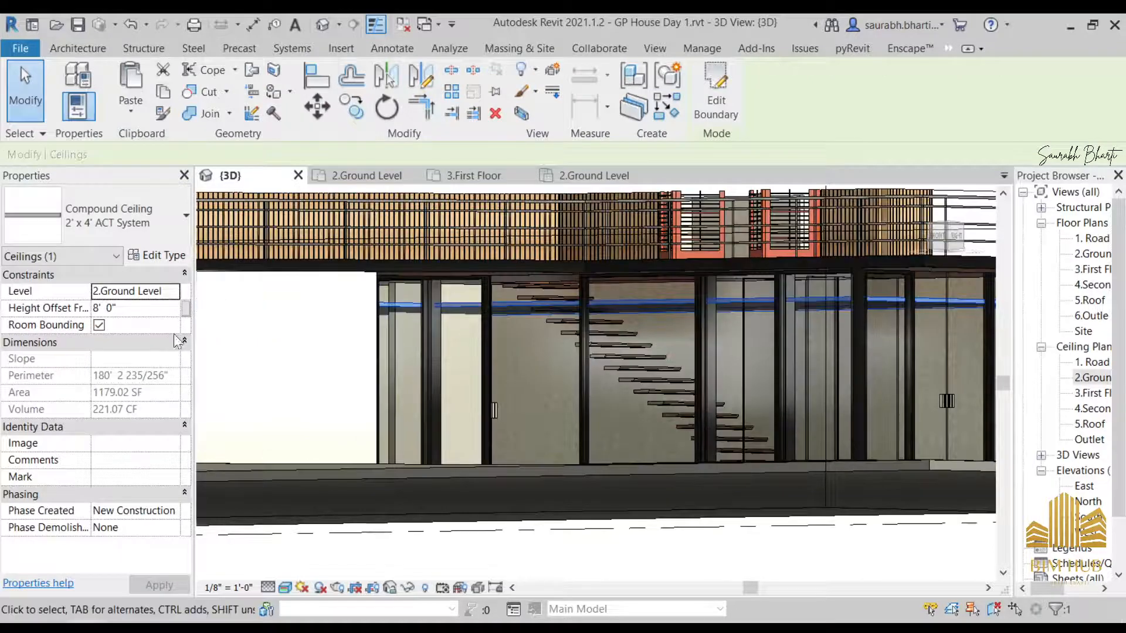
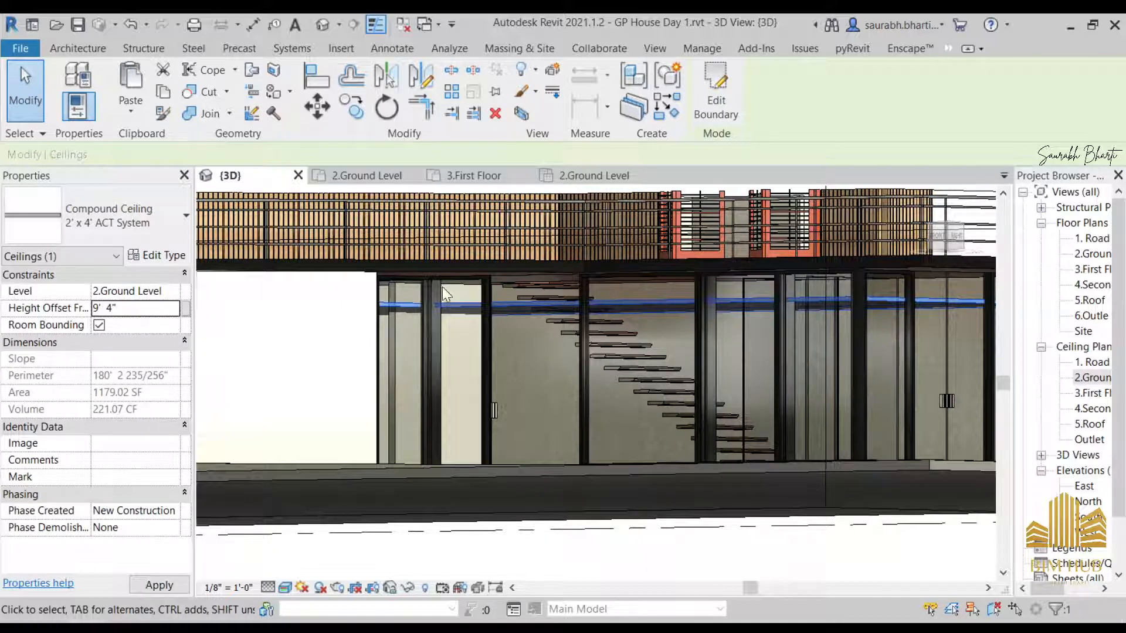
# - Set the selected ceiling's height offset to 9' 4" and open its boundary for editing in the top view
pyautogui.keyDown('shift'); pyautogui.moveTo(590, 372); pyautogui.dragTo(687, 372, button='middle'); pyautogui.keyUp('shift')
pyautogui.keyDown('shift'); pyautogui.moveTo(681, 319); pyautogui.dragTo(804, 181, button='middle'); pyautogui.keyUp('shift')
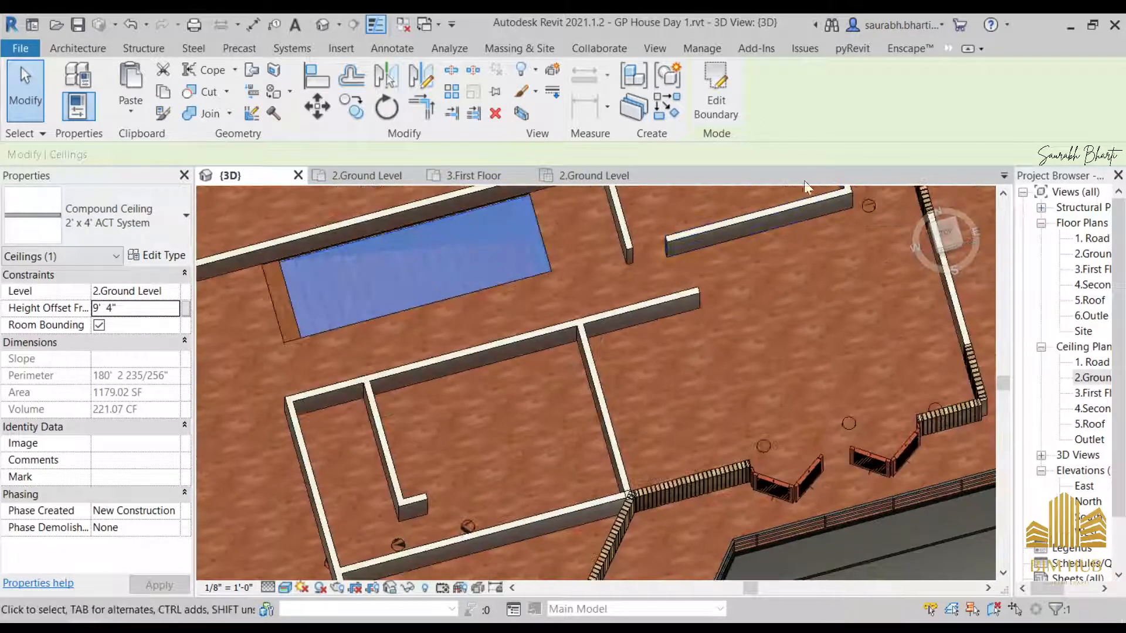
pyautogui.click(944, 234)
pyautogui.click(716, 100)
pyautogui.scroll(5, 648, 392)
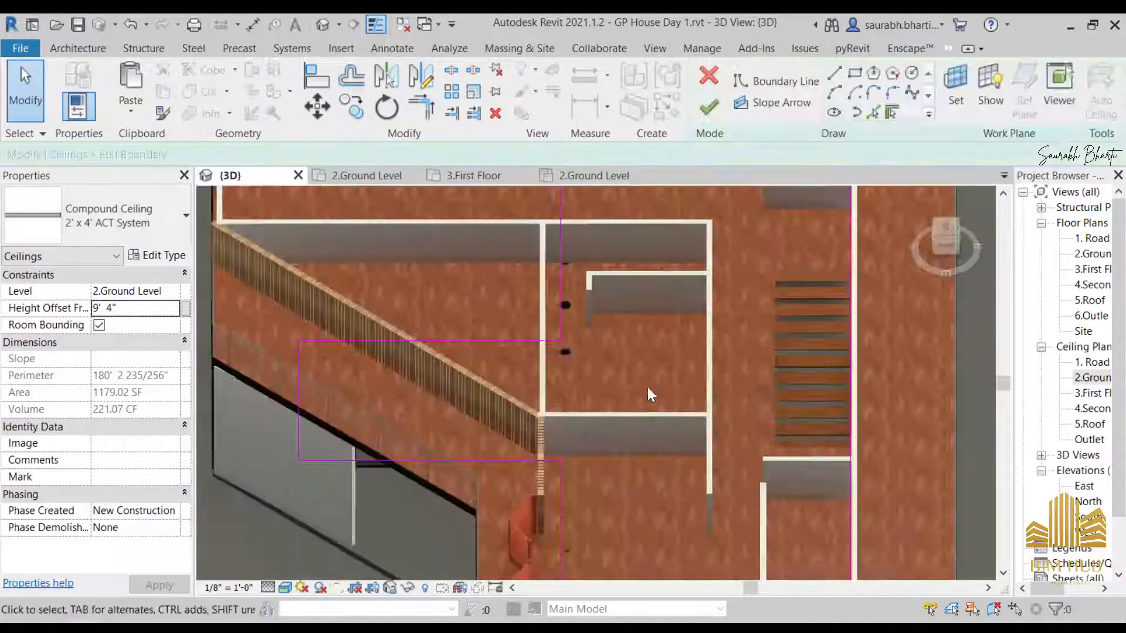
pyautogui.scroll(-6, 671, 369)
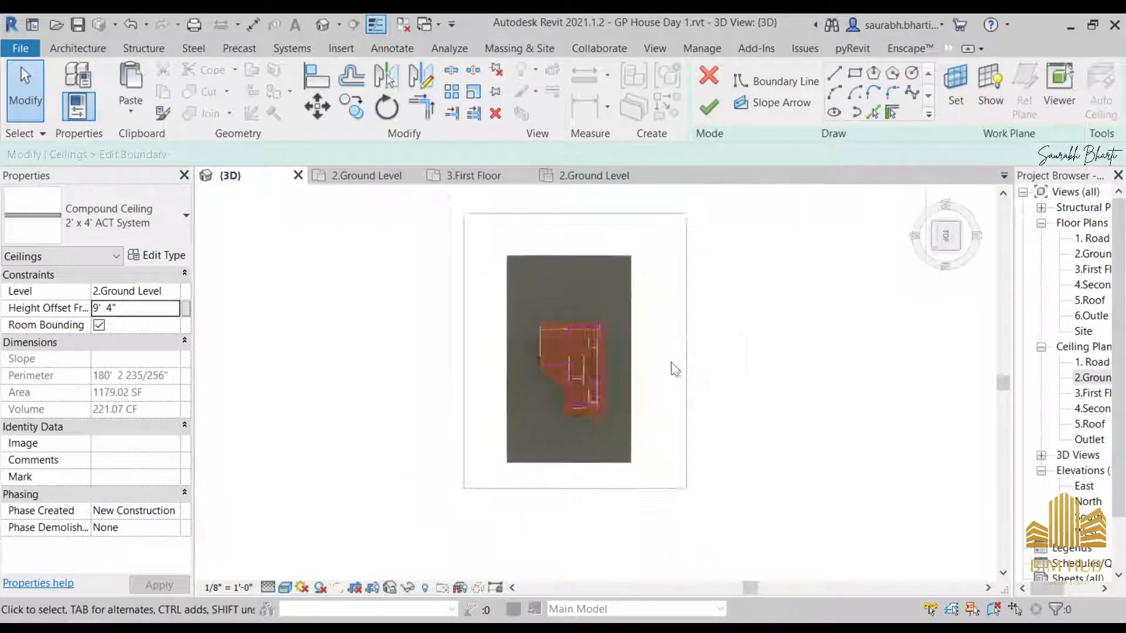
pyautogui.scroll(2, 632, 403)
pyautogui.scroll(5, 639, 400)
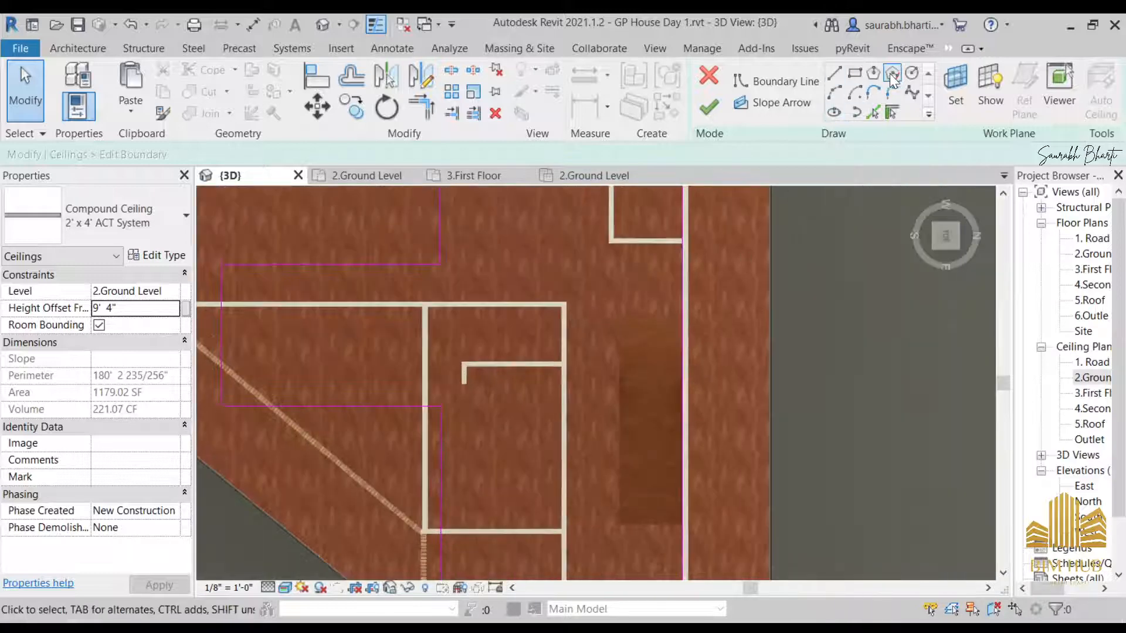
# - Draw three boundary lines around the staircase opening, starting and ending on the ceiling's boundary line along the outer wall
pyautogui.click(834, 72)
pyautogui.scroll(2, 706, 308)
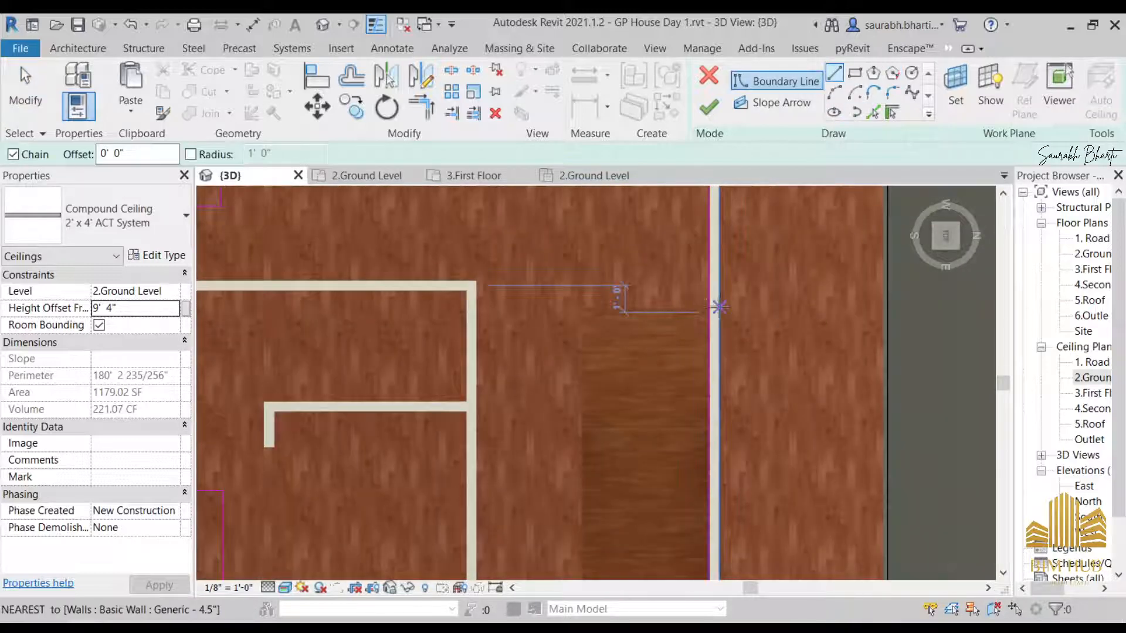
pyautogui.click(708, 306)
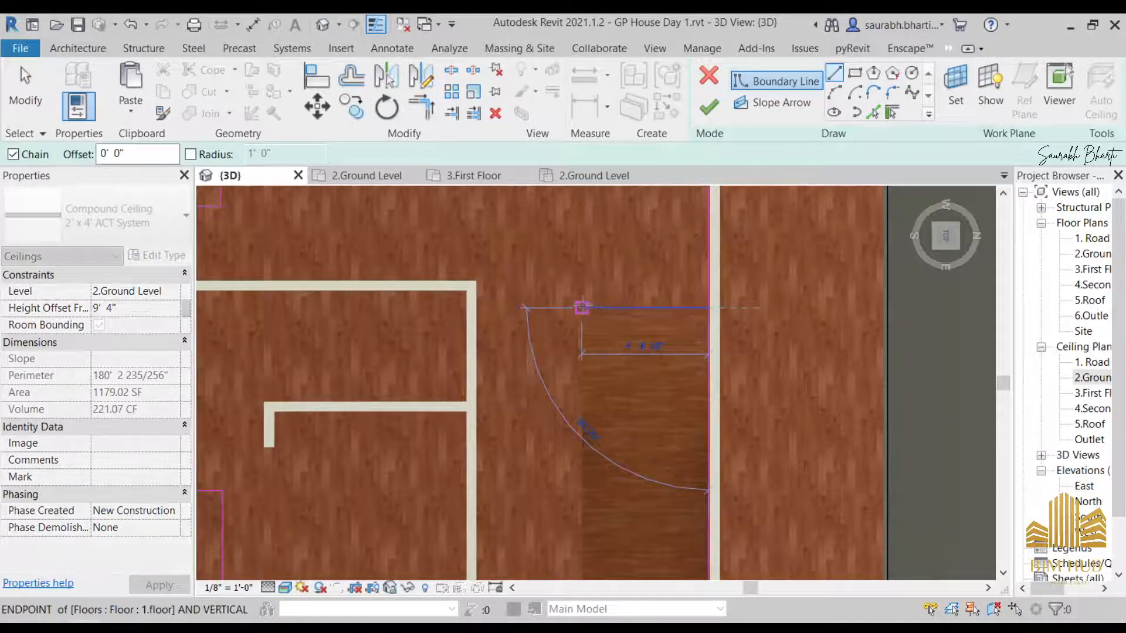
pyautogui.click(582, 308)
pyautogui.moveTo(578, 532); pyautogui.dragTo(556, 223, button='middle')
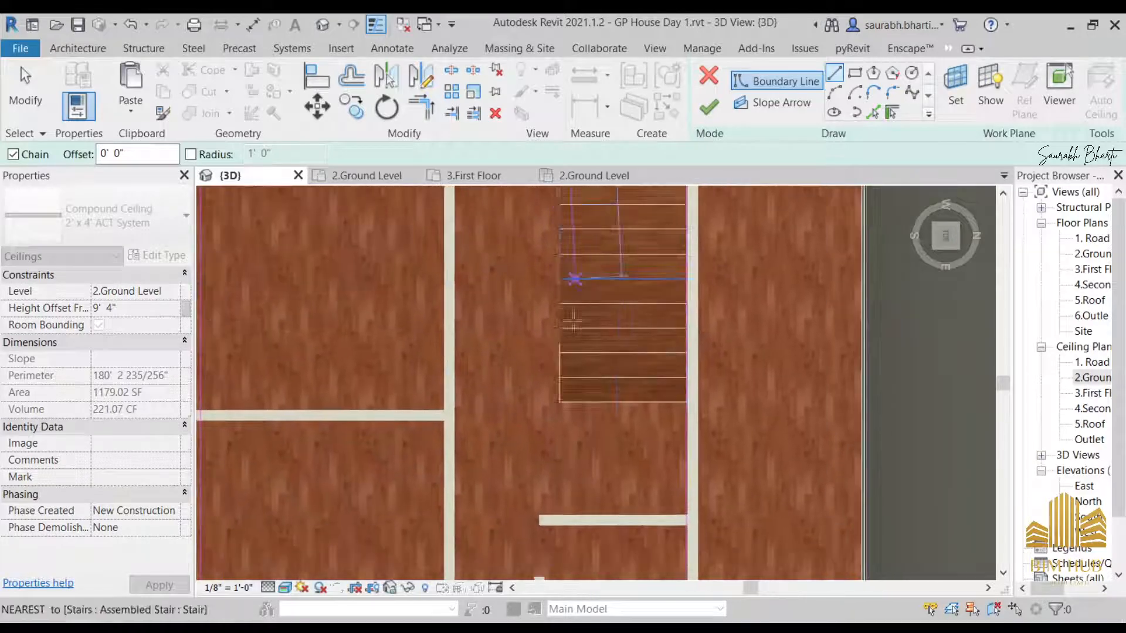
pyautogui.click(559, 402)
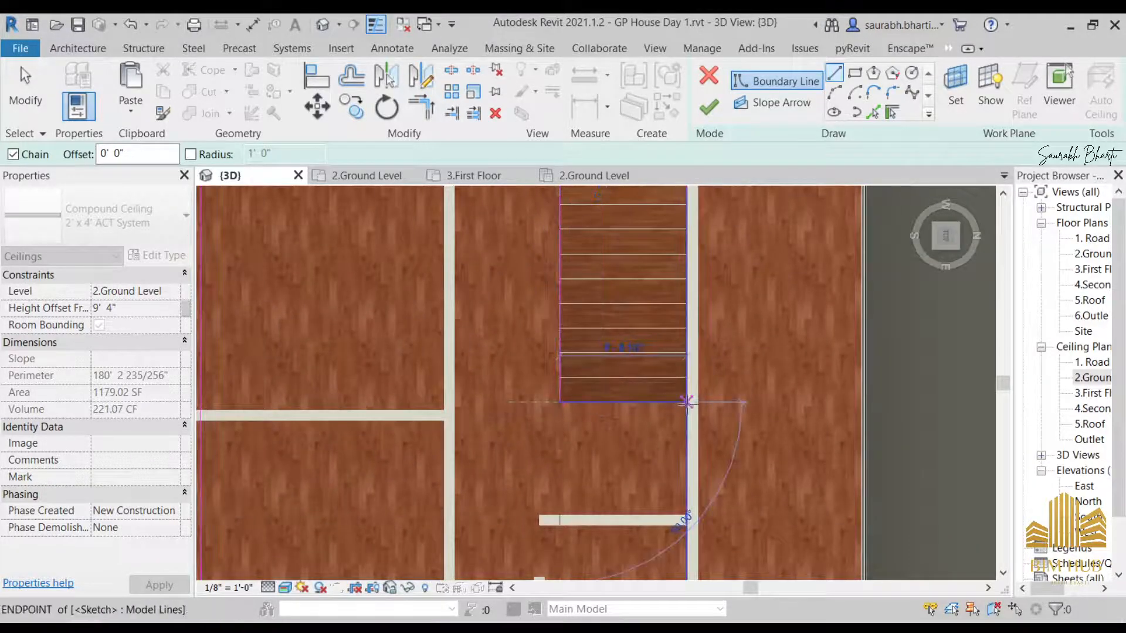
pyautogui.click(687, 402)
pyautogui.press('Escape')
pyautogui.press('Escape')
# - Trim the boundary line along the outer wall at the stair opening's corners and finish the ceiling sketch
pyautogui.press('s')
pyautogui.press('l')
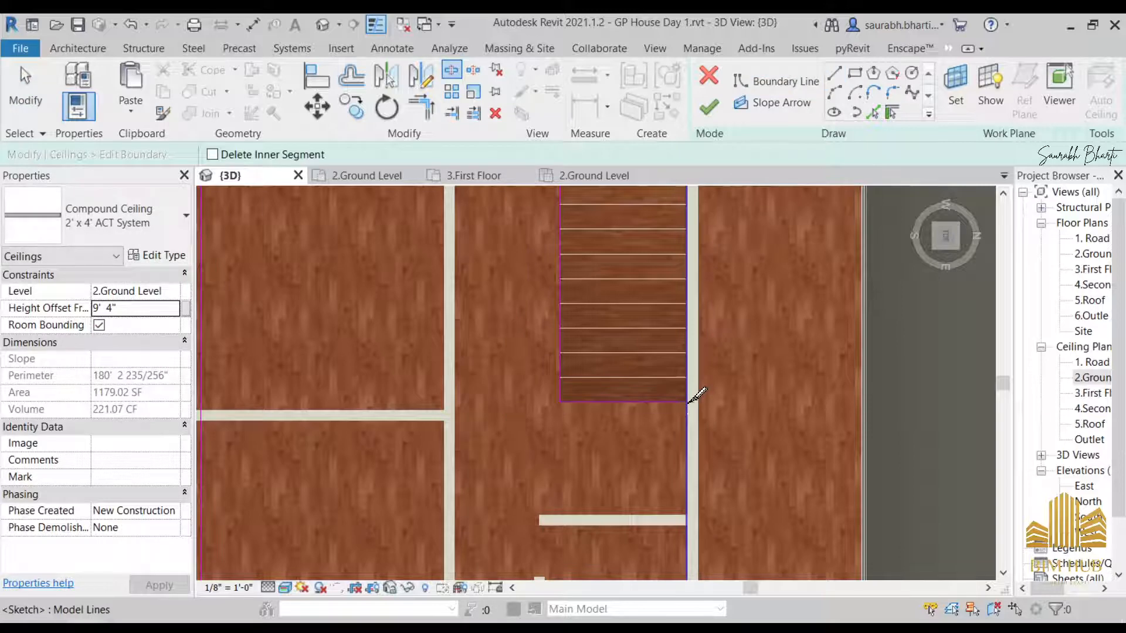
pyautogui.press('t')
pyautogui.press('r')
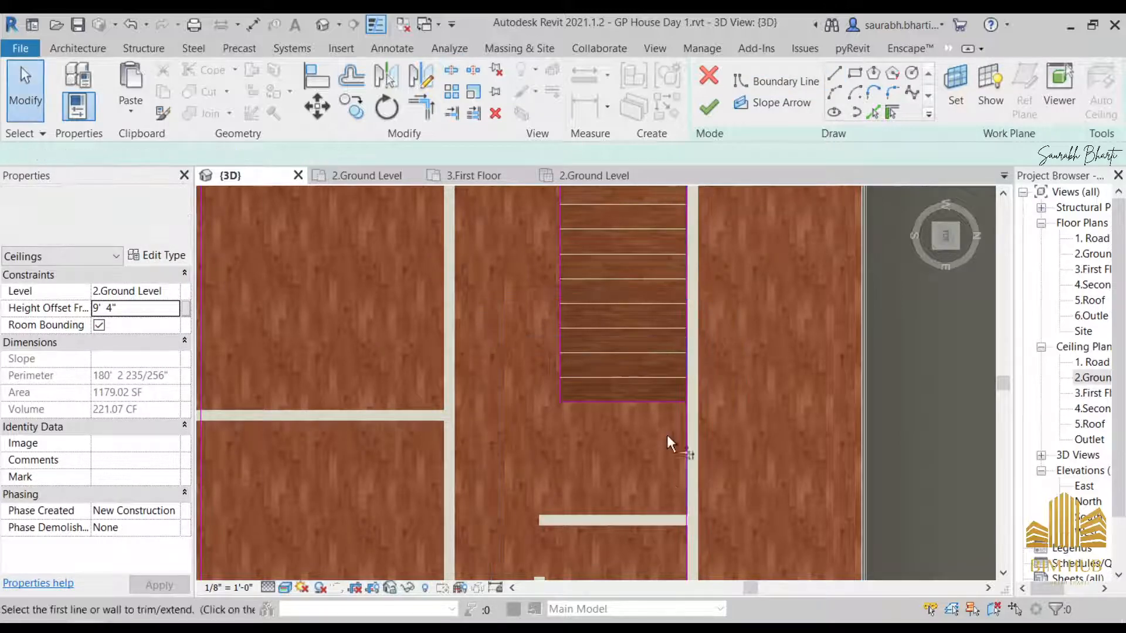
pyautogui.click(691, 429)
pyautogui.scroll(-3, 687, 316)
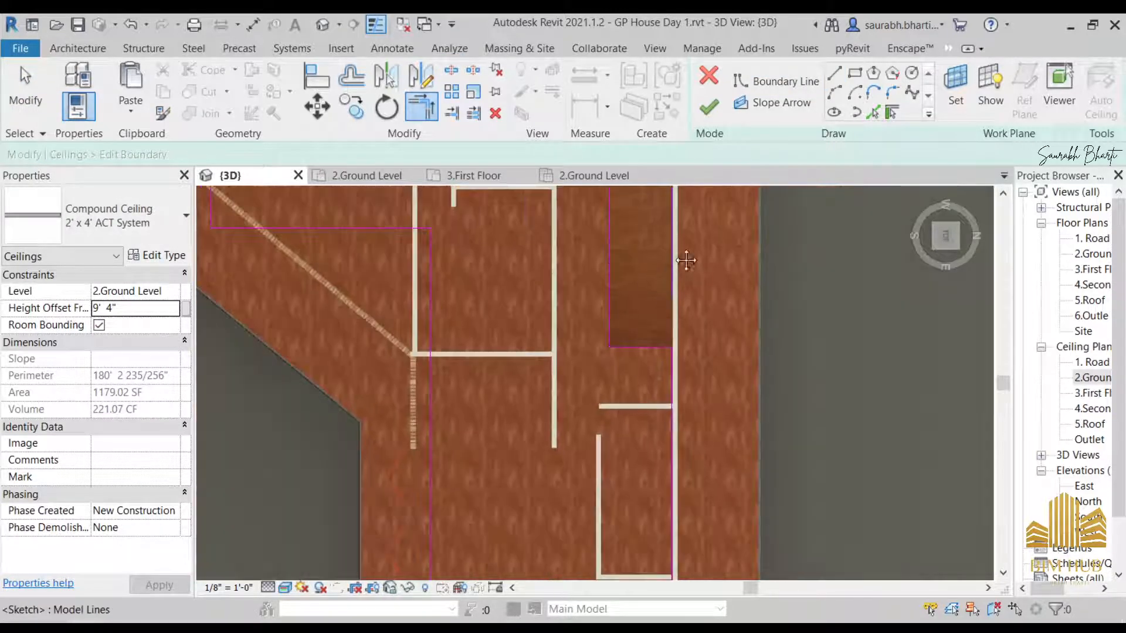
pyautogui.moveTo(686, 258); pyautogui.dragTo(695, 497, button='middle')
pyautogui.click(680, 363)
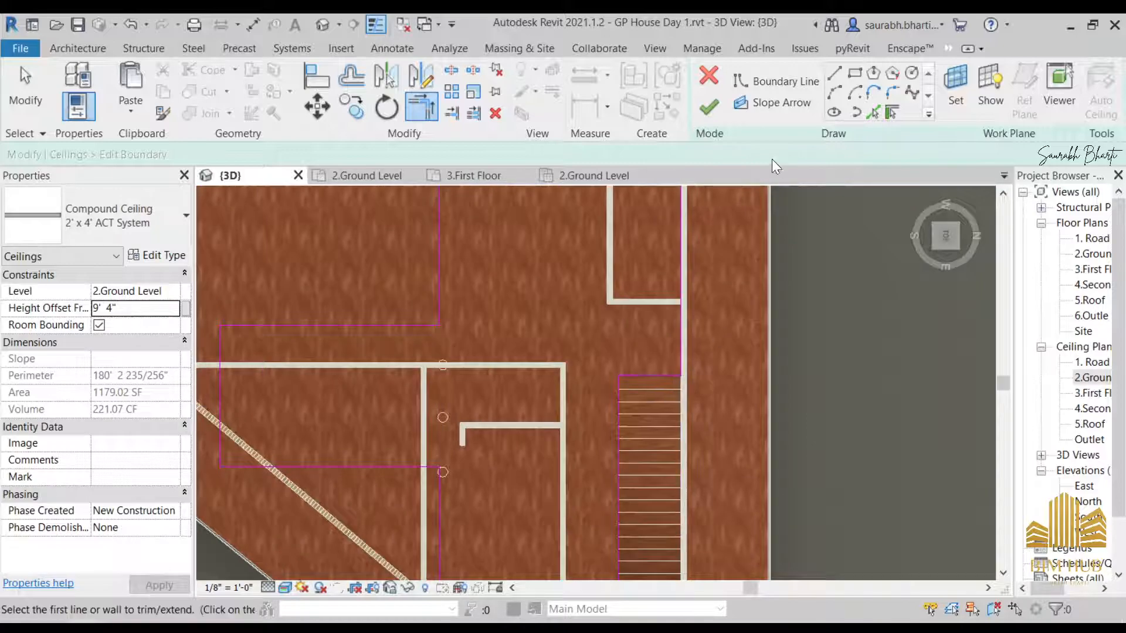
pyautogui.click(705, 111)
# - Examine the ceiling and its stair opening in the 3D view, from above and through the ground-level glazing
pyautogui.scroll(-3, 680, 381)
pyautogui.keyDown('shift'); pyautogui.moveTo(683, 389); pyautogui.dragTo(686, 316, button='middle'); pyautogui.keyUp('shift')
pyautogui.scroll(3, 669, 378)
pyautogui.keyDown('shift'); pyautogui.moveTo(615, 334); pyautogui.dragTo(610, 367, button='middle'); pyautogui.keyUp('shift')
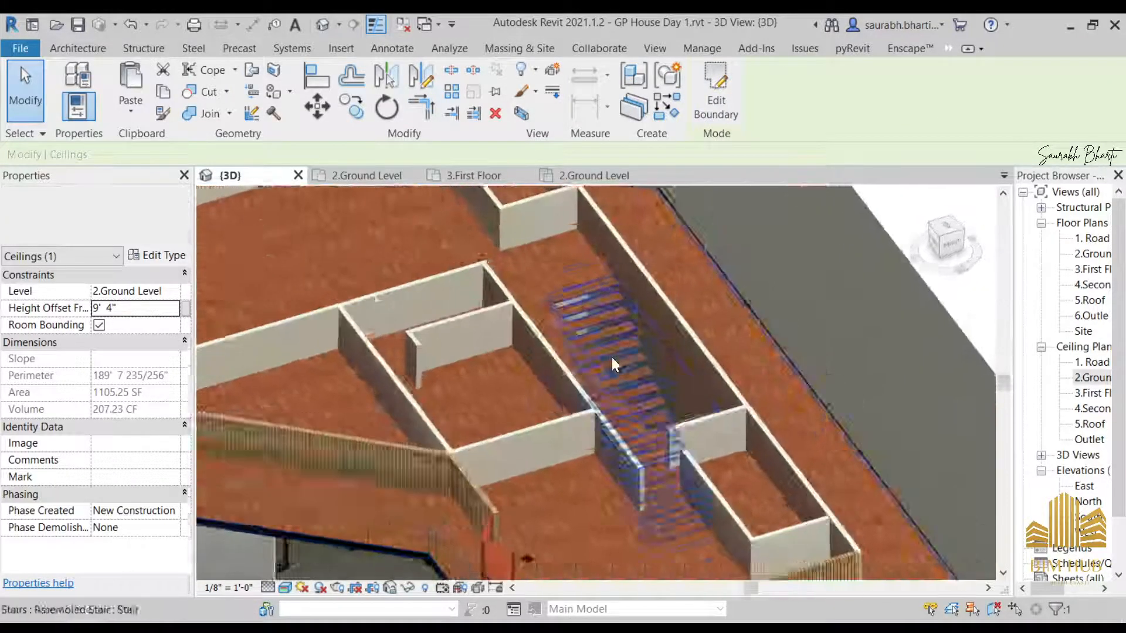
pyautogui.scroll(3, 611, 346)
pyautogui.keyDown('shift'); pyautogui.moveTo(610, 308); pyautogui.dragTo(608, 360, button='middle'); pyautogui.keyUp('shift')
pyautogui.scroll(3, 583, 371)
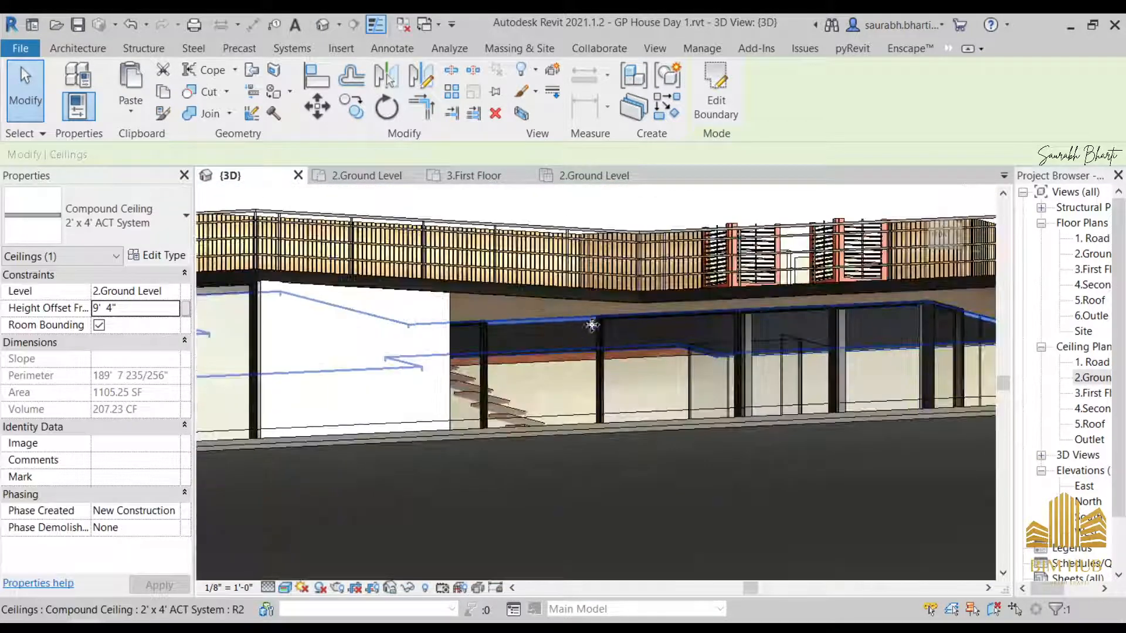
pyautogui.keyDown('shift'); pyautogui.moveTo(867, 311); pyautogui.dragTo(723, 291, button='middle'); pyautogui.keyUp('shift')
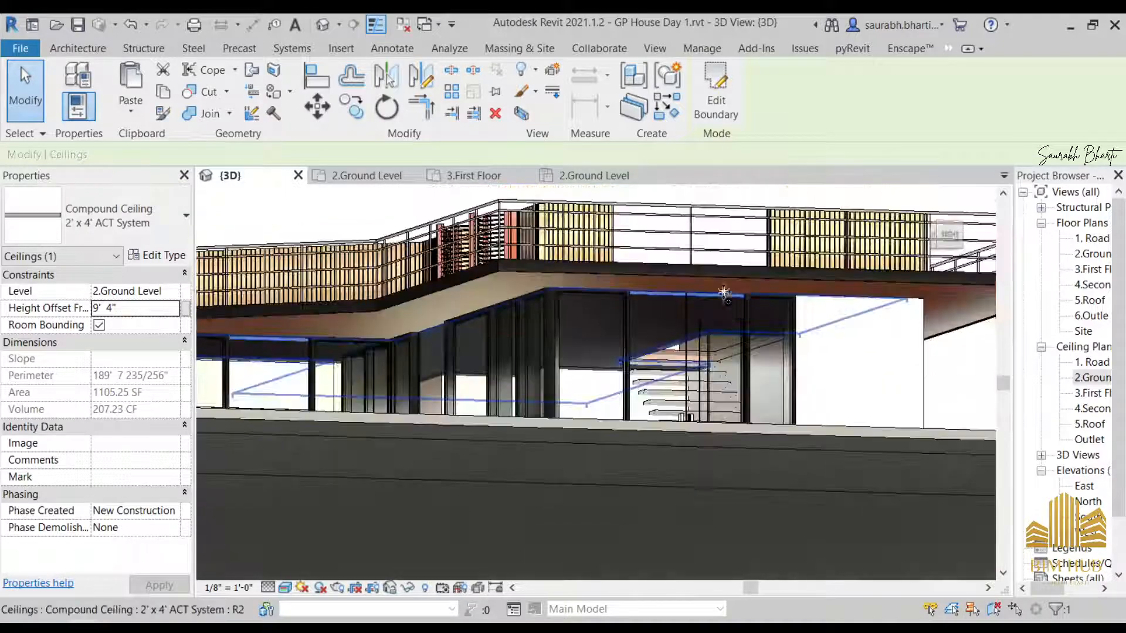
pyautogui.scroll(3, 674, 317)
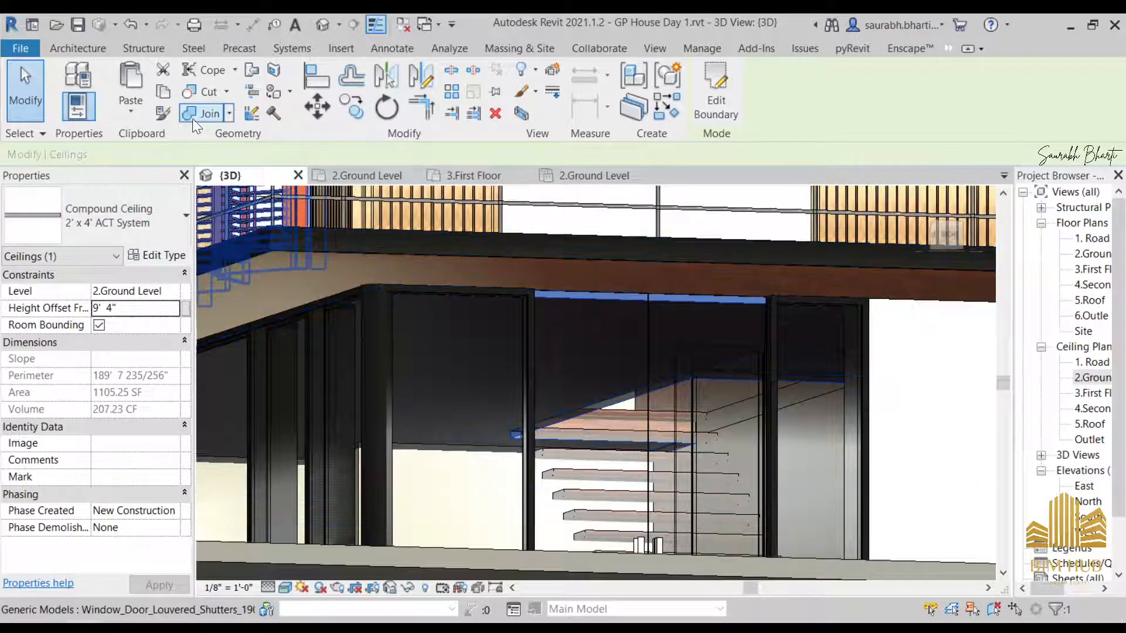
# - Open the ceiling type's layer structure and browse the project materials for the Finish 2 [5] layer
pyautogui.click(155, 255)
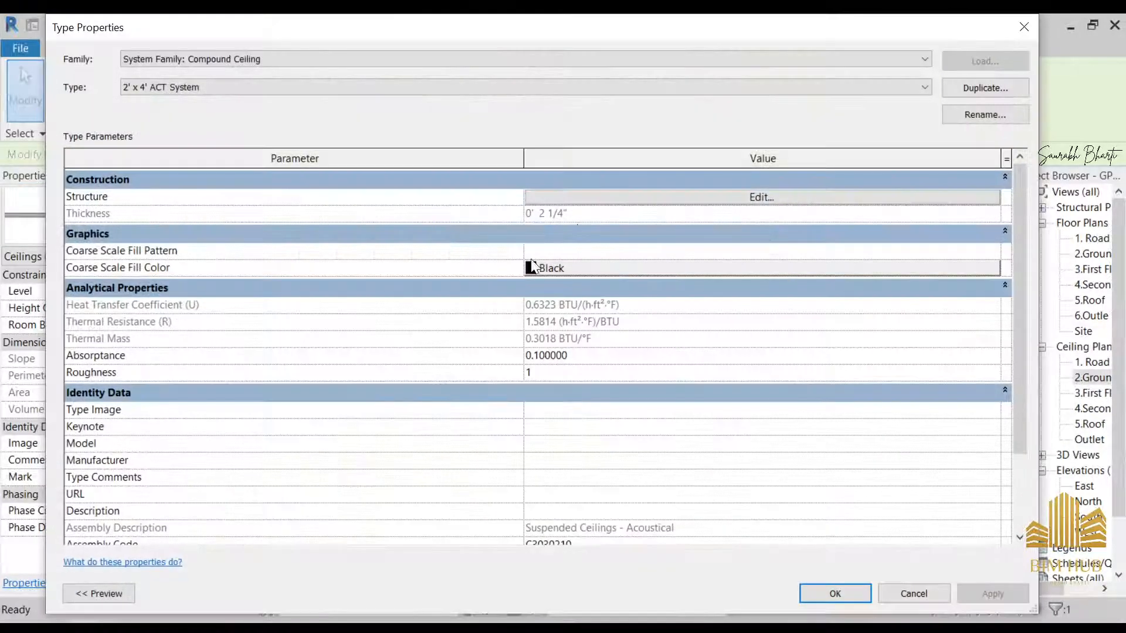
pyautogui.click(715, 199)
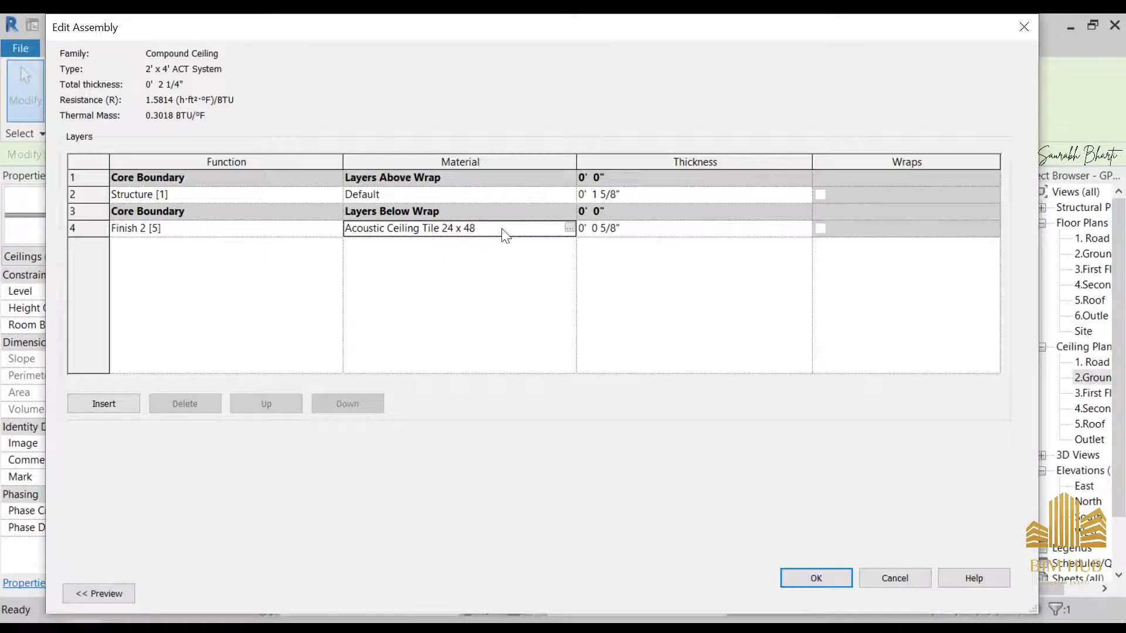
pyautogui.click(569, 227)
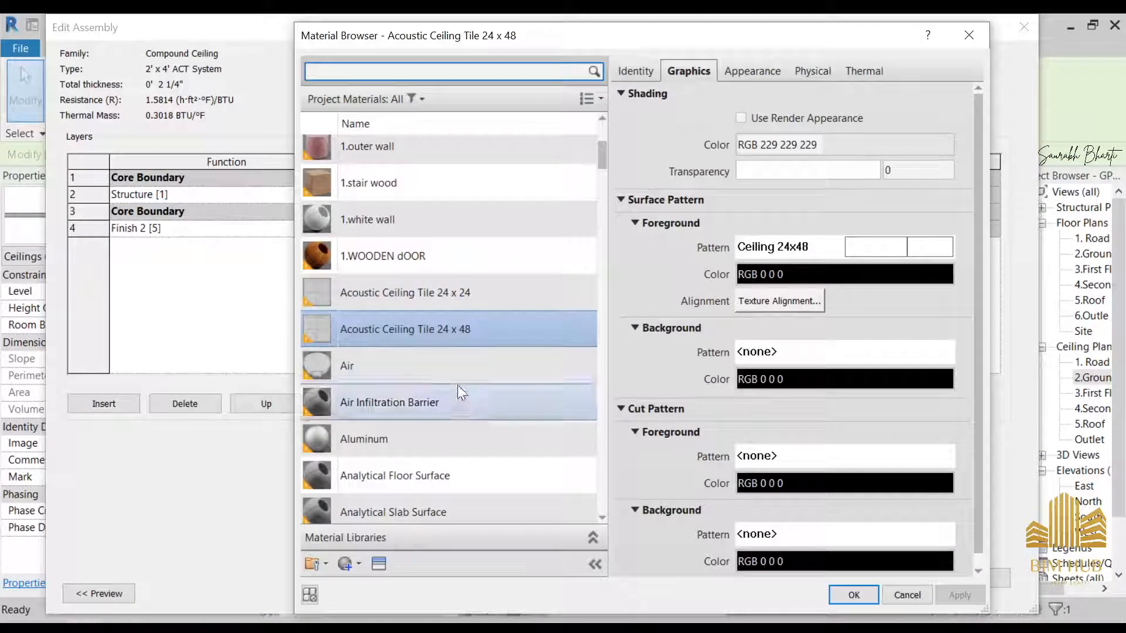
pyautogui.scroll(-15, 446, 389)
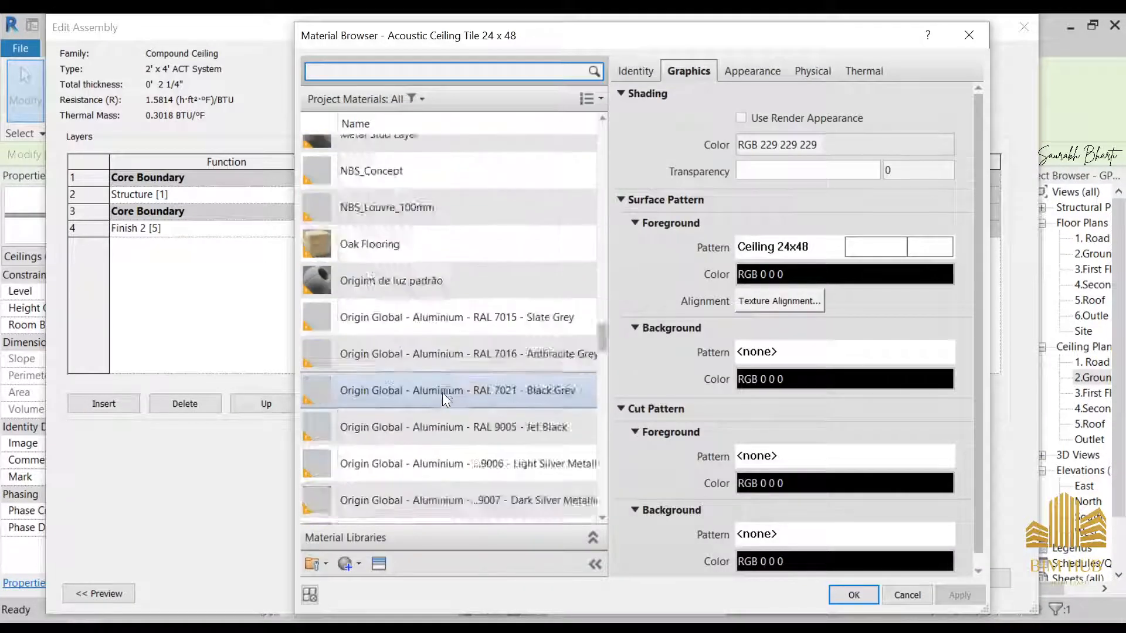
pyautogui.scroll(-15, 444, 394)
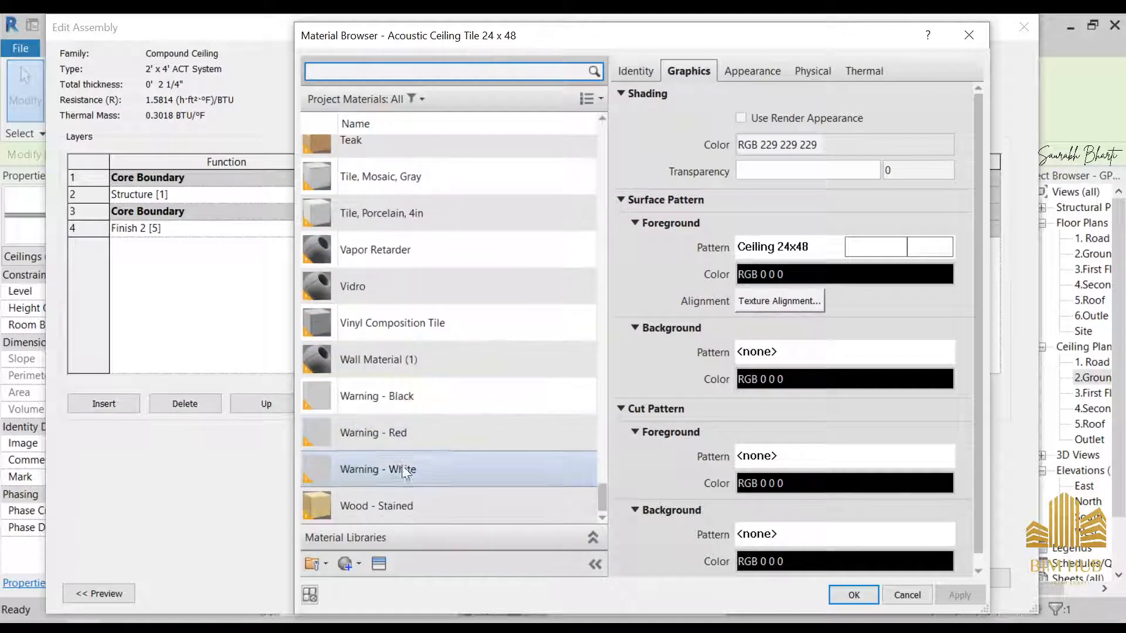
# - Create a new material named 1.ceiling for the ceiling's finish layer
pyautogui.click(358, 564)
pyautogui.click(385, 578)
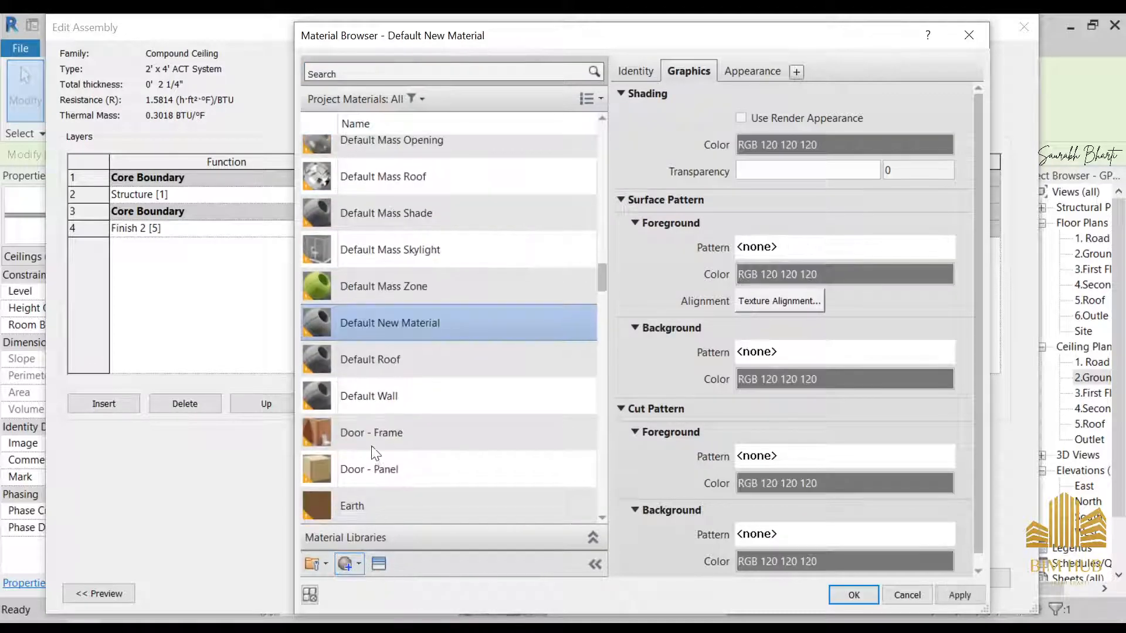
pyautogui.rightClick(380, 319)
pyautogui.click(417, 357)
pyautogui.press('BackSpace')
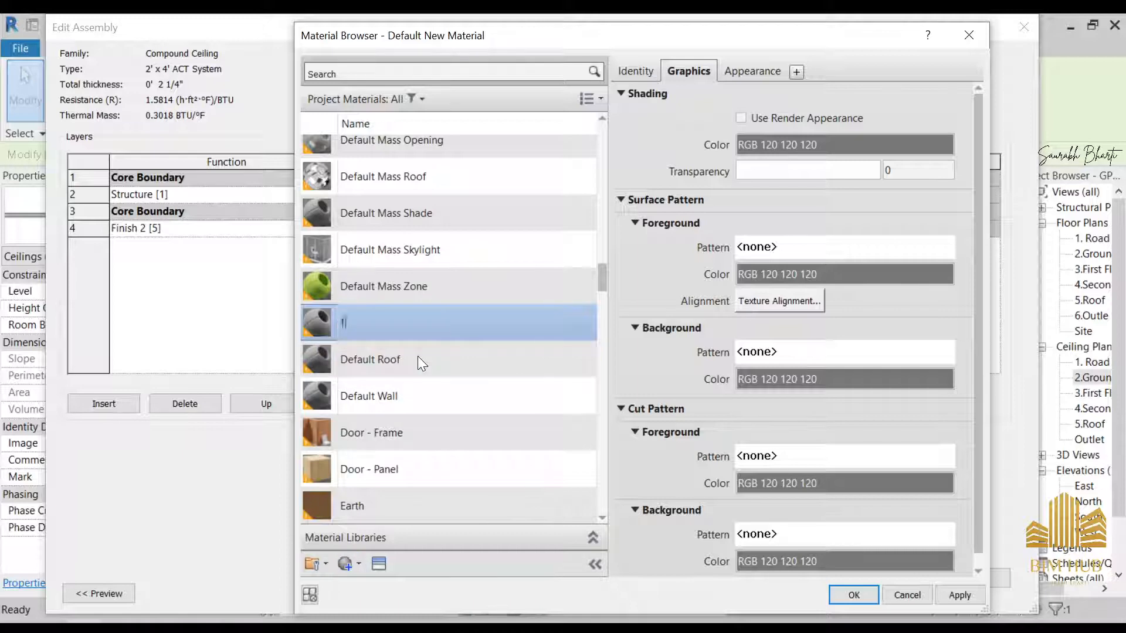
pyautogui.write('1.ceiling')
pyautogui.press('Return')
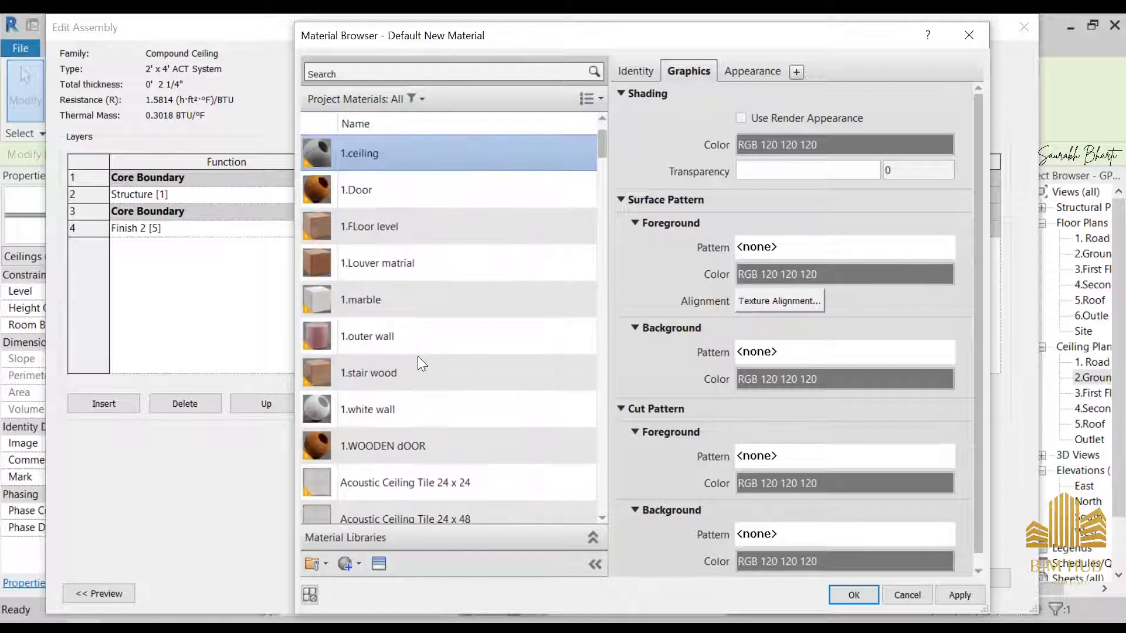
# - Give the 1.ceiling material the White porcelain appearance from the Ceramic library and accept the ceiling type's new finish
pyautogui.click(379, 564)
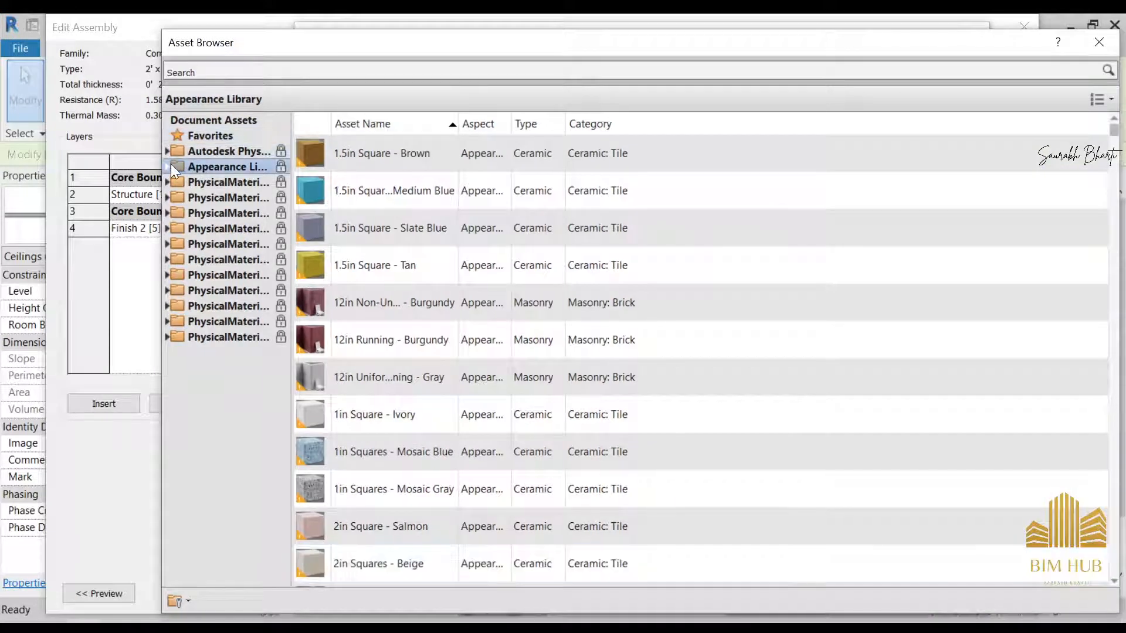
pyautogui.click(169, 167)
pyautogui.click(218, 198)
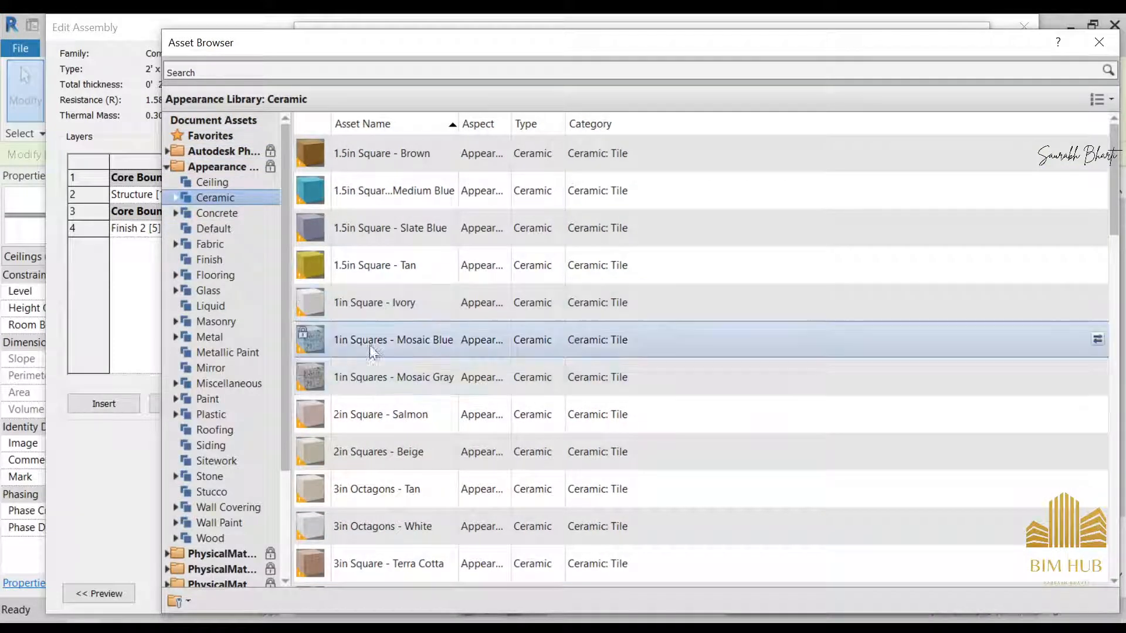
pyautogui.scroll(-4, 395, 512)
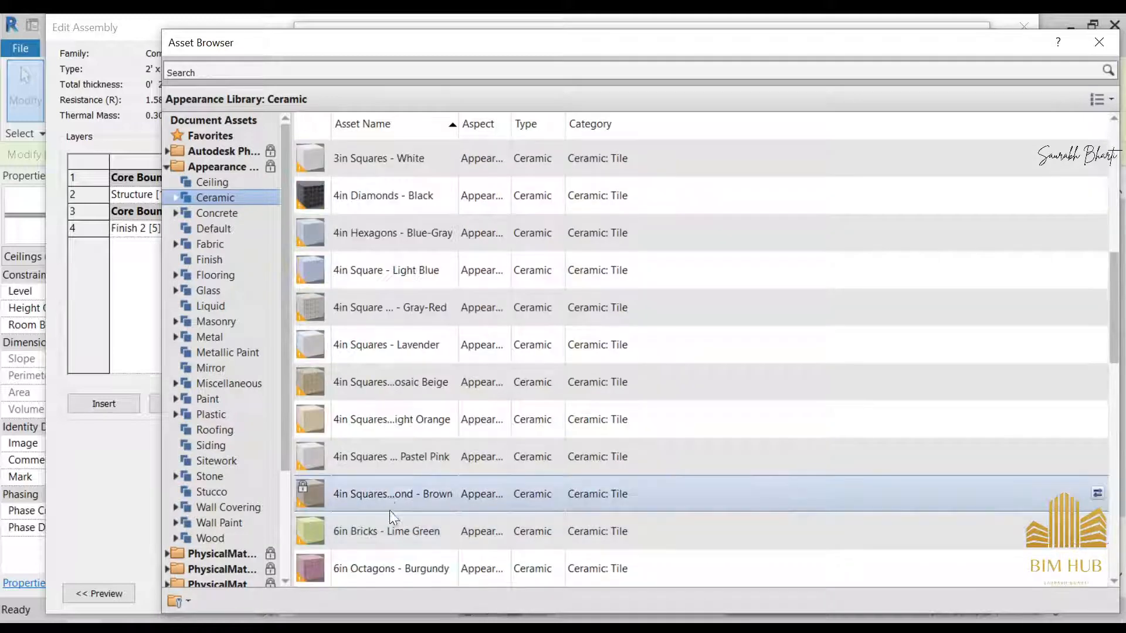
pyautogui.scroll(-8, 363, 457)
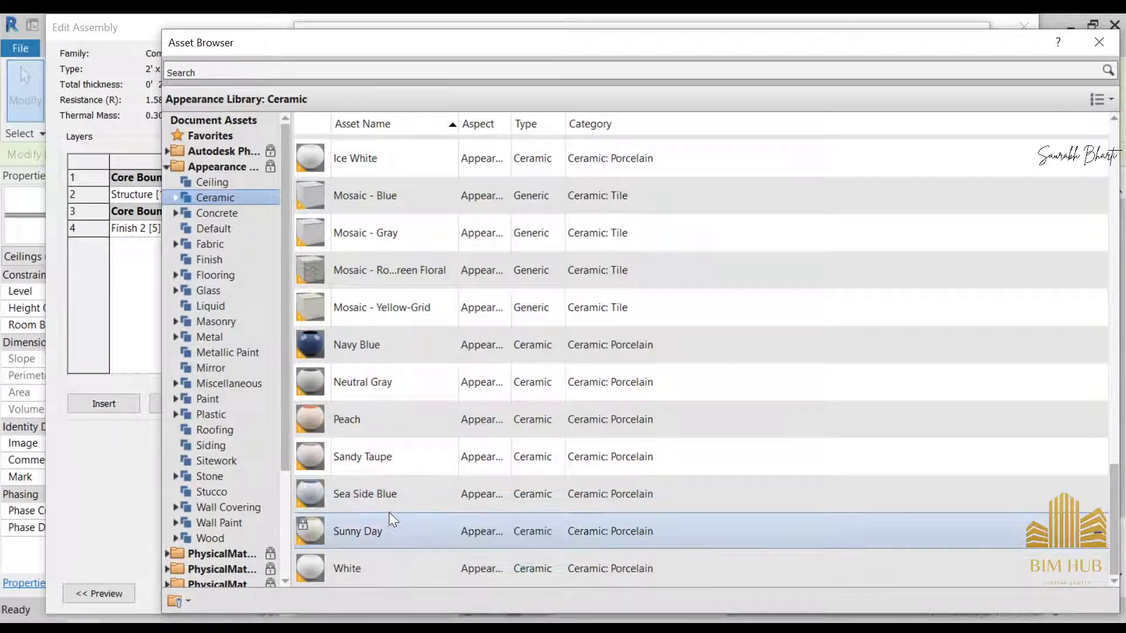
pyautogui.doubleClick(364, 570)
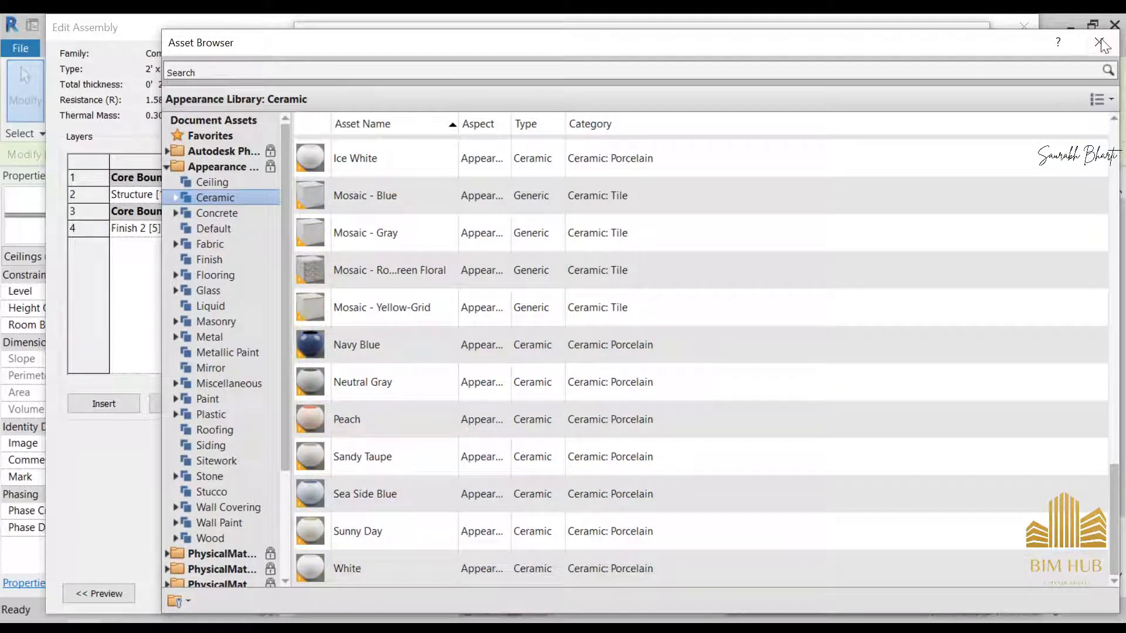
pyautogui.click(1099, 42)
pyautogui.click(871, 596)
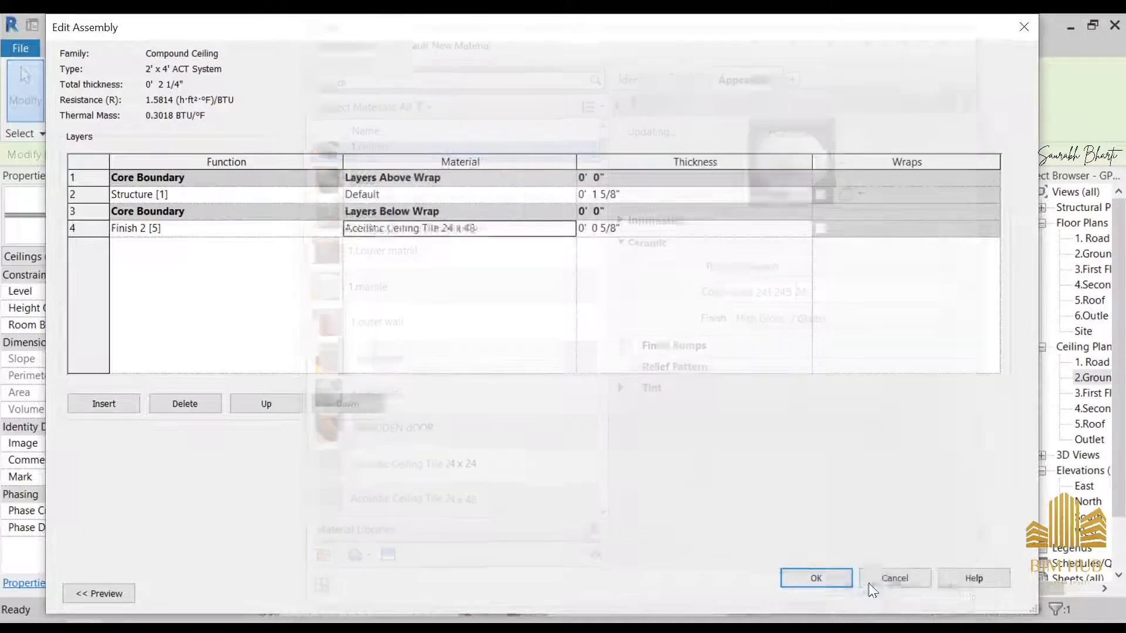
pyautogui.click(827, 578)
pyautogui.click(862, 599)
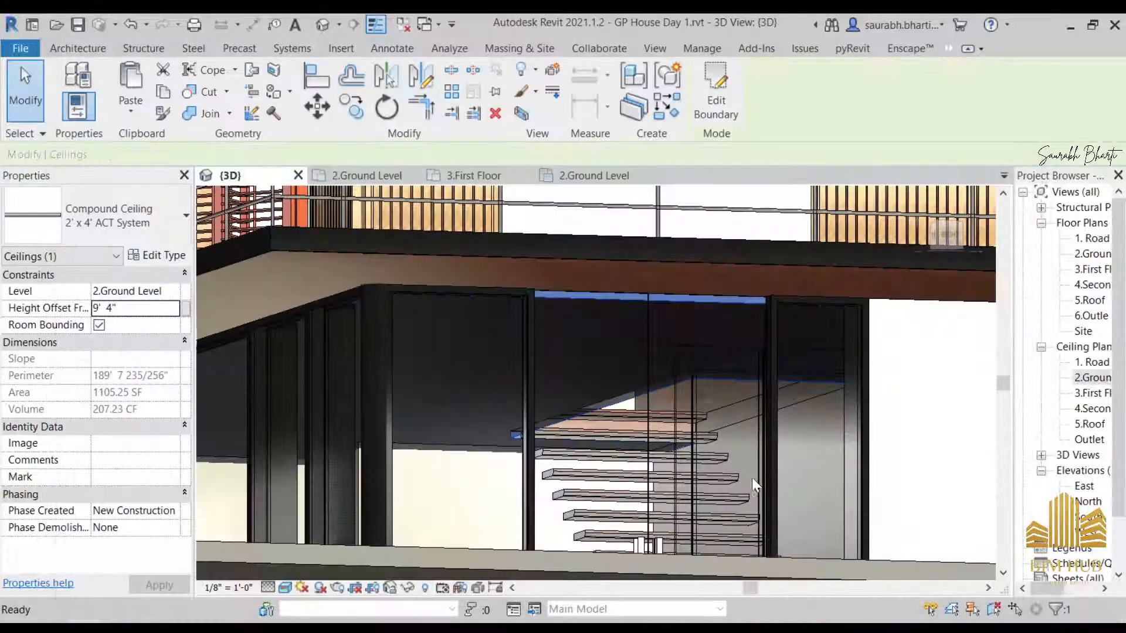
# - Copy the ceiling and paste it aligned to the 4.Second Floor level
pyautogui.click(169, 91)
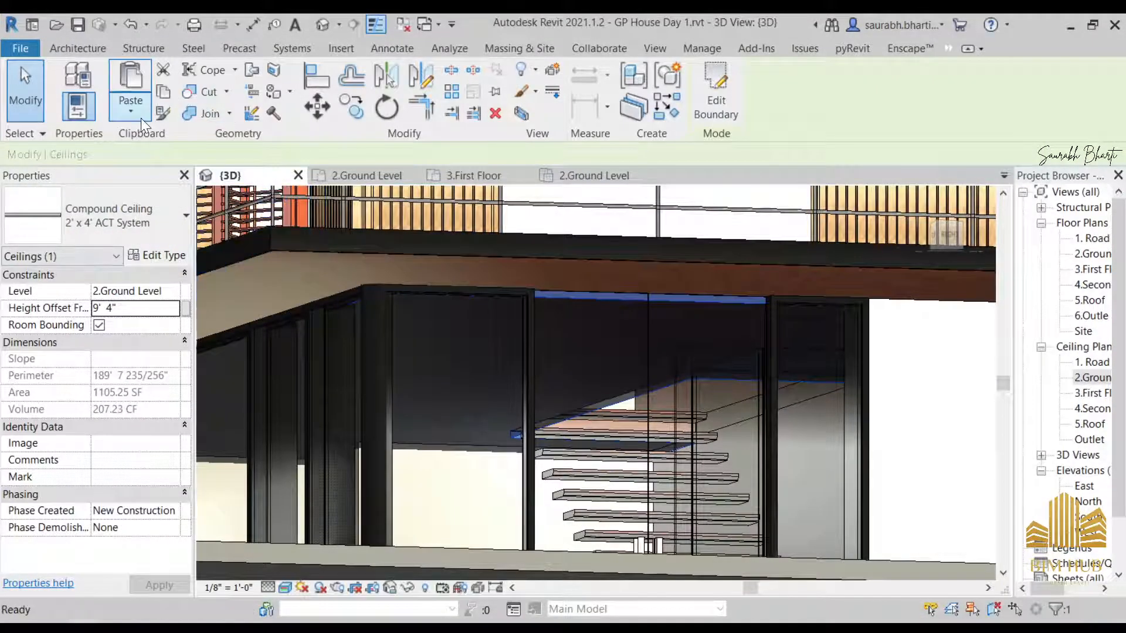
pyautogui.click(131, 112)
pyautogui.click(194, 177)
pyautogui.click(280, 284)
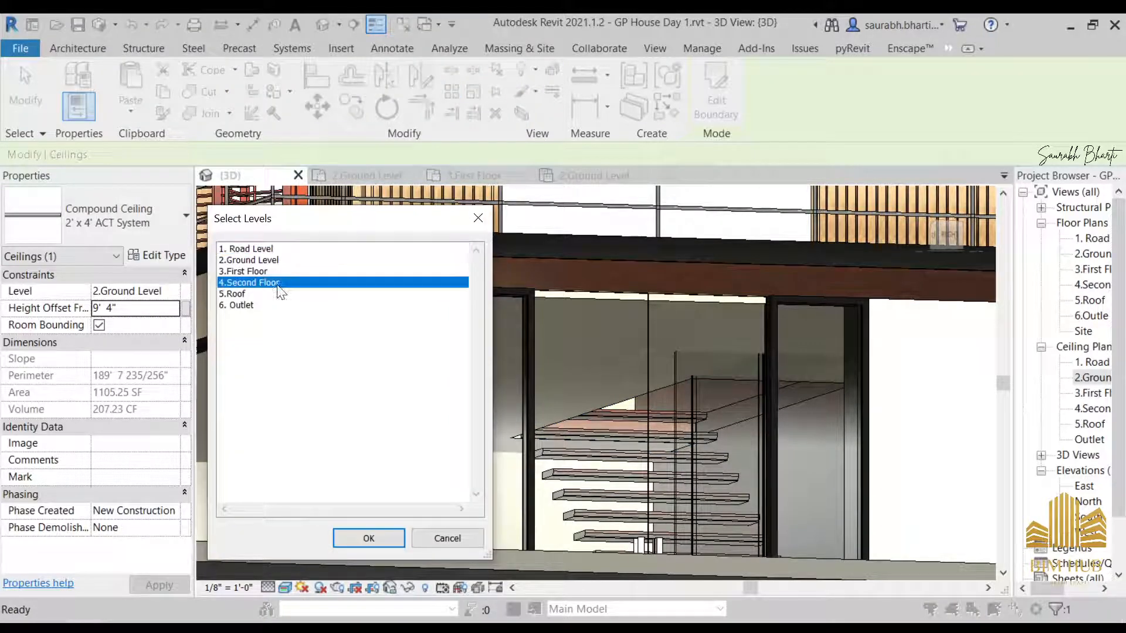
pyautogui.click(385, 542)
pyautogui.moveTo(718, 383)
pyautogui.keyDown('shift'); pyautogui.mouseDown(button='middle')
pyautogui.moveTo(709, 404)
pyautogui.moveTo(699, 392)
pyautogui.mouseUp(button='middle'); pyautogui.keyUp('shift')
pyautogui.scroll(-4, 695, 366)
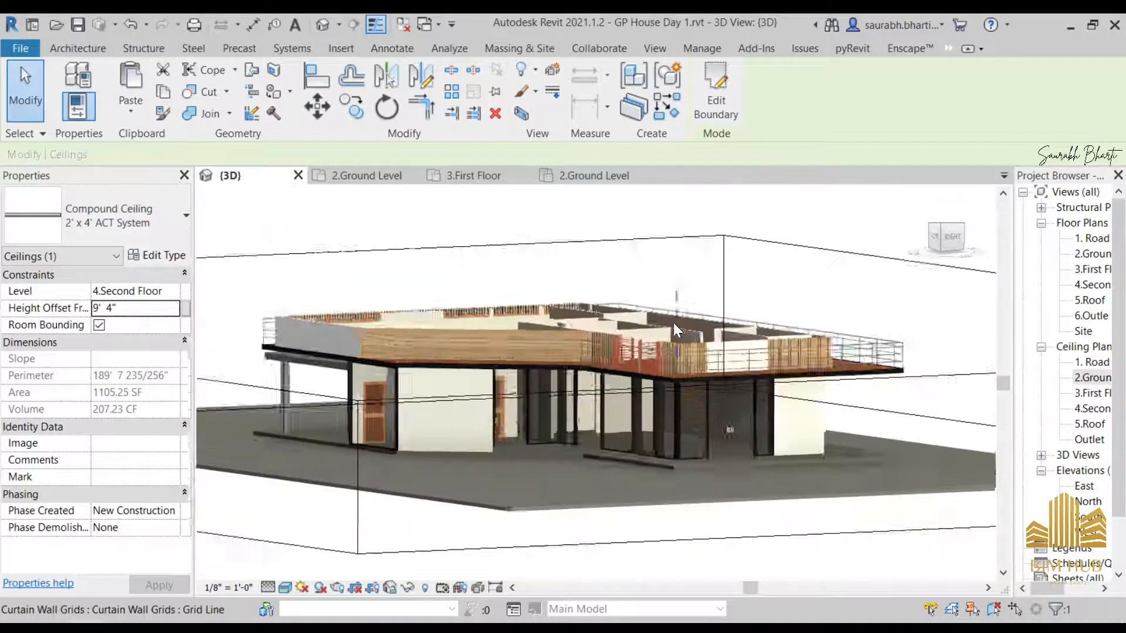
# - Extend the 3D view's section box upward past the roof, working in the front view
pyautogui.keyDown('shift'); pyautogui.moveTo(673, 322); pyautogui.dragTo(585, 384, button='middle'); pyautogui.keyUp('shift')
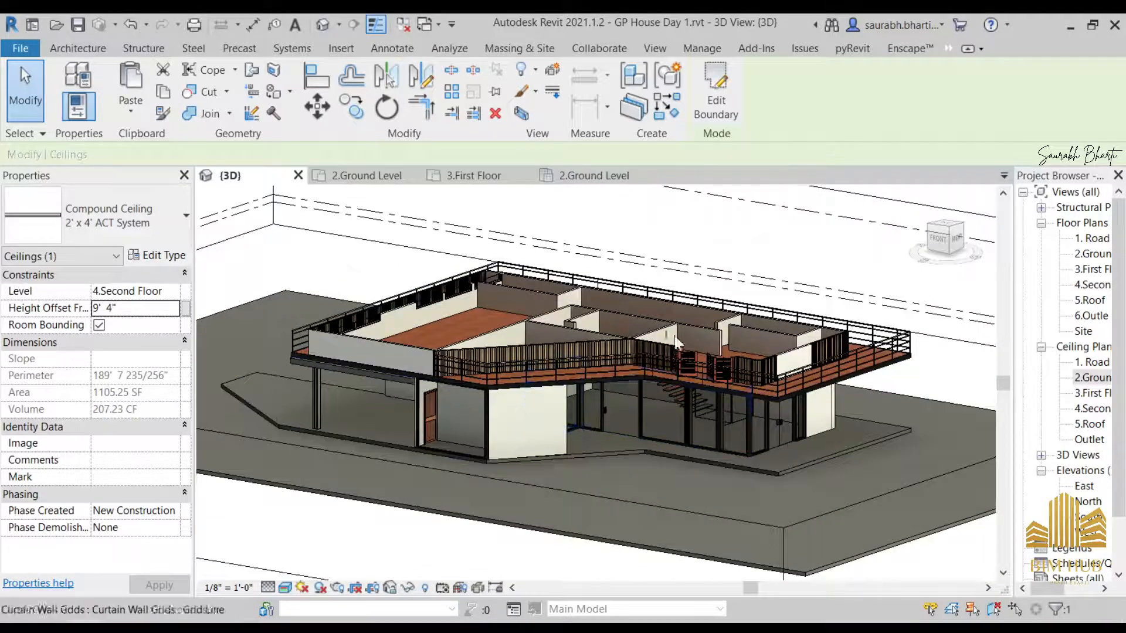
pyautogui.click(940, 239)
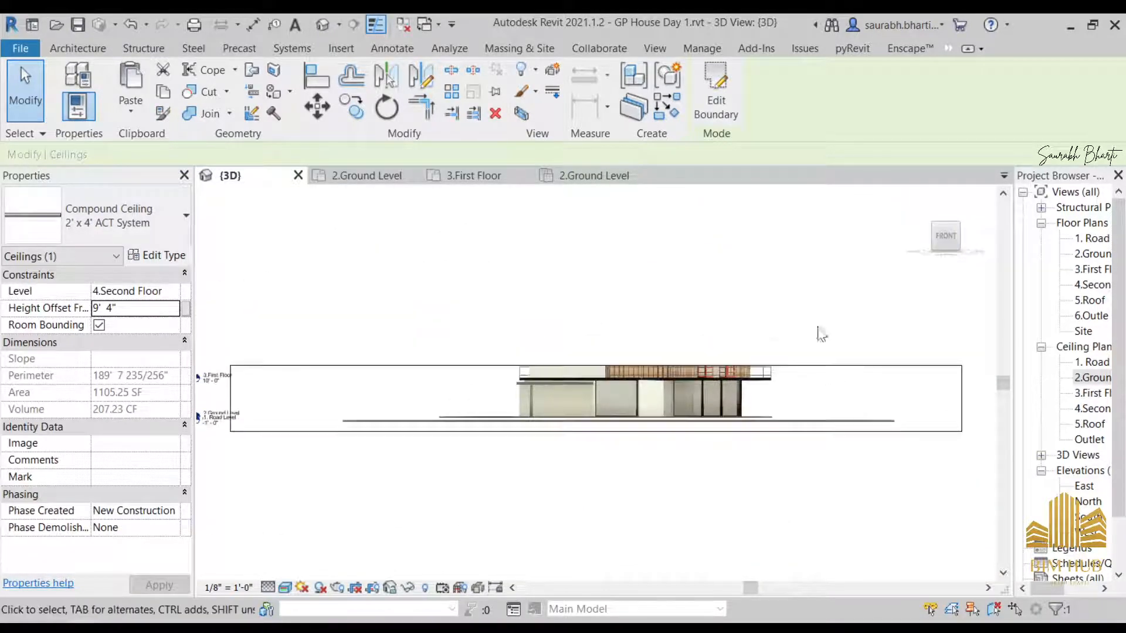
pyautogui.click(805, 364)
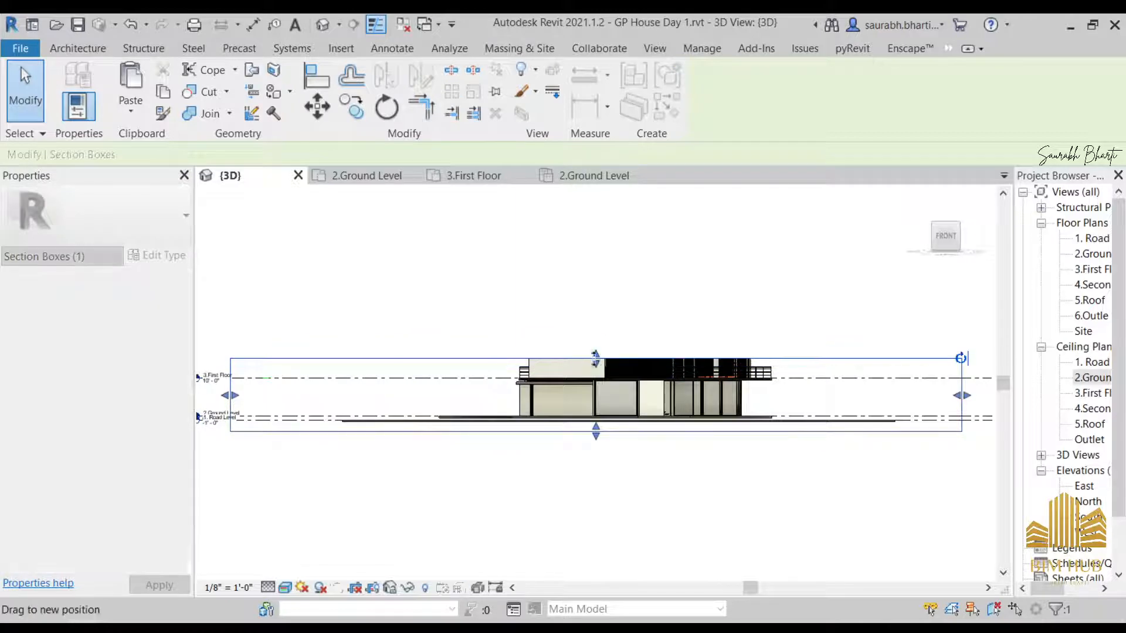
pyautogui.moveTo(595, 360); pyautogui.dragTo(598, 267)
pyautogui.keyDown('shift'); pyautogui.moveTo(651, 293); pyautogui.dragTo(720, 346, button='middle'); pyautogui.keyUp('shift')
pyautogui.click(944, 238)
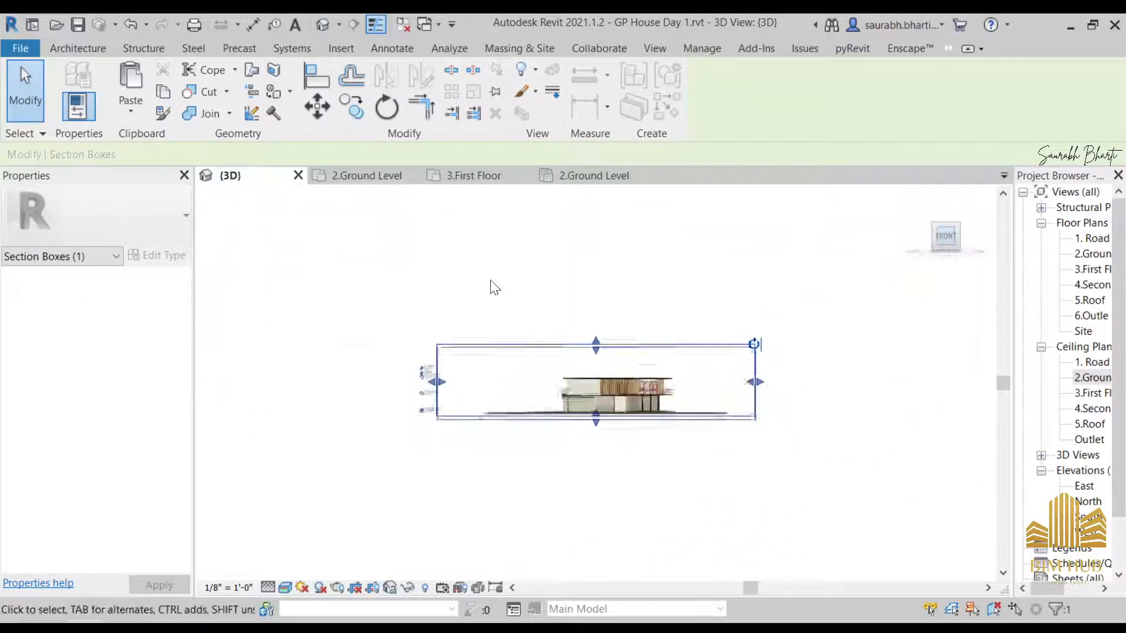
# - Readjust the section box's top height to expose the pasted ceiling above the roof, and inspect the upper storey
pyautogui.moveTo(596, 347); pyautogui.dragTo(605, 368)
pyautogui.scroll(6, 610, 367)
pyautogui.keyDown('shift'); pyautogui.moveTo(616, 379); pyautogui.dragTo(634, 442, button='middle'); pyautogui.keyUp('shift')
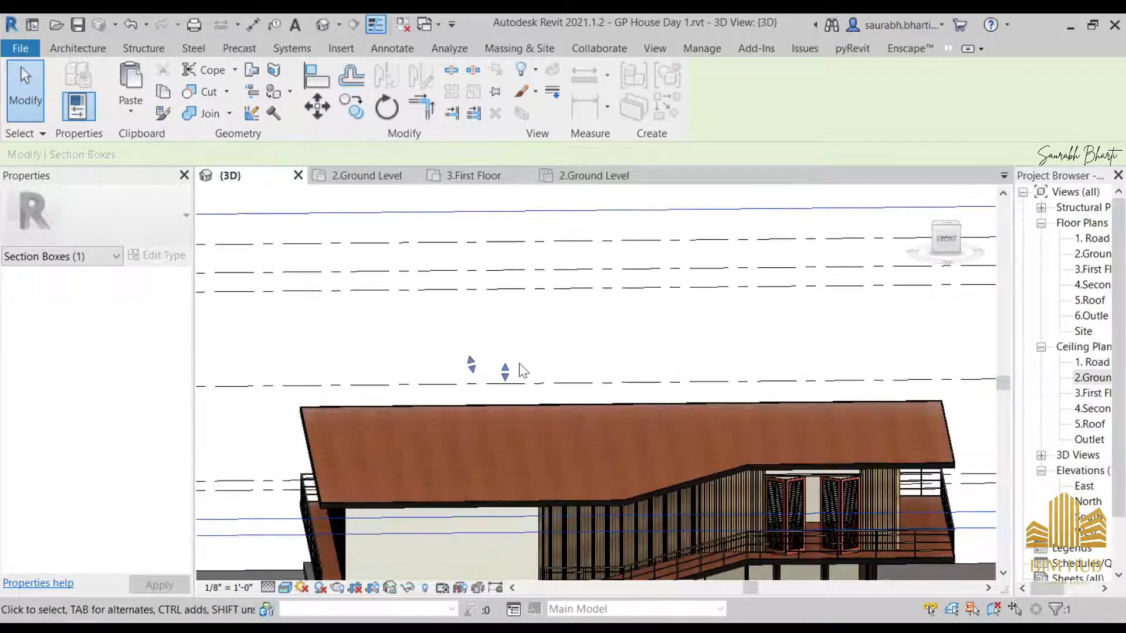
pyautogui.moveTo(505, 368); pyautogui.dragTo(516, 296)
pyautogui.scroll(-4, 557, 320)
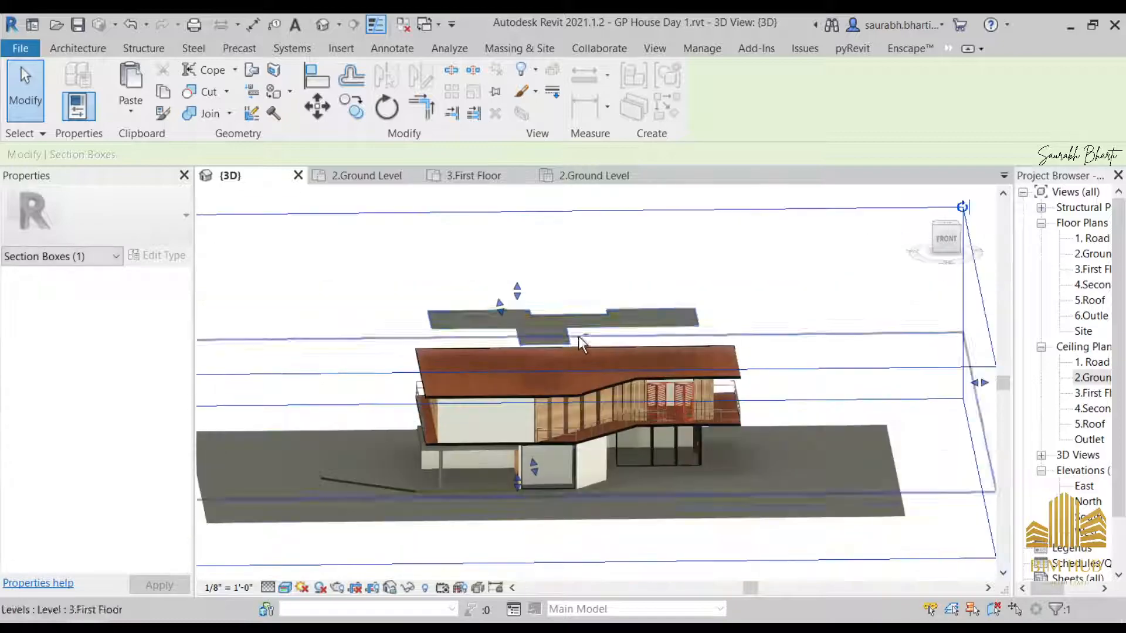
pyautogui.keyDown('shift'); pyautogui.moveTo(604, 359); pyautogui.dragTo(651, 369, button='middle'); pyautogui.keyUp('shift')
pyautogui.scroll(6, 674, 352)
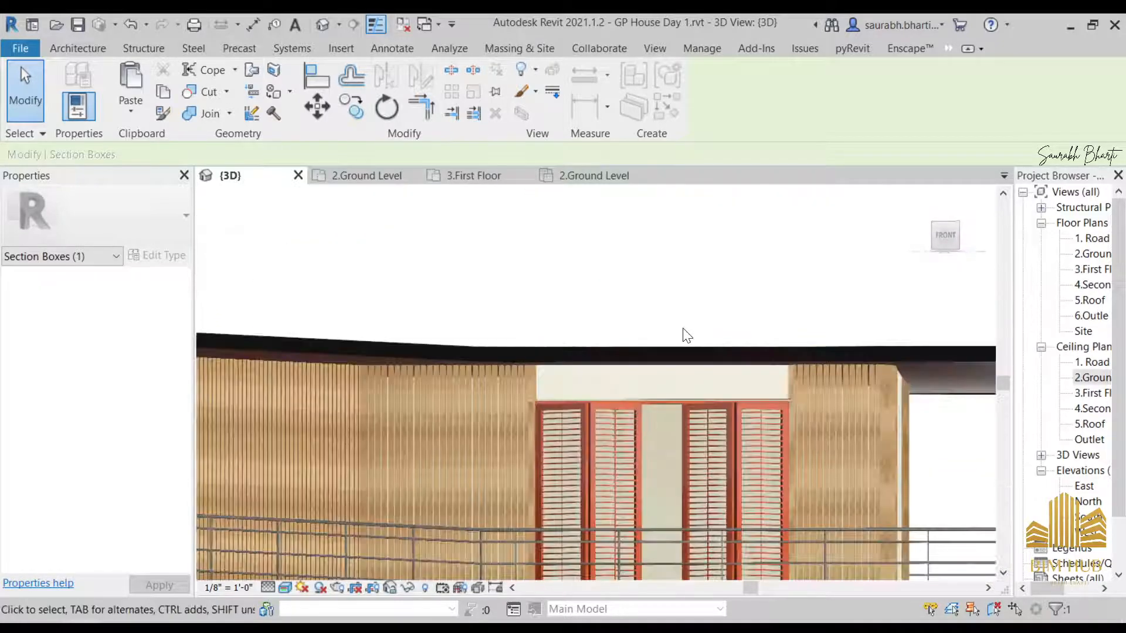
pyautogui.keyDown('shift'); pyautogui.moveTo(681, 334); pyautogui.dragTo(679, 359, button='middle'); pyautogui.keyUp('shift')
pyautogui.scroll(-5, 608, 324)
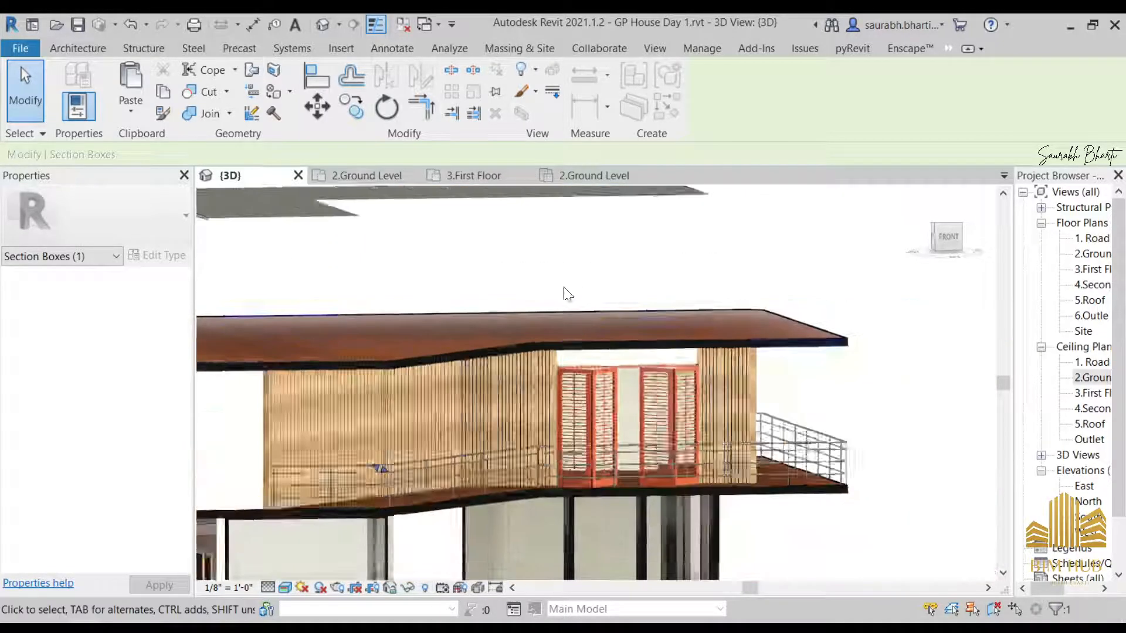
# - Copy the ceiling above the roof and paste it aligned to the 3.First Floor level
pyautogui.click(711, 202)
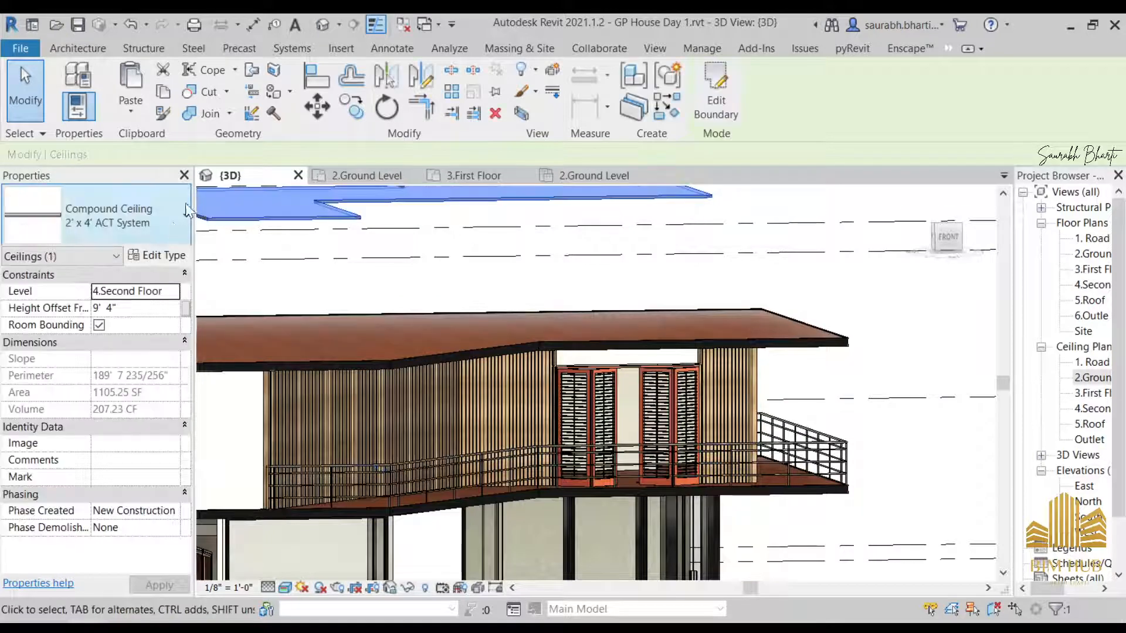
pyautogui.hotkey('ctrl', 'c')
pyautogui.click(126, 110)
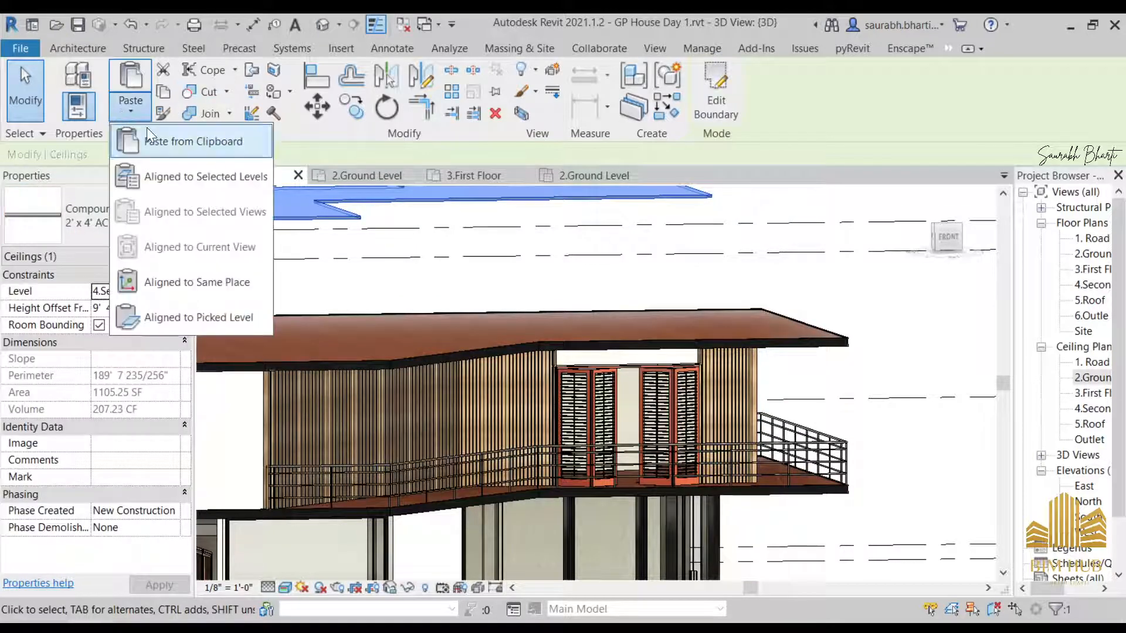
pyautogui.click(191, 171)
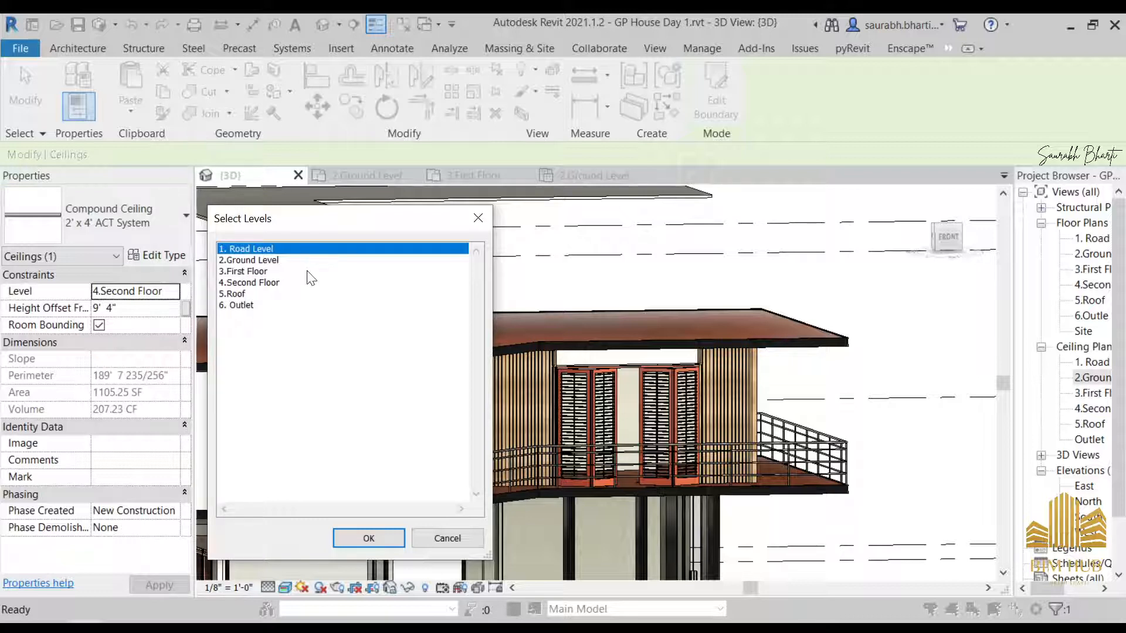
pyautogui.click(278, 260)
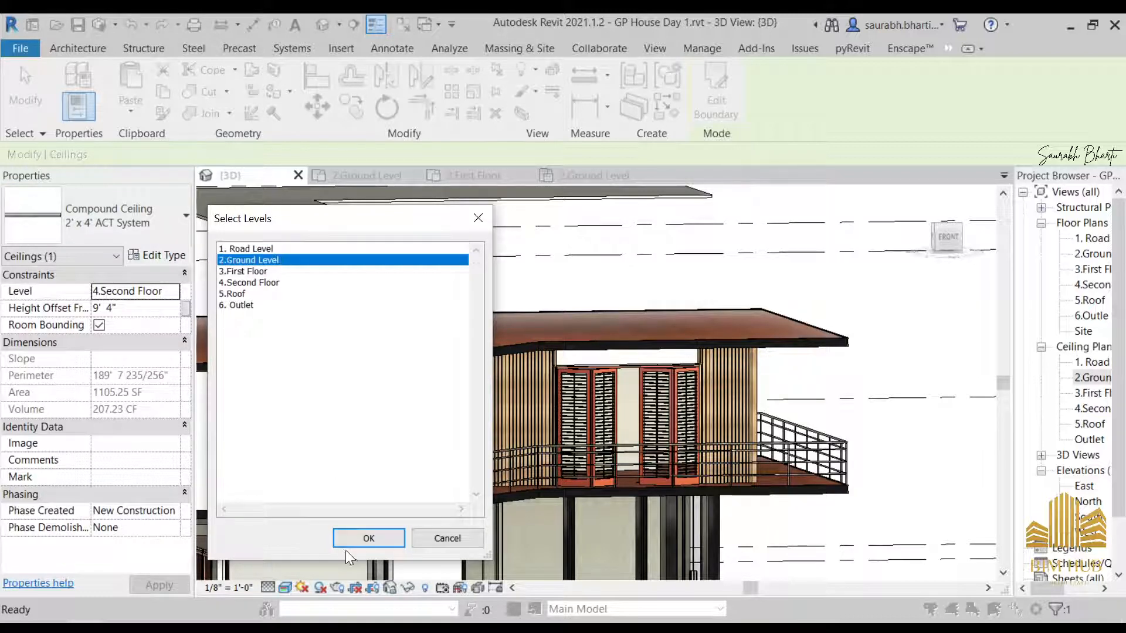
pyautogui.click(259, 274)
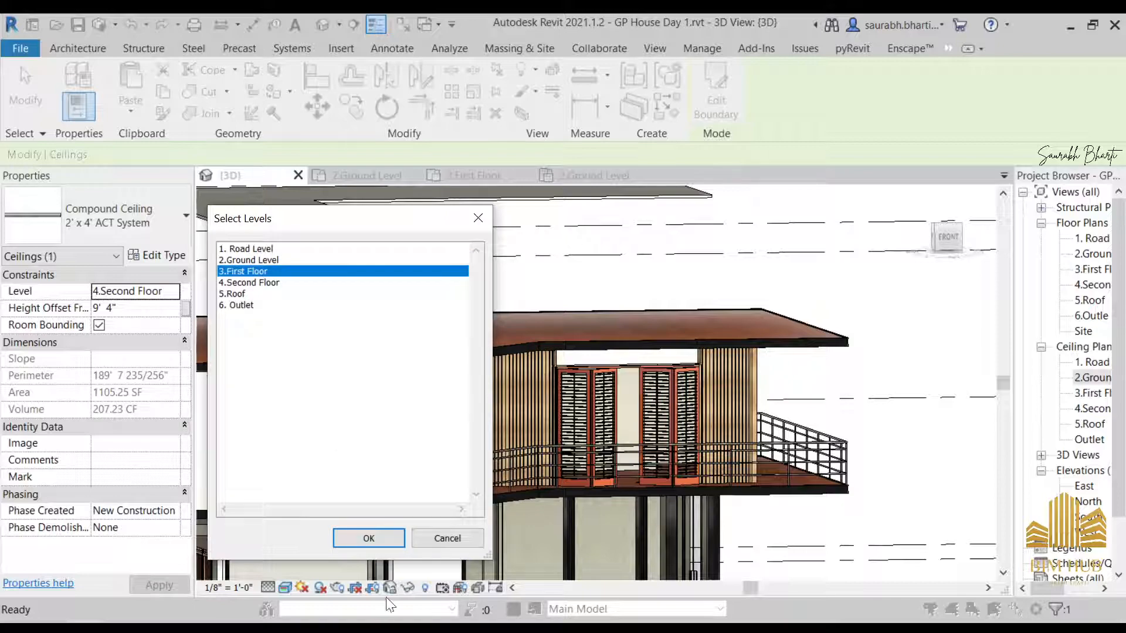
pyautogui.click(369, 538)
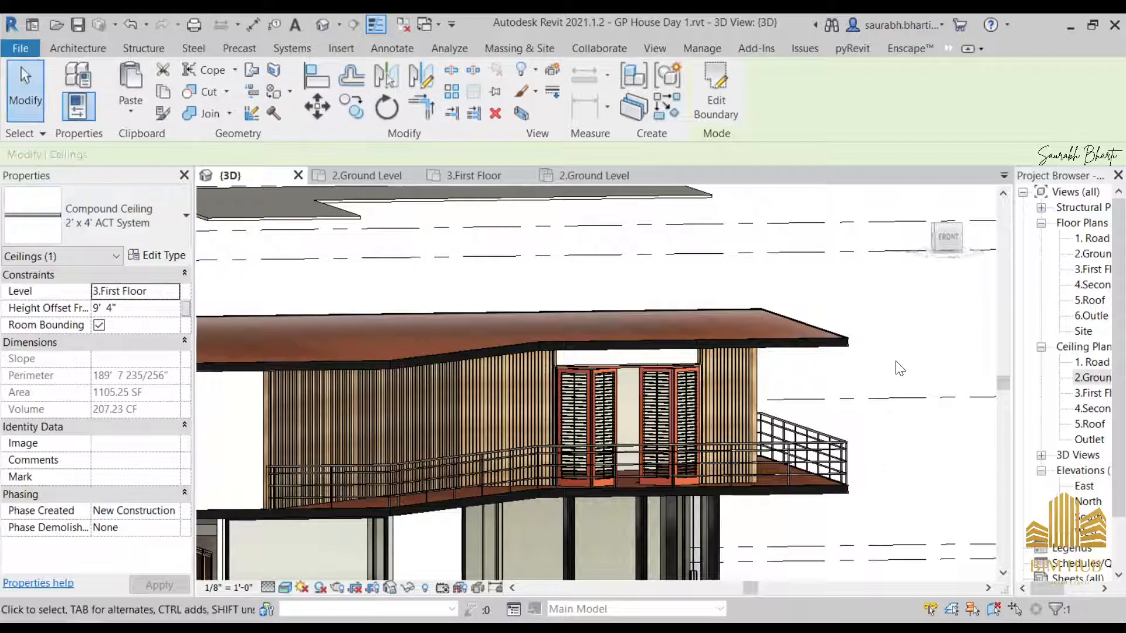
pyautogui.click(896, 361)
# - Change the level of the ceiling left above the roof to 3.First Floor and inspect the upper storey
pyautogui.keyDown('shift'); pyautogui.moveTo(834, 352); pyautogui.dragTo(897, 508, button='middle'); pyautogui.keyUp('shift')
pyautogui.click(652, 320)
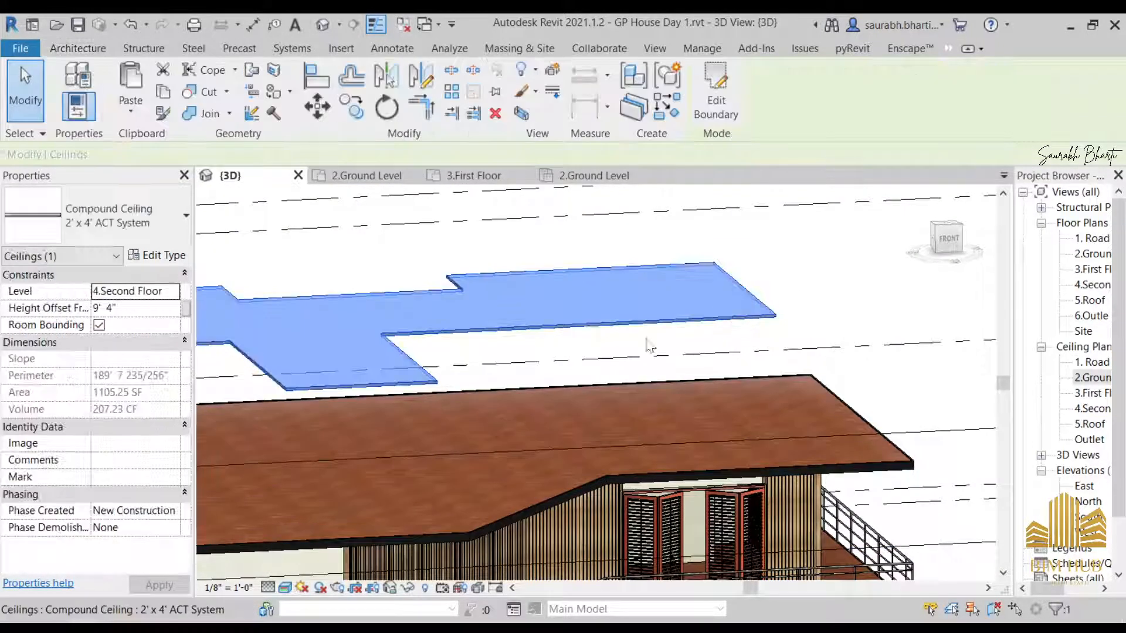
pyautogui.keyDown('shift'); pyautogui.moveTo(649, 346); pyautogui.dragTo(238, 324, button='middle'); pyautogui.keyUp('shift')
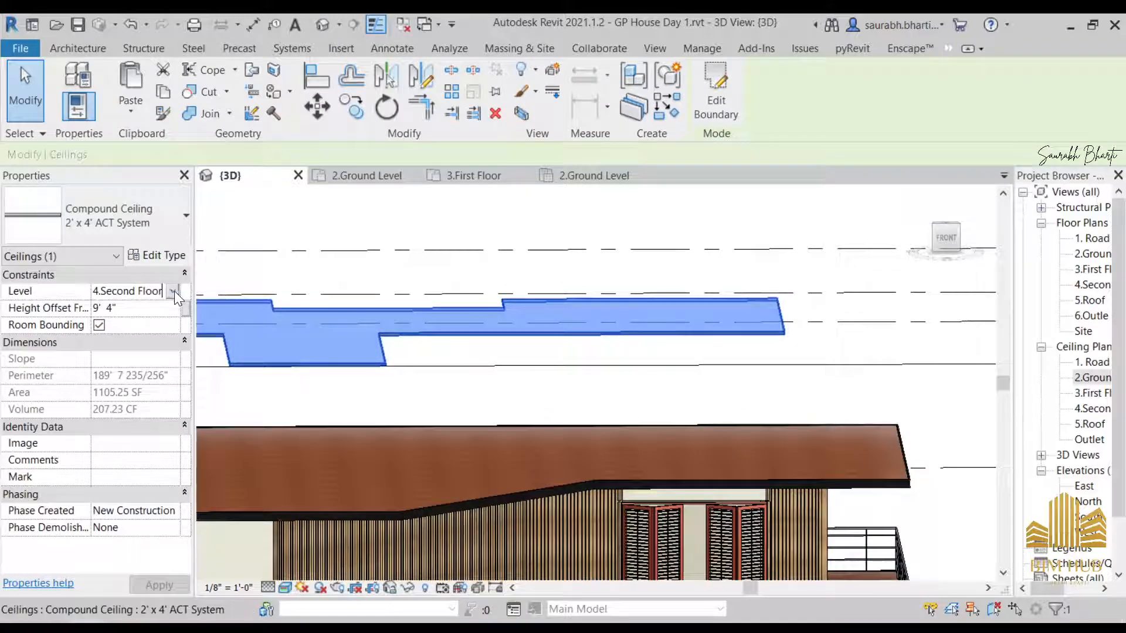
pyautogui.click(175, 290)
pyautogui.click(149, 332)
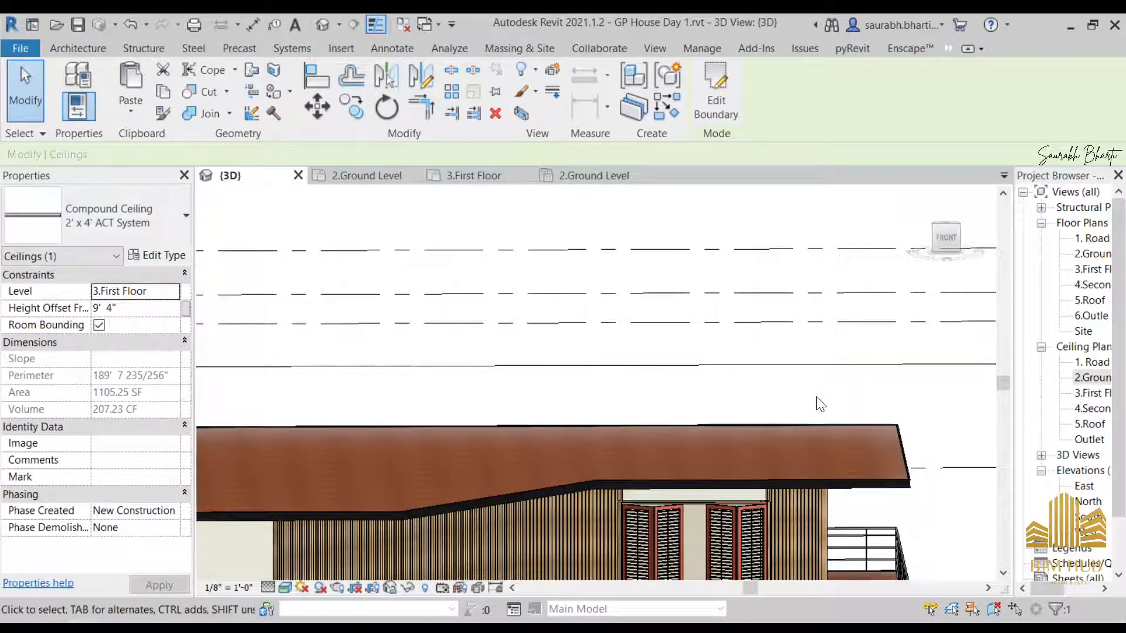
pyautogui.scroll(-2, 816, 397)
pyautogui.keyDown('shift'); pyautogui.moveTo(816, 397); pyautogui.dragTo(758, 325, button='middle'); pyautogui.keyUp('shift')
pyautogui.scroll(6, 740, 441)
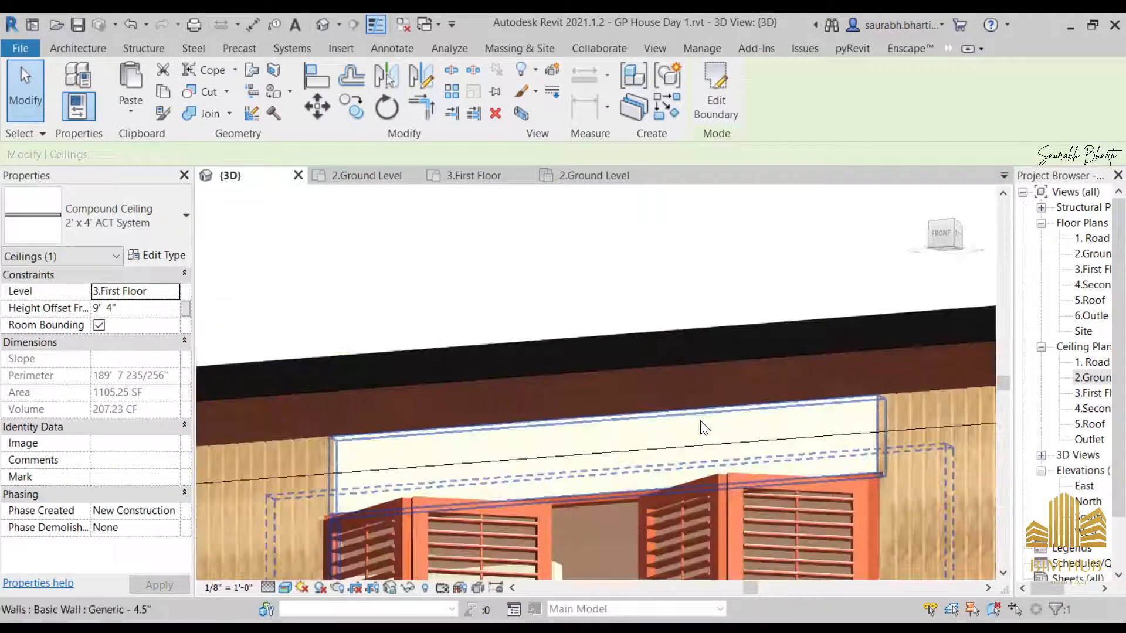
pyautogui.scroll(-6, 704, 427)
pyautogui.keyDown('shift'); pyautogui.moveTo(610, 405); pyautogui.dragTo(410, 545, button='middle'); pyautogui.keyUp('shift')
pyautogui.moveTo(548, 492); pyautogui.dragTo(442, 334, button='middle')
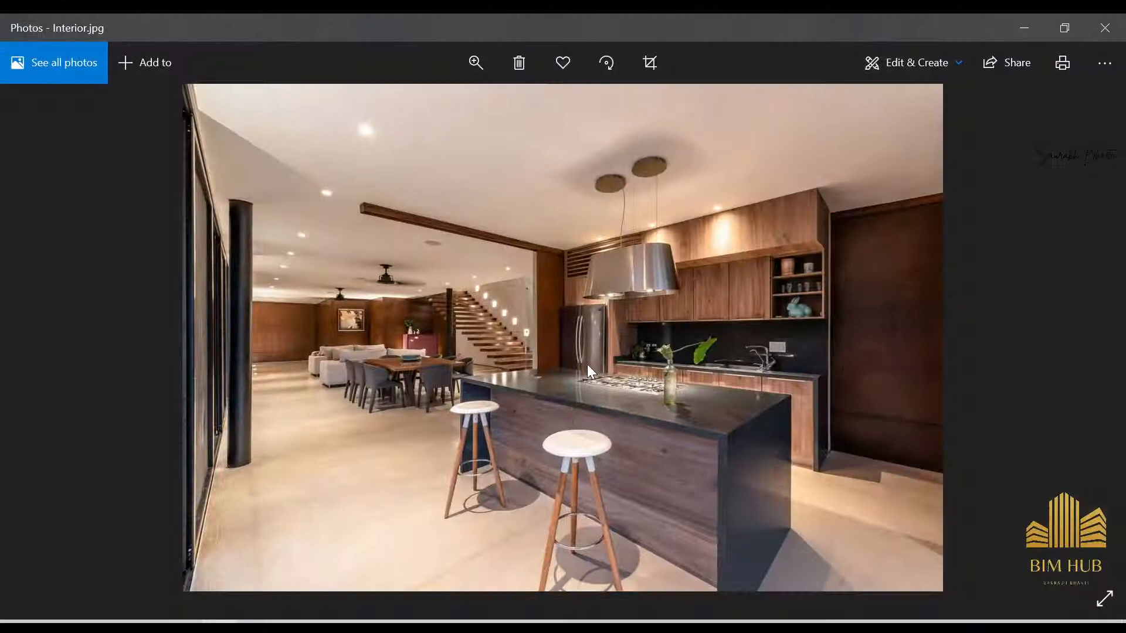
# - Browse the house's reference images in Photos, examining the north elevation and the roof plan
pyautogui.press('Right')
pyautogui.press('Right')
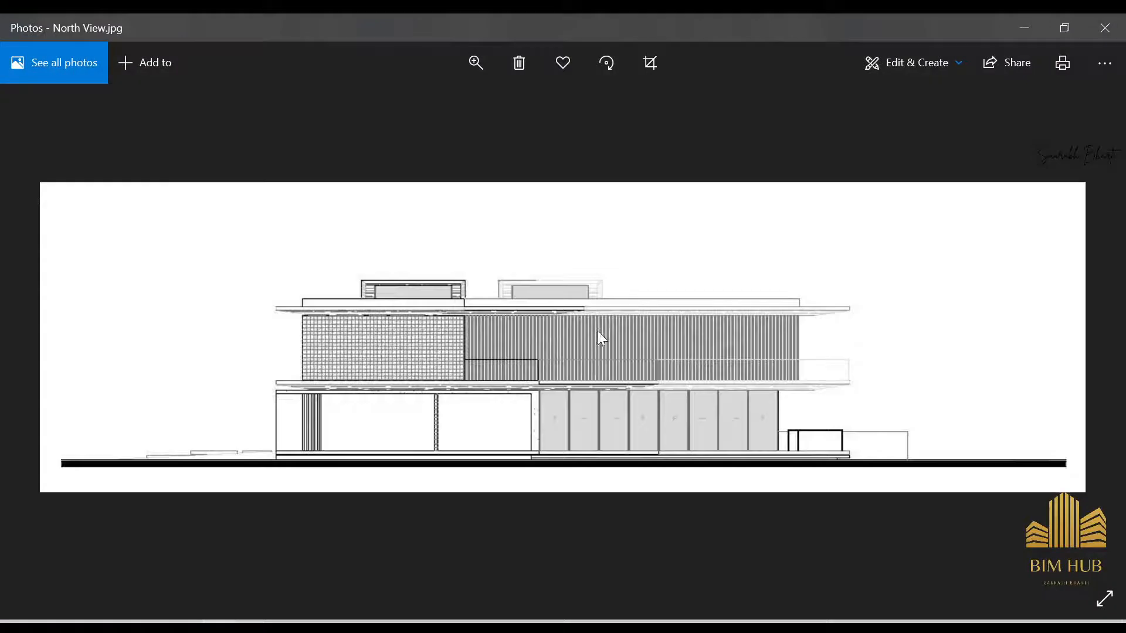
pyautogui.scroll(3, 577, 493)
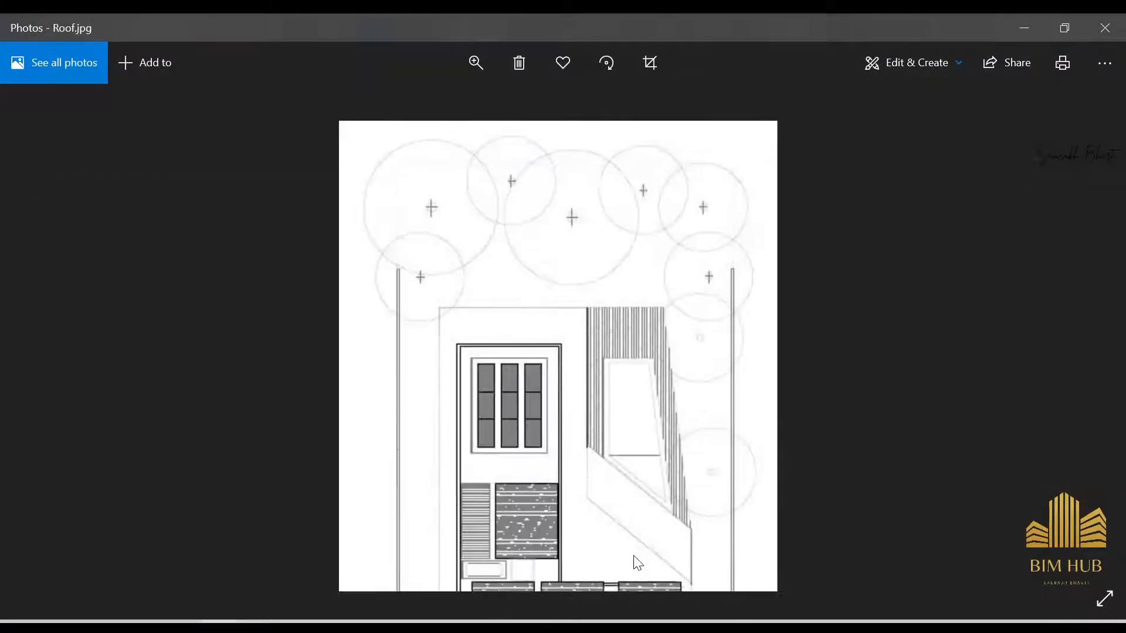
pyautogui.scroll(-3, 654, 334)
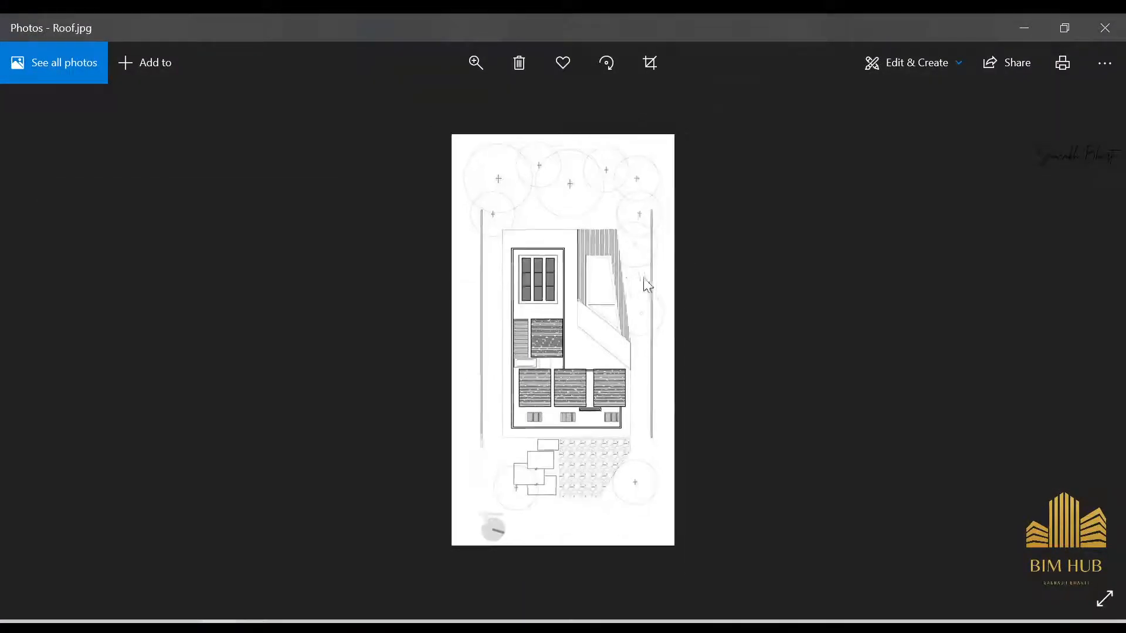
pyautogui.press('Right')
pyautogui.press('Right')
pyautogui.press('Left')
pyautogui.press('Right')
pyautogui.press('Right')
pyautogui.press('Right')
pyautogui.press('Right')
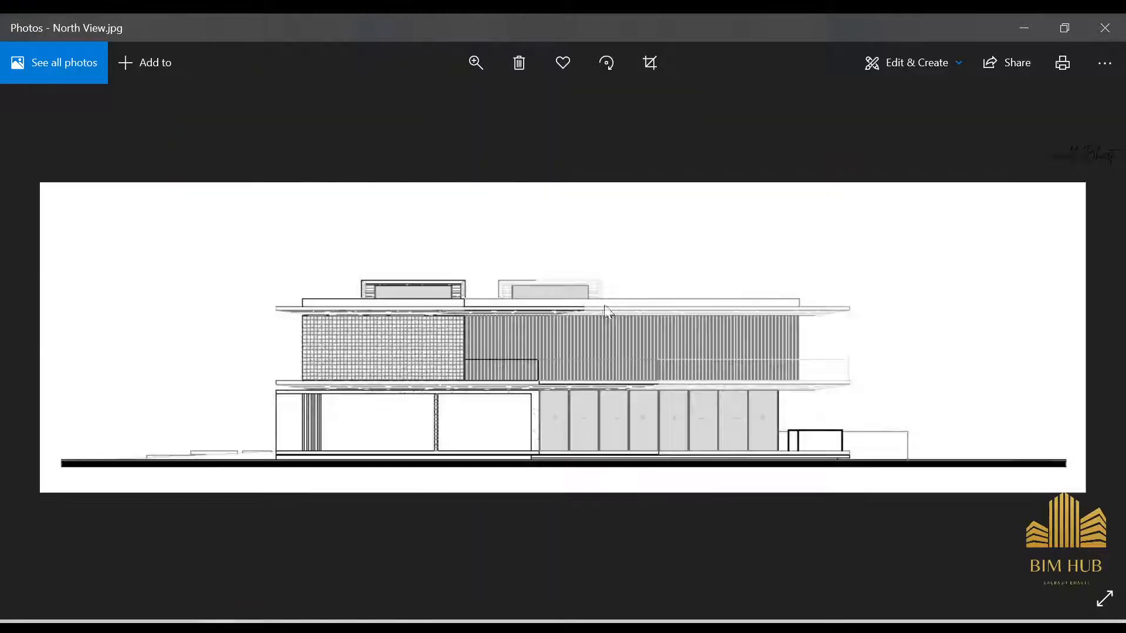
# - Compare the ground floor plan with the back exterior photo, examining the pool and timber deck closely
pyautogui.press('Right')
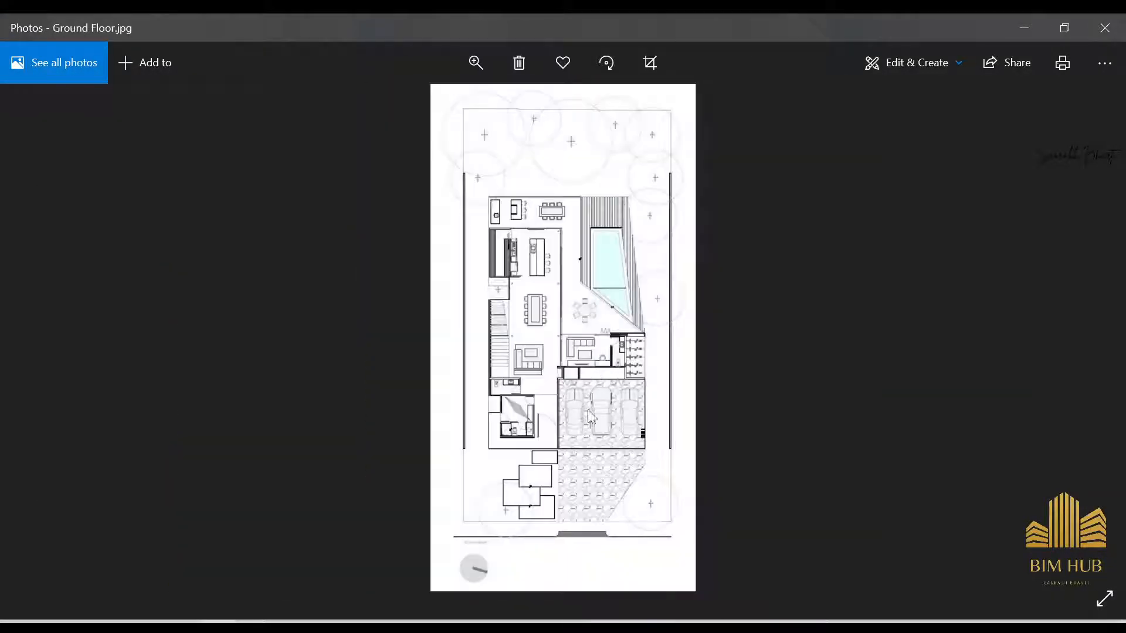
pyautogui.press('Left')
pyautogui.press('Left')
pyautogui.press('Left')
pyautogui.press('Right')
pyautogui.press('Right')
pyautogui.press('Right')
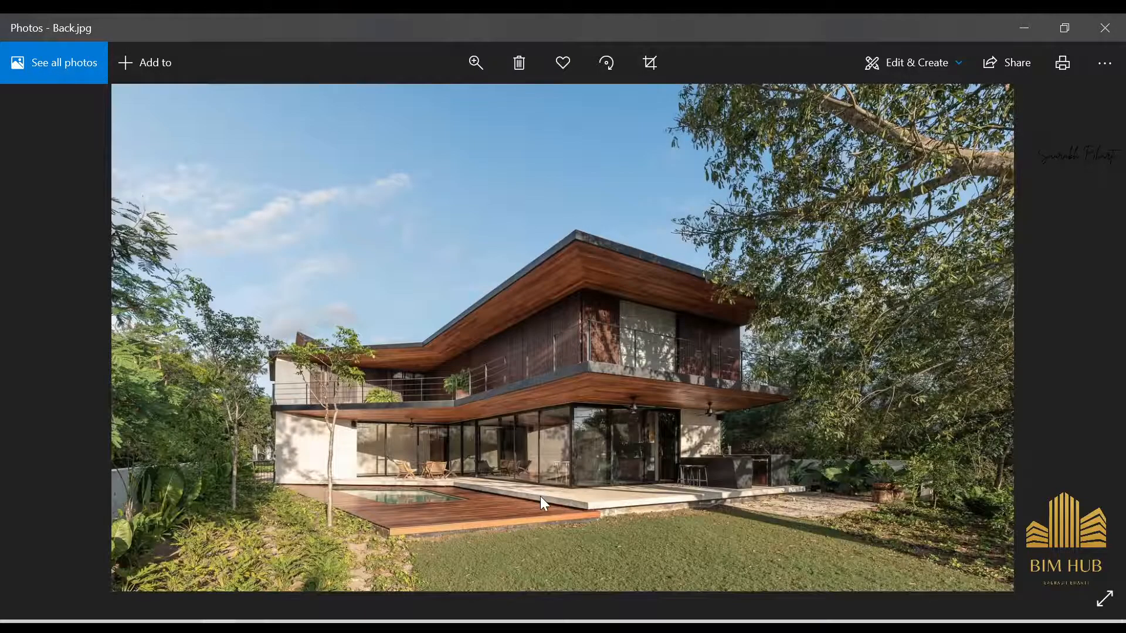
pyautogui.keyDown('ctrl'); pyautogui.scroll(3, 540, 496); pyautogui.keyUp('ctrl')
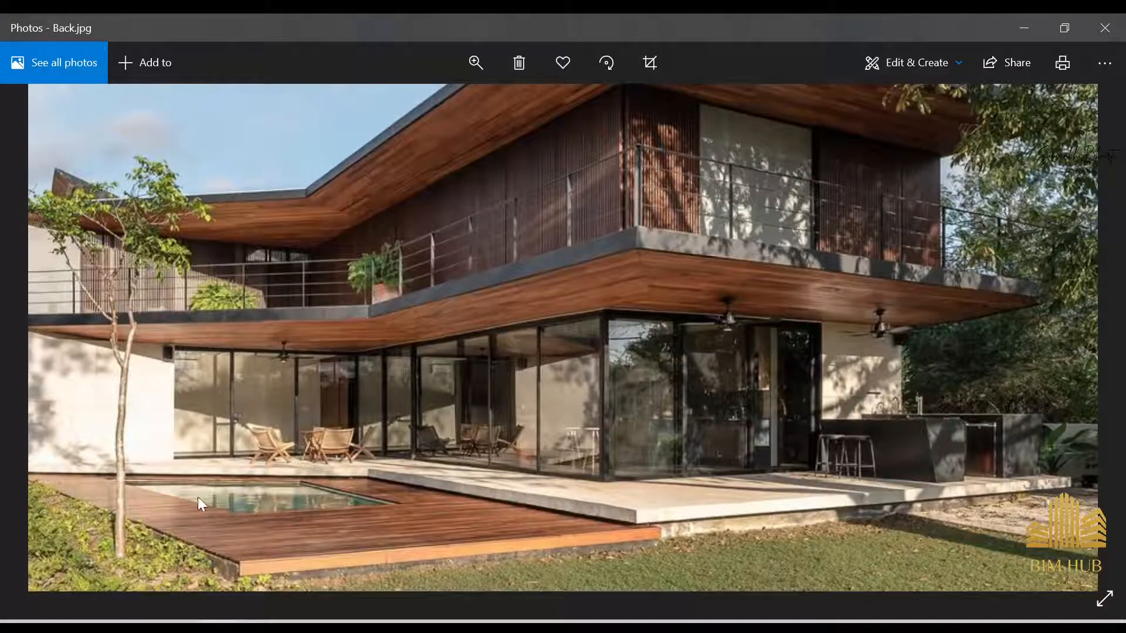
pyautogui.scroll(-3, 504, 394)
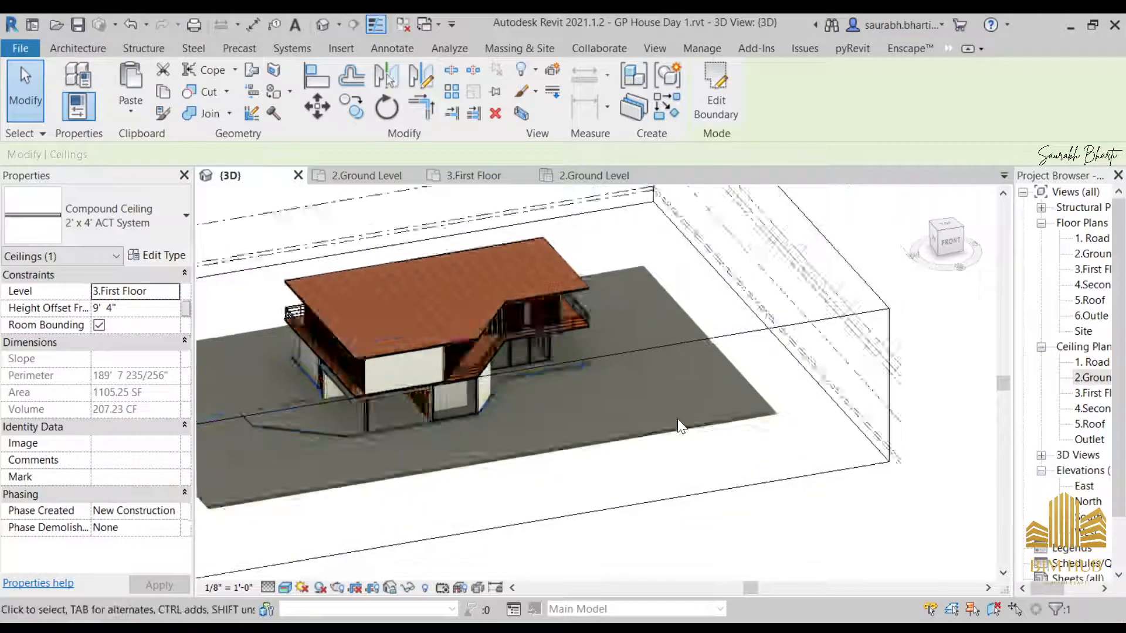
# - Return to Revit and turn off the section box in the 3D view
pyautogui.click(802, 378)
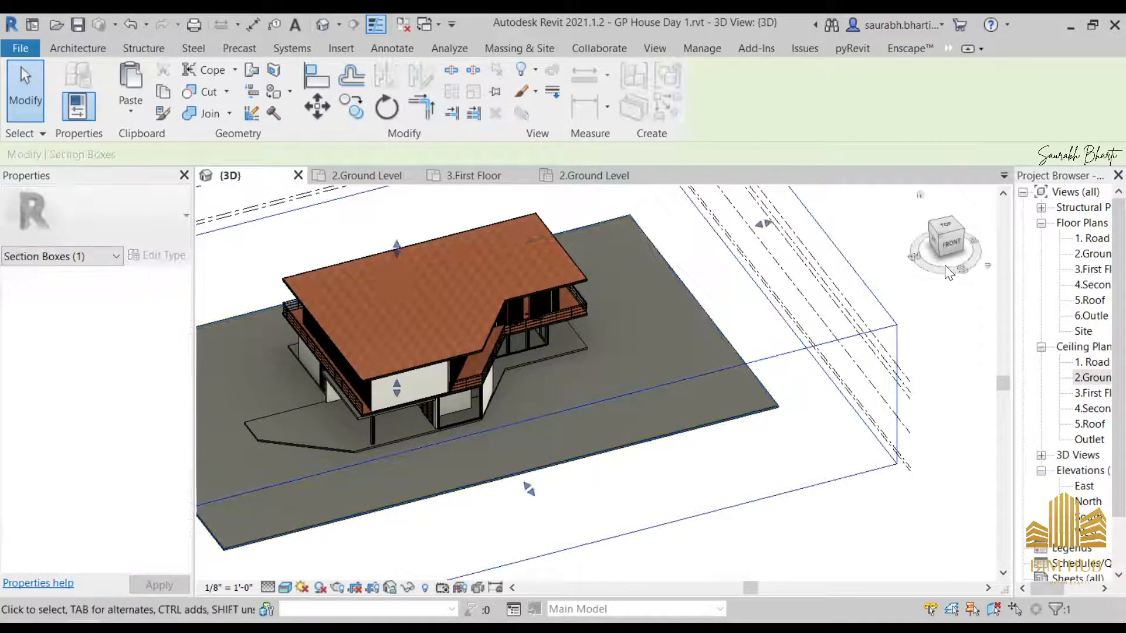
pyautogui.click(951, 243)
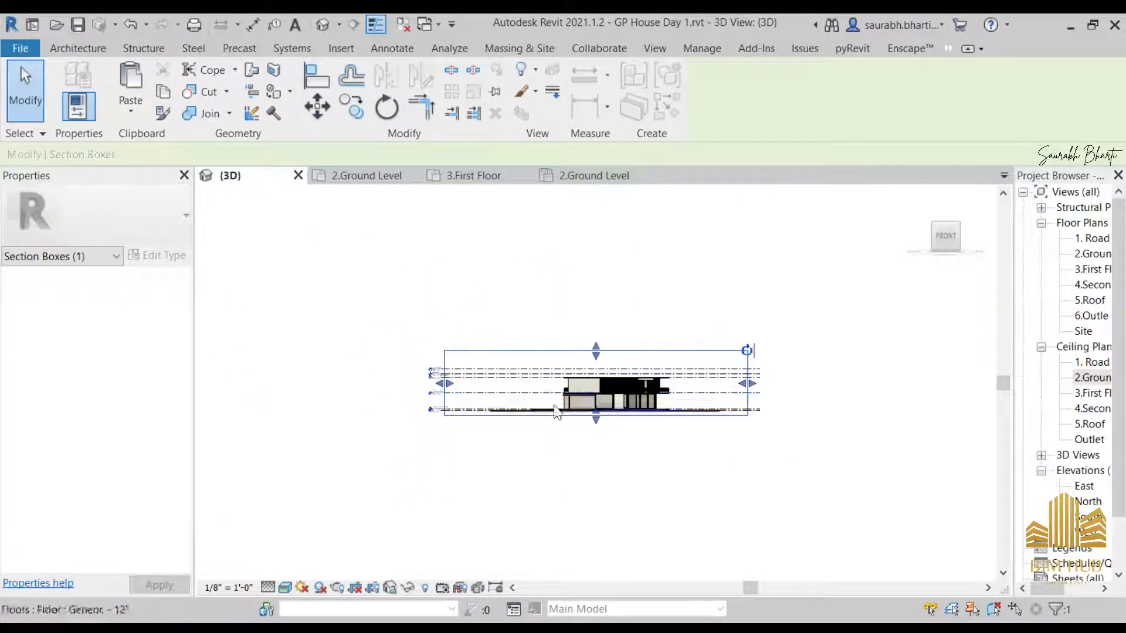
pyautogui.click(411, 275)
pyautogui.scroll(-3, 149, 505)
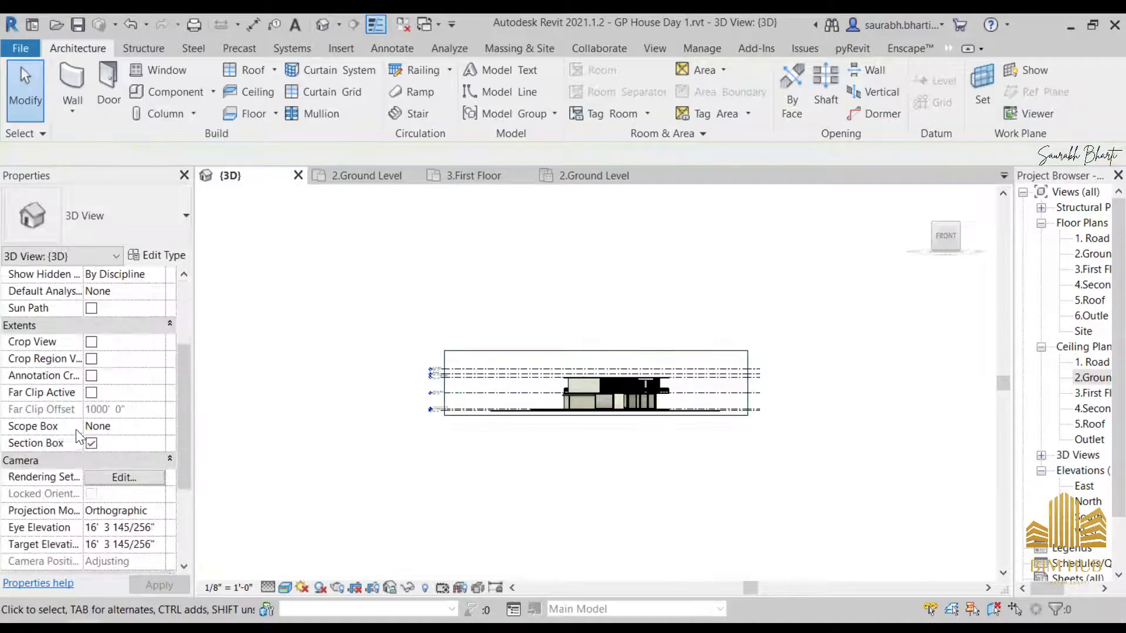
pyautogui.click(92, 443)
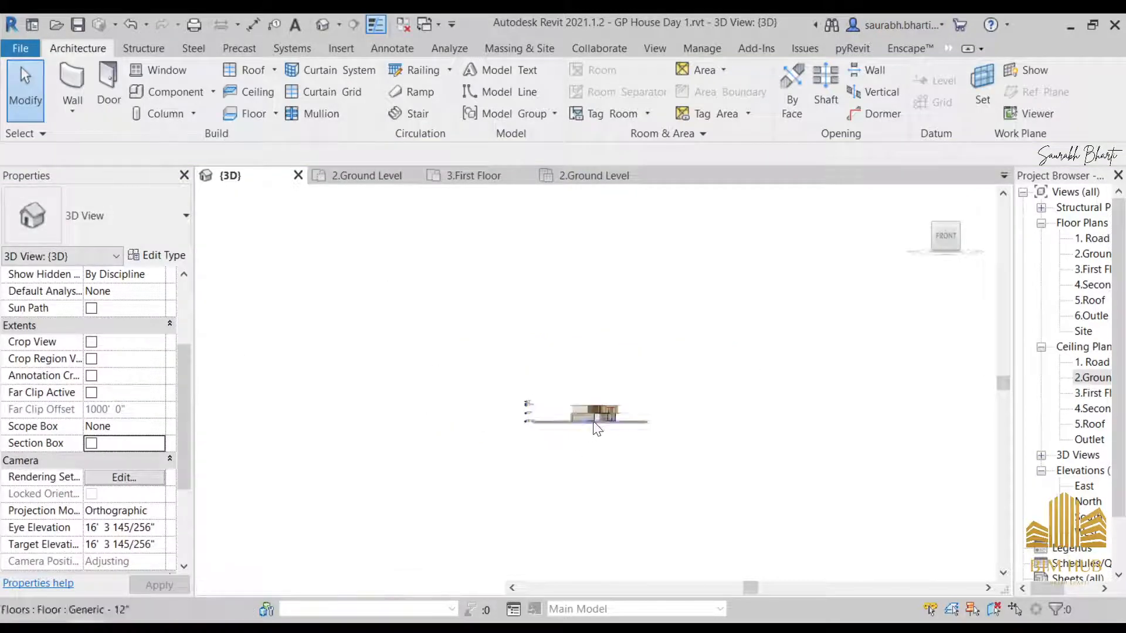
# - Check the site floor around the house from above and open the 1. Road Level floor plan
pyautogui.keyDown('shift'); pyautogui.moveTo(616, 460); pyautogui.dragTo(598, 496, button='middle'); pyautogui.keyUp('shift')
pyautogui.scroll(3, 598, 496)
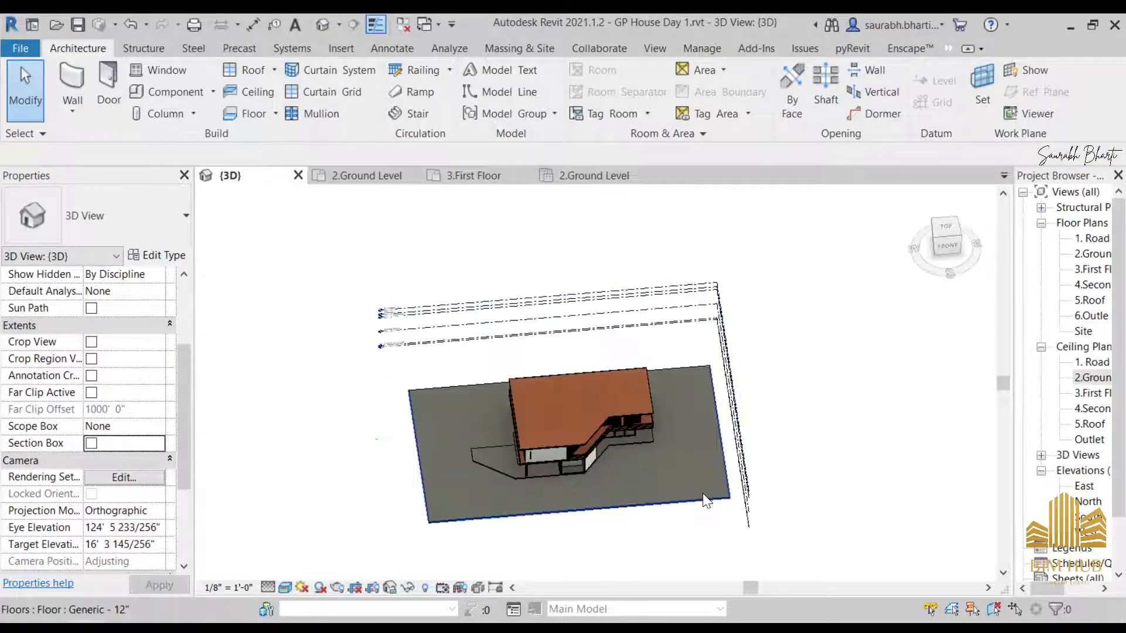
pyautogui.click(722, 464)
pyautogui.click(946, 236)
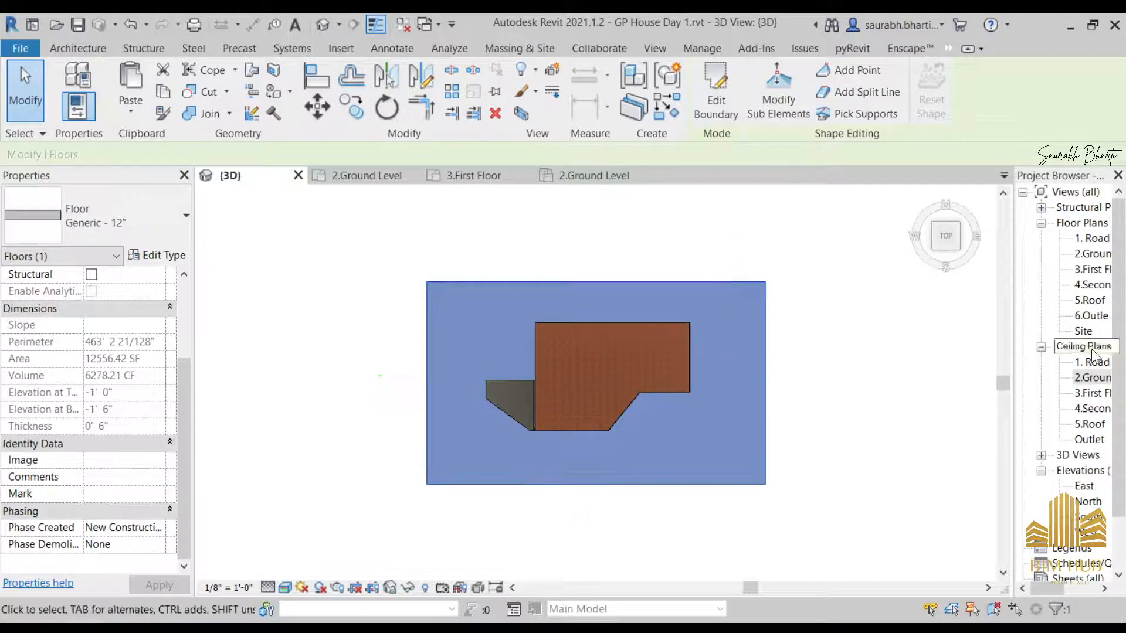
pyautogui.doubleClick(1091, 238)
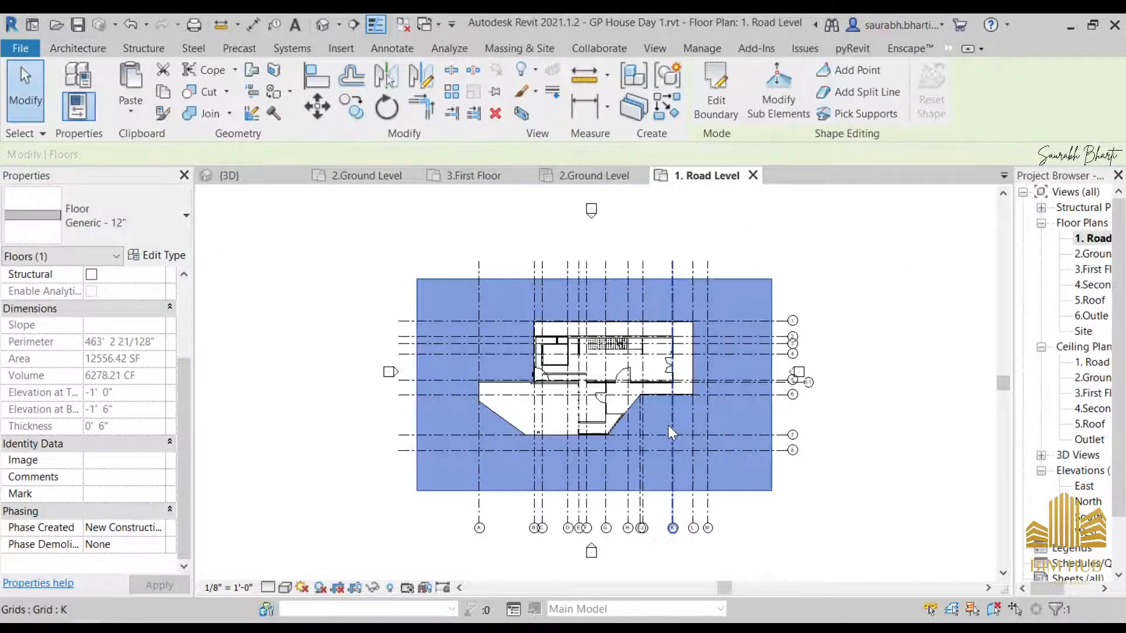
pyautogui.press('Escape')
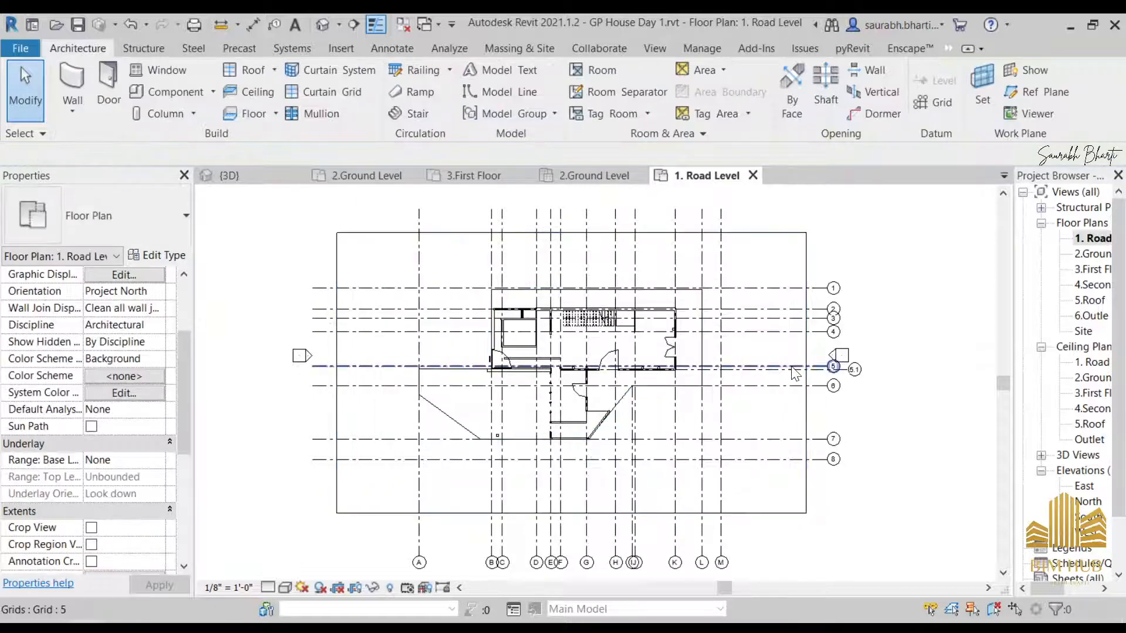
# - Temporarily hide the large site floor in the Road Level plan and reset the temporary hide
pyautogui.click(786, 239)
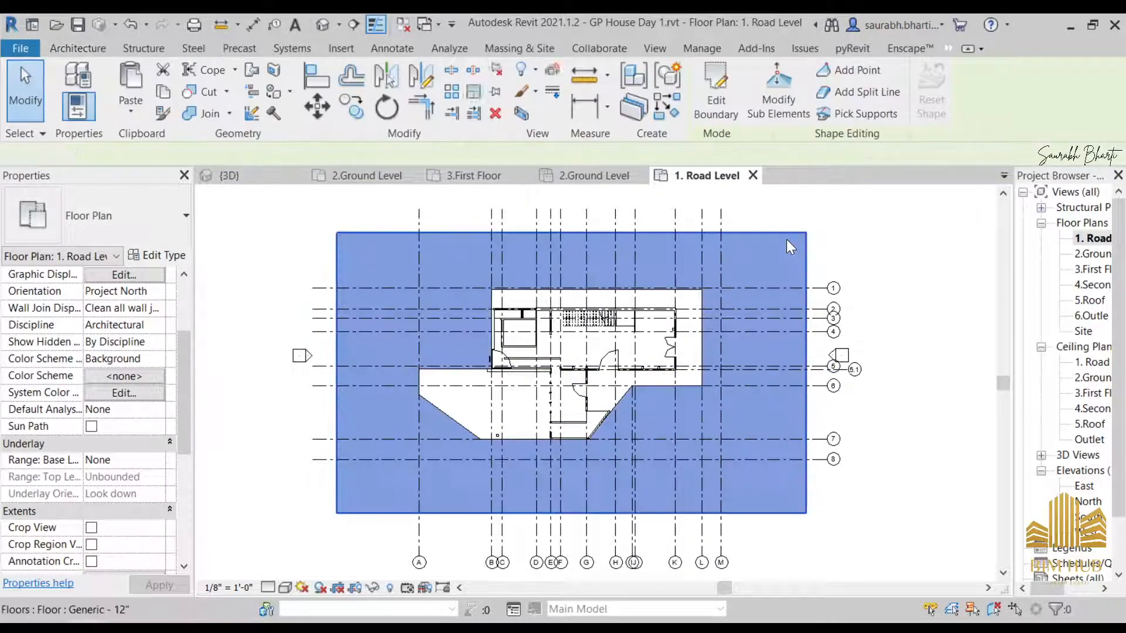
pyautogui.press('h')
pyautogui.press('h')
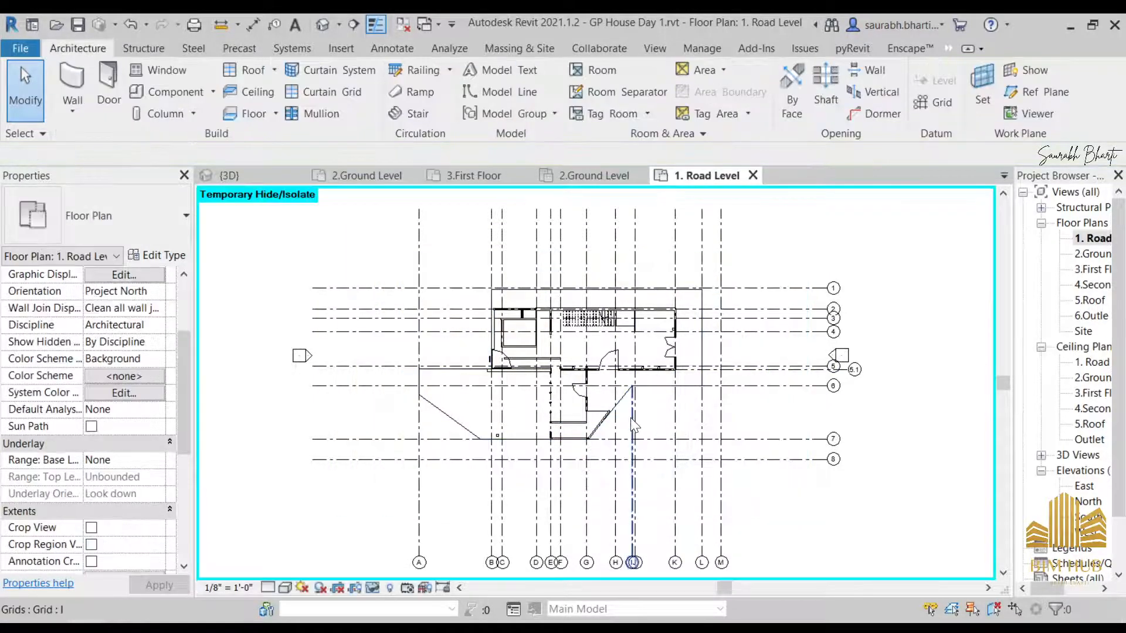
pyautogui.press('h')
pyautogui.press('r')
pyautogui.scroll(-2, 538, 392)
pyautogui.moveTo(503, 443); pyautogui.dragTo(515, 357, button='middle')
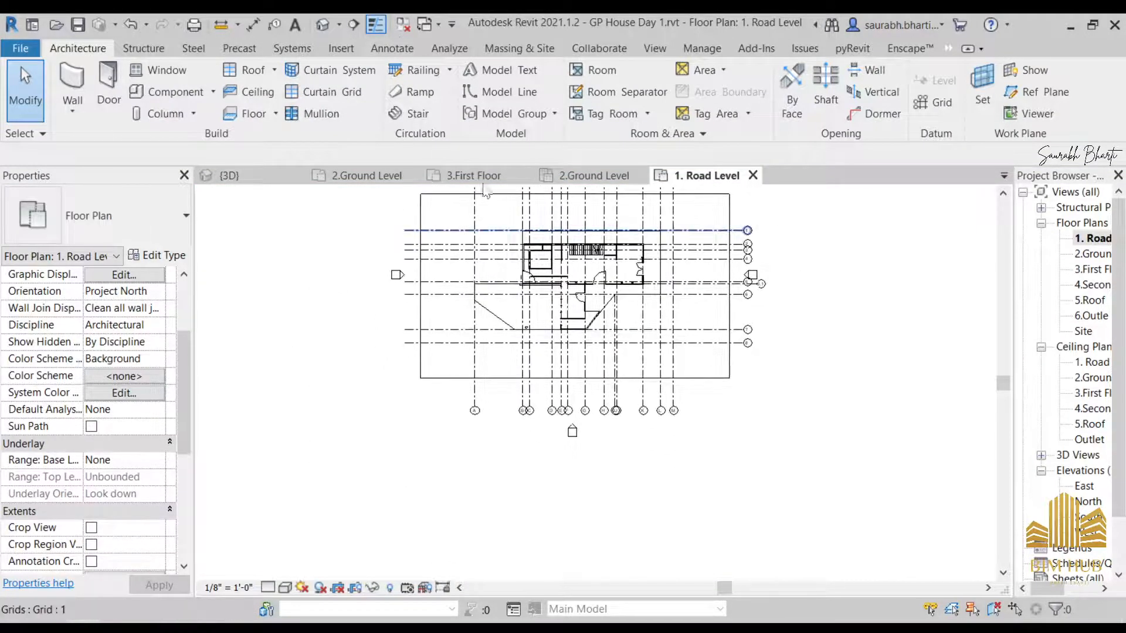
# - Inspect the house and its surrounding site floor in the 3D view, and return to the Road Level plan
pyautogui.click(322, 25)
pyautogui.keyDown('shift'); pyautogui.moveTo(623, 274); pyautogui.dragTo(636, 235, button='middle'); pyautogui.keyUp('shift')
pyautogui.keyDown('shift'); pyautogui.moveTo(660, 379); pyautogui.dragTo(641, 233, button='middle'); pyautogui.keyUp('shift')
pyautogui.scroll(3, 651, 384)
pyautogui.keyDown('shift'); pyautogui.moveTo(650, 382); pyautogui.dragTo(691, 514, button='middle'); pyautogui.keyUp('shift')
pyautogui.doubleClick(1079, 240)
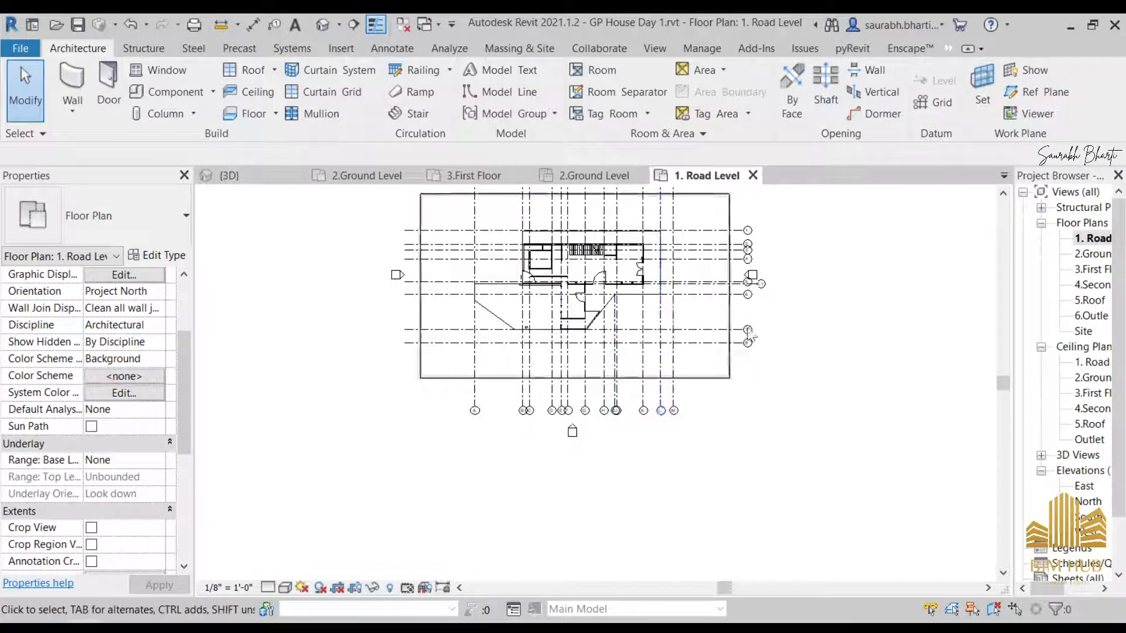
# - Open the 2.Ground Level floor plan and examine the pool and timber deck on the underlay image
pyautogui.doubleClick(1100, 253)
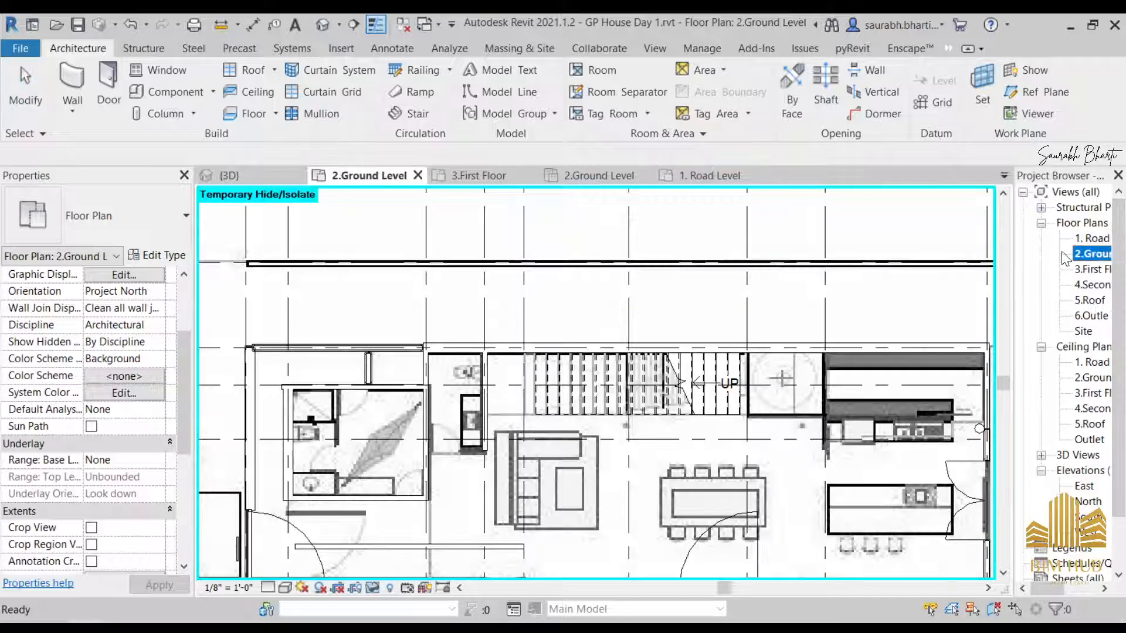
pyautogui.scroll(5, 745, 448)
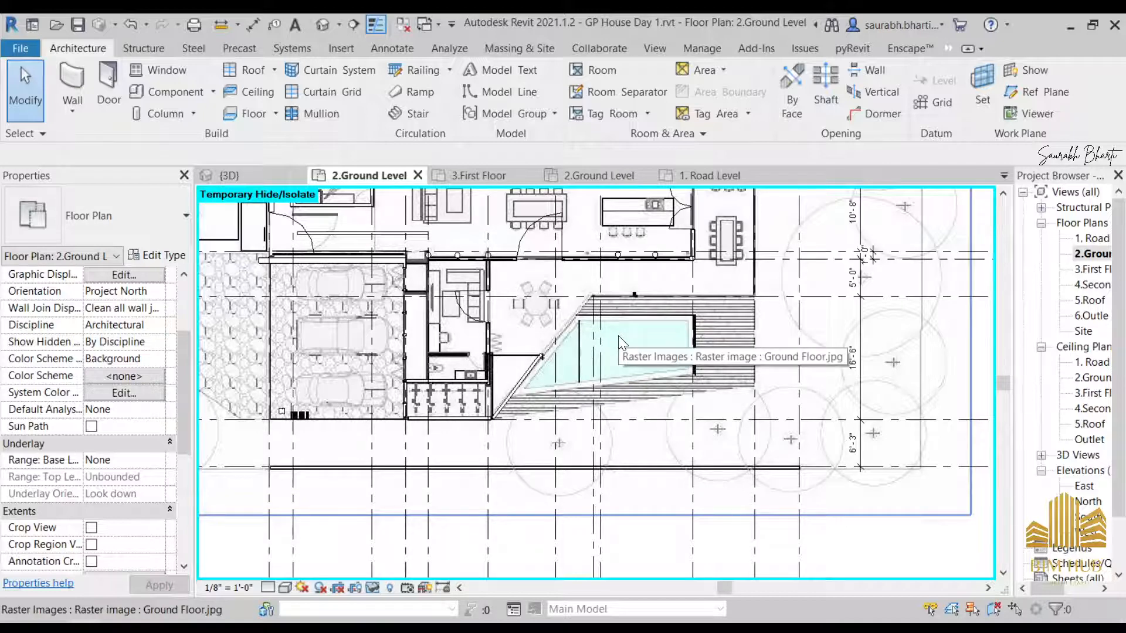
pyautogui.scroll(3, 617, 337)
pyautogui.scroll(-5, 604, 298)
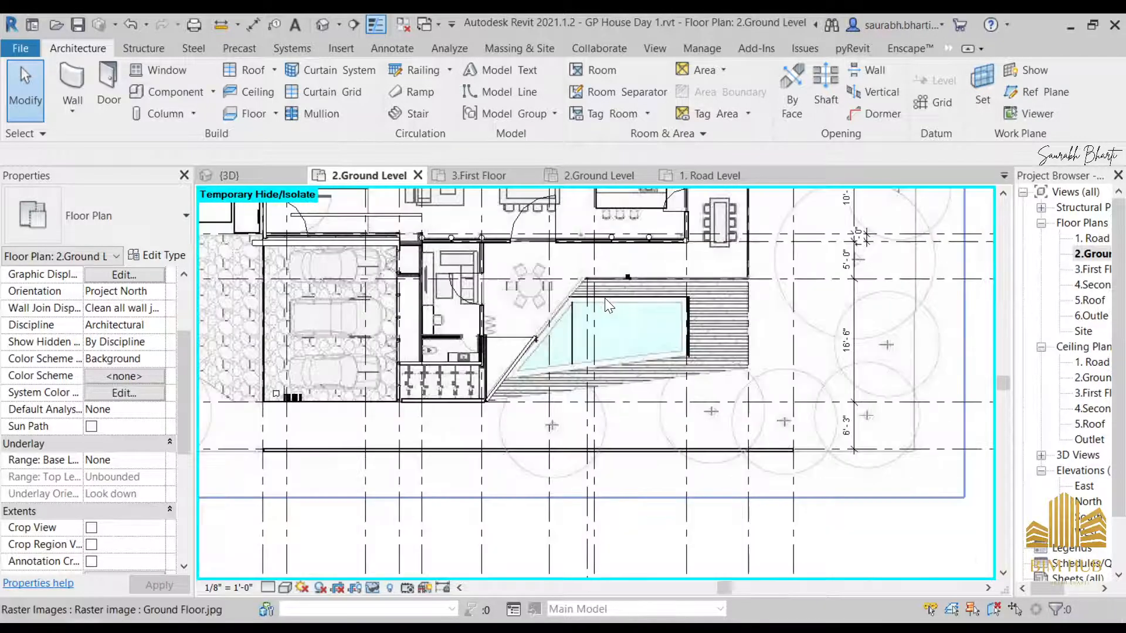
# - Examine the ground-level glazed corner, its double door and the terrace slab edge in the 3D view
pyautogui.click(320, 26)
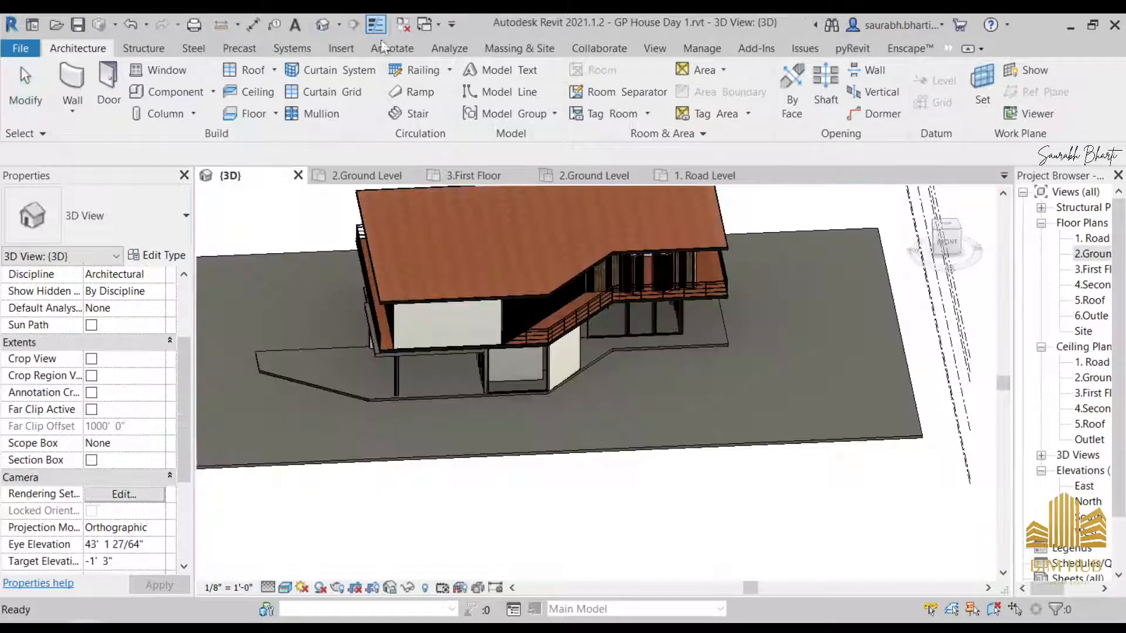
pyautogui.scroll(-3, 522, 299)
pyautogui.keyDown('shift'); pyautogui.moveTo(522, 299); pyautogui.dragTo(565, 332, button='middle'); pyautogui.keyUp('shift')
pyautogui.scroll(4, 507, 291)
pyautogui.keyDown('shift'); pyautogui.moveTo(623, 360); pyautogui.dragTo(746, 402, button='middle'); pyautogui.keyUp('shift')
pyautogui.scroll(3, 656, 407)
pyautogui.scroll(-2, 655, 407)
pyautogui.scroll(2, 687, 439)
pyautogui.scroll(2, 666, 404)
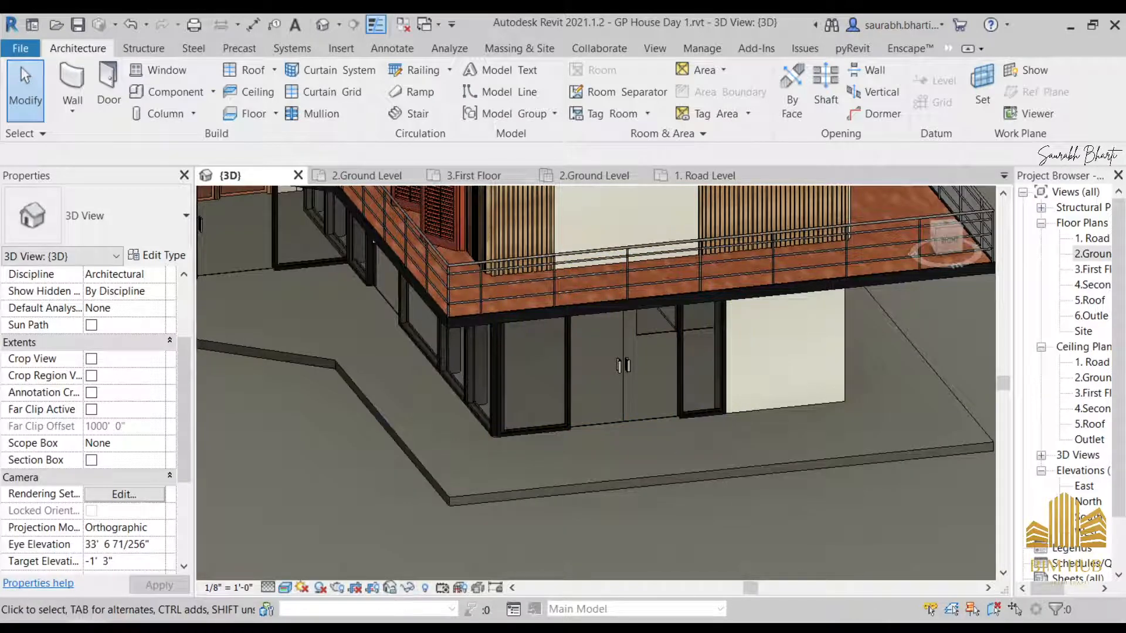
pyautogui.hotkey('alt', 'Tab')
pyautogui.hotkey('alt', 'Tab')
pyautogui.hotkey('alt', 'Tab')
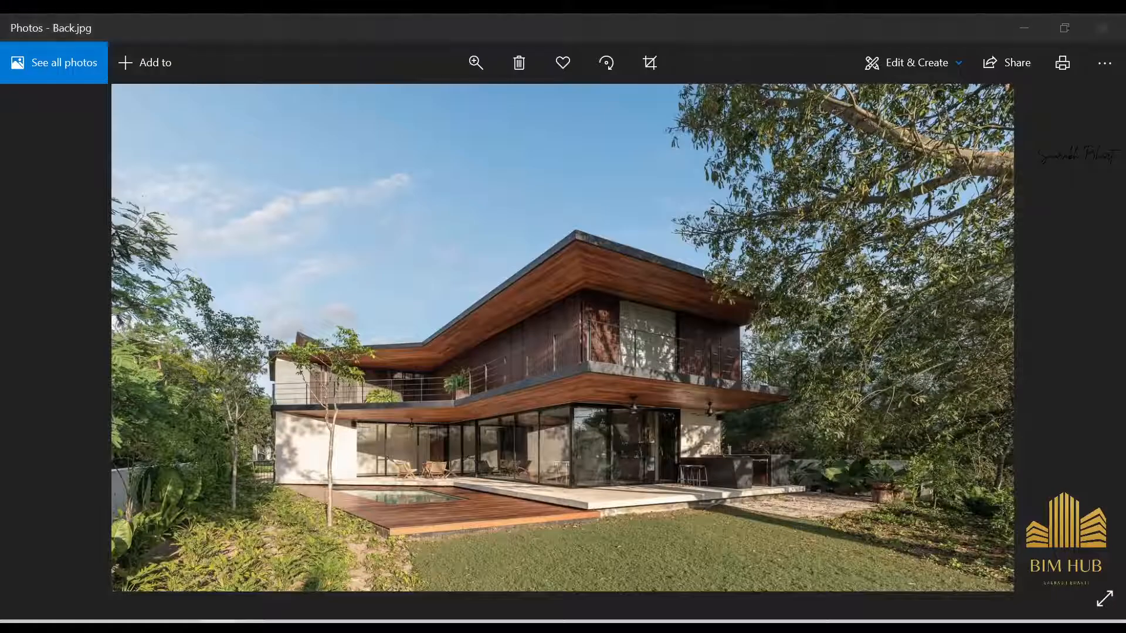
pyautogui.hotkey('alt', 'Tab')
pyautogui.press('super+d')
pyautogui.press('super+d')
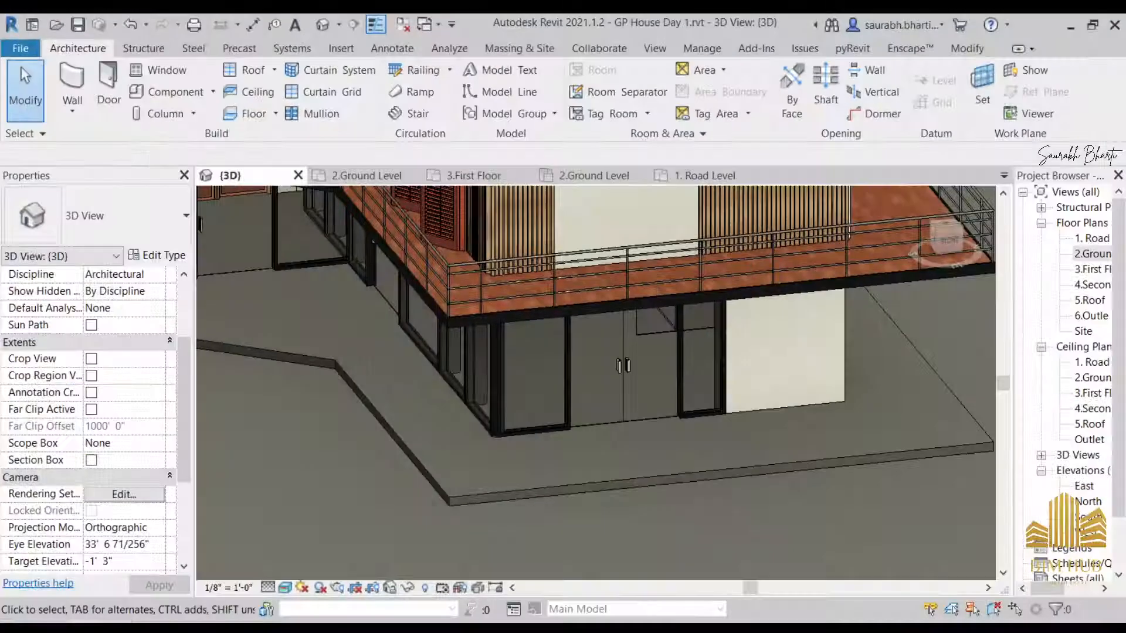
pyautogui.click(151, 628)
pyautogui.click(151, 627)
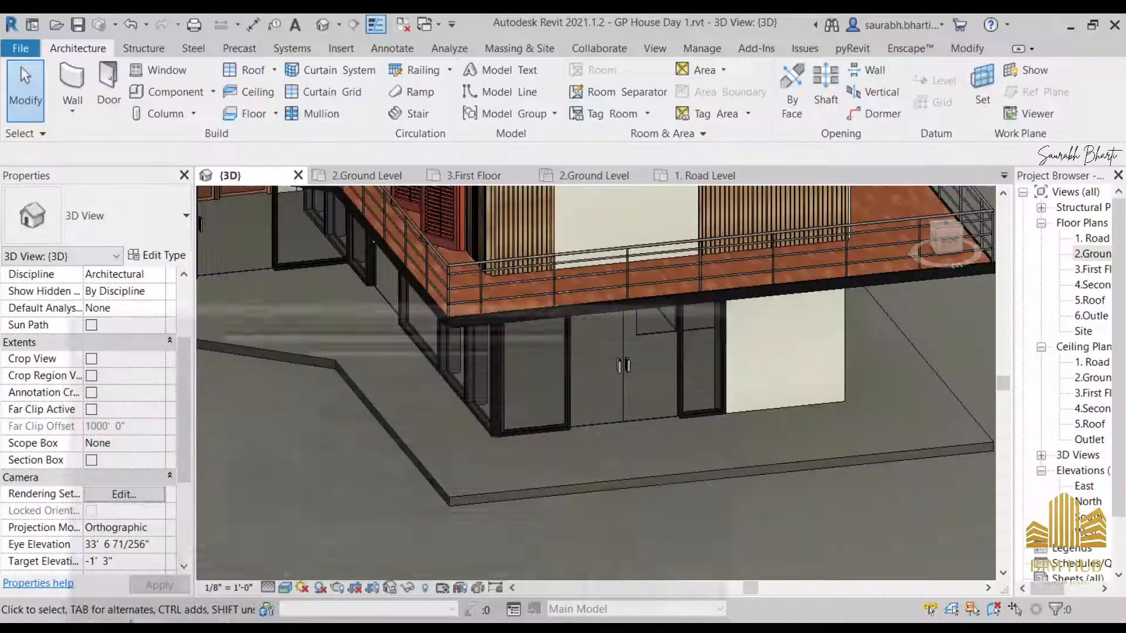
pyautogui.moveTo(118, 627)
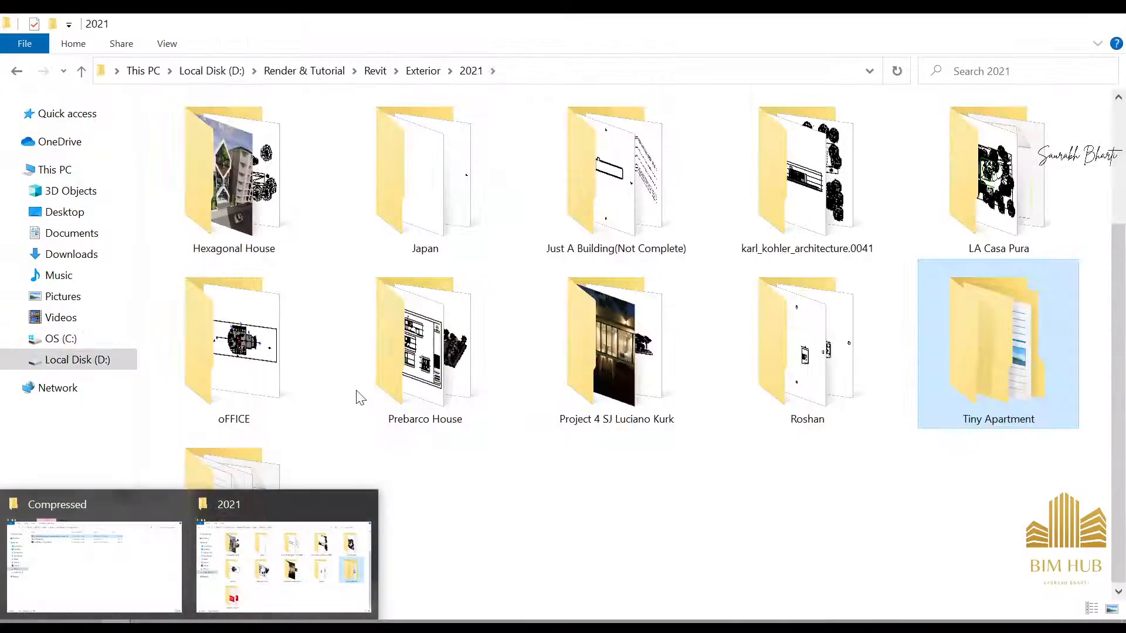
# - Inspect the curtain wall base and the terrace slab around the back of the house in 3D
pyautogui.scroll(3, 604, 447)
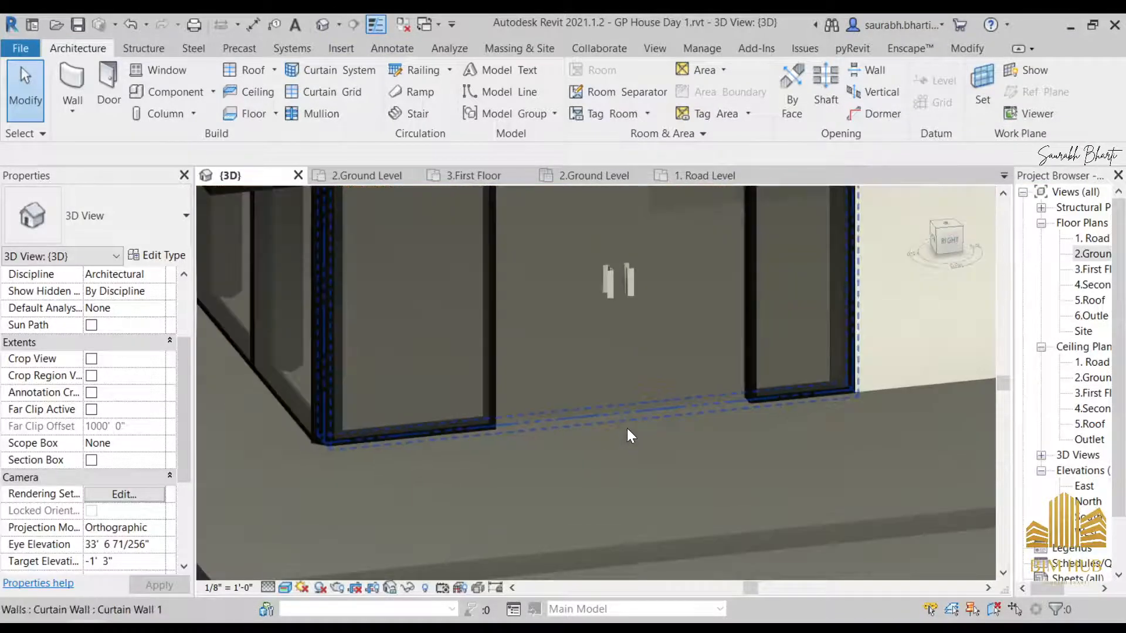
pyautogui.scroll(-2, 628, 428)
pyautogui.keyDown('shift'); pyautogui.moveTo(627, 420); pyautogui.dragTo(673, 396, button='middle'); pyautogui.keyUp('shift')
pyautogui.scroll(-3, 604, 330)
pyautogui.keyDown('shift'); pyautogui.moveTo(609, 375); pyautogui.dragTo(643, 386, button='middle'); pyautogui.keyUp('shift')
pyautogui.moveTo(643, 386); pyautogui.dragTo(604, 457, button='middle')
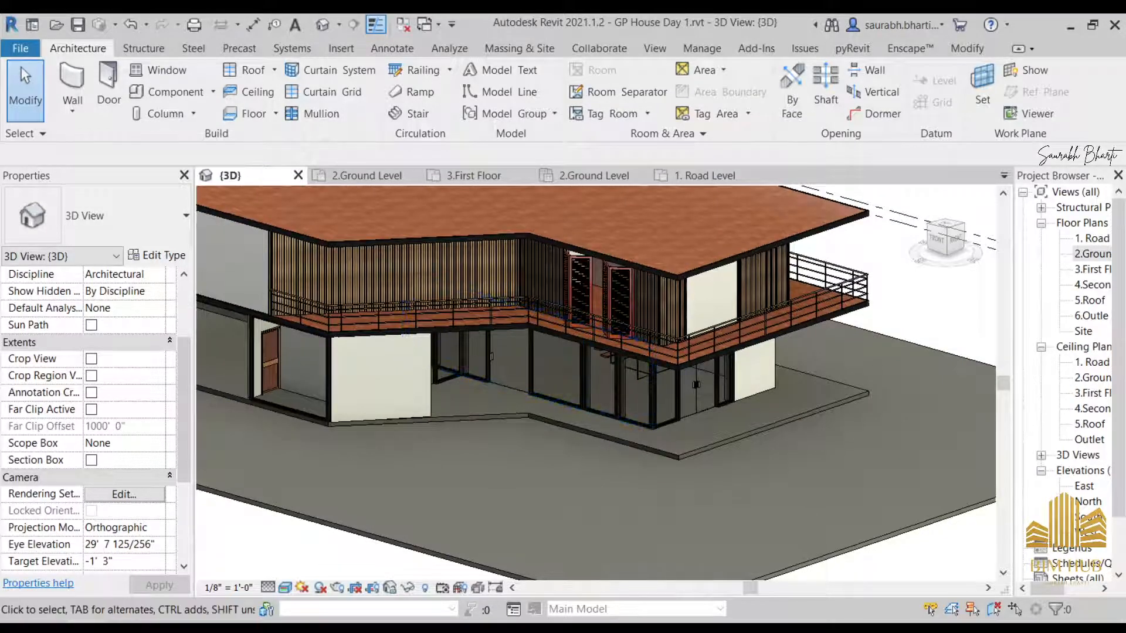
# - Switch to Photos and study the balcony, terrace and pool deck in Back.jpg
pyautogui.hotkey('alt', 'Tab')
pyautogui.scroll(2, 544, 449)
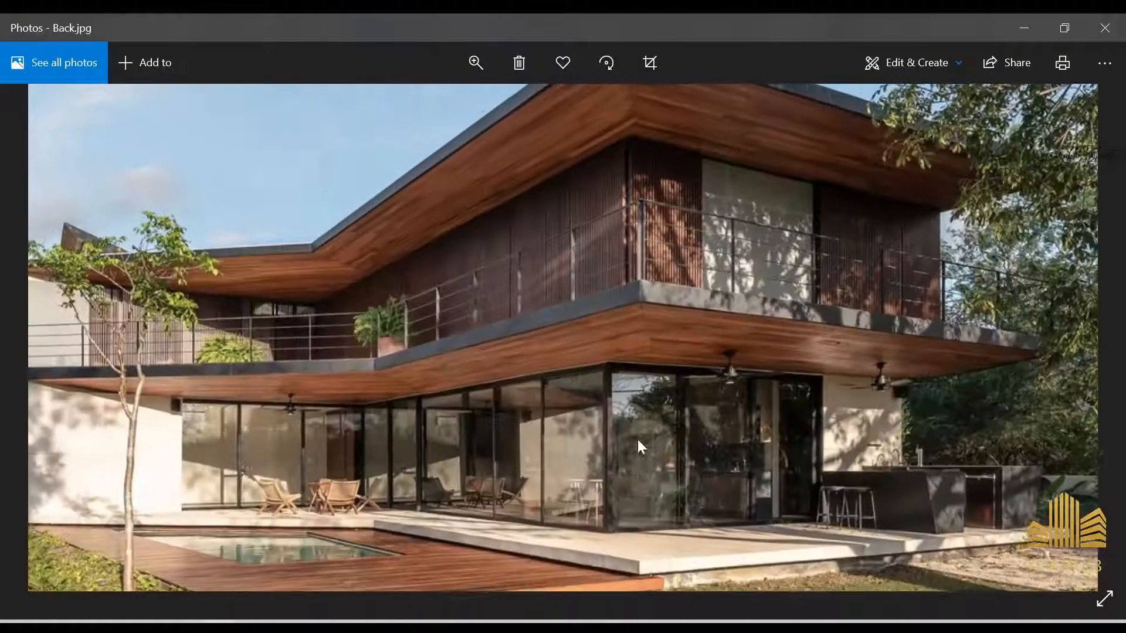
pyautogui.scroll(1, 599, 488)
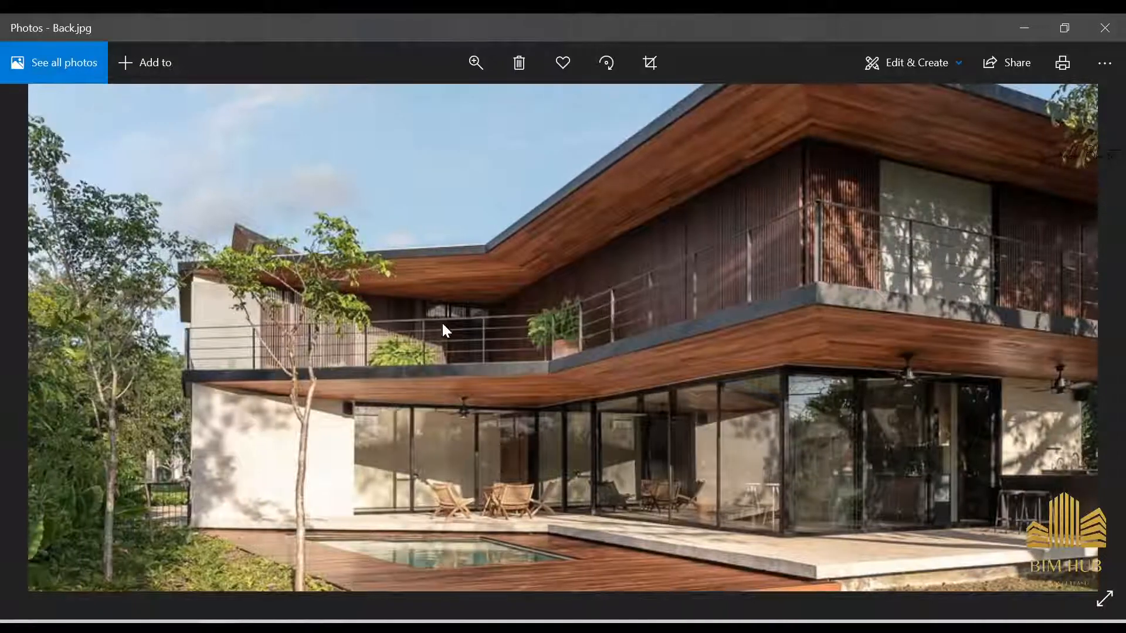
pyautogui.moveTo(480, 337); pyautogui.dragTo(422, 327)
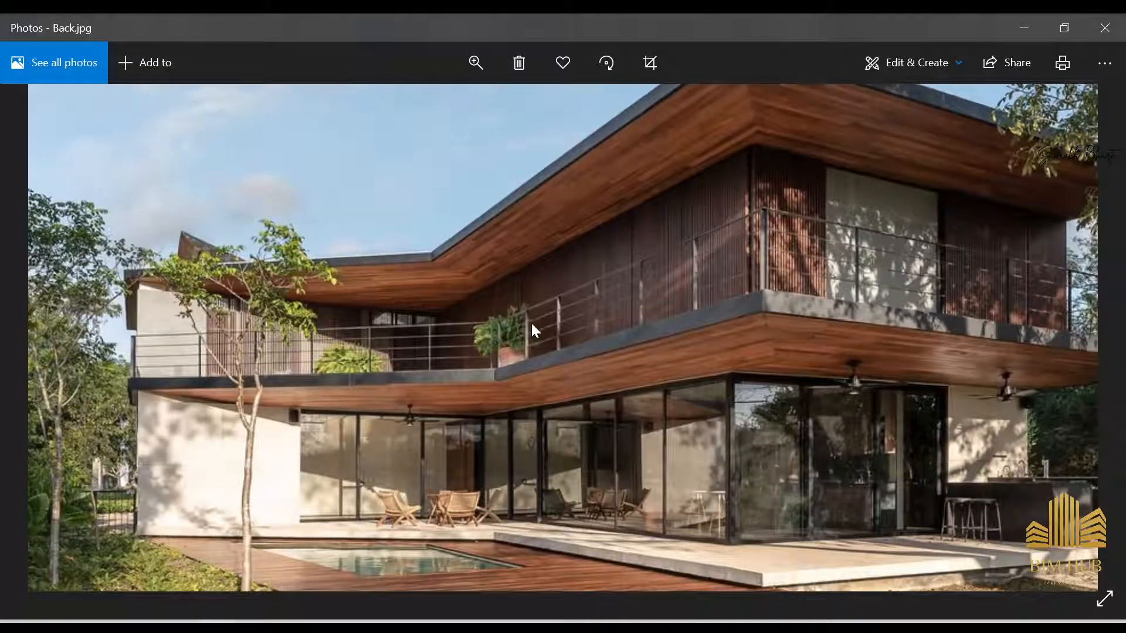
pyautogui.moveTo(905, 237); pyautogui.dragTo(891, 239)
pyautogui.scroll(-3, 881, 247)
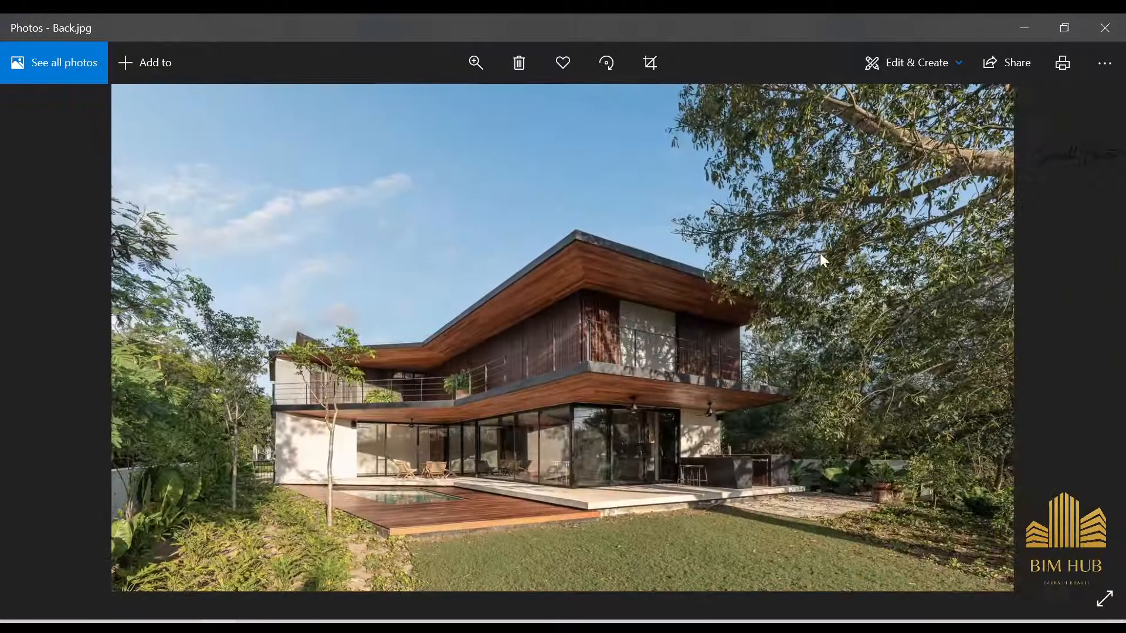
# - Browse the reference photos from Back 2.jpg and Balcony.jpg onward, and return to Revit
pyautogui.press('Right')
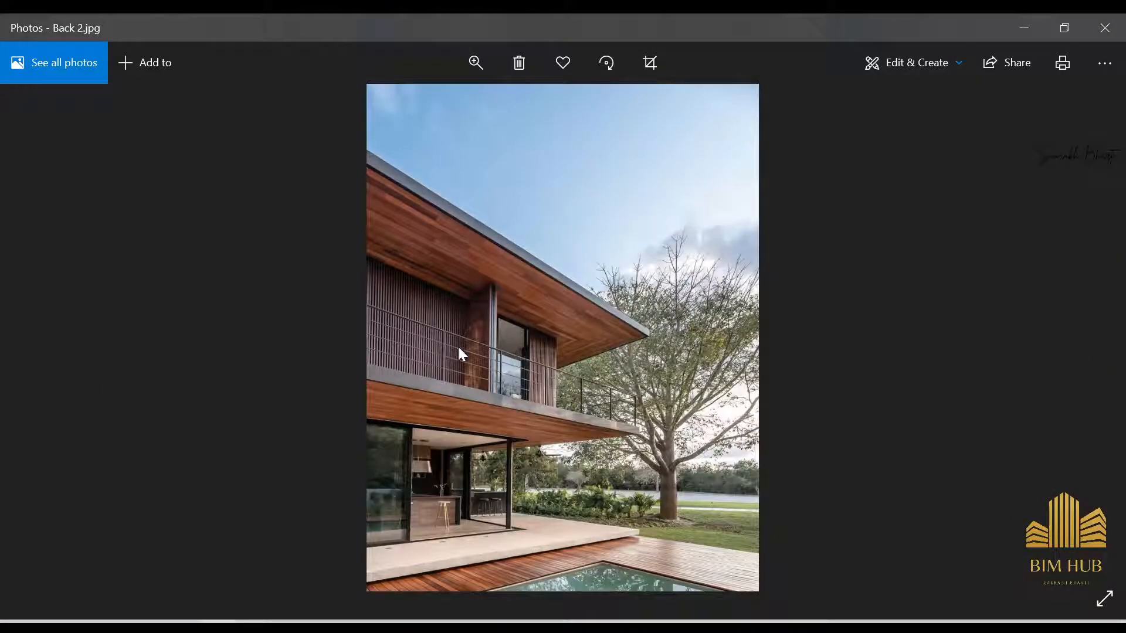
pyautogui.press('Right')
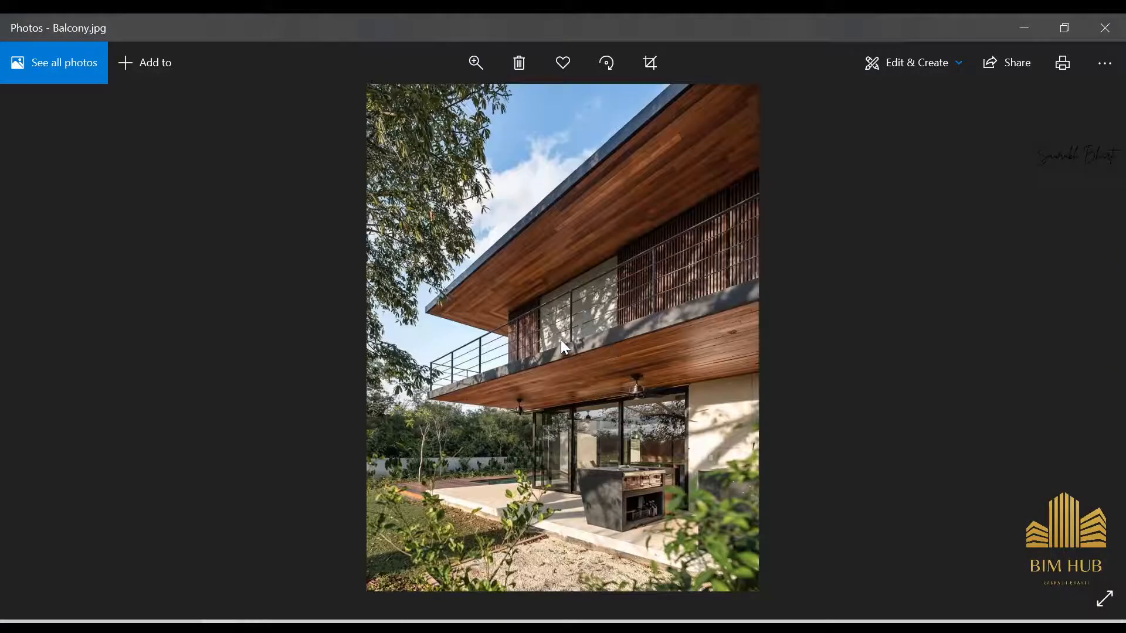
pyautogui.press('Right')
pyautogui.press('Right')
pyautogui.click(1025, 27)
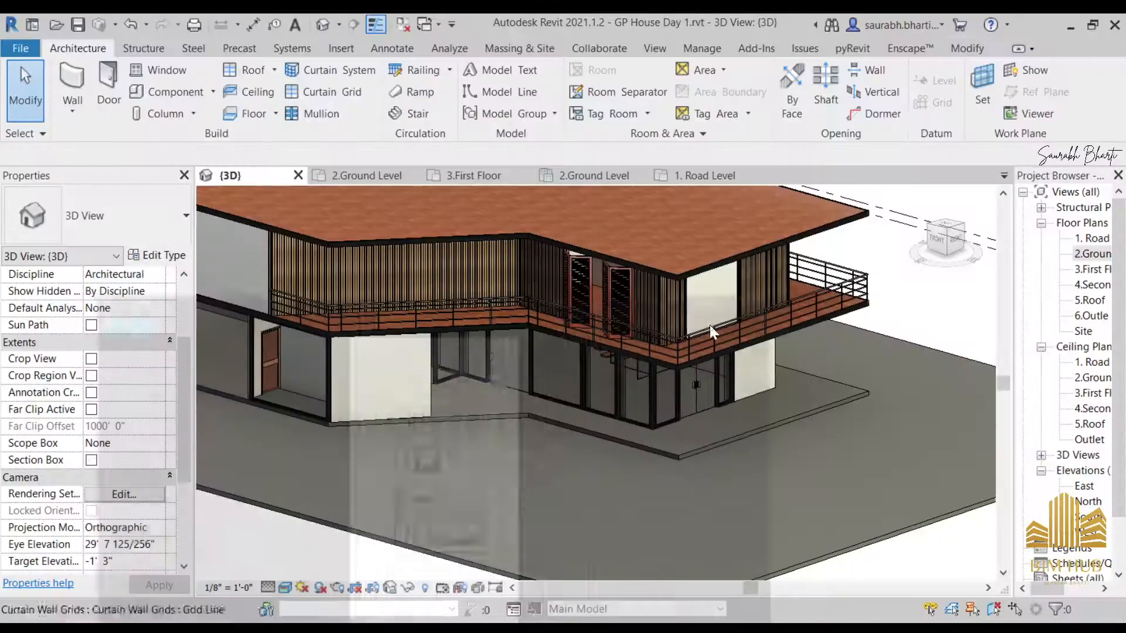
# - Open the 2.Ground Level floor plan at the enclosed bathroom block beside the entrance
pyautogui.scroll(-4, 565, 323)
pyautogui.doubleClick(1107, 253)
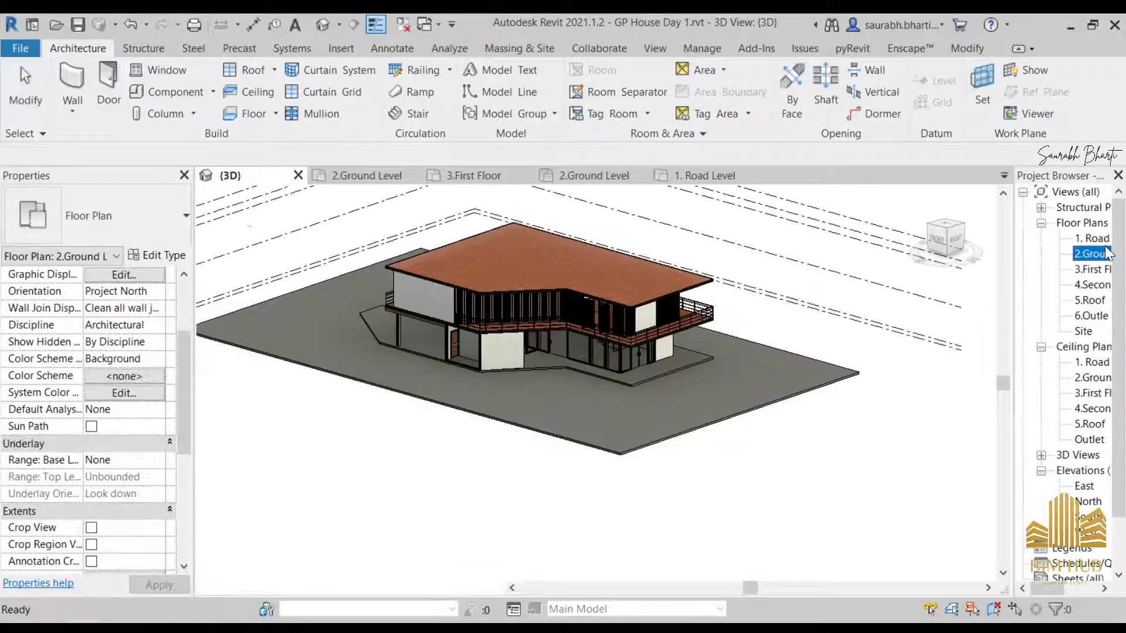
pyautogui.press('r')
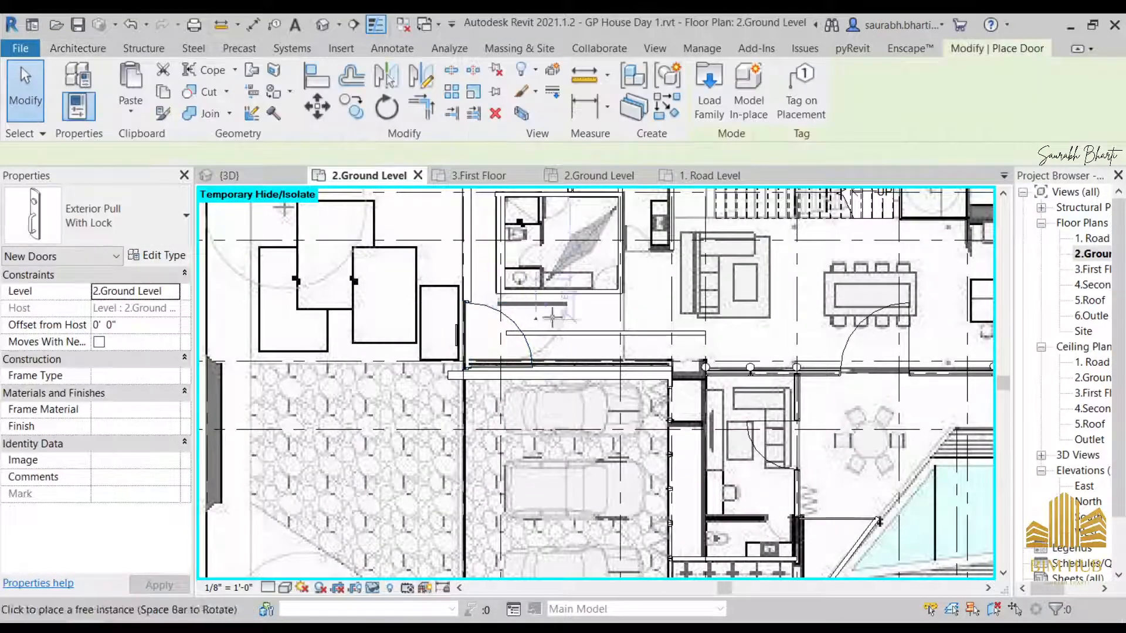
pyautogui.moveTo(548, 341); pyautogui.dragTo(467, 428, button='middle')
pyautogui.press('Escape')
# - Check the types of the walls enclosing the bathroom block and the short partition above it
pyautogui.scroll(3, 509, 375)
pyautogui.click(512, 375)
pyautogui.click(566, 311)
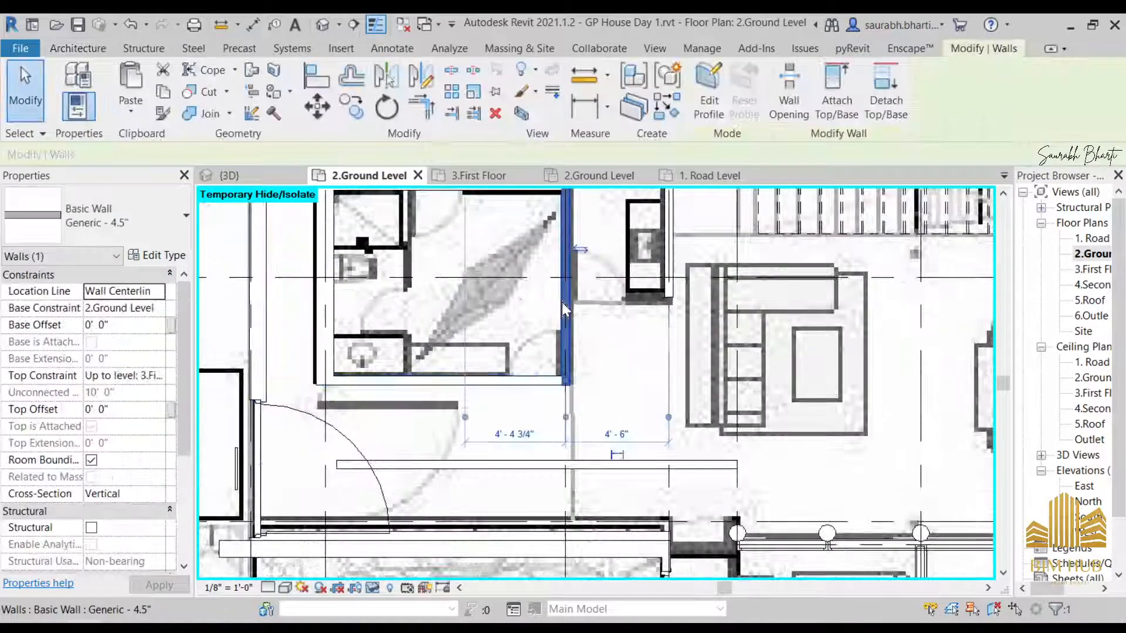
pyautogui.click(328, 322)
pyautogui.moveTo(352, 332); pyautogui.dragTo(340, 467, button='middle')
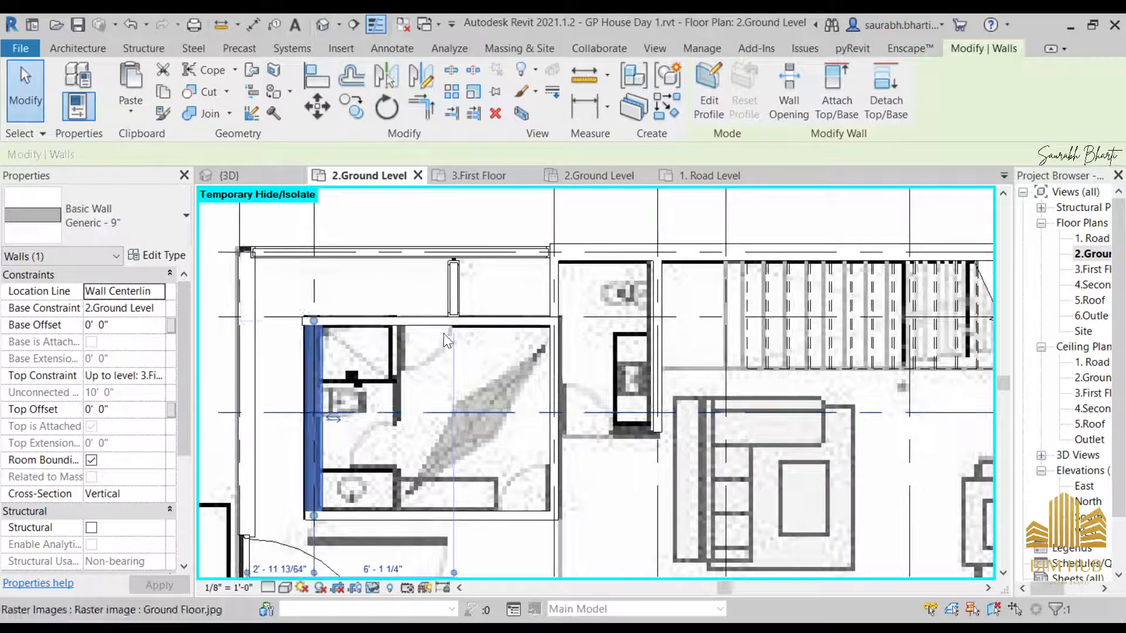
pyautogui.click(450, 322)
pyautogui.click(453, 310)
pyautogui.press('Escape')
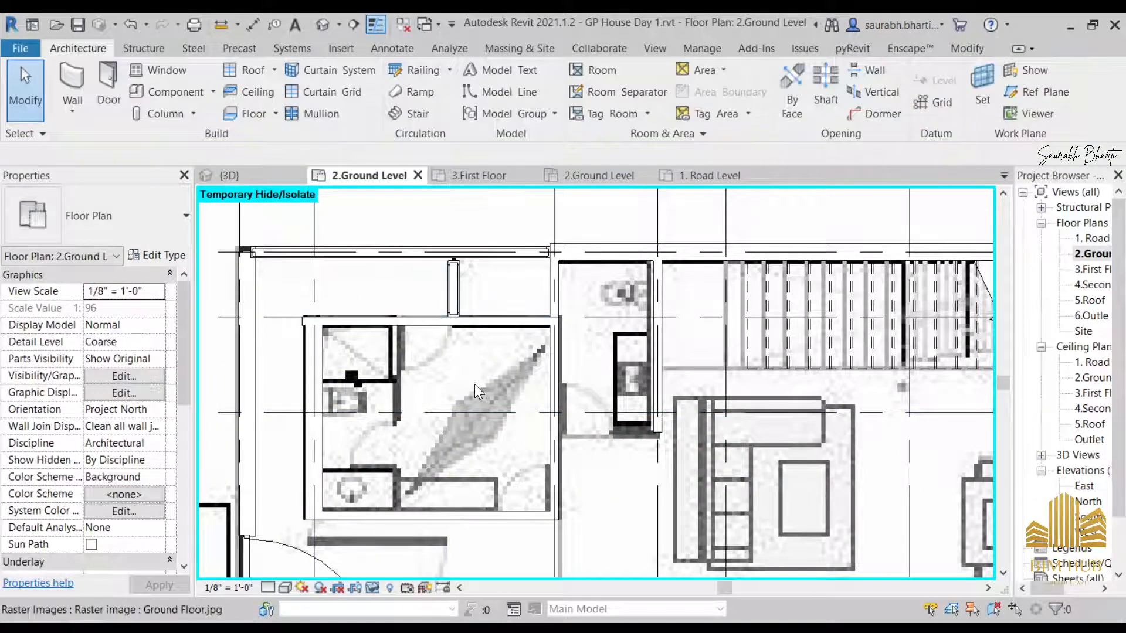
# - Start the Door tool with the OriginGlobal_Doors_Single_Kensington_SE04_OpenIn 1010(w)x2100(h) type and review the other available door types
pyautogui.press('d')
pyautogui.press('r')
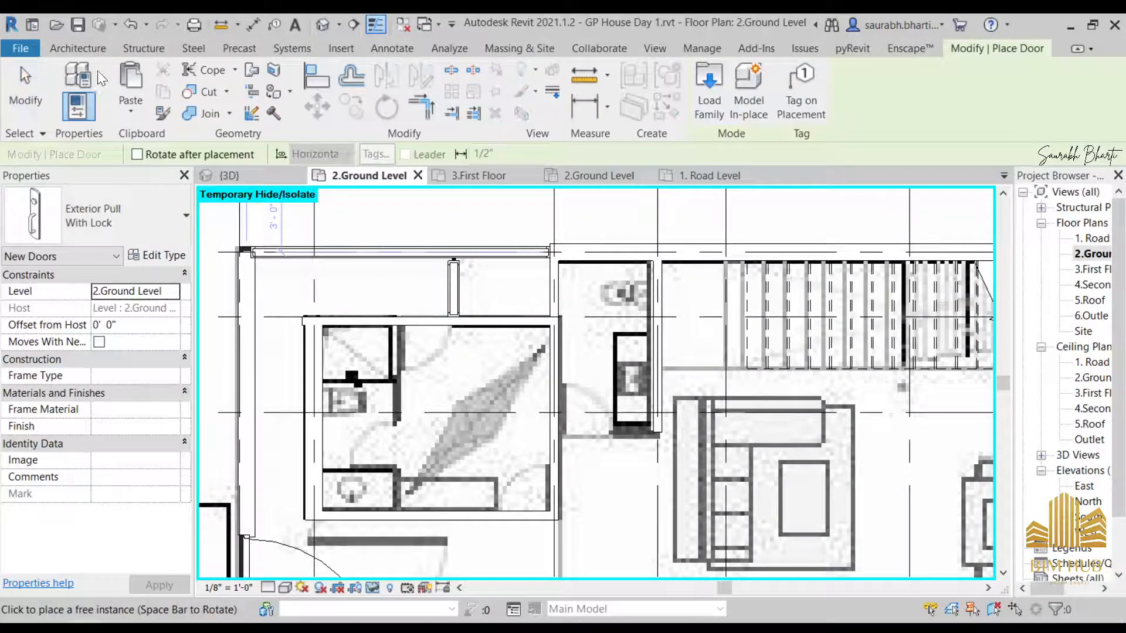
pyautogui.click(115, 206)
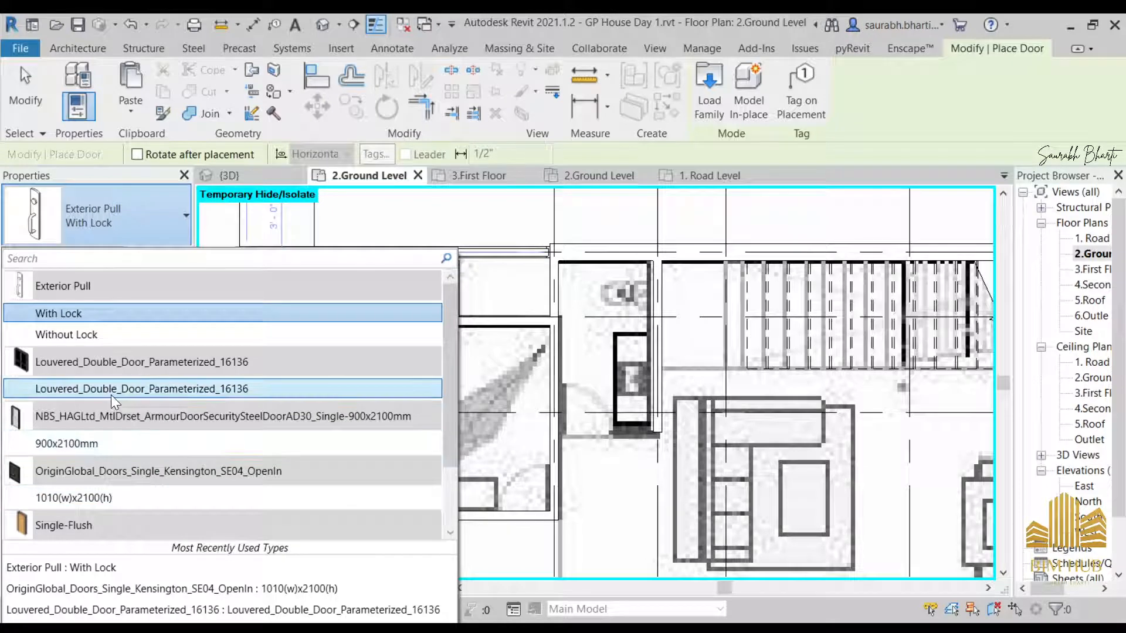
pyautogui.scroll(-2, 111, 395)
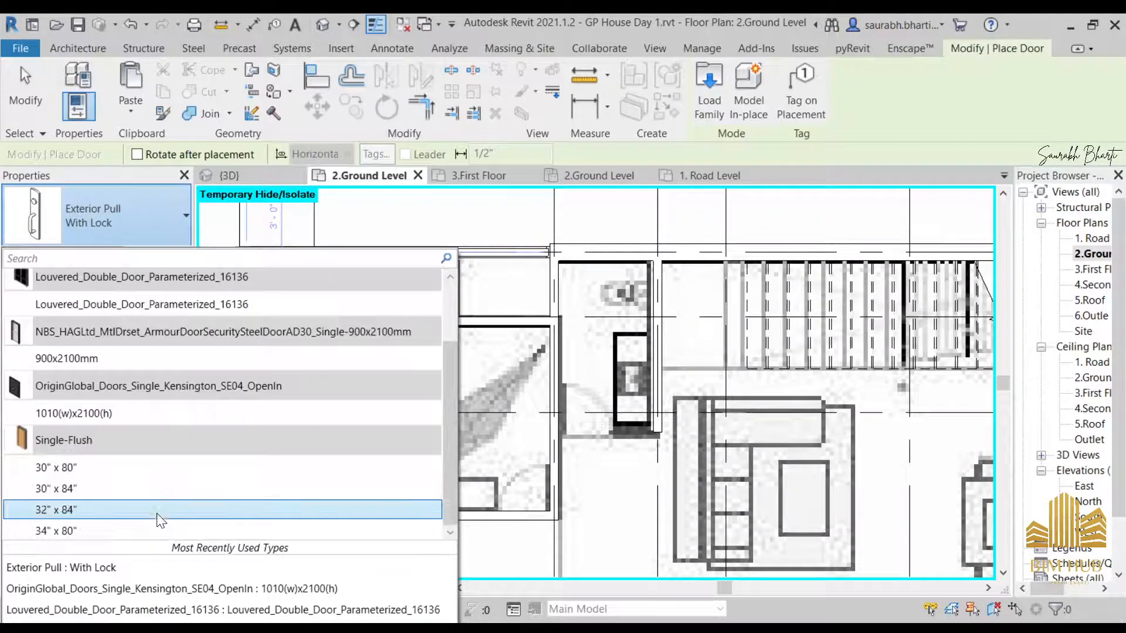
pyautogui.click(173, 588)
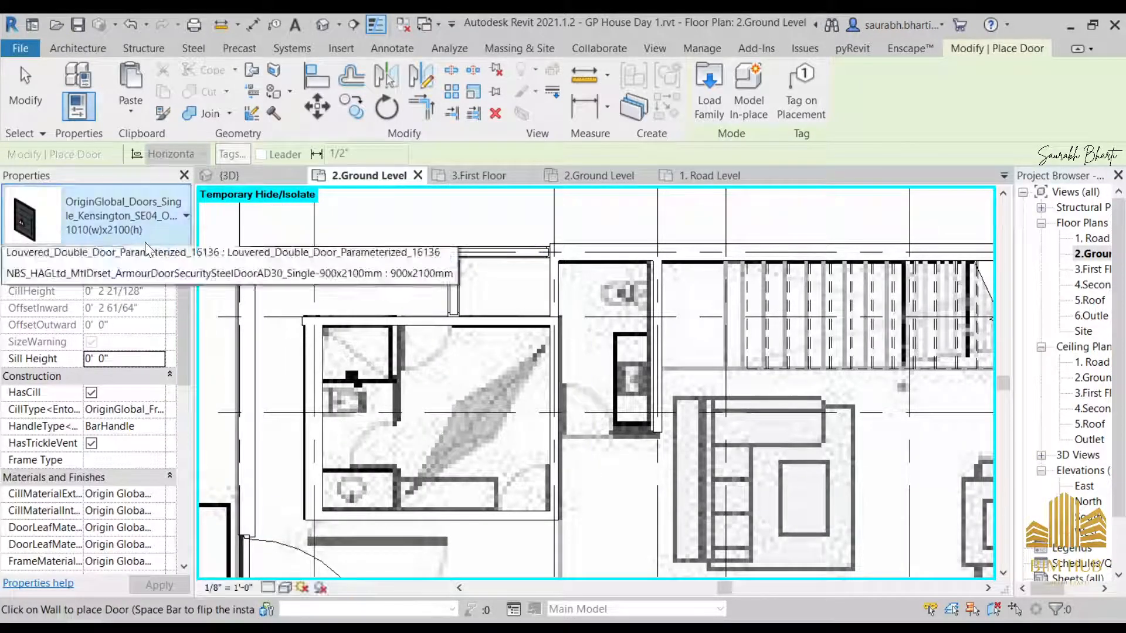
pyautogui.click(145, 241)
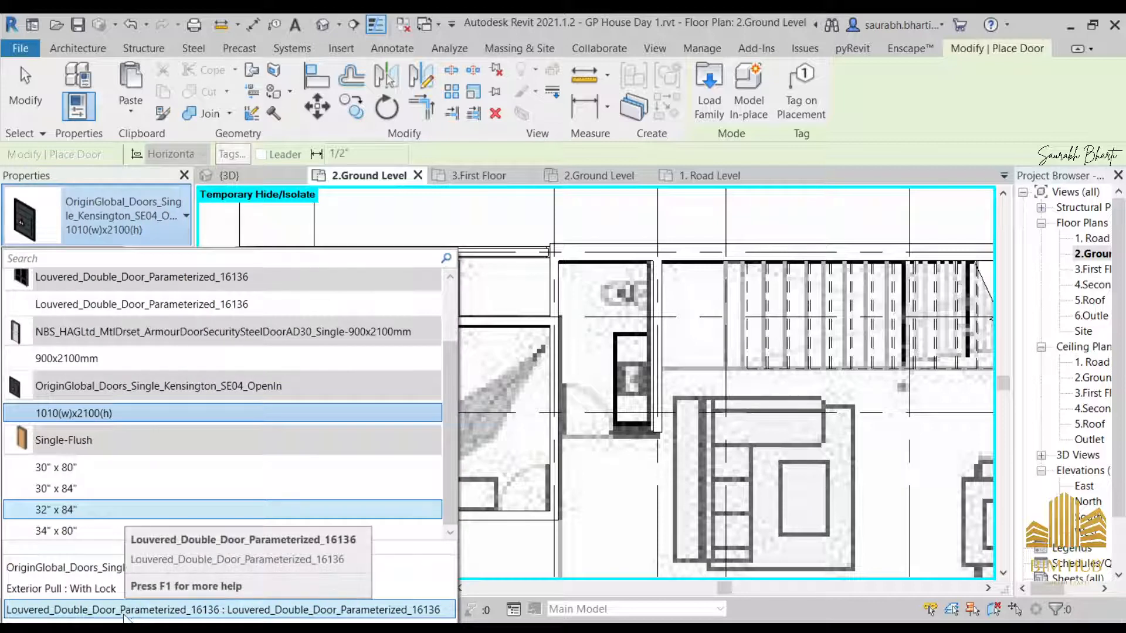
# - Go to the desktop and move the OriginGlobal_Doors_Single_Kensington_SE04_OpenIn.rfa file in among the louvered family files
pyautogui.click(1070, 24)
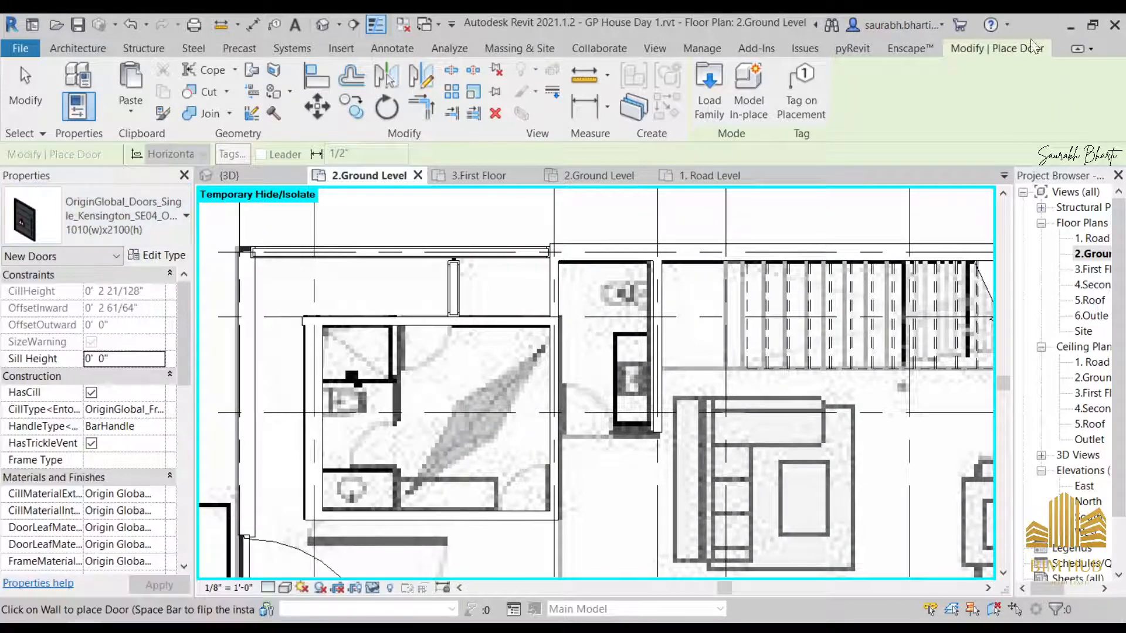
pyautogui.click(1072, 25)
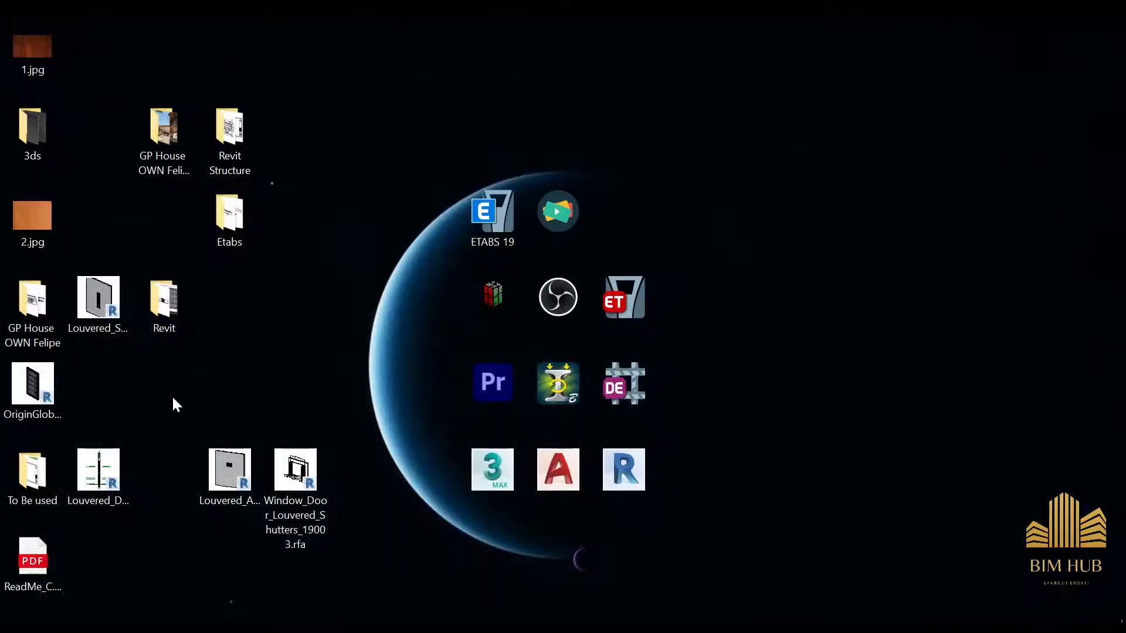
pyautogui.click(65, 398)
pyautogui.moveTo(66, 399); pyautogui.dragTo(182, 482)
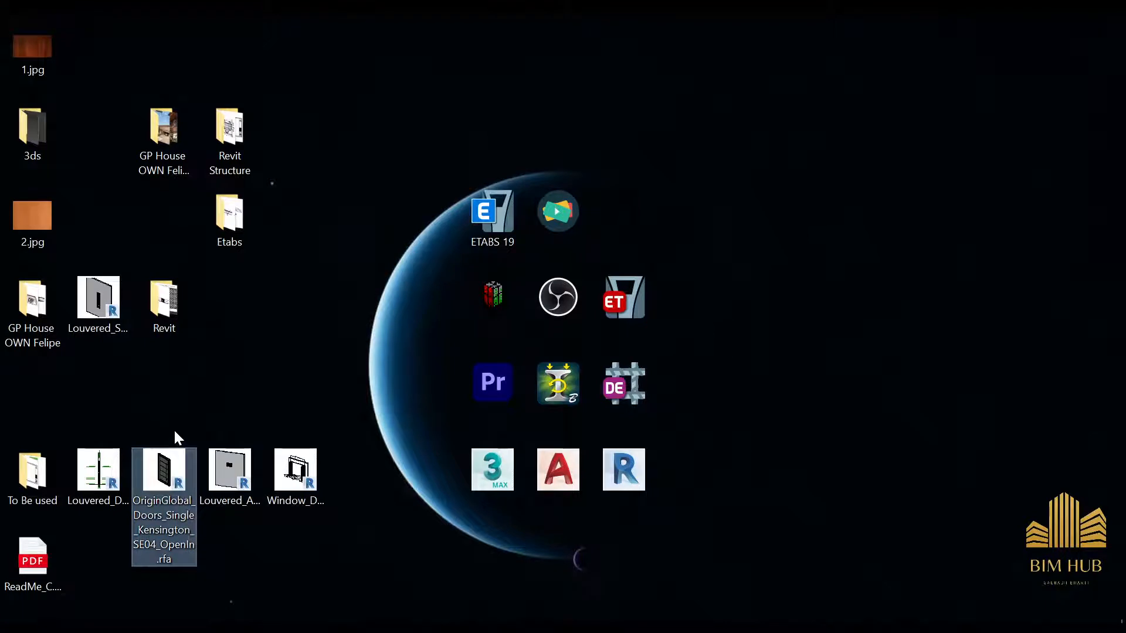
# - Move the OriginGlobal_Doors_Single_Kensington_SE04_OpenIn.rfa file above the To Be used folder, then open that folder's Door subfolder
pyautogui.moveTo(166, 493); pyautogui.dragTo(41, 405)
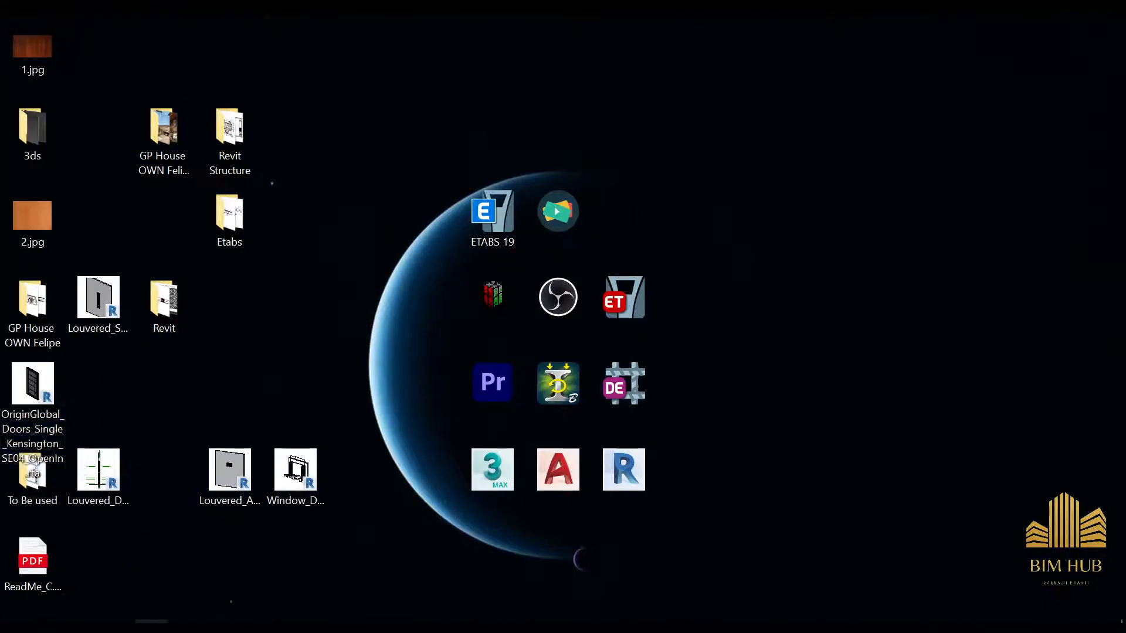
pyautogui.click(34, 317)
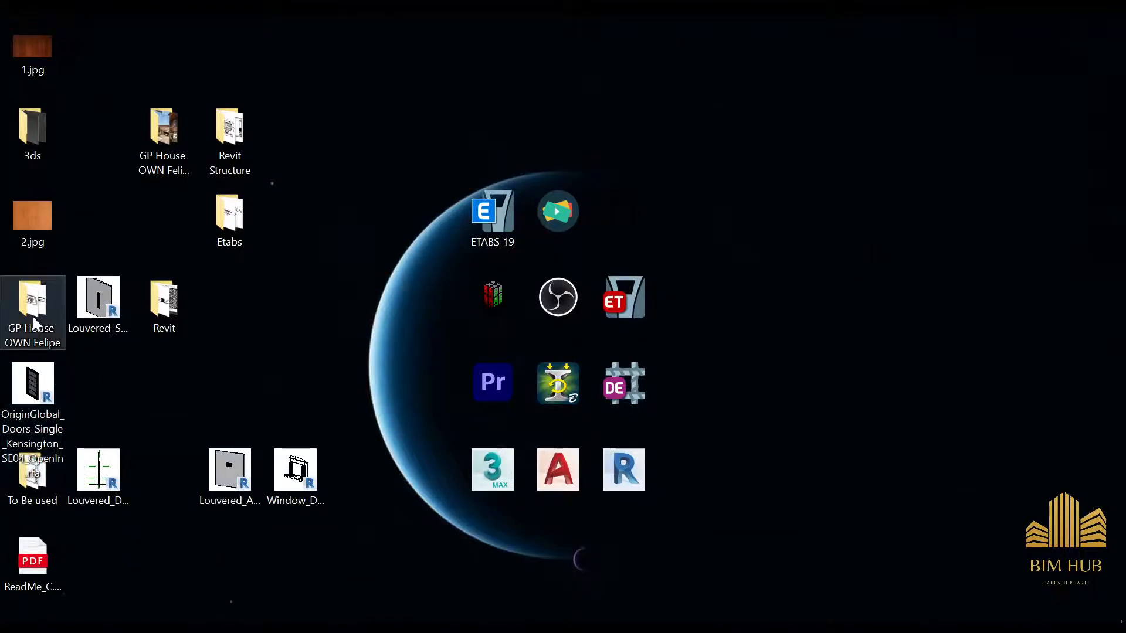
pyautogui.doubleClick(41, 492)
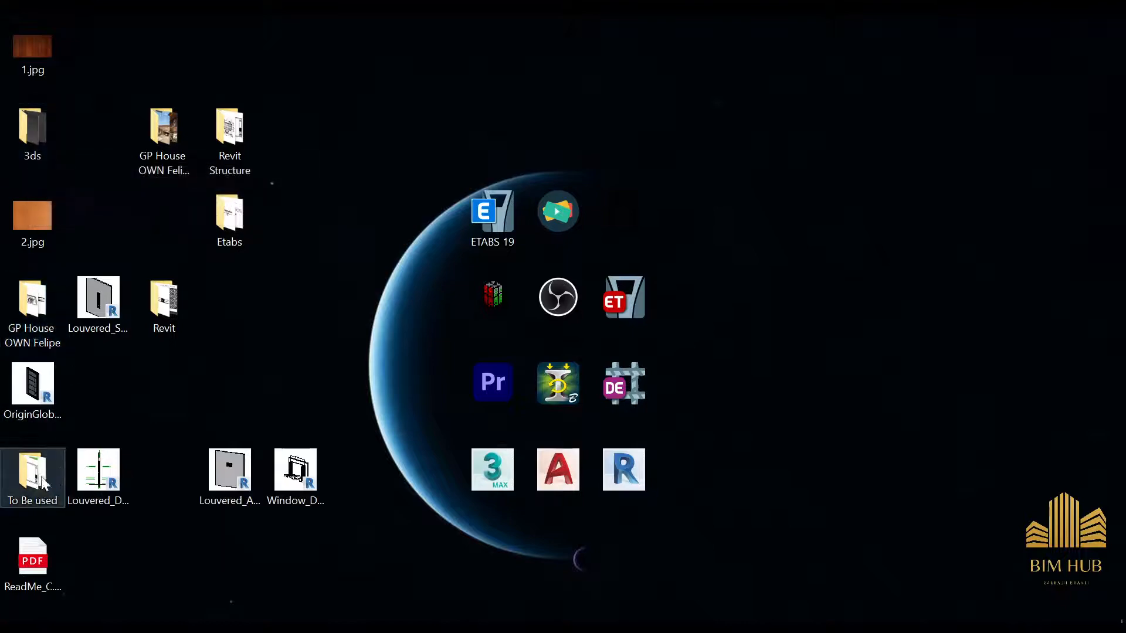
pyautogui.click(422, 240)
pyautogui.press('Right')
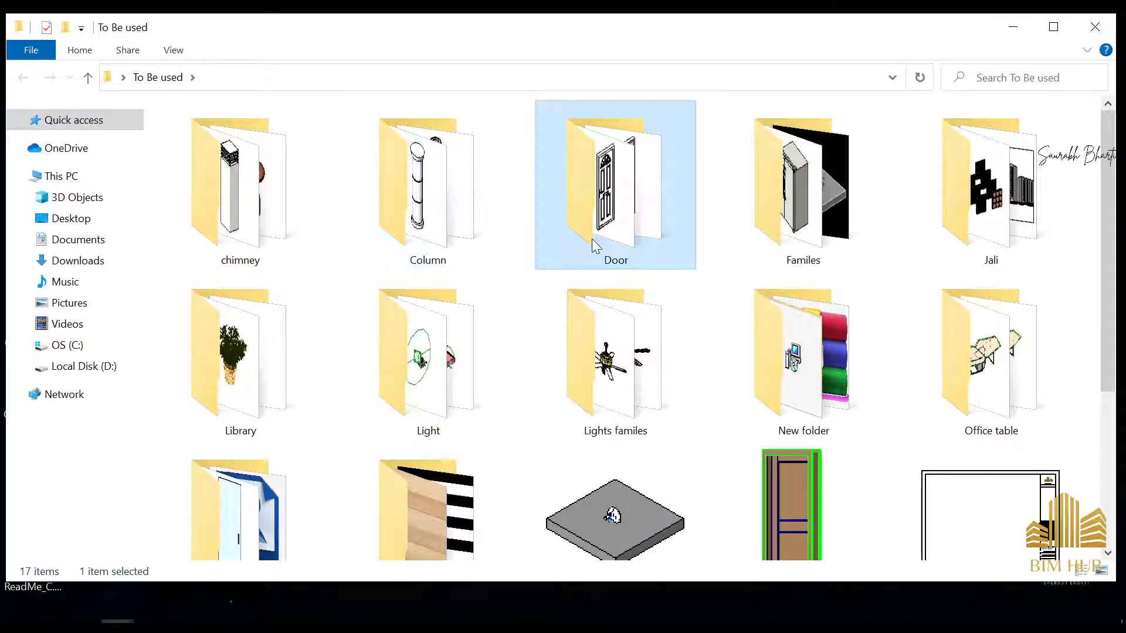
pyautogui.doubleClick(593, 240)
# - Copy the Kensington_SE07_OpenIn, Sandringham_SE01_OpenIn and Warkworth-OpenOut door families to the desktop and arrange them in its empty area
pyautogui.click(433, 240)
pyautogui.click(249, 377)
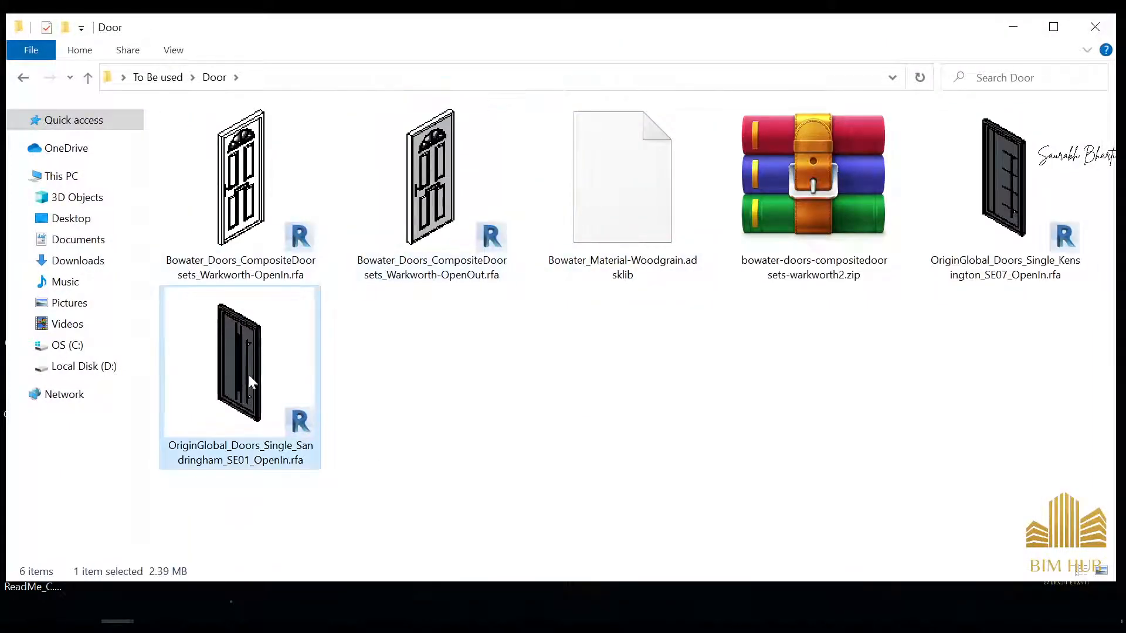
pyautogui.keyDown('ctrl'); pyautogui.click(447, 213); pyautogui.keyUp('ctrl')
pyautogui.keyDown('ctrl'); pyautogui.click(1004, 187); pyautogui.keyUp('ctrl')
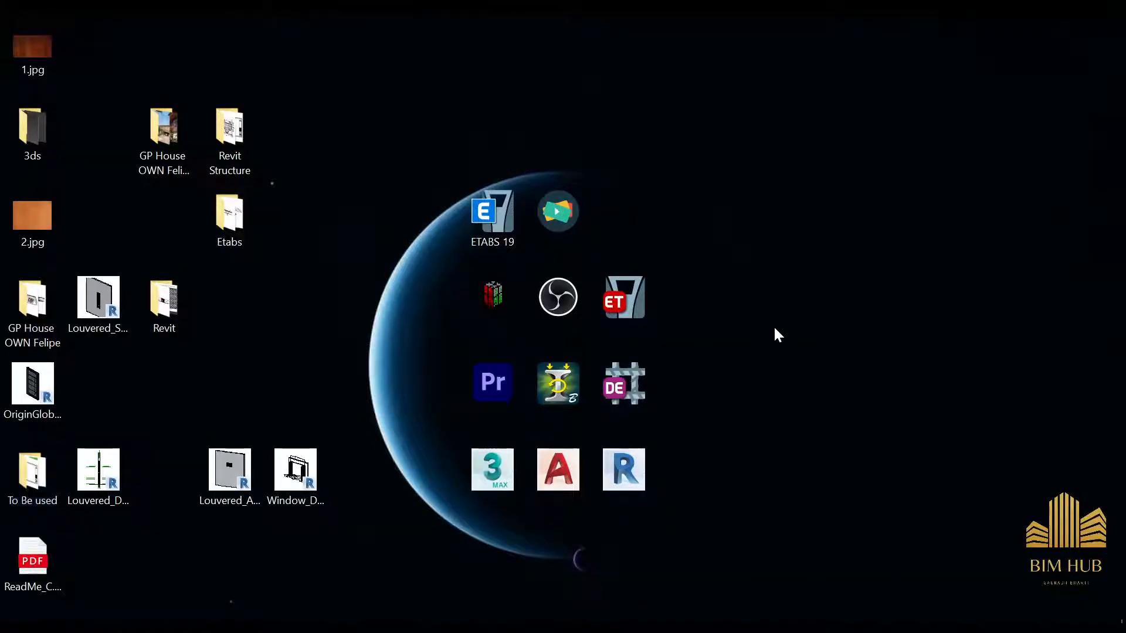
pyautogui.hotkey('ctrl', 'v')
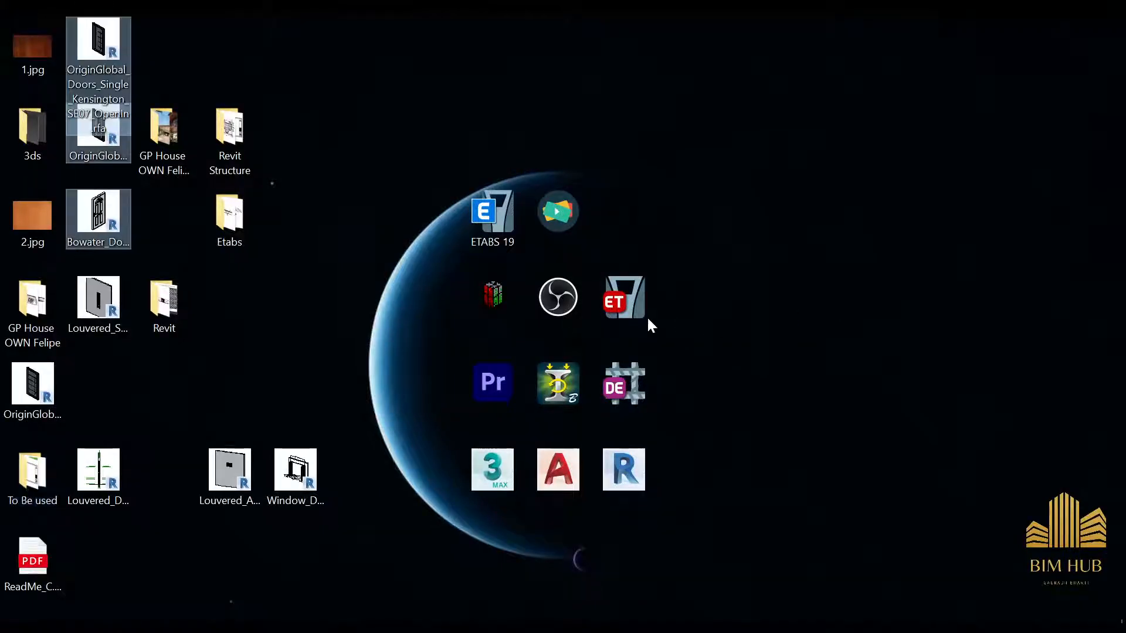
pyautogui.moveTo(97, 46); pyautogui.dragTo(1017, 179)
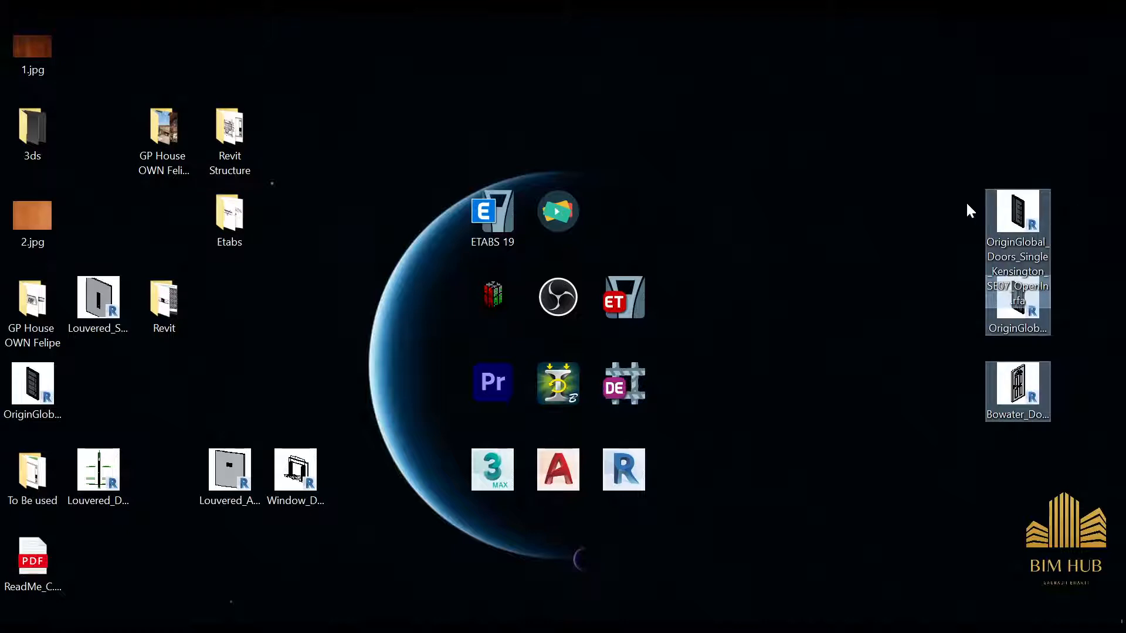
# - Set the Kensington_SE07 family apart on the desktop and load OriginGlobal_Doors_Single_Sandringham_SE01_OpenIn.rfa into the open Revit project
pyautogui.click(949, 275)
pyautogui.click(994, 228)
pyautogui.moveTo(994, 228); pyautogui.dragTo(863, 142)
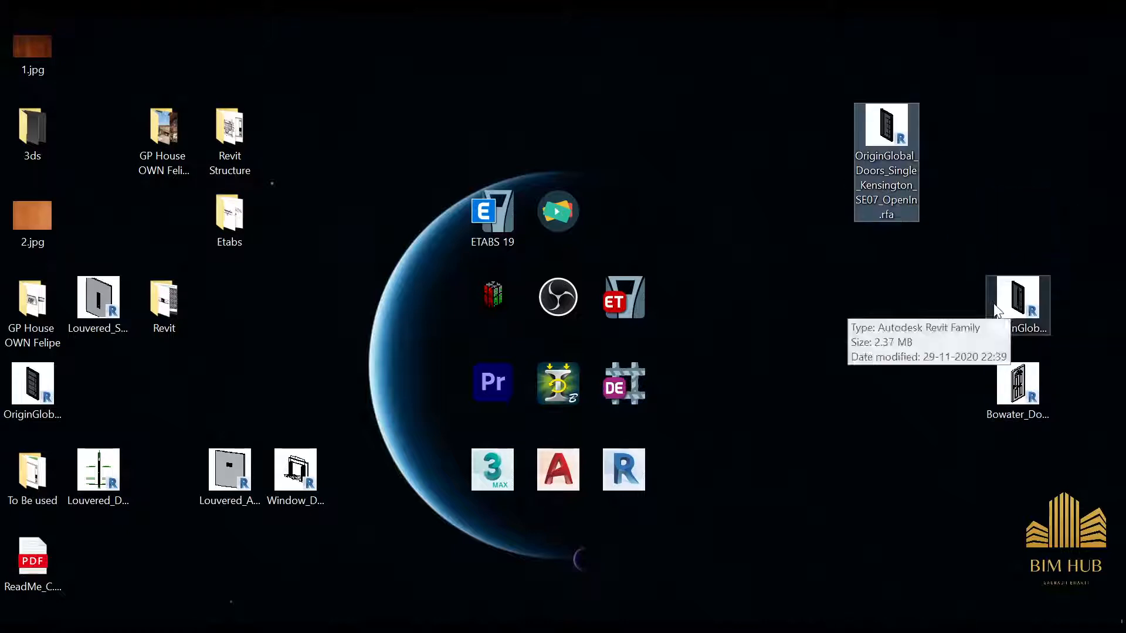
pyautogui.moveTo(994, 311); pyautogui.dragTo(388, 408)
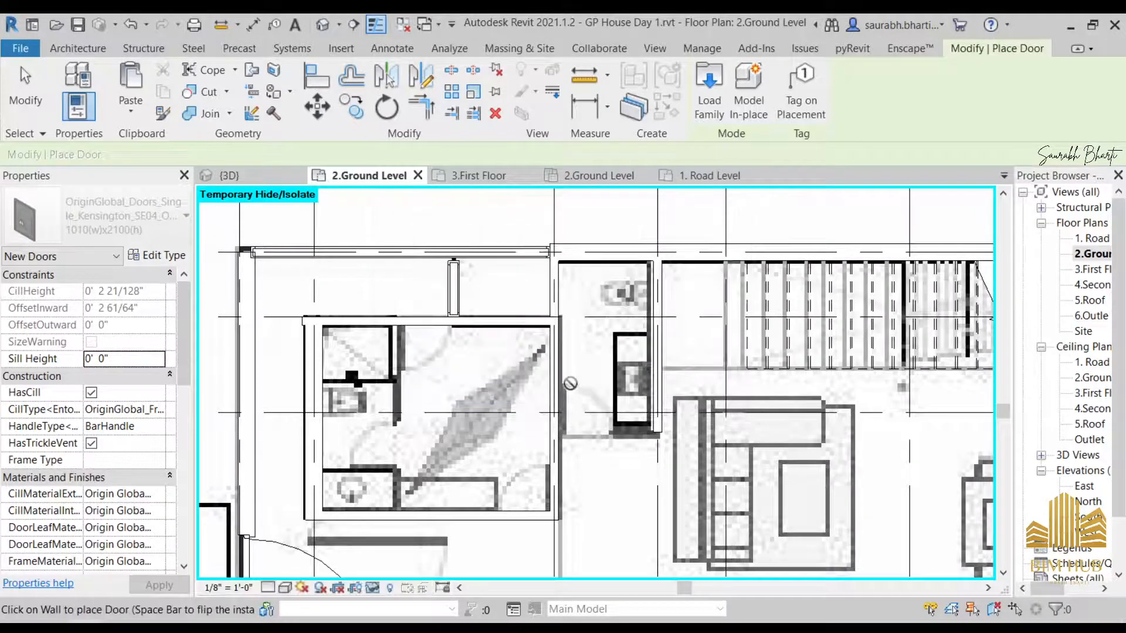
# - Examine the door positions on the ground-level plan around the bathroom block, the room beside the garage and the kitchen
pyautogui.scroll(3, 428, 331)
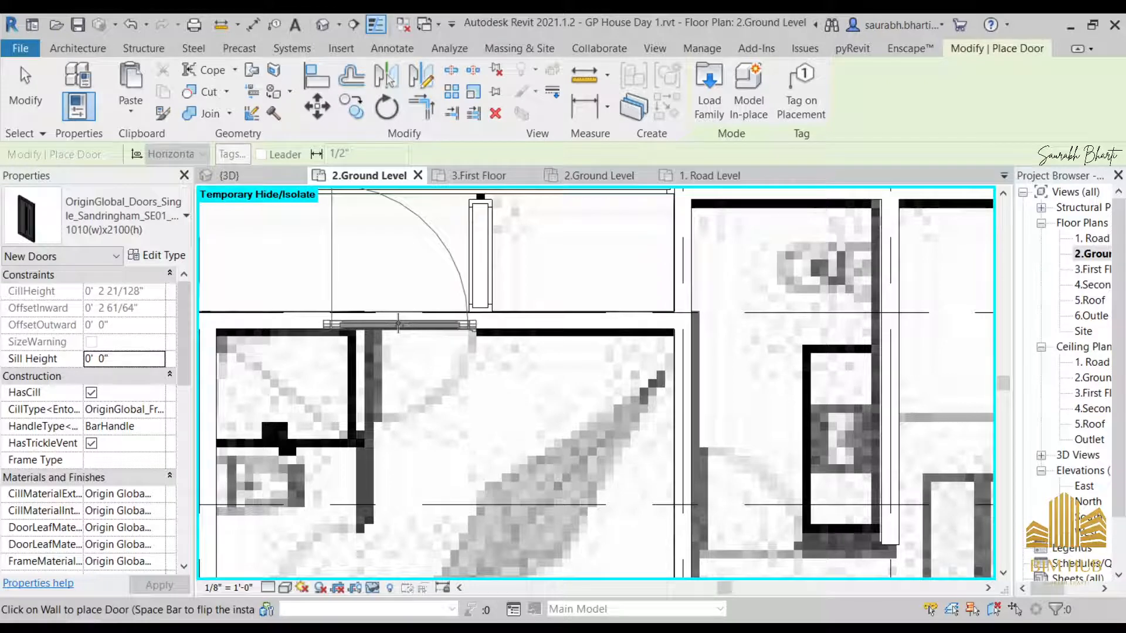
pyautogui.scroll(-1, 563, 384)
pyautogui.scroll(1, 563, 384)
pyautogui.moveTo(583, 396); pyautogui.dragTo(464, 278, button='middle')
pyautogui.scroll(-2, 463, 277)
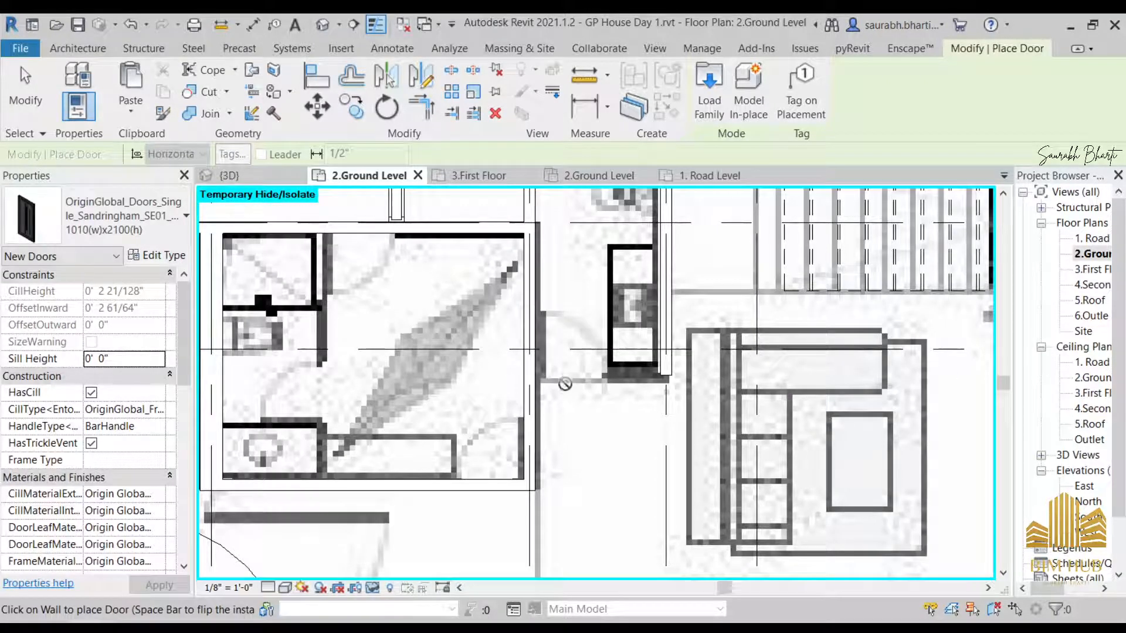
pyautogui.scroll(-2, 580, 362)
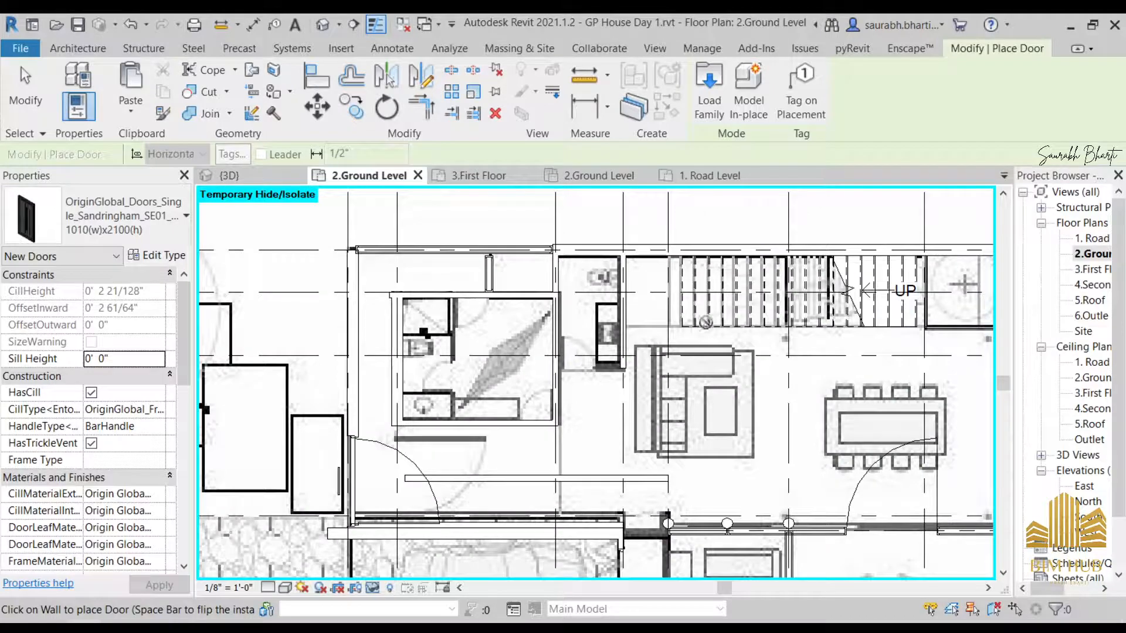
pyautogui.moveTo(645, 503); pyautogui.dragTo(622, 306, button='middle')
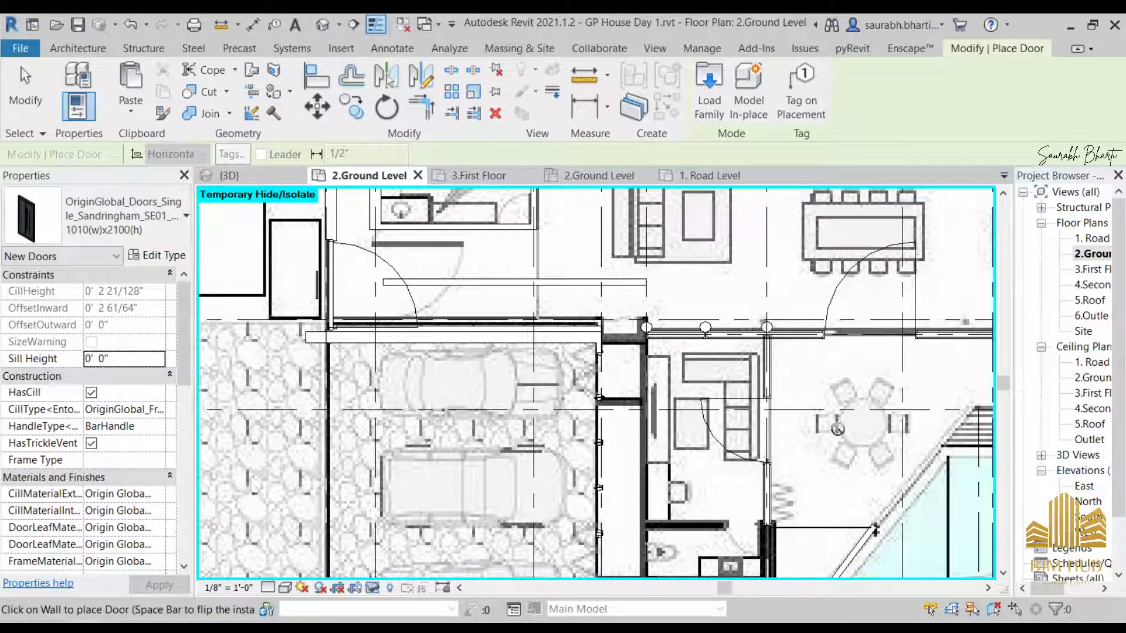
pyautogui.moveTo(823, 439); pyautogui.dragTo(755, 284, button='middle')
pyautogui.scroll(2, 740, 291)
pyautogui.moveTo(655, 271); pyautogui.dragTo(644, 327, button='middle')
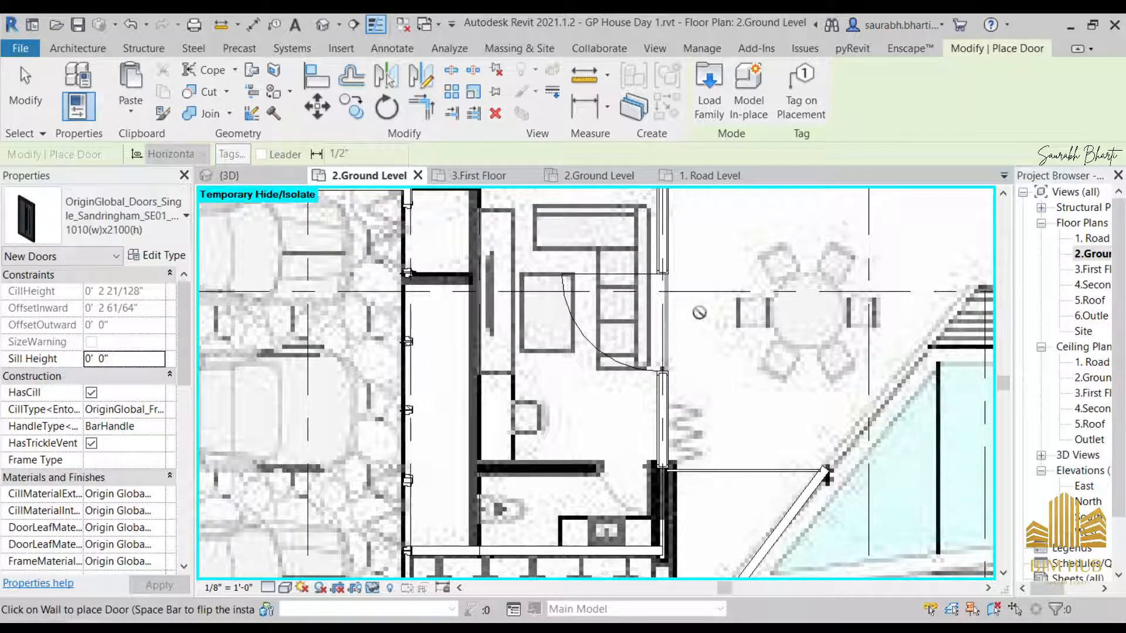
pyautogui.moveTo(693, 293); pyautogui.dragTo(459, 462, button='middle')
pyautogui.moveTo(699, 400); pyautogui.dragTo(469, 623, button='middle')
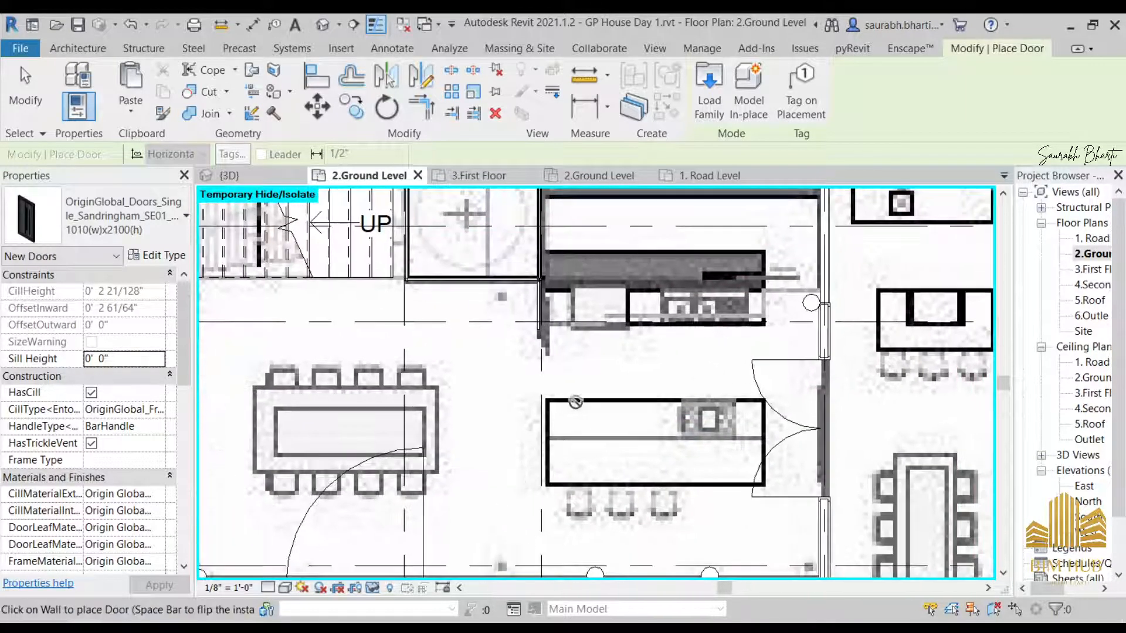
pyautogui.scroll(-2, 573, 400)
pyautogui.moveTo(538, 438); pyautogui.dragTo(922, 424, button='middle')
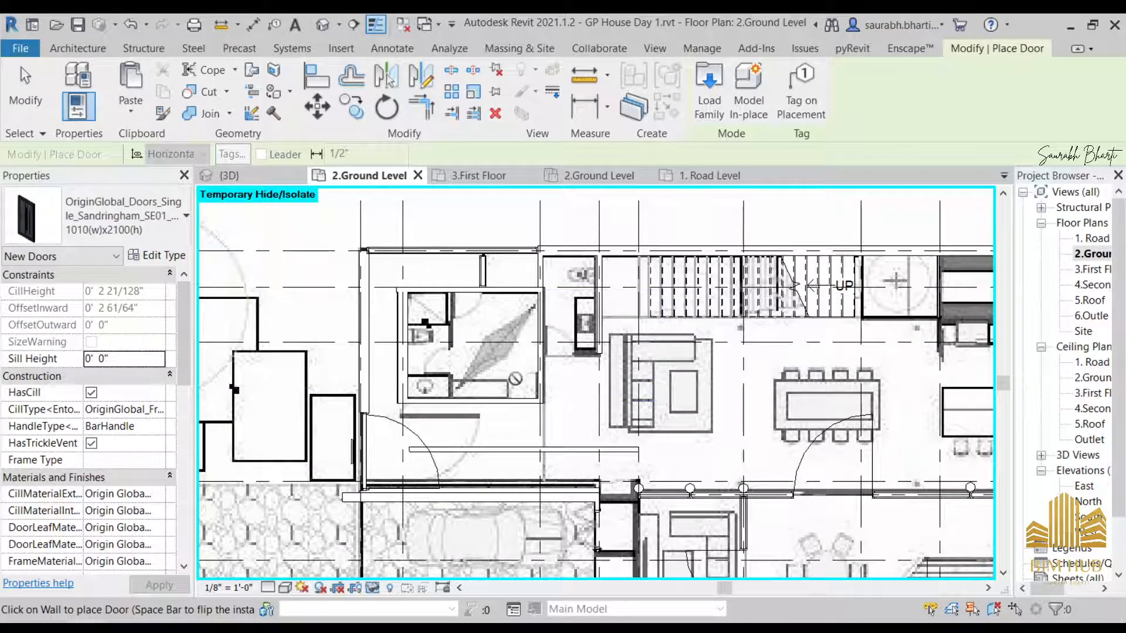
pyautogui.scroll(2, 522, 399)
pyautogui.scroll(5, 517, 394)
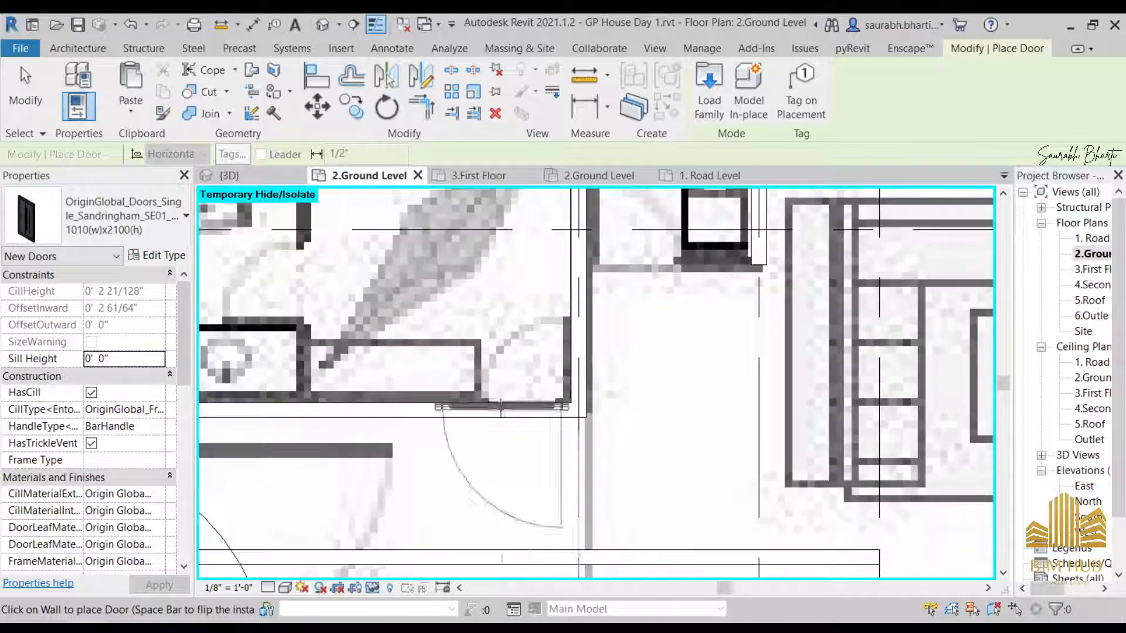
pyautogui.scroll(-6, 511, 380)
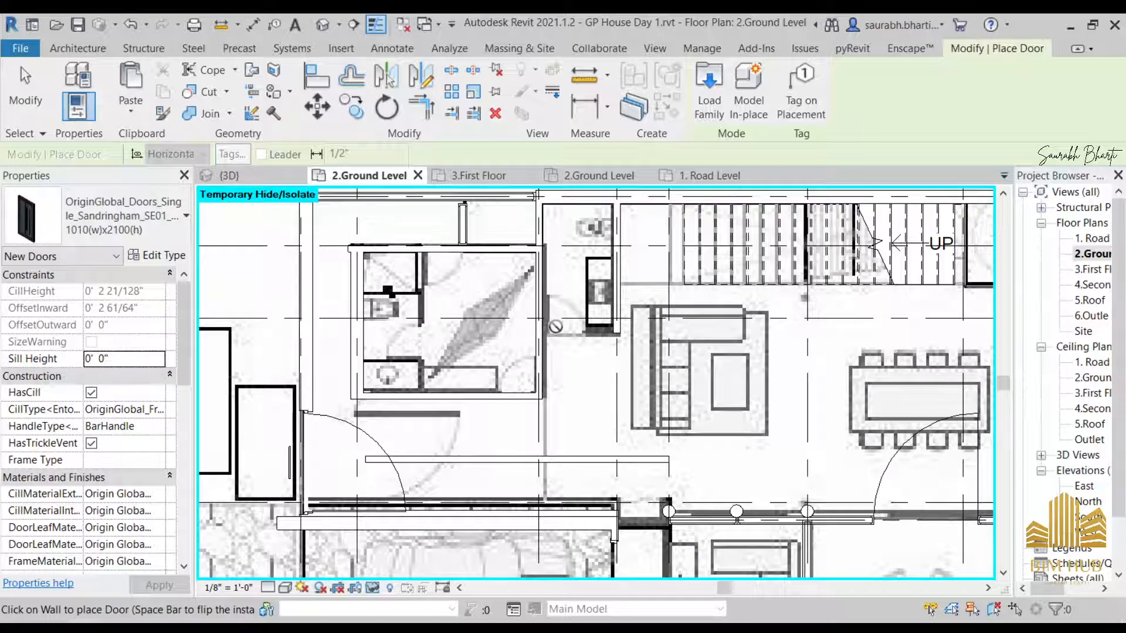
pyautogui.press('Escape')
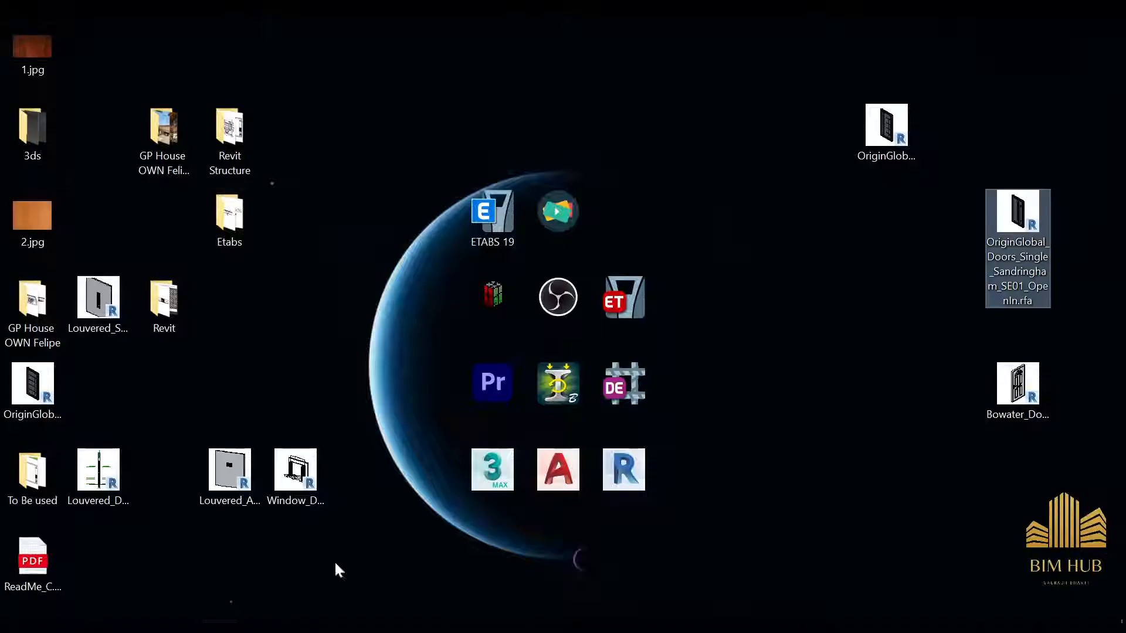
# - Load the Bowater_Doors_CompositeDoorsets_Warkworth-OpenOut.rfa family from the desktop into the open Revit project
pyautogui.click(848, 213)
pyautogui.moveTo(1027, 405); pyautogui.dragTo(349, 620)
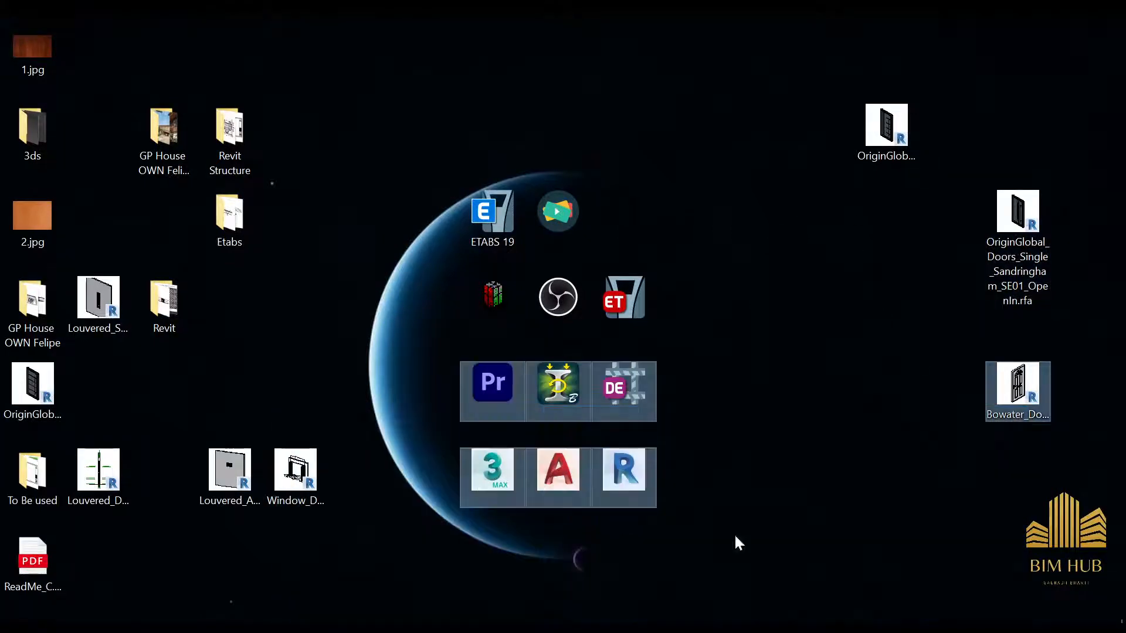
pyautogui.click(897, 469)
pyautogui.moveTo(1024, 384); pyautogui.dragTo(111, 598)
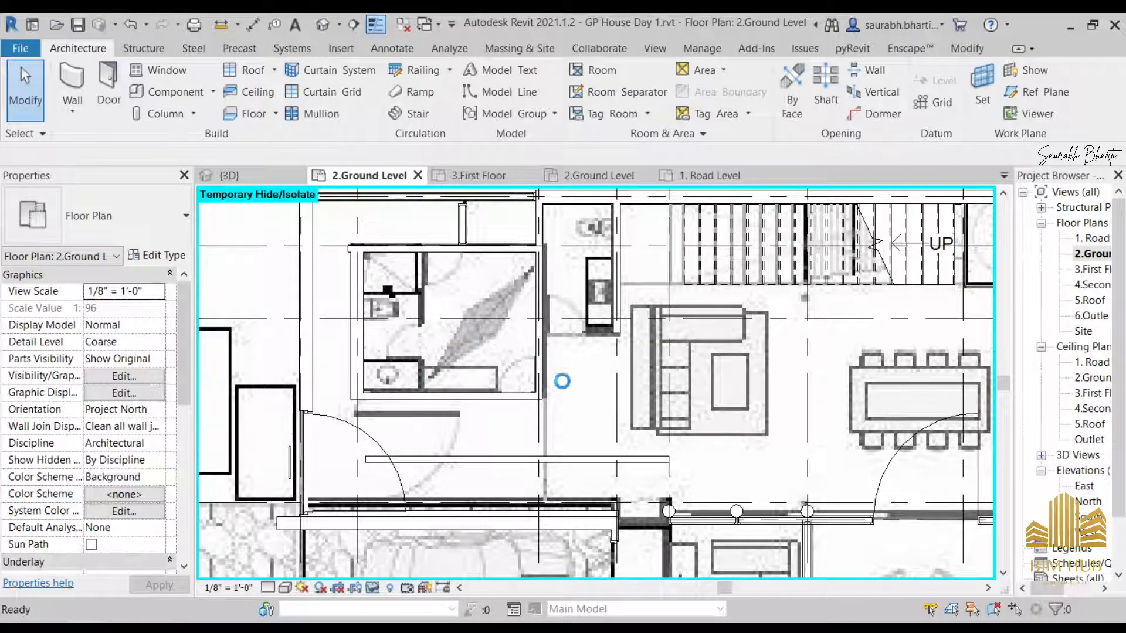
# - Place a Warkworth-OpenOut door at the right end of the bathroom block's lower wall, swinging outward
pyautogui.scroll(5, 511, 387)
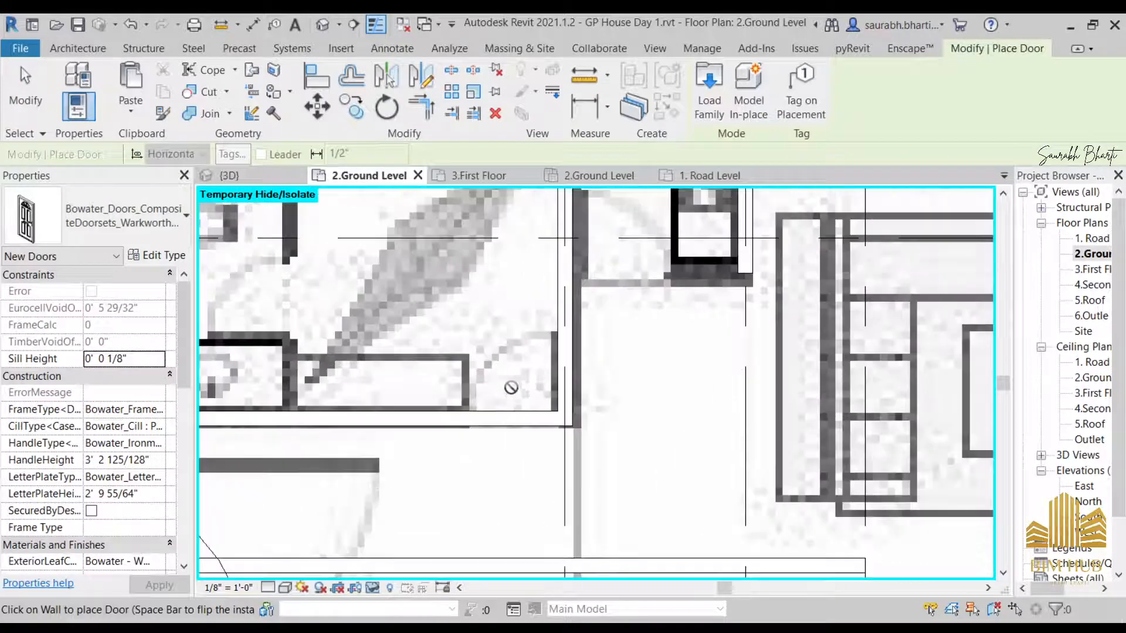
pyautogui.press('space')
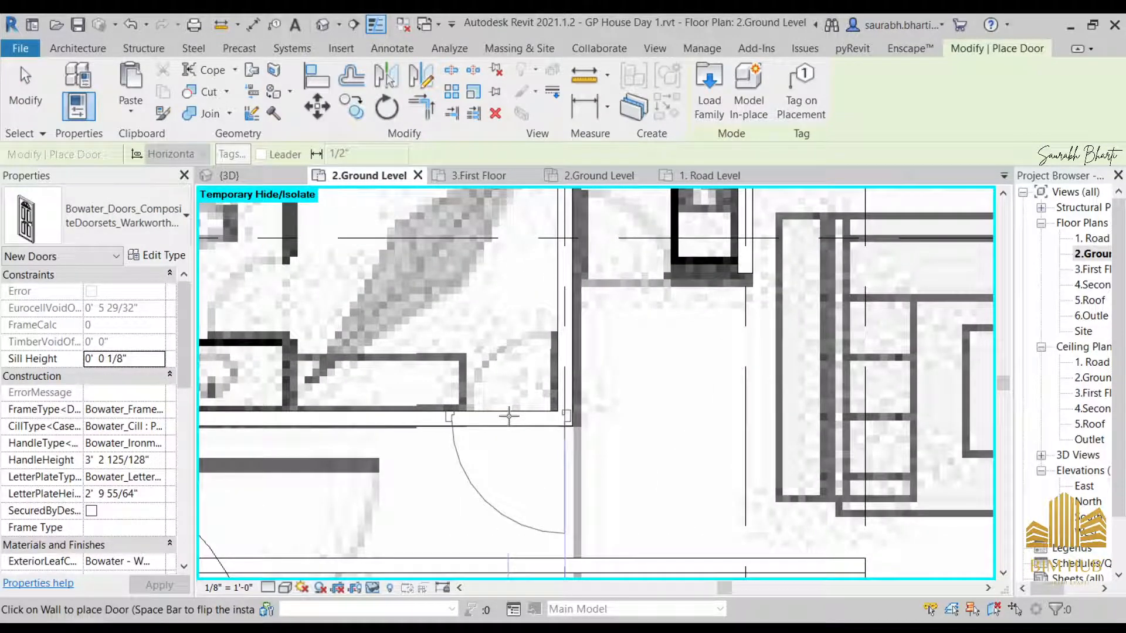
pyautogui.scroll(-5, 508, 416)
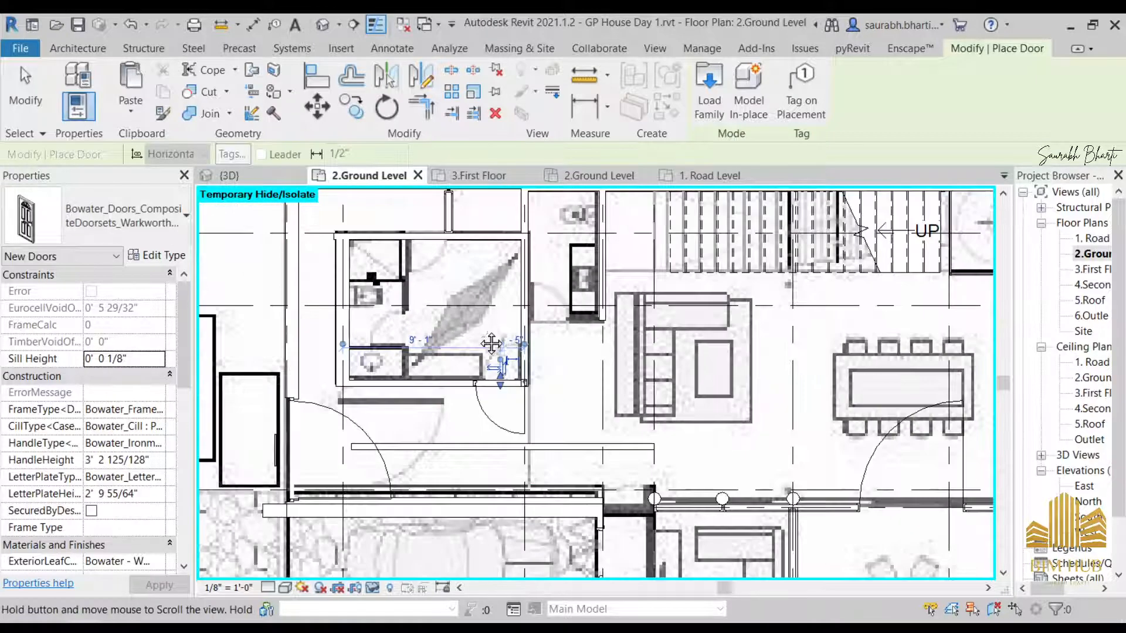
pyautogui.moveTo(502, 368); pyautogui.dragTo(490, 396, button='middle')
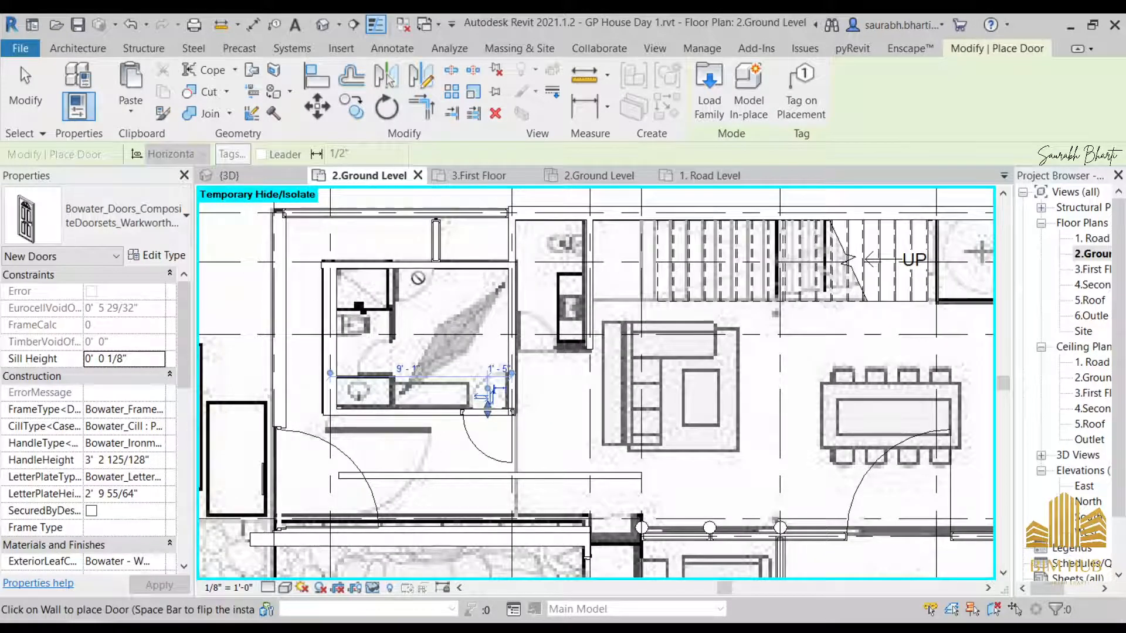
pyautogui.moveTo(609, 400); pyautogui.dragTo(518, 400, button='middle')
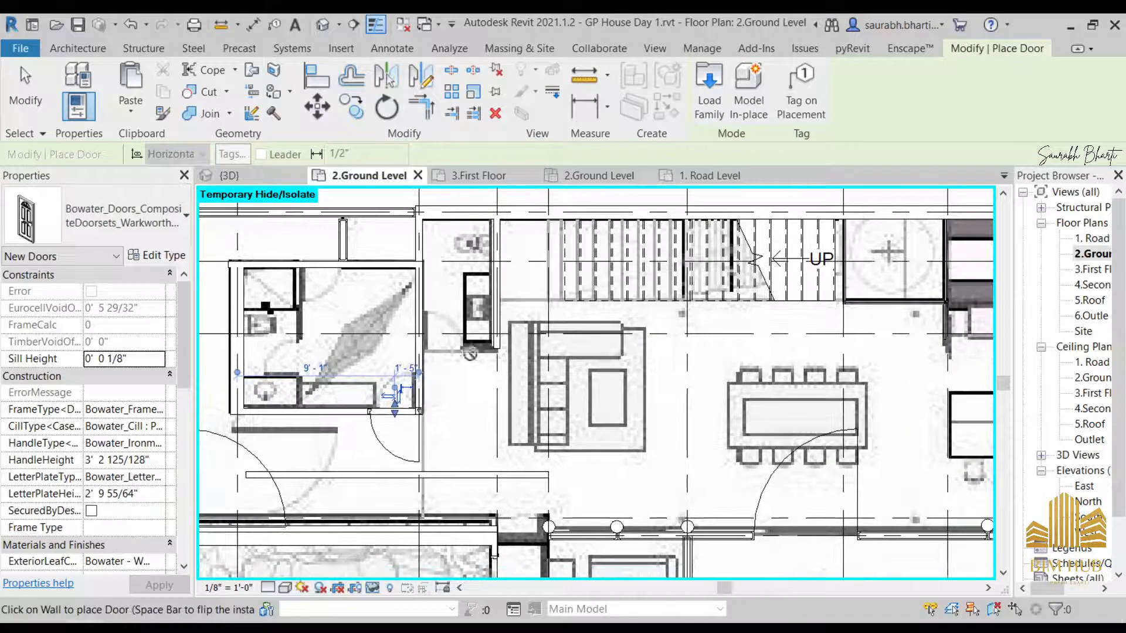
pyautogui.scroll(2, 469, 353)
pyautogui.press('Escape')
pyautogui.press('Escape')
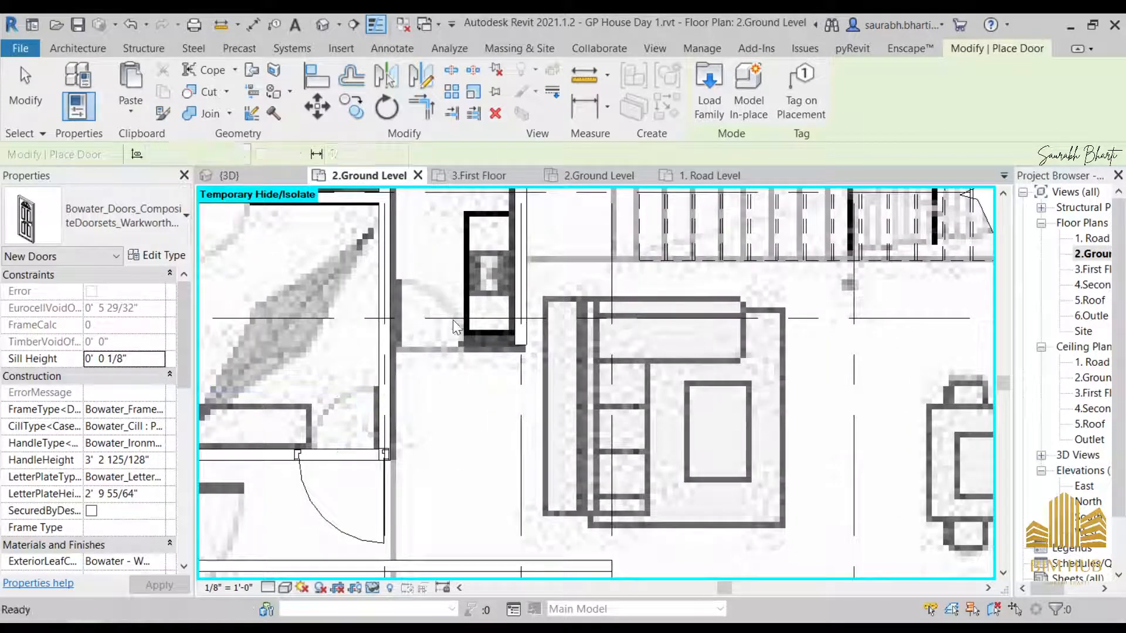
# - Draw a 4'-6" Generic - 4.5" wall closing the small toilet room right of the bathroom block and shift it slightly down
pyautogui.press('w')
pyautogui.press('a')
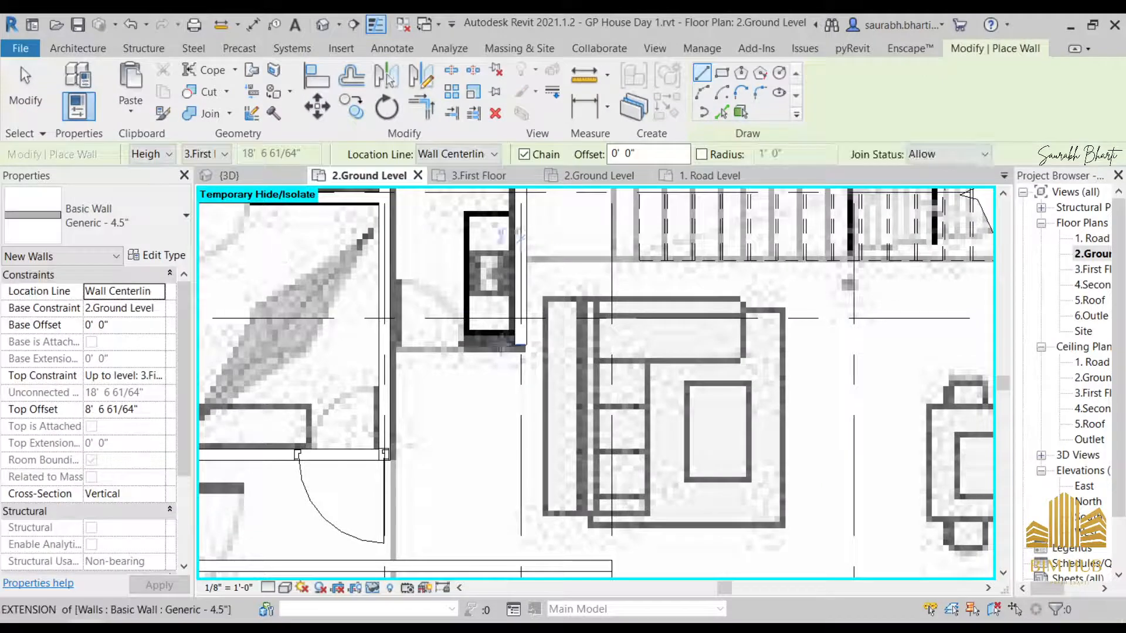
pyautogui.click(519, 345)
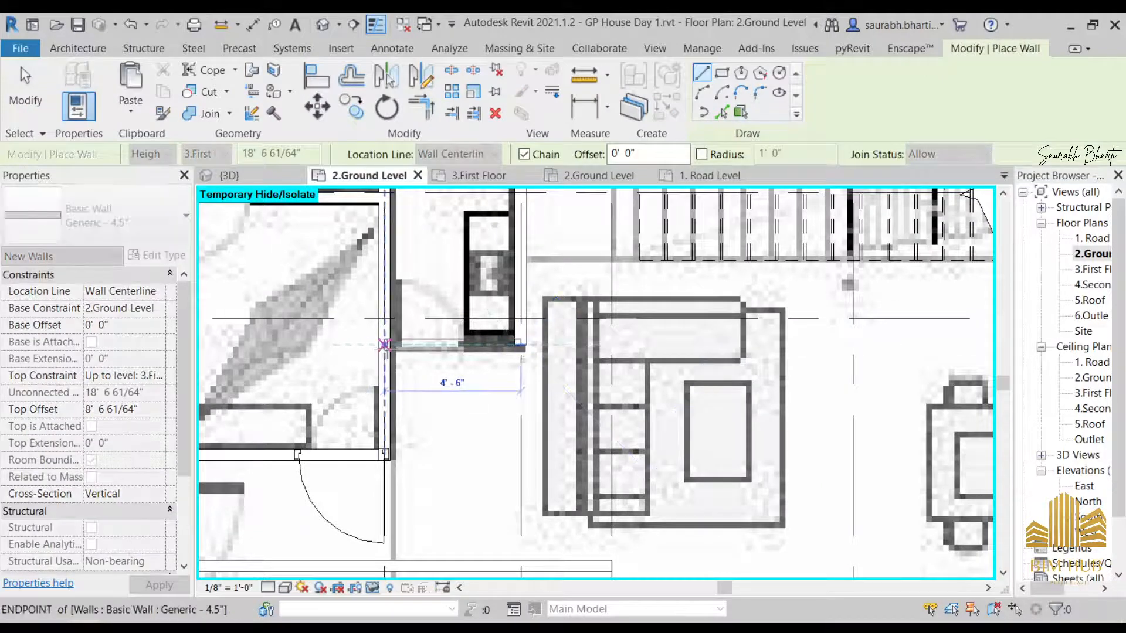
pyautogui.click(379, 345)
pyautogui.press('Escape')
pyautogui.press('Escape')
pyautogui.click(465, 367)
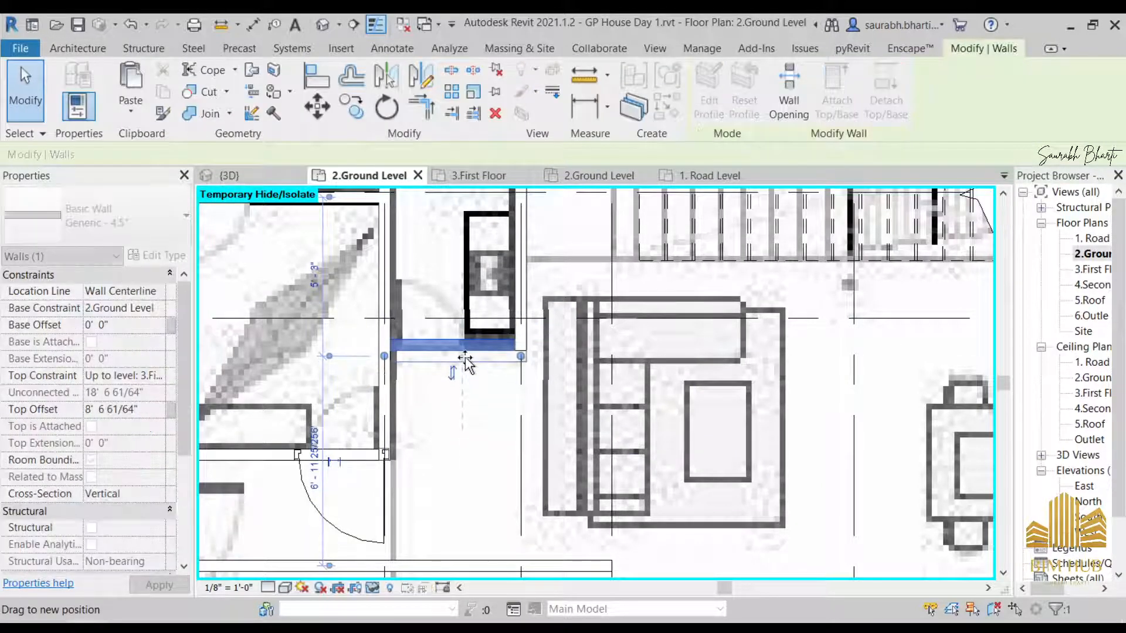
pyautogui.press('Escape')
# - Place a Warkworth-OpenOut door at the left end of the toilet room's new wall, swinging outward
pyautogui.press('d')
pyautogui.press('r')
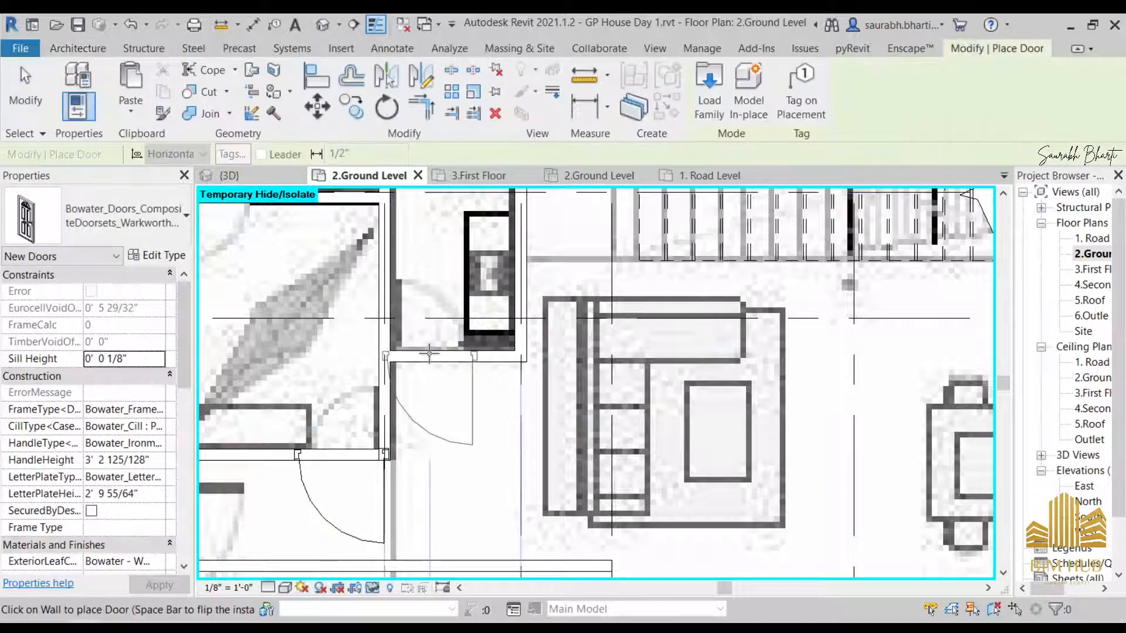
pyautogui.click(429, 353)
pyautogui.press('Escape')
pyautogui.press('Escape')
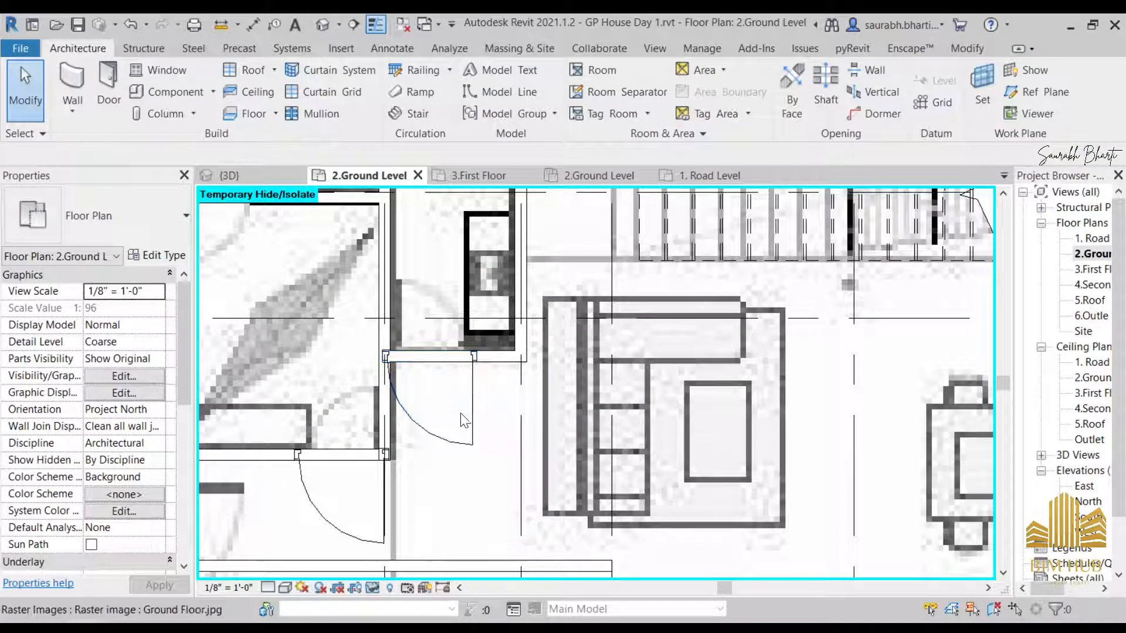
# - Duplicate the Warkworth-OpenOut type of the small toilet room's door as a new type named "my door"
pyautogui.click(480, 408)
pyautogui.click(164, 256)
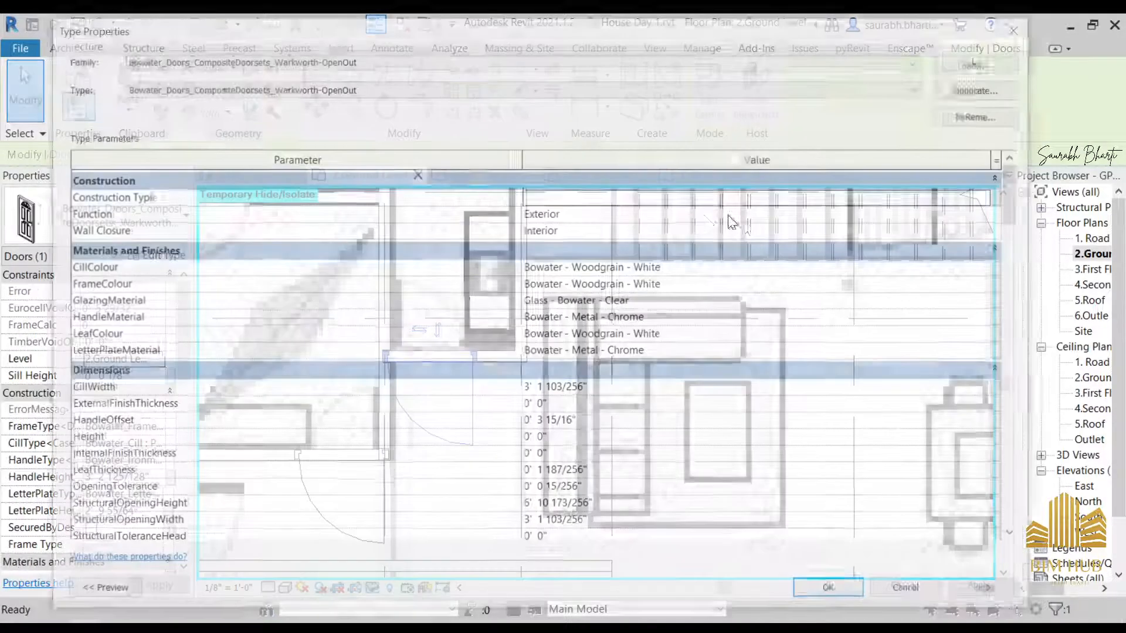
pyautogui.click(985, 88)
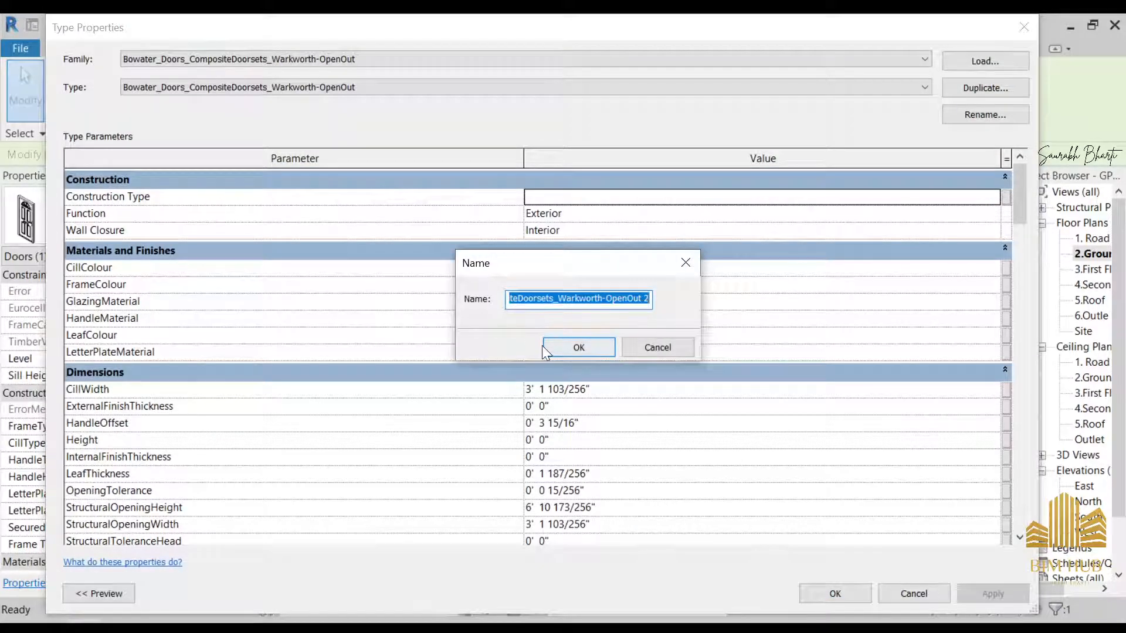
pyautogui.write('my doo')
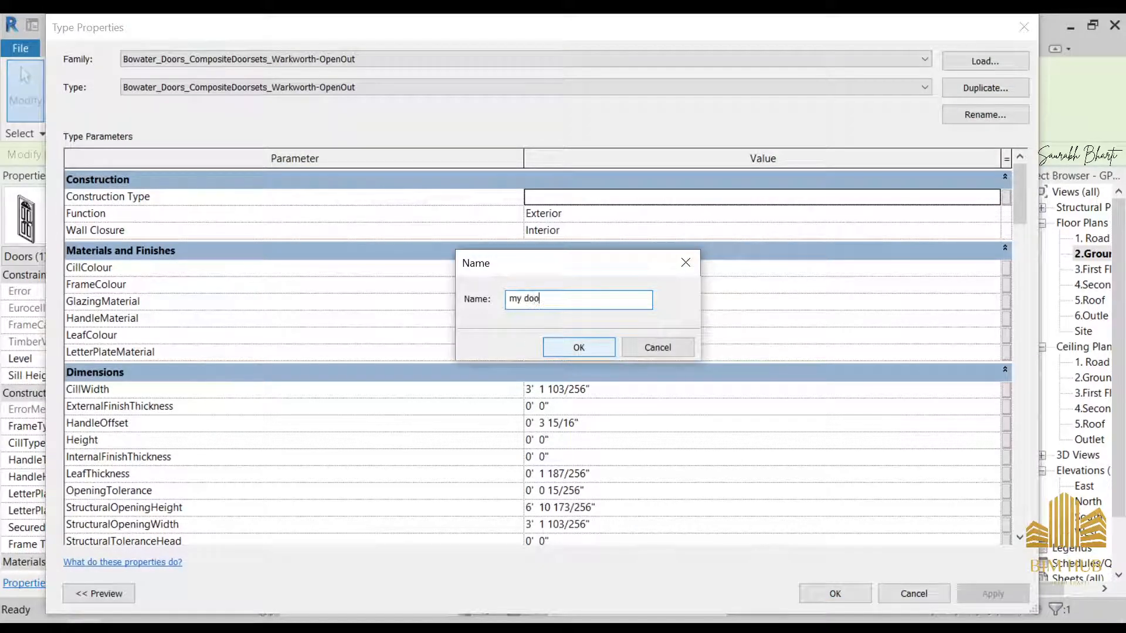
pyautogui.write('r')
pyautogui.press('Return')
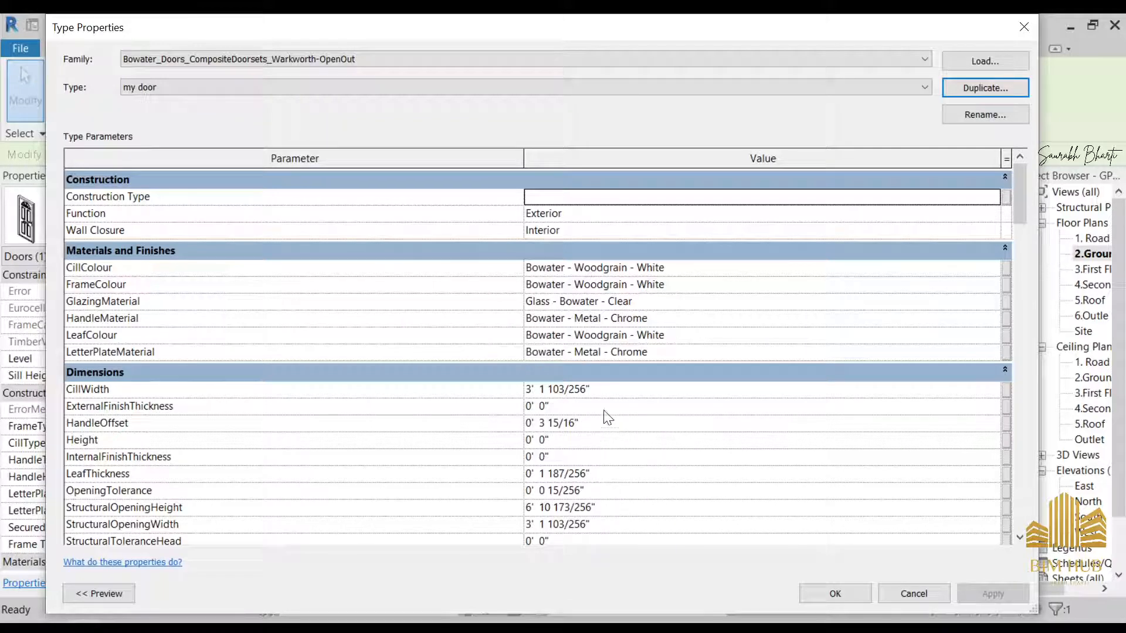
# - Set the StructuralOpeningWidth of the "my door" type to 2'6" and accept the type properties
pyautogui.scroll(-1, 643, 484)
pyautogui.click(628, 478)
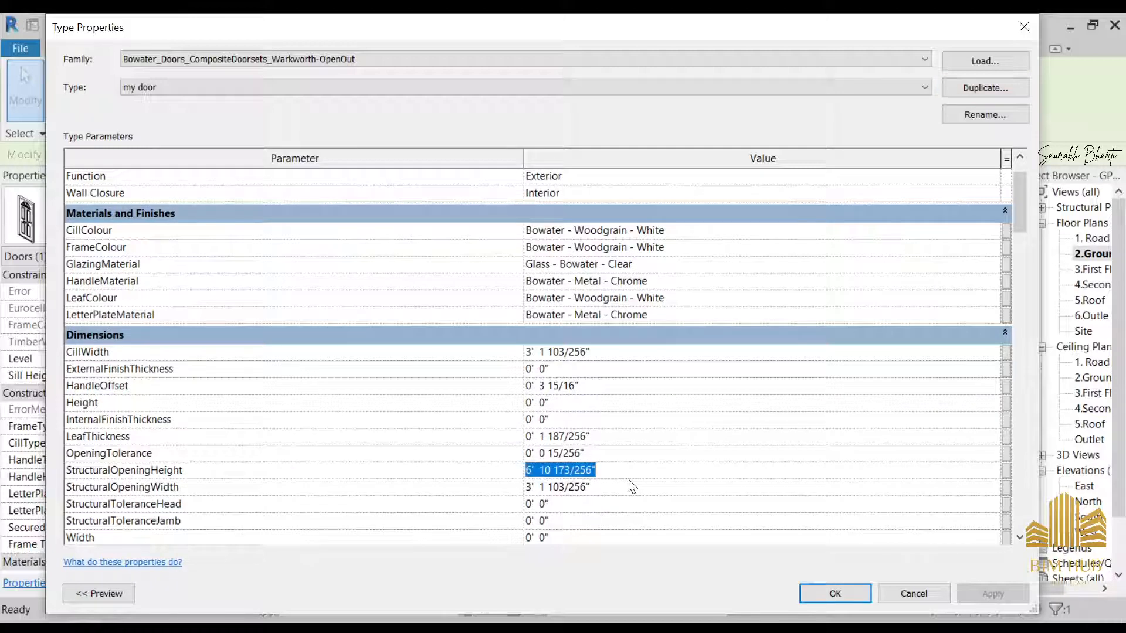
pyautogui.press('Tab')
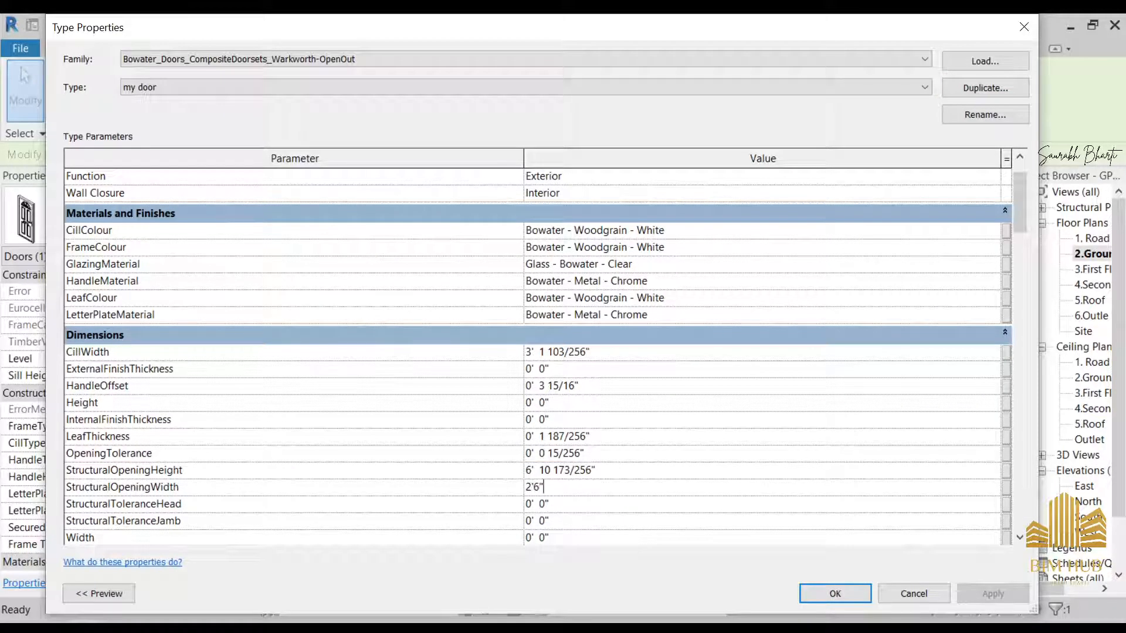
pyautogui.click(830, 595)
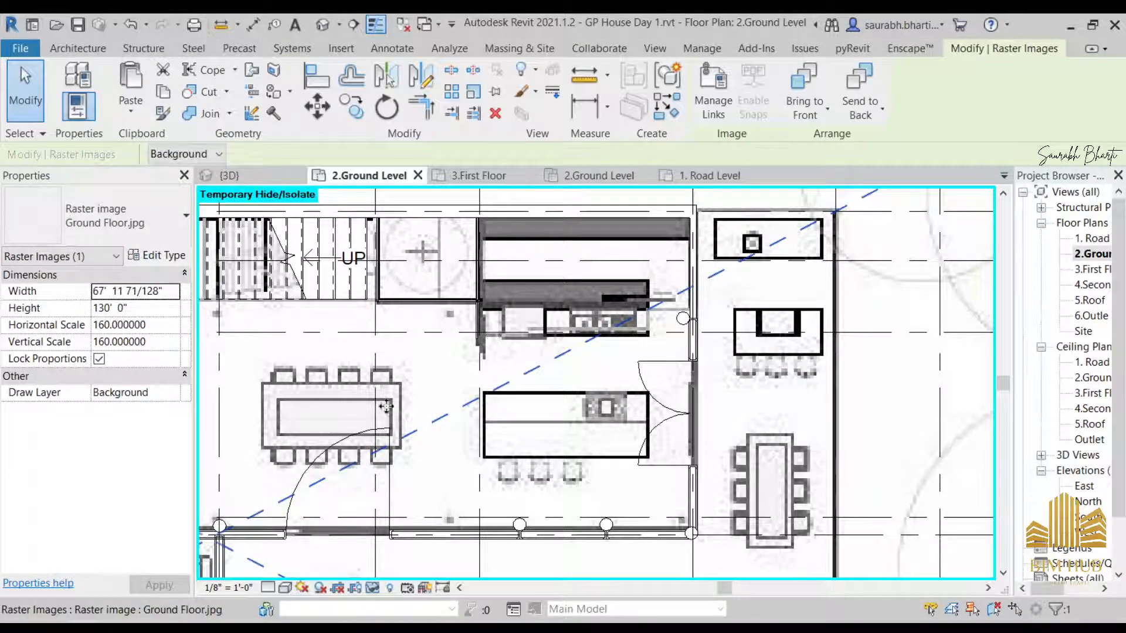
# - Change the door in the bathroom block's lower wall to the "my door" type
pyautogui.moveTo(460, 376); pyautogui.dragTo(800, 385, button='middle')
pyautogui.moveTo(322, 377); pyautogui.dragTo(475, 369, button='middle')
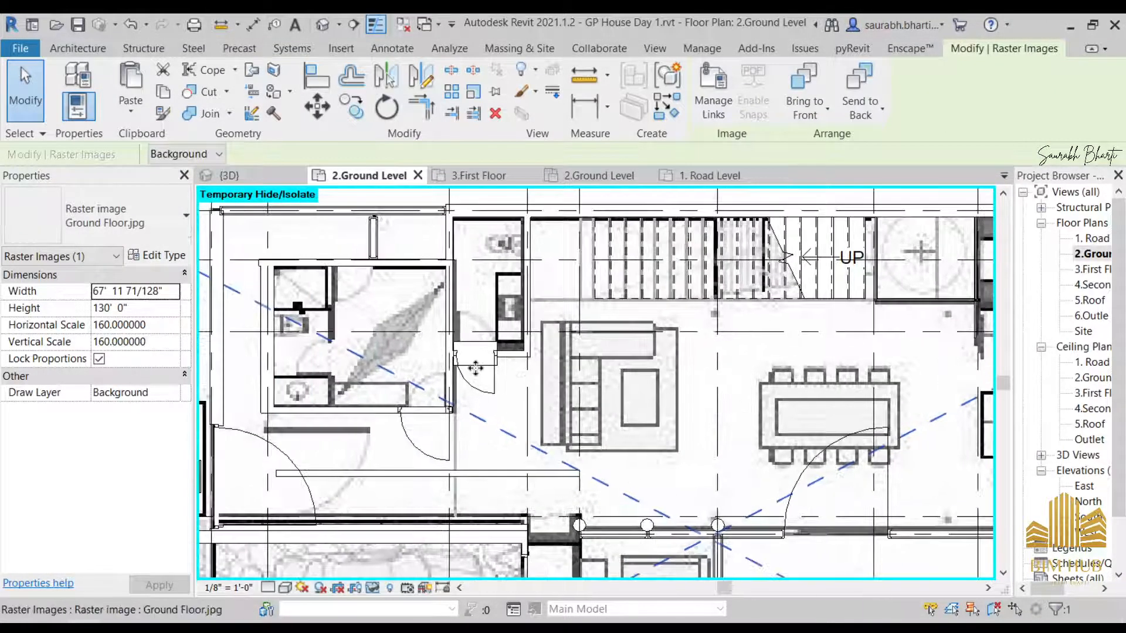
pyautogui.press('Escape')
pyautogui.scroll(1, 476, 367)
pyautogui.click(414, 477)
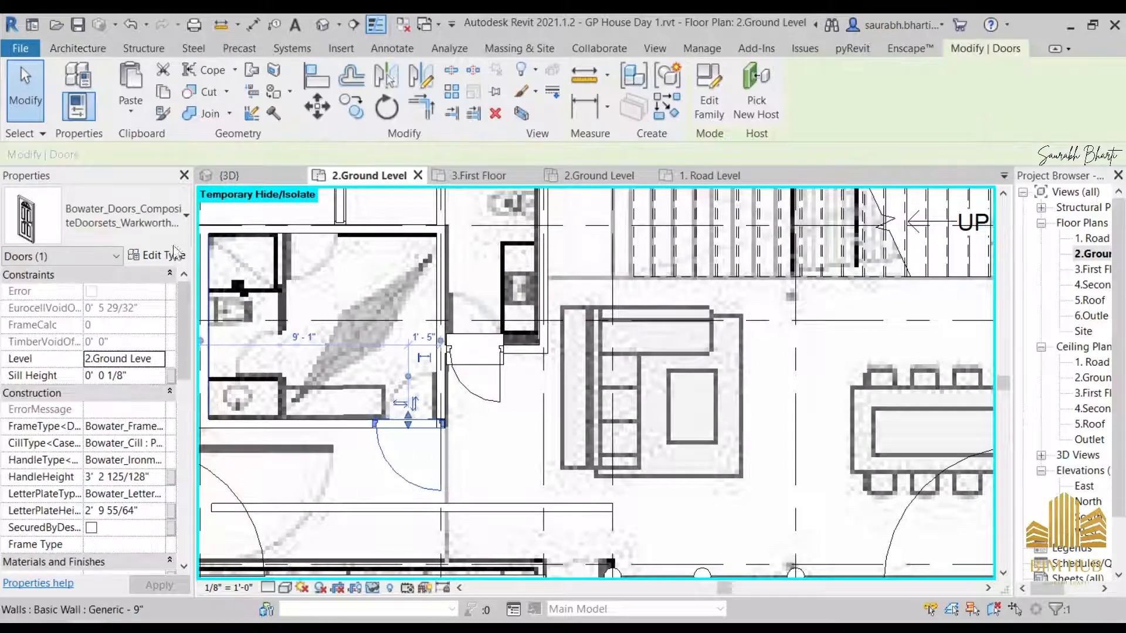
pyautogui.click(123, 216)
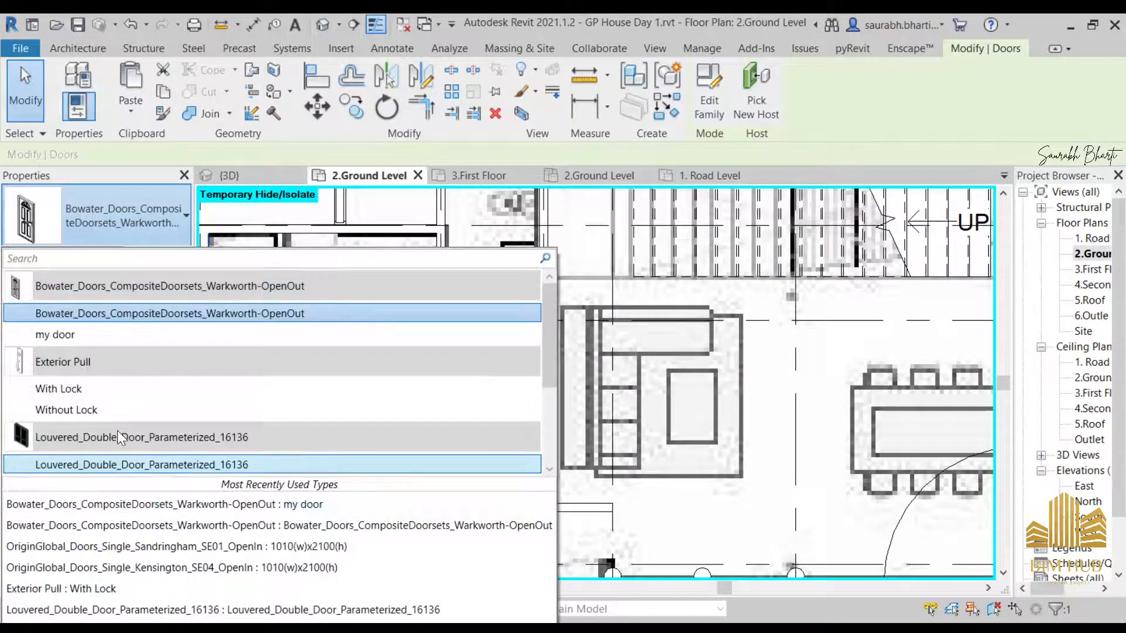
pyautogui.scroll(-3, 124, 434)
pyautogui.scroll(3, 90, 279)
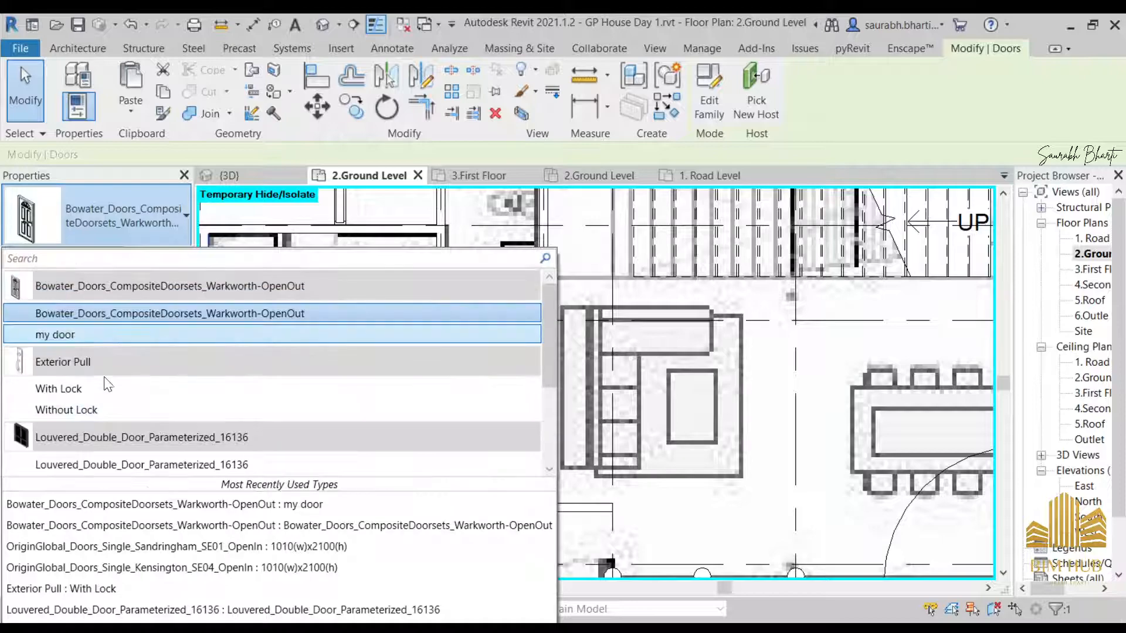
pyautogui.click(94, 335)
pyautogui.press('Escape')
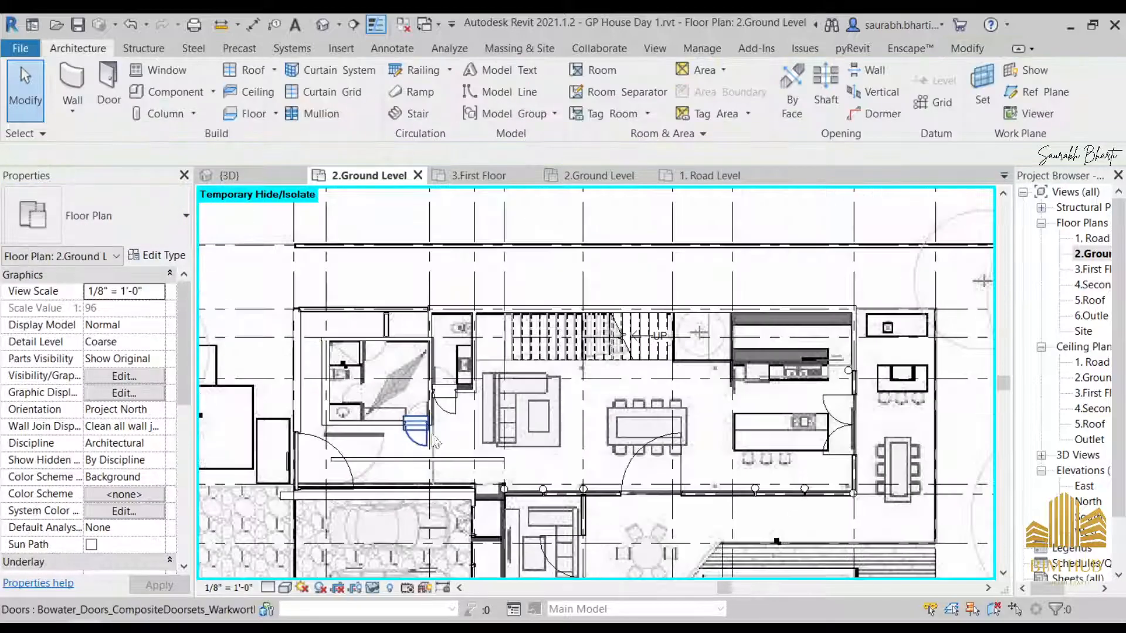
pyautogui.scroll(-3, 426, 419)
pyautogui.press('r')
pyautogui.moveTo(630, 478); pyautogui.dragTo(649, 297, button='middle')
pyautogui.scroll(1, 503, 354)
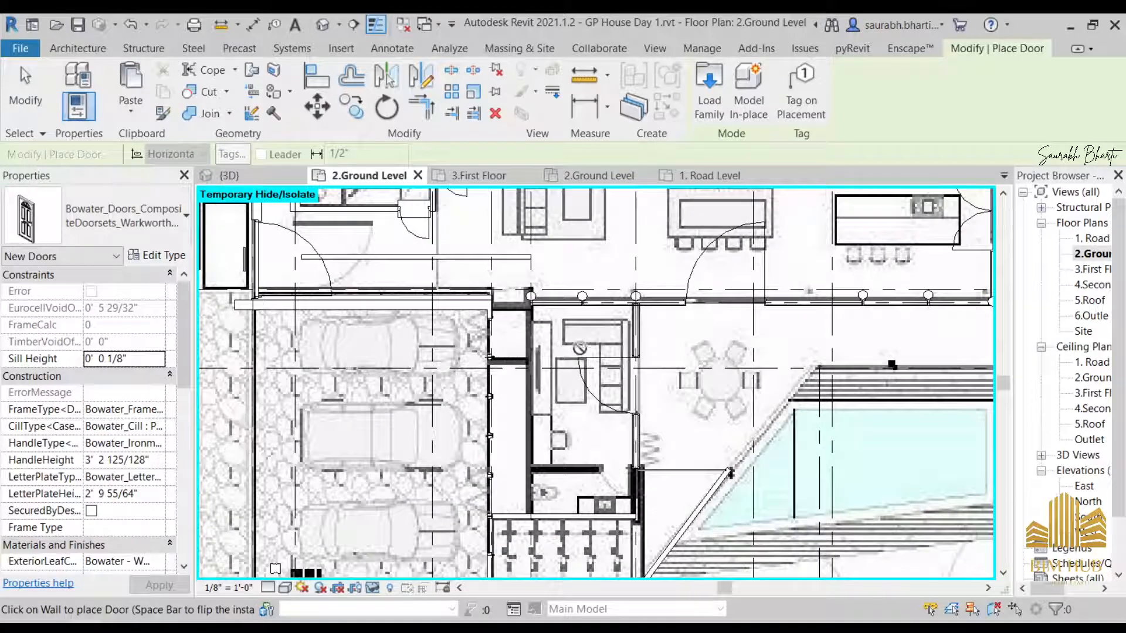
pyautogui.scroll(3, 640, 435)
pyautogui.moveTo(604, 482); pyautogui.dragTo(688, 272, button='middle')
pyautogui.scroll(1, 660, 313)
pyautogui.press('Escape')
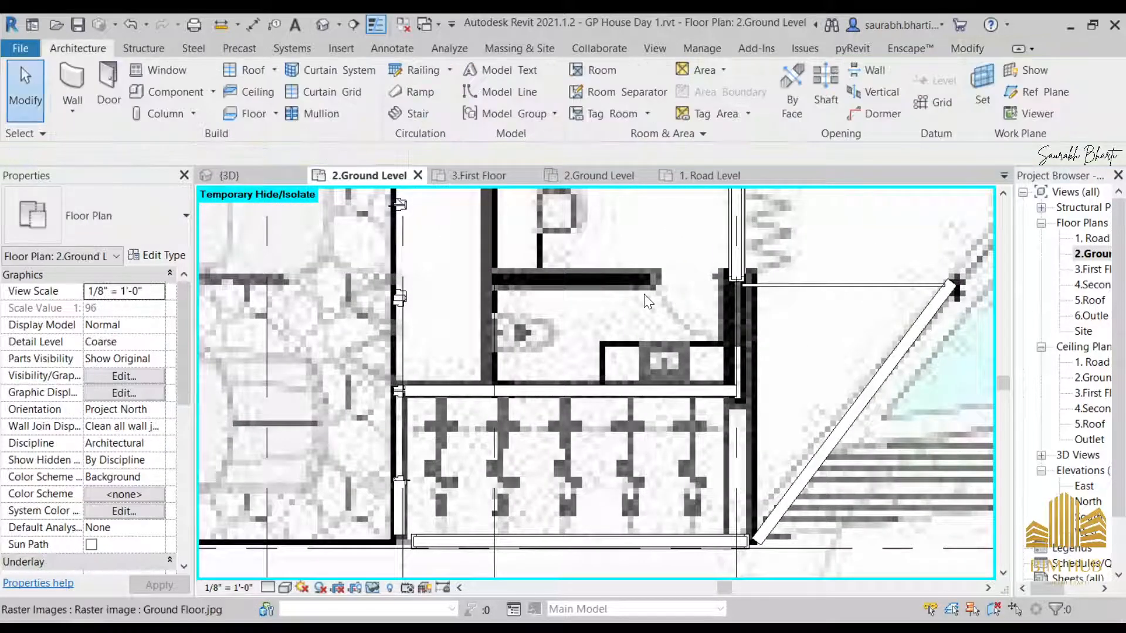
# - Draw a Generic - 4.5" wall about 10'-10" long above the lower toilet, from the curtain wall's end to the garage-side wall
pyautogui.press('w')
pyautogui.press('a')
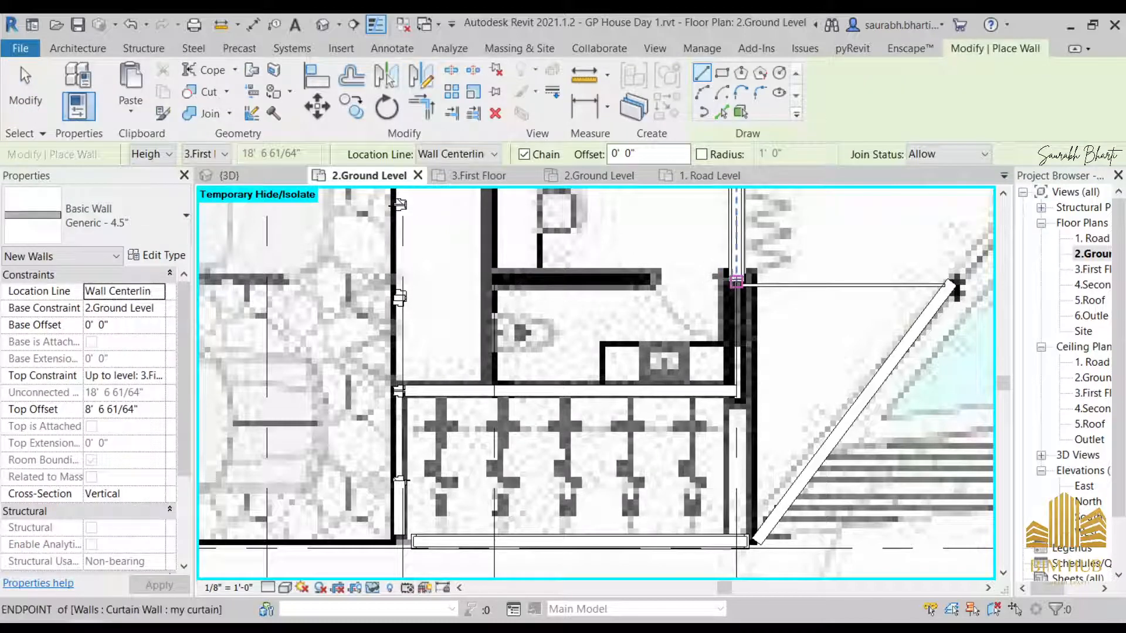
pyautogui.click(728, 276)
pyautogui.click(407, 277)
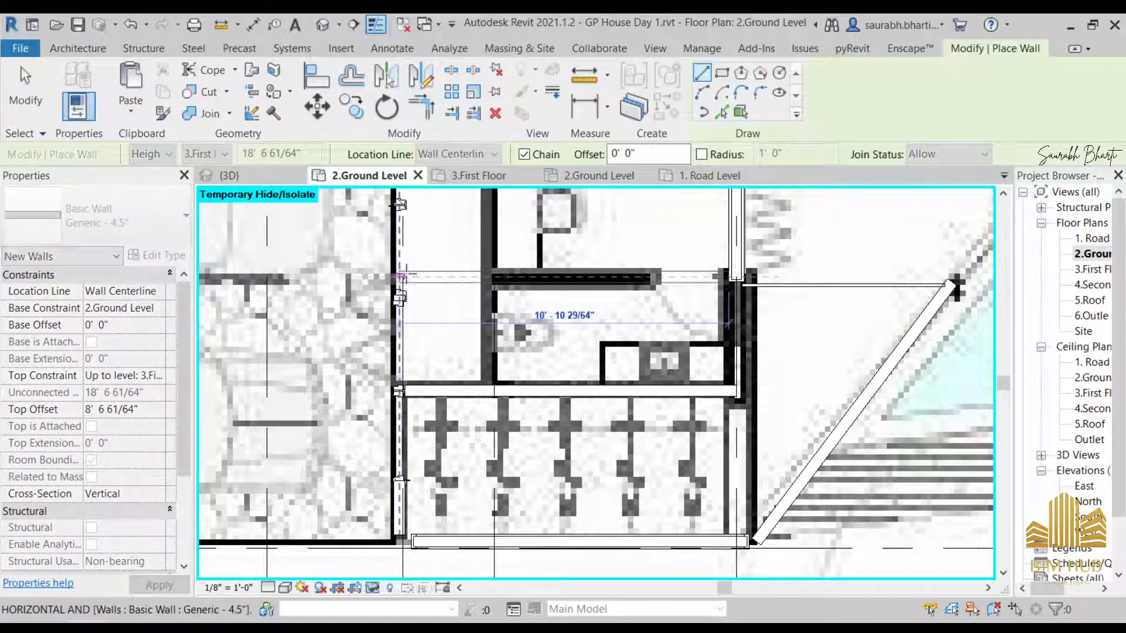
pyautogui.press('Escape')
pyautogui.press('Escape')
# - Shorten the new toilet wall to 8'-3" by pulling its garage-side end back to the plan's thick partition line
pyautogui.click(422, 280)
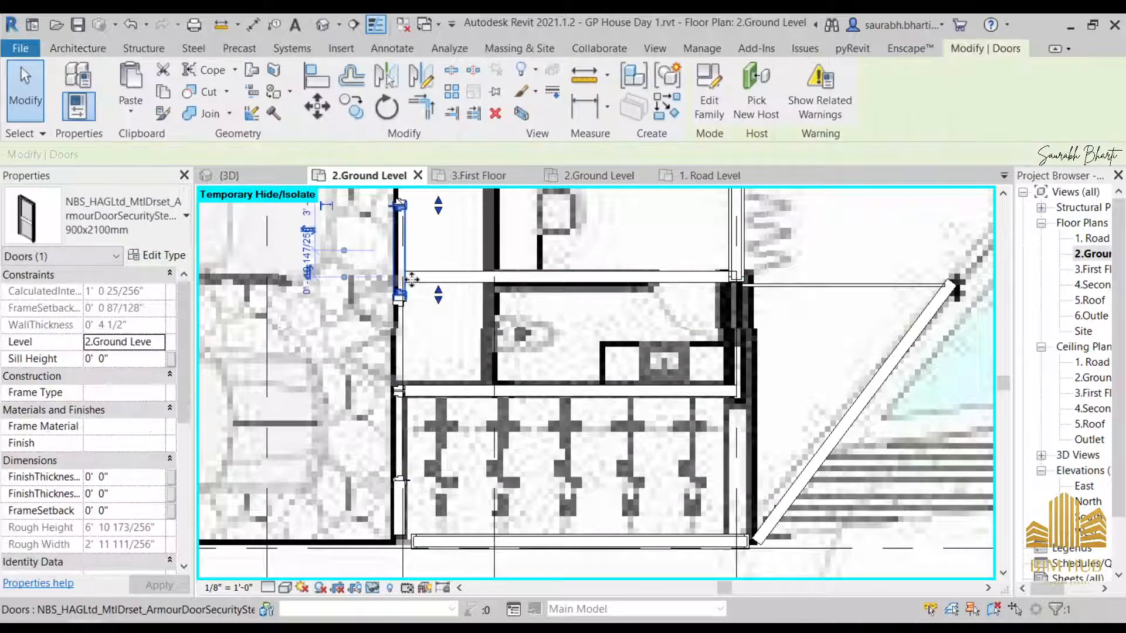
pyautogui.press('Escape')
pyautogui.scroll(2, 479, 279)
pyautogui.click(479, 279)
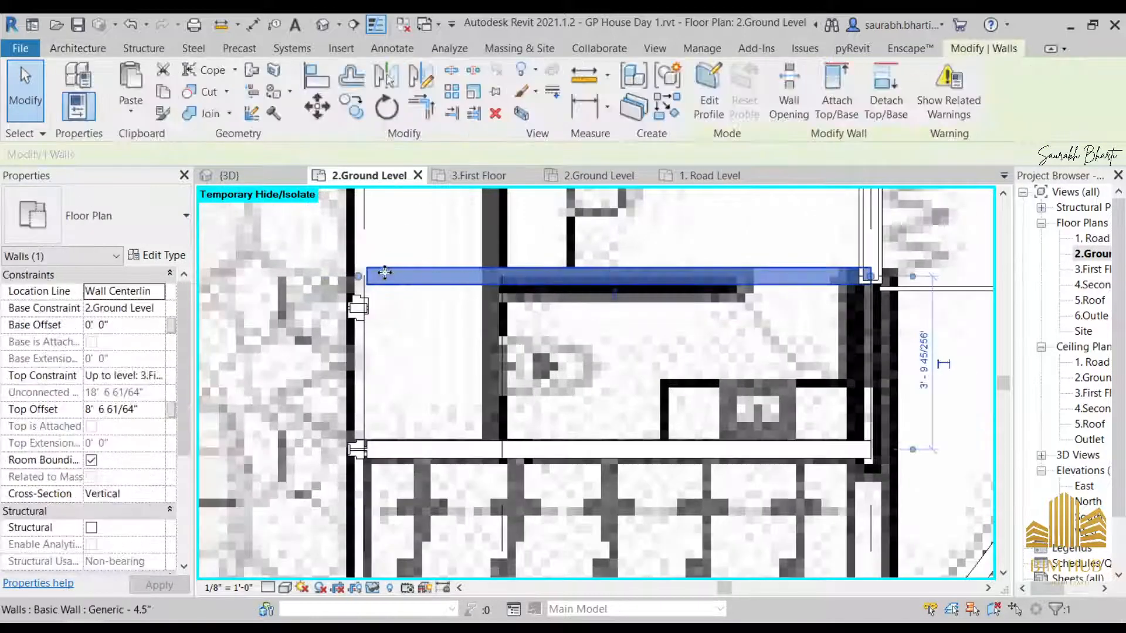
pyautogui.moveTo(360, 275); pyautogui.dragTo(491, 276)
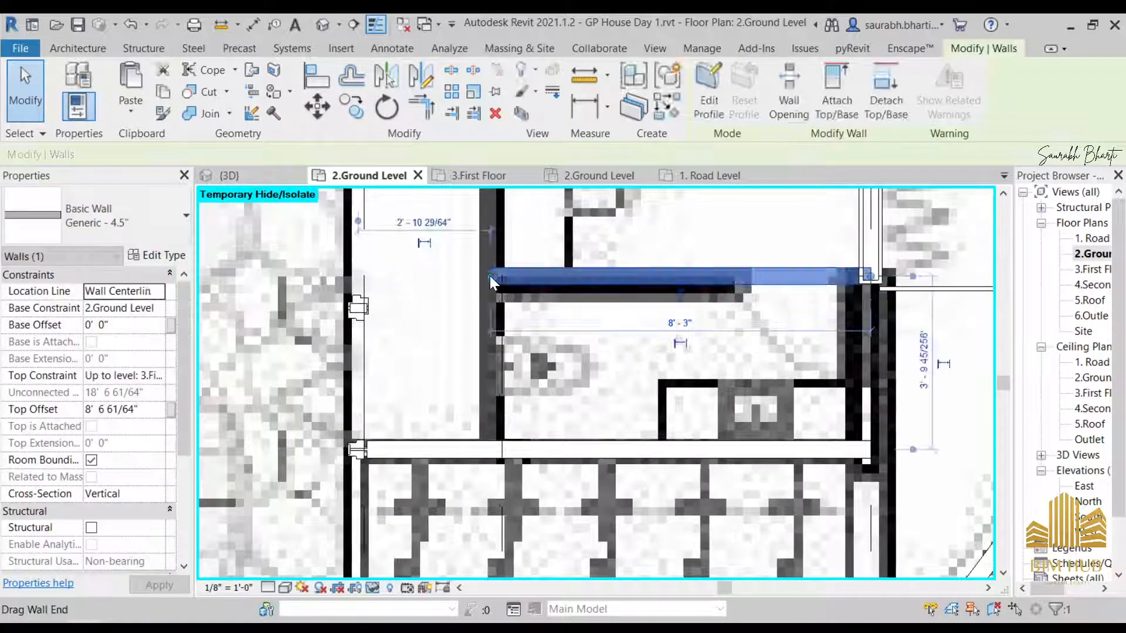
pyautogui.press('Escape')
pyautogui.press('w')
pyautogui.press('a')
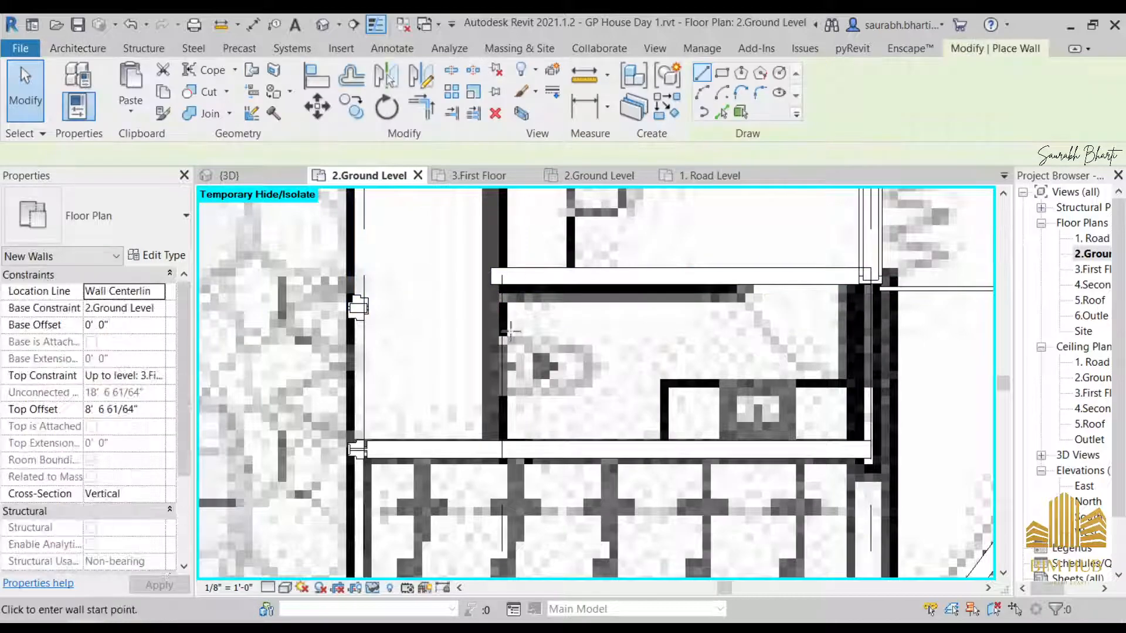
pyautogui.scroll(-2, 536, 496)
pyautogui.moveTo(599, 378); pyautogui.dragTo(599, 537, button='middle')
pyautogui.scroll(-3, 504, 384)
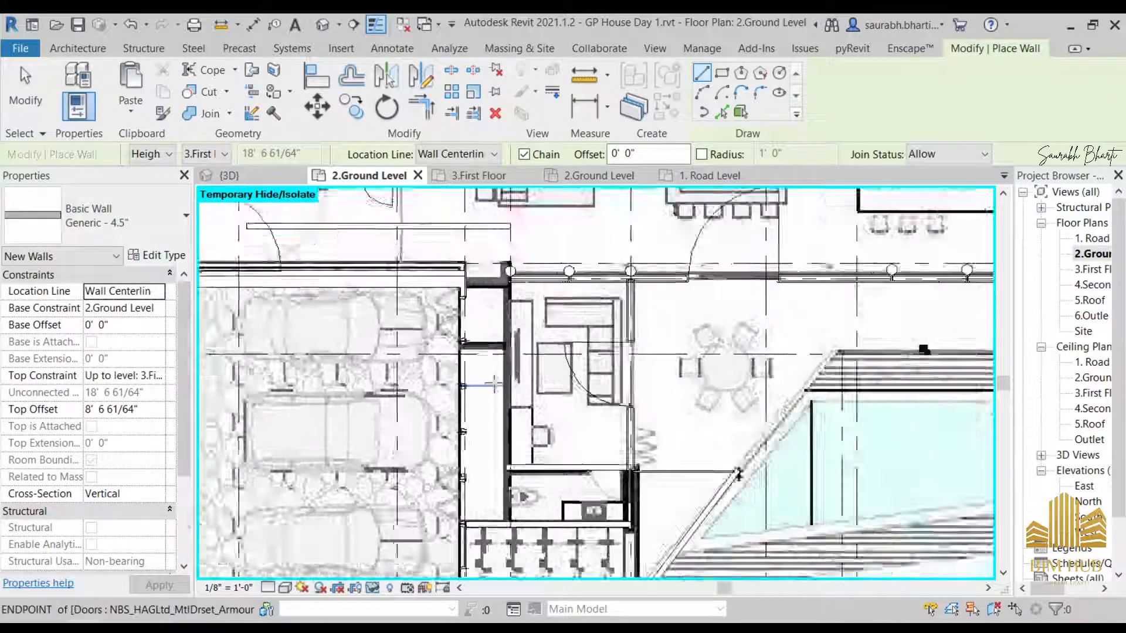
pyautogui.press('Escape')
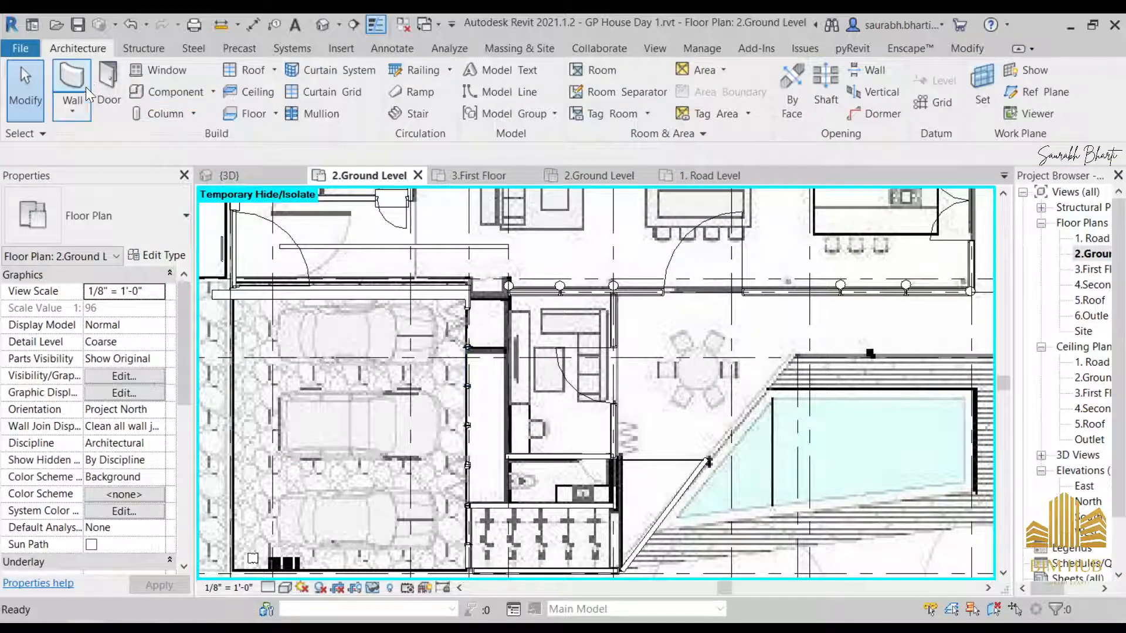
# - Draw a vertical Generic - 9" wall about 16'-4" long on the thick partition line, from the toilet's lower wall up to the main house wall
pyautogui.click(83, 85)
pyautogui.click(125, 227)
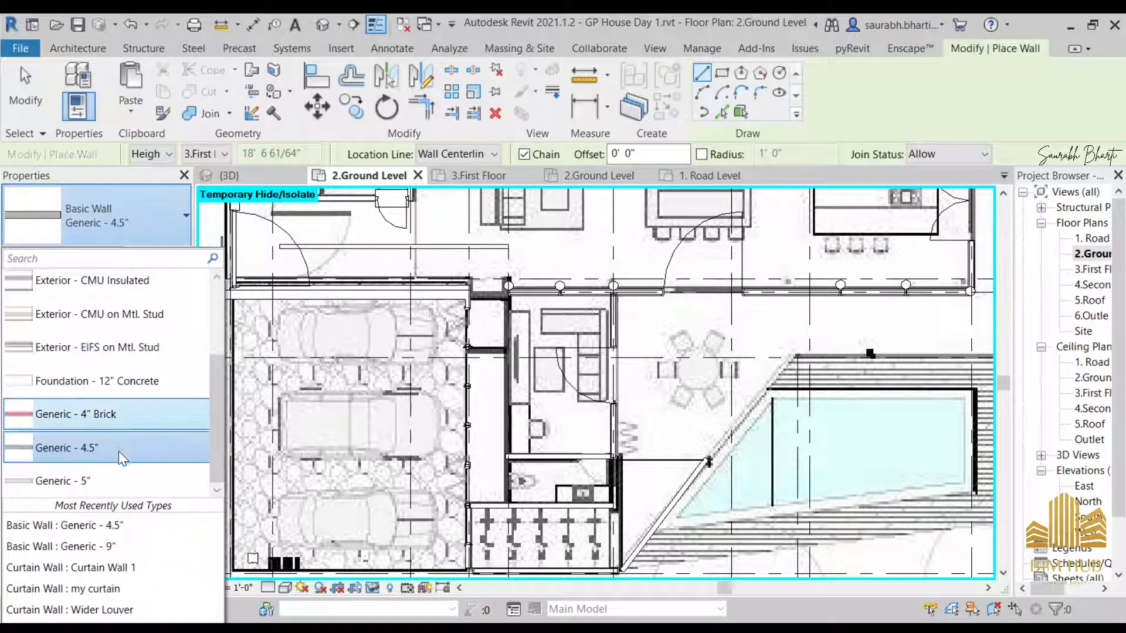
pyautogui.scroll(3, 108, 431)
pyautogui.scroll(-3, 108, 431)
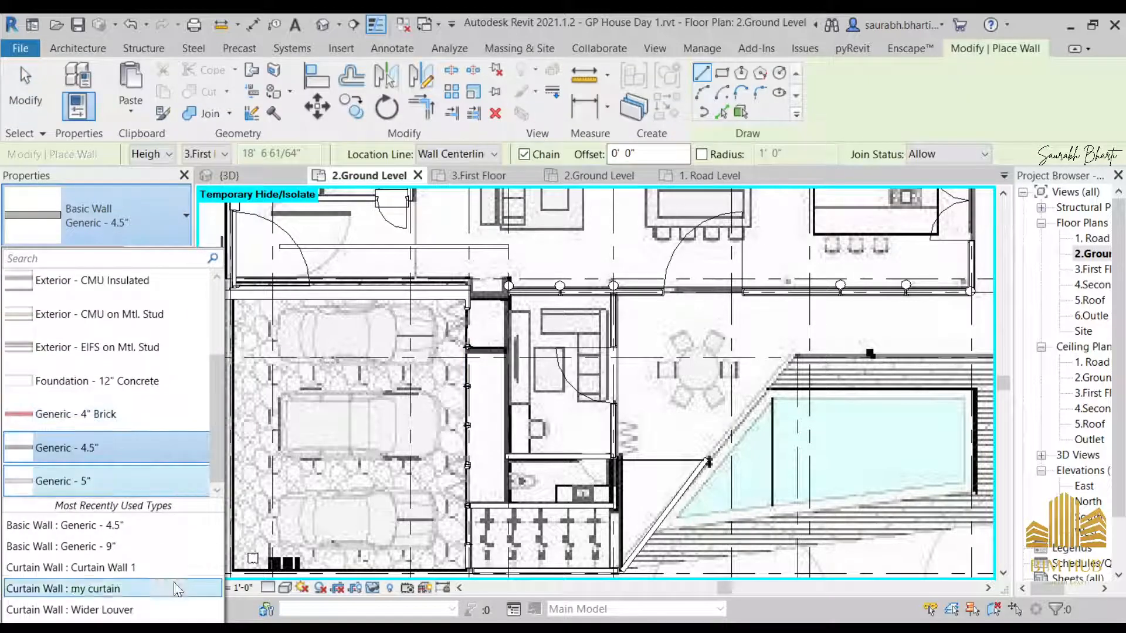
pyautogui.click(140, 543)
pyautogui.click(508, 506)
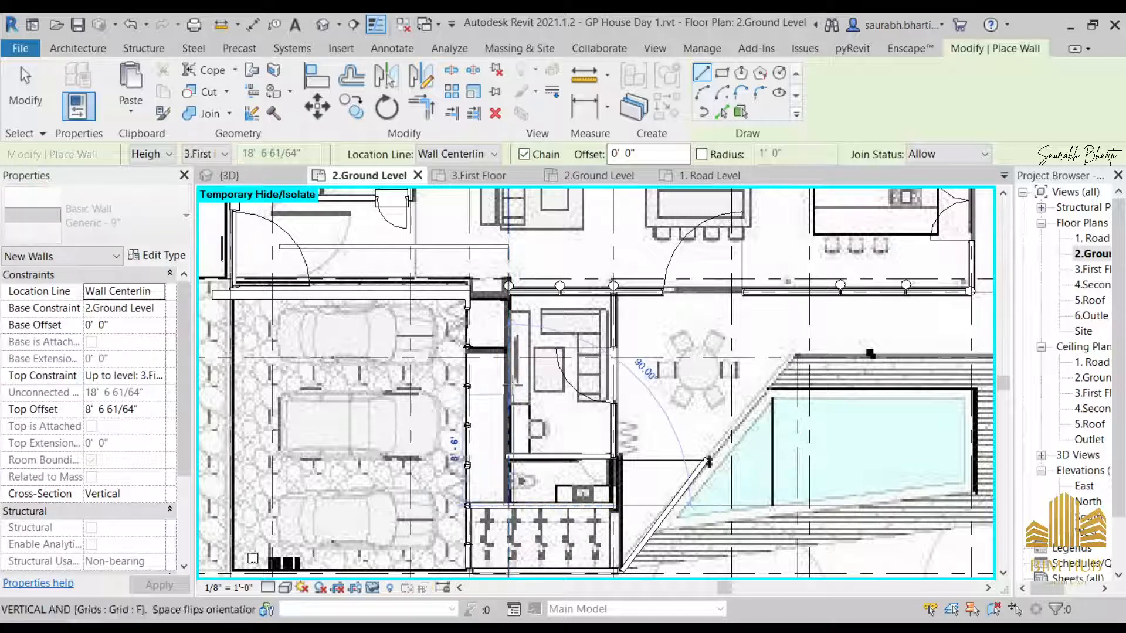
pyautogui.click(508, 287)
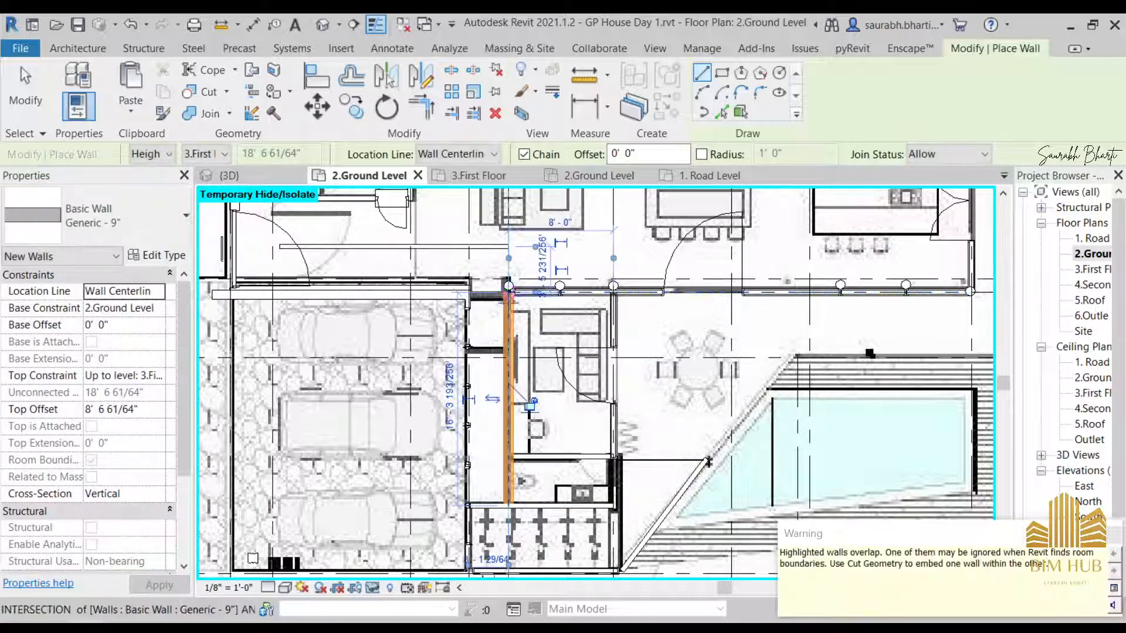
pyautogui.press('Escape')
pyautogui.press('Escape')
# - Select the new Generic - 9" partition wall and choose the level for its top constraint
pyautogui.click(509, 389)
pyautogui.press('Escape')
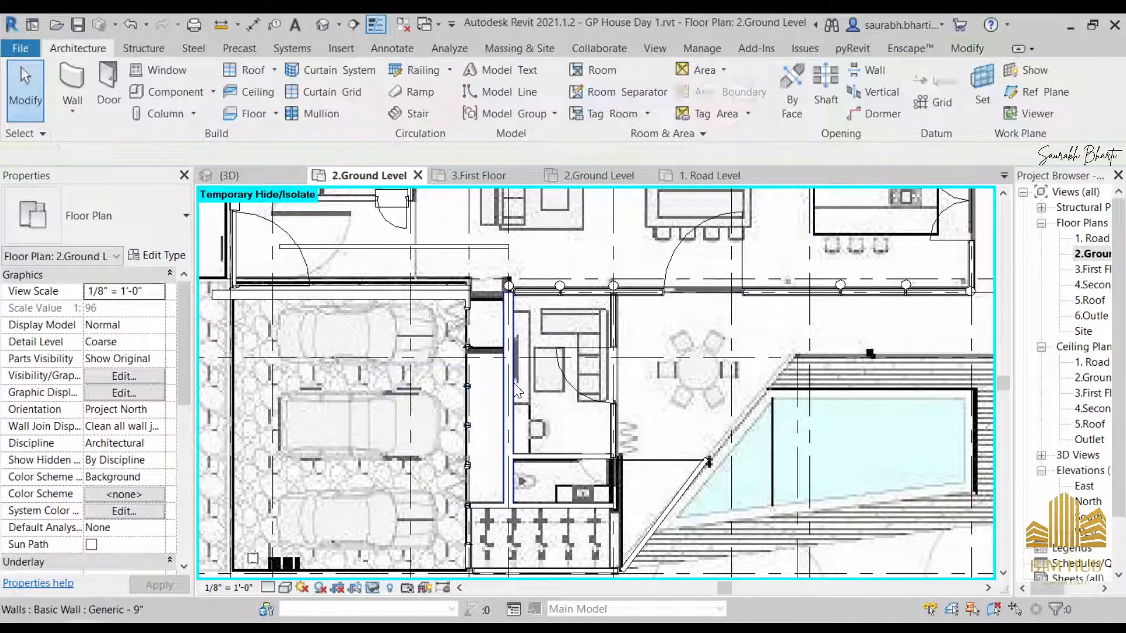
pyautogui.click(508, 389)
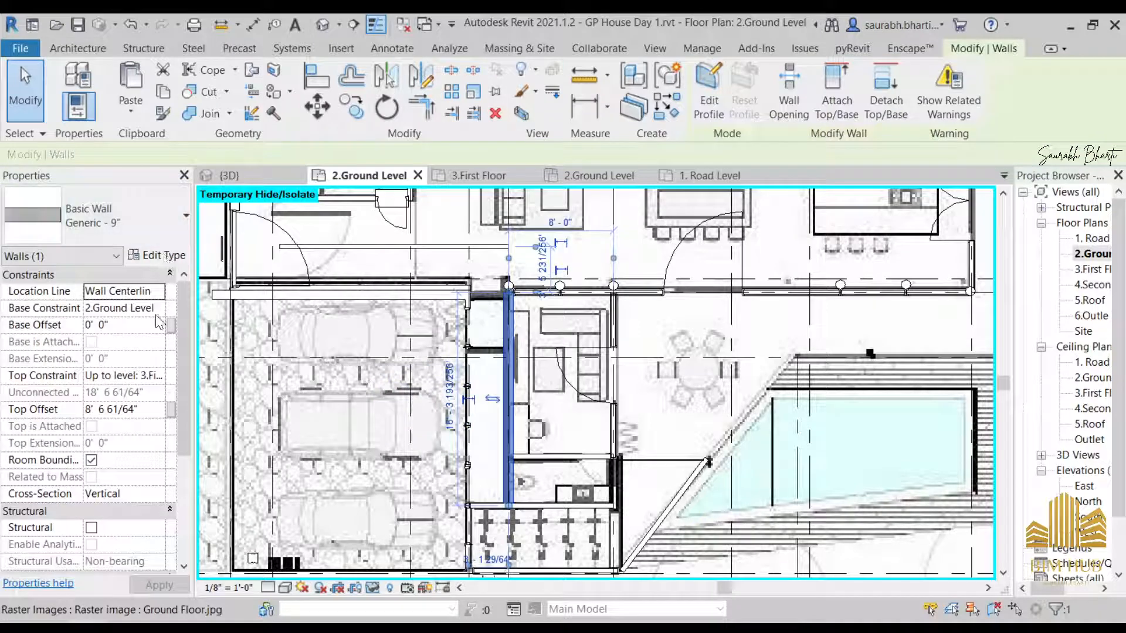
pyautogui.click(160, 377)
pyautogui.click(164, 433)
pyautogui.press('Escape')
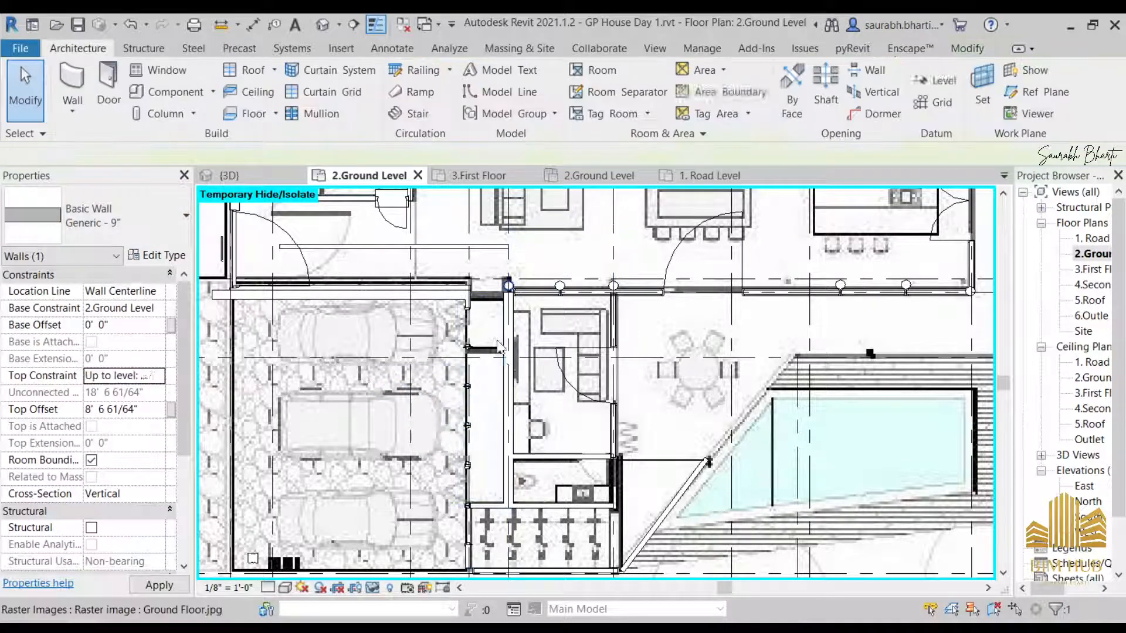
# - Place a "my door" type door in the lower toilet's upper wall, near its curtain-wall end
pyautogui.moveTo(541, 478); pyautogui.dragTo(533, 422, button='middle')
pyautogui.scroll(1, 534, 422)
pyautogui.press('d')
pyautogui.press('r')
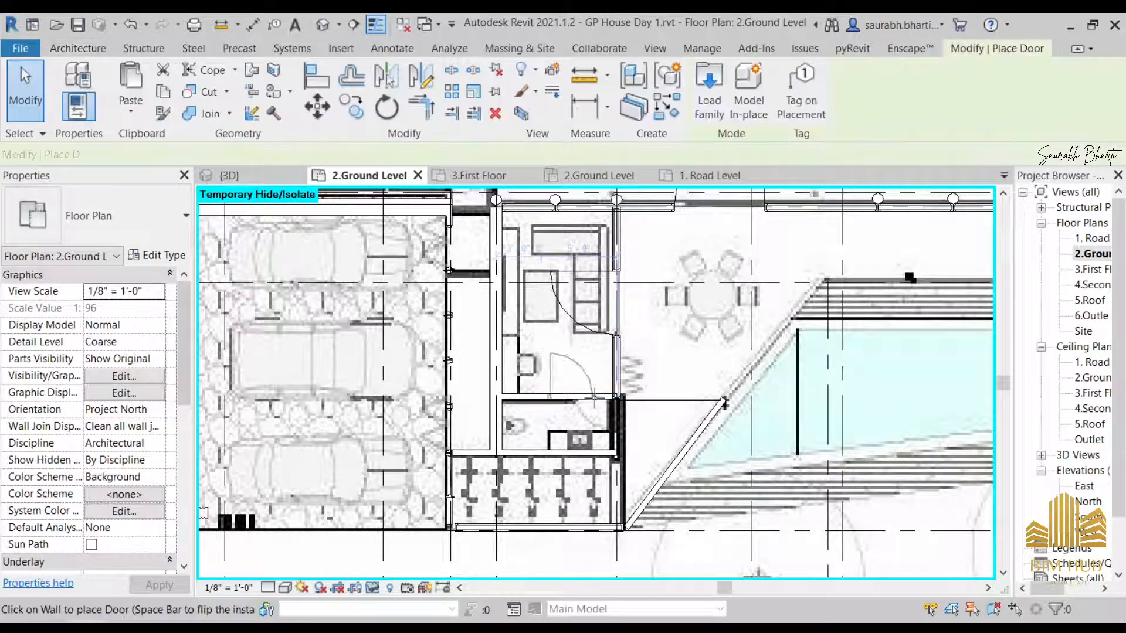
pyautogui.scroll(4, 535, 409)
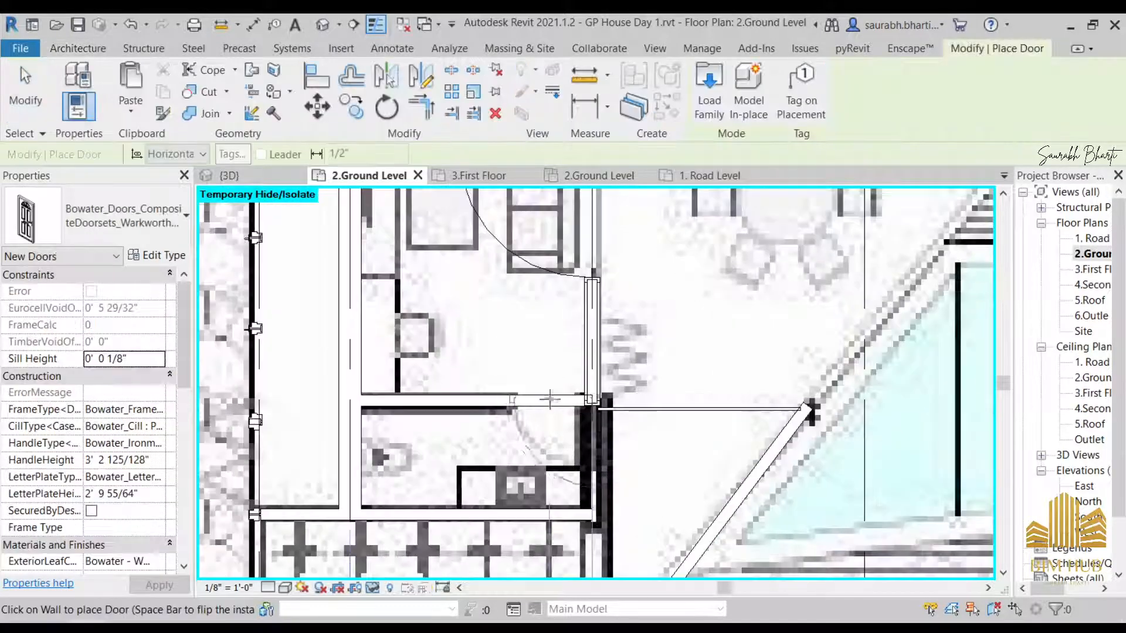
pyautogui.click(96, 199)
pyautogui.click(79, 334)
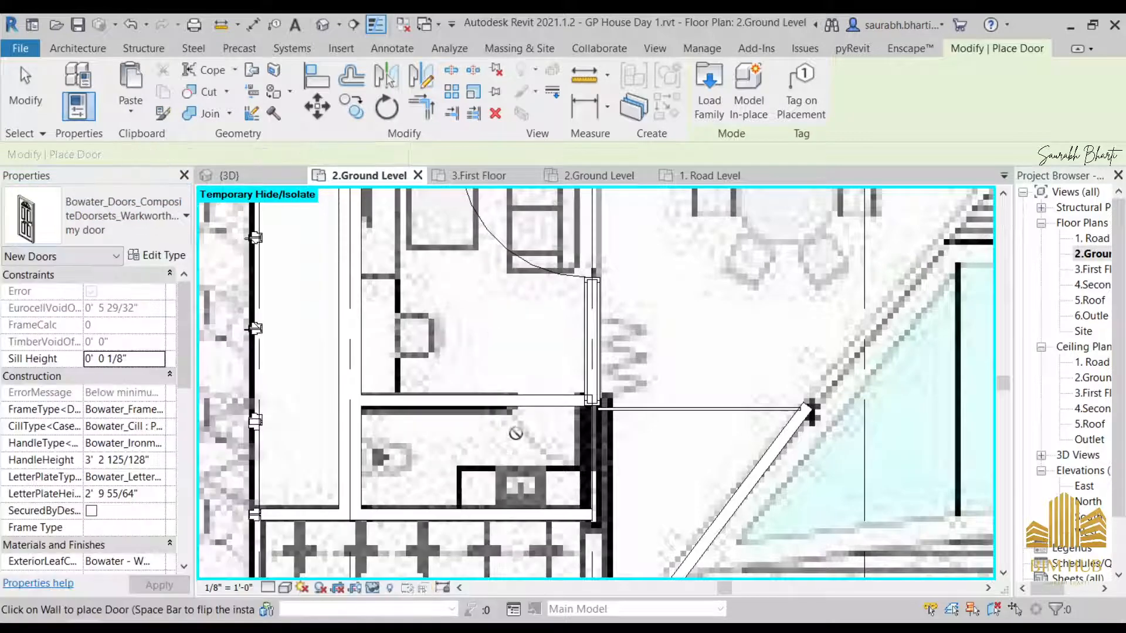
pyautogui.click(544, 412)
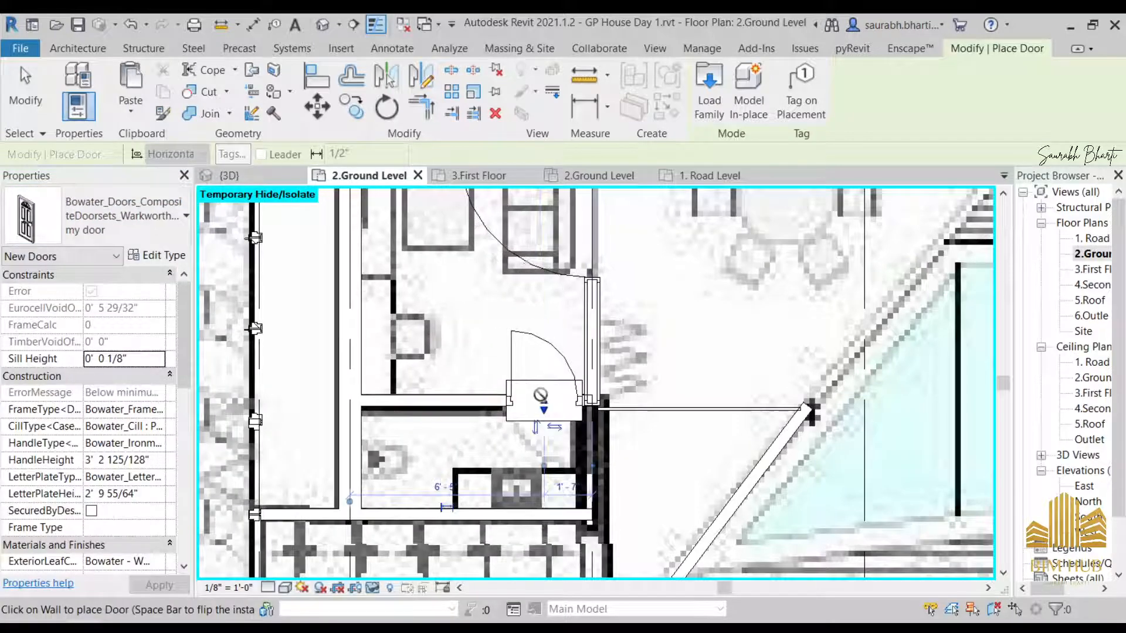
pyautogui.press('Escape')
pyautogui.press('Escape')
# - Flip the lower toilet's new door so that it swings into the toilet
pyautogui.scroll(-3, 548, 405)
pyautogui.click(564, 378)
pyautogui.press('space')
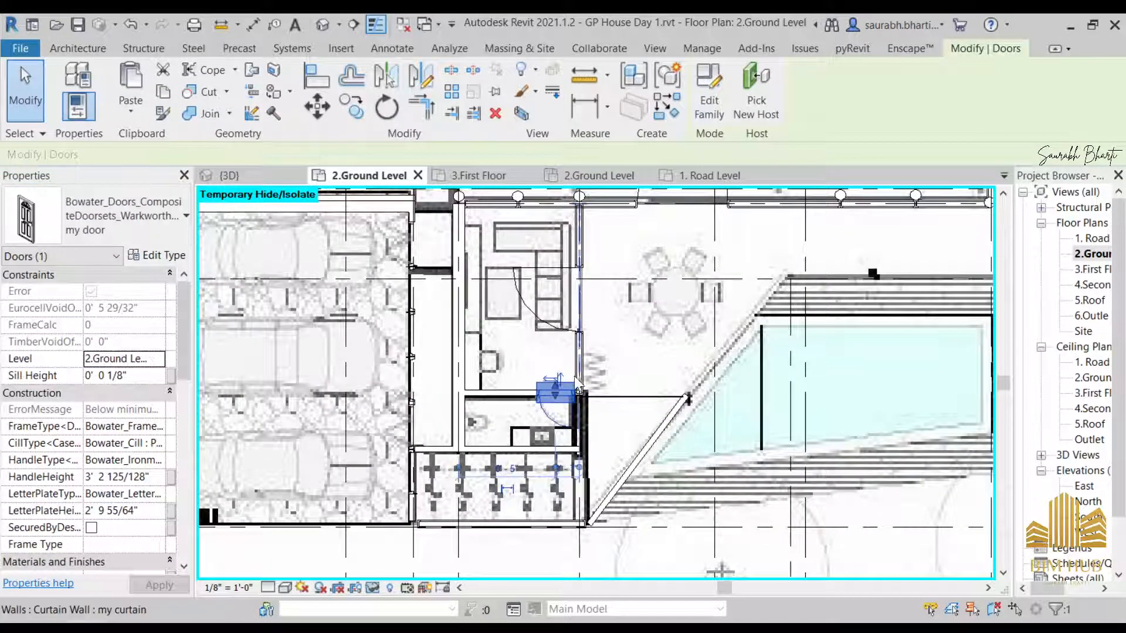
pyautogui.press('Escape')
pyautogui.moveTo(557, 293); pyautogui.dragTo(461, 356, button='middle')
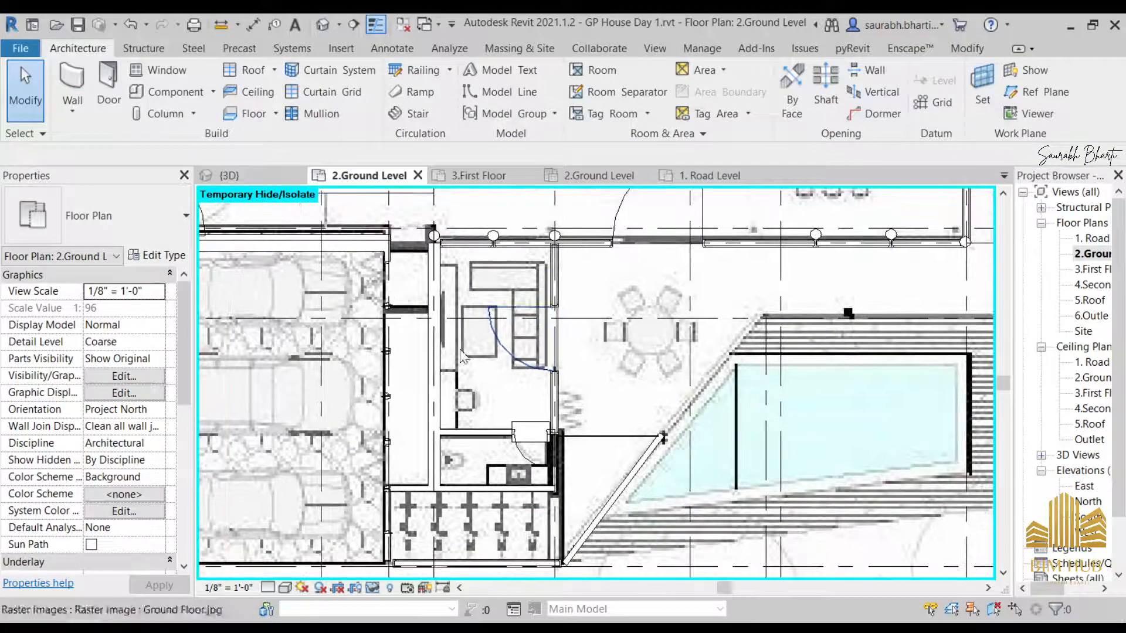
# - Review the ground-level plan around the pool and front entrance slabs, and open the 1. Road Level floor plan
pyautogui.scroll(-4, 522, 347)
pyautogui.scroll(3, 610, 384)
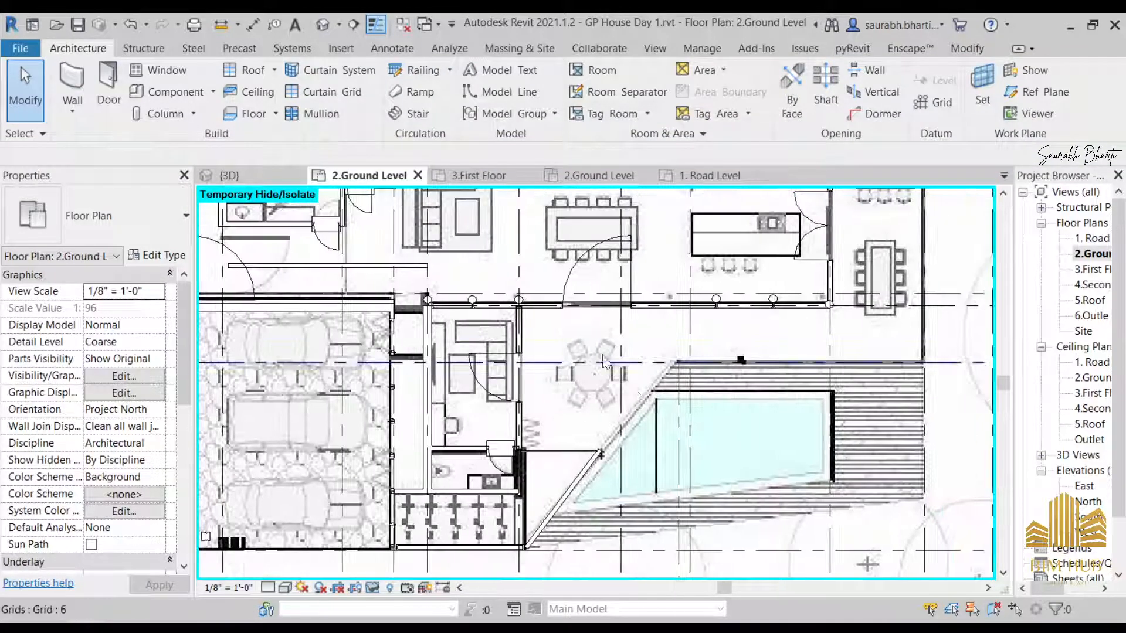
pyautogui.moveTo(610, 384); pyautogui.dragTo(578, 359, button='middle')
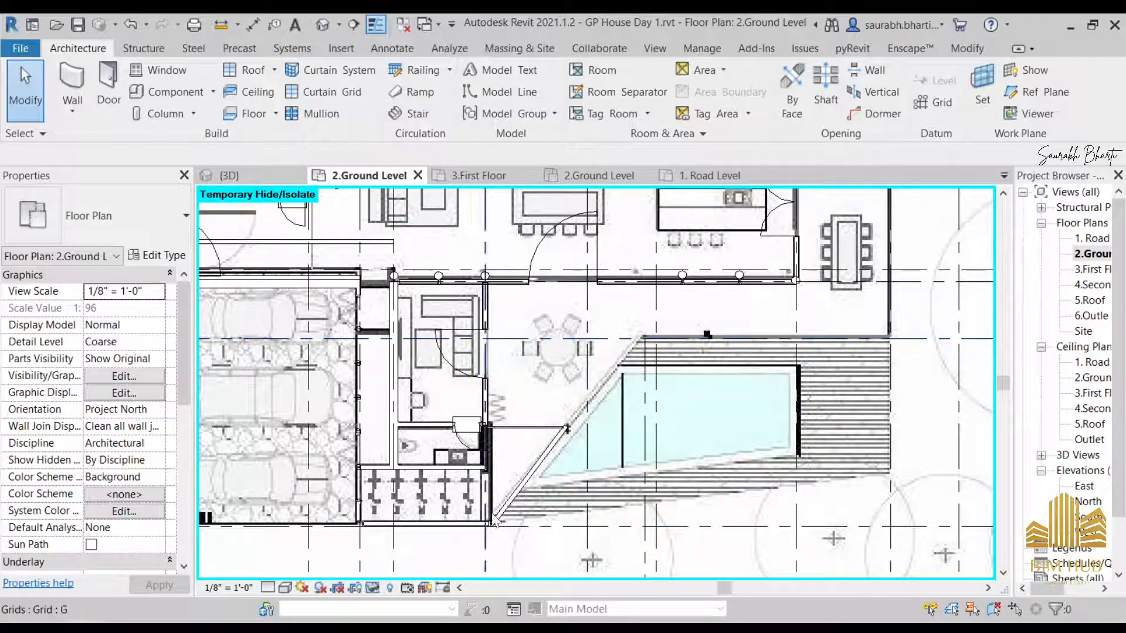
pyautogui.scroll(-4, 494, 520)
pyautogui.moveTo(353, 311); pyautogui.dragTo(511, 346, button='middle')
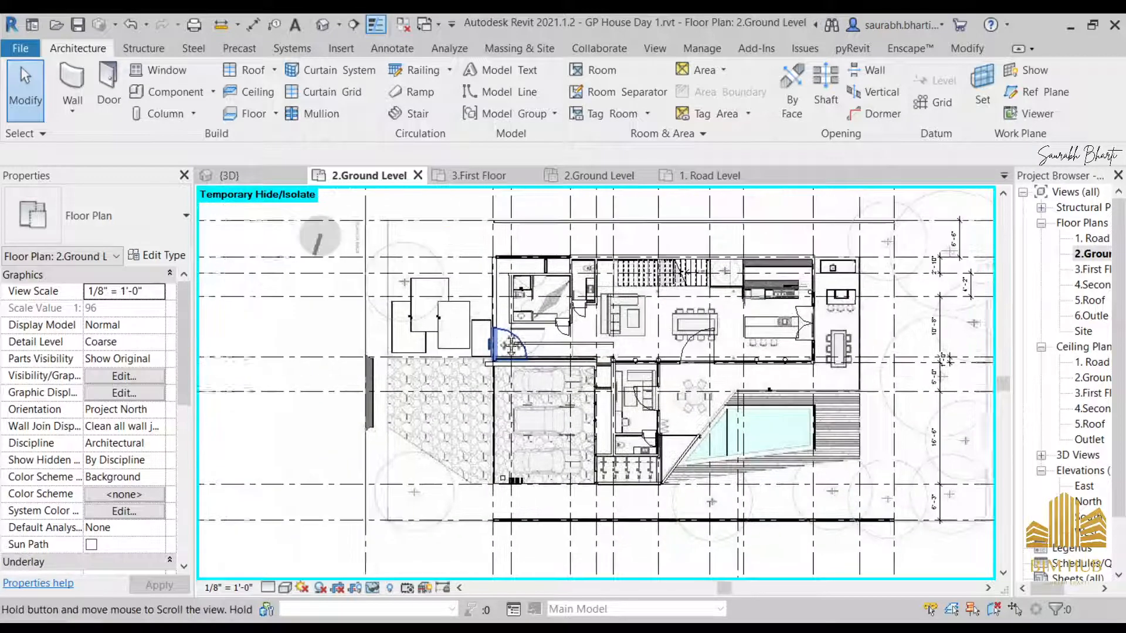
pyautogui.scroll(3, 444, 315)
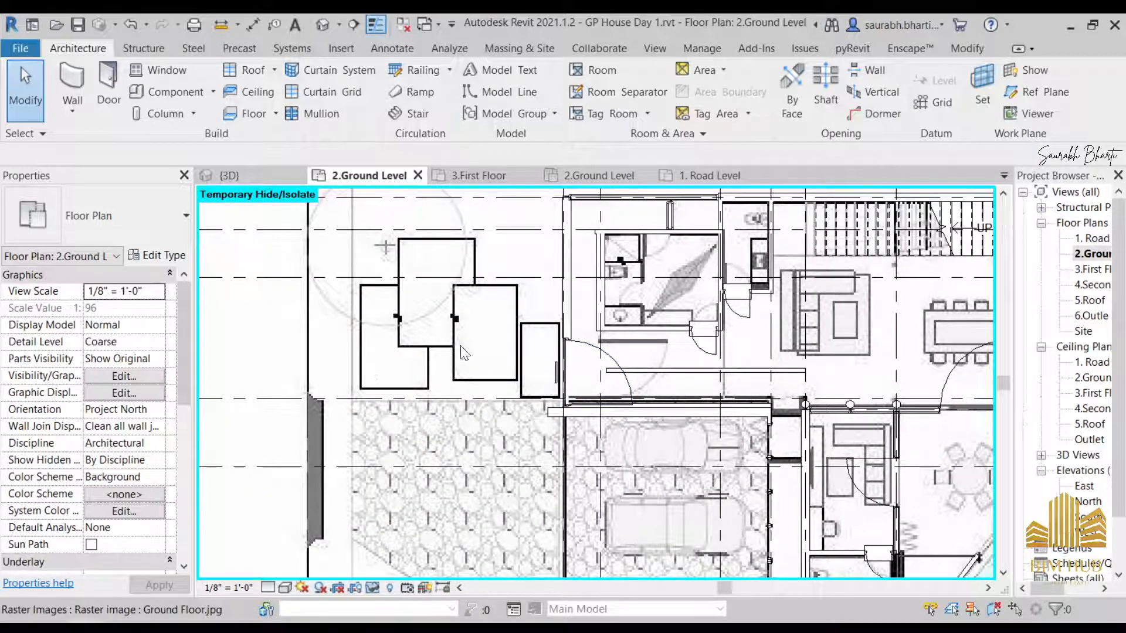
pyautogui.doubleClick(1095, 239)
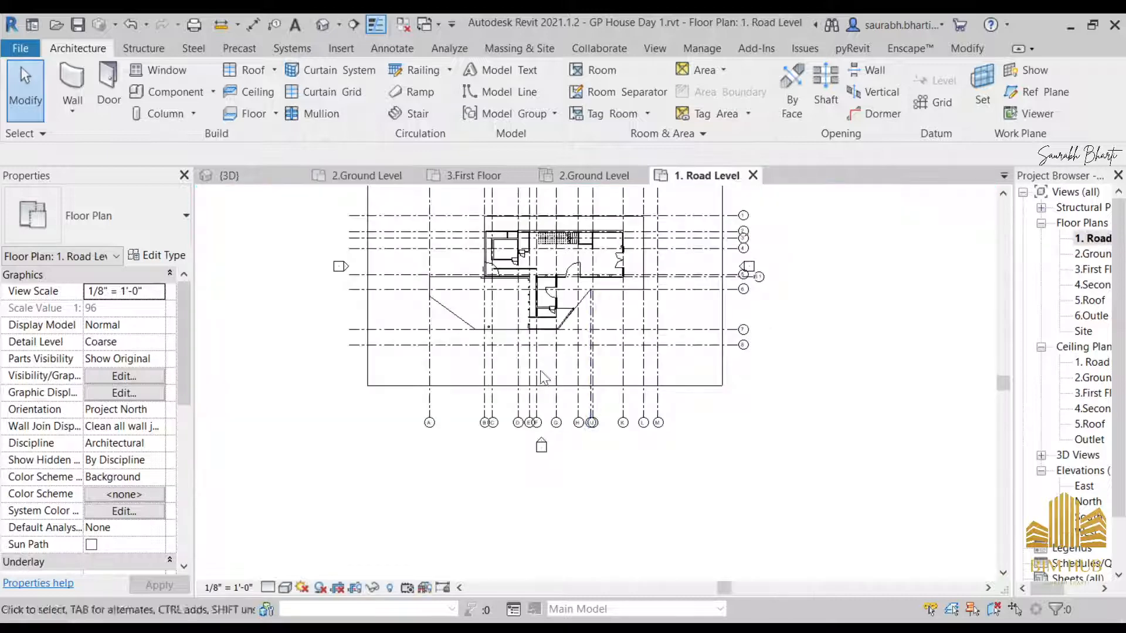
# - Start a 9" floor on 1. Road Level and sketch a rectangular boundary about 8'-2" by 13'-6" in front of the house
pyautogui.scroll(4, 439, 279)
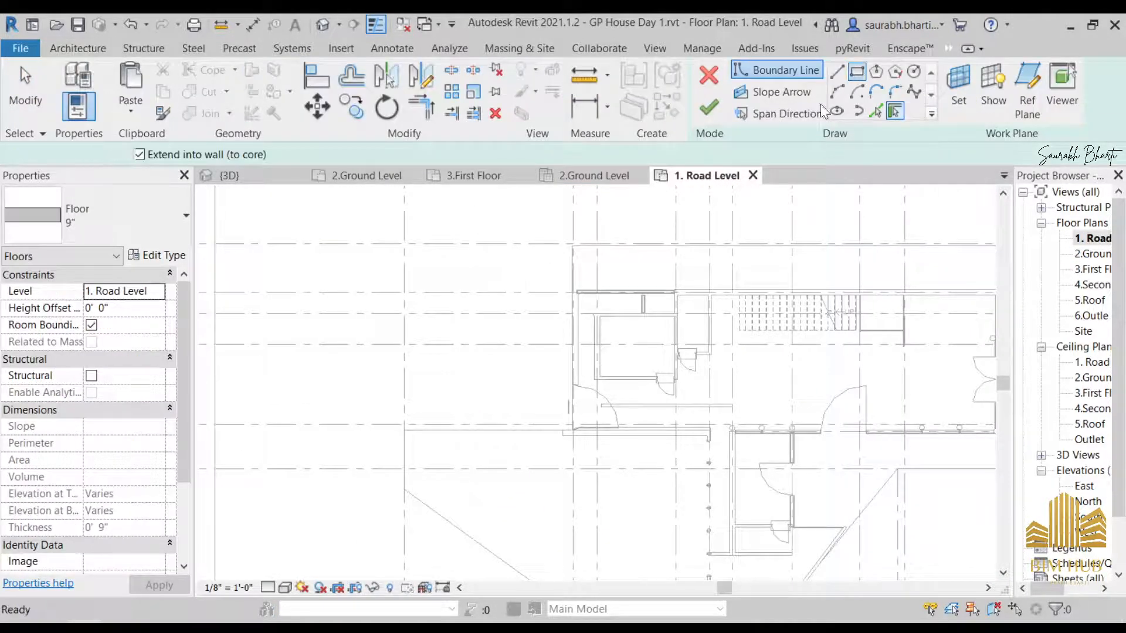
pyautogui.click(856, 71)
pyautogui.moveTo(548, 351); pyautogui.dragTo(610, 364, button='middle')
pyautogui.click(482, 287)
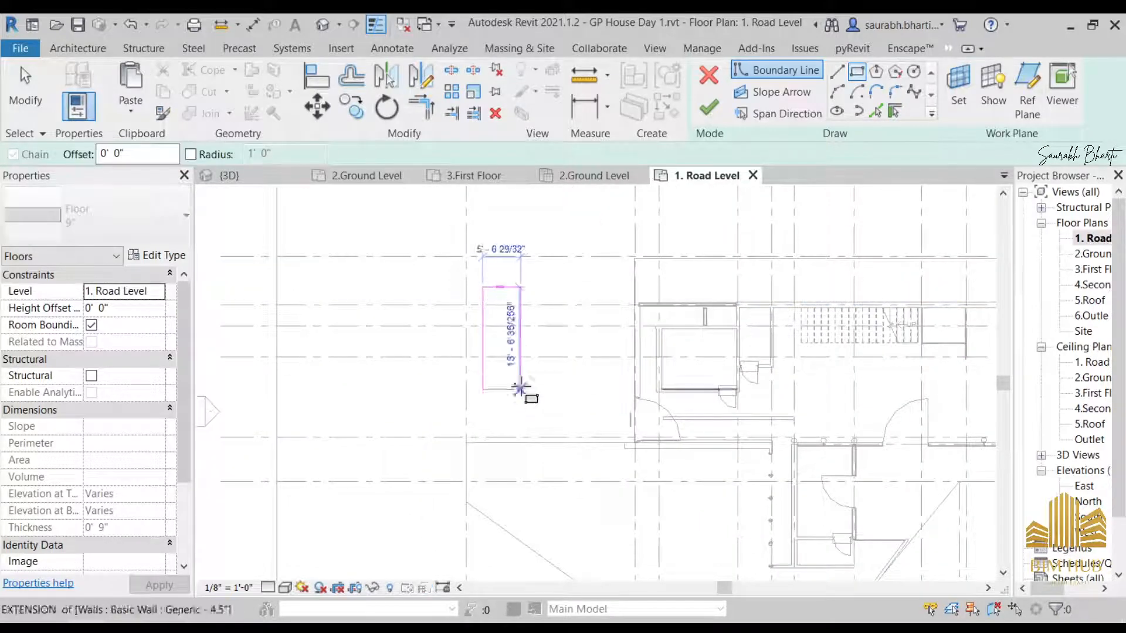
pyautogui.click(543, 388)
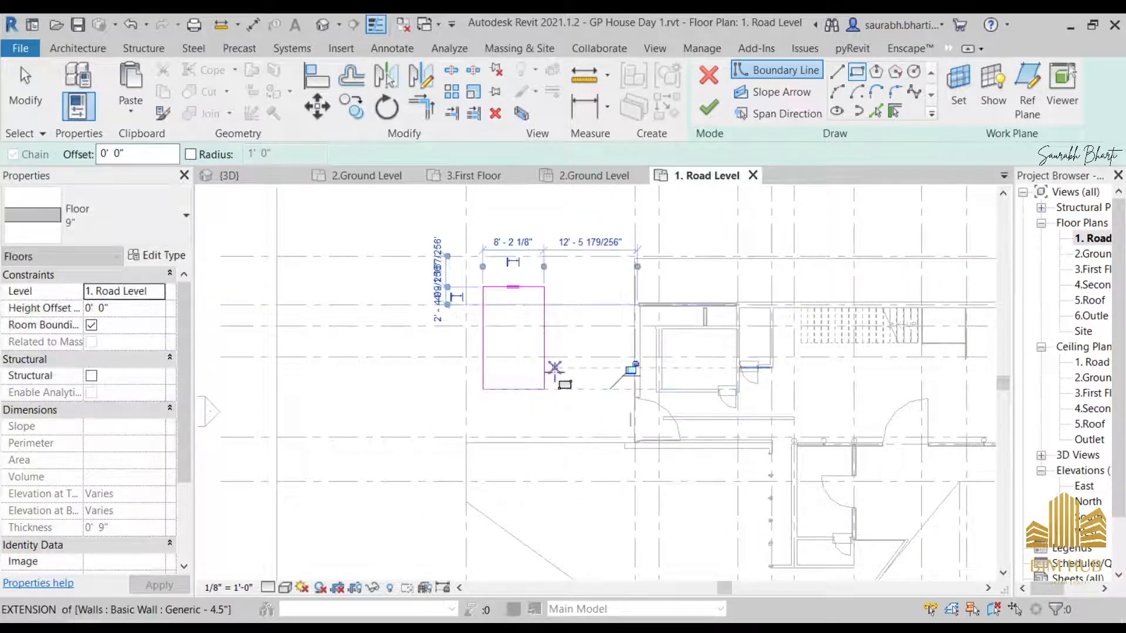
pyautogui.press('Escape')
pyautogui.press('Escape')
# - Nudge the whole rectangle away from the house and slightly down so its outer edge sits on the outermost vertical grid line
pyautogui.moveTo(461, 263); pyautogui.dragTo(577, 417)
pyautogui.press('Left')
pyautogui.press('Left')
pyautogui.press('Left')
pyautogui.press('Left')
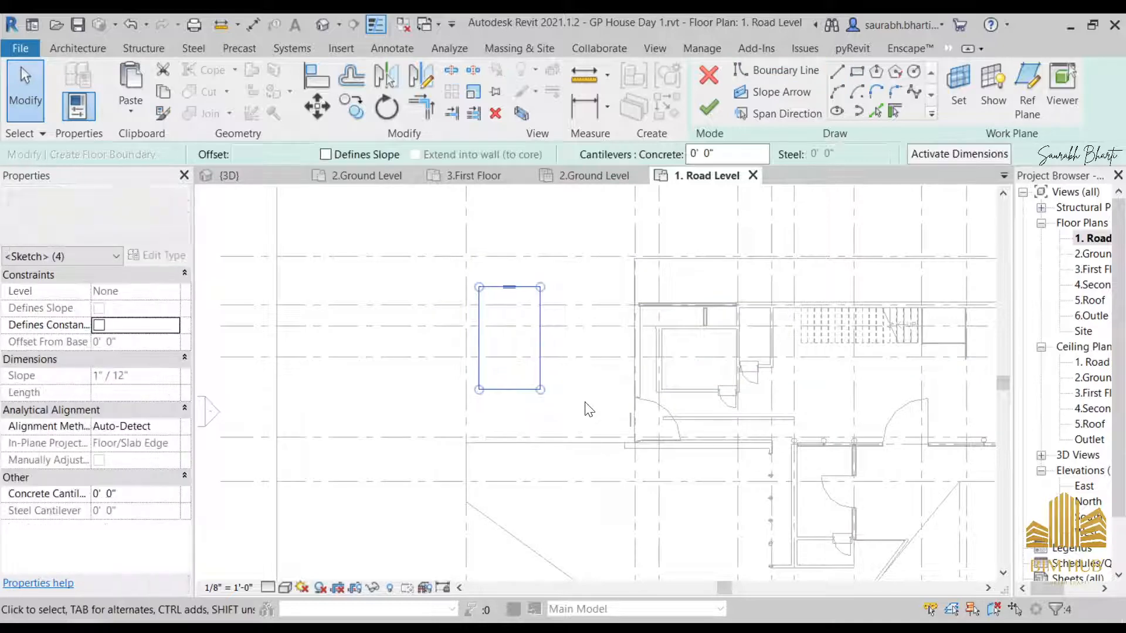
pyautogui.press('Down')
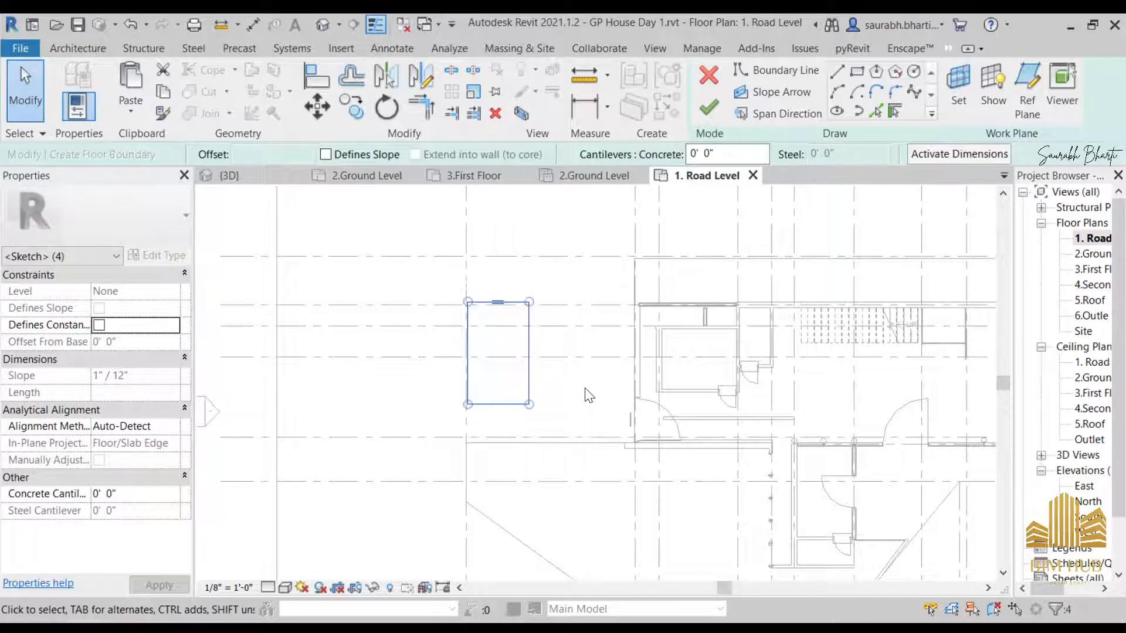
pyautogui.click(578, 272)
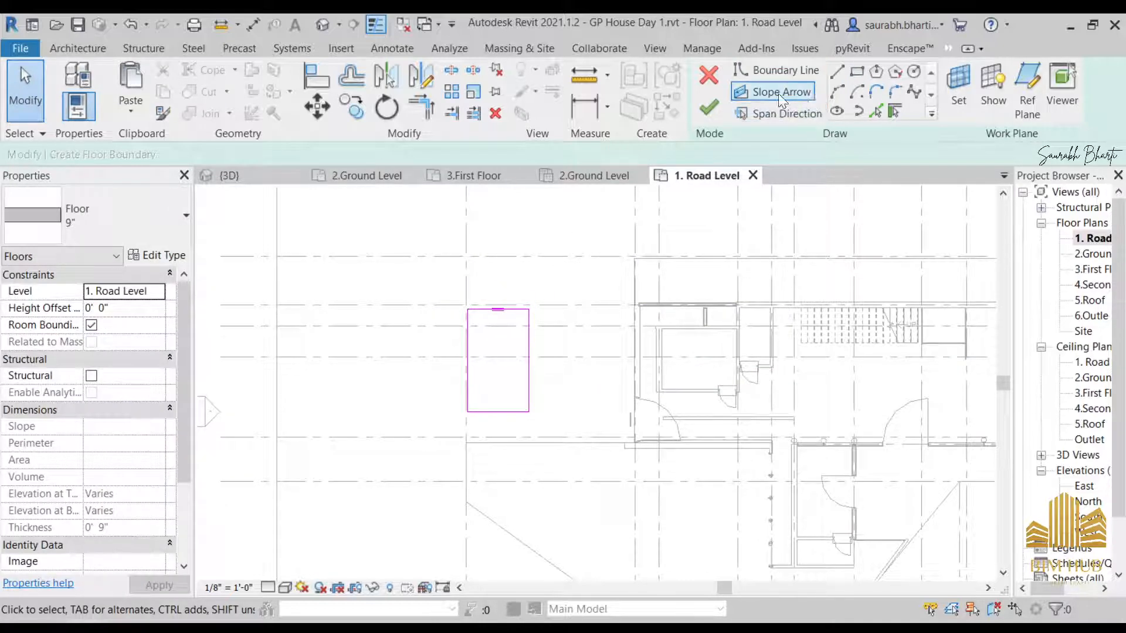
# - Sketch two more rectangles between the first one and the house: one about 4'-9" by 14'-4" and a narrower one beside the entrance wall
pyautogui.click(856, 71)
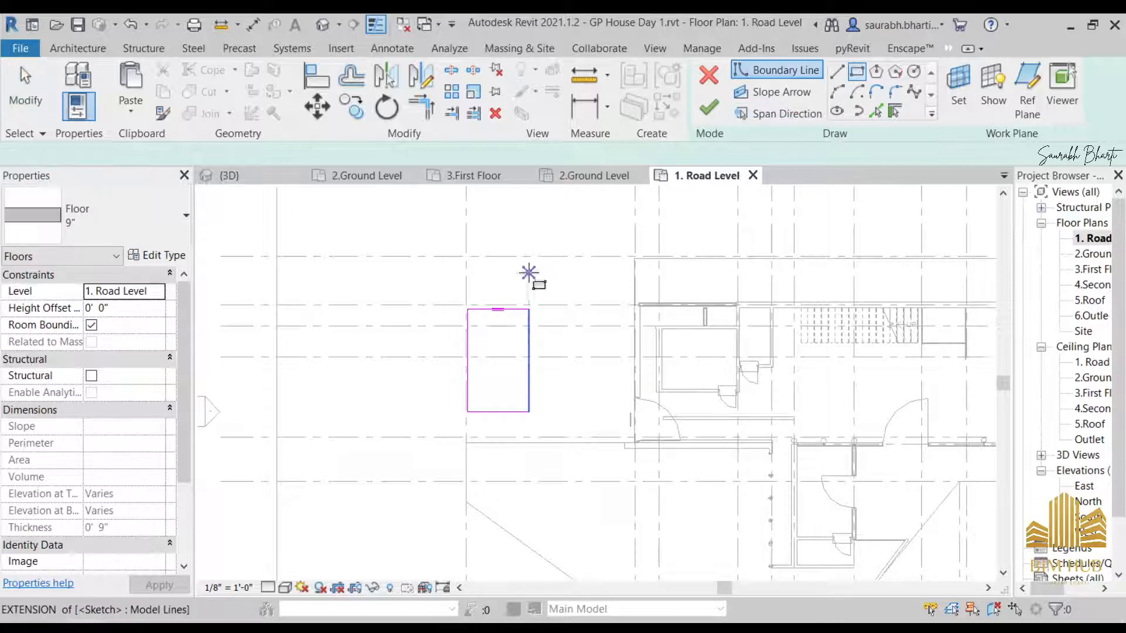
pyautogui.click(565, 283)
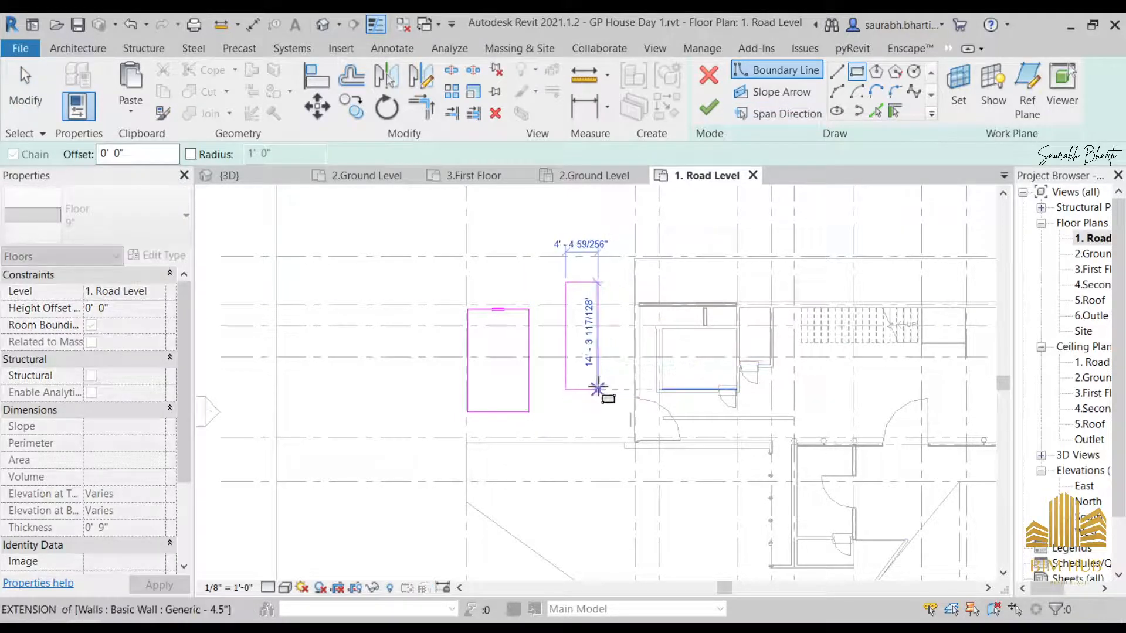
pyautogui.click(601, 388)
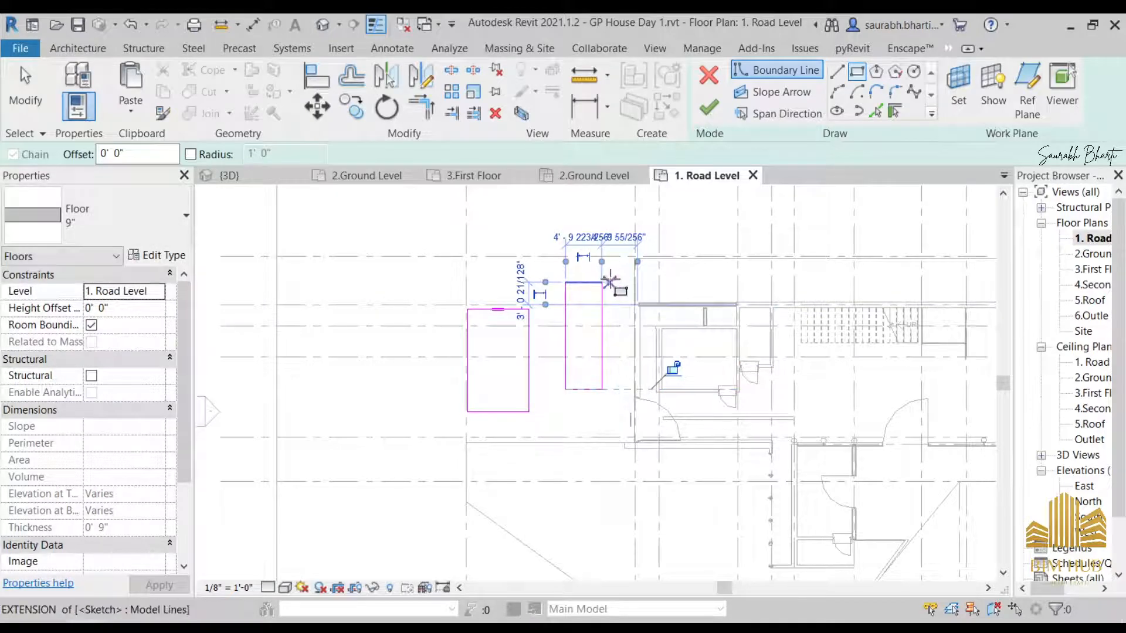
pyautogui.click(609, 283)
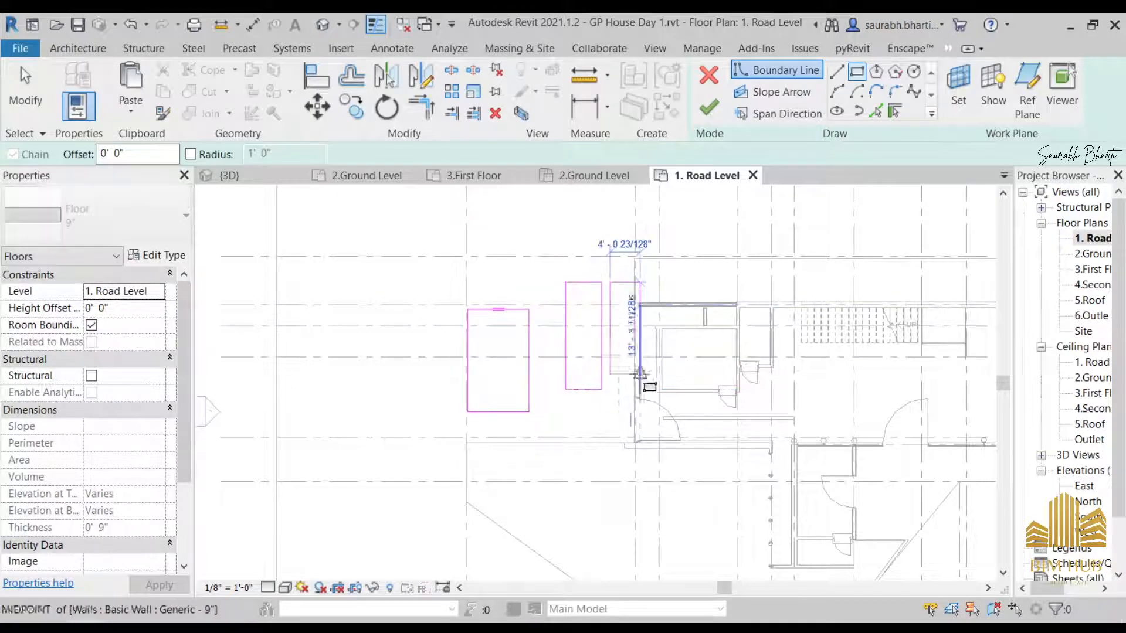
pyautogui.click(630, 413)
pyautogui.press('Escape')
pyautogui.scroll(2, 609, 335)
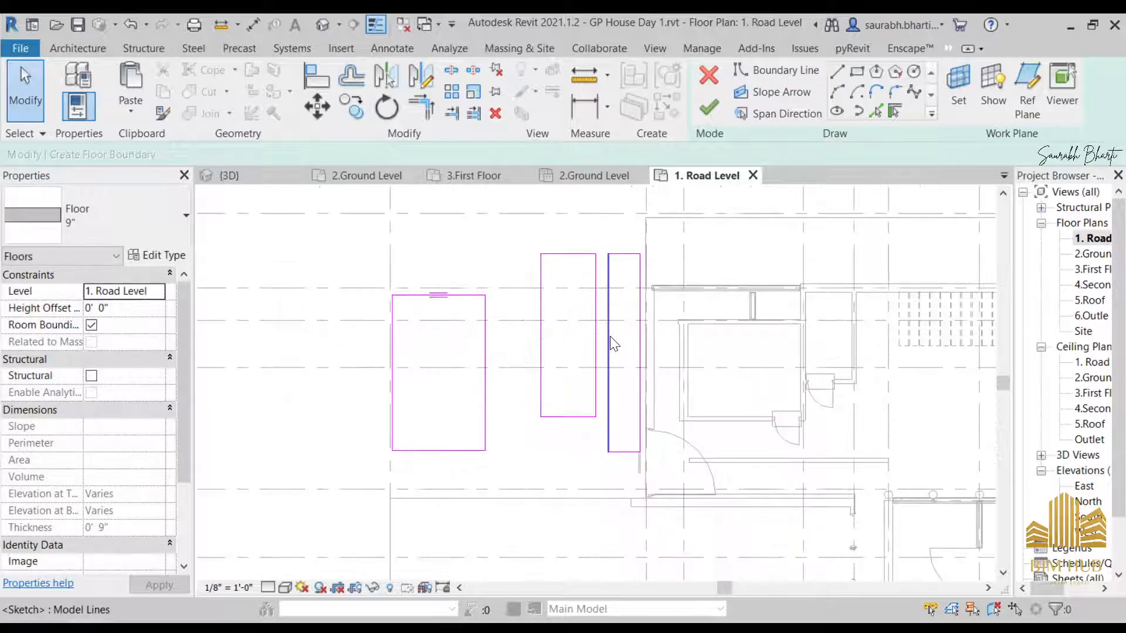
# - Nudge the two newer rectangles slightly away from the house wall
pyautogui.moveTo(478, 218)
pyautogui.mouseDown()
pyautogui.moveTo(616, 437)
pyautogui.moveTo(618, 463)
pyautogui.moveTo(583, 419)
pyautogui.moveTo(530, 235)
pyautogui.mouseUp()
pyautogui.press('Left')
pyautogui.press('Left')
pyautogui.press('Left')
pyautogui.moveTo(602, 226); pyautogui.dragTo(727, 497)
pyautogui.press('Left')
pyautogui.press('Left')
pyautogui.press('Left')
pyautogui.click(675, 248)
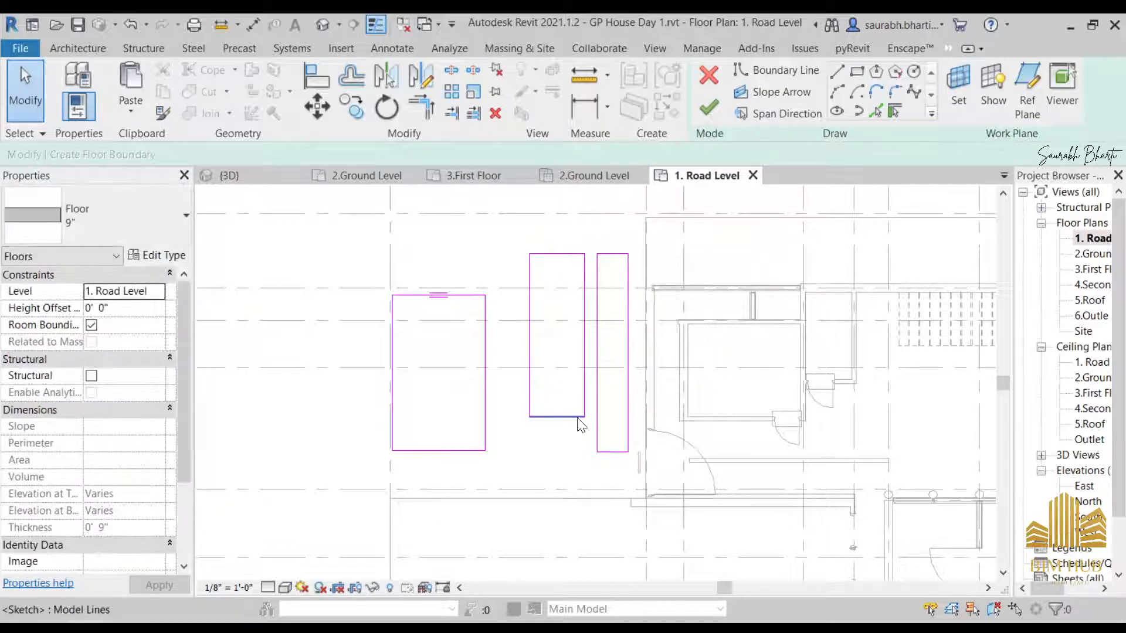
# - Extend the lower edges of the middle and outer rectangles downward, and narrow the outer rectangle to about 5'-1" wide
pyautogui.moveTo(575, 417)
pyautogui.mouseDown()
pyautogui.moveTo(575, 464)
pyautogui.moveTo(568, 451)
pyautogui.mouseUp()
pyautogui.click(502, 365)
pyautogui.moveTo(452, 450)
pyautogui.mouseDown()
pyautogui.moveTo(451, 491)
pyautogui.moveTo(444, 466)
pyautogui.mouseUp()
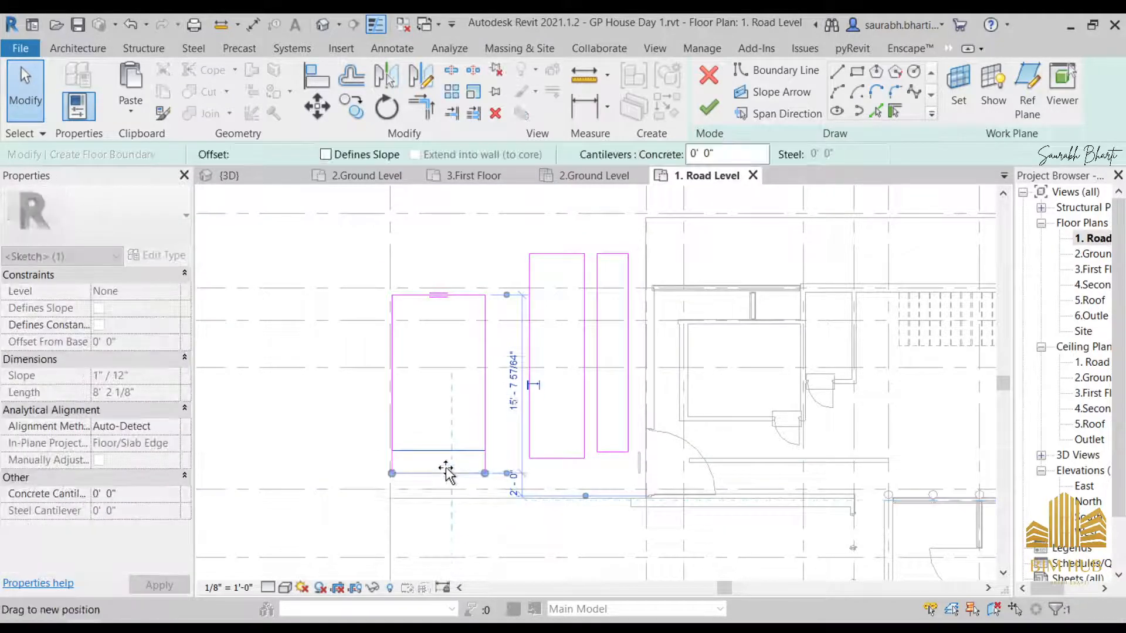
pyautogui.click(451, 387)
pyautogui.moveTo(451, 381); pyautogui.dragTo(452, 380)
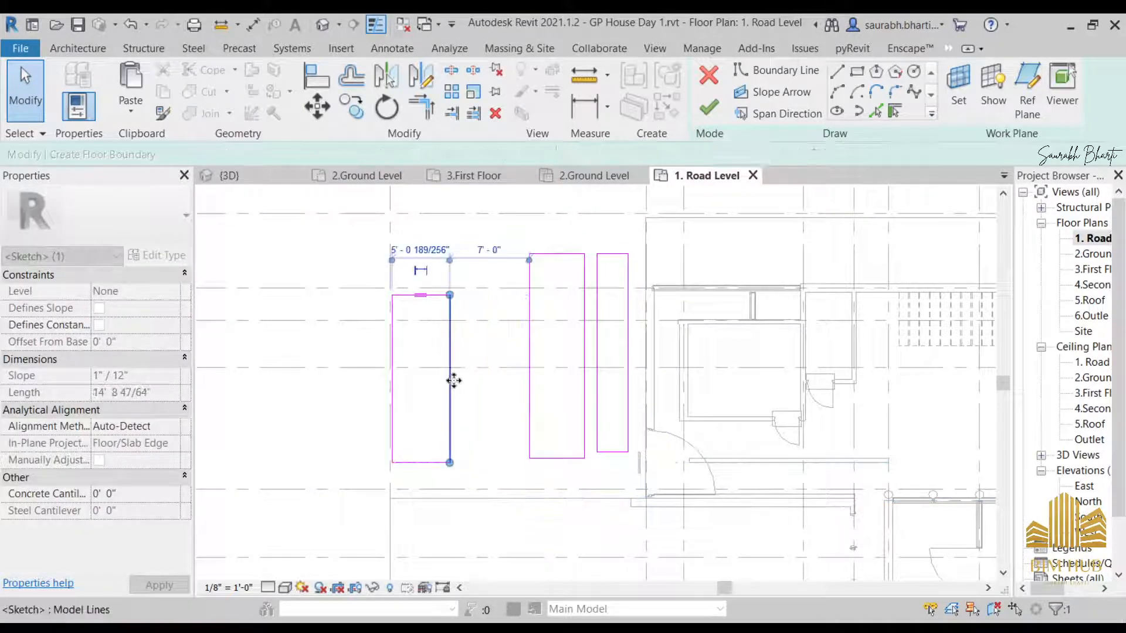
pyautogui.click(493, 366)
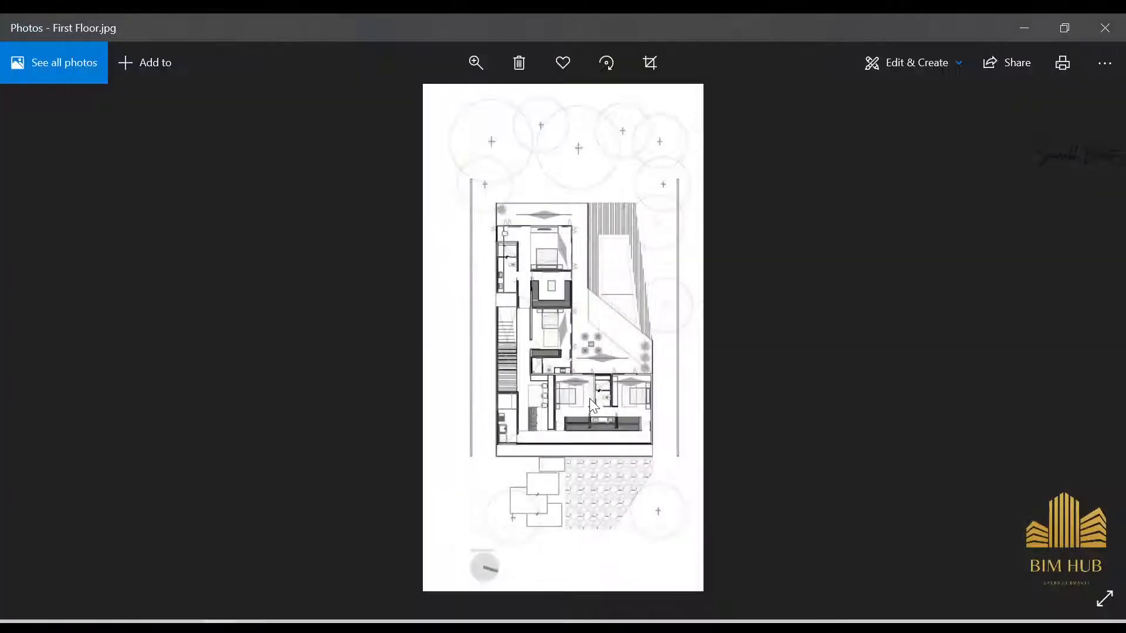
# - Compare the slab layout with First Floor.jpg in Photos, and resize the middle rectangle to about 7'-4" by 12'-2" in Revit
pyautogui.press('Left')
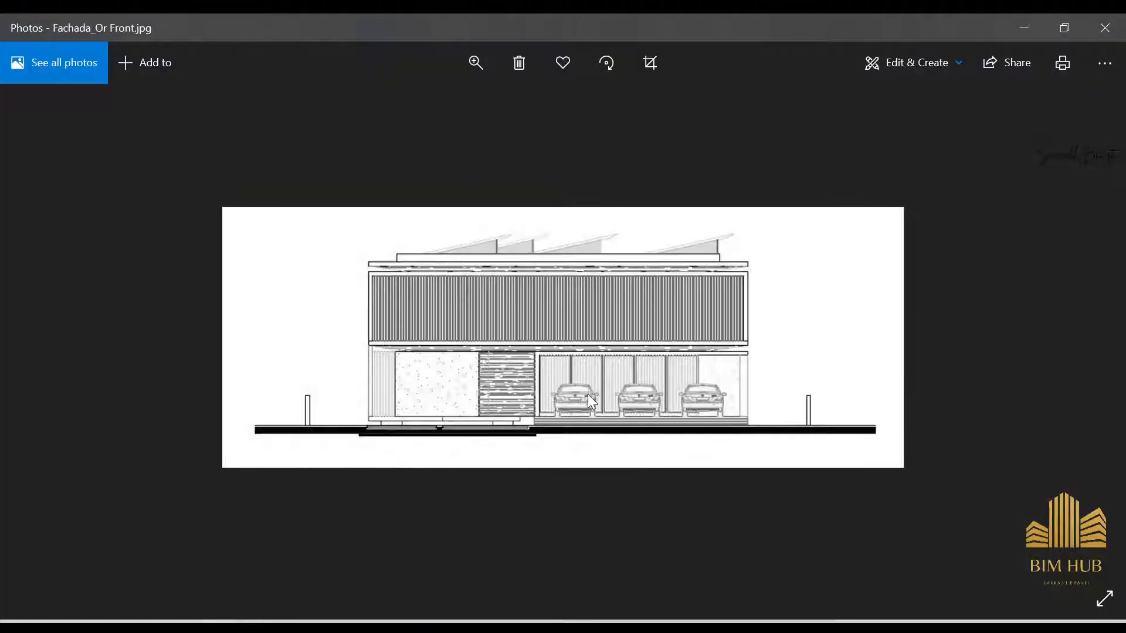
pyautogui.press('Right')
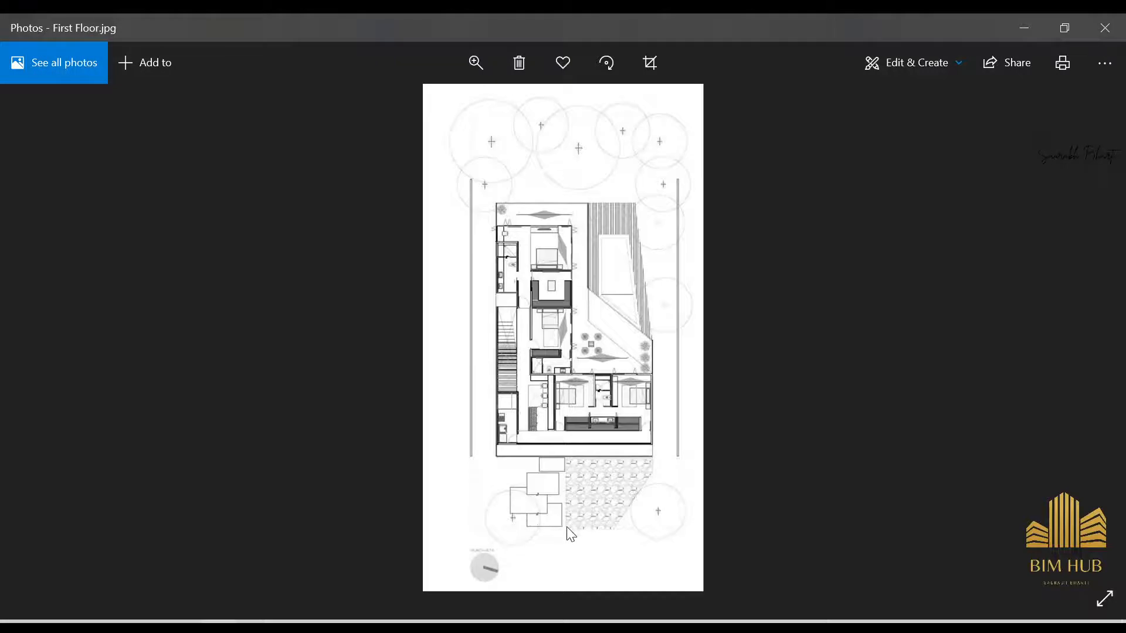
pyautogui.click(1015, 39)
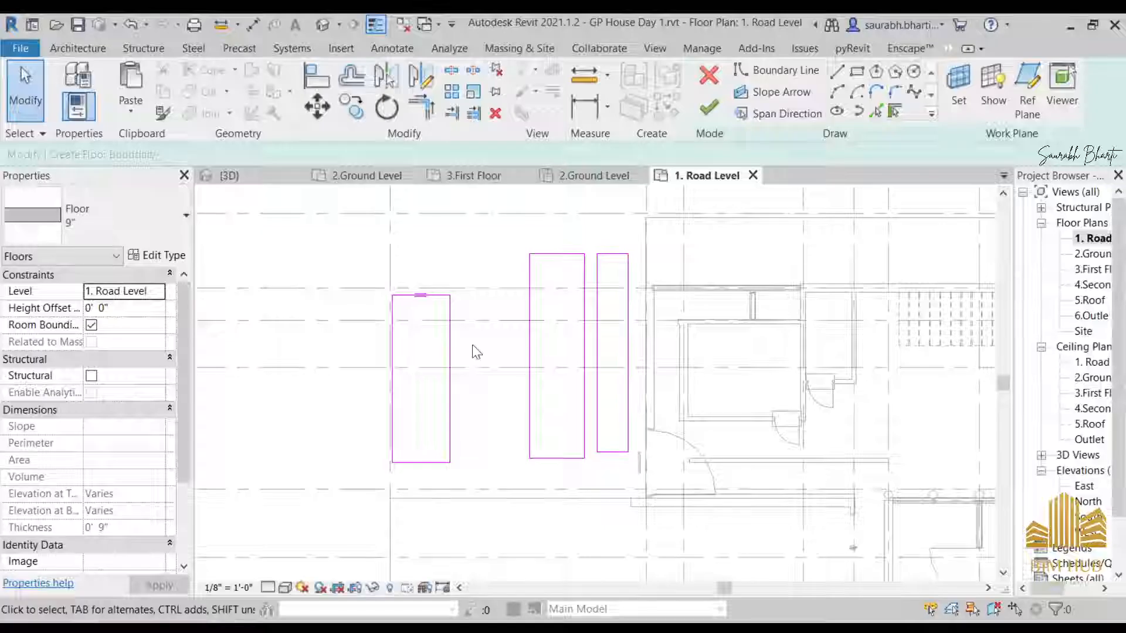
pyautogui.moveTo(550, 255)
pyautogui.mouseDown()
pyautogui.moveTo(562, 327)
pyautogui.moveTo(501, 338)
pyautogui.mouseUp()
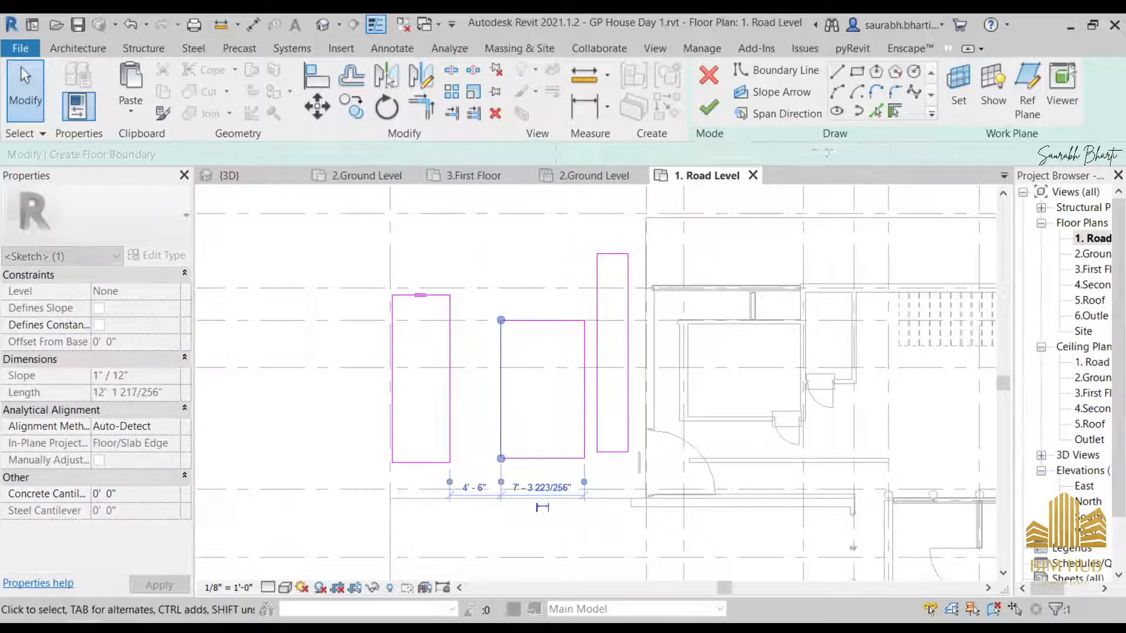
pyautogui.click(218, 626)
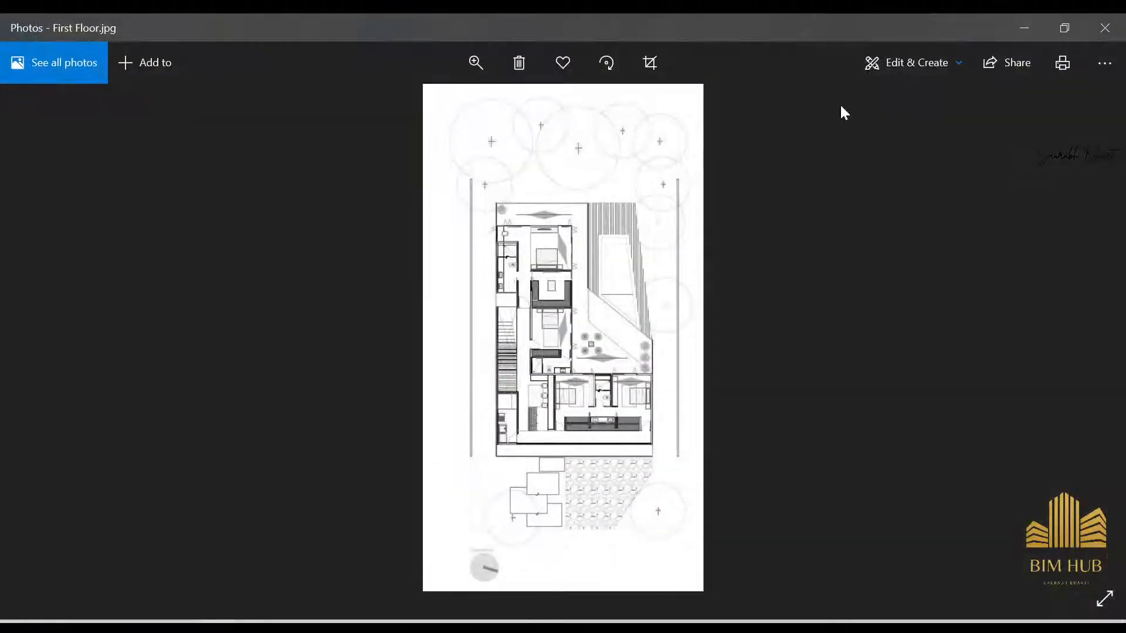
pyautogui.click(1042, 26)
# - Move both long edges of the outer rectangle outward across the grid line, and narrow the middle rectangle to about 5'-5" wide
pyautogui.scroll(-2, 393, 387)
pyautogui.moveTo(393, 387)
pyautogui.mouseDown(button='middle')
pyautogui.moveTo(505, 412)
pyautogui.moveTo(586, 375)
pyautogui.mouseUp(button='middle')
pyautogui.moveTo(585, 374)
pyautogui.mouseDown()
pyautogui.moveTo(532, 374)
pyautogui.moveTo(544, 372)
pyautogui.mouseUp()
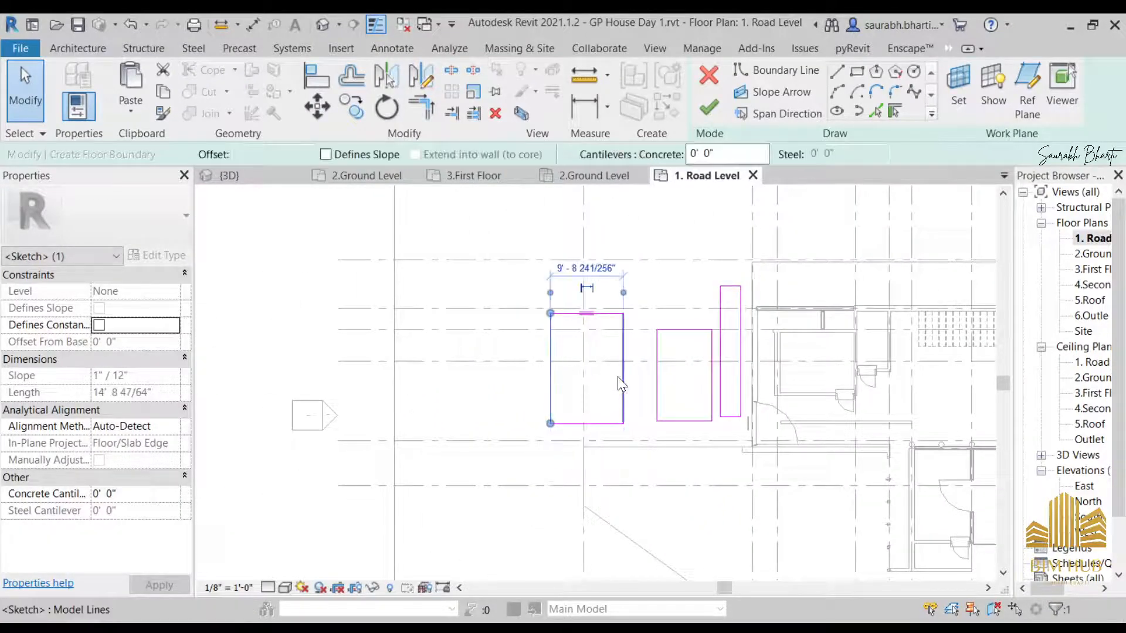
pyautogui.moveTo(621, 374); pyautogui.dragTo(590, 369)
pyautogui.moveTo(657, 378); pyautogui.dragTo(692, 367)
pyautogui.click(675, 328)
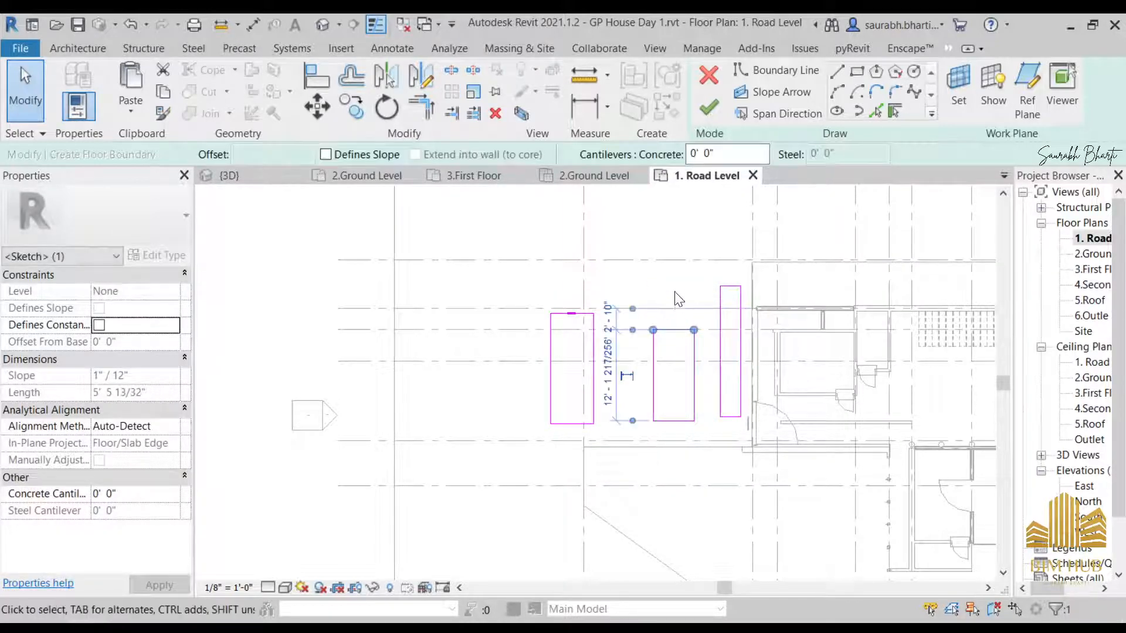
pyautogui.click(679, 299)
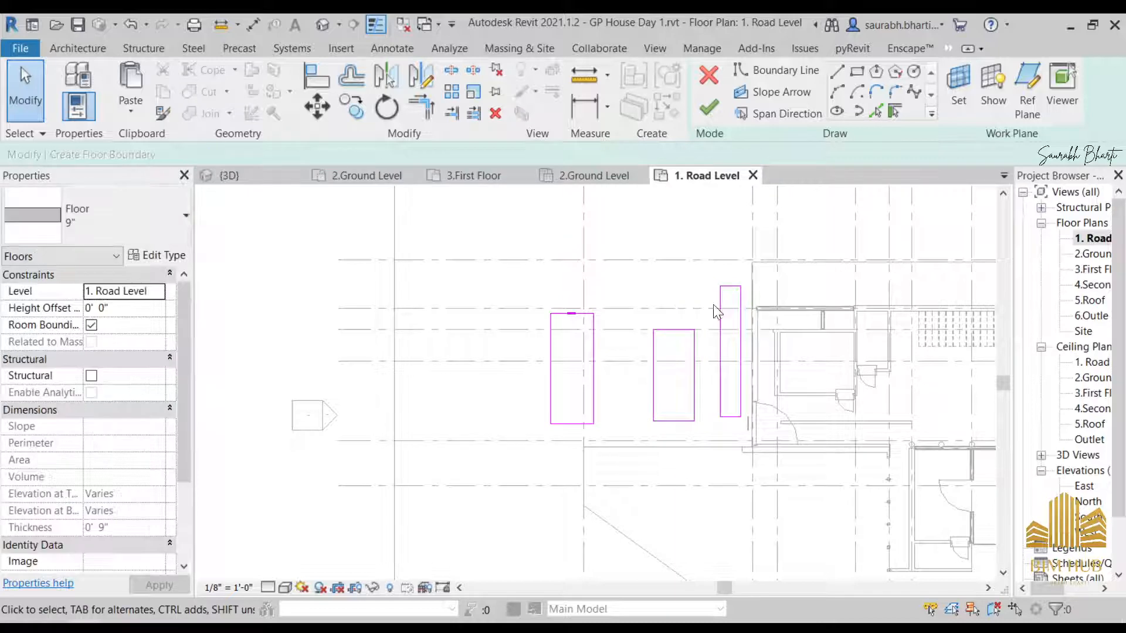
# - Resize the rectangle nearest the house to about 4'-11" by 10'-8", using First Floor.jpg in Photos as reference for the slabs
pyautogui.click(716, 351)
pyautogui.moveTo(715, 351)
pyautogui.mouseDown()
pyautogui.moveTo(691, 352)
pyautogui.moveTo(764, 354)
pyautogui.moveTo(752, 354)
pyautogui.mouseUp()
pyautogui.scroll(2, 730, 360)
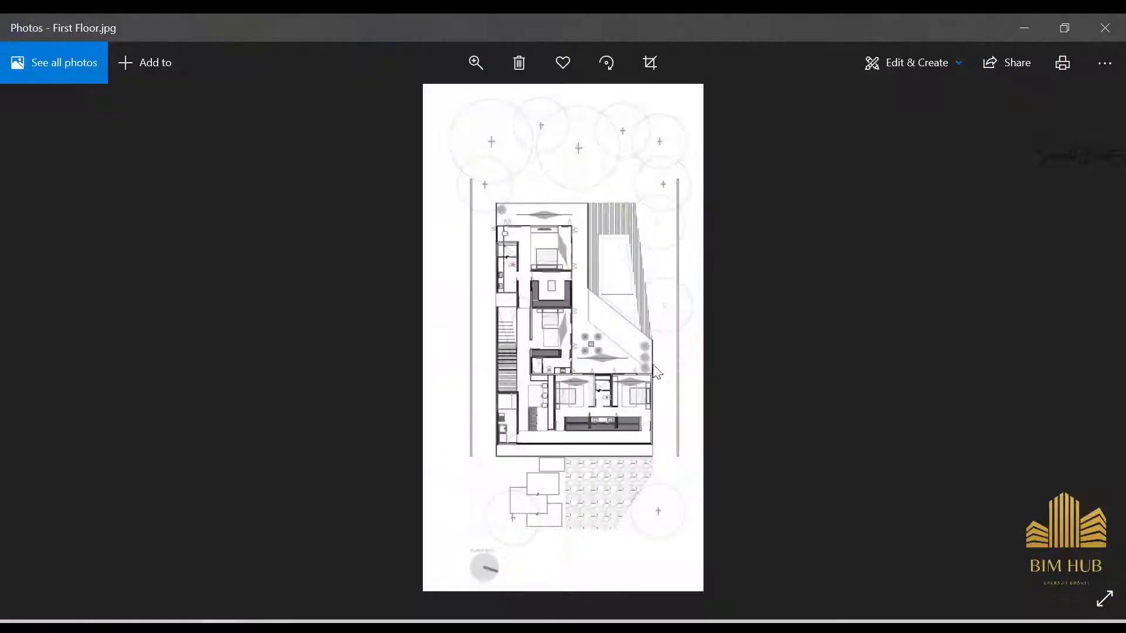
pyautogui.scroll(2, 560, 487)
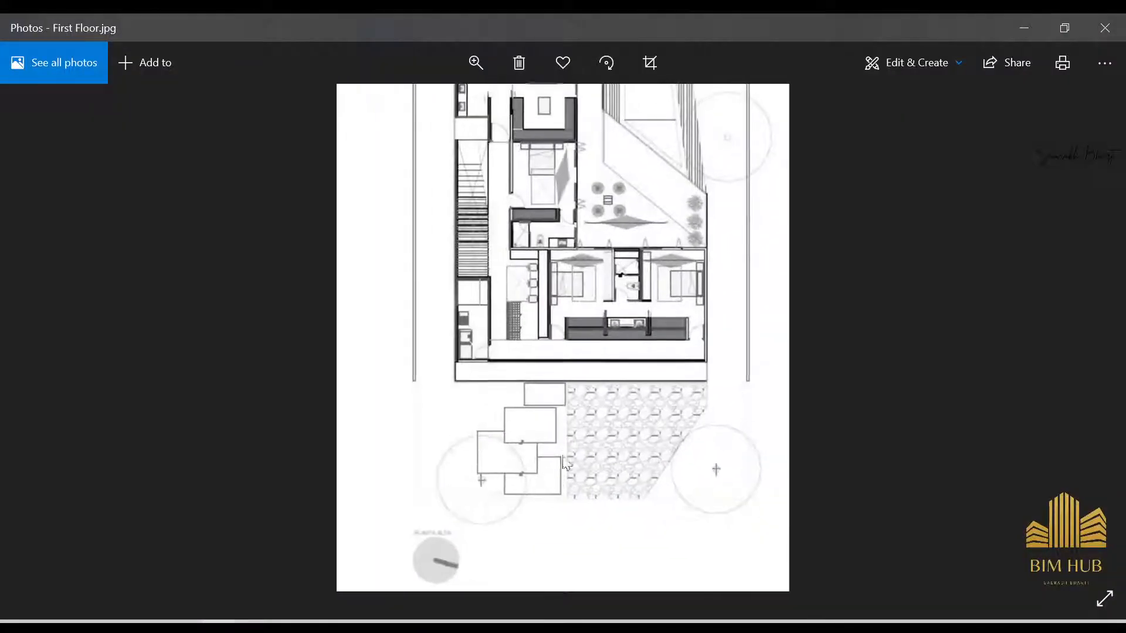
pyautogui.click(1022, 26)
pyautogui.moveTo(727, 250); pyautogui.dragTo(737, 359)
pyautogui.click(725, 449)
pyautogui.moveTo(726, 450); pyautogui.dragTo(732, 486)
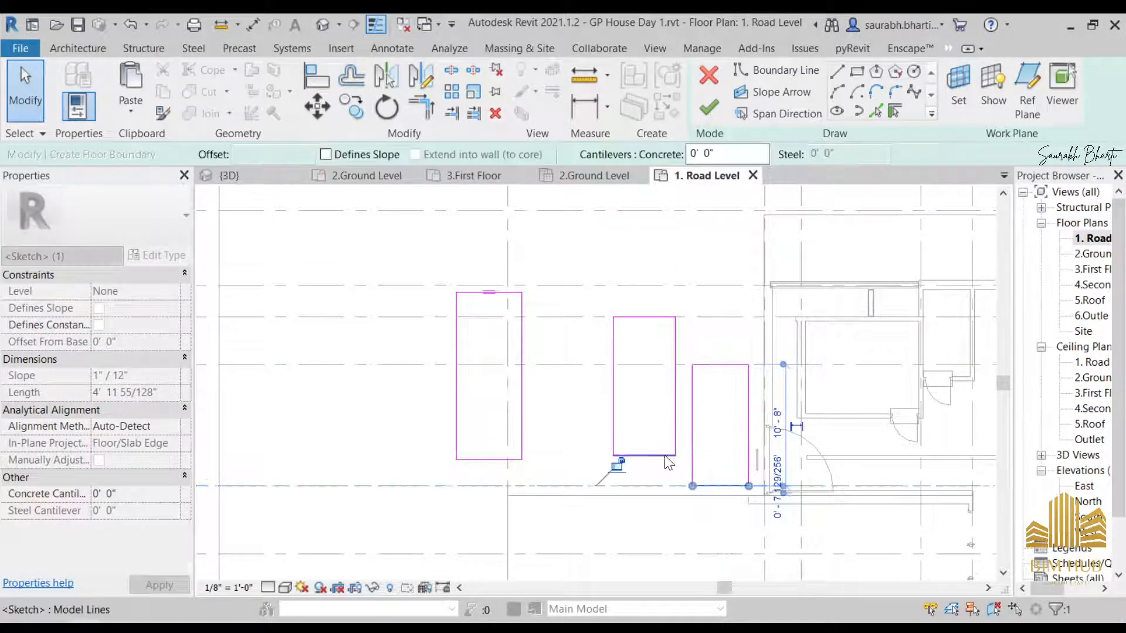
# - Bring the lower edges of the middle and outer rectangles to the nearest slab's lower grid line, and level their upper edges
pyautogui.moveTo(667, 458); pyautogui.dragTo(661, 486)
pyautogui.click(490, 461)
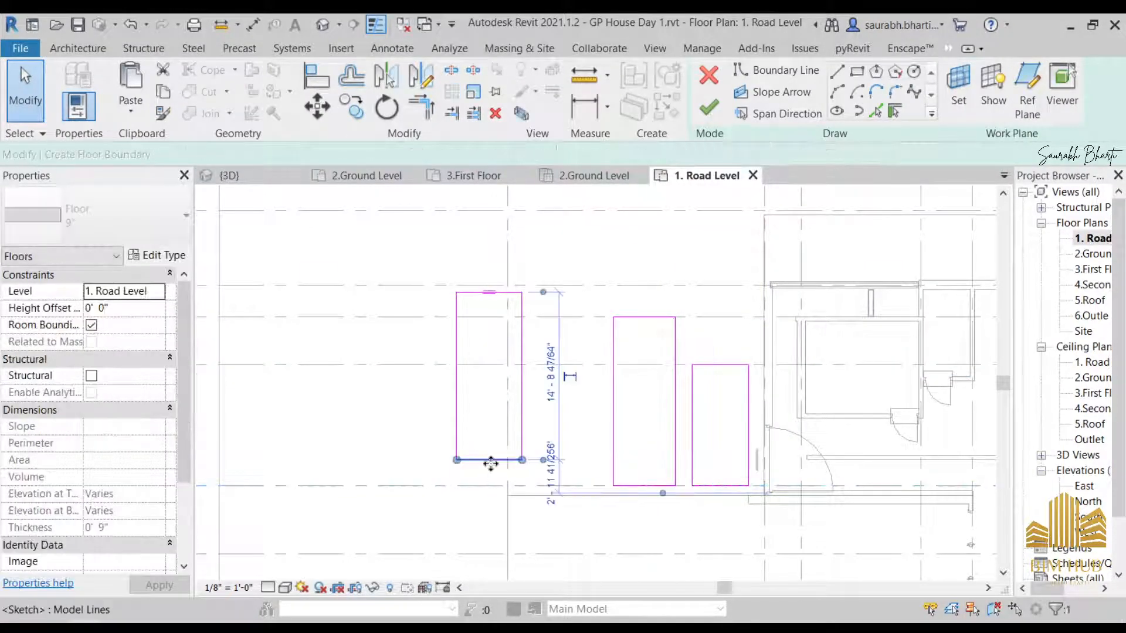
pyautogui.moveTo(491, 463); pyautogui.dragTo(491, 488)
pyautogui.click(402, 407)
pyautogui.moveTo(485, 294)
pyautogui.mouseDown()
pyautogui.moveTo(494, 337)
pyautogui.moveTo(495, 317)
pyautogui.mouseUp()
pyautogui.click(679, 256)
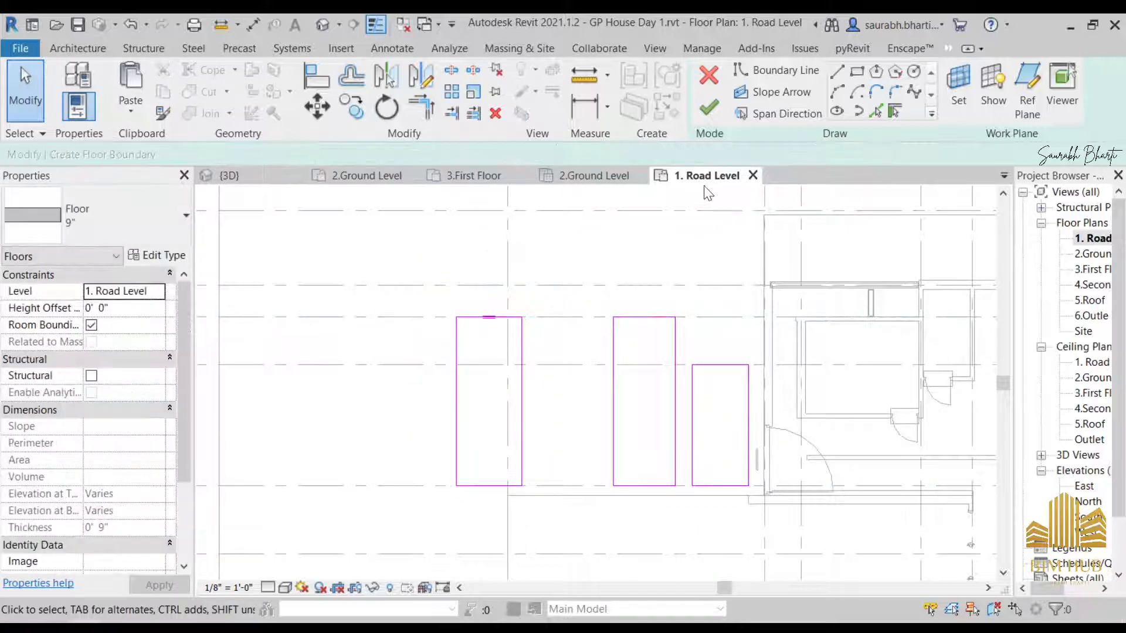
# - Finish the floor sketch of the three entrance slabs and open the default 3D view
pyautogui.click(708, 109)
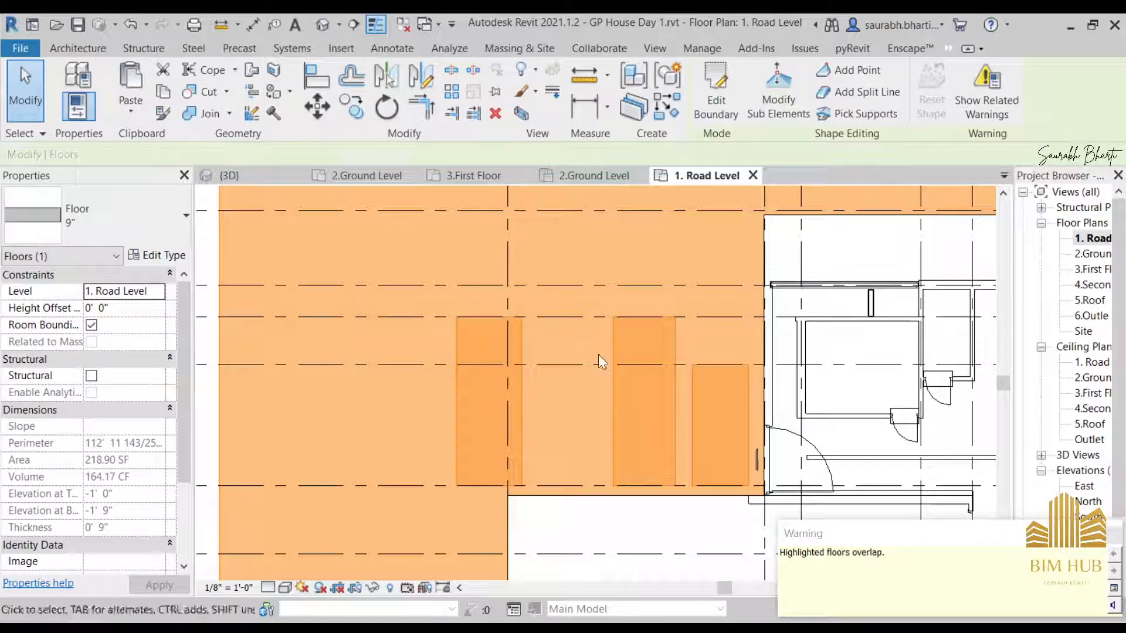
pyautogui.press('Escape')
pyautogui.click(322, 25)
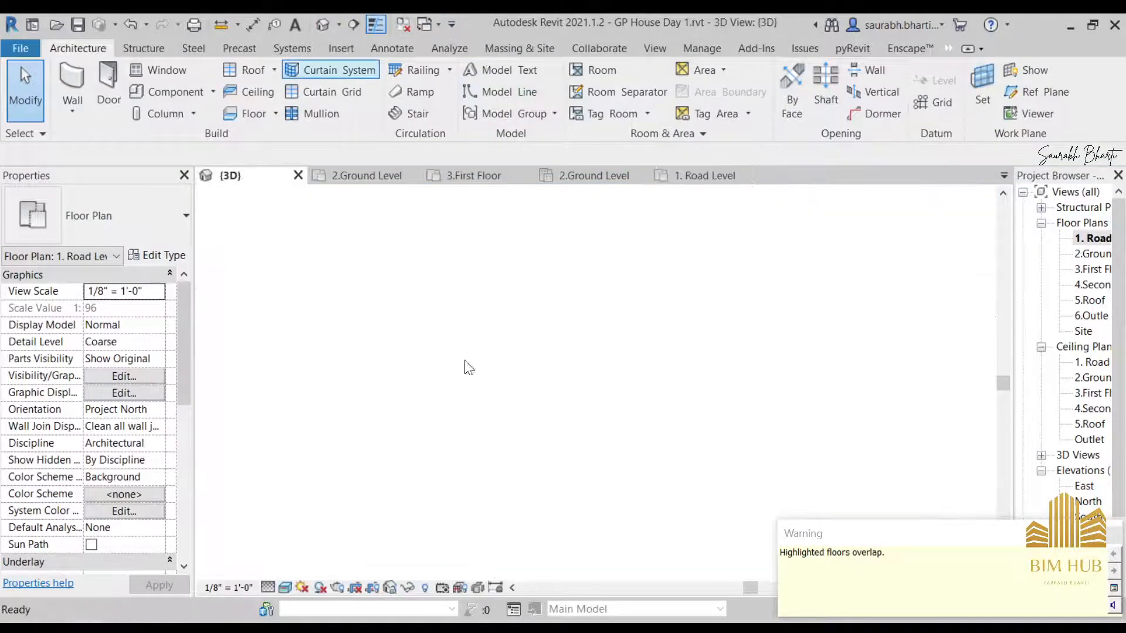
# - Set the large site floor's height offset from 1. Road Level to -6" so that it sits below the entrance slabs
pyautogui.keyDown('shift'); pyautogui.moveTo(554, 371); pyautogui.dragTo(880, 387, button='middle'); pyautogui.keyUp('shift')
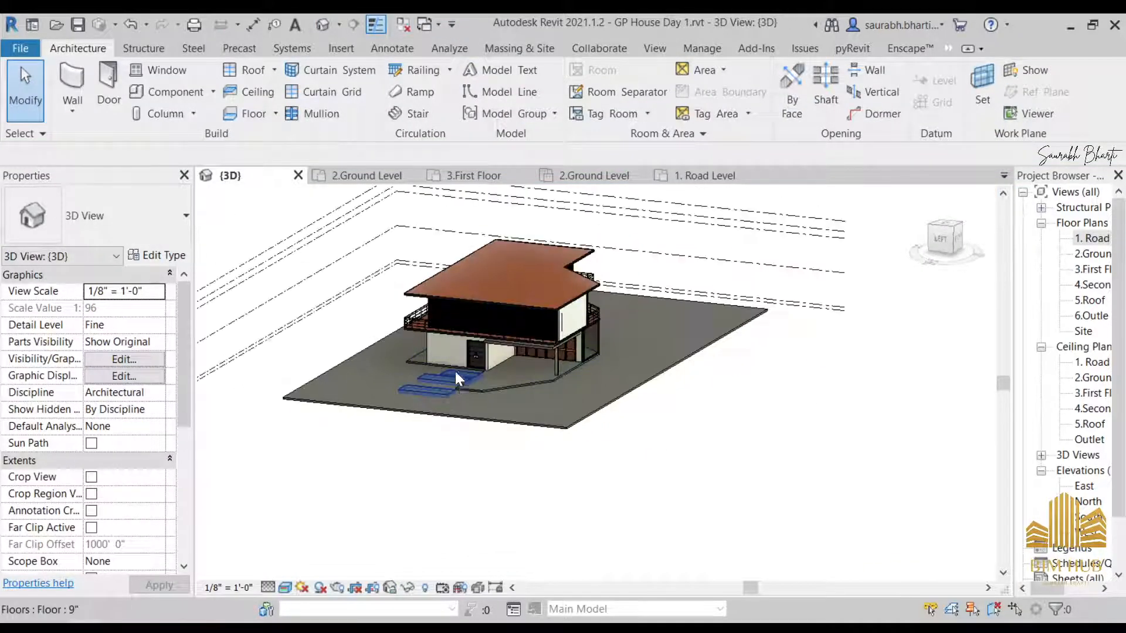
pyautogui.scroll(3, 455, 373)
pyautogui.keyDown('shift'); pyautogui.moveTo(417, 447); pyautogui.dragTo(509, 498, button='middle'); pyautogui.keyUp('shift')
pyautogui.scroll(1, 534, 443)
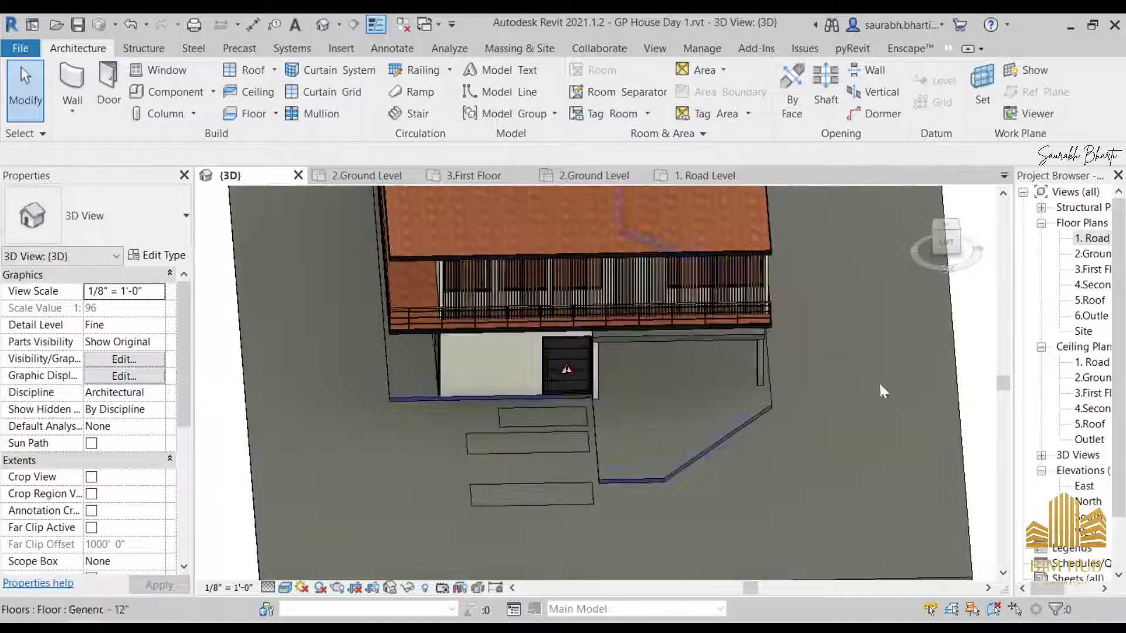
pyautogui.click(585, 409)
pyautogui.keyDown('shift'); pyautogui.moveTo(610, 414); pyautogui.dragTo(665, 448, button='middle'); pyautogui.keyUp('shift')
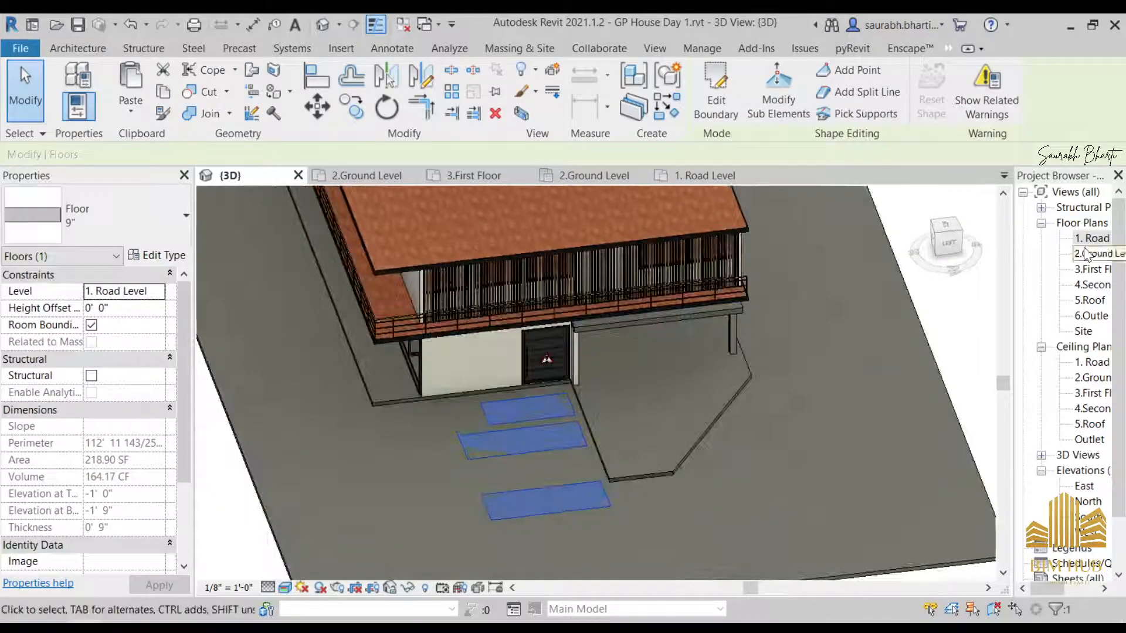
pyautogui.scroll(-3, 633, 396)
pyautogui.keyDown('shift'); pyautogui.moveTo(635, 401); pyautogui.dragTo(652, 341, button='middle'); pyautogui.keyUp('shift')
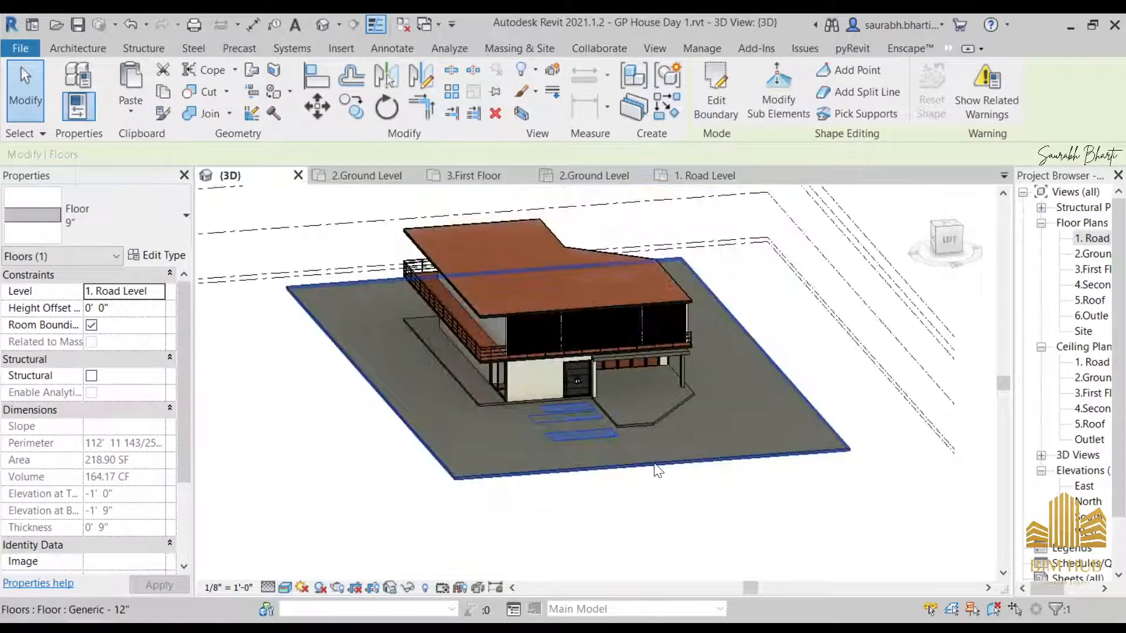
pyautogui.click(658, 469)
pyautogui.keyDown('shift'); pyautogui.moveTo(658, 470); pyautogui.dragTo(628, 460, button='middle'); pyautogui.keyUp('shift')
pyautogui.click(138, 294)
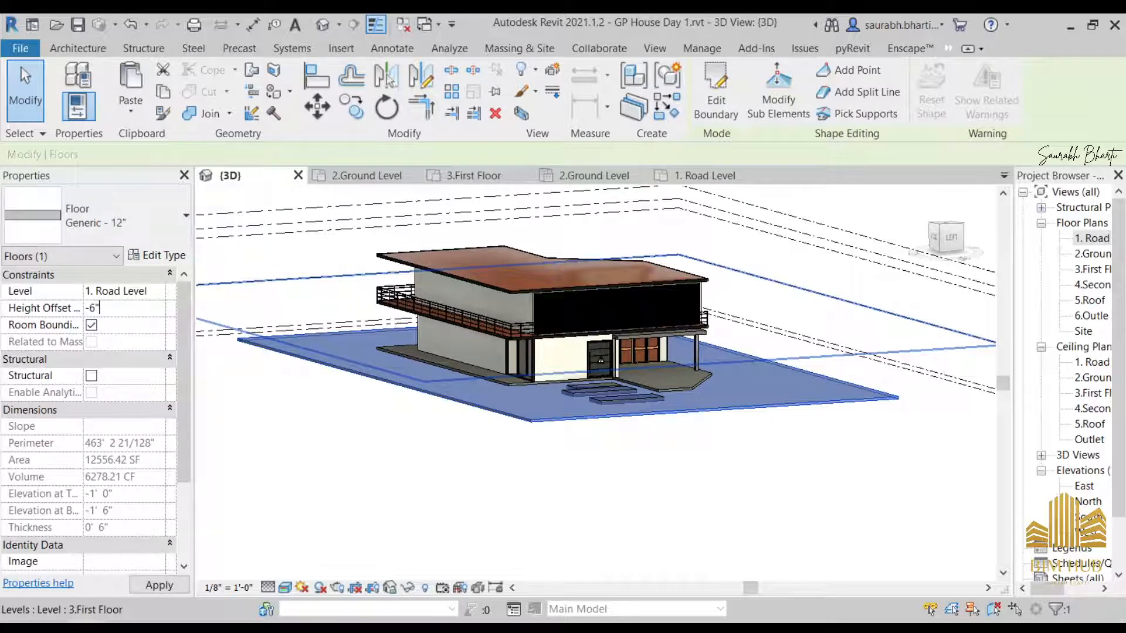
pyautogui.click(502, 470)
# - Open the 1. Road Level plan and start a rectangular floor boundary, checking First Floor.jpg in Photos for the slab layout
pyautogui.keyDown('shift'); pyautogui.moveTo(509, 474); pyautogui.dragTo(572, 484, button='middle'); pyautogui.keyUp('shift')
pyautogui.click(572, 484)
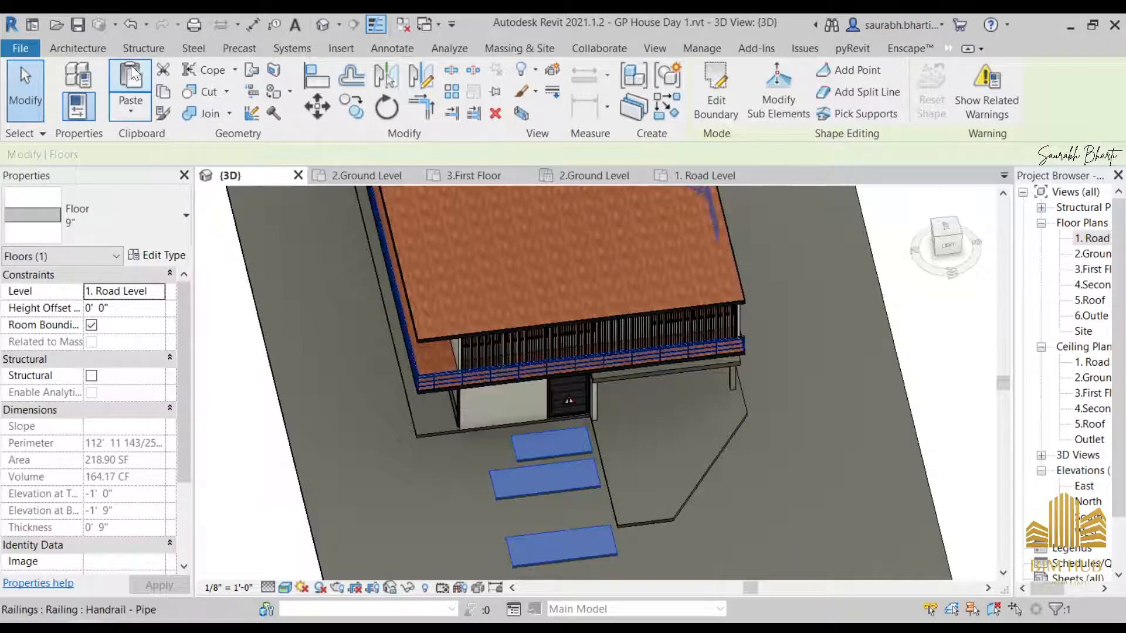
pyautogui.click(78, 48)
pyautogui.click(238, 110)
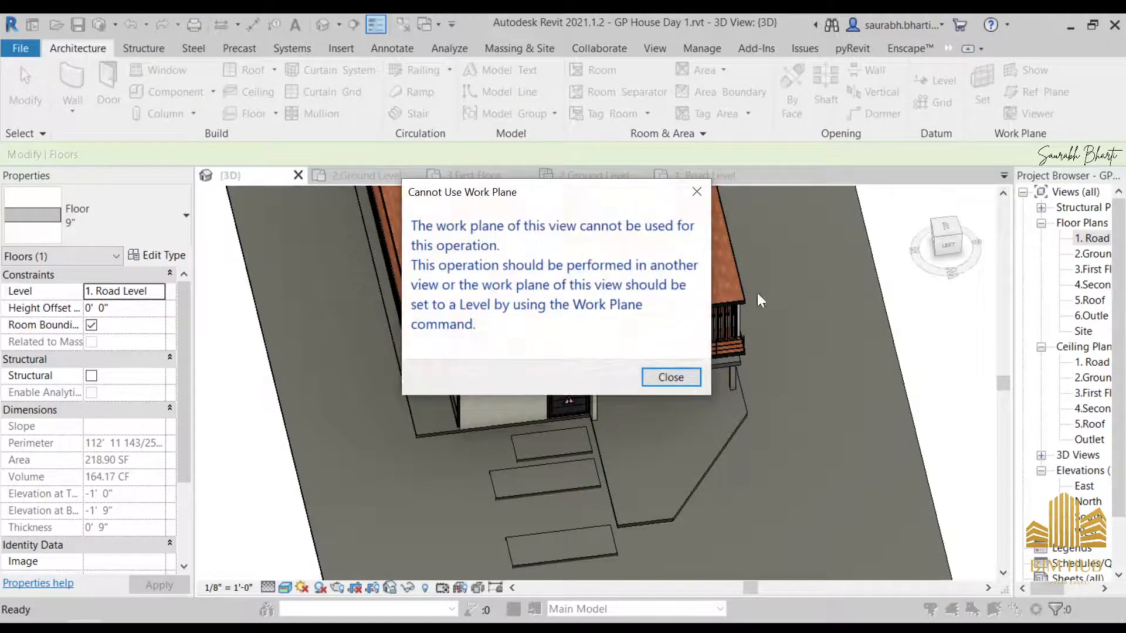
pyautogui.click(670, 376)
pyautogui.doubleClick(1092, 238)
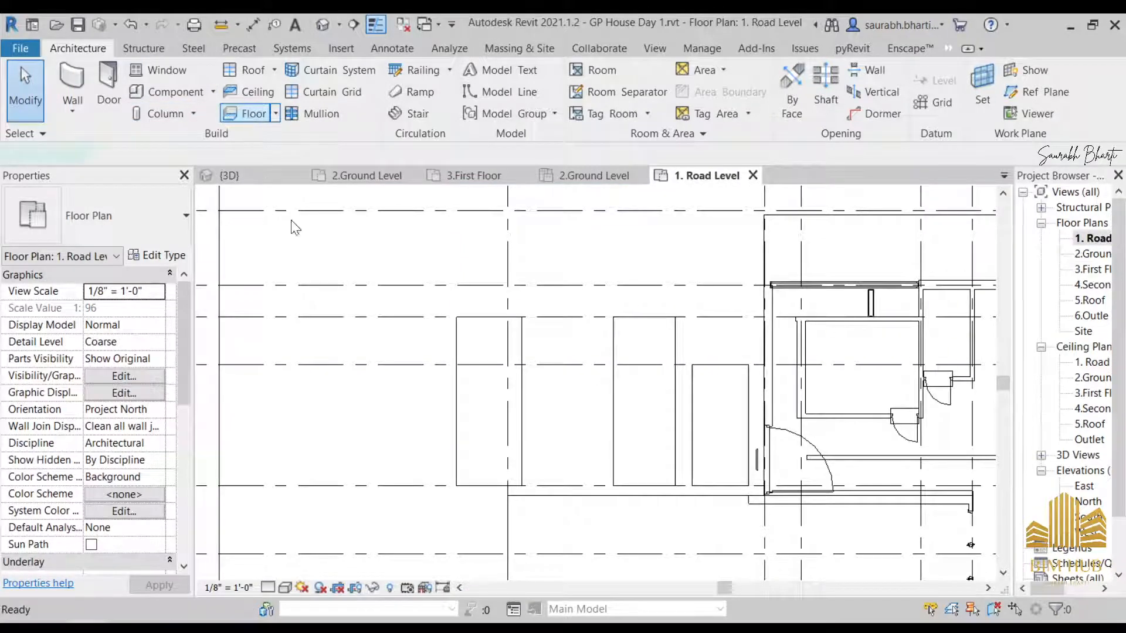
pyautogui.click(856, 71)
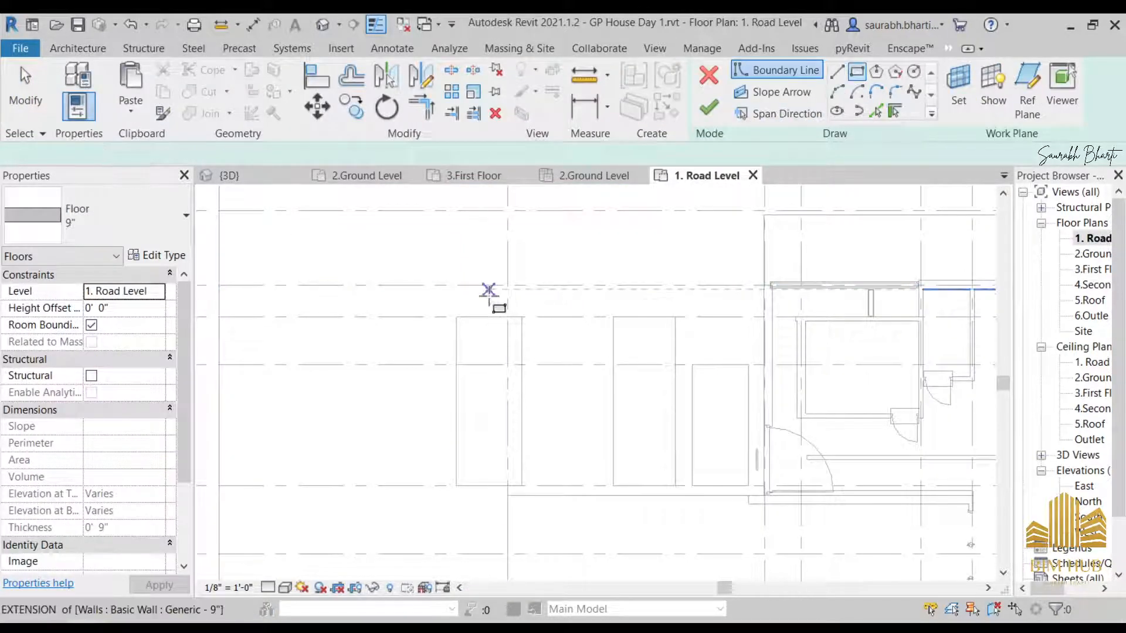
pyautogui.click(218, 625)
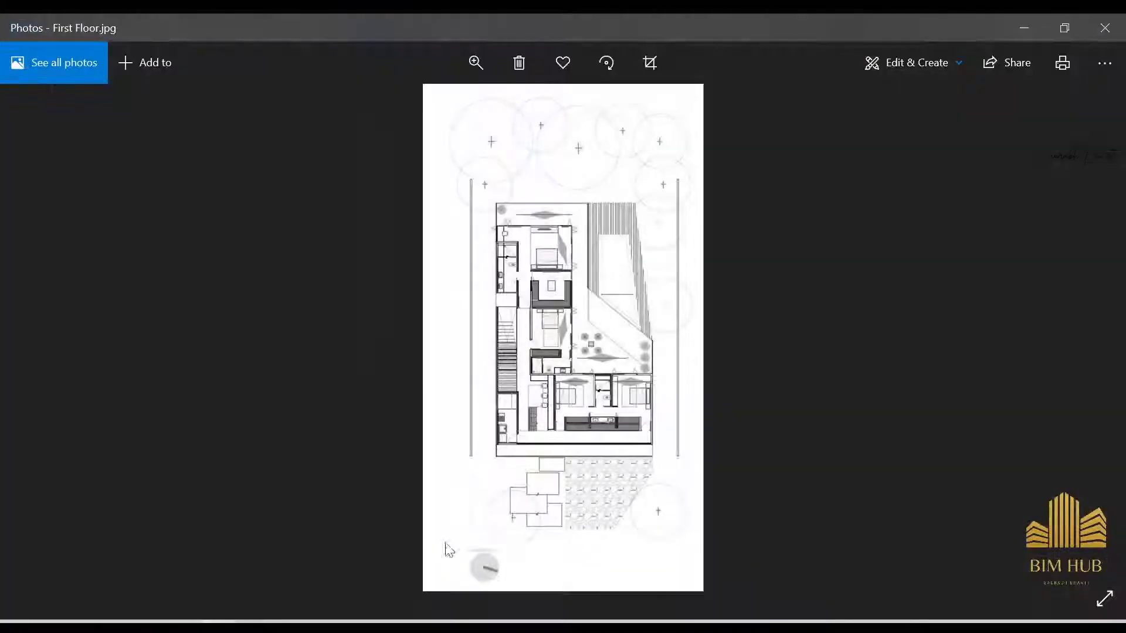
pyautogui.click(1028, 28)
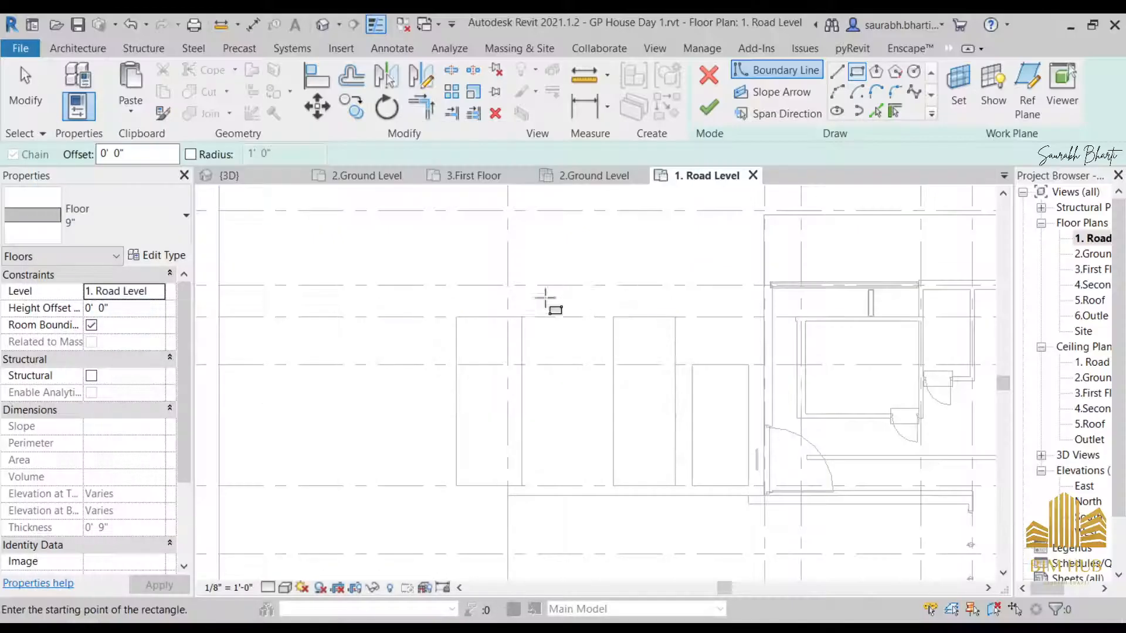
# - Sketch a rectangle about 11'-6" by 14'-7" spanning the gap between the outer and middle entrance slabs
pyautogui.click(493, 289)
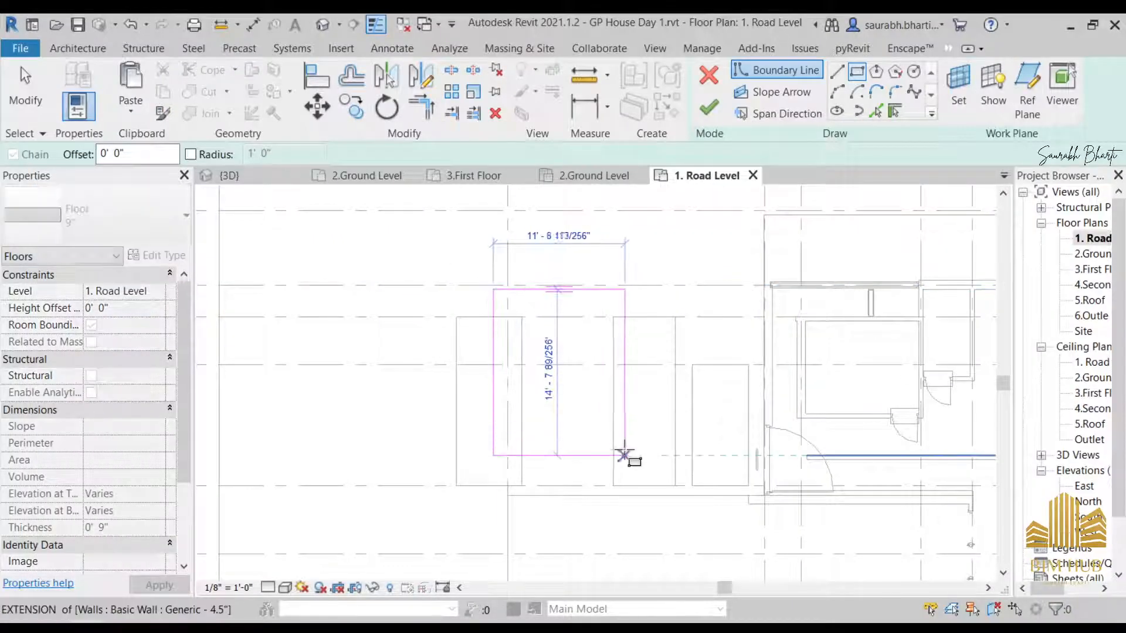
pyautogui.click(627, 456)
pyautogui.press('Escape')
pyautogui.press('Escape')
pyautogui.scroll(1, 596, 399)
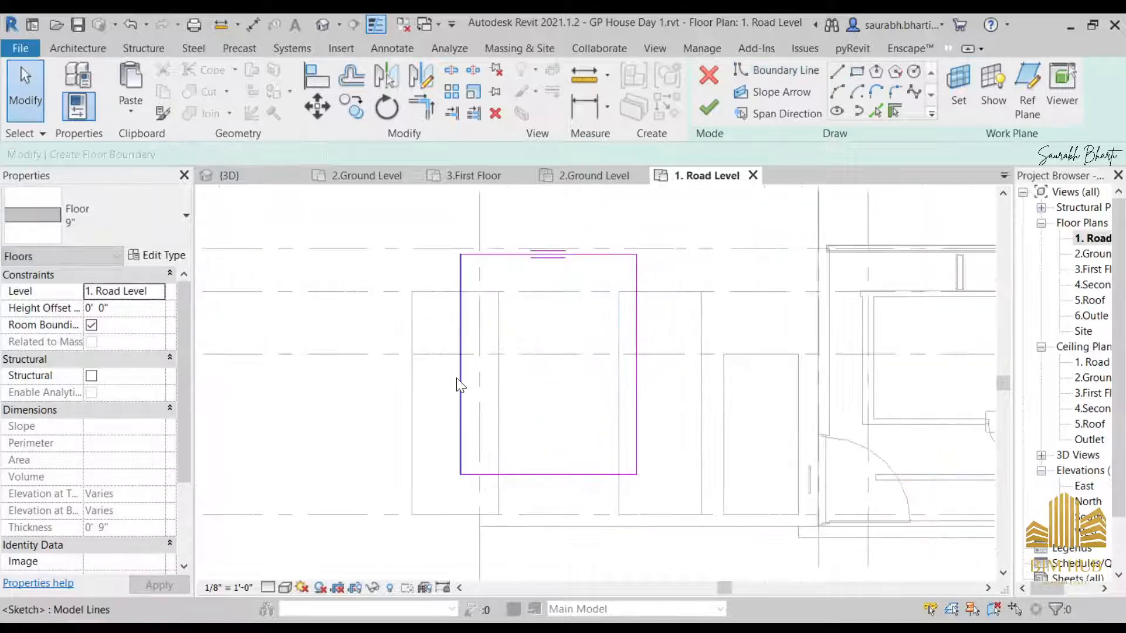
# - Align the rectangle's outer long edge with the grid line, resize it to 6'-6" by about 13', and finish the floor
pyautogui.moveTo(460, 378)
pyautogui.mouseDown()
pyautogui.moveTo(488, 385)
pyautogui.moveTo(478, 382)
pyautogui.mouseUp()
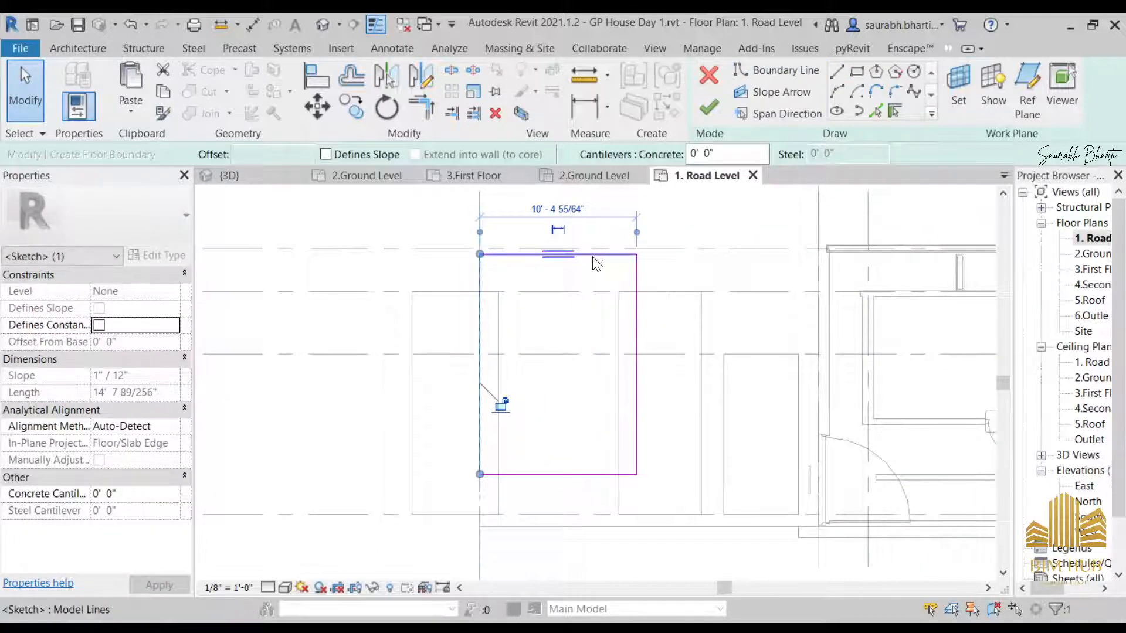
pyautogui.moveTo(590, 256); pyautogui.dragTo(591, 279)
pyautogui.moveTo(635, 352)
pyautogui.mouseDown()
pyautogui.moveTo(606, 344)
pyautogui.moveTo(635, 350)
pyautogui.moveTo(634, 361)
pyautogui.moveTo(577, 359)
pyautogui.mouseUp()
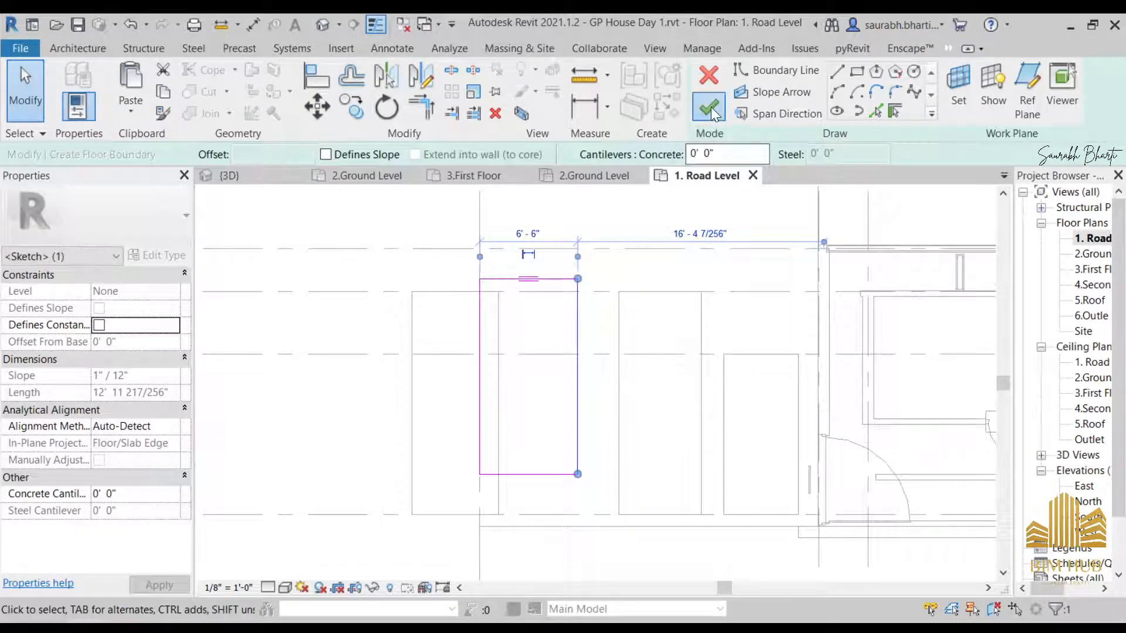
pyautogui.click(709, 108)
# - Edit the three-slab floor's boundary, shifting the middle rectangle to 4'-0" from the outer and 5'-6" from the nearest rectangle, and finish
pyautogui.click(603, 407)
pyautogui.click(628, 382)
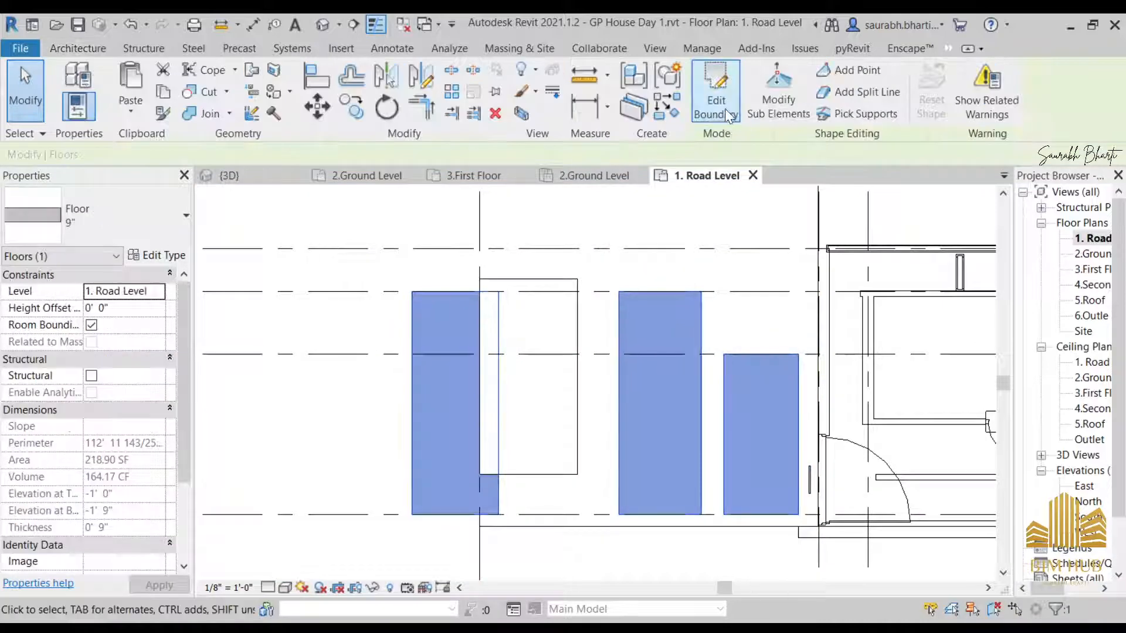
pyautogui.click(725, 107)
pyautogui.click(618, 375)
pyautogui.moveTo(619, 371); pyautogui.dragTo(558, 376)
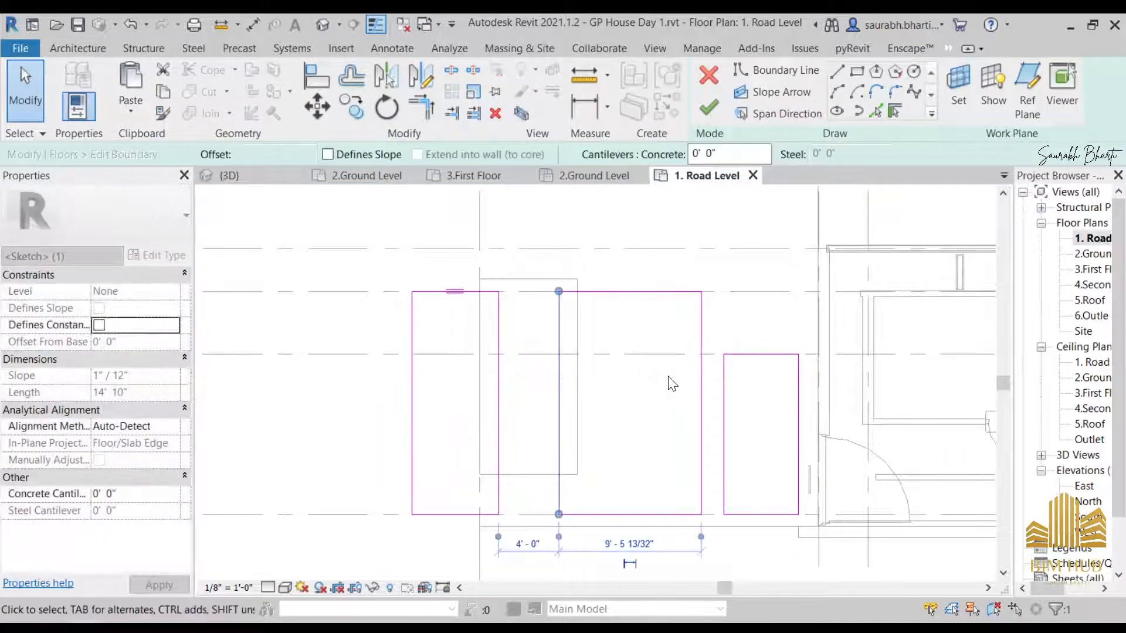
pyautogui.moveTo(701, 381); pyautogui.dragTo(642, 373)
pyautogui.click(730, 389)
pyautogui.click(724, 396)
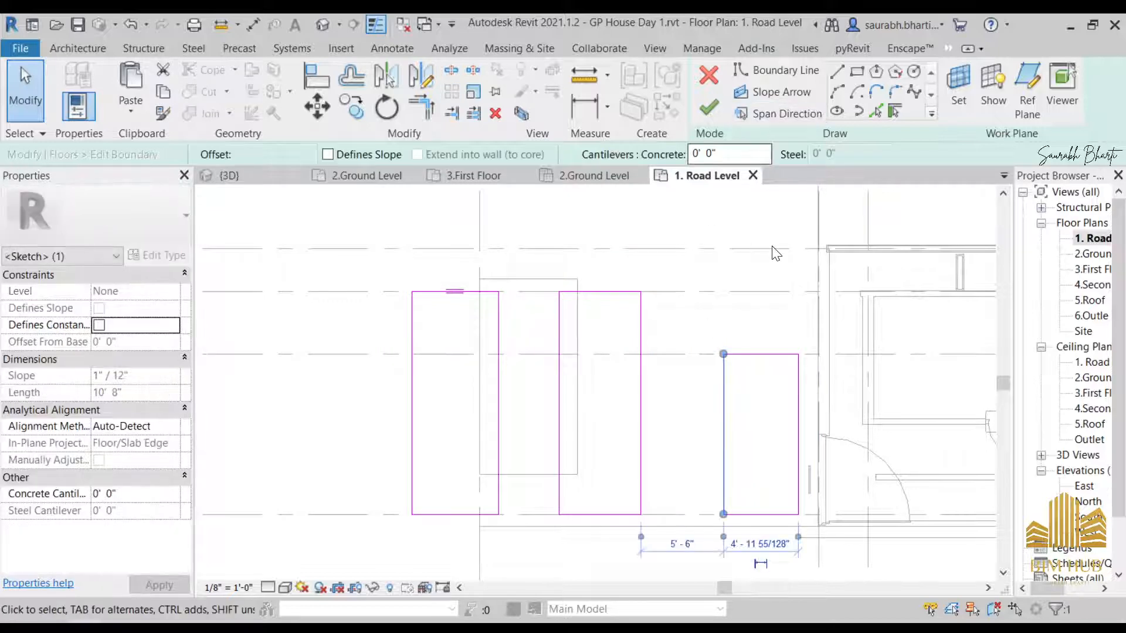
pyautogui.press('Escape')
pyautogui.click(710, 107)
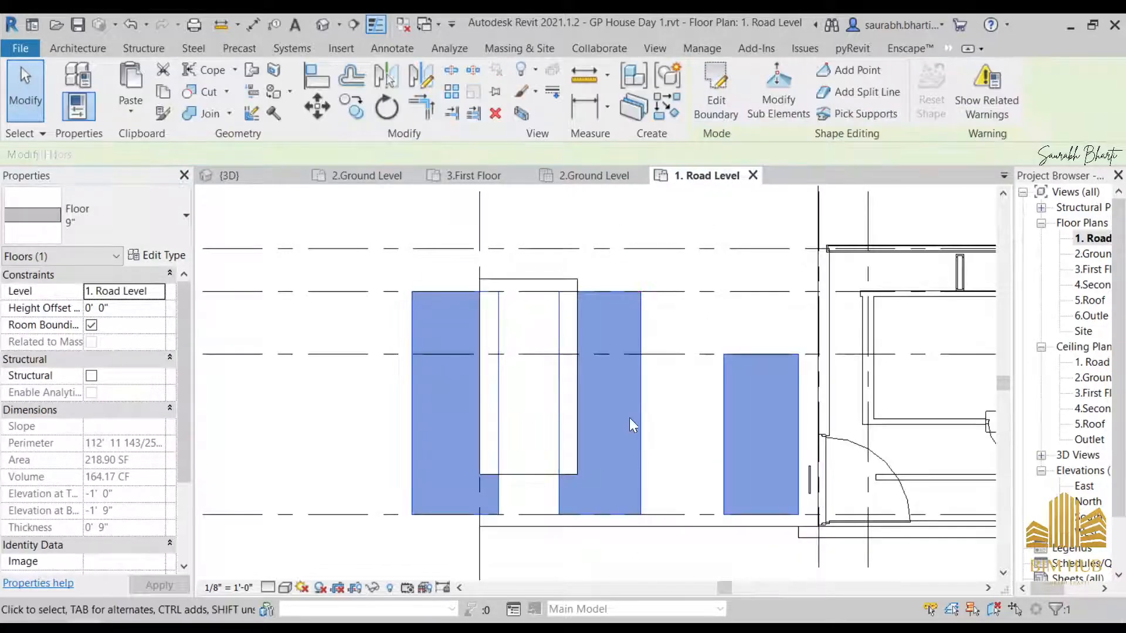
pyautogui.click(628, 417)
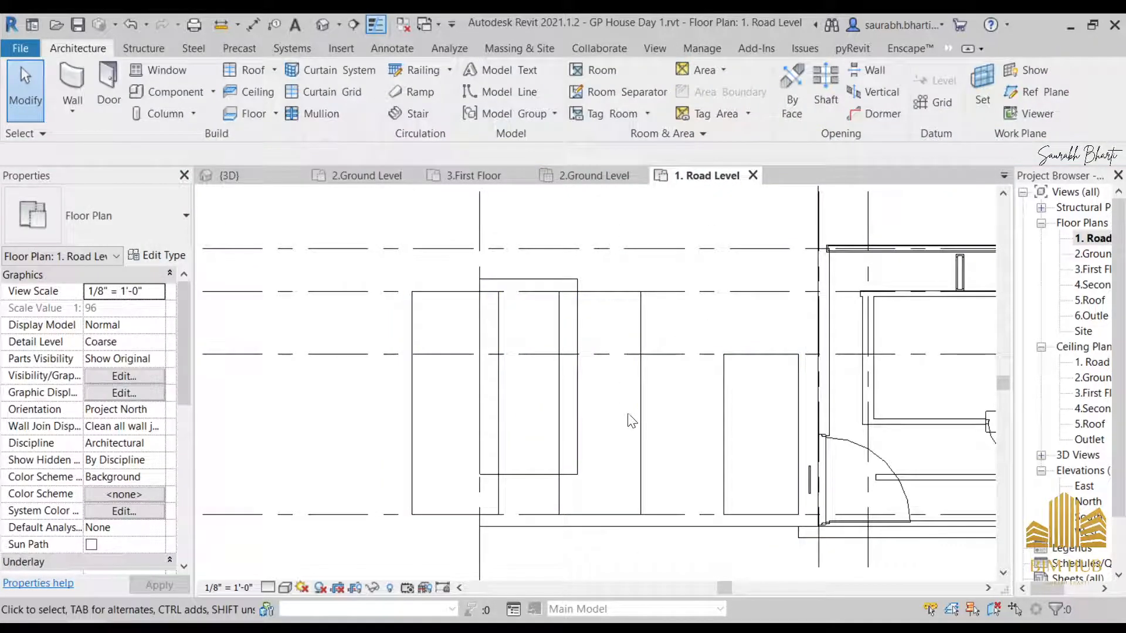
# - Add another rectangular floor about 7'-2" wide between the middle slab and the one nearest the house, overlapping both
pyautogui.click(246, 114)
pyautogui.click(856, 71)
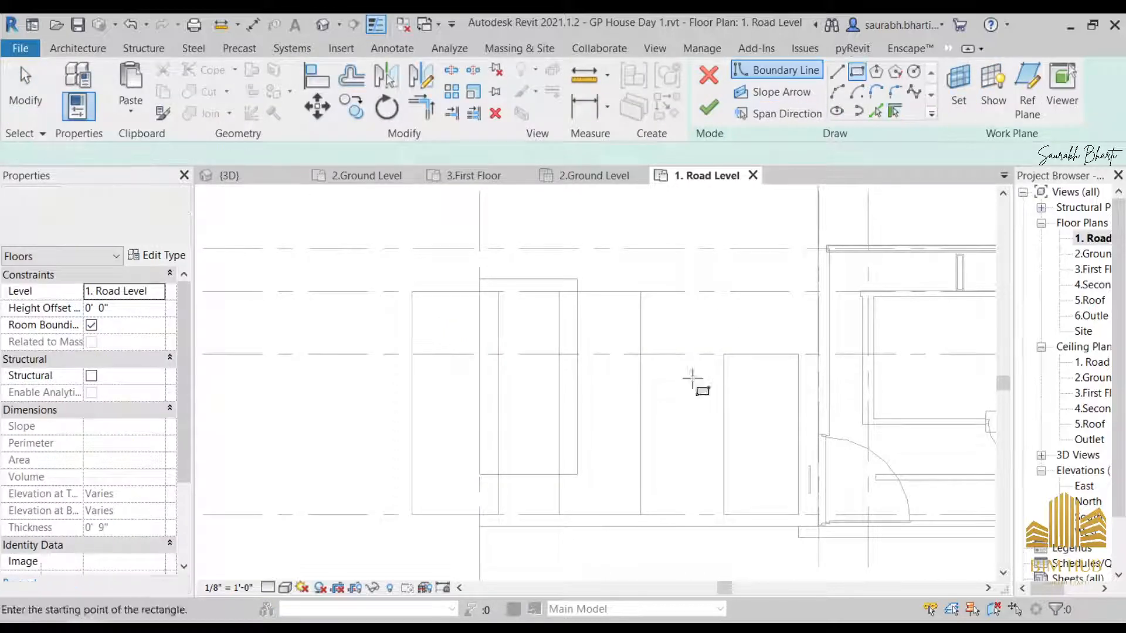
pyautogui.click(630, 328)
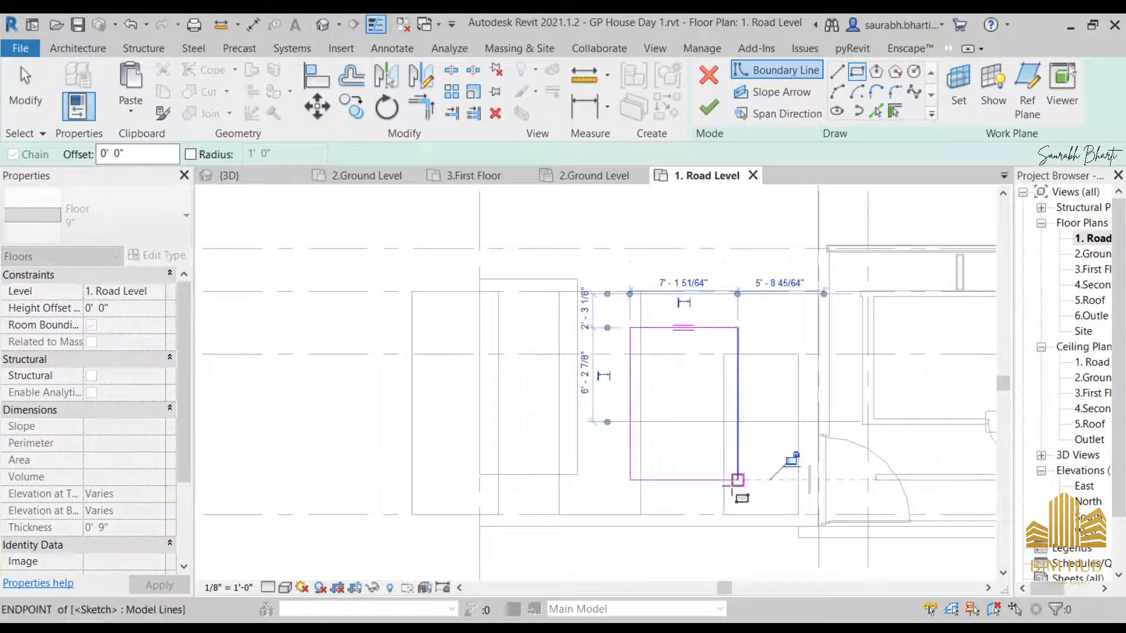
pyautogui.click(737, 480)
pyautogui.click(708, 107)
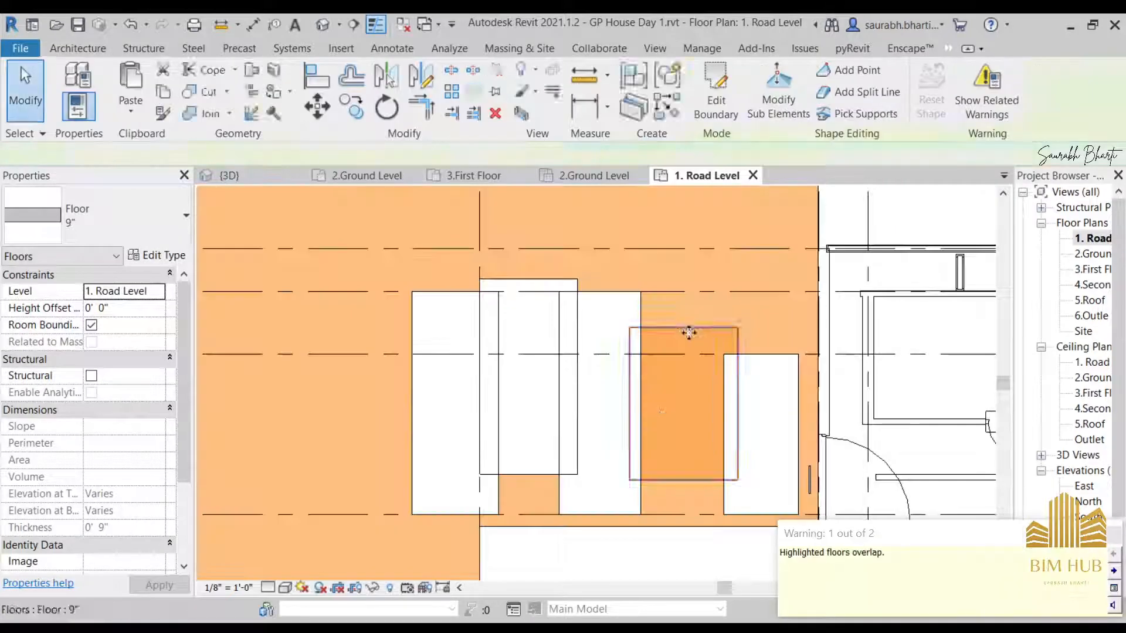
# - Open the default 3D view and nudge the three-slab floor sideways to line up with the edge of the angled paving
pyautogui.click(322, 24)
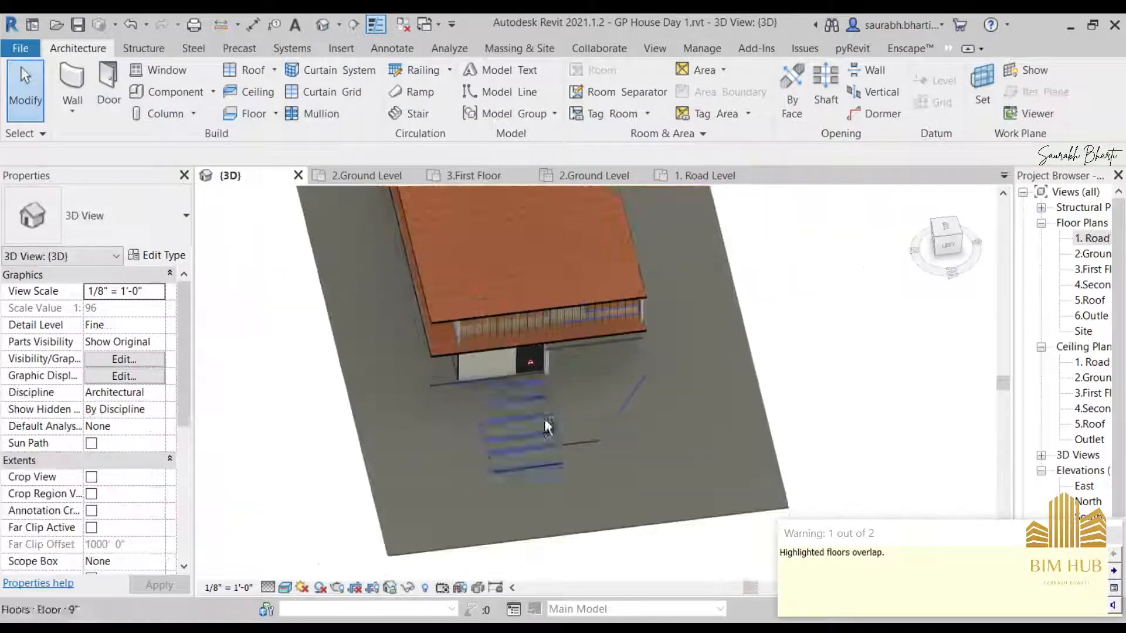
pyautogui.keyDown('shift'); pyautogui.moveTo(544, 419); pyautogui.dragTo(619, 337, button='middle'); pyautogui.keyUp('shift')
pyautogui.scroll(3, 621, 413)
pyautogui.keyDown('shift'); pyautogui.moveTo(623, 418); pyautogui.dragTo(646, 405, button='middle'); pyautogui.keyUp('shift')
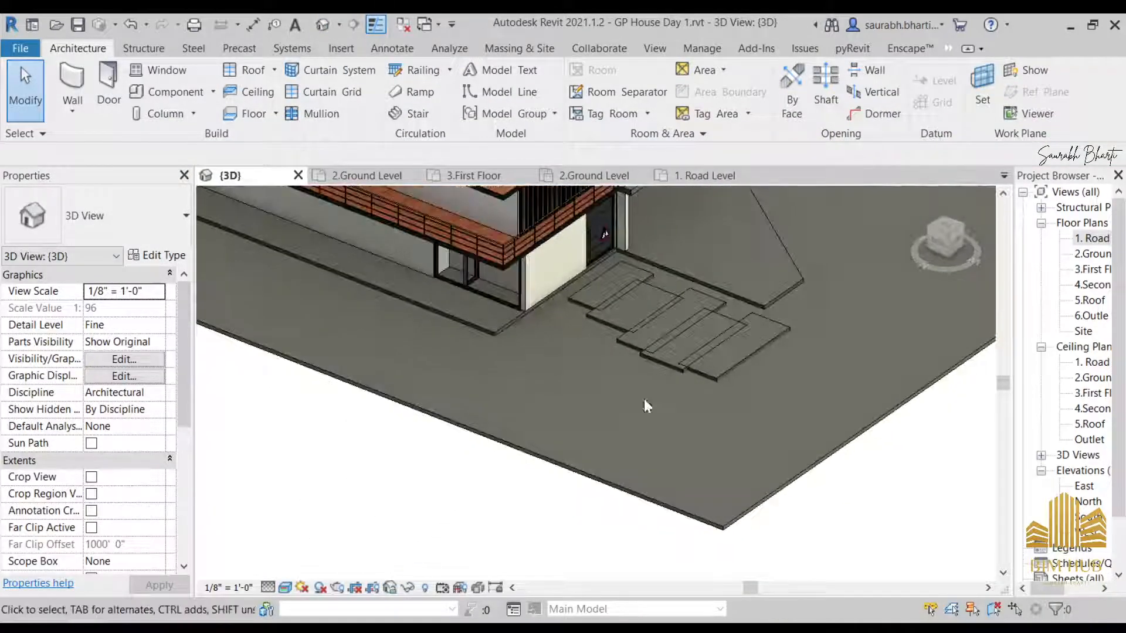
pyautogui.keyDown('shift'); pyautogui.moveTo(655, 287); pyautogui.dragTo(540, 372, button='middle'); pyautogui.keyUp('shift')
pyautogui.click(561, 333)
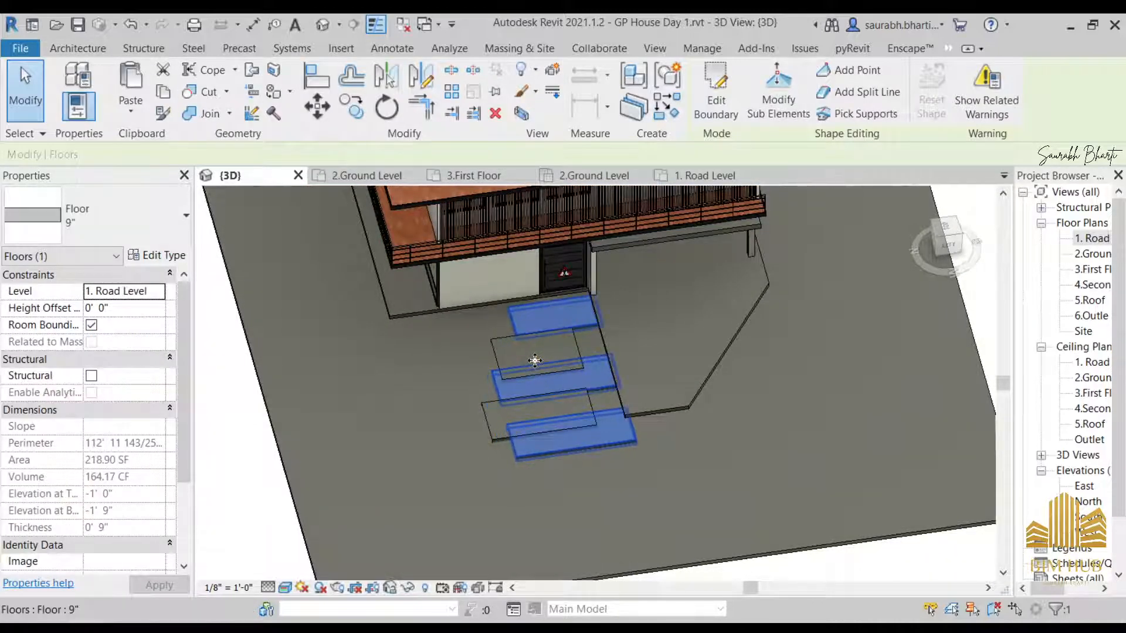
pyautogui.press('Left')
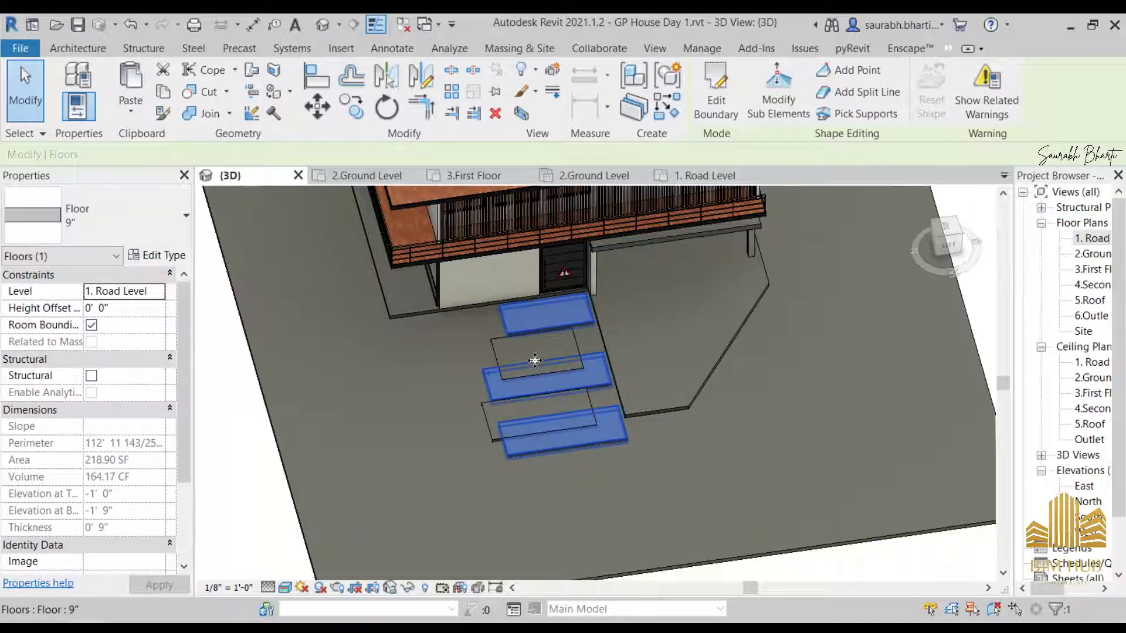
pyautogui.press('Escape')
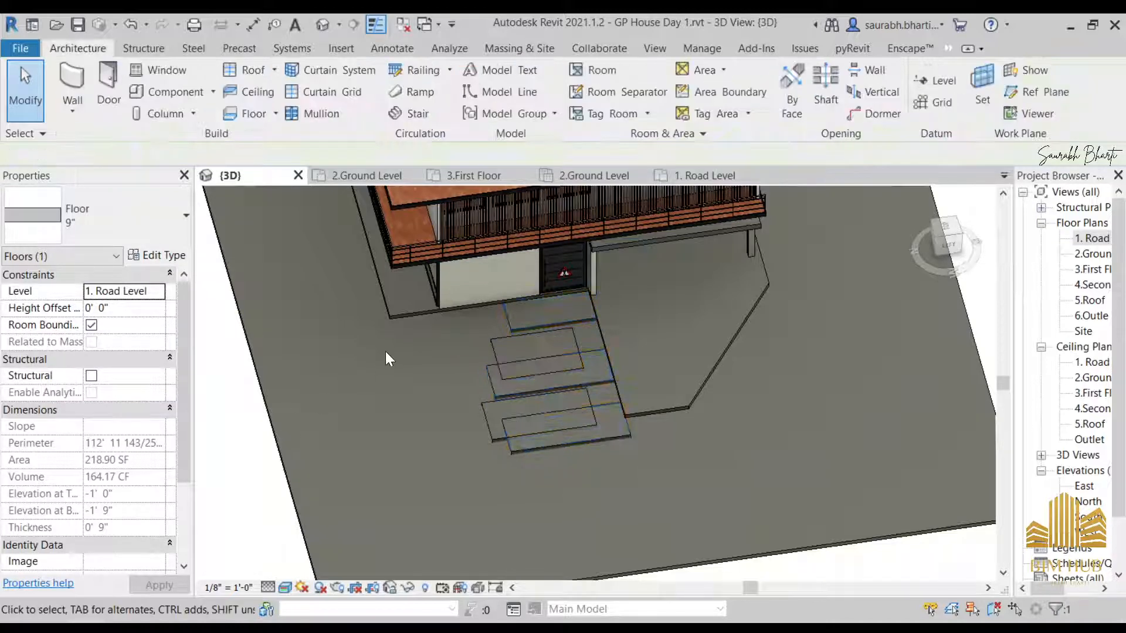
# - Examine the overlapping entrance slabs in front of the door in the 3D view
pyautogui.scroll(-3, 552, 427)
pyautogui.scroll(8, 554, 416)
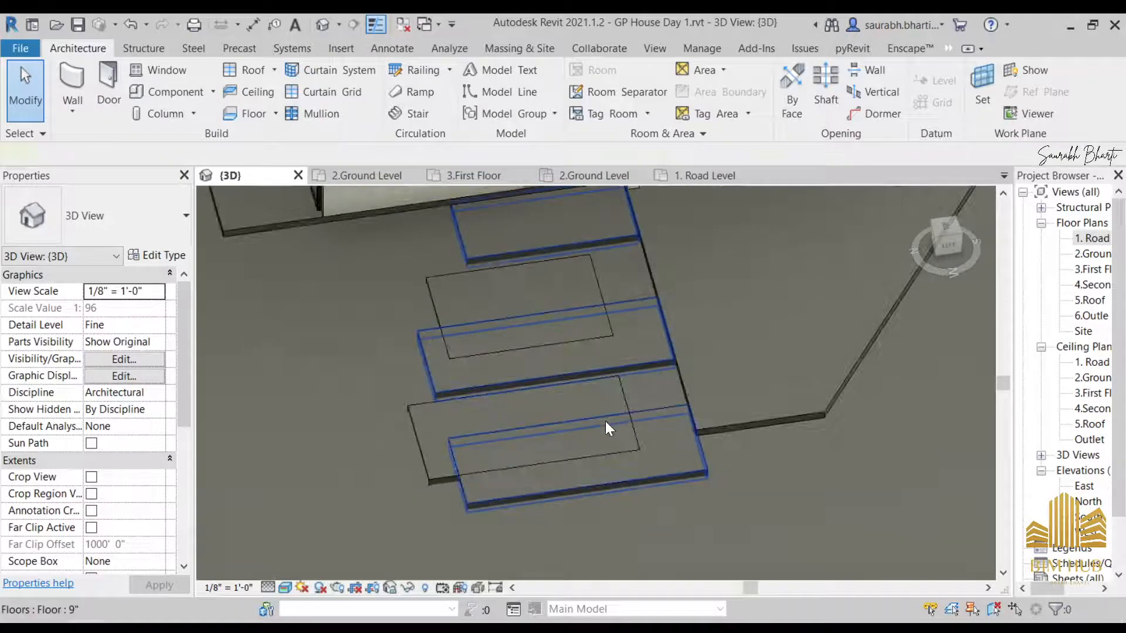
pyautogui.click(605, 421)
pyautogui.scroll(-4, 645, 424)
pyautogui.click(800, 485)
pyautogui.keyDown('shift'); pyautogui.moveTo(799, 484); pyautogui.dragTo(779, 469, button='middle'); pyautogui.keyUp('shift')
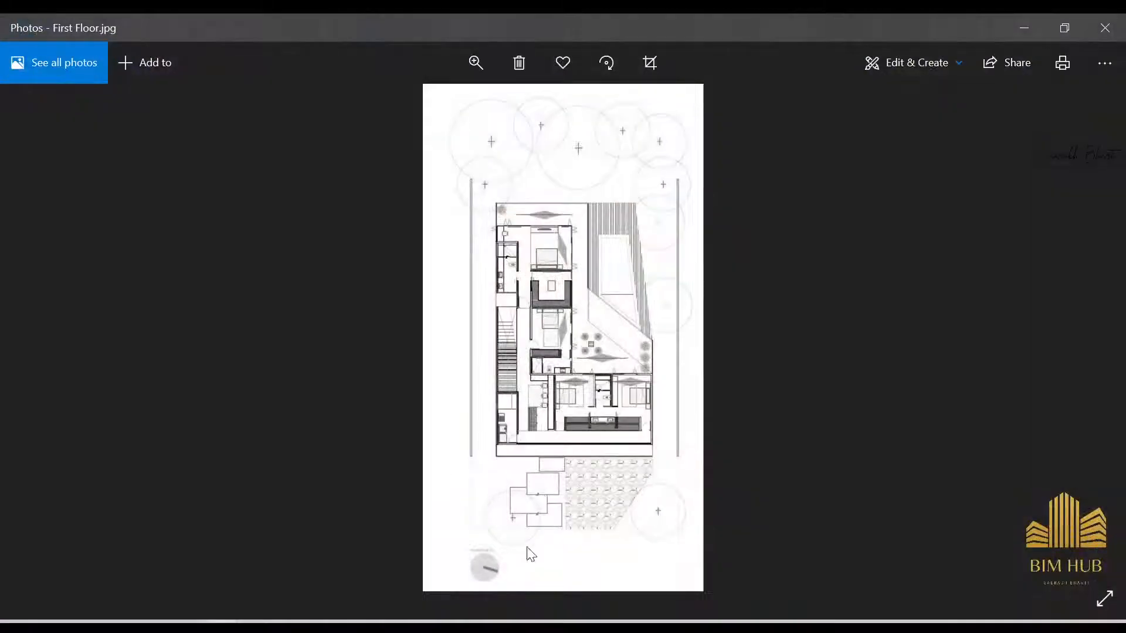
# - Study the rooms, stairs and entrance paving in First Floor.jpg in Photos, and close the image
pyautogui.scroll(3, 641, 509)
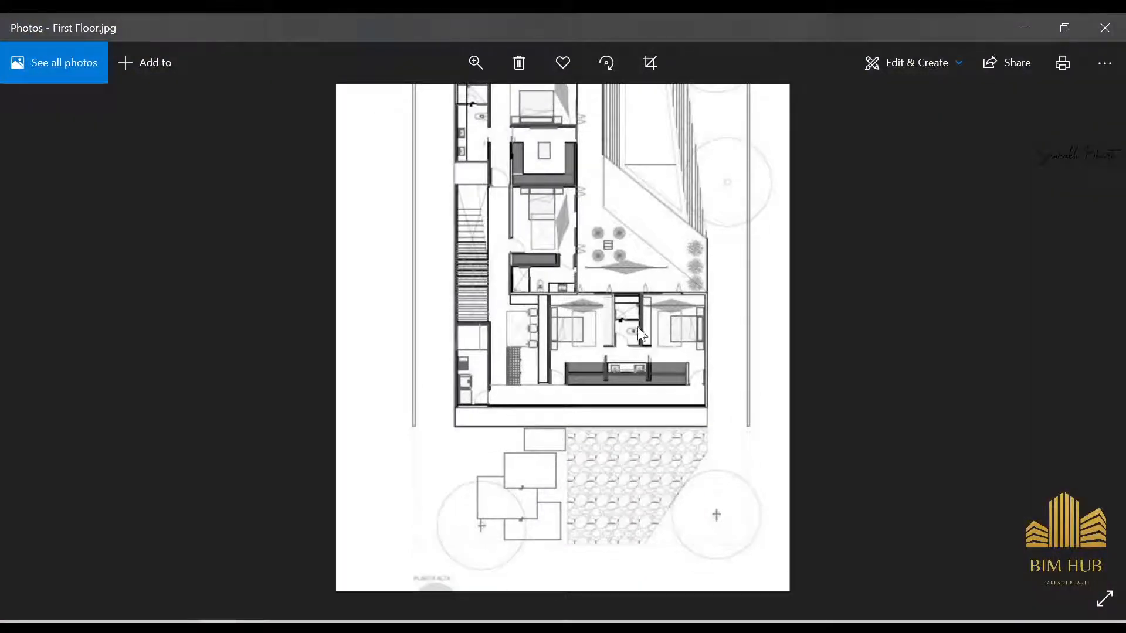
pyautogui.scroll(-3, 642, 361)
pyautogui.scroll(3, 603, 212)
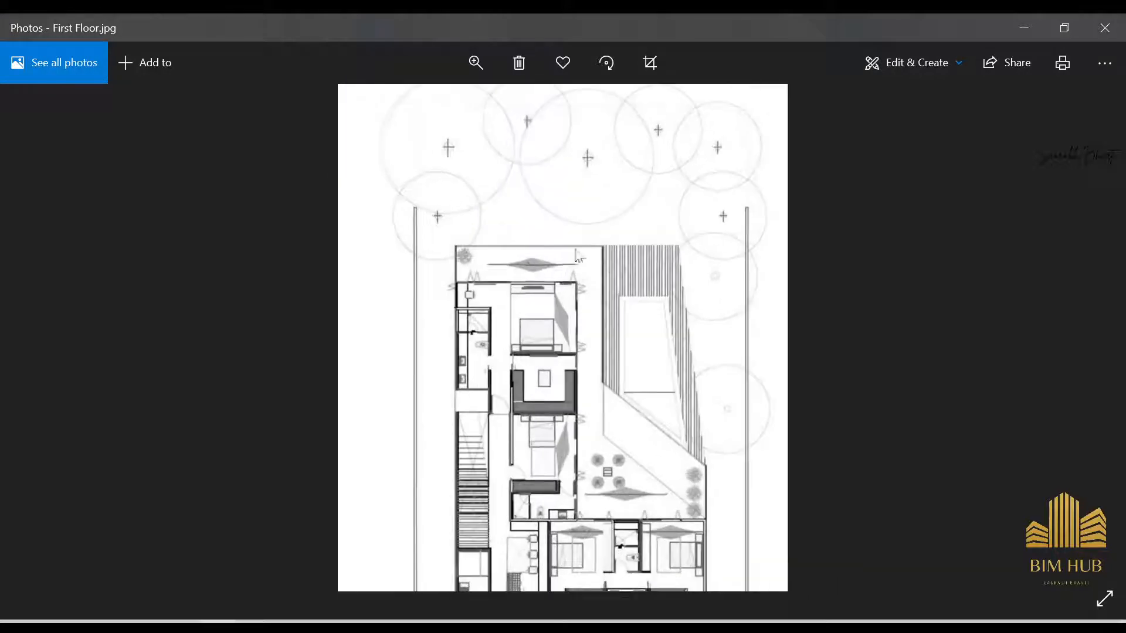
pyautogui.scroll(-3, 540, 262)
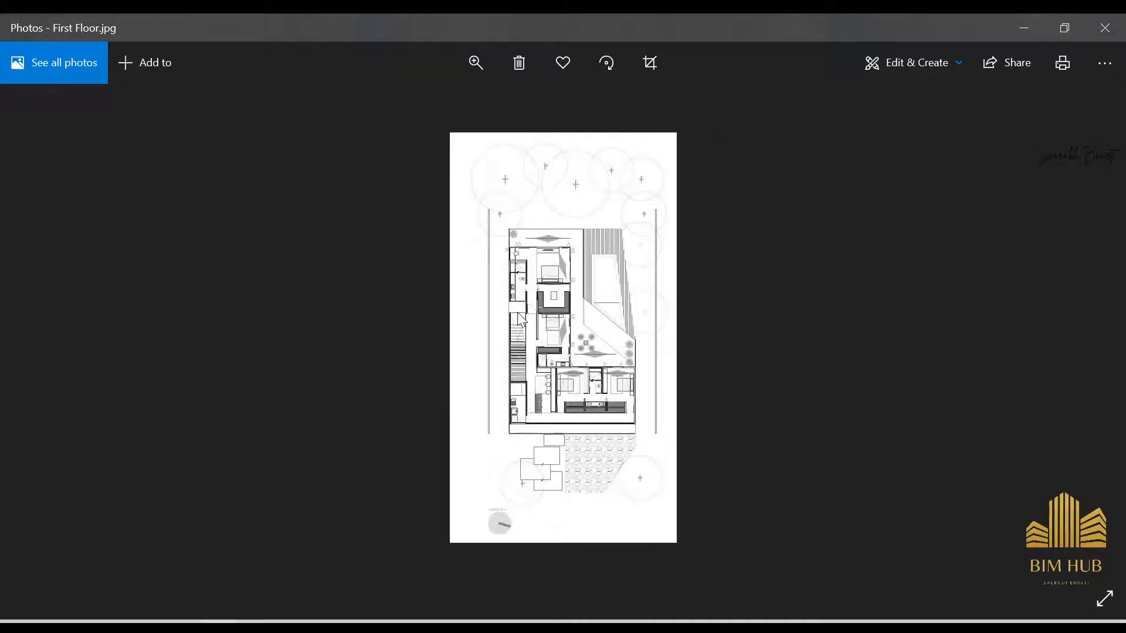
pyautogui.scroll(2, 519, 319)
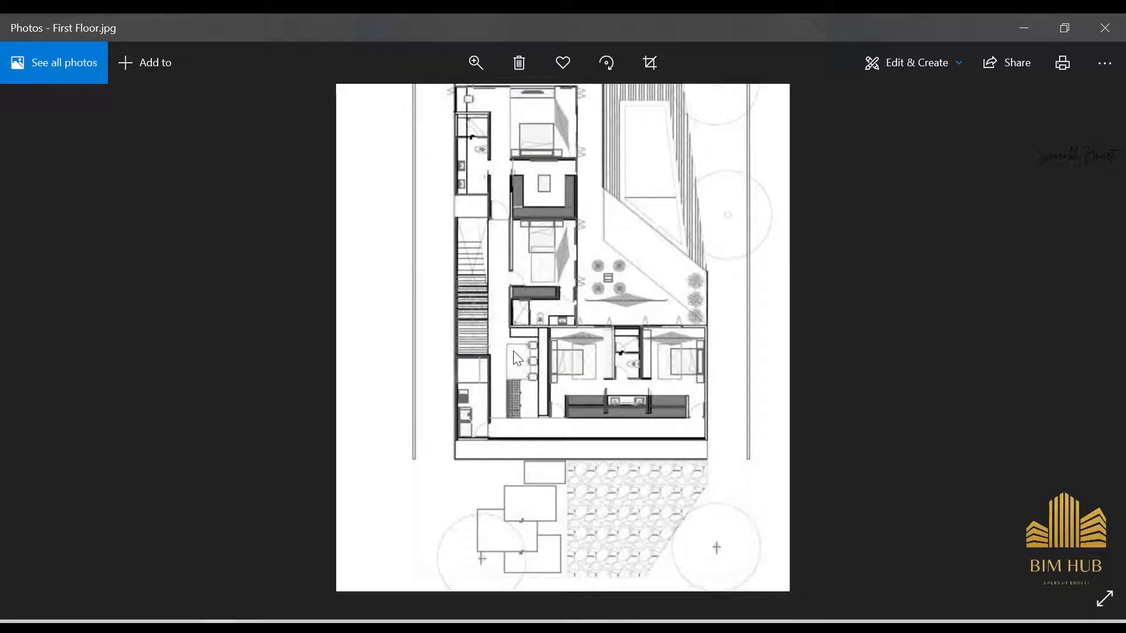
pyautogui.scroll(-2, 516, 358)
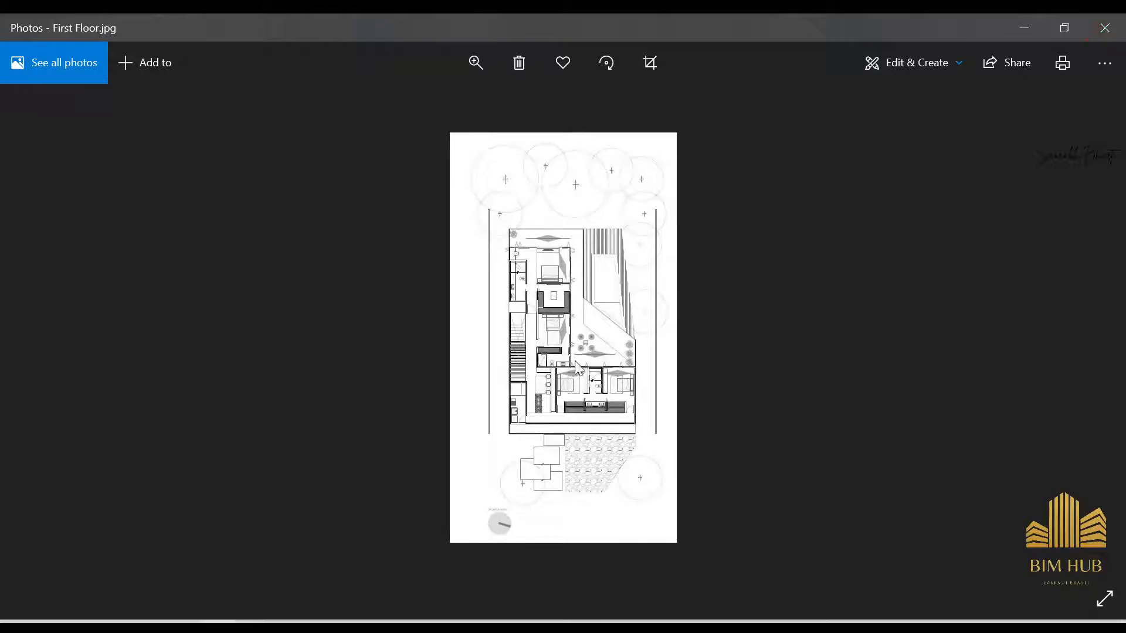
pyautogui.scroll(2, 575, 361)
pyautogui.moveTo(652, 317); pyautogui.dragTo(528, 428)
pyautogui.moveTo(636, 436); pyautogui.dragTo(590, 319)
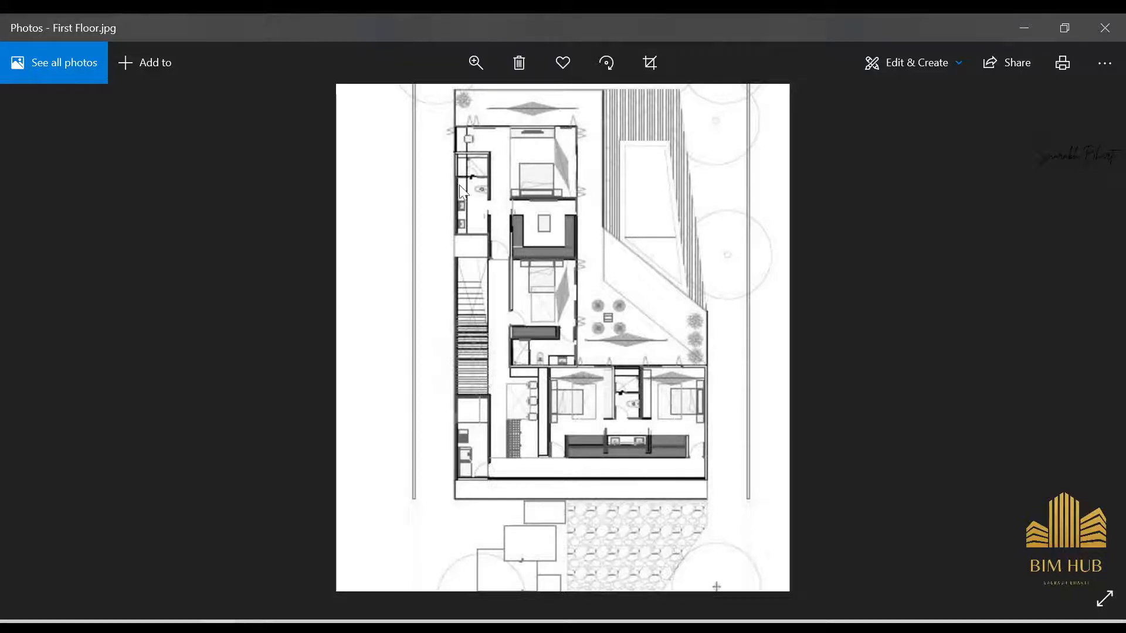
pyautogui.moveTo(539, 239); pyautogui.dragTo(531, 286)
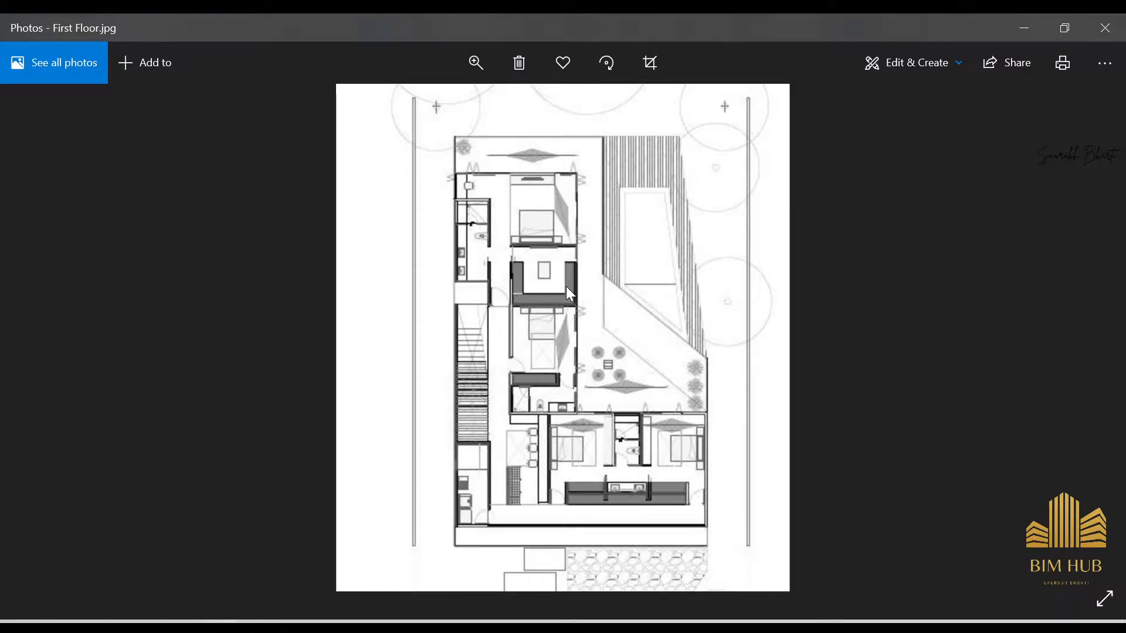
pyautogui.scroll(-3, 565, 286)
pyautogui.click(1104, 28)
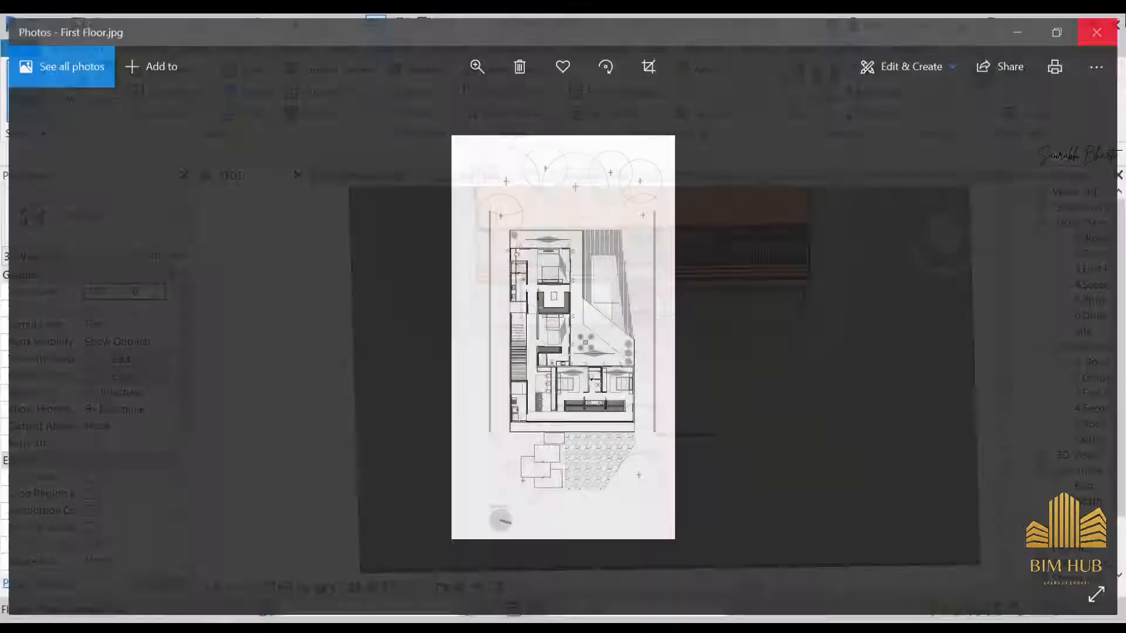